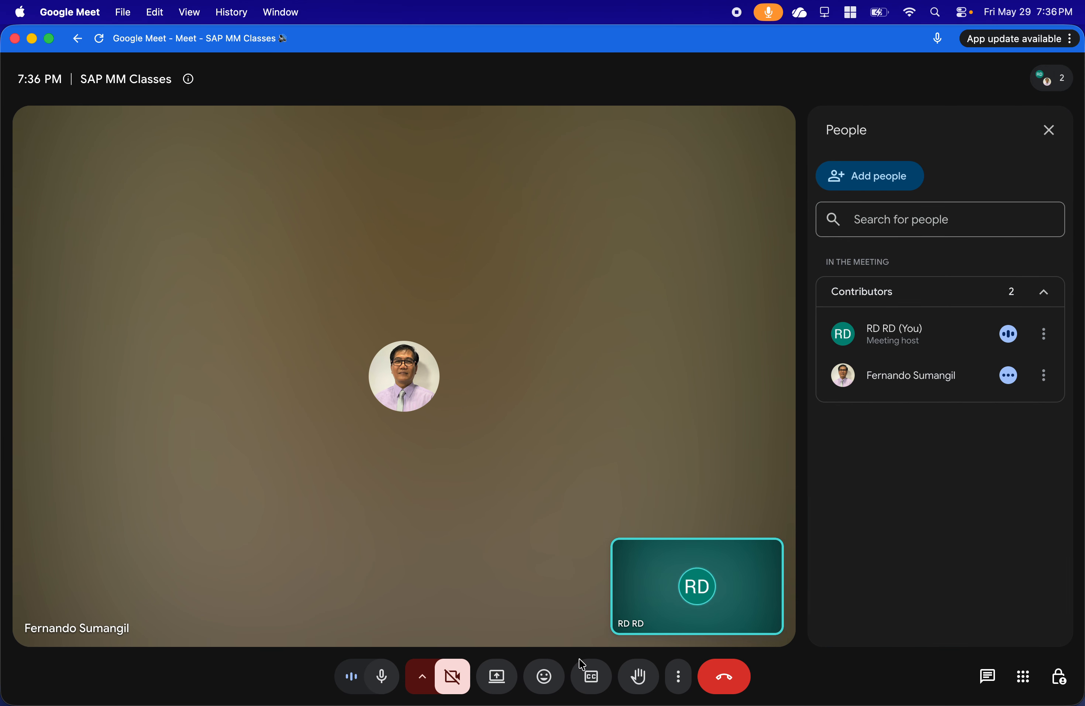
# - Share the entire screen in the meeting, without system audio
pyautogui.click(497, 679)
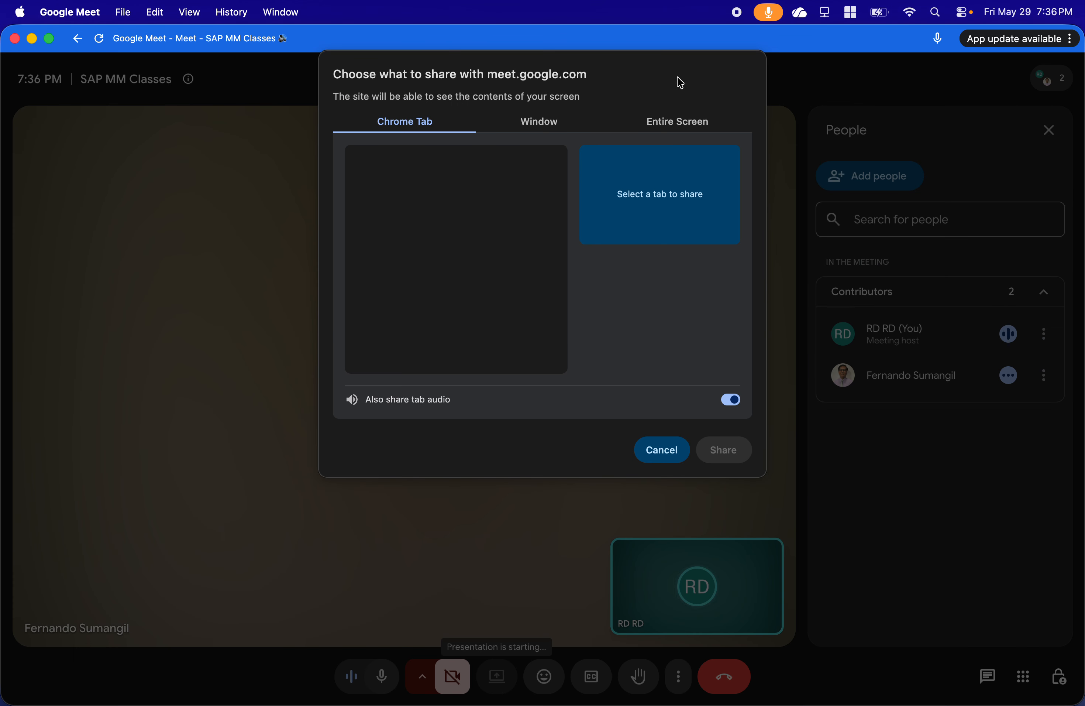
pyautogui.click(672, 123)
pyautogui.click(448, 251)
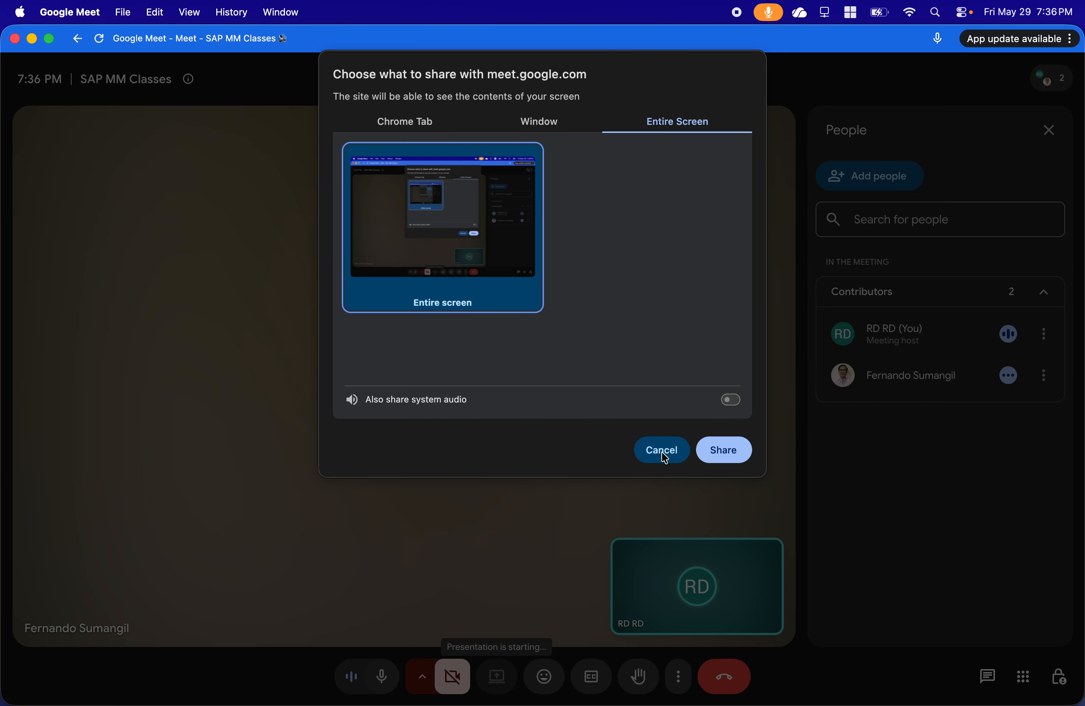
pyautogui.click(736, 451)
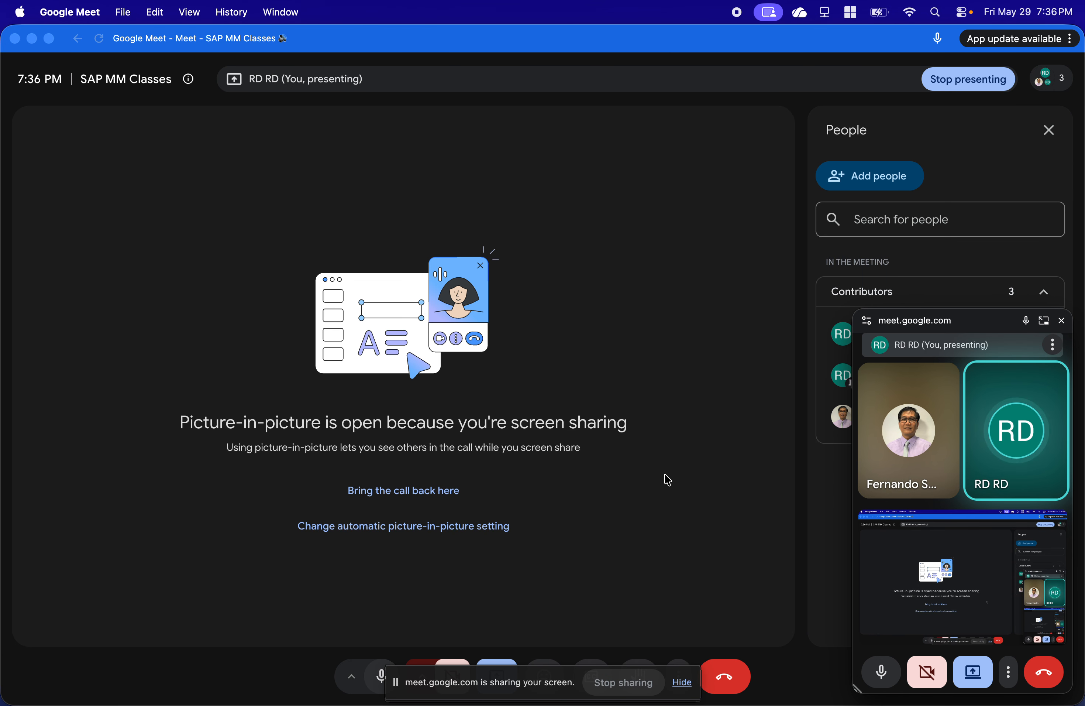
# - Switch to Windows App and reconnect to the saved remote PC "S4 HANA MM MAY 2026 3 M"
pyautogui.press('super+Tab')
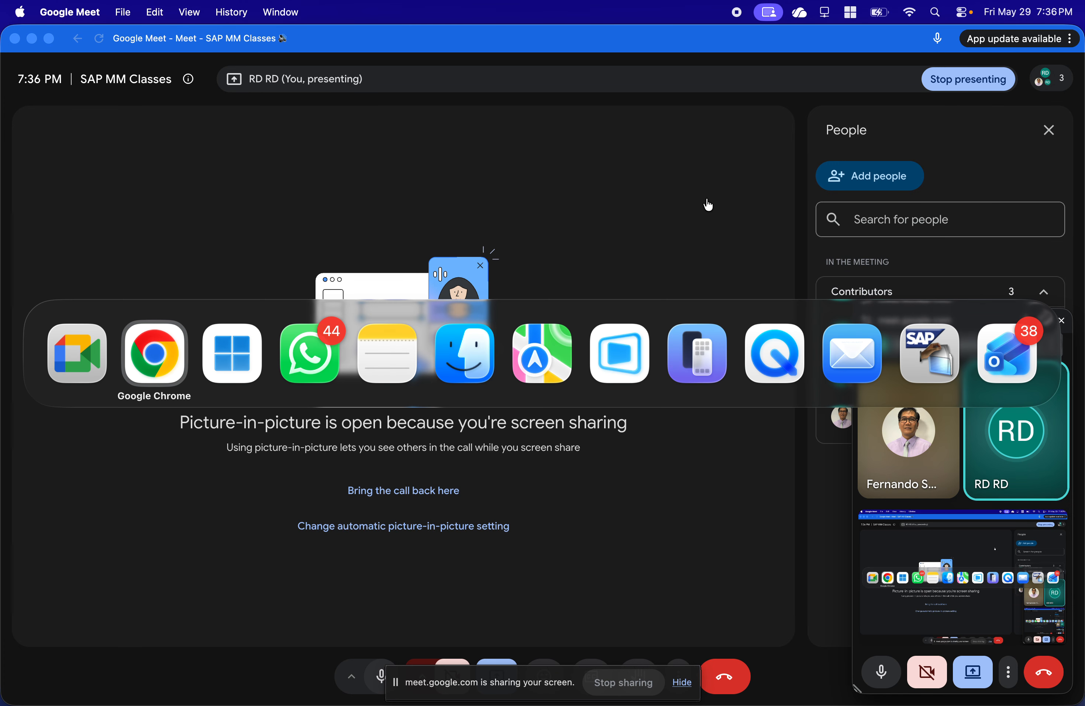
pyautogui.press('super+Tab')
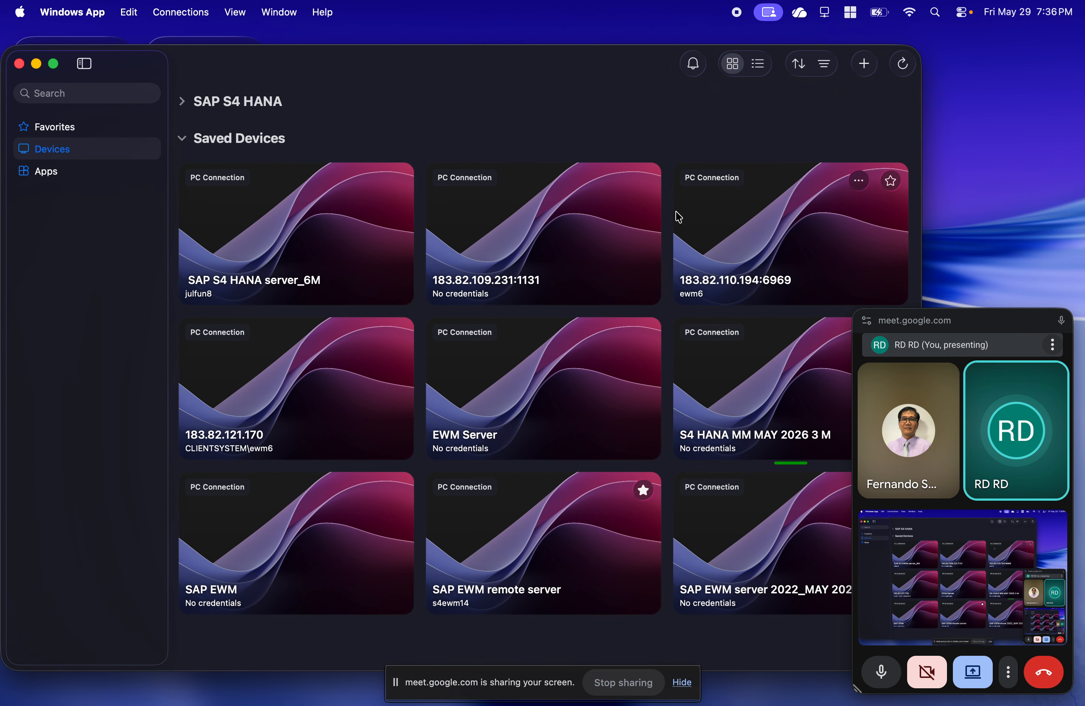
pyautogui.doubleClick(743, 413)
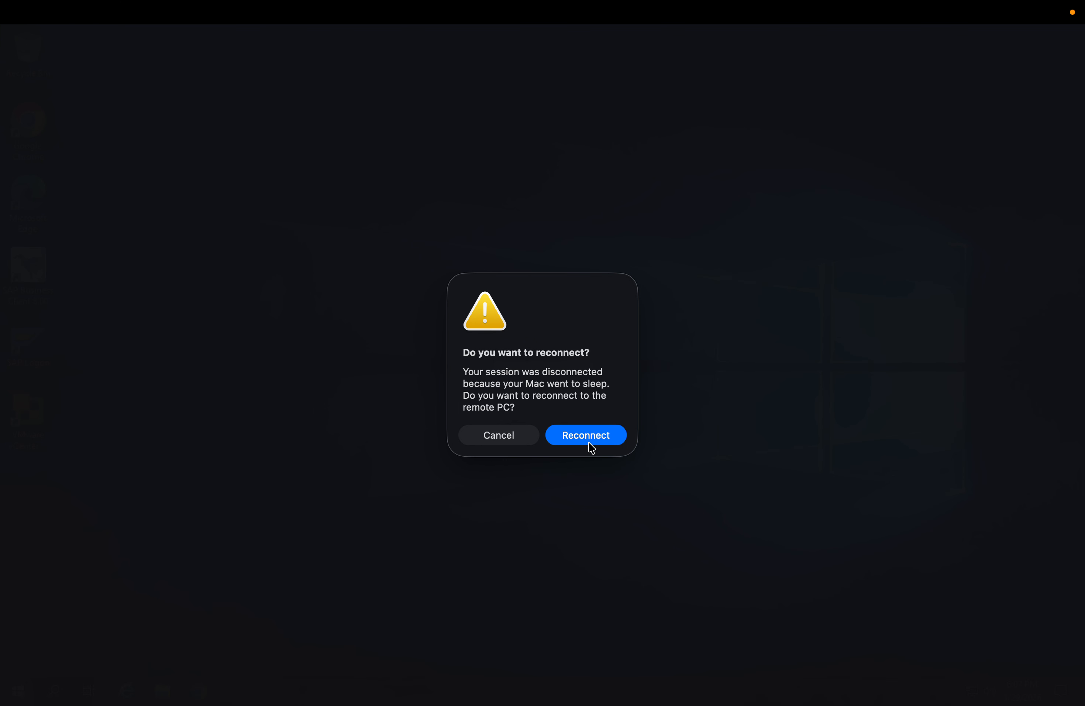
pyautogui.click(591, 440)
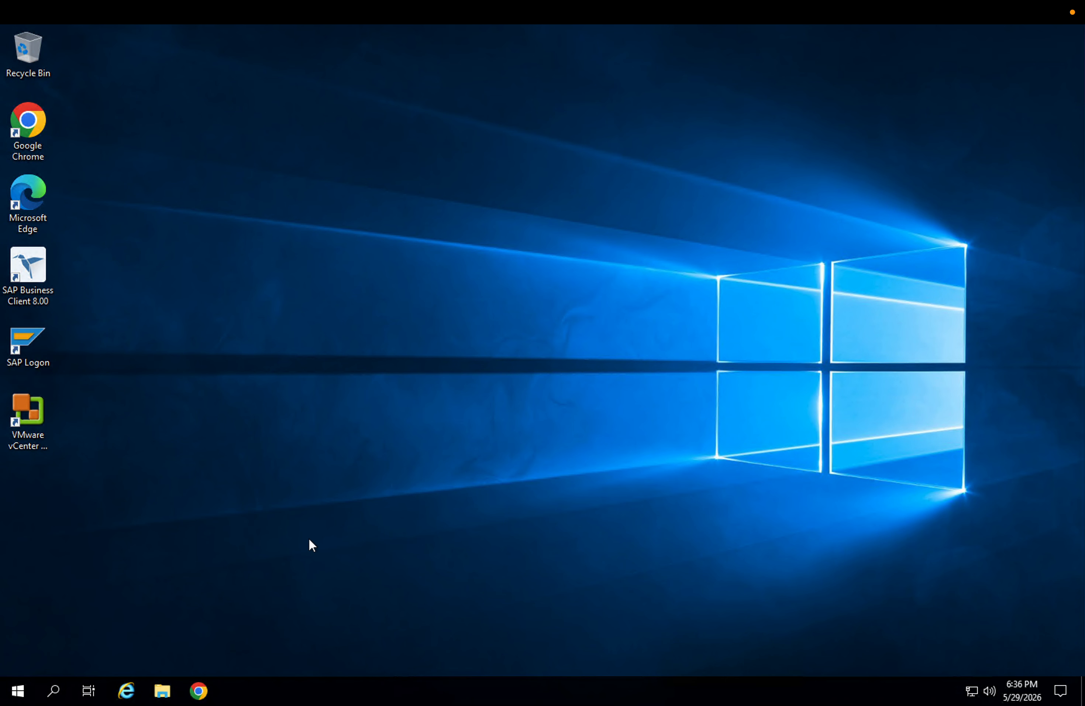
# - Start SAP Logon and log on to the A4H system, client 100, as user MAYFUN28 with the account password
pyautogui.click(23, 344)
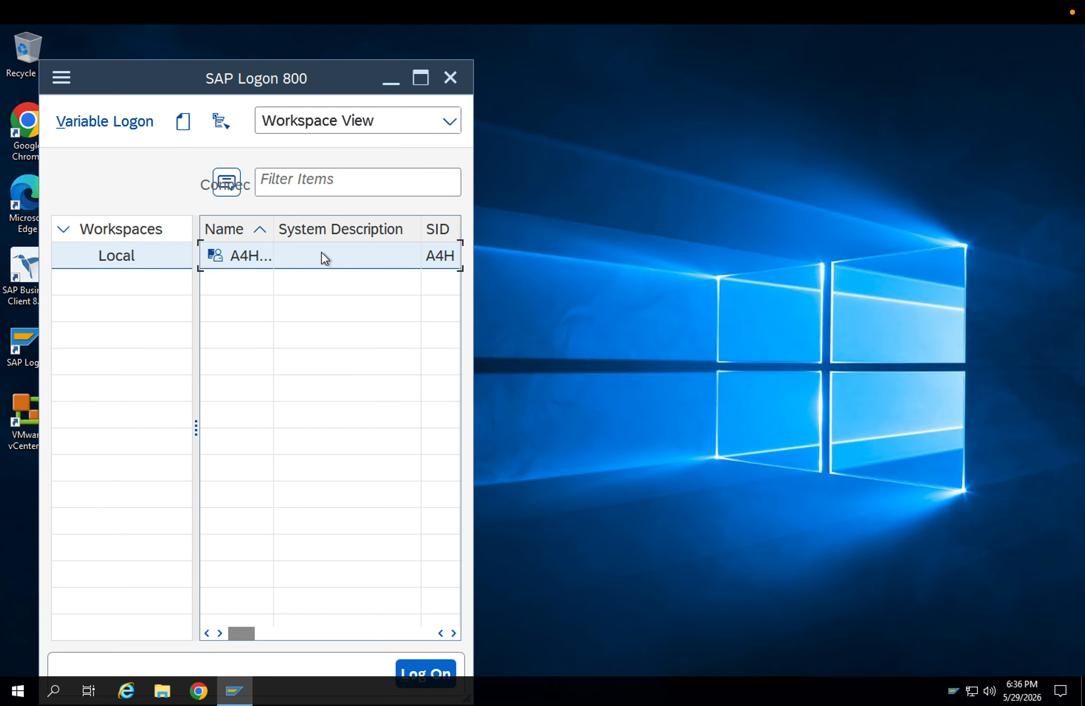
pyautogui.doubleClick(264, 258)
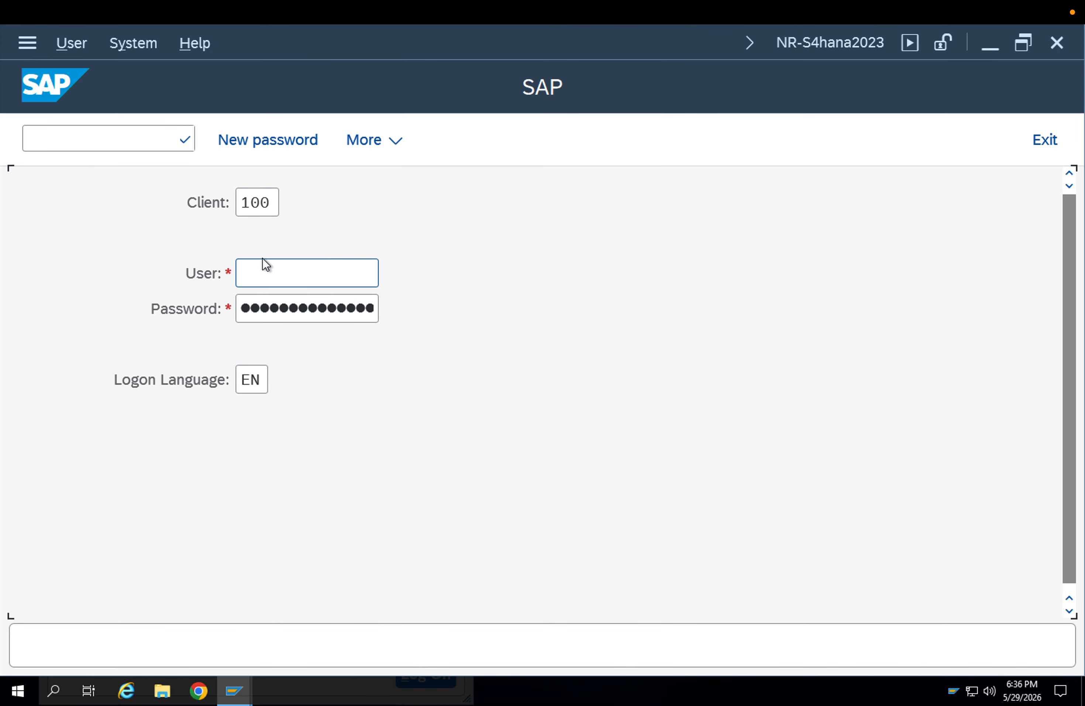
pyautogui.press('Down')
pyautogui.press('Down')
pyautogui.press('Tab')
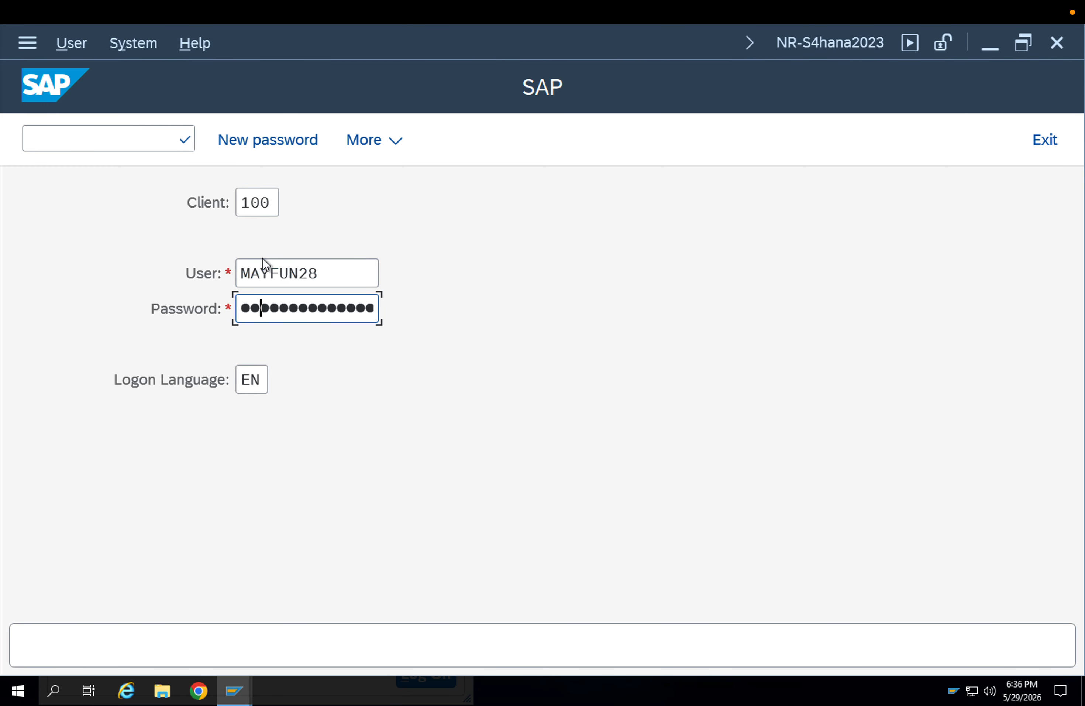
pyautogui.press('Return')
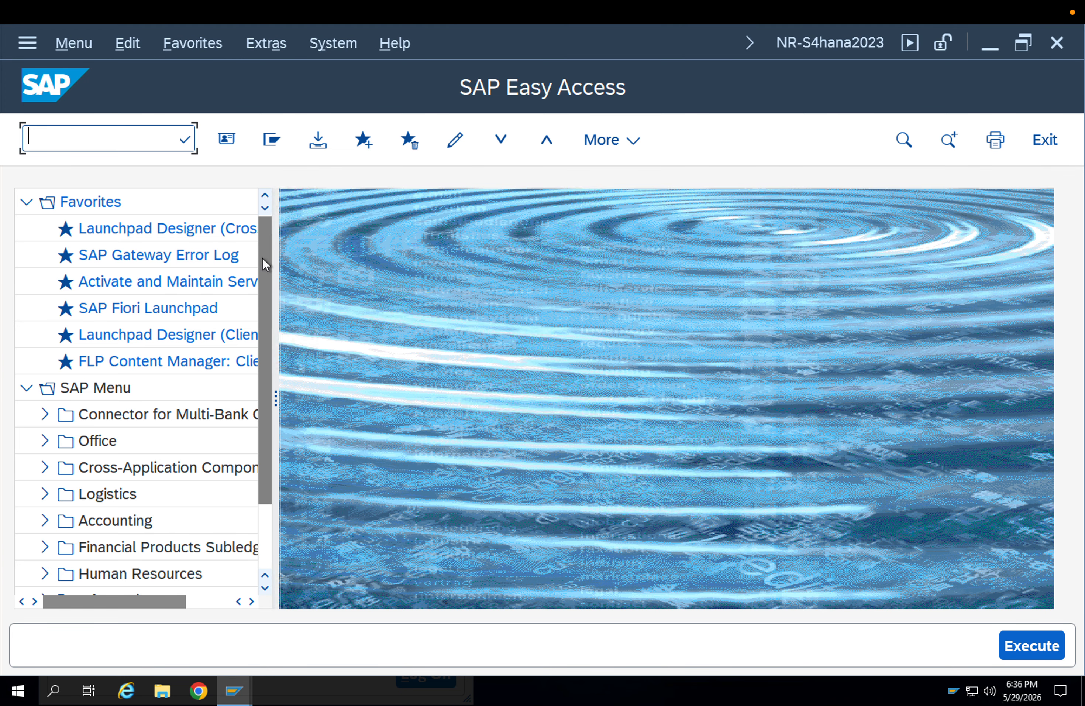
# - Open the SAP Customizing Implementation Guide and expand the Logistics - General node
pyautogui.write('ro')
pyautogui.press('Return')
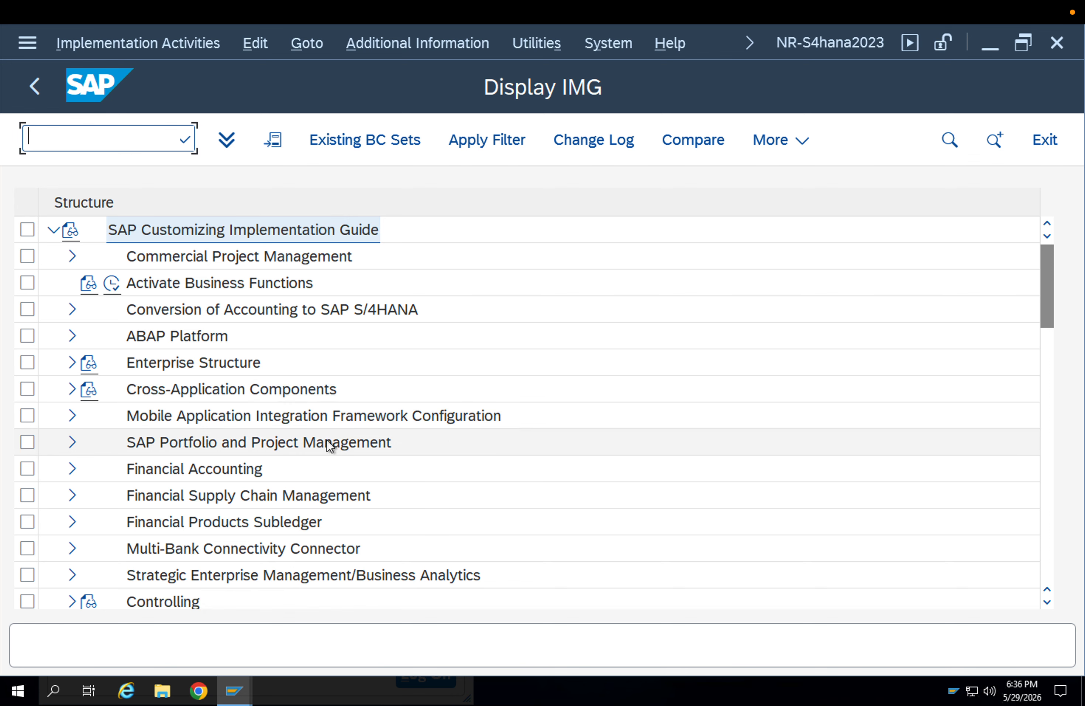
pyautogui.scroll(-6, 326, 439)
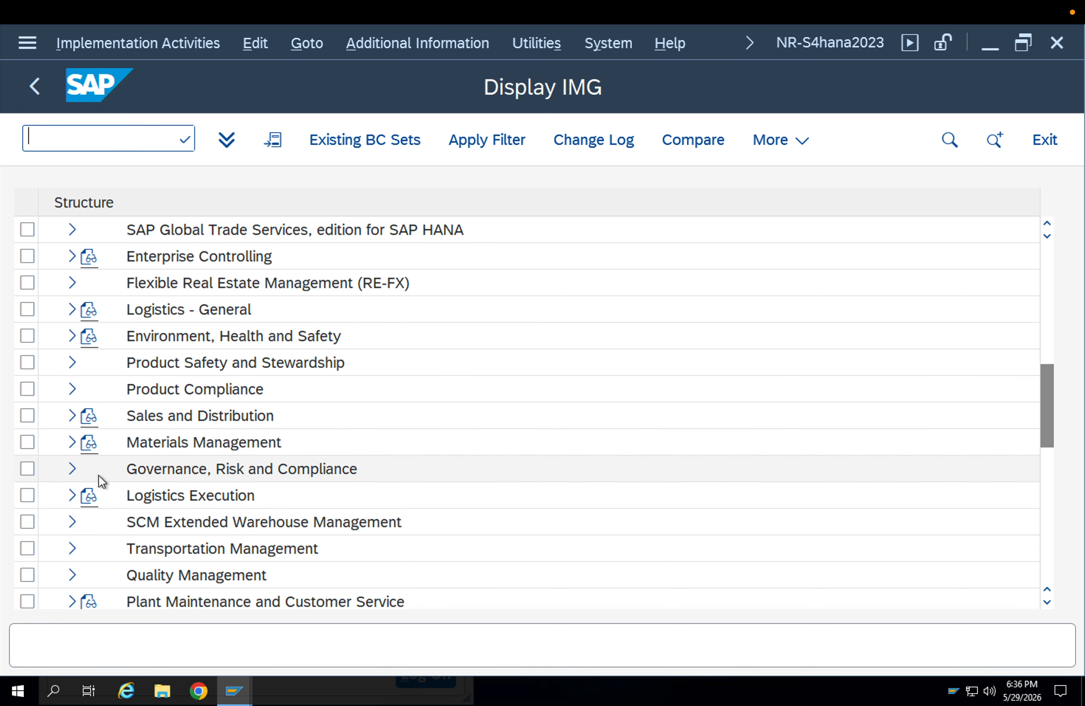
pyautogui.click(72, 309)
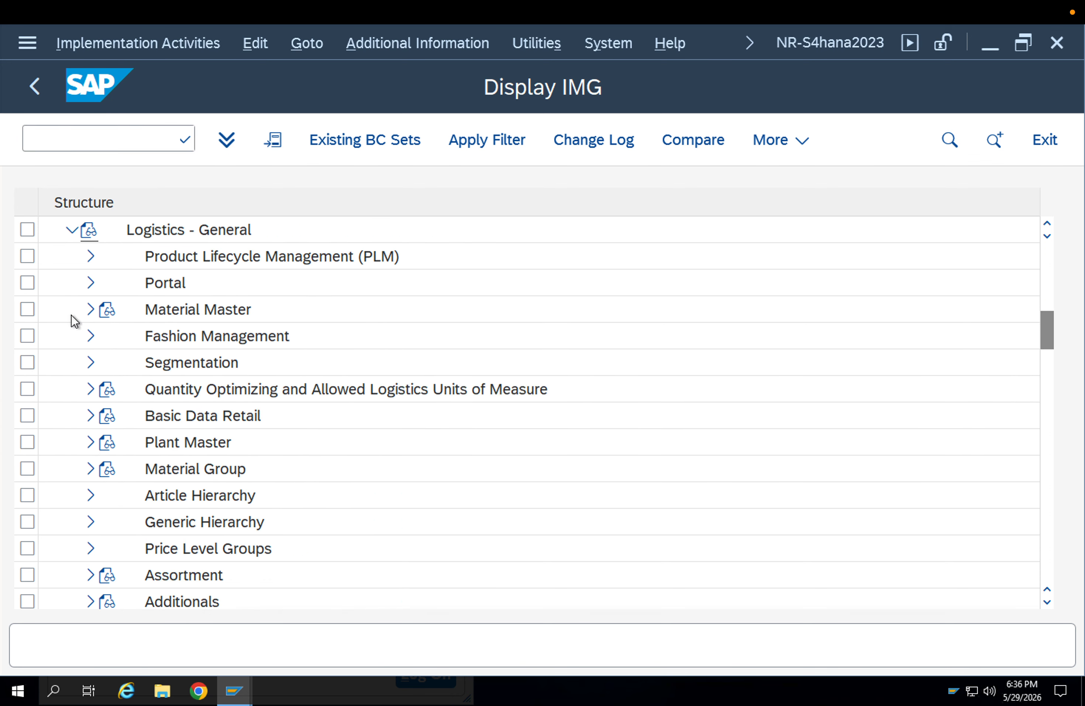
# - Look through the nodes under Logistics - General for the Business Partner settings
pyautogui.scroll(-3, 216, 442)
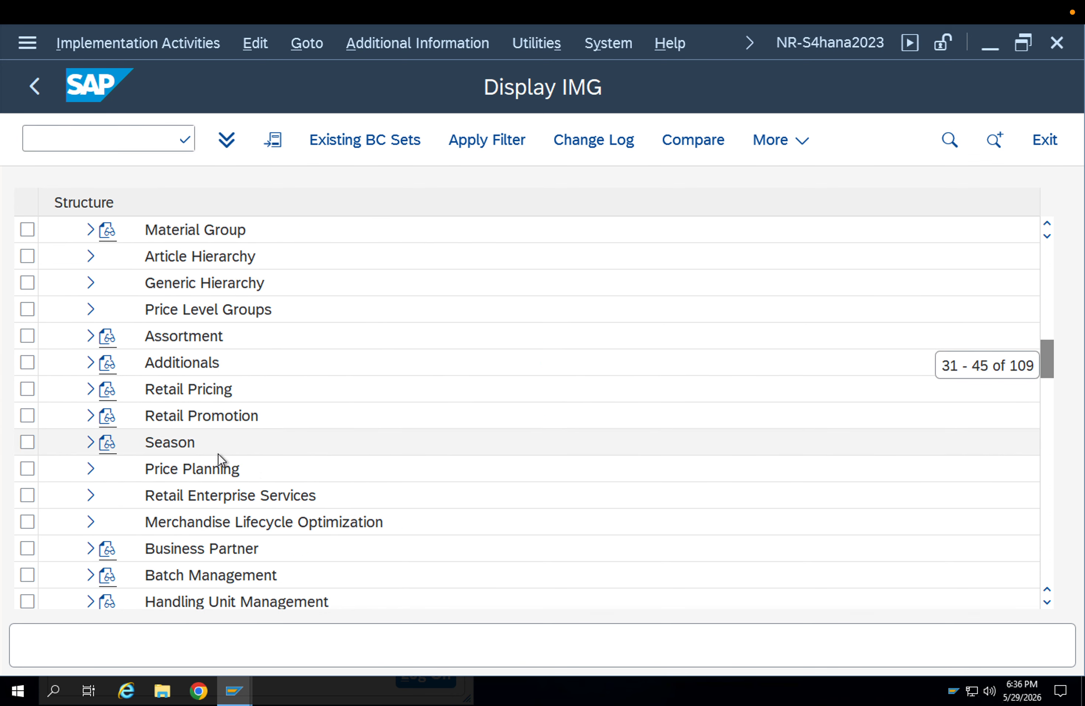
pyautogui.scroll(-3, 338, 459)
pyautogui.scroll(-1, 223, 463)
pyautogui.scroll(-1, 224, 463)
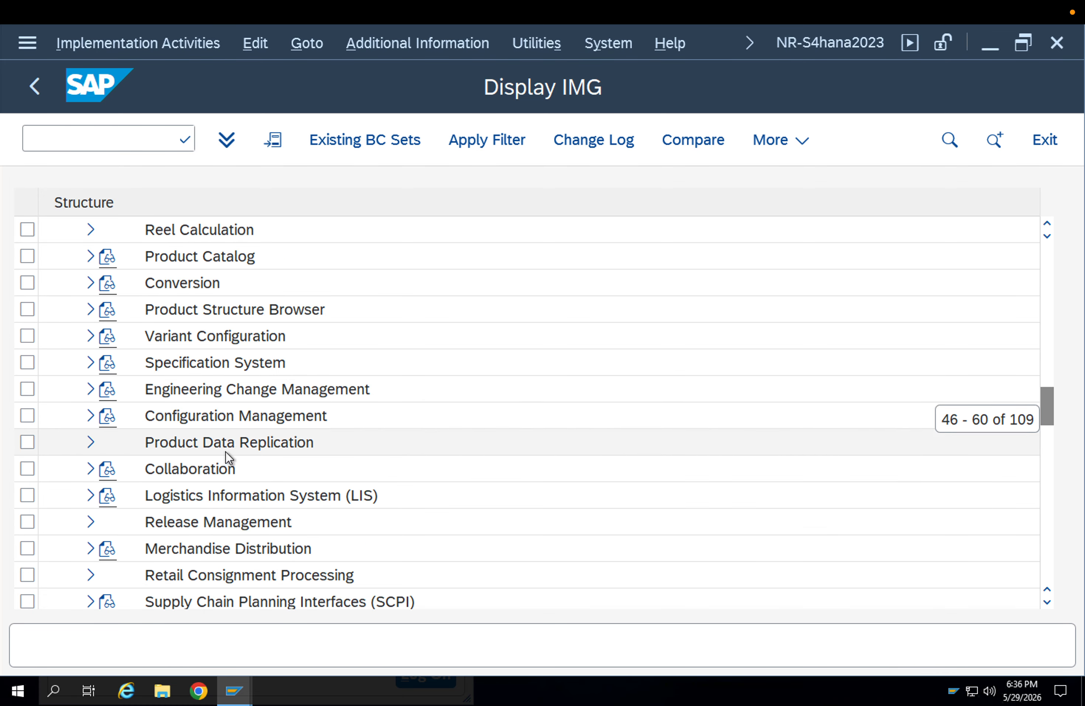
pyautogui.scroll(-3, 225, 451)
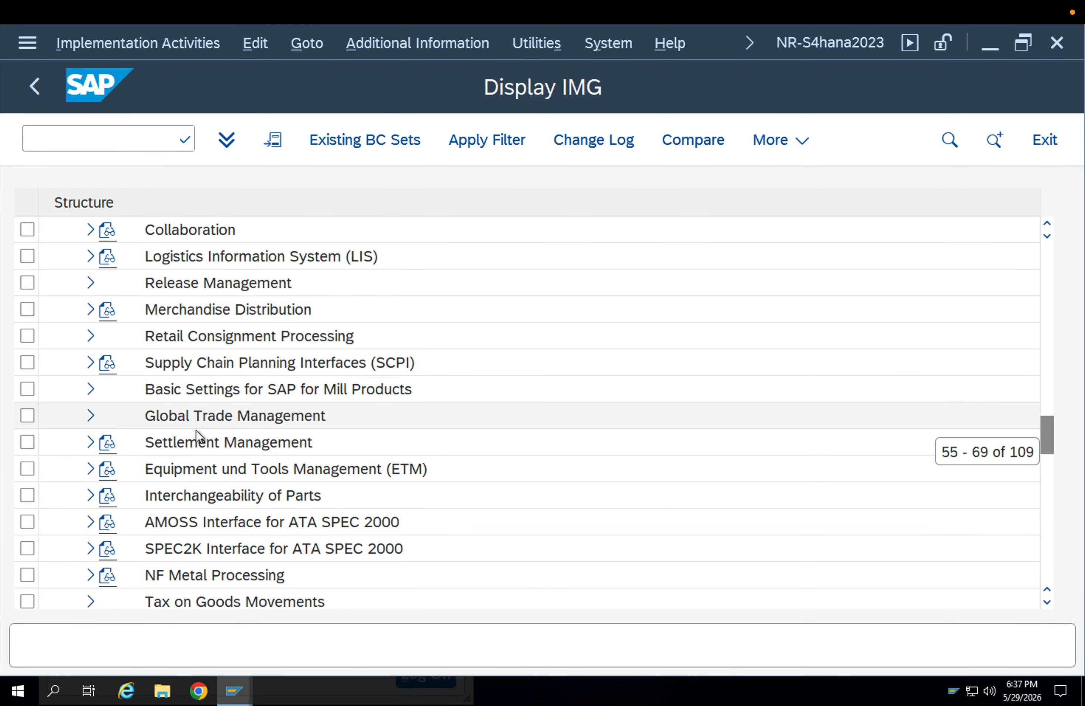
pyautogui.scroll(3, 296, 426)
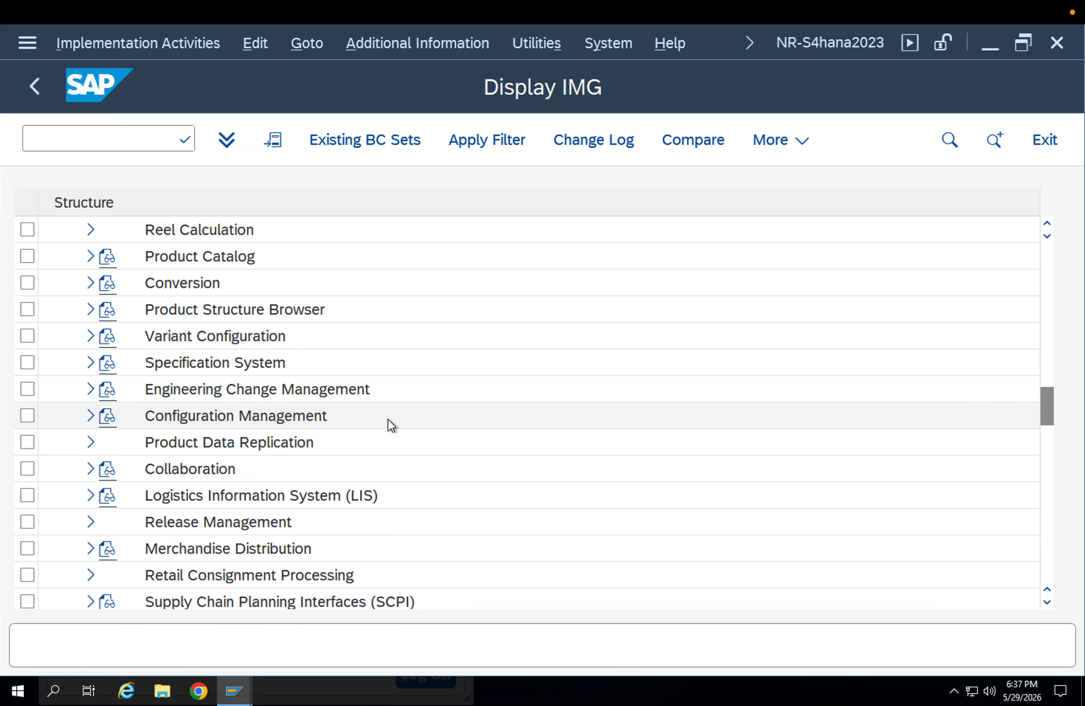
pyautogui.scroll(1, 321, 449)
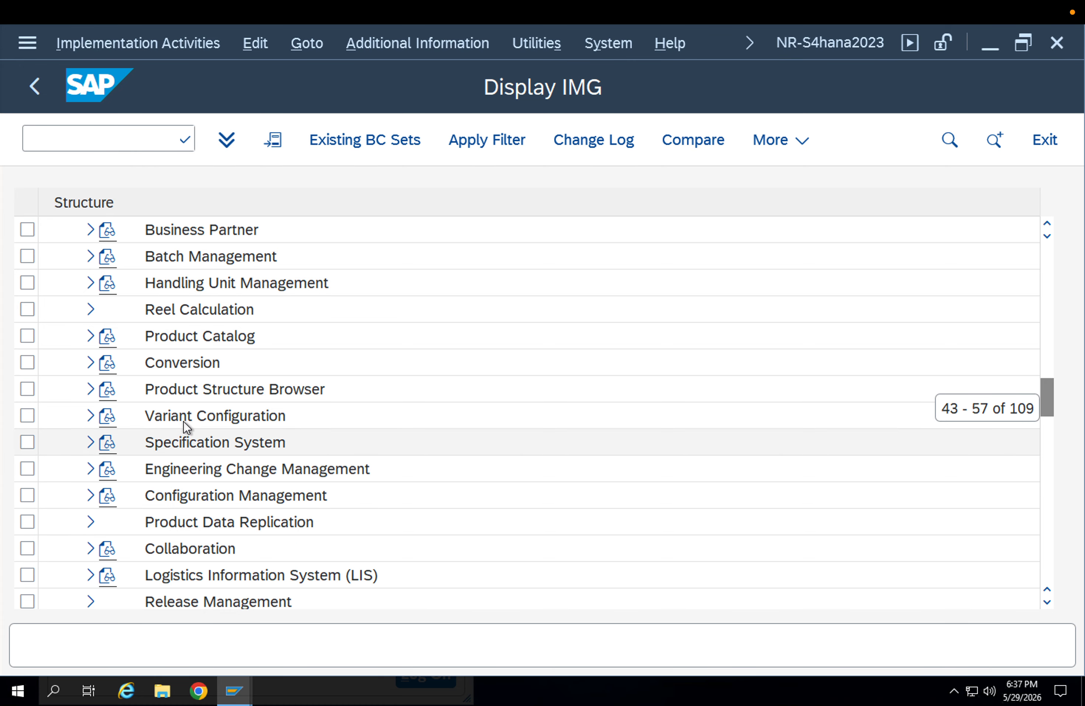
pyautogui.scroll(1, 193, 421)
pyautogui.scroll(1, 192, 416)
pyautogui.scroll(-5, 233, 405)
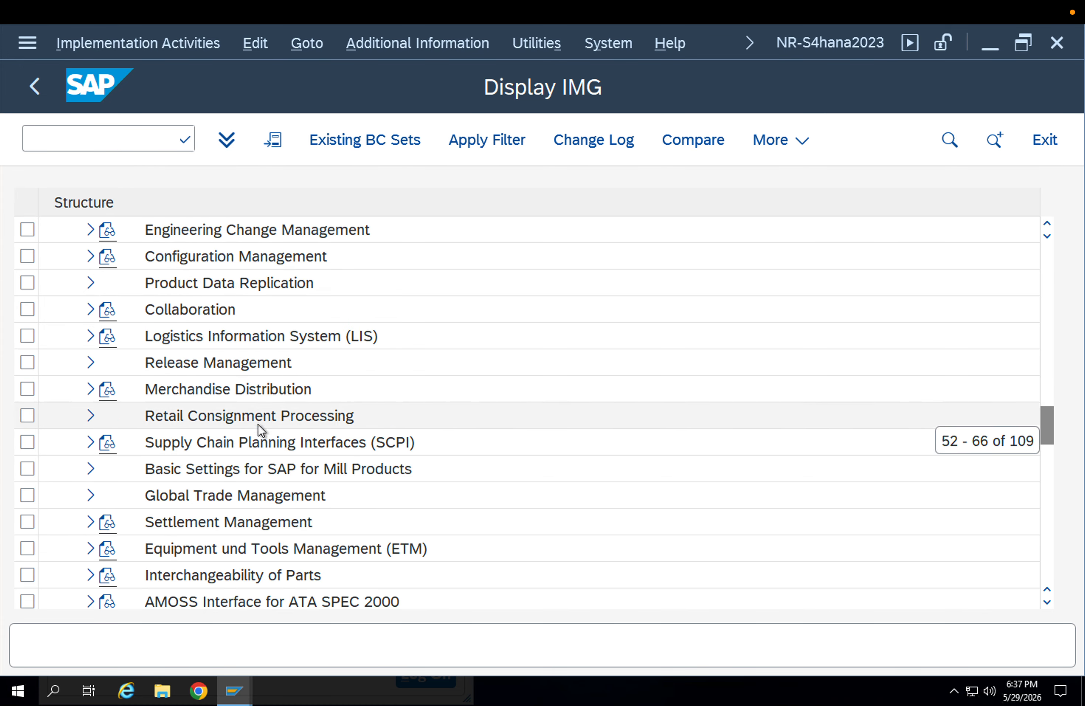
pyautogui.scroll(-6, 282, 455)
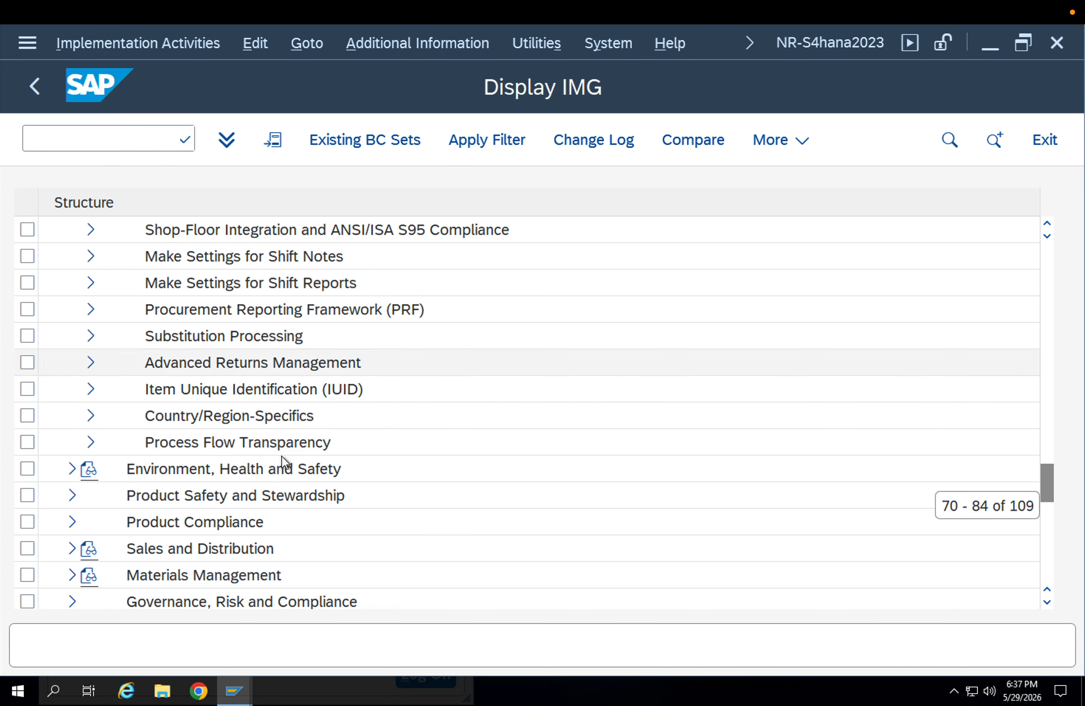
pyautogui.scroll(4, 263, 443)
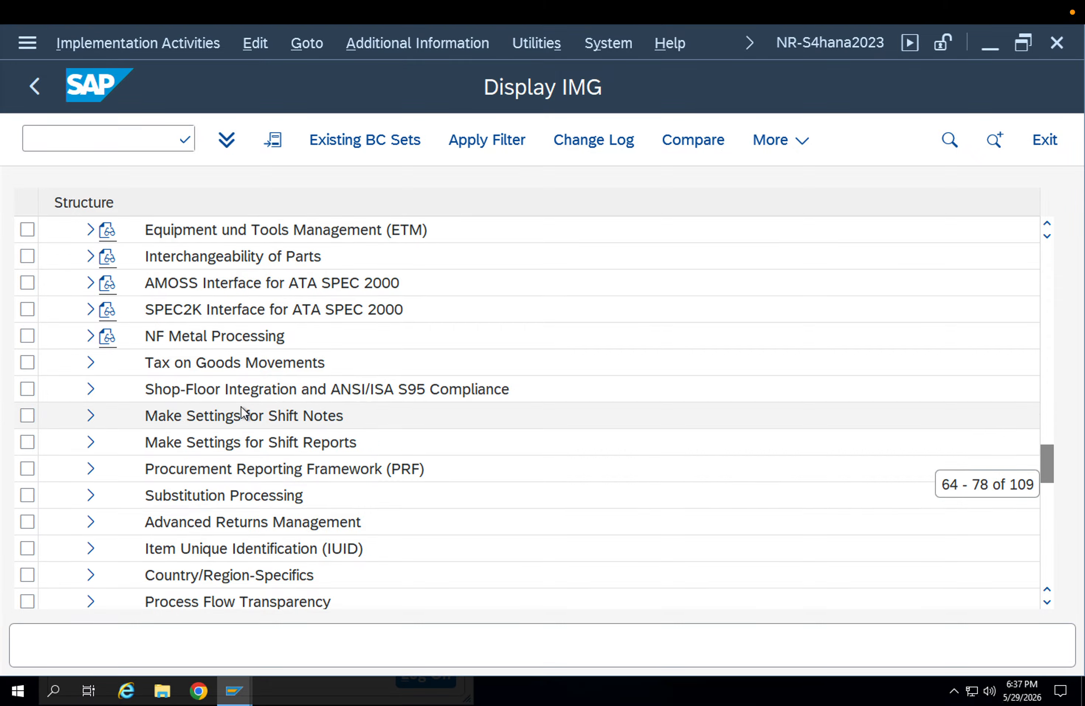
pyautogui.scroll(4, 241, 412)
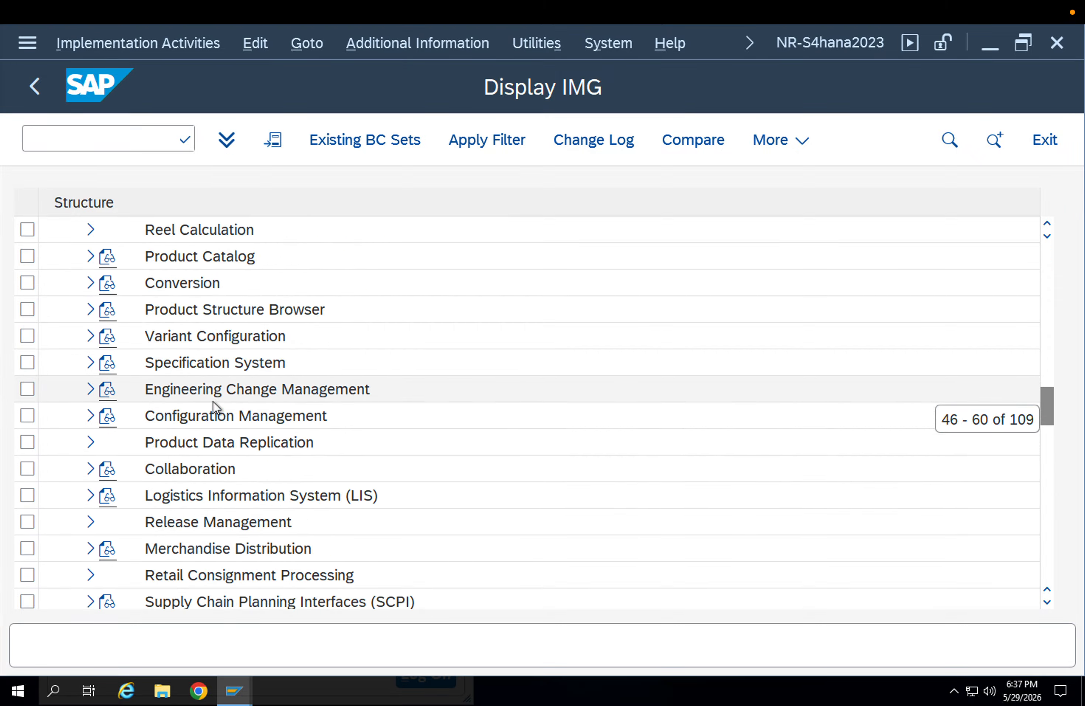
pyautogui.scroll(6, 209, 399)
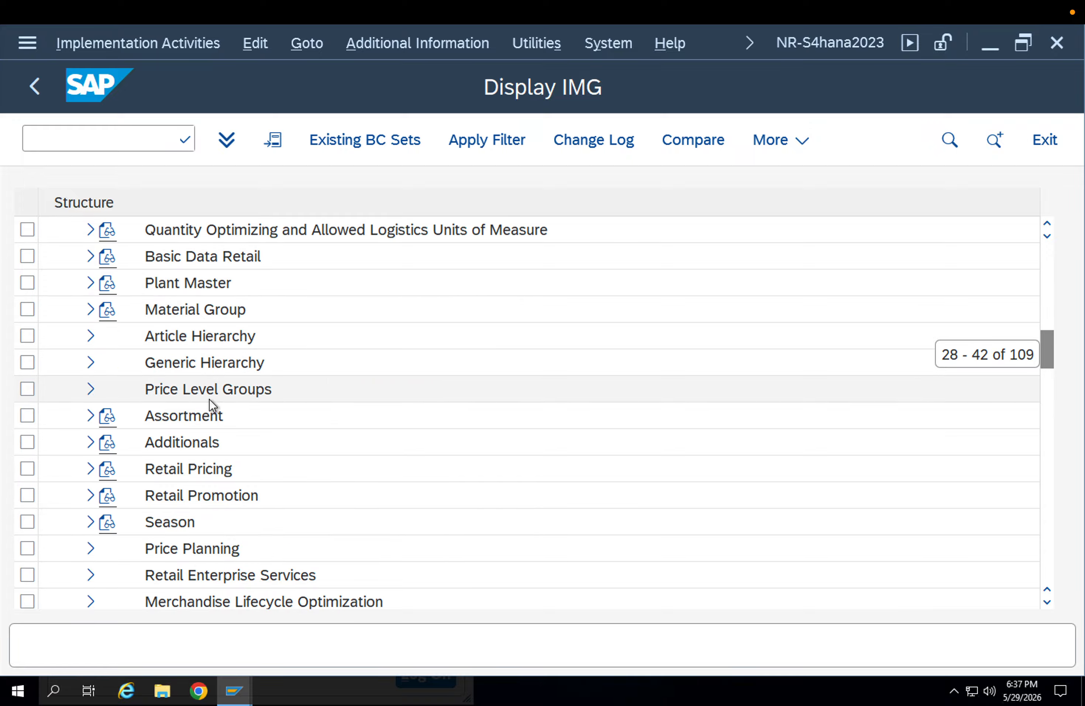
pyautogui.scroll(3, 204, 388)
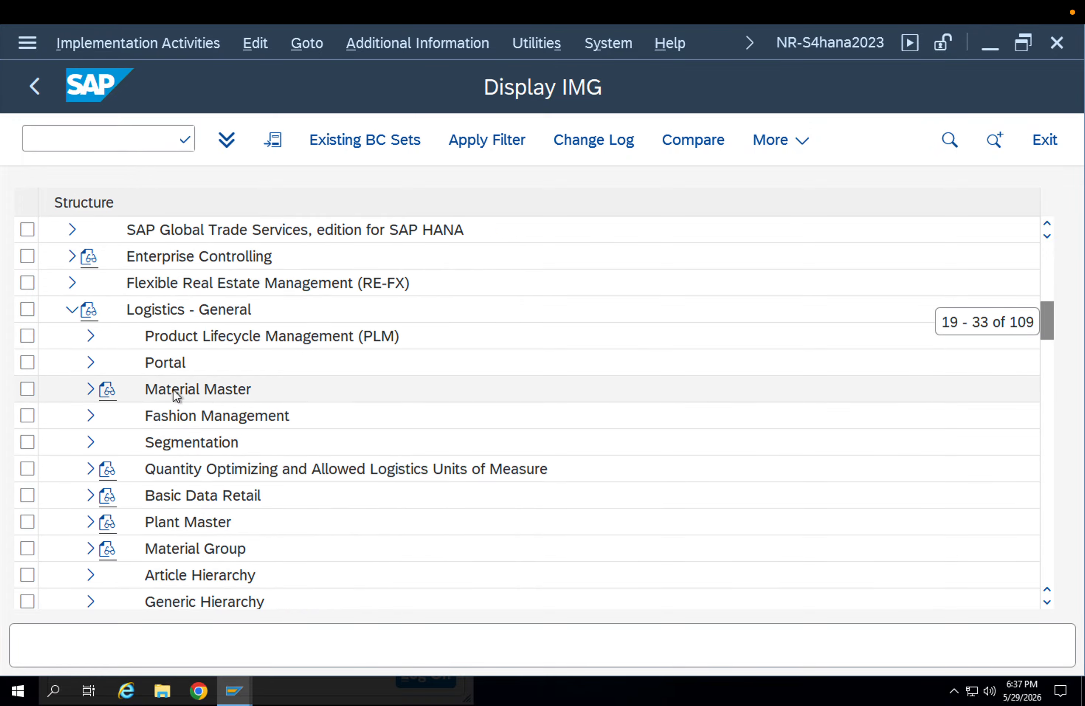
# - Expand Business Partner under Logistics - General down to Customers and its Control node
pyautogui.scroll(-2, 209, 440)
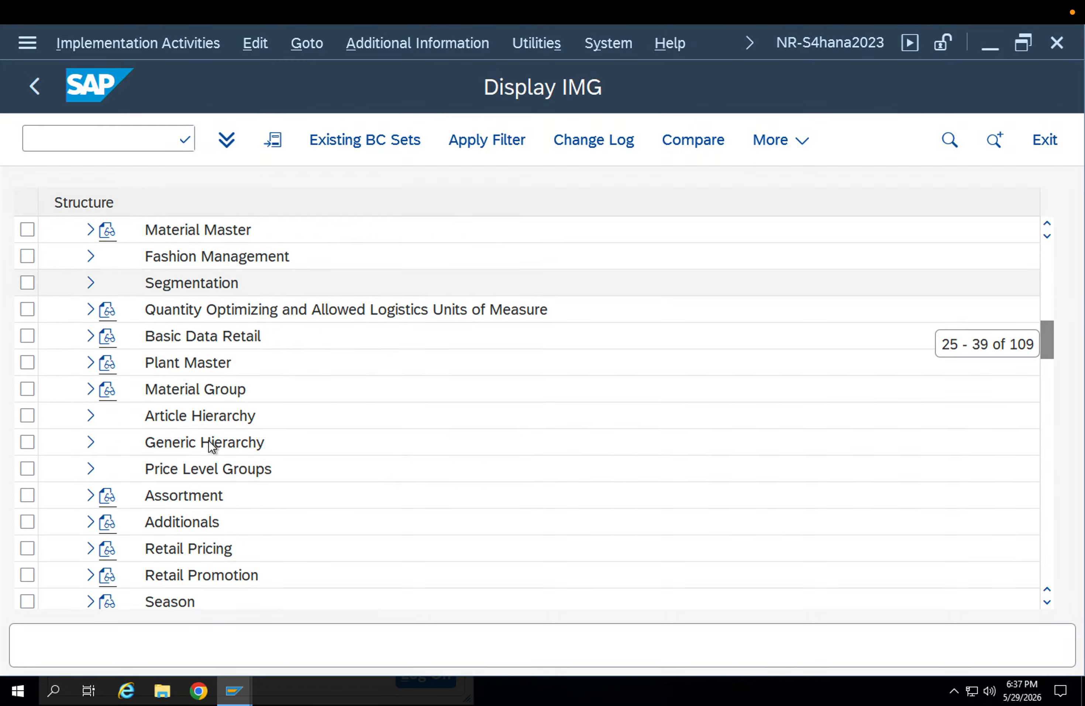
pyautogui.scroll(-2, 209, 441)
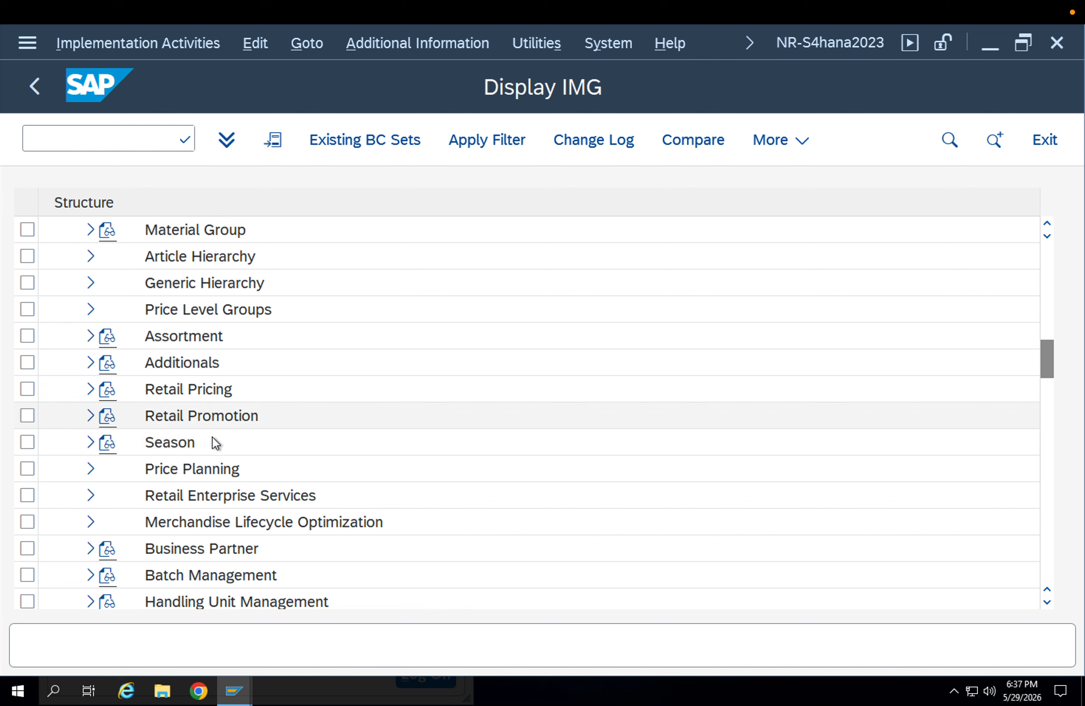
pyautogui.scroll(-2, 212, 447)
pyautogui.click(91, 391)
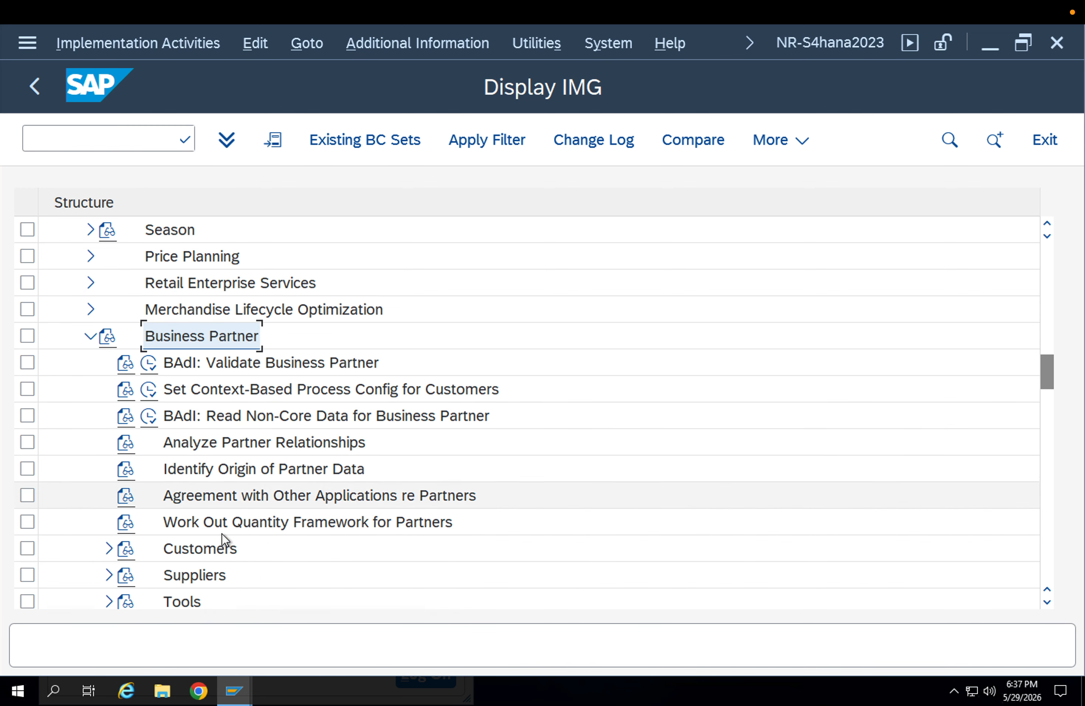
pyautogui.click(109, 548)
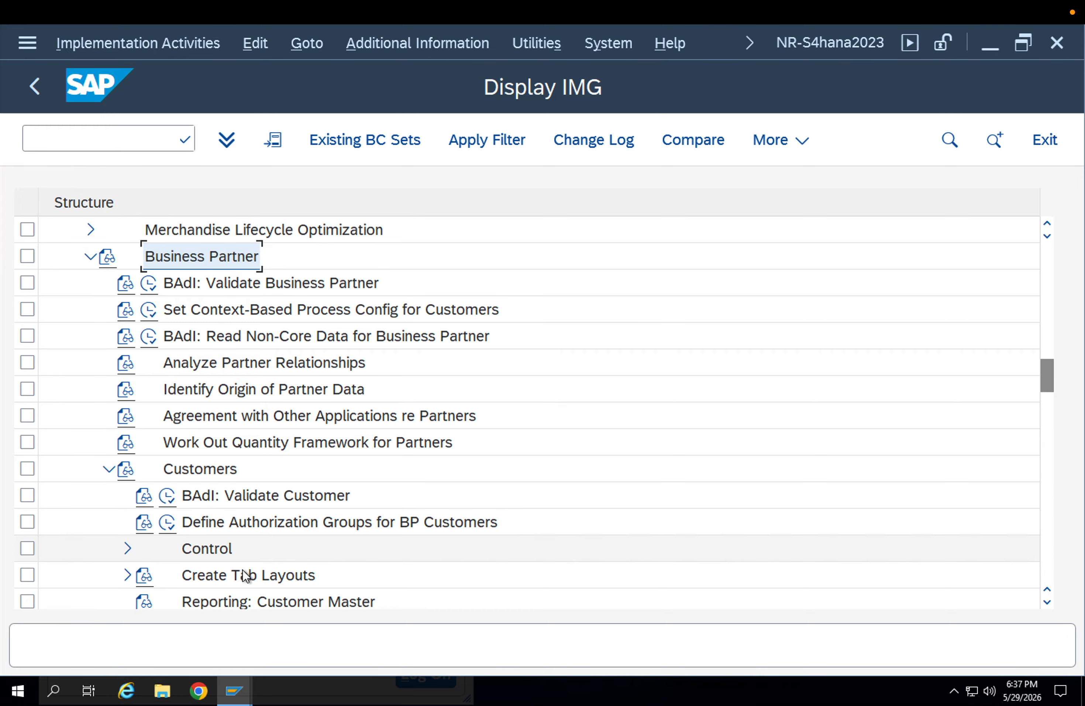
pyautogui.click(127, 548)
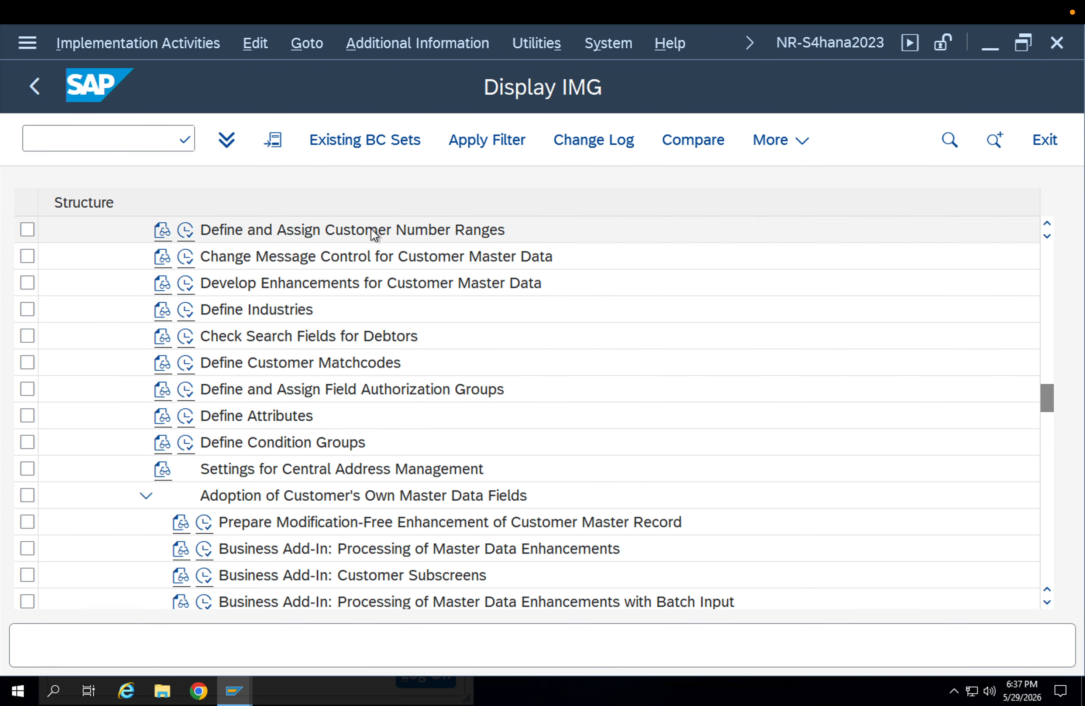
# - Execute the activity "Define Account Groups and Field Selection for Customers" under the Control node
pyautogui.click(388, 230)
pyautogui.click(347, 260)
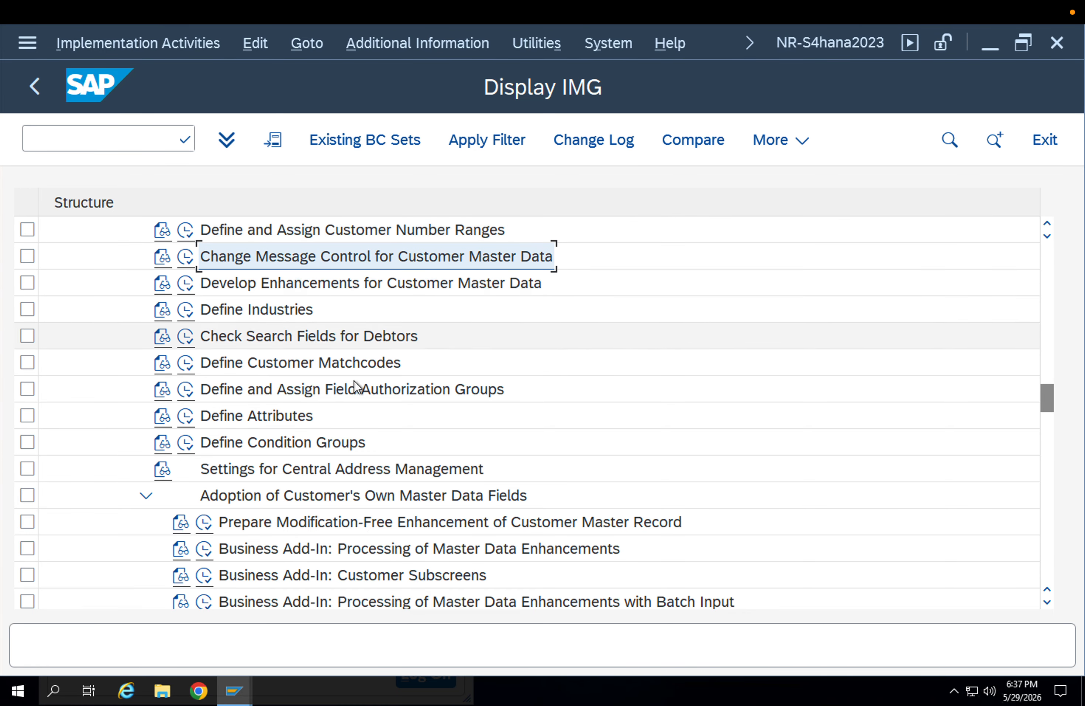
pyautogui.scroll(-2, 467, 450)
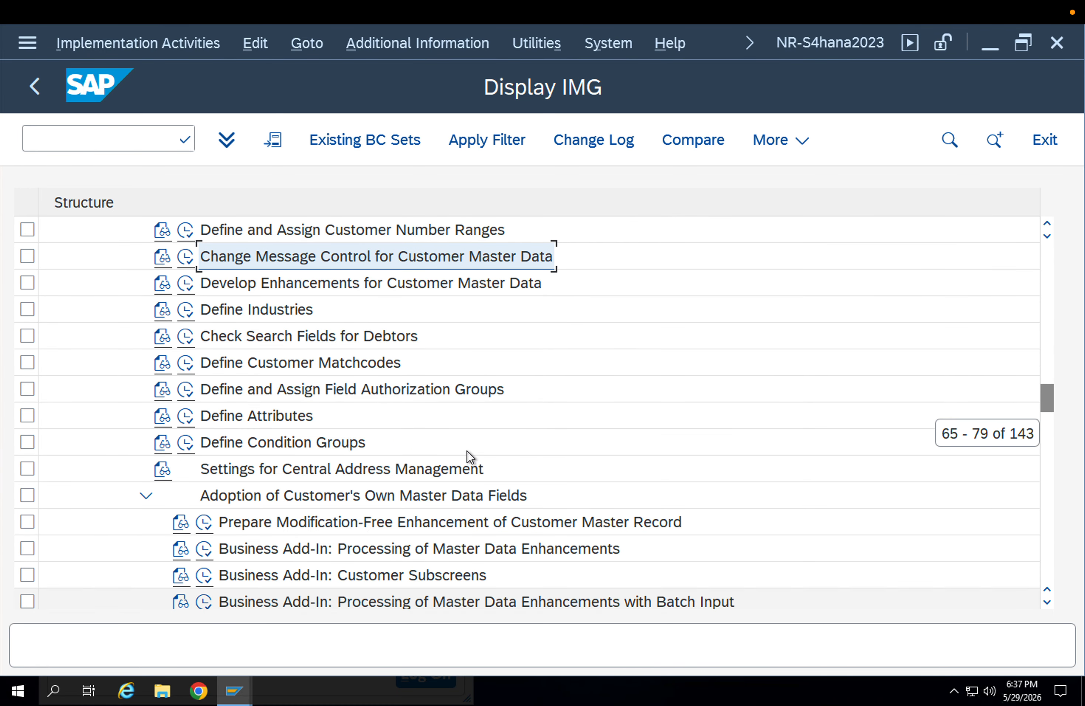
pyautogui.scroll(3, 467, 450)
pyautogui.scroll(1, 467, 450)
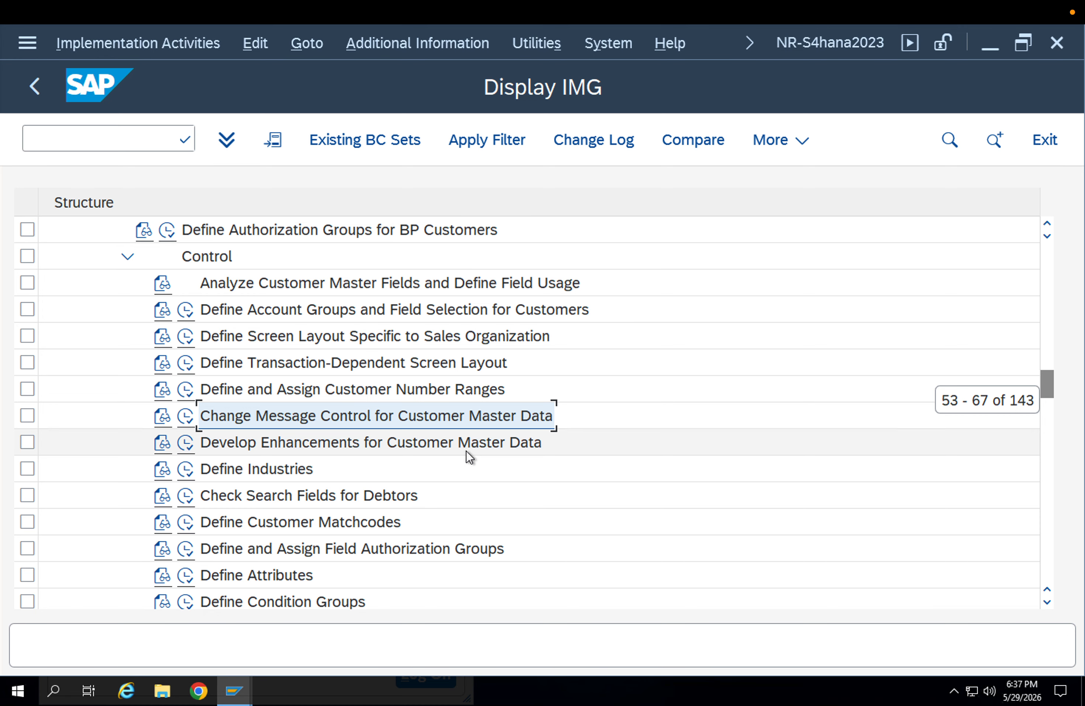
pyautogui.scroll(1, 467, 450)
pyautogui.click(286, 388)
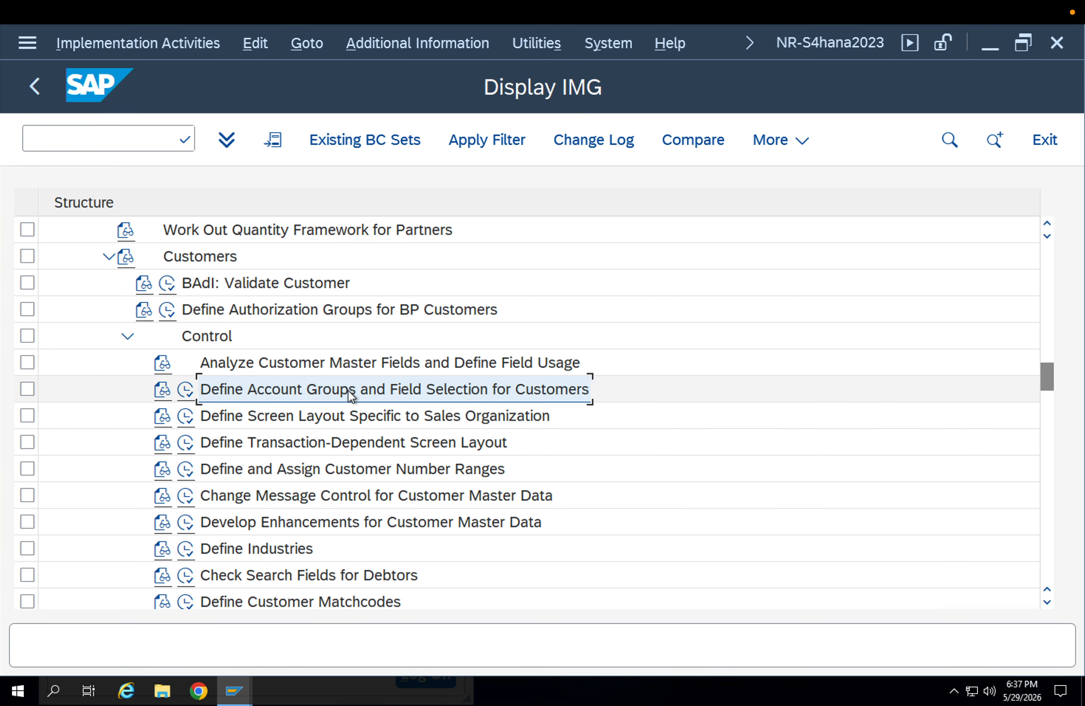
pyautogui.click(185, 390)
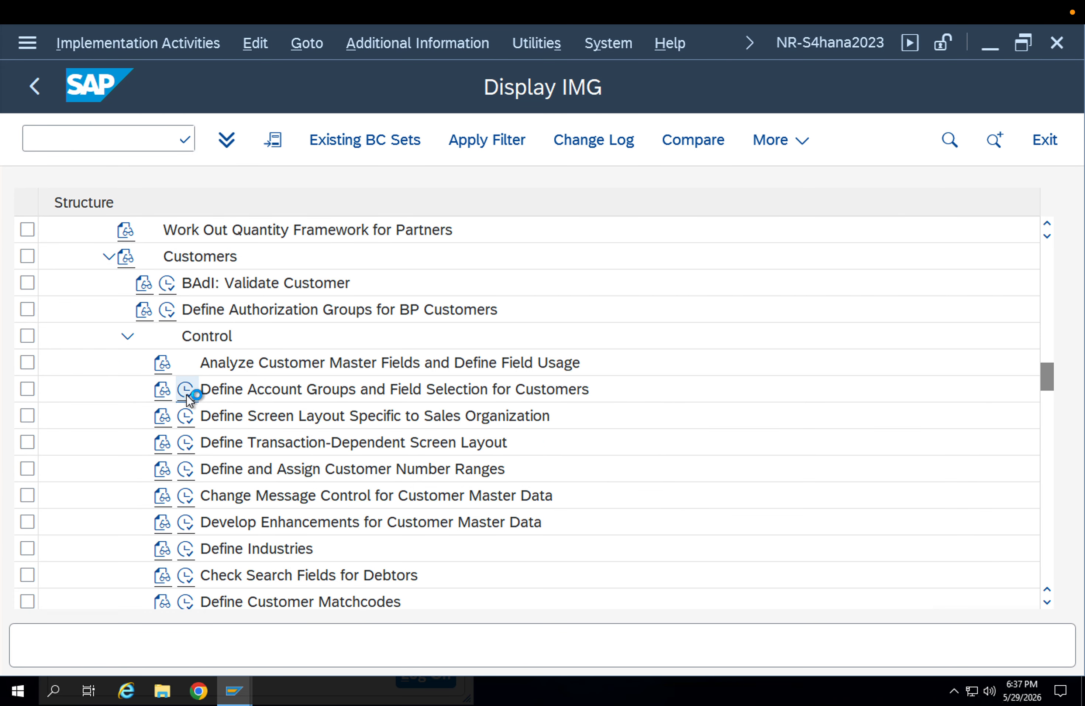
# - Look through the names of the existing customer account groups, from Sold-to party down to Ship To Party
pyautogui.moveTo(208, 235); pyautogui.dragTo(102, 236)
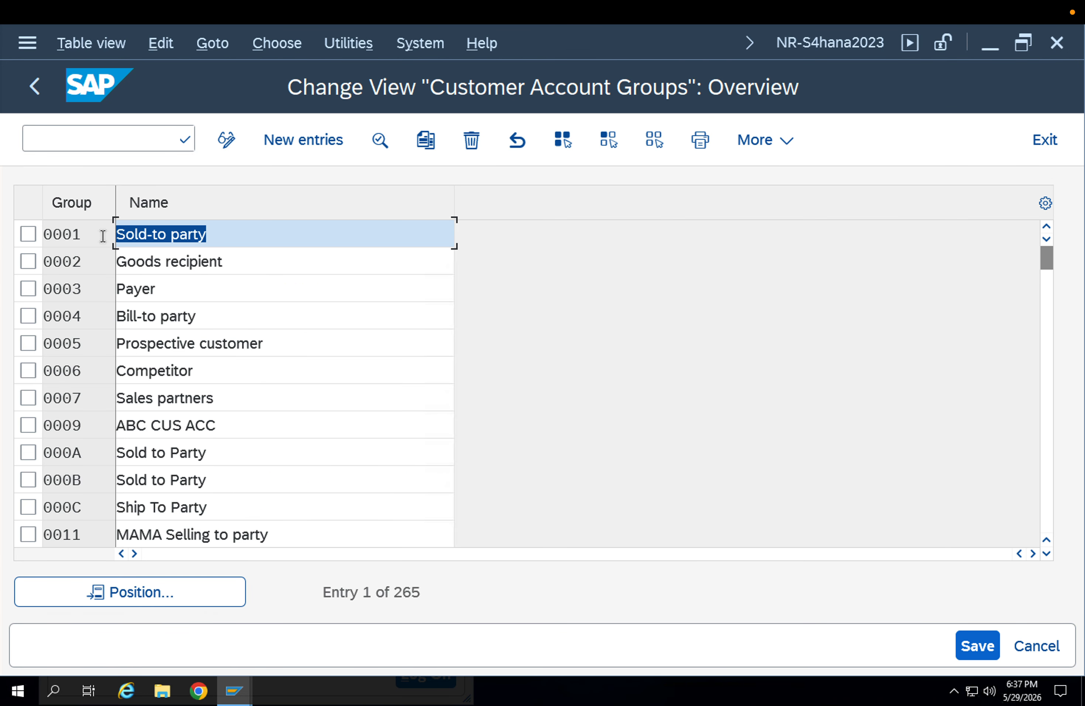
pyautogui.moveTo(176, 294); pyautogui.dragTo(97, 294)
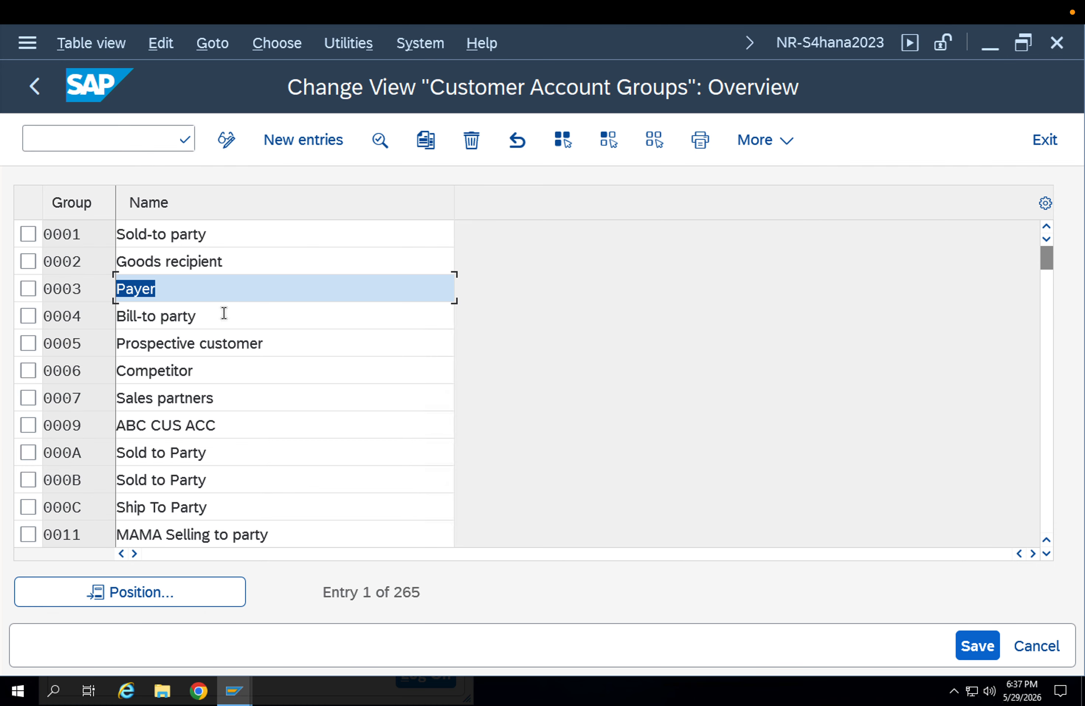
pyautogui.moveTo(223, 315); pyautogui.dragTo(89, 313)
pyautogui.moveTo(241, 362); pyautogui.dragTo(100, 367)
pyautogui.moveTo(264, 404); pyautogui.dragTo(83, 388)
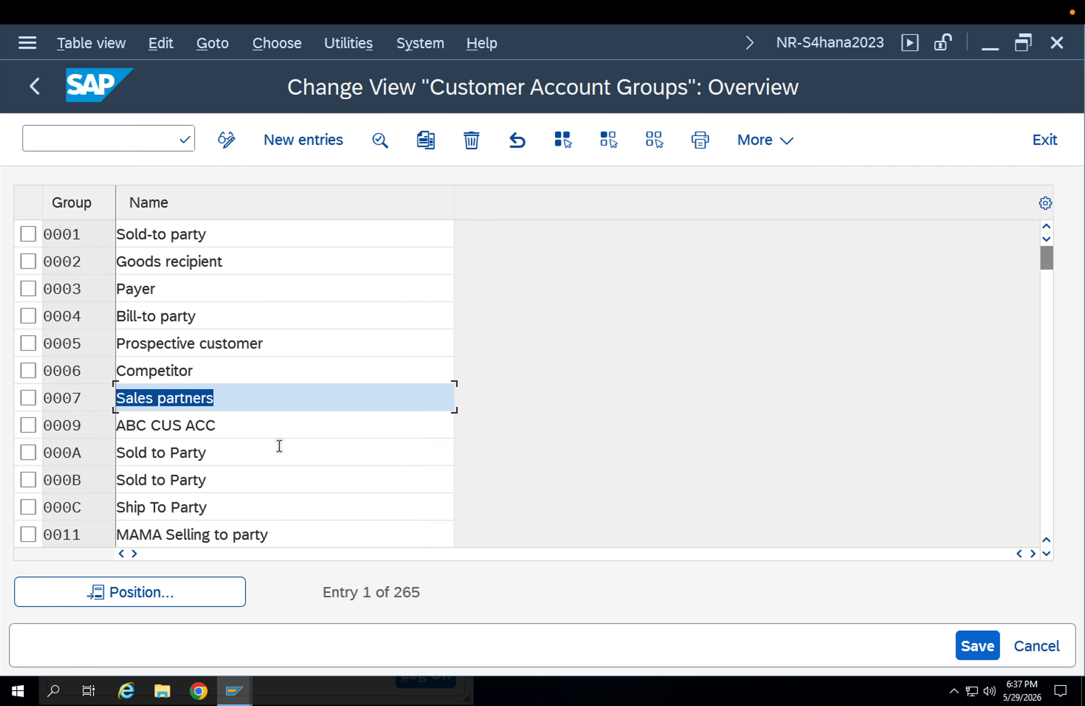
pyautogui.moveTo(240, 505); pyautogui.dragTo(121, 501)
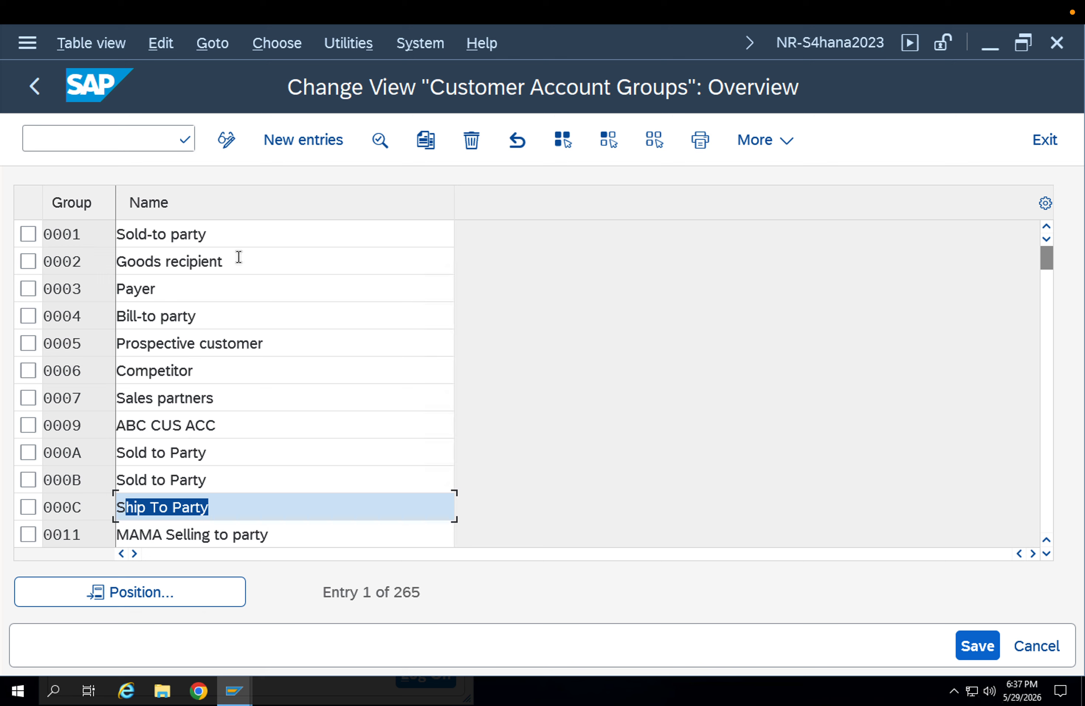
pyautogui.click(224, 243)
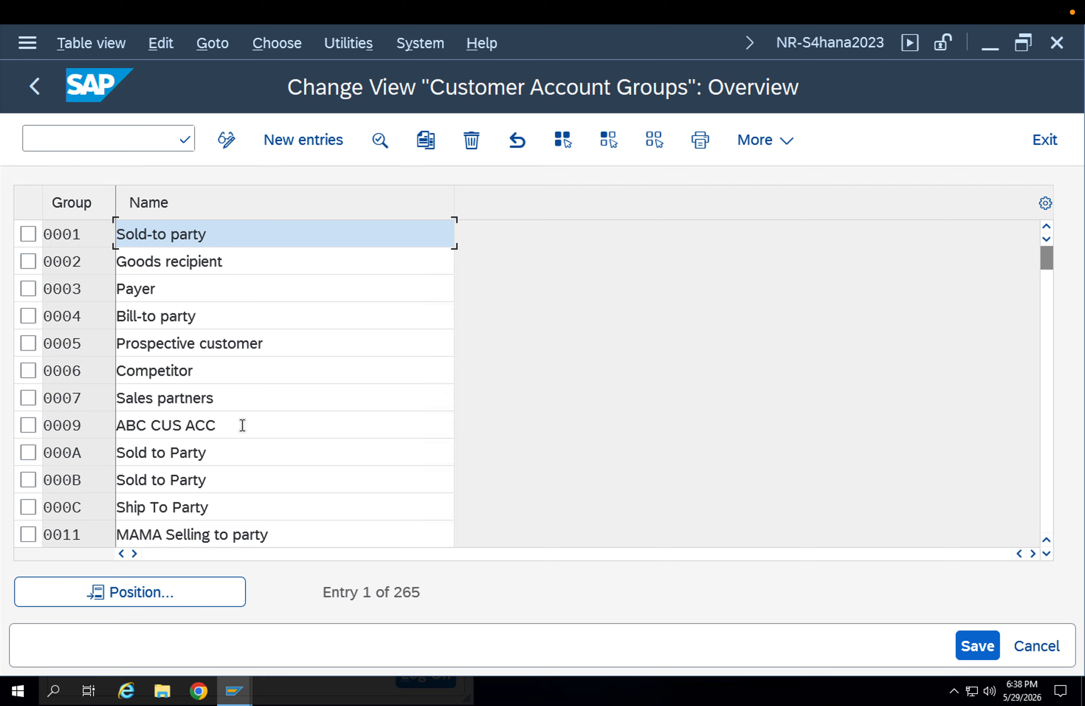
pyautogui.click(242, 401)
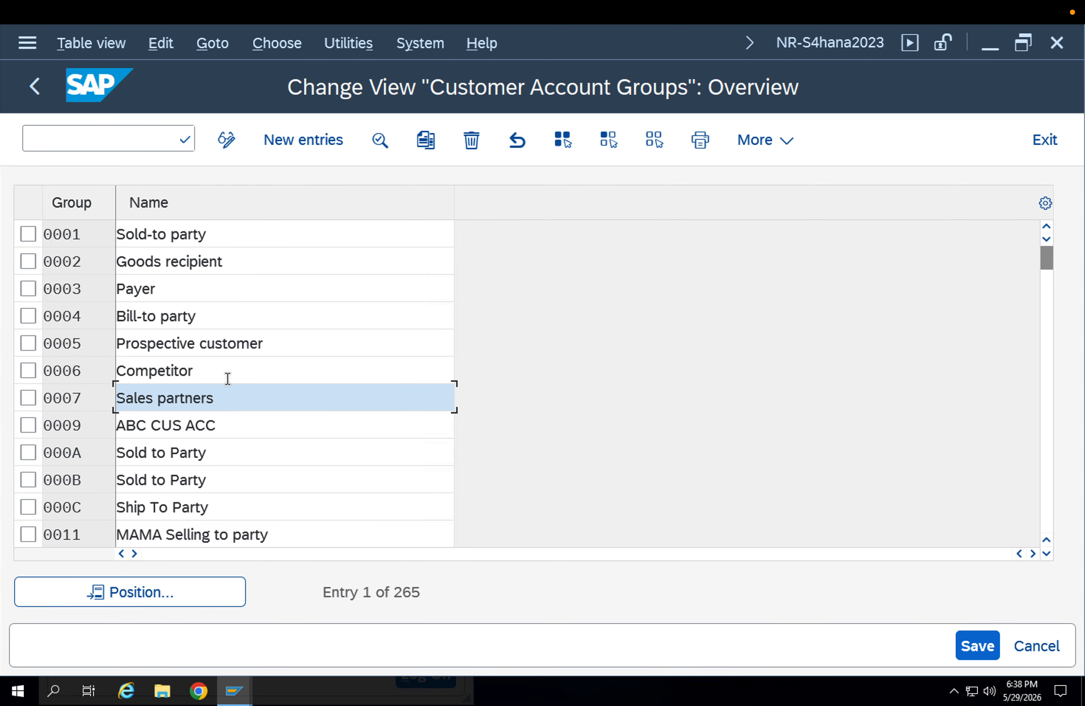
# - Copy customer account group 0001 (Sold-to party) and enter ZSTP as the key of the new account group
pyautogui.click(28, 234)
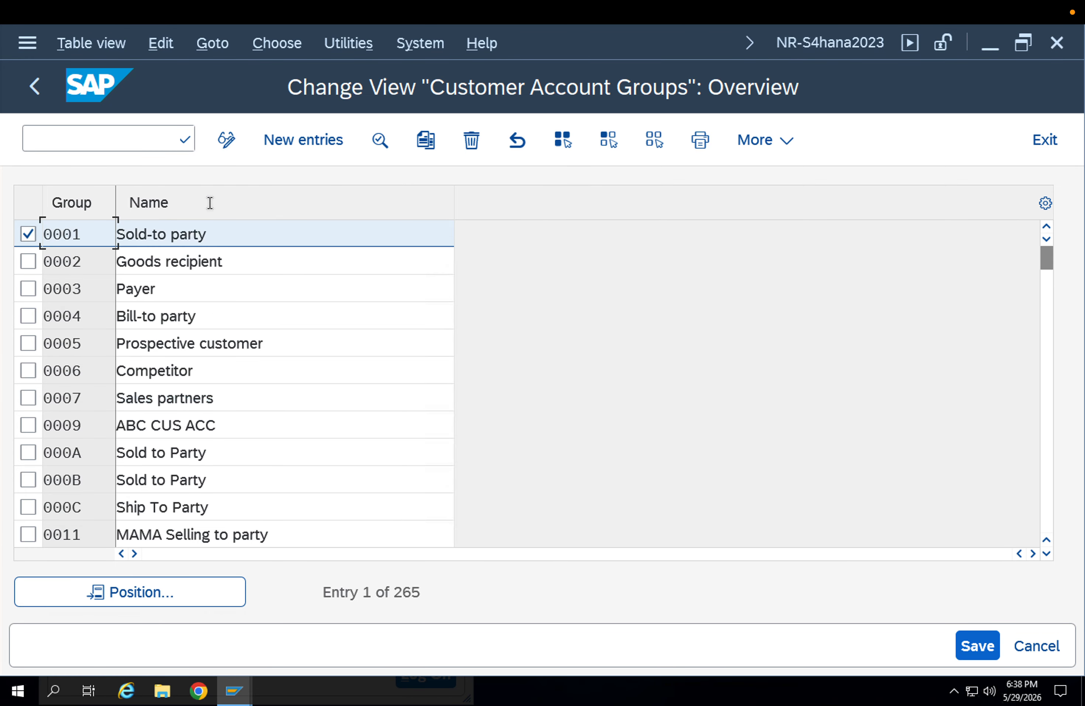
pyautogui.click(426, 139)
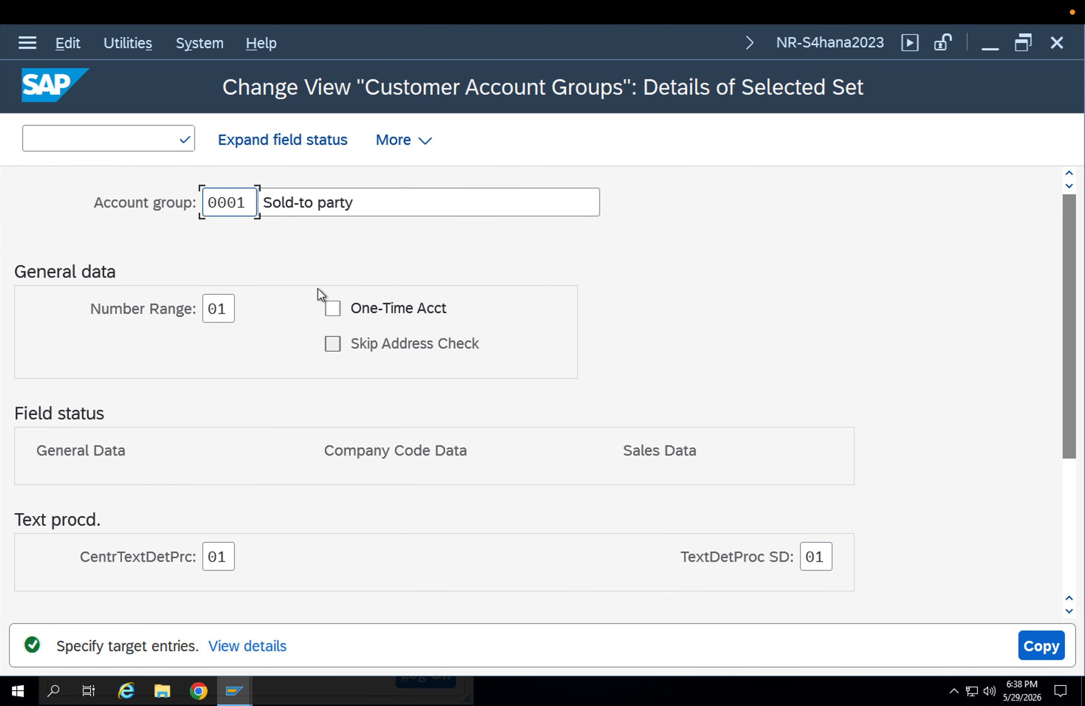
pyautogui.moveTo(250, 204); pyautogui.dragTo(154, 205)
pyautogui.press('Delete')
pyautogui.write('ZCUT')
pyautogui.press('BackSpace')
pyautogui.write('S')
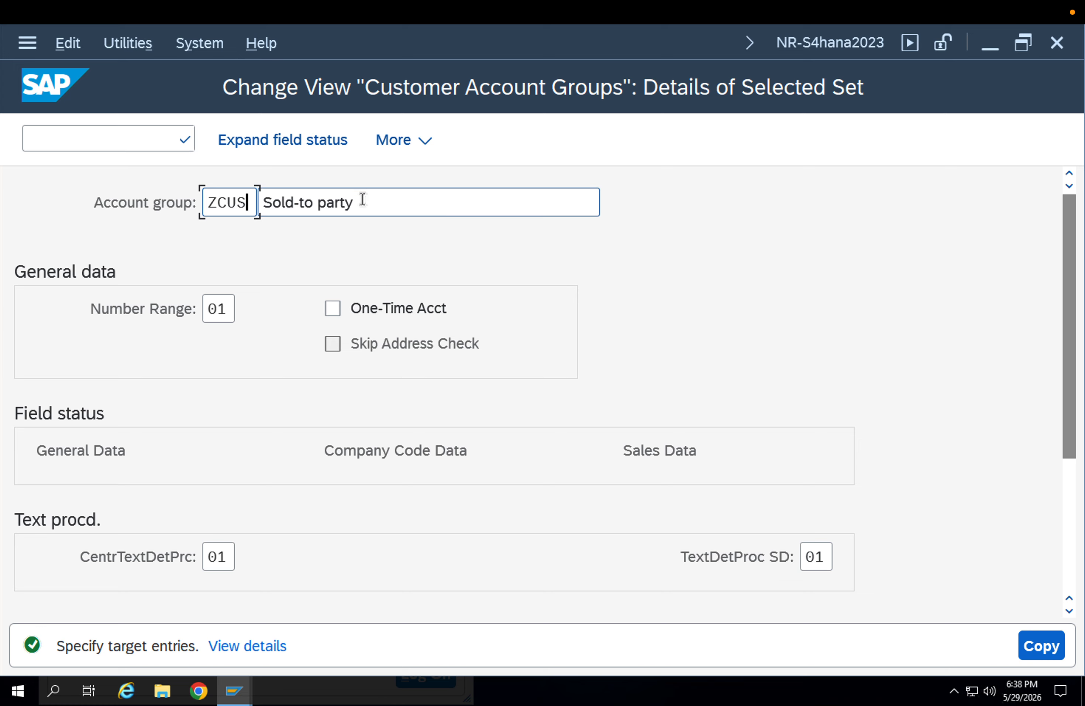
pyautogui.moveTo(245, 203); pyautogui.dragTo(219, 203)
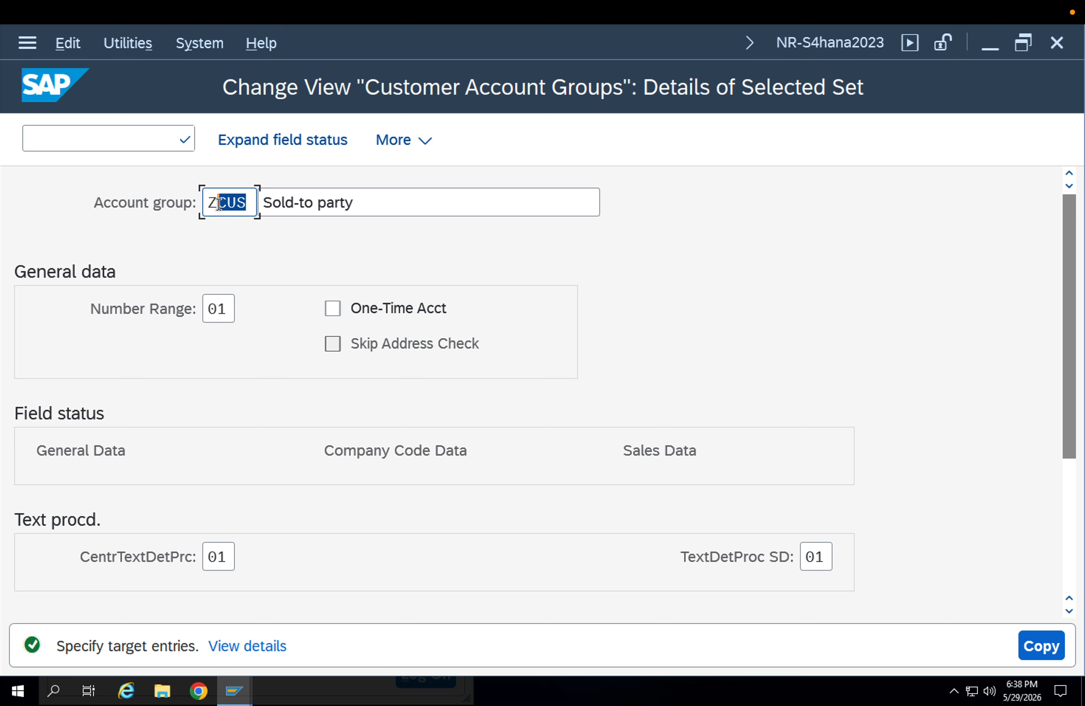
pyautogui.write('SP')
pyautogui.press('BackSpace')
pyautogui.write('TP')
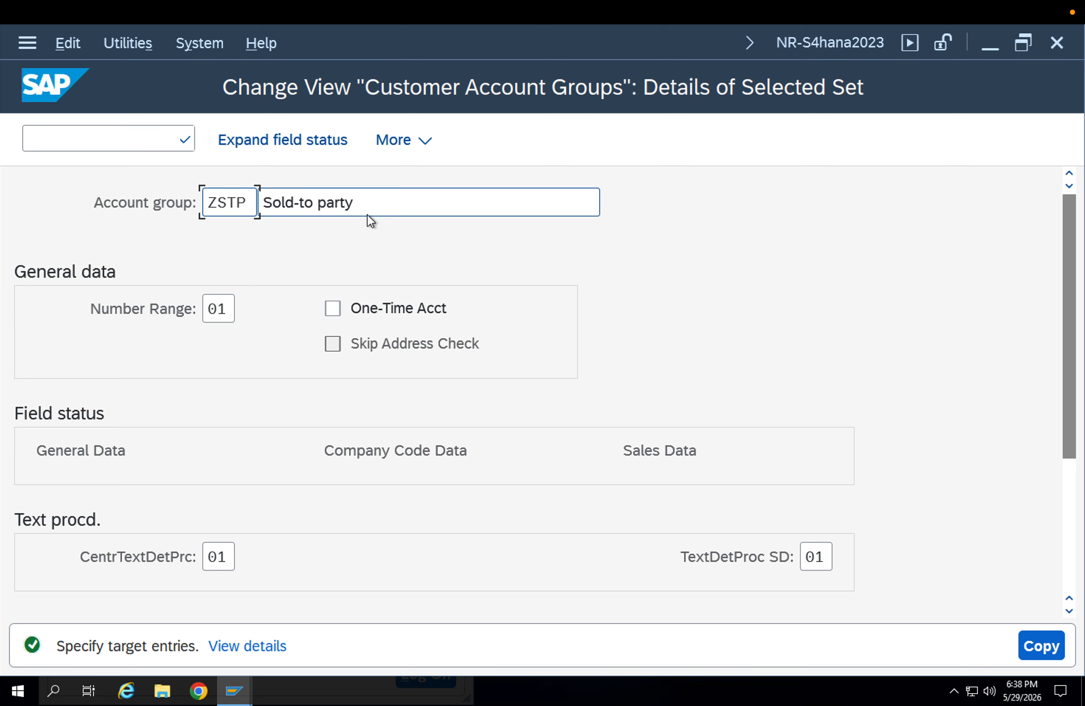
# - Change the description of the copied account group to "Sold-to party-Testing"
pyautogui.moveTo(388, 206); pyautogui.dragTo(263, 215)
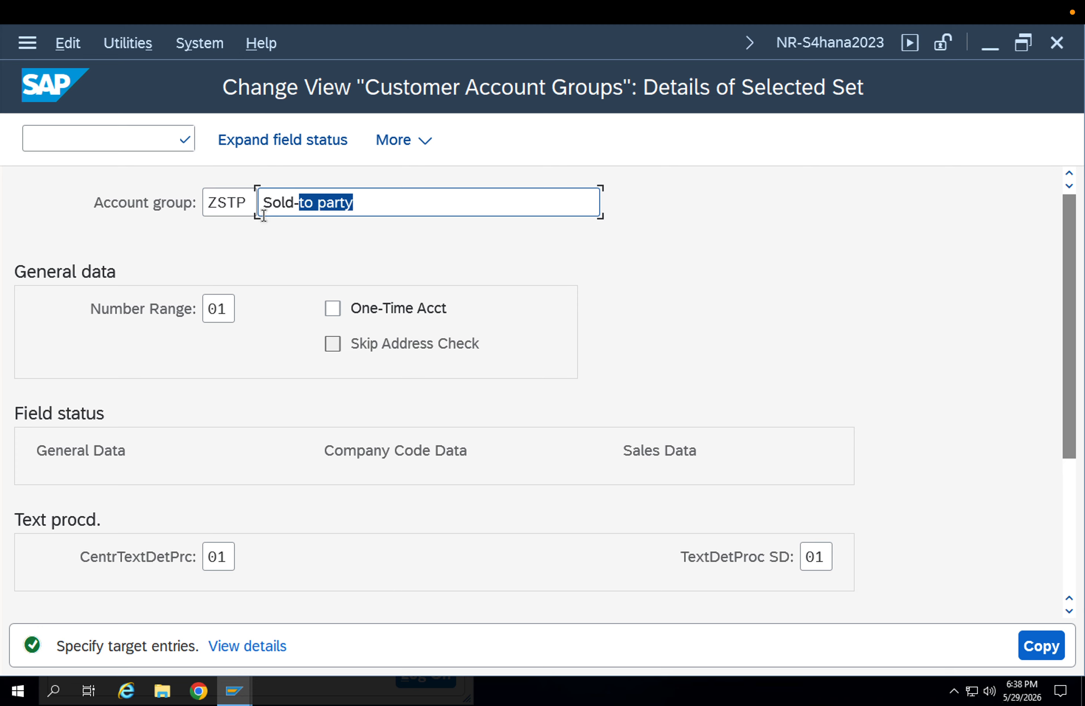
pyautogui.click(374, 200)
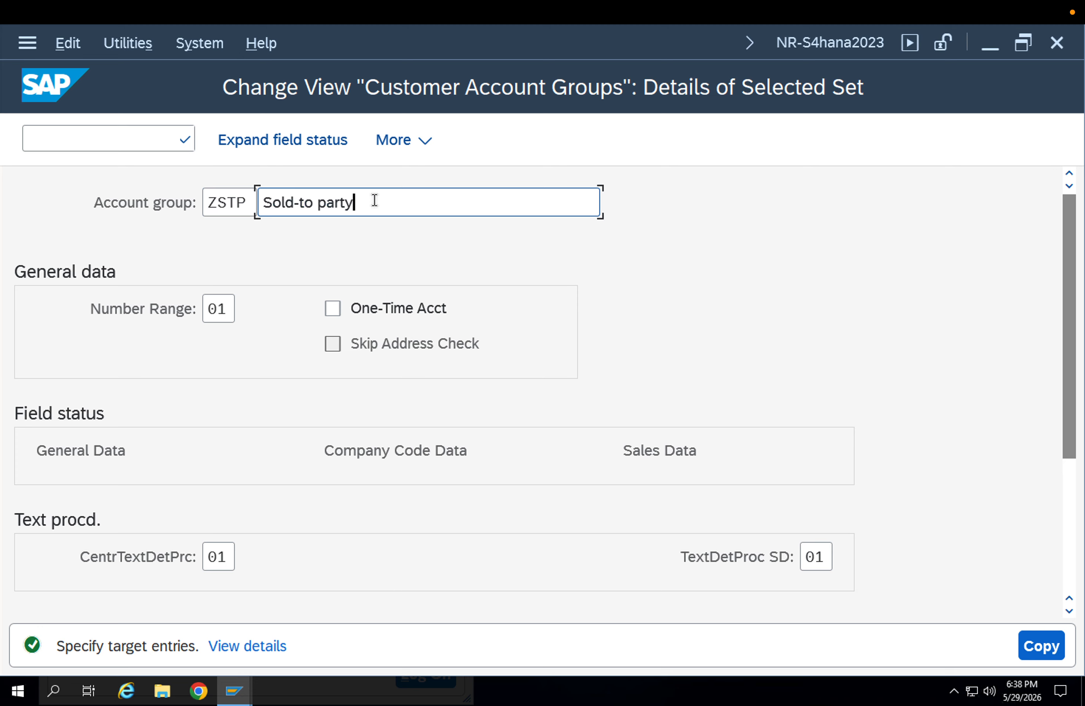
pyautogui.write('-Testing')
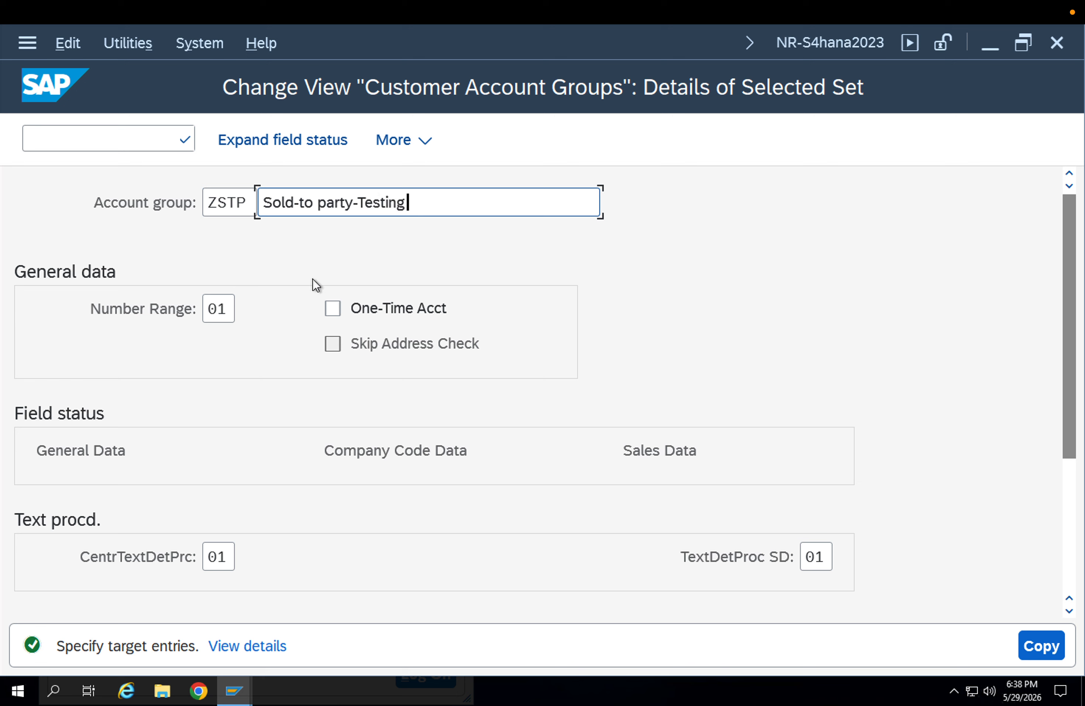
# - Check the number range, text procedures and sales and distribution data of the ZSTP group and complete the copy
pyautogui.click(229, 311)
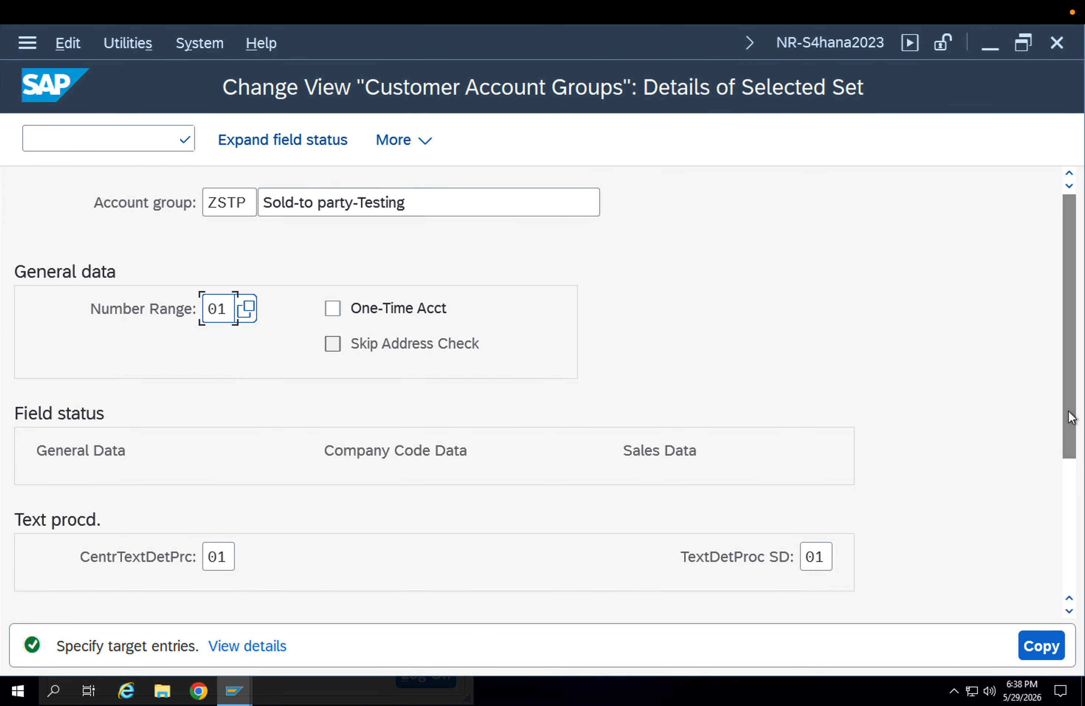
pyautogui.click(1070, 477)
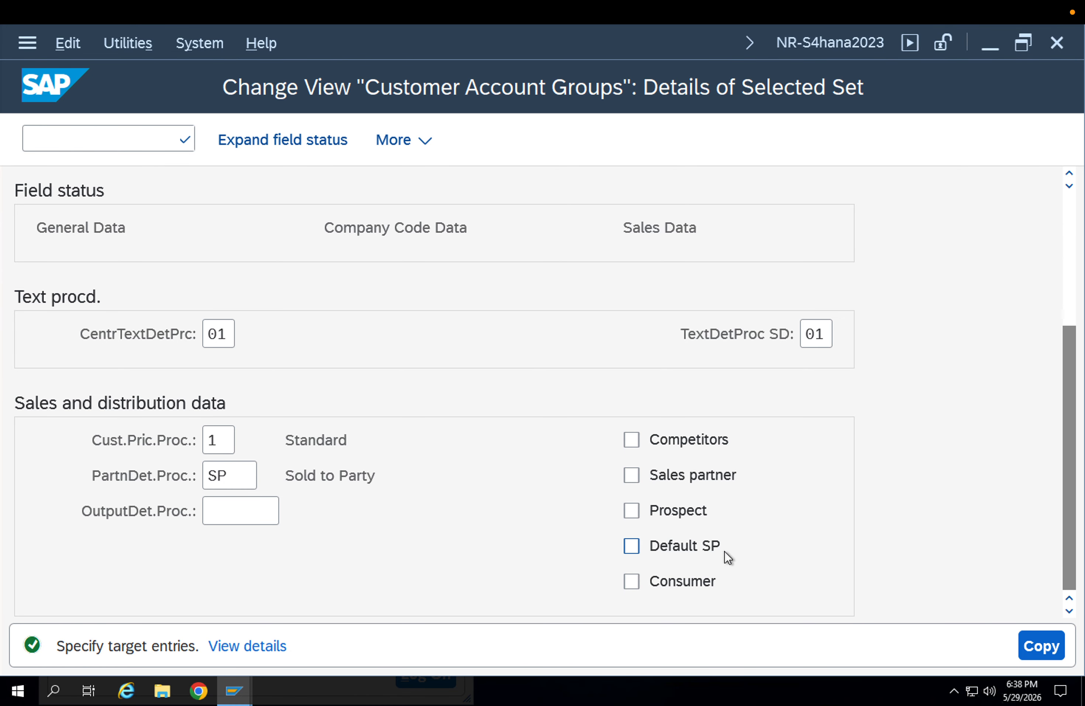
pyautogui.scroll(3, 725, 551)
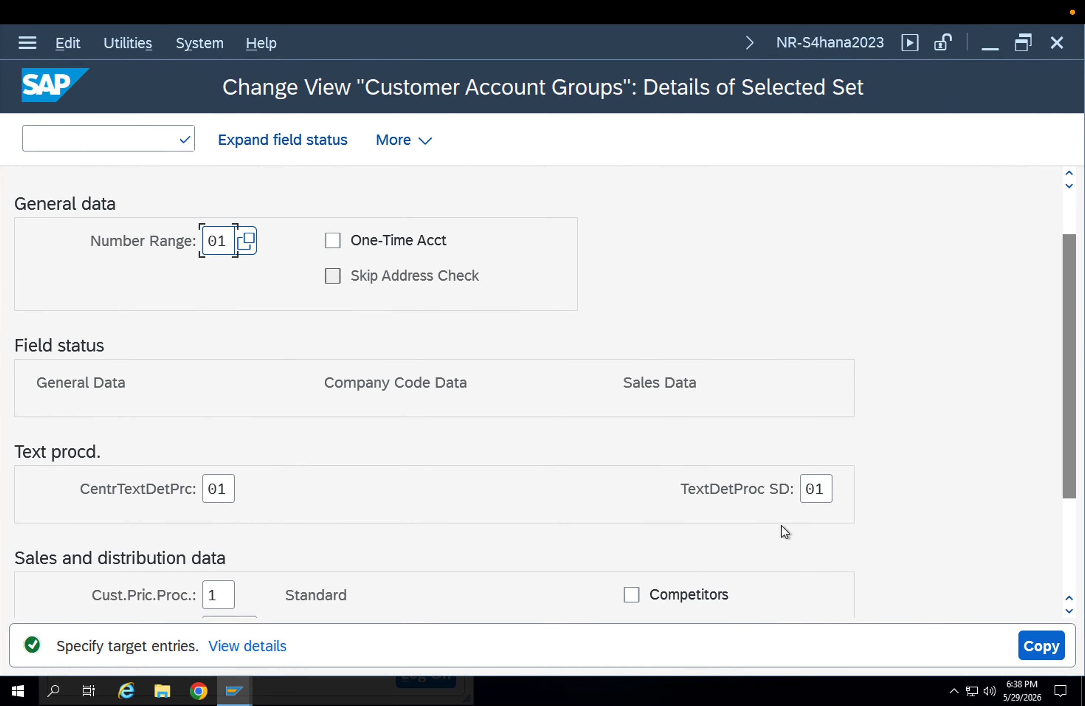
pyautogui.scroll(1, 417, 380)
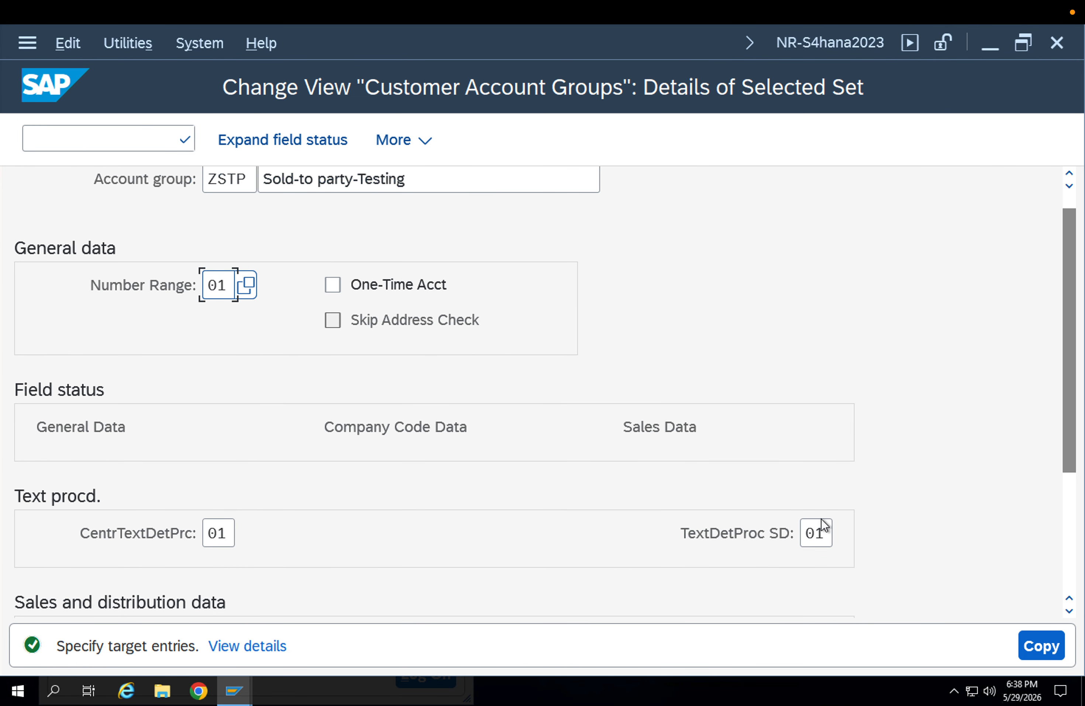
pyautogui.click(1030, 645)
pyautogui.click(1026, 644)
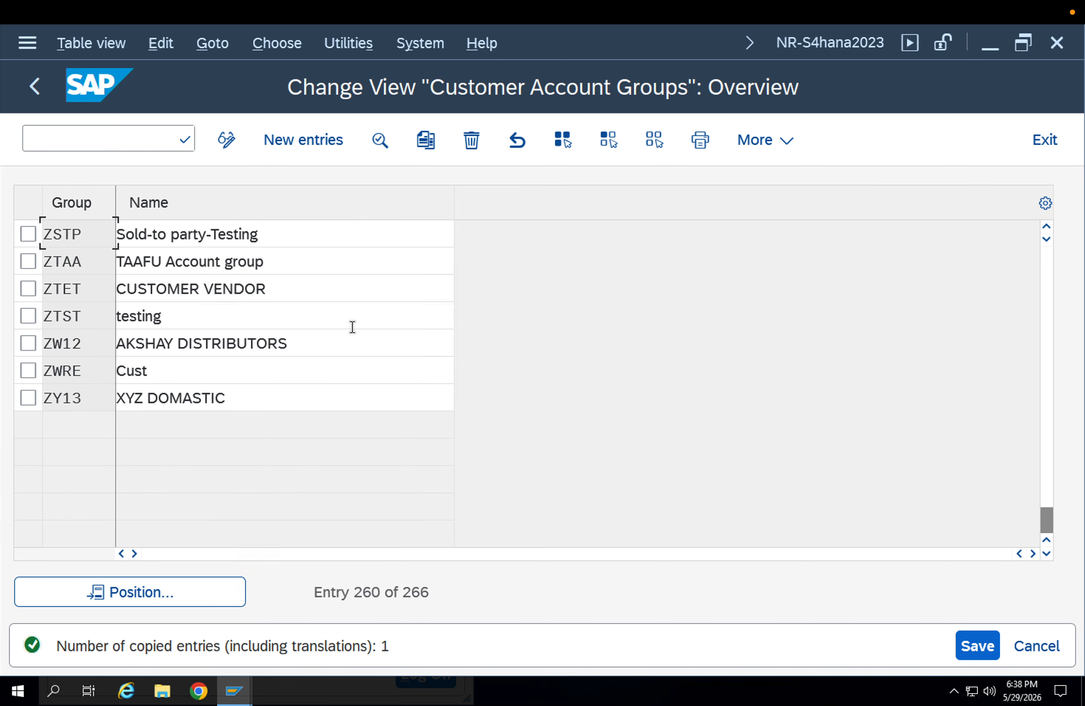
# - Save the new account group under customizing request A4HK905035 and return to the implementation guide structure
pyautogui.click(981, 647)
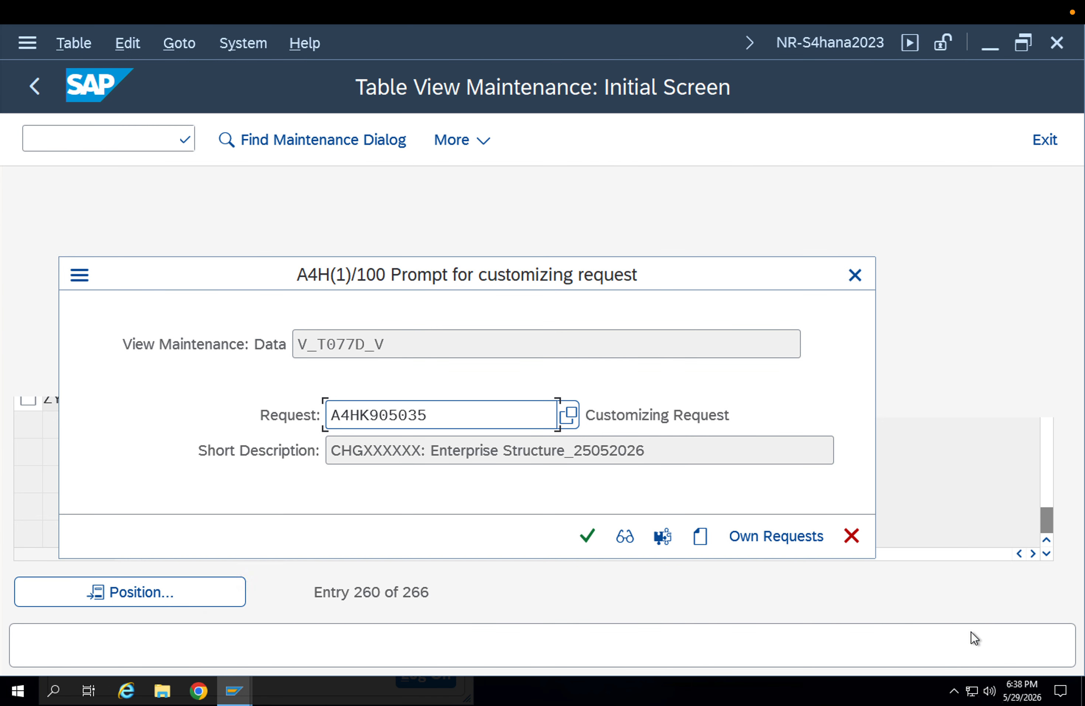
pyautogui.click(587, 535)
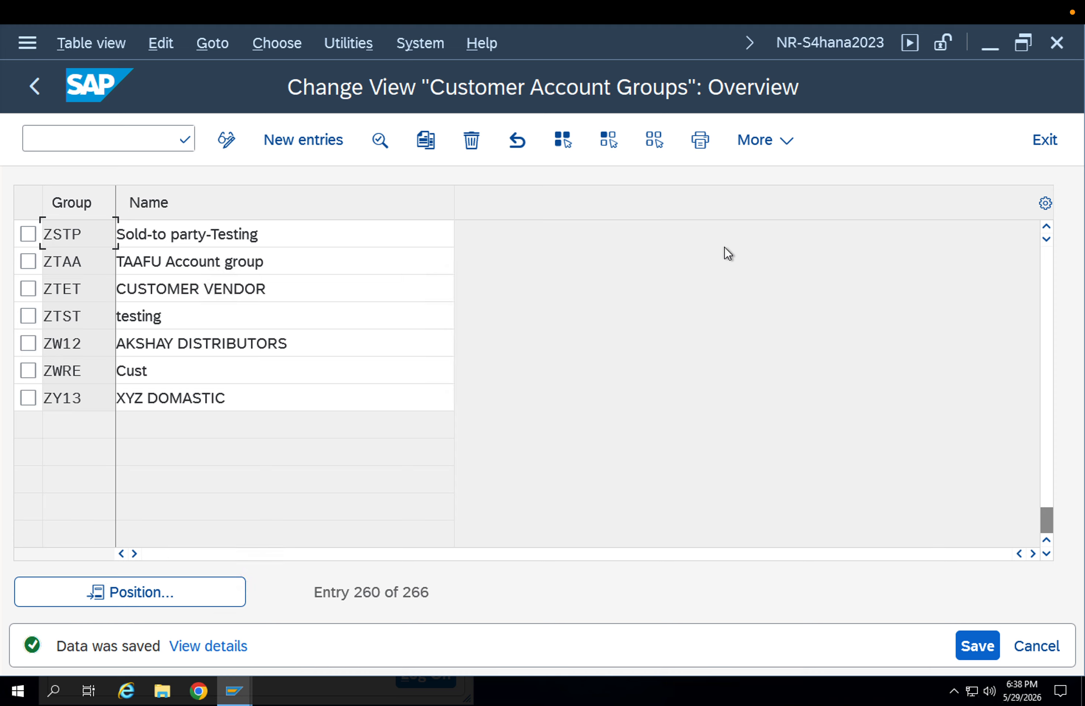
pyautogui.click(37, 86)
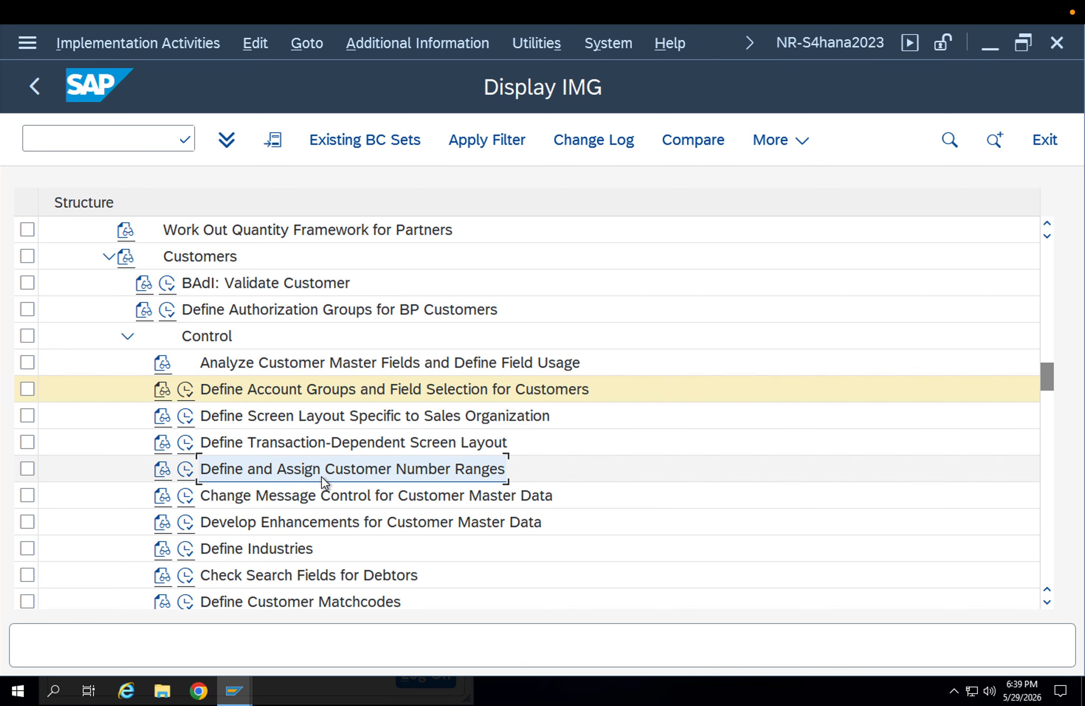
# - Open Define Number Ranges for Customer Master under Define and Assign Customer Number Ranges and view its existing intervals
pyautogui.click(187, 476)
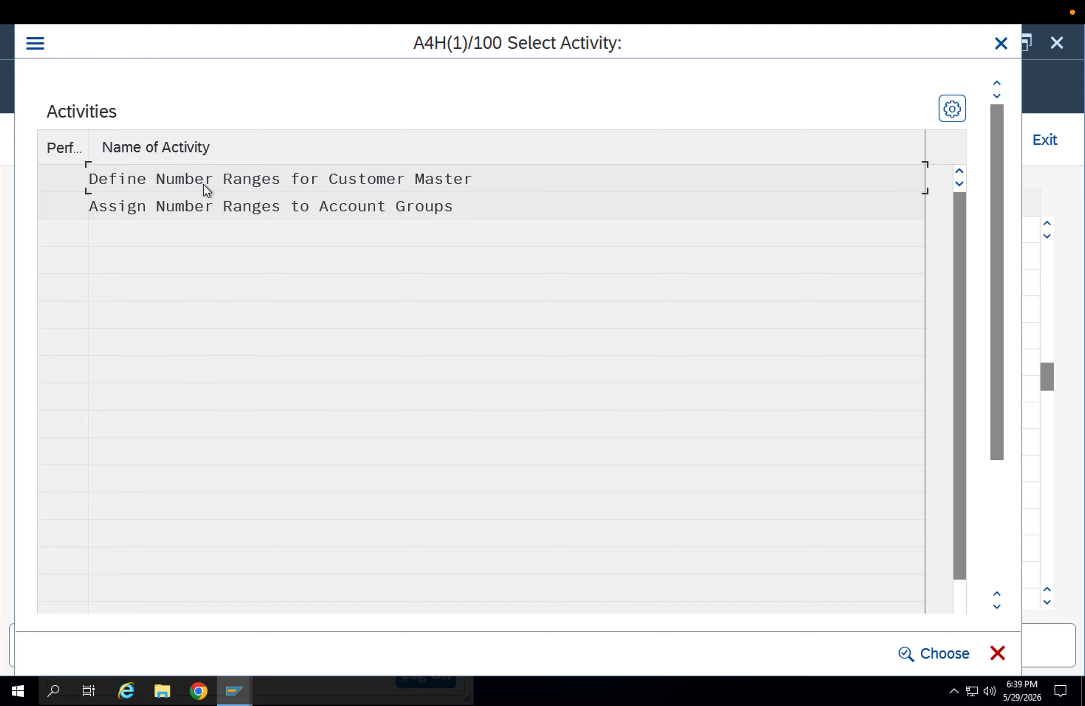
pyautogui.doubleClick(204, 180)
pyautogui.click(184, 283)
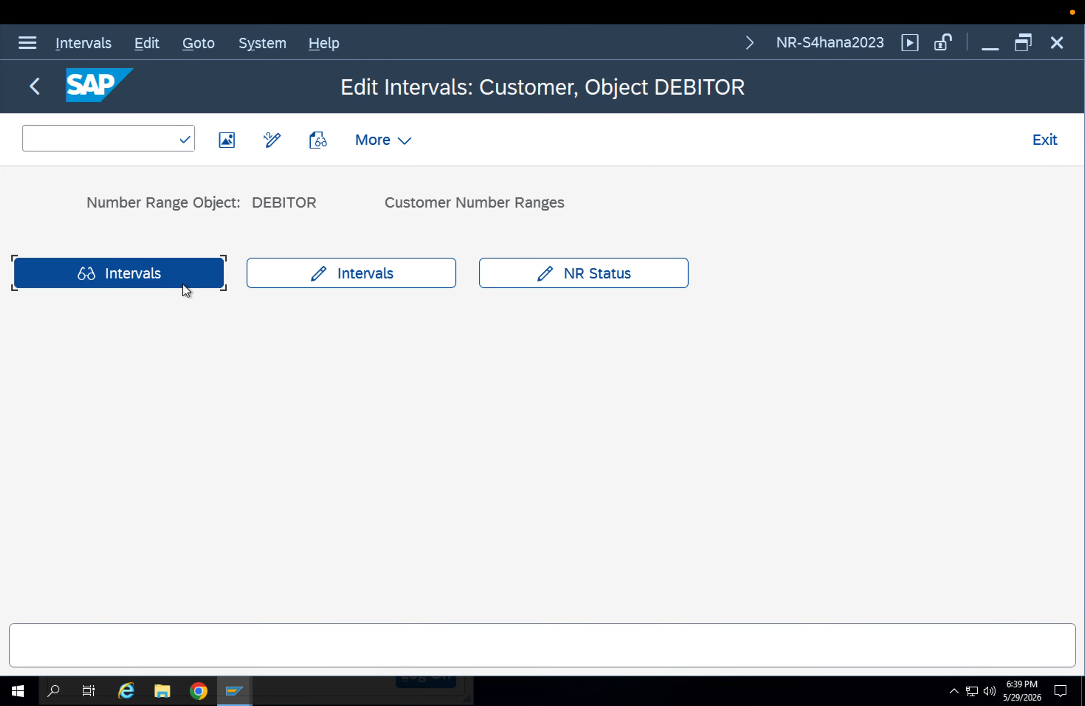
pyautogui.click(36, 88)
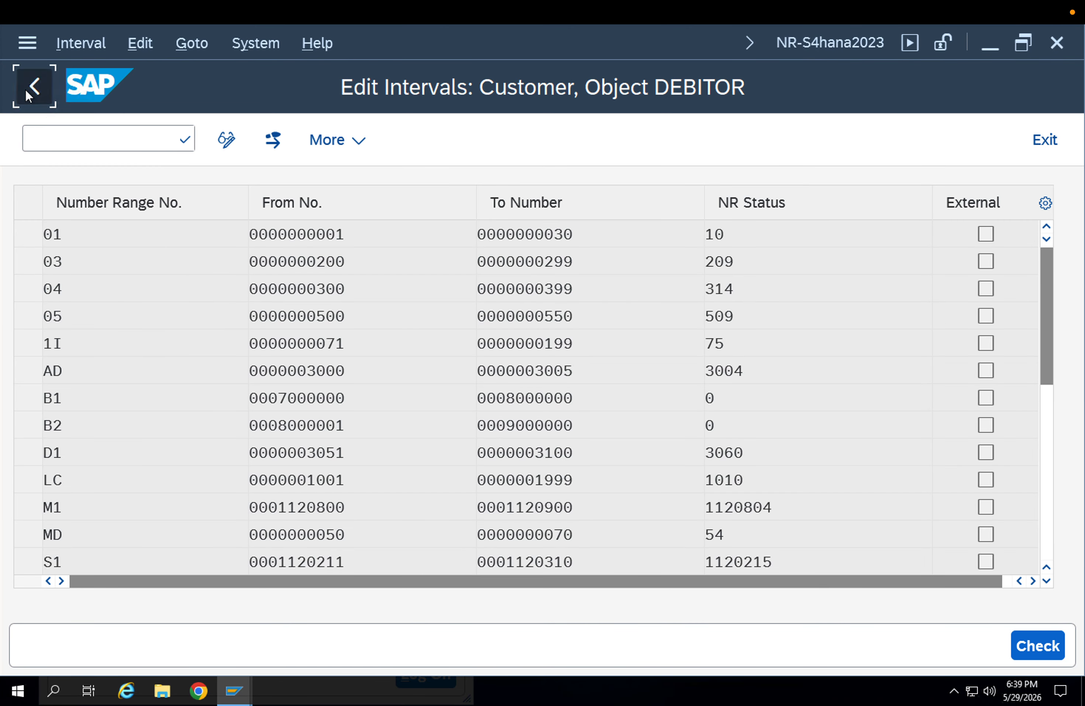
# - Display the overview of customer number ranges and examine the from number, to number and status of range 01
pyautogui.click(228, 146)
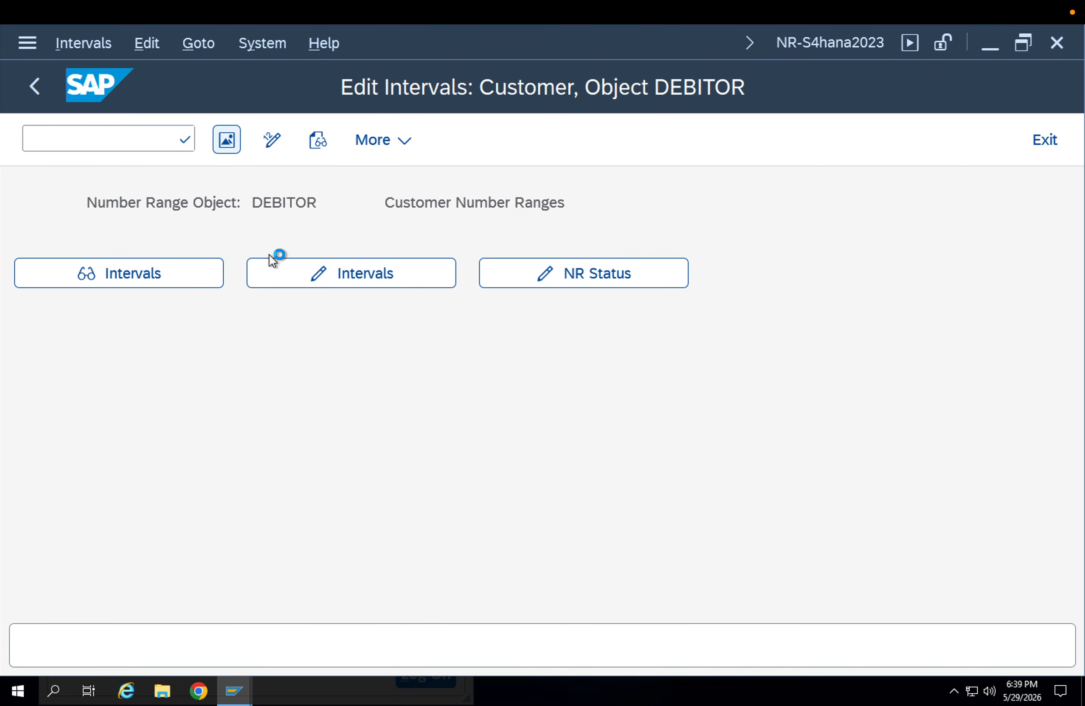
pyautogui.click(268, 237)
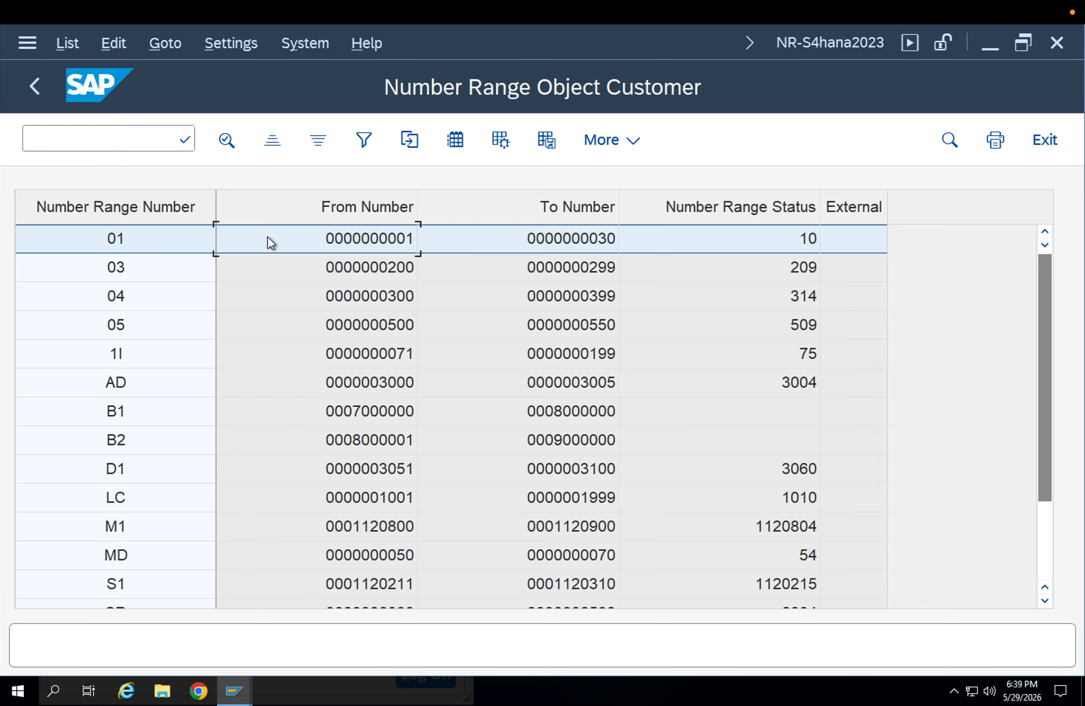
pyautogui.click(170, 245)
pyautogui.click(352, 238)
pyautogui.click(780, 236)
pyautogui.click(591, 239)
pyautogui.click(48, 104)
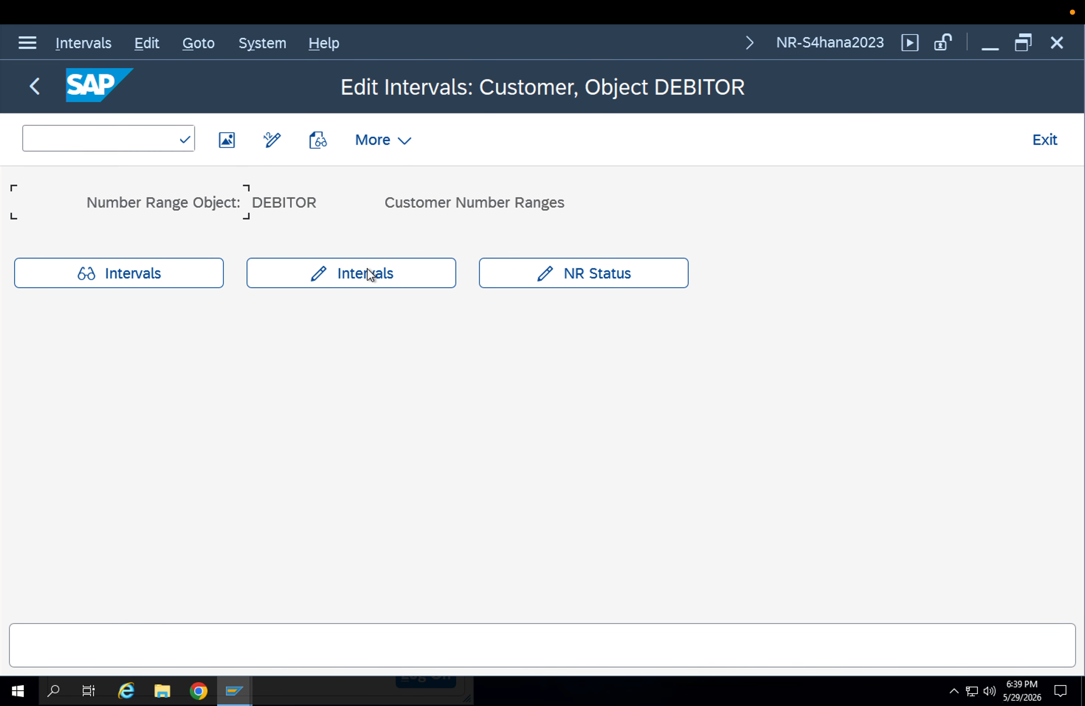
pyautogui.click(366, 264)
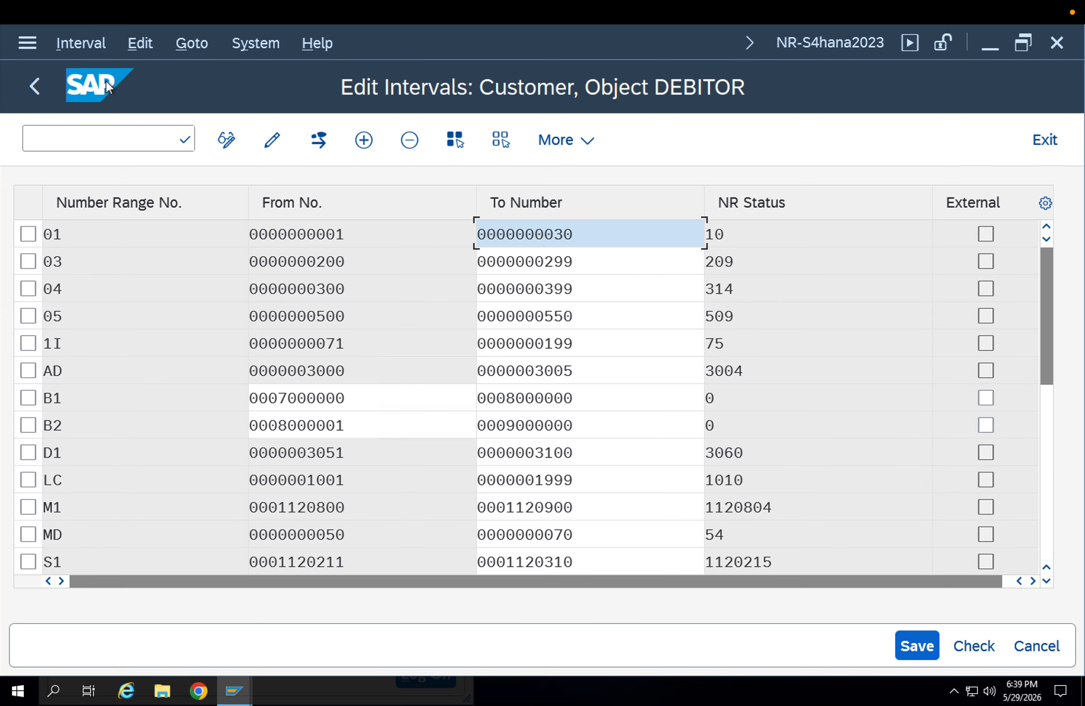
pyautogui.click(82, 44)
pyautogui.click(165, 255)
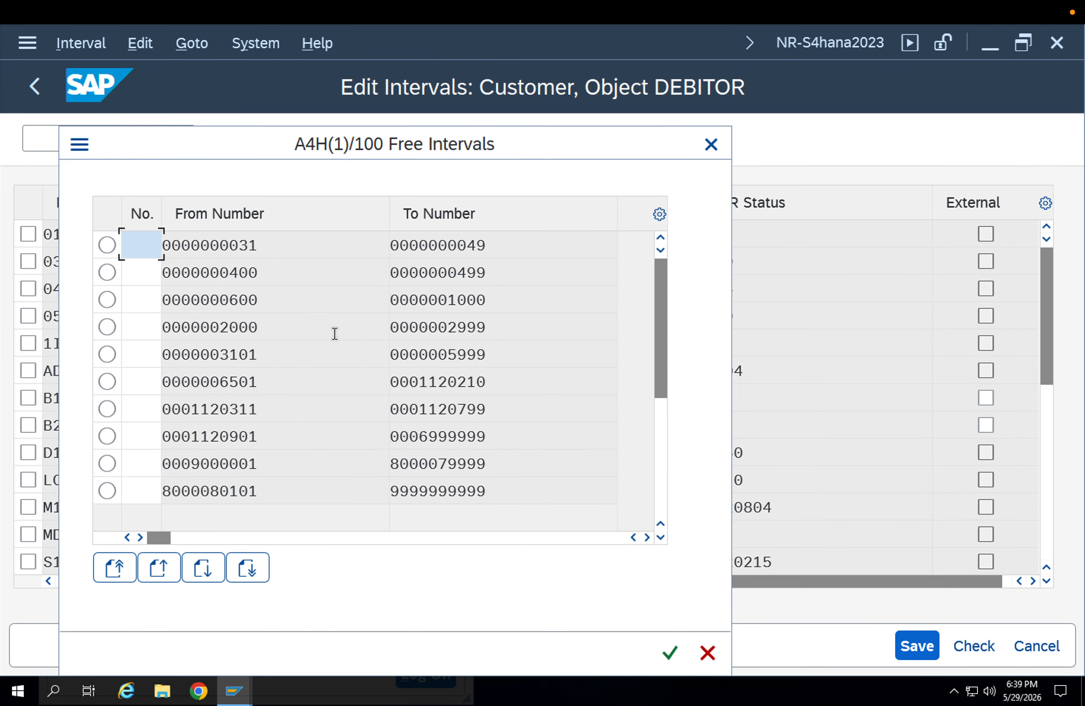
pyautogui.moveTo(122, 258); pyautogui.dragTo(128, 264)
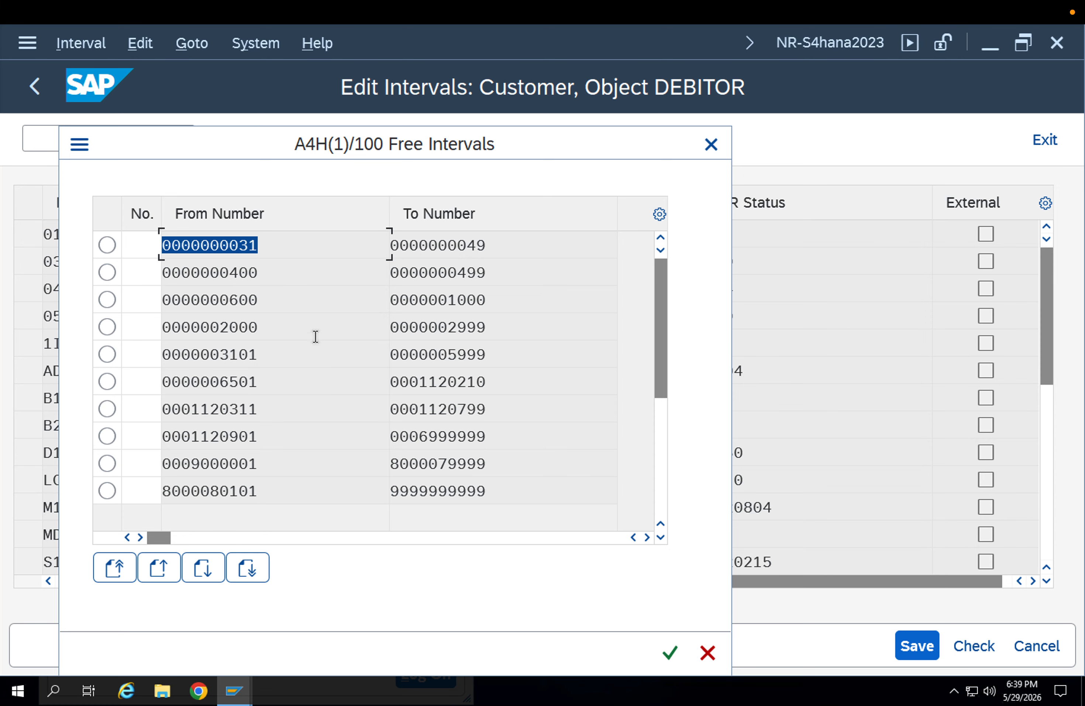
pyautogui.moveTo(299, 272); pyautogui.dragTo(104, 283)
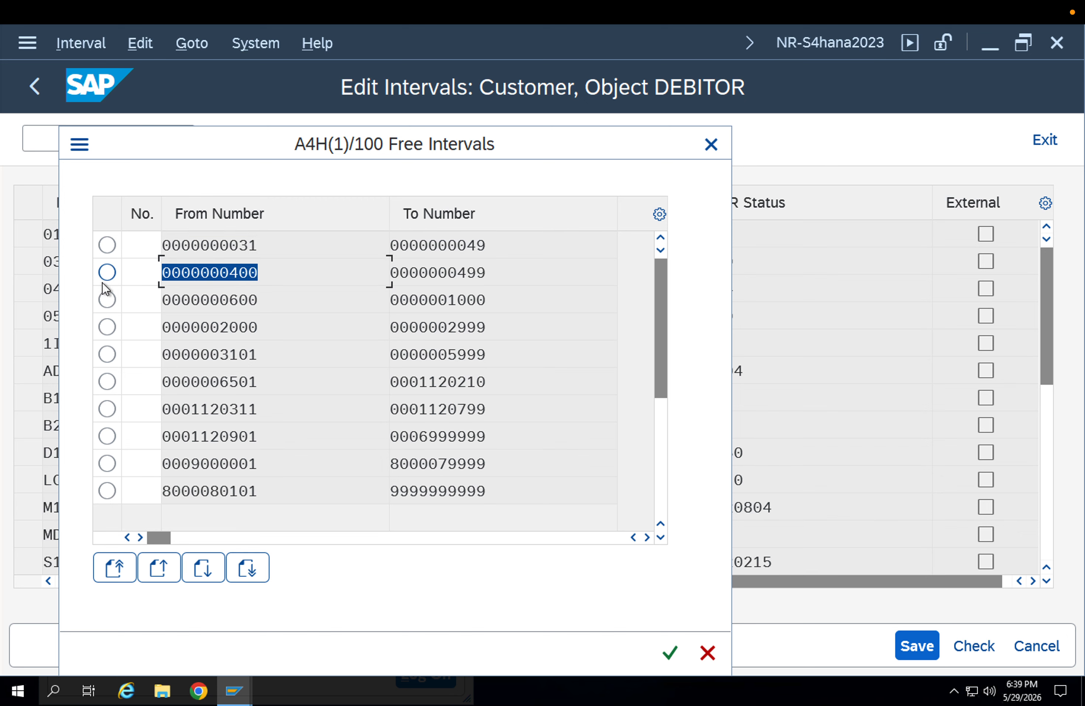
pyautogui.doubleClick(104, 281)
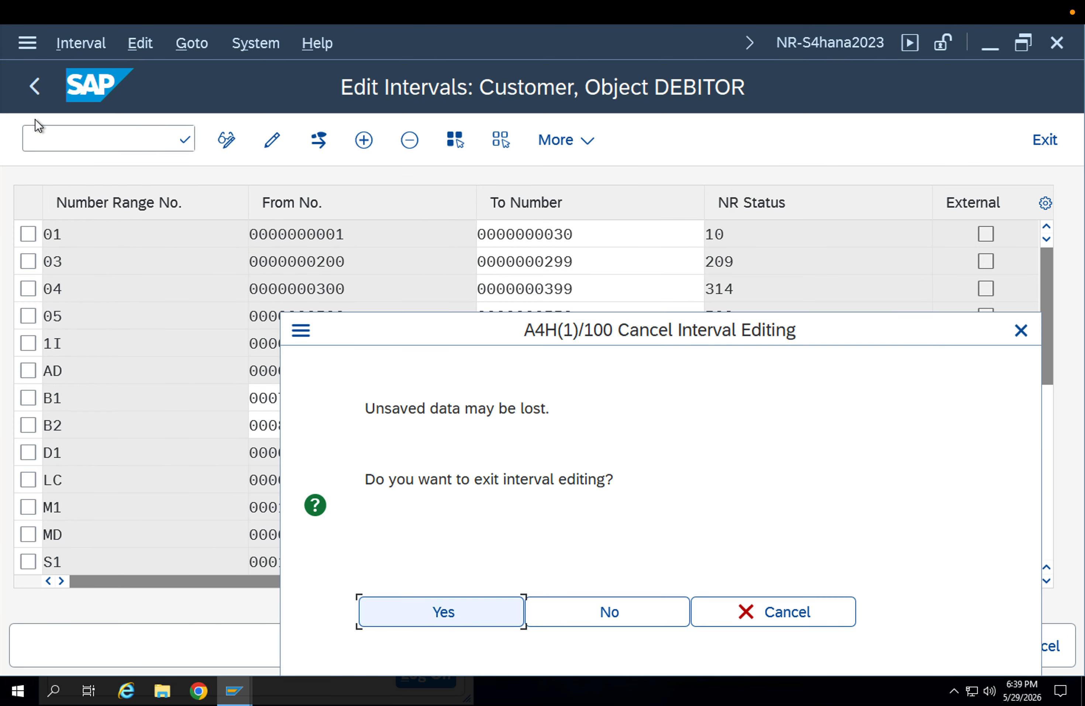
# - Exit interval editing without saving and return to the implementation guide structure
pyautogui.click(570, 608)
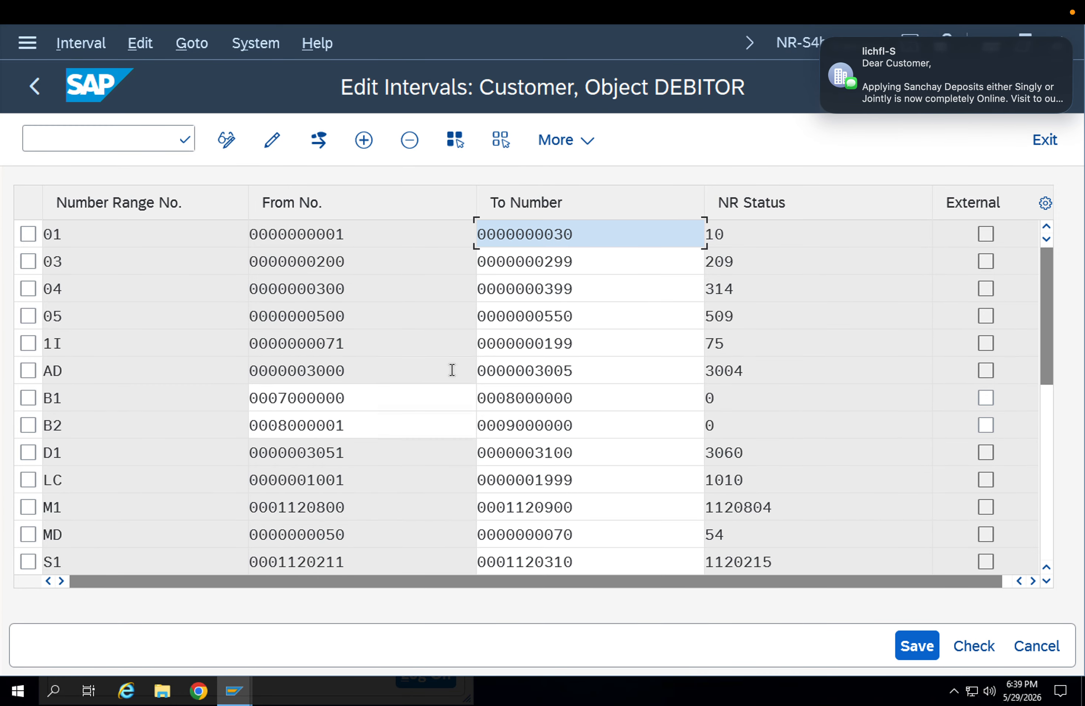
pyautogui.press('Escape')
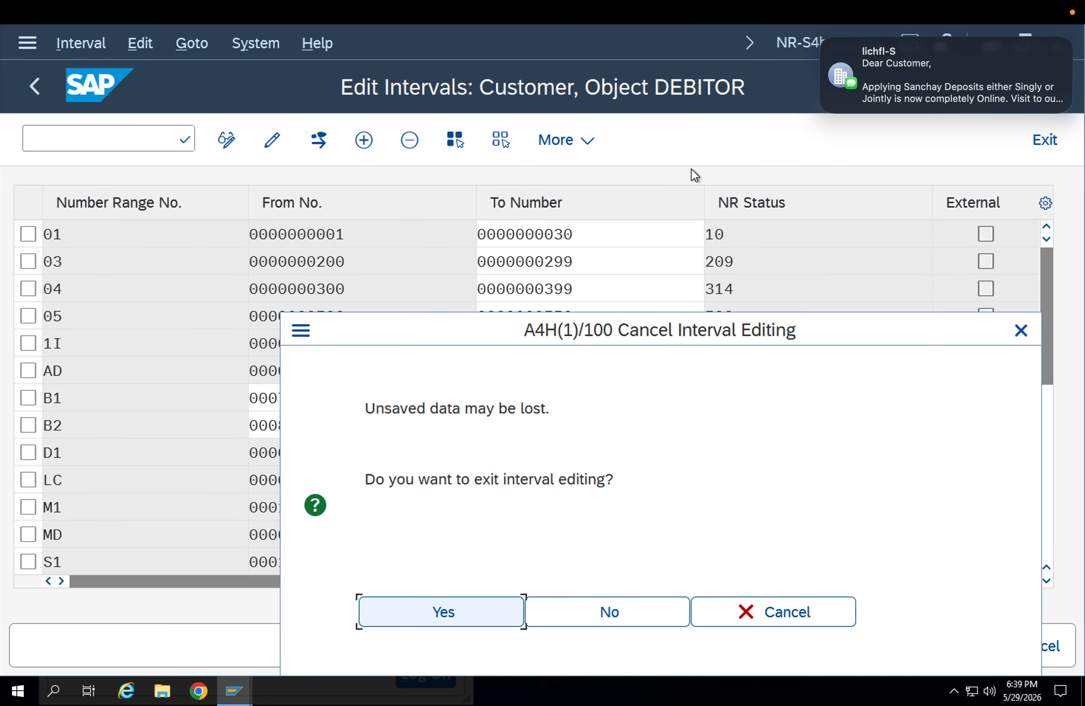
pyautogui.click(607, 612)
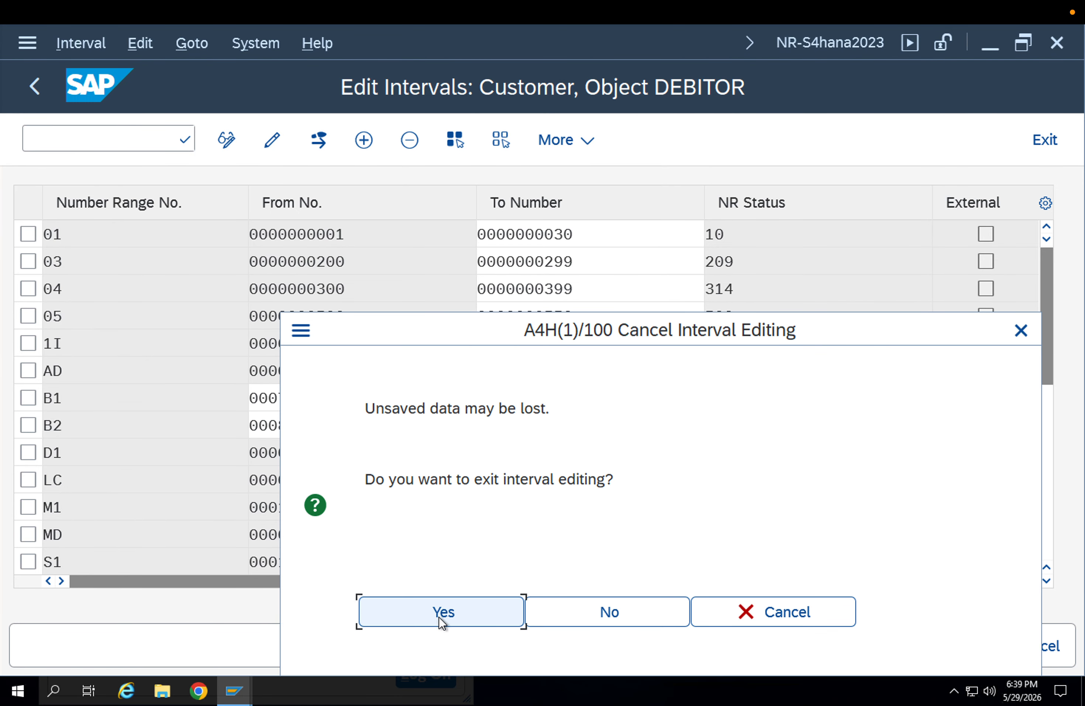
pyautogui.click(443, 613)
pyautogui.press('Escape')
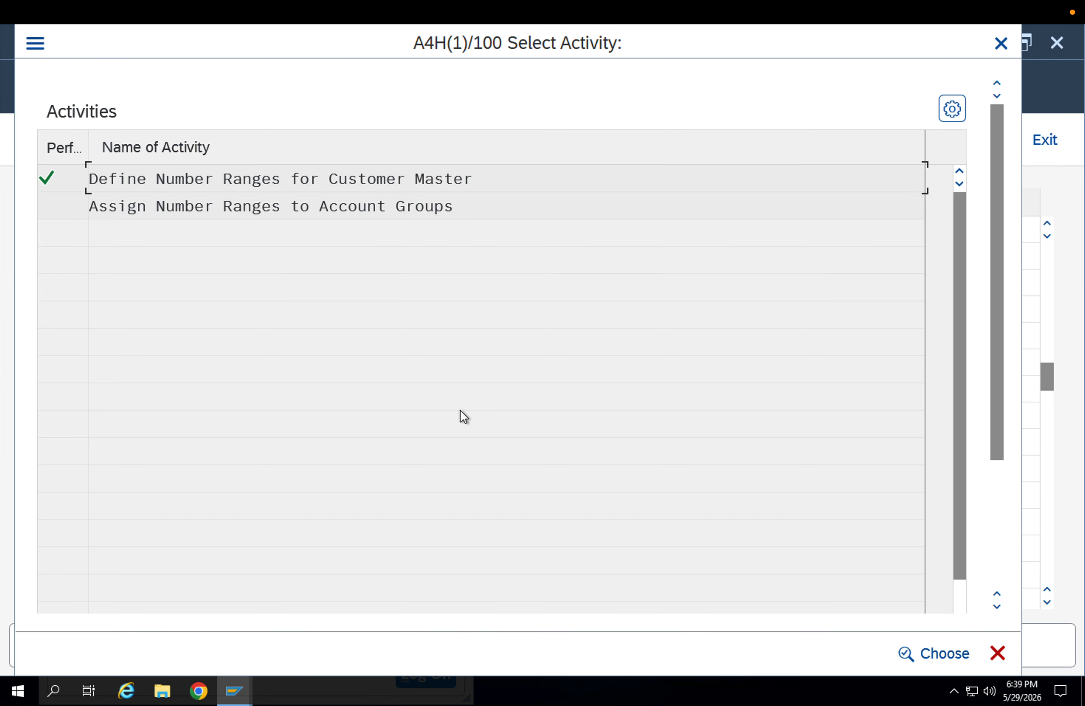
pyautogui.press('Escape')
# - Collapse the Business Partner and Logistics - General nodes in the implementation guide structure
pyautogui.scroll(-1, 399, 426)
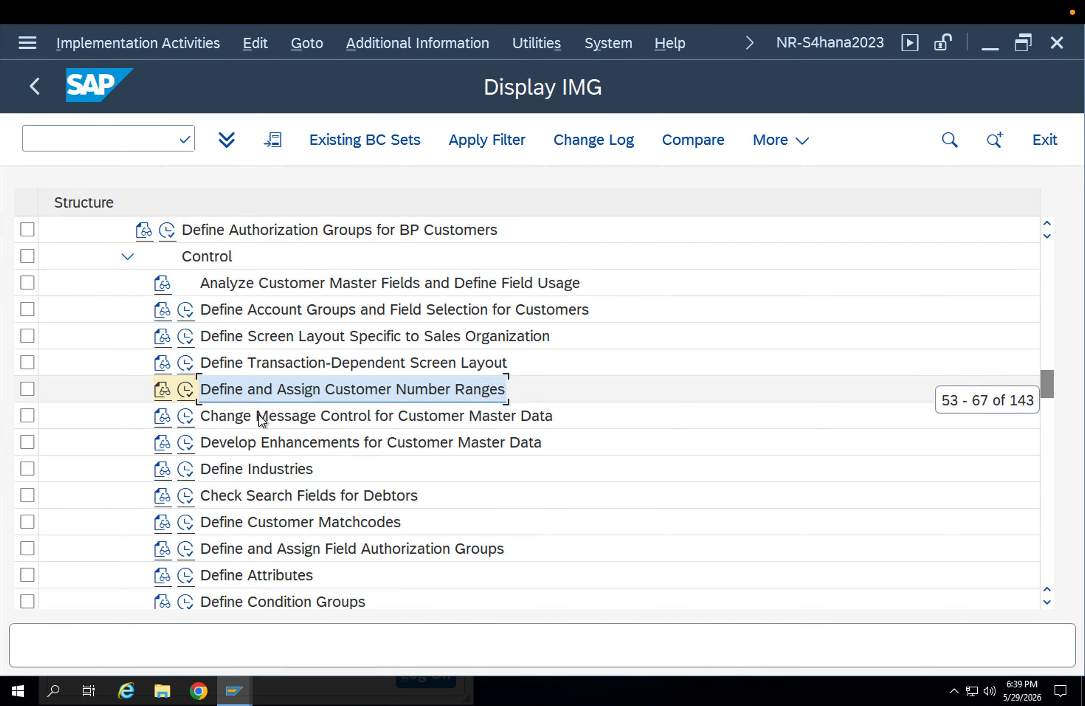
pyautogui.scroll(6, 259, 419)
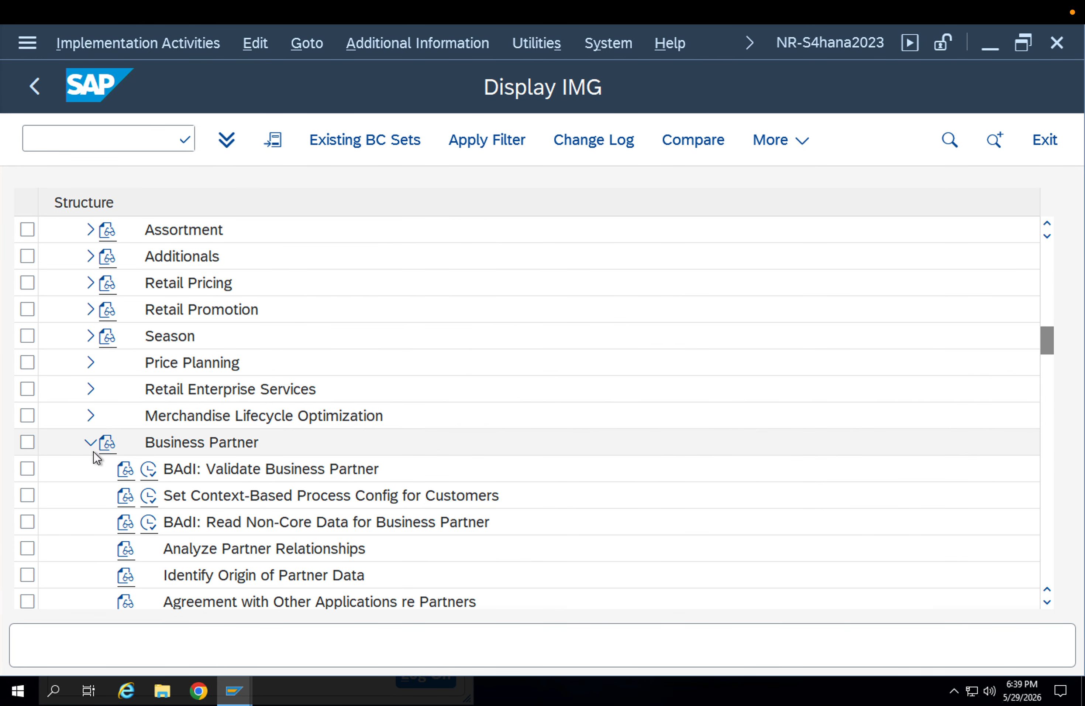
pyautogui.click(91, 442)
pyautogui.scroll(1, 171, 470)
pyautogui.scroll(6, 170, 470)
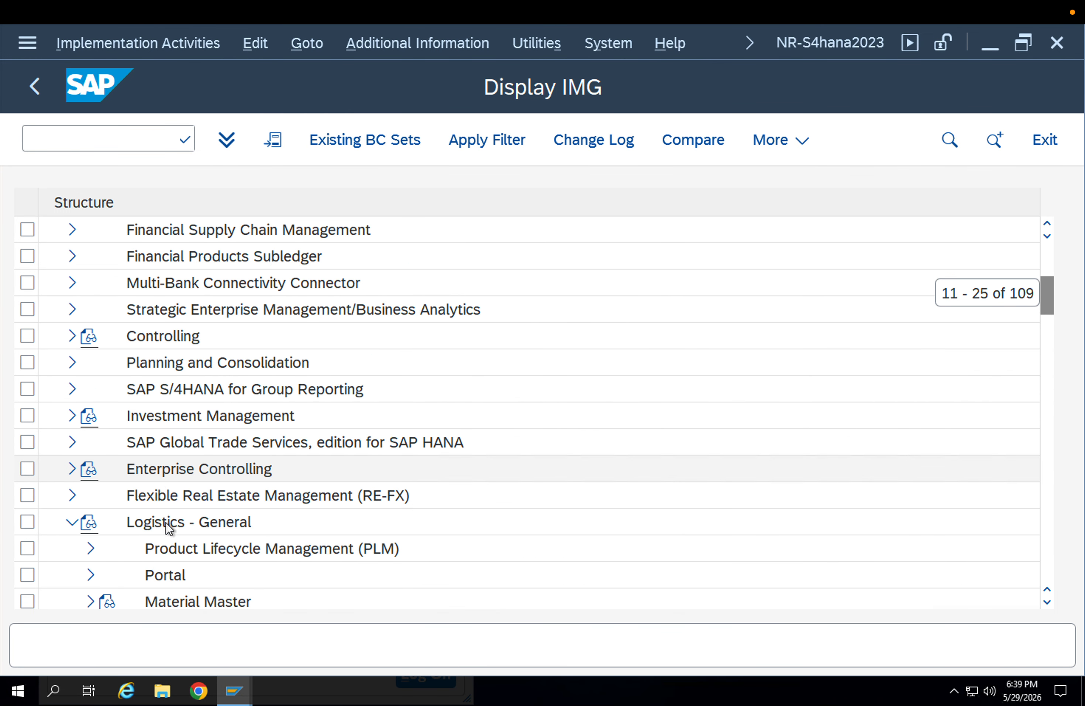
pyautogui.click(71, 525)
pyautogui.scroll(2, 162, 506)
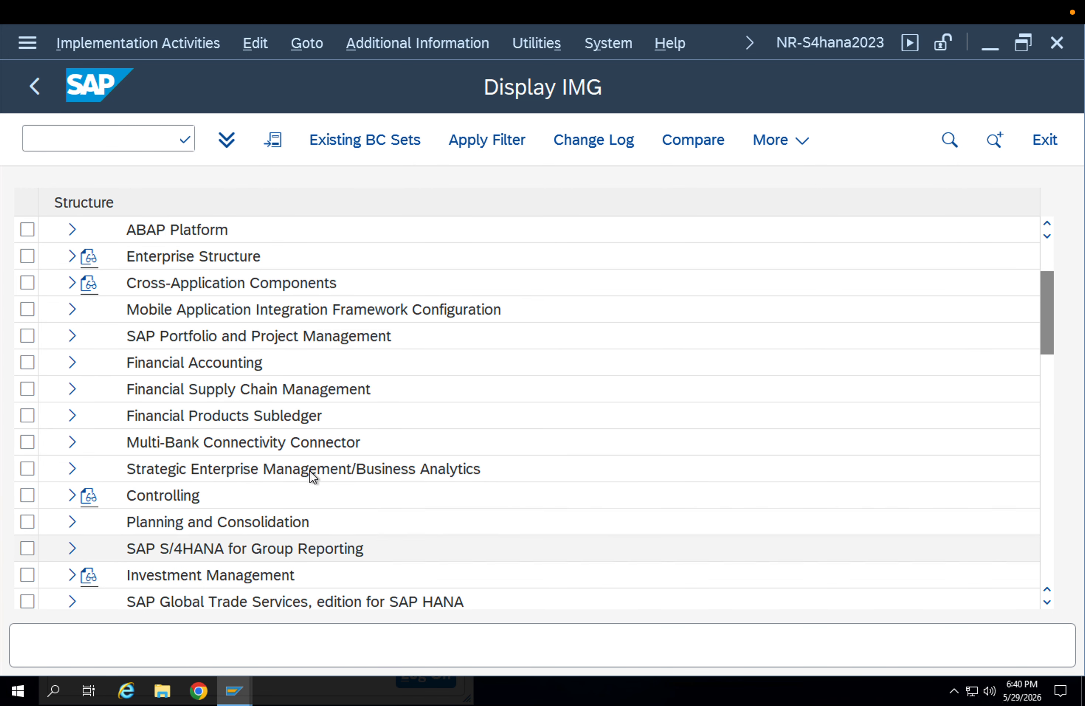
# - Expand Cross-Application Components, SAP Business Partner, Business Partner and Basic Settings in the implementation guide
pyautogui.scroll(1, 293, 453)
pyautogui.click(216, 363)
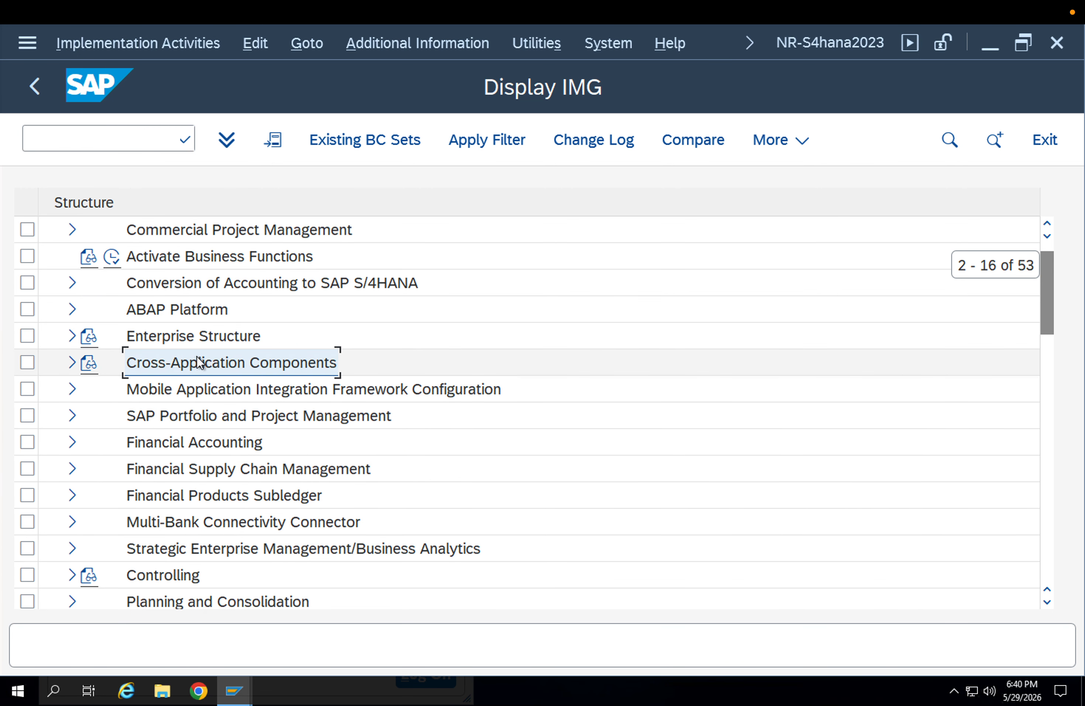
pyautogui.click(72, 363)
pyautogui.scroll(-4, 288, 494)
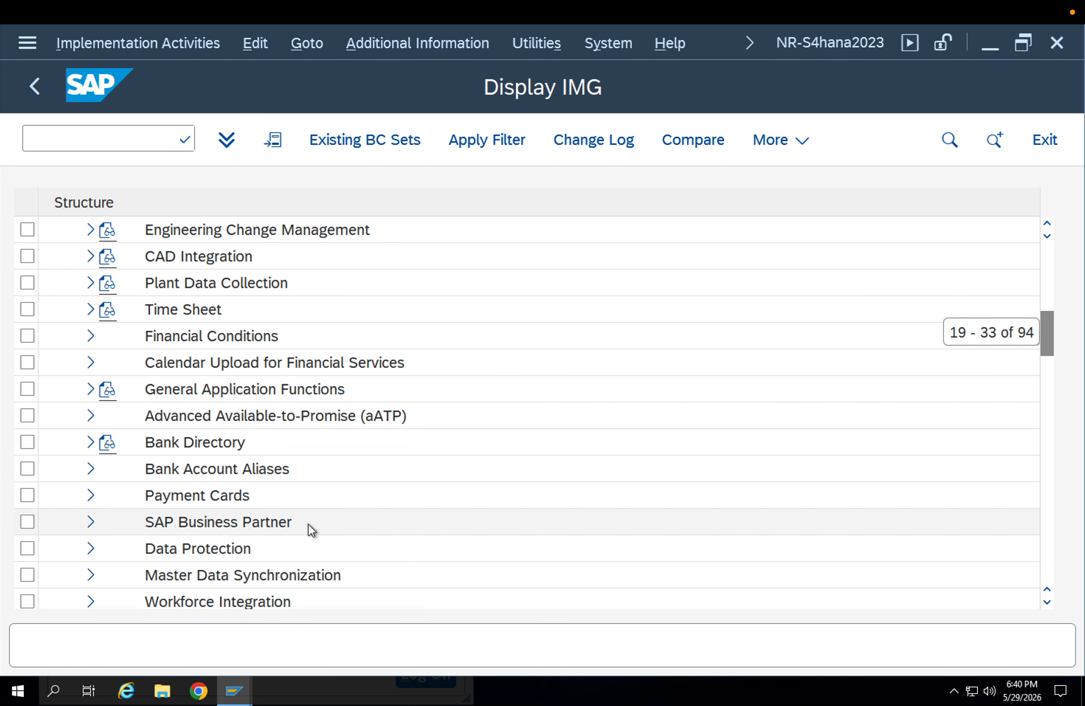
pyautogui.click(90, 523)
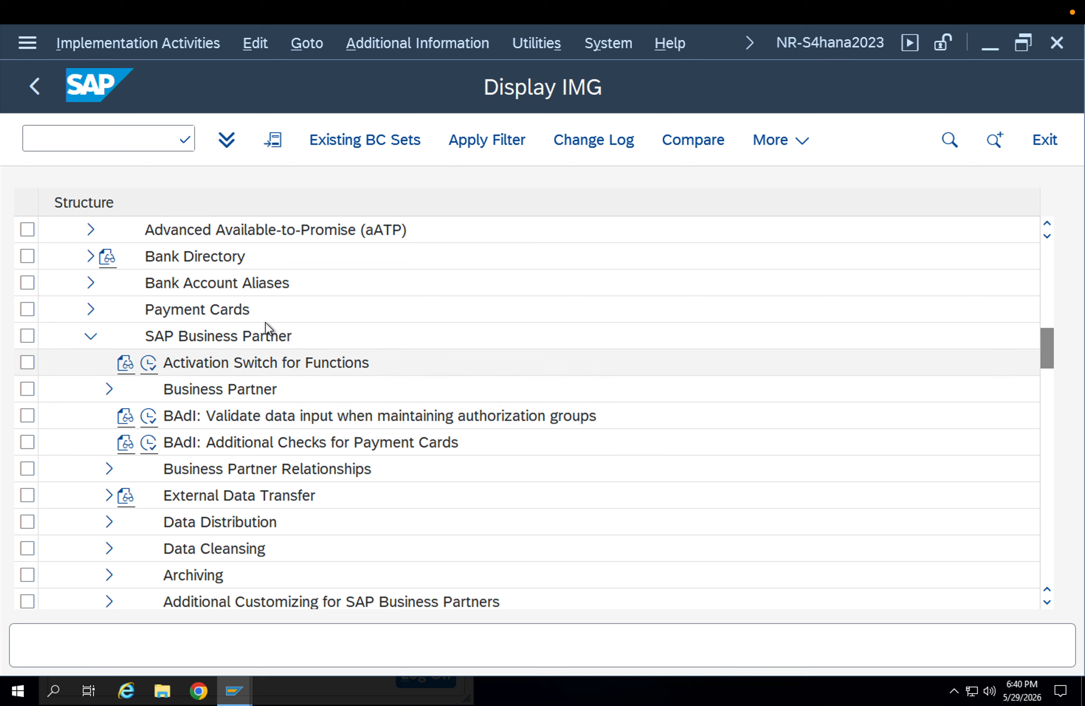
pyautogui.click(109, 389)
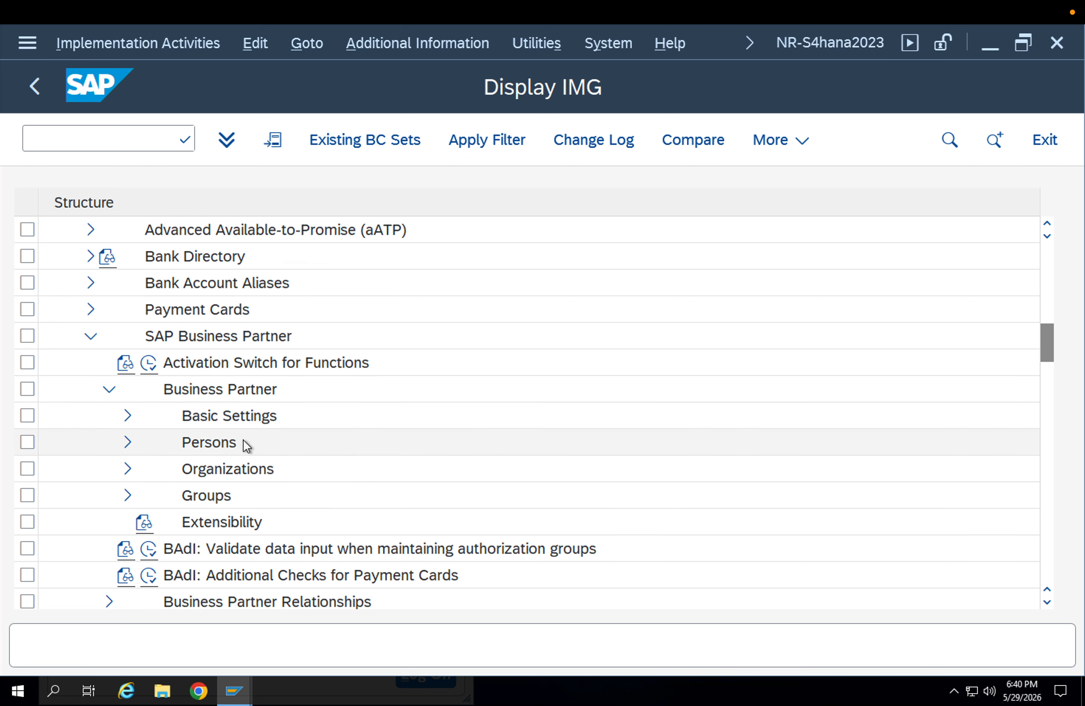
pyautogui.click(127, 416)
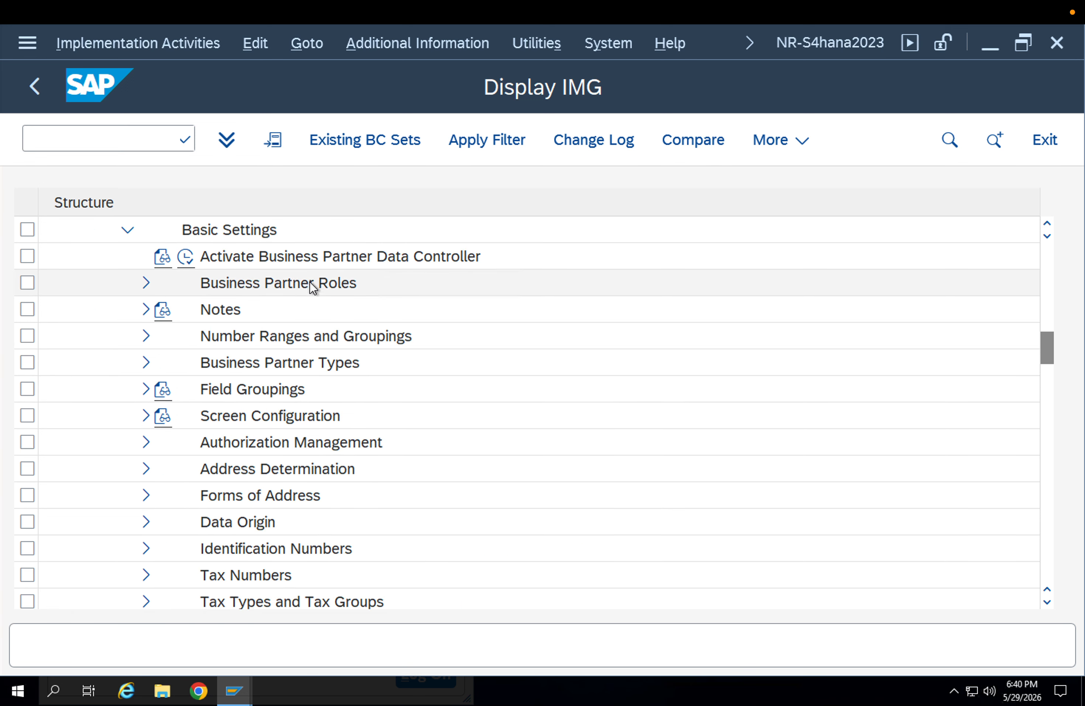
# - Expand Business Partner Roles under Basic Settings and open the Define BP Roles activity
pyautogui.click(298, 284)
pyautogui.click(147, 283)
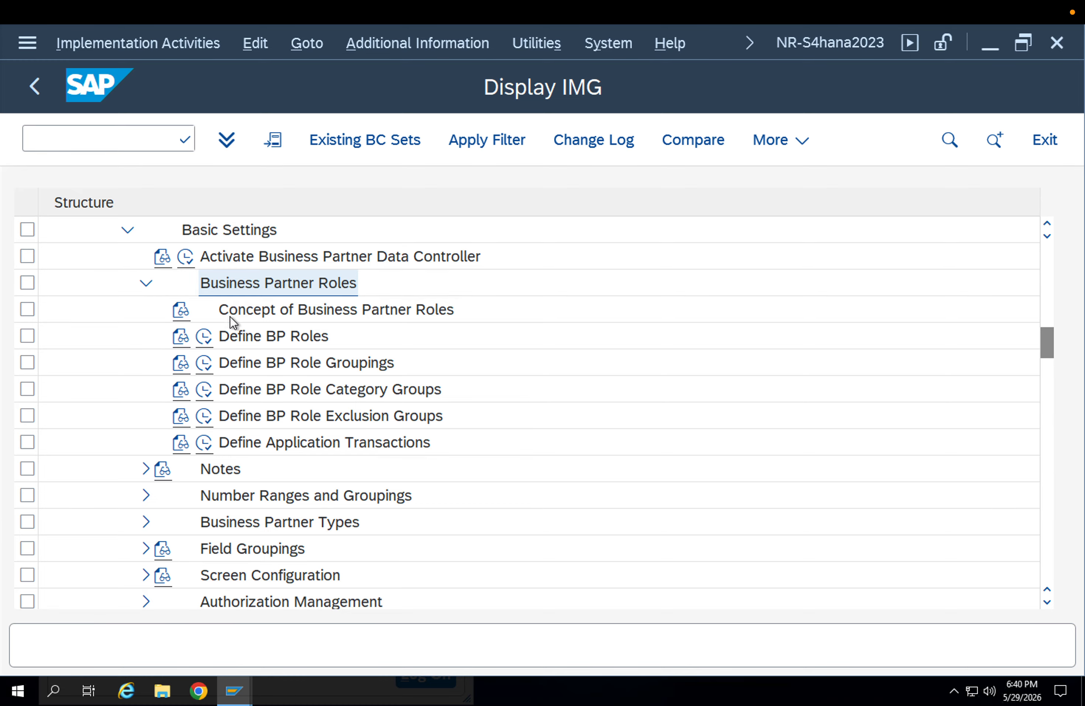
pyautogui.click(280, 341)
pyautogui.click(210, 340)
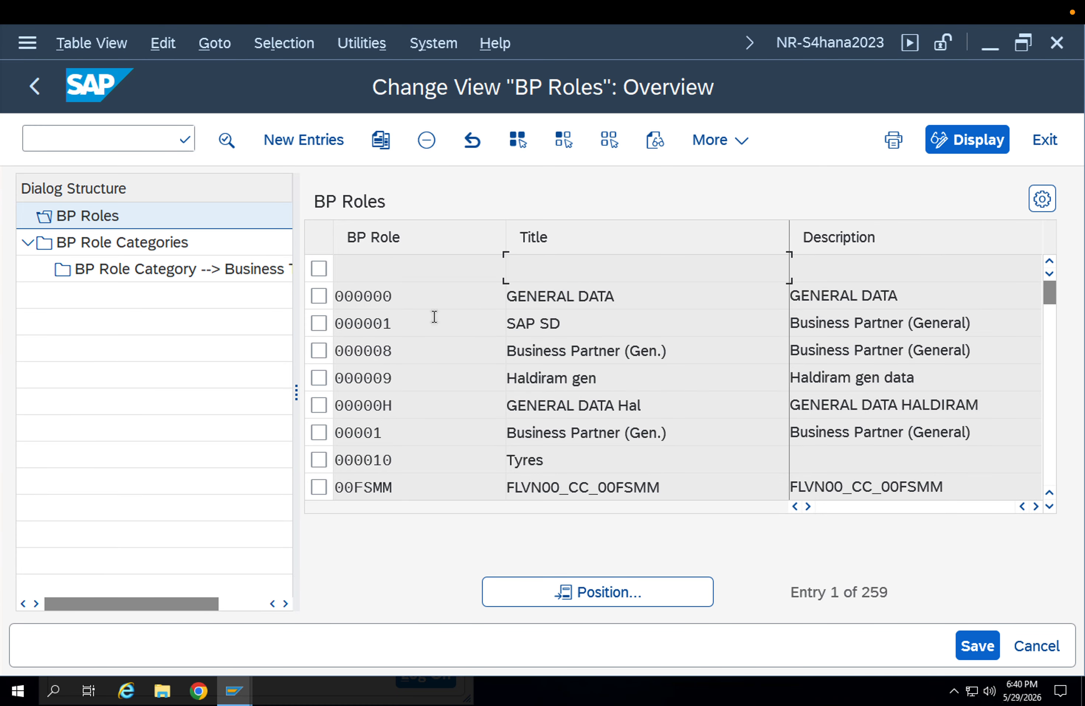
# - Check general data role 000000 and position the BP roles list at FLC
pyautogui.click(397, 300)
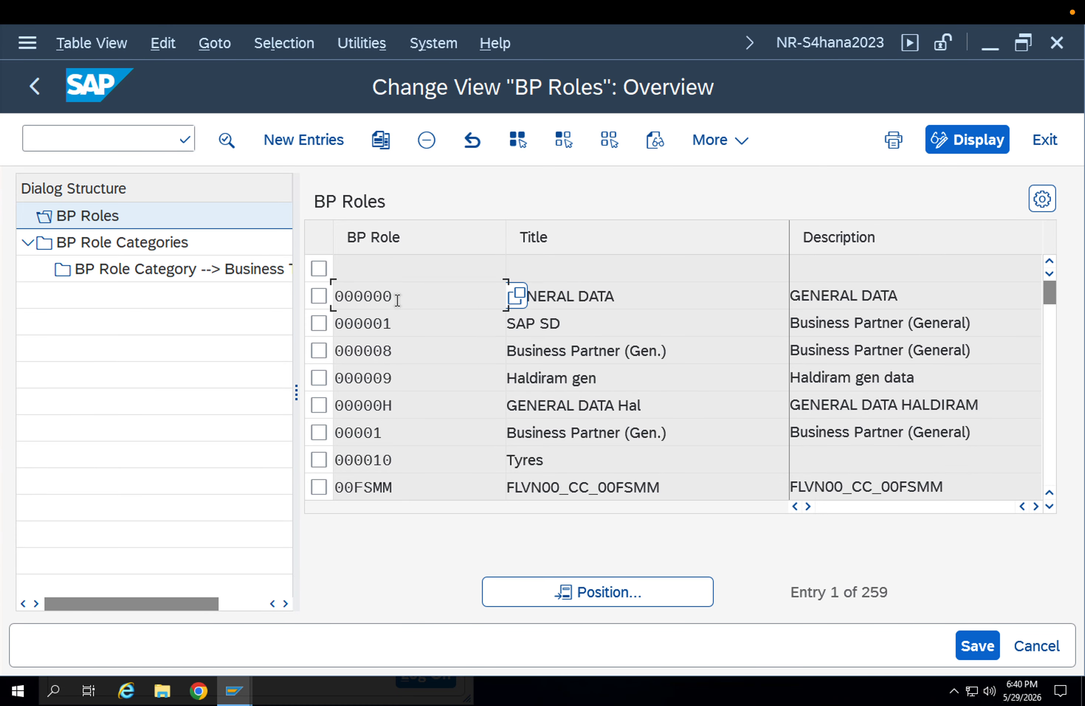
pyautogui.moveTo(397, 300); pyautogui.dragTo(337, 306)
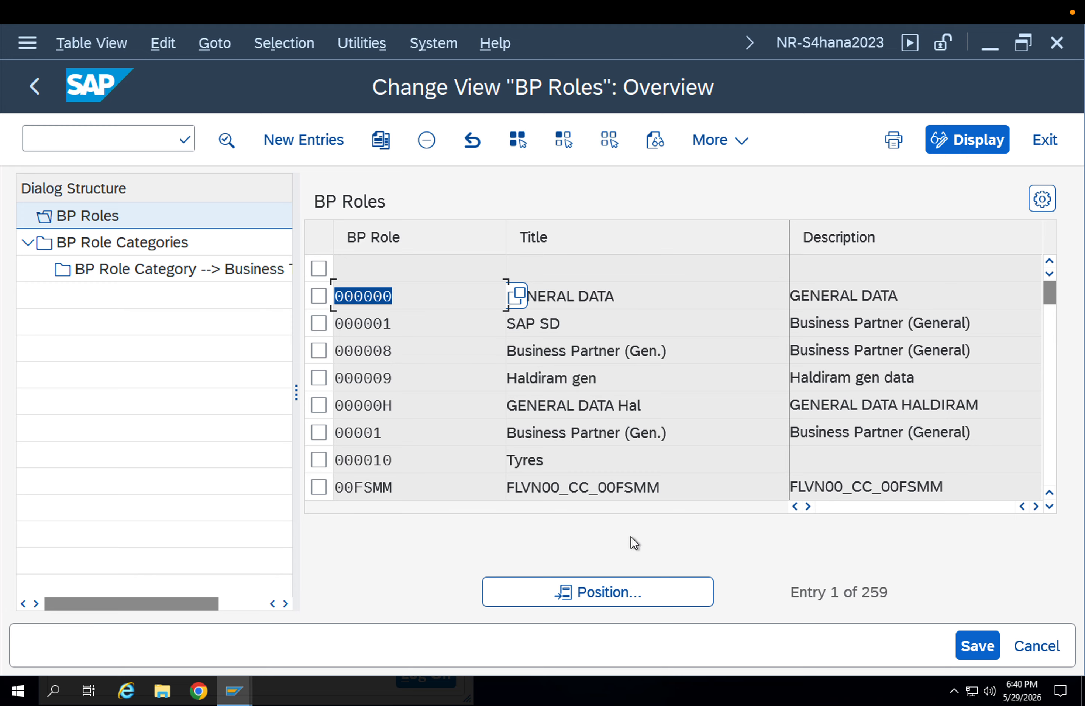
pyautogui.click(609, 592)
pyautogui.write('FL')
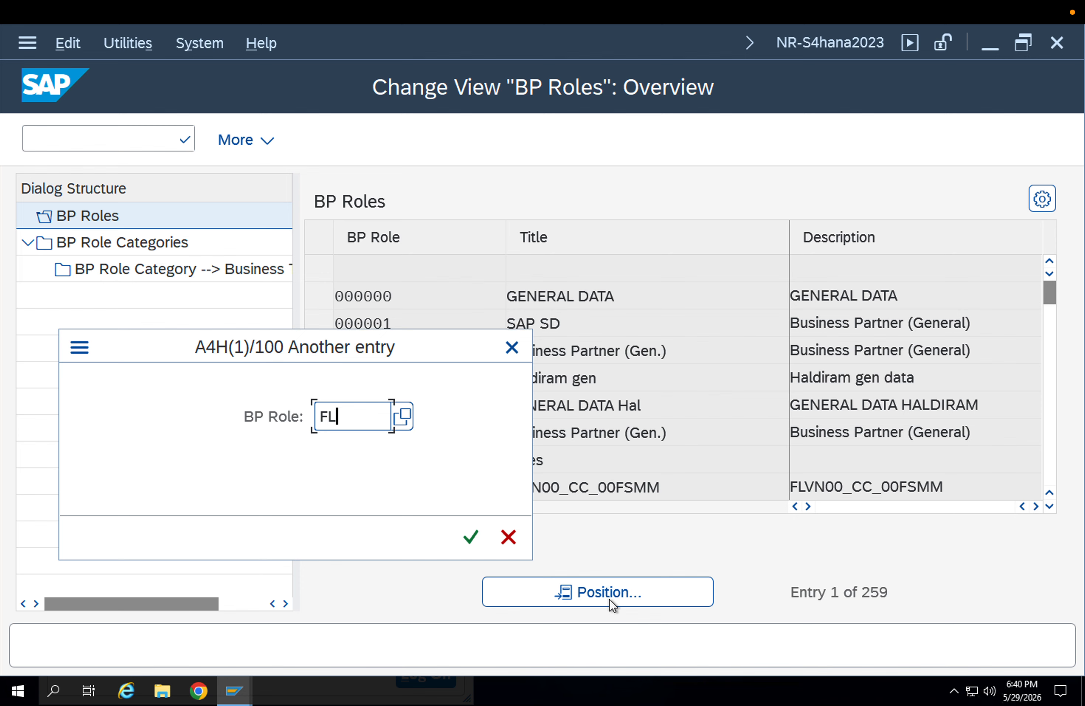
pyautogui.write('C')
pyautogui.press('Return')
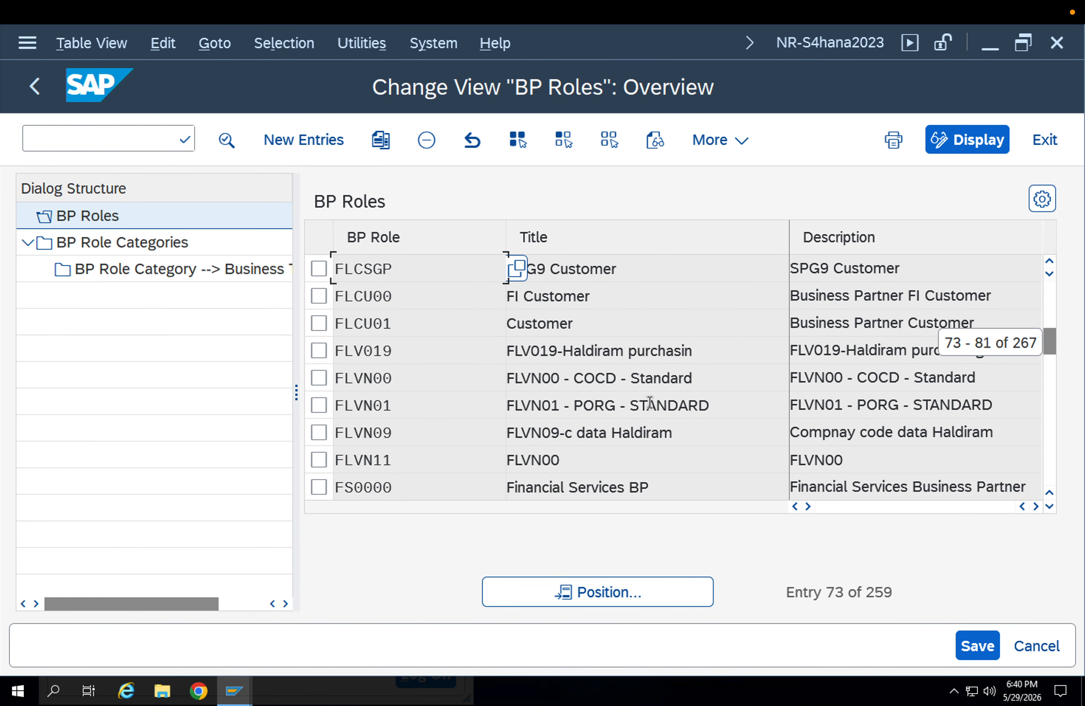
# - Mark customer roles FLCU00 and FLCU01 and examine their titles and role codes
pyautogui.click(320, 296)
pyautogui.click(319, 323)
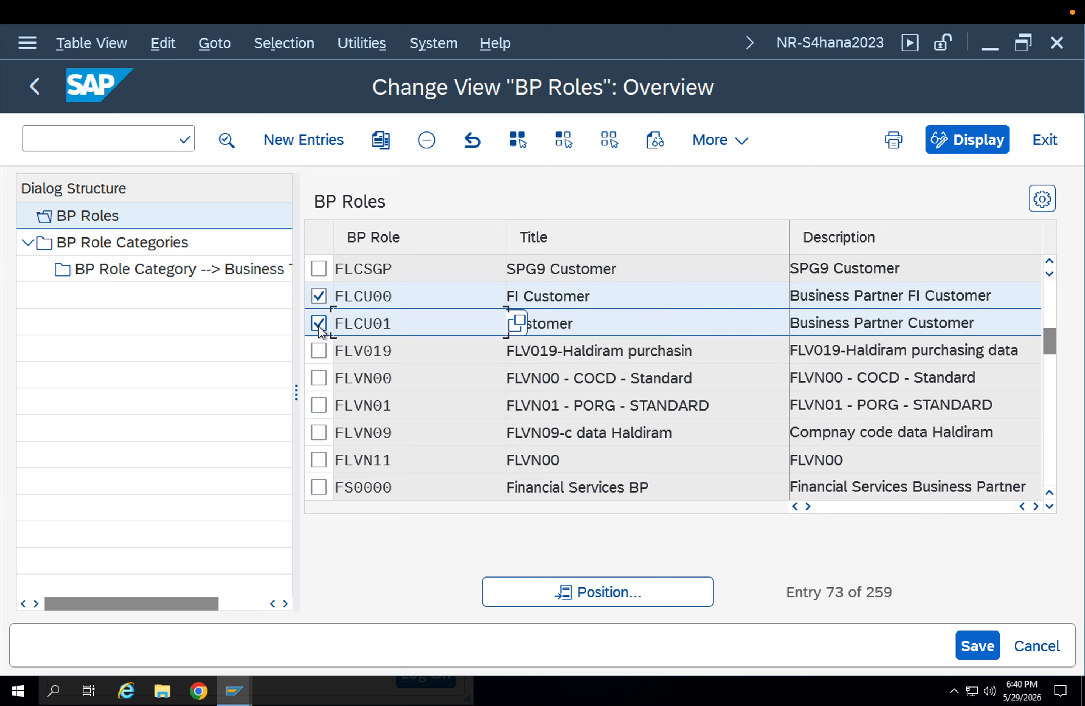
pyautogui.click(595, 297)
pyautogui.moveTo(595, 326); pyautogui.dragTo(468, 324)
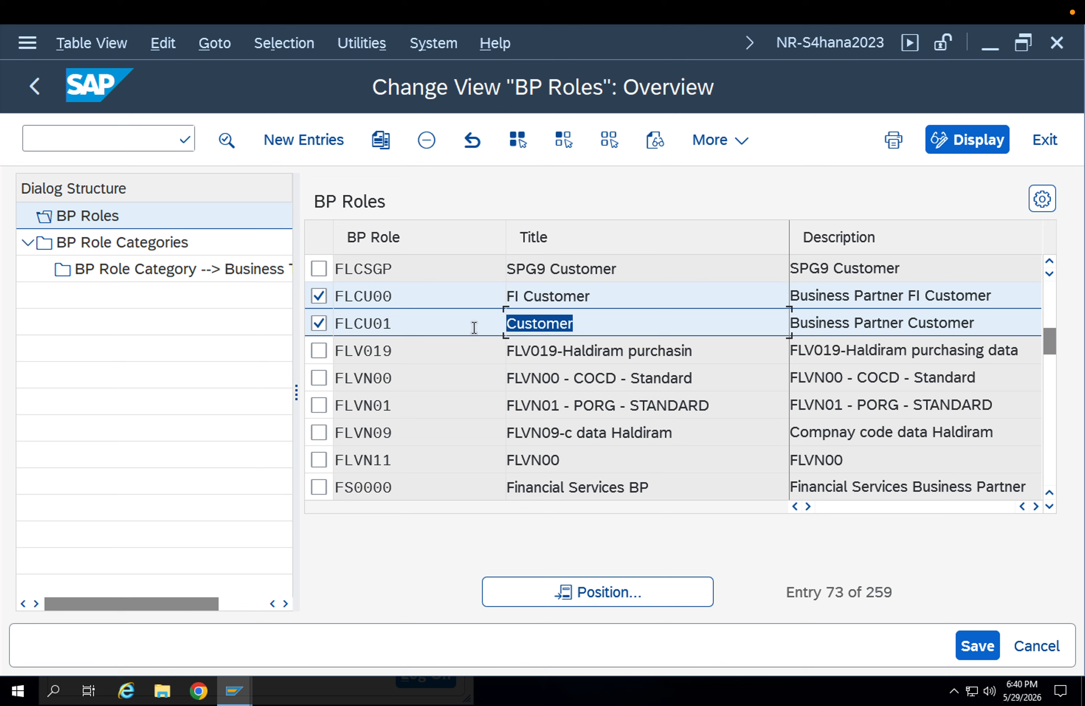
pyautogui.moveTo(394, 323); pyautogui.dragTo(333, 322)
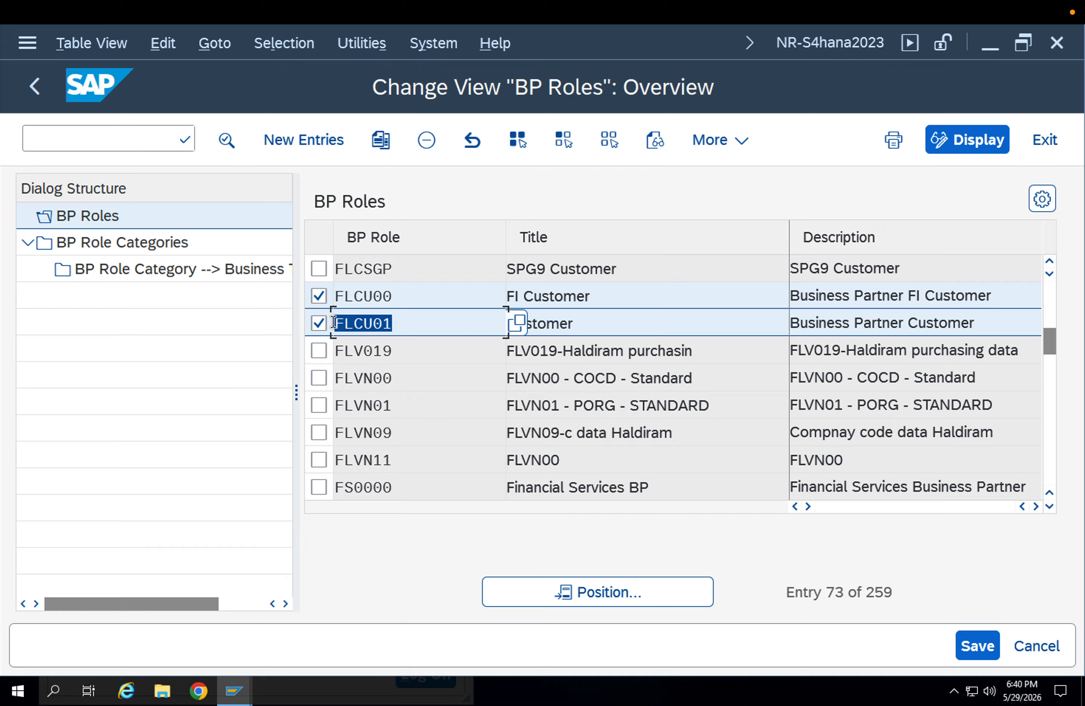
pyautogui.click(587, 300)
pyautogui.moveTo(394, 298); pyautogui.dragTo(332, 294)
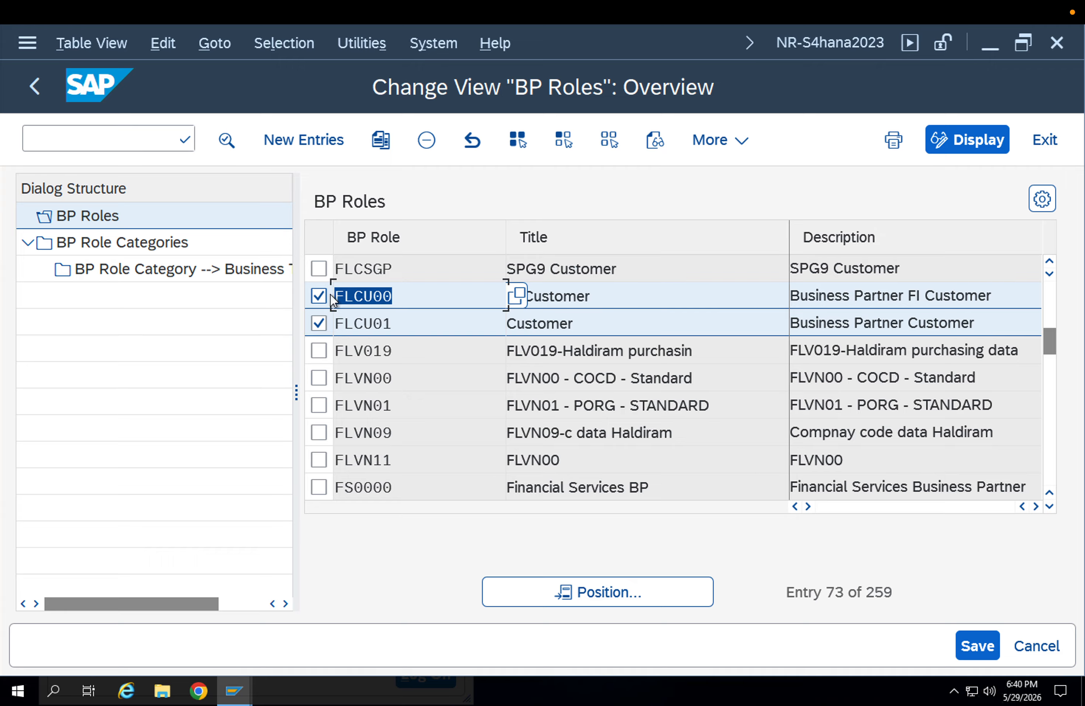
# - Position the BP roles list at FLVN0 and mark vendor roles FLVN00 and FLVN01
pyautogui.click(565, 590)
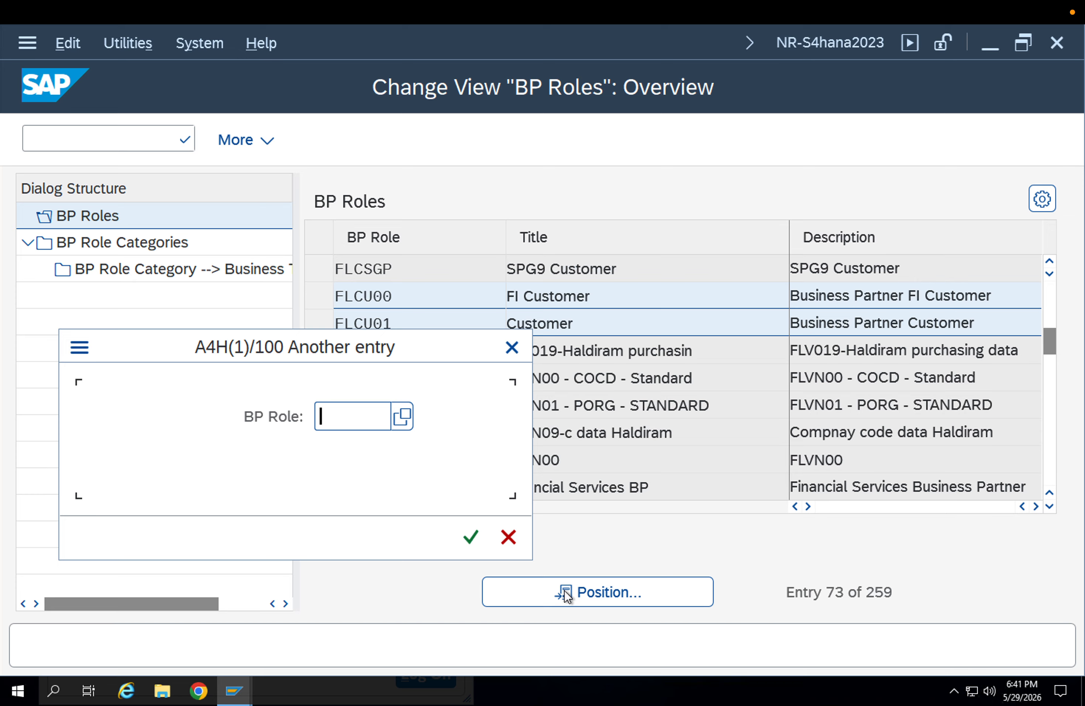
pyautogui.write('FLV')
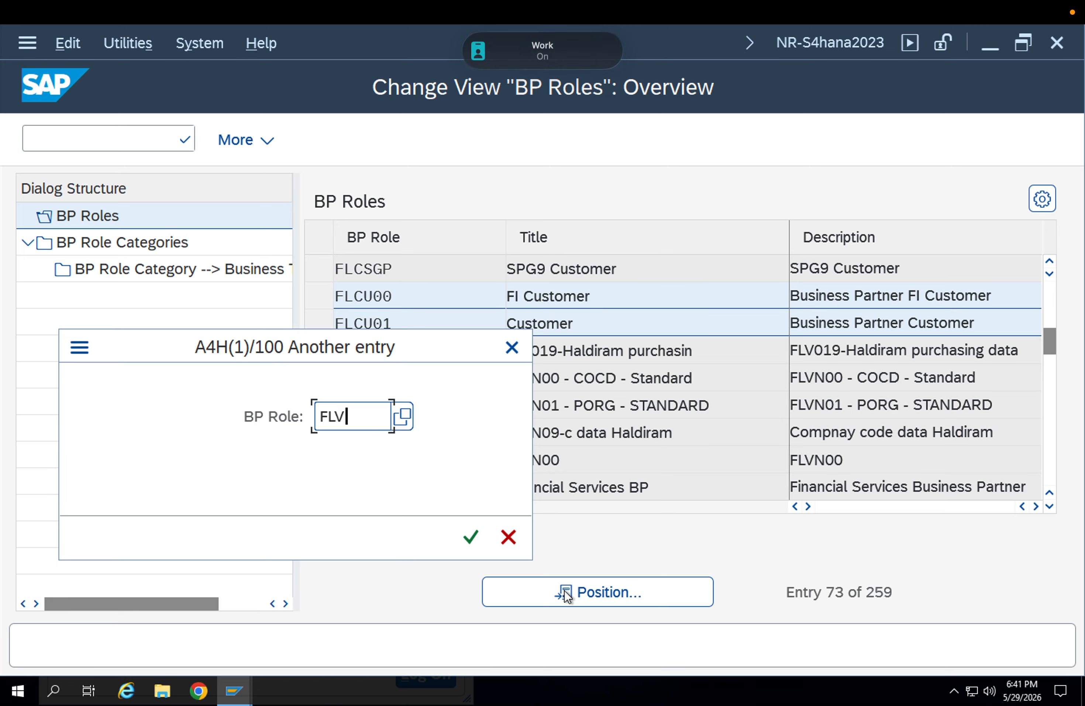
pyautogui.write('N0')
pyautogui.press('Return')
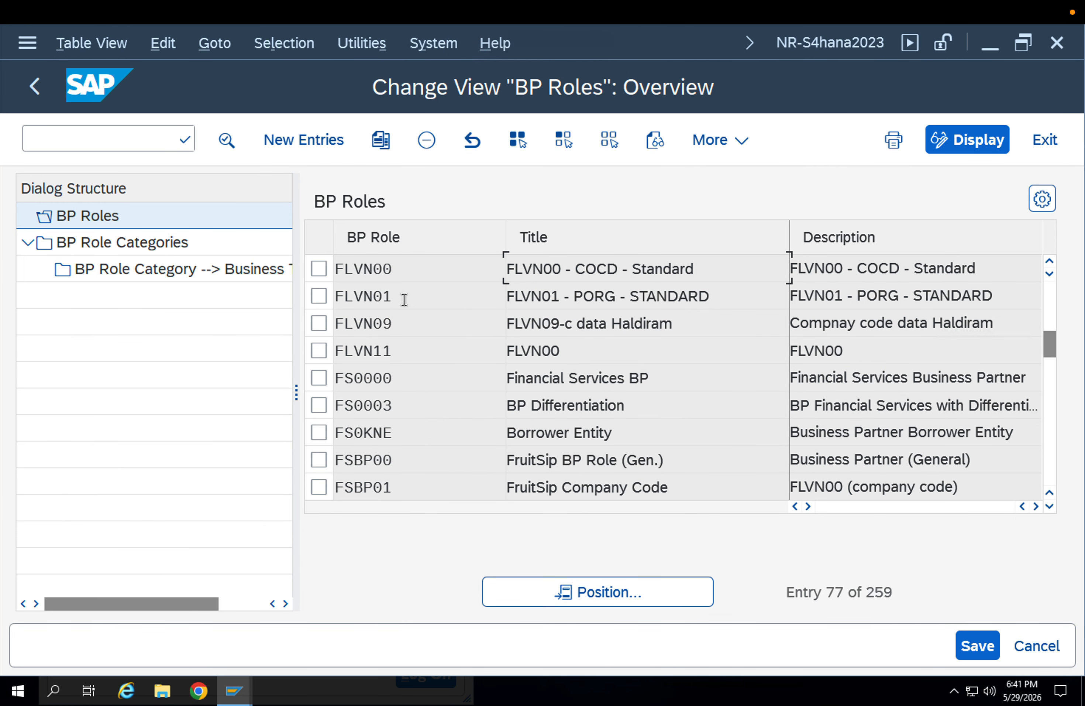
pyautogui.click(319, 268)
pyautogui.click(319, 295)
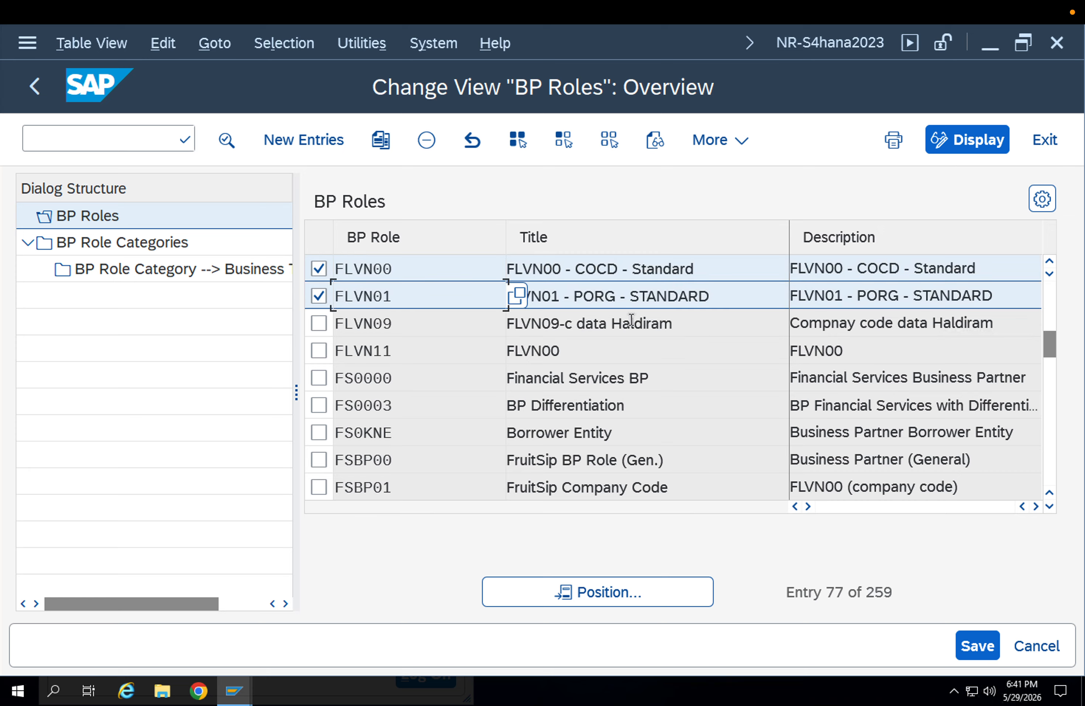
# - Examine the titles of vendor roles FLVN00 and FLVN01
pyautogui.click(702, 273)
pyautogui.moveTo(702, 274); pyautogui.dragTo(468, 253)
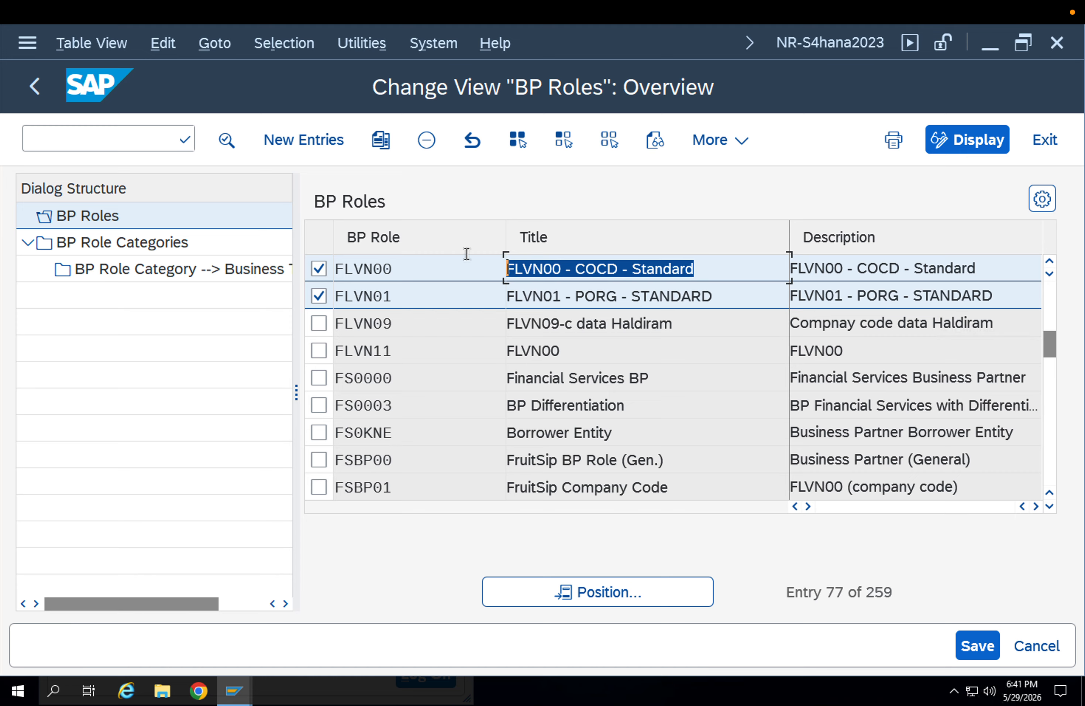
pyautogui.click(600, 271)
pyautogui.click(611, 294)
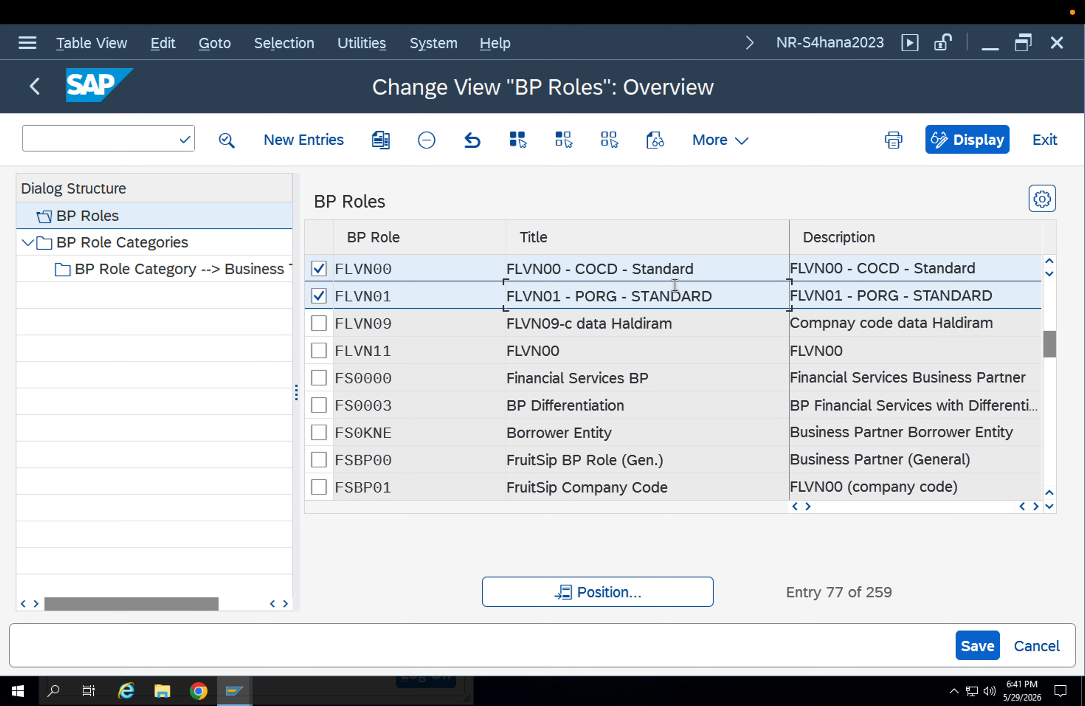
pyautogui.moveTo(709, 271); pyautogui.dragTo(479, 258)
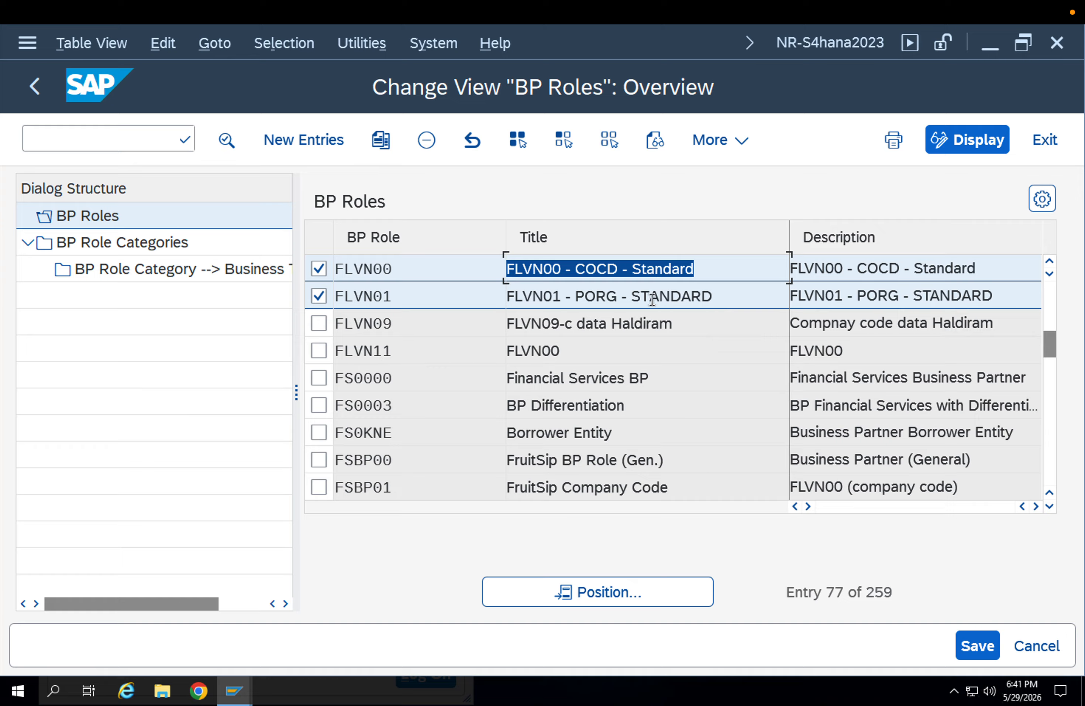
# - Position the BP roles list at FLC and examine customer role codes FLCU00 and FLCU01
pyautogui.click(630, 301)
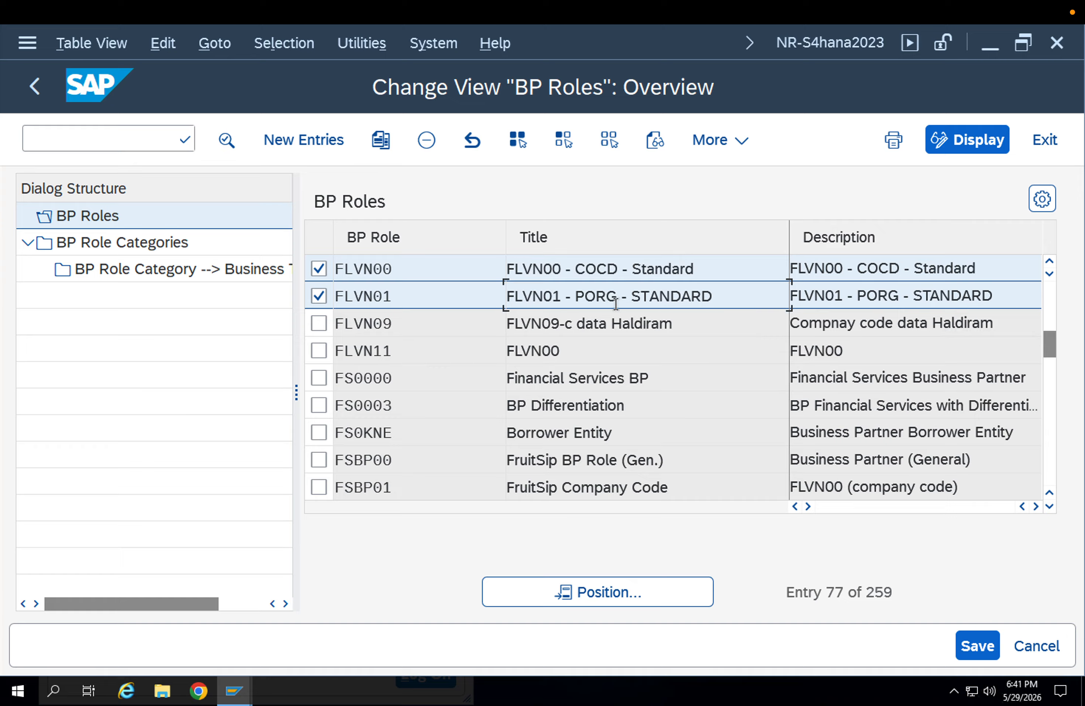
pyautogui.click(642, 584)
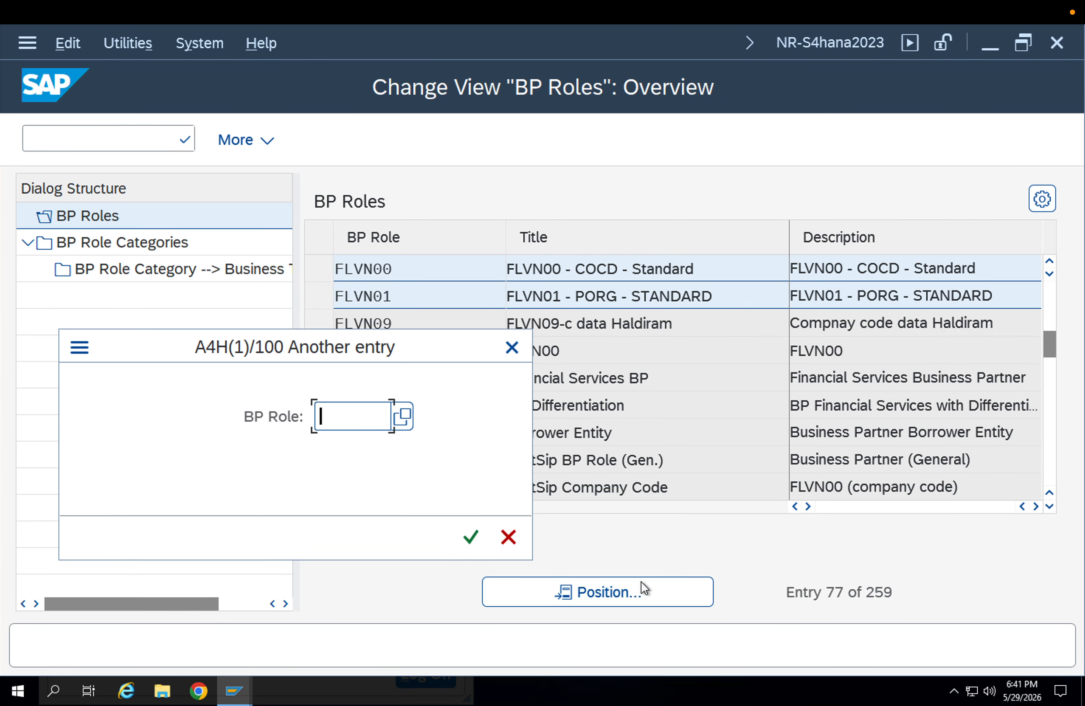
pyautogui.write('FLC')
pyautogui.press('Return')
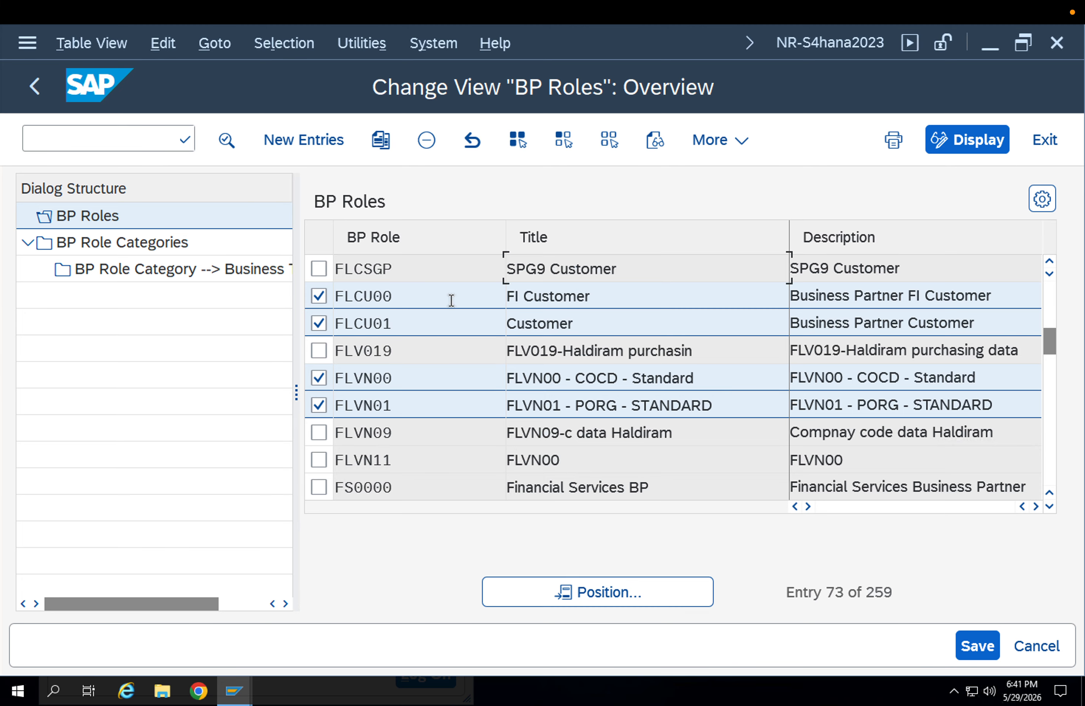
pyautogui.moveTo(419, 298); pyautogui.dragTo(249, 290)
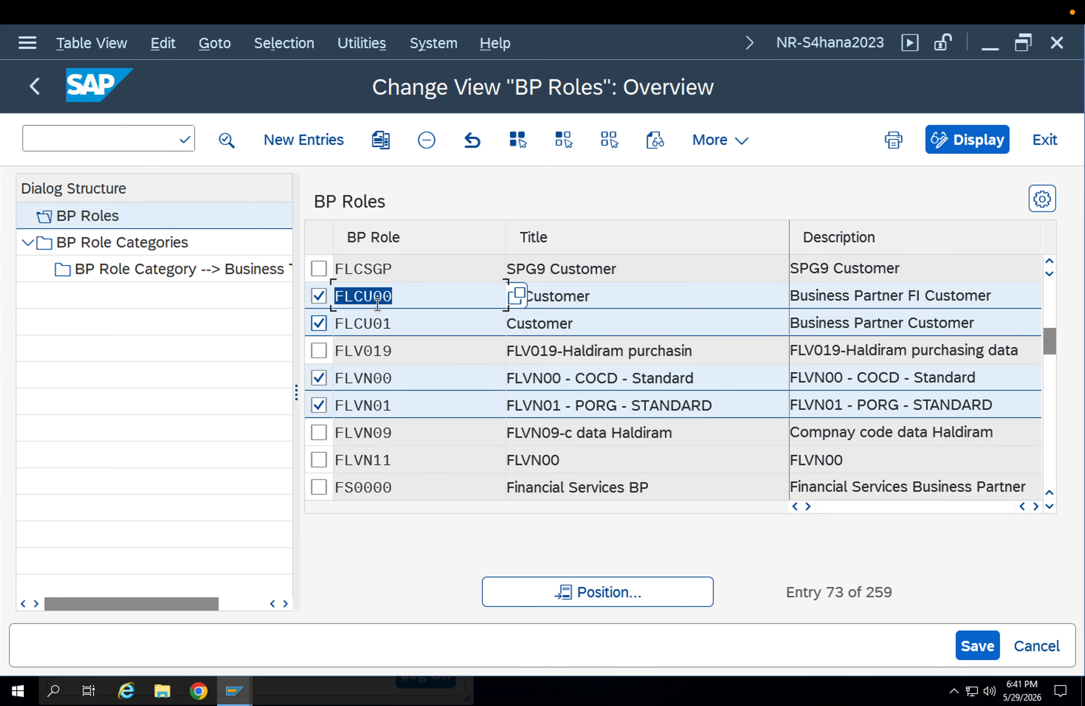
pyautogui.click(394, 320)
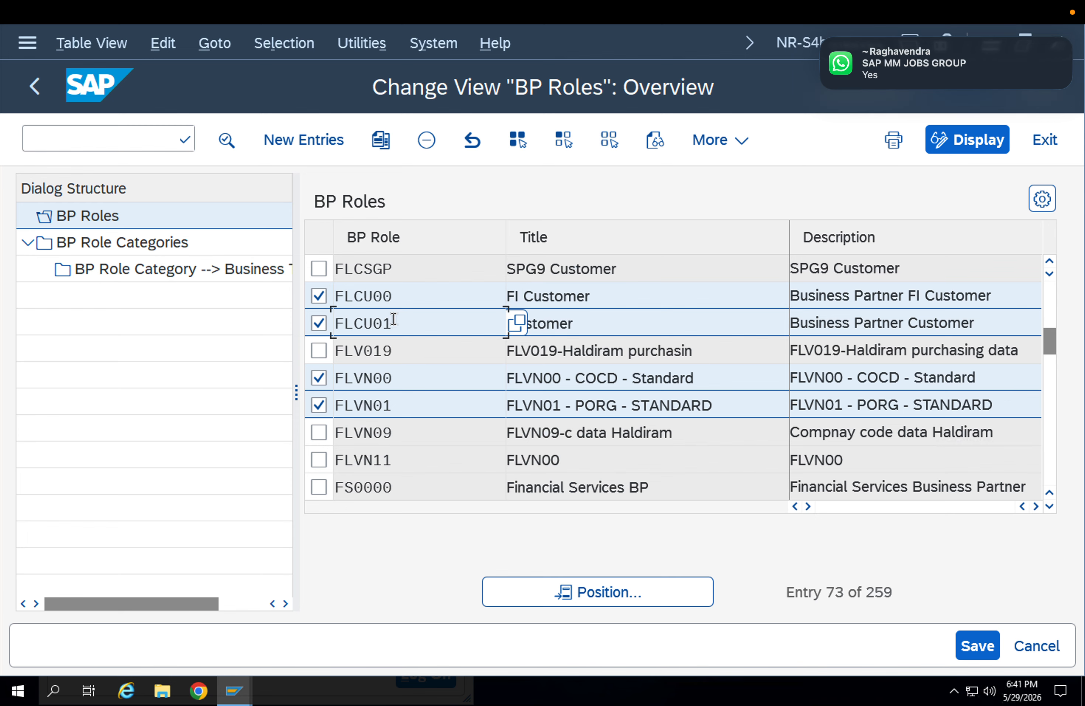
# - Examine the codes and titles of vendor roles FLVN00 and FLVN01, and return to the IMG structure
pyautogui.moveTo(404, 375); pyautogui.dragTo(340, 384)
pyautogui.click(460, 380)
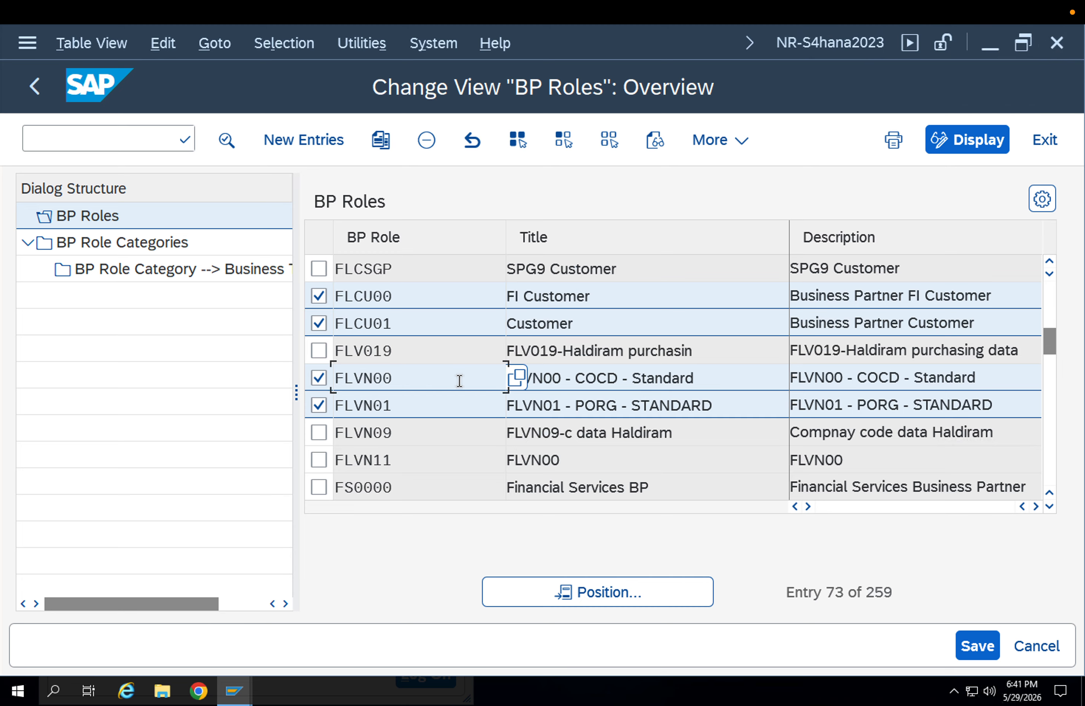
pyautogui.click(694, 379)
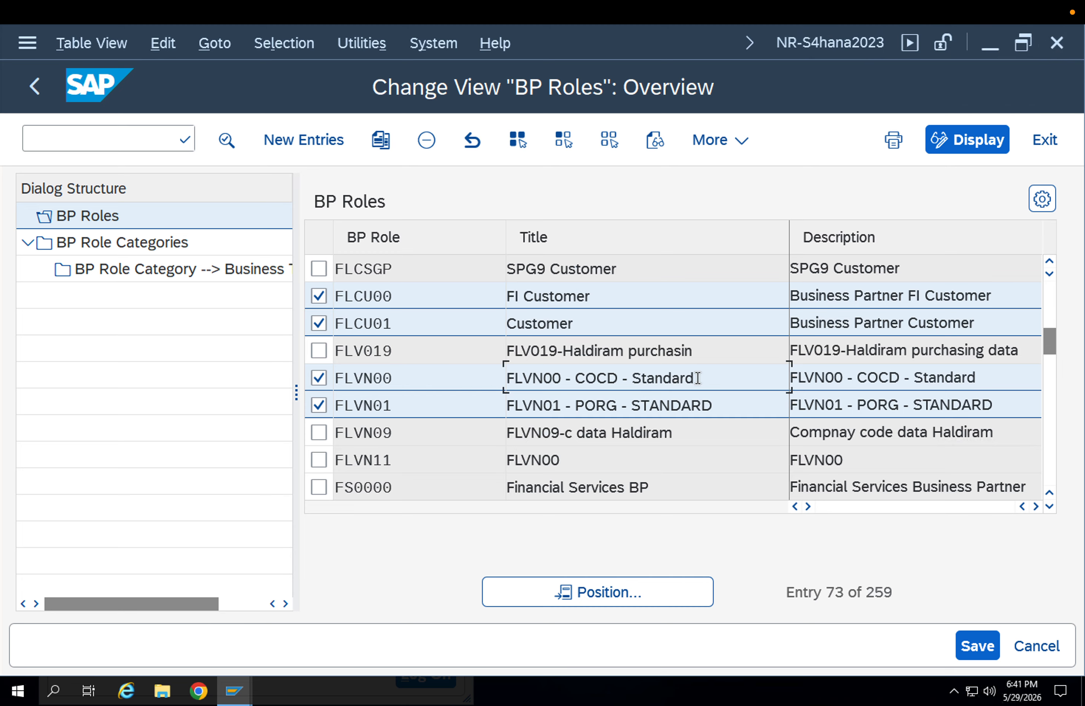
pyautogui.moveTo(698, 378); pyautogui.dragTo(467, 374)
pyautogui.click(644, 408)
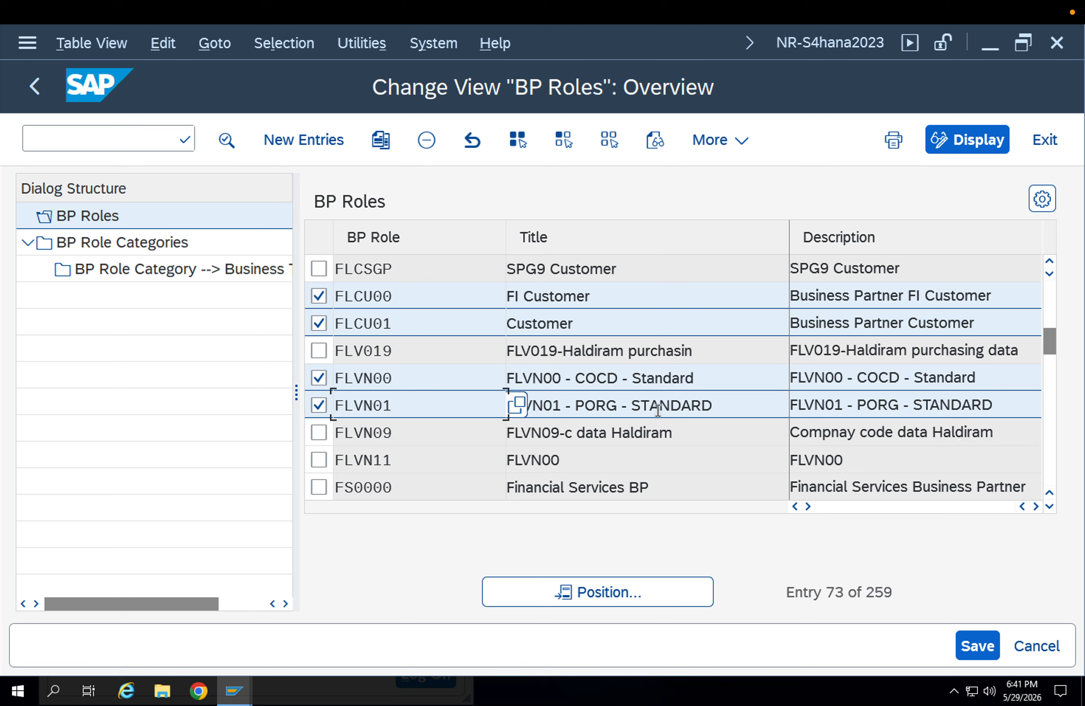
pyautogui.moveTo(713, 406); pyautogui.dragTo(483, 389)
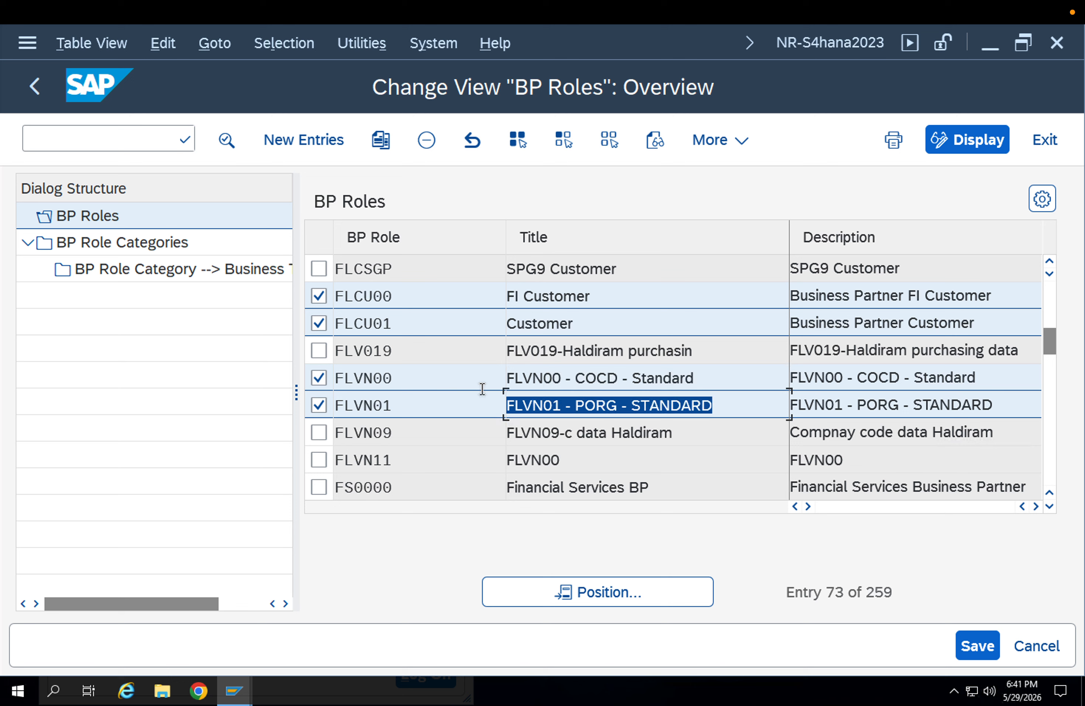
pyautogui.click(443, 400)
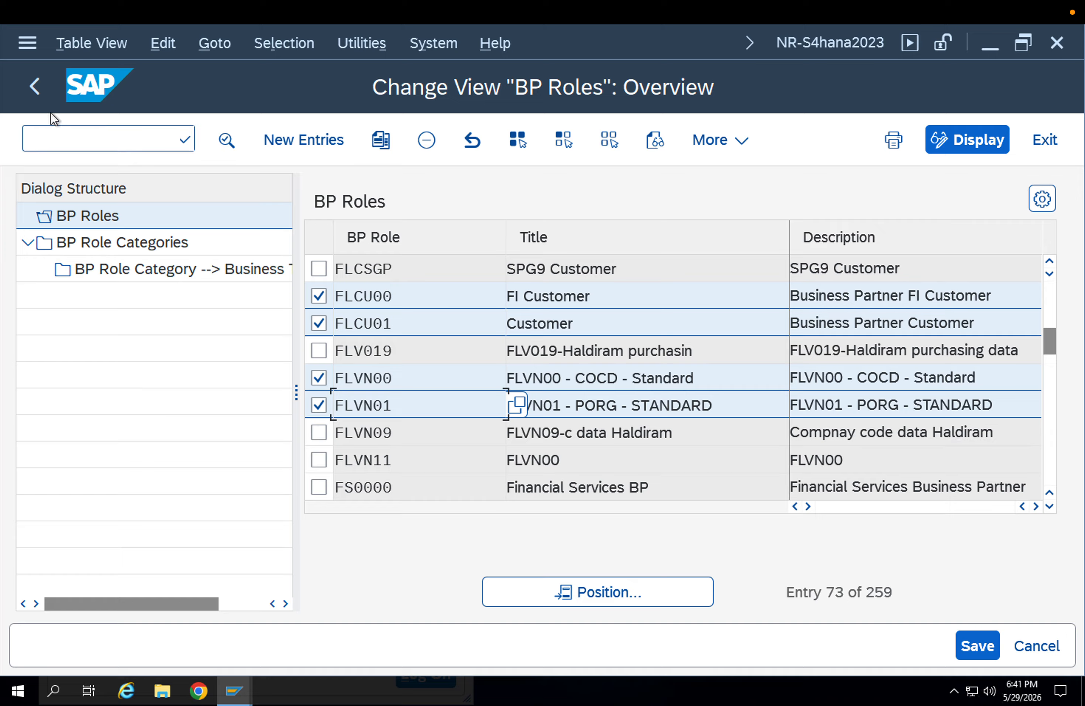
pyautogui.click(34, 87)
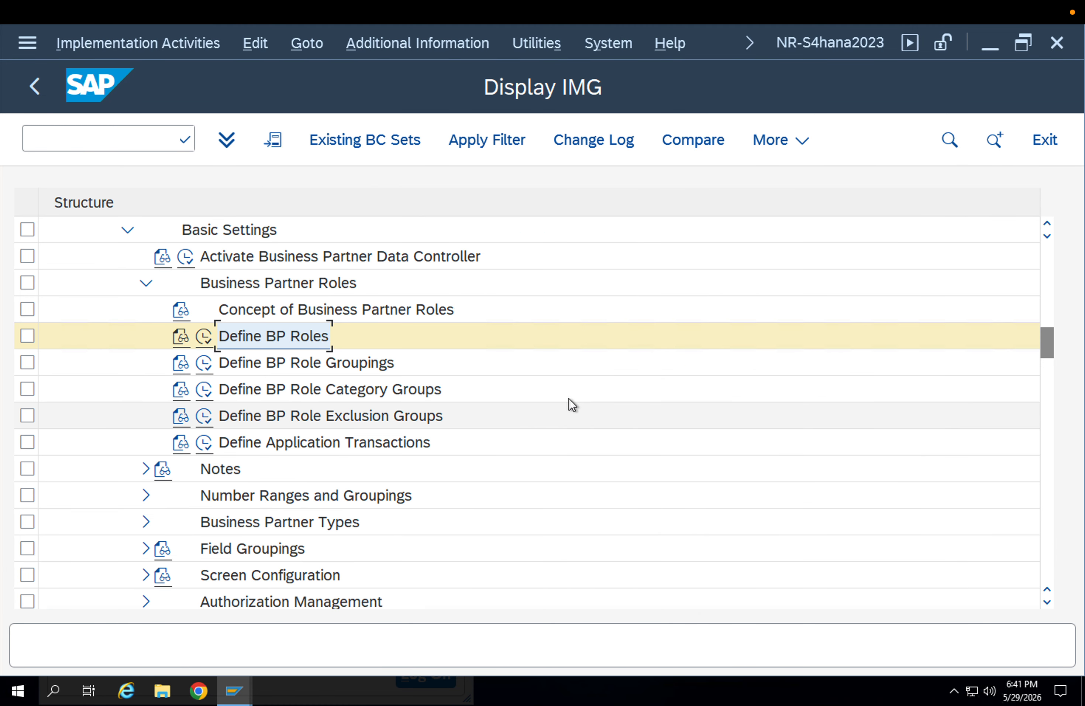
# - Review the number range assignments in Define Groupings and Assign Number Ranges, and return to the IMG structure
pyautogui.scroll(-1, 344, 500)
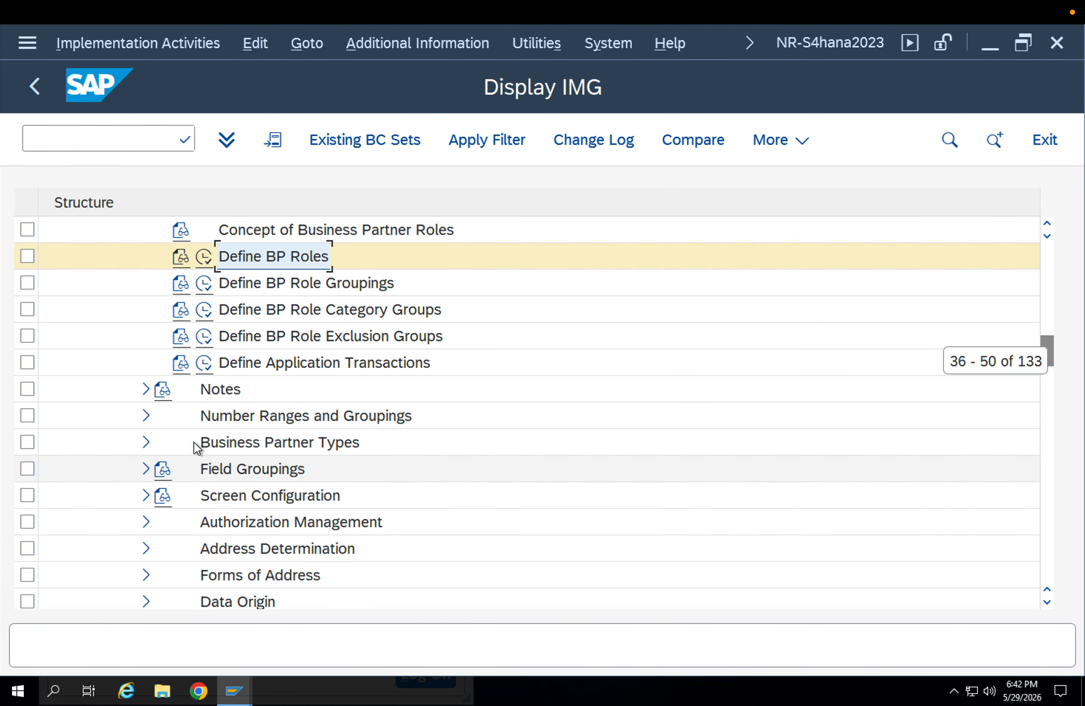
pyautogui.click(147, 416)
pyautogui.click(292, 442)
pyautogui.click(207, 470)
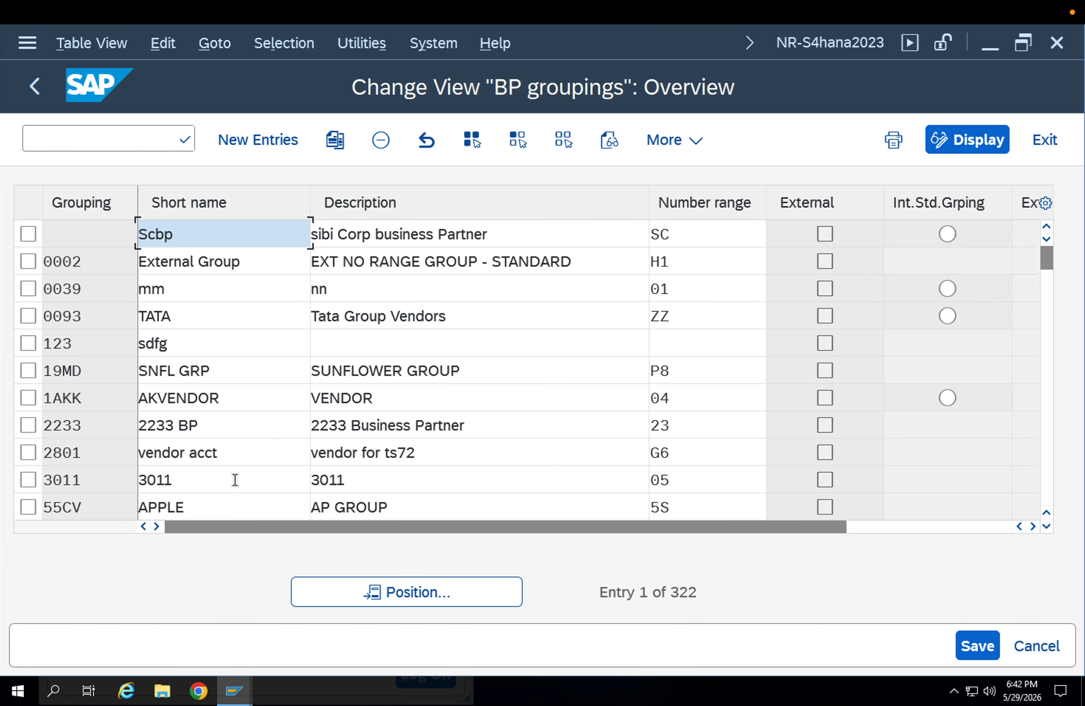
pyautogui.click(374, 587)
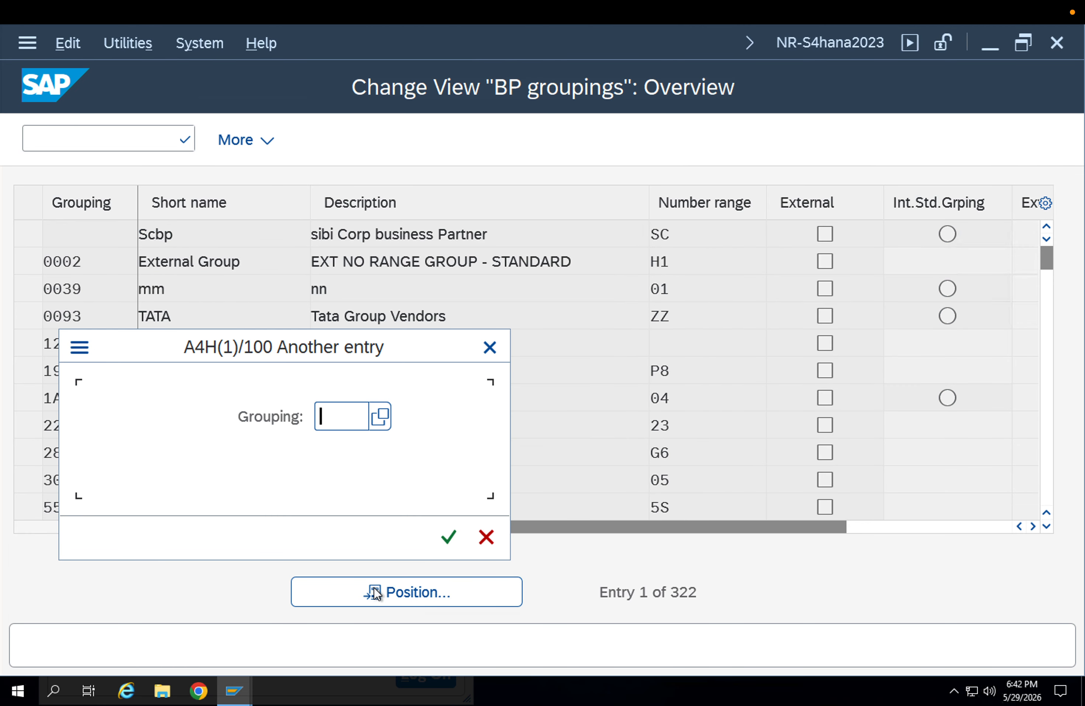
pyautogui.click(489, 345)
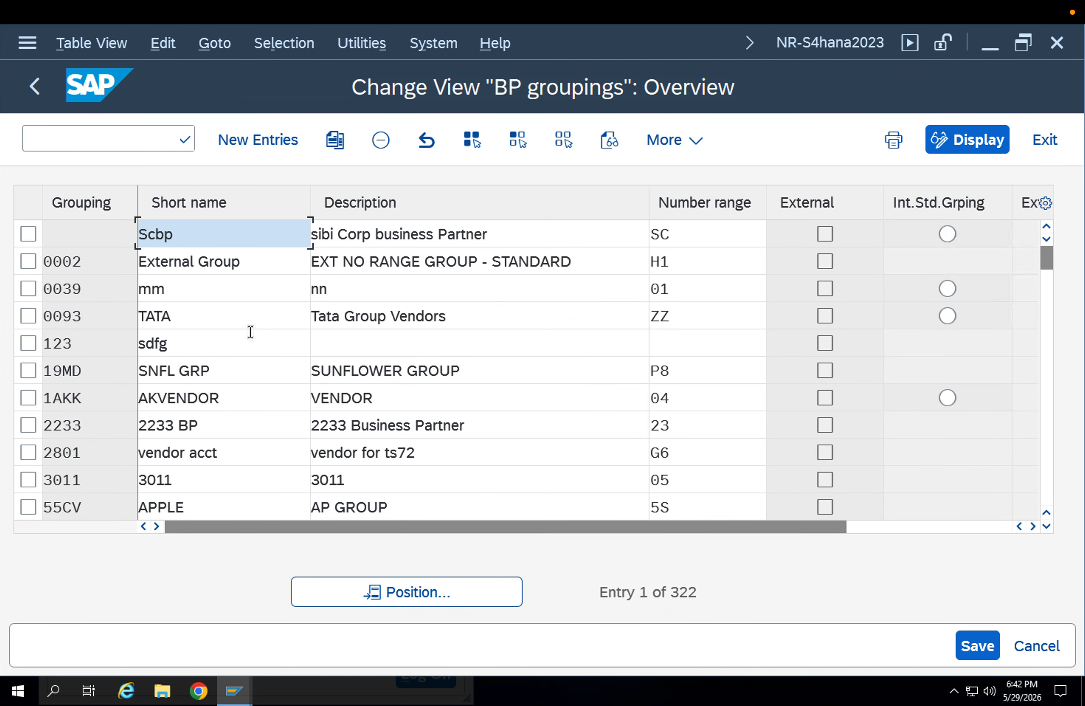
pyautogui.click(682, 285)
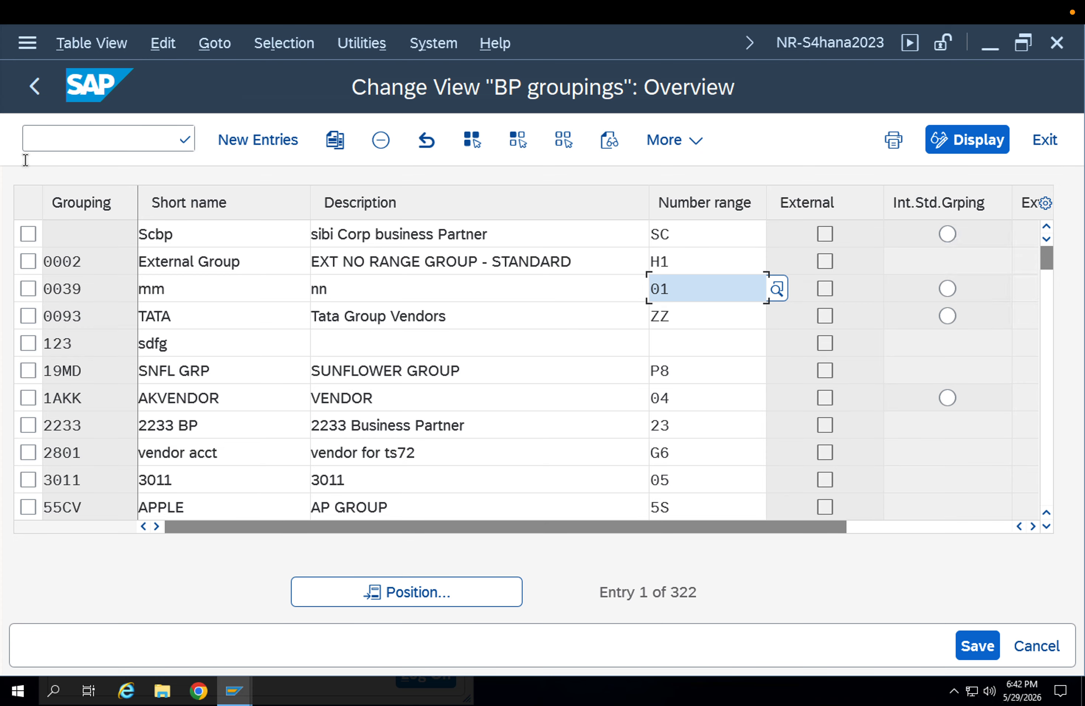
pyautogui.click(32, 97)
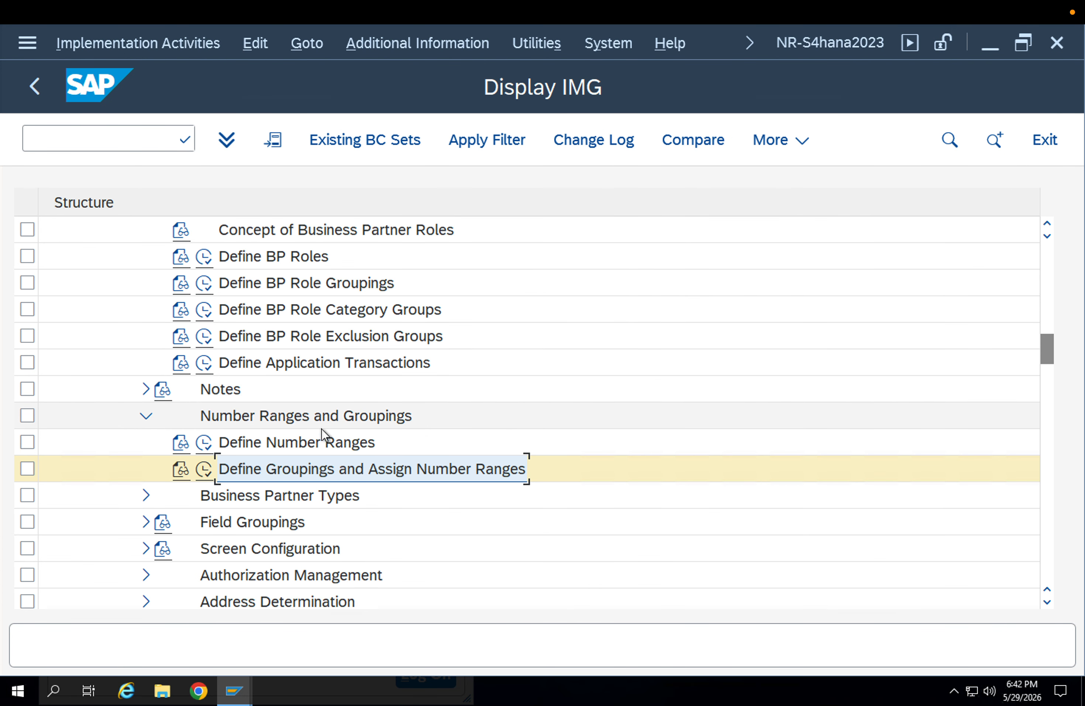
# - Open Define Number Ranges for business partners and display the intervals of object BU_PARTNER
pyautogui.click(263, 442)
pyautogui.click(211, 439)
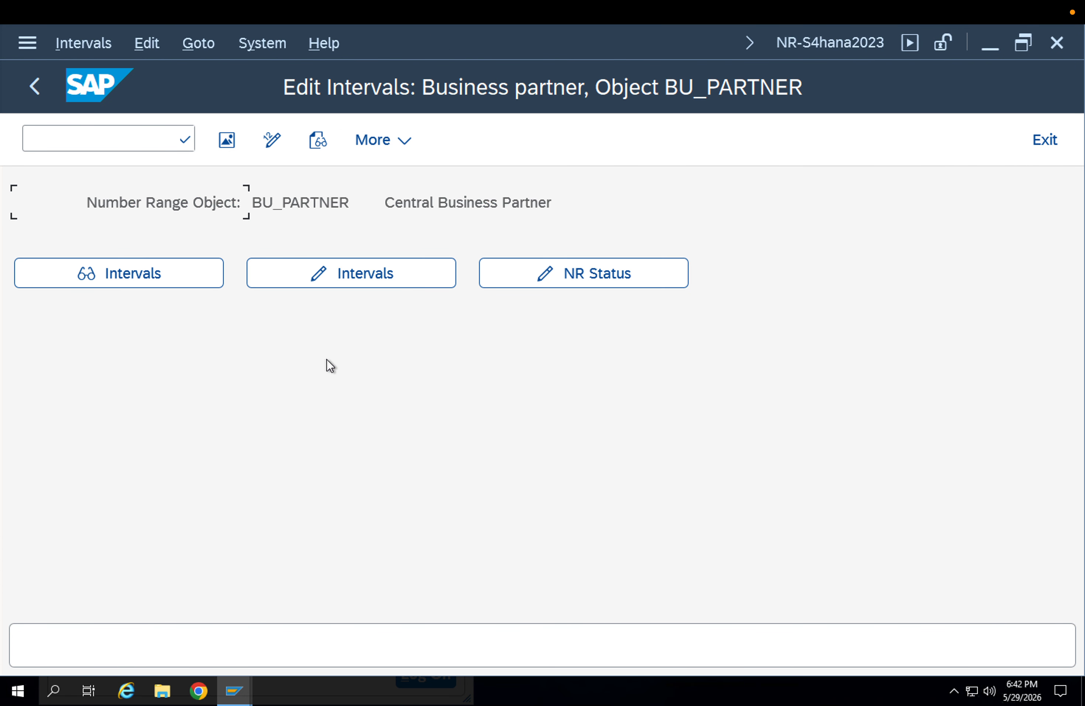
pyautogui.click(119, 273)
pyautogui.click(355, 228)
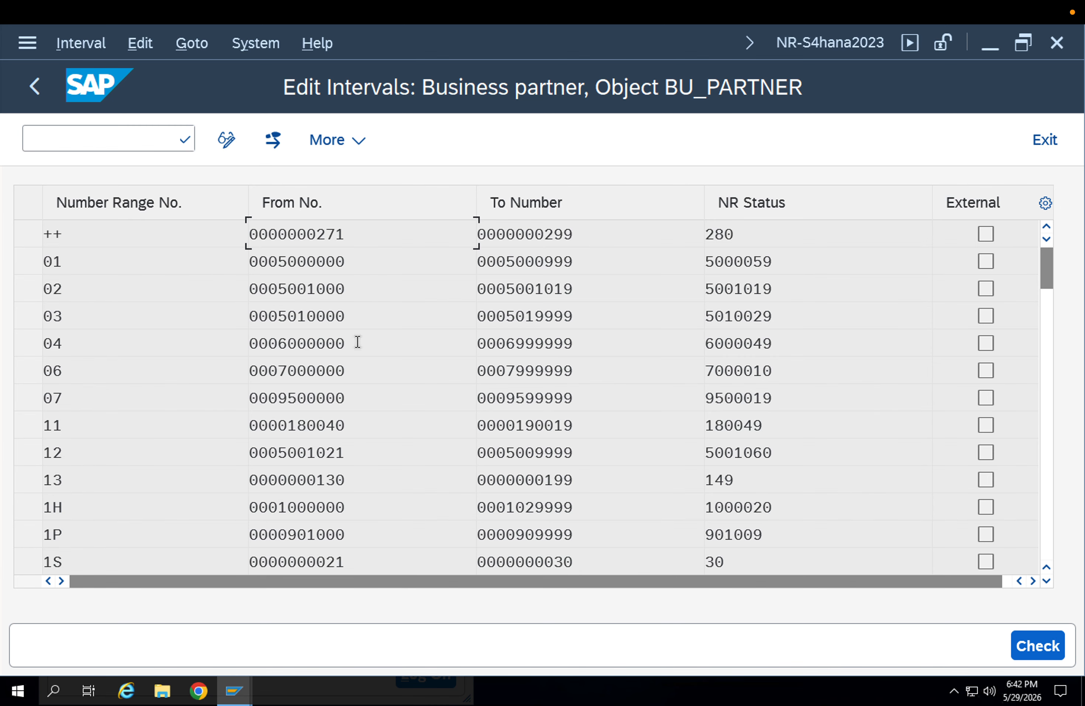
pyautogui.scroll(-1, 373, 380)
pyautogui.scroll(1, 374, 382)
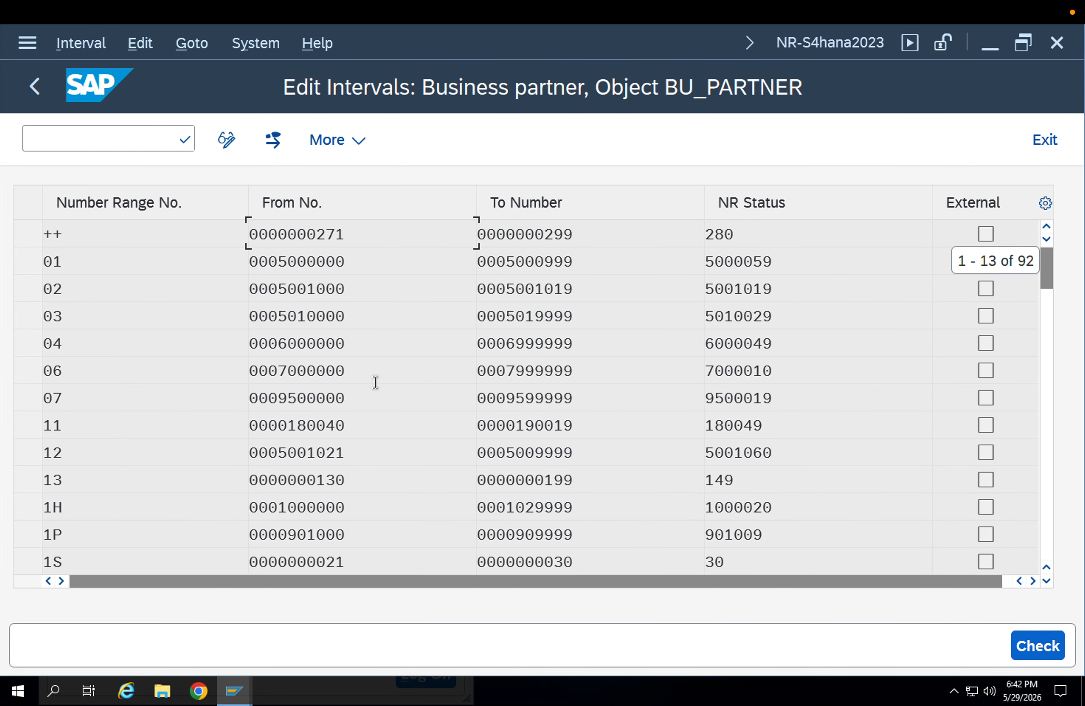
# - Check the free intervals of number range object BU_PARTNER and close the list
pyautogui.click(81, 43)
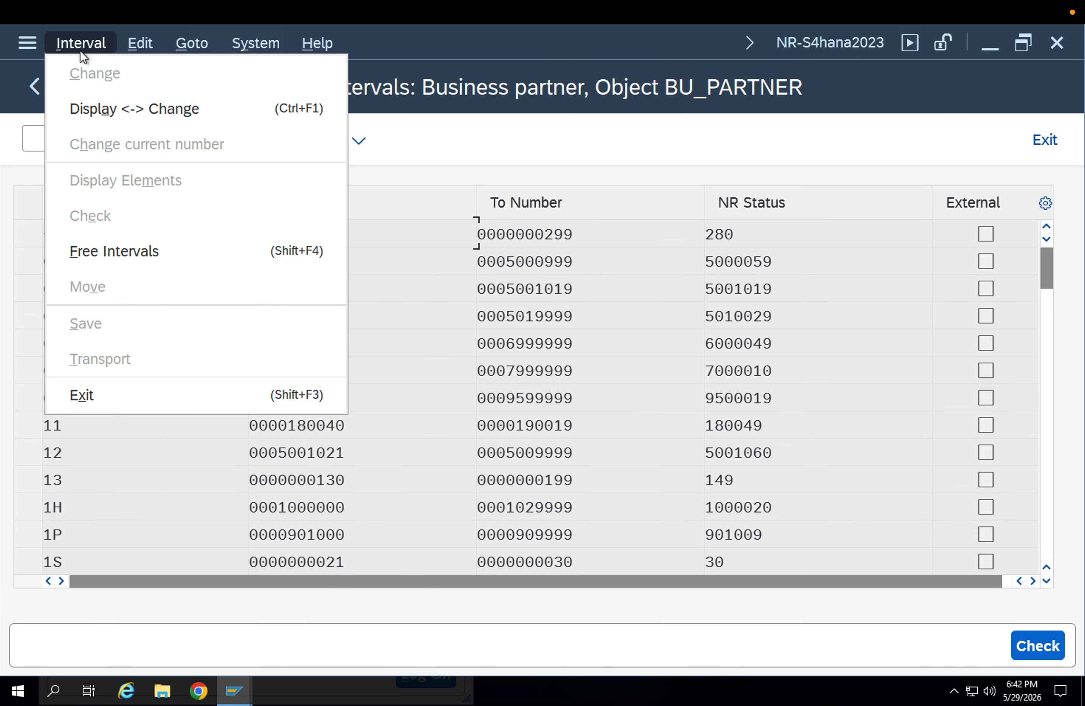
pyautogui.click(177, 254)
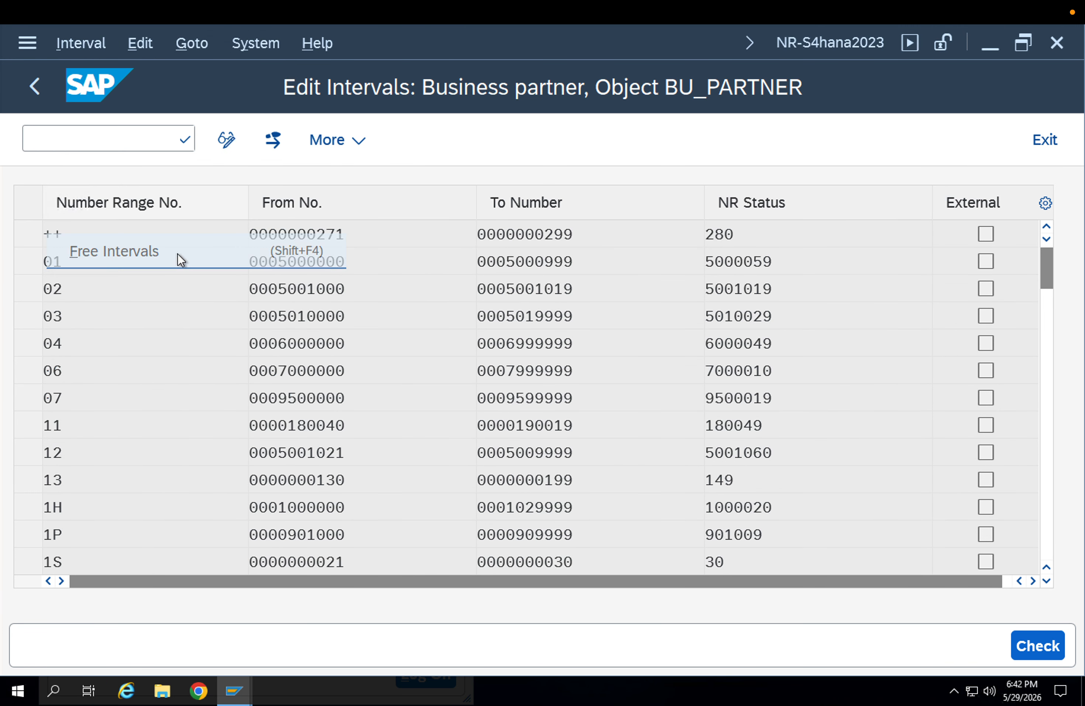
pyautogui.scroll(-7, 336, 403)
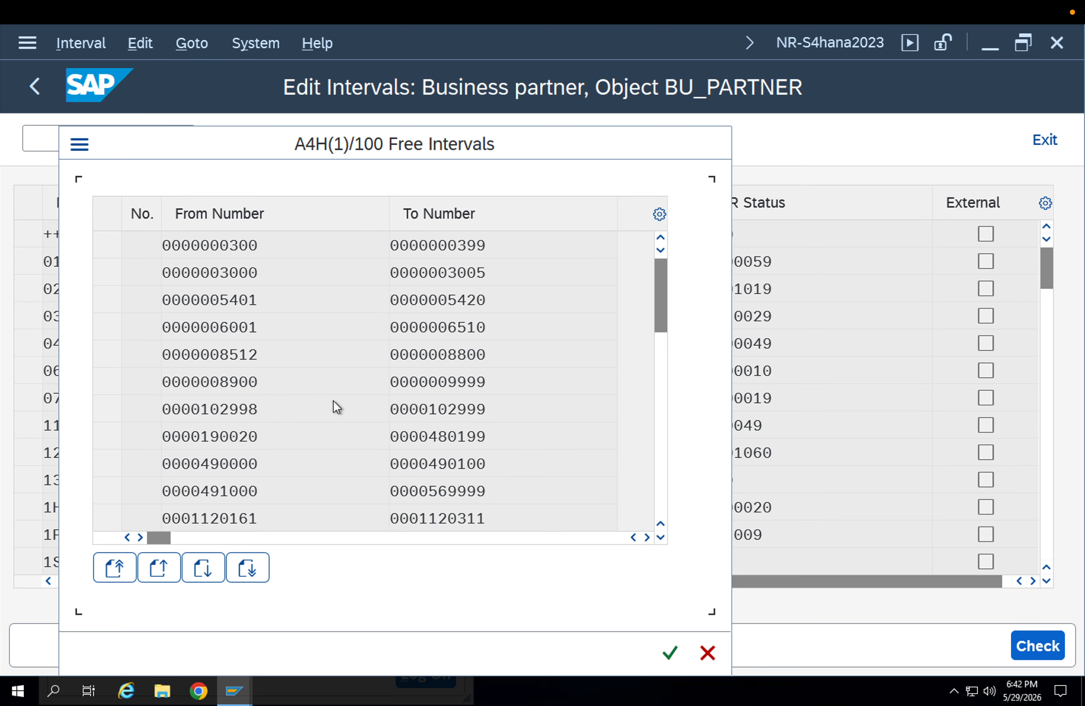
pyautogui.press('Escape')
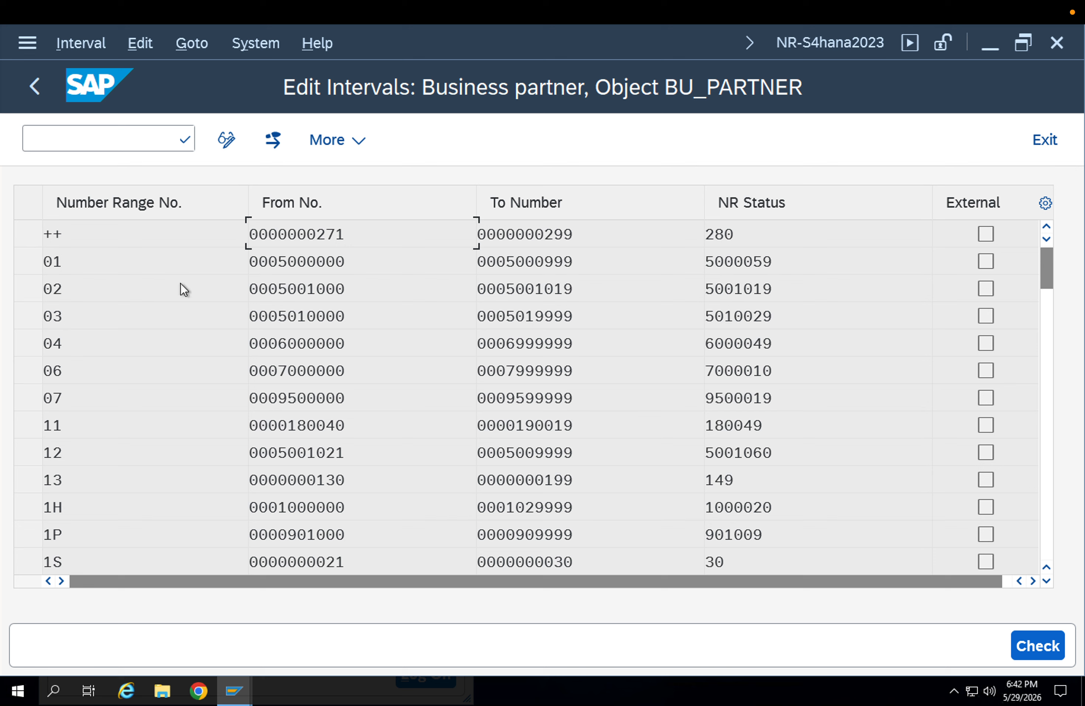
# - Look through the existing BU_PARTNER intervals for their number limits, current status and external assignment
pyautogui.scroll(-2, 741, 453)
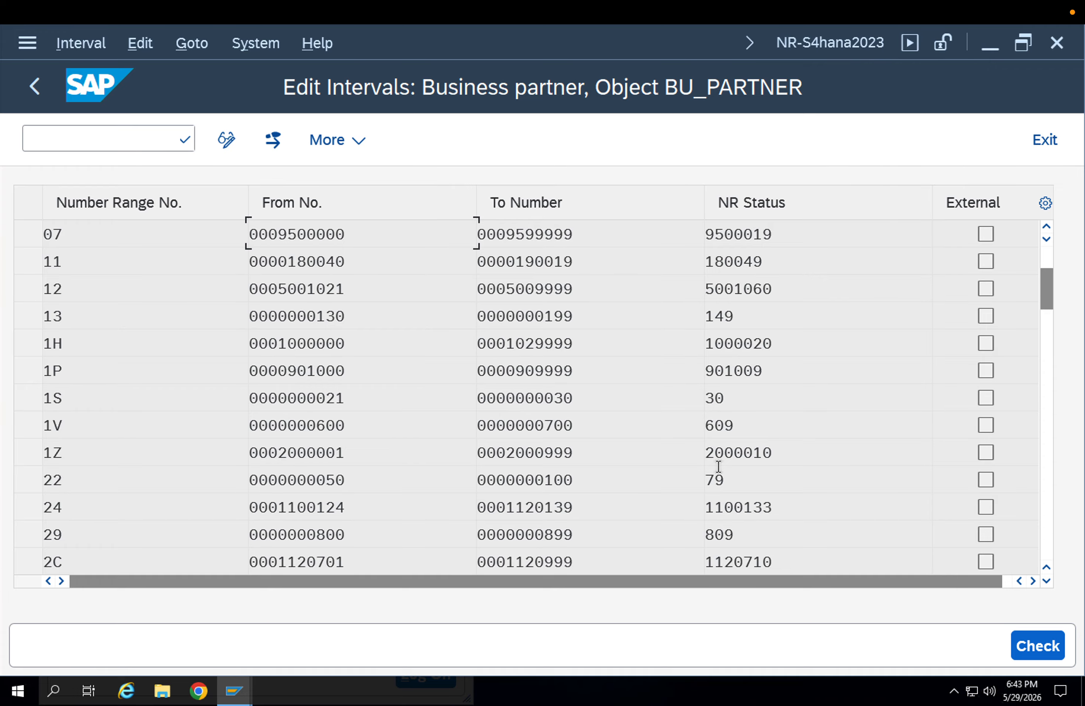
pyautogui.scroll(-8, 717, 466)
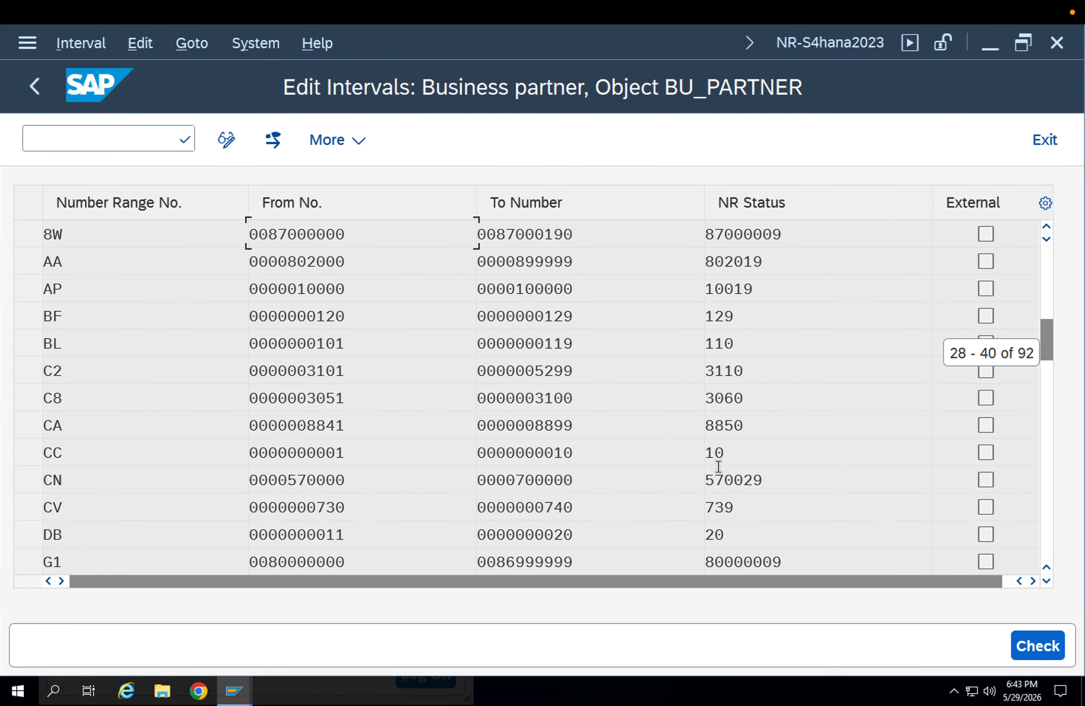
pyautogui.scroll(-6, 718, 466)
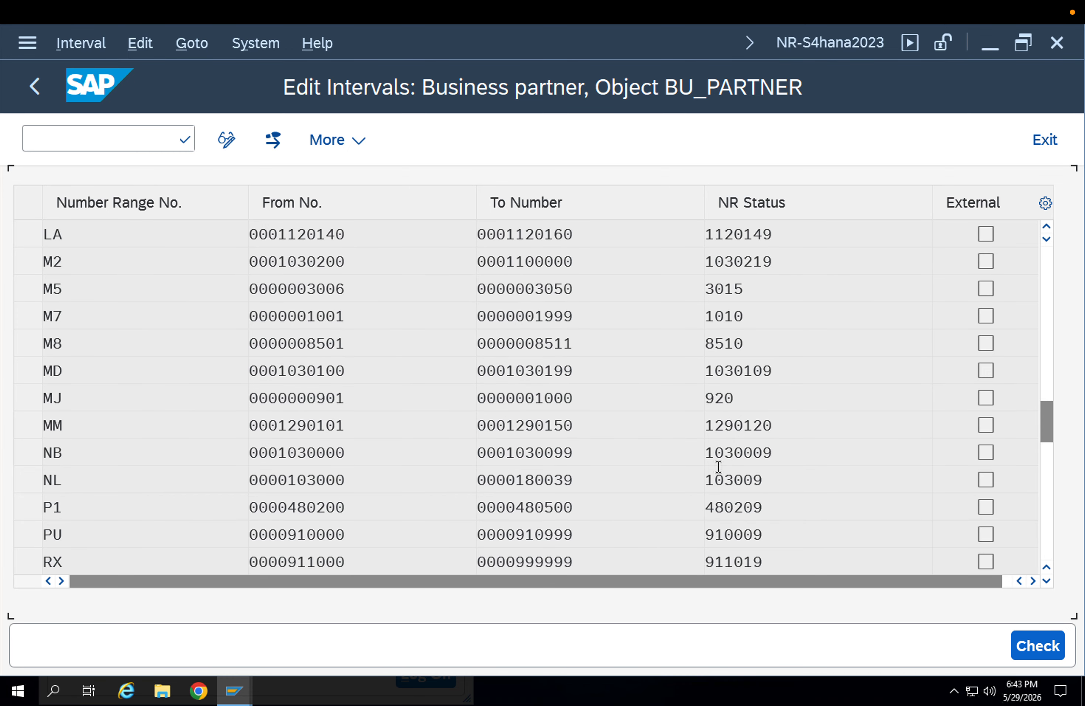
pyautogui.scroll(-5, 717, 465)
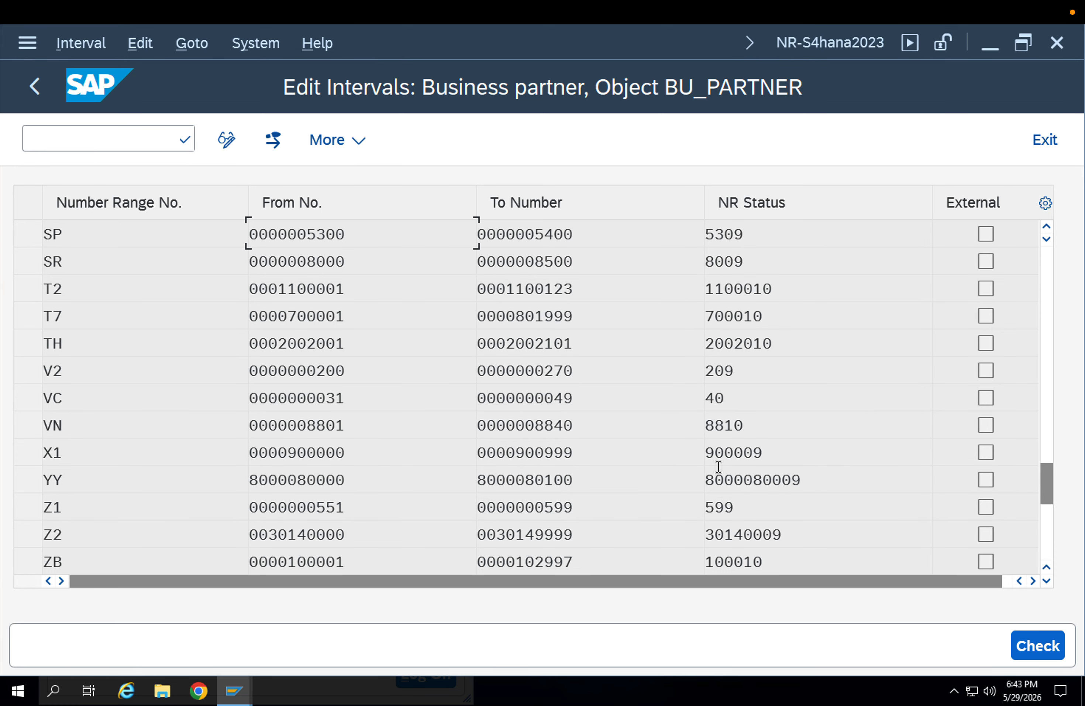
pyautogui.scroll(-5, 719, 465)
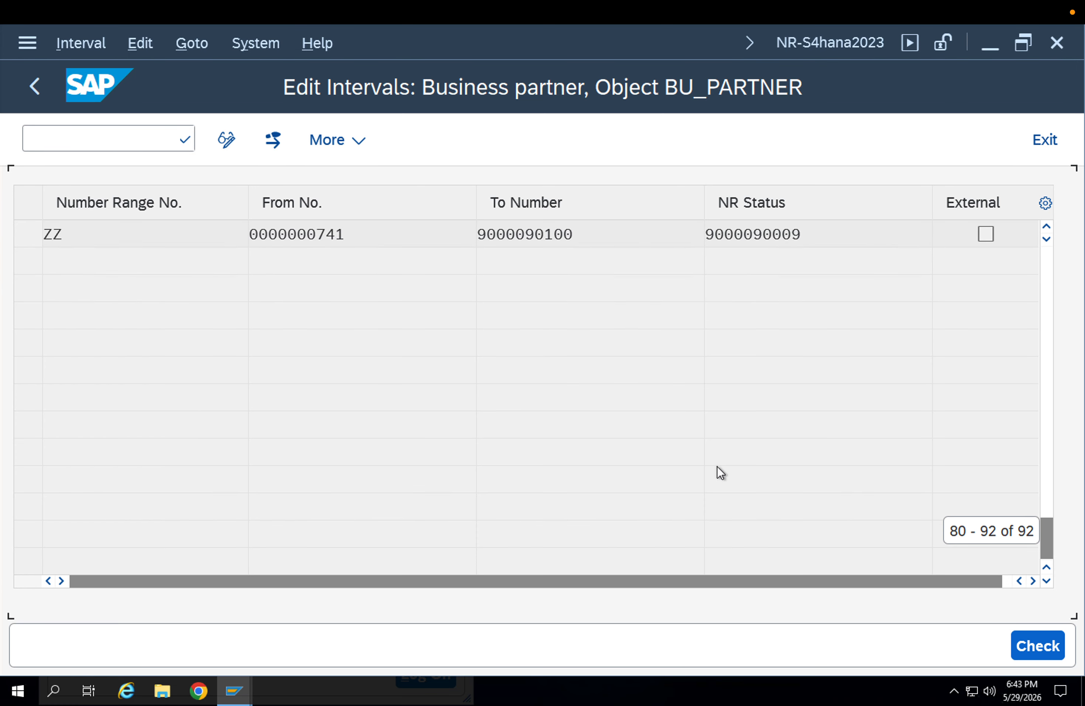
pyautogui.scroll(3, 718, 465)
pyautogui.scroll(1, 719, 465)
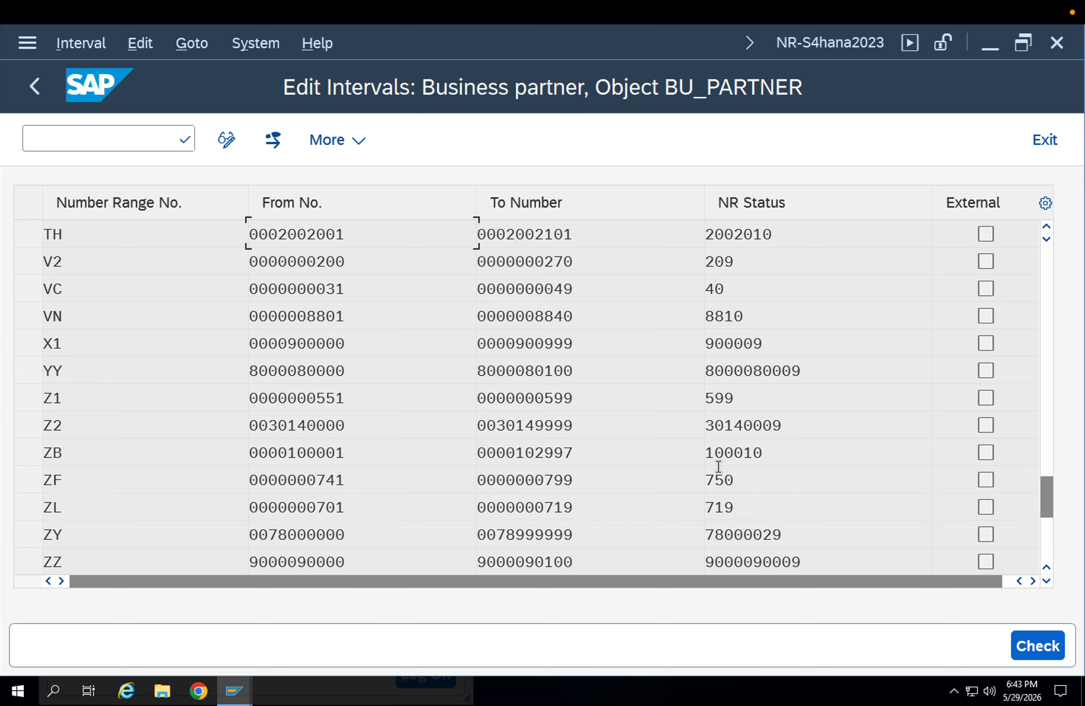
pyautogui.scroll(2, 718, 465)
pyautogui.scroll(1, 717, 465)
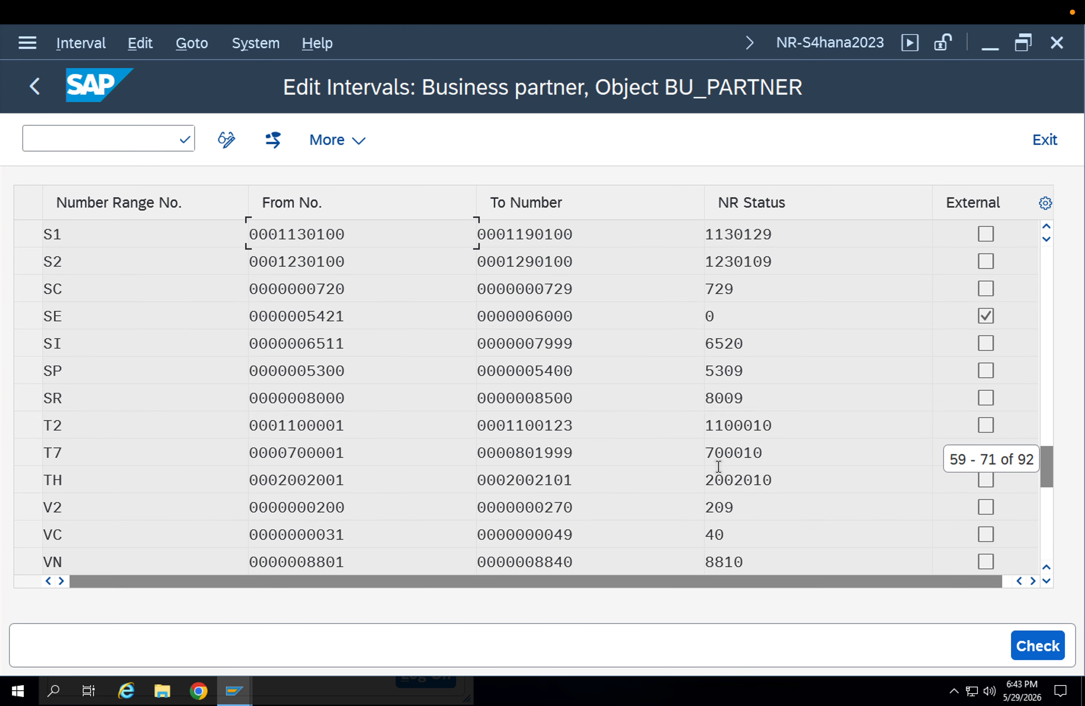
pyautogui.scroll(2, 718, 466)
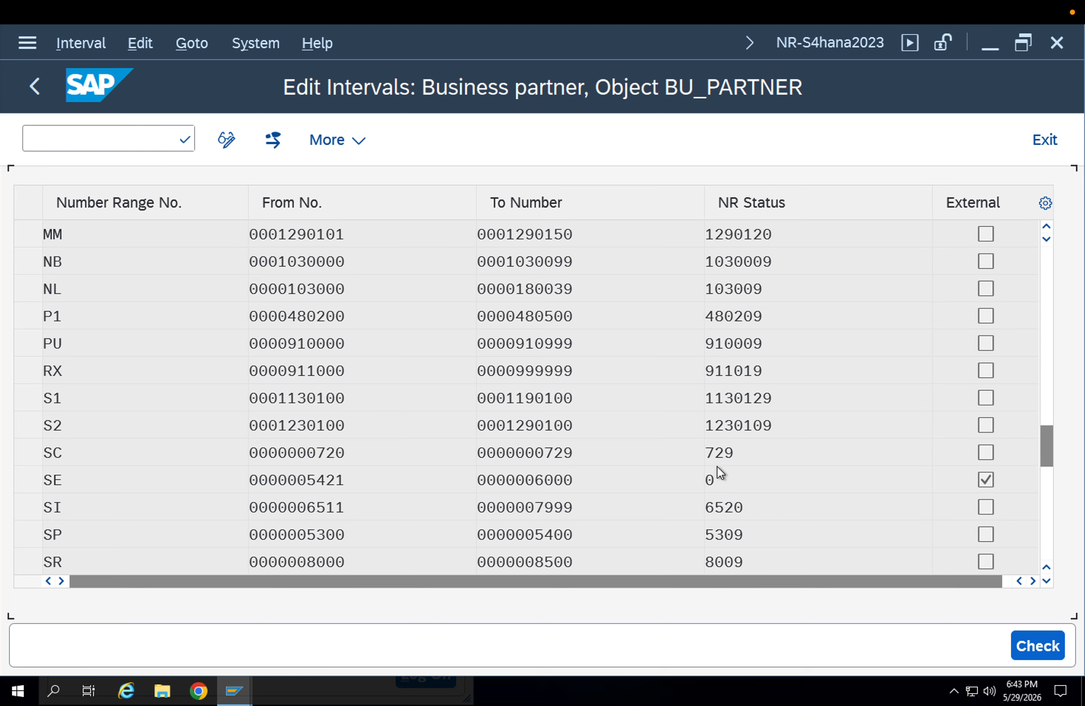
pyautogui.scroll(3, 718, 465)
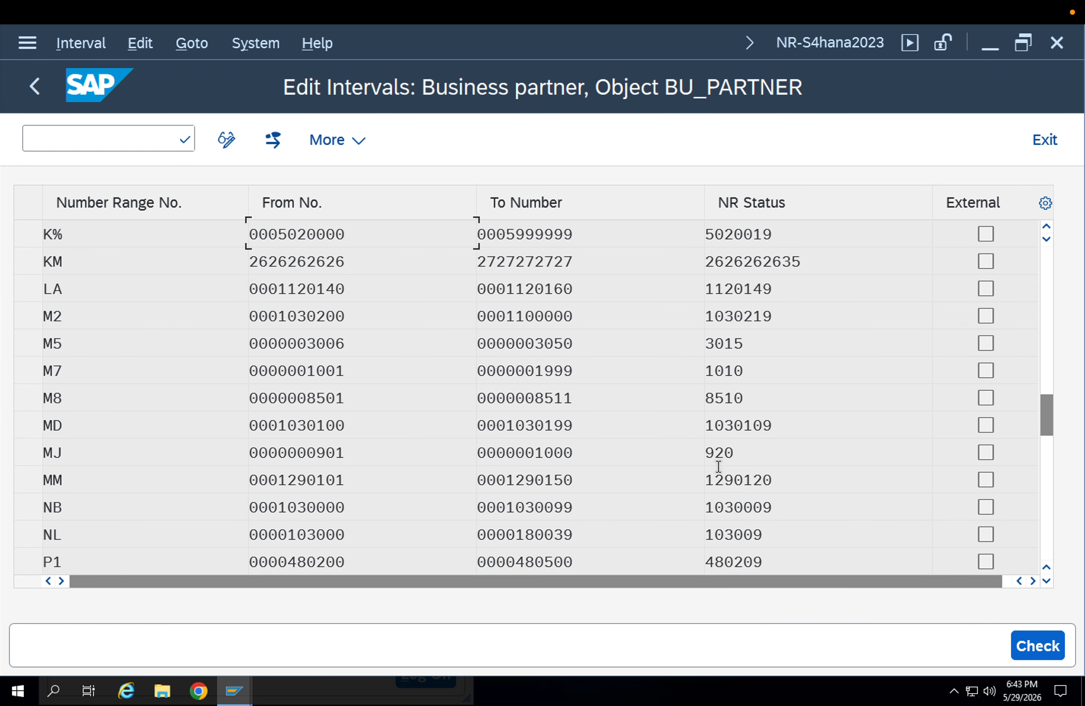
pyautogui.scroll(3, 719, 466)
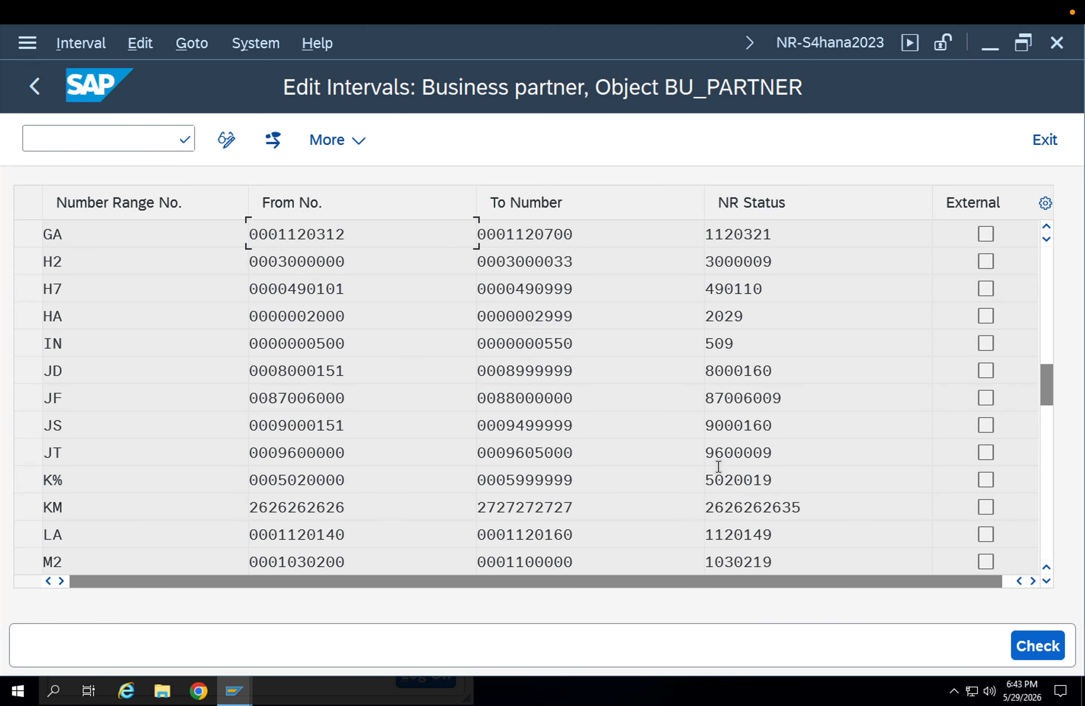
pyautogui.scroll(6, 718, 465)
pyautogui.scroll(3, 718, 466)
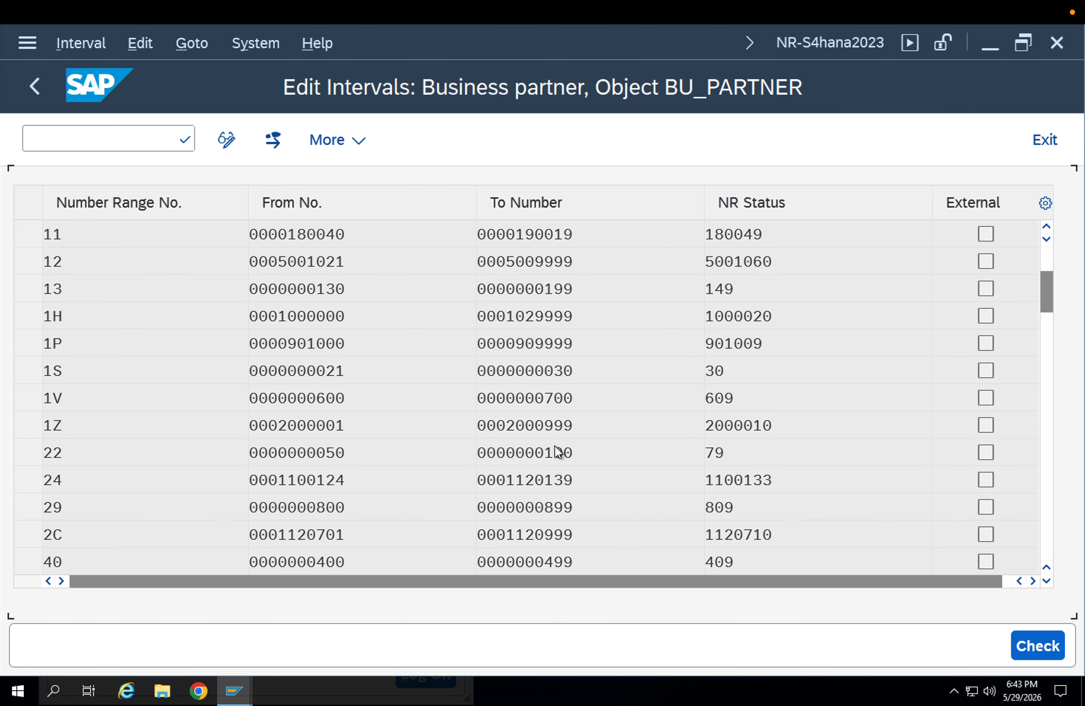
# - Examine the From No. and To Number limits of the BU_PARTNER intervals, including 22, DB and G1
pyautogui.scroll(3, 557, 448)
pyautogui.scroll(-3, 556, 447)
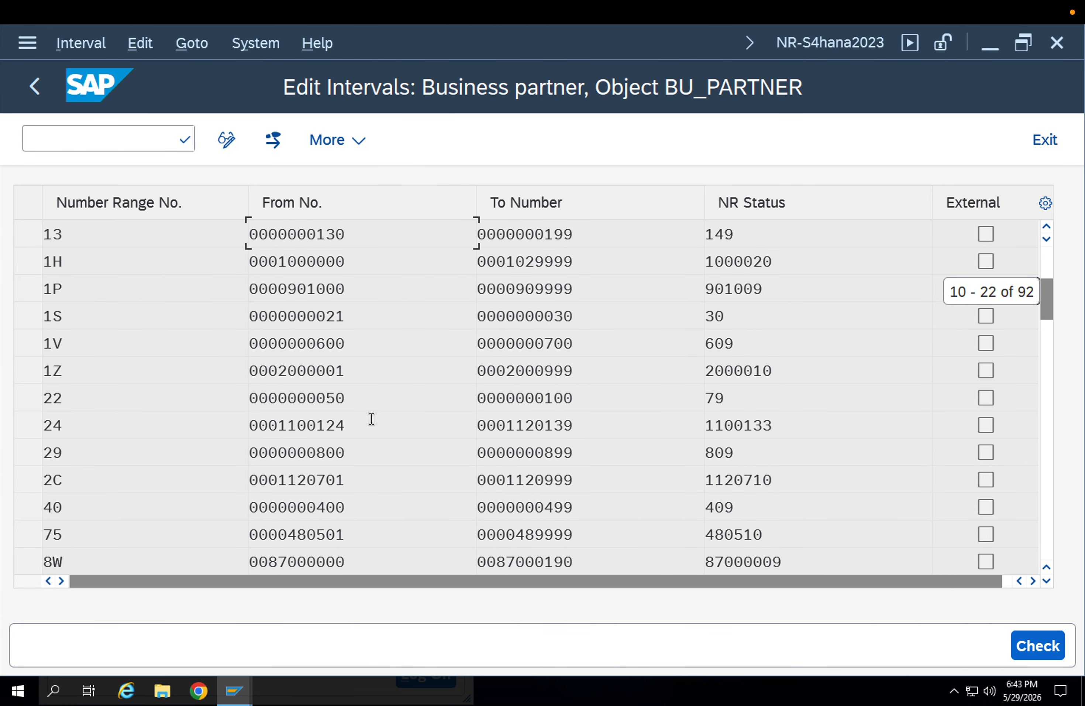
pyautogui.moveTo(346, 395); pyautogui.dragTo(258, 388)
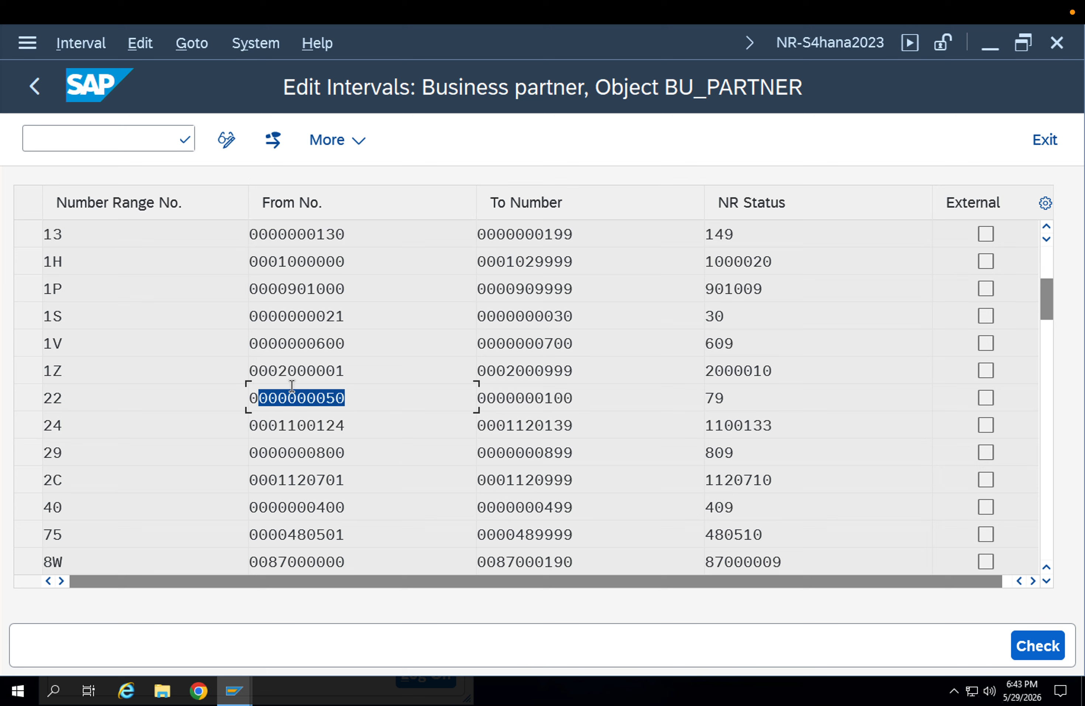
pyautogui.scroll(3, 592, 346)
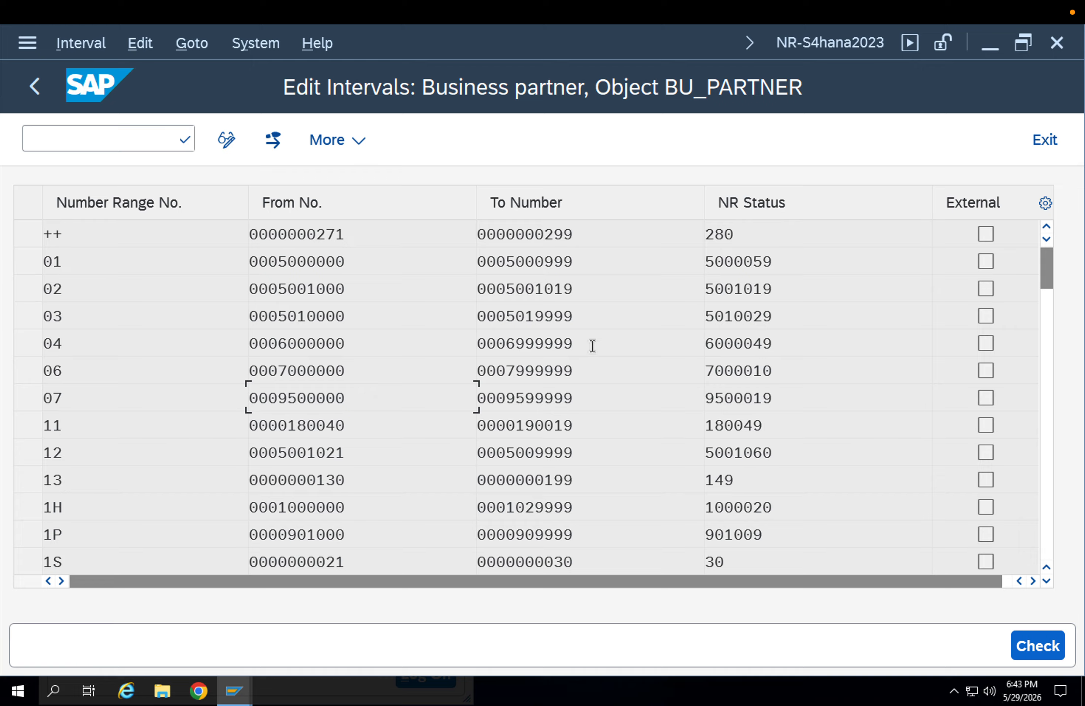
pyautogui.scroll(-5, 590, 346)
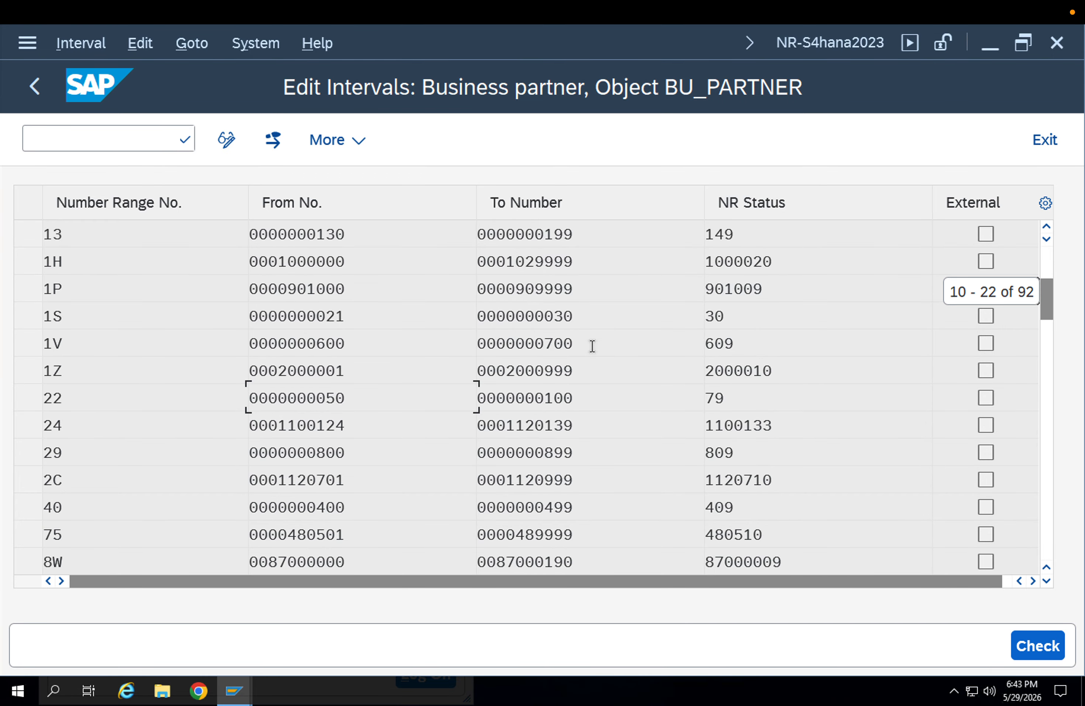
pyautogui.scroll(-2, 591, 346)
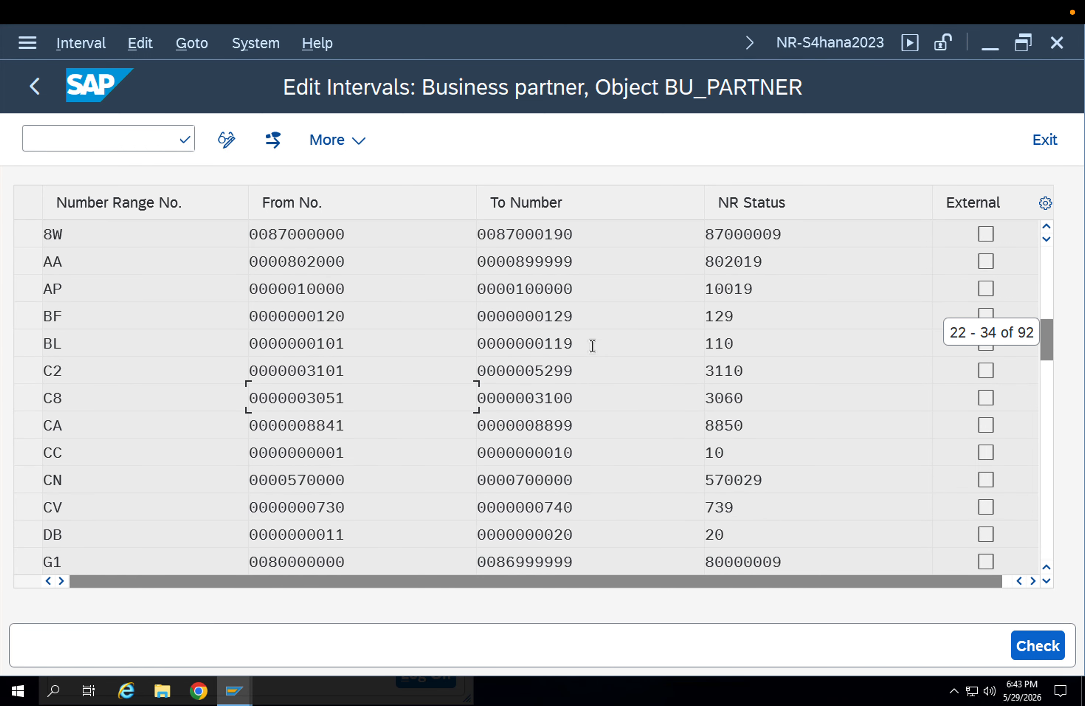
pyautogui.scroll(-3, 600, 371)
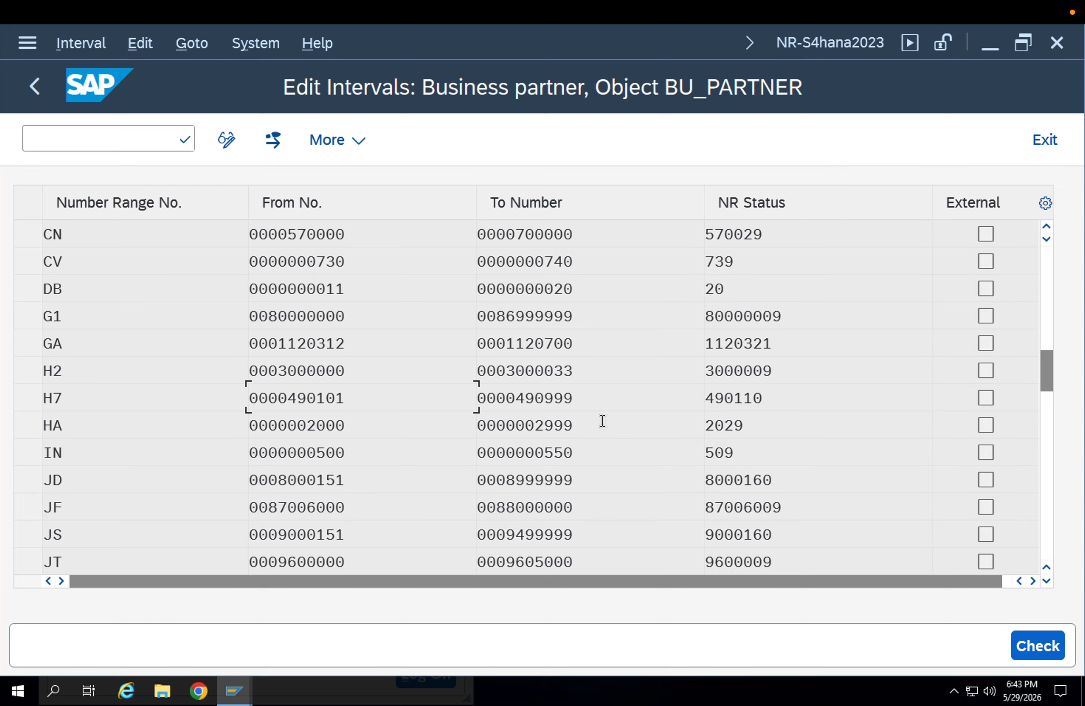
pyautogui.scroll(2, 600, 381)
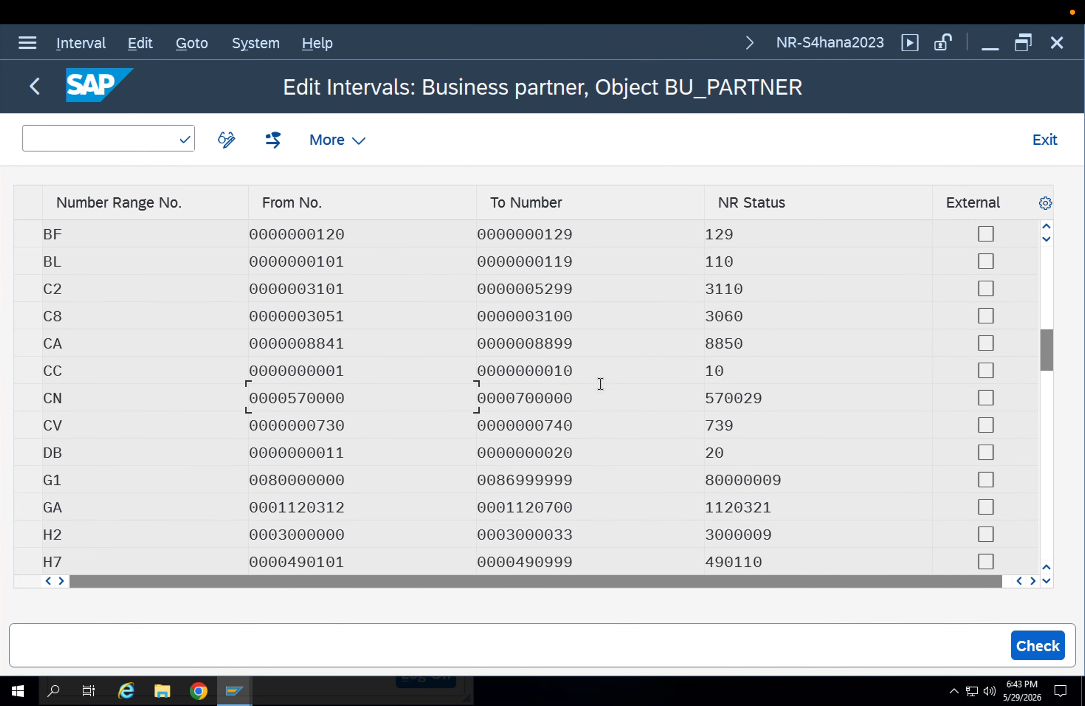
pyautogui.moveTo(591, 460); pyautogui.dragTo(424, 450)
pyautogui.click(390, 455)
pyautogui.moveTo(579, 475); pyautogui.dragTo(472, 480)
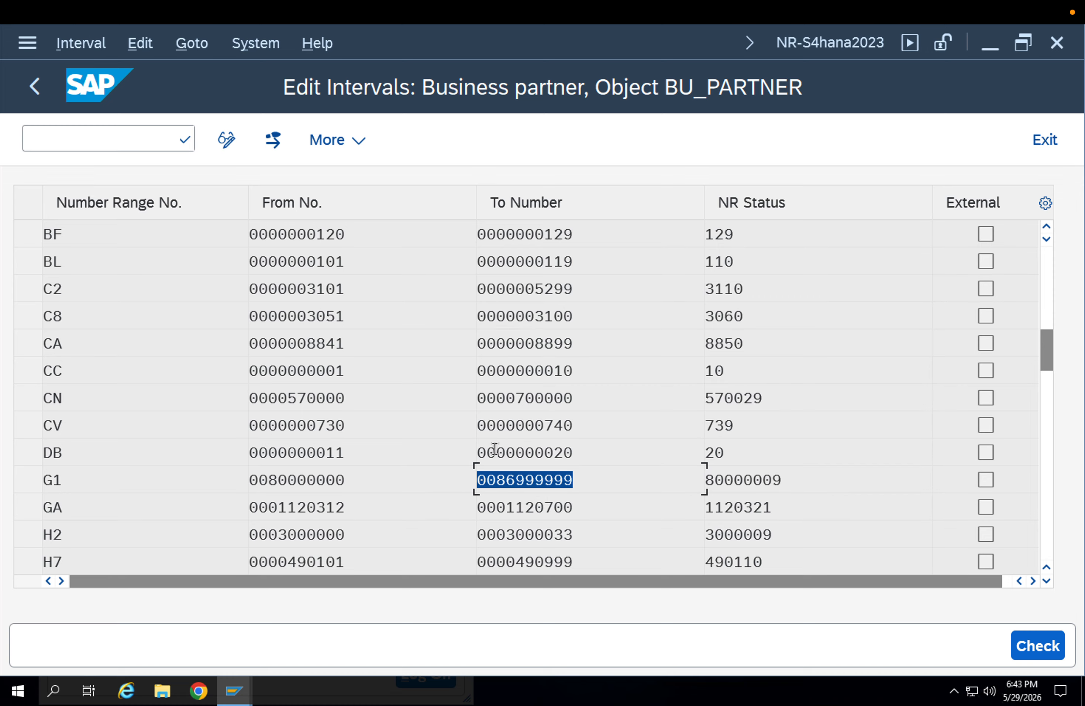
pyautogui.moveTo(578, 452); pyautogui.dragTo(467, 458)
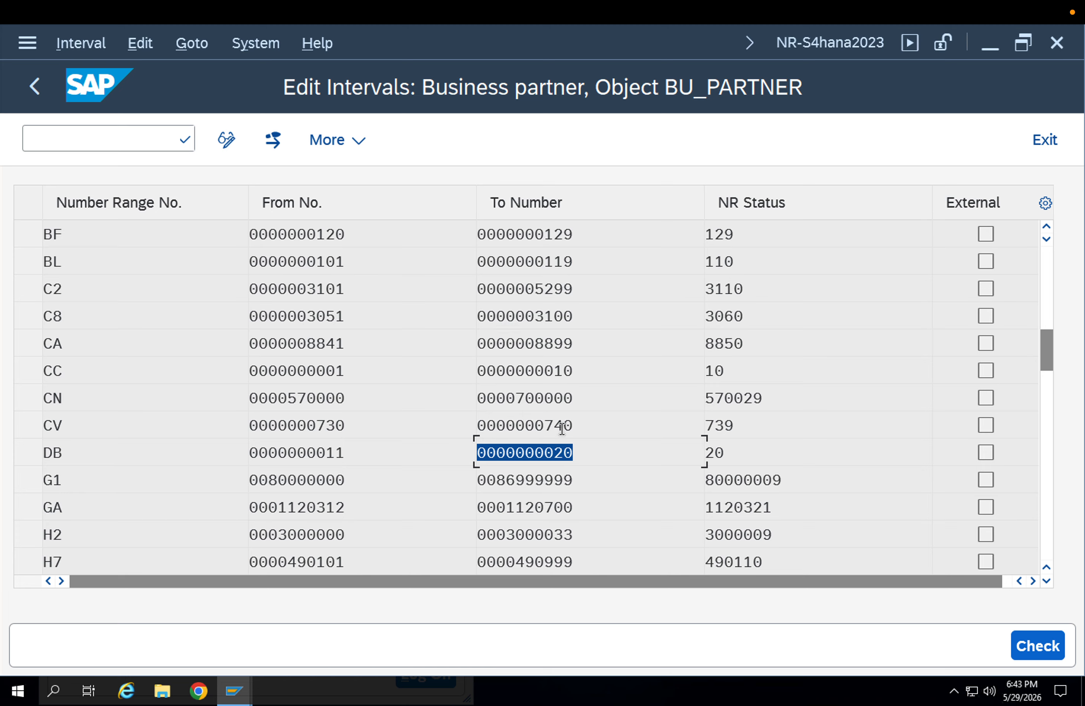
# - Go through the BU_PARTNER intervals again and compare interval CC's To Number with its NR Status
pyautogui.scroll(2, 624, 403)
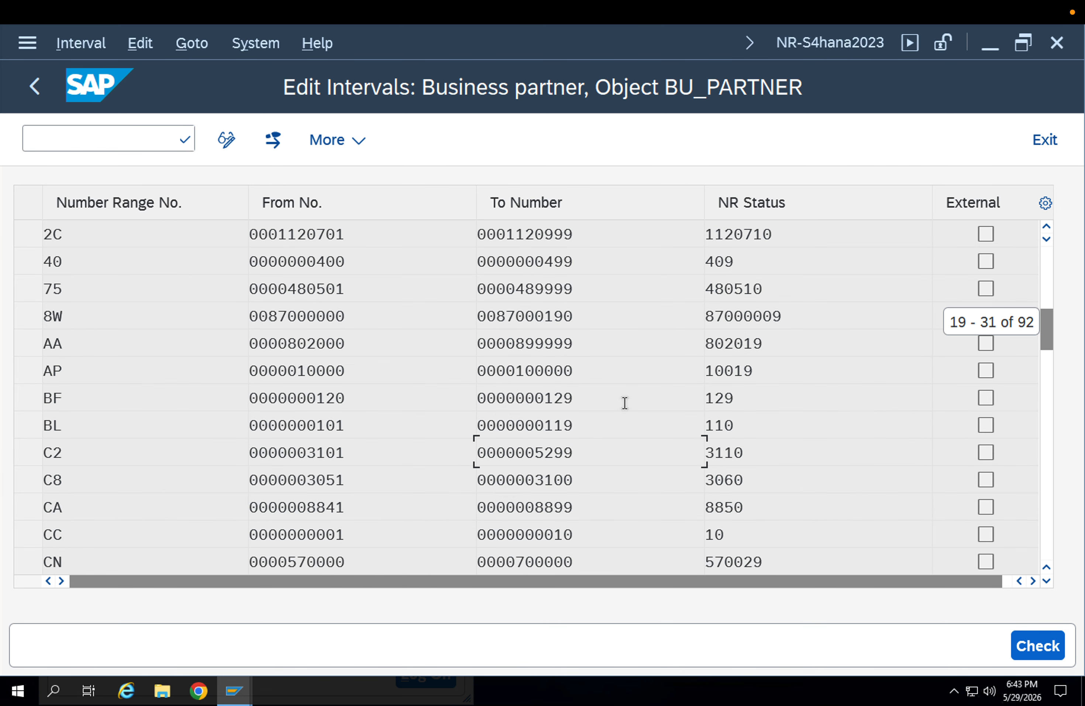
pyautogui.scroll(2, 624, 403)
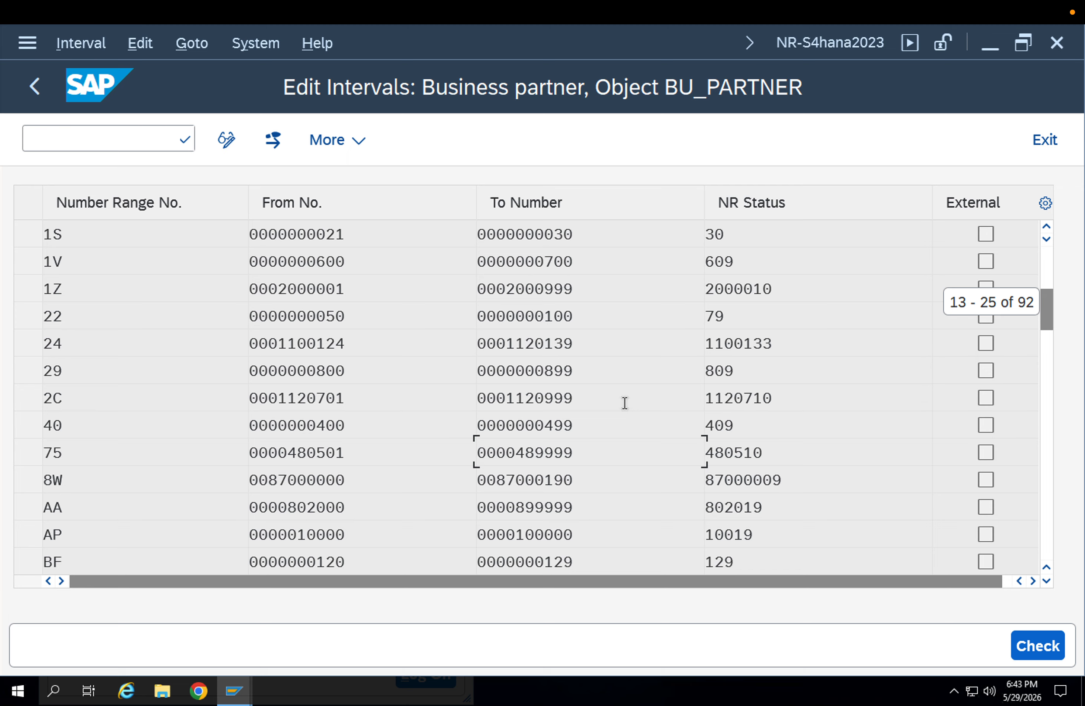
pyautogui.scroll(3, 624, 402)
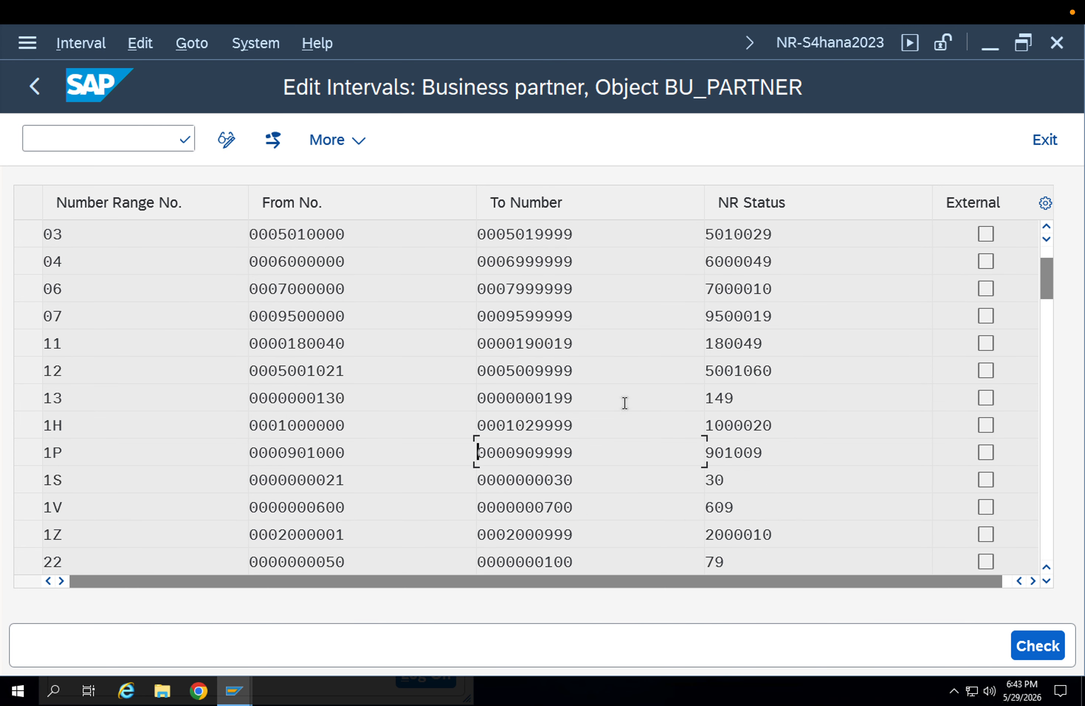
pyautogui.scroll(1, 625, 403)
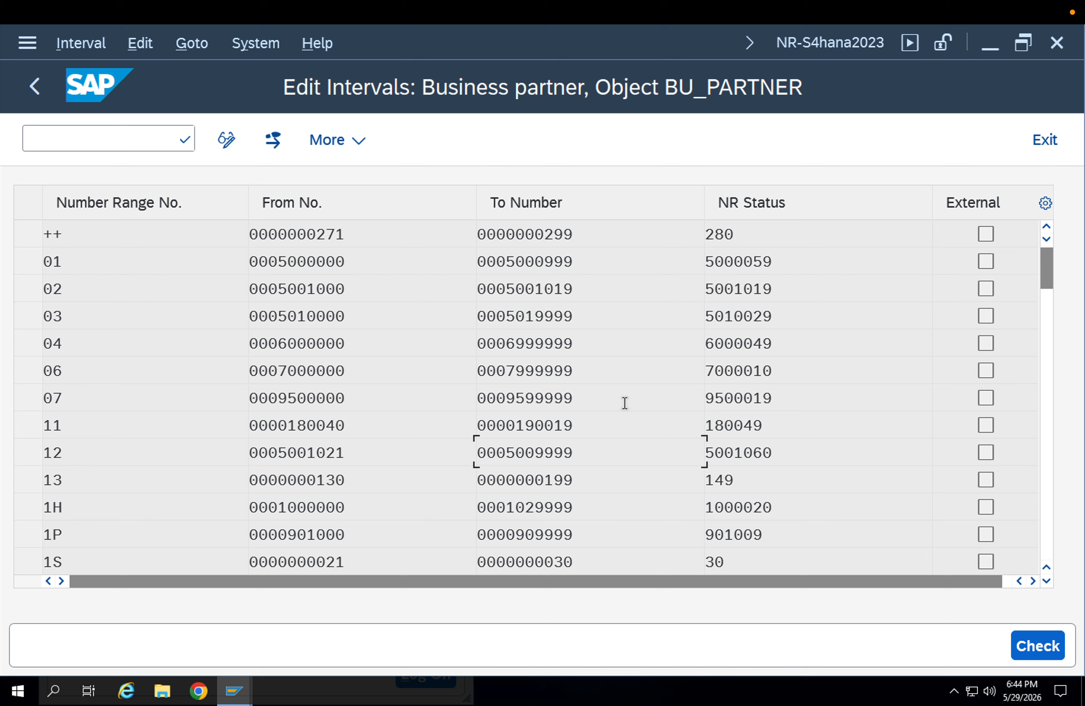
pyautogui.scroll(-1, 624, 403)
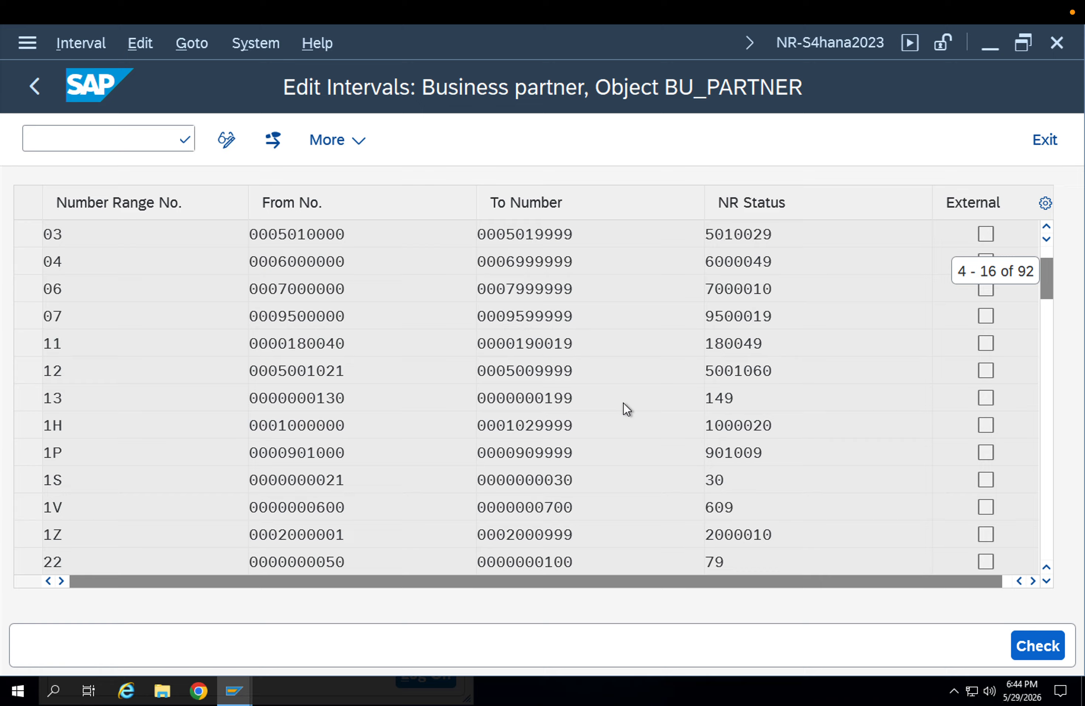
pyautogui.scroll(-1, 624, 404)
pyautogui.scroll(-1, 624, 403)
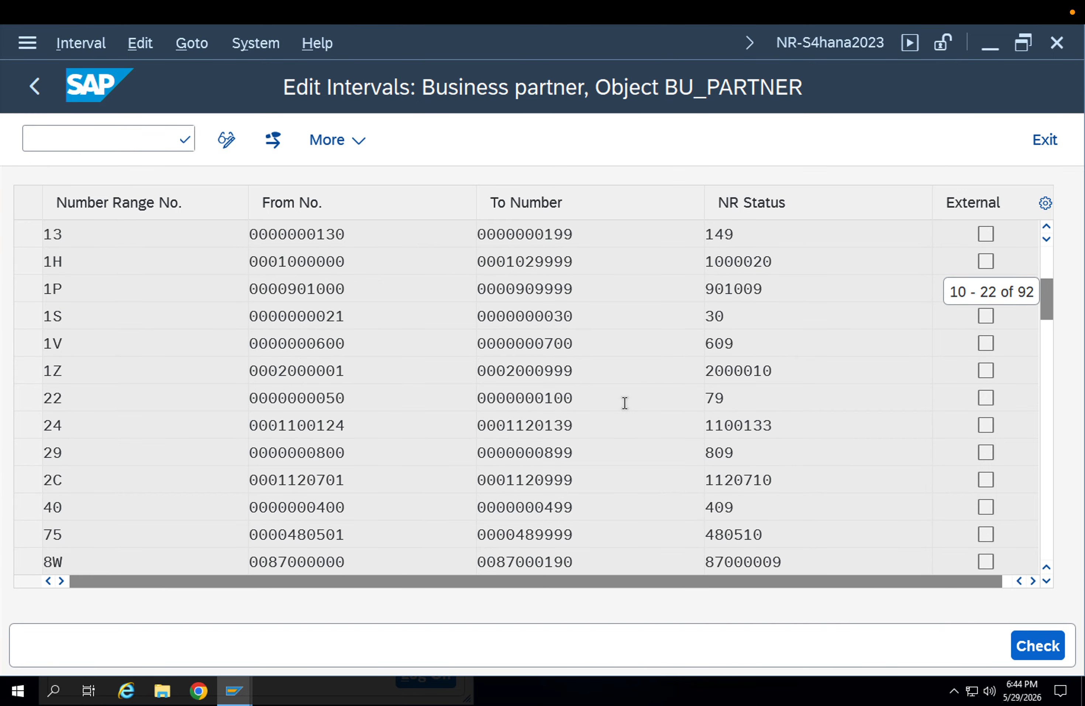
pyautogui.scroll(-2, 624, 403)
pyautogui.scroll(-1, 624, 403)
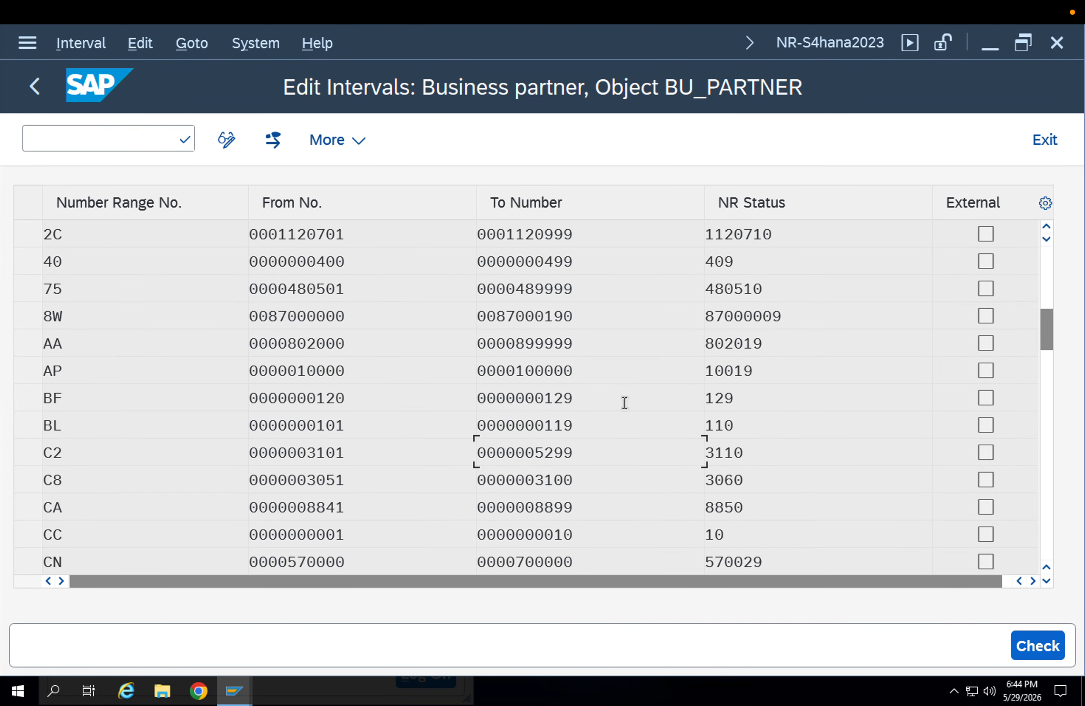
pyautogui.moveTo(593, 543); pyautogui.dragTo(481, 535)
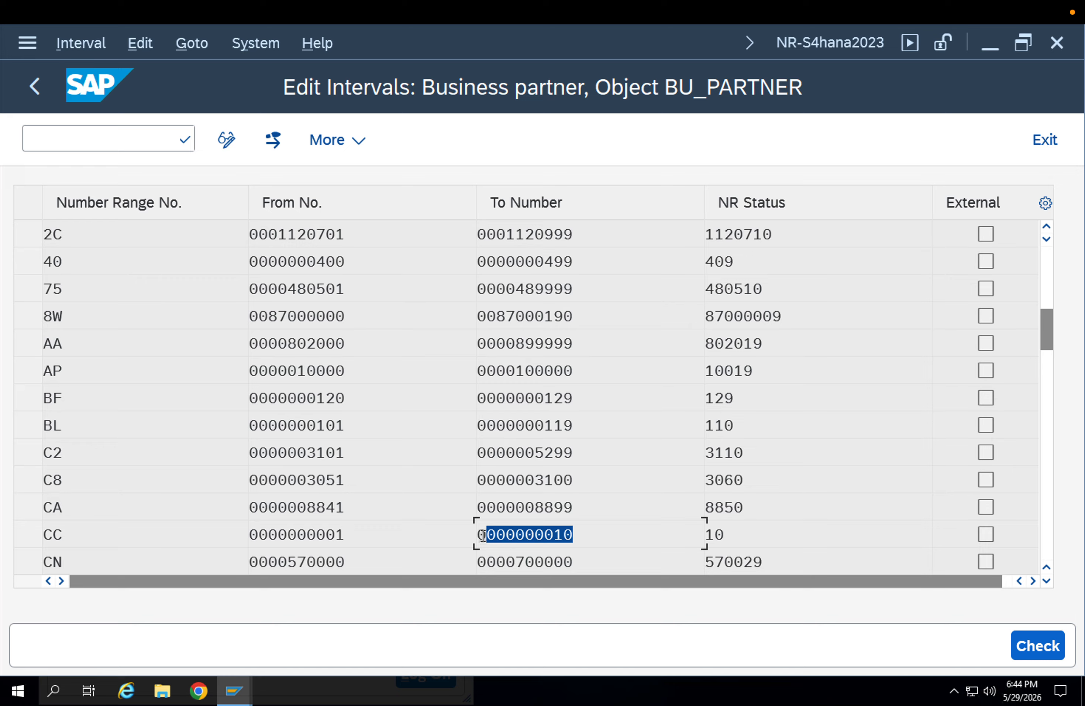
pyautogui.moveTo(725, 540); pyautogui.dragTo(658, 530)
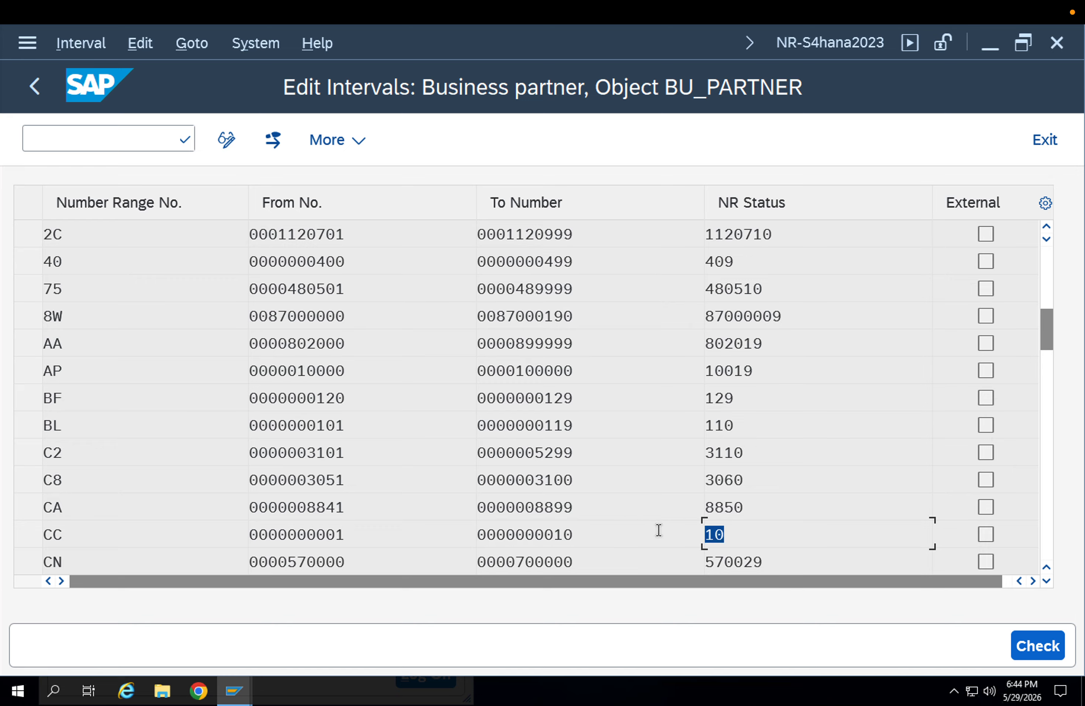
pyautogui.click(619, 534)
pyautogui.doubleClick(344, 525)
pyautogui.moveTo(623, 539); pyautogui.dragTo(381, 535)
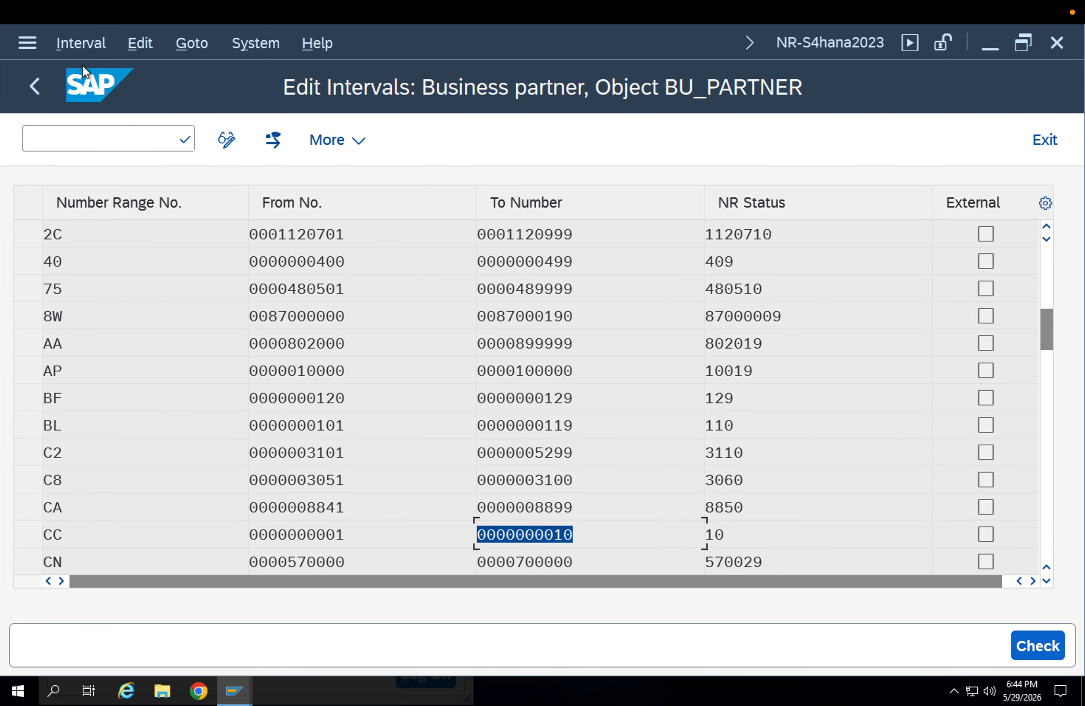
pyautogui.click(83, 47)
pyautogui.click(128, 259)
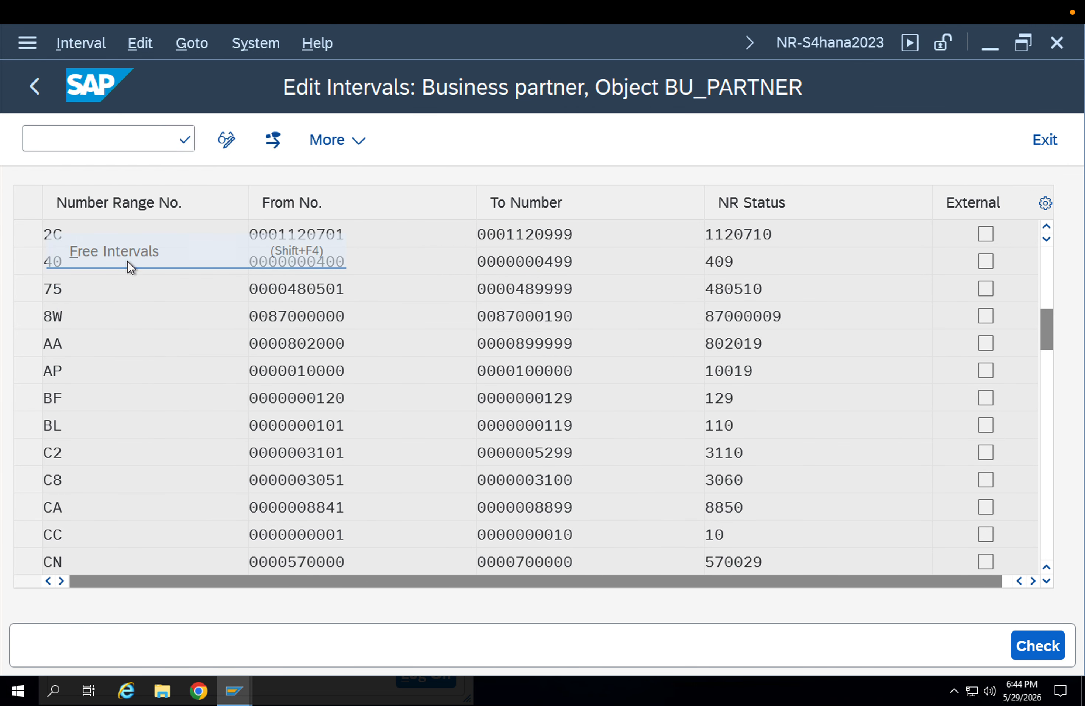
pyautogui.moveTo(260, 245); pyautogui.dragTo(98, 249)
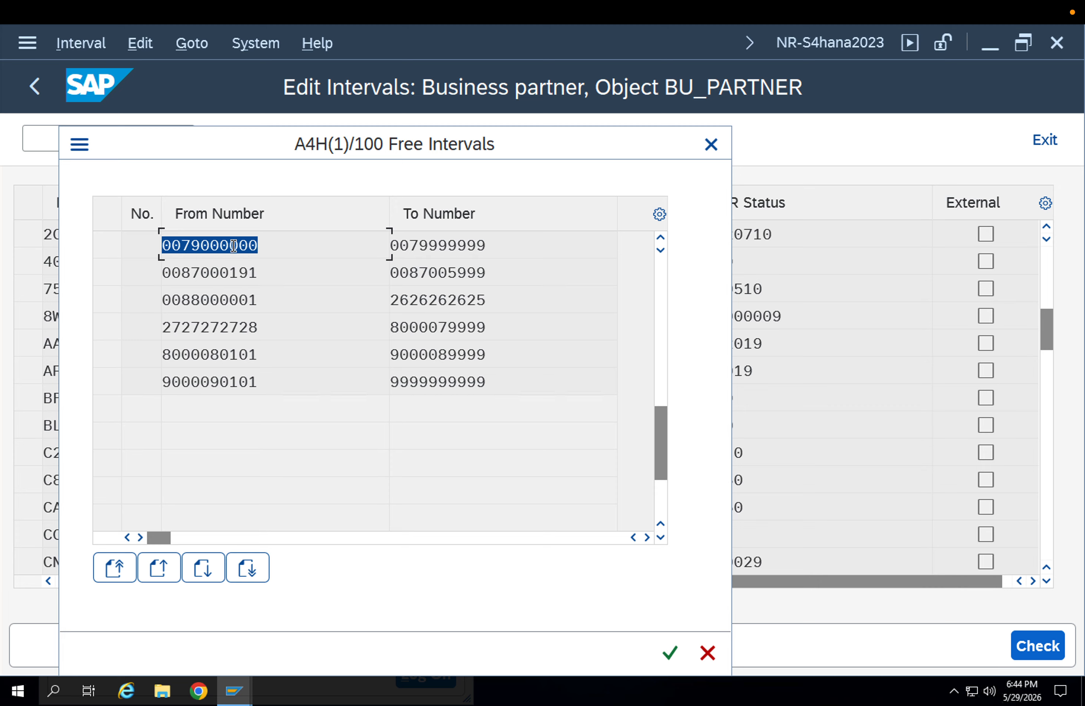
pyautogui.moveTo(258, 248); pyautogui.dragTo(201, 245)
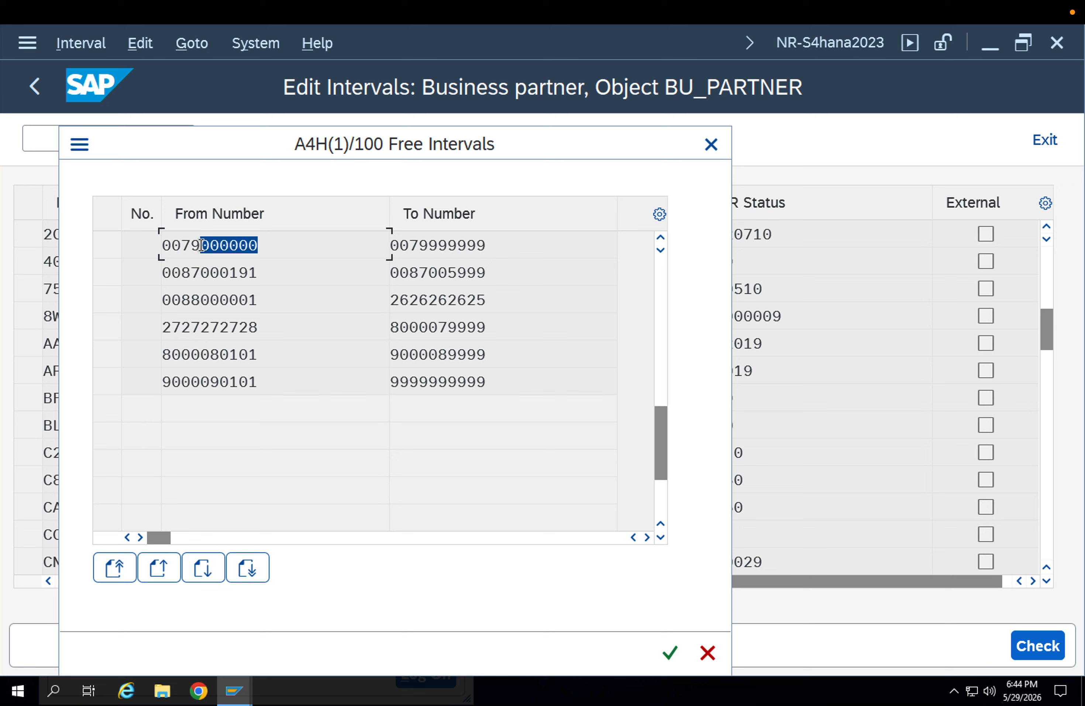
pyautogui.click(711, 145)
pyautogui.click(36, 86)
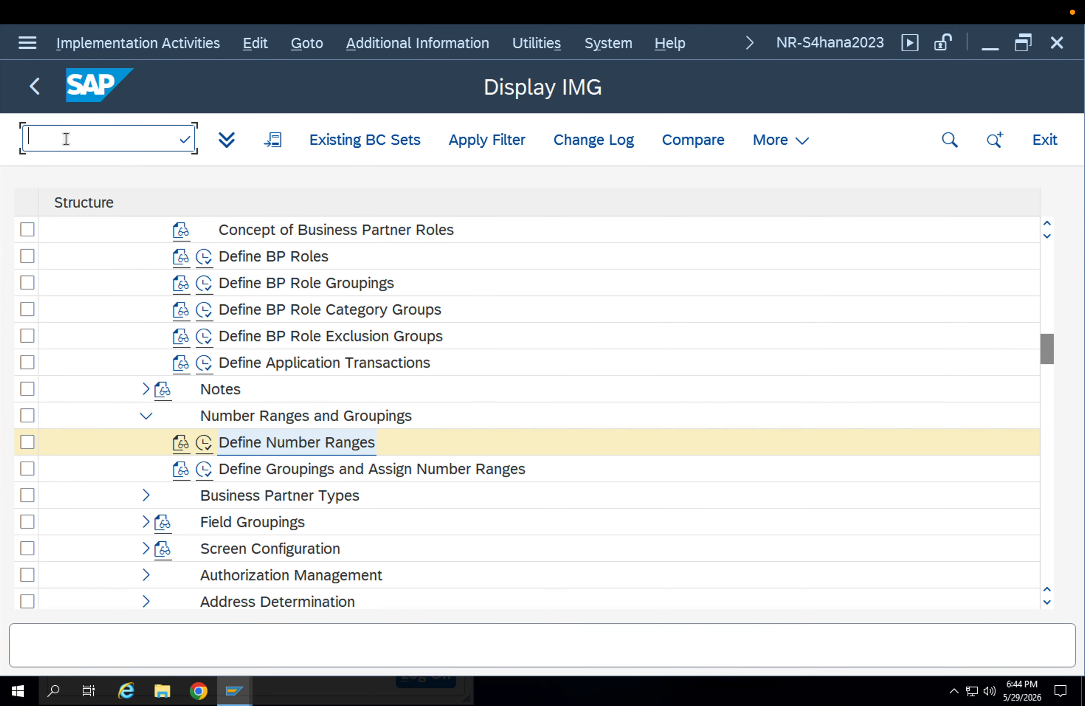
# - Open Define Account Groups and Field Selection for Customers in the IMG under Logistics - General, Business Partner, Customers, Control
pyautogui.moveTo(1052, 347); pyautogui.dragTo(1067, 450)
pyautogui.click(1046, 427)
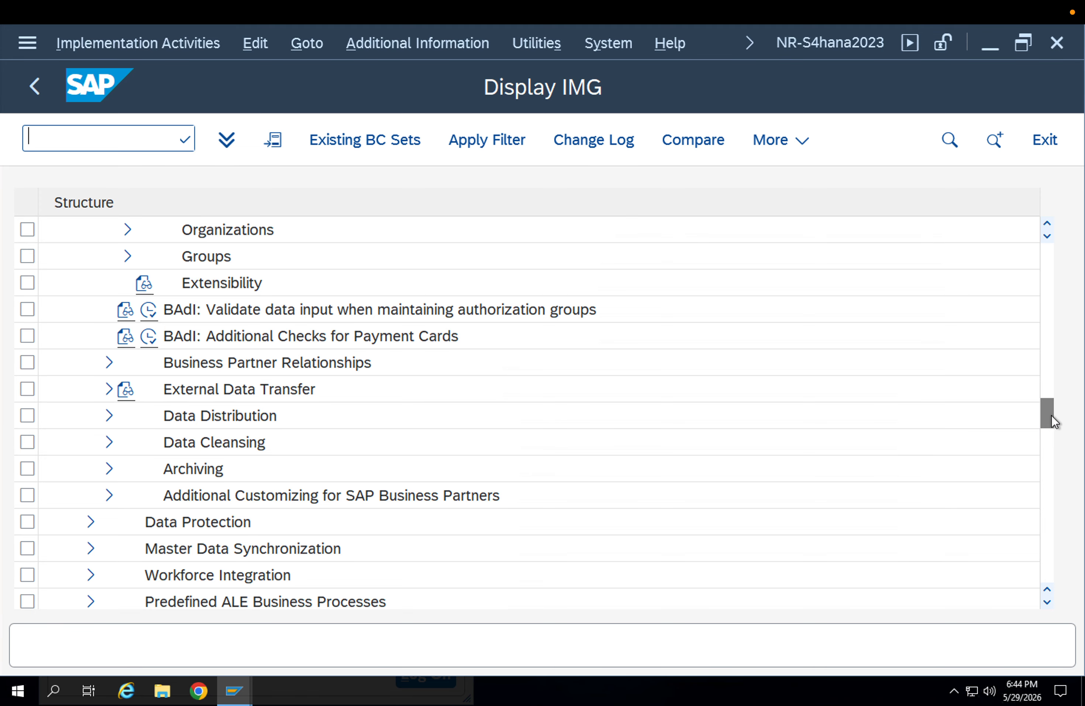
pyautogui.moveTo(1051, 415); pyautogui.dragTo(1051, 501)
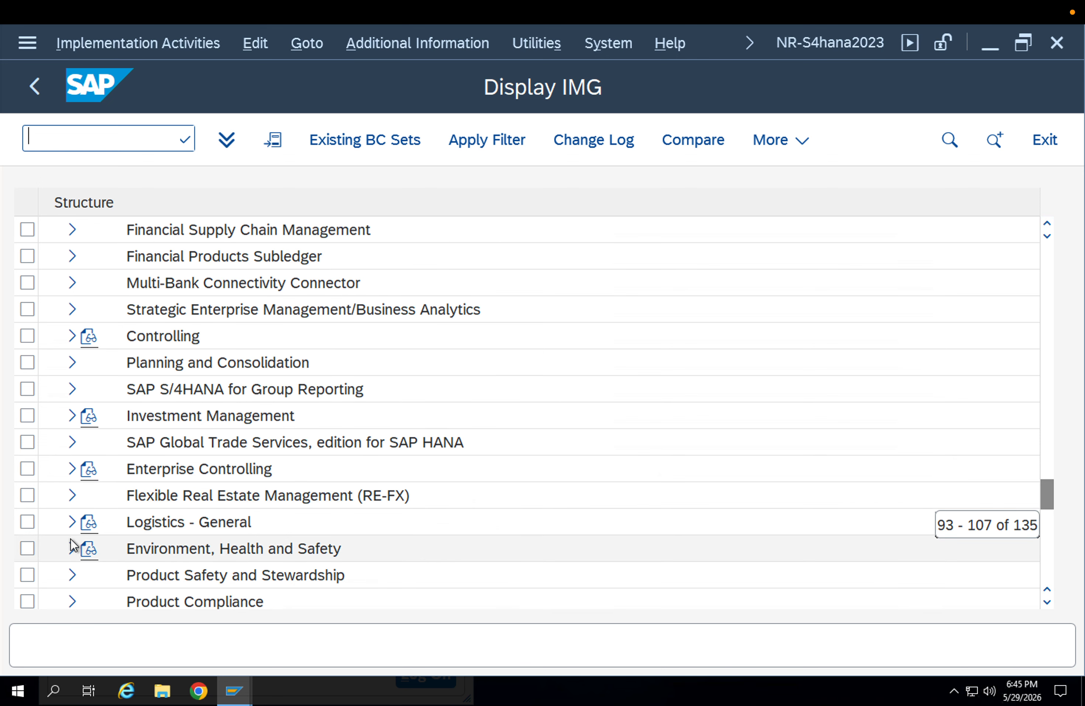
pyautogui.click(71, 522)
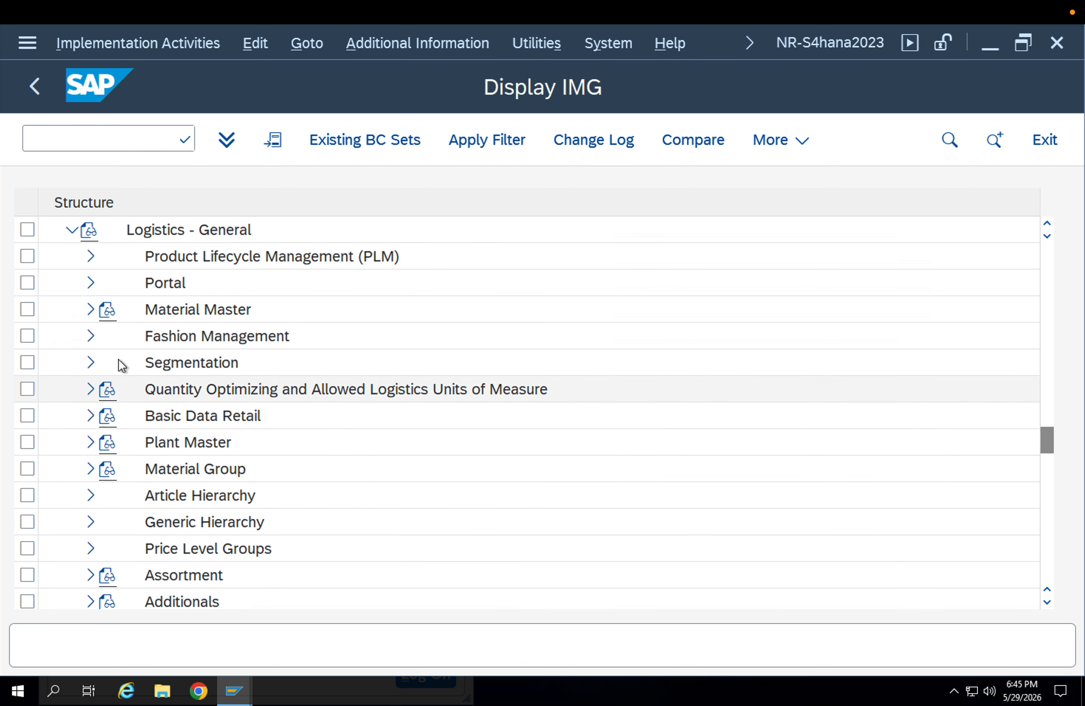
pyautogui.click(226, 495)
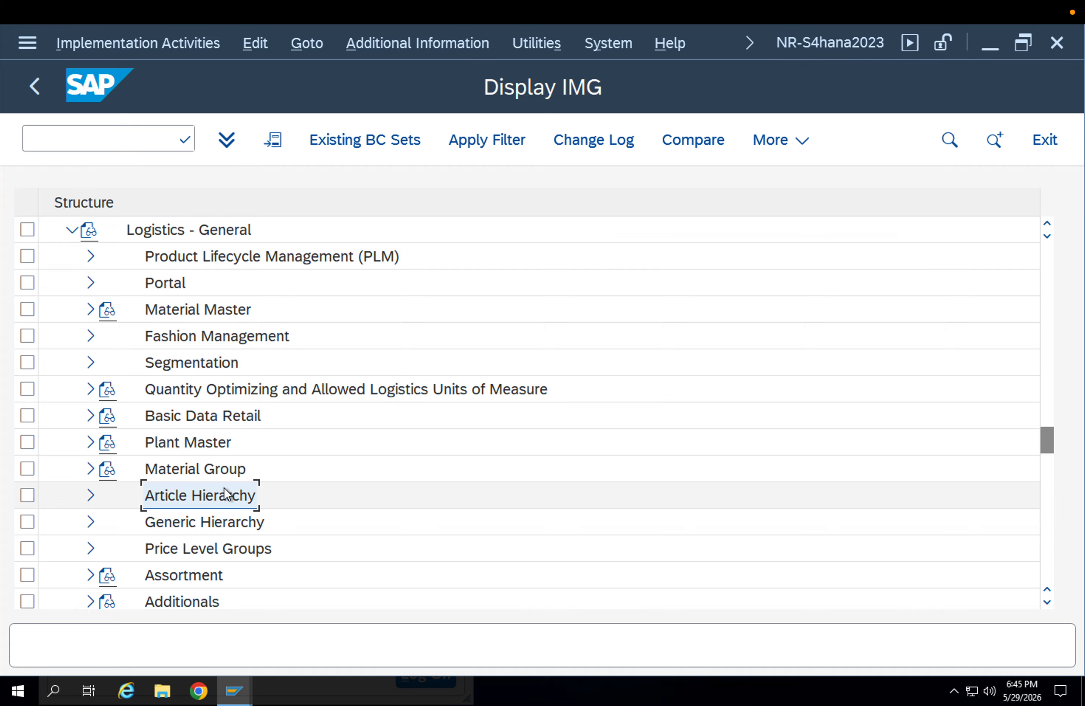
pyautogui.scroll(-3, 226, 494)
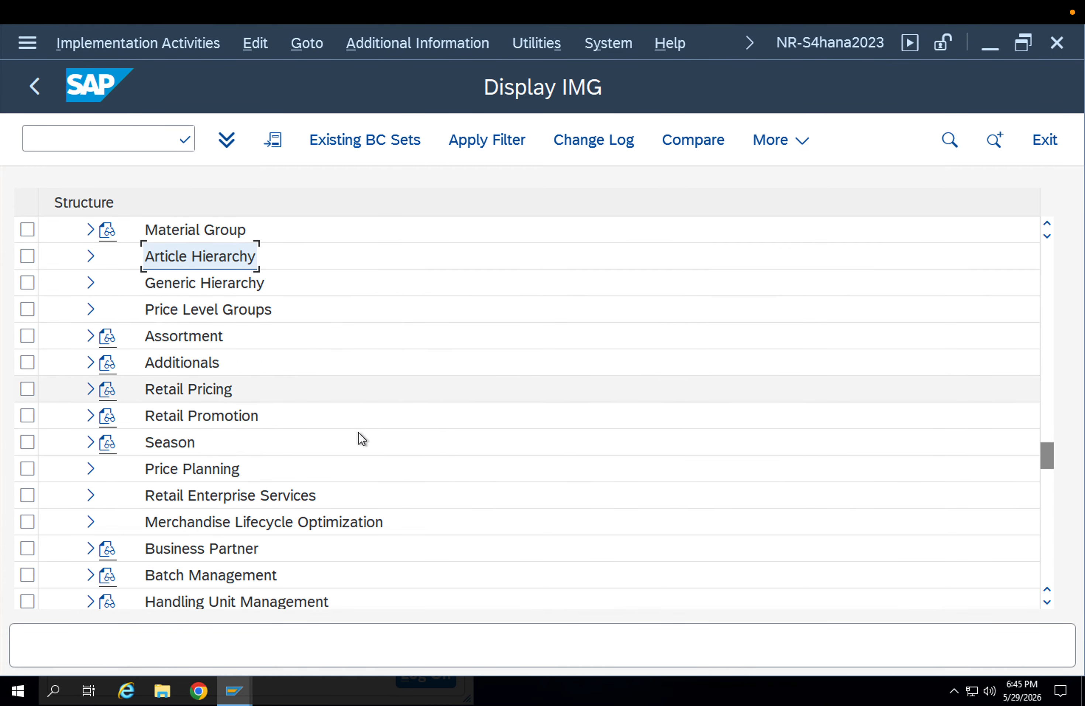
pyautogui.scroll(-2, 358, 432)
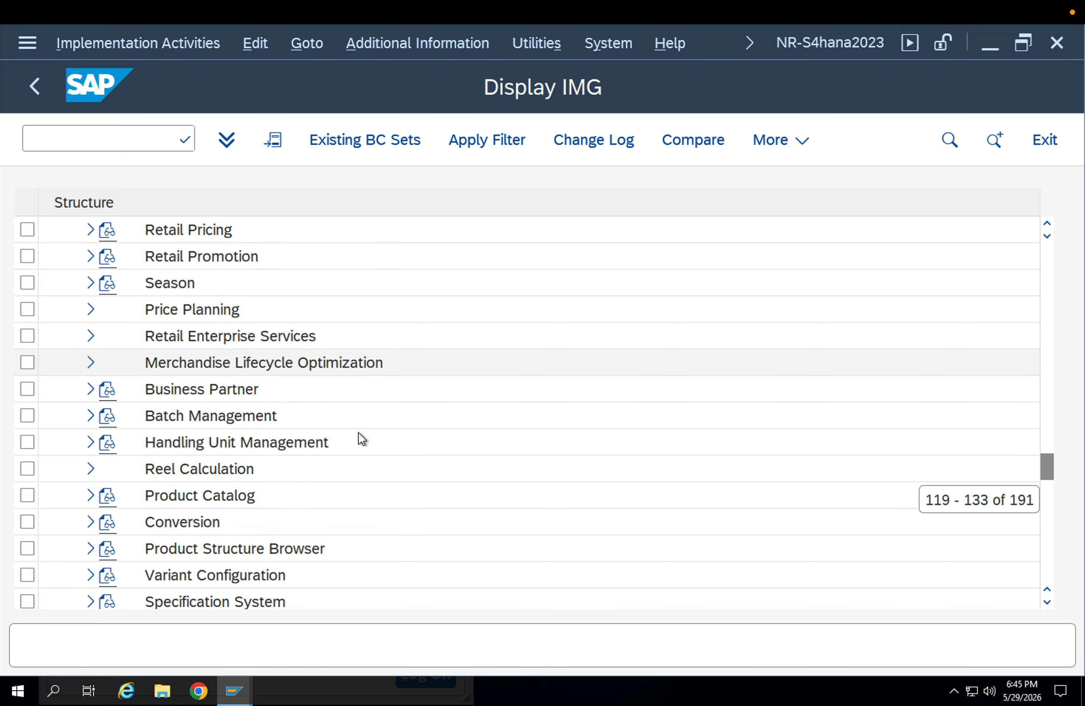
pyautogui.click(90, 390)
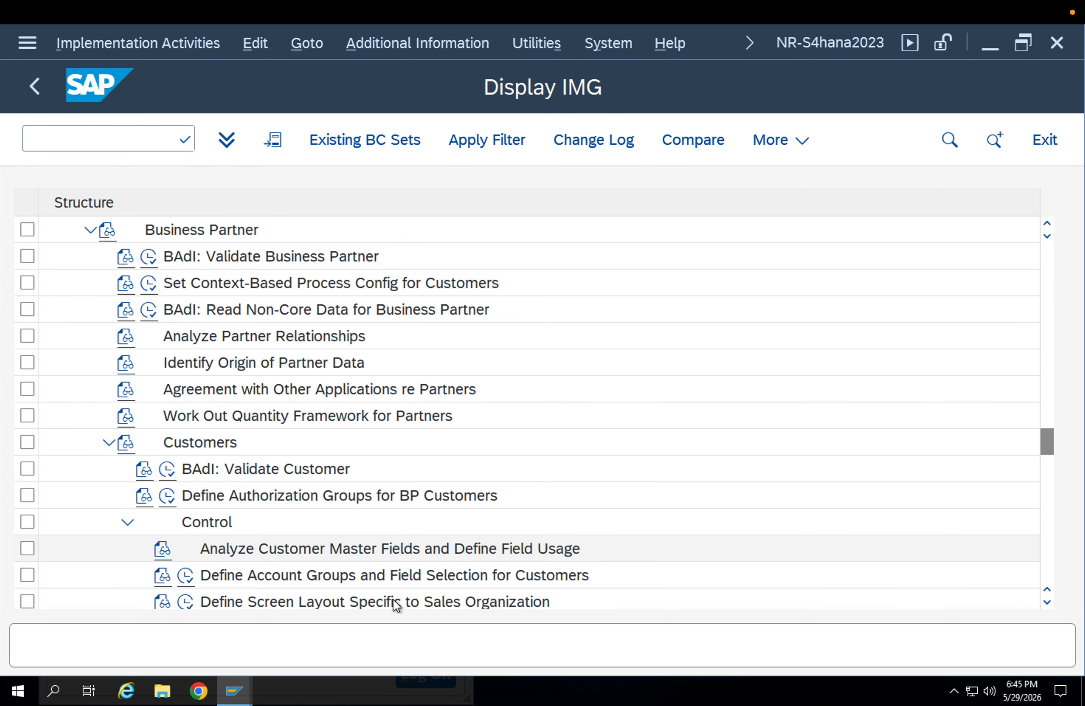
pyautogui.click(389, 577)
pyautogui.click(184, 577)
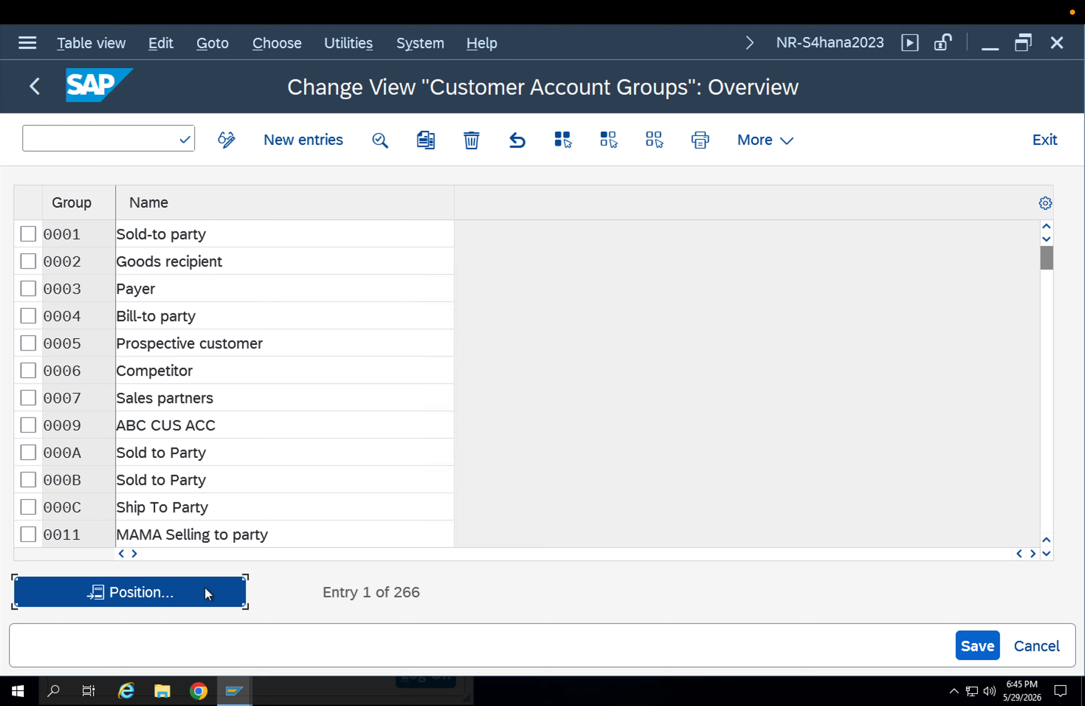
# - Locate account group ZSTP in the customer account groups overview
pyautogui.click(206, 589)
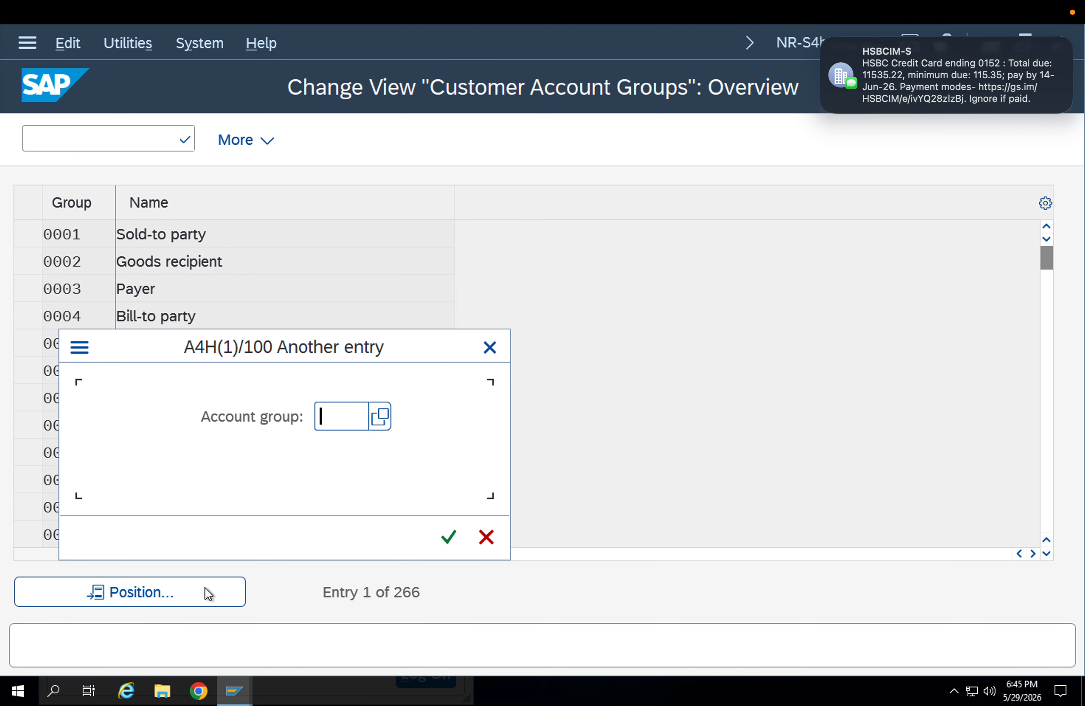
pyautogui.write('Z')
pyautogui.press('Return')
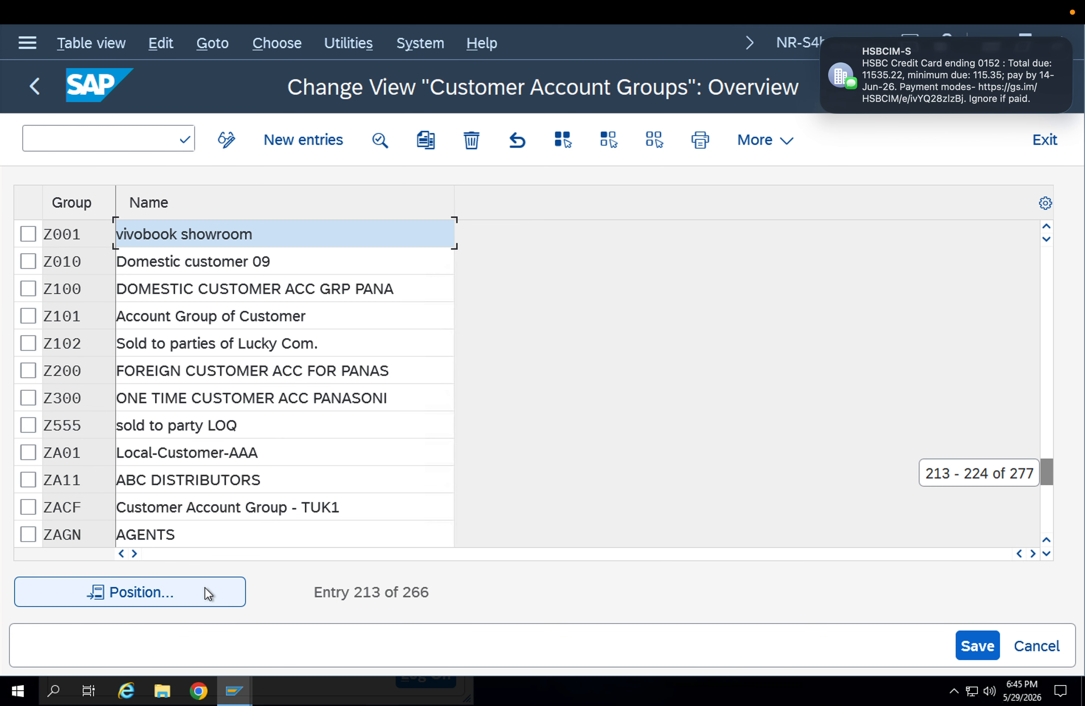
pyautogui.click(206, 589)
pyautogui.write('ZSTP')
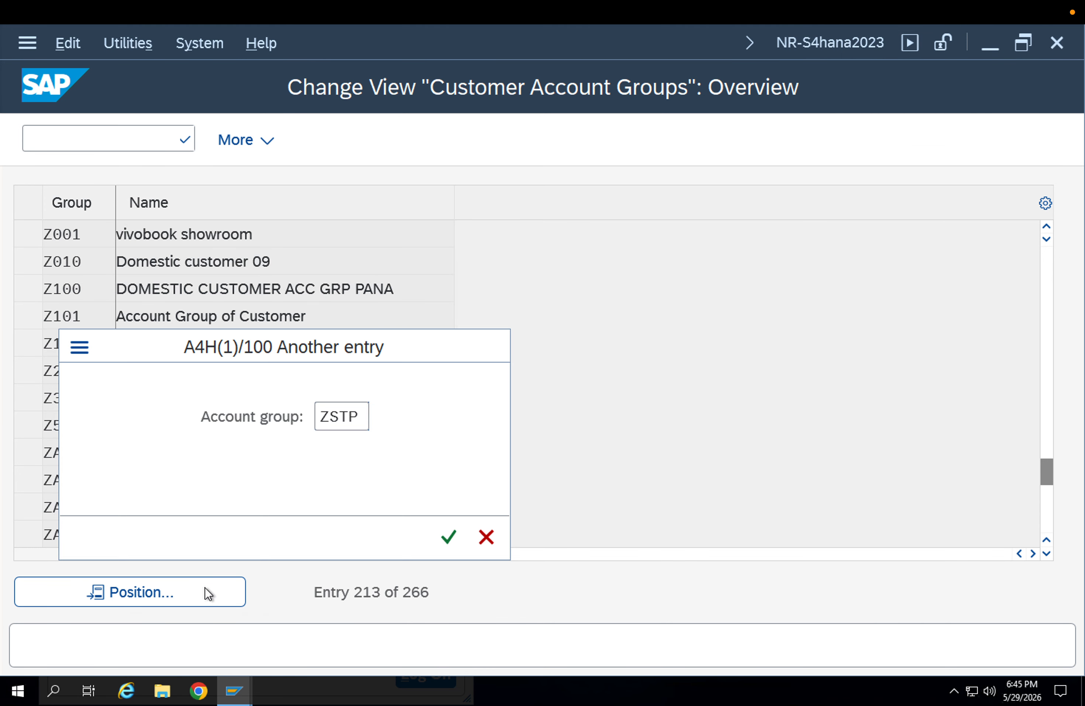
pyautogui.press('Return')
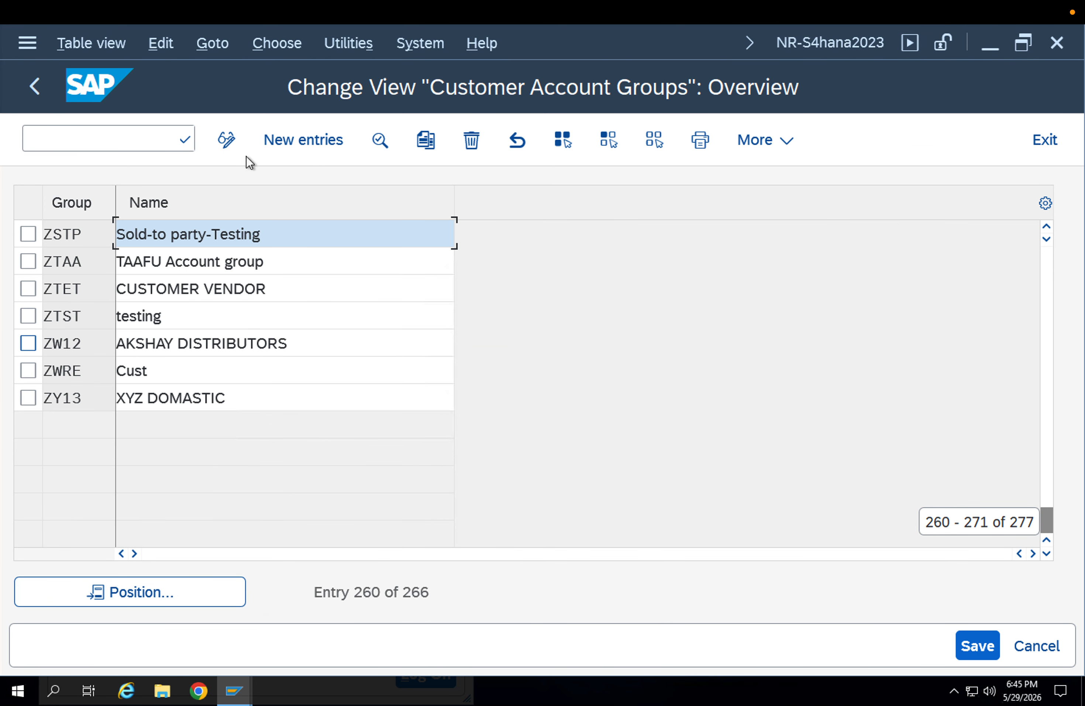
# - Check the number range assigned to customer account group ZSTP in its details, and return to the IMG structure
pyautogui.click(28, 233)
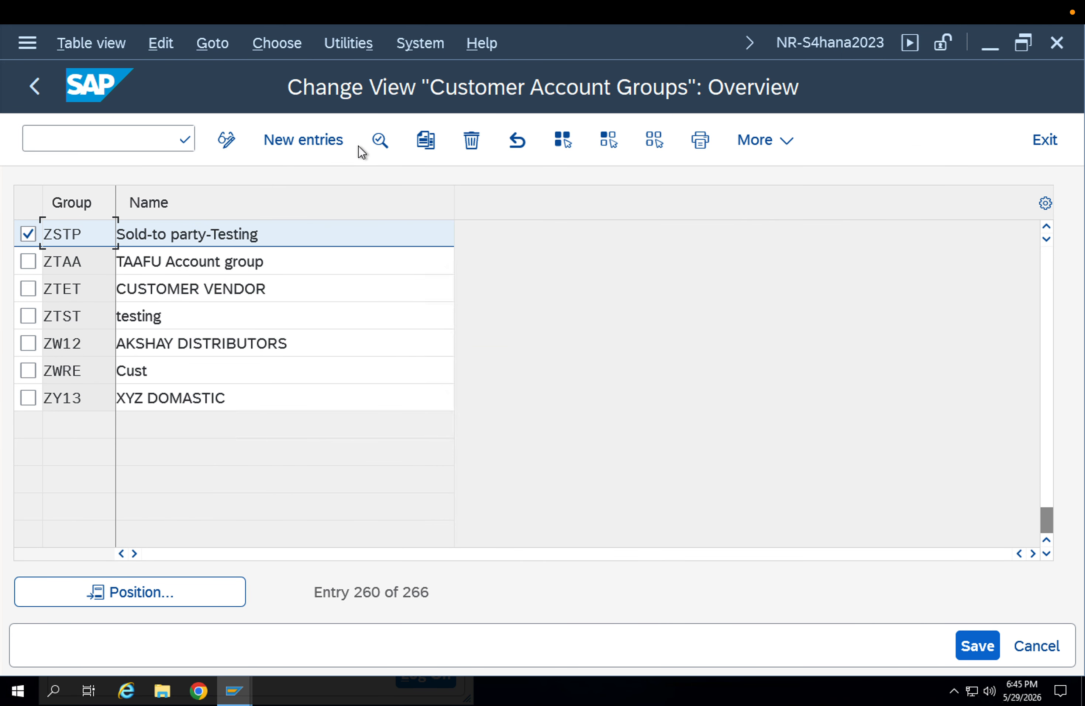
pyautogui.click(380, 140)
pyautogui.click(230, 308)
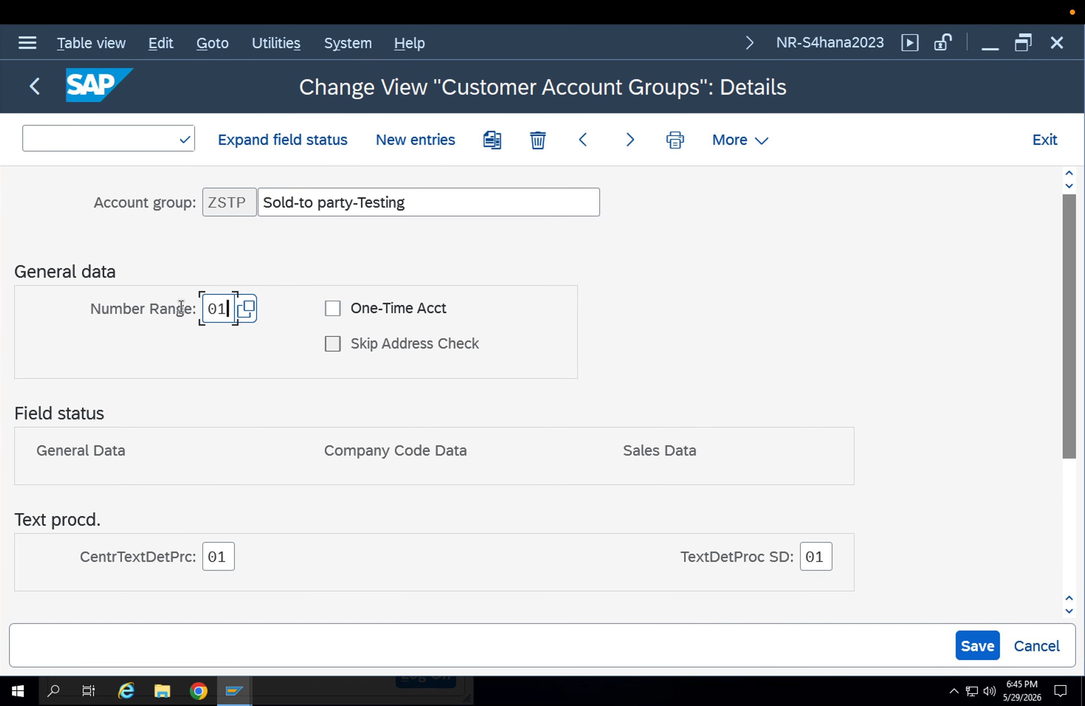
pyautogui.click(38, 91)
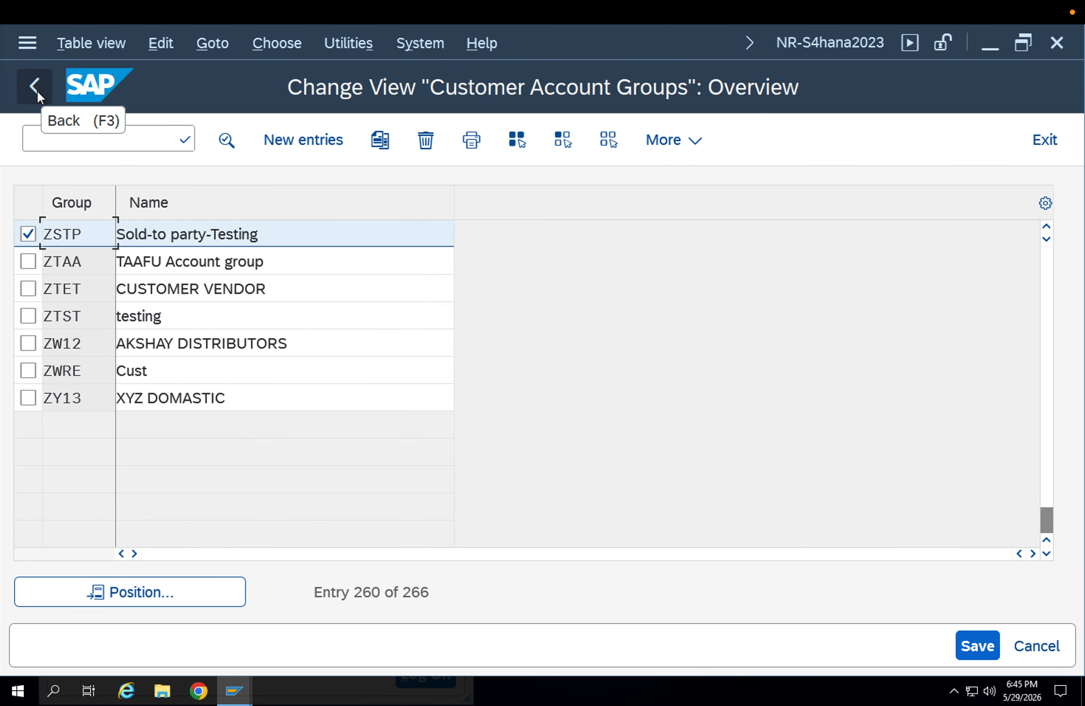
pyautogui.click(37, 91)
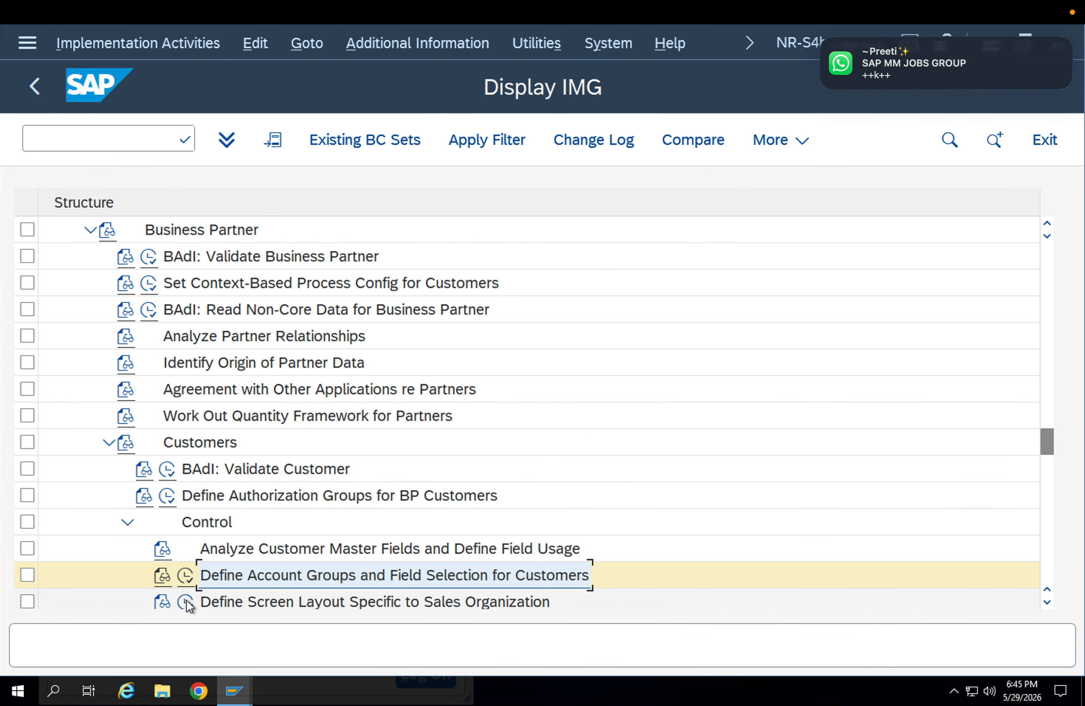
# - Open Define Number Ranges for Customer Master under Define and Assign Customer Number Ranges, and display the DEBITOR intervals
pyautogui.scroll(-1, 582, 551)
pyautogui.scroll(-1, 582, 551)
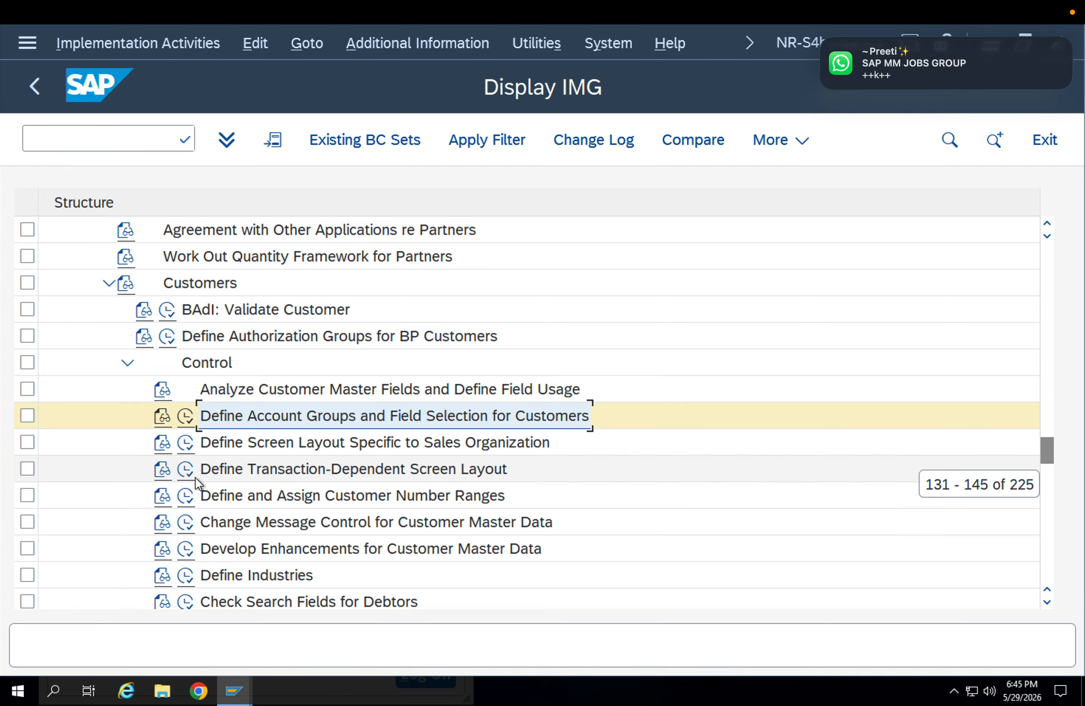
pyautogui.click(188, 495)
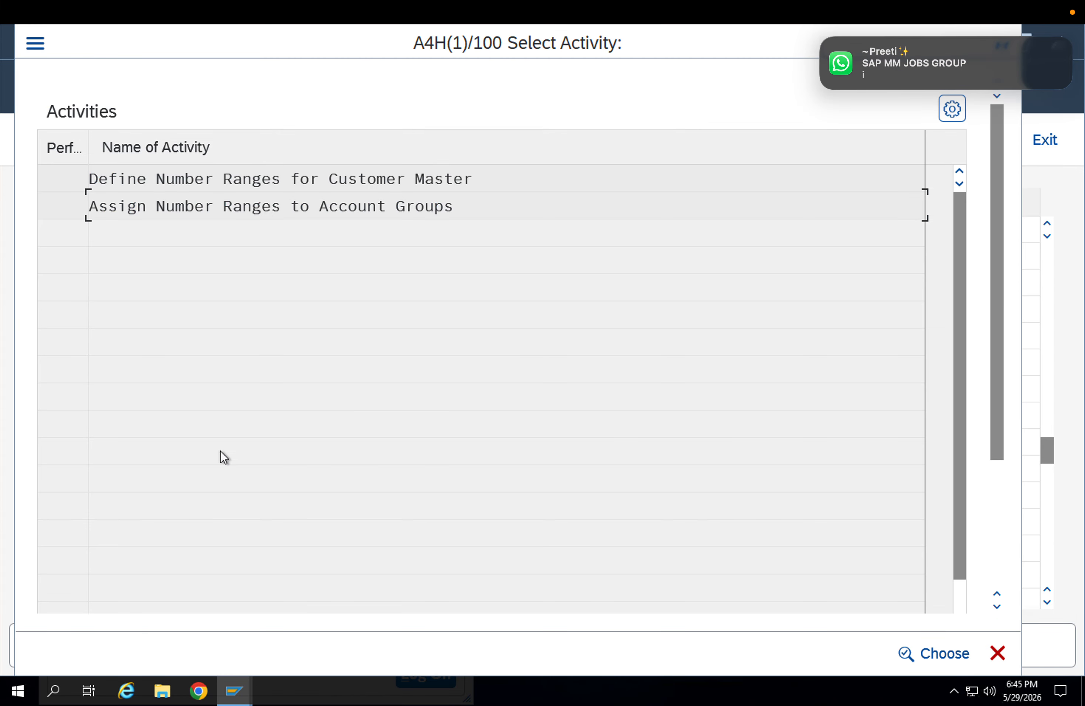
pyautogui.doubleClick(229, 179)
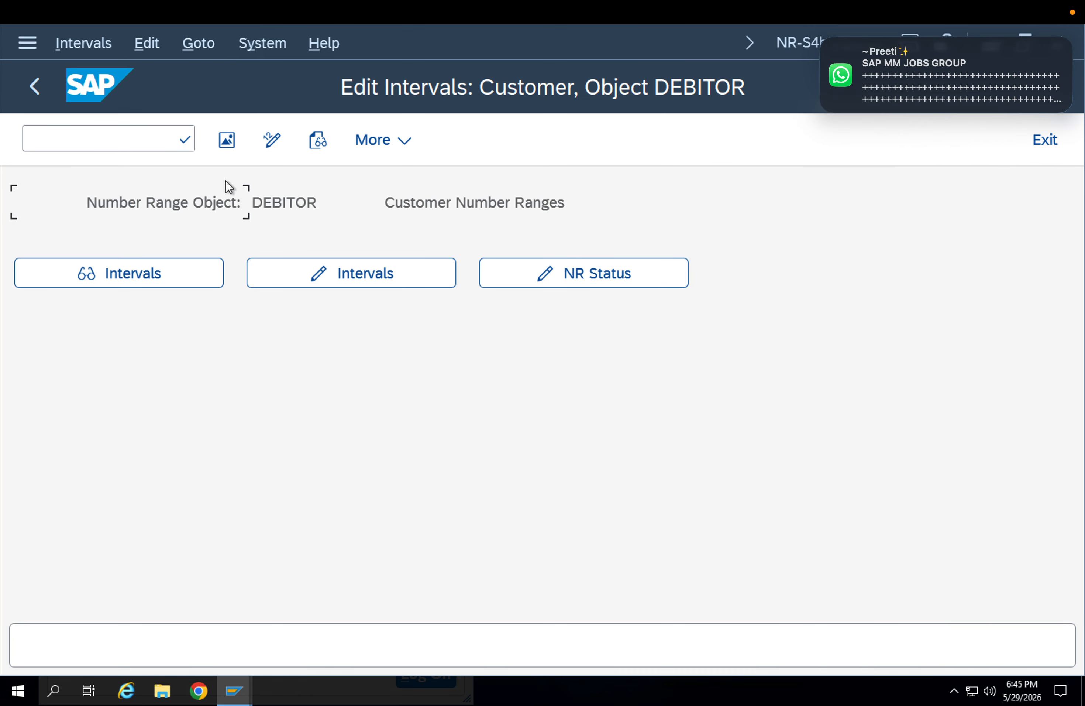
pyautogui.click(175, 275)
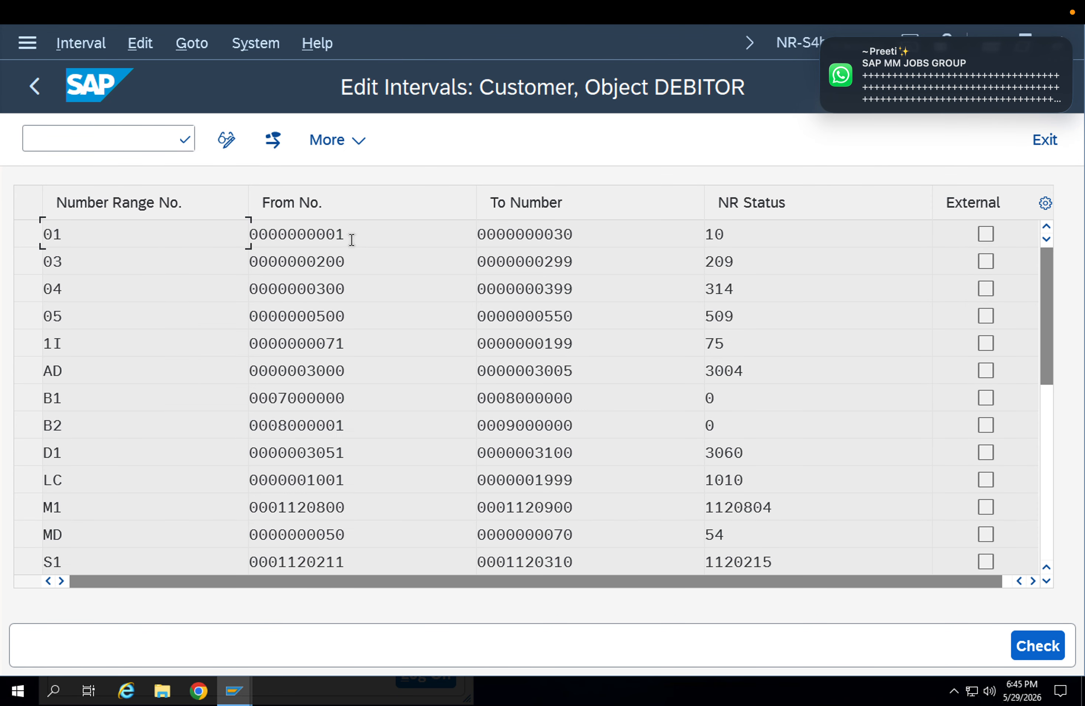
# - Compare the From No., To Number and NR Status of DEBITOR interval 01
pyautogui.doubleClick(285, 233)
pyautogui.press('Tab')
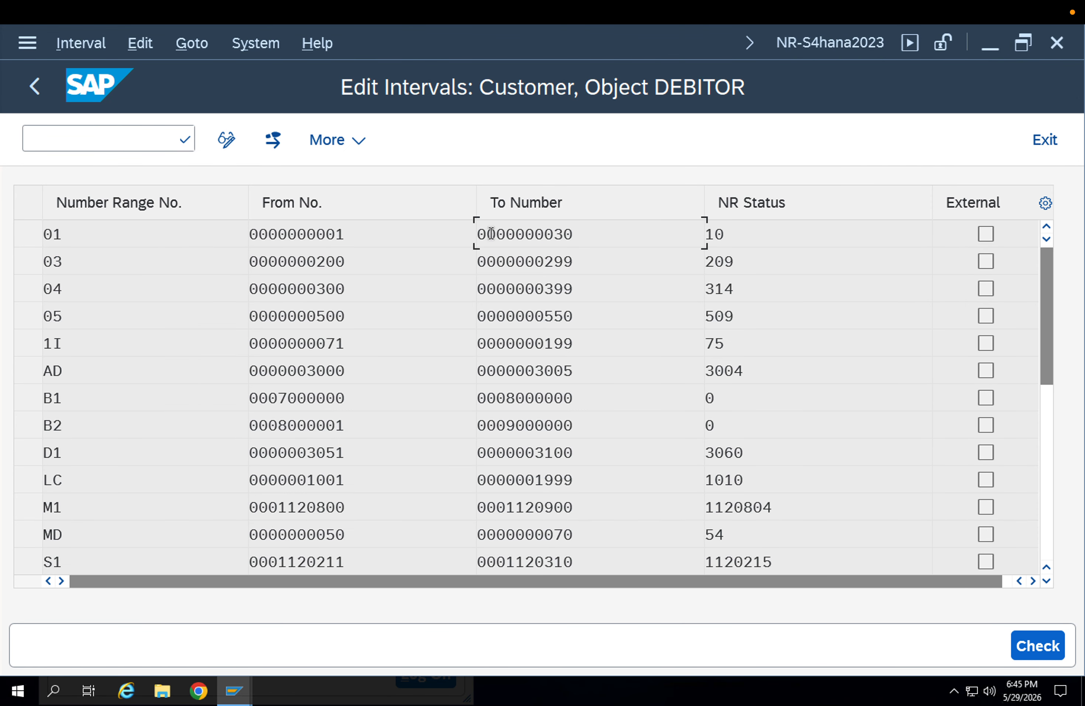
pyautogui.click(756, 231)
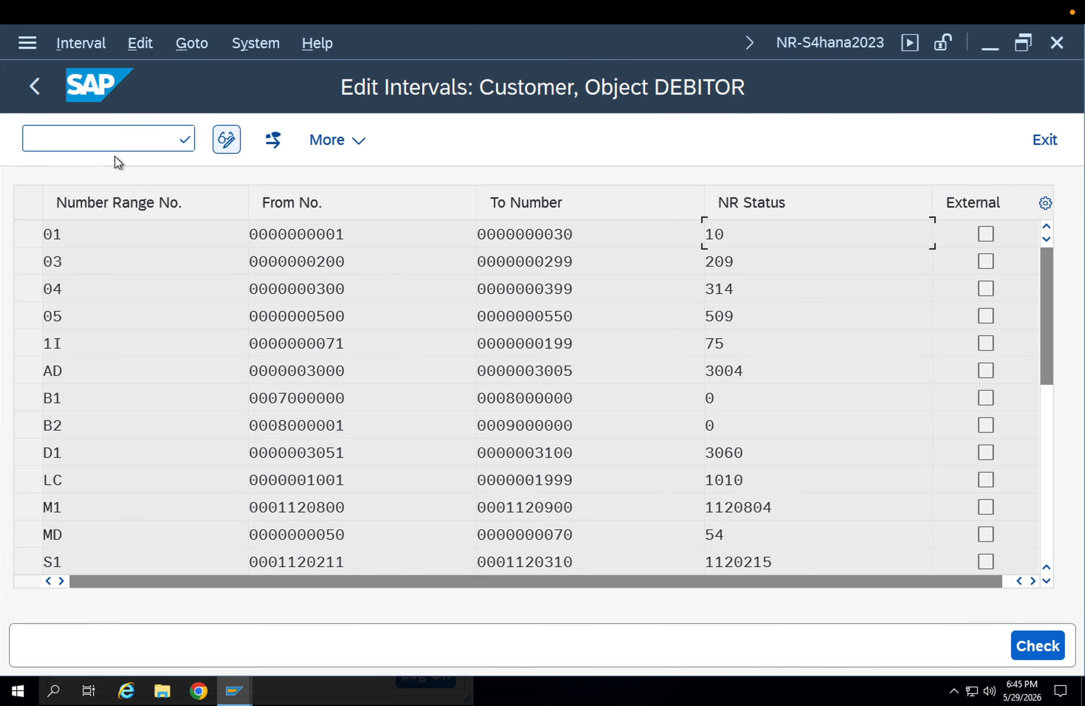
pyautogui.click(98, 19)
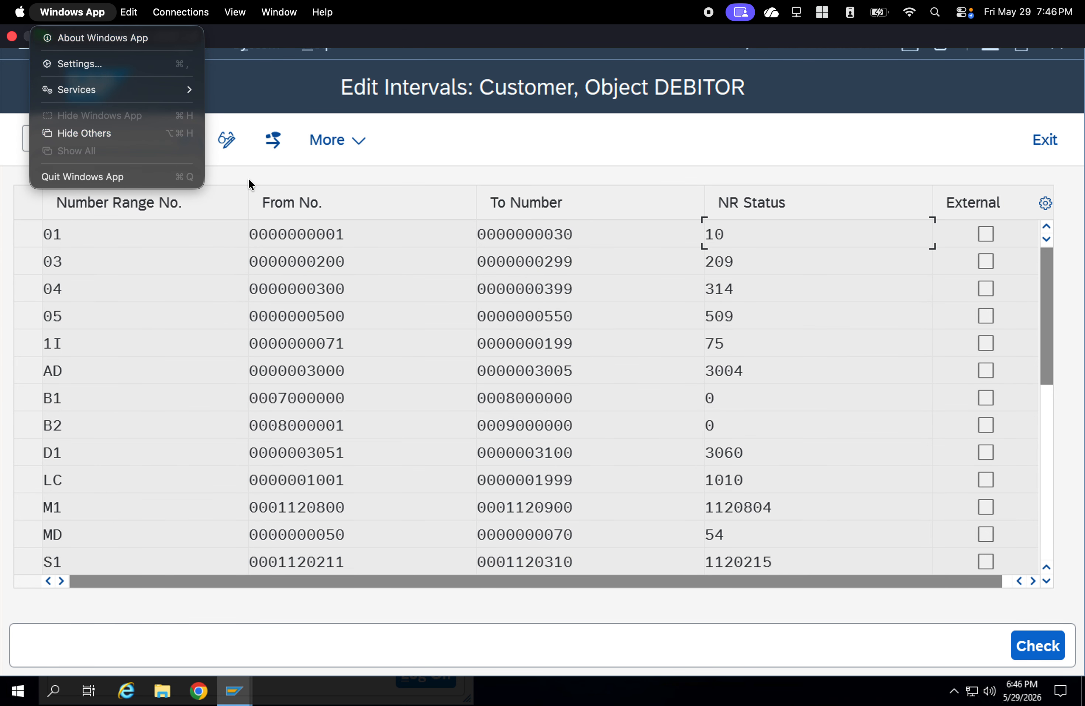
pyautogui.click(441, 139)
pyautogui.click(84, 43)
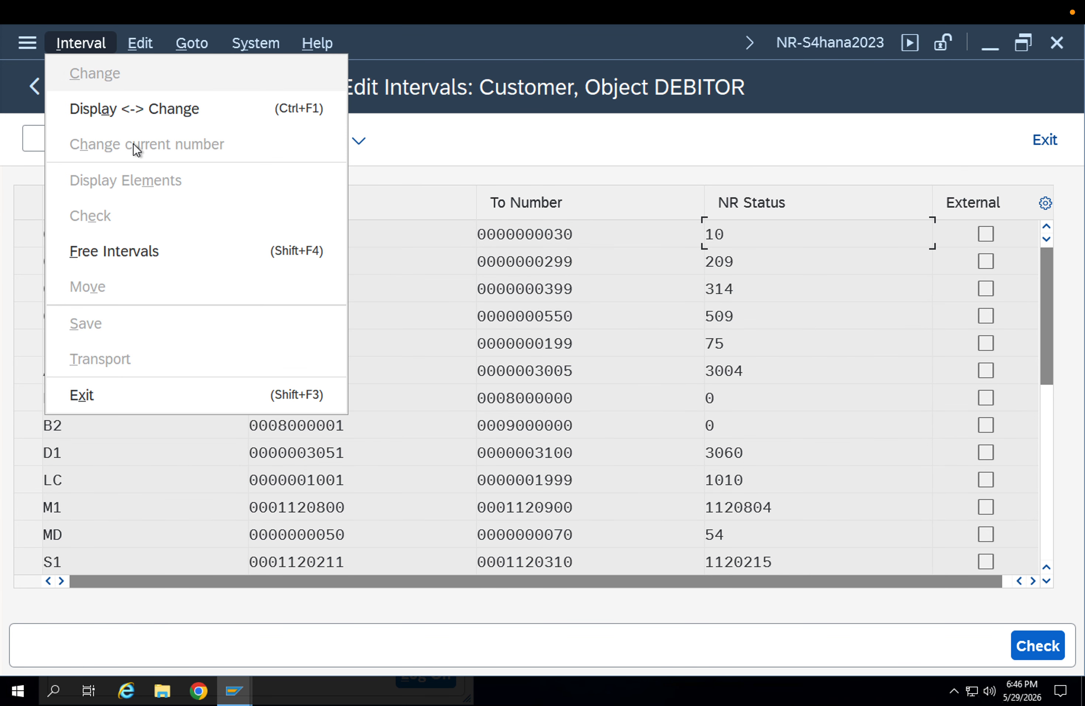
pyautogui.click(161, 254)
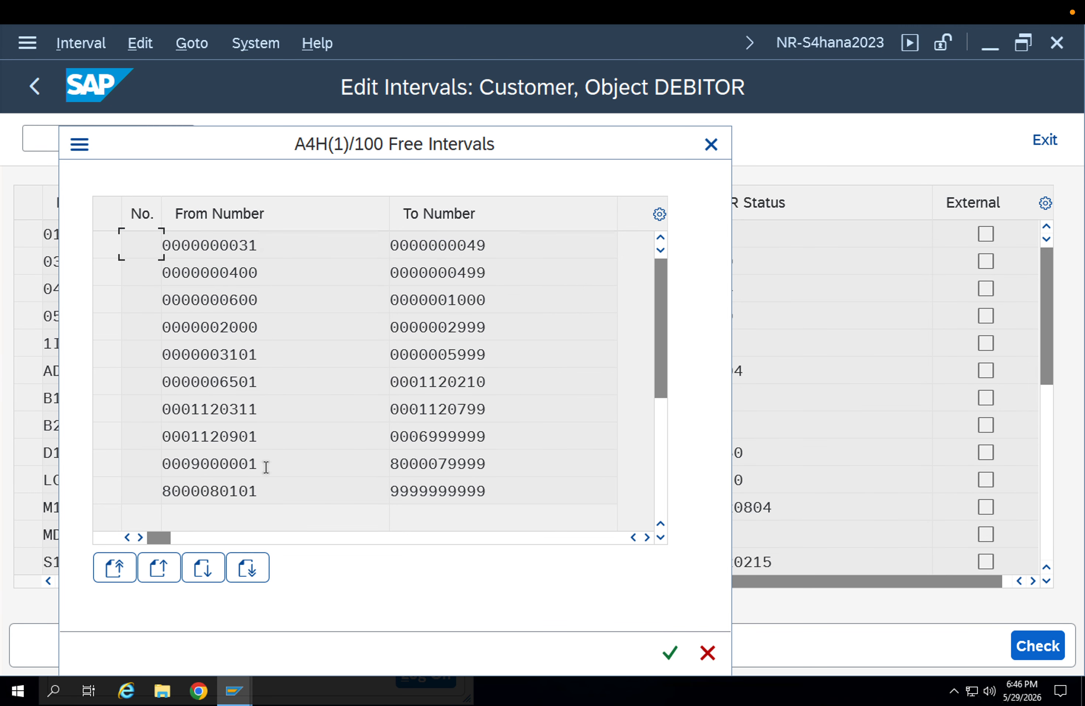
pyautogui.moveTo(257, 463); pyautogui.dragTo(142, 460)
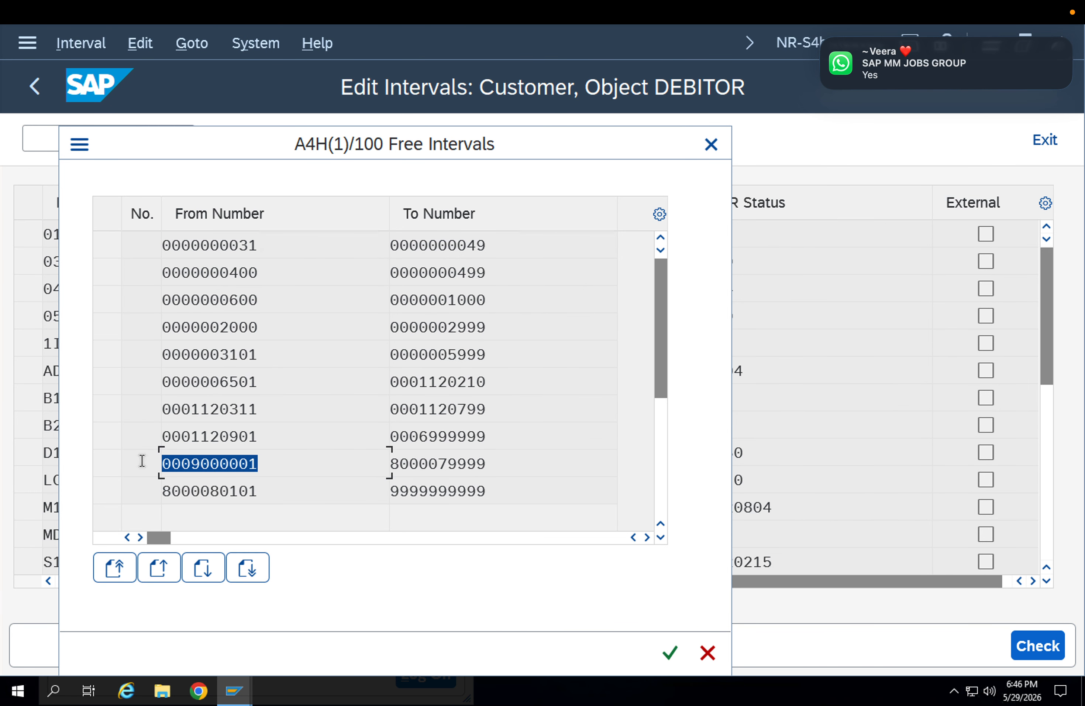
pyautogui.click(214, 465)
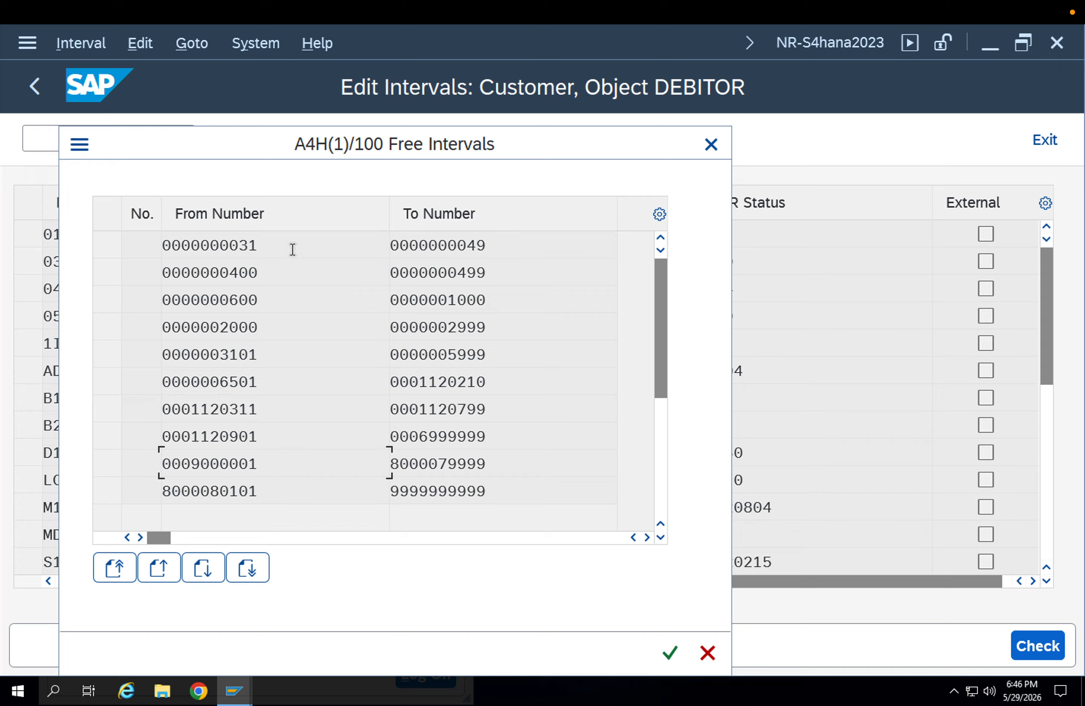
pyautogui.moveTo(274, 468); pyautogui.dragTo(153, 472)
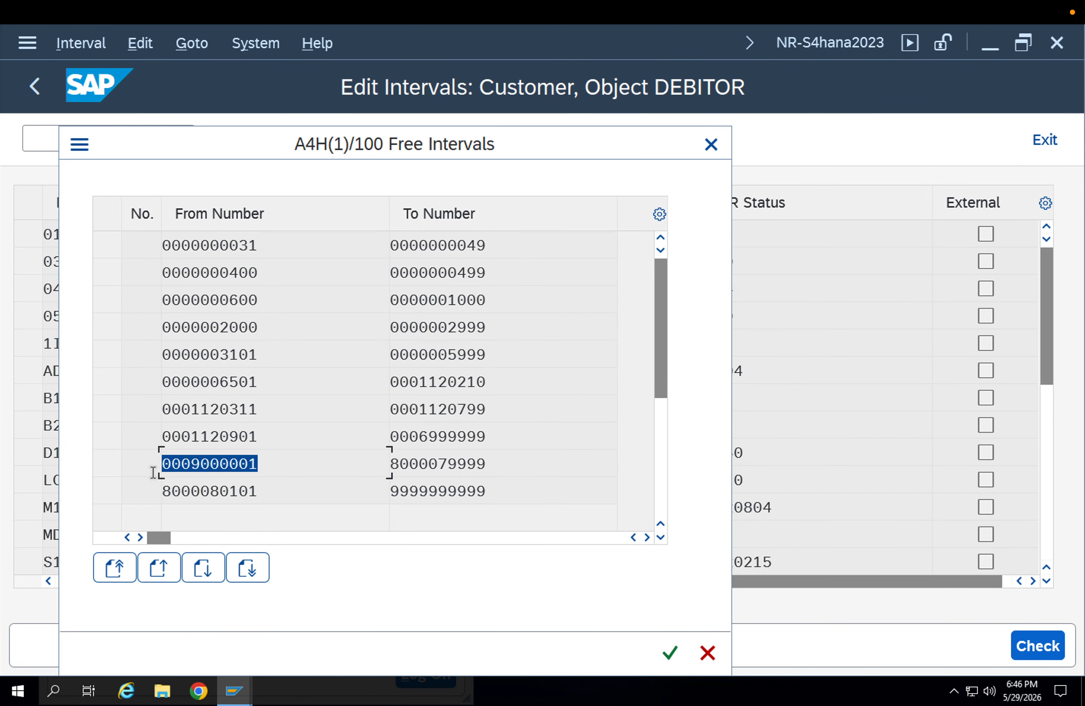
pyautogui.click(154, 472)
pyautogui.press('Escape')
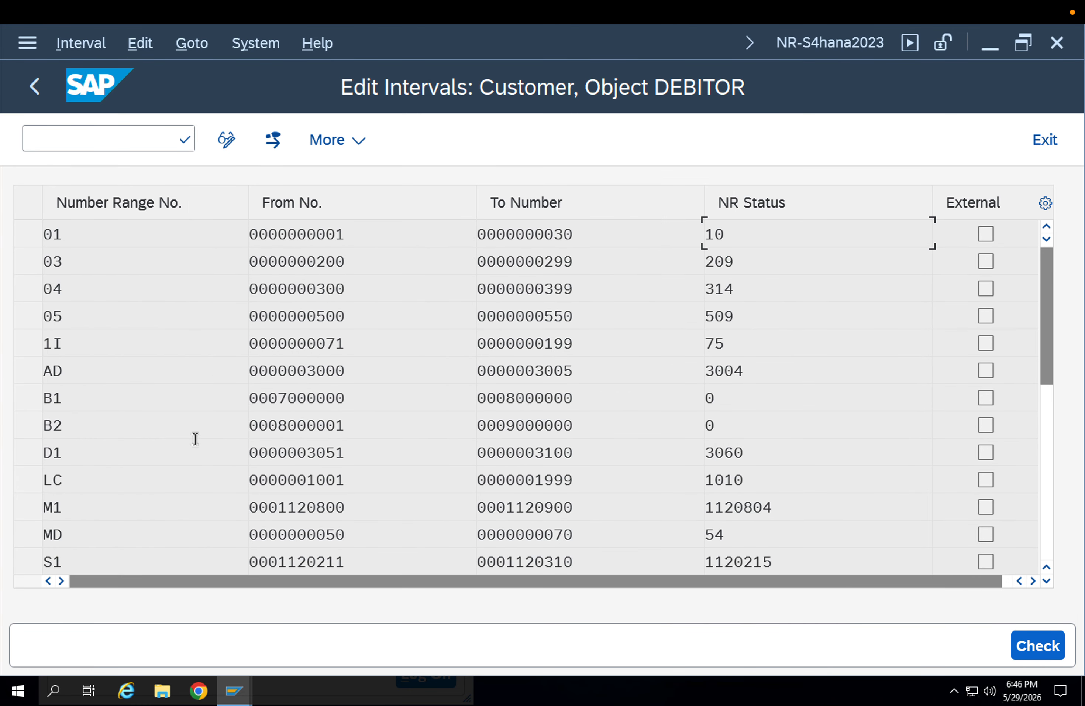
# - Check the last DEBITOR interval, Z1, and reopen the intervals in change mode
pyautogui.moveTo(1048, 284); pyautogui.dragTo(1062, 455)
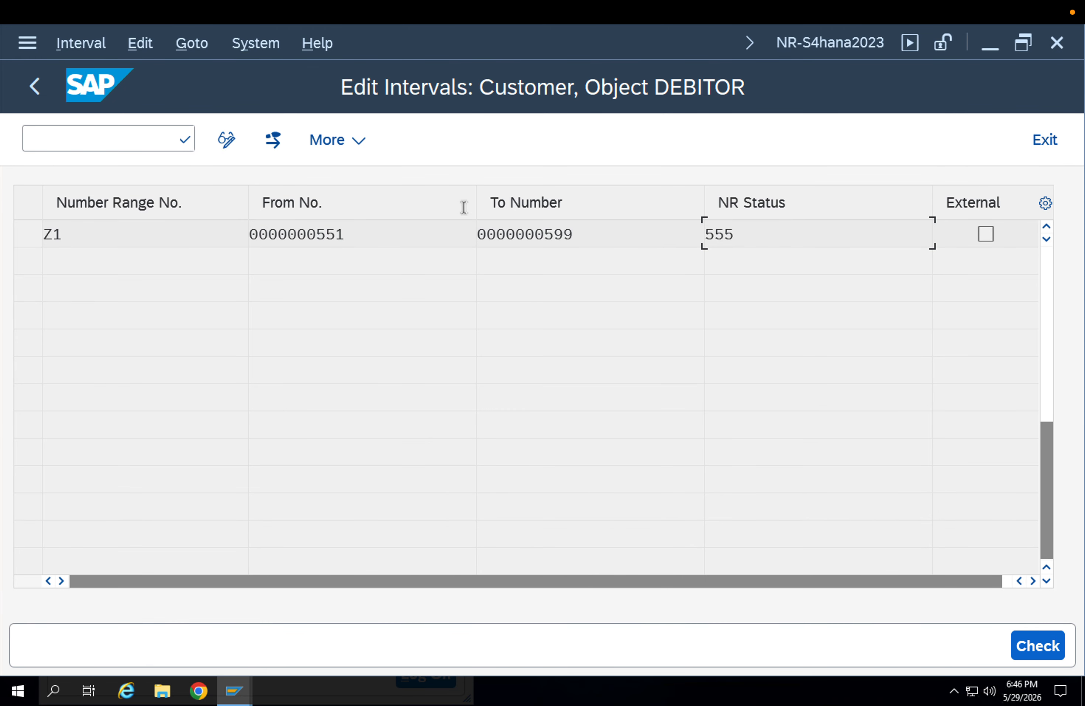
pyautogui.click(37, 87)
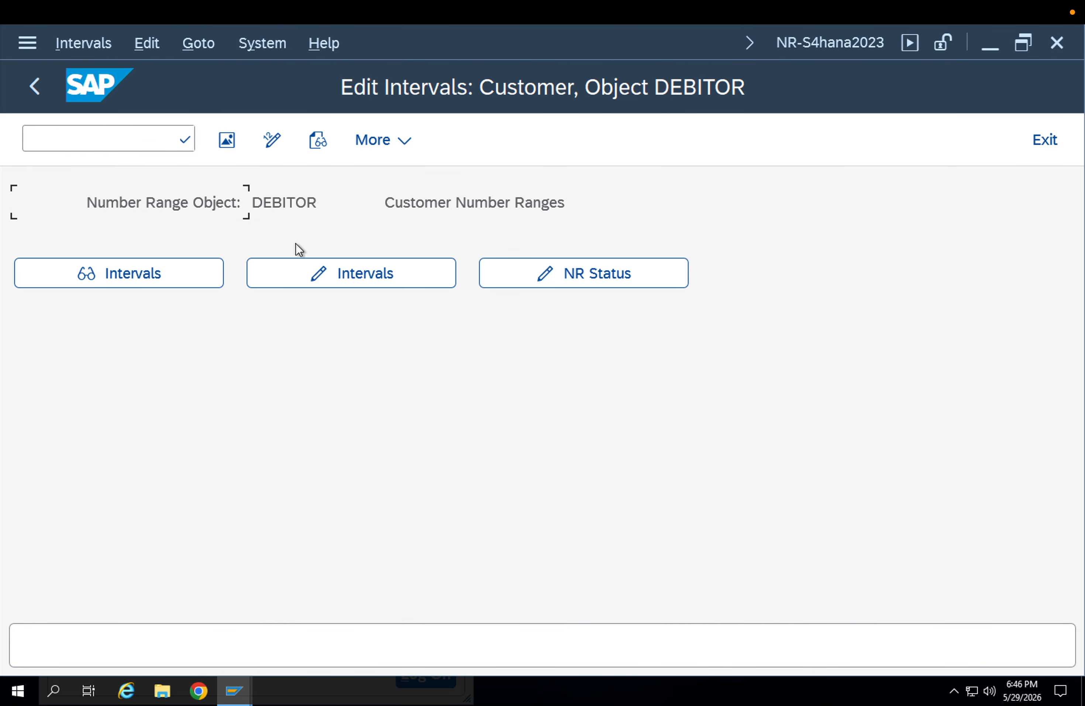
pyautogui.click(349, 279)
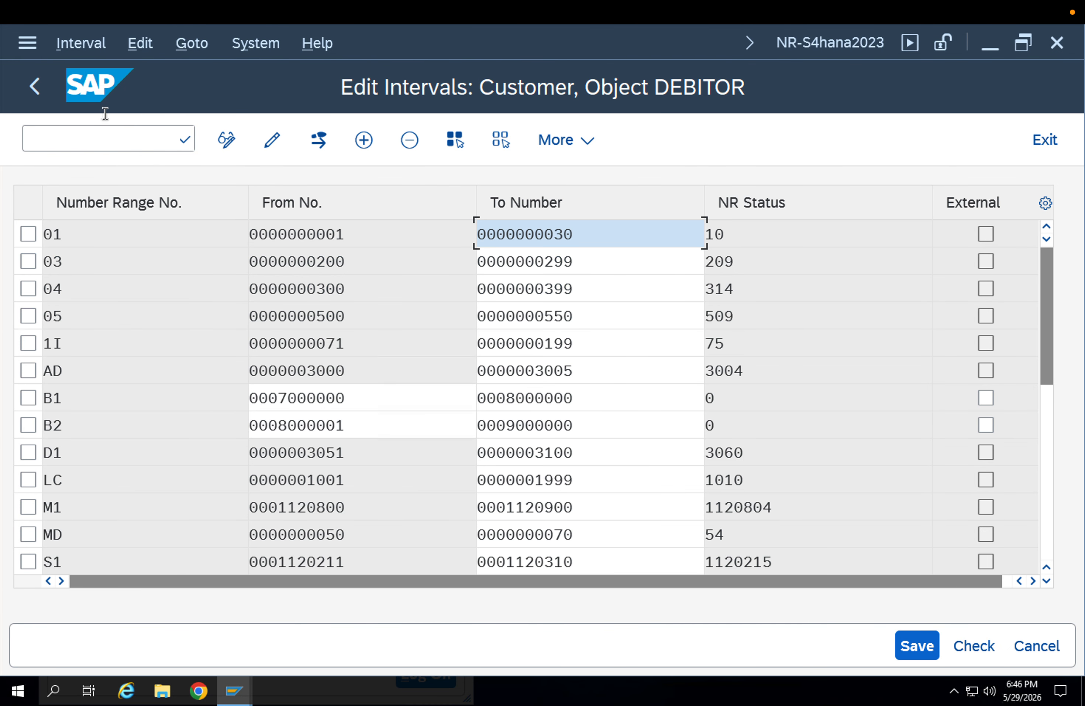
pyautogui.click(70, 46)
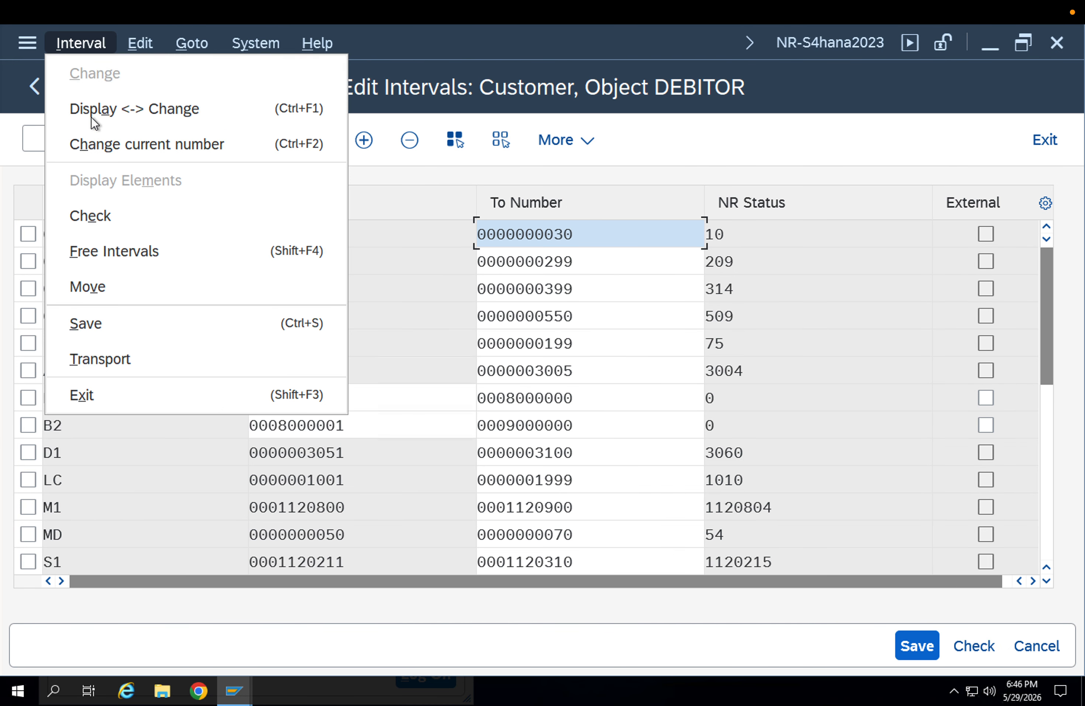
pyautogui.click(147, 261)
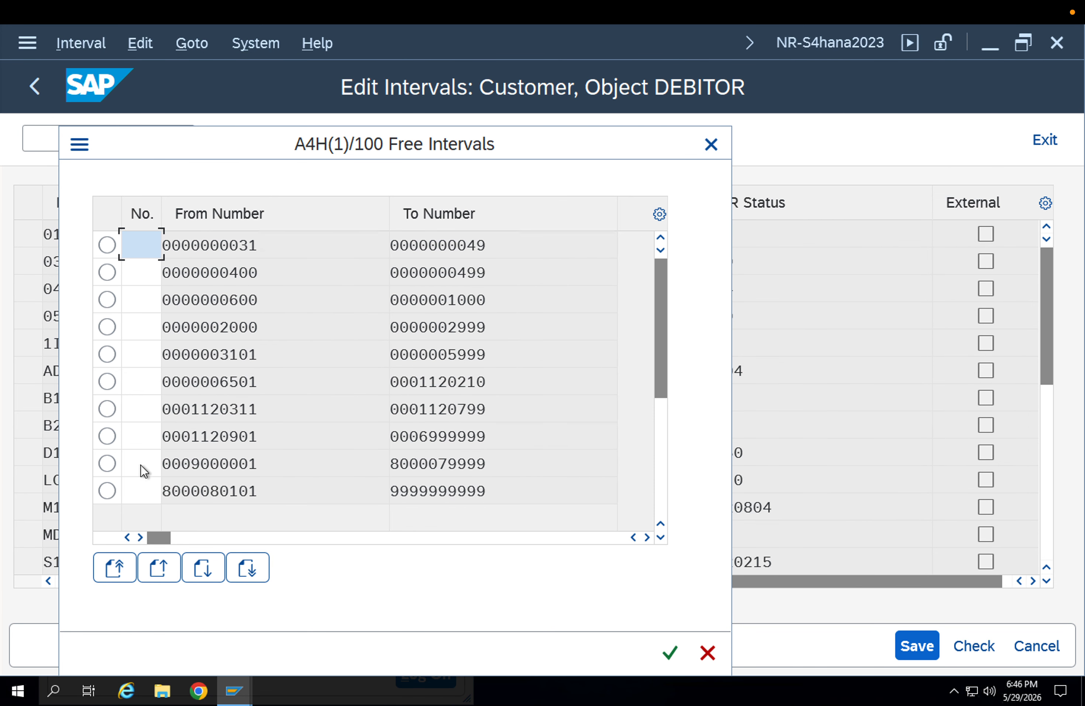
pyautogui.click(103, 465)
pyautogui.click(106, 489)
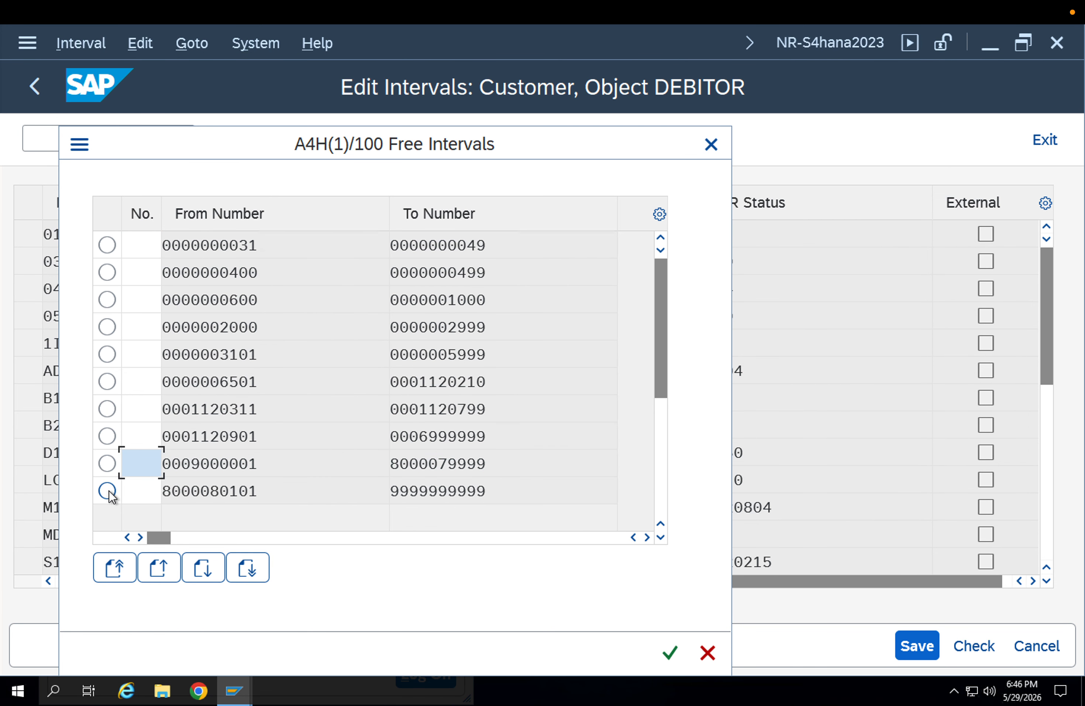
pyautogui.click(110, 463)
pyautogui.moveTo(261, 463); pyautogui.dragTo(150, 460)
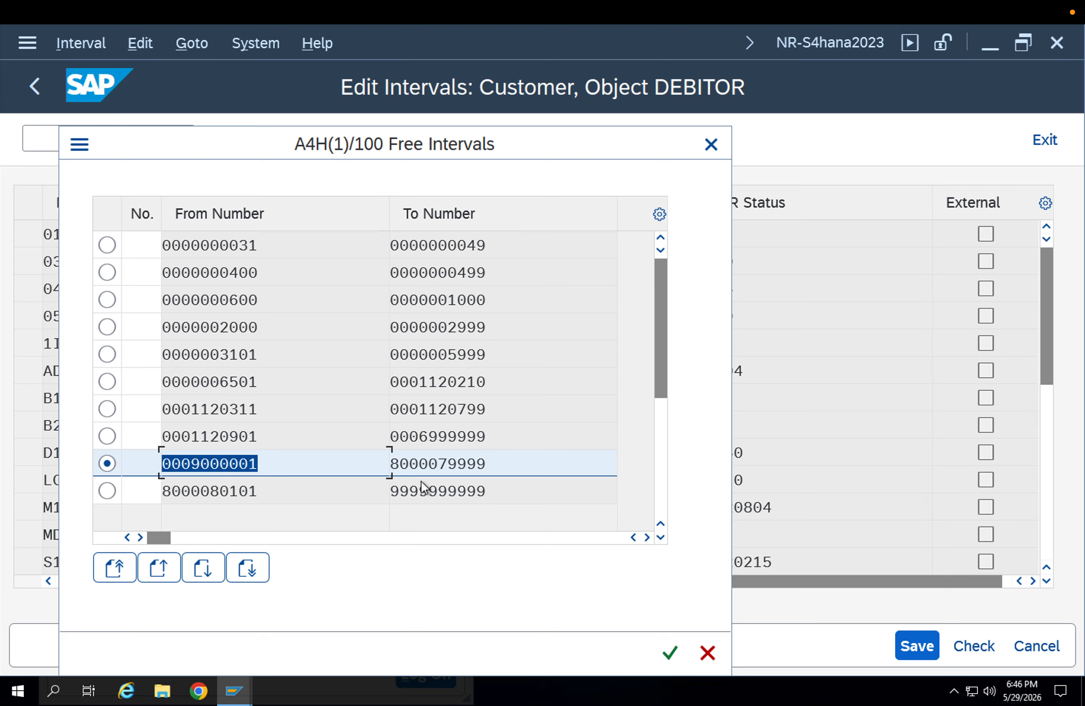
pyautogui.click(454, 469)
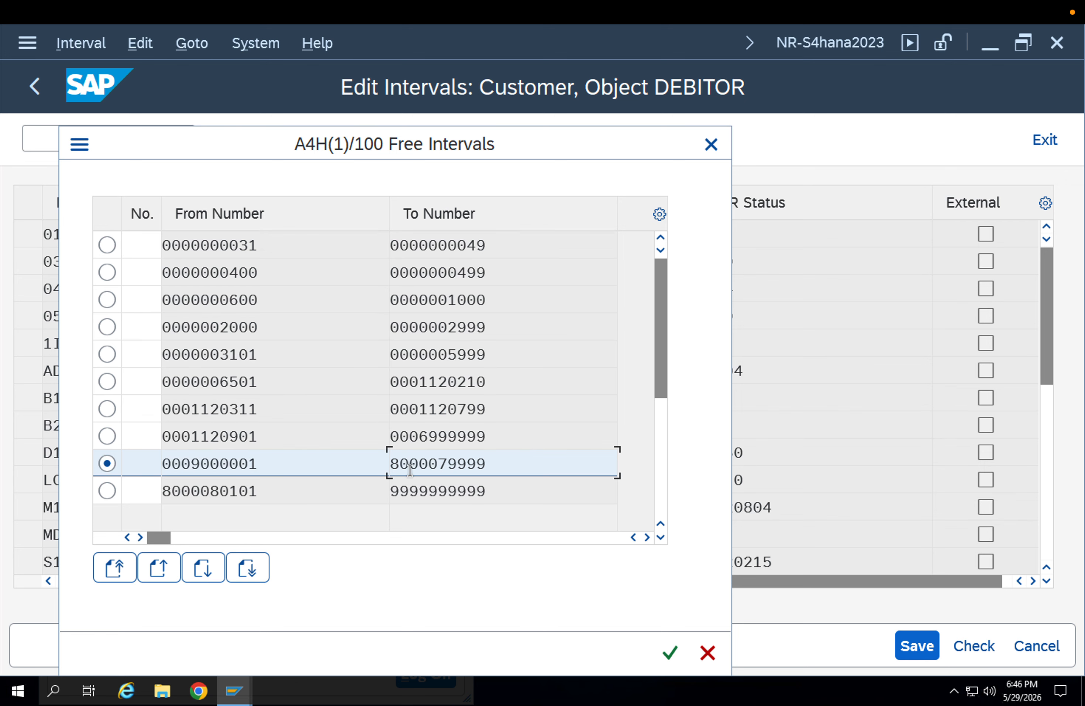
pyautogui.click(670, 652)
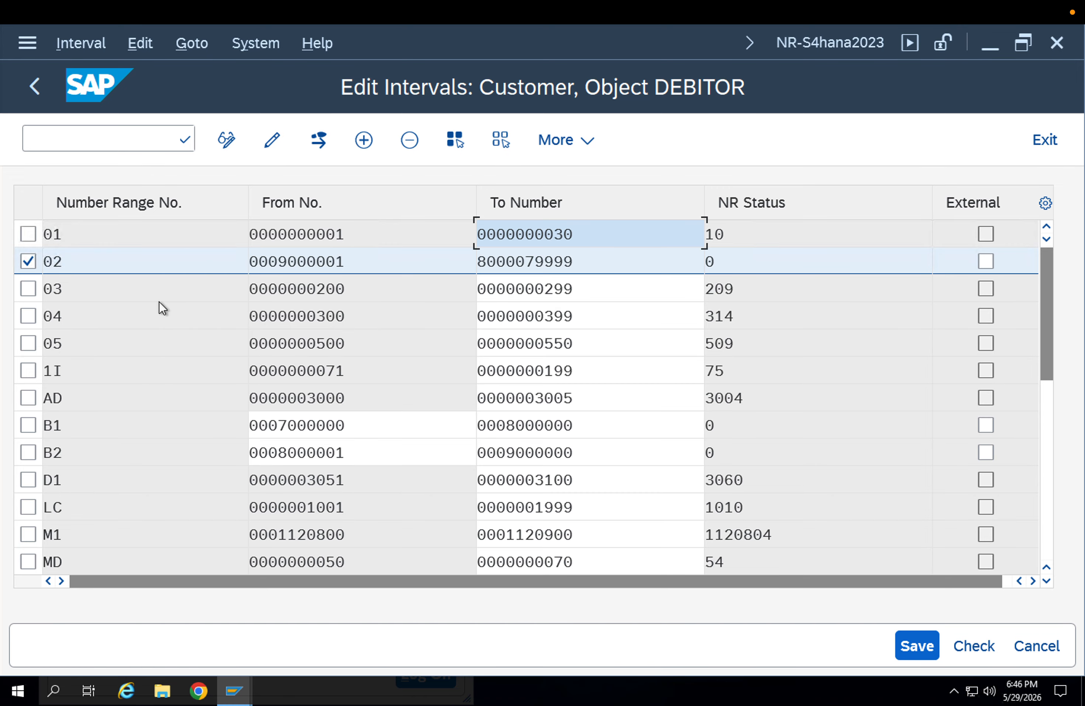
pyautogui.click(332, 260)
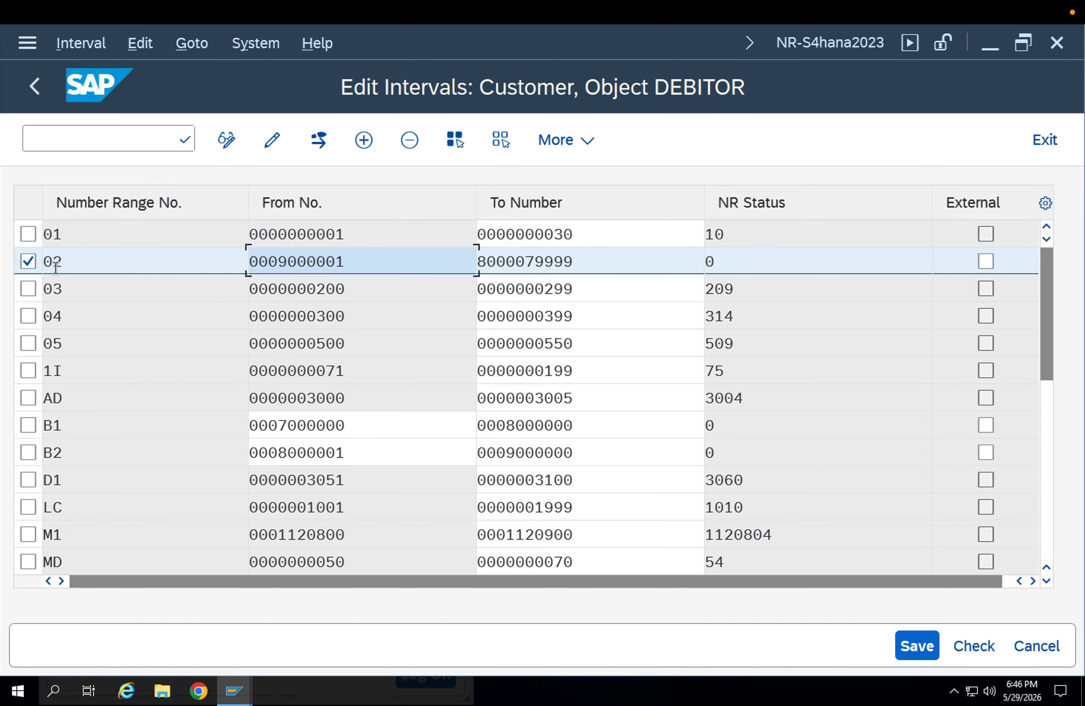
pyautogui.click(36, 262)
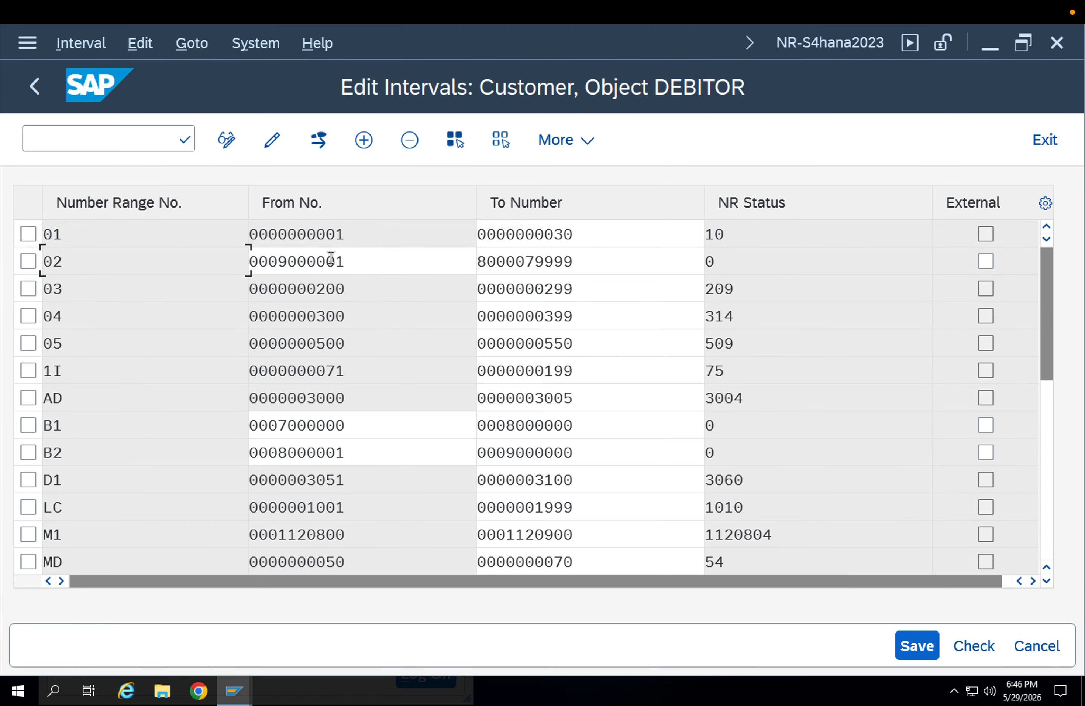
pyautogui.click(283, 258)
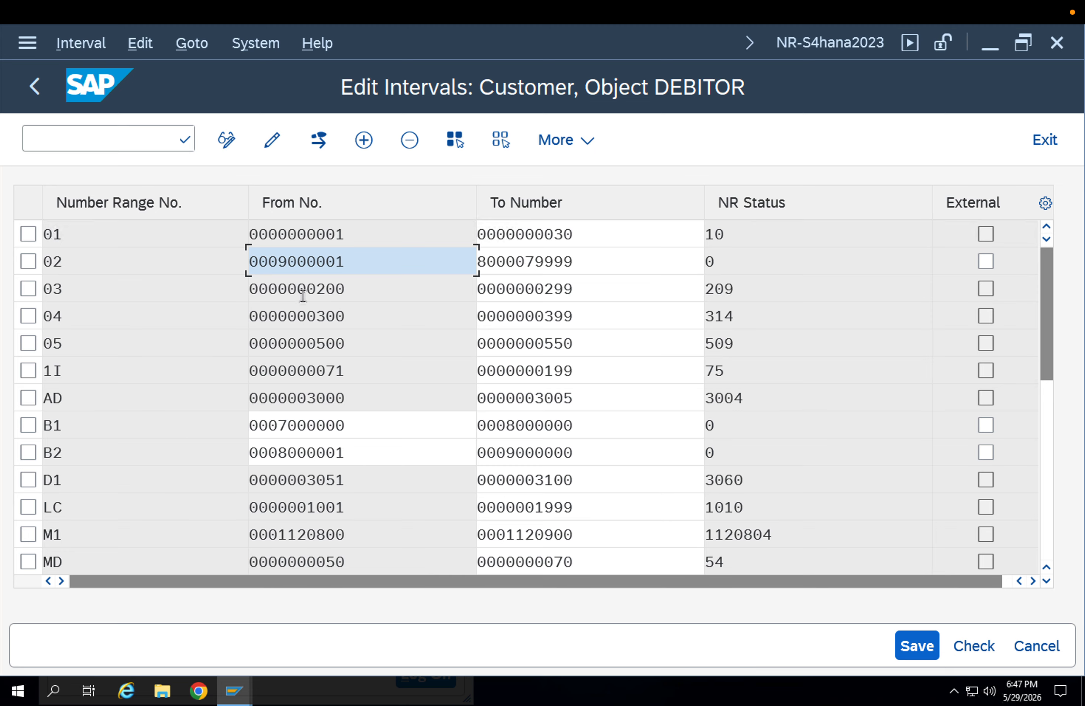
pyautogui.press('BackSpace')
pyautogui.moveTo(325, 262)
pyautogui.mouseDown()
pyautogui.moveTo(346, 262)
pyautogui.moveTo(313, 261)
pyautogui.moveTo(324, 260)
pyautogui.mouseUp()
pyautogui.click(292, 267)
pyautogui.press('BackSpace')
pyautogui.press('BackSpace')
pyautogui.press('BackSpace')
pyautogui.press('BackSpace')
pyautogui.write('888')
pyautogui.write('0000')
pyautogui.moveTo(344, 262); pyautogui.dragTo(247, 262)
pyautogui.hotkey('ctrl', 'c')
pyautogui.moveTo(576, 263); pyautogui.dragTo(449, 265)
pyautogui.hotkey('ctrl', 'v')
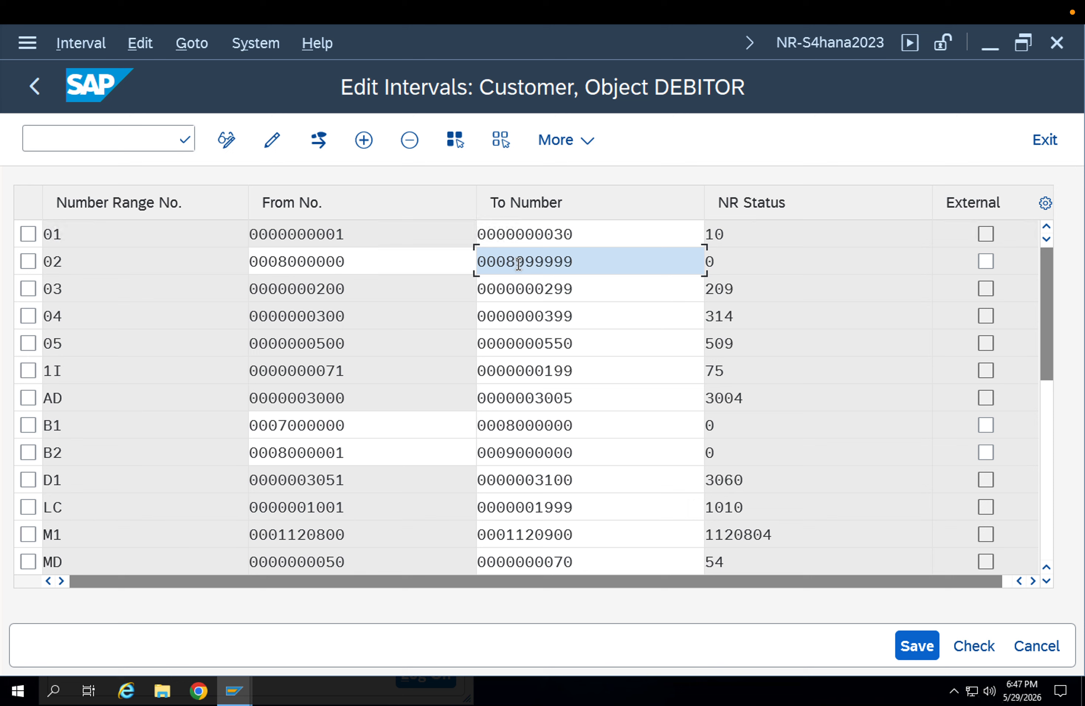
pyautogui.click(350, 260)
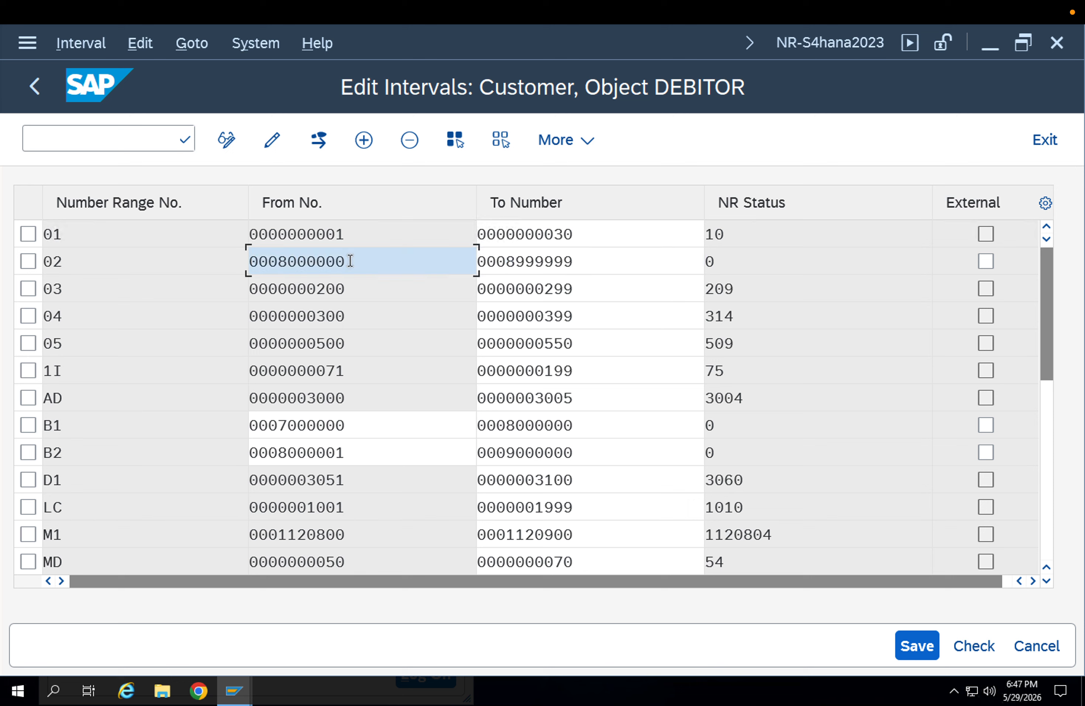
pyautogui.click(918, 647)
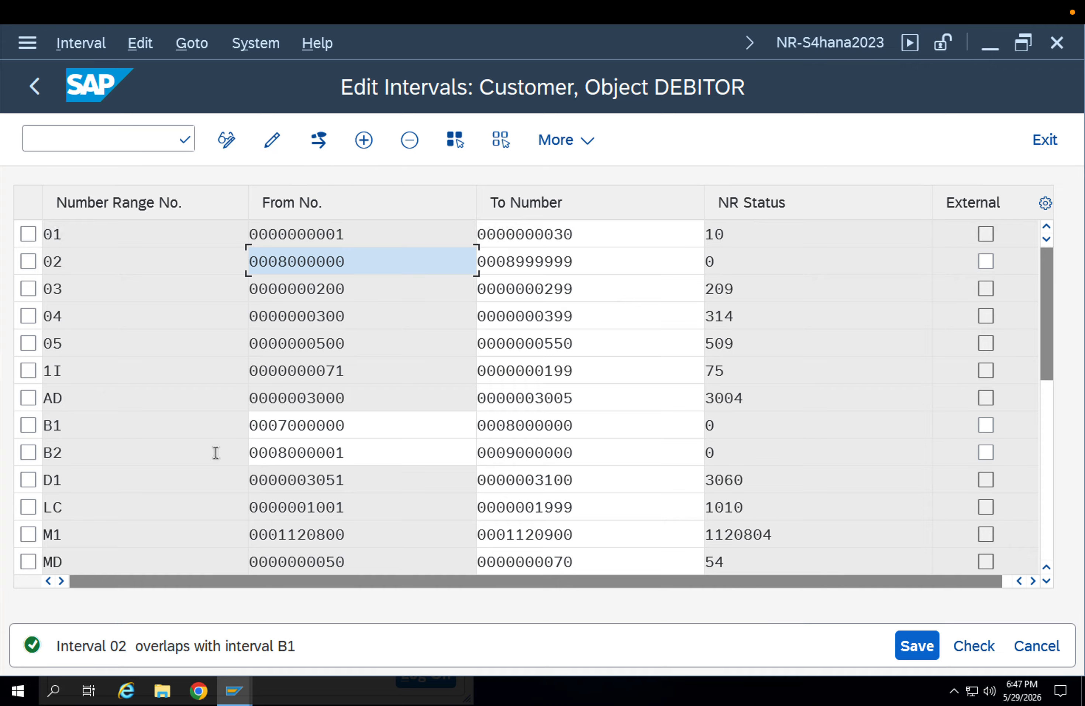
pyautogui.click(354, 435)
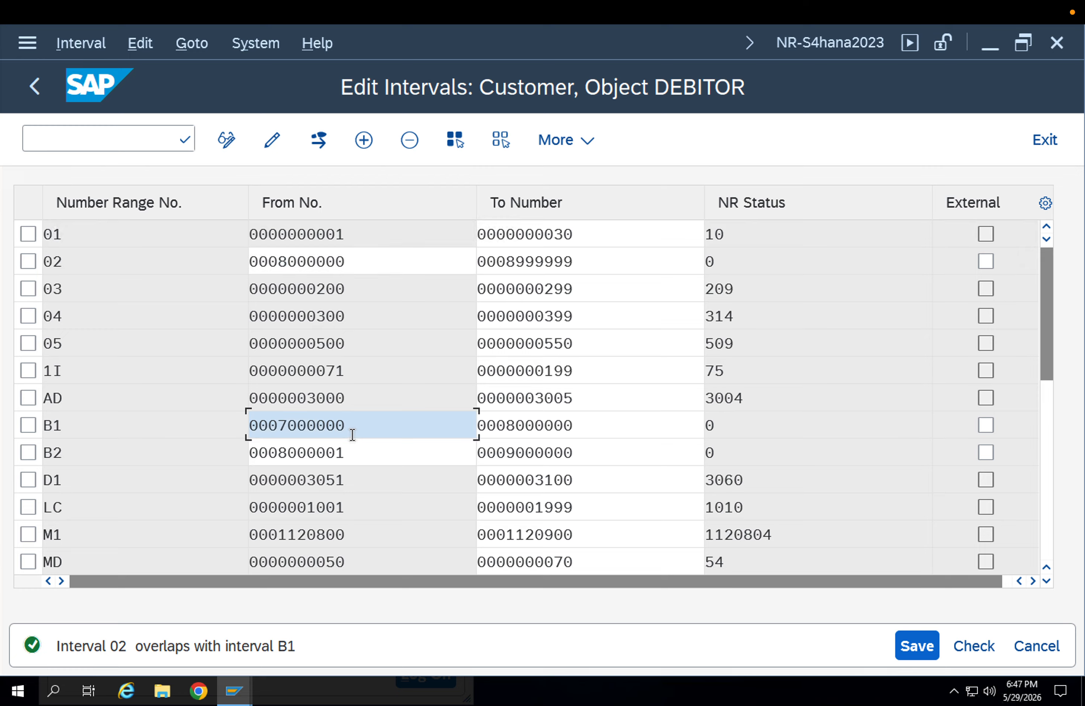
pyautogui.click(511, 426)
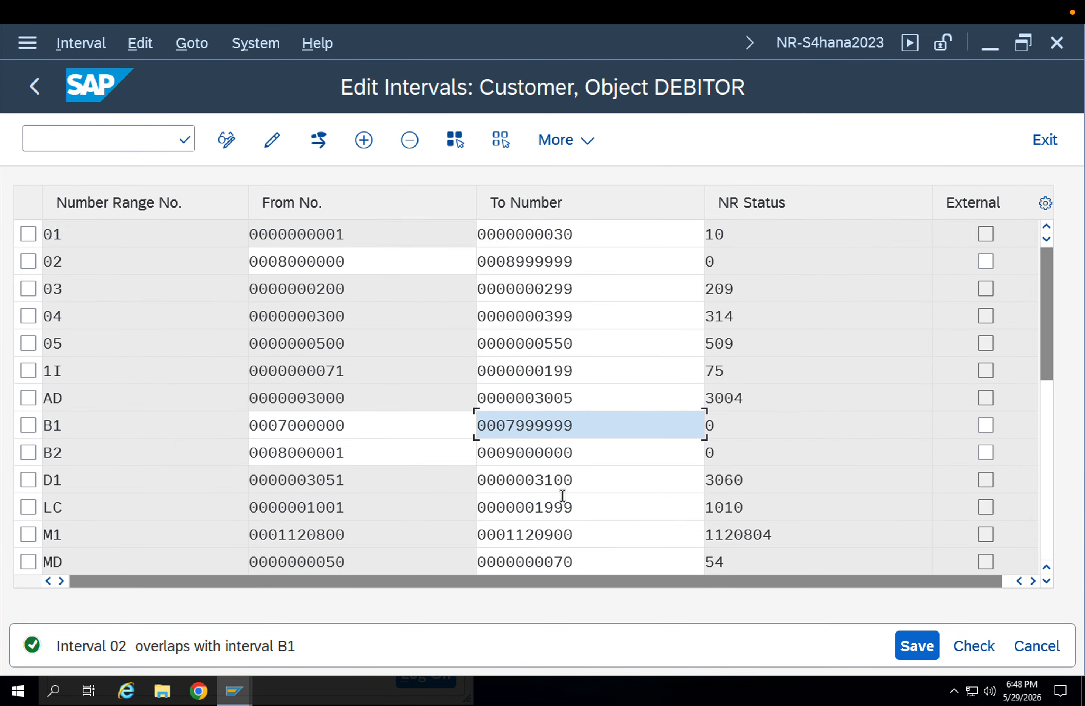
pyautogui.press('Return')
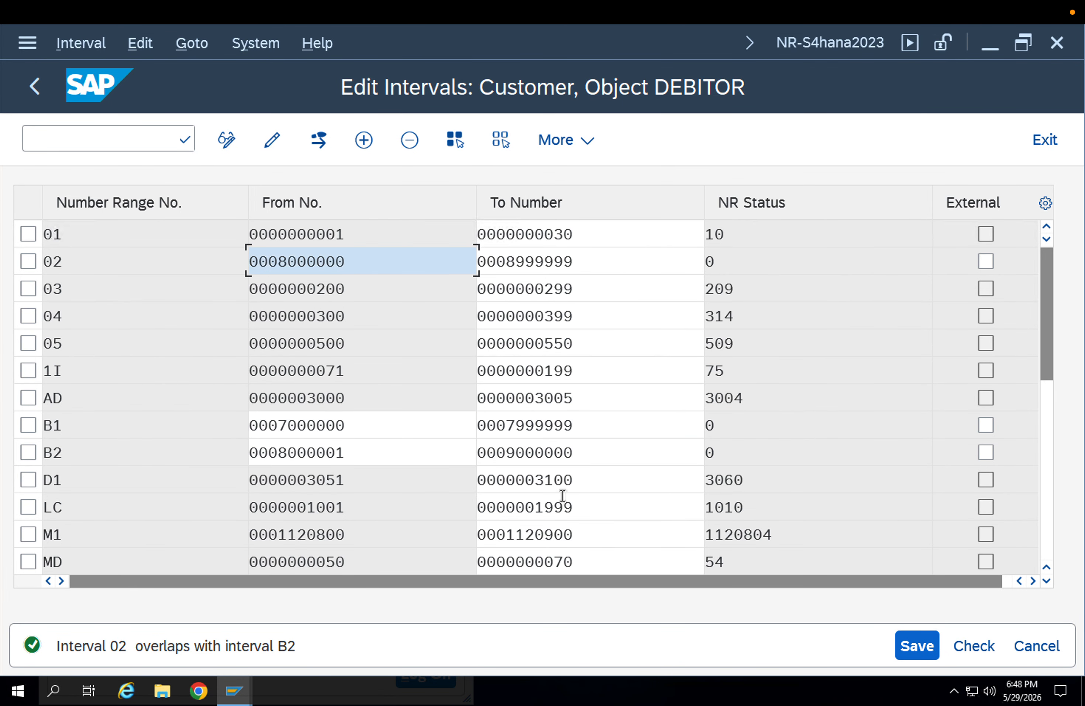
# - Try to save the overlapping DEBITOR intervals and exit interval editing without keeping the changes
pyautogui.click(914, 656)
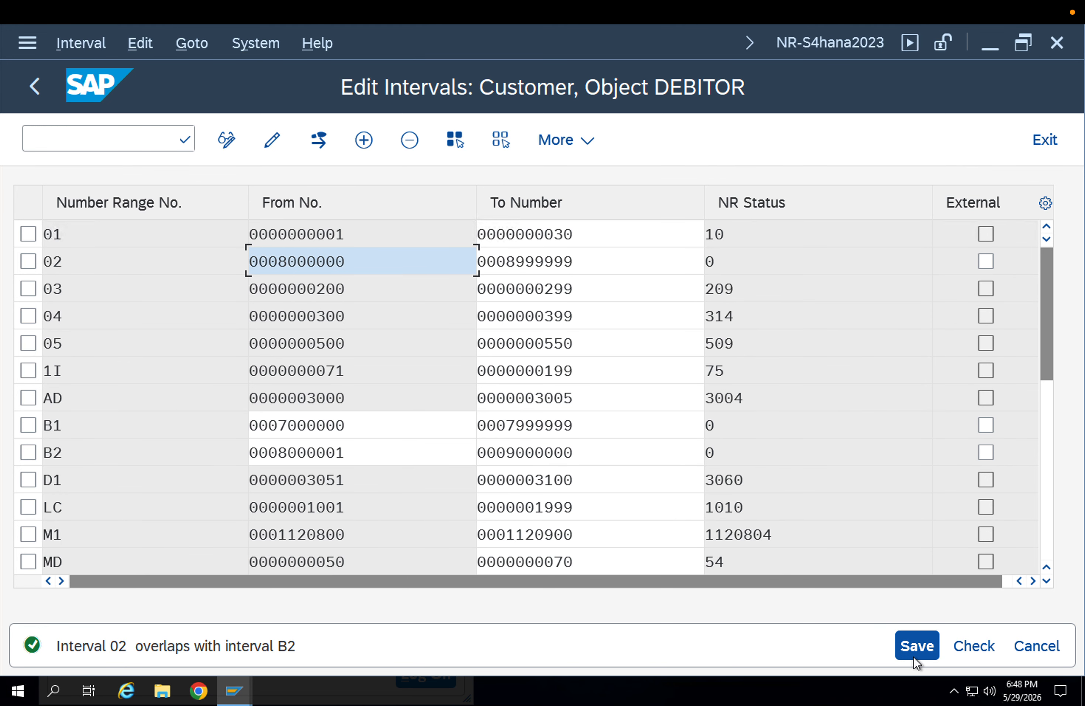
pyautogui.press('Escape')
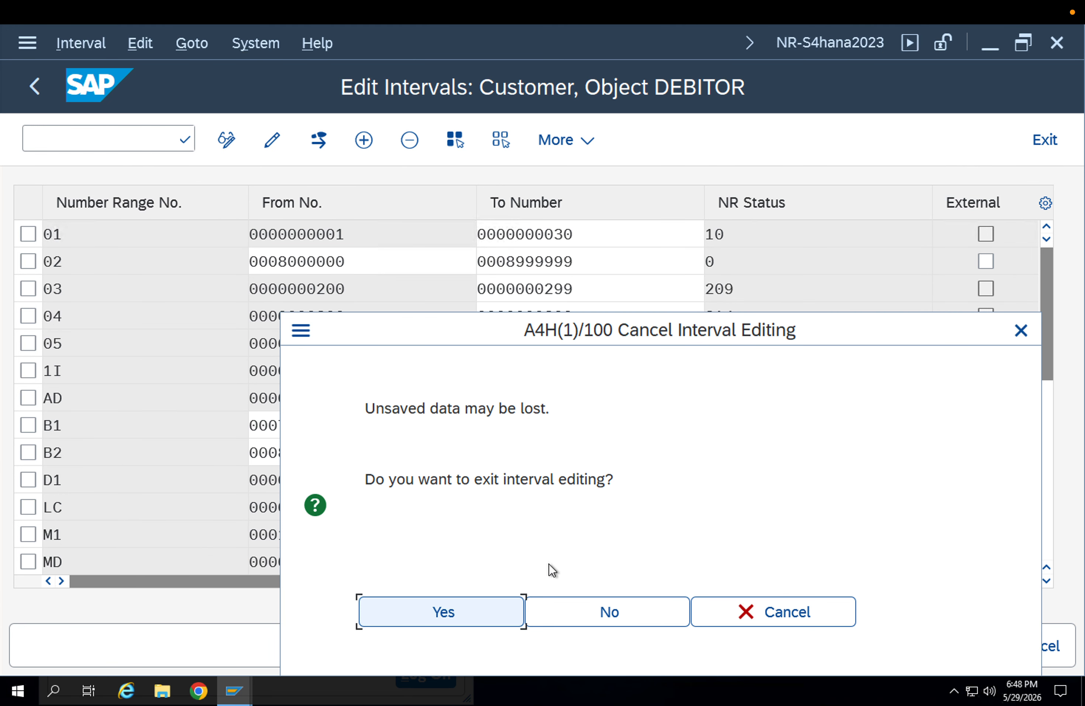
pyautogui.click(474, 617)
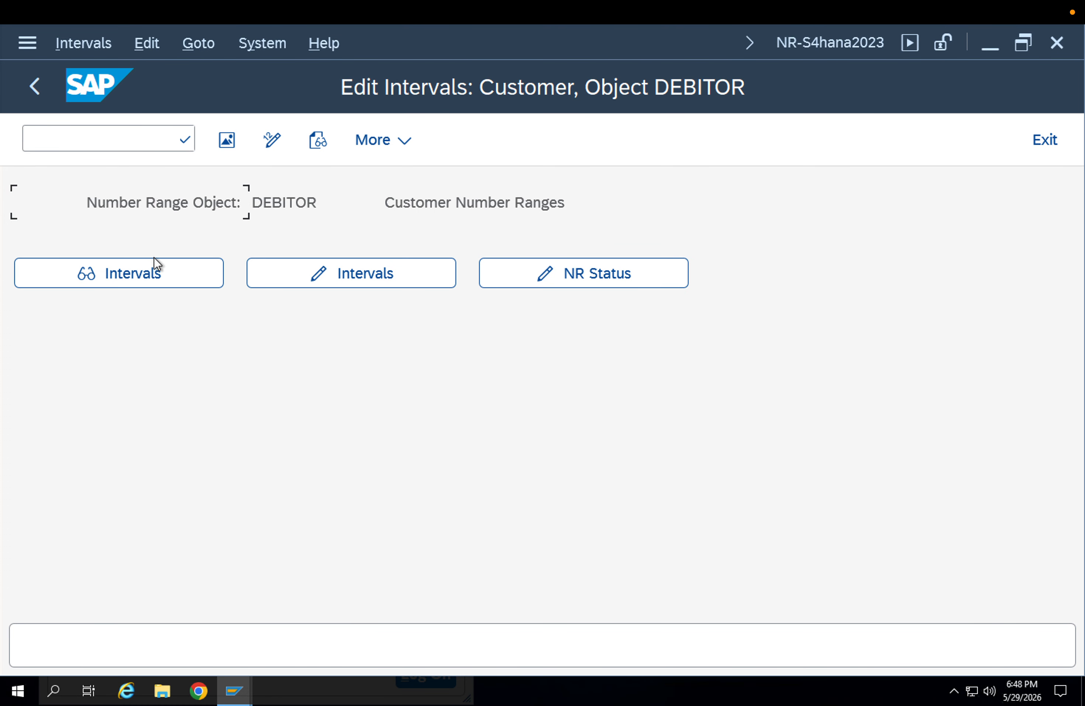
pyautogui.click(160, 275)
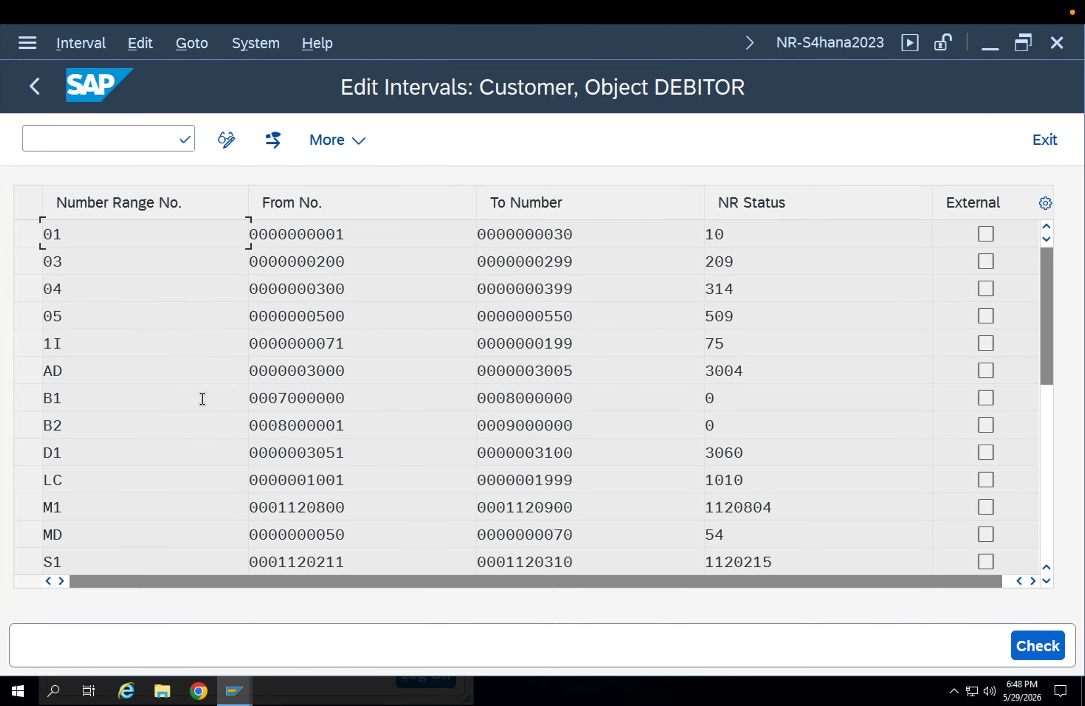
pyautogui.click(333, 403)
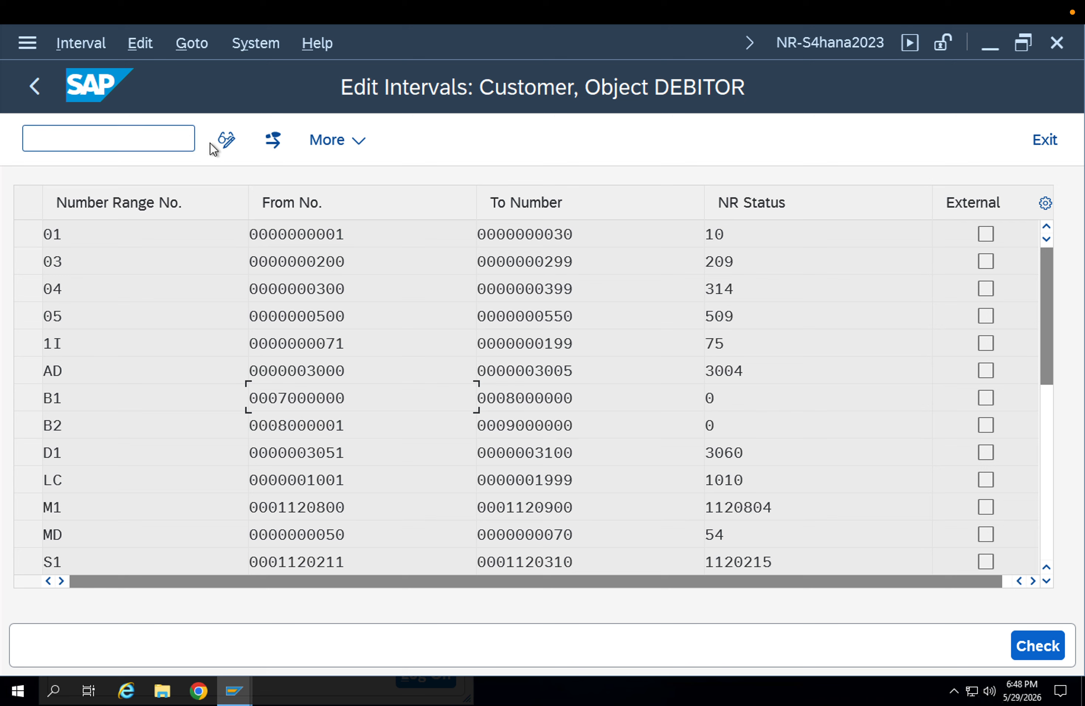
pyautogui.click(226, 140)
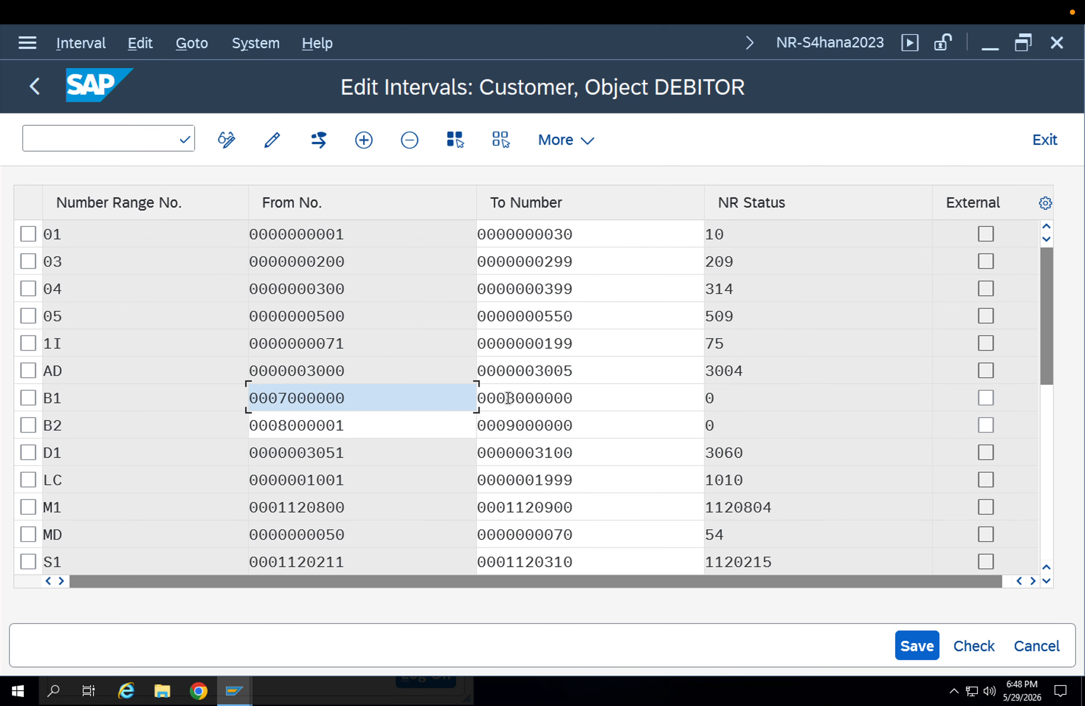
pyautogui.click(509, 399)
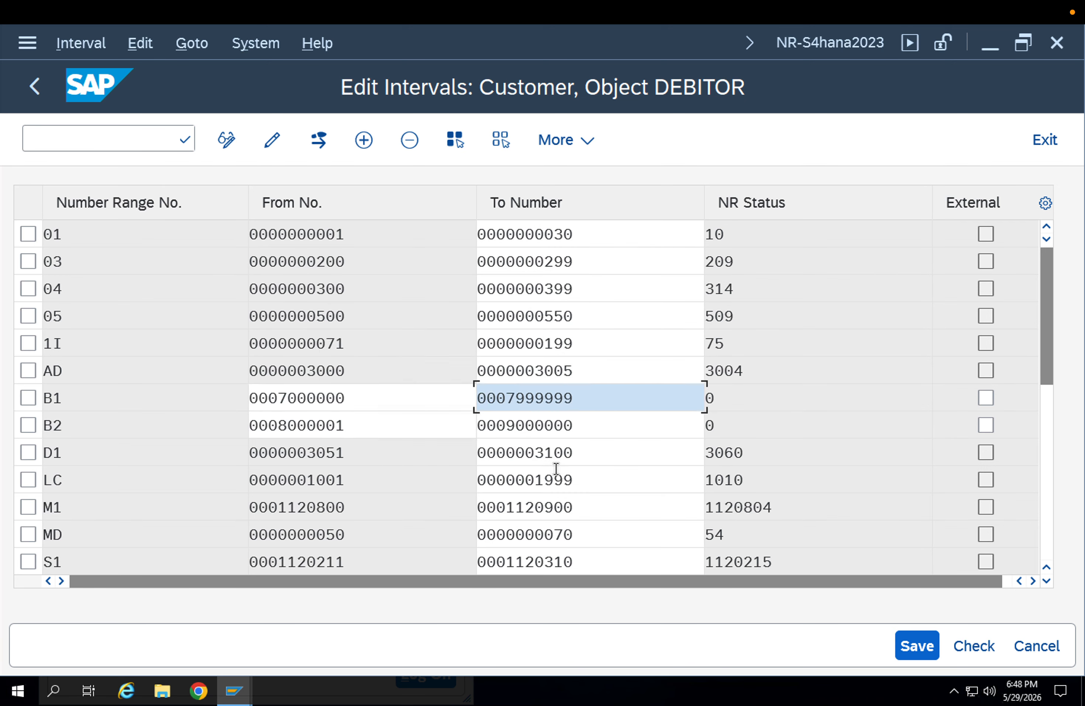
pyautogui.click(914, 642)
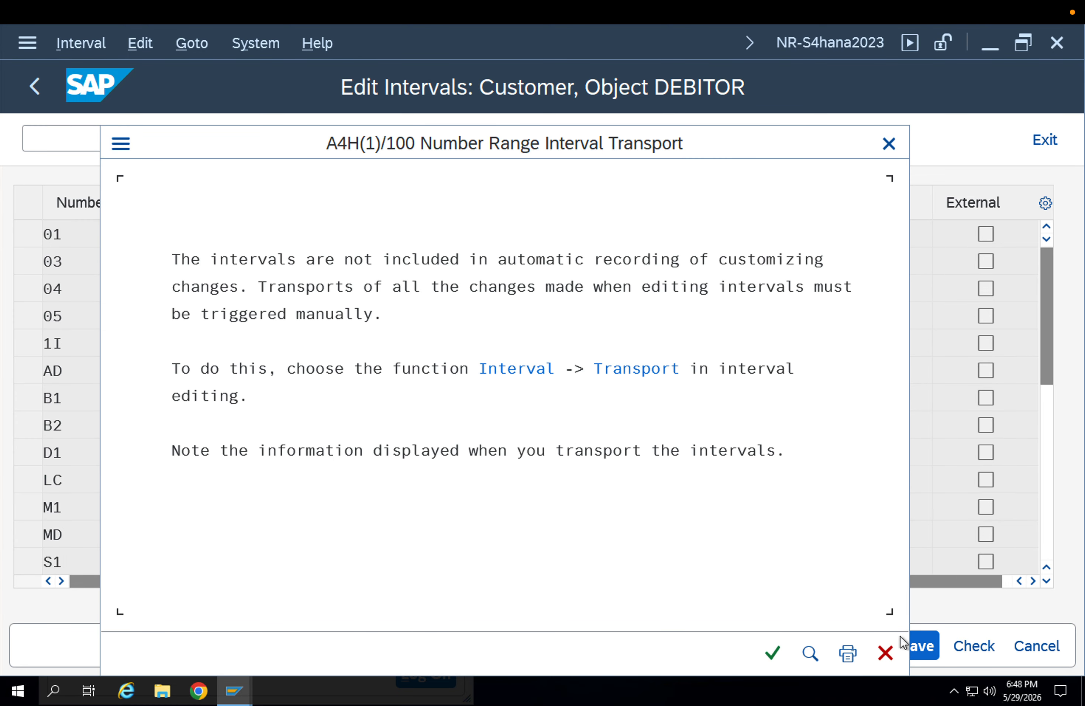
pyautogui.click(774, 639)
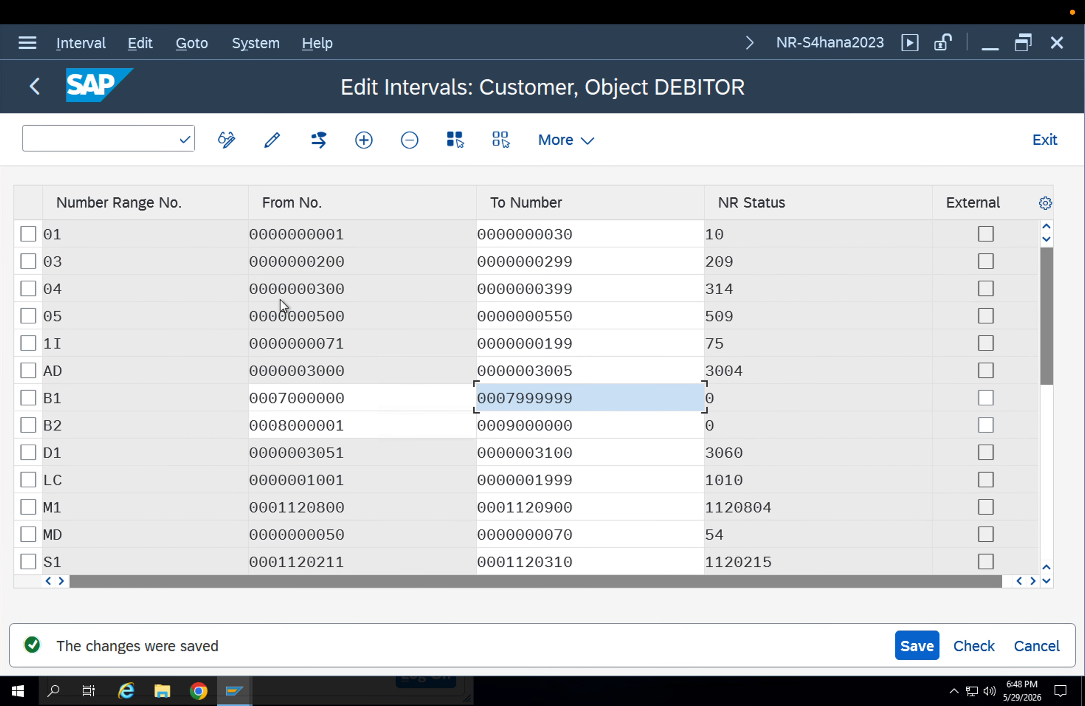
pyautogui.click(363, 140)
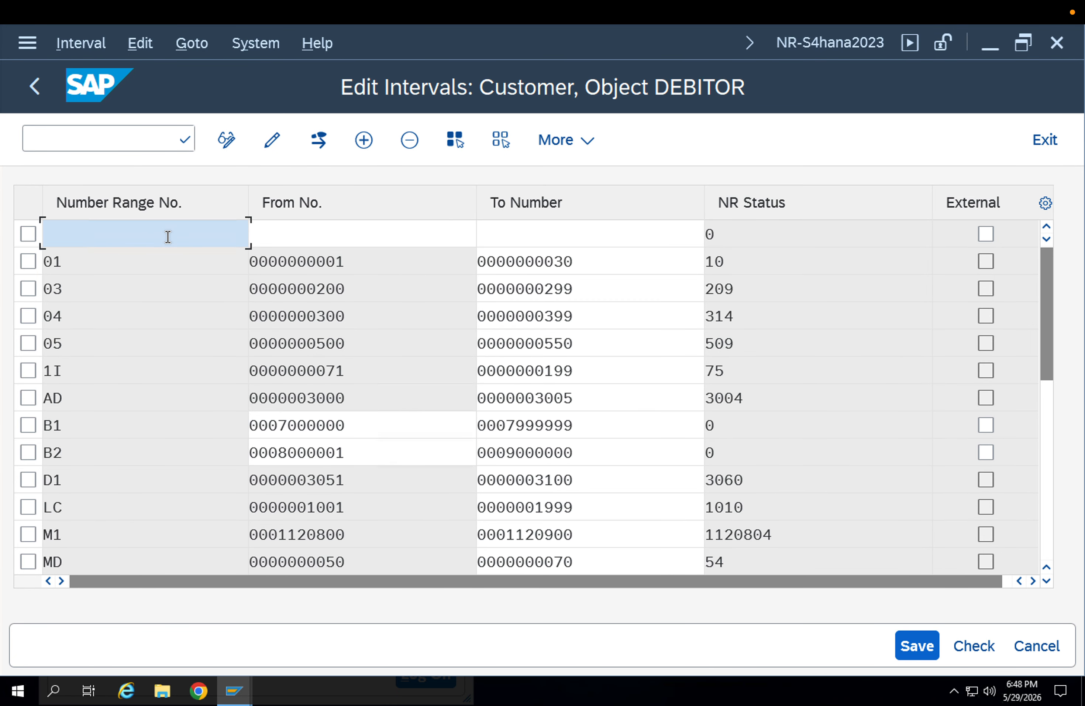
pyautogui.write('02')
pyautogui.press('Tab')
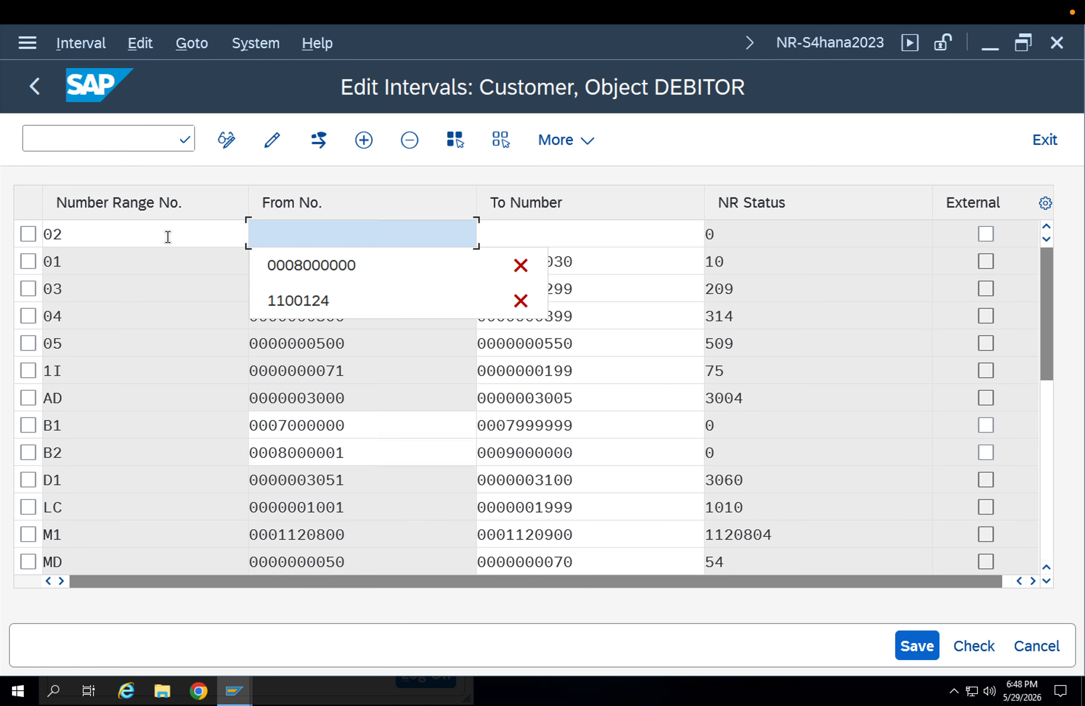
pyautogui.press('Down')
pyautogui.press('Tab')
pyautogui.press('Down')
pyautogui.press('Down')
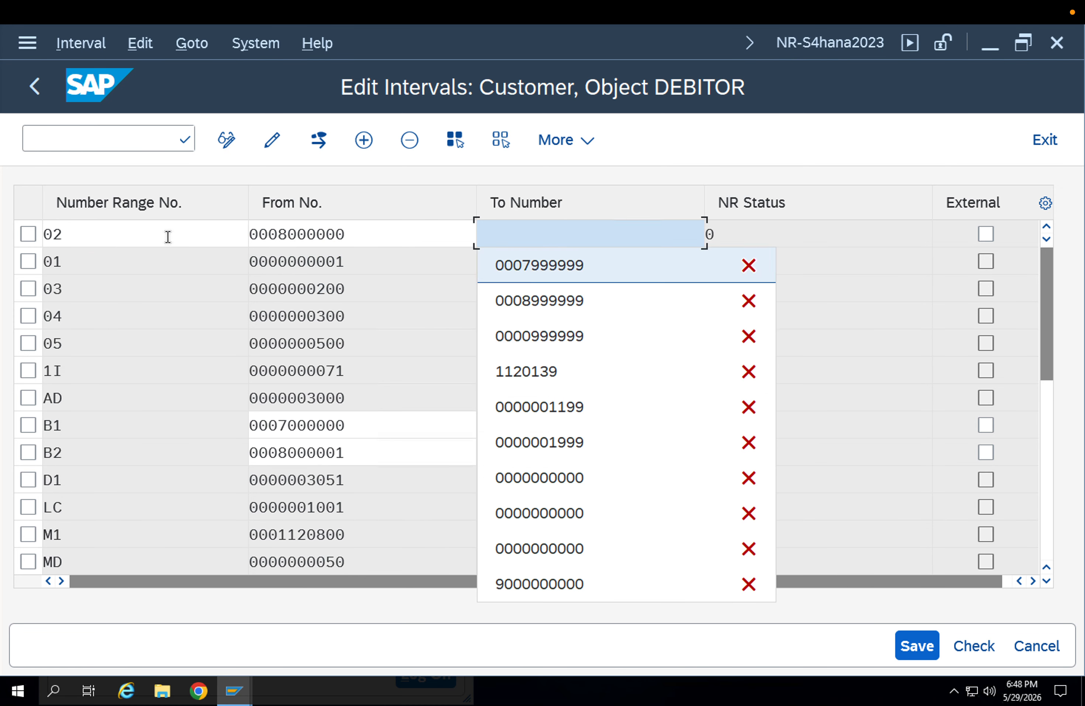
pyautogui.press('Down')
pyautogui.press('Return')
pyautogui.press('Return')
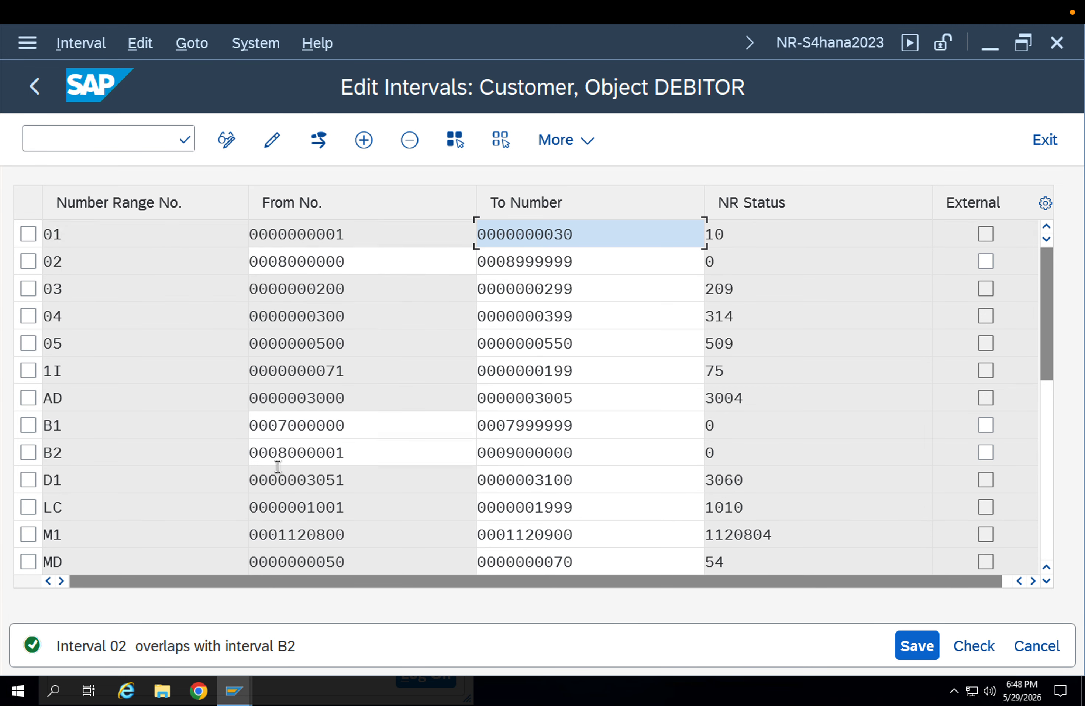
# - Examine interval B2's number limits for the overlap with interval 02, and decline to exit interval editing
pyautogui.click(342, 462)
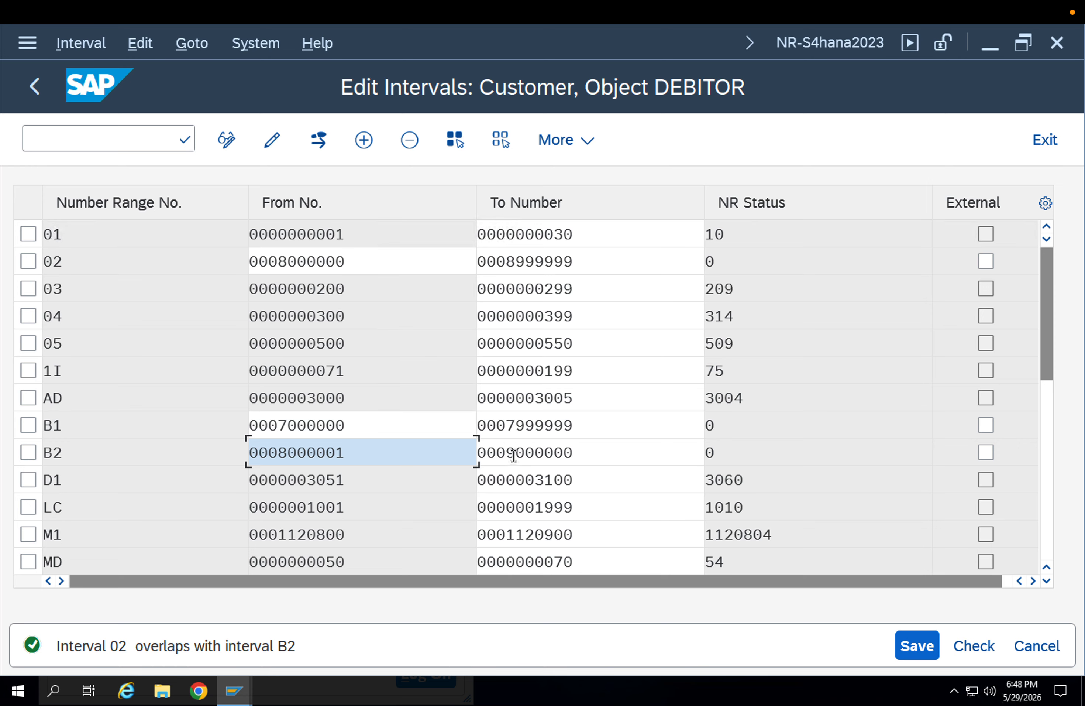
pyautogui.moveTo(395, 454); pyautogui.dragTo(147, 437)
pyautogui.click(125, 446)
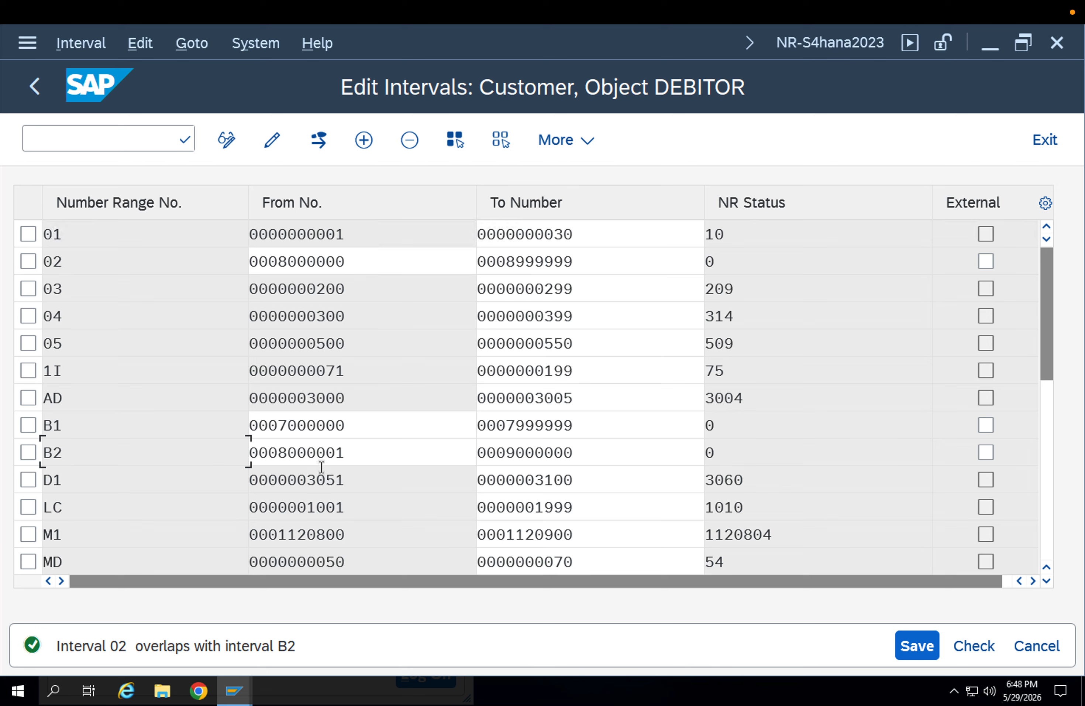
pyautogui.doubleClick(348, 446)
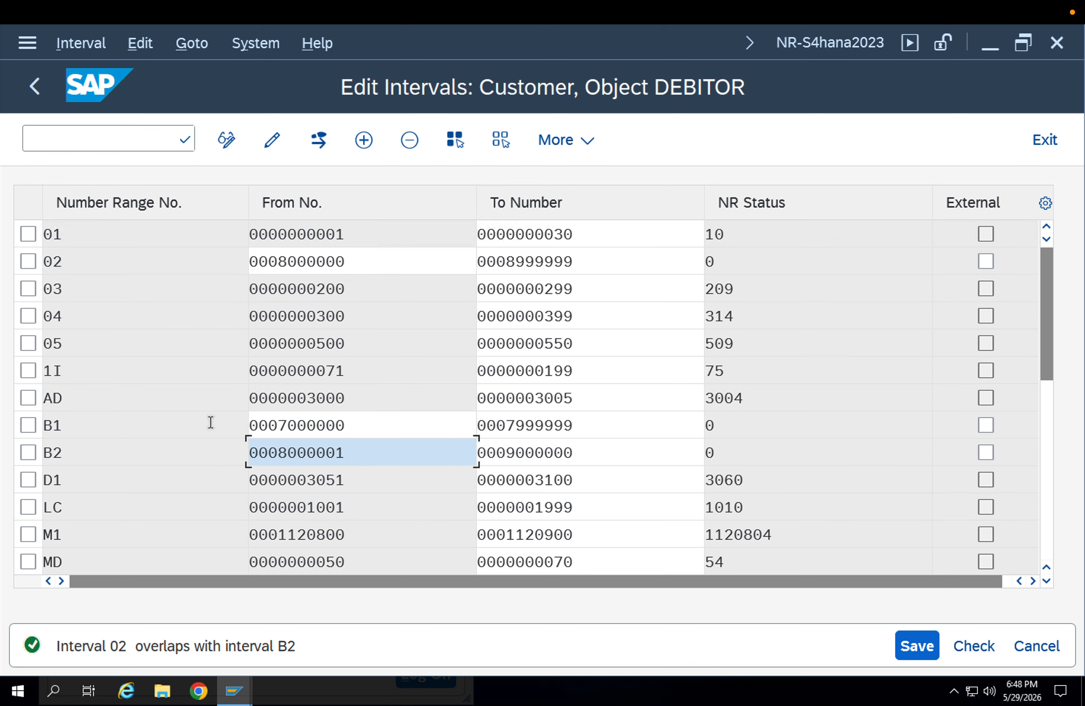
pyautogui.click(98, 455)
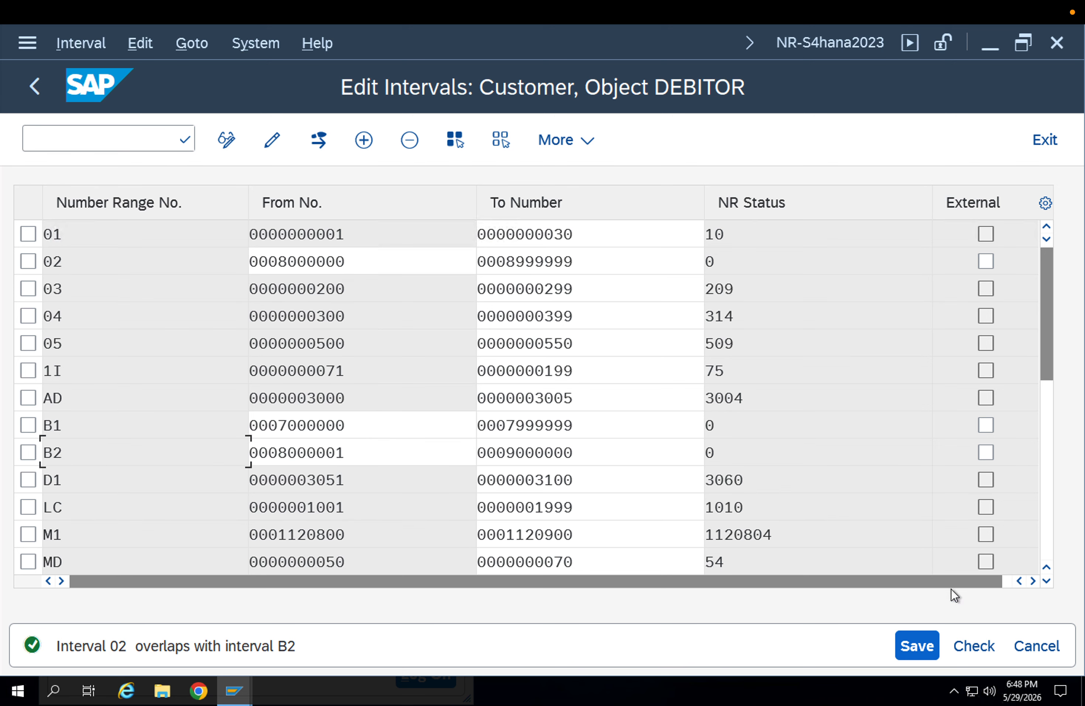
pyautogui.click(1052, 648)
pyautogui.click(611, 615)
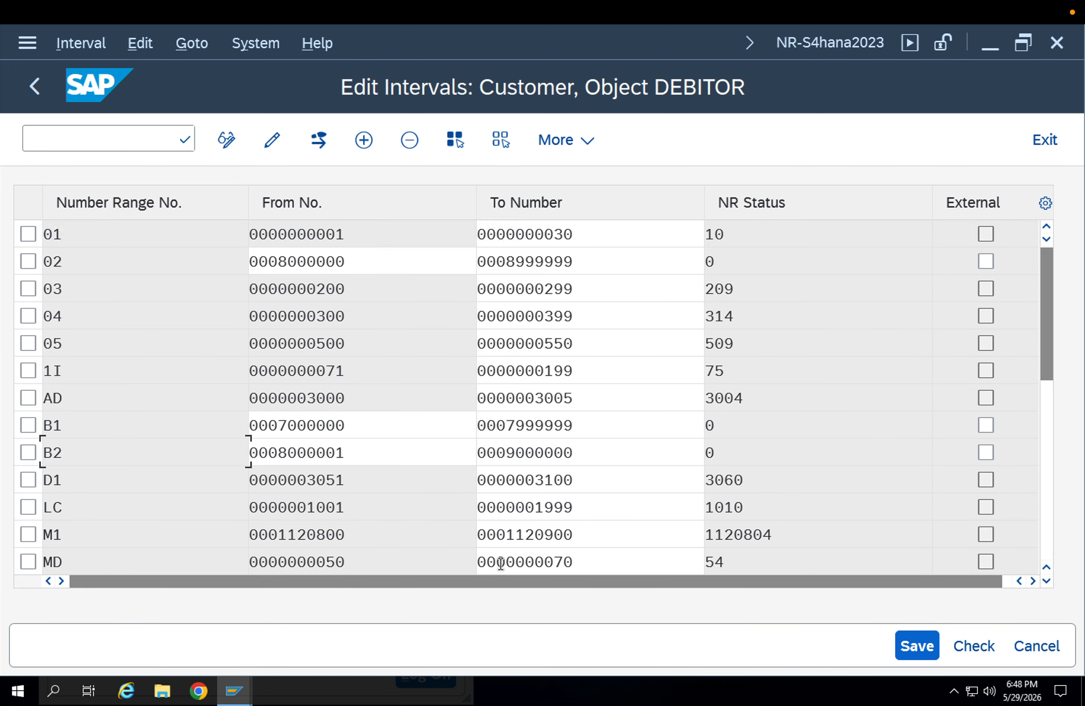
pyautogui.click(369, 463)
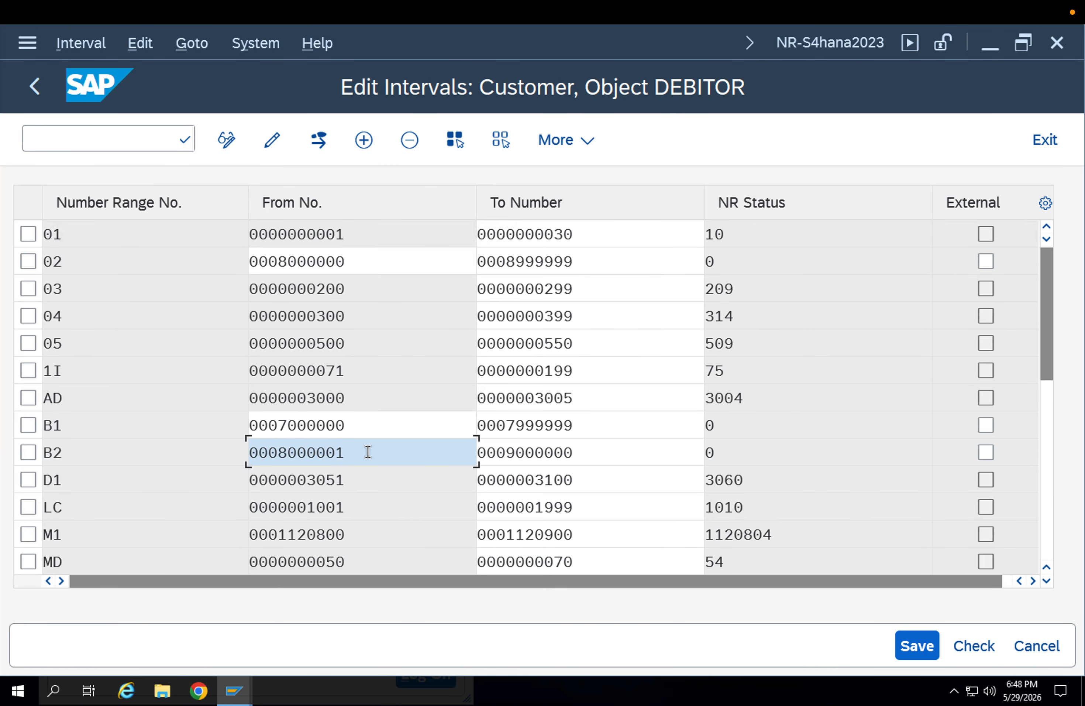
pyautogui.press('BackSpace')
pyautogui.write('0')
pyautogui.click(507, 453)
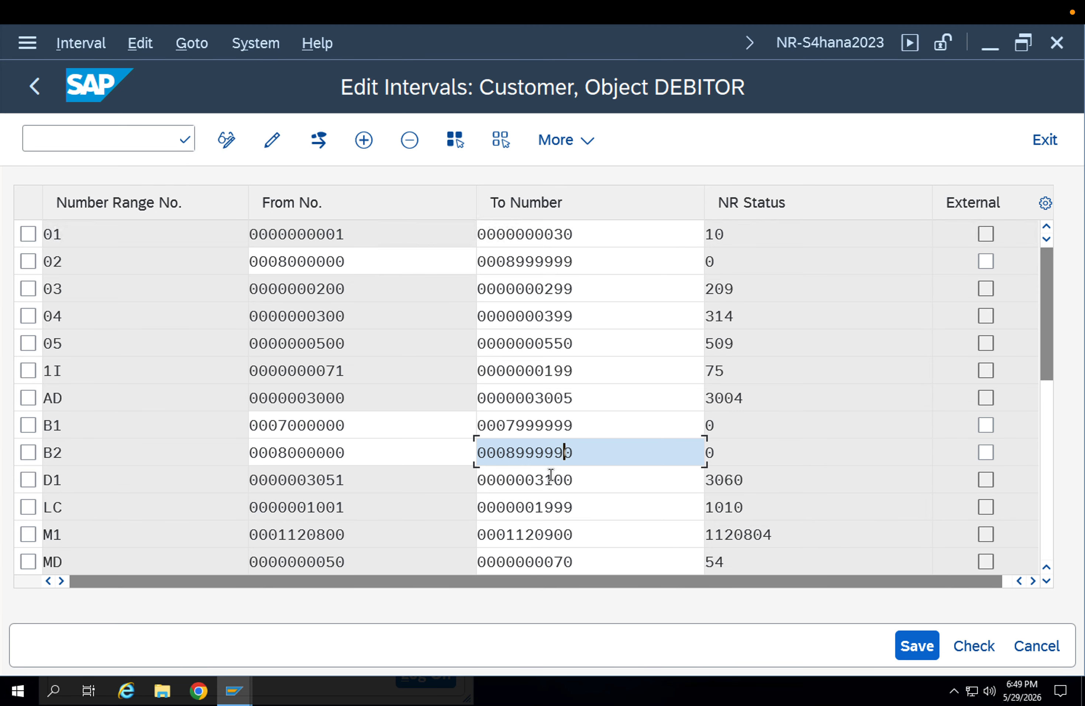
pyautogui.write('9')
pyautogui.press('Return')
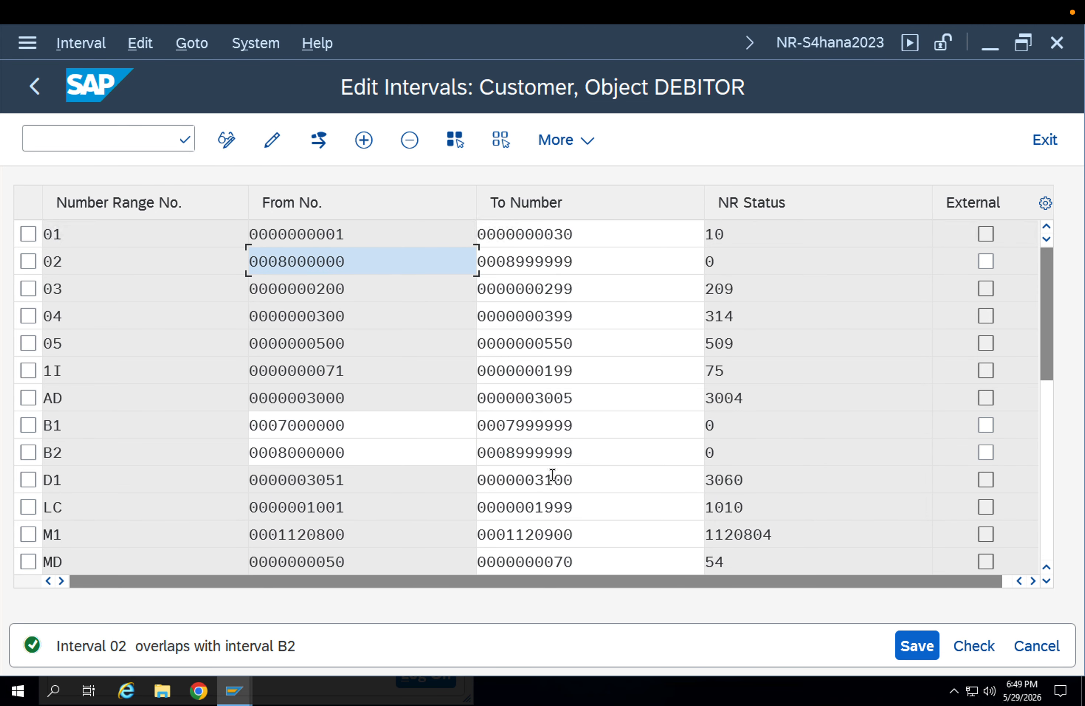
# - Exit interval editing and discard the unsaved changes to intervals 02 and B2
pyautogui.press('F12')
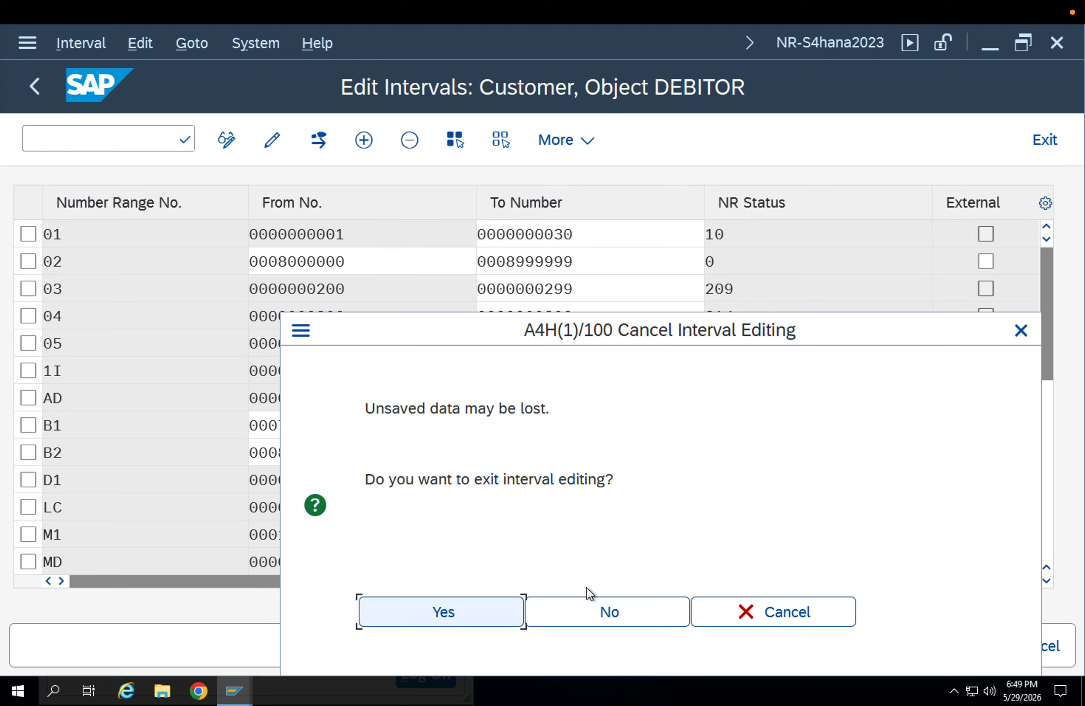
pyautogui.click(592, 613)
pyautogui.press('F12')
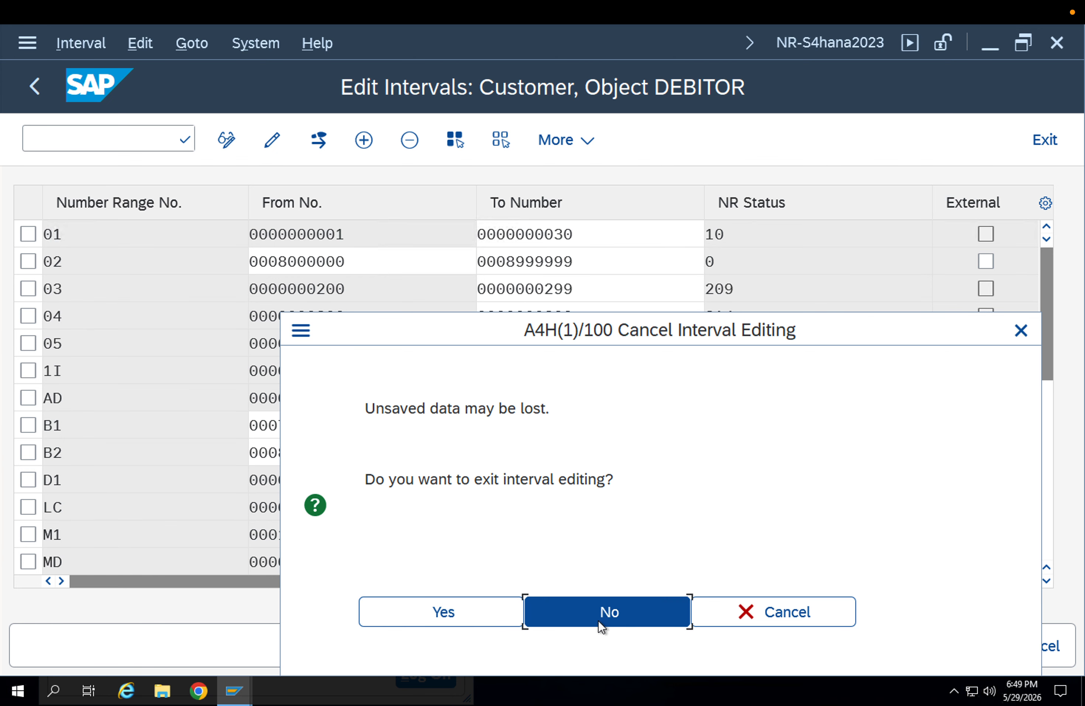
pyautogui.click(598, 619)
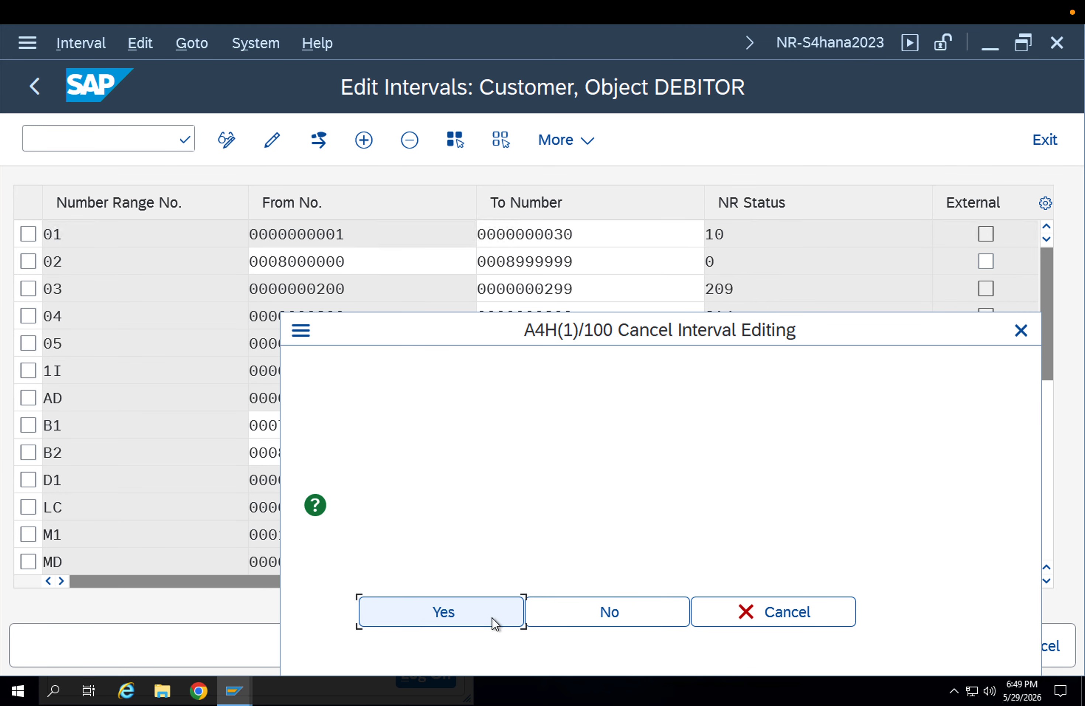
pyautogui.click(490, 615)
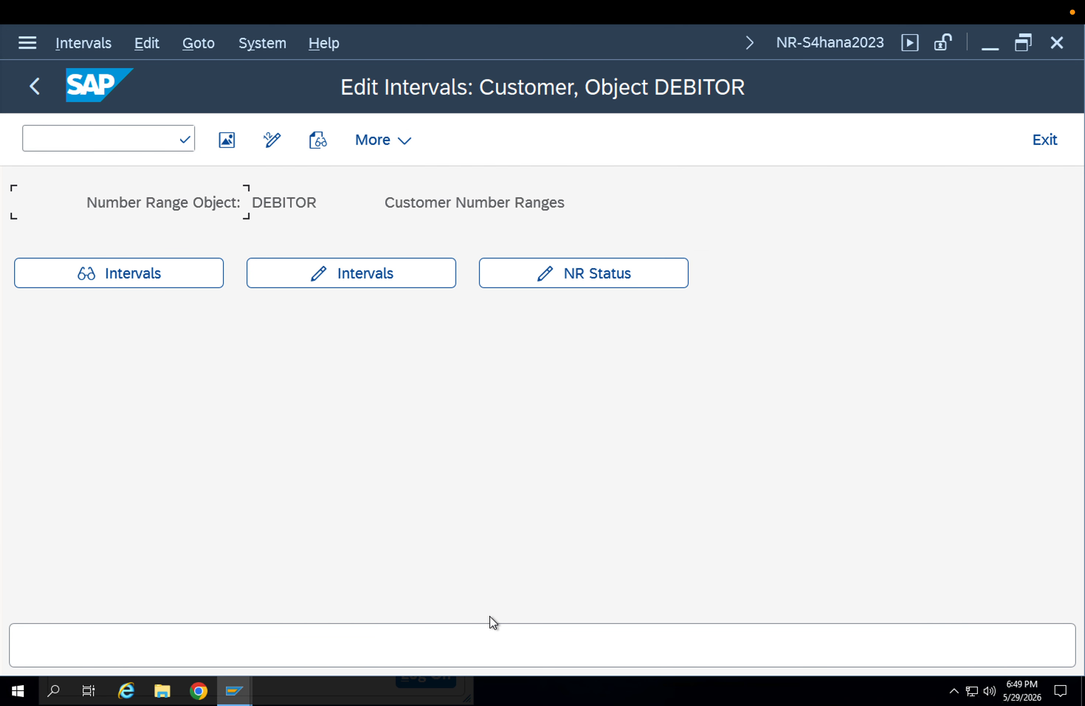
pyautogui.click(372, 287)
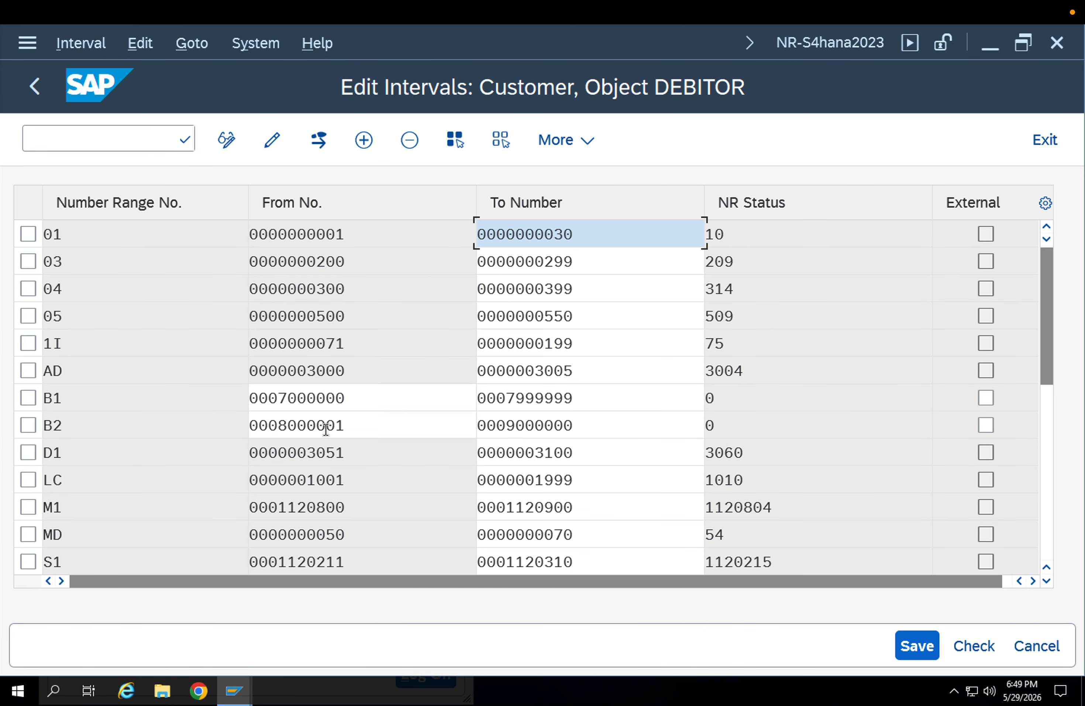
pyautogui.click(341, 426)
pyautogui.hotkey('shift', 'Left')
pyautogui.write('0')
pyautogui.press('Tab')
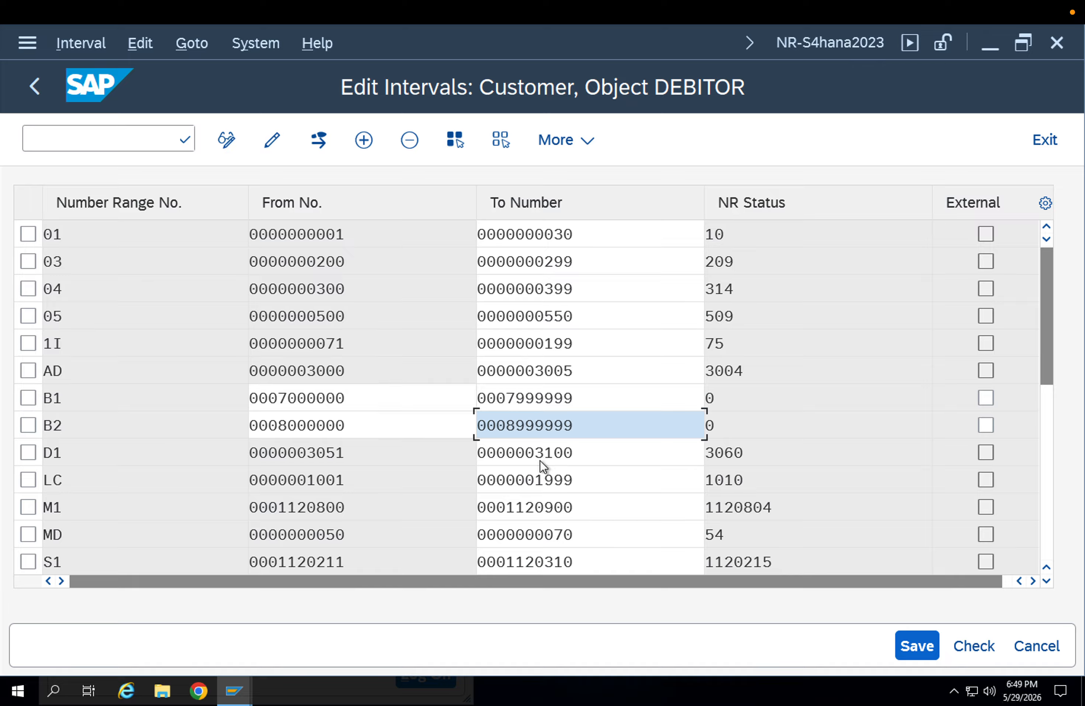
pyautogui.click(915, 658)
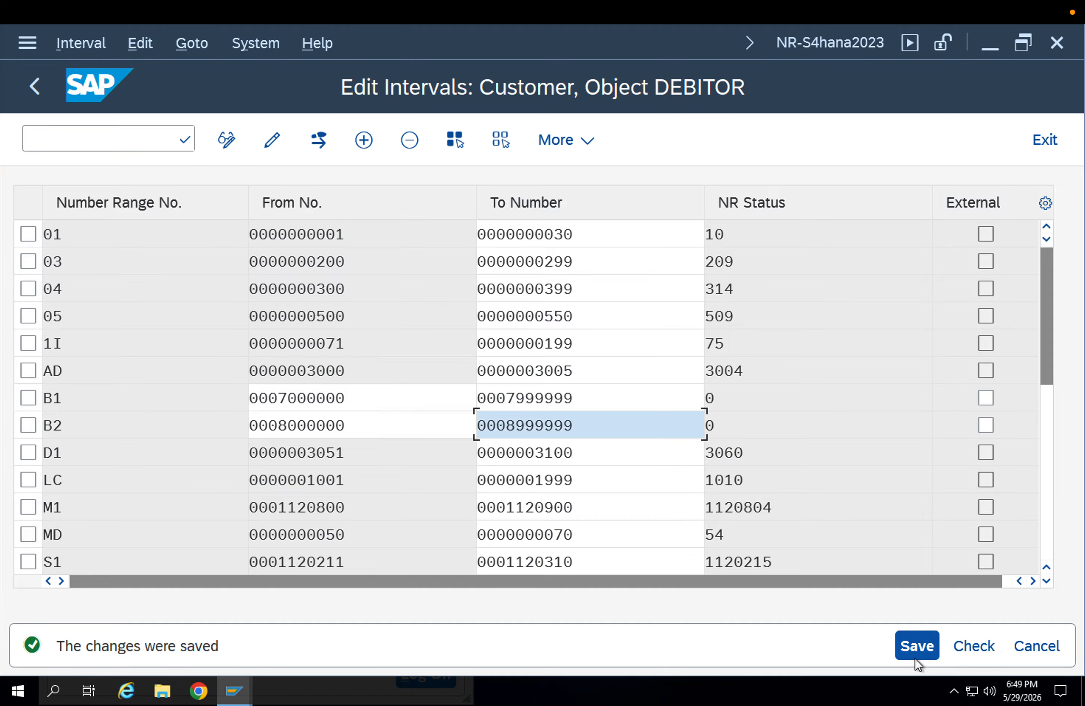
# - Return to the IMG and open the Assign Number Ranges to Account Groups activity for customers
pyautogui.click(34, 85)
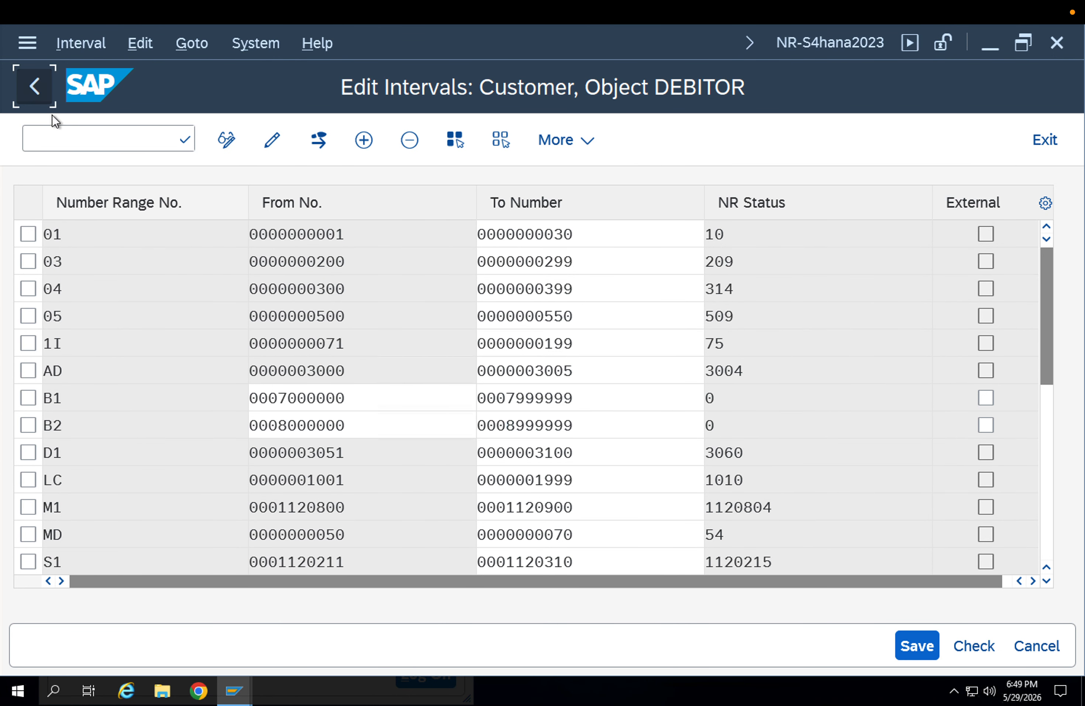
pyautogui.click(34, 86)
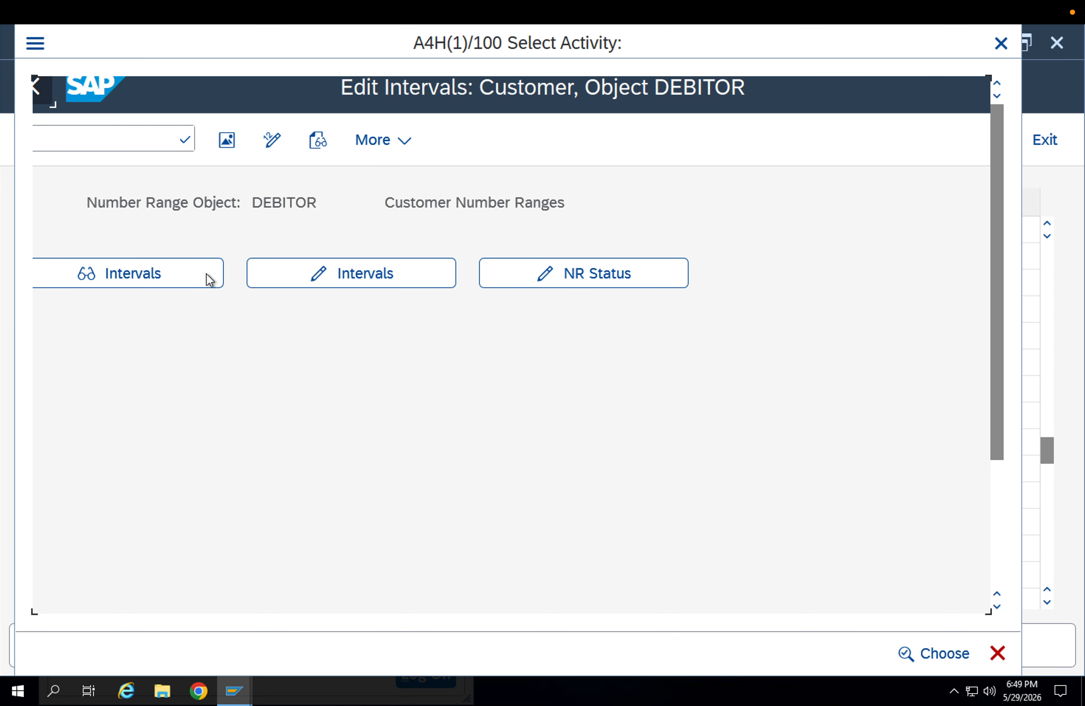
pyautogui.press('Escape')
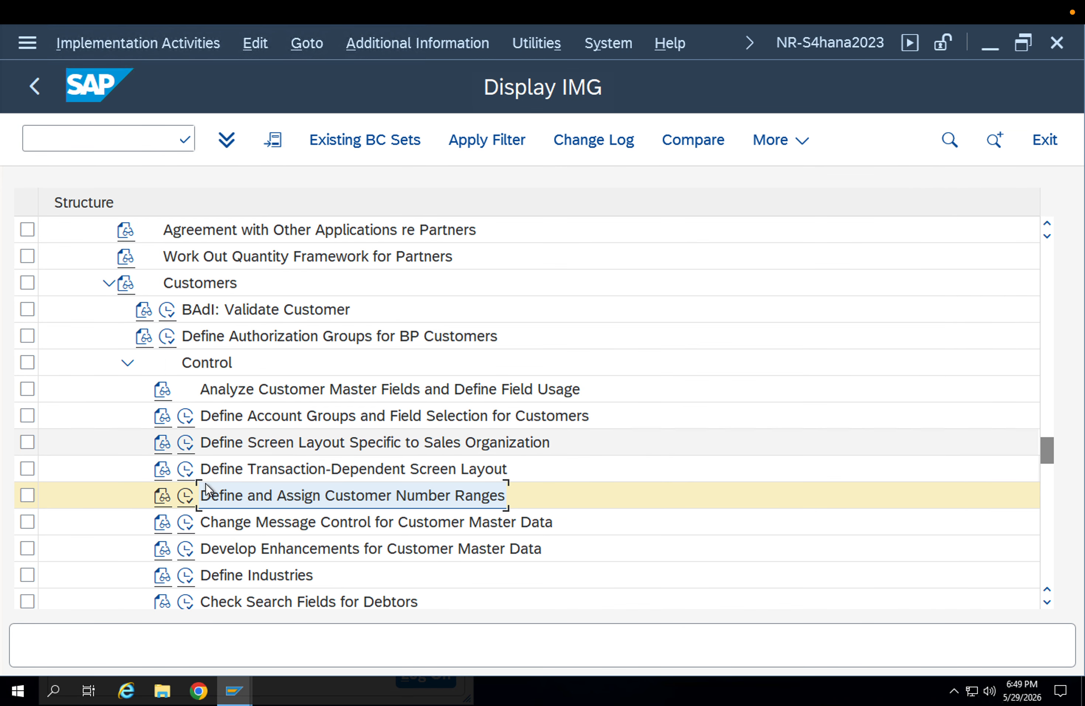
pyautogui.click(184, 495)
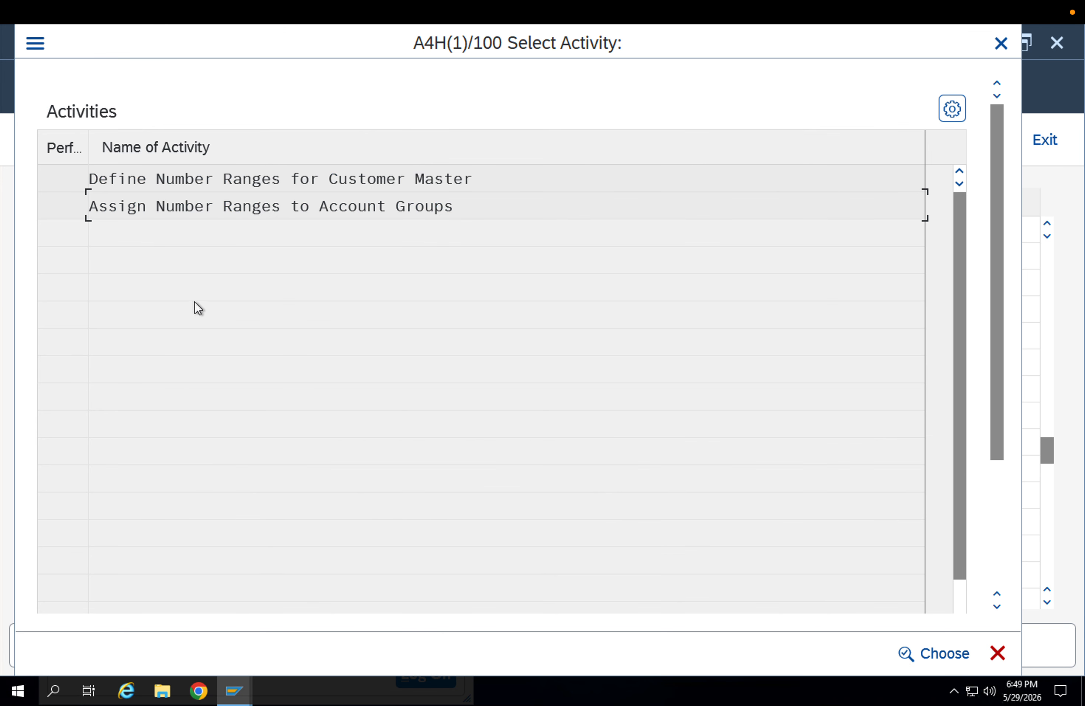
pyautogui.doubleClick(202, 208)
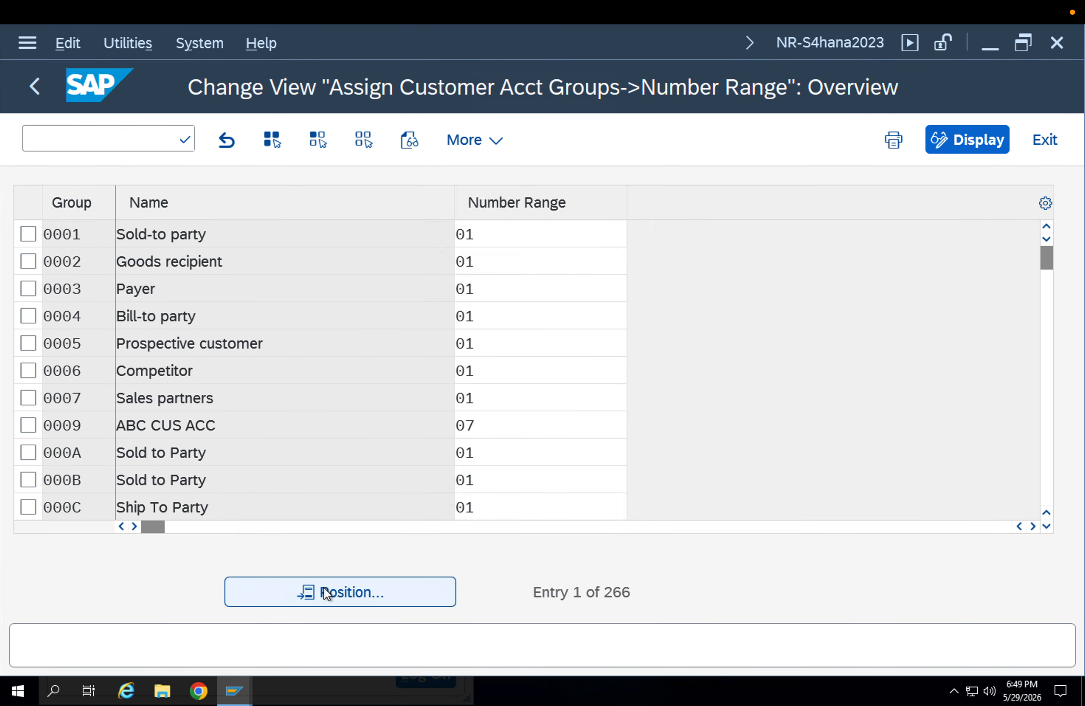
# - Locate account group ZSTP in the customer account group number range assignment list
pyautogui.click(326, 593)
pyautogui.write('ZSTP')
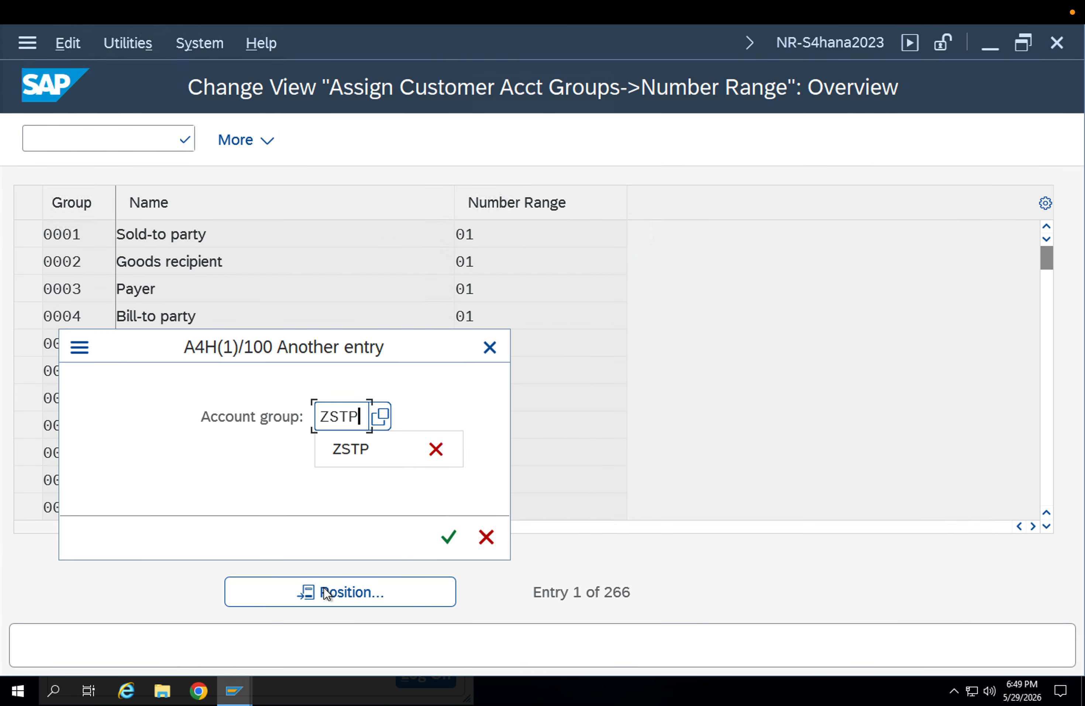
pyautogui.press('Return')
pyautogui.press('Return')
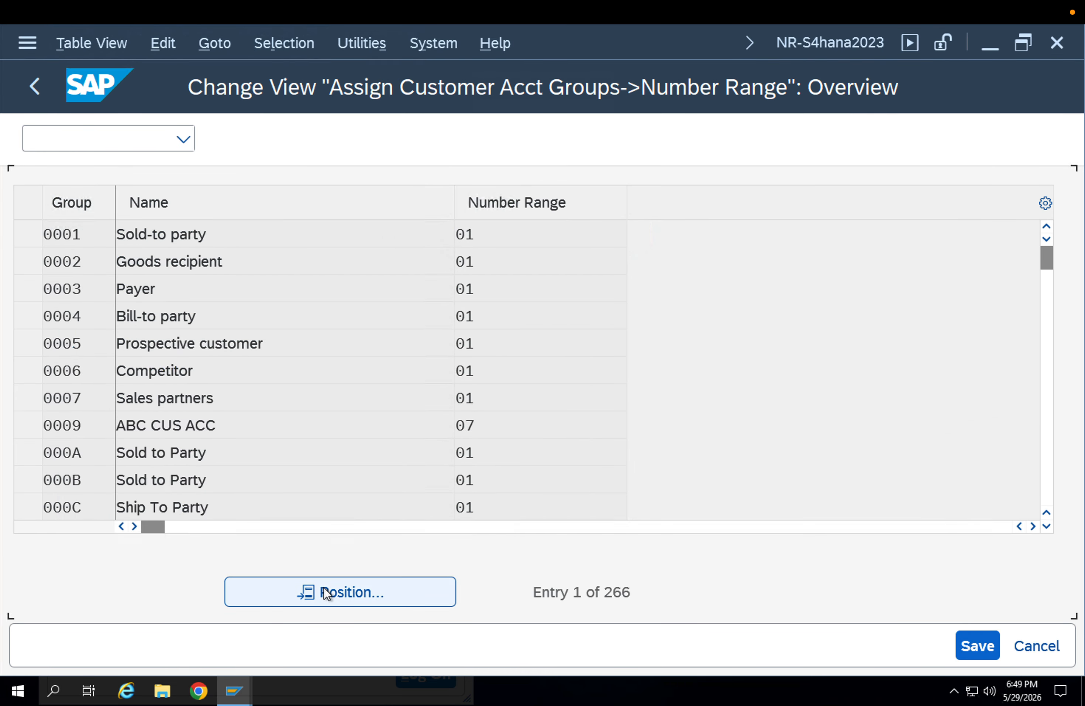
pyautogui.press('BackSpace')
pyautogui.press('Return')
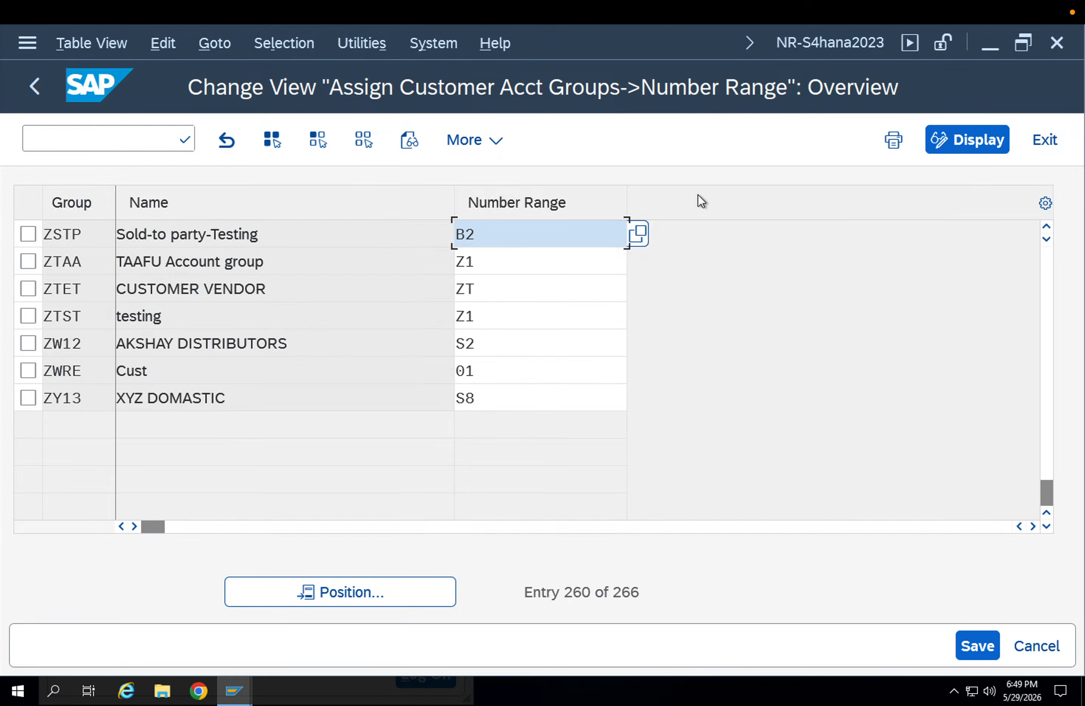
# - Assign number range B2 from the available intervals to account group ZSTP and save it to the proposed customizing request
pyautogui.click(637, 233)
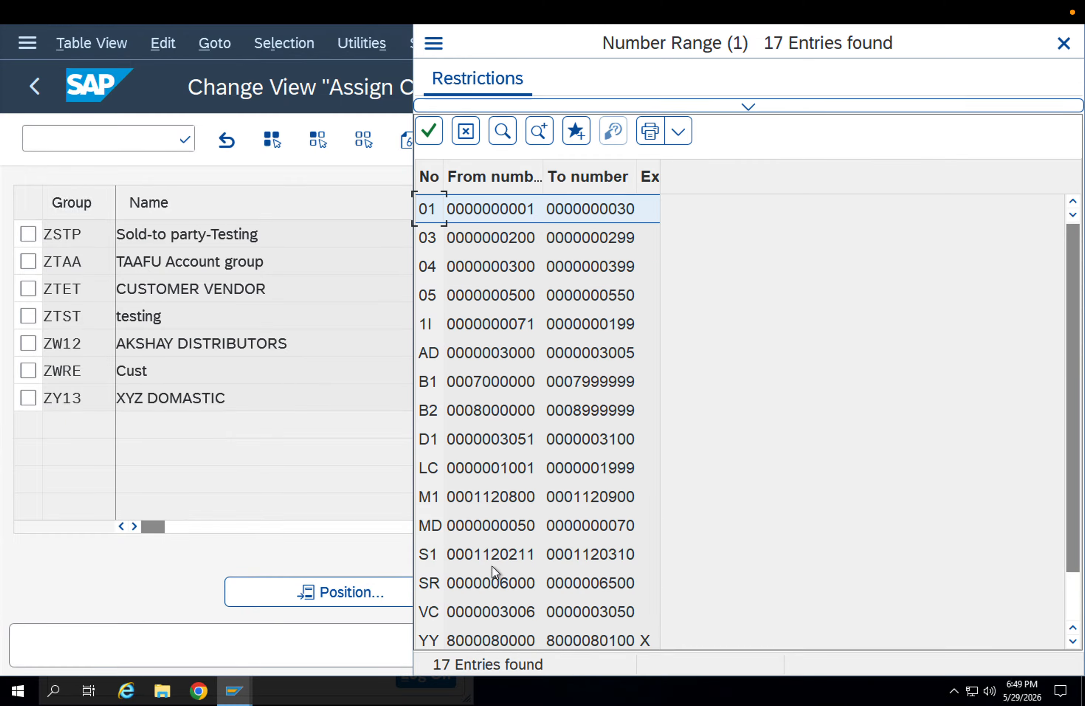
pyautogui.scroll(-1, 498, 579)
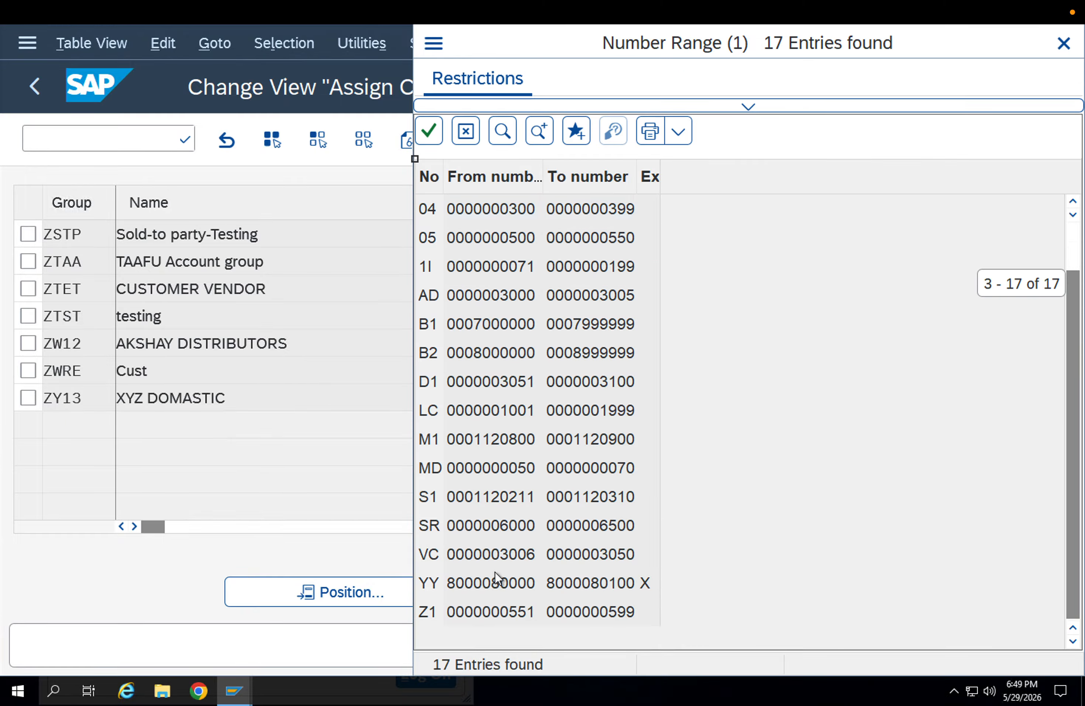
pyautogui.click(465, 354)
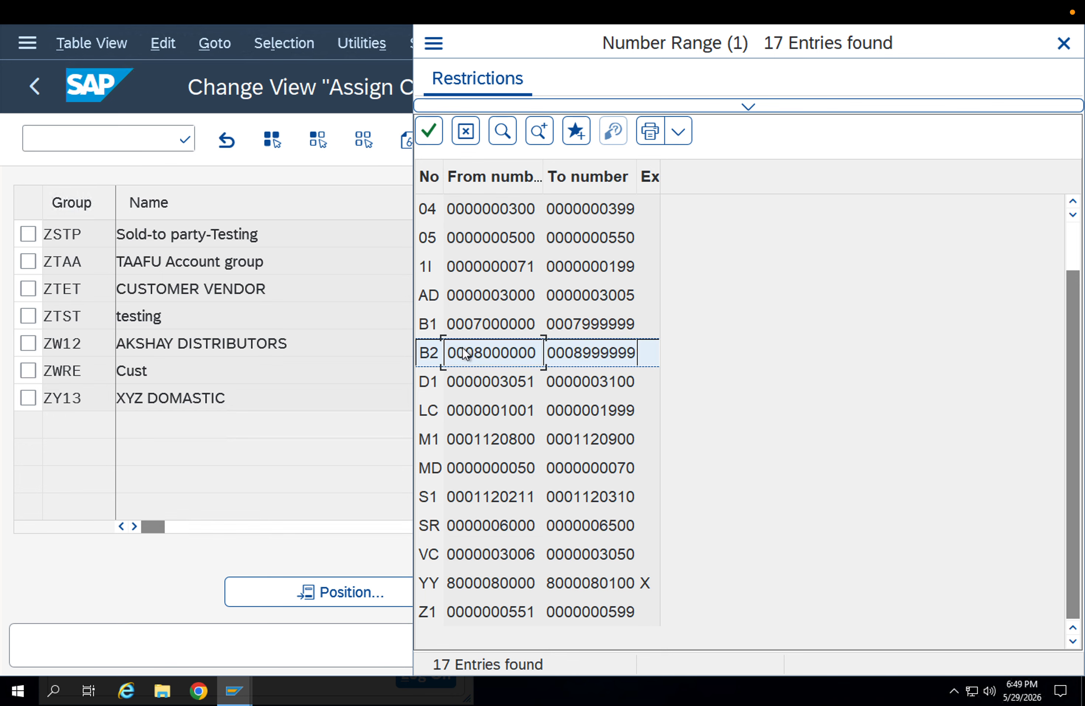
pyautogui.doubleClick(465, 354)
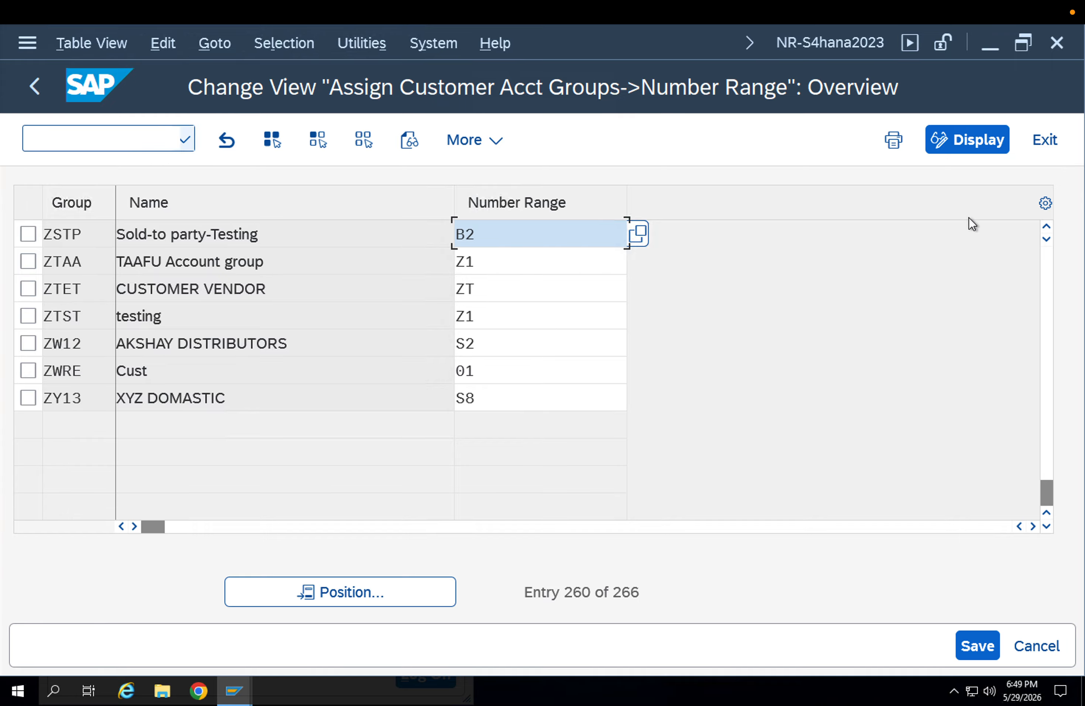
pyautogui.click(977, 647)
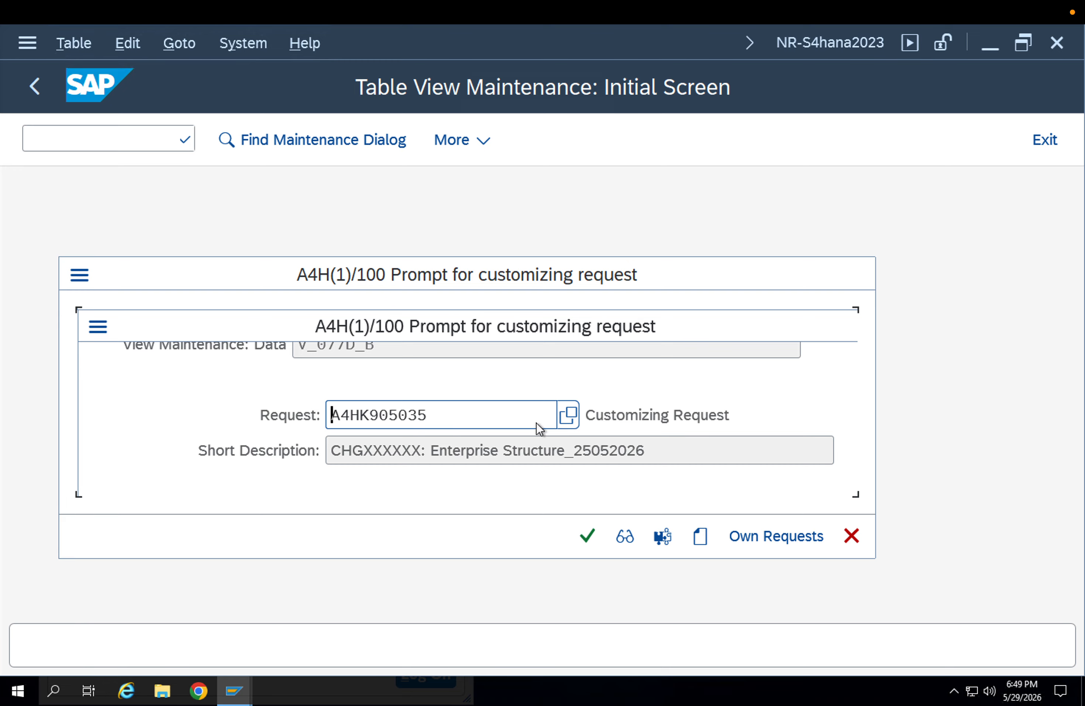
pyautogui.click(588, 539)
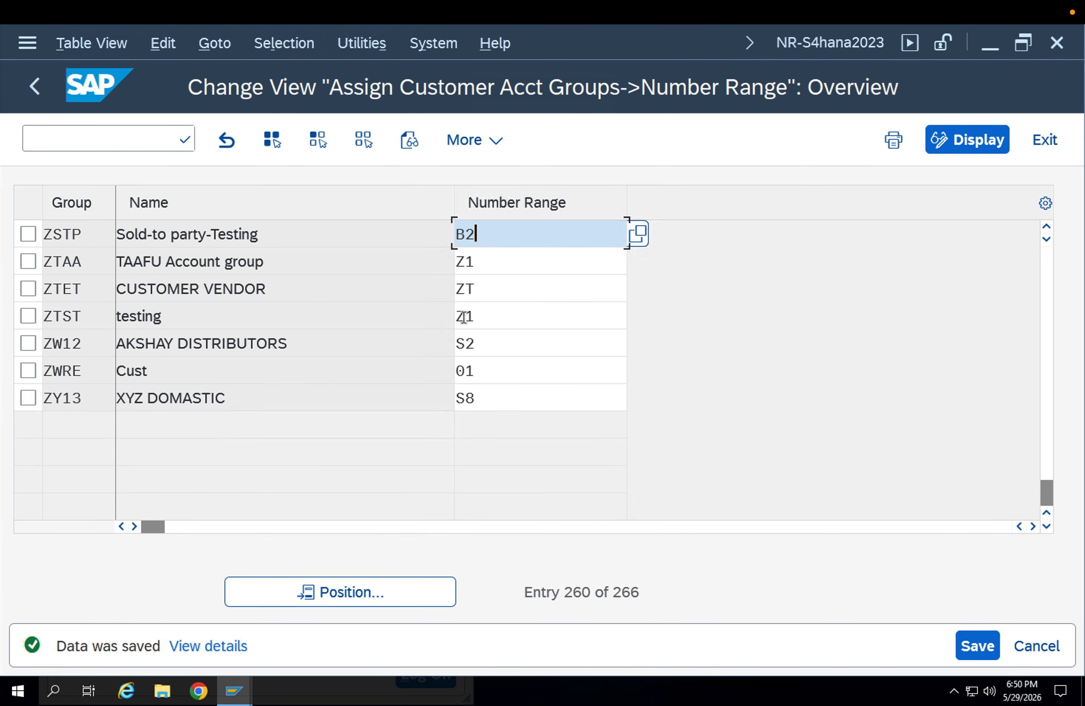
# - Return to the IMG and open Define Groupings and Assign Number Ranges under SAP Business Partner's Basic Settings
pyautogui.press('Escape')
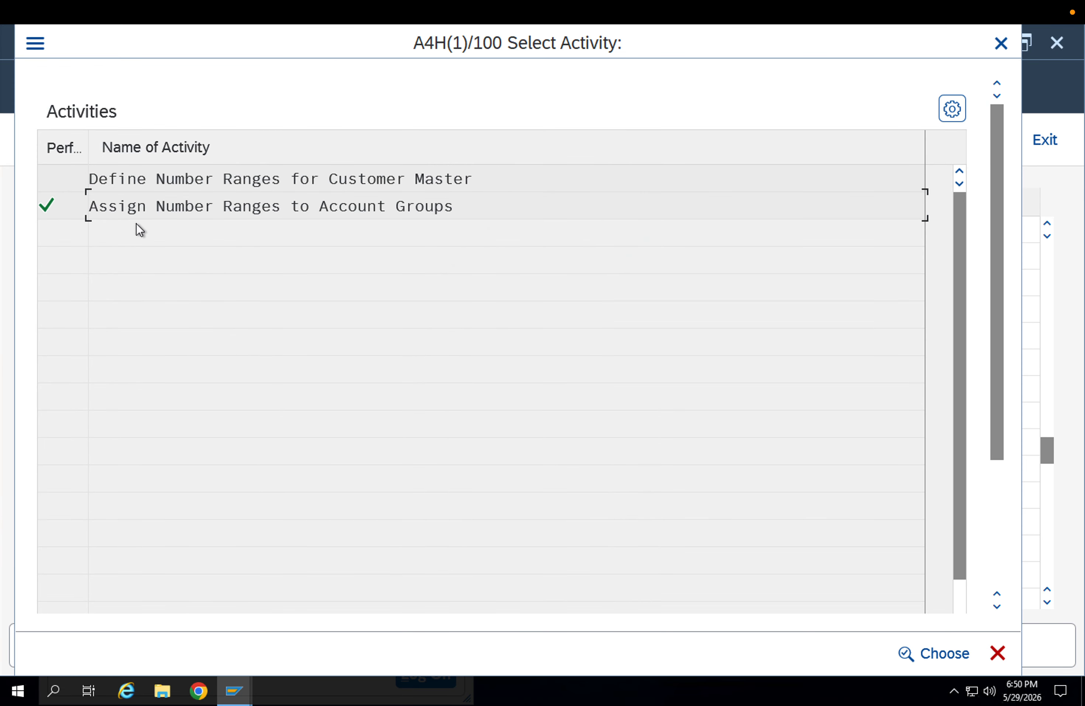
pyautogui.press('Escape')
pyautogui.scroll(-3, 543, 468)
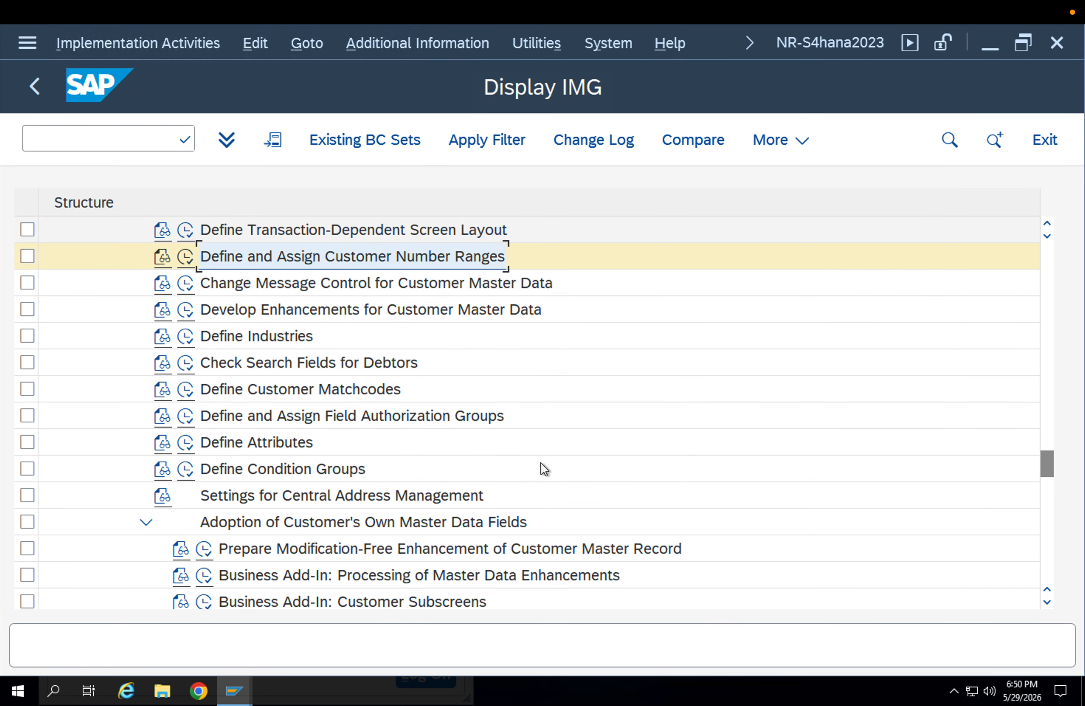
pyautogui.scroll(20, 541, 462)
pyautogui.scroll(20, 541, 462)
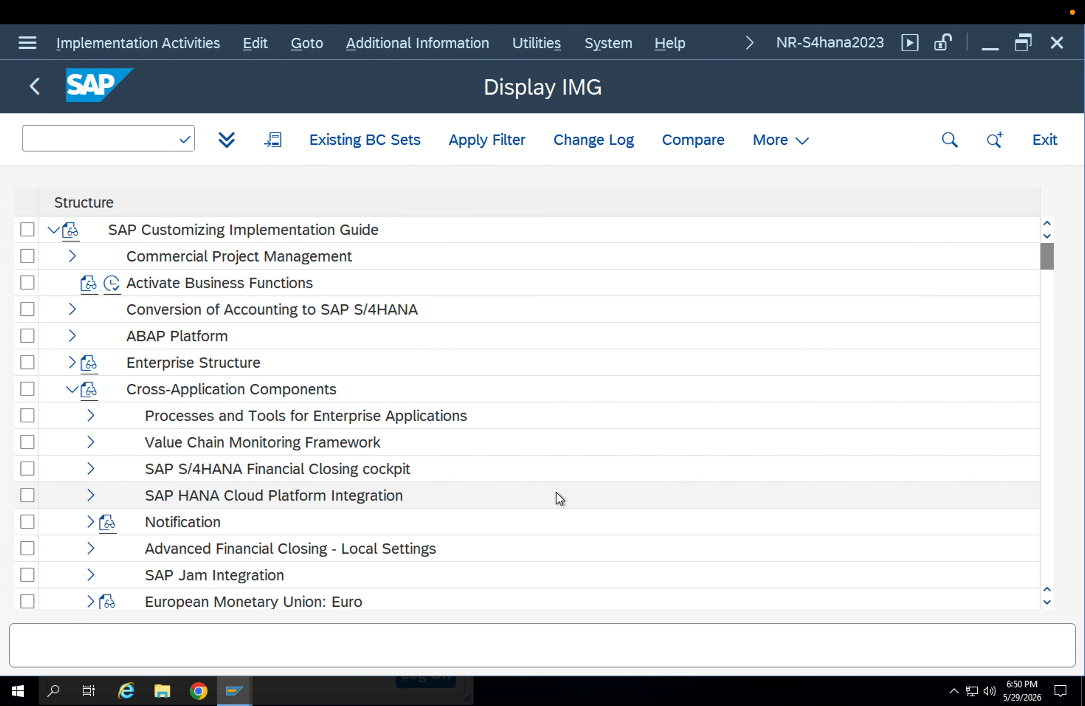
pyautogui.scroll(-8, 556, 492)
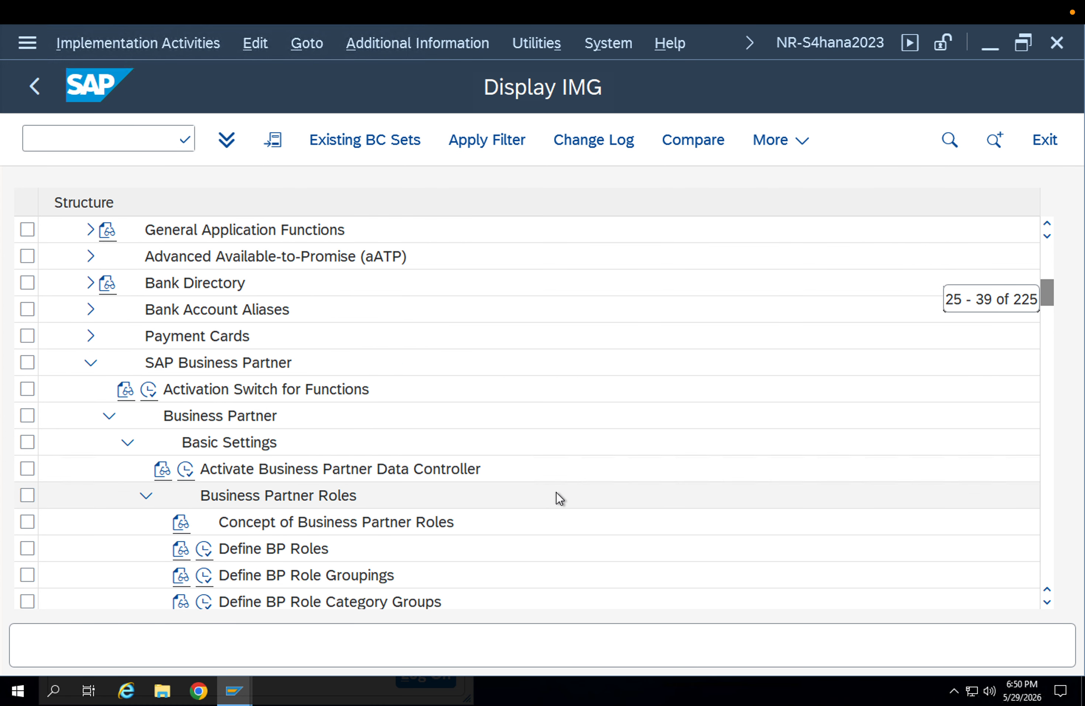
pyautogui.scroll(-2, 557, 492)
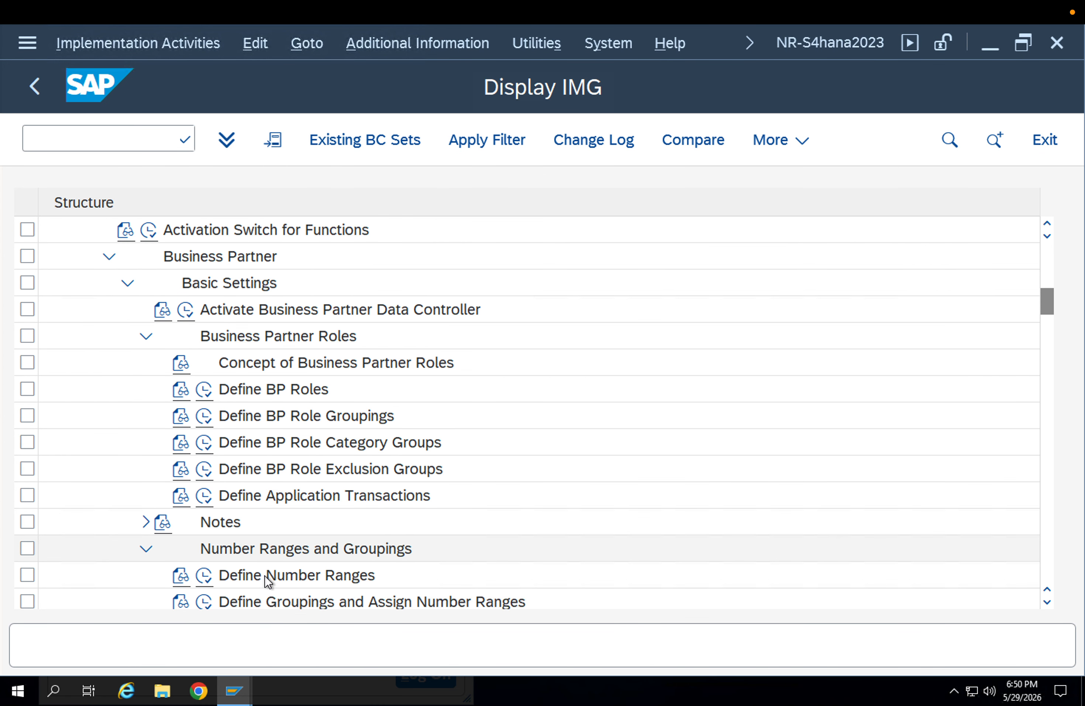
pyautogui.scroll(-2, 301, 553)
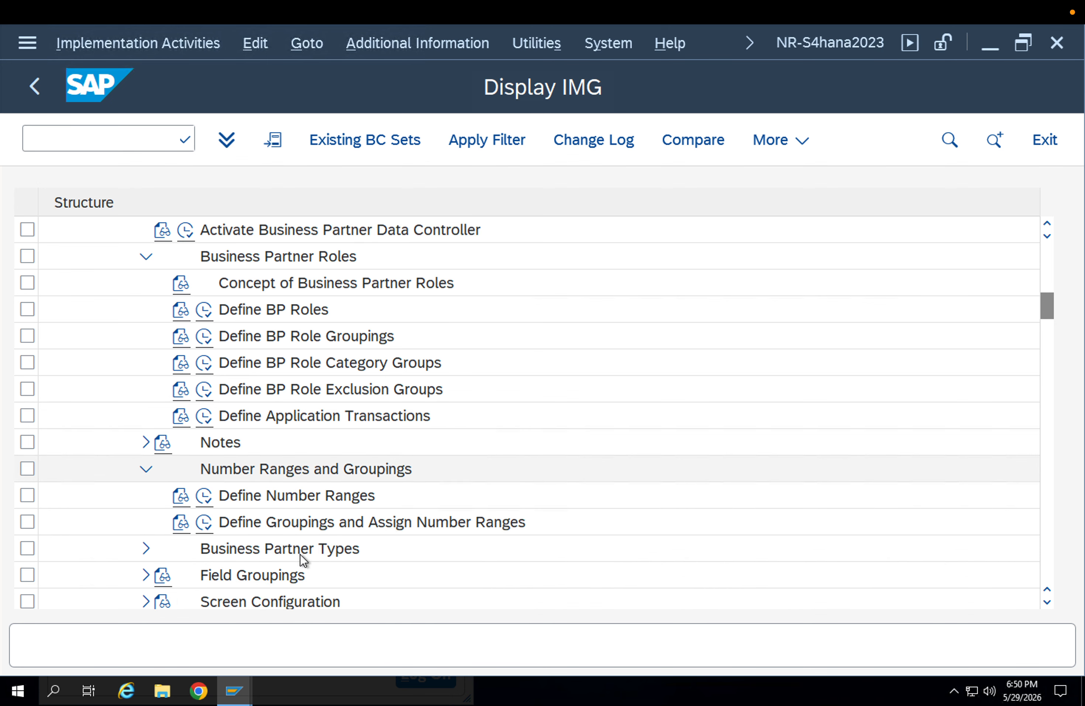
pyautogui.click(205, 444)
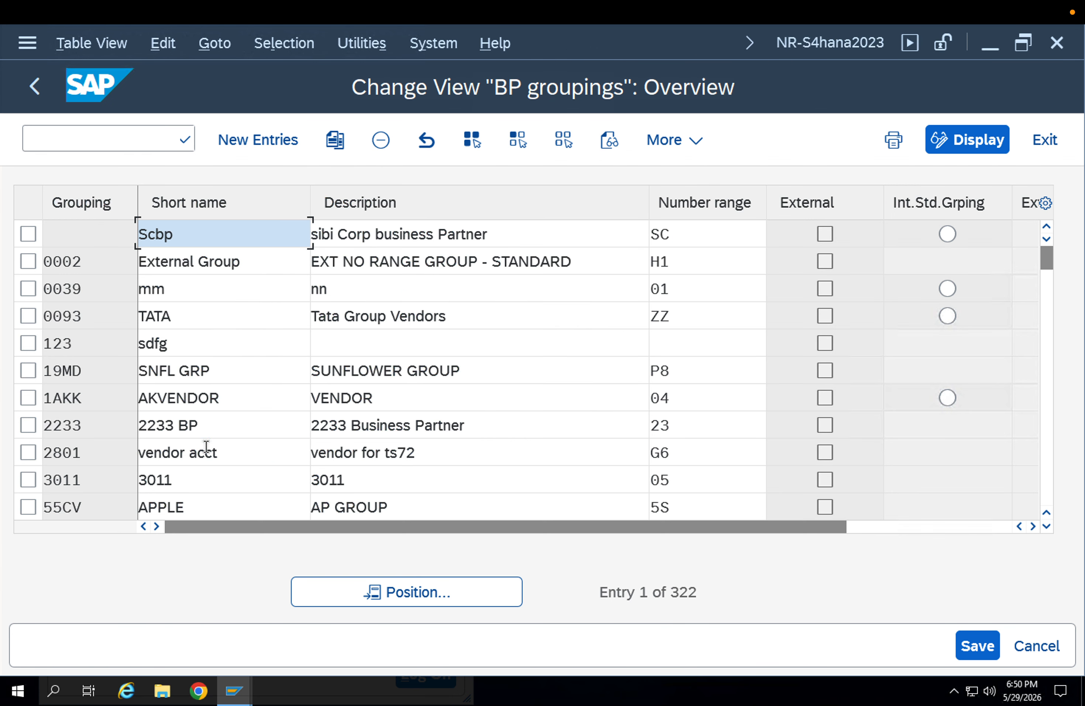
# - Start a new BP grouping entry with key ZSTP and return to the groupings overview
pyautogui.click(275, 148)
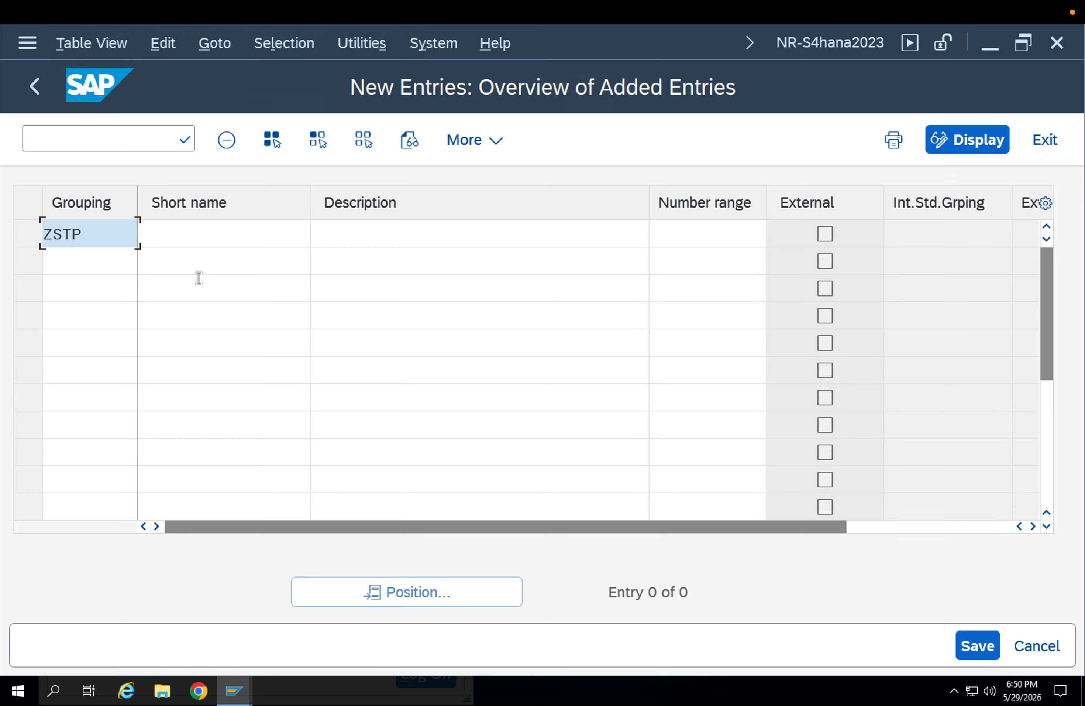
pyautogui.click(206, 228)
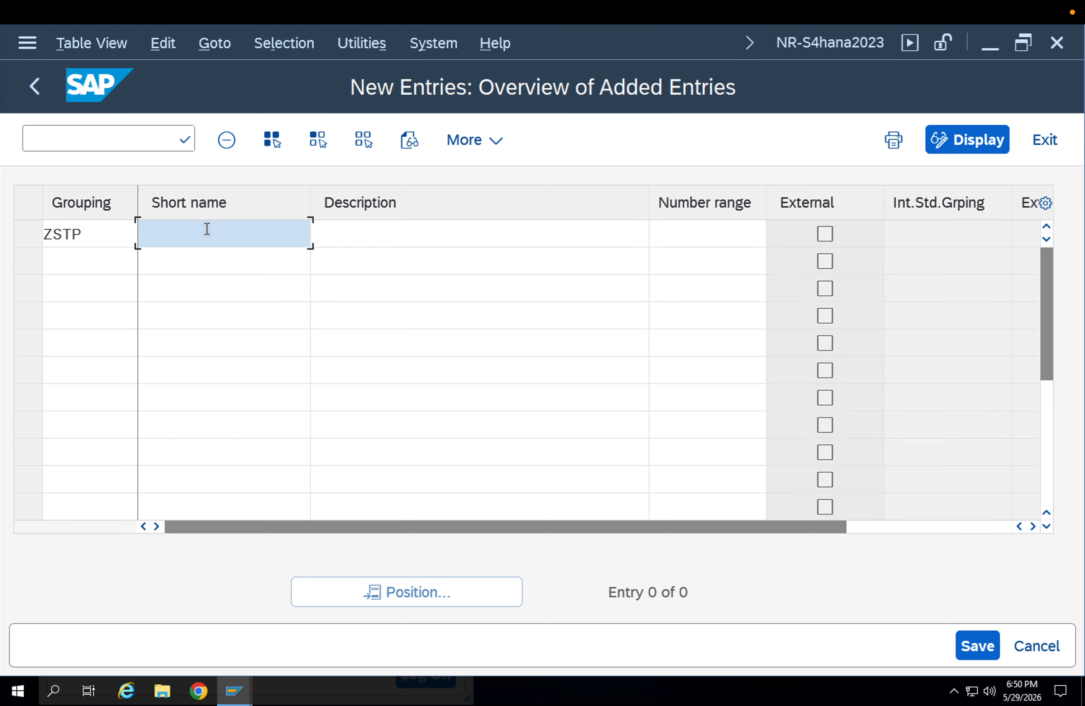
pyautogui.click(45, 93)
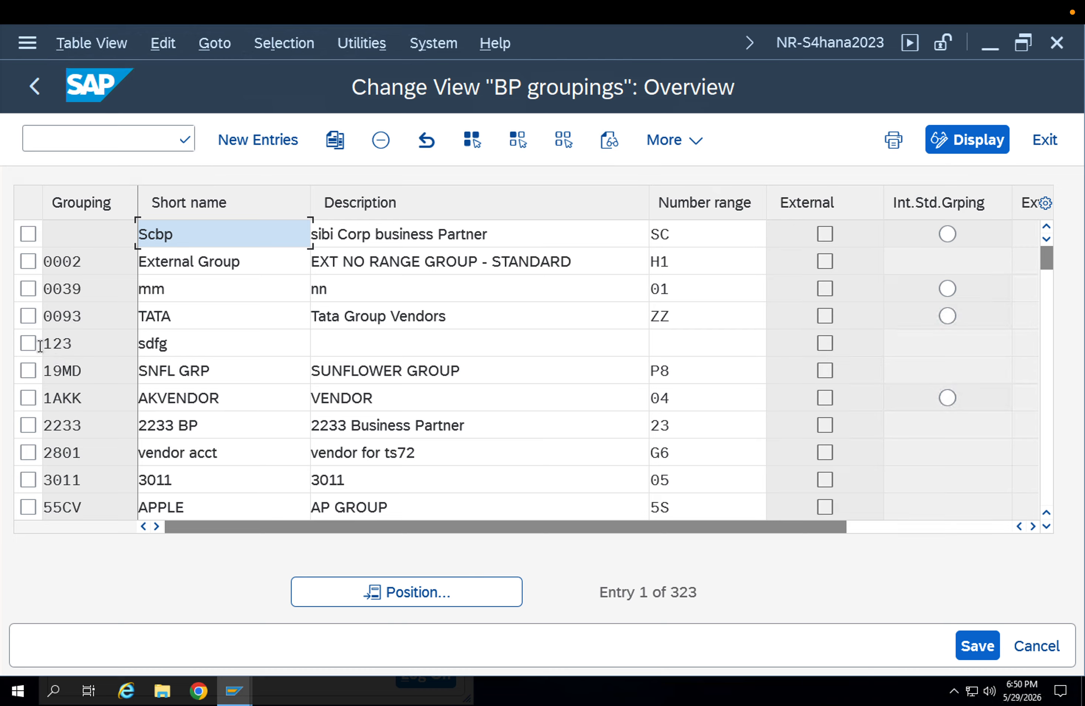
# - Start a copy of BP grouping 0002 (External Group) and enter ZSTP as the target grouping
pyautogui.click(29, 263)
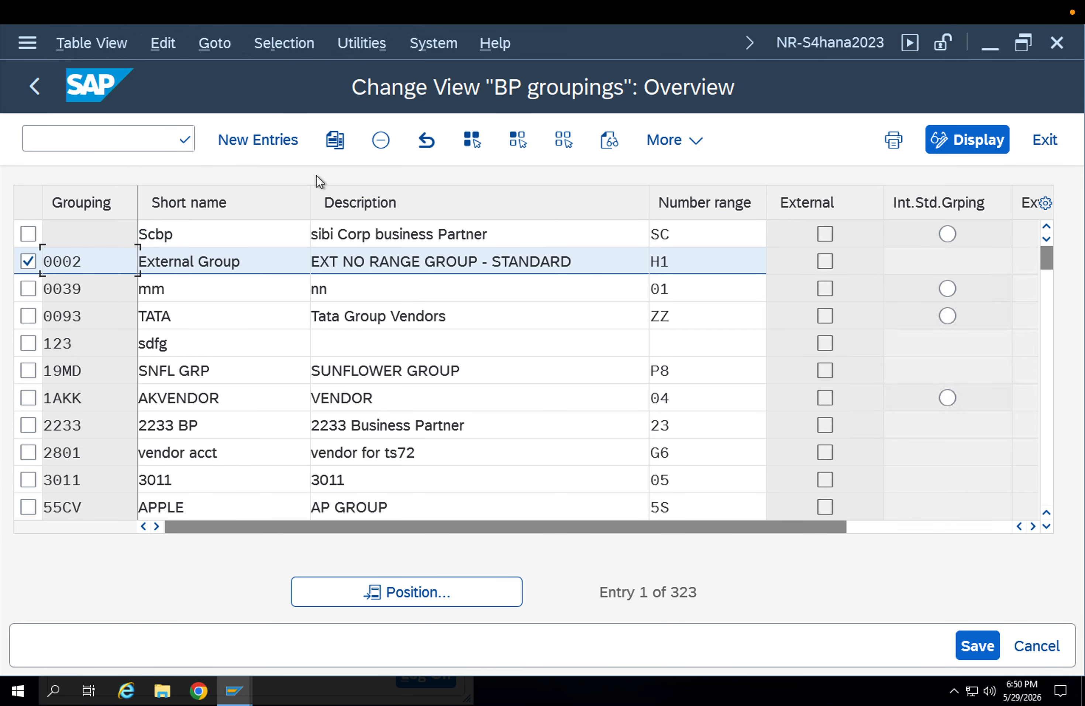
pyautogui.click(335, 143)
pyautogui.moveTo(99, 238); pyautogui.dragTo(23, 239)
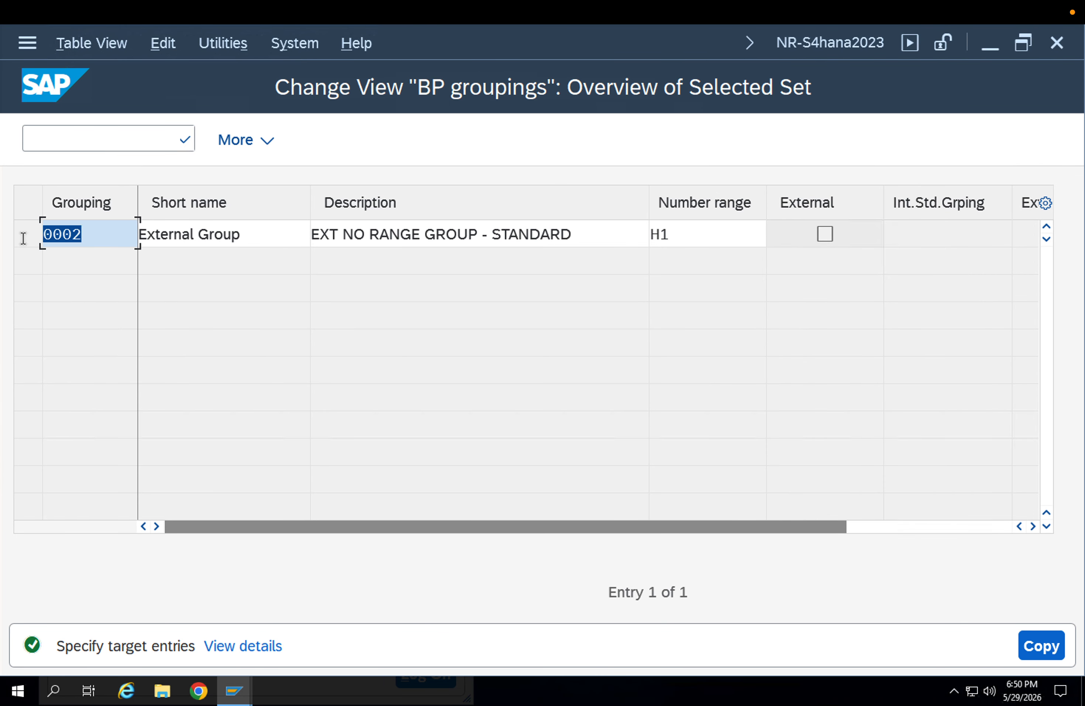
pyautogui.write('ZT')
pyautogui.press('BackSpace')
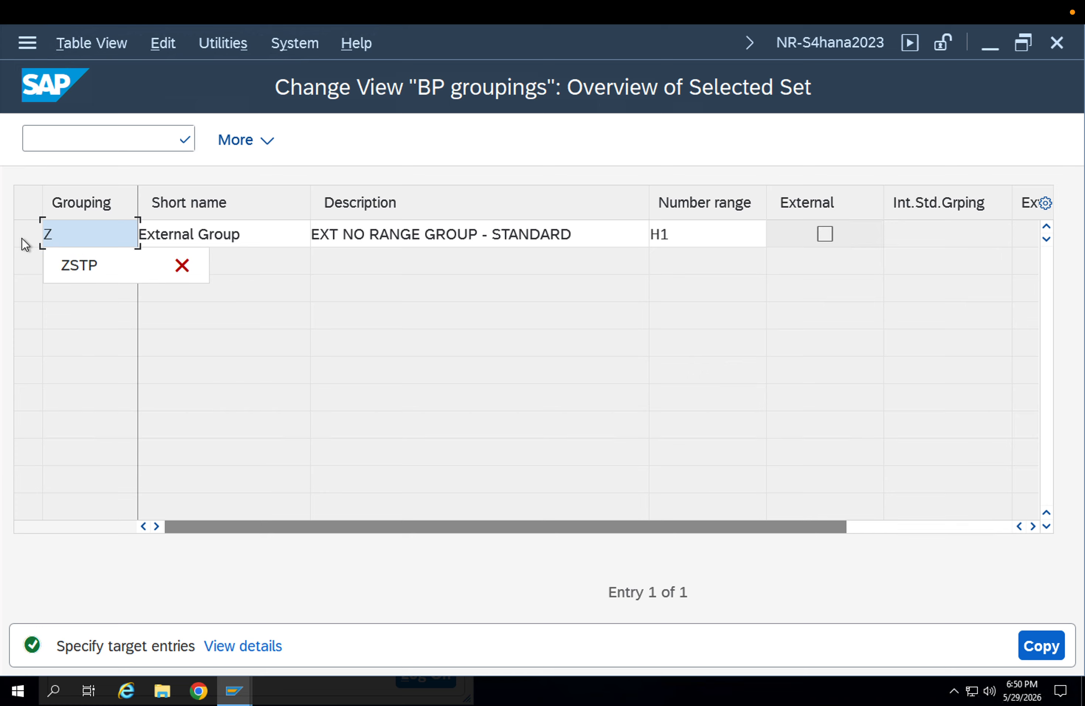
pyautogui.write('STP')
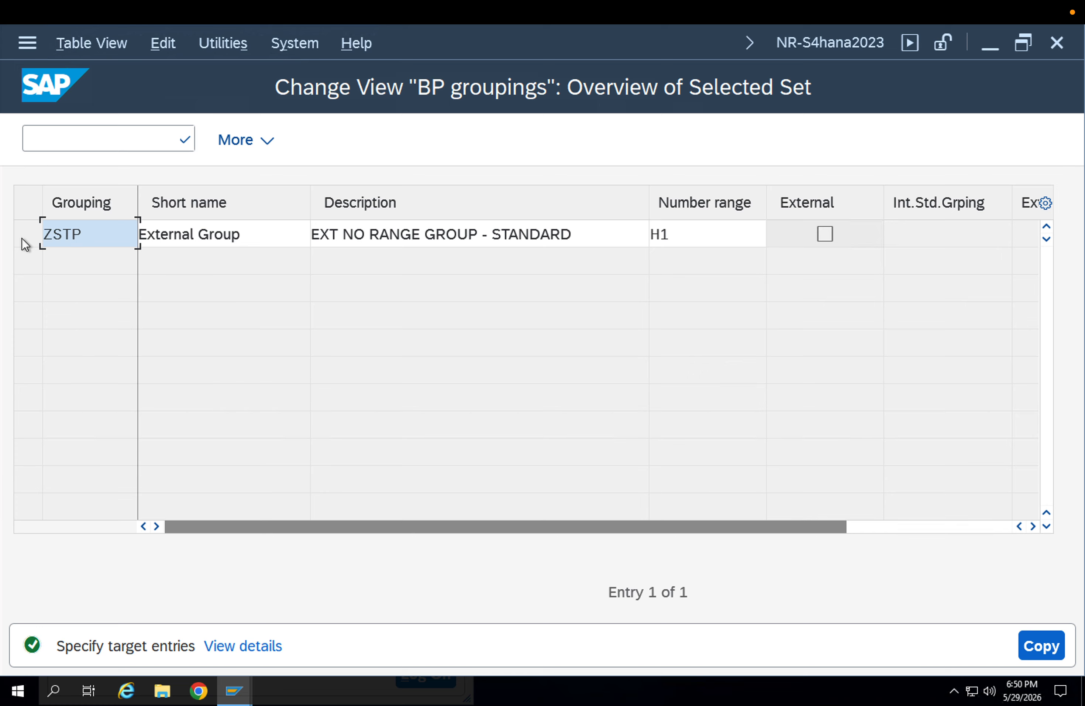
# - Clear the number range of the copied ZSTP grouping and try to confirm the copy
pyautogui.press('Tab')
pyautogui.press('Tab')
pyautogui.press('Tab')
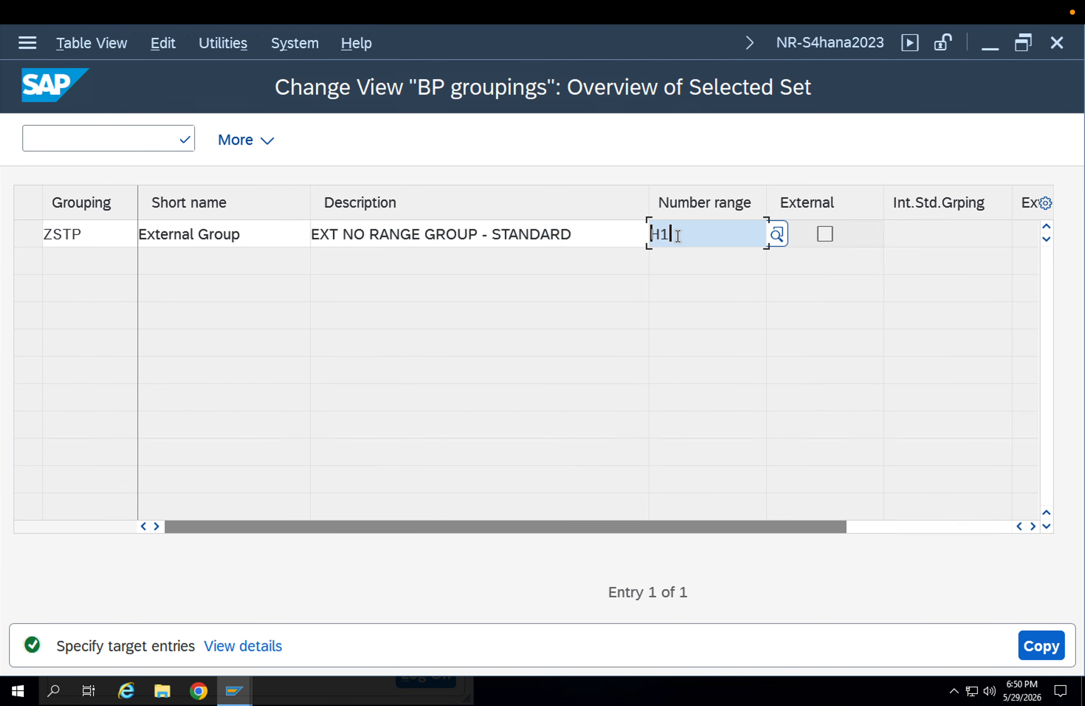
pyautogui.moveTo(678, 236); pyautogui.dragTo(606, 228)
pyautogui.press('Return')
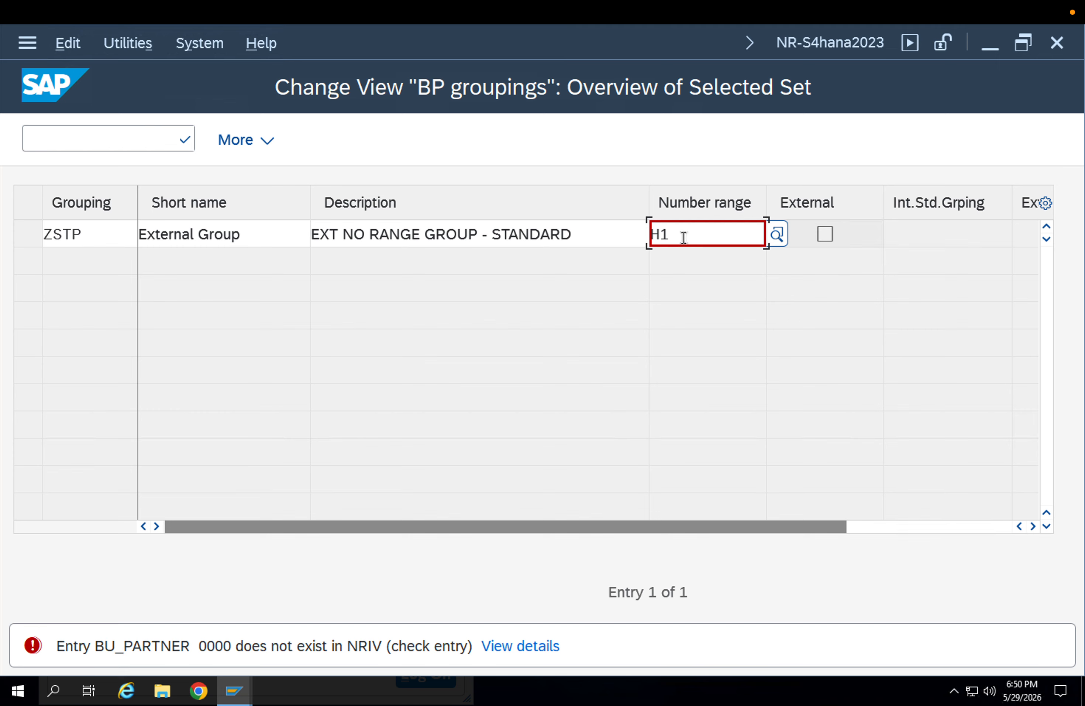
pyautogui.moveTo(684, 237); pyautogui.dragTo(608, 227)
pyautogui.press('Delete')
pyautogui.press('Return')
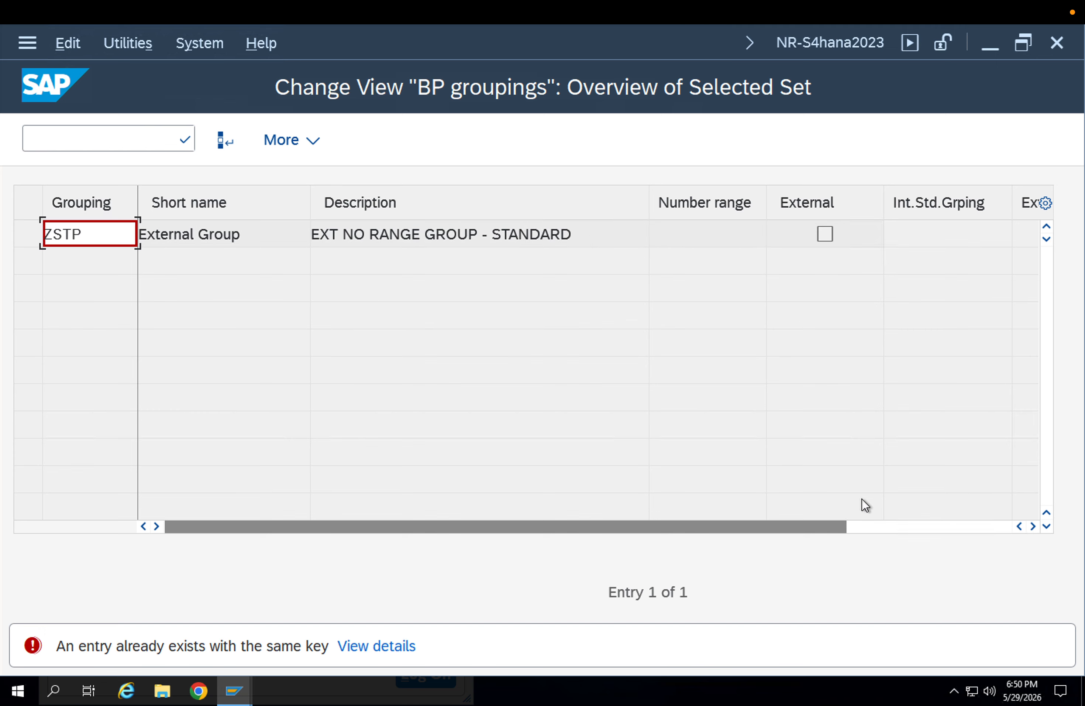
# - Cancel the grouping copy, leave the BP groupings view and exit the IMG to the Execute Project screen
pyautogui.press('F12')
pyautogui.click(434, 560)
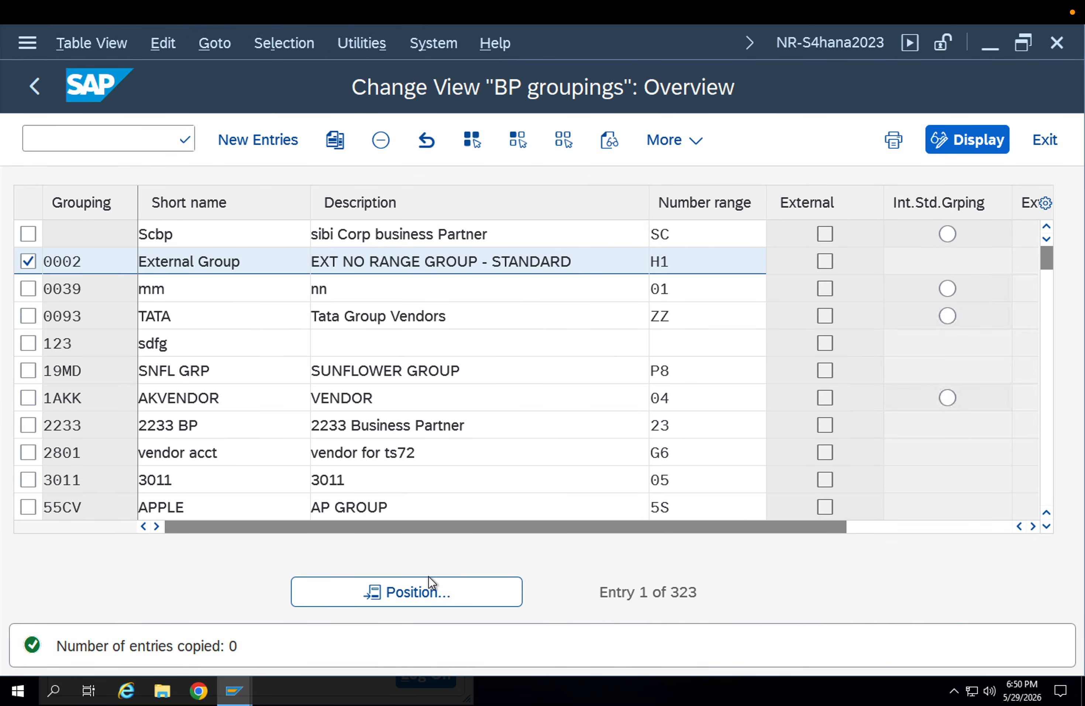
pyautogui.press('F3')
pyautogui.click(554, 565)
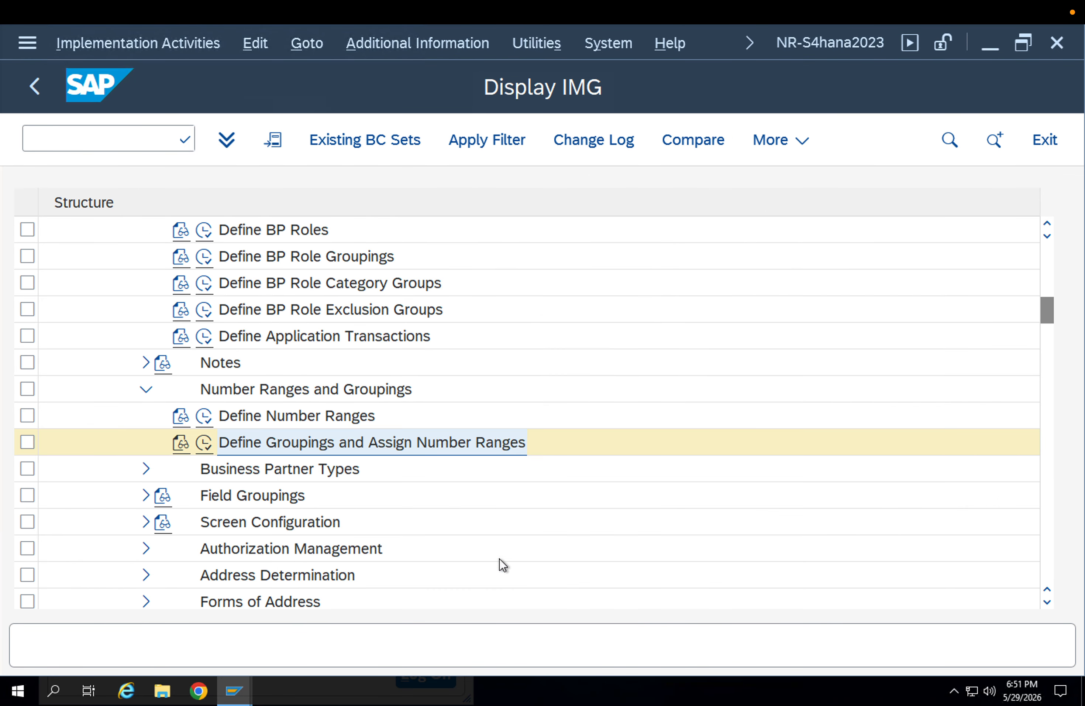
pyautogui.press('F3')
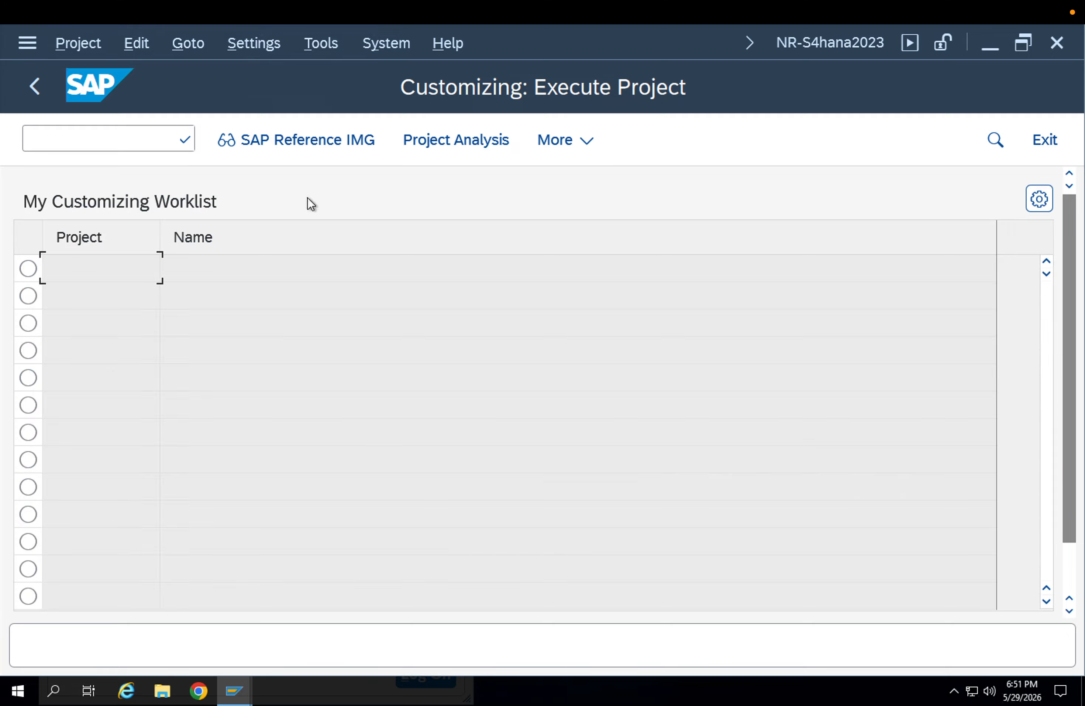
# - Open the SAP Reference IMG and expand Cross-Application Components, SAP Business Partner, Business Partner, and Basic Settings
pyautogui.click(313, 151)
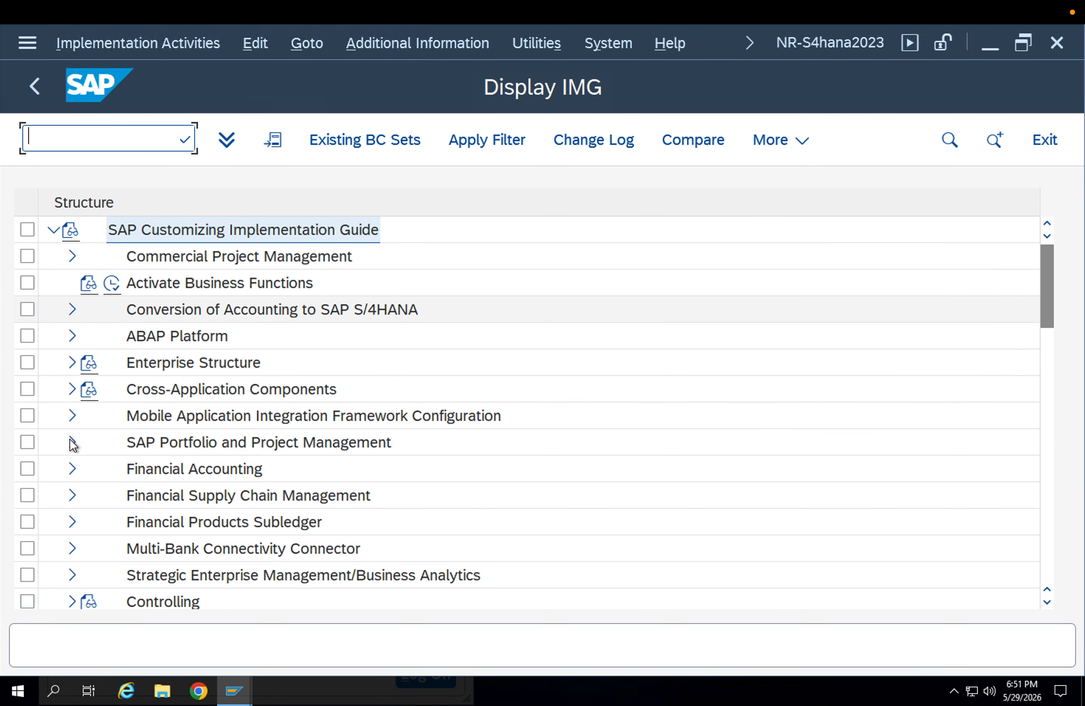
pyautogui.click(67, 391)
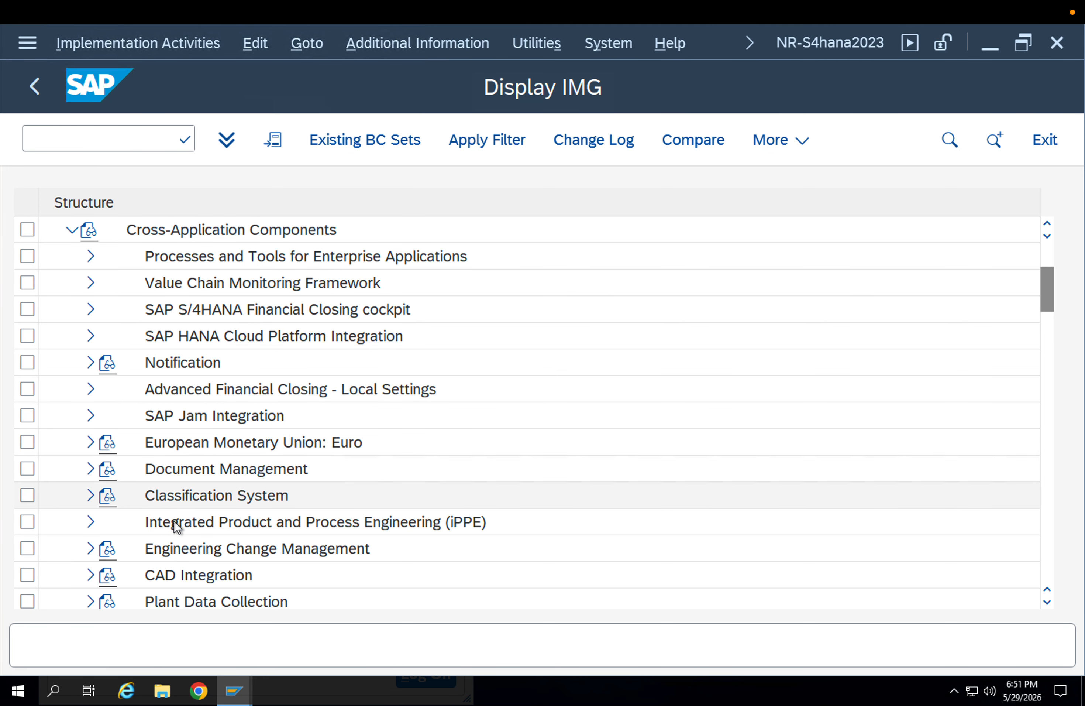
pyautogui.scroll(-3, 189, 553)
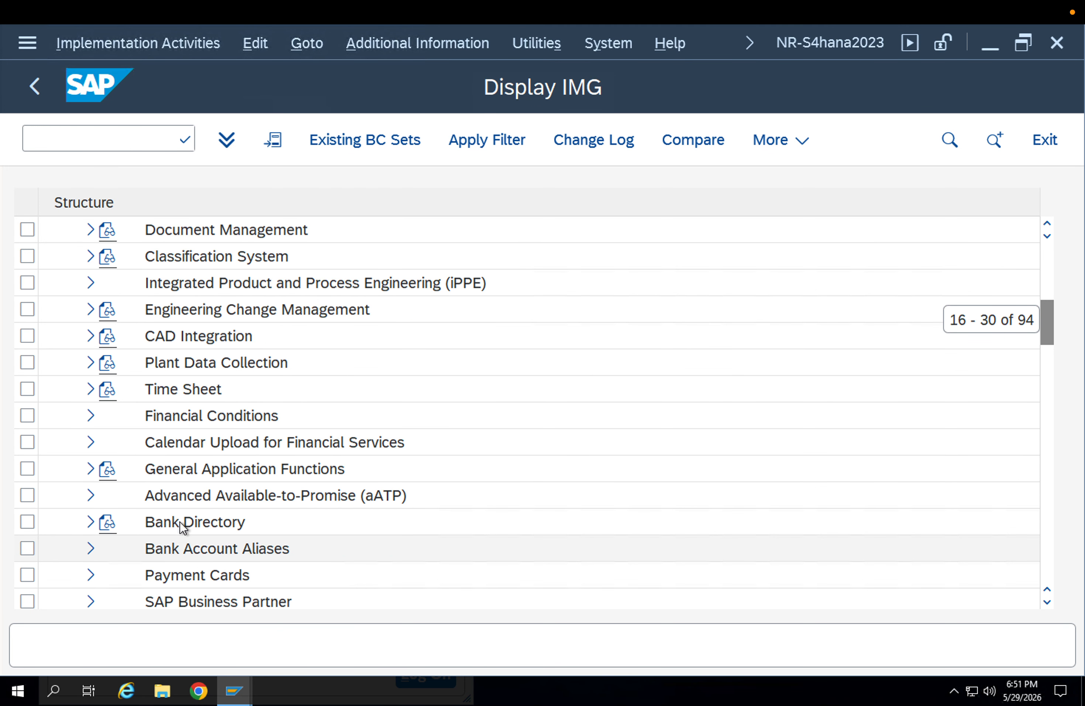
pyautogui.click(93, 600)
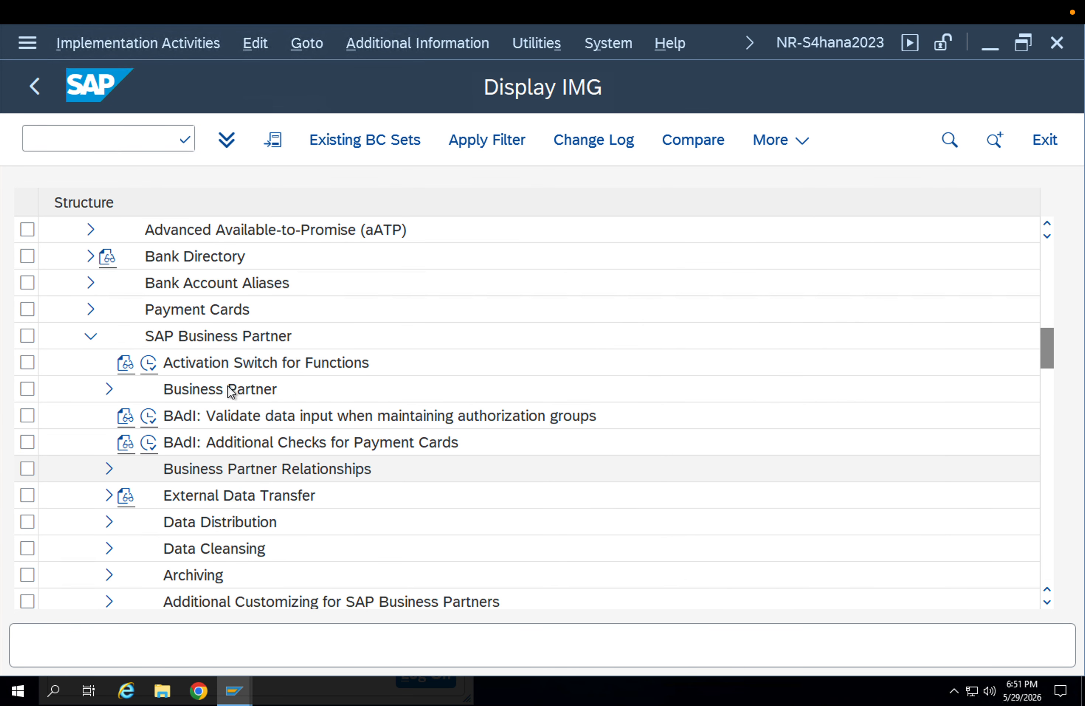
pyautogui.click(108, 389)
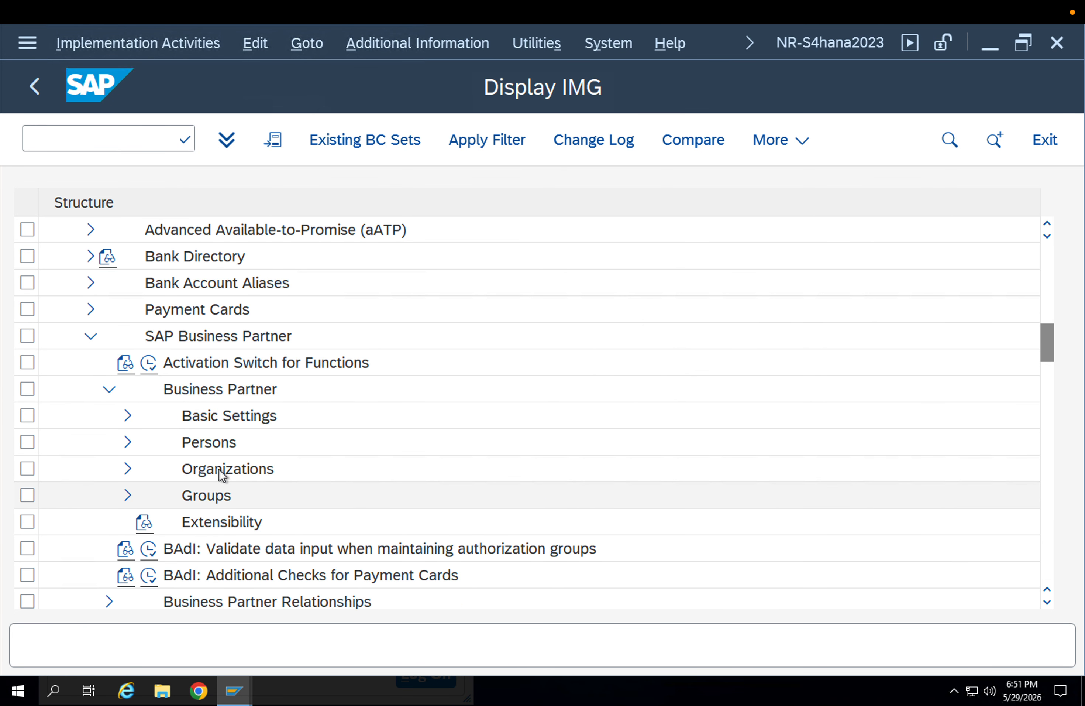
pyautogui.scroll(-1, 177, 425)
pyautogui.click(127, 335)
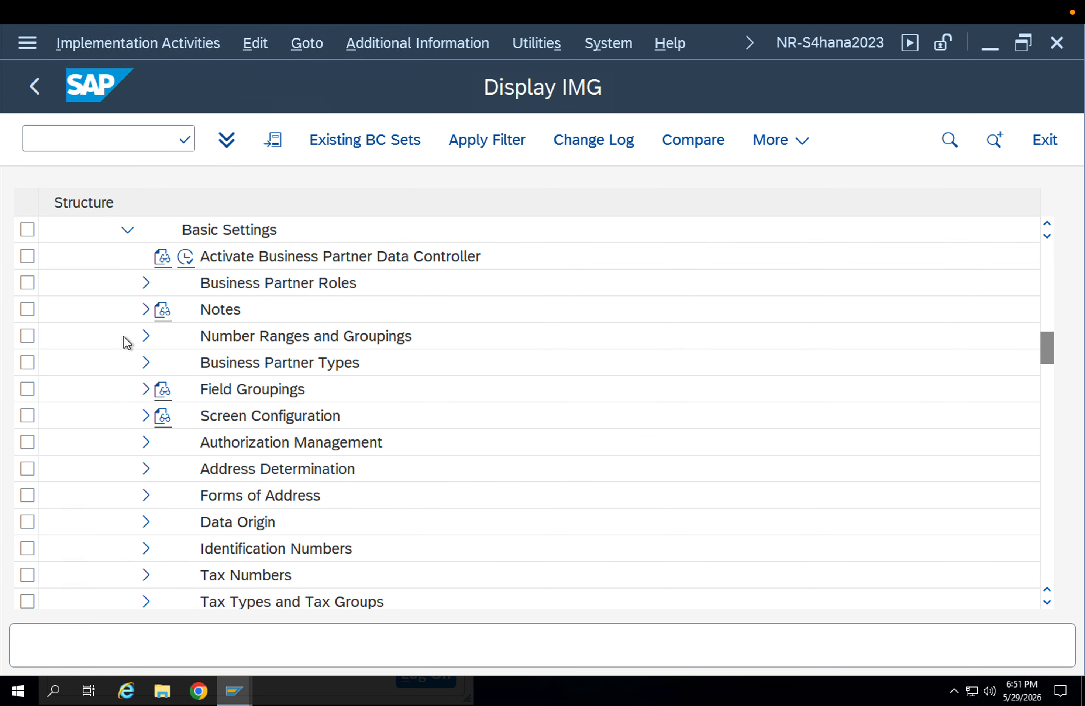
# - Expand Number Ranges and Groupings and open the Define Groupings and Assign Number Ranges activity
pyautogui.scroll(-2, 247, 447)
pyautogui.scroll(4, 281, 418)
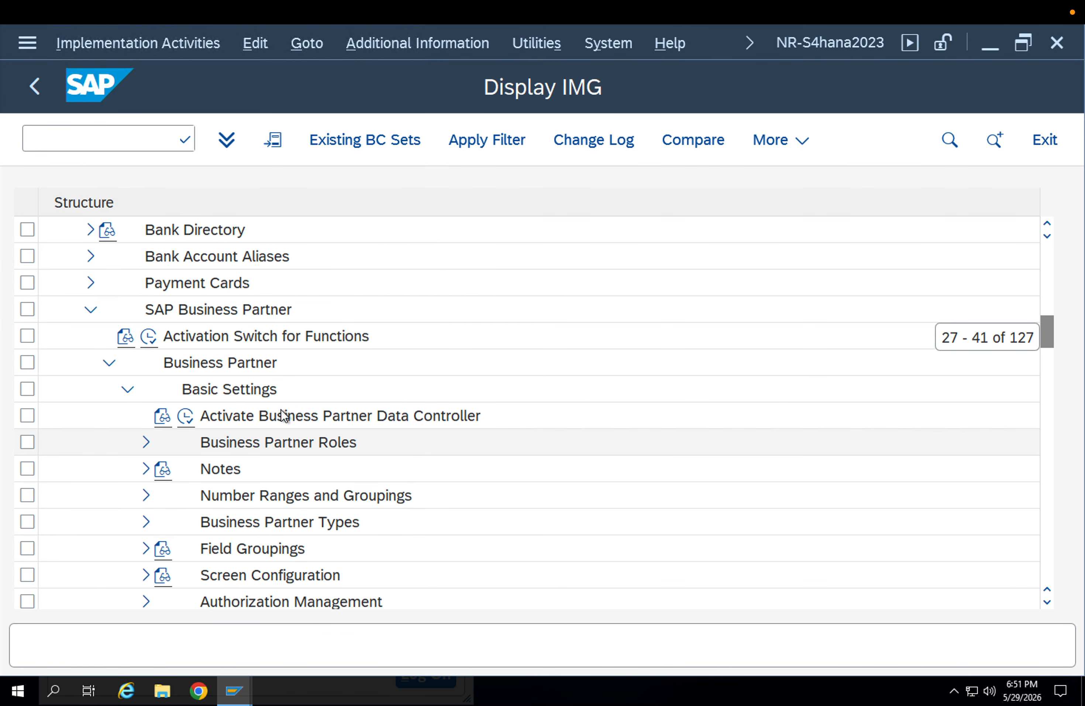
pyautogui.click(141, 446)
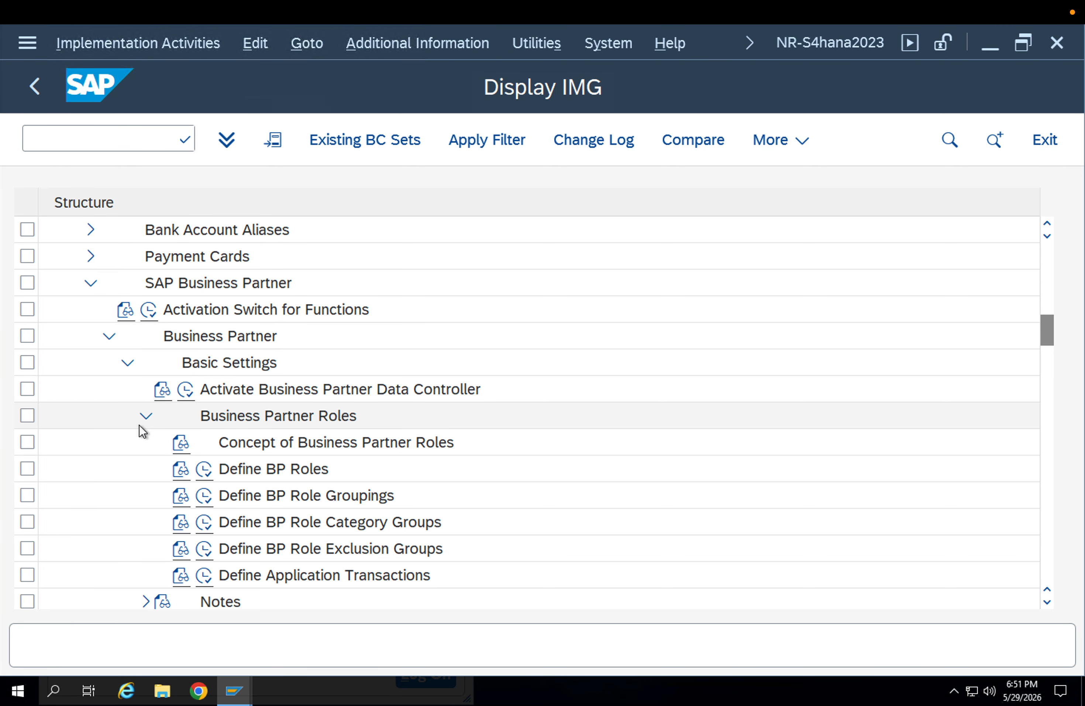
pyautogui.click(146, 418)
pyautogui.click(145, 474)
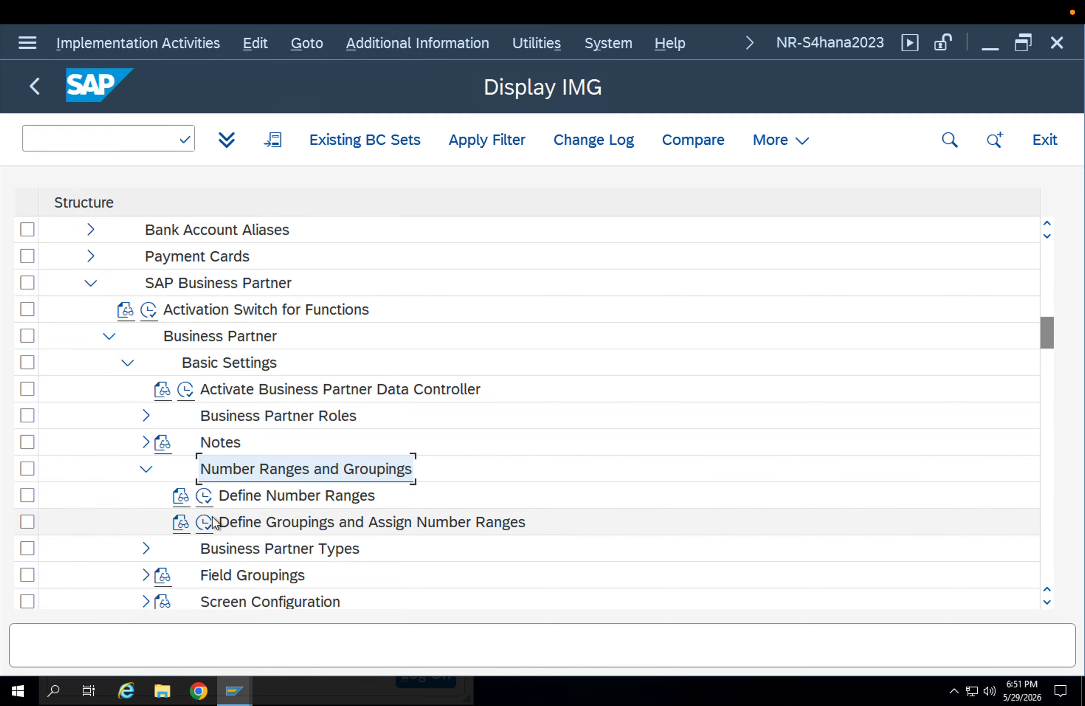
pyautogui.click(210, 527)
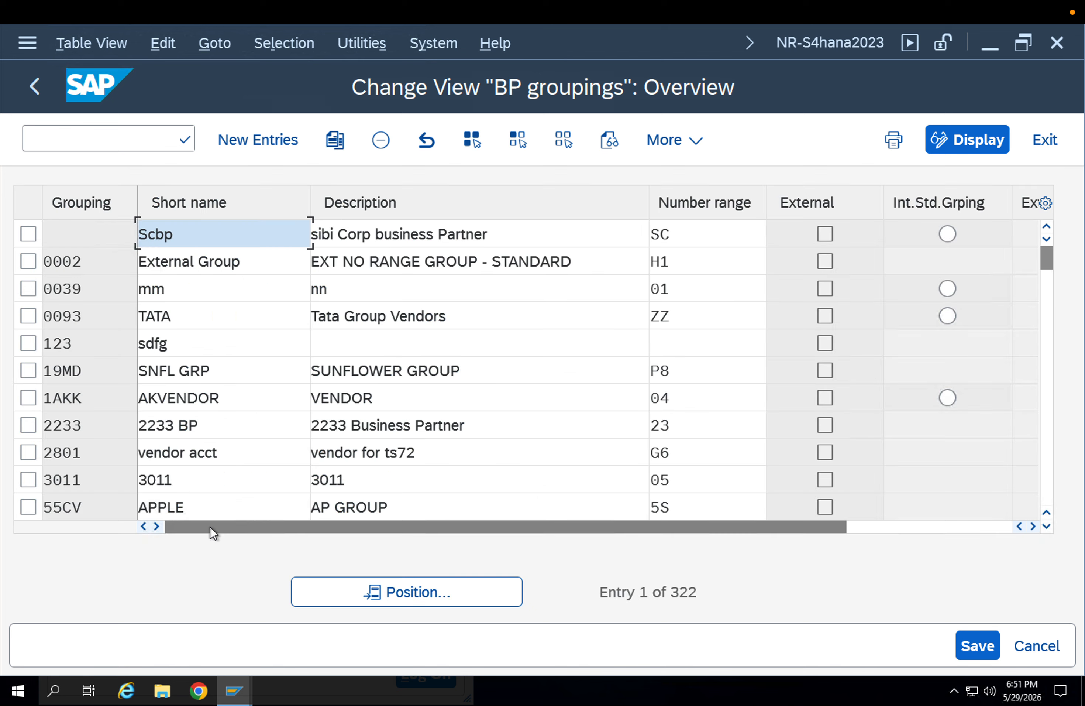
# - Position the BP groupings list at ZSTP and start a copy of grouping ZVAG (Vendor MM-BP)
pyautogui.click(344, 596)
pyautogui.write('ZSTP')
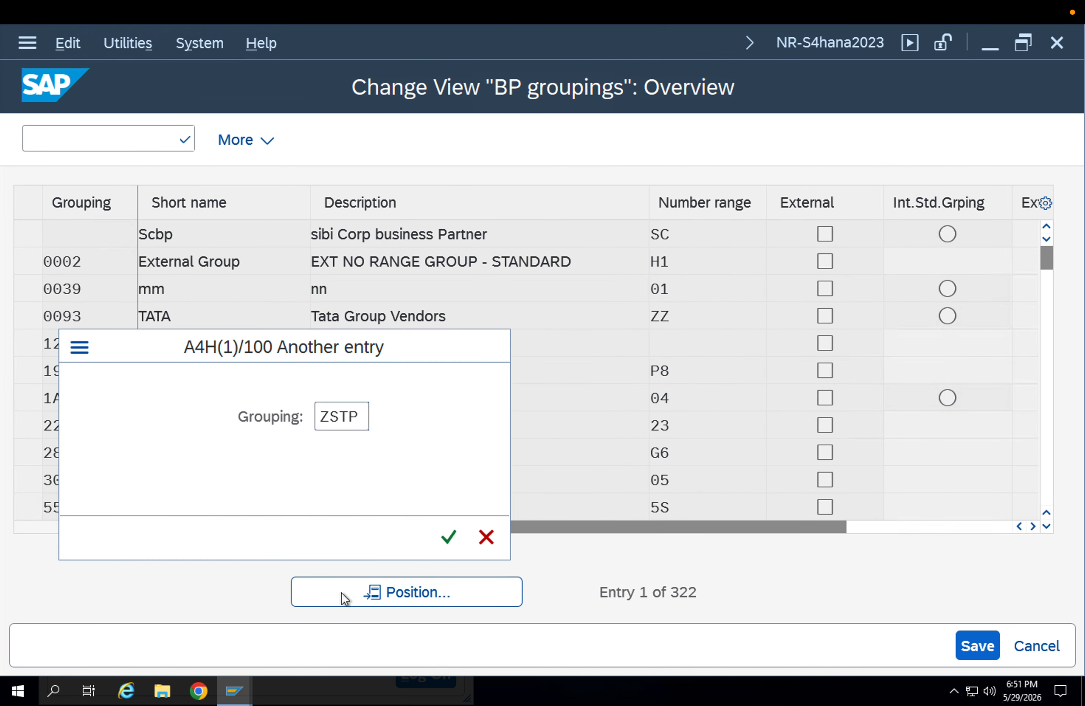
pyautogui.press('Return')
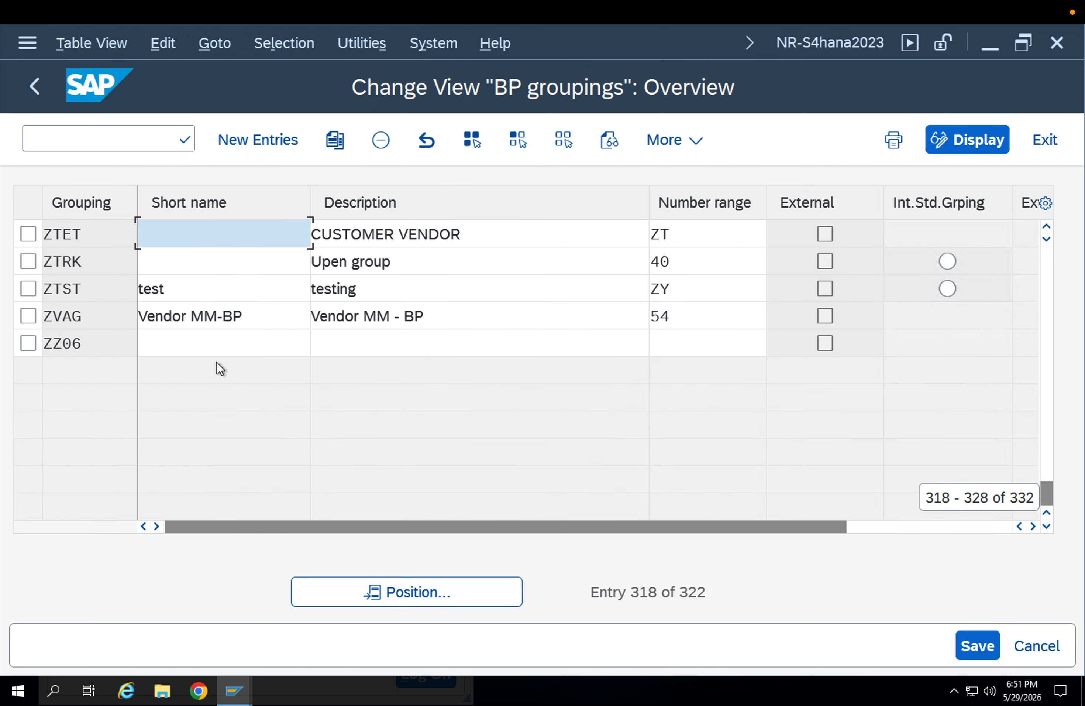
pyautogui.click(29, 315)
pyautogui.click(335, 140)
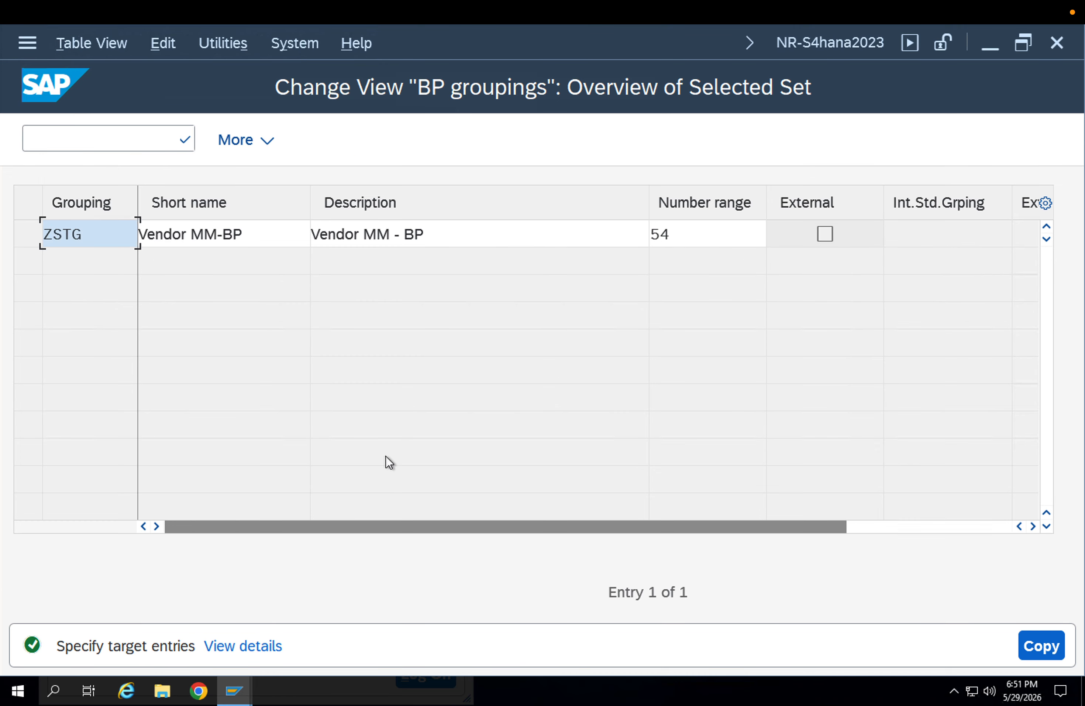
# - Set the copied entry's grouping to ZSTP, with Customer STP as both short name and description
pyautogui.press('Tab')
pyautogui.moveTo(260, 223); pyautogui.dragTo(120, 232)
pyautogui.write('Customer STP')
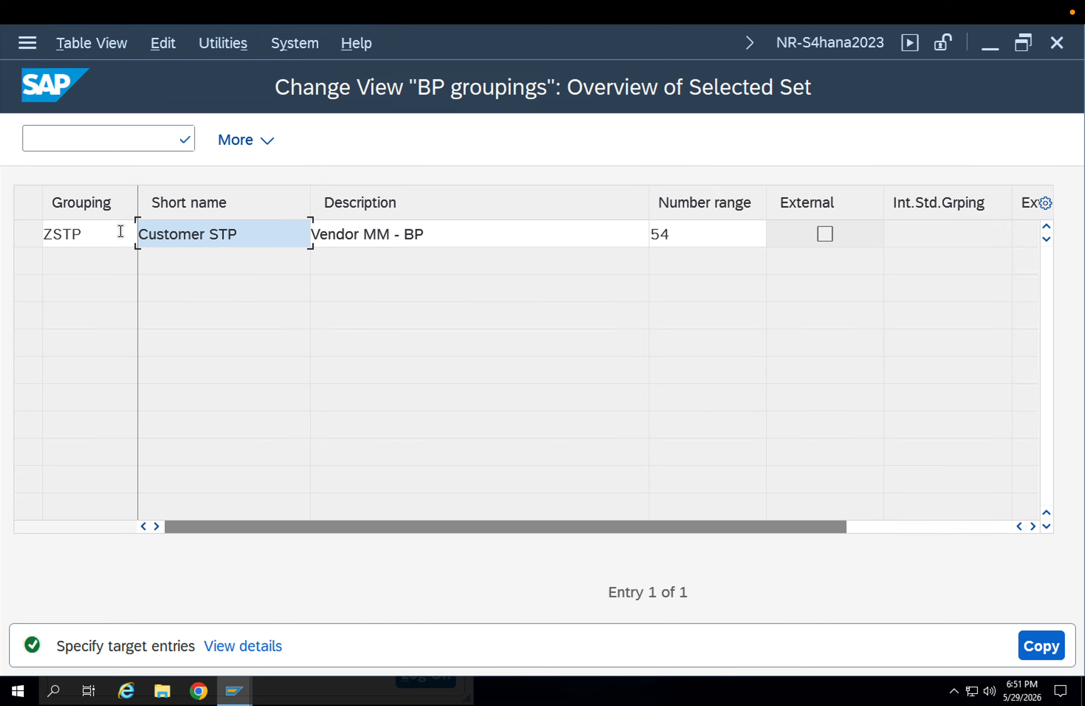
pyautogui.press('Tab')
pyautogui.moveTo(426, 233); pyautogui.dragTo(127, 226)
pyautogui.click(299, 236)
pyautogui.moveTo(448, 235); pyautogui.dragTo(284, 220)
pyautogui.hotkey('ctrl', 'v')
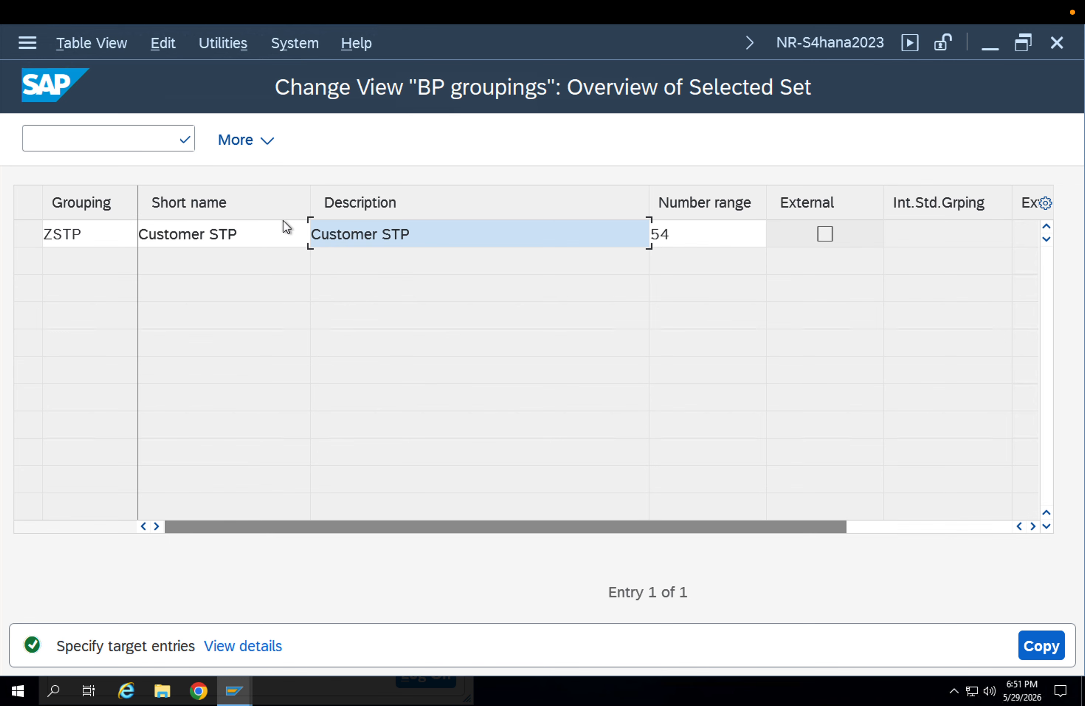
# - Clear the ZSTP copy's number range, confirm the copy, and save it to the proposed customizing request
pyautogui.press('Return')
pyautogui.moveTo(707, 232); pyautogui.dragTo(618, 238)
pyautogui.press('Delete')
pyautogui.press('Return')
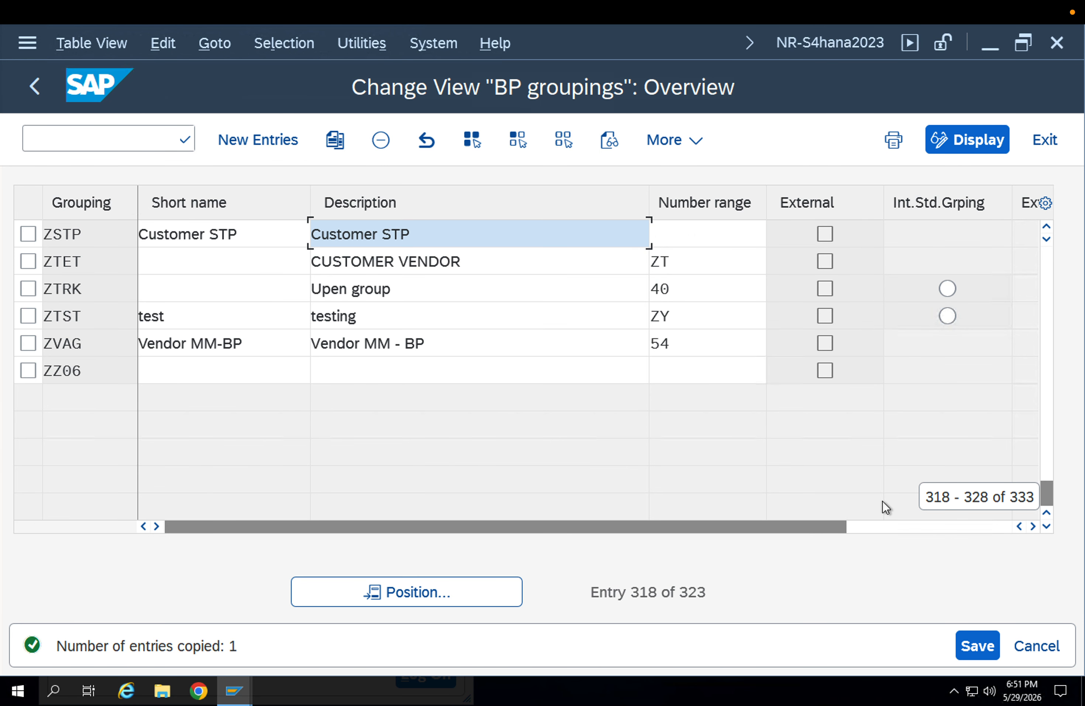
pyautogui.click(968, 645)
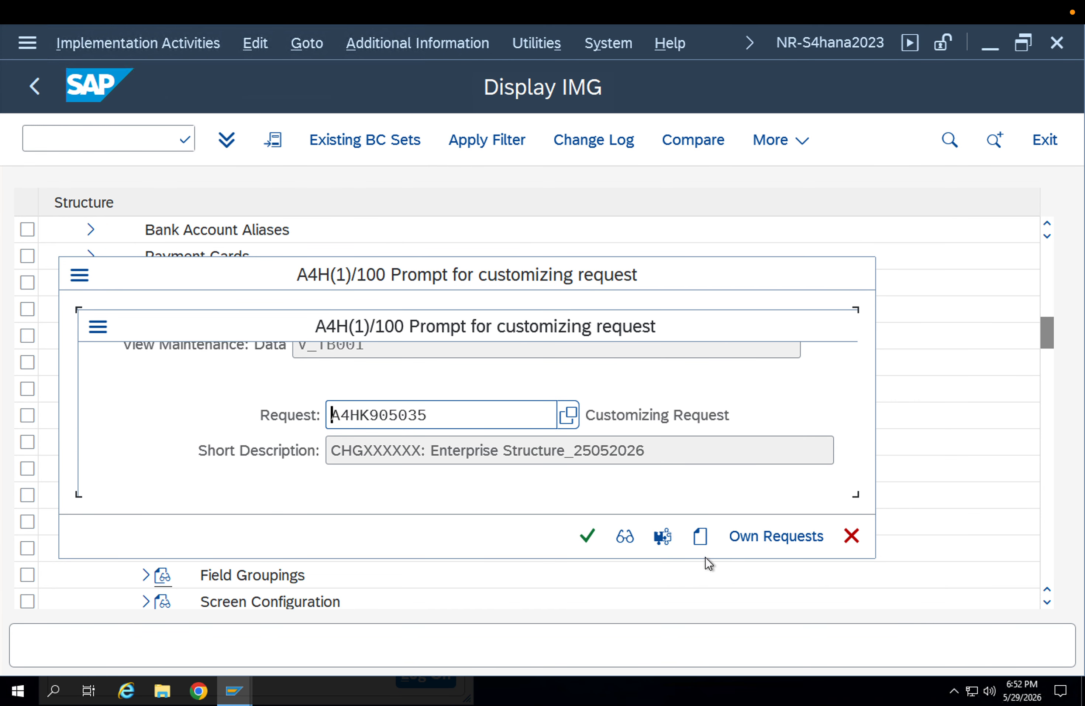
pyautogui.click(589, 536)
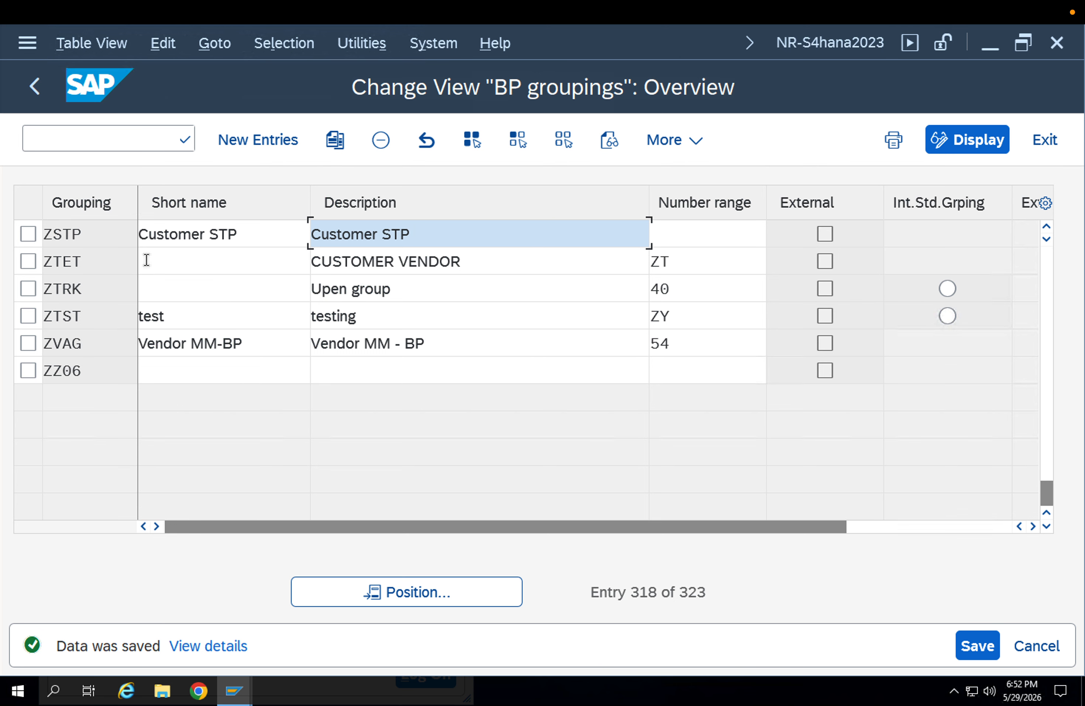
# - Return to the IMG, open the BU_PARTNER number range intervals for changing, and list the free intervals
pyautogui.click(35, 86)
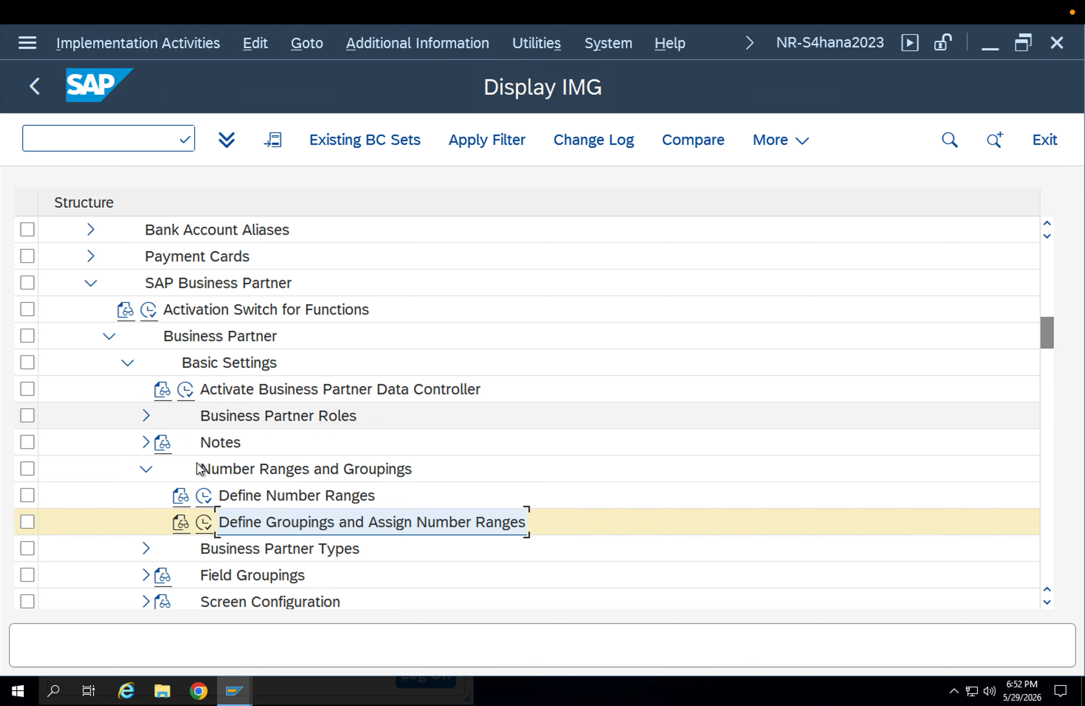
pyautogui.click(203, 495)
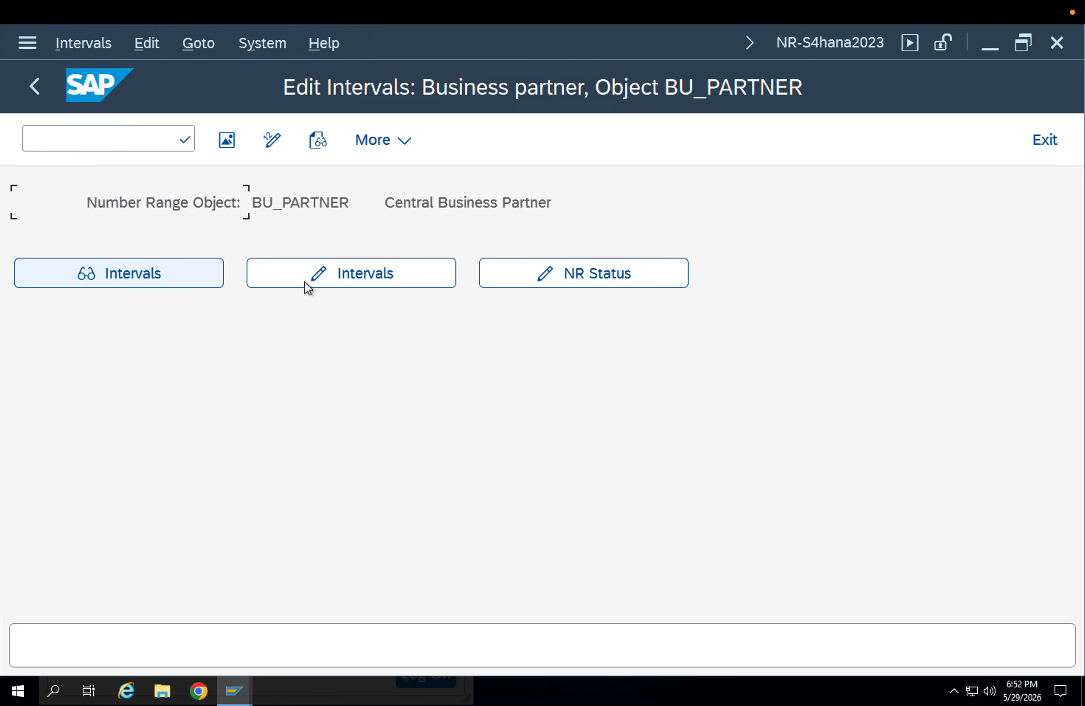
pyautogui.click(154, 277)
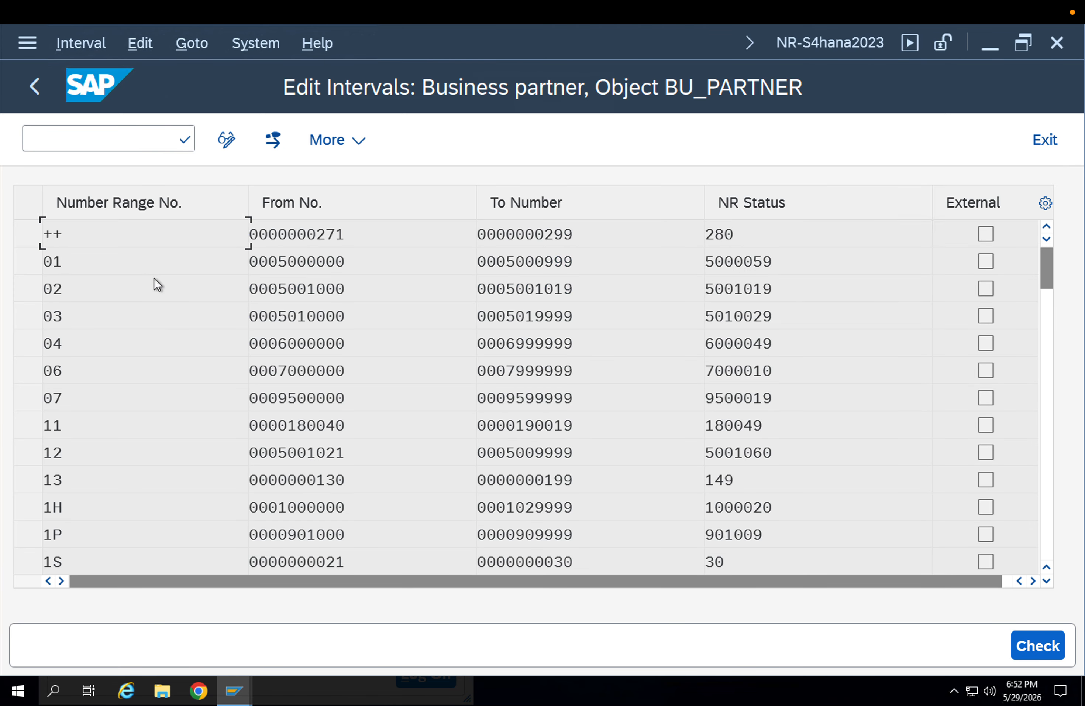
pyautogui.press('F3')
pyautogui.click(296, 287)
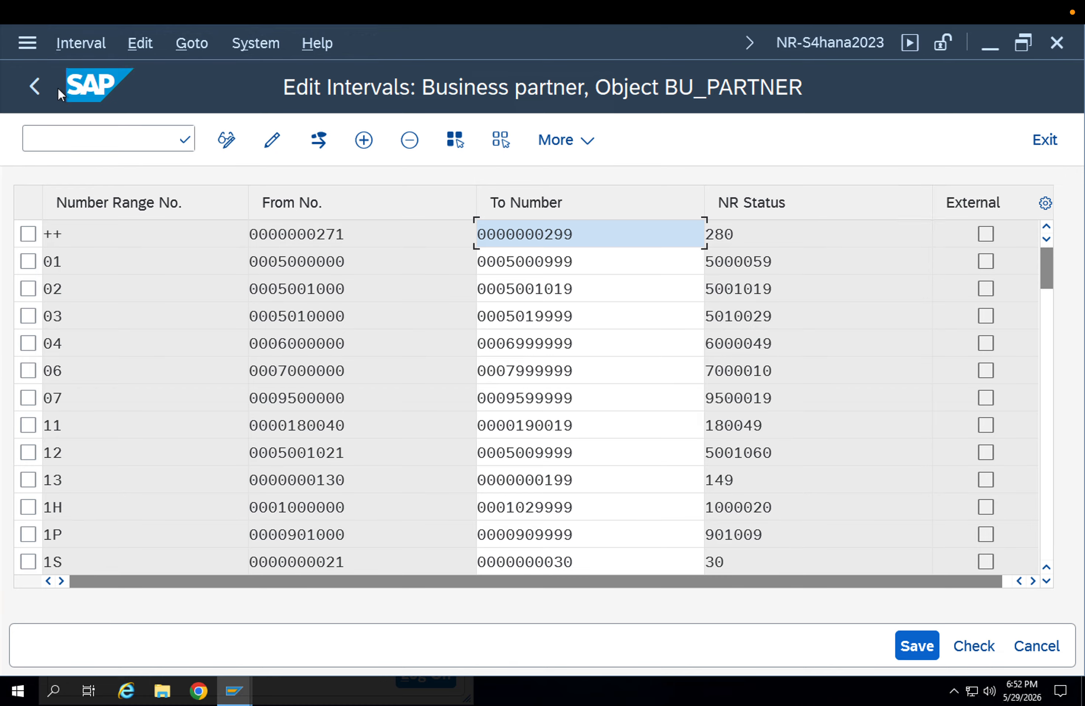
pyautogui.click(77, 44)
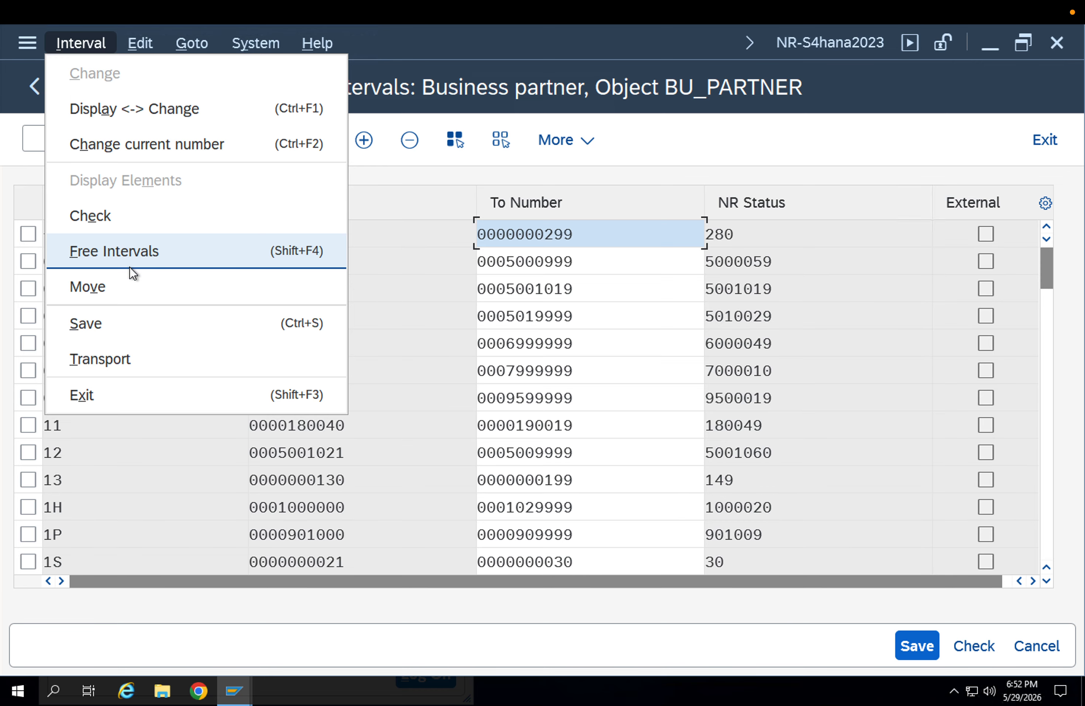
pyautogui.click(129, 251)
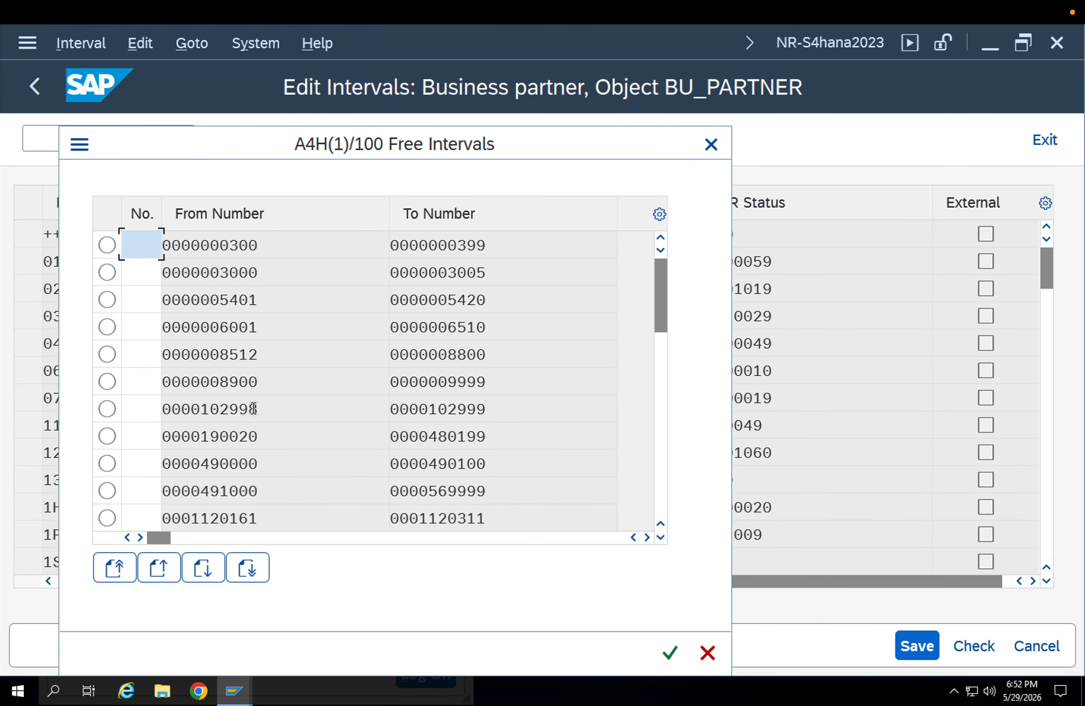
pyautogui.scroll(-4, 247, 438)
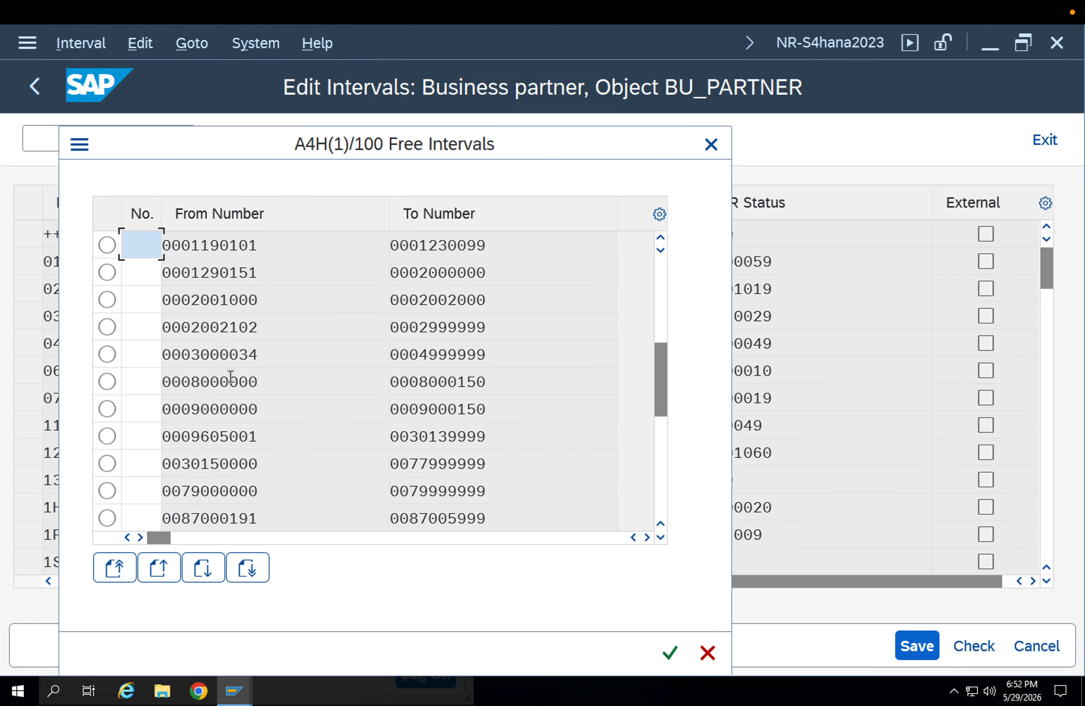
pyautogui.click(223, 383)
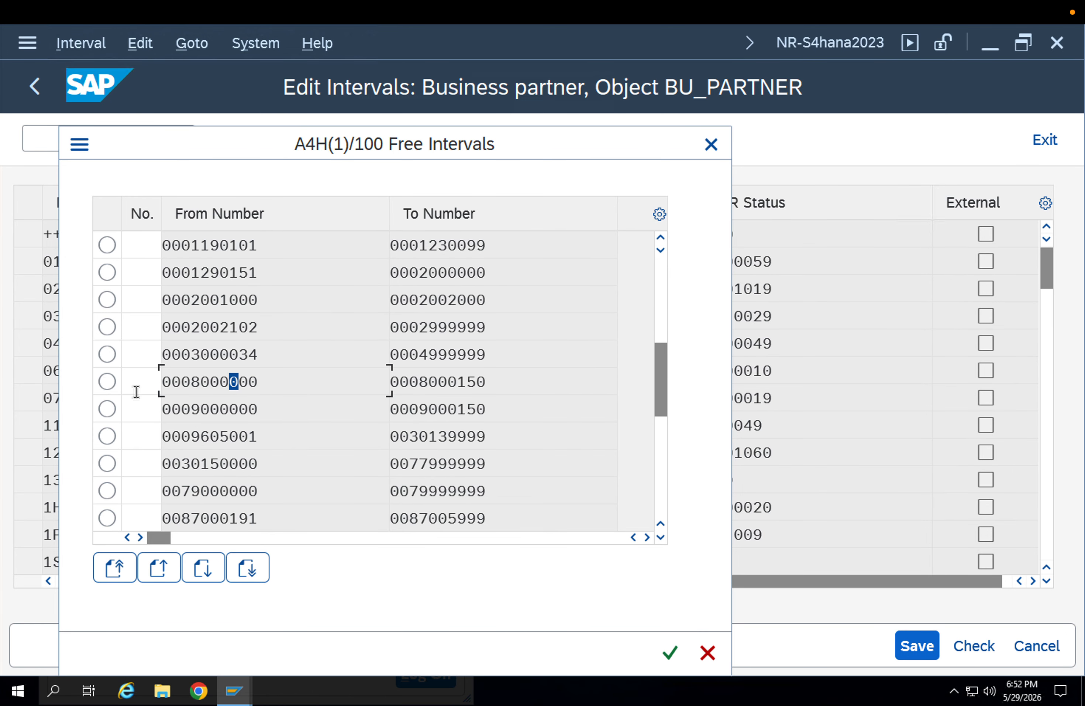
pyautogui.click(106, 383)
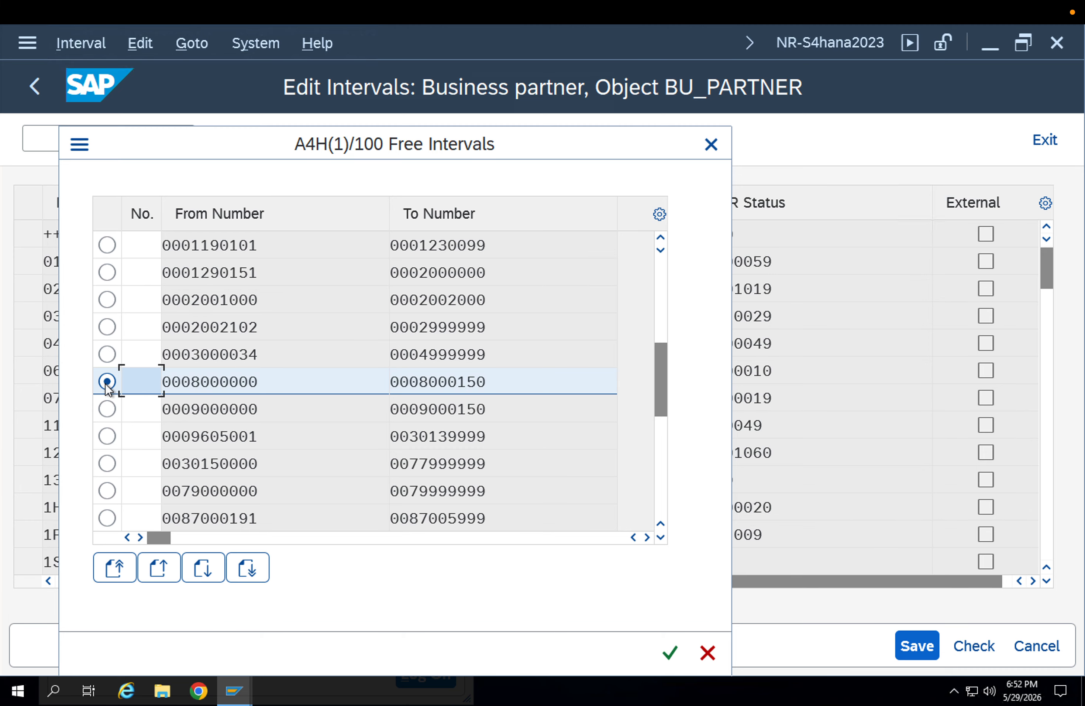
pyautogui.click(670, 651)
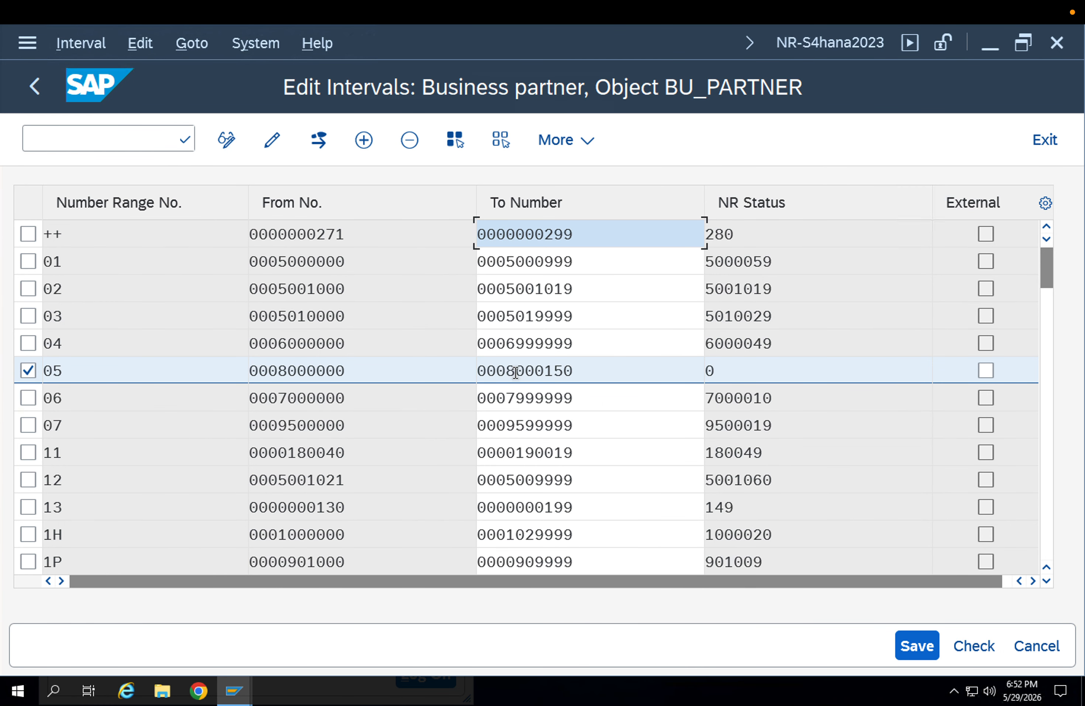
pyautogui.moveTo(516, 372); pyautogui.dragTo(594, 375)
pyautogui.write('999999')
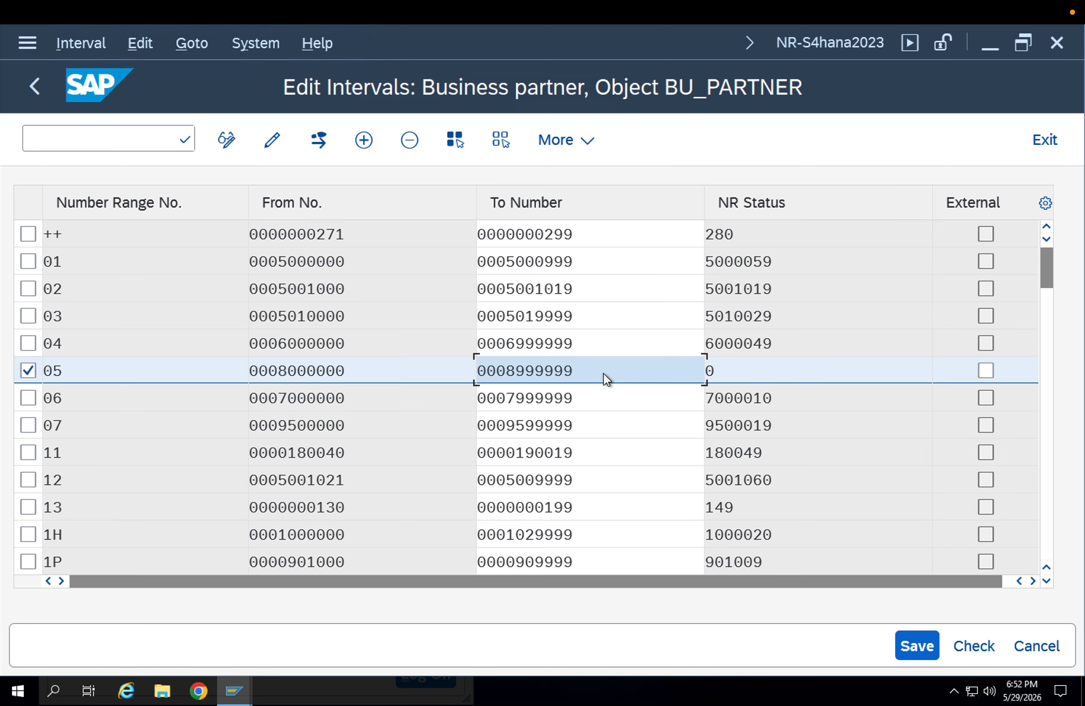
pyautogui.press('Return')
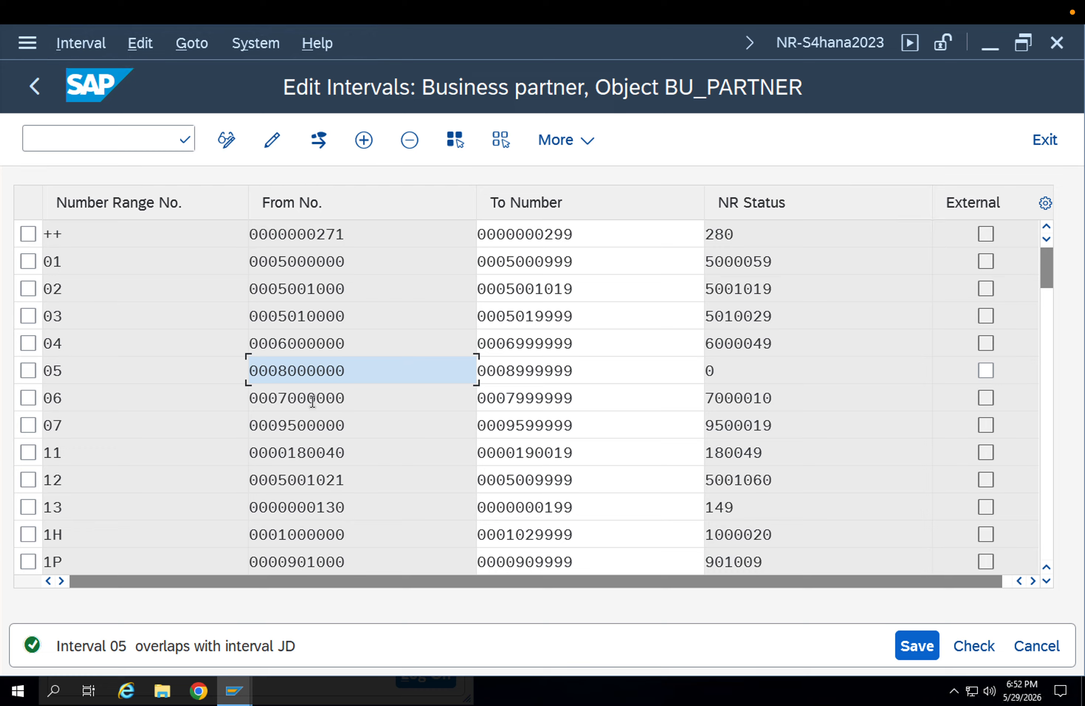
# - Look through the BU_PARTNER intervals to find interval JD and examine its limits
pyautogui.scroll(-12, 706, 508)
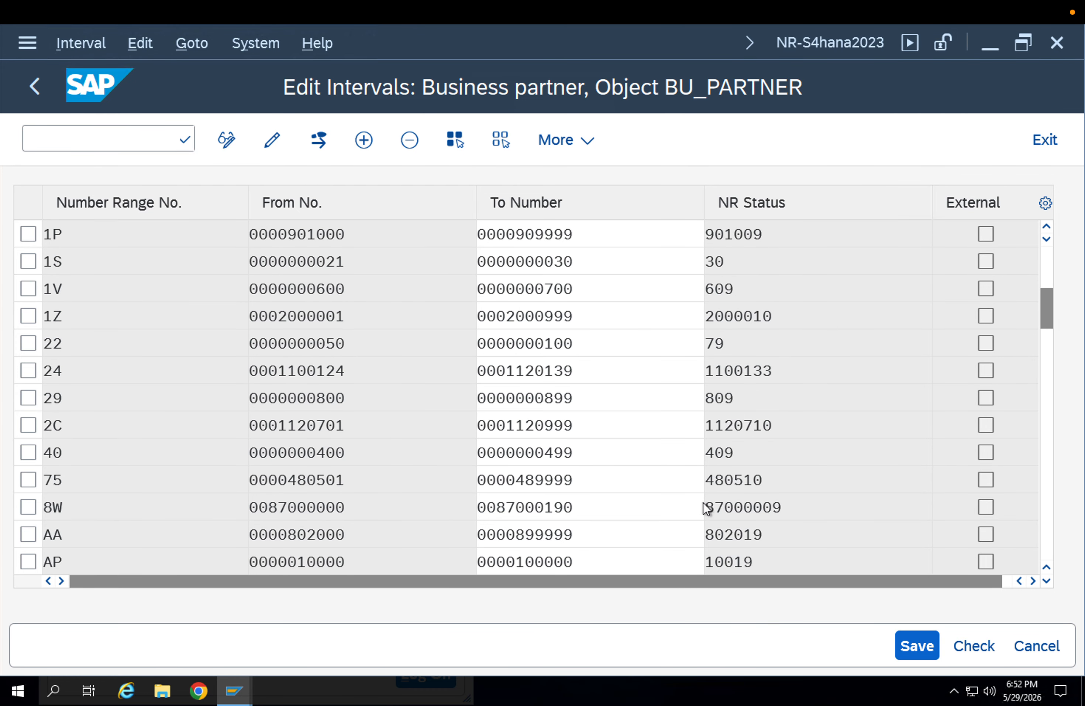
pyautogui.scroll(-20, 706, 508)
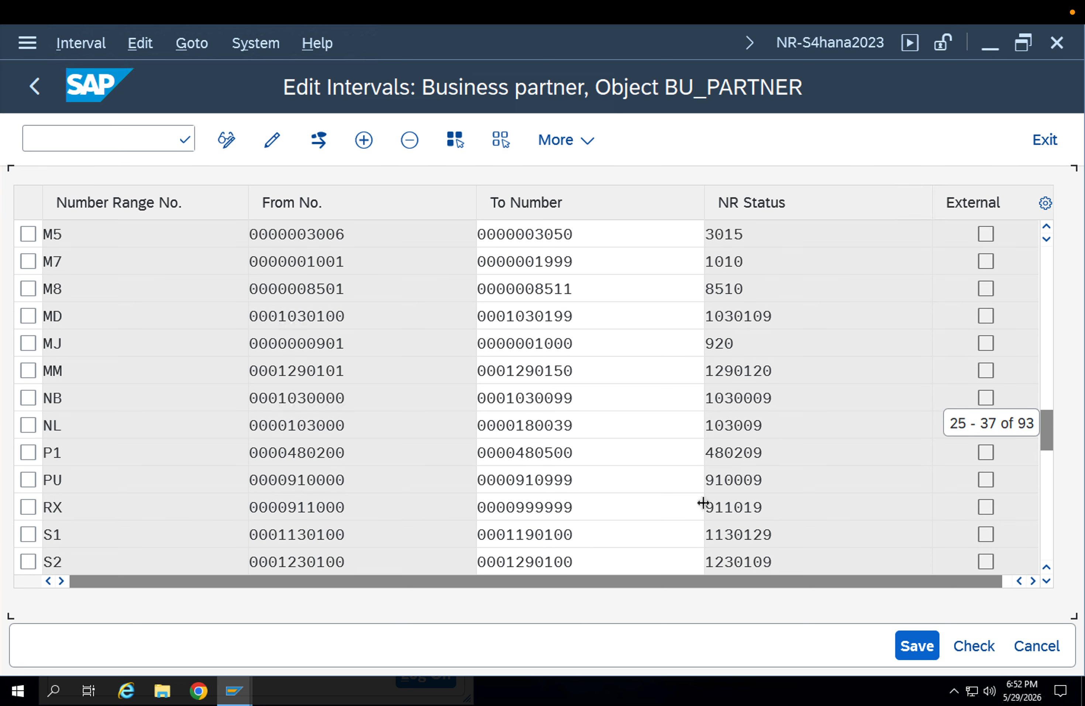
pyautogui.scroll(9, 704, 503)
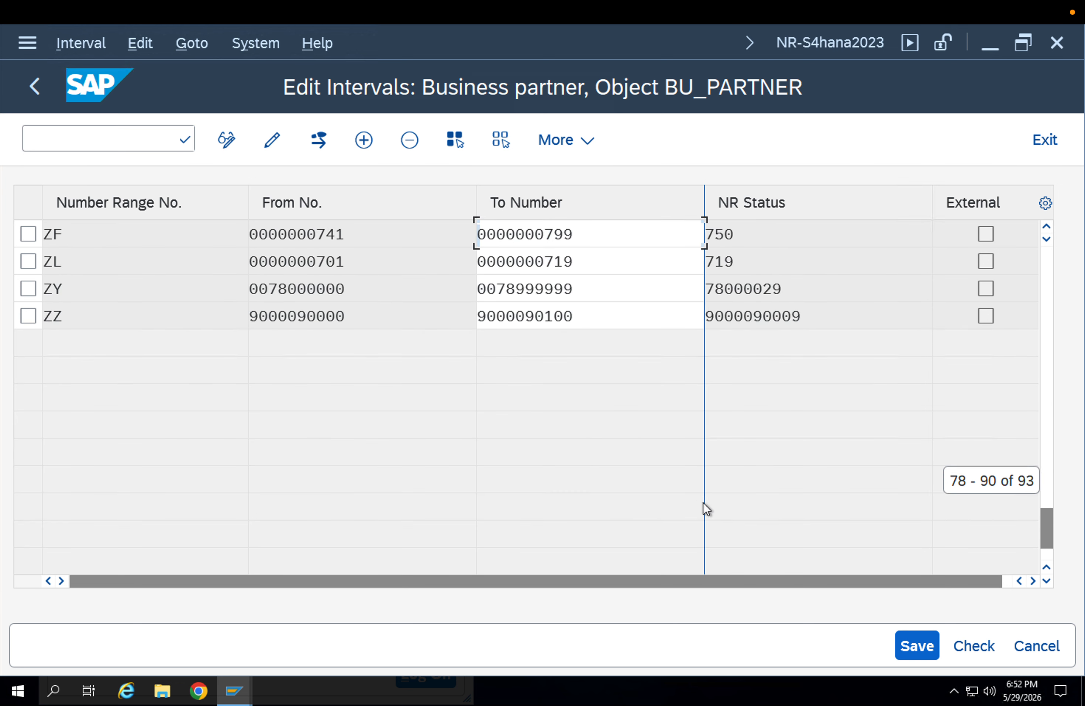
pyautogui.scroll(3, 704, 503)
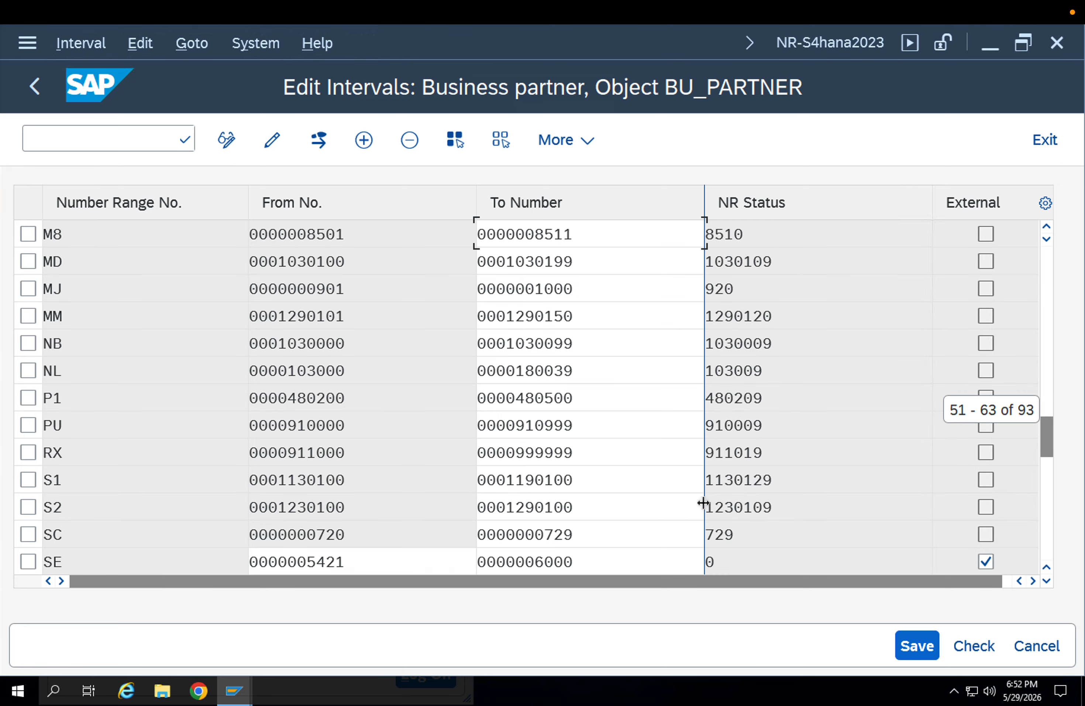
pyautogui.scroll(3, 704, 502)
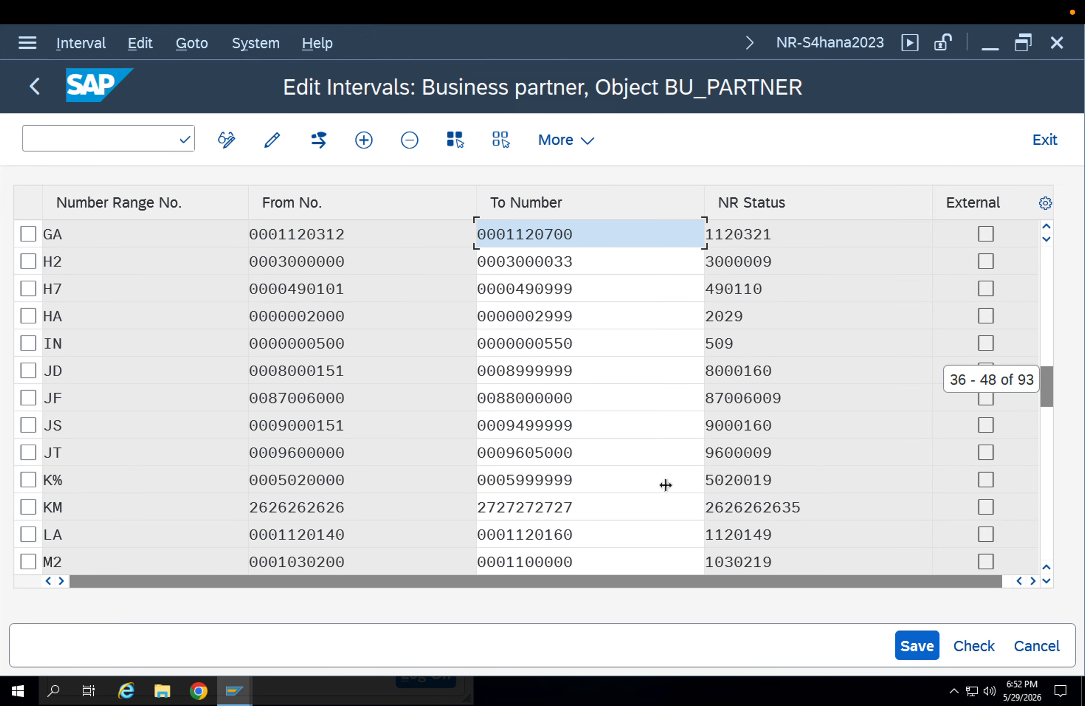
# - Check the start number and the number range status of interval JD in the BU_PARTNER intervals
pyautogui.click(360, 362)
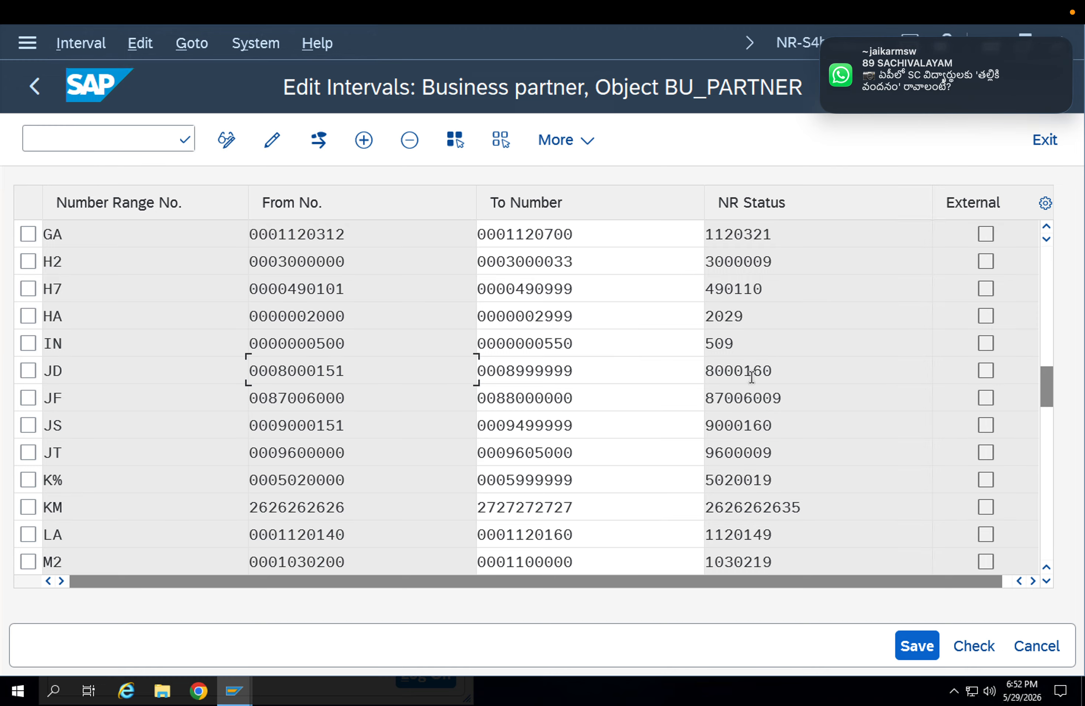
pyautogui.moveTo(772, 374); pyautogui.dragTo(632, 366)
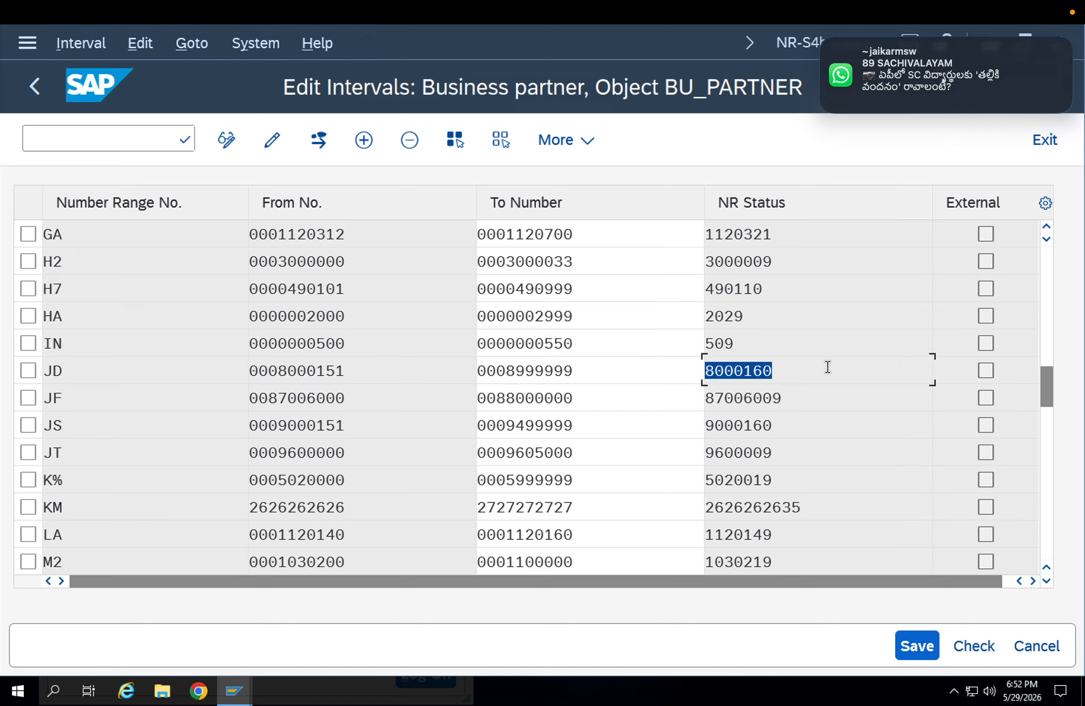
pyautogui.click(781, 380)
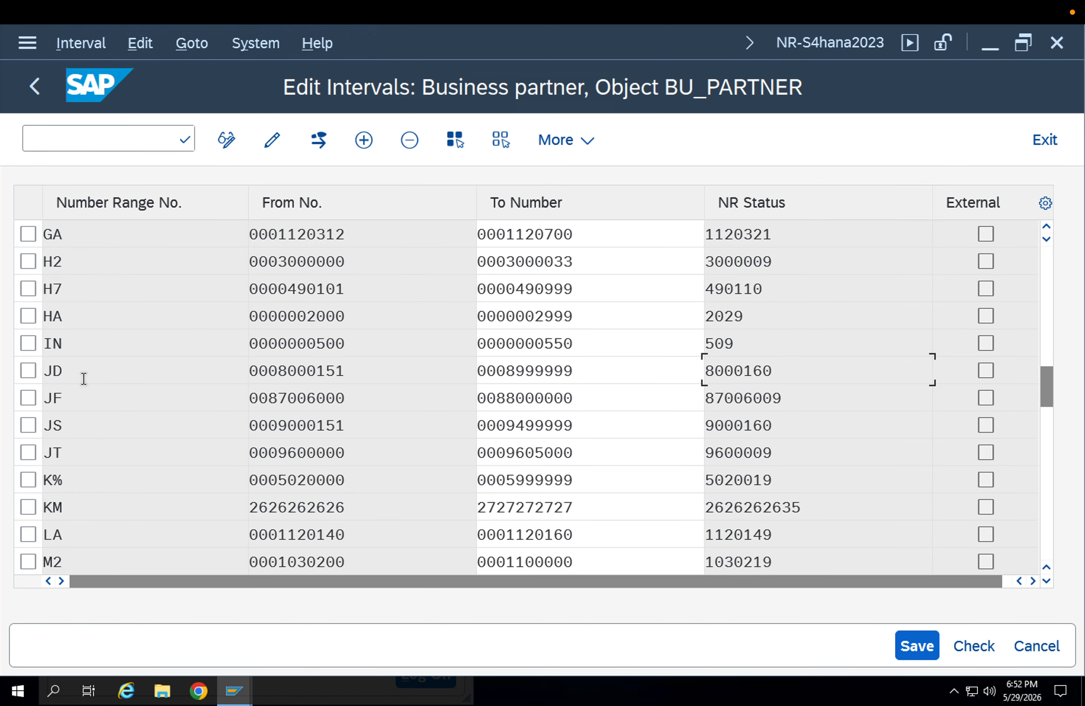
pyautogui.doubleClick(250, 368)
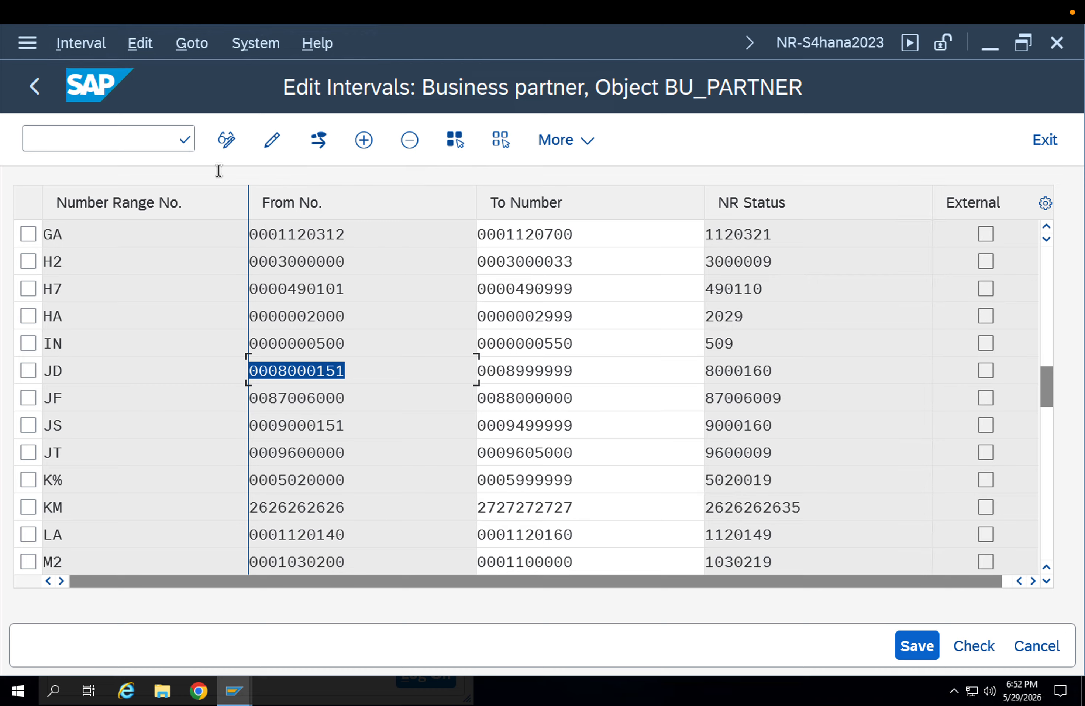
# - Leave the BU_PARTNER intervals without saving range 05, reopen them to check the list, and return to the IMG
pyautogui.click(27, 92)
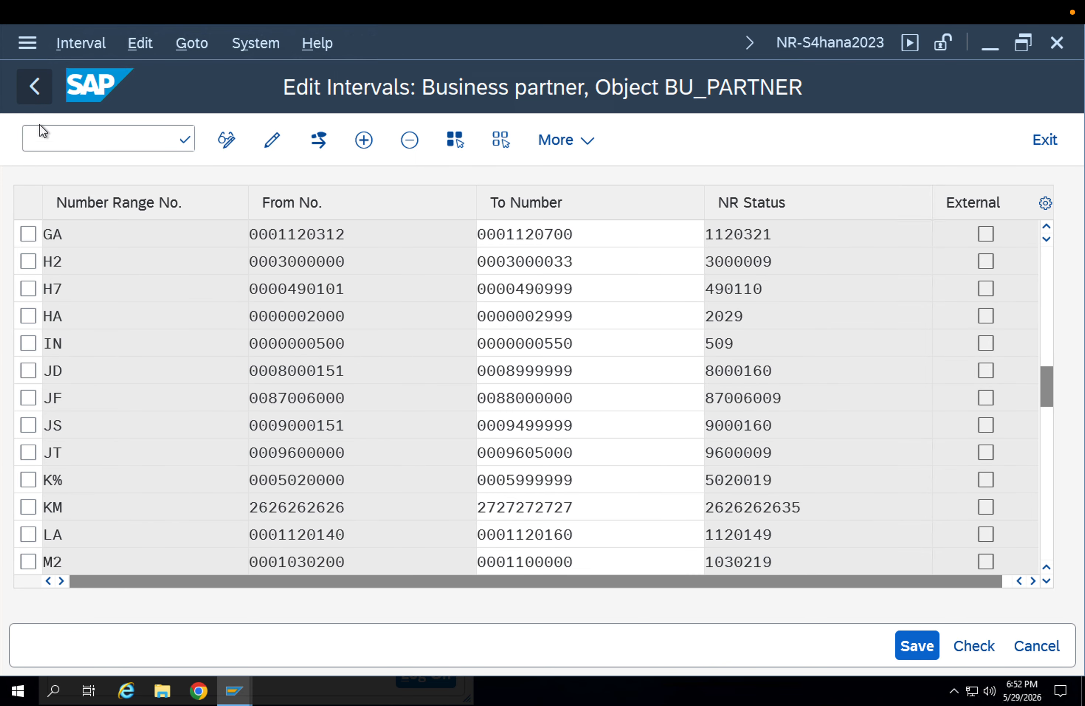
pyautogui.click(27, 87)
pyautogui.click(552, 594)
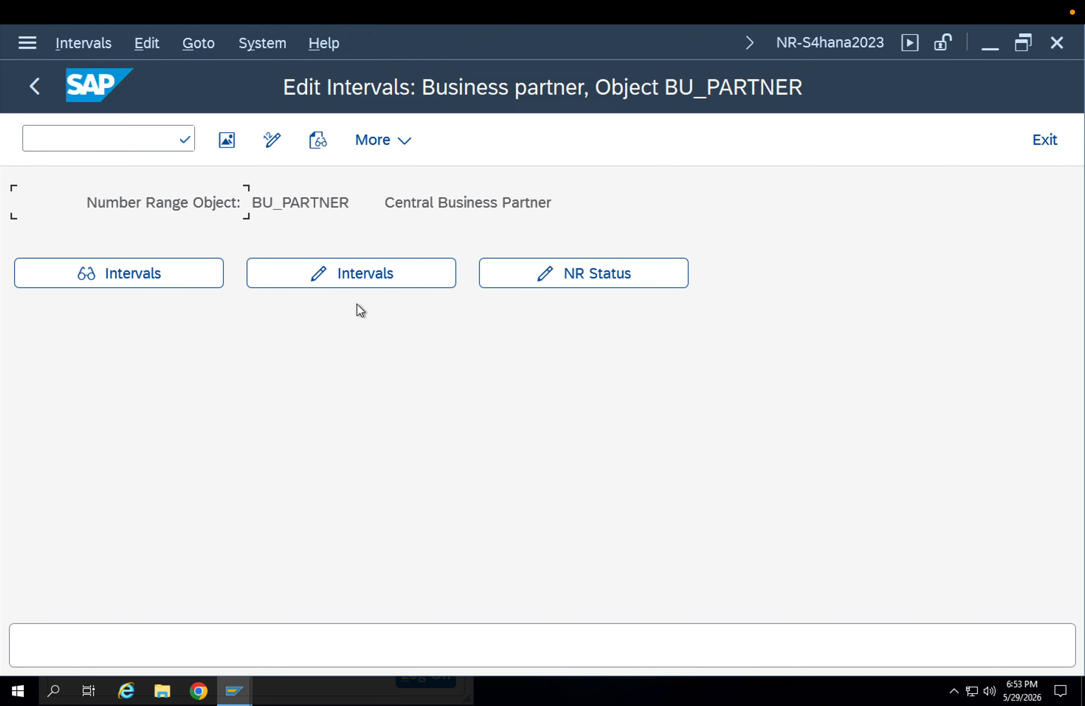
pyautogui.click(363, 278)
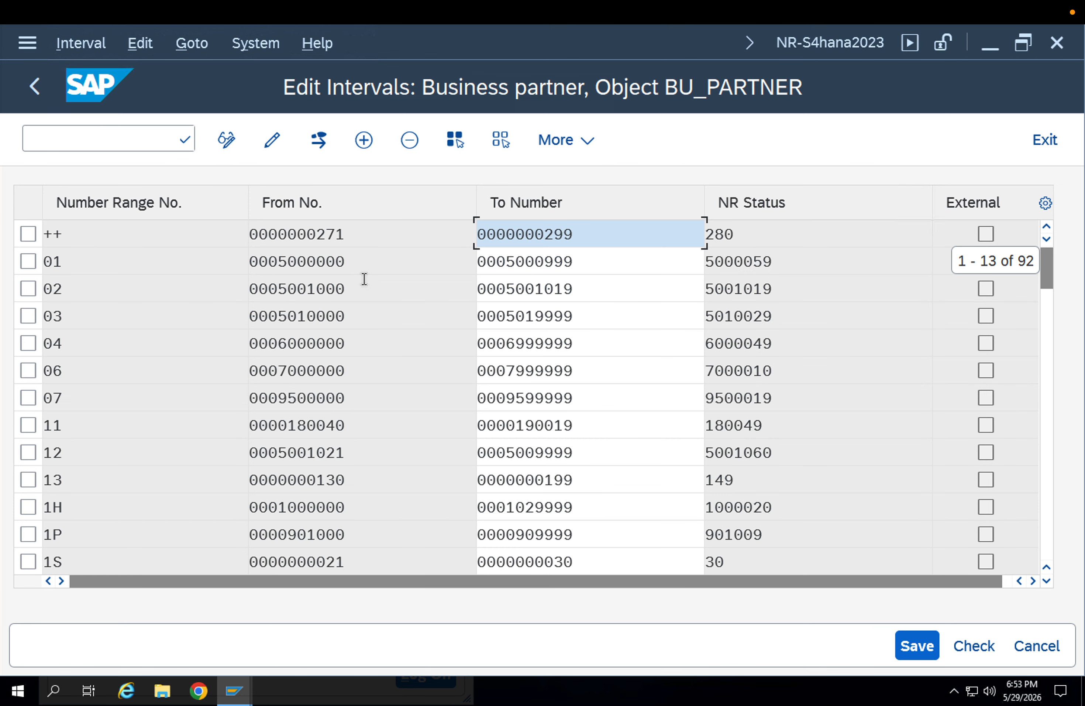
pyautogui.click(46, 100)
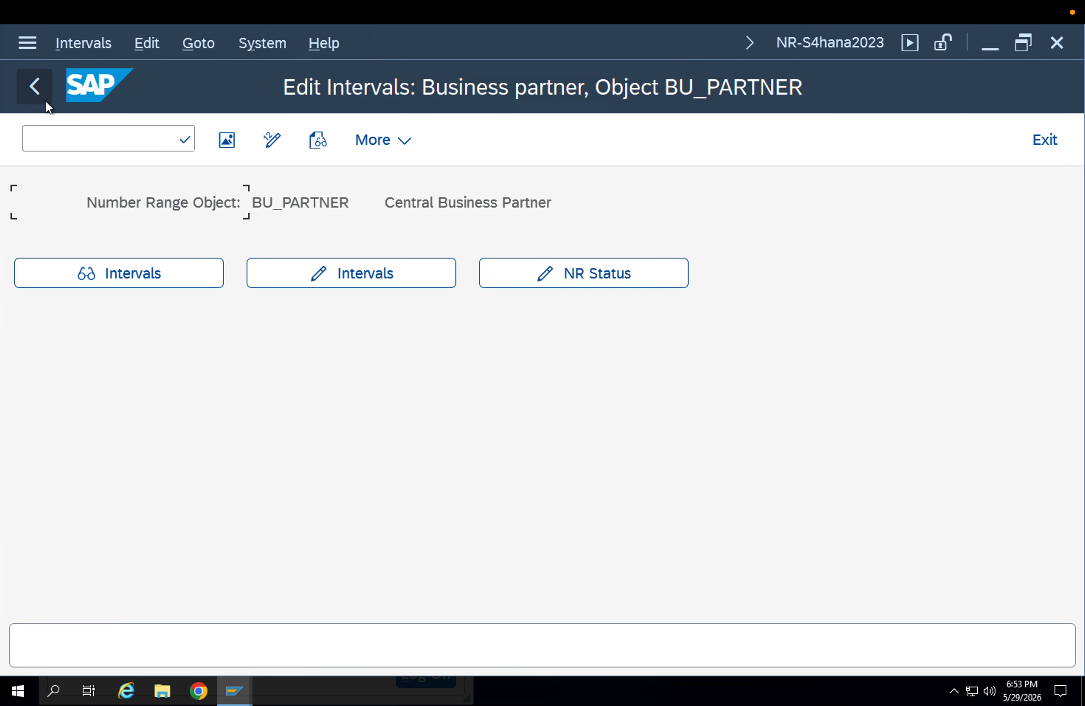
pyautogui.click(45, 100)
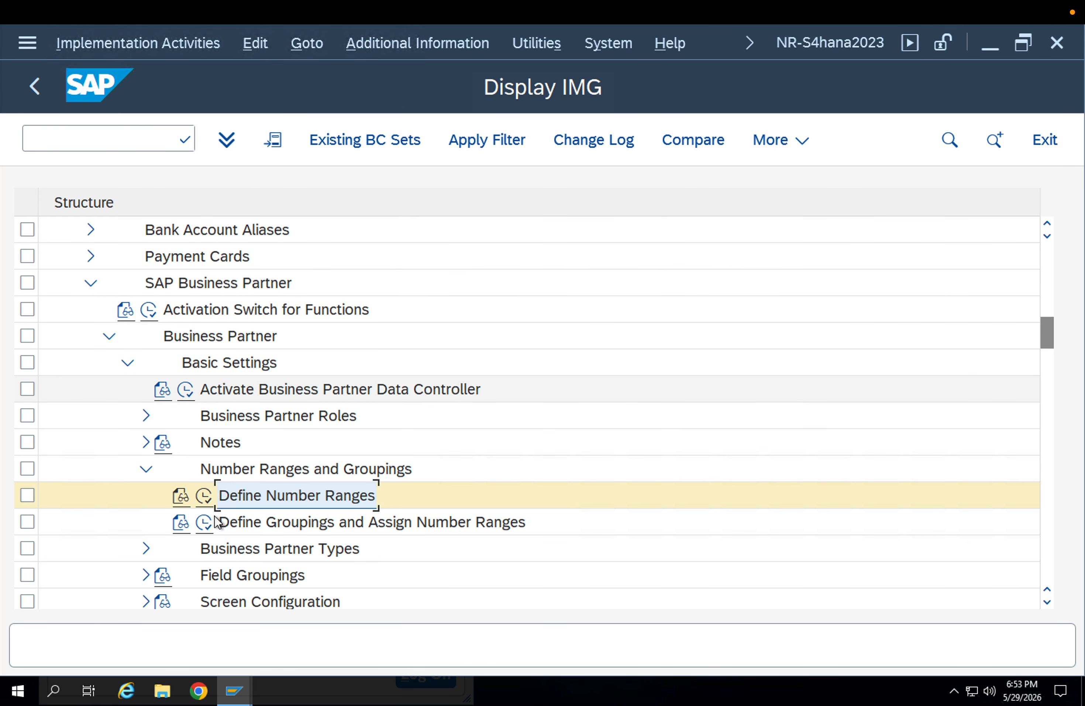
# - Open the definition of BP groupings, find grouping ZSTP, and assign number range JD to it
pyautogui.click(205, 523)
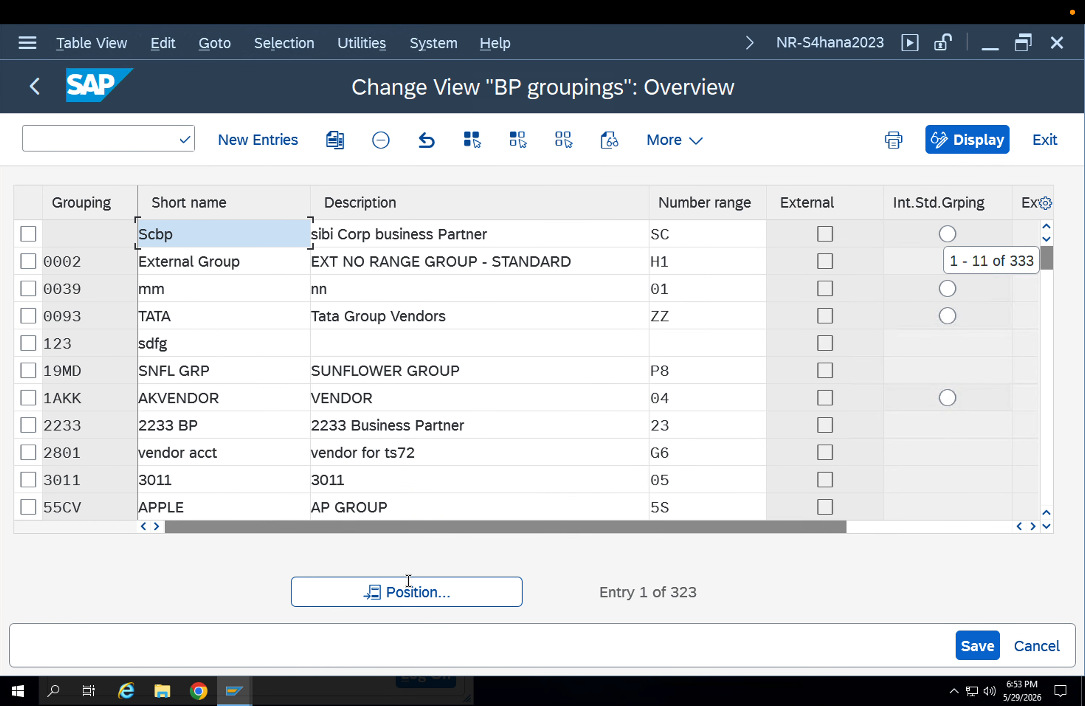
pyautogui.click(411, 602)
pyautogui.write('ZSTP')
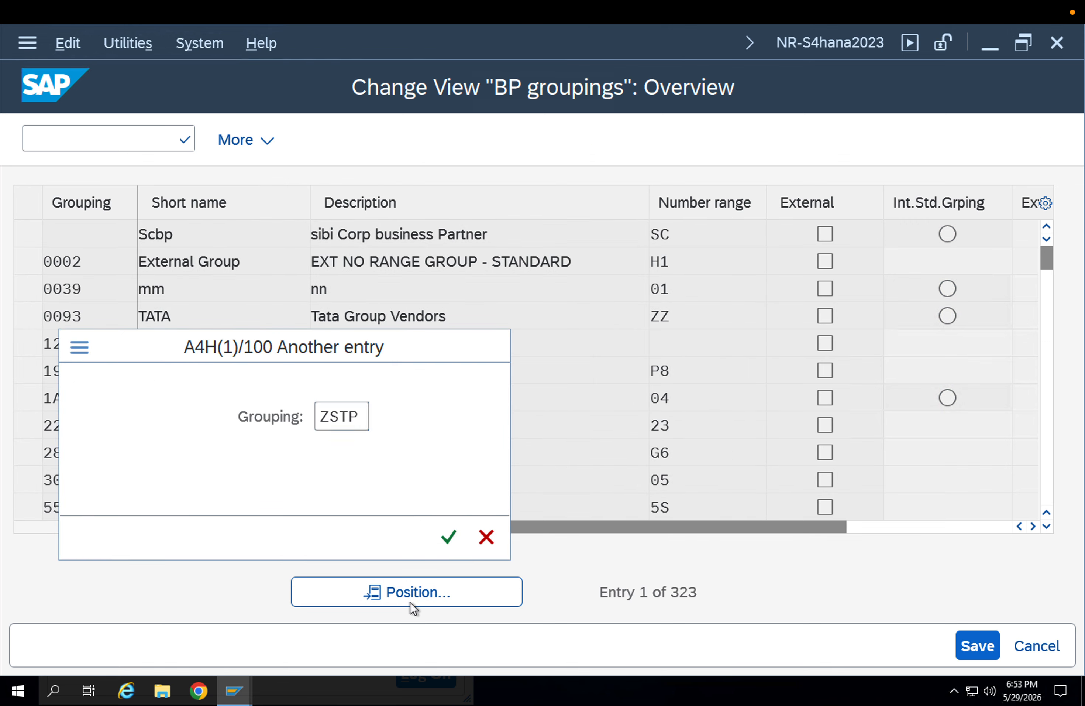
pyautogui.press('Return')
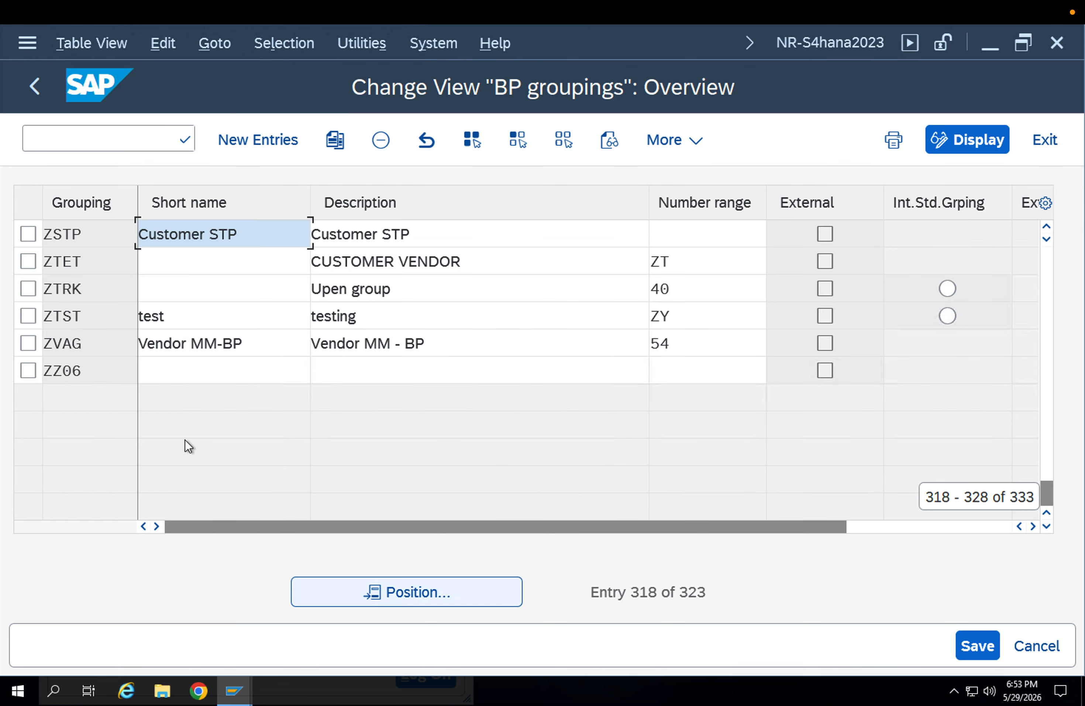
pyautogui.click(679, 240)
pyautogui.write('JD')
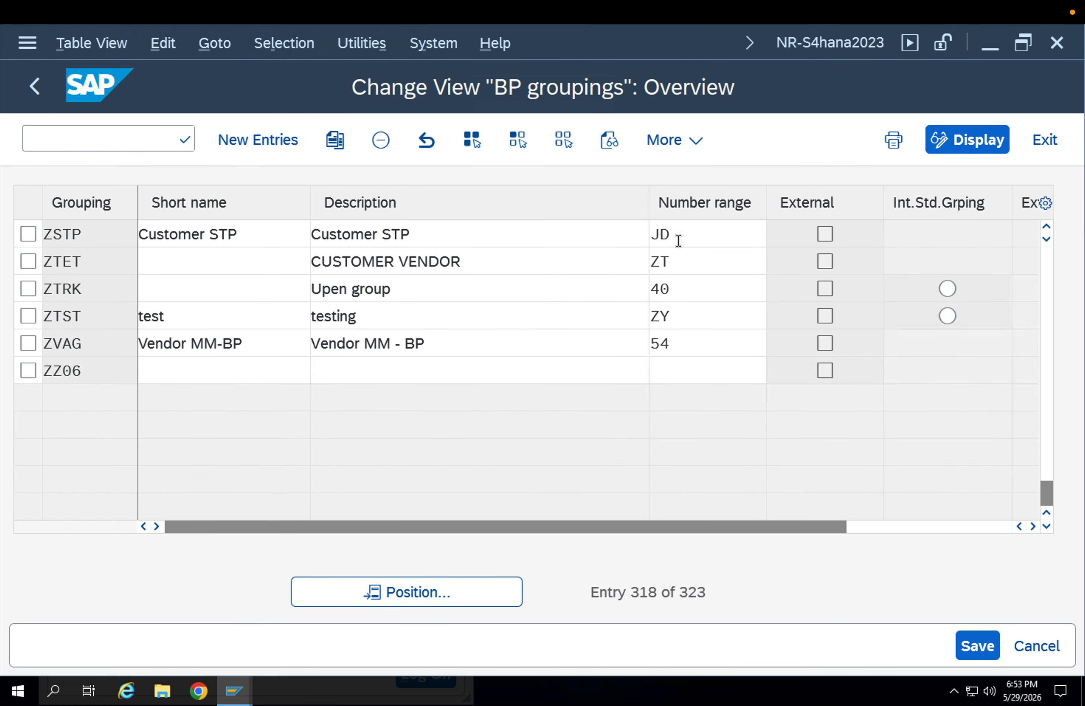
pyautogui.press('Return')
# - Save the ZSTP grouping assignment in customizing request A4HK905035 and return to the IMG
pyautogui.click(970, 648)
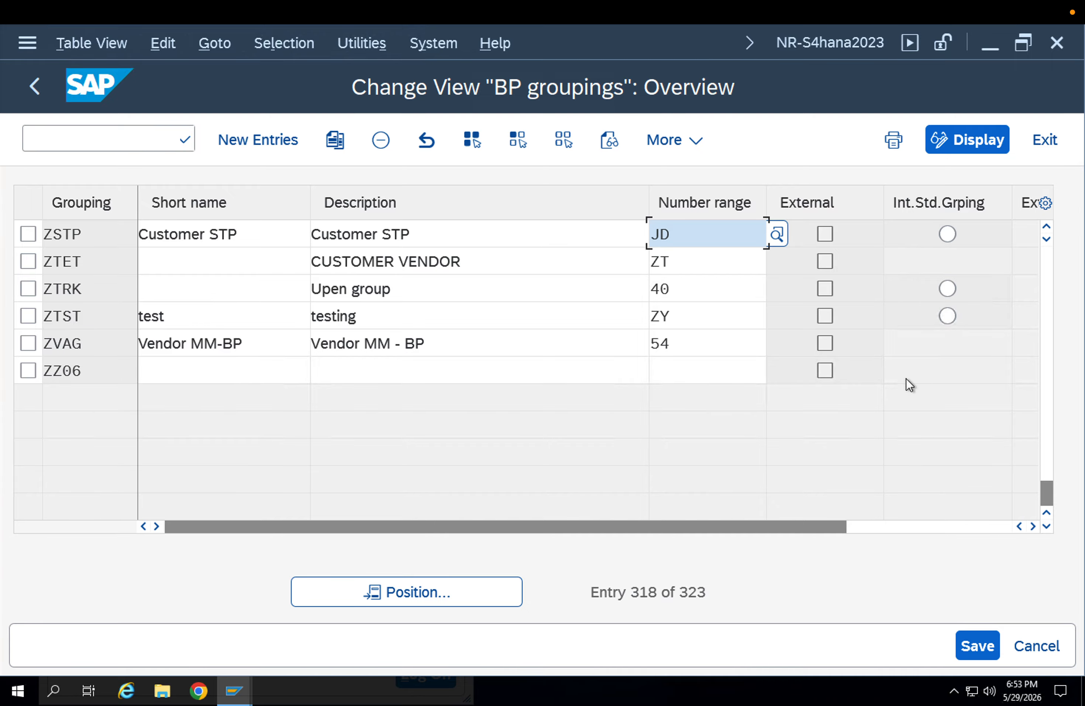
pyautogui.click(819, 234)
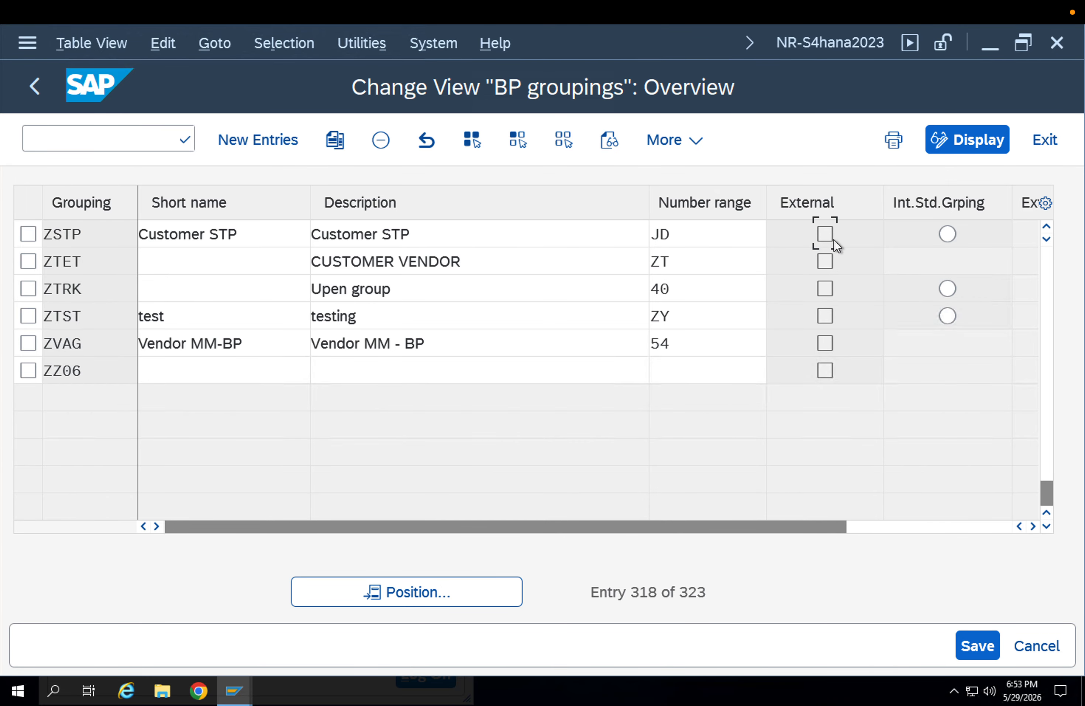
pyautogui.click(979, 653)
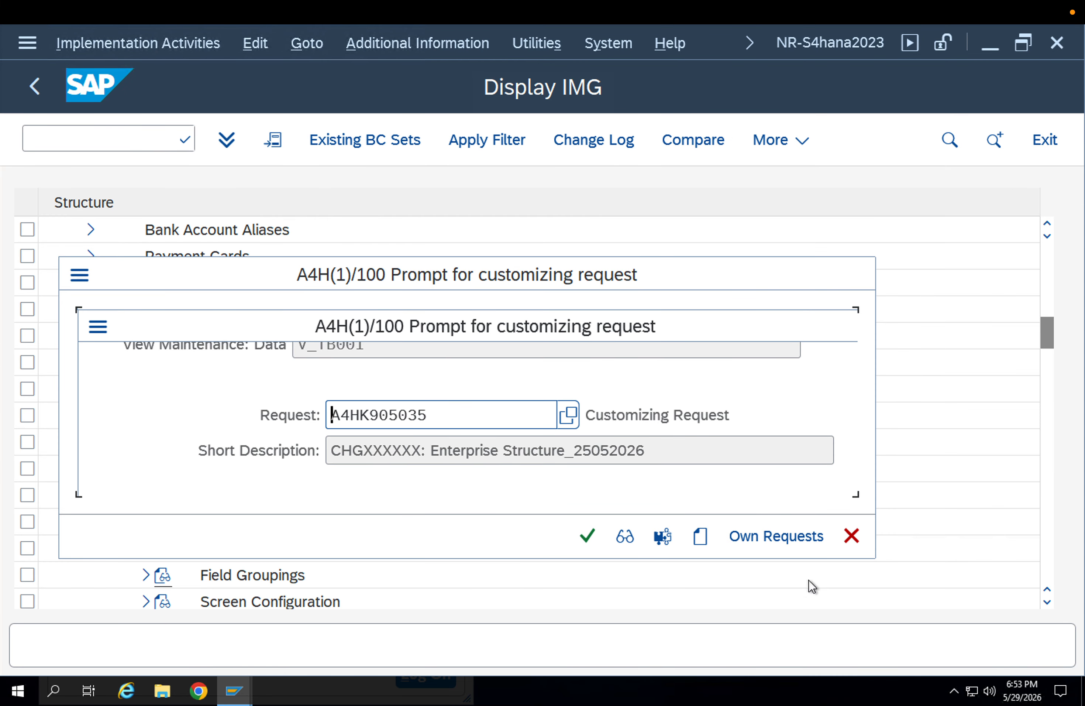
pyautogui.click(587, 535)
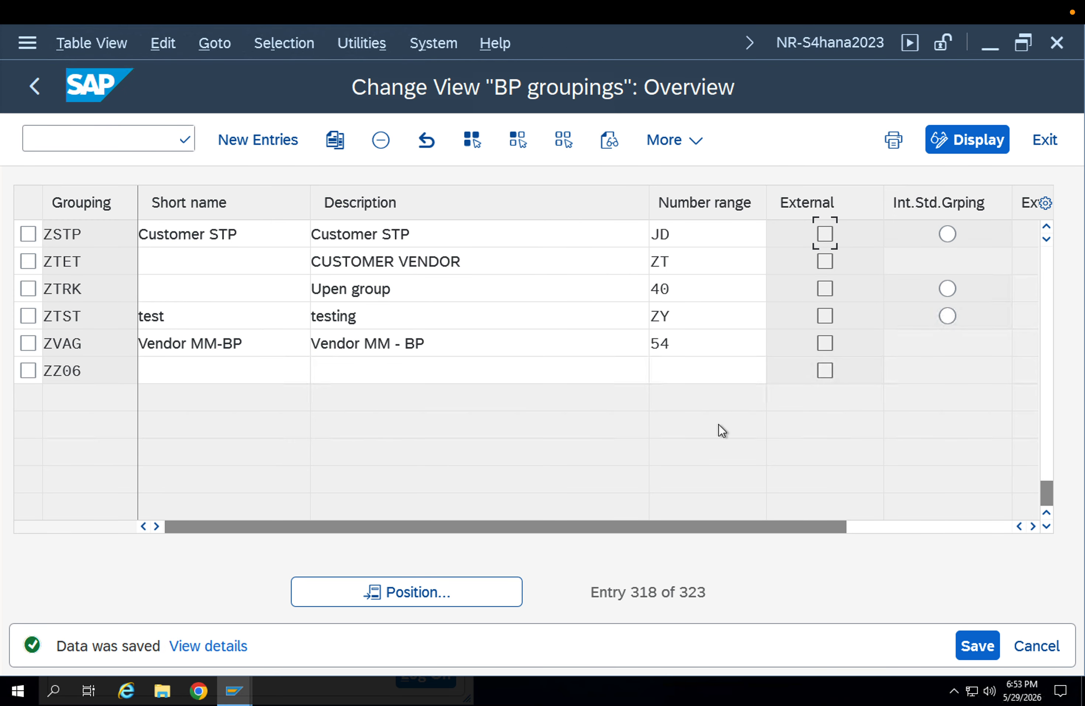
pyautogui.press('F3')
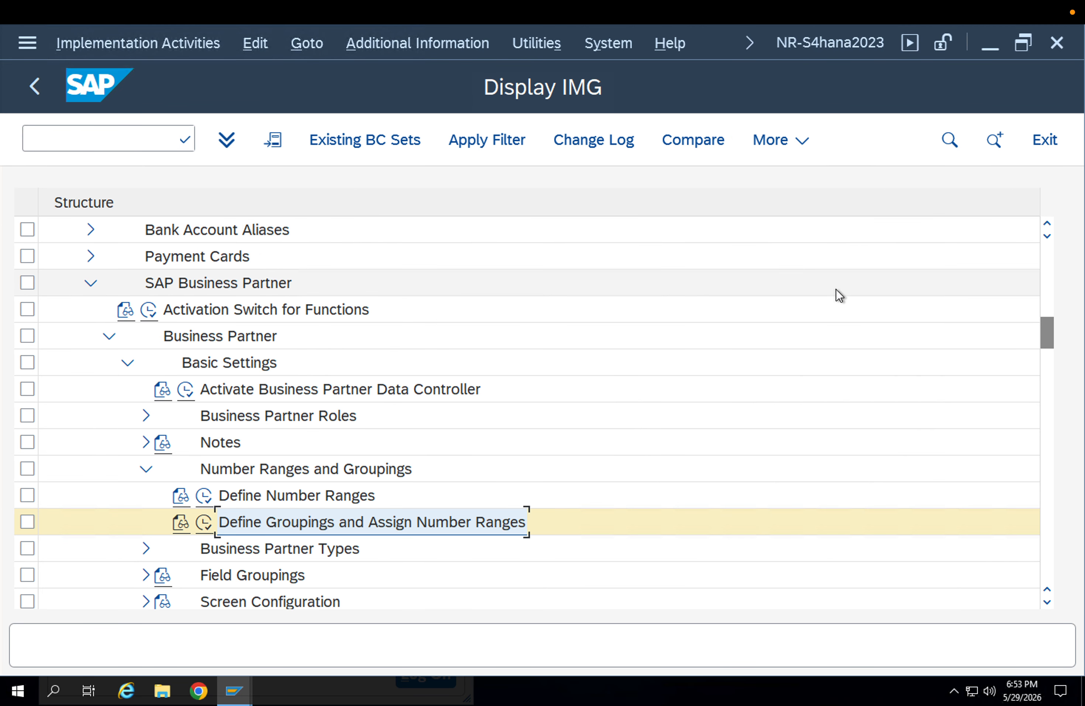
# - Expand the IMG structure under Logistics - General, Business Partner, Customers down to the customer number range activities
pyautogui.click(1051, 440)
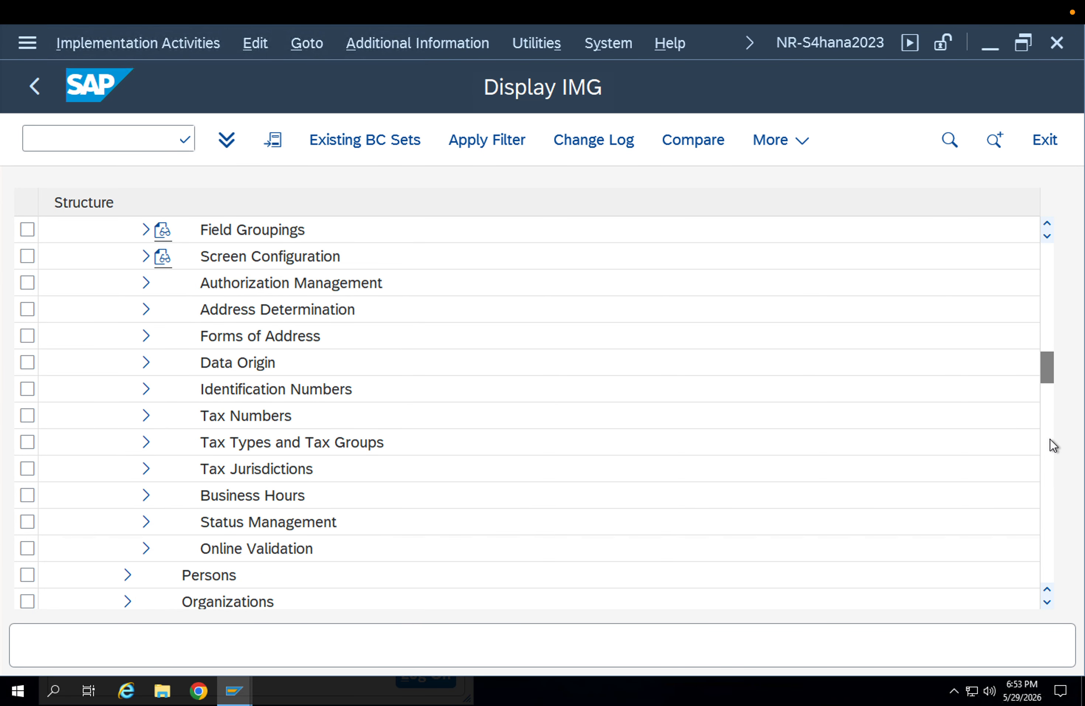
pyautogui.click(1051, 441)
pyautogui.click(1051, 440)
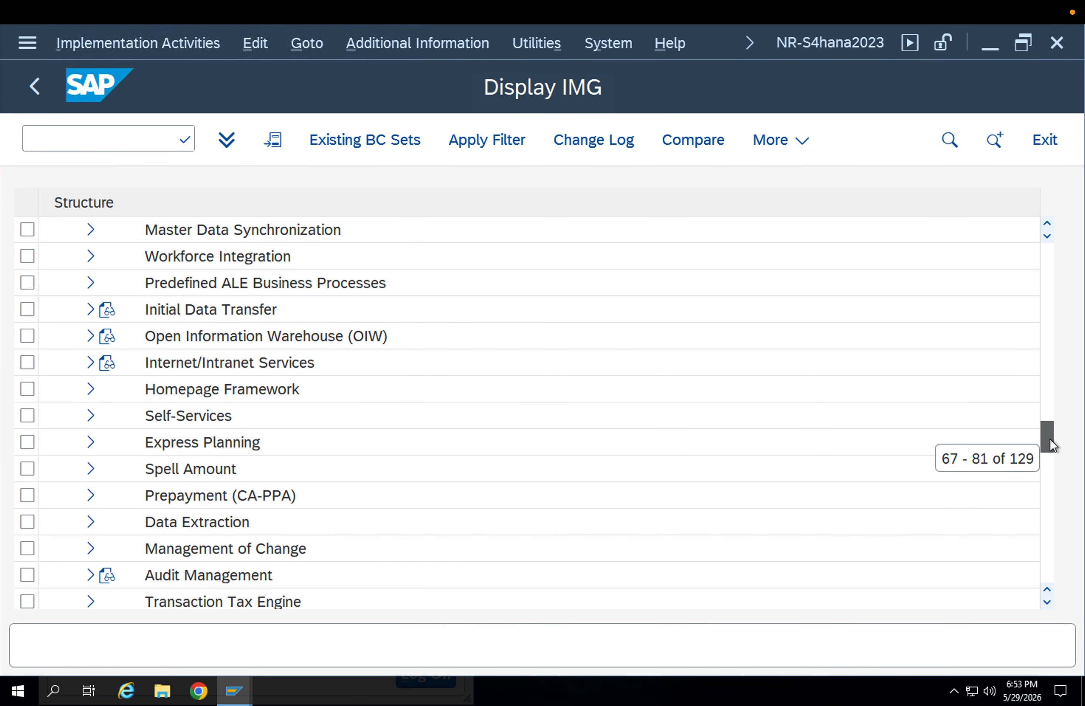
pyautogui.moveTo(1048, 425); pyautogui.dragTo(1045, 492)
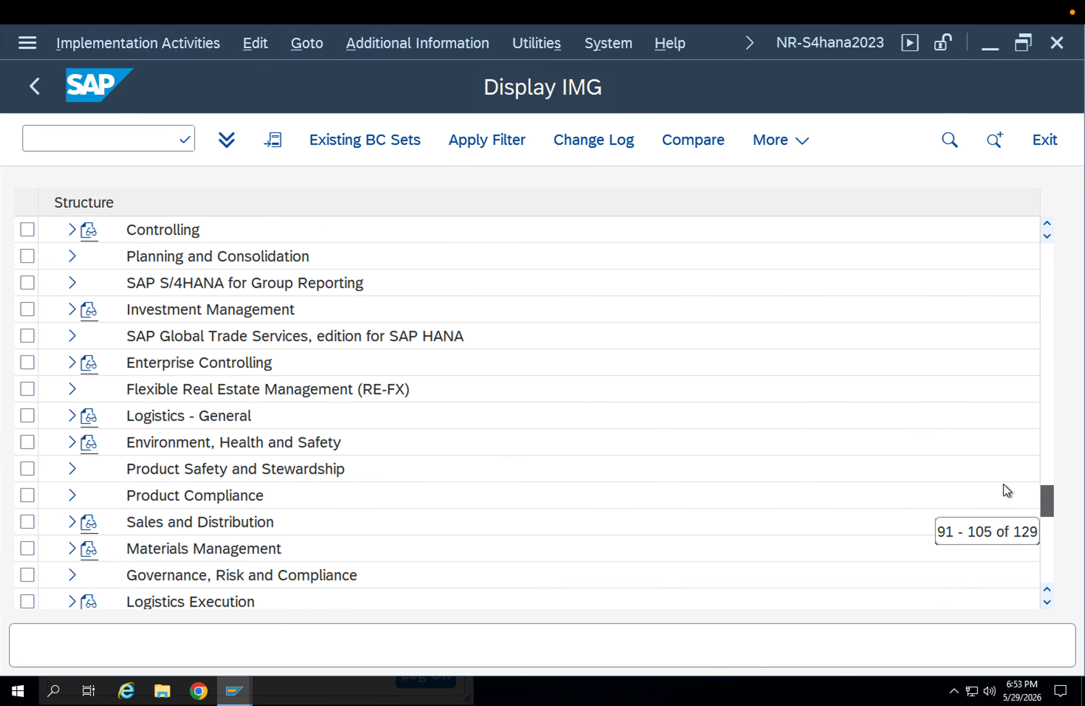
pyautogui.click(72, 417)
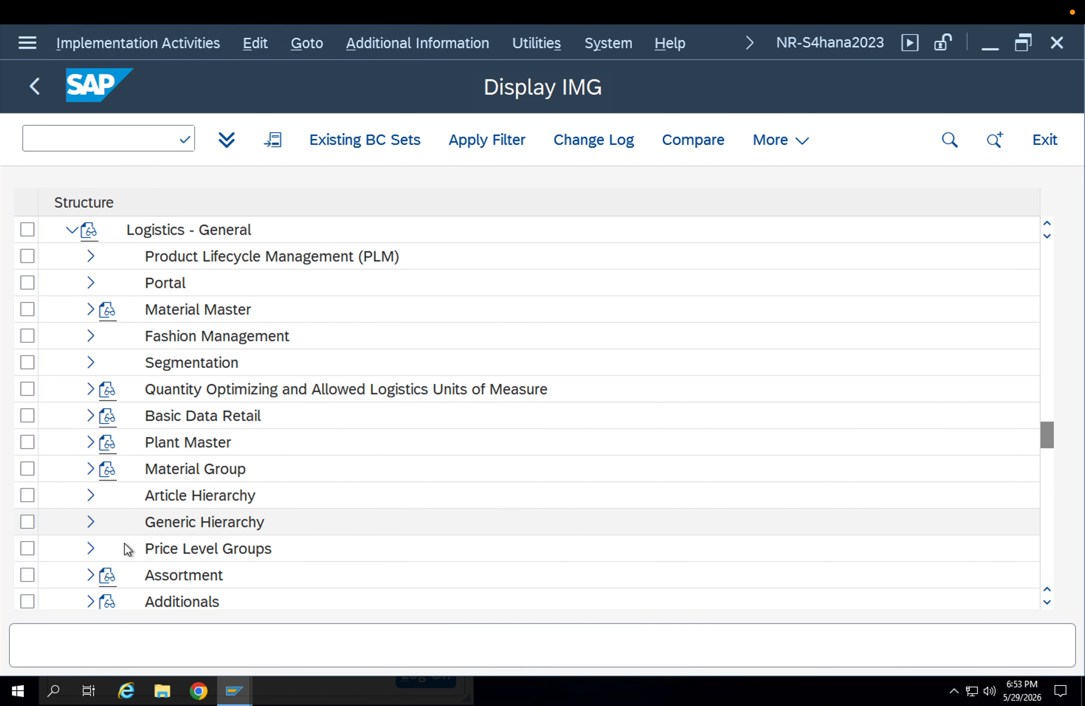
pyautogui.scroll(-3, 190, 449)
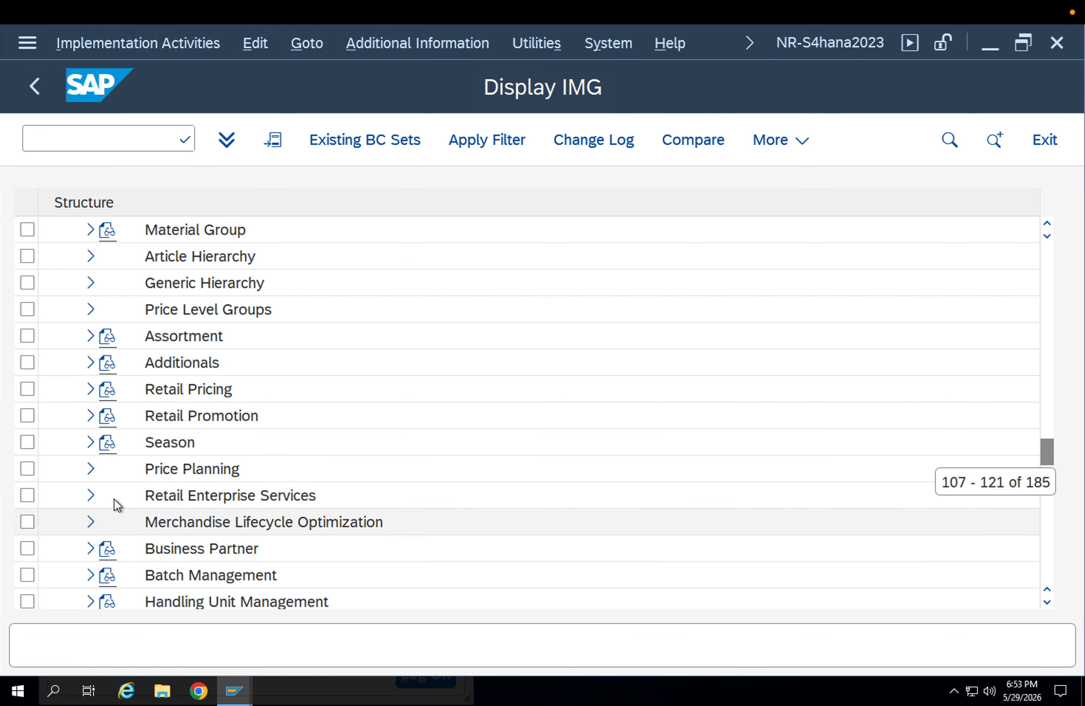
pyautogui.scroll(-1, 137, 502)
pyautogui.scroll(-1, 157, 499)
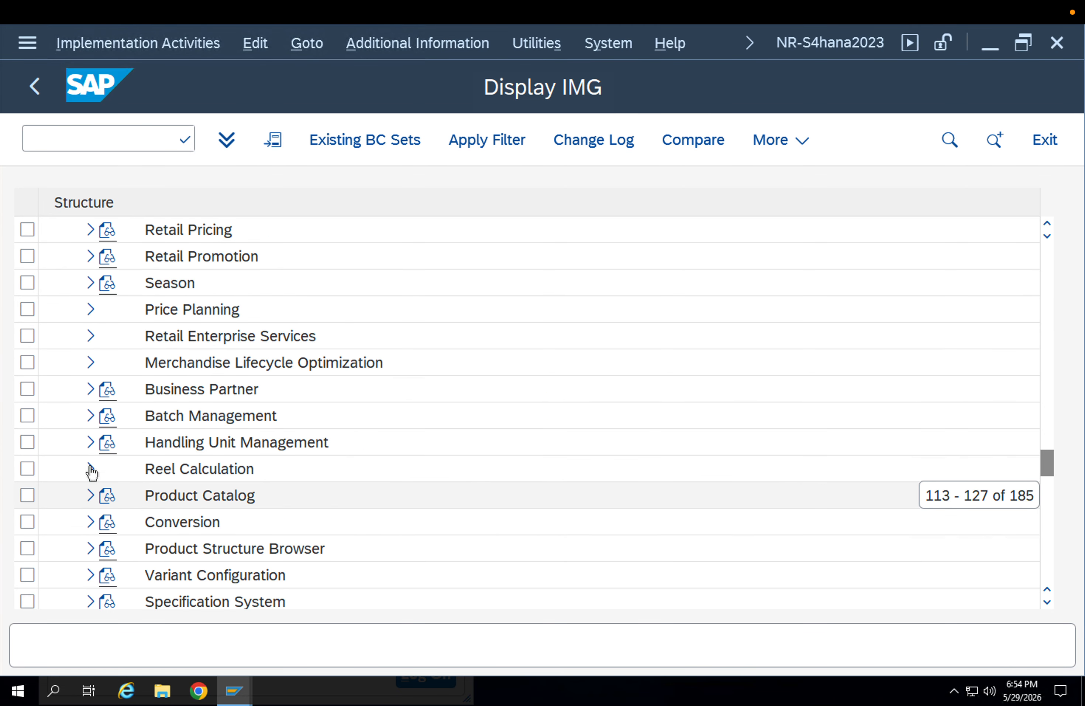
pyautogui.click(90, 389)
pyautogui.scroll(-1, 243, 500)
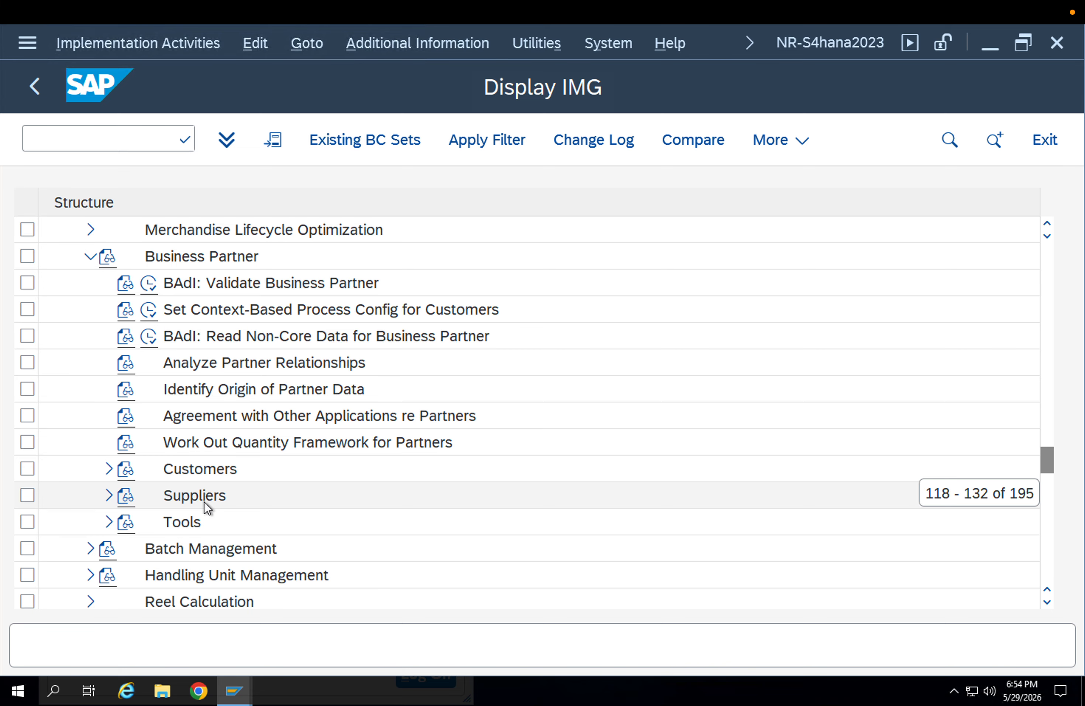
pyautogui.click(109, 468)
pyautogui.click(127, 520)
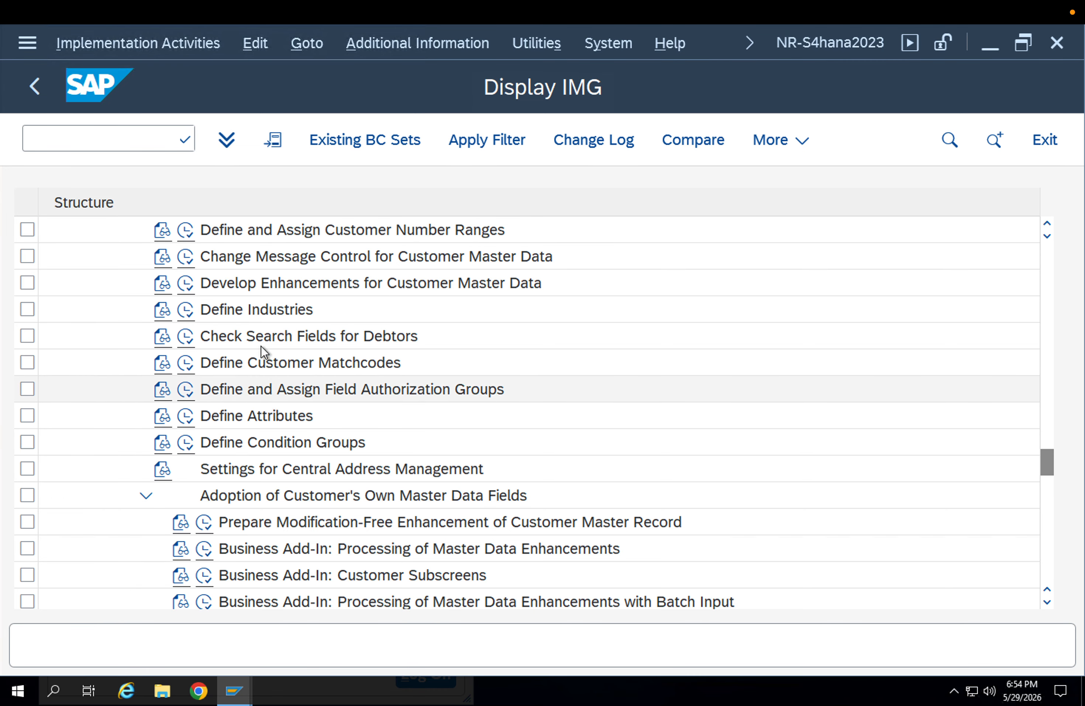
# - Open the assignment of number ranges to customer account groups and check the entry for account group ZSTP
pyautogui.click(294, 256)
pyautogui.click(268, 230)
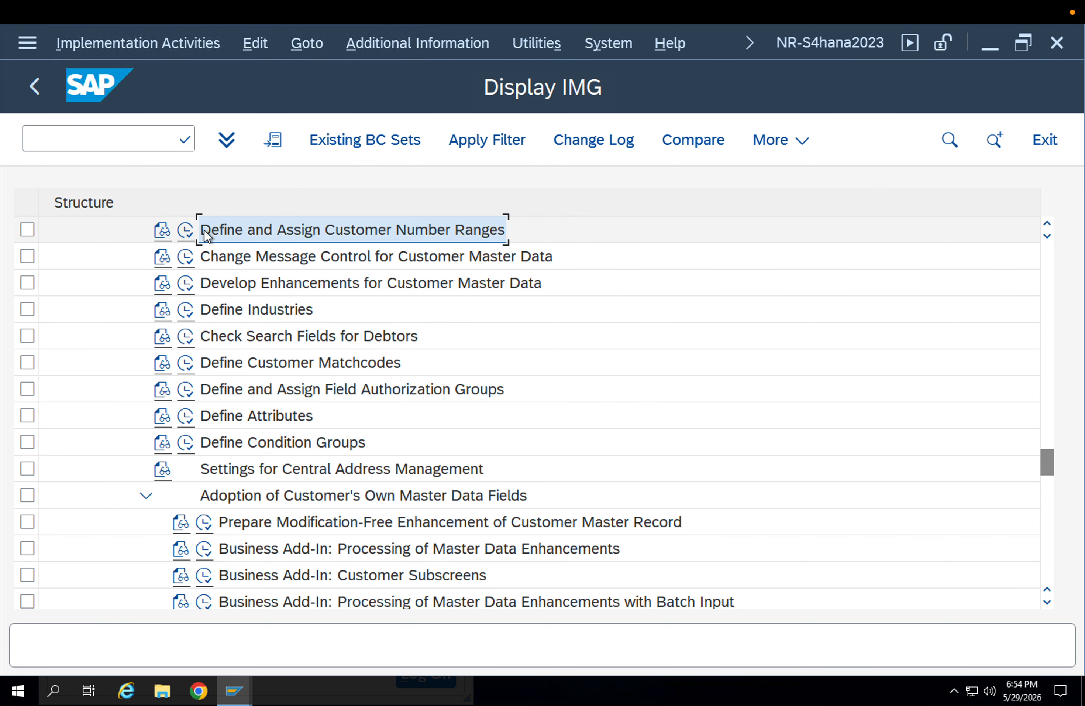
pyautogui.click(192, 229)
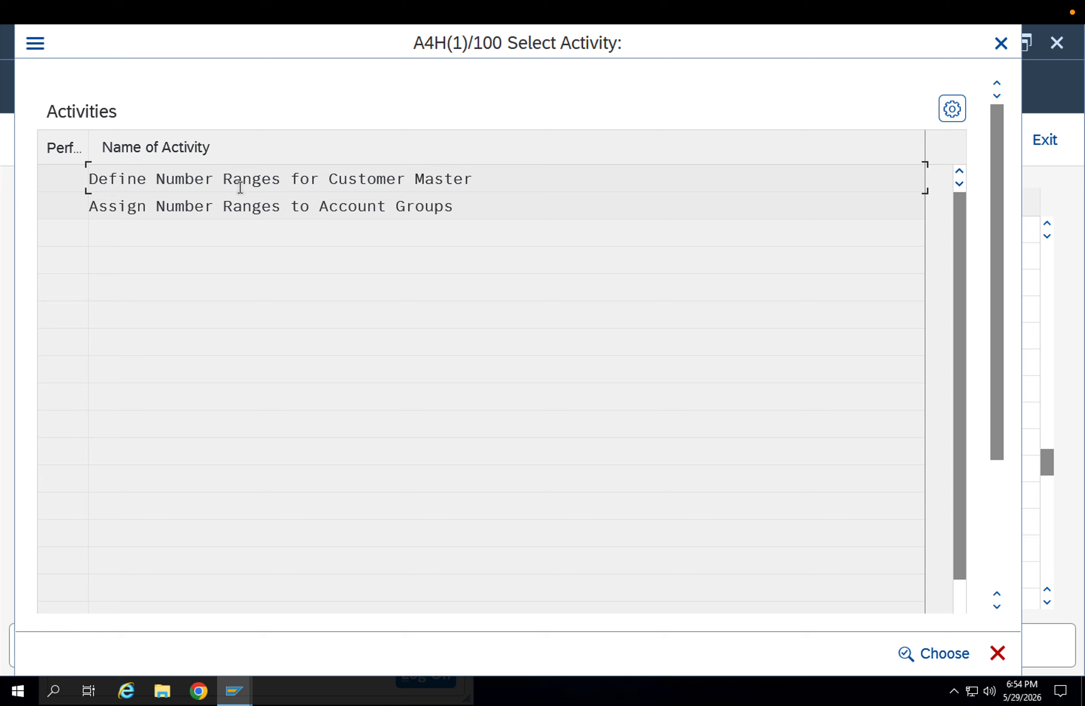
pyautogui.doubleClick(246, 214)
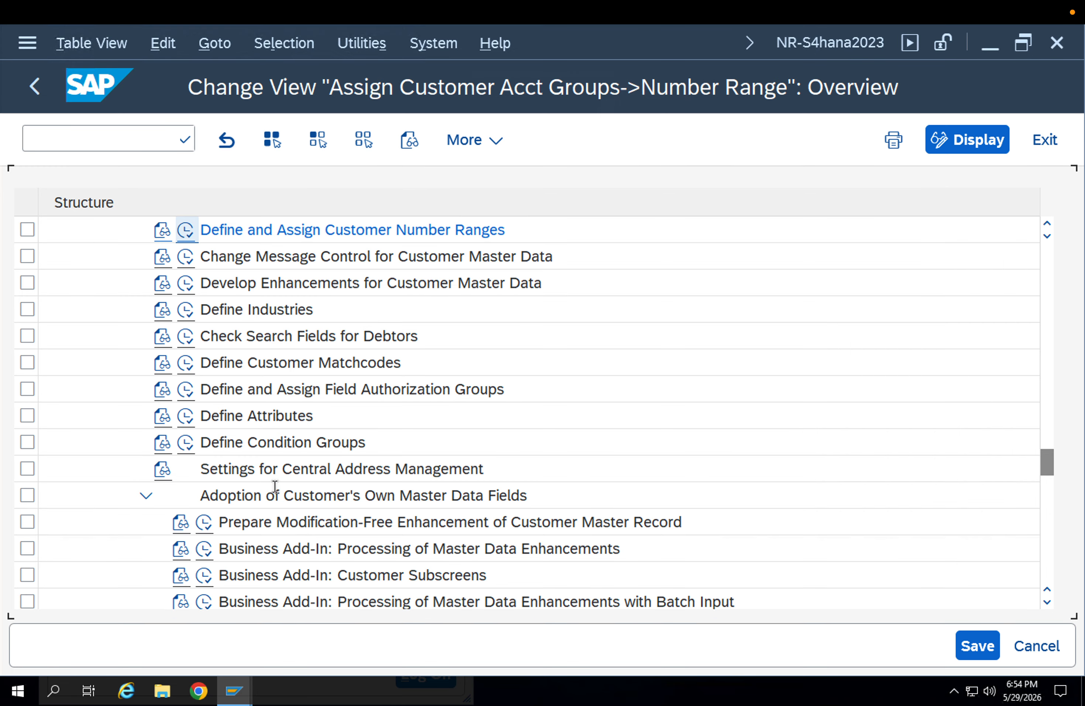
pyautogui.click(296, 598)
pyautogui.write('ZSTP')
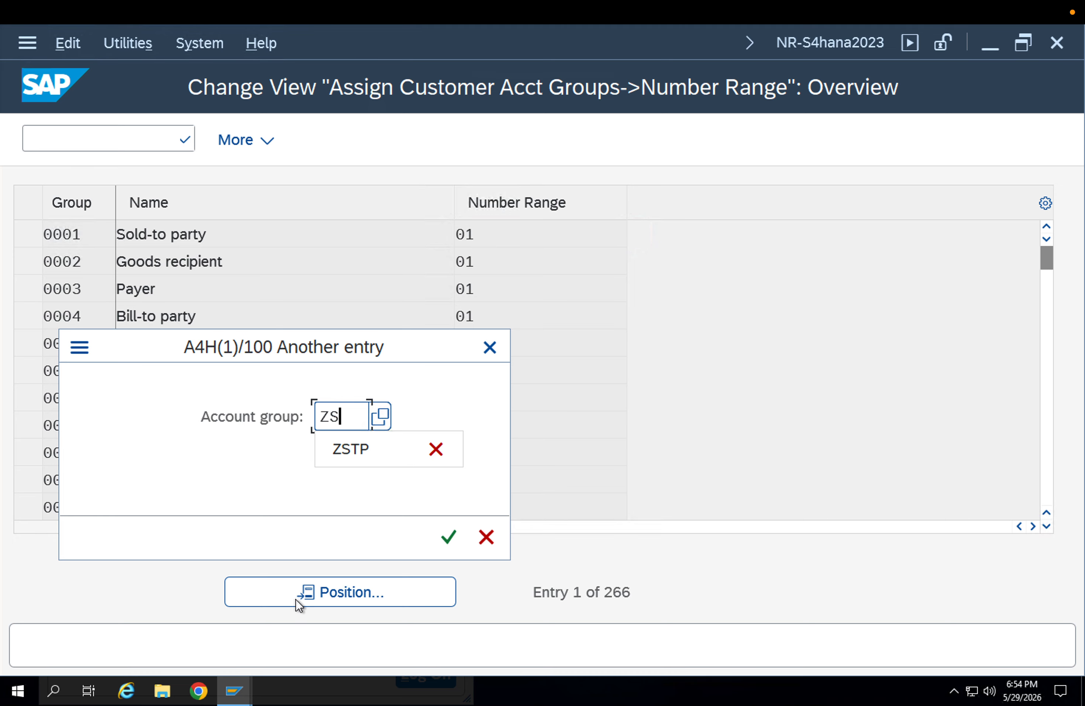
pyautogui.press('Return')
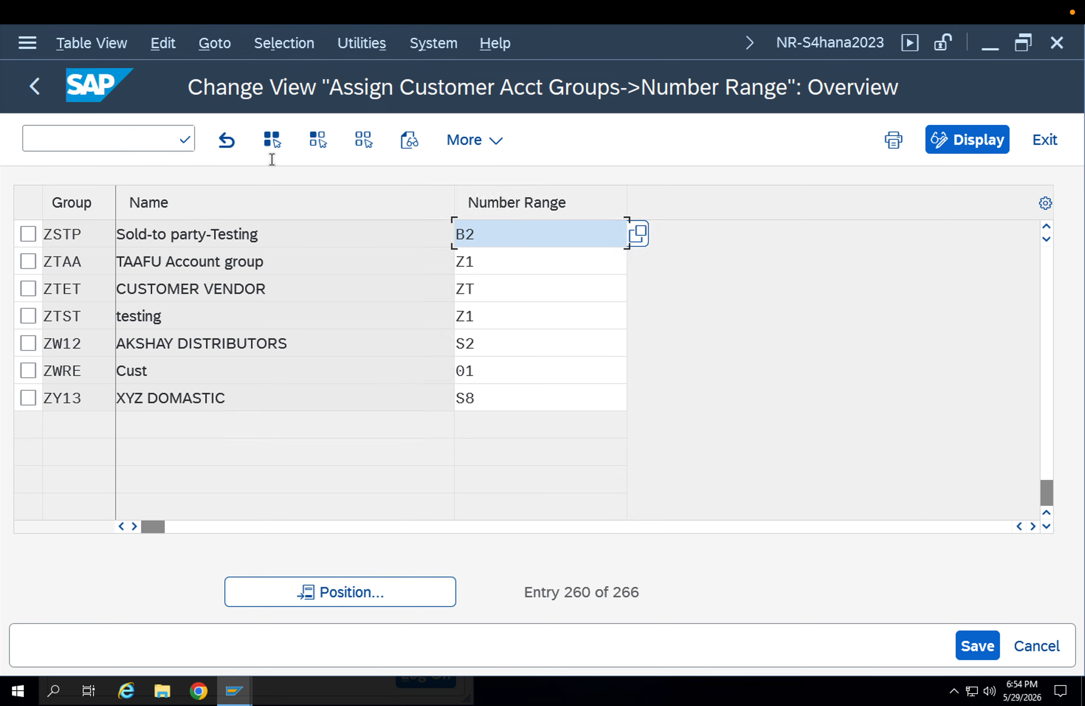
# - Switch to defining customer master number ranges, open the DEBITOR intervals for changing, and go to interval B2
pyautogui.click(33, 85)
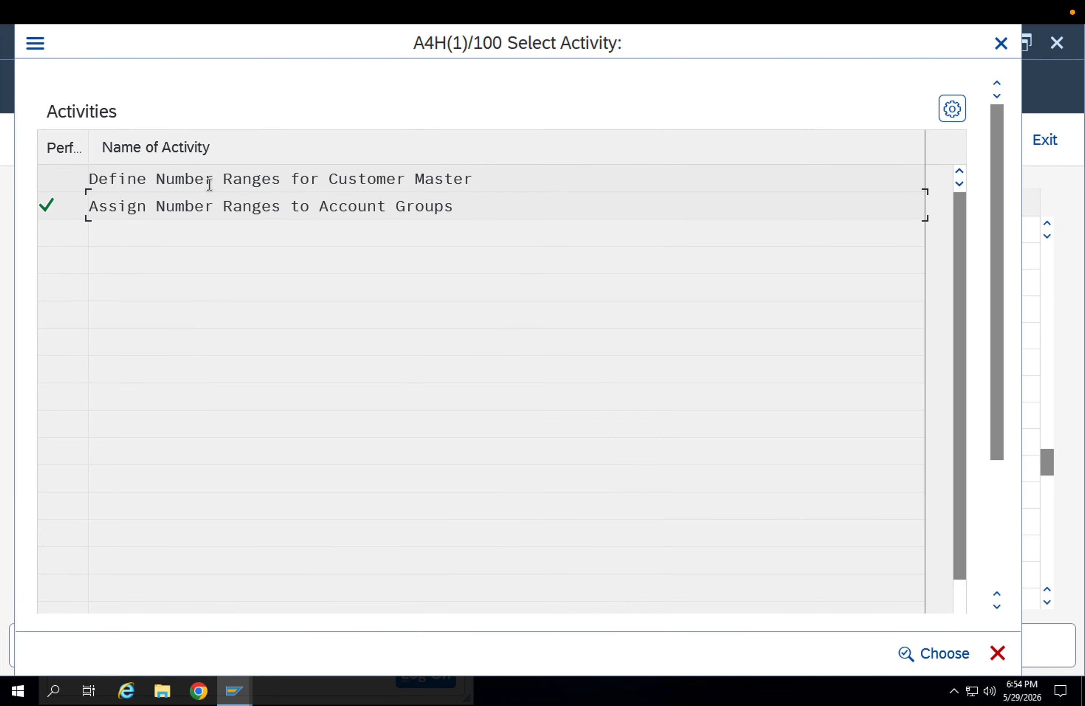
pyautogui.doubleClick(205, 180)
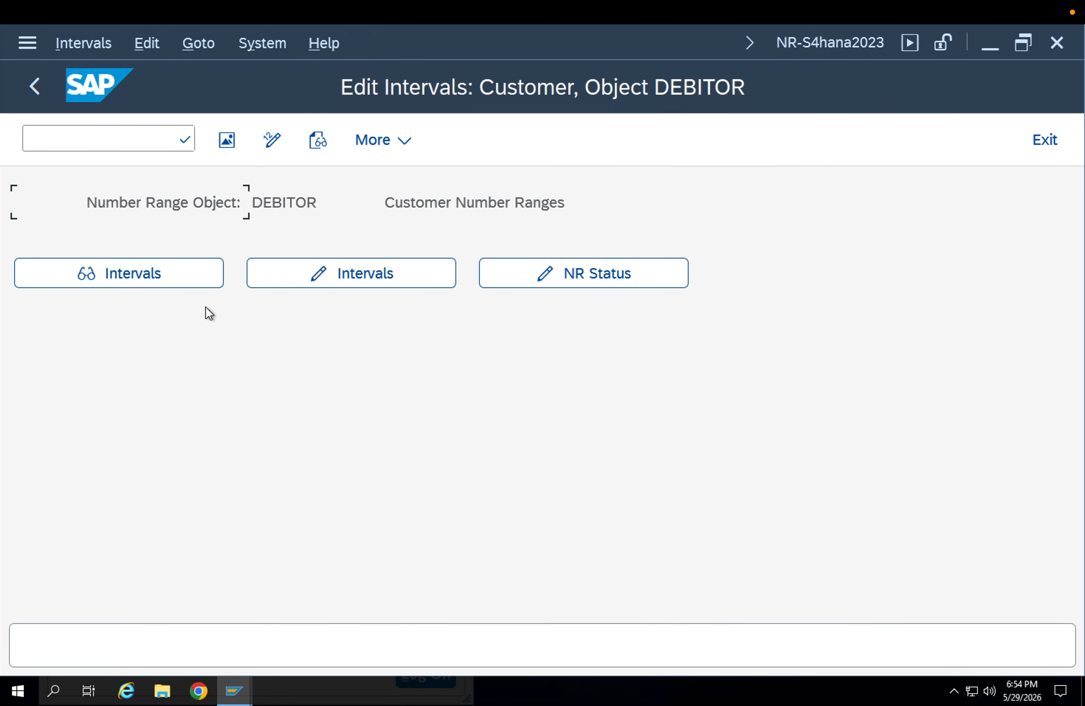
pyautogui.click(351, 273)
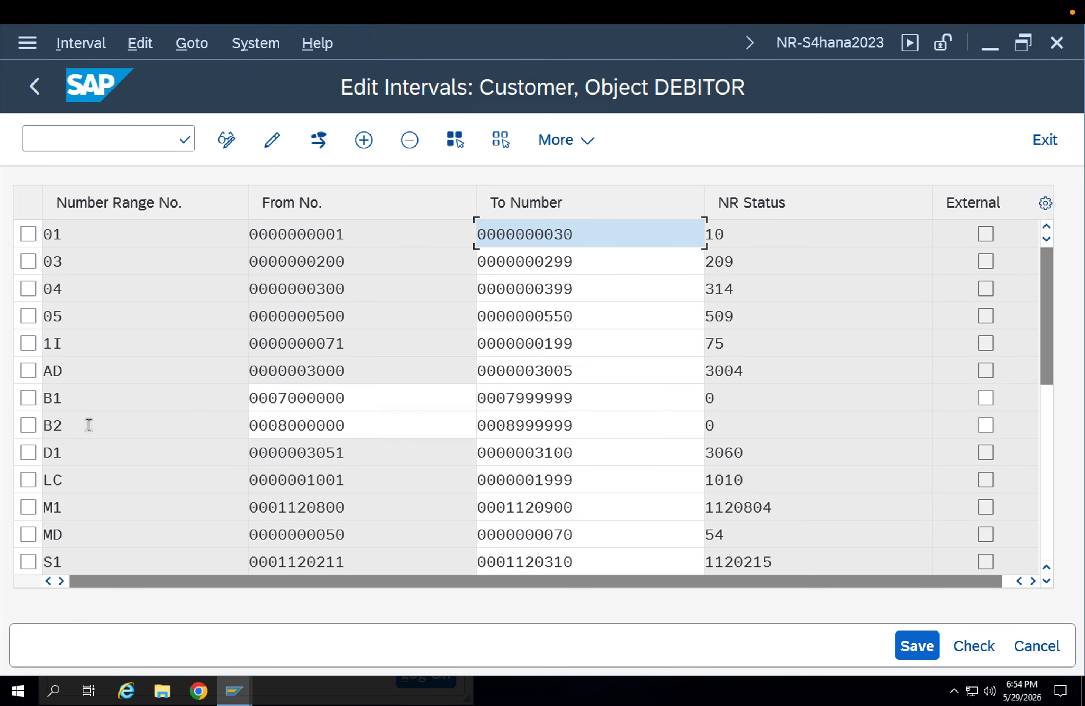
pyautogui.click(89, 425)
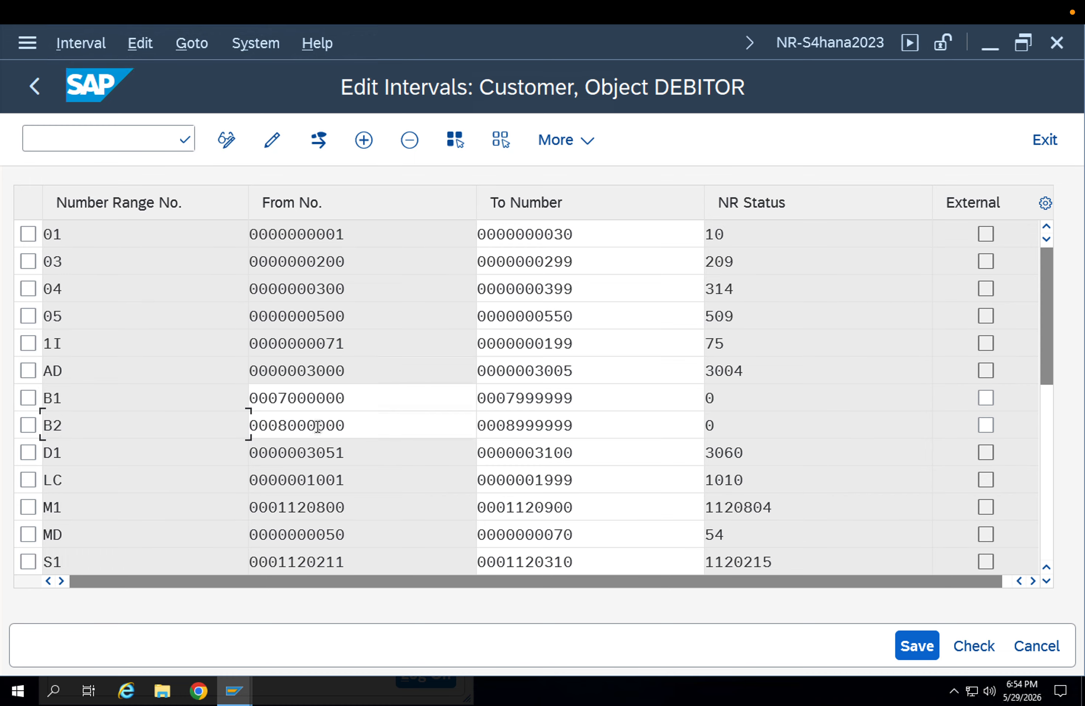
pyautogui.moveTo(317, 426); pyautogui.dragTo(335, 426)
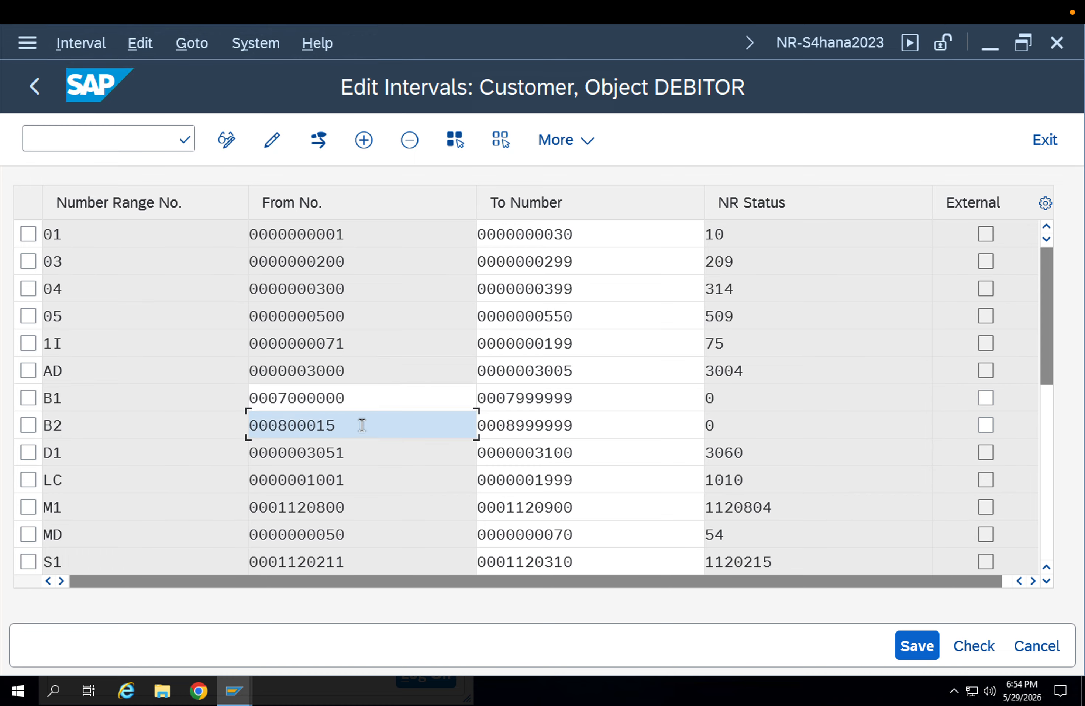
pyautogui.click(987, 426)
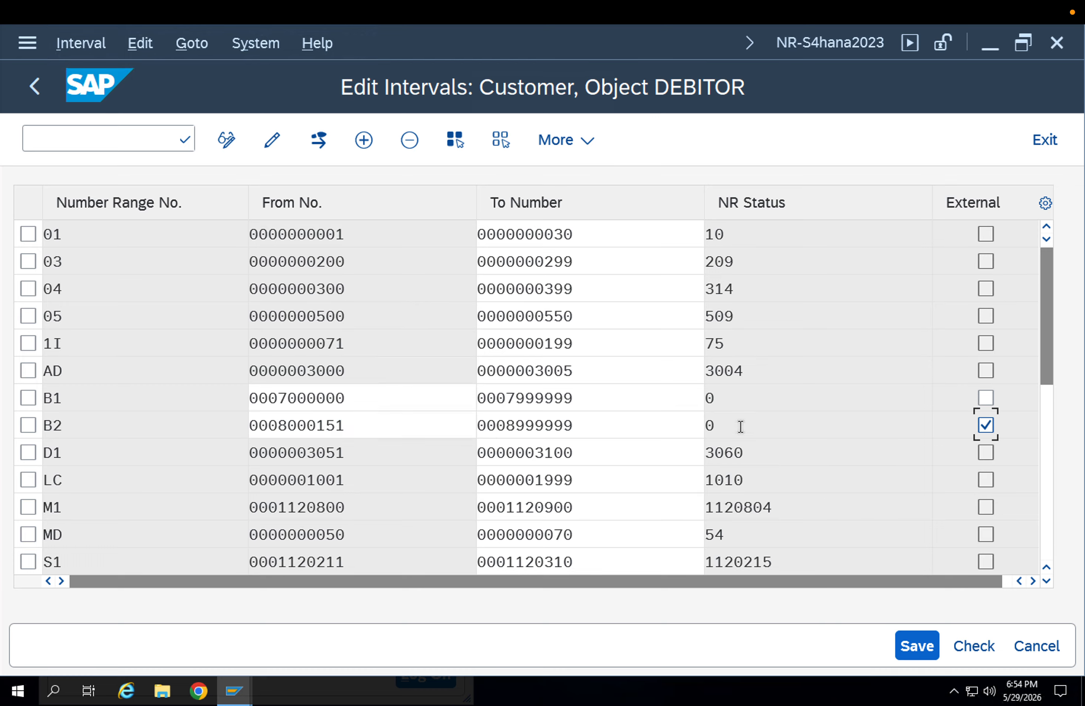
pyautogui.moveTo(740, 427); pyautogui.dragTo(680, 428)
pyautogui.click(902, 654)
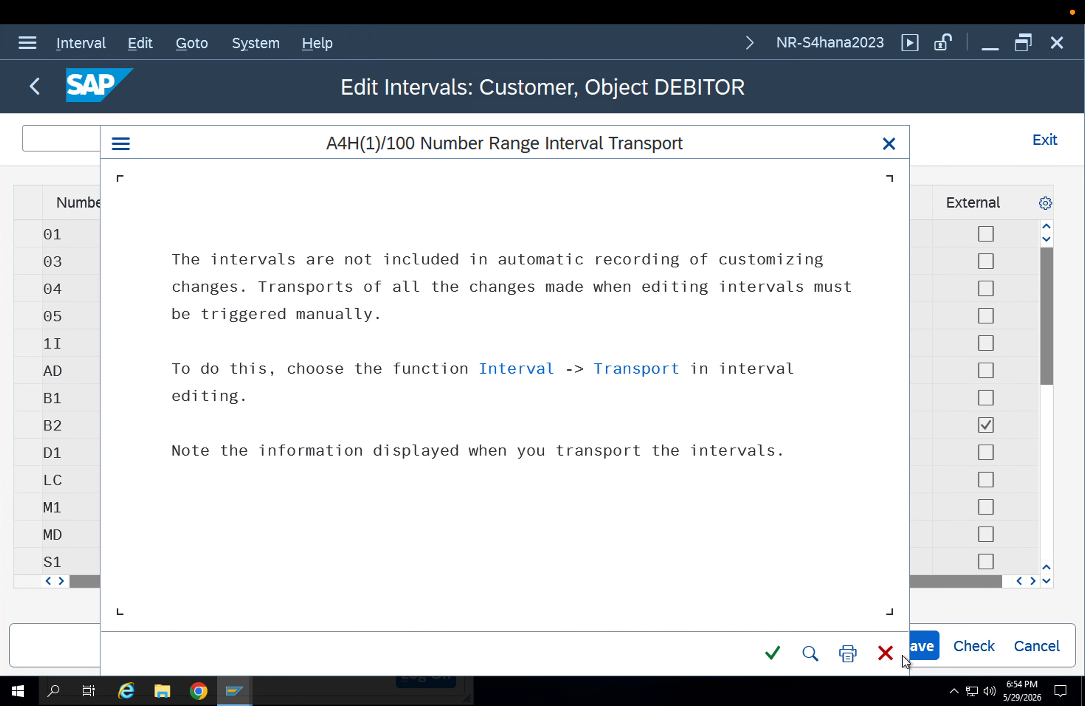
pyautogui.click(774, 652)
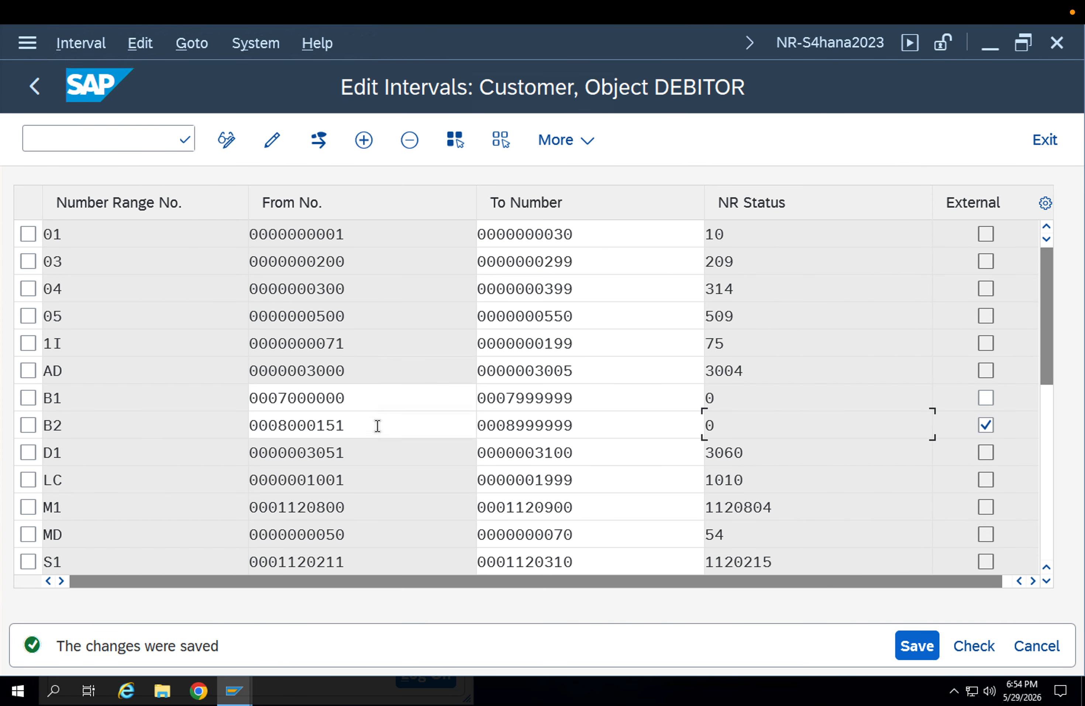
# - Review the From and To numbers of customer interval B2 and return to the IMG structure
pyautogui.click(338, 431)
pyautogui.moveTo(345, 427); pyautogui.dragTo(259, 427)
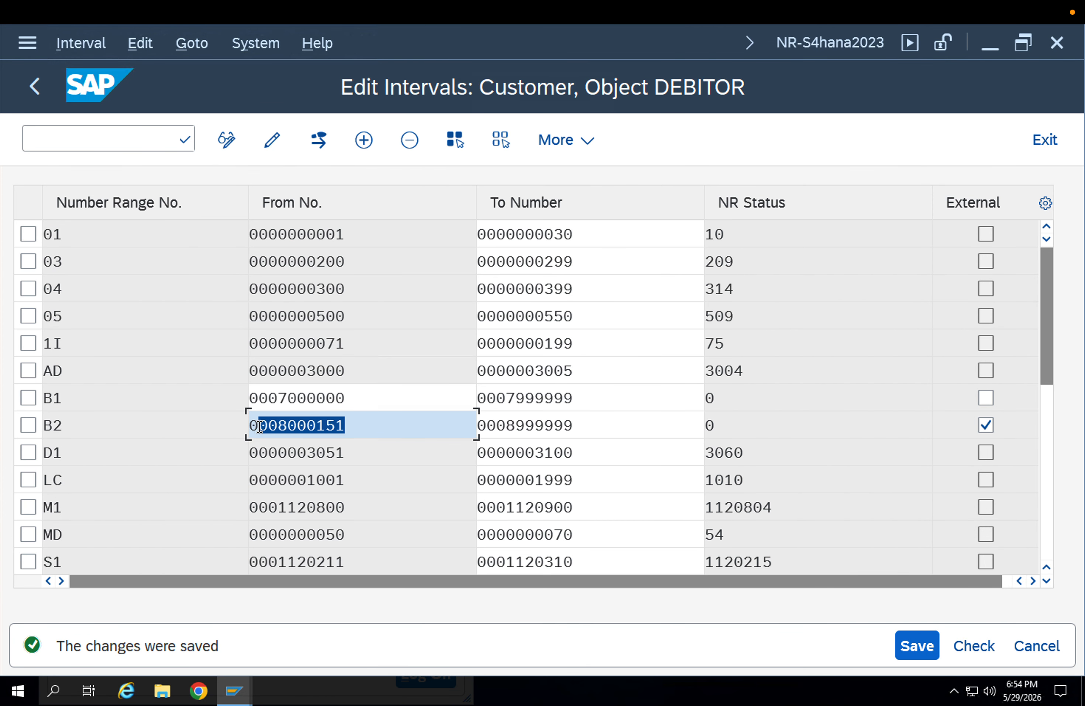
pyautogui.click(353, 428)
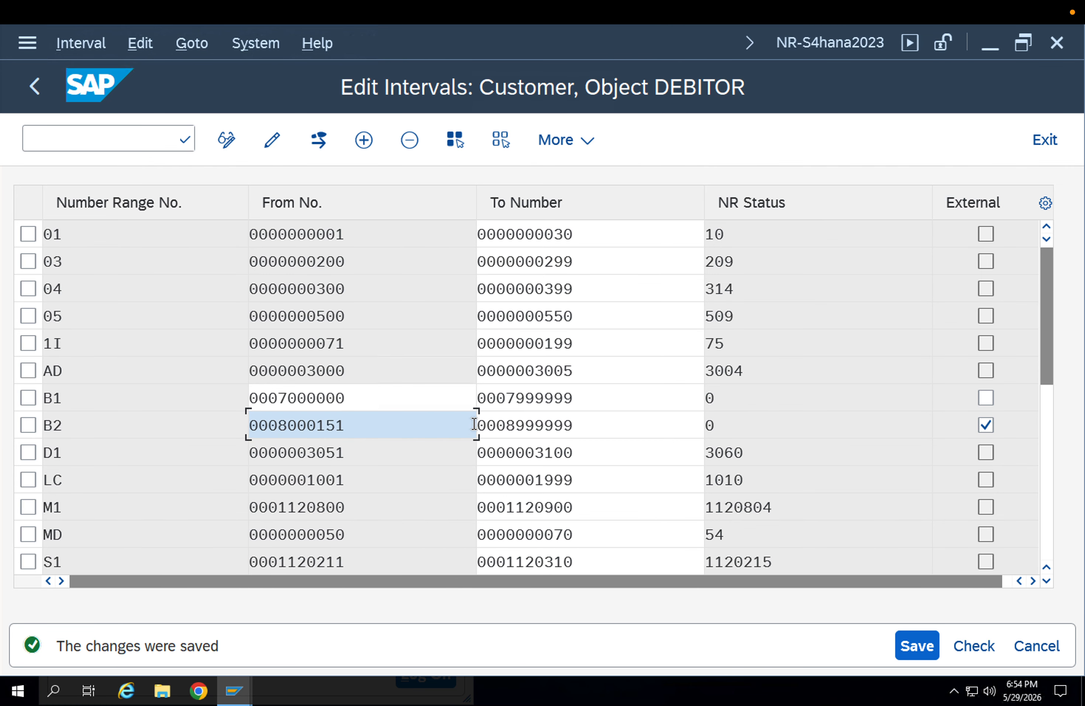
pyautogui.moveTo(522, 427); pyautogui.dragTo(579, 433)
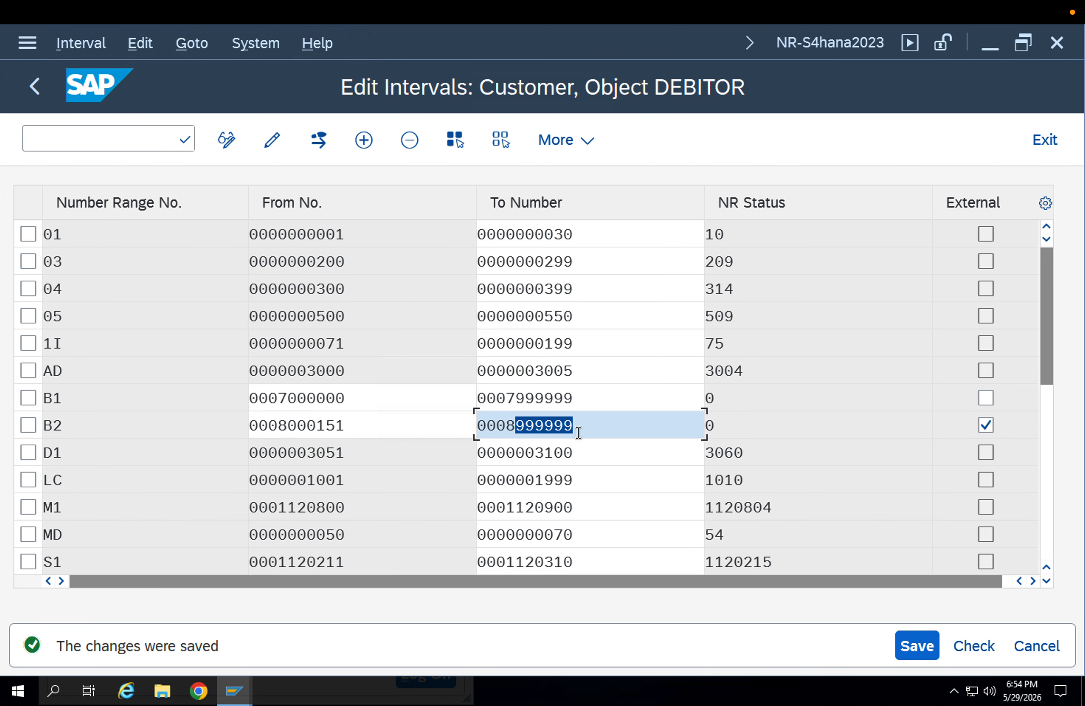
pyautogui.click(358, 430)
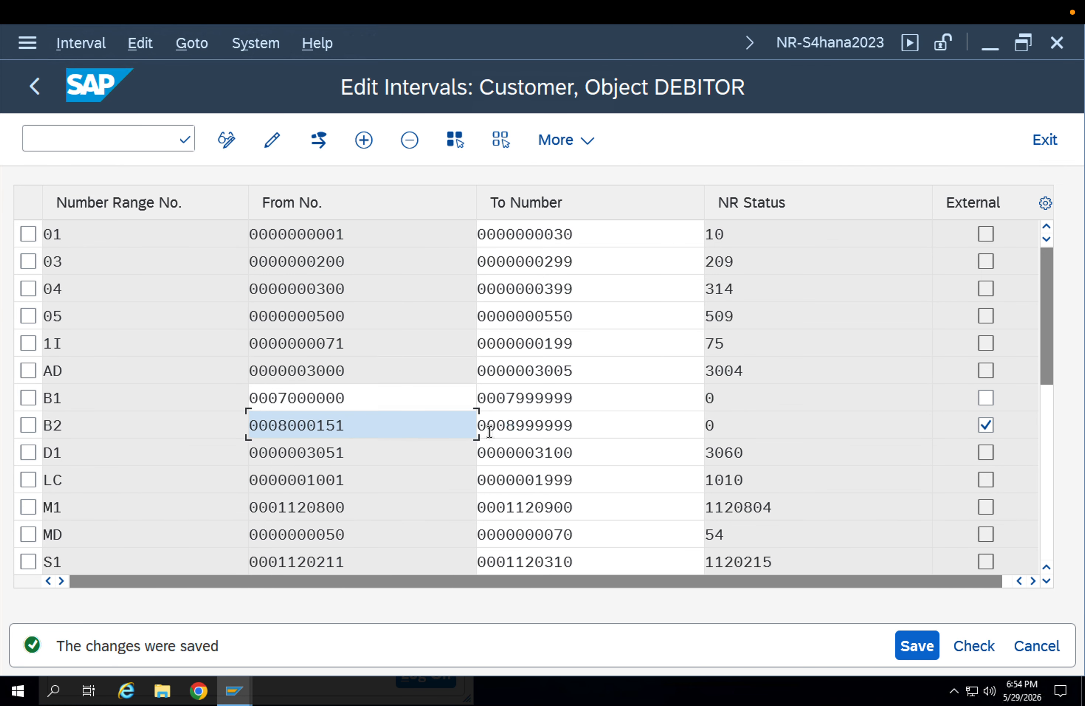
pyautogui.click(34, 94)
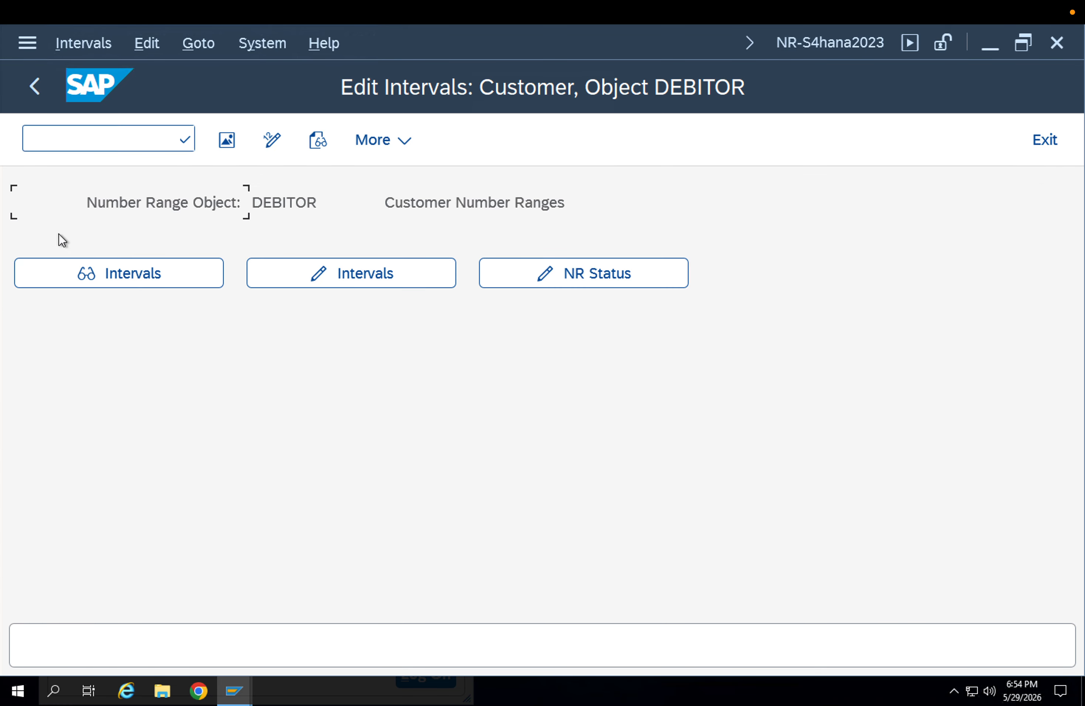
pyautogui.click(42, 102)
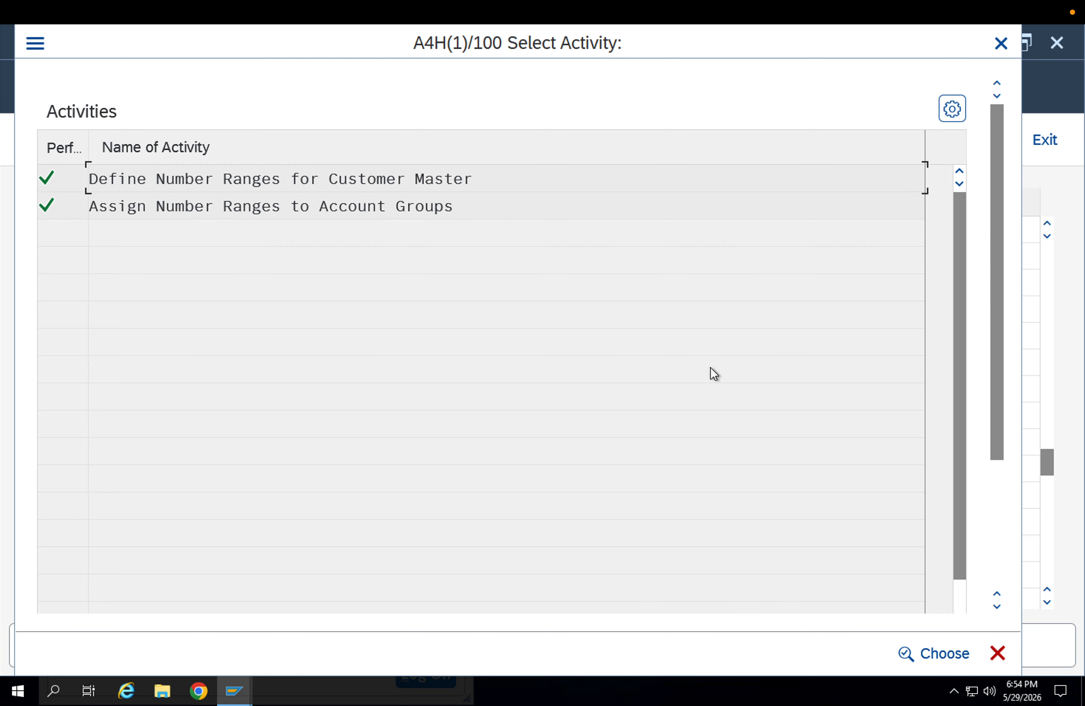
pyautogui.press('Escape')
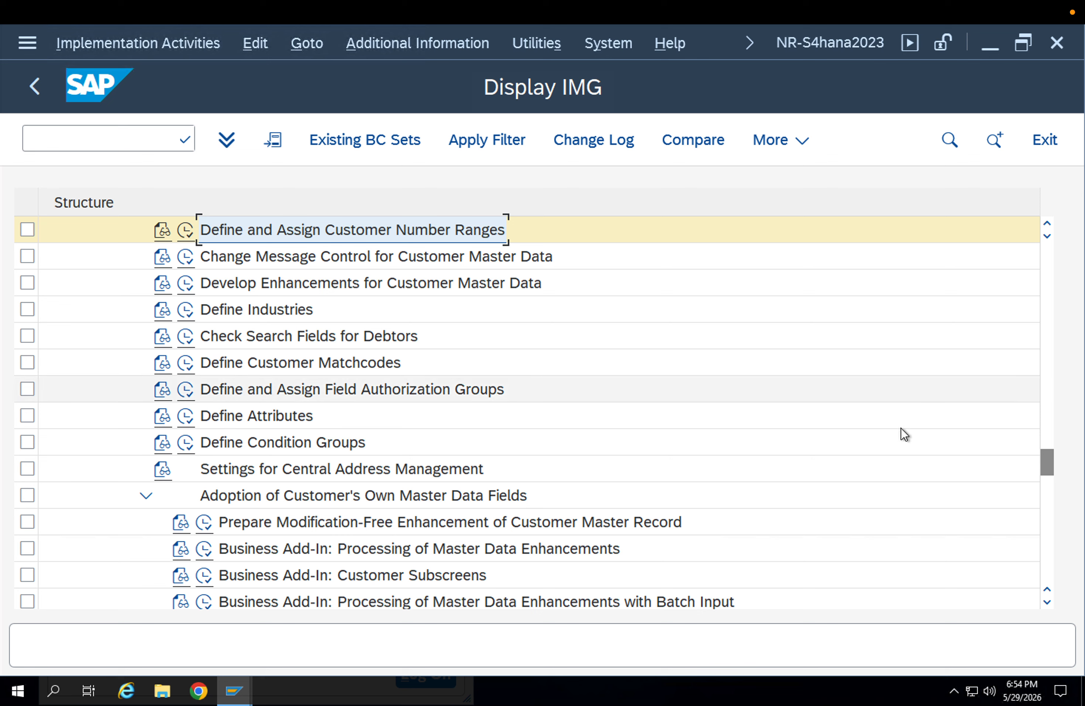
# - Open the BU_PARTNER number range intervals for changing from Number Ranges and Groupings, and locate interval JD
pyautogui.moveTo(1050, 461); pyautogui.dragTo(1047, 298)
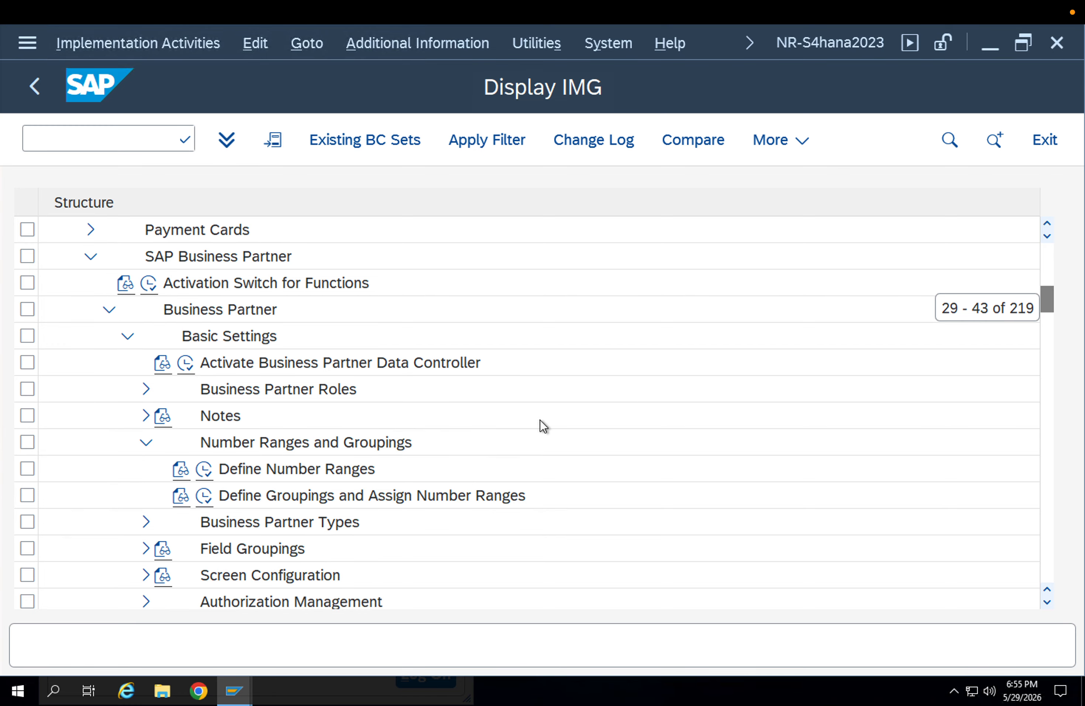
pyautogui.click(205, 470)
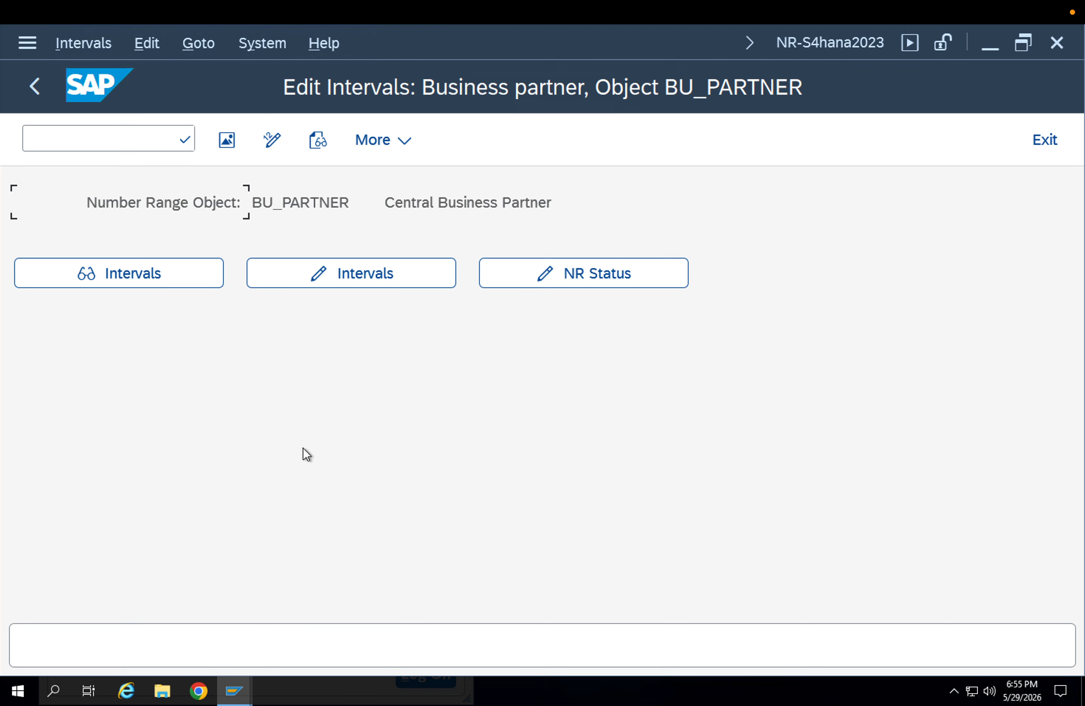
pyautogui.click(315, 275)
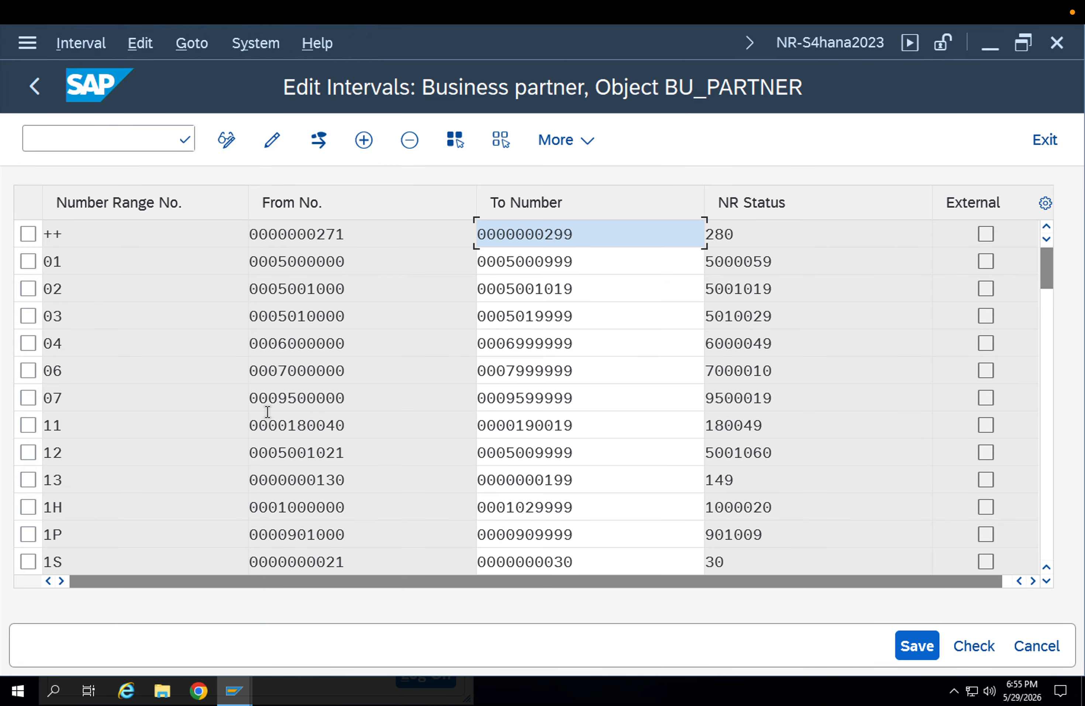
pyautogui.scroll(-3, 268, 411)
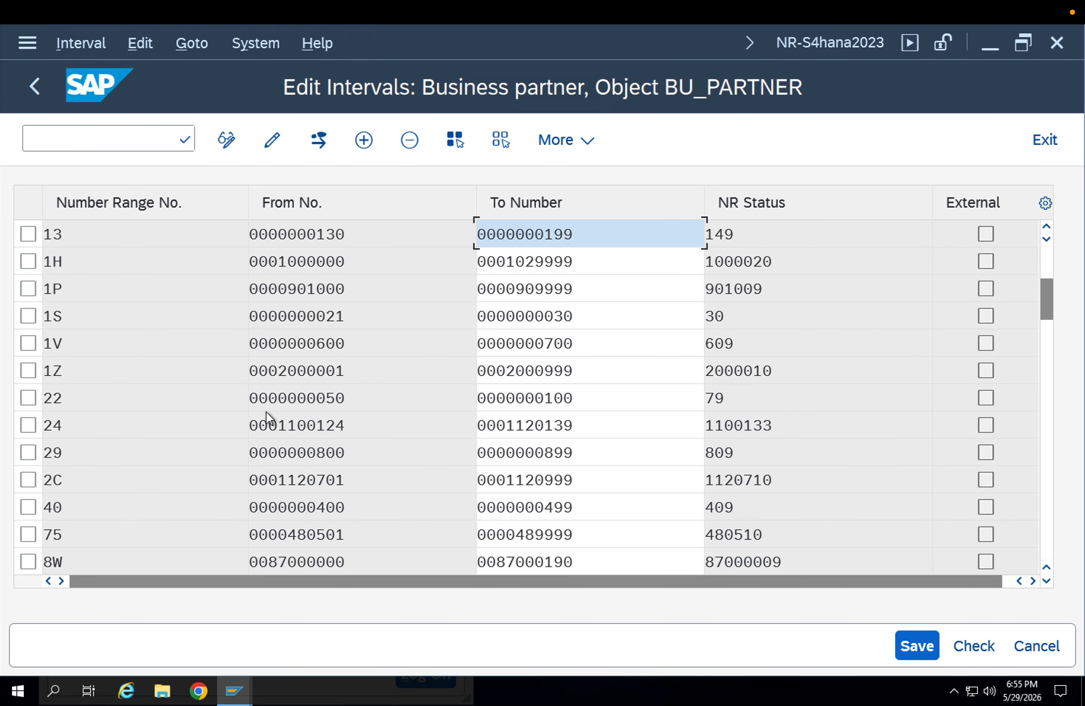
pyautogui.scroll(-6, 267, 413)
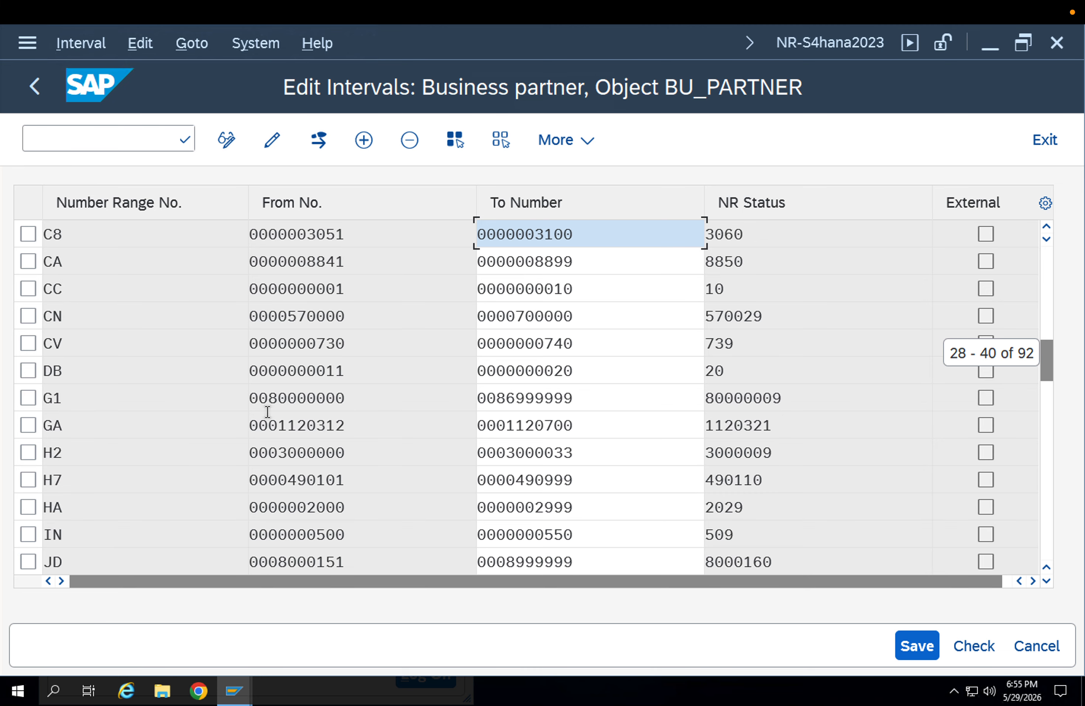
# - Review the business partner number range intervals further down the list and return to the IMG structure
pyautogui.scroll(-4, 268, 411)
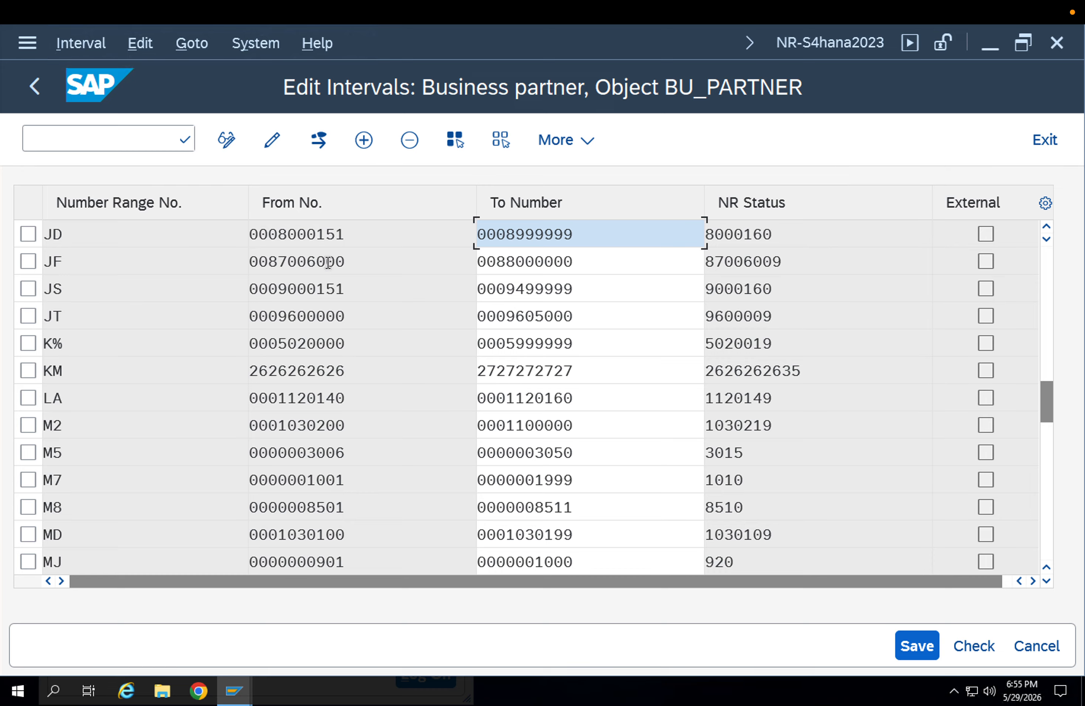
pyautogui.click(391, 236)
pyautogui.doubleClick(569, 241)
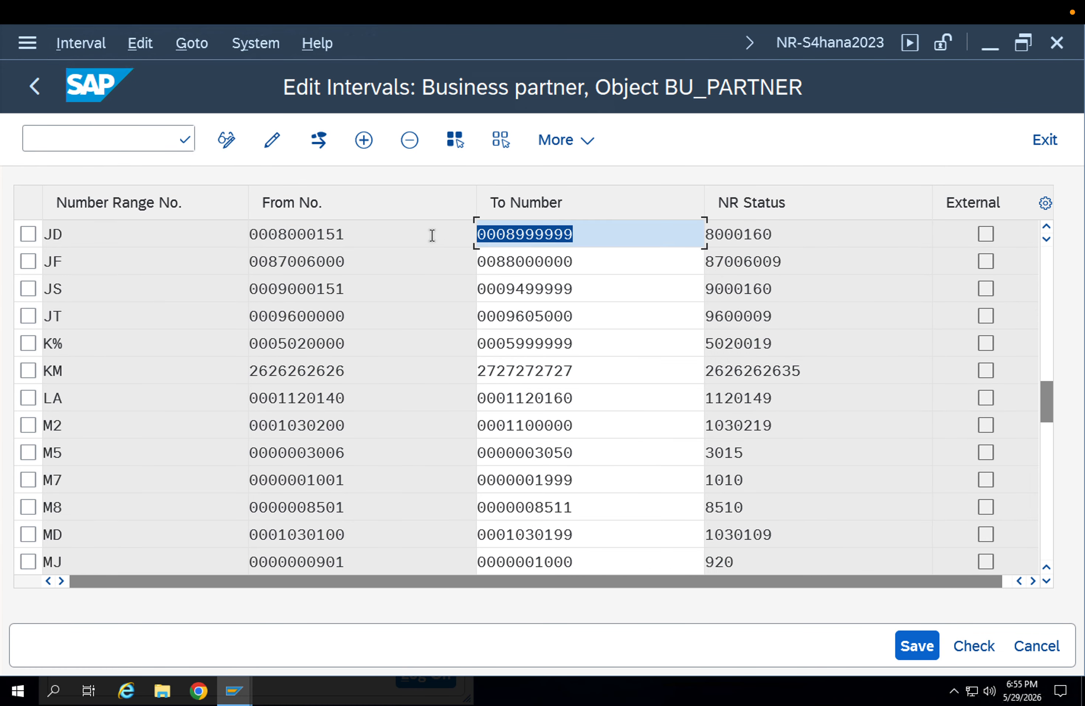
pyautogui.click(898, 657)
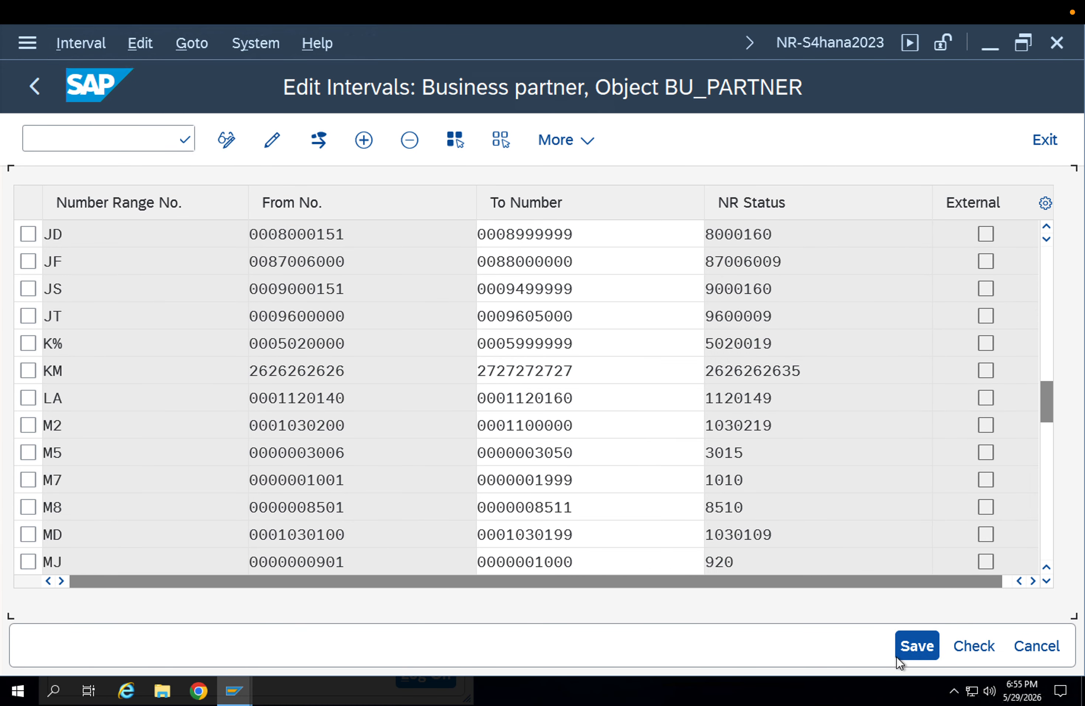
pyautogui.click(35, 87)
pyautogui.click(35, 87)
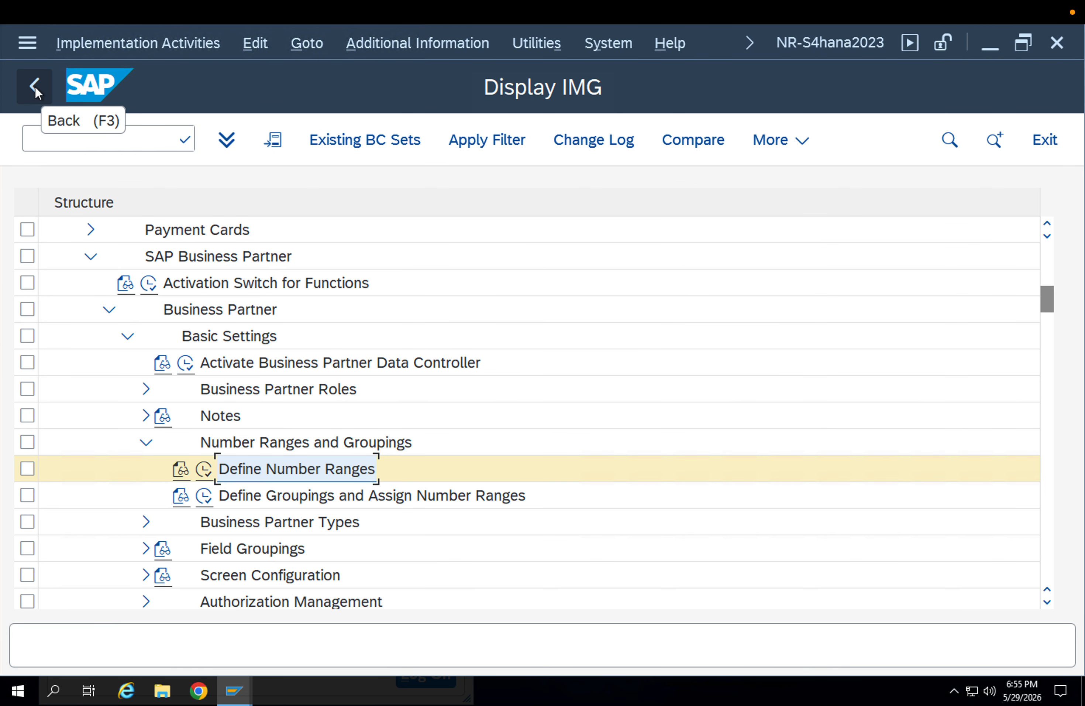
# - Expand the Master Data Synchronization node below the SAP Business Partner settings in the IMG structure
pyautogui.scroll(-3, 243, 468)
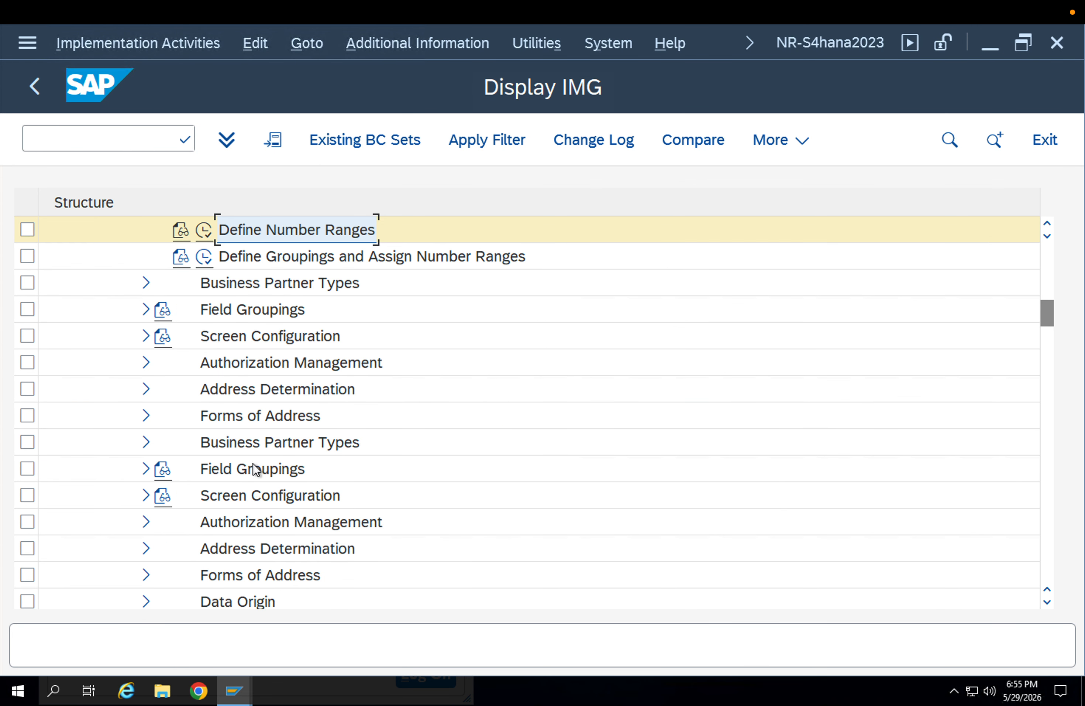
pyautogui.scroll(-4, 376, 489)
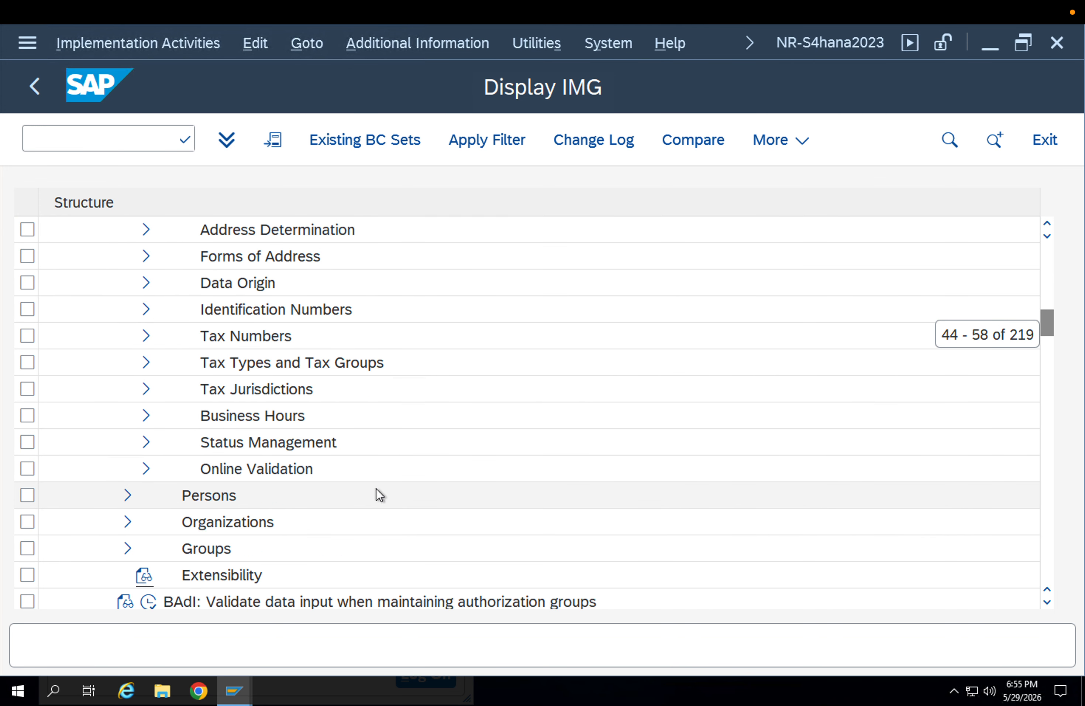
pyautogui.scroll(-3, 264, 537)
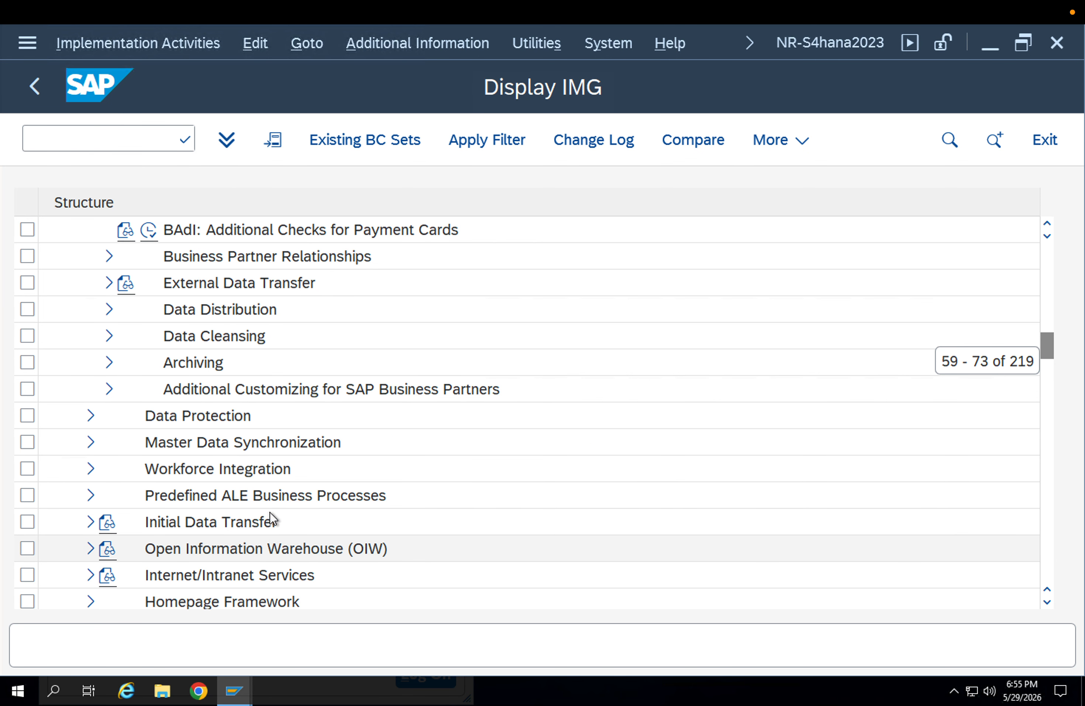
pyautogui.scroll(1, 265, 502)
pyautogui.scroll(-1, 203, 533)
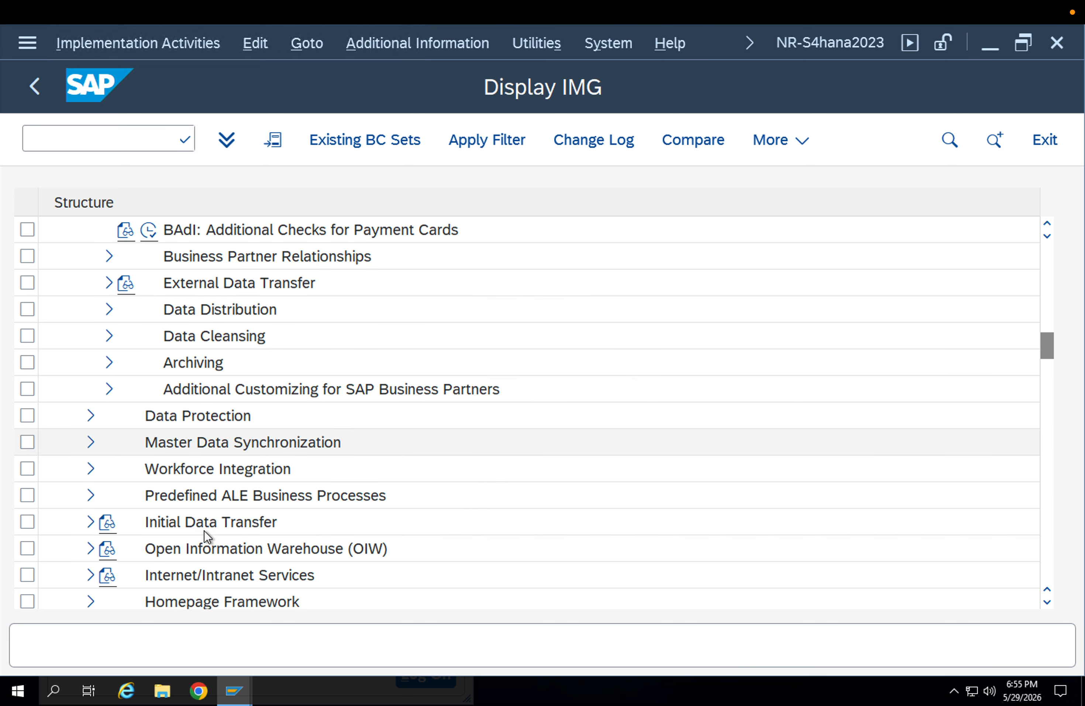
pyautogui.click(91, 443)
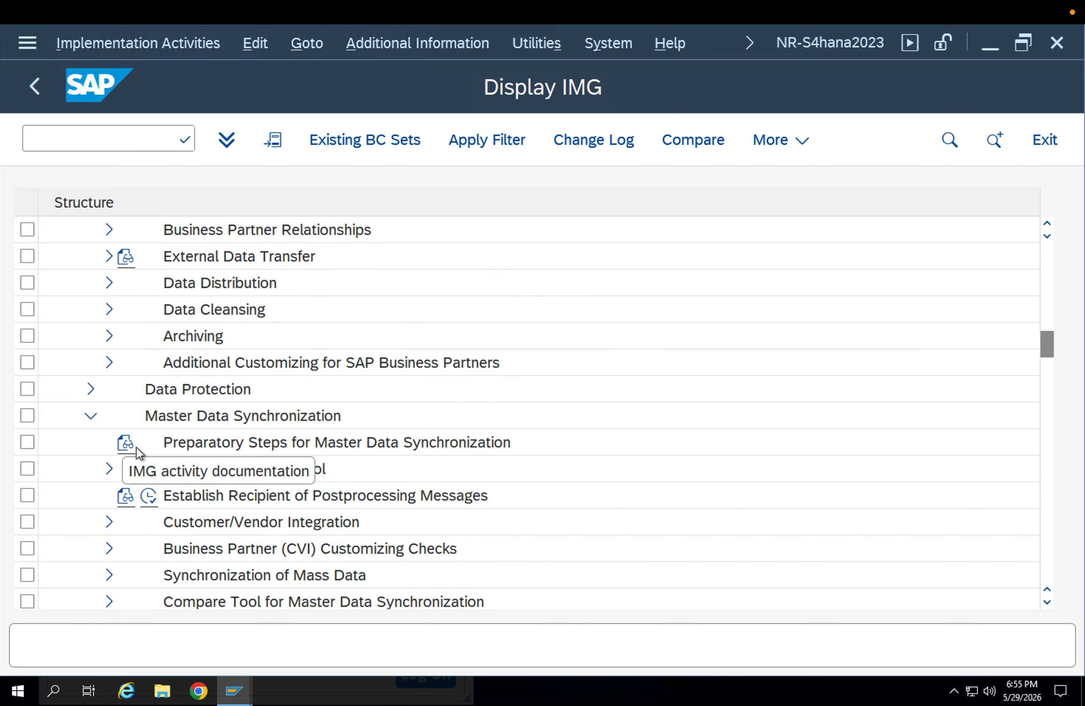
# - Expand the Business Partner (CVI) Customizing Checks node under Master Data Synchronization
pyautogui.click(256, 453)
pyautogui.scroll(-1, 263, 505)
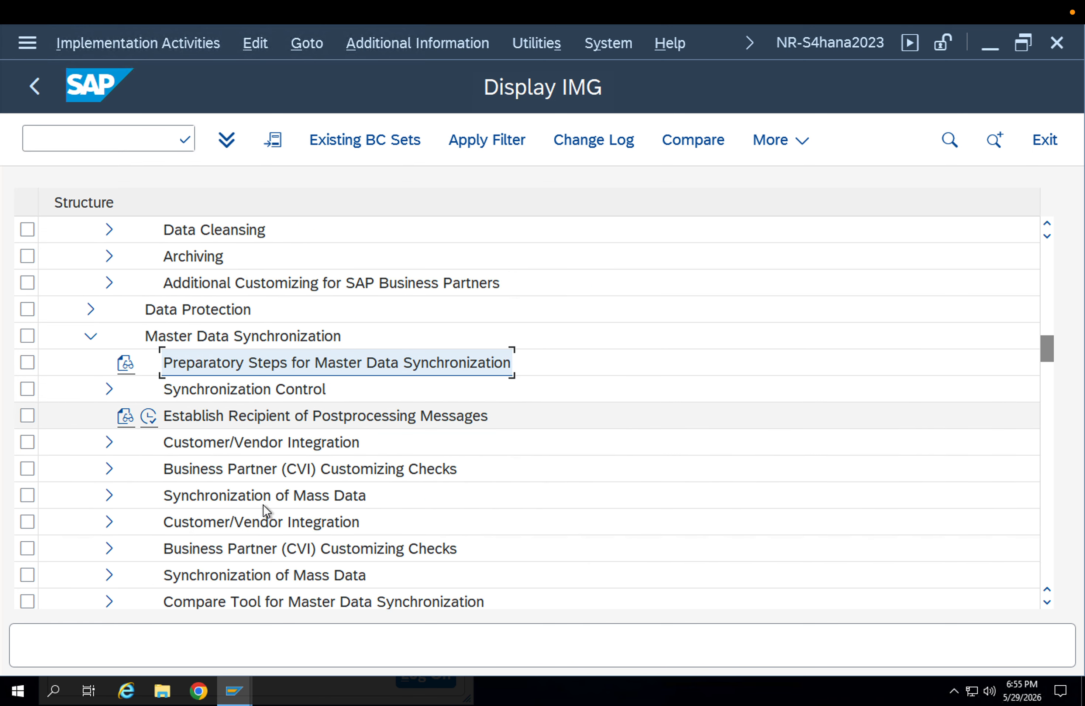
pyautogui.click(271, 470)
pyautogui.click(109, 468)
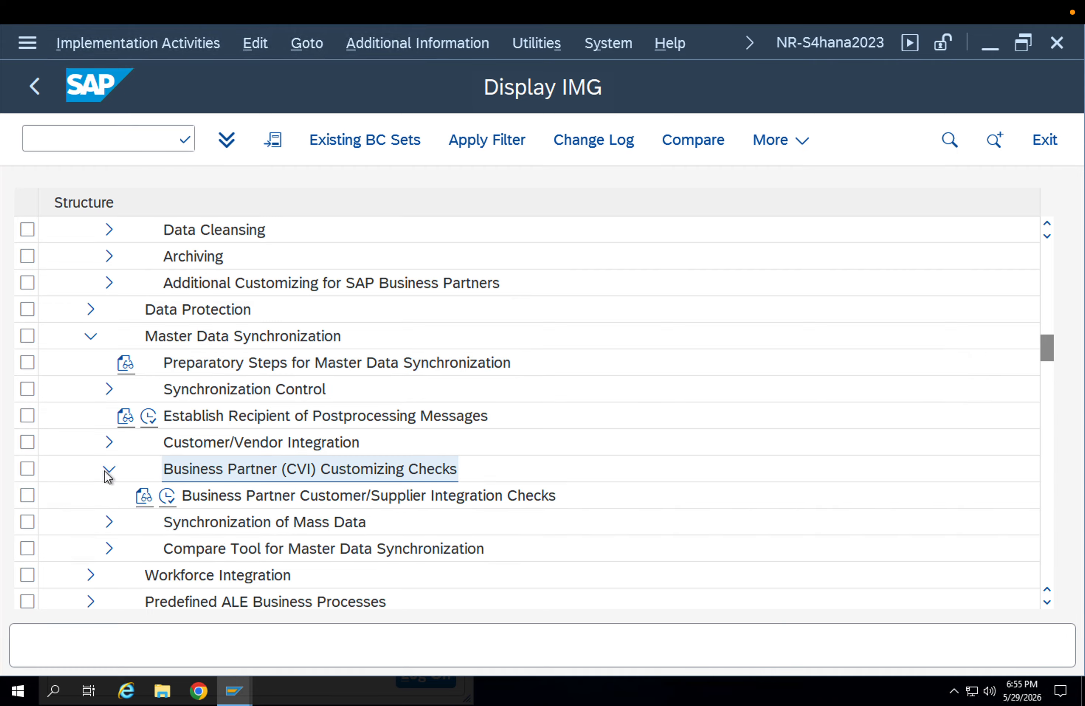
# - Expand Synchronization of Mass Data and the Compare Tool for Master Data Synchronization down to its Configuration activities
pyautogui.scroll(-2, 283, 501)
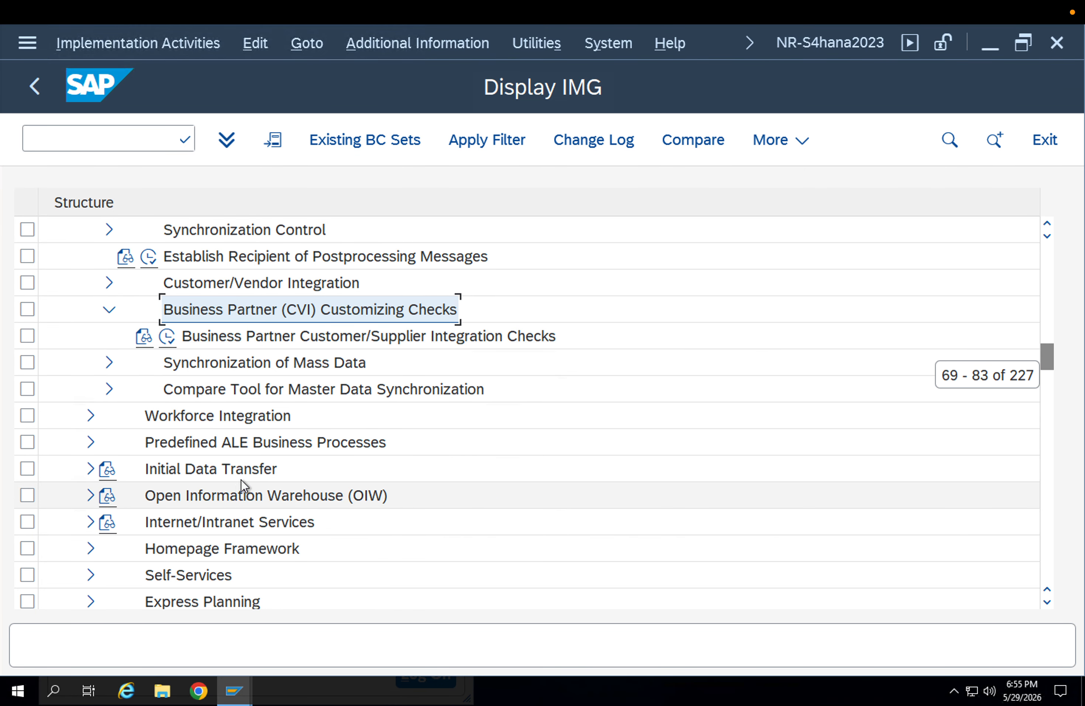
pyautogui.click(109, 363)
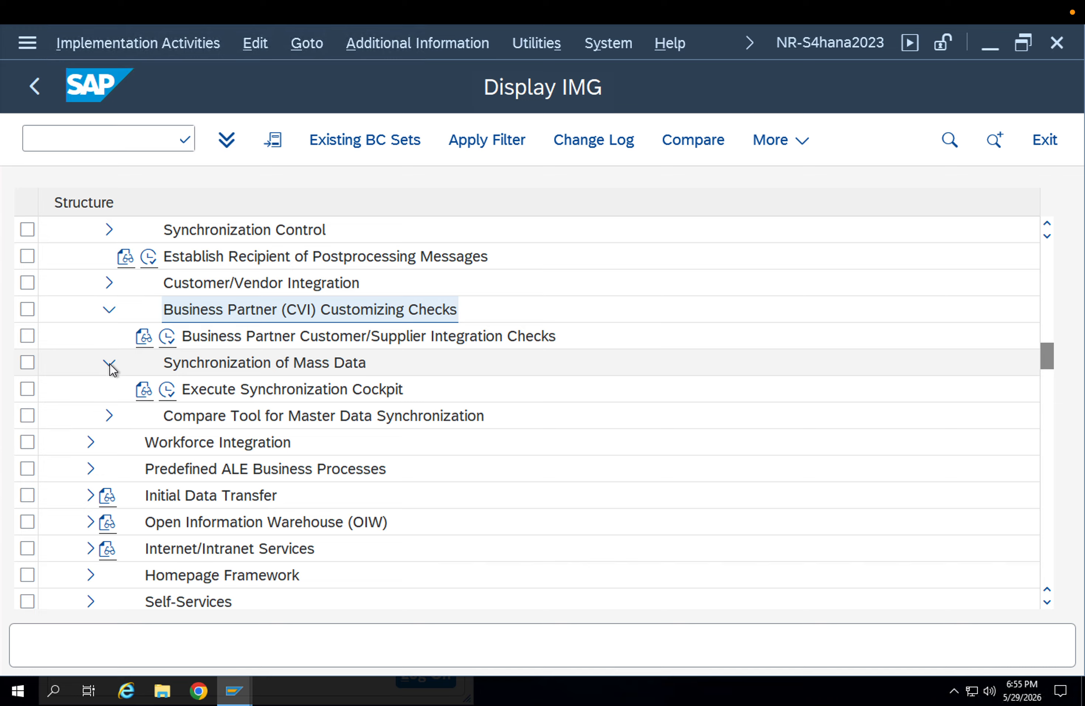
pyautogui.click(109, 415)
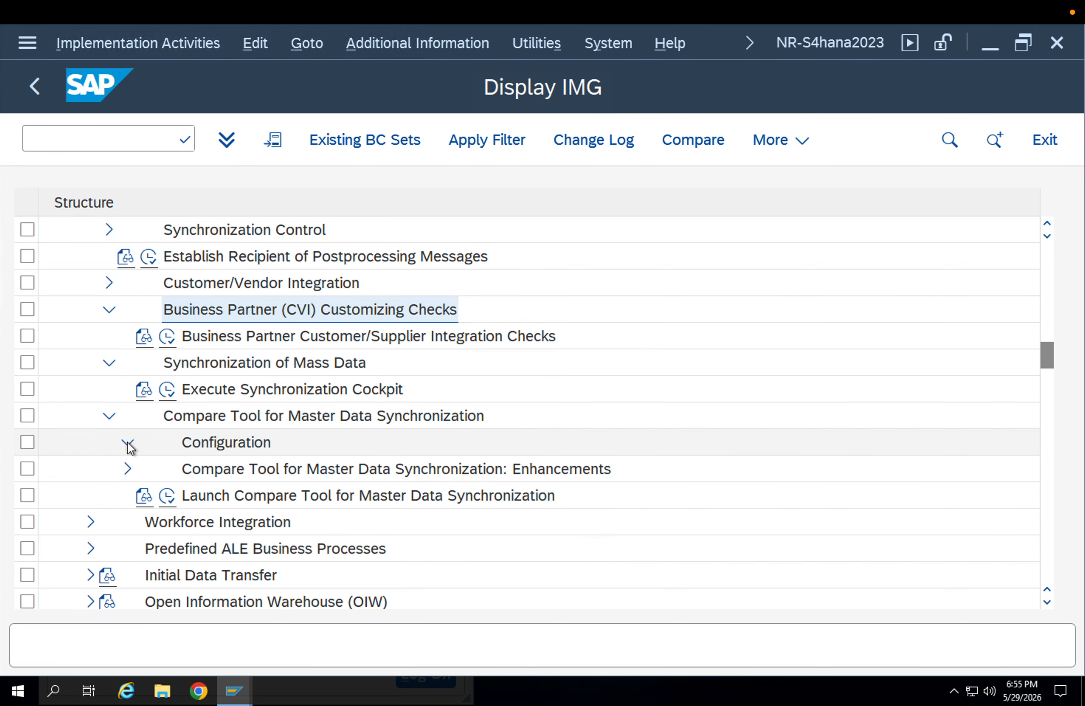
pyautogui.click(128, 442)
pyautogui.scroll(-2, 332, 520)
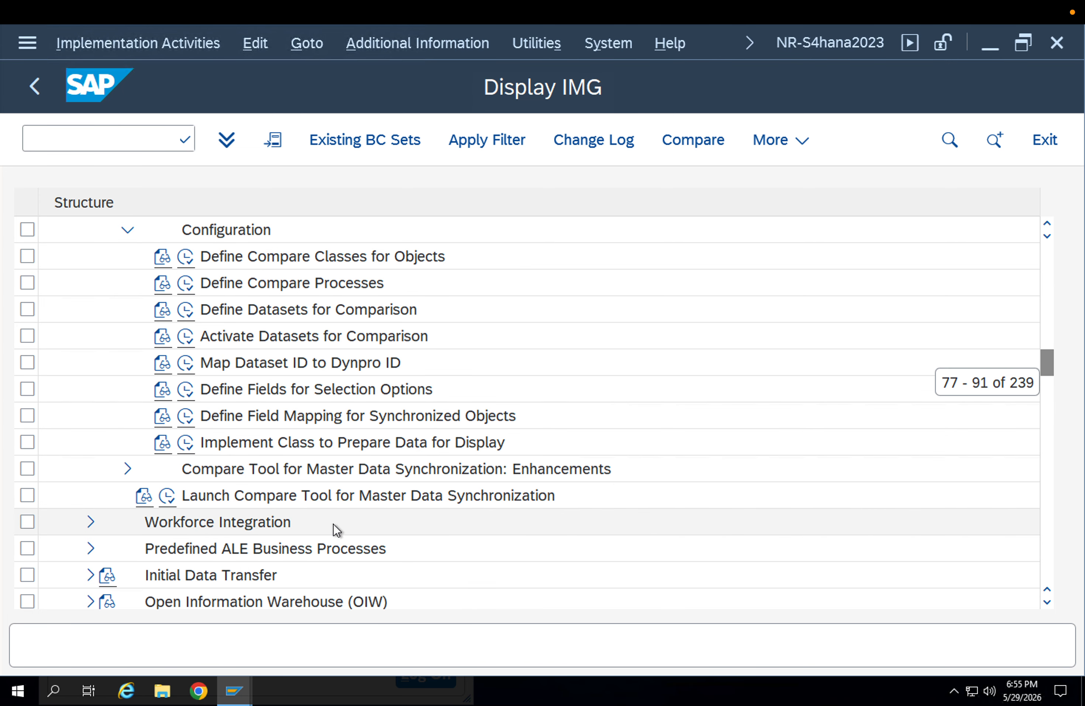
pyautogui.scroll(-2, 214, 549)
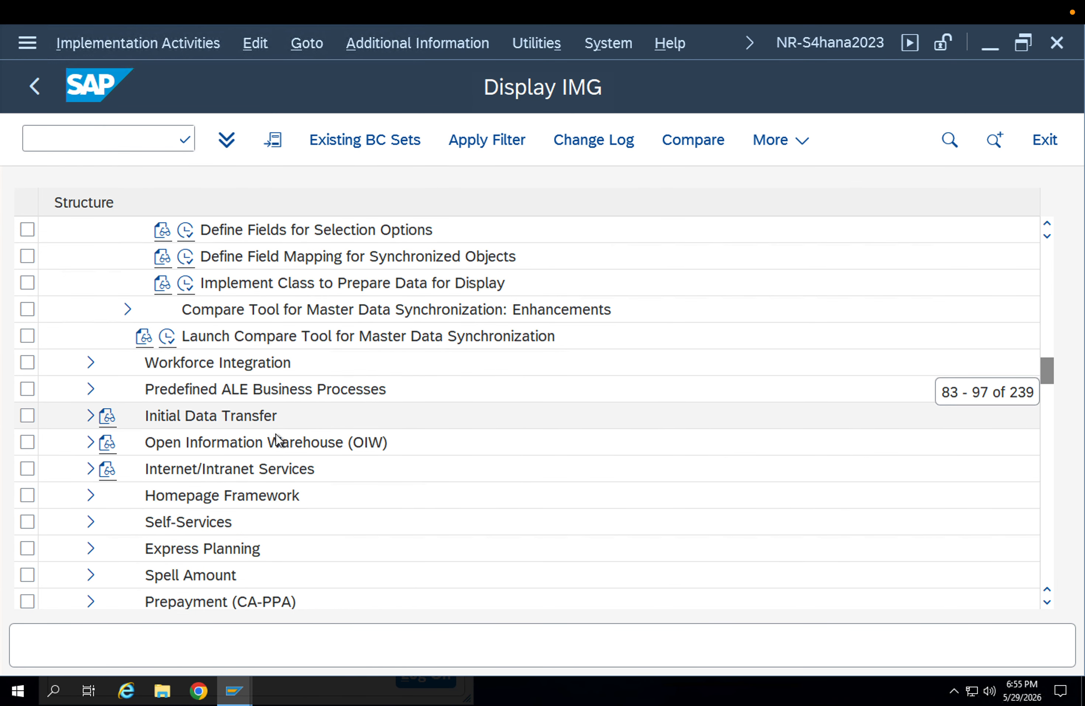
pyautogui.scroll(2, 245, 401)
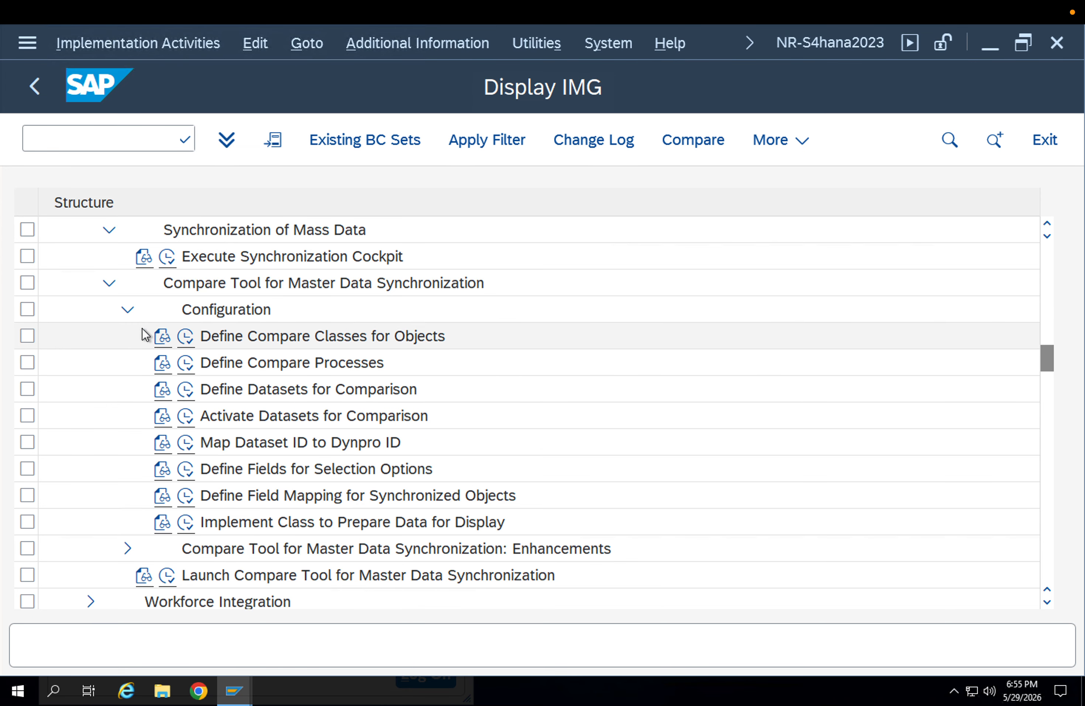
# - Inspect the compare tool's Enhancements activities and collapse the Compare Tool for Master Data Synchronization node
pyautogui.click(127, 309)
pyautogui.click(127, 336)
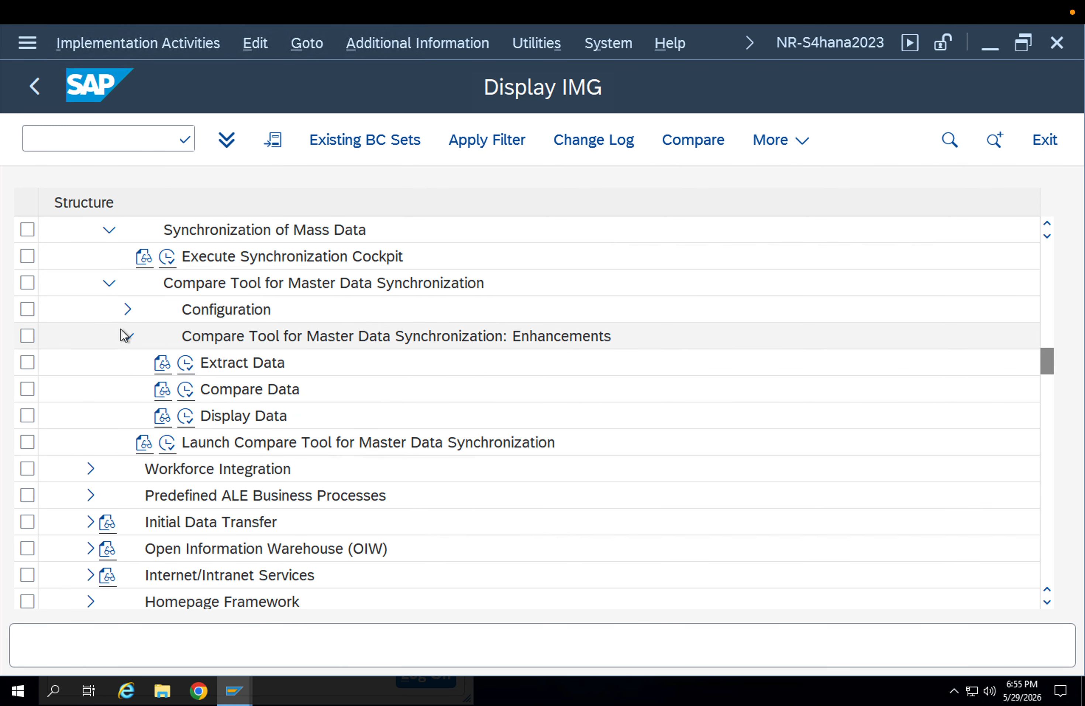
pyautogui.click(126, 335)
pyautogui.click(118, 293)
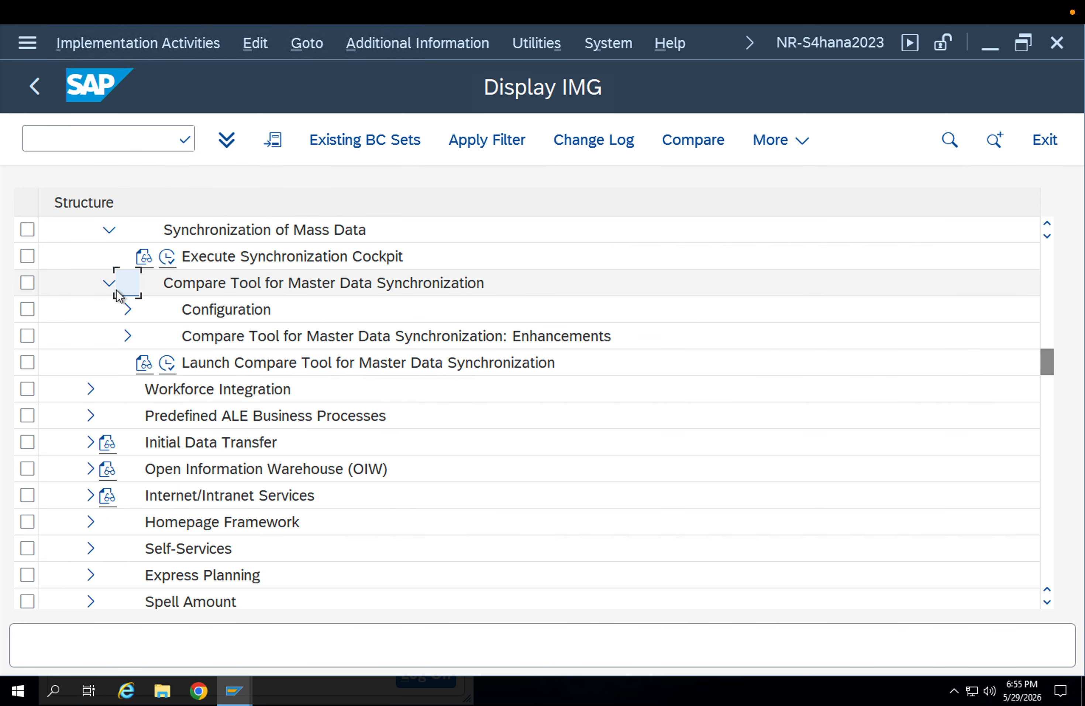
pyautogui.click(110, 284)
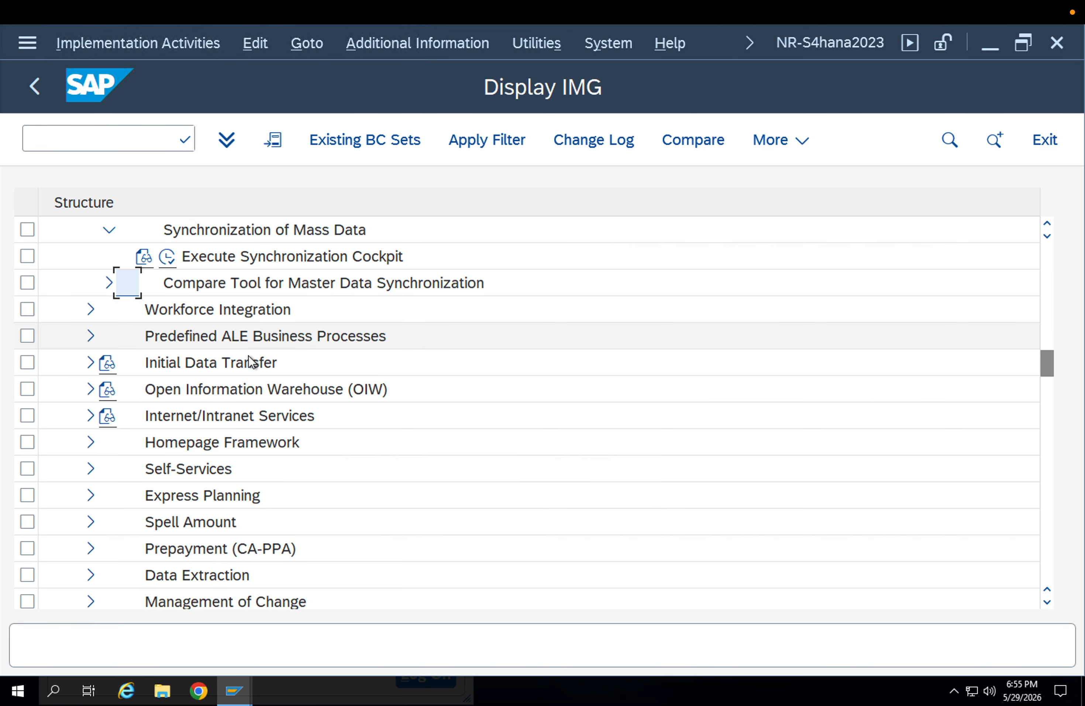
# - Execute the IMG activity Business Partner Customer/Supplier Integration Checks
pyautogui.scroll(2, 242, 370)
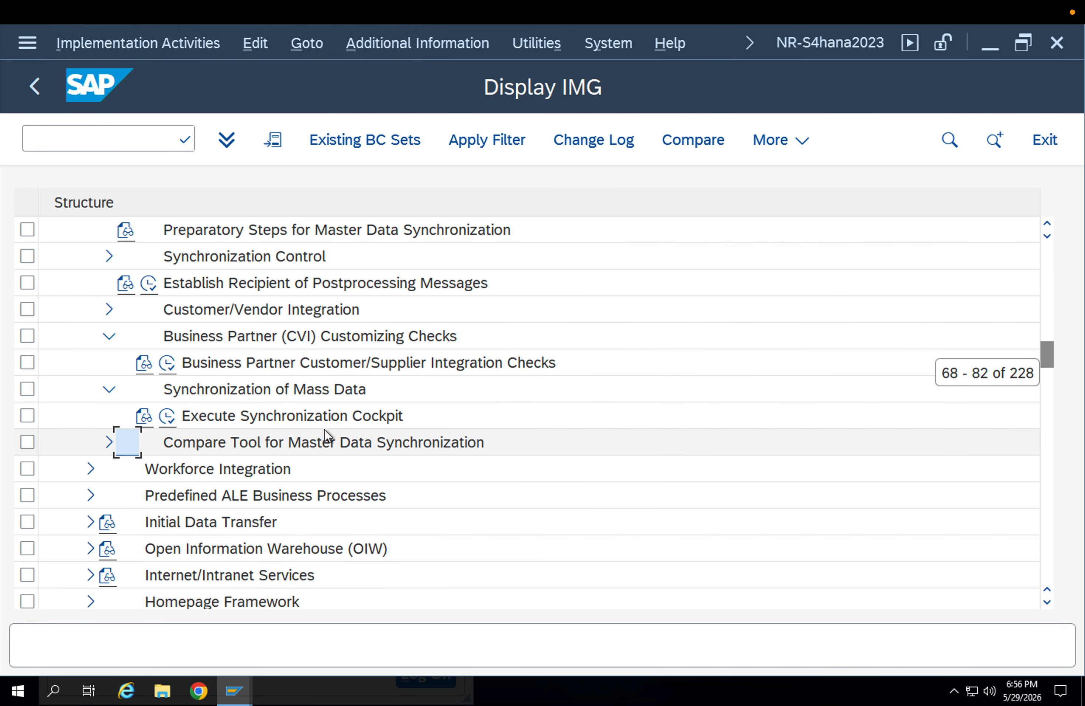
pyautogui.click(180, 362)
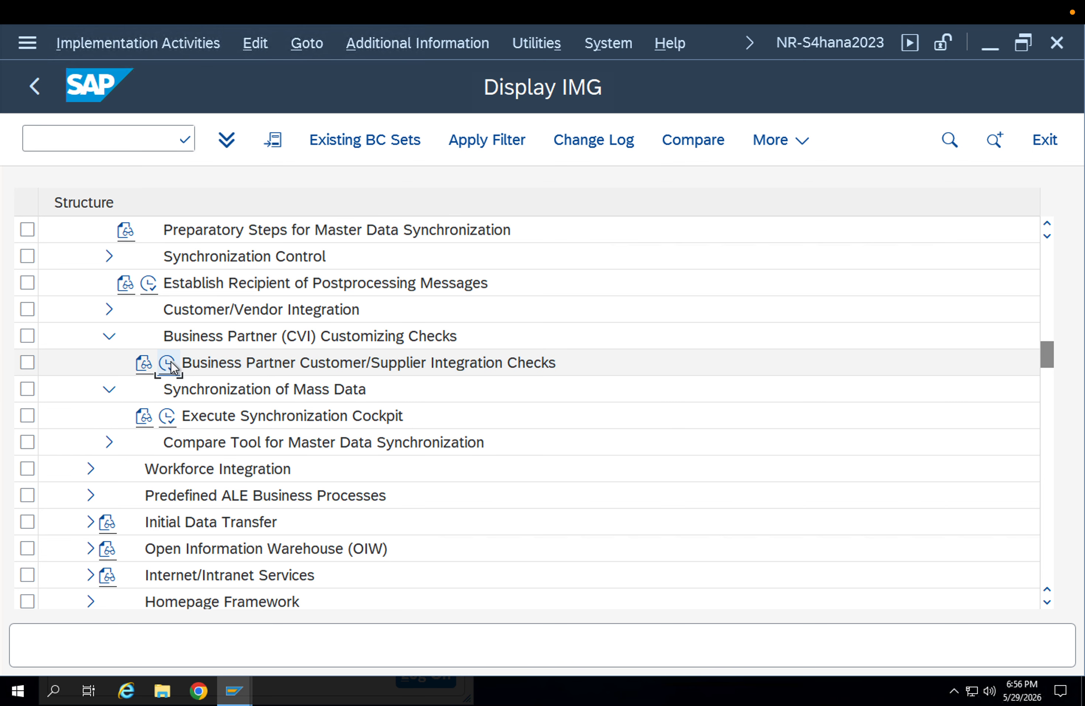
pyautogui.click(171, 361)
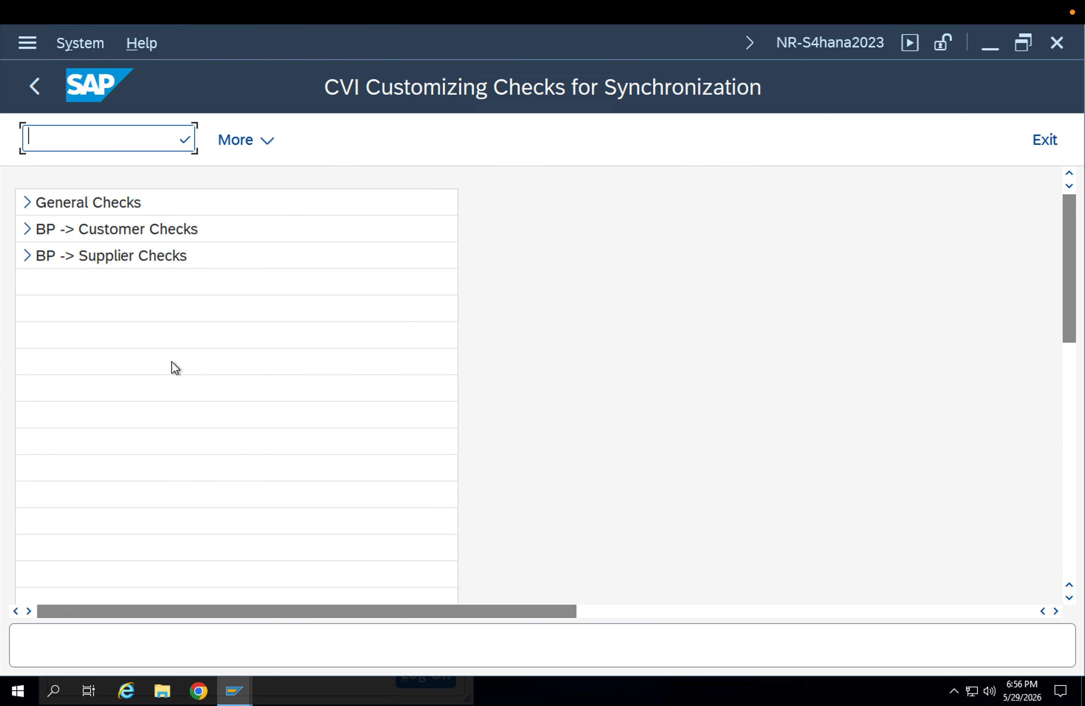
# - Expand BP -> Customer Checks and BP -> Supplier Checks to examine the available CVI customizing checks
pyautogui.click(29, 232)
pyautogui.click(184, 261)
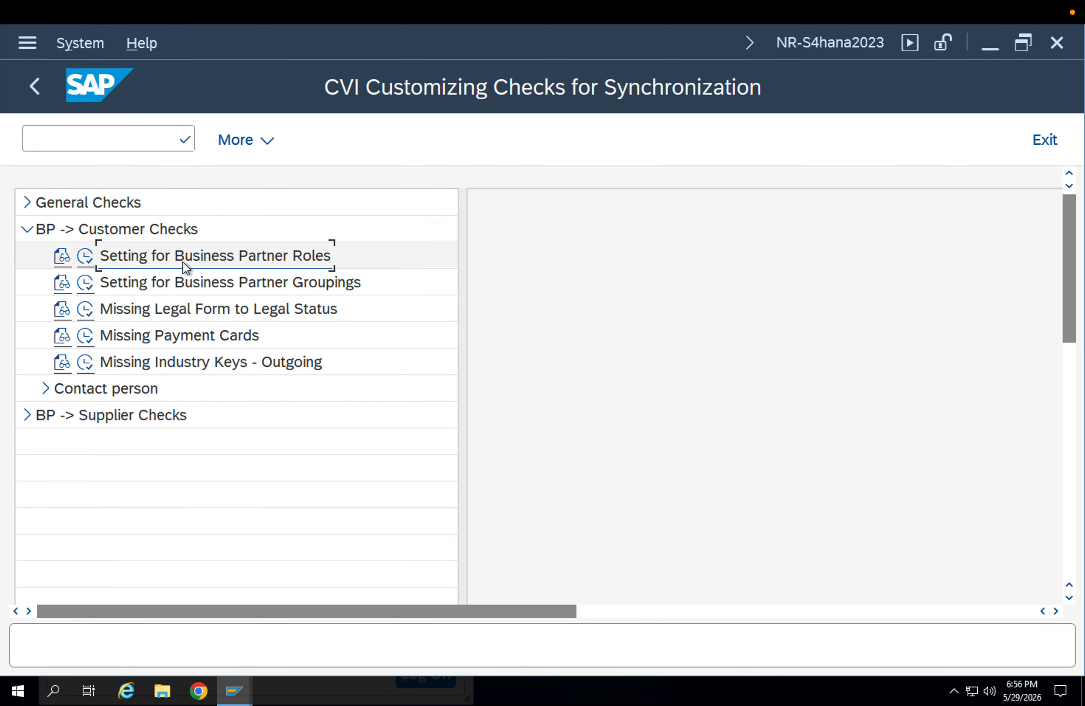
pyautogui.click(149, 281)
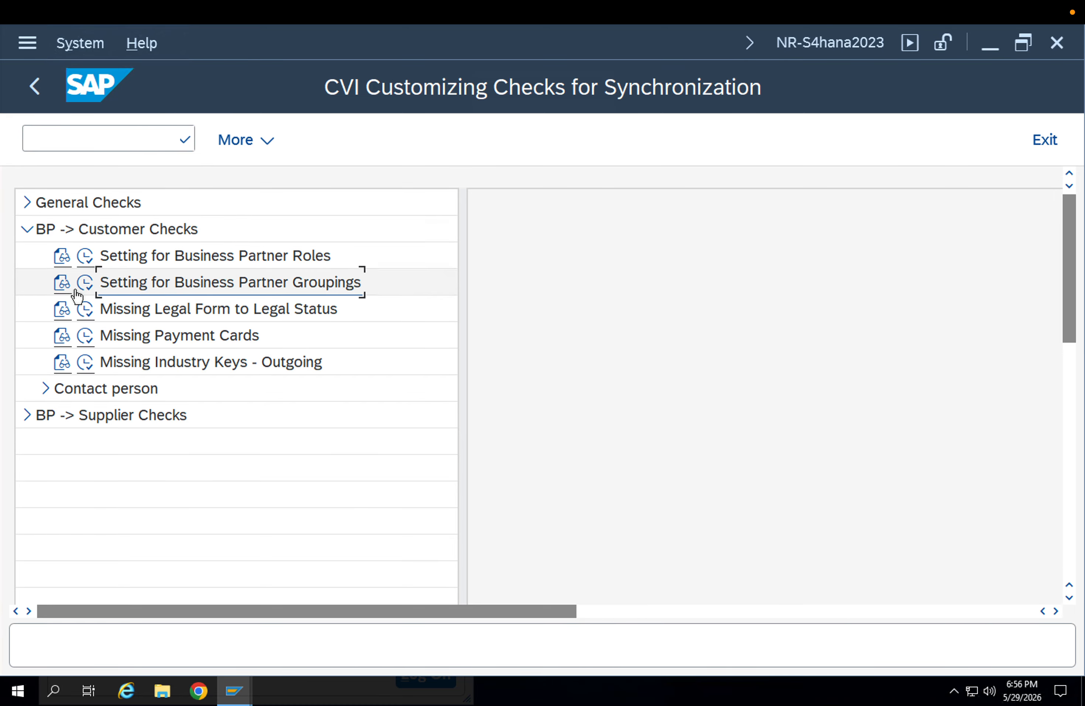
pyautogui.click(139, 312)
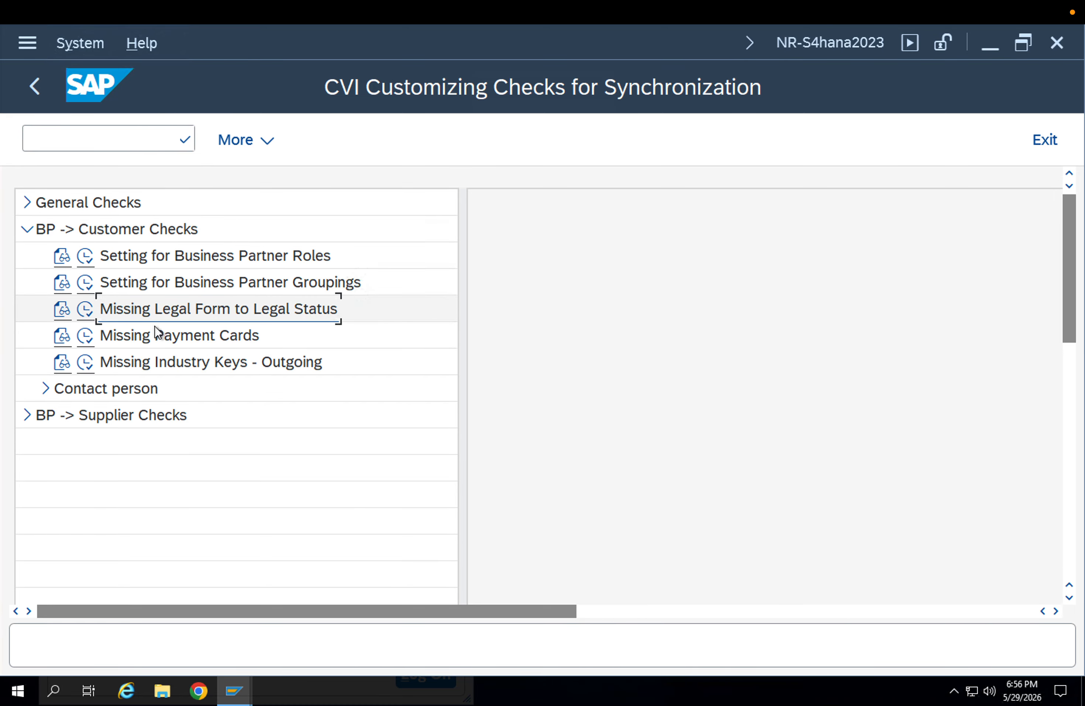
pyautogui.click(27, 416)
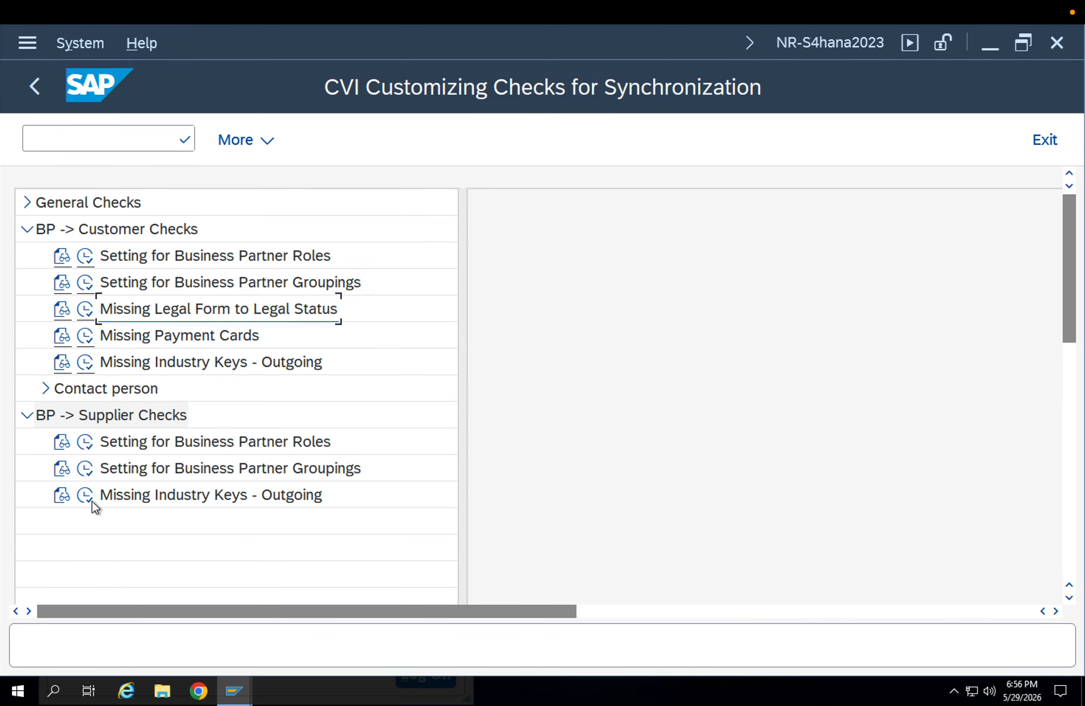
# - Run the customer check Setting for Business Partner Roles and return to the IMG structure
pyautogui.click(88, 256)
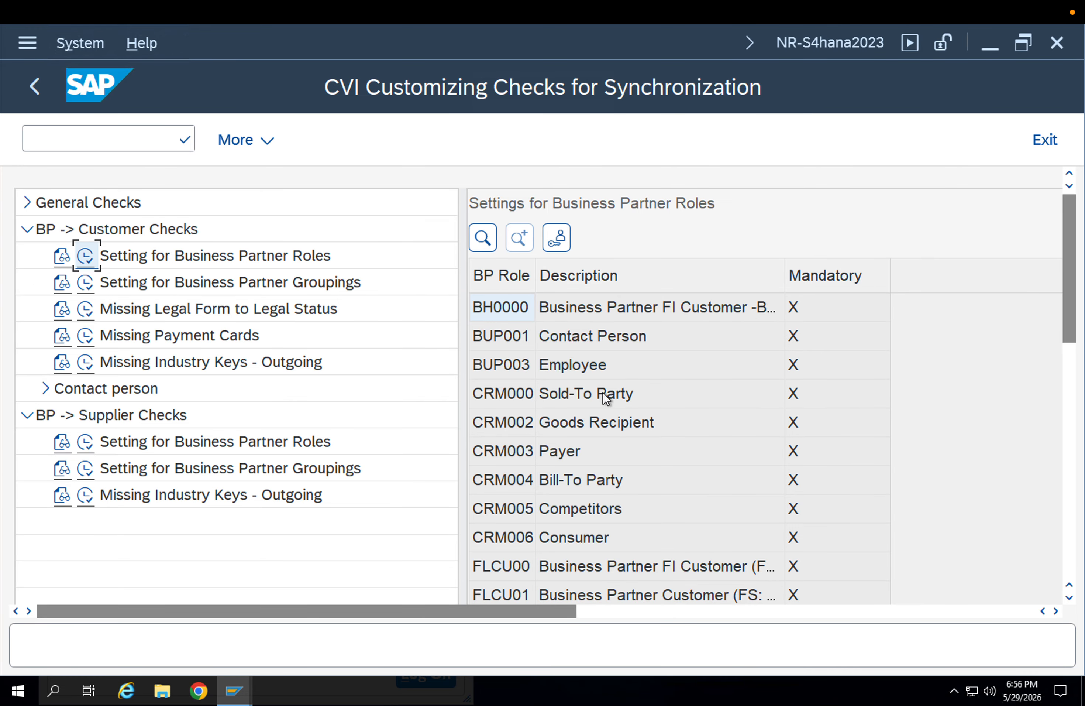
pyautogui.press('F3')
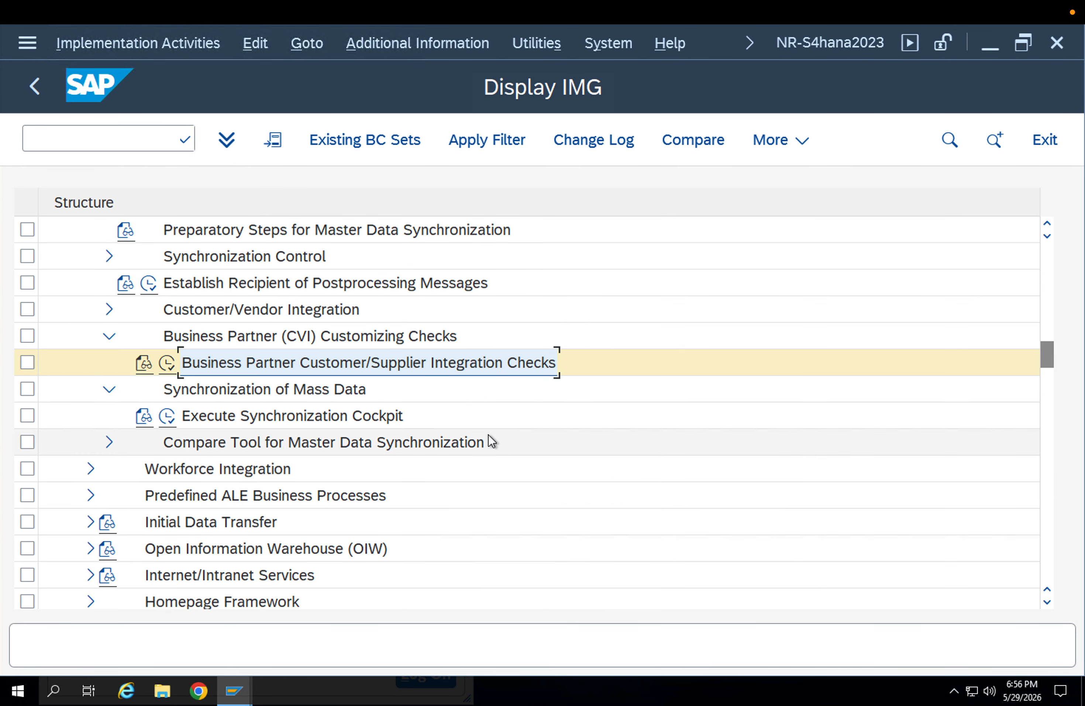
# - Expand Synchronization Control and the Compare Tool for Master Data Synchronization to examine their activities
pyautogui.scroll(2, 283, 391)
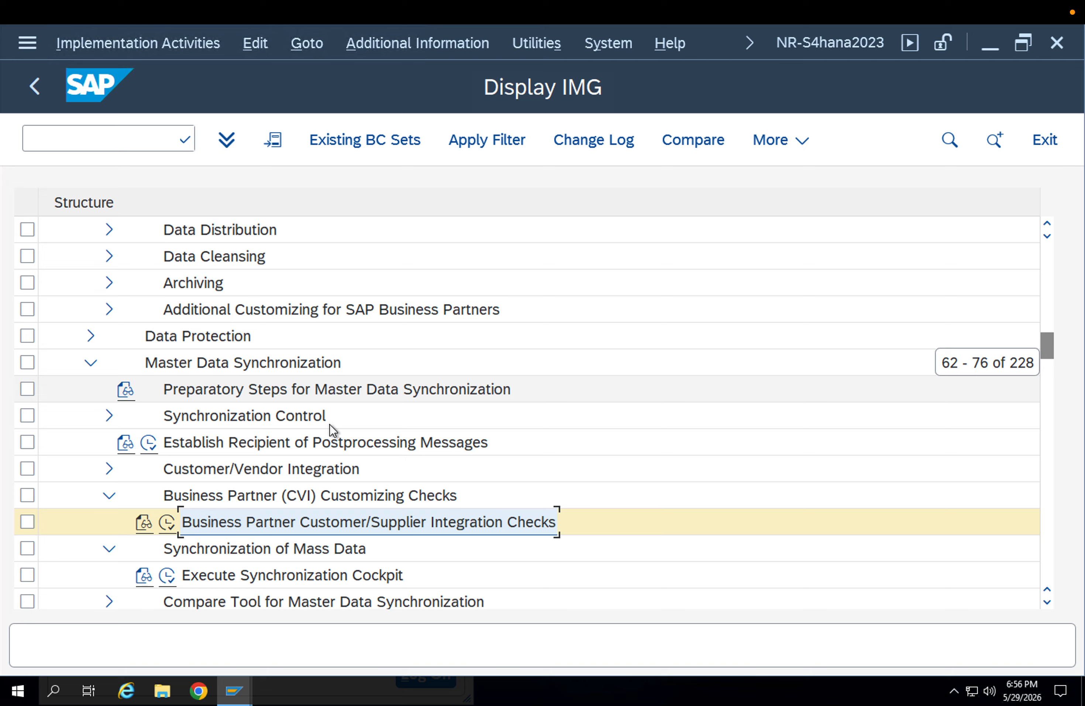
pyautogui.click(109, 416)
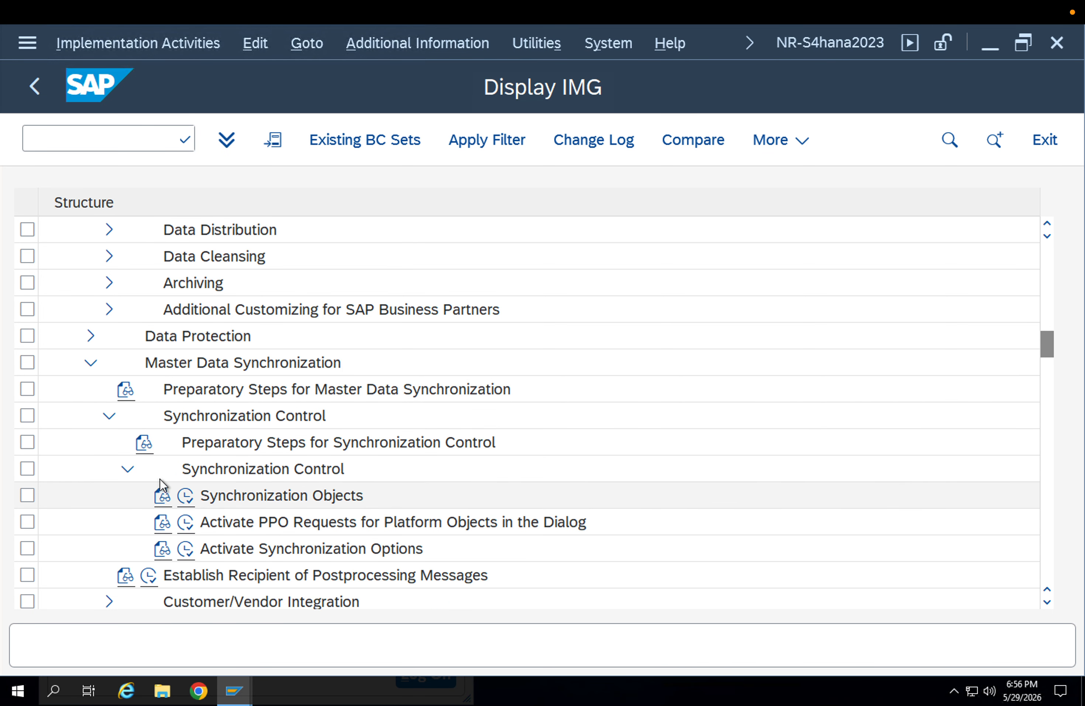
pyautogui.scroll(-3, 280, 527)
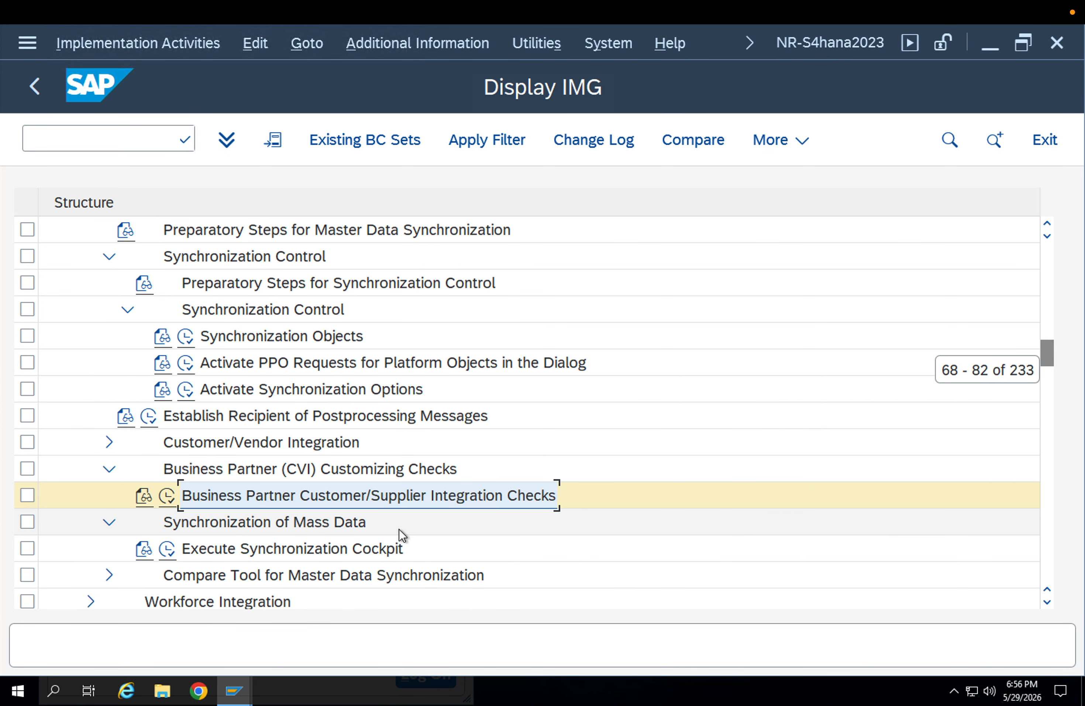
pyautogui.scroll(-2, 402, 529)
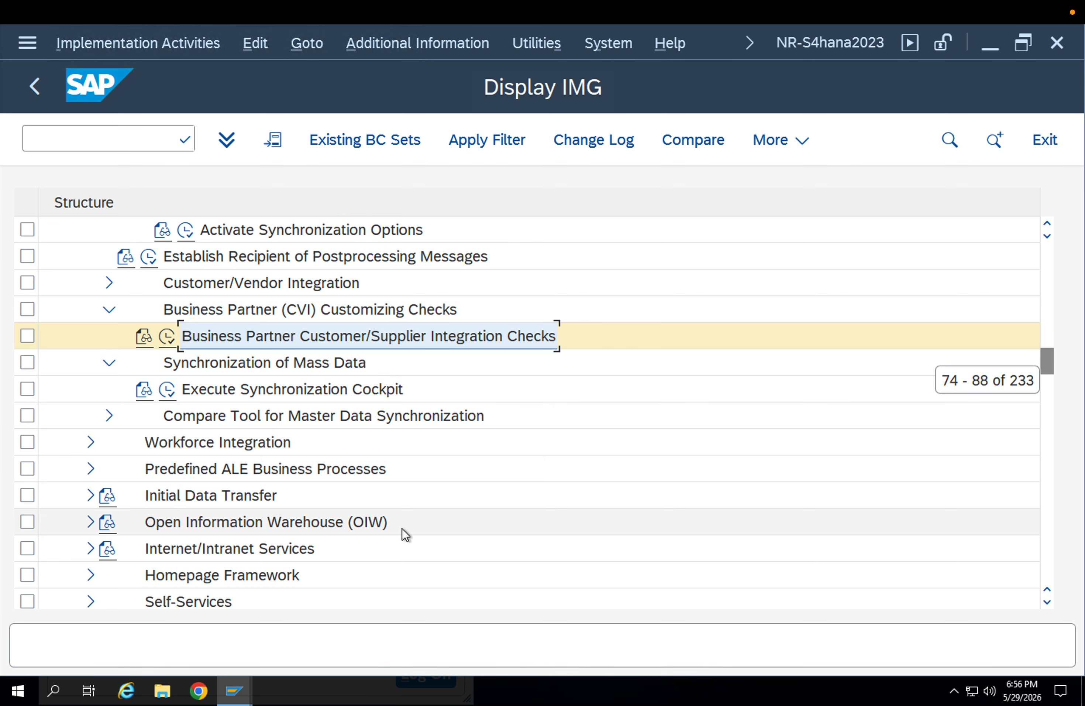
pyautogui.click(120, 417)
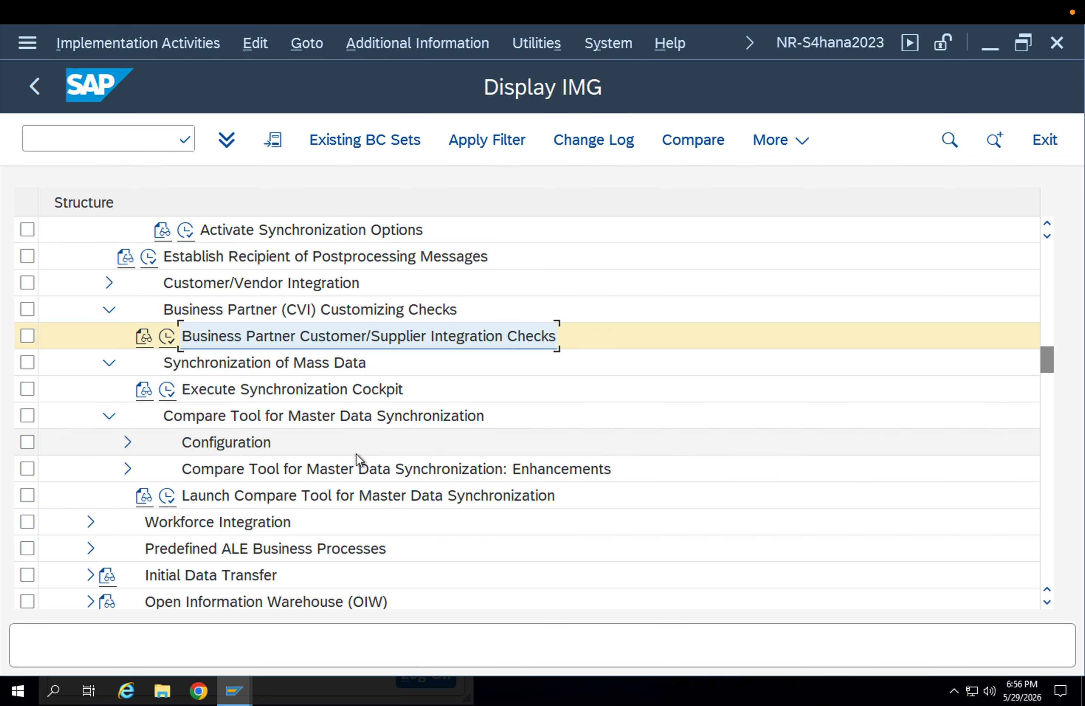
pyautogui.scroll(-3, 372, 456)
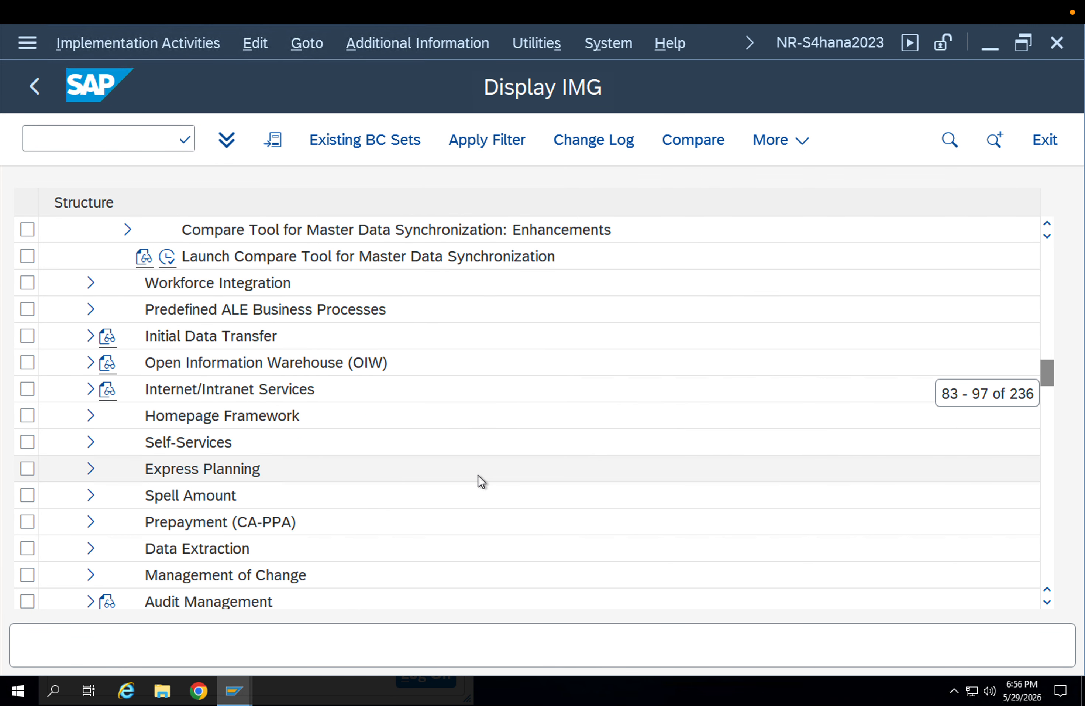
# - Examine the Master Data Synchronization node and its preparatory steps and Synchronization Control activities in the IMG structure
pyautogui.scroll(-3, 478, 476)
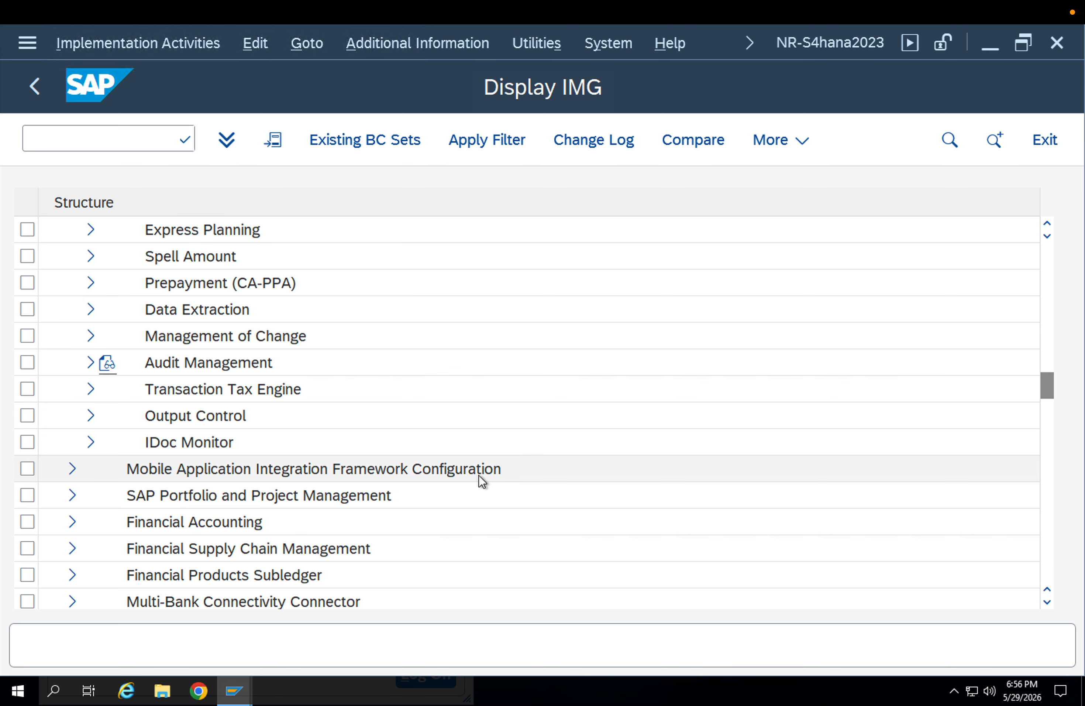
pyautogui.scroll(13, 464, 459)
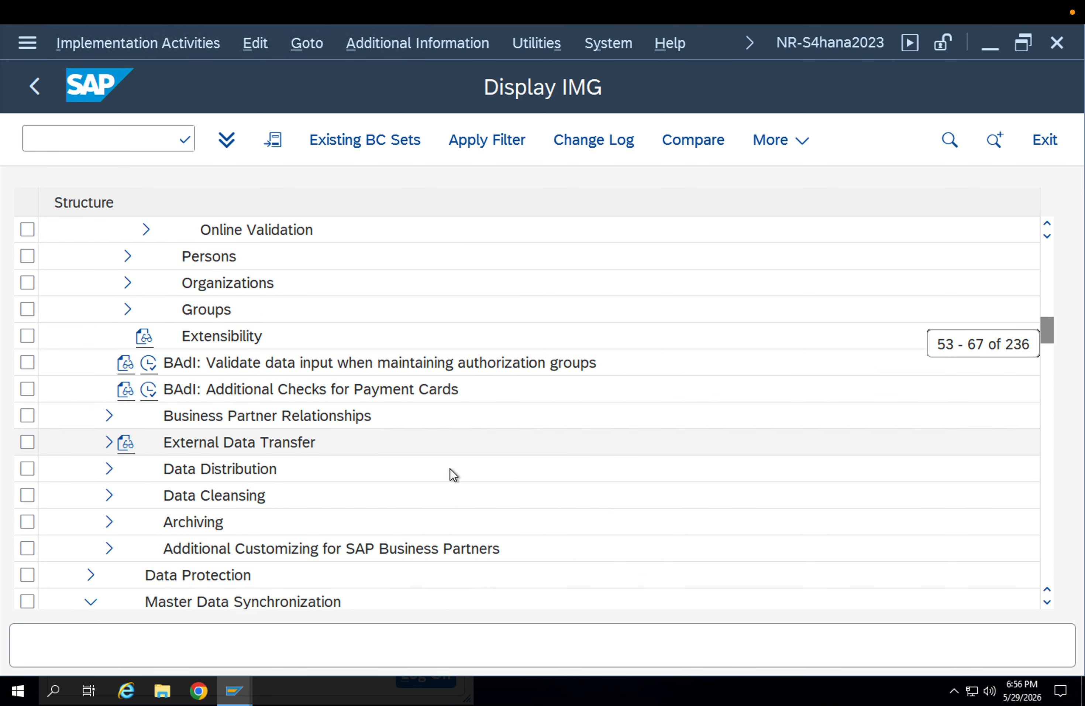
pyautogui.scroll(-2, 413, 493)
pyautogui.click(192, 453)
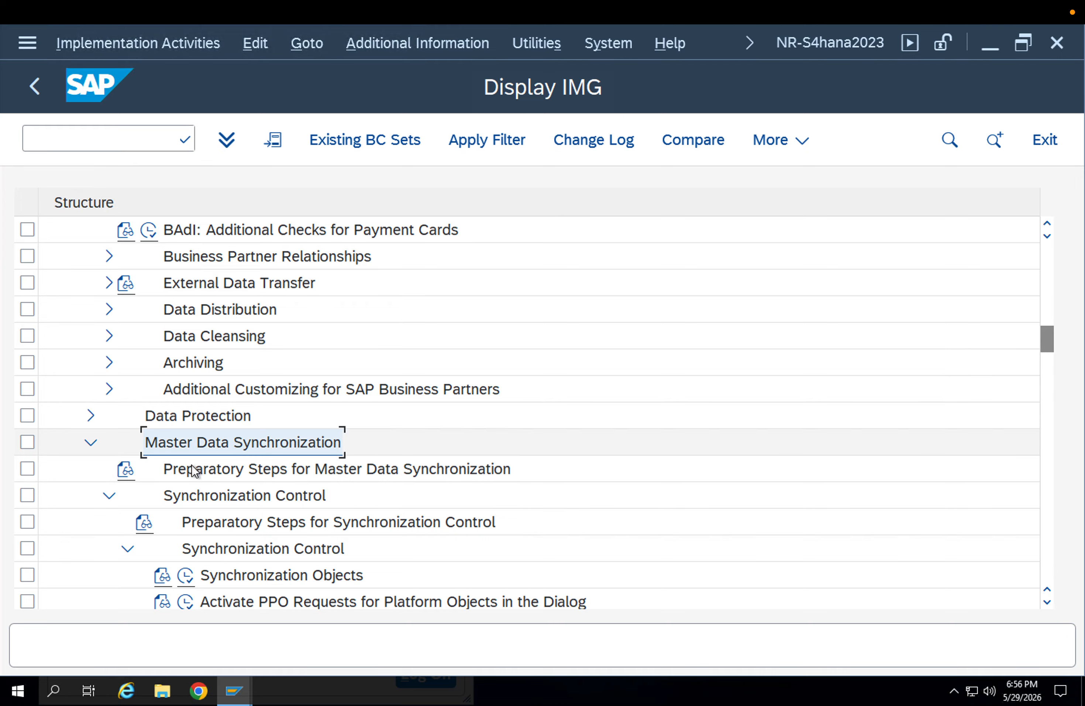
pyautogui.click(217, 476)
pyautogui.click(253, 522)
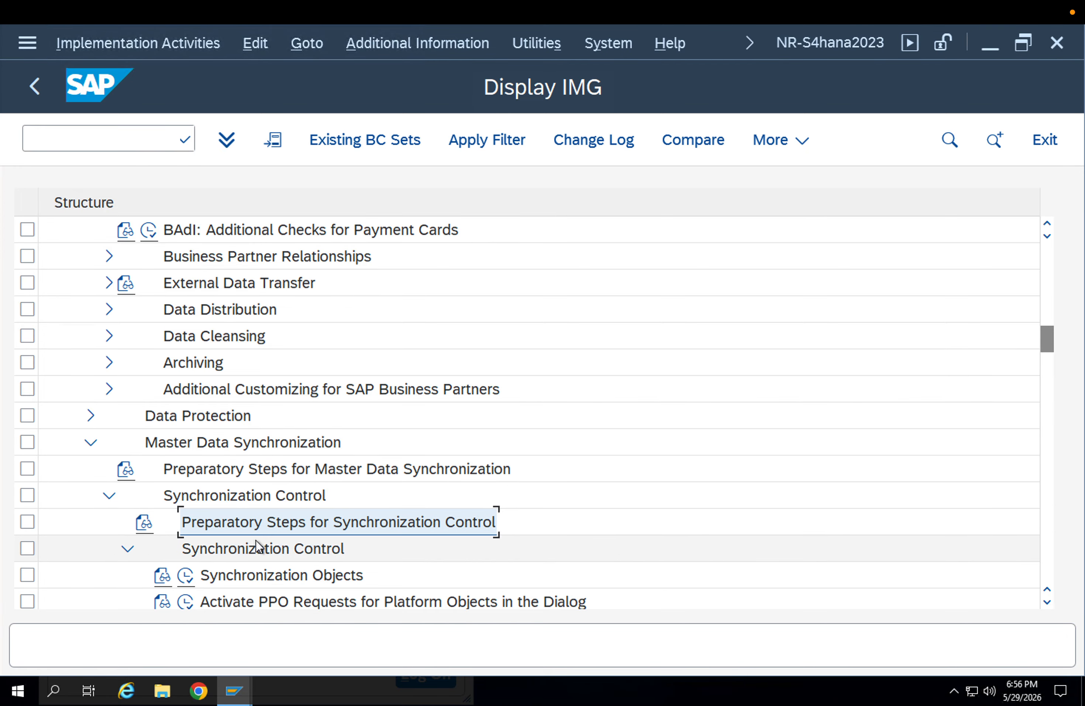
pyautogui.scroll(-1, 258, 547)
pyautogui.click(234, 499)
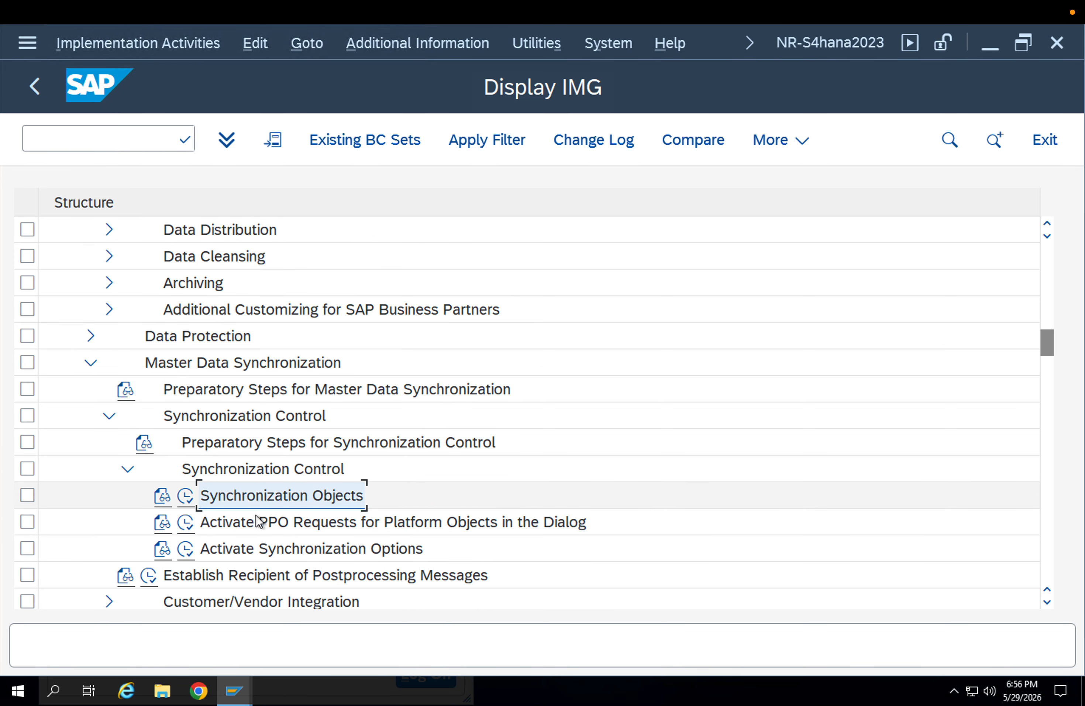
pyautogui.scroll(-2, 259, 523)
# - Expand Customer/Vendor Integration down to Business Partner Settings and Settings for Customer Integration
pyautogui.click(127, 452)
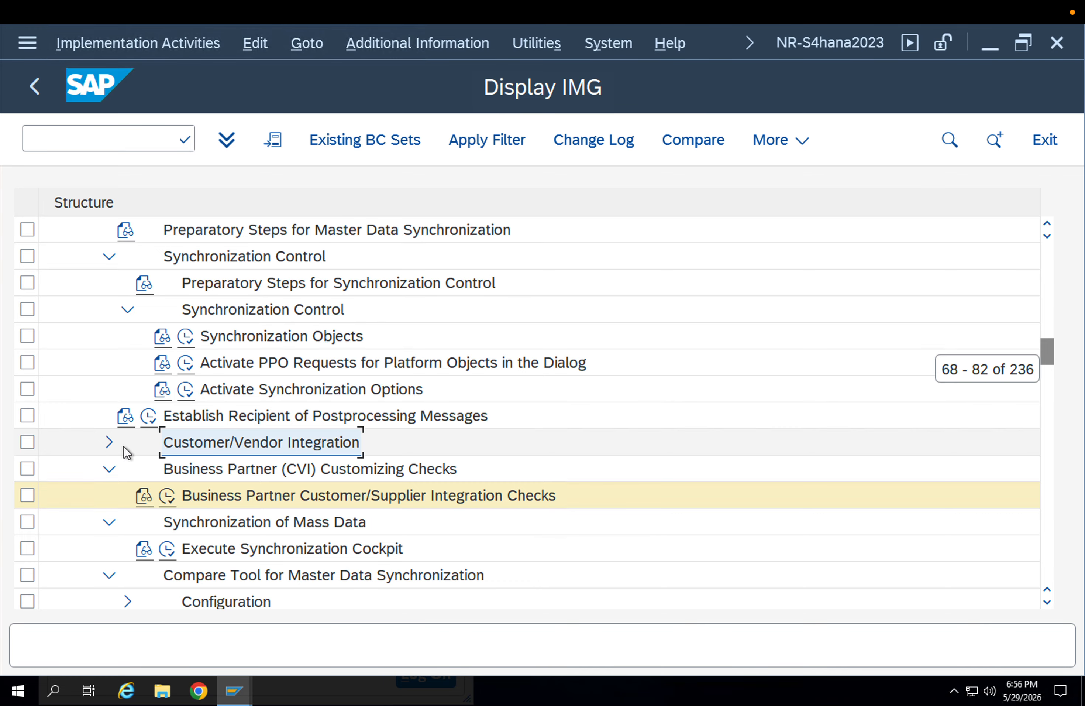
pyautogui.click(110, 442)
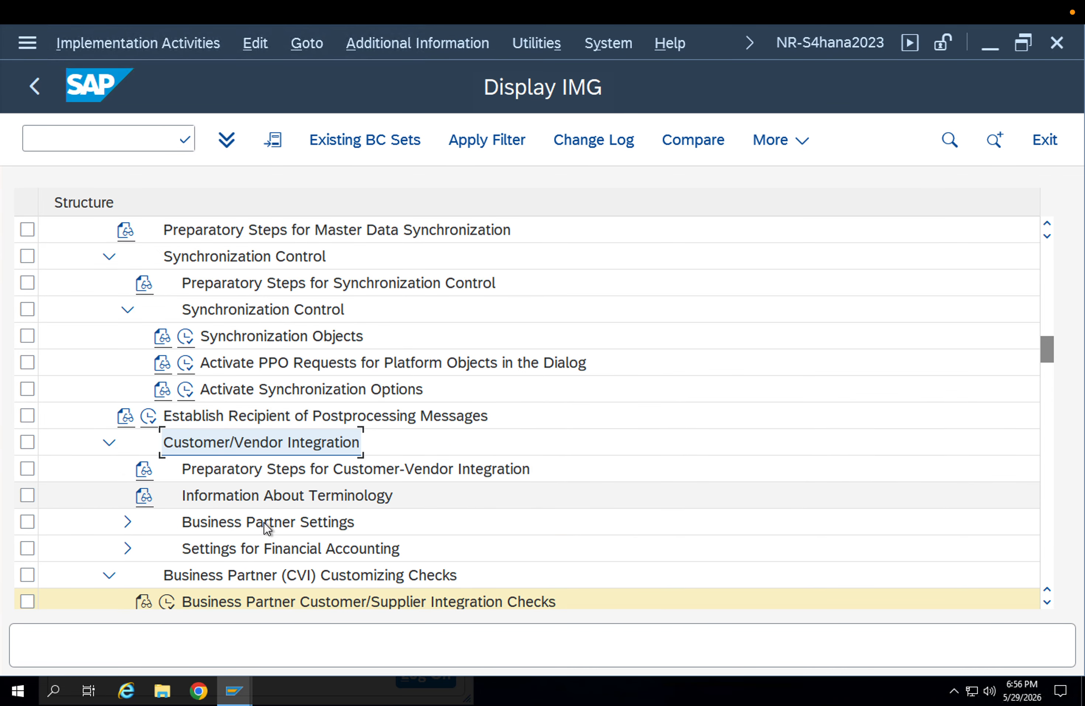
pyautogui.scroll(-1, 267, 527)
pyautogui.click(129, 444)
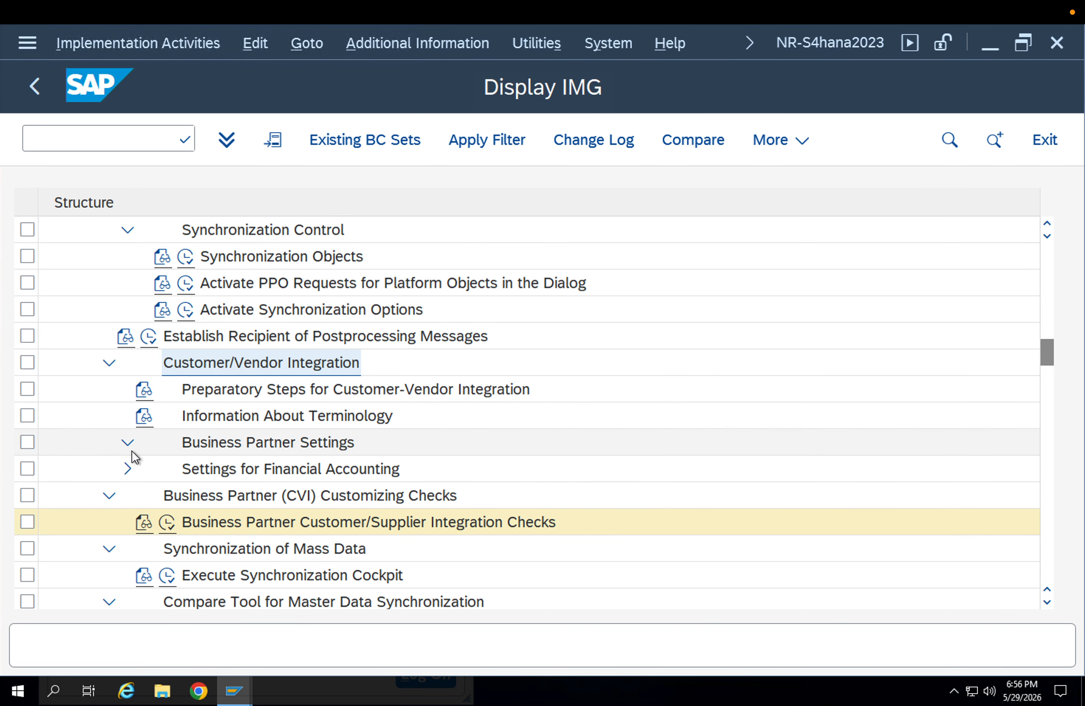
pyautogui.click(308, 477)
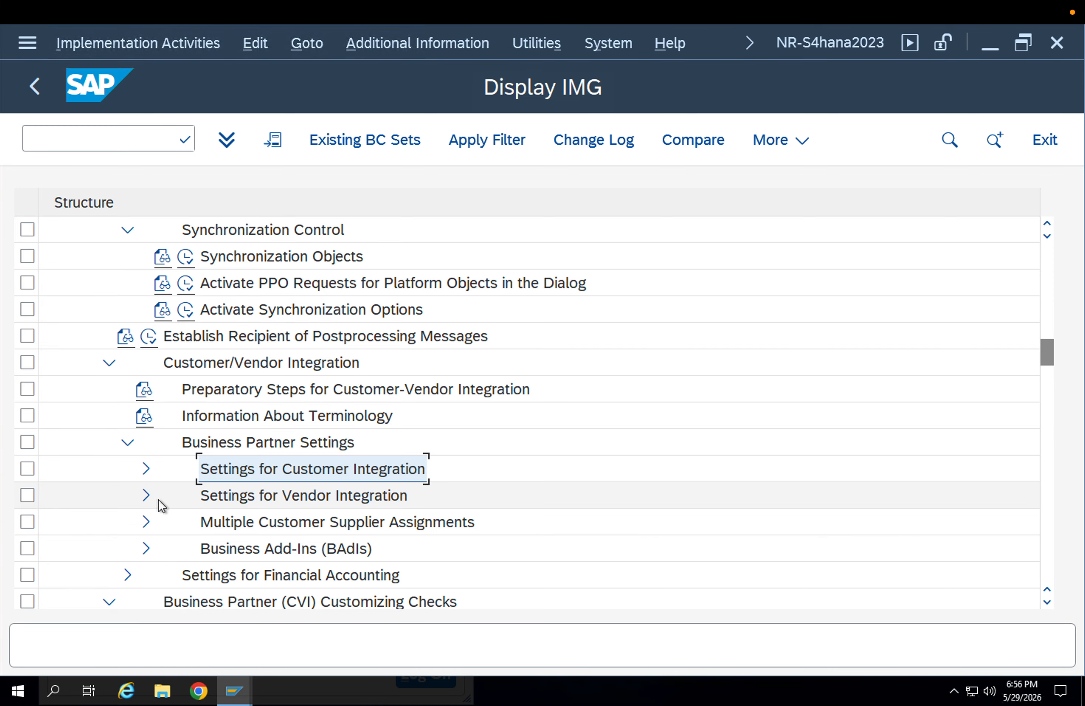
pyautogui.click(142, 475)
# - View the role categories in Set BP Role Category for Direction BP to Customer and return to the IMG structure
pyautogui.click(276, 498)
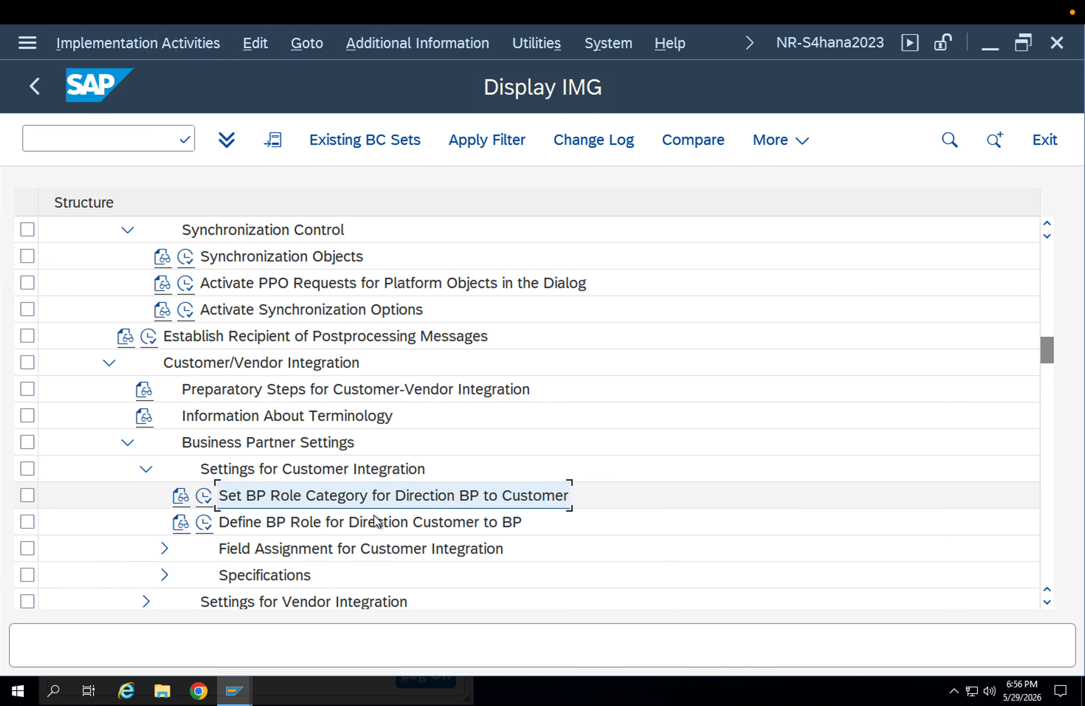
pyautogui.click(204, 497)
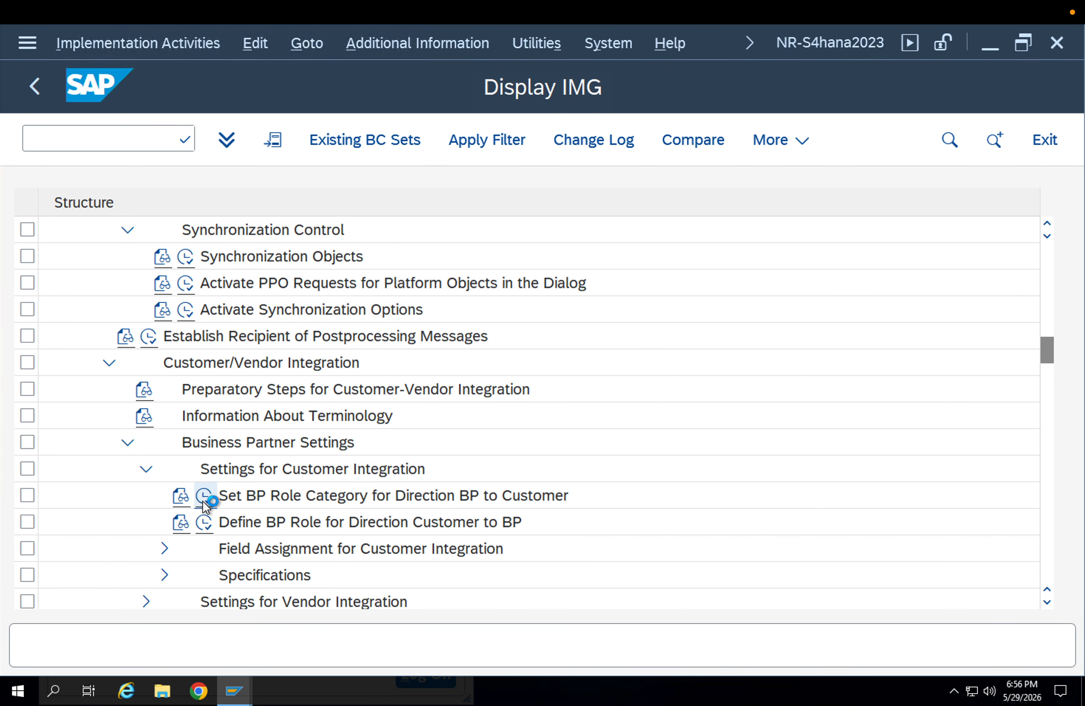
pyautogui.click(107, 302)
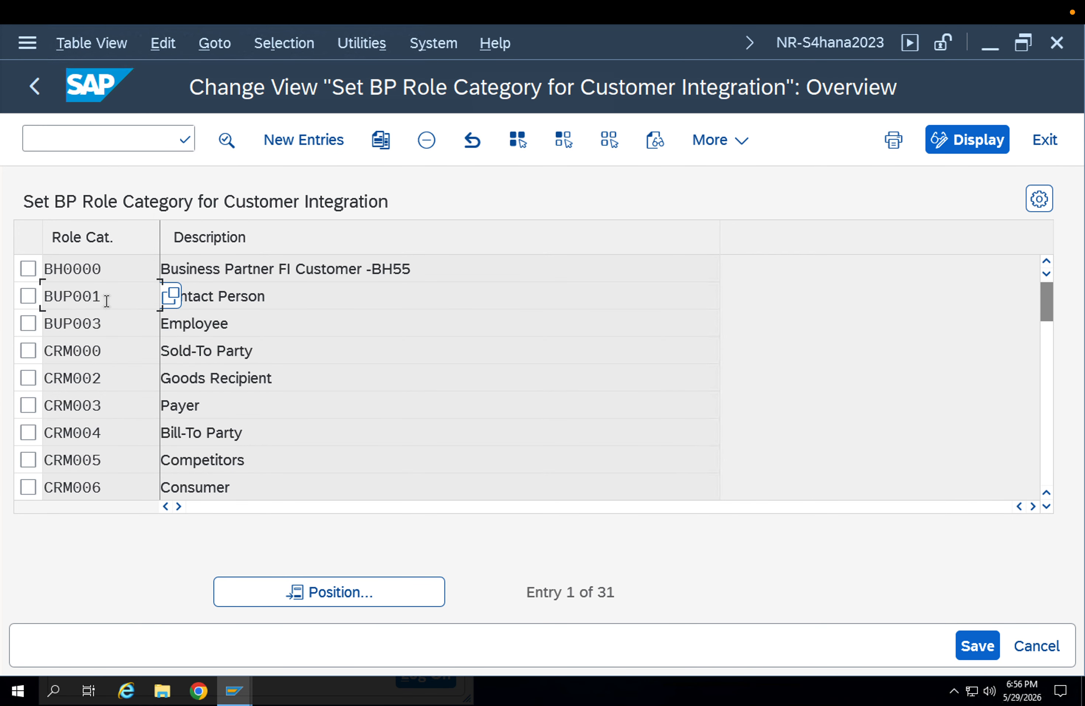
pyautogui.click(36, 88)
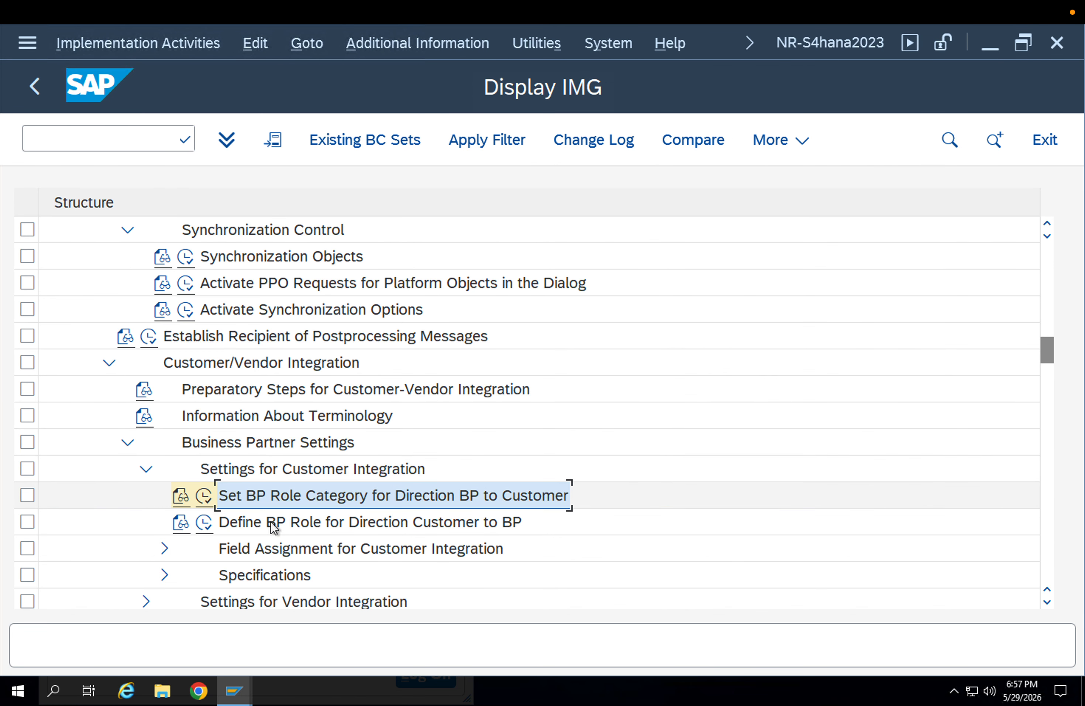
# - Expand Assign Keys under Field Assignment for Customer Integration and execute Define Number Assignment for Direction BP to Customer
pyautogui.click(165, 549)
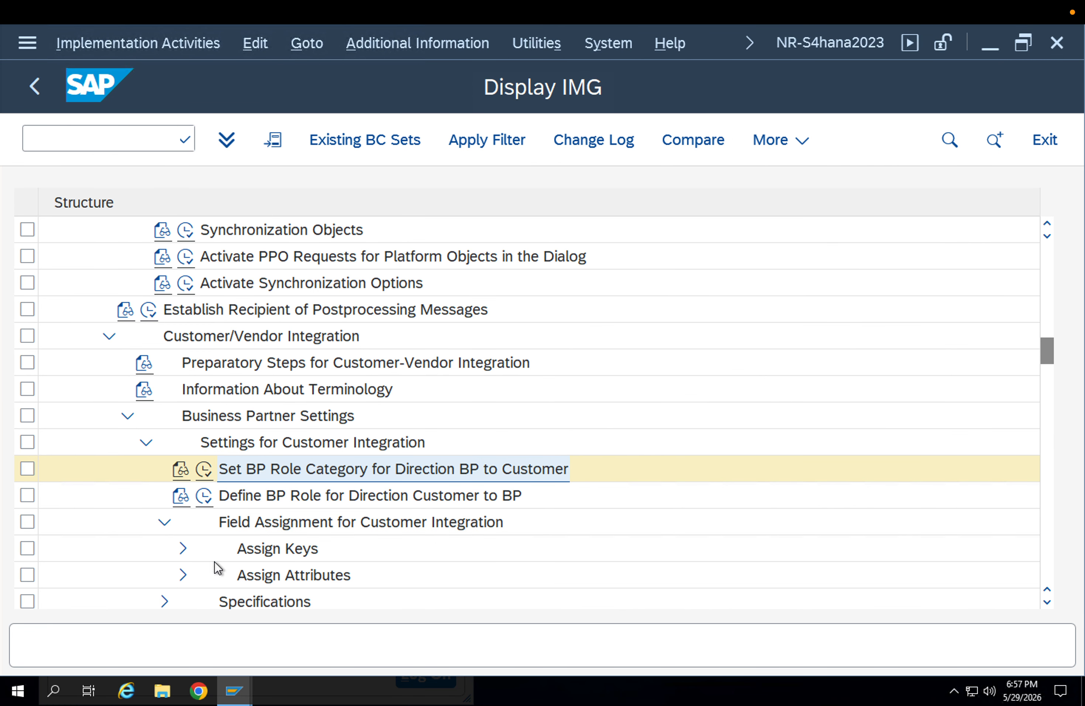
pyautogui.scroll(-3, 332, 561)
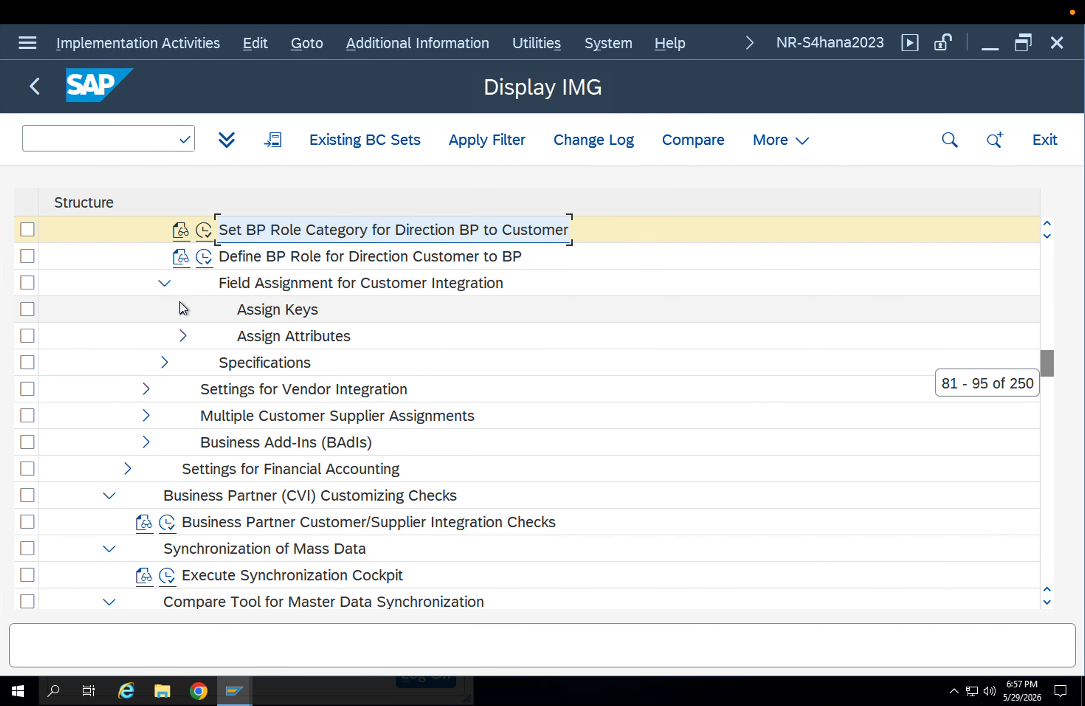
pyautogui.click(183, 310)
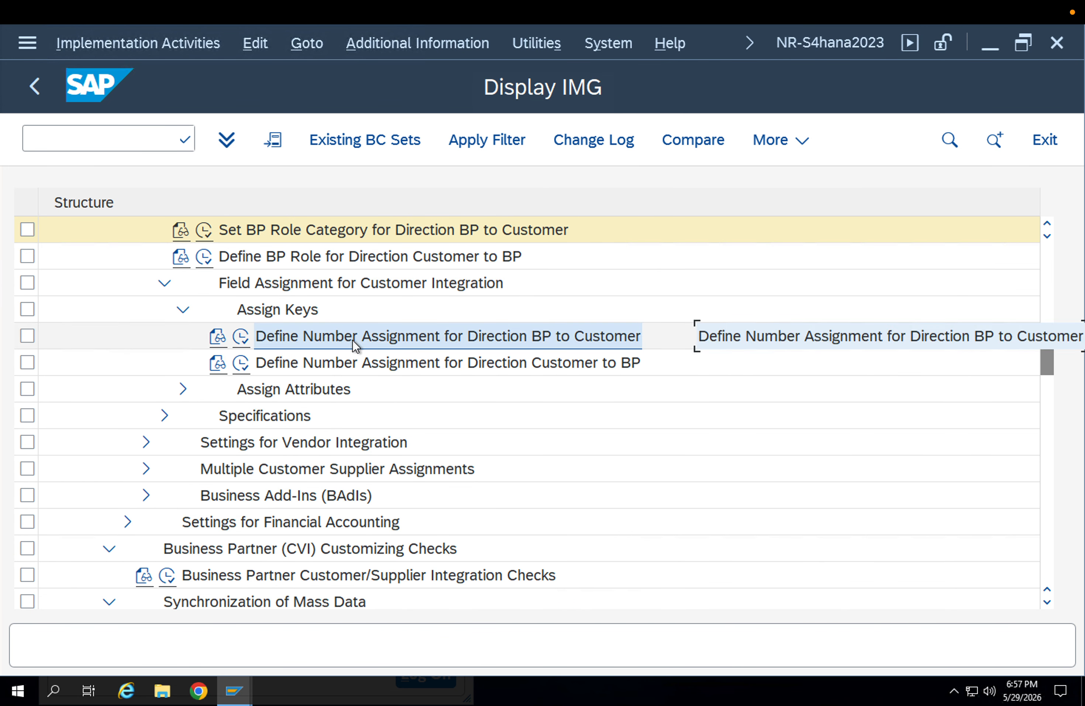
pyautogui.click(247, 337)
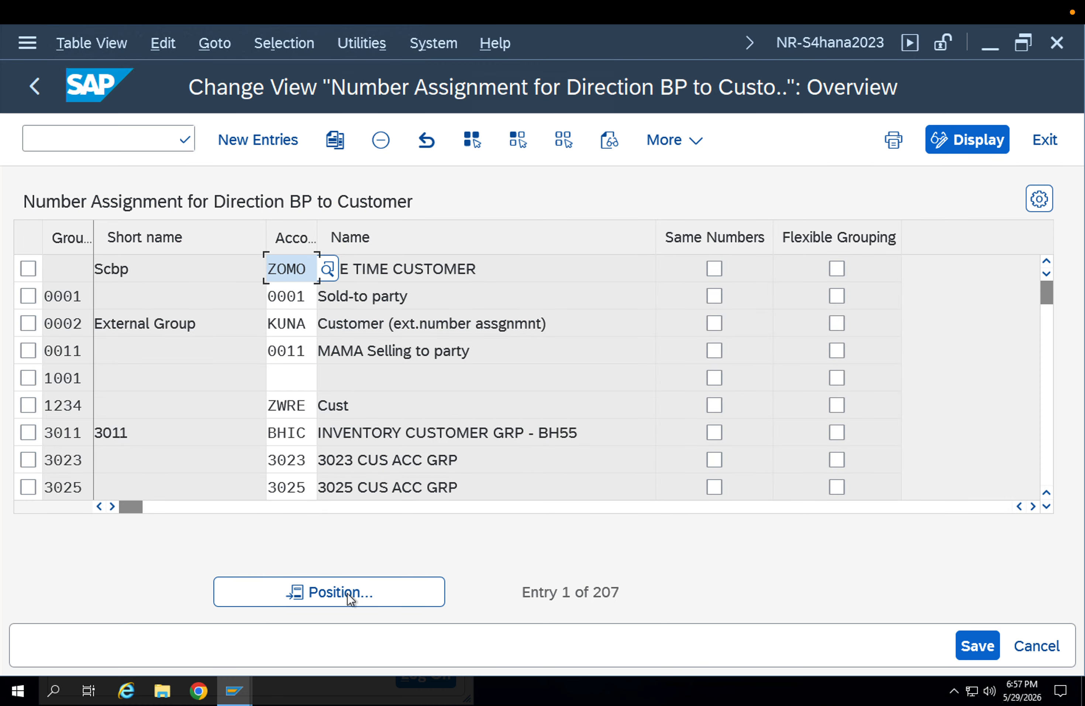
# - Position the number assignment list at grouping ZSTP to check for an existing entry
pyautogui.click(347, 593)
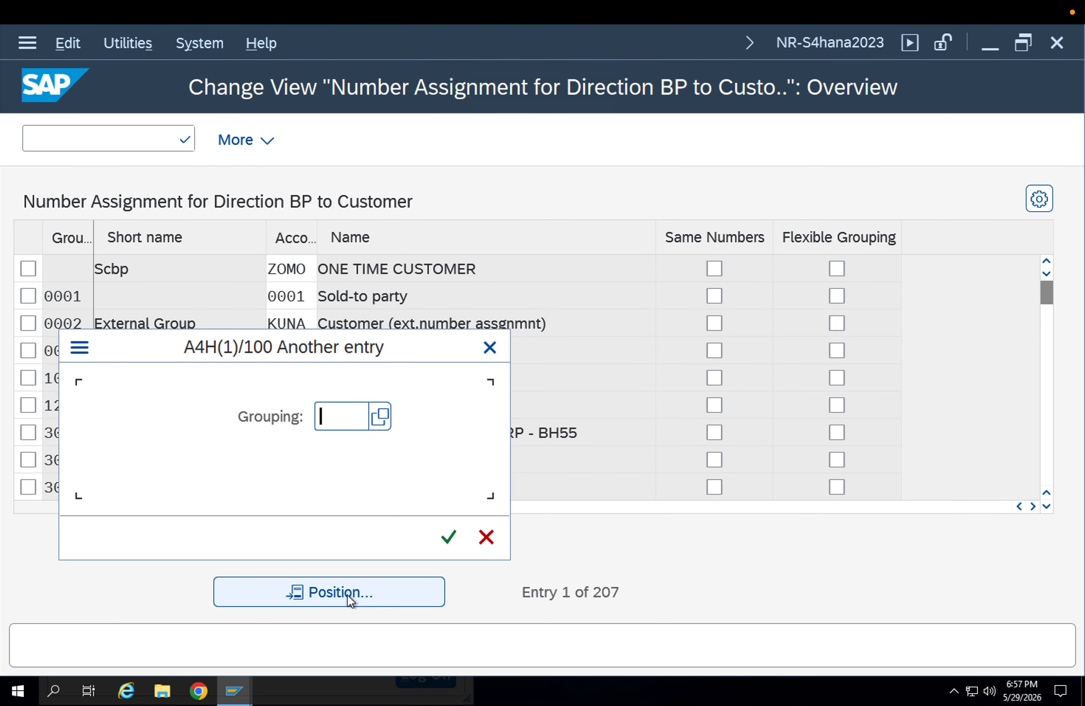
pyautogui.write('ZSTP')
pyautogui.press('Return')
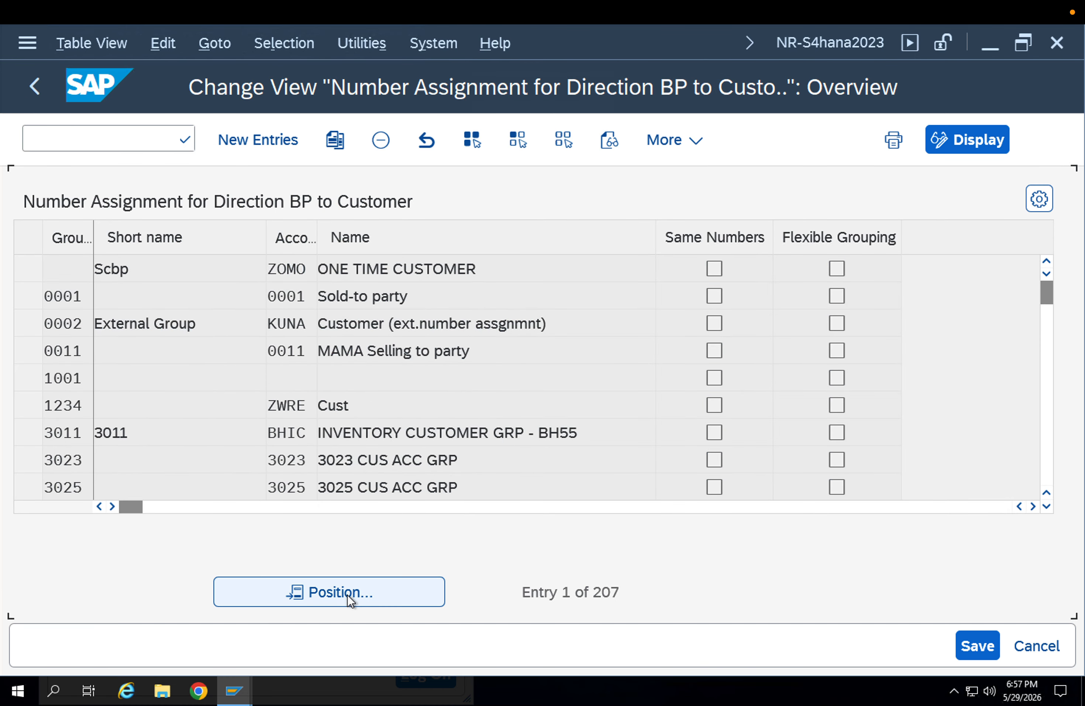
# - Add a new number assignment entry linking grouping ZSTP to account group ZSTP with Same Numbers enabled
pyautogui.click(243, 140)
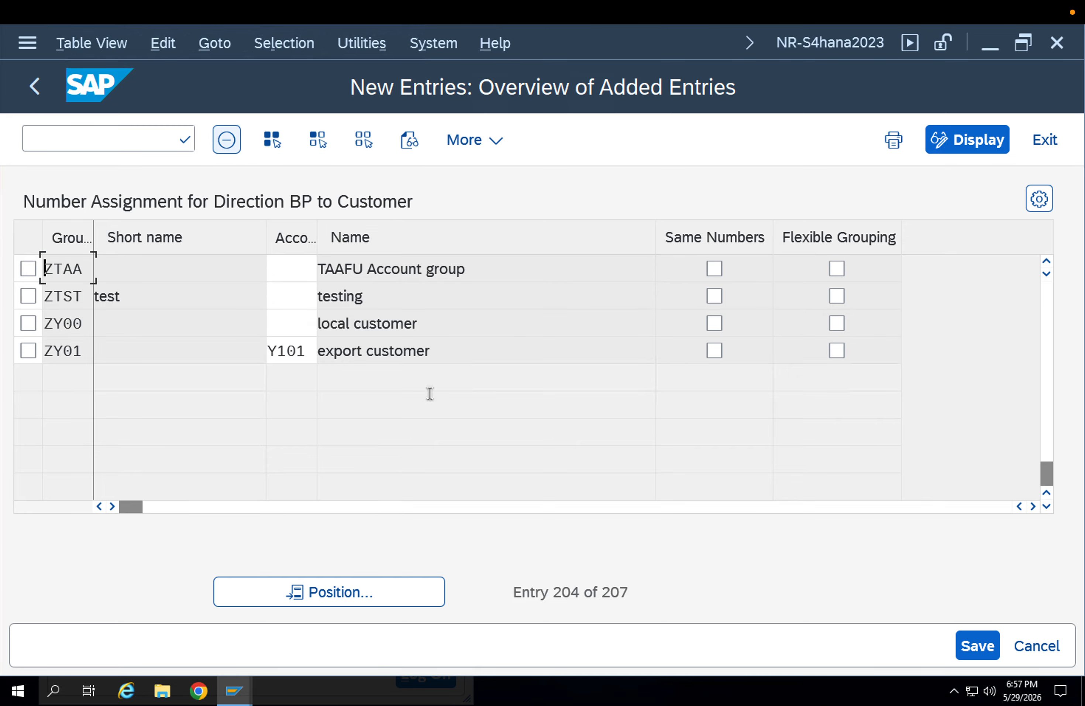
pyautogui.write('ZST')
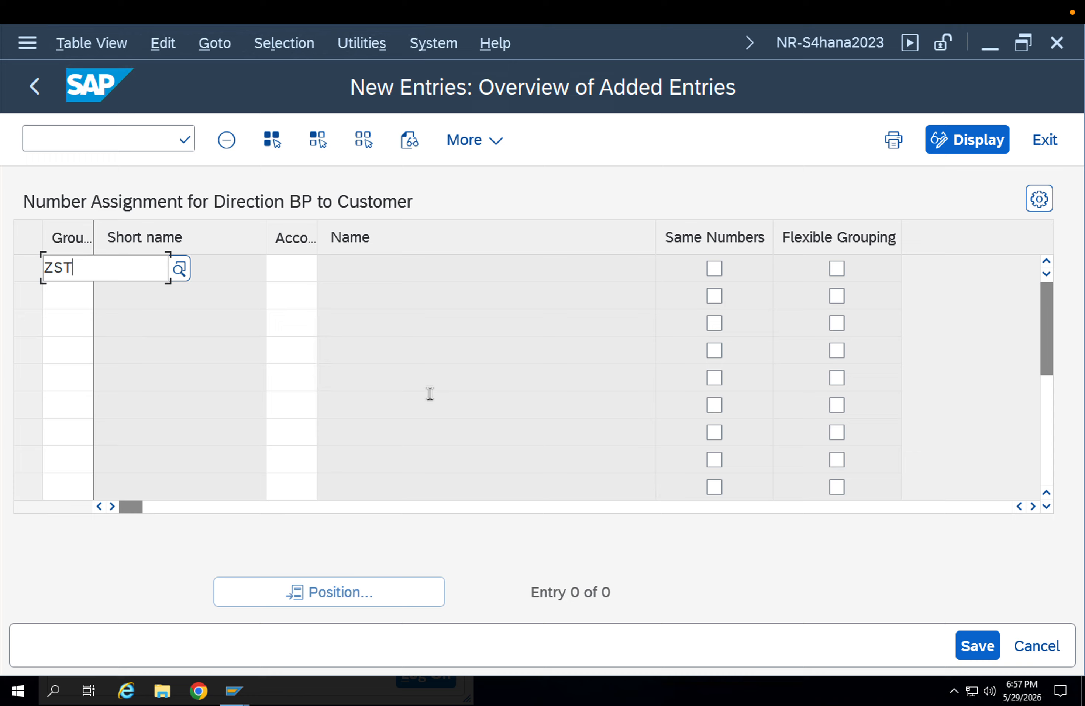
pyautogui.write('P')
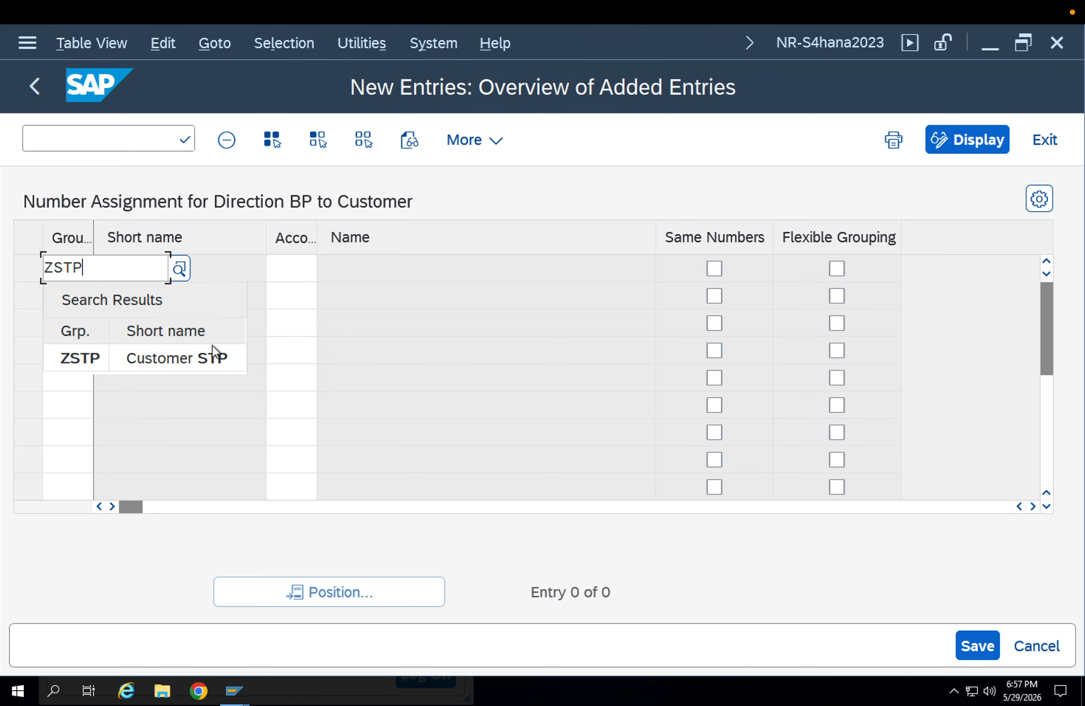
pyautogui.click(212, 349)
pyautogui.click(296, 272)
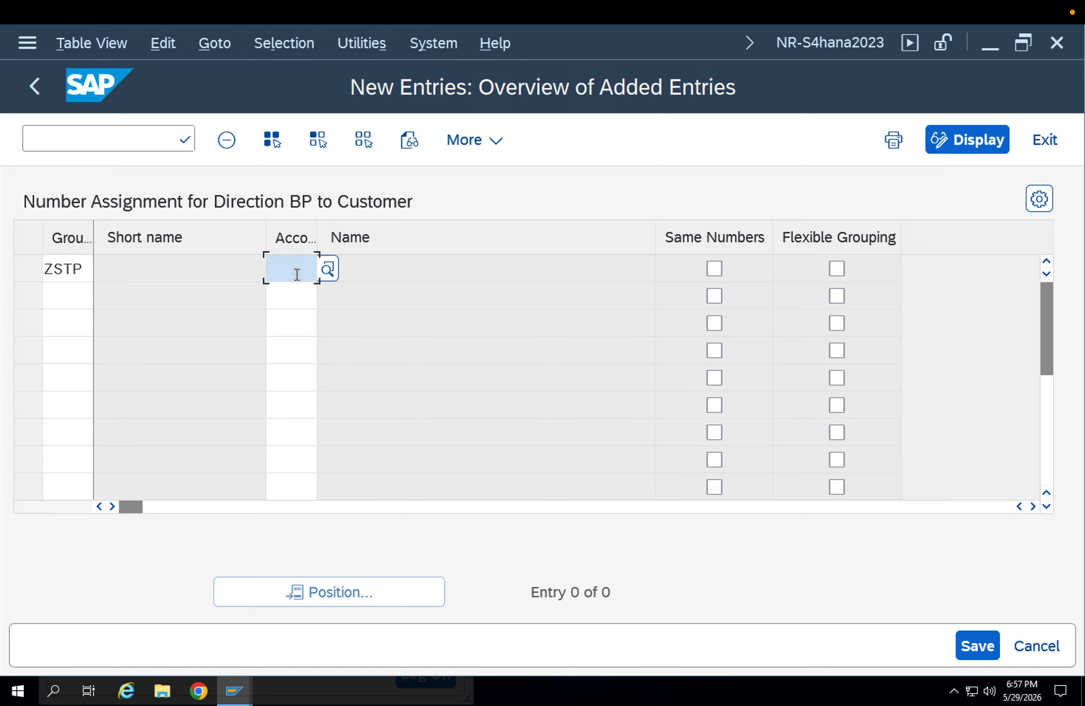
pyautogui.write('ZSTP')
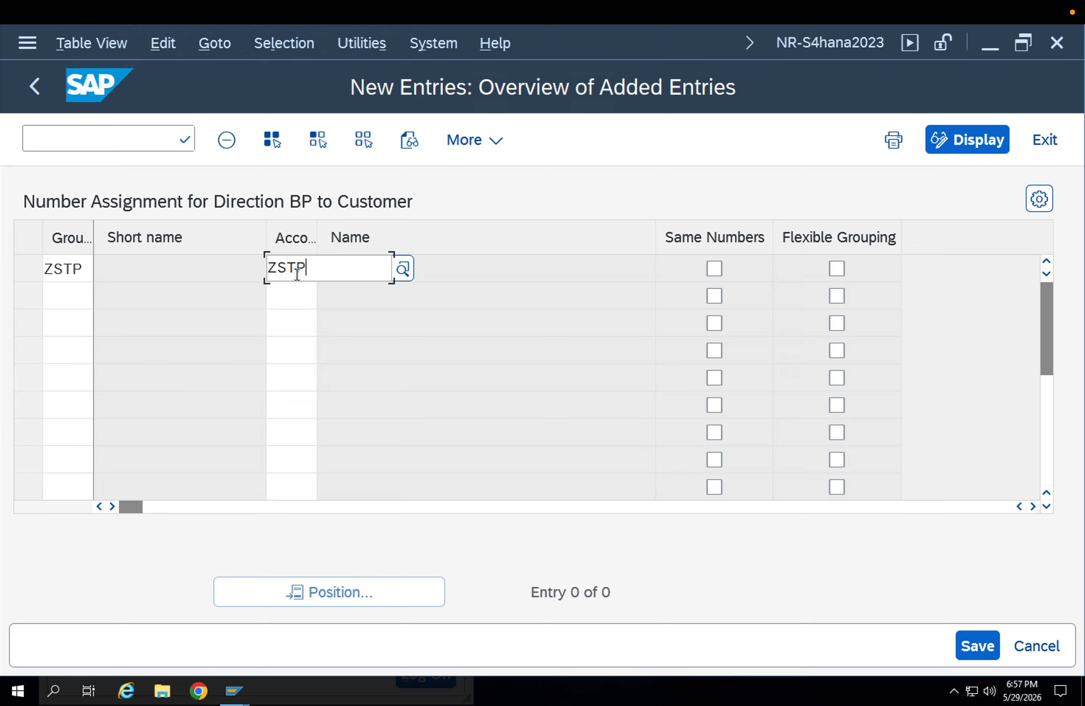
pyautogui.click(334, 364)
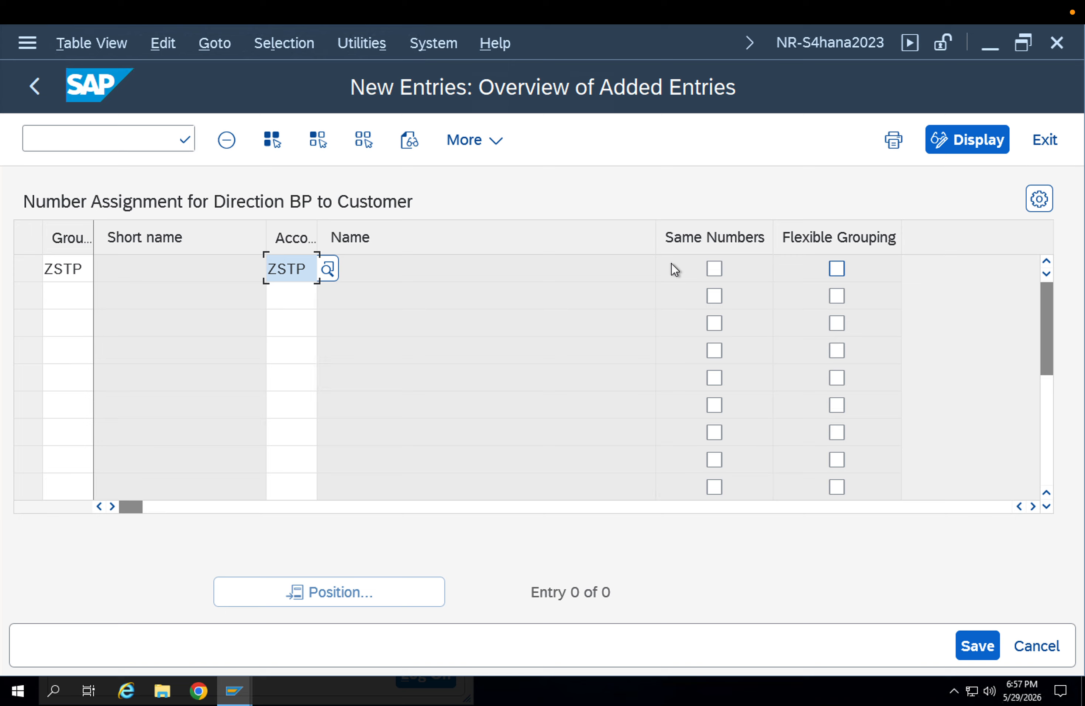
pyautogui.click(714, 269)
pyautogui.press('Return')
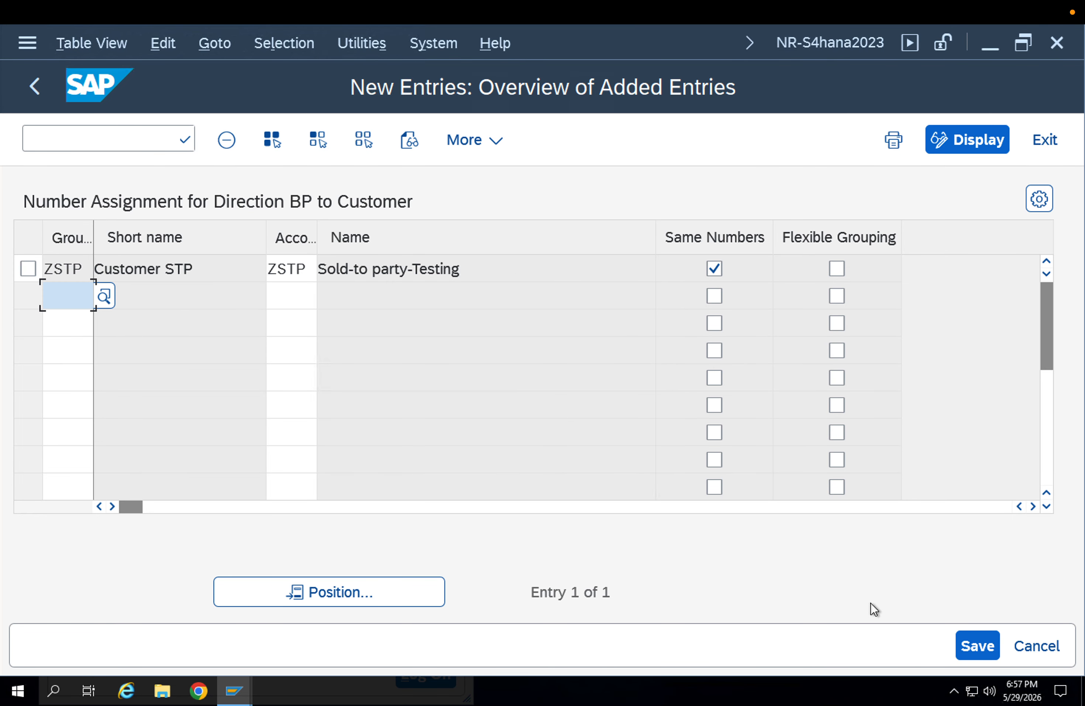
# - Save the ZSTP number assignment under customizing request A4HK905035
pyautogui.click(966, 653)
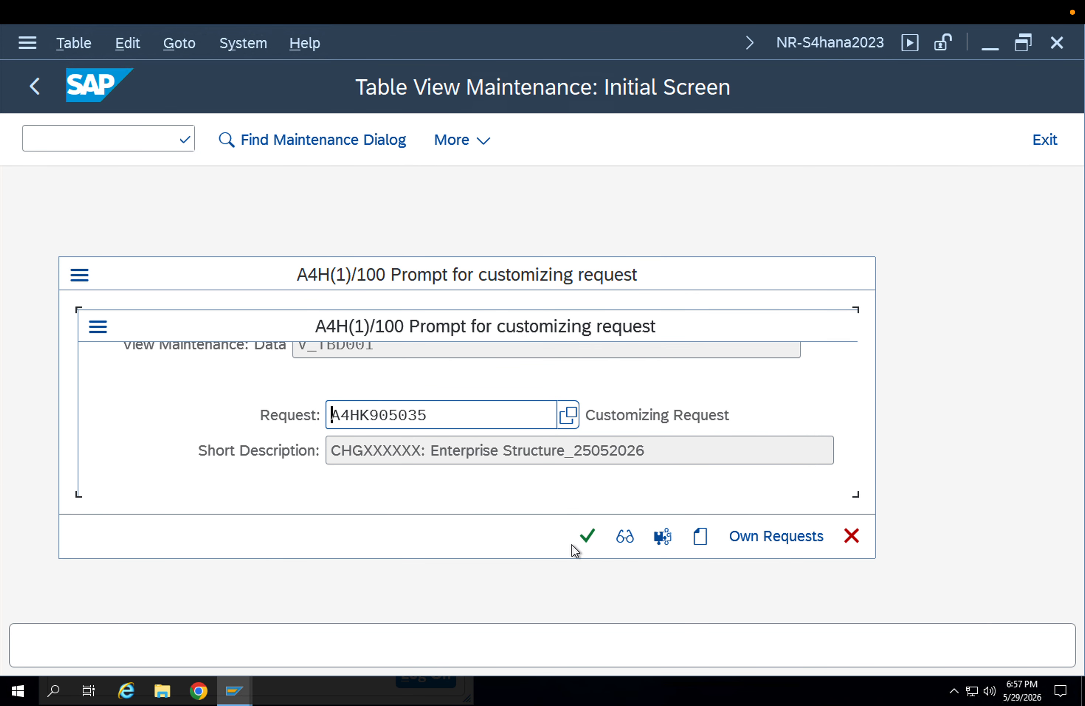
pyautogui.click(580, 537)
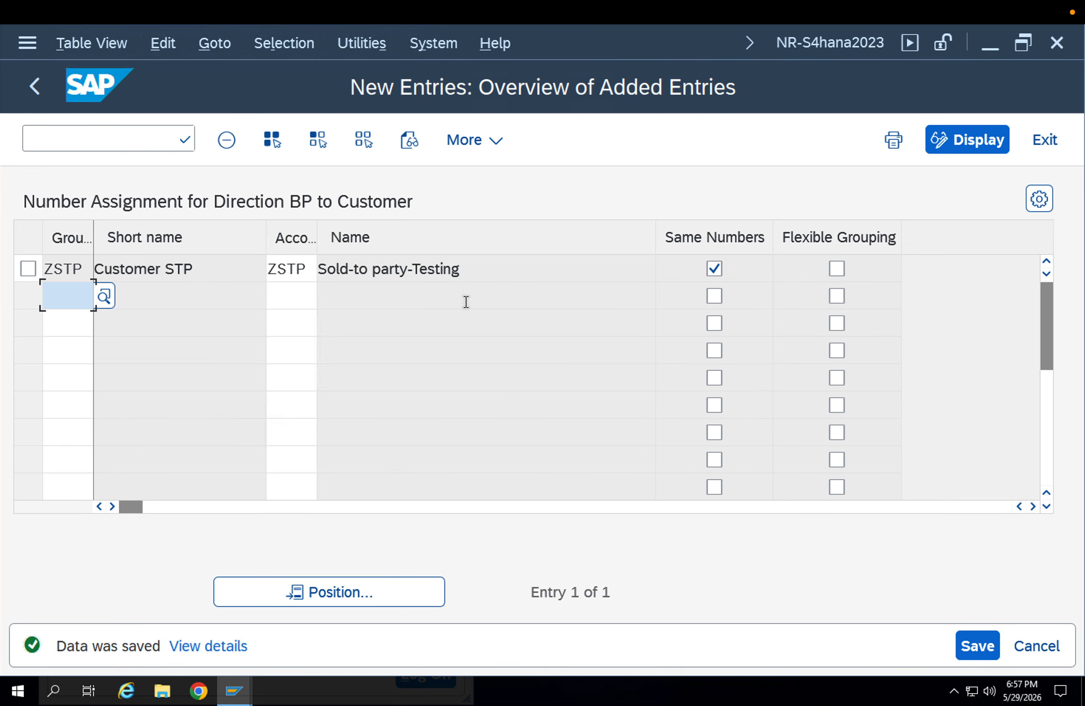
pyautogui.moveTo(491, 277); pyautogui.dragTo(369, 270)
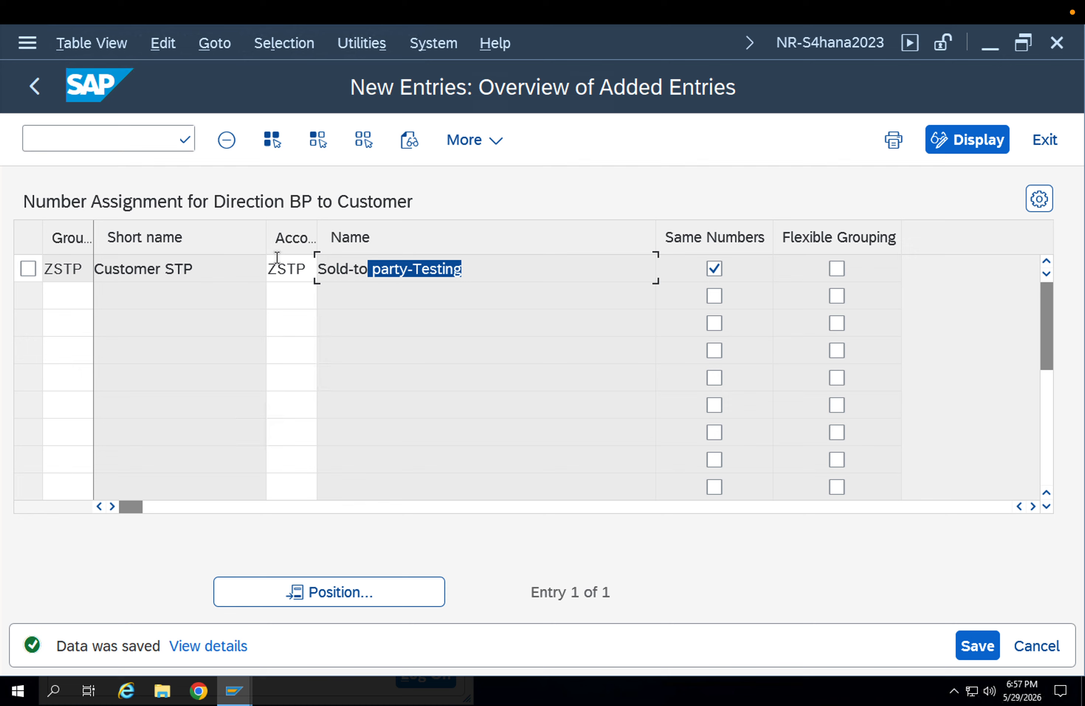
# - Switch to the business partner maintenance transaction with /nbp and start creating a new organization
pyautogui.click(93, 137)
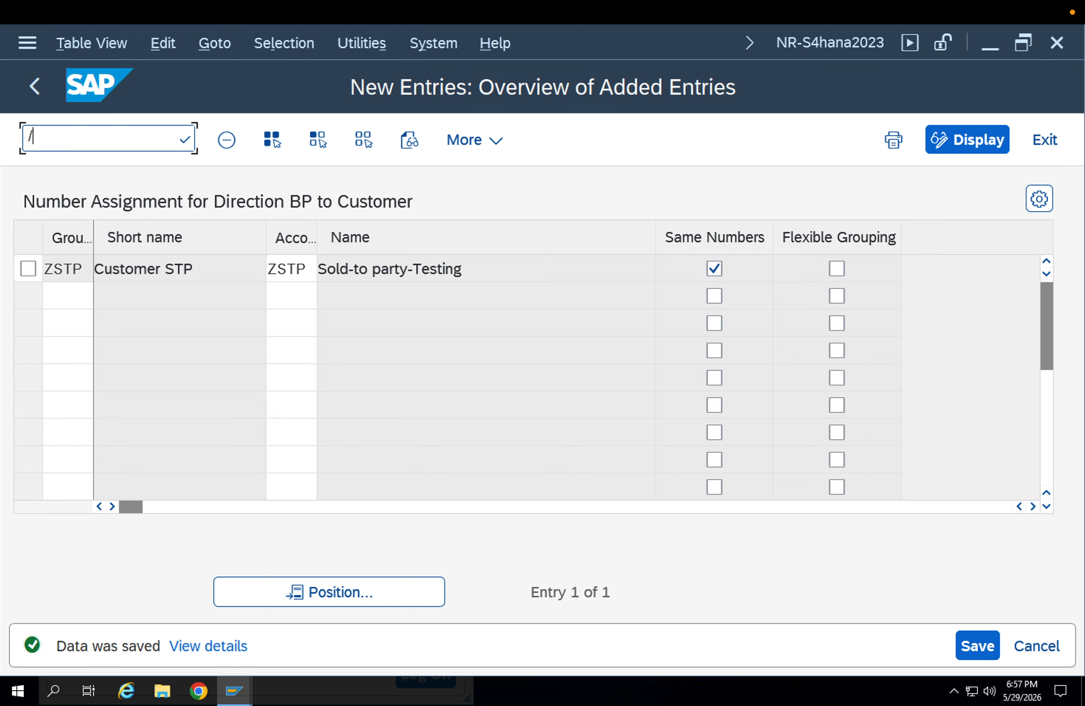
pyautogui.write('/nbp')
pyautogui.press('Return')
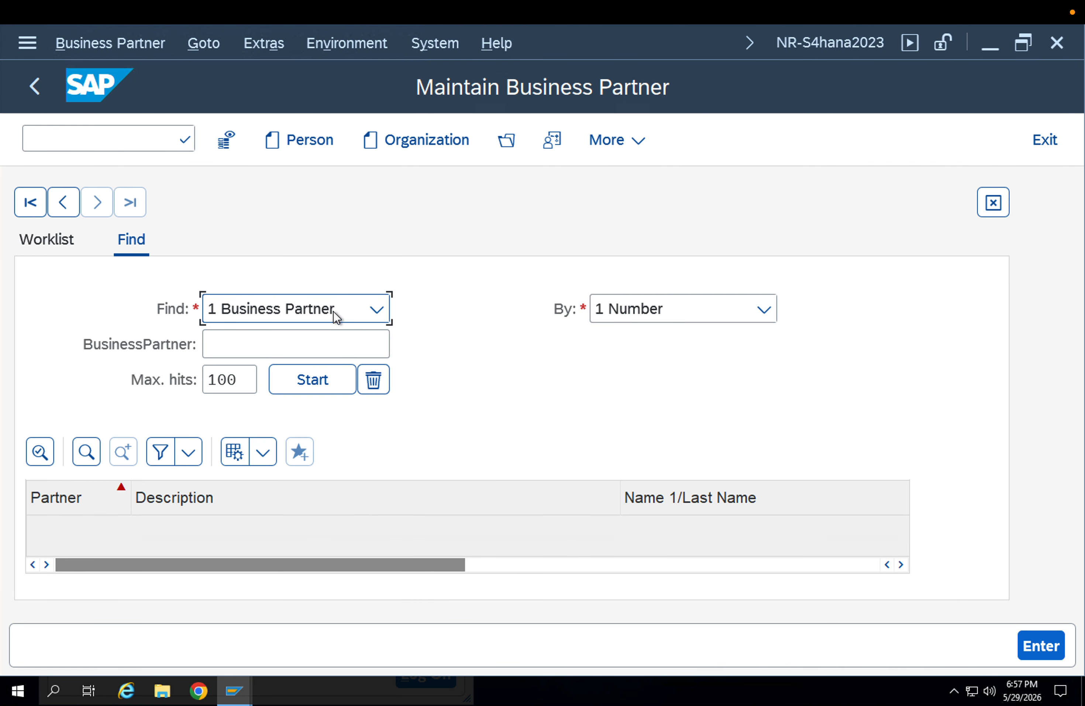
pyautogui.click(333, 312)
pyautogui.click(414, 197)
pyautogui.click(418, 146)
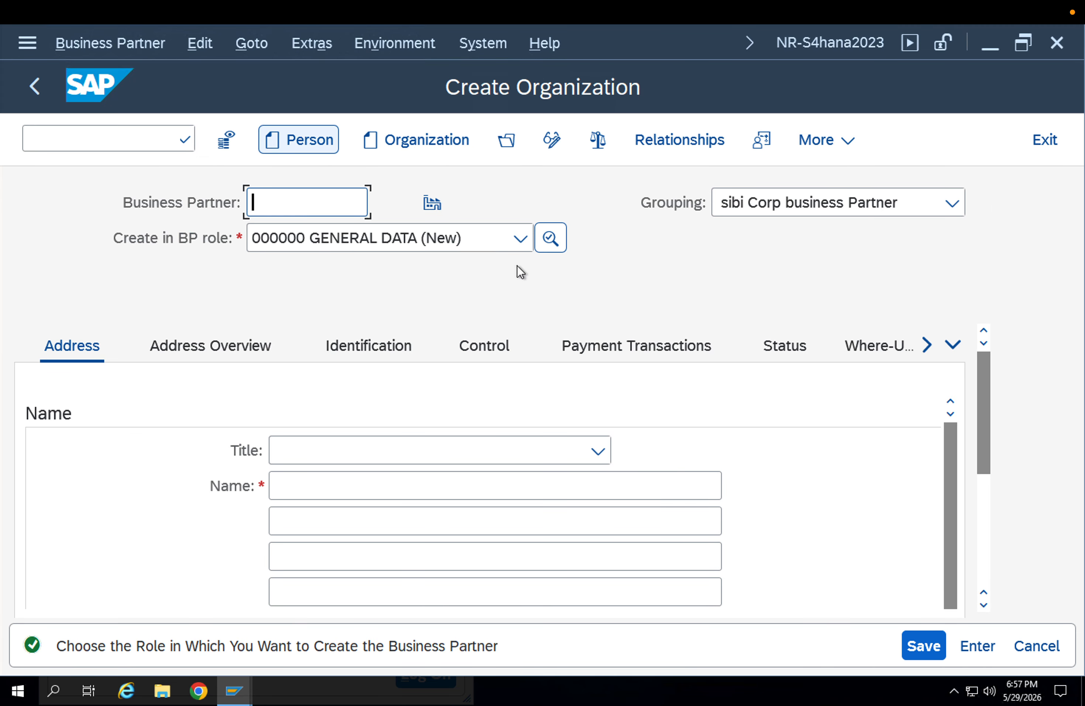
# - Choose BP role FLCU00 FI Customer for the new organization and create the business partner in that role
pyautogui.click(326, 245)
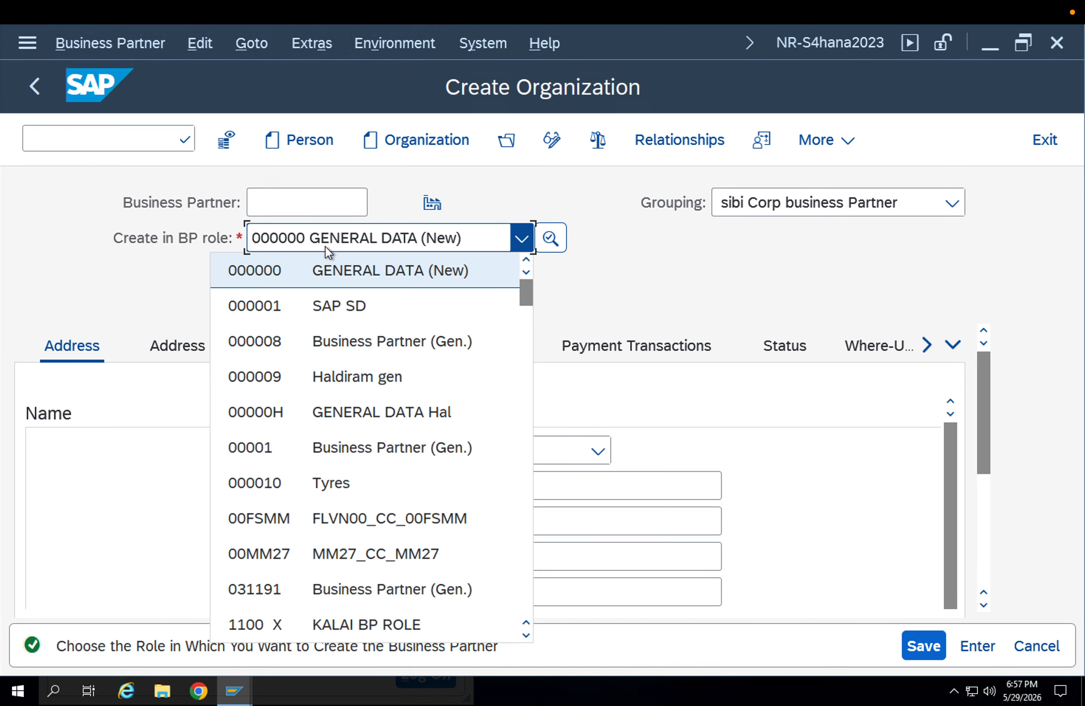
pyautogui.press('f')
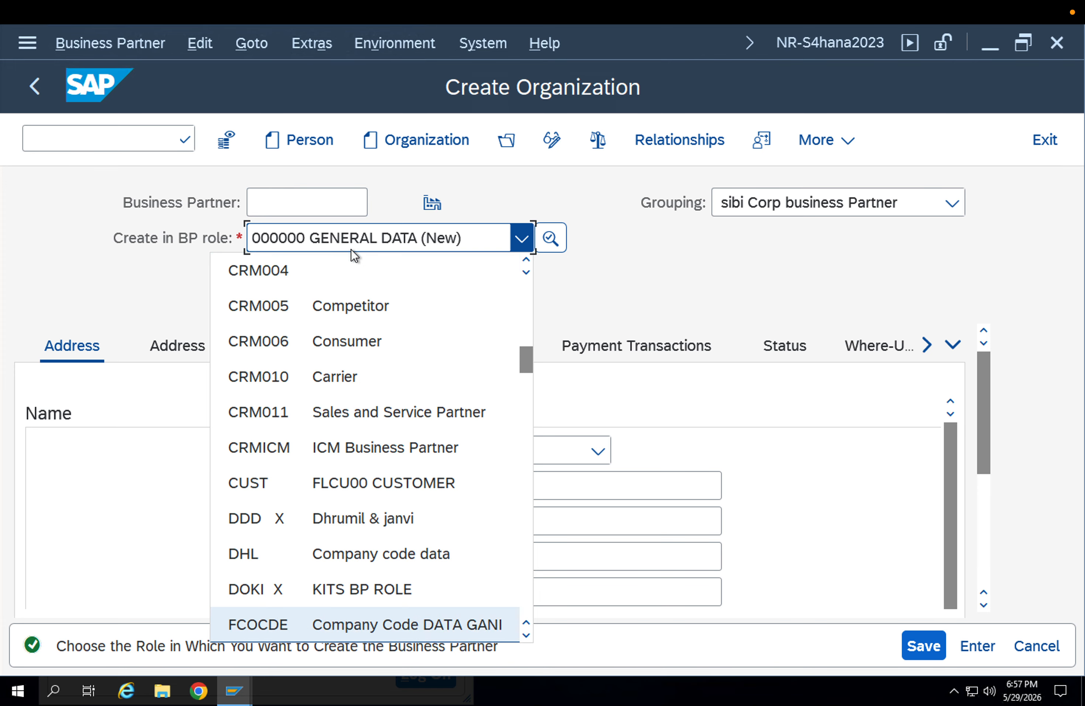
pyautogui.press('l')
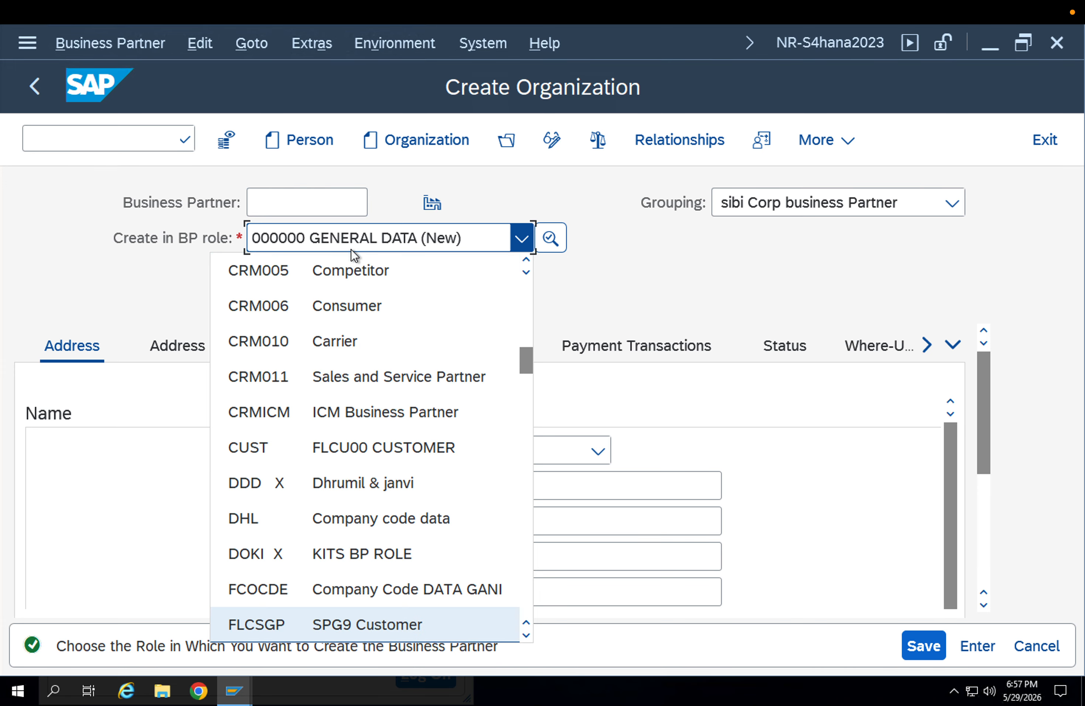
pyautogui.scroll(-1, 363, 561)
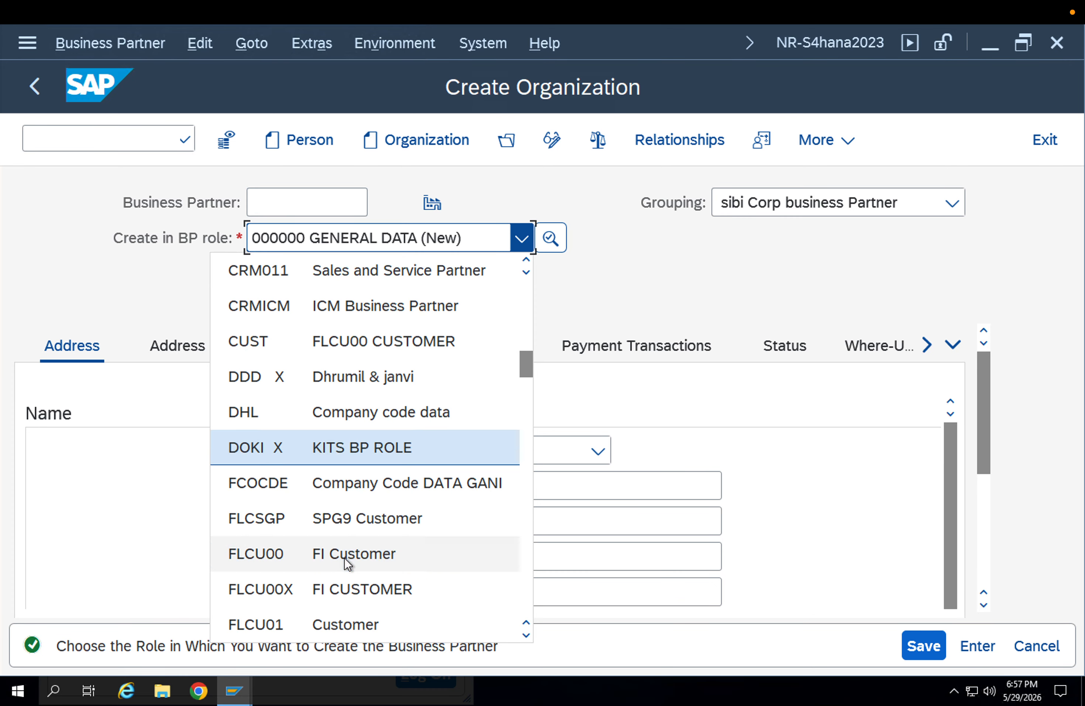
pyautogui.click(379, 558)
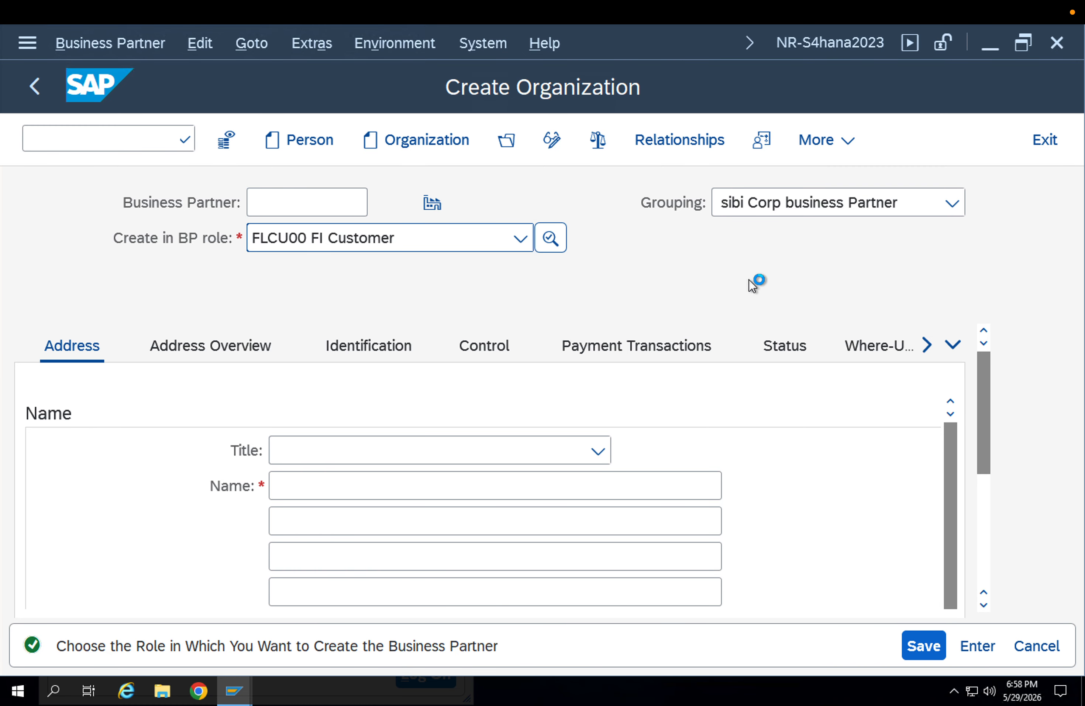
pyautogui.click(341, 614)
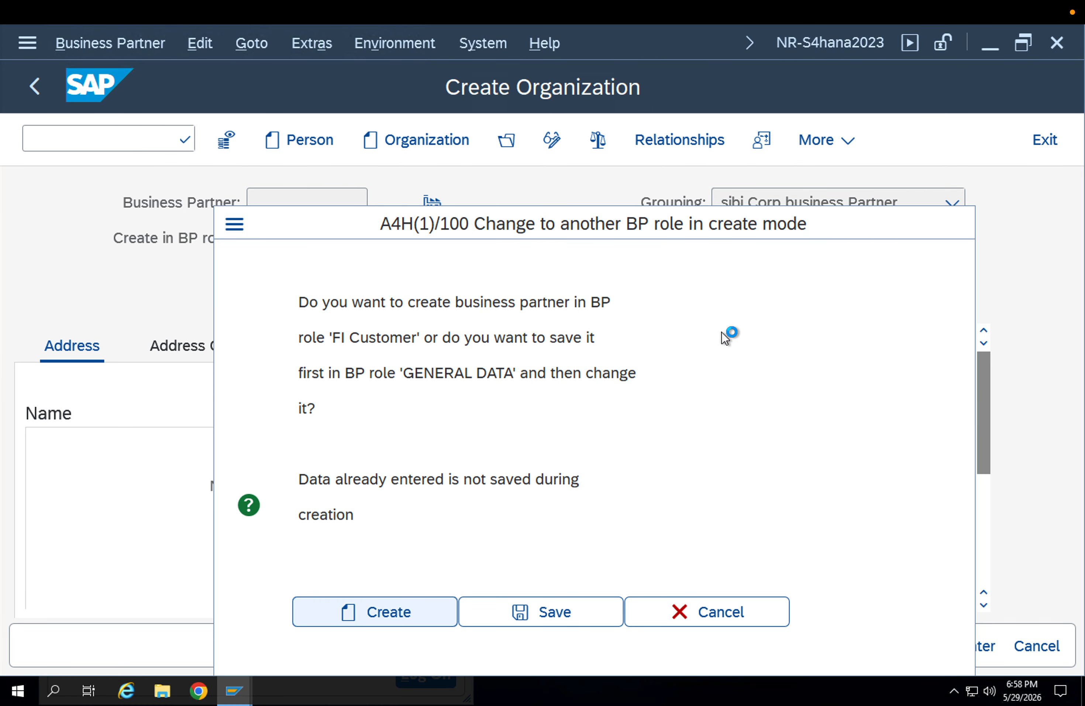
# - Set the business partner's grouping to ZSTP Customer STP
pyautogui.click(804, 207)
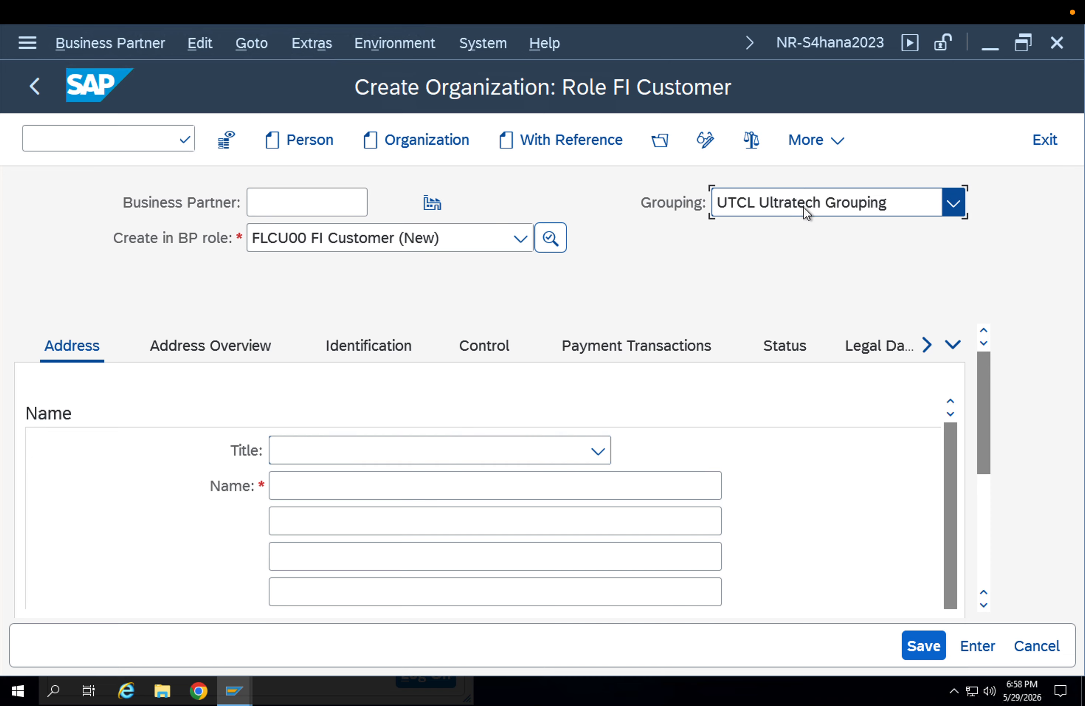
pyautogui.write('zstp')
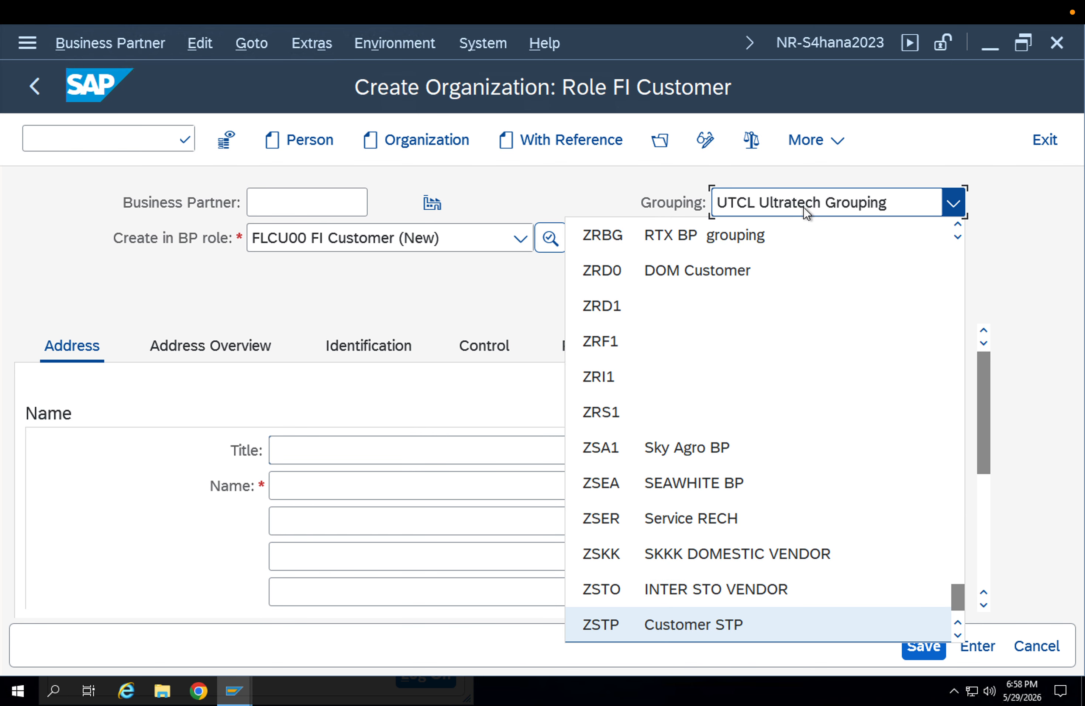
pyautogui.press('Return')
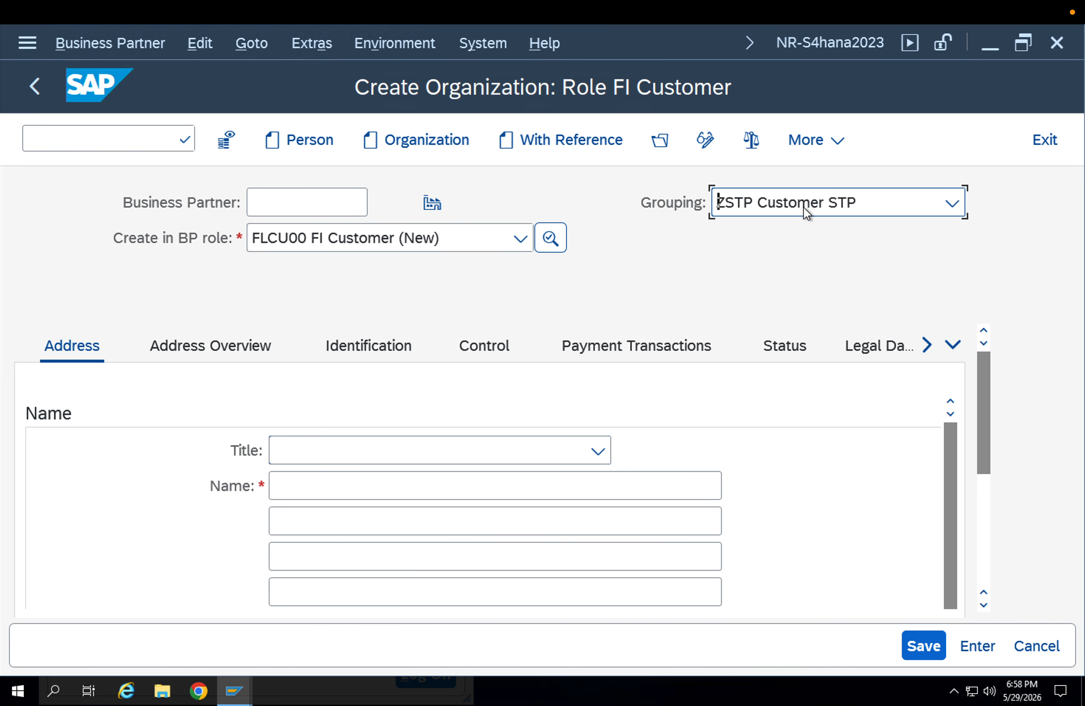
# - Enter the organization name "Customer - XYZ" and the first search term "Customer"
pyautogui.click(437, 487)
pyautogui.write('Customer -')
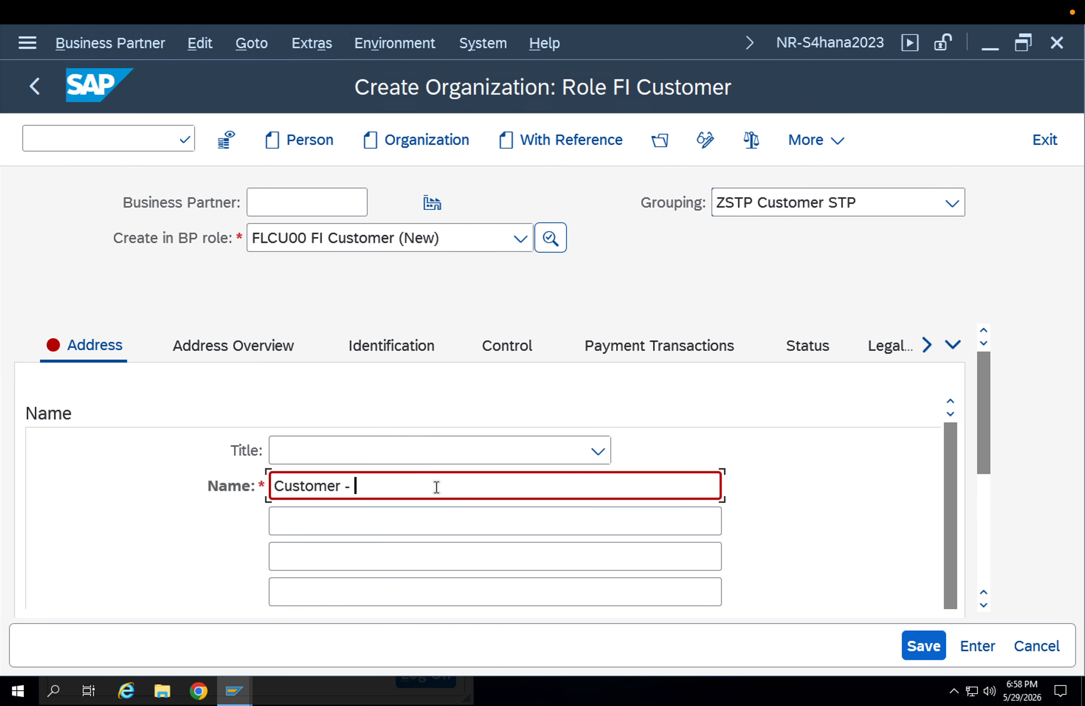
pyautogui.write(' XYZ')
pyautogui.press('Return')
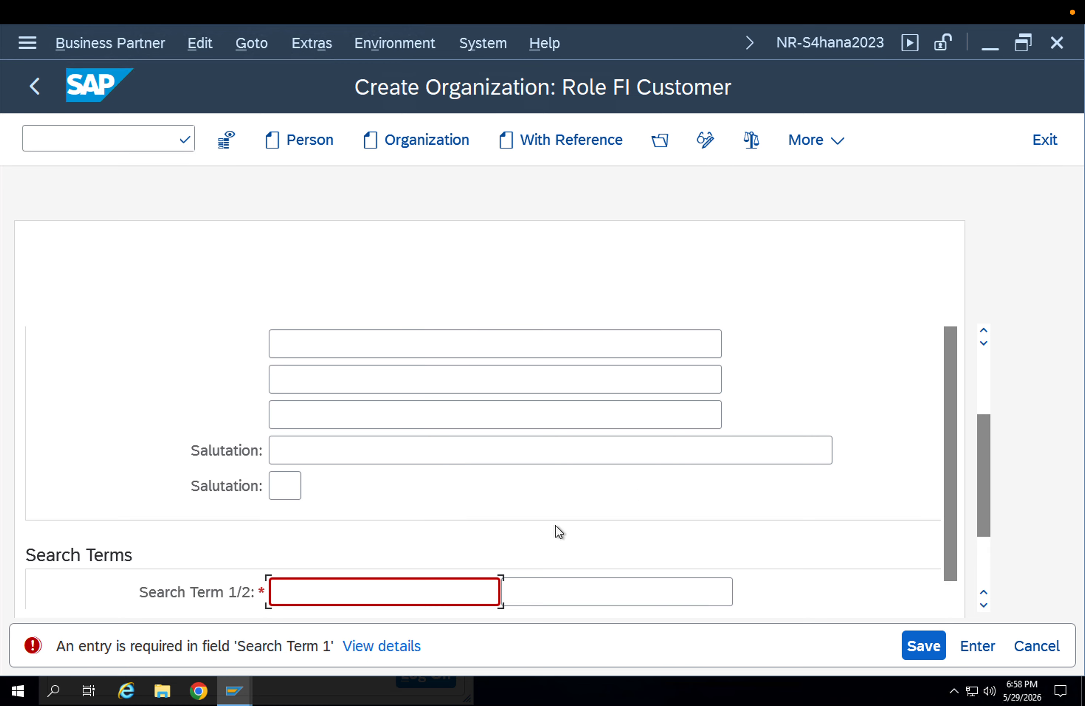
pyautogui.click(311, 582)
pyautogui.write('Customer')
pyautogui.press('Return')
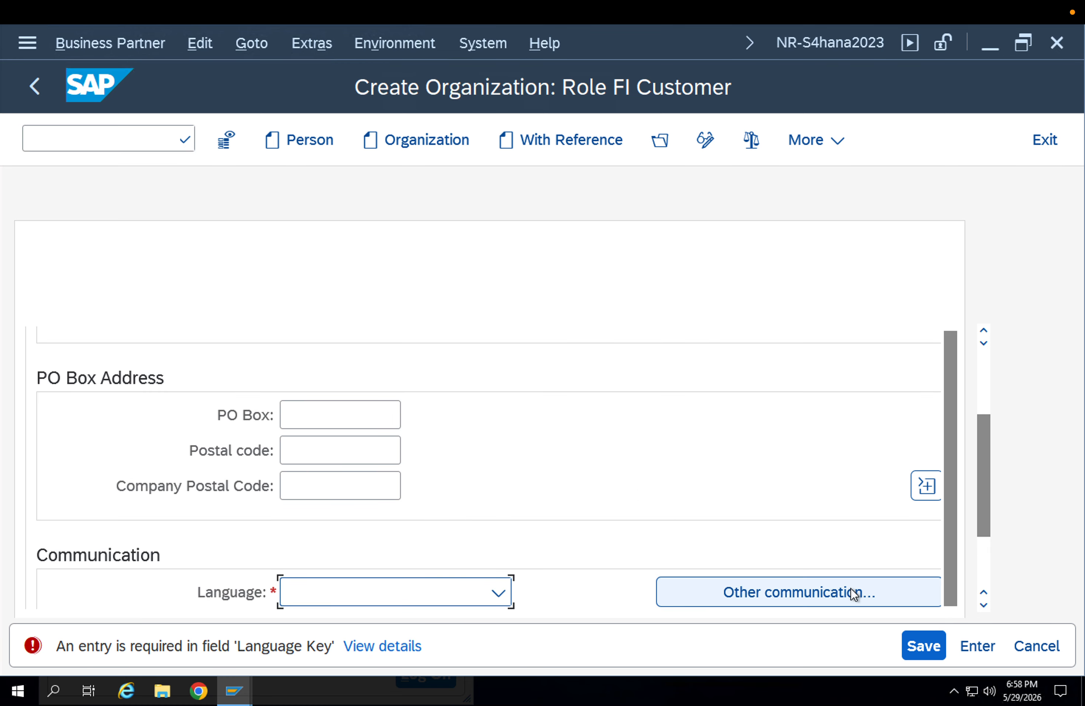
# - Set the communication language of the business partner to English
pyautogui.click(420, 598)
pyautogui.write('en')
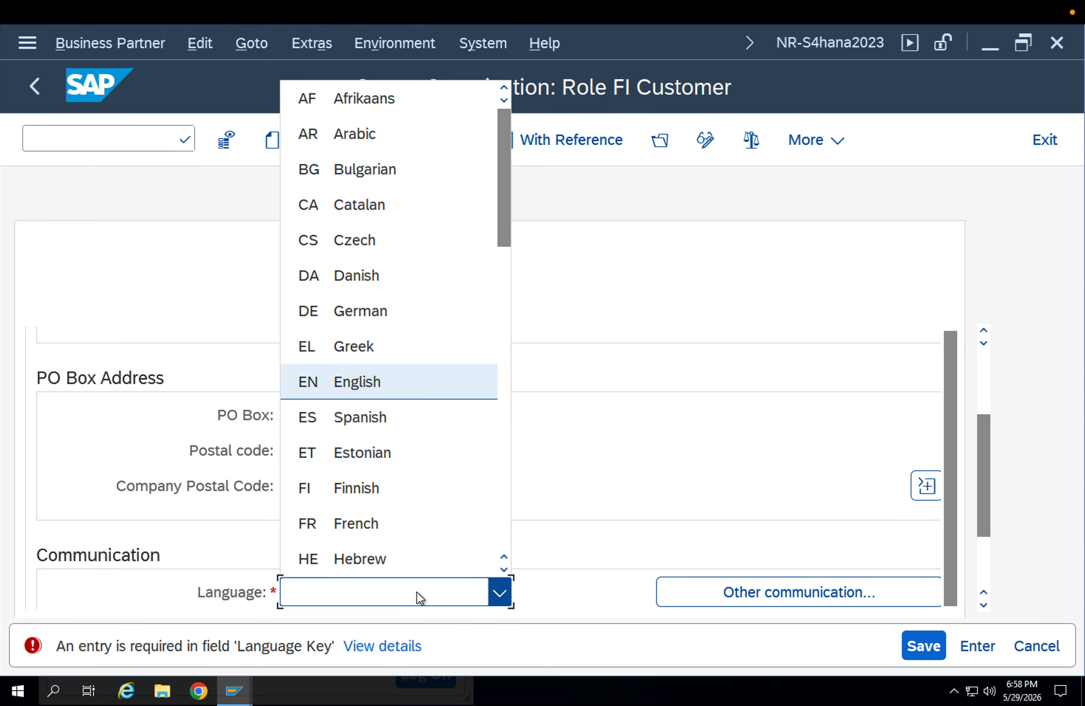
pyautogui.press('Return')
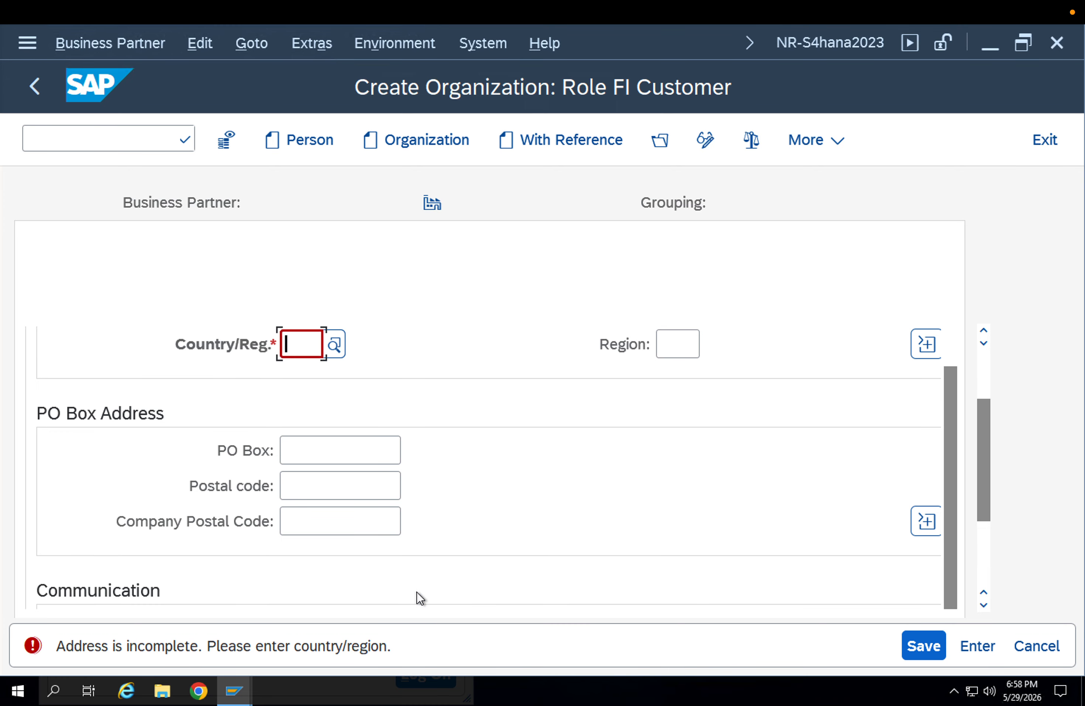
# - Complete the standard address with country/region DE and the organization's postal code
pyautogui.write('DE')
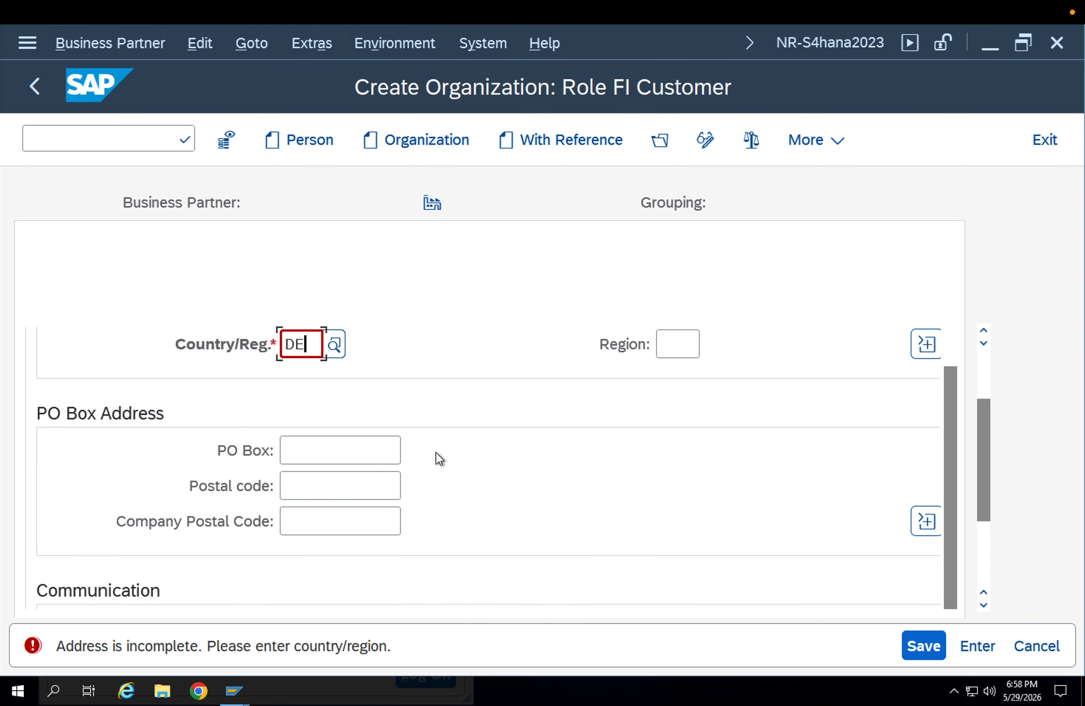
pyautogui.press('Return')
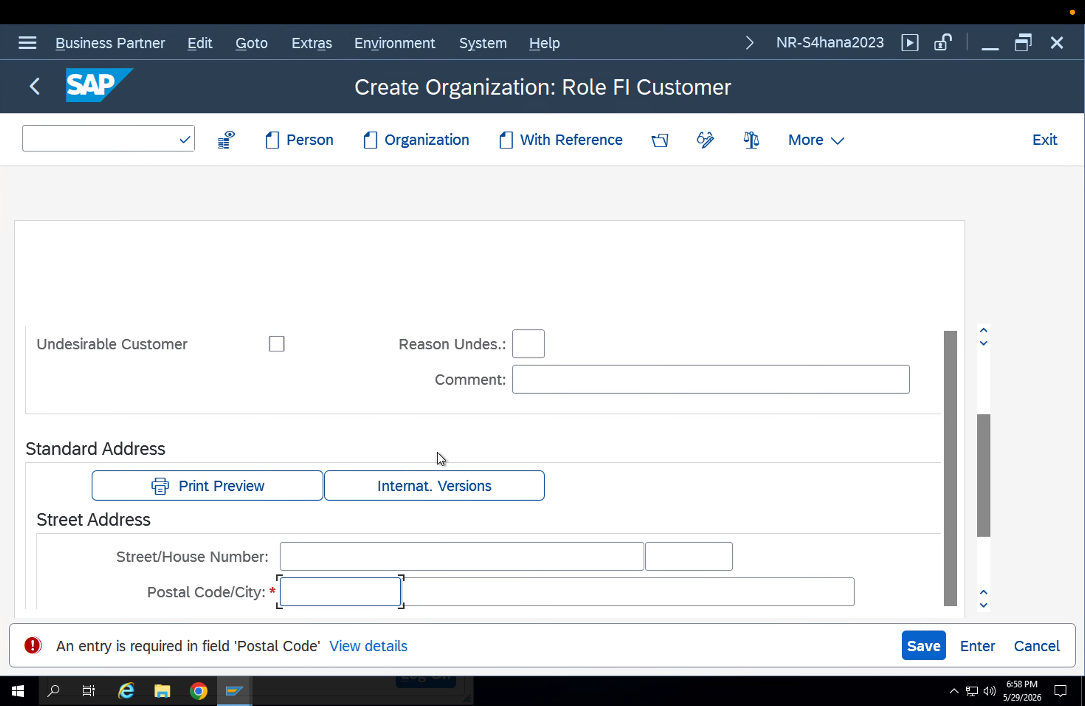
pyautogui.write('5')
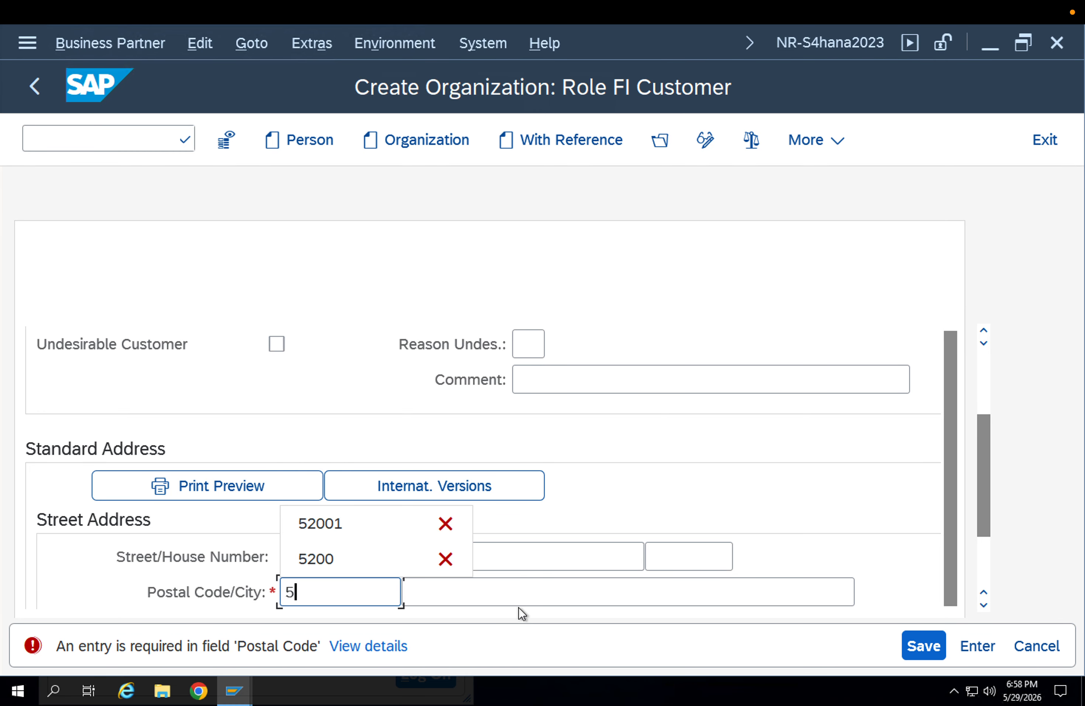
pyautogui.write('2111')
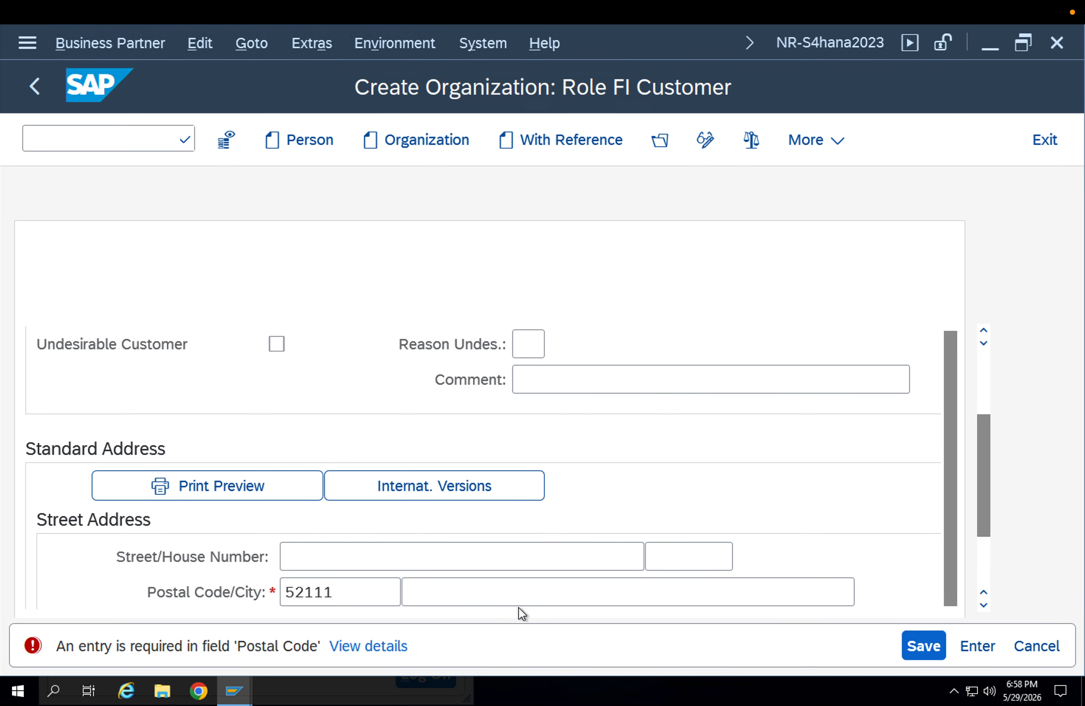
pyautogui.press('Return')
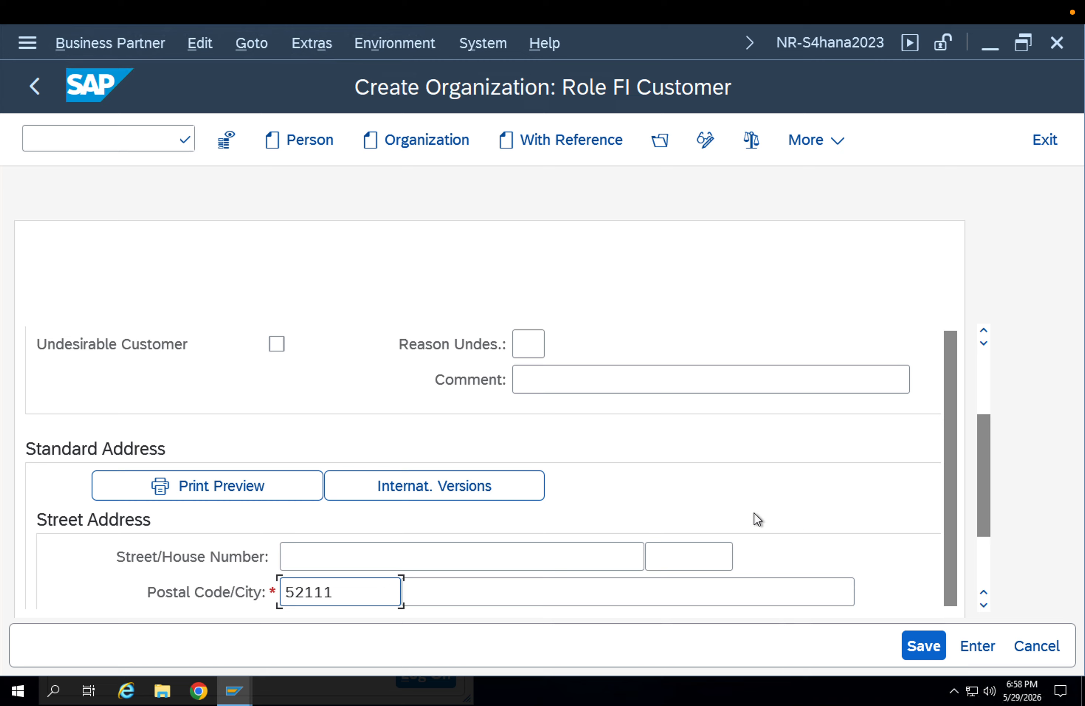
# - Review the control parameters and check the account group assigned in the customer's general data
pyautogui.scroll(10, 720, 505)
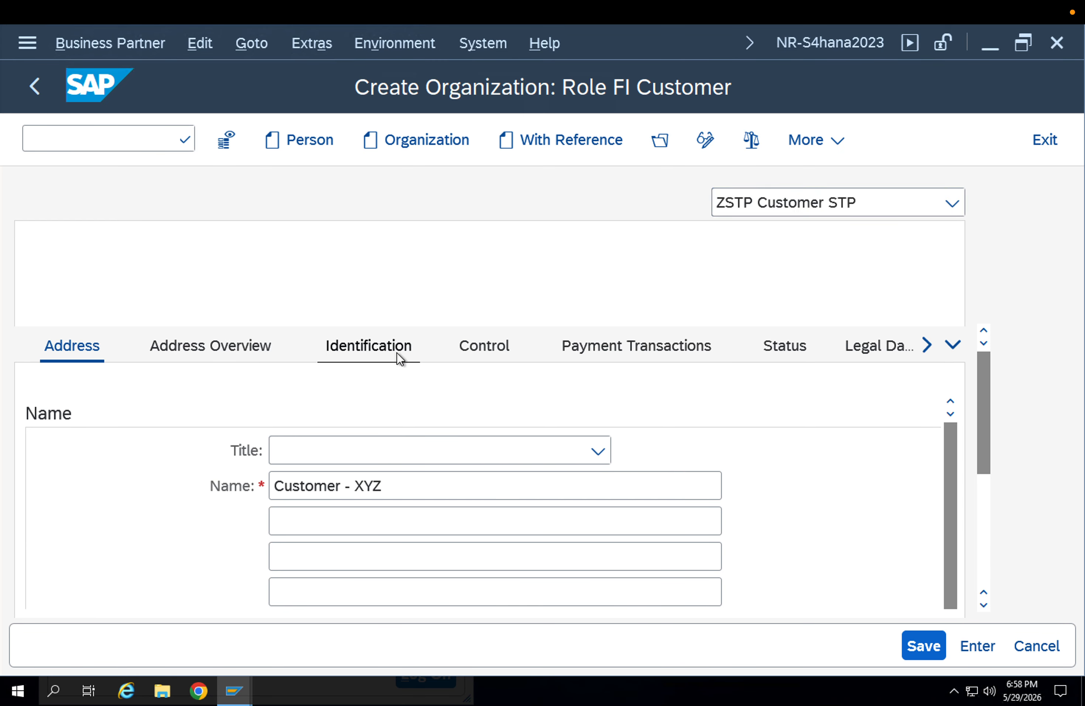
pyautogui.click(493, 353)
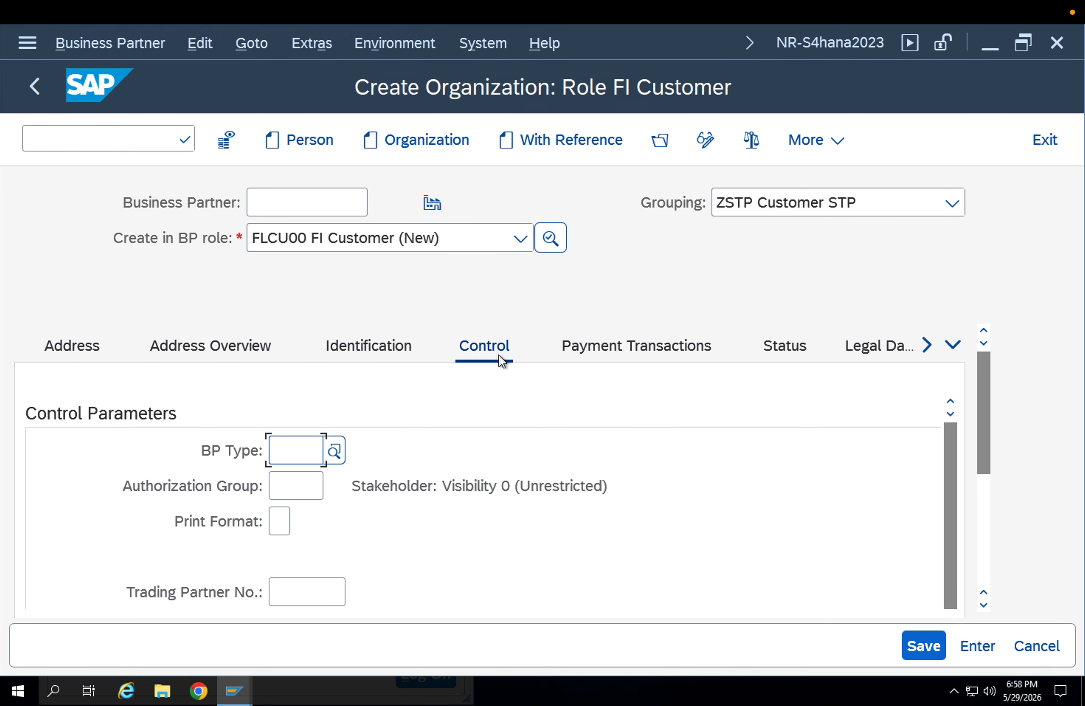
pyautogui.scroll(-5, 693, 465)
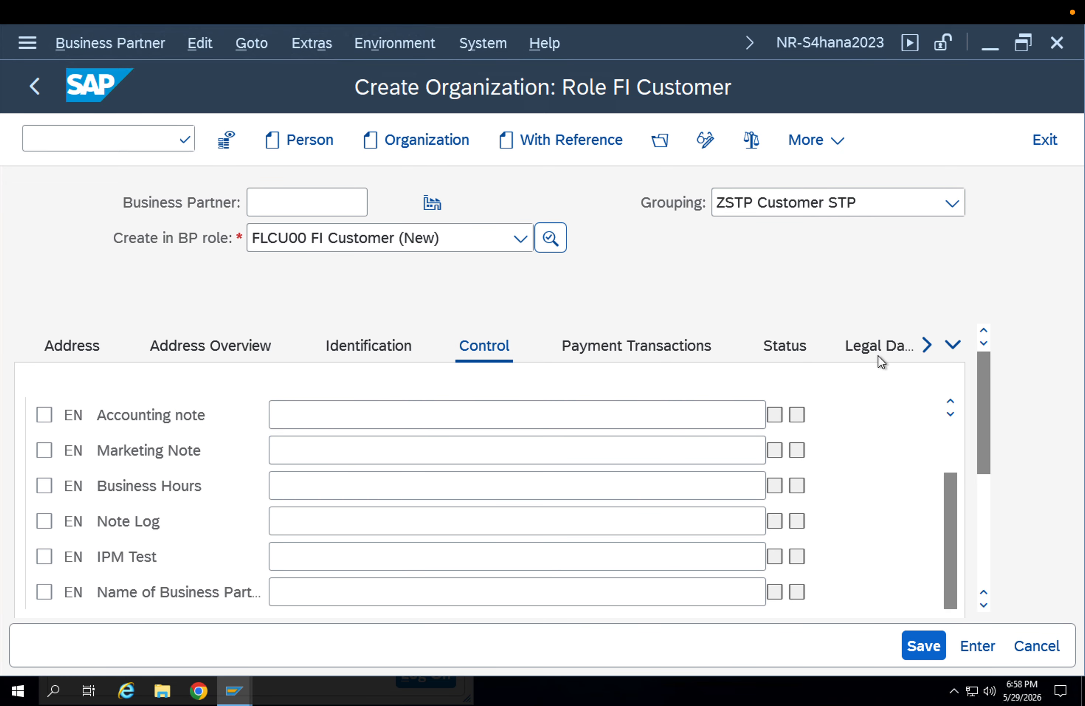
pyautogui.click(952, 346)
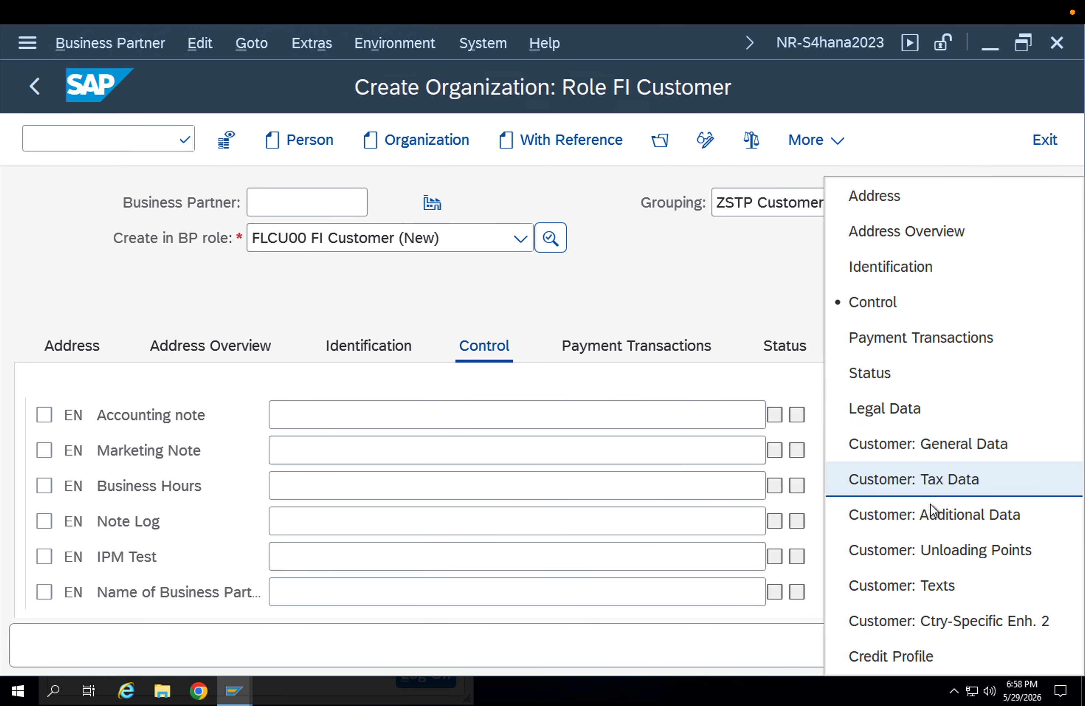
pyautogui.click(931, 442)
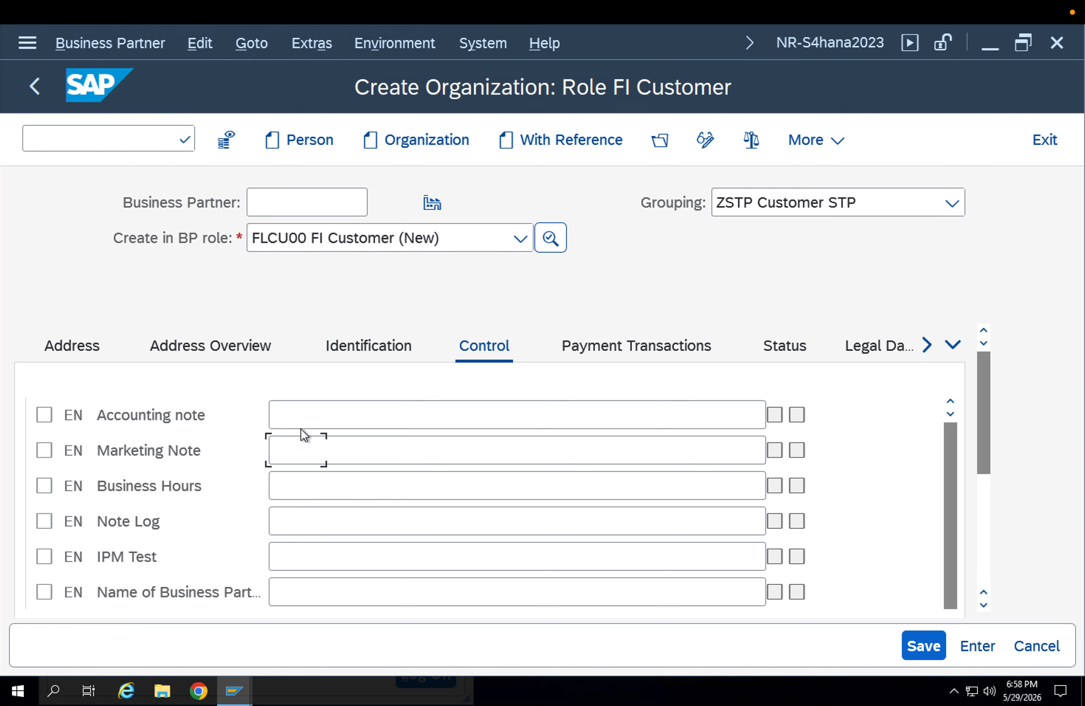
pyautogui.click(329, 487)
pyautogui.moveTo(329, 488); pyautogui.dragTo(248, 485)
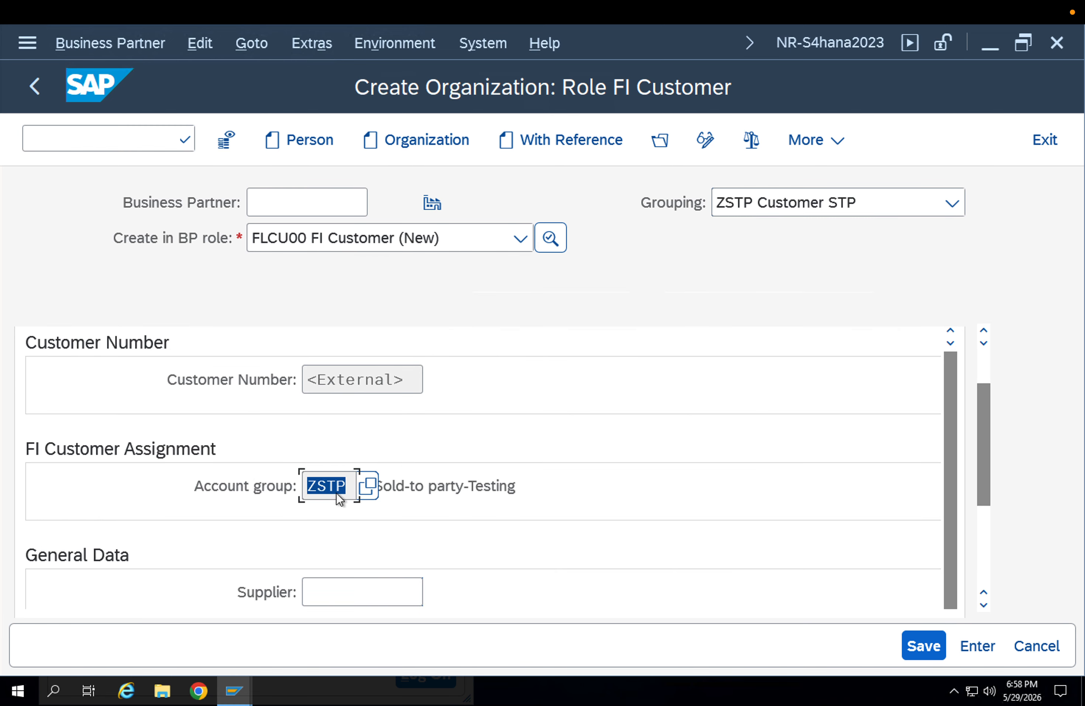
pyautogui.moveTo(348, 487); pyautogui.dragTo(233, 489)
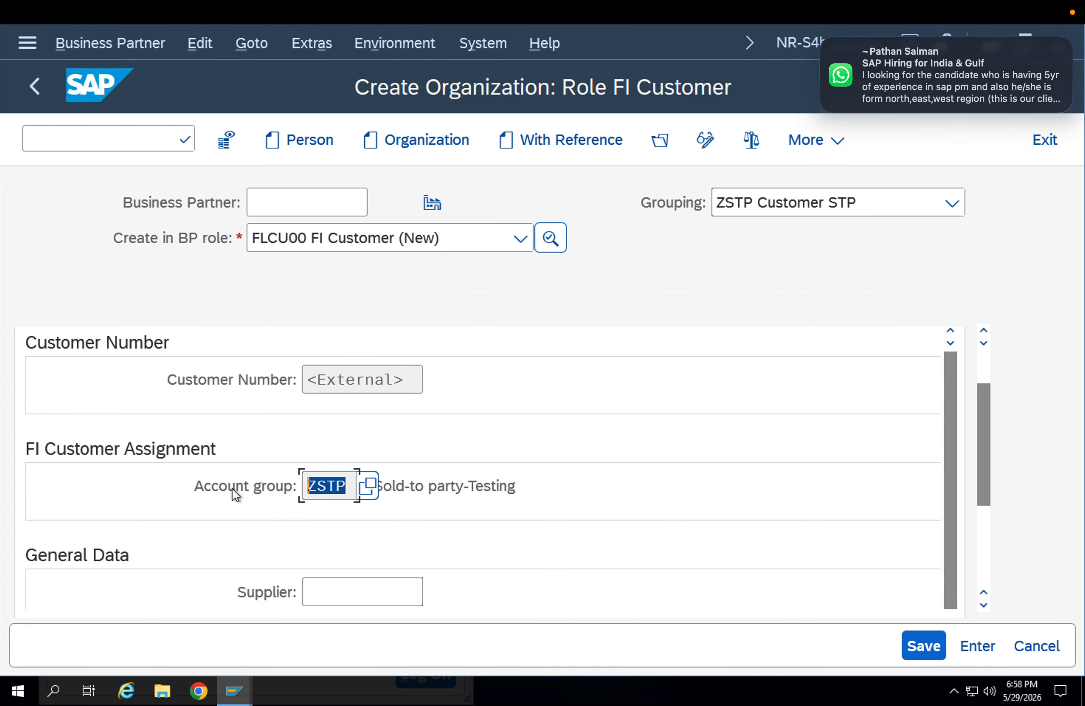
# - Save the new organization business partner in the FI Customer role
pyautogui.click(837, 139)
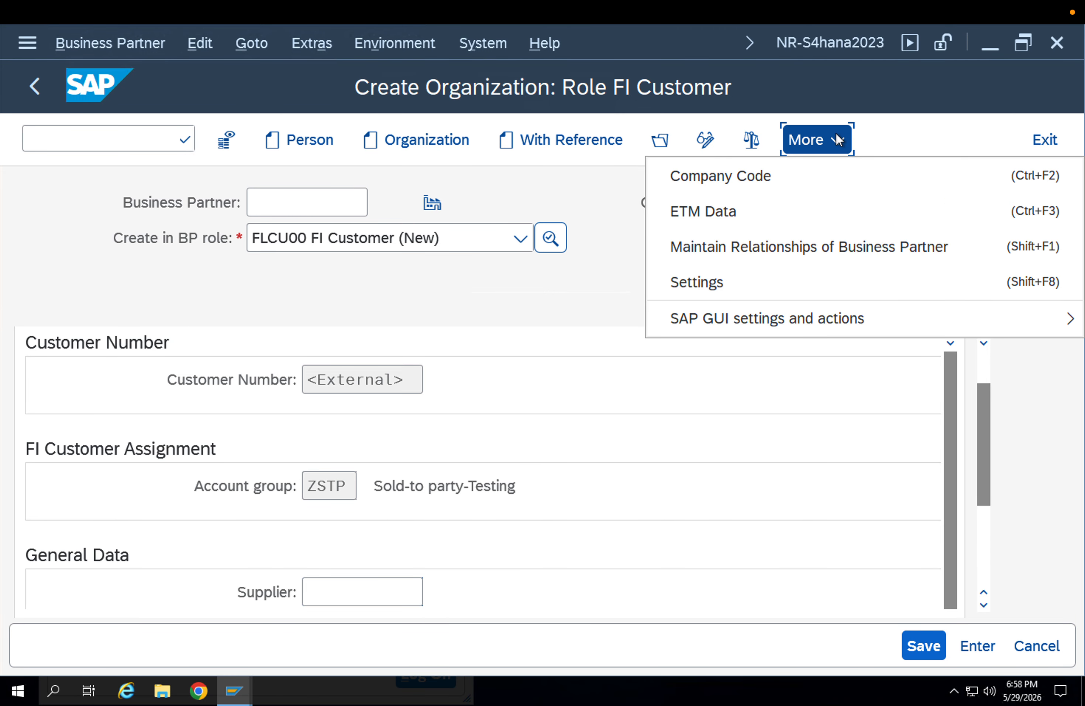
pyautogui.click(575, 380)
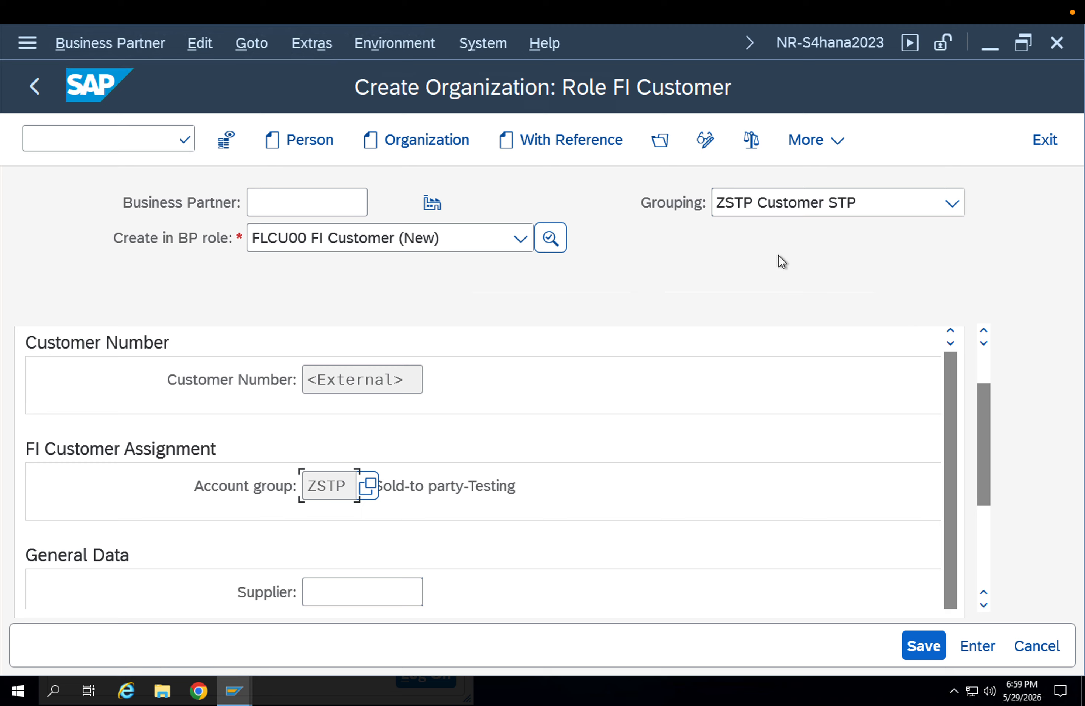
pyautogui.click(914, 645)
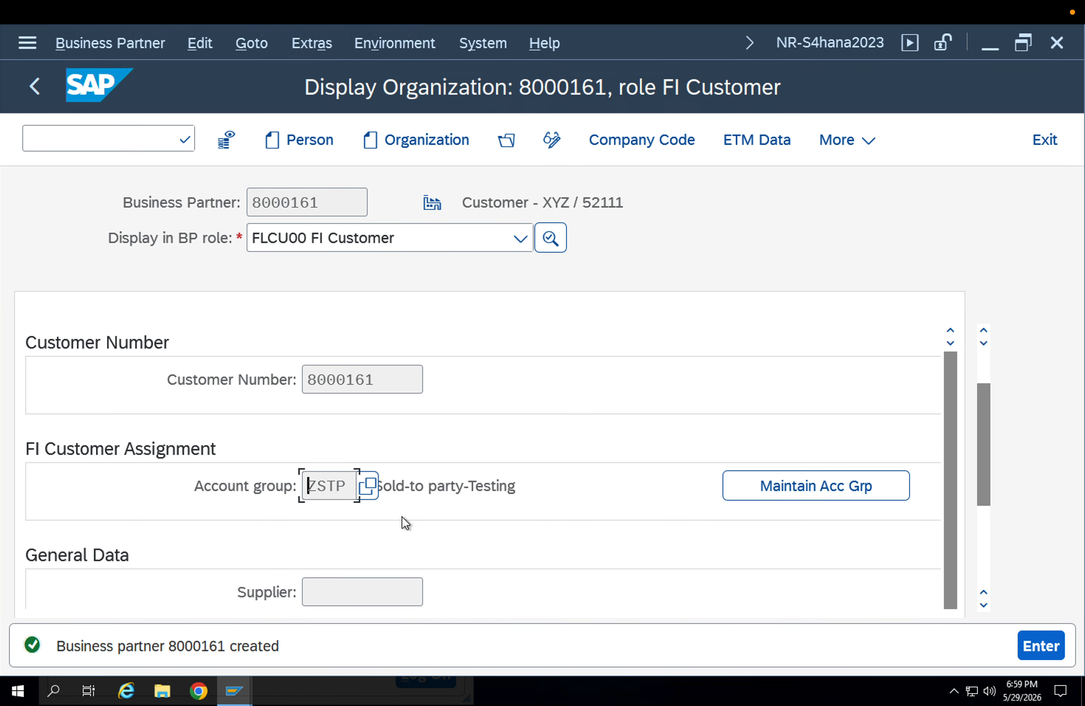
# - Compare the created business partner number with its customer number
pyautogui.moveTo(318, 201); pyautogui.dragTo(216, 201)
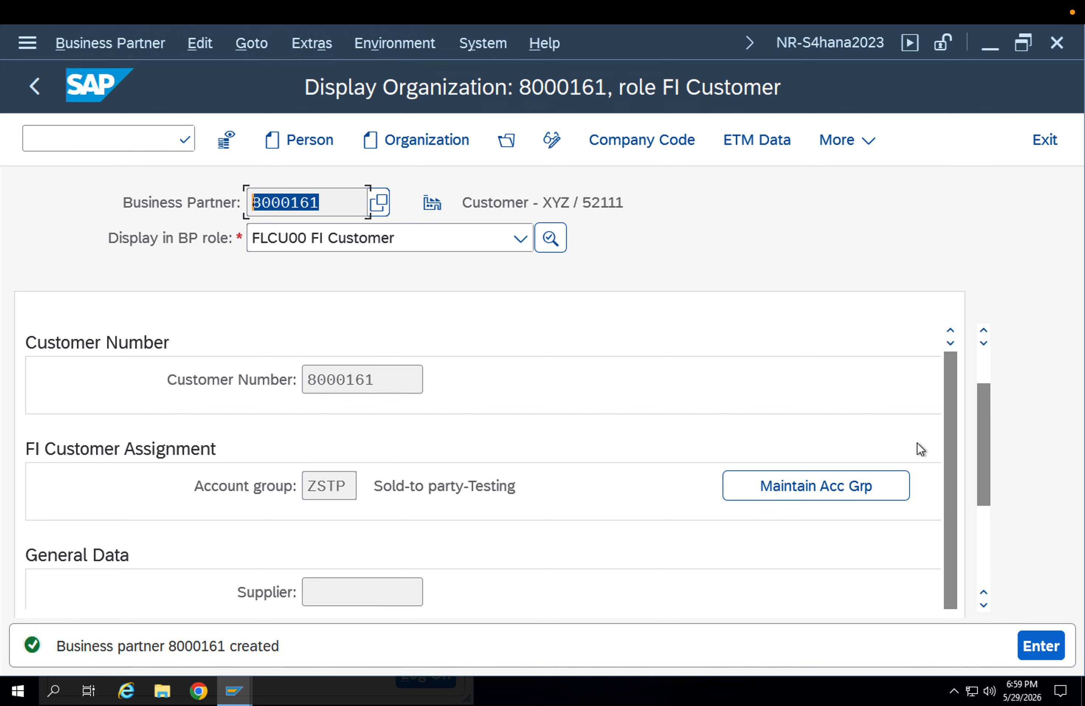
pyautogui.moveTo(372, 380); pyautogui.dragTo(277, 381)
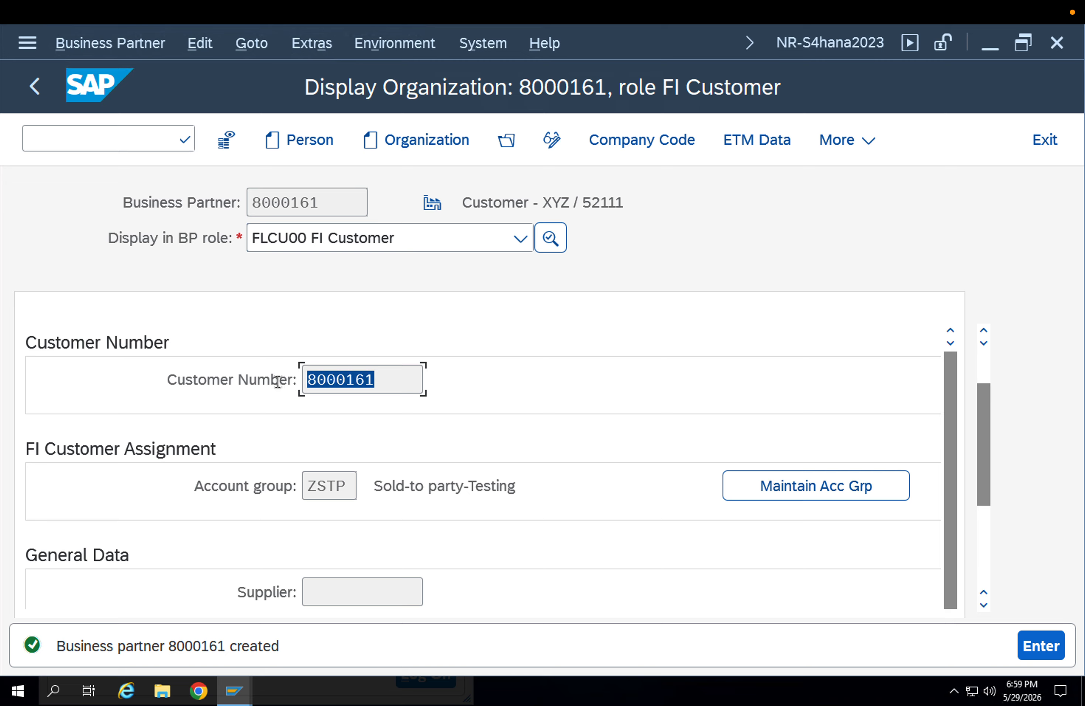
pyautogui.click(283, 215)
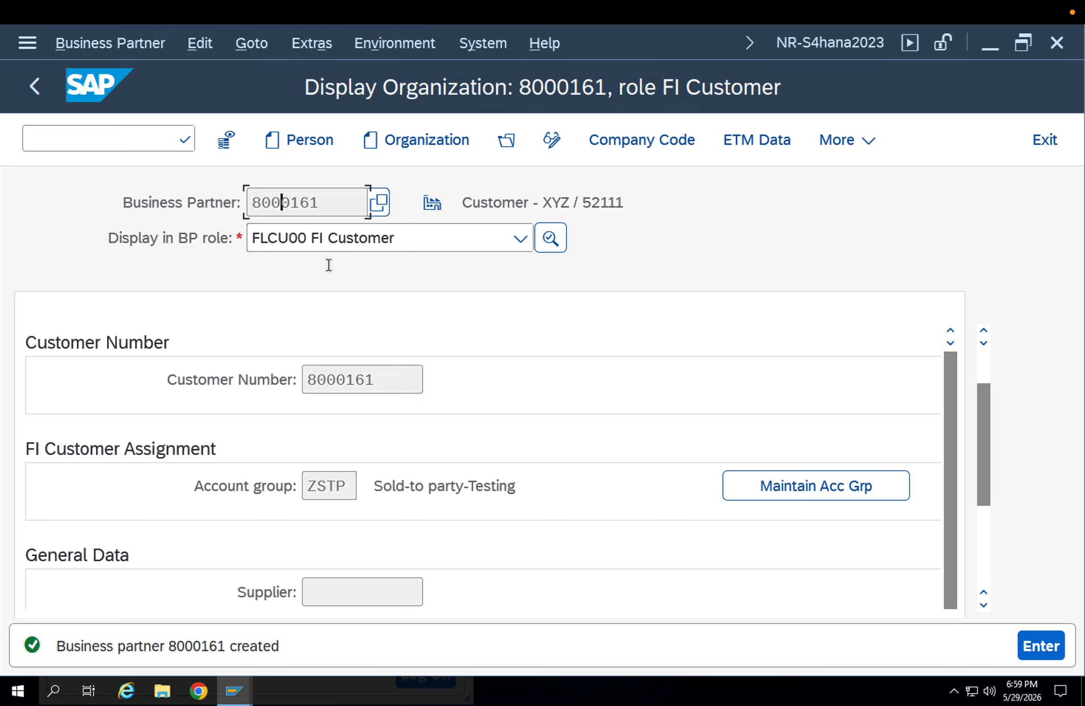
pyautogui.click(365, 379)
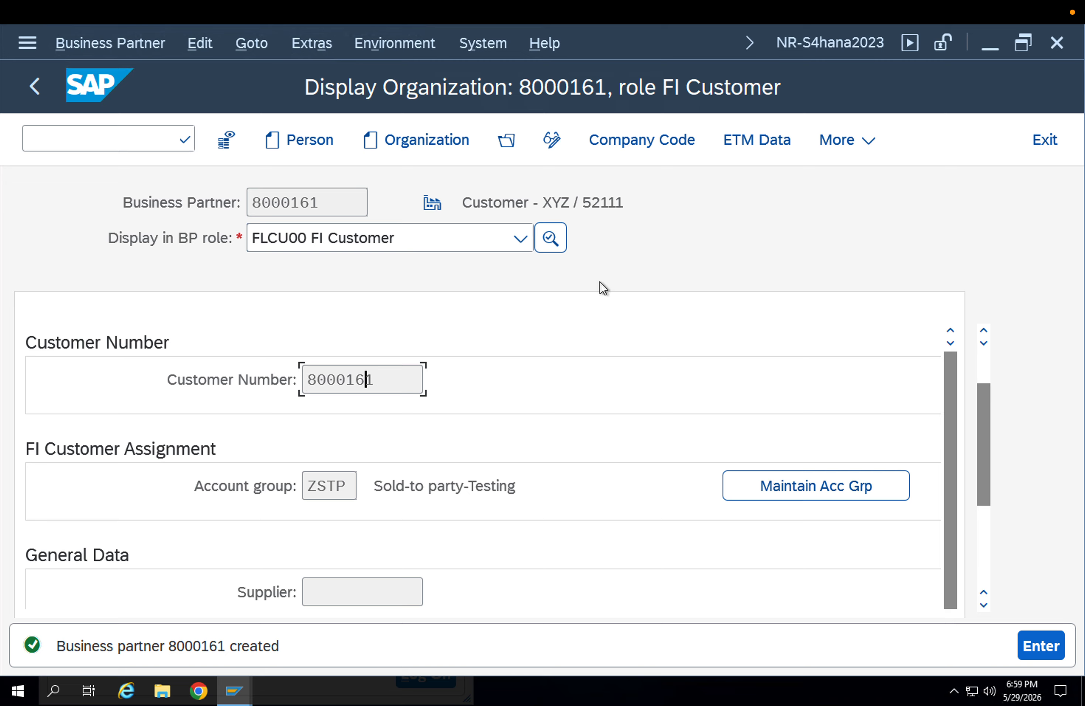
# - Open the business partner's company code data and try to display company code APPL
pyautogui.click(637, 146)
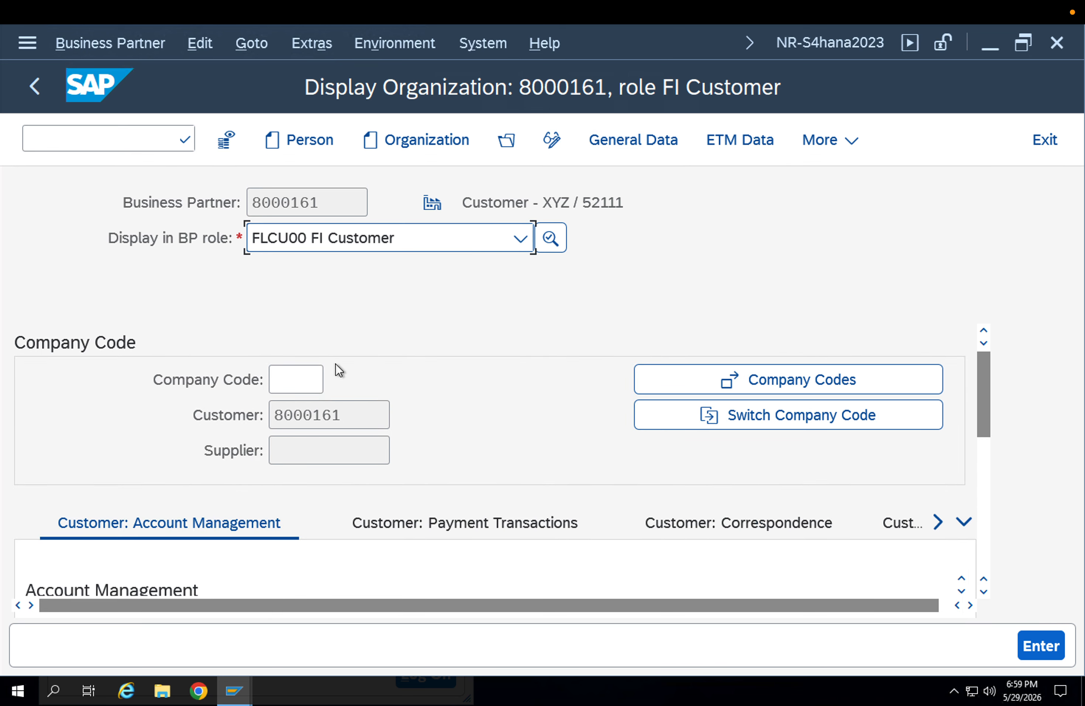
pyautogui.click(306, 379)
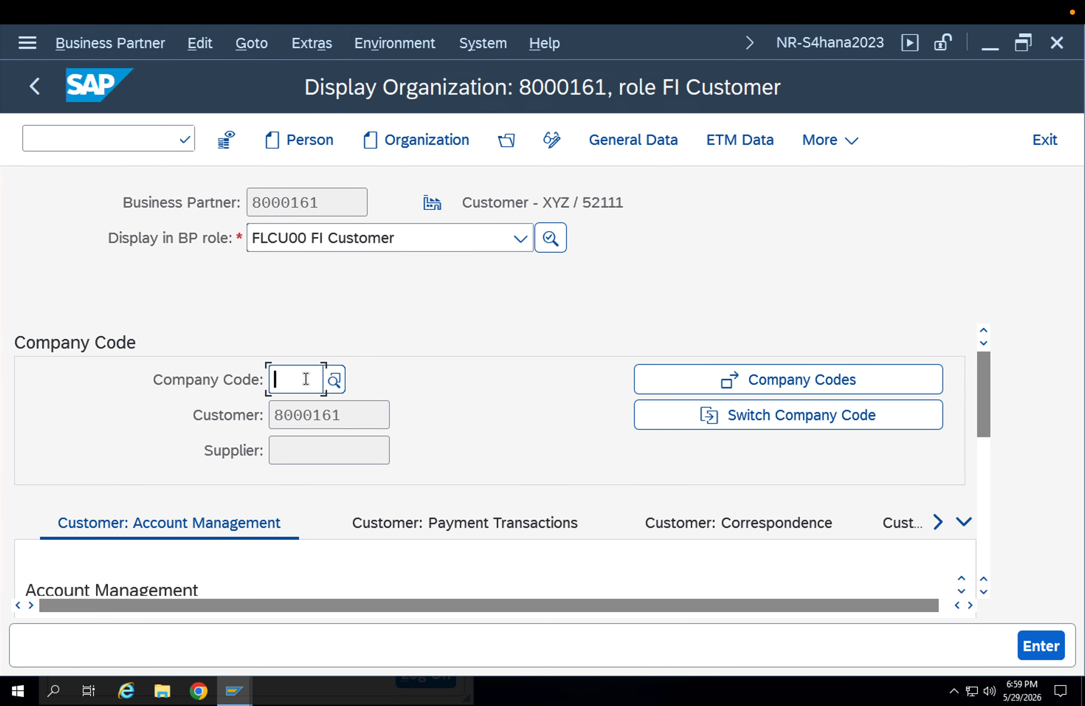
pyautogui.write('APPL')
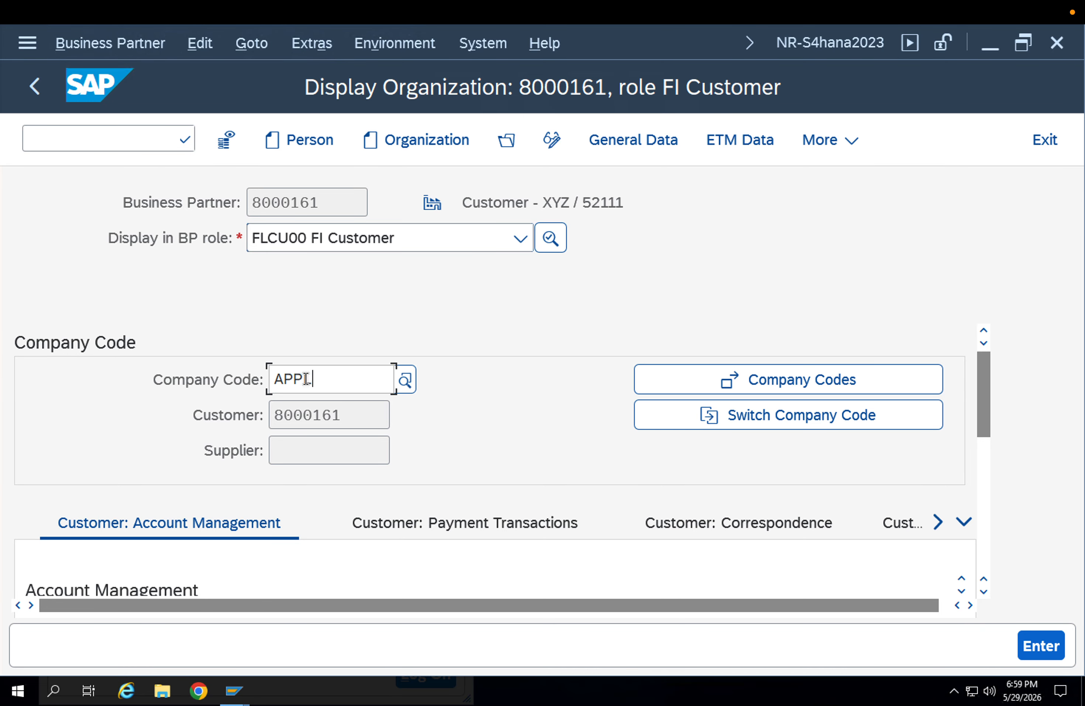
pyautogui.click(350, 469)
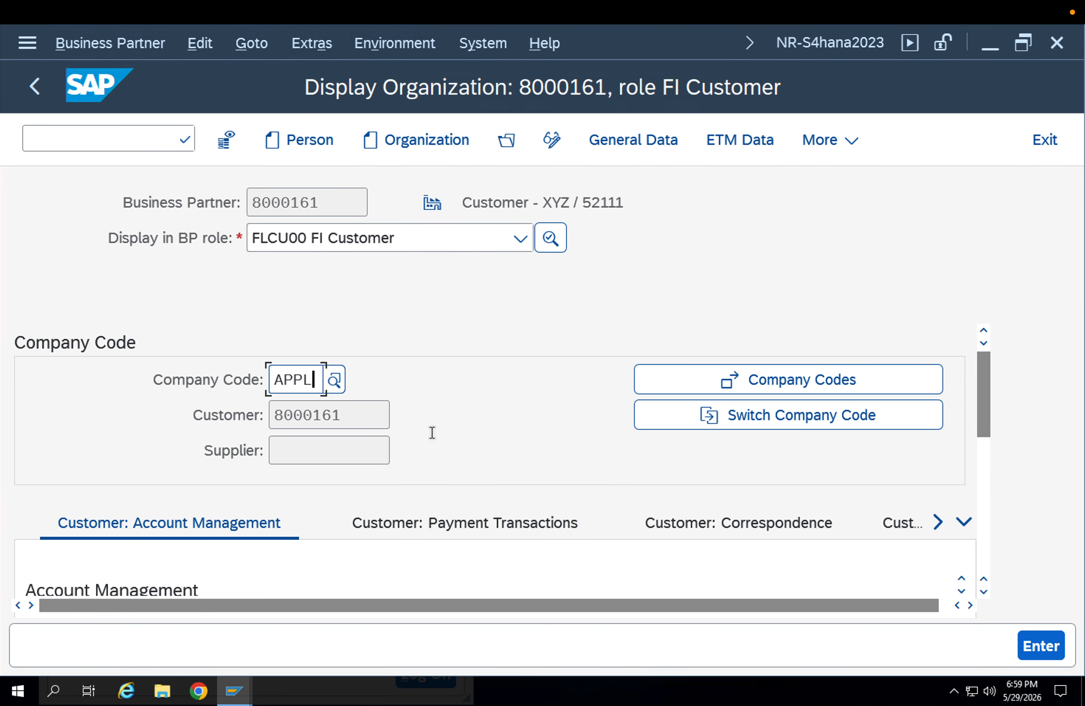
pyautogui.press('Return')
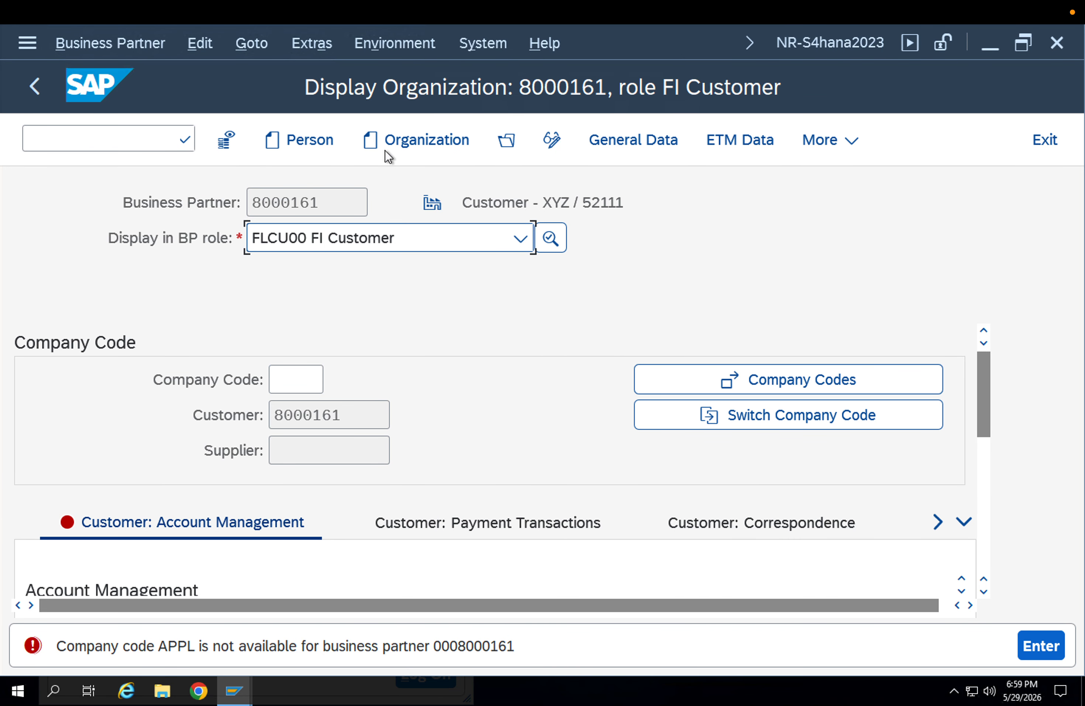
# - Switch the business partner to change mode and enter company code APPL in the company code data
pyautogui.click(552, 140)
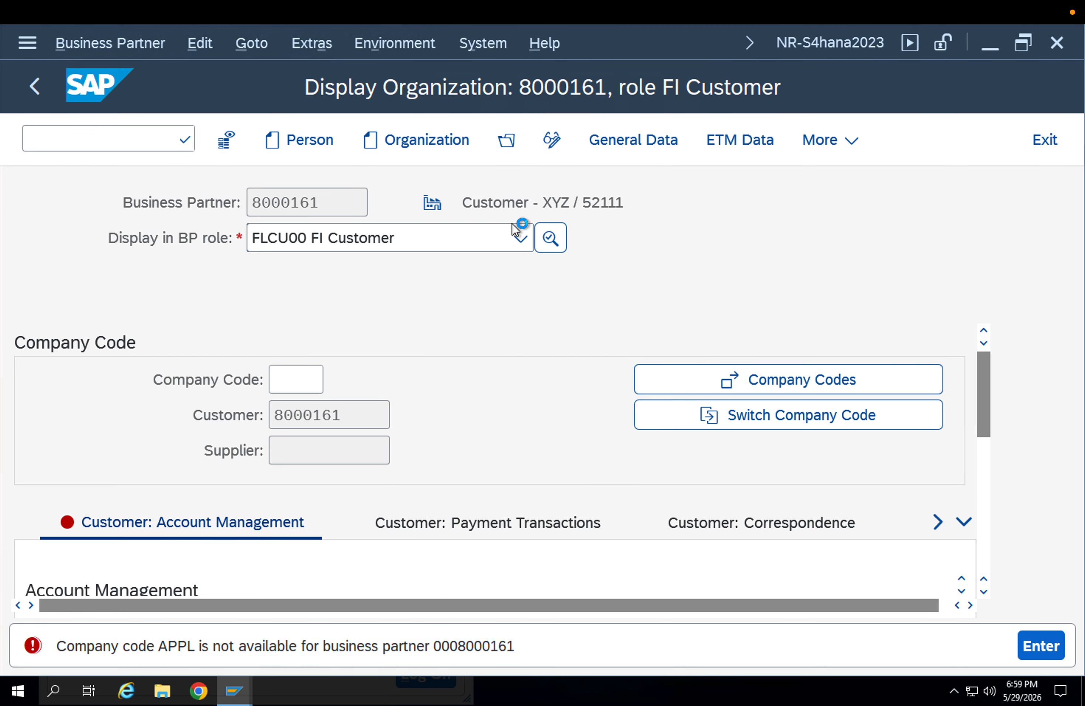
pyautogui.click(300, 383)
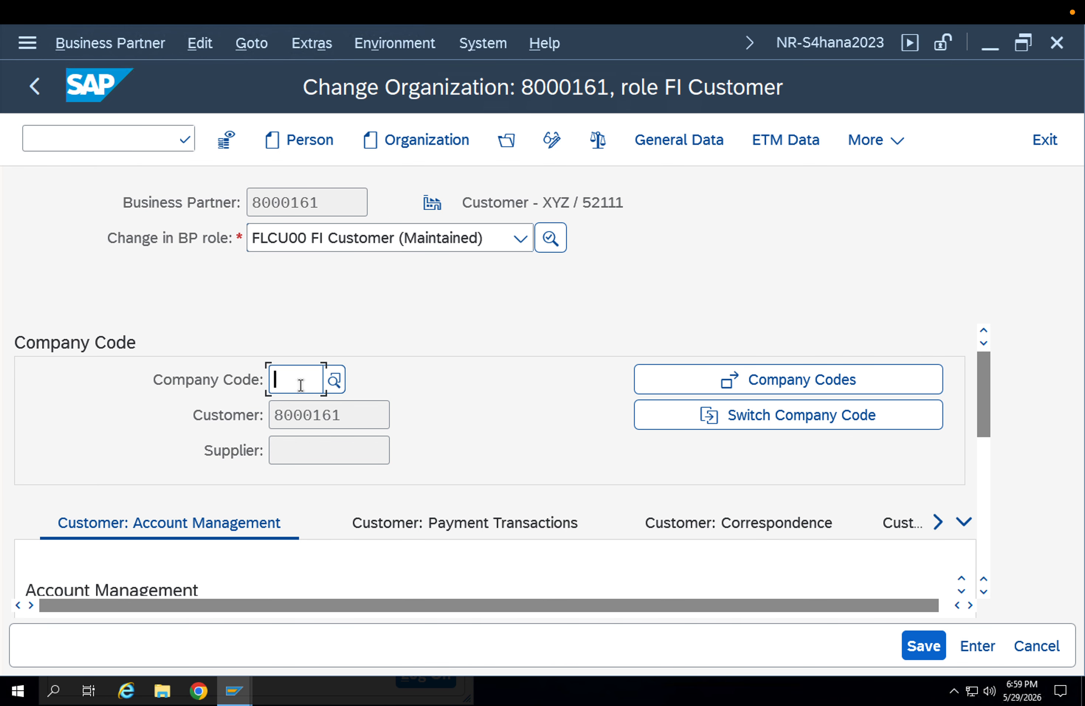
pyautogui.write('APPL')
pyautogui.press('Return')
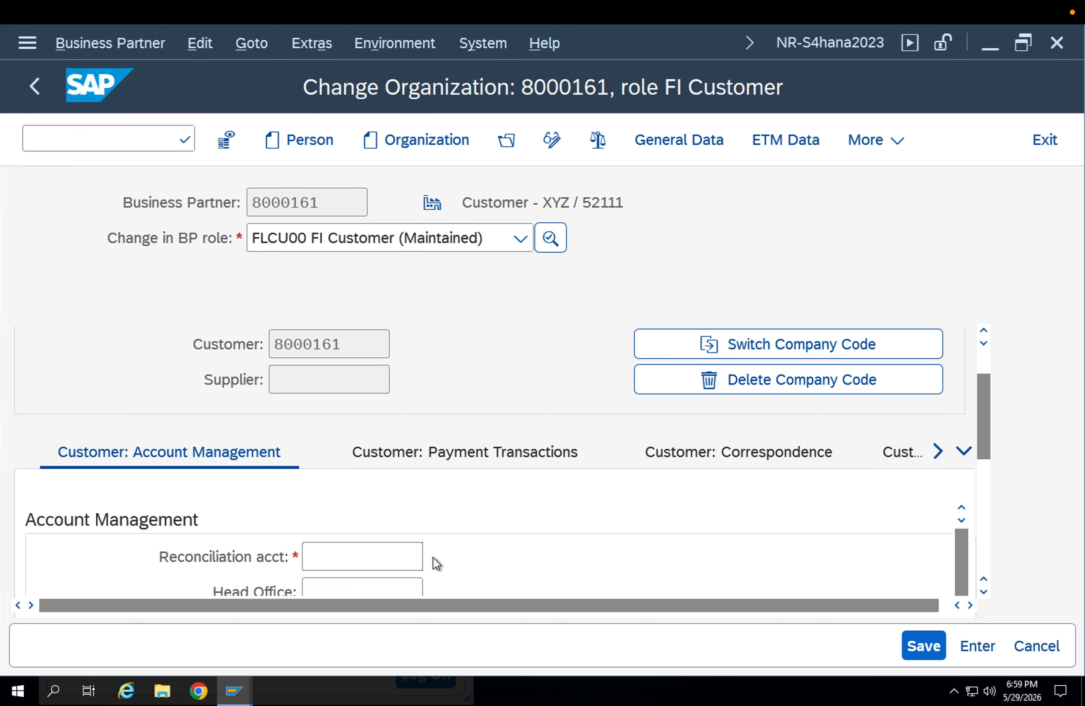
# - Assign reconciliation account 140000 (Customers - Domestic Receivables) to company code APPL and save the business partner
pyautogui.press('F4')
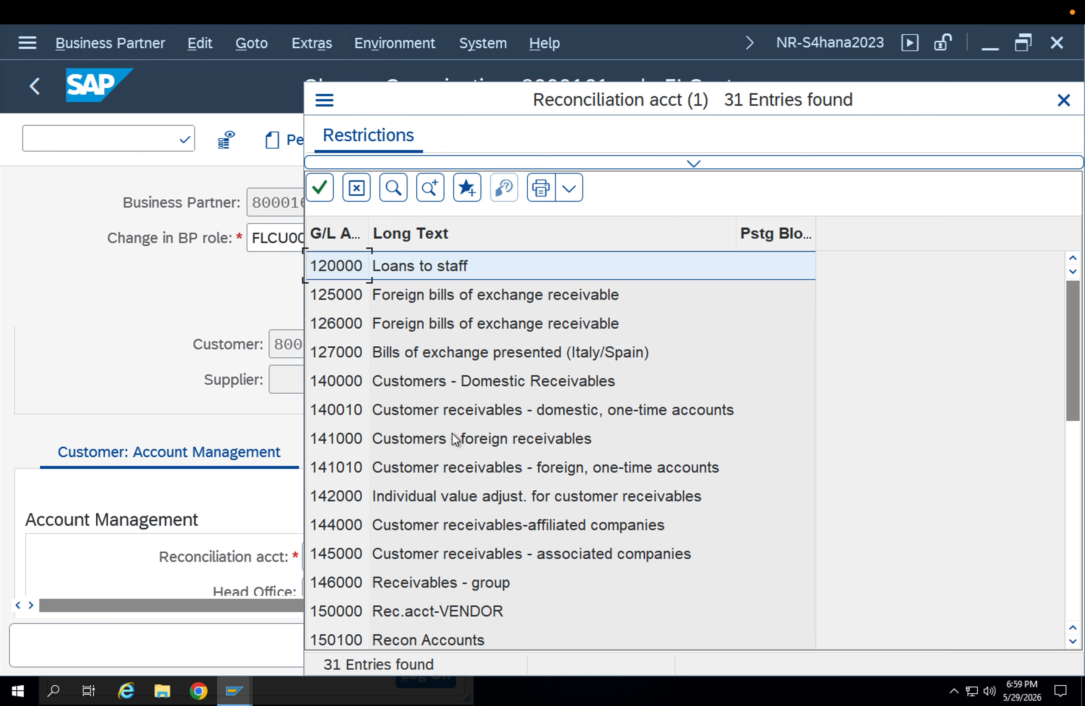
pyautogui.doubleClick(461, 390)
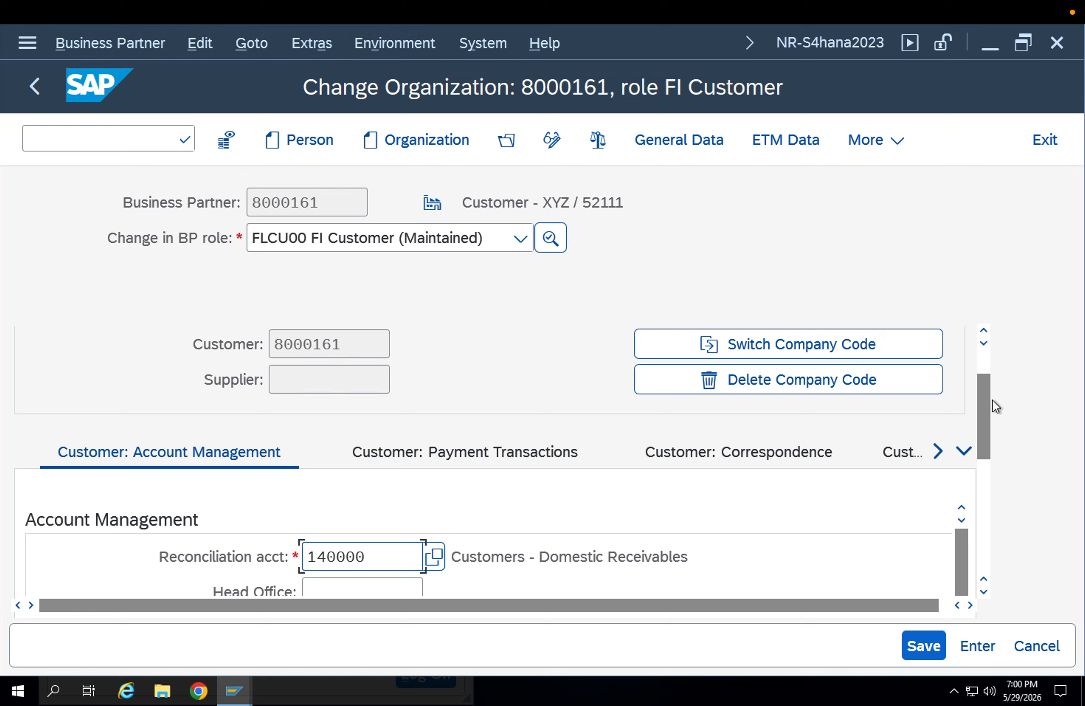
pyautogui.moveTo(985, 410)
pyautogui.mouseDown()
pyautogui.moveTo(983, 496)
pyautogui.moveTo(1001, 391)
pyautogui.moveTo(983, 406)
pyautogui.mouseUp()
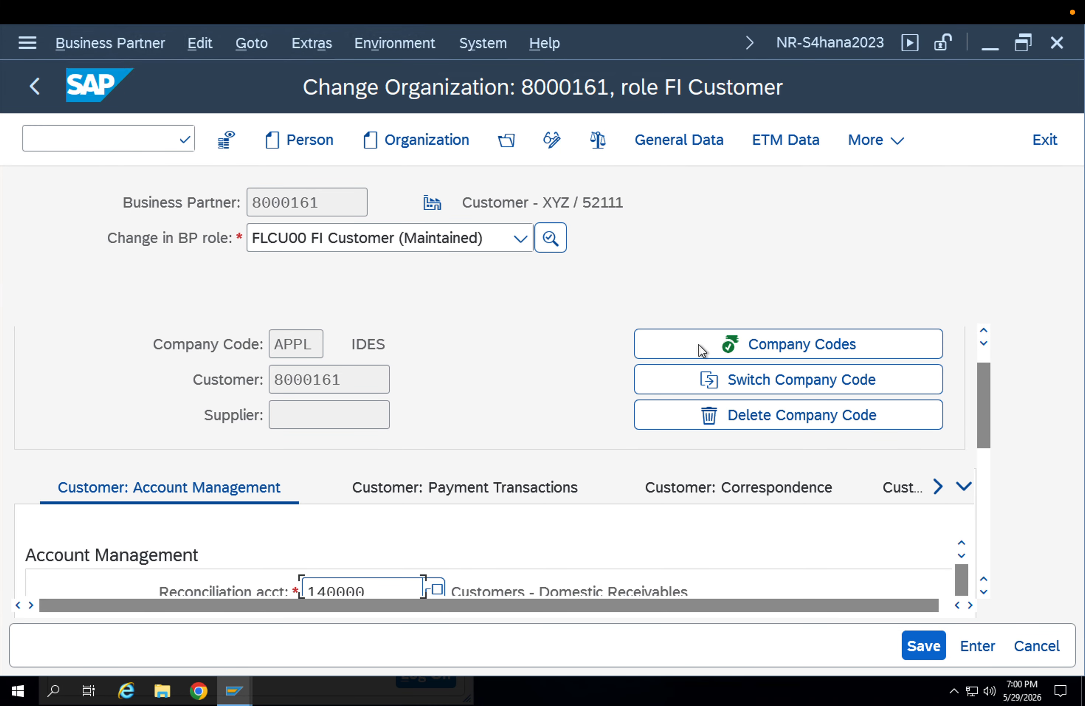
pyautogui.moveTo(986, 436)
pyautogui.mouseDown()
pyautogui.moveTo(988, 538)
pyautogui.moveTo(998, 447)
pyautogui.mouseUp()
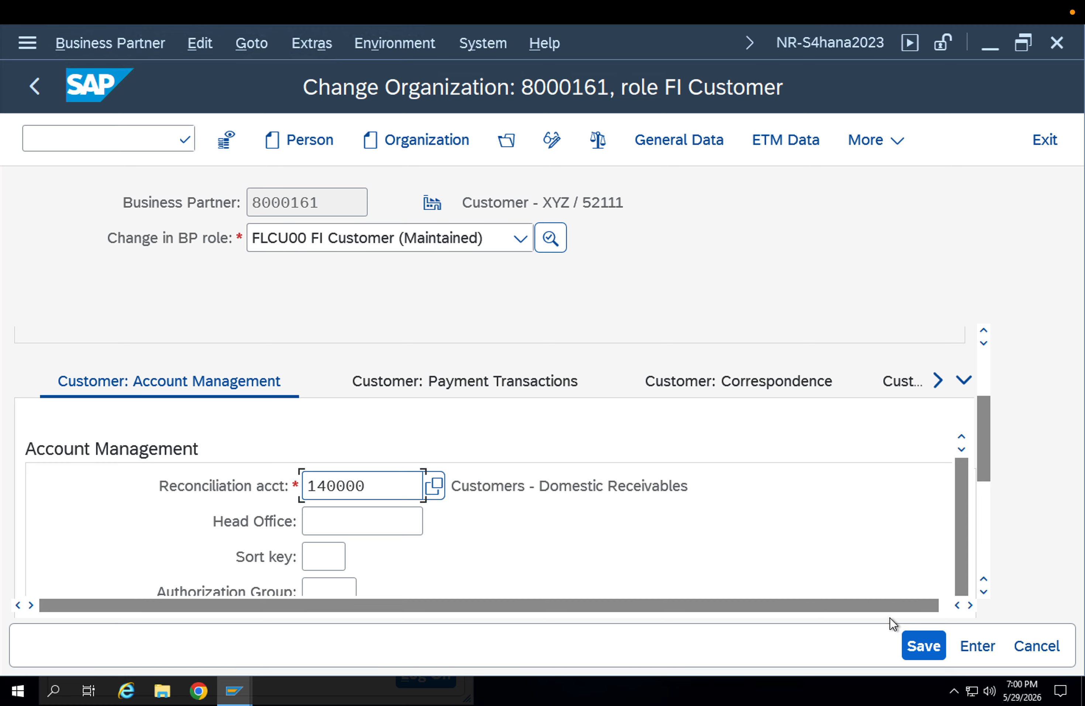
pyautogui.click(922, 644)
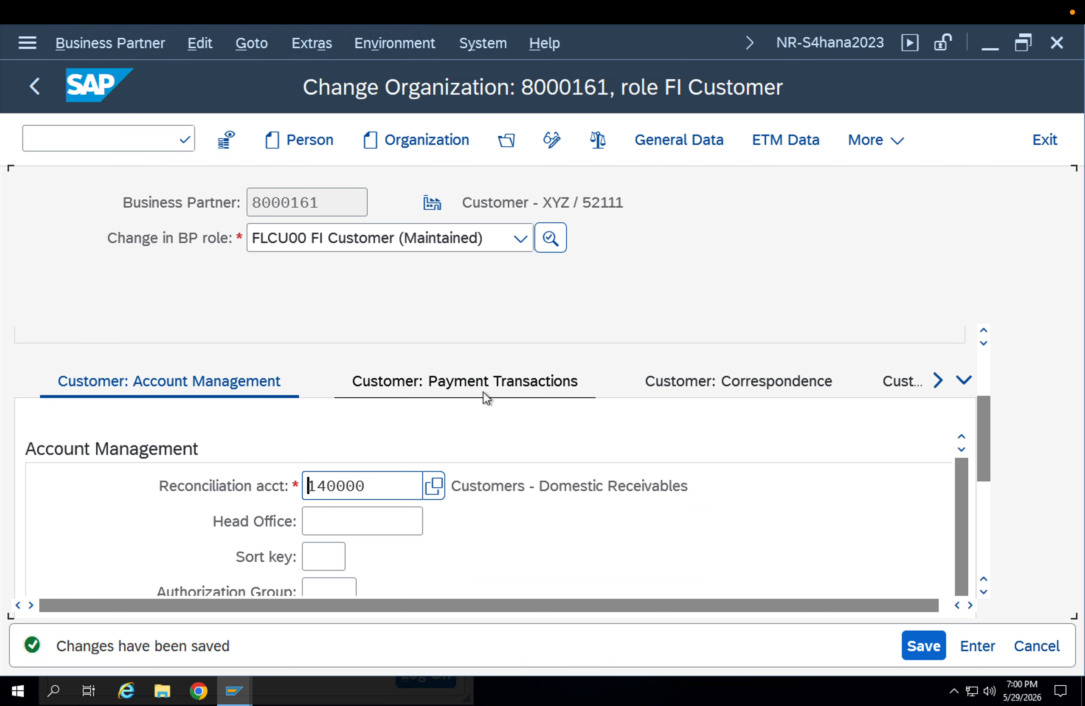
# - Extend the business partner with role FLCU01 Customer, save it, and open its sales area data
pyautogui.click(419, 240)
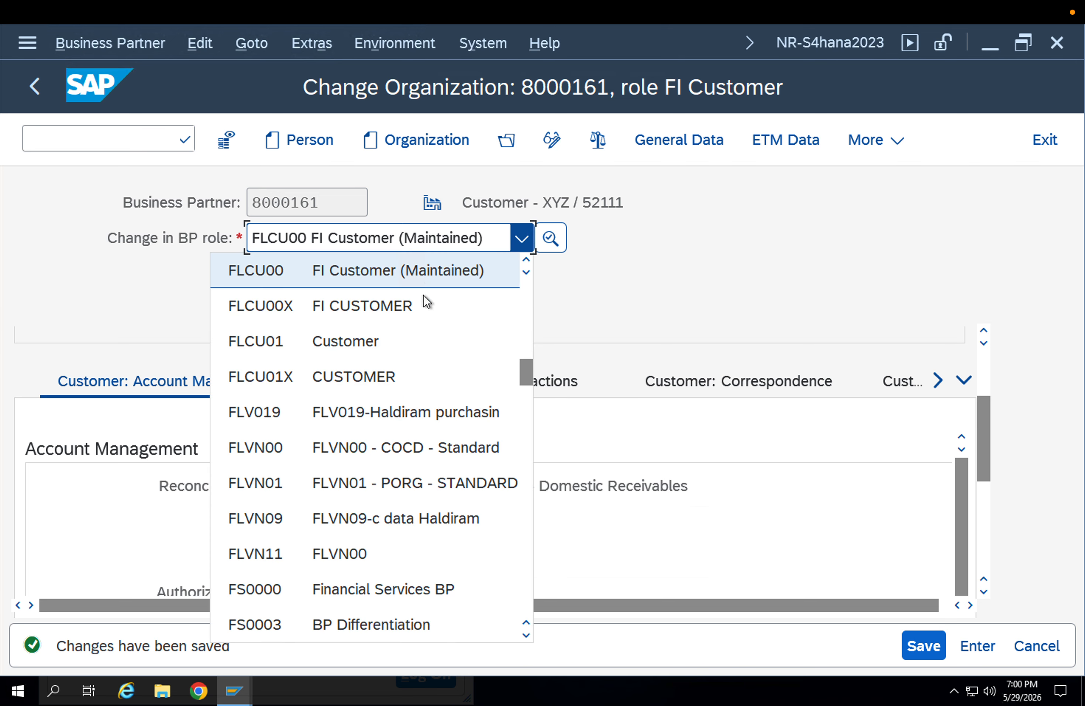
pyautogui.click(405, 333)
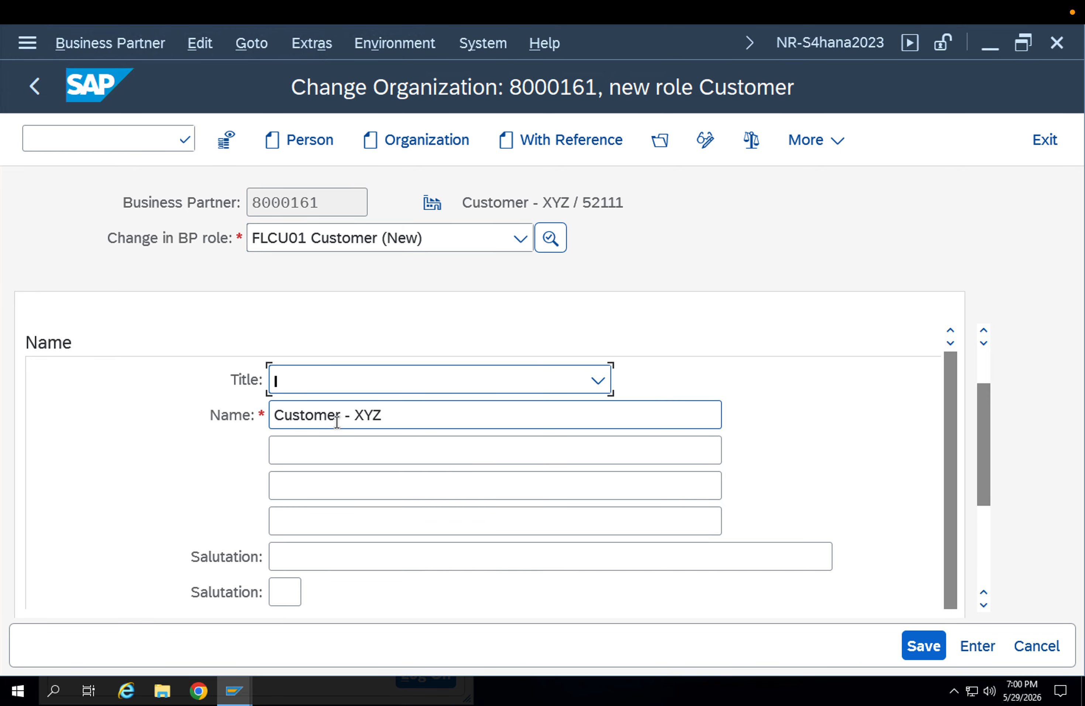
pyautogui.moveTo(981, 480); pyautogui.dragTo(985, 381)
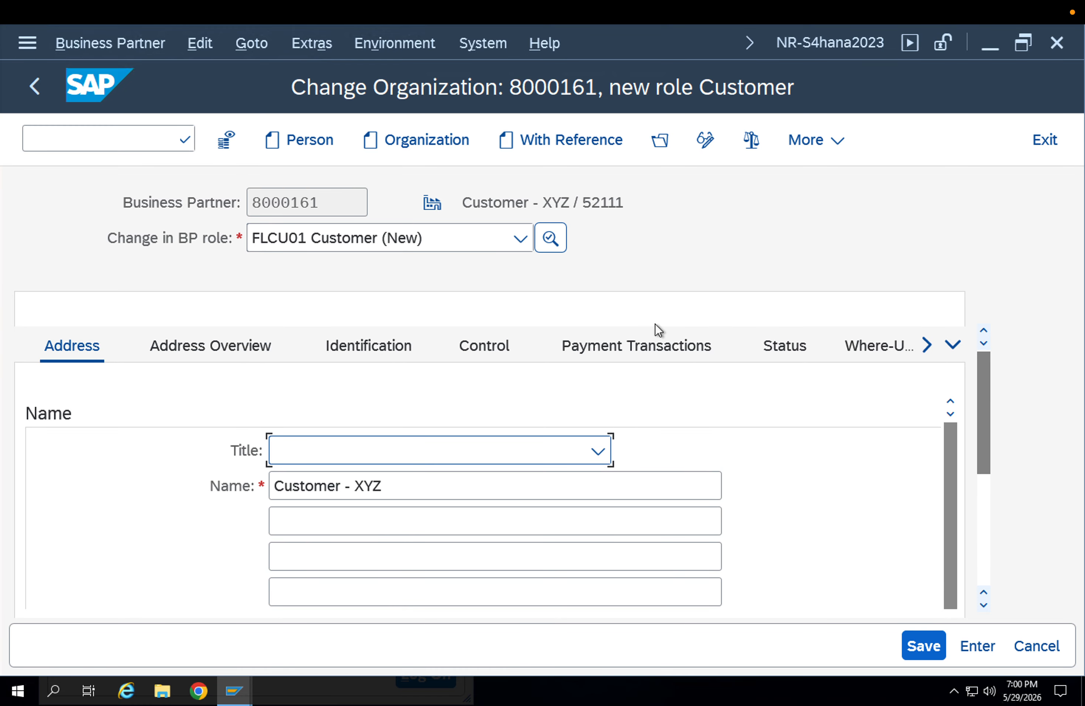
pyautogui.click(362, 243)
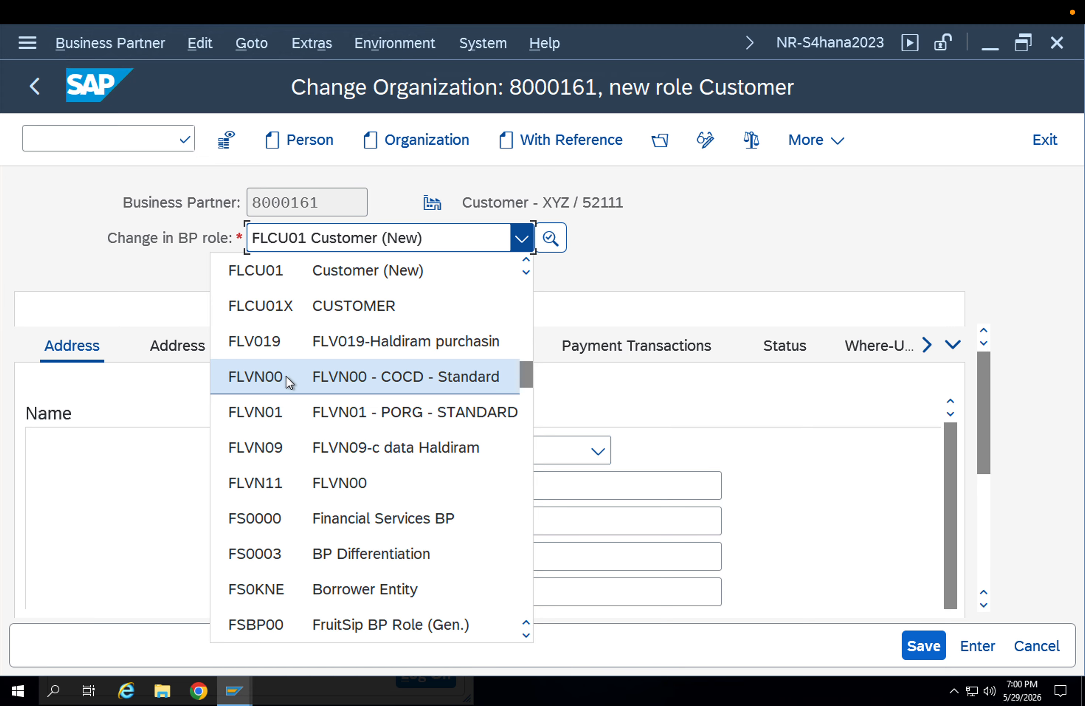
pyautogui.click(333, 269)
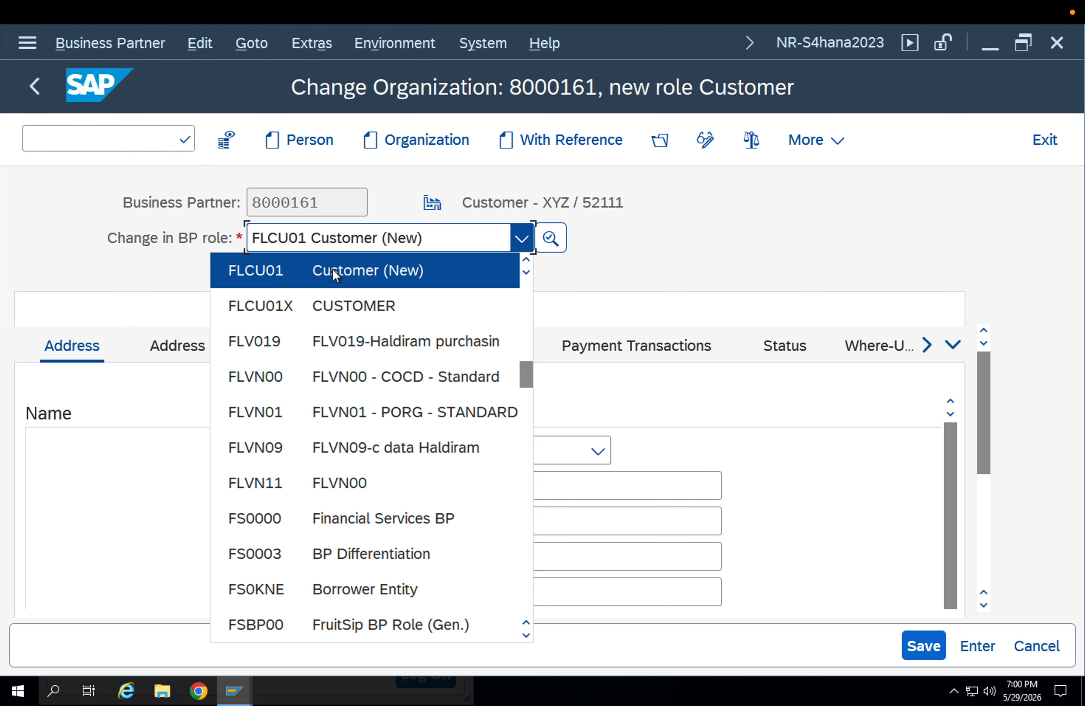
pyautogui.click(913, 647)
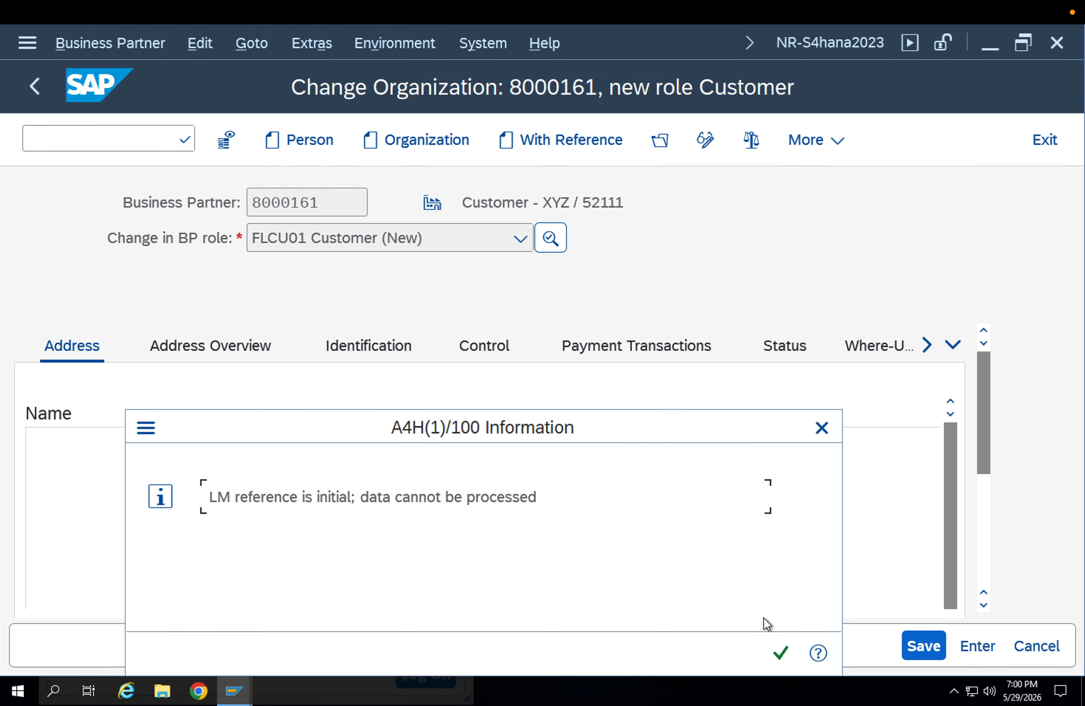
pyautogui.click(781, 651)
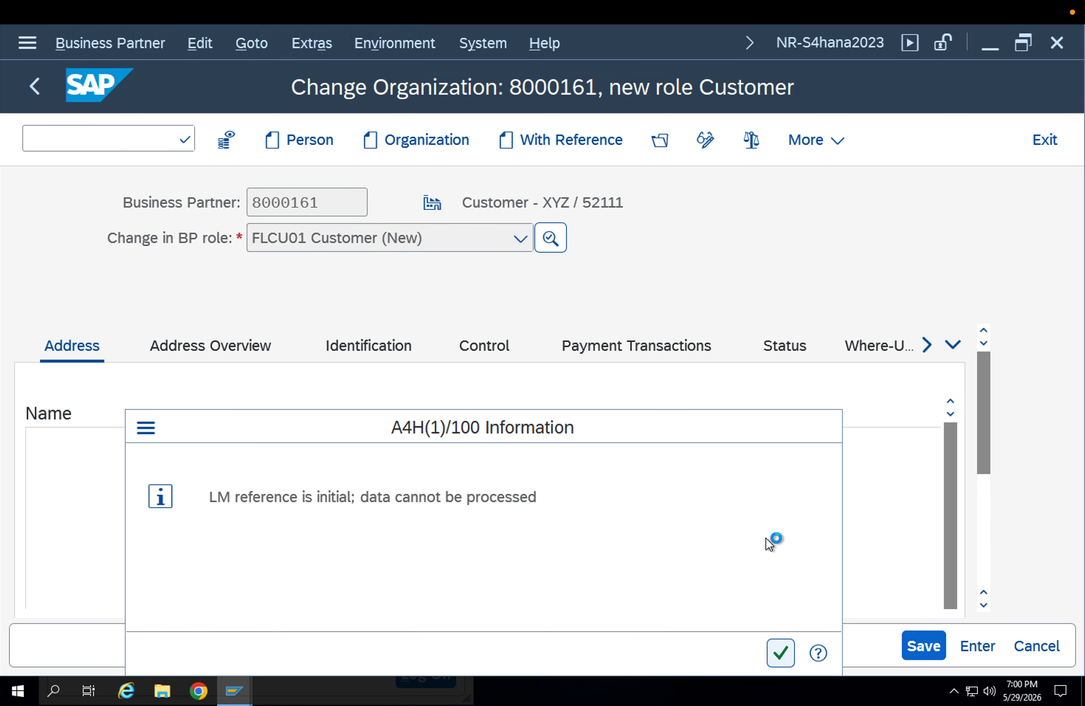
pyautogui.click(700, 144)
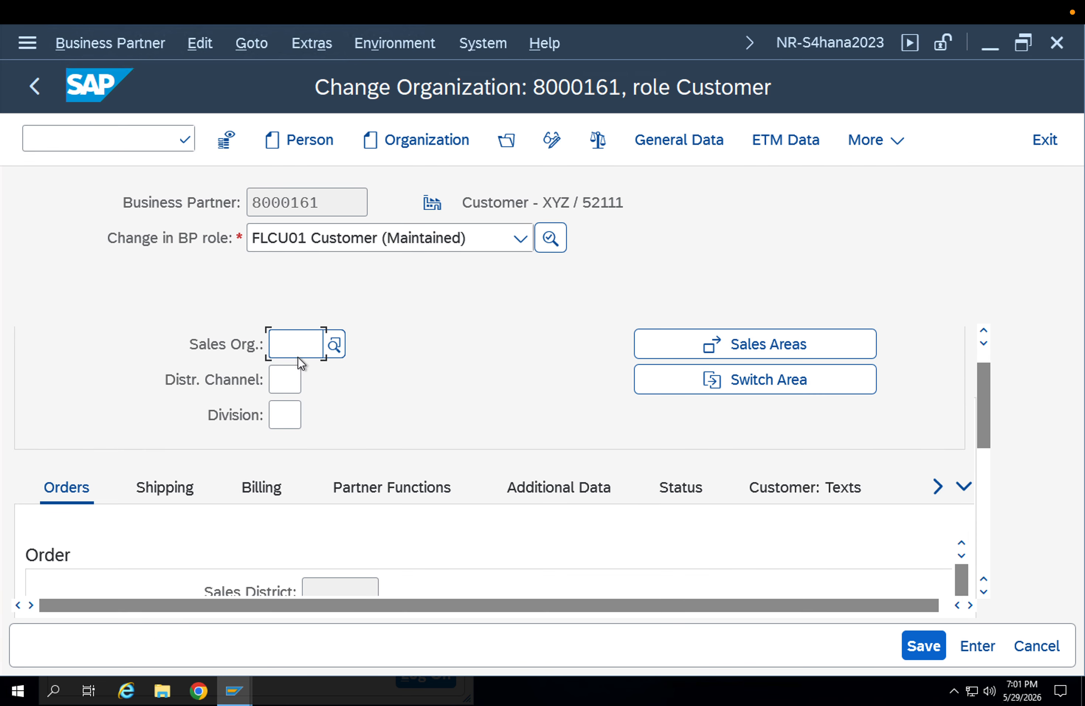
# - Try to display the sales area with sales organization APPL, distribution channel AP and division AP in display mode
pyautogui.click(555, 143)
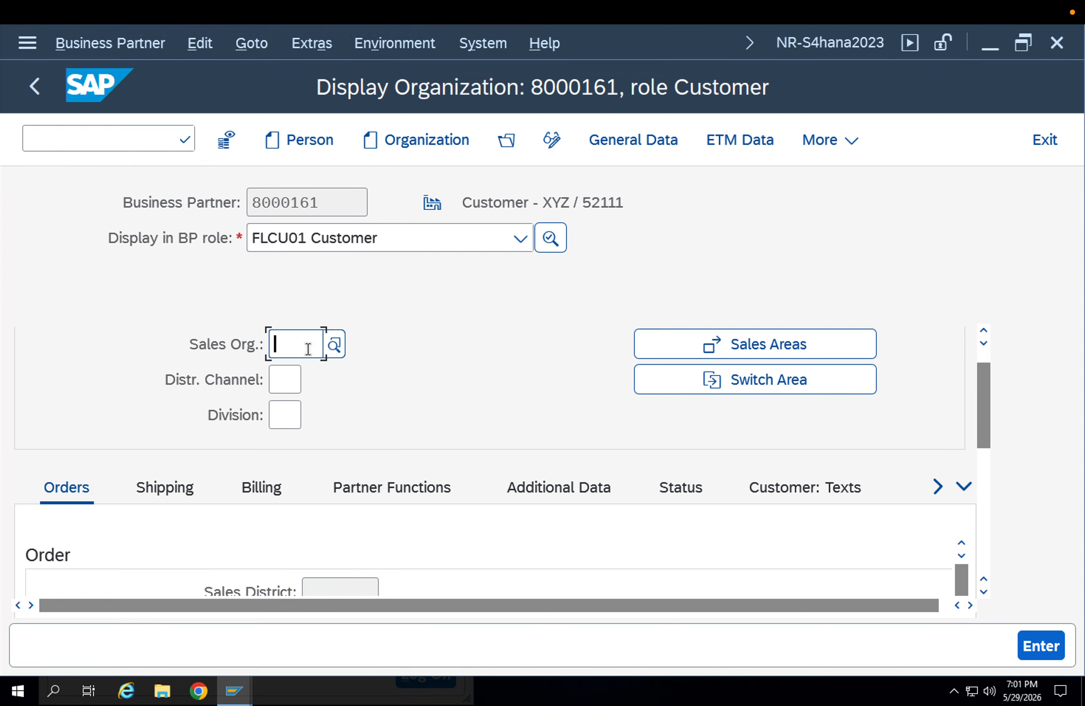
pyautogui.write('APPL')
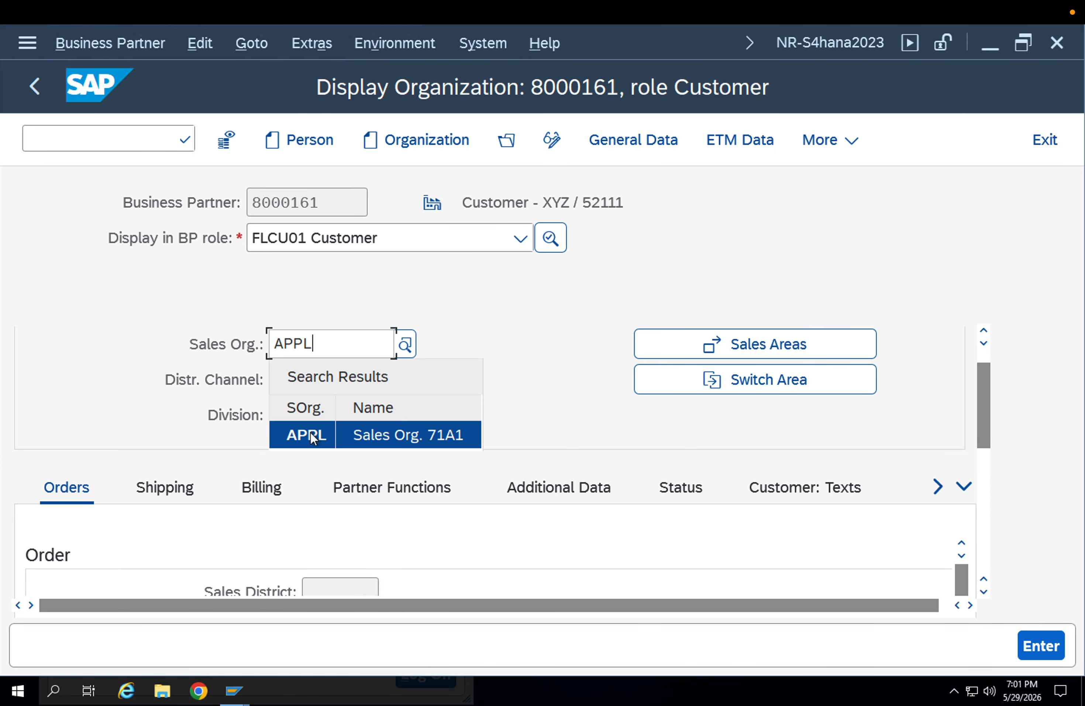
pyautogui.click(311, 432)
pyautogui.click(277, 382)
pyautogui.write('AP')
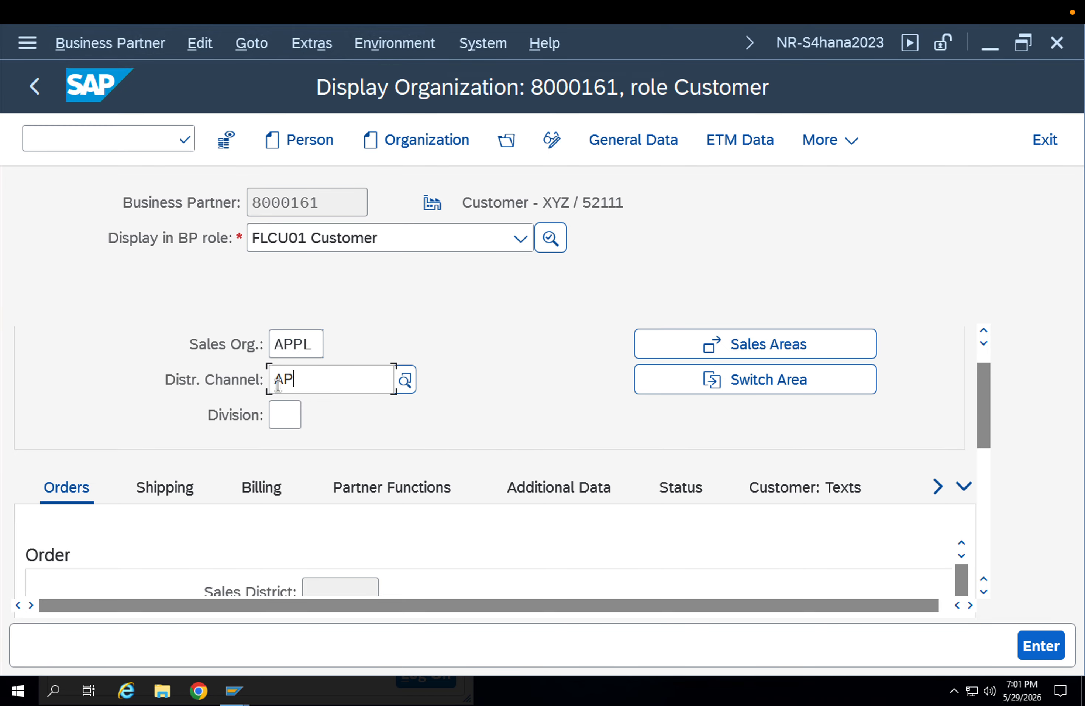
pyautogui.click(290, 467)
pyautogui.click(274, 421)
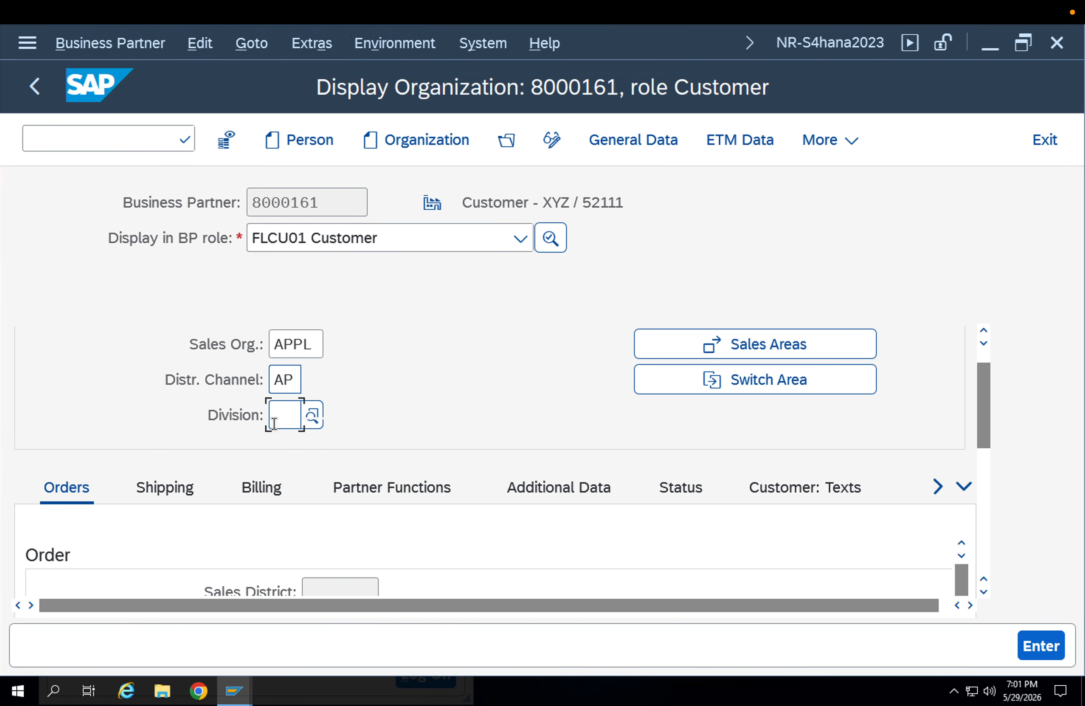
pyautogui.write('AP')
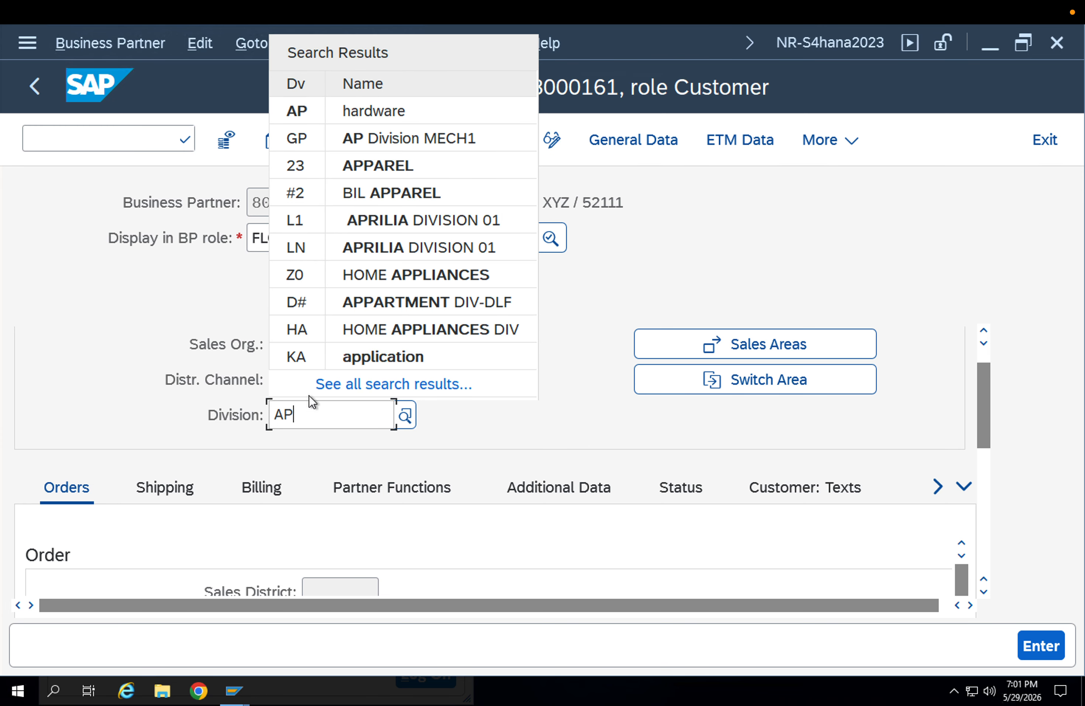
pyautogui.click(365, 112)
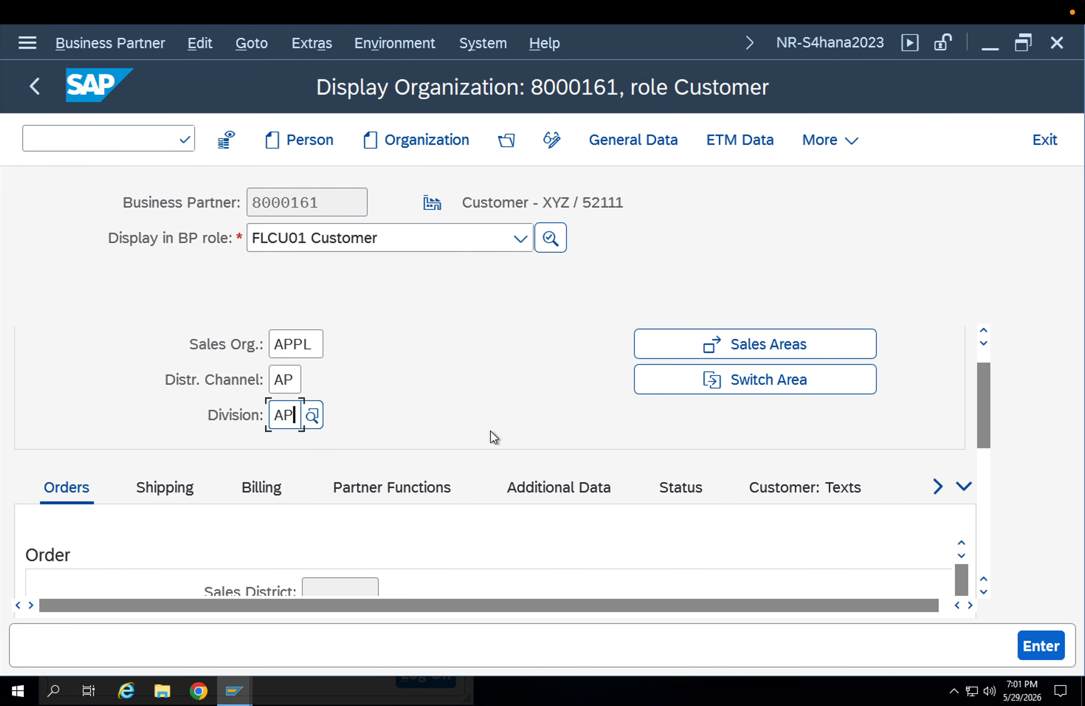
pyautogui.press('Return')
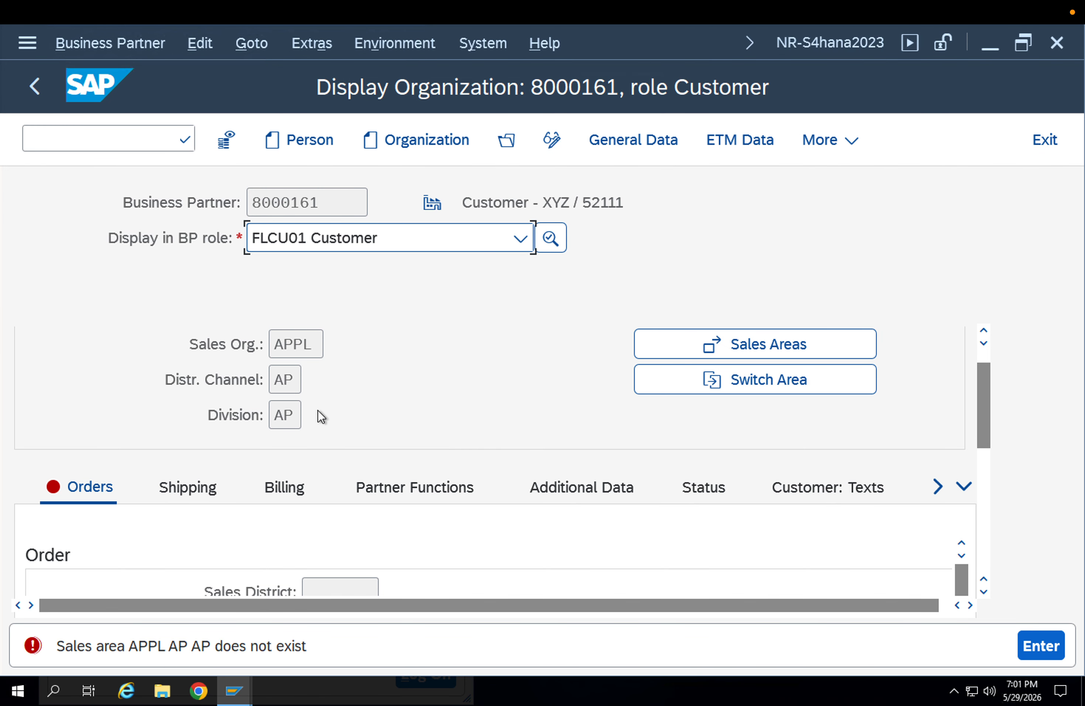
pyautogui.press('Return')
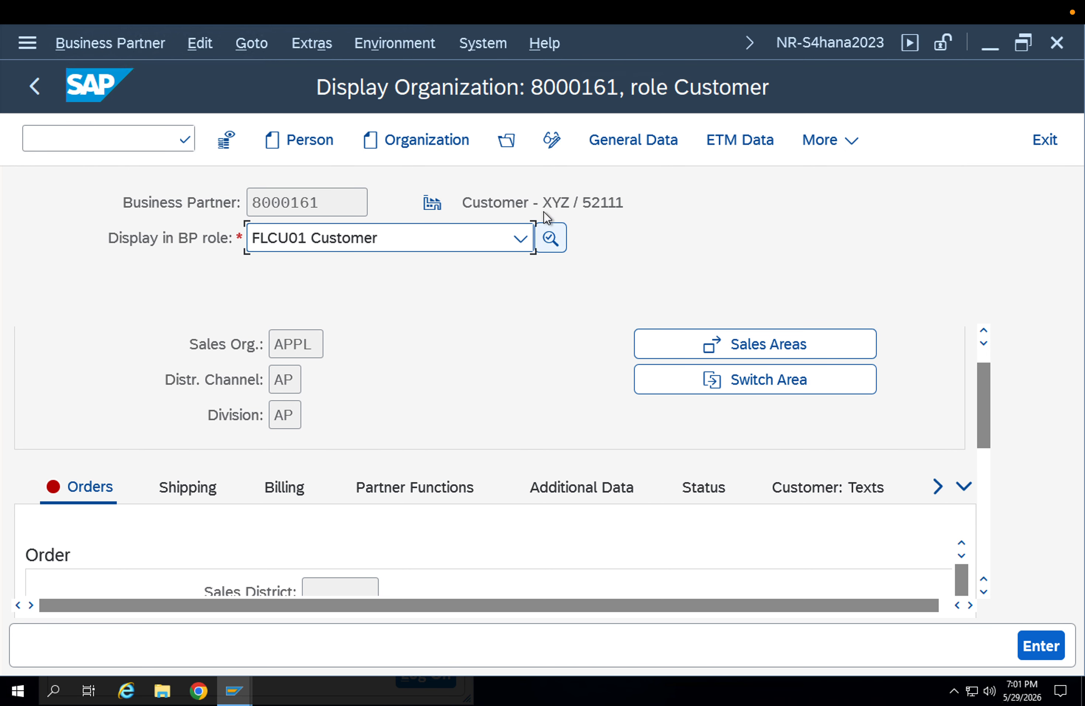
# - Switch to change mode and enter the sales area with sales organization APPL, distribution channel AP and division AP
pyautogui.click(552, 140)
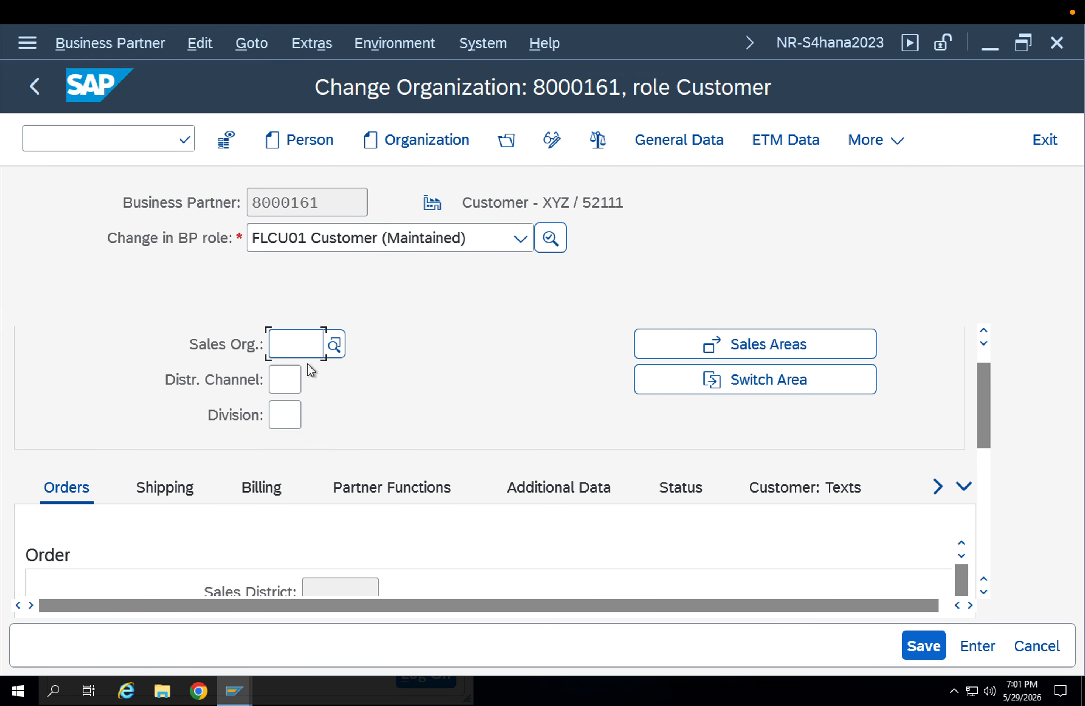
pyautogui.click(299, 356)
pyautogui.click(297, 367)
pyautogui.click(295, 384)
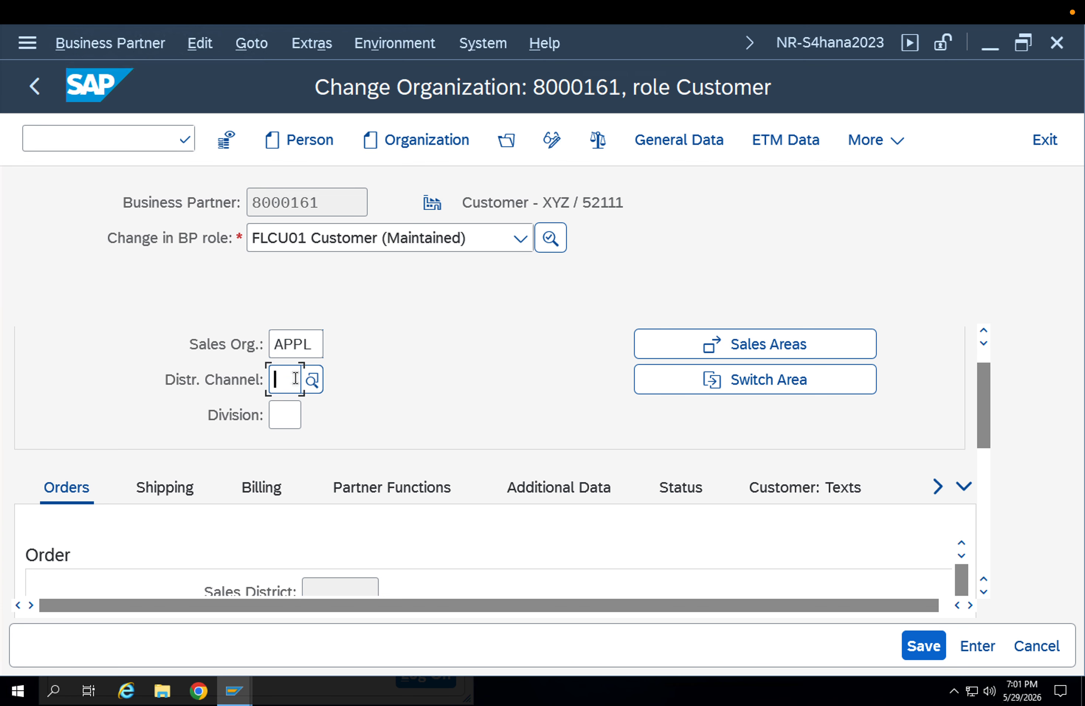
pyautogui.click(296, 412)
pyautogui.click(295, 425)
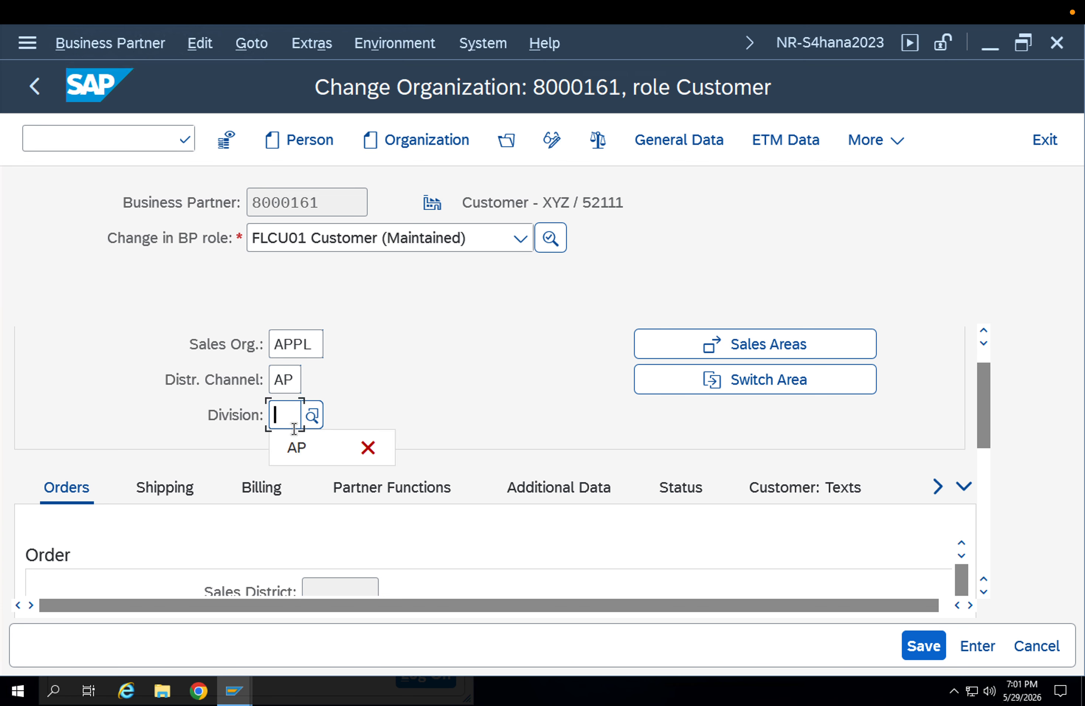
pyautogui.click(297, 448)
pyautogui.press('Return')
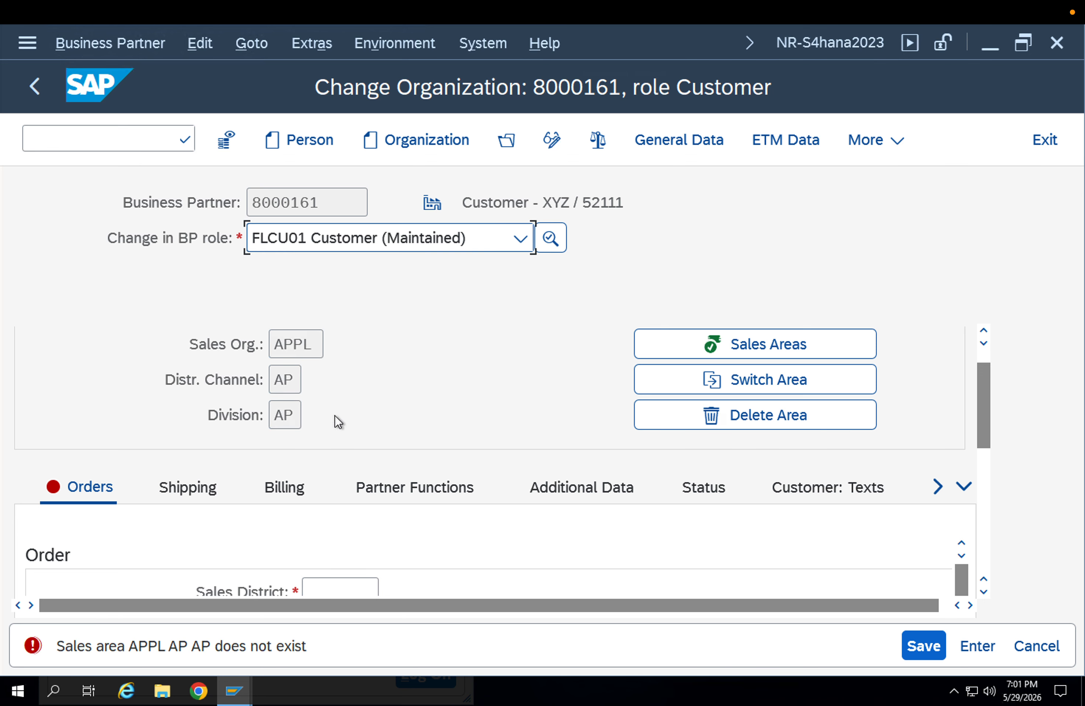
pyautogui.press('Return')
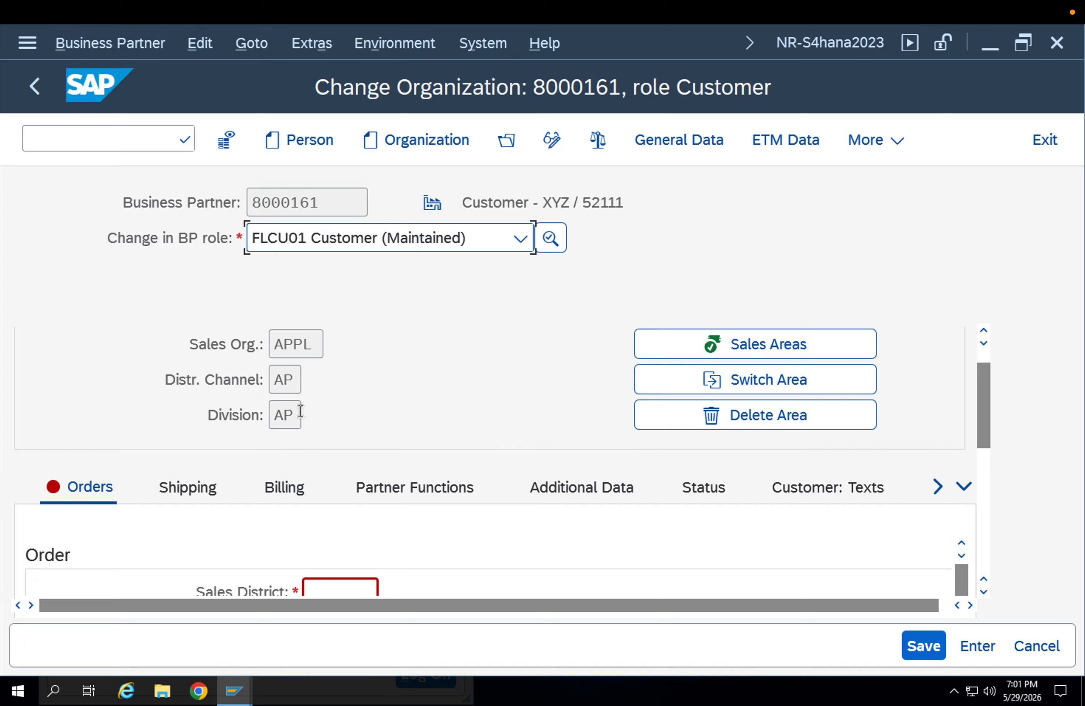
# - Set the sales district in the customer's order data to 000001 (Northern region) and confirm the entry
pyautogui.click(360, 589)
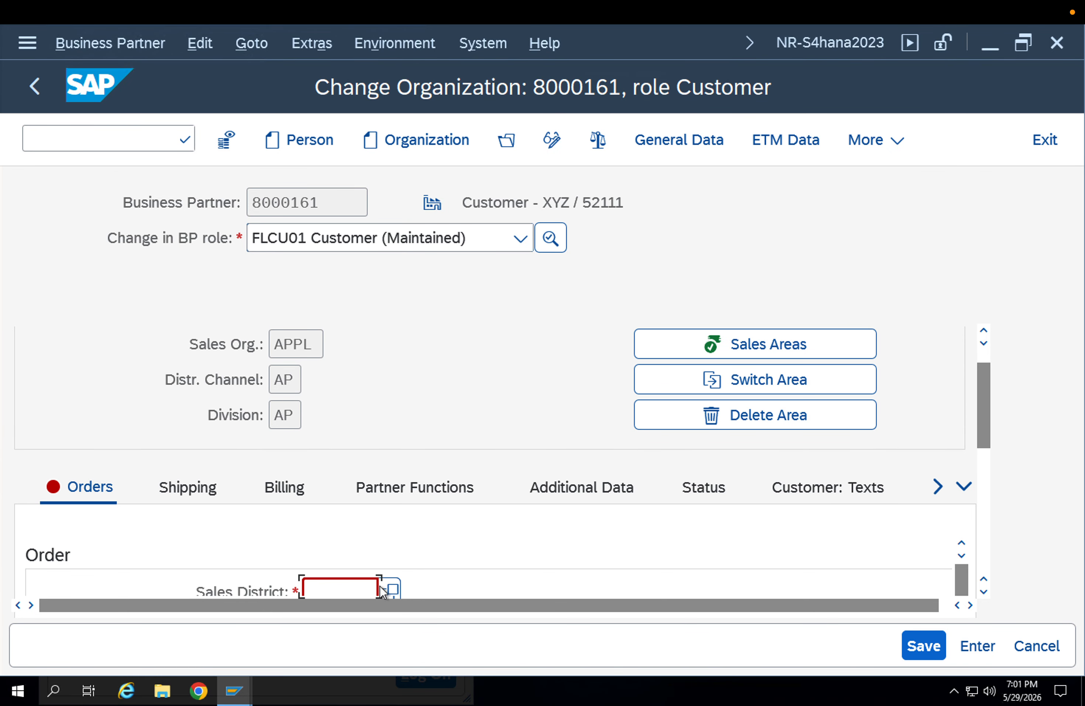
pyautogui.click(384, 586)
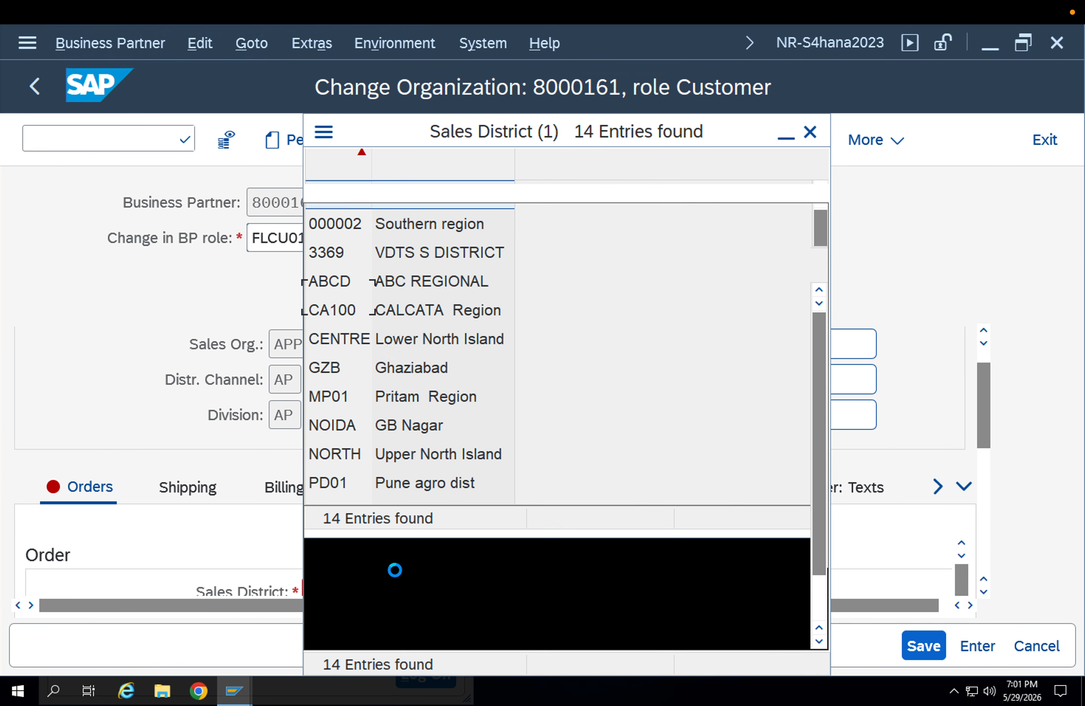
pyautogui.doubleClick(432, 298)
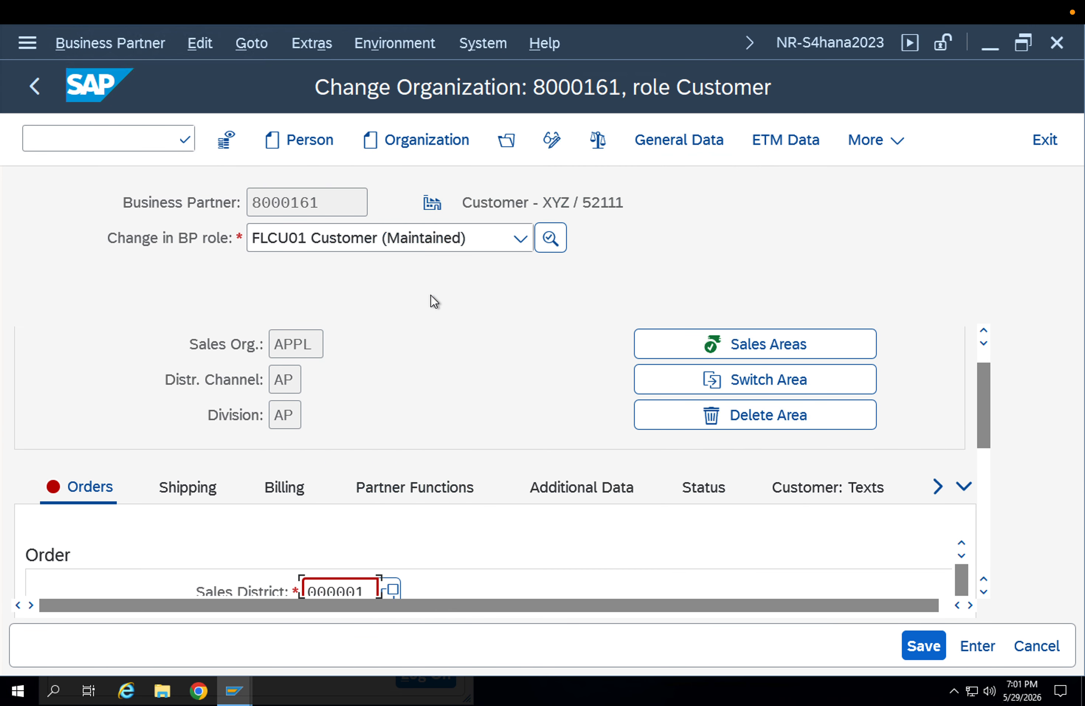
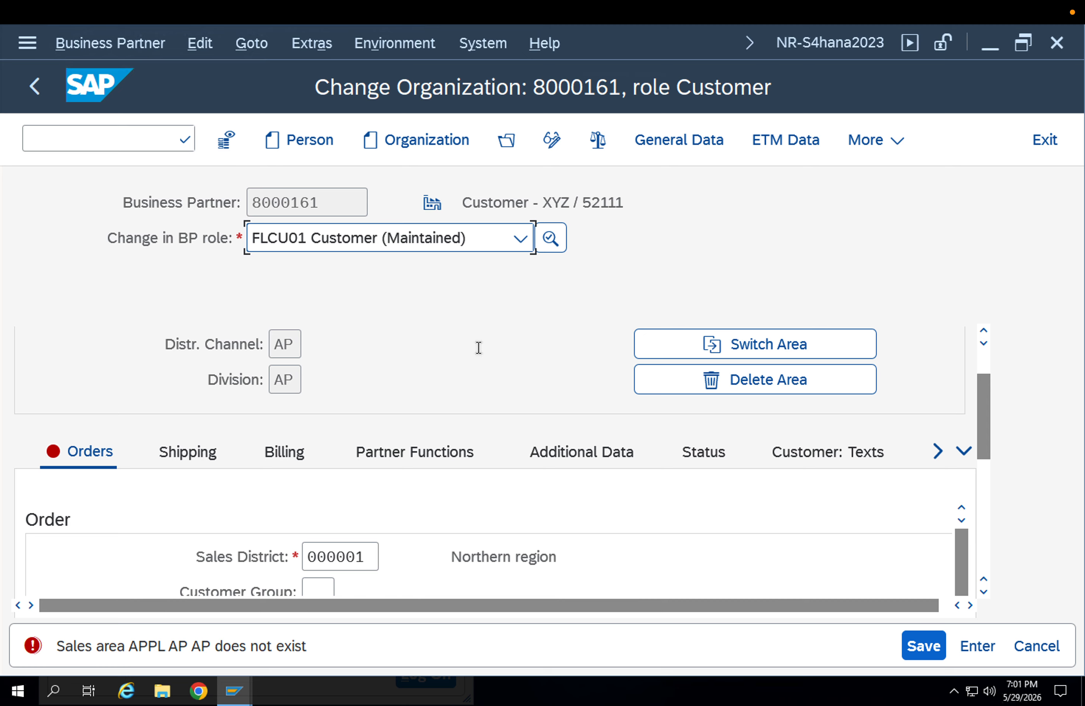
pyautogui.press('Return')
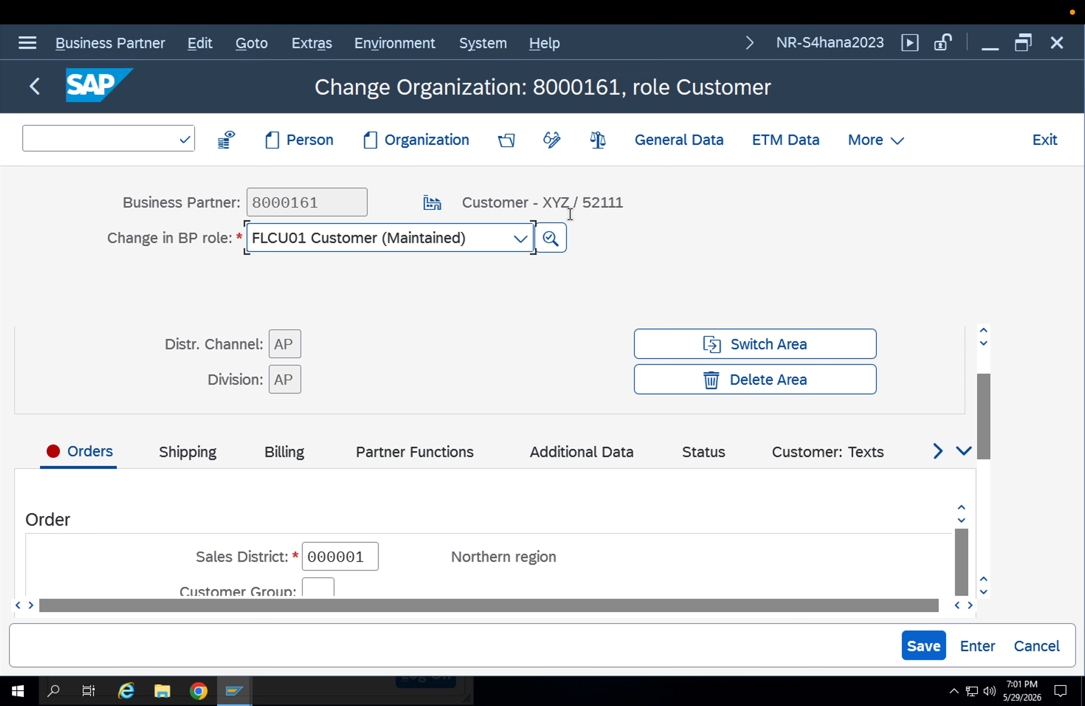
# - Open transaction SPRO in a new session and display the SAP Reference IMG
pyautogui.click(106, 138)
pyautogui.write('/ospr')
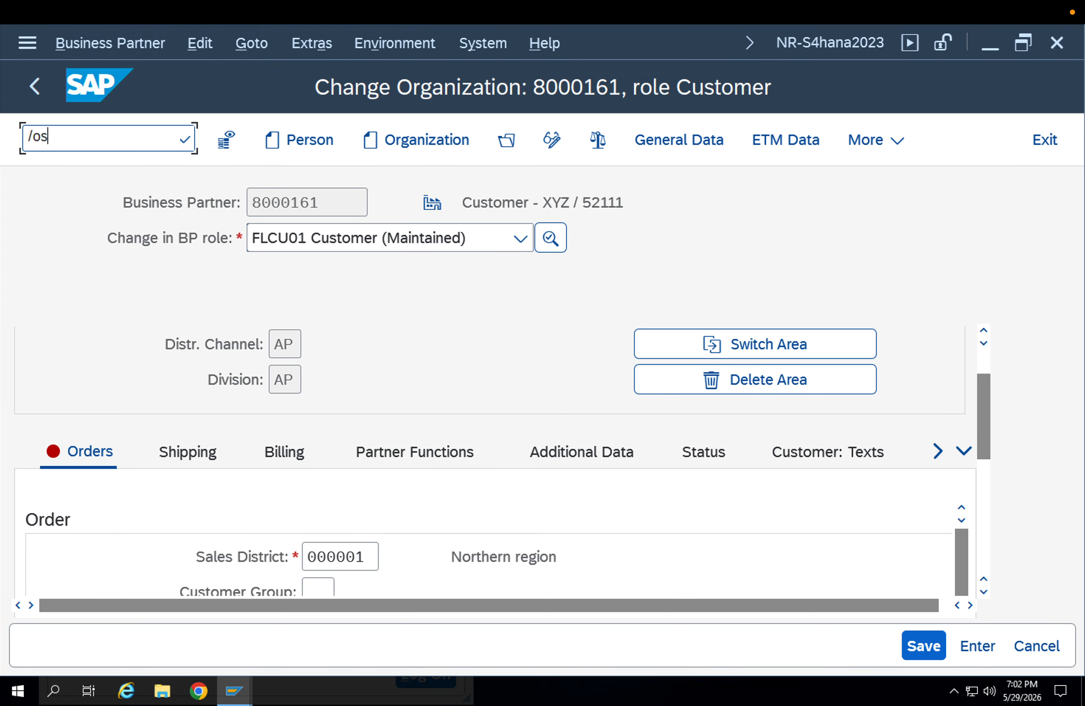
pyautogui.write('o')
pyautogui.press('Return')
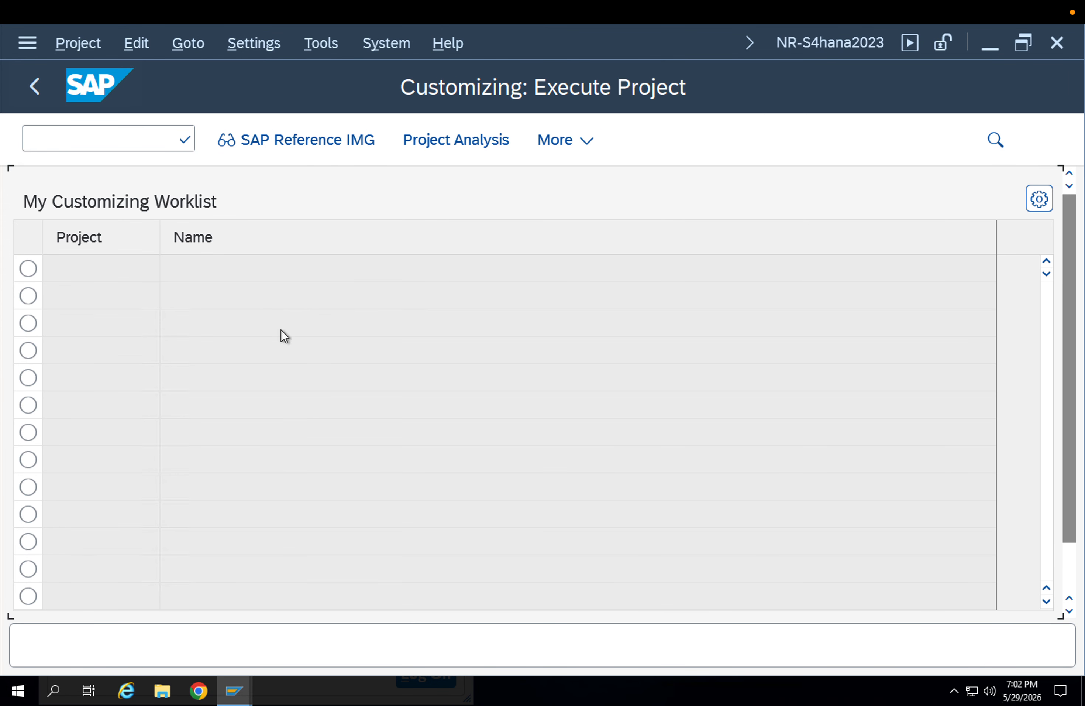
pyautogui.click(256, 146)
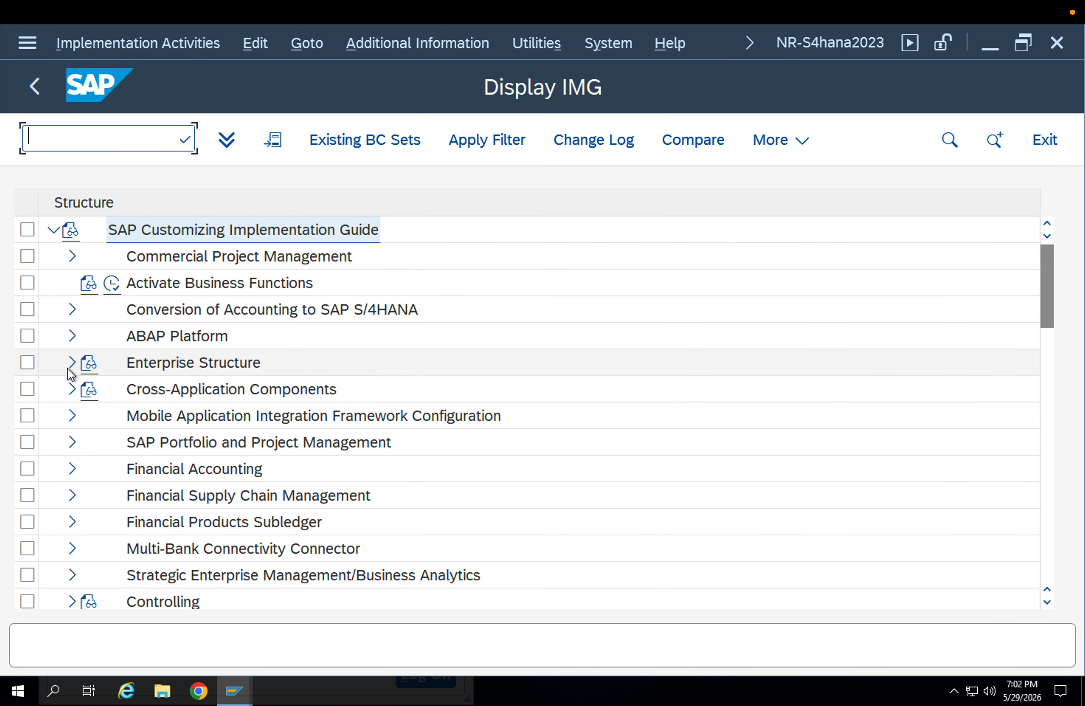
# - Try to open Set up sales area under Enterprise Structure, Assignment, Sales and Distribution, declining to display the locked data
pyautogui.click(72, 363)
pyautogui.click(89, 416)
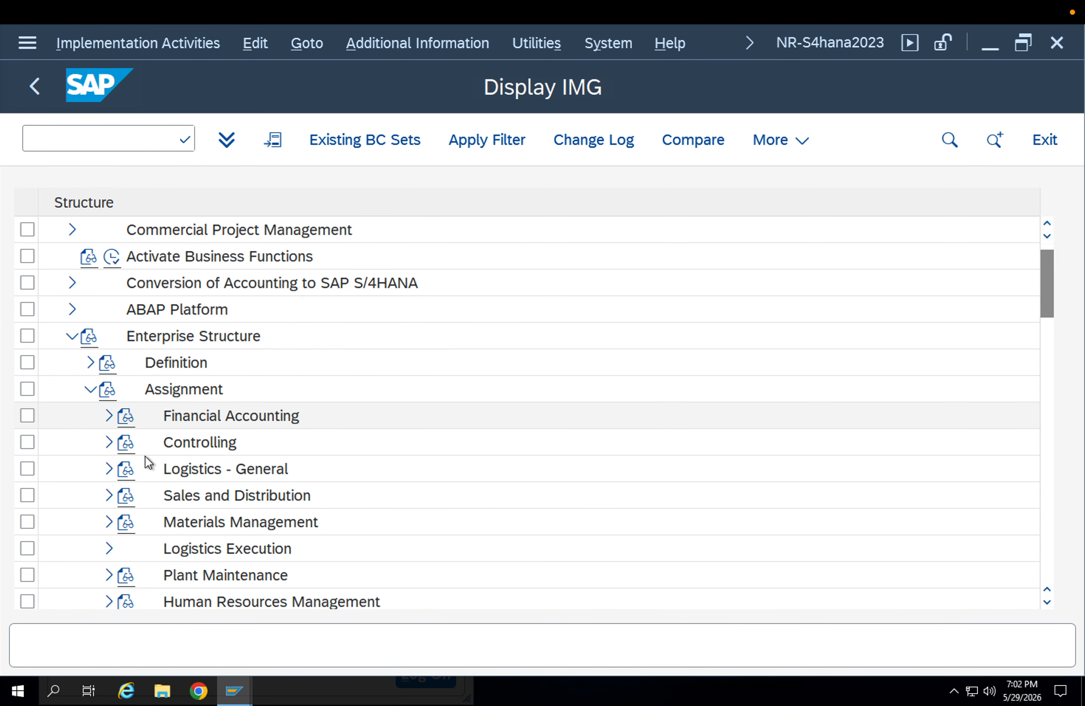
pyautogui.click(109, 495)
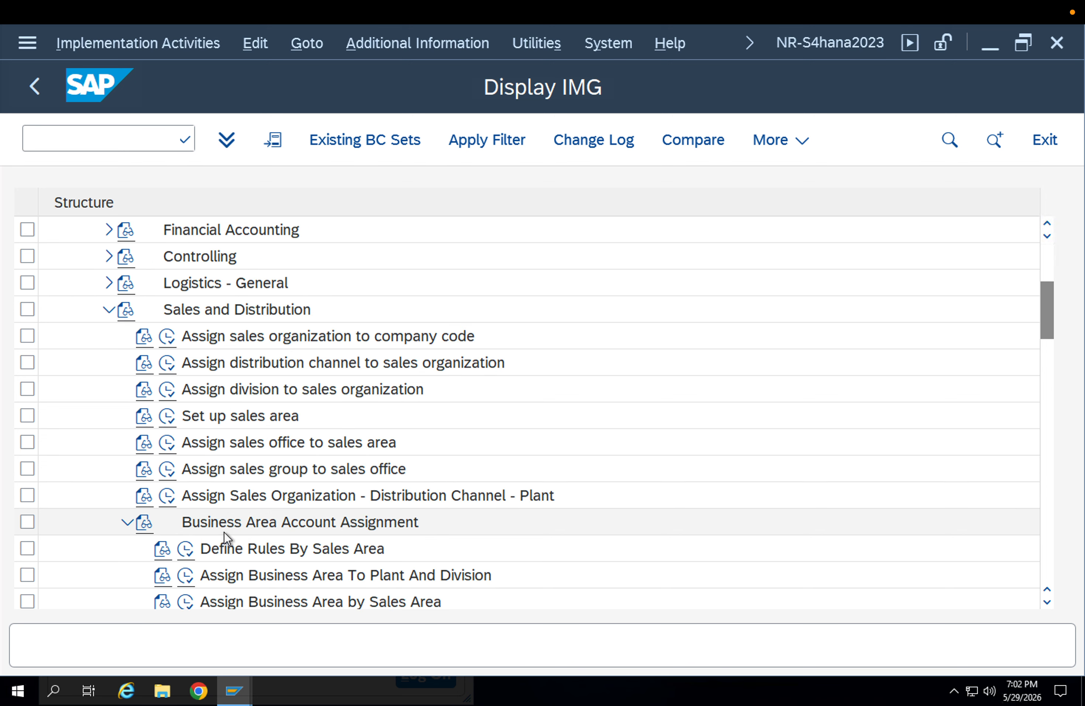
pyautogui.click(166, 416)
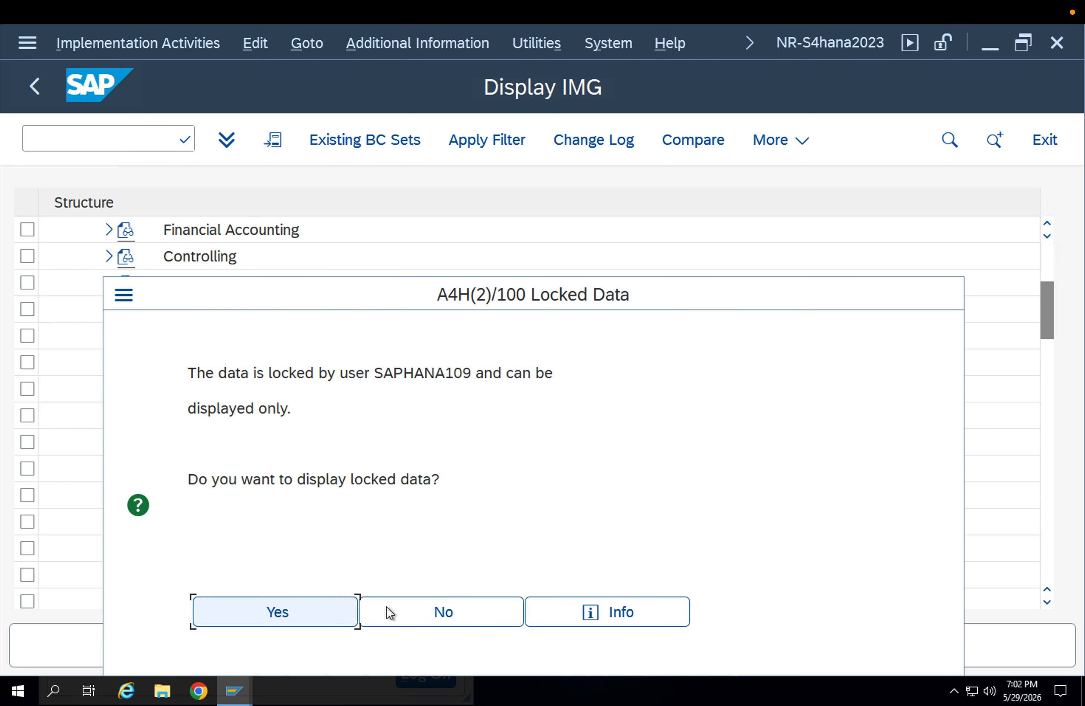
pyautogui.click(387, 607)
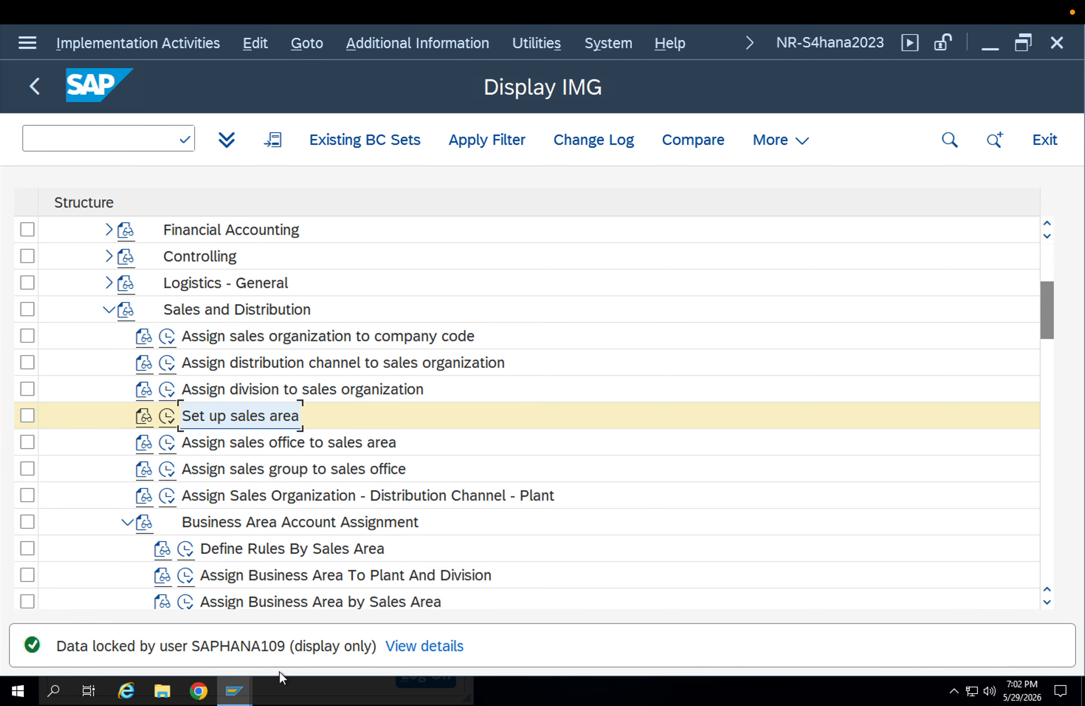
pyautogui.click(167, 422)
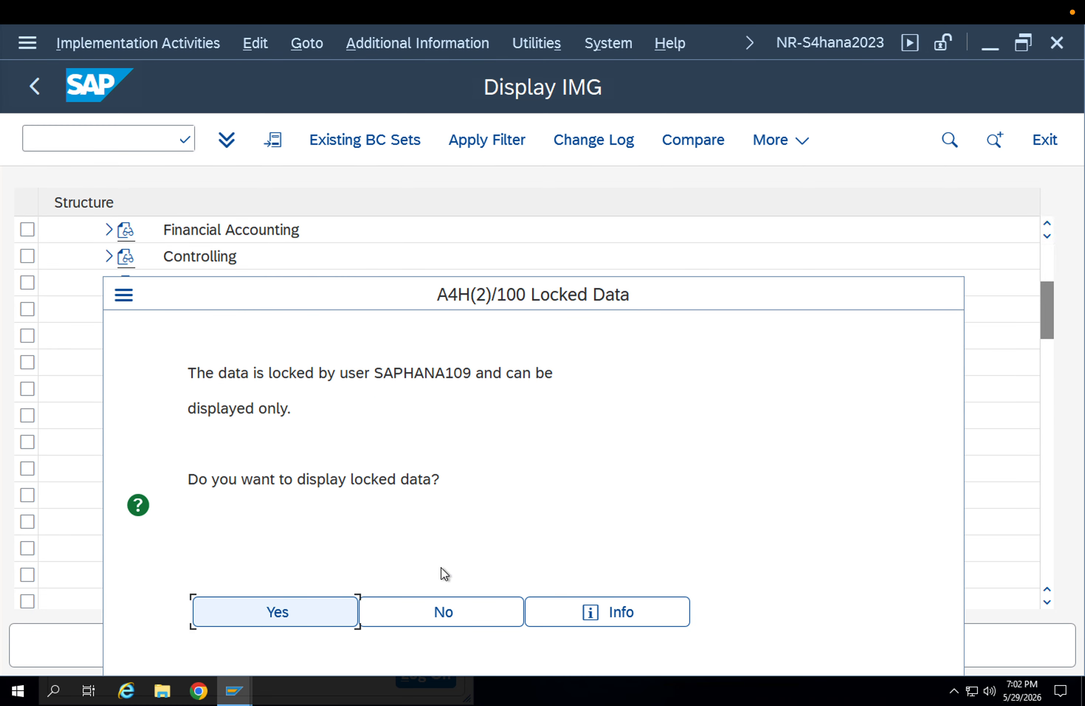
pyautogui.click(437, 615)
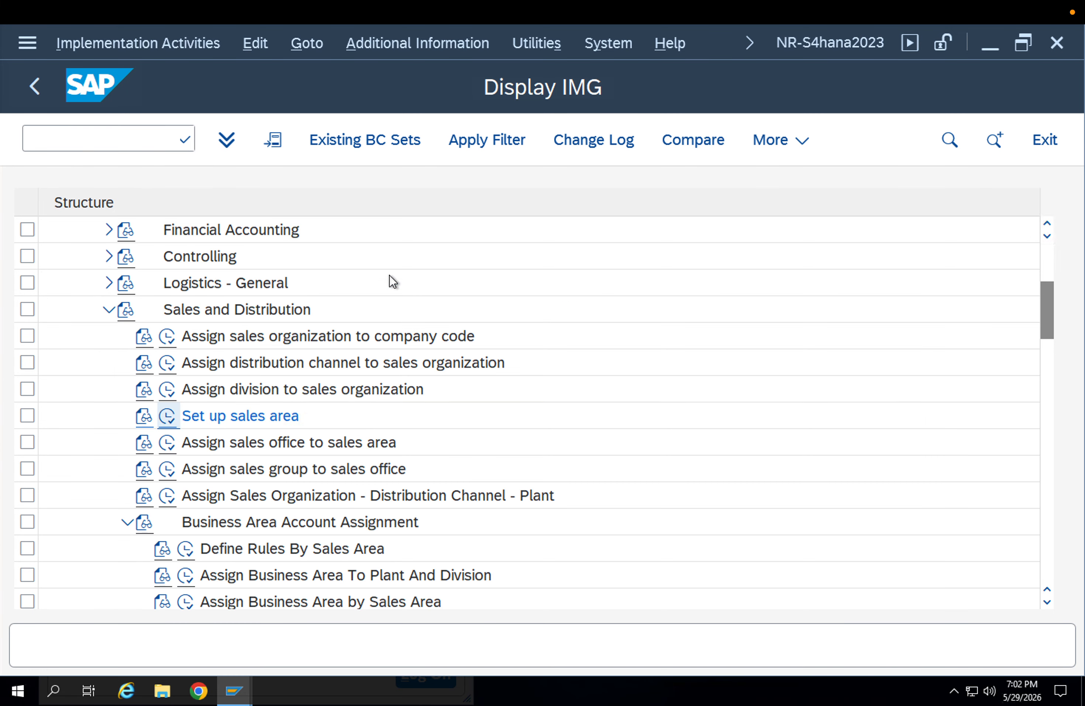
# - Open the lock administration transaction SM12 in a new session
pyautogui.click(128, 134)
pyautogui.write('/oms12')
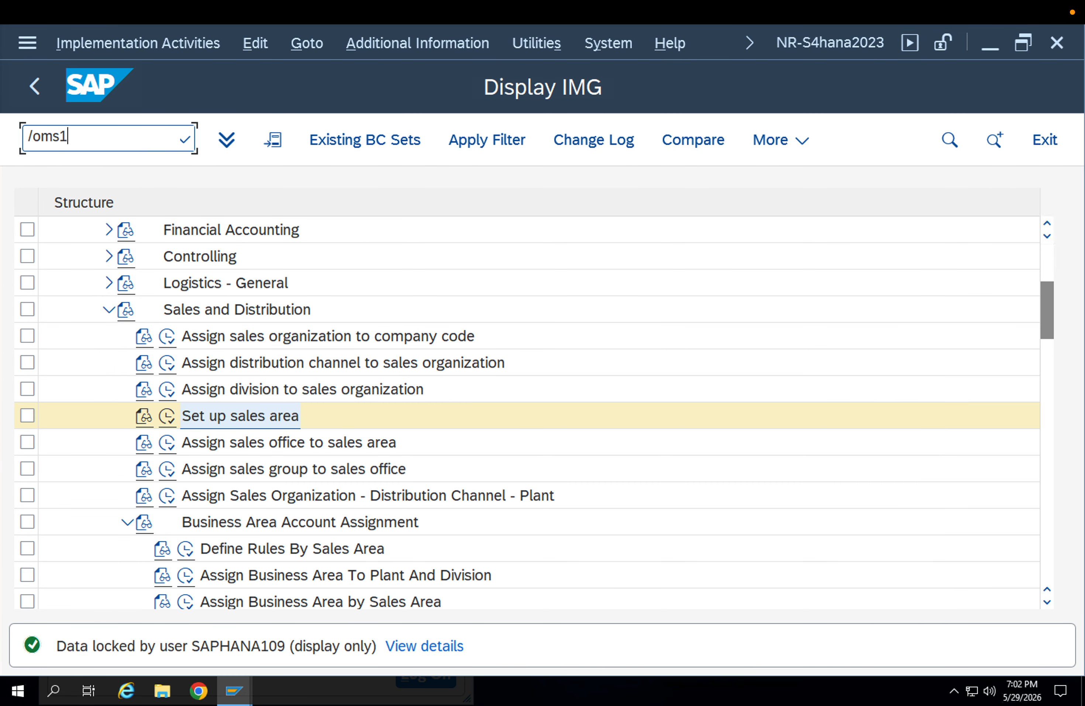
pyautogui.press('Return')
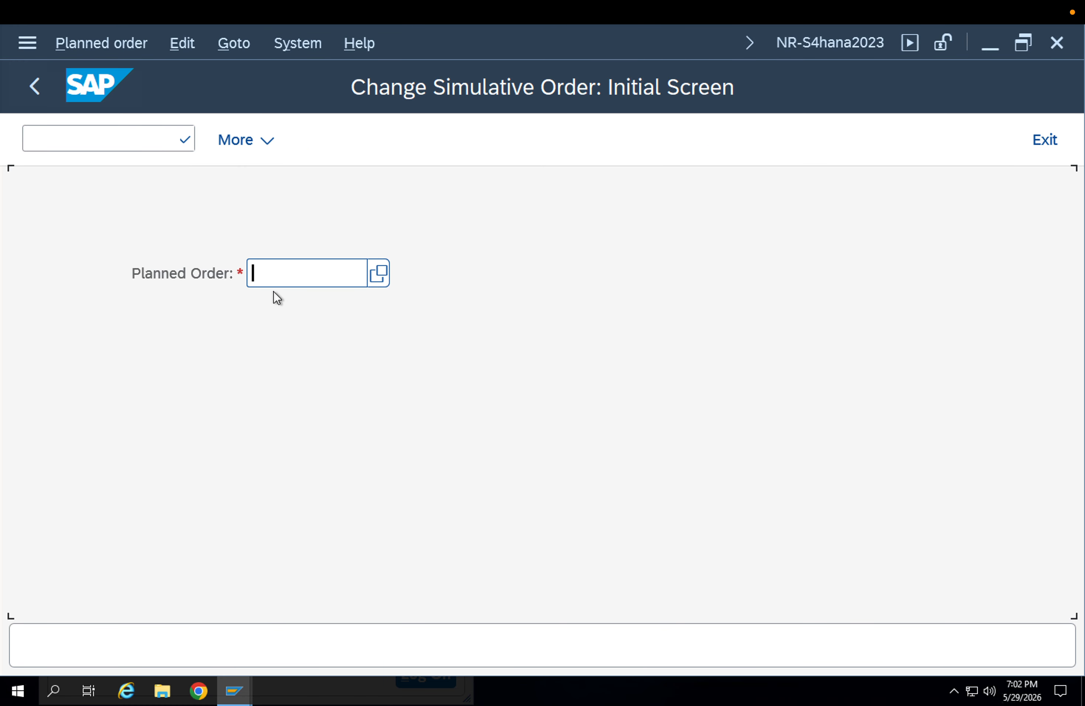
pyautogui.click(113, 138)
pyautogui.write('/')
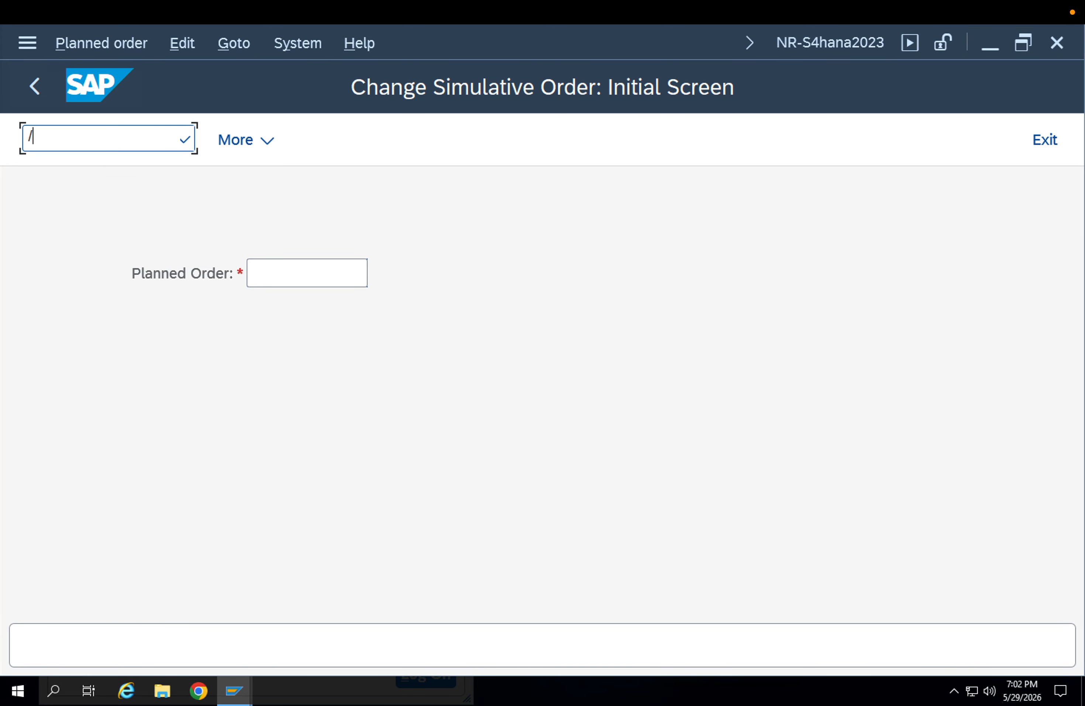
pyautogui.write('nsm1')
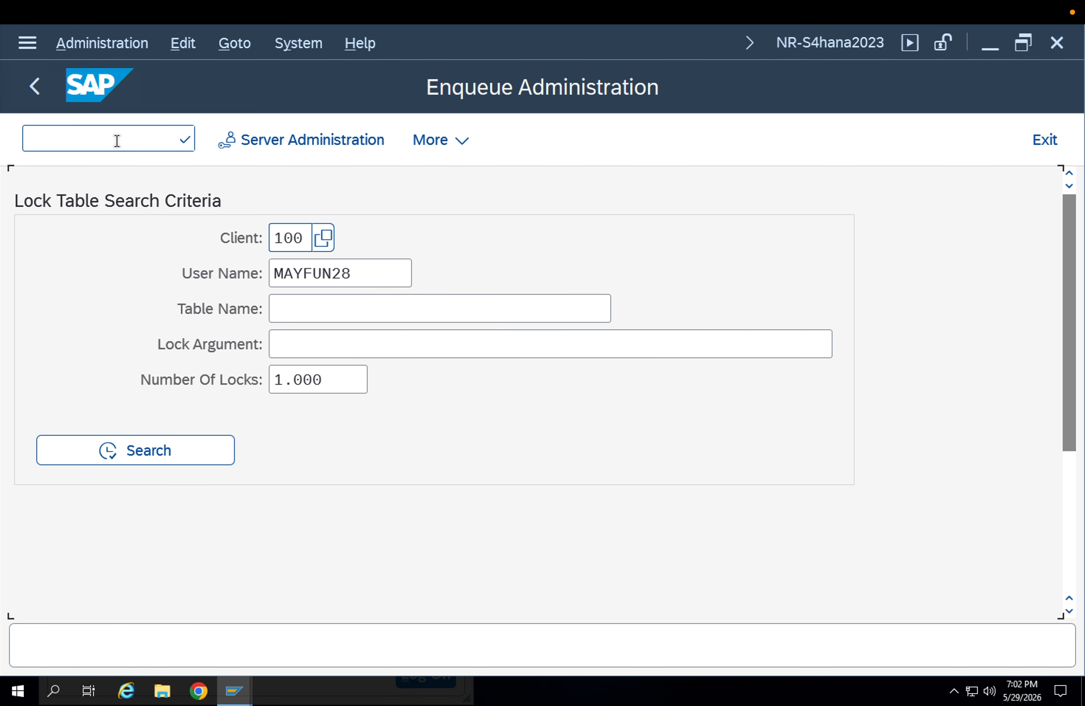
# - Search the lock entries of all users in client 100 and examine the RSTABLE locks
pyautogui.moveTo(357, 283); pyautogui.dragTo(208, 269)
pyautogui.press('BackSpace')
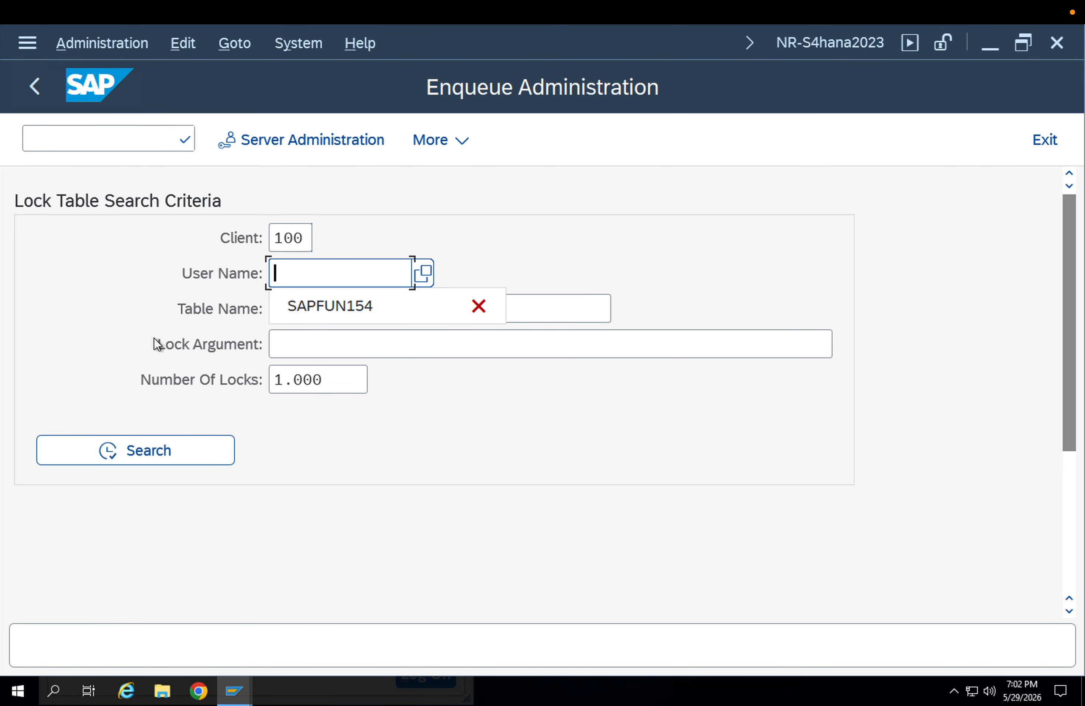
pyautogui.click(125, 442)
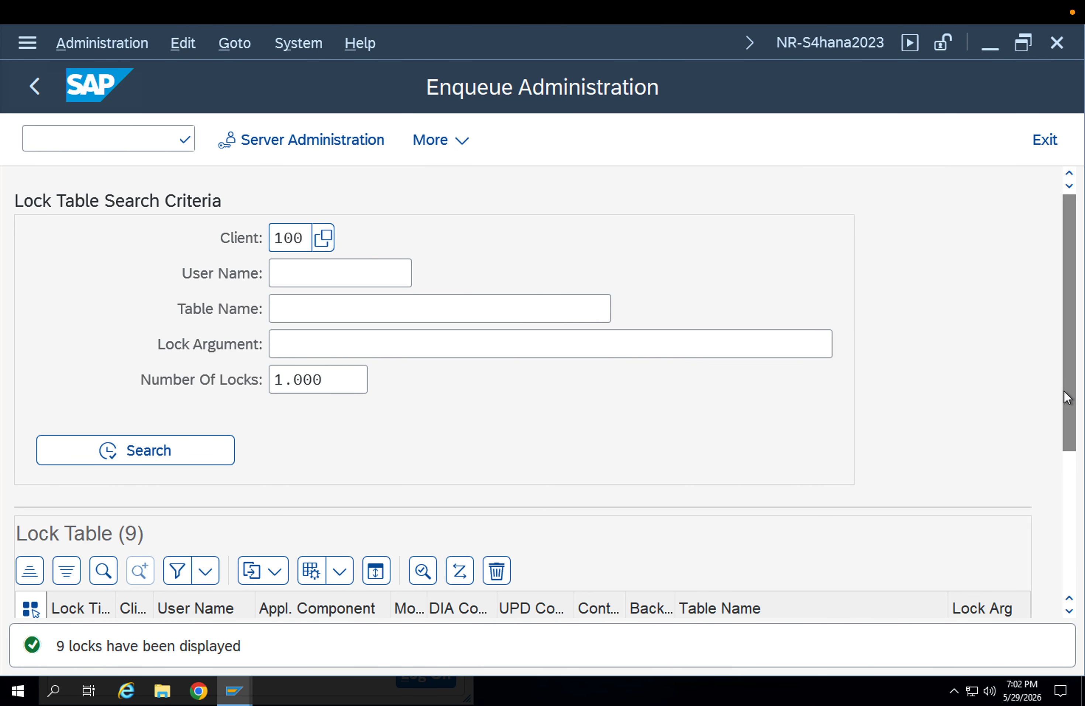
pyautogui.moveTo(1064, 391); pyautogui.dragTo(1057, 545)
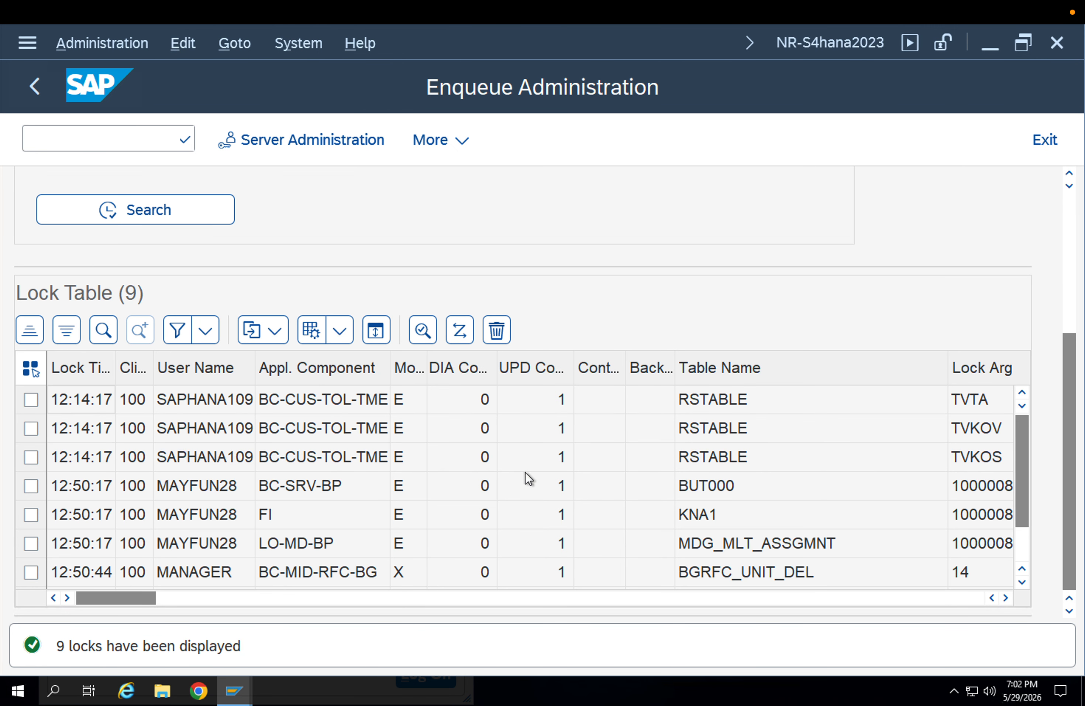
pyautogui.click(760, 403)
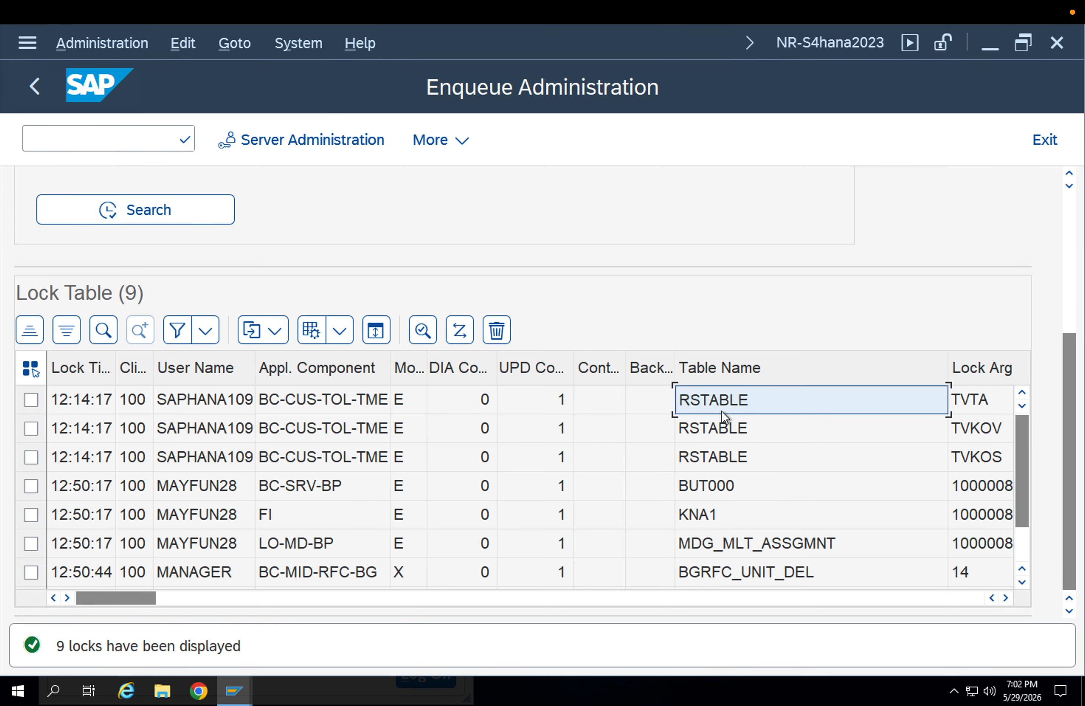
pyautogui.click(218, 458)
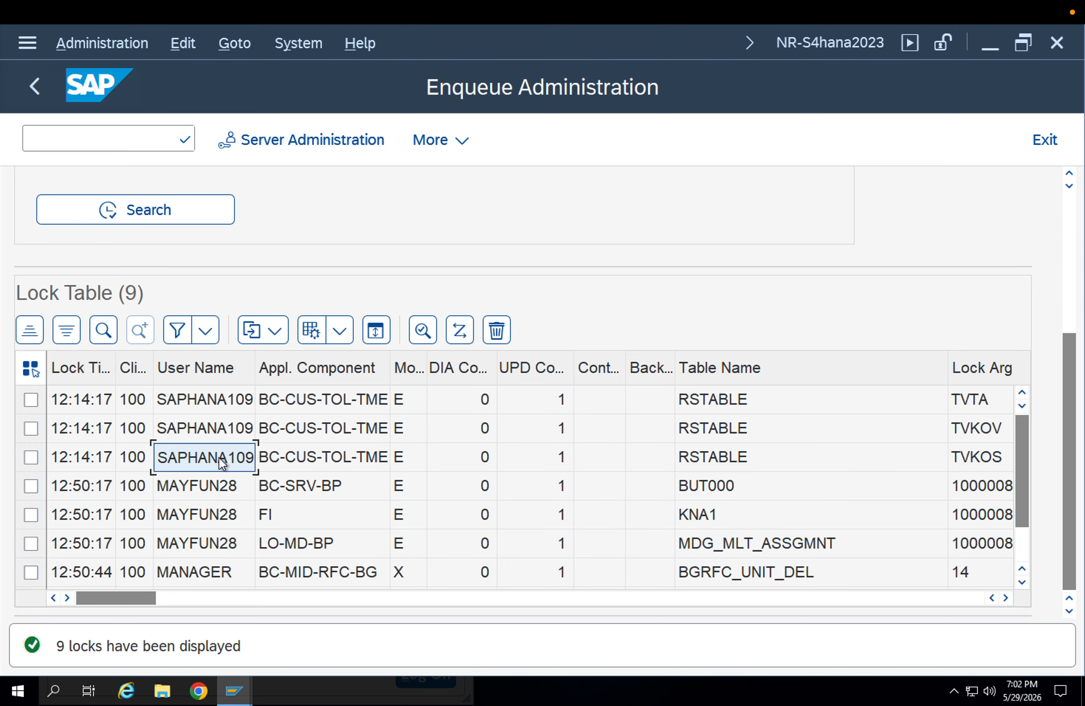
# - Try to mark the RSTABLE lock entries TVKOS, TVKOV and TVTA one after another in the lock table
pyautogui.click(30, 457)
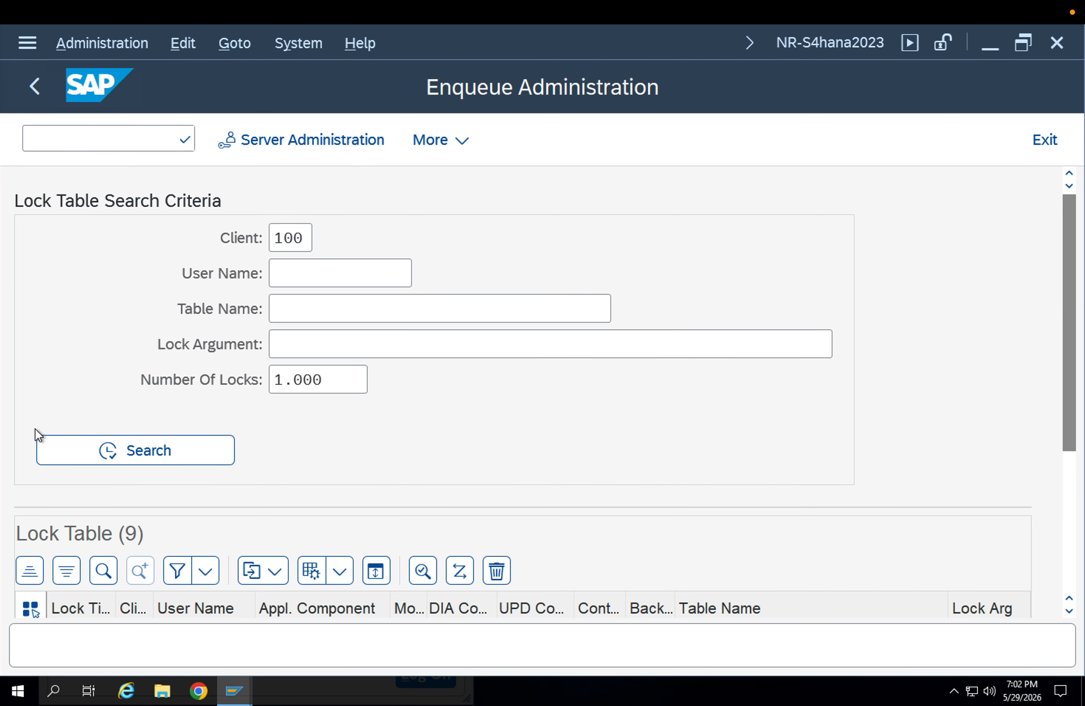
pyautogui.moveTo(1071, 417); pyautogui.dragTo(1073, 549)
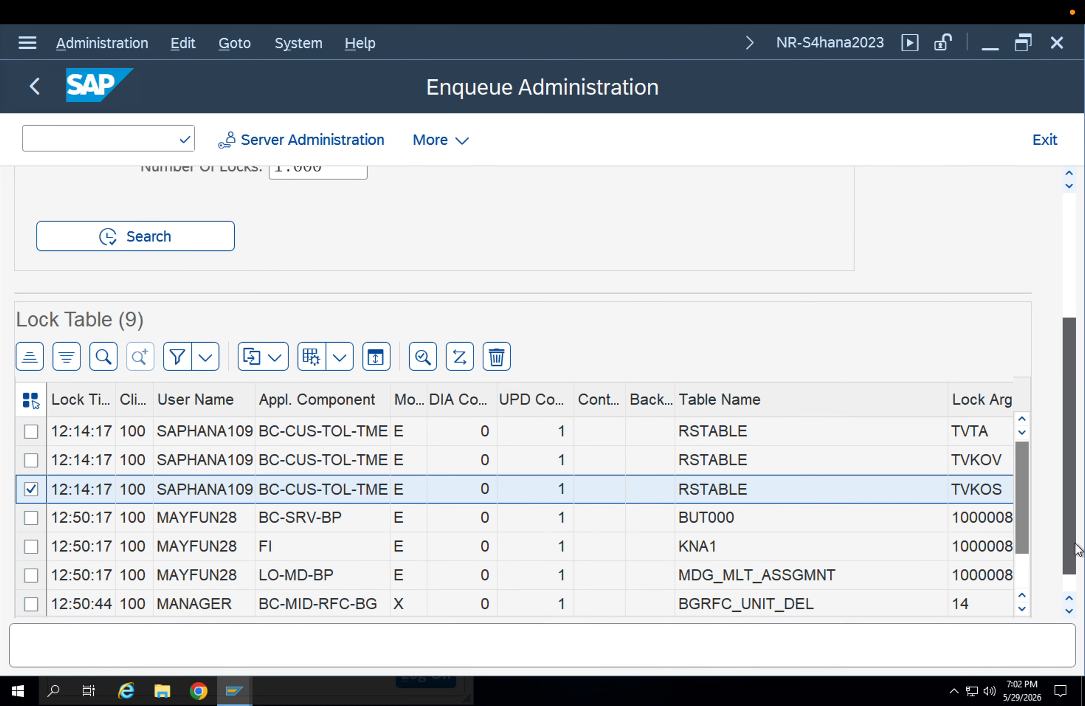
pyautogui.click(30, 442)
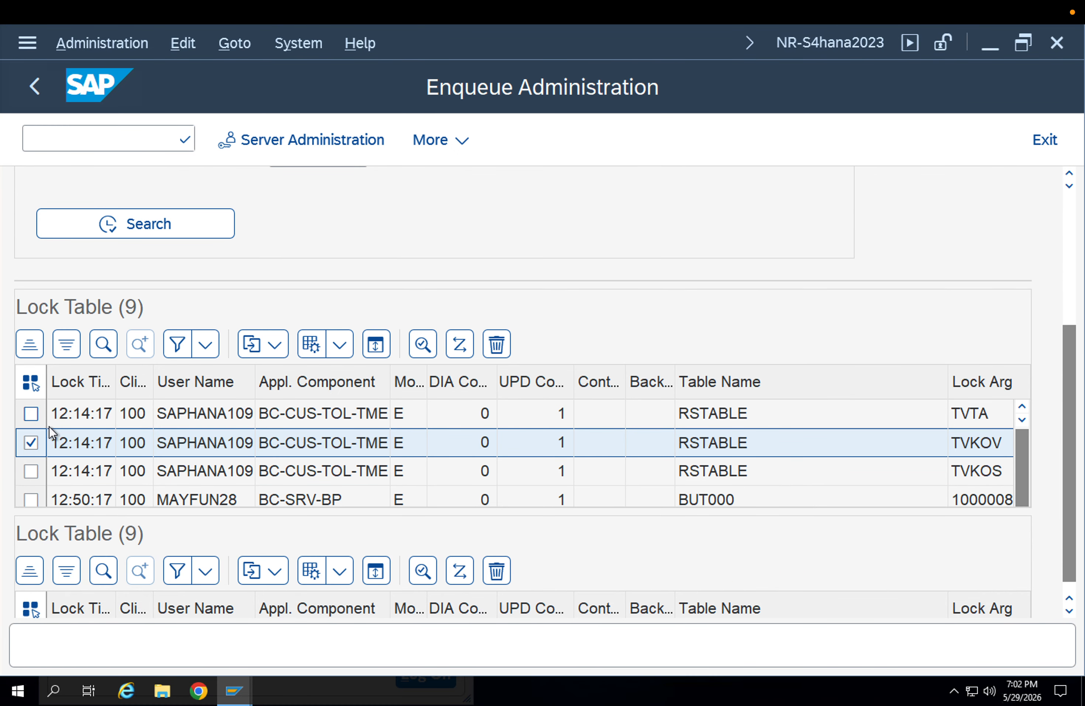
pyautogui.moveTo(1073, 439); pyautogui.dragTo(1073, 578)
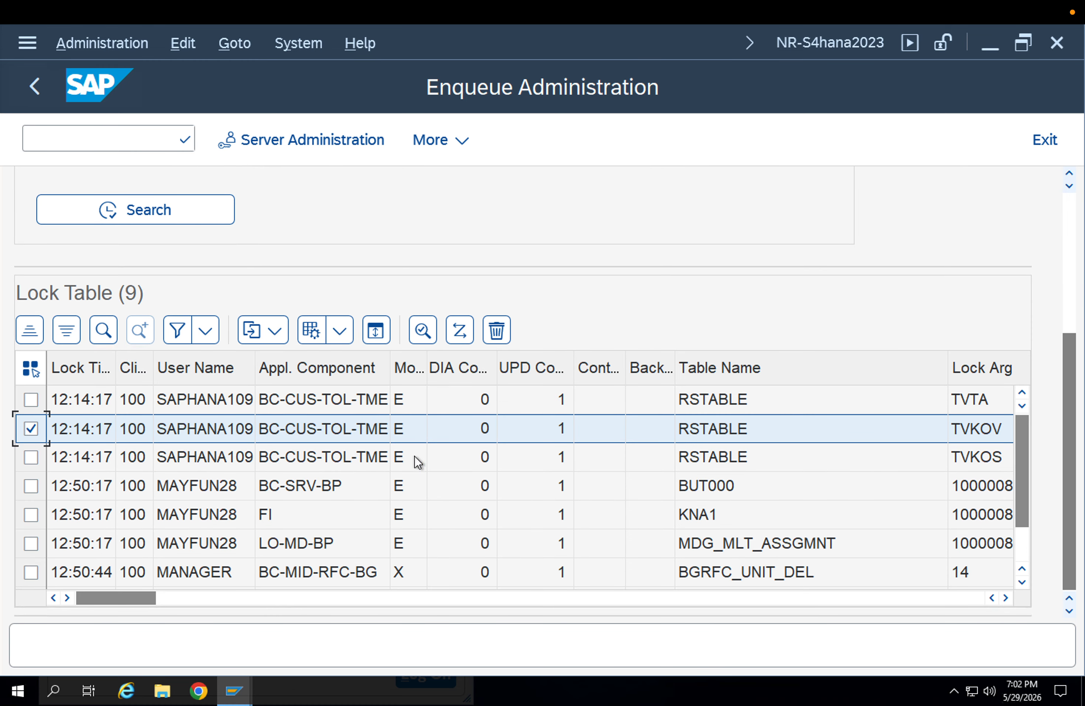
pyautogui.click(30, 399)
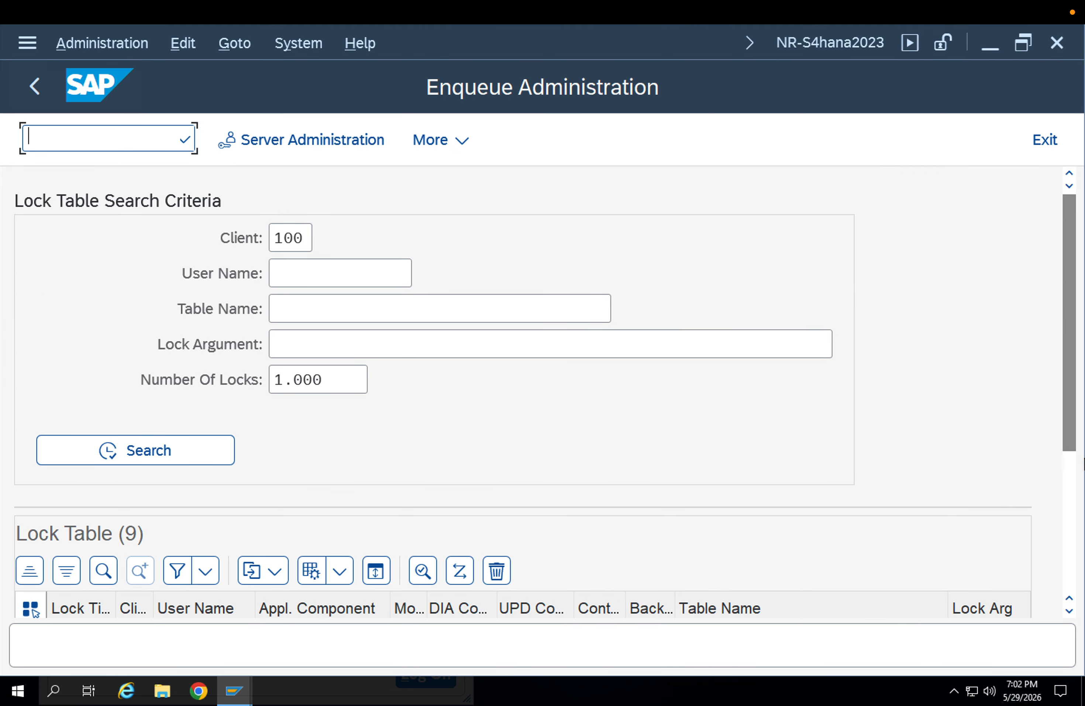
pyautogui.click(1070, 490)
pyautogui.click(30, 456)
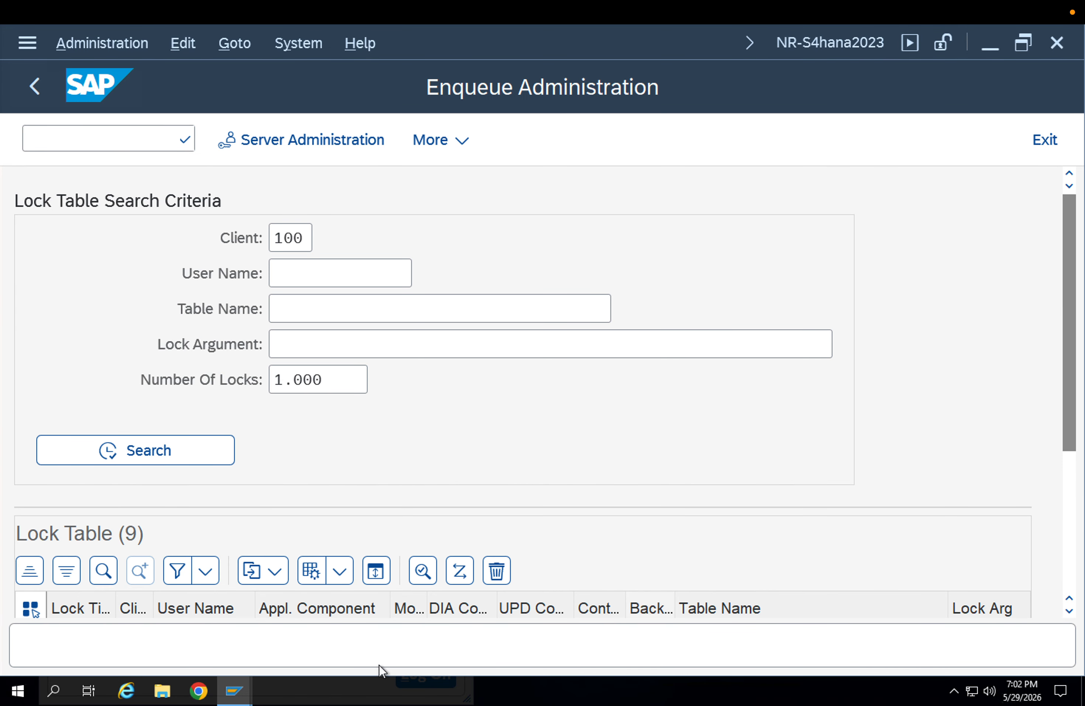
# - Return to the implementation guide, retry Set up sales area, and copy the locking user's ID from the locked-data message
pyautogui.moveTo(252, 692)
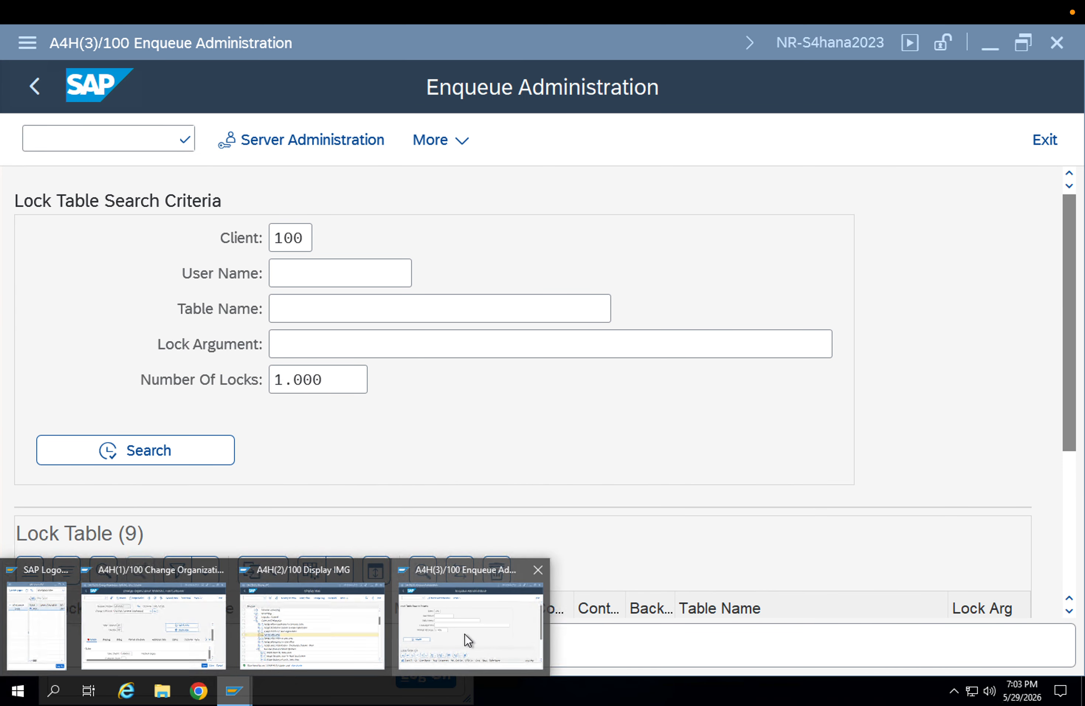
pyautogui.click(353, 626)
pyautogui.click(169, 420)
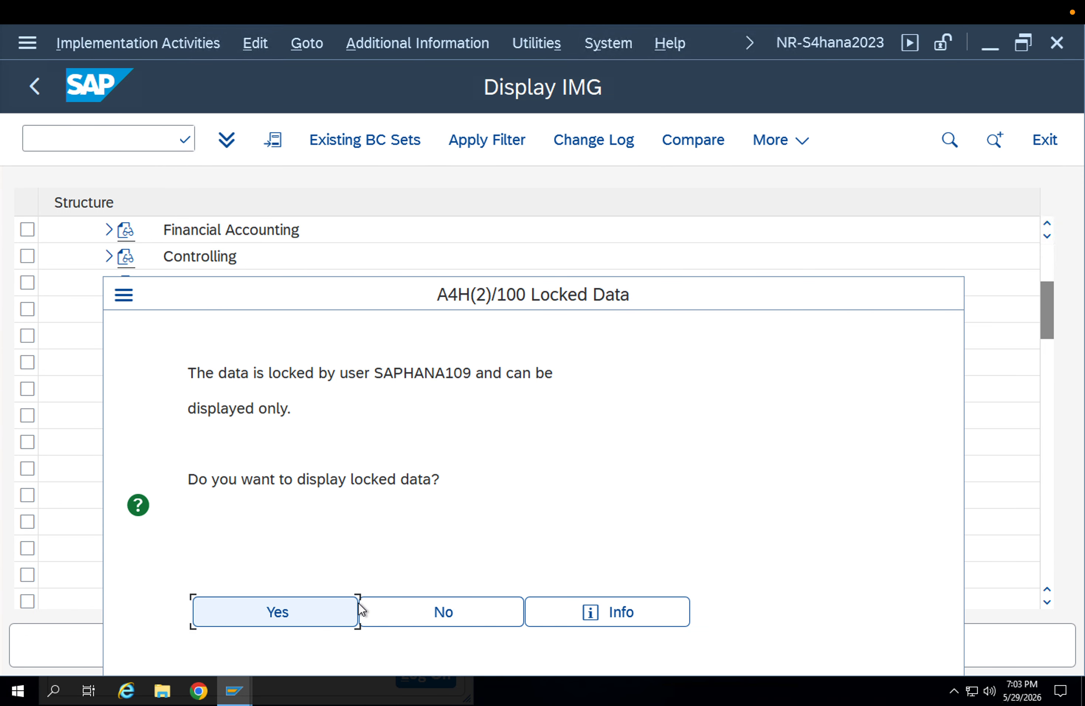
pyautogui.click(311, 608)
pyautogui.moveTo(375, 376); pyautogui.dragTo(470, 378)
pyautogui.hotkey('ctrl', 'c')
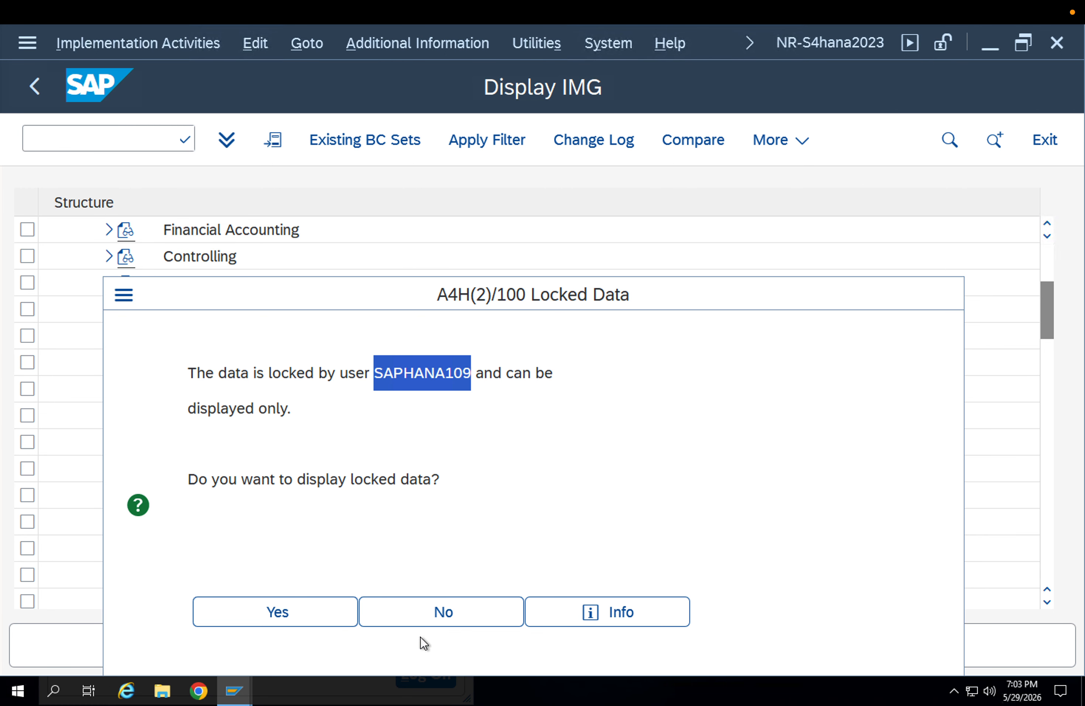
pyautogui.press('Return')
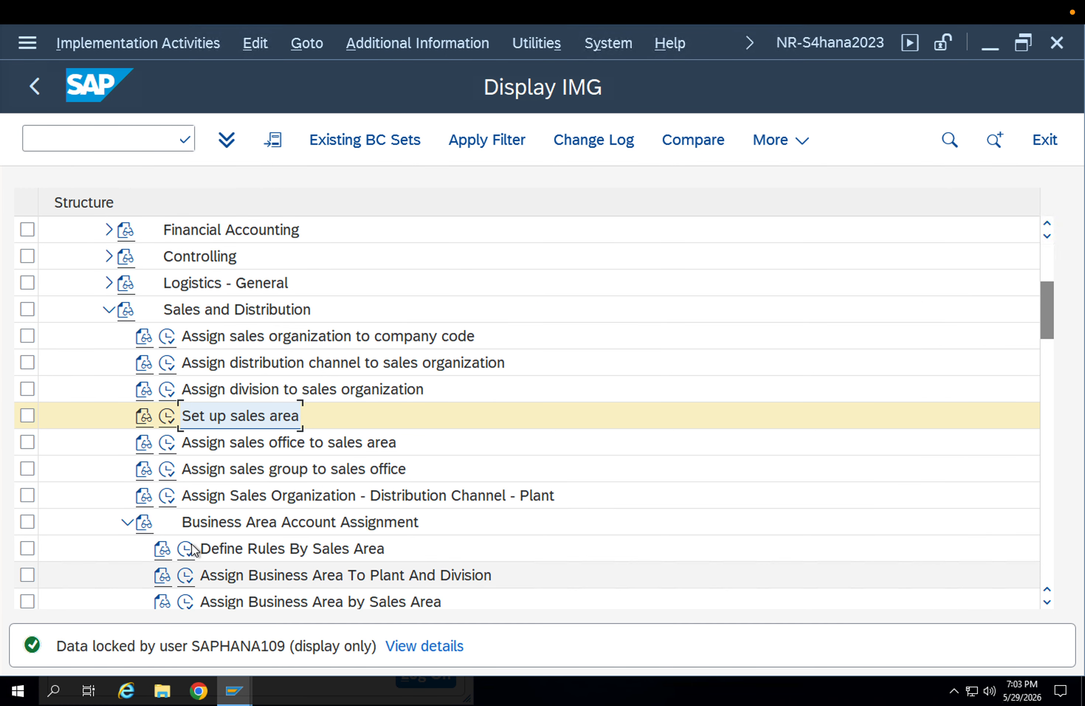
pyautogui.click(165, 416)
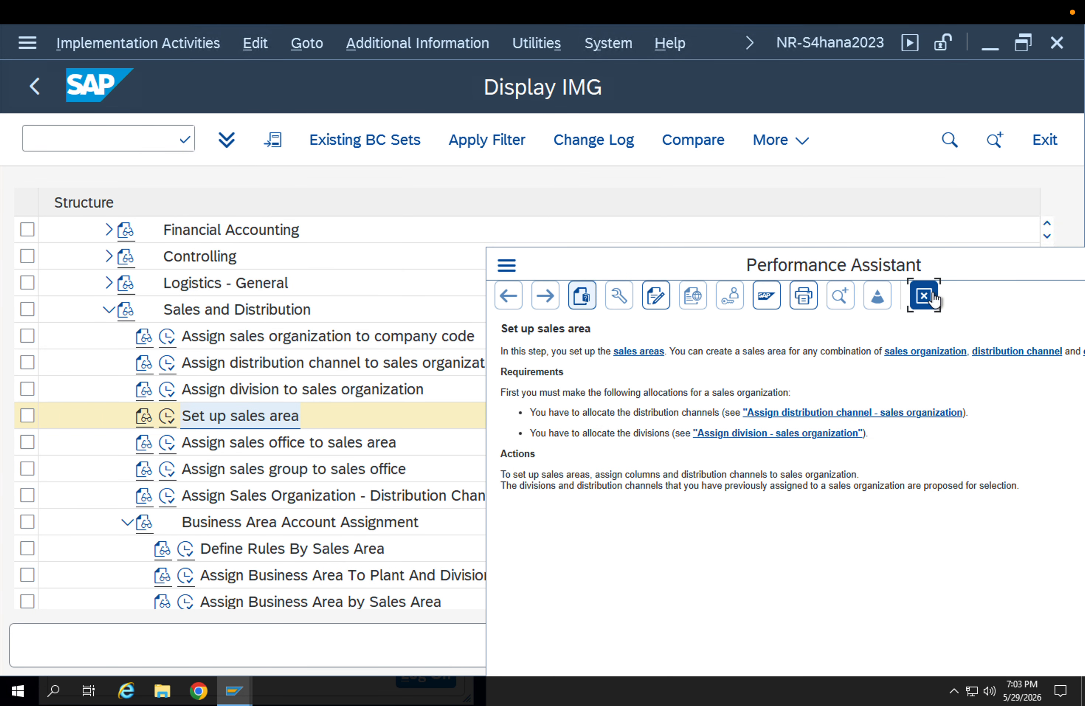
pyautogui.click(923, 294)
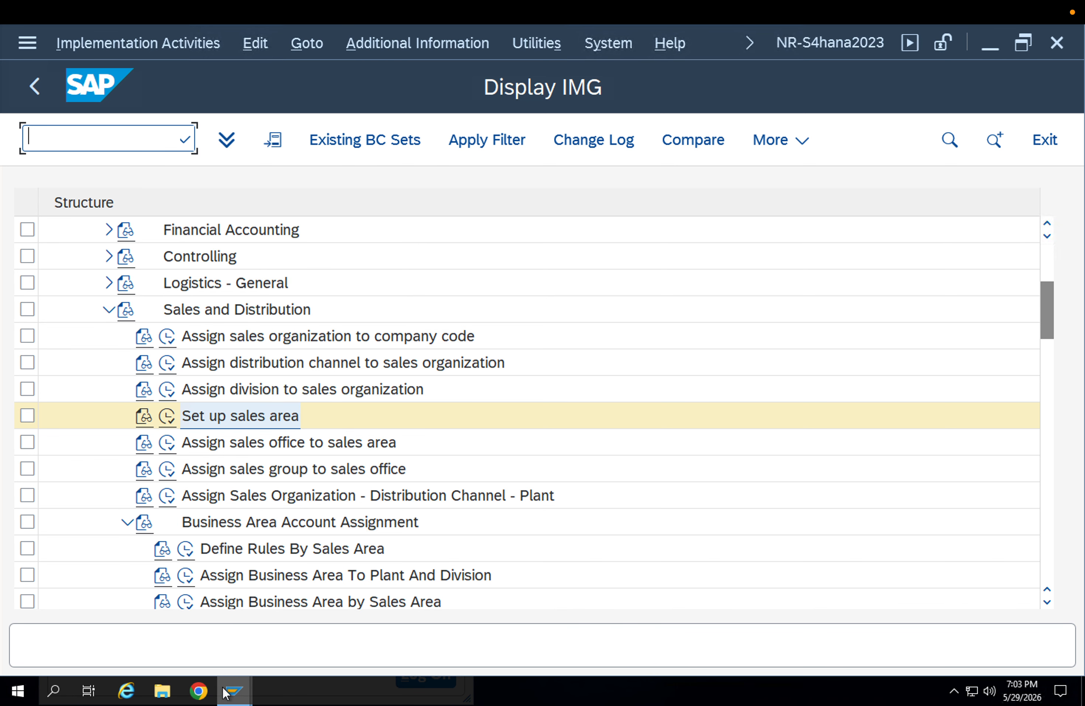
# - Switch back to the lock administration session and search client 100 for the locks held by the copied user ID
pyautogui.moveTo(234, 690)
pyautogui.click(460, 630)
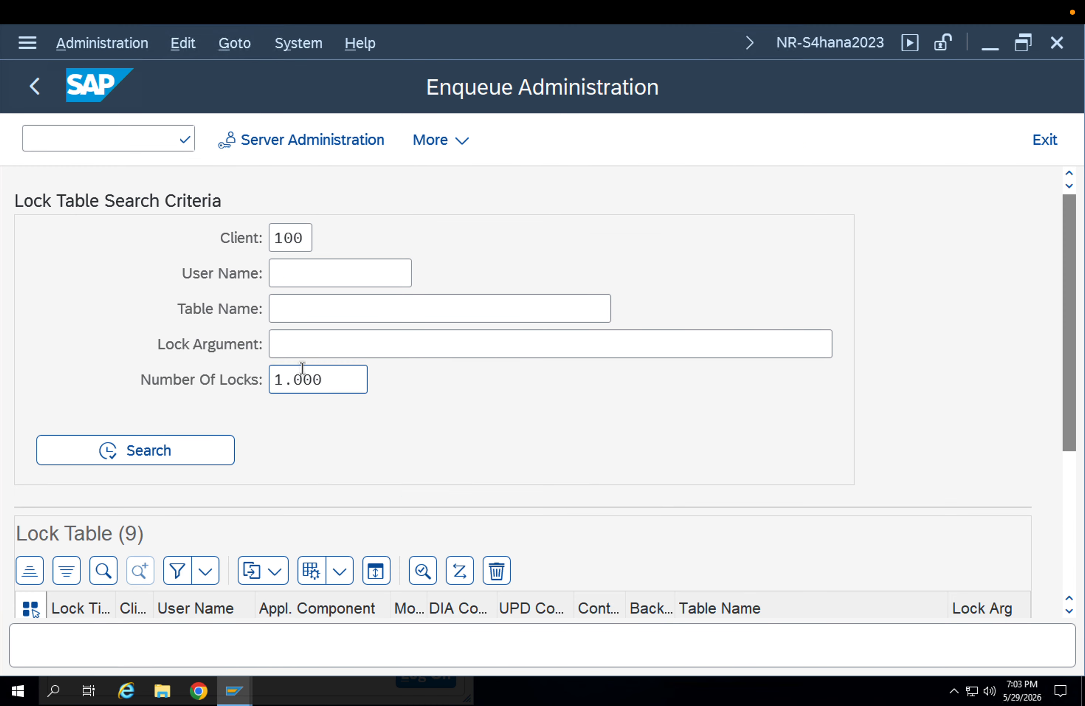
pyautogui.click(328, 285)
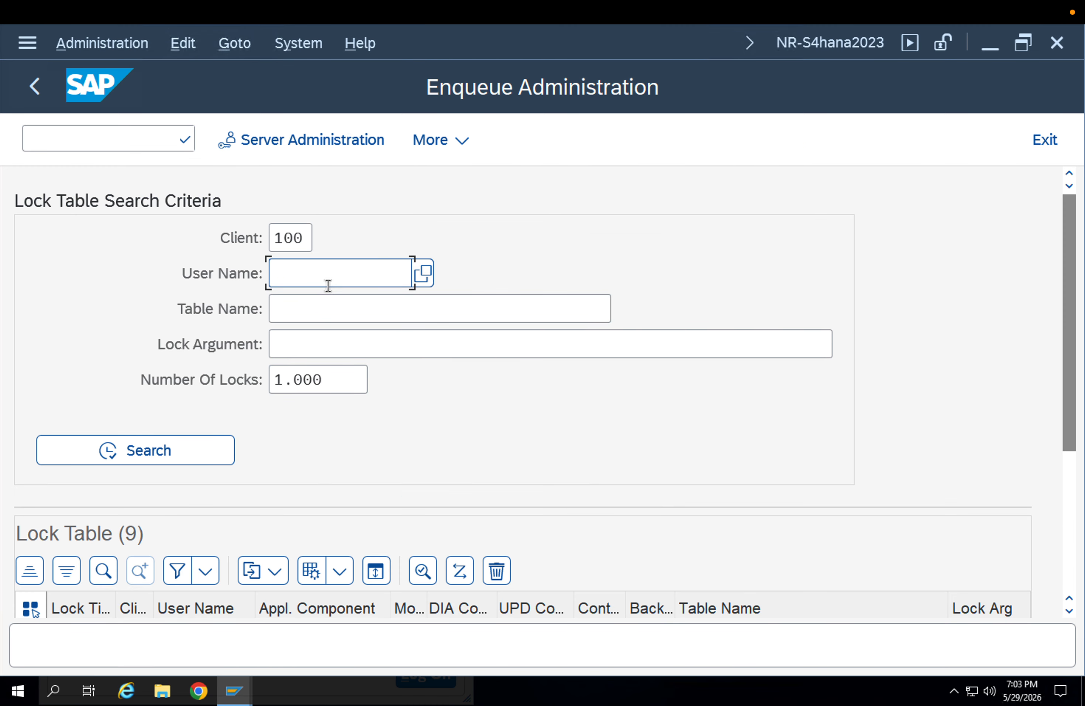
pyautogui.hotkey('ctrl', 'v')
pyautogui.click(181, 460)
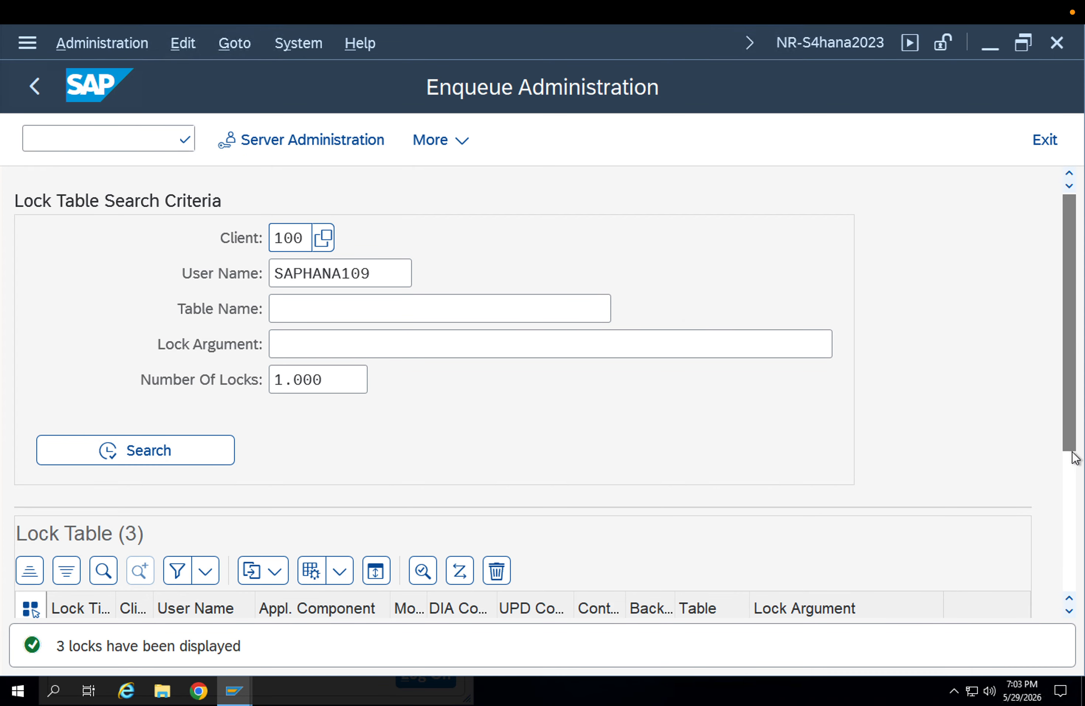
pyautogui.moveTo(1073, 448); pyautogui.dragTo(1081, 596)
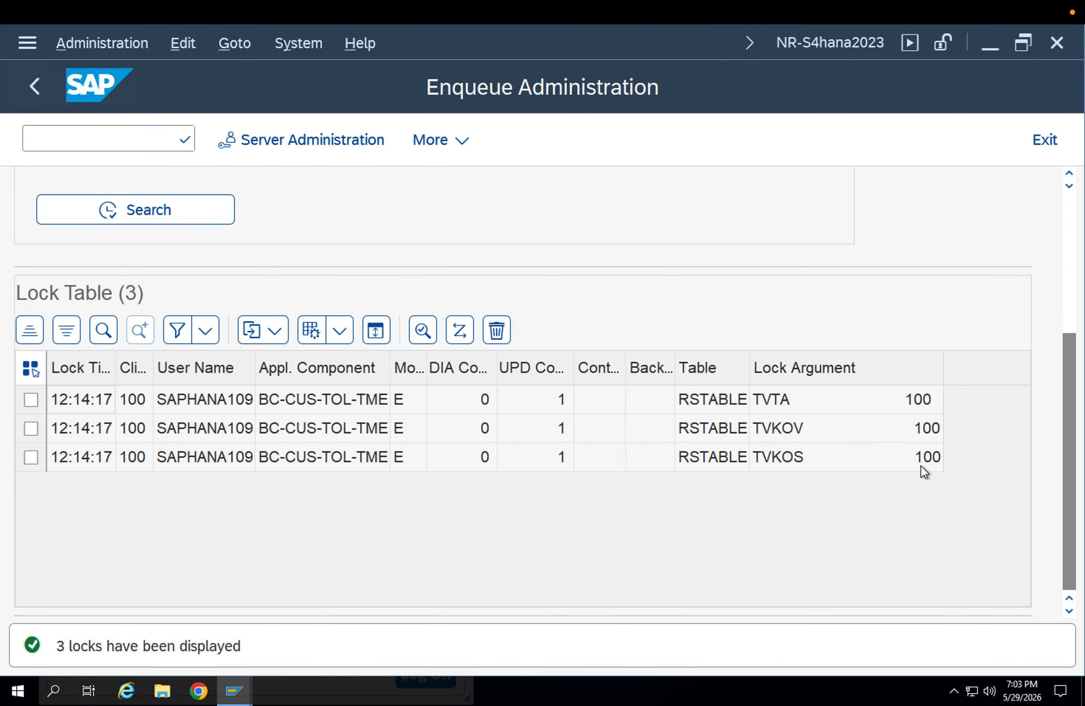
# - Select all of this user's RSTABLE lock entries (TVTA, TVKOV, TVKOS) and delete them
pyautogui.click(30, 368)
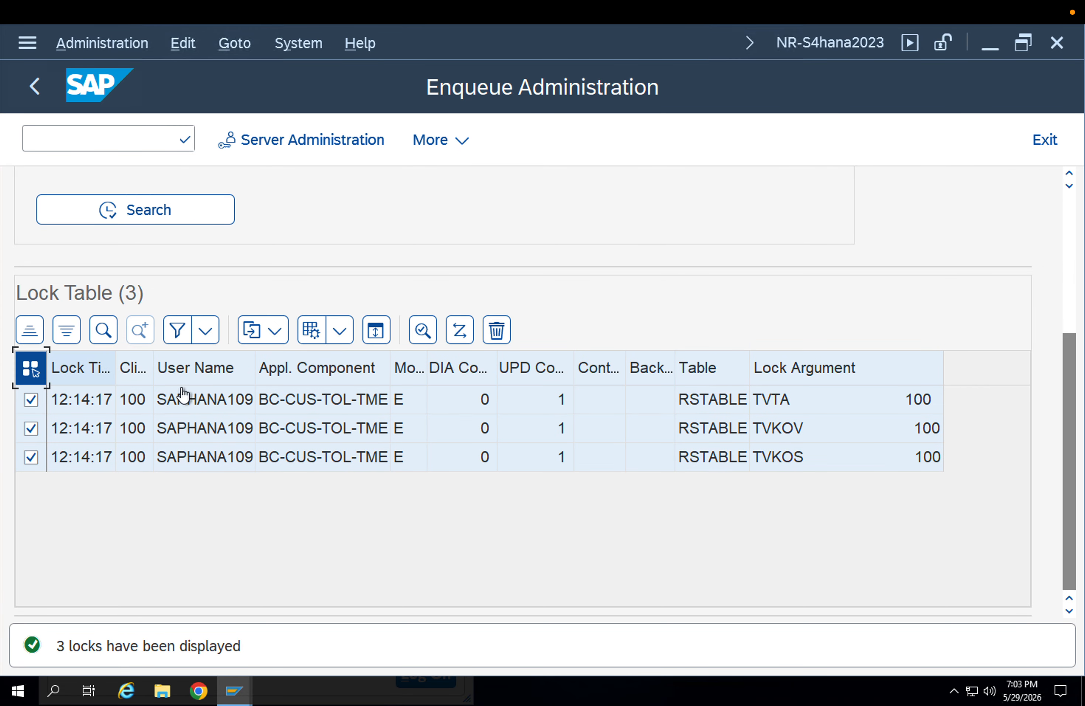
pyautogui.scroll(5, 283, 363)
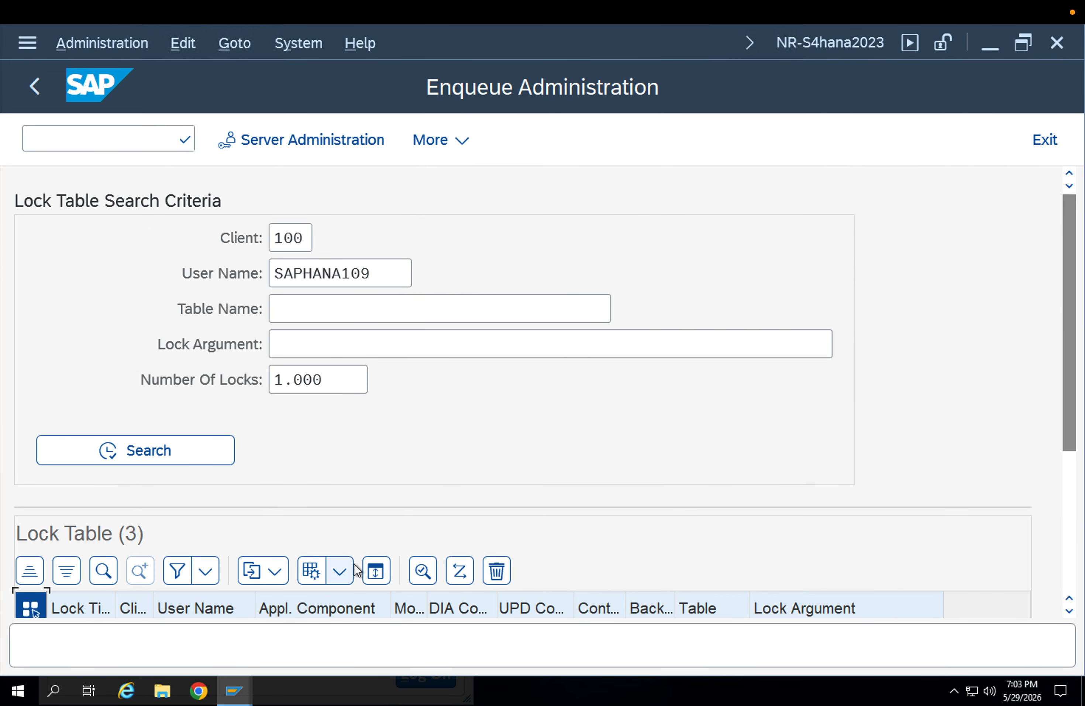
pyautogui.click(1074, 495)
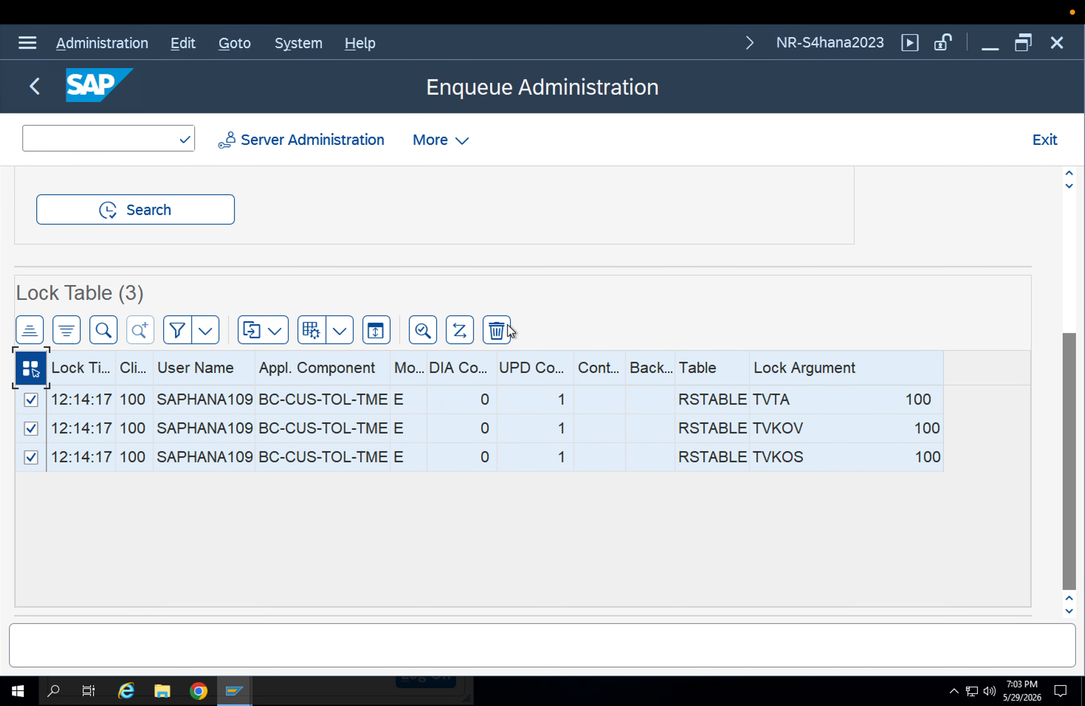
pyautogui.click(497, 330)
pyautogui.click(438, 609)
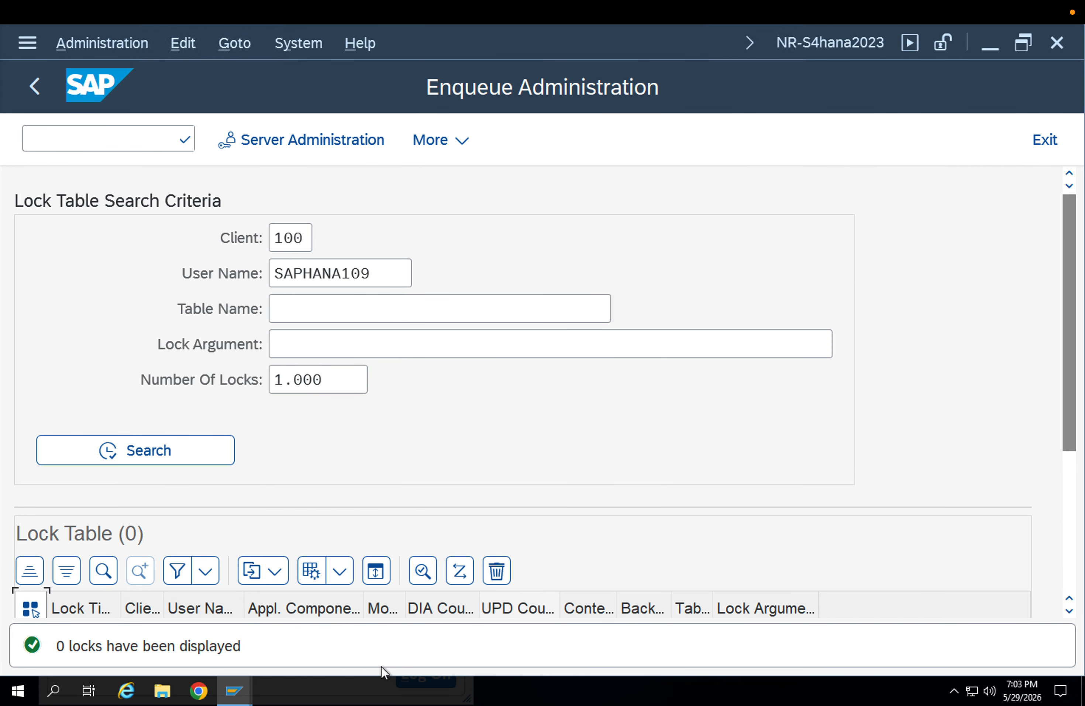
# - Return to the implementation guide and open the Set up sales area activity
pyautogui.moveTo(251, 686)
pyautogui.click(302, 626)
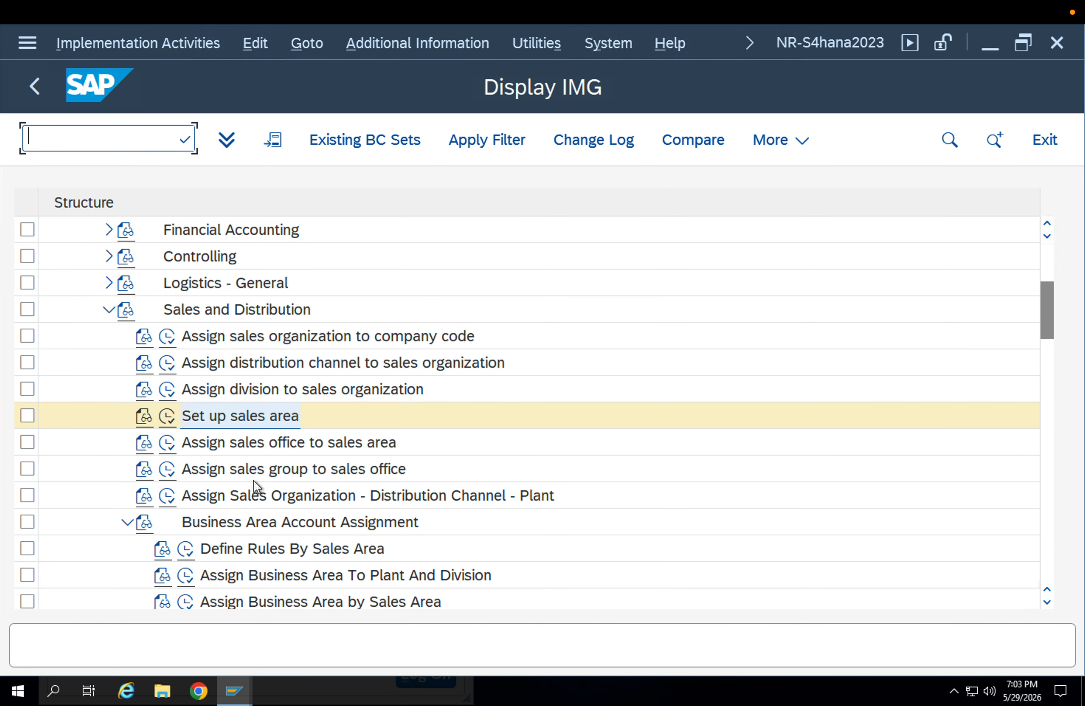
pyautogui.click(174, 415)
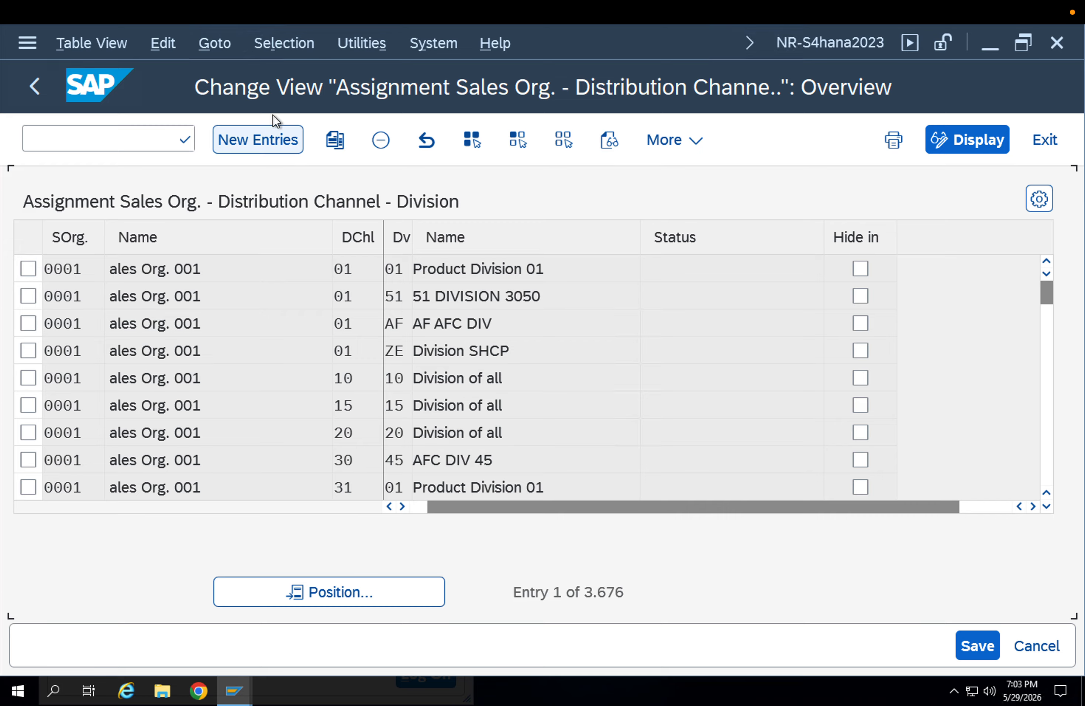
# - Try to add a new sales area with sales organization APPL, distribution channel AP and division AP
pyautogui.click(272, 148)
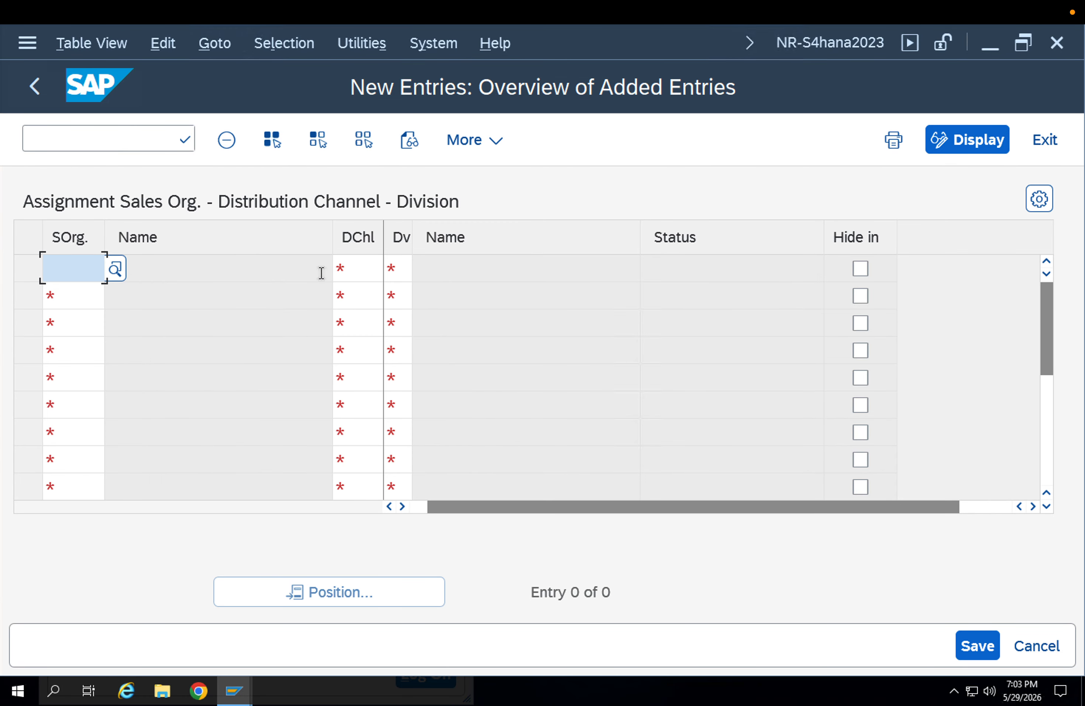
pyautogui.write('APPL')
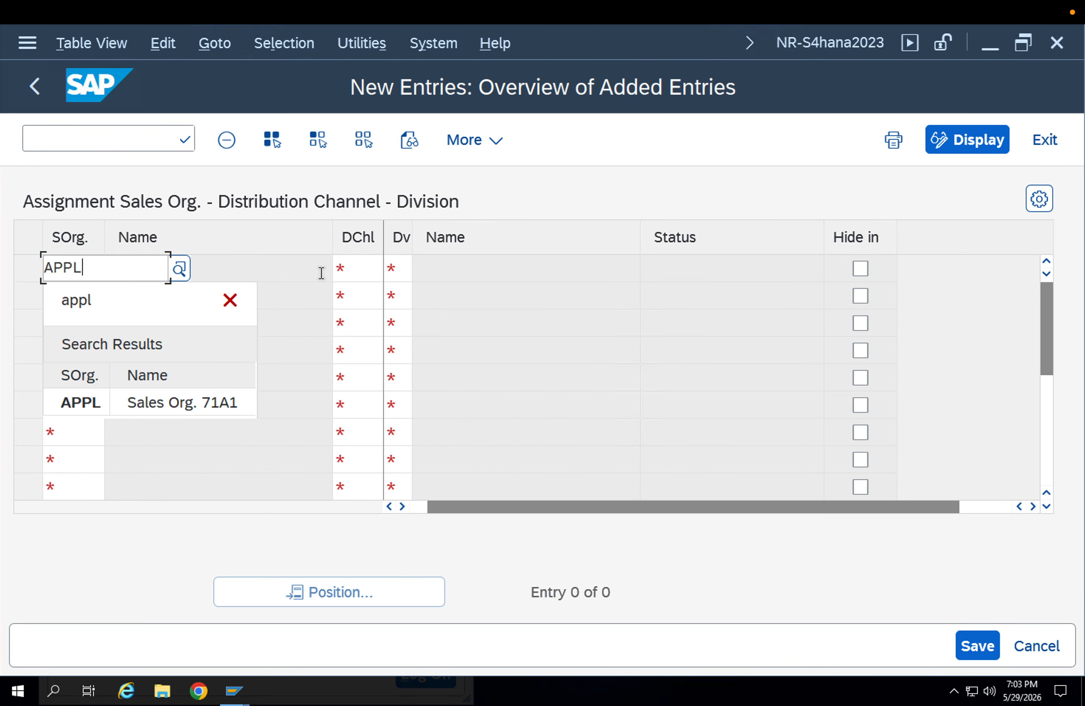
pyautogui.press('Return')
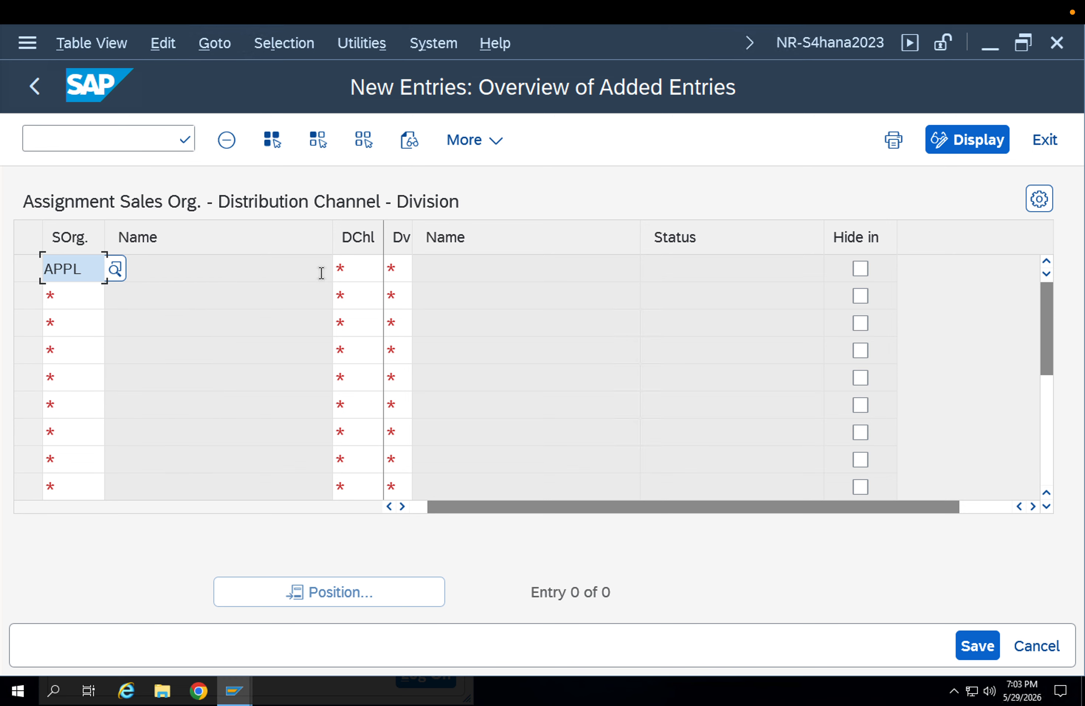
pyautogui.press('Tab')
pyautogui.write('A')
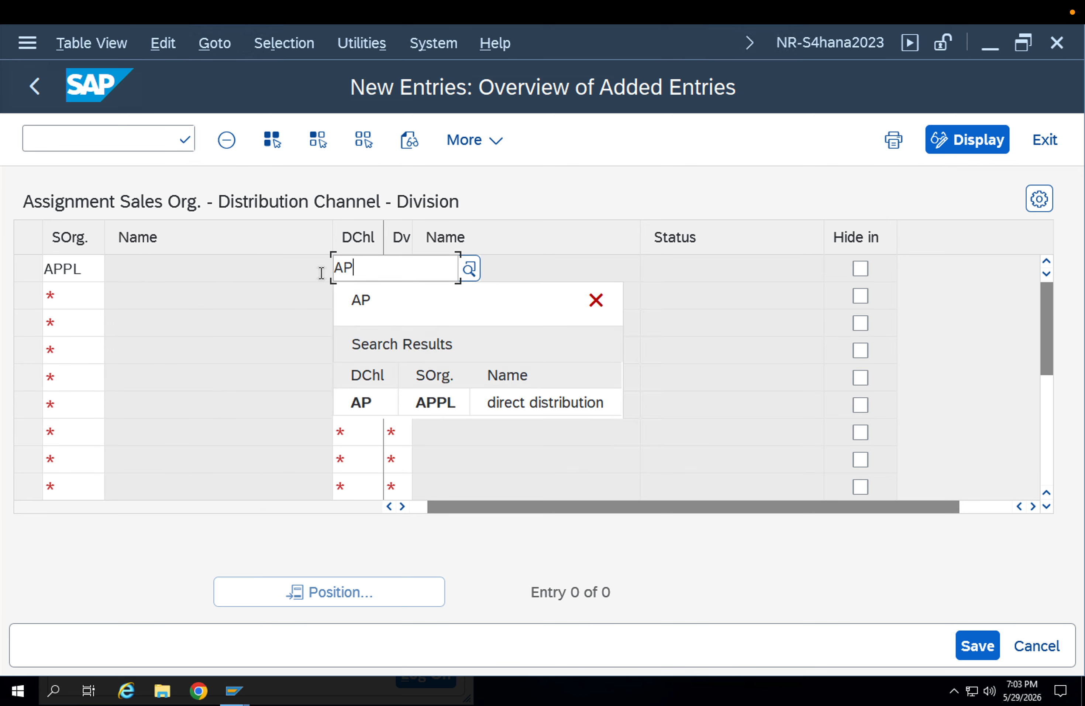
pyautogui.press('Return')
pyautogui.press('Tab')
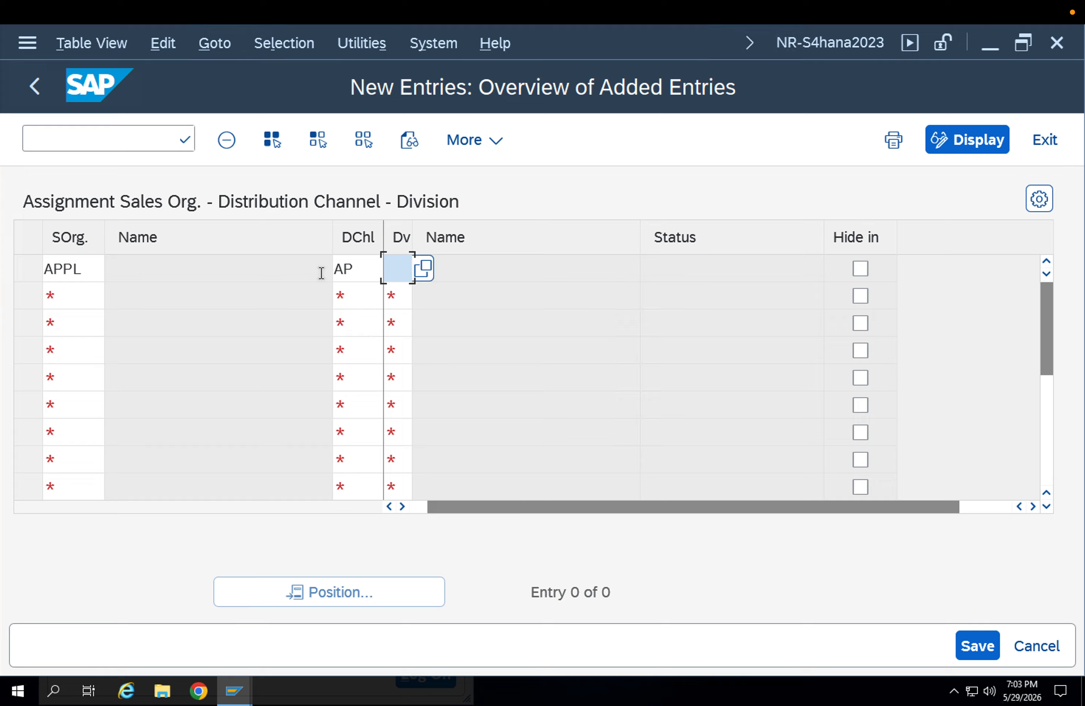
pyautogui.write('AP')
pyautogui.press('Return')
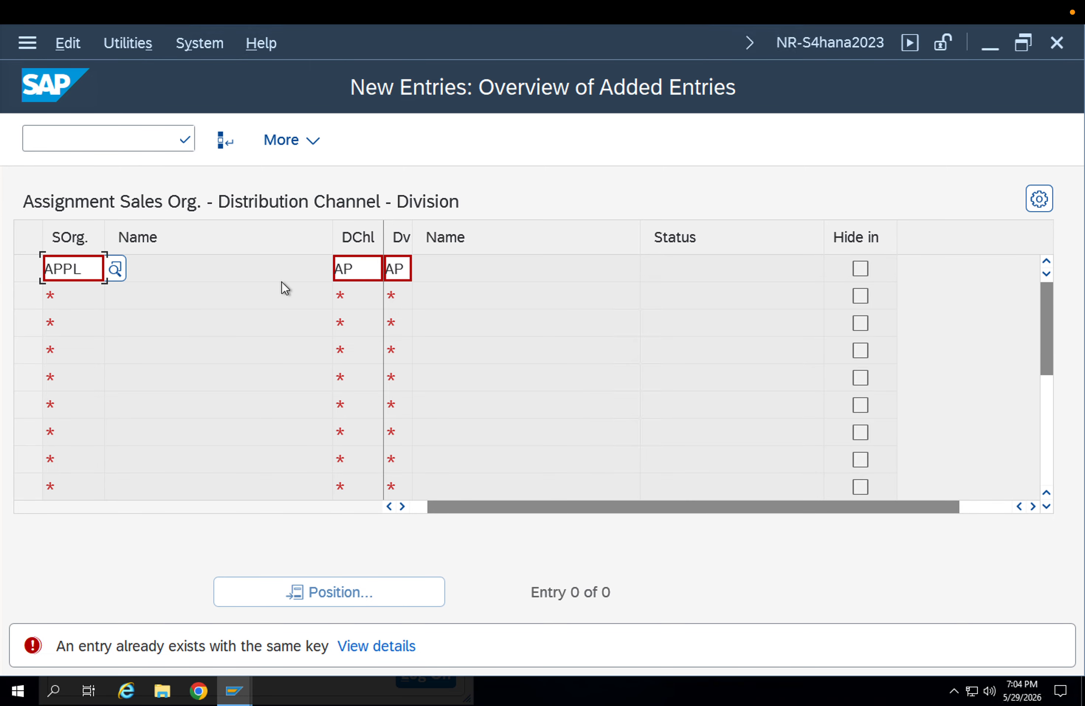
pyautogui.press('F12')
pyautogui.click(412, 560)
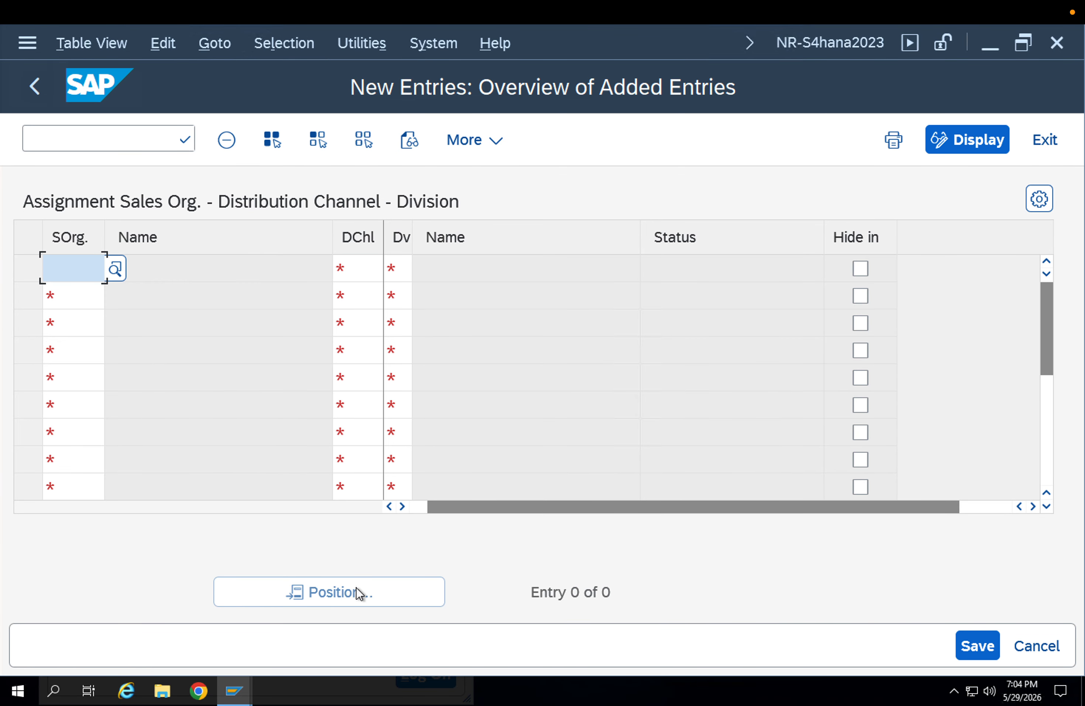
# - Position the sales area list on APPL, distribution channel AP, division AP, mark that entry and return to the implementation guide
pyautogui.click(338, 592)
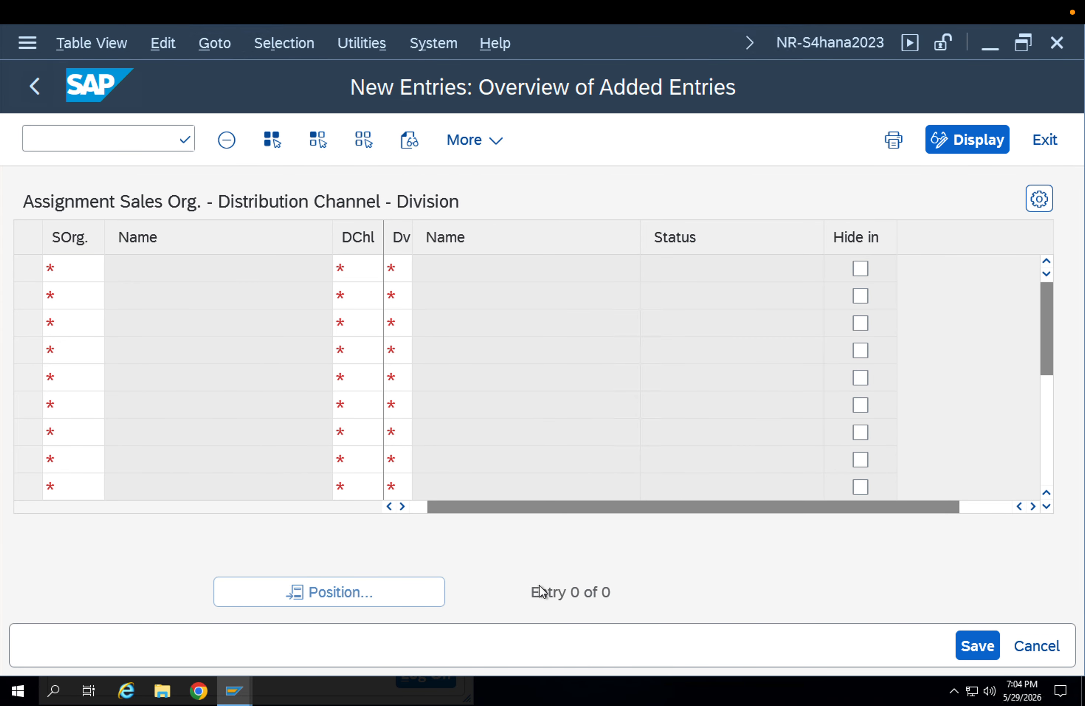
pyautogui.click(370, 593)
pyautogui.write('APPL')
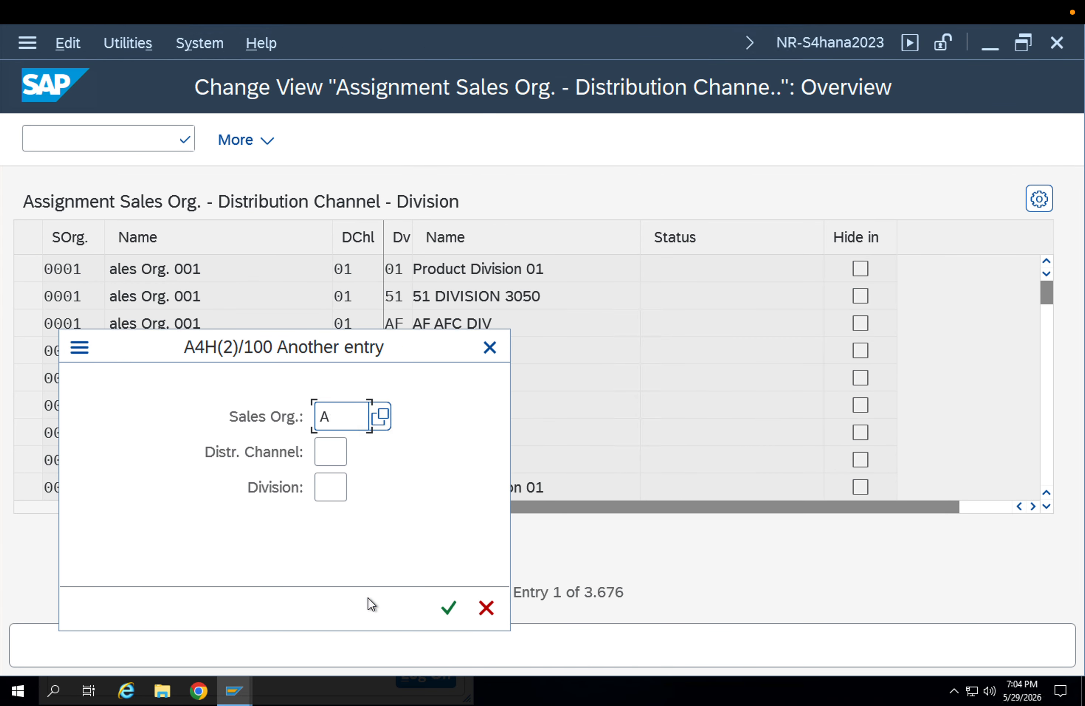
pyautogui.press('Tab')
pyautogui.write('AP')
pyautogui.press('Tab')
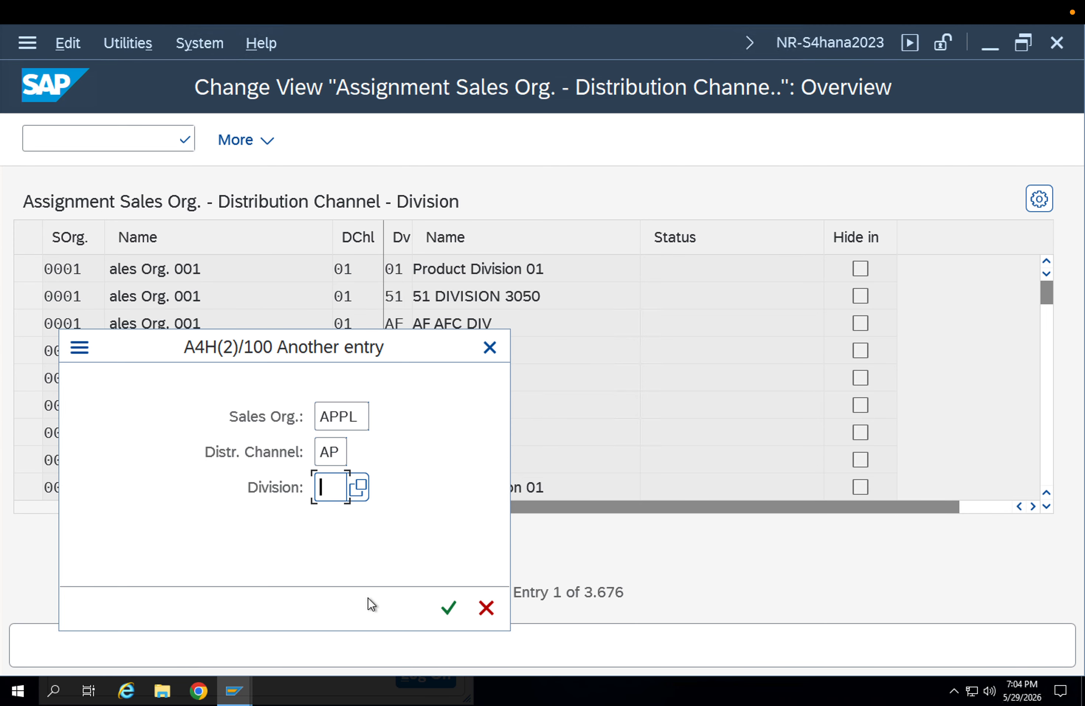
pyautogui.write('p')
pyautogui.press('BackSpace')
pyautogui.write('AP')
pyautogui.press('Return')
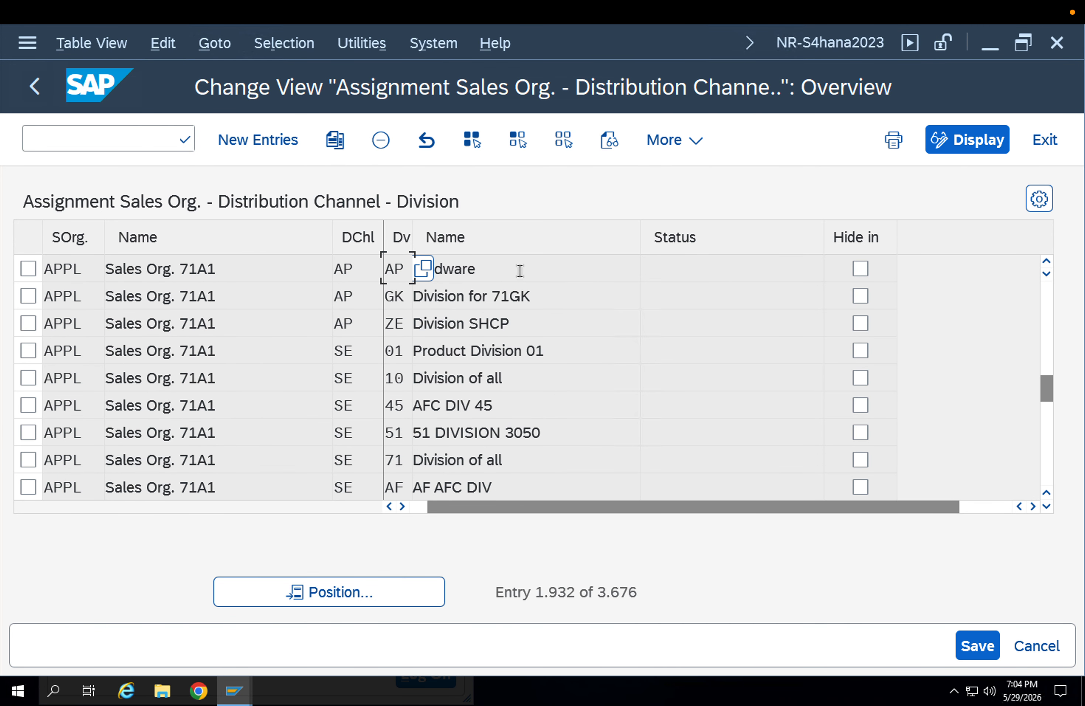
pyautogui.click(520, 270)
pyautogui.click(28, 271)
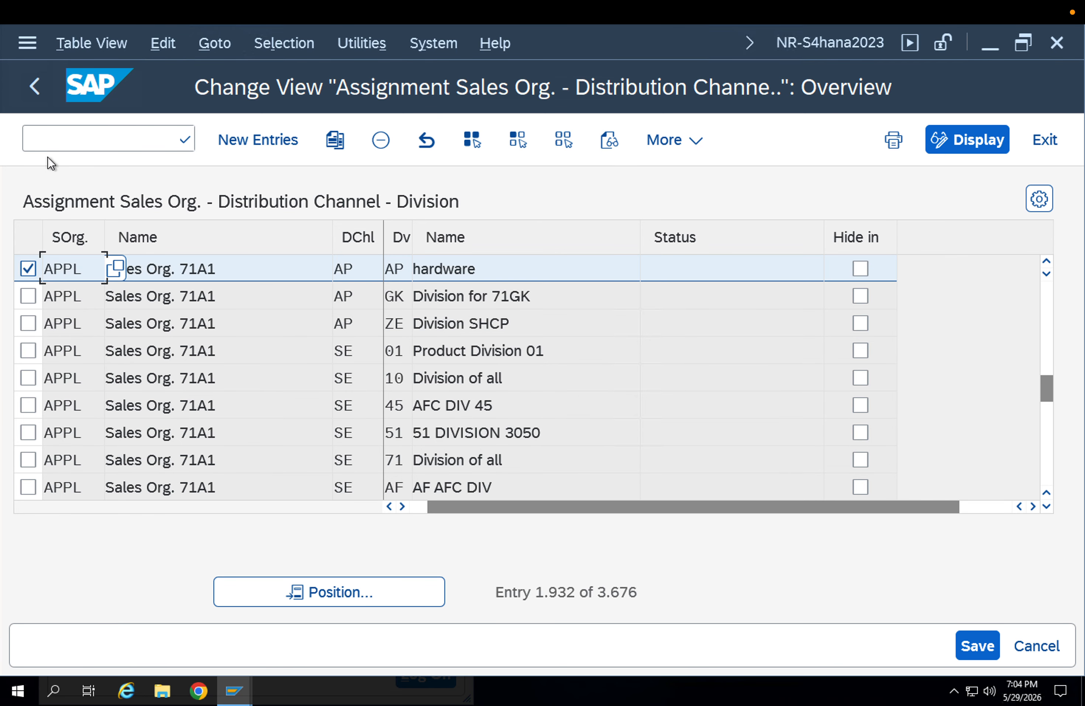
pyautogui.click(47, 100)
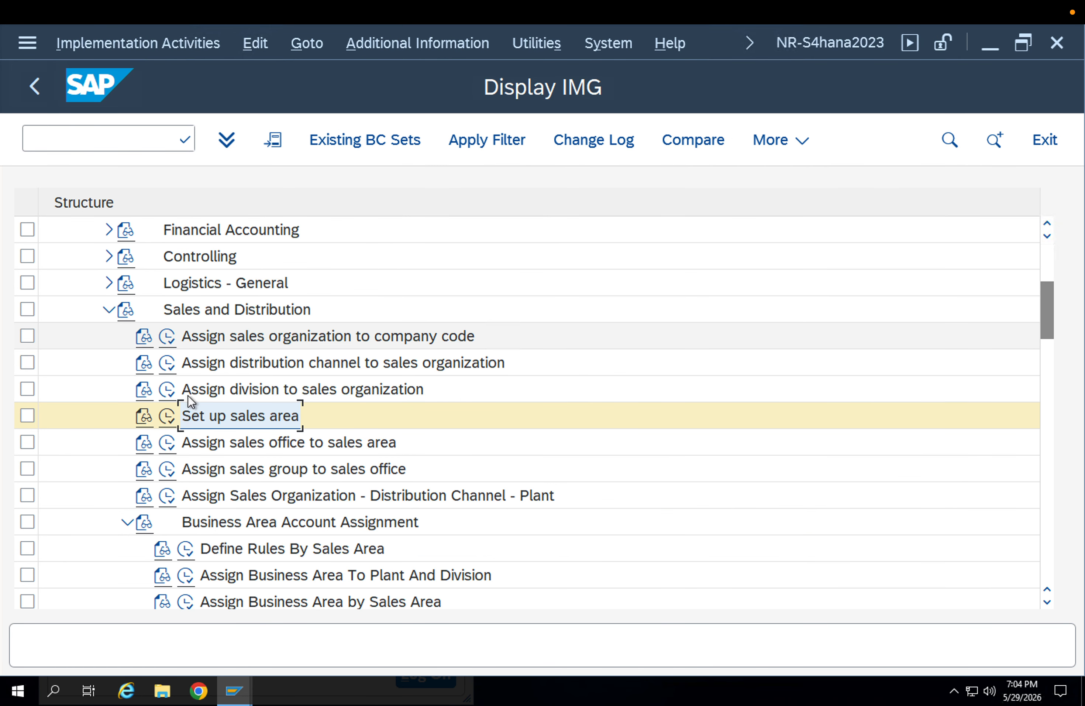
# - Open Assign sales office to sales area and position the list on sales organization APPL, distribution channel AP, division AP
pyautogui.click(173, 446)
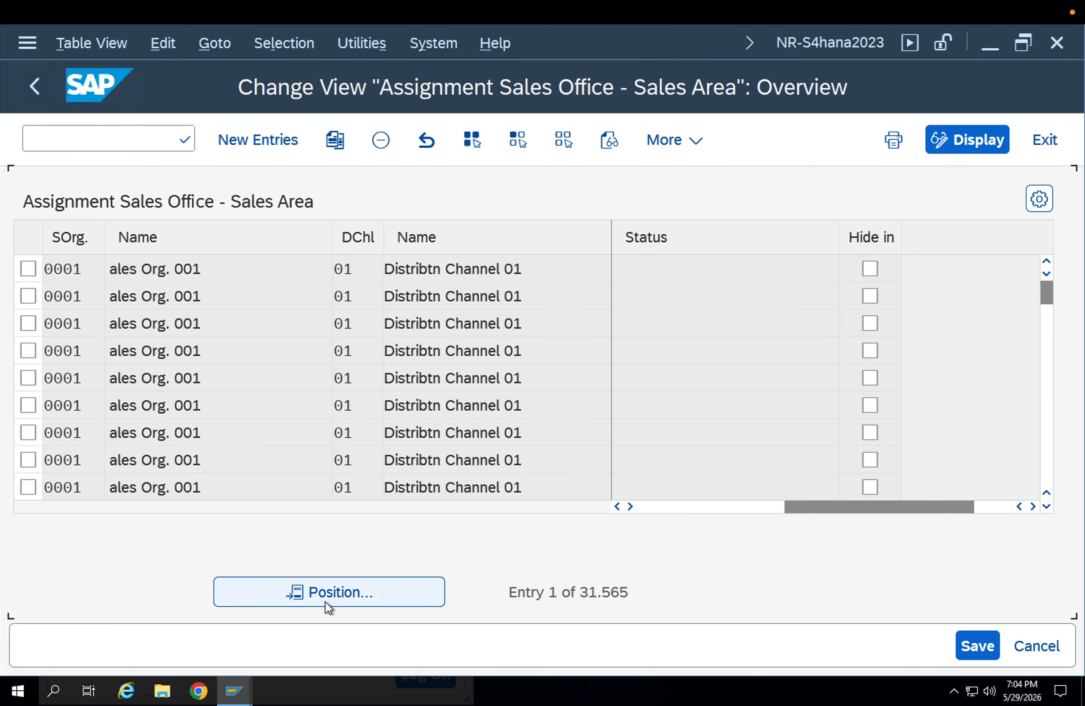
pyautogui.click(326, 596)
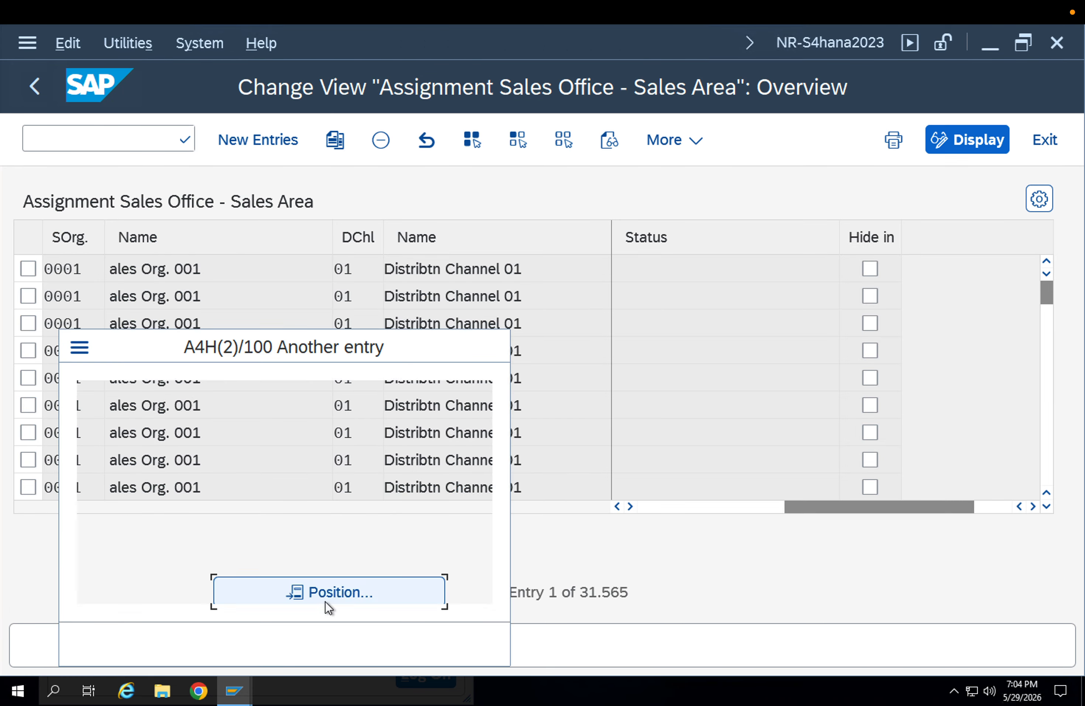
pyautogui.write('appl')
pyautogui.press('Tab')
pyautogui.write('ap')
pyautogui.press('Tab')
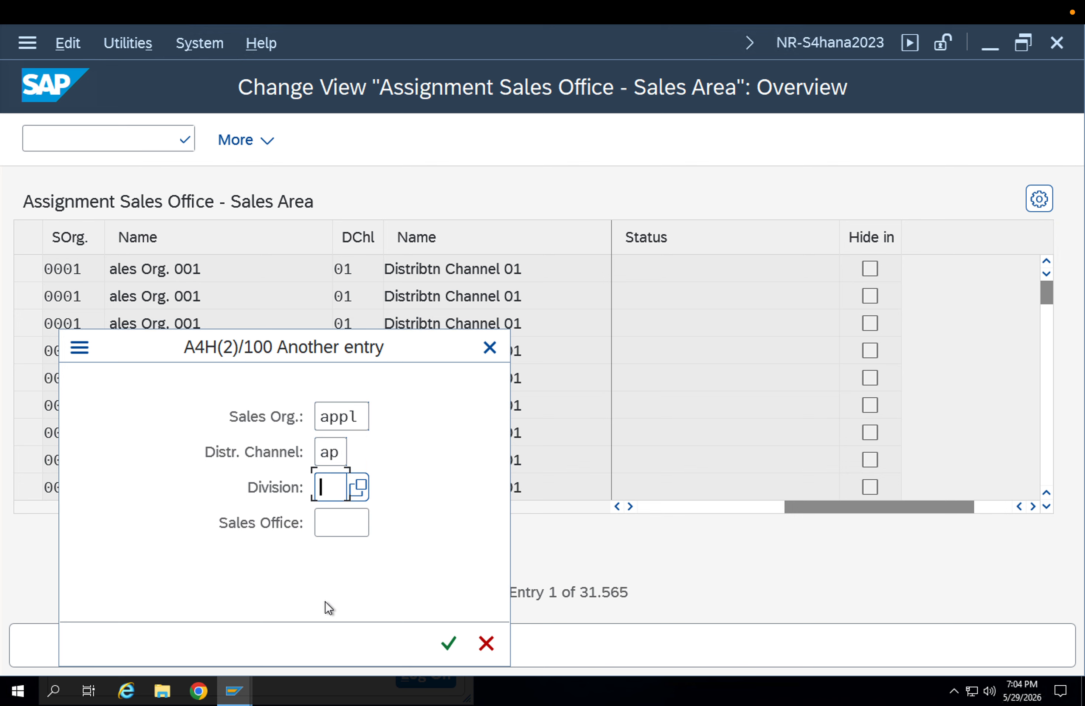
pyautogui.write('aP')
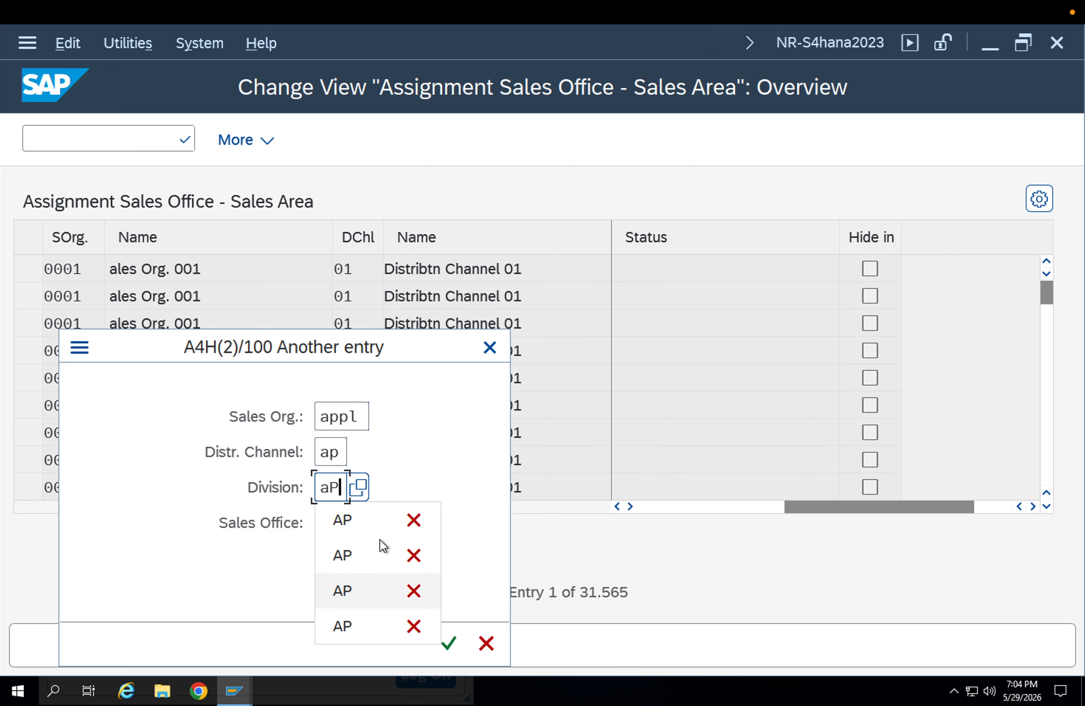
pyautogui.click(448, 643)
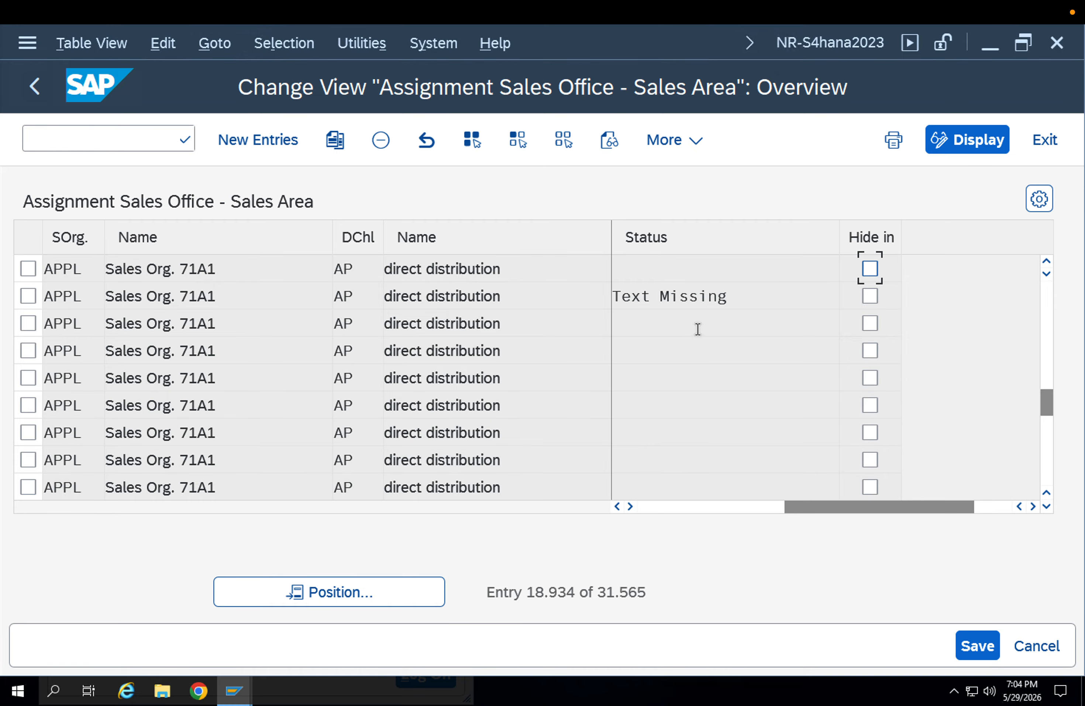
# - Try to copy the first APPL sales office assignment with the same key, then leave the activity without saving
pyautogui.click(30, 268)
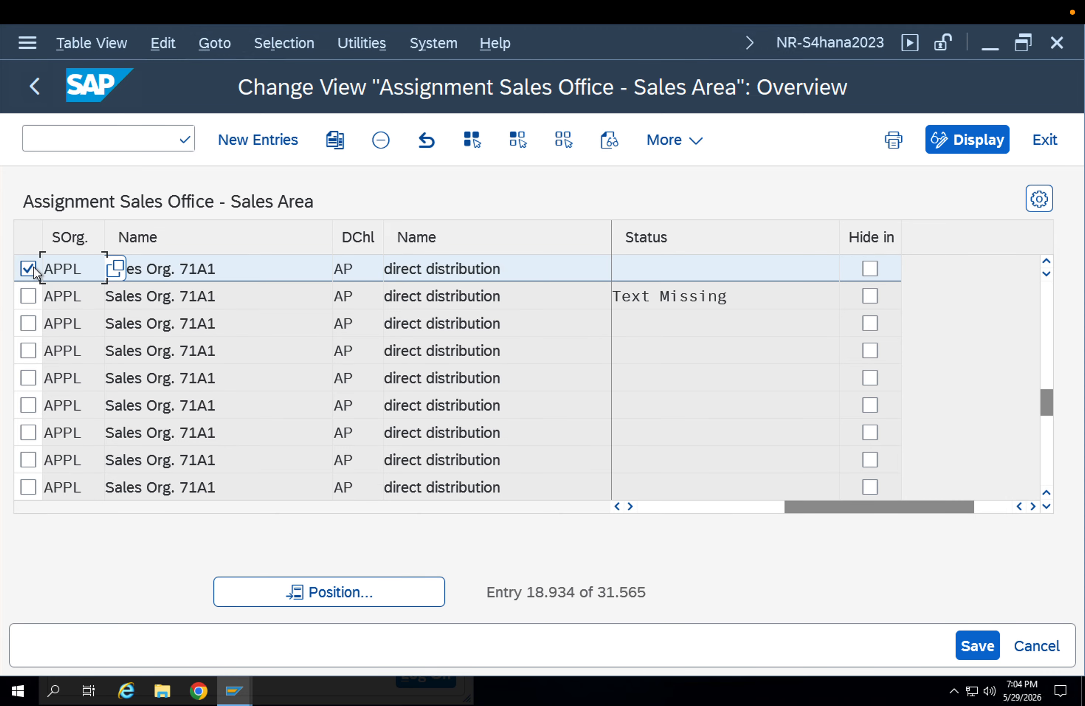
pyautogui.click(335, 139)
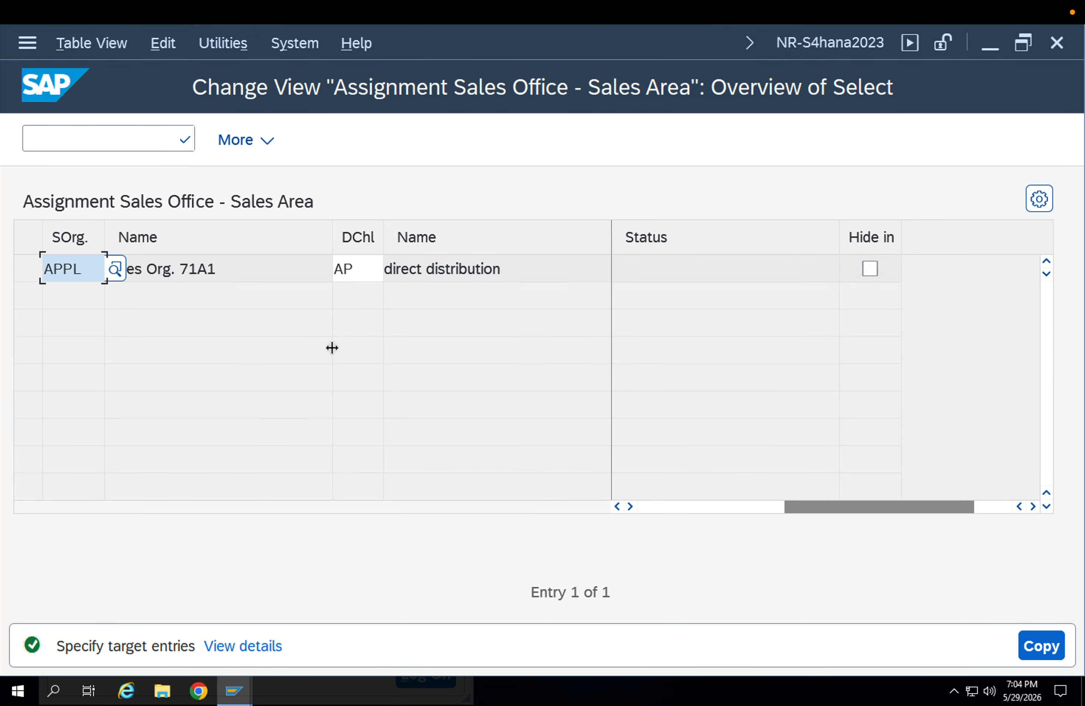
pyautogui.press('Tab')
pyautogui.press('Tab')
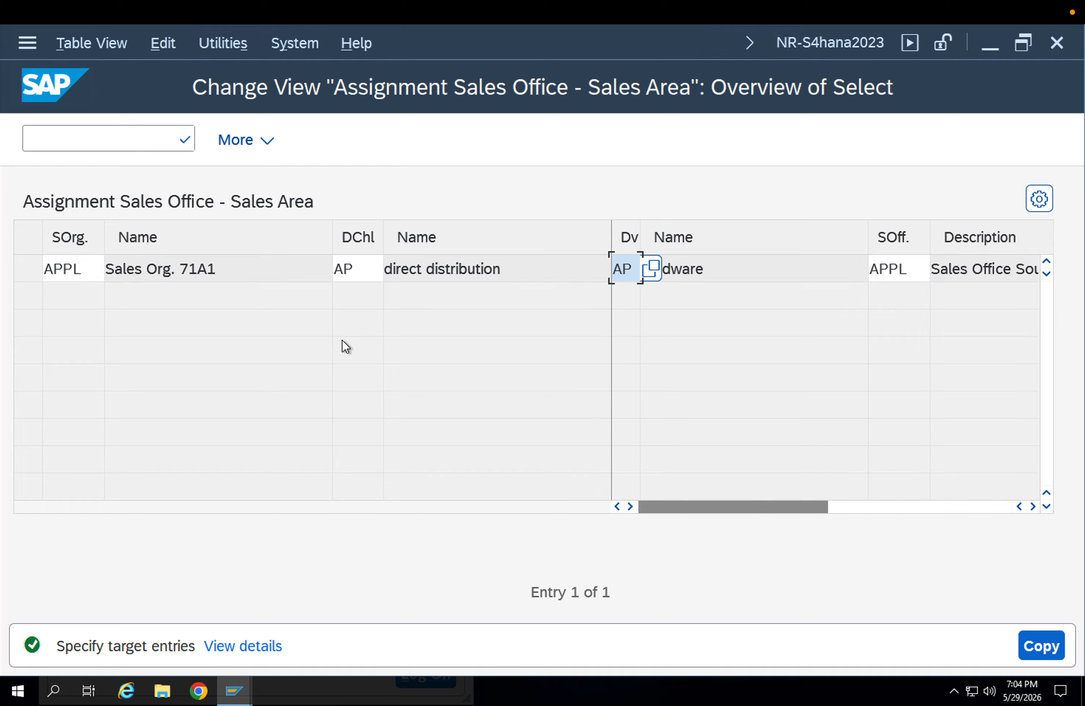
pyautogui.press('Tab')
pyautogui.press('Return')
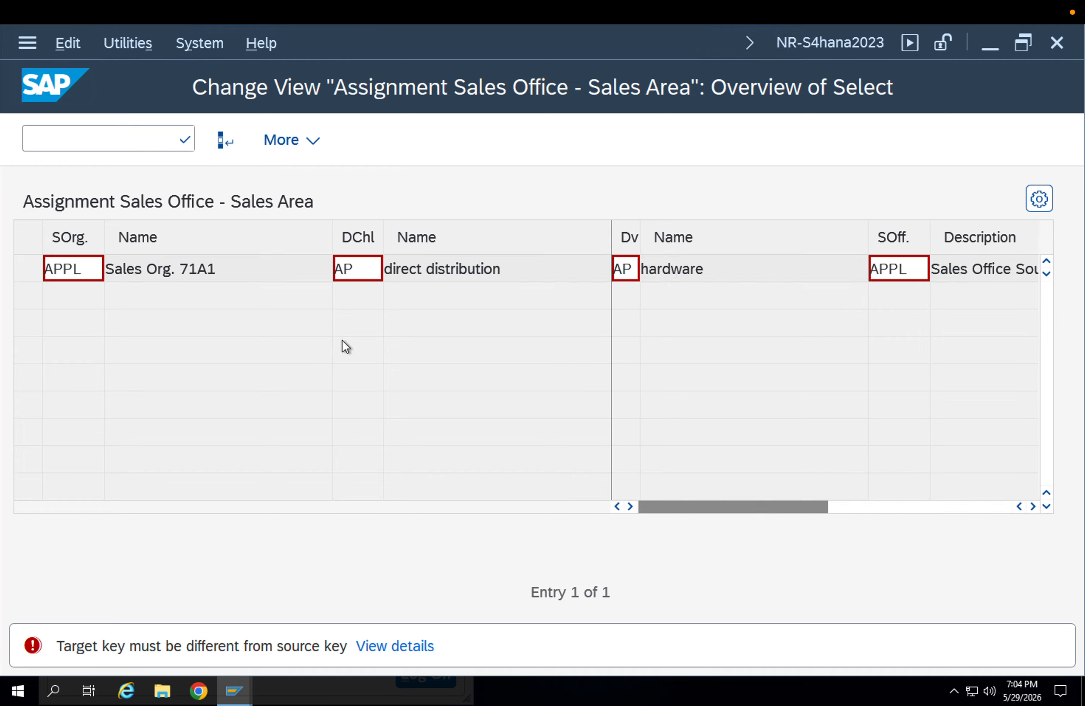
pyautogui.press('Escape')
pyautogui.press('F3')
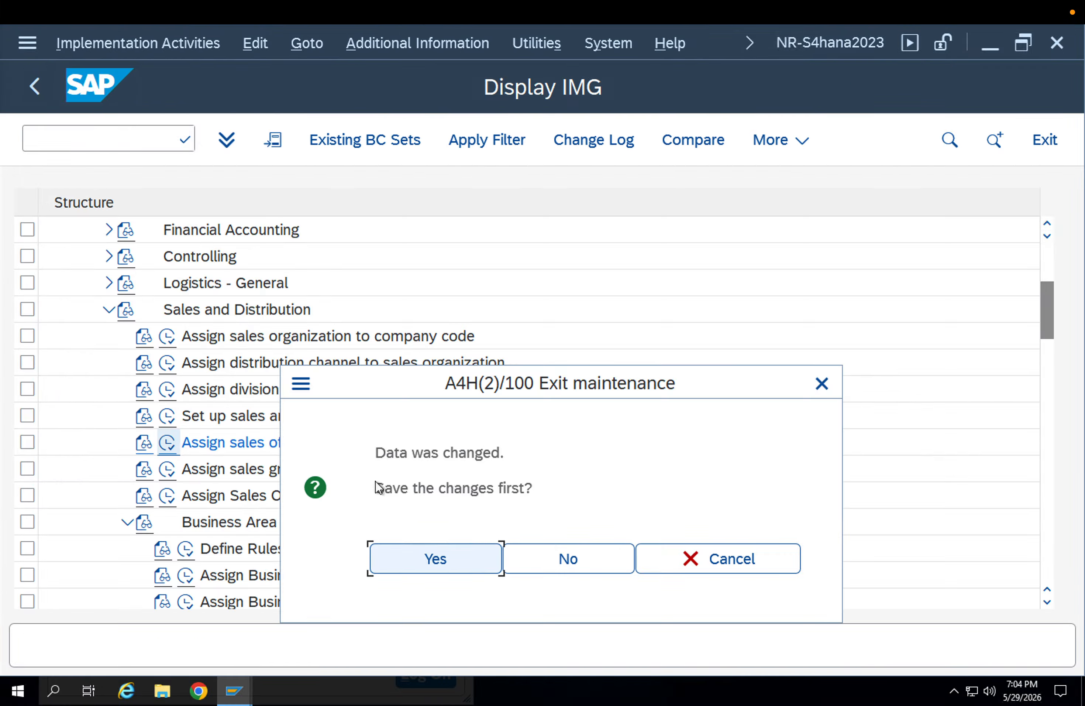
pyautogui.click(544, 562)
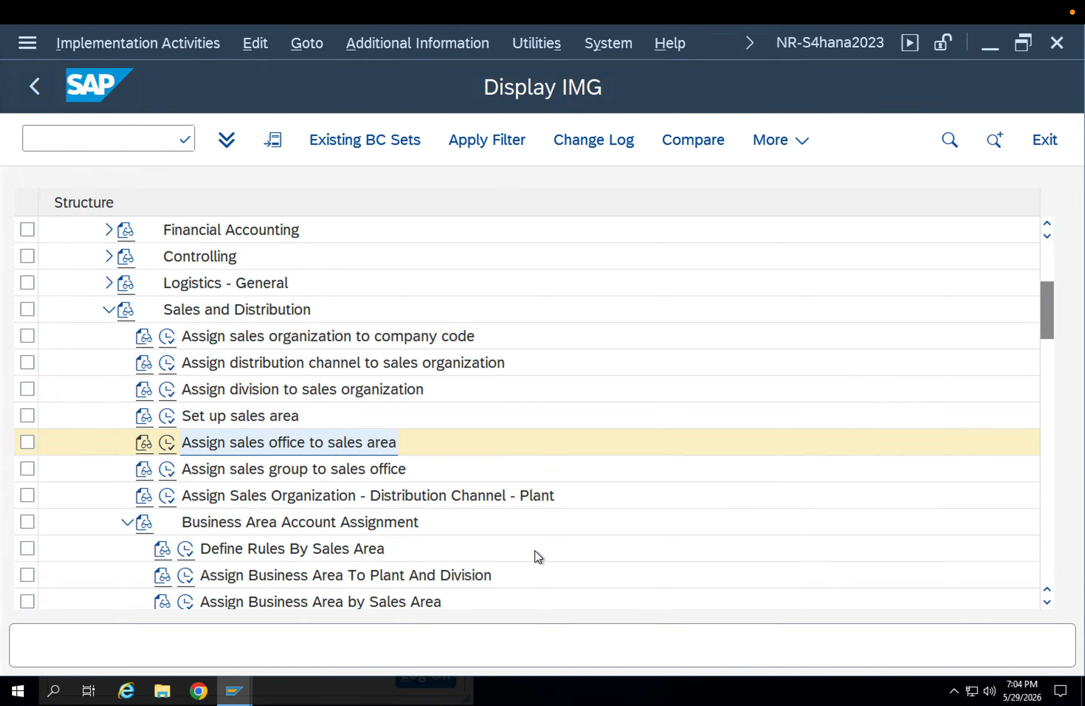
# - Open Assign sales group to sales office, position the list on sales office APPL and return to the implementation guide
pyautogui.click(173, 473)
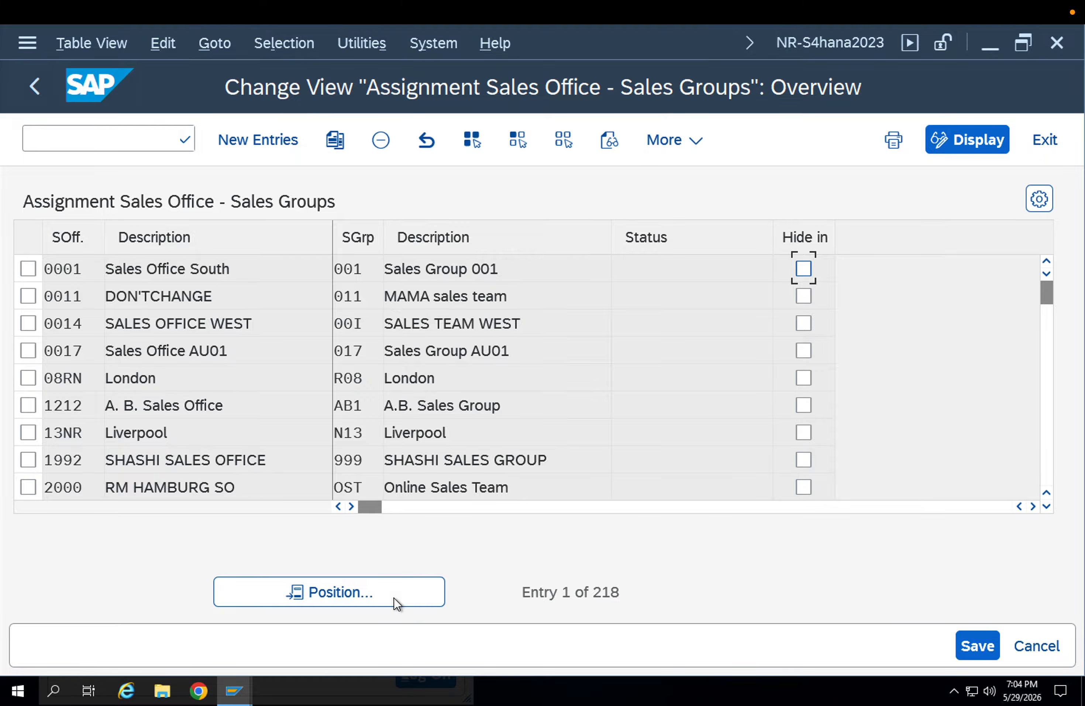
pyautogui.click(393, 597)
pyautogui.write('APPL')
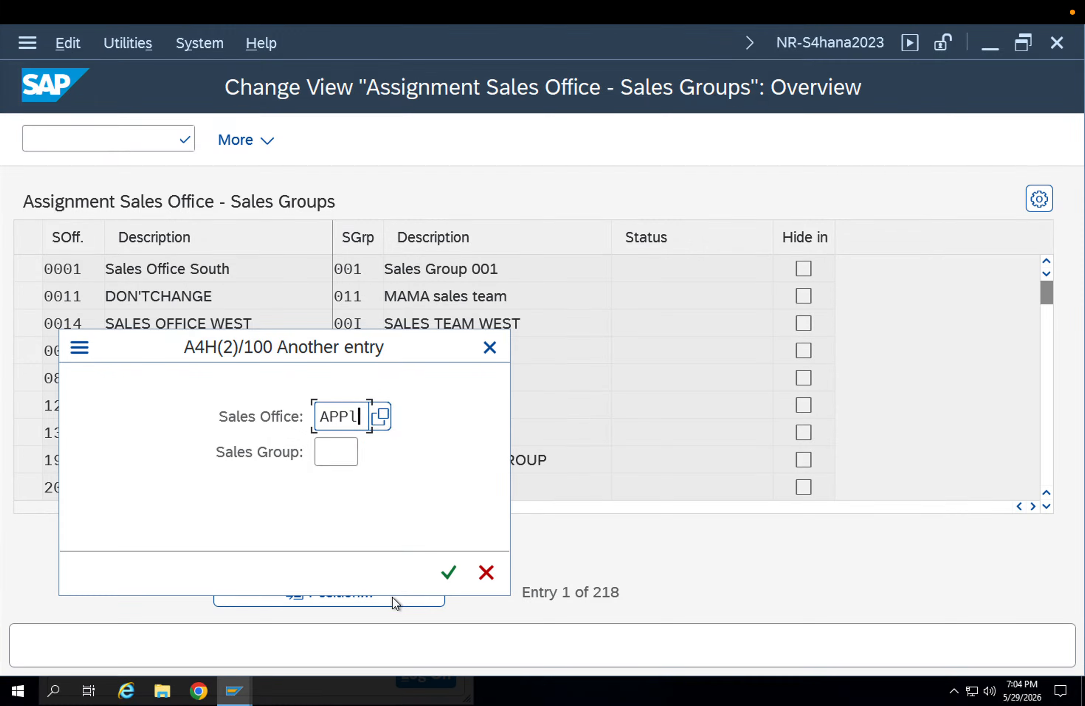
pyautogui.press('Return')
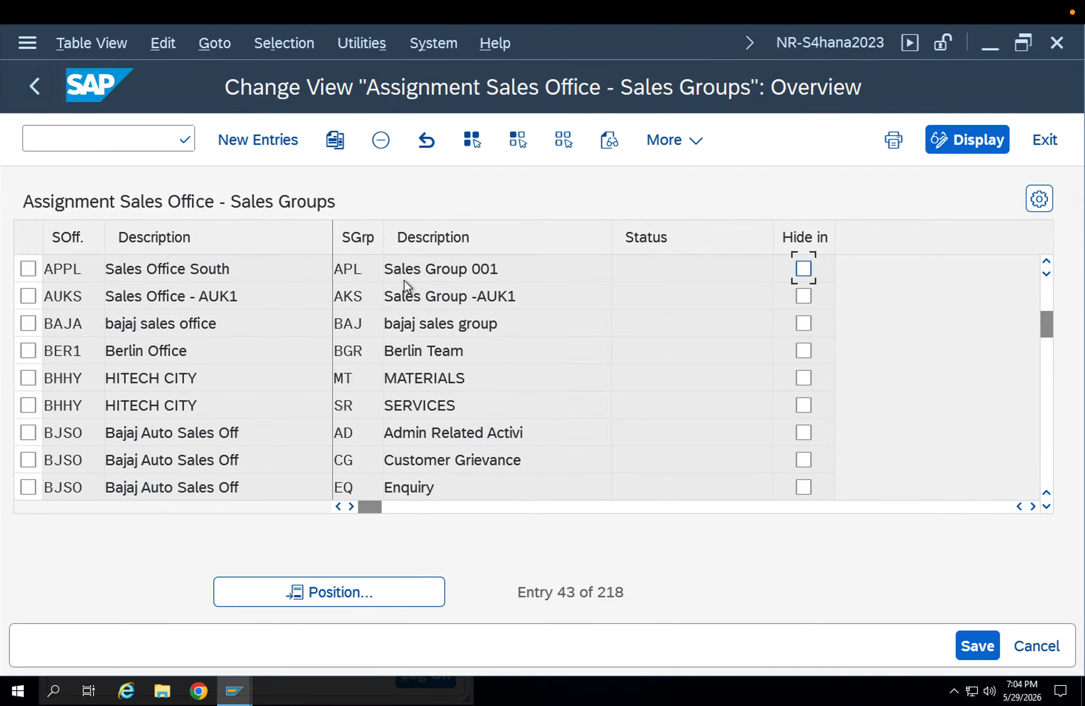
pyautogui.press('F3')
# - Open Assign Sales Organization - Distribution Channel - Plant and position the list on sales organization APPL
pyautogui.click(171, 498)
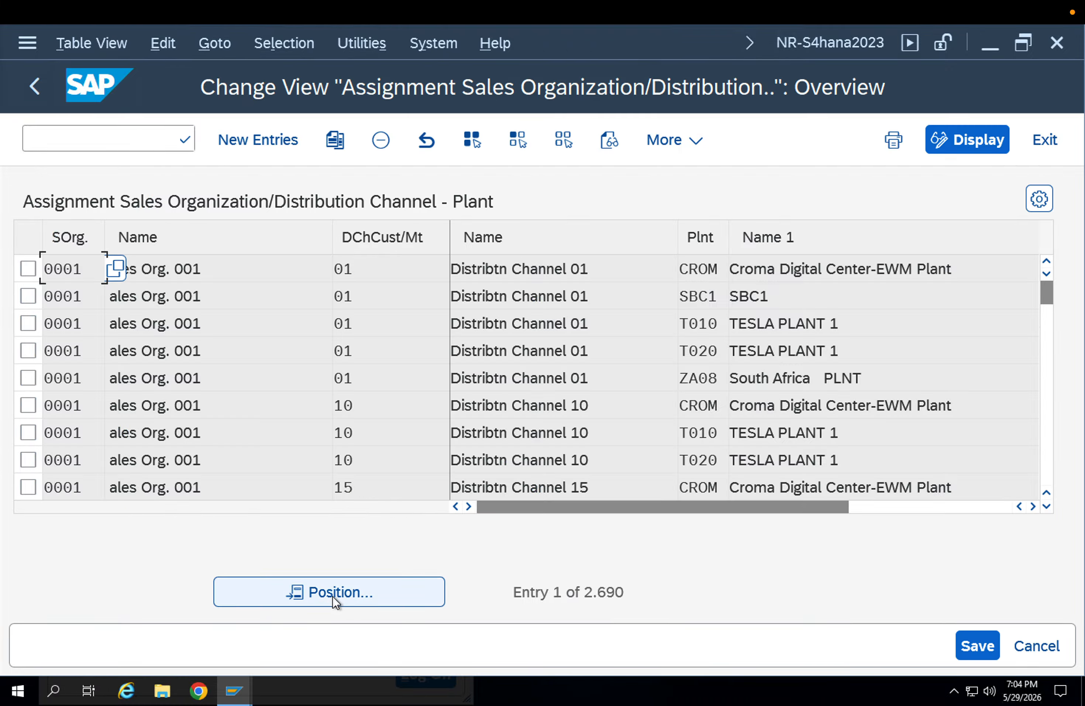
pyautogui.click(332, 596)
pyautogui.write('A')
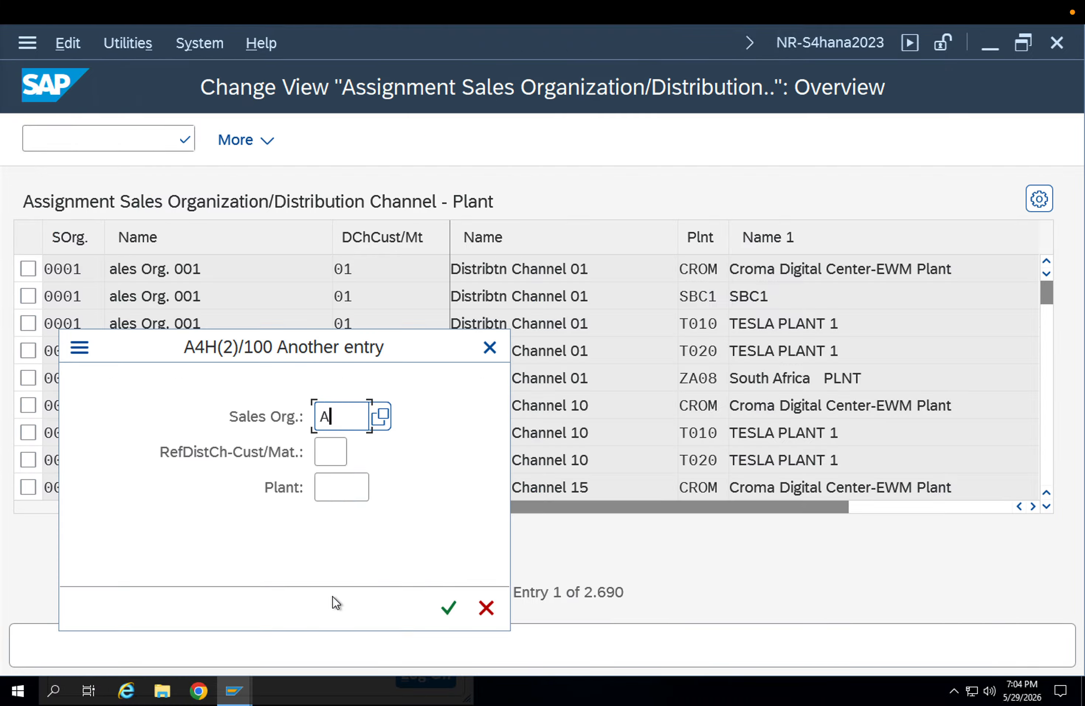
pyautogui.write('pp')
pyautogui.write('l')
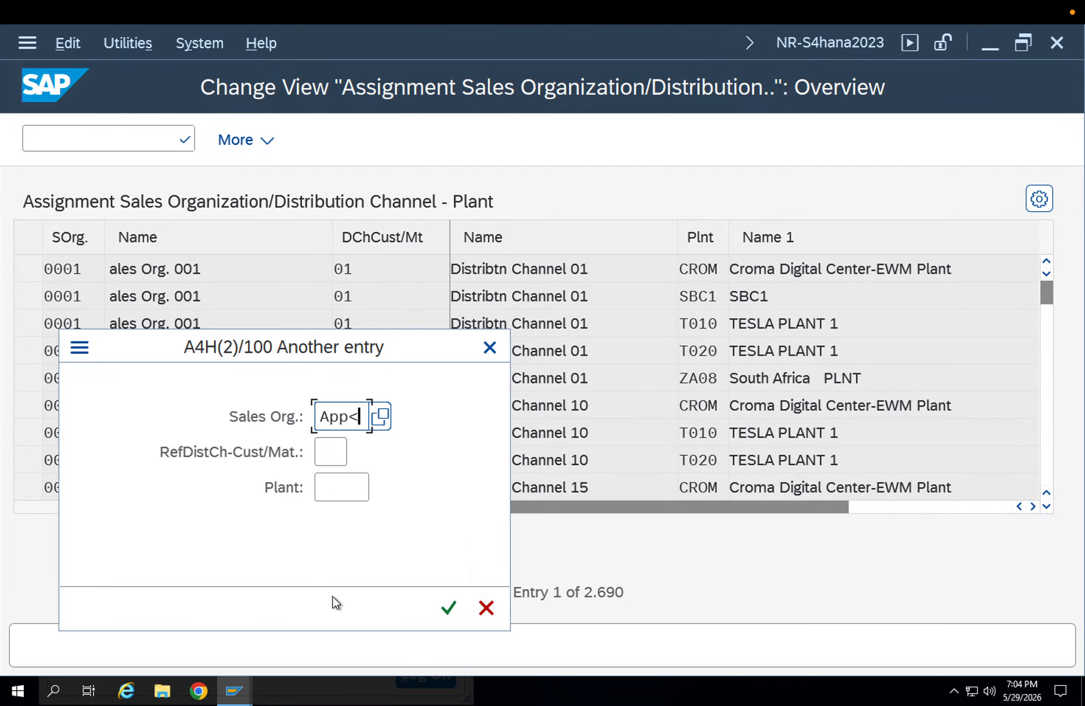
pyautogui.press('Return')
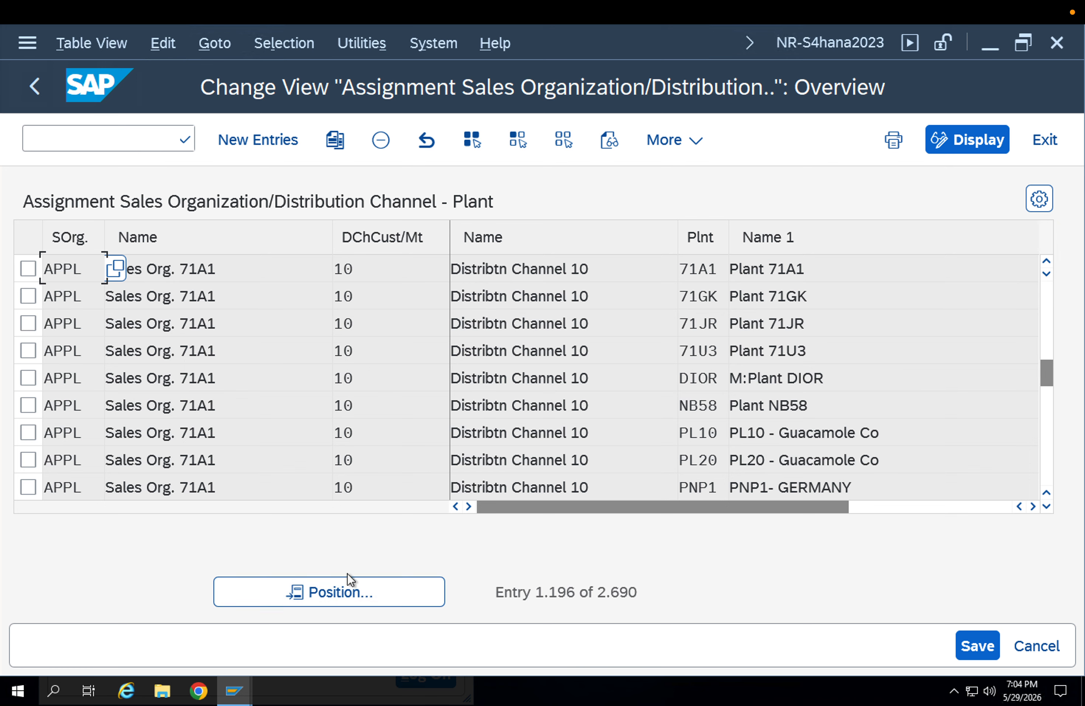
# - Position the plant assignments on sales organization APPL, distribution channel AP and plant APP1, and return to the implementation guide
pyautogui.click(343, 590)
pyautogui.write('APPl')
pyautogui.press('Tab')
pyautogui.write('AP')
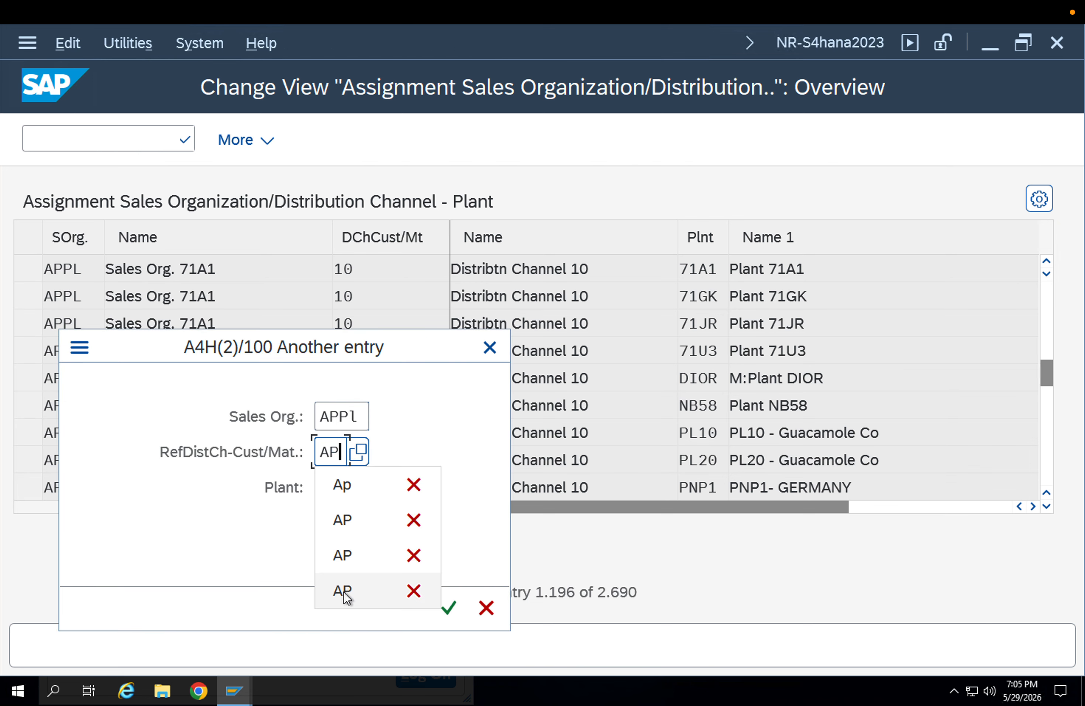
pyautogui.press('Tab')
pyautogui.write('APP1')
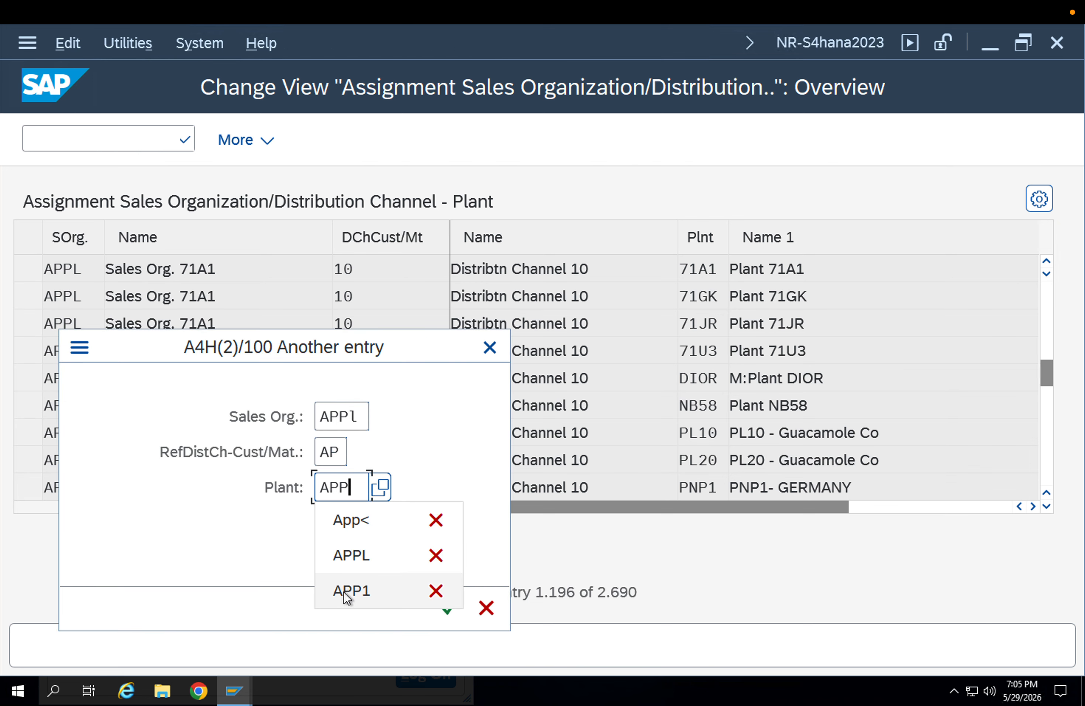
pyautogui.press('Return')
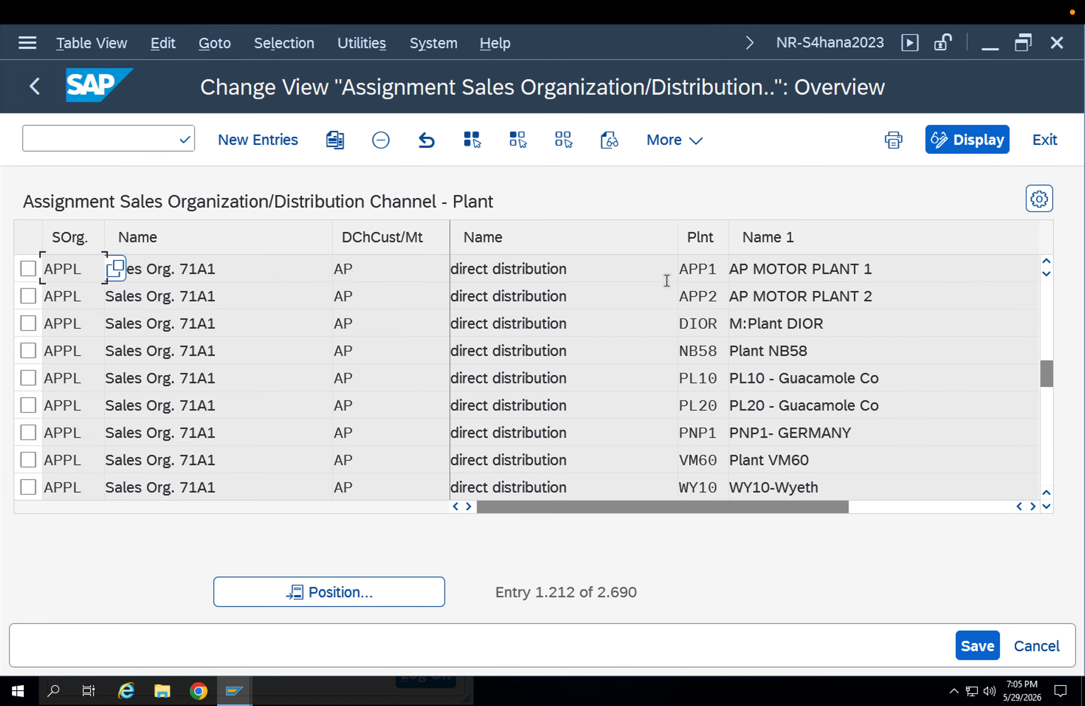
pyautogui.click(35, 87)
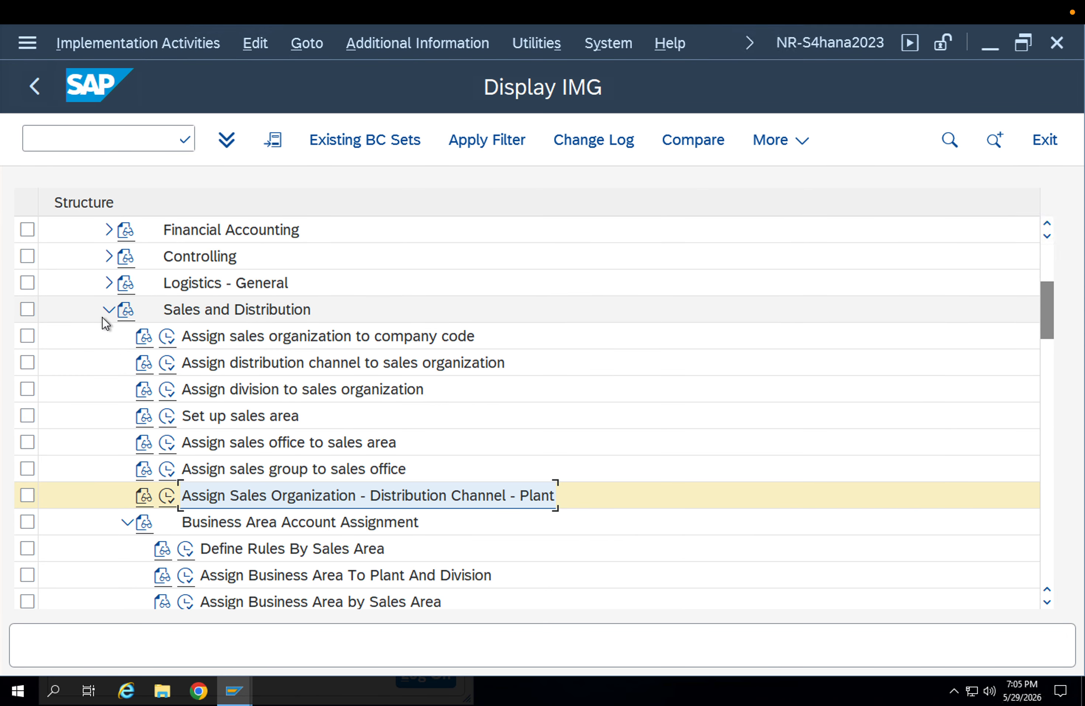
# - Open Define Rules By Sales Area, position the list on sales organization APPL and return to the implementation guide
pyautogui.click(293, 548)
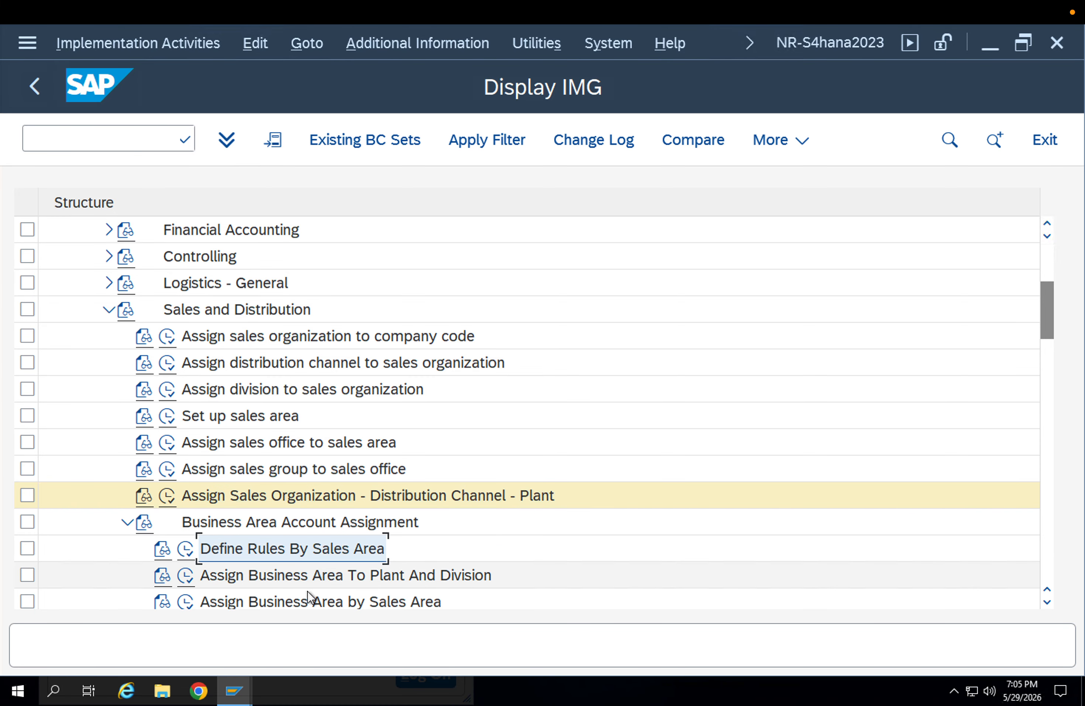
pyautogui.click(193, 547)
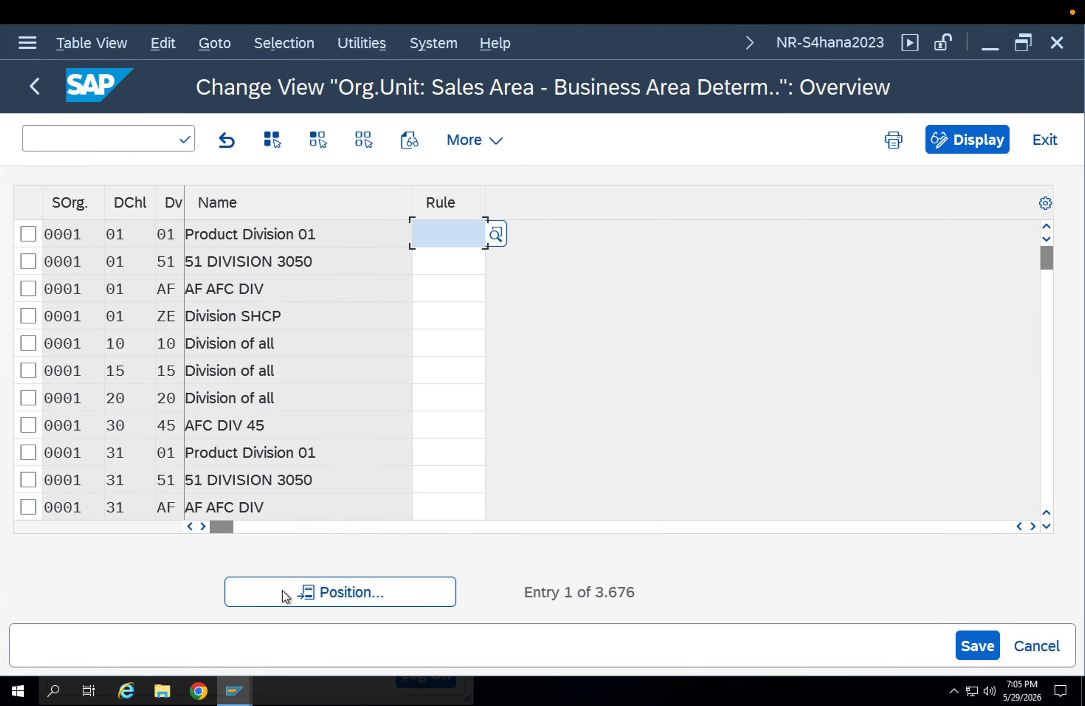
pyautogui.click(340, 592)
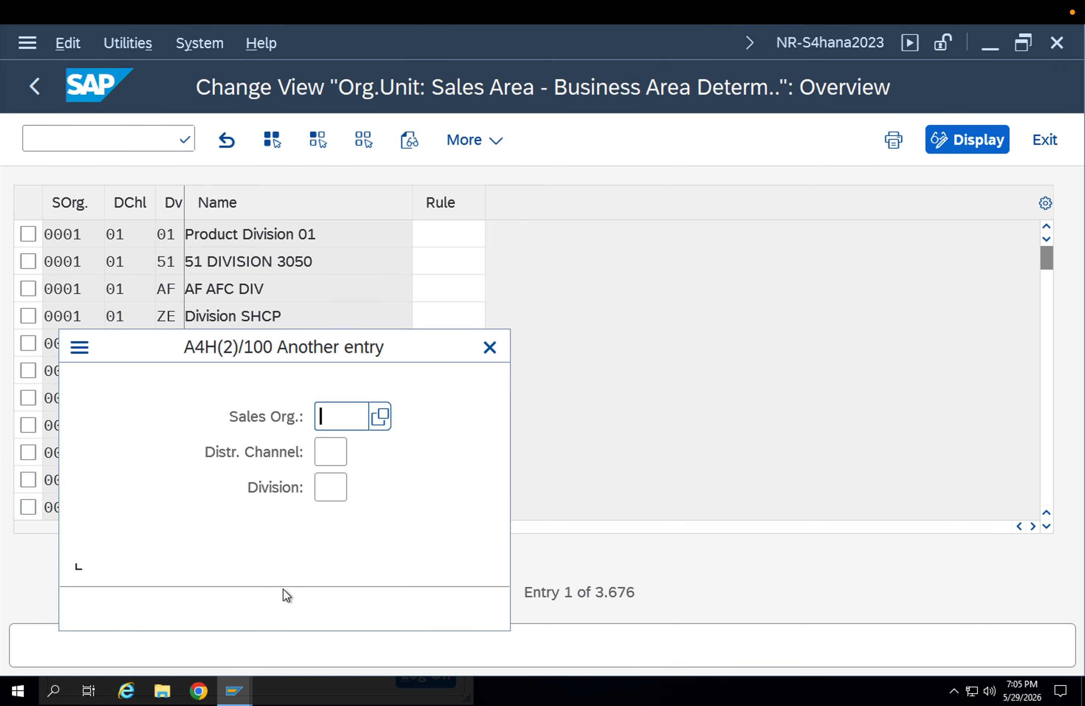
pyautogui.write('APPL')
pyautogui.press('Return')
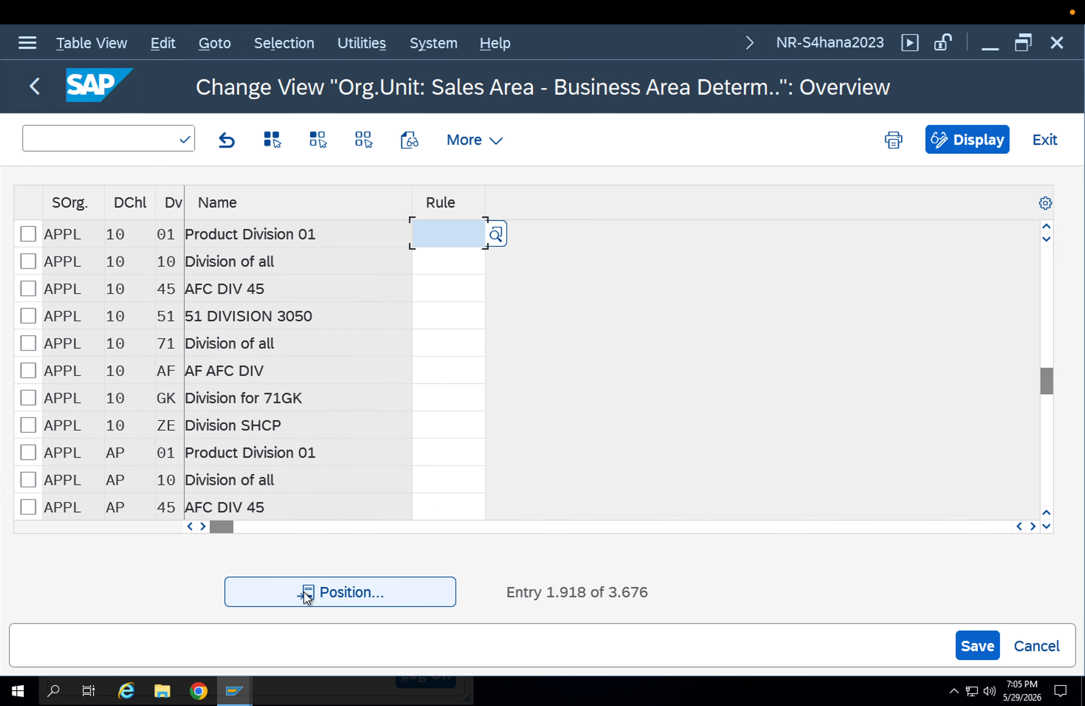
pyautogui.press('F3')
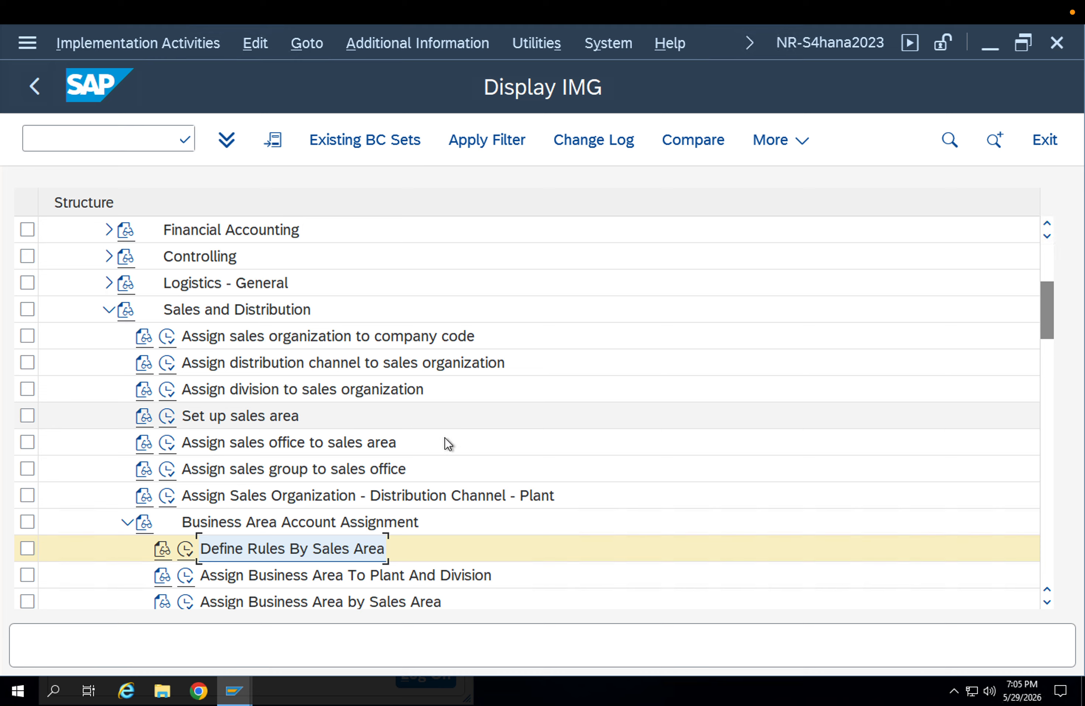
# - Switch to the Change Organization session and copy the business partner number
pyautogui.moveTo(247, 697)
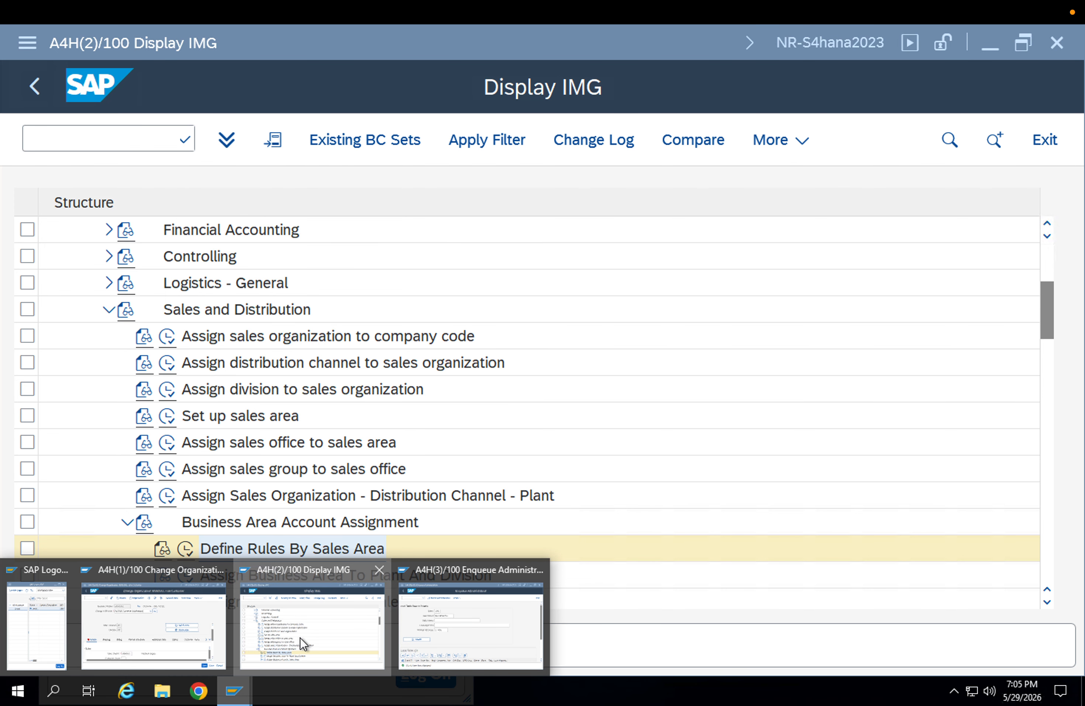
pyautogui.click(196, 637)
pyautogui.click(122, 137)
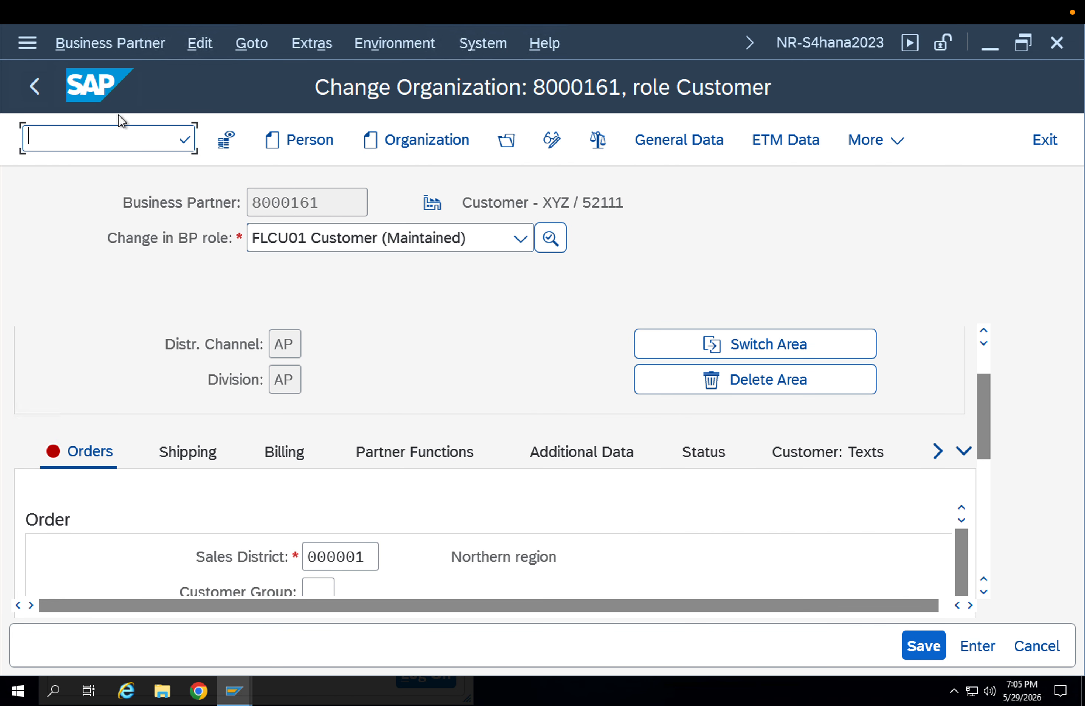
pyautogui.moveTo(339, 197); pyautogui.dragTo(227, 197)
pyautogui.hotkey('ctrl', 'c')
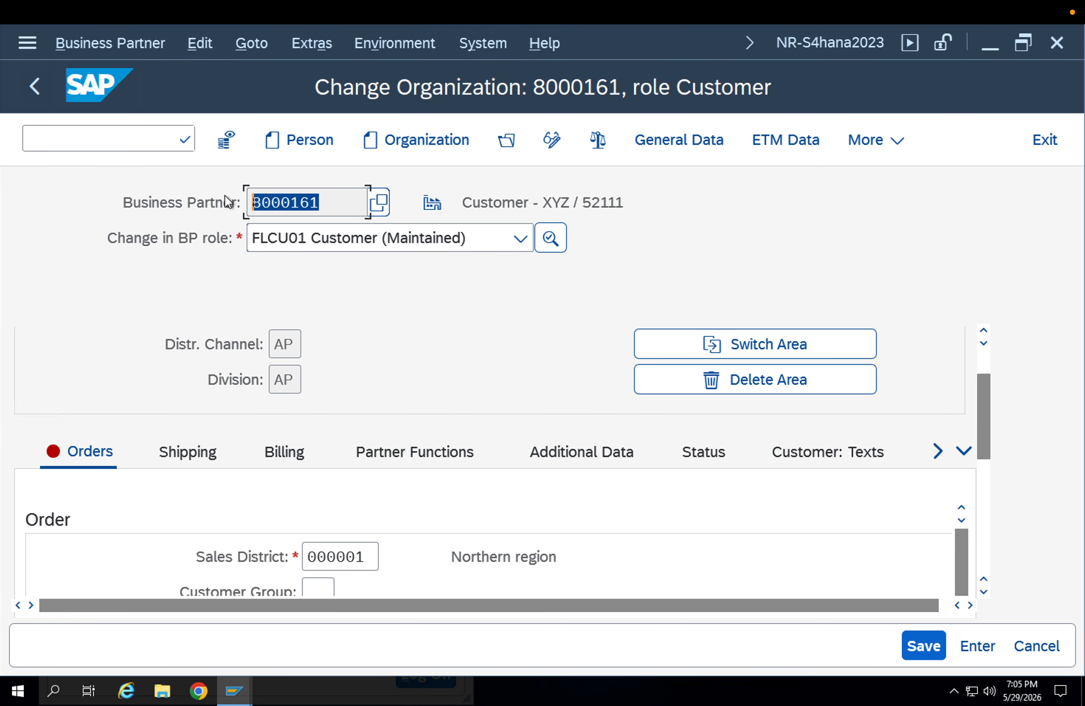
# - Restart business partner maintenance, find the organization by the copied partner number and open it in role Customer
pyautogui.click(78, 133)
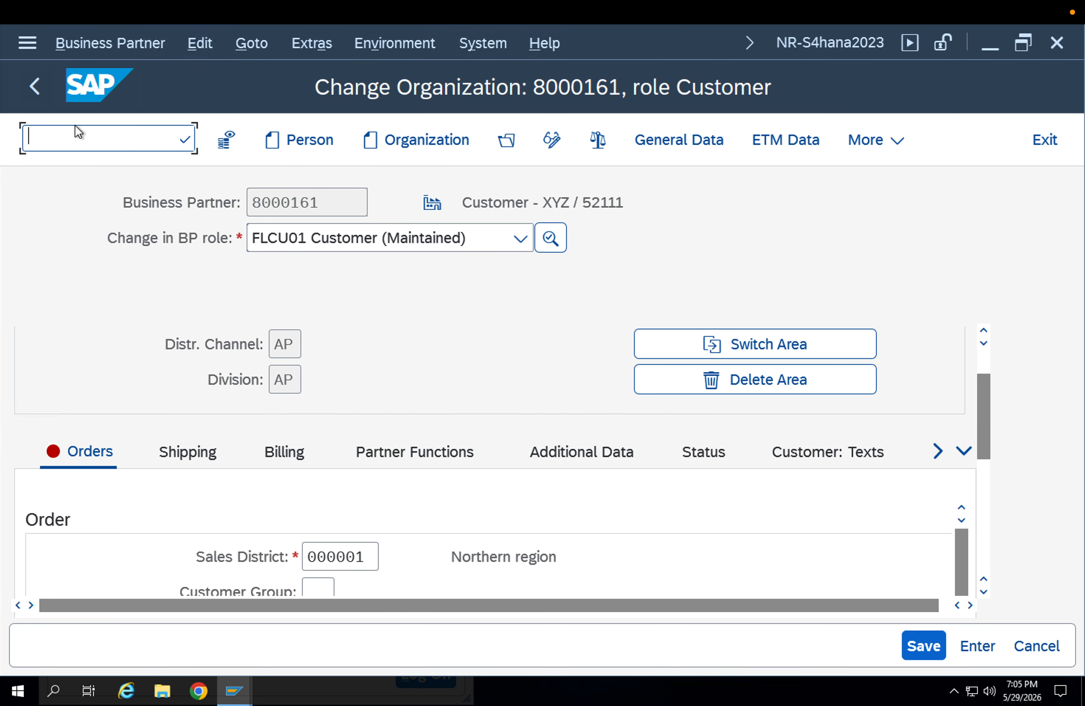
pyautogui.press('Return')
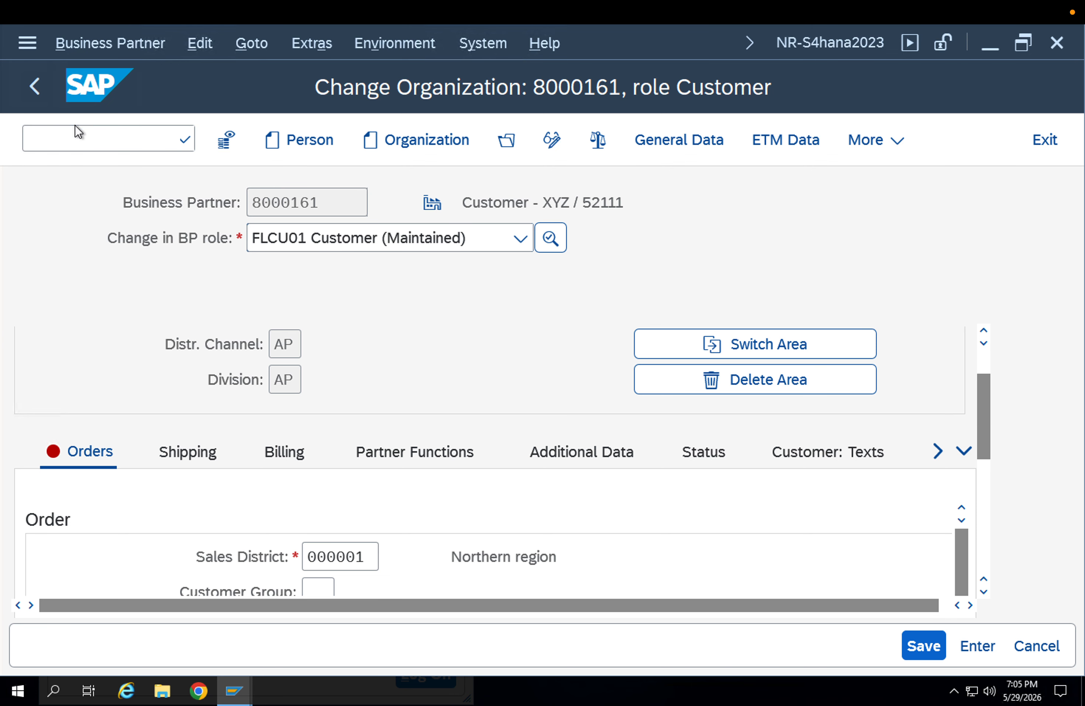
pyautogui.click(317, 347)
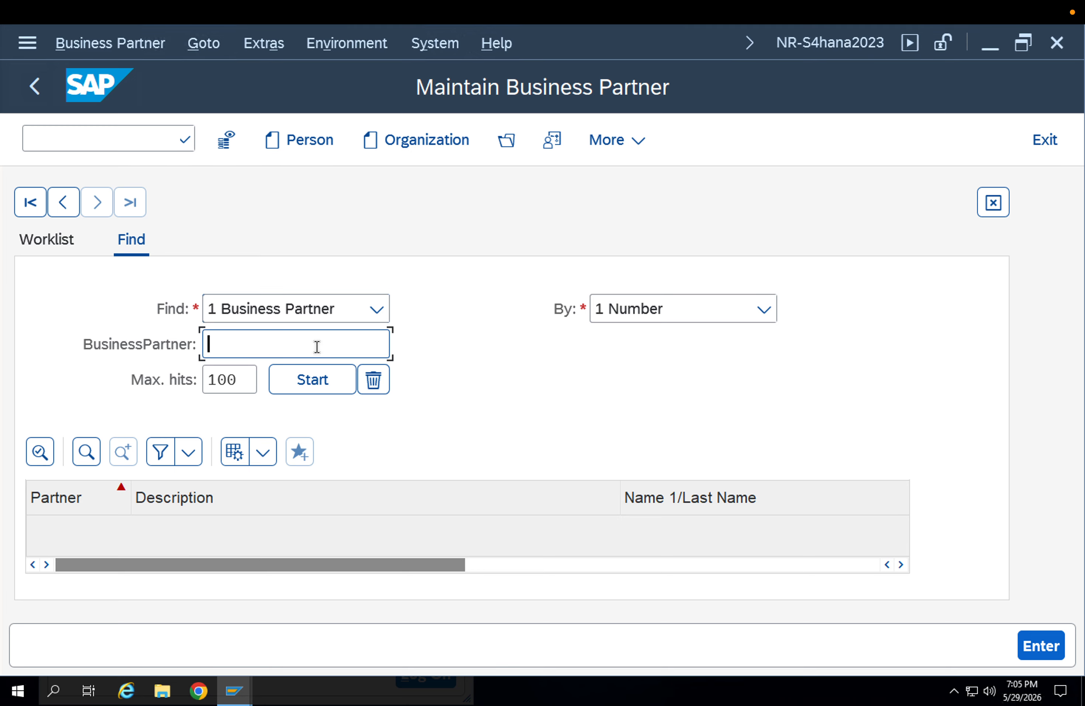
pyautogui.hotkey('ctrl', 'v')
pyautogui.press('Return')
pyautogui.doubleClick(202, 527)
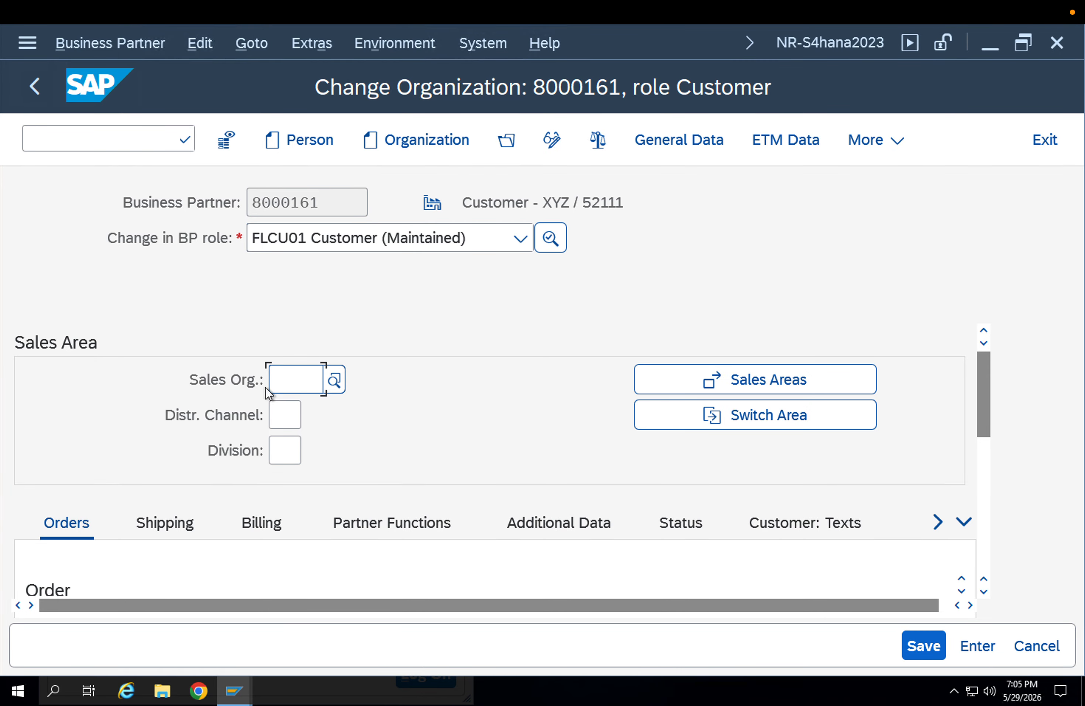
# - Enter sales organization APPL, distribution channel AP and division AP as the customer's sales area
pyautogui.write('appl')
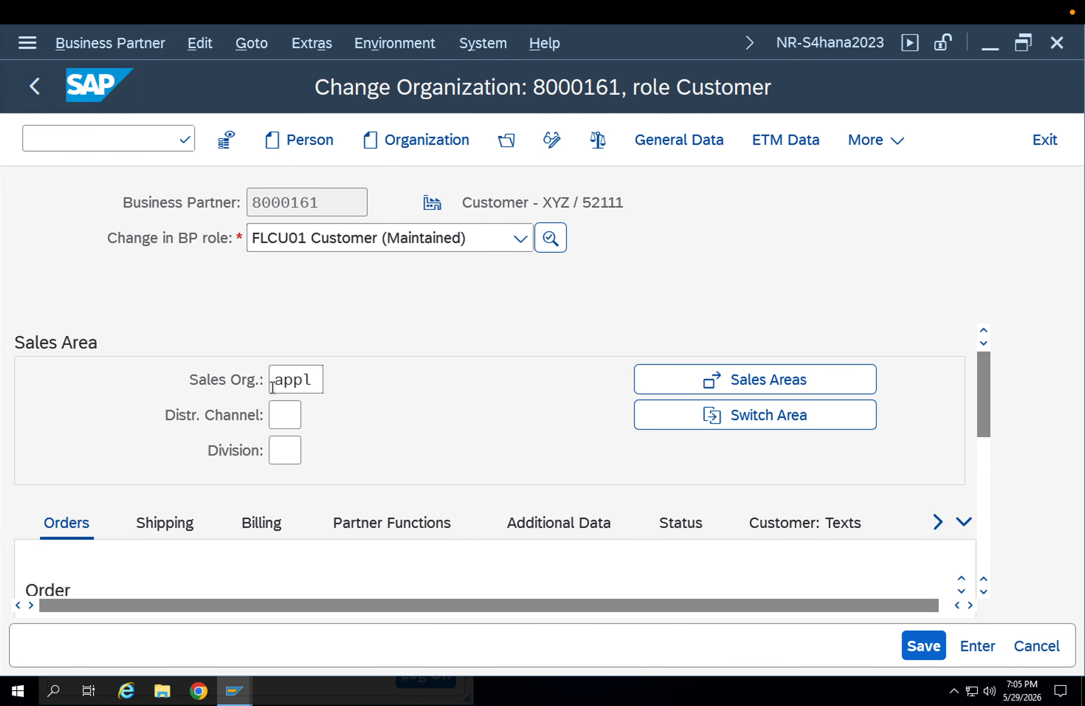
pyautogui.press('Return')
pyautogui.click(283, 406)
pyautogui.write('ap')
pyautogui.press('Return')
pyautogui.click(284, 450)
pyautogui.write('a')
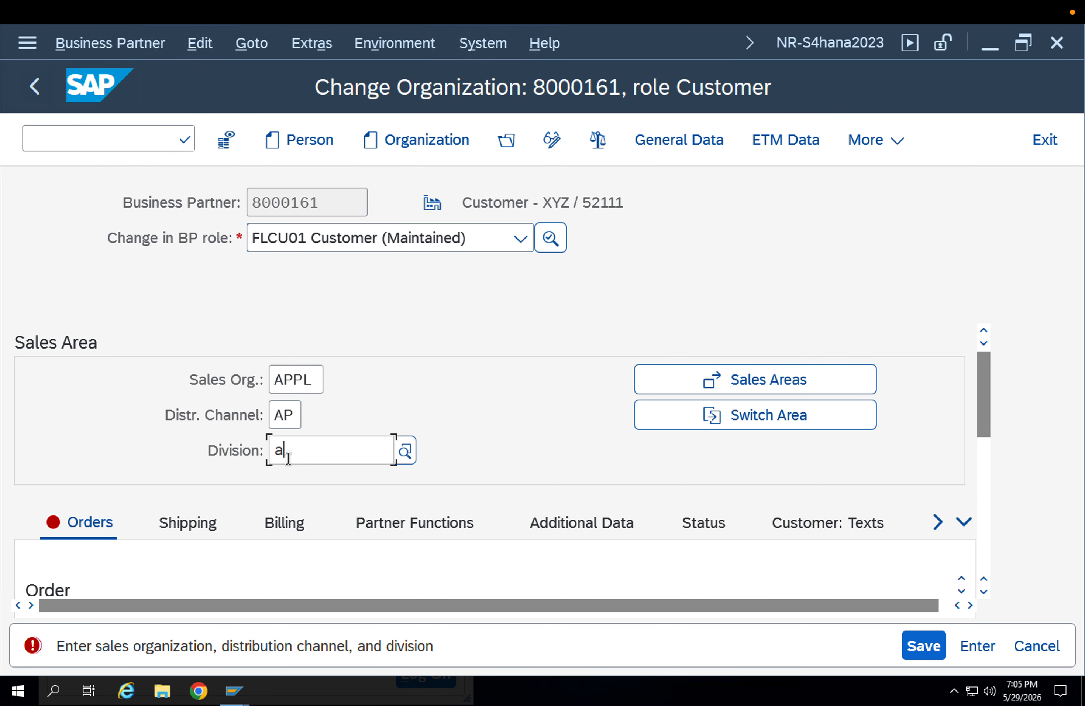
pyautogui.write('p')
pyautogui.press('Return')
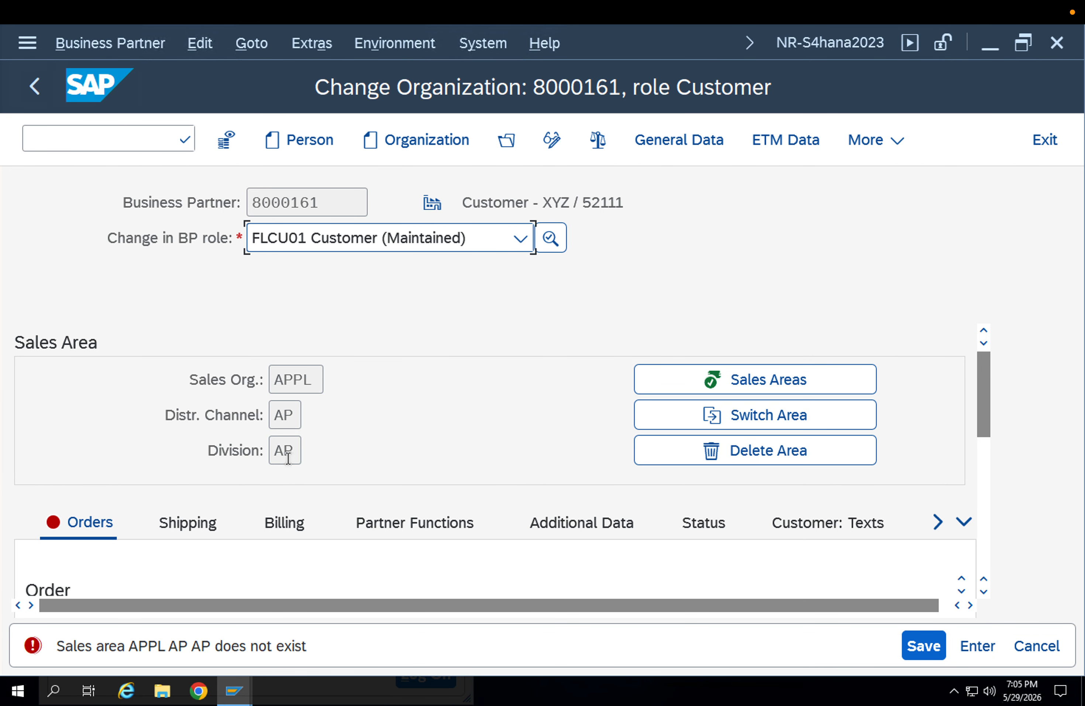
# - Set the sales district to 000001 in the customer's order data and try to save the customer
pyautogui.moveTo(985, 424); pyautogui.dragTo(985, 456)
pyautogui.click(371, 515)
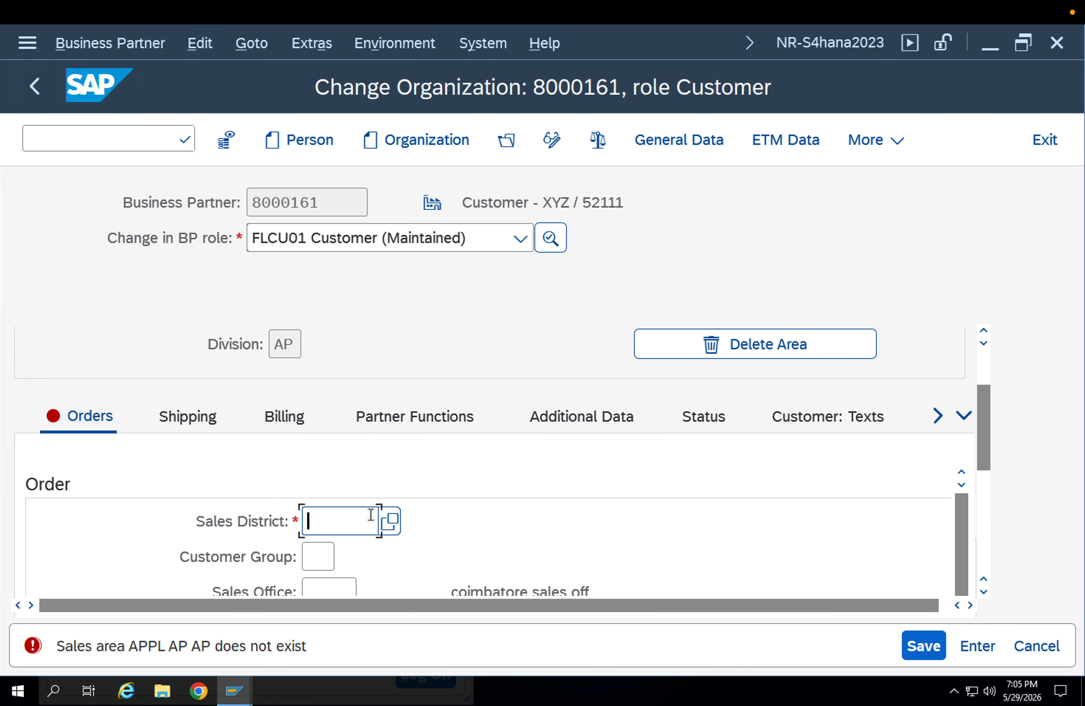
pyautogui.click(345, 546)
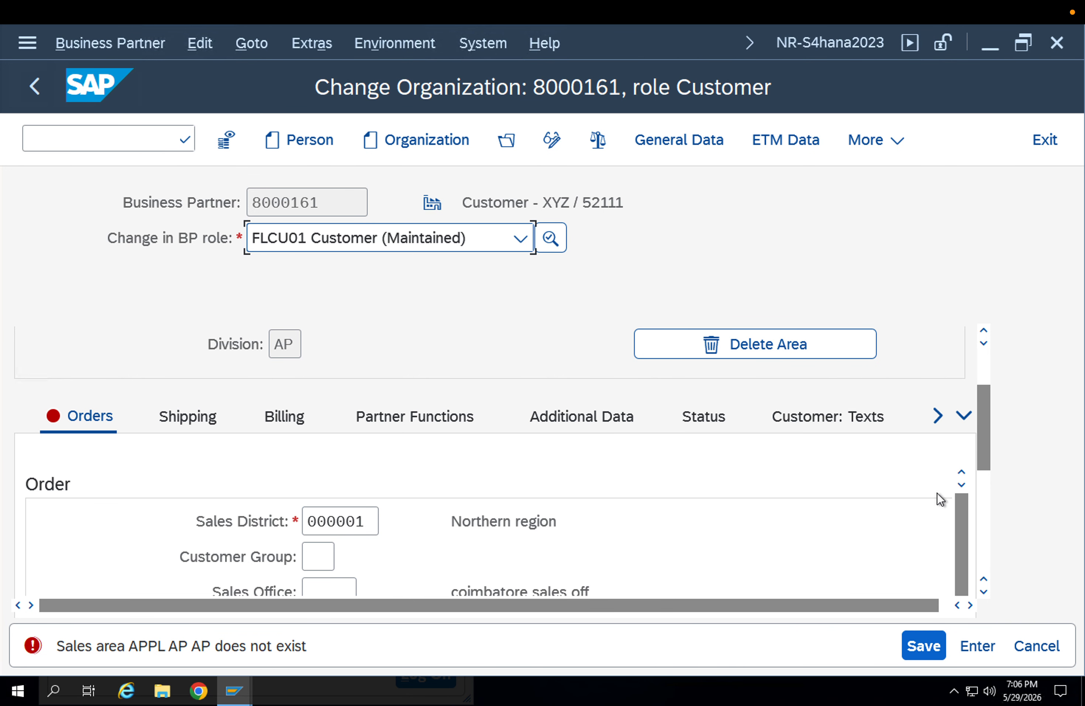
pyautogui.moveTo(981, 459); pyautogui.dragTo(962, 557)
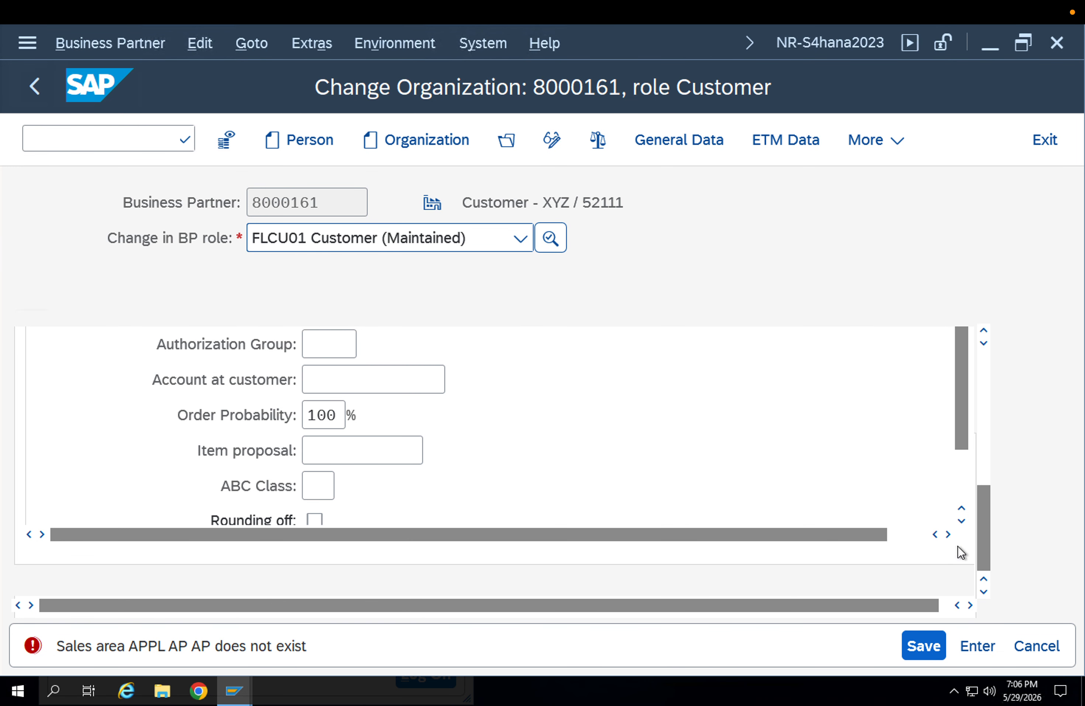
pyautogui.moveTo(963, 433); pyautogui.dragTo(976, 357)
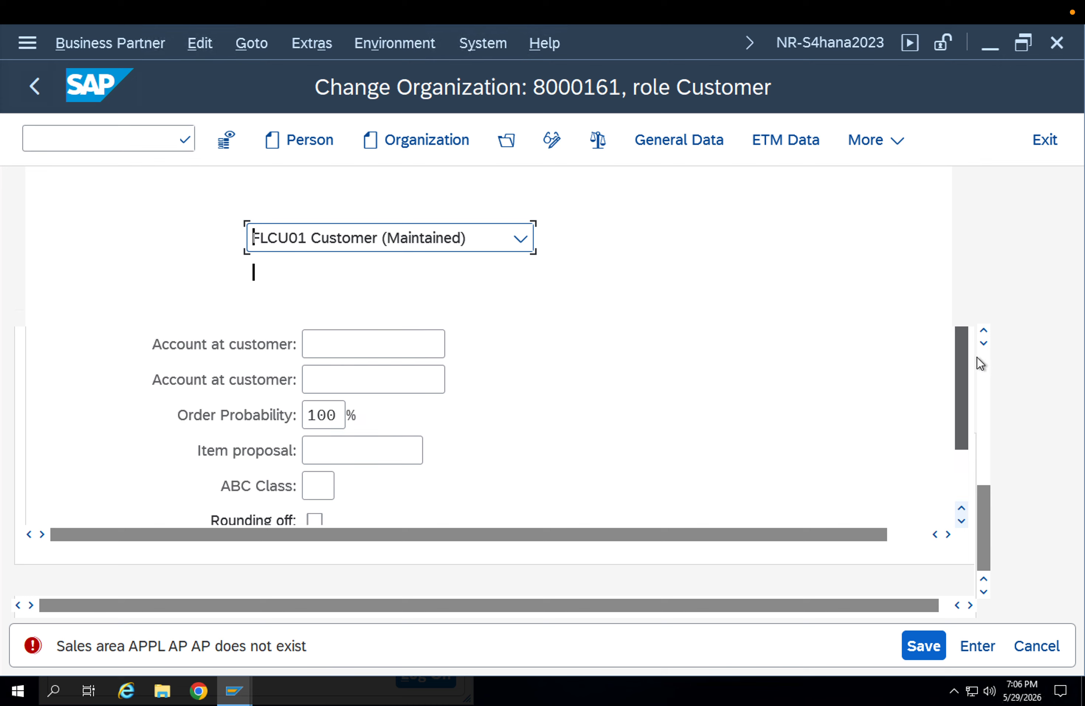
pyautogui.click(989, 358)
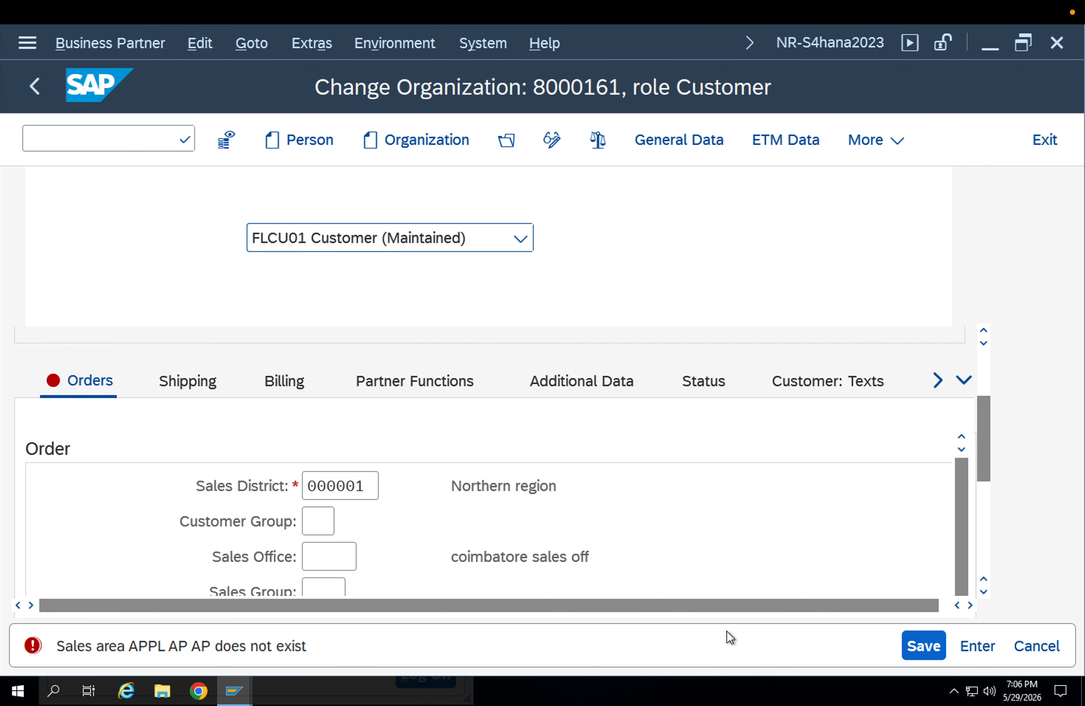
pyautogui.click(925, 649)
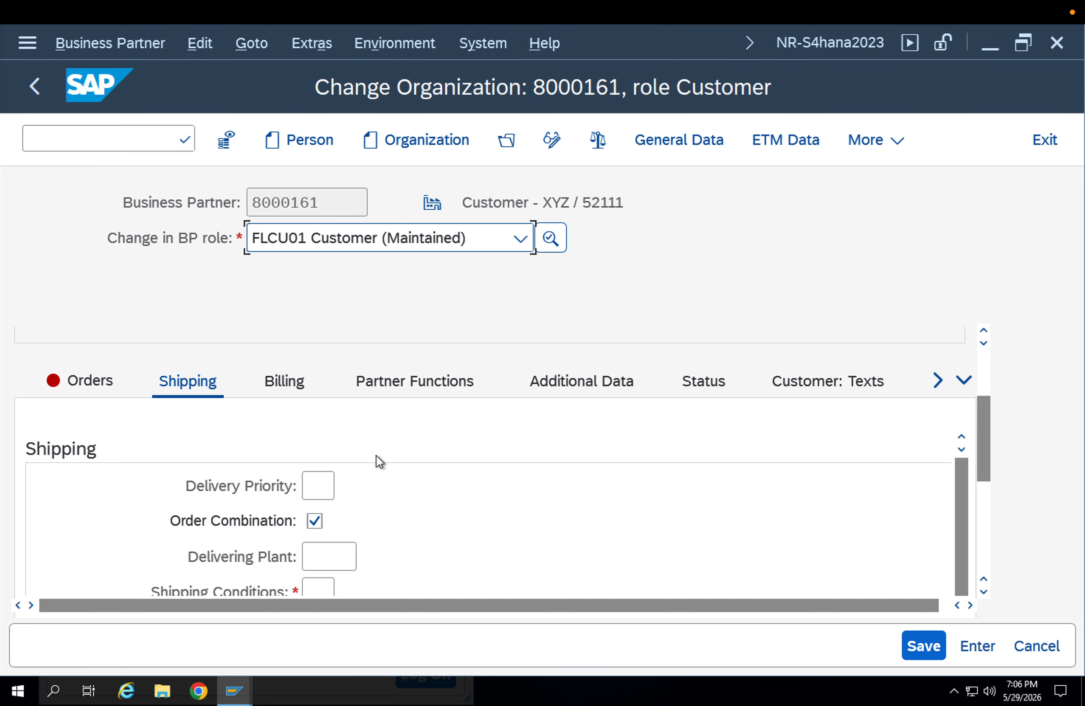
# - Set the shipping conditions to 01 (standard) in the customer's shipping data
pyautogui.click(326, 590)
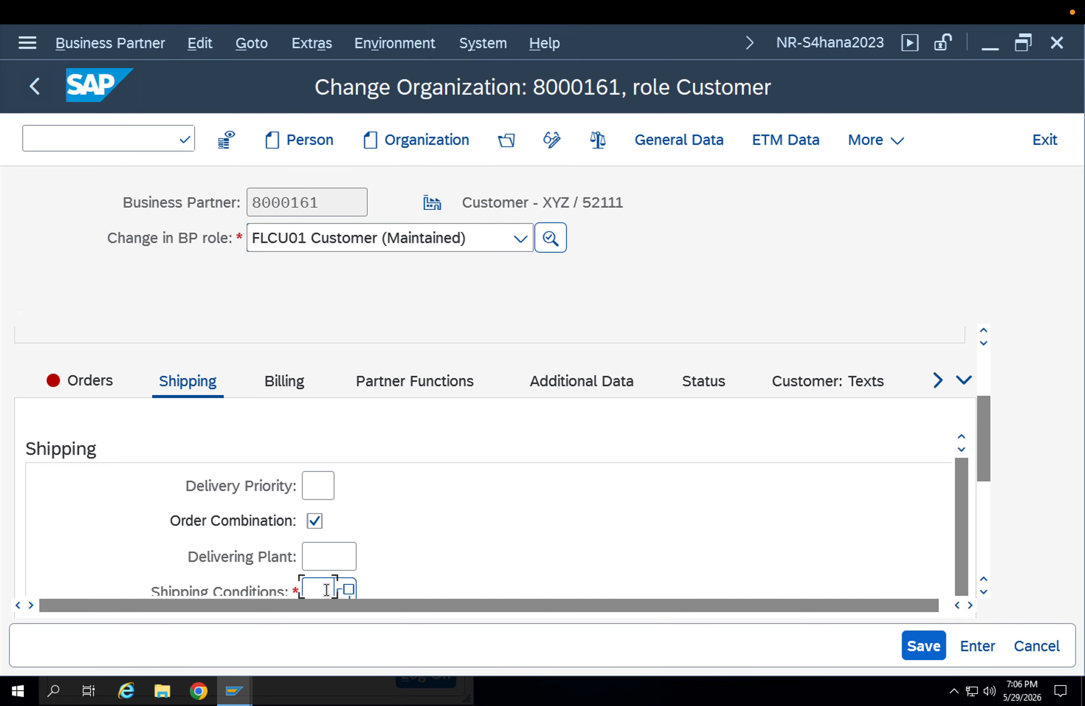
pyautogui.press('Return')
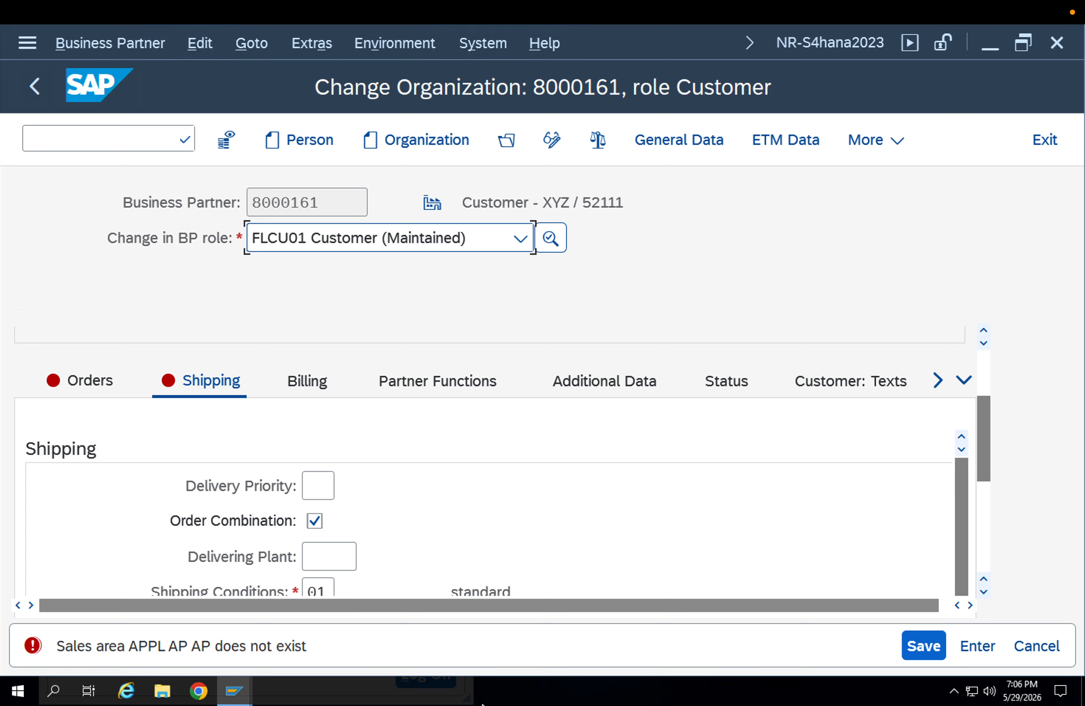
pyautogui.moveTo(988, 463); pyautogui.dragTo(983, 480)
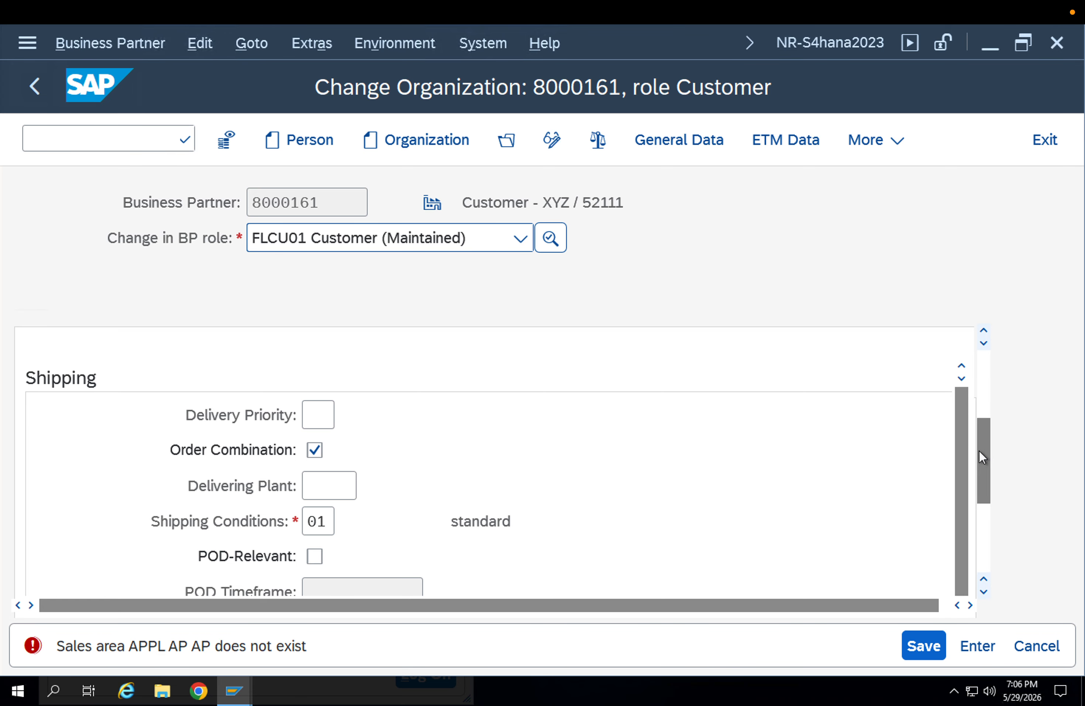
# - Review the customer's order data and read the detailed text of the sales area error message
pyautogui.moveTo(983, 450); pyautogui.dragTo(1012, 404)
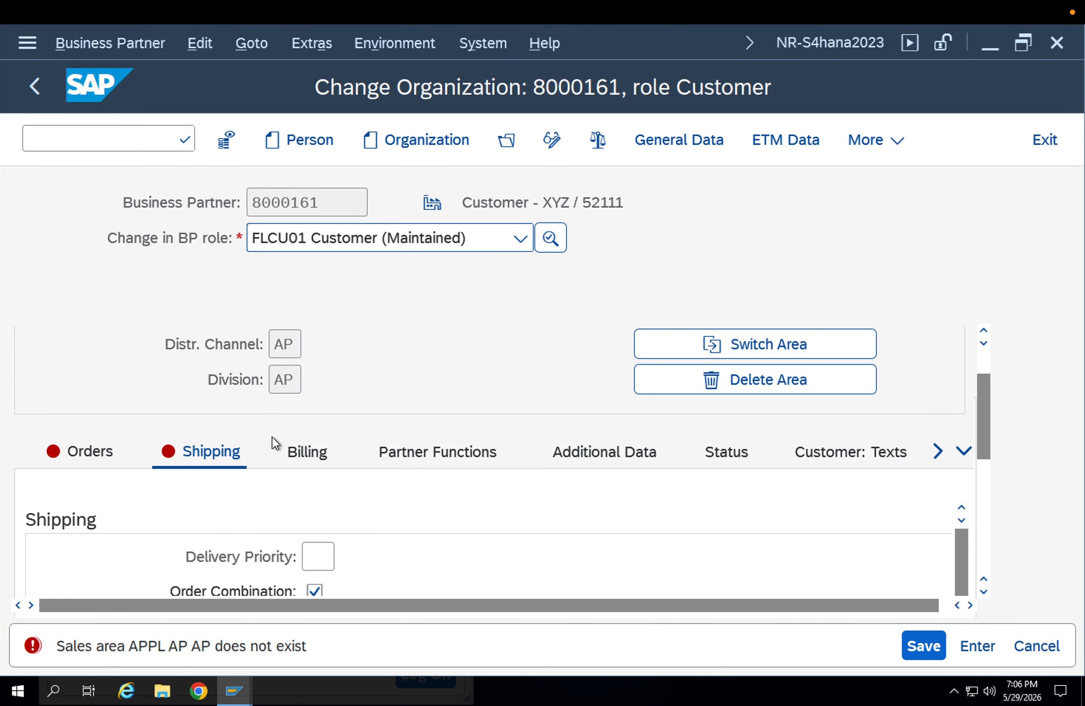
pyautogui.click(102, 449)
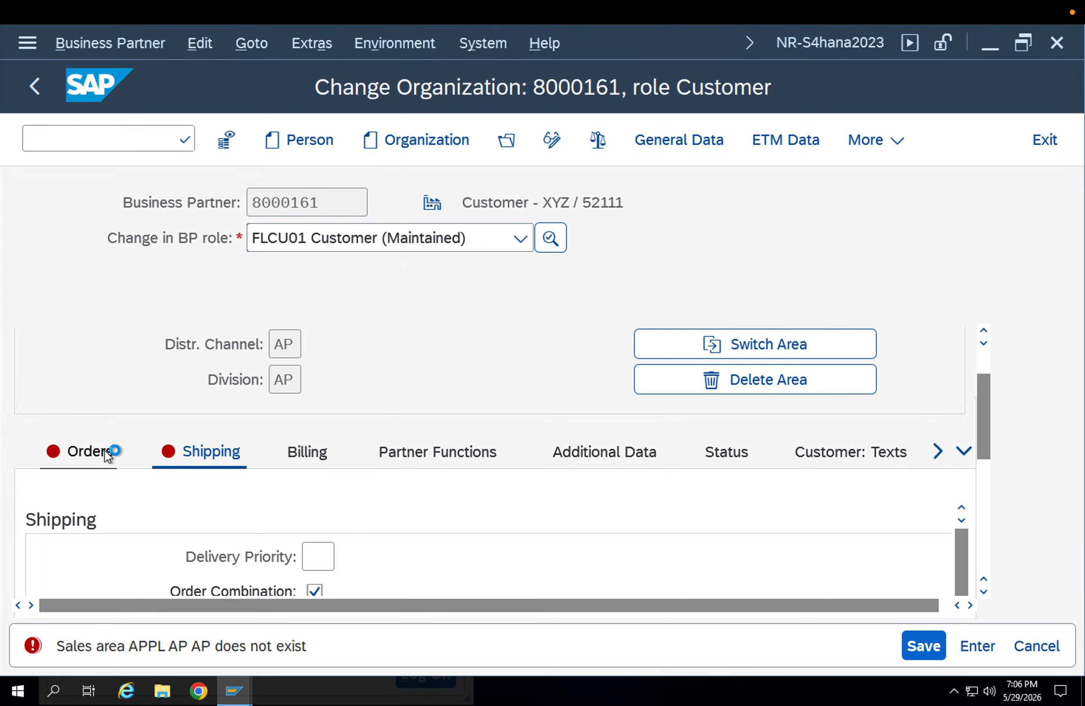
pyautogui.click(188, 649)
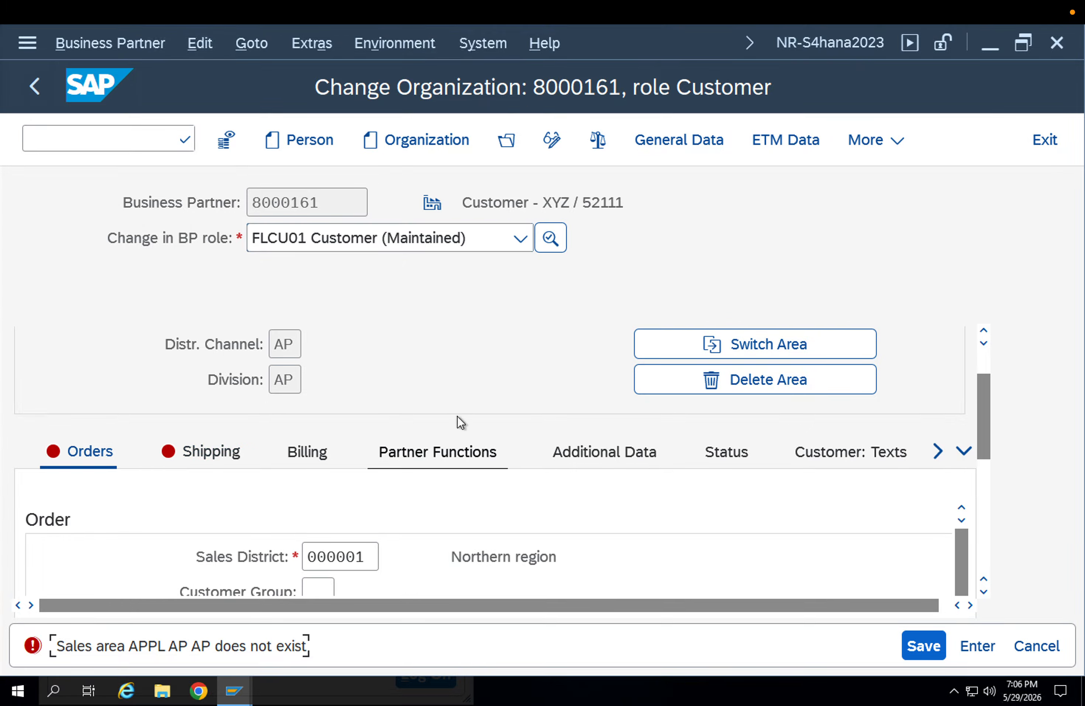
pyautogui.doubleClick(223, 646)
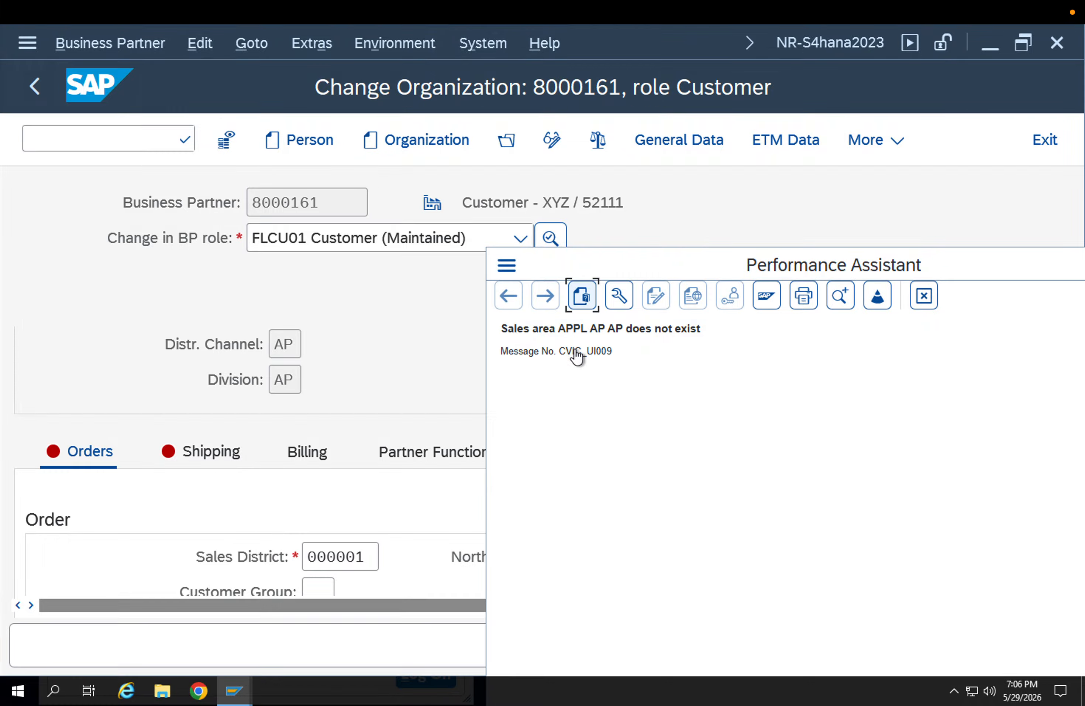
pyautogui.click(586, 303)
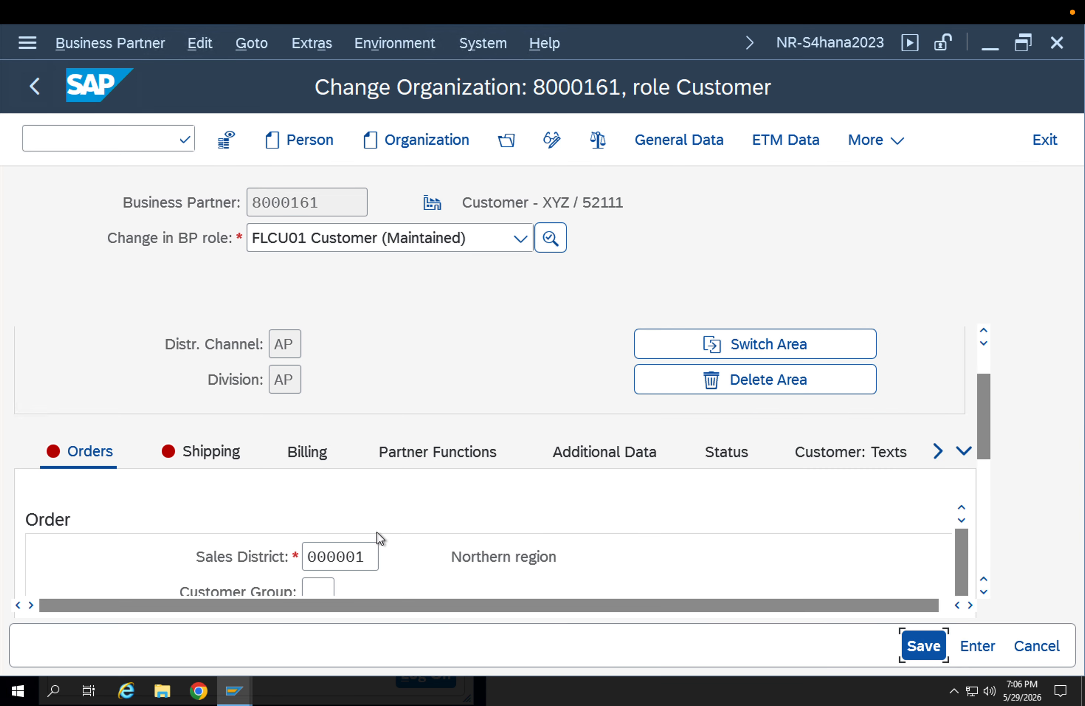
pyautogui.scroll(-5, 981, 478)
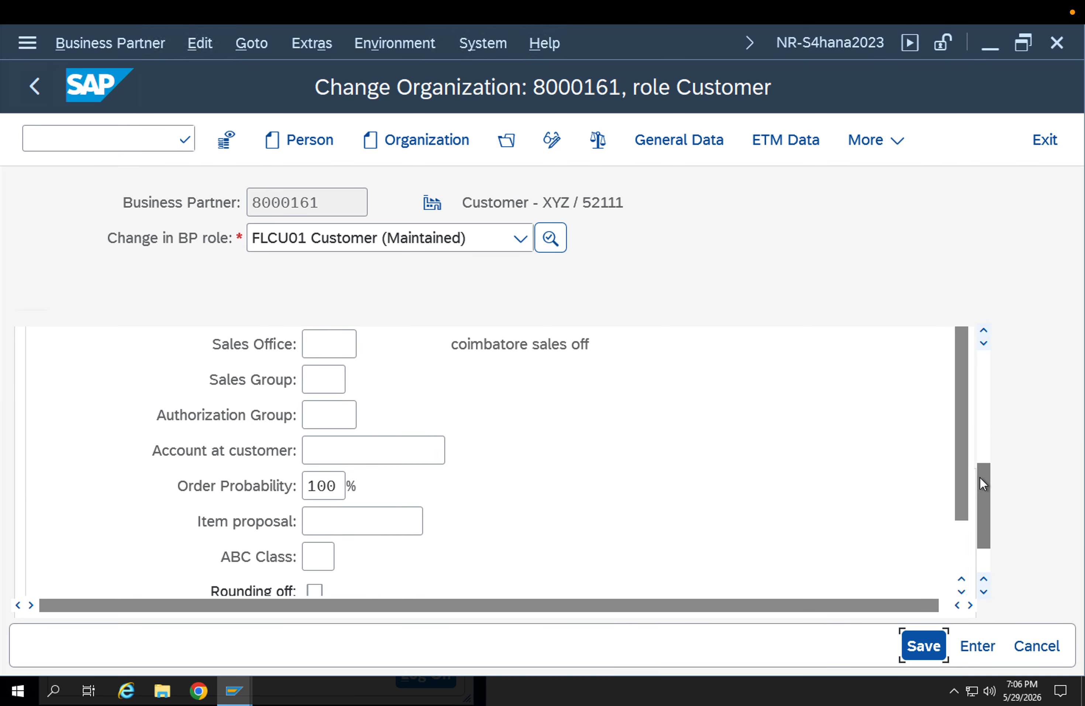
pyautogui.scroll(-3, 980, 467)
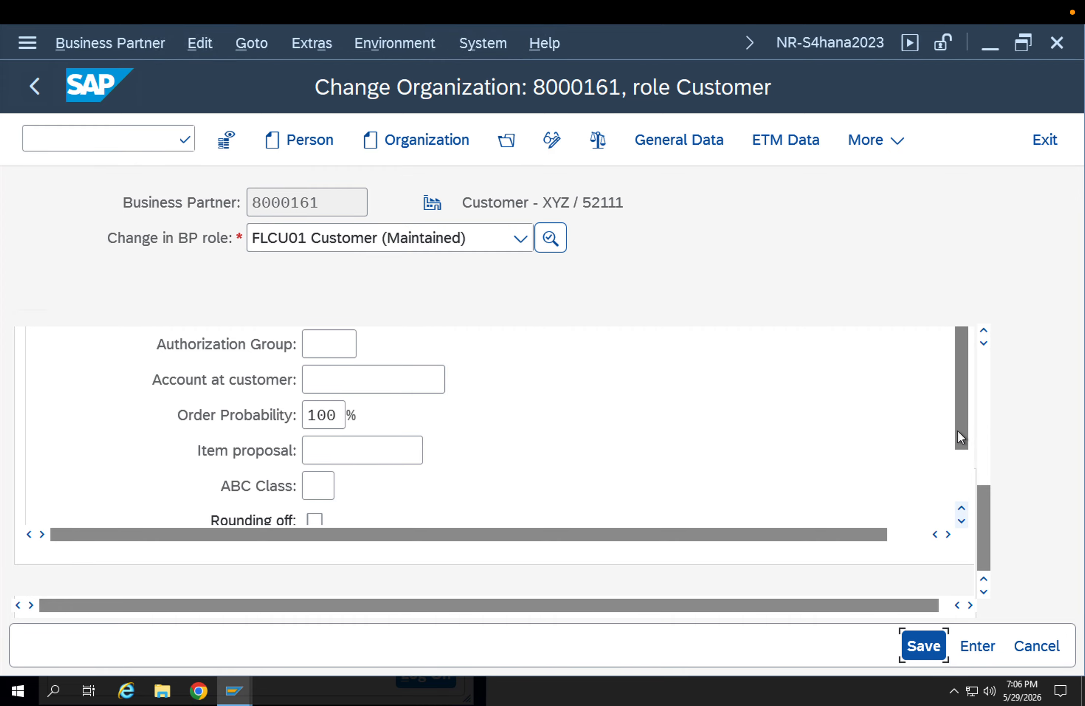
pyautogui.scroll(-3, 962, 458)
pyautogui.scroll(3, 988, 430)
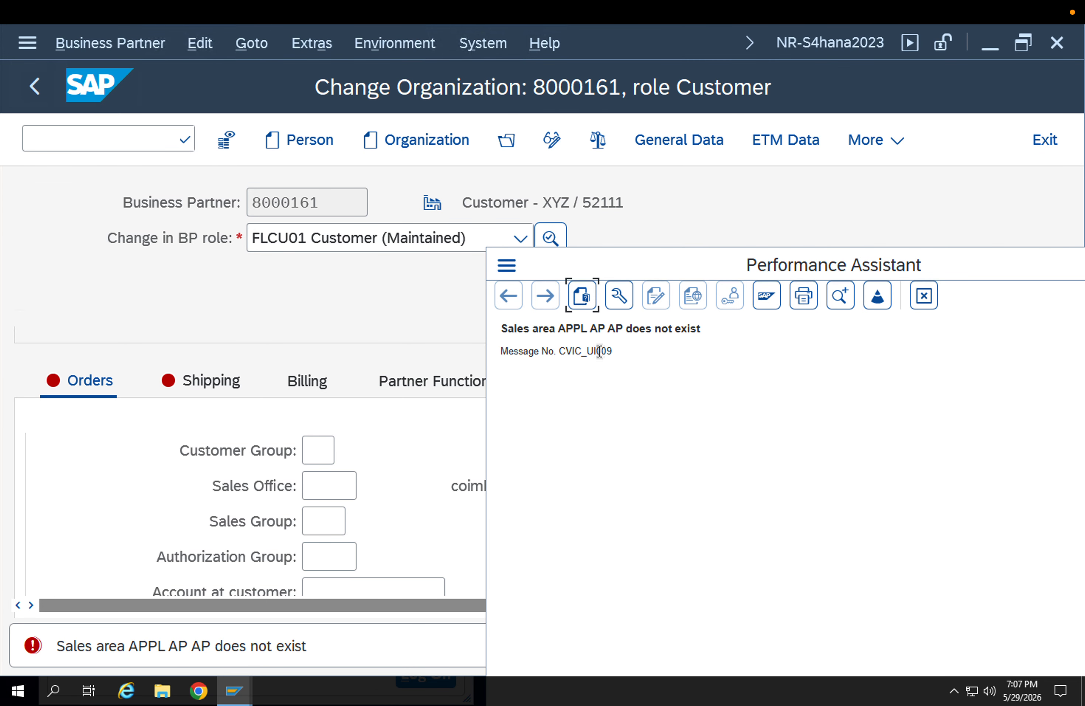
pyautogui.press('Escape')
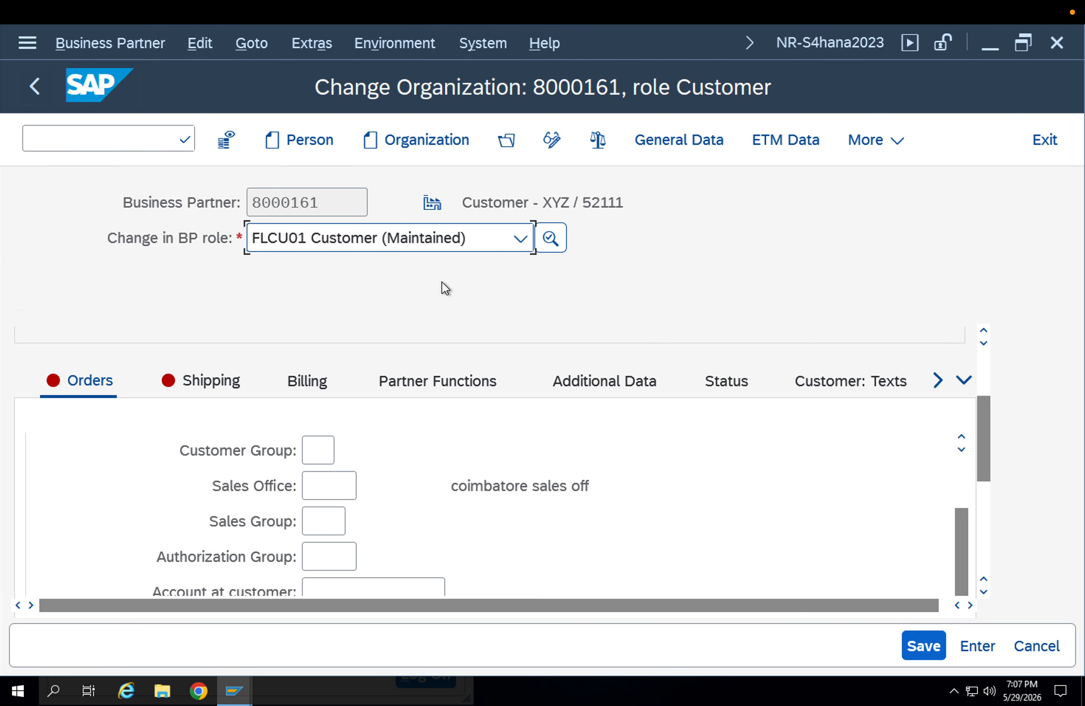
# - Try to save the customer and check its shipping, billing and partner function data
pyautogui.click(912, 650)
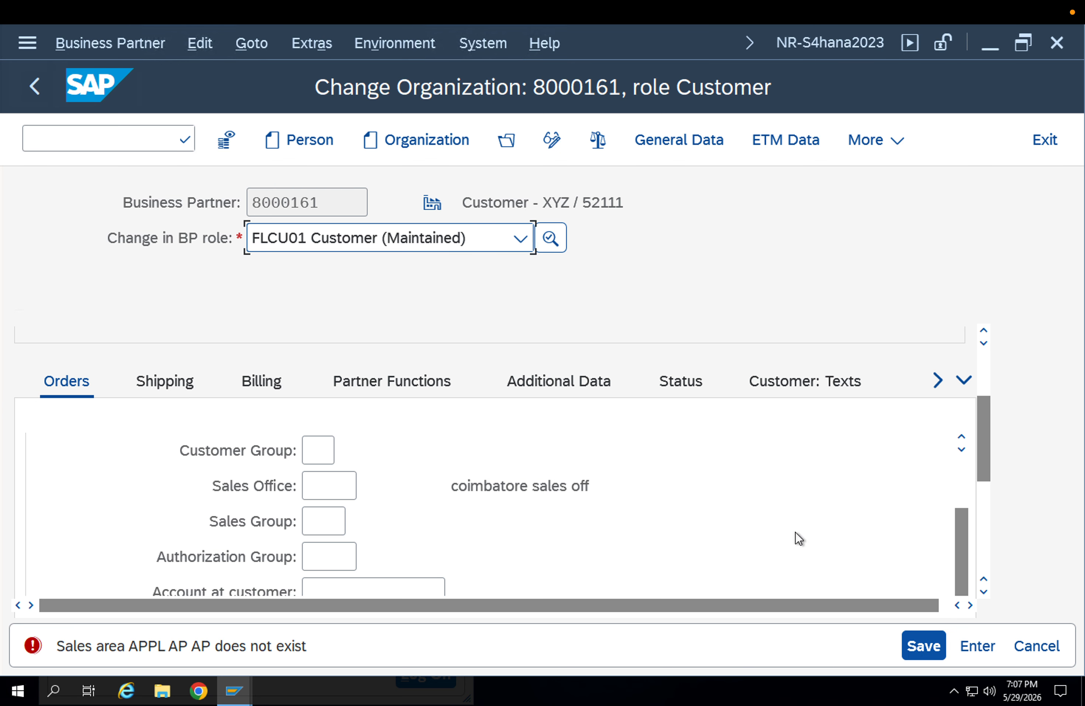
pyautogui.click(164, 389)
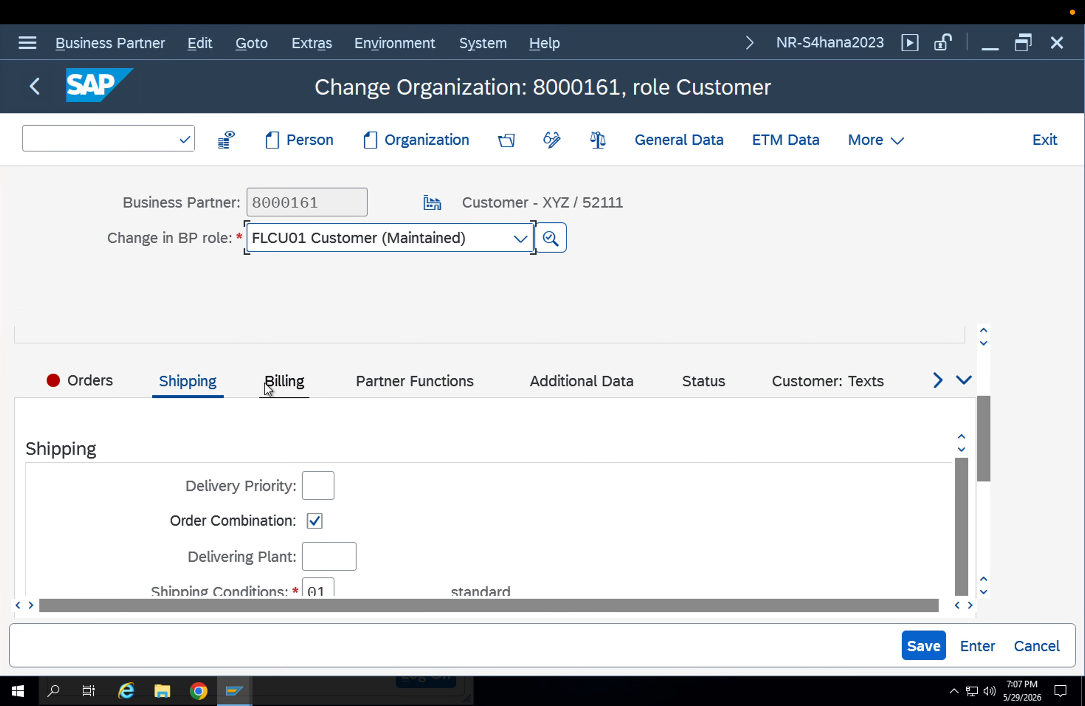
pyautogui.click(302, 385)
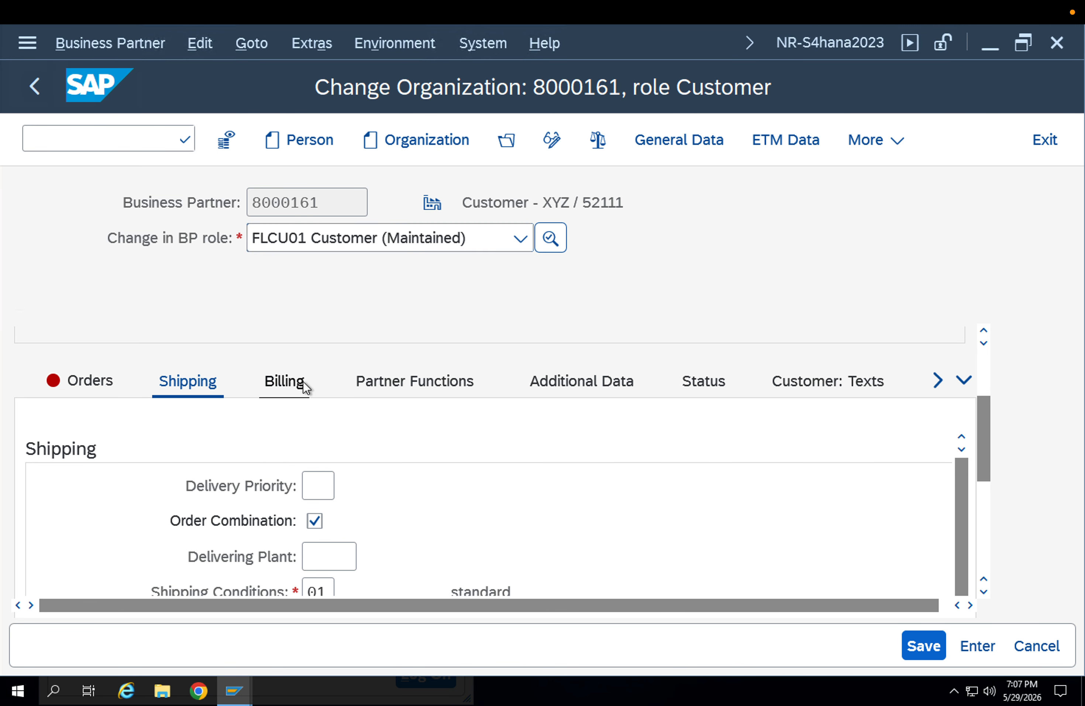
pyautogui.click(417, 381)
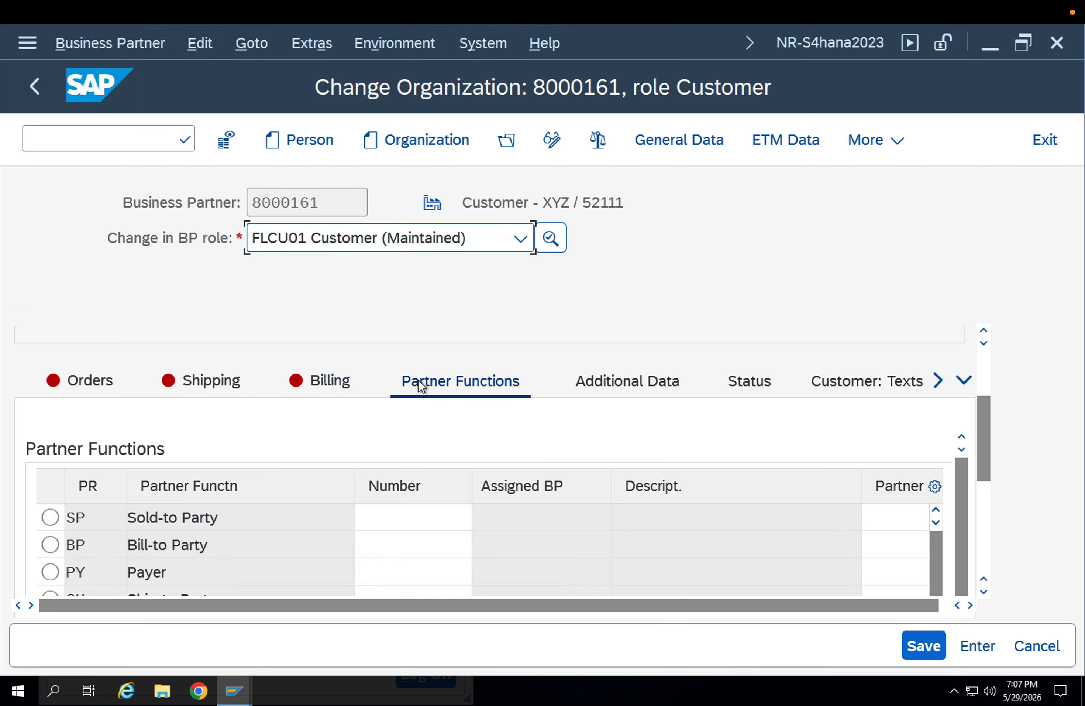
# - Restart business partner maintenance with transaction BP and reopen the found organization in role Customer
pyautogui.click(104, 132)
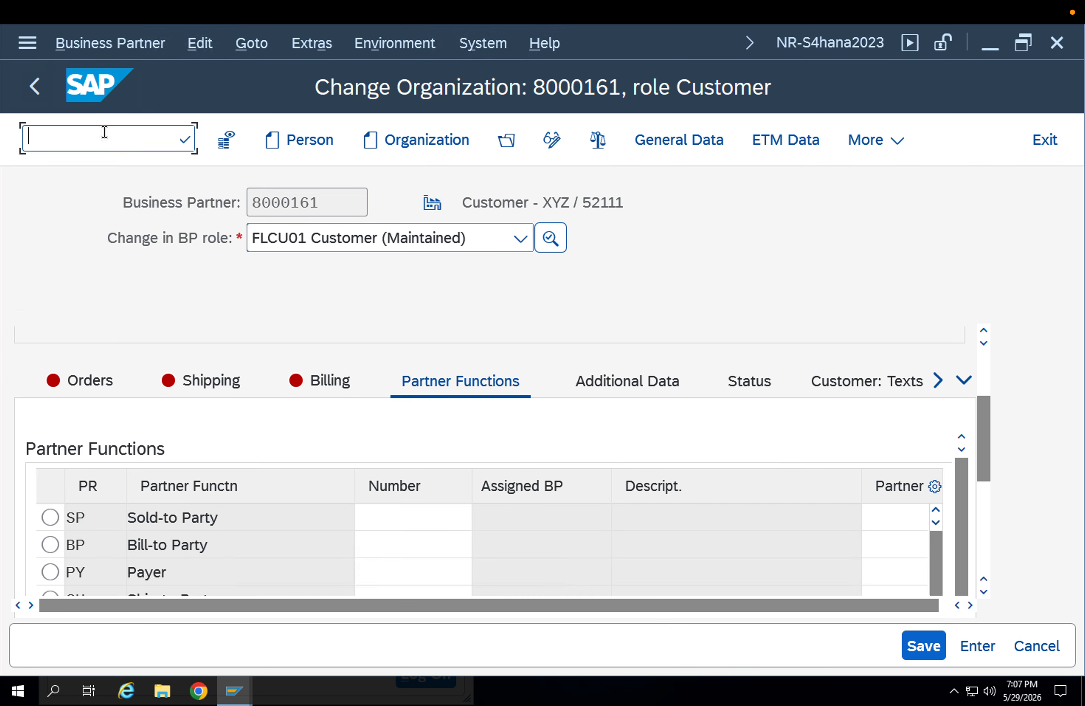
pyautogui.write('/nbp')
pyautogui.press('Return')
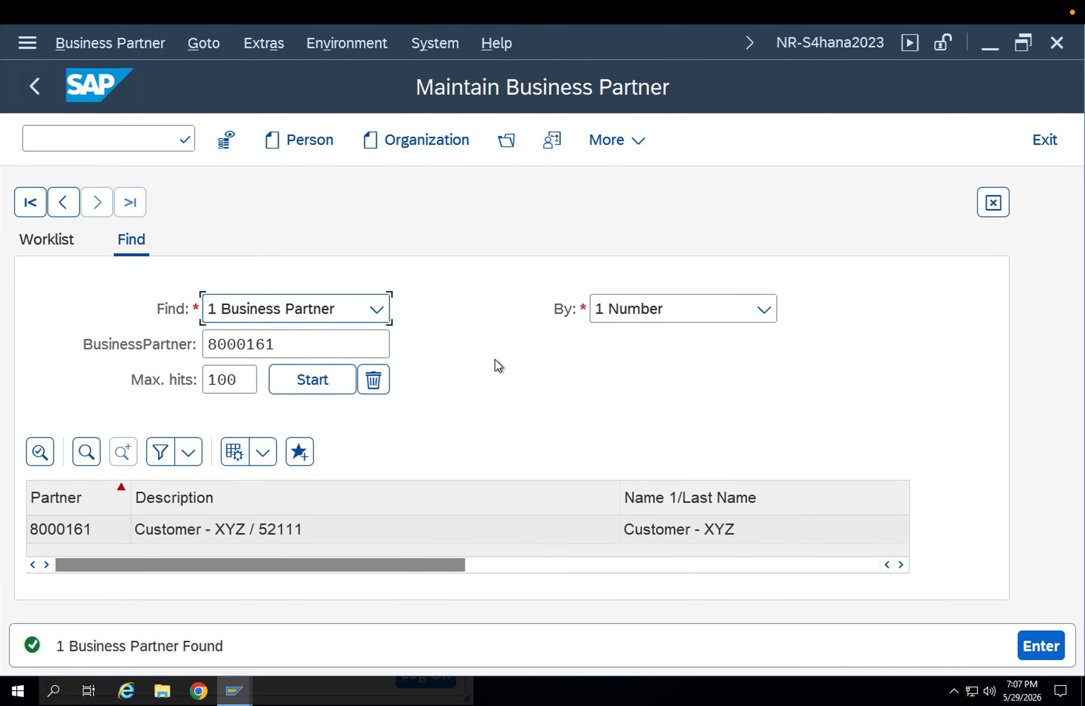
pyautogui.click(354, 531)
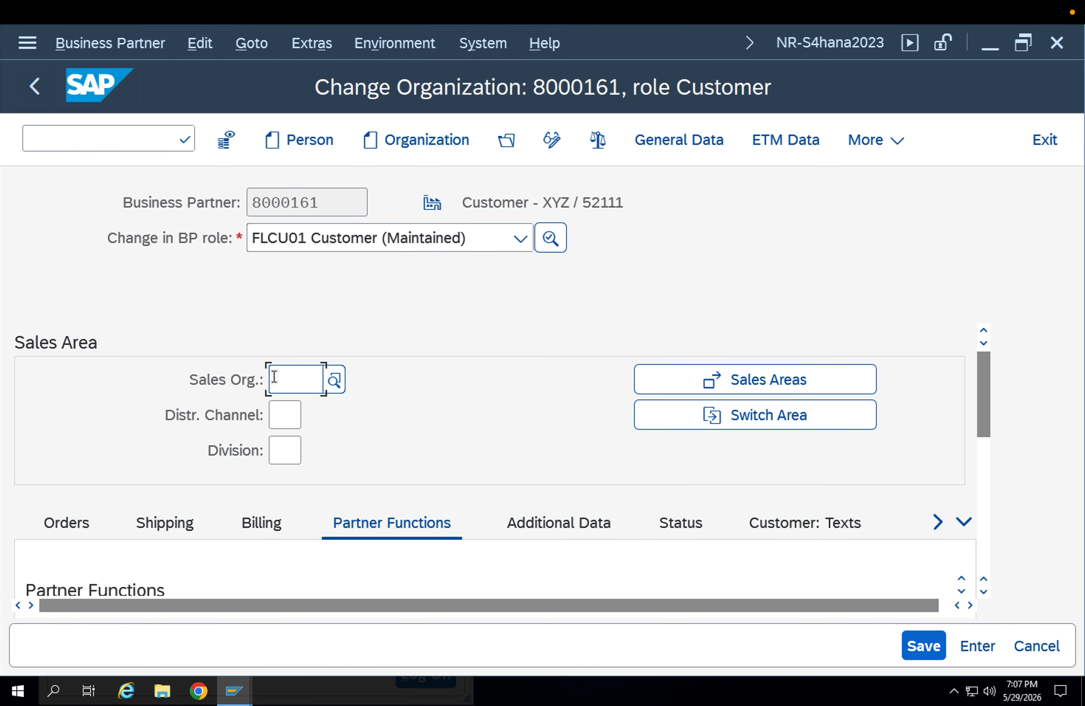
# - Try sales organization APPL, distribution channel AP and division 01 as the customer's sales area, and delete that sales area
pyautogui.click(275, 377)
pyautogui.press('Down')
pyautogui.press('Tab')
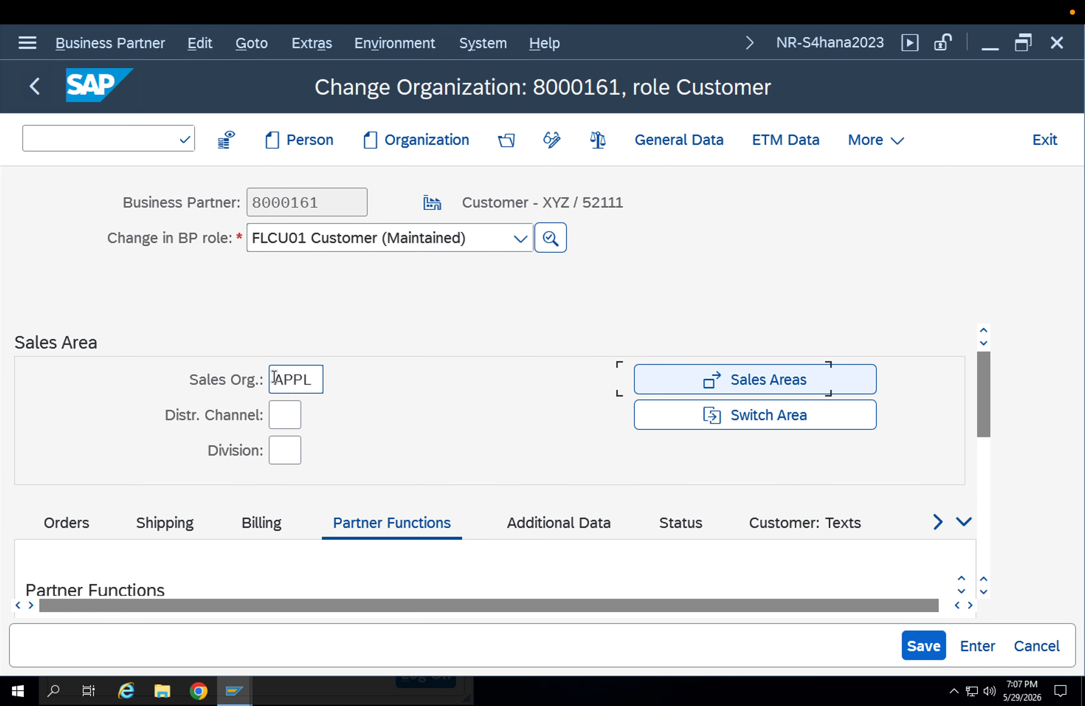
pyautogui.press('Tab')
pyautogui.press('Down')
pyautogui.press('Return')
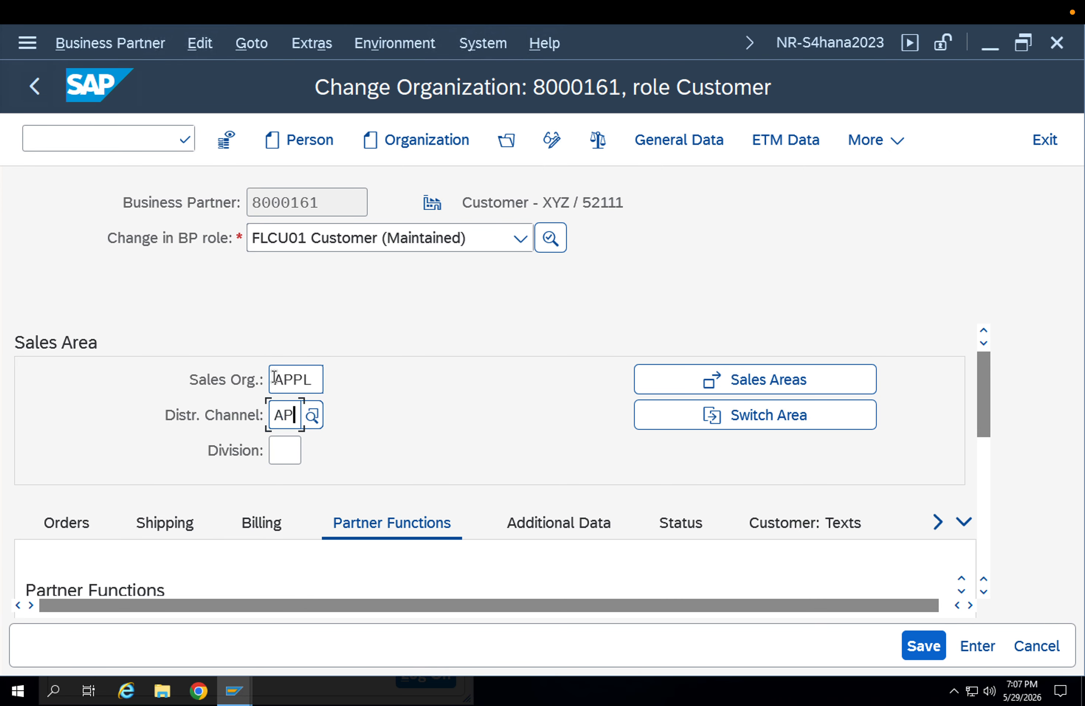
pyautogui.press('Tab')
pyautogui.press('Tab')
pyautogui.write('01')
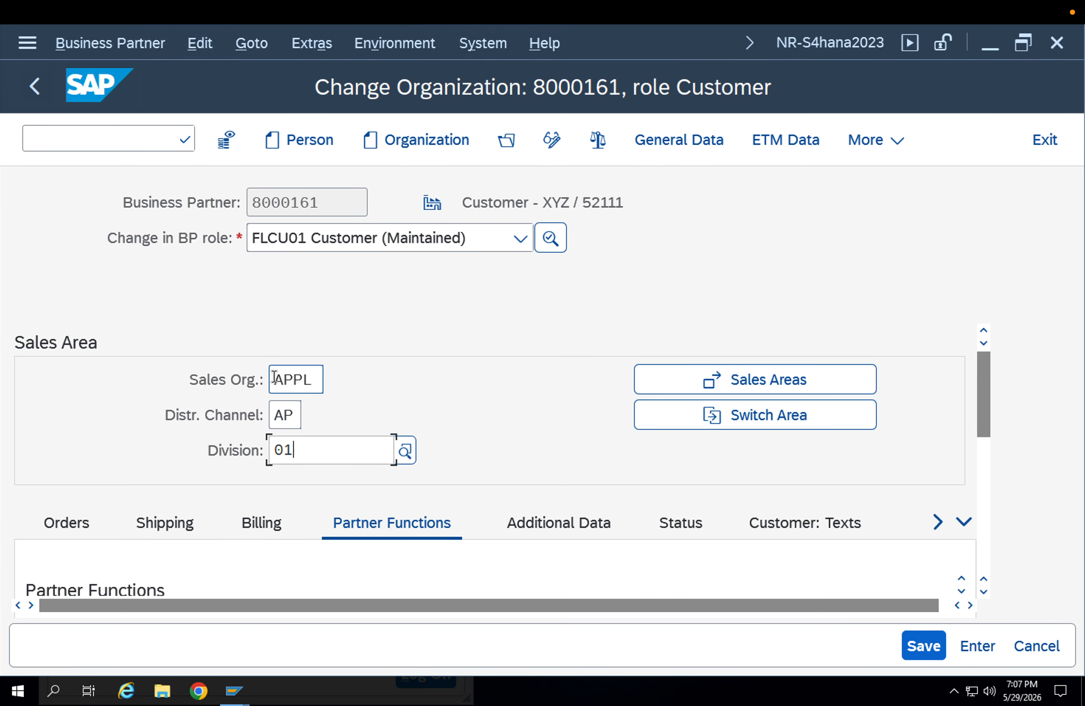
pyautogui.press('Return')
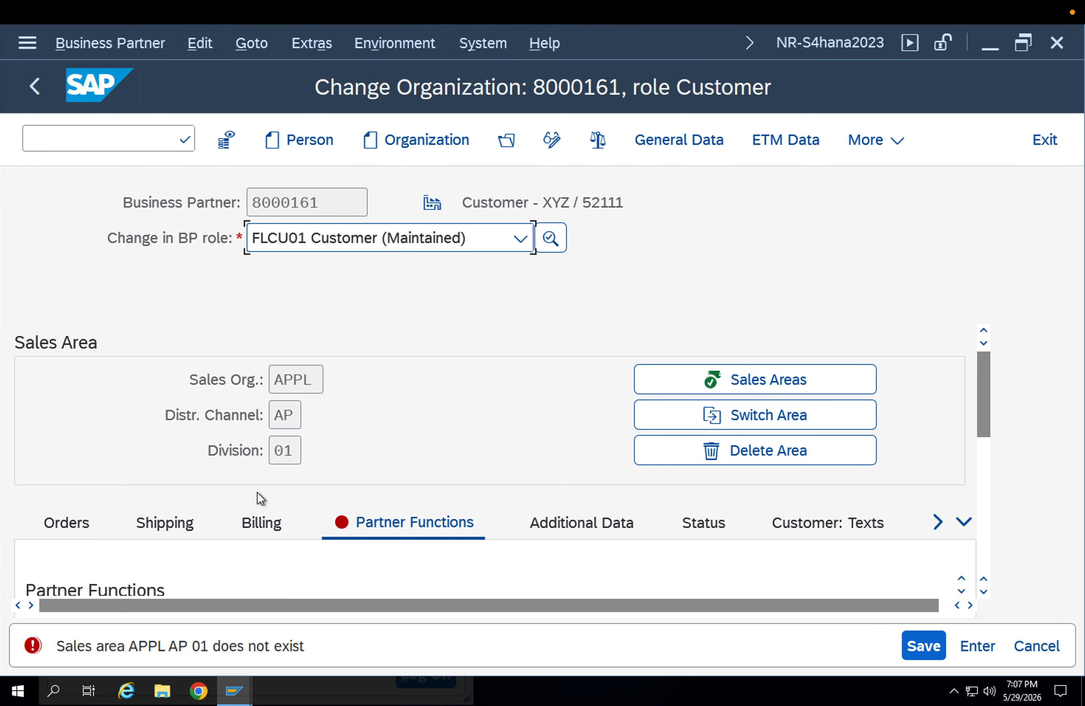
pyautogui.click(718, 450)
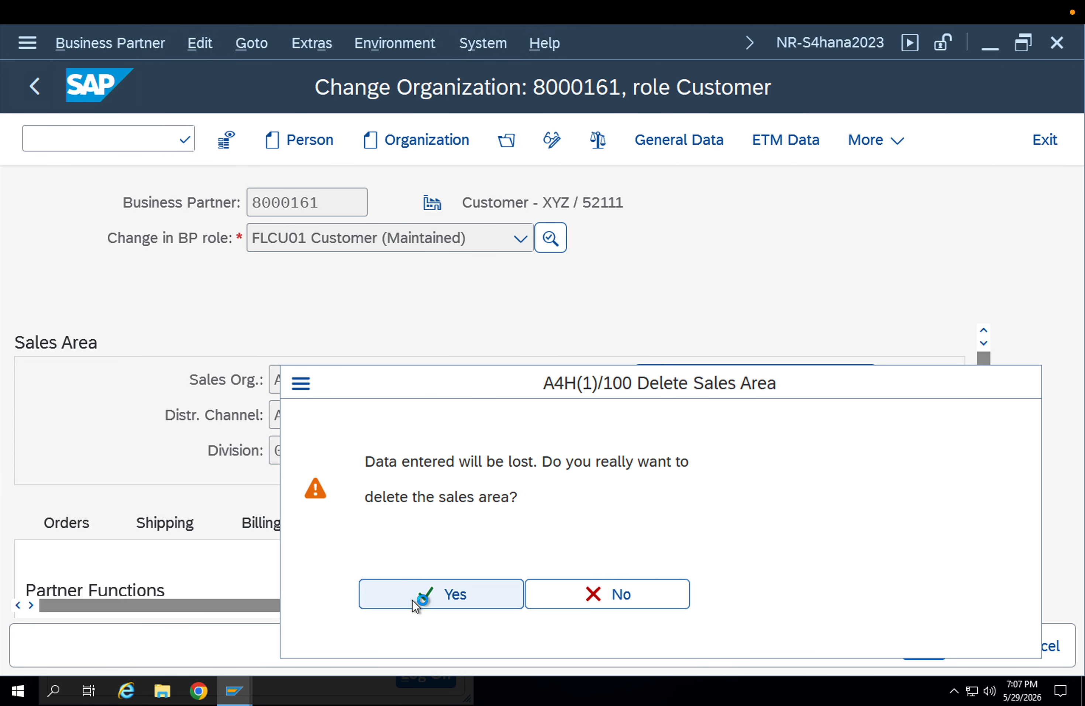
pyautogui.click(412, 600)
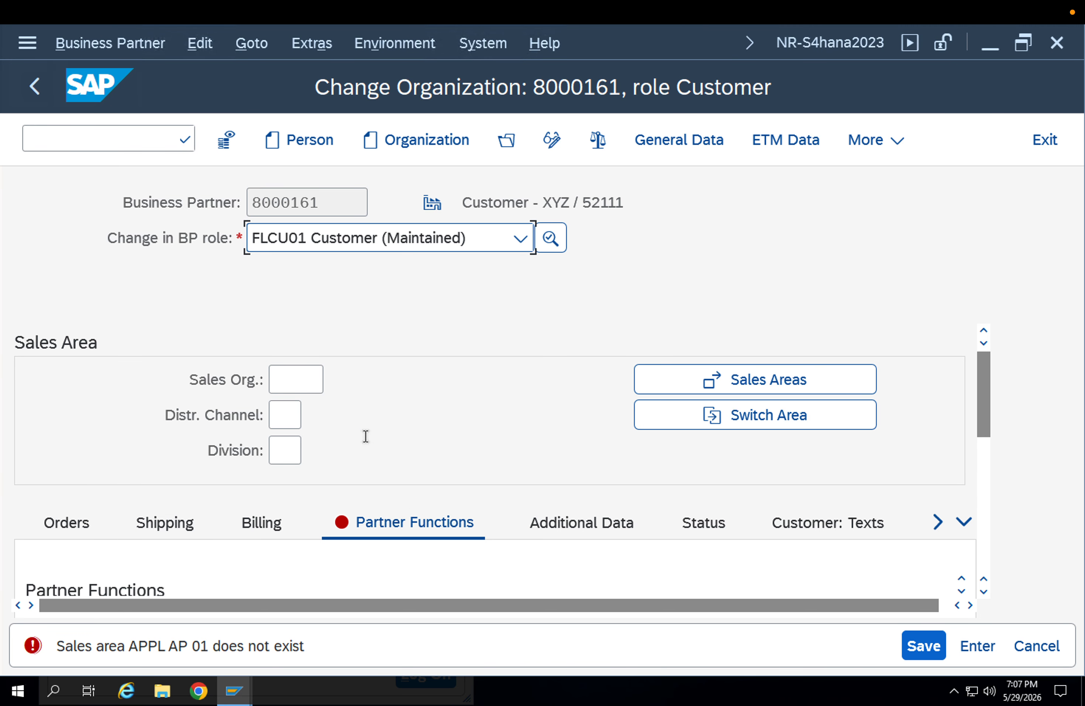
pyautogui.click(311, 381)
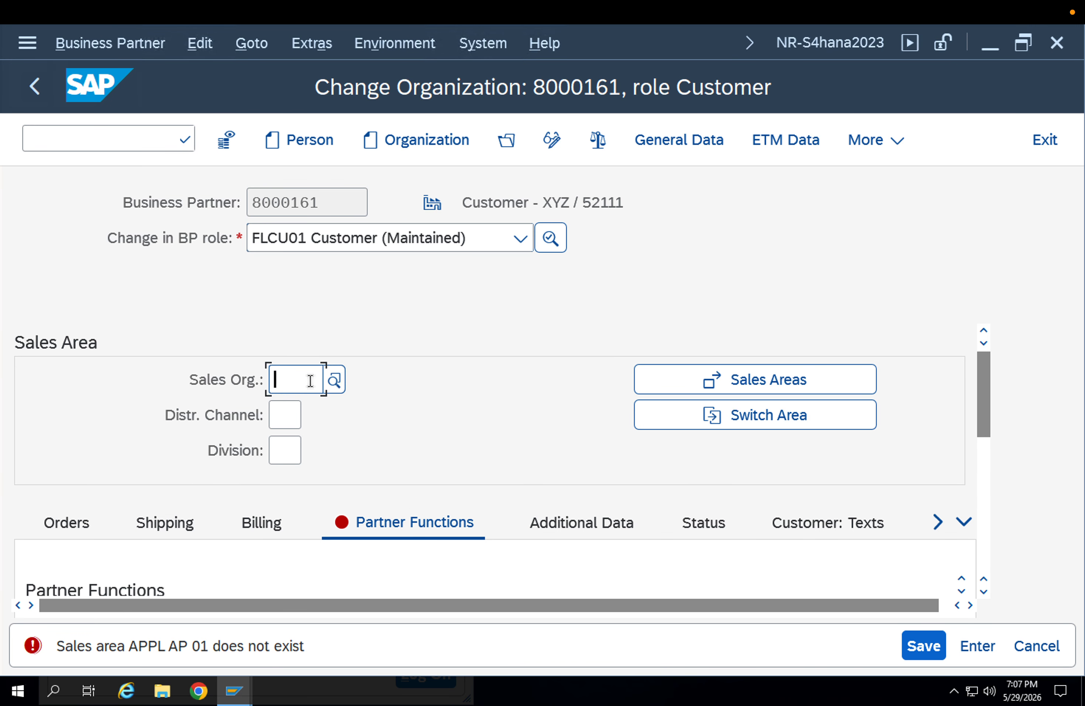
pyautogui.click(333, 379)
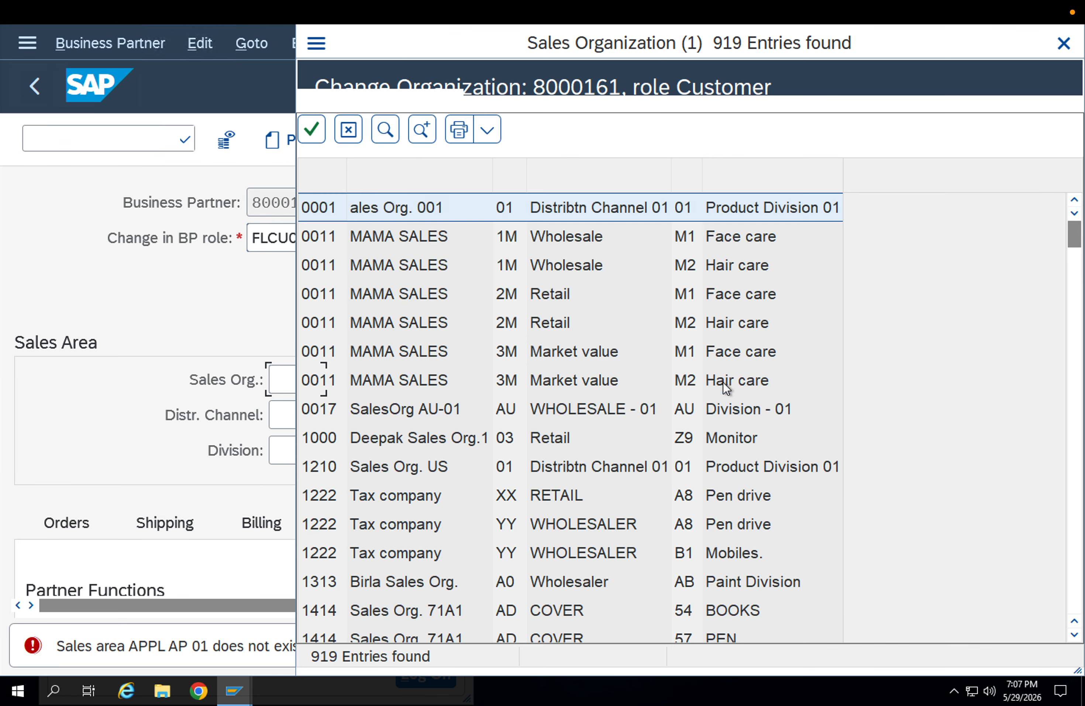
pyautogui.doubleClick(723, 381)
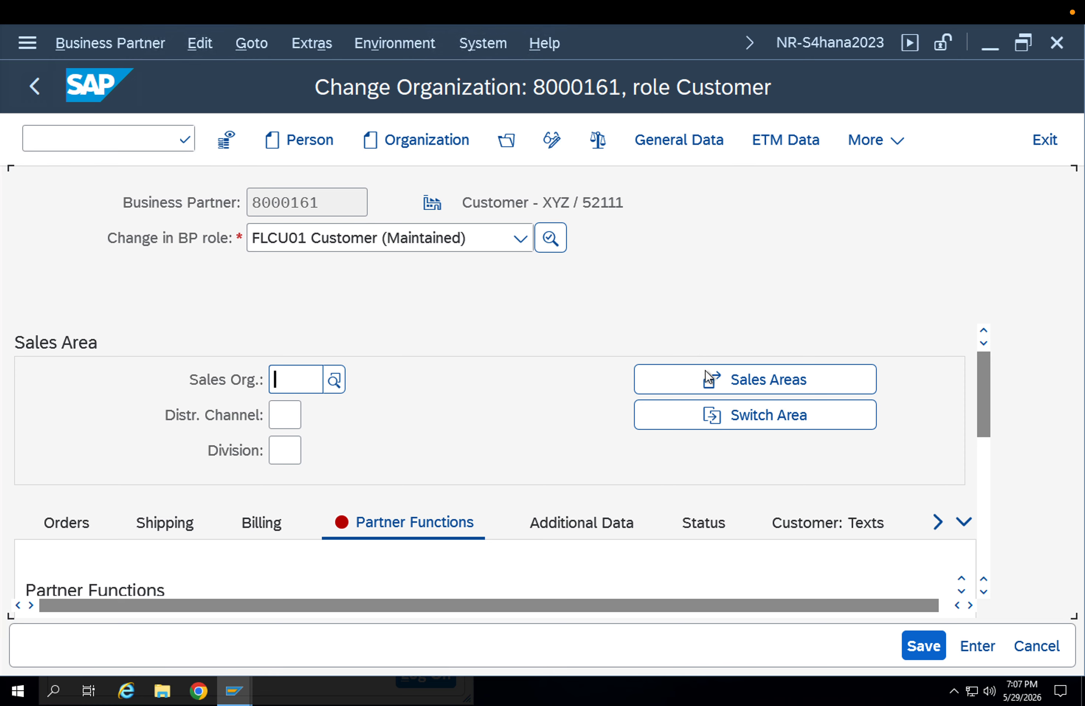
pyautogui.click(705, 370)
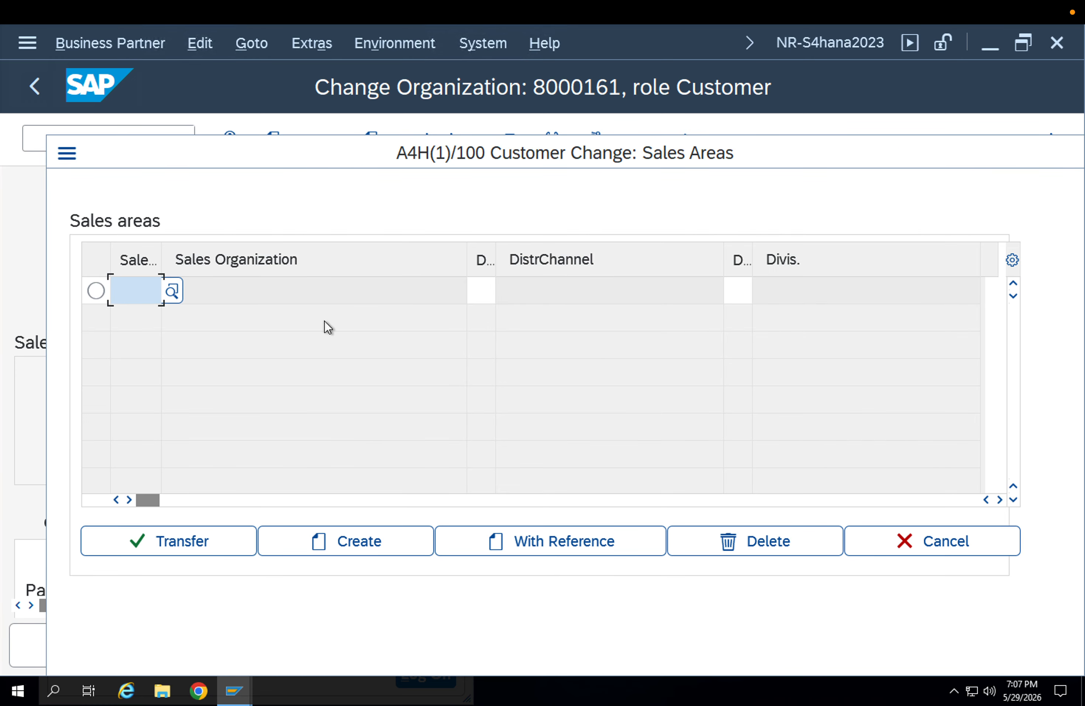
pyautogui.write('01')
pyautogui.press('BackSpace')
pyautogui.press('BackSpace')
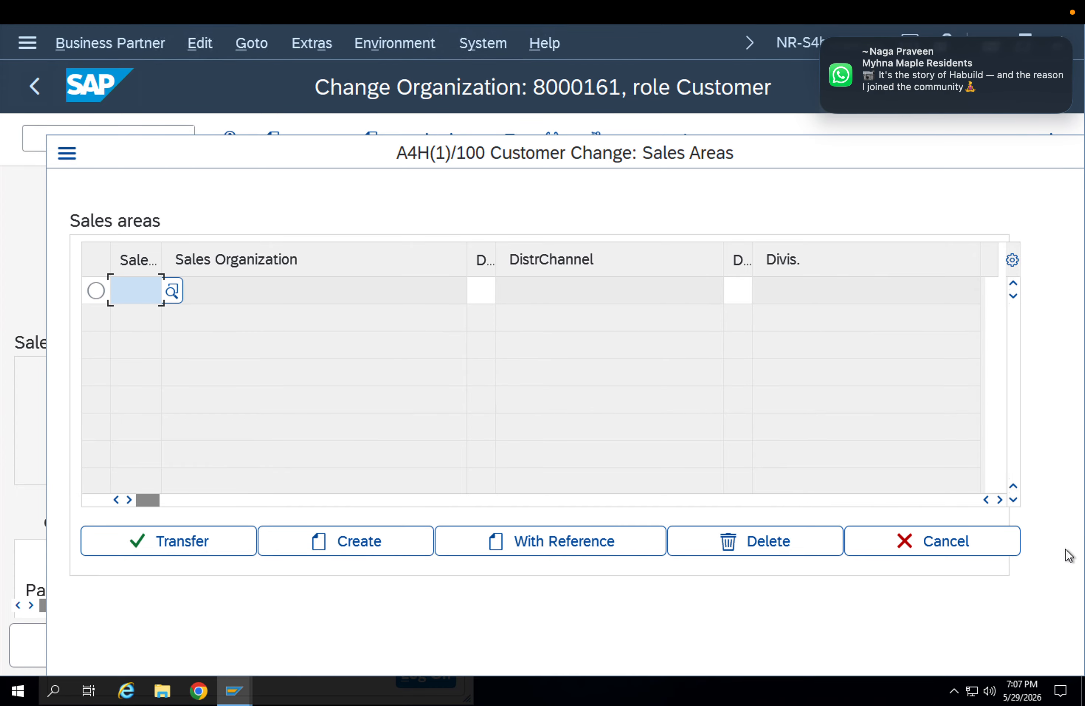
pyautogui.click(962, 543)
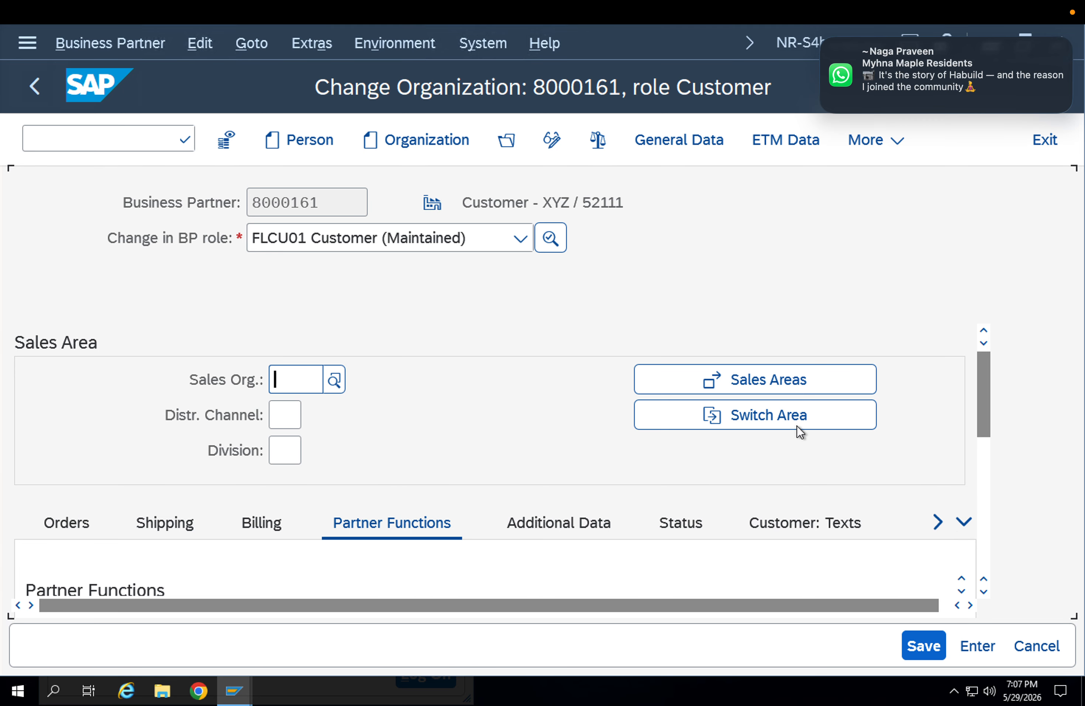
# - Search the value list of existing sales areas for sales organization APPL
pyautogui.click(348, 381)
pyautogui.click(303, 382)
pyautogui.click(330, 385)
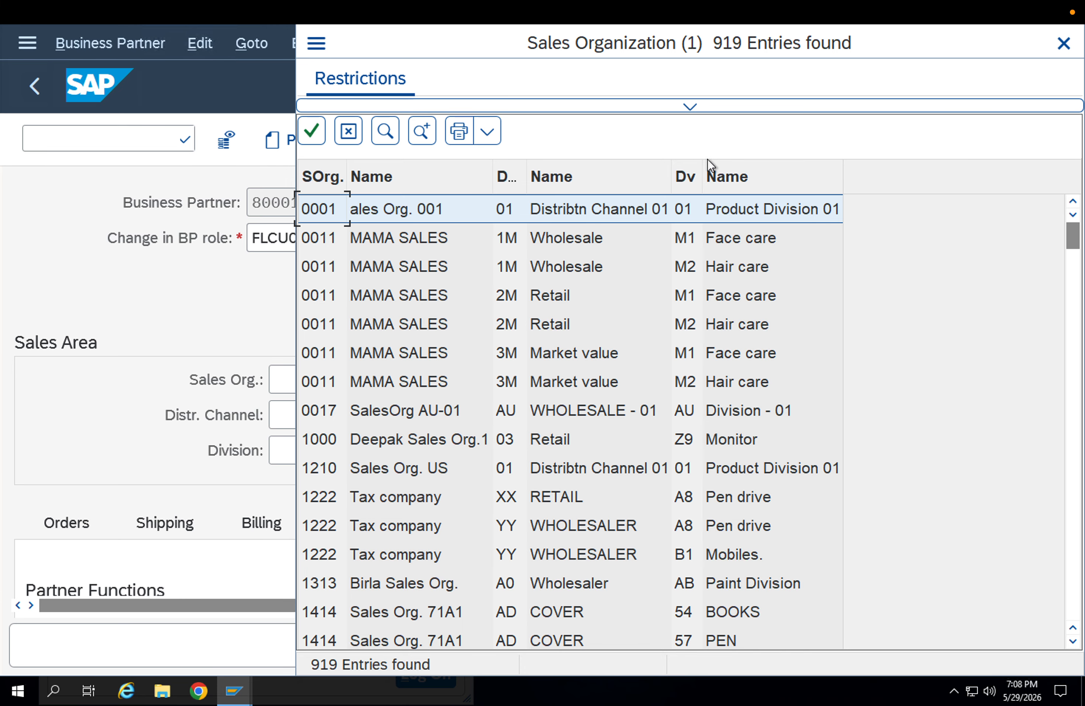
pyautogui.click(690, 108)
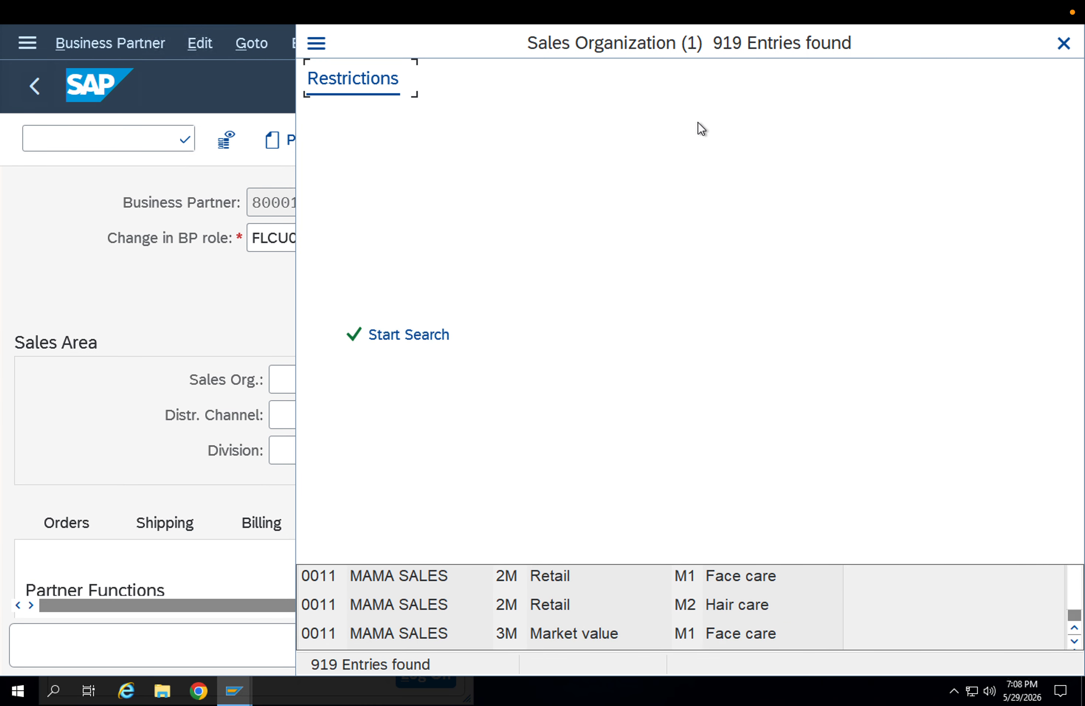
pyautogui.write('APPI')
pyautogui.press('Return')
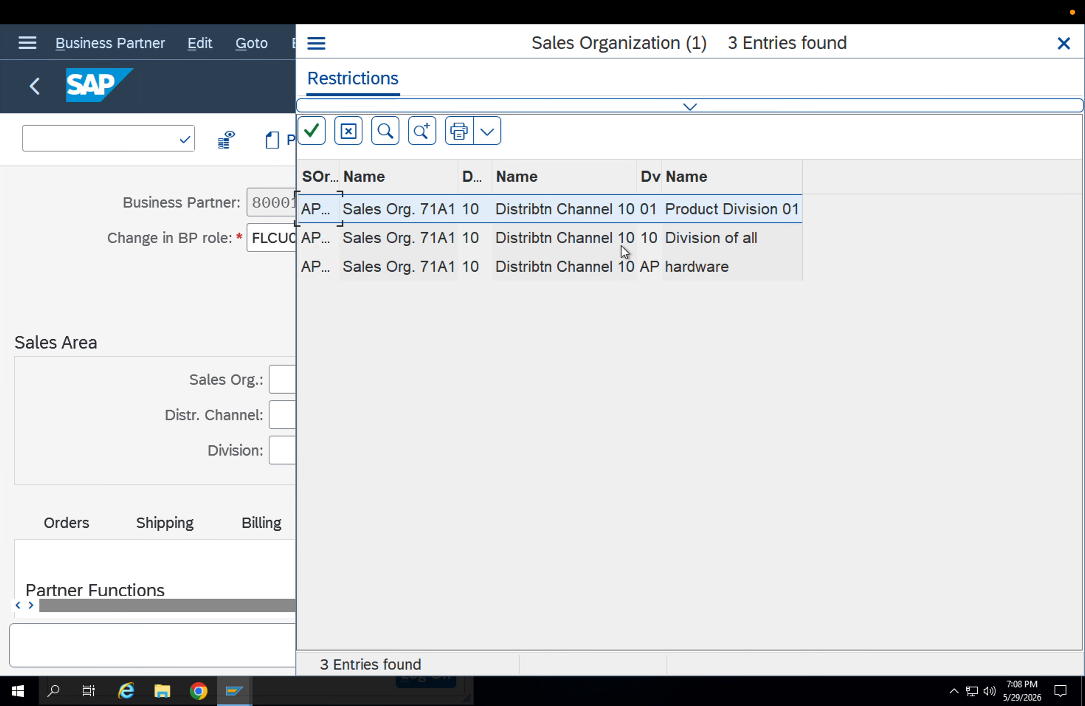
# - Select the hardware division entry and widen the list columns to read the full sales organization and distribution channel codes
pyautogui.click(590, 271)
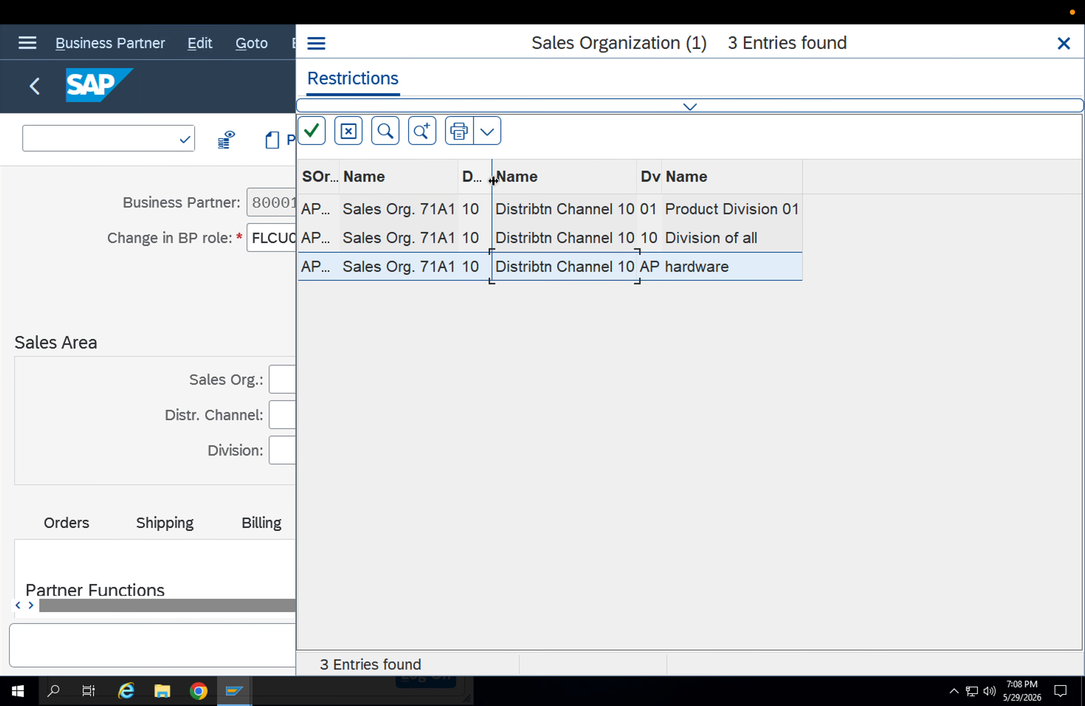
pyautogui.moveTo(549, 180); pyautogui.dragTo(583, 179)
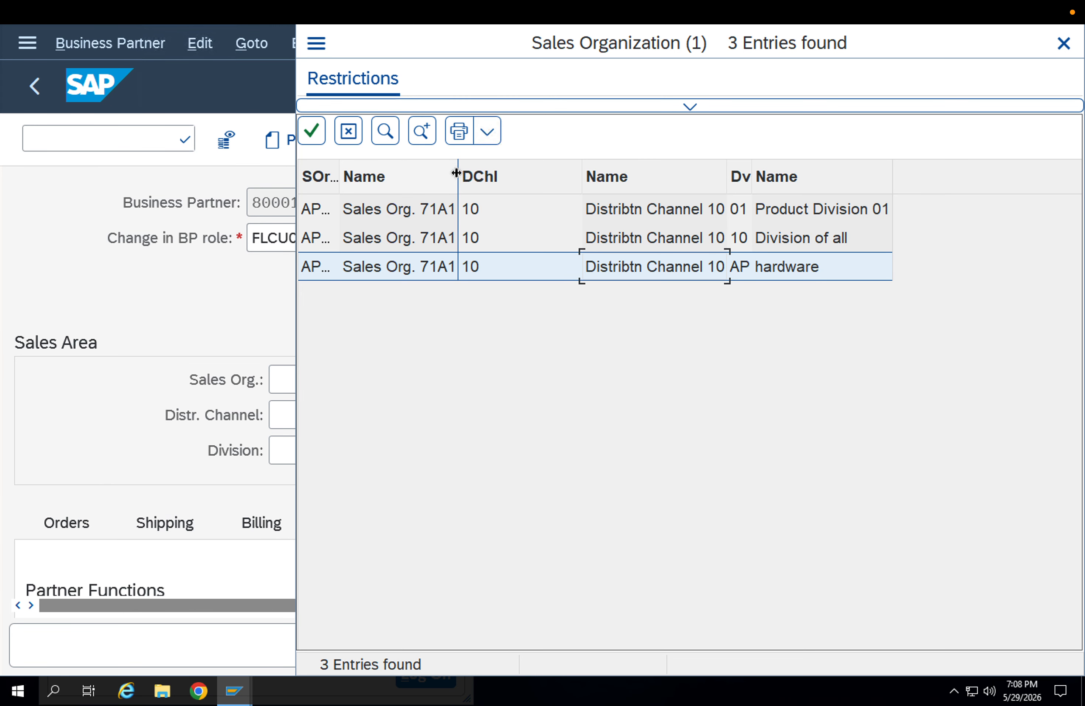
pyautogui.moveTo(455, 177); pyautogui.dragTo(527, 180)
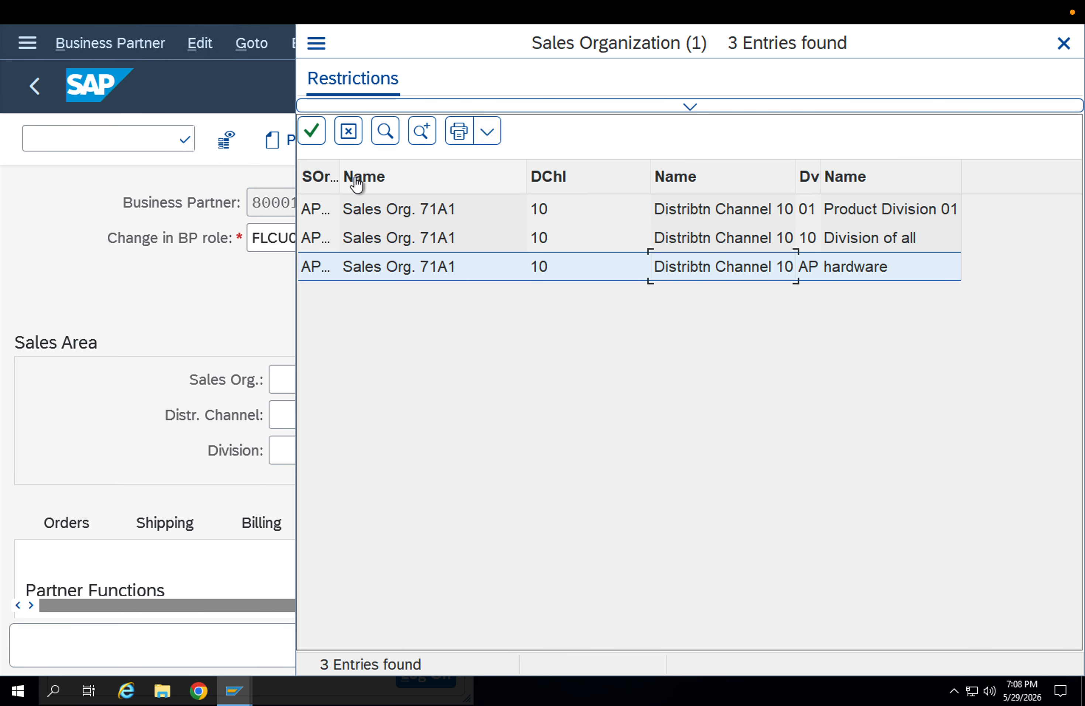
pyautogui.moveTo(346, 176); pyautogui.dragTo(406, 177)
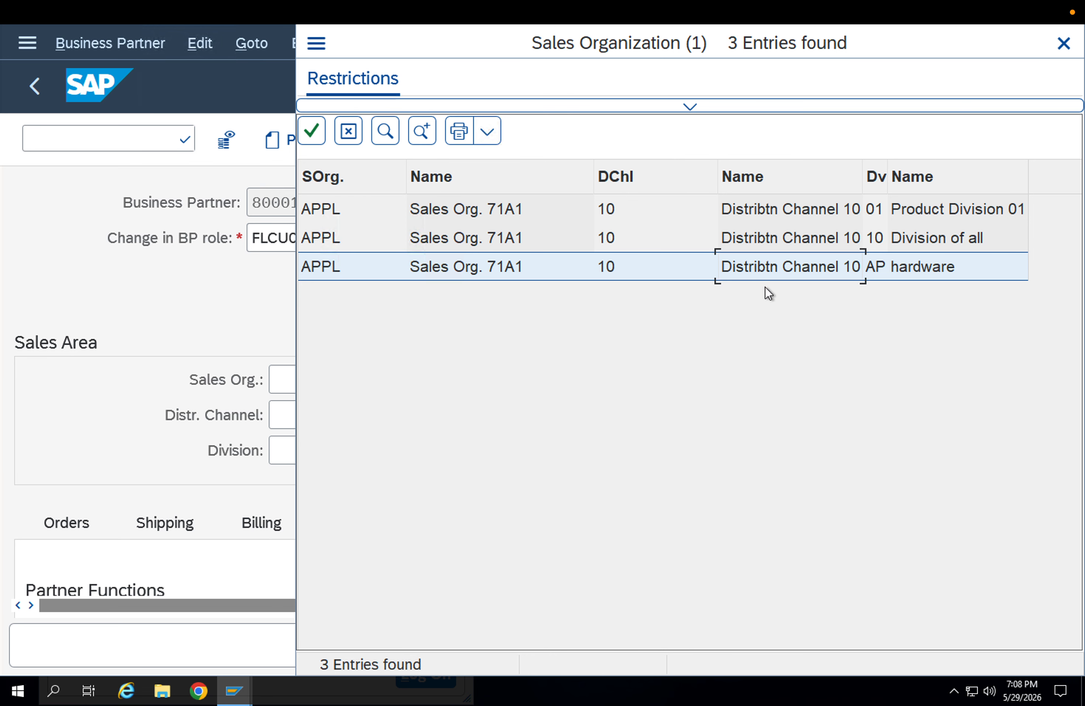
# - Widen the division column, search again for sales organization APPL, and pick distribution channel 10 with division AP hardware as the sales area
pyautogui.moveTo(888, 177); pyautogui.dragTo(968, 180)
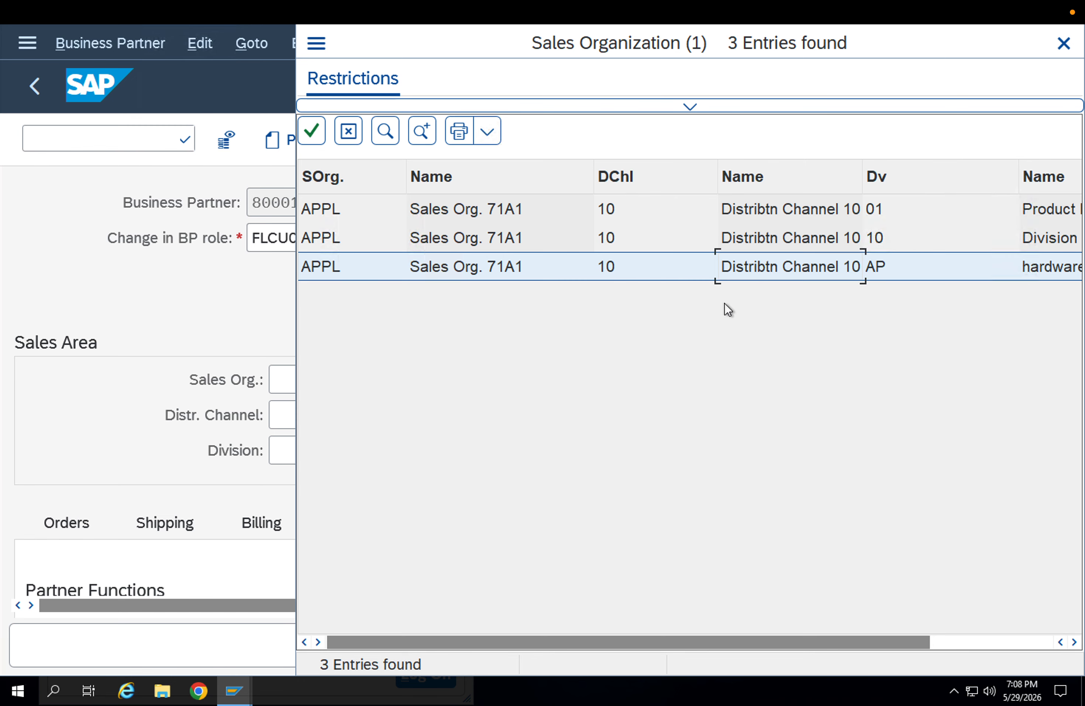
pyautogui.click(687, 108)
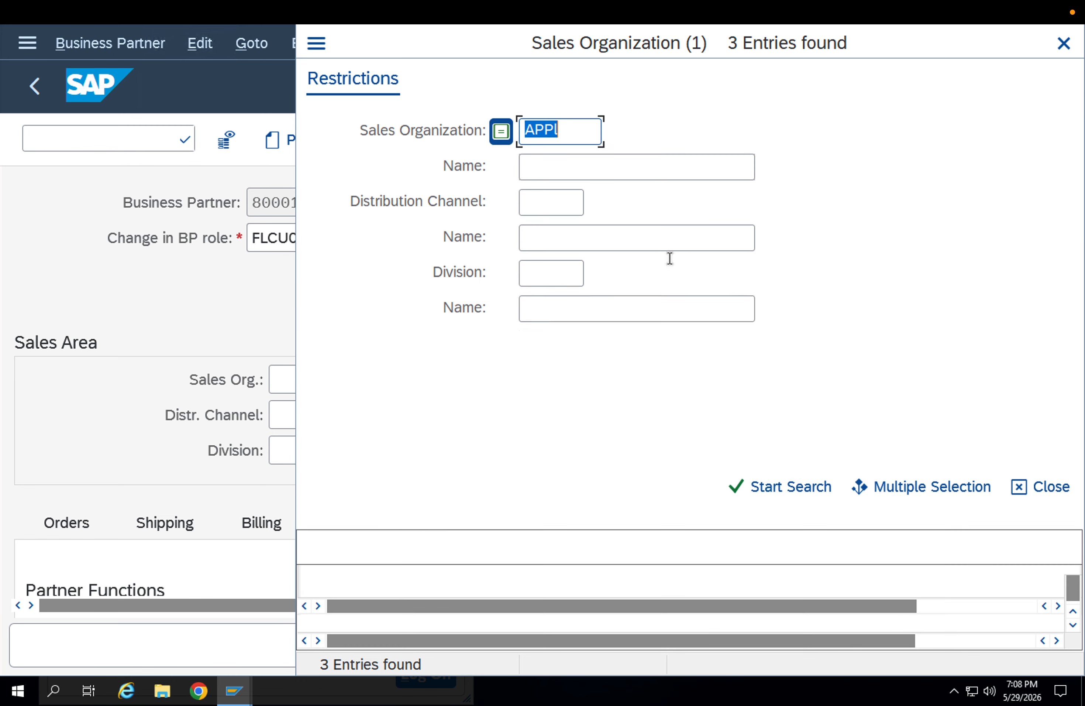
pyautogui.press('Return')
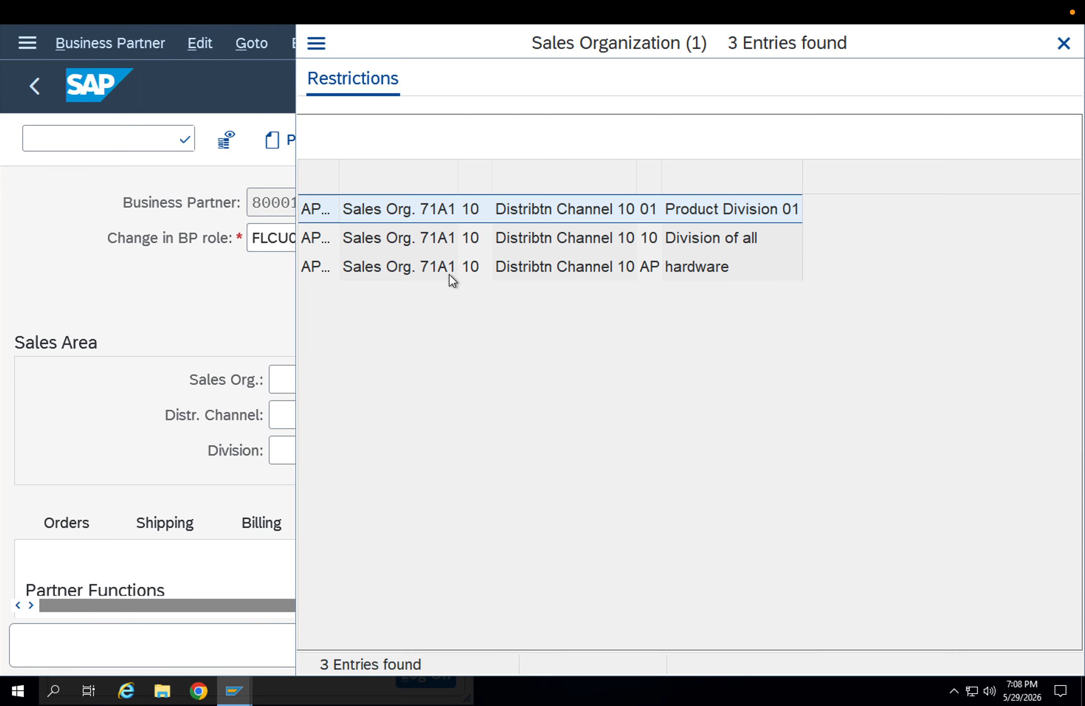
pyautogui.doubleClick(408, 266)
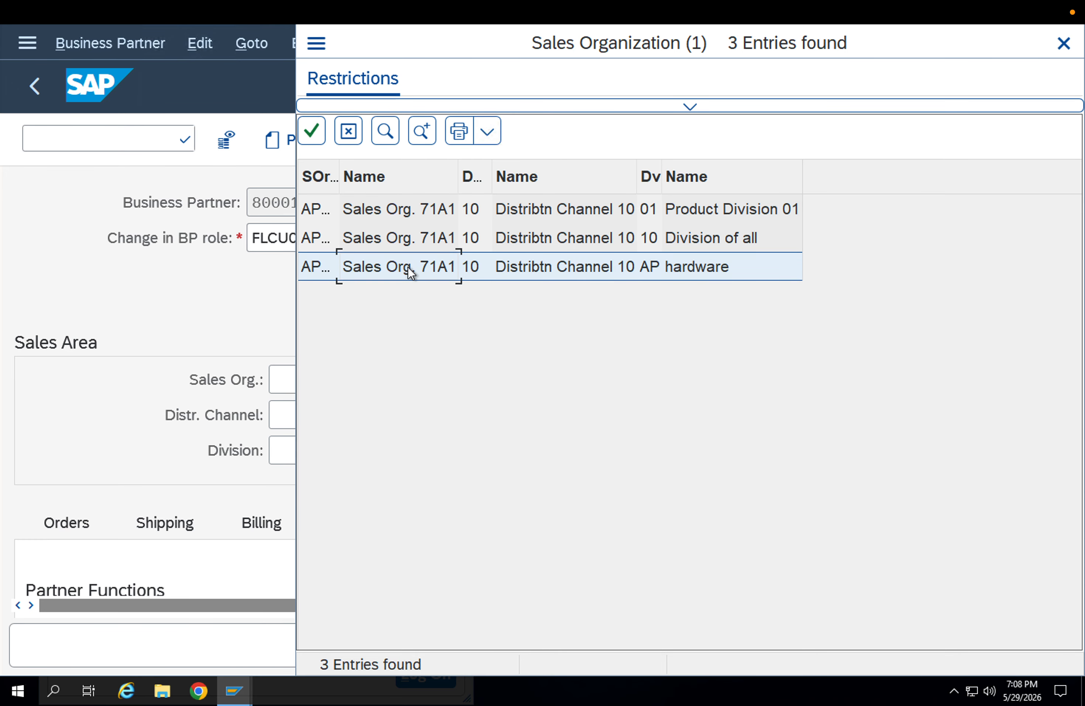
pyautogui.press('Return')
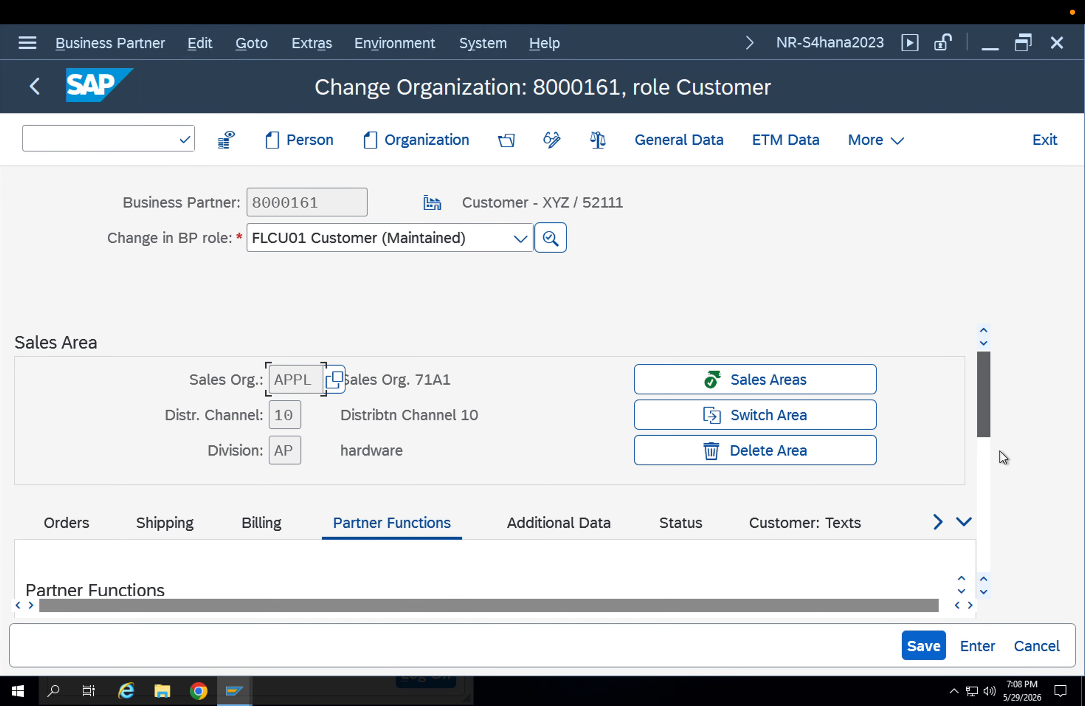
# - Set the sales district to 000001 in the order data and fill in the shipping conditions
pyautogui.scroll(-3, 999, 454)
pyautogui.click(67, 344)
pyautogui.click(334, 456)
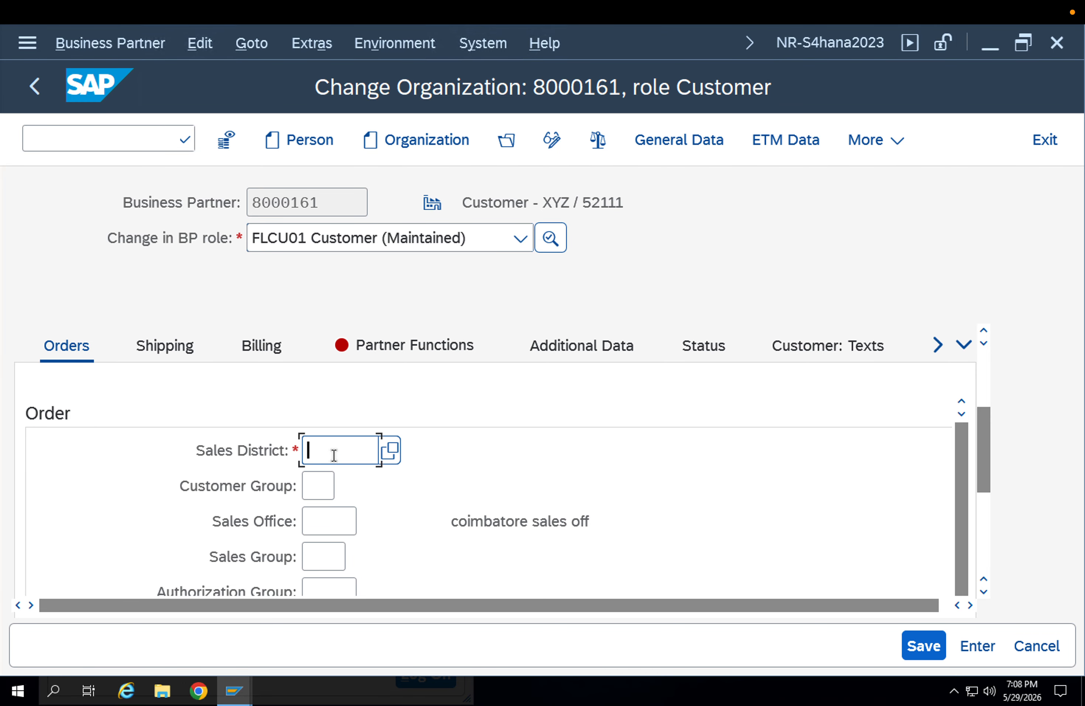
pyautogui.click(318, 477)
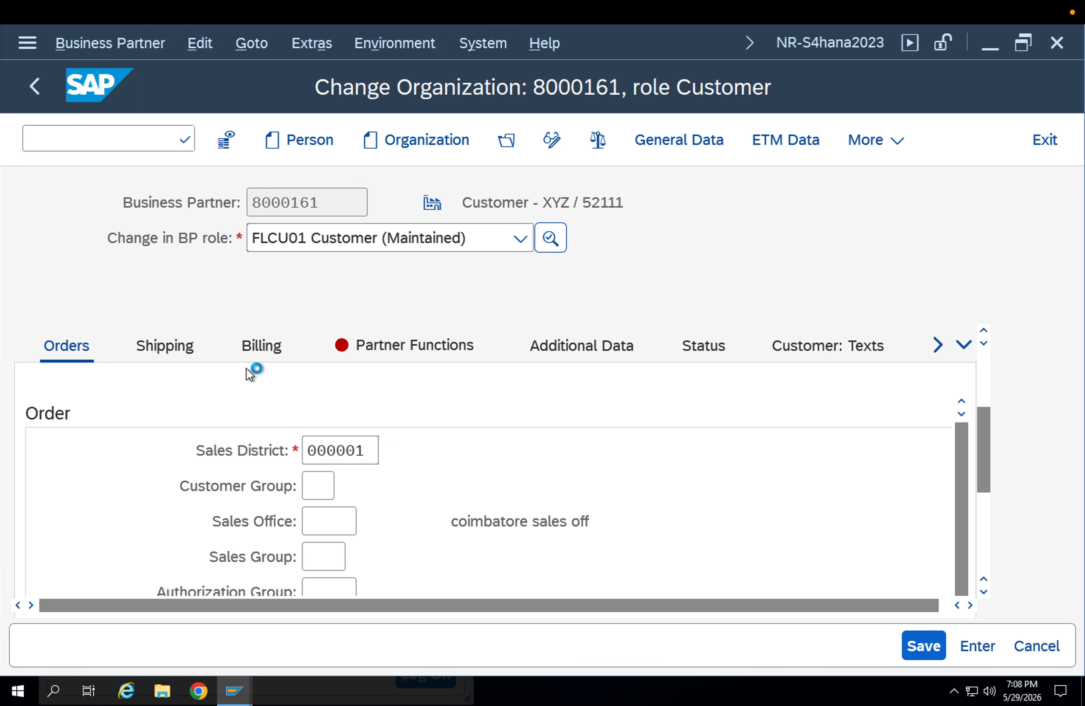
pyautogui.press('Return')
pyautogui.click(187, 337)
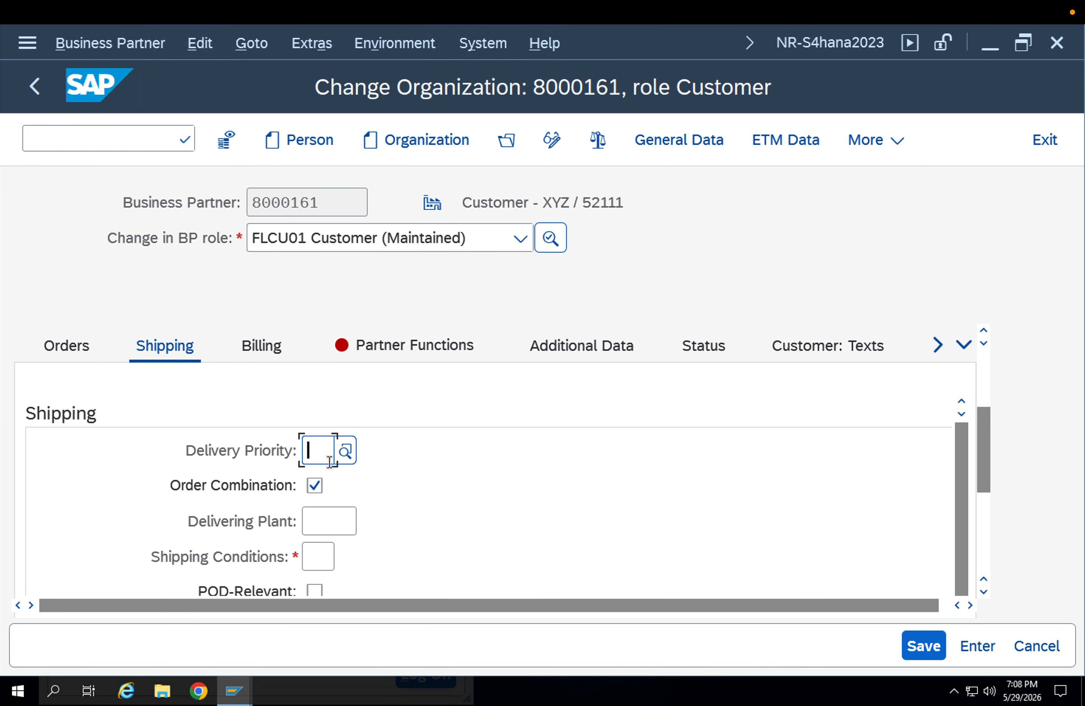
pyautogui.click(318, 562)
pyautogui.click(320, 579)
# - Try to save the customer, and copy its business partner number into the Sold-to Party partner function
pyautogui.click(393, 351)
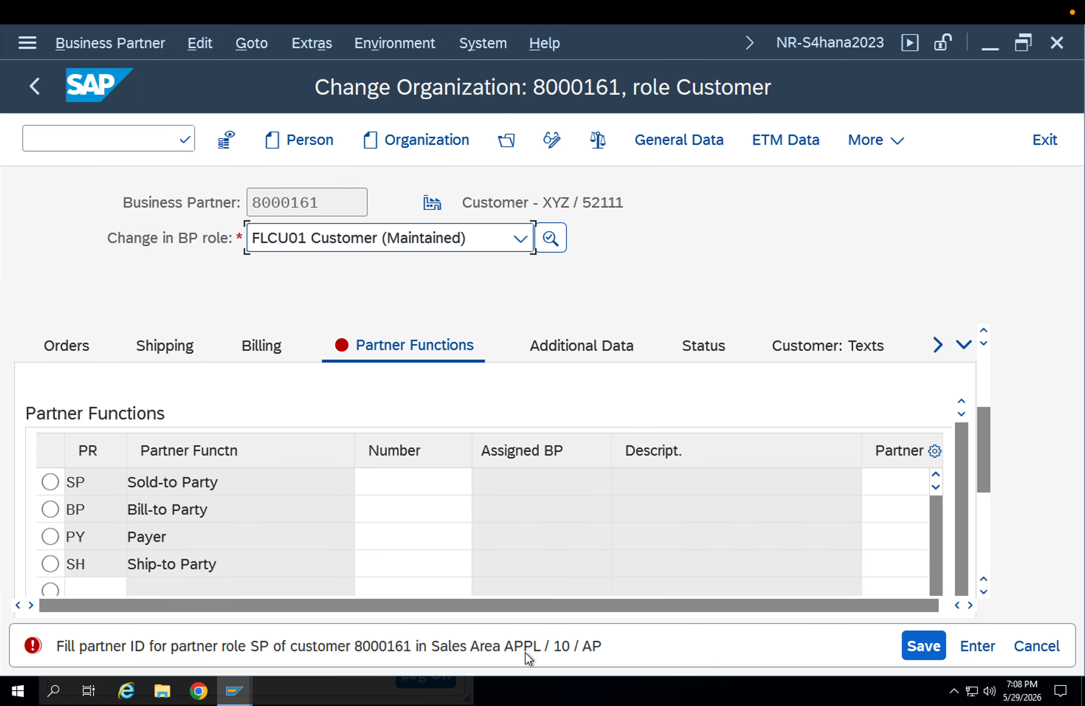
pyautogui.click(922, 646)
pyautogui.moveTo(362, 204); pyautogui.dragTo(194, 202)
pyautogui.hotkey('ctrl', 'c')
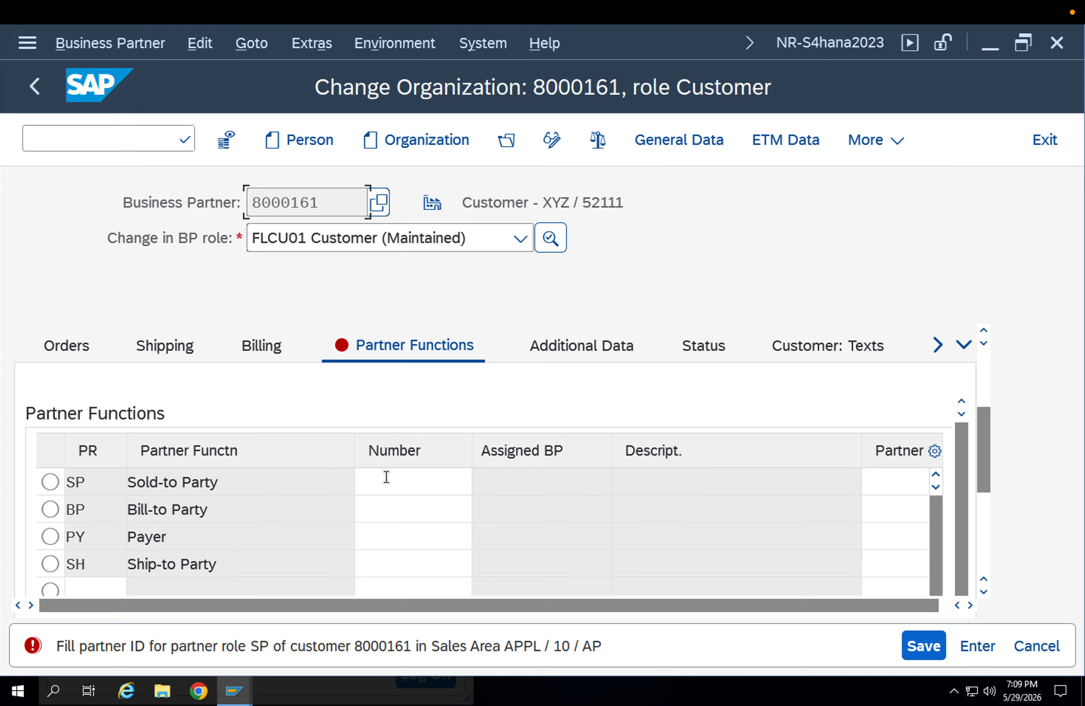
pyautogui.click(385, 479)
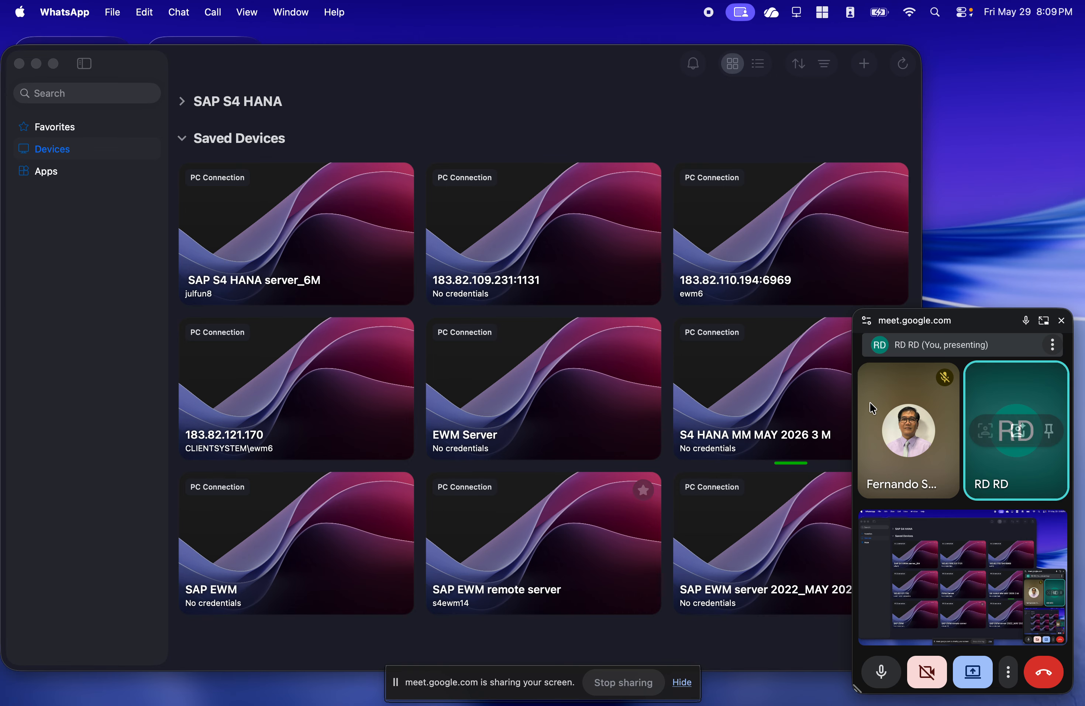
pyautogui.click(743, 374)
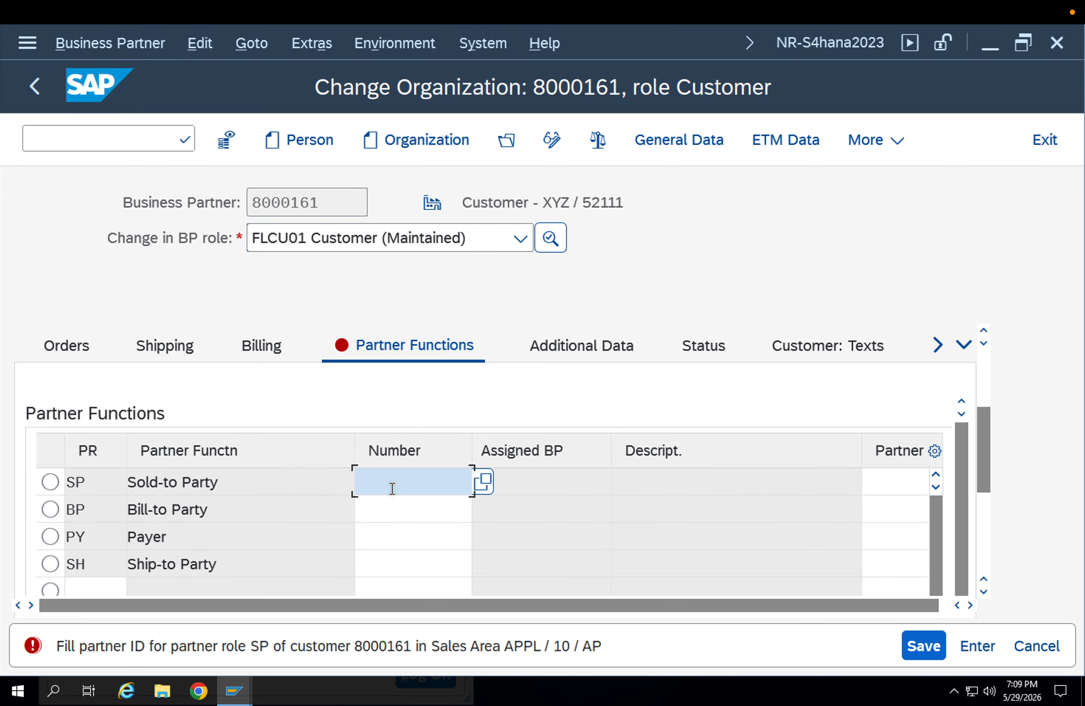
pyautogui.hotkey('ctrl', 'v')
pyautogui.press('Return')
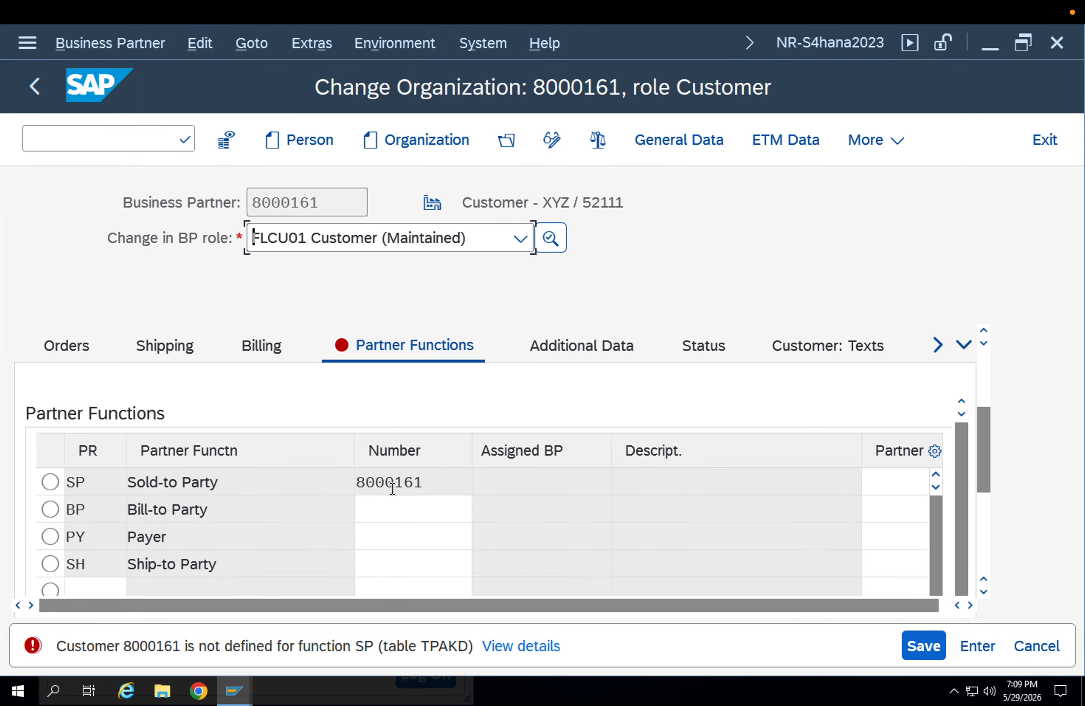
# - Enter the same business partner number for the Bill-to Party and Payer partner functions
pyautogui.click(407, 507)
pyautogui.press('Return')
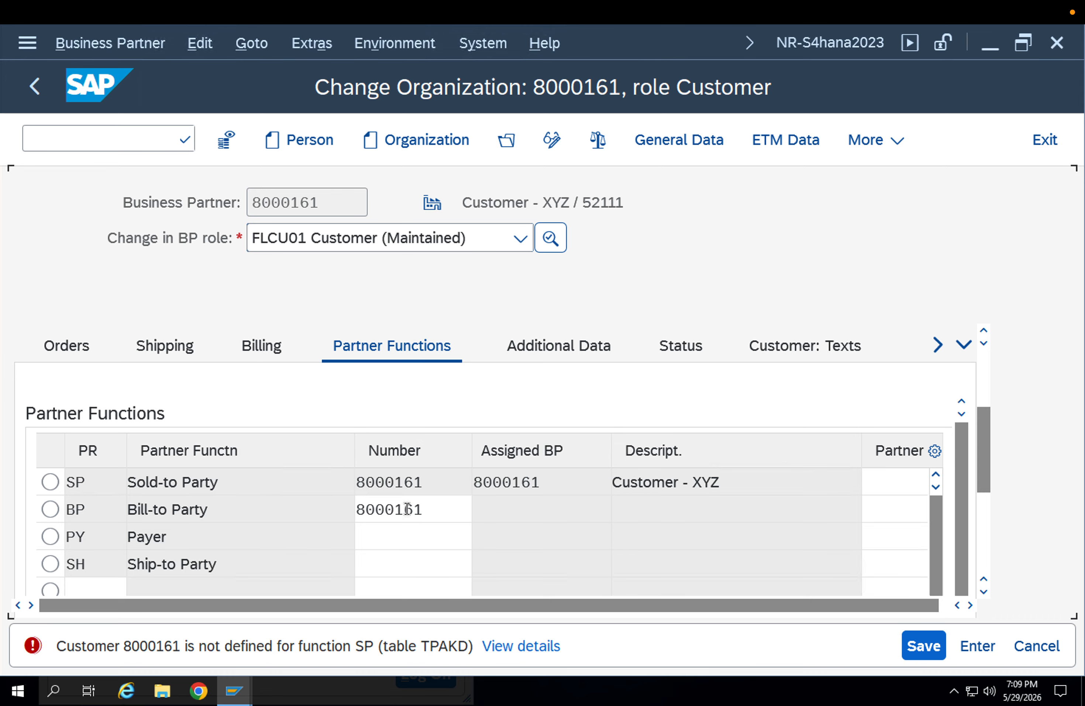
pyautogui.click(414, 543)
pyautogui.hotkey('ctrl', 'v')
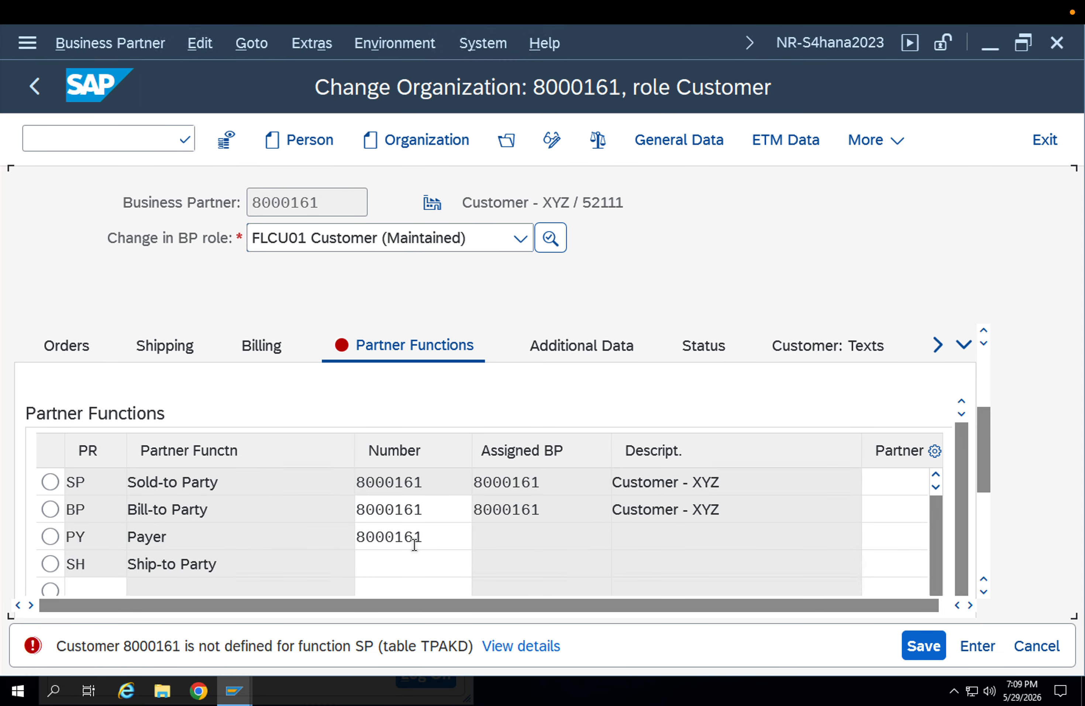
pyautogui.press('Return')
# - Decline the incoming call and enter the same business partner number for the Ship-to Party partner function
pyautogui.click(403, 582)
pyautogui.press('super')
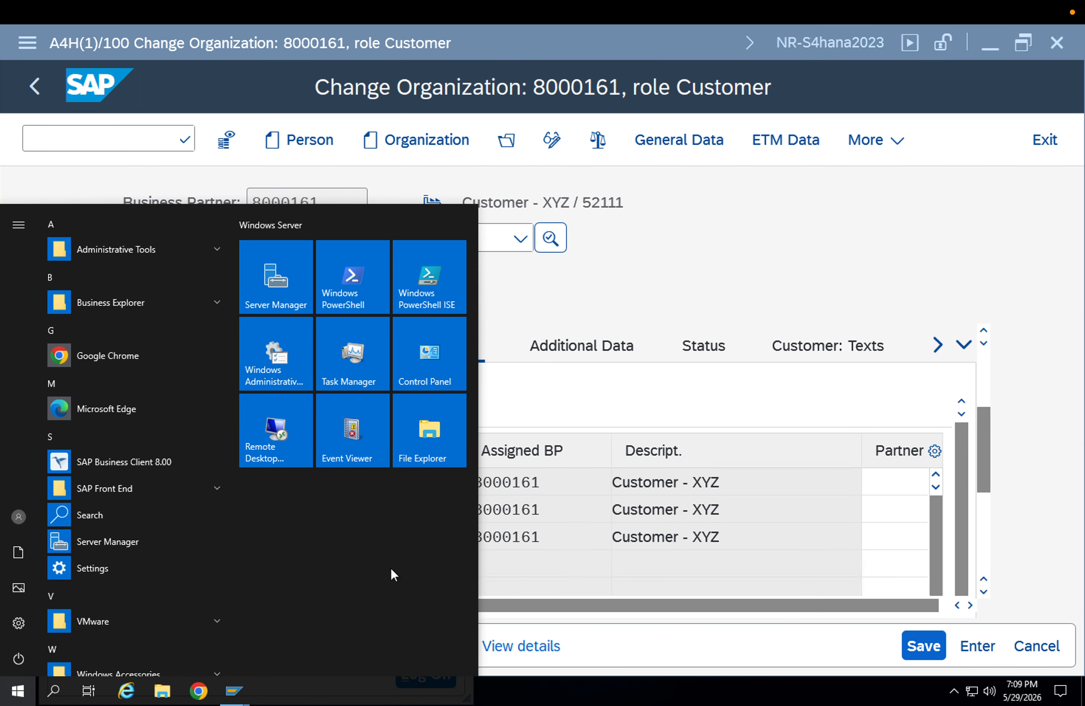
pyautogui.click(551, 422)
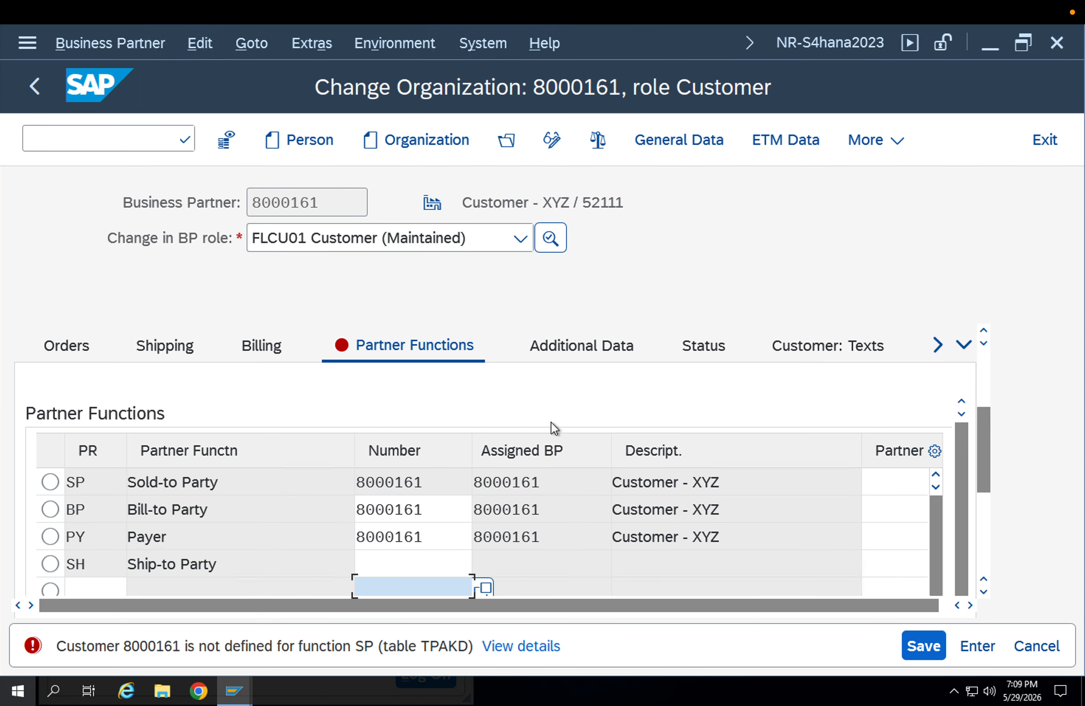
pyautogui.click(392, 567)
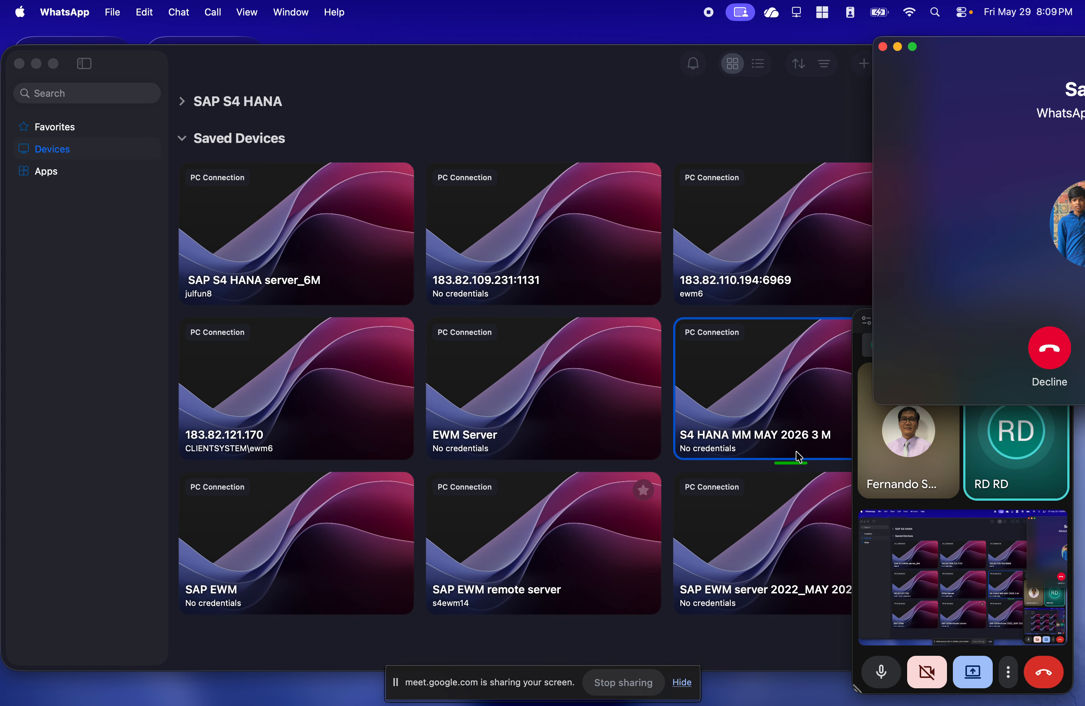
pyautogui.click(1049, 352)
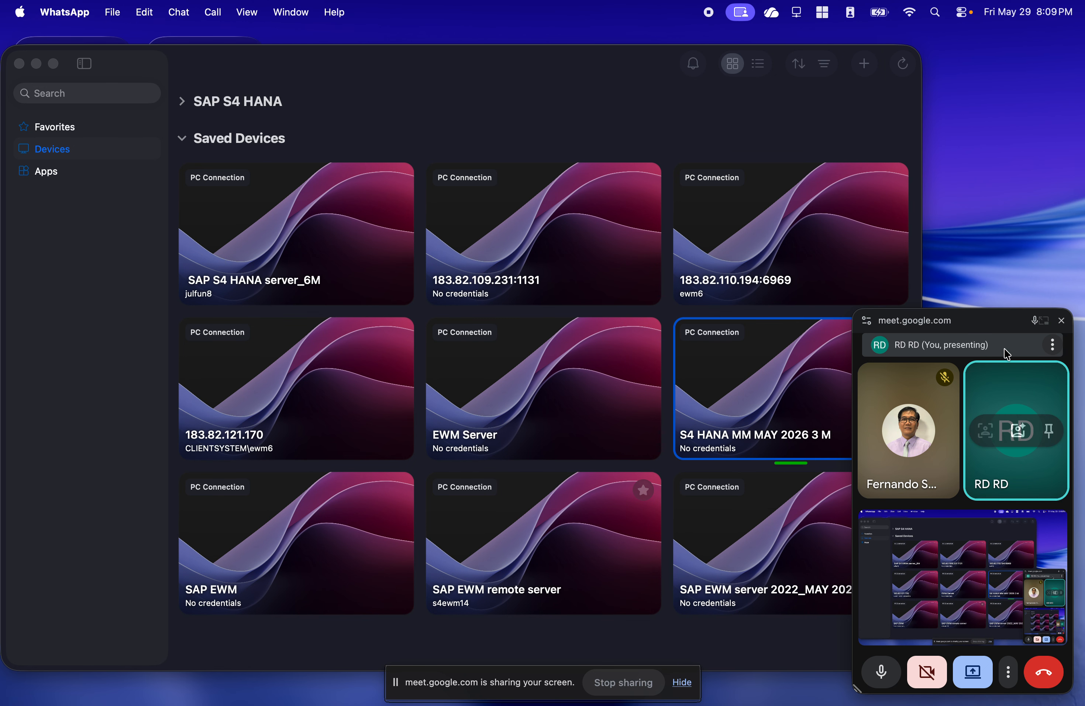
pyautogui.doubleClick(766, 398)
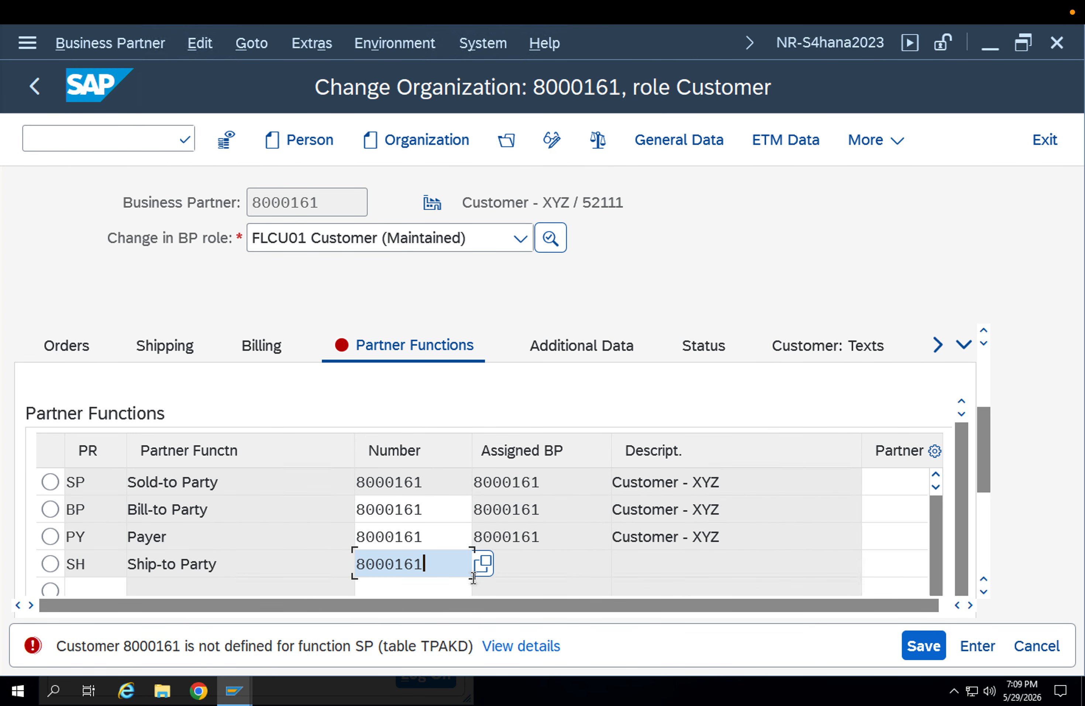
pyautogui.press('Return')
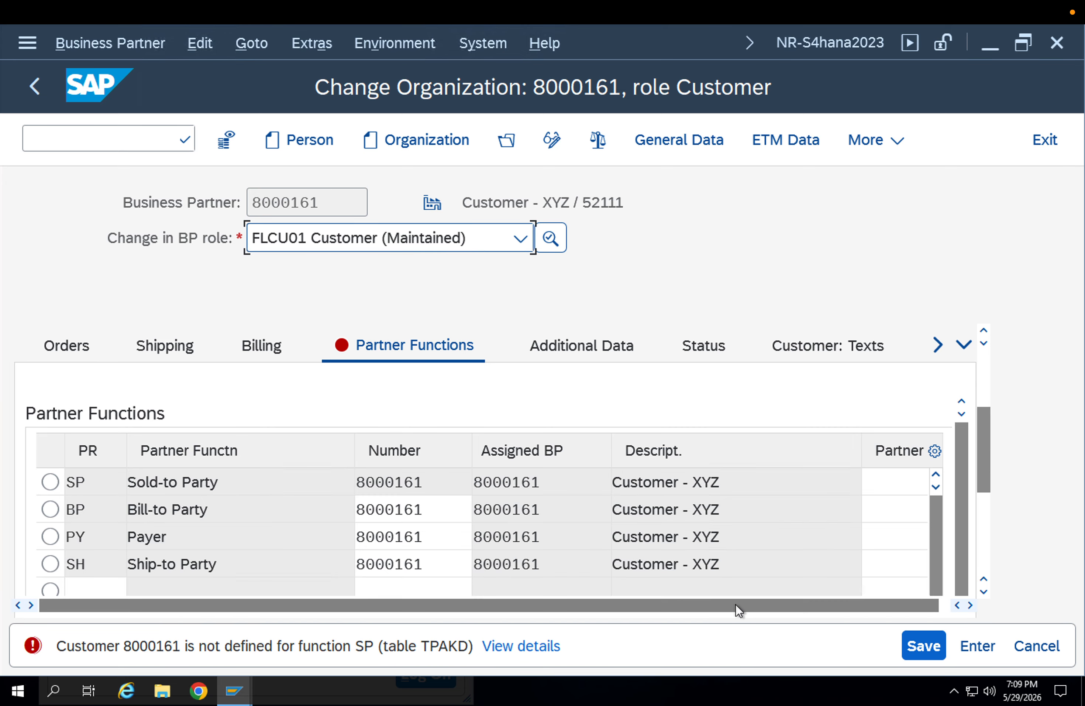
# - Try to save the customer's partner functions, and cancel editing of the business partner with its data discarded
pyautogui.click(912, 635)
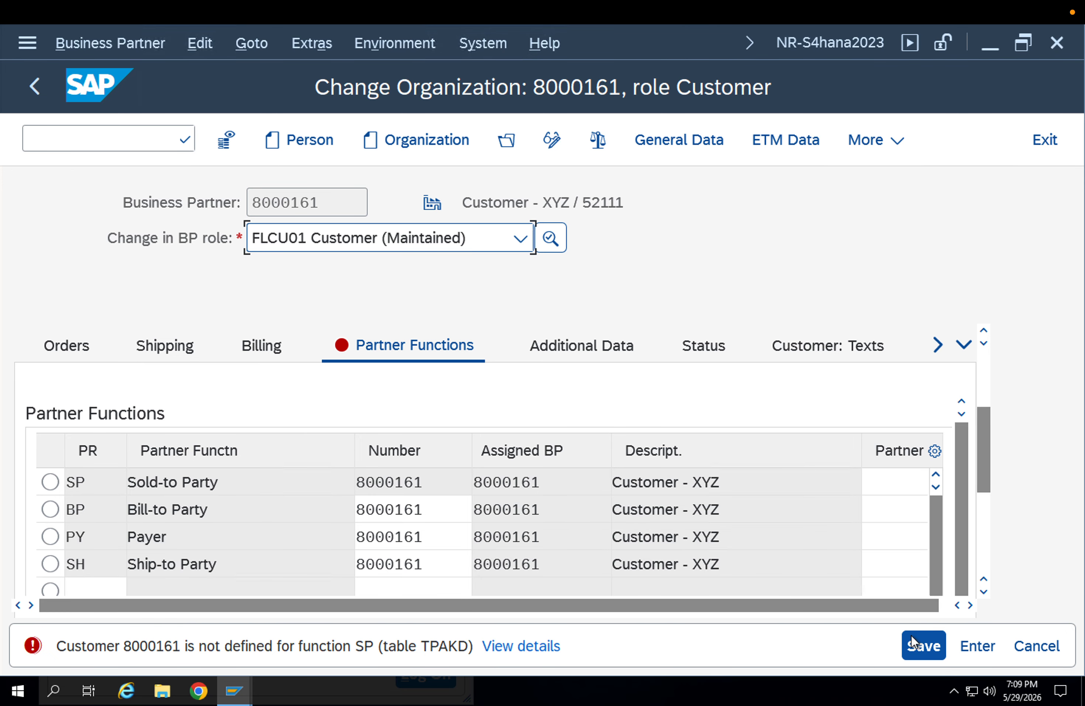
pyautogui.click(913, 640)
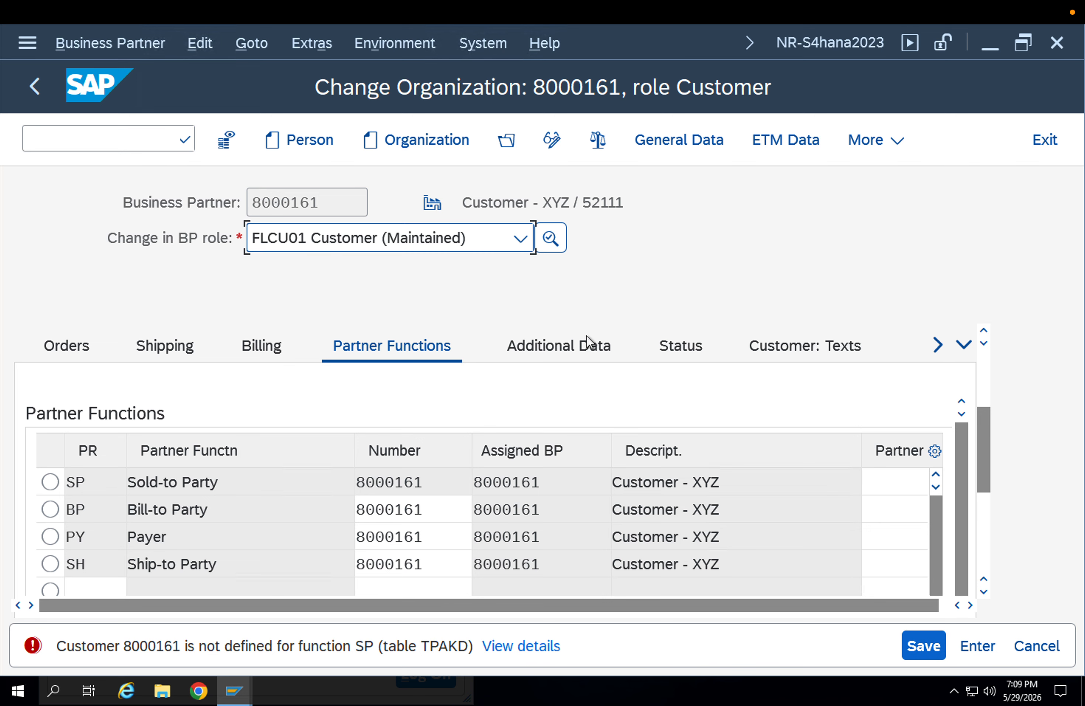
pyautogui.click(1052, 651)
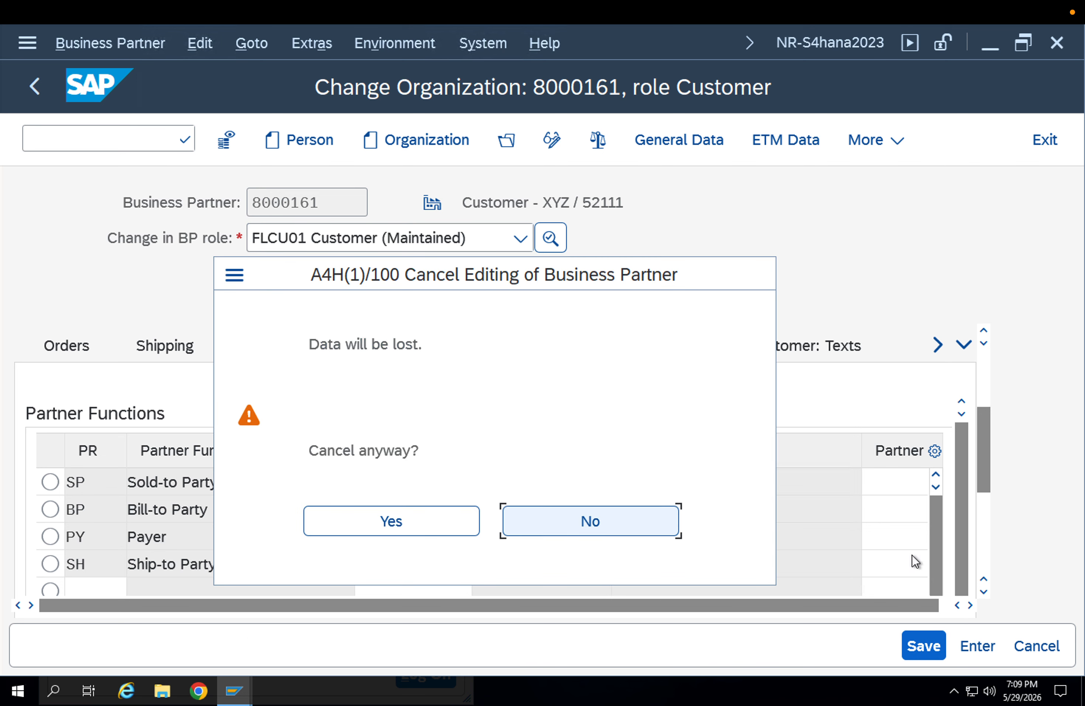
pyautogui.click(411, 520)
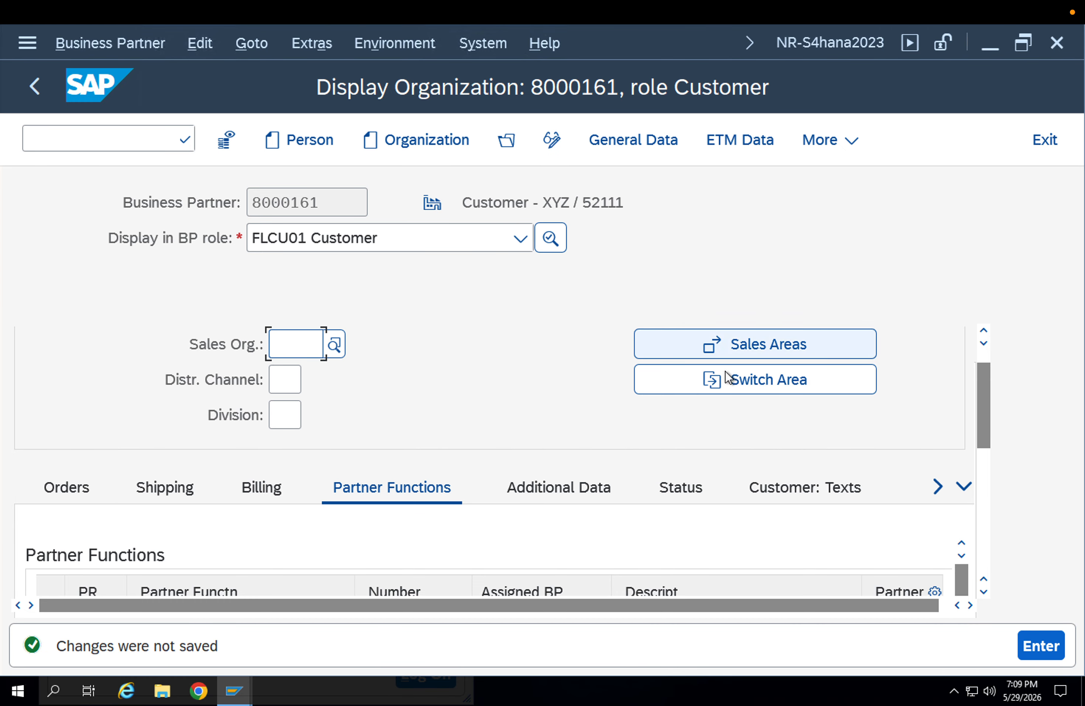
# - View the customer's list of assigned sales areas and its order data
pyautogui.click(732, 349)
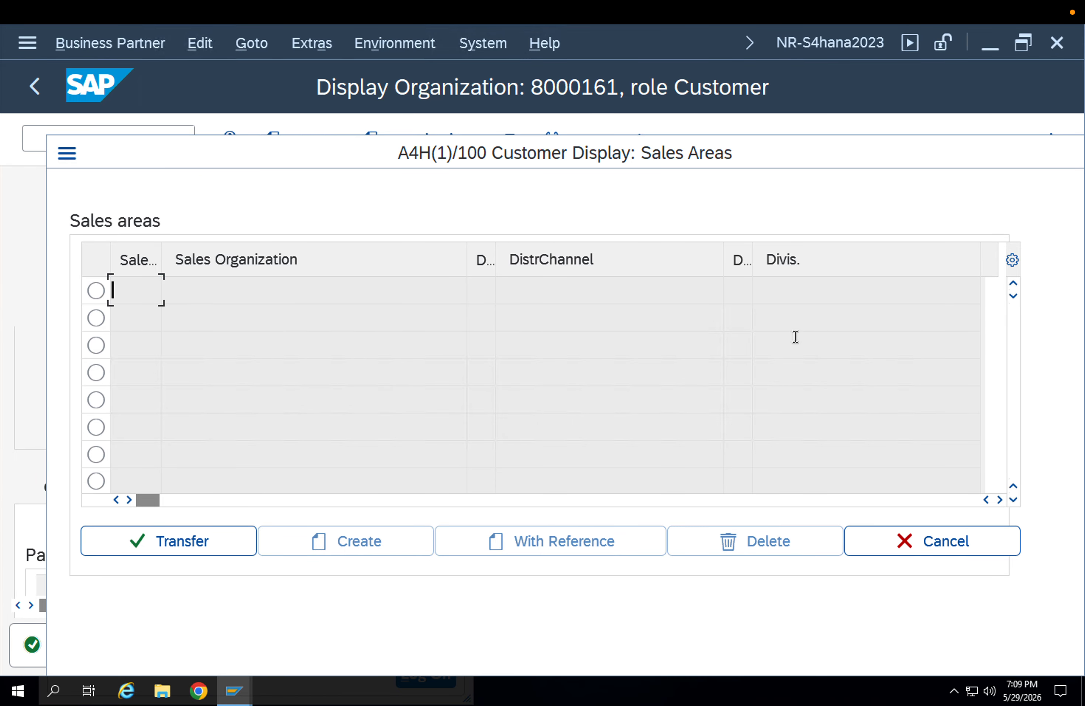
pyautogui.click(952, 527)
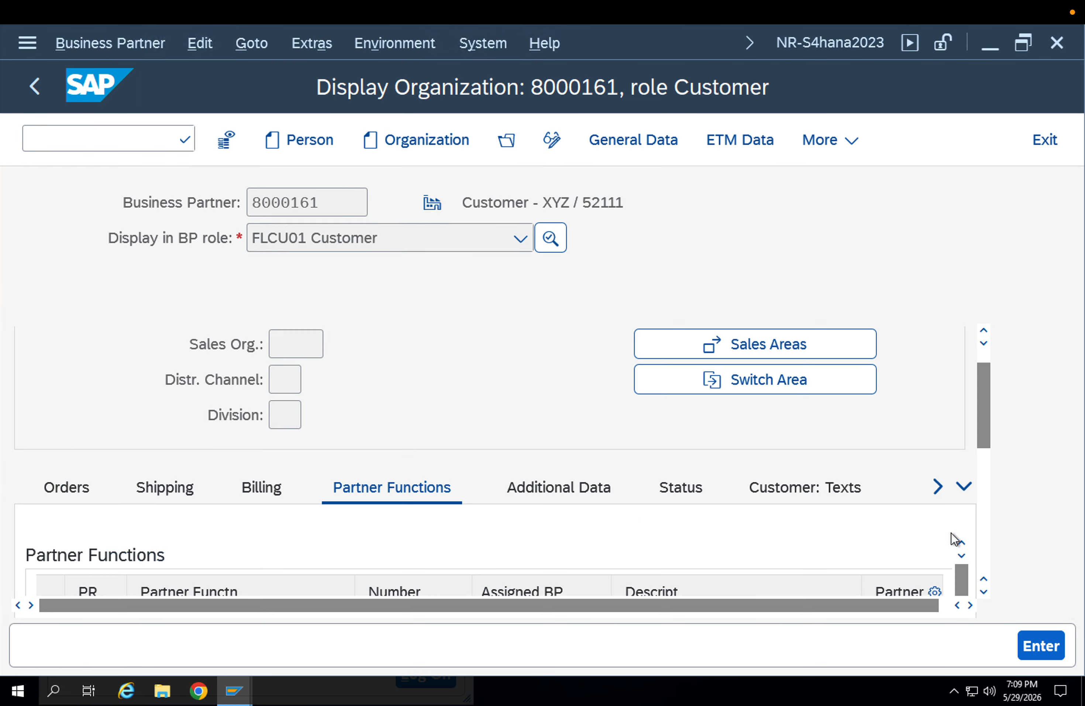
pyautogui.click(83, 488)
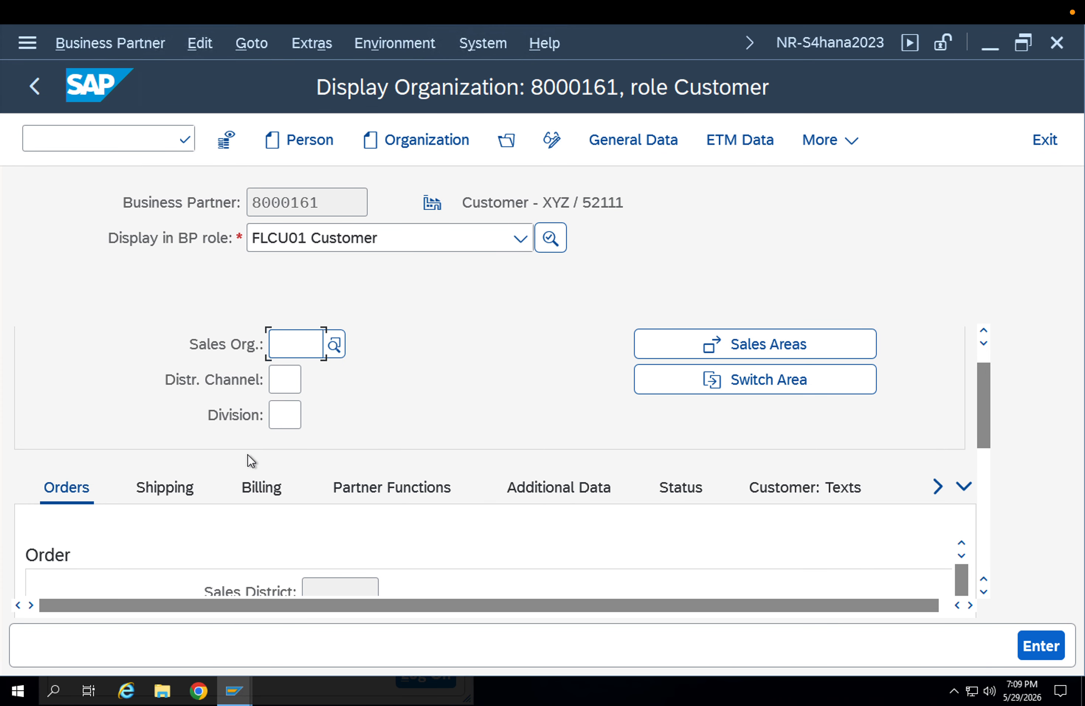
# - Try to display the customer's sales area with sales organization APPL, distribution channel 10 and division AP
pyautogui.click(293, 346)
pyautogui.click(294, 372)
pyautogui.click(291, 380)
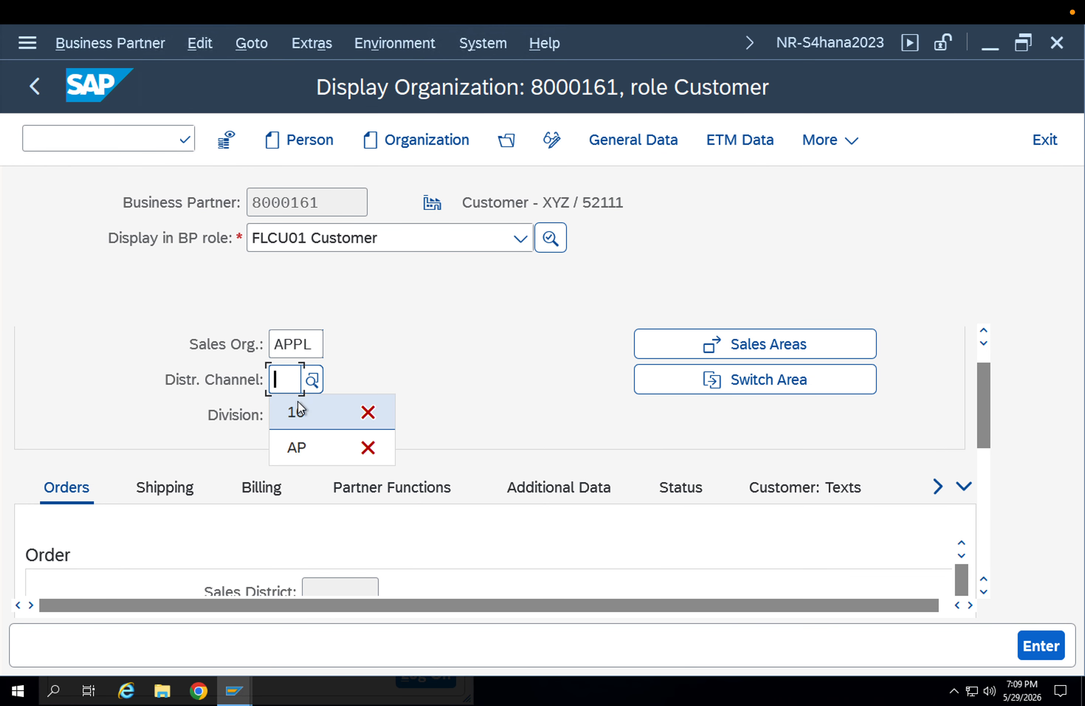
pyautogui.click(295, 408)
pyautogui.click(294, 414)
pyautogui.click(295, 441)
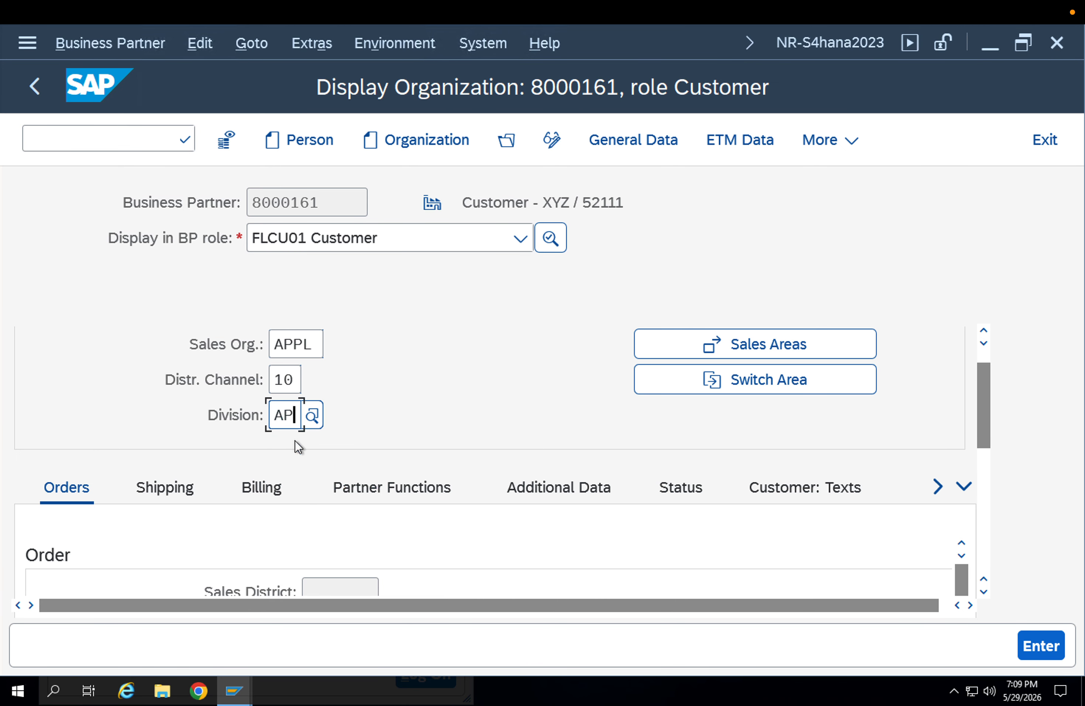
pyautogui.press('Return')
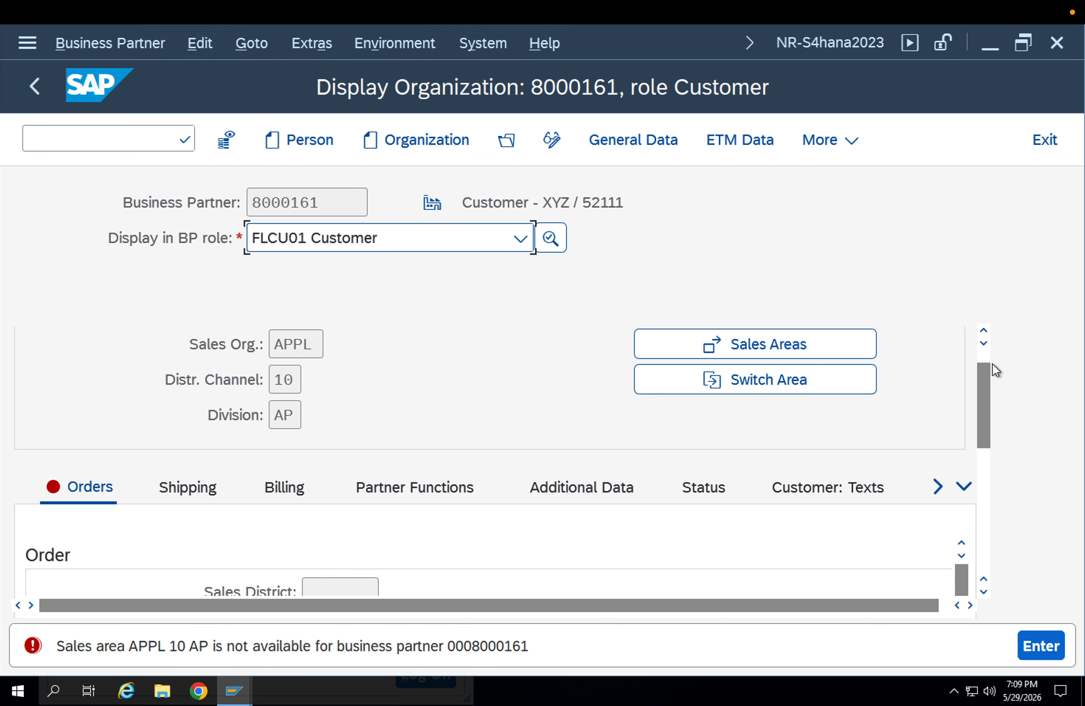
# - Switch the organization to change mode and enter sales area APPL, distribution channel 10 and division AP
pyautogui.click(558, 146)
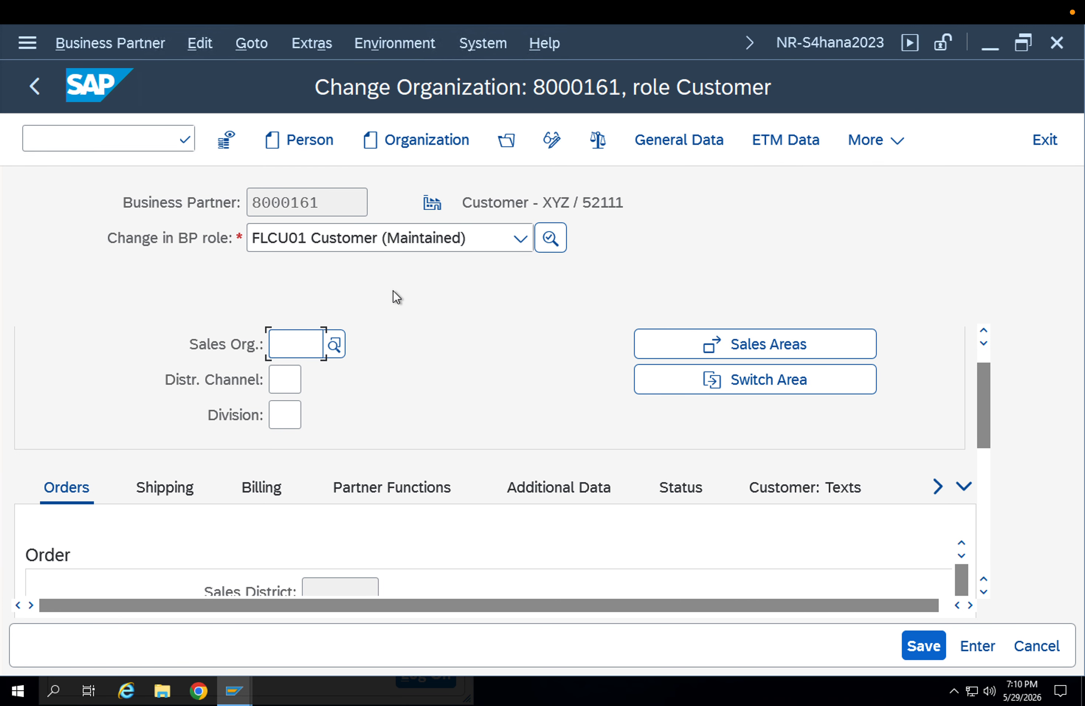
pyautogui.click(315, 353)
pyautogui.click(305, 374)
pyautogui.click(293, 381)
pyautogui.write('10')
pyautogui.click(295, 427)
pyautogui.write('AP')
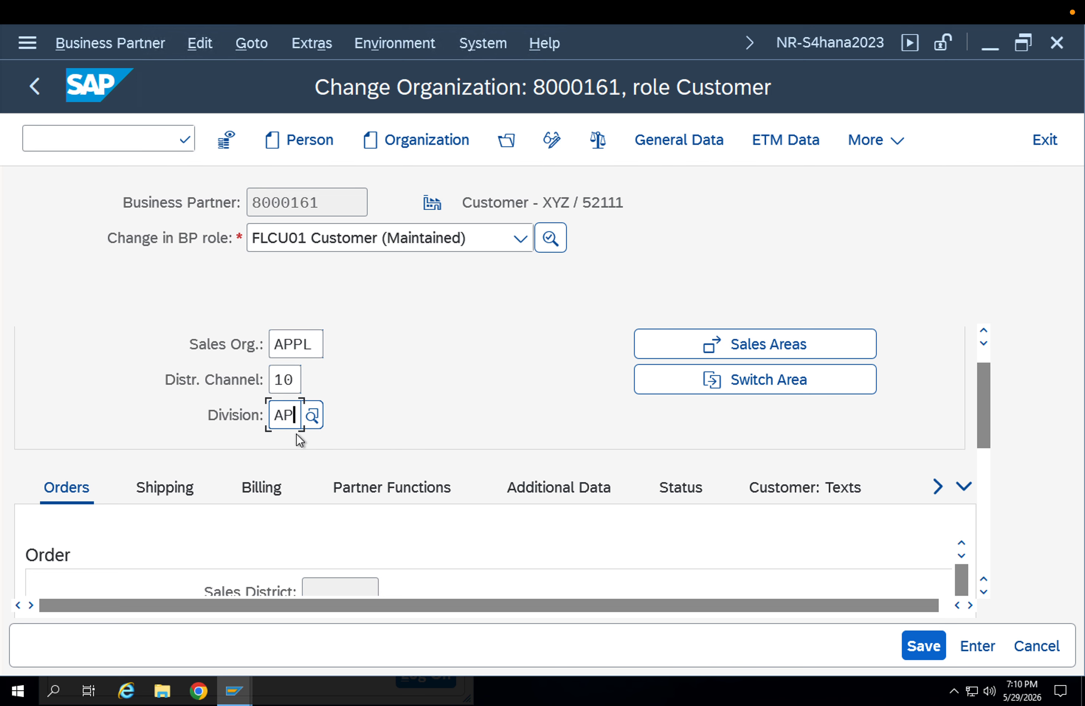
pyautogui.press('Return')
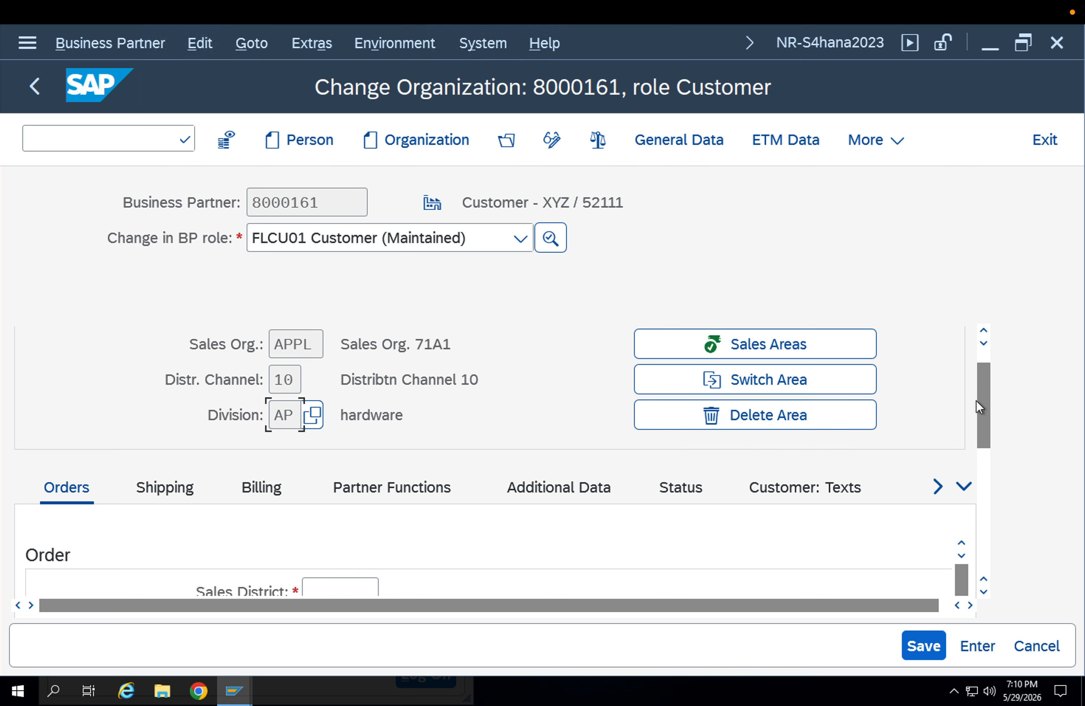
pyautogui.click(982, 463)
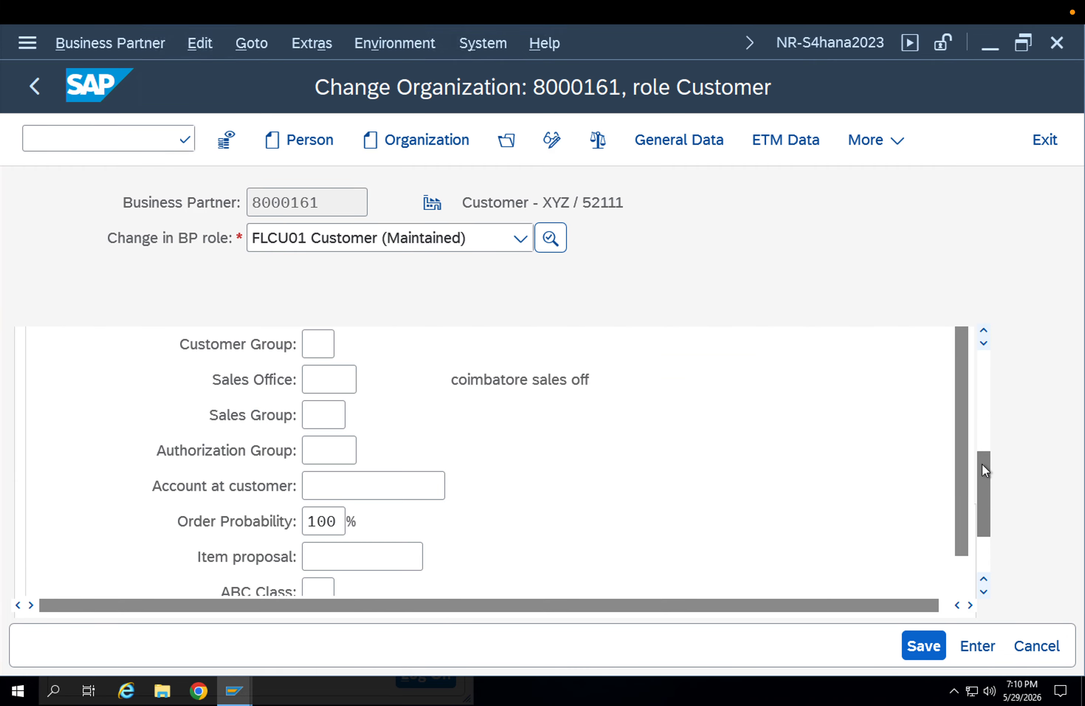
# - Set the sales district to 000001 in the customer's order data
pyautogui.moveTo(981, 463); pyautogui.dragTo(979, 419)
pyautogui.click(333, 444)
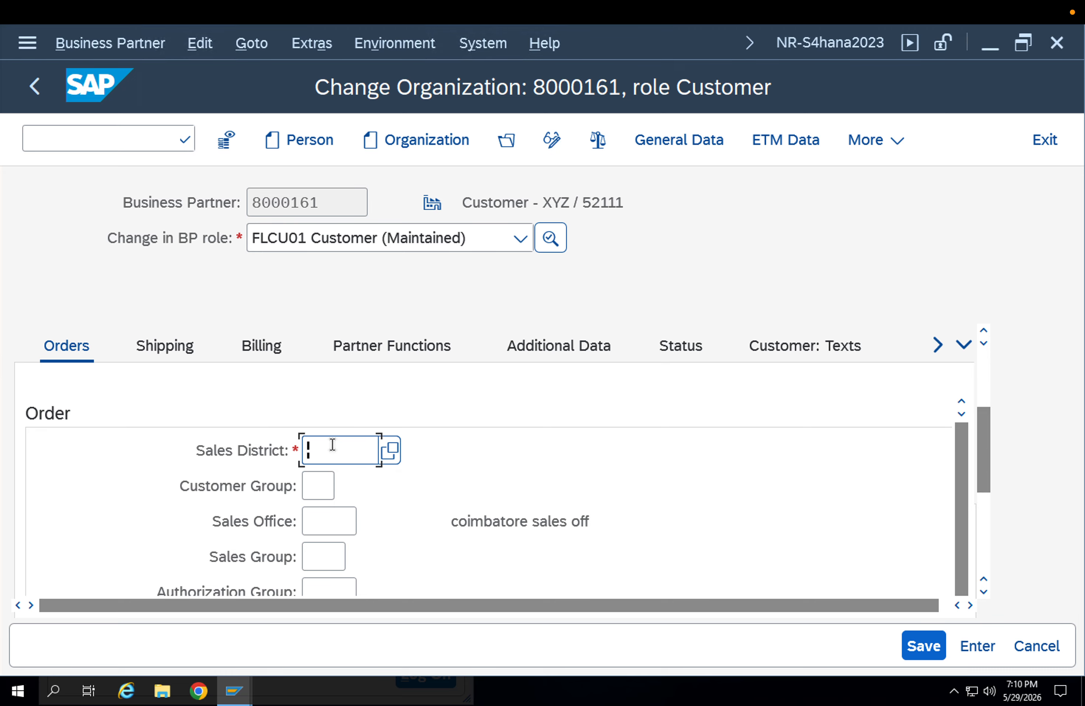
pyautogui.click(358, 478)
pyautogui.press('Return')
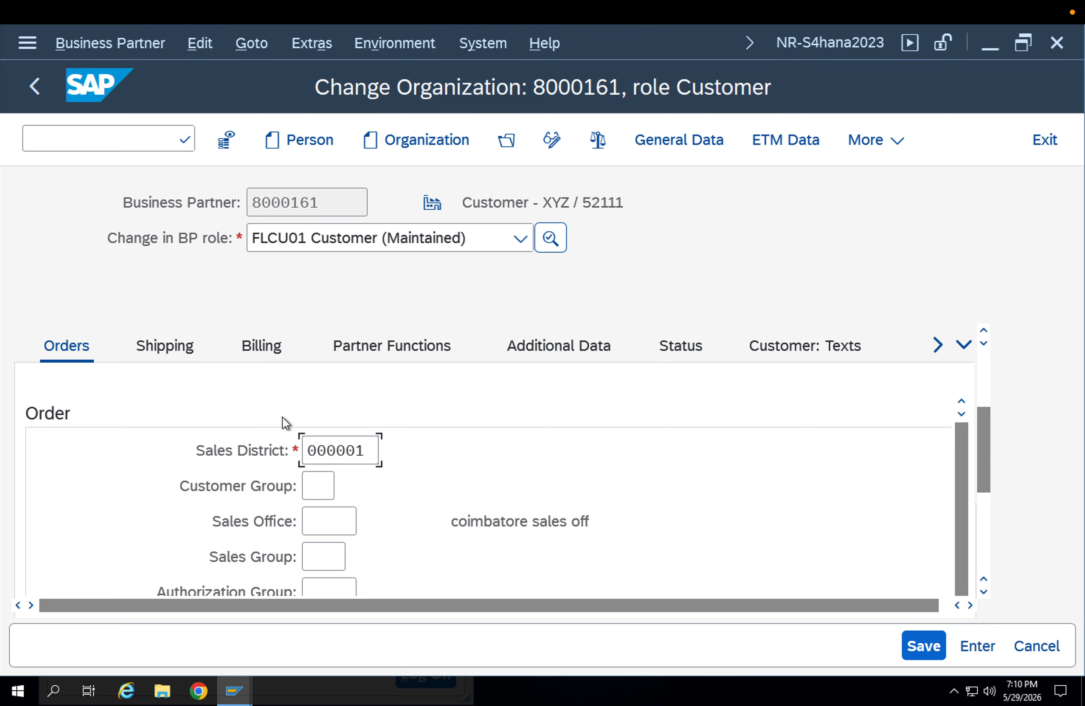
# - Set the shipping conditions to 01 in the customer's shipping data and try to save the business partner
pyautogui.click(165, 349)
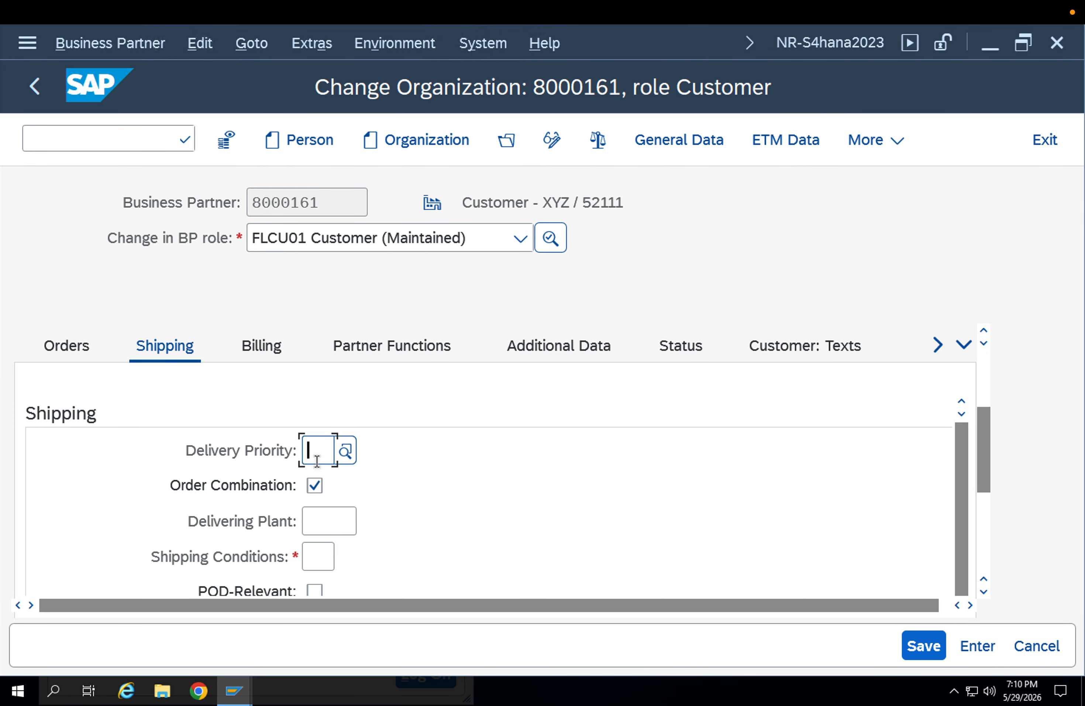
pyautogui.click(326, 563)
pyautogui.click(326, 585)
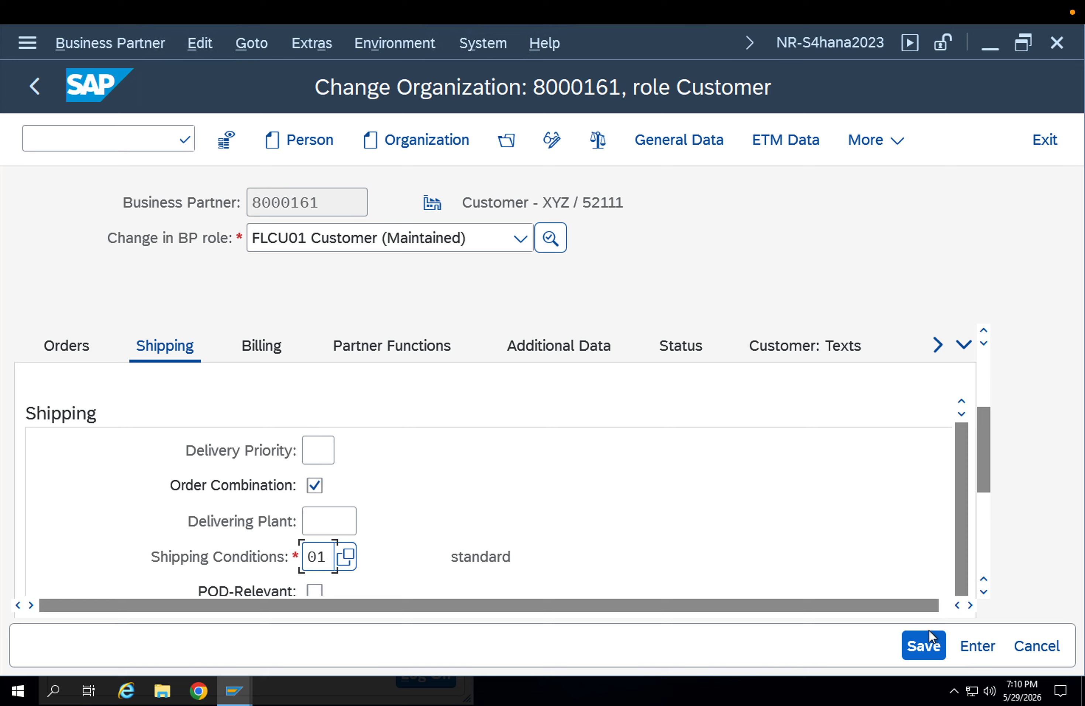
pyautogui.click(923, 644)
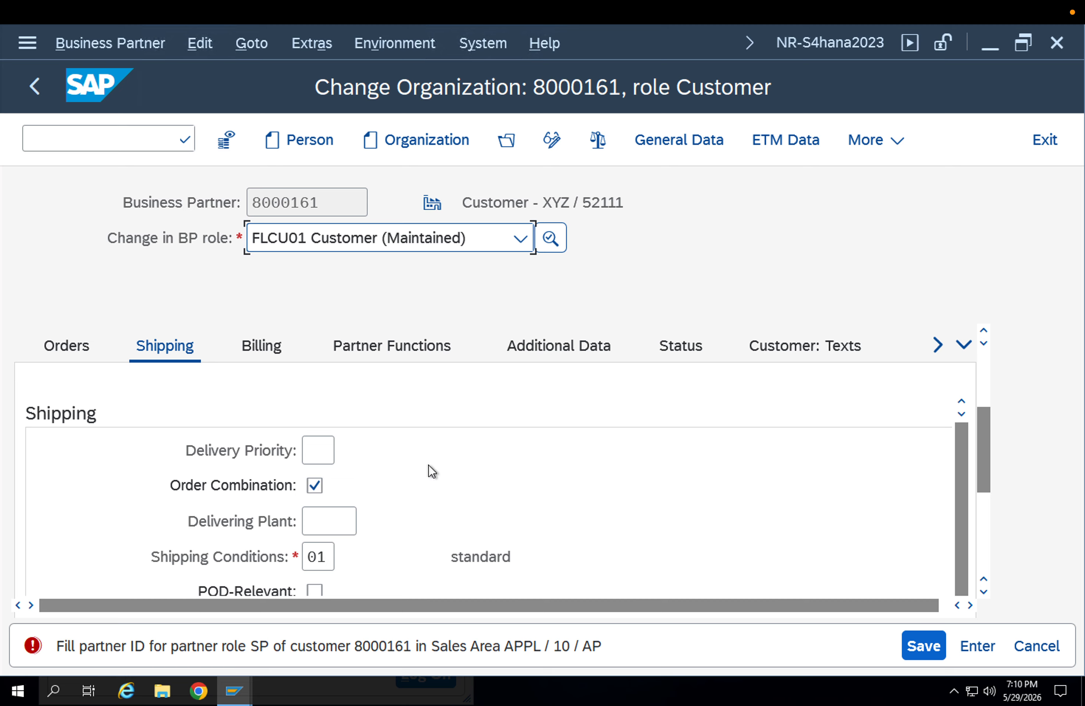
# - Search the general customer list for the Sold-to Party's number, close it and try to save with the partner numbers left empty
pyautogui.click(405, 346)
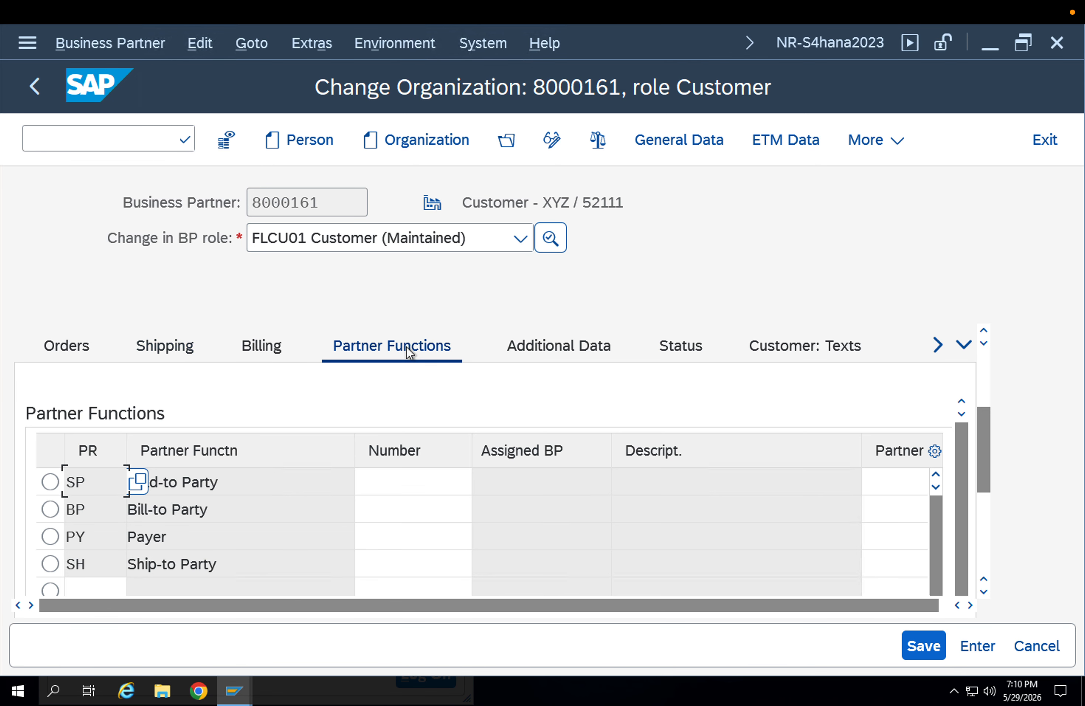
pyautogui.click(439, 480)
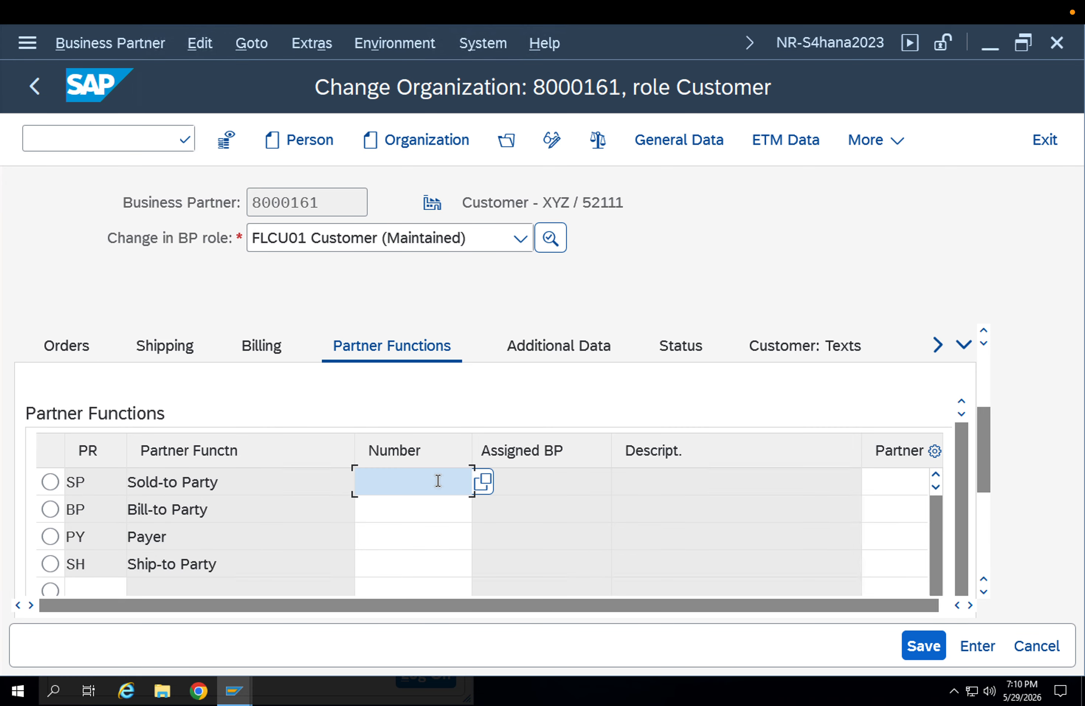
pyautogui.click(484, 482)
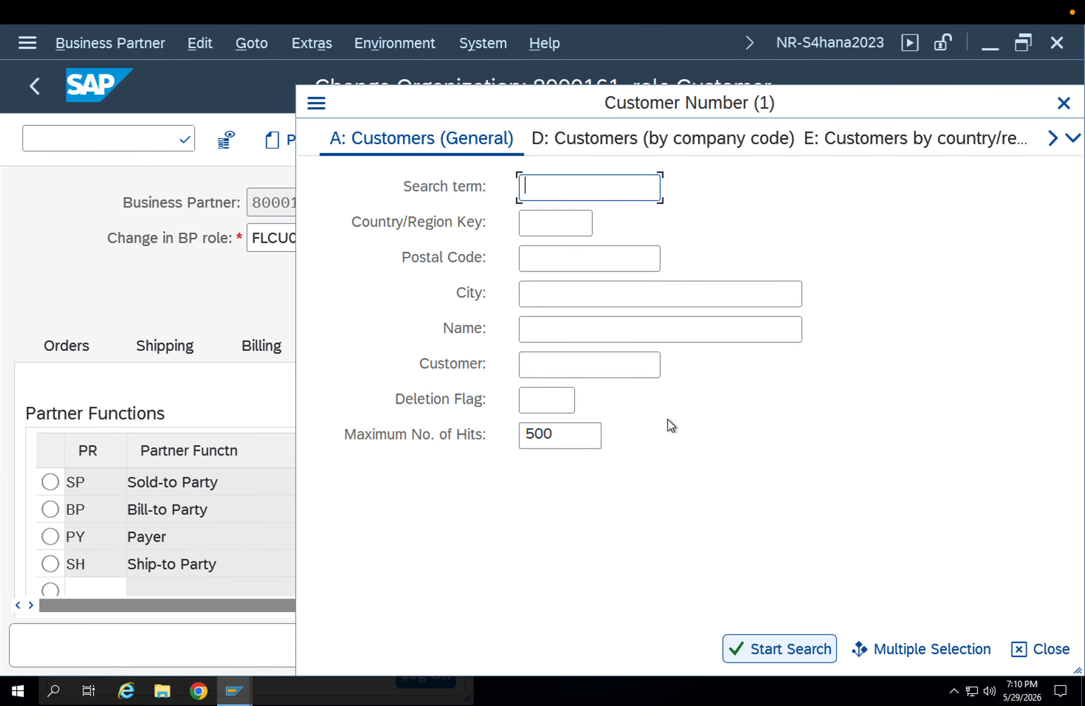
pyautogui.press('Return')
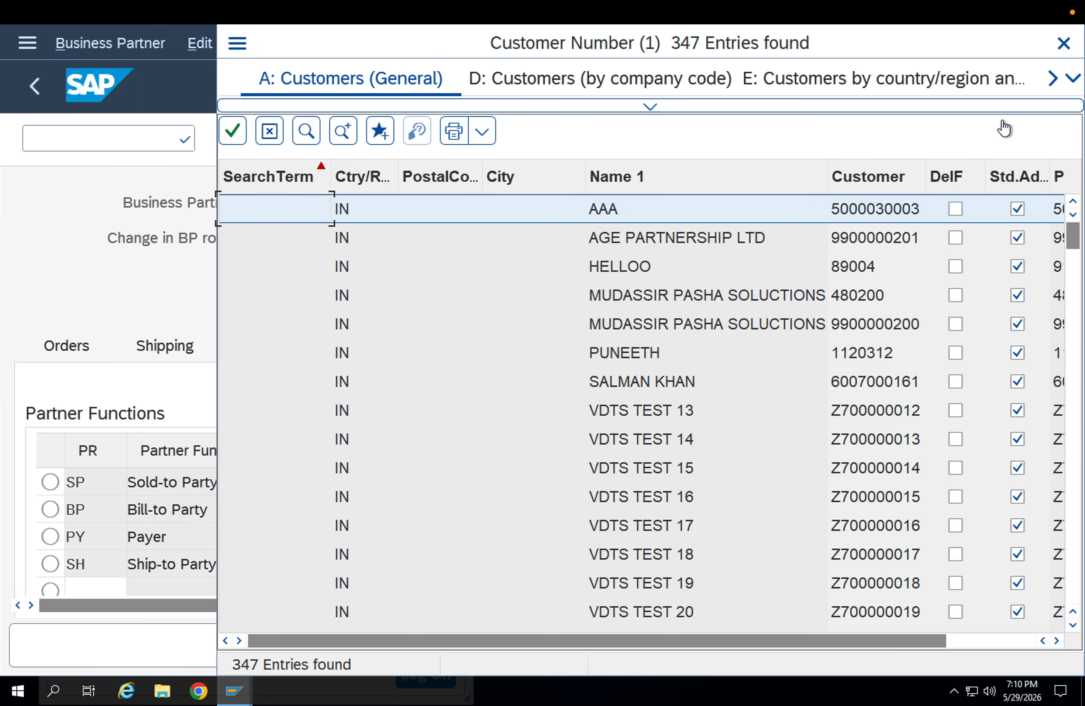
pyautogui.click(1064, 43)
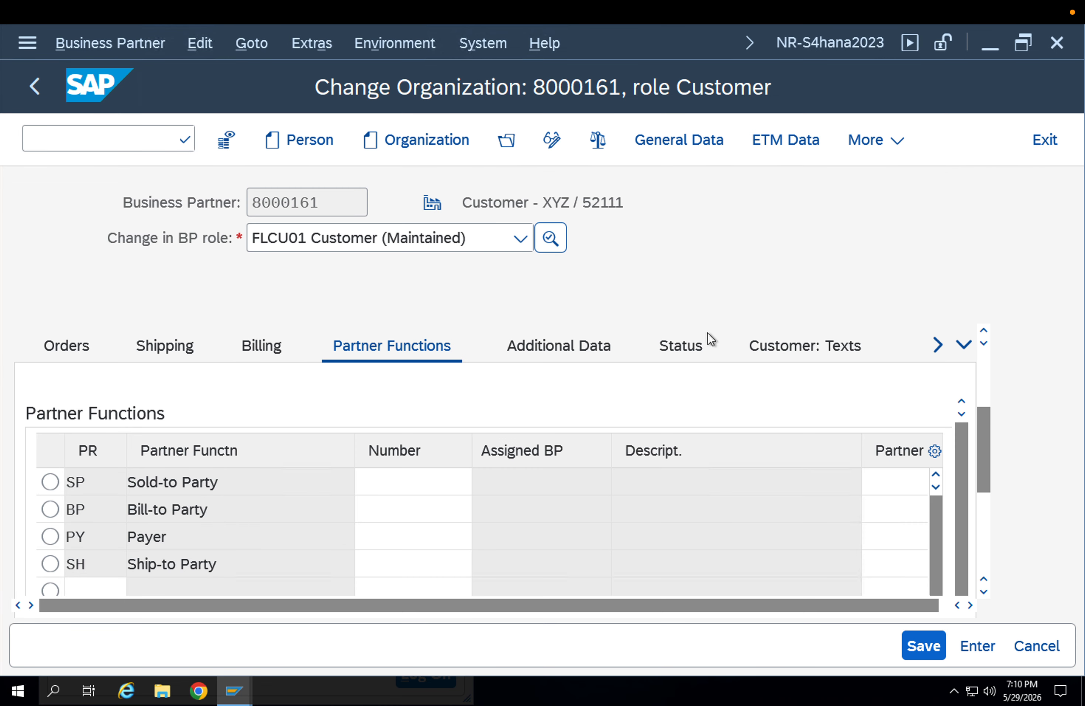
pyautogui.click(922, 651)
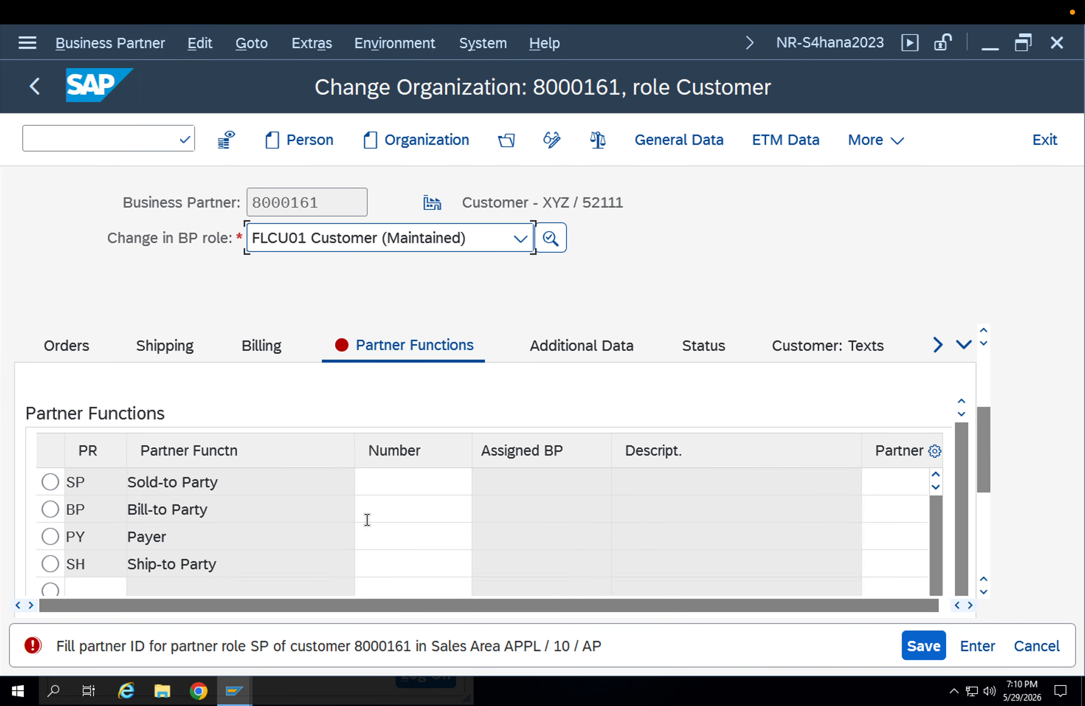
# - Search for Sold-to Party customers per sales group in sales organization APPL and division AP
pyautogui.click(375, 482)
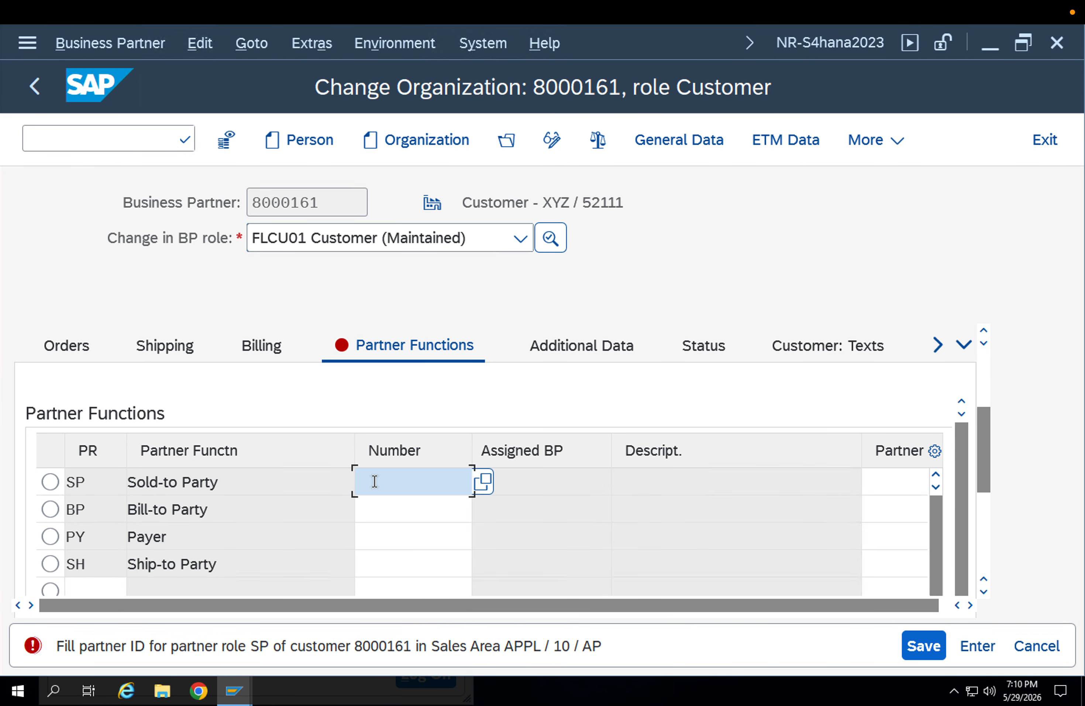
pyautogui.click(477, 484)
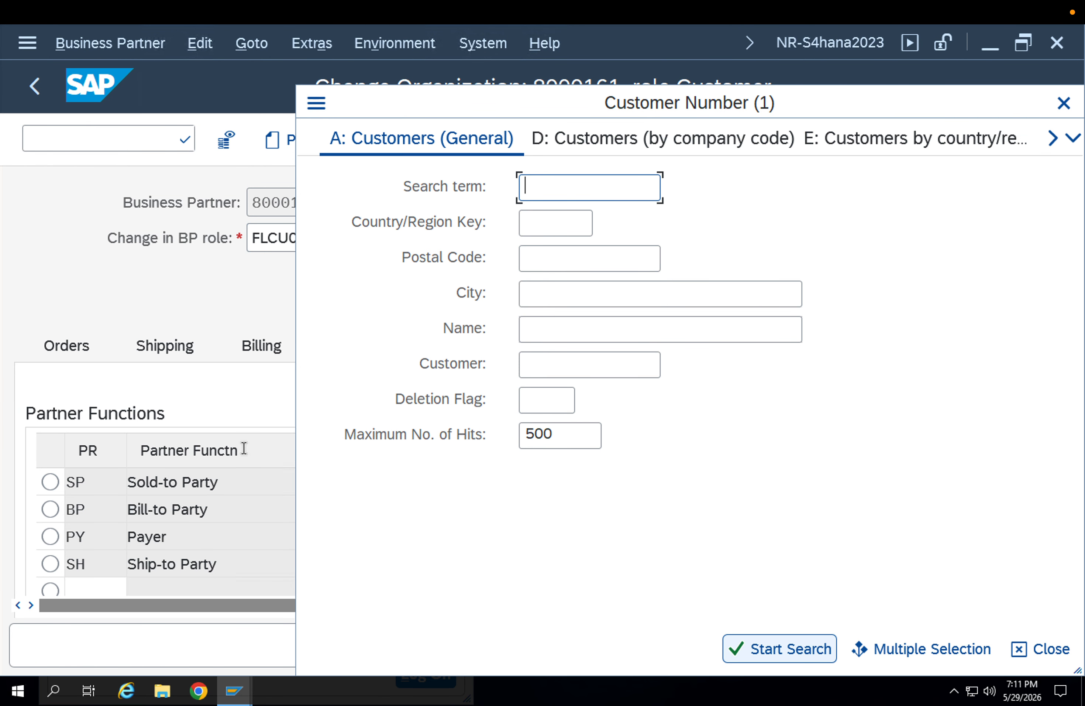
pyautogui.click(1073, 138)
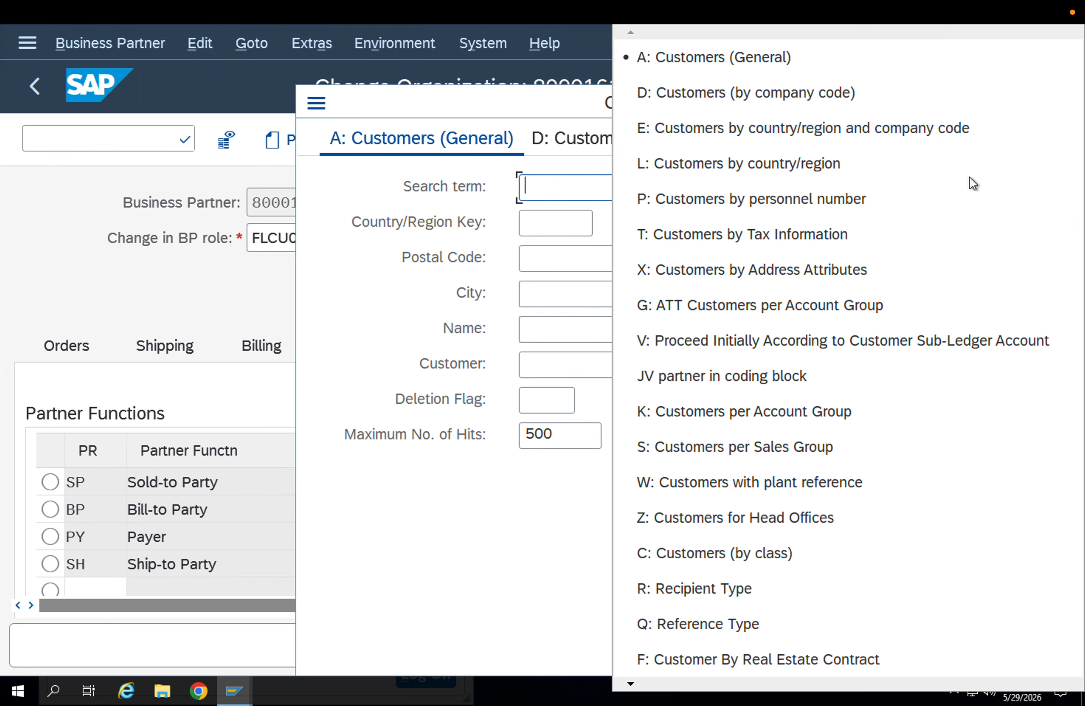
pyautogui.click(837, 454)
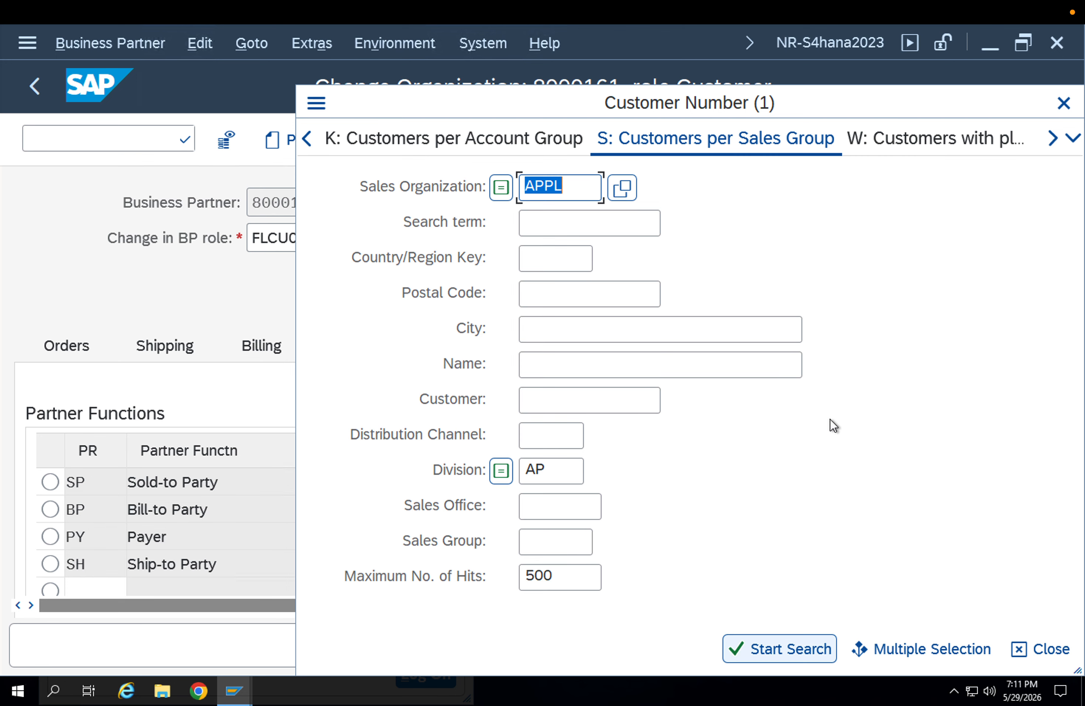
pyautogui.press('Return')
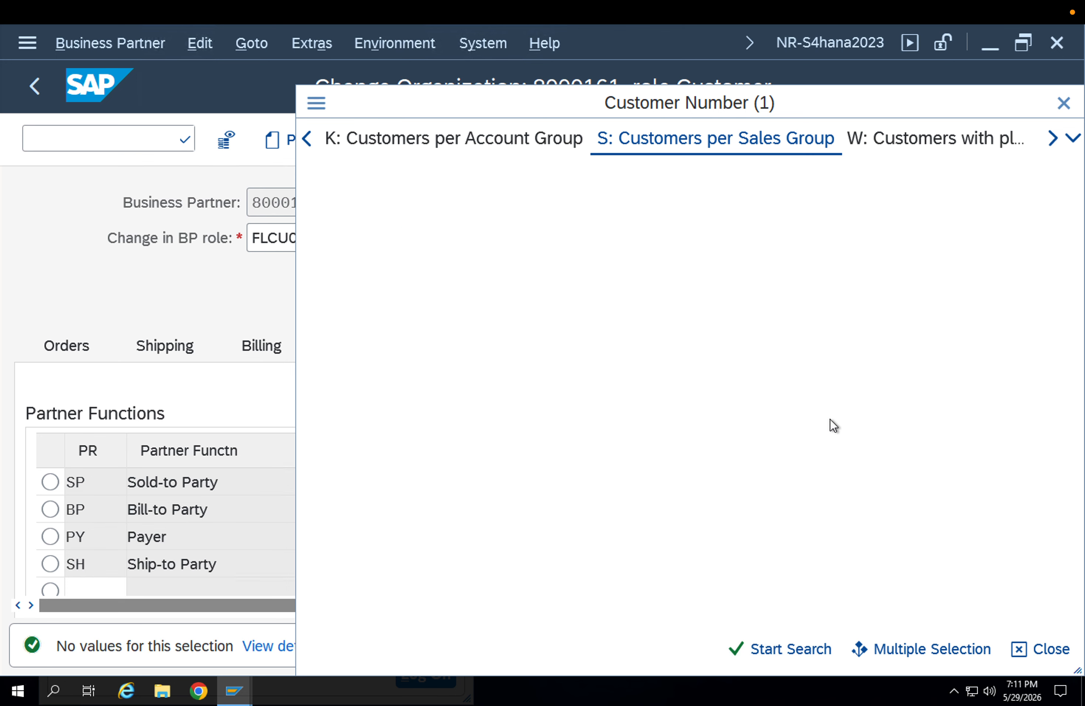
# - Clear the sales organization and division filters, search customers across all sales areas, and leave the result list
pyautogui.press('BackSpace')
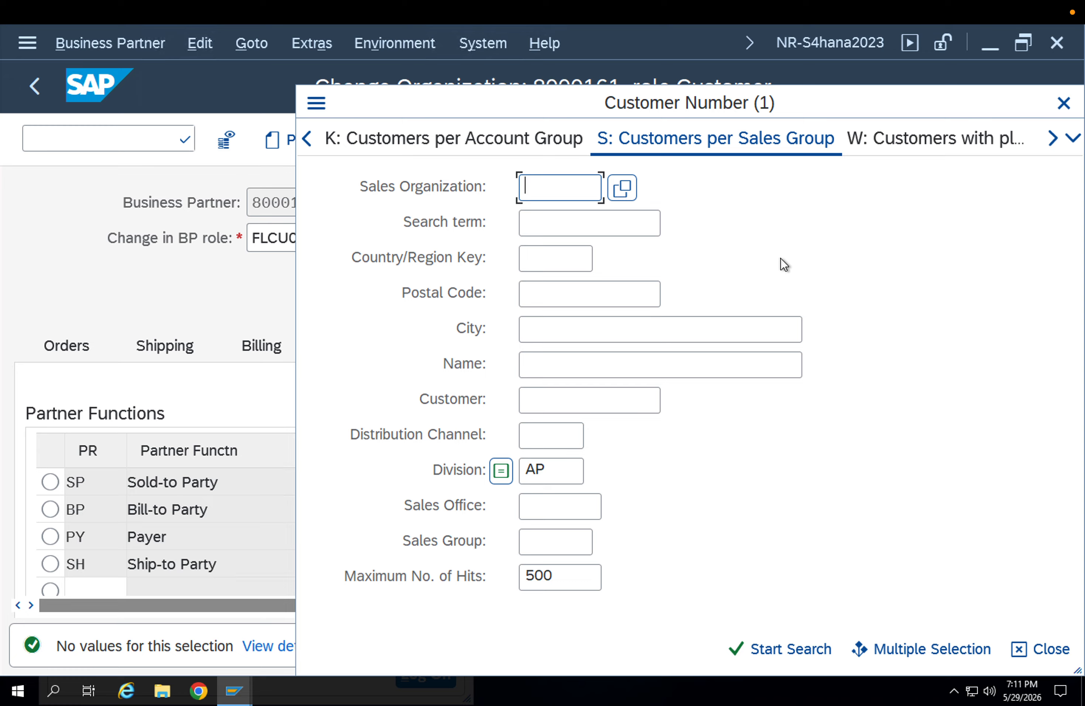
pyautogui.press('Return')
pyautogui.click(541, 467)
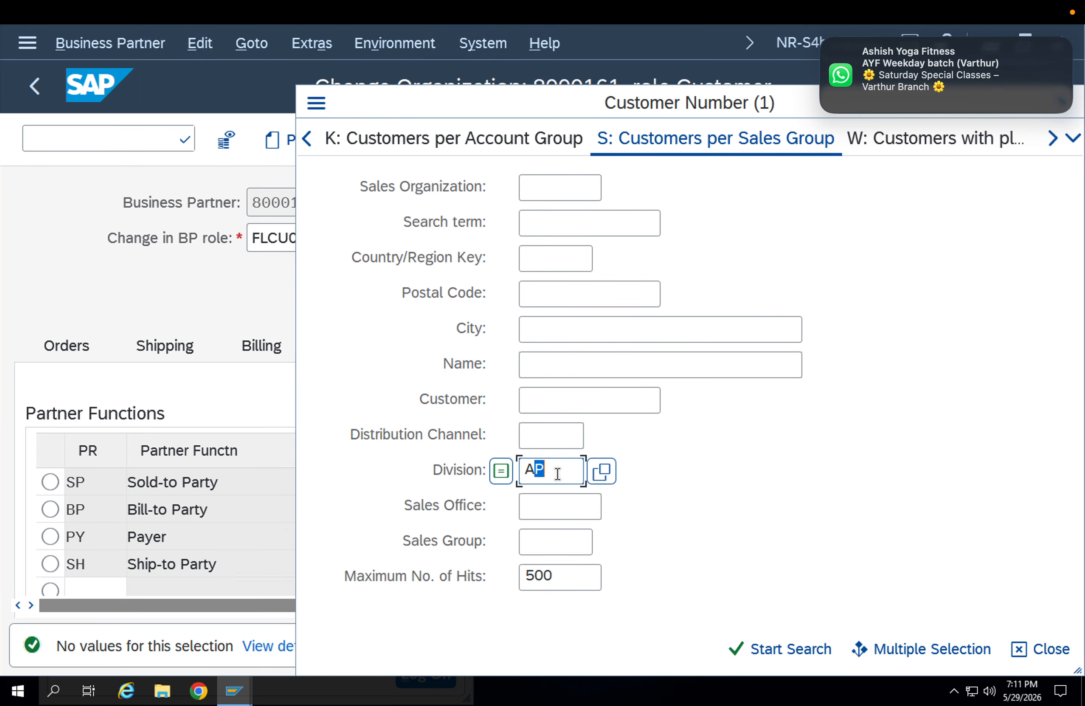
pyautogui.press('BackSpace')
pyautogui.press('BackSpace')
pyautogui.press('Return')
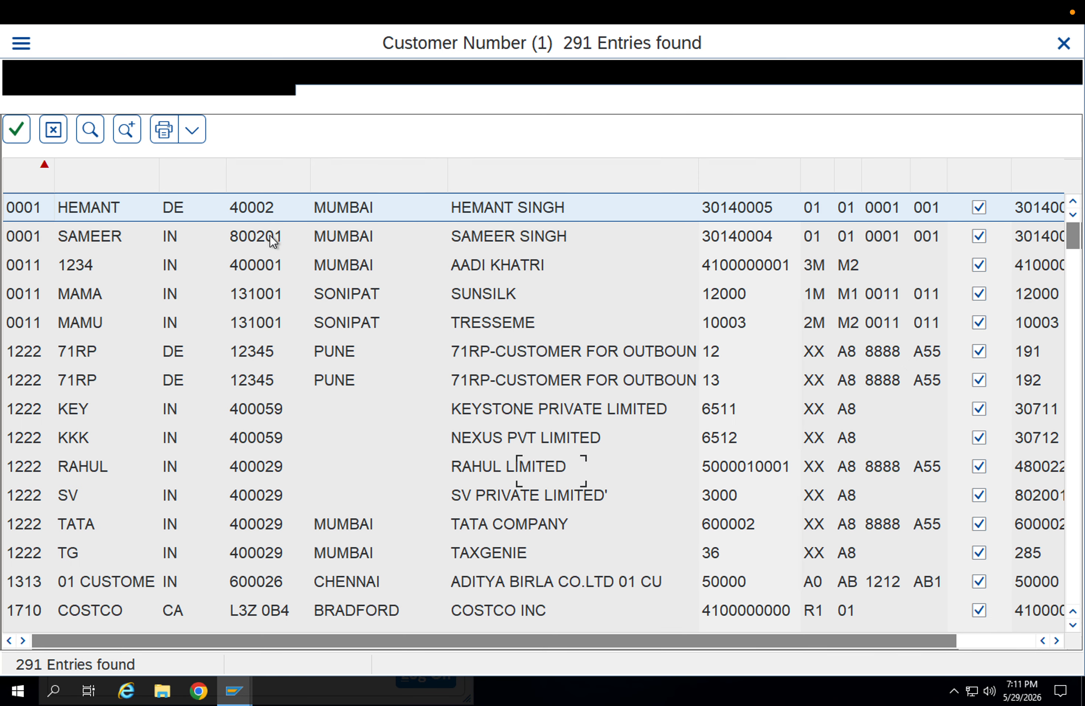
pyautogui.press('Escape')
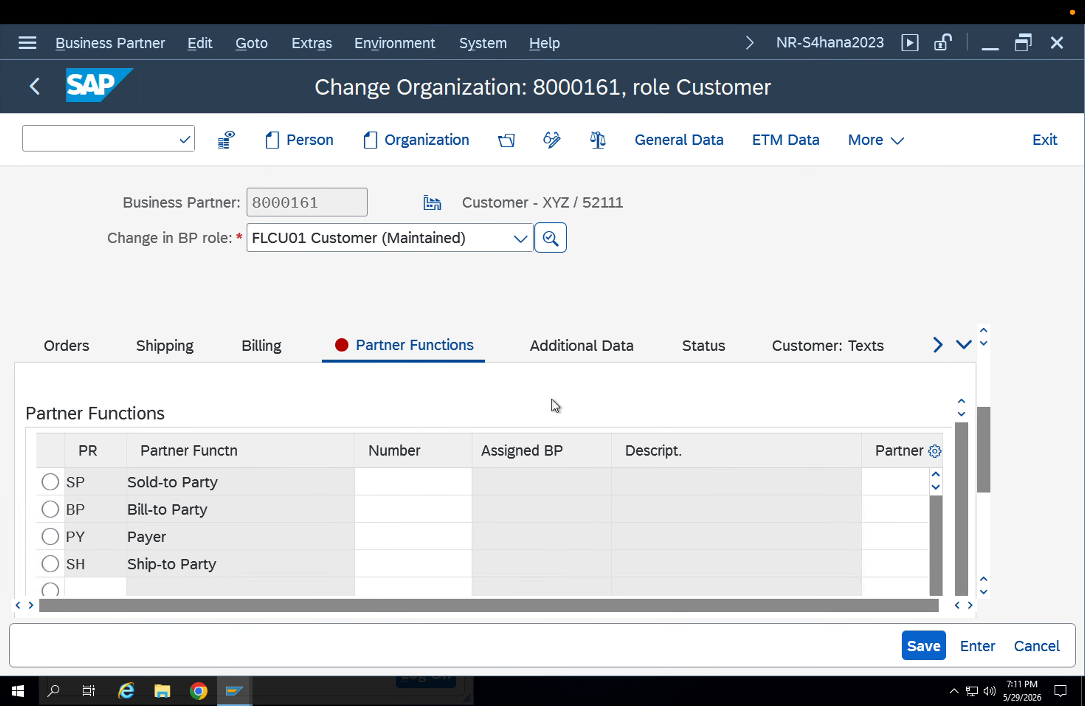
# - Enter another customer's number as Sold-to Party, copy it to Bill-to Party, Payer and Ship-to Party, and try to save
pyautogui.press('Return')
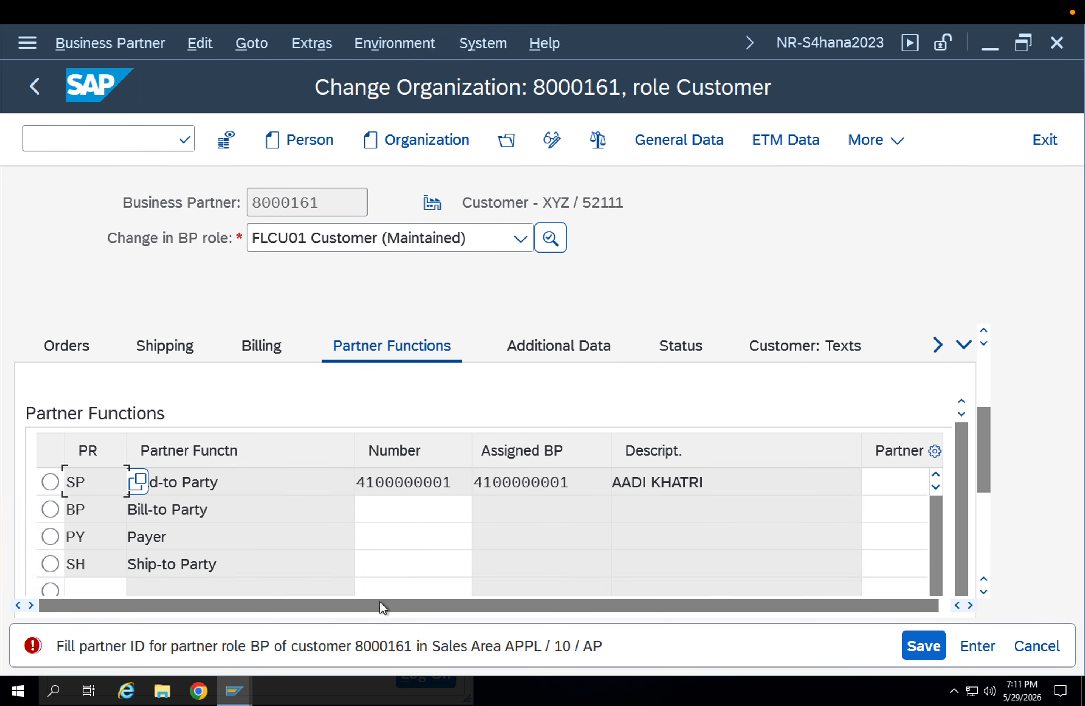
pyautogui.moveTo(454, 480); pyautogui.dragTo(334, 479)
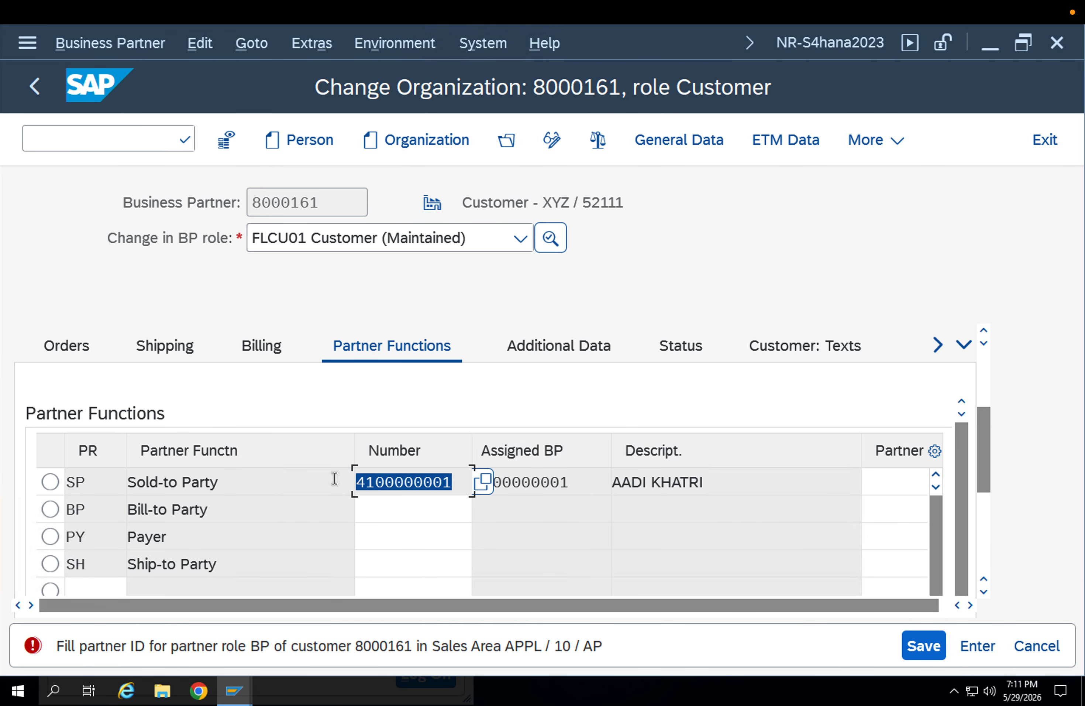
pyautogui.hotkey('ctrl', 'c')
pyautogui.click(372, 510)
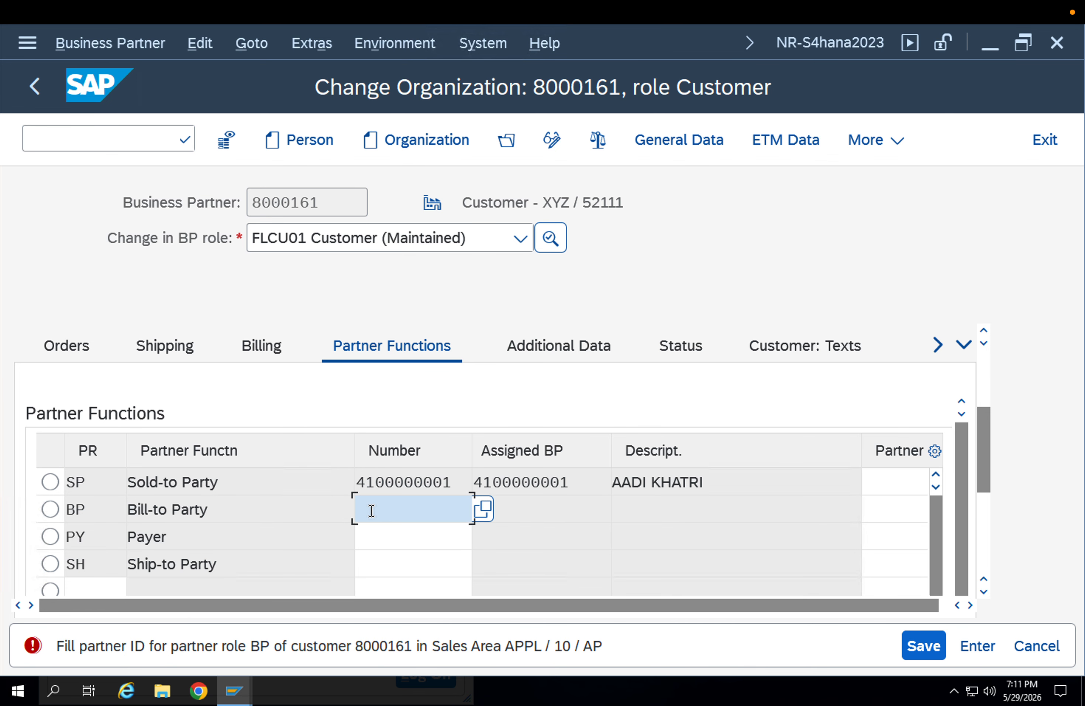
pyautogui.hotkey('ctrl', 'v')
pyautogui.click(379, 533)
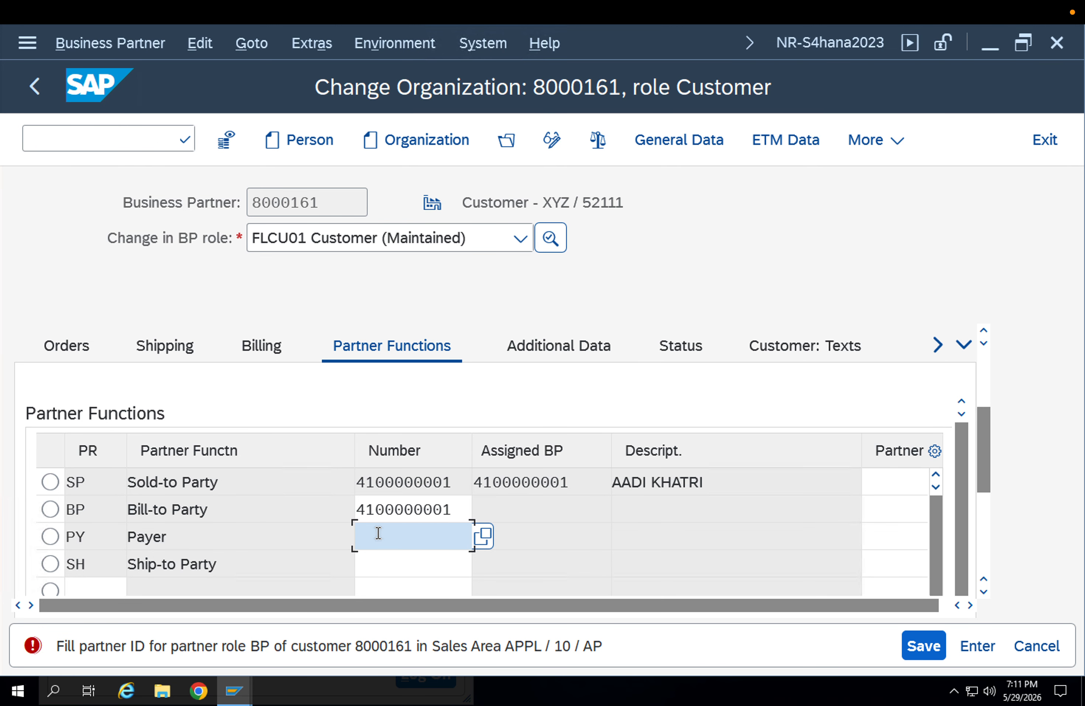
pyautogui.hotkey('ctrl', 'v')
pyautogui.click(385, 568)
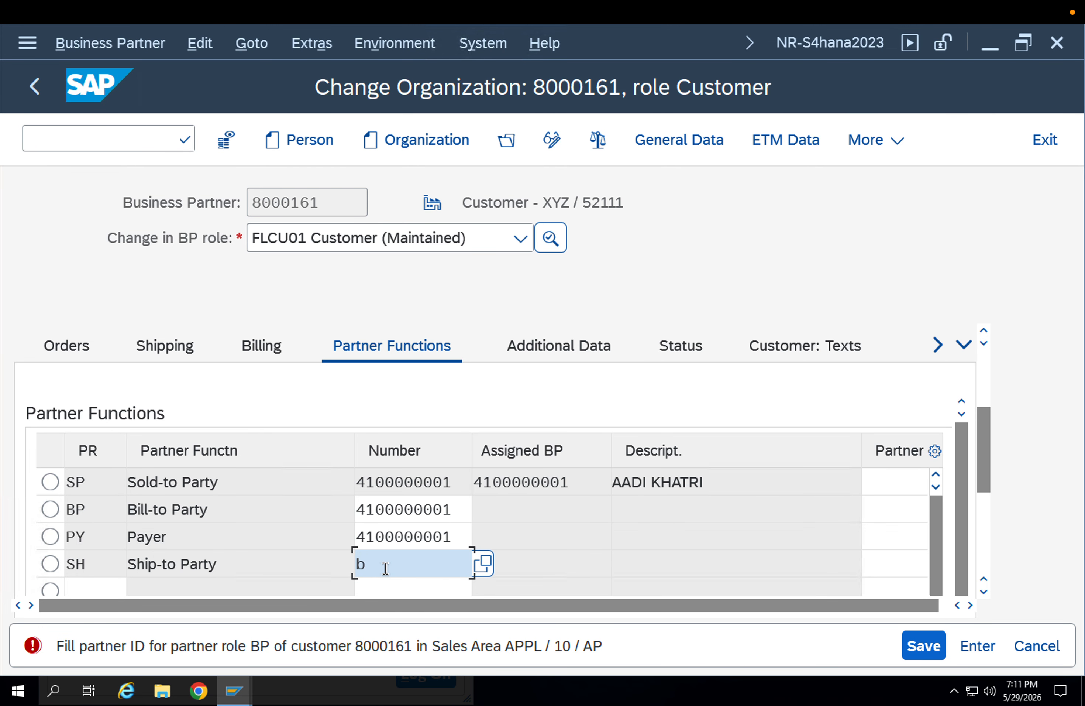
pyautogui.write('b')
pyautogui.press('BackSpace')
pyautogui.hotkey('ctrl', 'v')
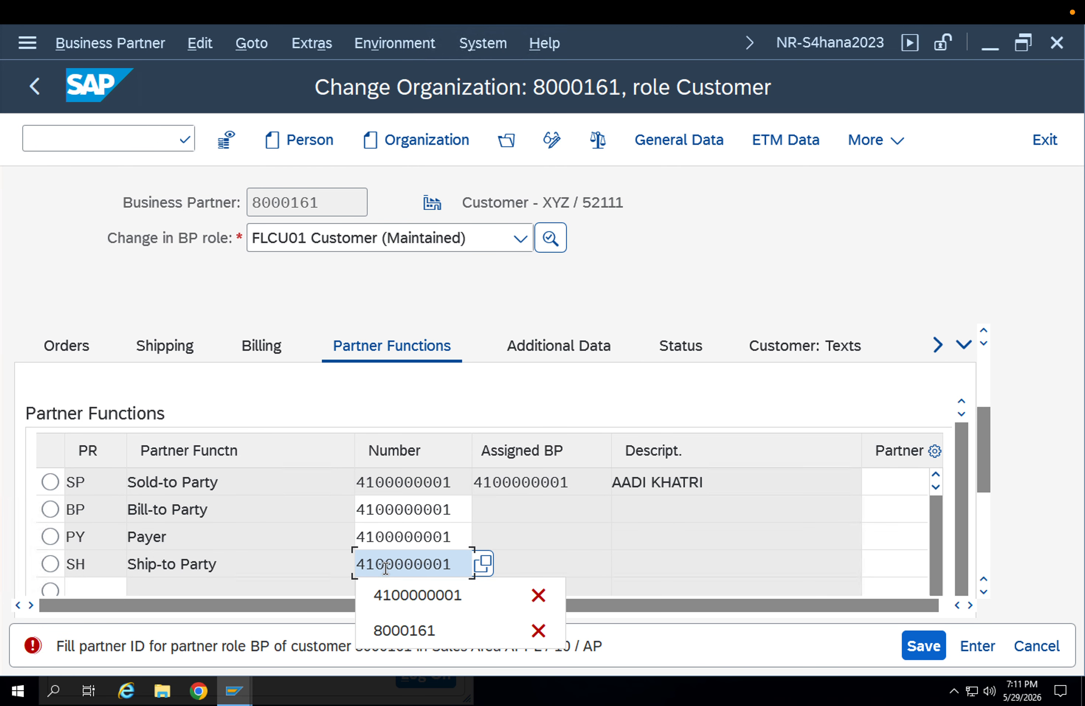
pyautogui.press('Return')
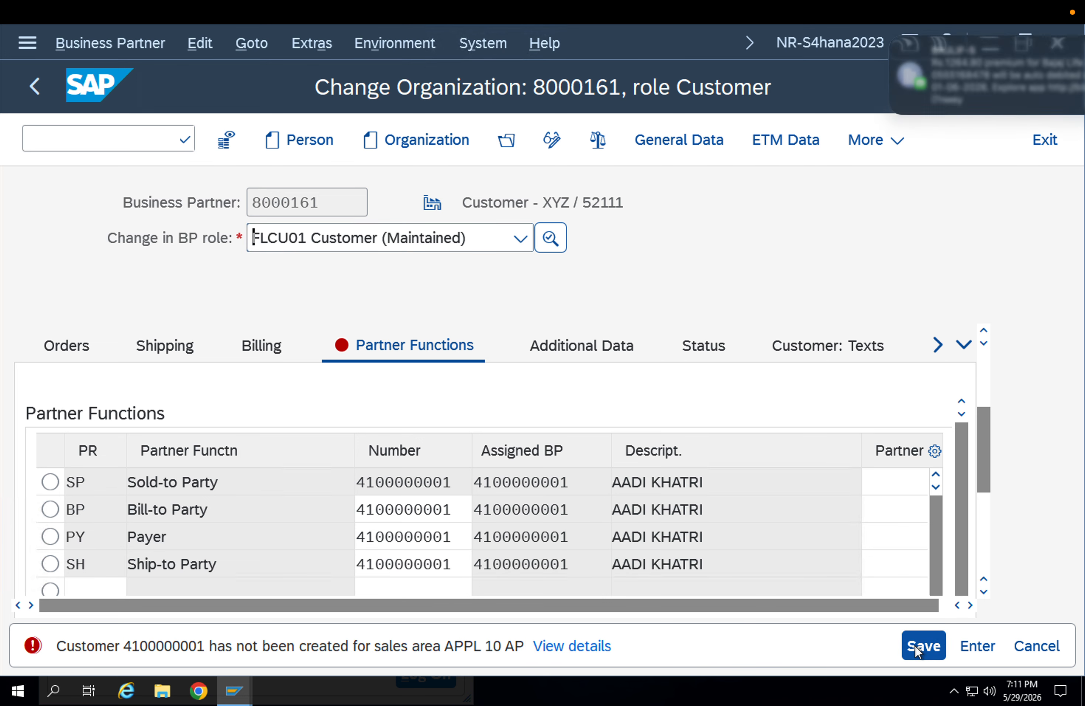
pyautogui.click(916, 650)
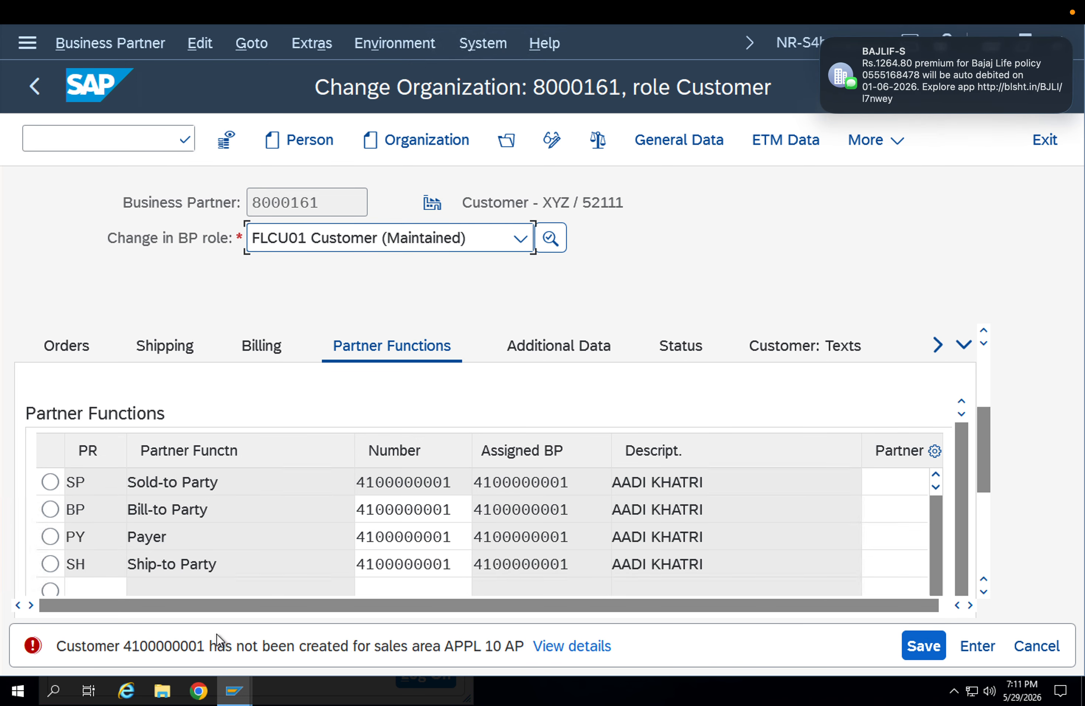
# - Abandon the unsaved customer changes and restart business partner maintenance with transaction /nbp
pyautogui.moveTo(449, 483); pyautogui.dragTo(300, 473)
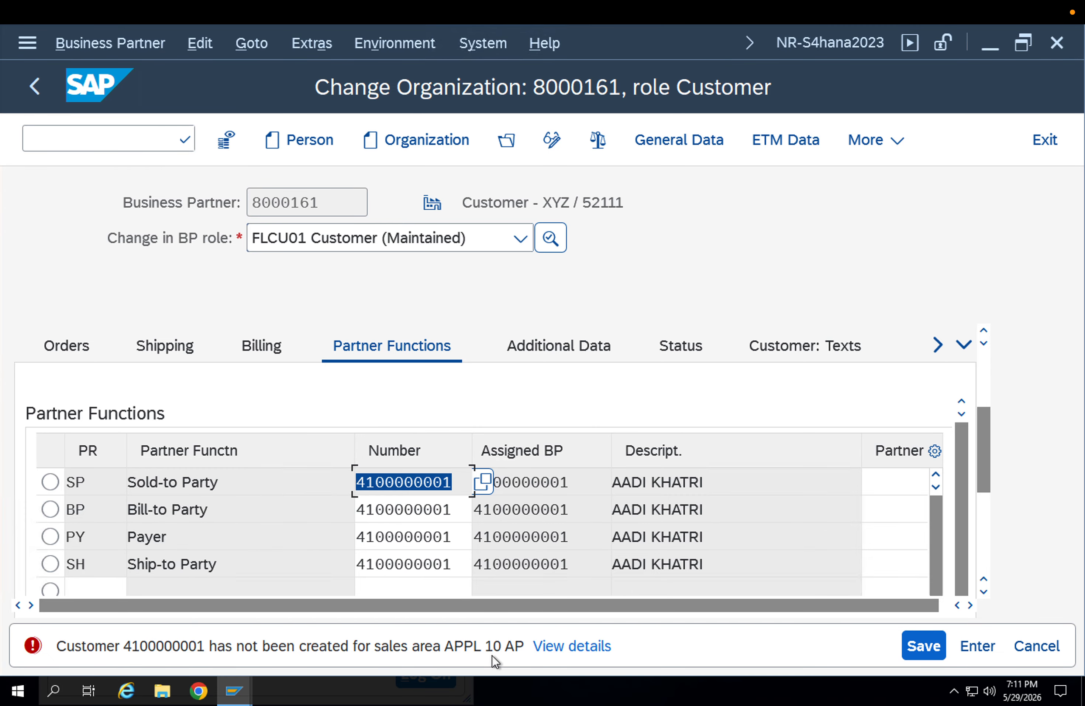
pyautogui.click(101, 129)
pyautogui.write('/n')
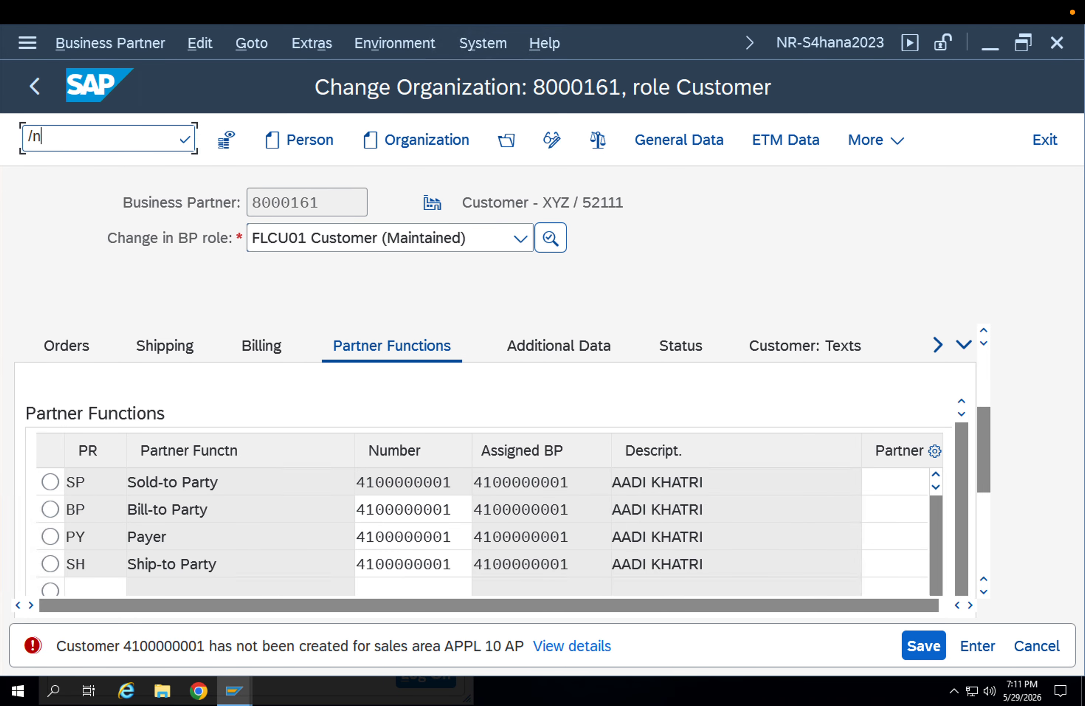
pyautogui.write('bp')
pyautogui.press('Return')
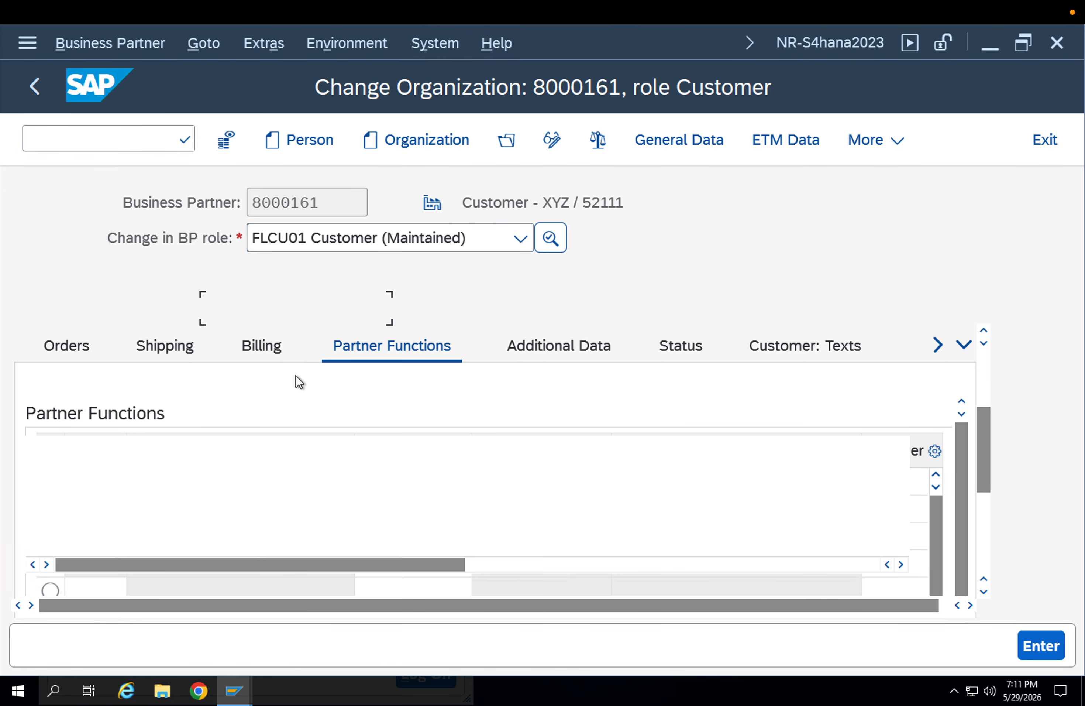
# - Try to open customizing from business partner maintenance with the plain code spro
pyautogui.click(111, 139)
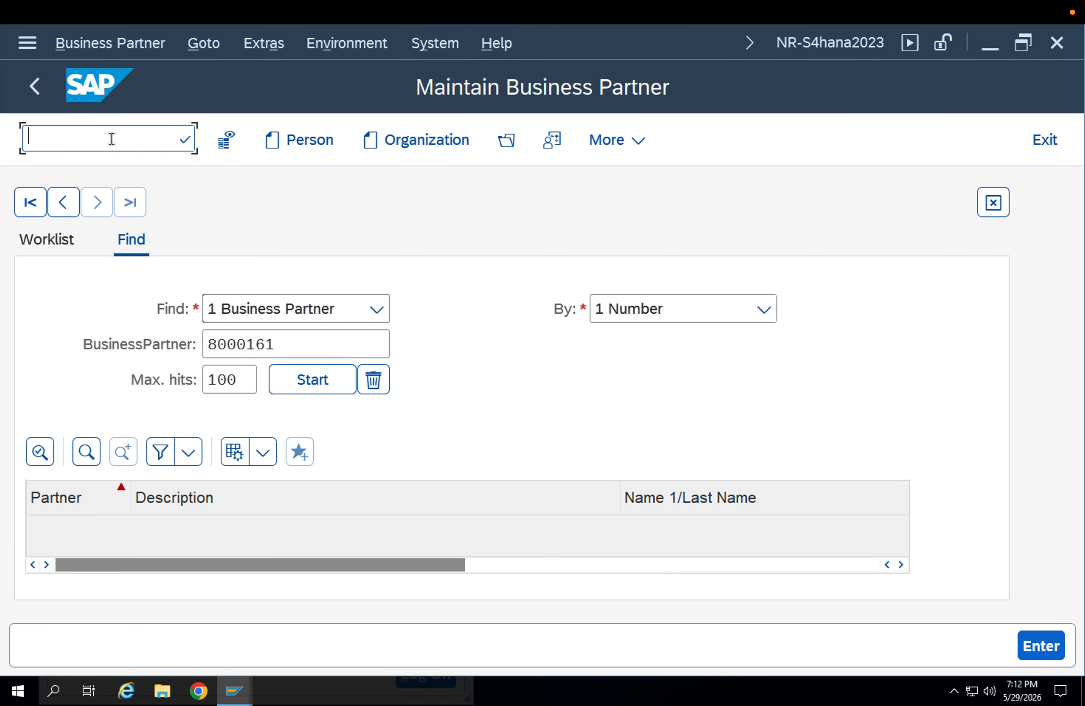
pyautogui.write('spro')
pyautogui.press('Return')
# - Open customizing with transaction /nspro and display the SAP Reference IMG structure
pyautogui.click(83, 137)
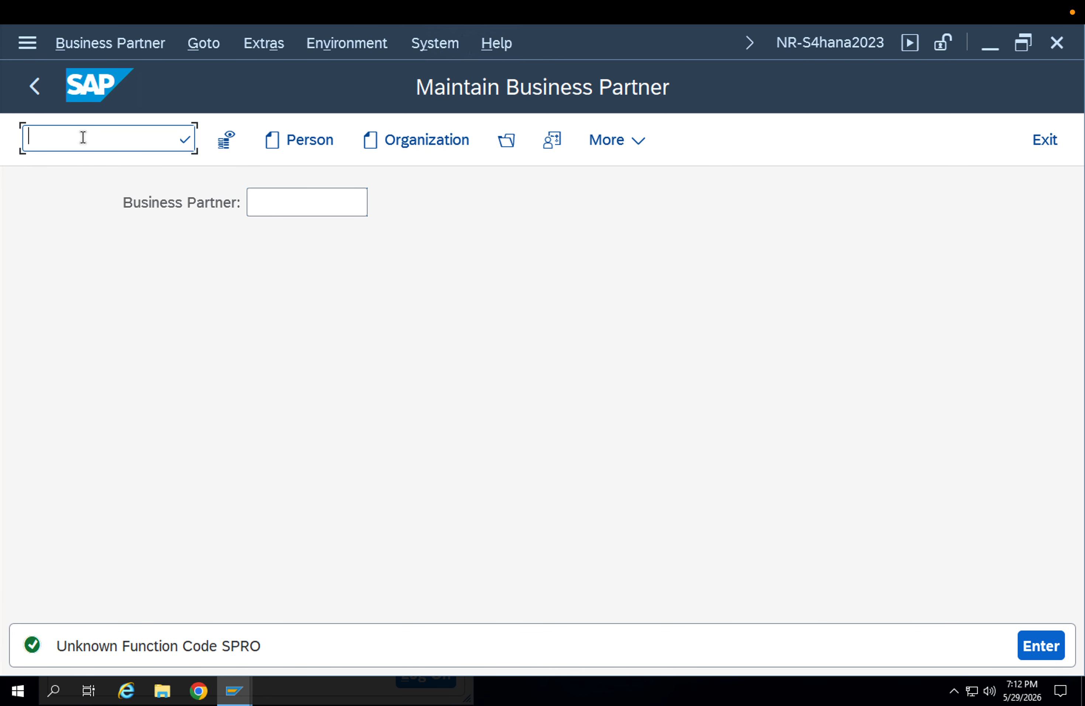
pyautogui.write('/nspro')
pyautogui.press('Return')
pyautogui.click(285, 139)
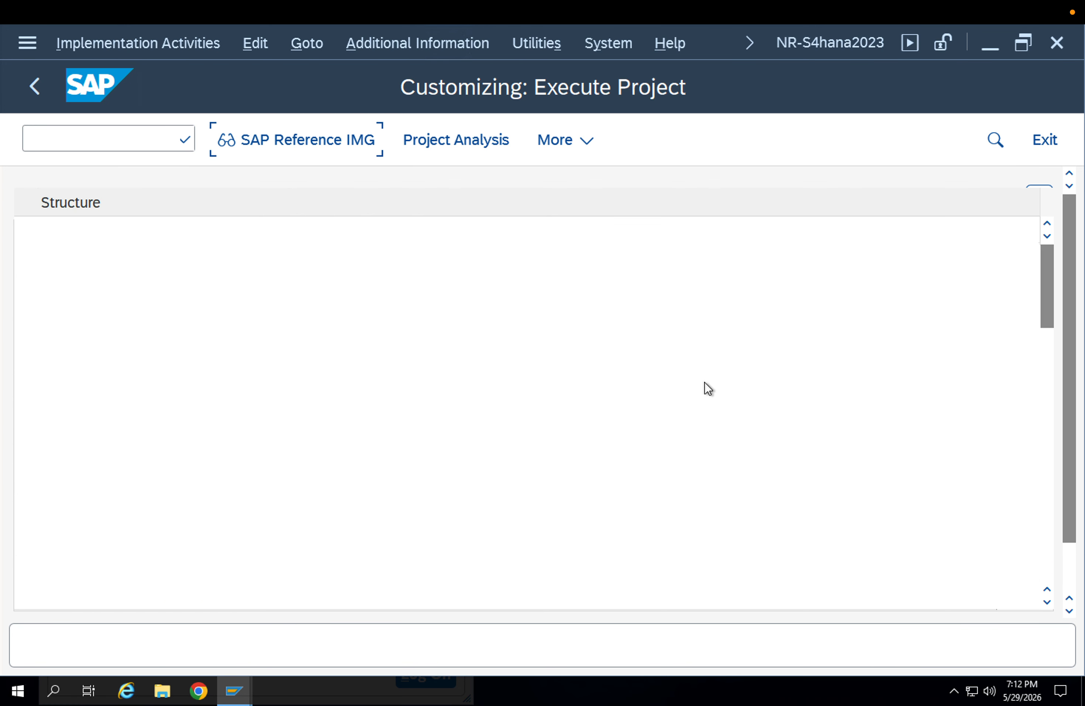
pyautogui.scroll(-2, 382, 412)
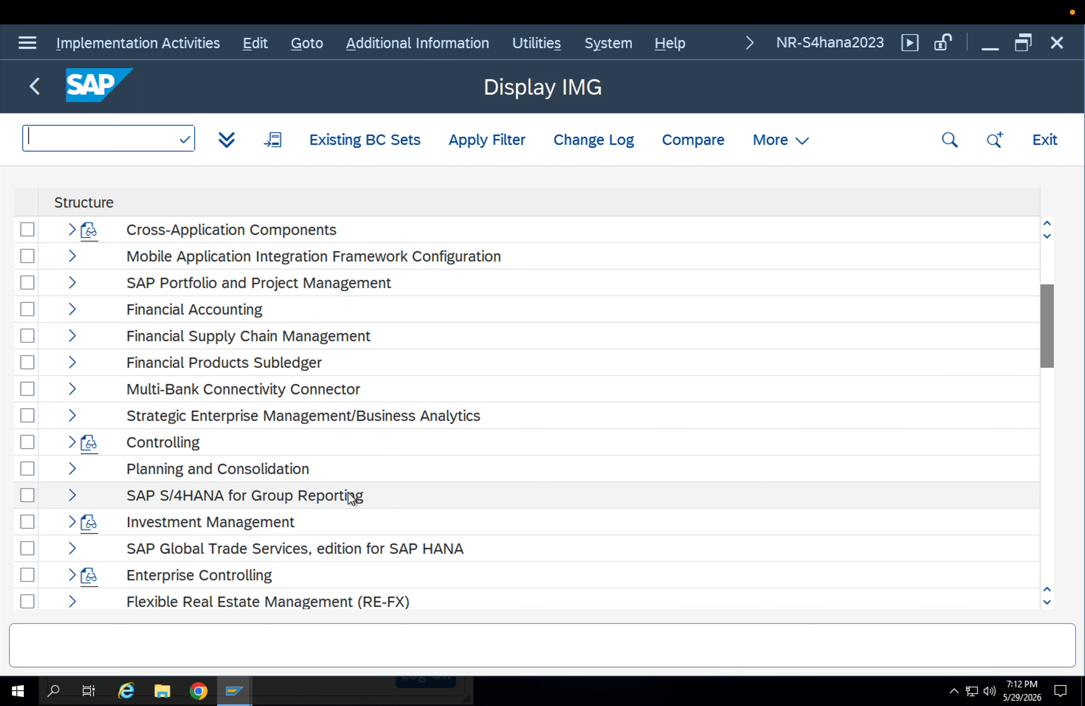
# - Open the customizing activity Define Common Distribution Channels under Sales and Distribution, Master Data
pyautogui.scroll(-2, 351, 497)
pyautogui.scroll(-3, 351, 497)
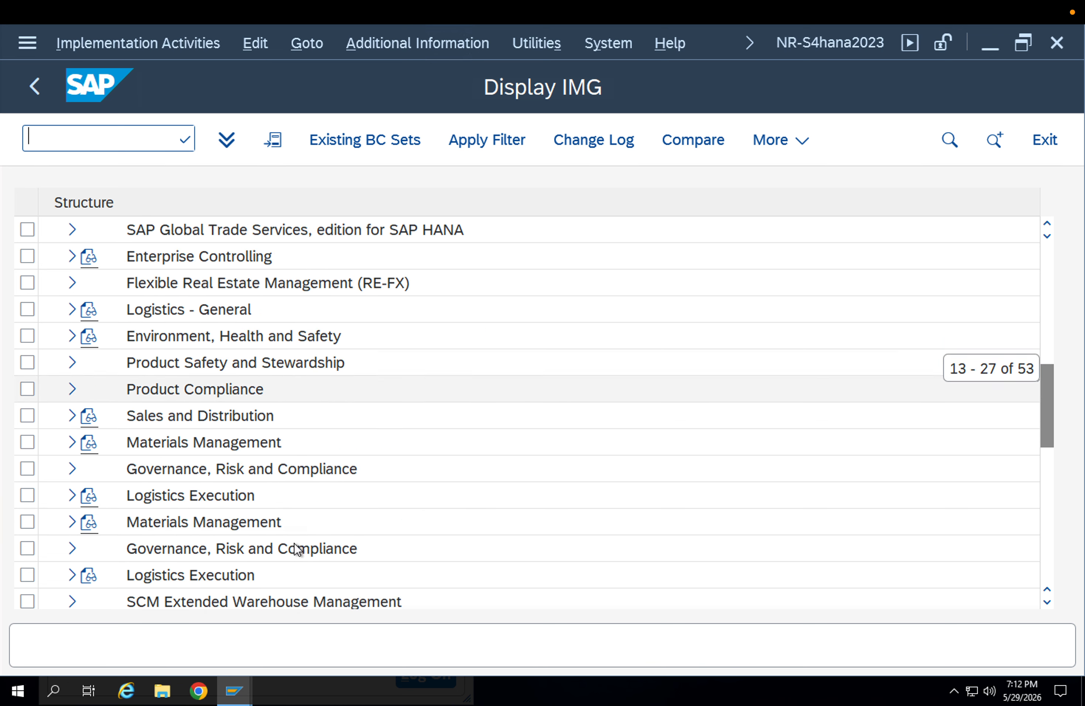
pyautogui.click(71, 342)
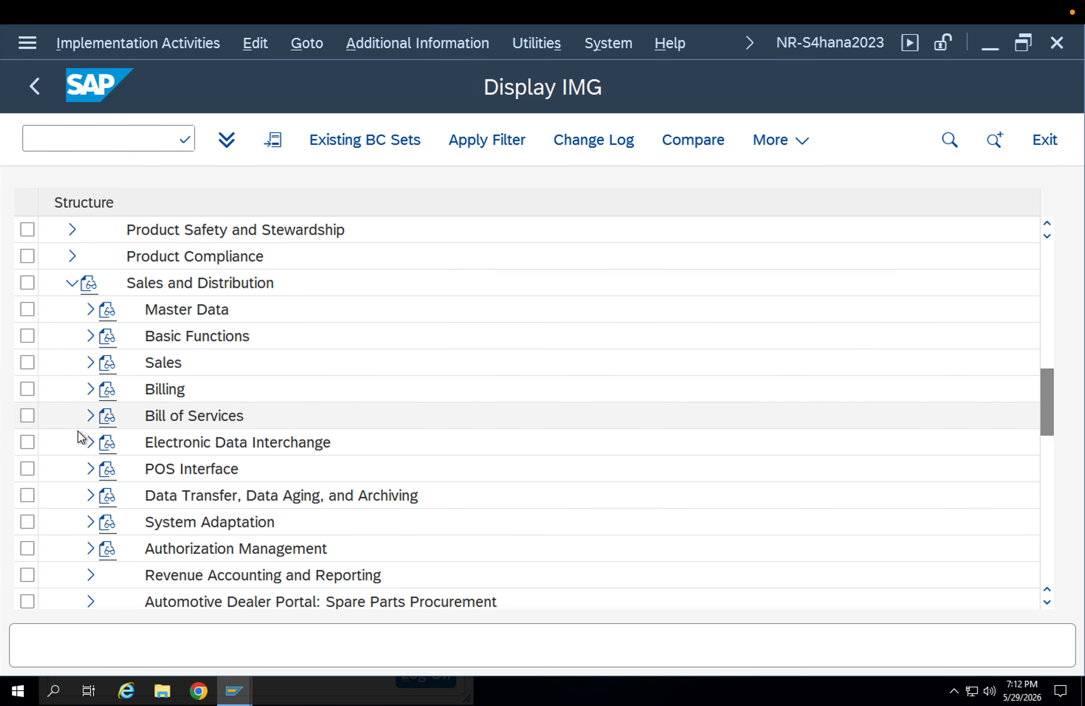
pyautogui.click(83, 311)
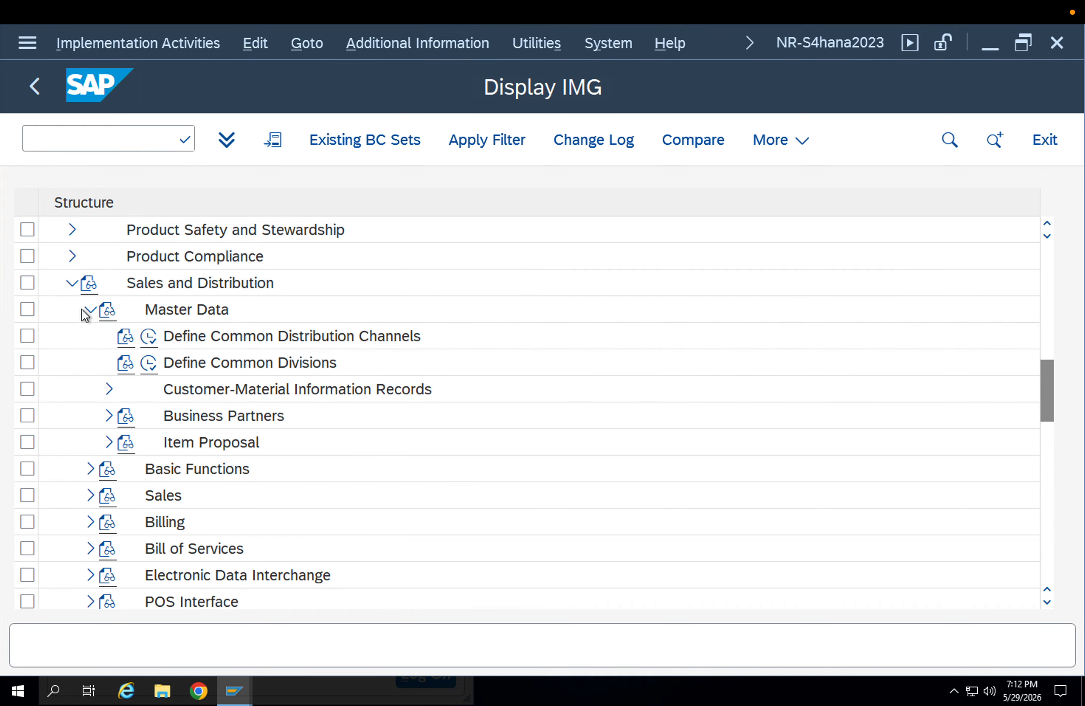
pyautogui.click(207, 340)
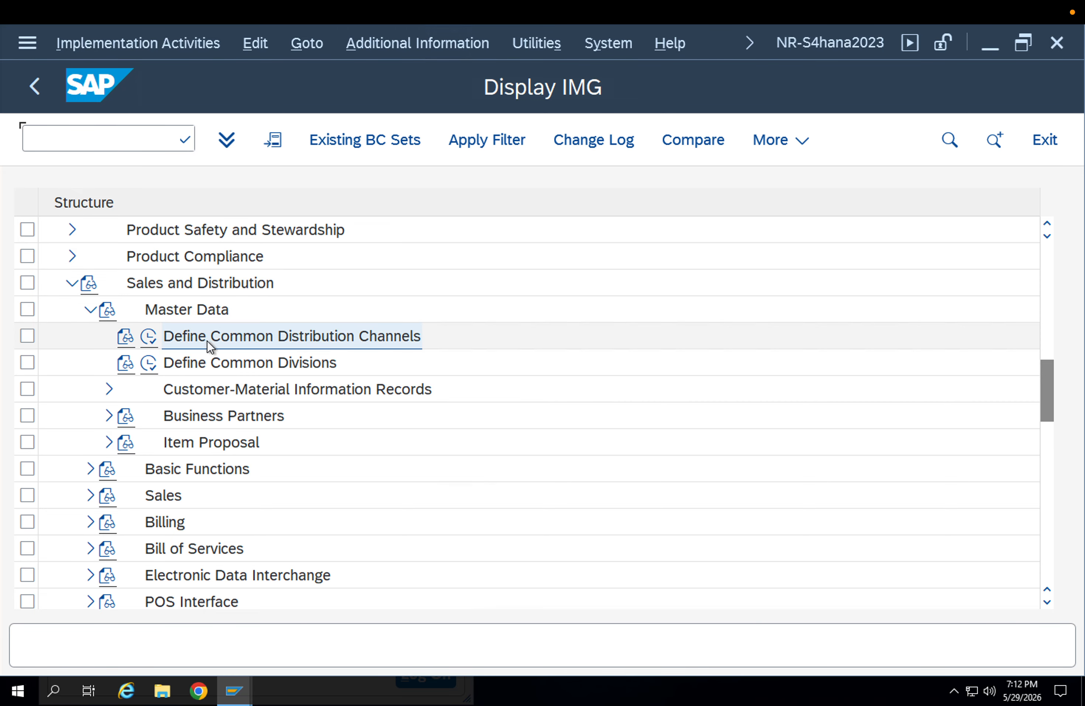
pyautogui.click(146, 339)
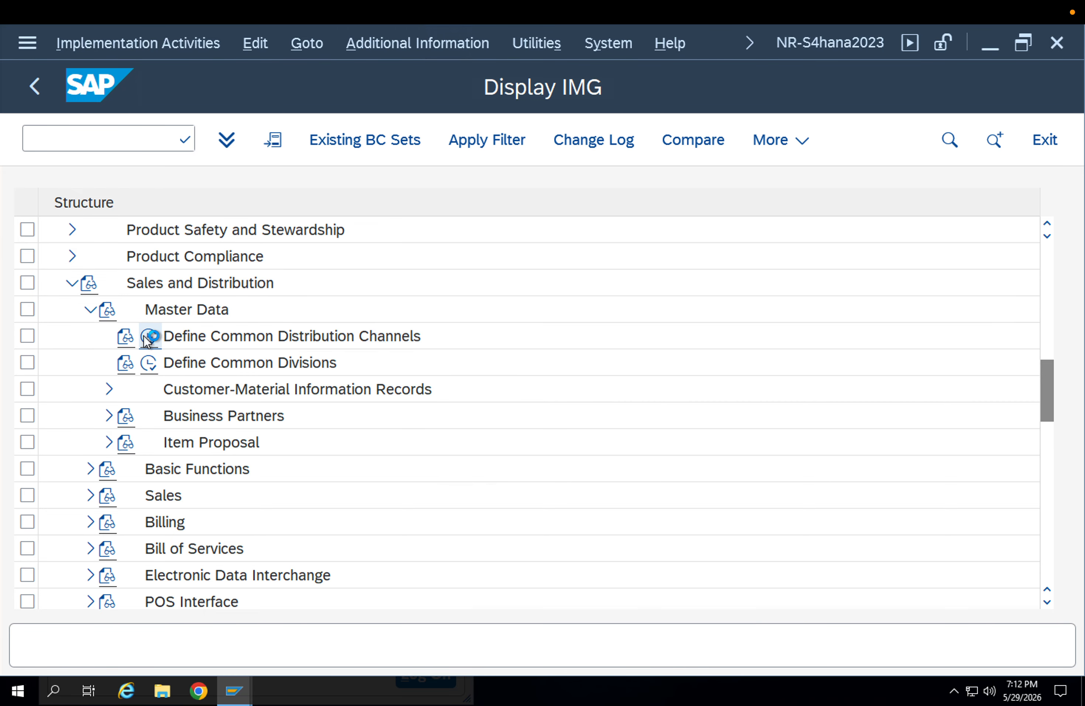
# - Position the distribution channel assignment table at the entries of sales organization APPL
pyautogui.click(434, 599)
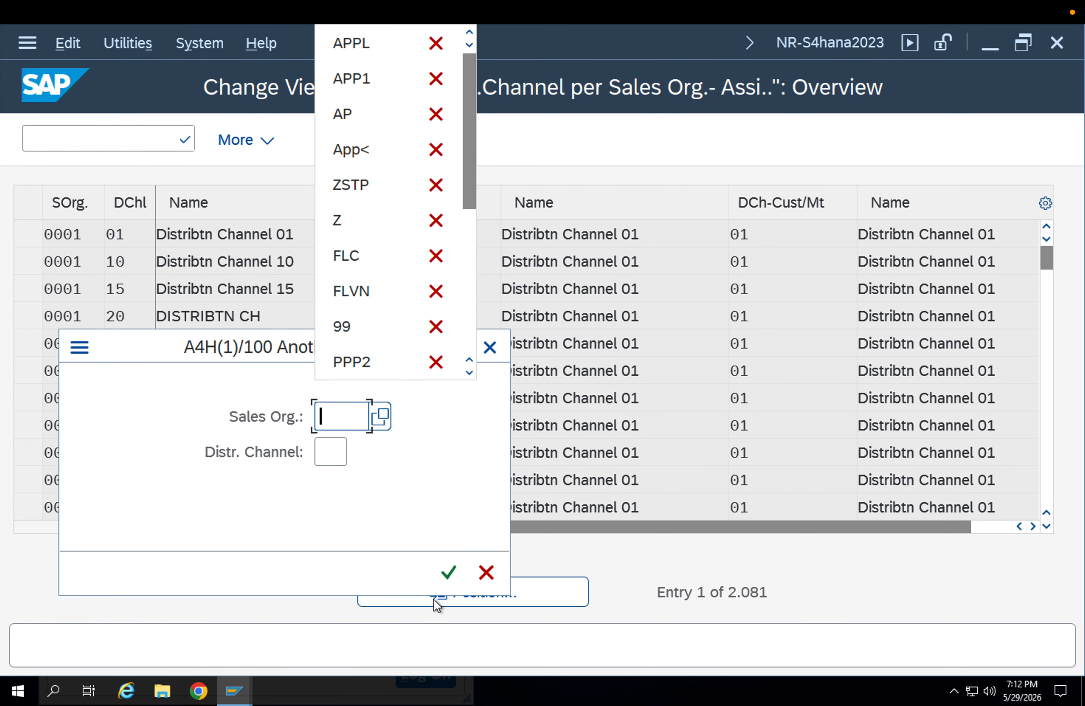
pyautogui.write('APPL')
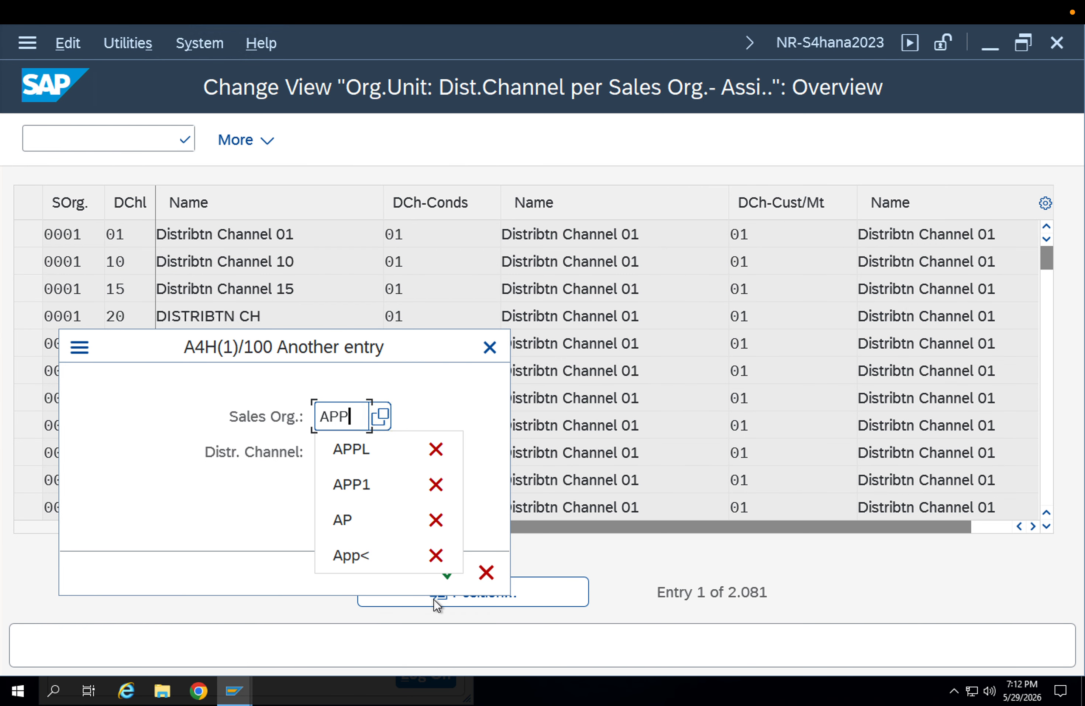
pyautogui.press('Return')
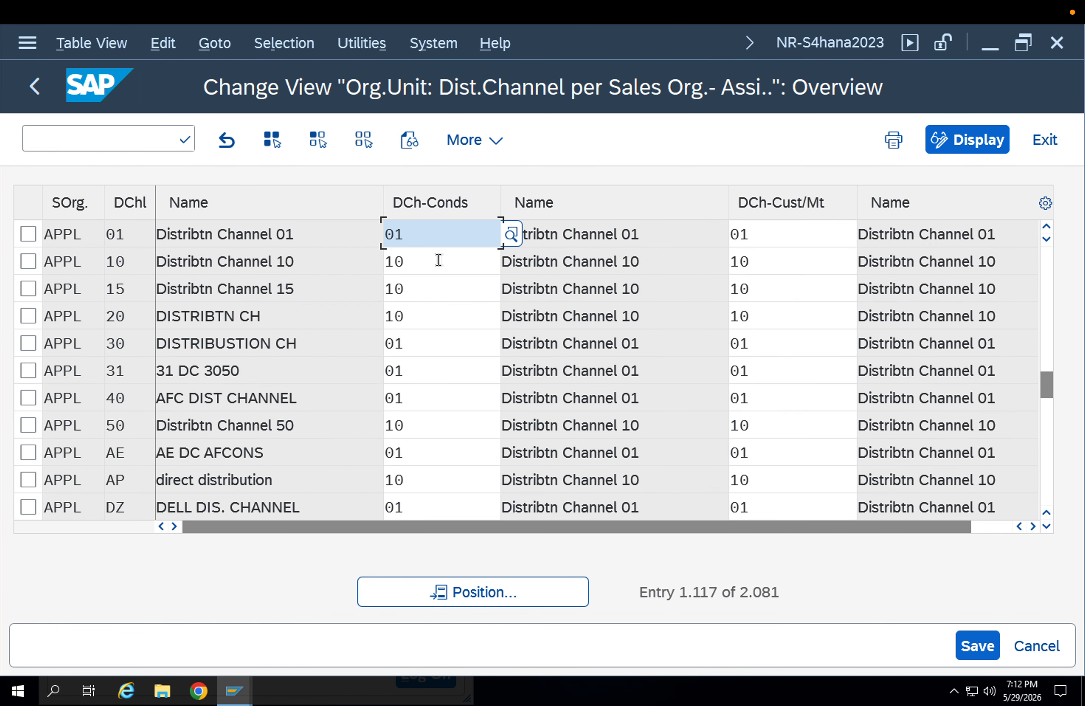
# - For sales organization APPL, channel AP, set the reference distribution channels for conditions and for customer/material master data to AP
pyautogui.click(491, 595)
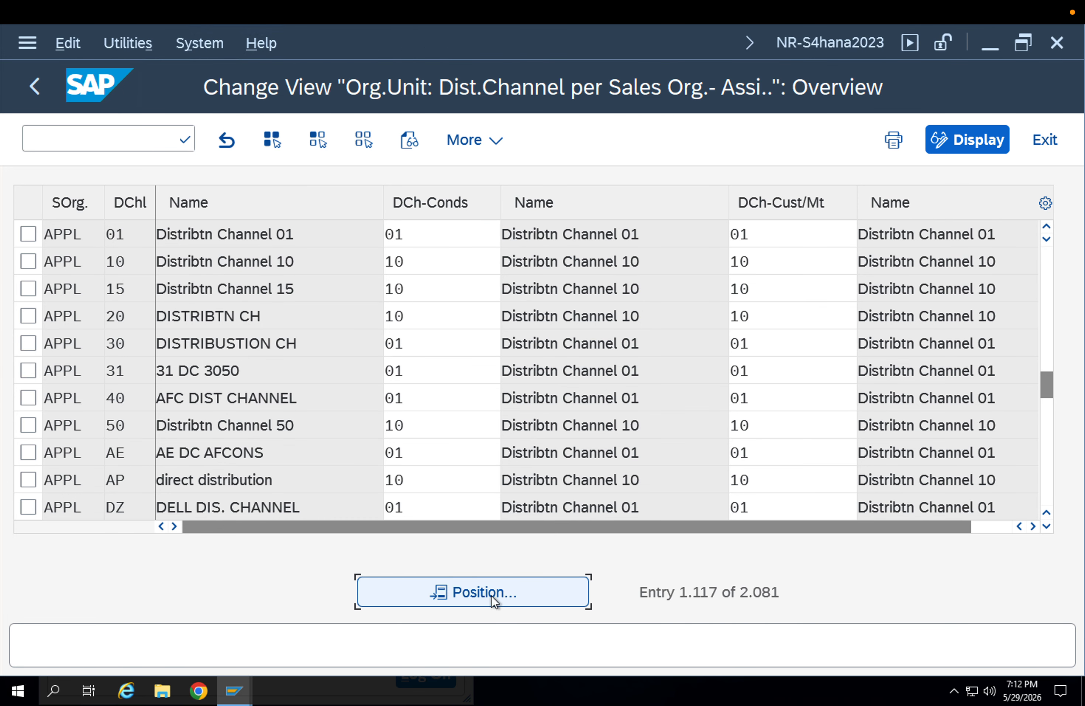
pyautogui.press('Escape')
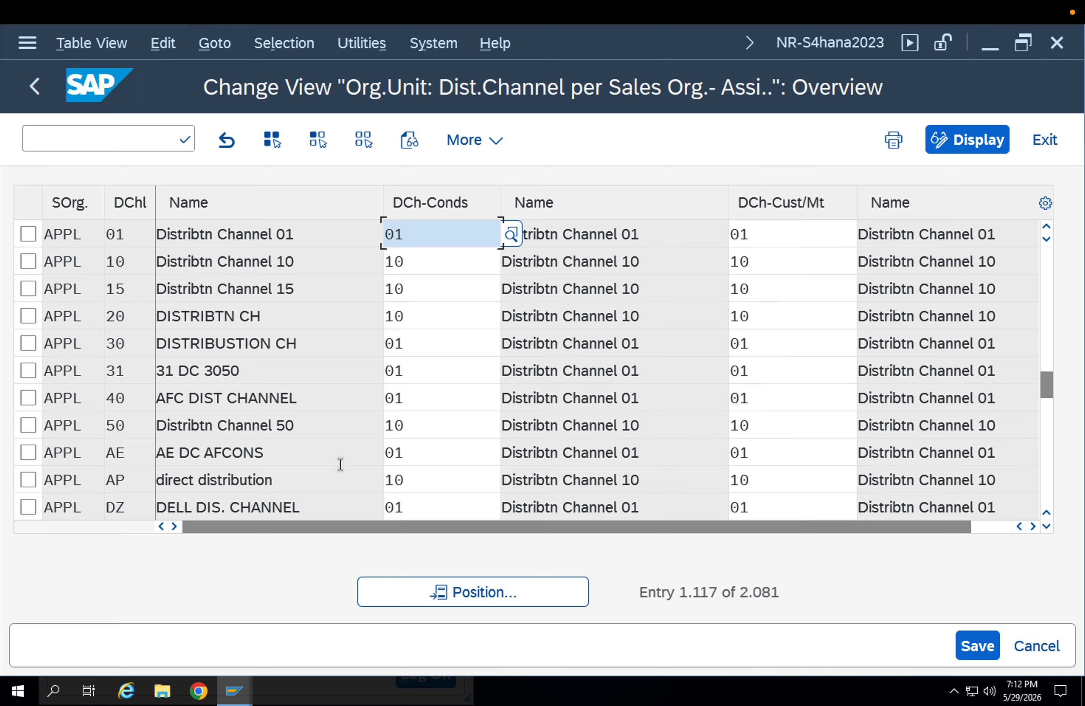
pyautogui.doubleClick(407, 480)
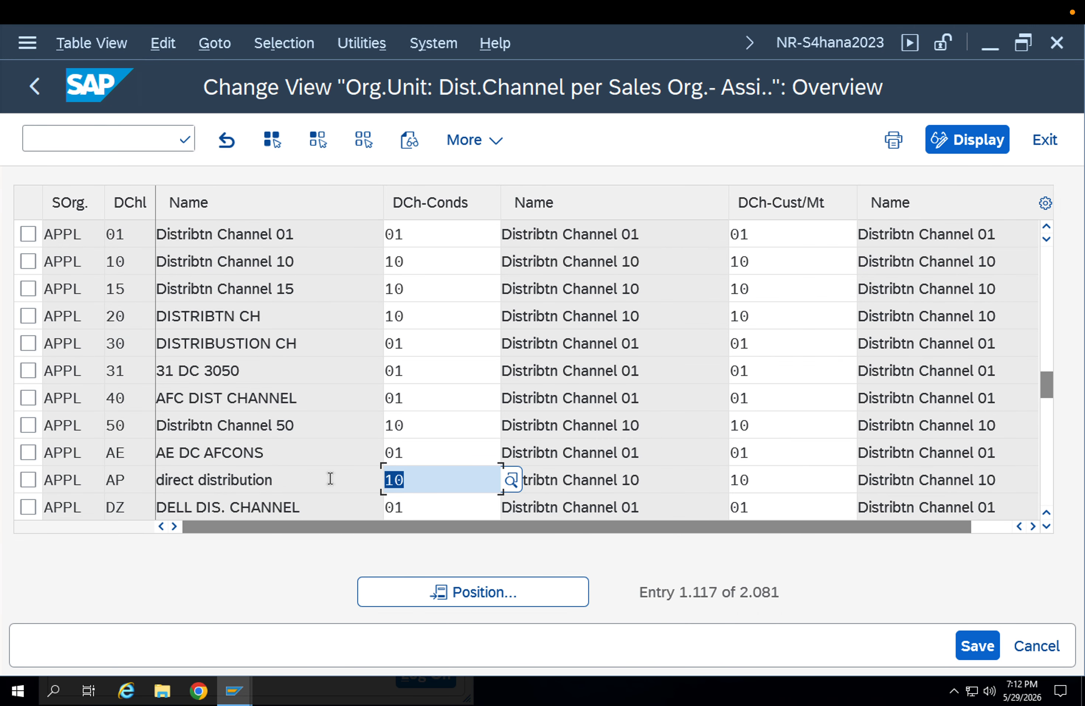
pyautogui.write('AP')
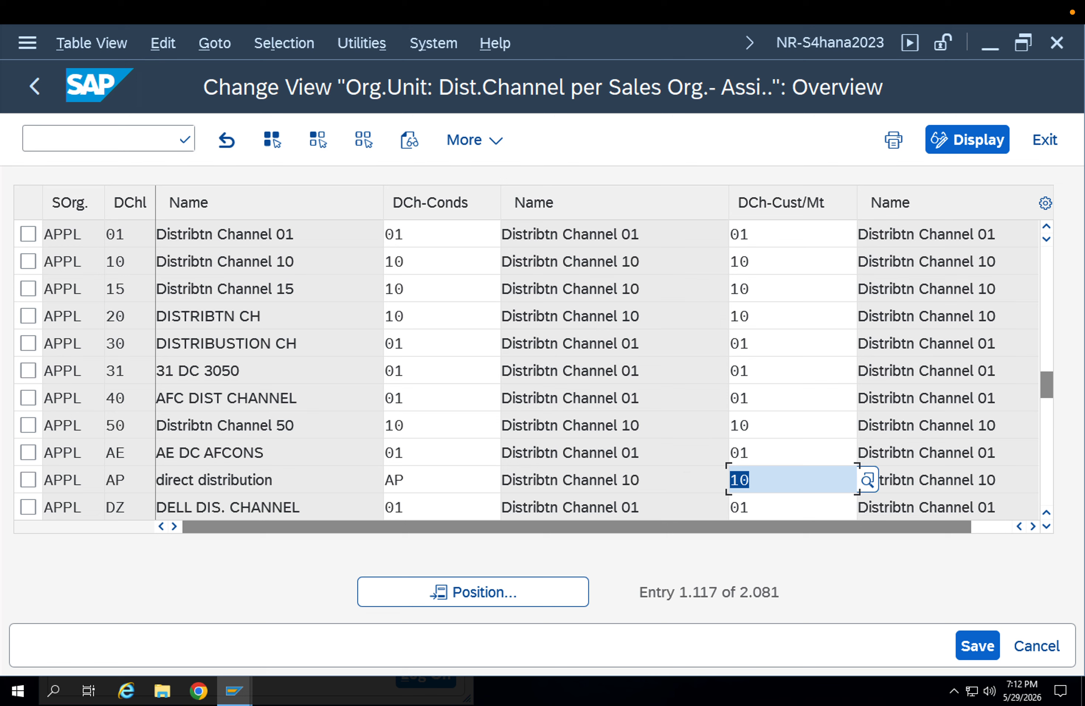
pyautogui.write('AP')
pyautogui.press('Return')
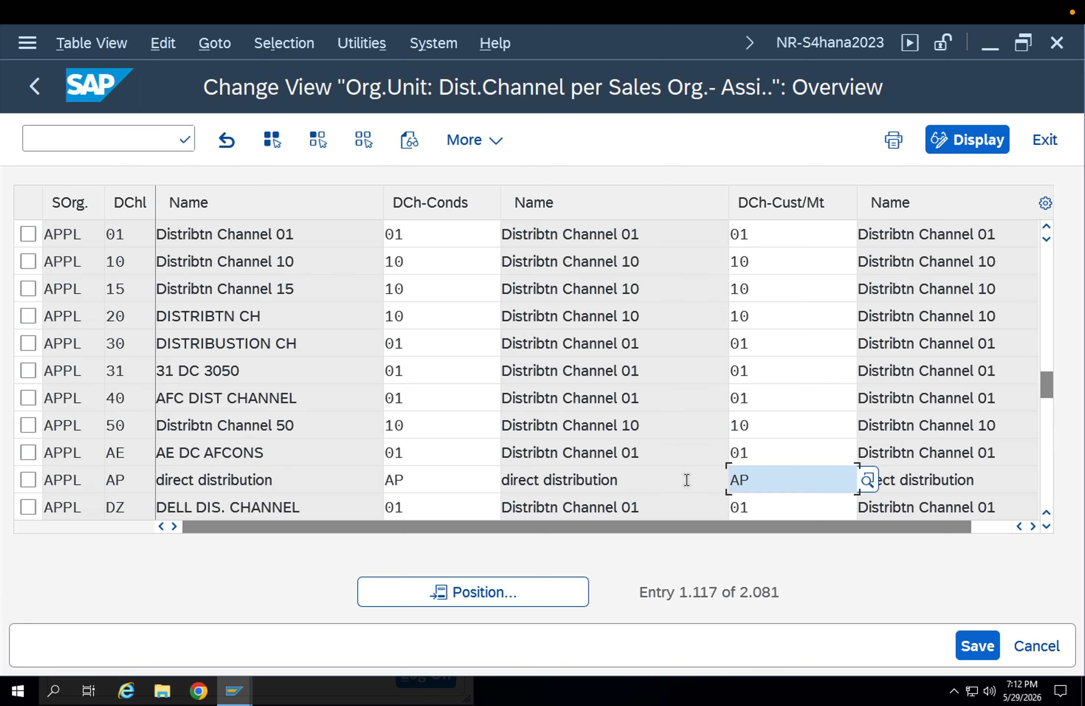
# - Save the common distribution channel settings under customizing request A4HK905035 and return to the IMG
pyautogui.click(990, 528)
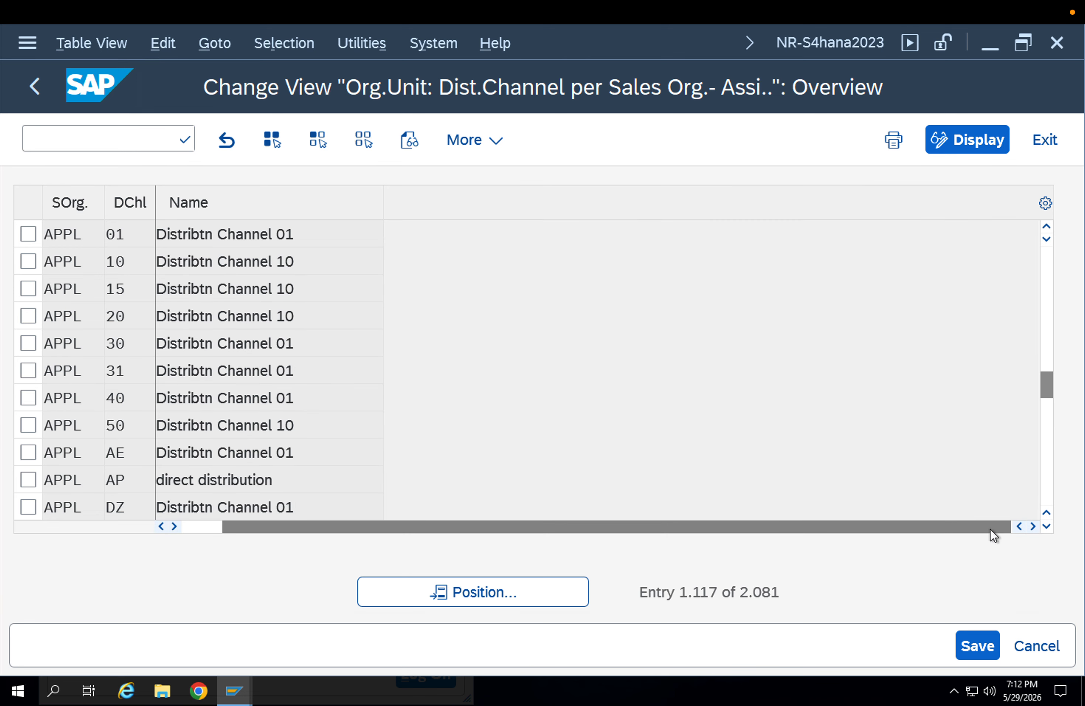
pyautogui.click(965, 646)
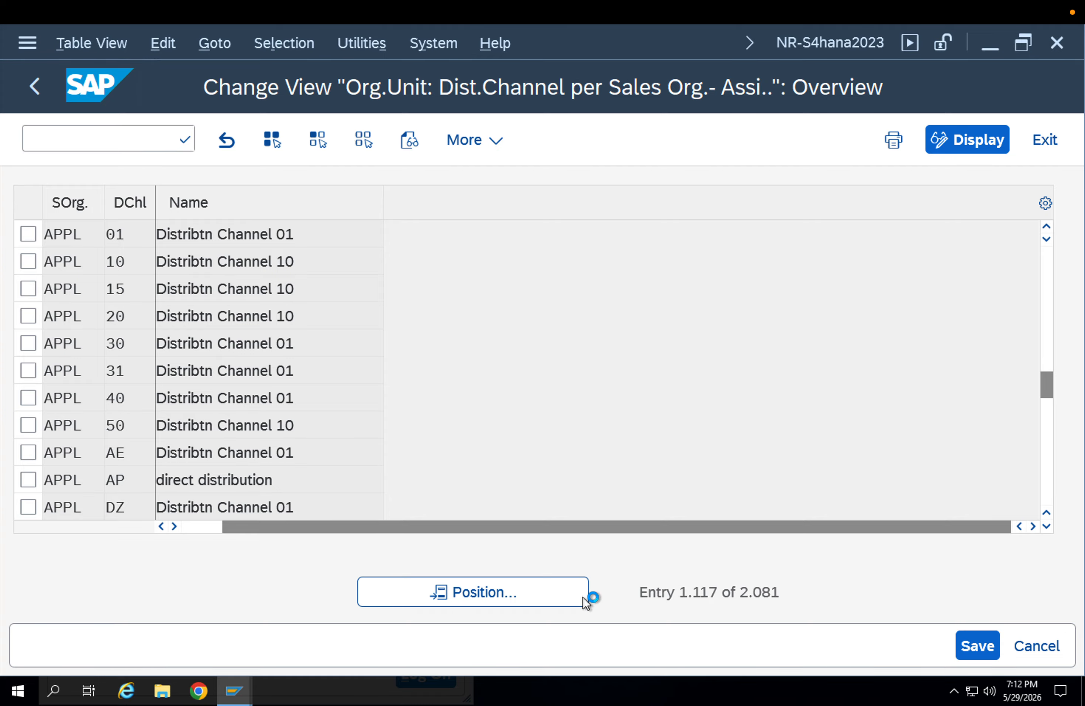
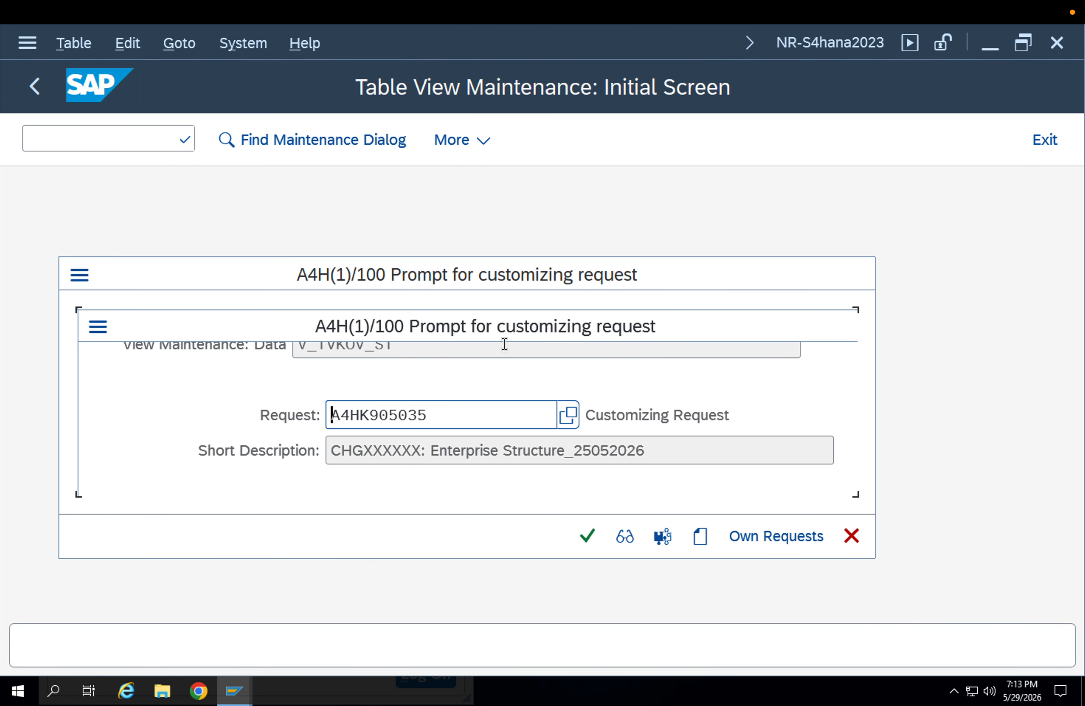
pyautogui.click(582, 527)
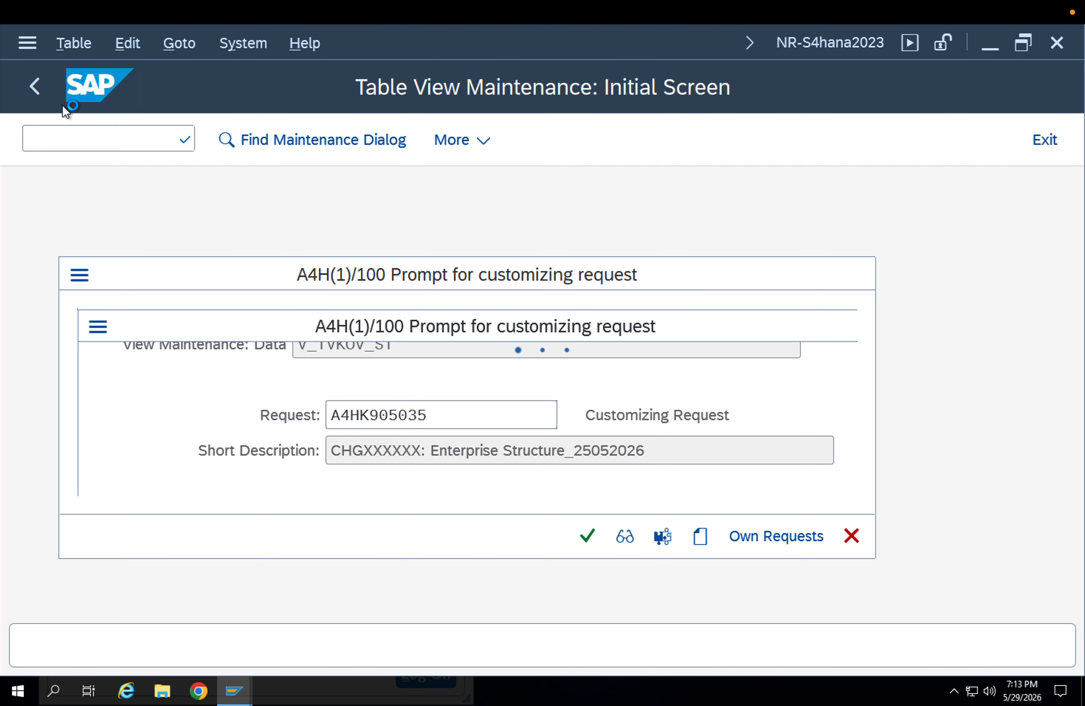
pyautogui.click(37, 87)
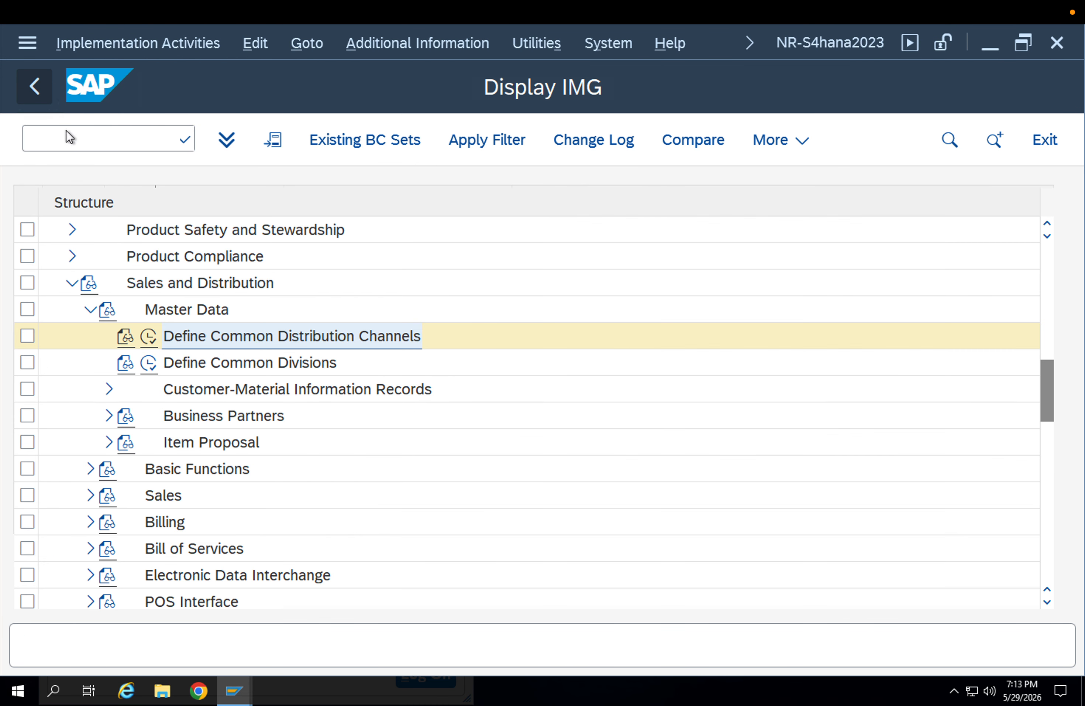
# - In Define Common Divisions, locate sales organization APPL with division AP, check its reference divisions and return to the IMG
pyautogui.click(153, 364)
pyautogui.click(427, 587)
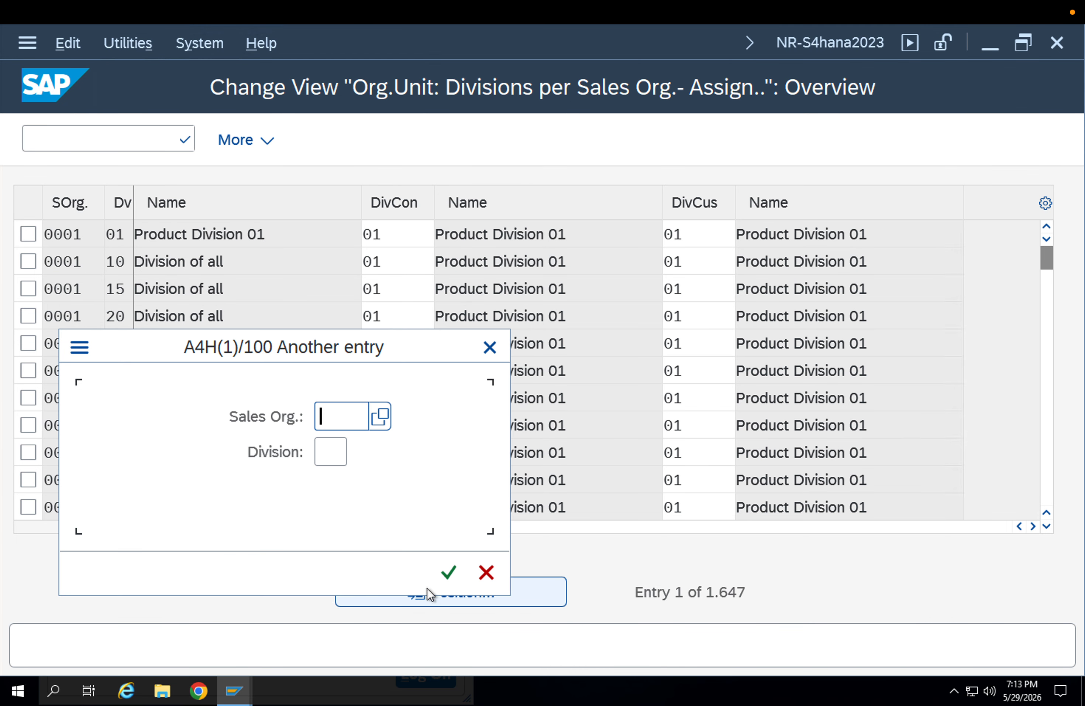
pyautogui.write('BAPP1')
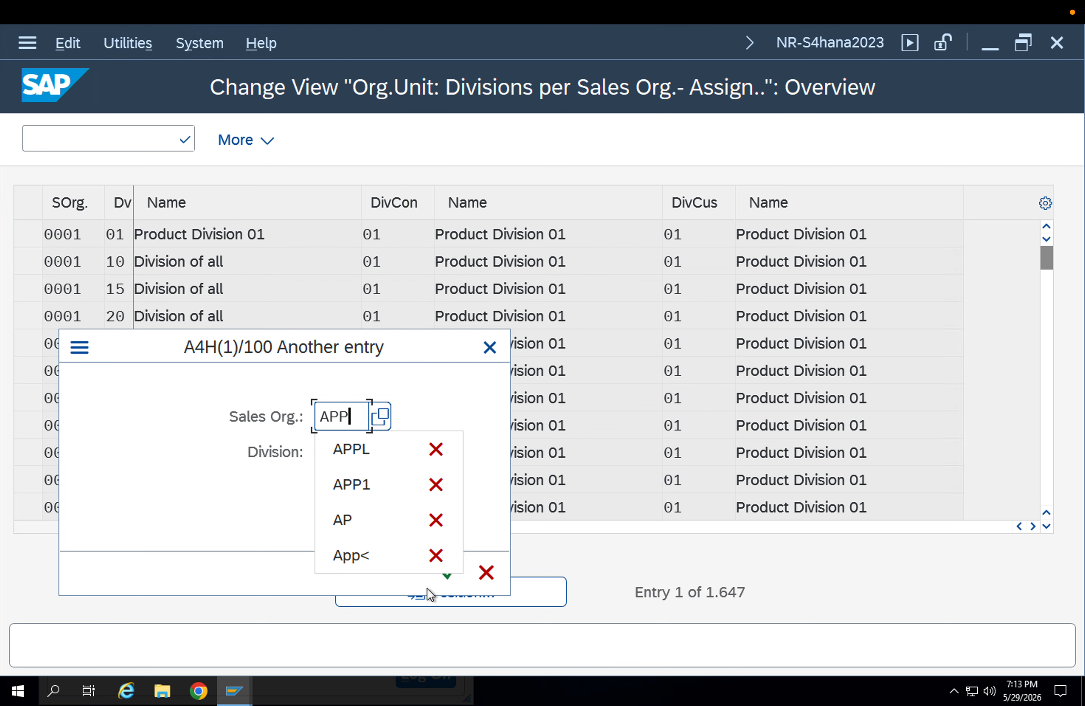
pyautogui.press('Tab')
pyautogui.write('AP')
pyautogui.press('Return')
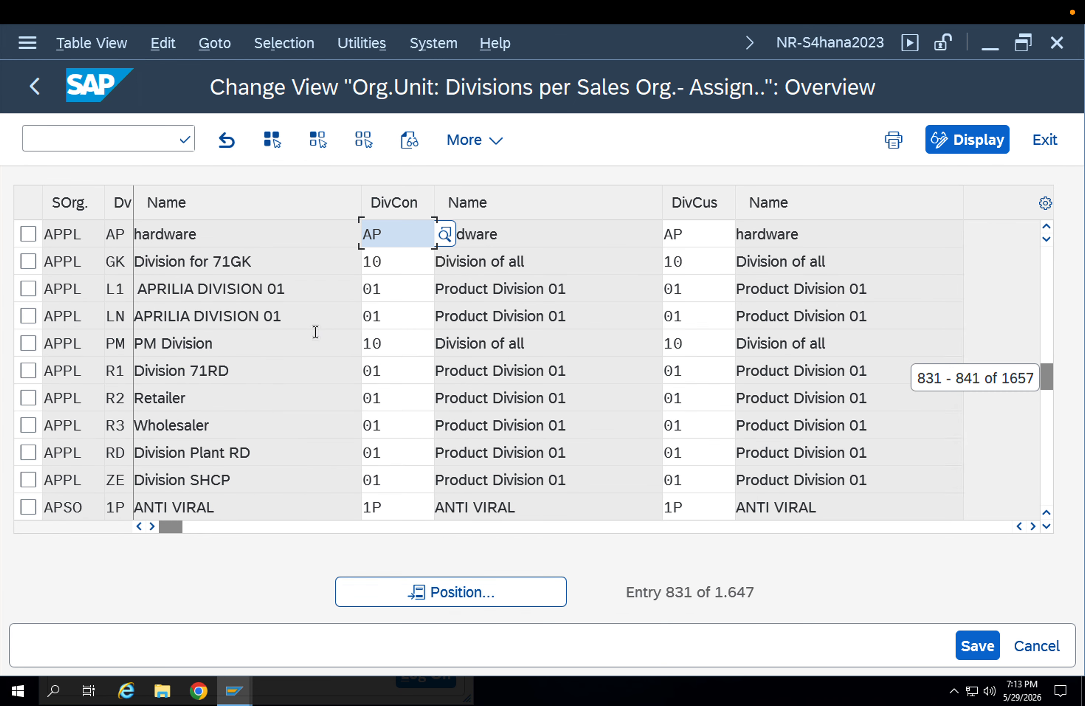
pyautogui.click(691, 234)
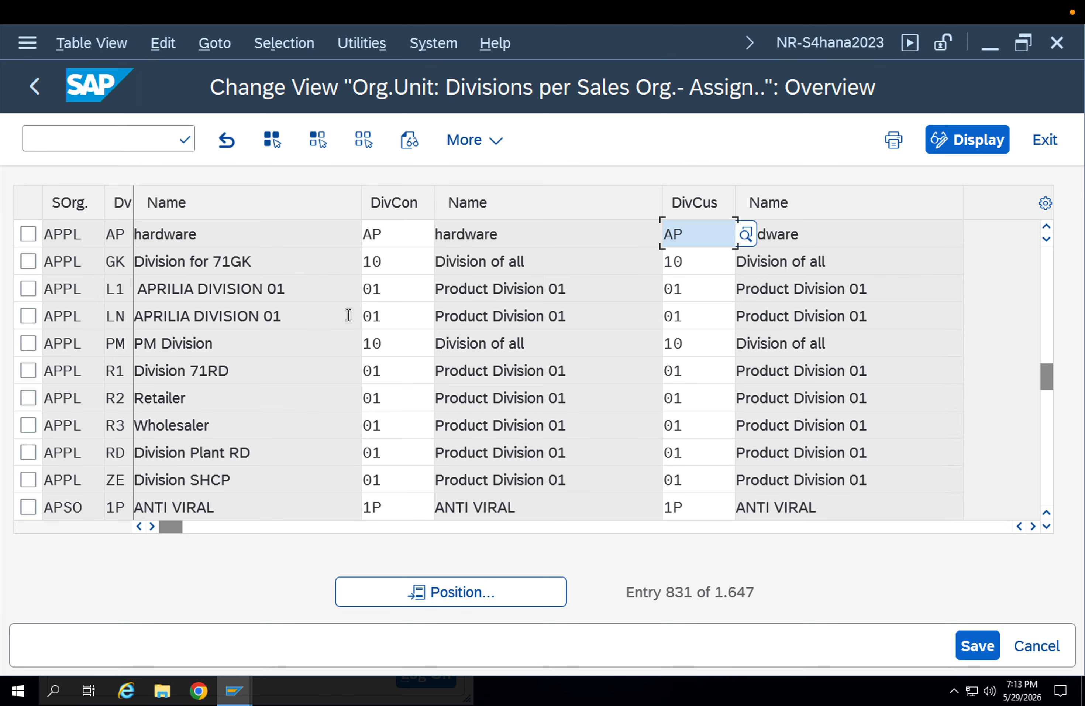
pyautogui.press('F3')
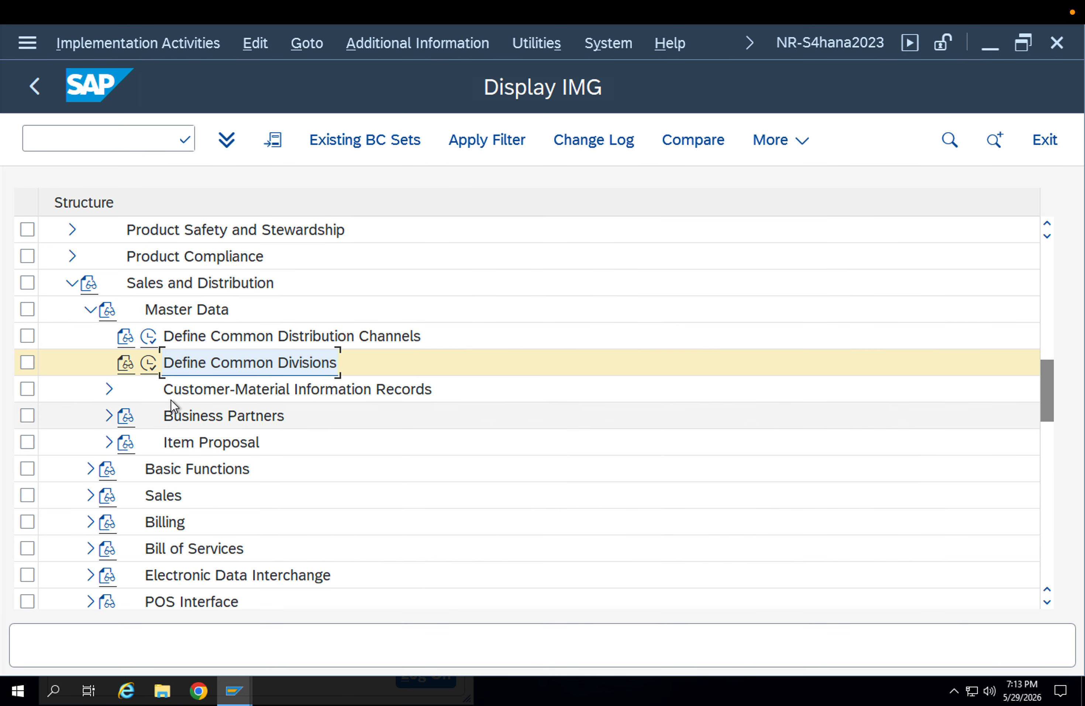
# - Expand Master Data's Business Partners, Customers and Customer Hierarchy nodes, view the Assign Sales Areas entries and return to the IMG
pyautogui.click(110, 391)
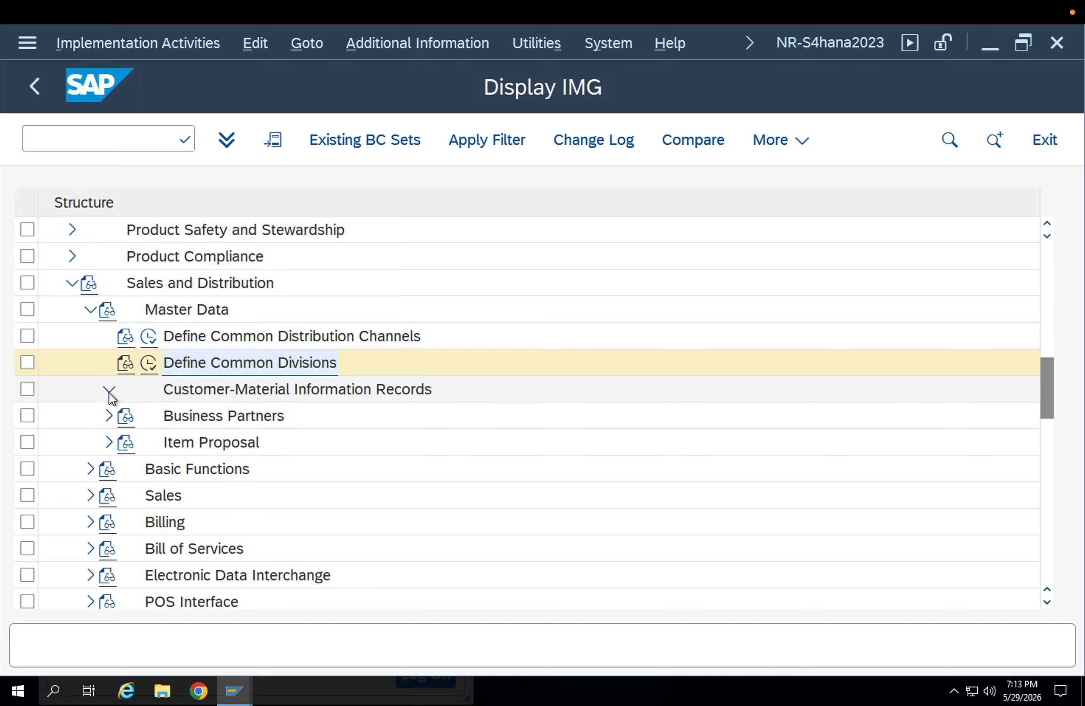
pyautogui.click(109, 443)
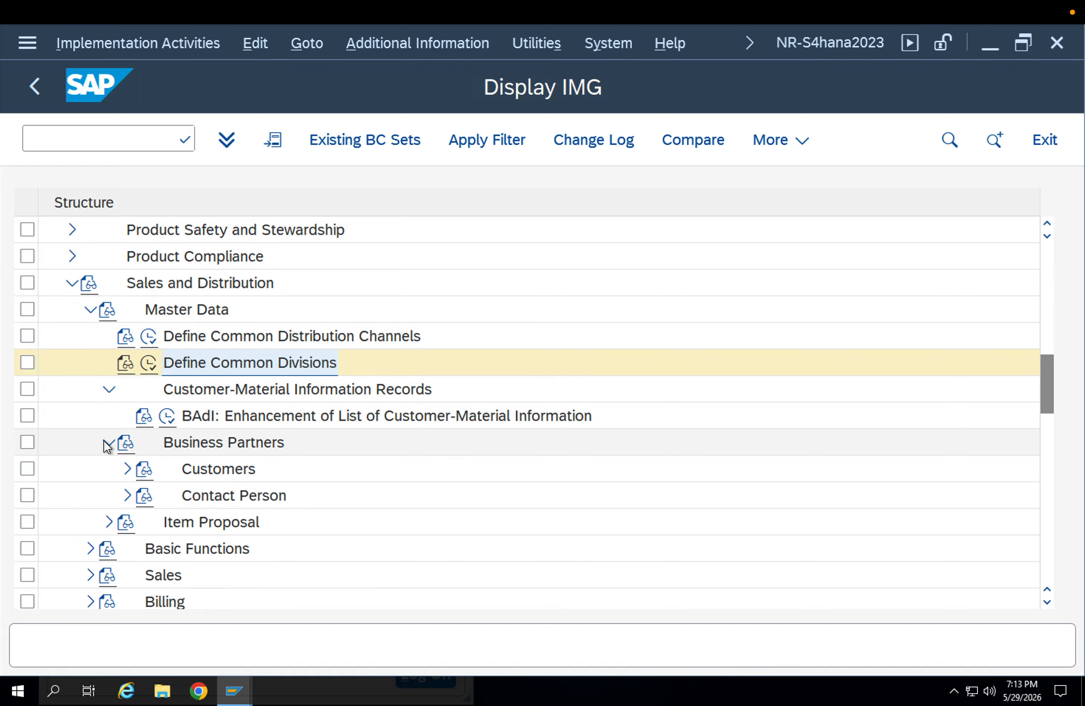
pyautogui.click(127, 470)
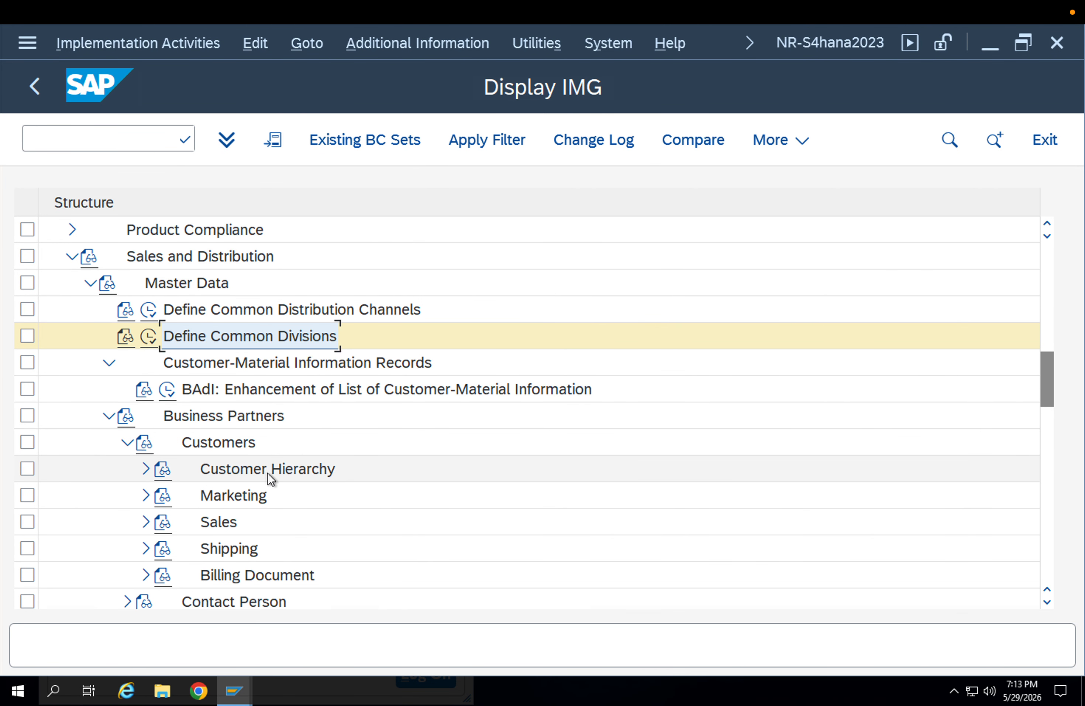
pyautogui.scroll(-3, 268, 472)
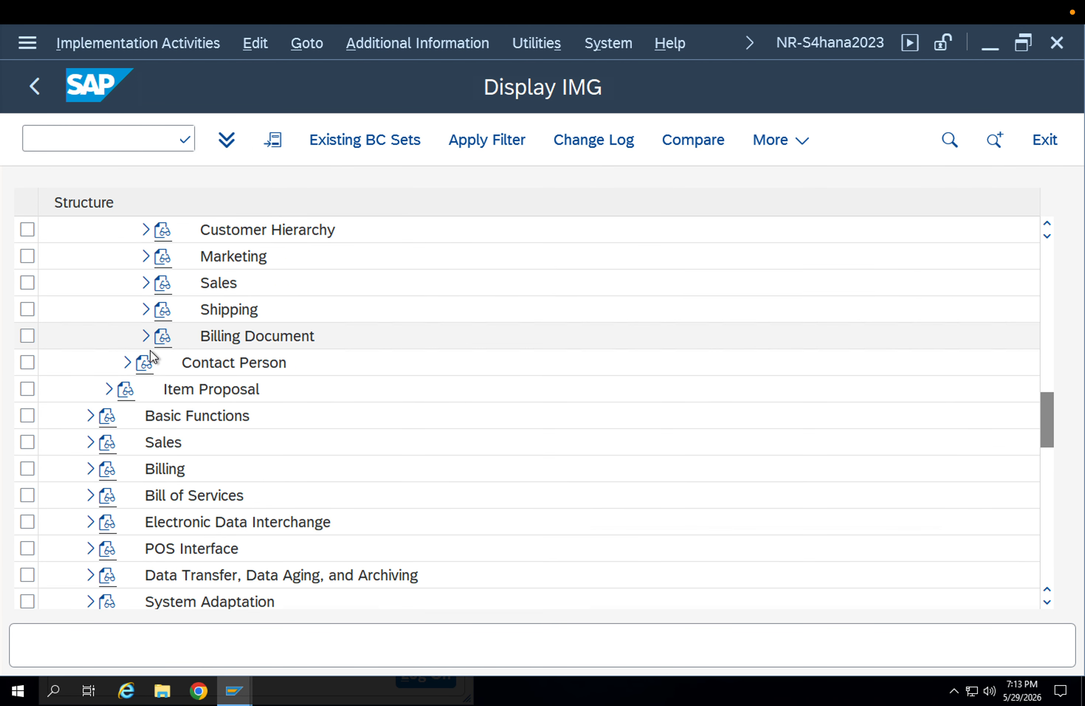
pyautogui.scroll(2, 177, 385)
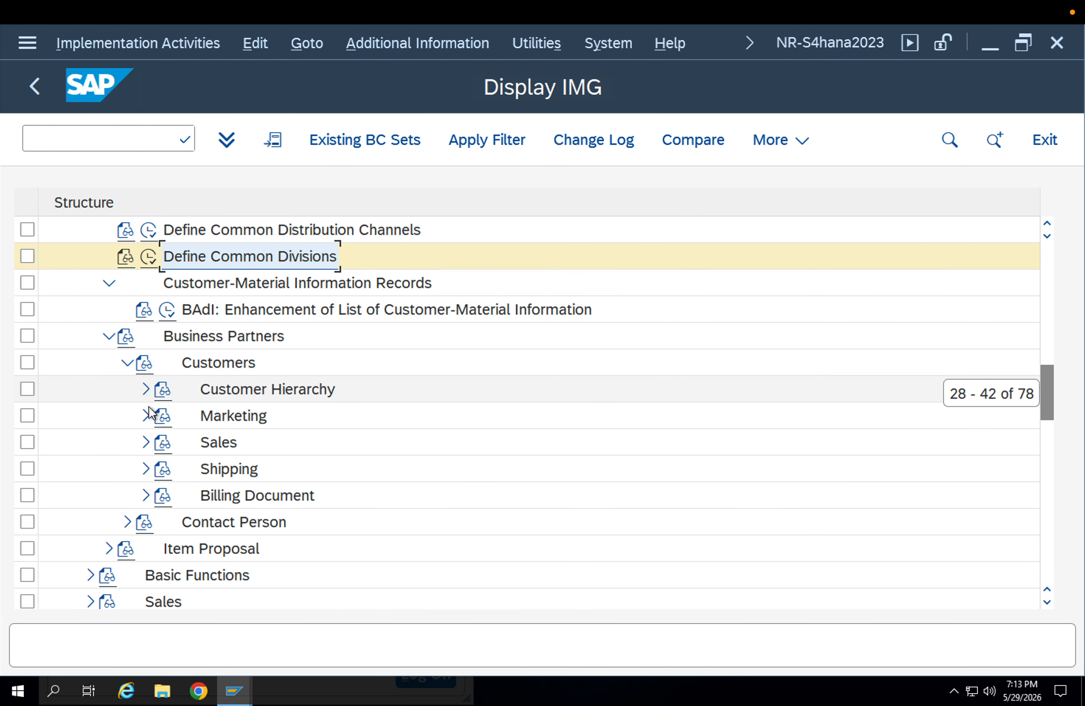
pyautogui.click(144, 390)
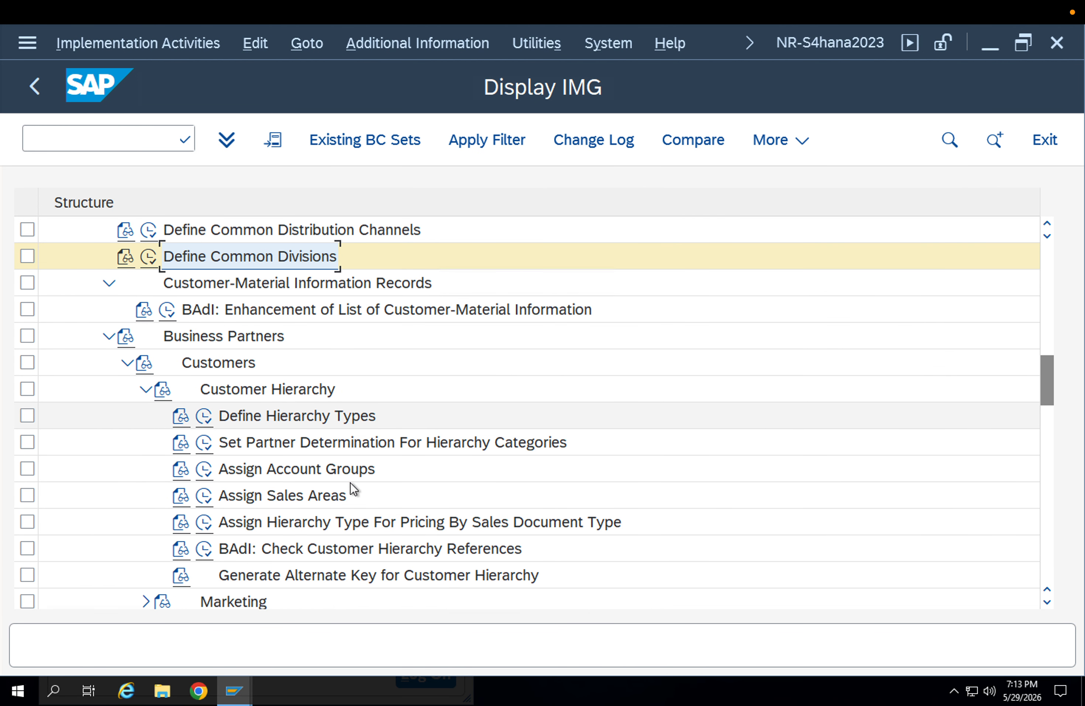
pyautogui.click(205, 495)
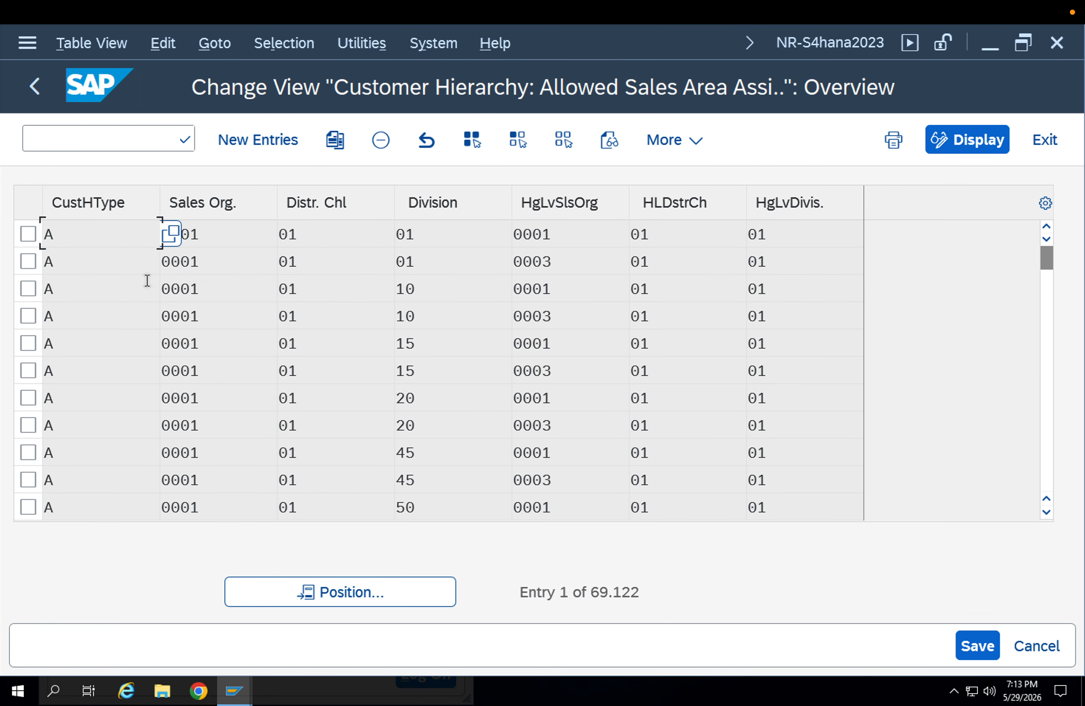
pyautogui.press('F3')
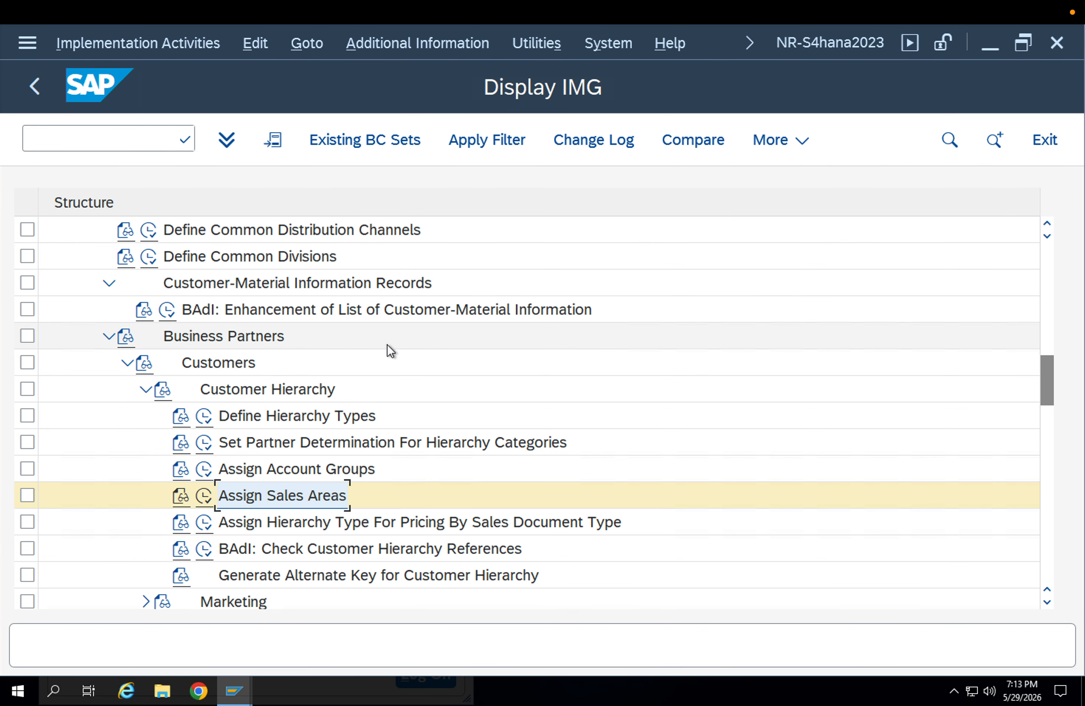
# - Expand Basic Functions under Sales and Distribution and look through its configuration nodes
pyautogui.scroll(-2, 468, 485)
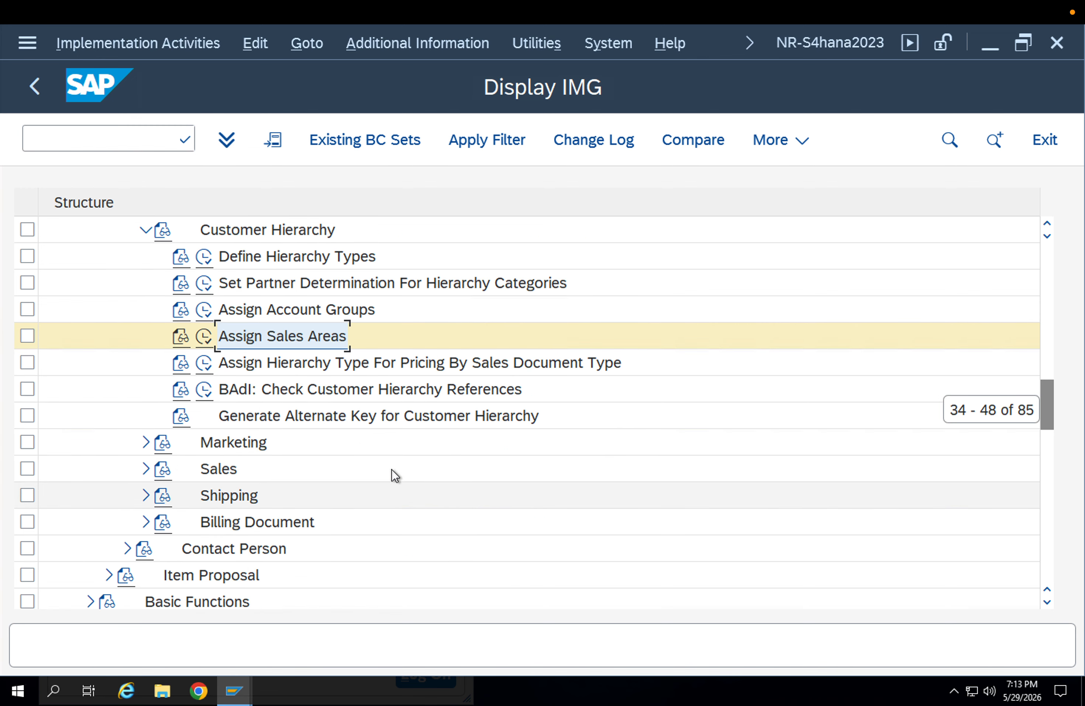
pyautogui.scroll(-2, 223, 523)
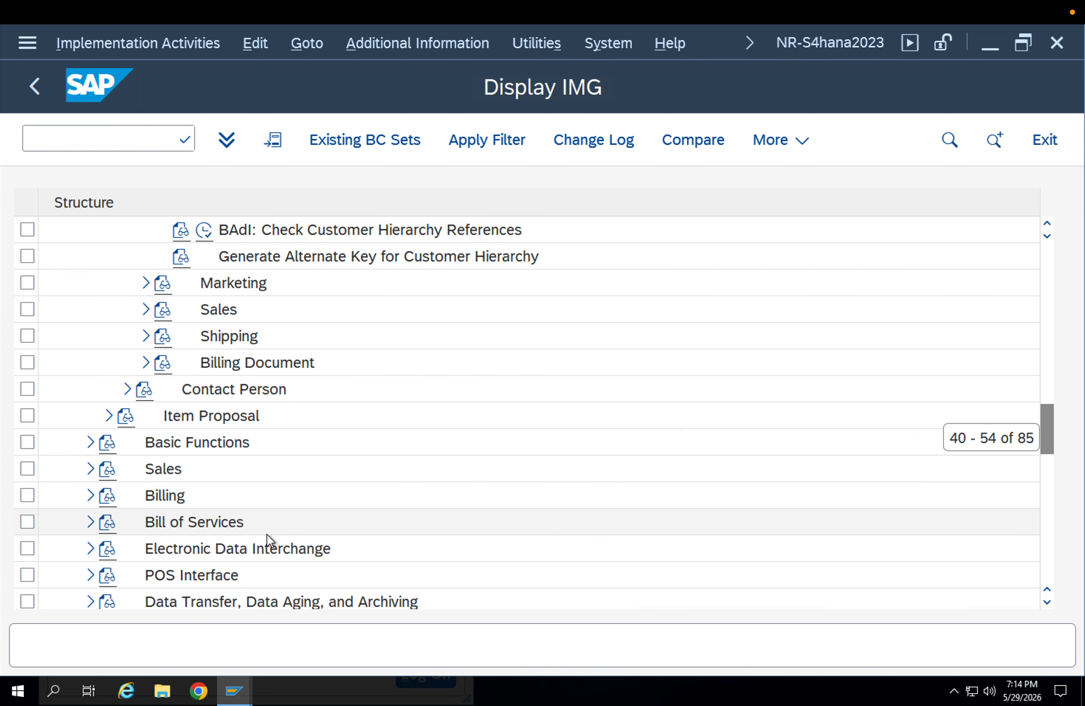
pyautogui.scroll(-1, 268, 535)
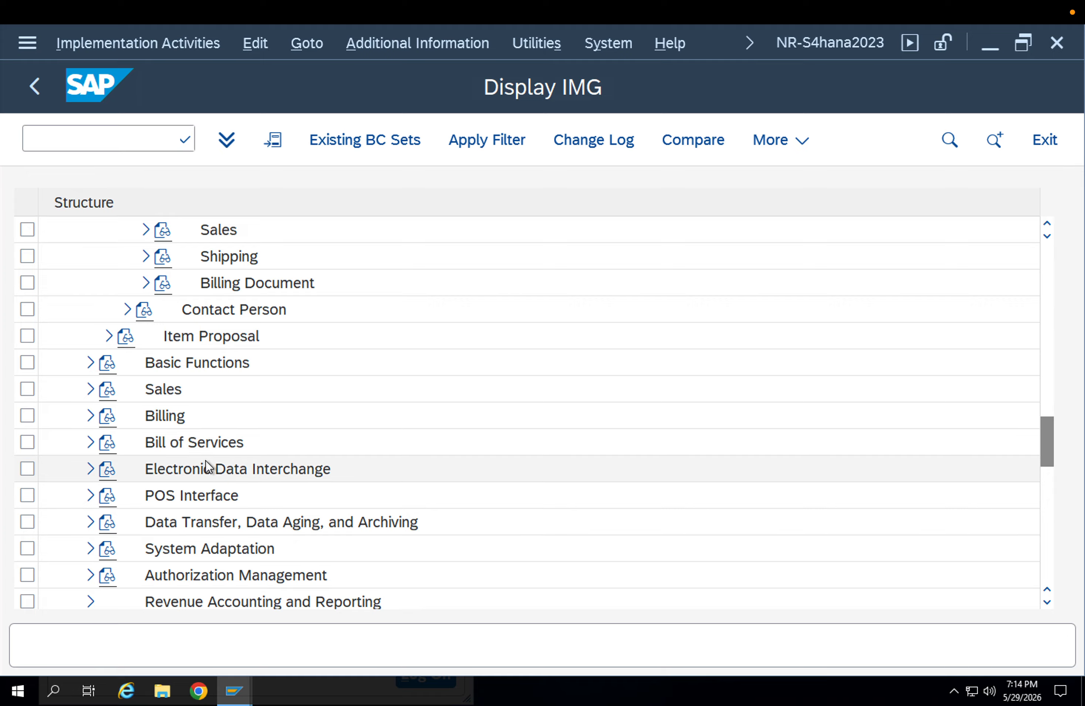
pyautogui.click(91, 363)
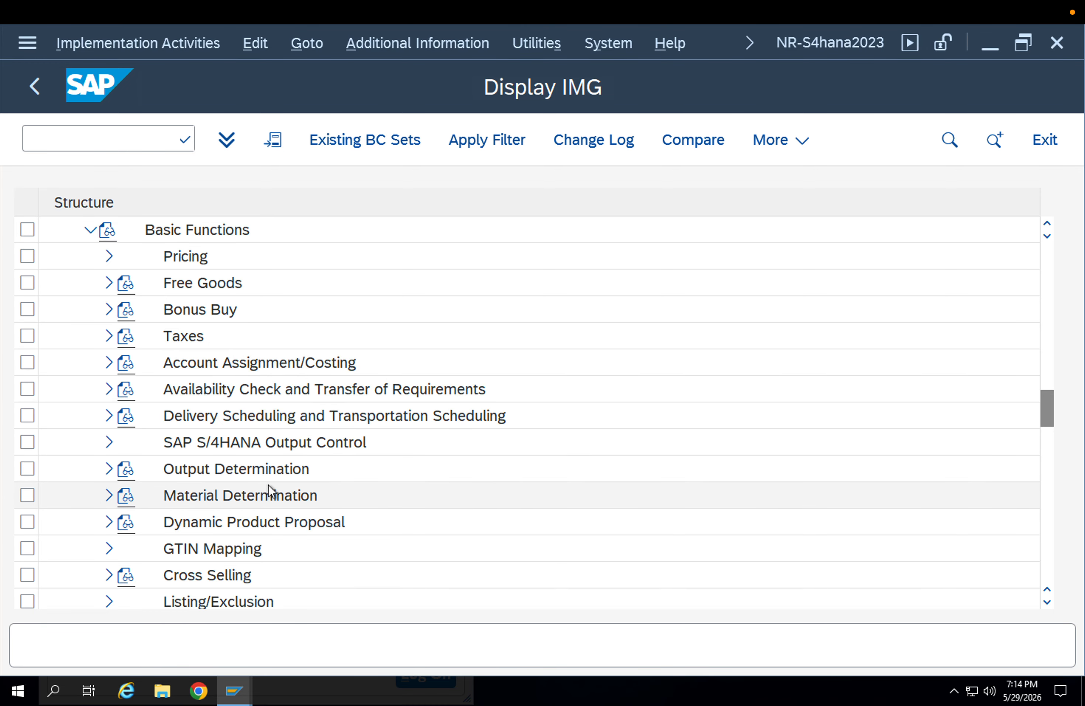
pyautogui.scroll(1, 269, 486)
pyautogui.scroll(-2, 269, 485)
pyautogui.scroll(-2, 269, 485)
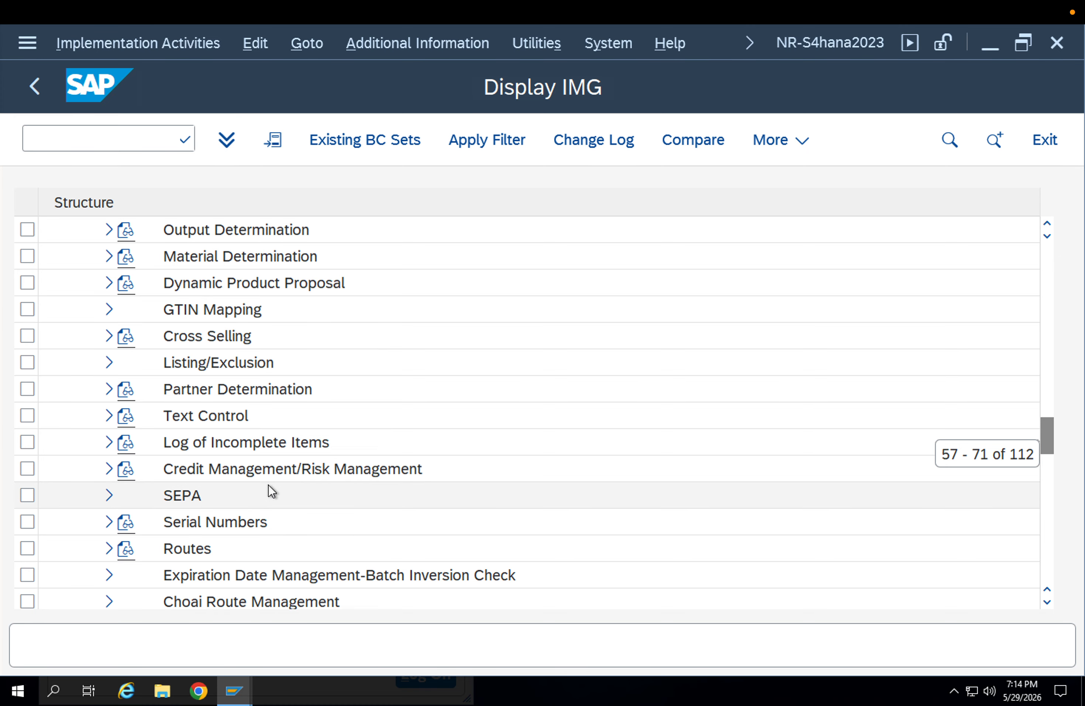
pyautogui.scroll(1, 273, 488)
pyautogui.scroll(4, 289, 502)
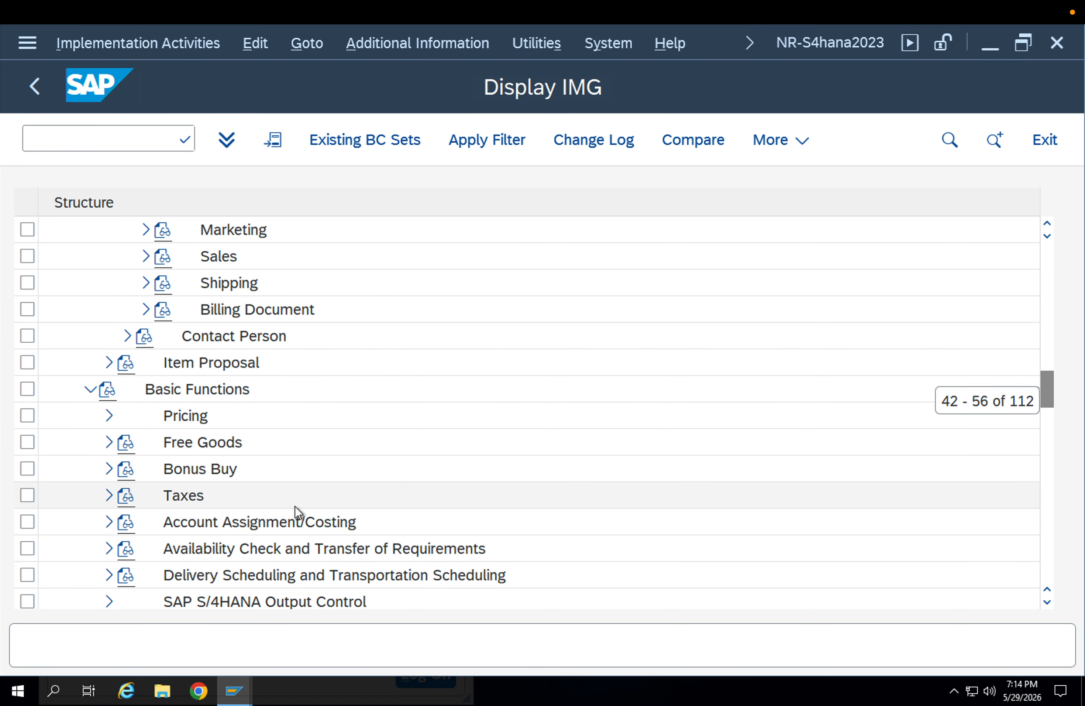
pyautogui.scroll(1, 385, 494)
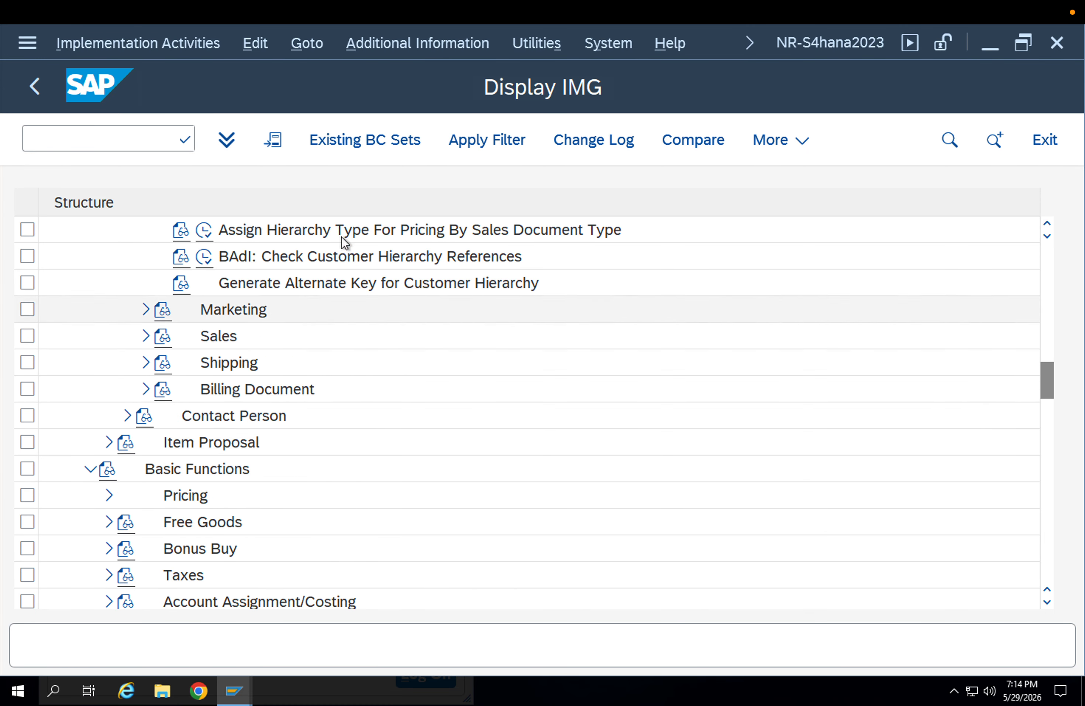
# - Open the business partner transaction with /obp, search by the prefilled partner number and open the customer's record
pyautogui.click(144, 148)
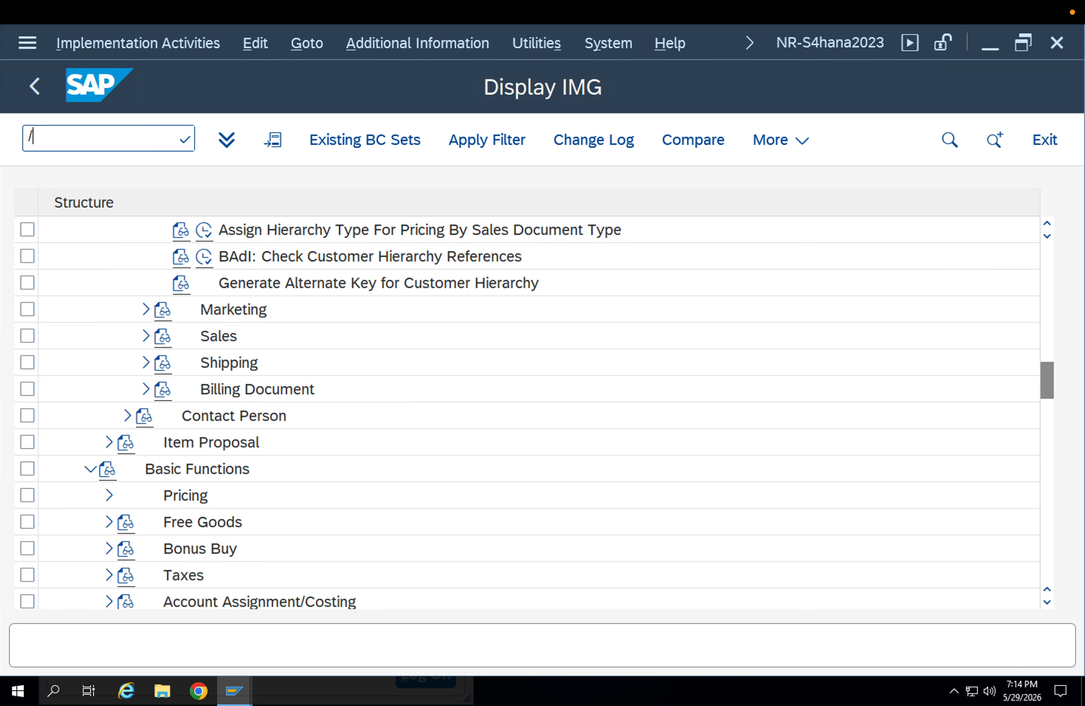
pyautogui.write('/obp')
pyautogui.press('Return')
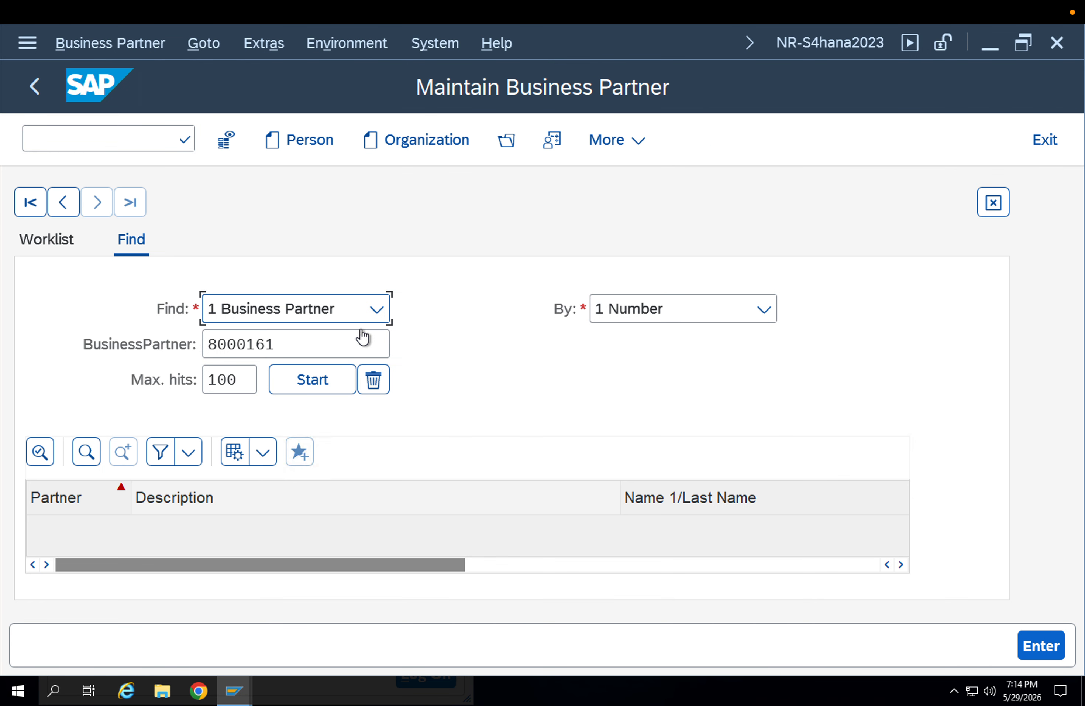
pyautogui.click(353, 381)
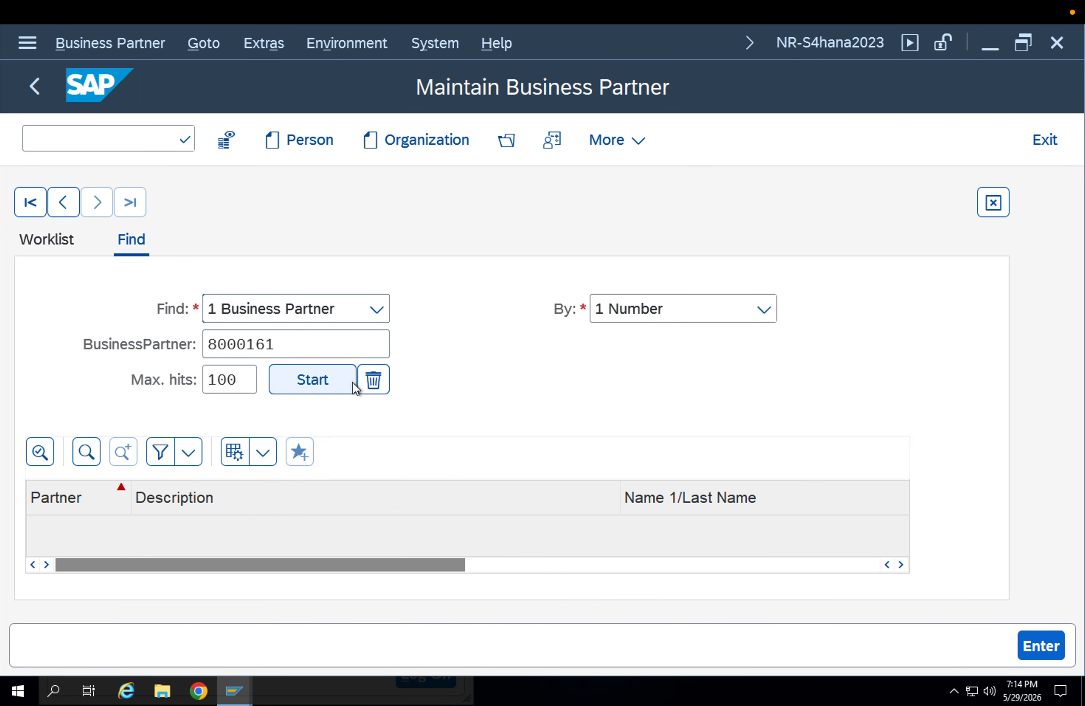
pyautogui.click(212, 531)
pyautogui.doubleClick(211, 531)
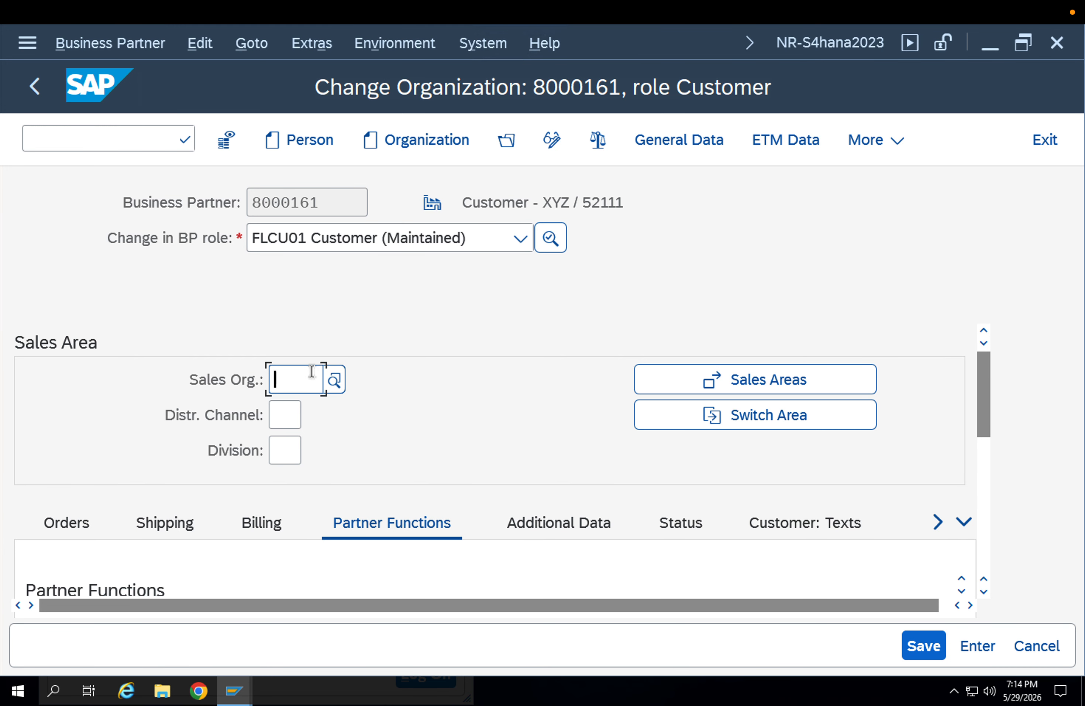
# - Search the sales areas for sales organization APPL and enter sales area APPL / AP / AP for the customer
pyautogui.click(340, 389)
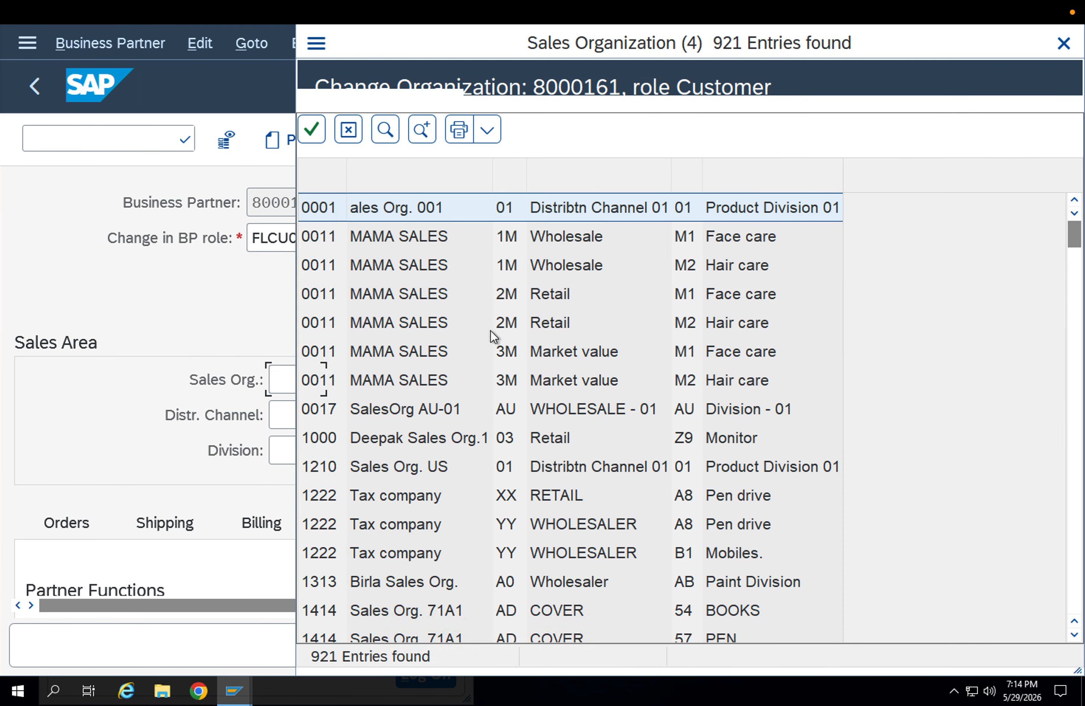
pyautogui.click(694, 111)
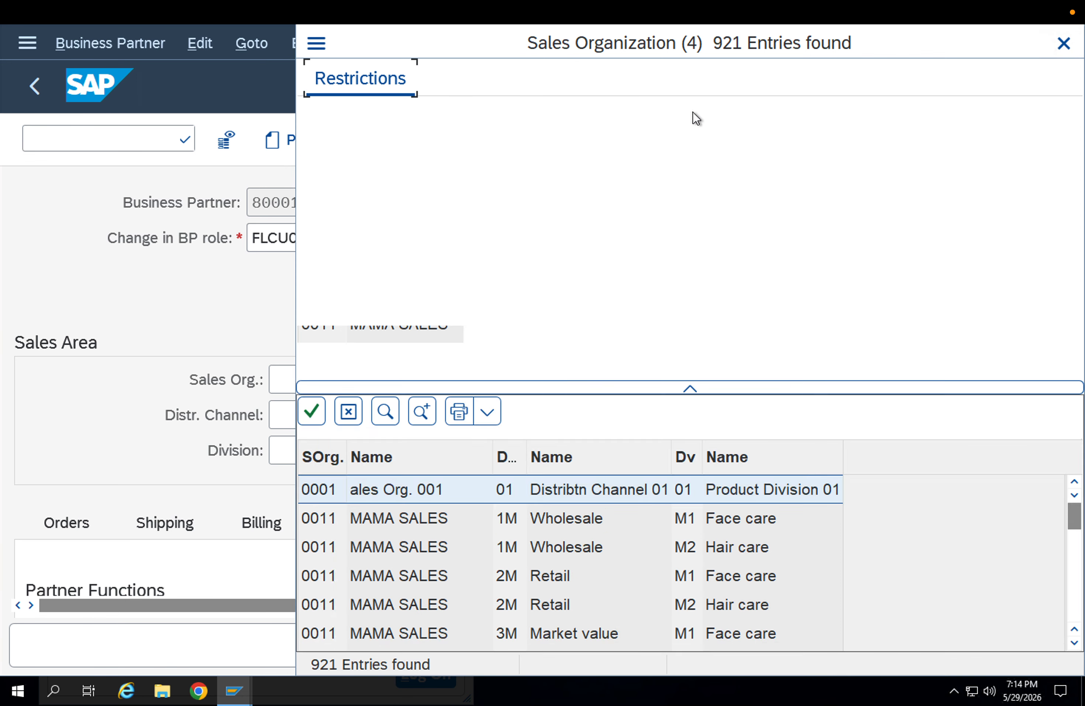
pyautogui.write('A')
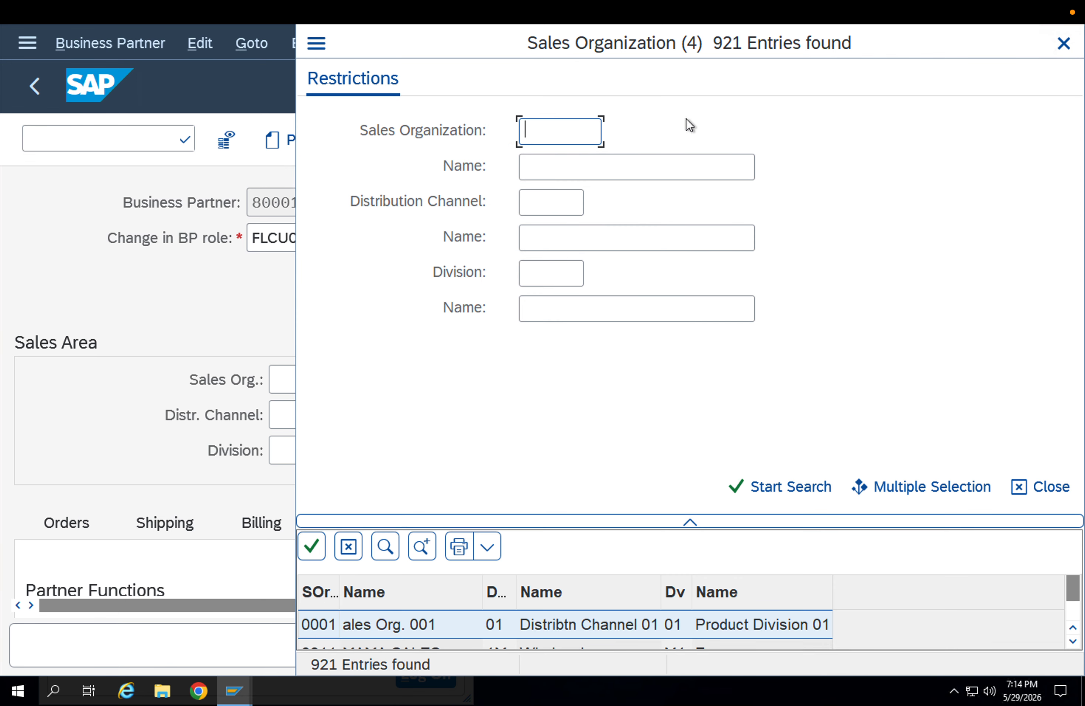
pyautogui.write('APPL')
pyautogui.press('Return')
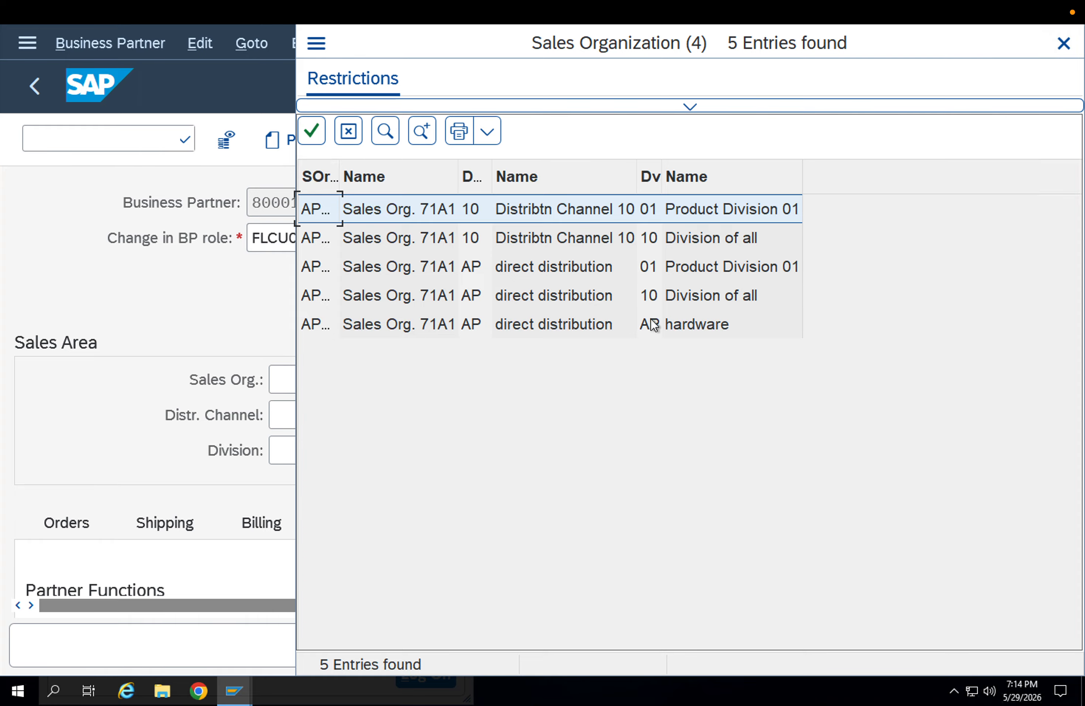
pyautogui.click(655, 325)
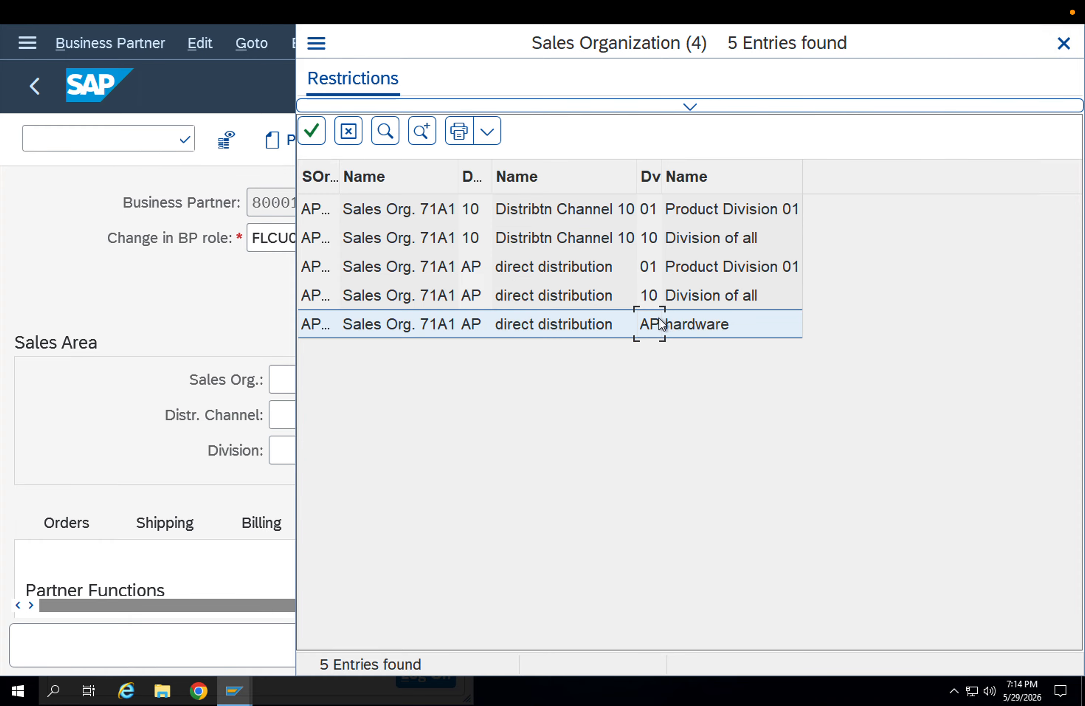
pyautogui.doubleClick(348, 323)
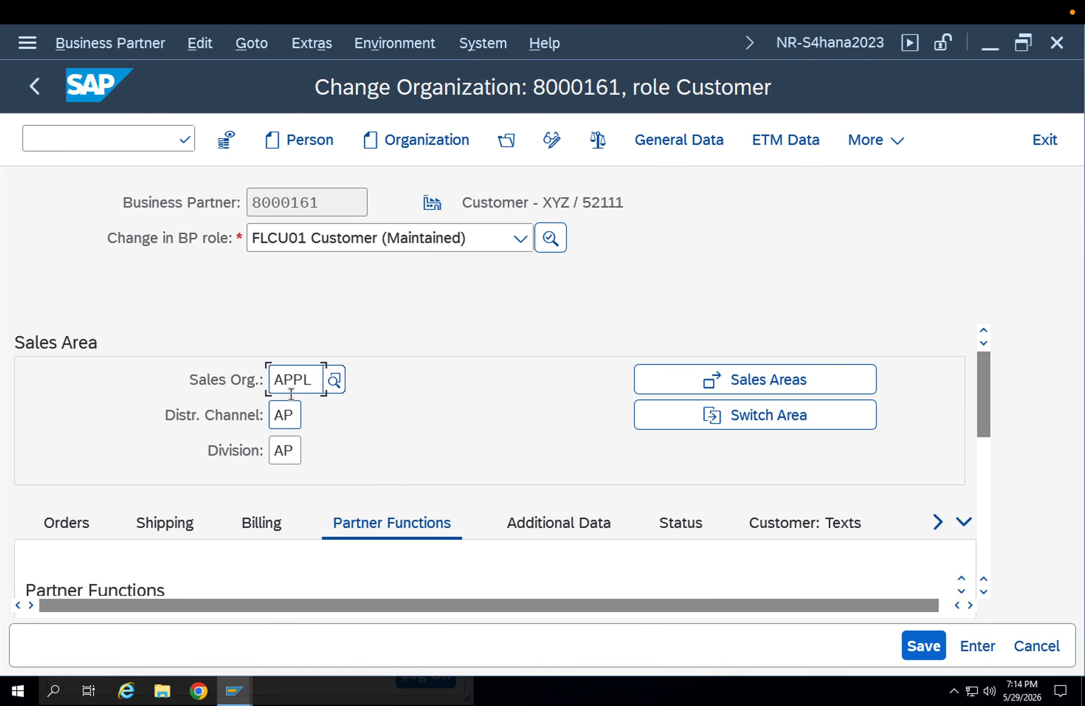
pyautogui.press('Return')
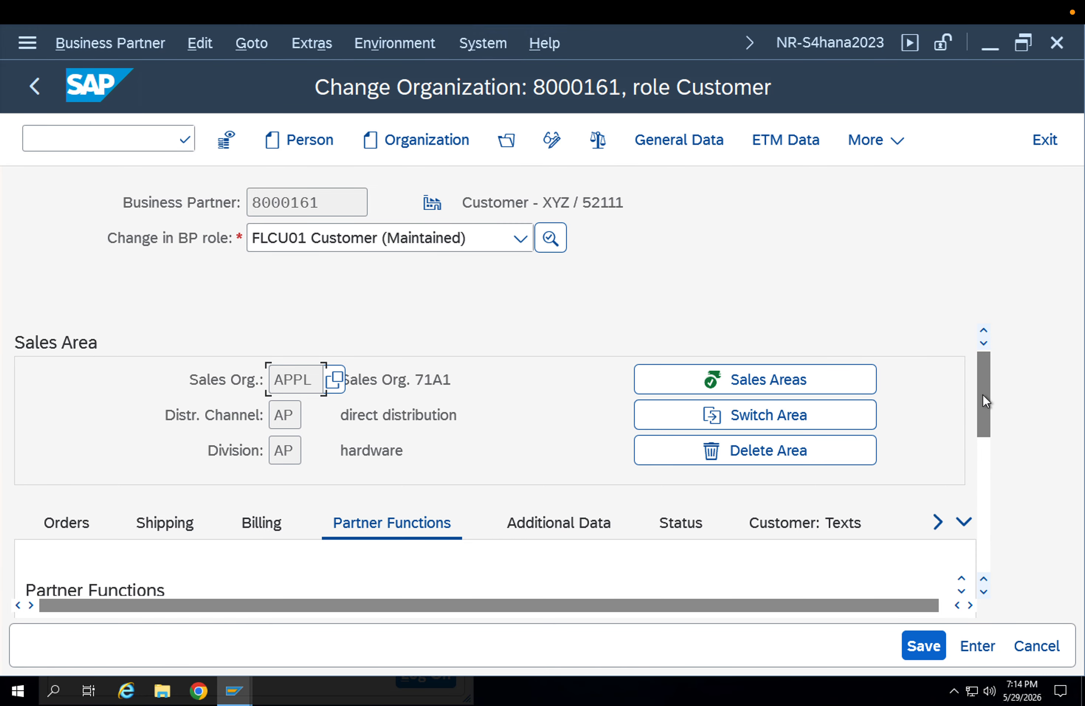
# - Check the sales area's order data and the Sold-to Party row in its partner functions
pyautogui.moveTo(983, 394); pyautogui.dragTo(987, 445)
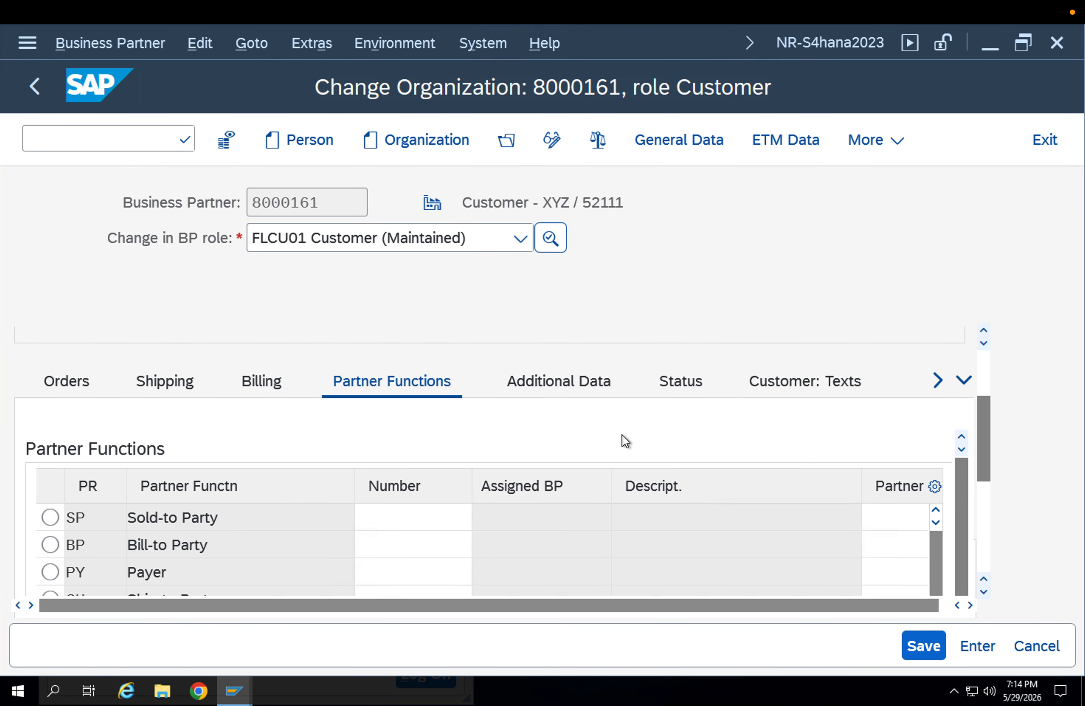
pyautogui.click(86, 388)
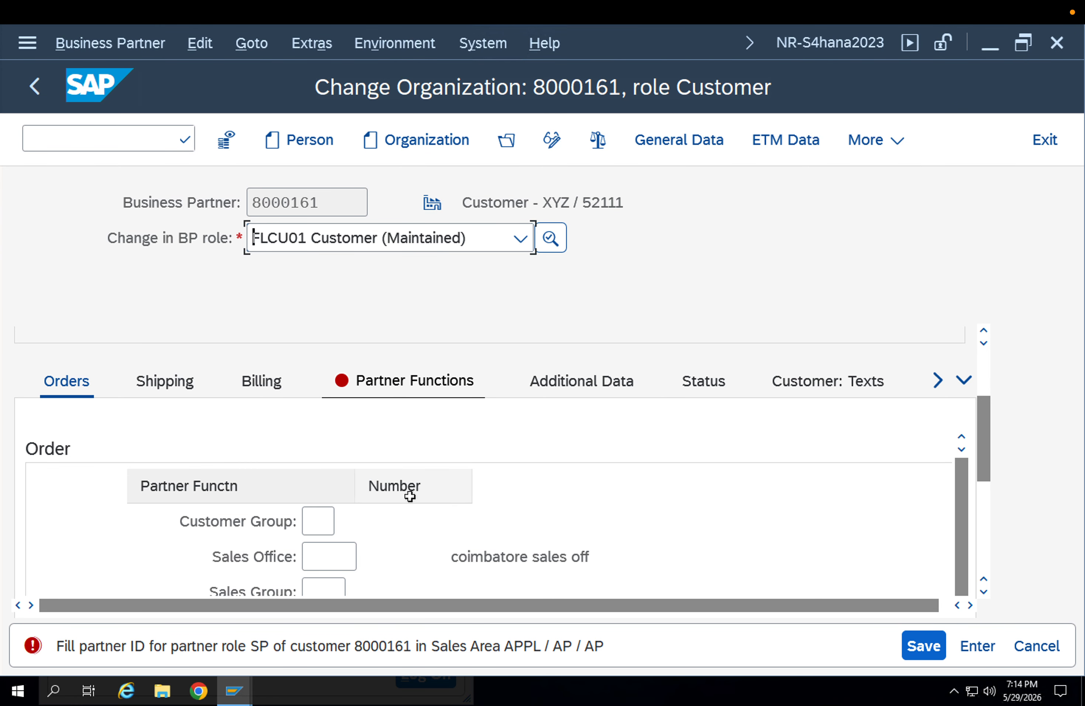
pyautogui.click(395, 523)
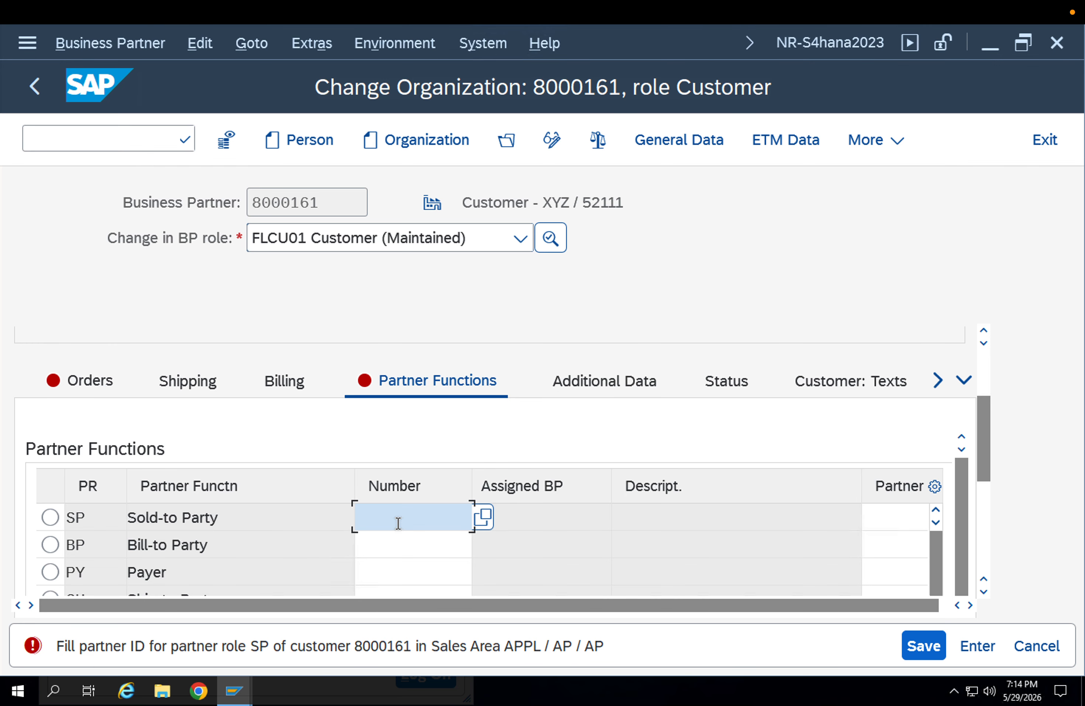
pyautogui.click(283, 648)
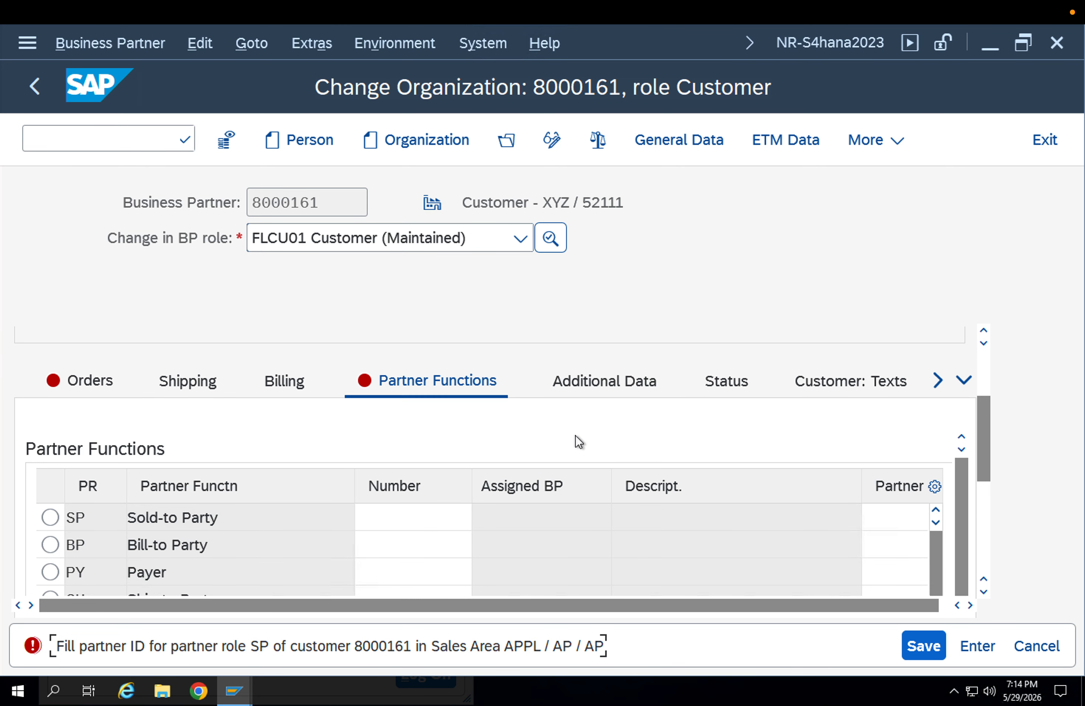
# - Set the sales district to 000001 in the customer's order data and try to save the business partner
pyautogui.click(55, 377)
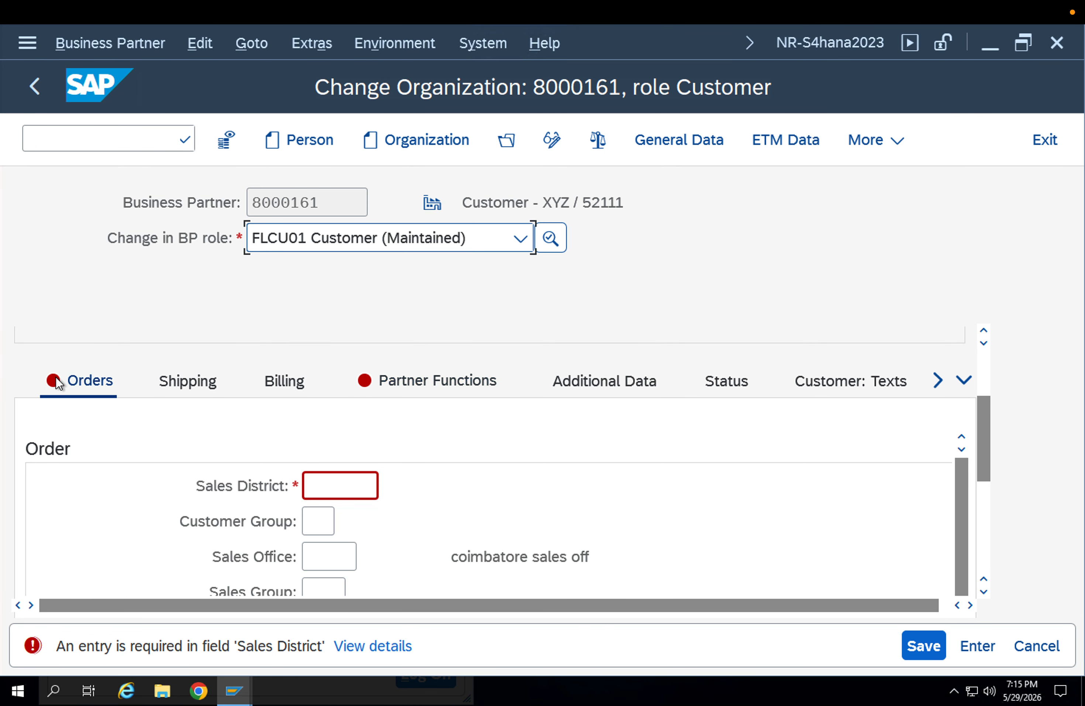
pyautogui.click(324, 482)
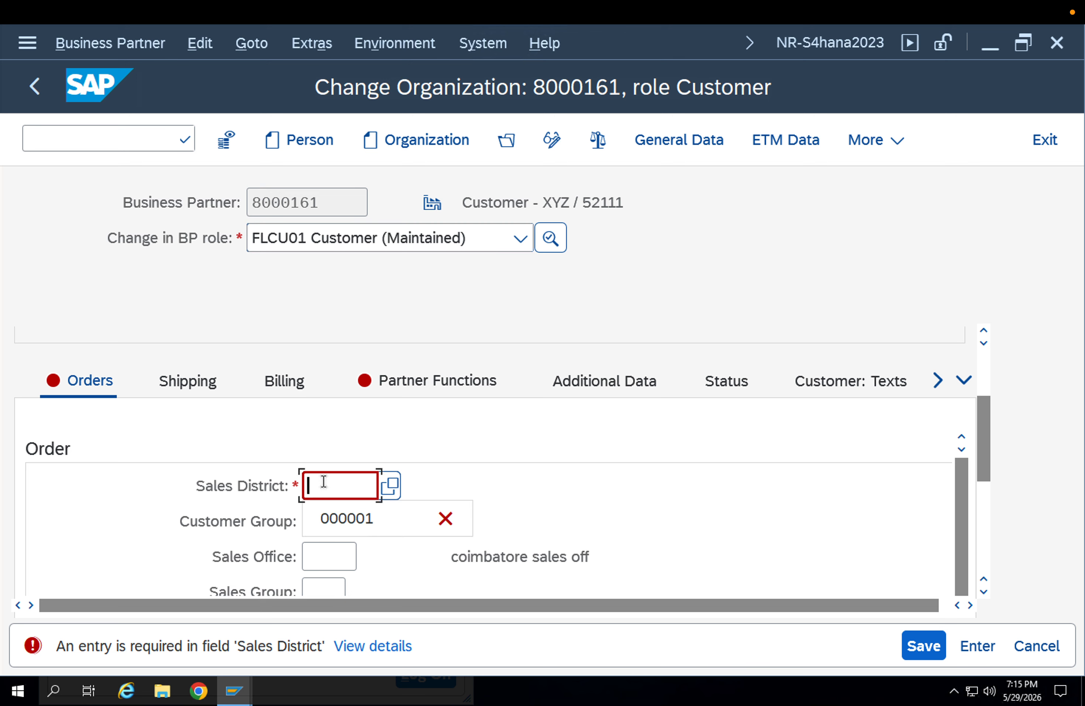
pyautogui.press('Down')
pyautogui.press('Return')
pyautogui.press('Return')
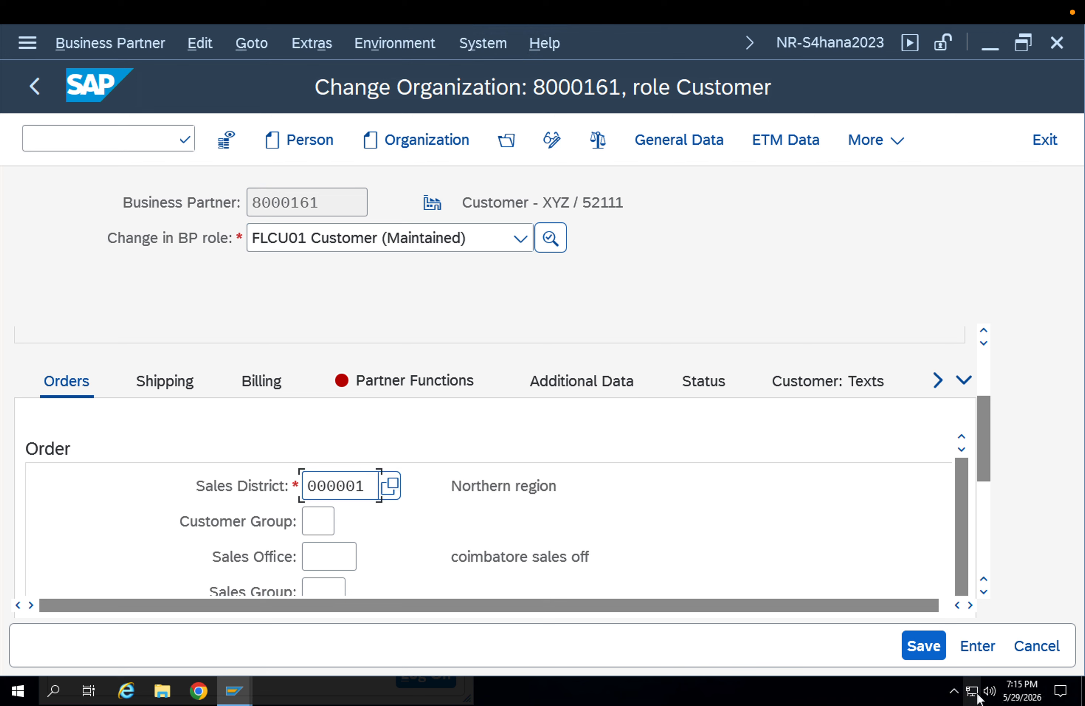
pyautogui.click(924, 646)
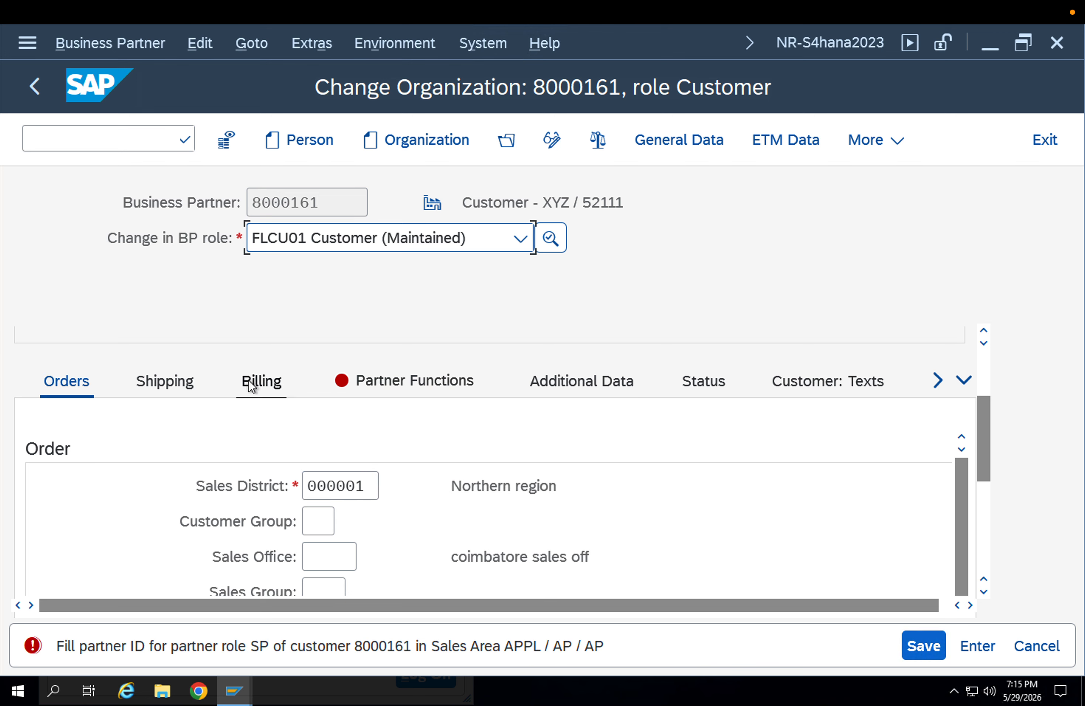
# - Leave the business partner without saving and open the SAP Reference IMG through transaction spro
pyautogui.click(43, 87)
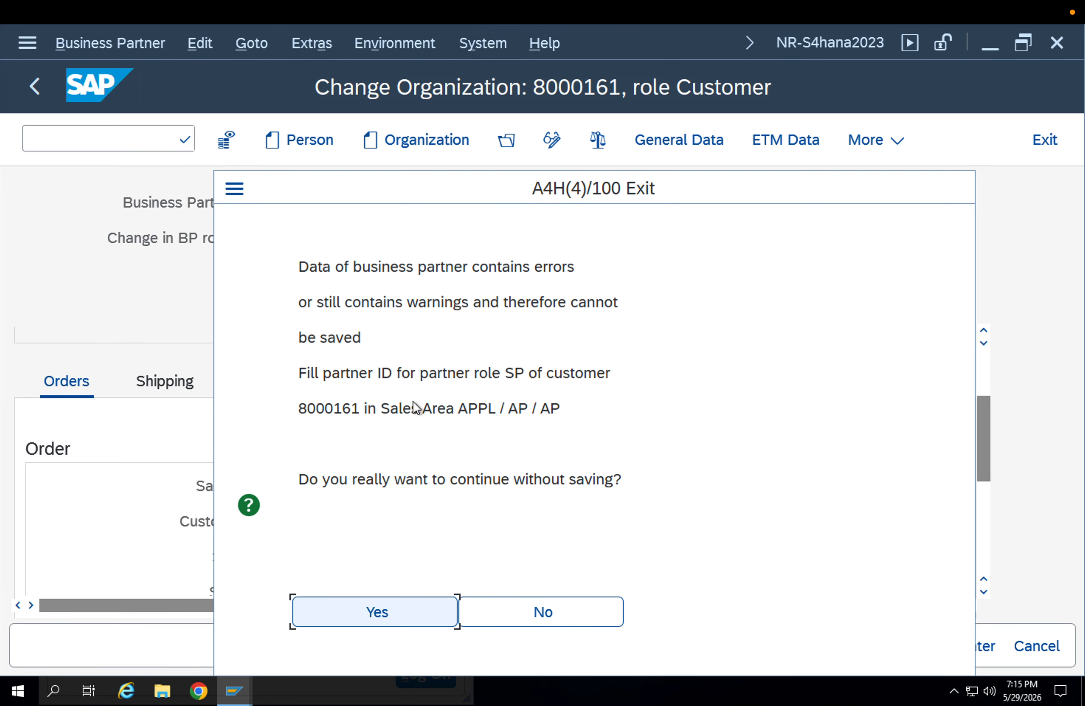
pyautogui.click(403, 612)
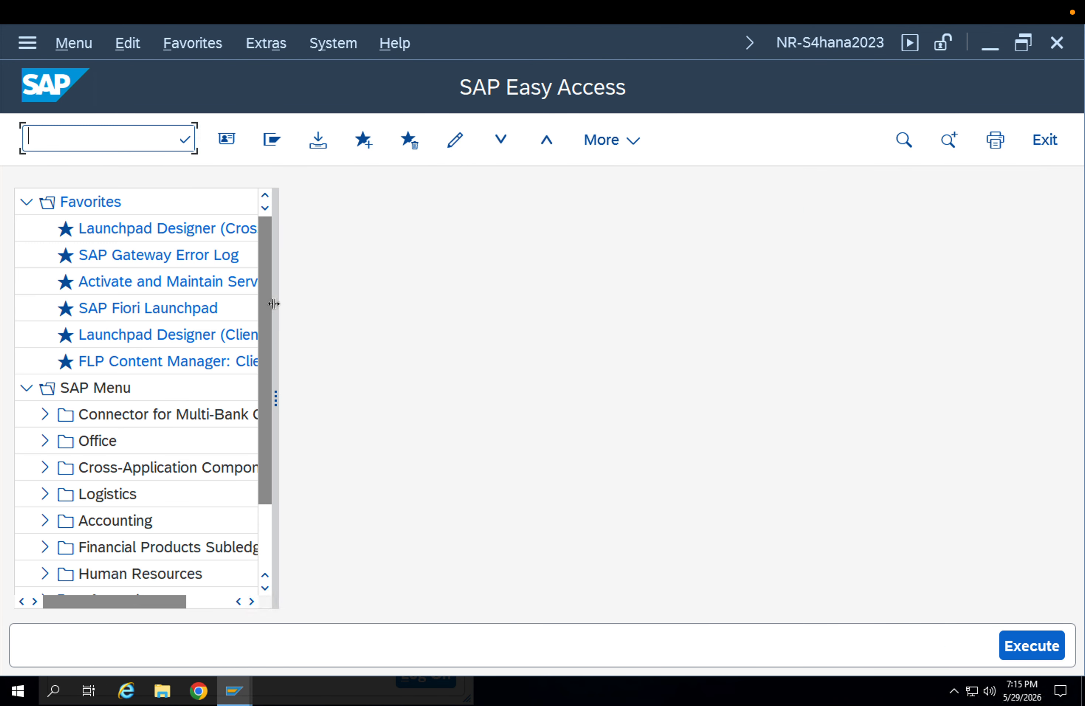
pyautogui.write('spro')
pyautogui.press('Return')
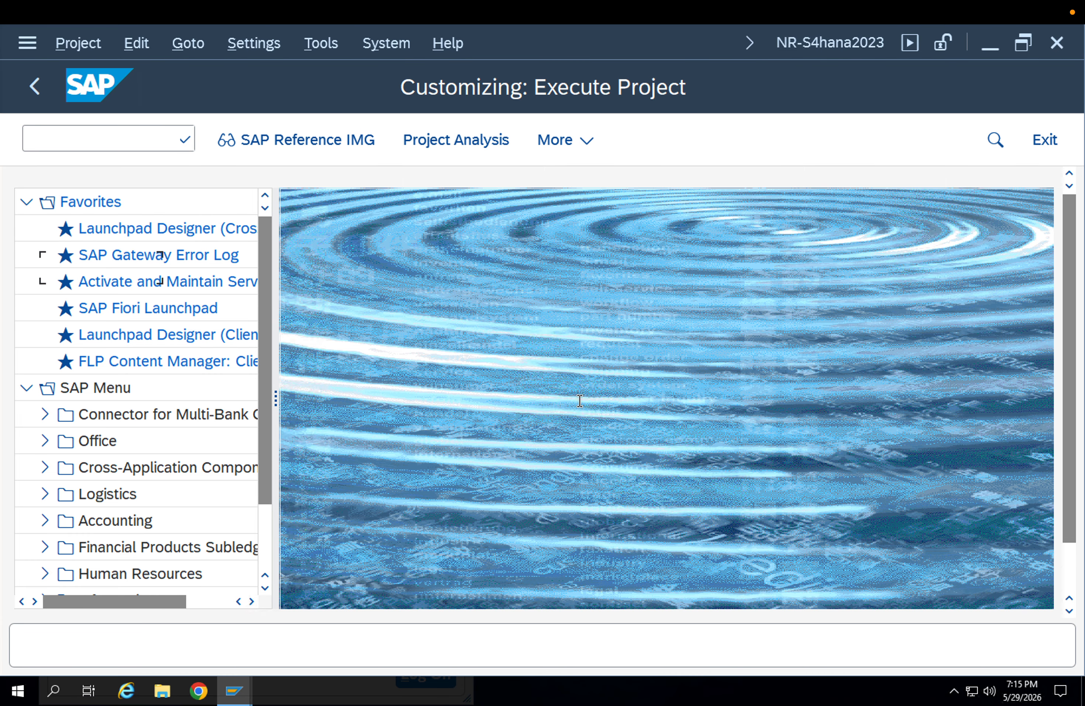
pyautogui.click(338, 140)
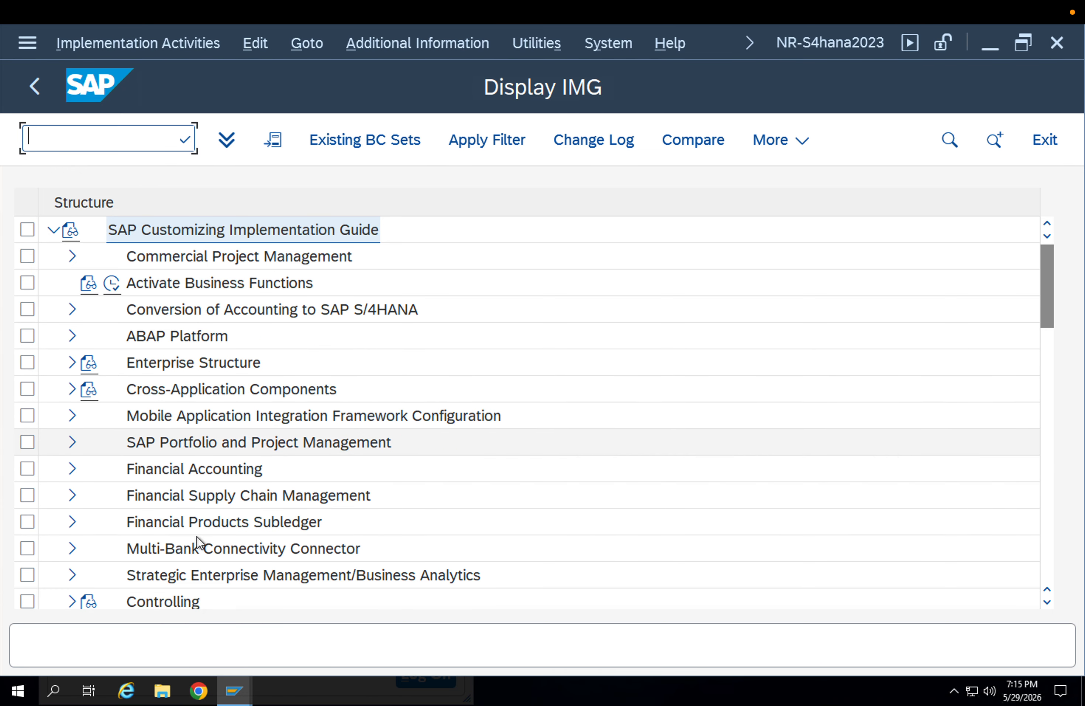
# - Under Logistics - General, expand Business Partner, Customers and Control in the IMG
pyautogui.scroll(-6, 172, 537)
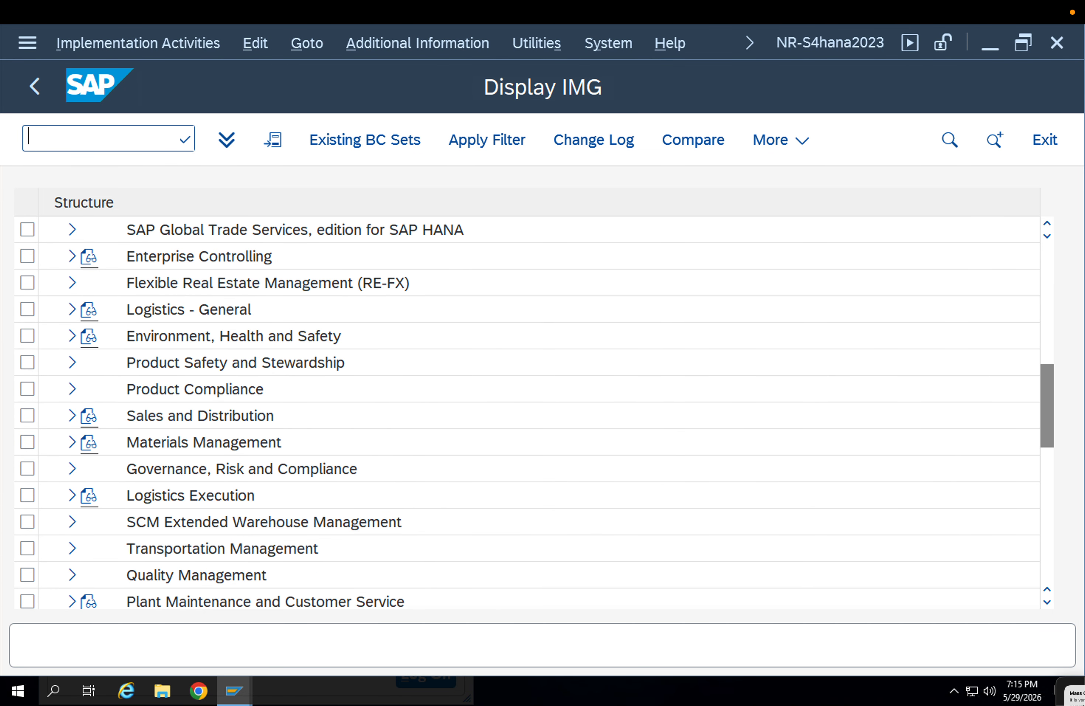
pyautogui.click(72, 309)
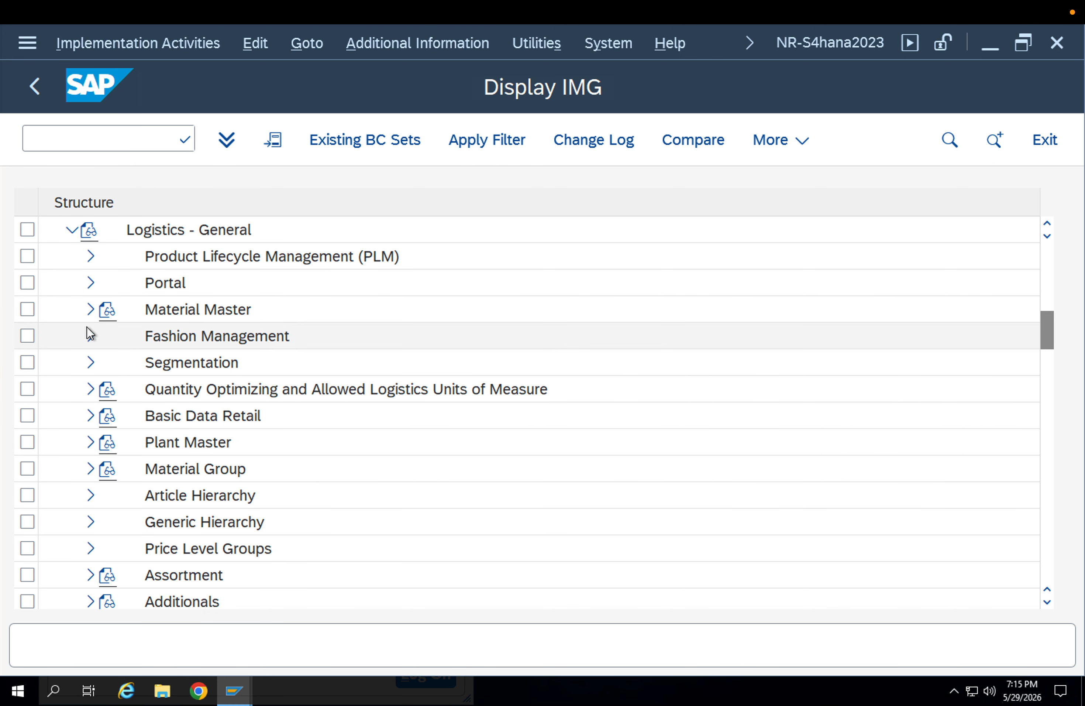
pyautogui.scroll(-3, 99, 412)
pyautogui.scroll(-2, 89, 490)
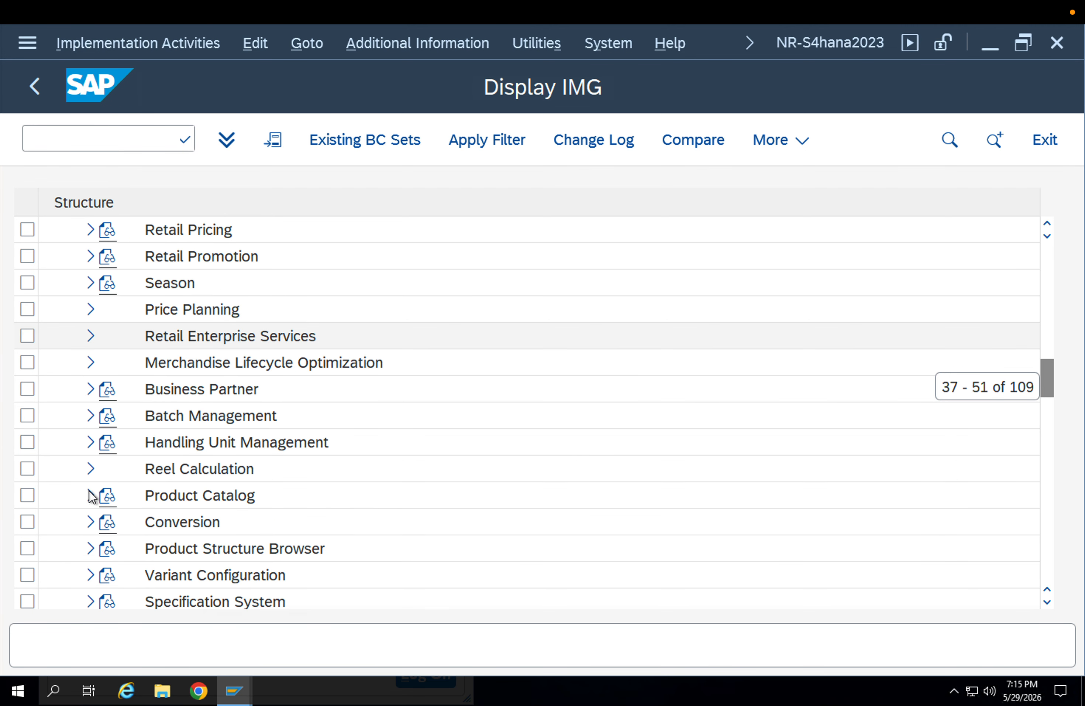
pyautogui.click(87, 391)
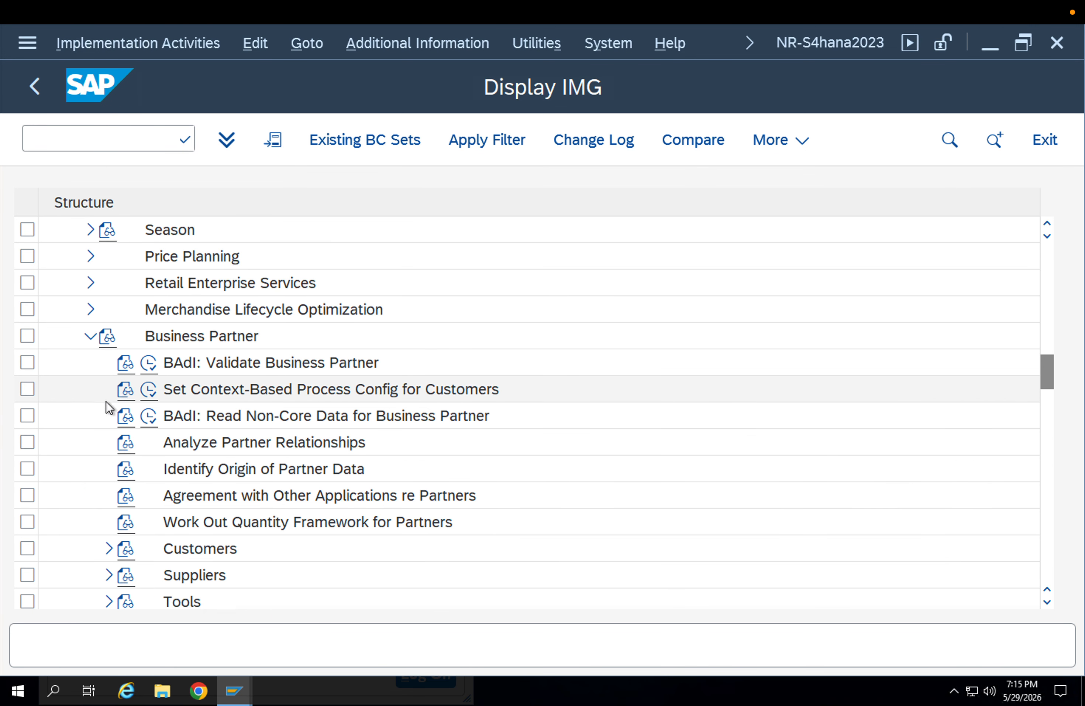
pyautogui.click(109, 548)
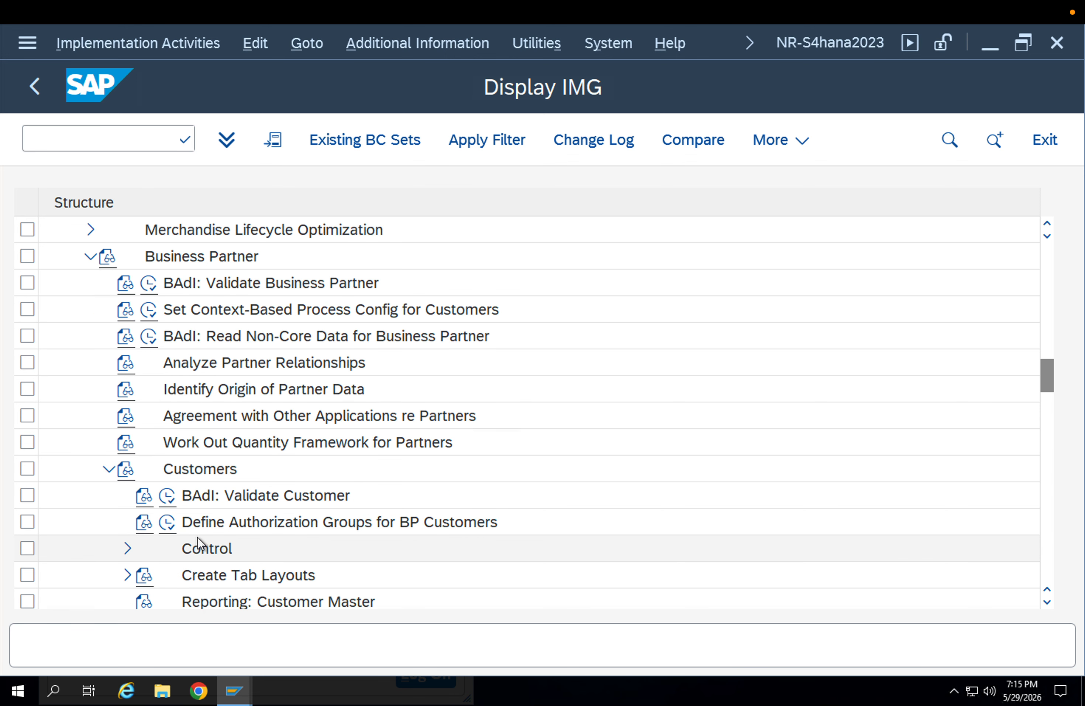
pyautogui.click(127, 548)
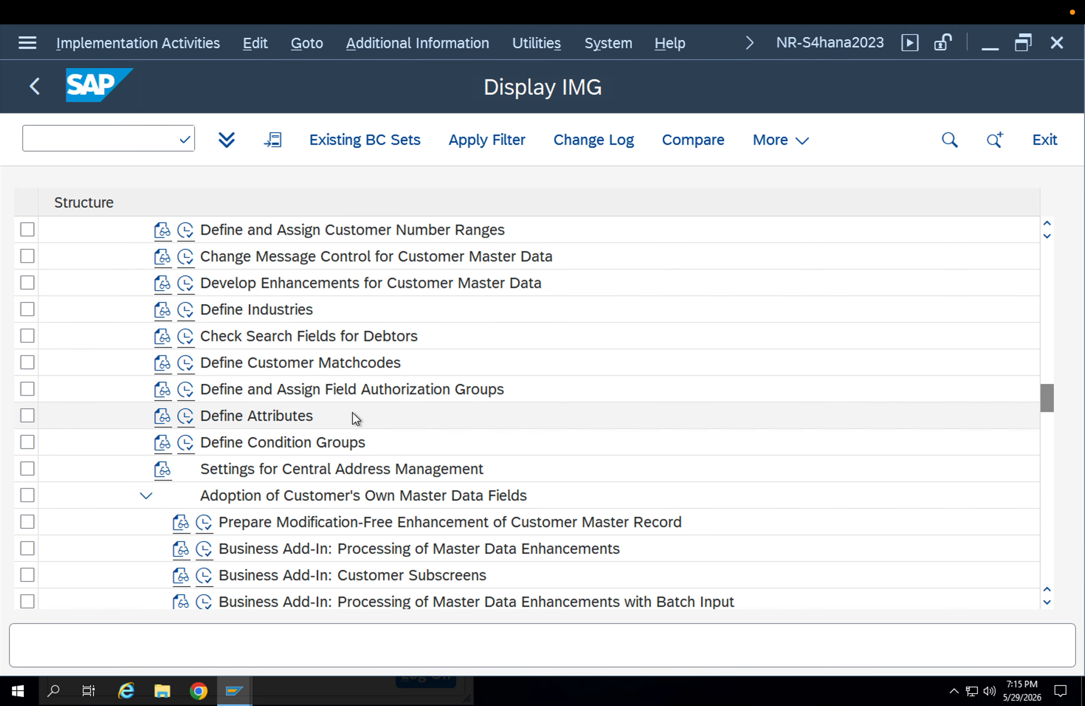
# - Look through the customer Control activities and open Define Account Groups and Field Selection for Customers
pyautogui.scroll(2, 353, 413)
pyautogui.scroll(-6, 354, 414)
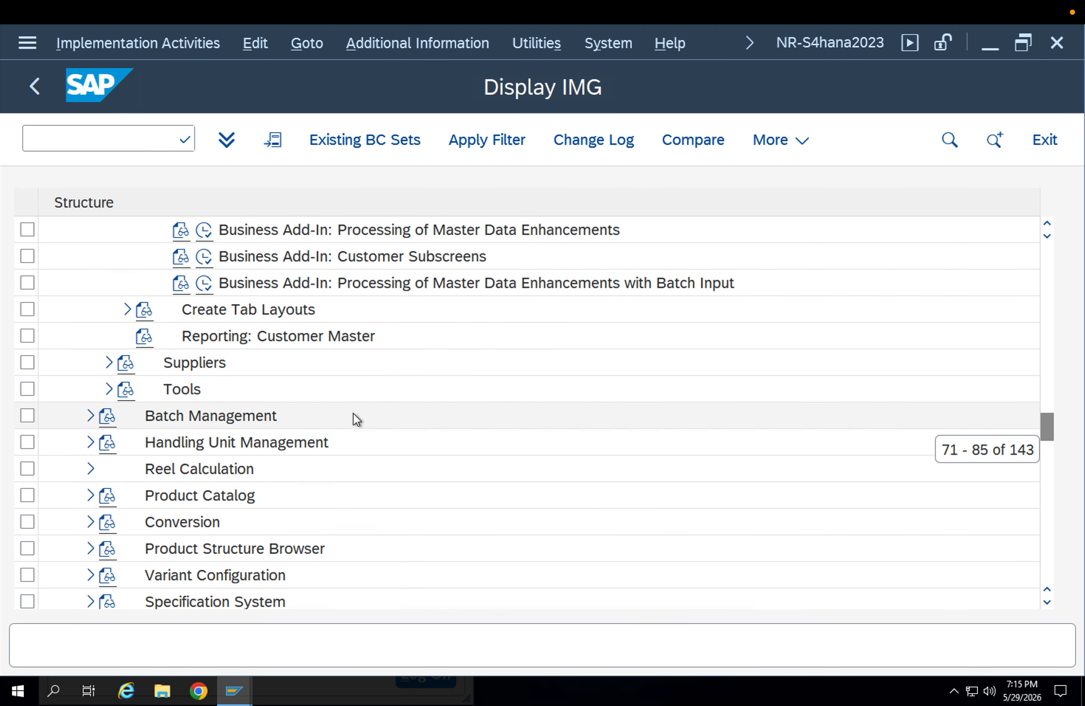
pyautogui.scroll(3, 354, 413)
pyautogui.scroll(5, 353, 413)
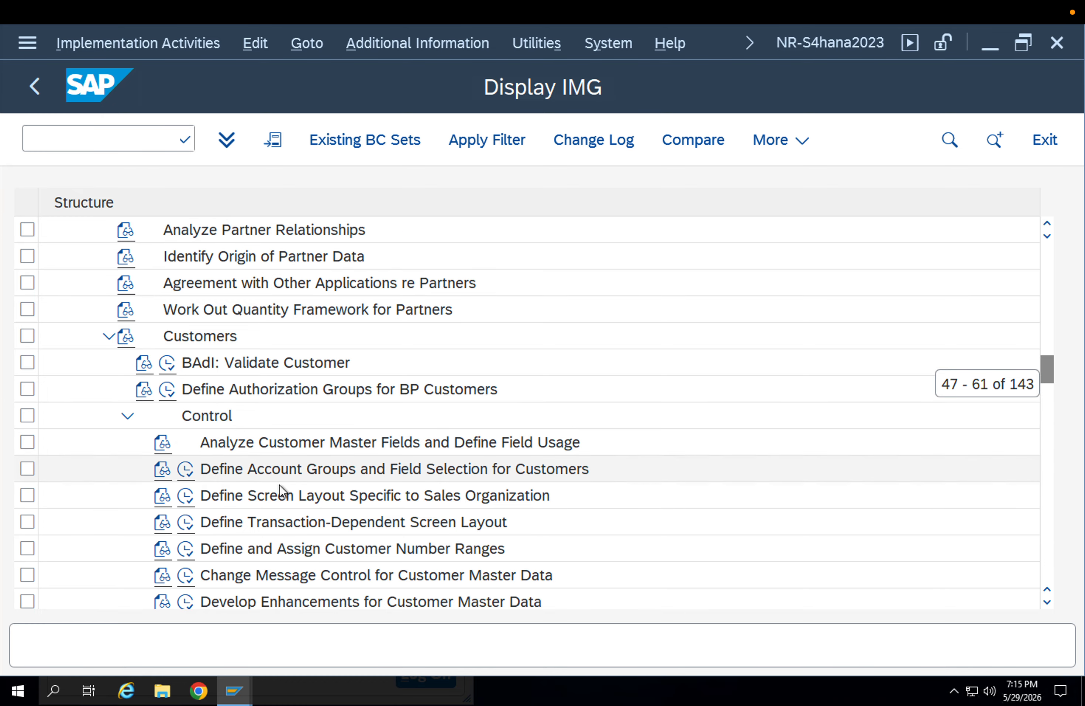
pyautogui.click(214, 472)
pyautogui.click(186, 469)
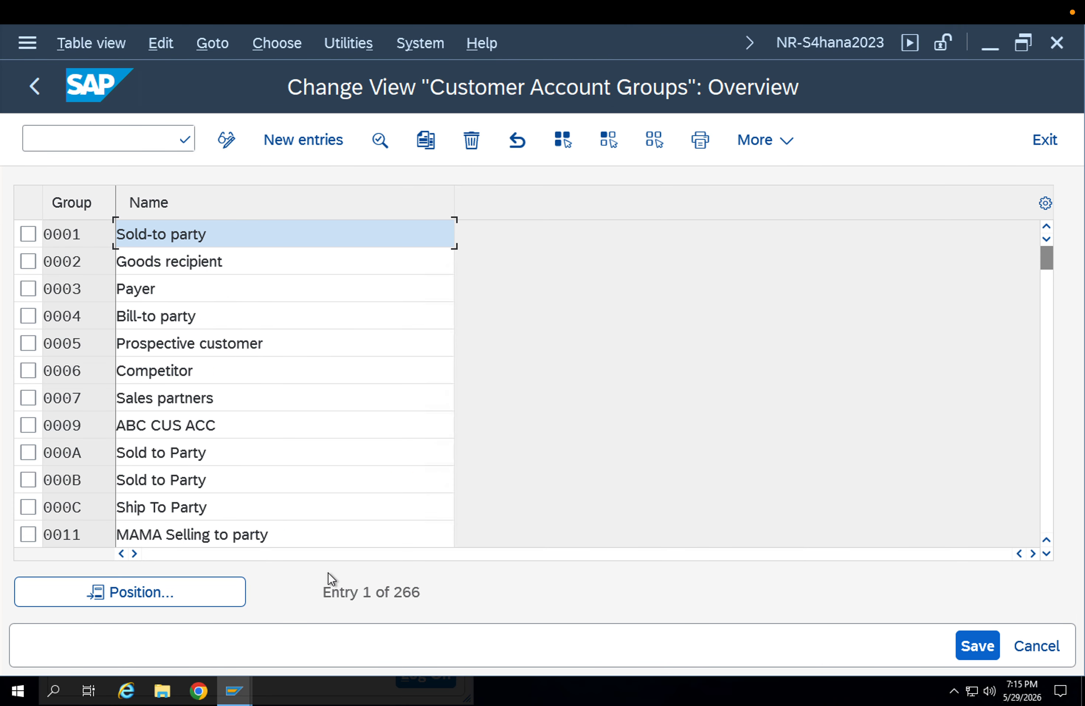
# - Locate customer account group ZSTP and open its details
pyautogui.click(197, 587)
pyautogui.write('ZS')
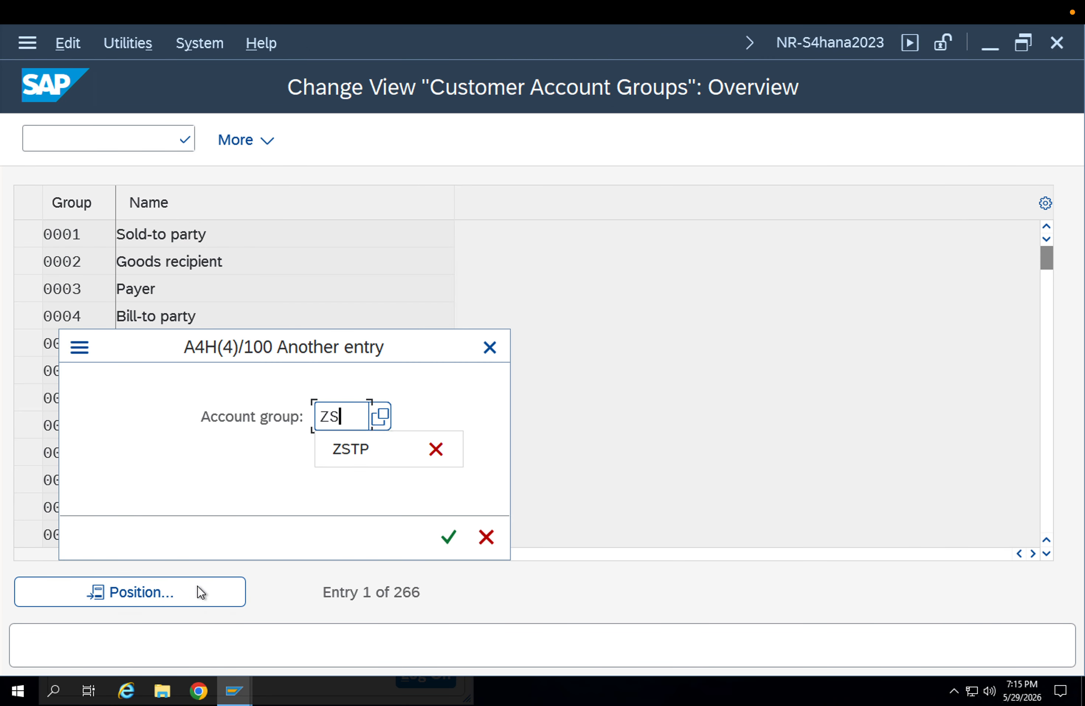
pyautogui.write('TP')
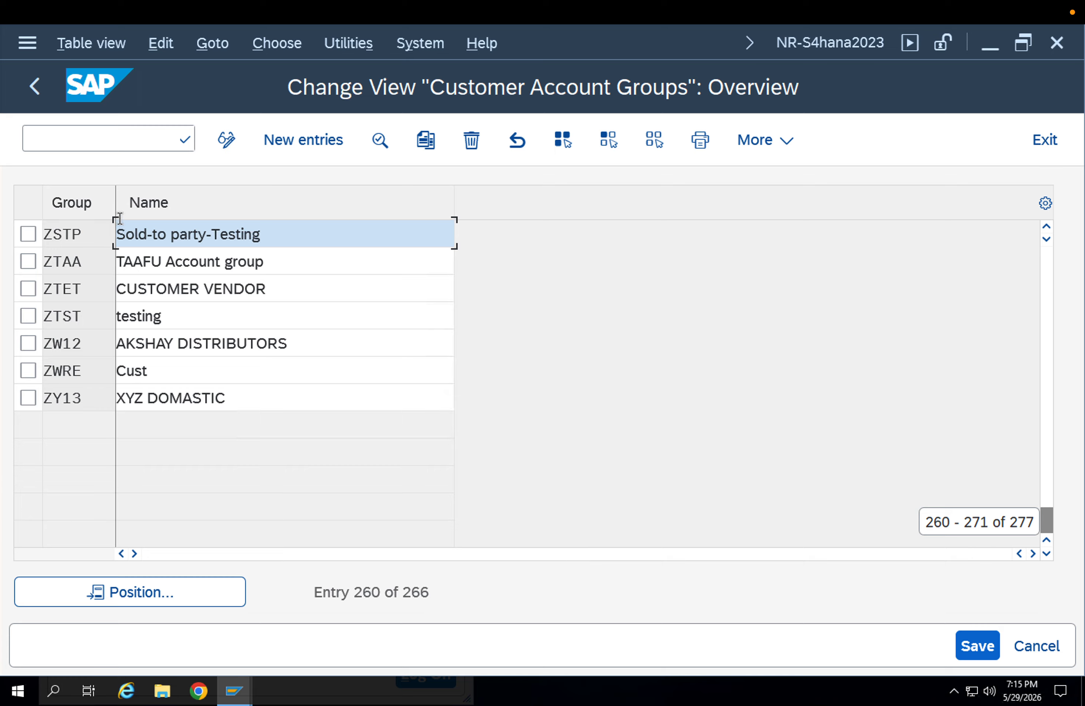
pyautogui.doubleClick(194, 234)
# - Review the account group's sales and distribution data, view the available partner determination procedures and close the list unchanged
pyautogui.scroll(-4, 444, 450)
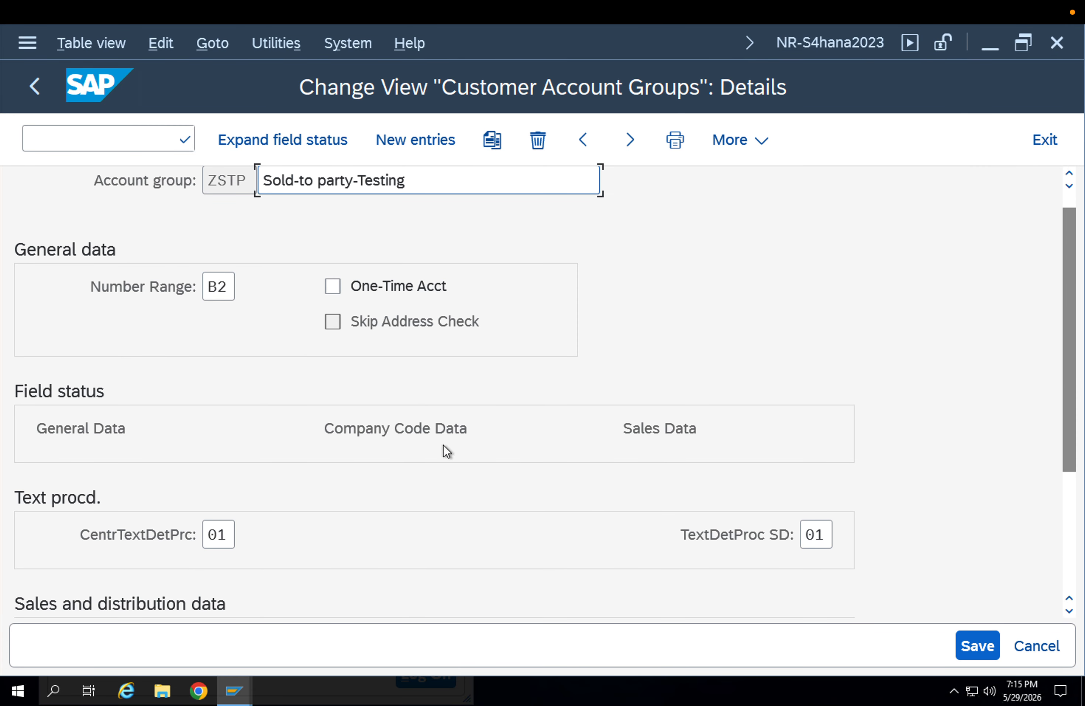
pyautogui.scroll(-2, 444, 444)
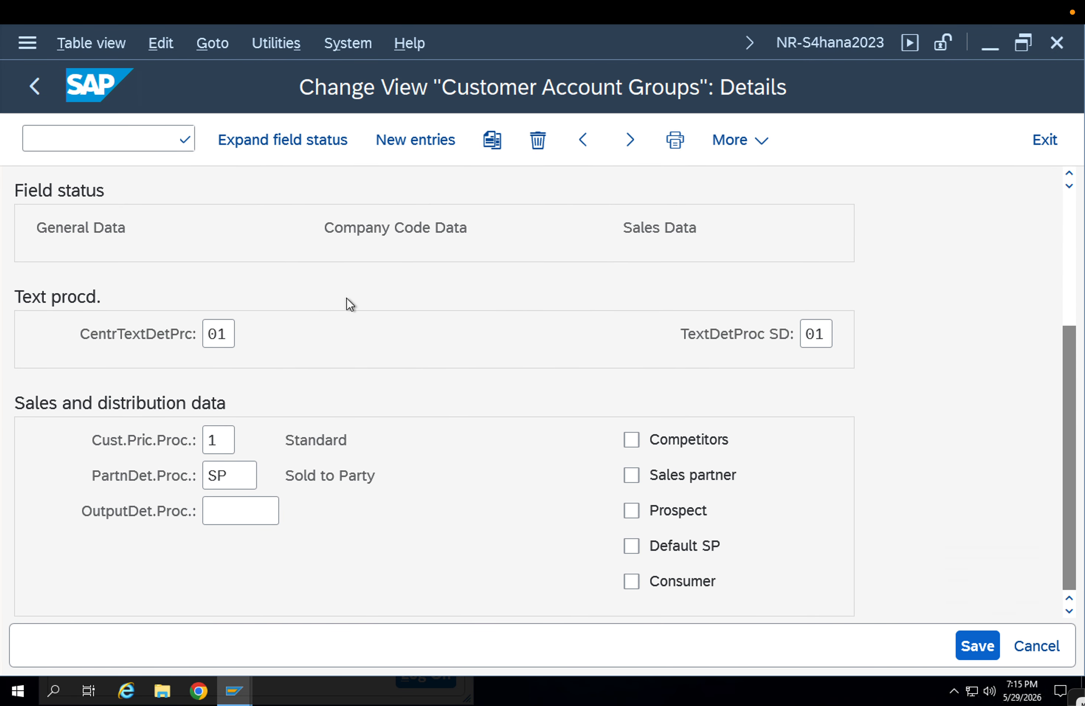
pyautogui.moveTo(225, 474); pyautogui.dragTo(150, 464)
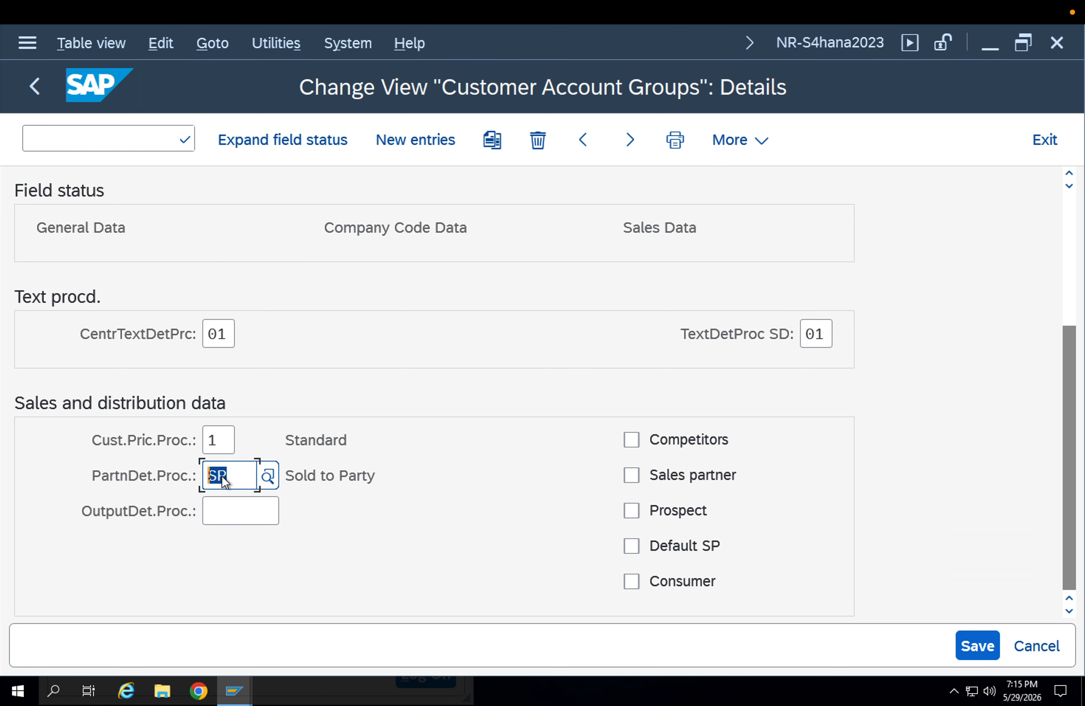
pyautogui.click(262, 474)
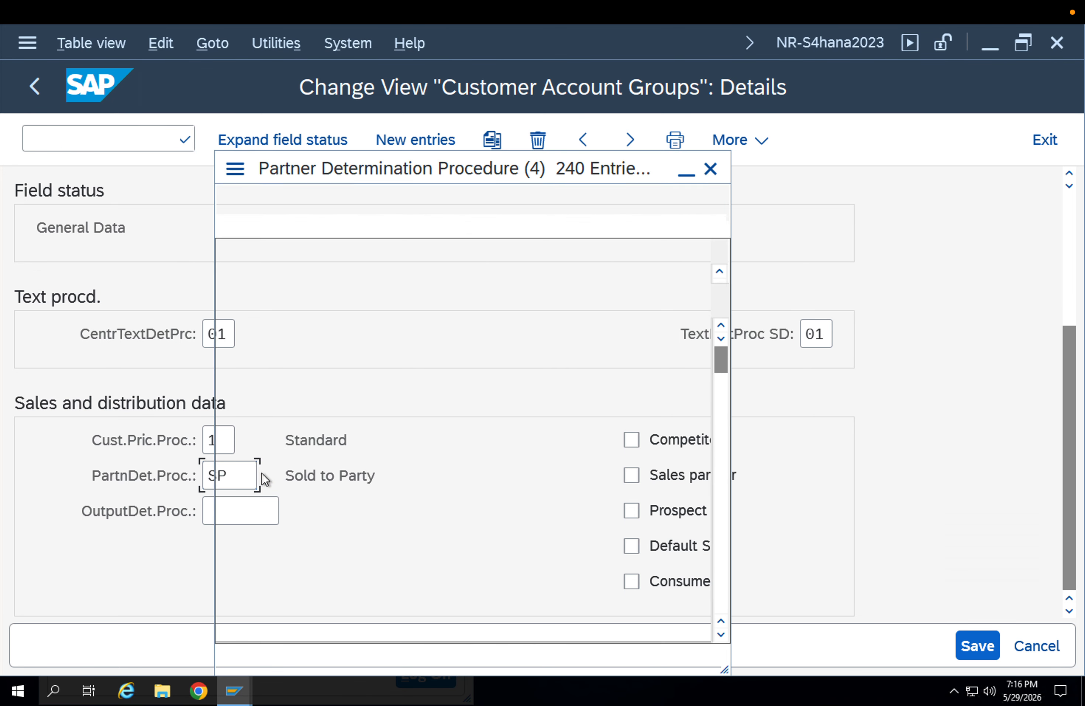
pyautogui.press('Escape')
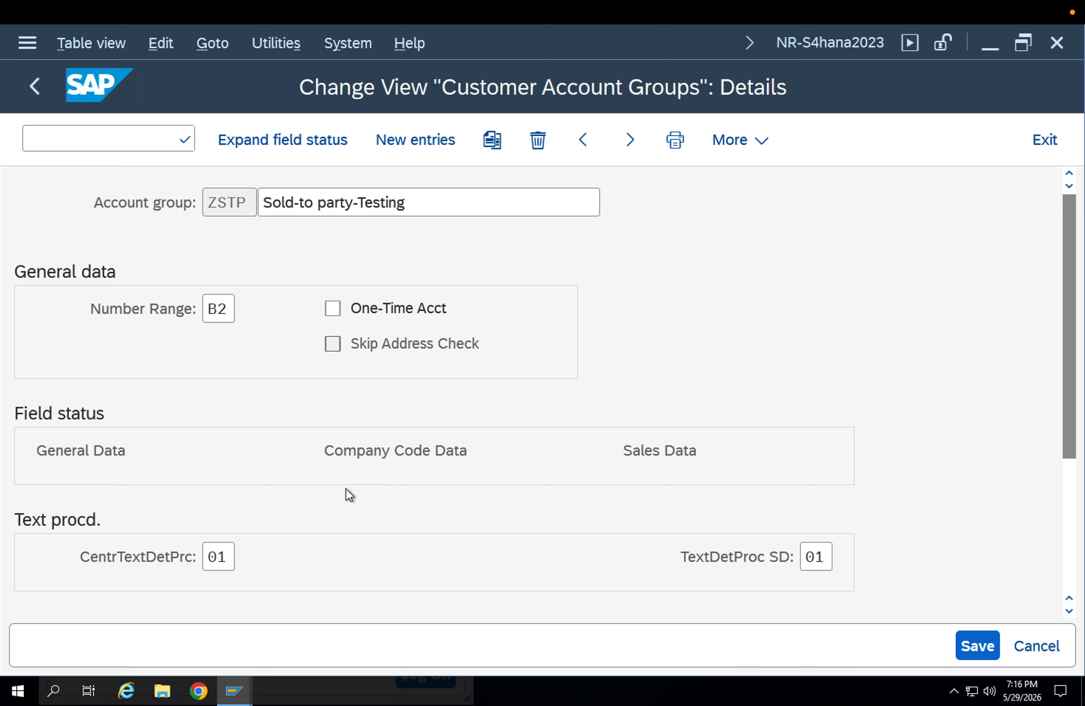
# - Clear the partner determination procedure of account group ZSTP and save the change to the proposed customizing request
pyautogui.scroll(-3, 346, 489)
pyautogui.moveTo(229, 567); pyautogui.dragTo(139, 572)
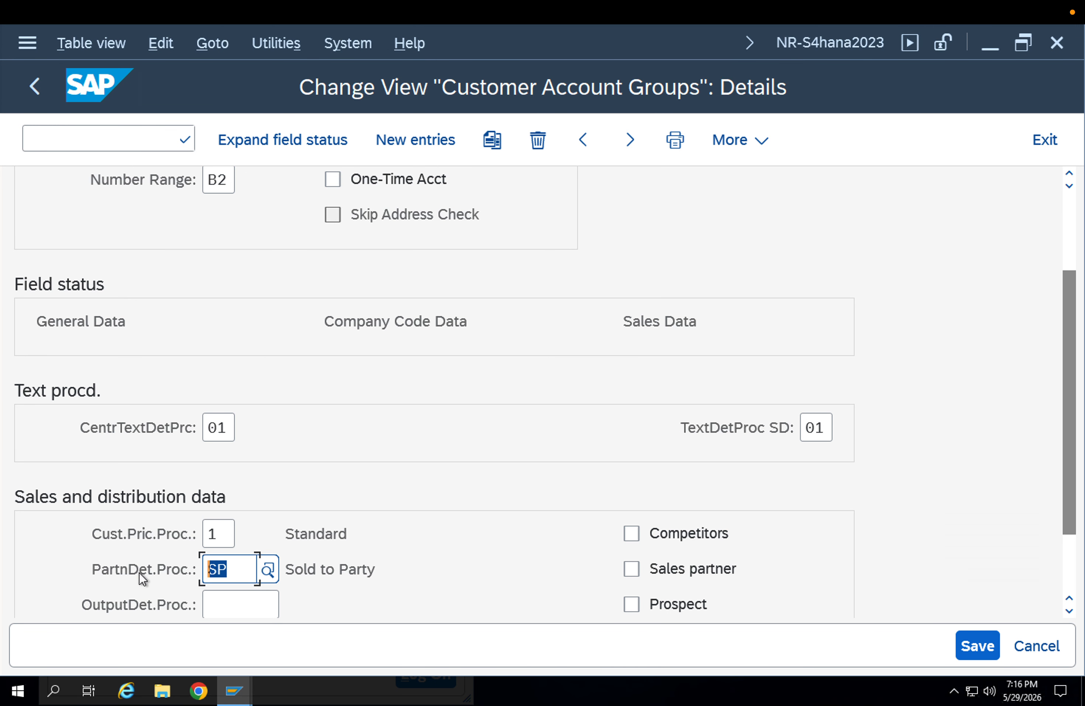
pyautogui.press('BackSpace')
pyautogui.press('Return')
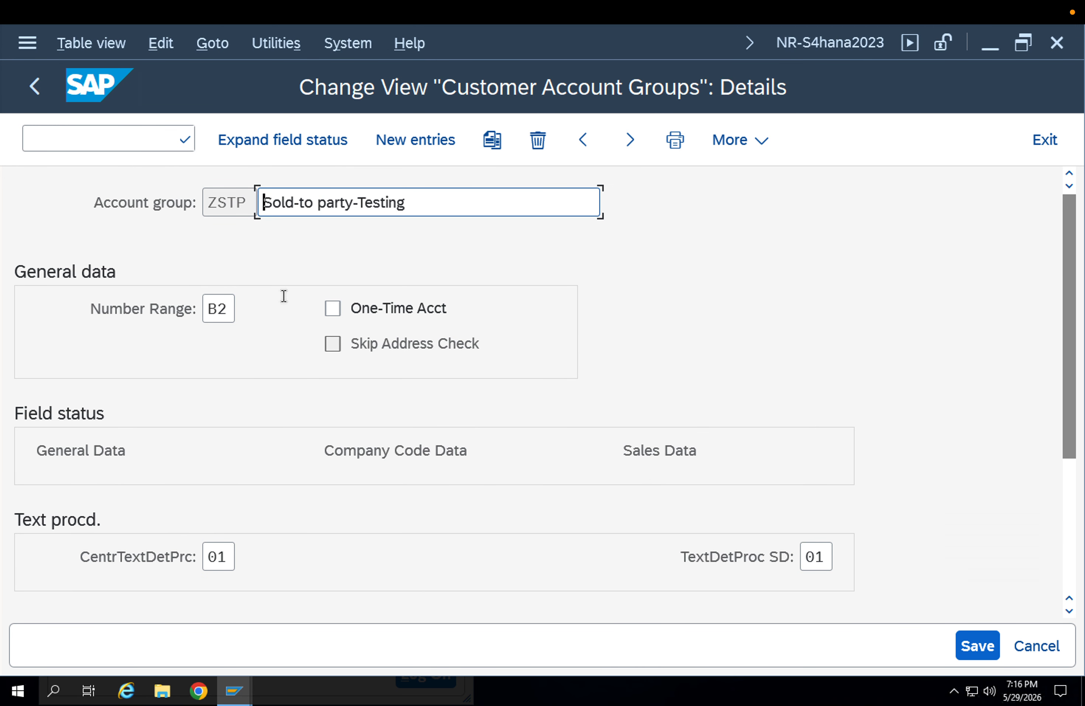
pyautogui.click(968, 647)
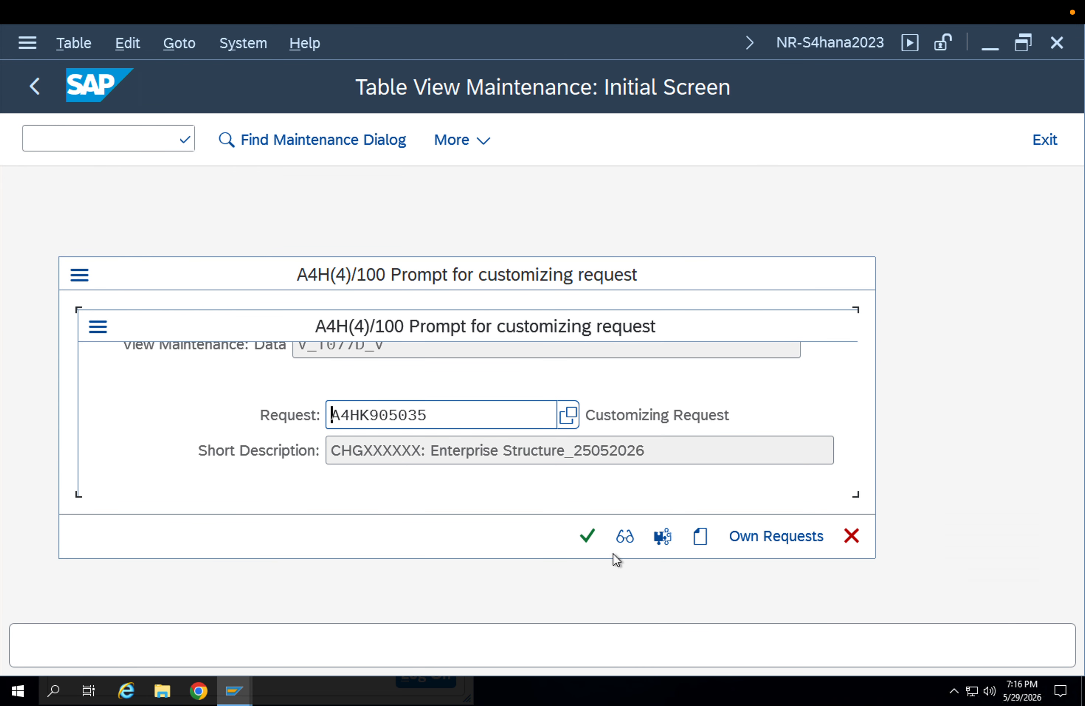
pyautogui.click(587, 536)
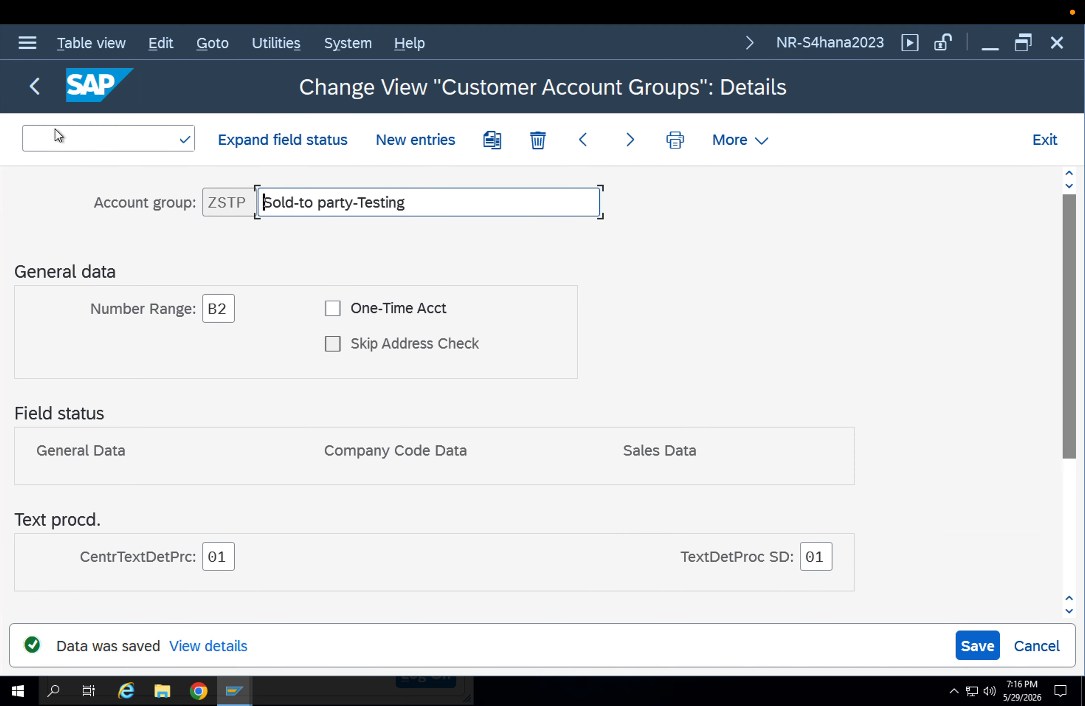
# - Switch to business partner maintenance with transaction /nbp and open the customer record Customer - XYZ
pyautogui.click(63, 135)
pyautogui.write('/n')
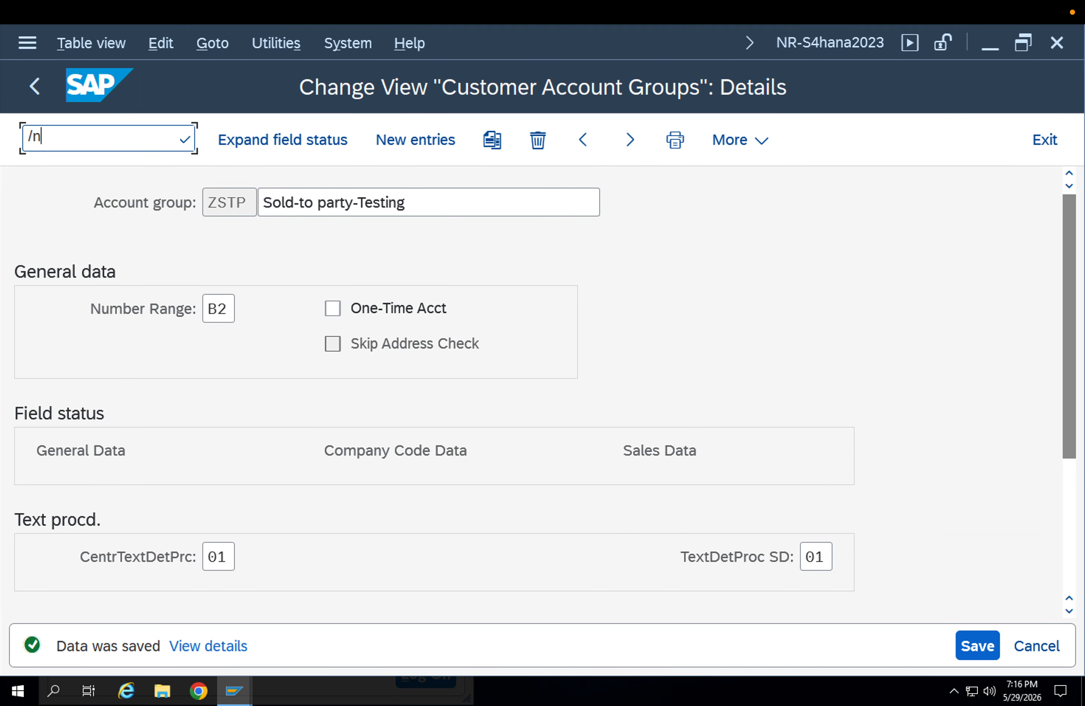
pyautogui.write('bp')
pyautogui.press('Return')
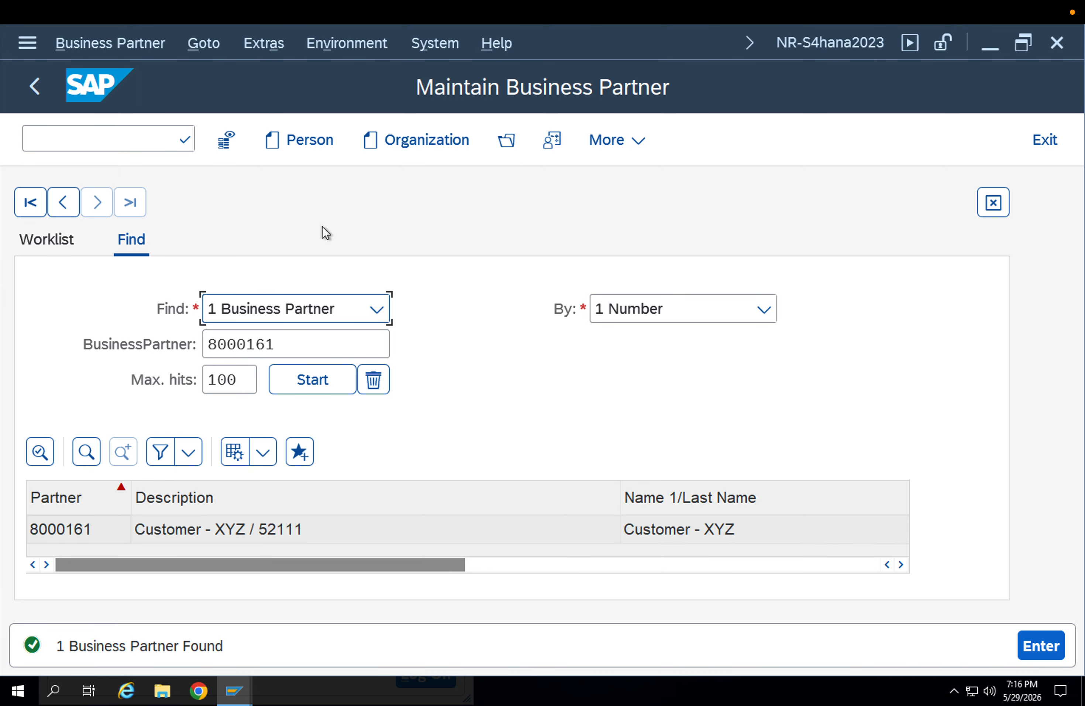
pyautogui.doubleClick(224, 530)
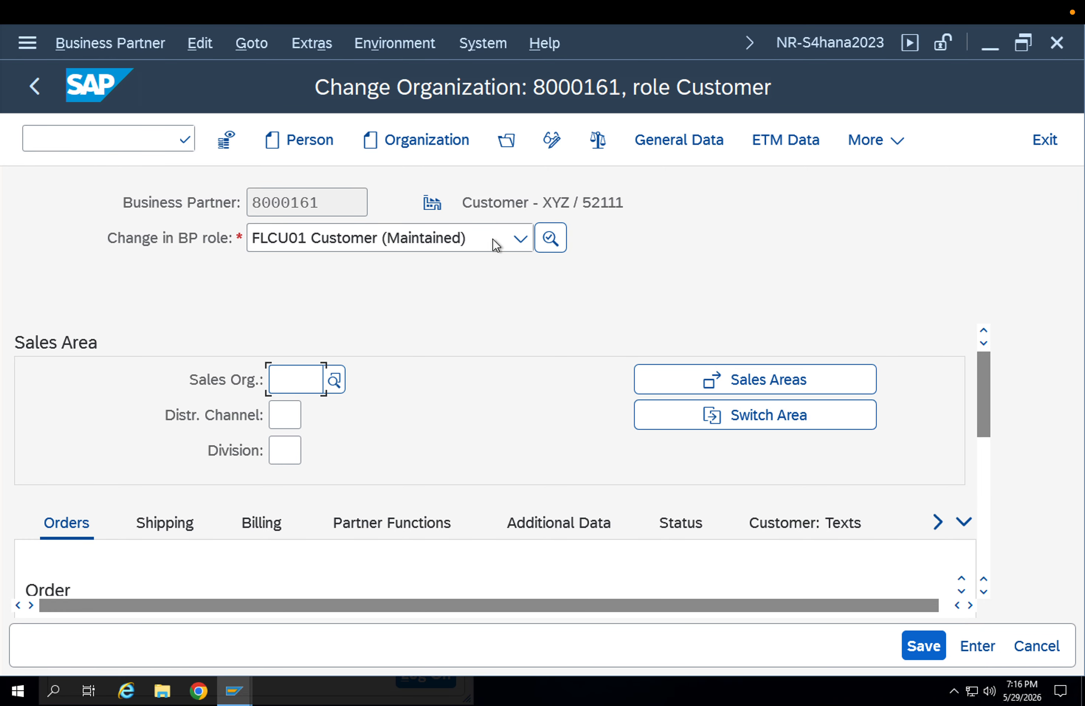
# - Enter the customer's sales area as sales organization APPL, distribution channel AP and division AP
pyautogui.click(285, 383)
pyautogui.click(288, 415)
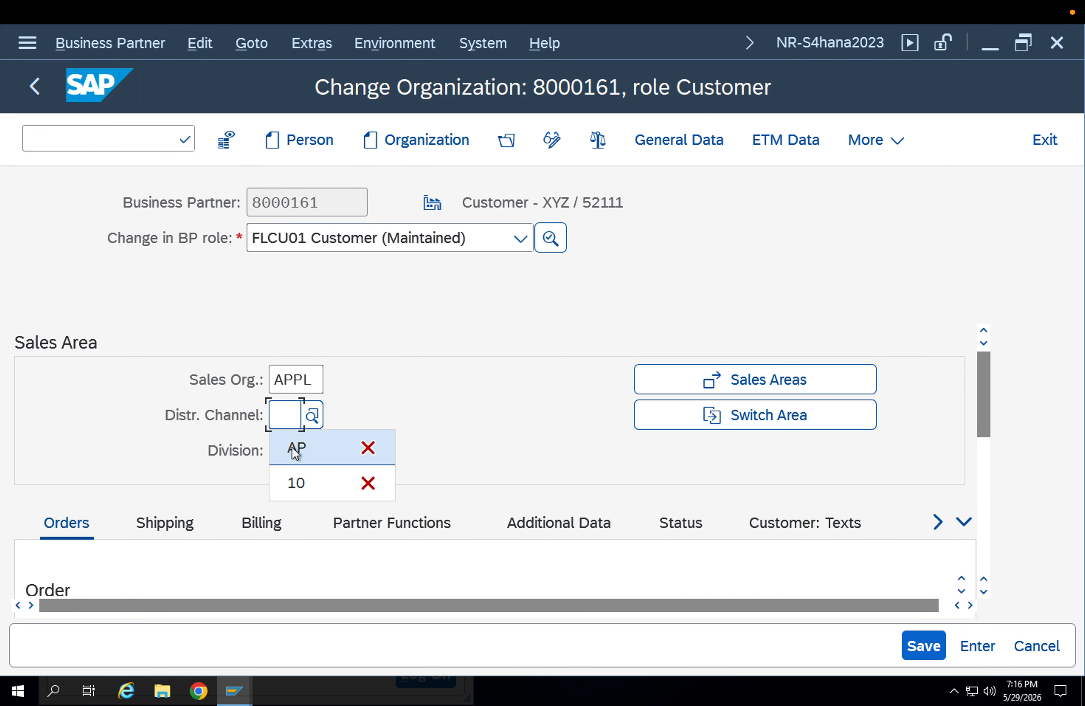
pyautogui.click(288, 451)
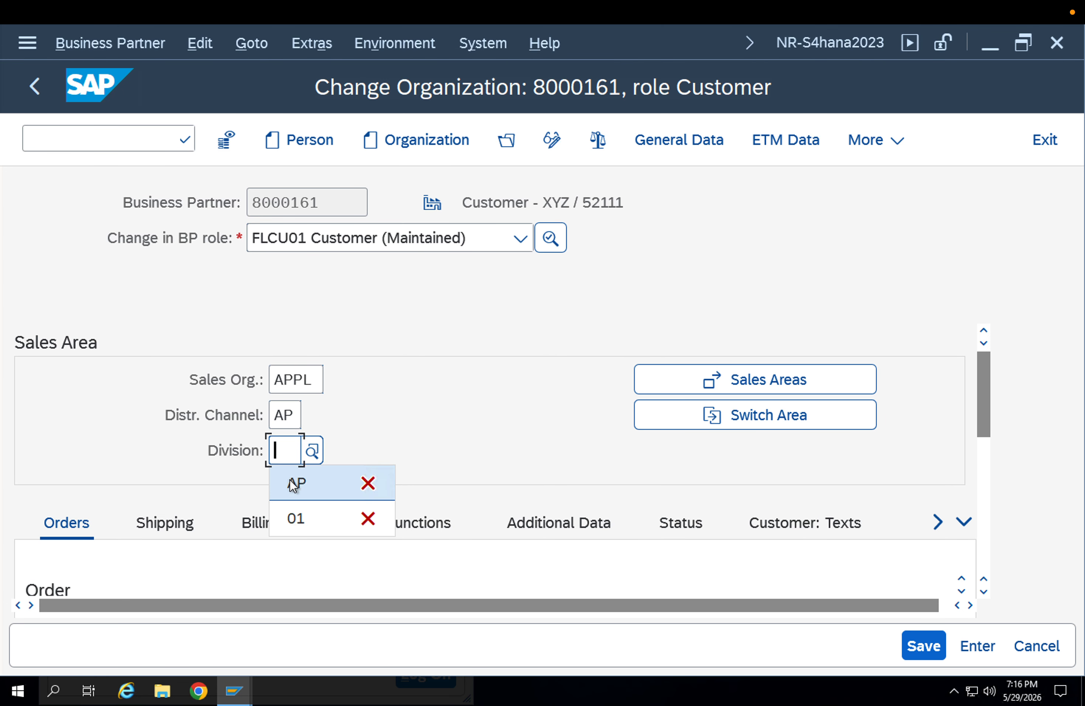
pyautogui.click(290, 478)
pyautogui.press('Return')
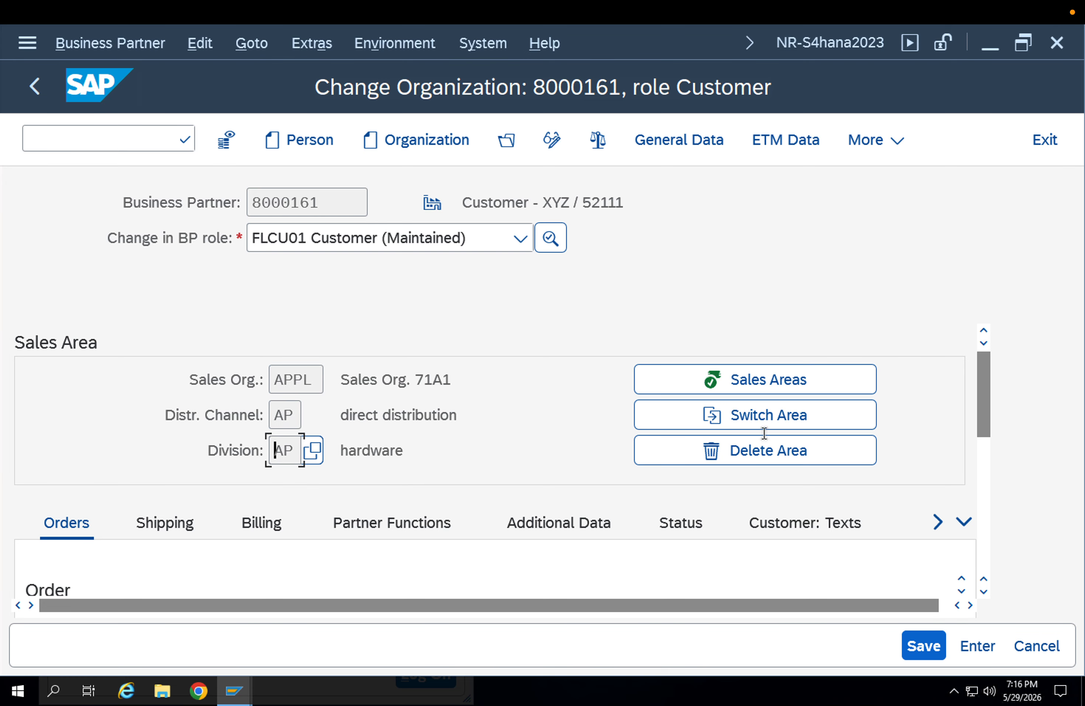
# - Set the sales district to 000001 in the order data of the customer's sales area
pyautogui.moveTo(991, 376); pyautogui.dragTo(986, 418)
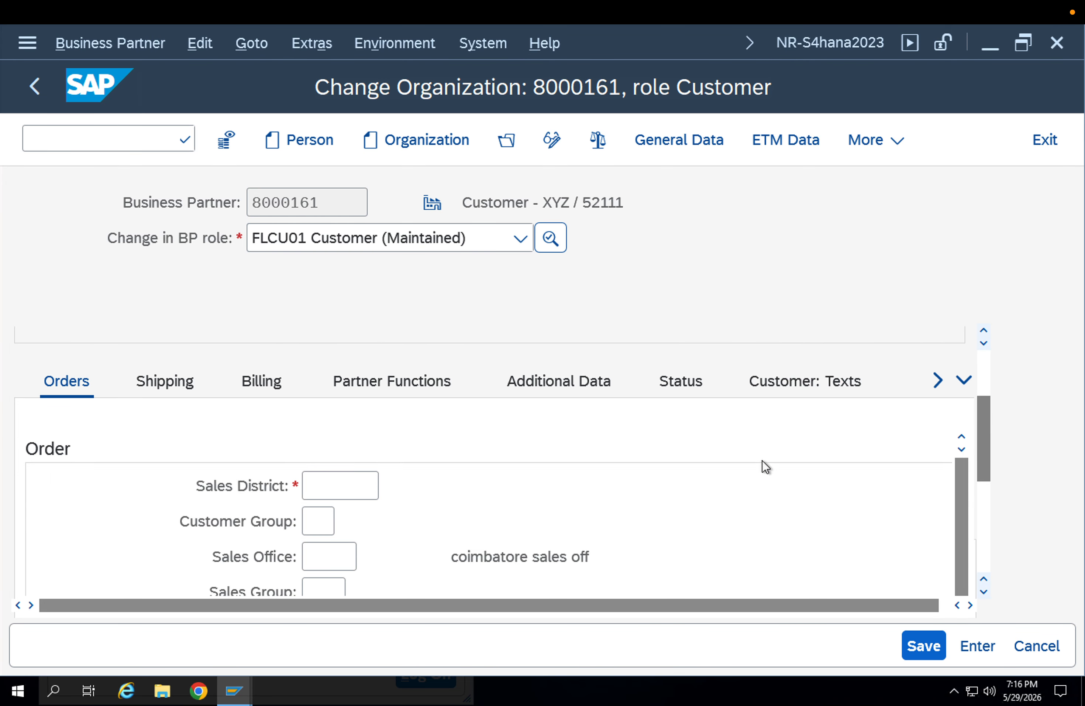
pyautogui.click(362, 484)
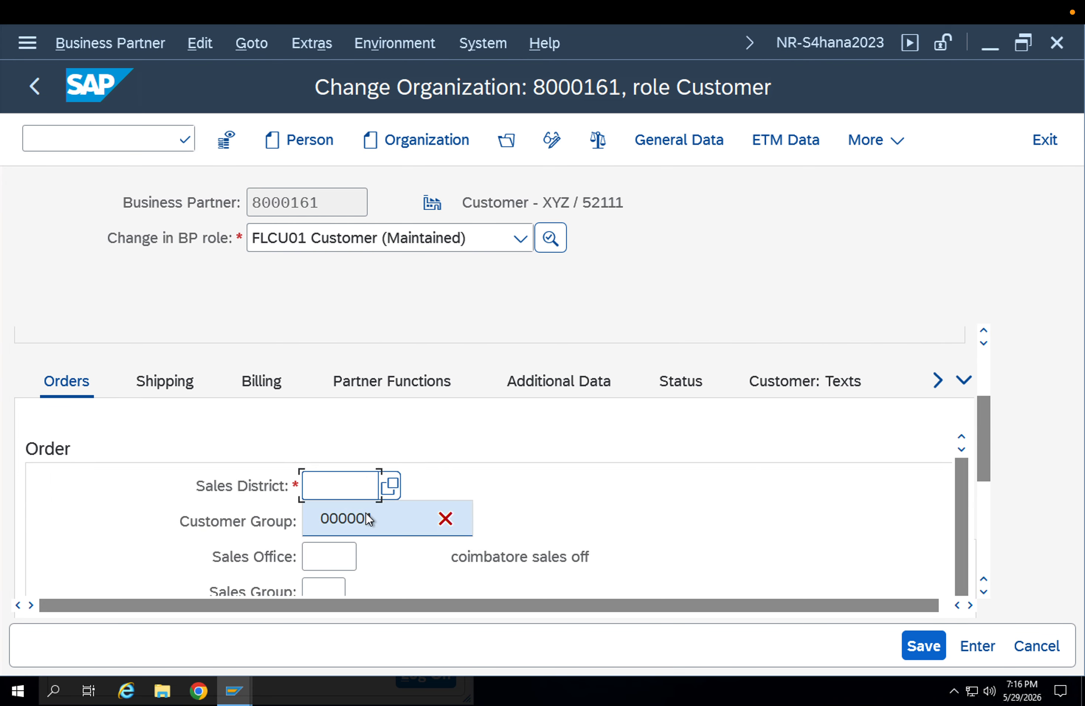
pyautogui.click(365, 512)
pyautogui.press('Return')
# - Set the shipping conditions to 01 in the shipping data of the customer's sales area
pyautogui.click(187, 388)
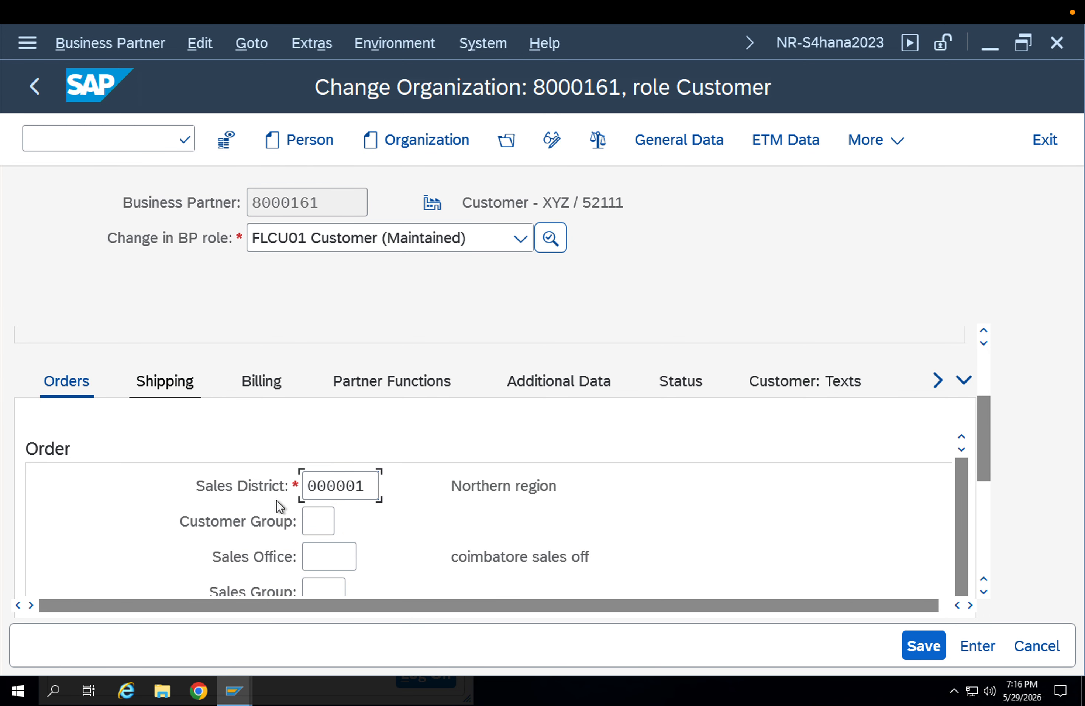
pyautogui.scroll(-5, 325, 570)
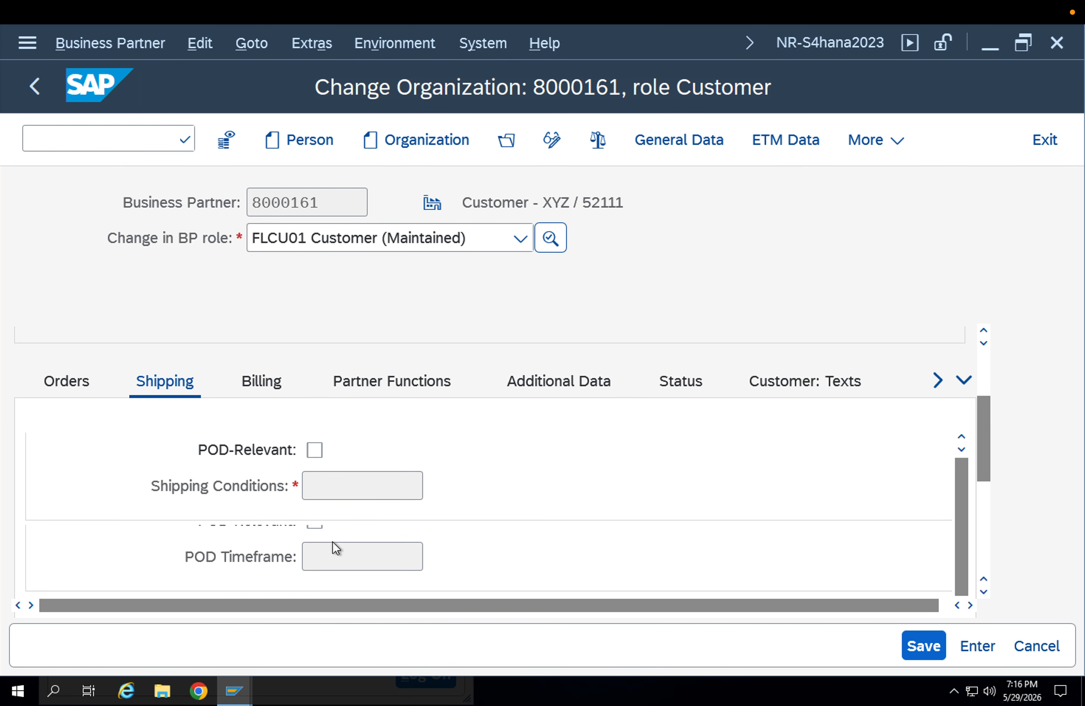
pyautogui.scroll(5, 328, 532)
pyautogui.click(321, 522)
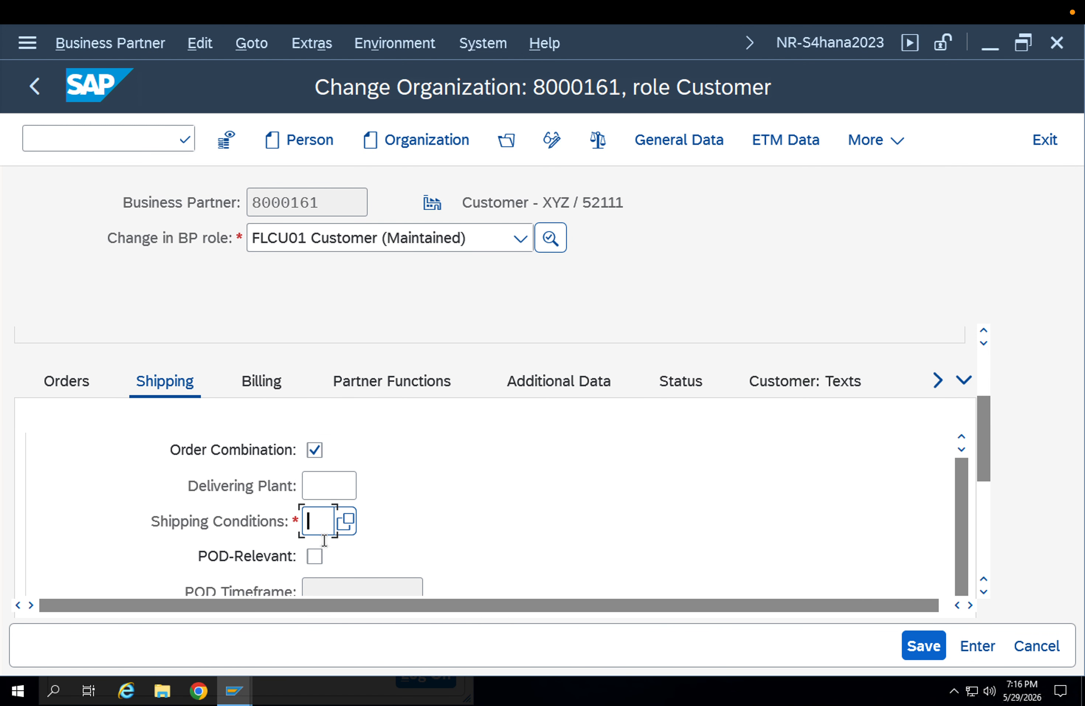
pyautogui.write('01')
pyautogui.press('Return')
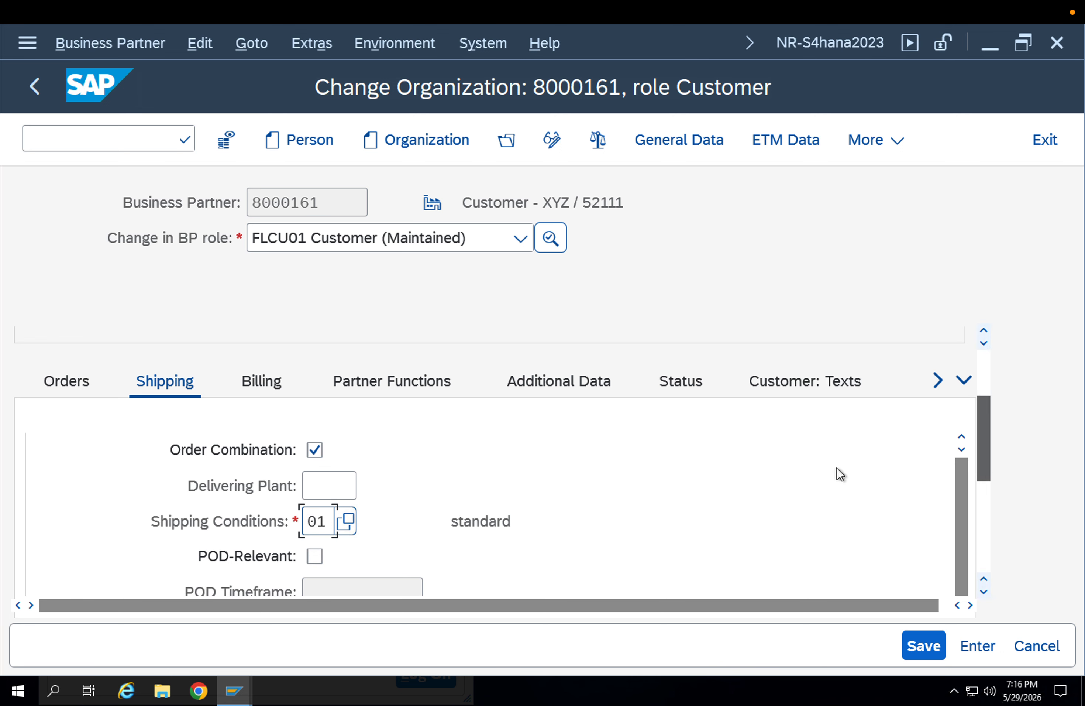
# - Set the delivering plant to APP1 and save the business partner
pyautogui.click(326, 491)
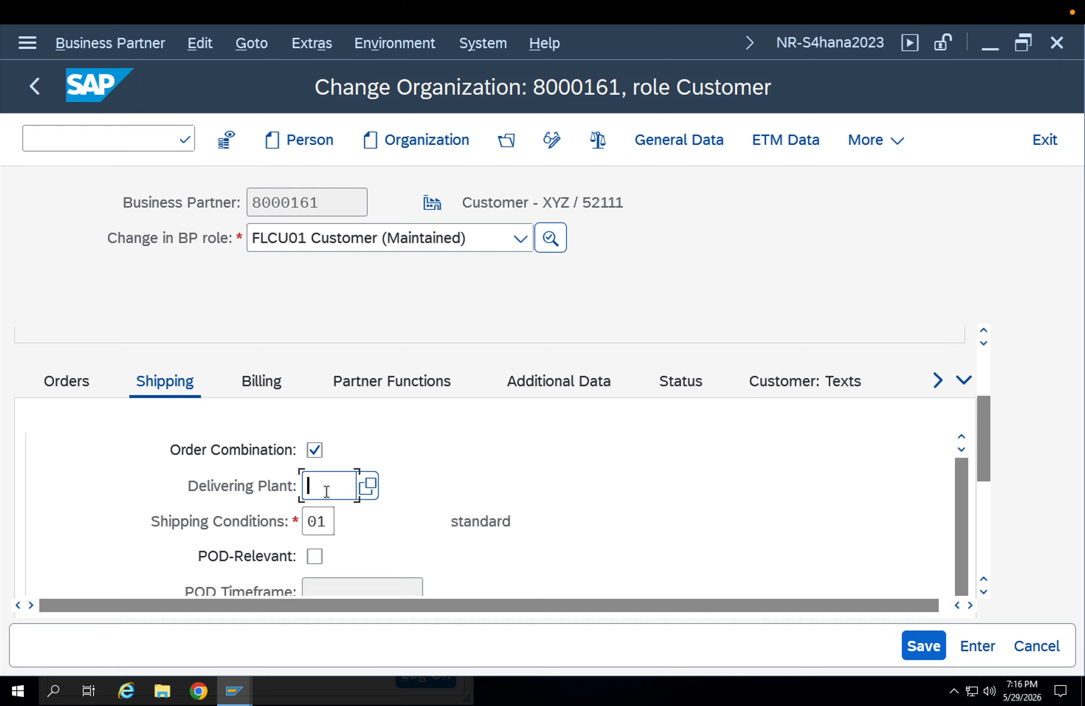
pyautogui.write('App1')
pyautogui.press('Return')
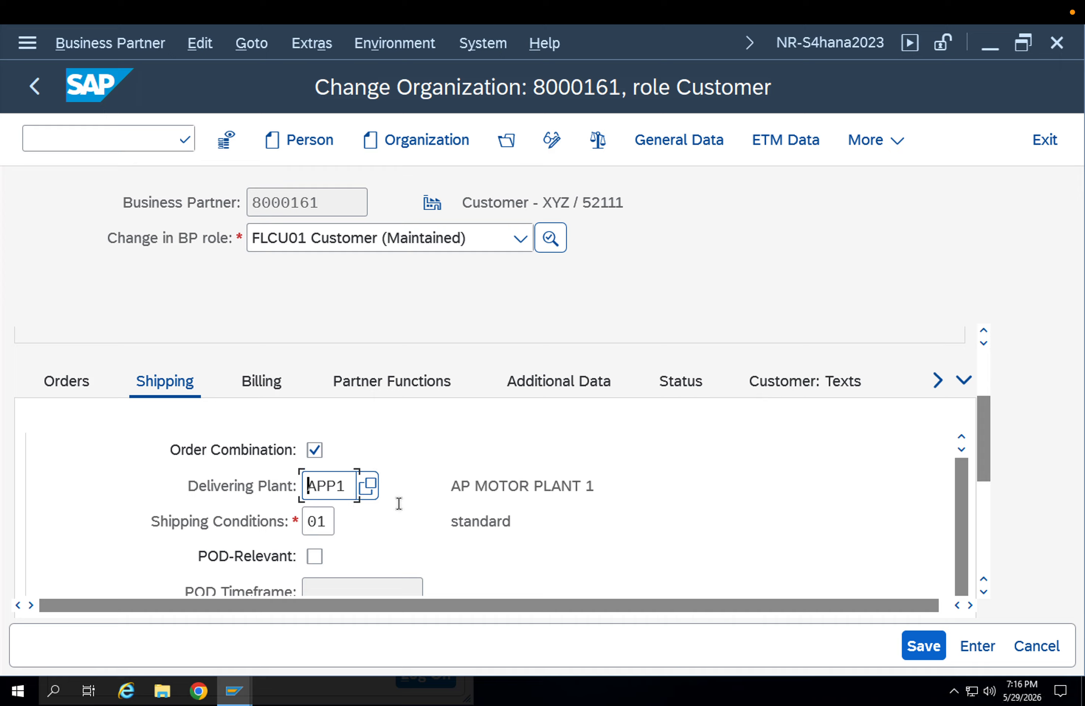
pyautogui.scroll(-1, 986, 463)
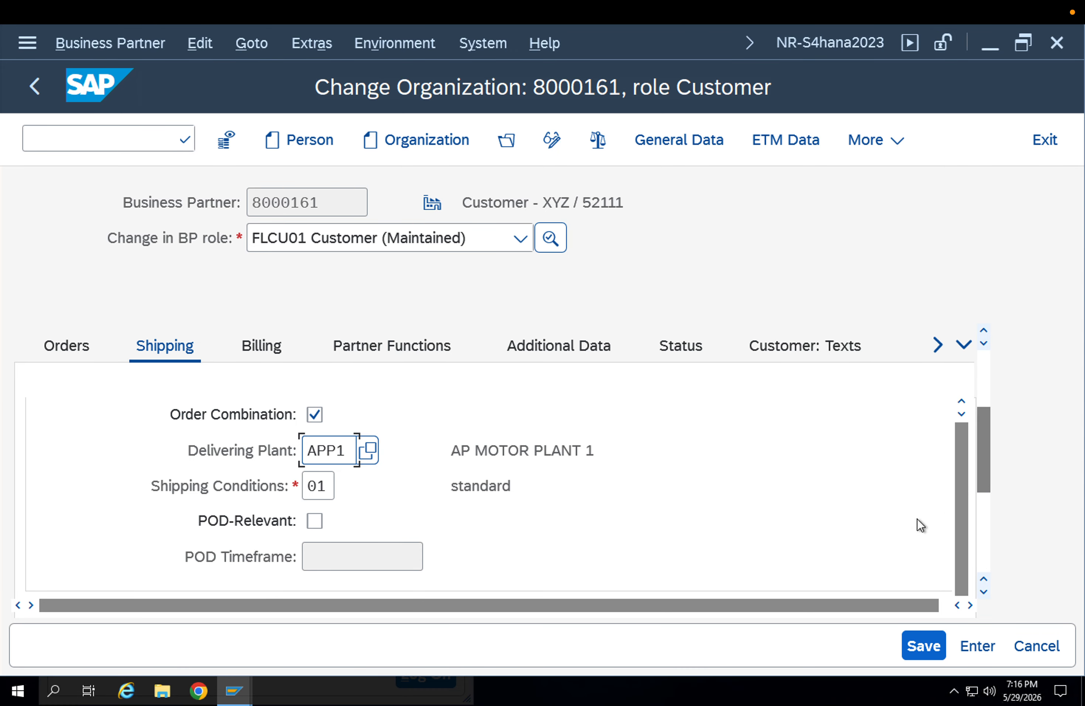
pyautogui.click(910, 654)
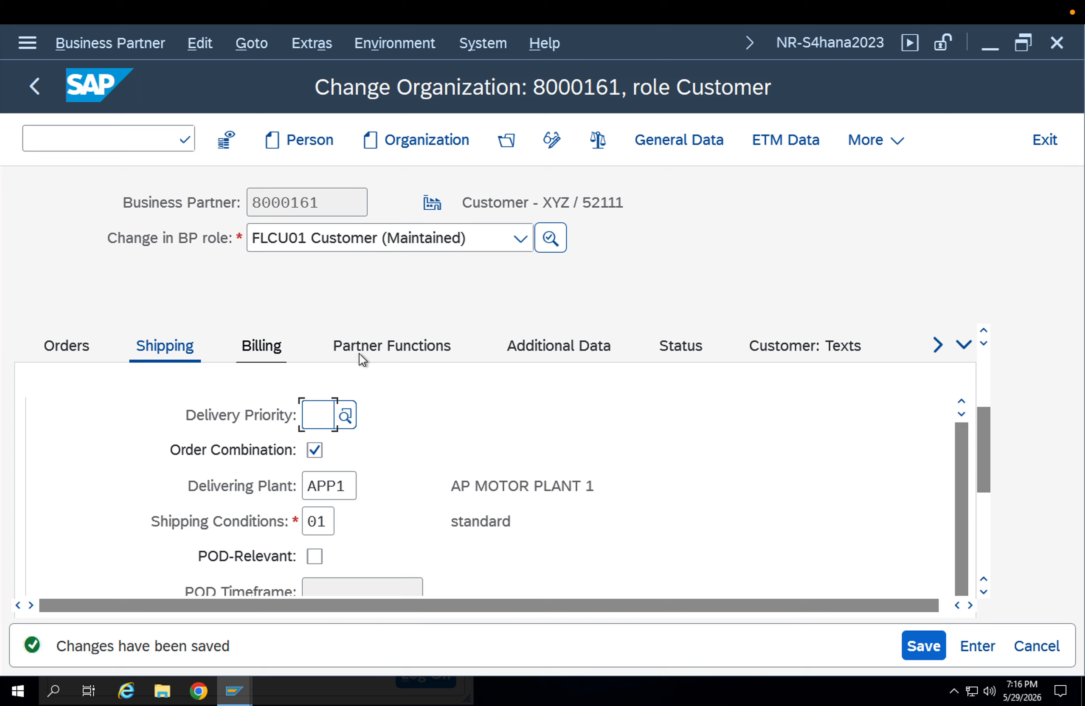
# - Check the customer's partner functions for the sales area and select the business partner number
pyautogui.click(395, 345)
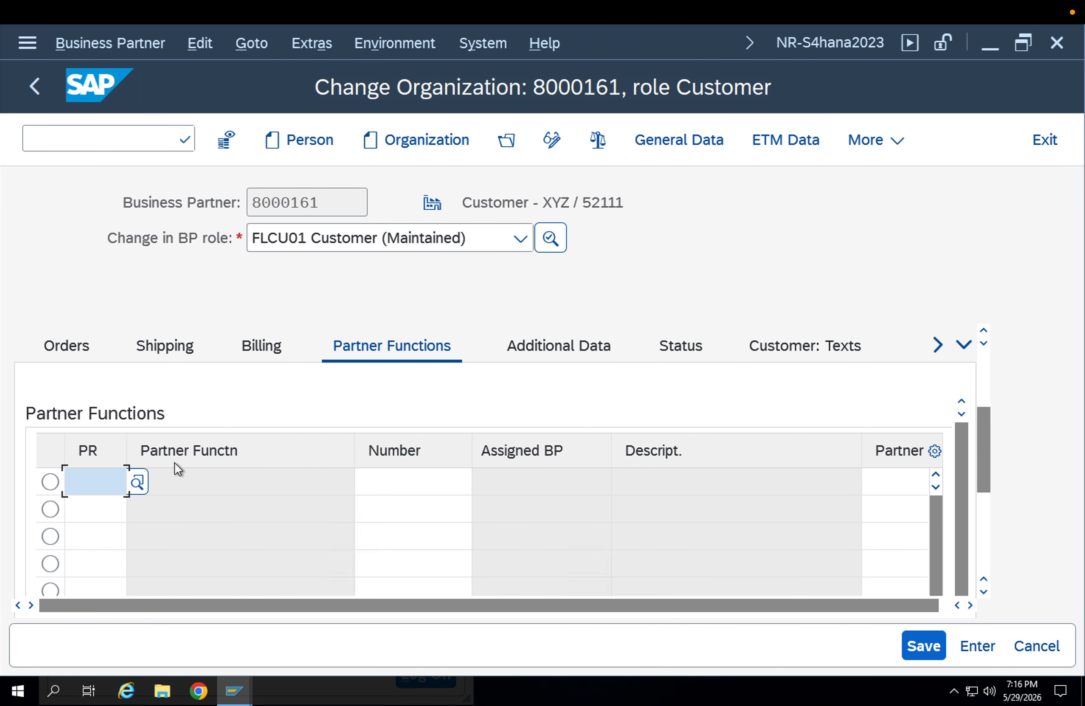
pyautogui.scroll(3, 991, 373)
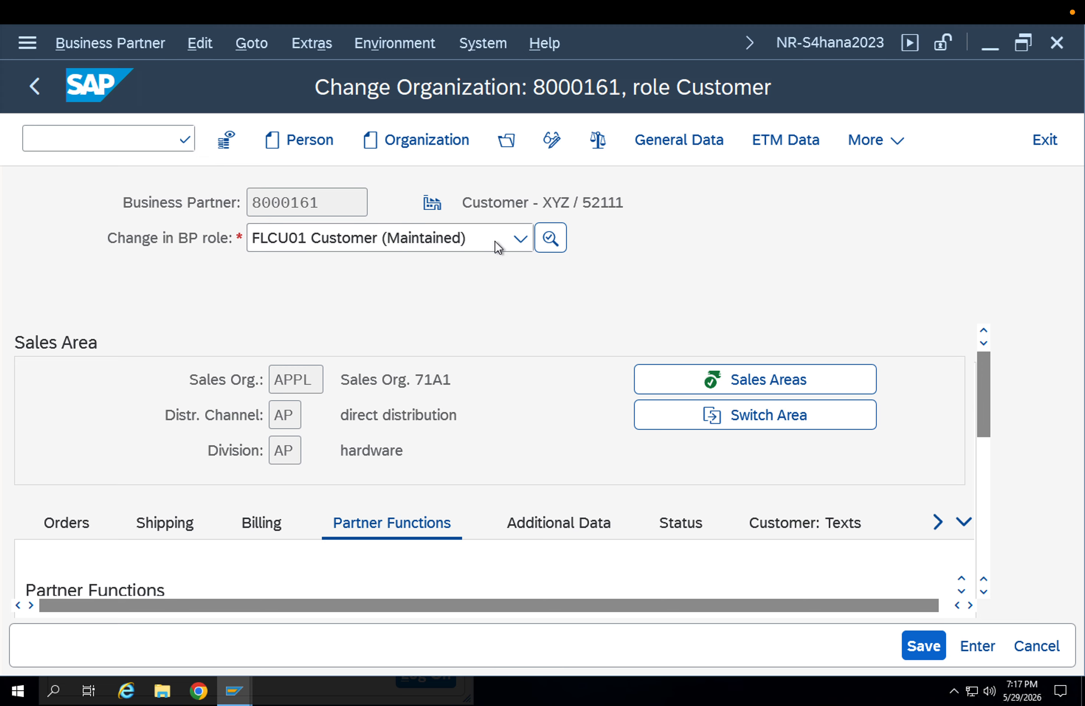
pyautogui.click(346, 202)
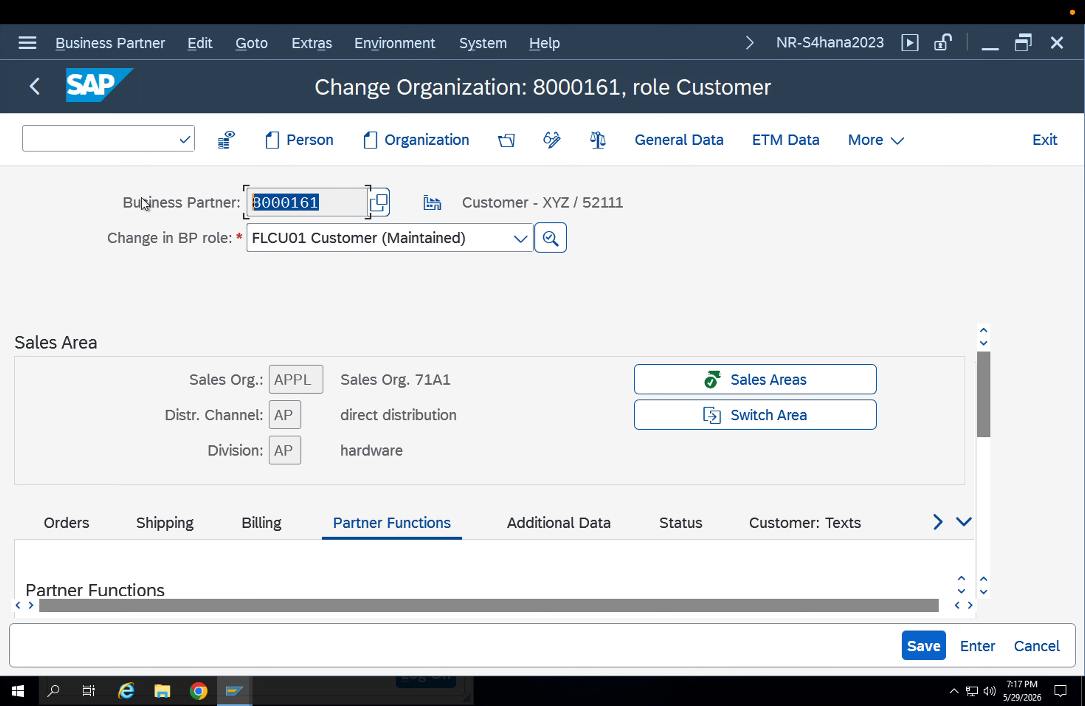
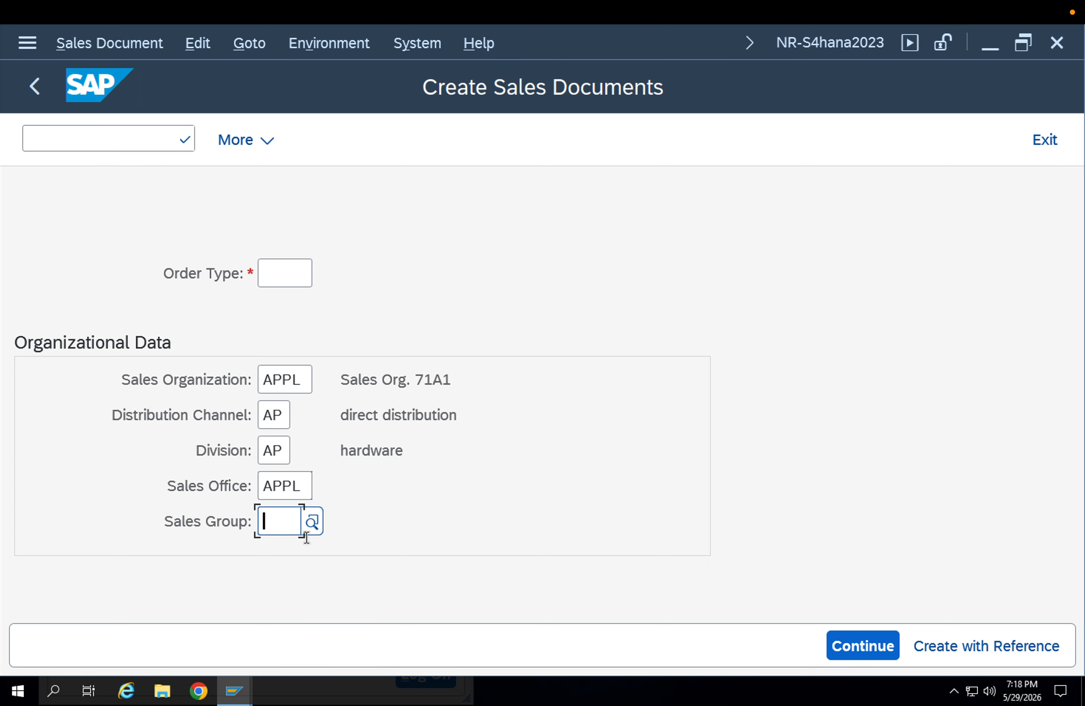
# - Choose sales group APL in the organizational data of the new sales document
pyautogui.press('F4')
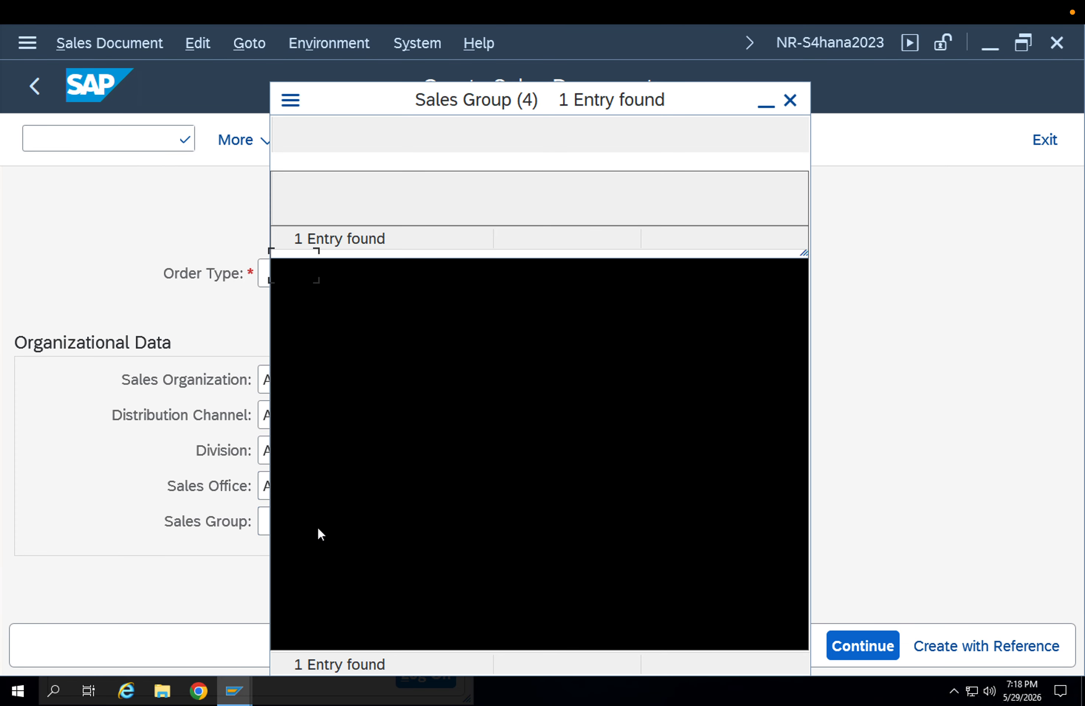
pyautogui.doubleClick(345, 266)
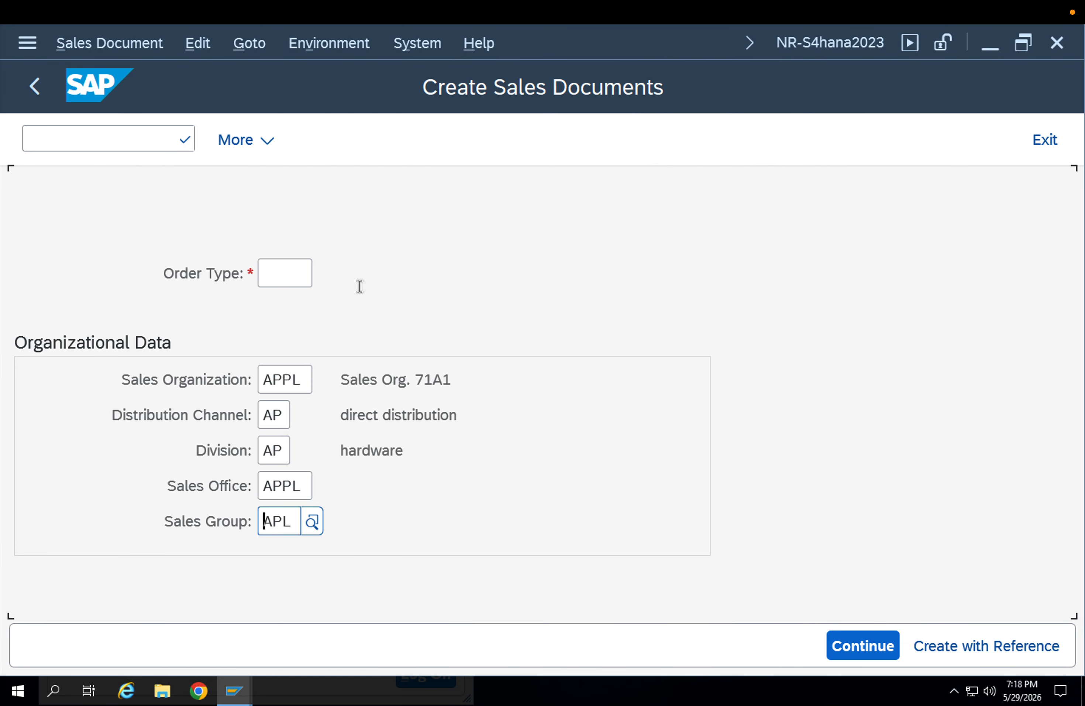
pyautogui.click(186, 141)
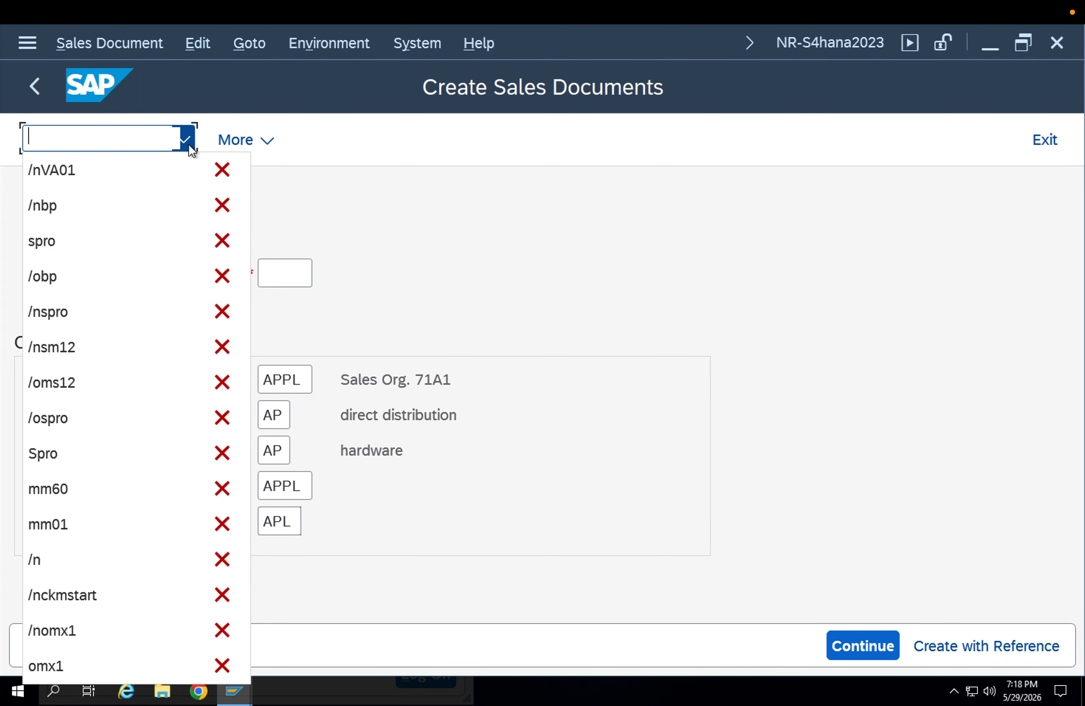
pyautogui.click(381, 231)
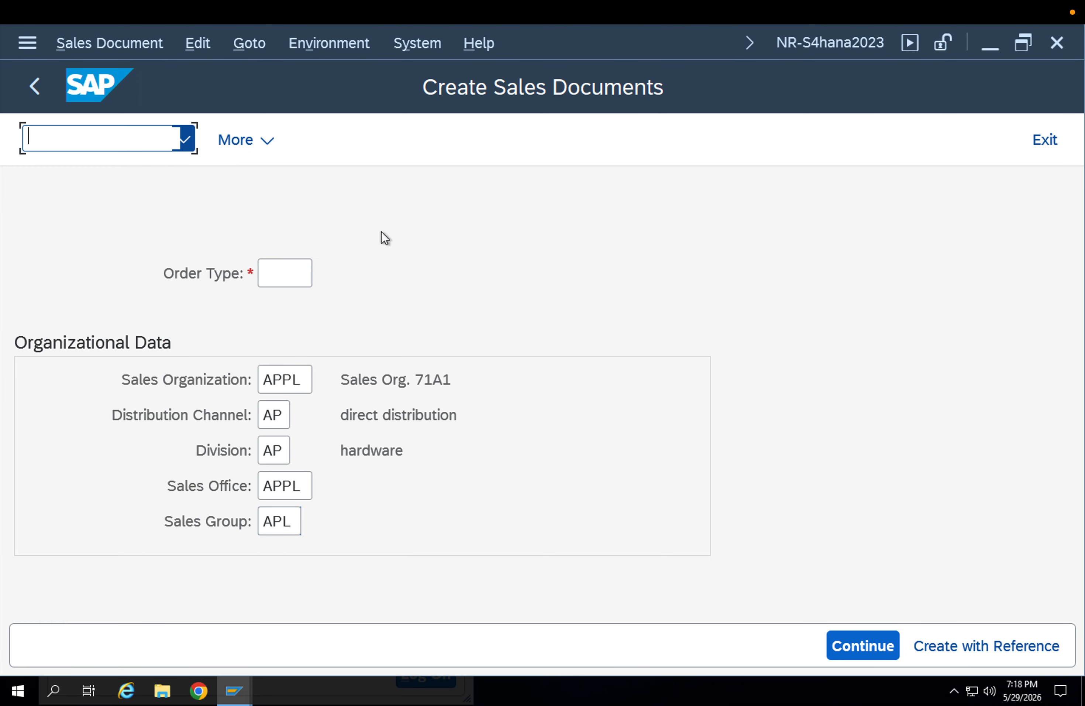
# - Search the sales document types for OR, look through the list of order types and close it without choosing one
pyautogui.click(267, 274)
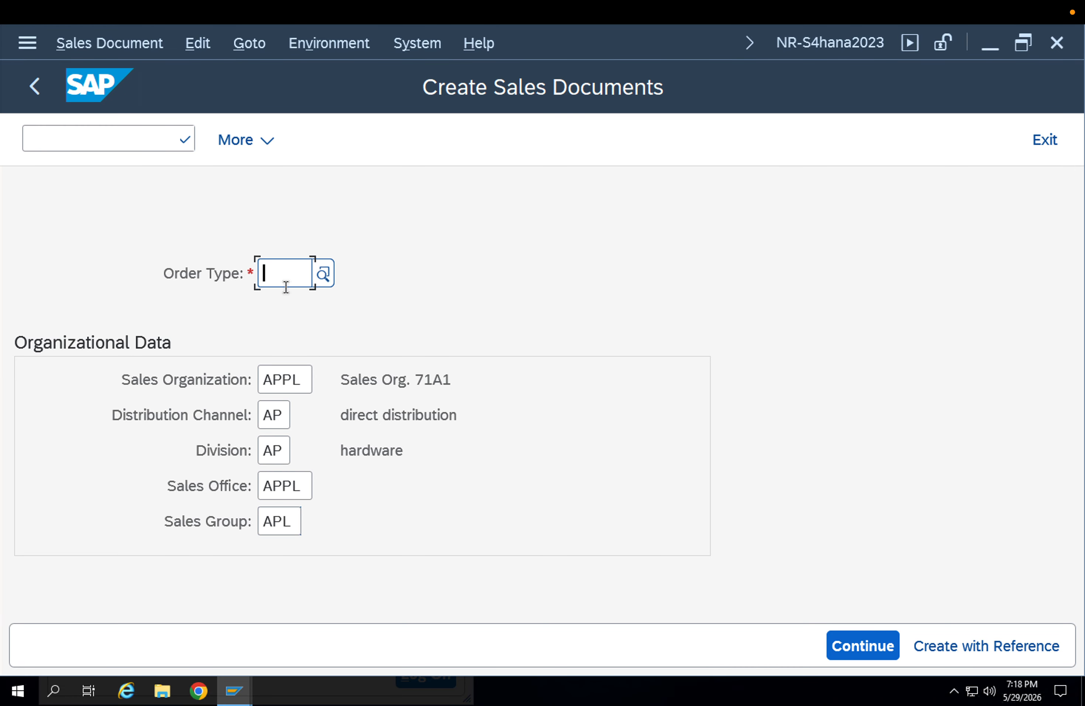
pyautogui.click(323, 274)
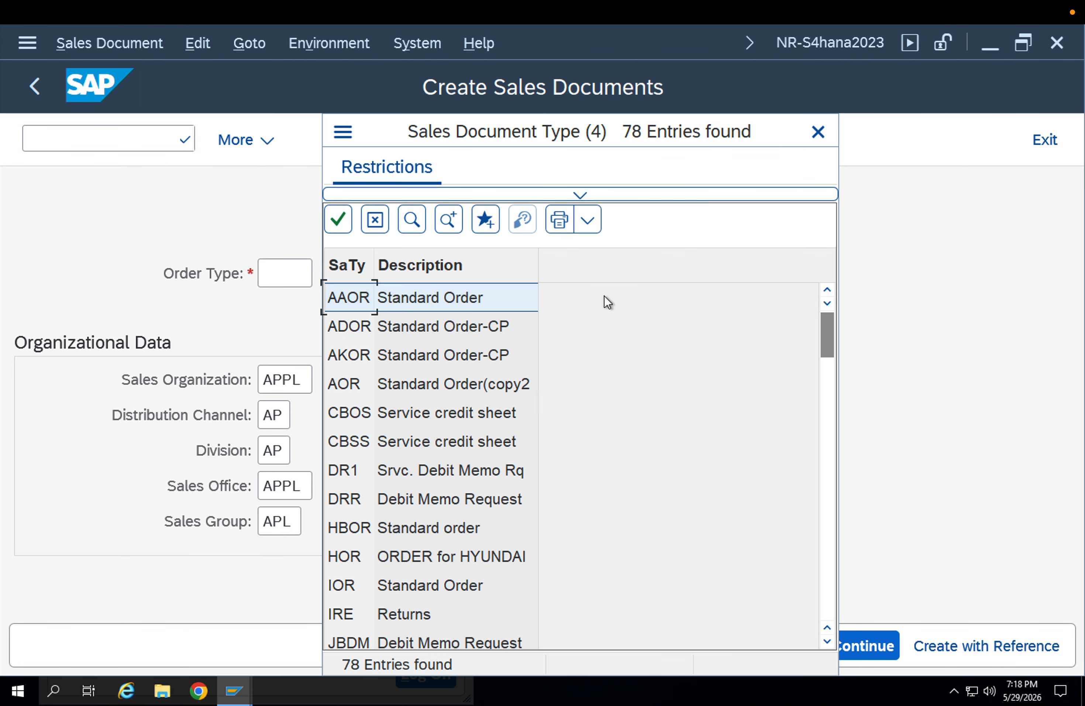
pyautogui.click(578, 195)
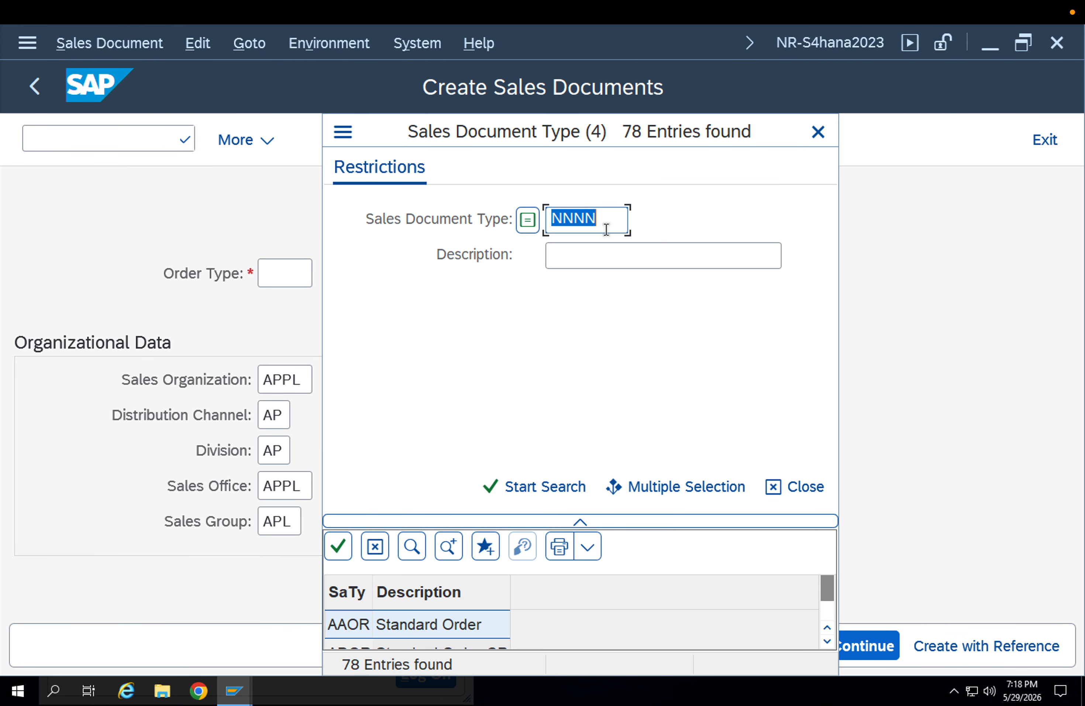
pyautogui.write('OR')
pyautogui.press('Return')
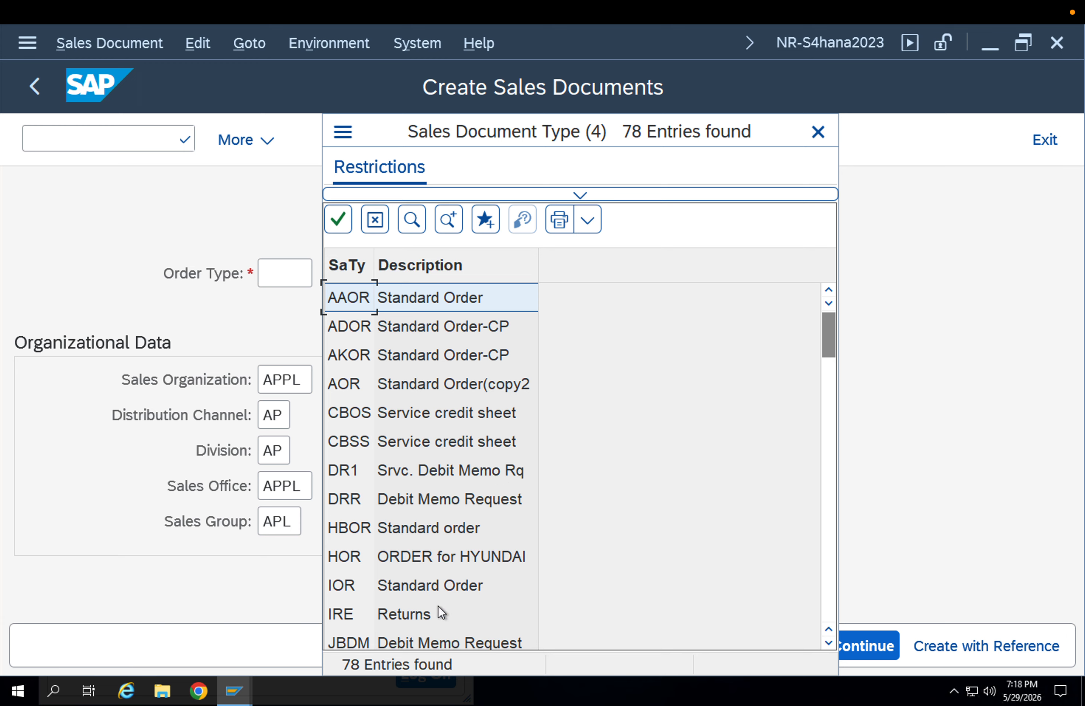
pyautogui.scroll(-2, 431, 534)
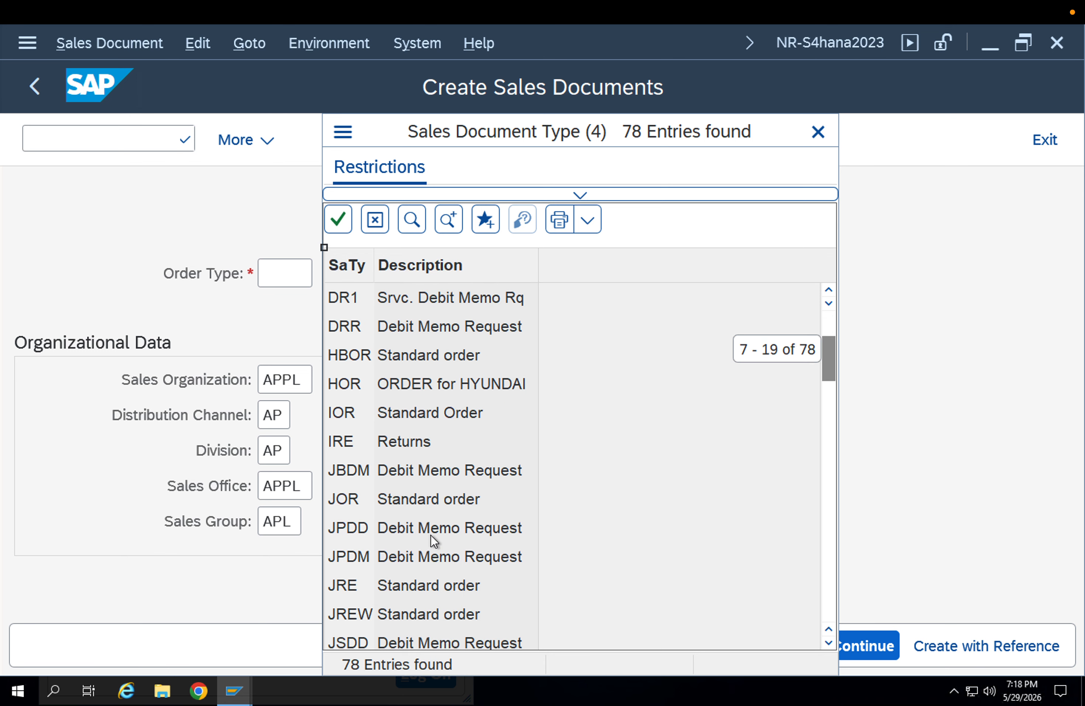
pyautogui.scroll(-6, 431, 535)
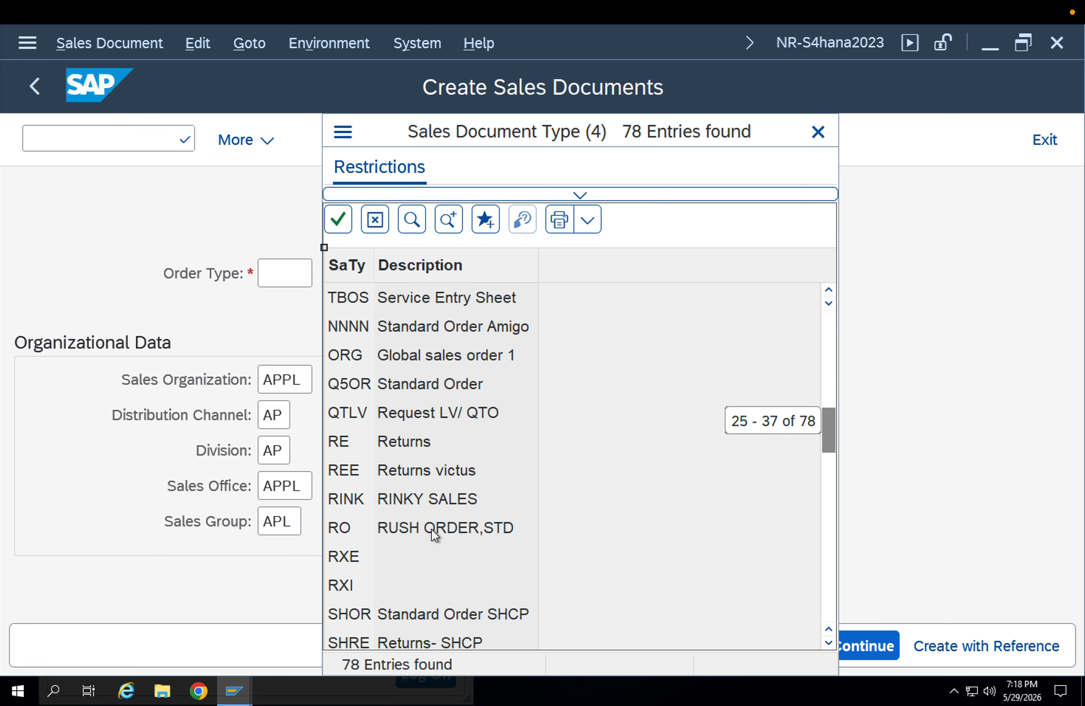
pyautogui.press('Escape')
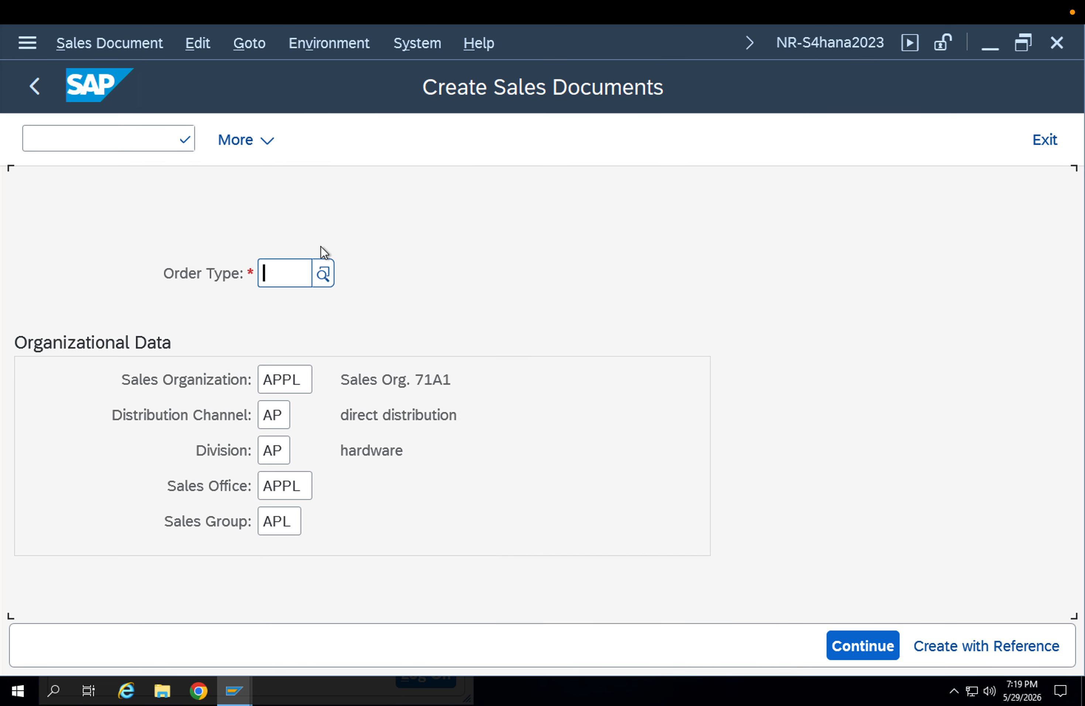
# - Leave sales document creation and load the sales document header table VBAK in the General Table Display (SE16N)
pyautogui.click(36, 87)
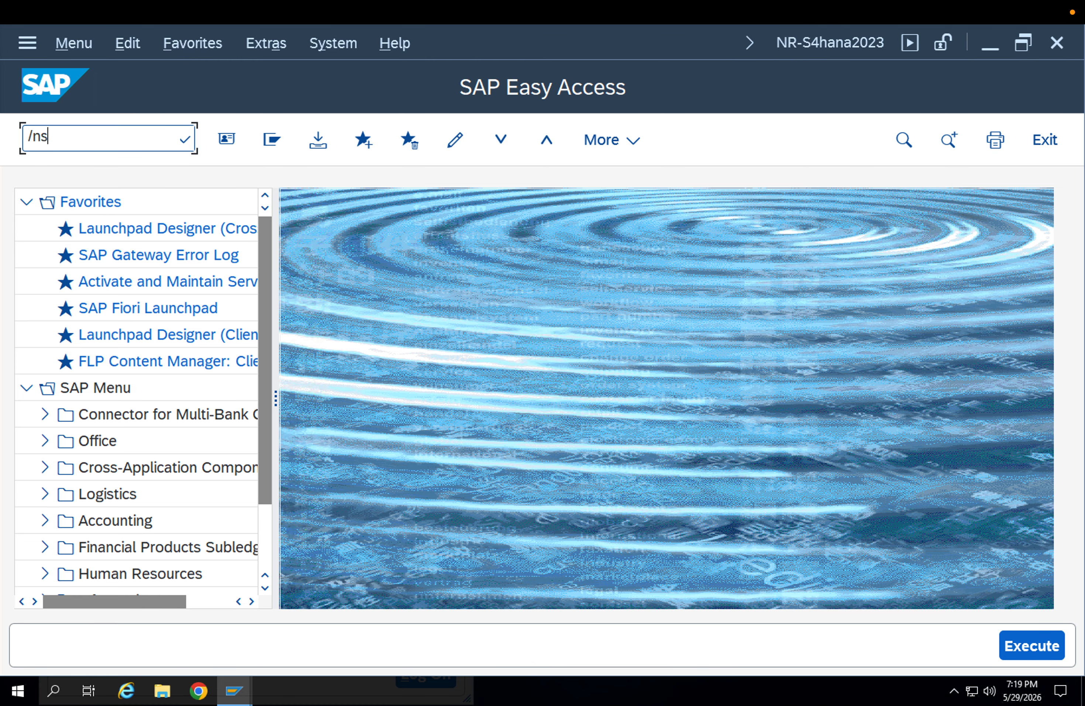
pyautogui.write('/nse16n')
pyautogui.press('Return')
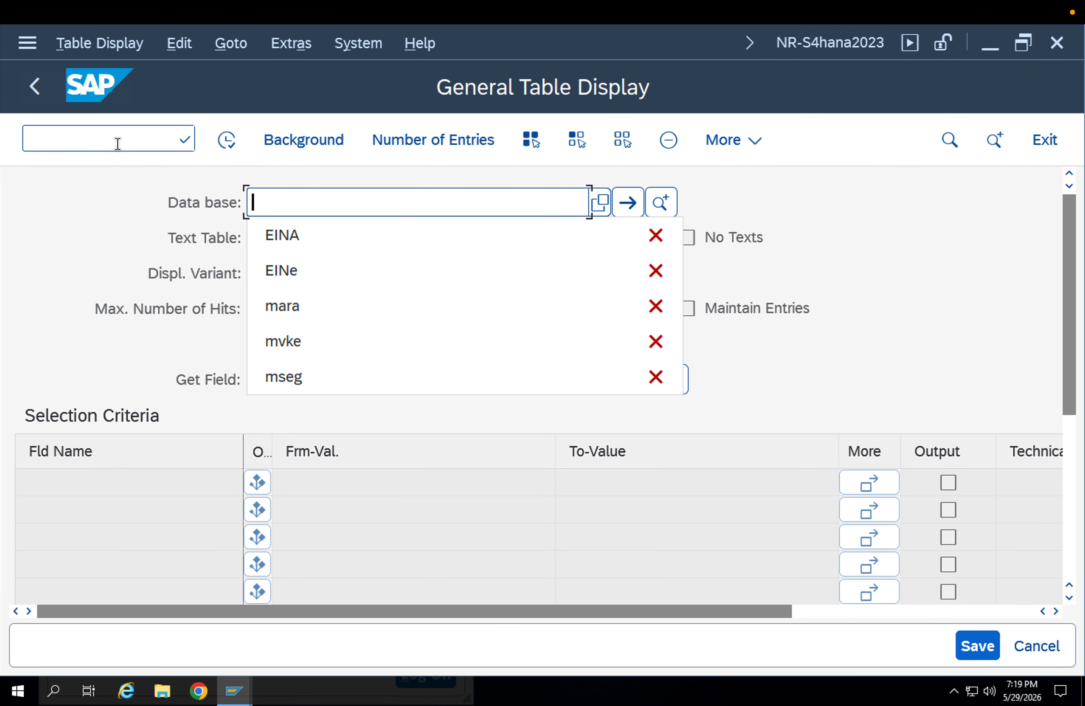
pyautogui.write('vbap')
pyautogui.press('Return')
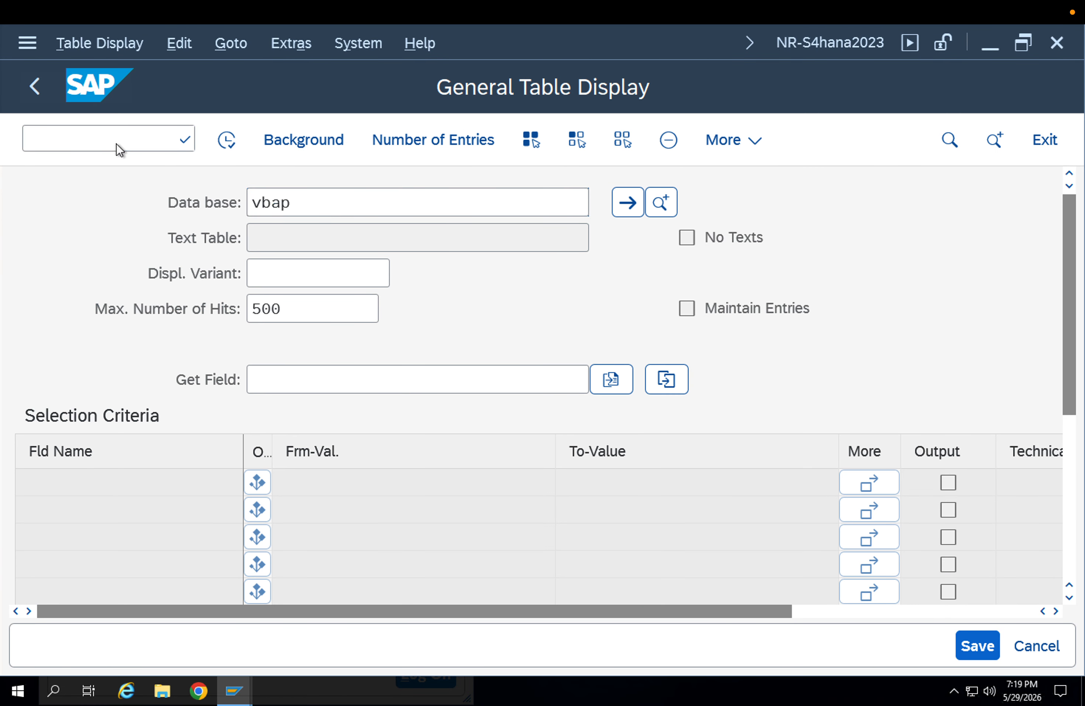
pyautogui.click(282, 204)
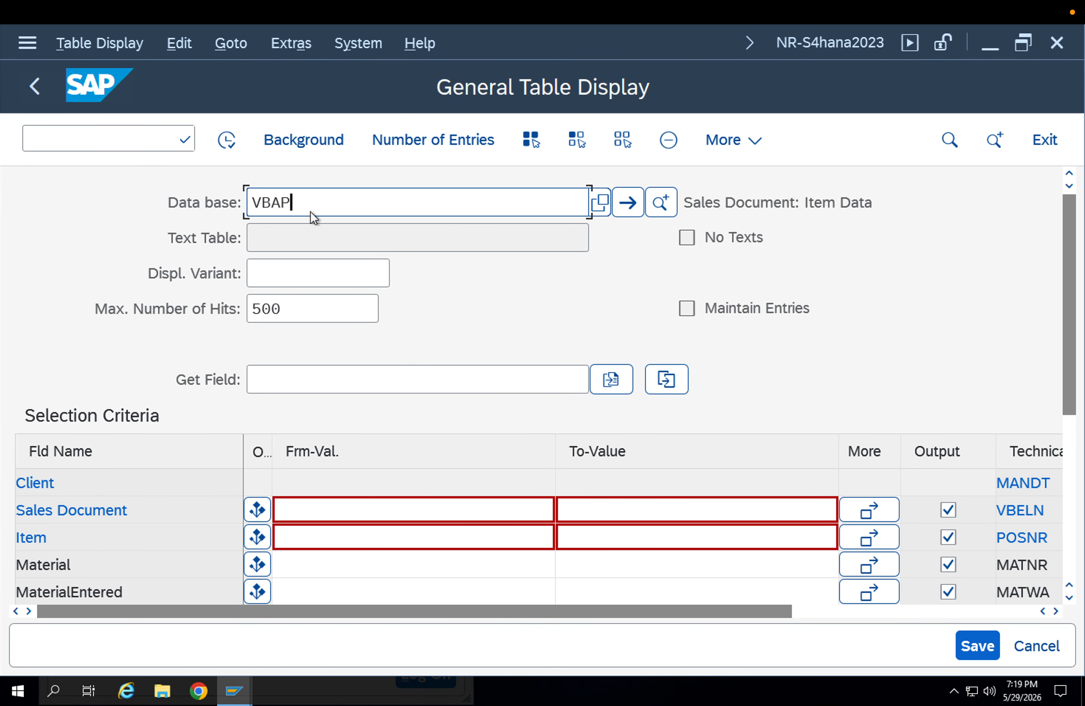
pyautogui.press('BackSpace')
pyautogui.write('K')
pyautogui.press('Return')
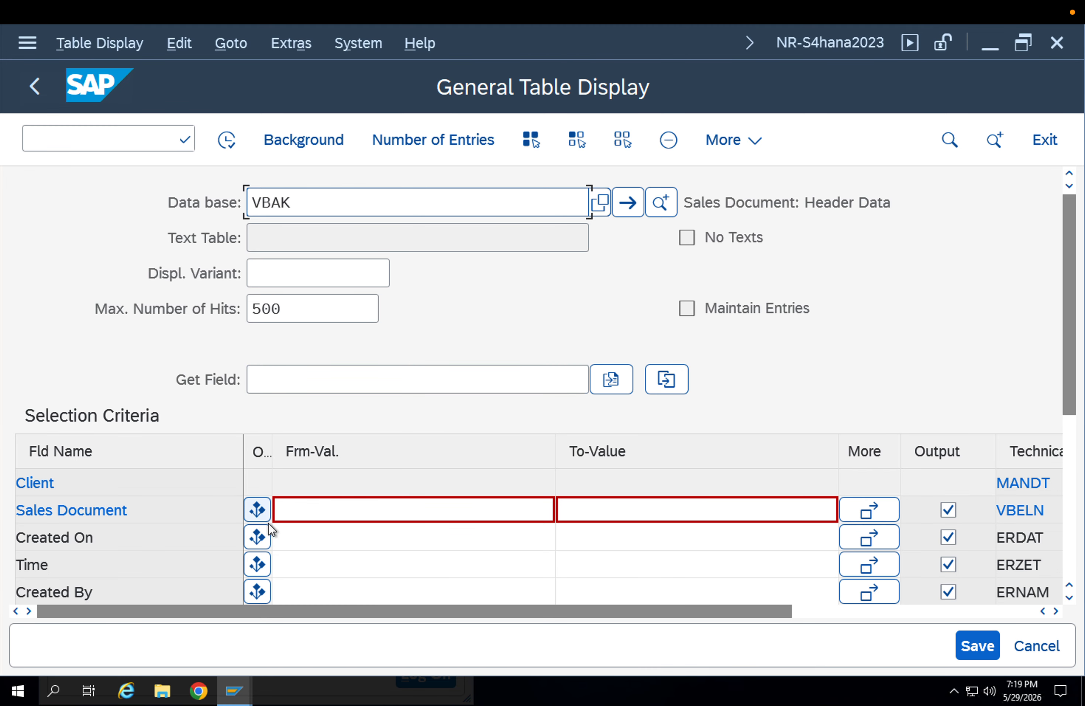
# - Restrict the Created On date to 19.05.2026 through 29.05.2026 and run the selection on VBAK
pyautogui.click(290, 536)
pyautogui.click(568, 541)
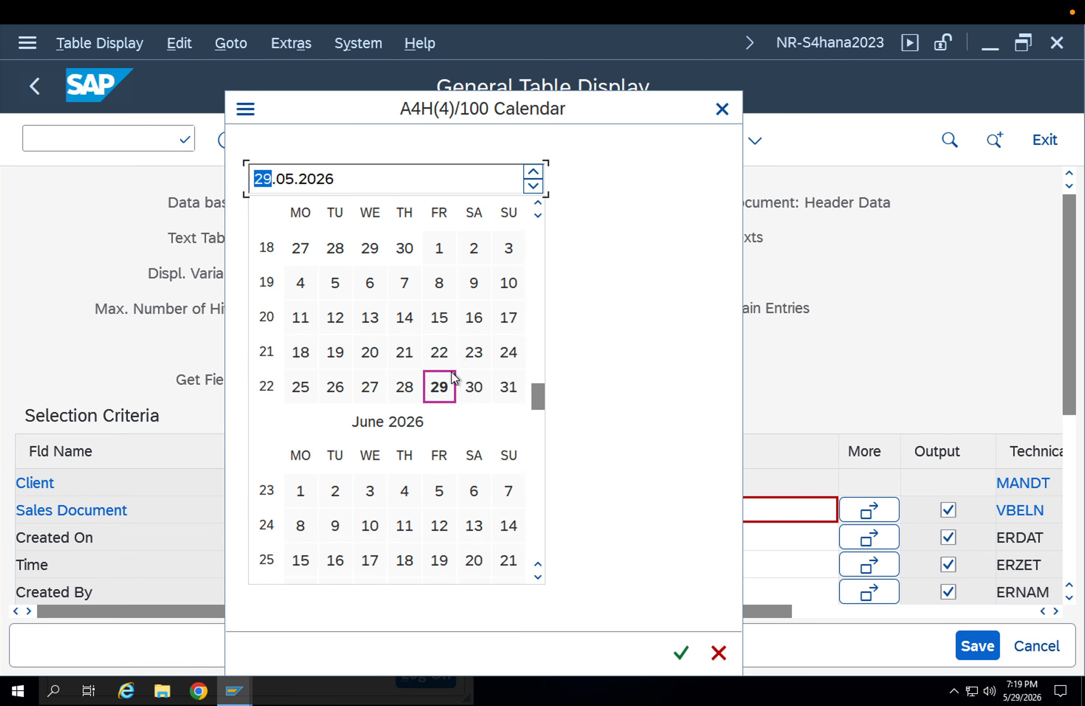
pyautogui.doubleClick(328, 356)
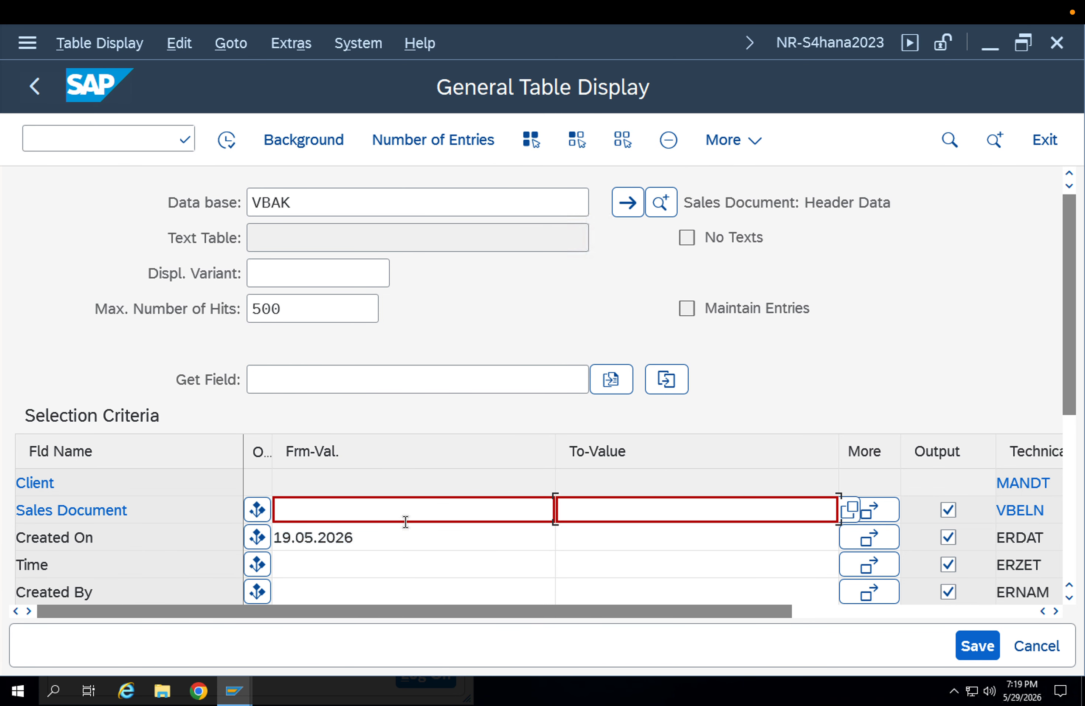
pyautogui.click(643, 539)
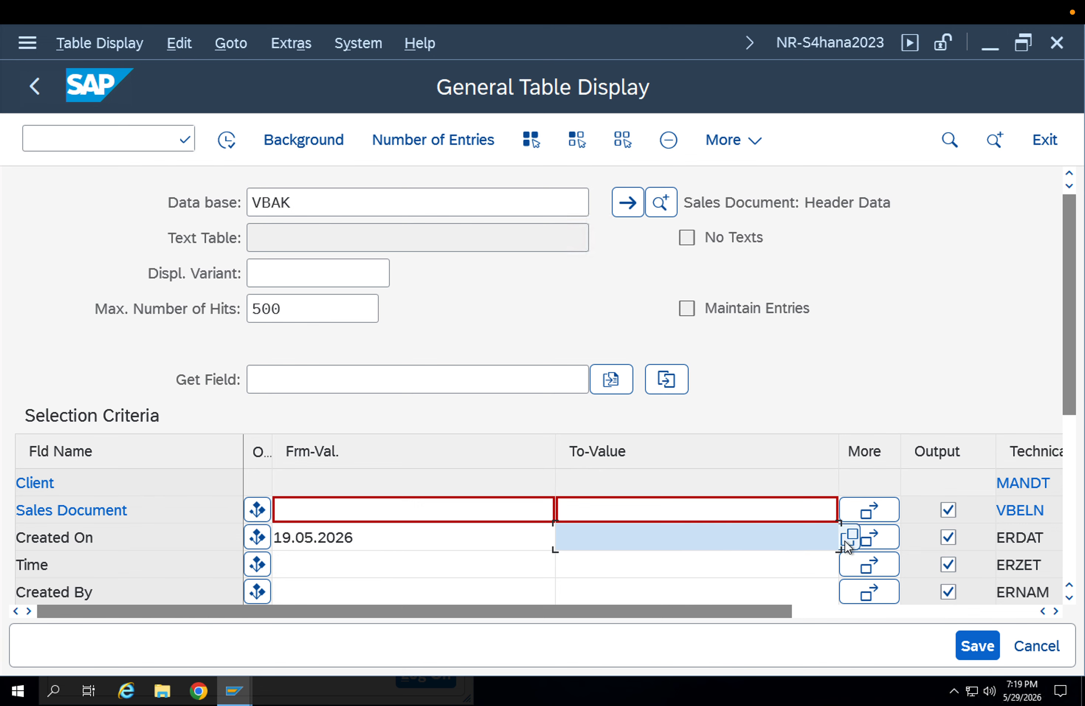
pyautogui.click(845, 540)
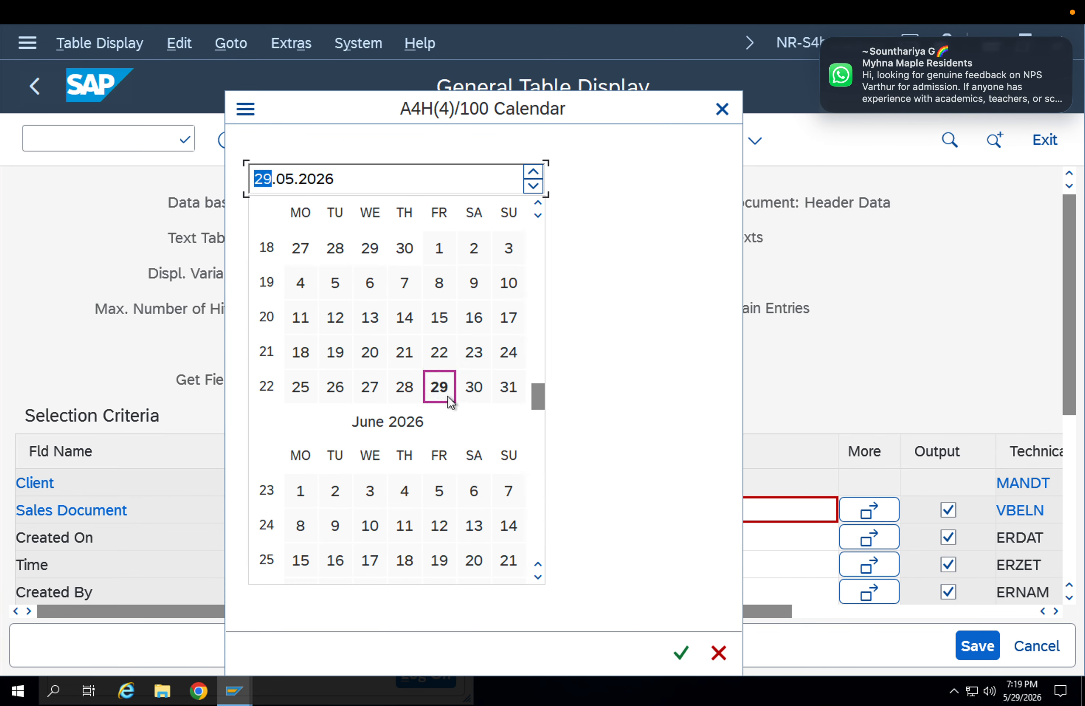
pyautogui.doubleClick(439, 387)
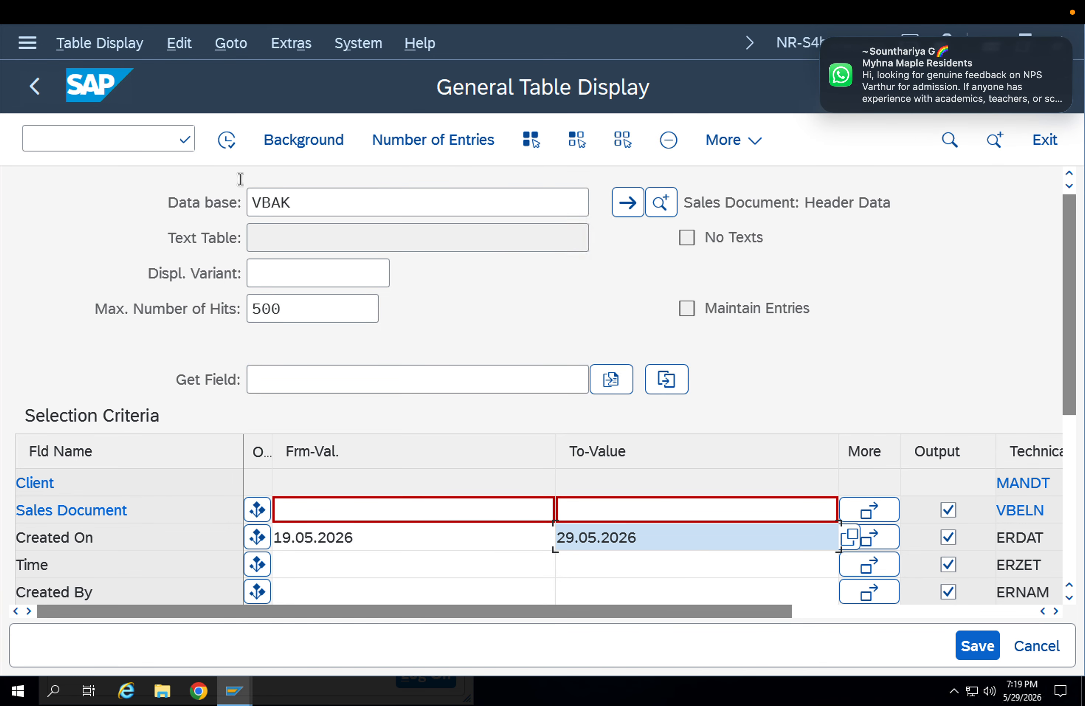
pyautogui.click(226, 139)
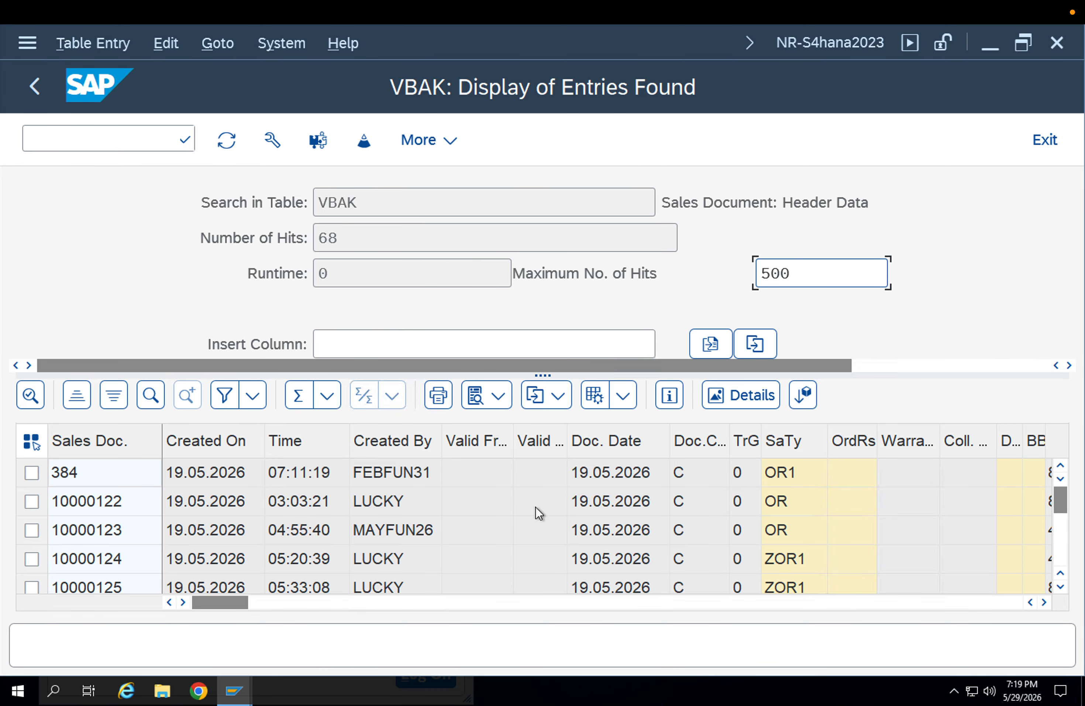
# - Examine the sales document types, creation dates and creators of the listed VBAK entries, focusing on documents of type OR
pyautogui.click(776, 478)
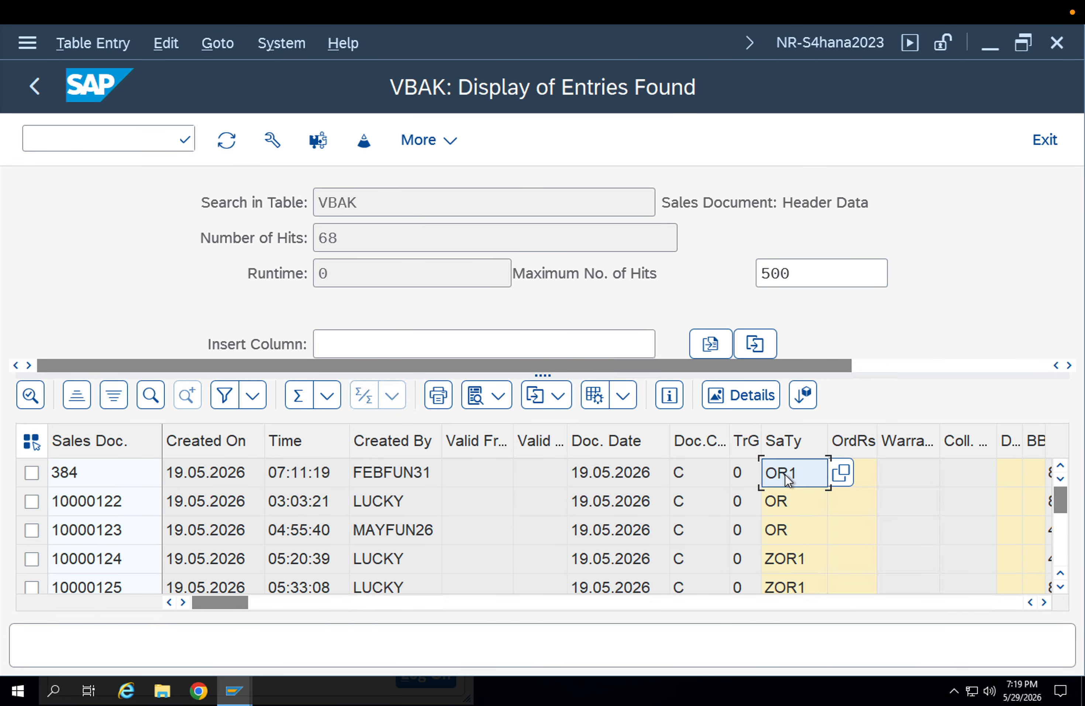
pyautogui.click(783, 527)
pyautogui.click(784, 485)
pyautogui.click(794, 532)
pyautogui.click(229, 559)
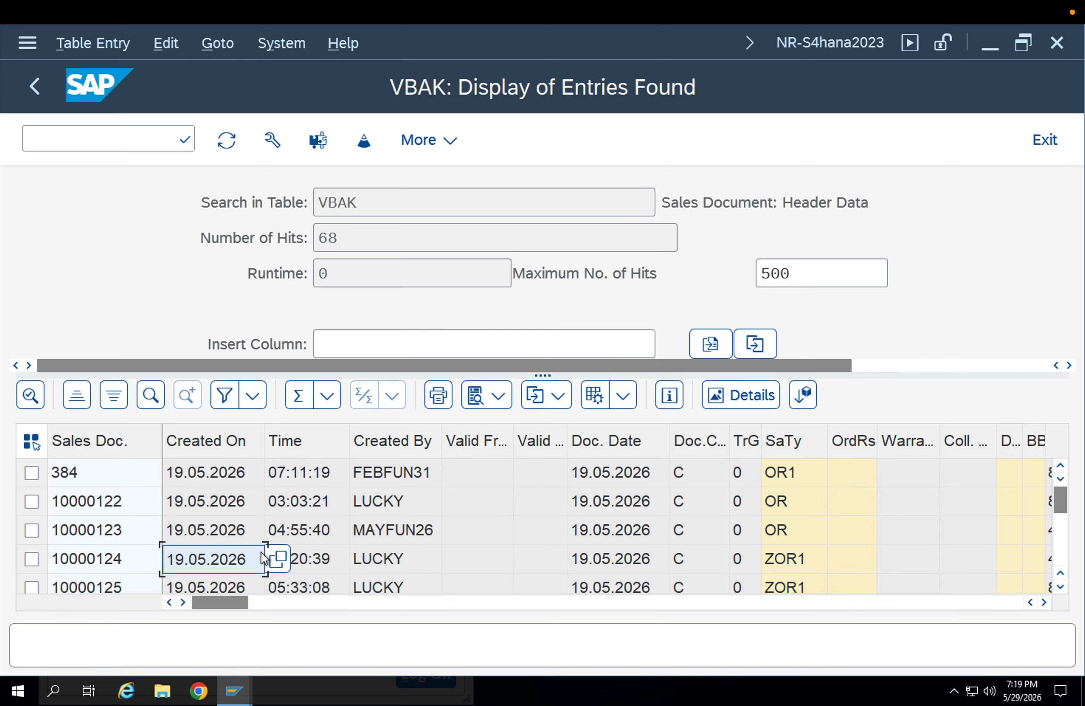
pyautogui.click(790, 528)
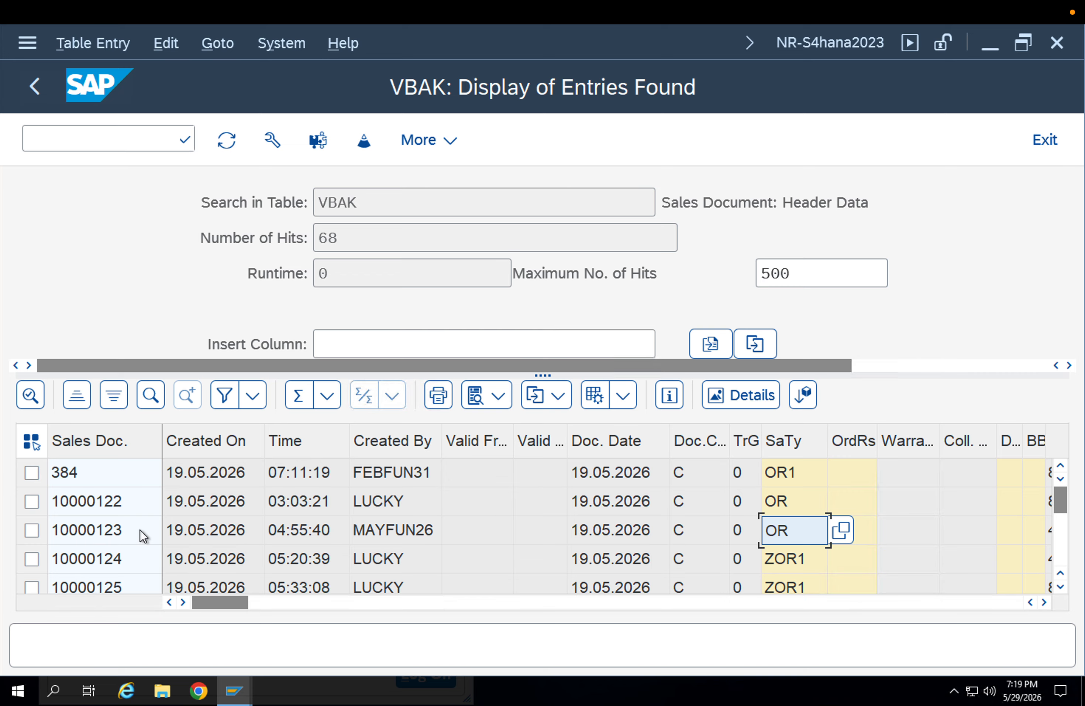
pyautogui.click(436, 542)
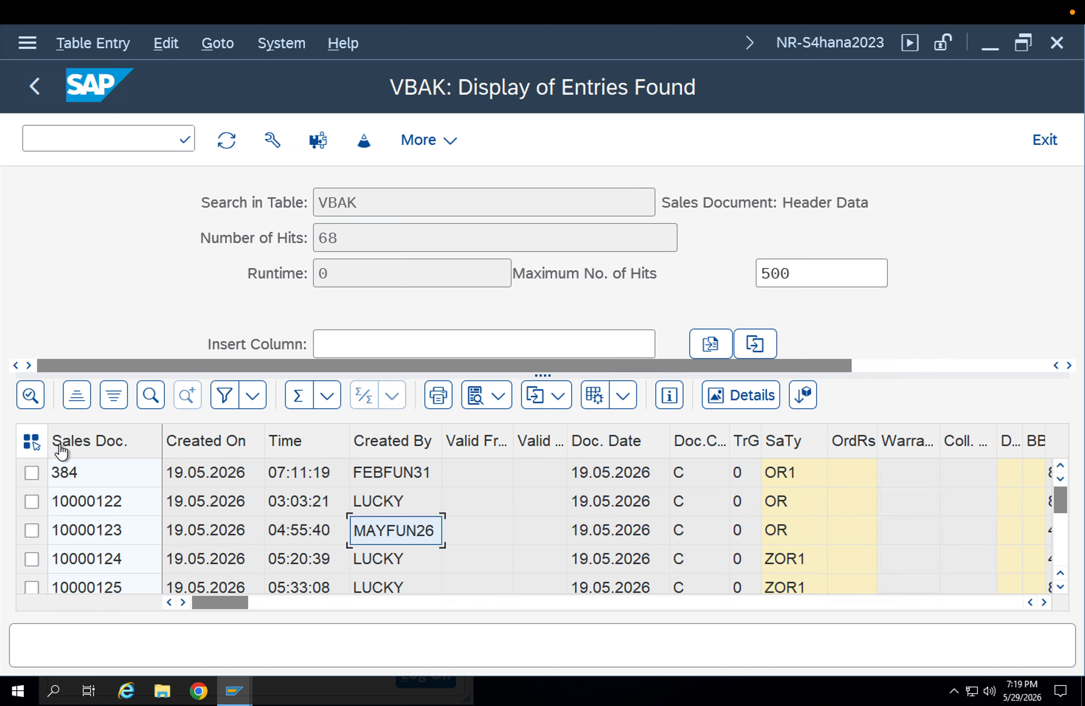
pyautogui.moveTo(824, 33)
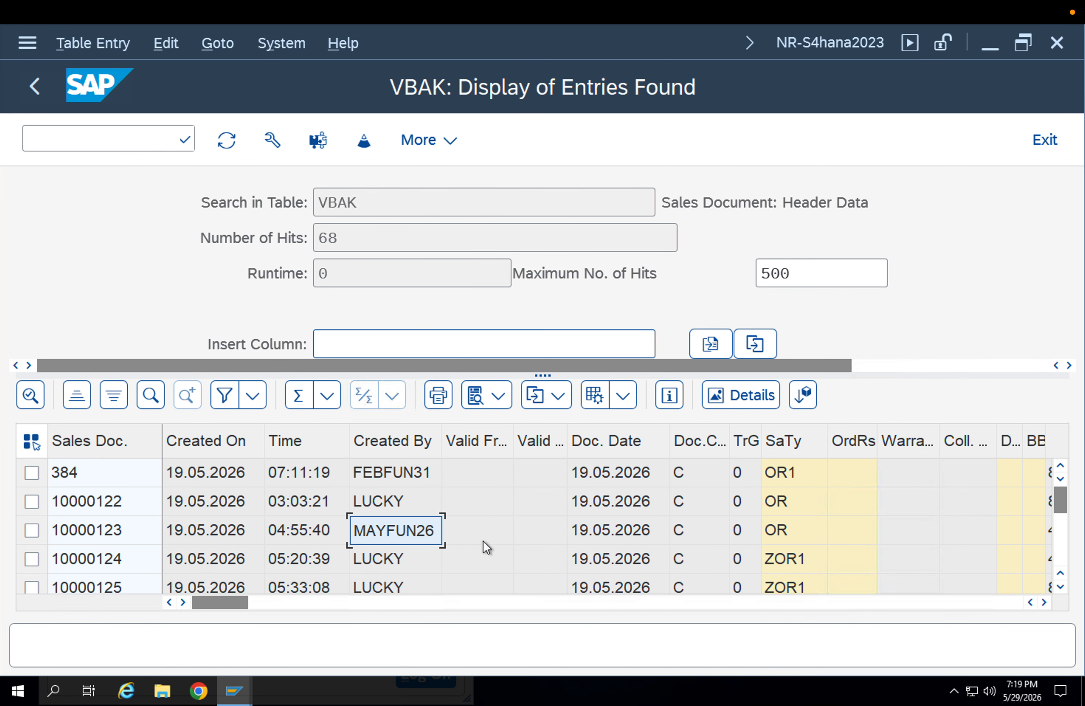
pyautogui.click(778, 539)
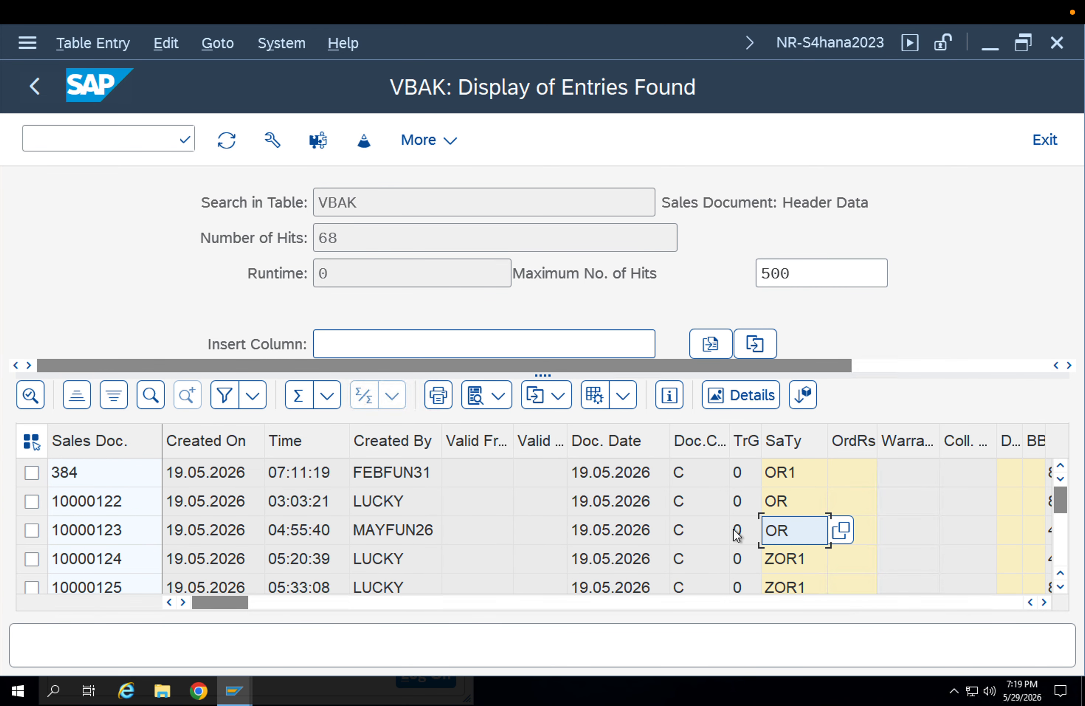
pyautogui.click(91, 540)
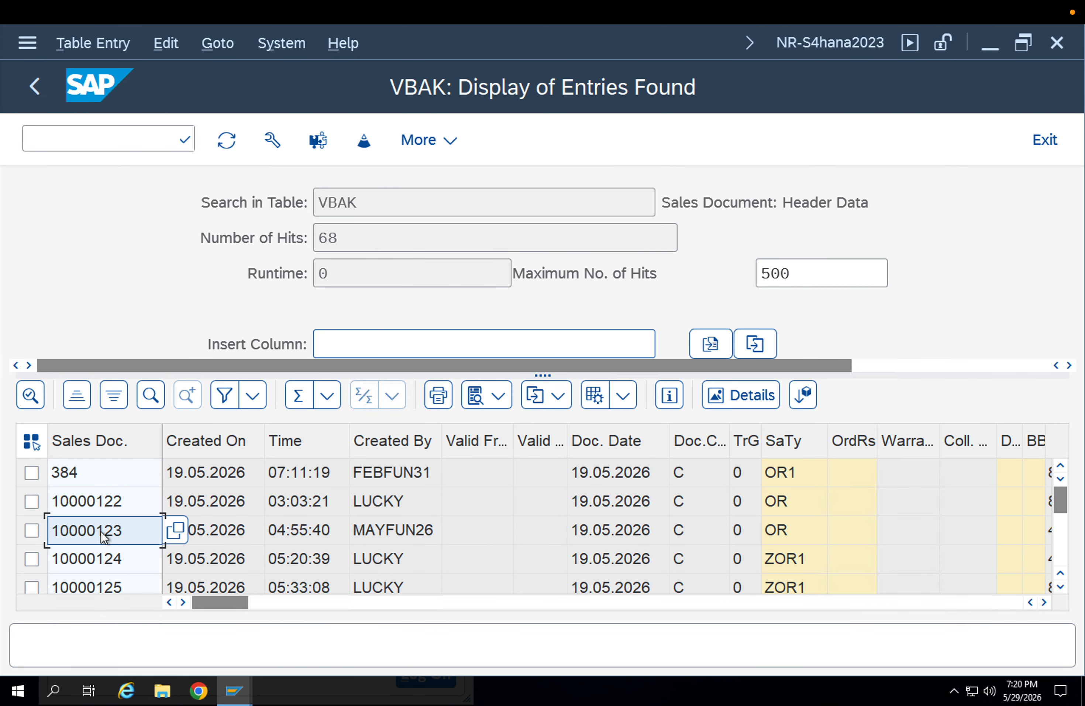
# - Open sales document creation (VA01) and enter APL as the sales group
pyautogui.click(108, 141)
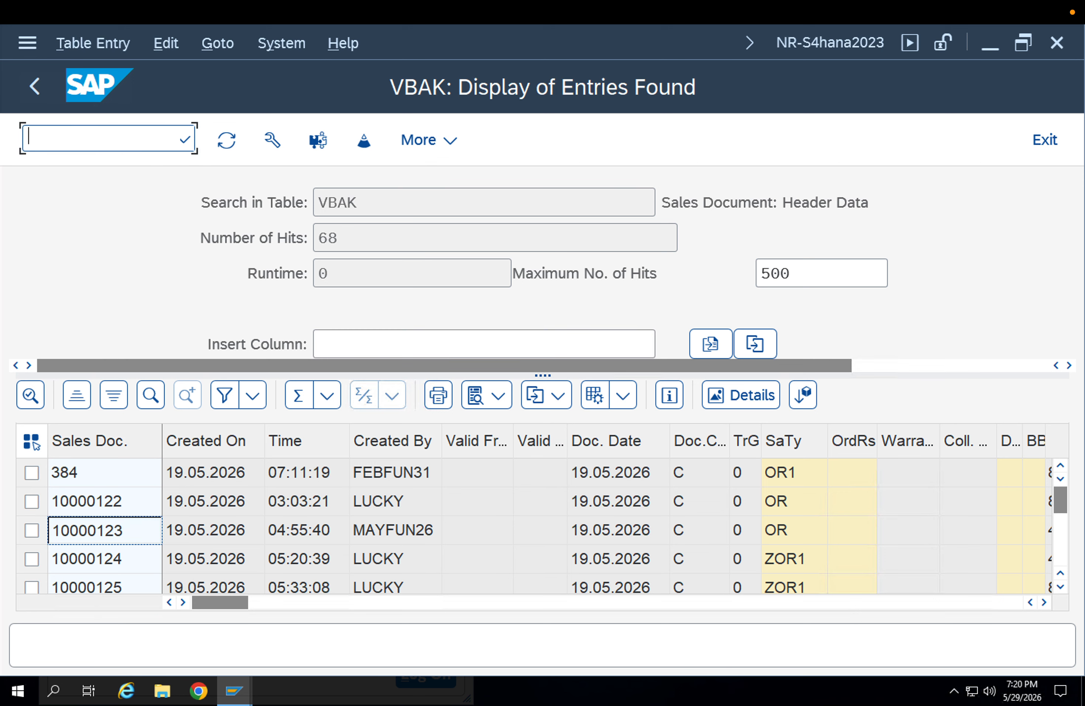
pyautogui.write('/nva01')
pyautogui.press('Return')
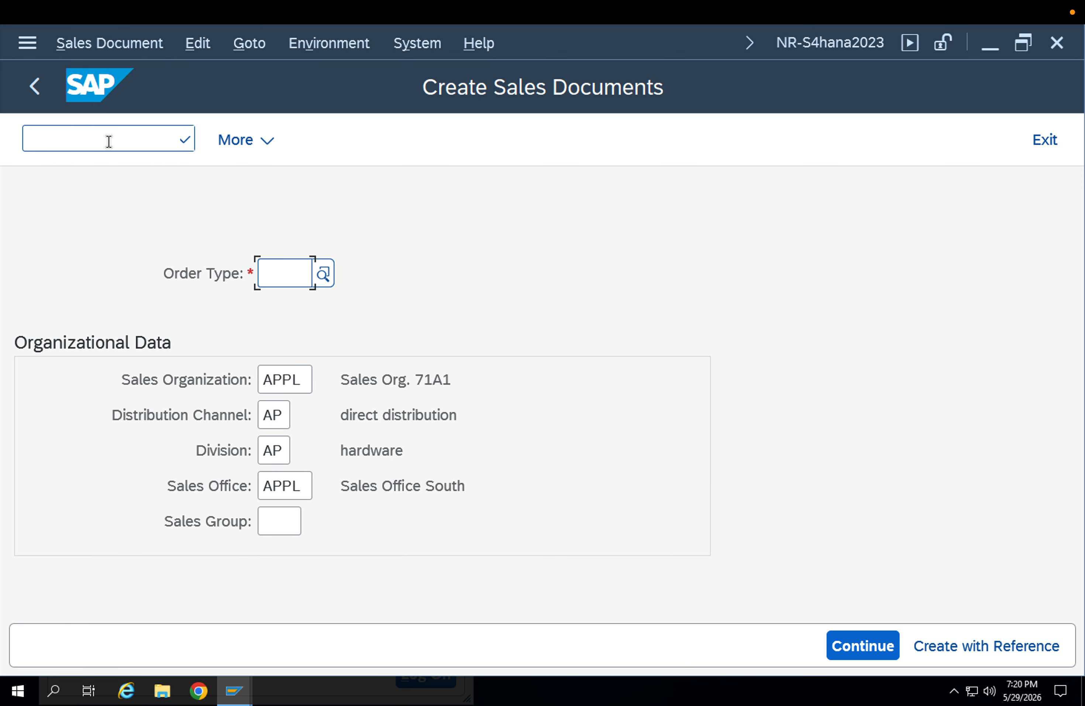
pyautogui.click(284, 523)
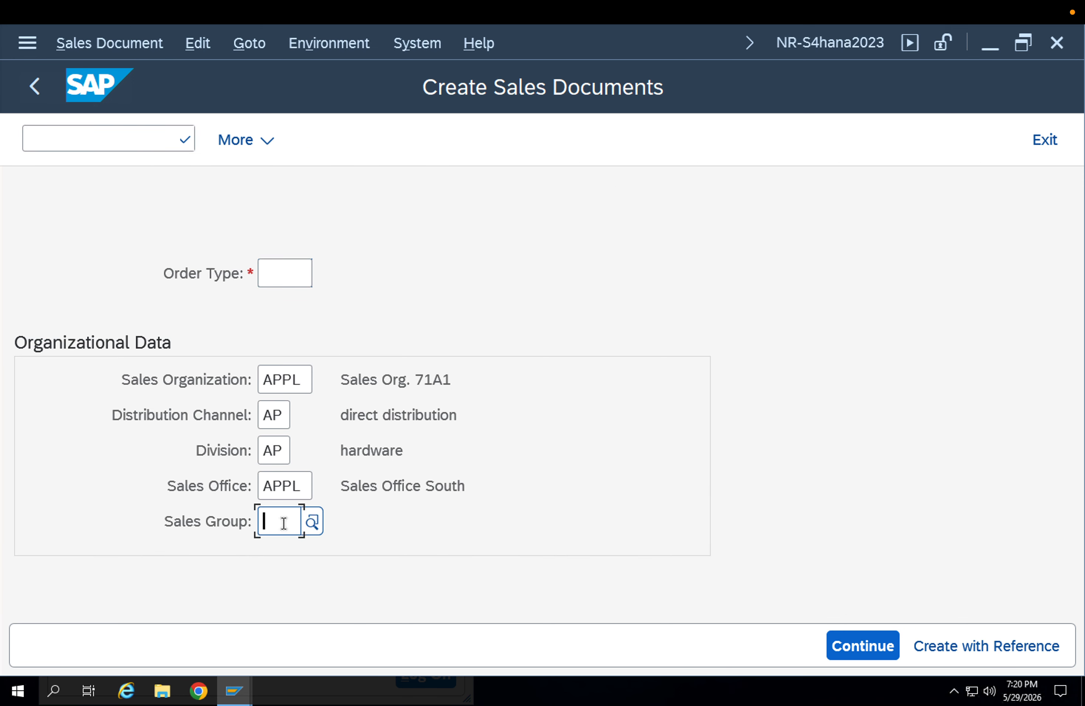
pyautogui.write('APL')
# - Set the order type to OR and try to create the sales document with reference
pyautogui.click(276, 280)
pyautogui.write('OR')
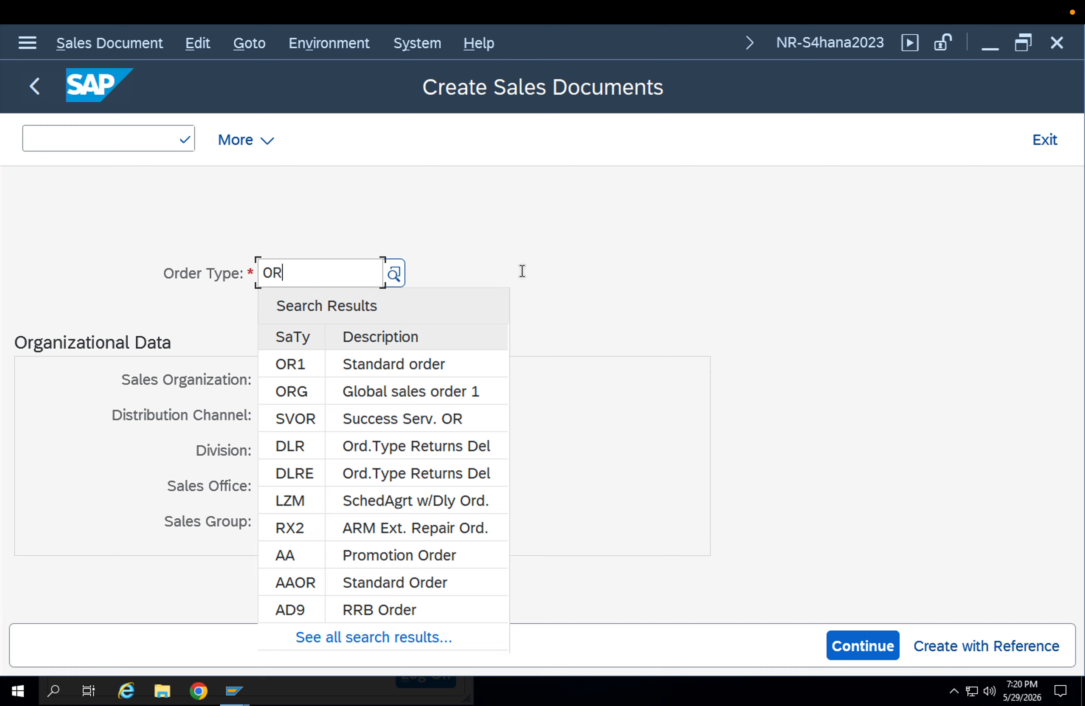
pyautogui.click(522, 271)
pyautogui.click(113, 43)
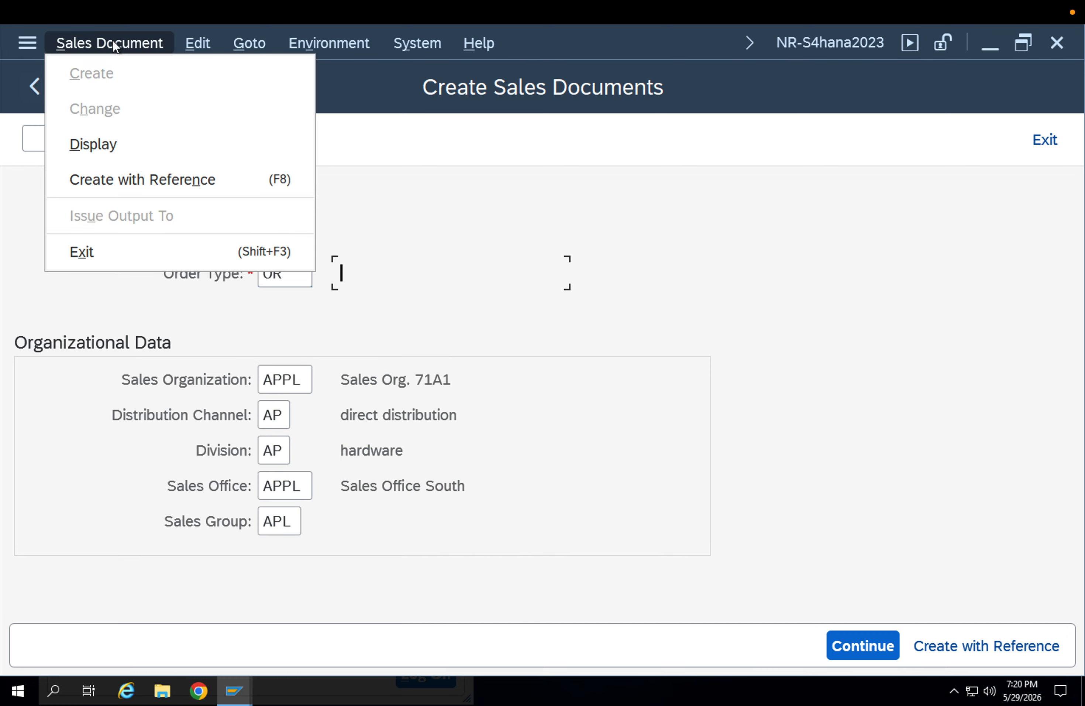
pyautogui.click(131, 179)
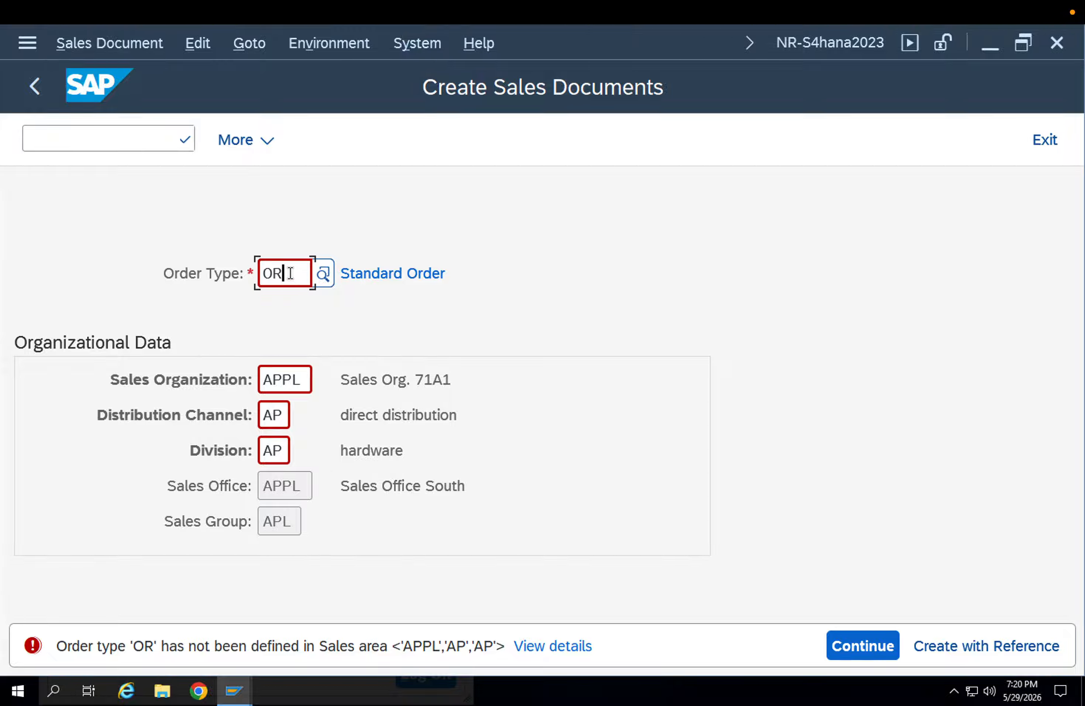
pyautogui.moveTo(290, 273); pyautogui.dragTo(214, 265)
pyautogui.click(302, 283)
# - Search the SAP Reference IMG (SPRO) for "order type" and return to the customizing project screen
pyautogui.click(119, 139)
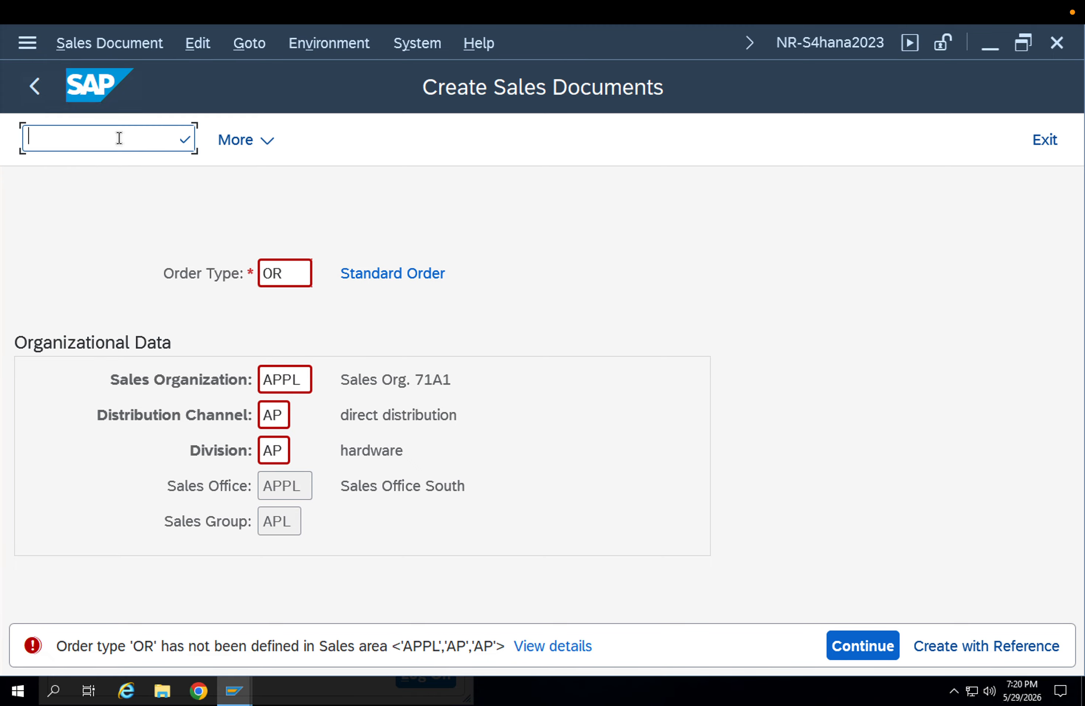
pyautogui.write('/nspro')
pyautogui.press('Return')
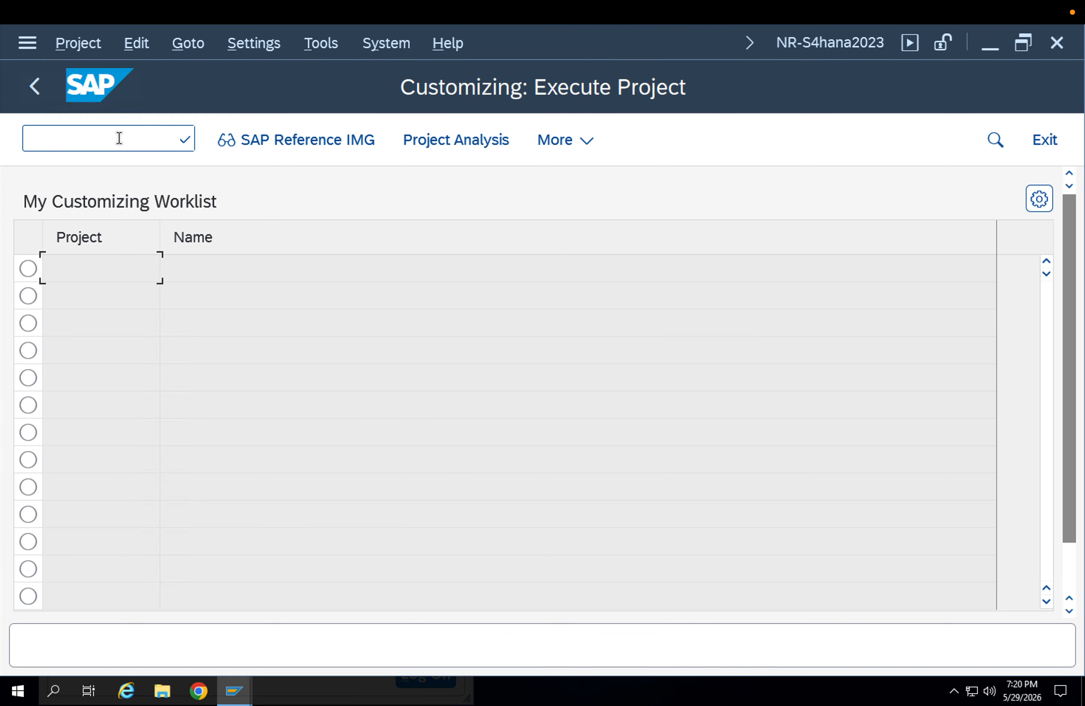
pyautogui.click(269, 144)
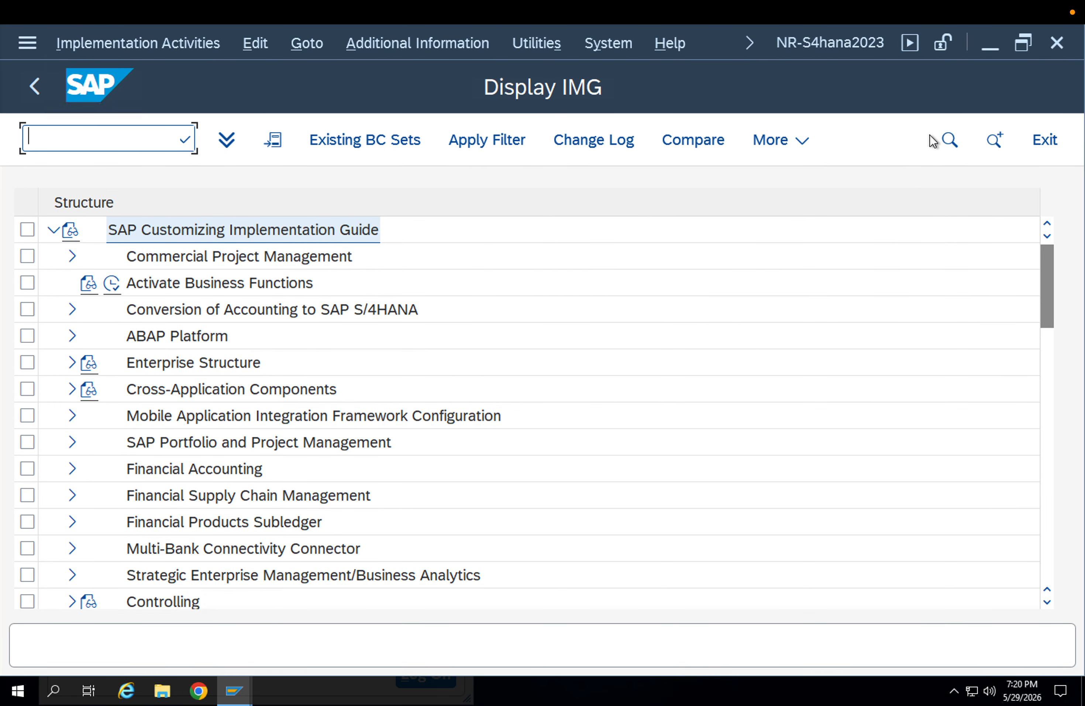
pyautogui.click(940, 140)
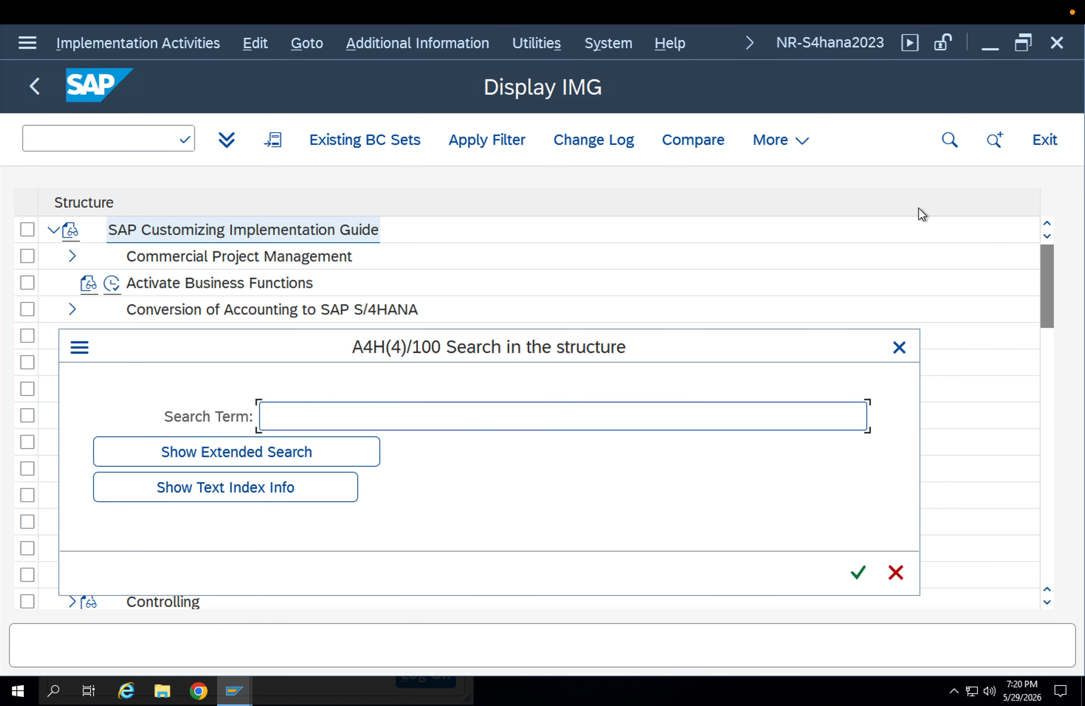
pyautogui.write('order type')
pyautogui.press('Return')
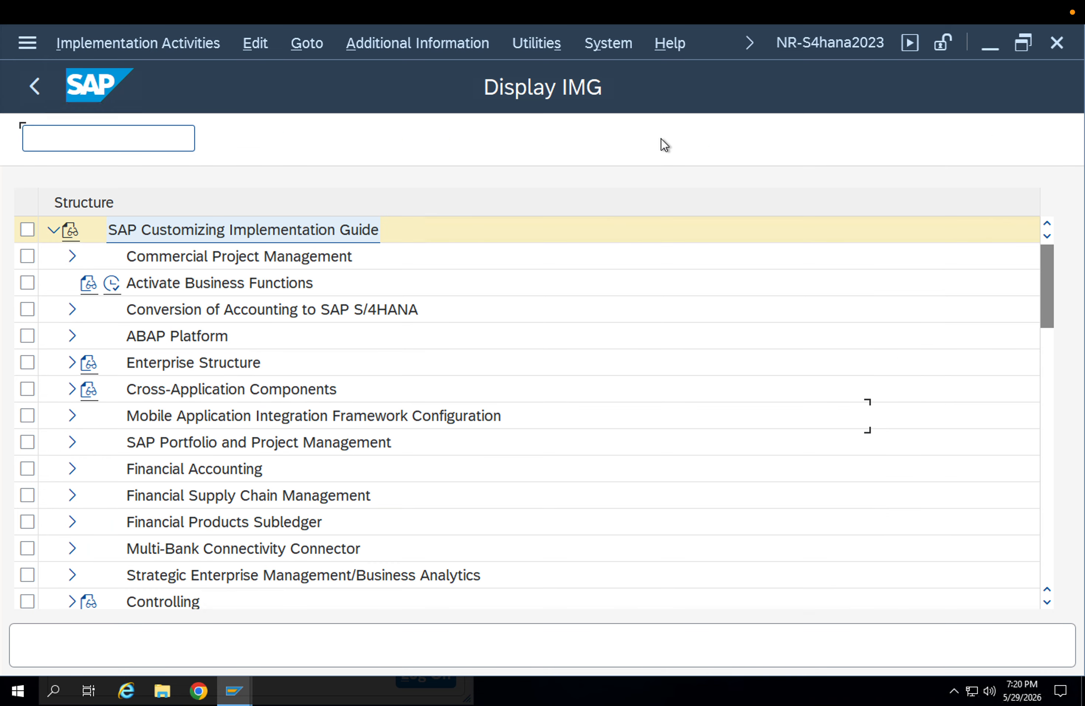
pyautogui.press('F3')
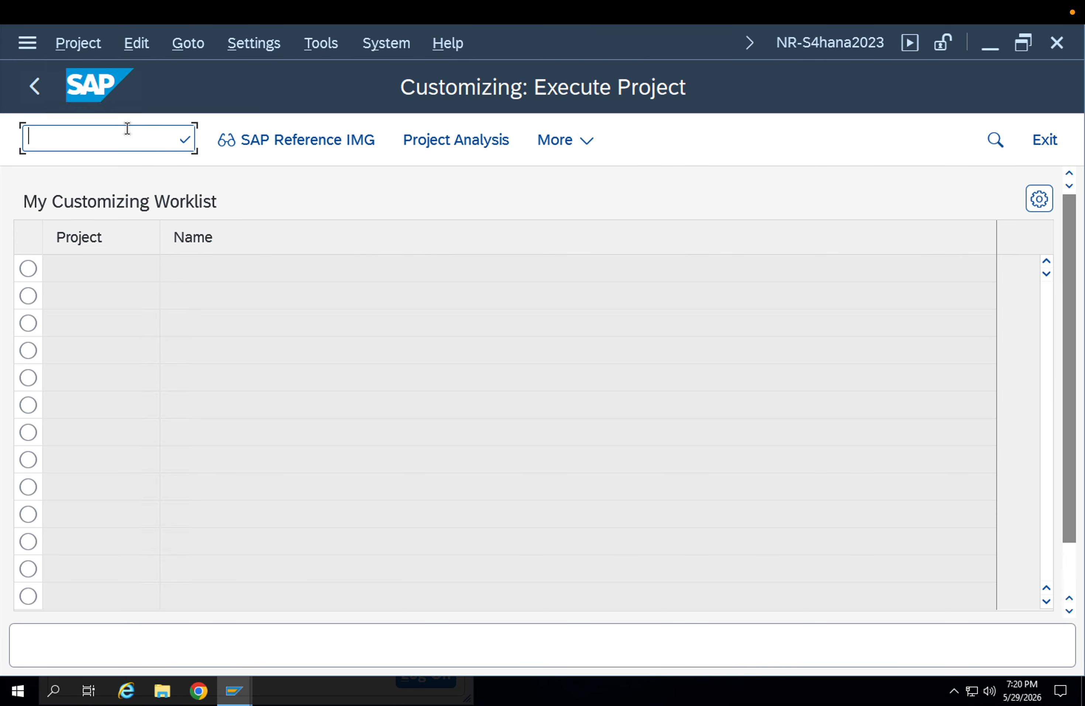
# - Reopen sales document creation (VA01) and try to continue with order type OR for sales area APPL, AP, AP
pyautogui.write('/nva01')
pyautogui.press('Return')
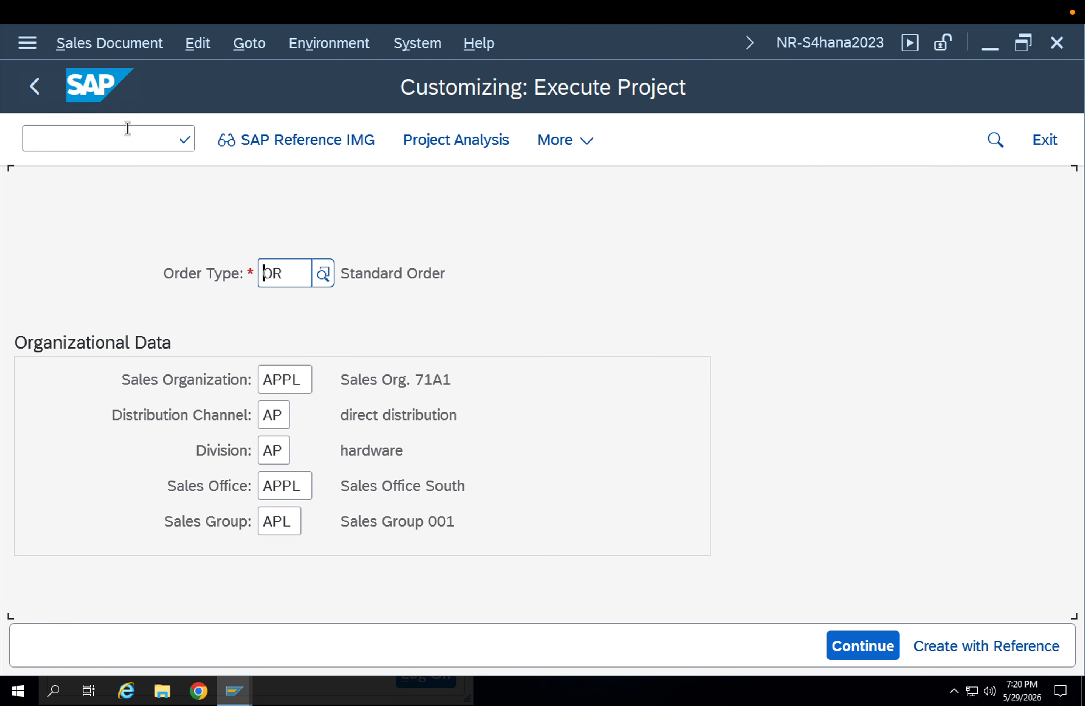
pyautogui.press('Return')
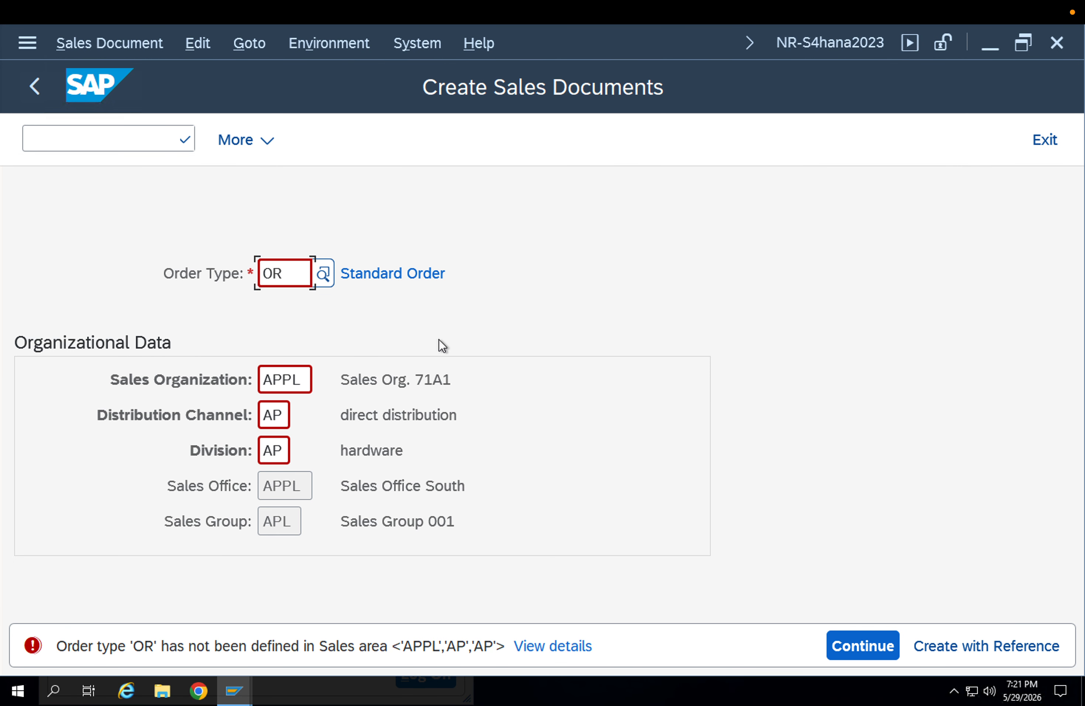
# - View the order type OR error details and open the customizing activity for assigning permitted order types to the sales areas
pyautogui.click(551, 647)
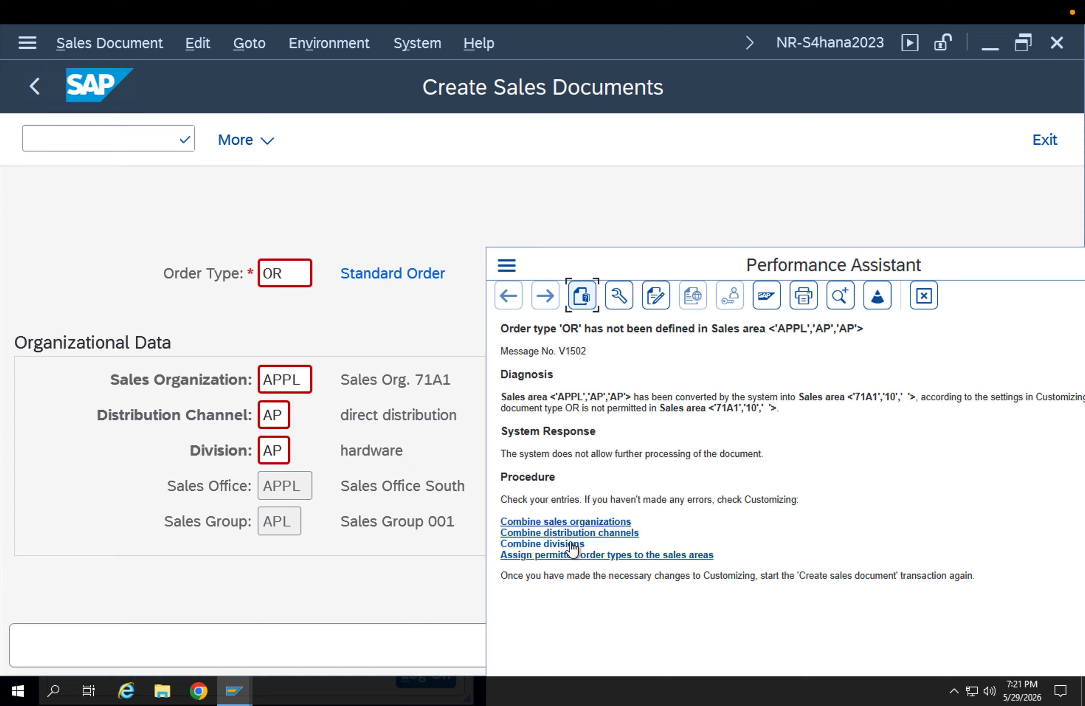
pyautogui.click(605, 555)
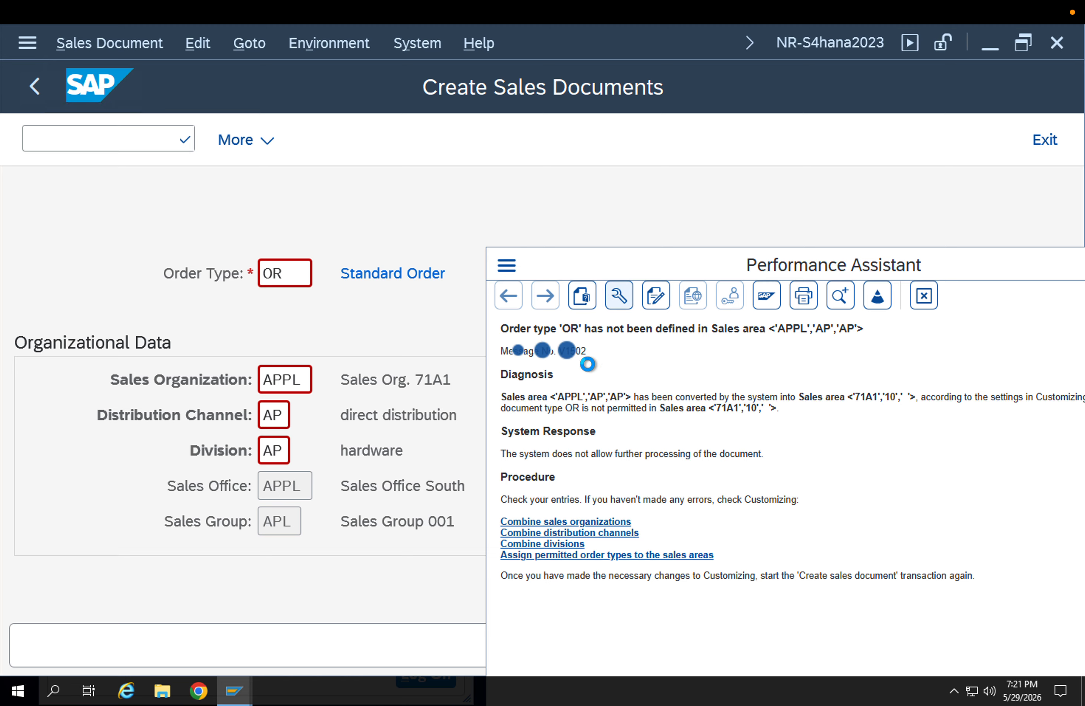
pyautogui.moveTo(709, 264); pyautogui.dragTo(543, 166)
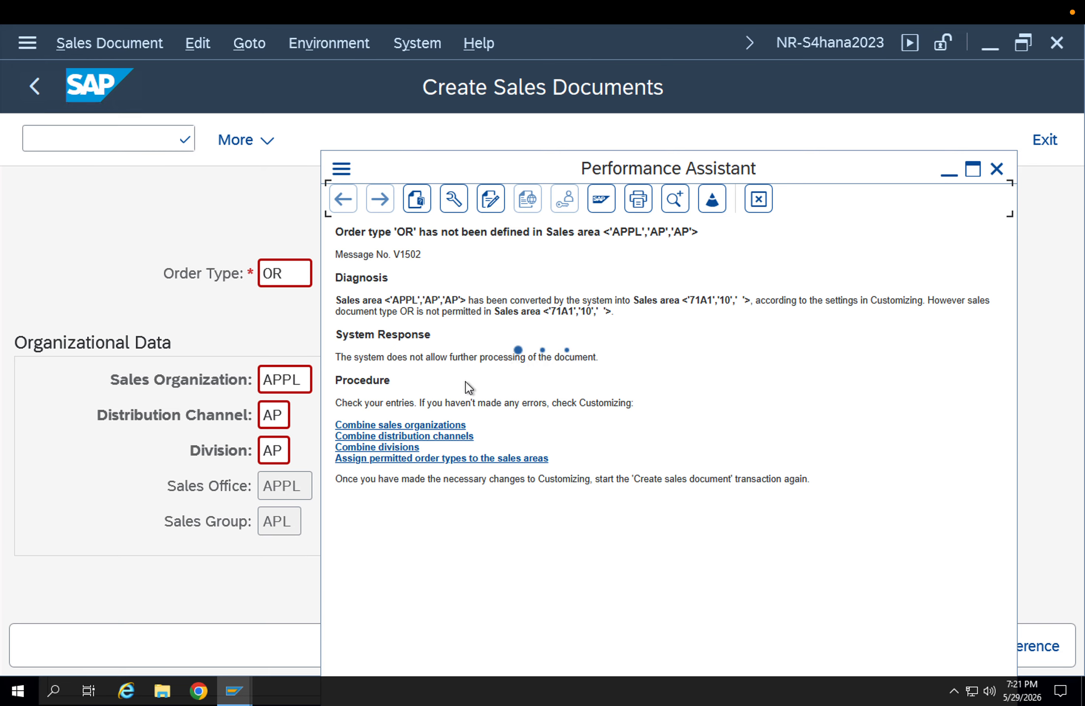
# - Switch to Google Meet, mute the microphone, and return to the remote session S4 HANA MM MAY 2026 3 M
pyautogui.press('super')
pyautogui.click(652, 534)
pyautogui.press('super+Tab')
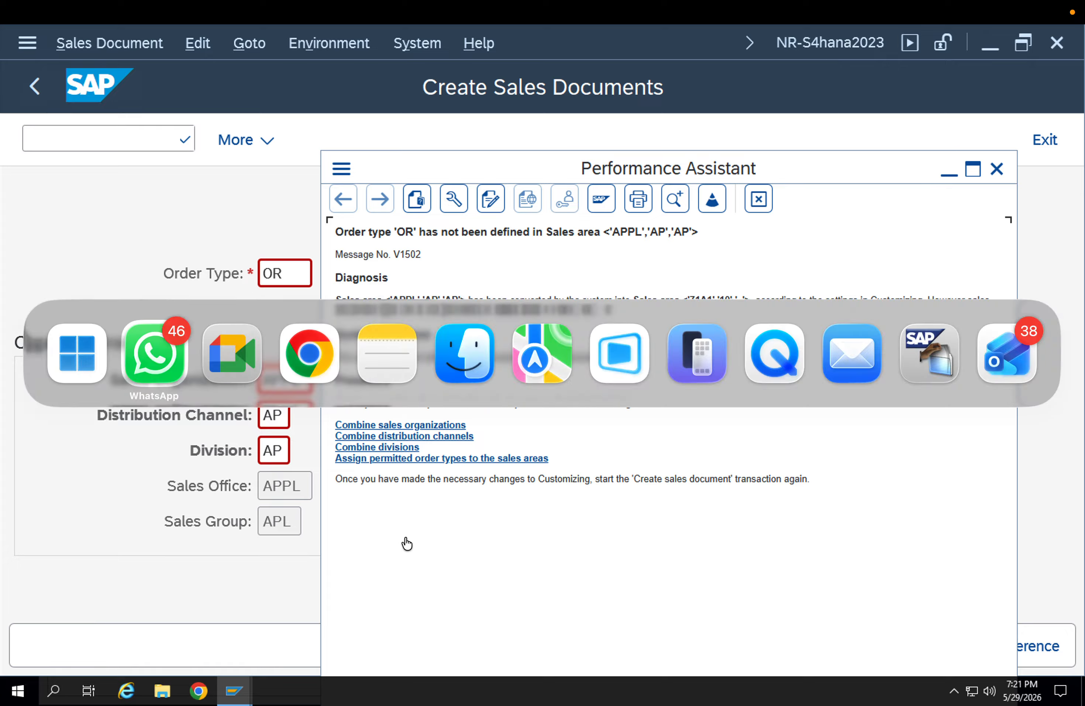
pyautogui.press('super+Tab')
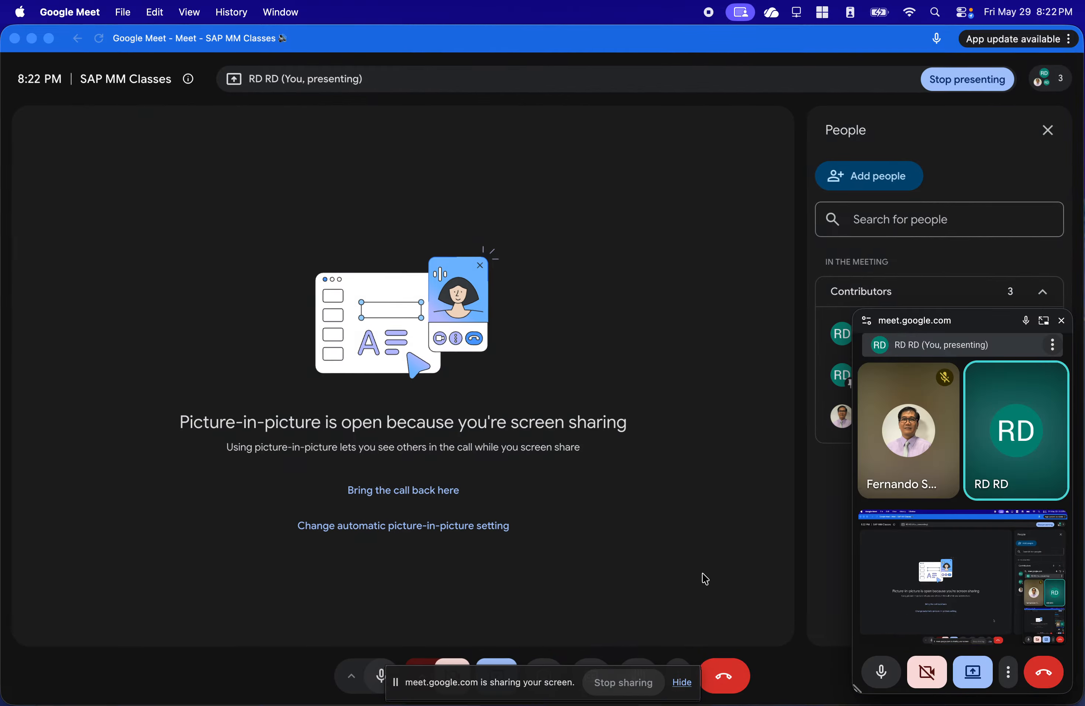
pyautogui.click(376, 689)
pyautogui.press('super+Tab')
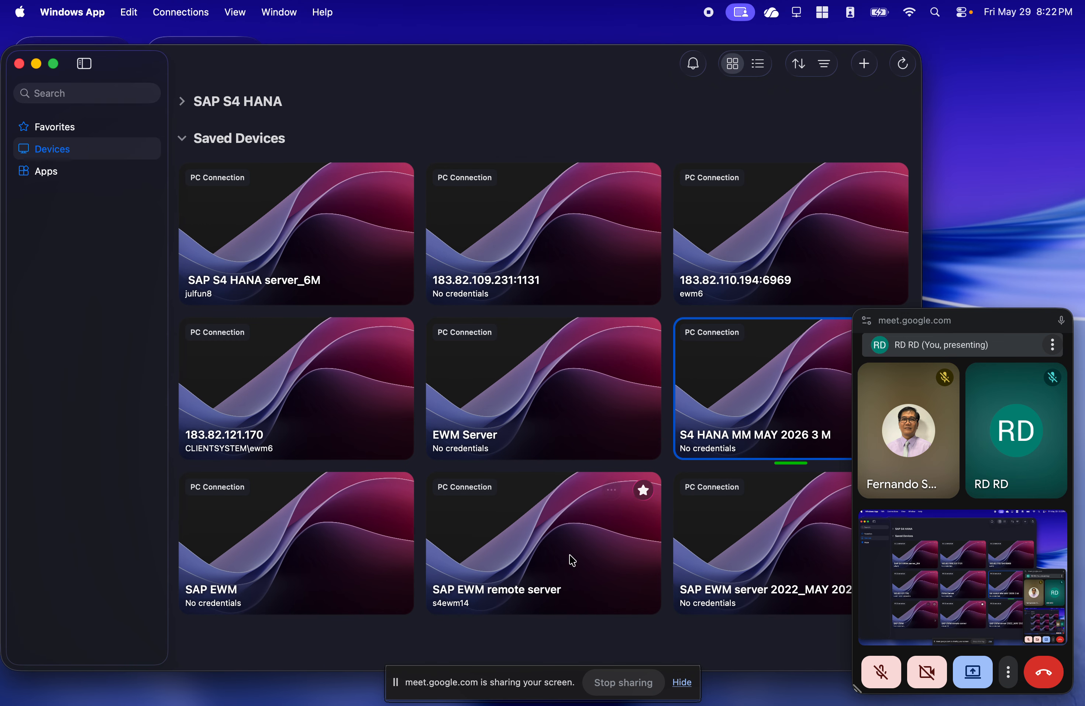
pyautogui.doubleClick(723, 411)
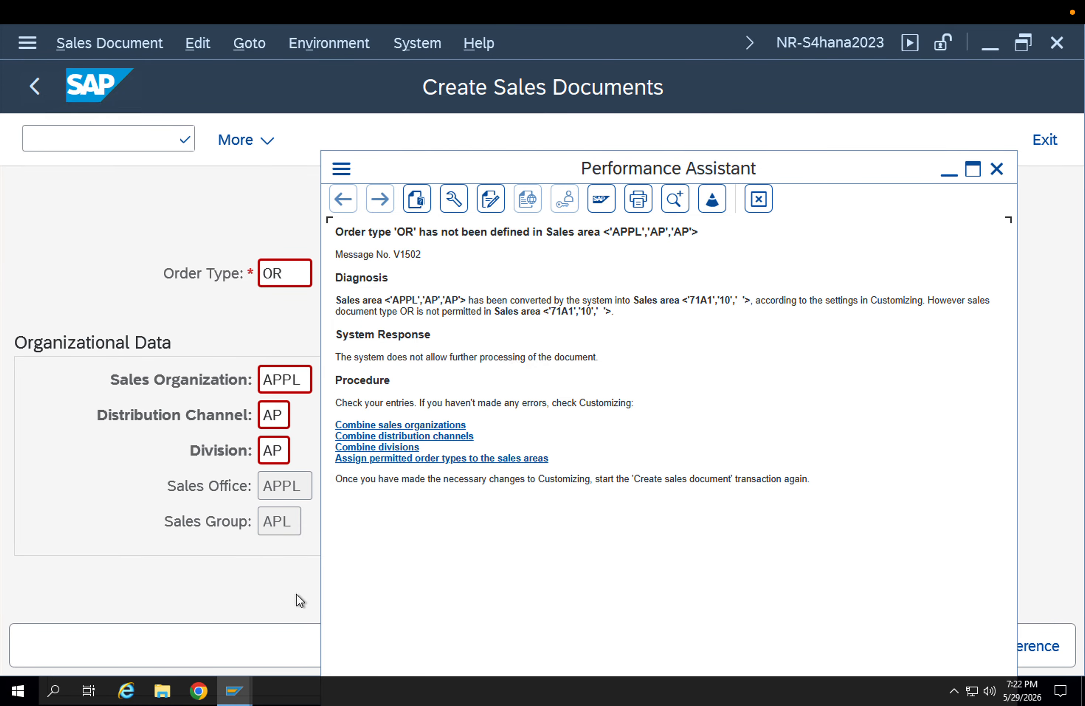
# - Look through the open SAP sessions, bringing the first Display IMG session and the Performance Assistant to the front
pyautogui.moveTo(234, 679)
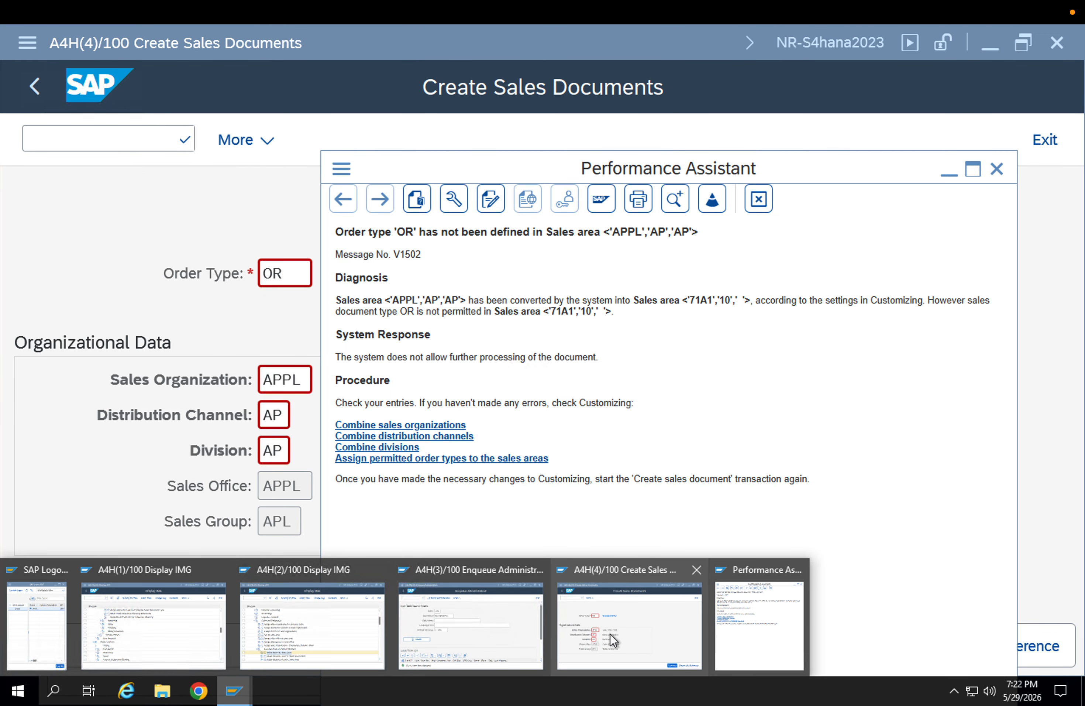
pyautogui.moveTo(472, 634)
pyautogui.moveTo(279, 643)
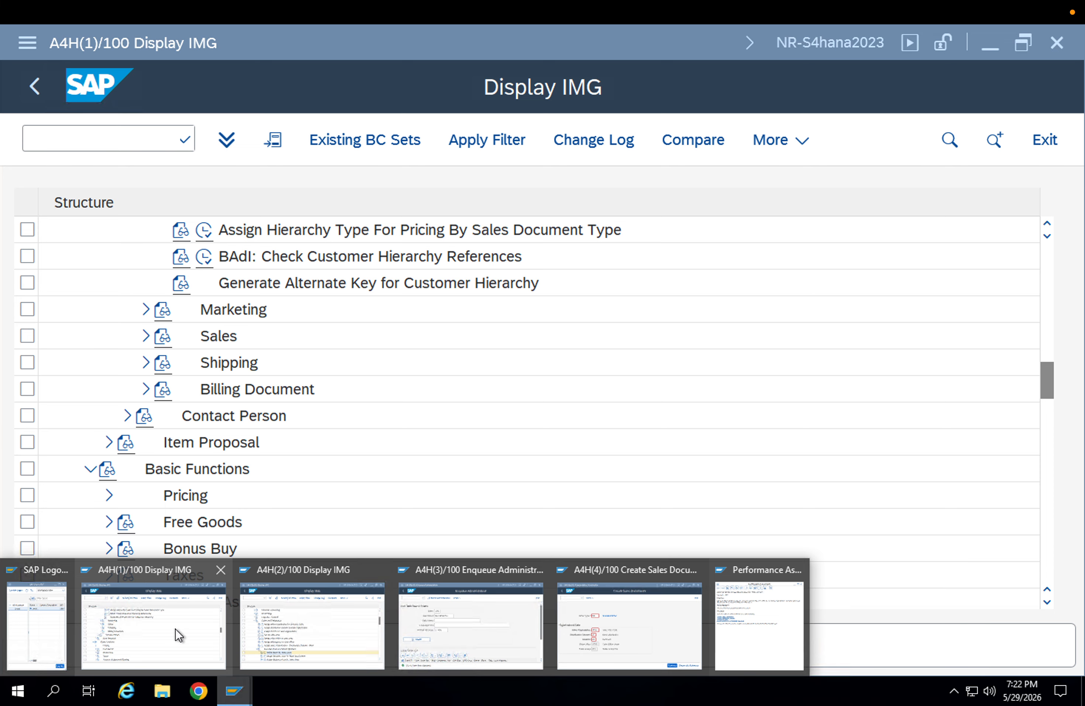
pyautogui.click(175, 628)
pyautogui.click(248, 685)
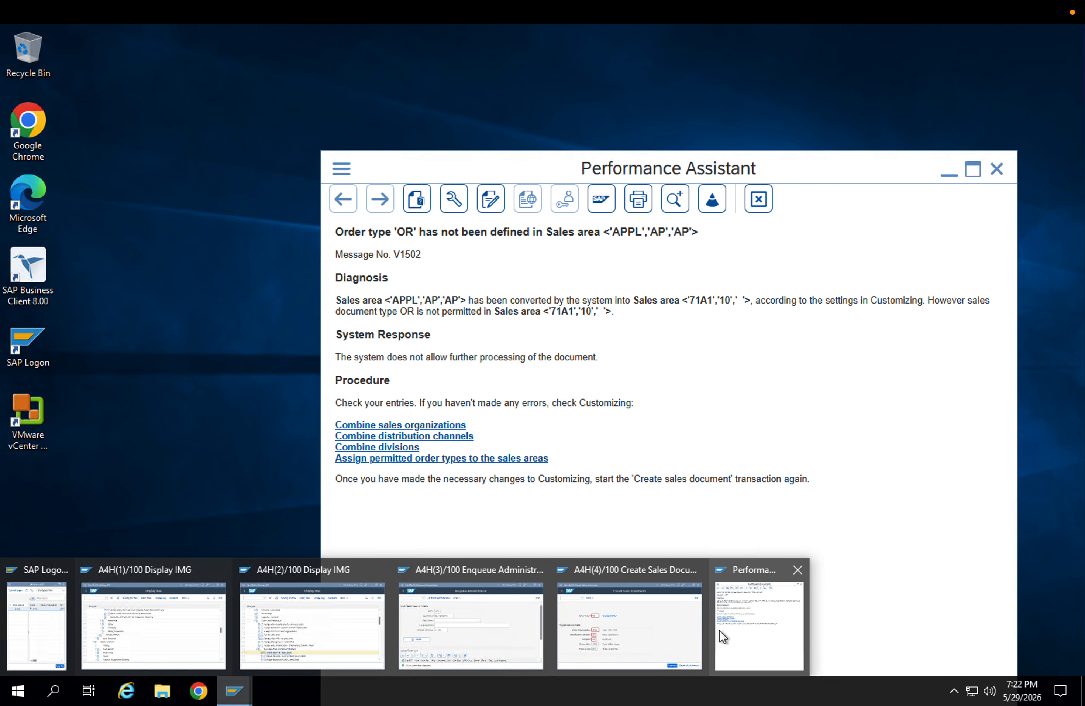
pyautogui.click(720, 631)
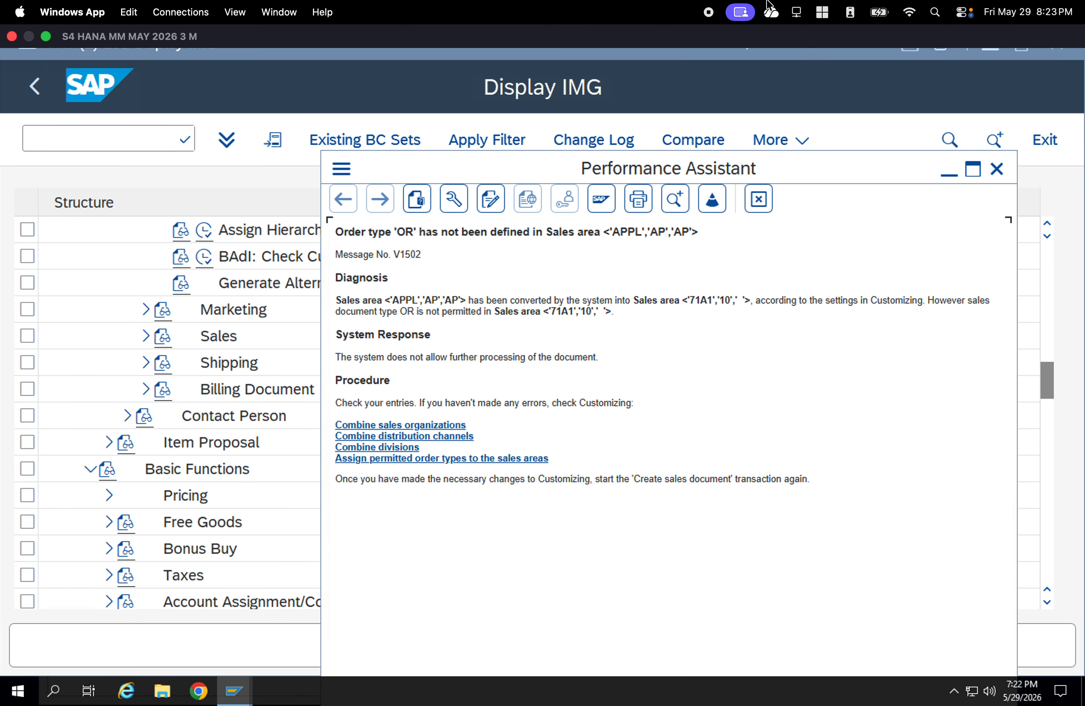
# - Switch to Google Meet, unmute the microphone, and return to the remote SAP session
pyautogui.press('super+Tab')
pyautogui.press('super+Tab')
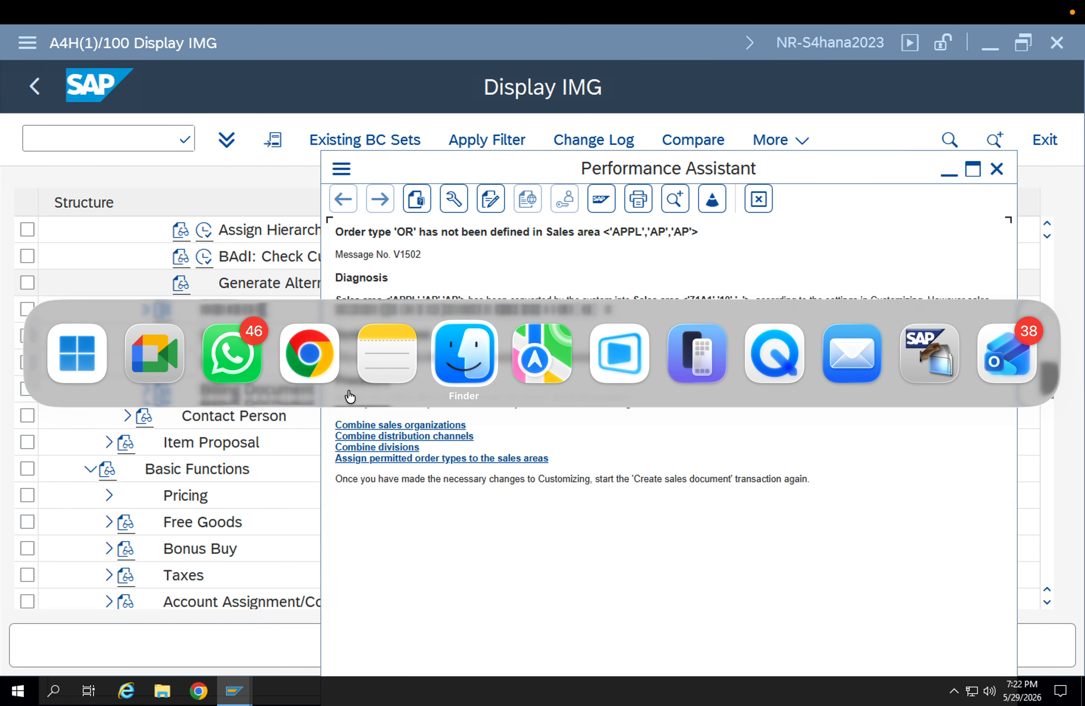
pyautogui.press('super+shift+Tab')
pyautogui.press('super+shift+Tab')
pyautogui.press('super+shift+Tab')
pyautogui.press('super+shift+Tab')
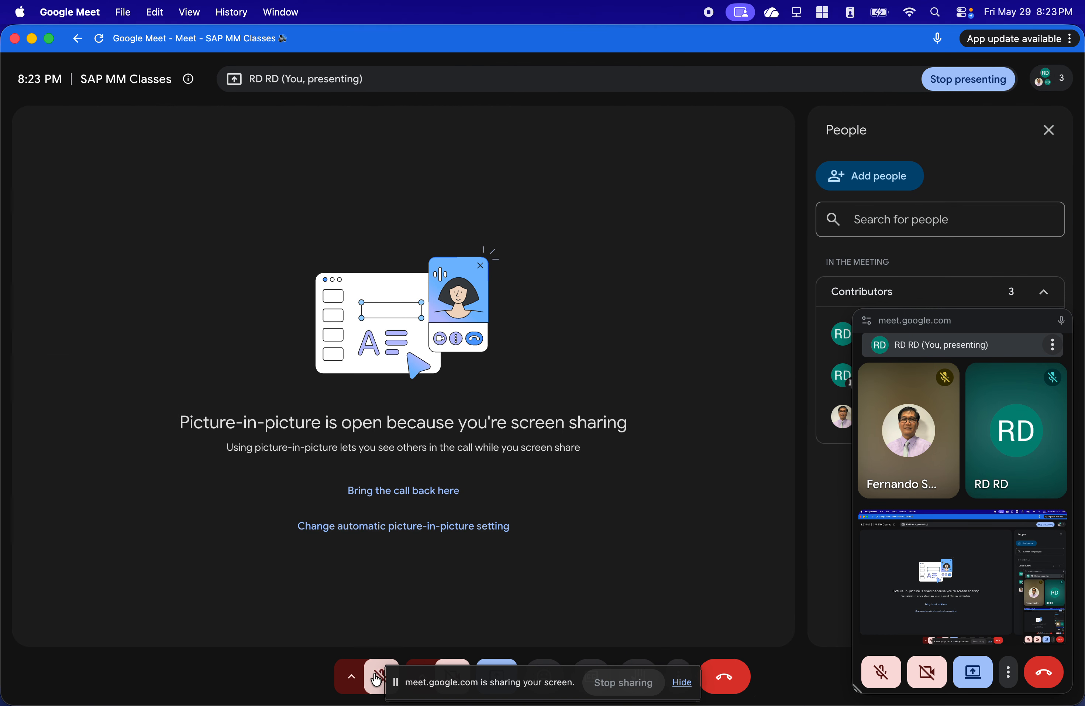
pyautogui.click(376, 678)
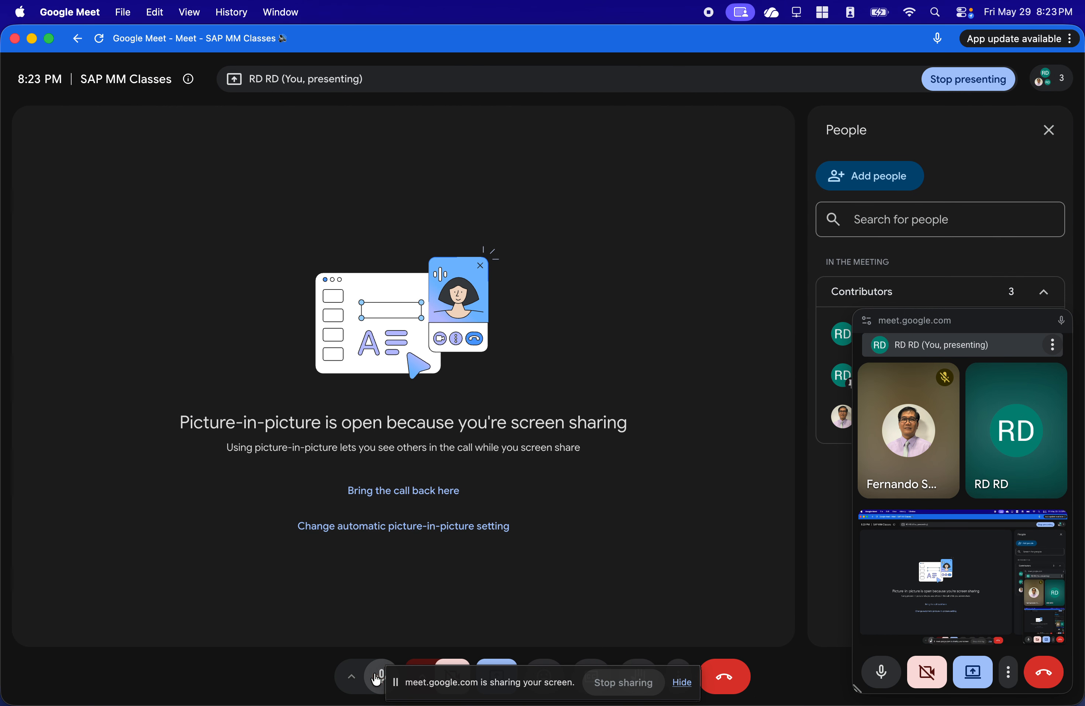
pyautogui.press('super+Tab')
pyautogui.doubleClick(749, 407)
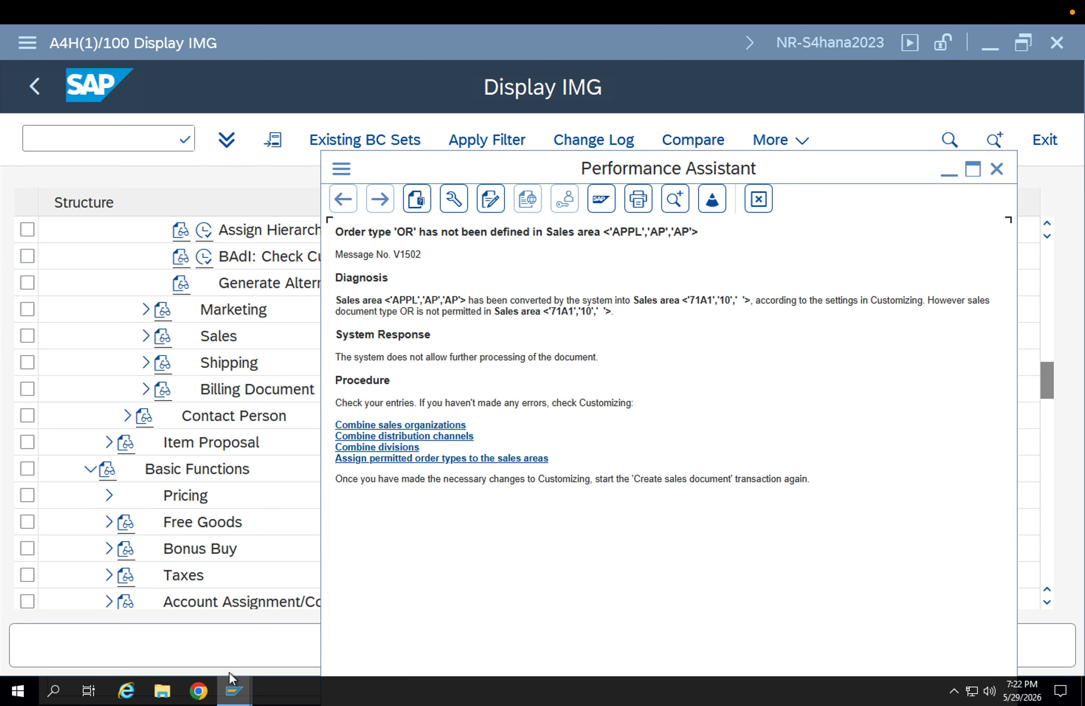
# - Search the IMG structure in the first Display IMG session for "order types"
pyautogui.moveTo(234, 690)
pyautogui.click(182, 634)
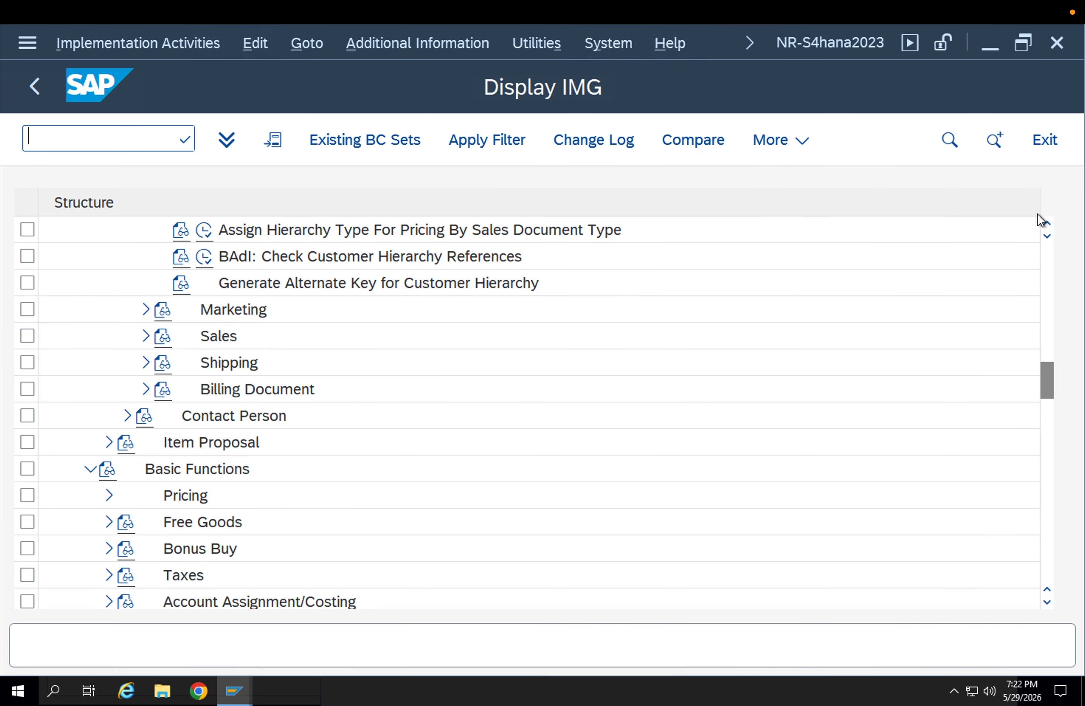
pyautogui.click(950, 139)
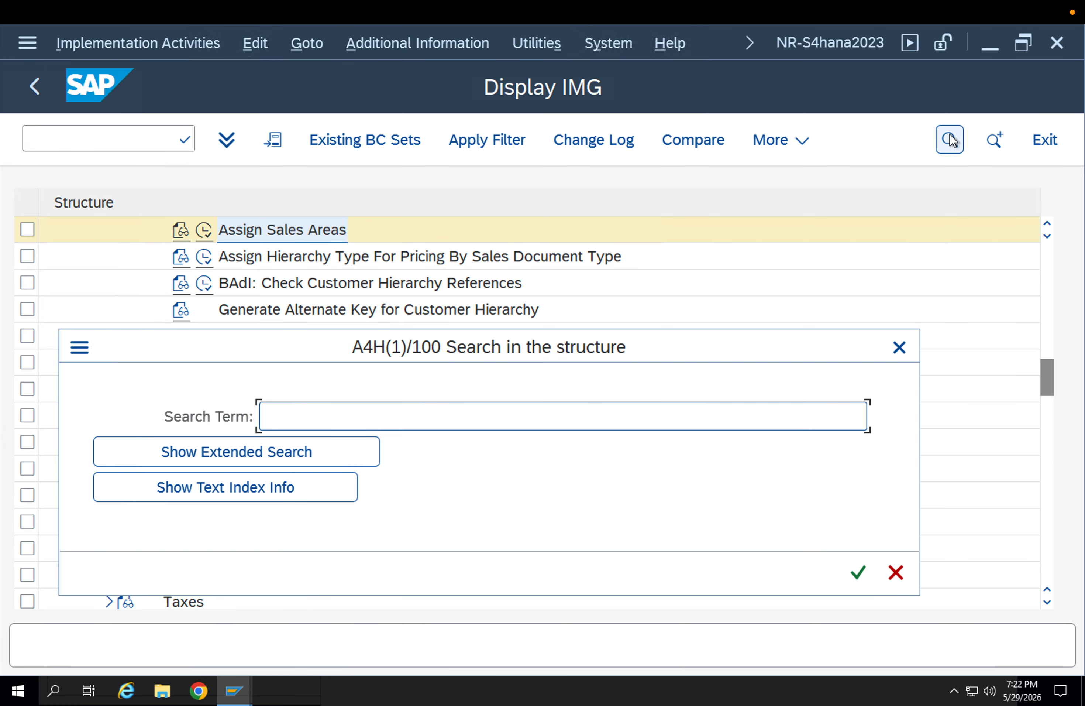
pyautogui.write('order types')
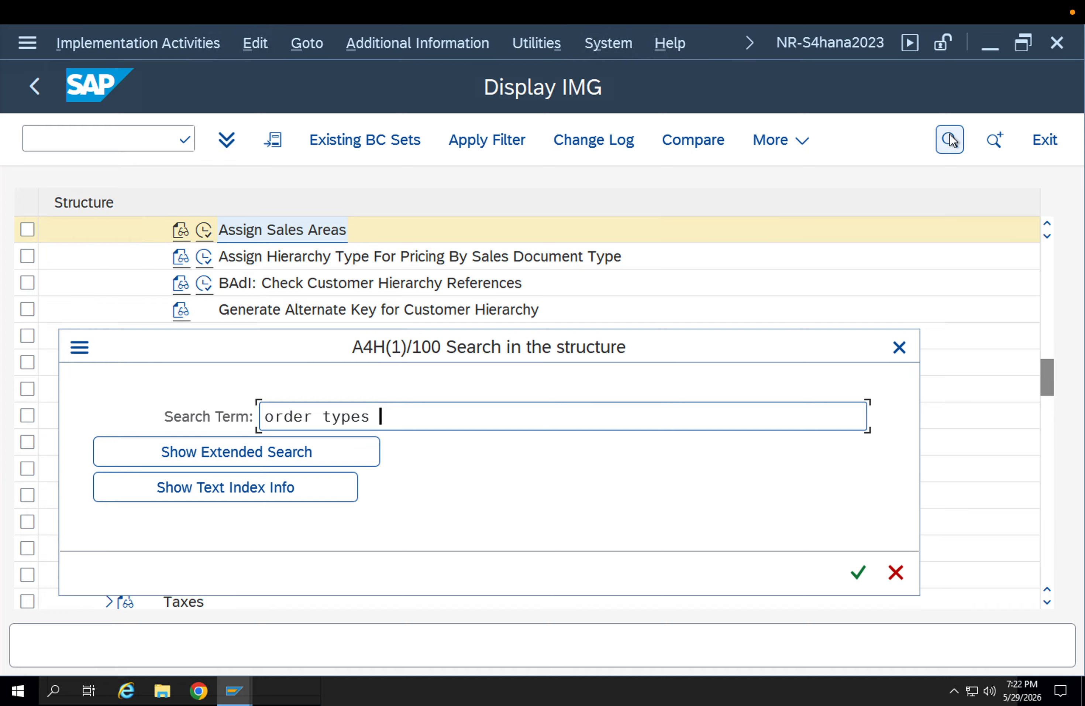
pyautogui.press('Return')
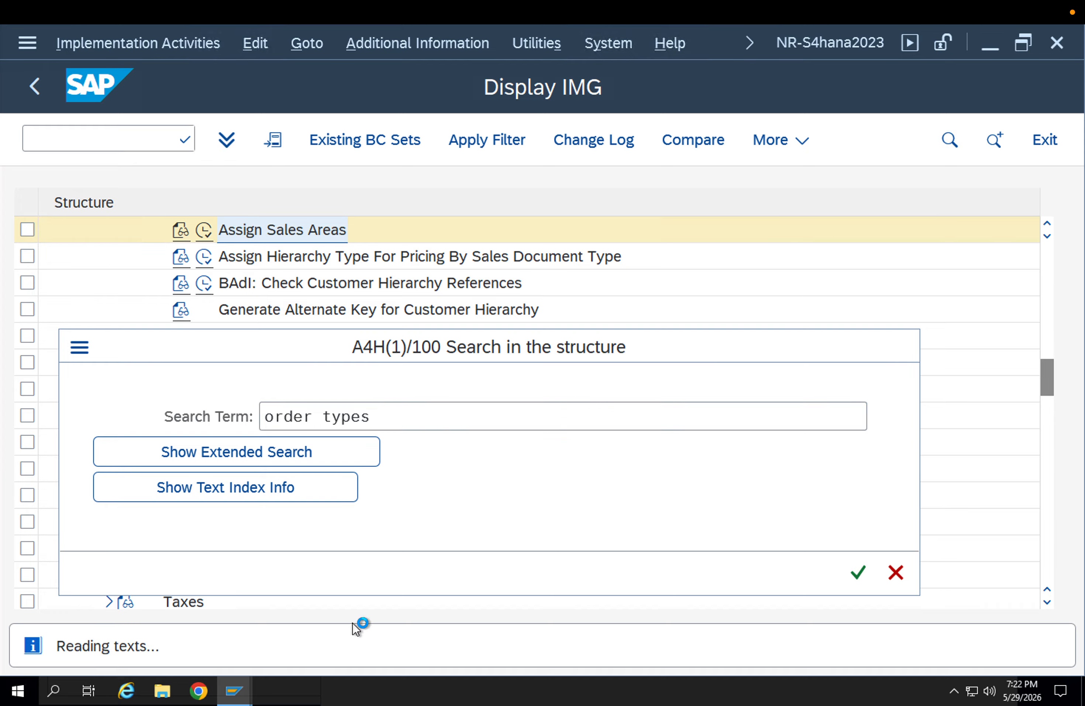
# - Check the running IMG search and reread the recommended customizing procedure in the Performance Assistant
pyautogui.click(235, 695)
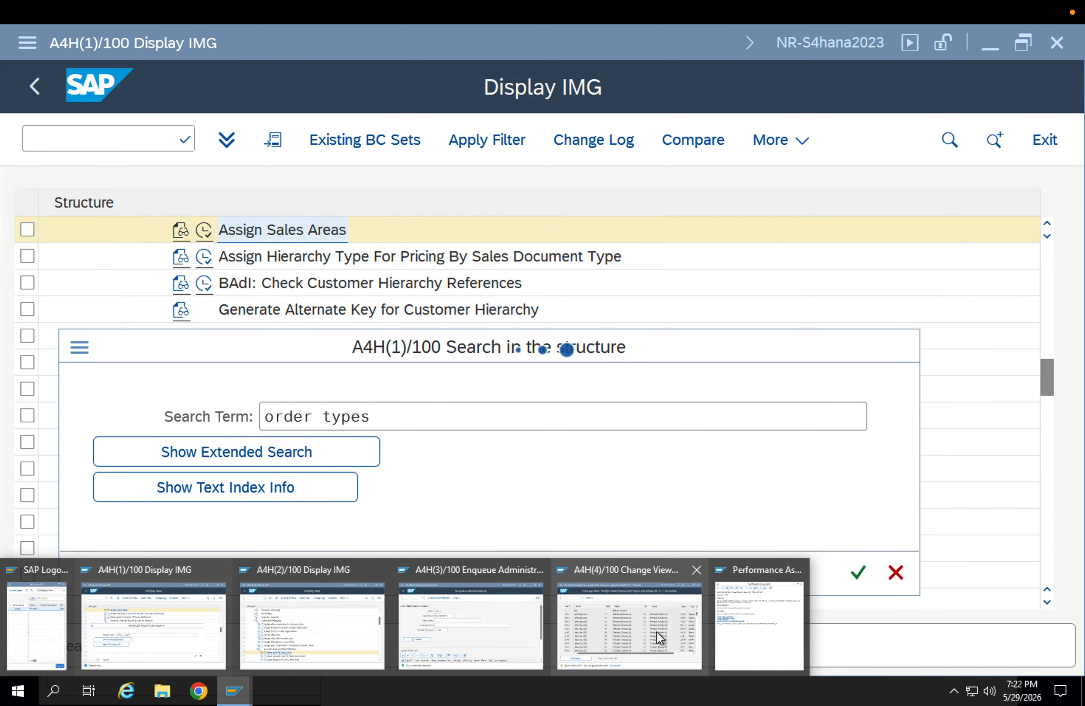
pyautogui.click(122, 648)
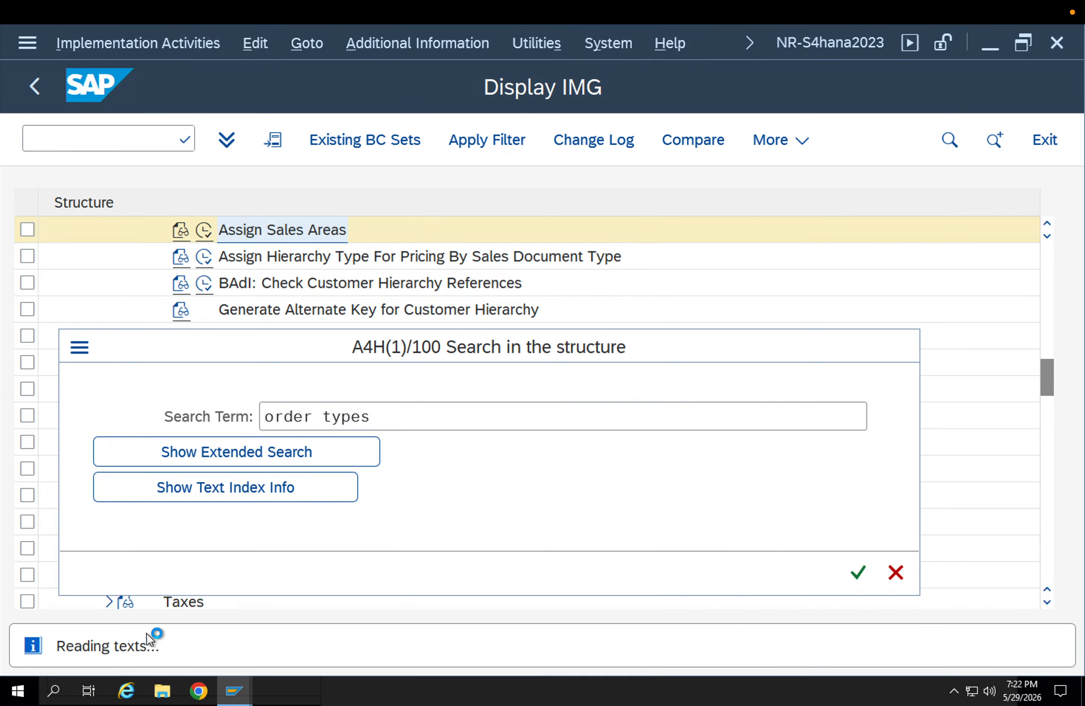
pyautogui.click(234, 693)
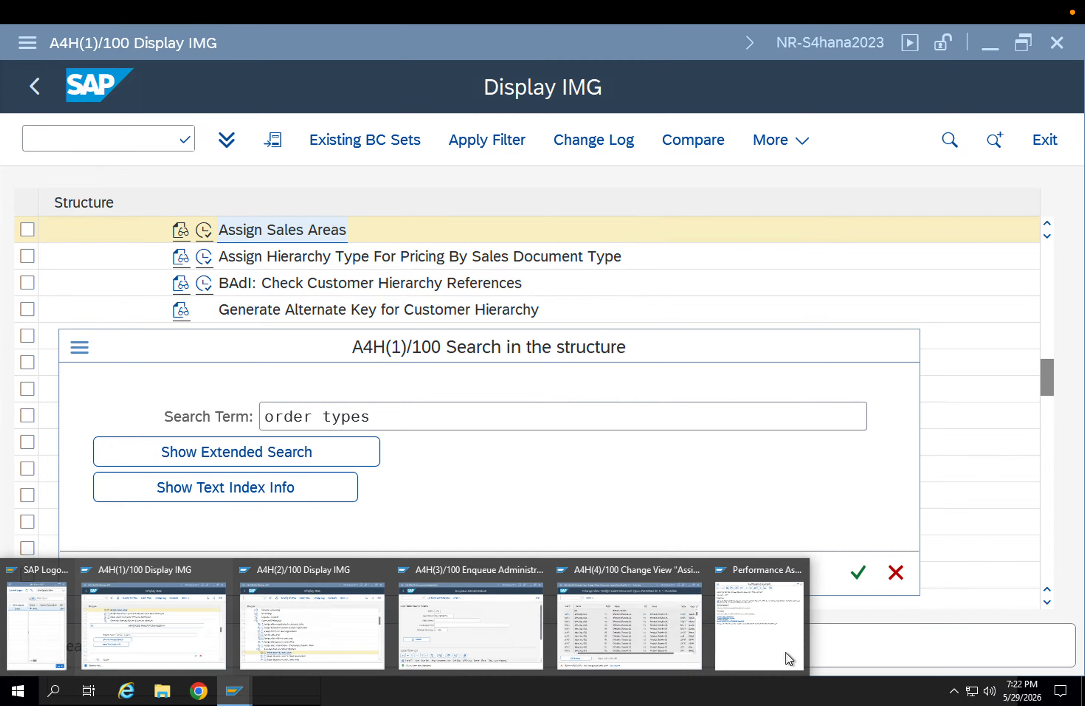
pyautogui.click(753, 647)
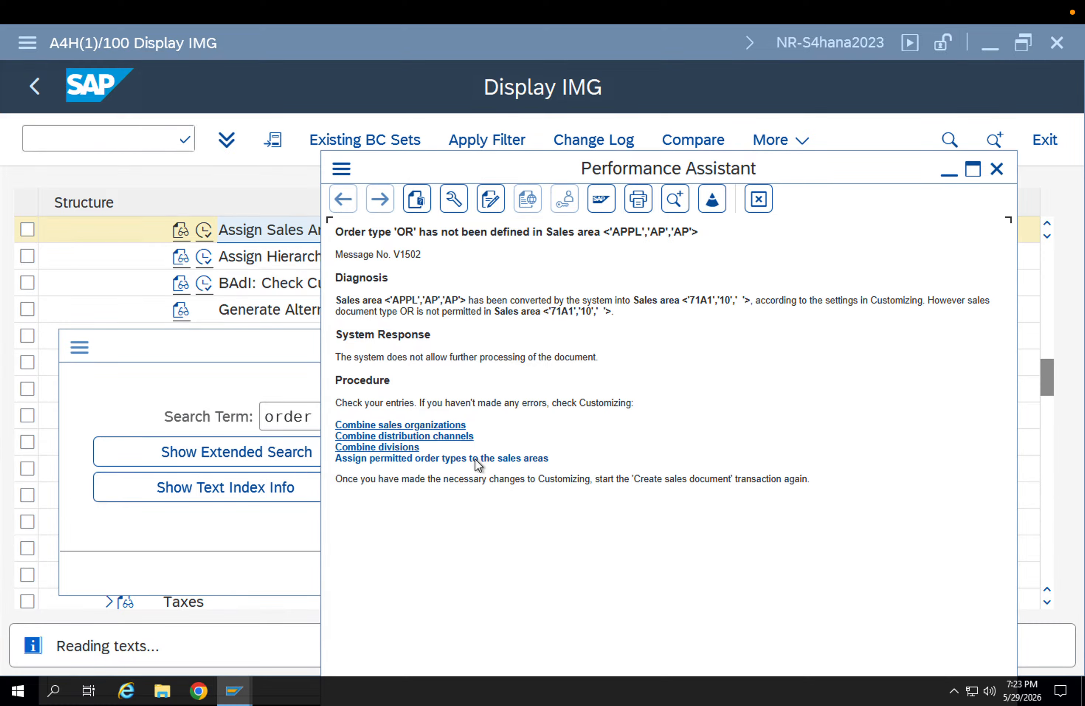
# - Bring up the Enqueue Administration session and close it
pyautogui.click(234, 691)
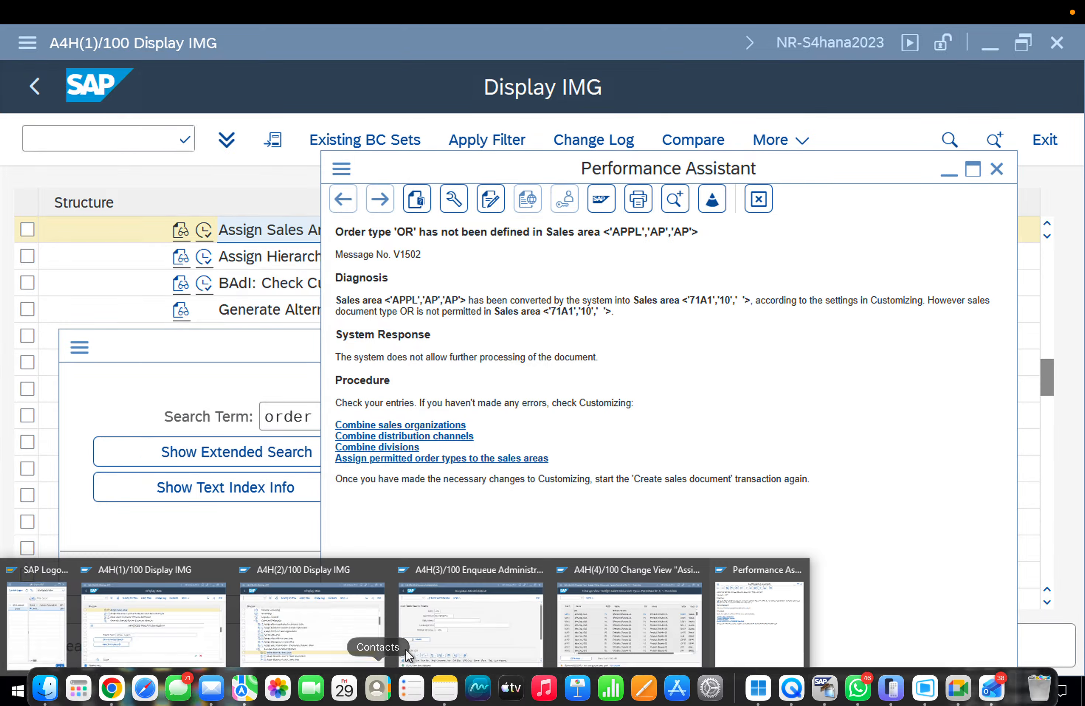
pyautogui.click(468, 631)
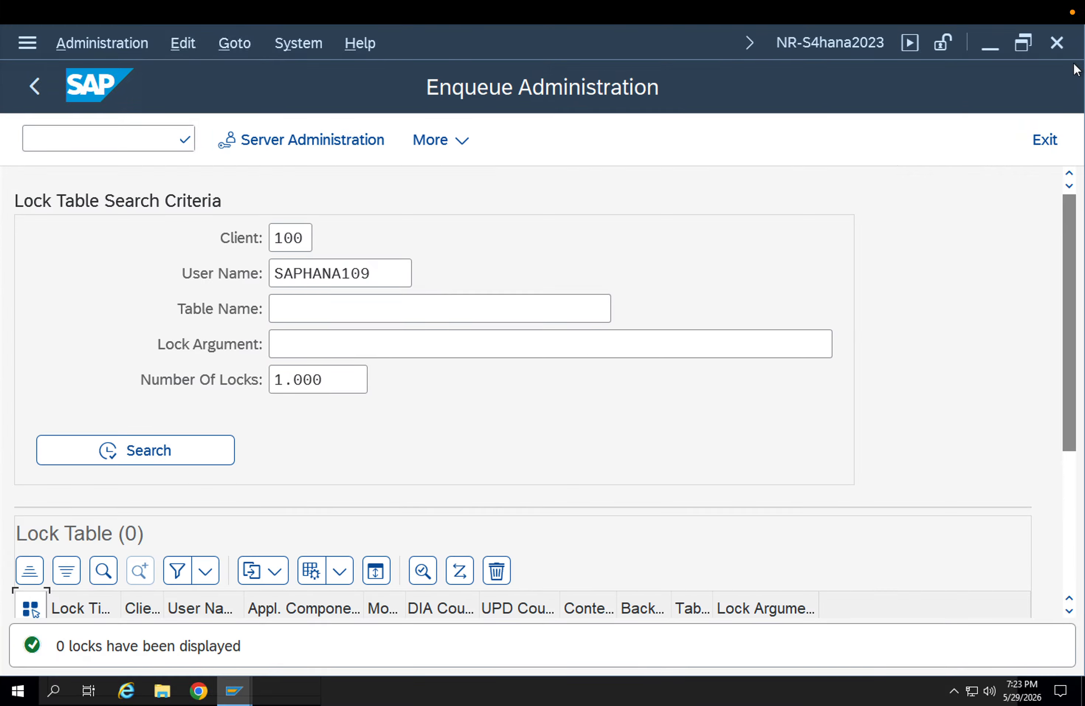
pyautogui.click(1062, 42)
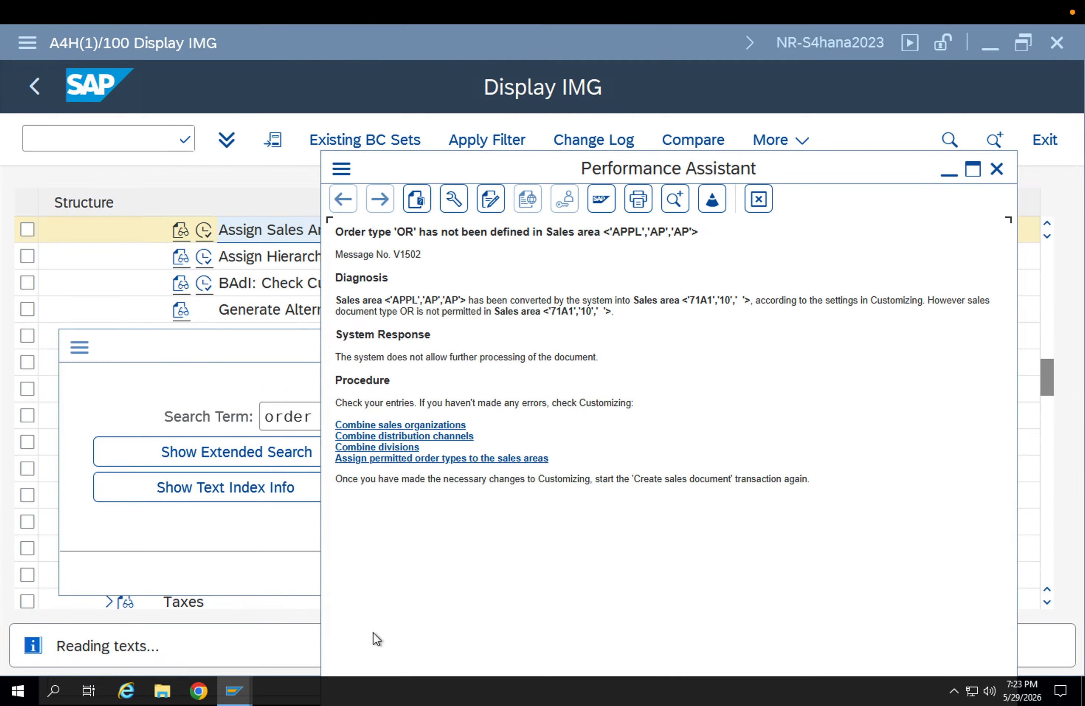
# - Check the IMG search, view the table of sales document types permitted for sales areas, and close that table's session
pyautogui.moveTo(251, 687)
pyautogui.click(189, 640)
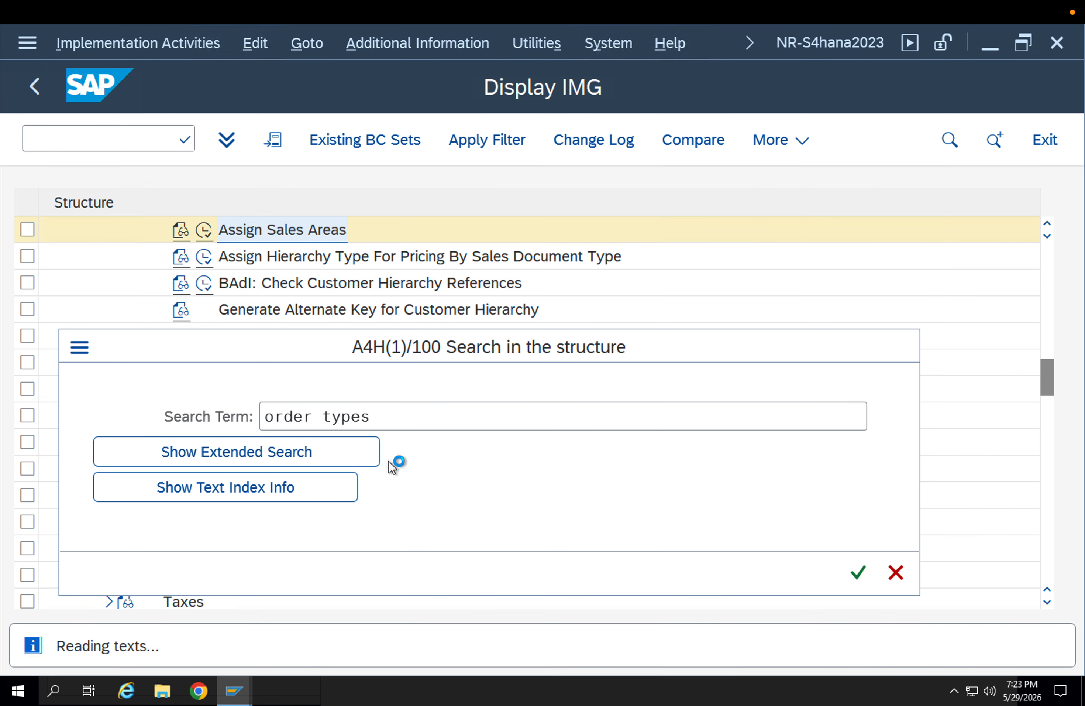
pyautogui.moveTo(234, 691)
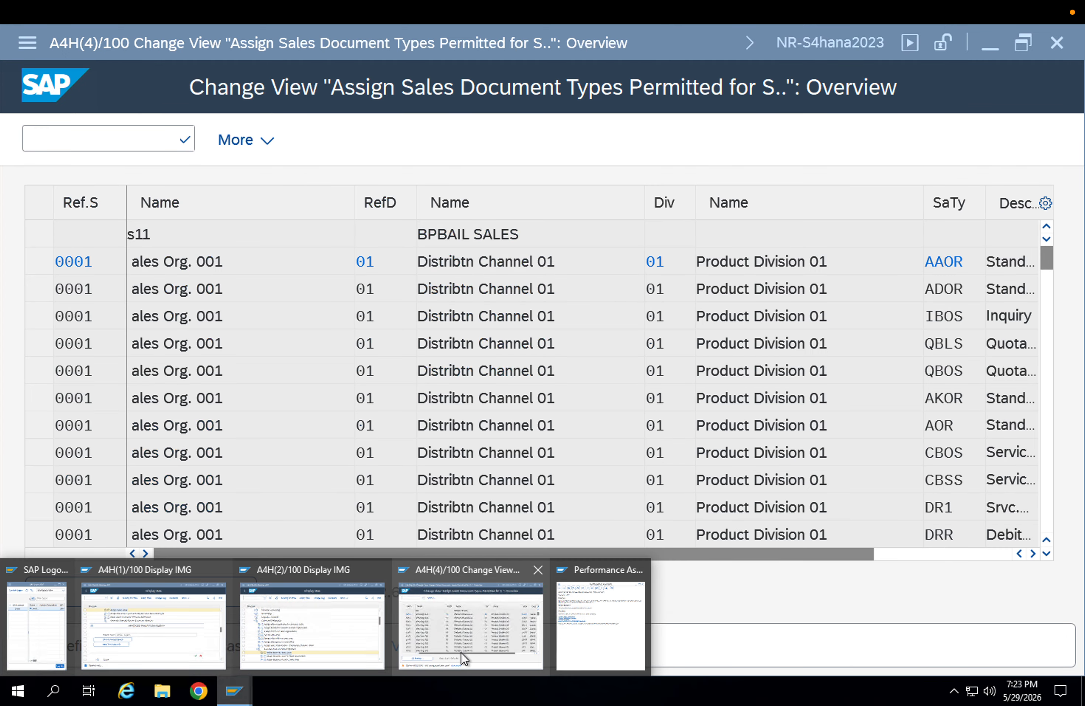
pyautogui.click(456, 633)
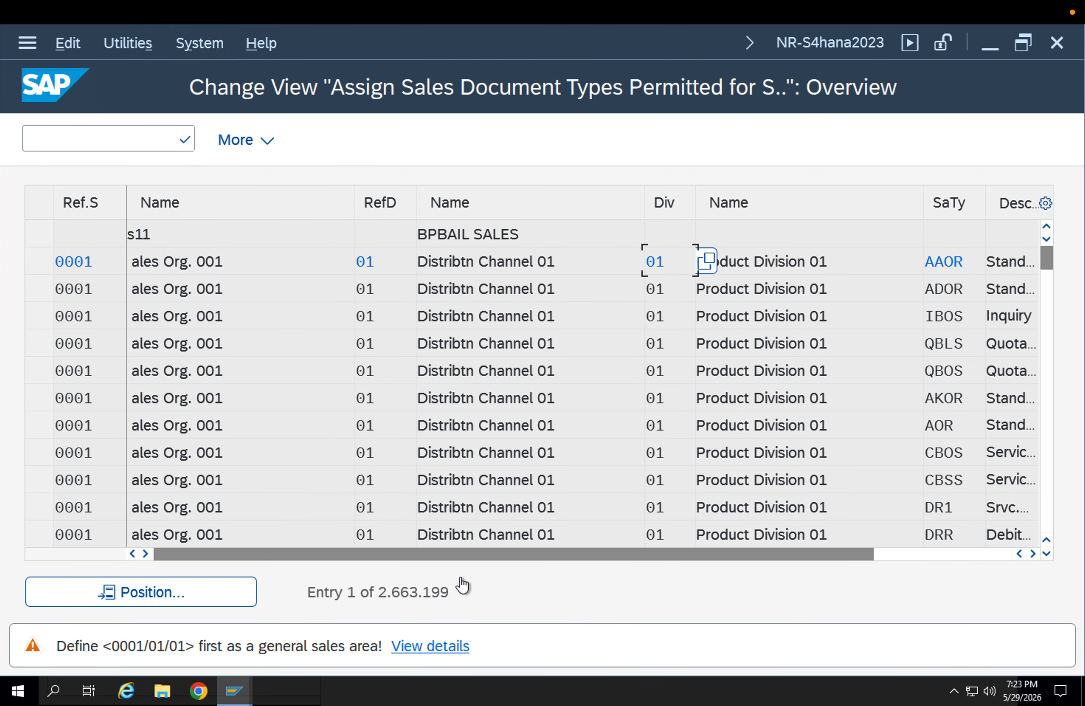
pyautogui.click(1057, 42)
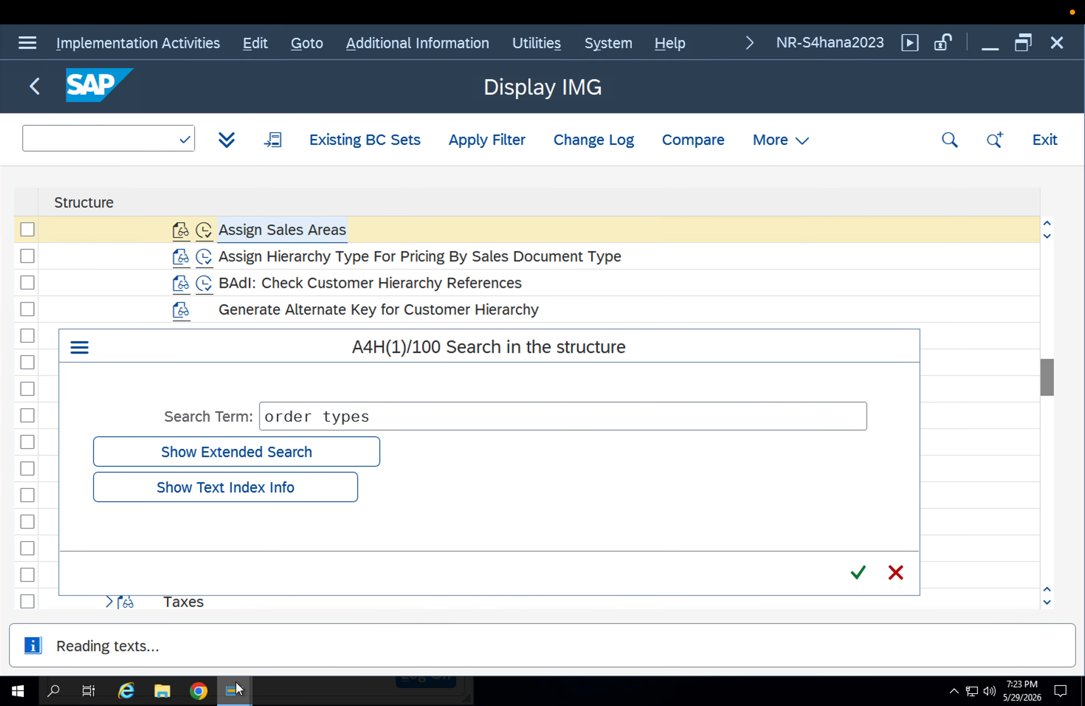
# - Return the second Display IMG session to SAP Easy Access and minimize its window
pyautogui.moveTo(236, 682)
pyautogui.click(338, 627)
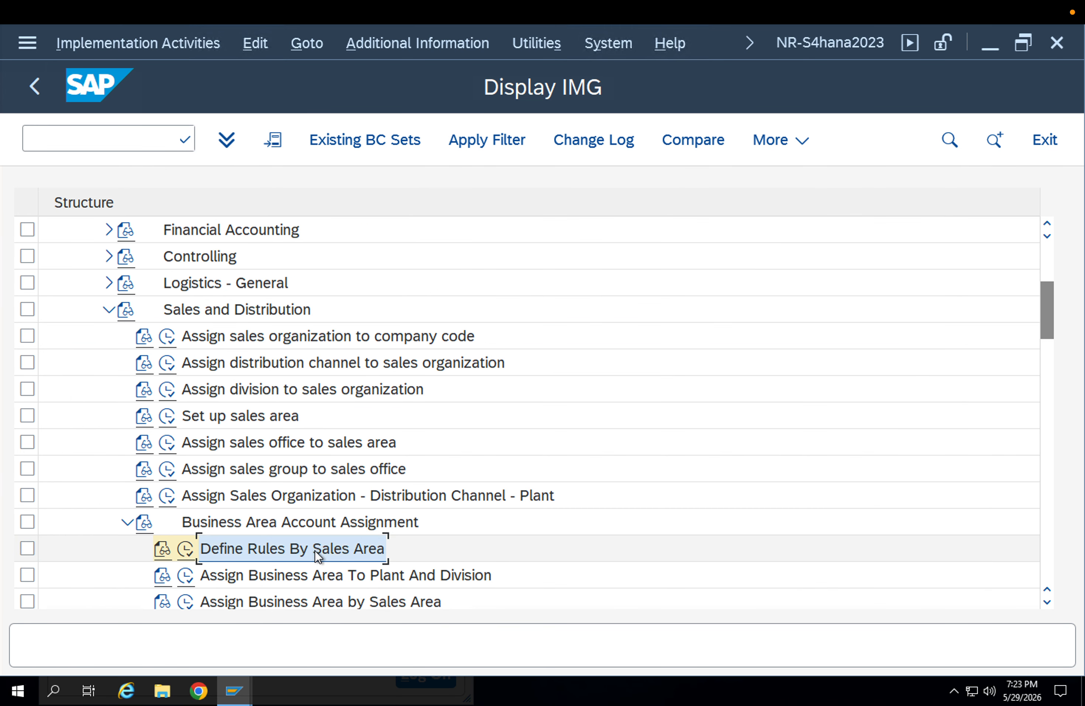
pyautogui.click(34, 84)
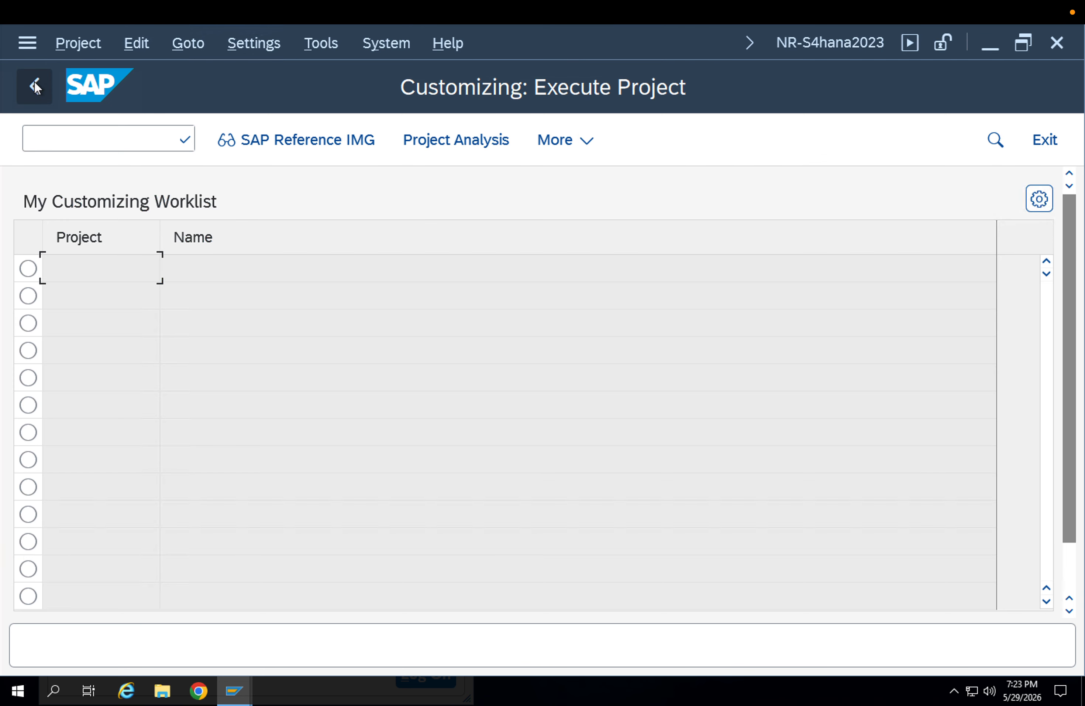
pyautogui.click(35, 85)
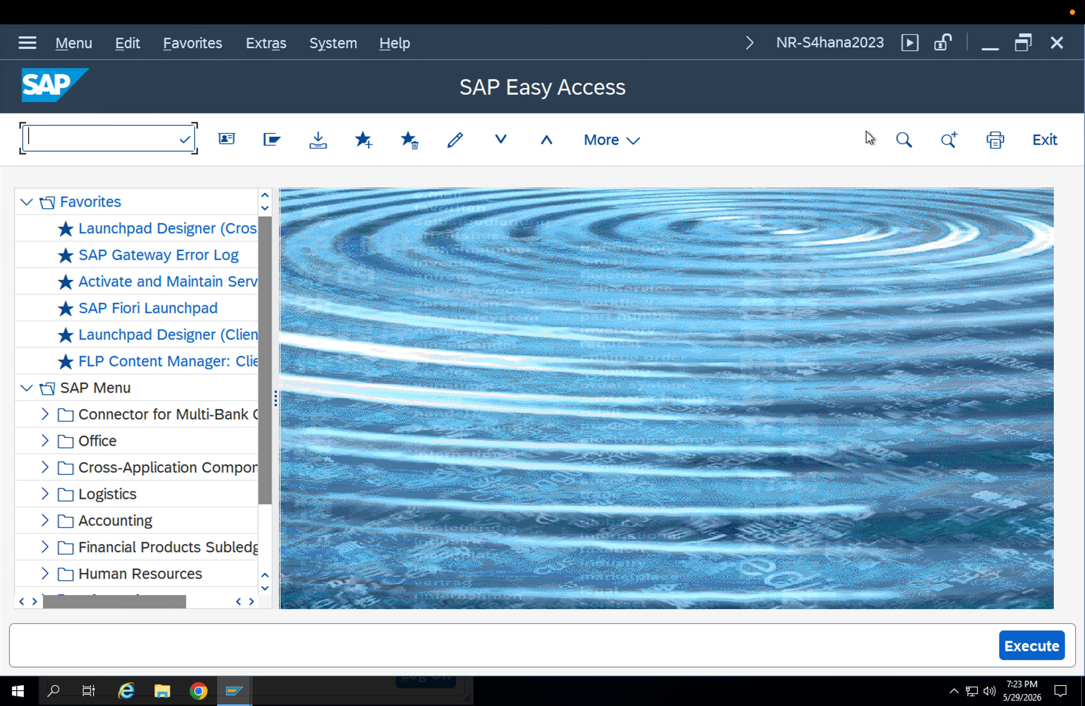
pyautogui.click(990, 42)
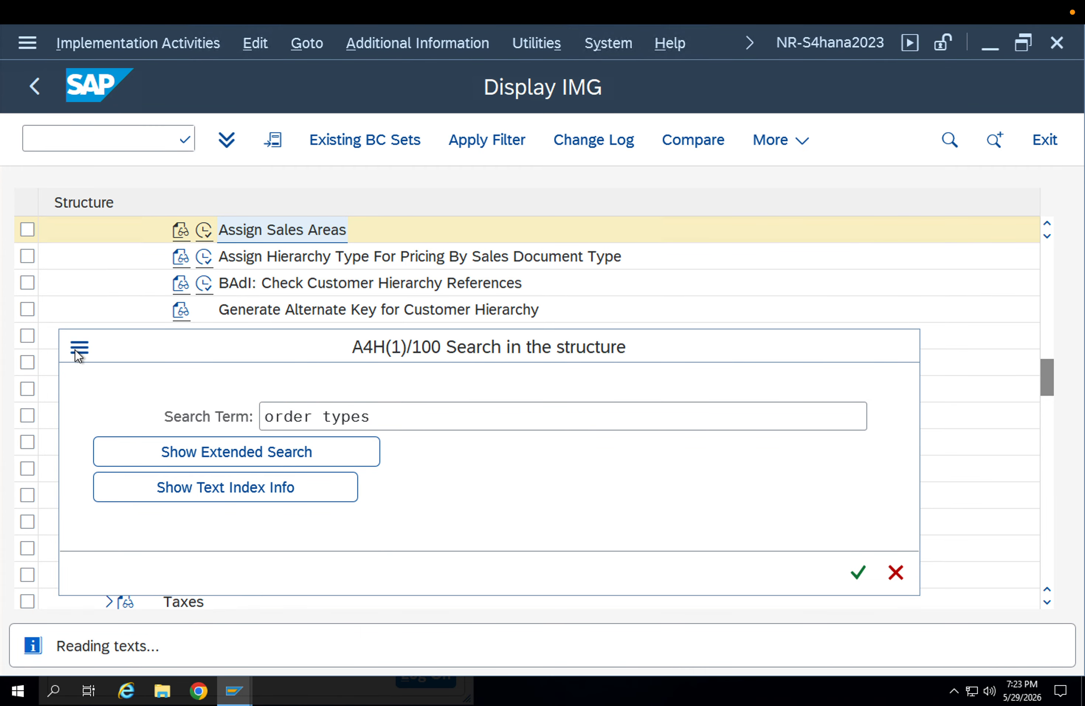
# - Start transaction VA01 in a new session and continue with order type OR for sales area APPL, AP, AP
pyautogui.click(79, 348)
pyautogui.click(164, 464)
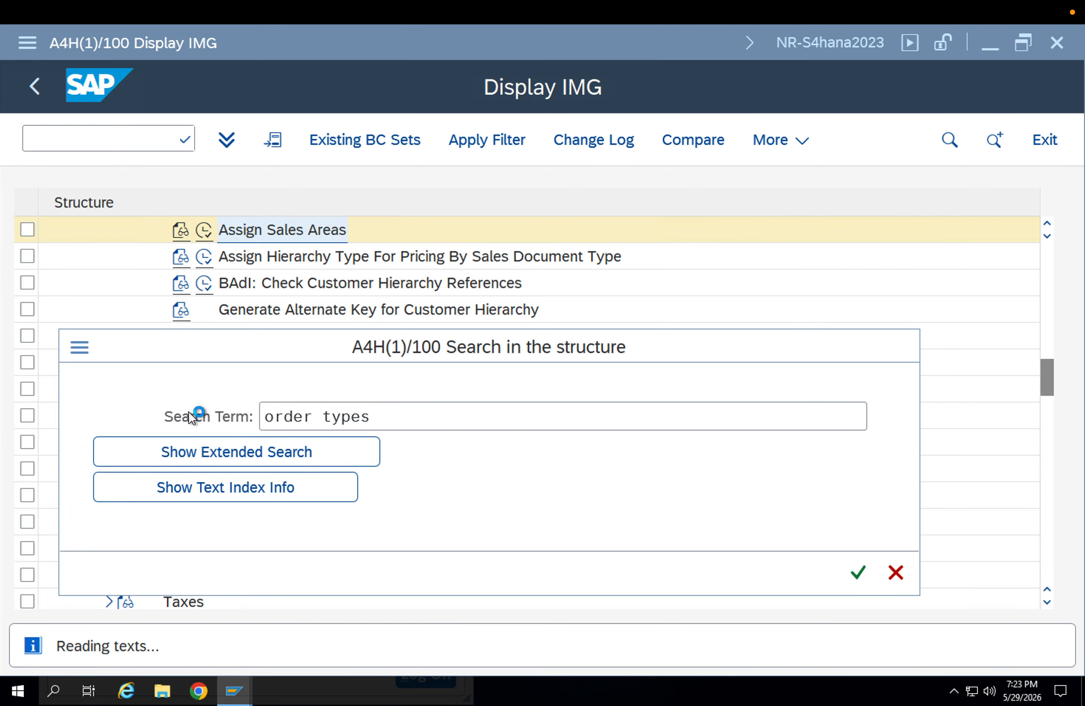
pyautogui.write('va01')
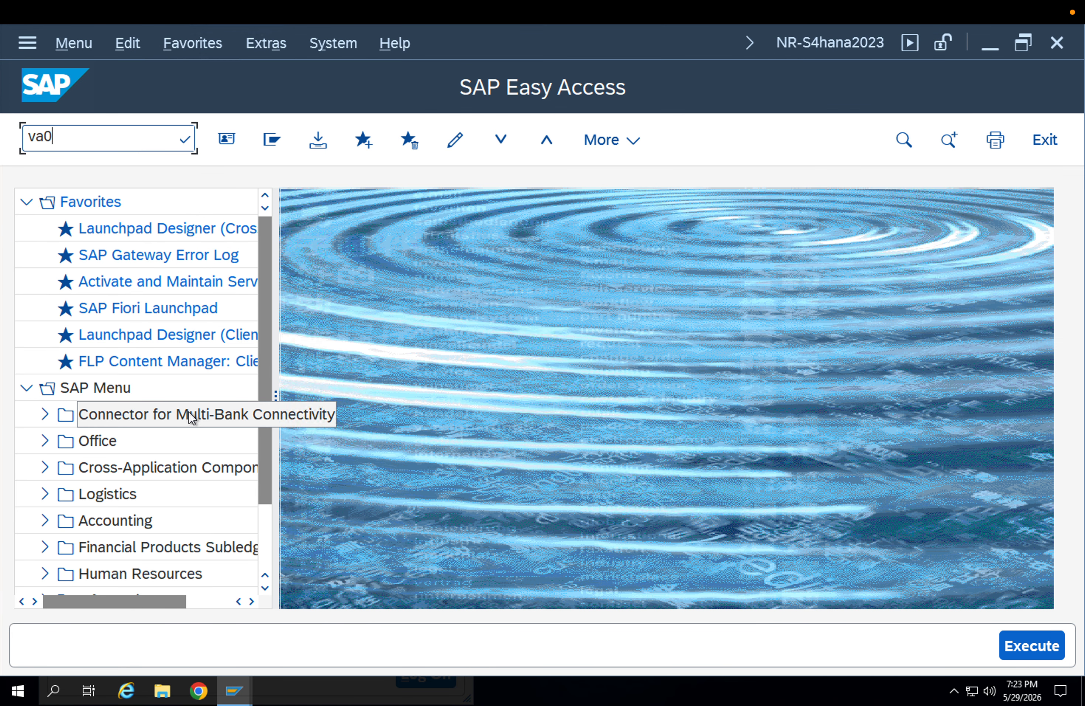
pyautogui.press('Return')
pyautogui.press('Return')
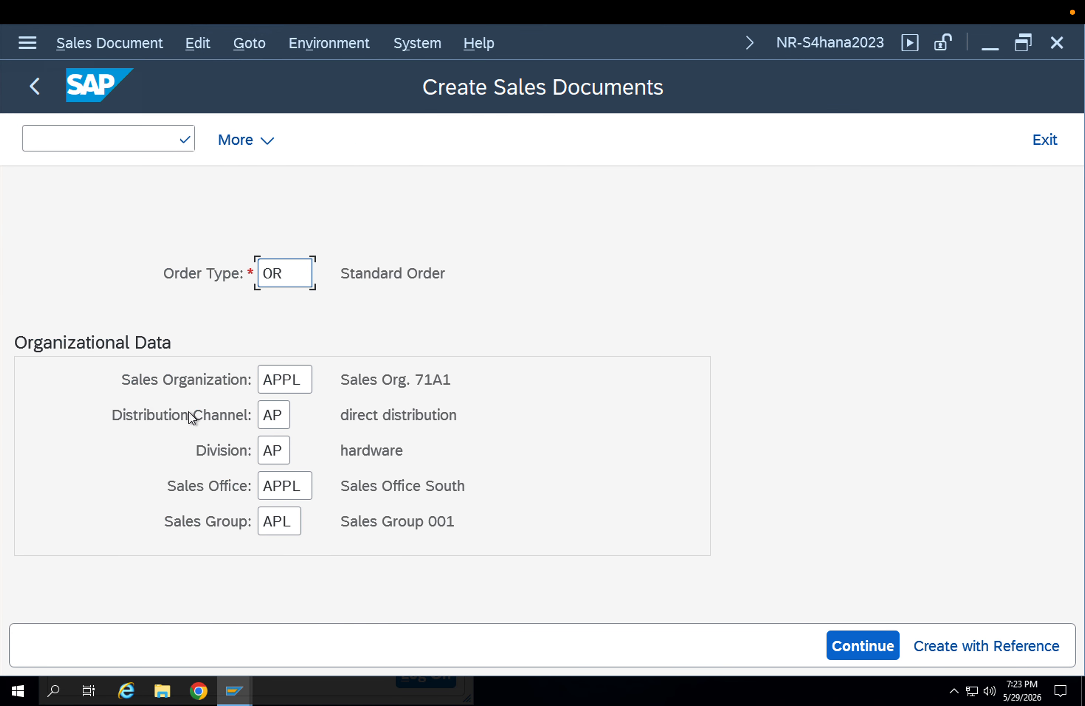
# - Open the error message's long text, launch its customizing link for assigning permitted order types to sales areas, and reposition the help window
pyautogui.click(560, 647)
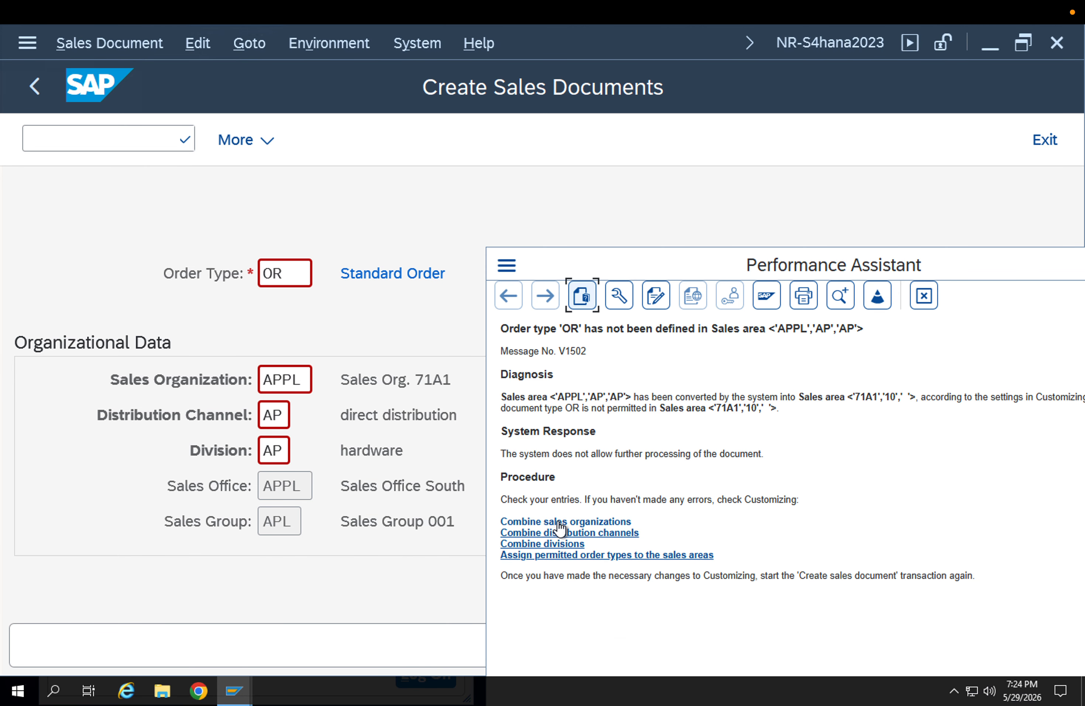
pyautogui.click(605, 557)
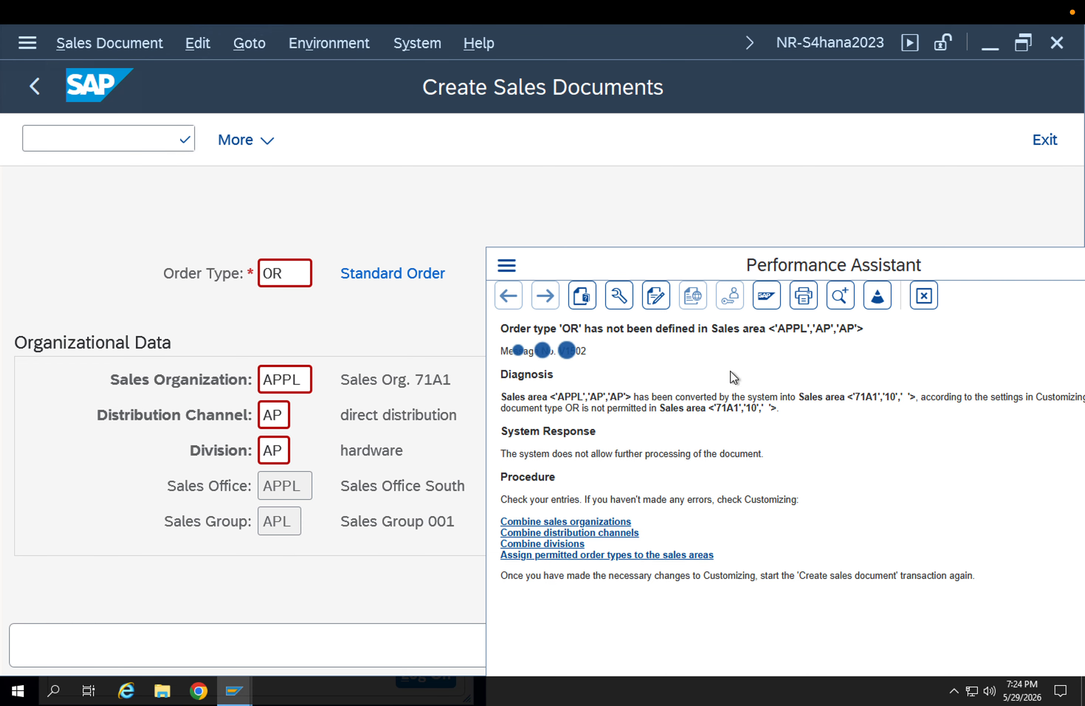
pyautogui.moveTo(687, 269); pyautogui.dragTo(511, 205)
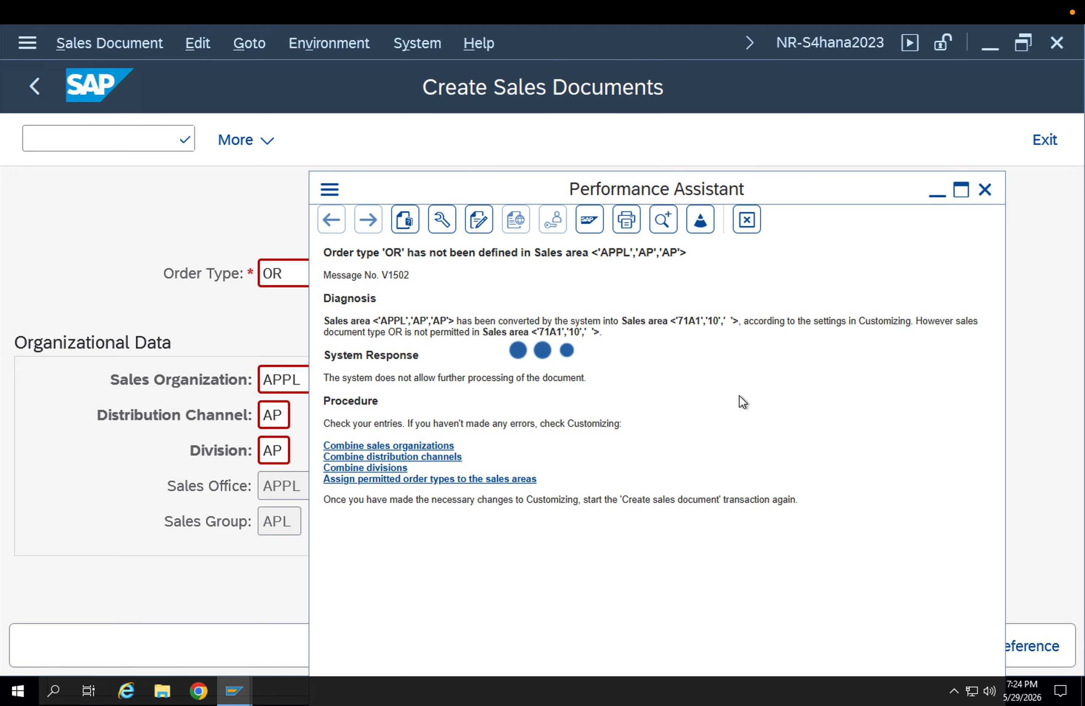
# - Check the running IMG search for order types and the Performance Assistant window
pyautogui.moveTo(235, 690)
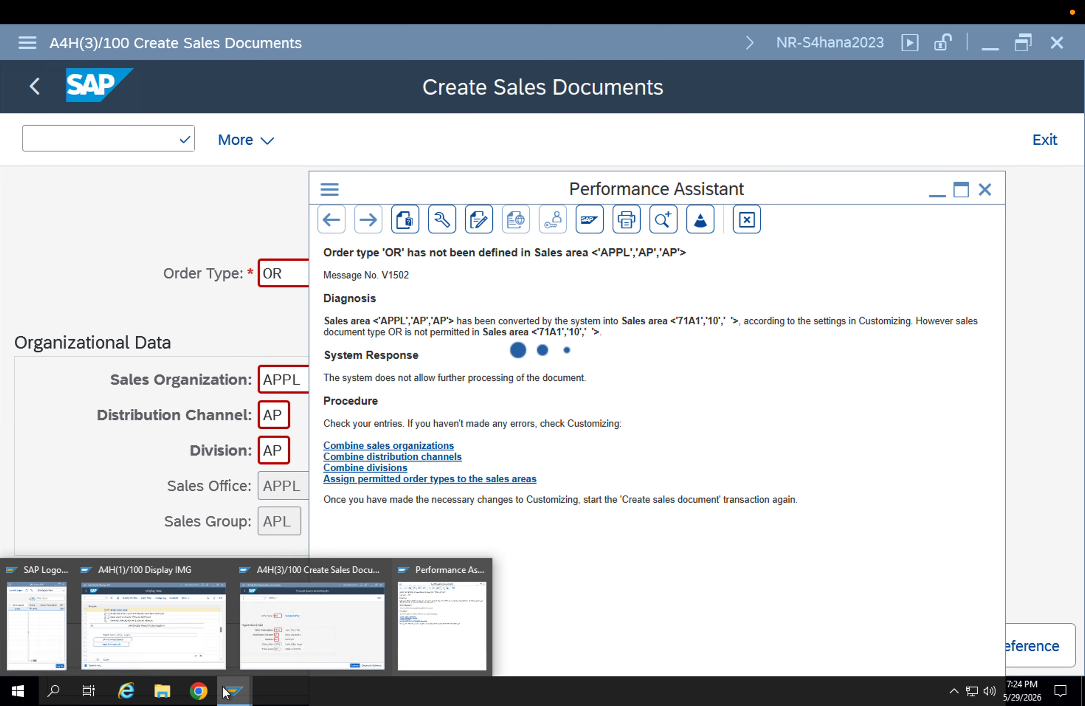
pyautogui.click(184, 630)
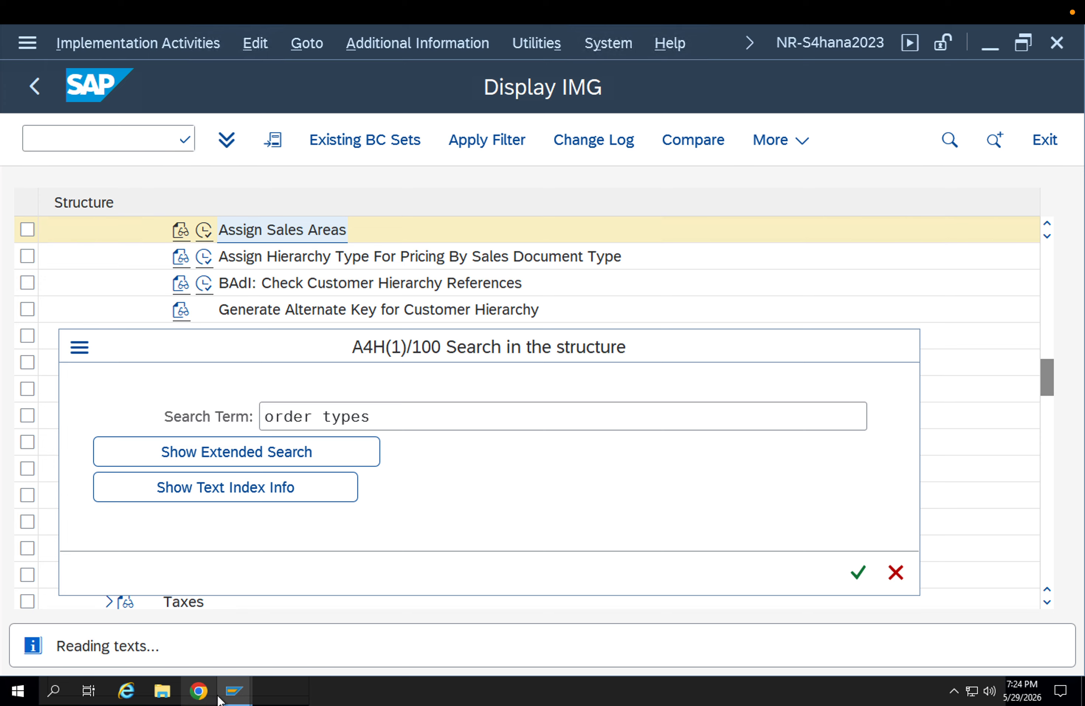
pyautogui.moveTo(234, 690)
pyautogui.click(413, 614)
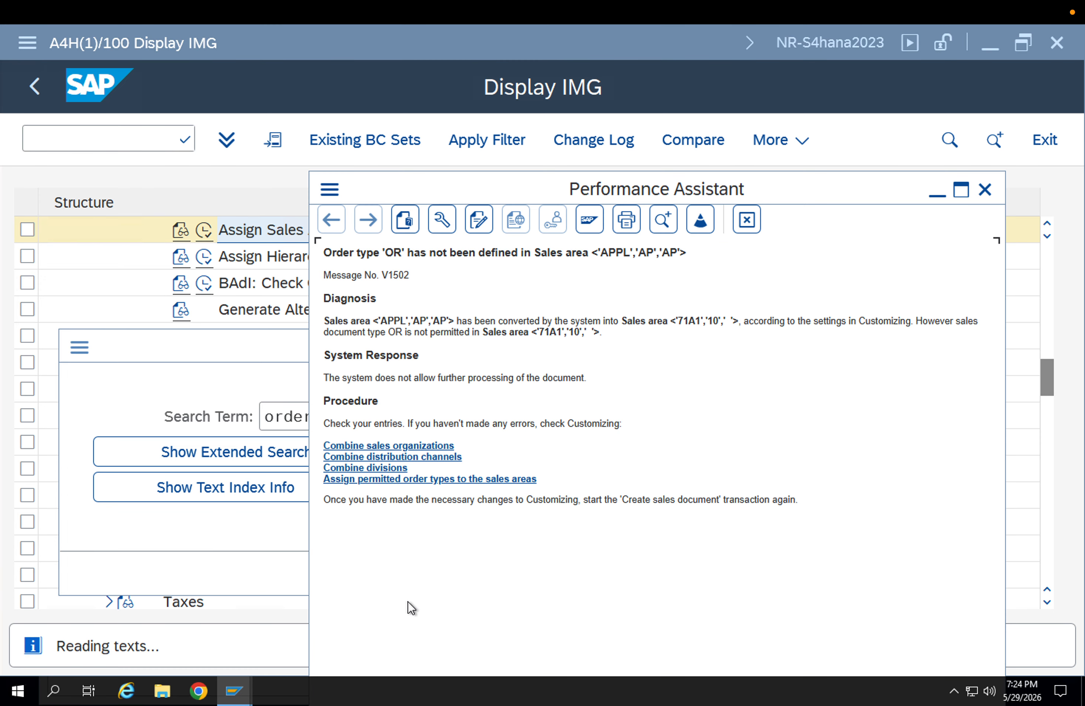
pyautogui.click(331, 189)
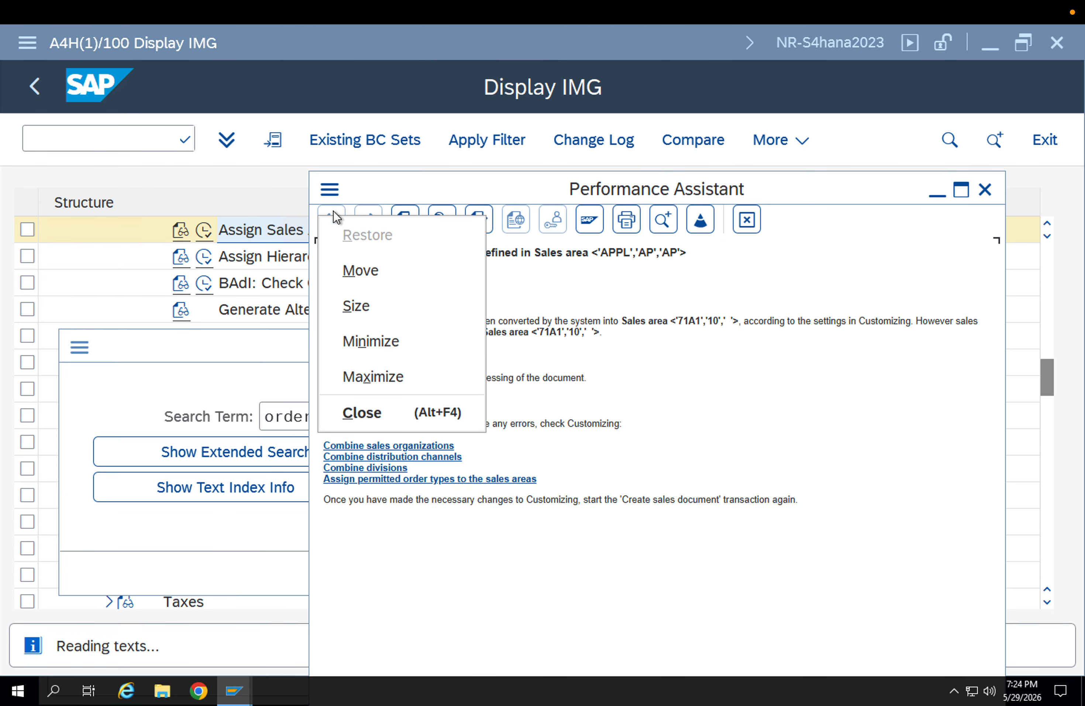
pyautogui.click(384, 516)
# - Create another session from Create Sales Documents and open the SAP Reference IMG through transaction SPRO
pyautogui.moveTo(233, 688)
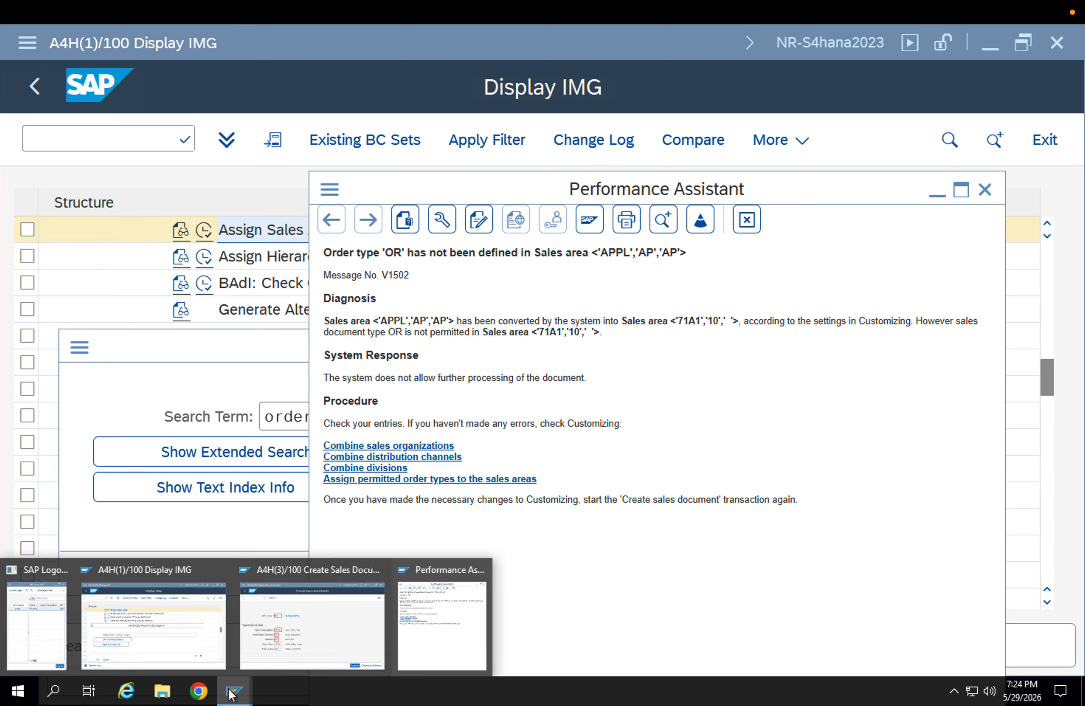
pyautogui.click(279, 630)
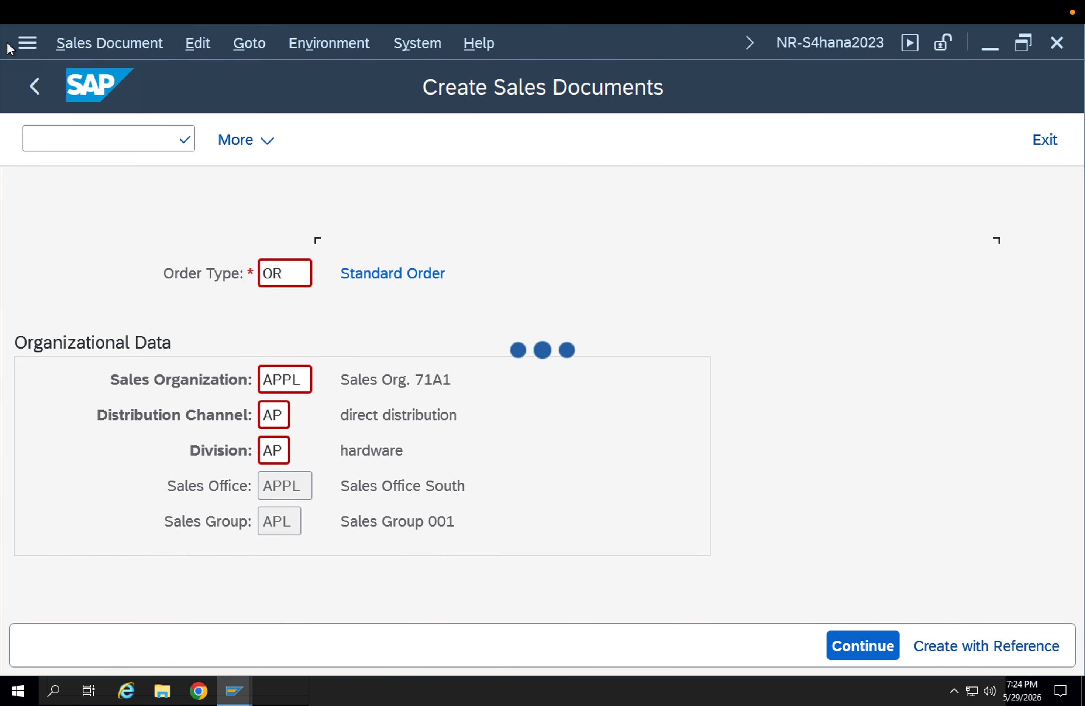
pyautogui.click(26, 43)
pyautogui.click(91, 277)
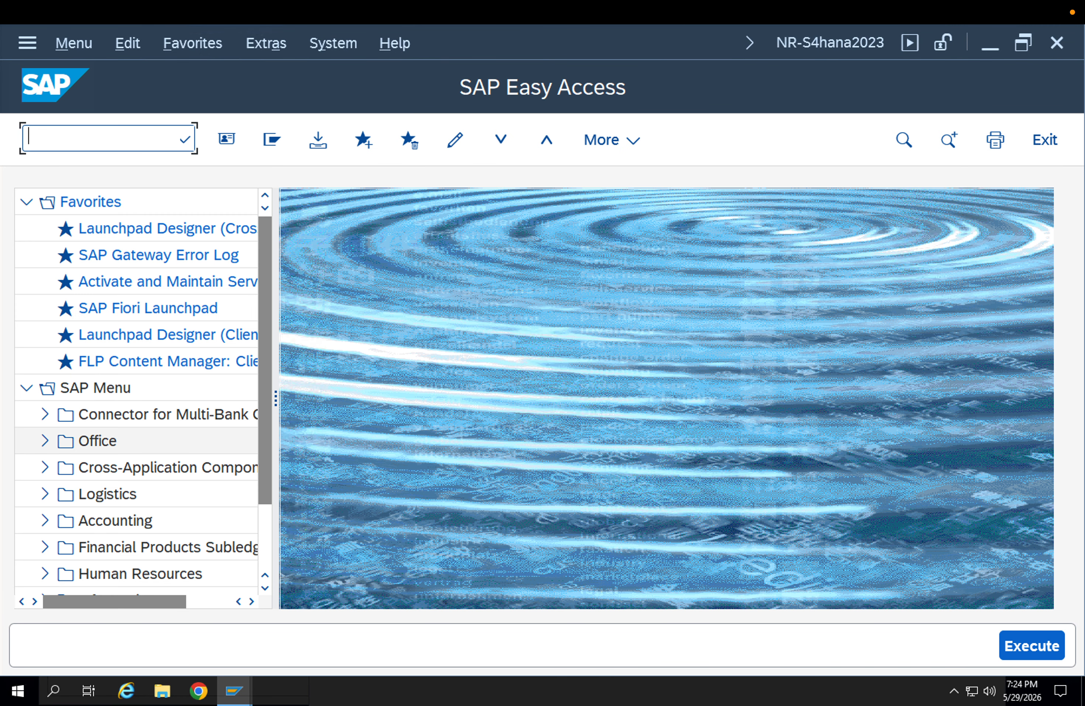
pyautogui.write('spro')
pyautogui.press('Return')
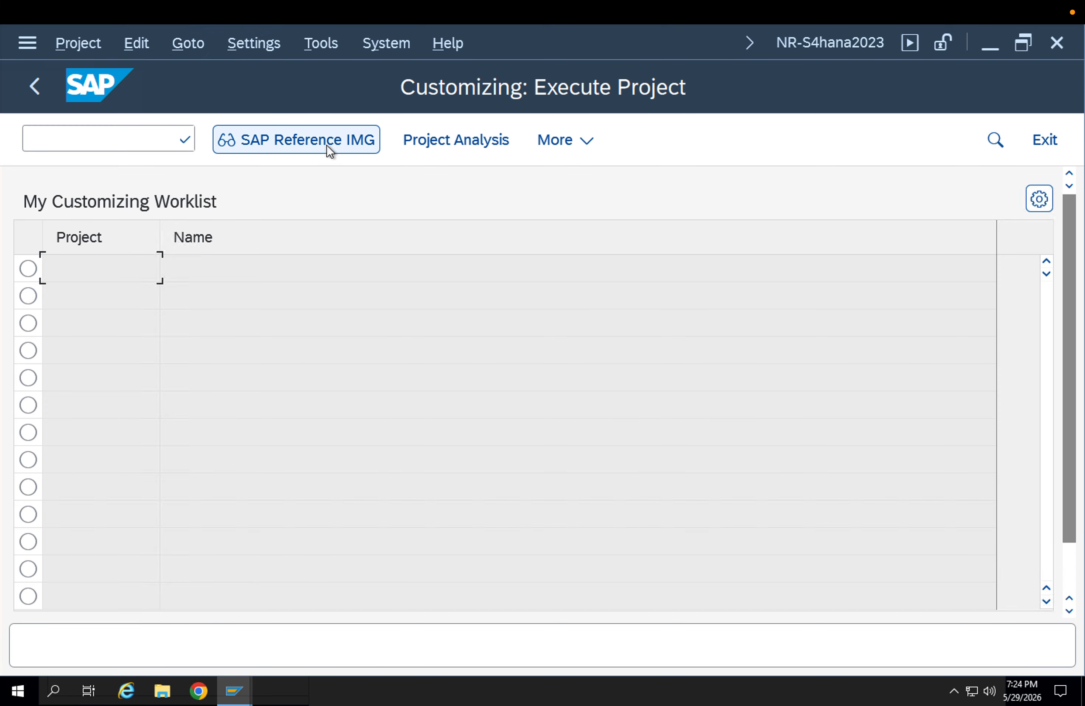
pyautogui.click(327, 145)
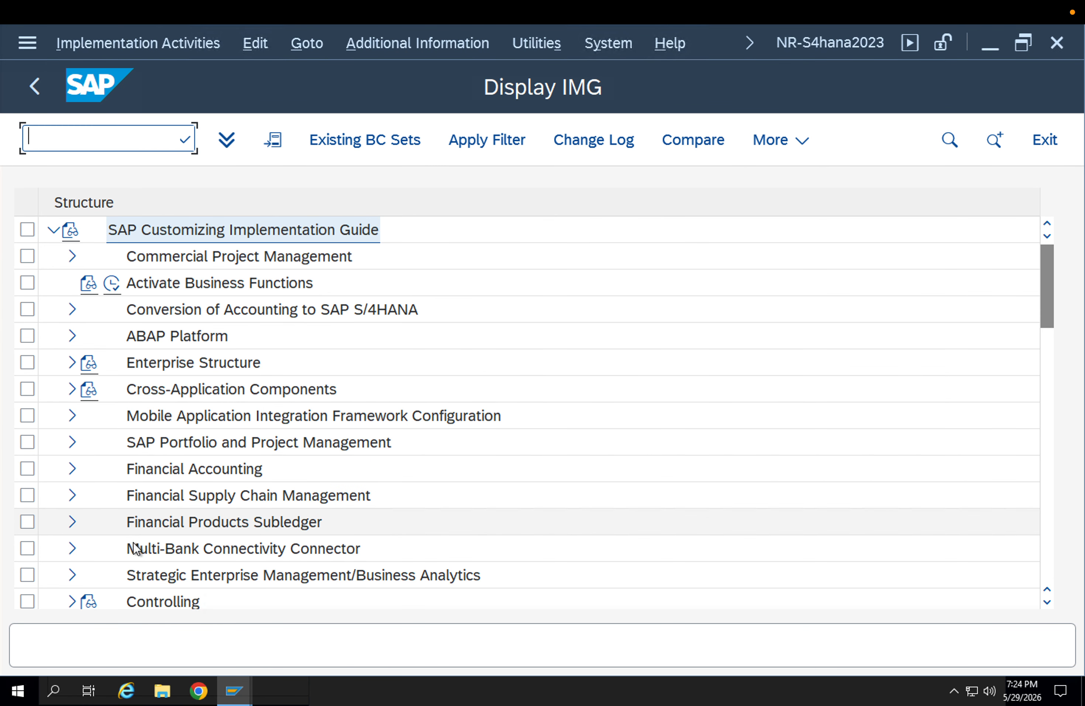
# - Expand the IMG structure down to Sales and Distribution, Sales, Sales Documents, Sales Document Header
pyautogui.scroll(-2, 153, 533)
pyautogui.scroll(-2, 199, 506)
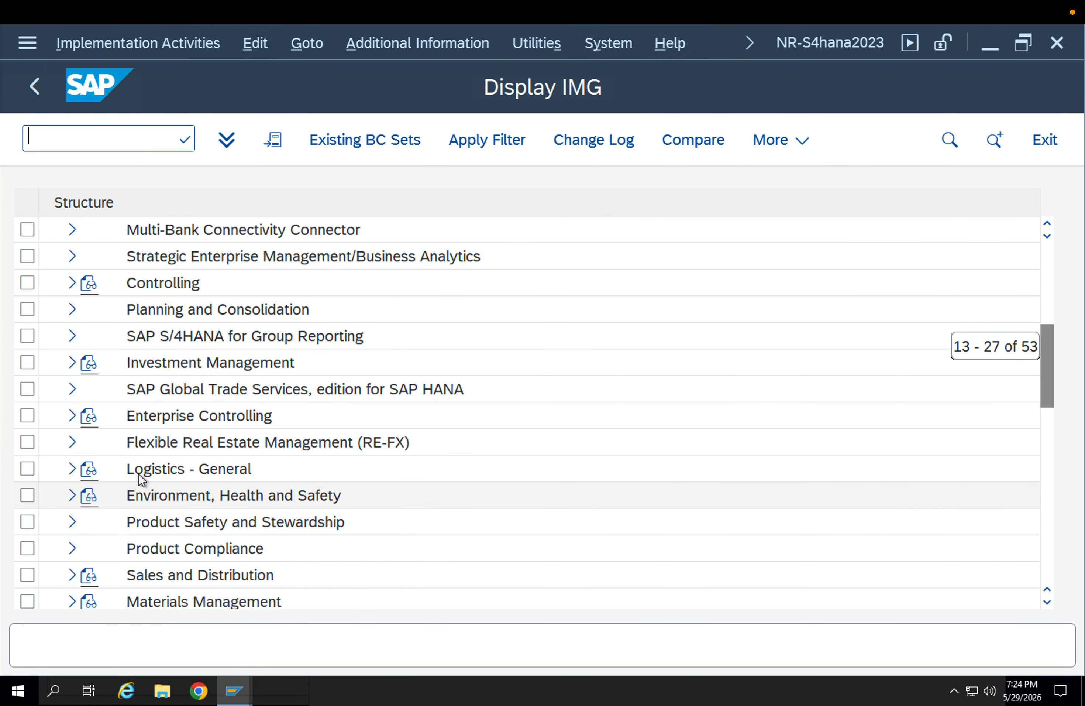
pyautogui.scroll(-2, 166, 525)
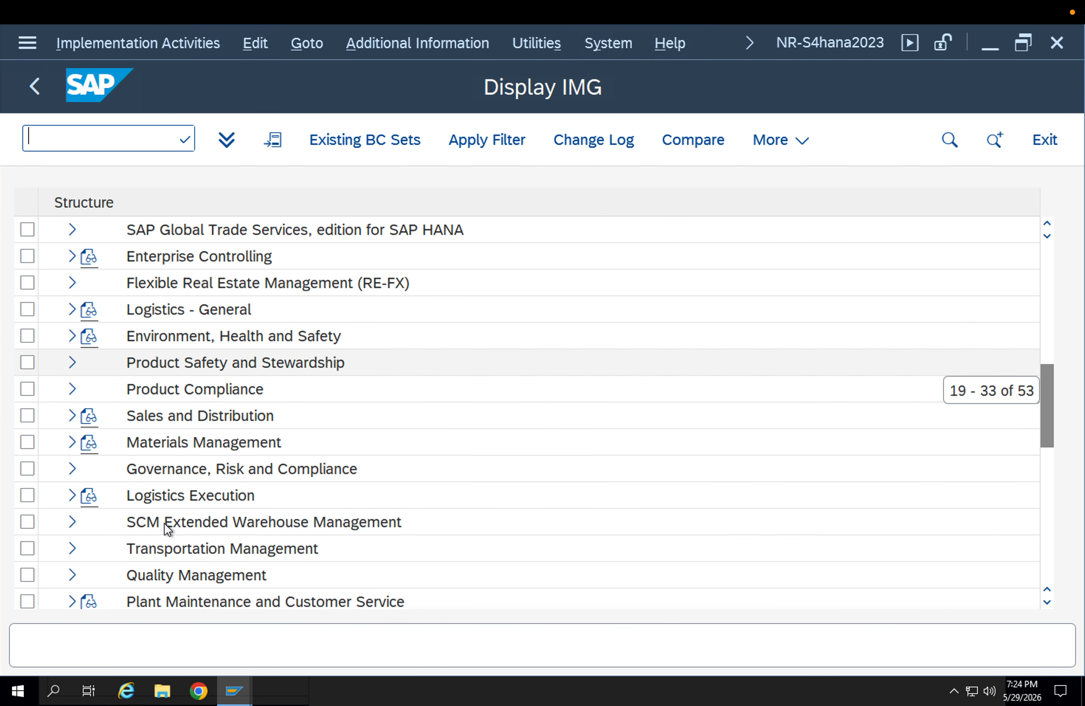
pyautogui.click(72, 416)
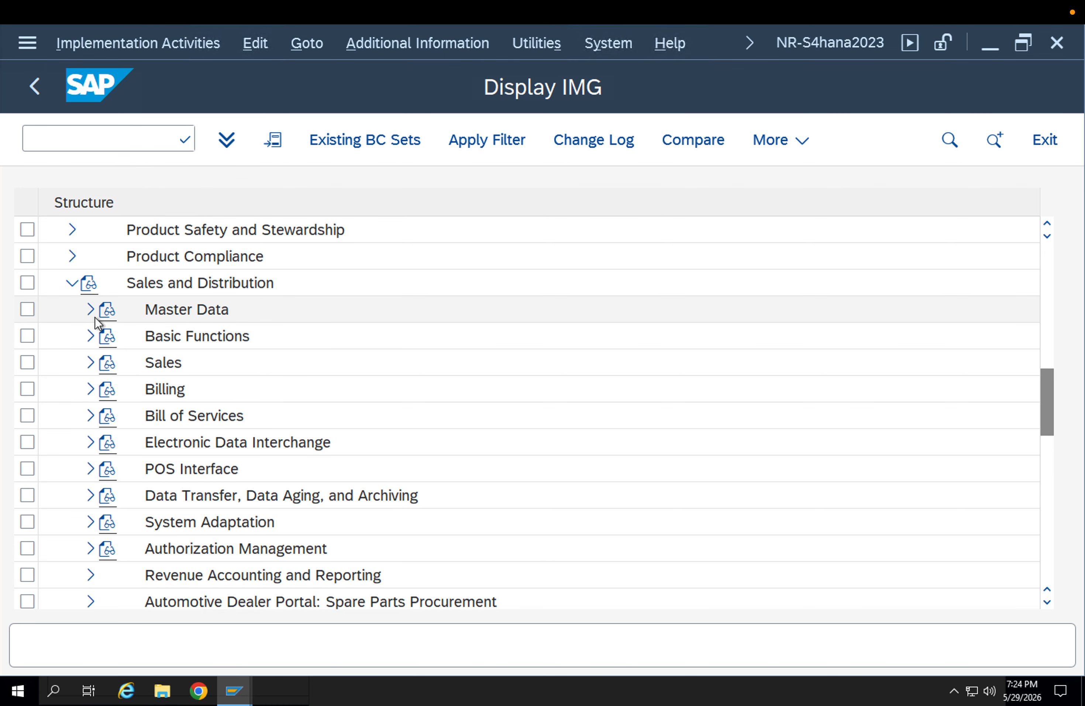
pyautogui.click(90, 362)
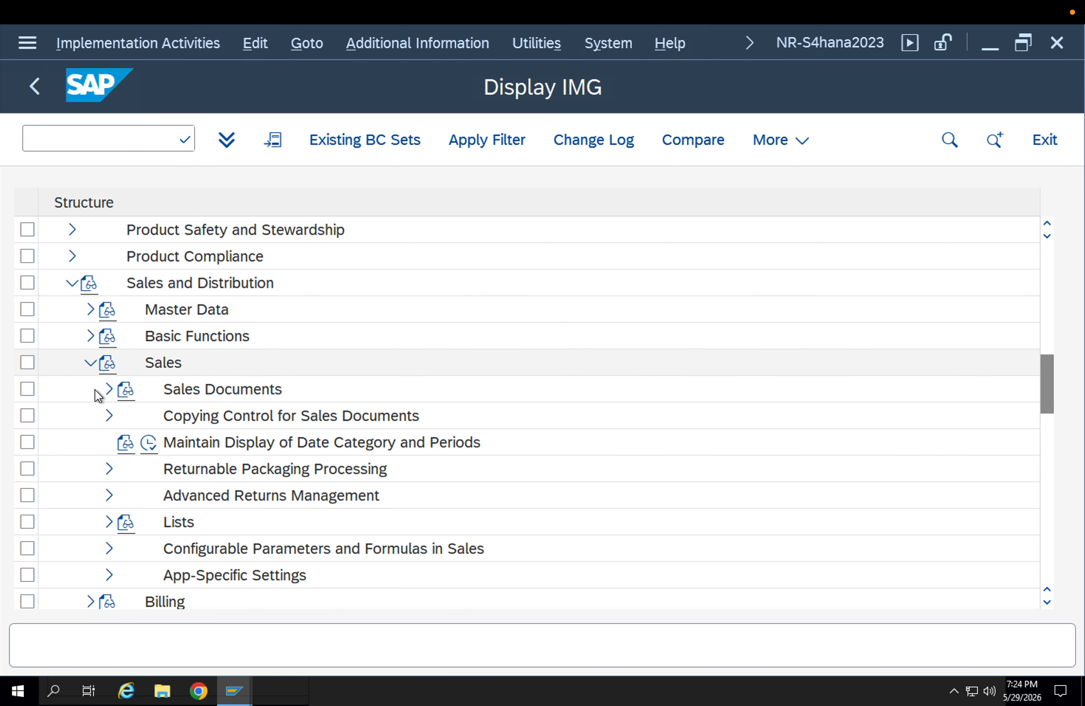
pyautogui.click(109, 389)
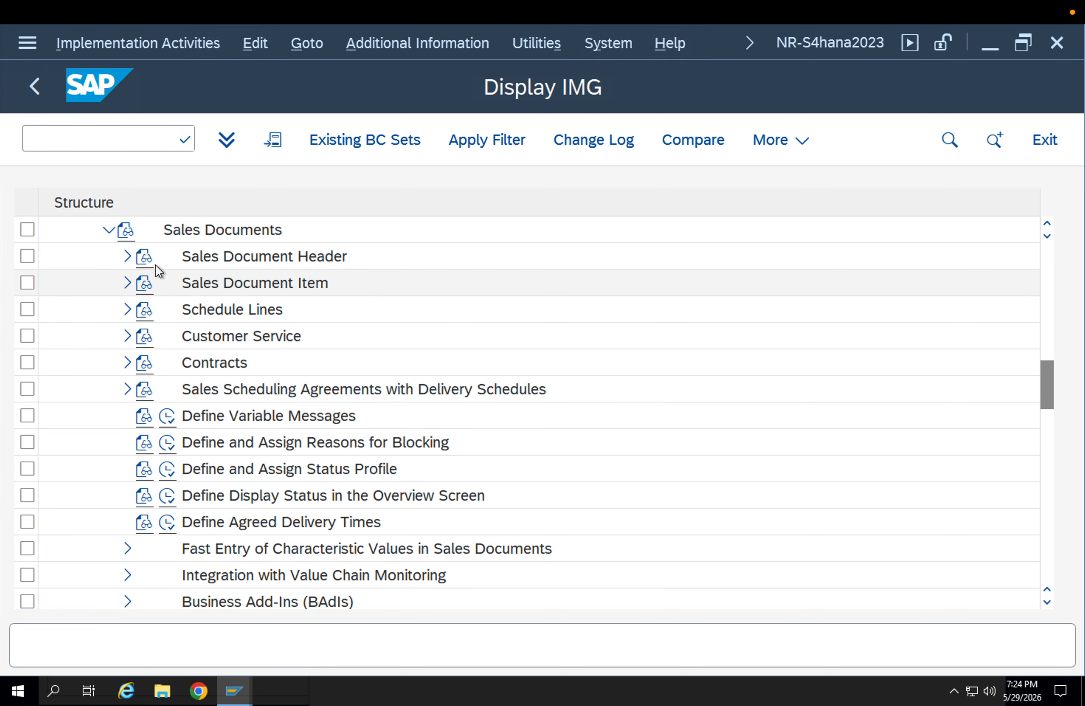
pyautogui.click(122, 259)
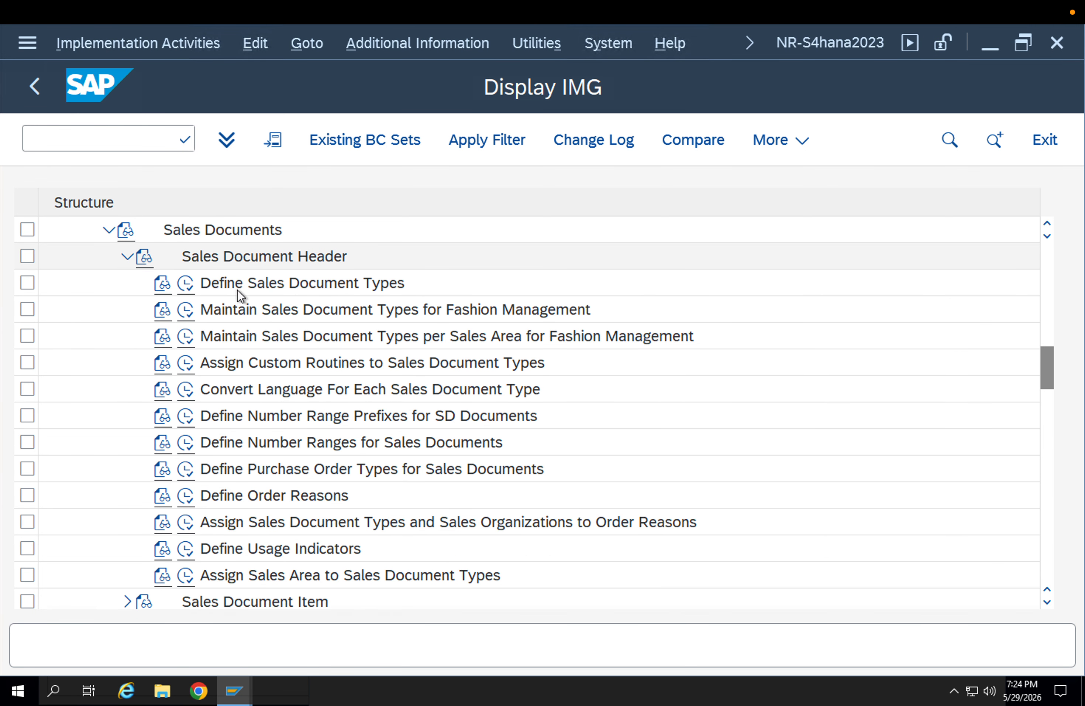
# - Look through the Sales Document Header activities for the one that assigns document types to sales areas
pyautogui.click(285, 290)
pyautogui.click(302, 311)
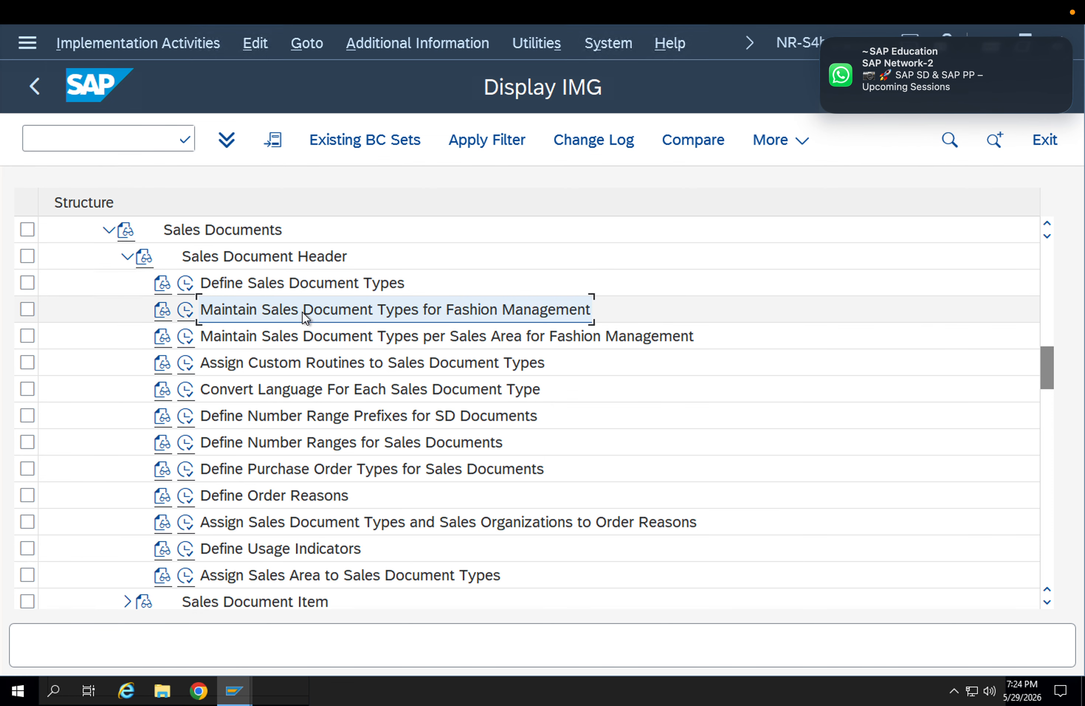
pyautogui.click(315, 344)
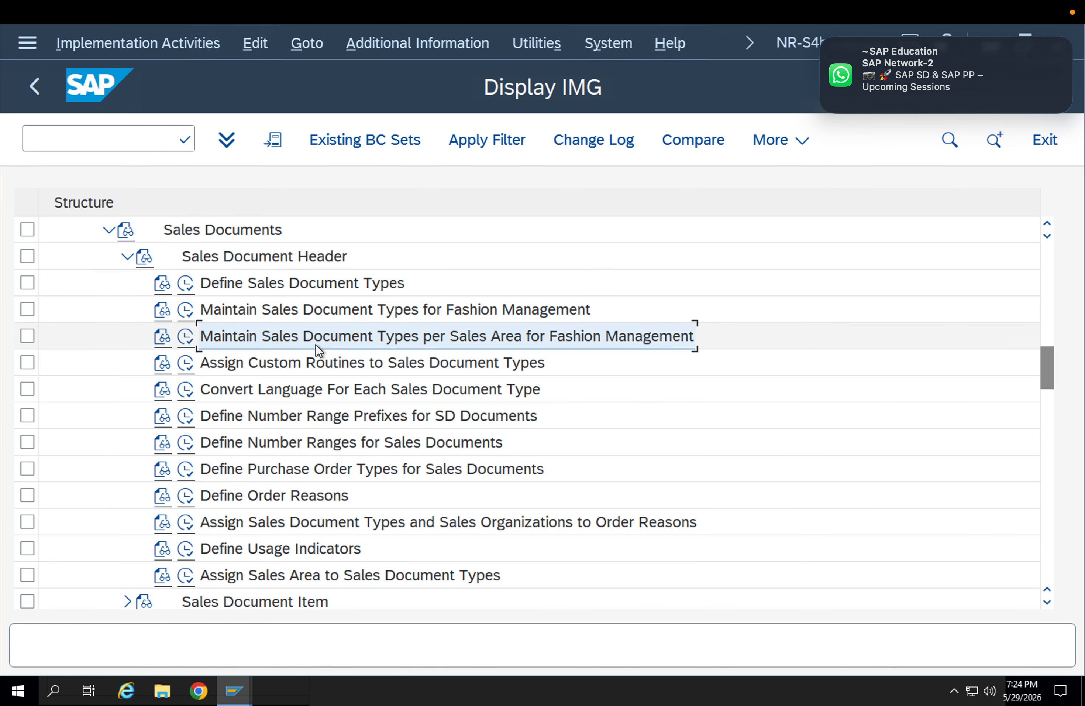
pyautogui.click(321, 366)
pyautogui.click(327, 420)
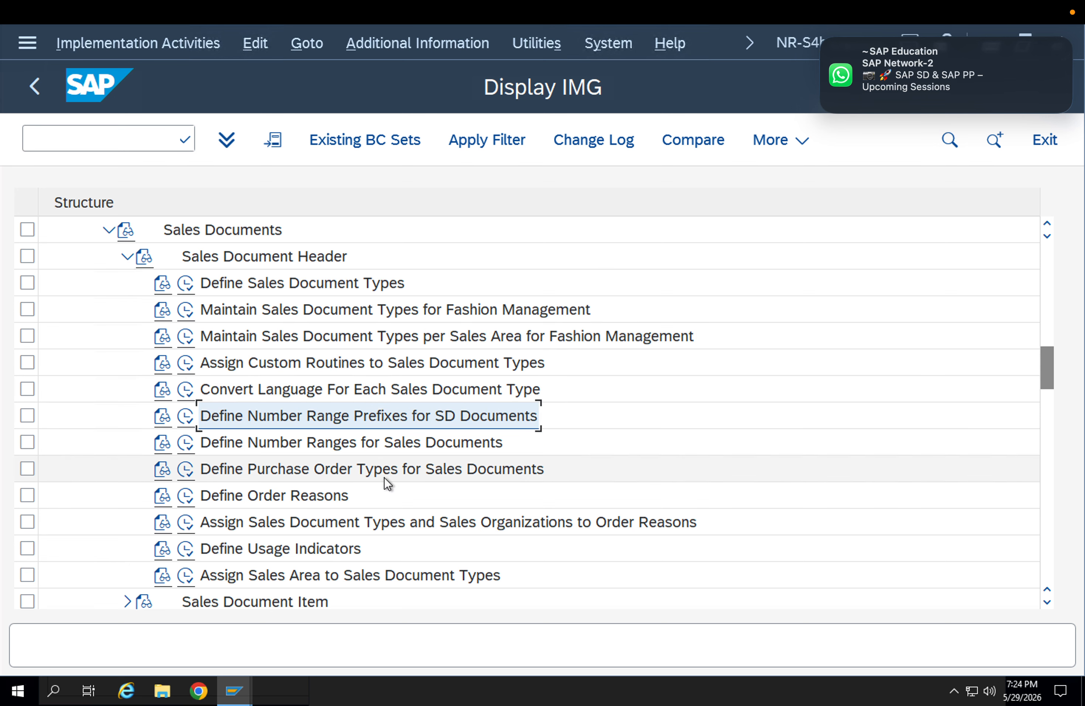
pyautogui.scroll(-2, 387, 477)
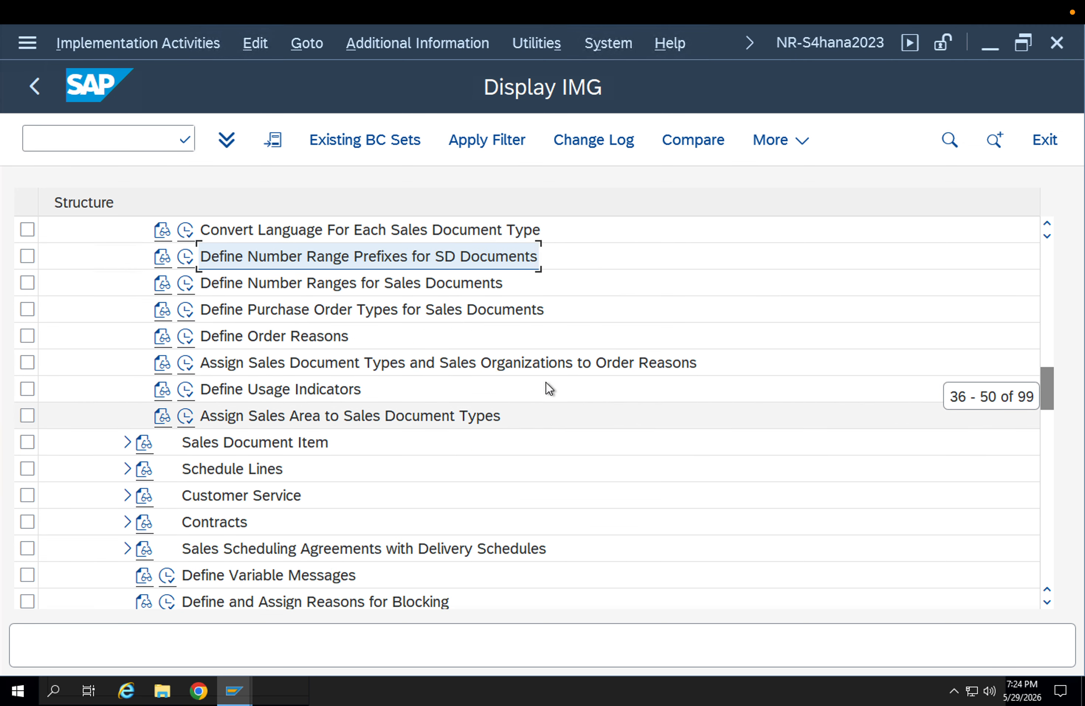
# - View the activity Assign Sales Document Types and Sales Organizations to Order Reasons and return to the IMG
pyautogui.click(543, 369)
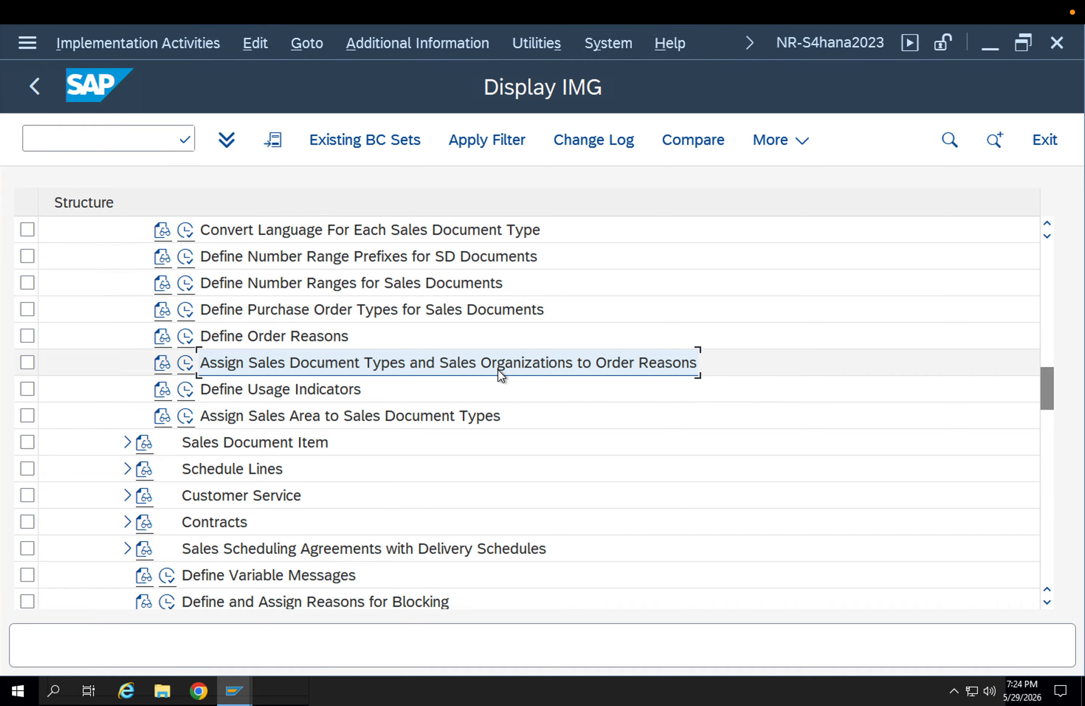
pyautogui.click(190, 365)
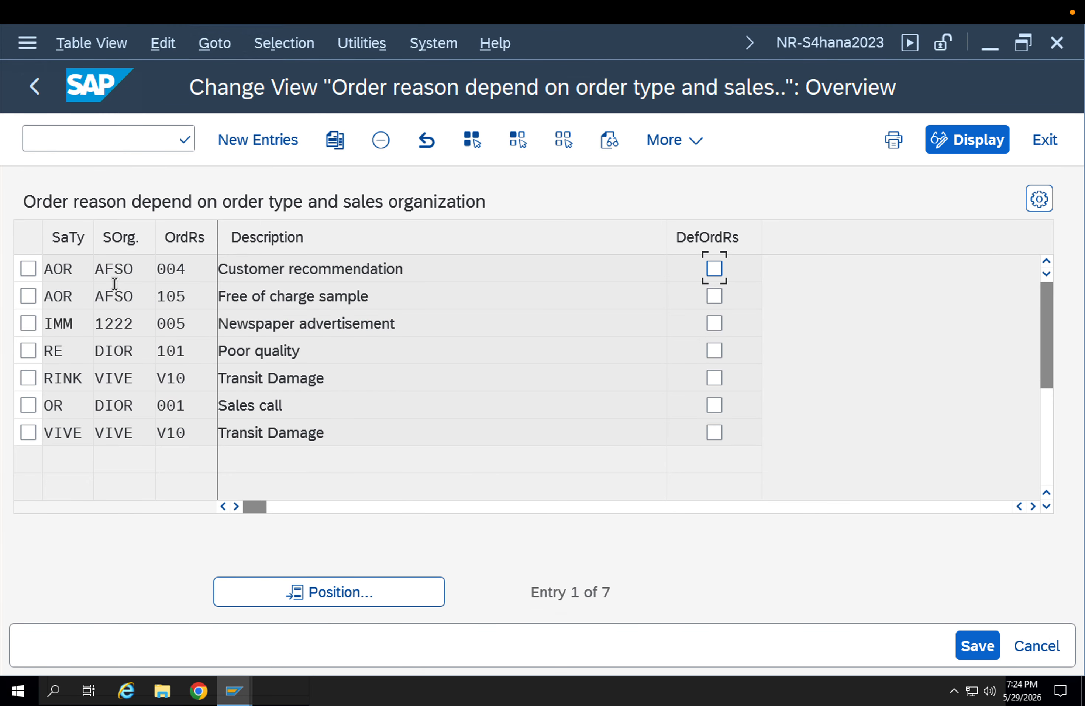
pyautogui.click(115, 284)
pyautogui.click(65, 278)
pyautogui.click(197, 266)
pyautogui.click(34, 84)
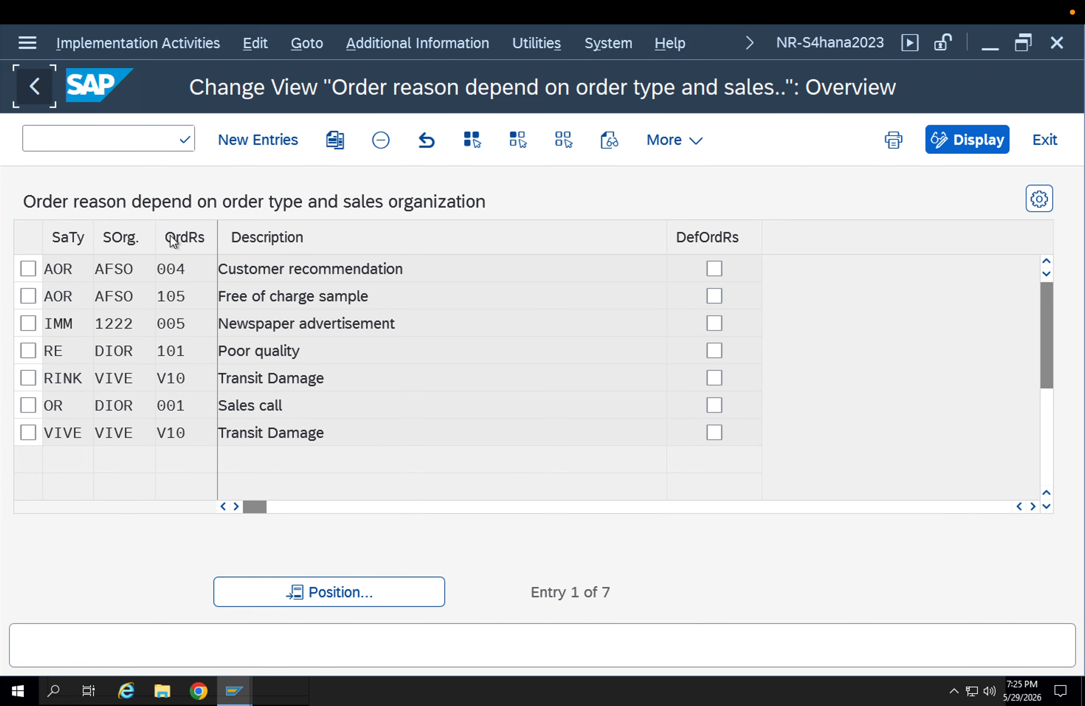
# - Try to open Assign Sales Document Types Permitted for Sales Areas under Assign Sales Area to Sales Document Types, declining the display of locked data
pyautogui.click(250, 415)
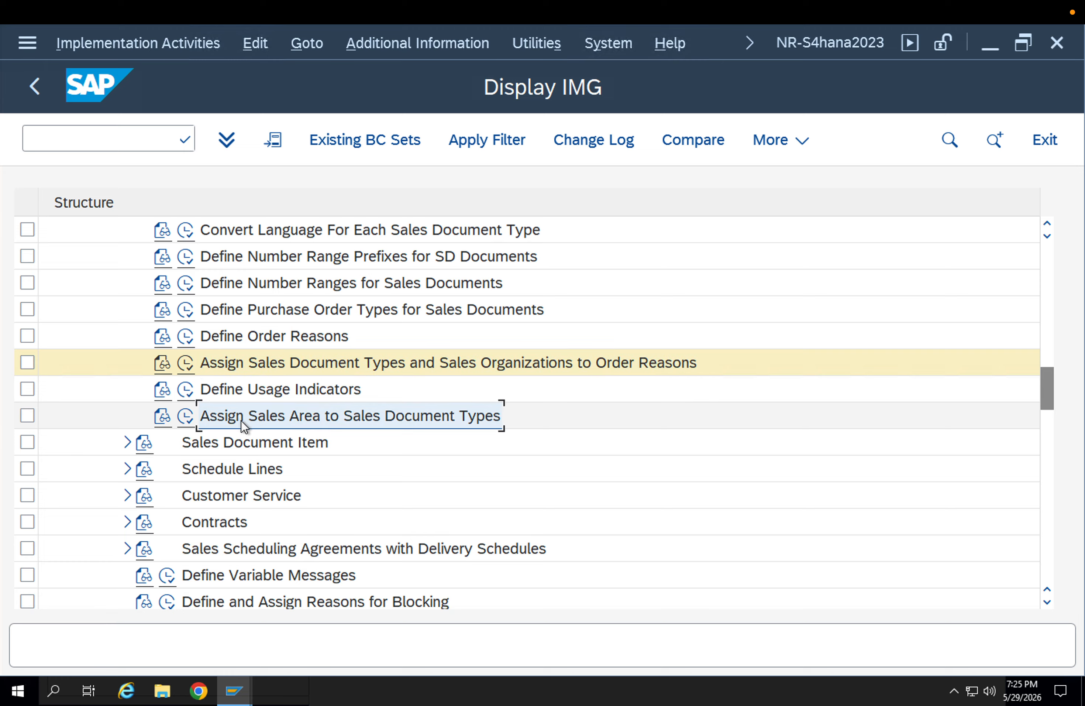
pyautogui.click(182, 415)
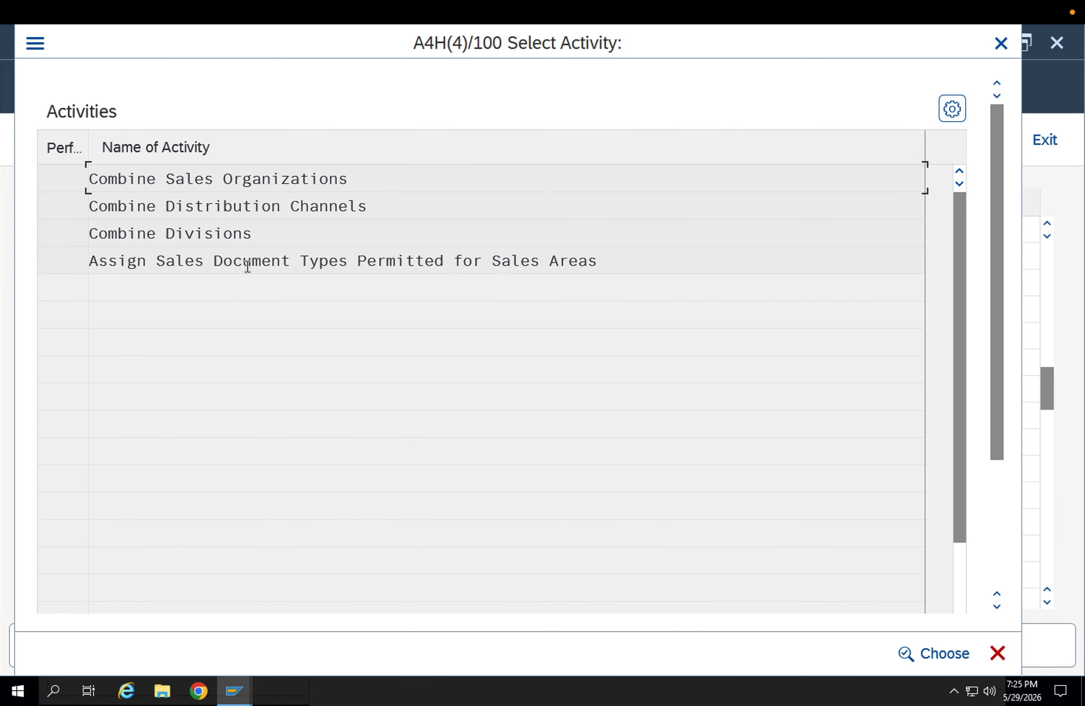
pyautogui.doubleClick(245, 265)
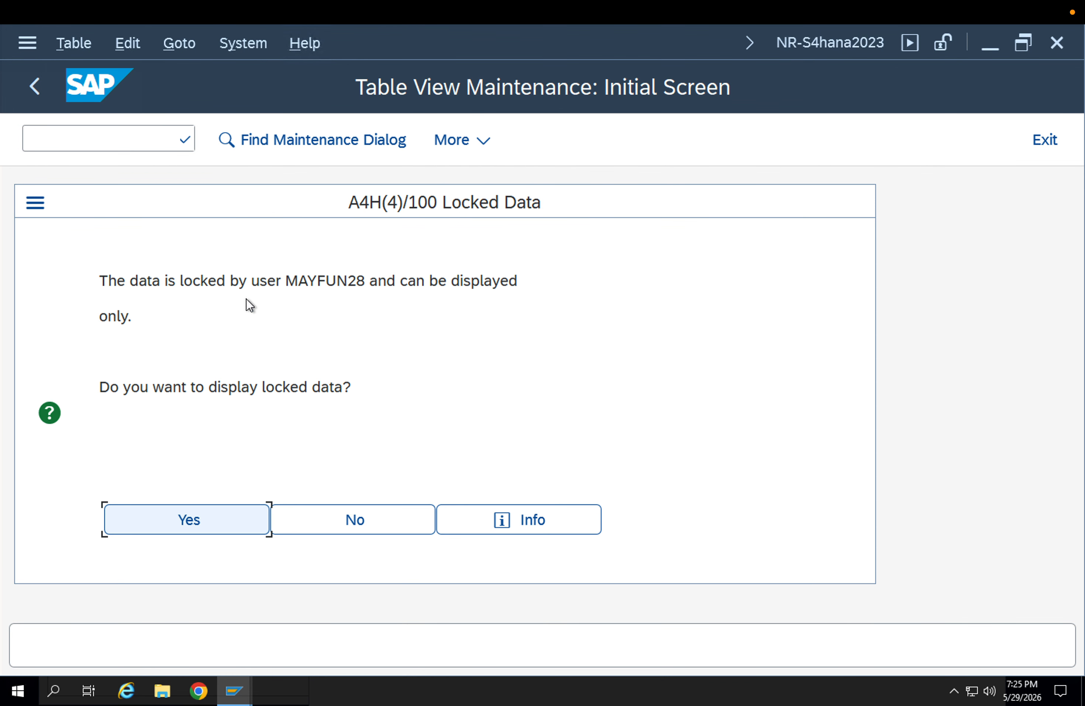
pyautogui.click(324, 519)
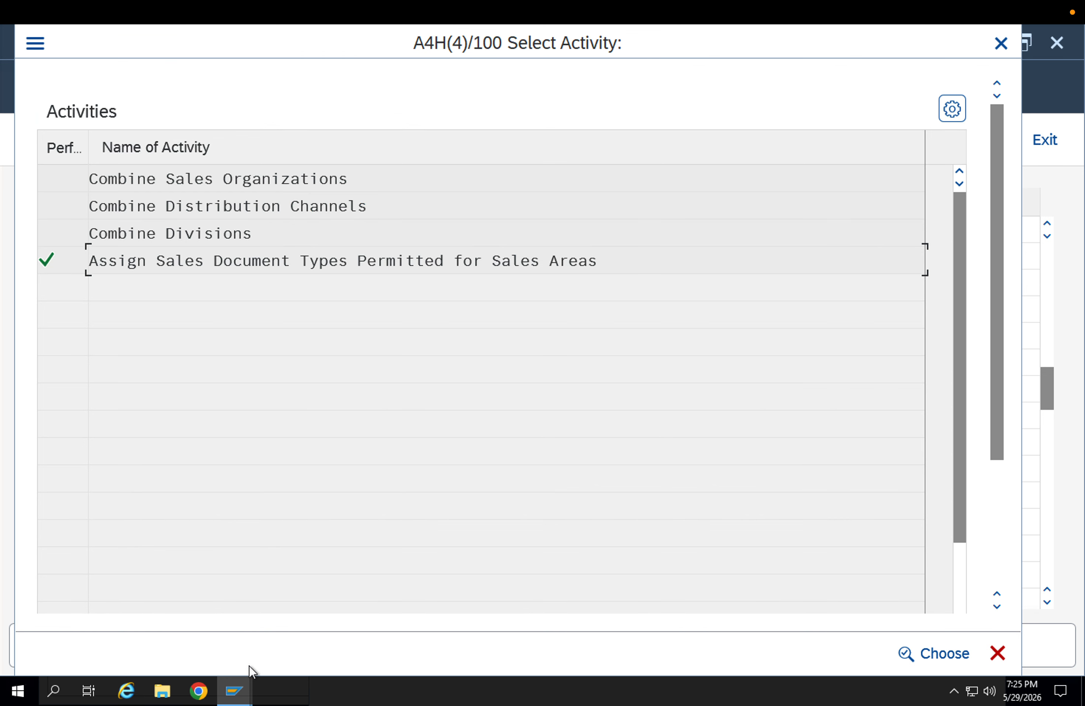
# - Switch to the Create Sales Documents session and bring up its table of sales document types permitted for sales areas
pyautogui.moveTo(245, 685)
pyautogui.click(536, 639)
pyautogui.moveTo(289, 676)
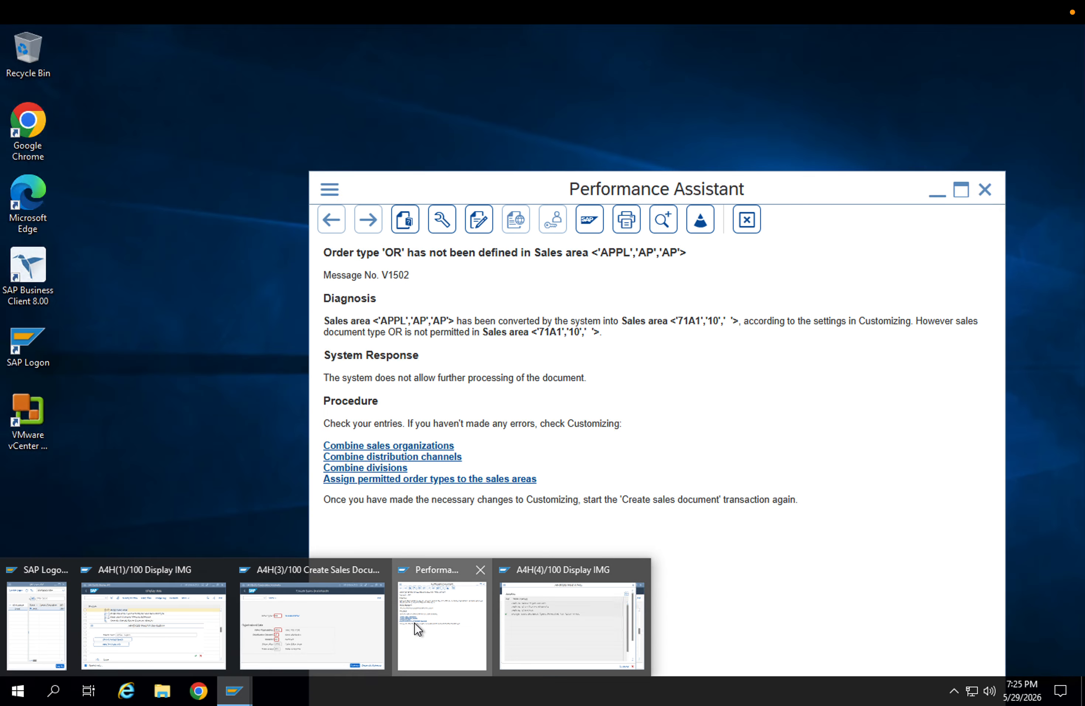
pyautogui.click(415, 623)
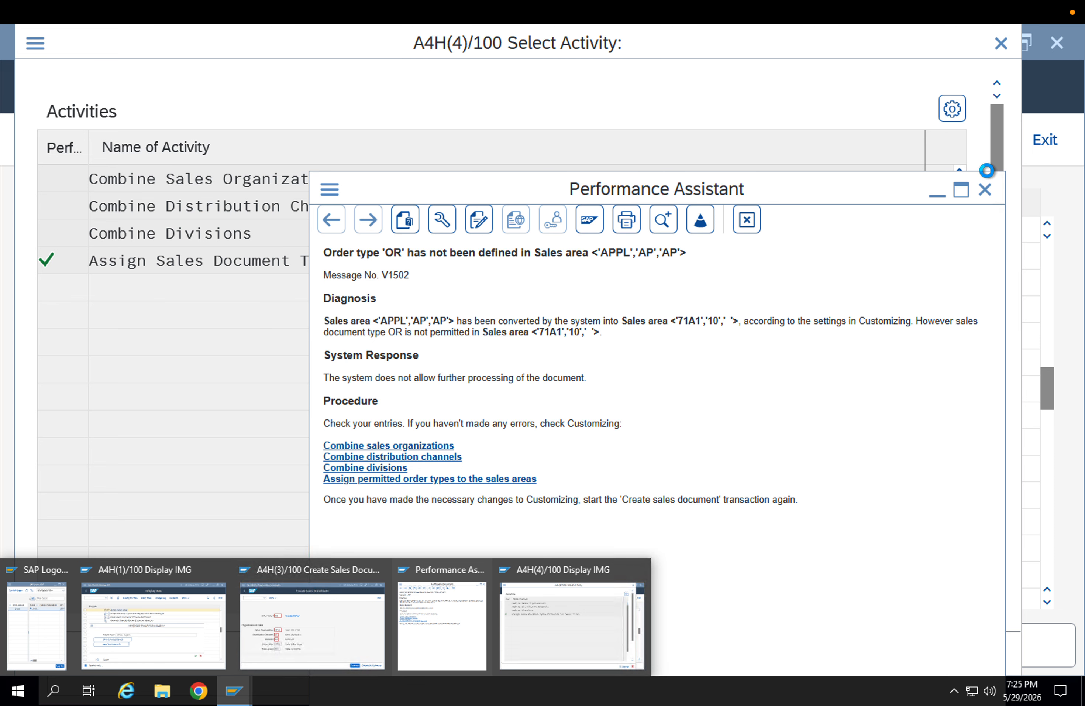
pyautogui.moveTo(234, 690)
pyautogui.click(392, 626)
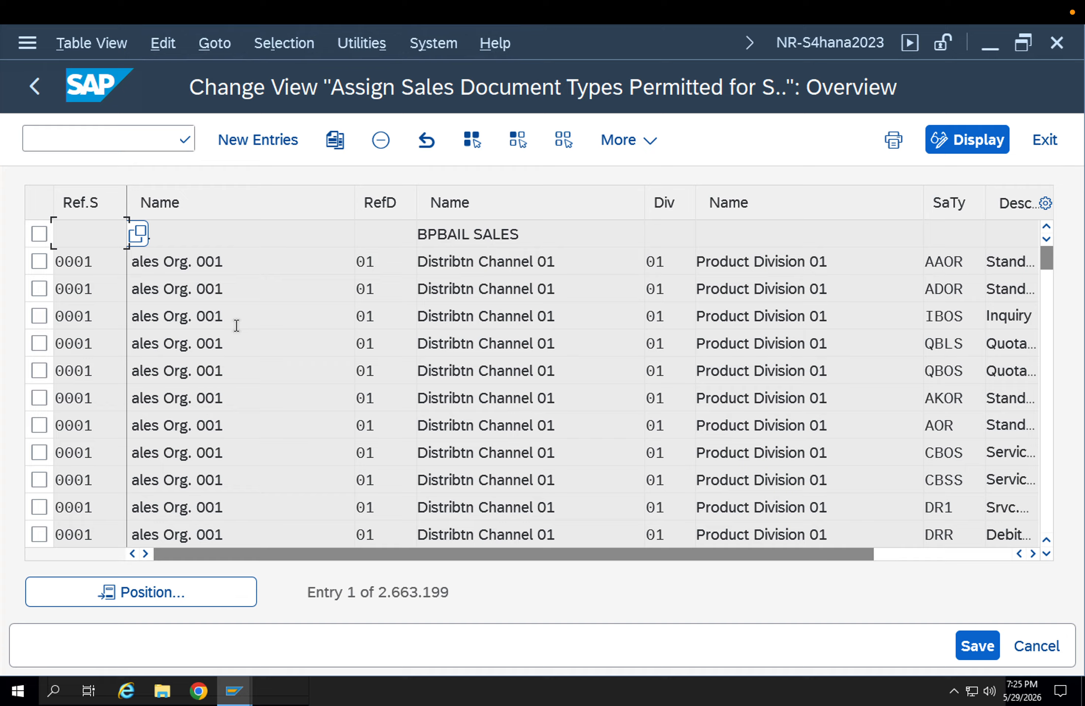
# - Try to add a permitted document type entry with sales organization APPL, distribution channel AP, division AP and type OR
pyautogui.click(264, 148)
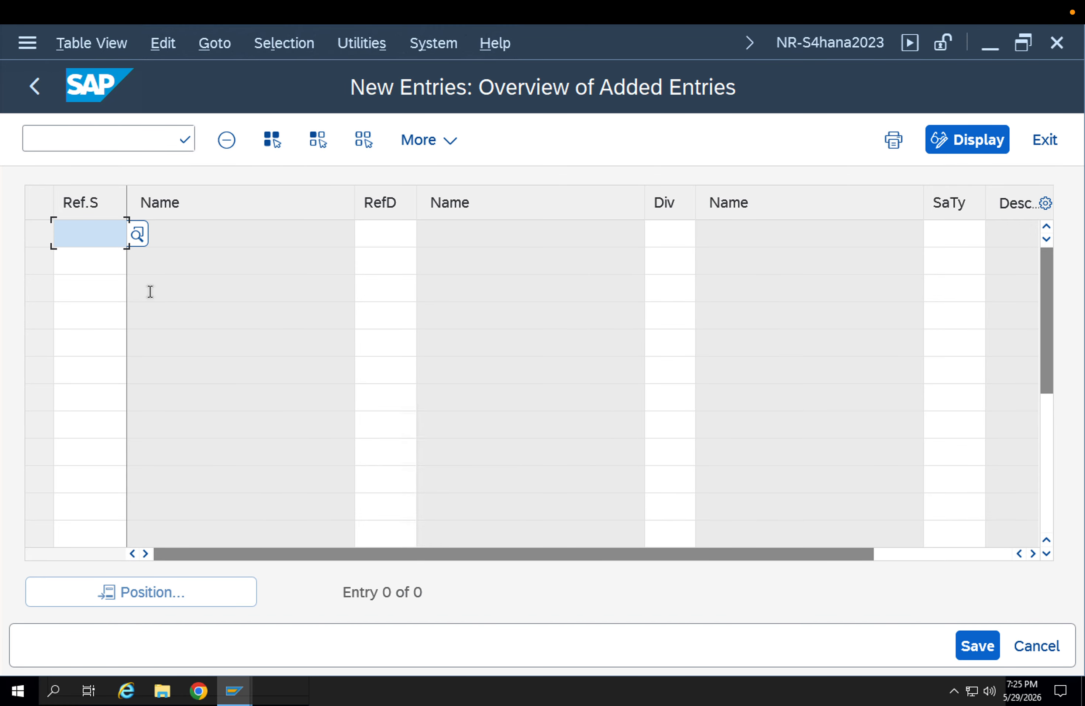
pyautogui.write('AAPL')
pyautogui.press('BackSpace')
pyautogui.press('BackSpace')
pyautogui.press('BackSpace')
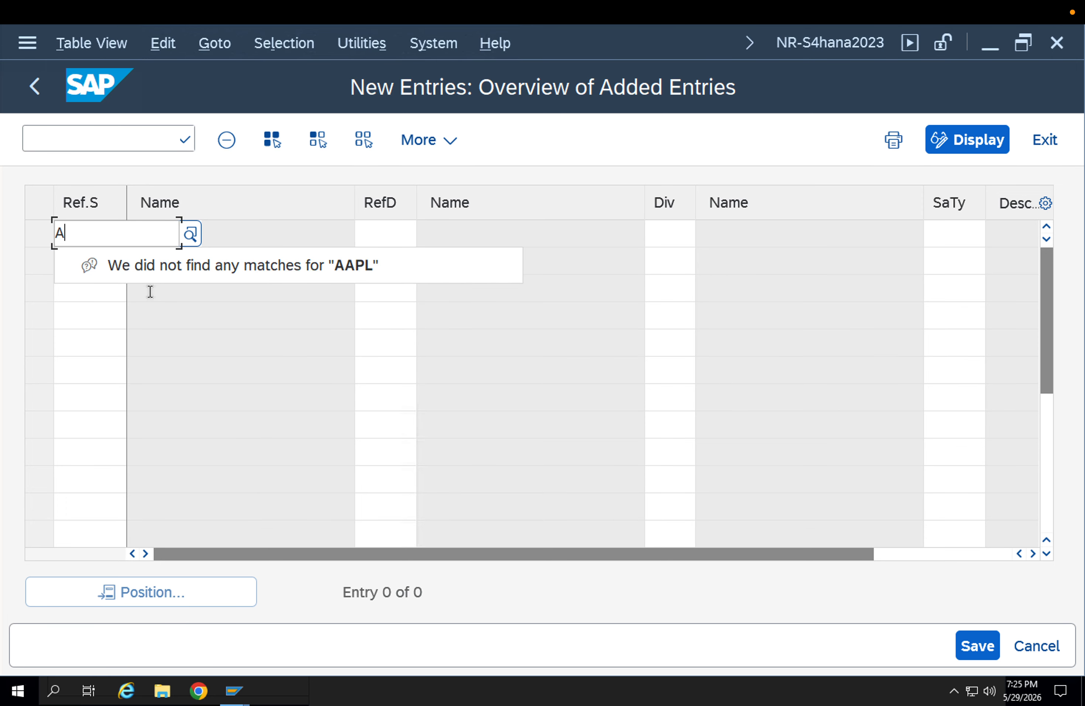
pyautogui.write('PPl')
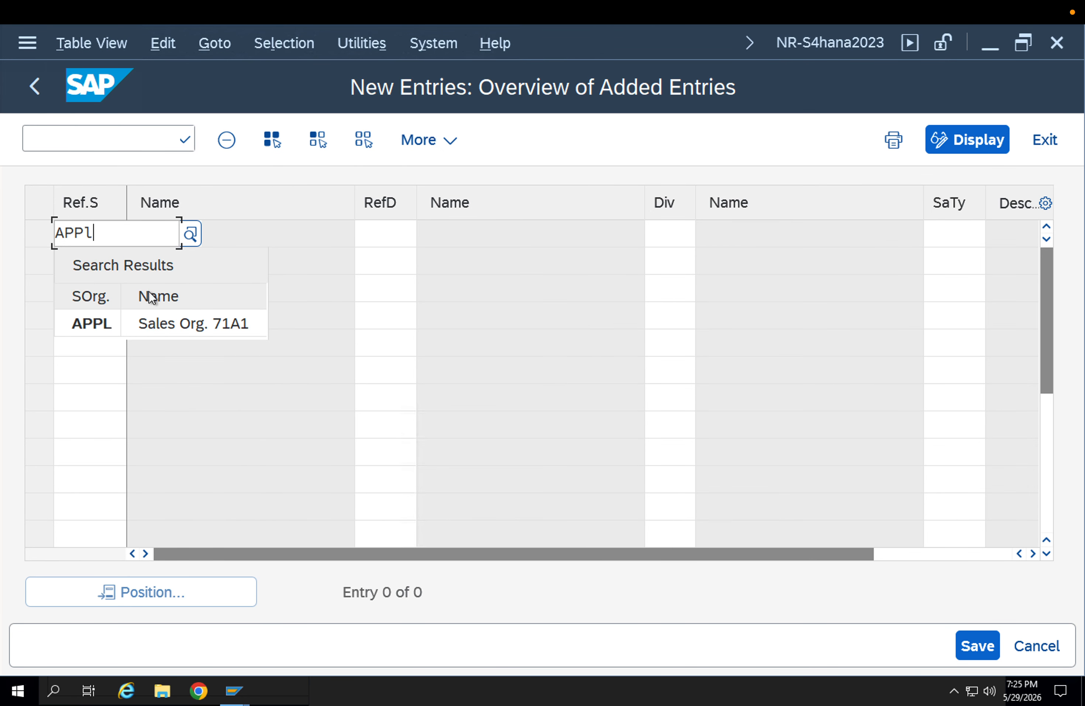
pyautogui.press('Down')
pyautogui.press('Tab')
pyautogui.write('AP')
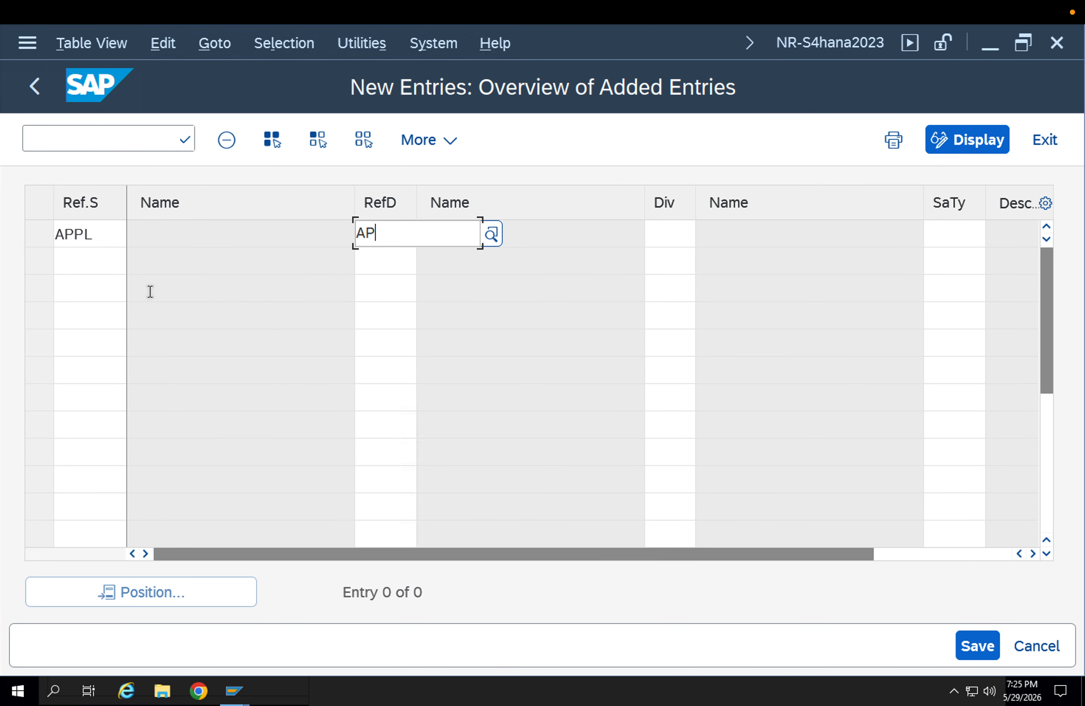
pyautogui.press('Down')
pyautogui.press('Tab')
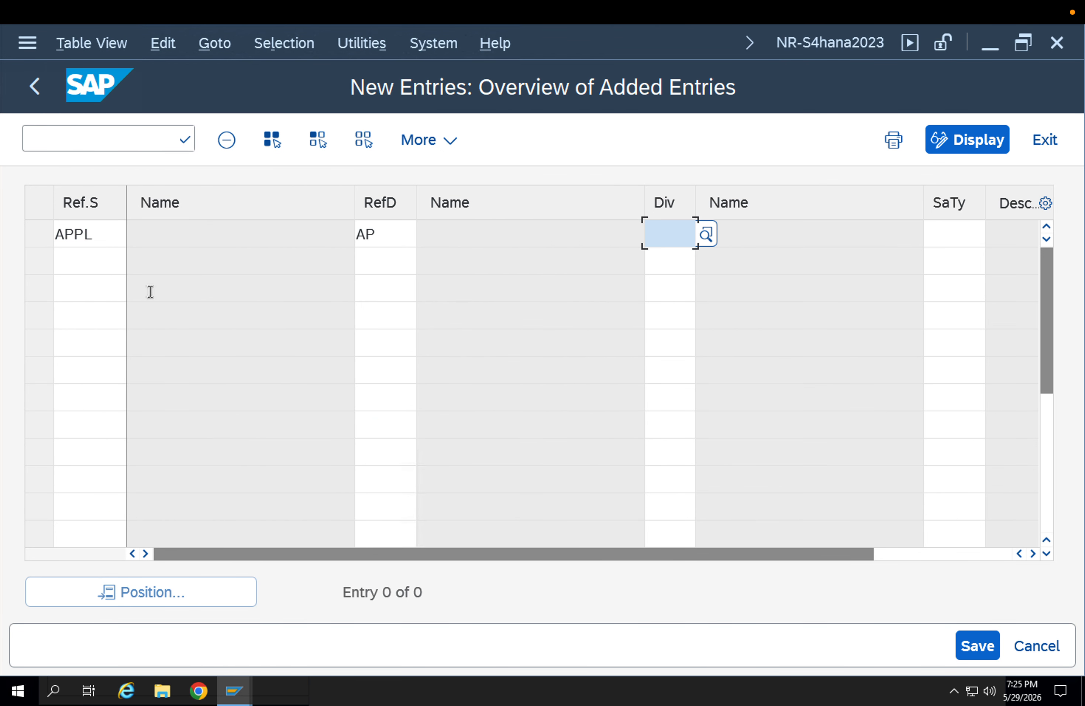
pyautogui.write('AP')
pyautogui.press('Down')
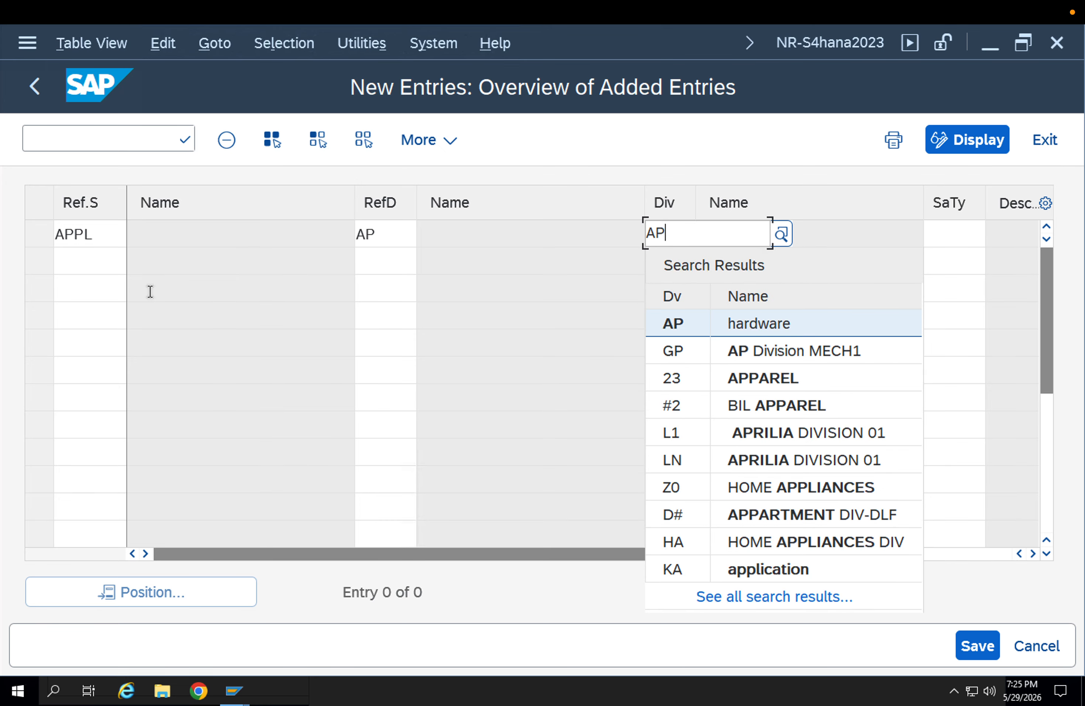
pyautogui.press('Return')
pyautogui.press('Tab')
pyautogui.write('OR')
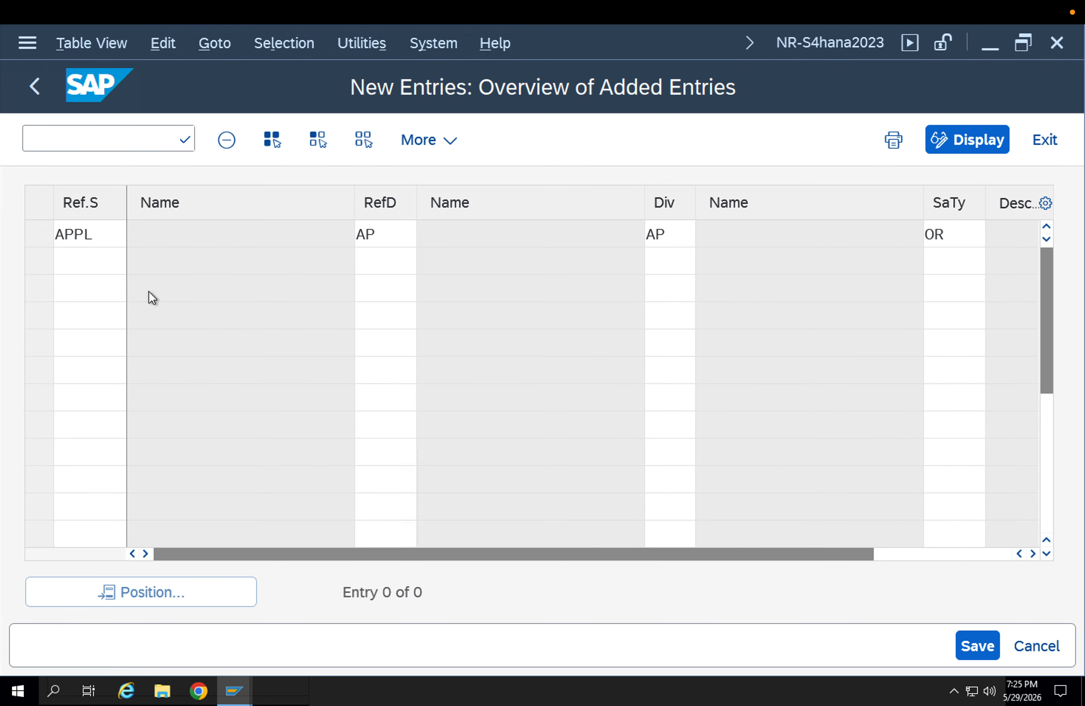
pyautogui.press('Return')
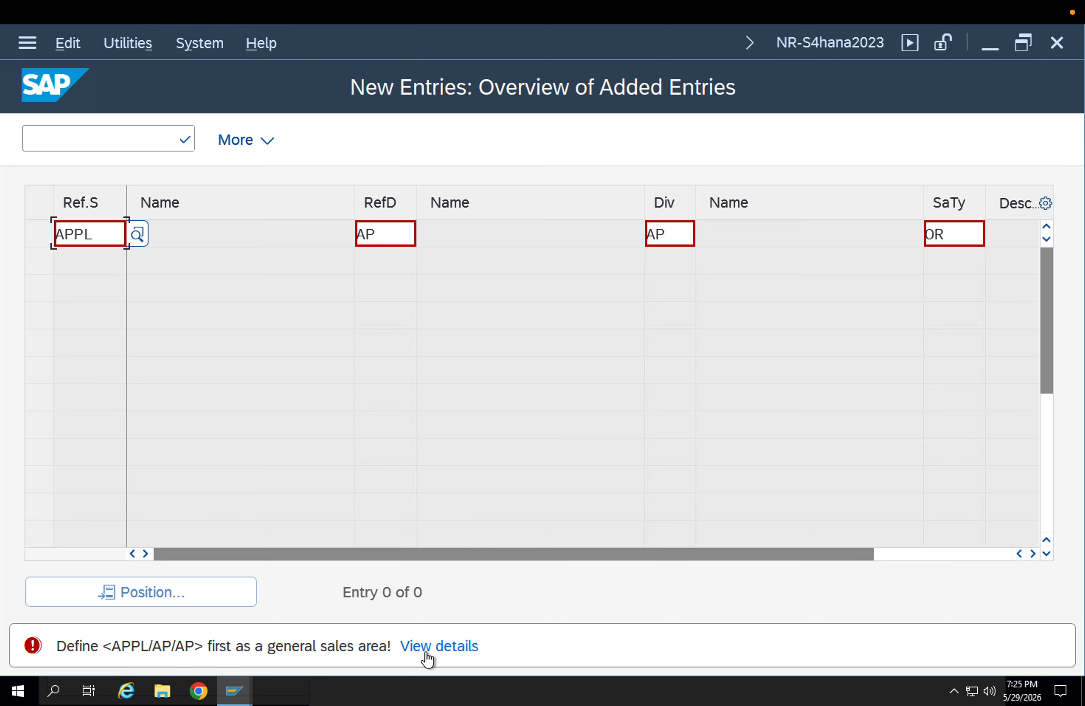
# - Discard the unsaved APPL/AP/AP entry and close the help on the order type error
pyautogui.click(896, 553)
pyautogui.press('Escape')
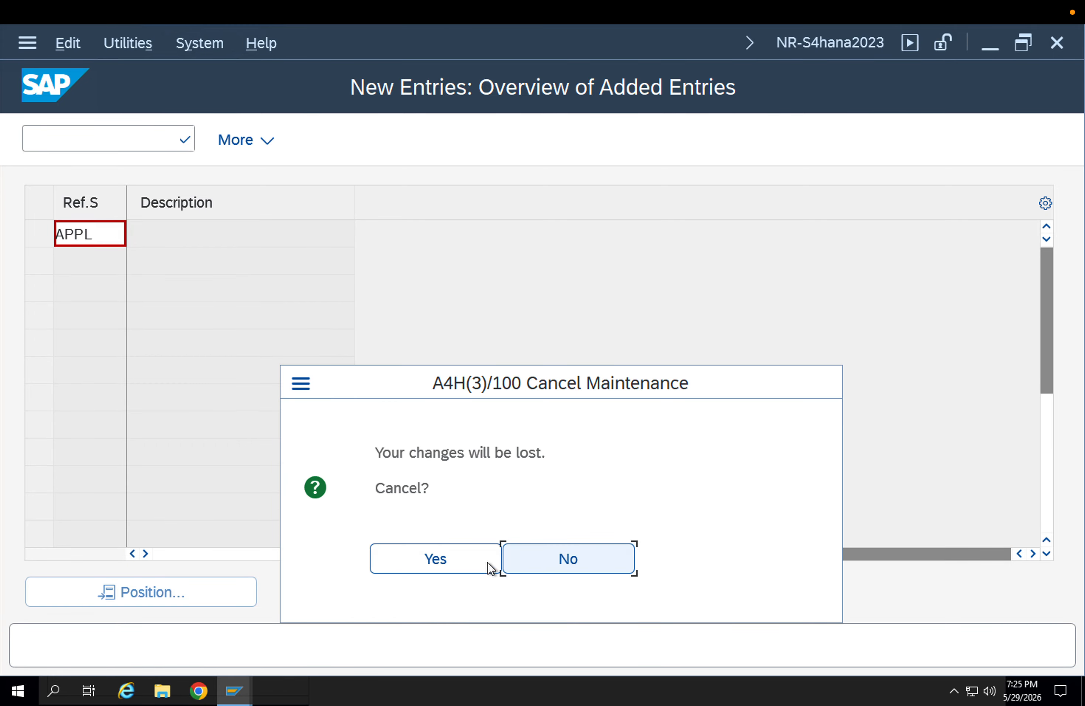
pyautogui.click(471, 563)
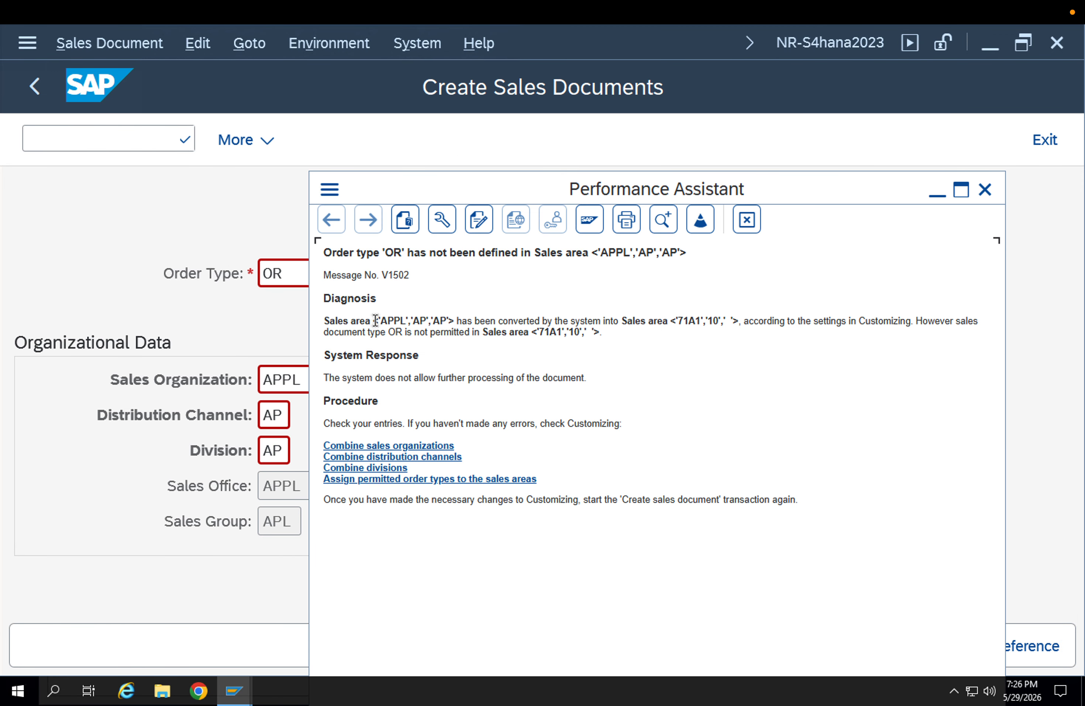
pyautogui.press('Escape')
# - Switch to the Display IMG session, open Combine Sales Organizations and locate sales organization APPL
pyautogui.click(240, 683)
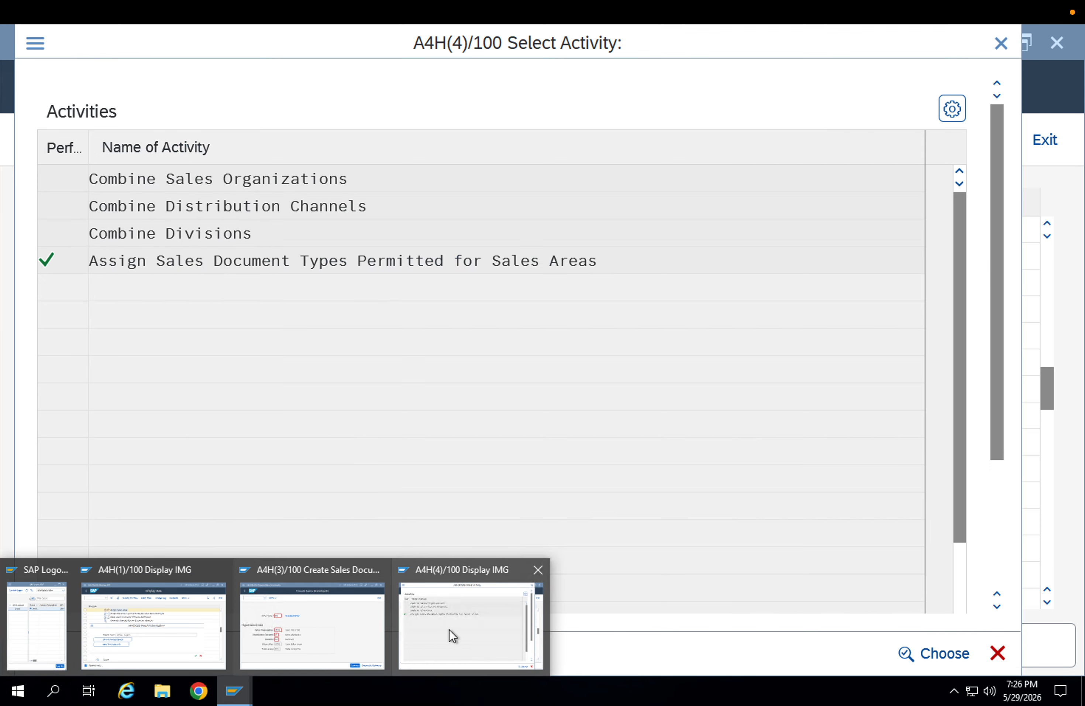
pyautogui.click(450, 629)
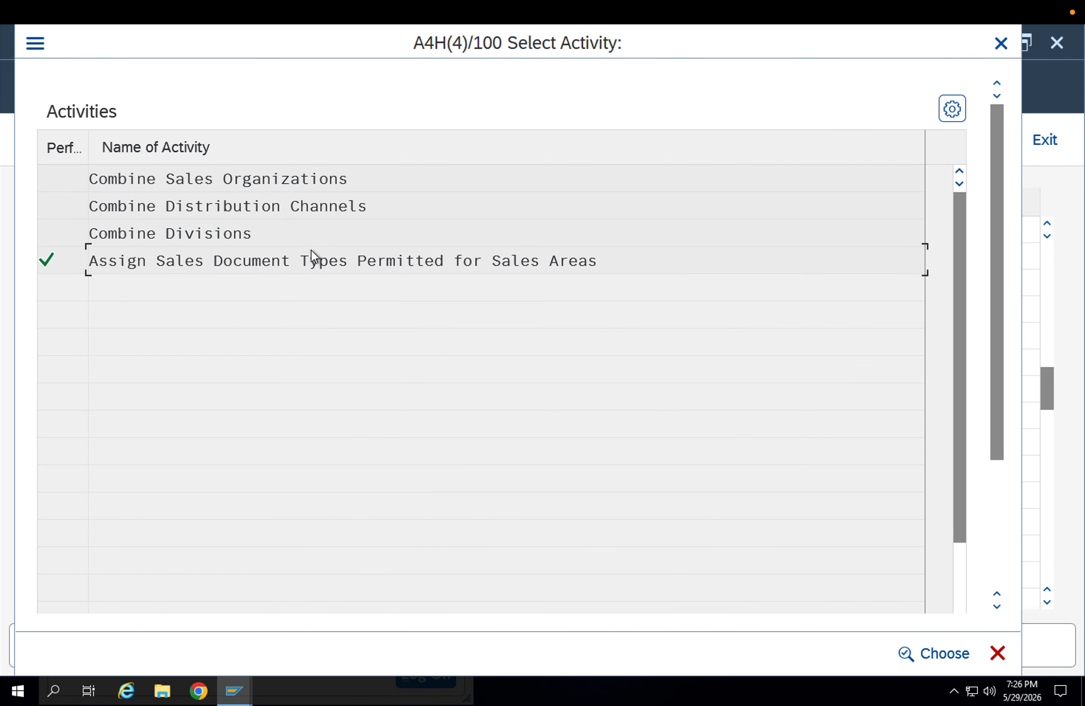
pyautogui.doubleClick(277, 179)
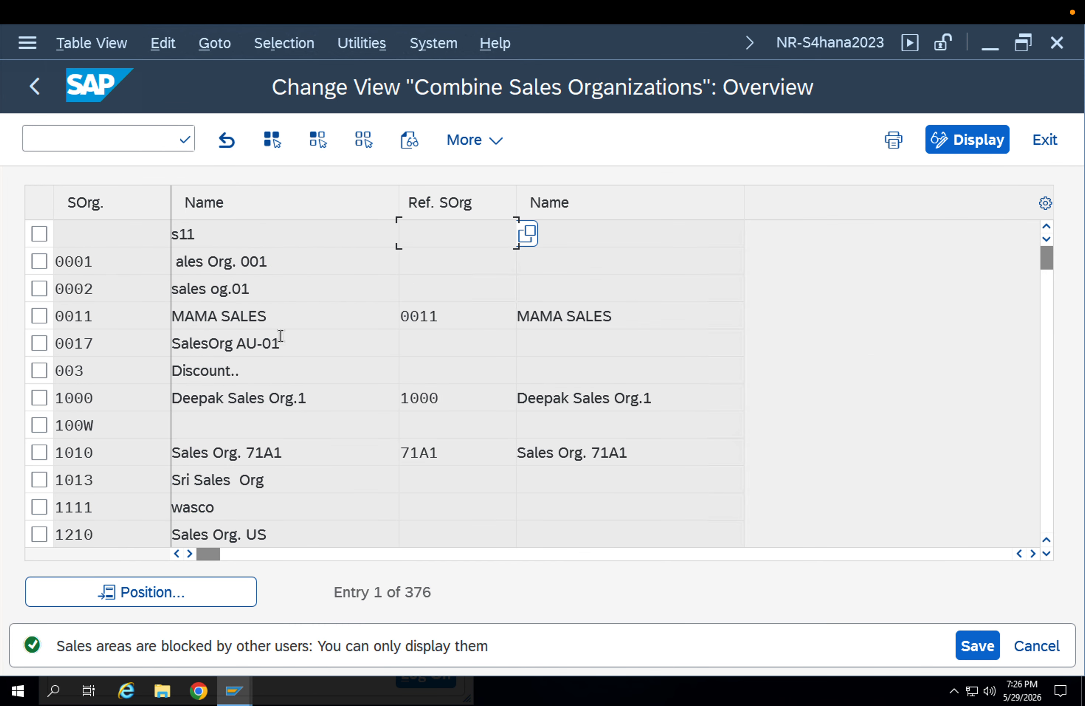
pyautogui.click(205, 578)
pyautogui.write('APPL')
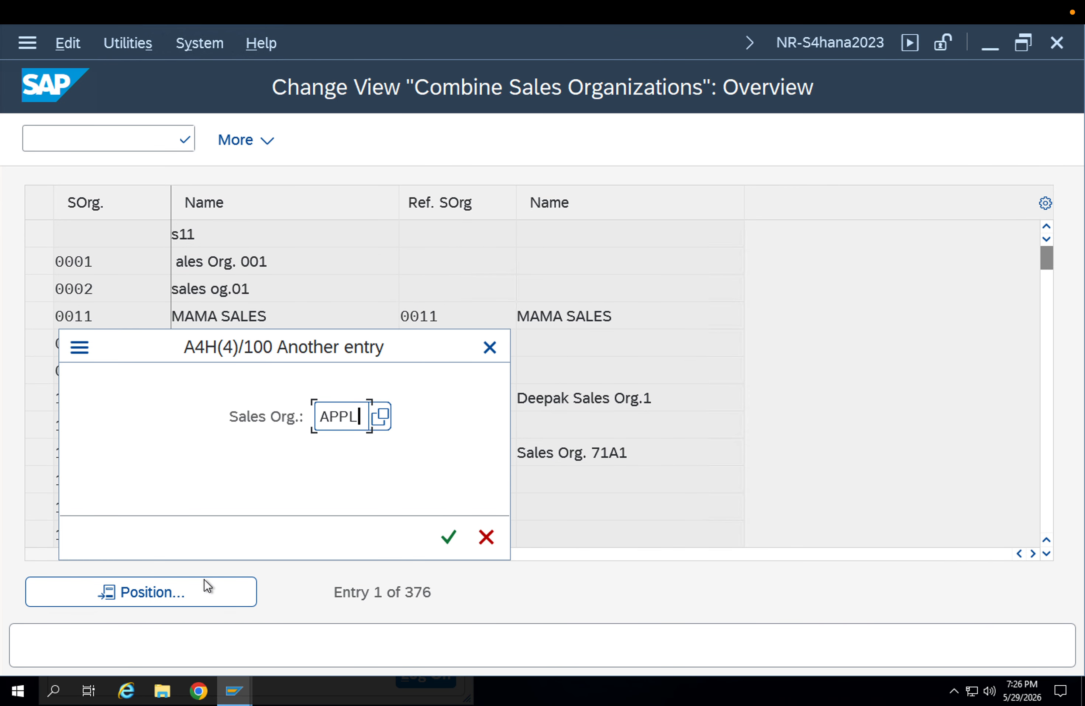
pyautogui.press('Return')
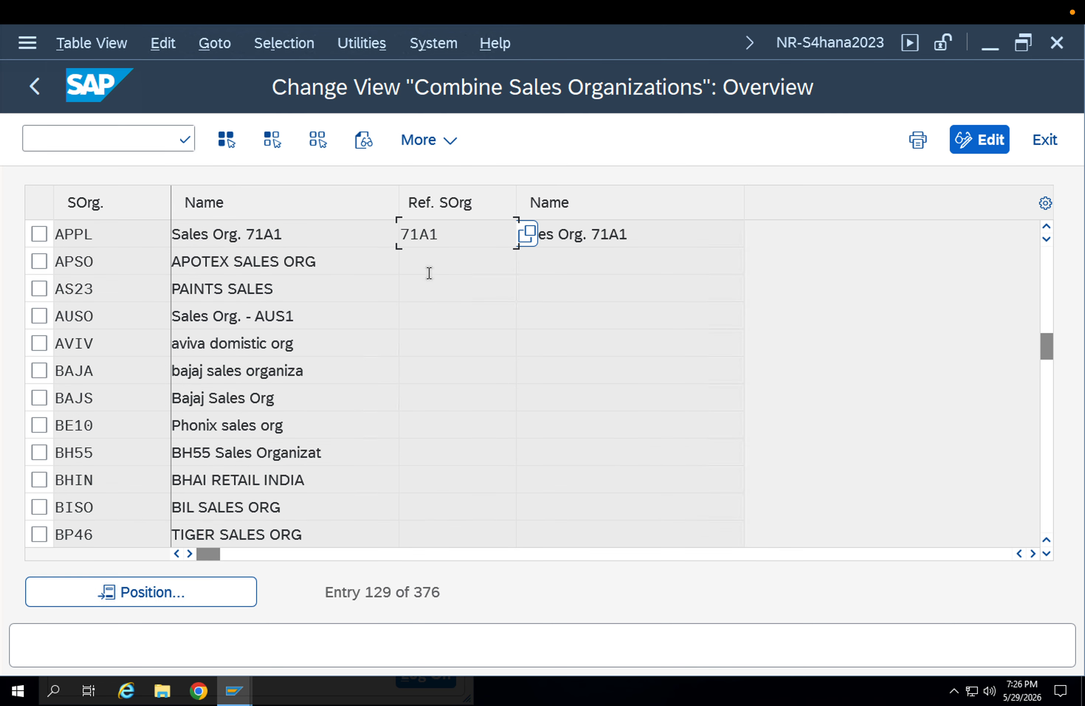
# - Try to make the APPL entry editable, then leave and reopen Combine Sales Organizations
pyautogui.click(39, 233)
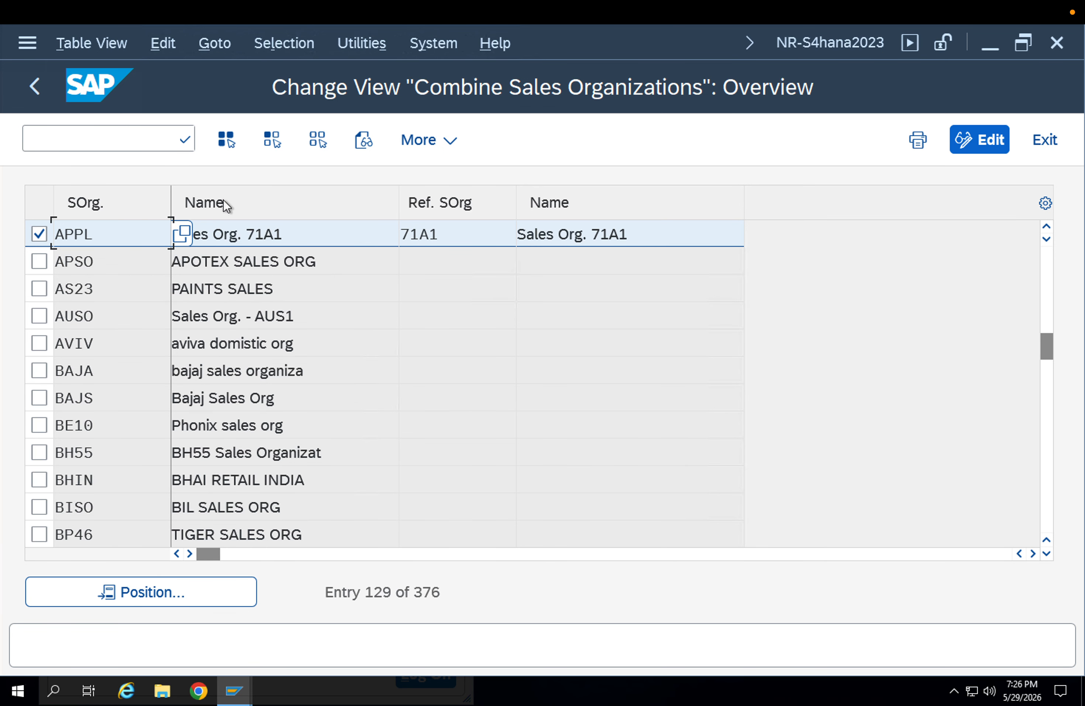
pyautogui.click(978, 139)
pyautogui.click(464, 234)
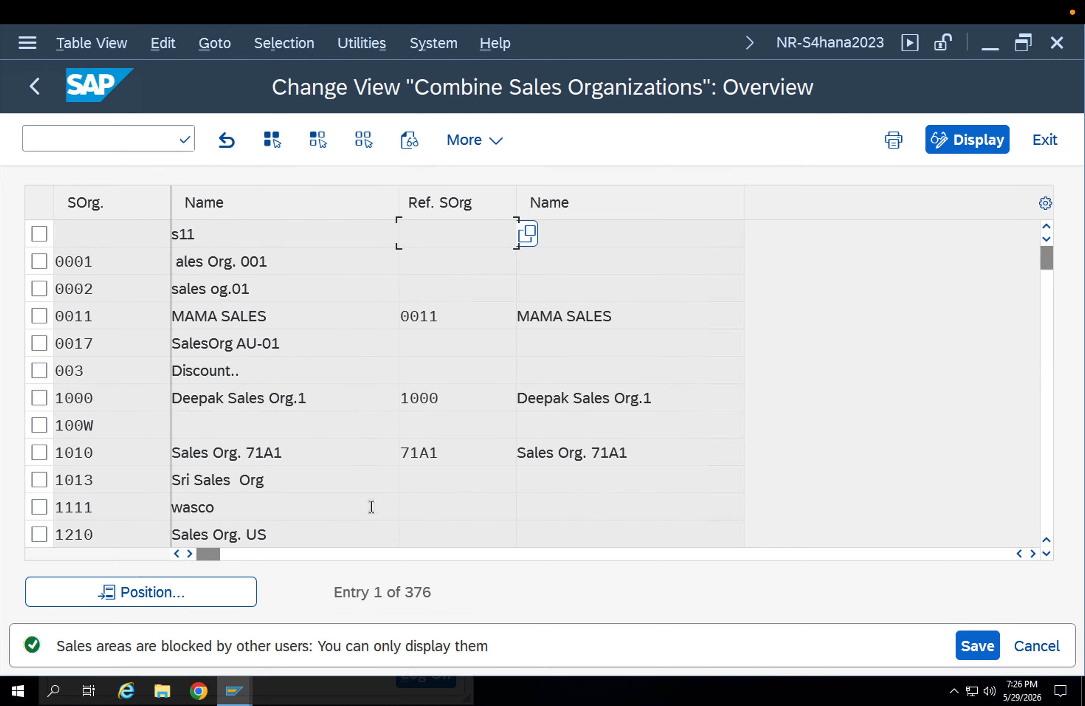
pyautogui.press('F3')
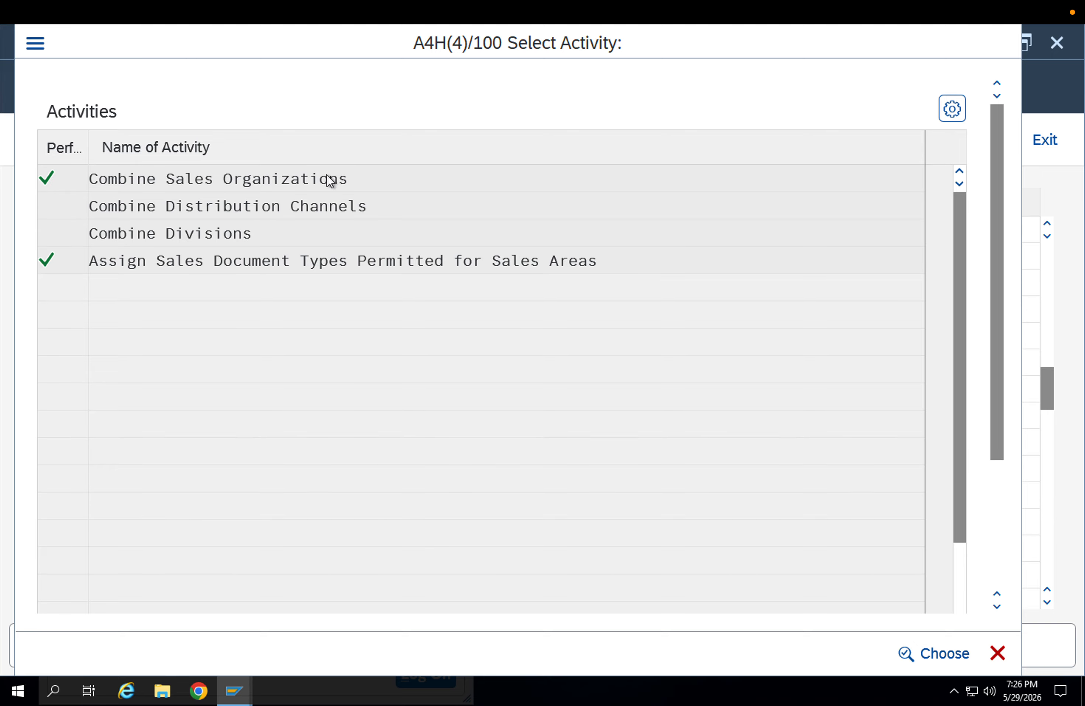
pyautogui.doubleClick(328, 177)
# - Exit Create Sales Documents in its session and stop the transaction stuck on the IMG structure search in the other session
pyautogui.moveTo(243, 685)
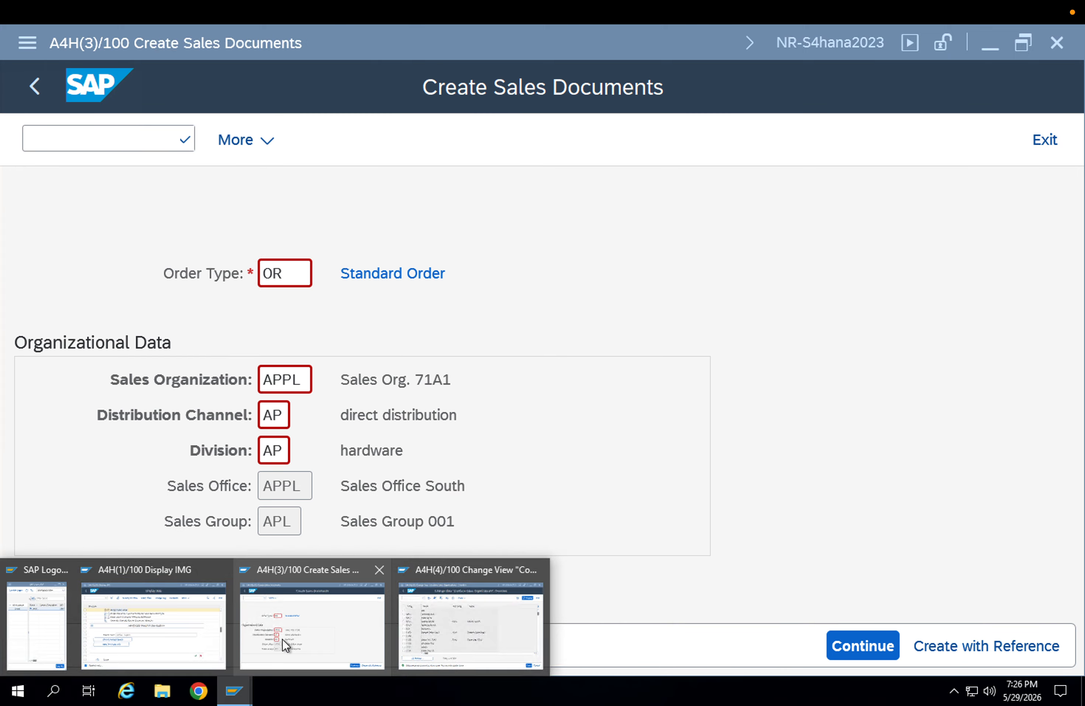
pyautogui.click(283, 640)
pyautogui.press('F3')
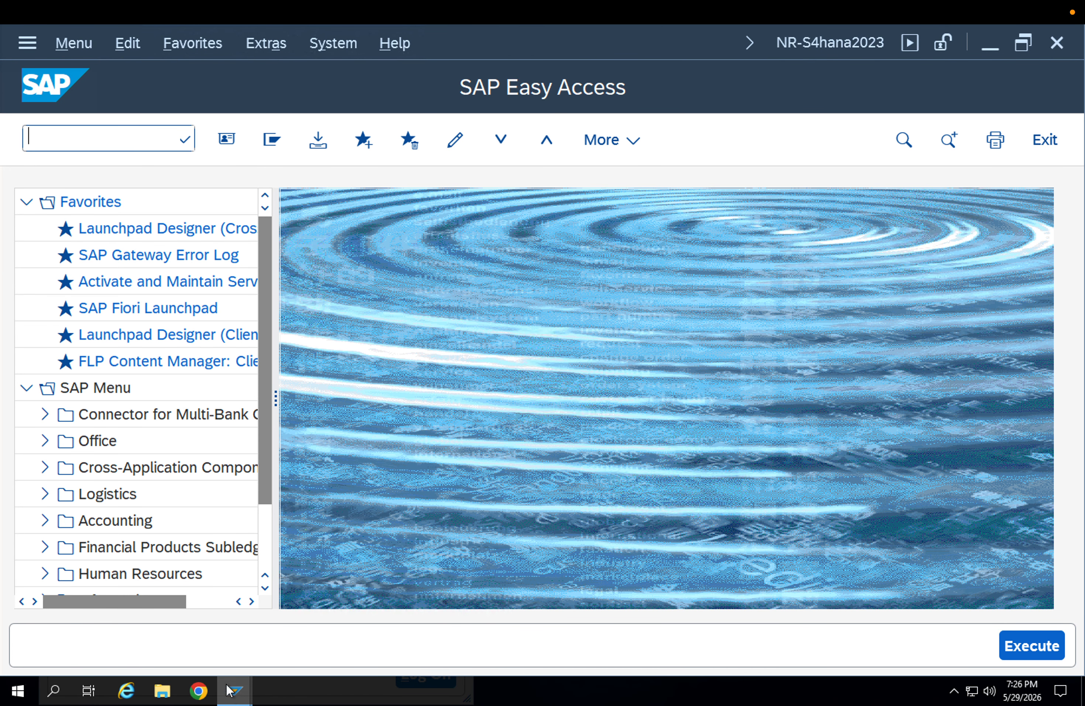
pyautogui.moveTo(235, 674)
pyautogui.click(178, 608)
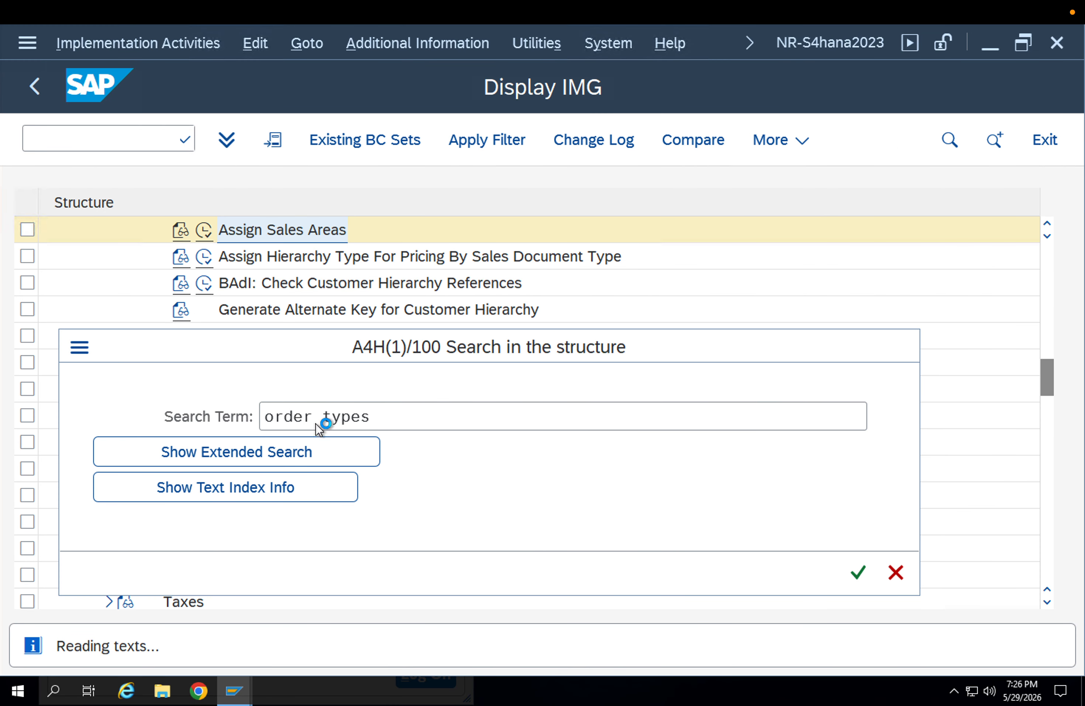
pyautogui.click(79, 345)
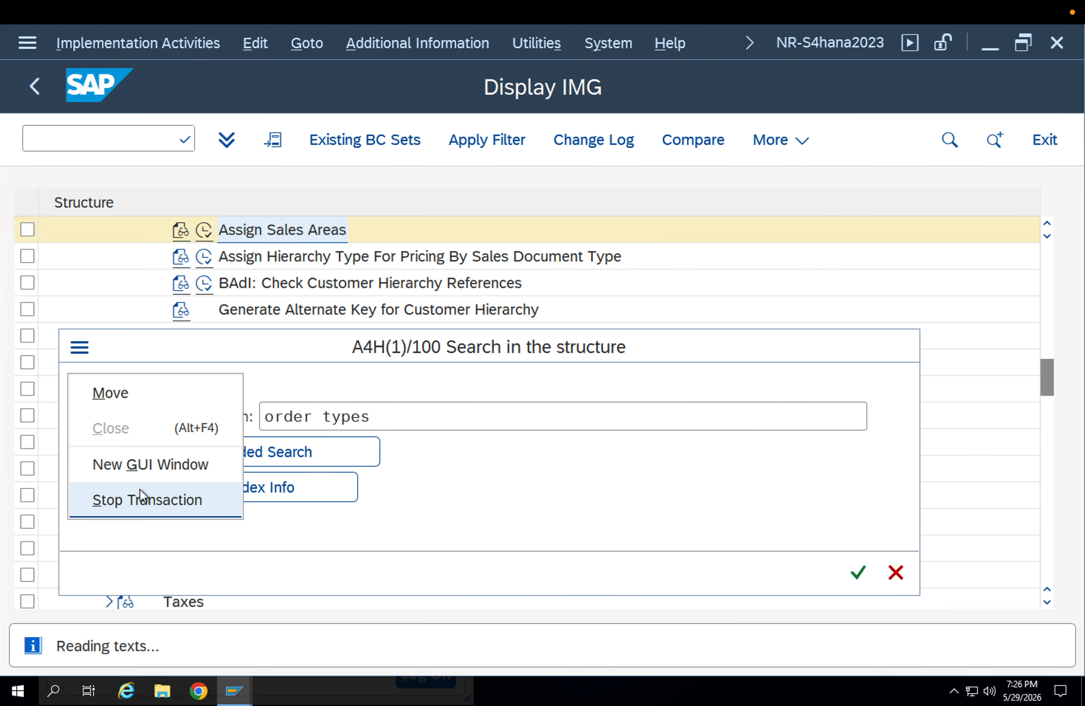
pyautogui.click(138, 499)
# - Return to the Combine Sales Organizations session, switch the view to change mode and locate sales organization APPL
pyautogui.moveTo(234, 688)
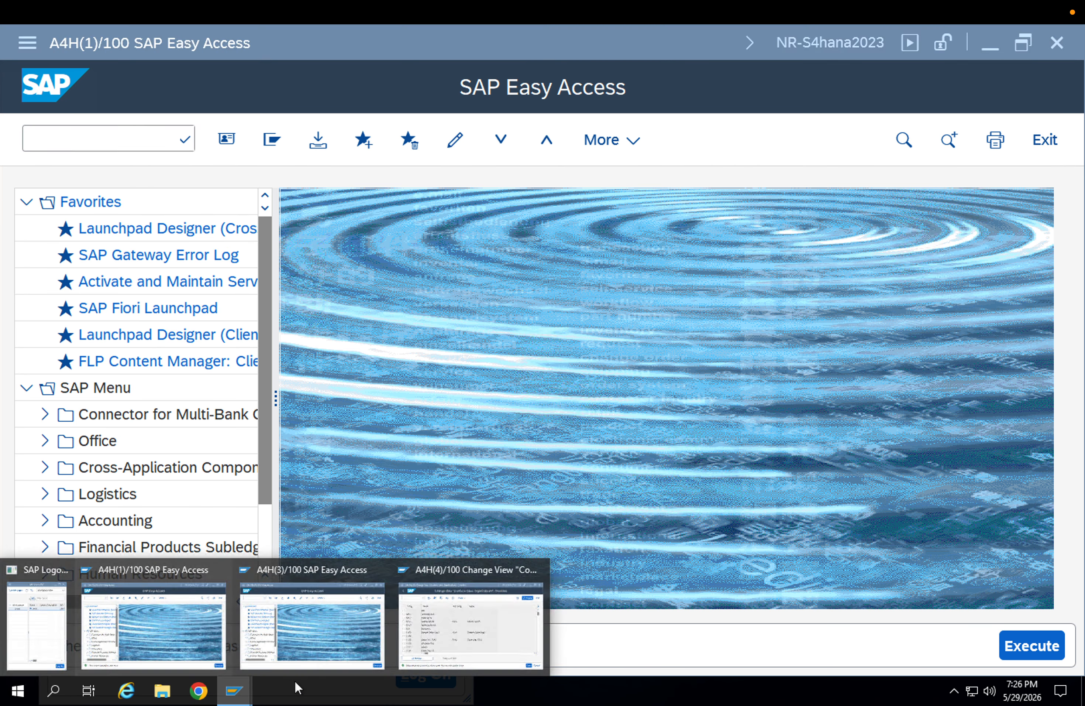
pyautogui.click(530, 636)
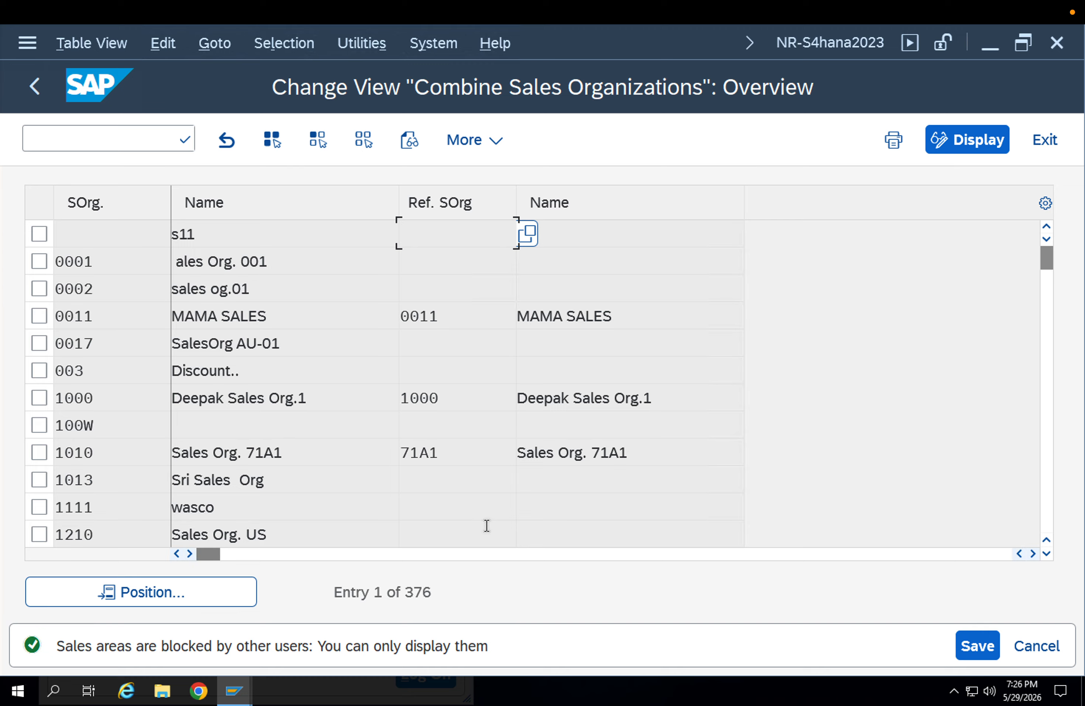
pyautogui.click(175, 589)
pyautogui.write('AP1')
pyautogui.press('BackSpace')
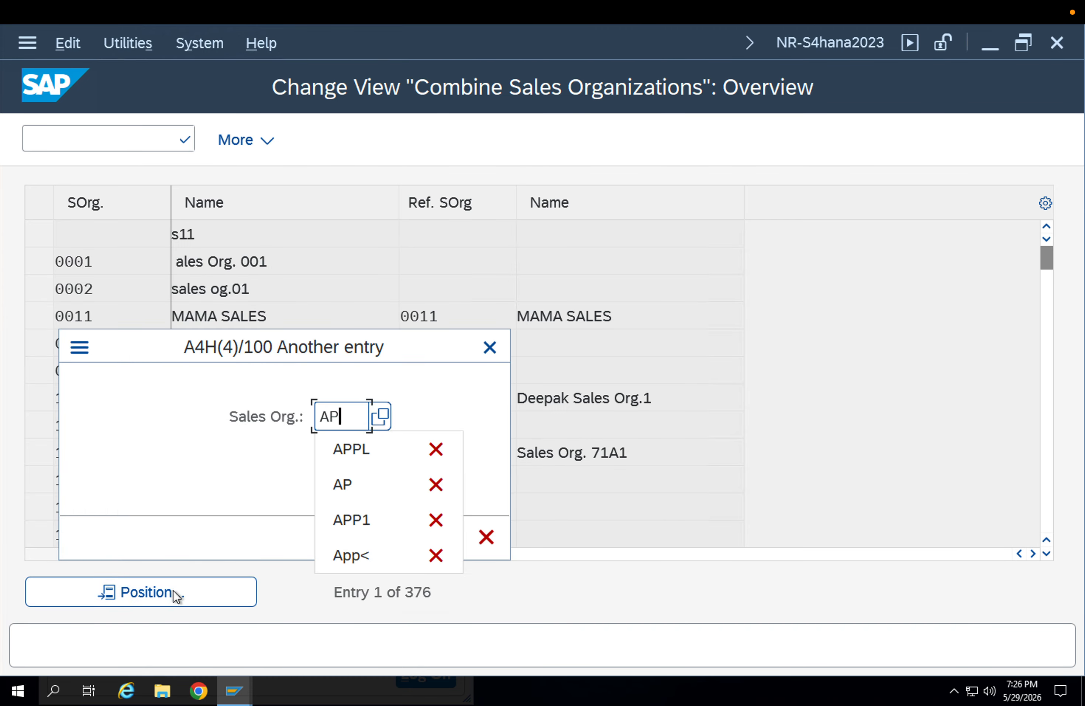
pyautogui.write('PL')
pyautogui.press('Return')
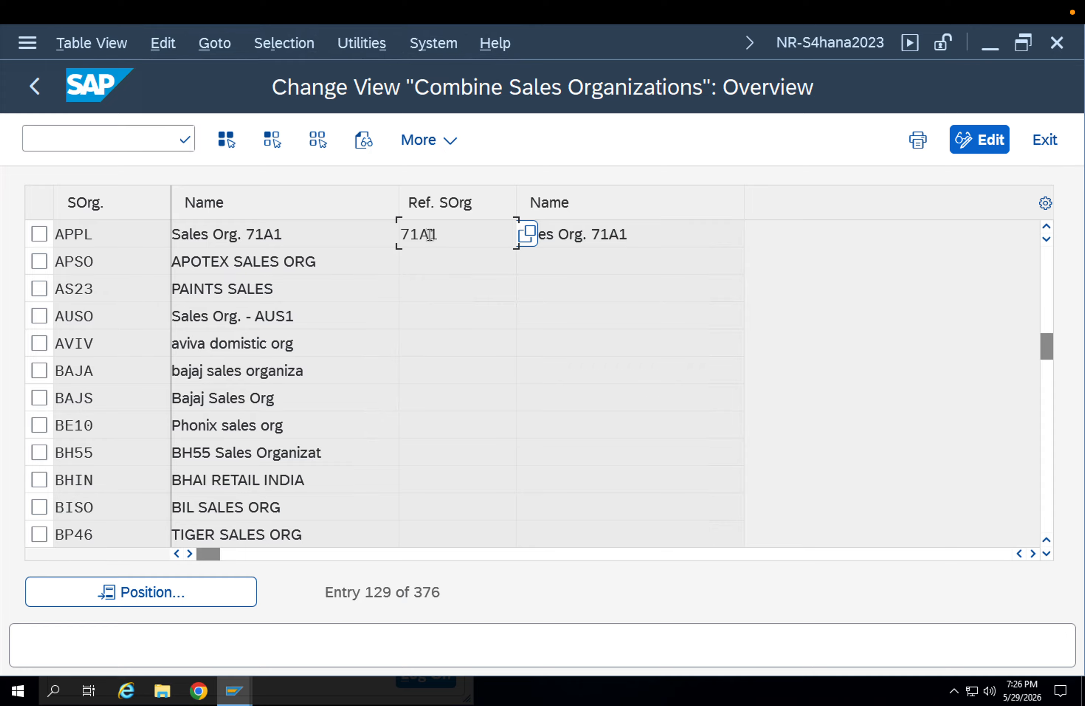
pyautogui.click(982, 139)
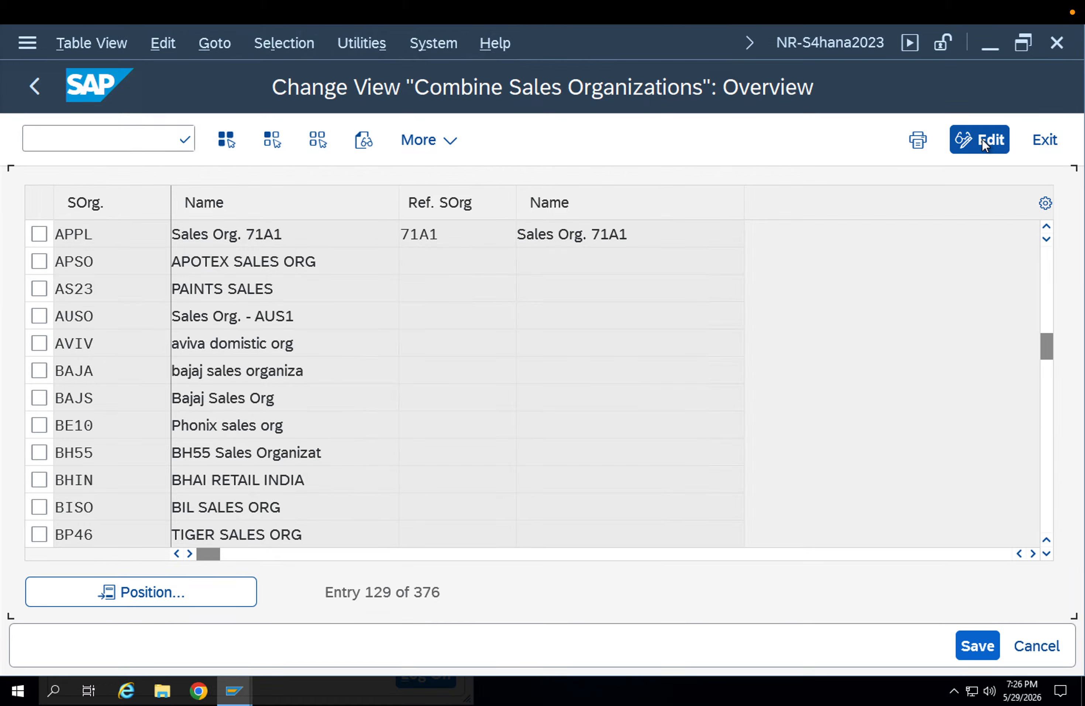
pyautogui.click(208, 596)
pyautogui.write('APPL')
pyautogui.press('Return')
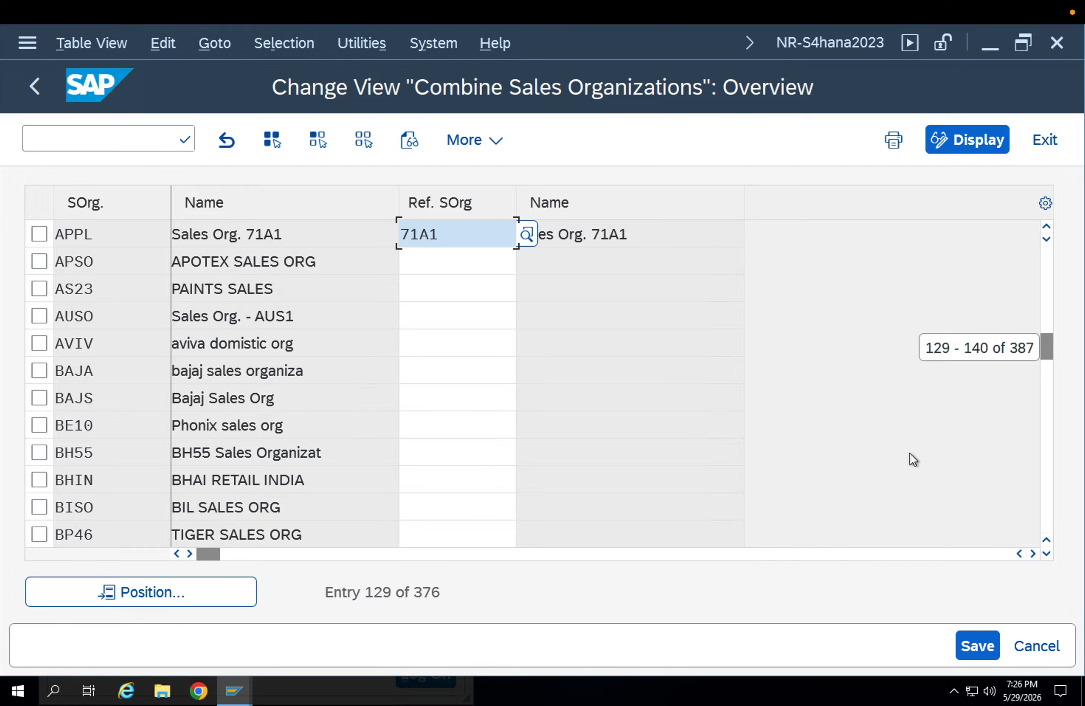
# - Set the reference sales organization of APPL to APPL and save it in the Enterprise Structure_25052026 customizing request
pyautogui.moveTo(473, 247); pyautogui.dragTo(357, 243)
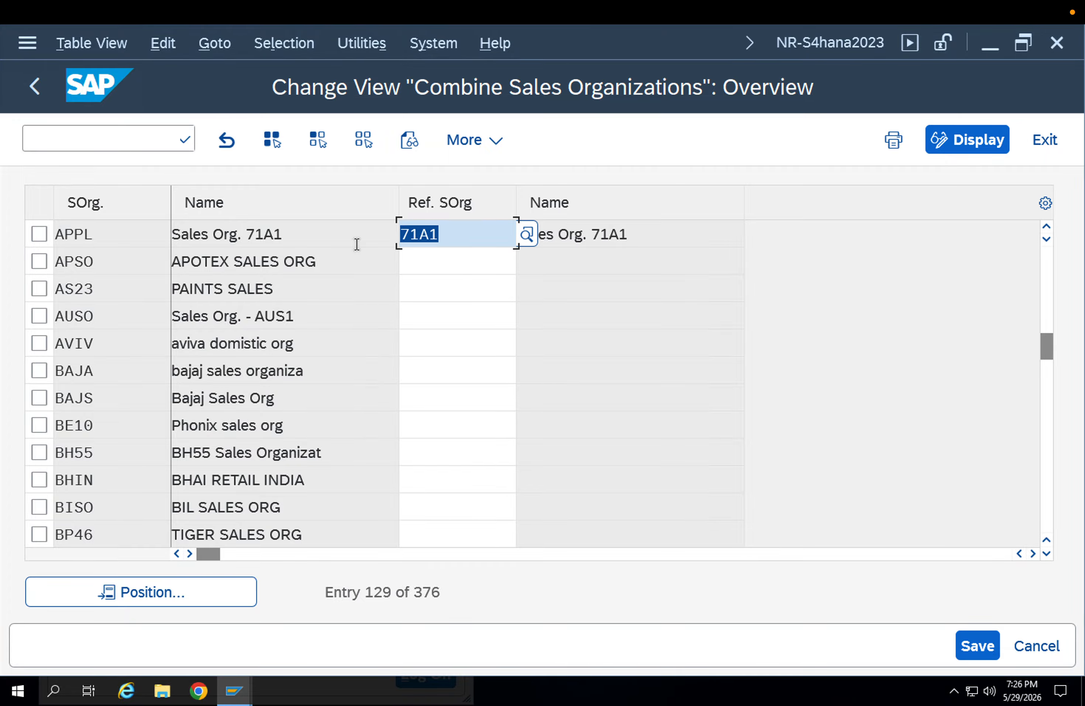
pyautogui.write('APPL')
pyautogui.press('Return')
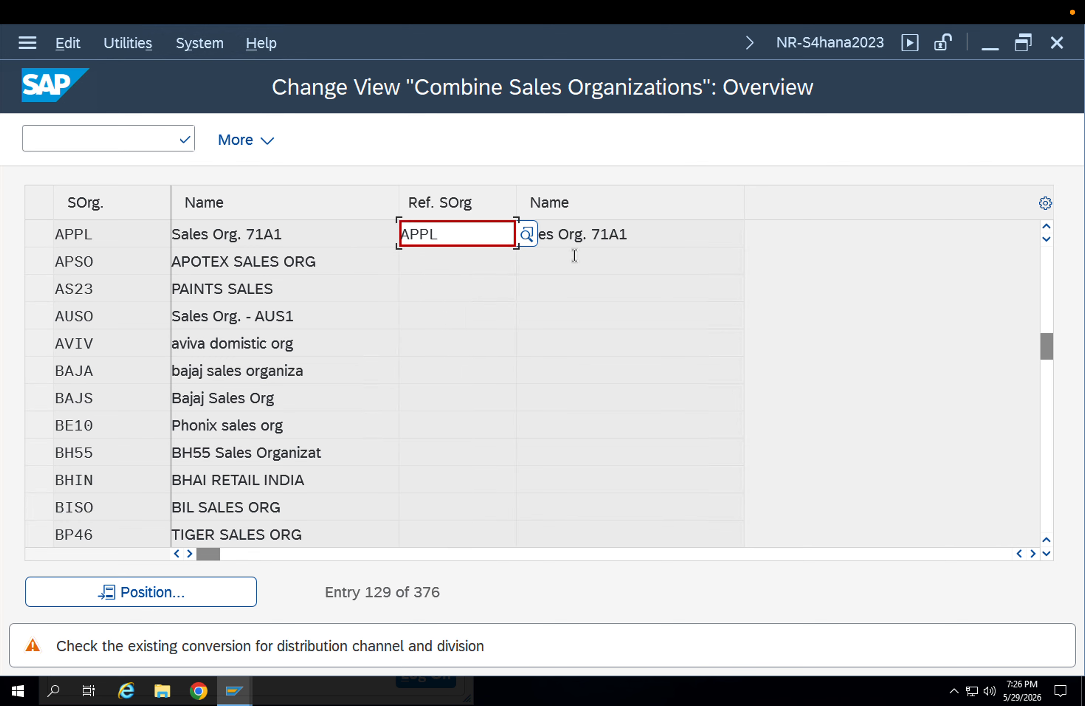
pyautogui.press('Return')
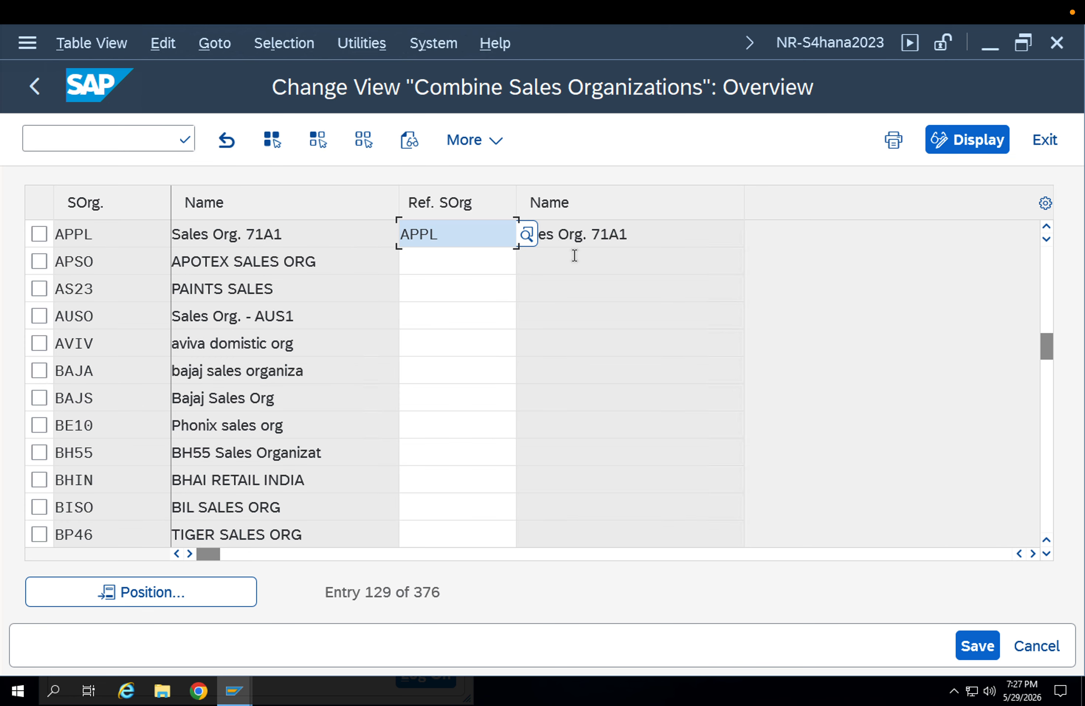
pyautogui.click(974, 640)
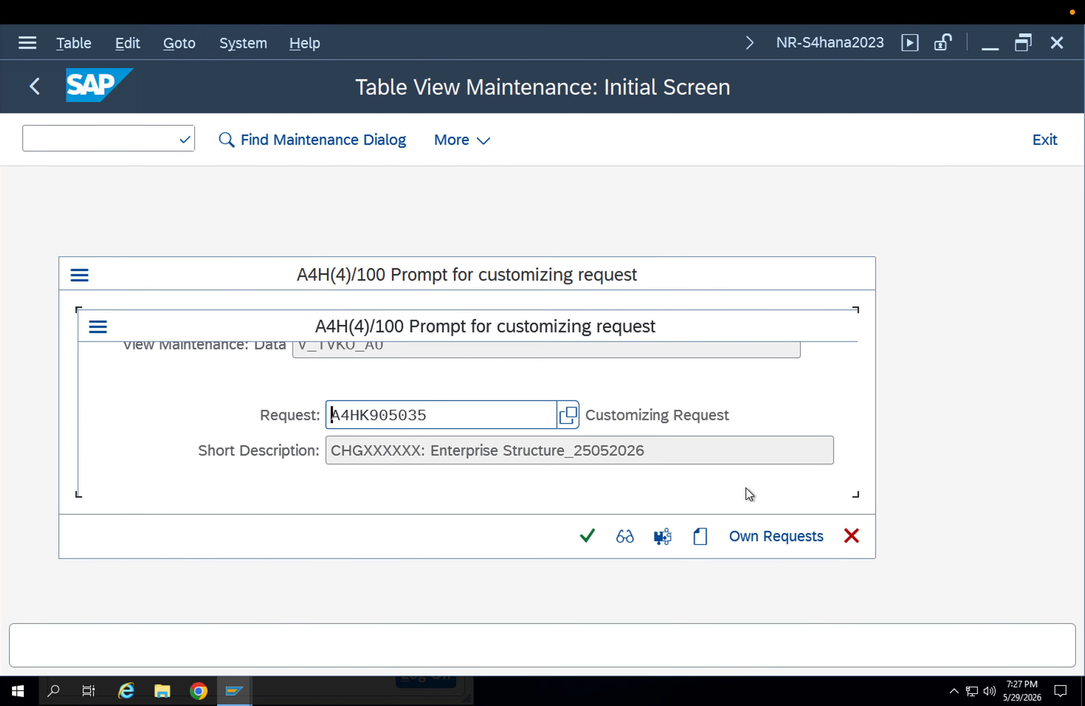
pyautogui.click(585, 537)
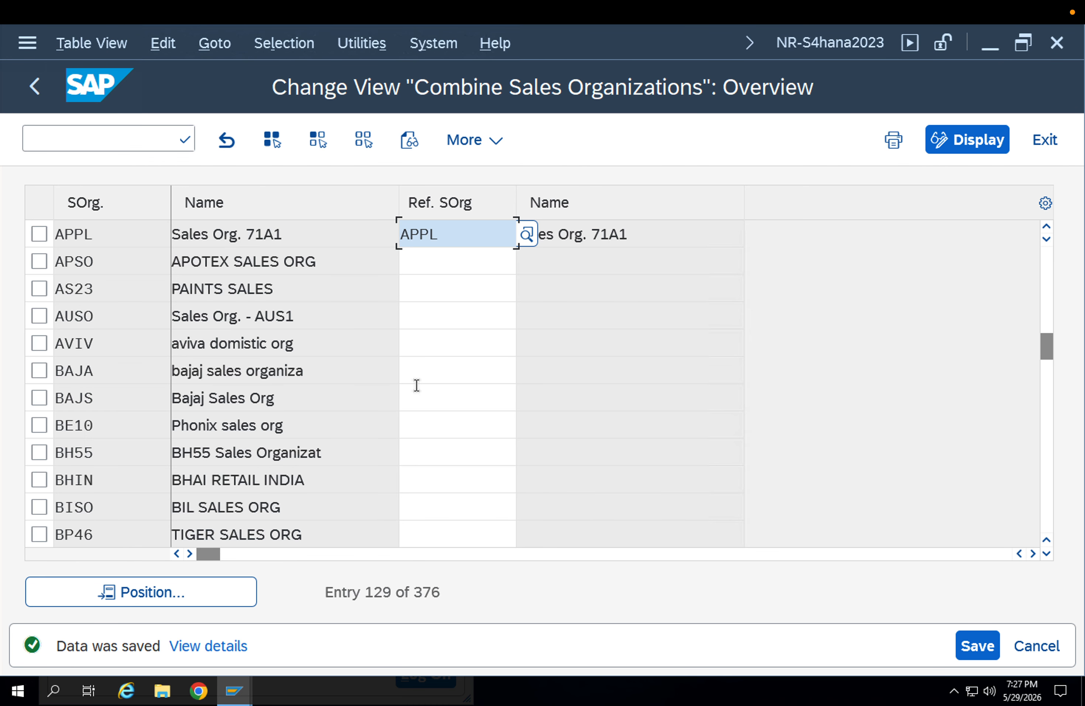
# - Switch from Combine Sales Organizations to the Combine Distribution Channels activity and locate the entries of sales organization APPL
pyautogui.press('F3')
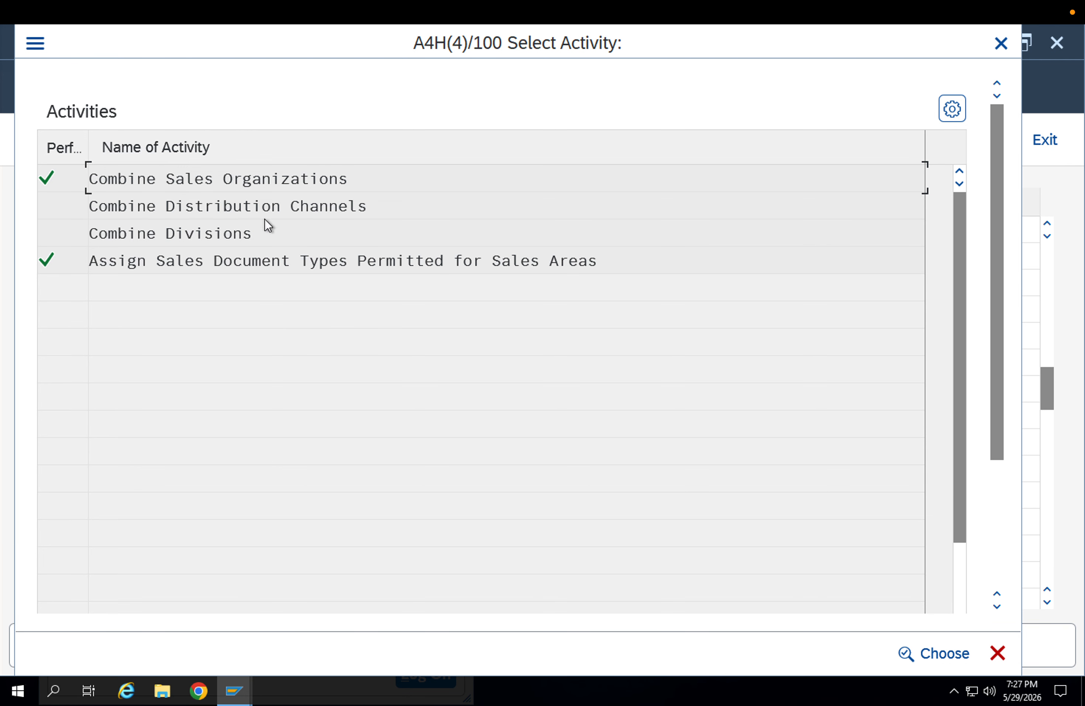
pyautogui.doubleClick(267, 207)
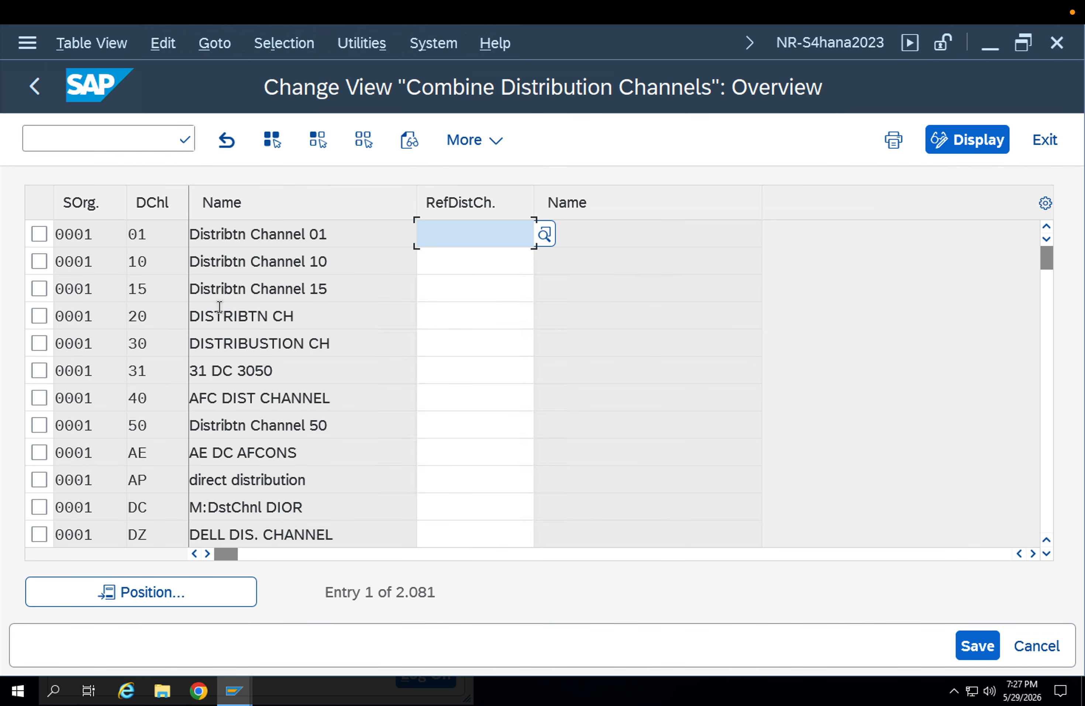
pyautogui.click(186, 586)
pyautogui.write('A')
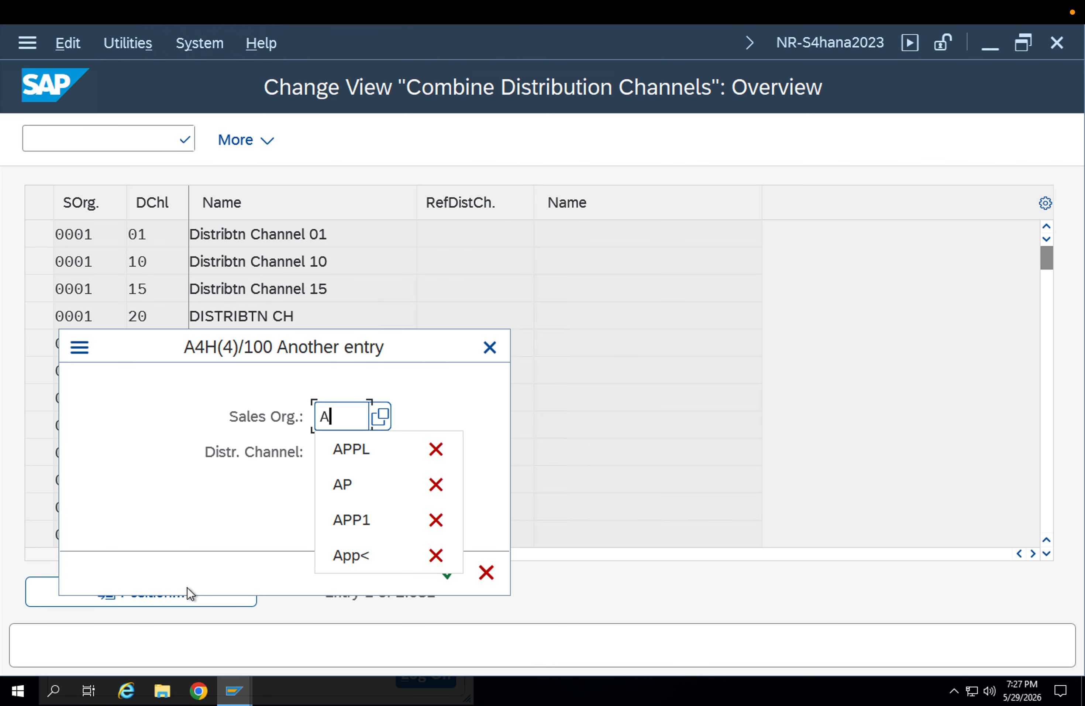
pyautogui.write('PPL')
pyautogui.press('Return')
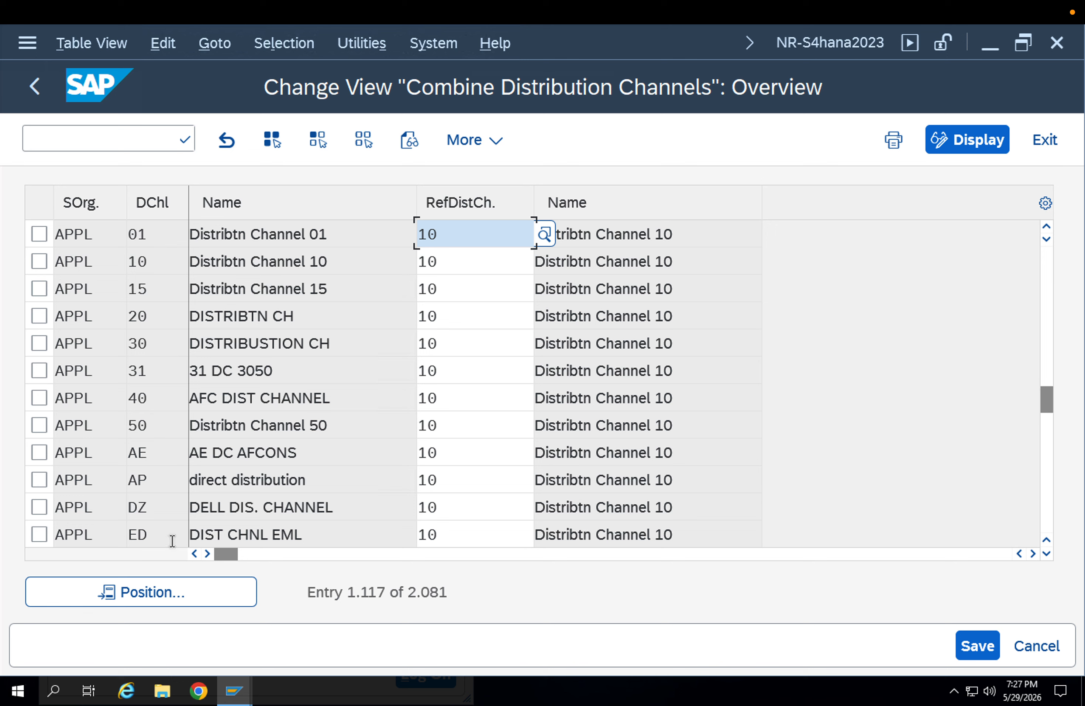
# - Set the reference distribution channel of APPL's channel AP to AP and save it in the Enterprise Structure_25052026 customizing request
pyautogui.click(440, 488)
pyautogui.write('A')
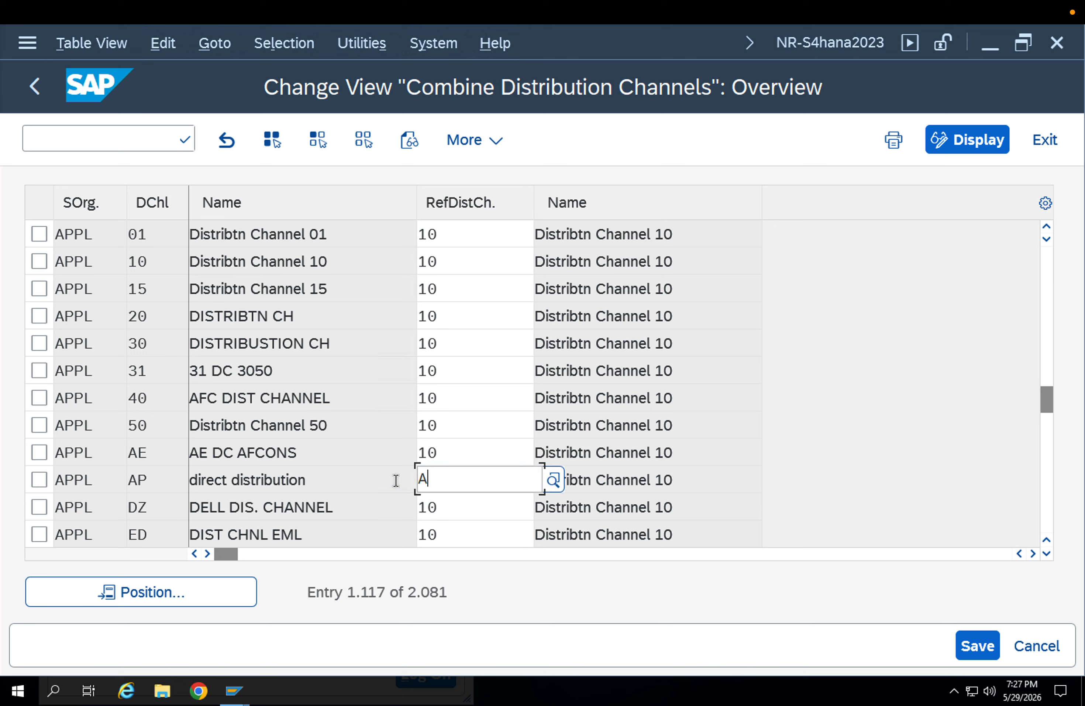
pyautogui.write('P')
pyautogui.press('Return')
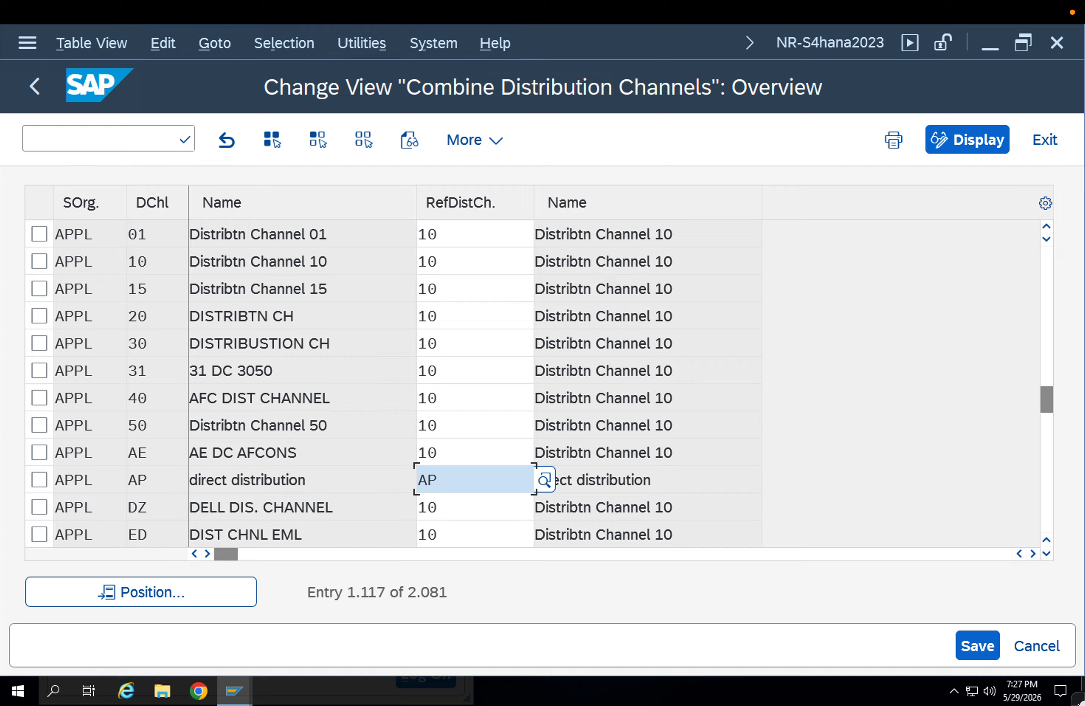
pyautogui.click(972, 645)
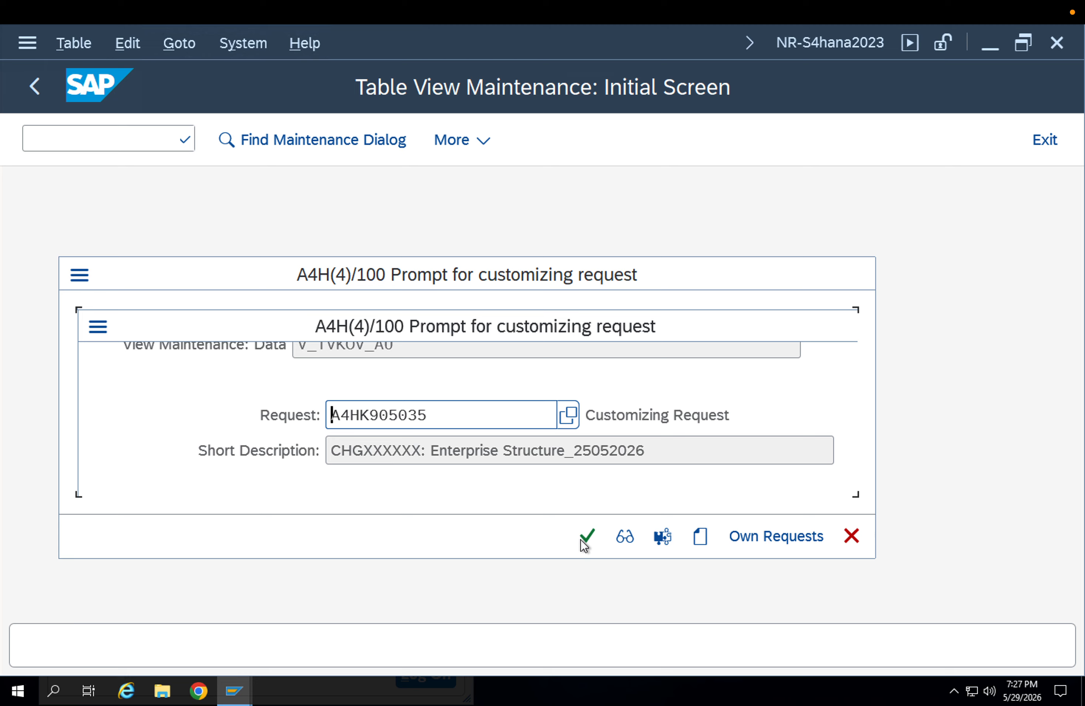
pyautogui.click(586, 536)
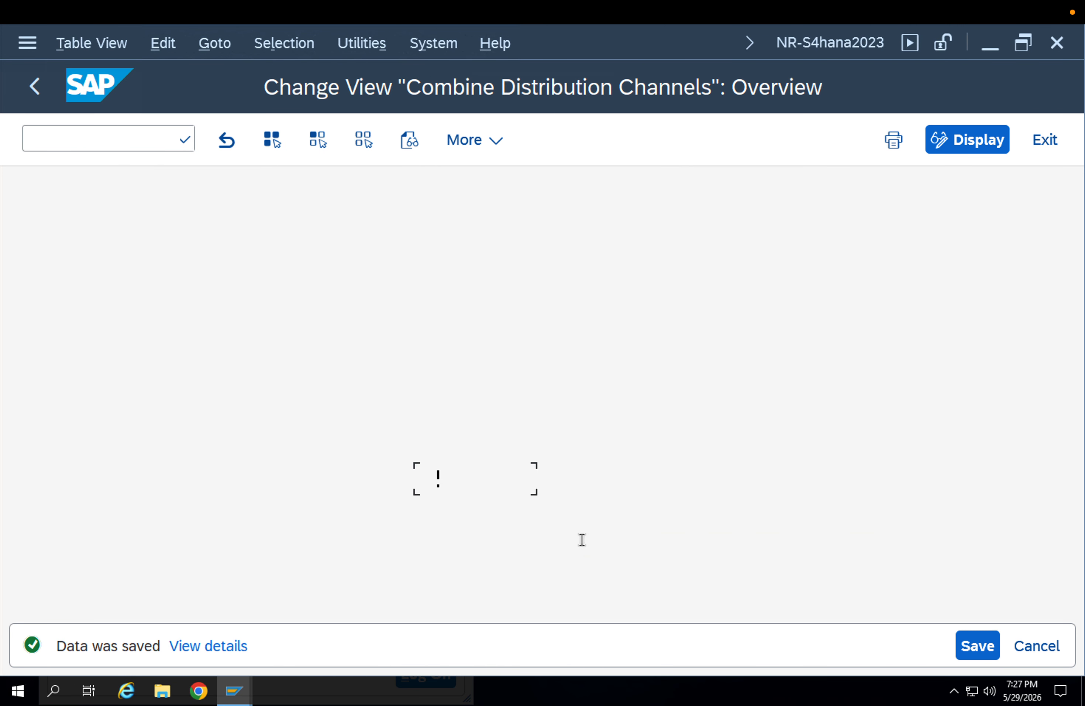
# - Switch to the Combine Divisions activity and locate the entries of sales organization APPL
pyautogui.press('F3')
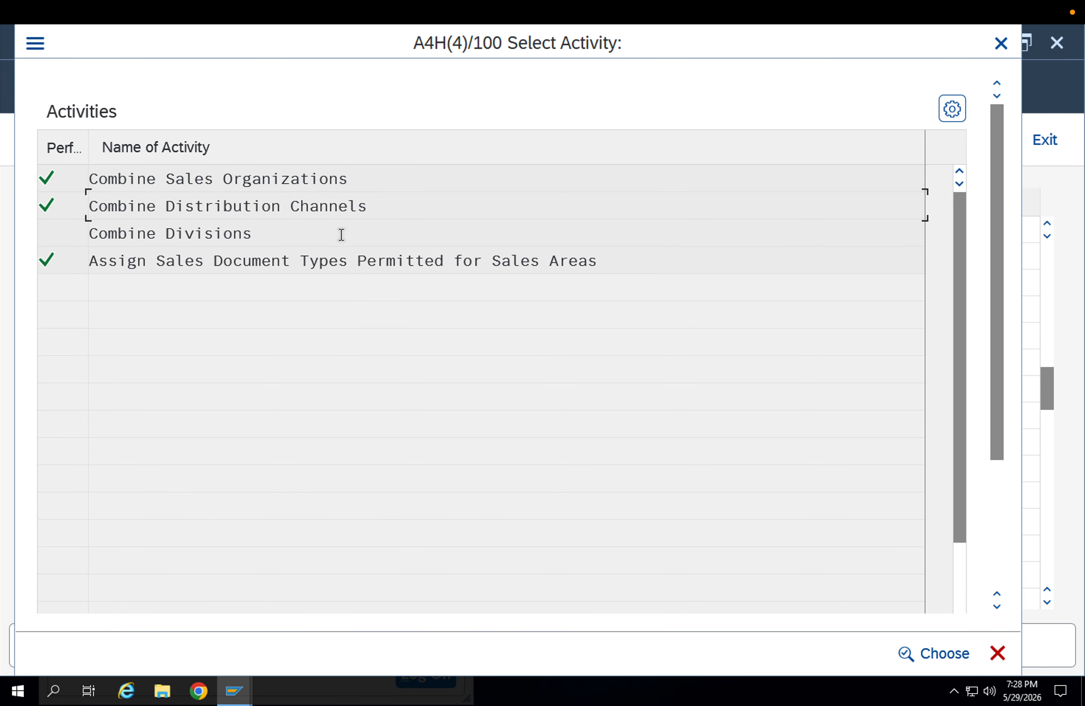
pyautogui.doubleClick(341, 235)
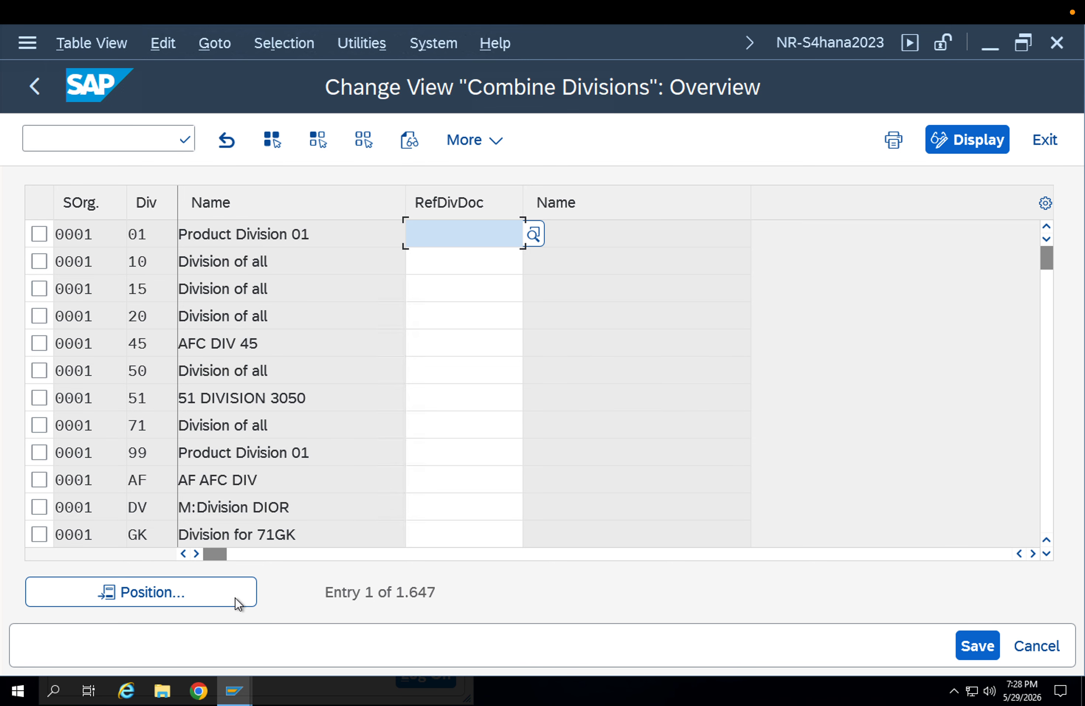
pyautogui.click(235, 597)
pyautogui.write('APPL')
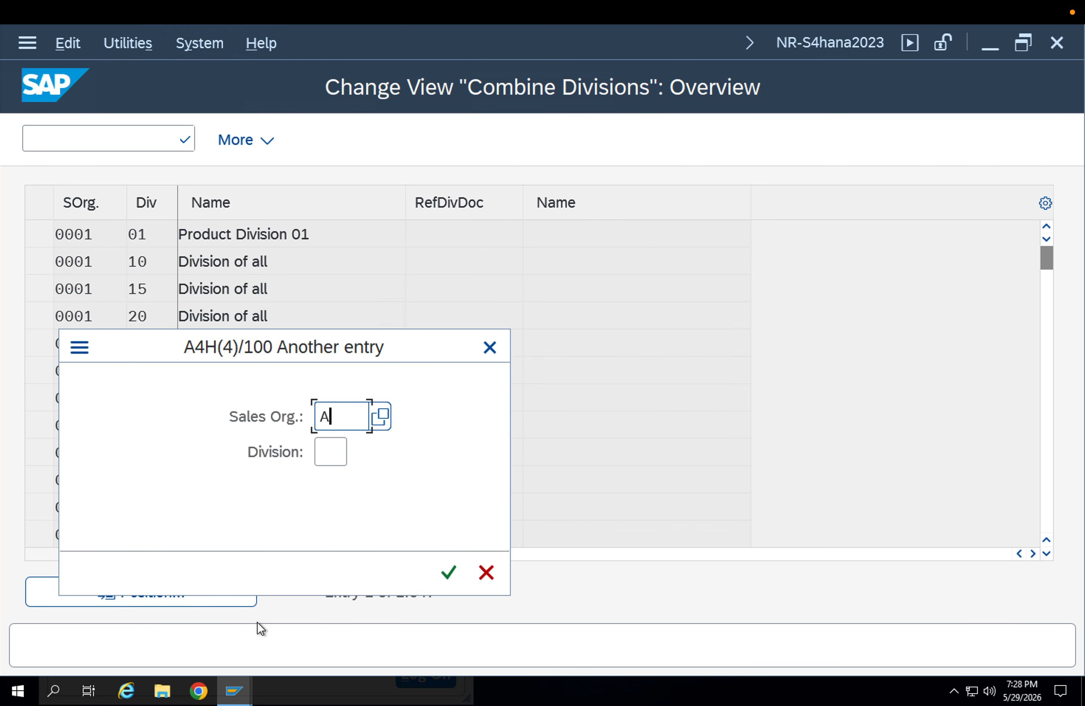
pyautogui.press('Return')
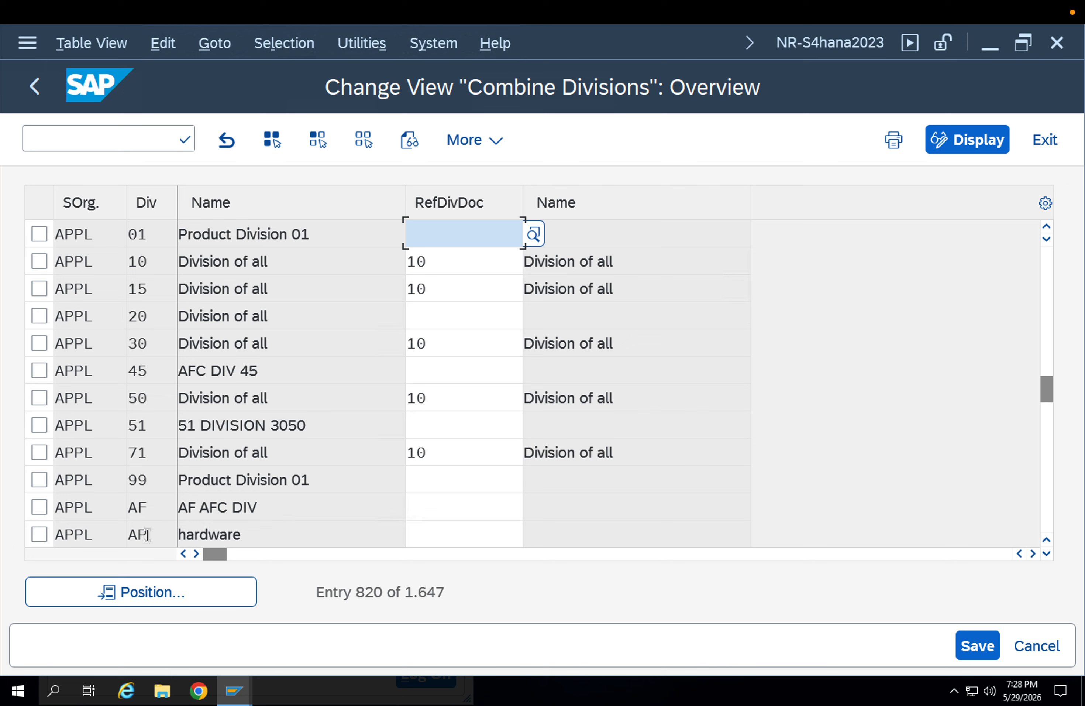
# - Set the reference division of APPL's division AP to AP and save it in the Enterprise Structure_25052026 customizing request
pyautogui.click(423, 534)
pyautogui.write('A')
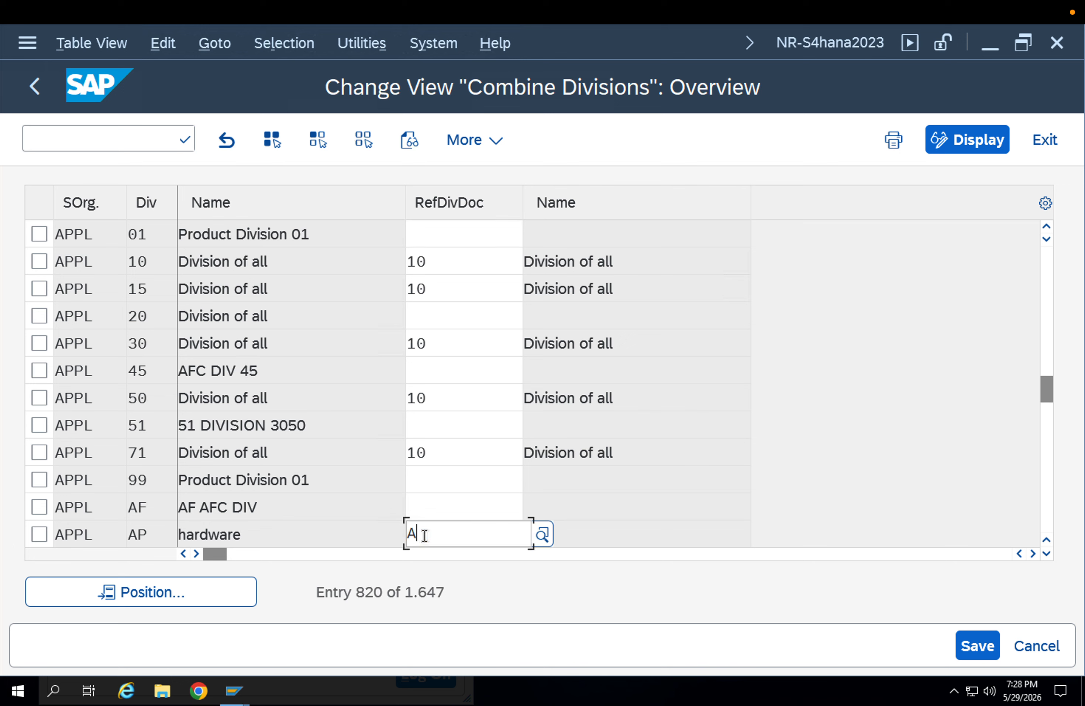
pyautogui.write('P')
pyautogui.press('Return')
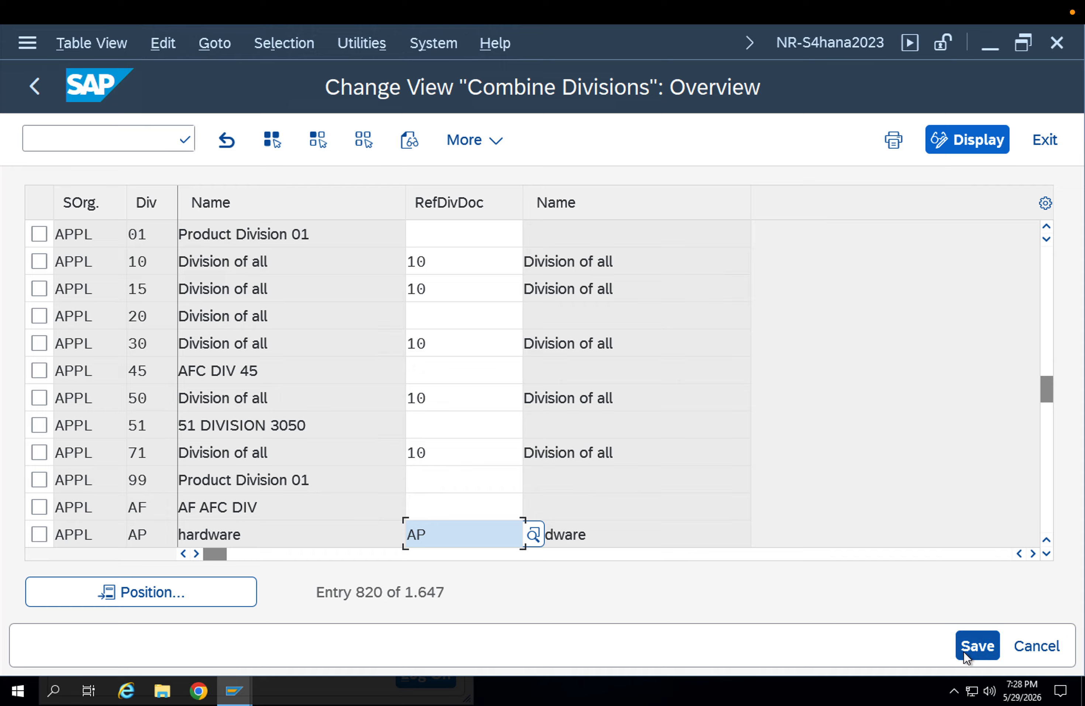
pyautogui.click(977, 645)
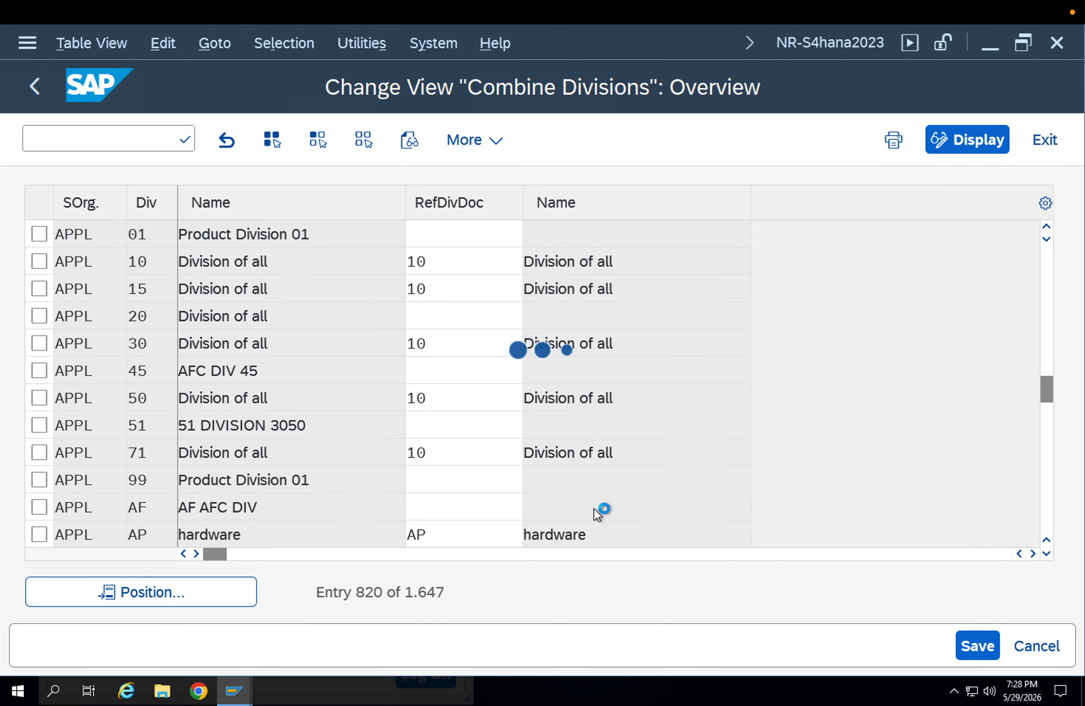
pyautogui.click(595, 537)
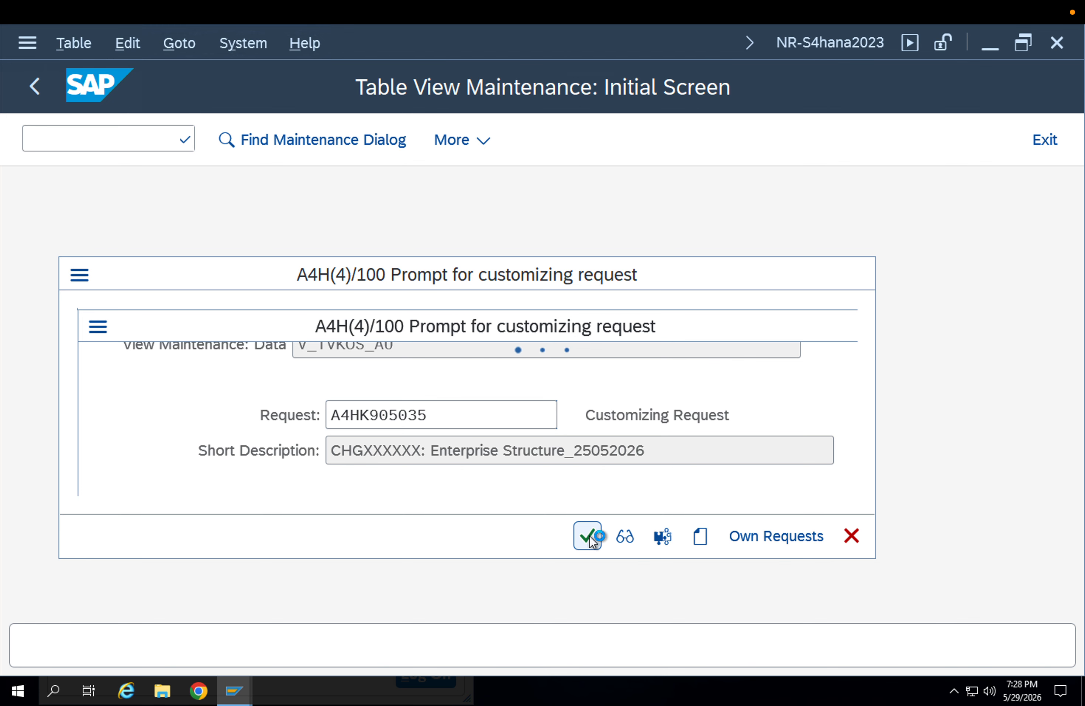
# - In Assign Sales Document Types Permitted for Sales Areas, add a new entry with sales organization APPL, distribution channel AP and division AP
pyautogui.press('F3')
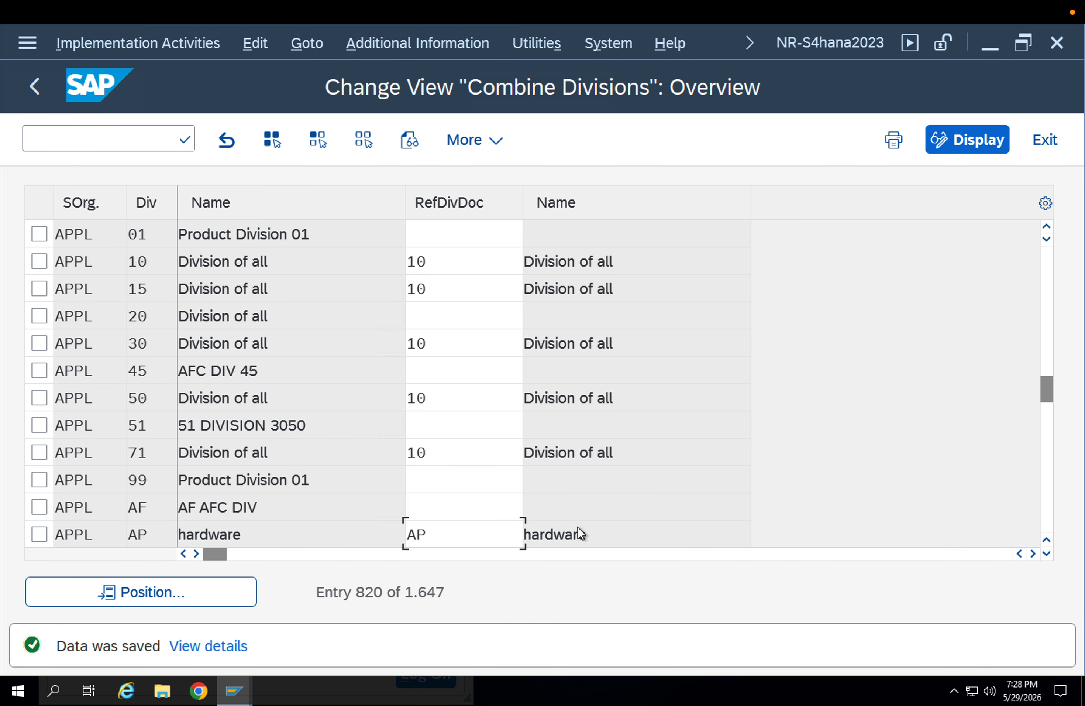
pyautogui.doubleClick(444, 269)
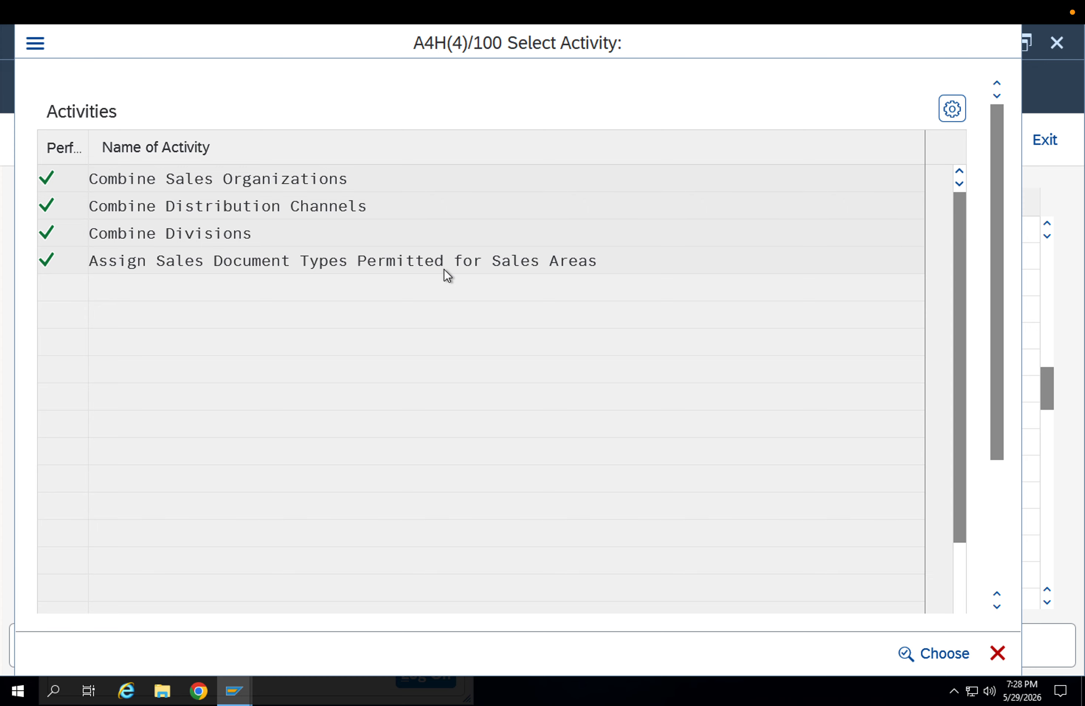
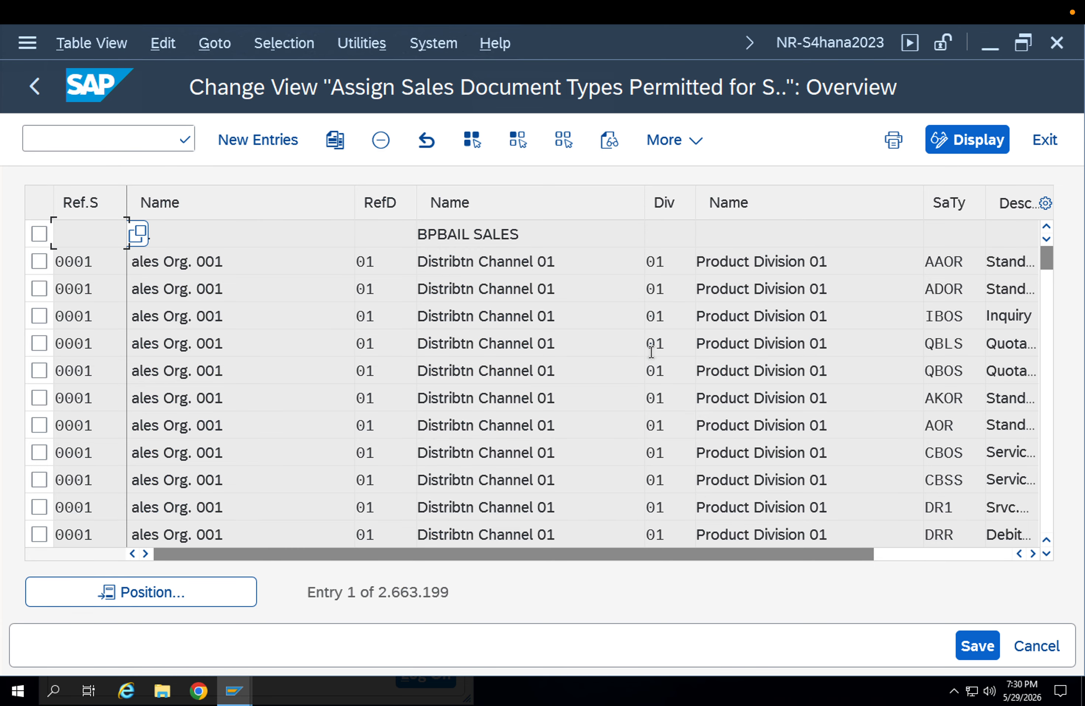
pyautogui.click(263, 144)
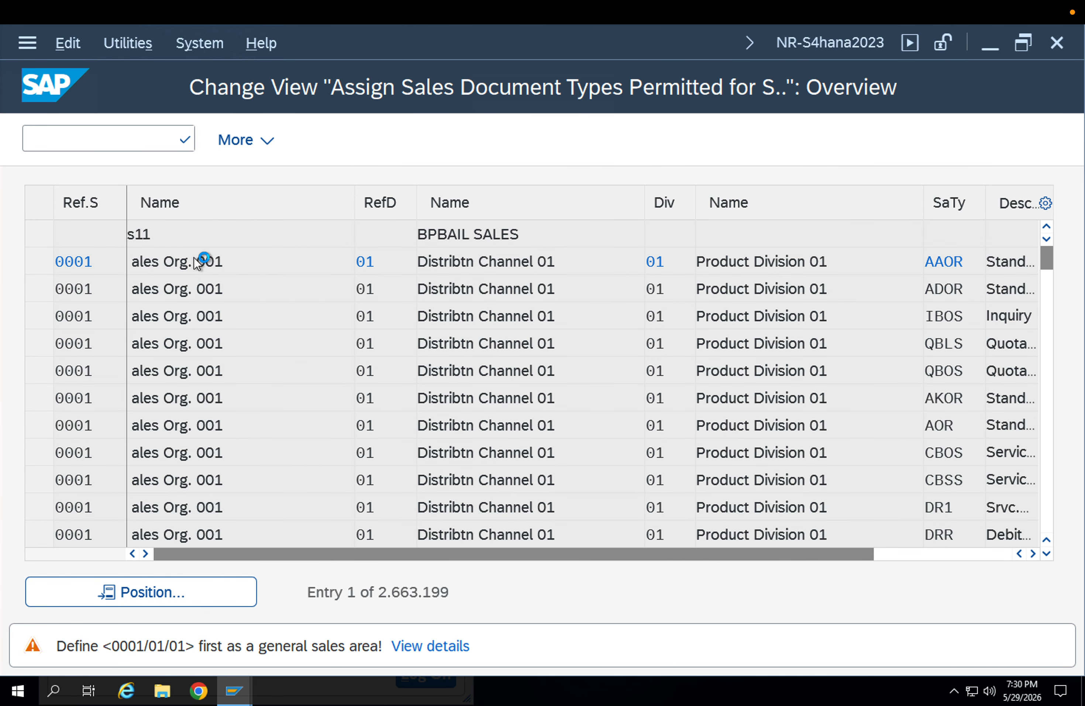
pyautogui.write('appl')
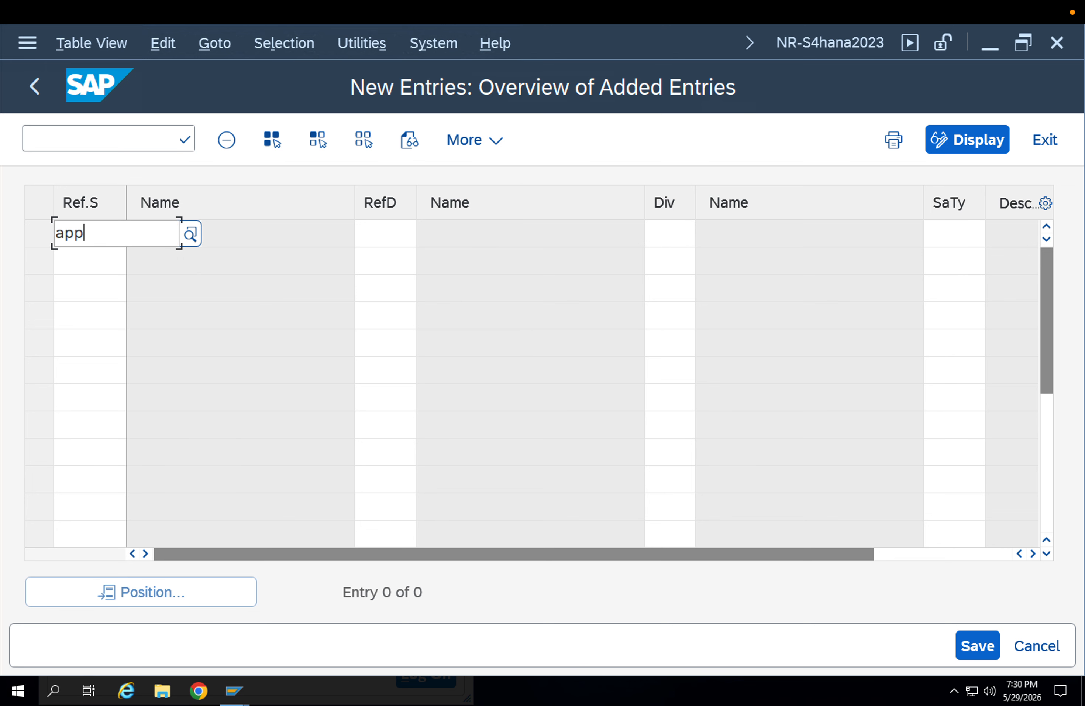
pyautogui.press('Tab')
pyautogui.write('app')
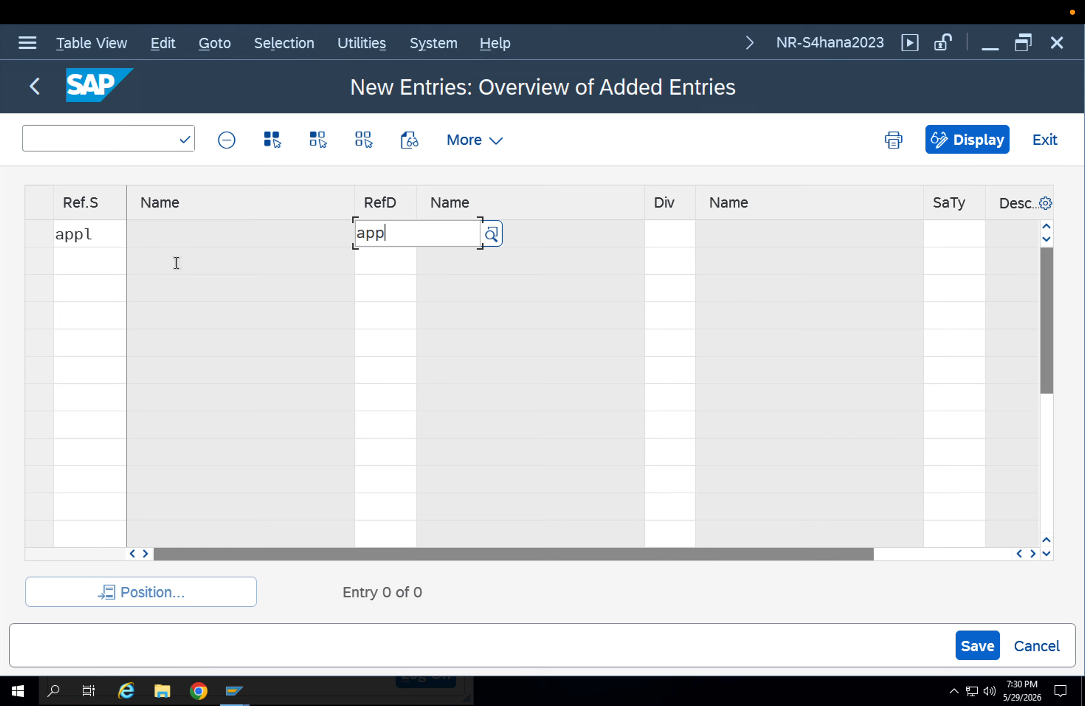
pyautogui.press('BackSpace')
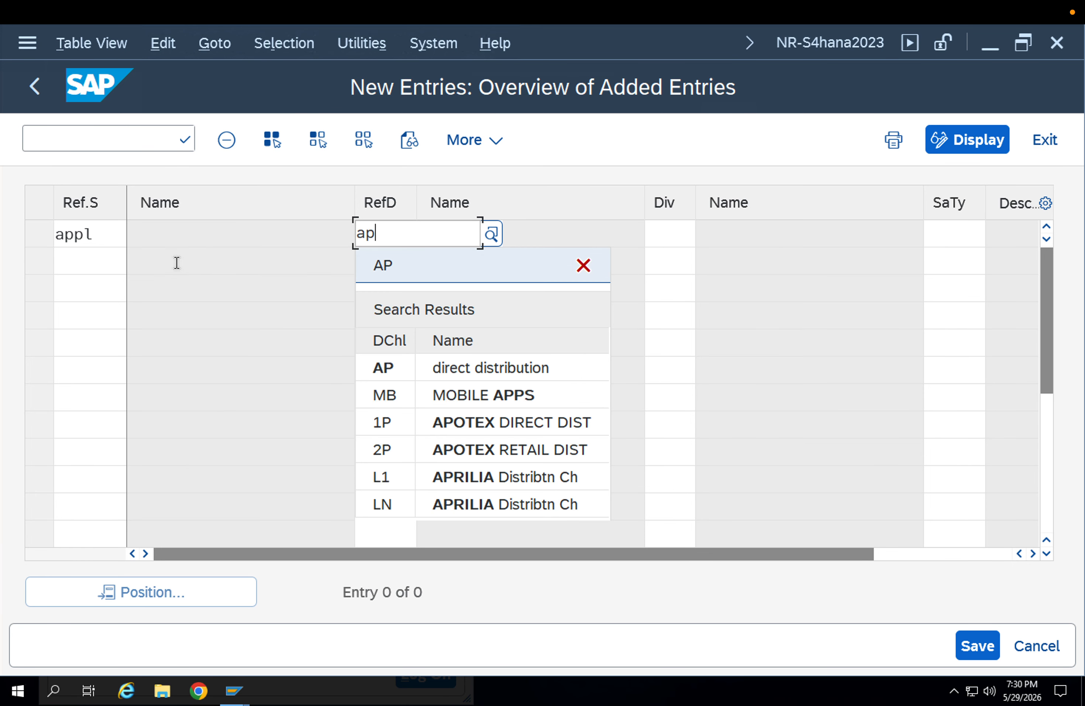
pyautogui.press('Down')
pyautogui.press('Down')
pyautogui.press('Up')
pyautogui.press('Tab')
pyautogui.write('ap')
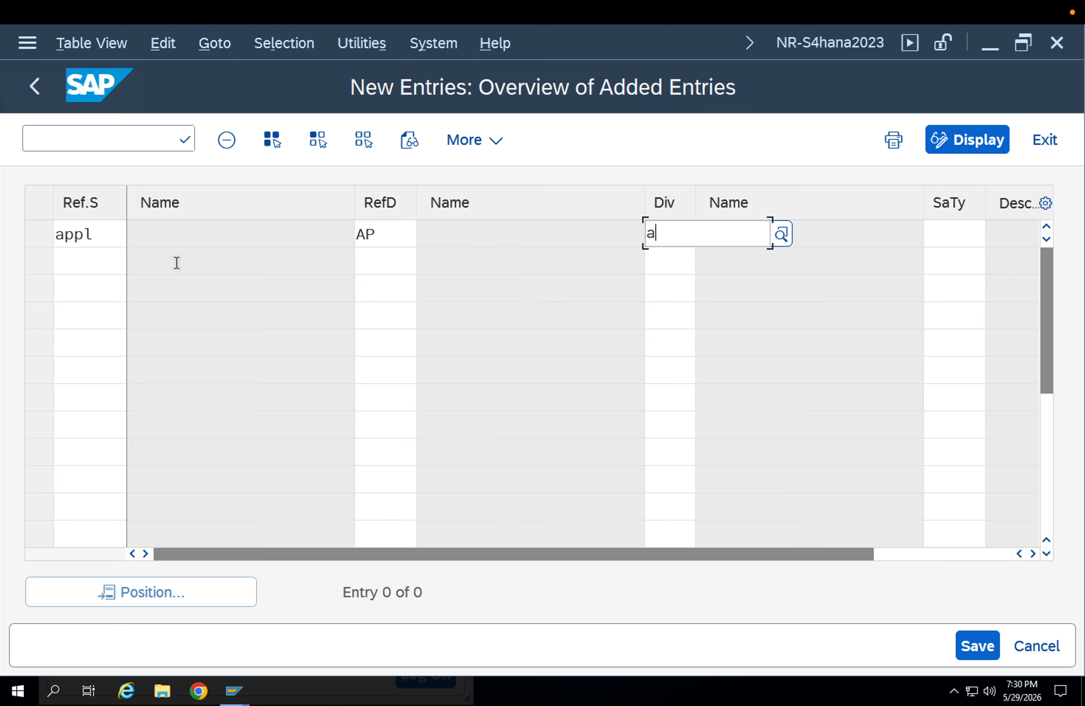
# - Set the new entry's sales document type to OR and save it in the Enterprise Structure_25052026 customizing request
pyautogui.press('Tab')
pyautogui.press('Down')
pyautogui.press('Down')
pyautogui.press('Return')
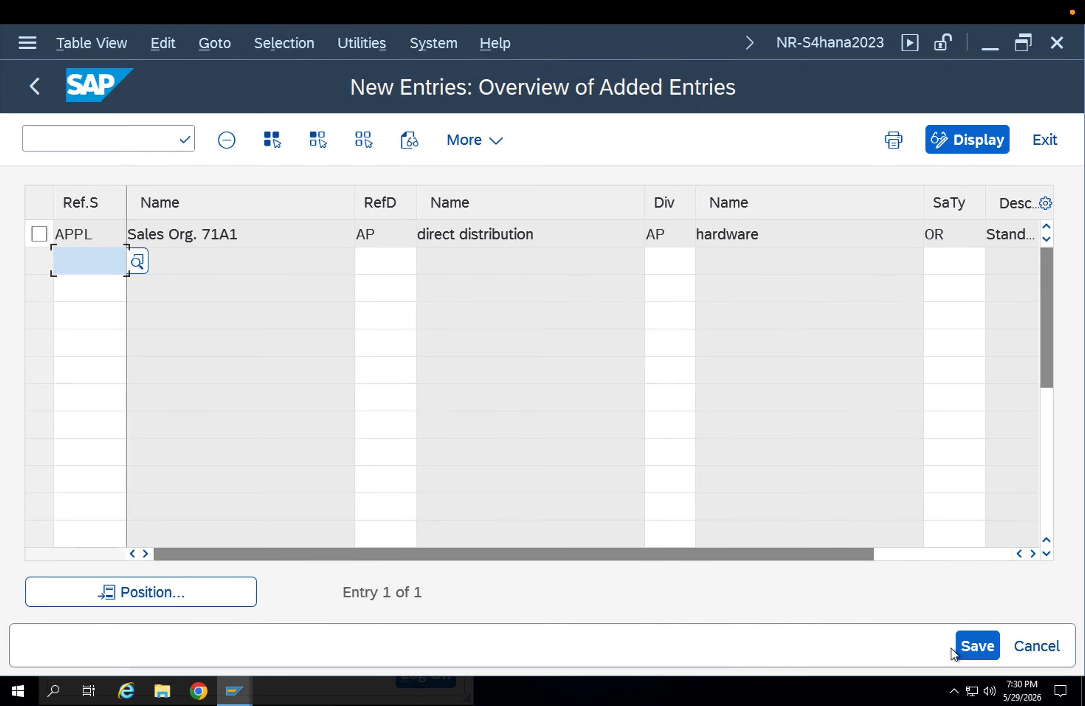
pyautogui.click(965, 649)
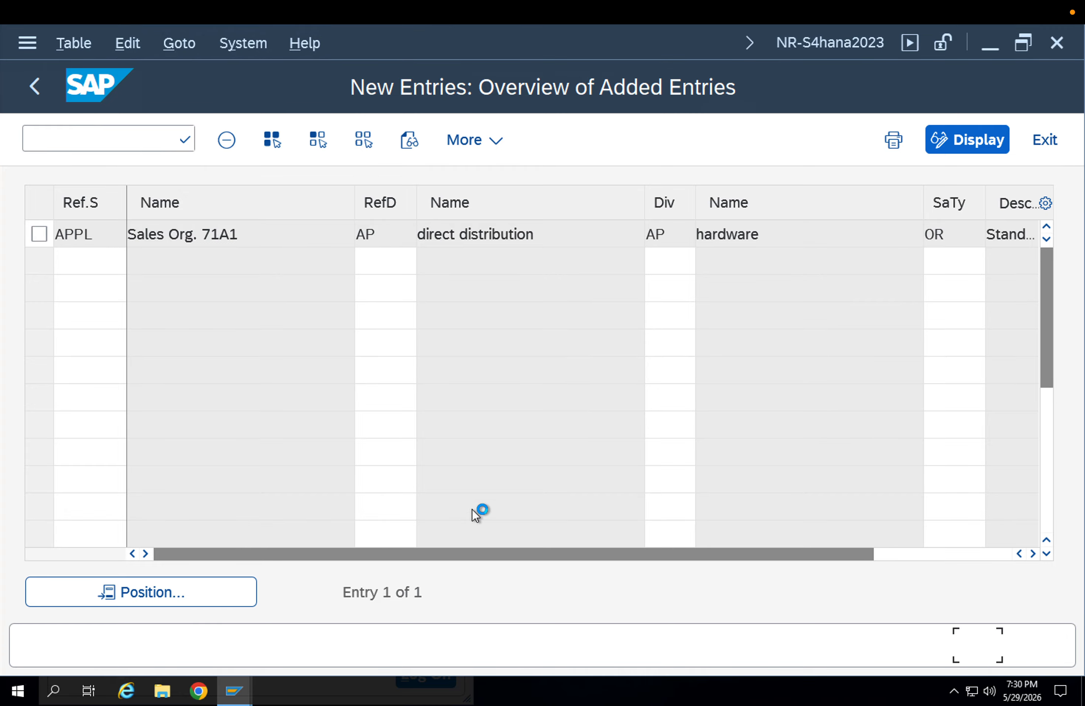
pyautogui.click(588, 537)
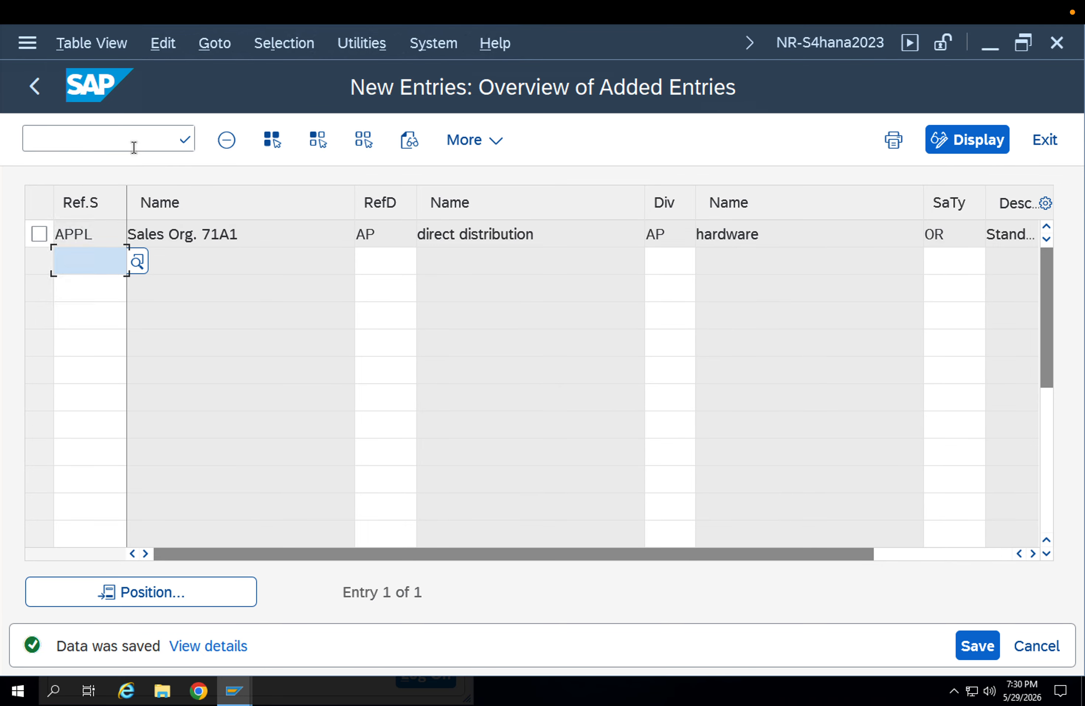
# - Leave the customizing view and start transaction VA01 to create a sales document
pyautogui.click(131, 144)
pyautogui.write('/n')
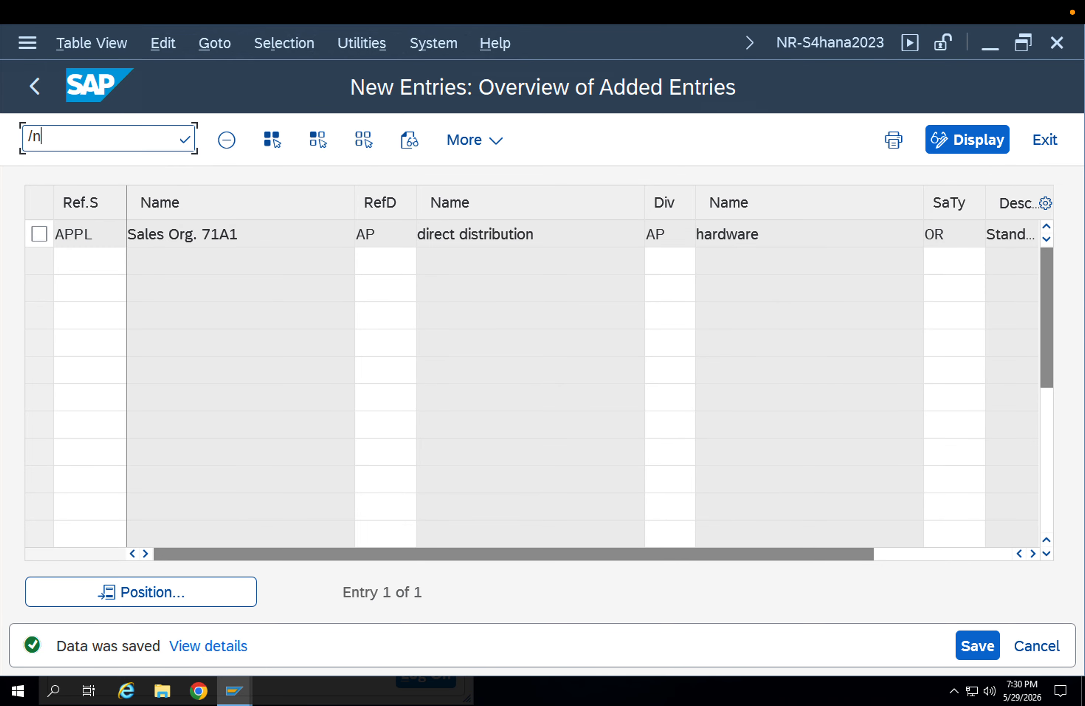
pyautogui.write('va01')
pyautogui.press('Return')
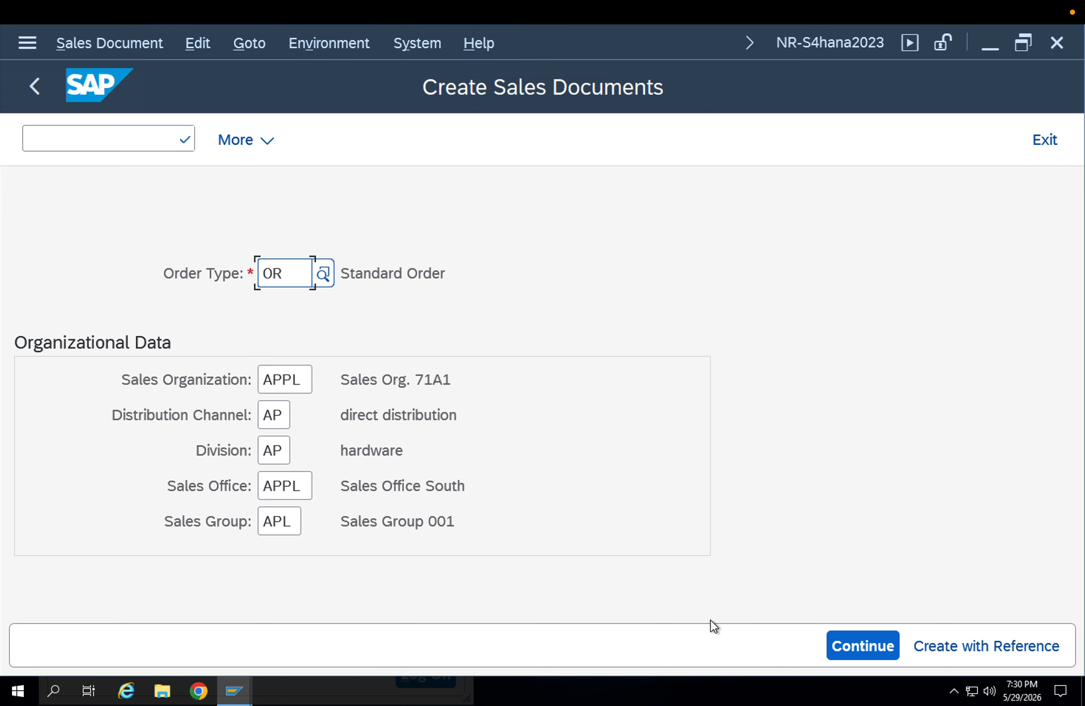
pyautogui.click(135, 54)
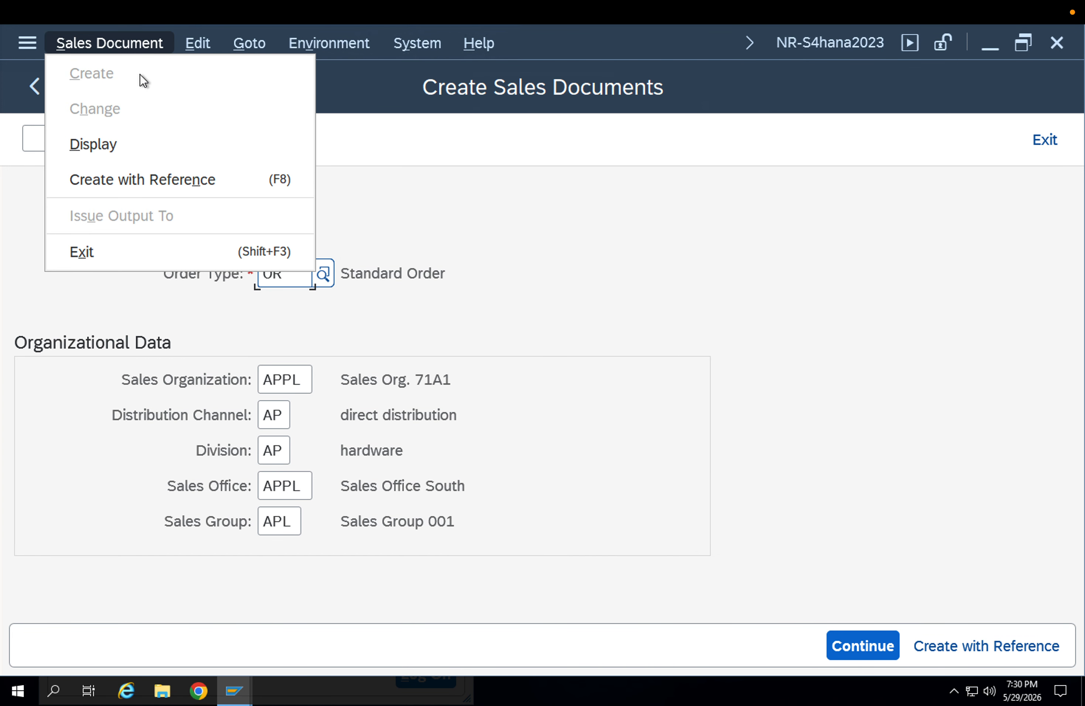
pyautogui.click(155, 179)
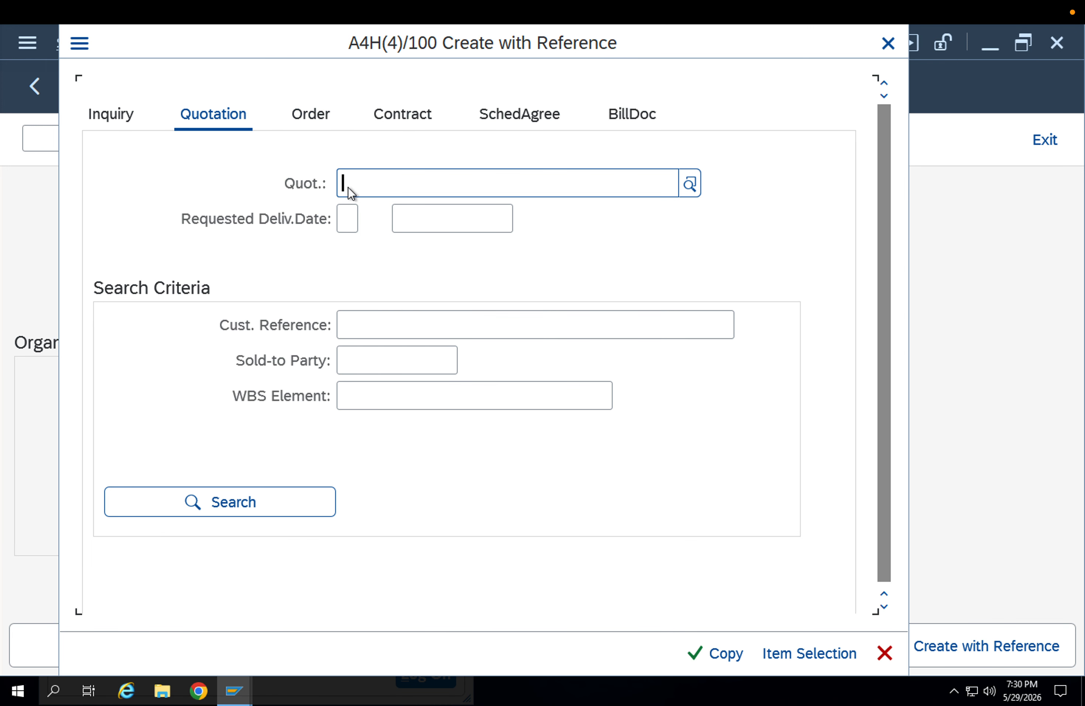
pyautogui.click(399, 209)
pyautogui.click(371, 327)
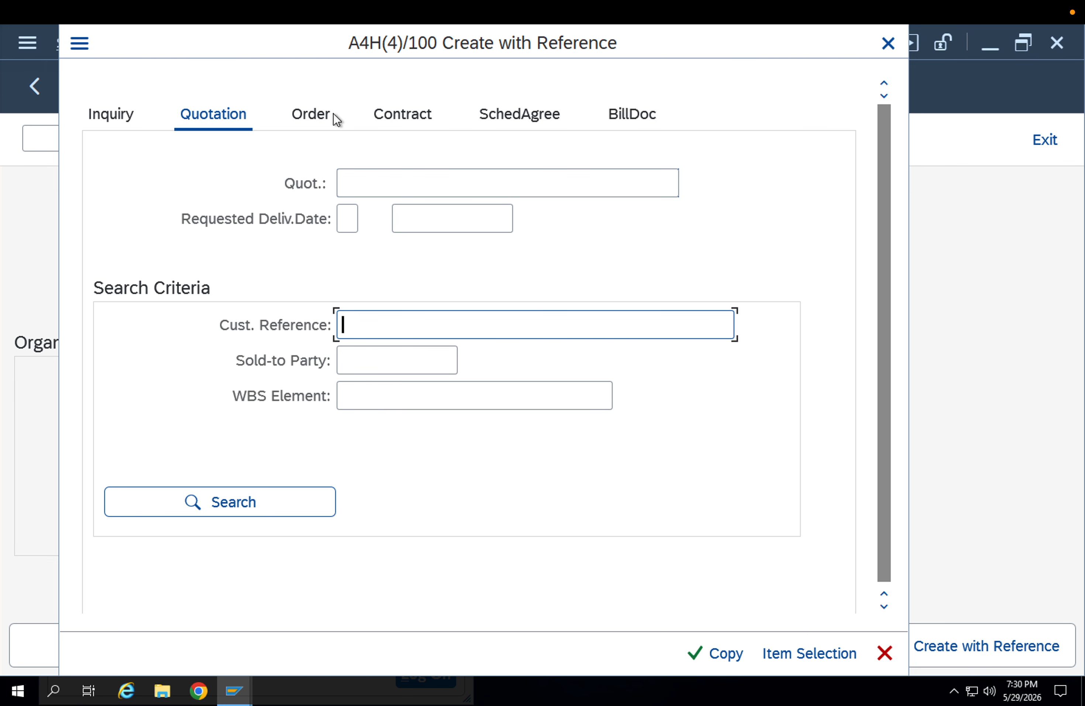
pyautogui.click(322, 114)
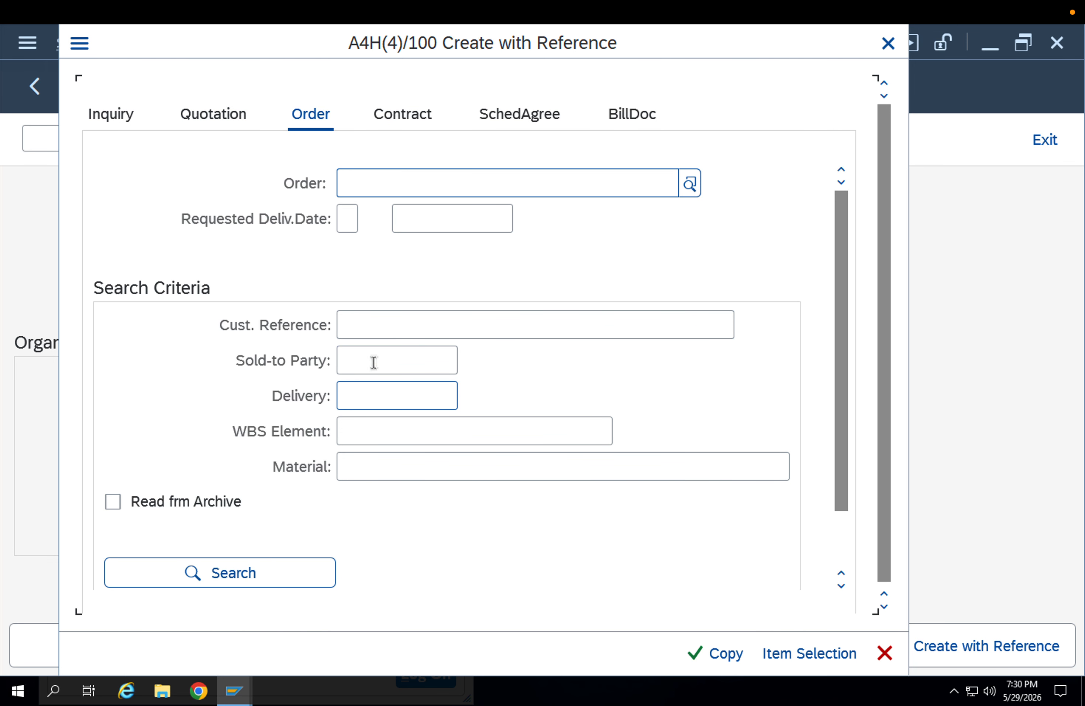
pyautogui.press('Escape')
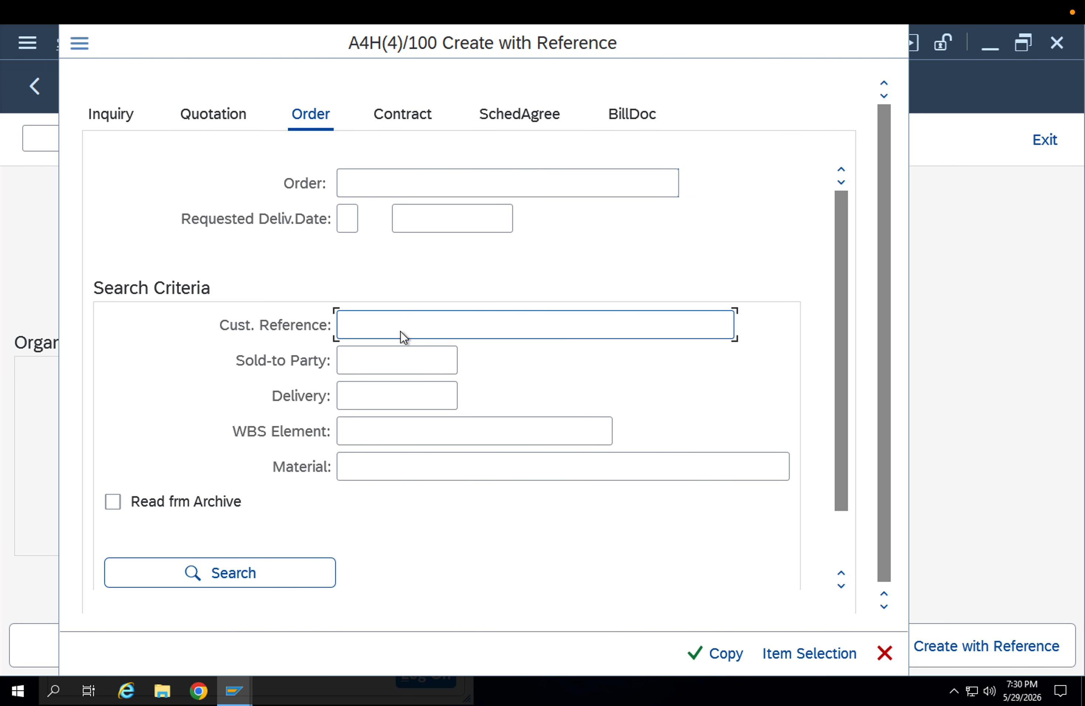
# - Continue to the standard order overview with order type OR and sales area APPL/AP/AP
pyautogui.press('Return')
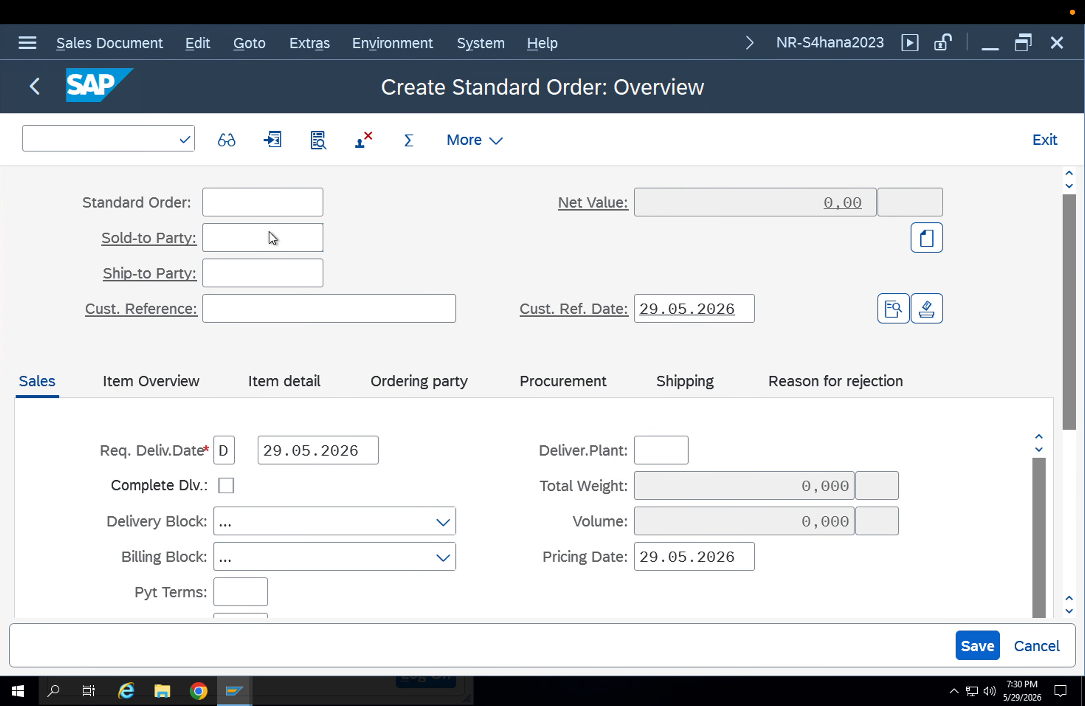
# - In another session, start transaction BP and copy the business partner number already filled in for the search
pyautogui.click(270, 233)
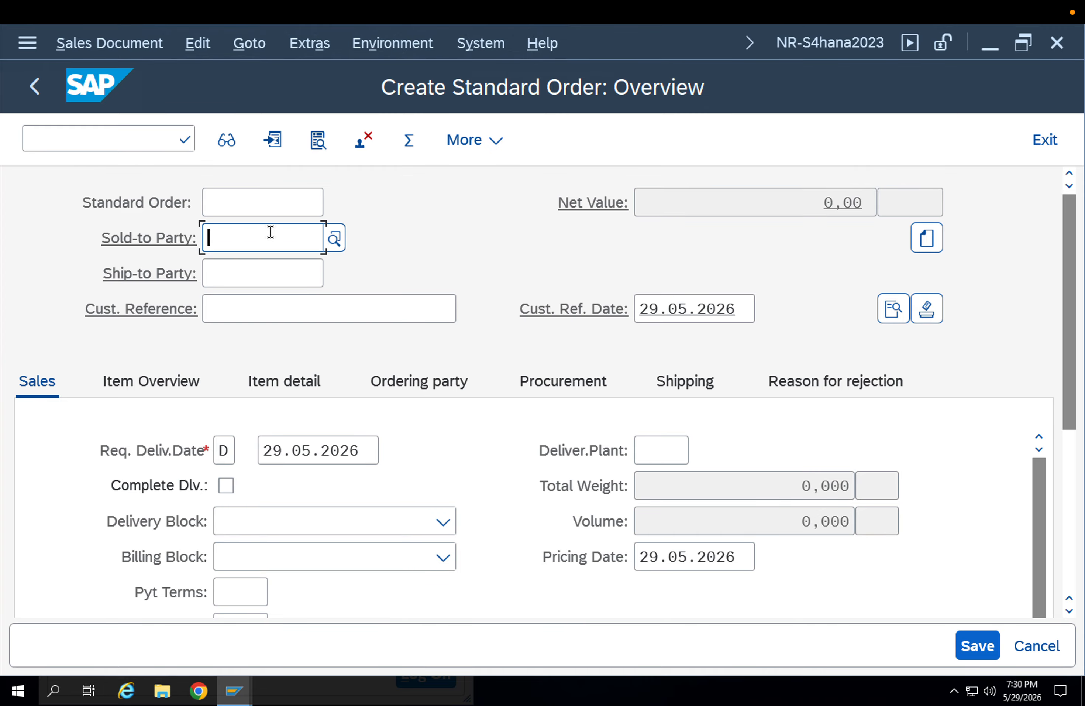
pyautogui.scroll(-1, 270, 232)
pyautogui.moveTo(248, 681)
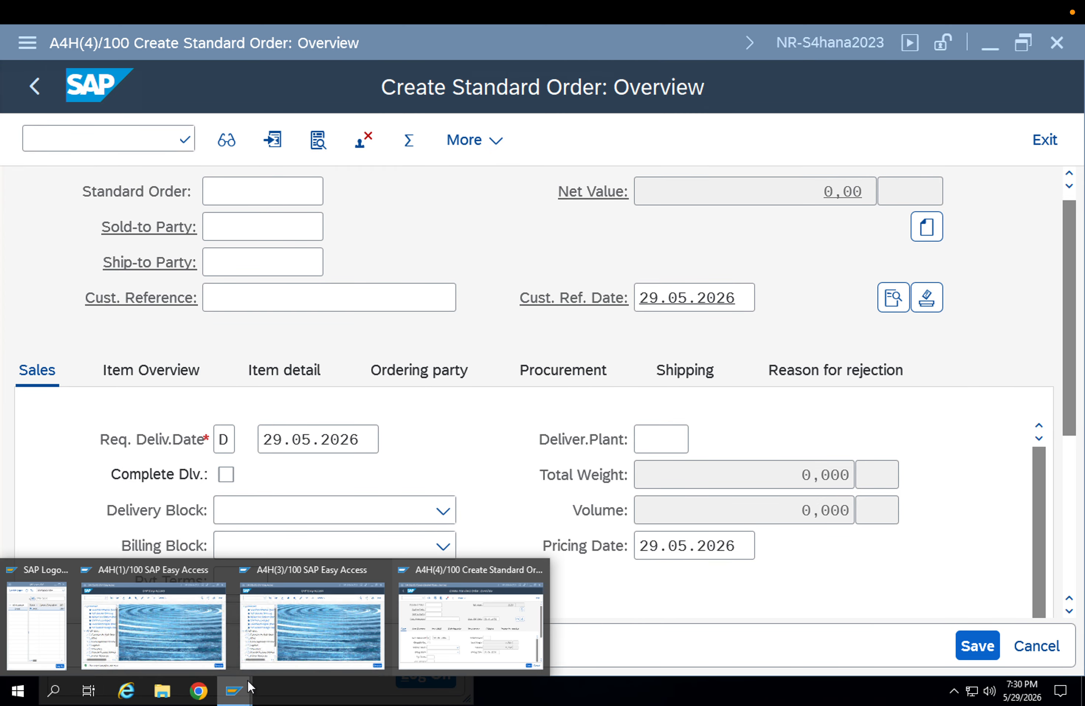
pyautogui.click(325, 640)
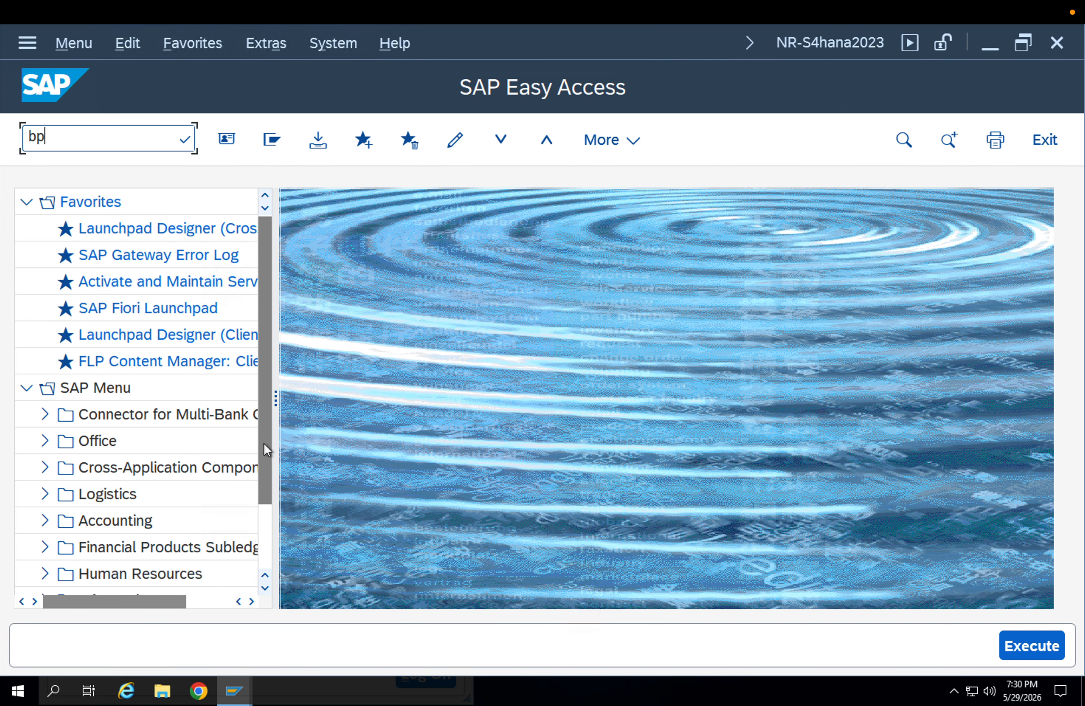
pyautogui.write('bp')
pyautogui.press('Return')
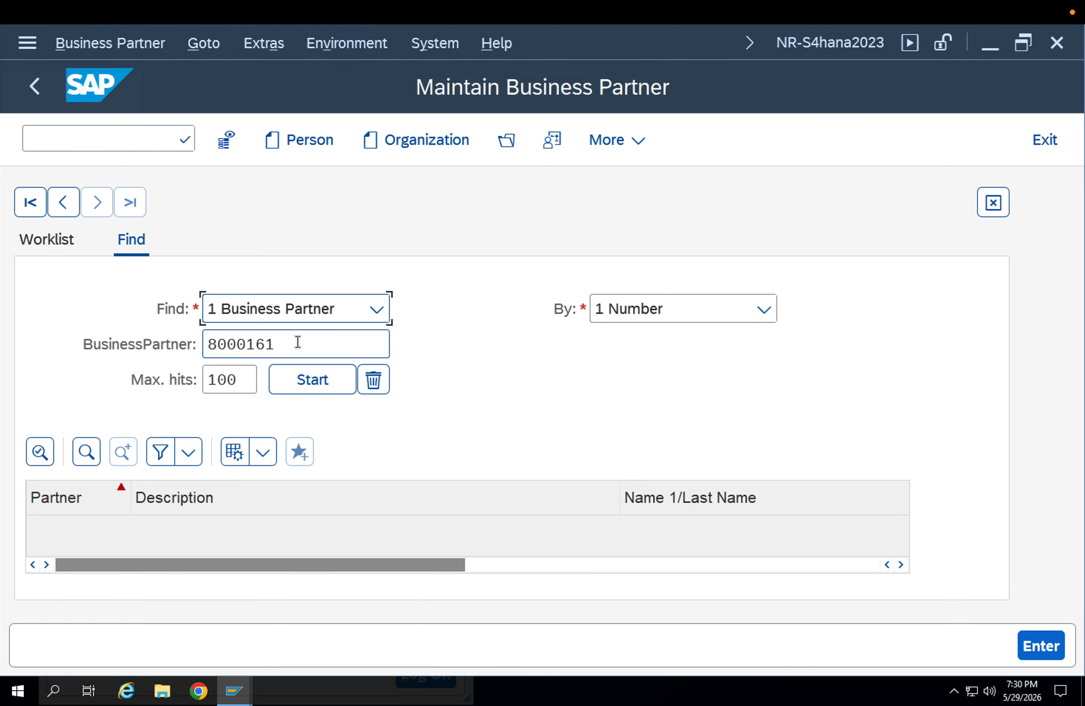
pyautogui.press('Tab')
pyautogui.hotkey('ctrl', 'c')
pyautogui.press('Home')
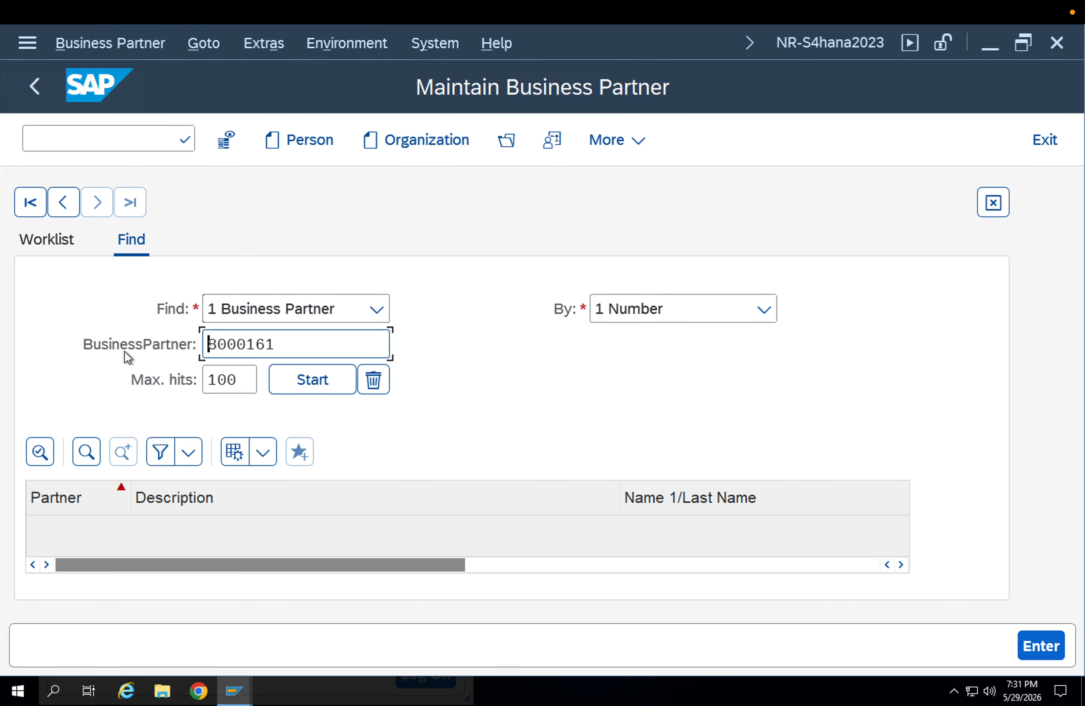
# - Return to the standard order and try to enter the copied business partner number as both sold-to party and ship-to party
pyautogui.moveTo(251, 687)
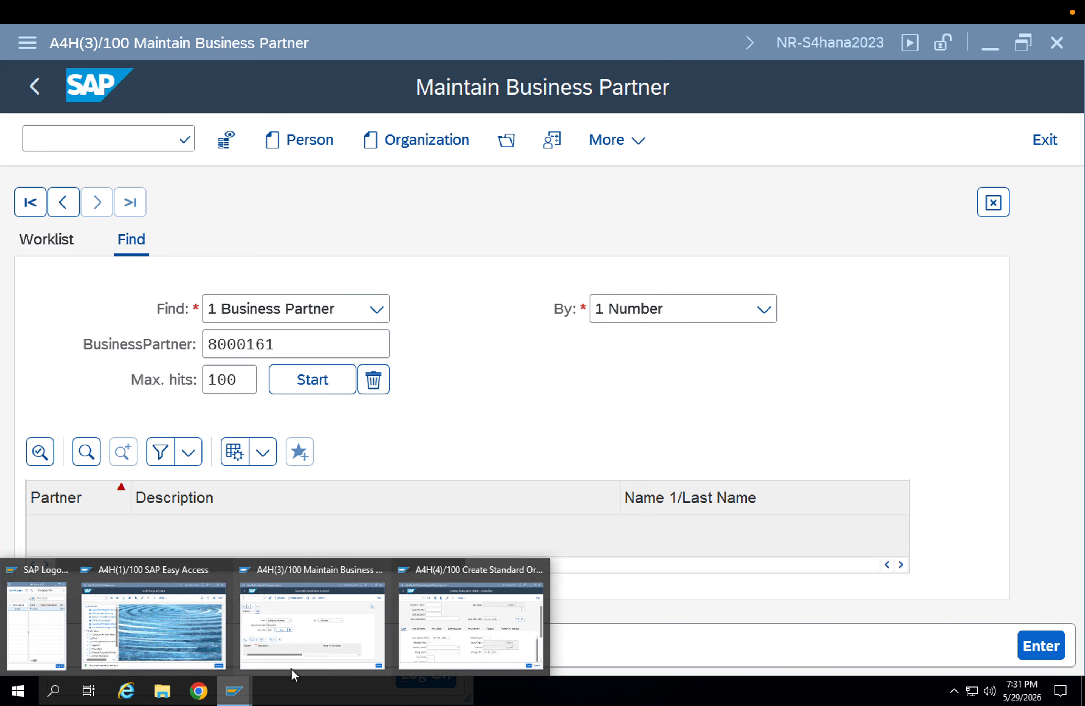
pyautogui.click(460, 621)
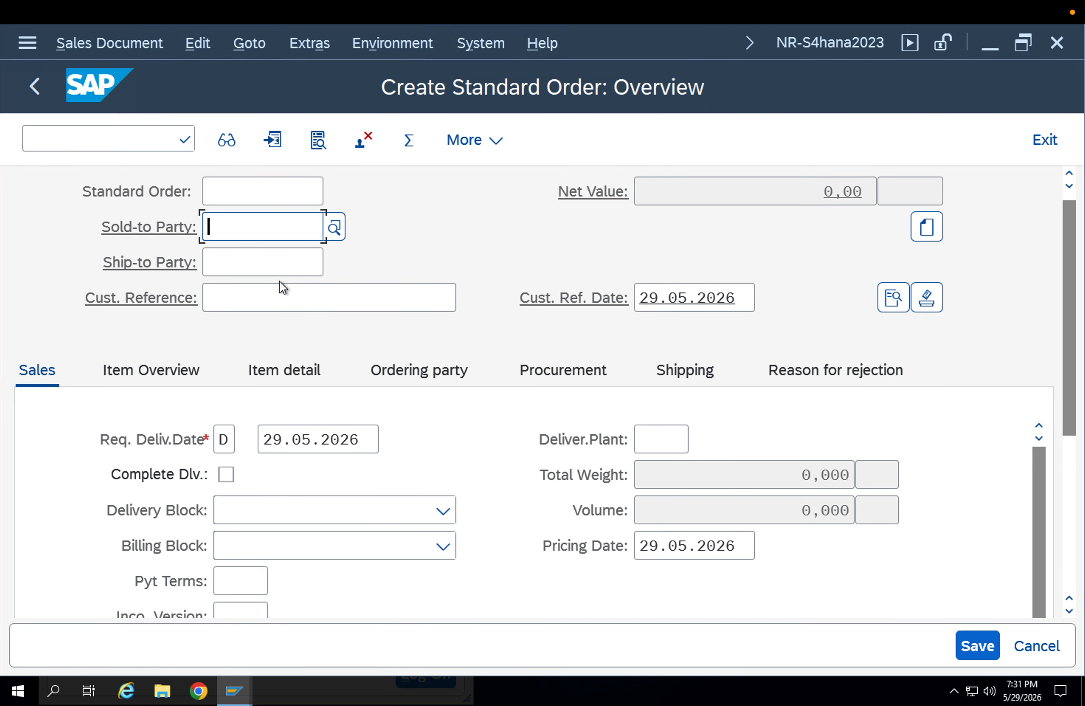
pyautogui.hotkey('ctrl', 'v')
pyautogui.press('Return')
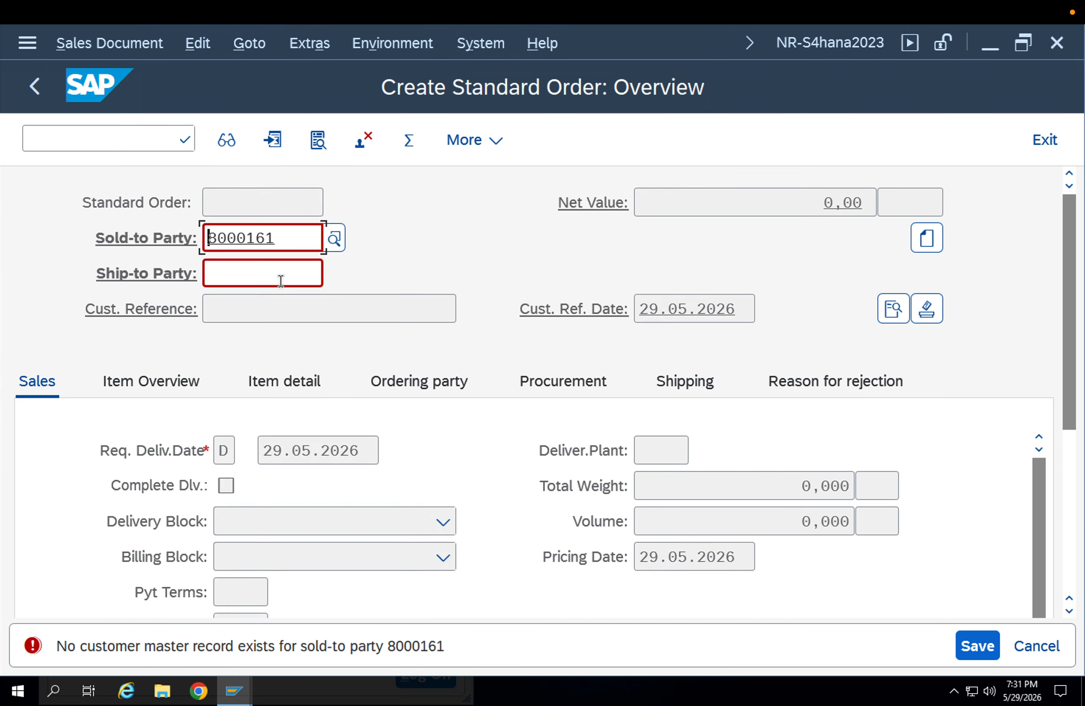
pyautogui.click(281, 281)
pyautogui.hotkey('ctrl', 'v')
pyautogui.press('Return')
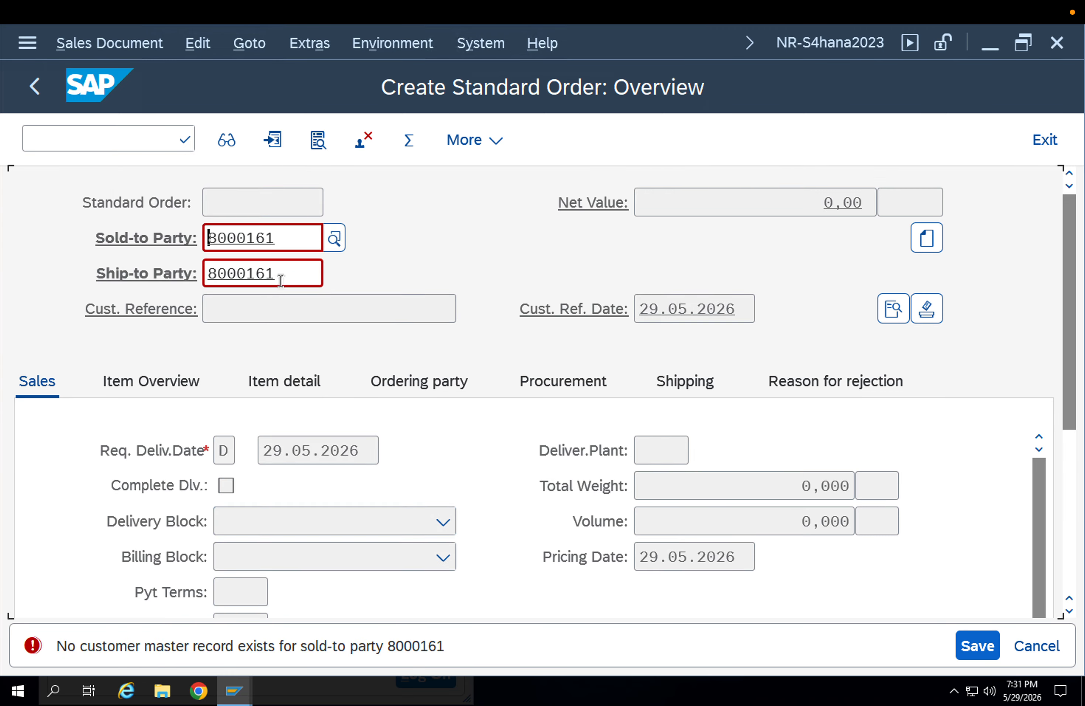
# - Copy the sold-to party number, leave the order for transaction BP, then find and open business partner Customer - XYZ
pyautogui.moveTo(283, 237); pyautogui.dragTo(116, 235)
pyautogui.hotkey('ctrl', 'c')
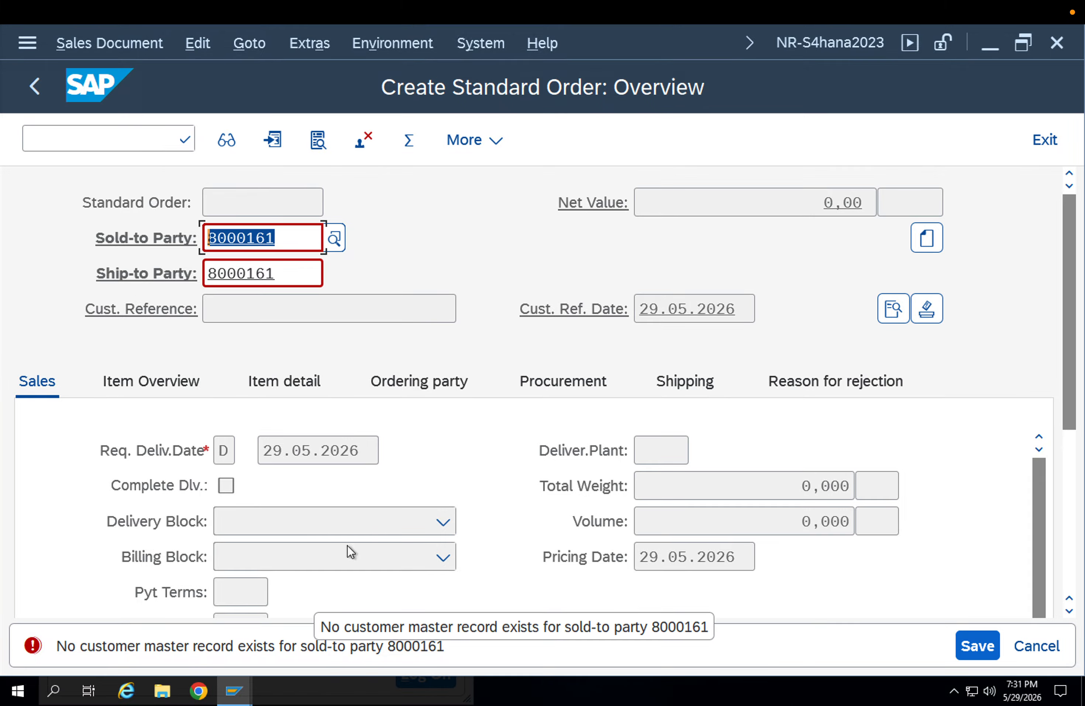
pyautogui.click(91, 137)
pyautogui.write('/n')
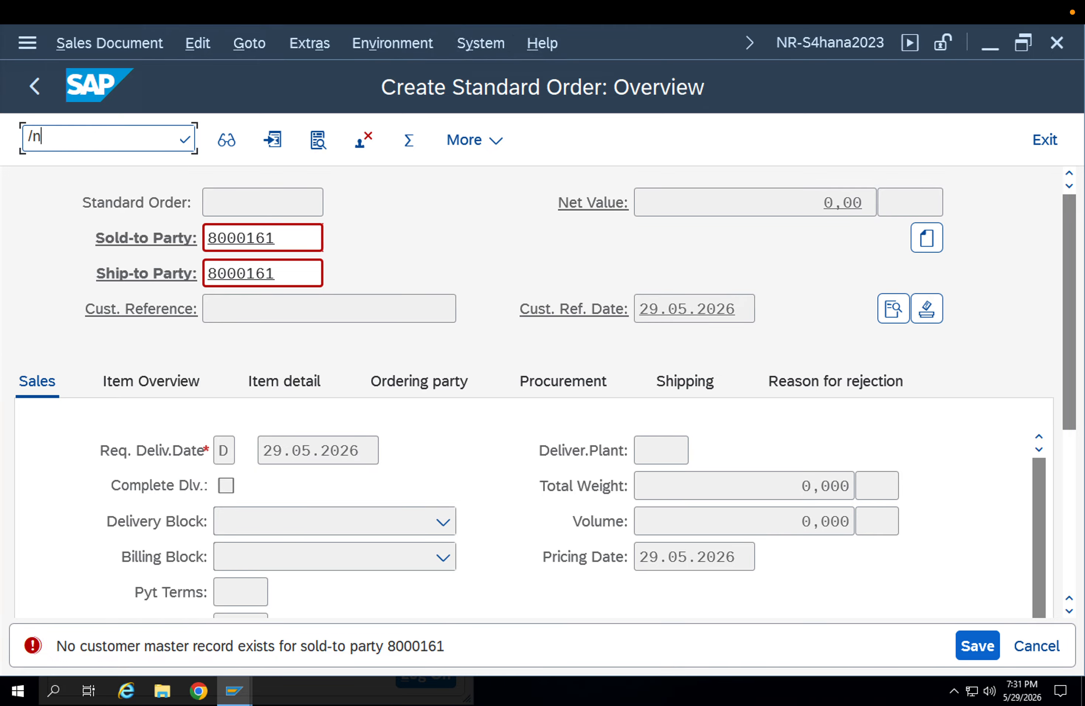
pyautogui.write('bp')
pyautogui.press('Return')
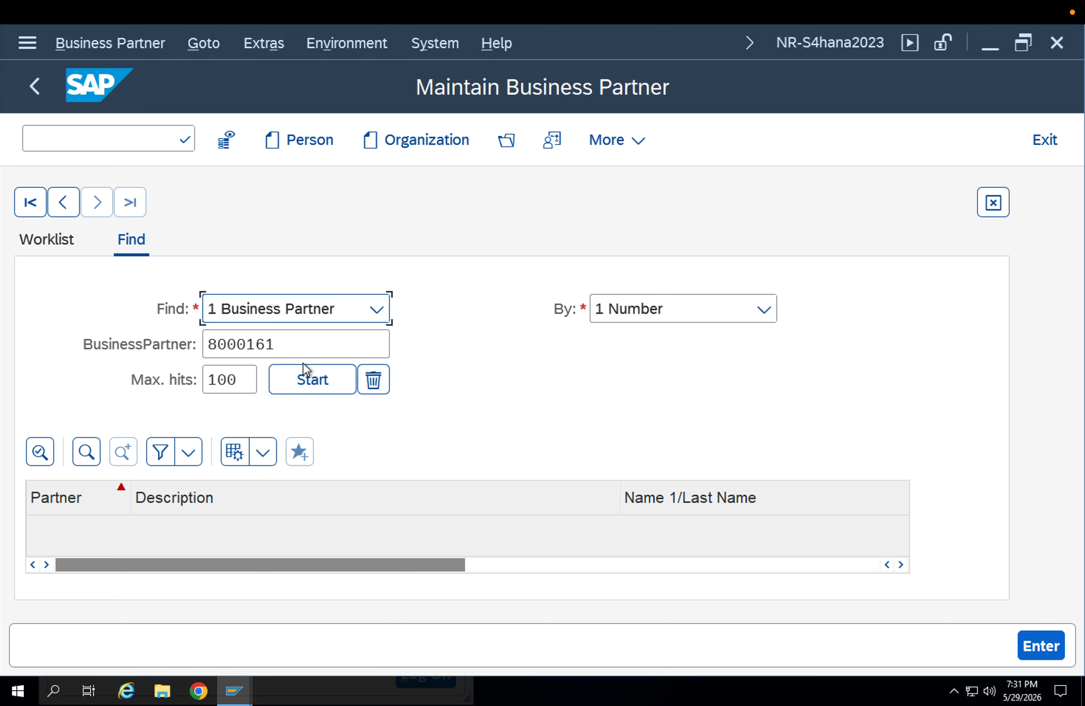
pyautogui.click(306, 353)
pyautogui.press('Return')
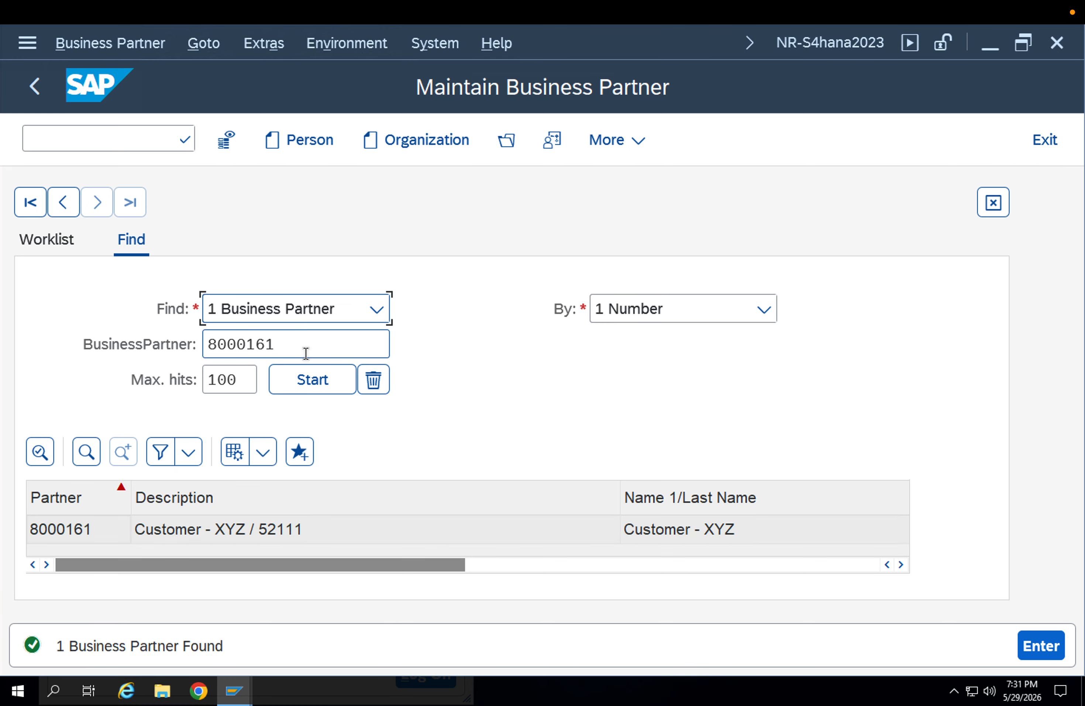
pyautogui.doubleClick(288, 529)
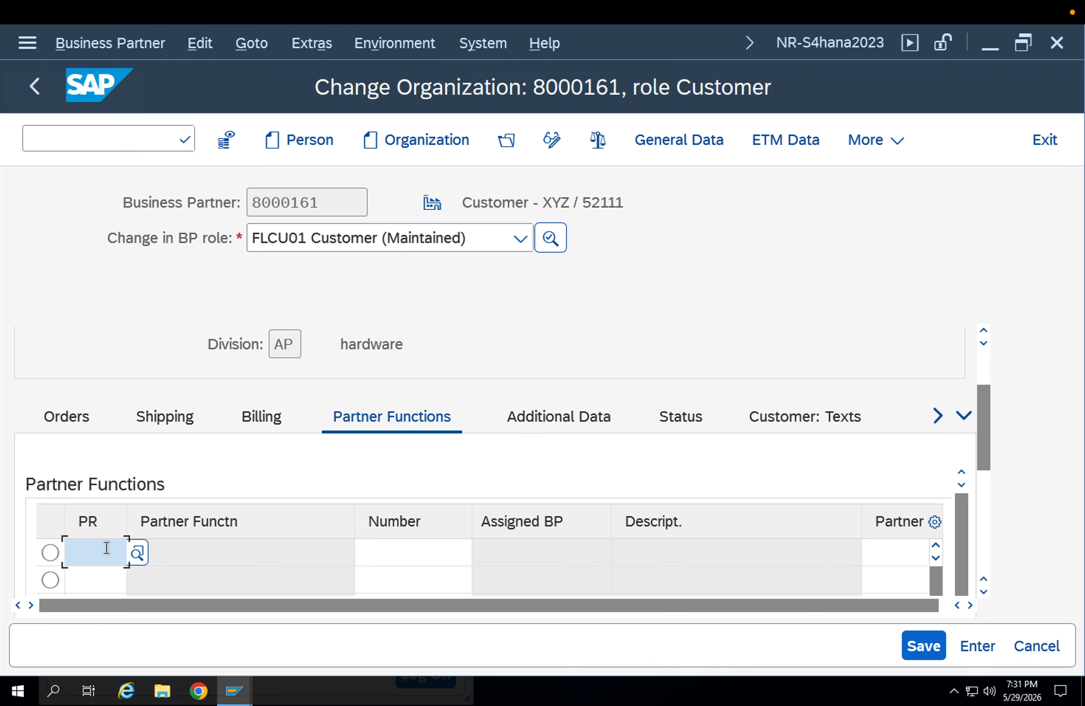
# - Try to add partner function SP (Sold-to Party) with the copied customer number to the customer's sales area data
pyautogui.write('S')
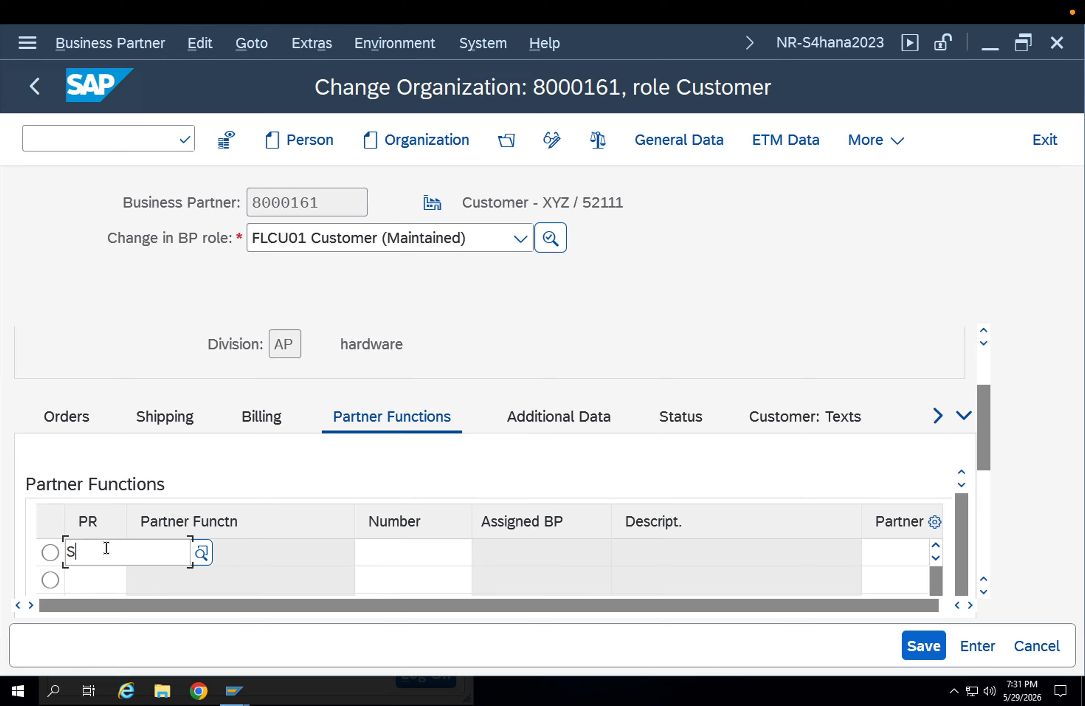
pyautogui.write('P')
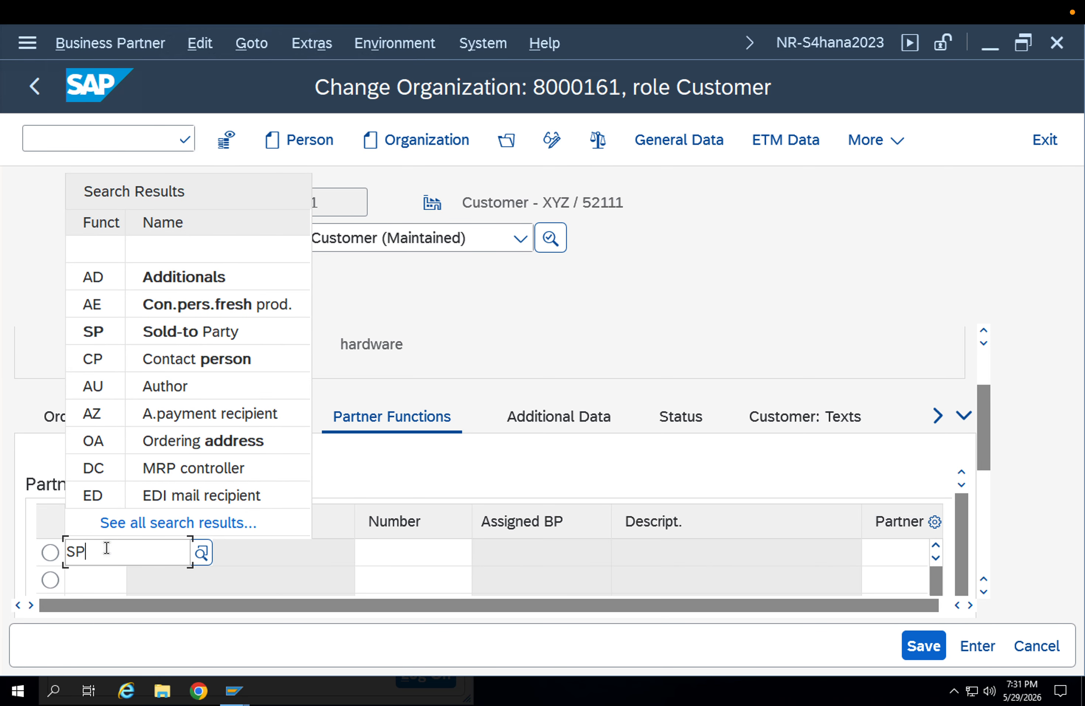
pyautogui.click(163, 343)
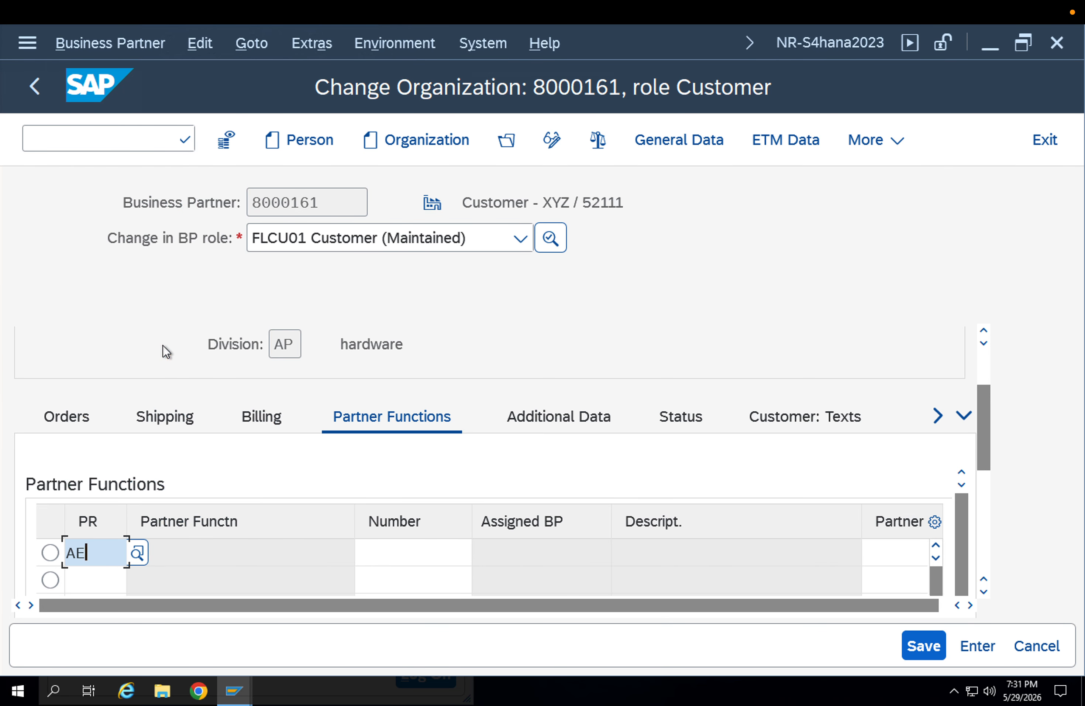
pyautogui.doubleClick(69, 554)
pyautogui.write('SP')
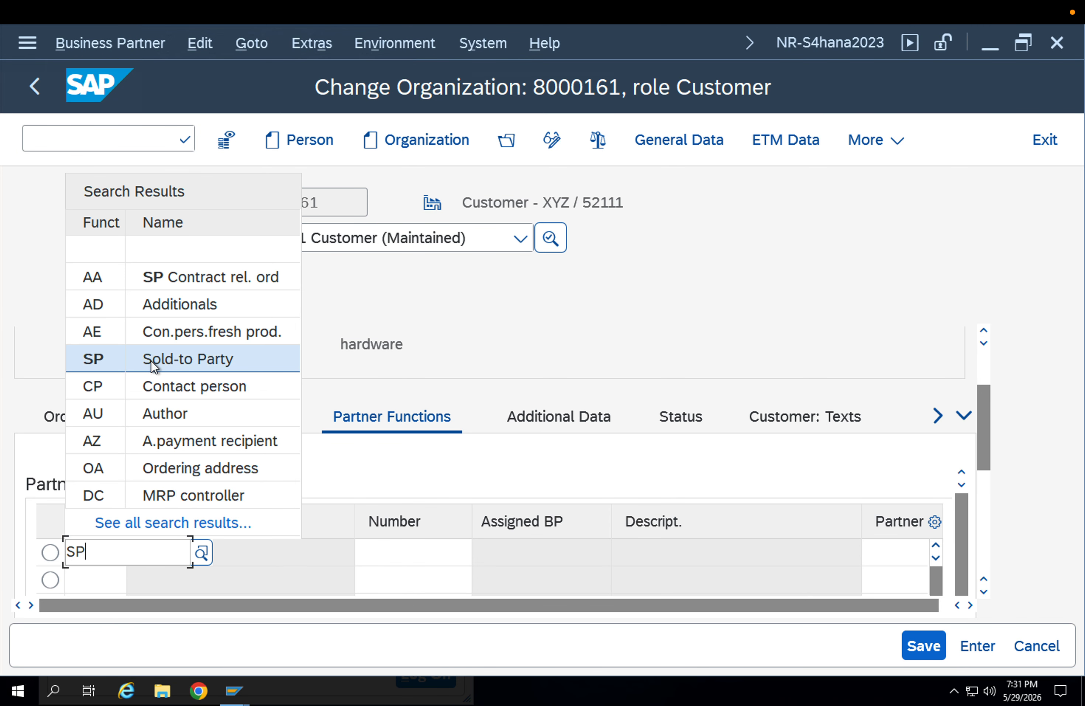
pyautogui.click(151, 361)
pyautogui.press('Tab')
pyautogui.hotkey('ctrl', 'v')
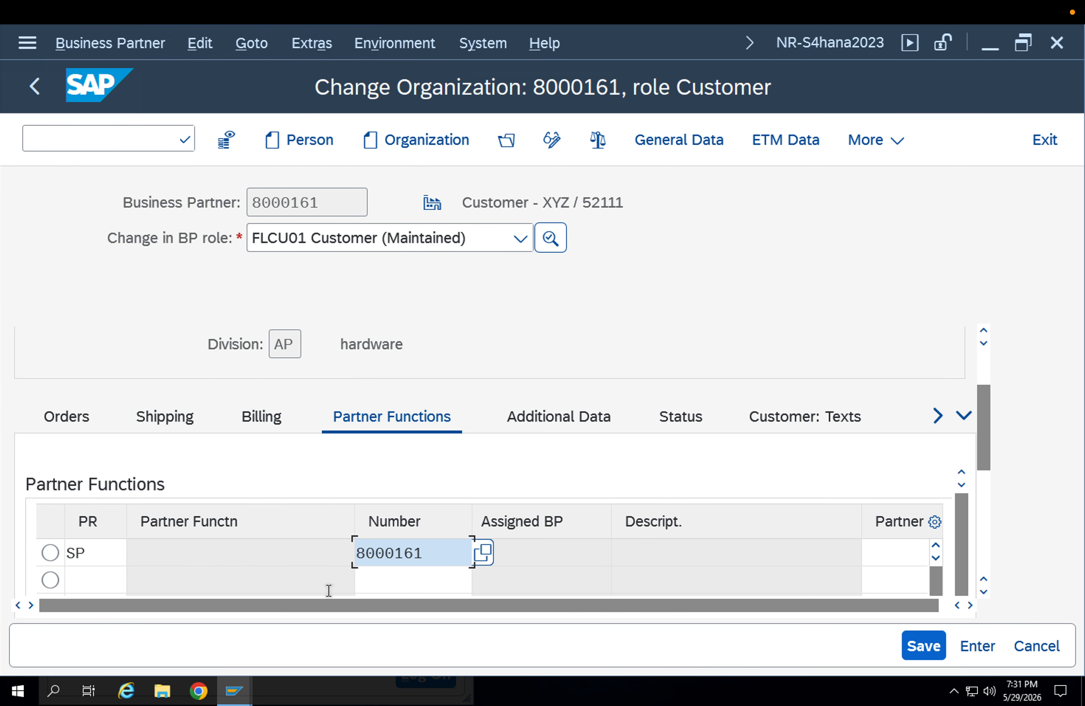
pyautogui.press('Return')
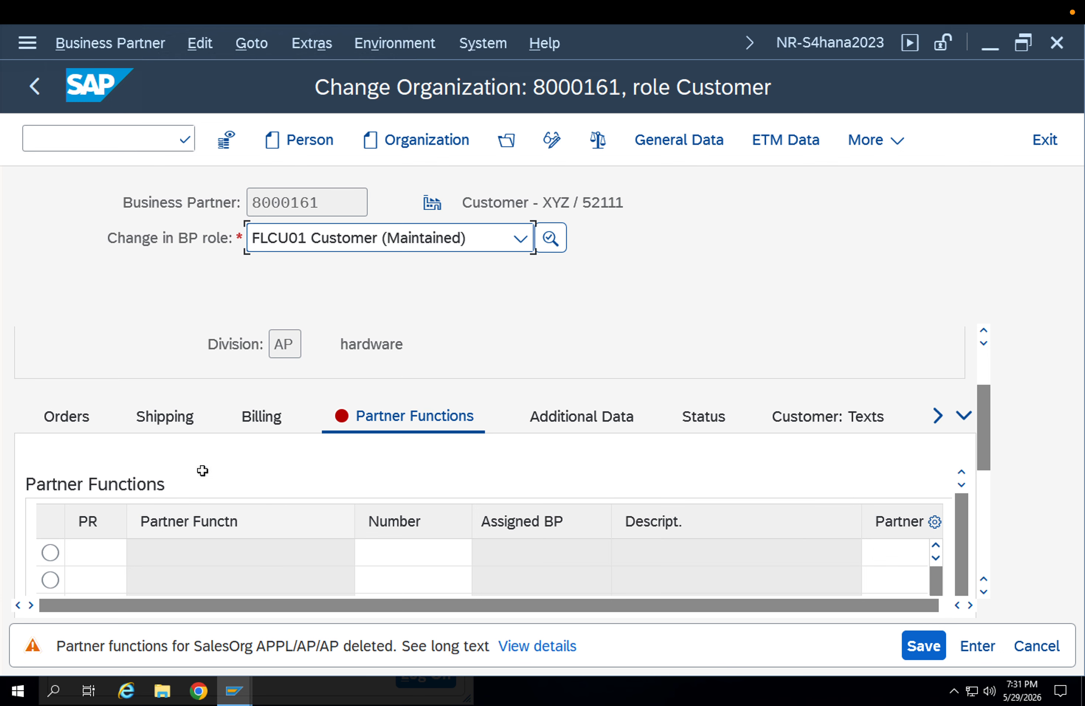
# - Leave the business partner for transaction SPRO and display the SAP Reference IMG
pyautogui.click(117, 139)
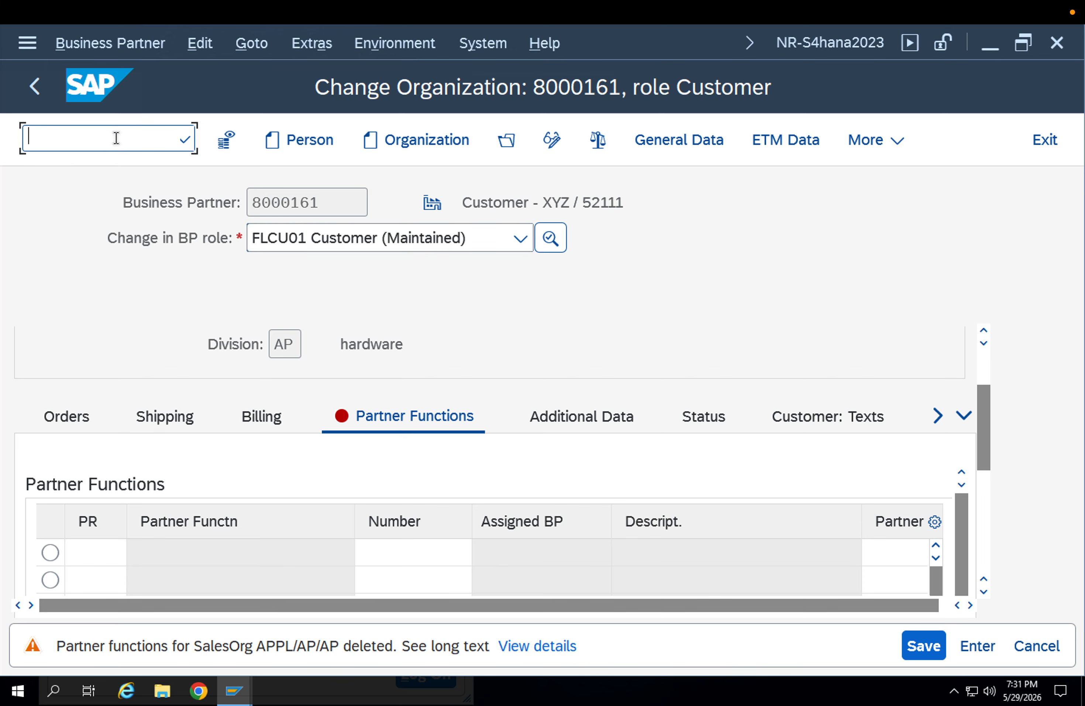
pyautogui.write('/nspro')
pyautogui.press('Return')
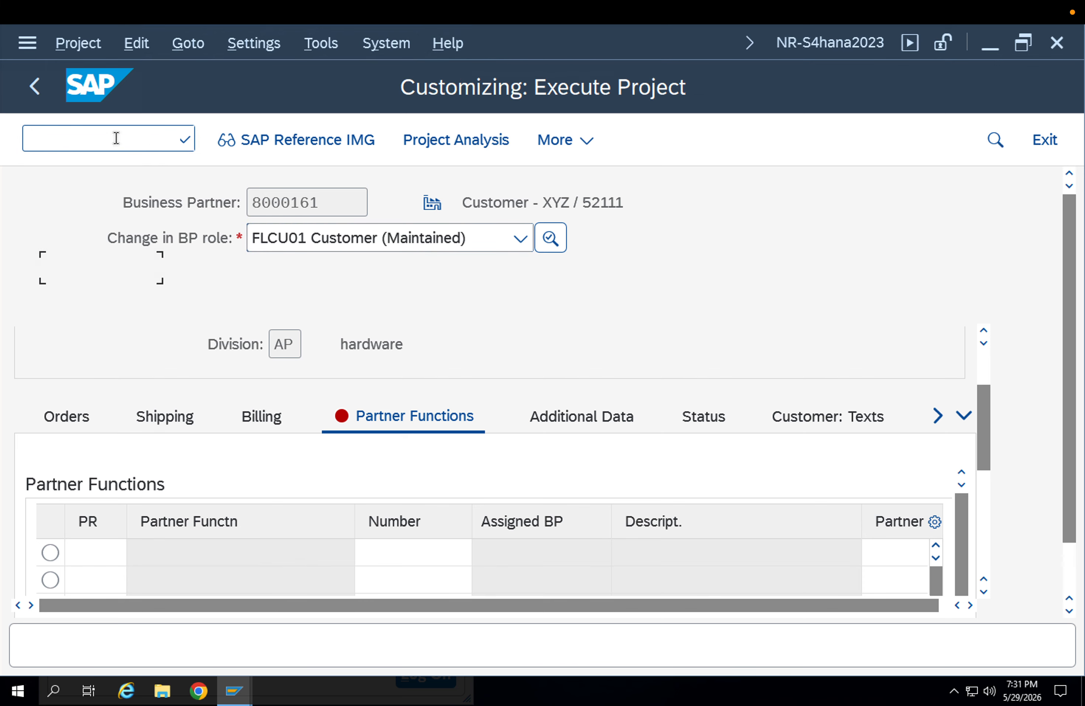
pyautogui.click(302, 144)
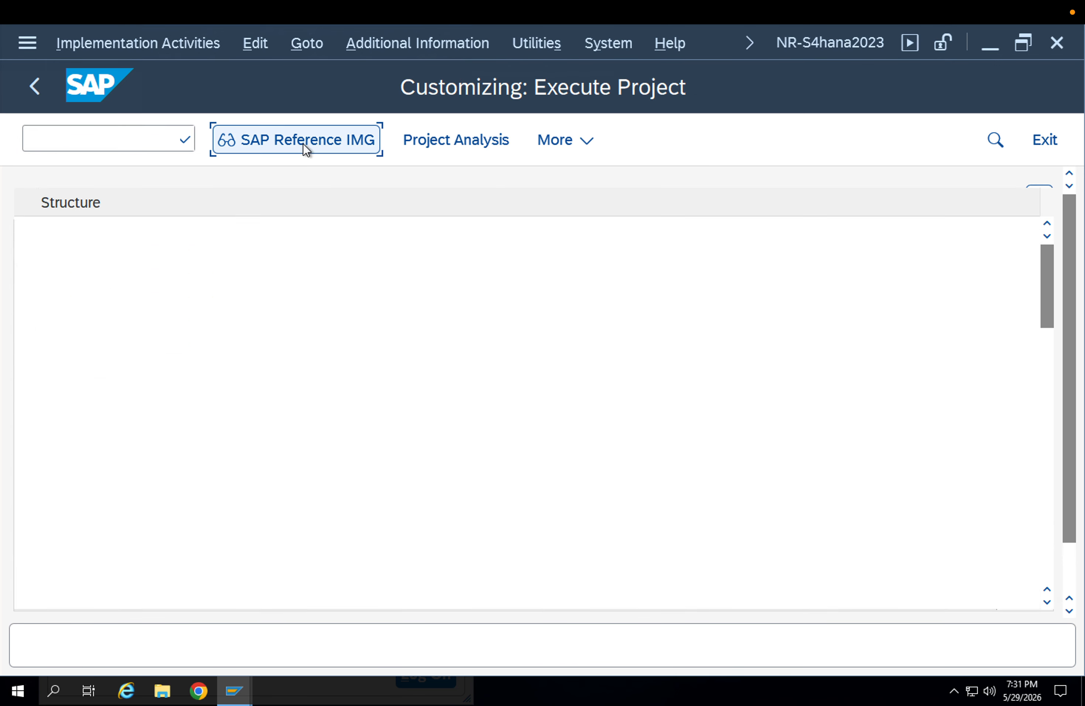
# - Open Define Account Groups and Field Selection for Customers under Logistics - General, Business Partner, Customers, Control
pyautogui.scroll(-3, 100, 495)
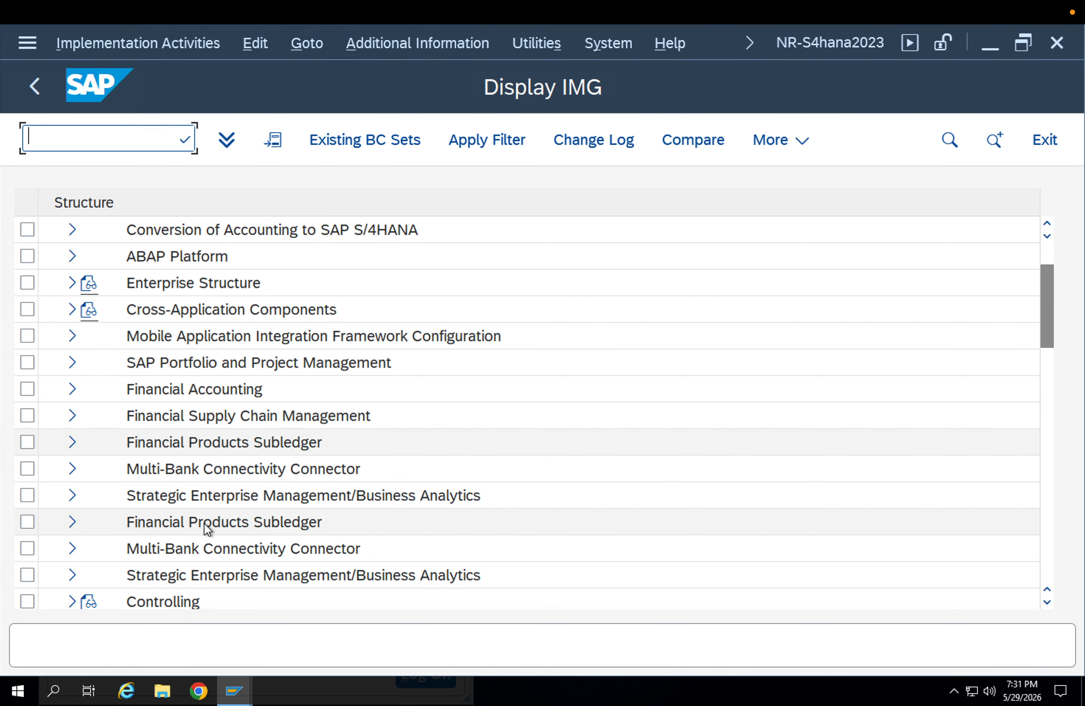
pyautogui.scroll(-1, 212, 534)
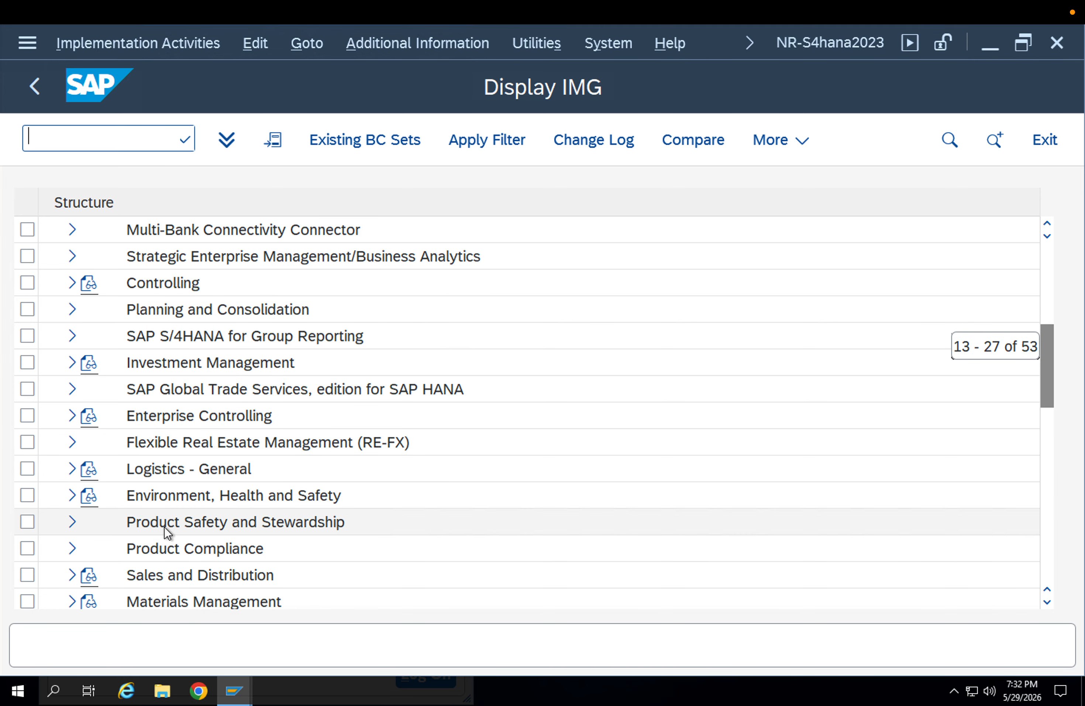
pyautogui.click(72, 469)
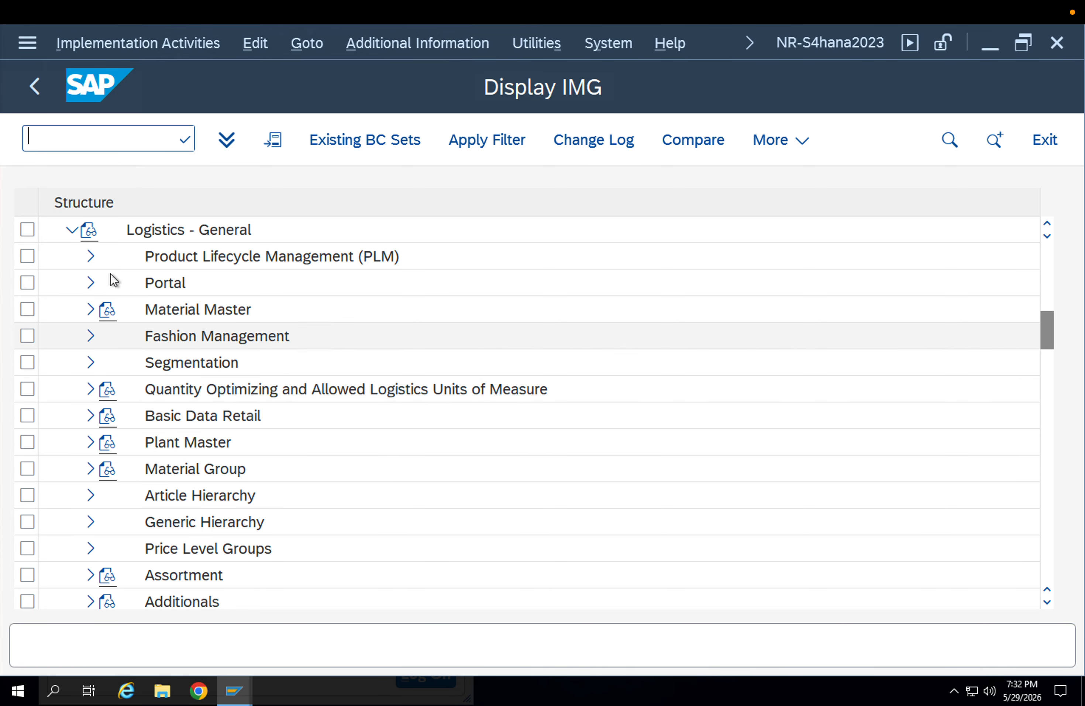
pyautogui.scroll(-3, 109, 574)
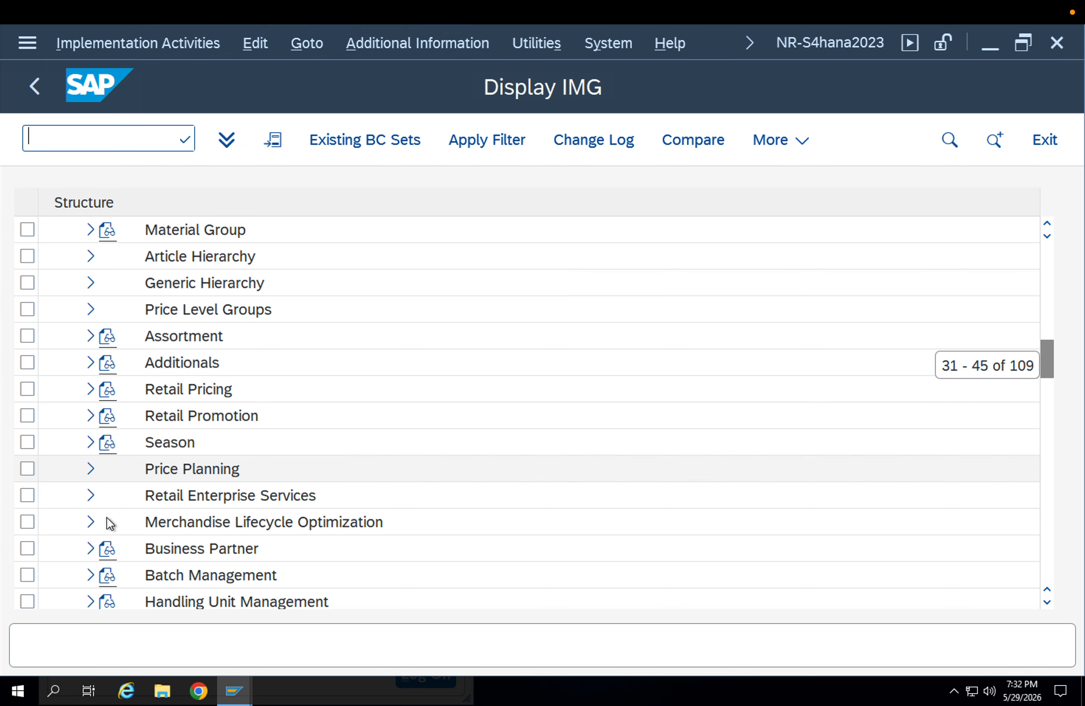
pyautogui.click(87, 551)
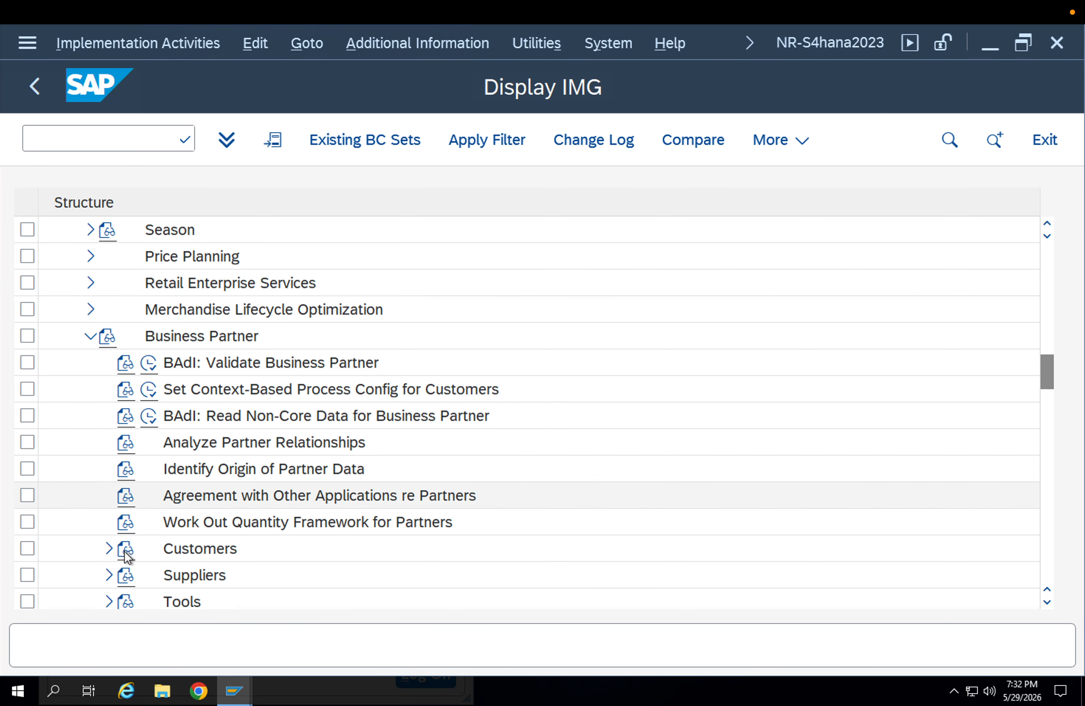
pyautogui.click(108, 548)
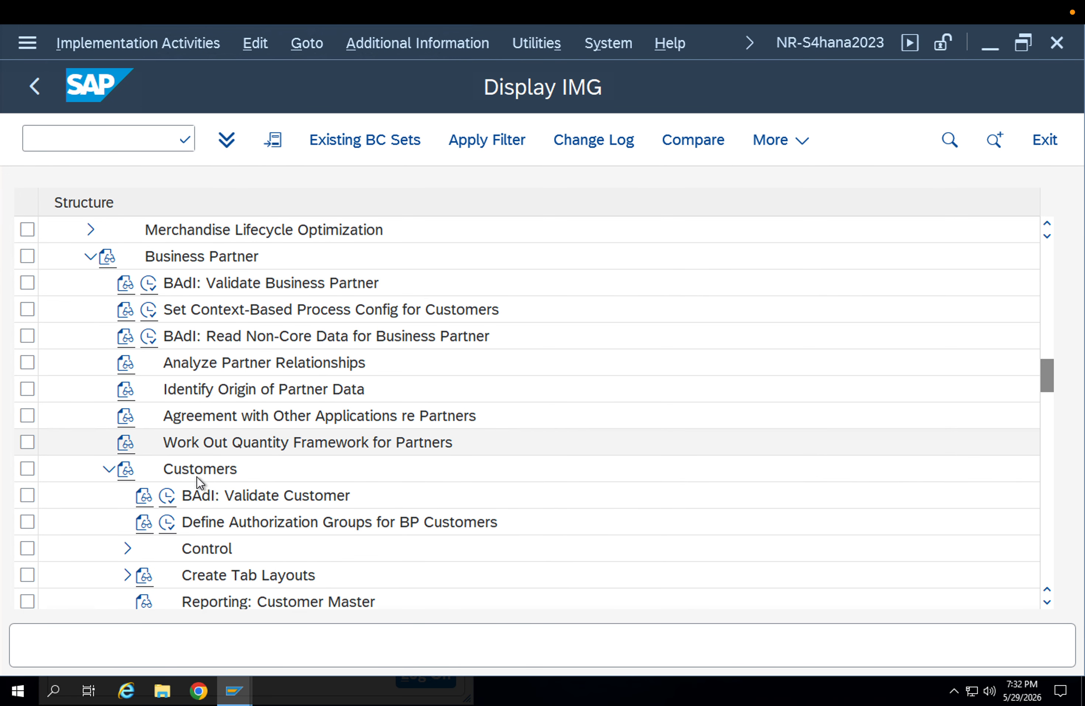
pyautogui.click(127, 548)
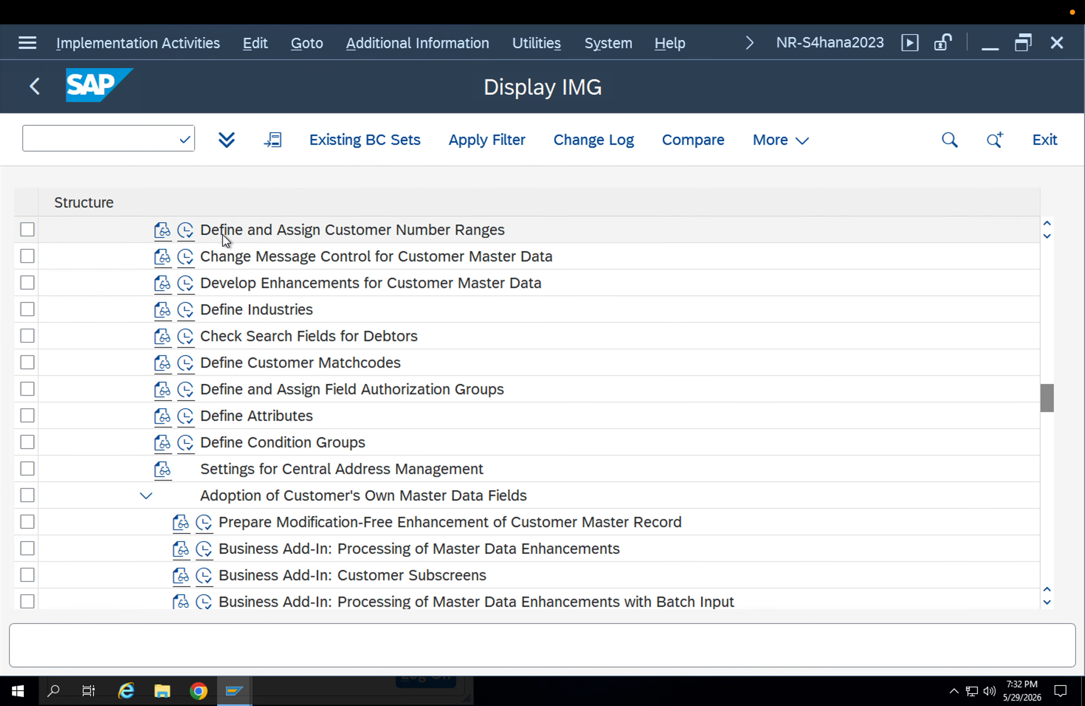
pyautogui.scroll(1, 234, 270)
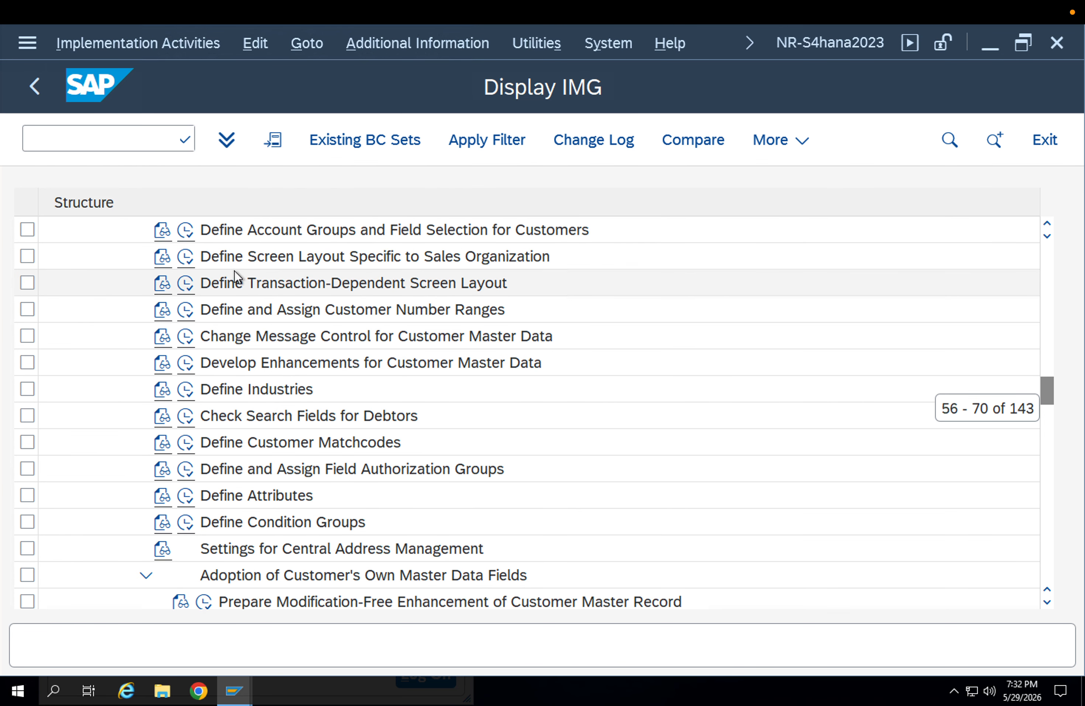
pyautogui.click(198, 242)
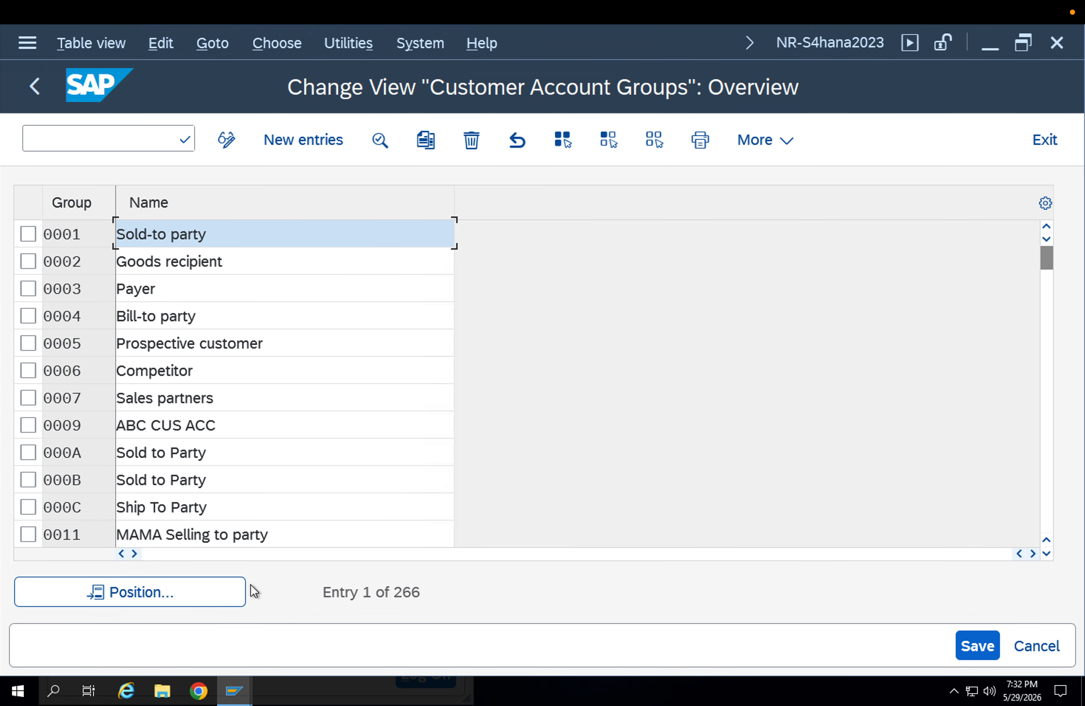
# - Find customer account group ZSTP in the list and open its details
pyautogui.click(216, 593)
pyautogui.write('zs')
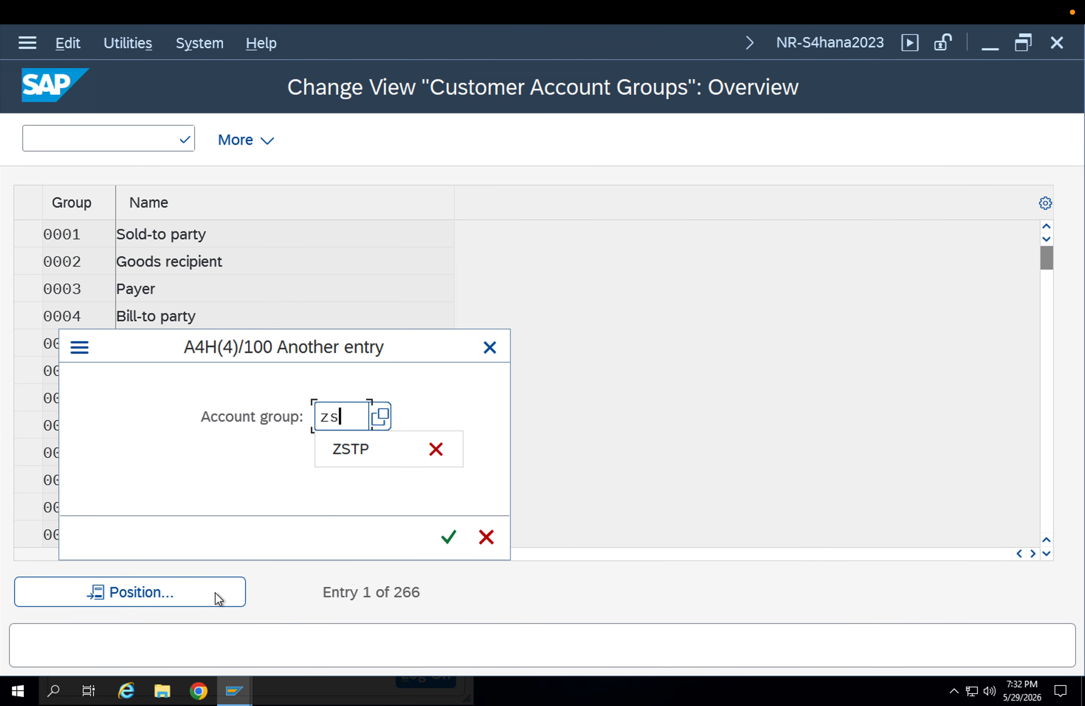
pyautogui.write('tp')
pyautogui.press('Return')
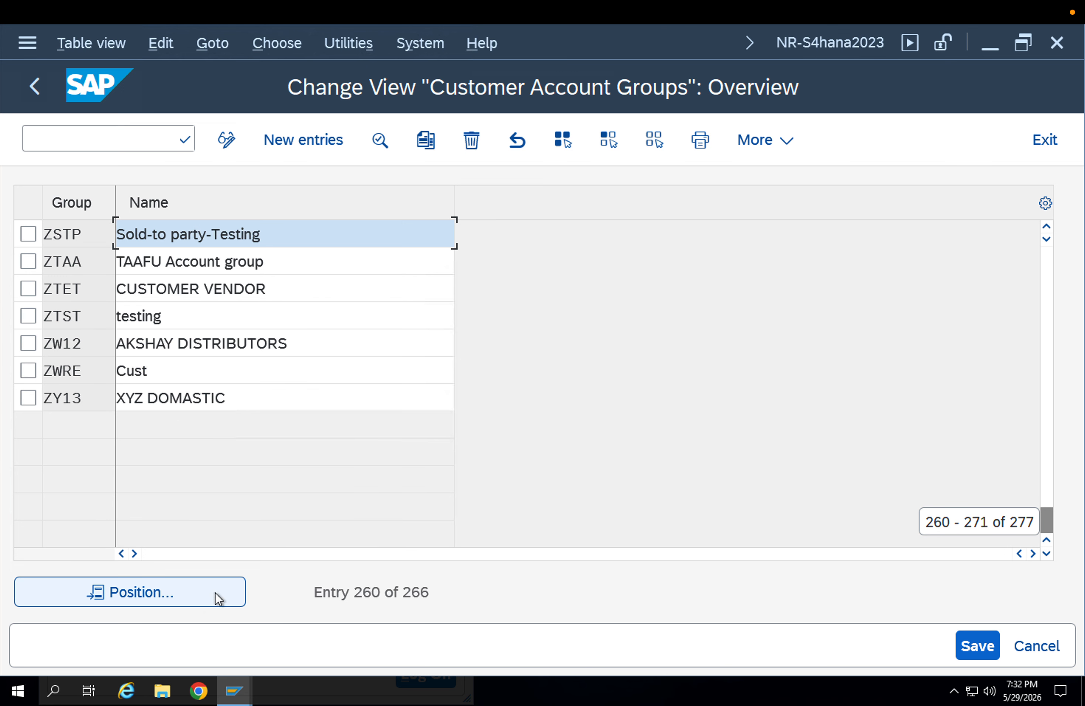
pyautogui.doubleClick(232, 235)
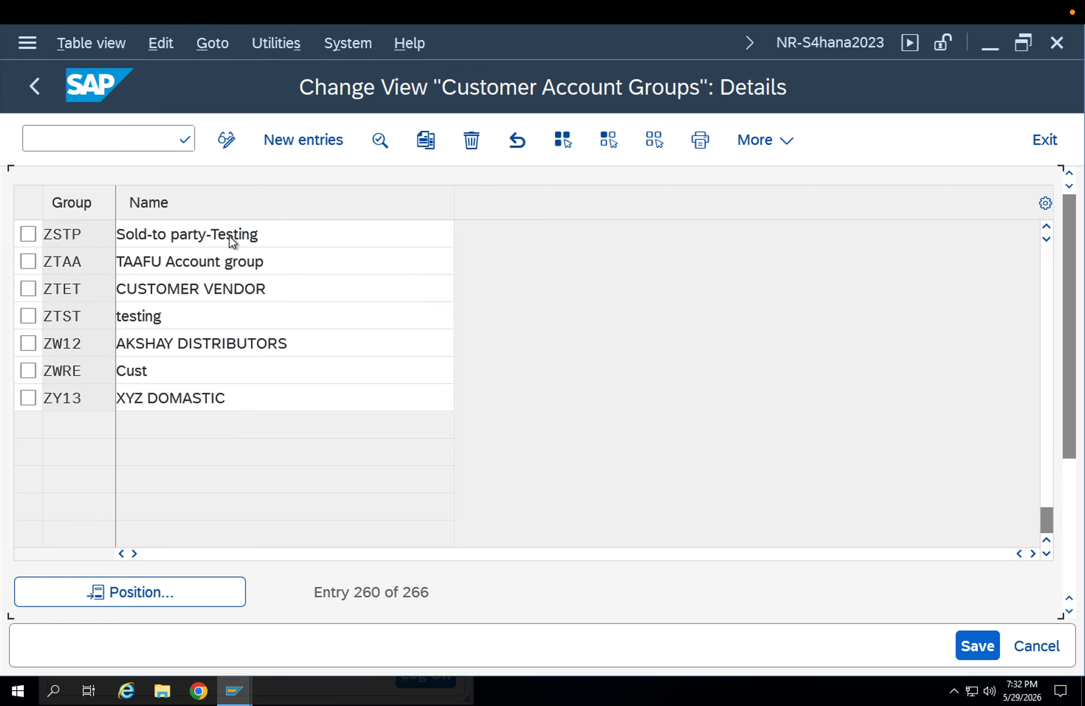
# - Assign partner determination procedure AA (Sold-To Party) to account group ZSTP and save the change to the customizing request
pyautogui.scroll(-1, 260, 519)
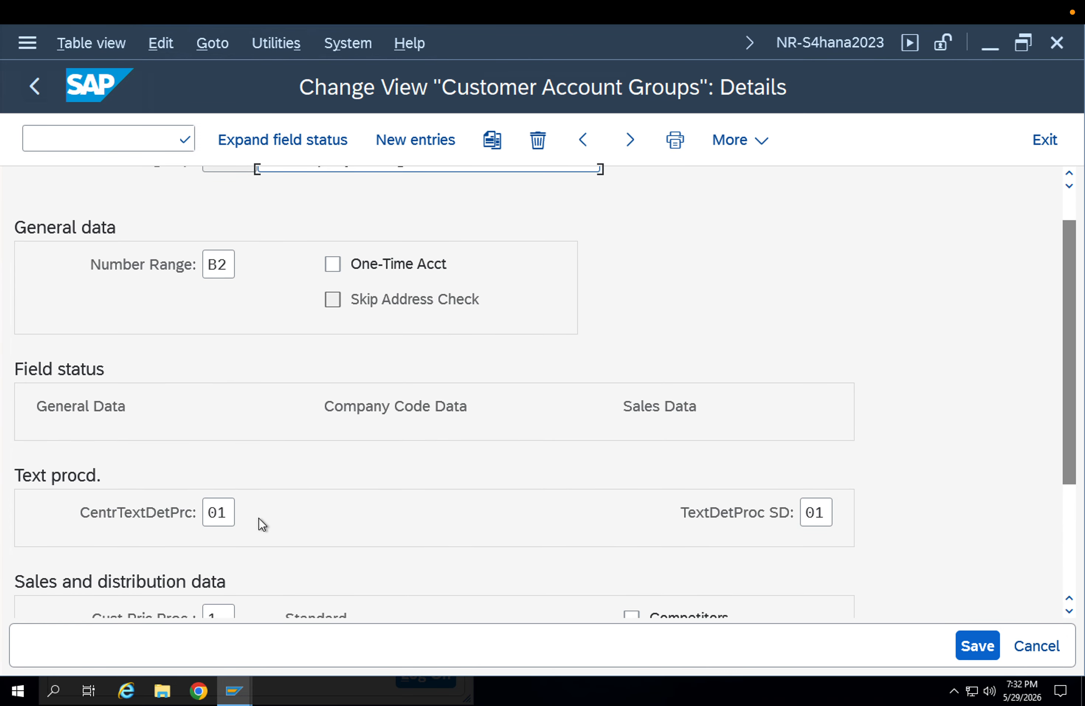
pyautogui.scroll(-3, 241, 533)
pyautogui.click(242, 543)
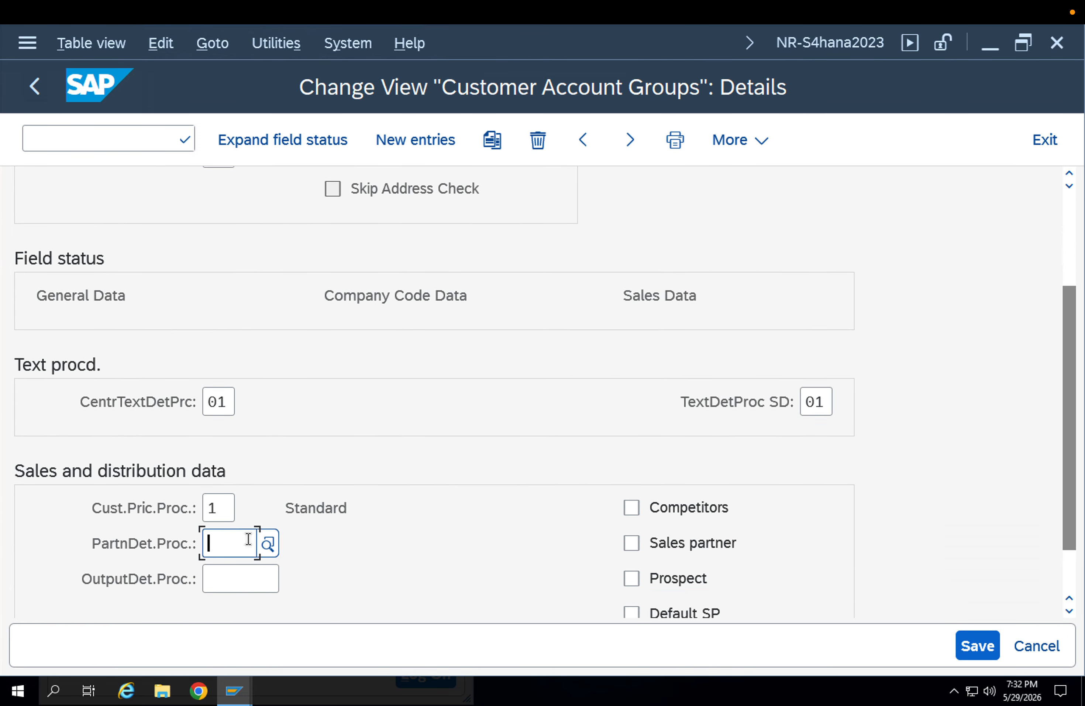
pyautogui.press('F4')
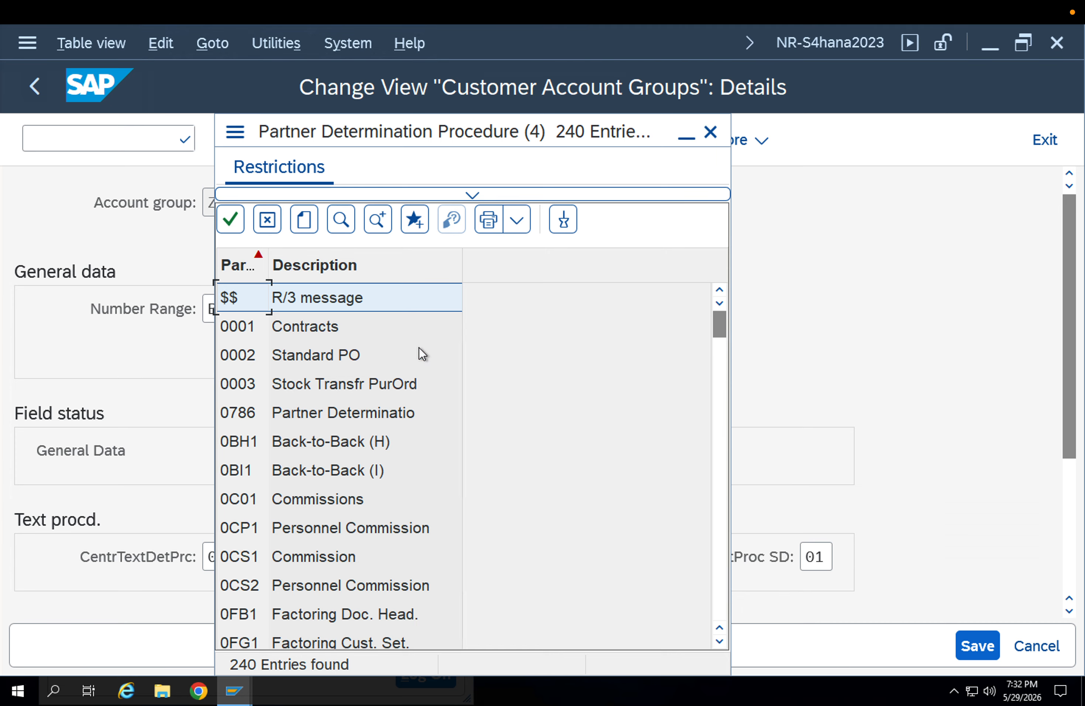
pyautogui.scroll(-9, 491, 391)
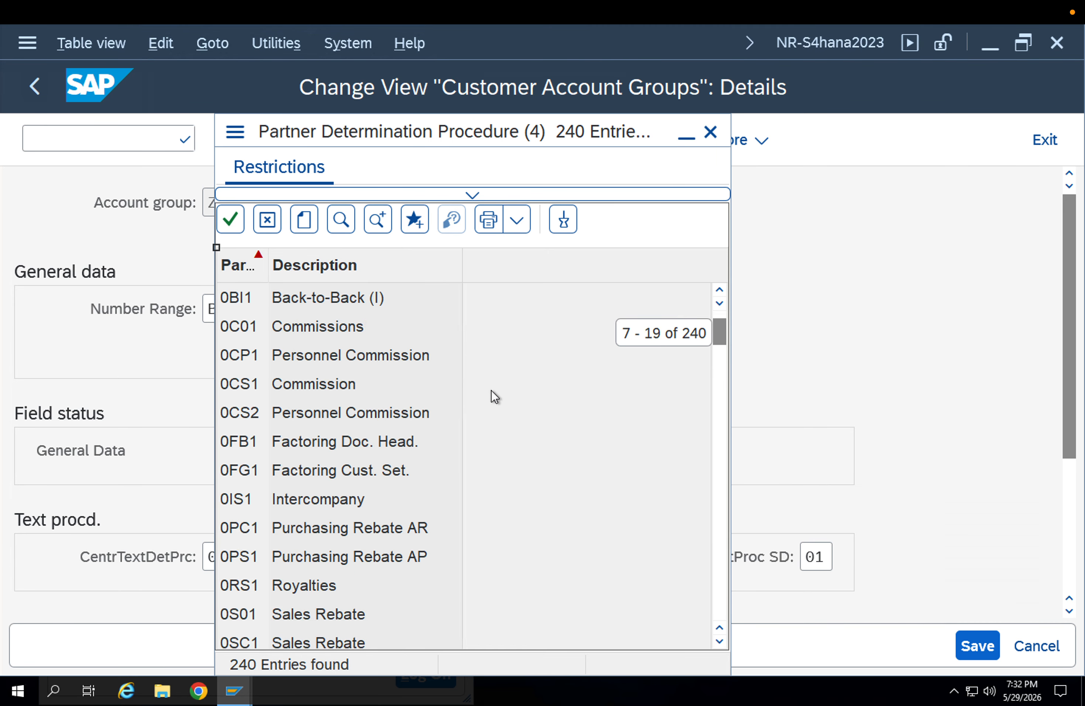
pyautogui.scroll(2, 491, 390)
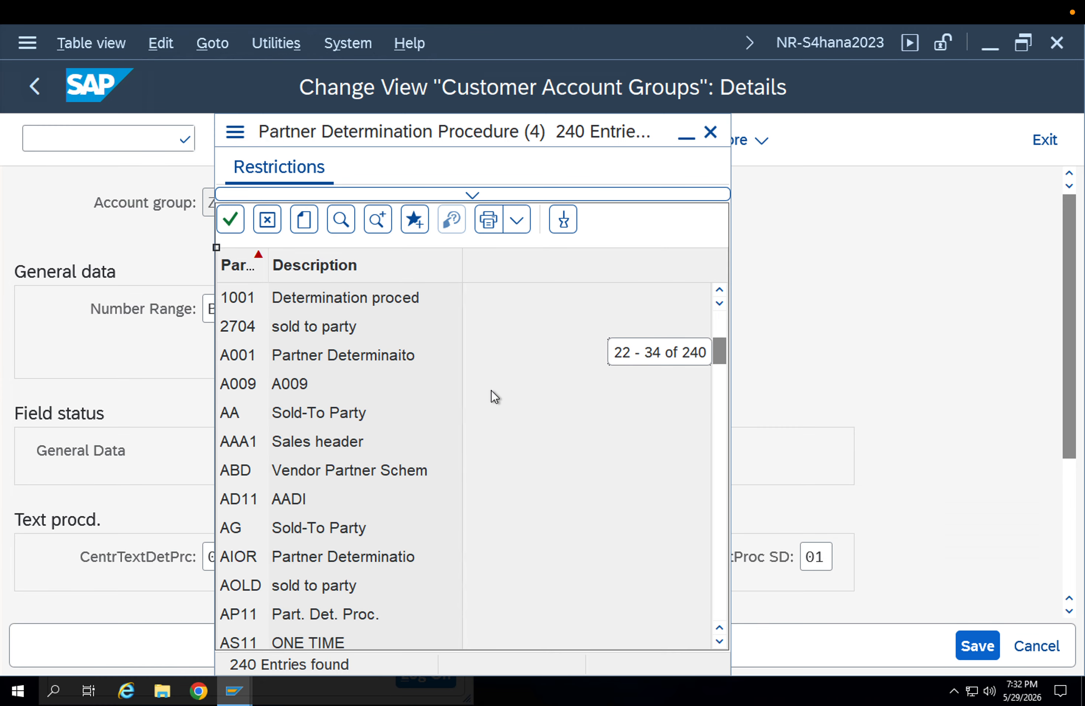
pyautogui.click(338, 412)
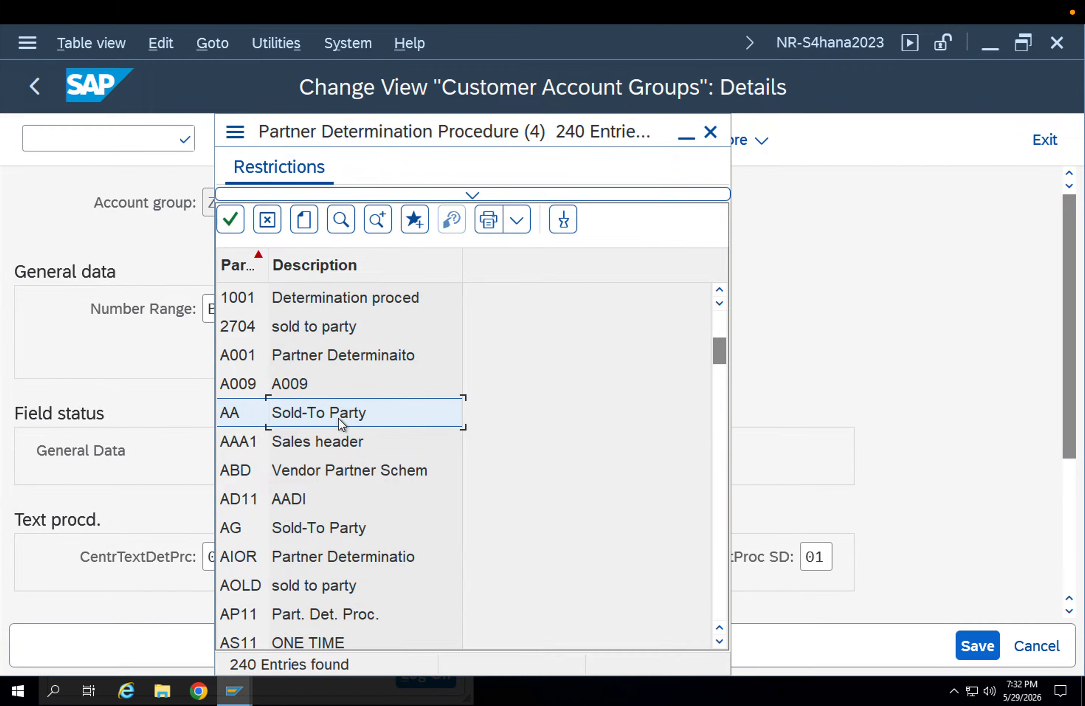
pyautogui.doubleClick(338, 415)
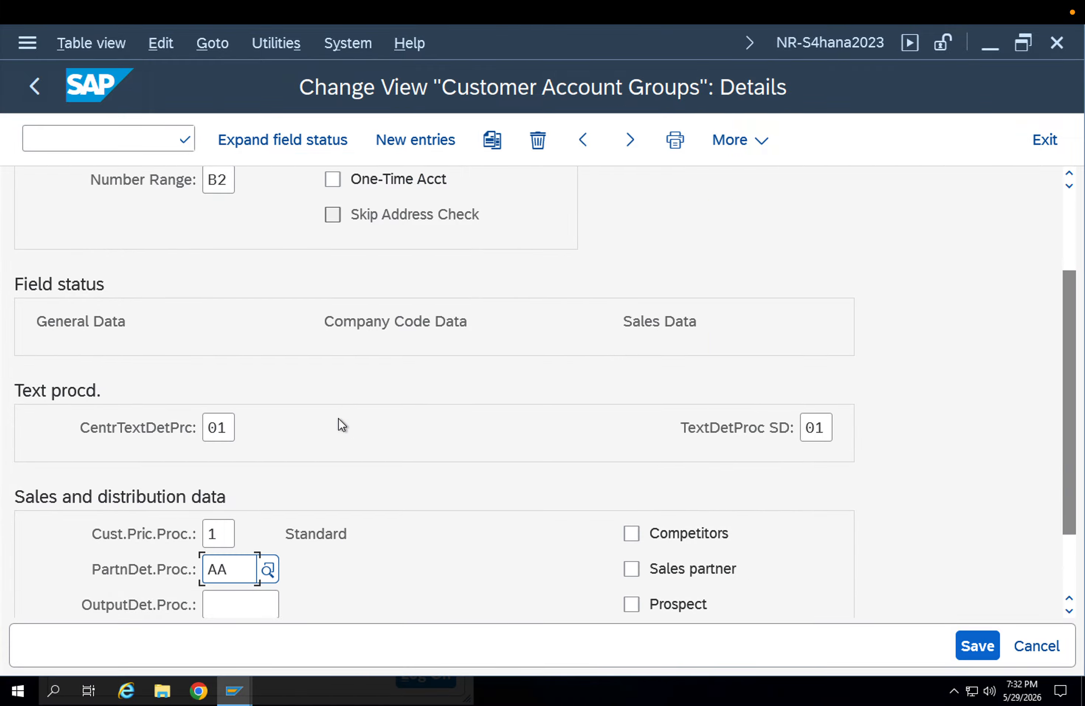
pyautogui.press('Return')
pyautogui.click(975, 644)
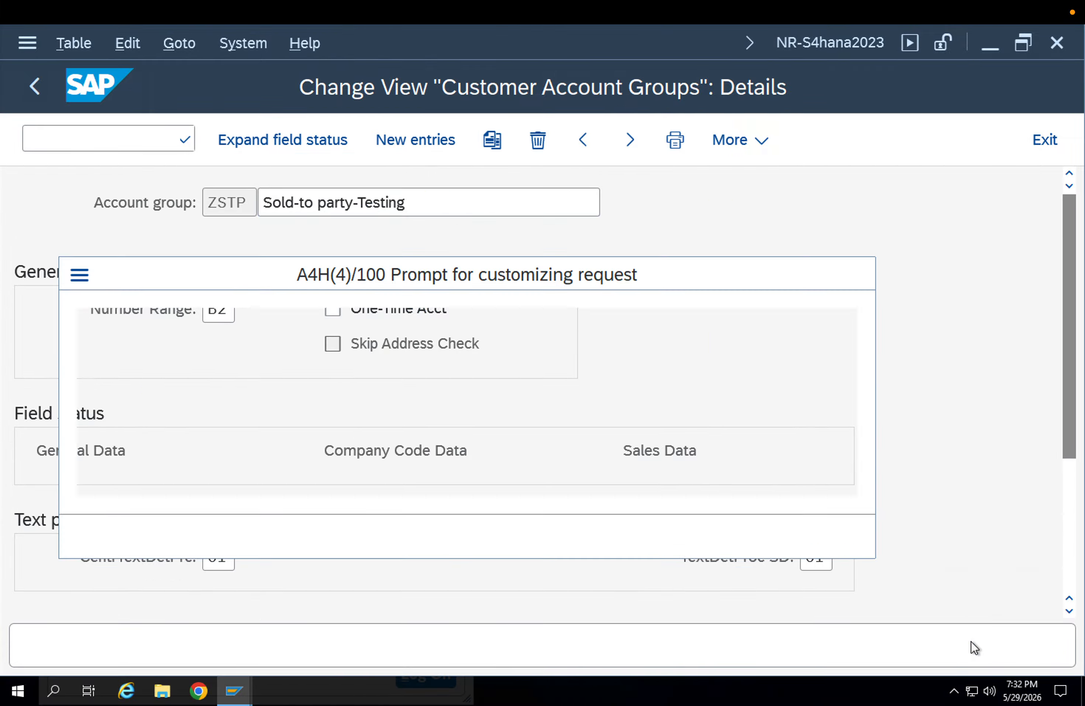
pyautogui.click(585, 537)
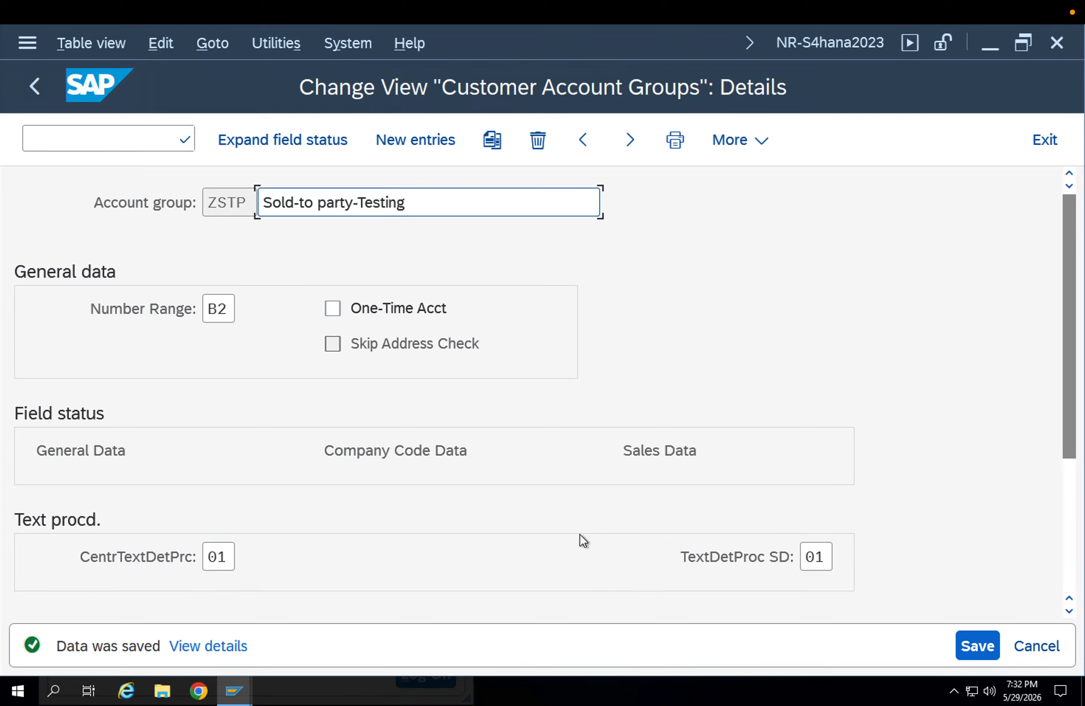
pyautogui.scroll(-1, 365, 531)
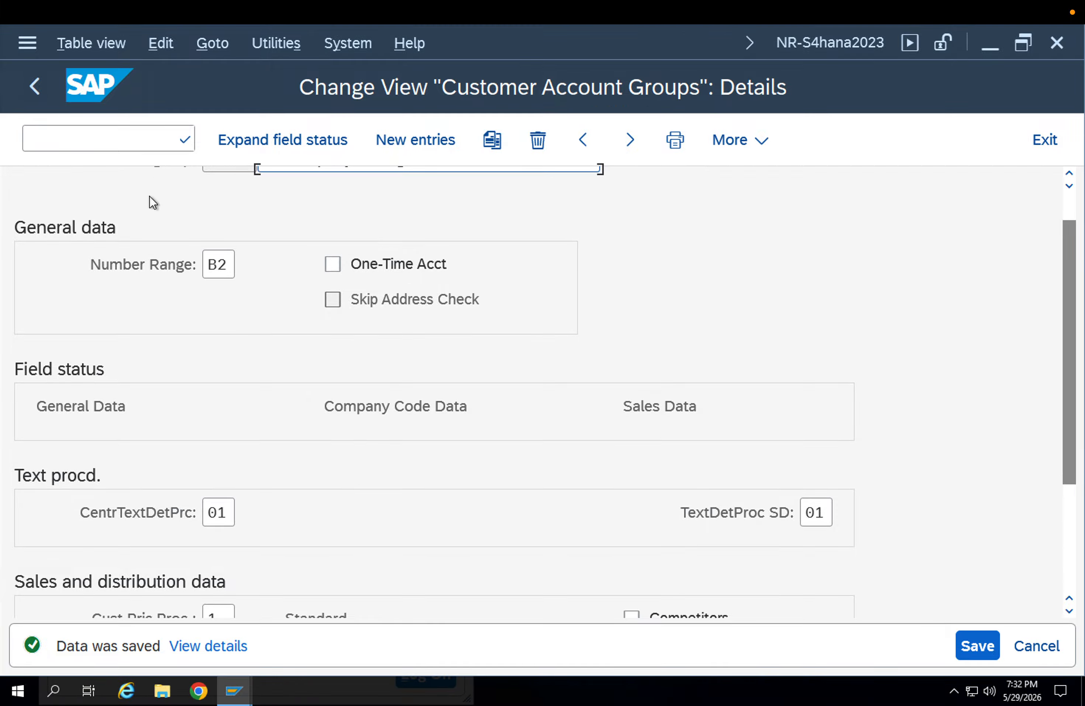
# - Start transaction BP in a new session, find the business partner by its number and open it
pyautogui.click(141, 142)
pyautogui.write('/')
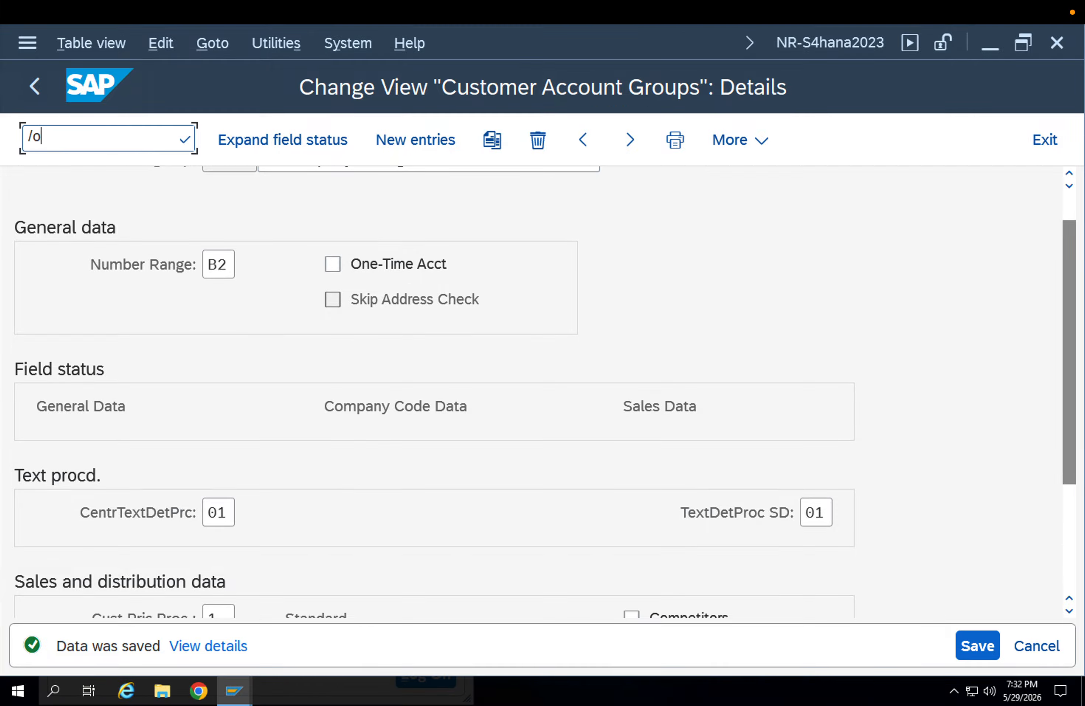
pyautogui.write('obp')
pyautogui.press('Return')
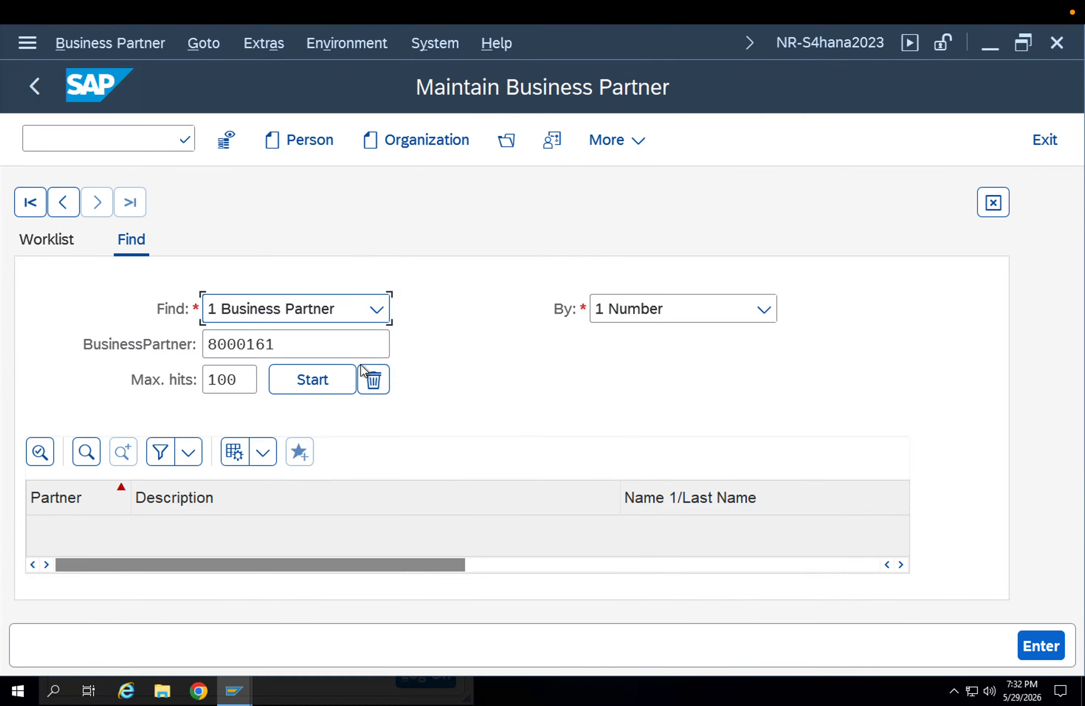
pyautogui.click(346, 353)
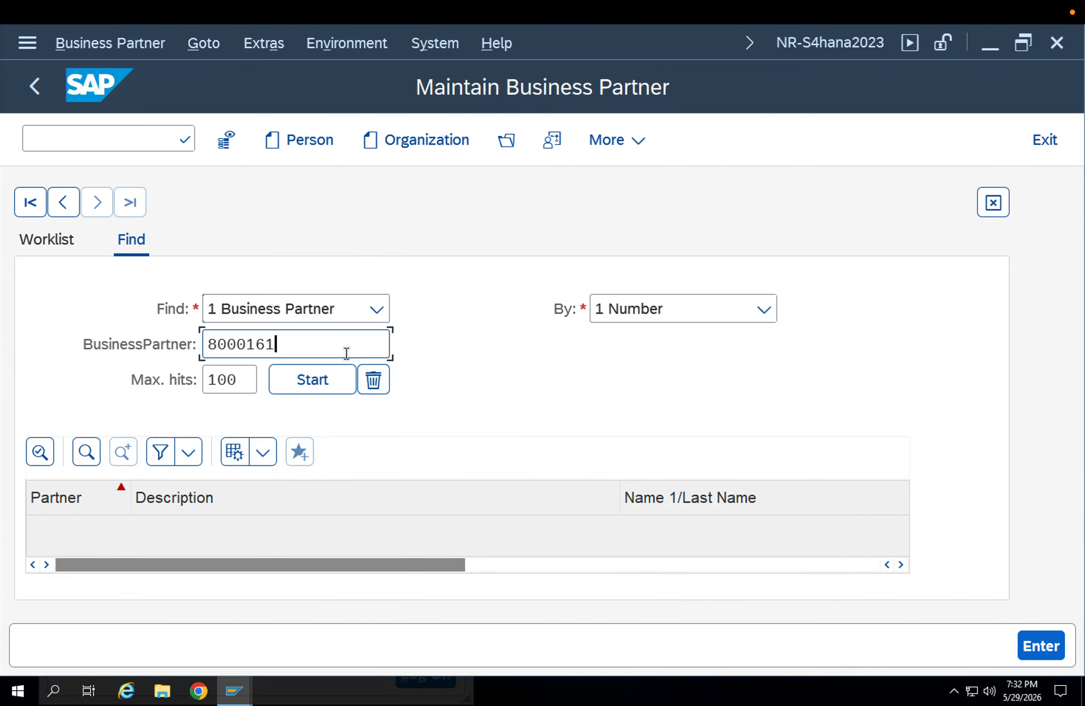
pyautogui.press('Return')
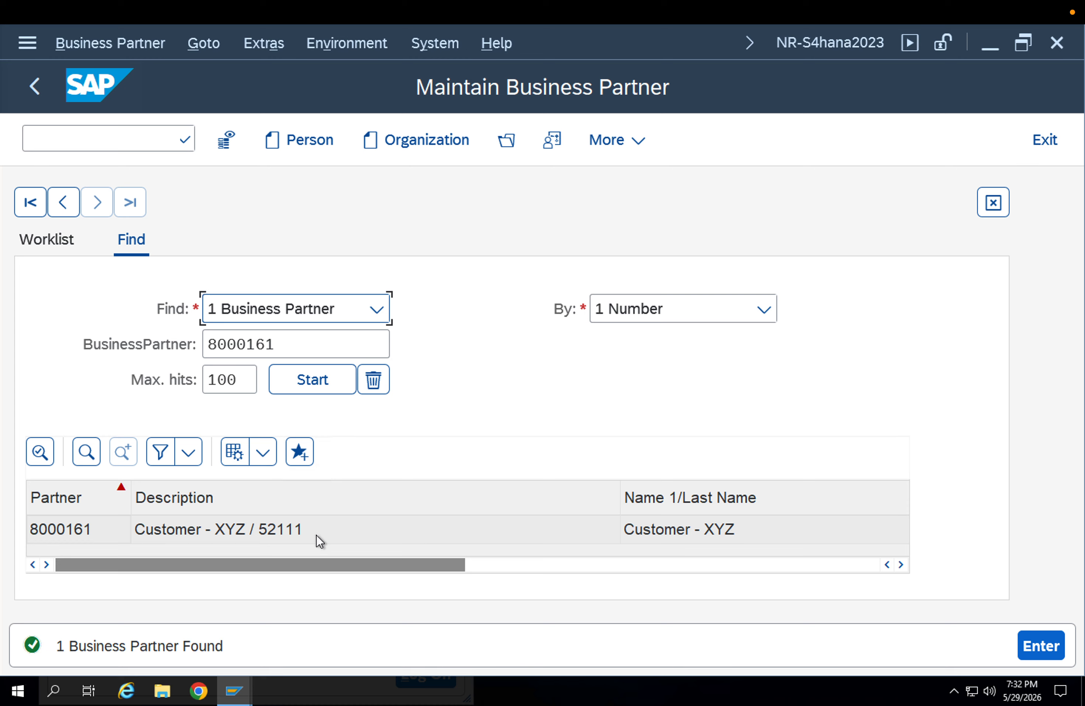
pyautogui.doubleClick(317, 533)
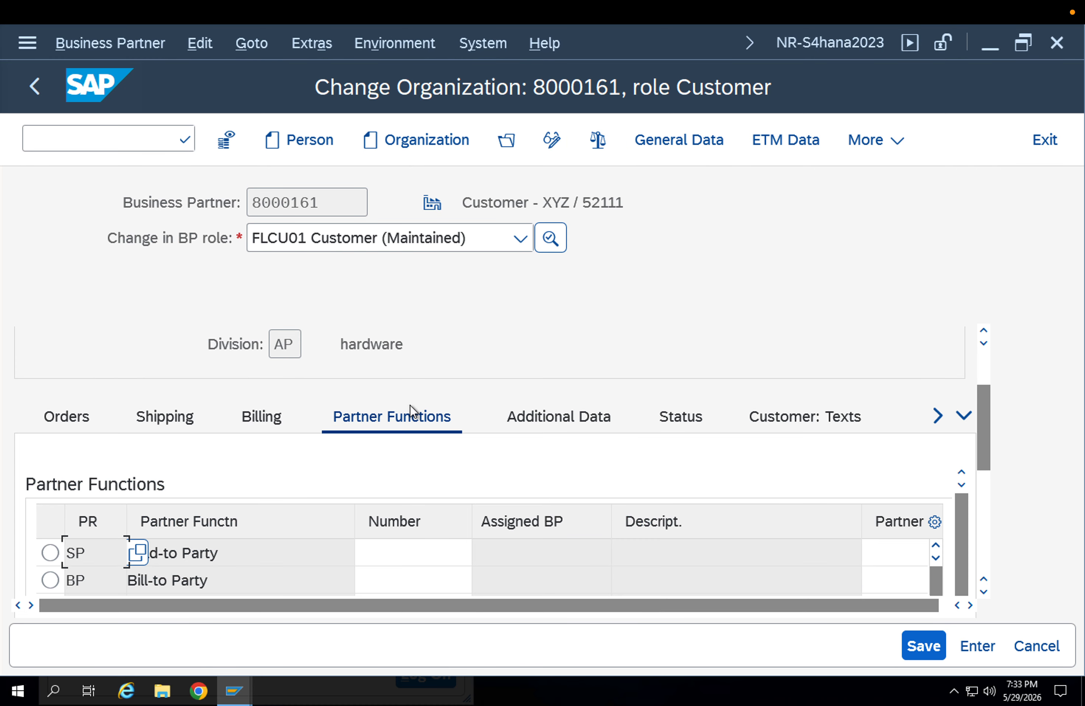
# - Enter the customer's own number for partner function SP (Sold-to Party) in the sales area's partner functions
pyautogui.click(386, 551)
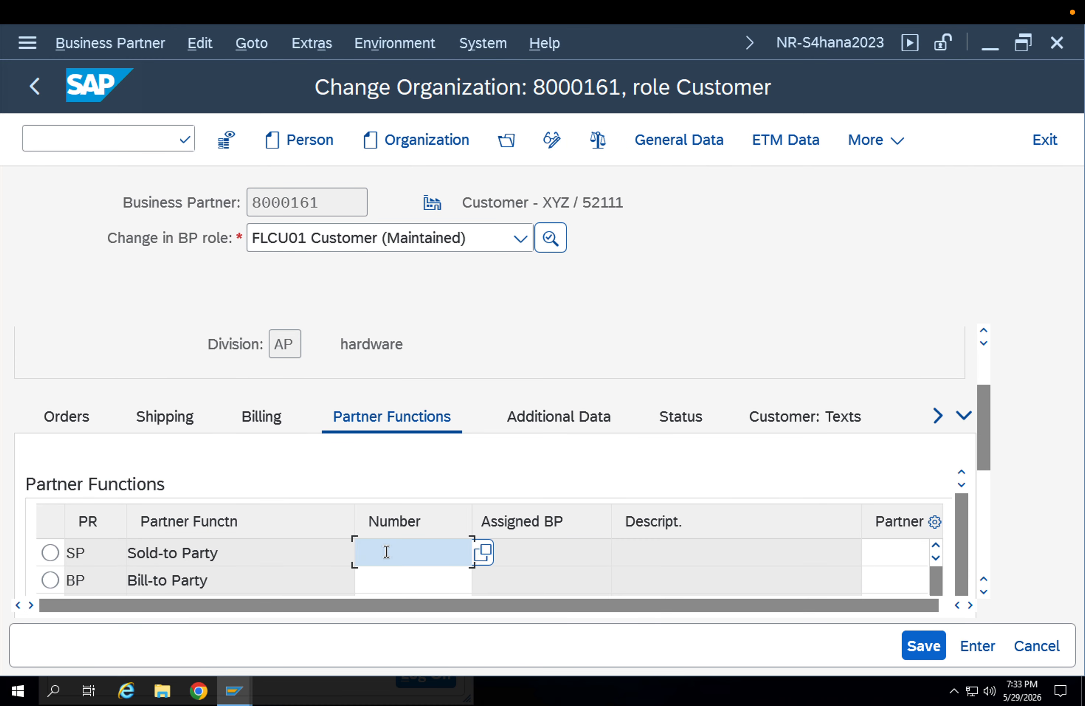
pyautogui.write('8000161')
pyautogui.press('Return')
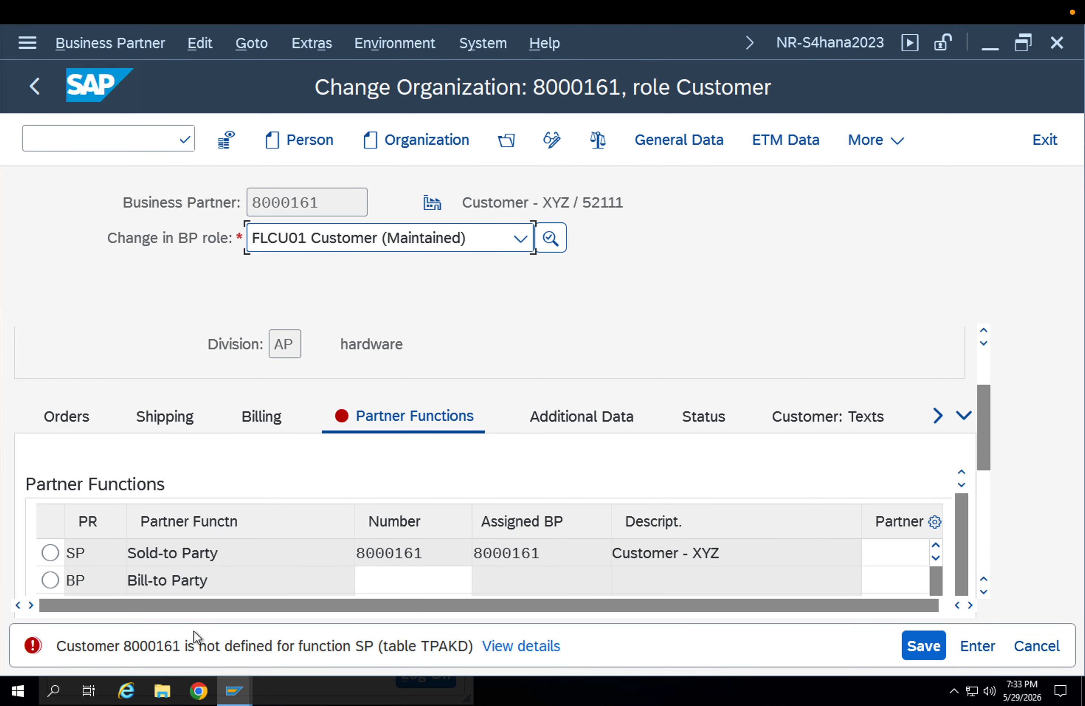
pyautogui.moveTo(984, 451); pyautogui.dragTo(985, 474)
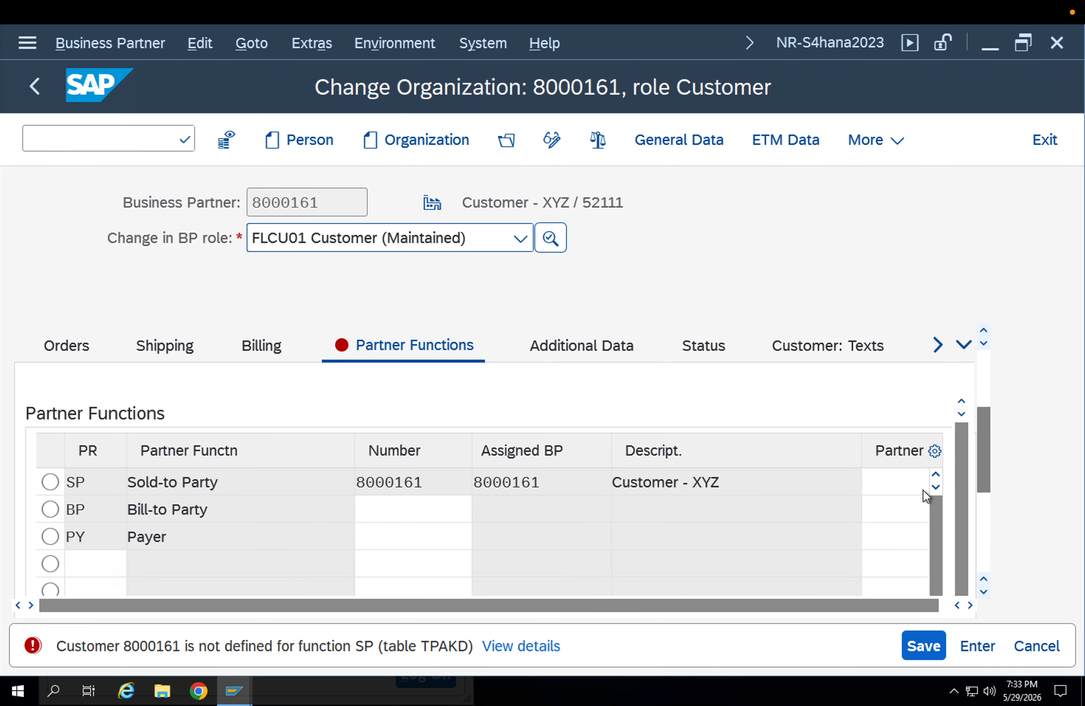
pyautogui.click(432, 508)
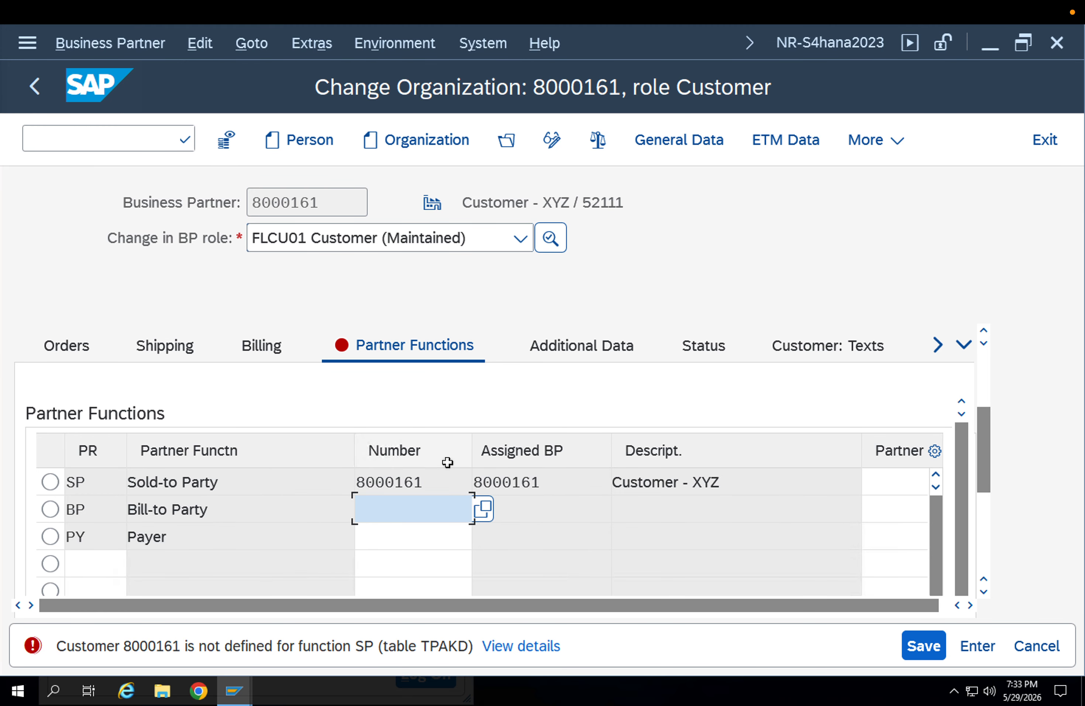
pyautogui.doubleClick(414, 479)
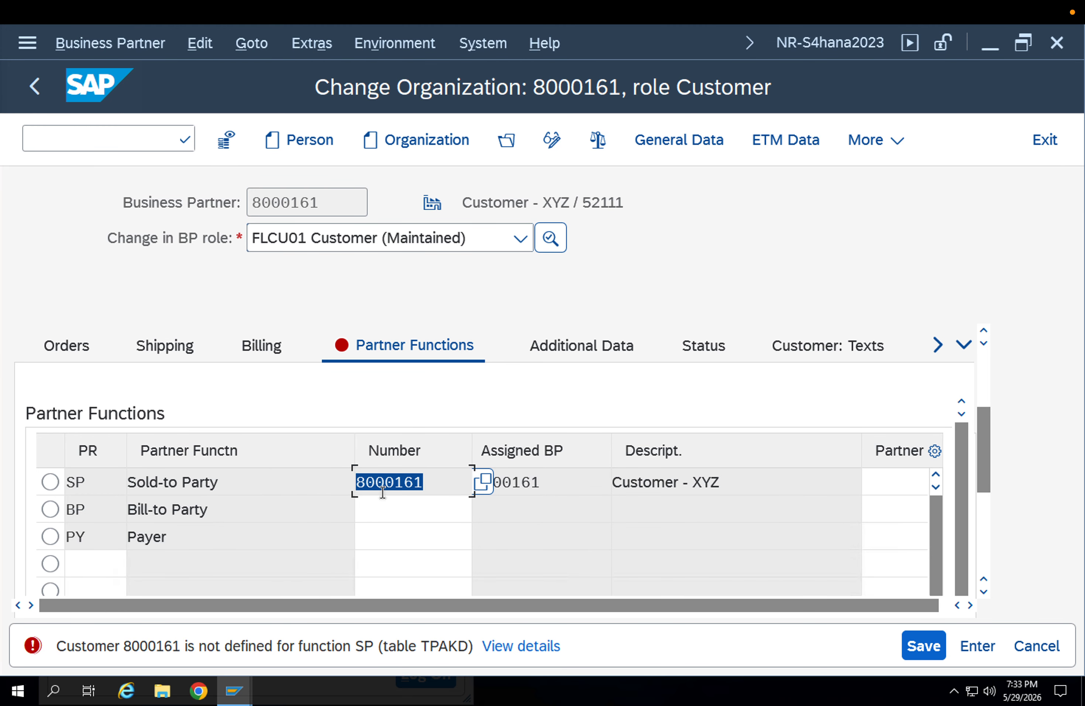
pyautogui.click(462, 503)
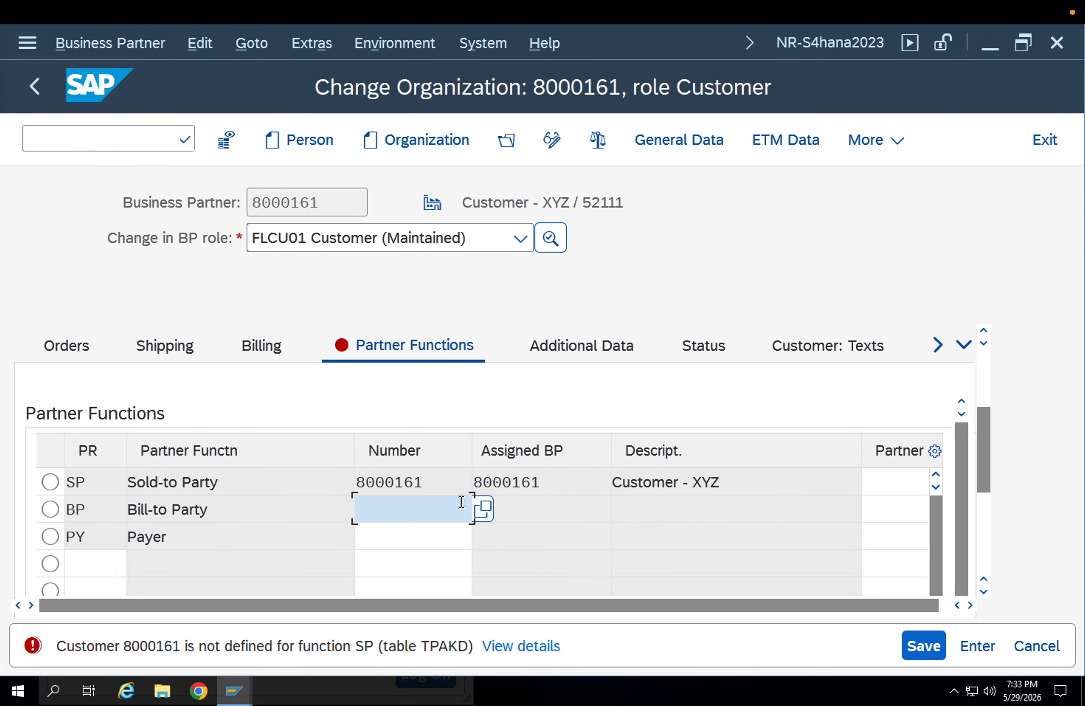
pyautogui.click(489, 502)
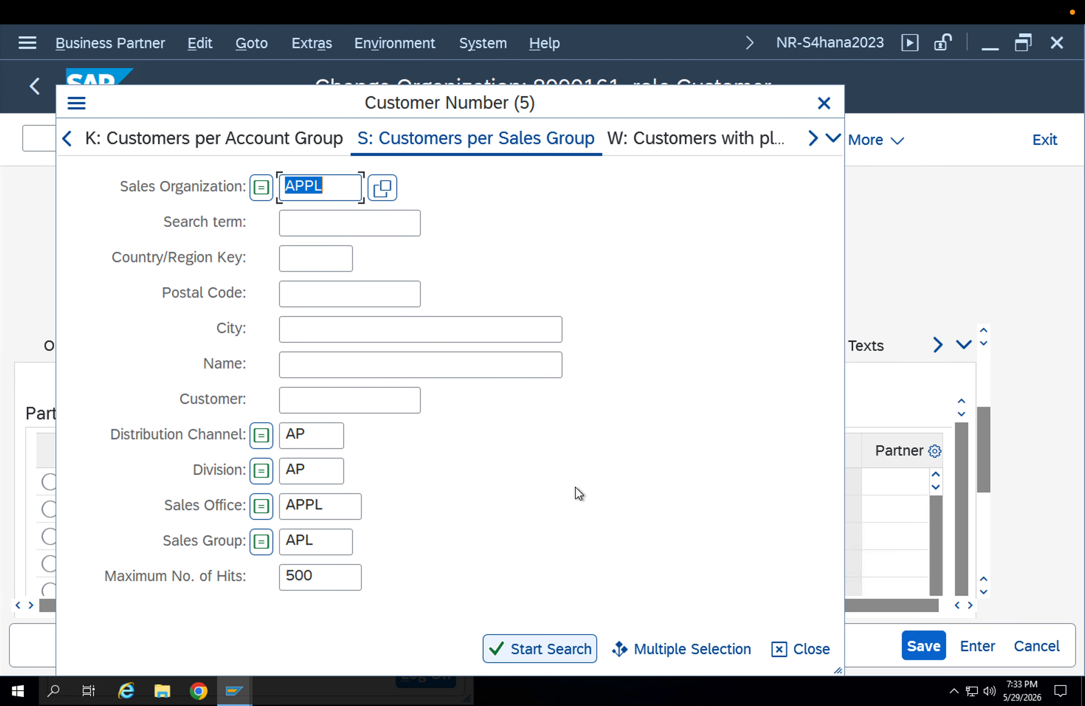
pyautogui.press('Return')
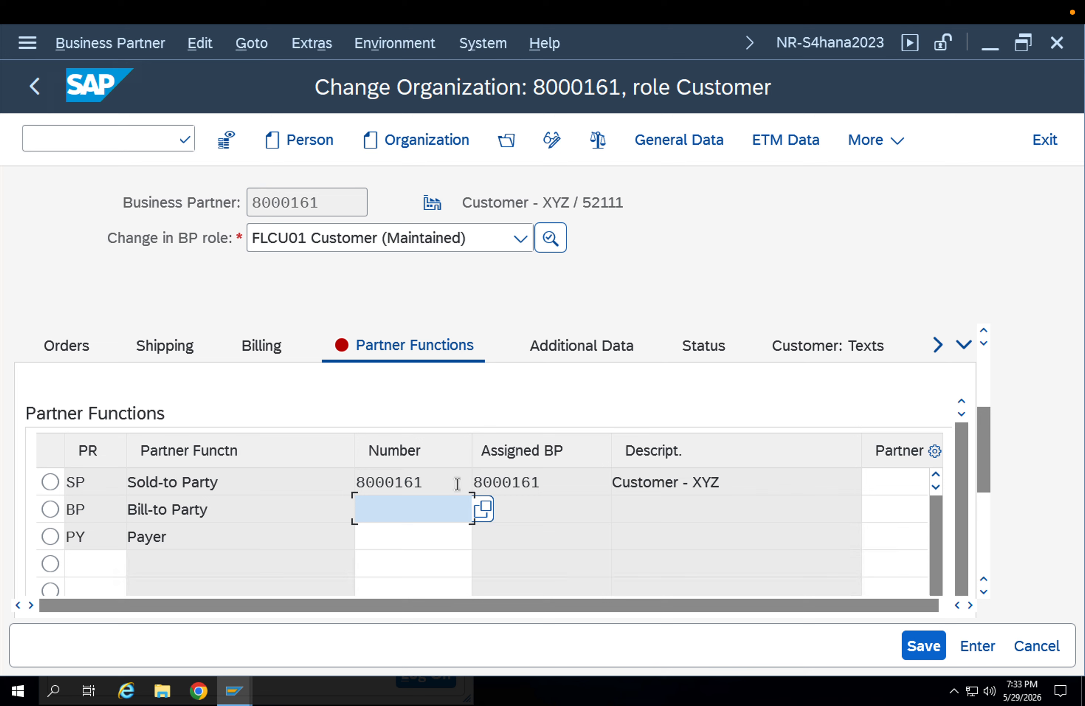
# - Copy the Sold-to Party's number to partner functions BP (Bill-to Party) and PY (Payer) and check the entries
pyautogui.moveTo(457, 484); pyautogui.dragTo(355, 482)
pyautogui.hotkey('ctrl', 'c')
pyautogui.click(356, 483)
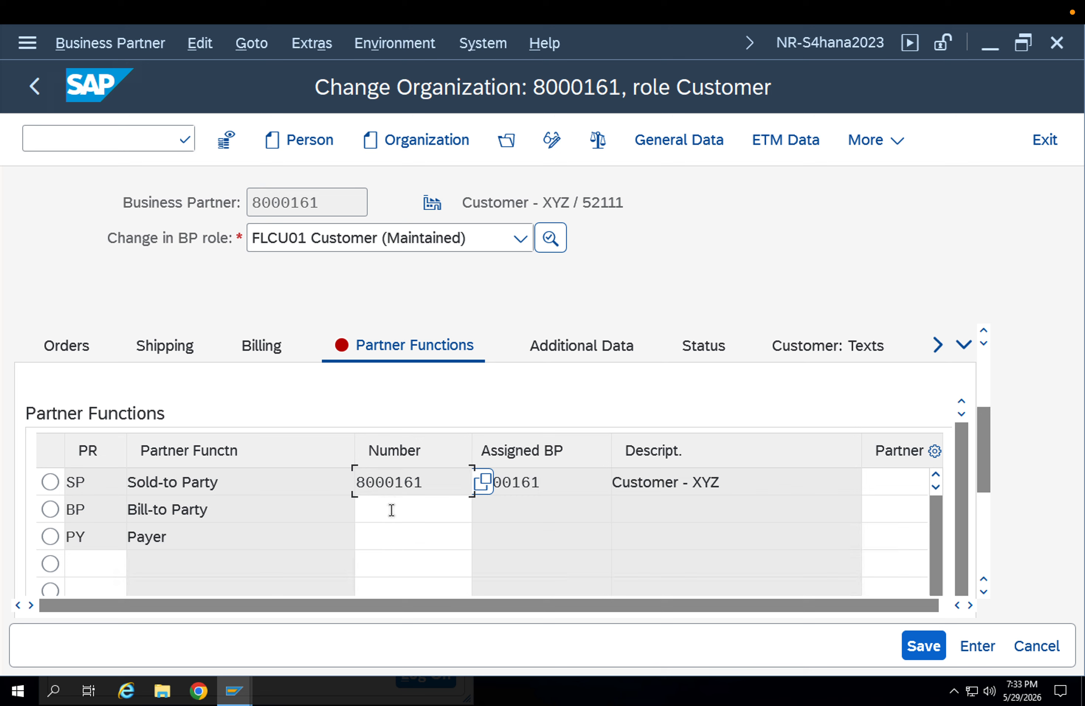
pyautogui.click(391, 510)
pyautogui.hotkey('ctrl', 'v')
pyautogui.click(389, 527)
pyautogui.hotkey('ctrl', 'v')
pyautogui.press('Return')
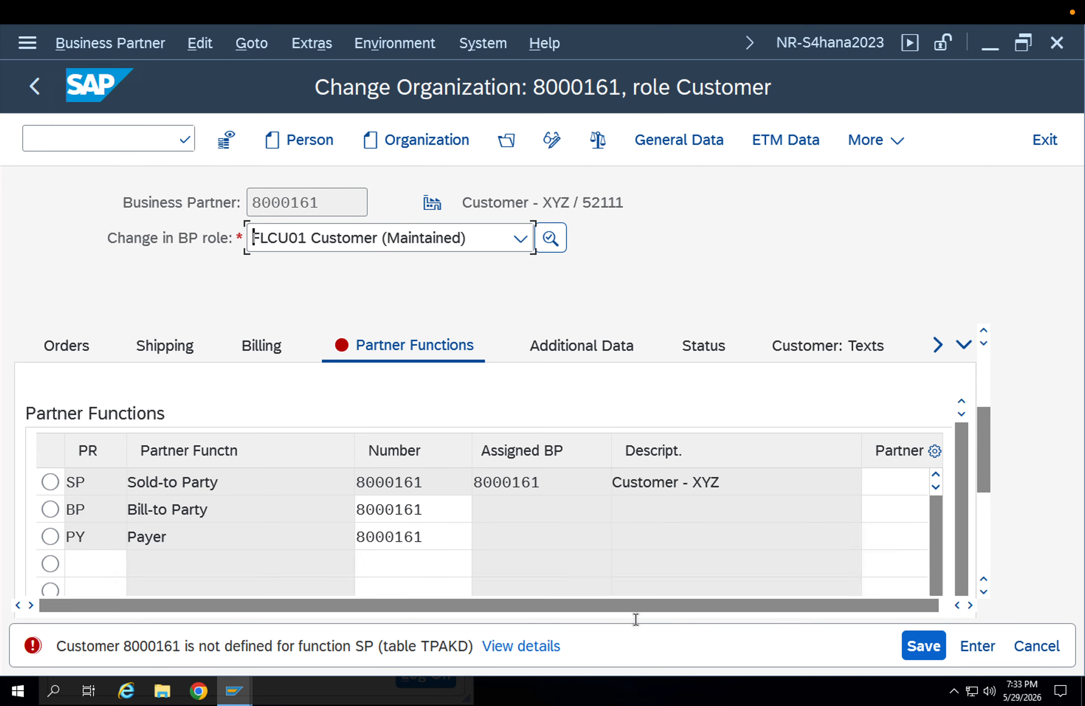
# - Display the long text of the partner function error, and open the SAP Reference IMG with transaction SPRO in the SAP Easy Access session
pyautogui.click(510, 650)
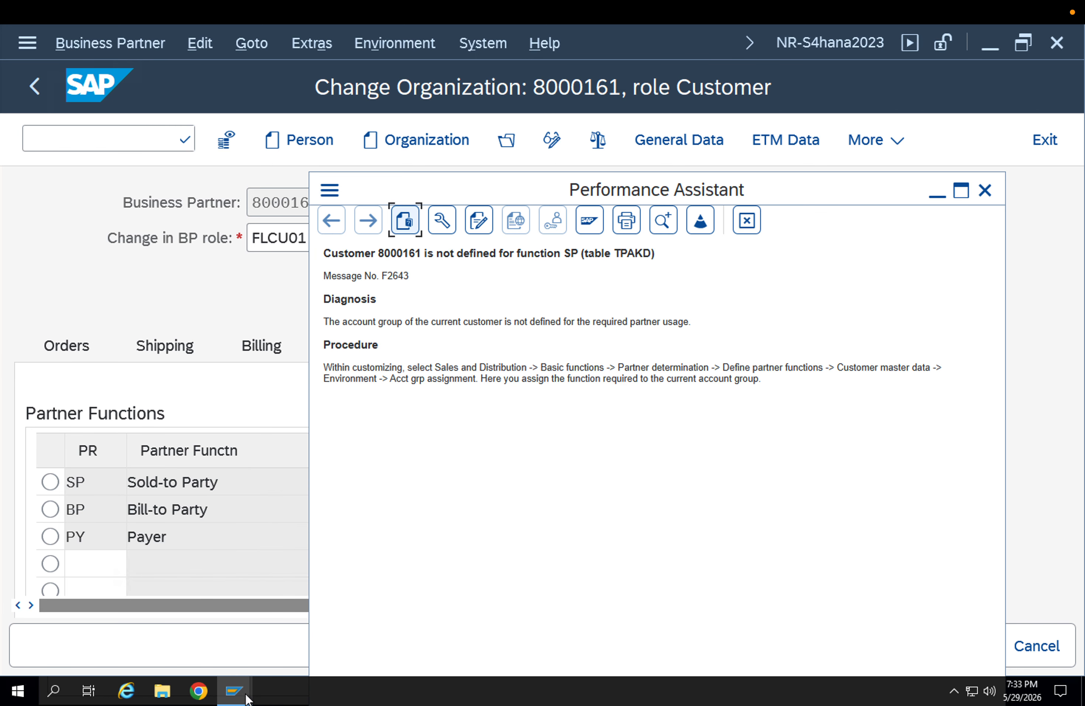
pyautogui.moveTo(245, 699)
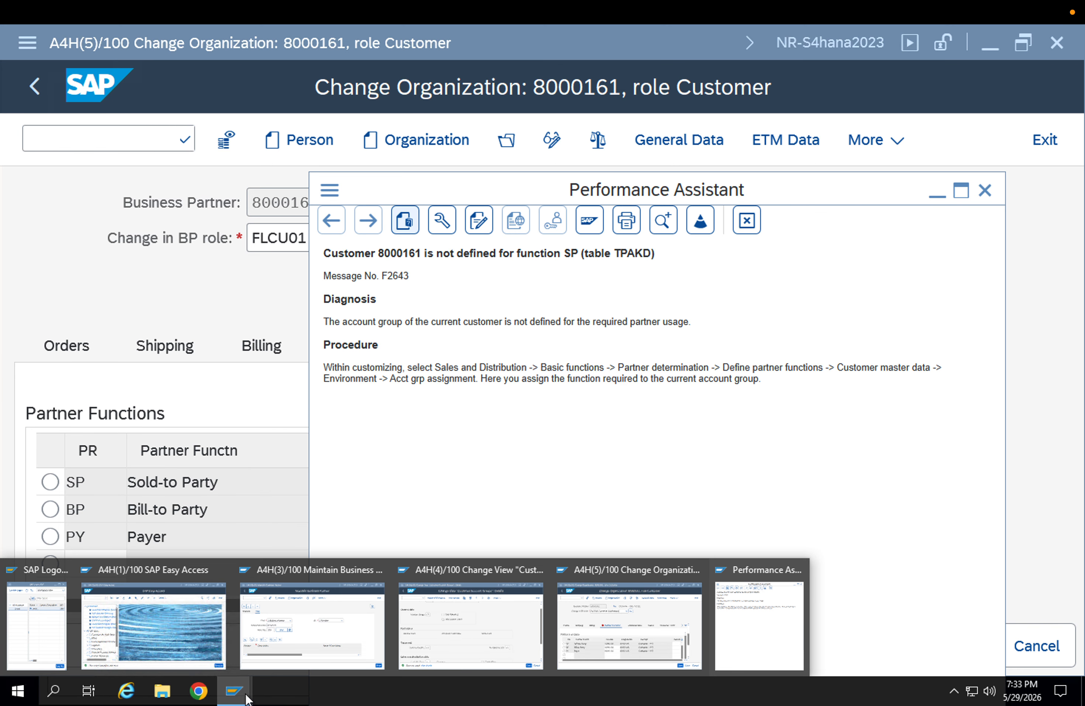
pyautogui.click(166, 630)
pyautogui.write('spro')
pyautogui.press('Return')
pyautogui.click(289, 132)
# - Following the path in the error's long text, expand Sales and Distribution and its Basic Functions node in the IMG
pyautogui.moveTo(234, 691)
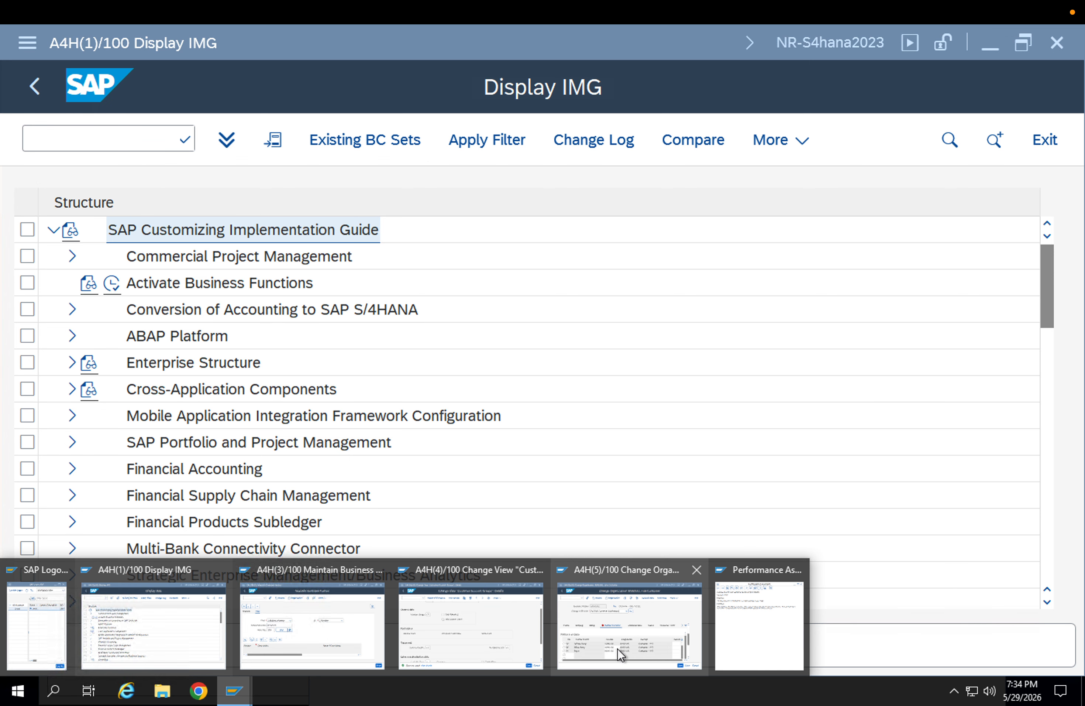
pyautogui.moveTo(751, 627)
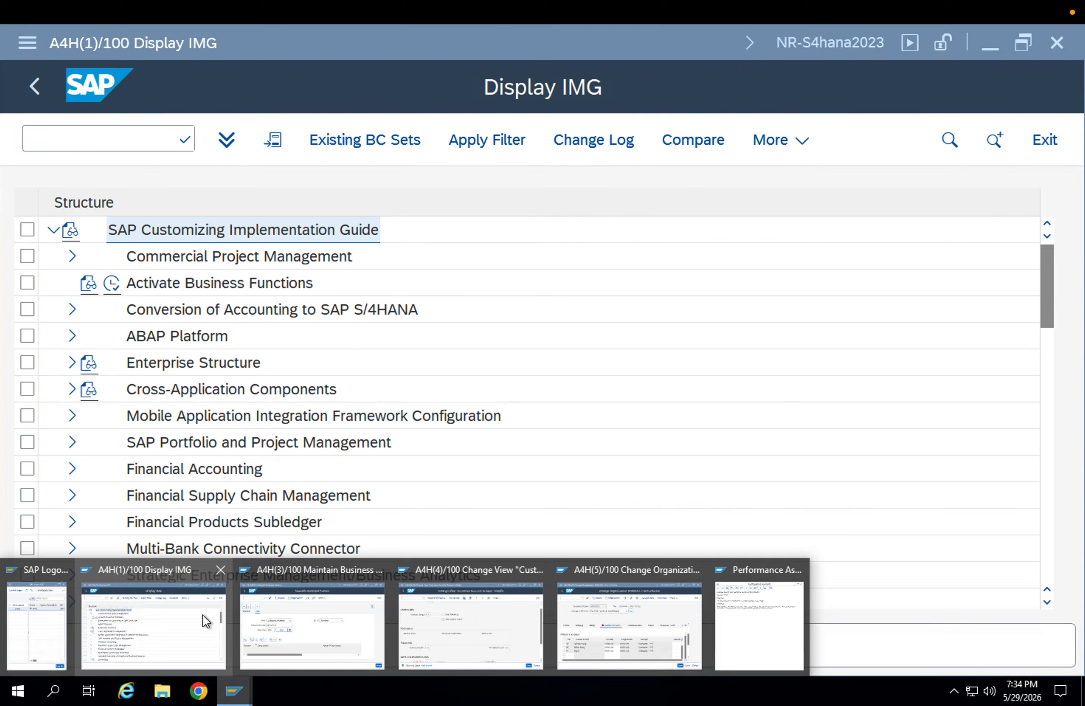
pyautogui.click(203, 613)
pyautogui.scroll(-5, 253, 498)
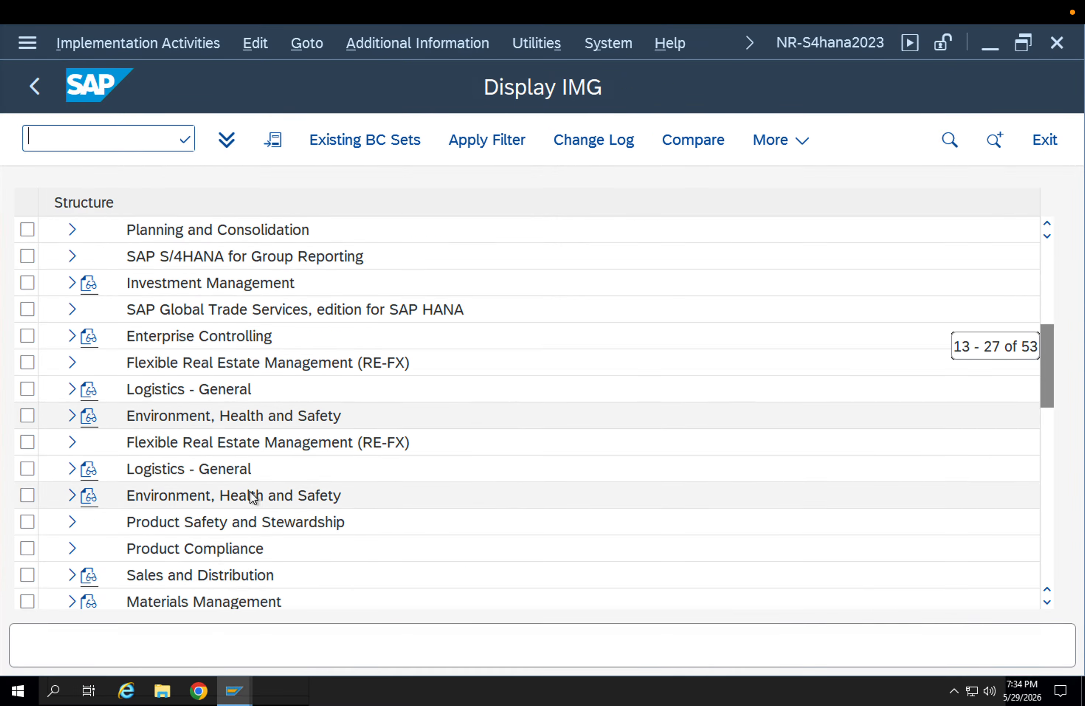
pyautogui.click(69, 497)
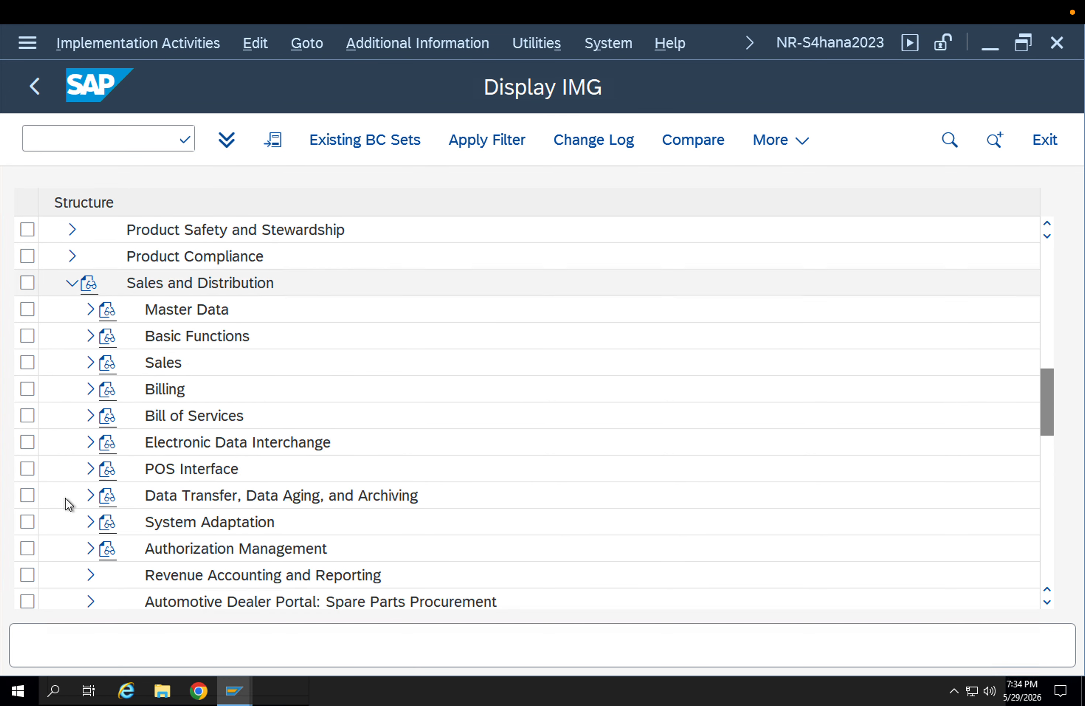
pyautogui.click(89, 337)
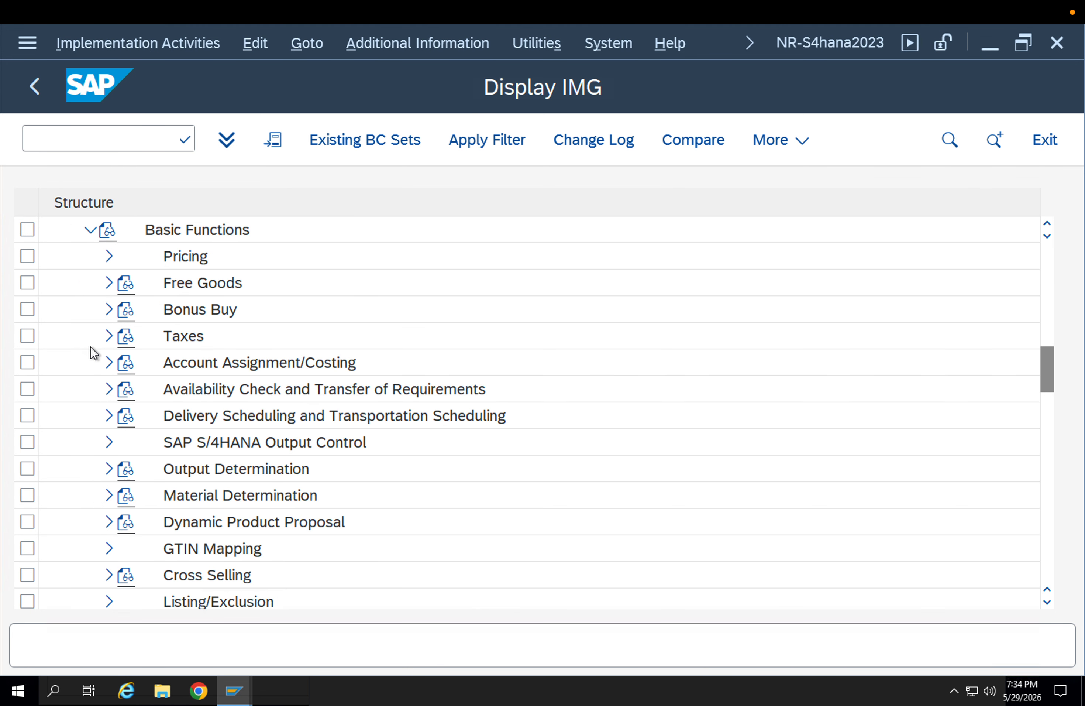
# - Expand Partner Determination, open its Set Up Partner Determination activity and choose the variant for Customer and Supplier Master
pyautogui.click(236, 690)
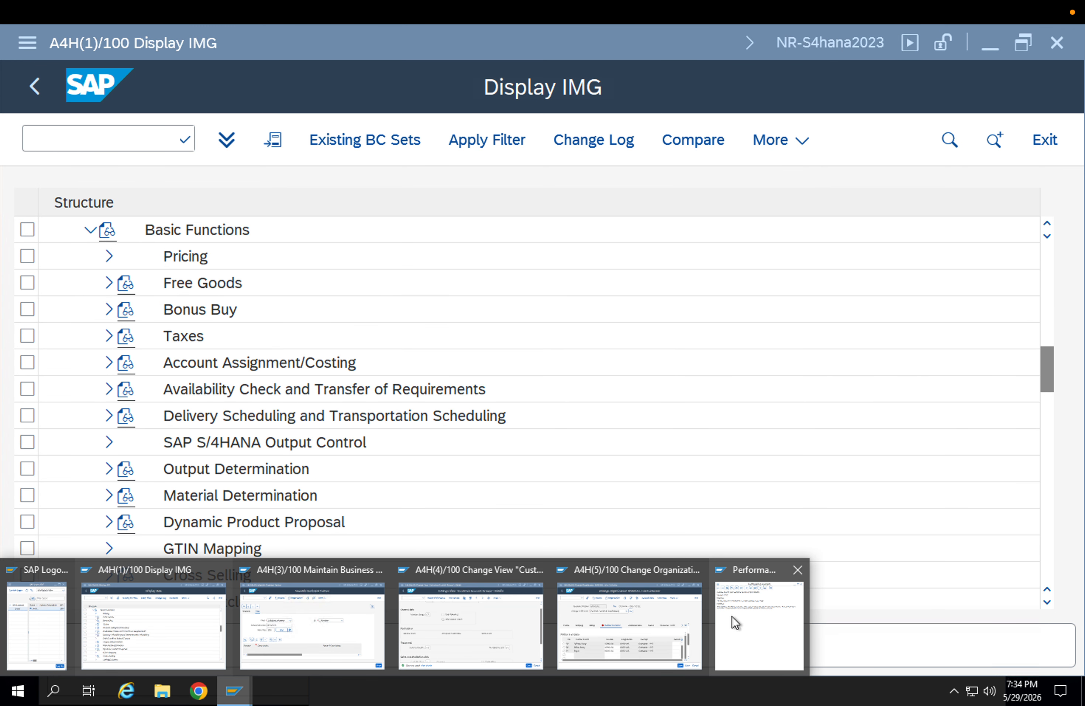
pyautogui.moveTo(735, 622)
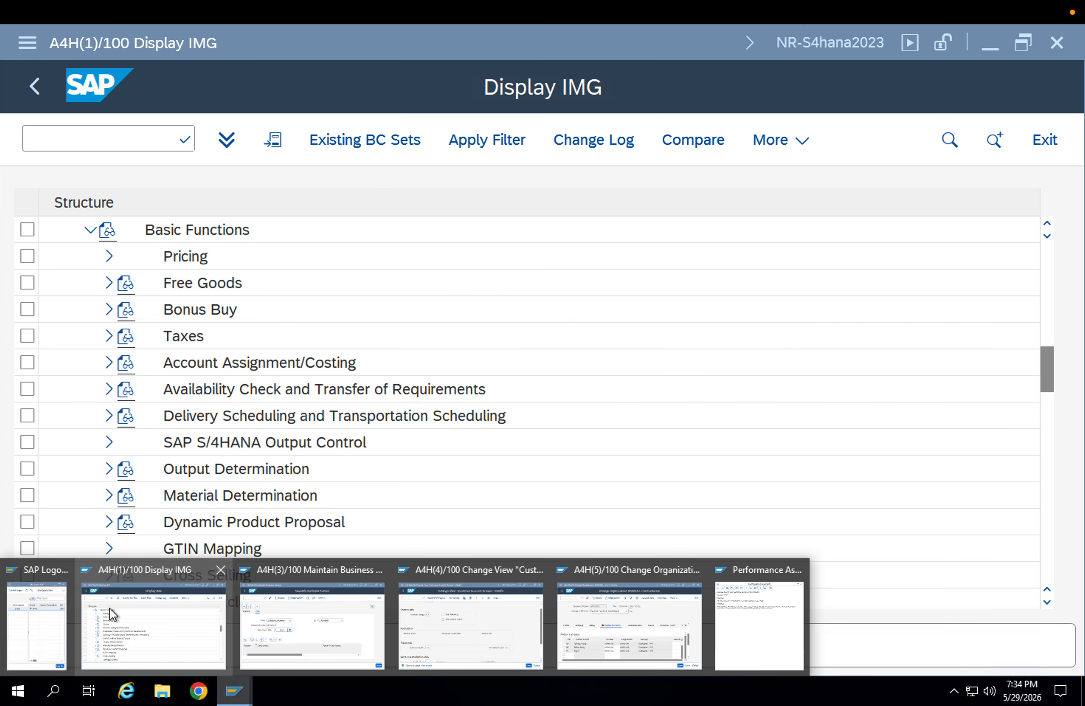
pyautogui.click(133, 606)
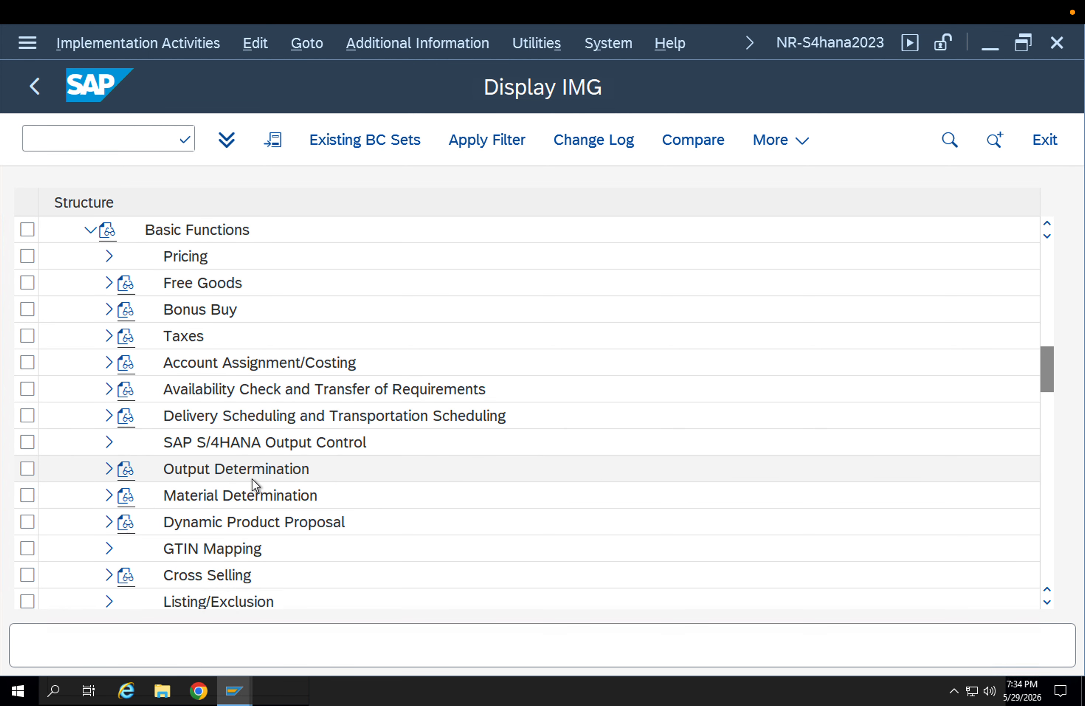
pyautogui.scroll(2, 239, 473)
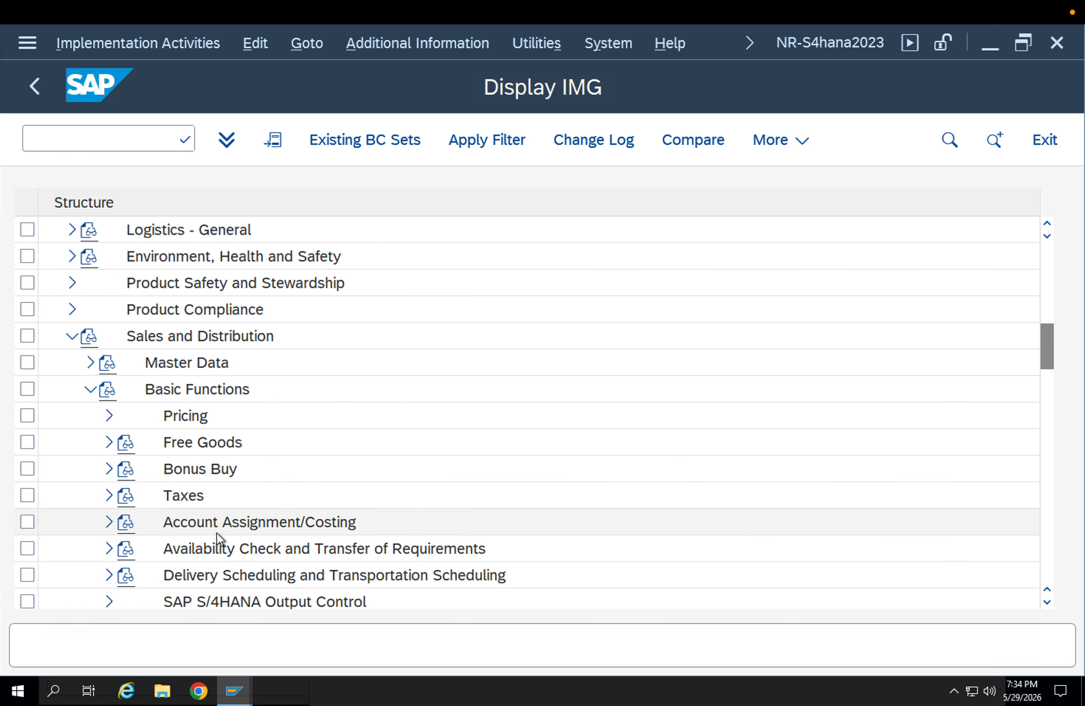
pyautogui.scroll(-4, 240, 551)
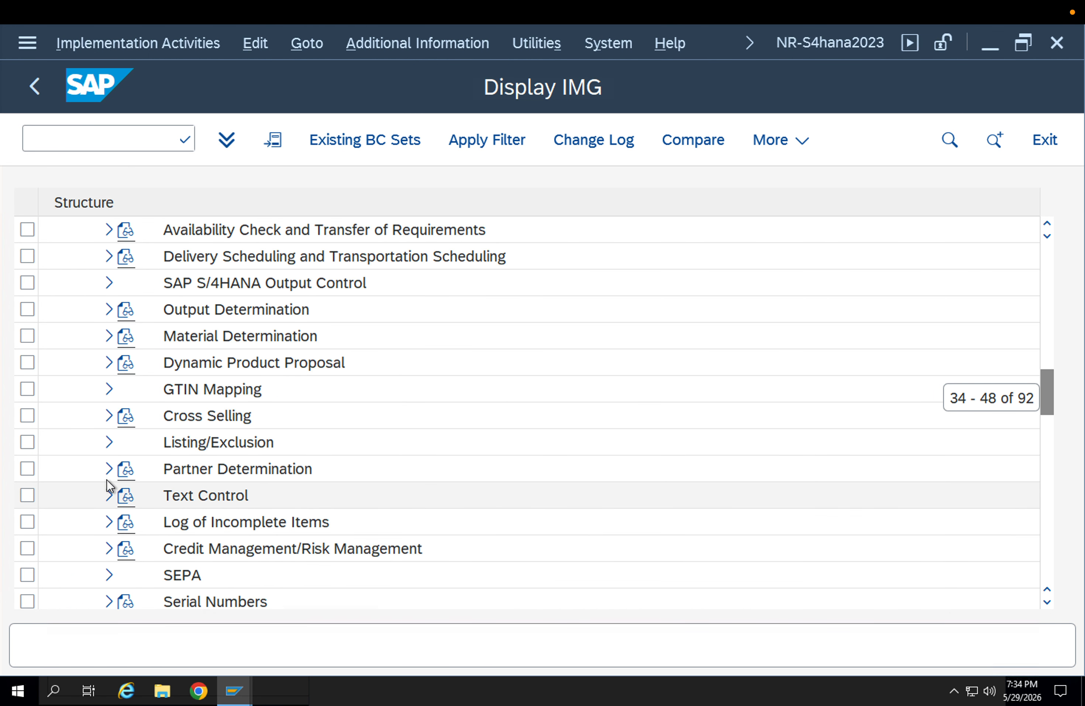
pyautogui.click(108, 469)
pyautogui.click(173, 497)
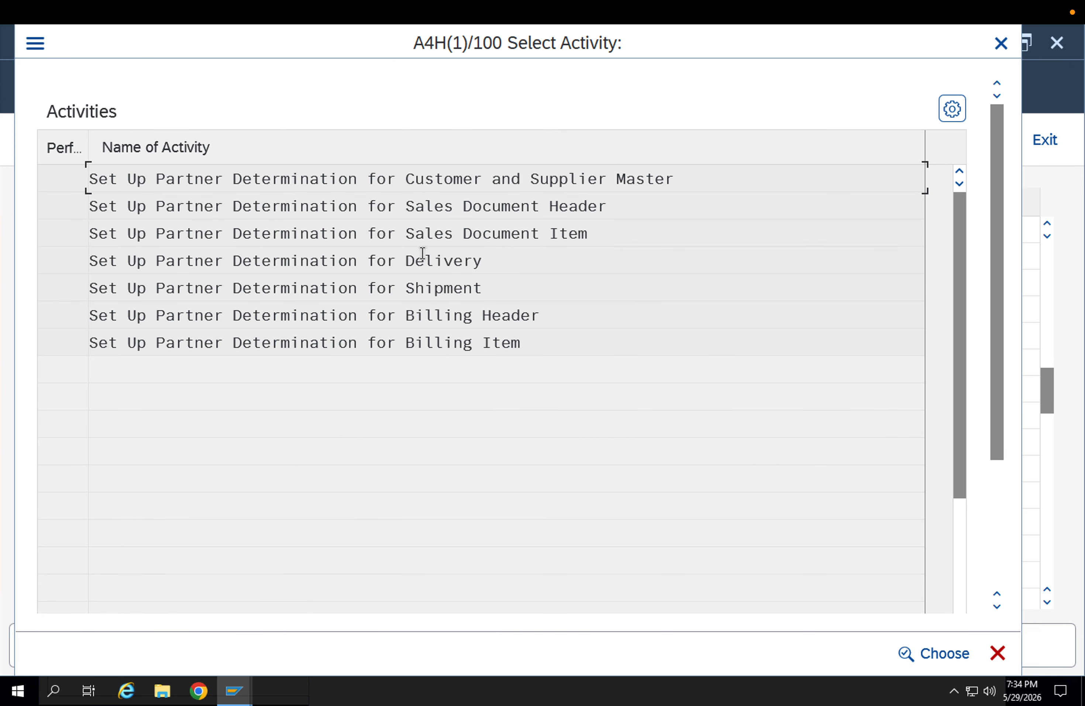
pyautogui.moveTo(248, 690)
pyautogui.moveTo(708, 628)
pyautogui.doubleClick(480, 178)
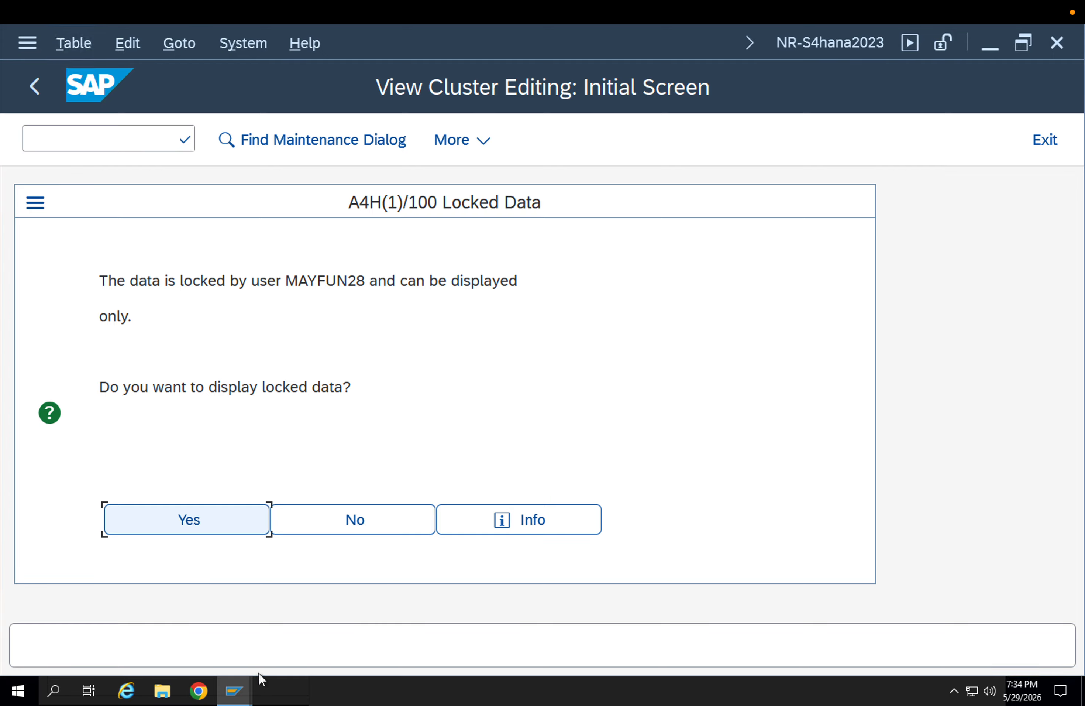
# - Leave the Customer Account Groups view in the other session, returning to the IMG, and bring up the Maintain Business Partner session
pyautogui.click(234, 690)
pyautogui.click(325, 653)
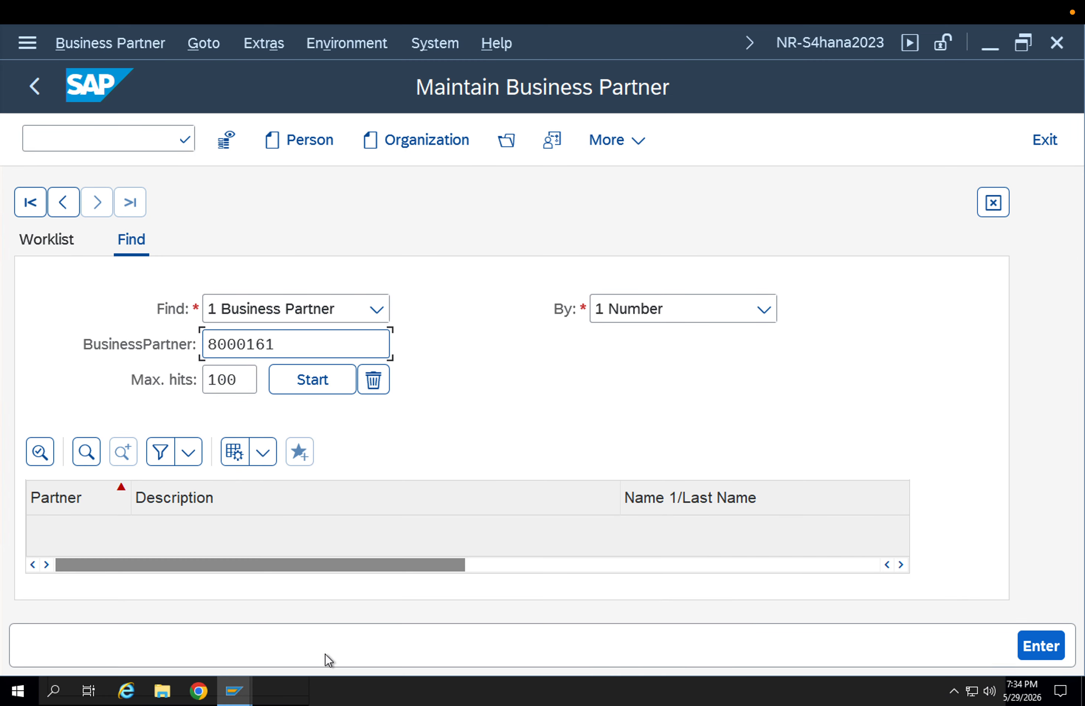
pyautogui.click(240, 697)
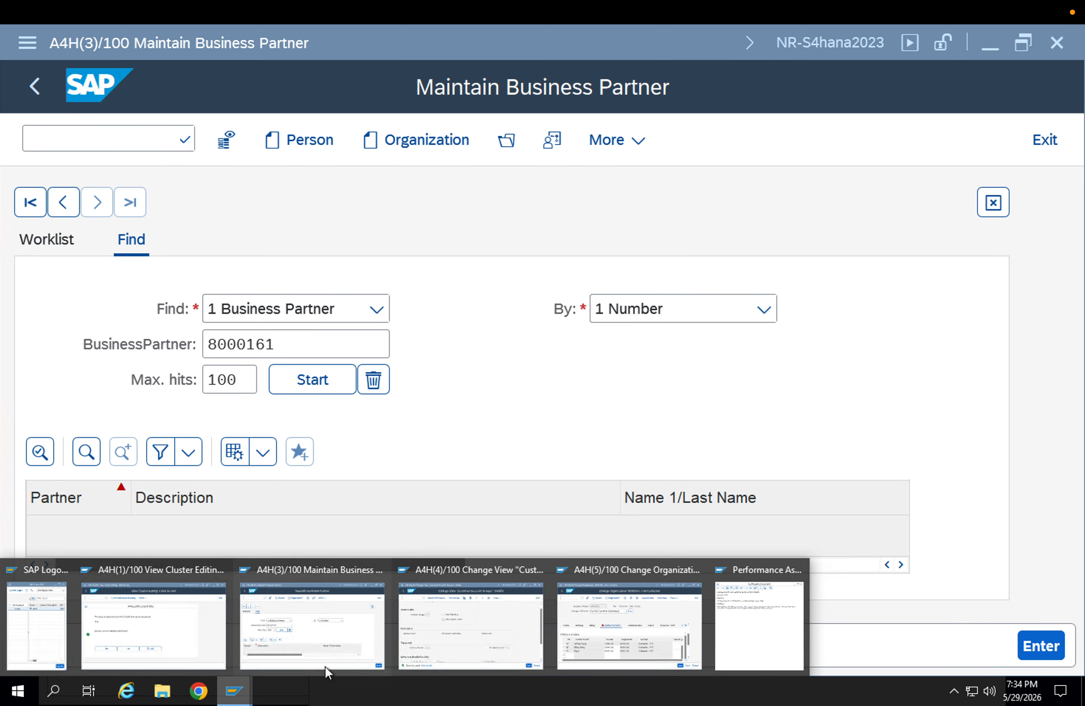
pyautogui.click(409, 650)
pyautogui.press('F3')
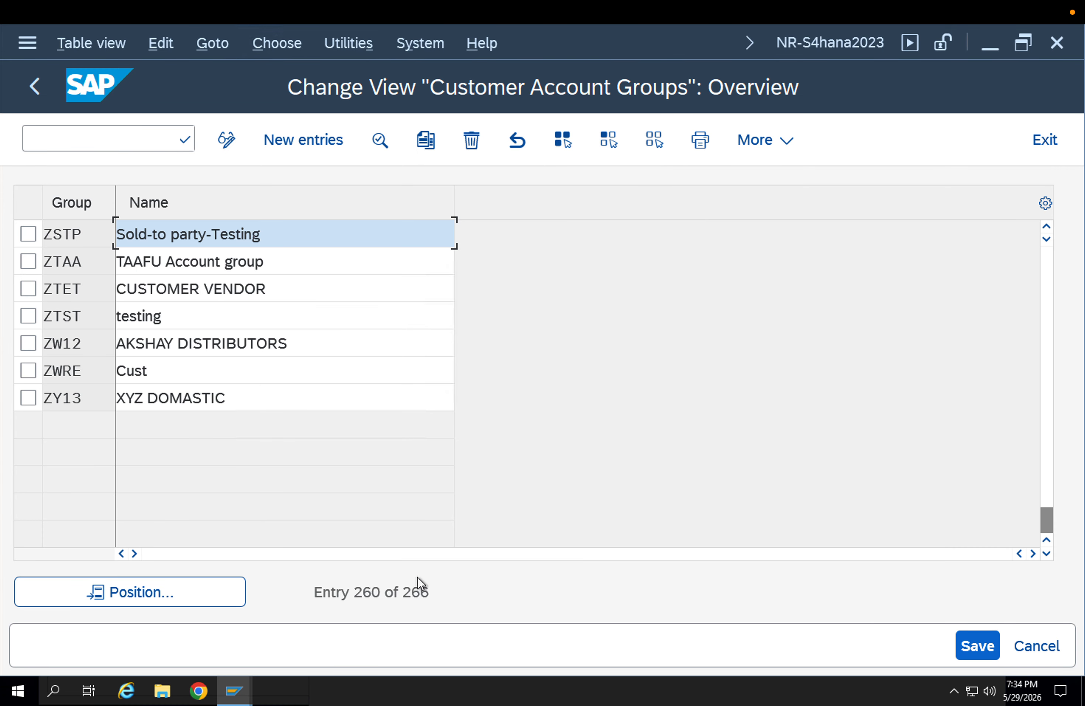
pyautogui.press('F3')
pyautogui.moveTo(235, 690)
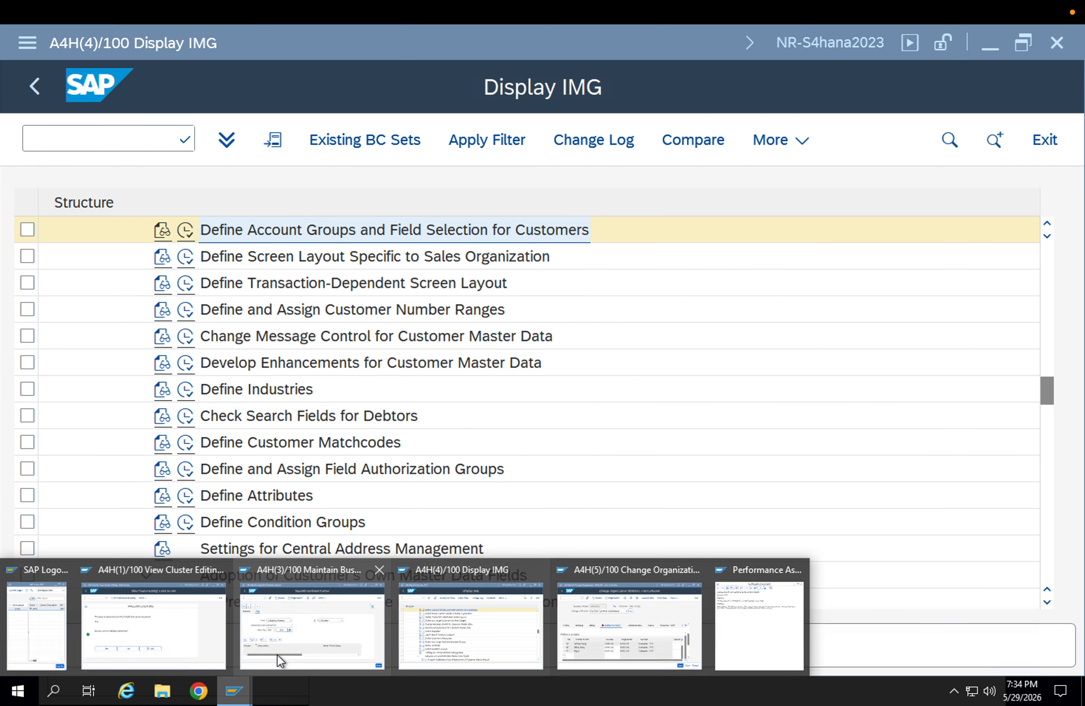
pyautogui.click(280, 637)
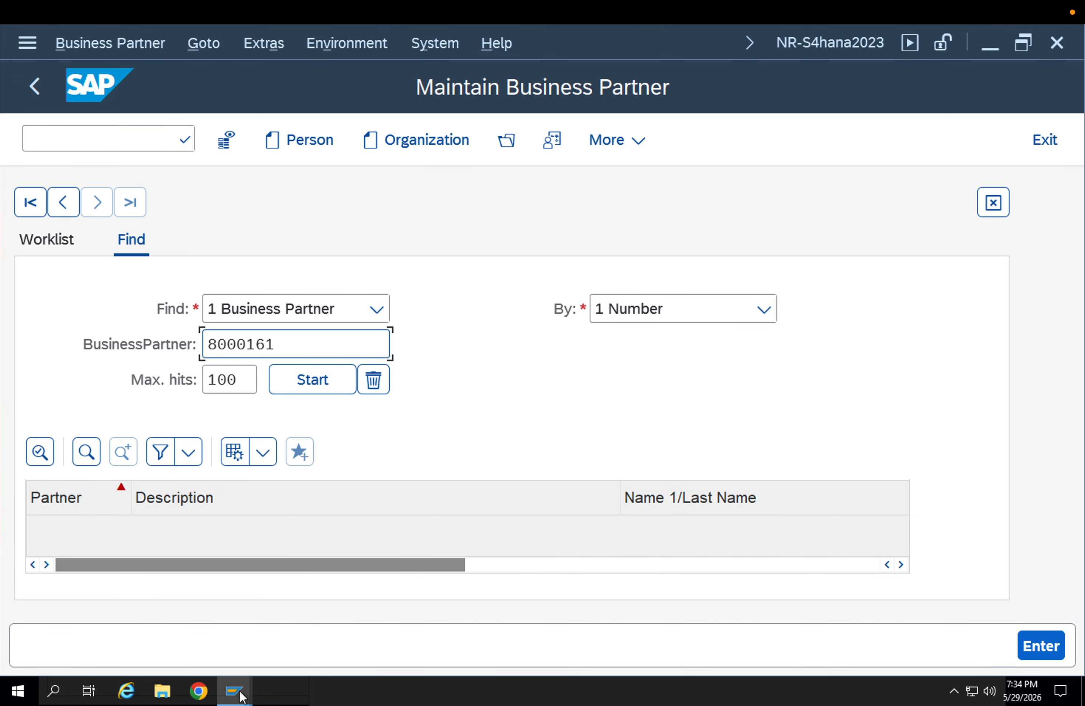
# - Open Set Up Partner Determination for Customer and Supplier Master without displaying locked data, and show the partner functions of procedure AA
pyautogui.click(164, 621)
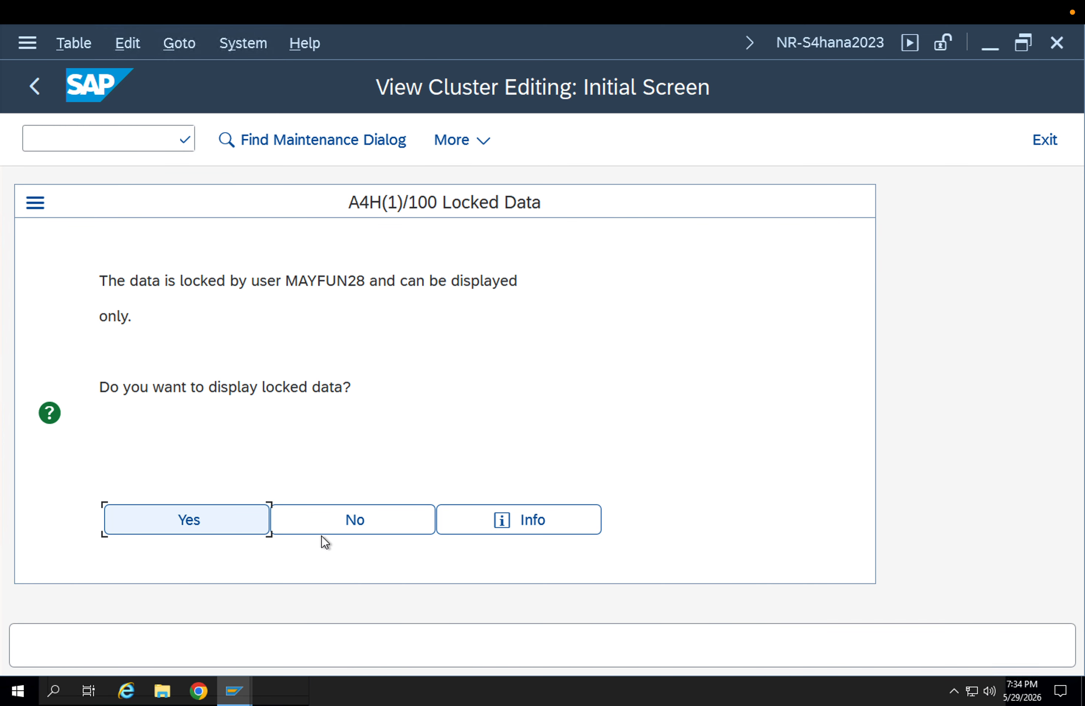
pyautogui.click(323, 524)
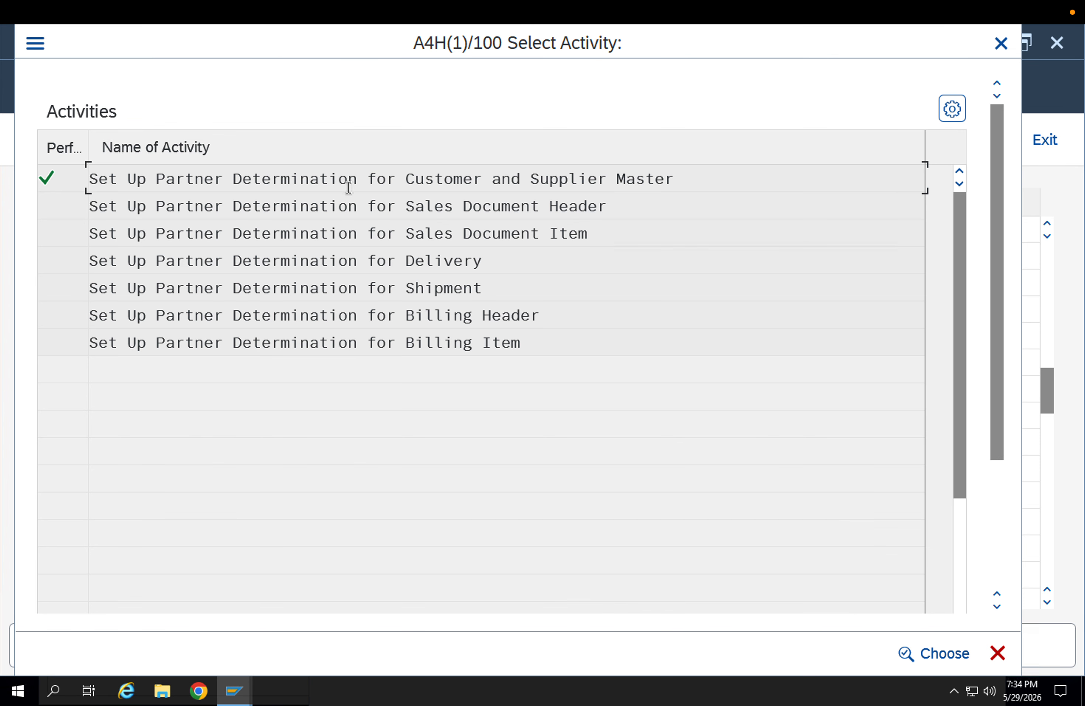
pyautogui.doubleClick(347, 186)
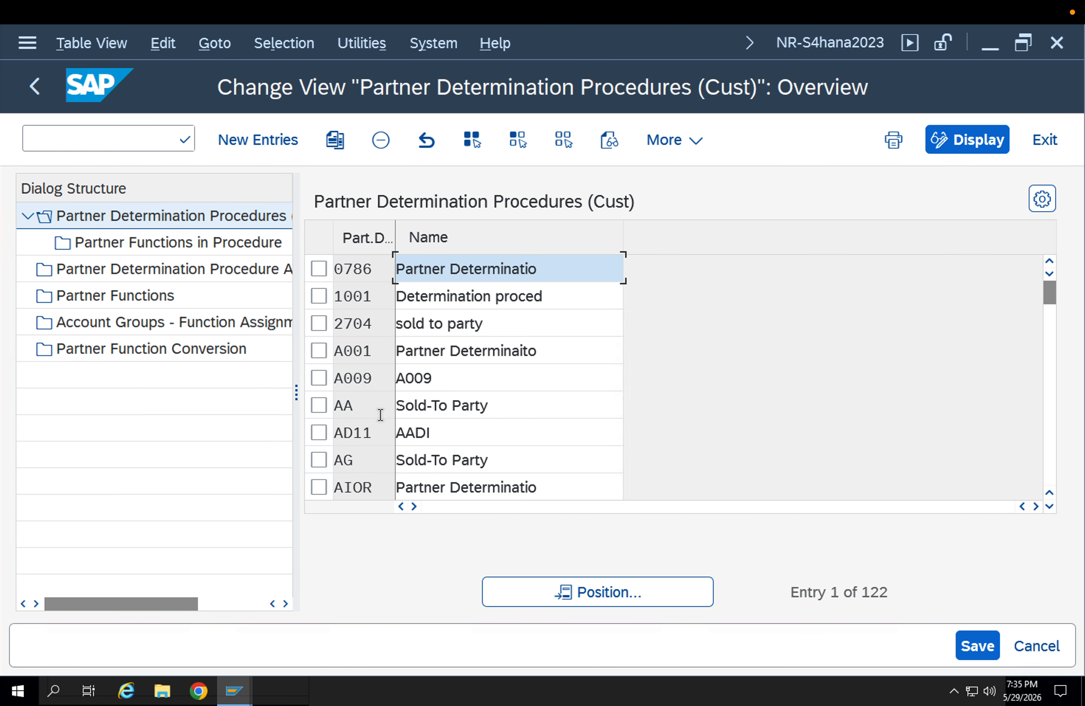
pyautogui.click(319, 405)
pyautogui.click(145, 242)
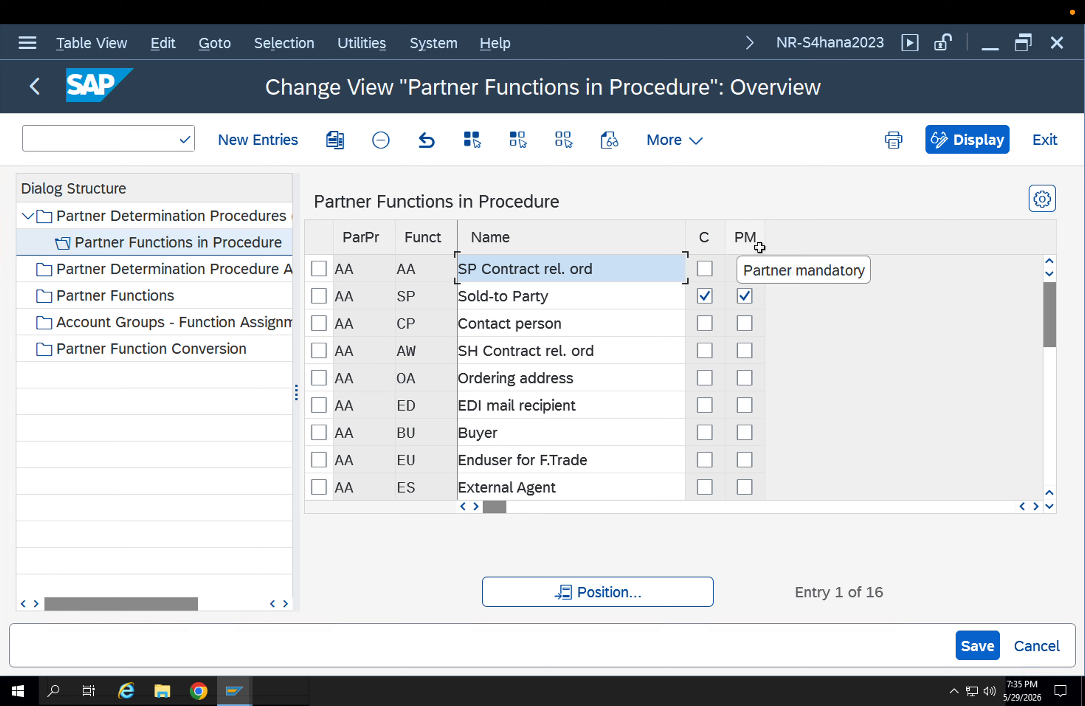
# - Clear the C and PM flags of Sold-to Party and the PM flags of Bill-to Party and Payer, saving to request A4HK905035
pyautogui.click(708, 298)
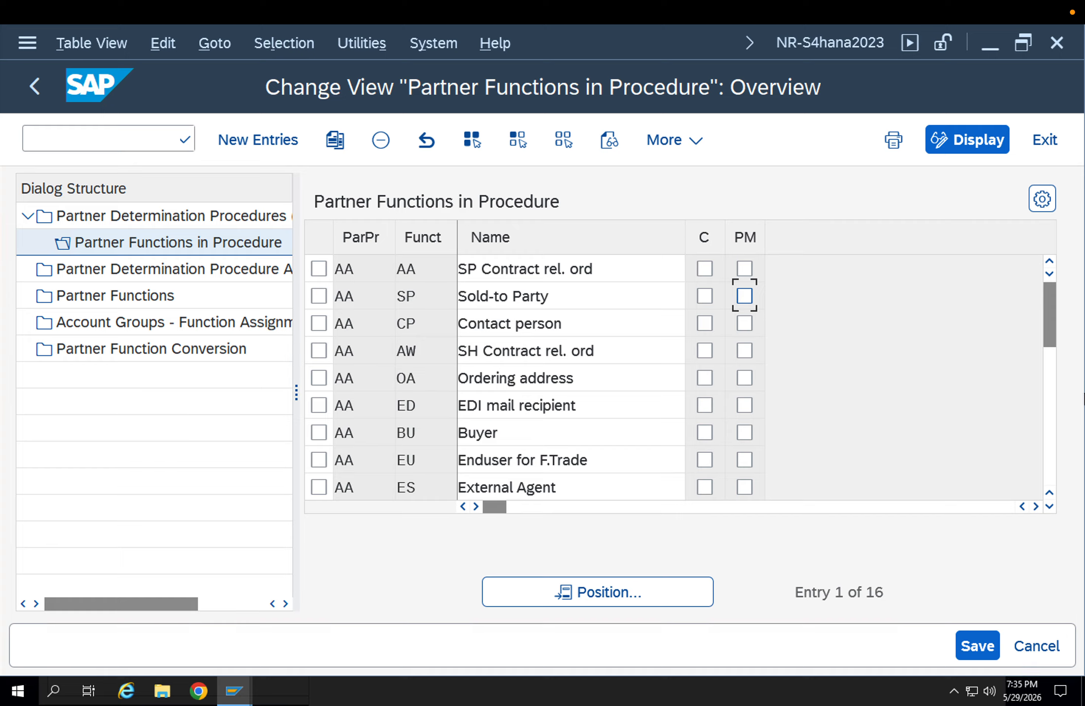
pyautogui.click(1054, 389)
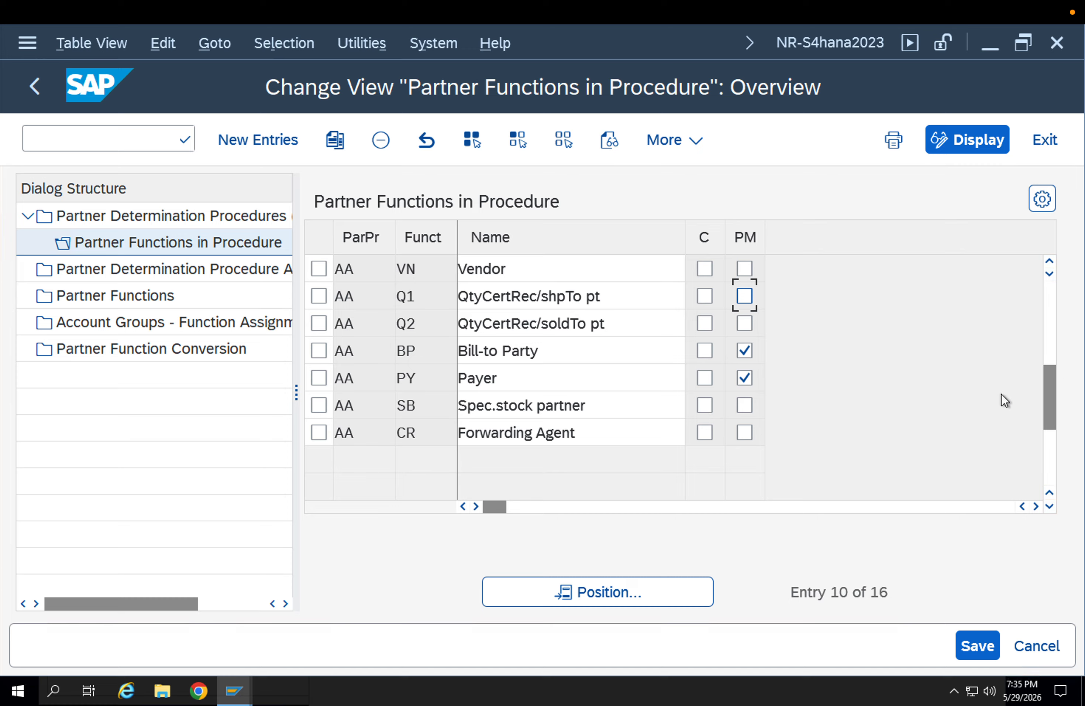
pyautogui.click(746, 351)
pyautogui.click(974, 646)
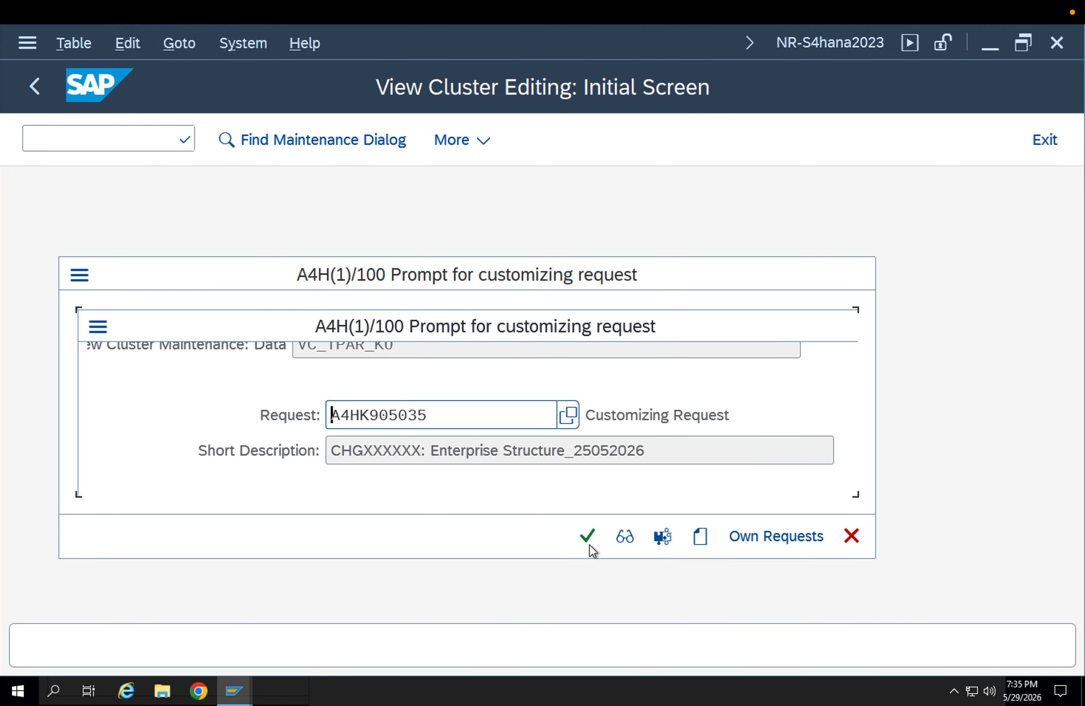
pyautogui.click(588, 538)
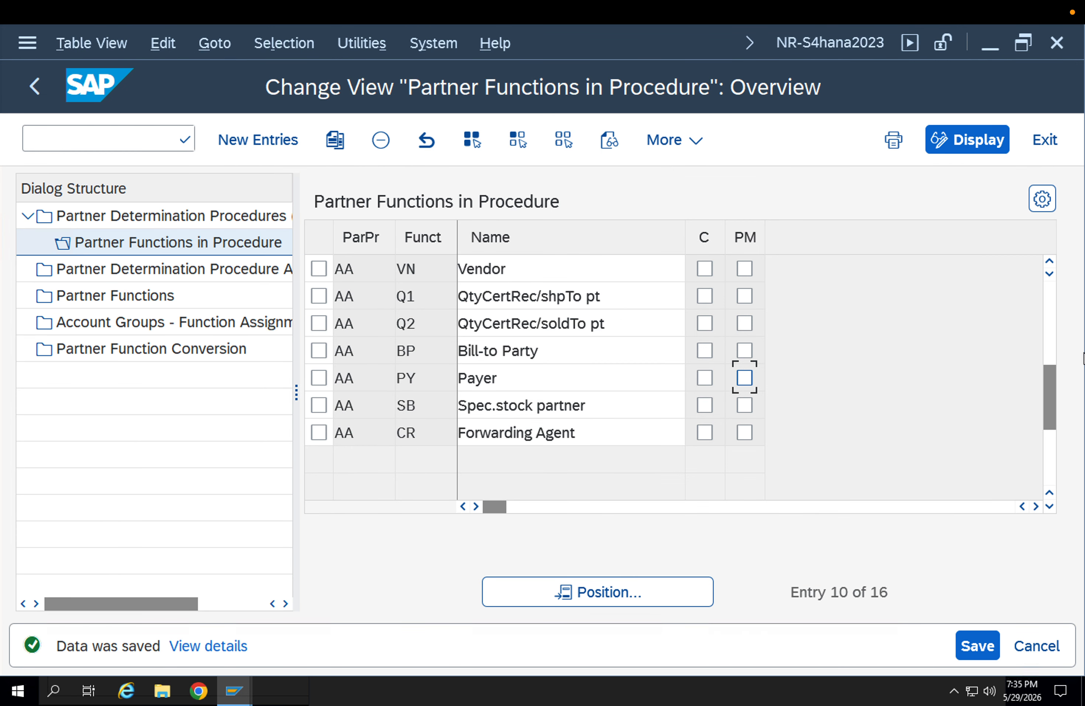
# - Check which partner determination procedure is assigned to account group ZSTP in the customer procedure assignment
pyautogui.click(1051, 310)
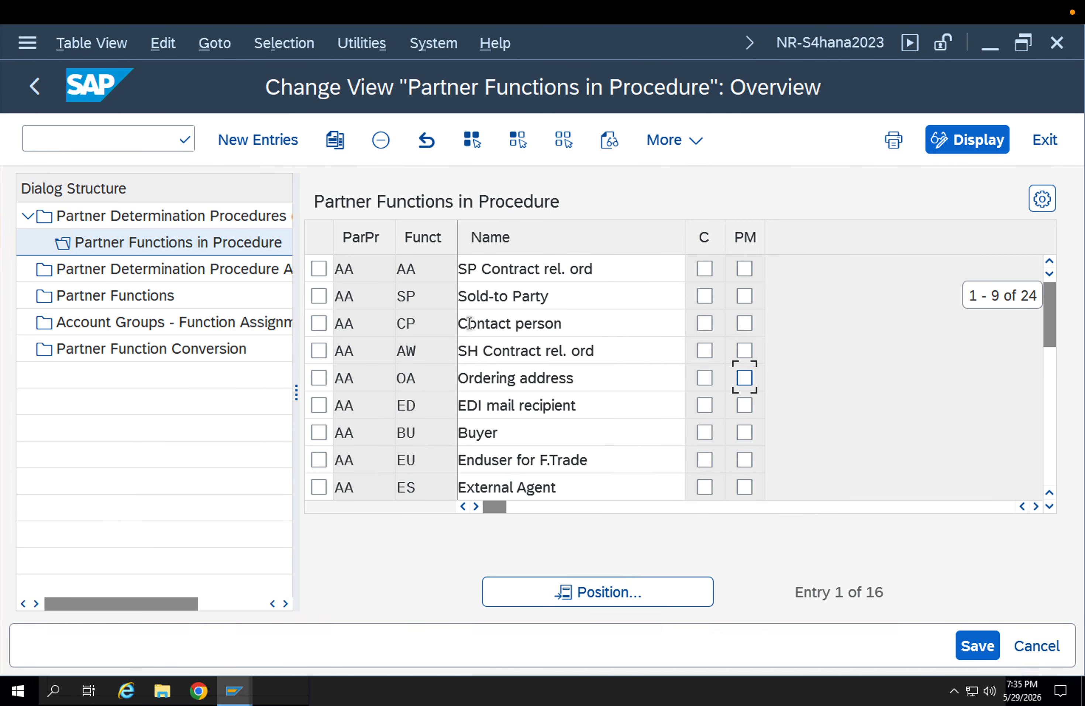
pyautogui.click(323, 297)
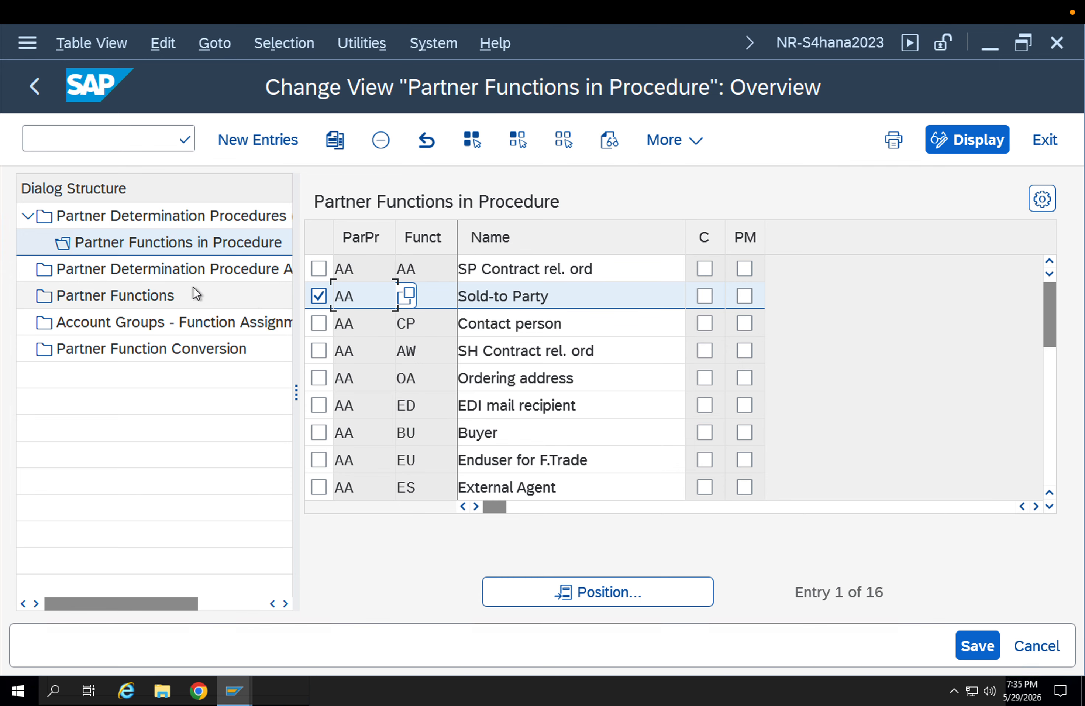
pyautogui.doubleClick(167, 272)
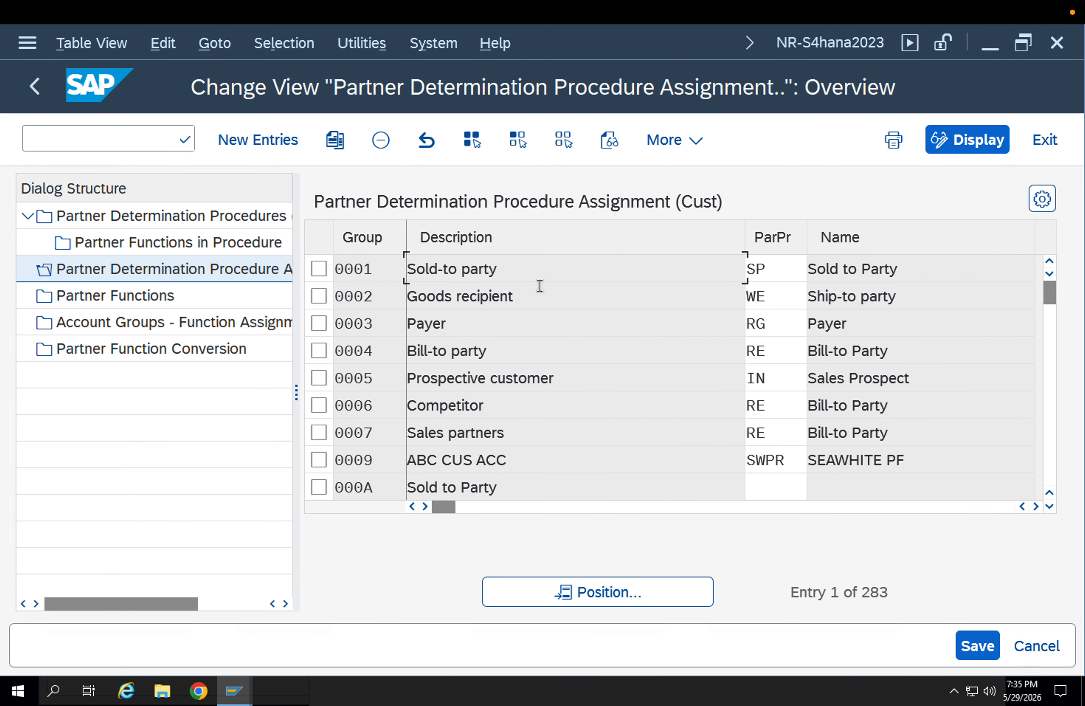
pyautogui.click(618, 591)
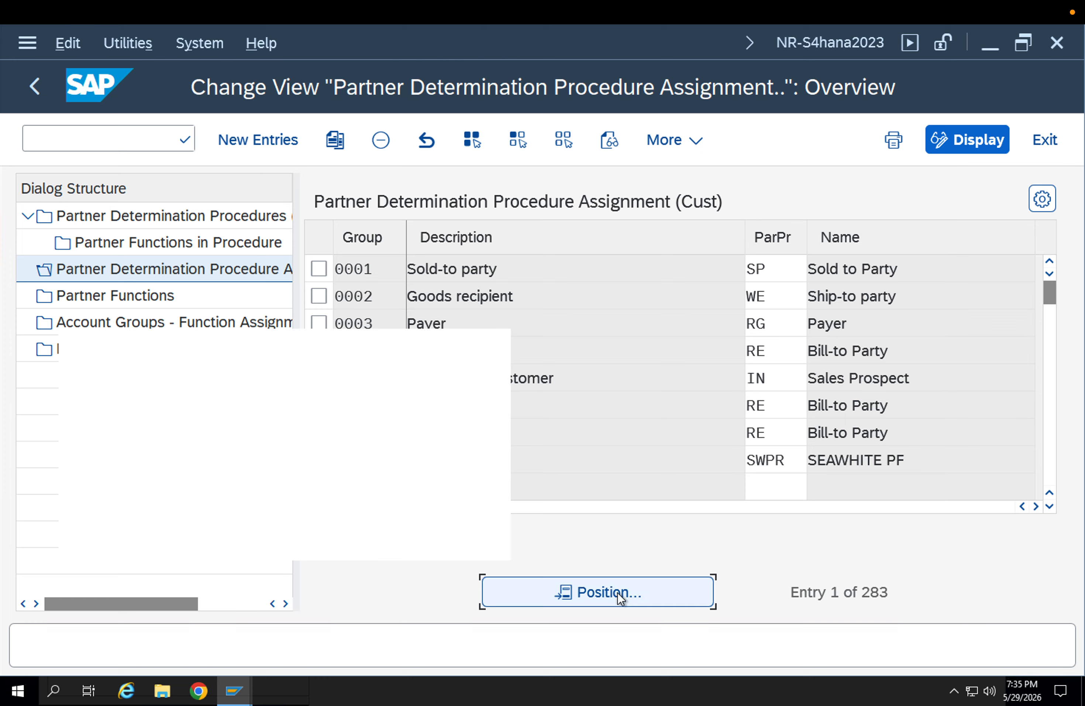
pyautogui.write('ZSTP')
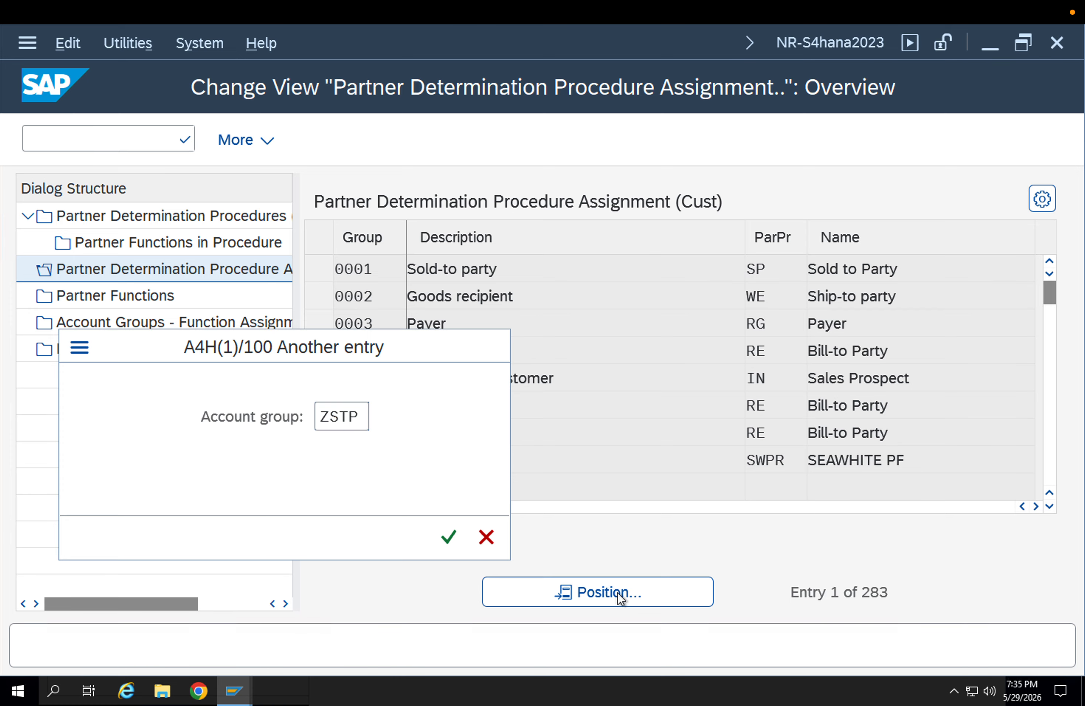
pyautogui.press('Return')
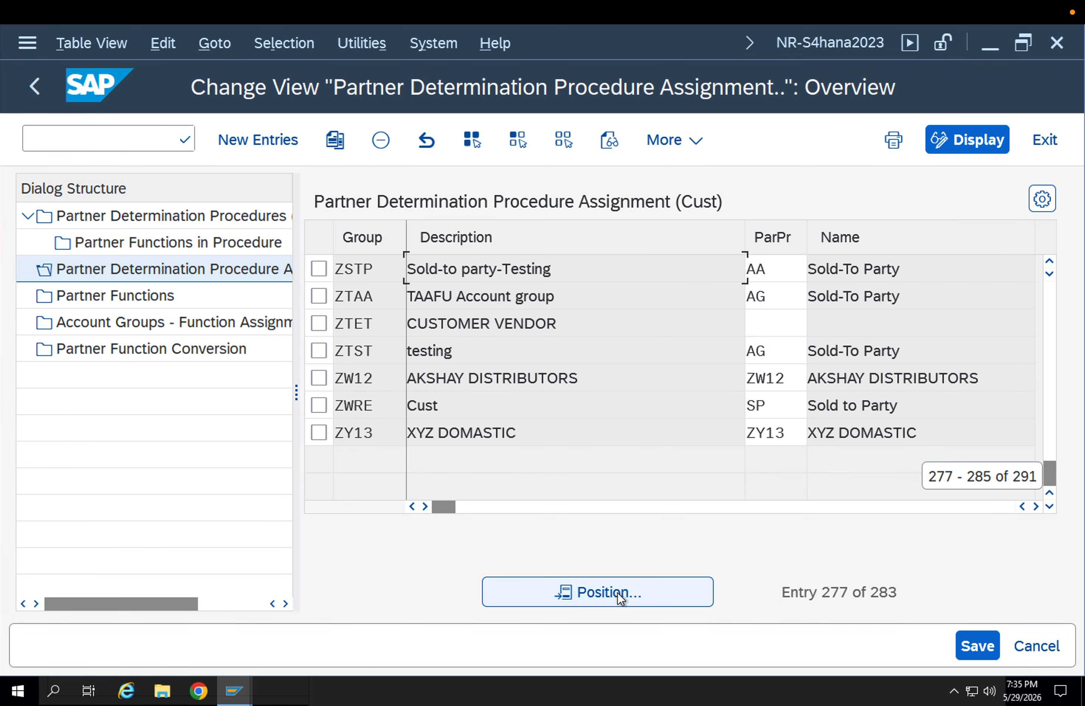
pyautogui.click(778, 275)
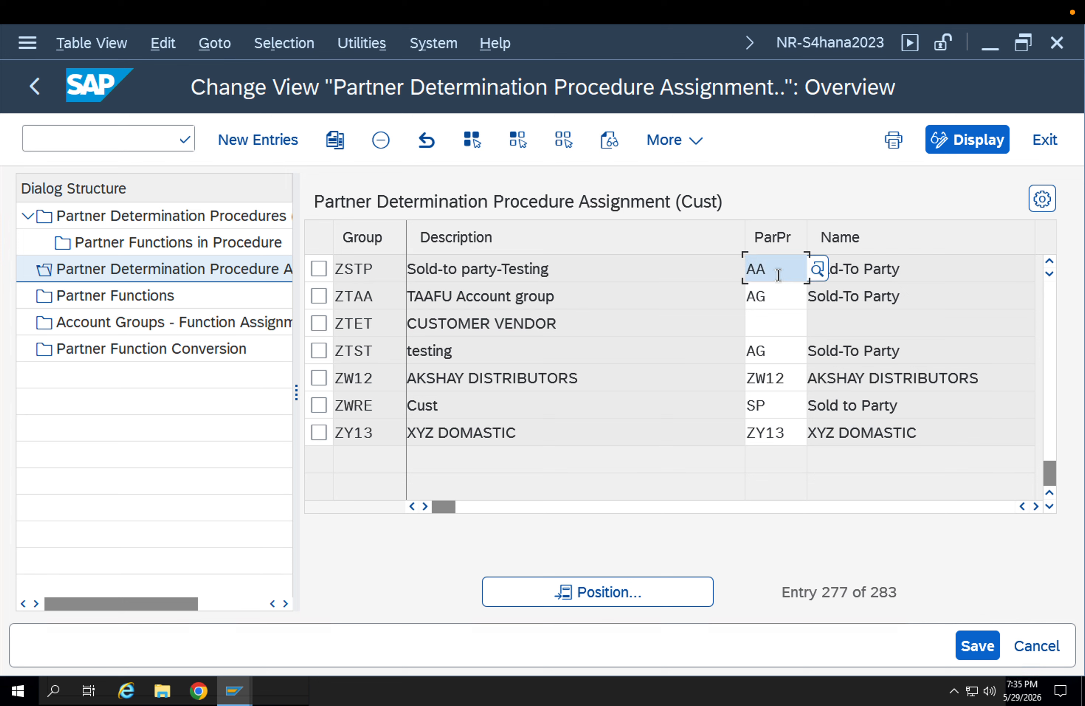
# - Look up partner function SP in the Partner Functions overview
pyautogui.doubleClick(124, 294)
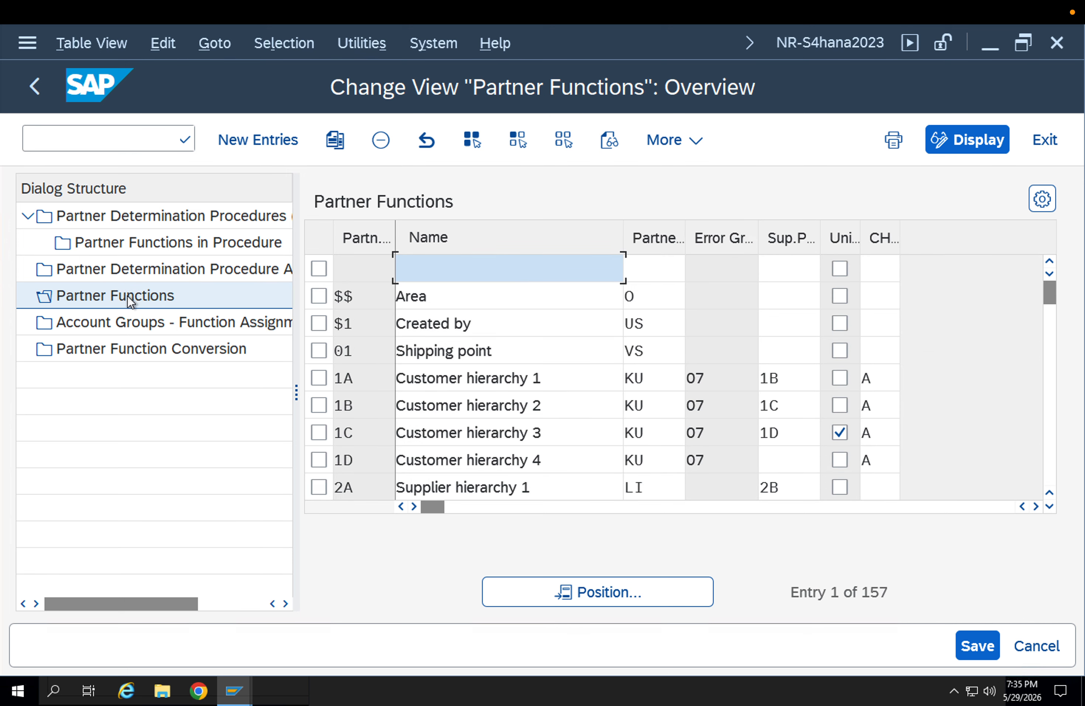
pyautogui.click(565, 592)
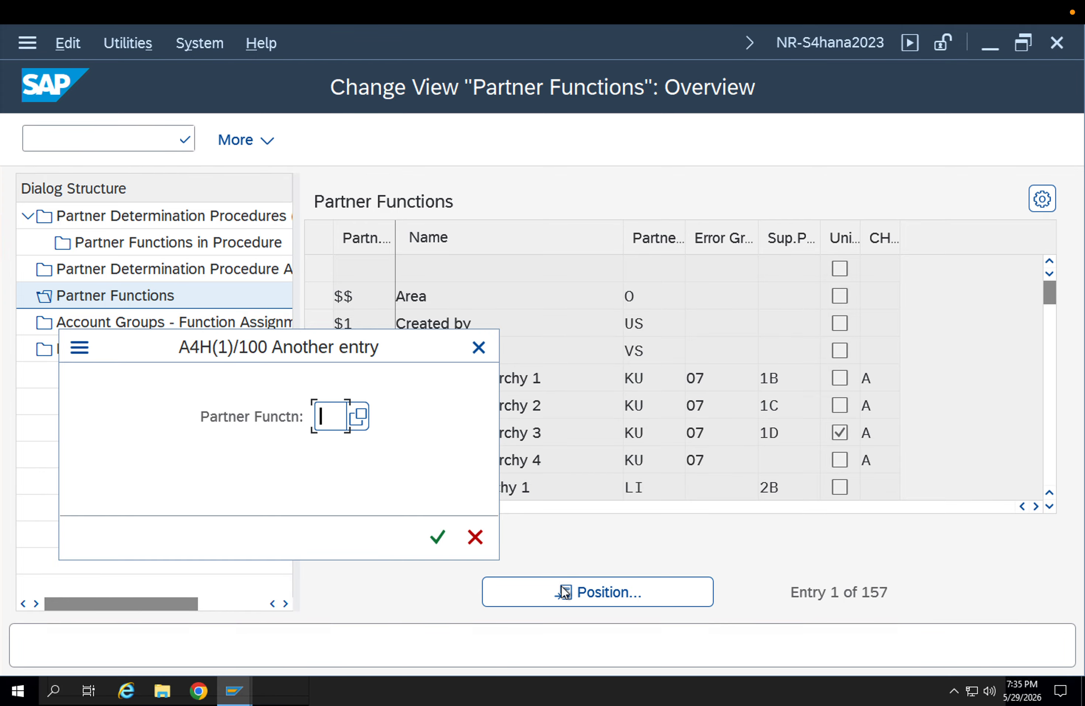
pyautogui.write('SP')
pyautogui.press('Return')
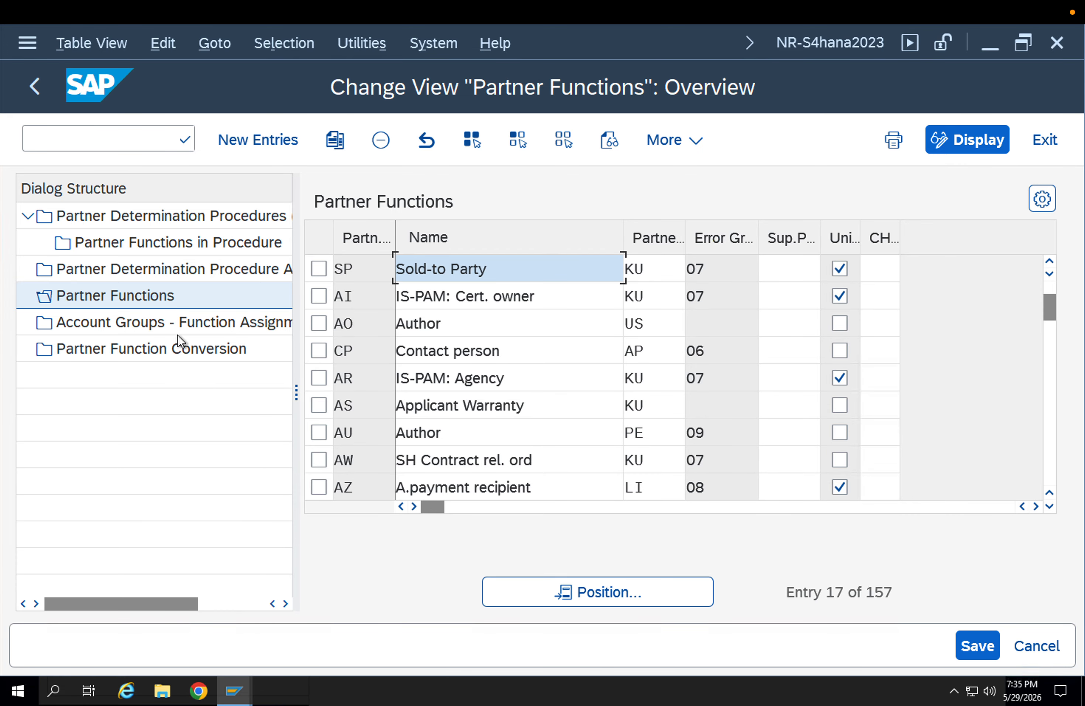
# - In Account Groups - Function Assignment, enter account group ZSTP in the SP row without an account group and save
pyautogui.doubleClick(158, 323)
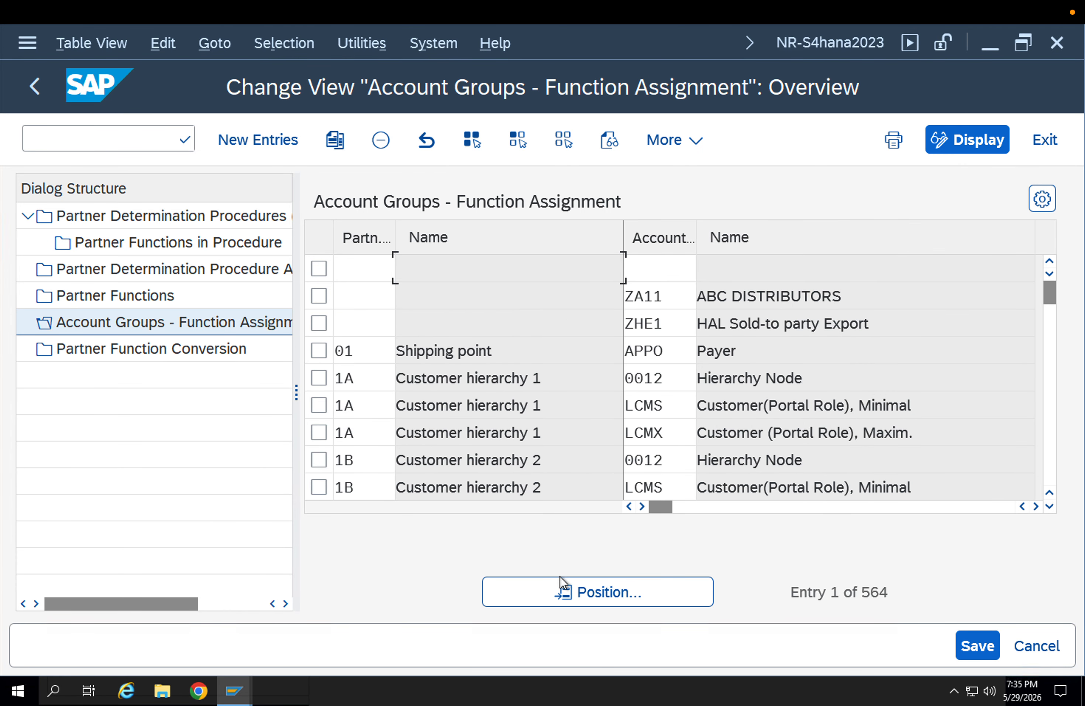
pyautogui.click(580, 598)
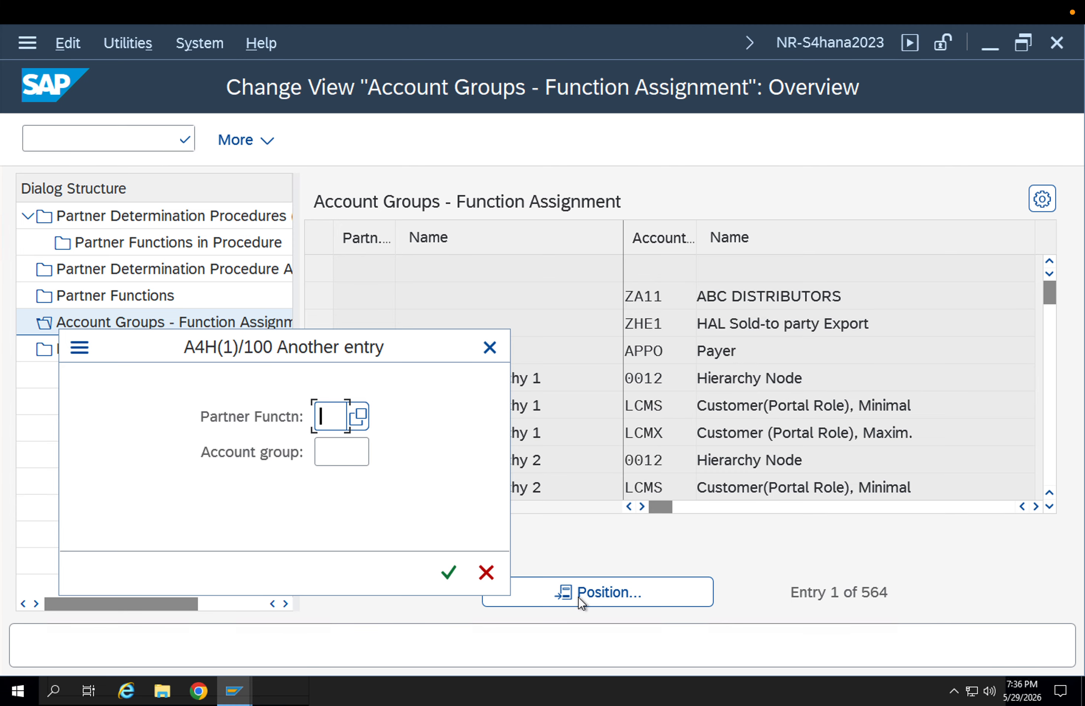
pyautogui.write('SP')
pyautogui.press('Return')
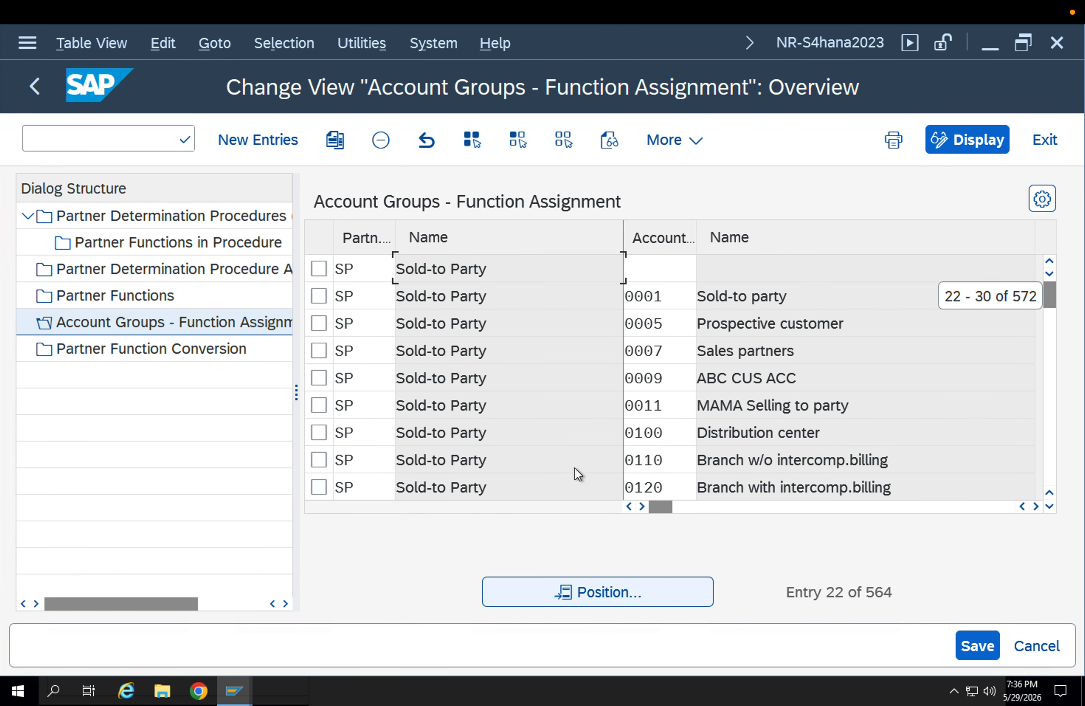
pyautogui.click(660, 268)
pyautogui.write('Z')
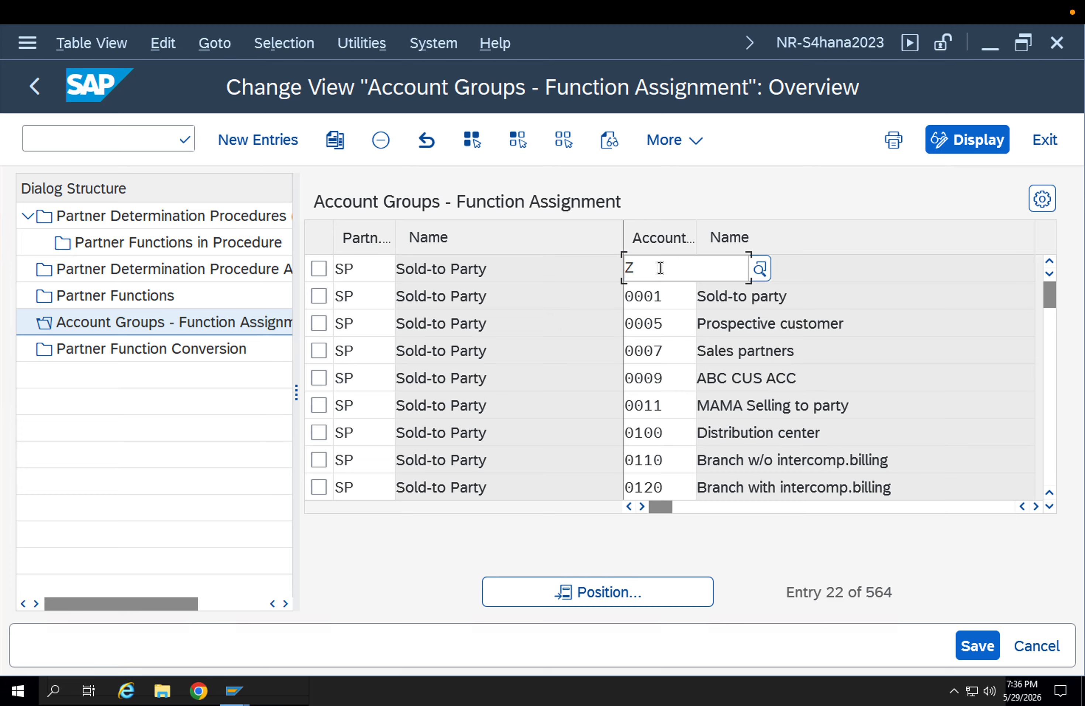
pyautogui.write('STP')
pyautogui.press('Return')
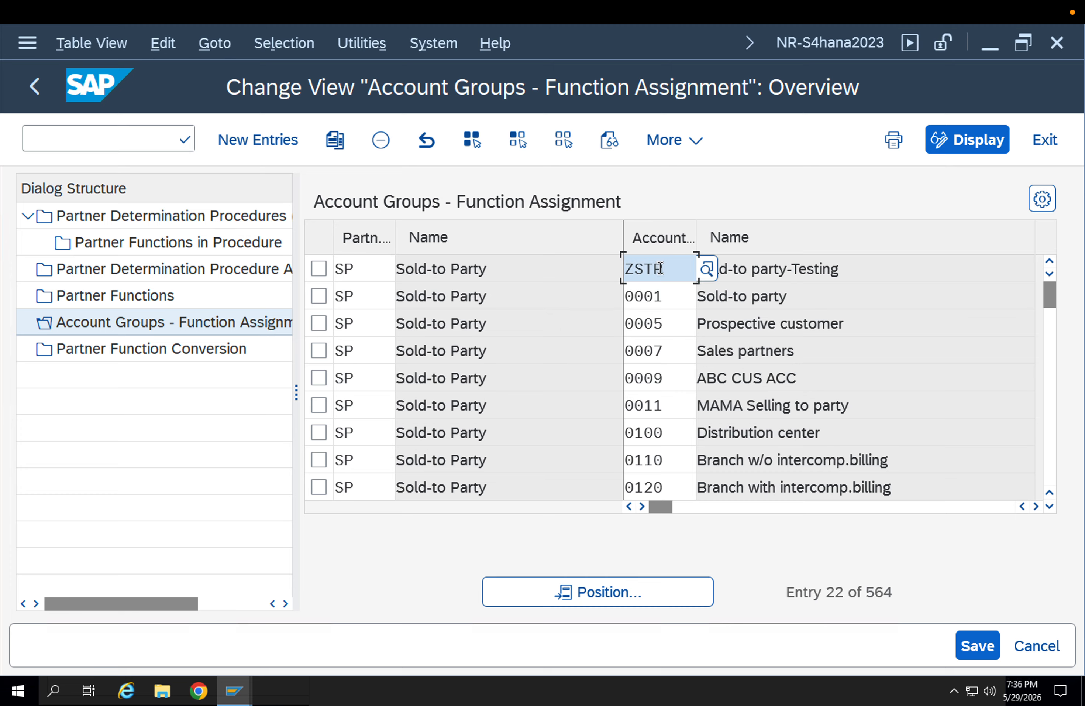
pyautogui.click(964, 649)
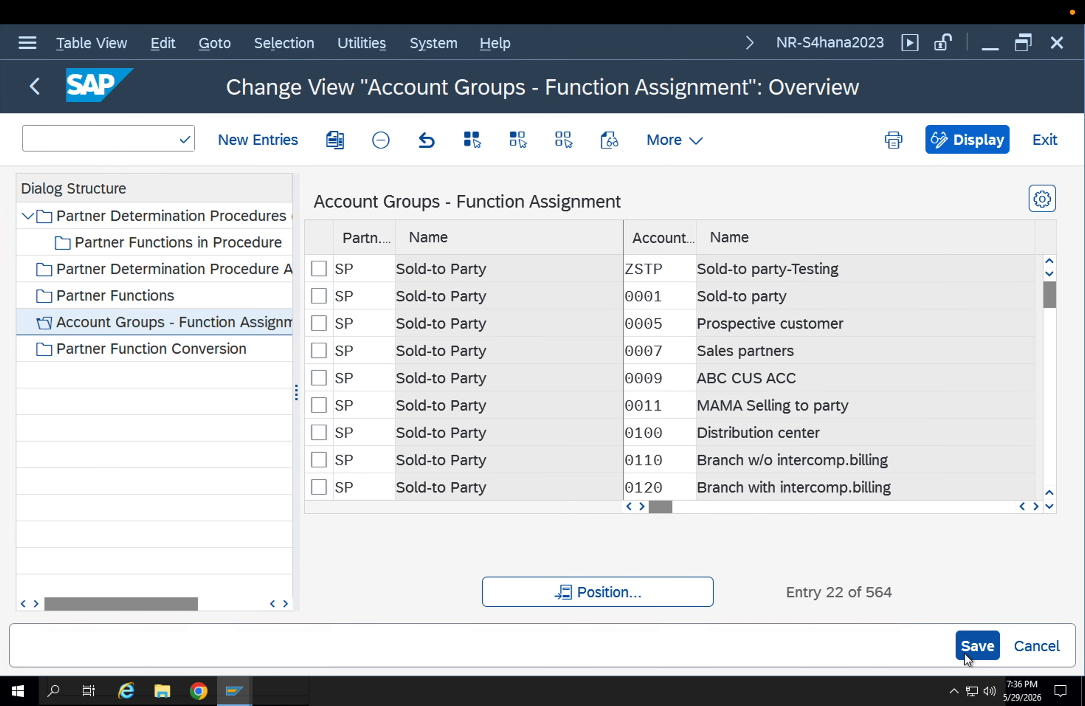
# - Find the BP (Bill-to Party) entries, enter account group ZSTP in the row without an account group and save
pyautogui.click(569, 595)
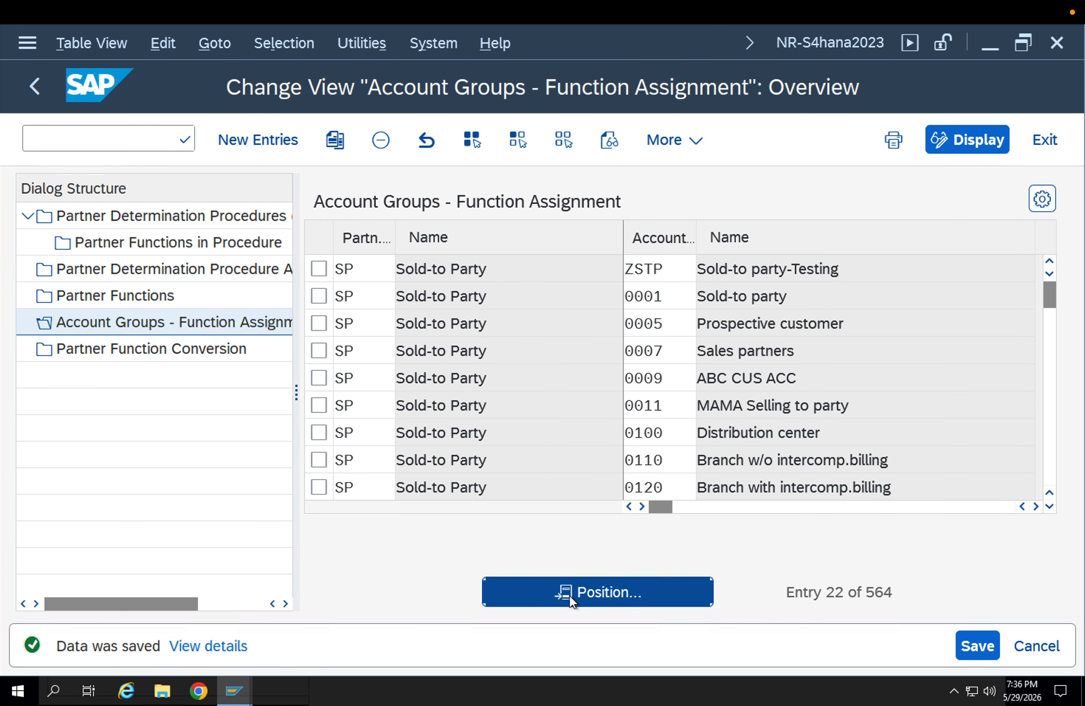
pyautogui.write('BO')
pyautogui.write('P')
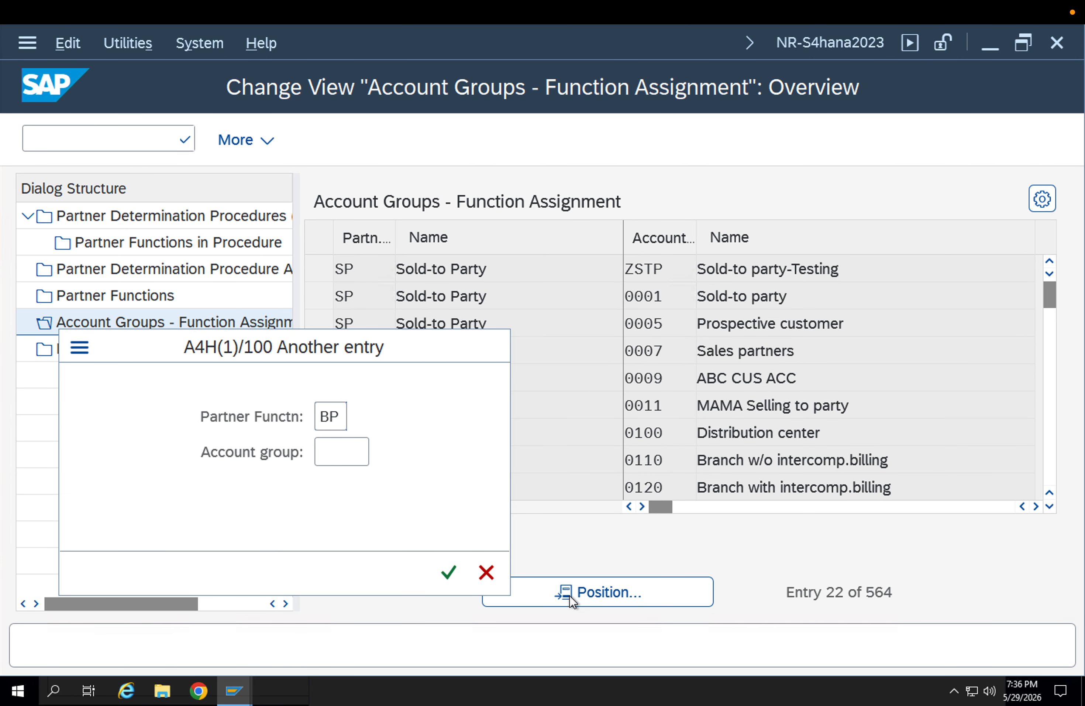
pyautogui.press('Return')
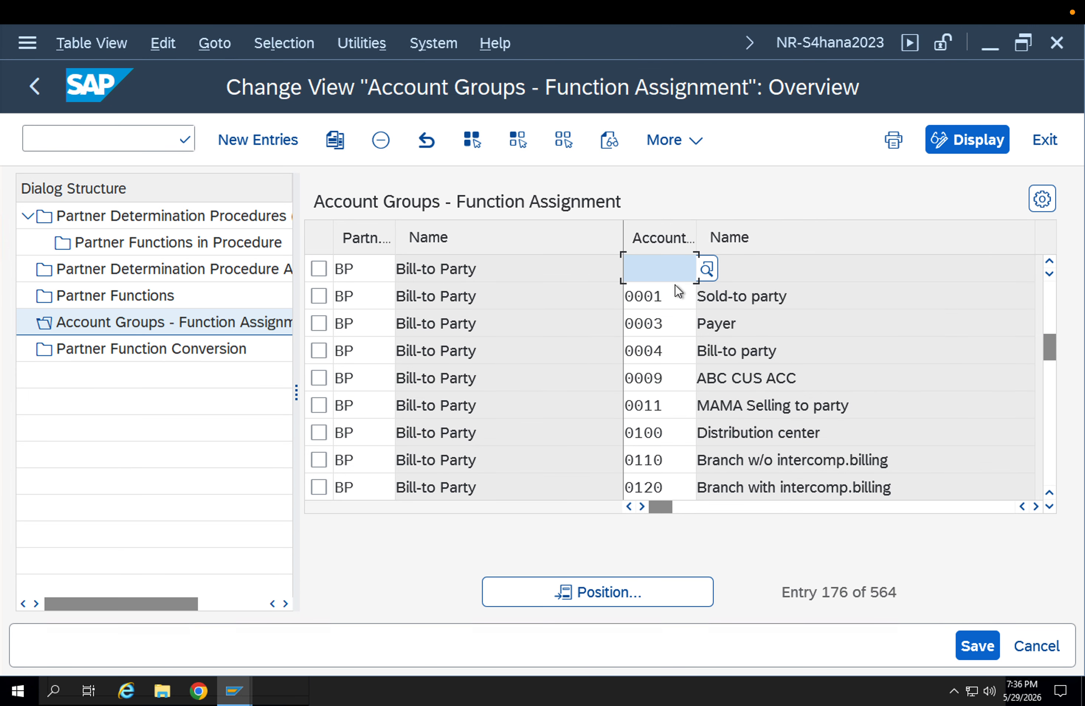
pyautogui.click(675, 280)
pyautogui.click(675, 285)
pyautogui.press('Return')
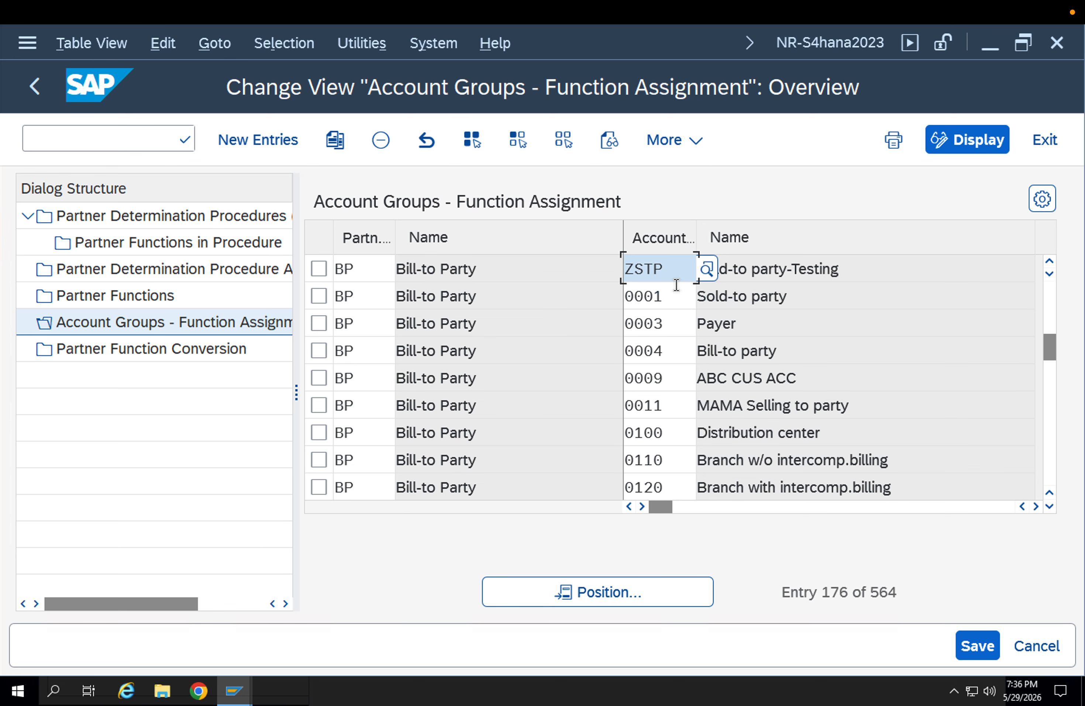
pyautogui.click(977, 646)
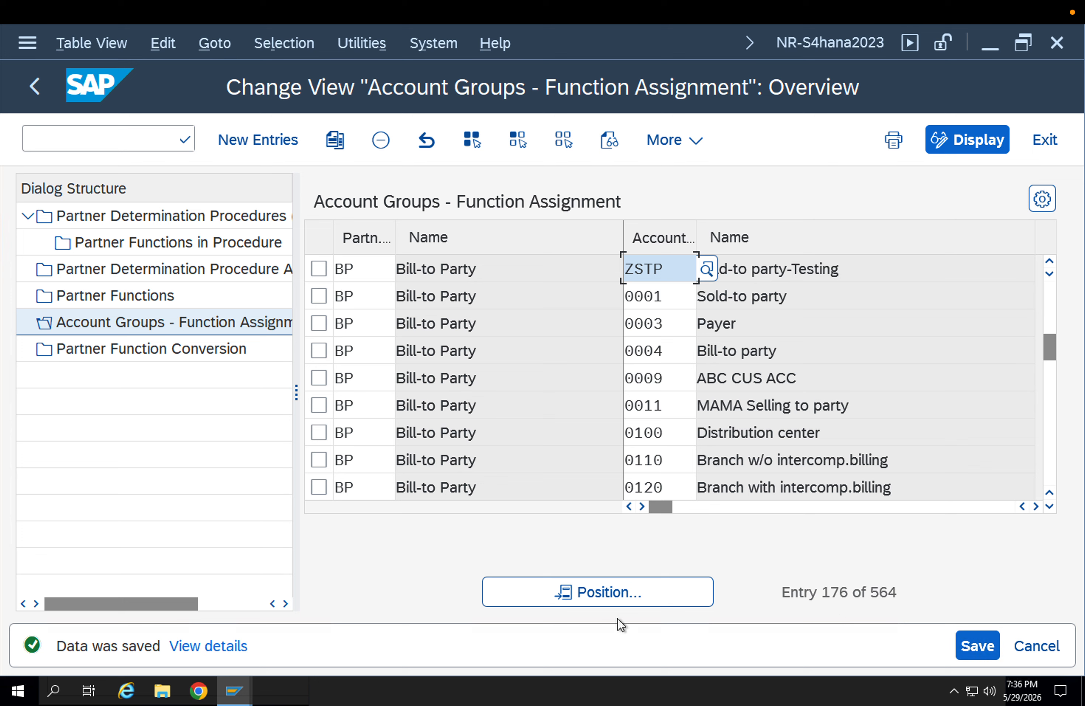
# - View Partner Function Conversion, and start transaction BP to search for and open the Customer - XYZ business partner
pyautogui.click(183, 351)
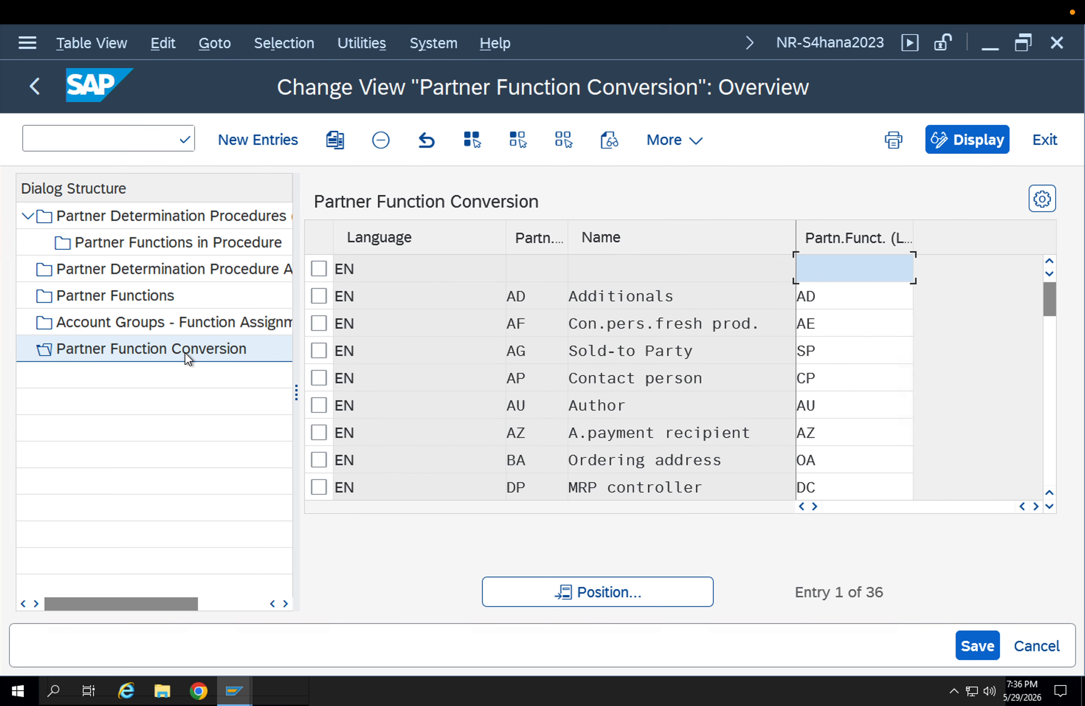
pyautogui.click(57, 141)
pyautogui.write('/nBP')
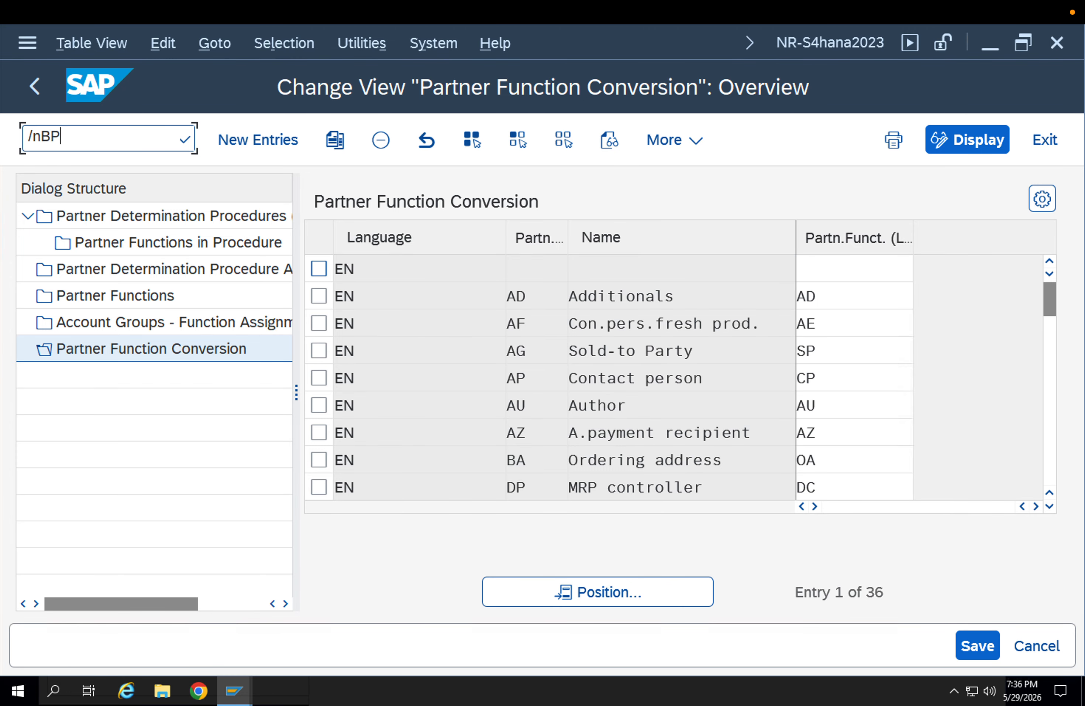
pyautogui.press('Return')
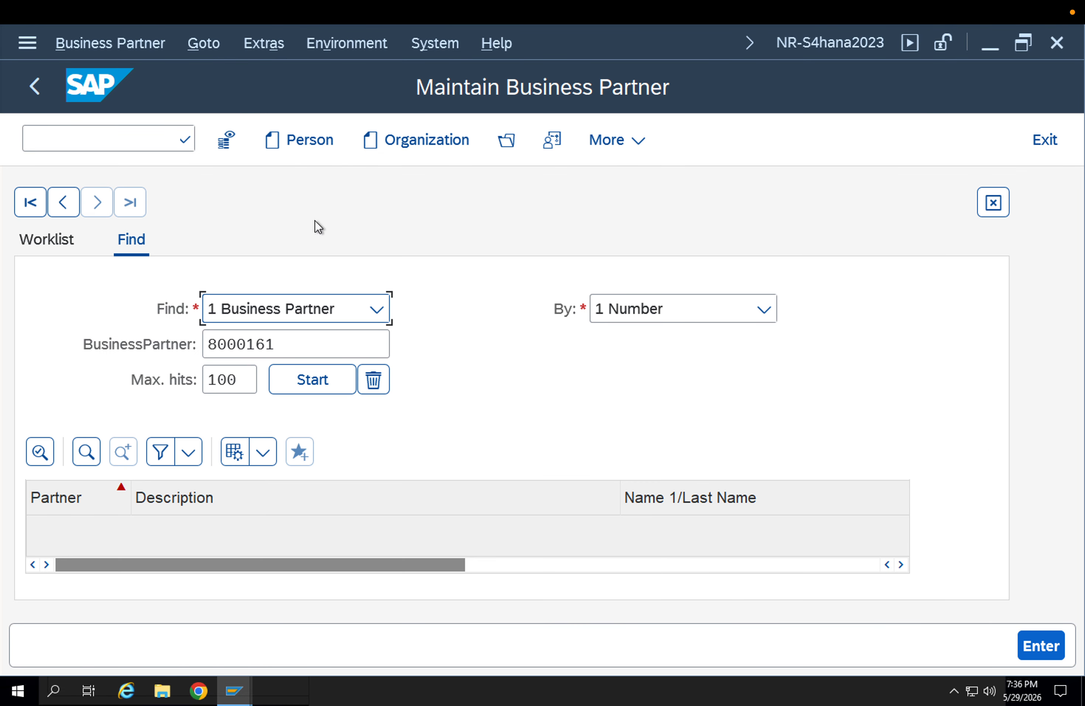
pyautogui.press('Return')
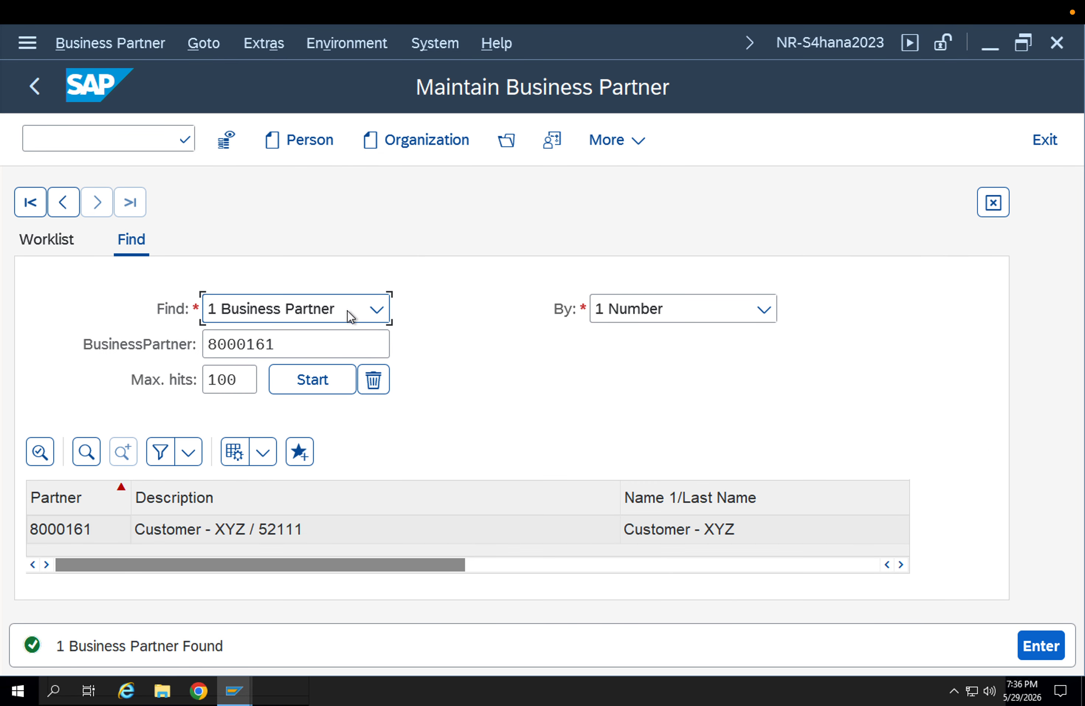
pyautogui.doubleClick(292, 534)
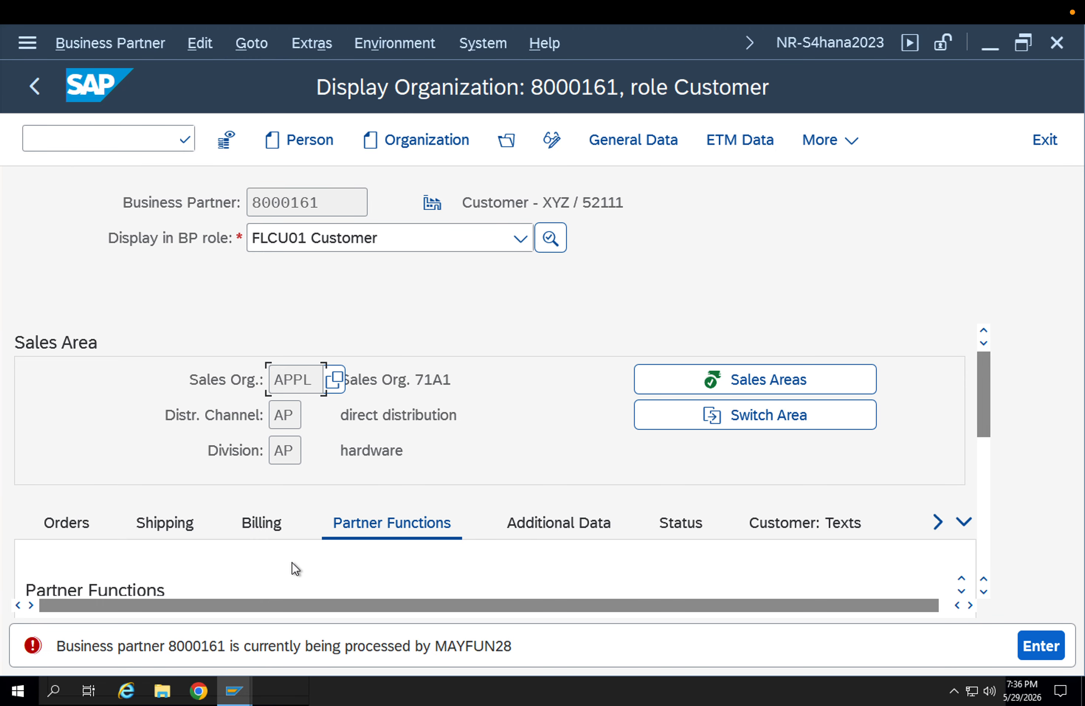
pyautogui.press('Return')
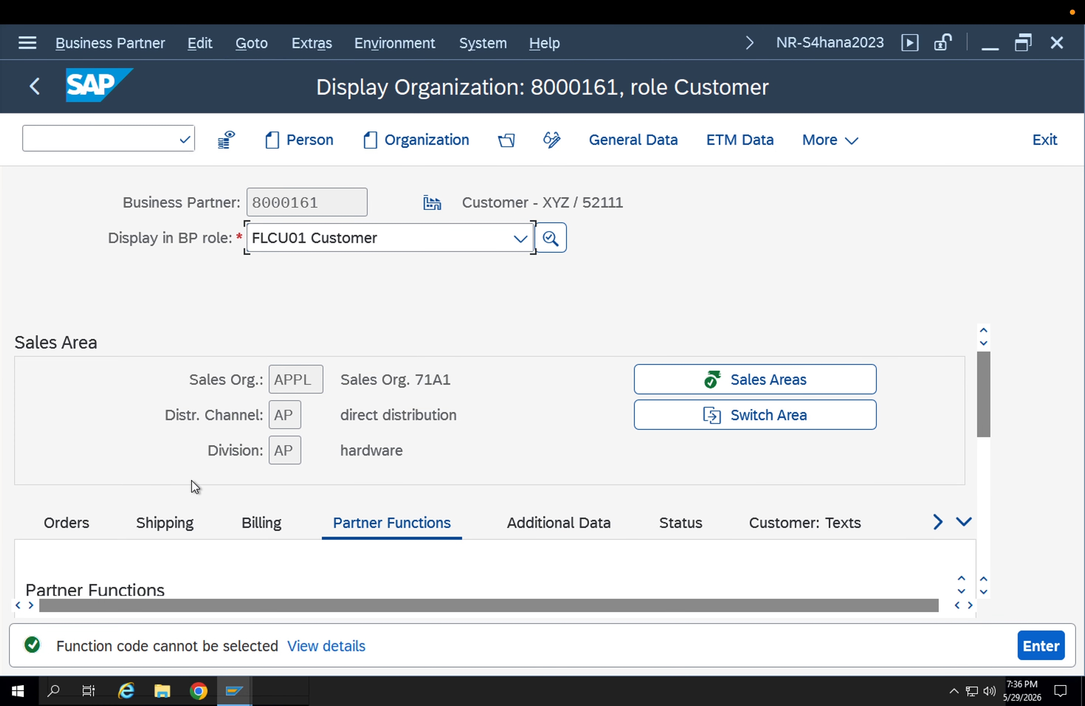
# - Leave the Customer - XYZ display, switch to the session with the partner in change mode and restart business partner maintenance there
pyautogui.click(121, 135)
pyautogui.write('/n')
pyautogui.press('Return')
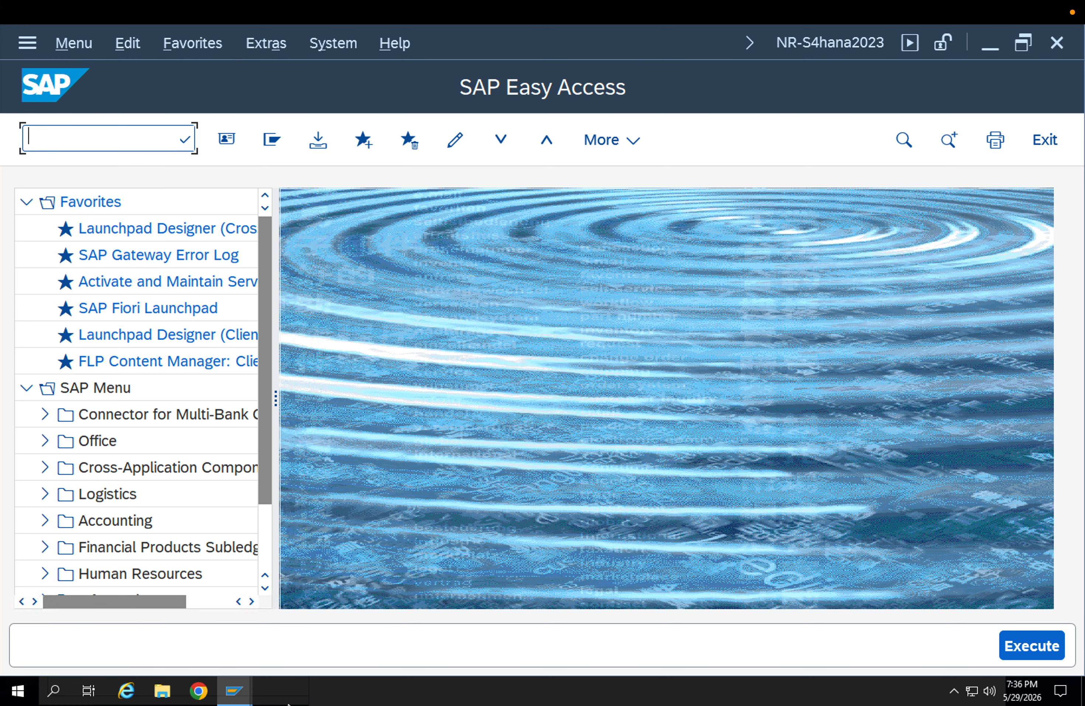
pyautogui.click(235, 695)
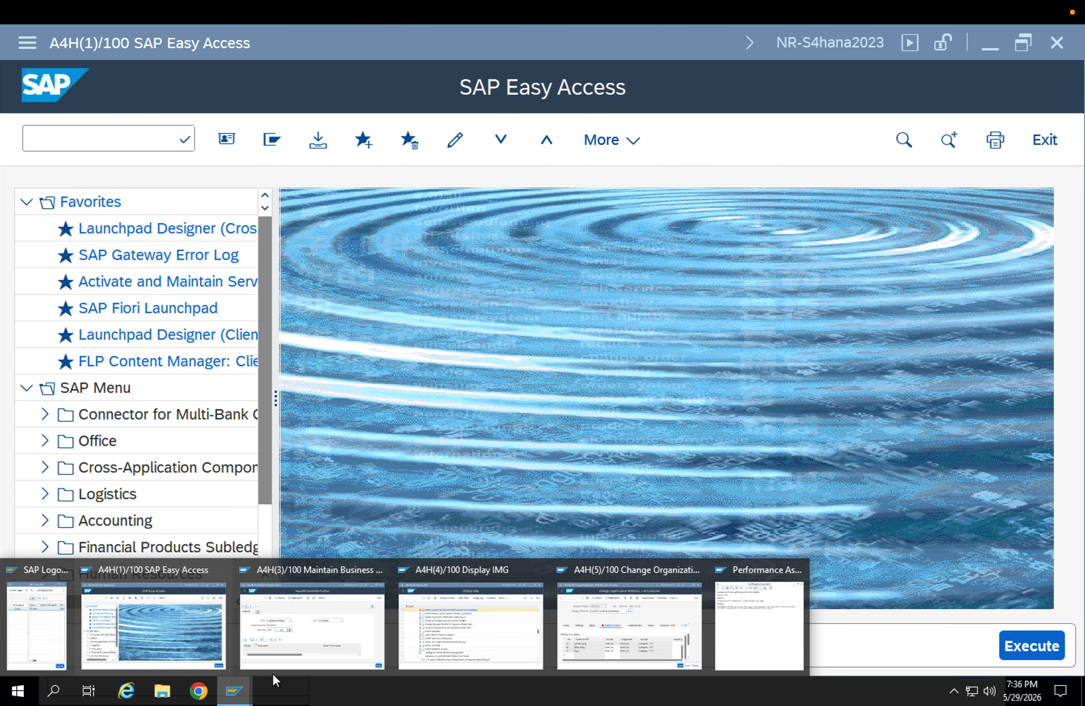
pyautogui.click(587, 636)
pyautogui.click(117, 138)
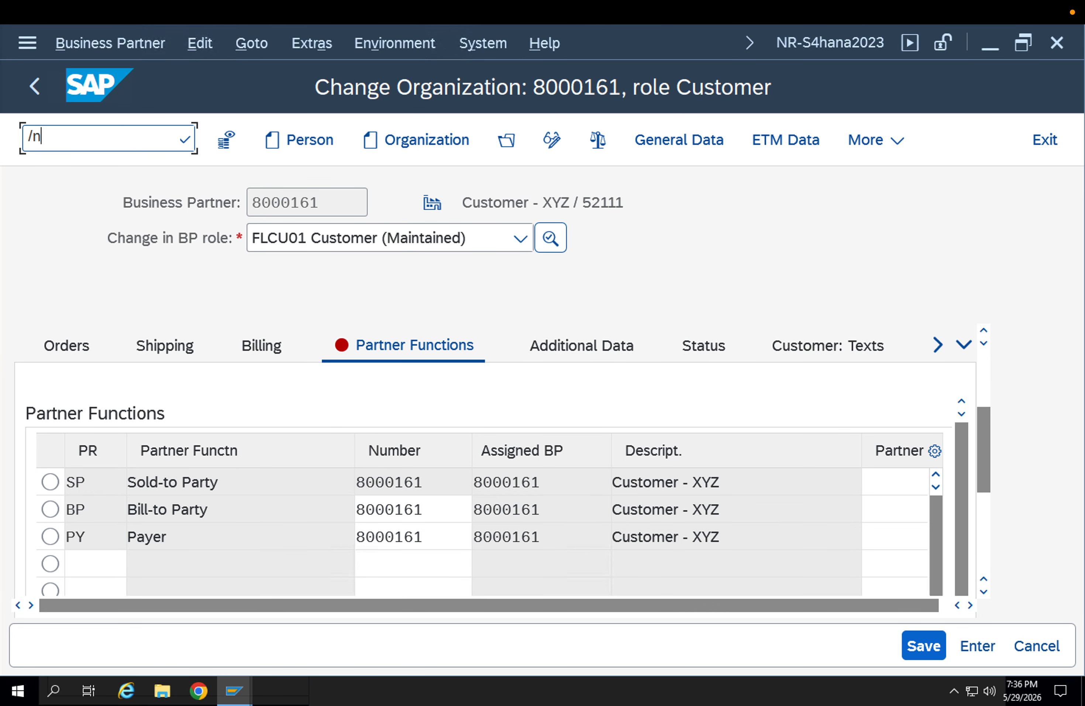
pyautogui.press('Return')
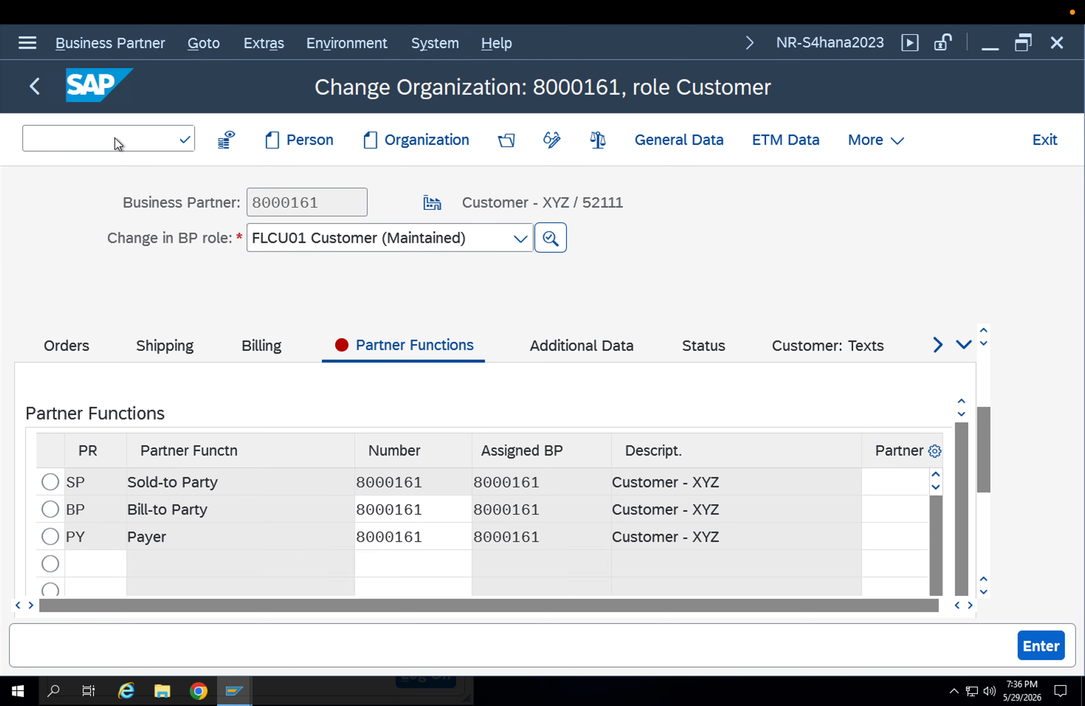
pyautogui.press('Return')
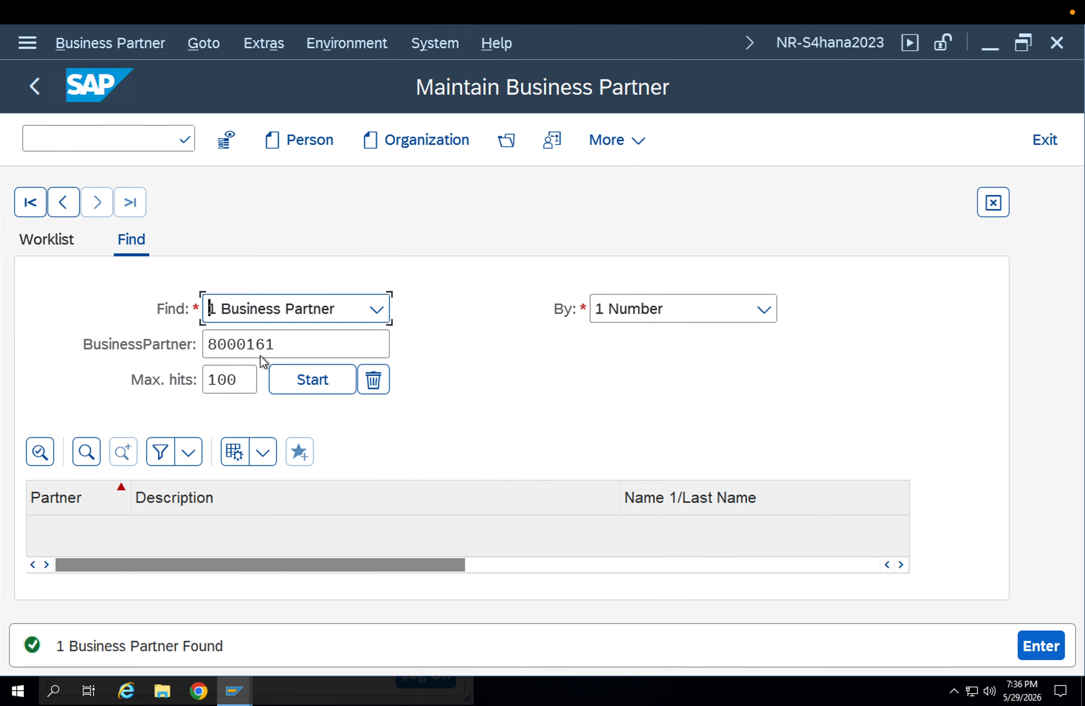
# - Reopen the Customer - XYZ business partner and examine the Partner Functions table of its sales area
pyautogui.click(274, 526)
pyautogui.doubleClick(273, 526)
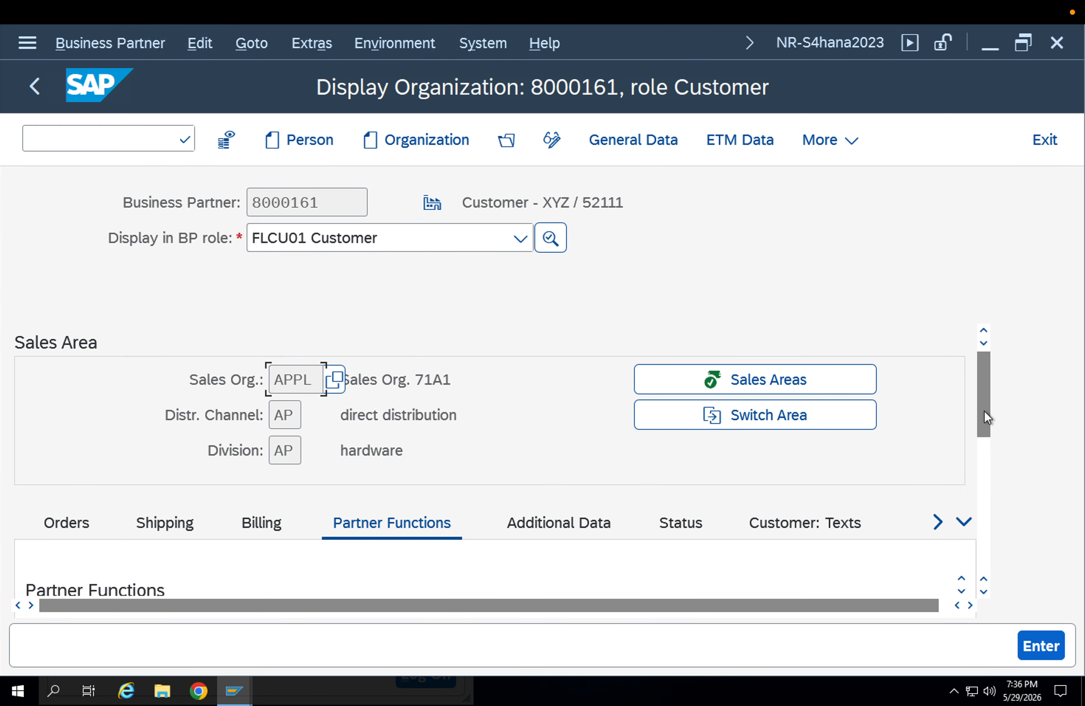
pyautogui.moveTo(988, 417); pyautogui.dragTo(985, 471)
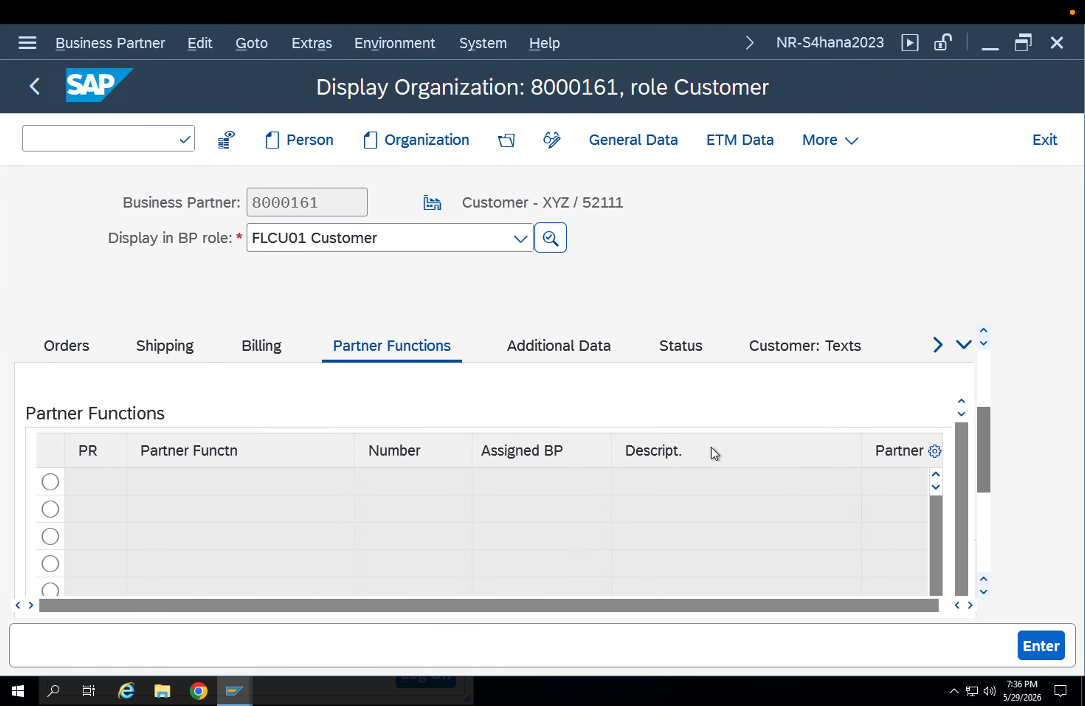
pyautogui.click(113, 493)
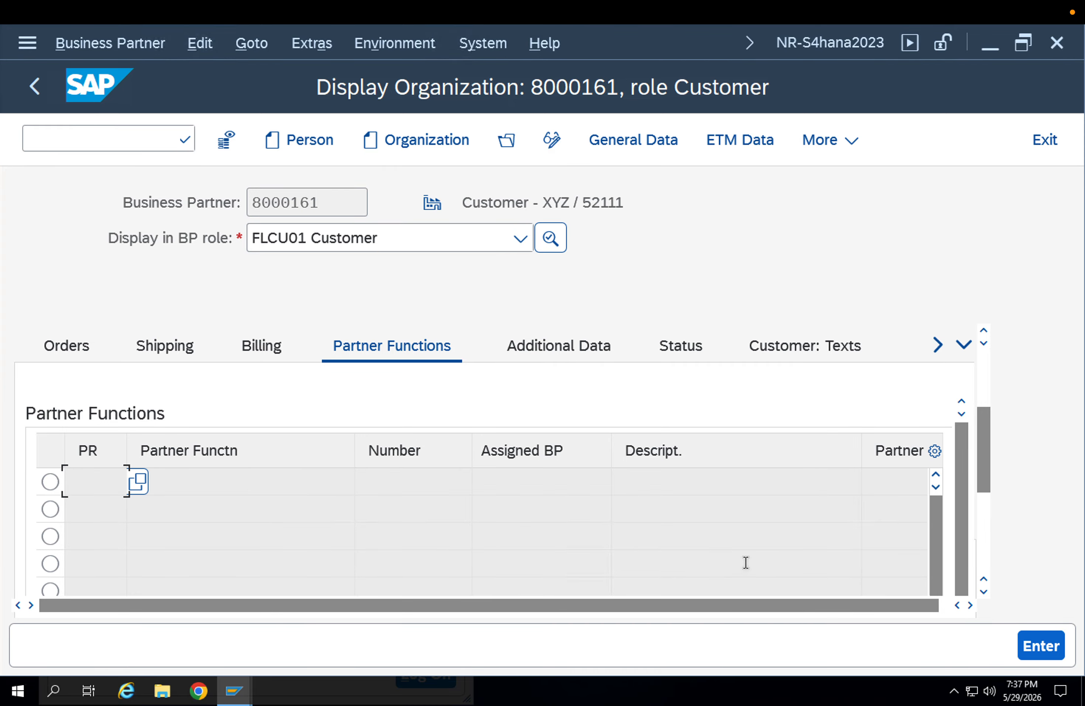
pyautogui.moveTo(983, 470); pyautogui.dragTo(959, 573)
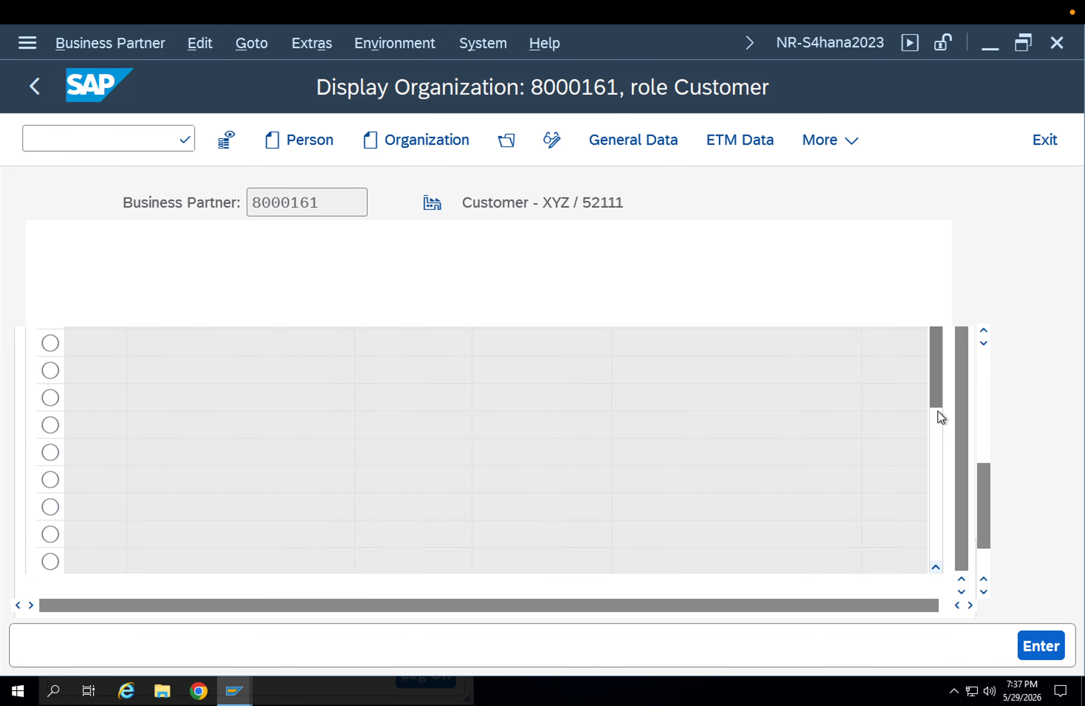
pyautogui.moveTo(938, 408); pyautogui.dragTo(983, 528)
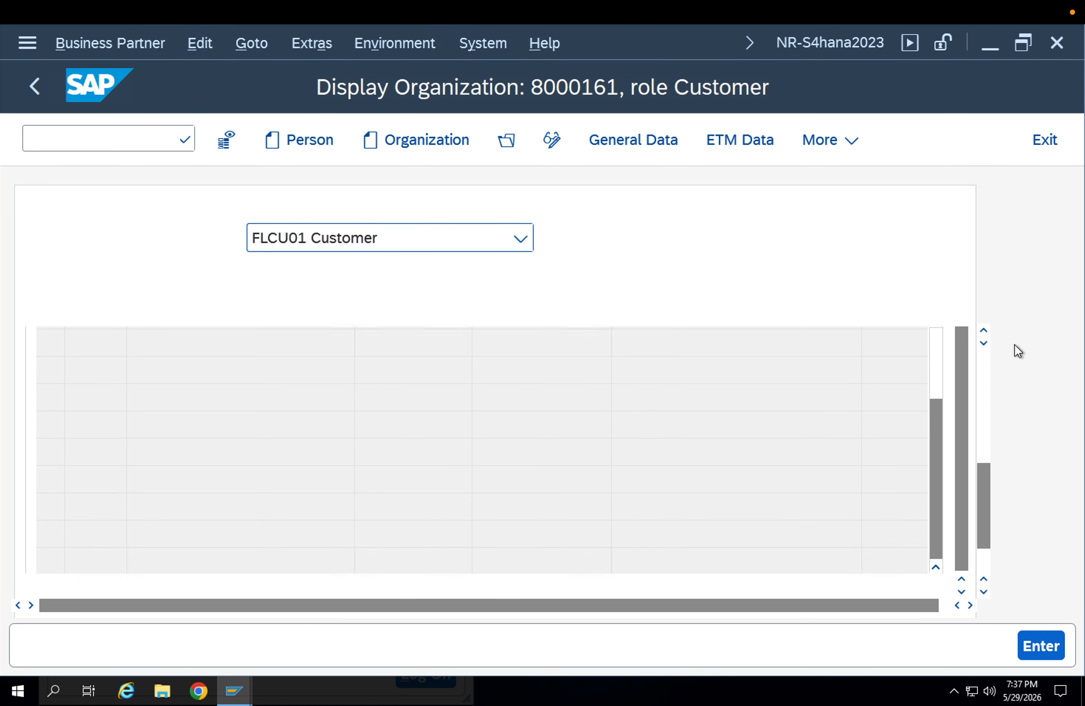
pyautogui.click(985, 368)
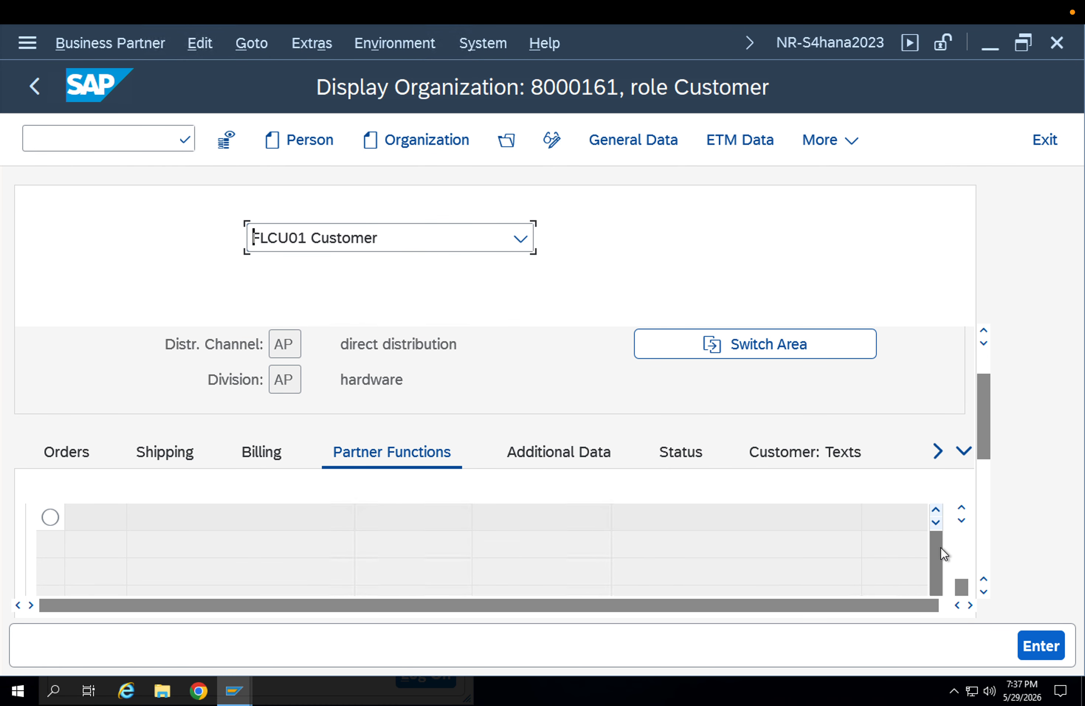
# - Switch the Customer - XYZ business partner to change mode and add partner function SP (Sold-to Party)
pyautogui.click(538, 141)
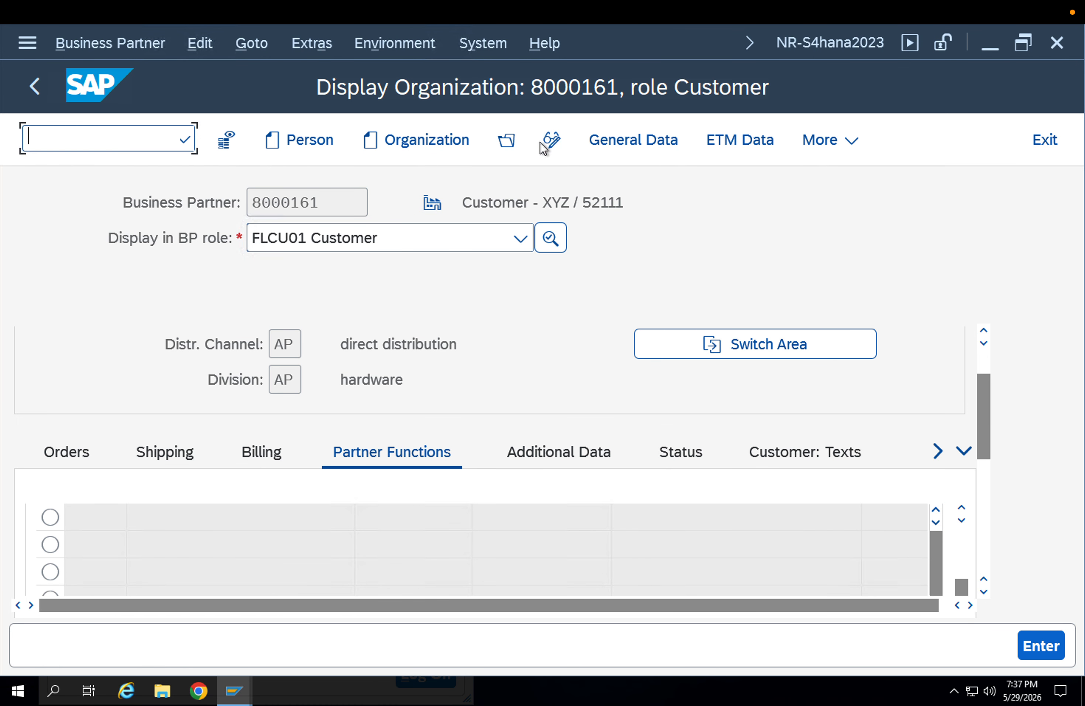
pyautogui.click(552, 141)
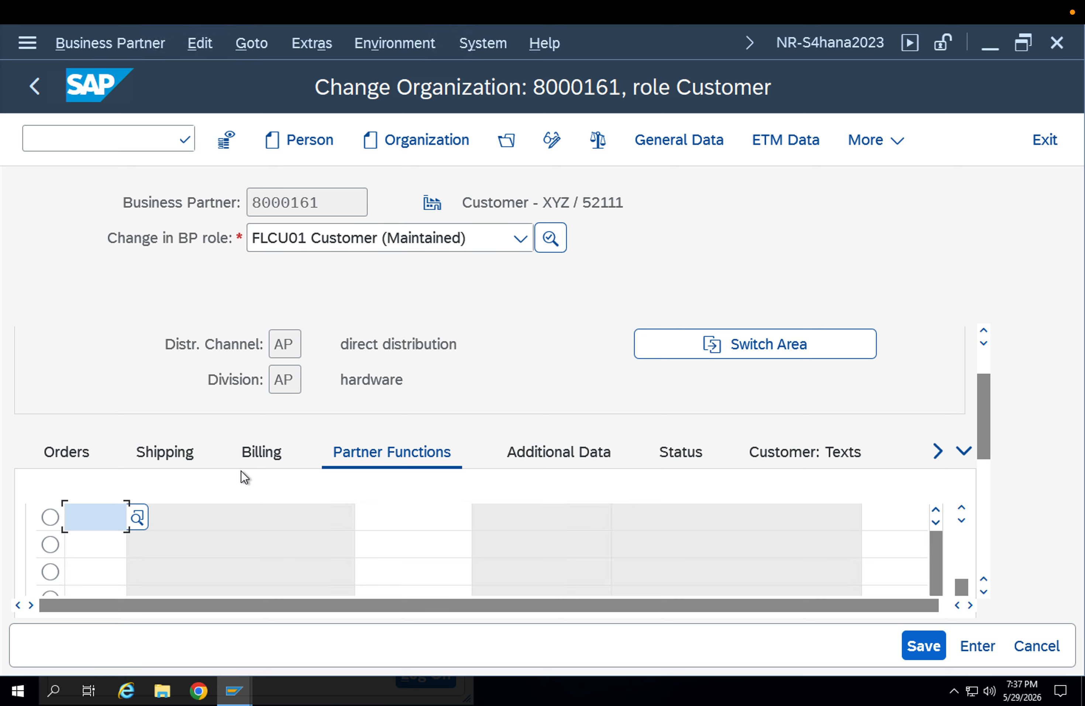
pyautogui.write('SP')
pyautogui.press('Down')
pyautogui.press('Down')
pyautogui.press('Down')
pyautogui.press('Down')
pyautogui.press('Down')
pyautogui.press('Down')
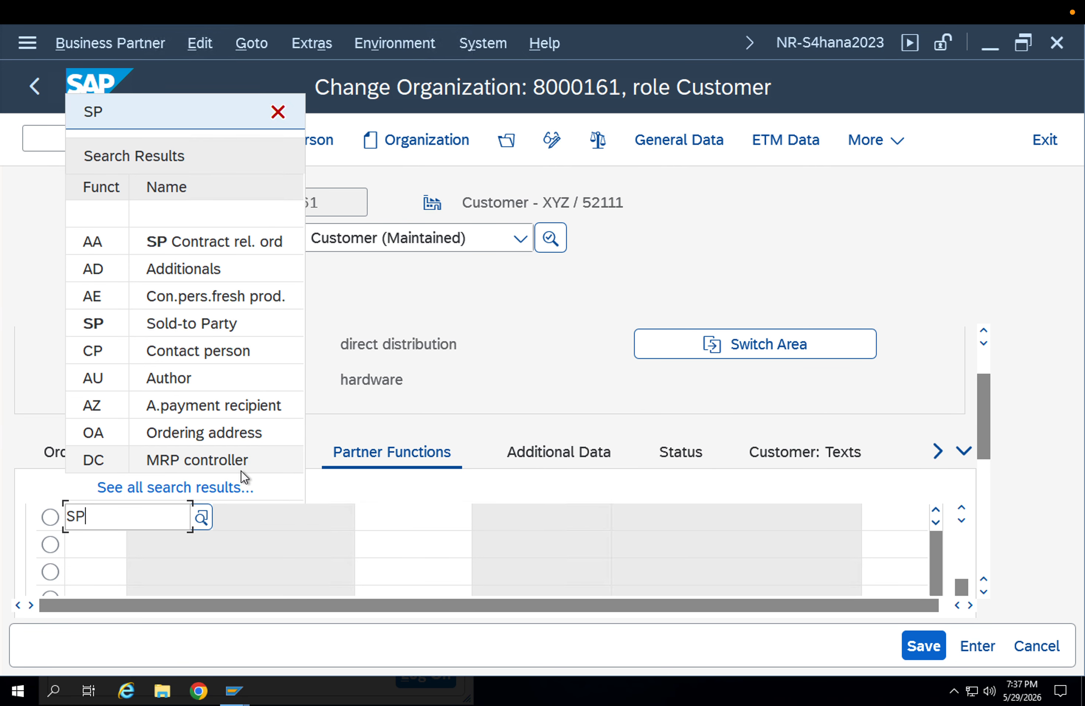
pyautogui.press('Return')
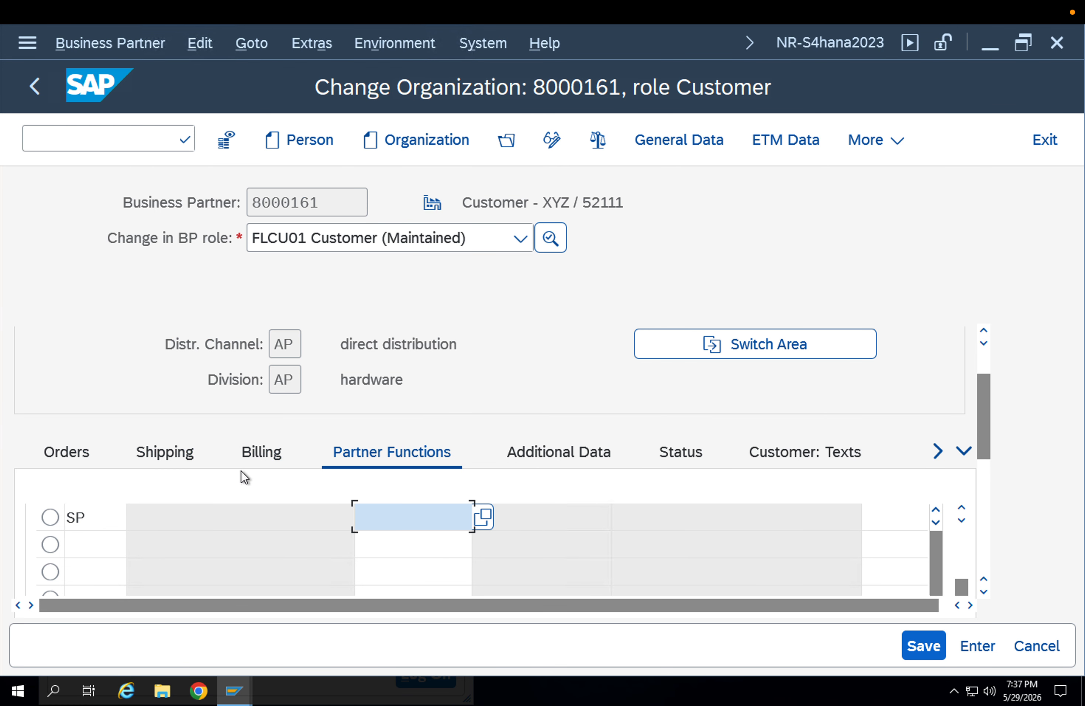
pyautogui.press('Return')
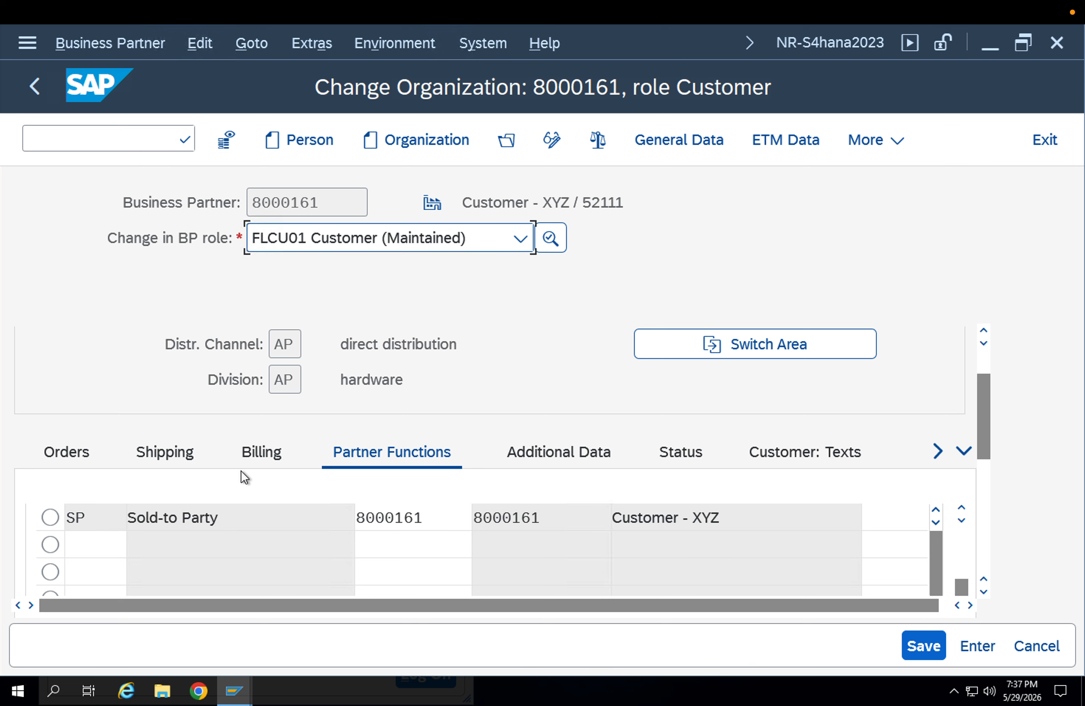
# - Add partner function BP (Bill-to Party) in the row below SP and save the business partner
pyautogui.click(118, 540)
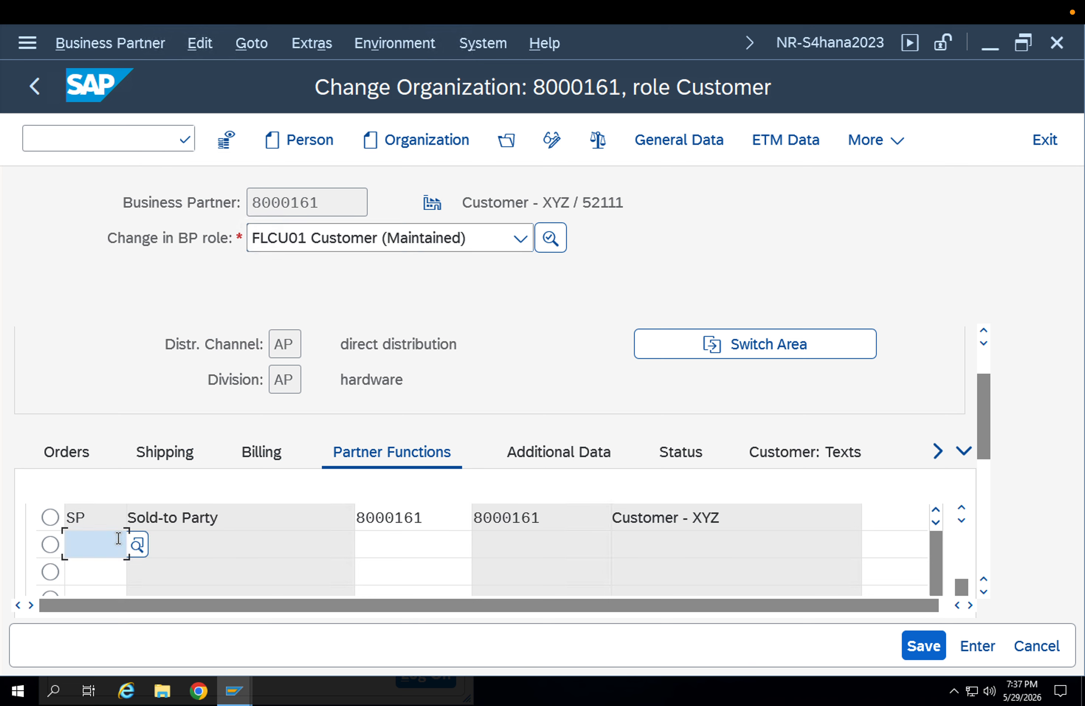
pyautogui.write('BP')
pyautogui.press('Return')
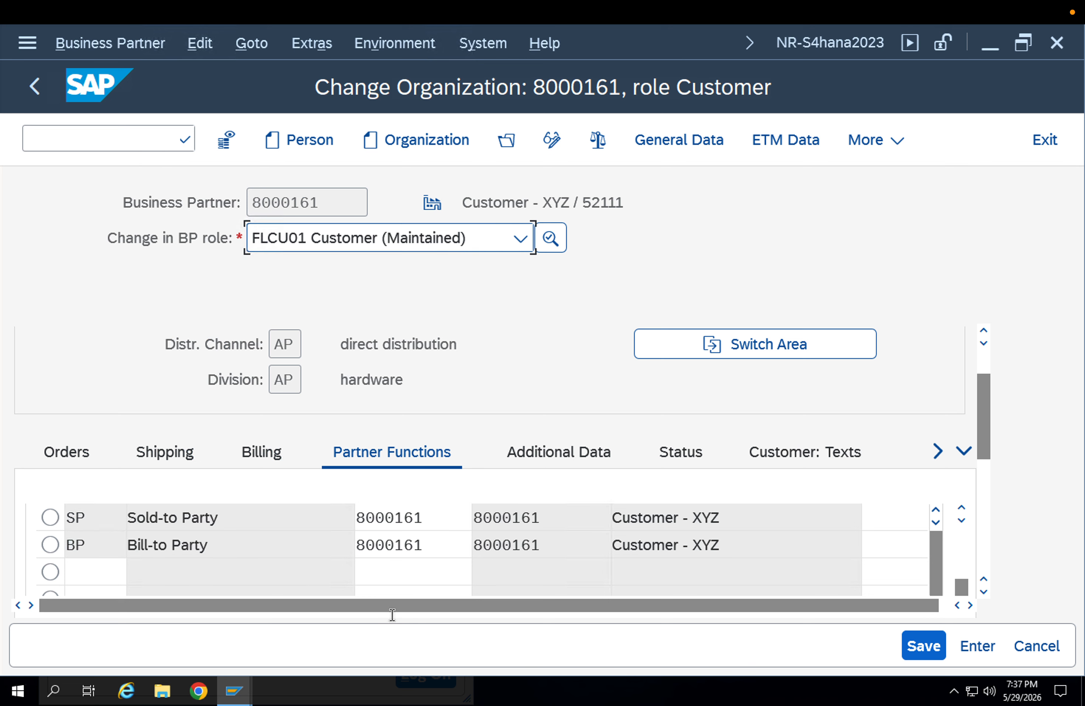
pyautogui.click(930, 644)
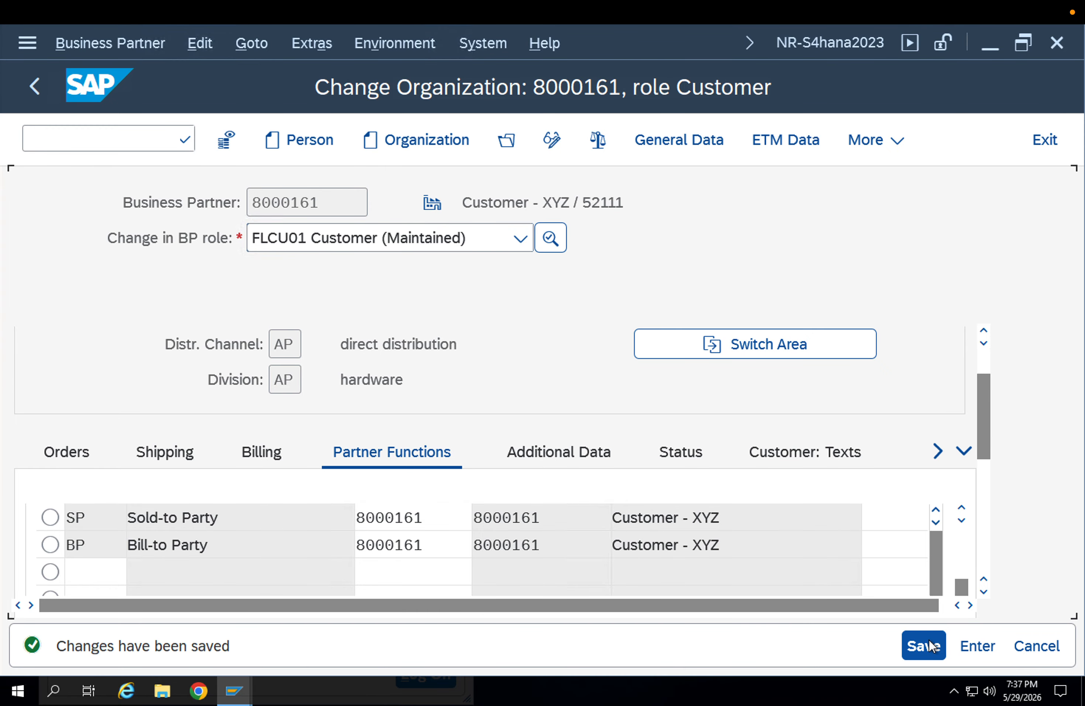
# - Start transaction VA01 and open a new sales document with order type OR and the preset organizational data
pyautogui.click(121, 131)
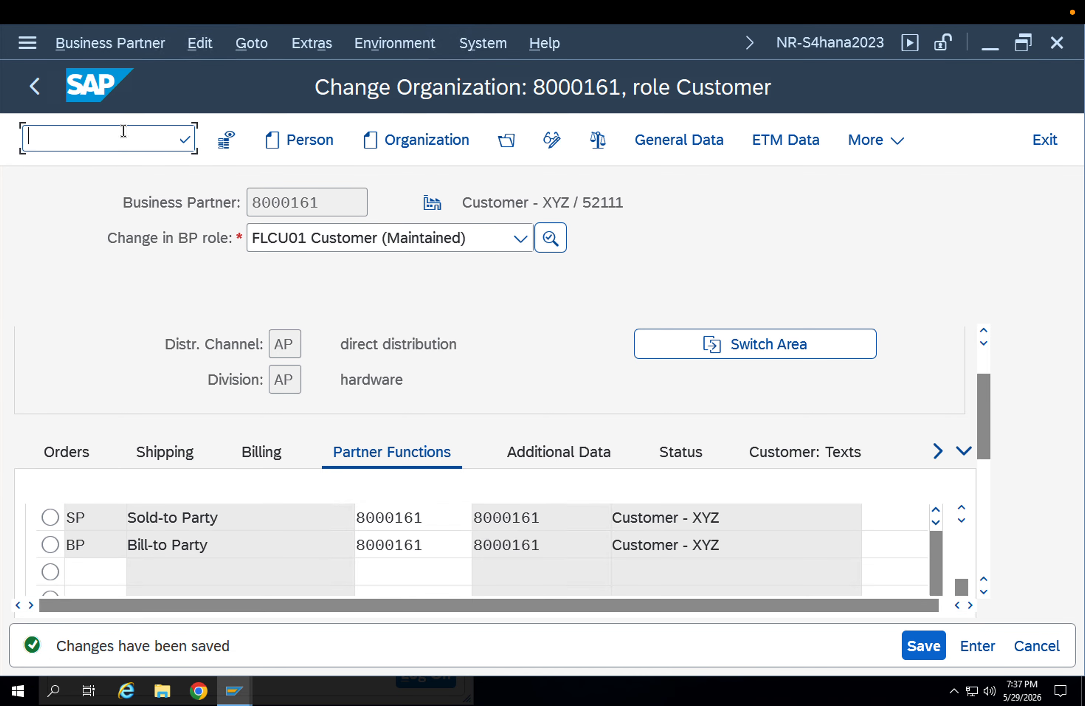
pyautogui.write('/nva01')
pyautogui.press('Return')
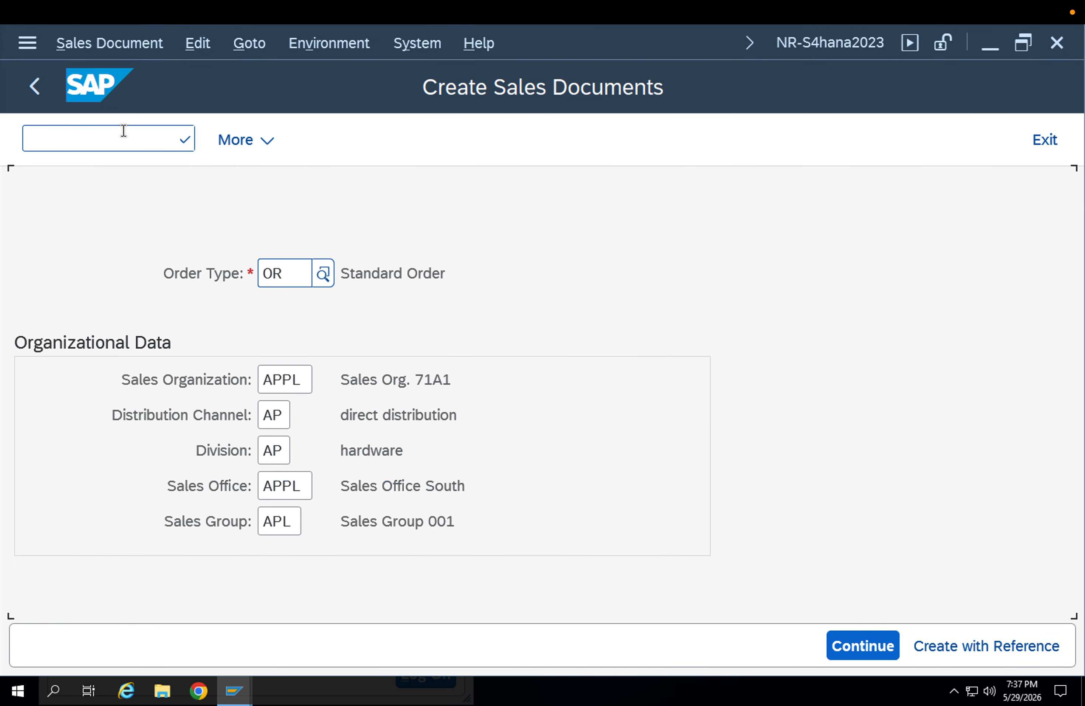
pyautogui.press('Return')
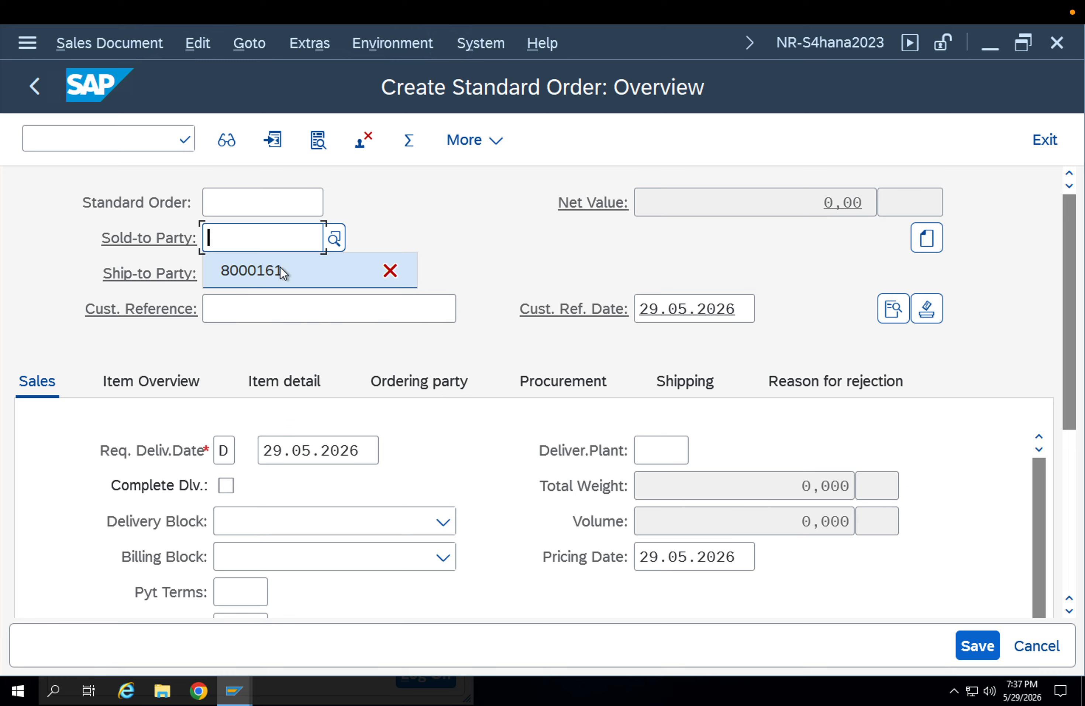
# - Try to enter the Customer - XYZ number as sold-to and ship-to party in the standard order and confirm the entry
pyautogui.click(279, 268)
pyautogui.click(275, 274)
pyautogui.click(267, 294)
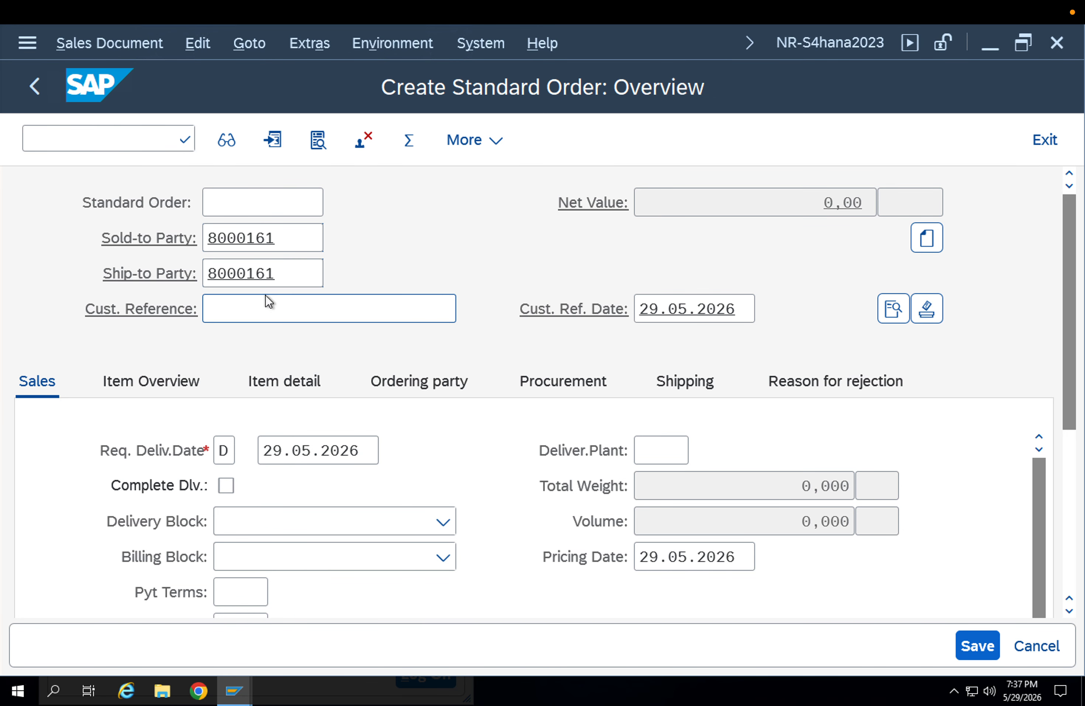
pyautogui.press('Return')
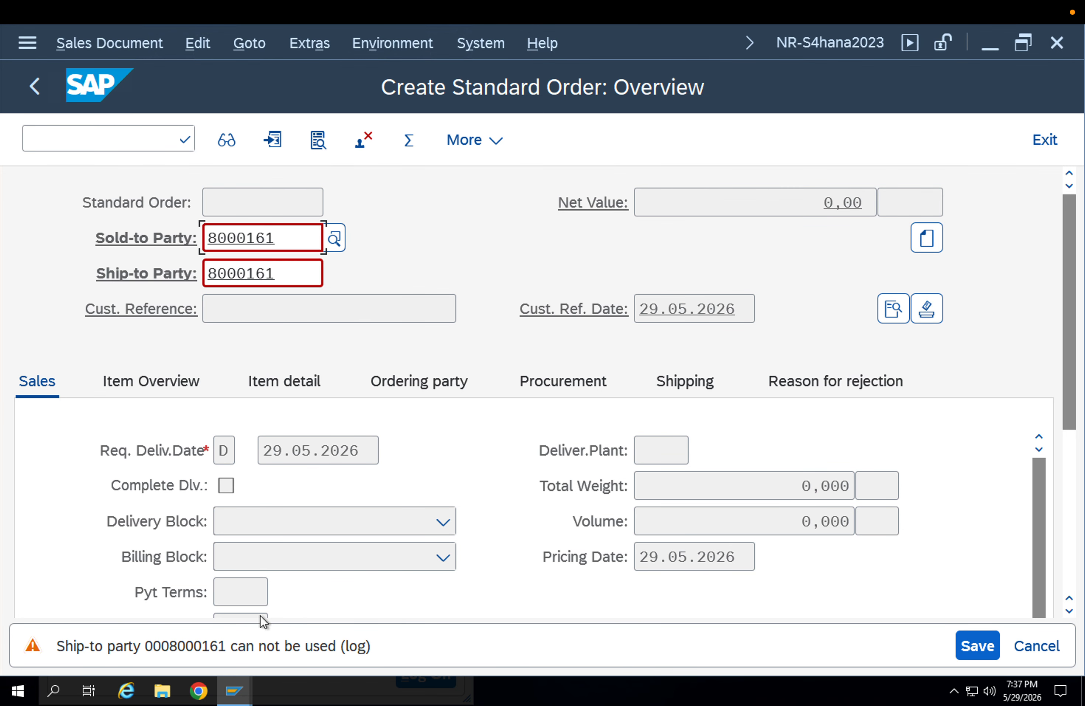
pyautogui.press('Return')
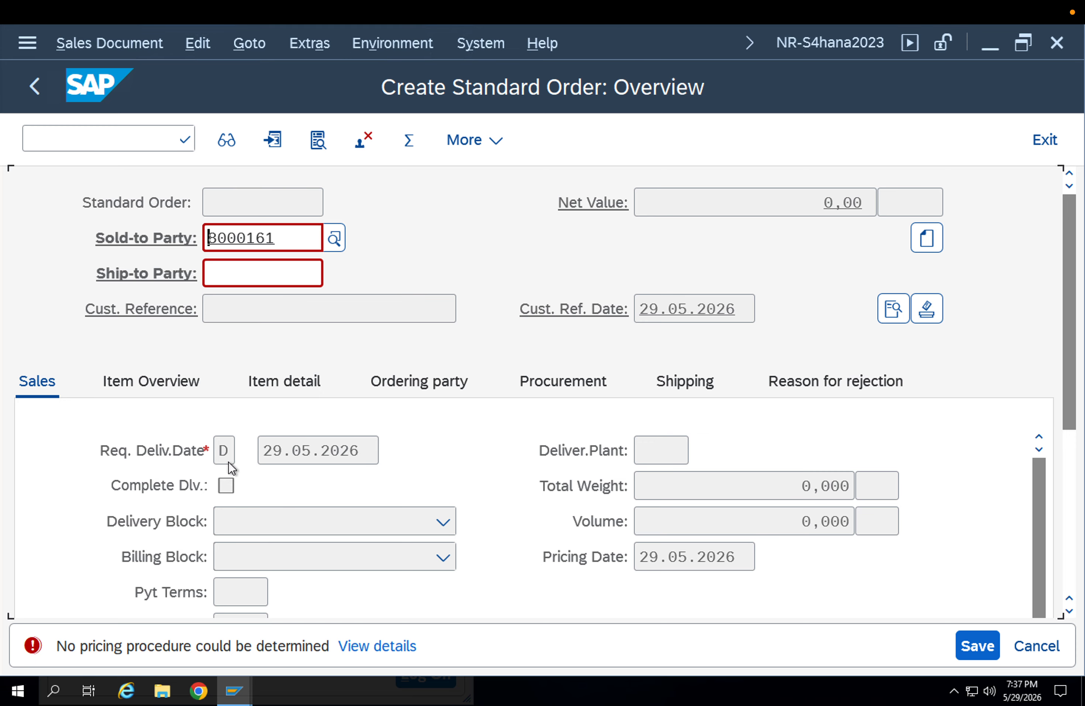
pyautogui.click(245, 680)
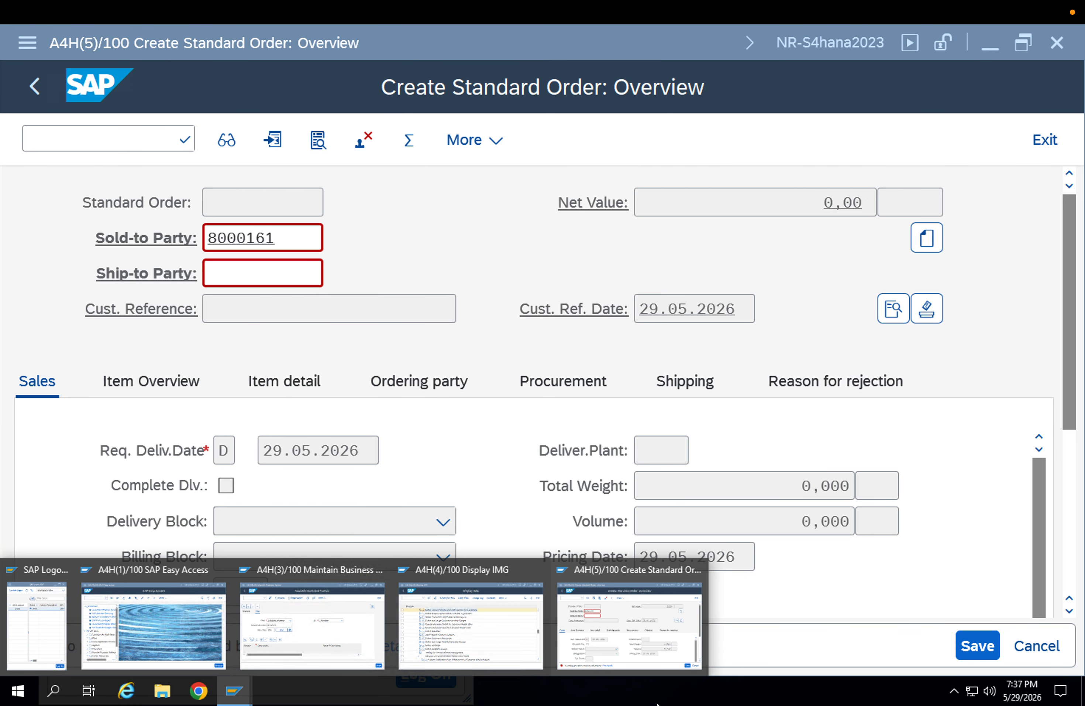
pyautogui.click(599, 642)
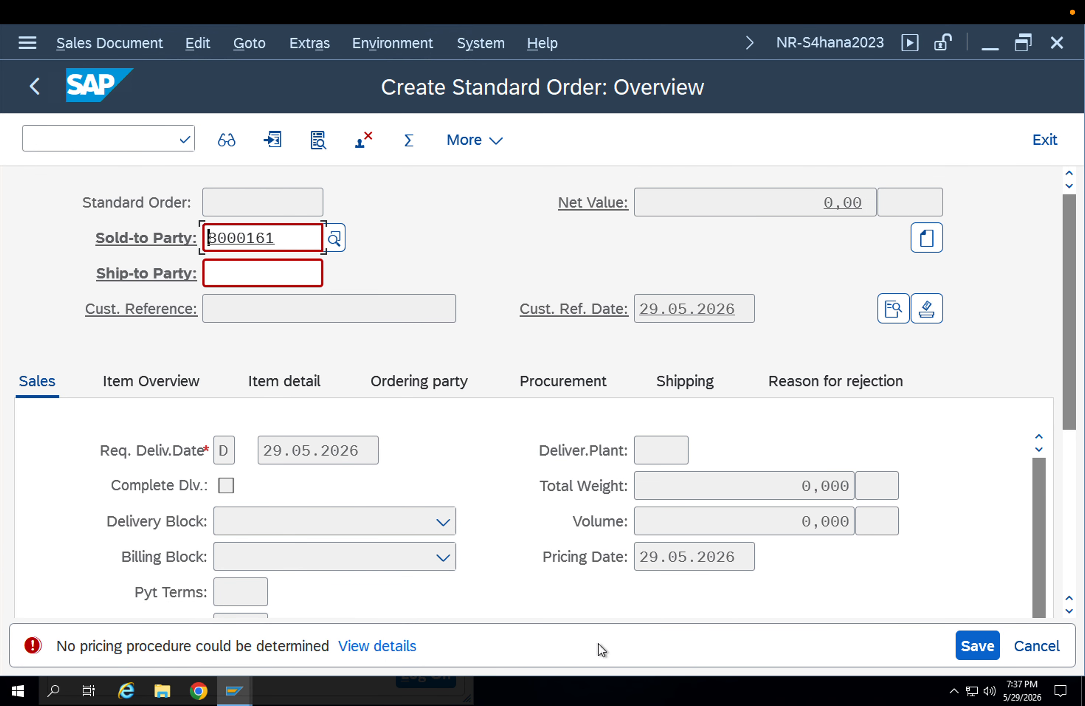
pyautogui.click(234, 690)
pyautogui.click(488, 633)
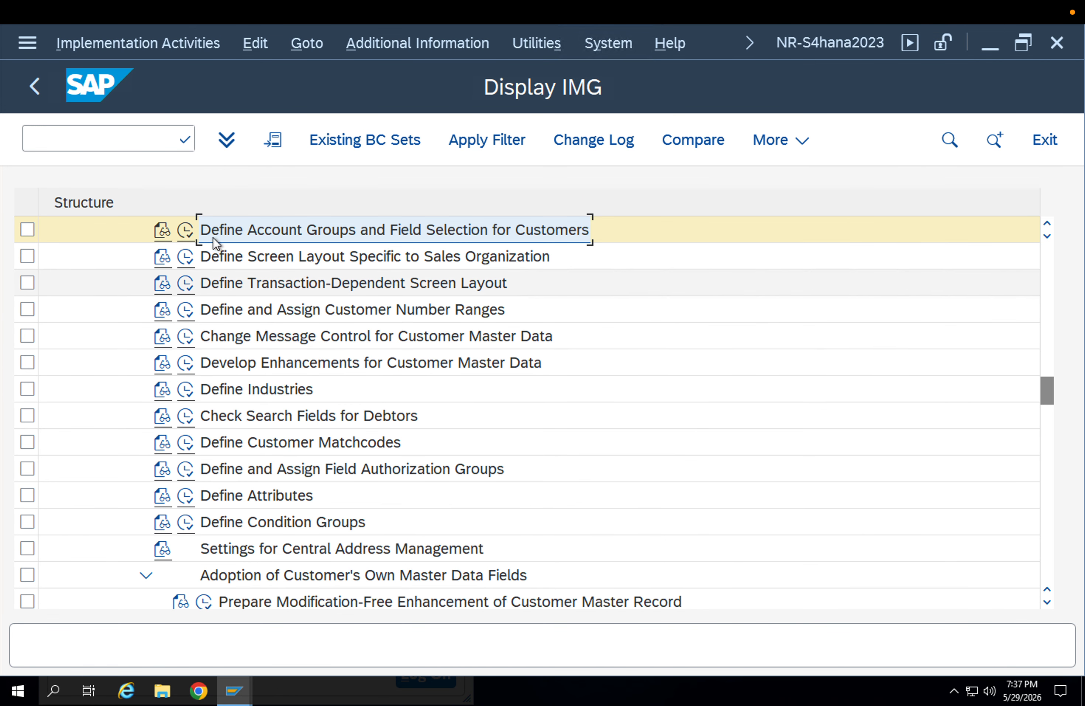
pyautogui.click(241, 687)
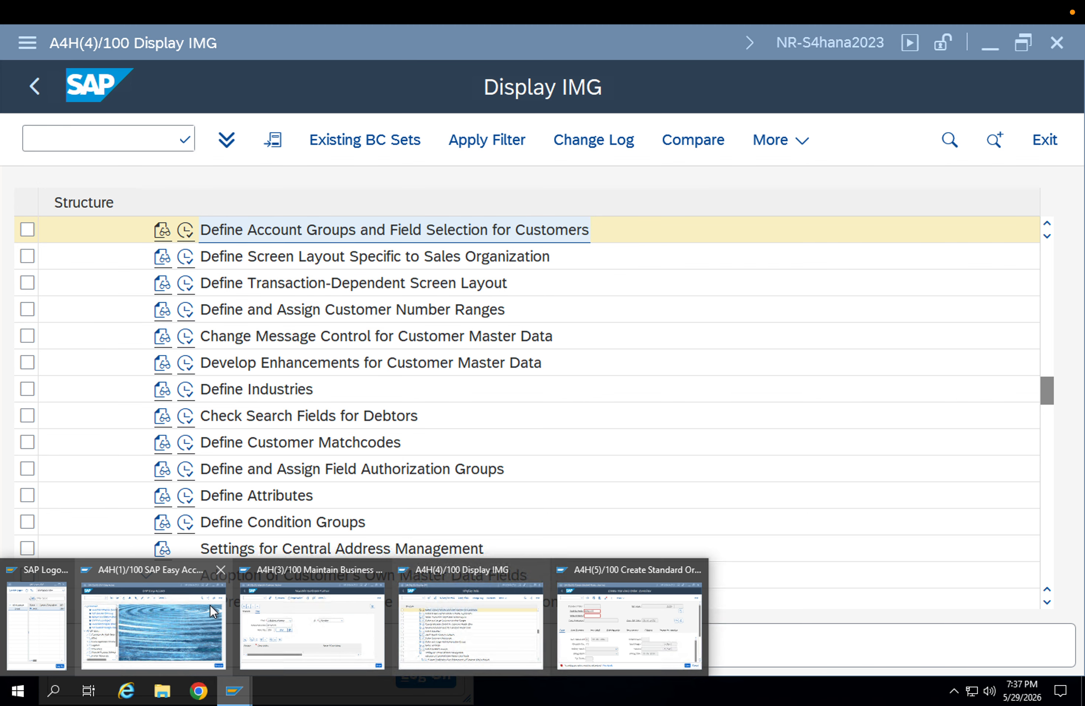
pyautogui.click(258, 631)
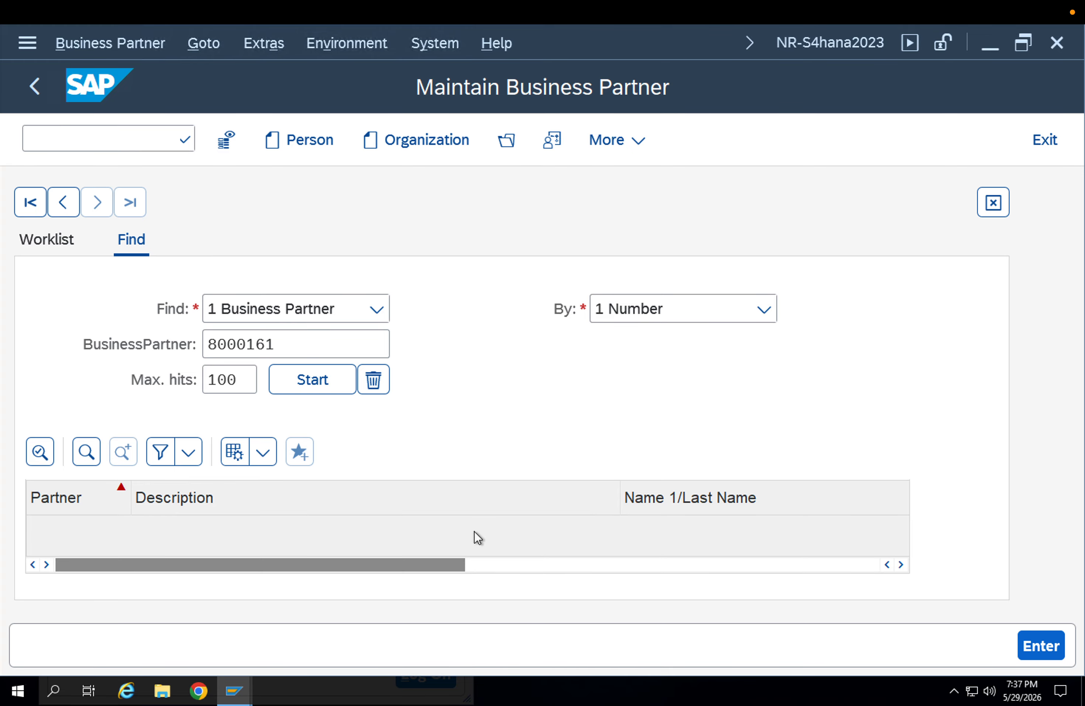
pyautogui.click(321, 380)
# - Switch to the SAP Easy Access session, start the Customizing: Execute Project transaction and display the SAP Reference IMG
pyautogui.click(247, 686)
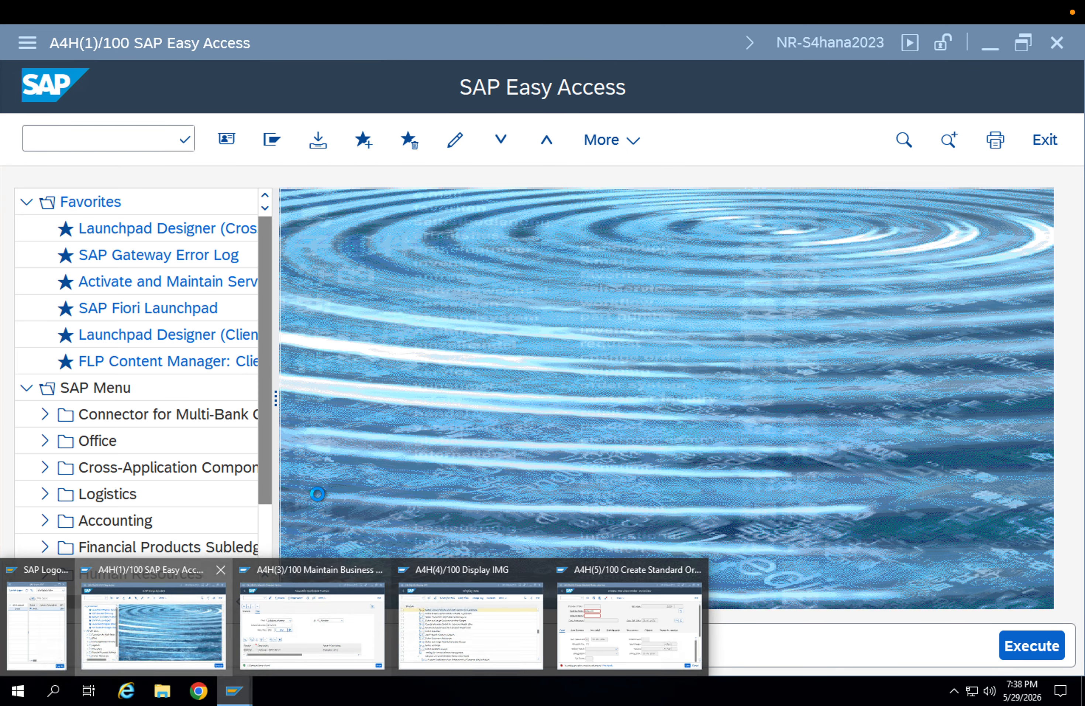
pyautogui.click(189, 627)
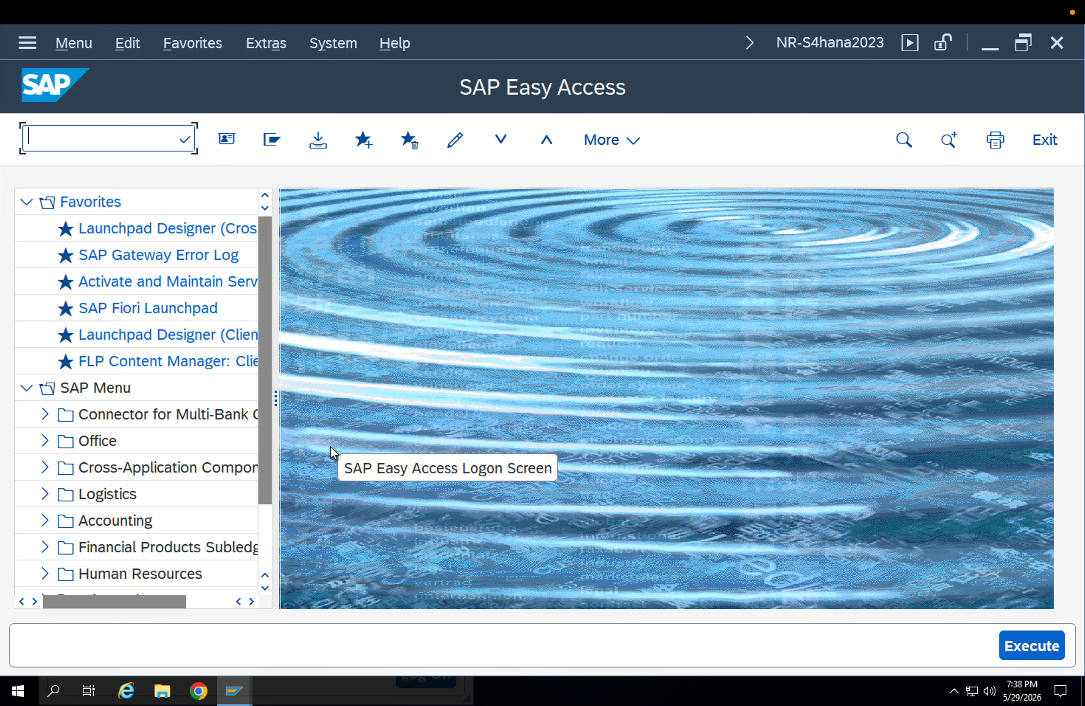
pyautogui.press('Return')
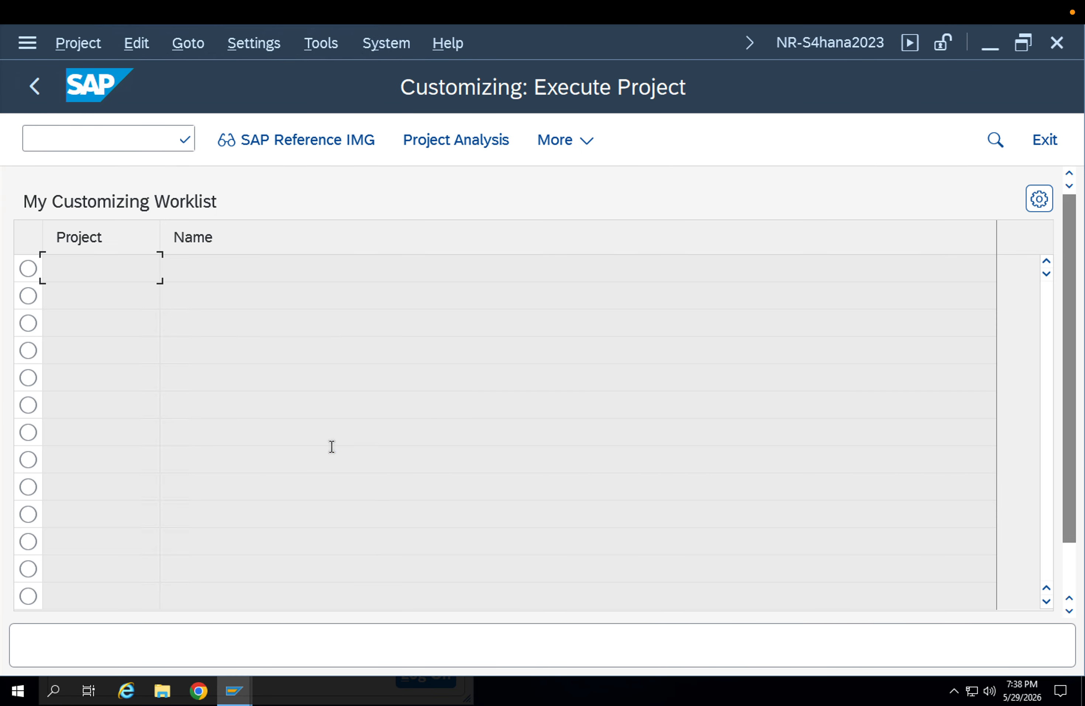
pyautogui.click(307, 141)
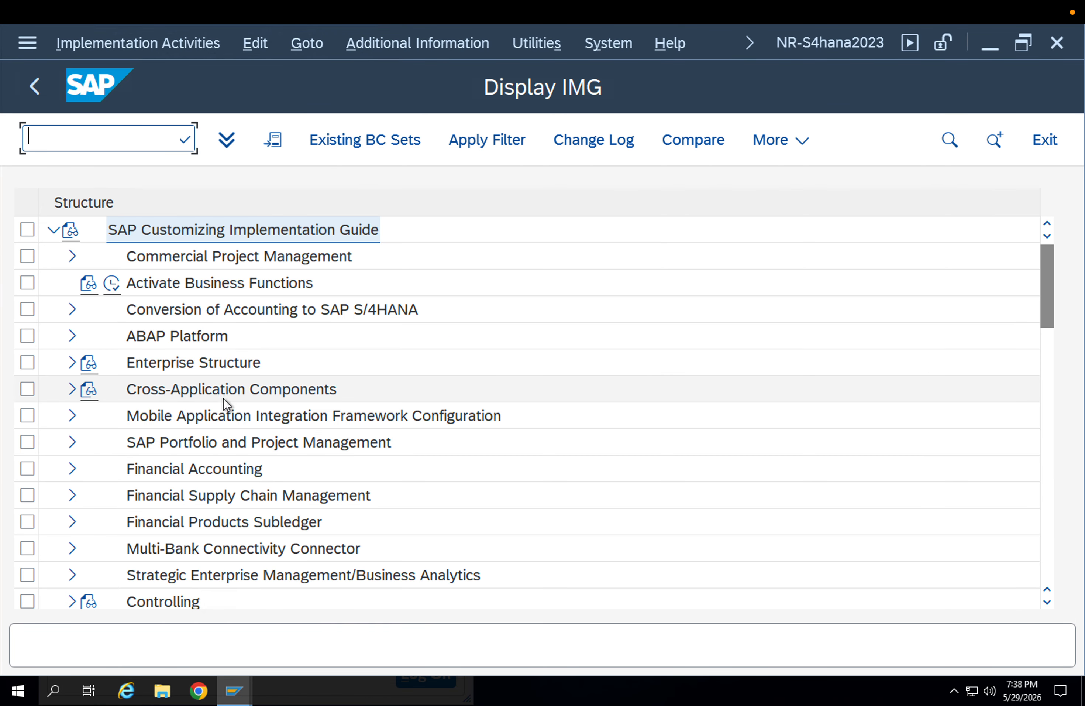
# - Expand the Sales and Distribution node in the implementation guide and its Basic Functions subnode
pyautogui.scroll(-5, 206, 440)
pyautogui.scroll(-2, 185, 459)
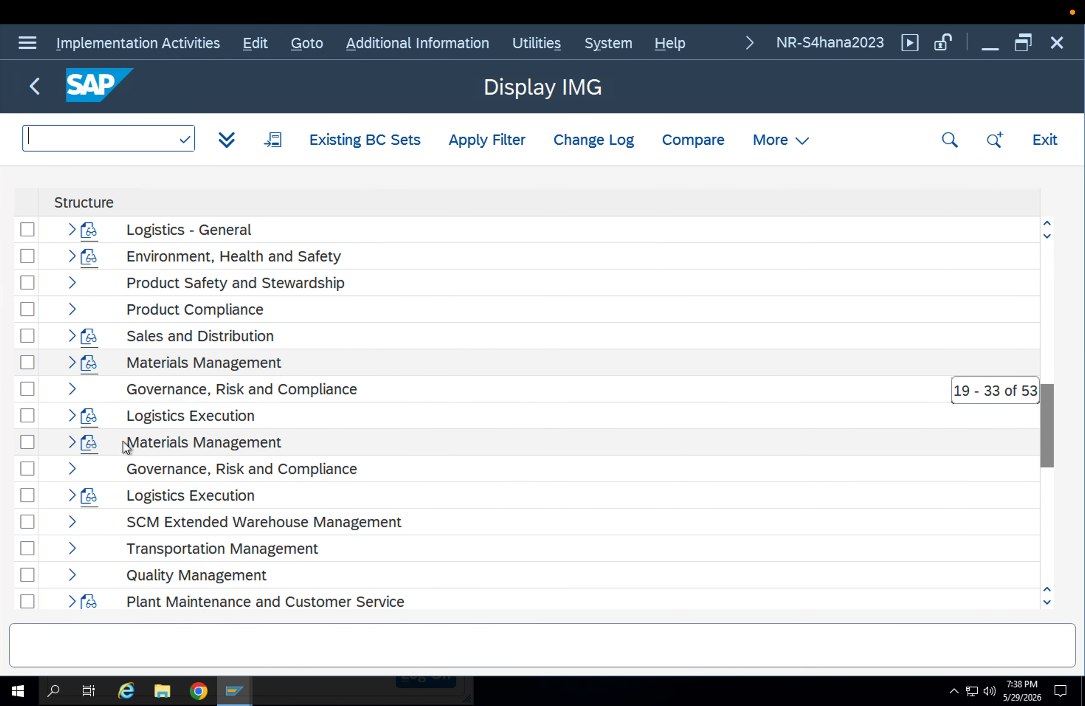
pyautogui.click(71, 339)
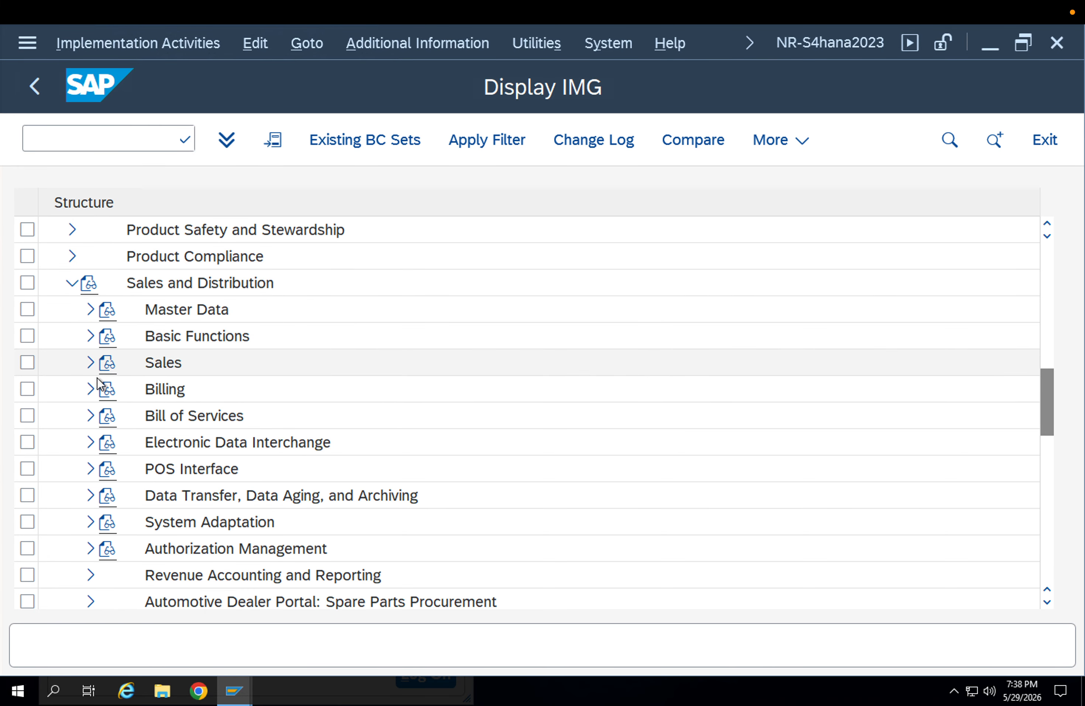
pyautogui.click(86, 339)
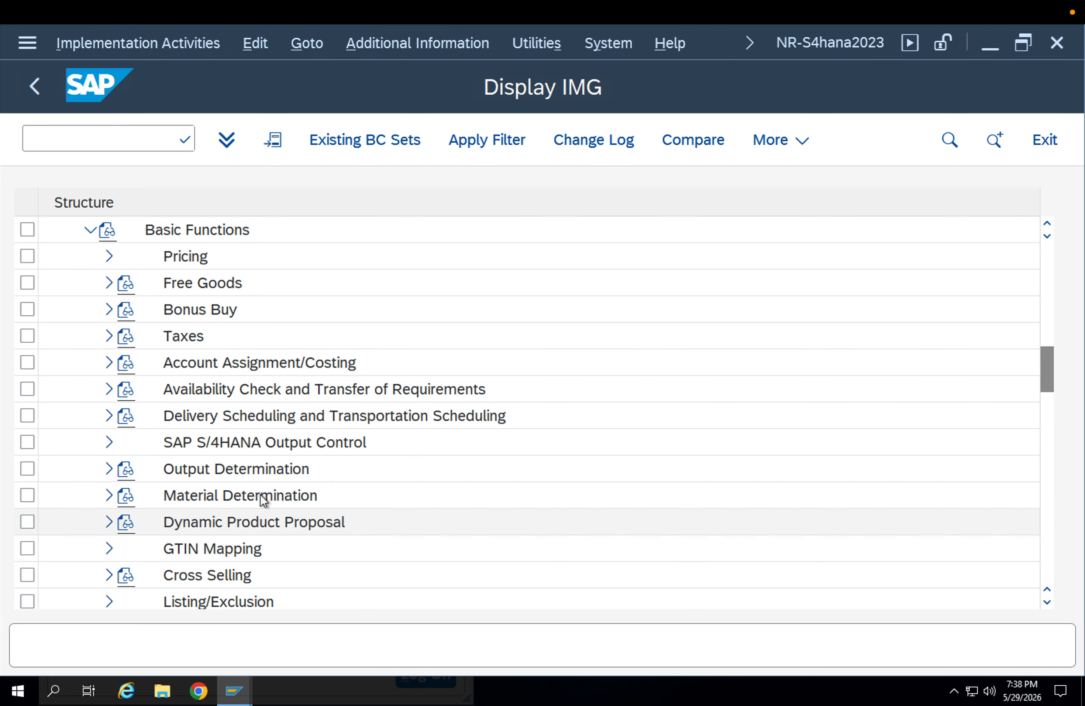
# - Expand Partner Determination under Basic Functions and open the activity Set Up Partner Determination for Customer and Supplier Master
pyautogui.scroll(-2, 264, 448)
pyautogui.scroll(-1, 264, 448)
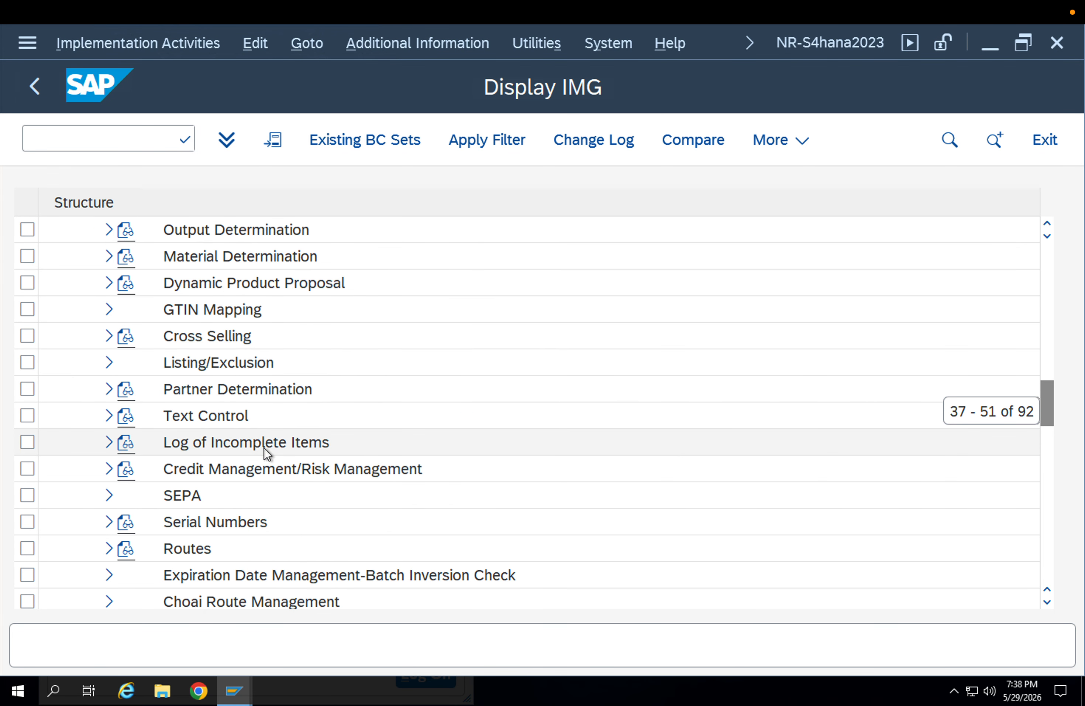
pyautogui.scroll(-2, 264, 474)
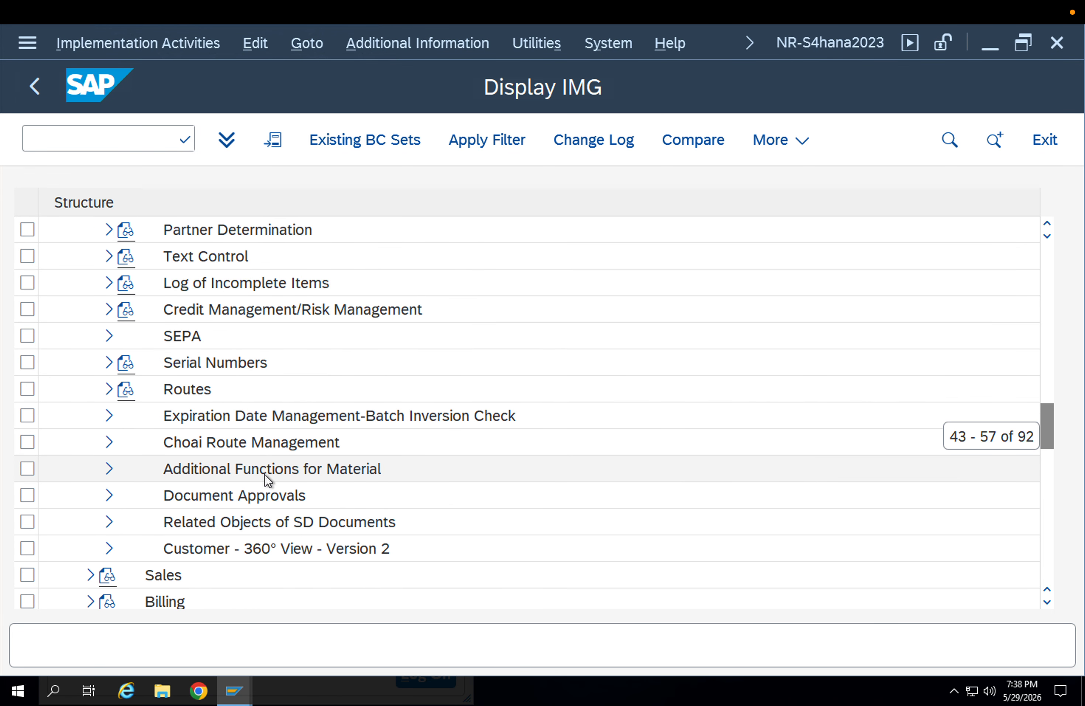
pyautogui.scroll(3, 265, 474)
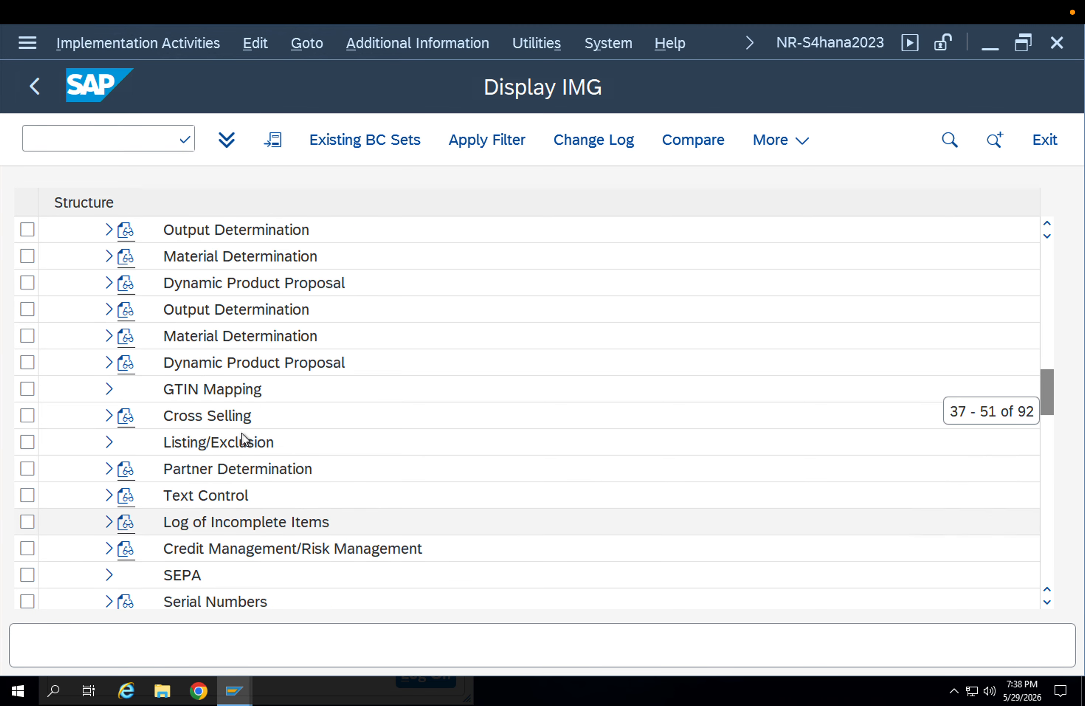
pyautogui.click(227, 340)
pyautogui.scroll(2, 239, 368)
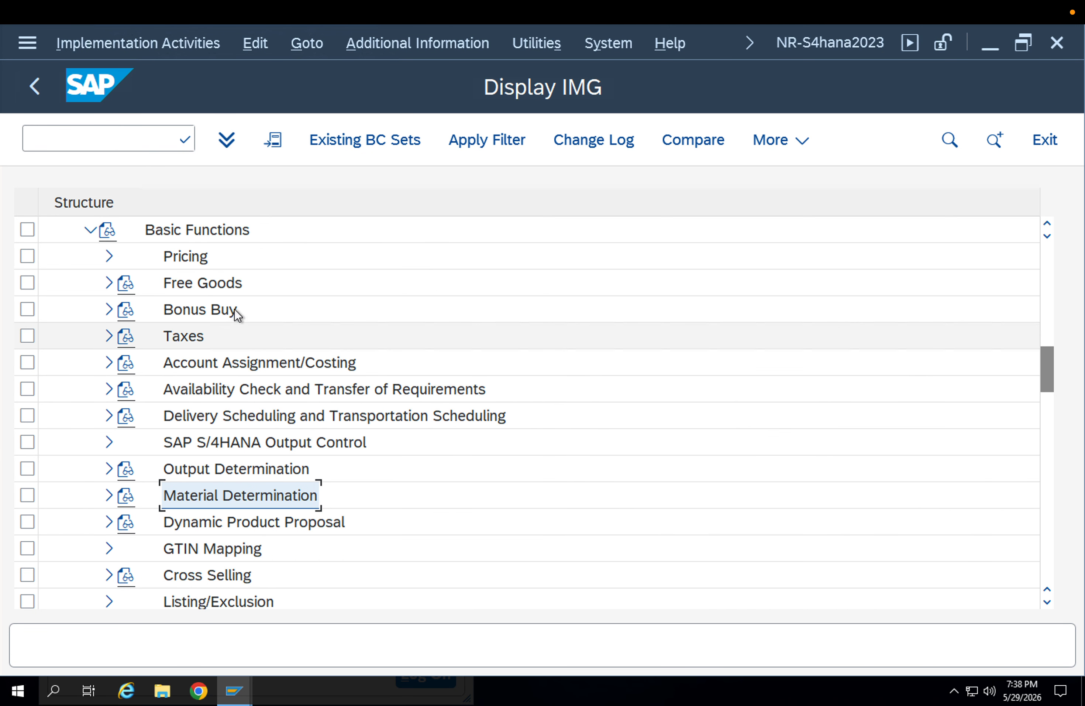
pyautogui.scroll(1, 236, 311)
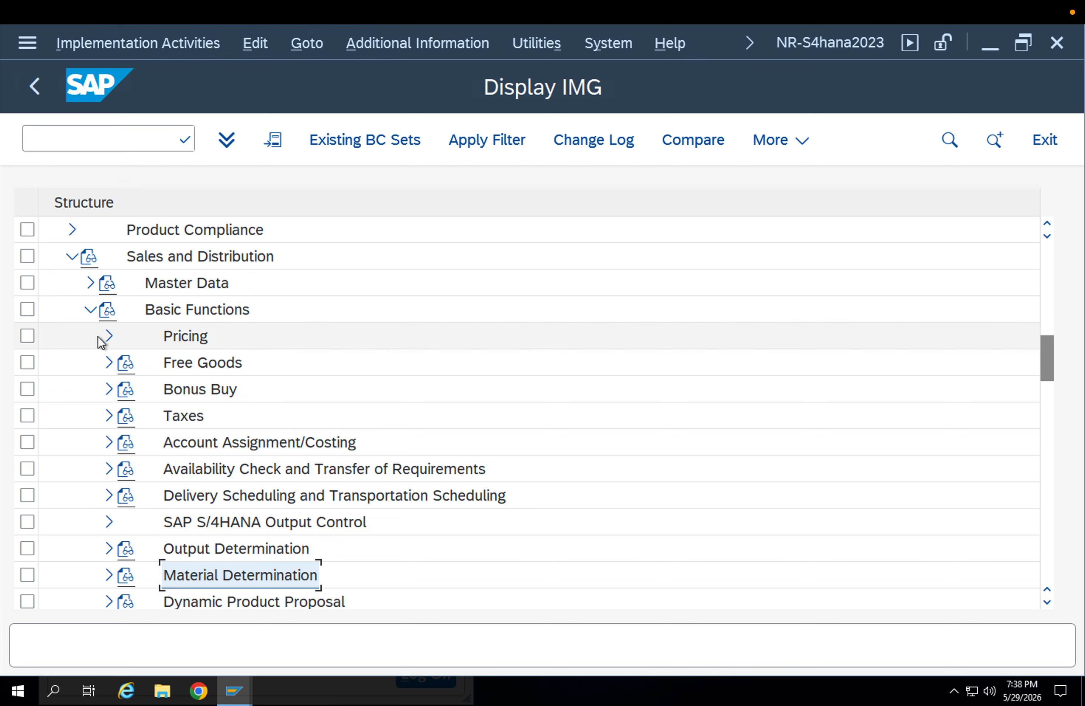
pyautogui.scroll(-1, 171, 446)
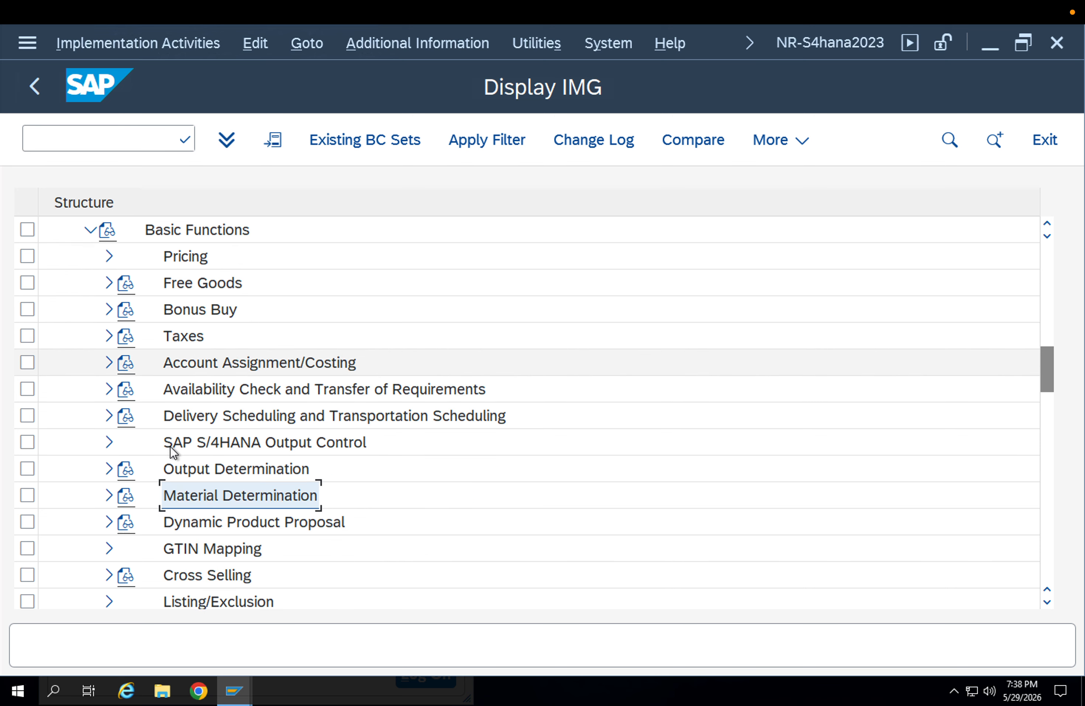
pyautogui.scroll(-1, 264, 468)
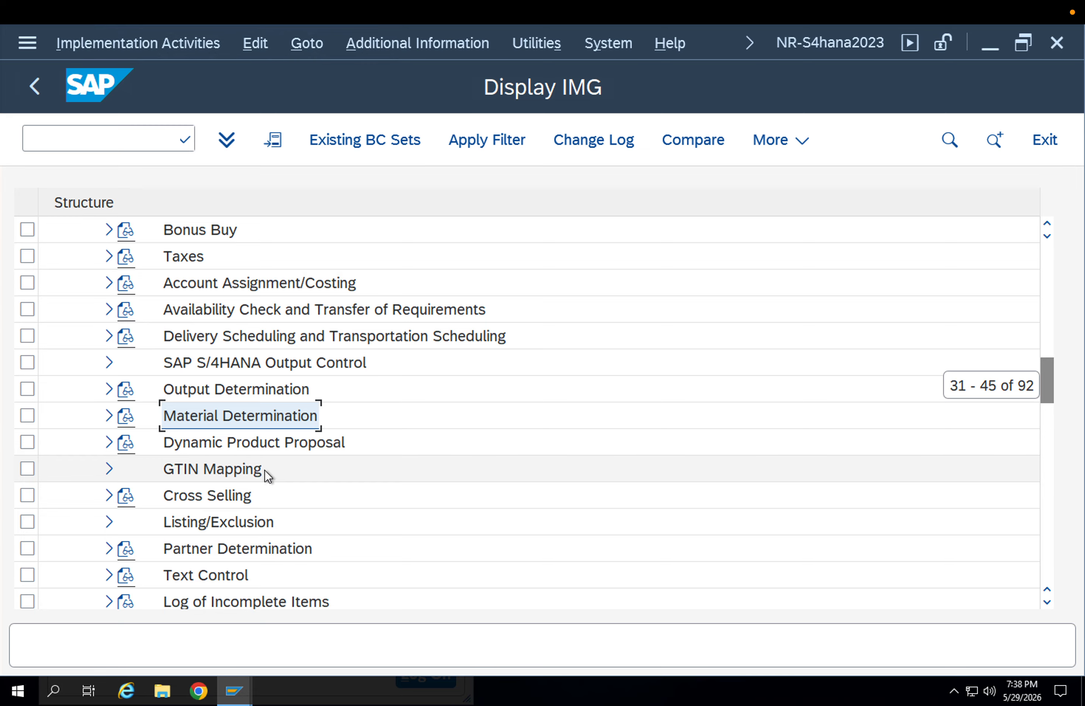
pyautogui.scroll(-1, 272, 473)
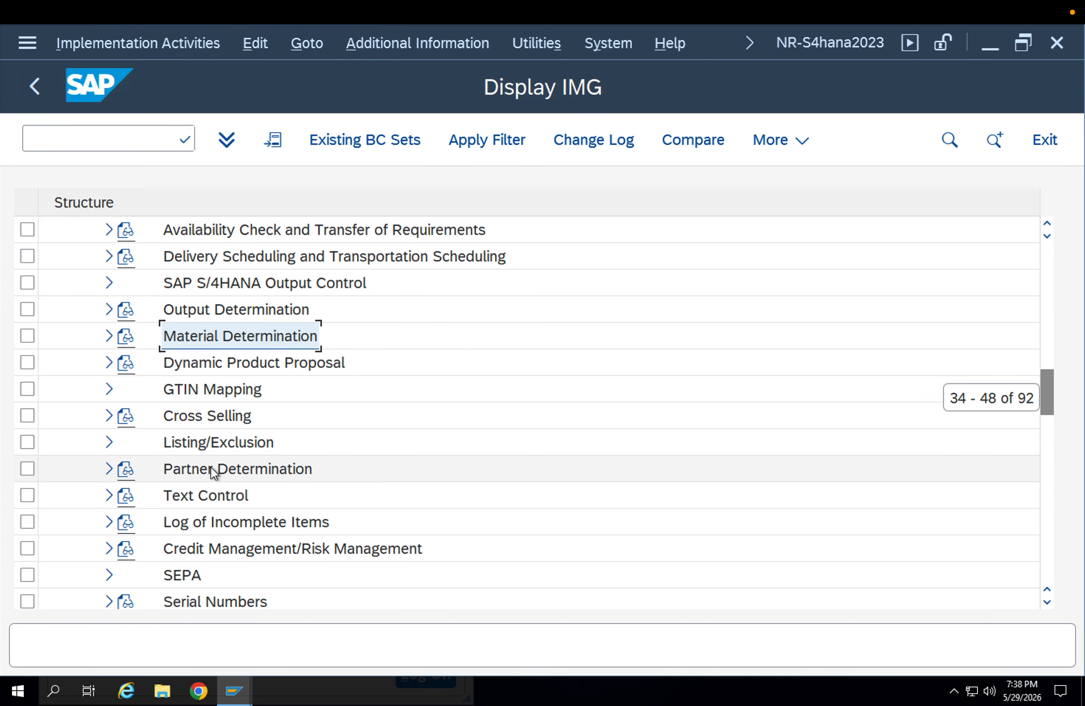
pyautogui.click(108, 468)
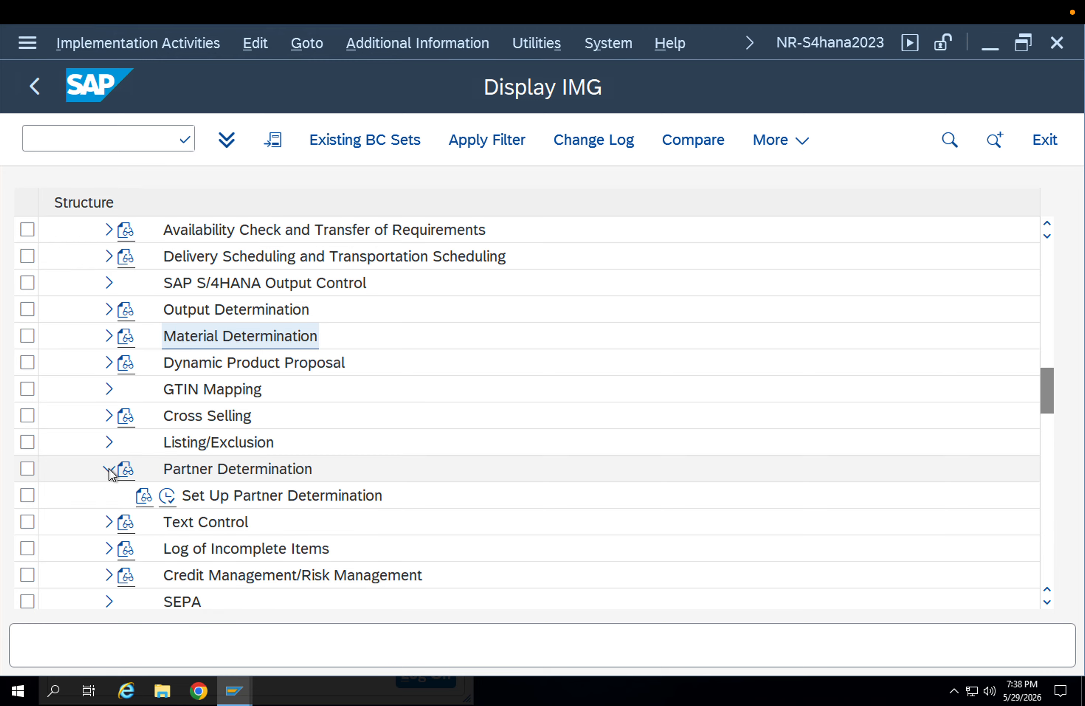
pyautogui.click(167, 497)
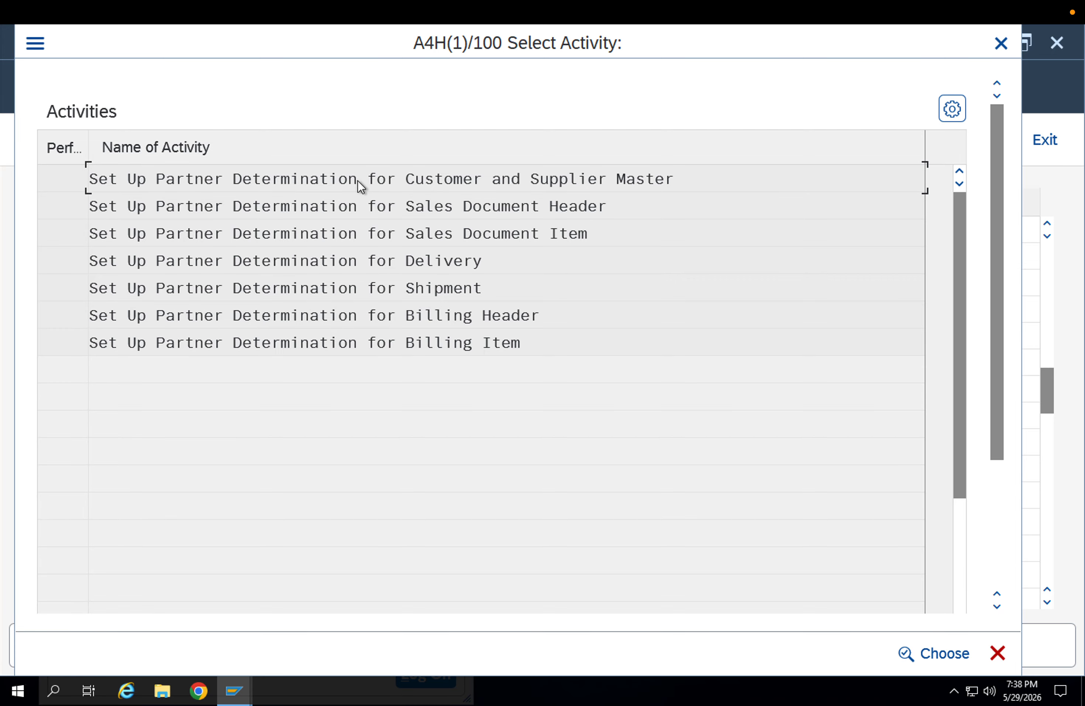
pyautogui.doubleClick(358, 180)
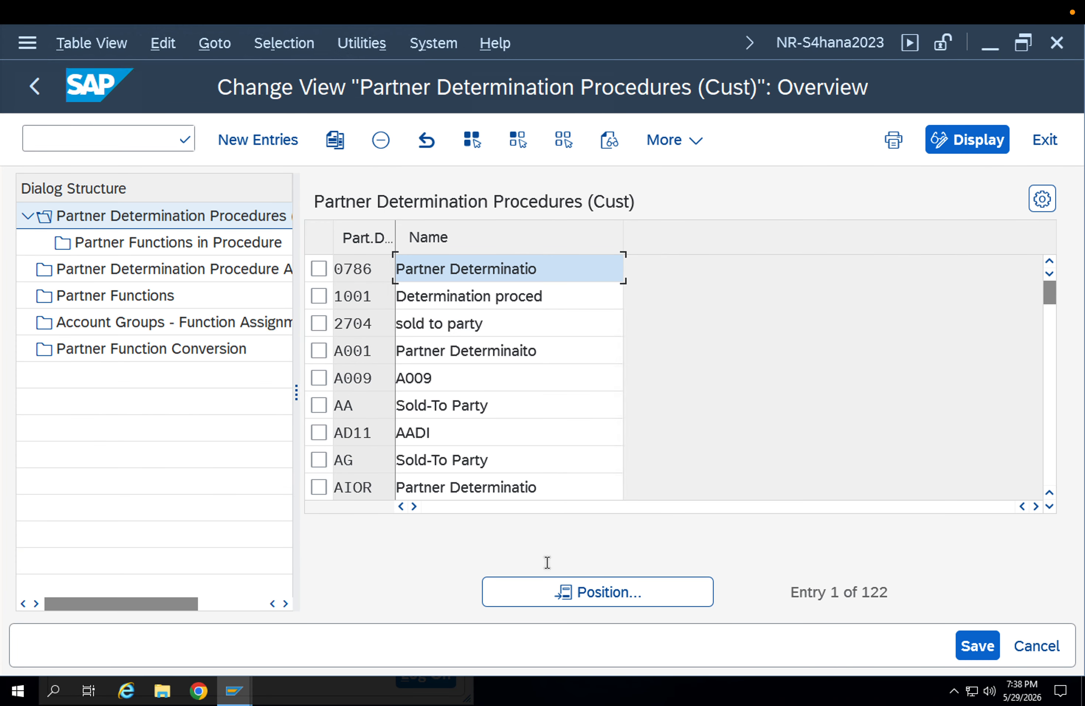
# - Position the customer procedure list at AA, select that procedure and open its Partner Functions in Procedure
pyautogui.click(552, 598)
pyautogui.write('aa')
pyautogui.press('Return')
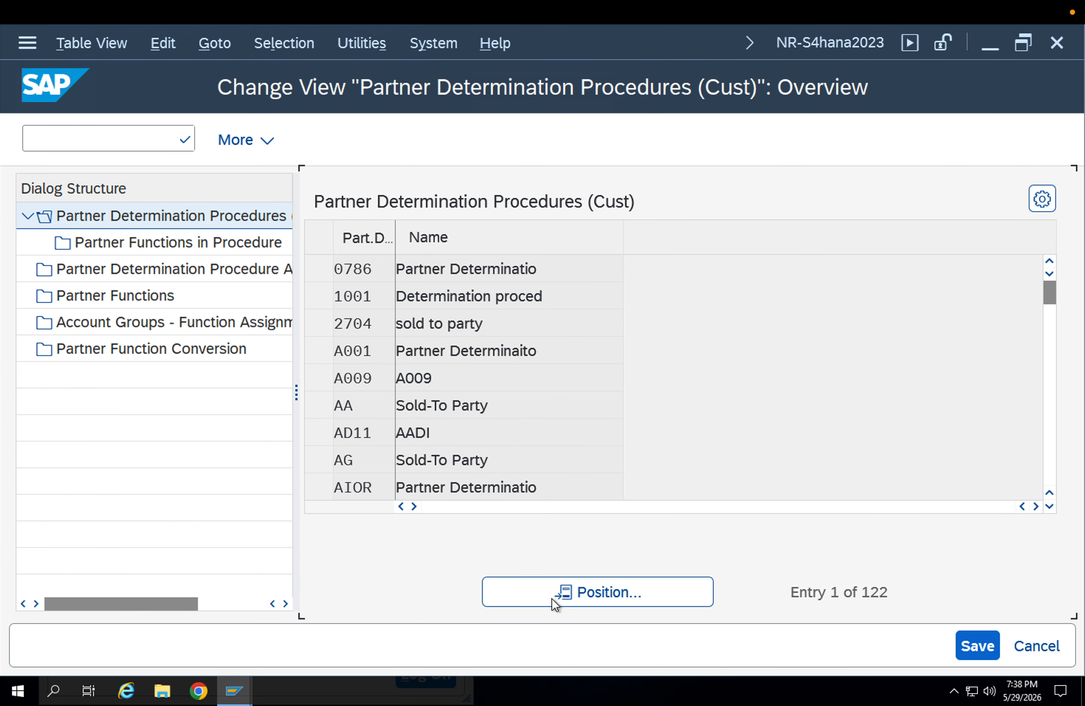
pyautogui.click(320, 269)
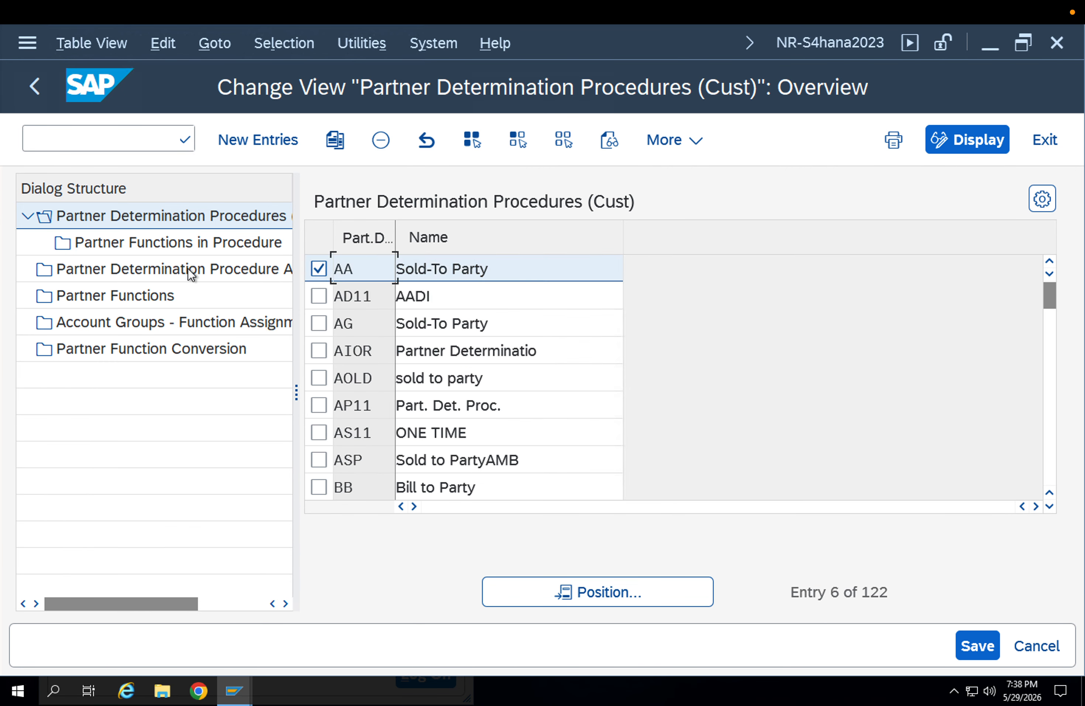
pyautogui.doubleClick(127, 246)
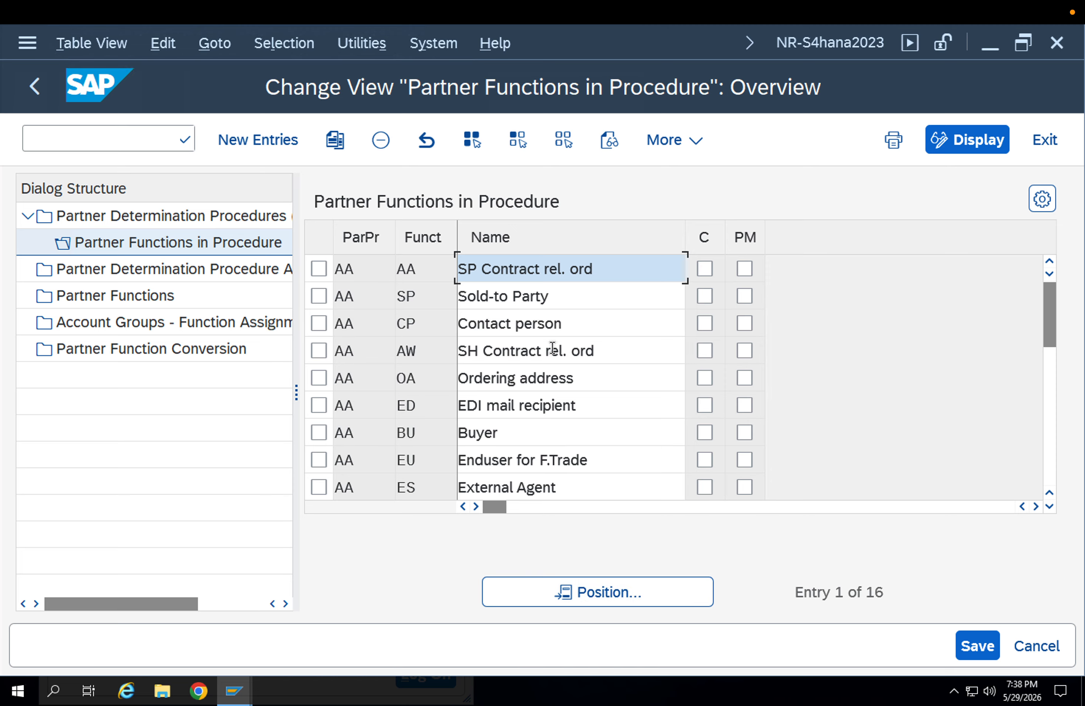
# - Examine the complete list of partner functions assigned to procedure AA
pyautogui.scroll(-4, 546, 421)
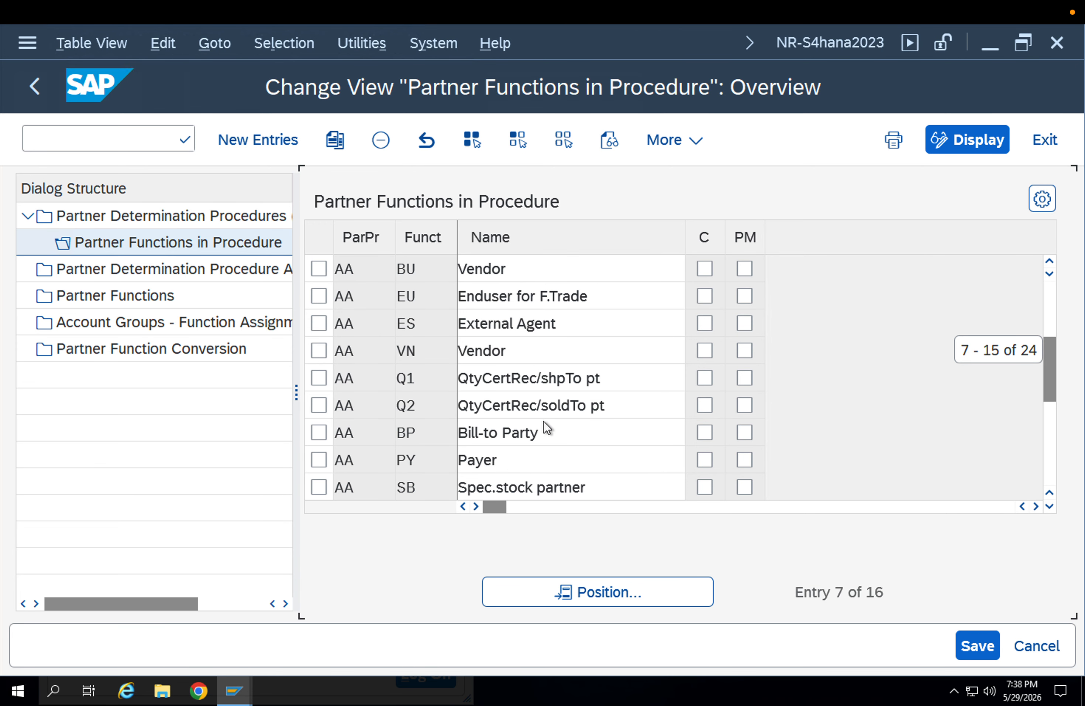
pyautogui.scroll(2, 543, 420)
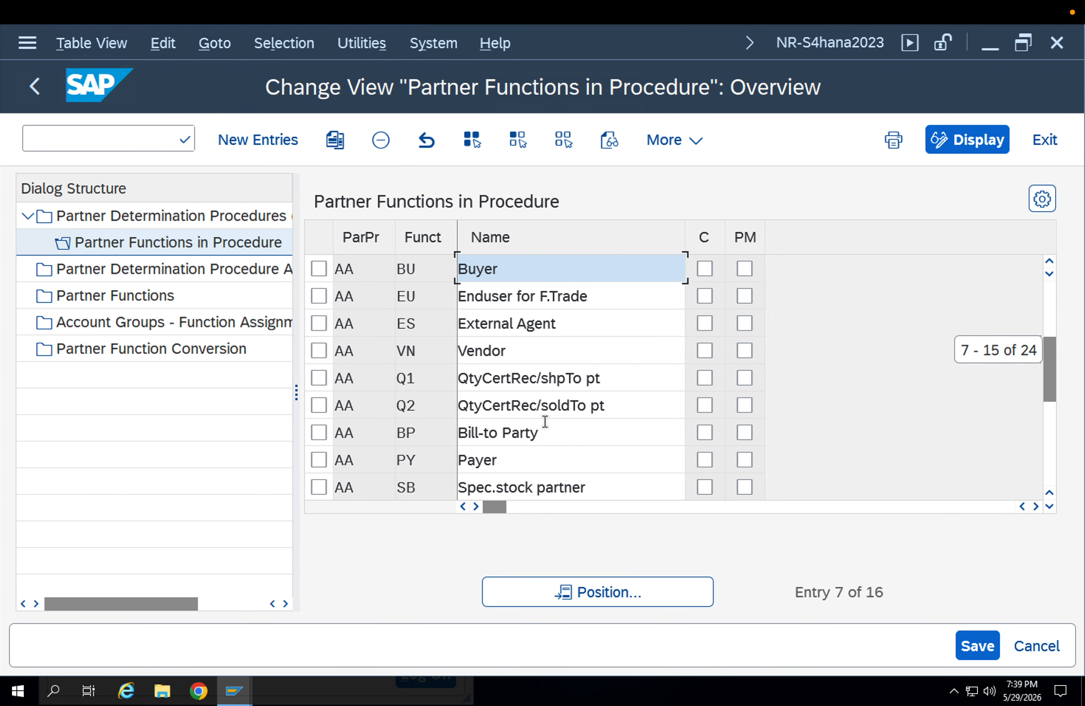
pyautogui.scroll(2, 545, 420)
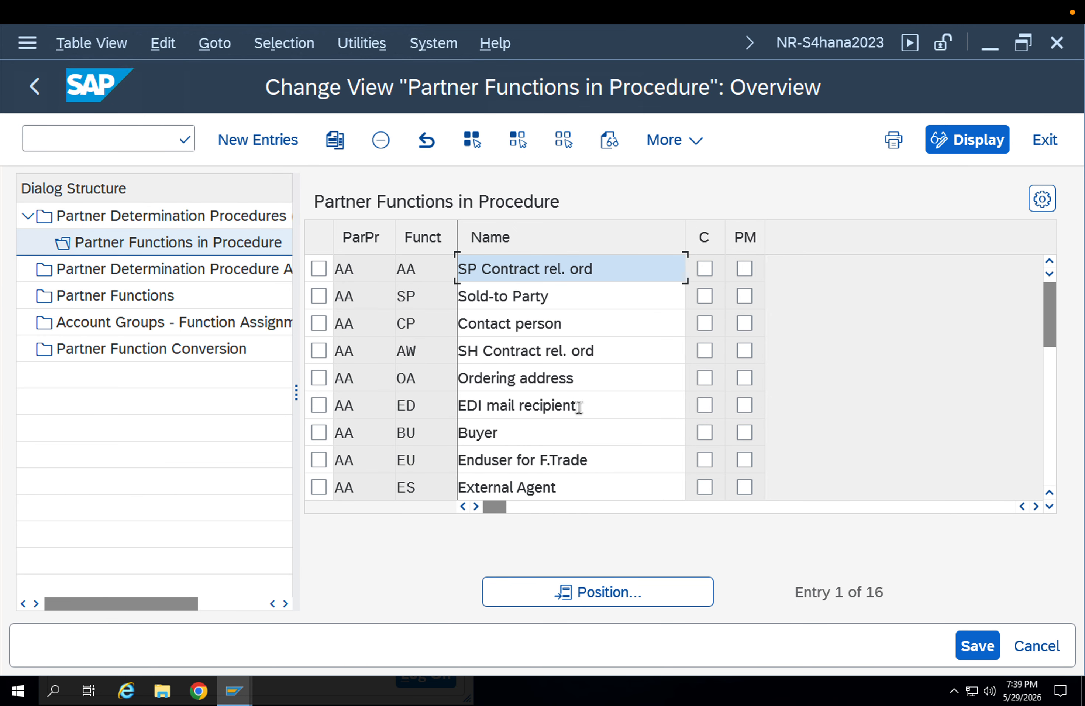
pyautogui.scroll(-2, 577, 409)
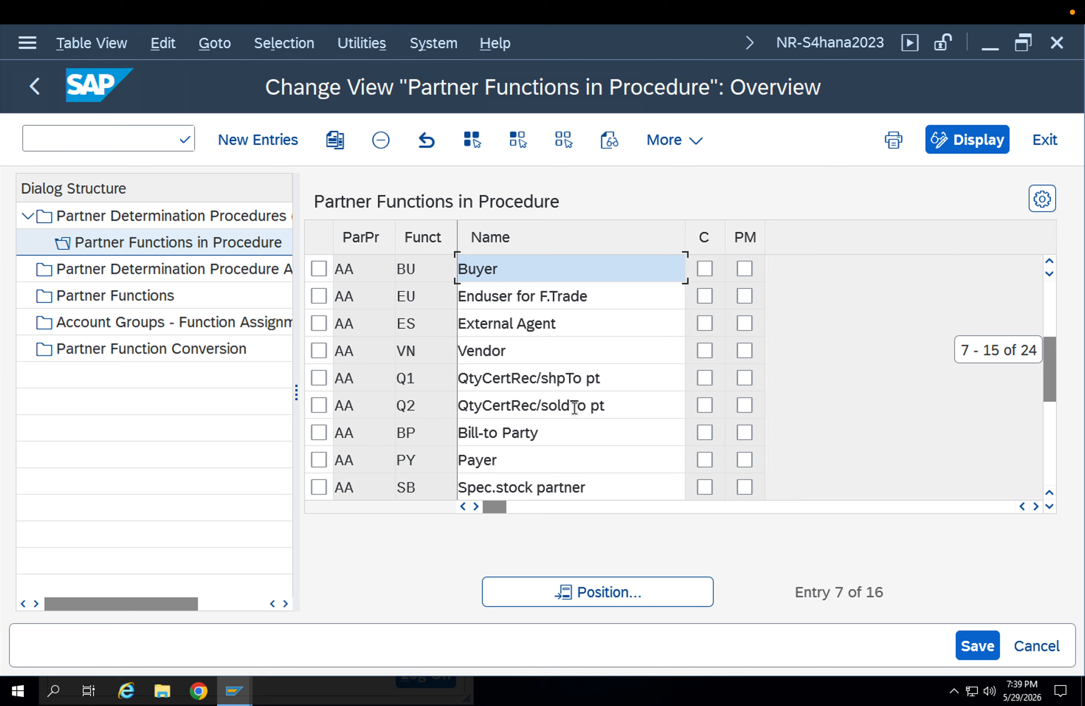
pyautogui.scroll(-3, 573, 407)
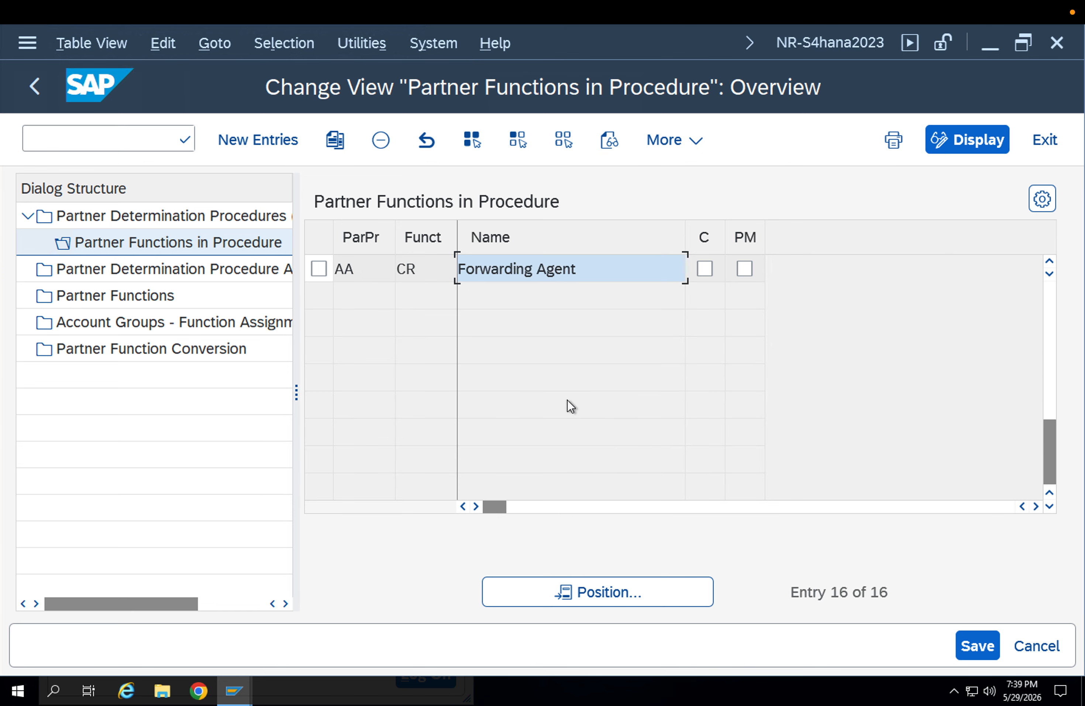
pyautogui.scroll(2, 570, 406)
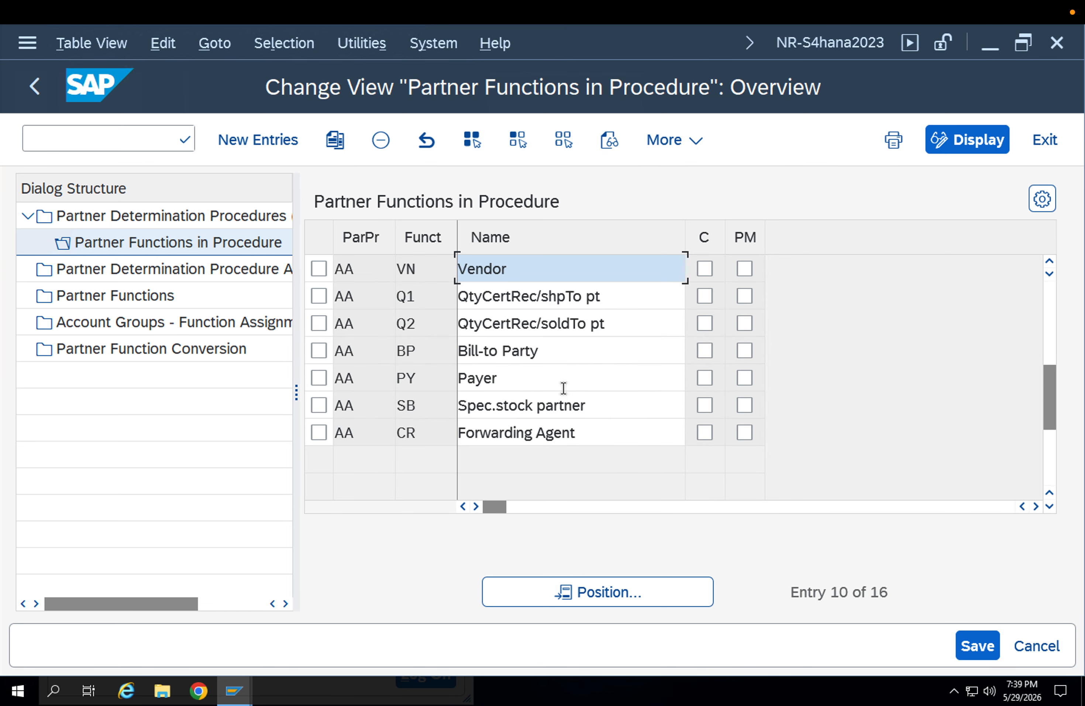
pyautogui.scroll(3, 564, 388)
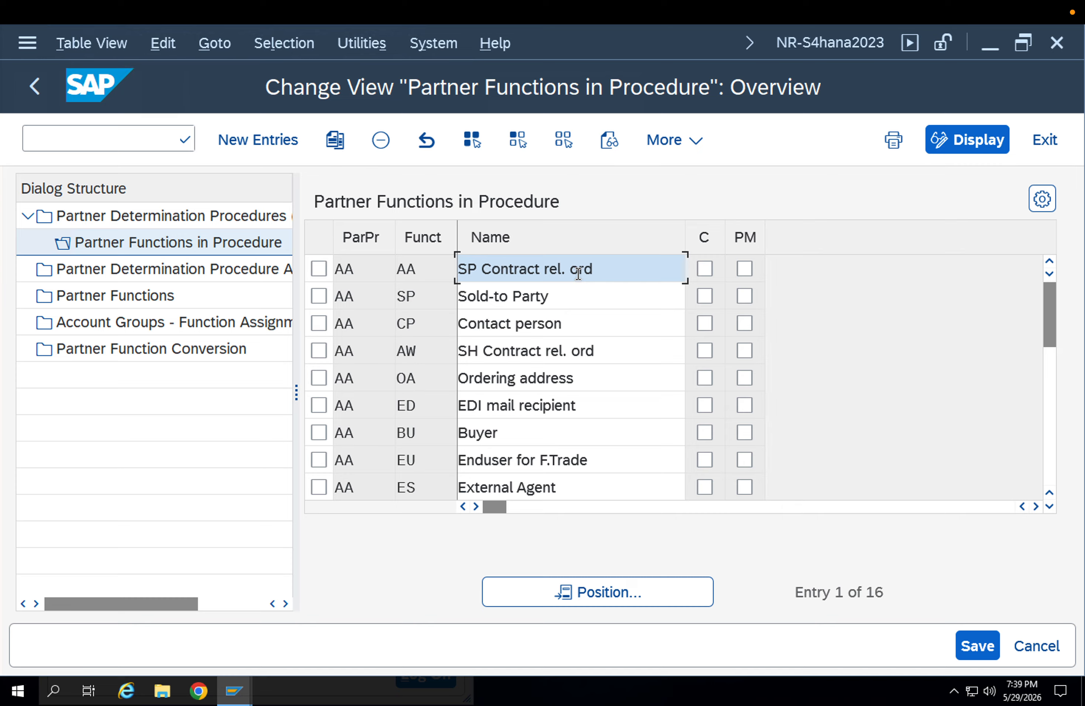
pyautogui.click(534, 285)
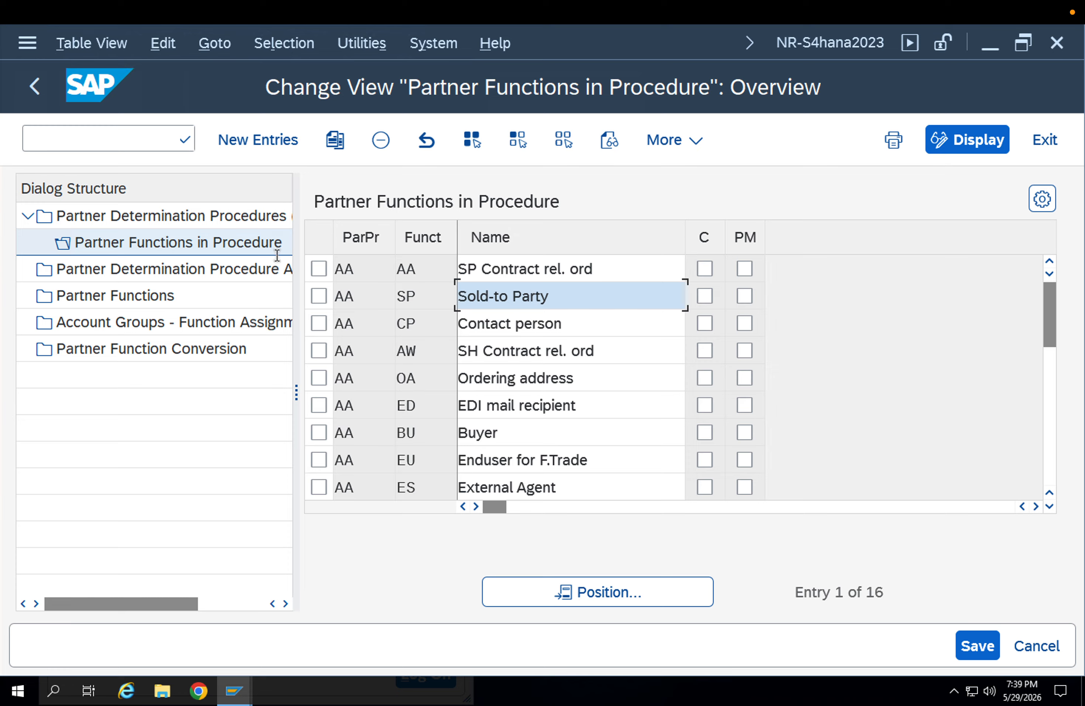
# - Add partner function SH (Ship-to Party) as a new entry in procedure AA and save it under customizing request A4HK905035
pyautogui.click(280, 143)
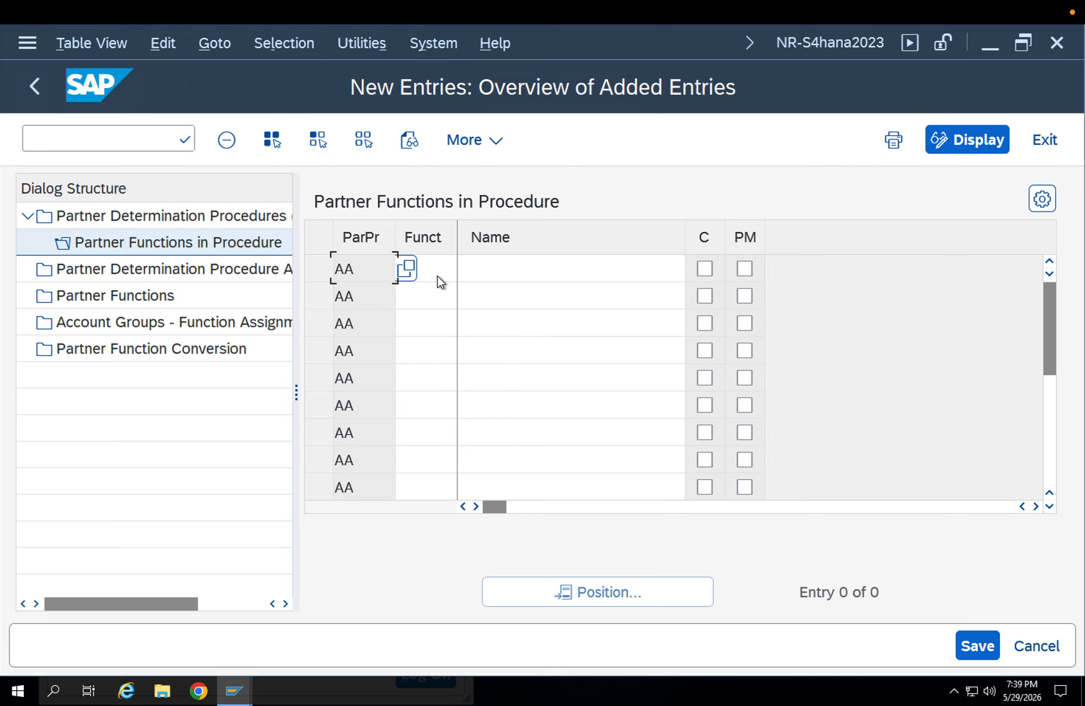
pyautogui.click(438, 275)
pyautogui.press('F4')
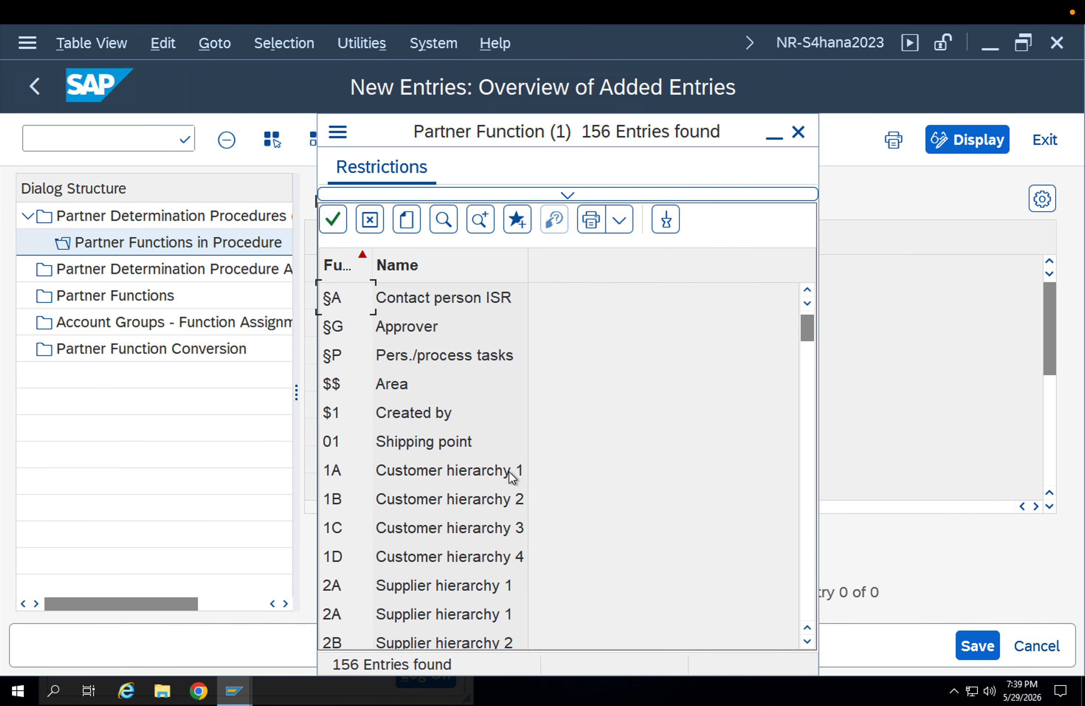
pyautogui.scroll(-8, 509, 472)
pyautogui.scroll(-3, 387, 474)
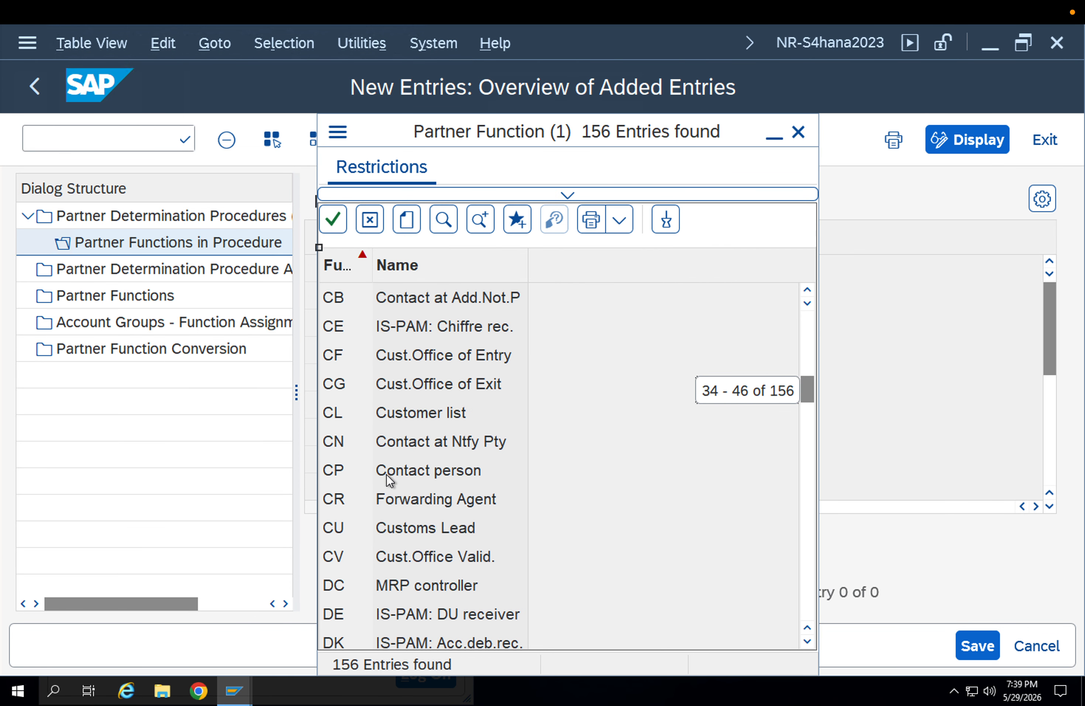
pyautogui.scroll(-6, 387, 474)
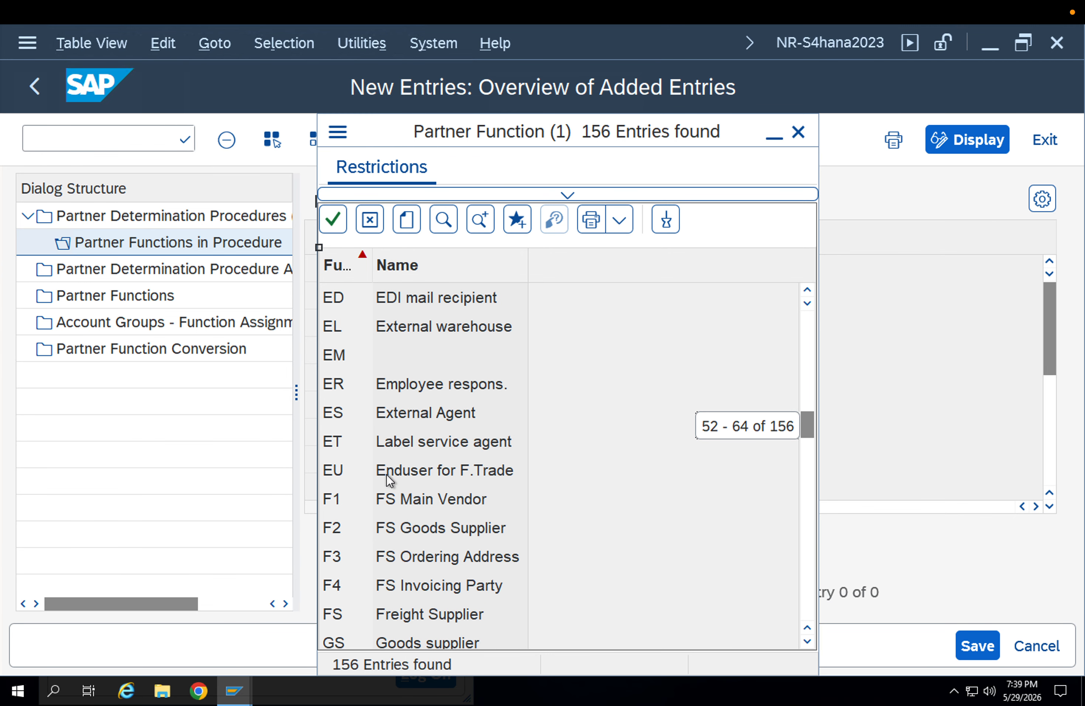
pyautogui.scroll(-8, 387, 474)
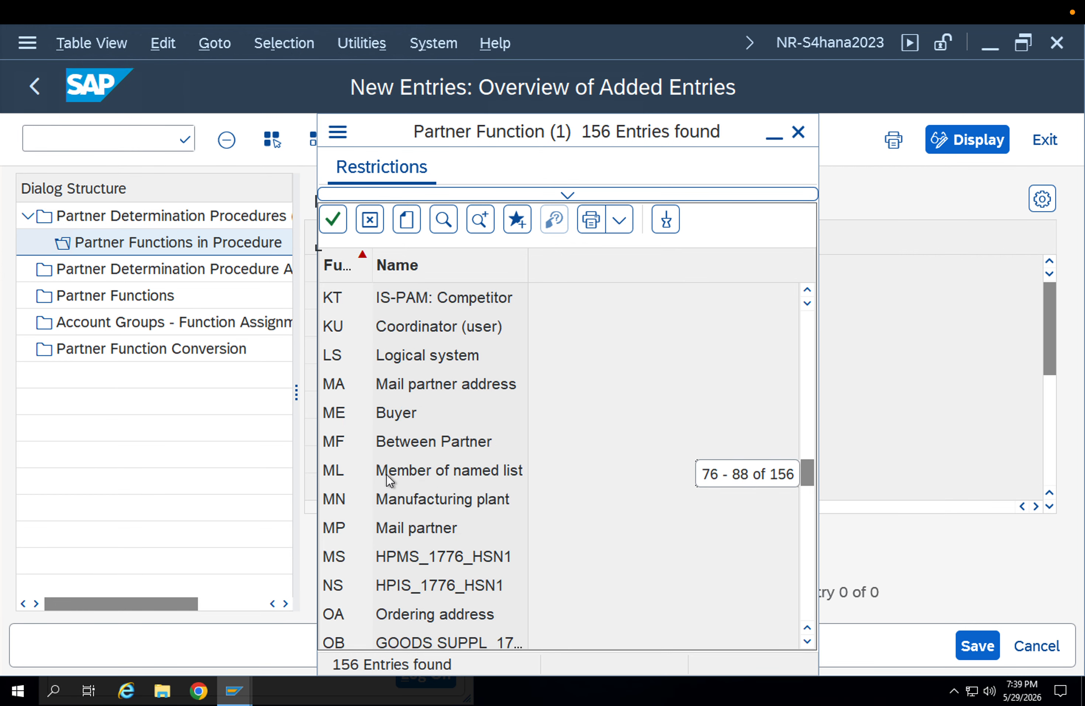
pyautogui.scroll(-8, 386, 475)
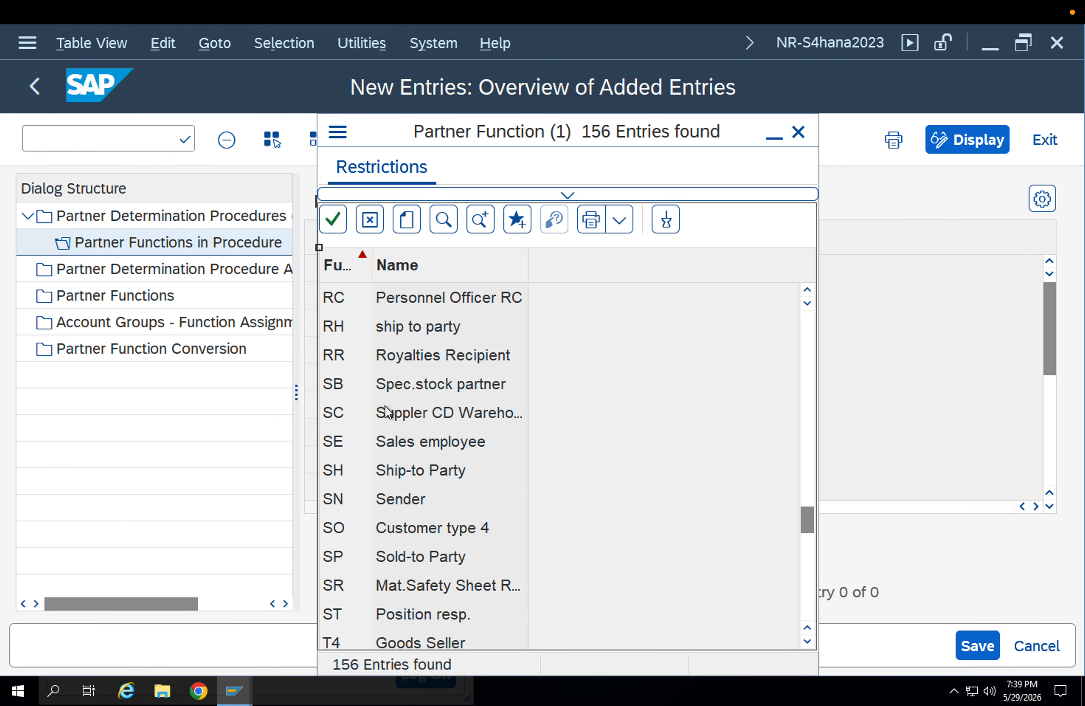
pyautogui.doubleClick(397, 466)
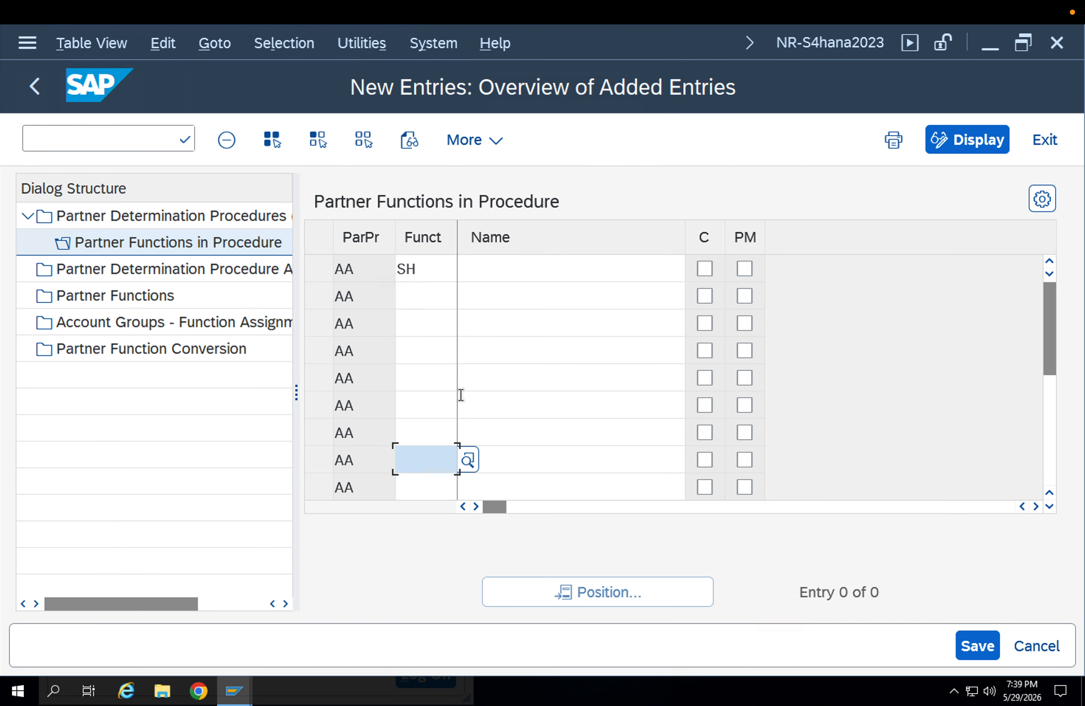
pyautogui.press('Return')
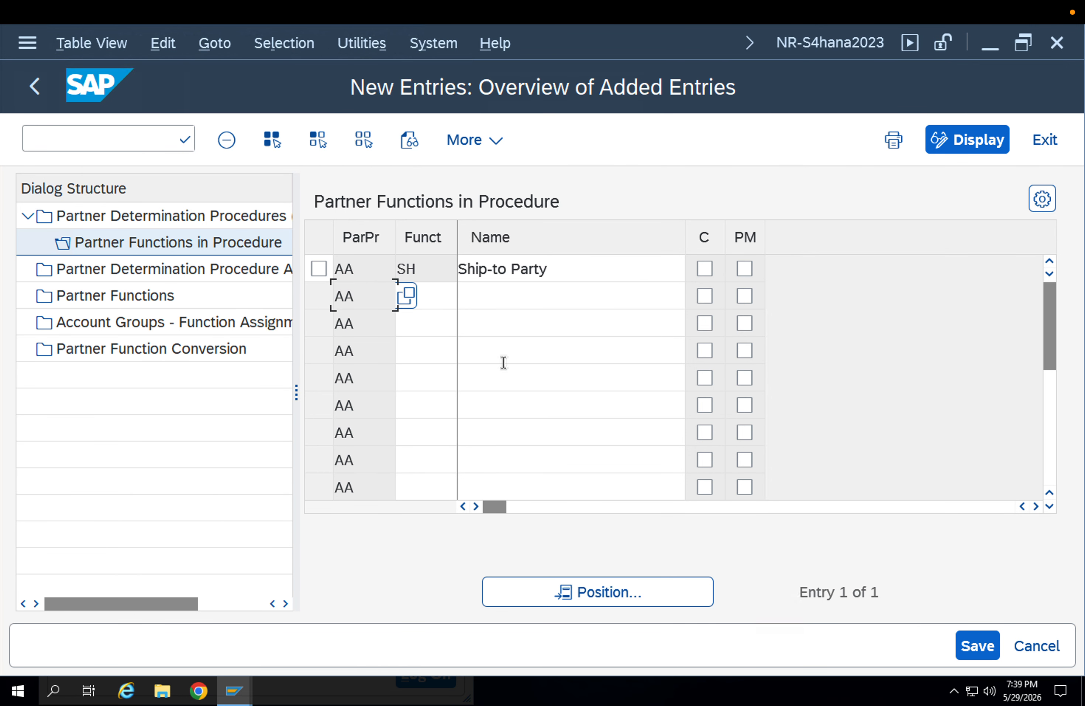
pyautogui.click(977, 648)
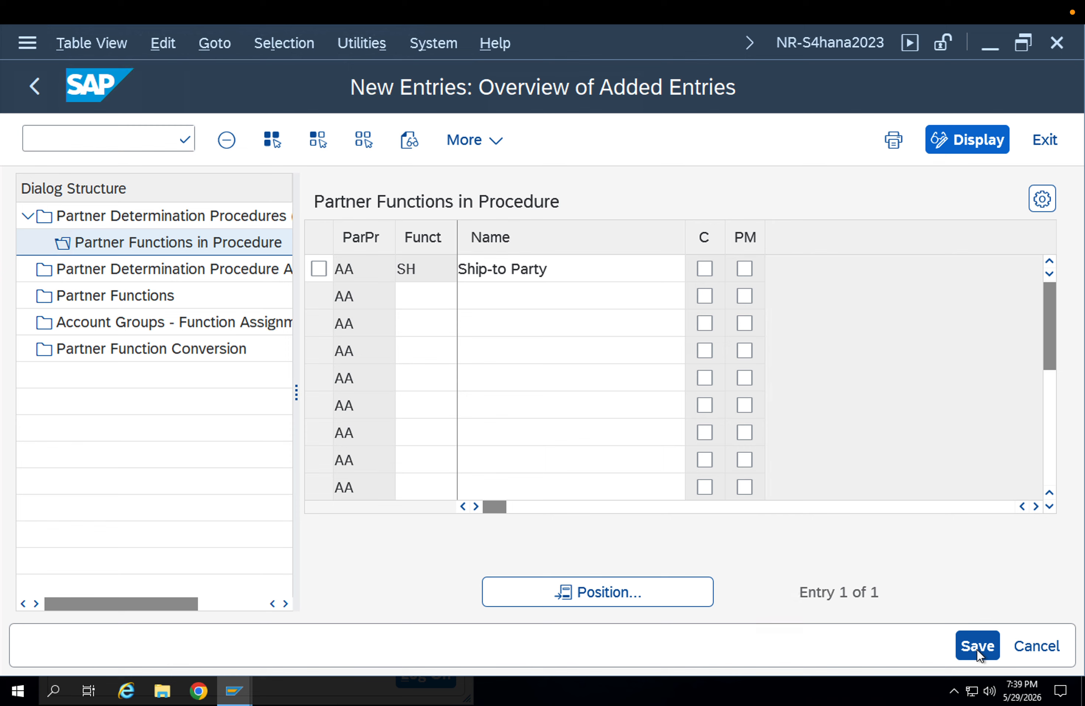
pyautogui.click(591, 539)
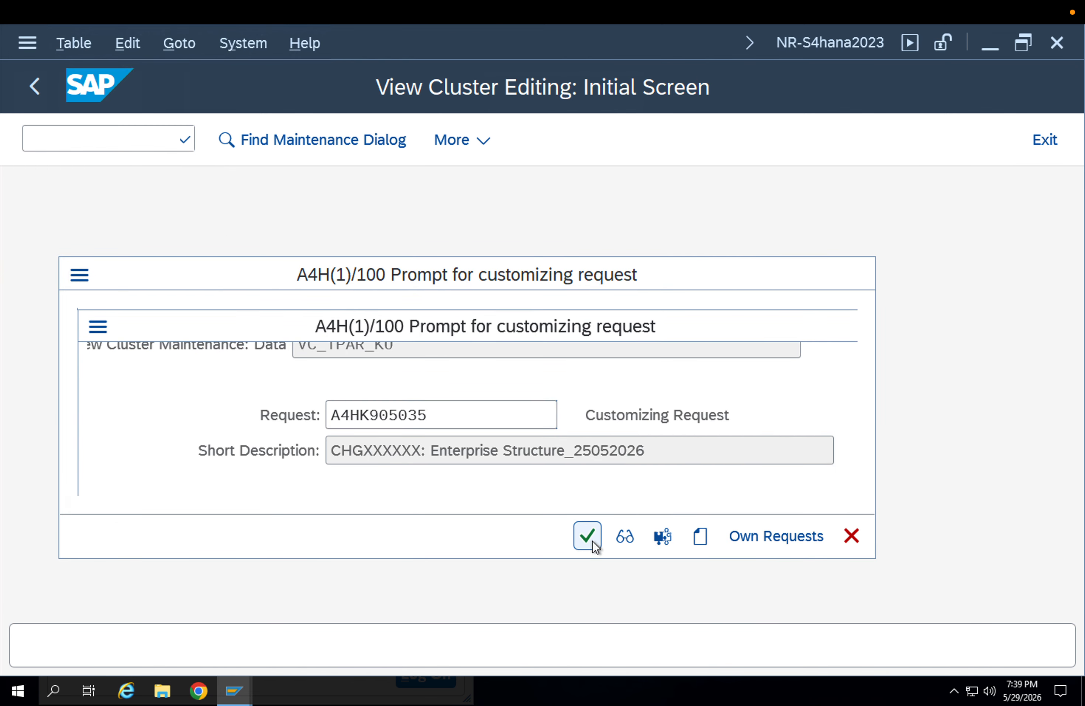
# - Open Account Groups - Function Assignment and position the list at partner function SP
pyautogui.click(156, 351)
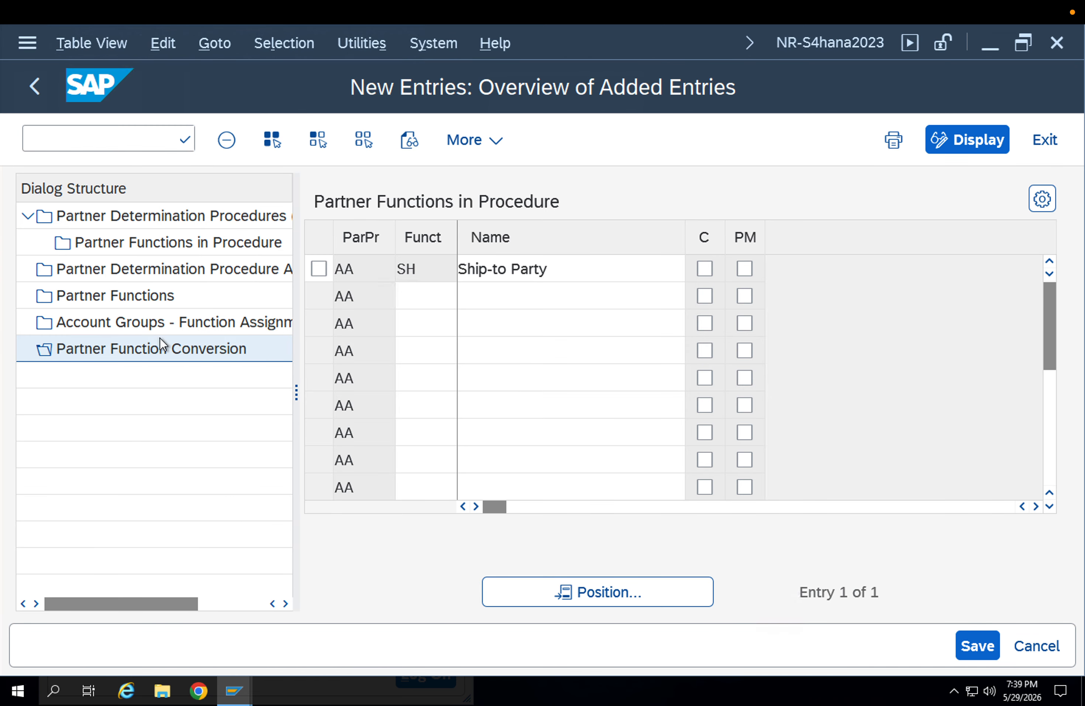
pyautogui.click(158, 326)
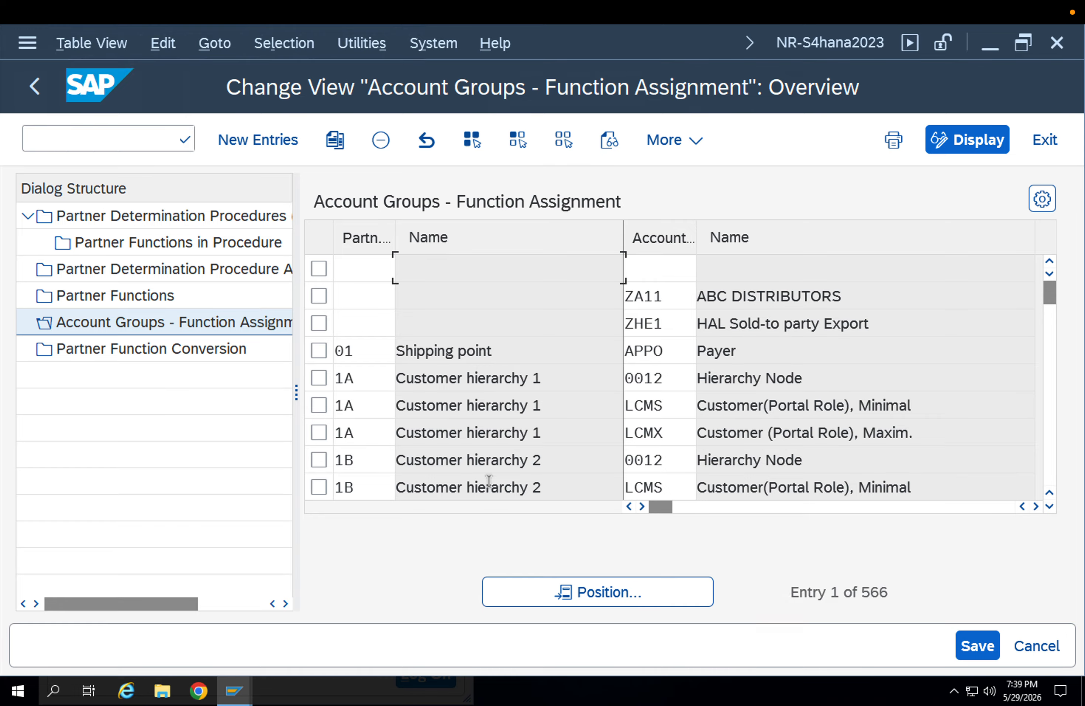
pyautogui.click(588, 589)
pyautogui.write('P')
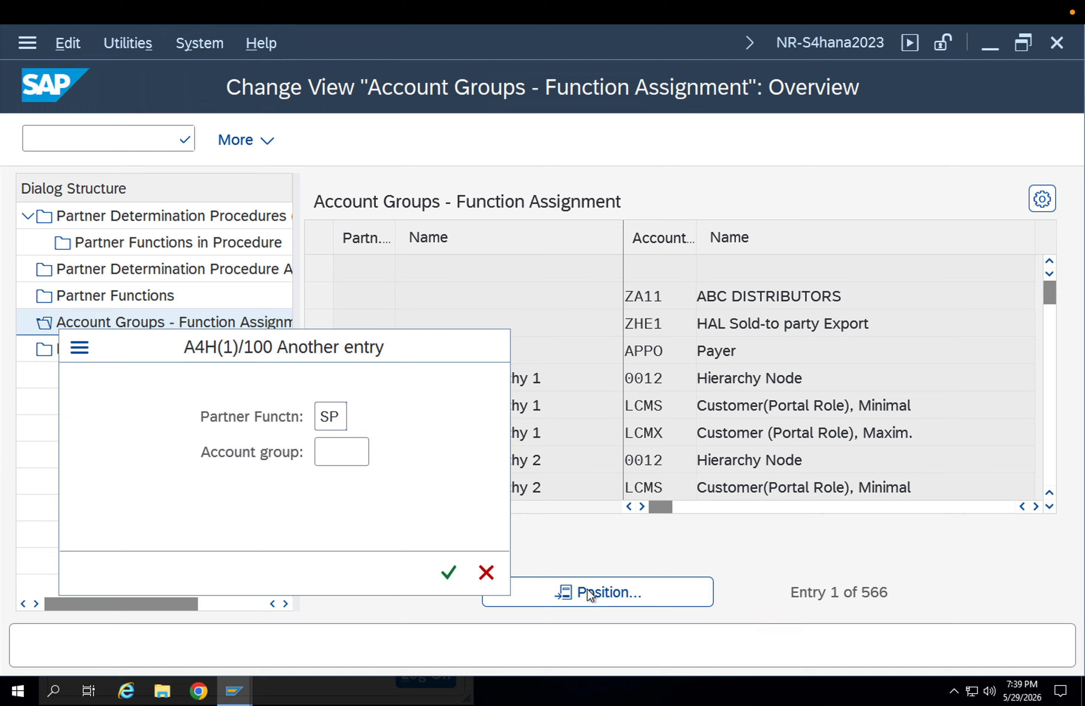
pyautogui.press('Return')
pyautogui.click(677, 271)
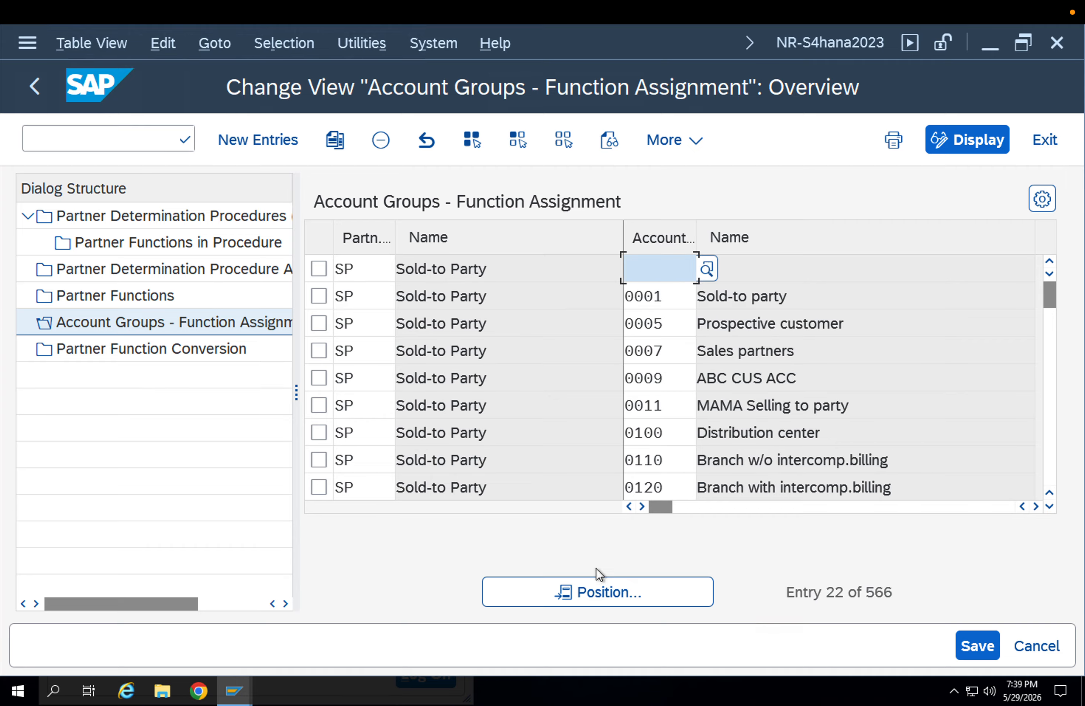
# - Position the assignment list at partner function SH, set its blank account group entry to ZSTP and save
pyautogui.click(595, 590)
pyautogui.write('SH')
pyautogui.press('Return')
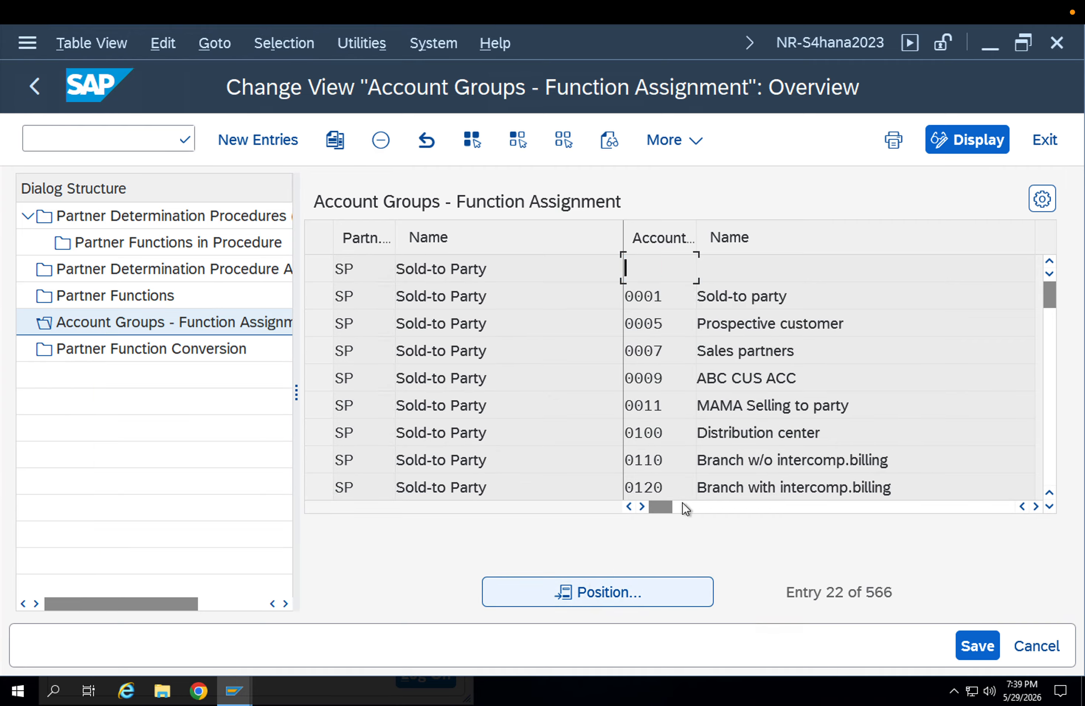
pyautogui.click(644, 261)
pyautogui.press('Down')
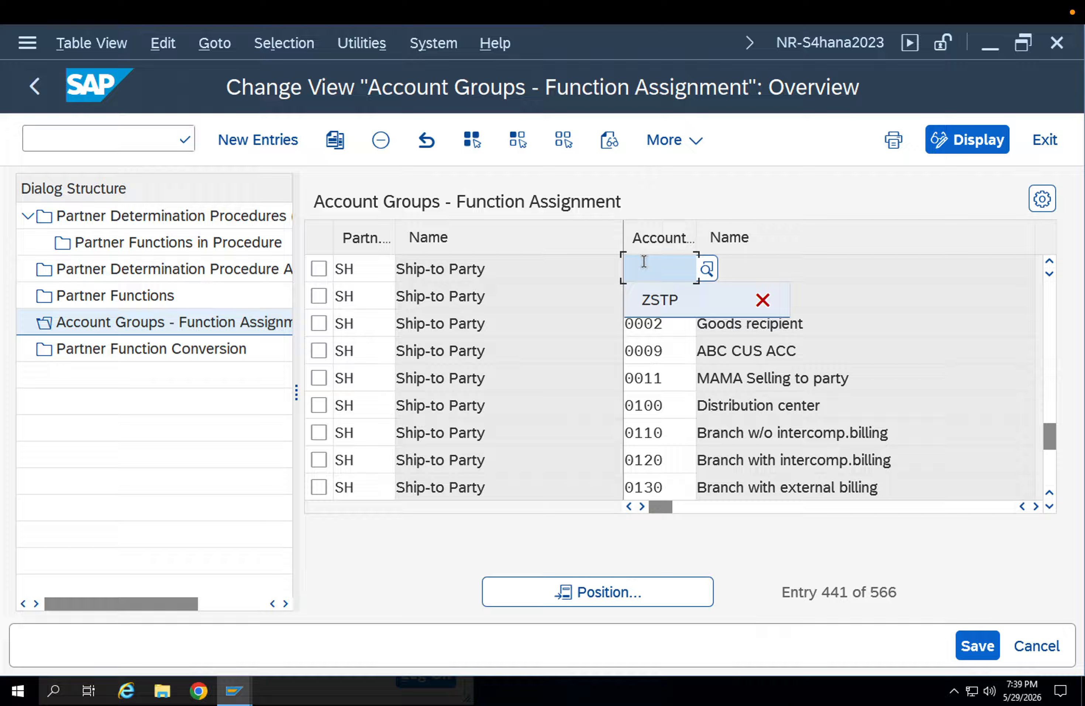
pyautogui.press('Return')
pyautogui.press('Return')
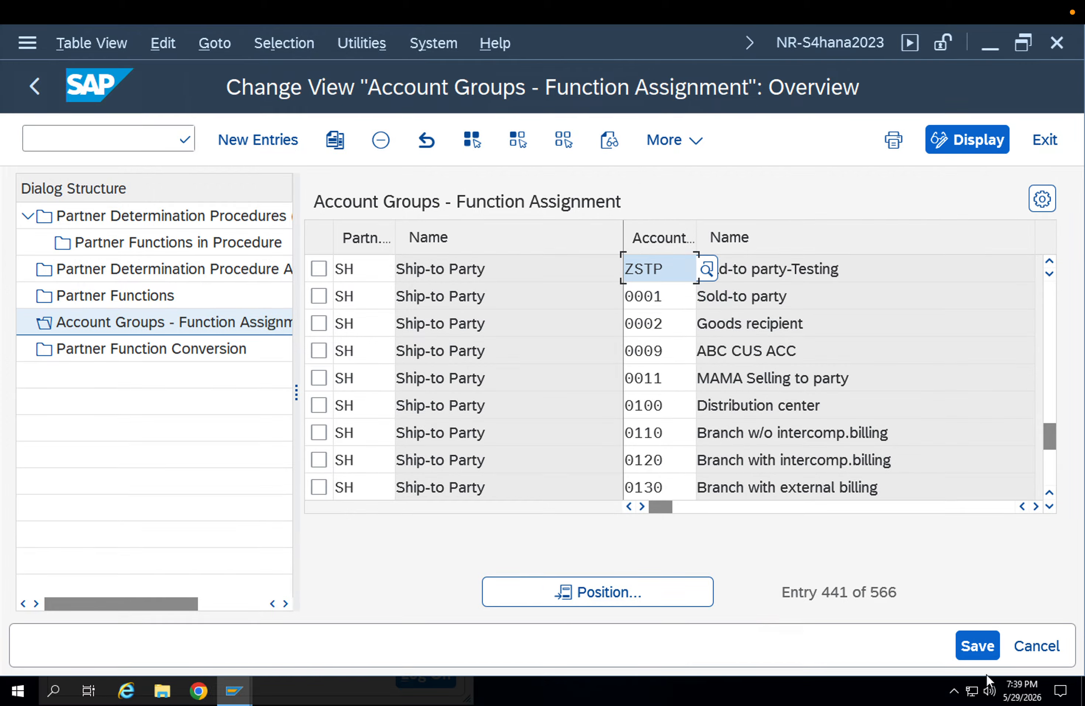
pyautogui.click(976, 645)
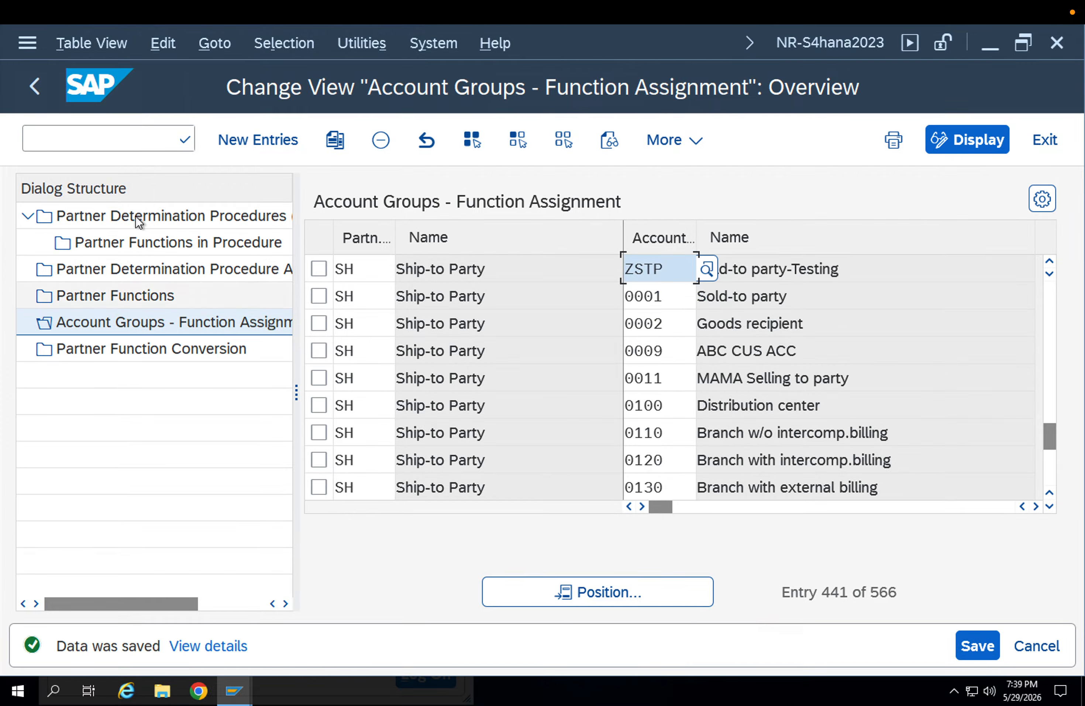
# - Leave the customizing, start transaction BP and open the business partner Customer - XYZ in its Customer role
pyautogui.click(118, 132)
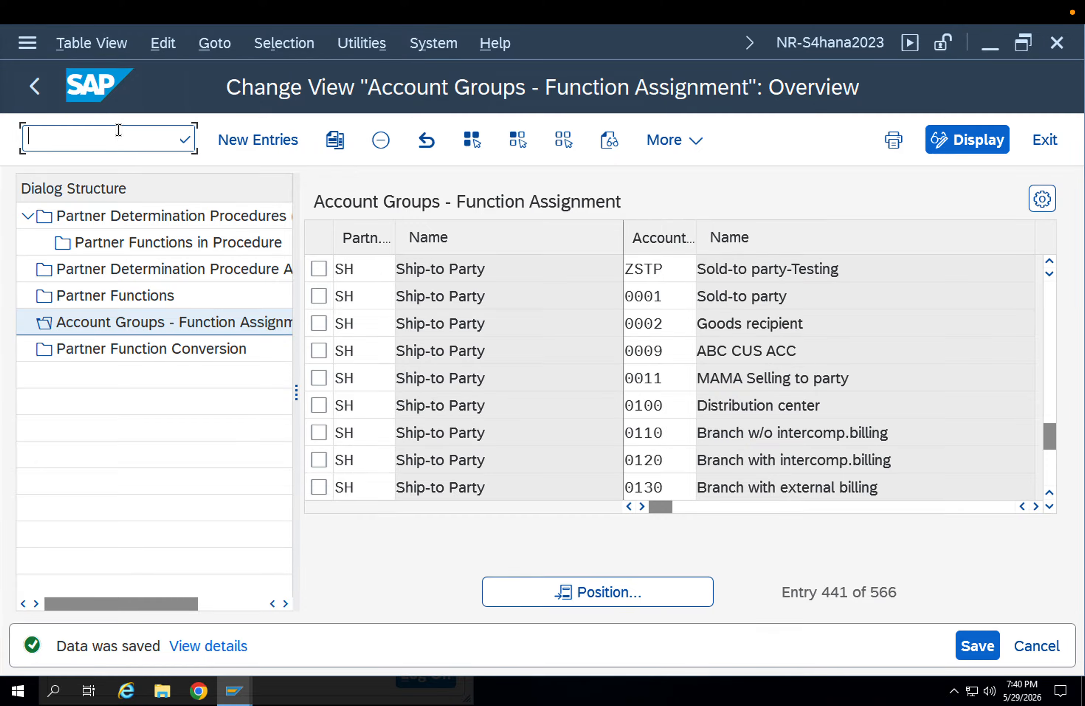
pyautogui.press('Return')
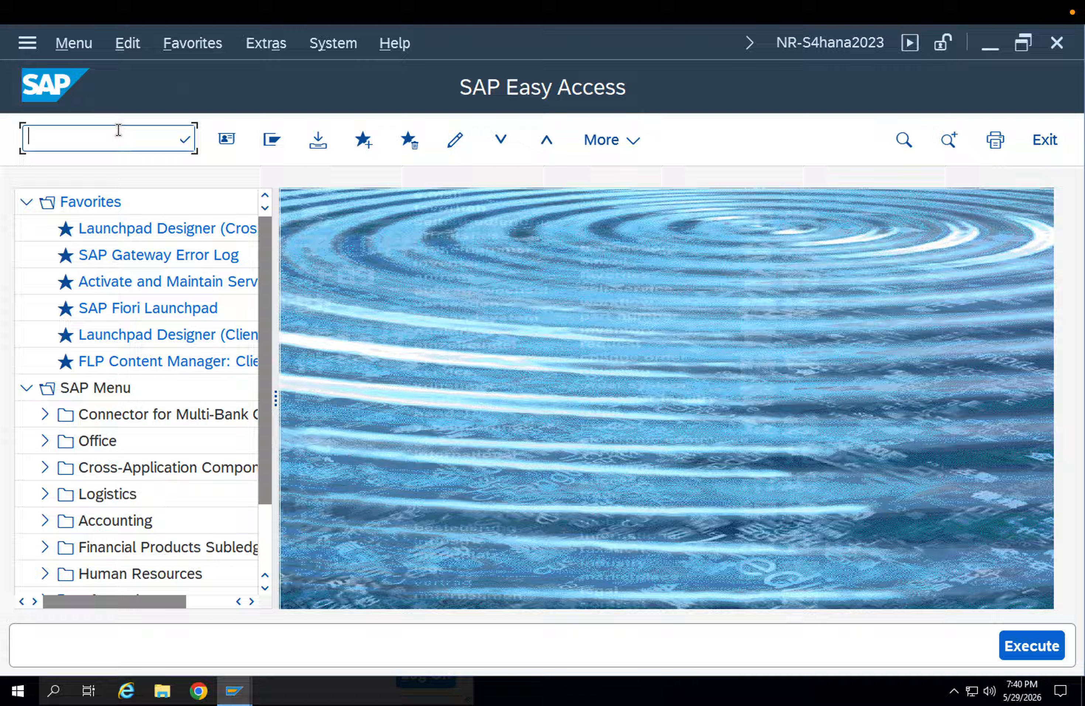
pyautogui.write('BP')
pyautogui.press('Return')
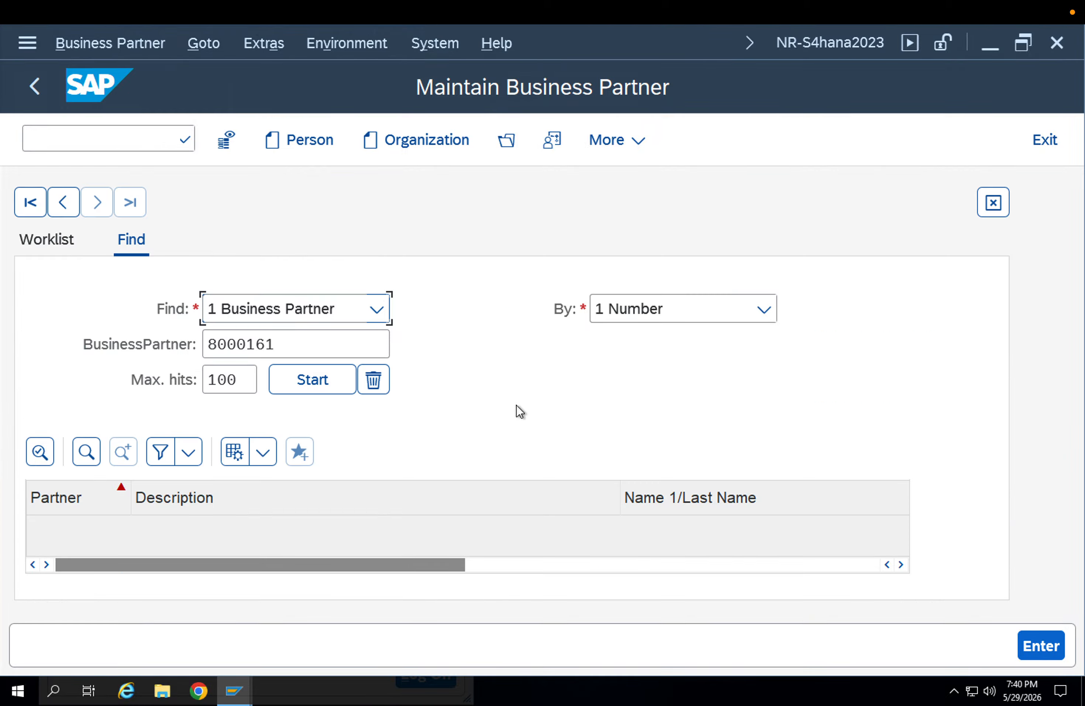
pyautogui.click(284, 388)
pyautogui.click(330, 534)
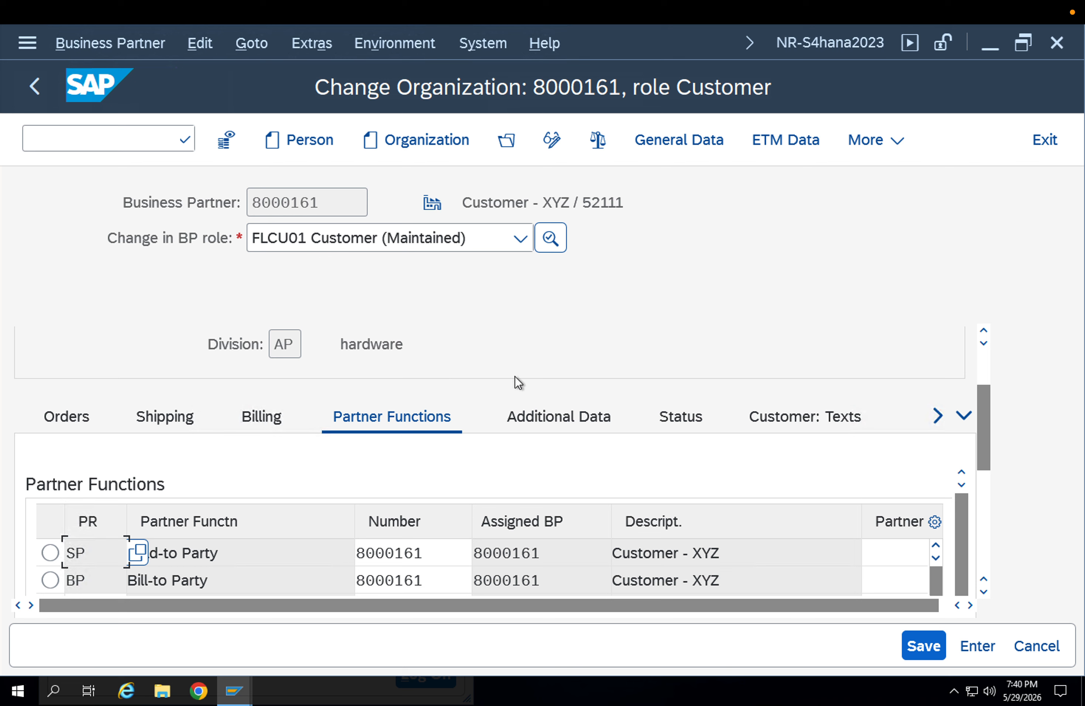
# - Add partner function SH (Ship-to Party) to the customer's sales area partner functions
pyautogui.click(983, 592)
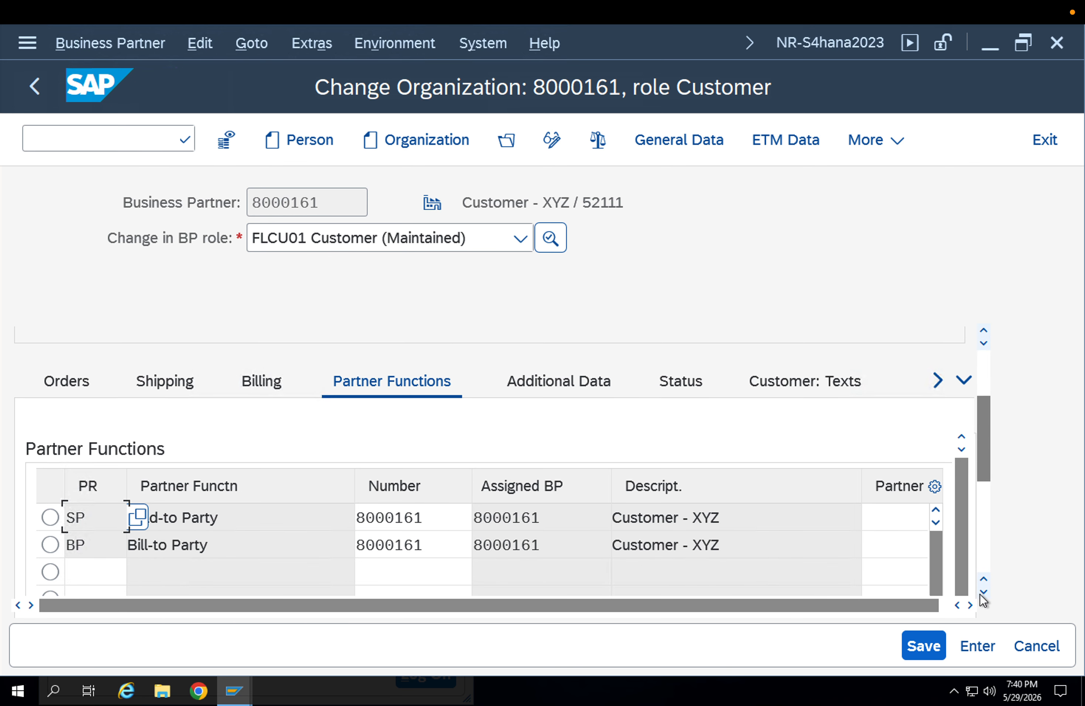
pyautogui.click(104, 576)
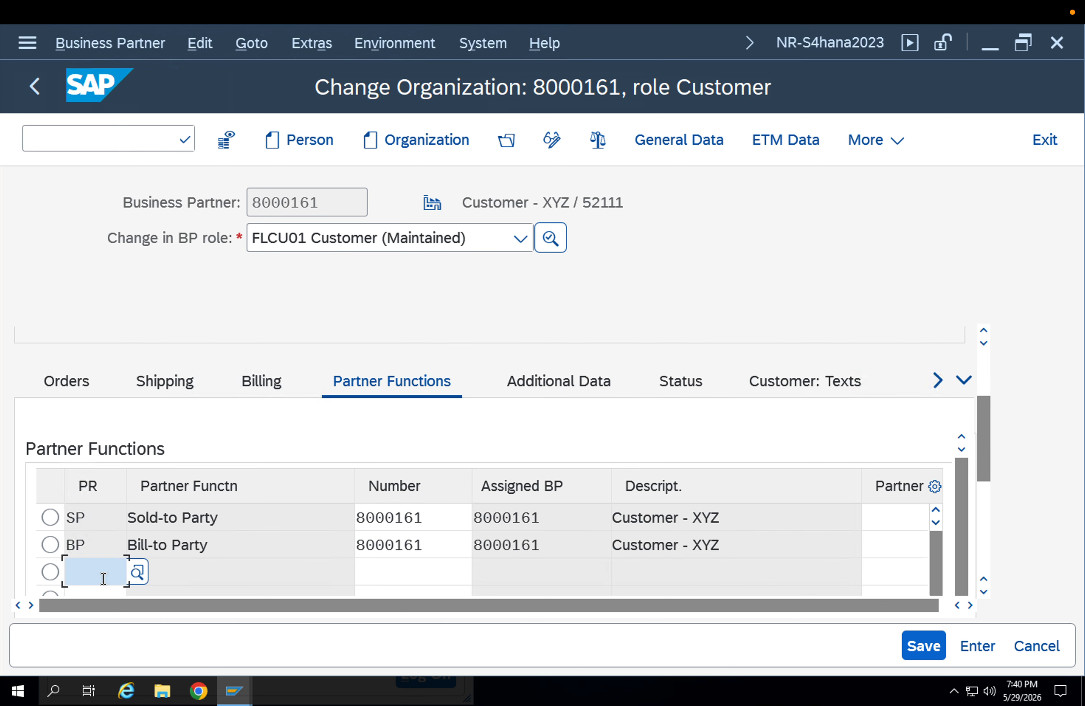
pyautogui.write('SH')
pyautogui.press('Return')
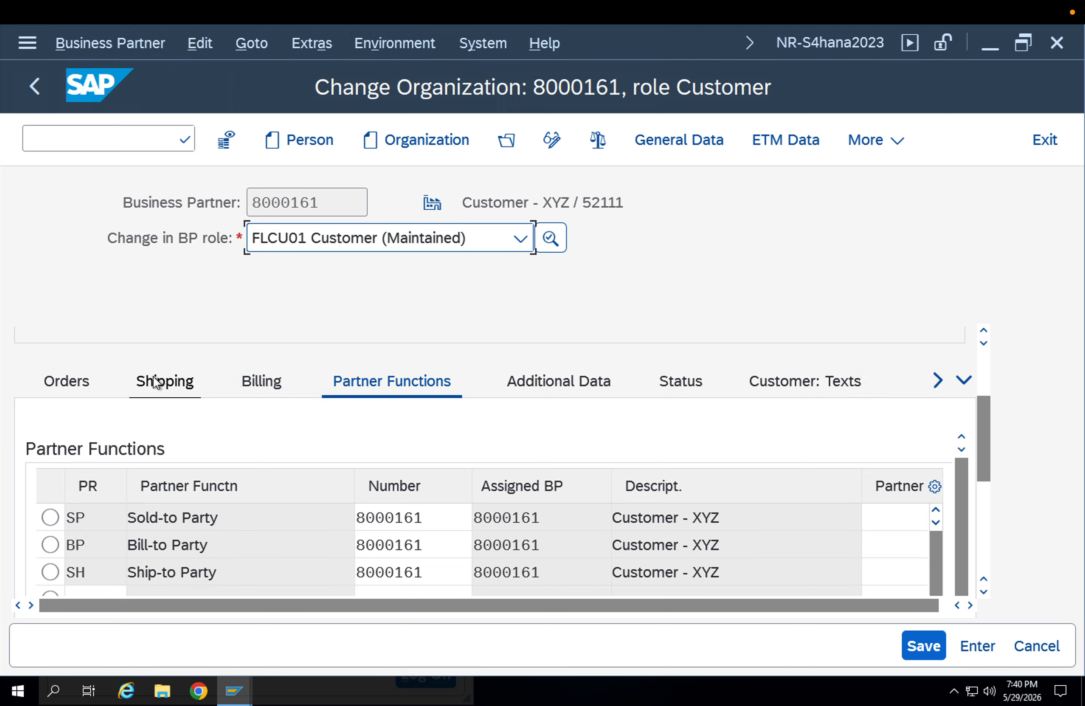
# - Review the Billing and Shipping data in the customer's sales area
pyautogui.click(243, 387)
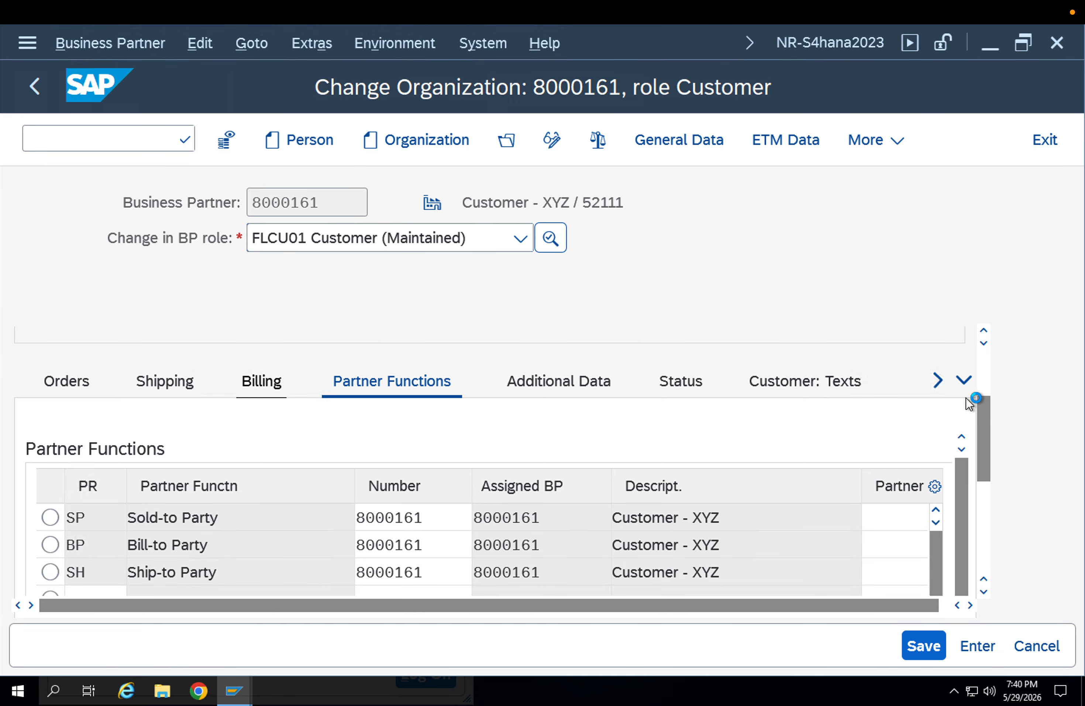
pyautogui.moveTo(980, 423); pyautogui.dragTo(984, 467)
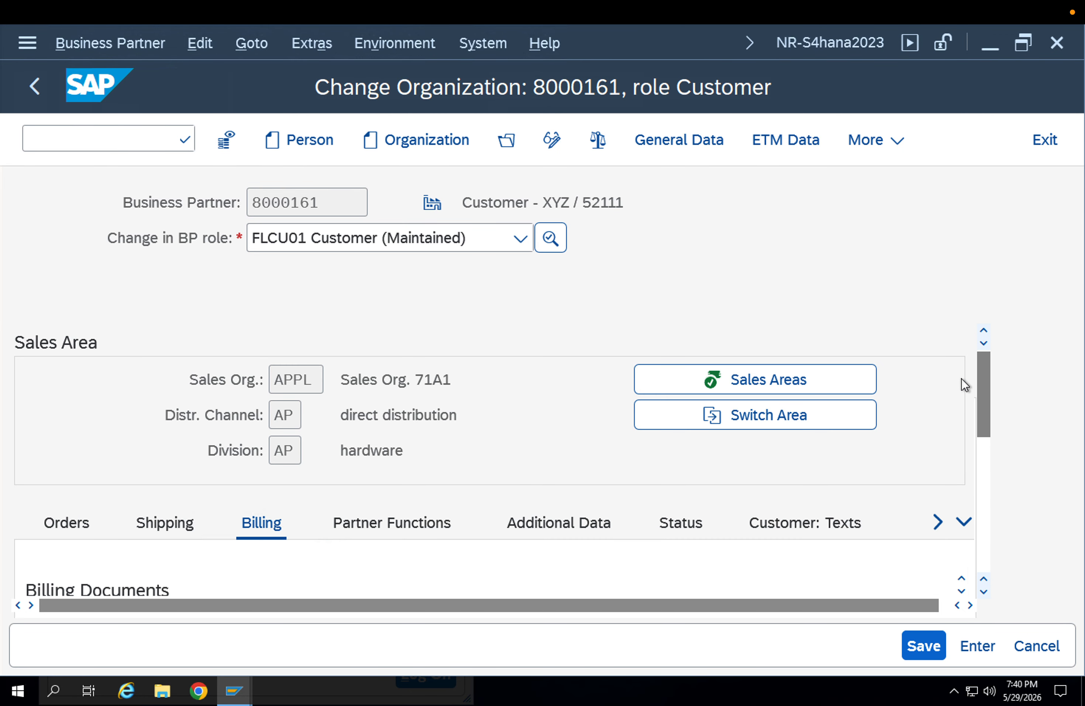
pyautogui.scroll(5, 986, 374)
pyautogui.click(161, 523)
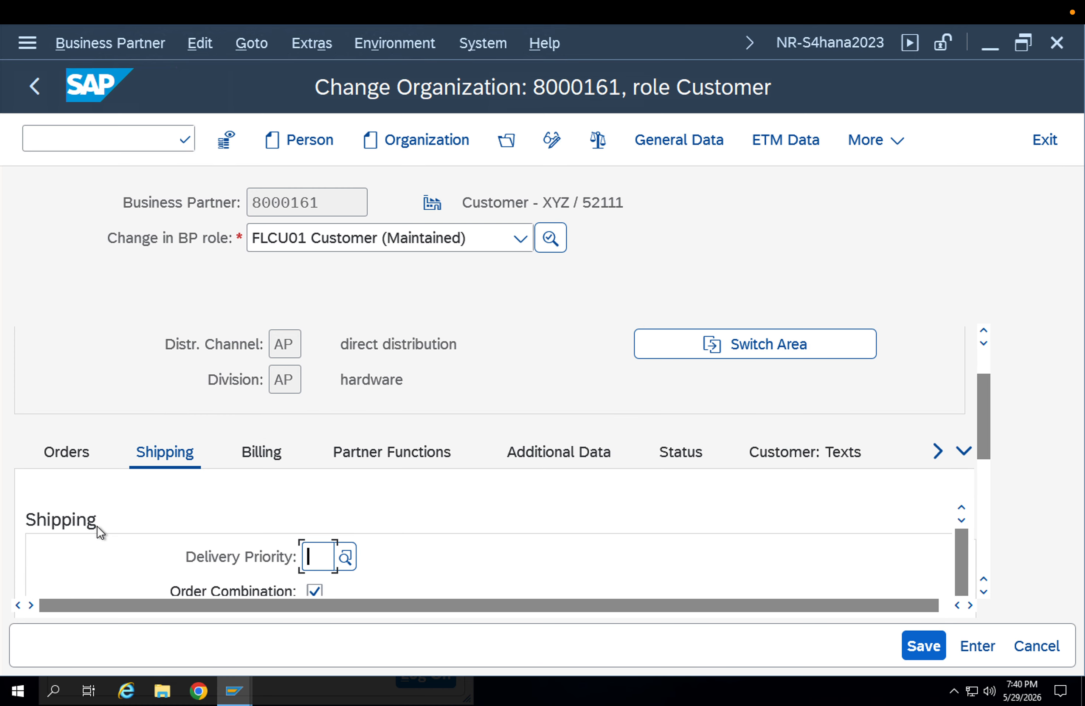
pyautogui.moveTo(983, 441)
pyautogui.mouseDown()
pyautogui.moveTo(997, 500)
pyautogui.moveTo(1005, 490)
pyautogui.moveTo(986, 421)
pyautogui.mouseUp()
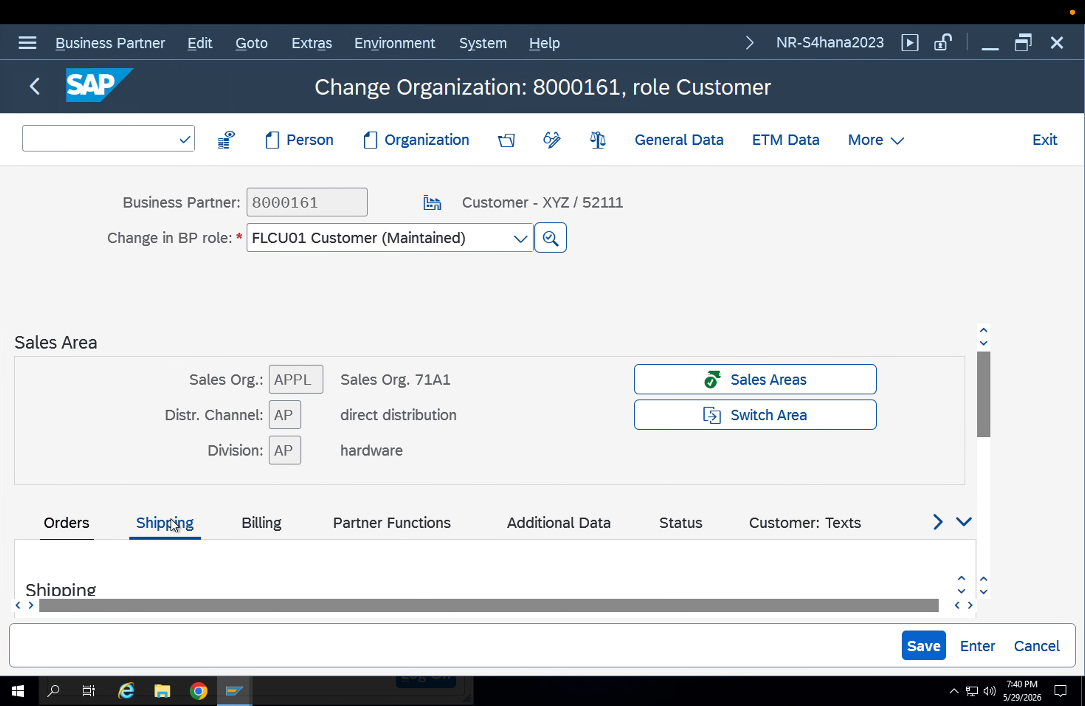
# - Set the Sales Office to APPL (Sales Office South) in the Orders data of the customer's sales area
pyautogui.moveTo(989, 393); pyautogui.dragTo(1000, 499)
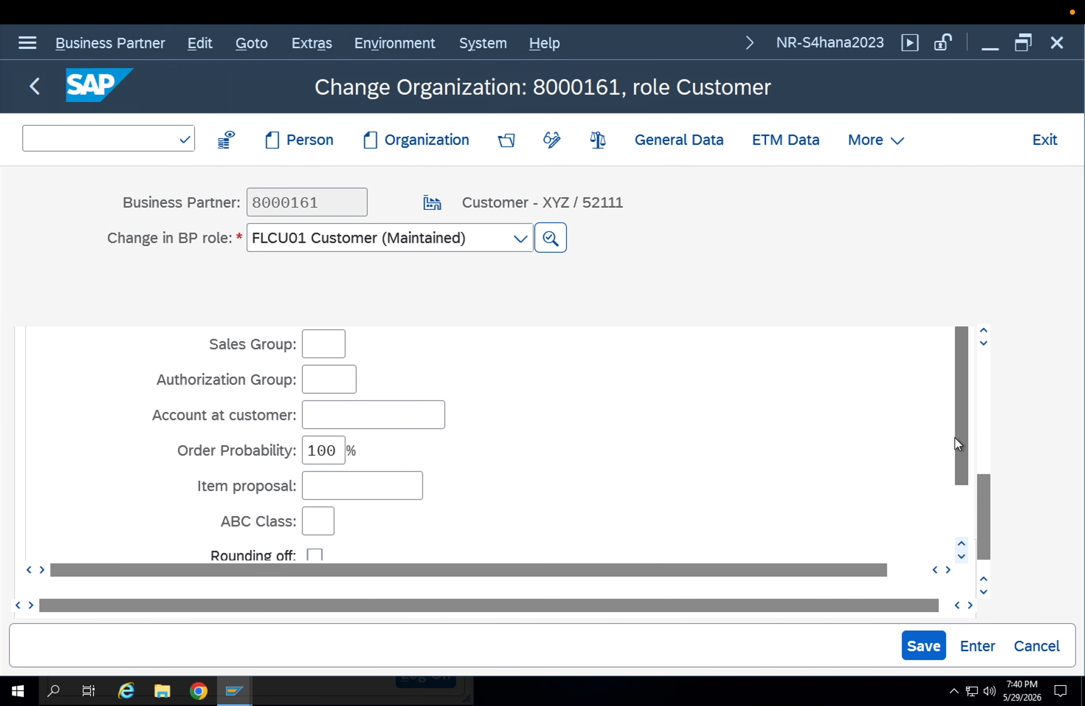
pyautogui.moveTo(960, 432); pyautogui.dragTo(967, 397)
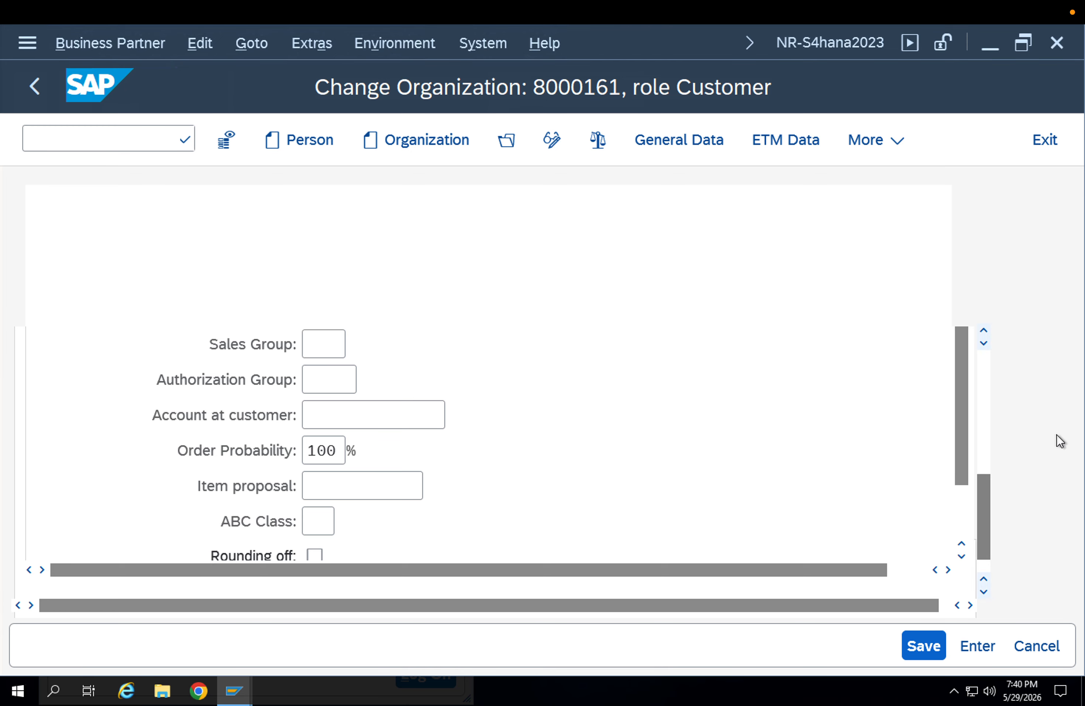
pyautogui.moveTo(978, 501); pyautogui.dragTo(980, 461)
pyautogui.click(327, 414)
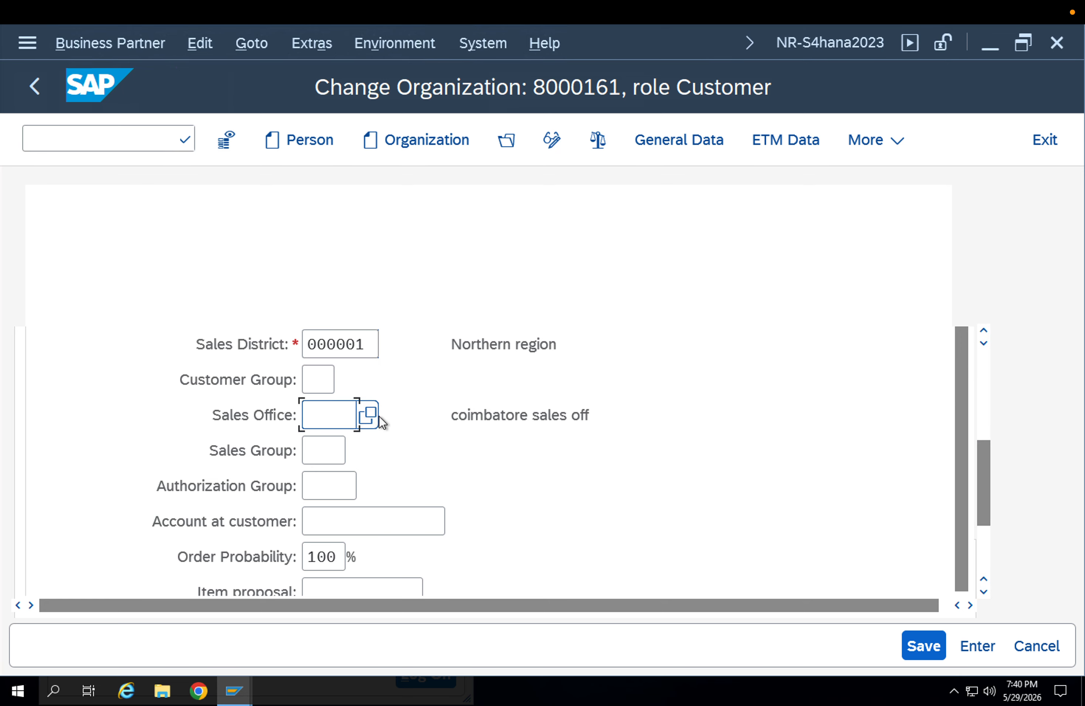
pyautogui.click(377, 415)
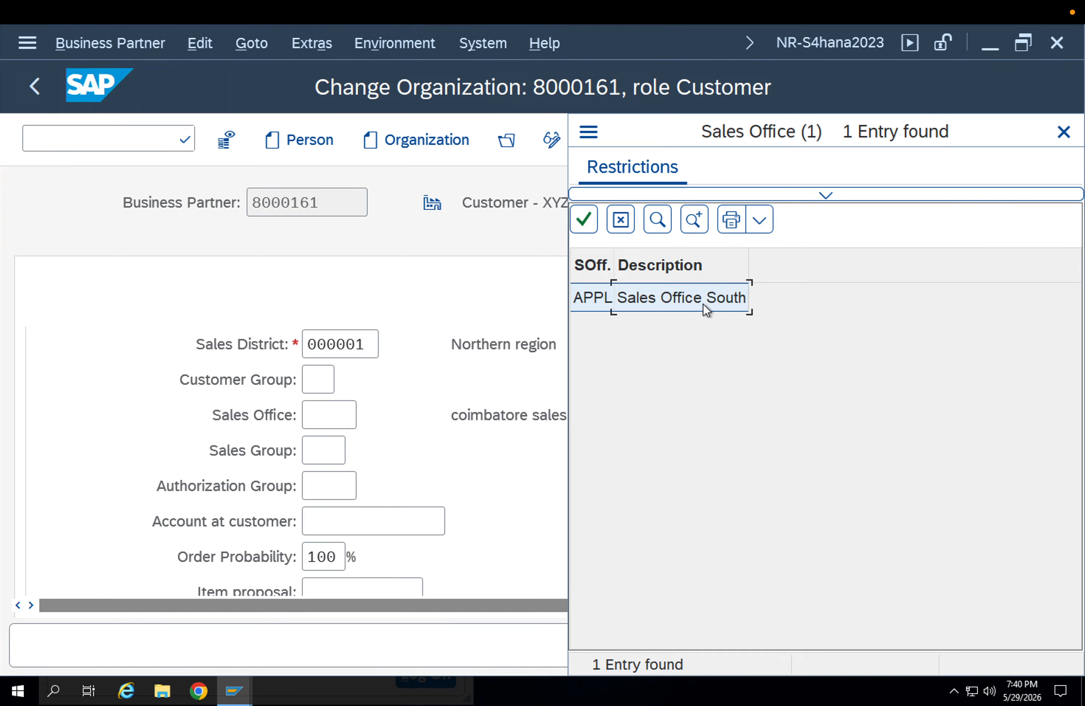
pyautogui.doubleClick(704, 304)
# - Set the Sales Group to APL (Sales Group 001) and the Customer Group to 01 (Industry) in the customer's Orders data
pyautogui.click(326, 441)
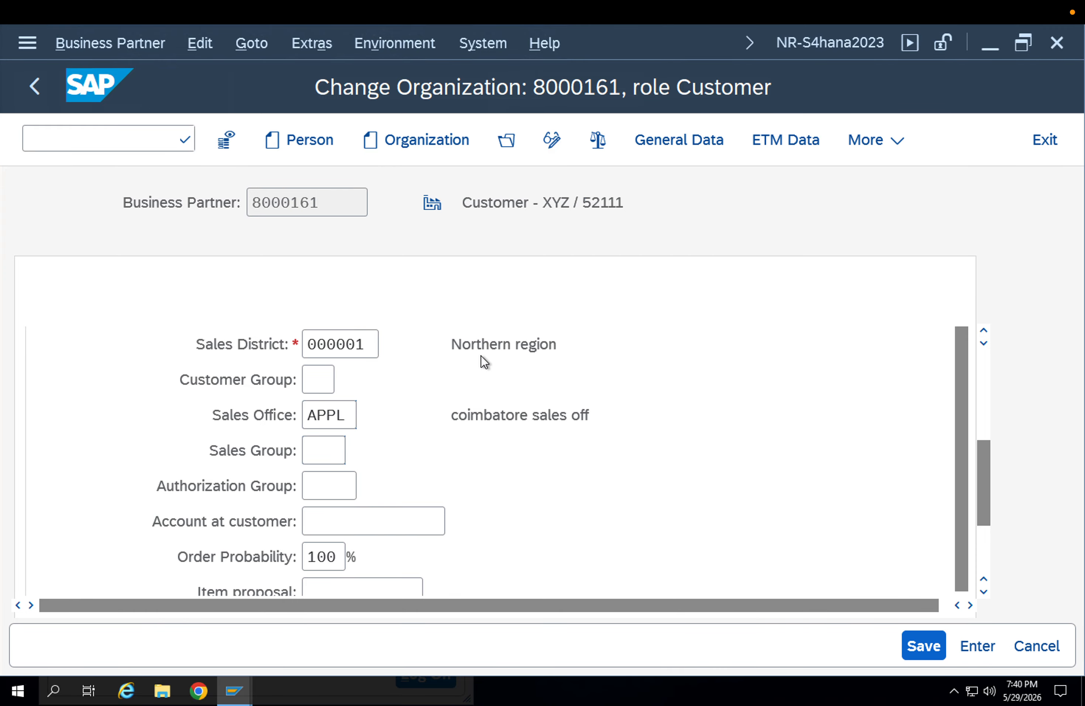
pyautogui.press('F4')
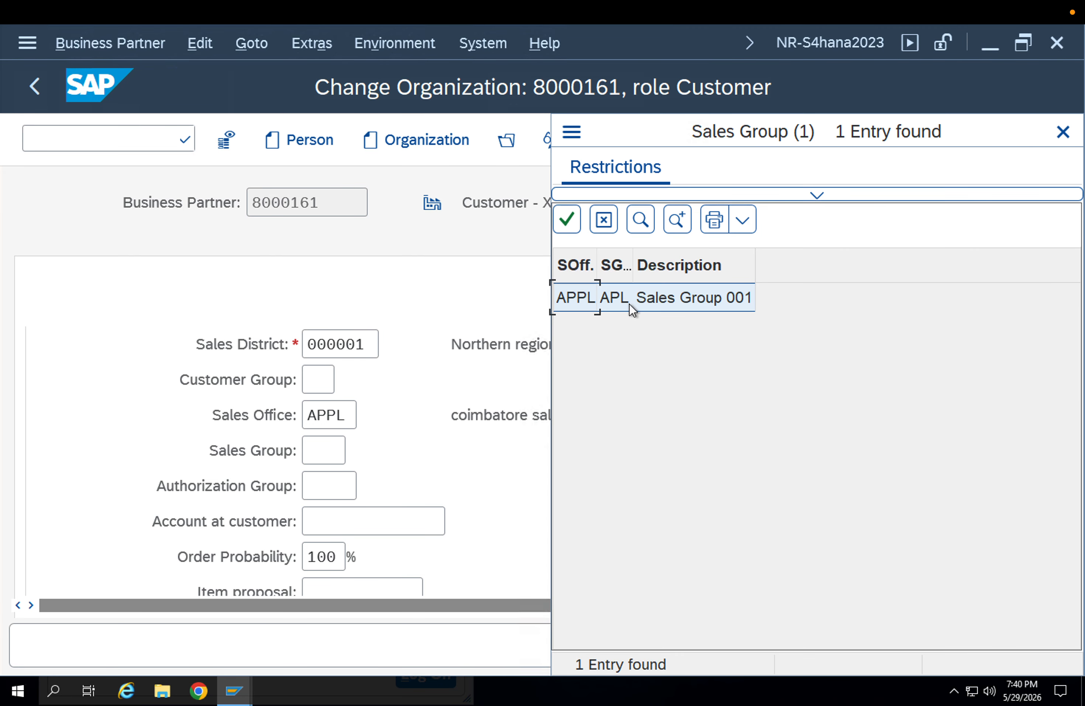
pyautogui.doubleClick(645, 297)
pyautogui.click(321, 379)
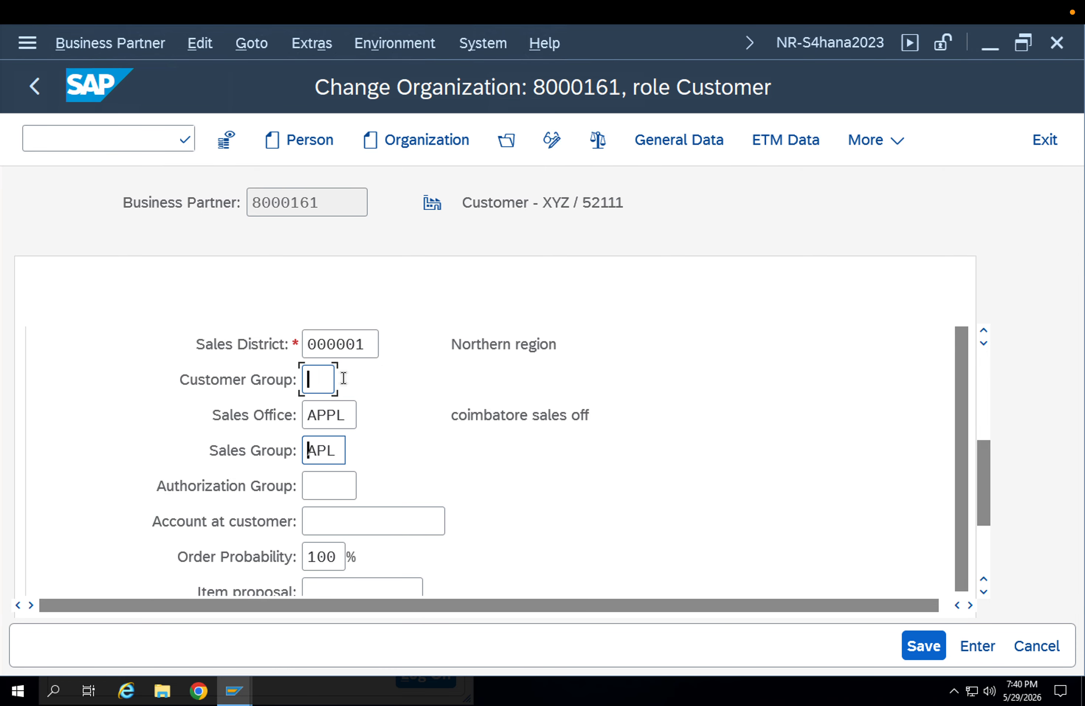
pyautogui.press('F4')
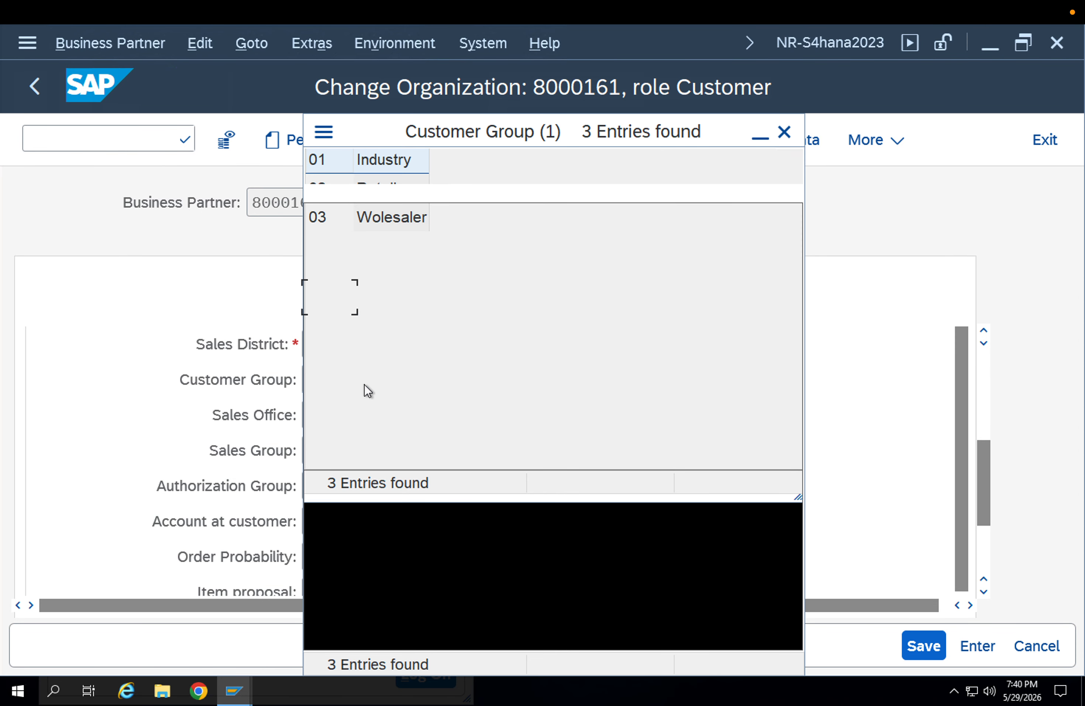
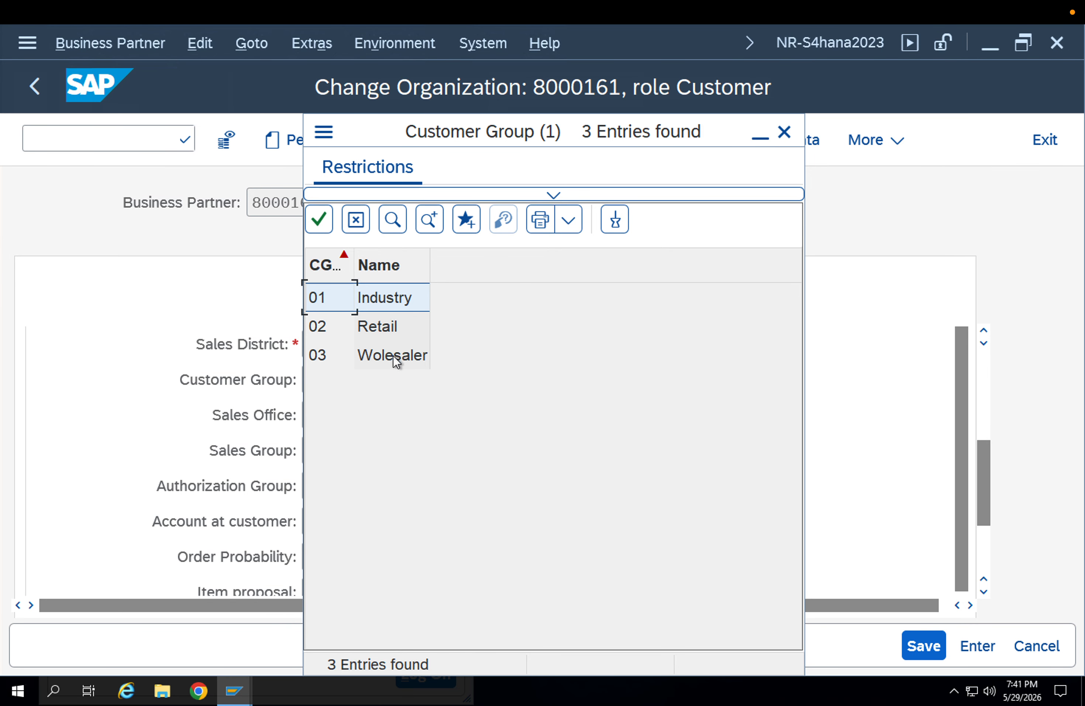
pyautogui.doubleClick(379, 301)
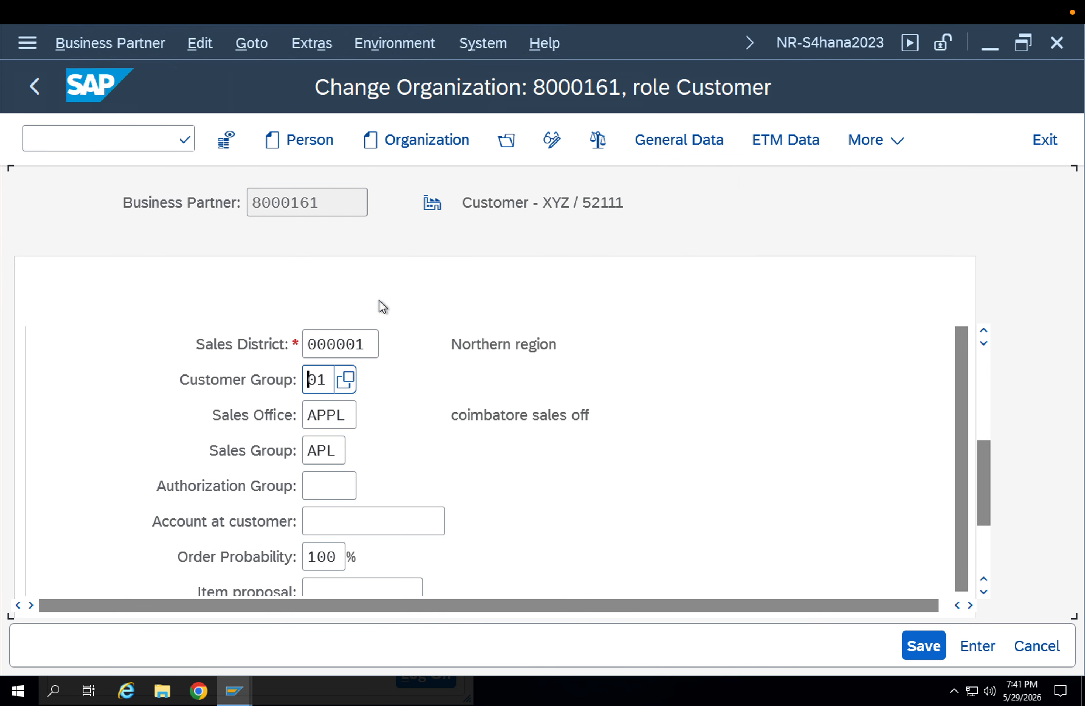
# - Set the Delivery Priority to 1 in the Shipping data of the customer's sales area and save the business partner
pyautogui.click(985, 382)
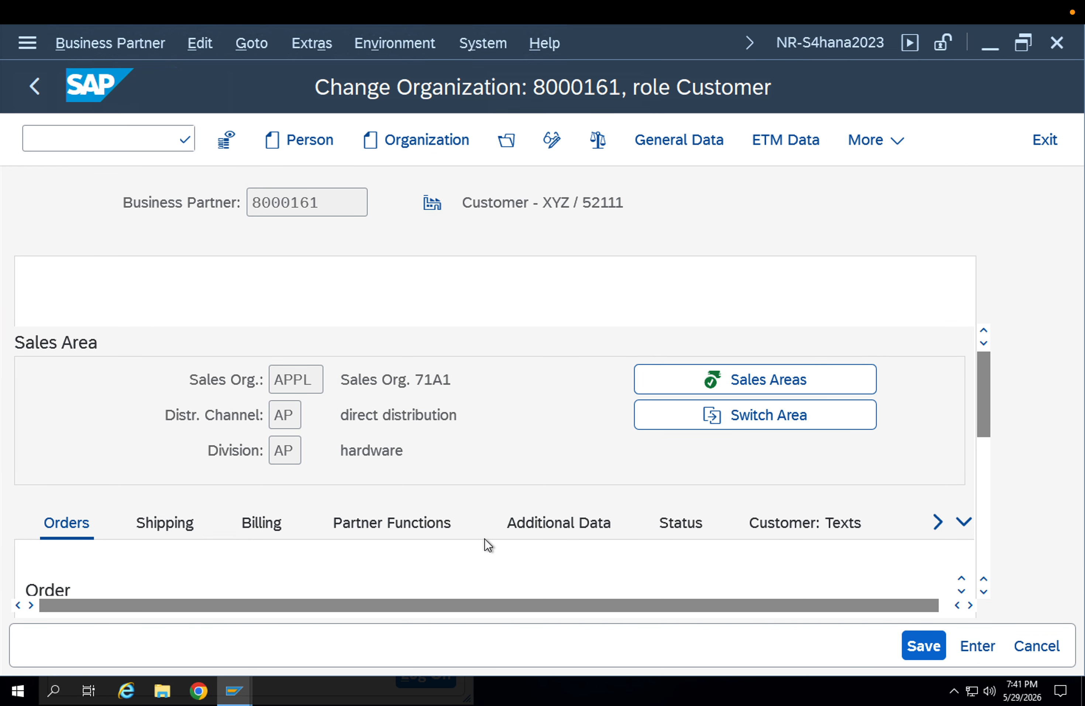
pyautogui.click(183, 531)
pyautogui.moveTo(985, 418); pyautogui.dragTo(983, 470)
pyautogui.click(317, 418)
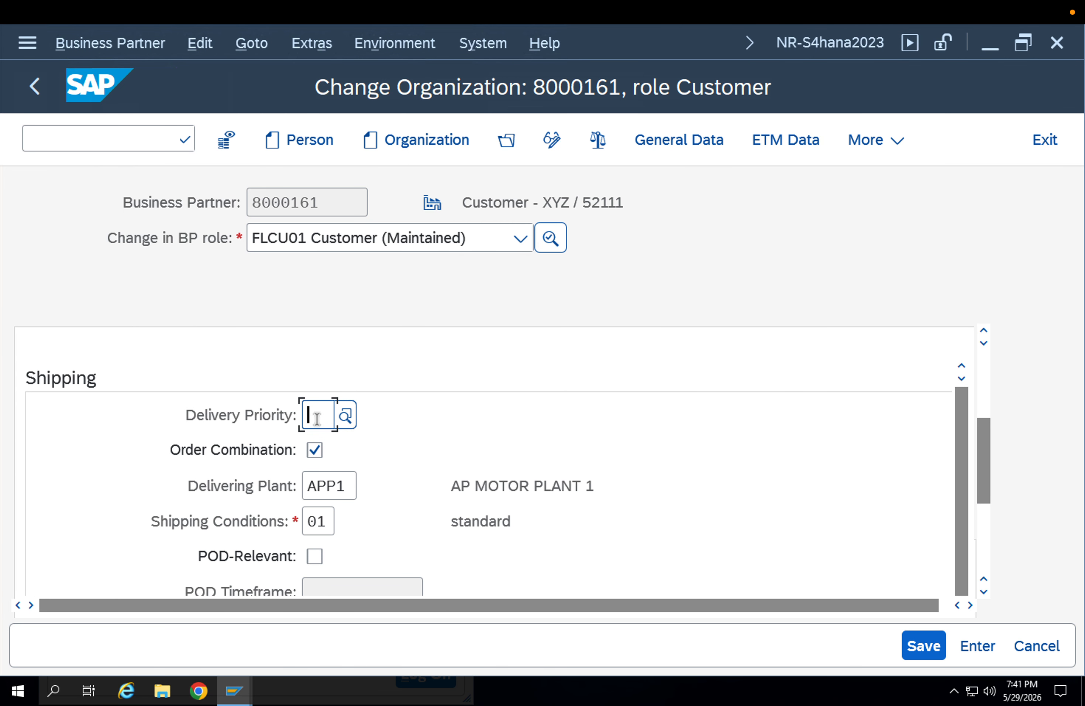
pyautogui.write('1')
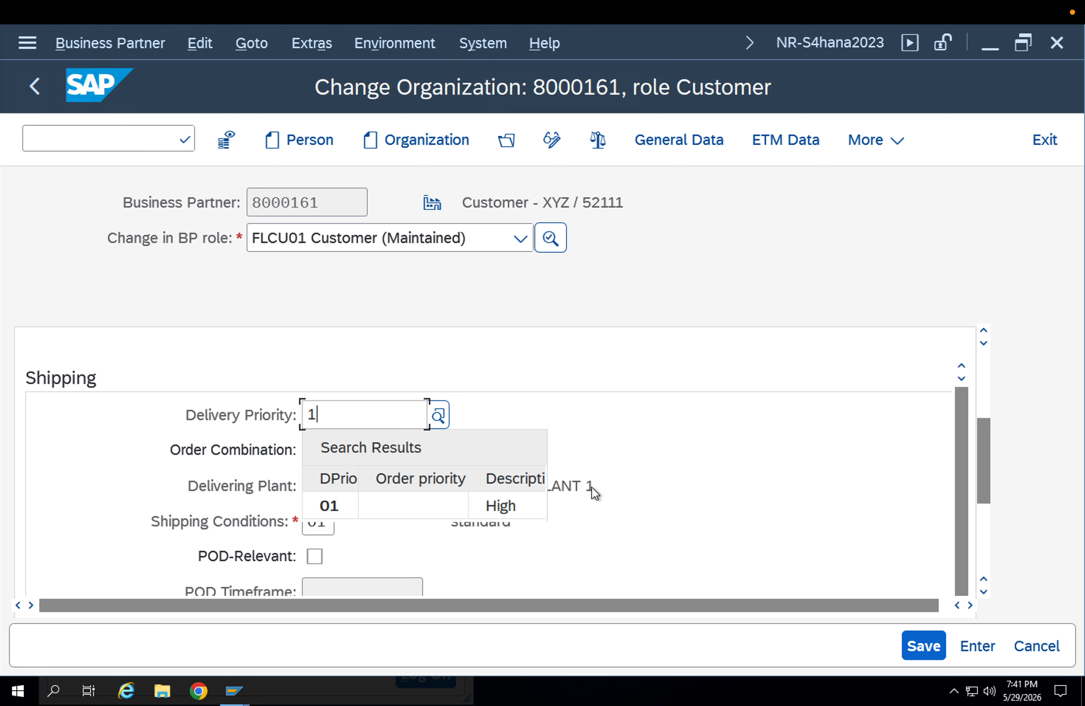
pyautogui.click(640, 482)
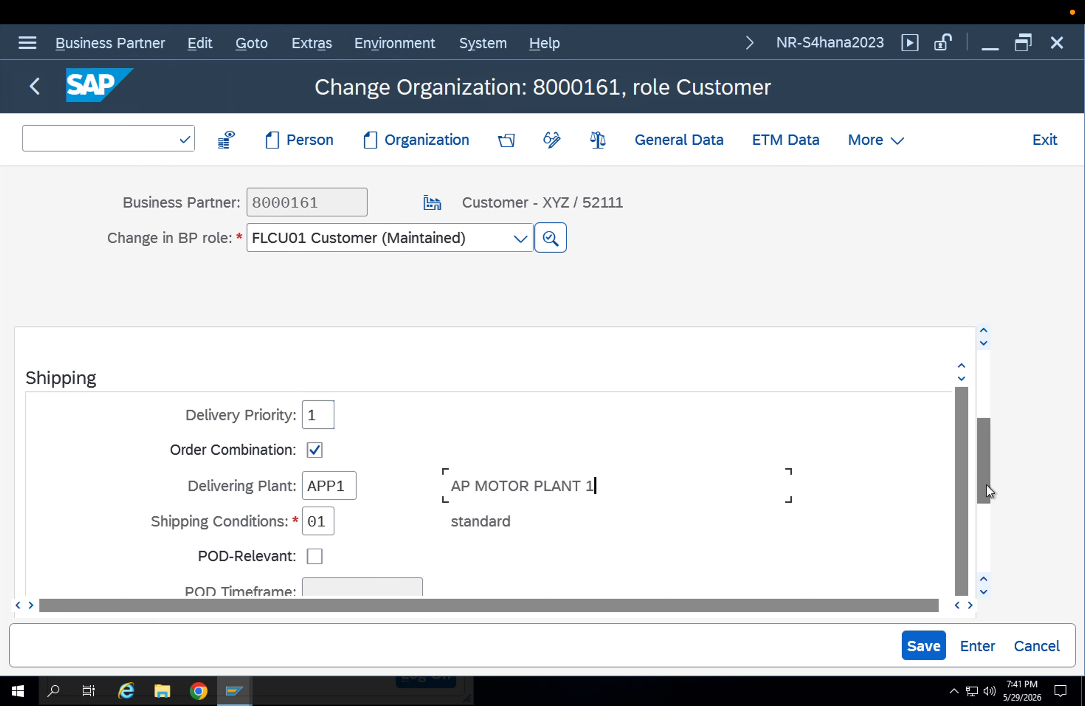
pyautogui.moveTo(985, 476); pyautogui.dragTo(989, 519)
pyautogui.scroll(-2, 987, 513)
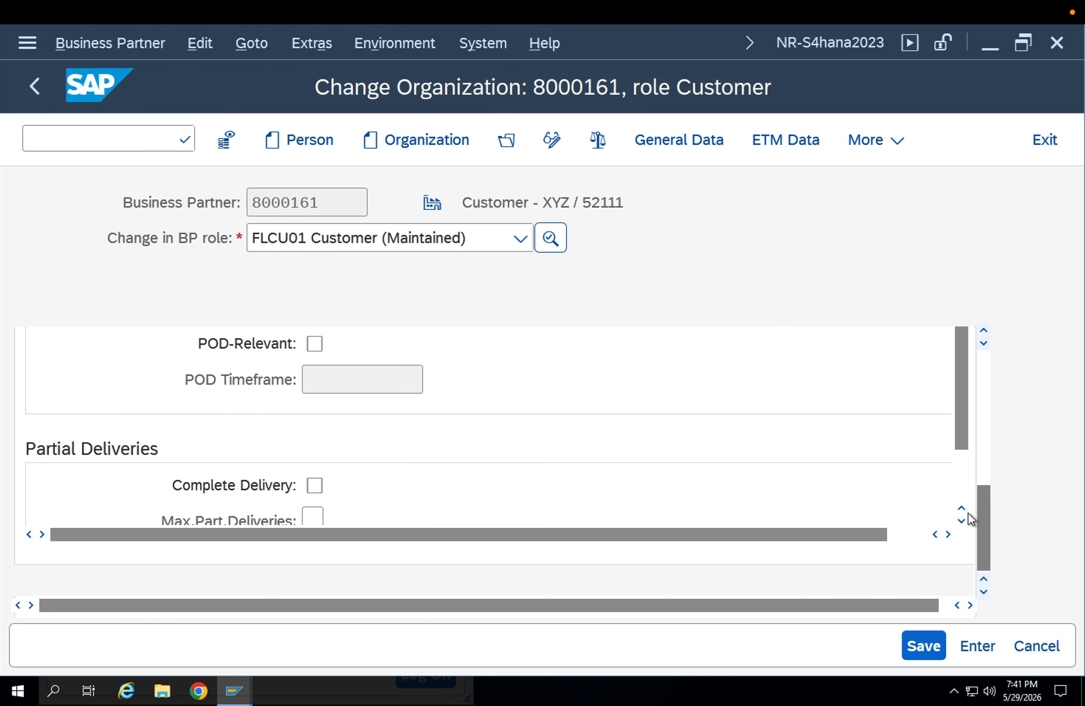
pyautogui.scroll(-2, 964, 499)
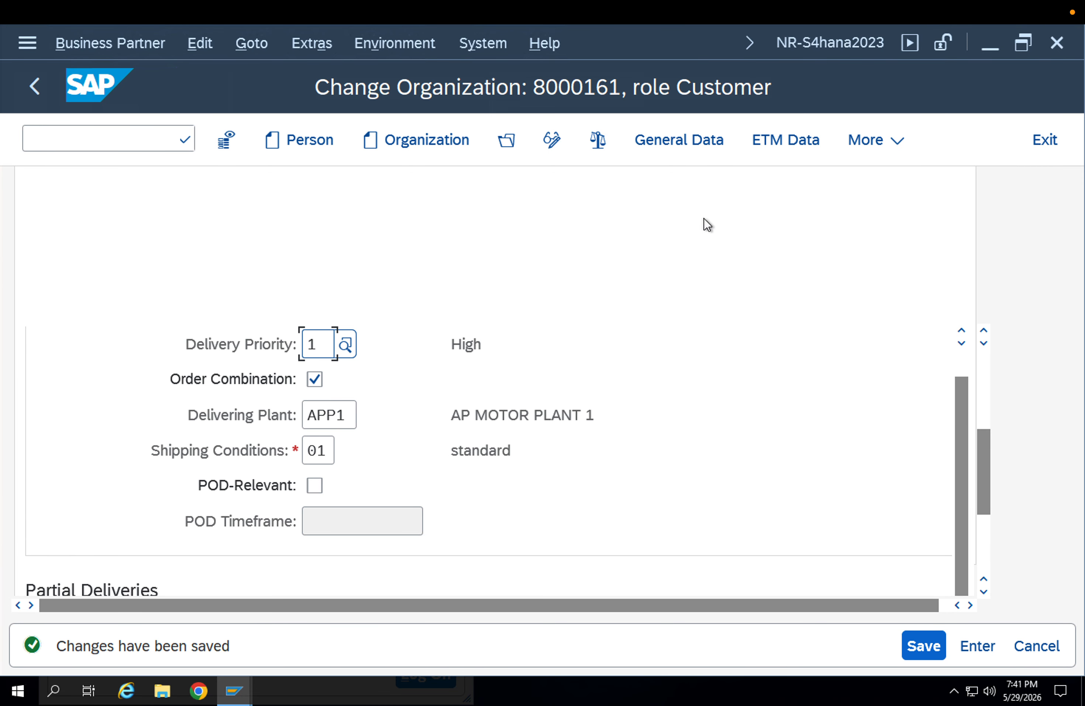
pyautogui.click(34, 87)
pyautogui.click(580, 526)
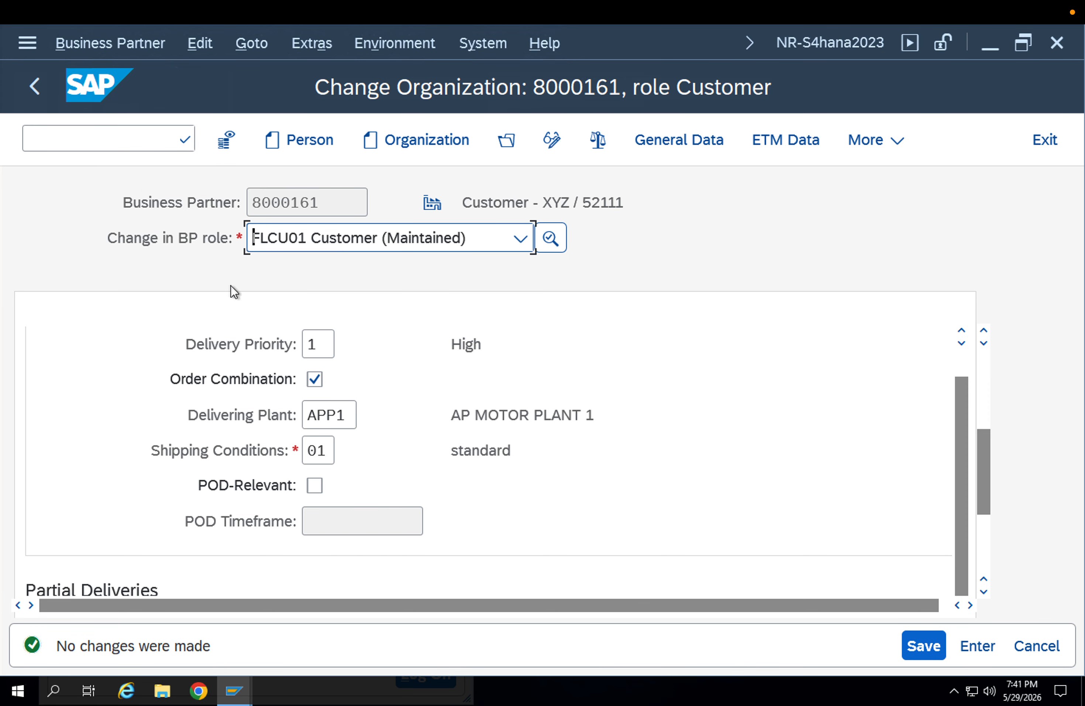
# - Start transaction VA01 and begin a standard order of type OR with the prefilled APPL organizational data
pyautogui.click(134, 136)
pyautogui.write('/nva01')
pyautogui.press('Return')
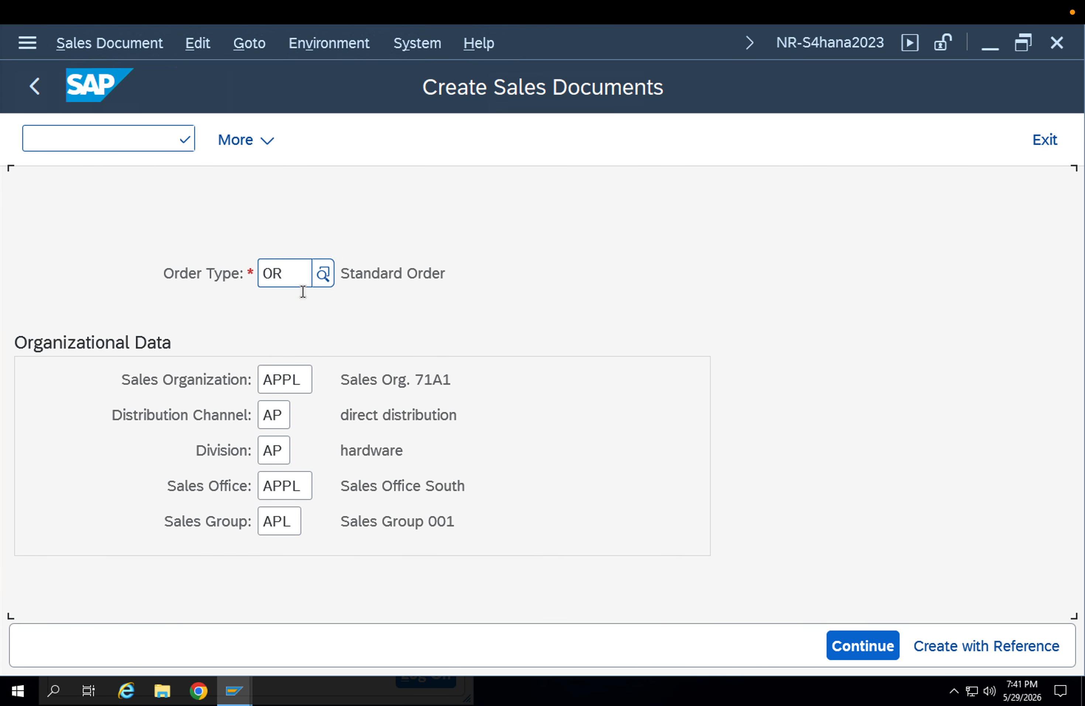
pyautogui.press('Return')
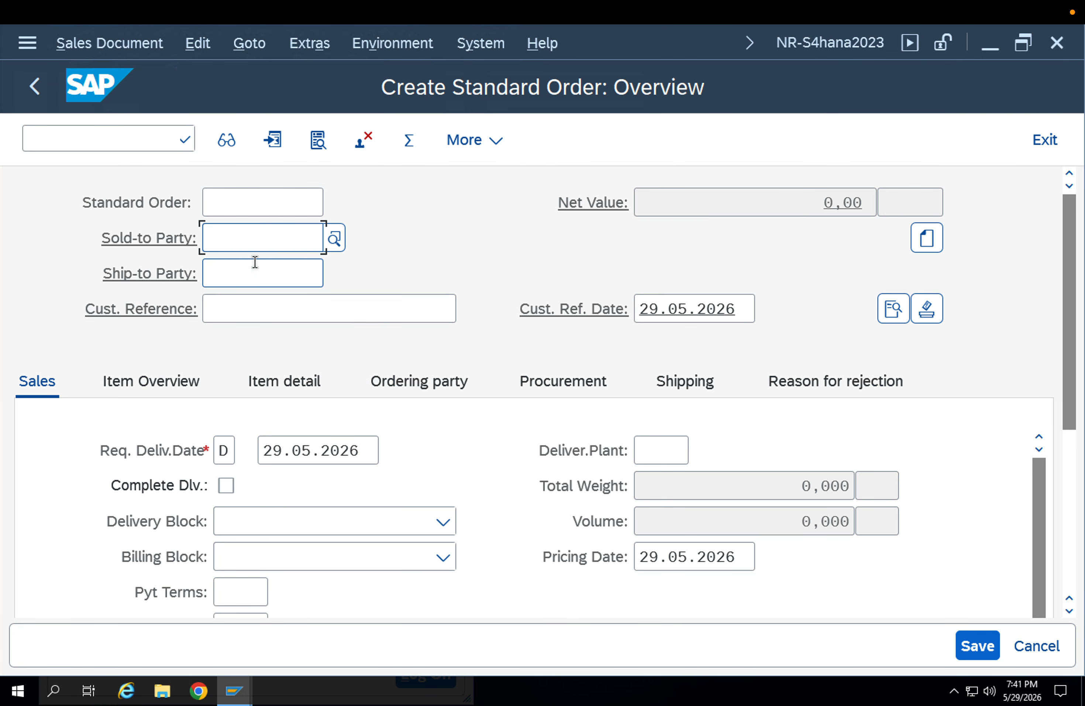
# - Enter the customer number of Customer - XYZ as both Sold-to Party and Ship-to Party in the standard order
pyautogui.click(236, 241)
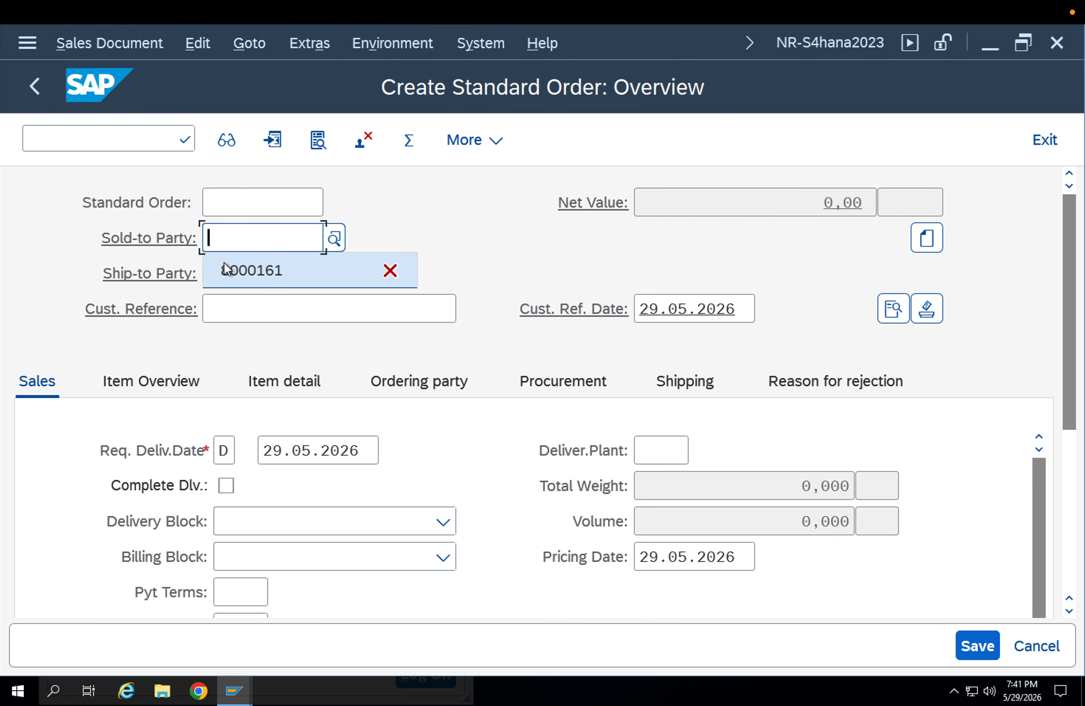
pyautogui.click(229, 270)
pyautogui.click(229, 273)
pyautogui.click(235, 305)
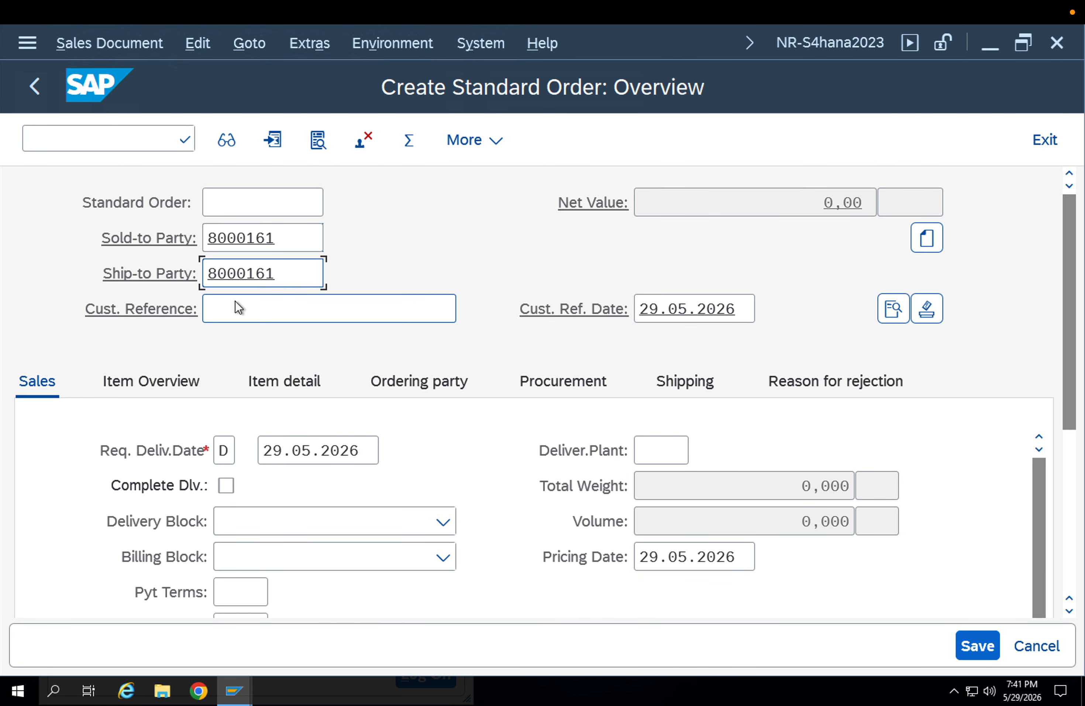
pyautogui.press('Return')
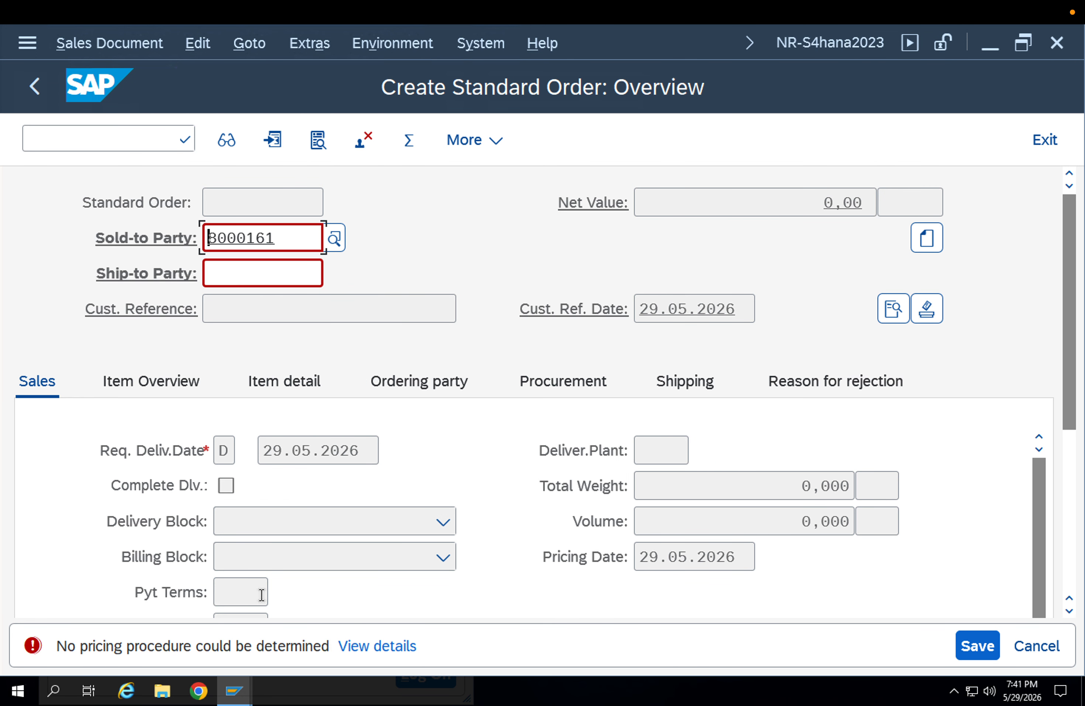
# - Read the details of the pricing procedure error, including its missing keys and table, and discard the sales order
pyautogui.click(266, 641)
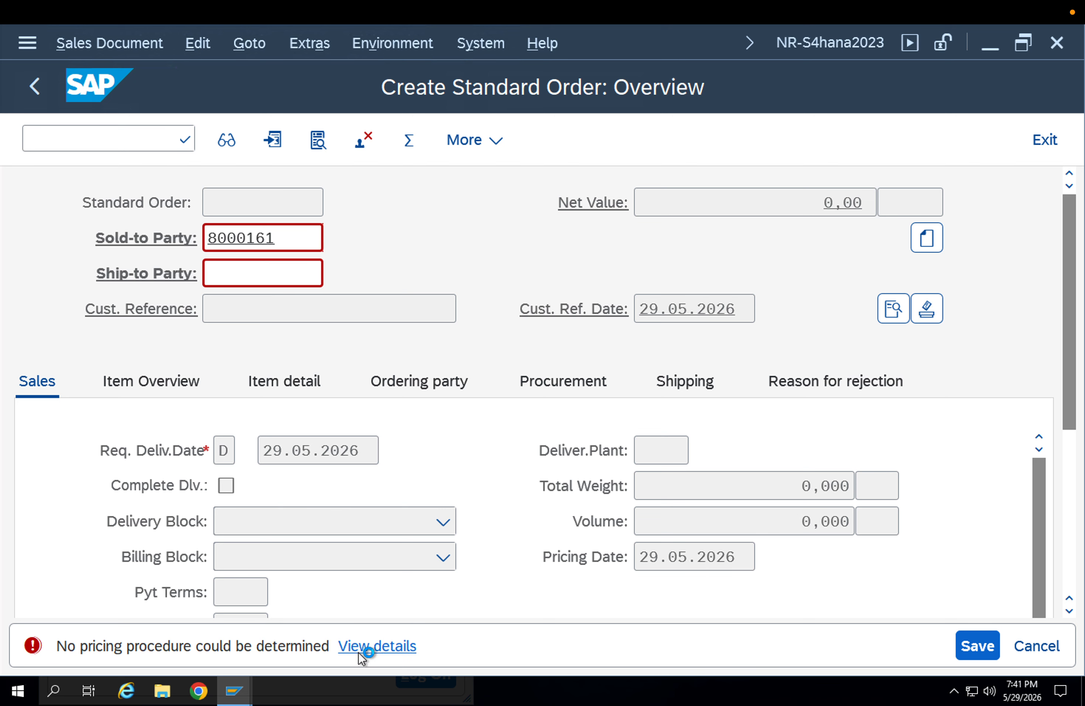
pyautogui.click(360, 651)
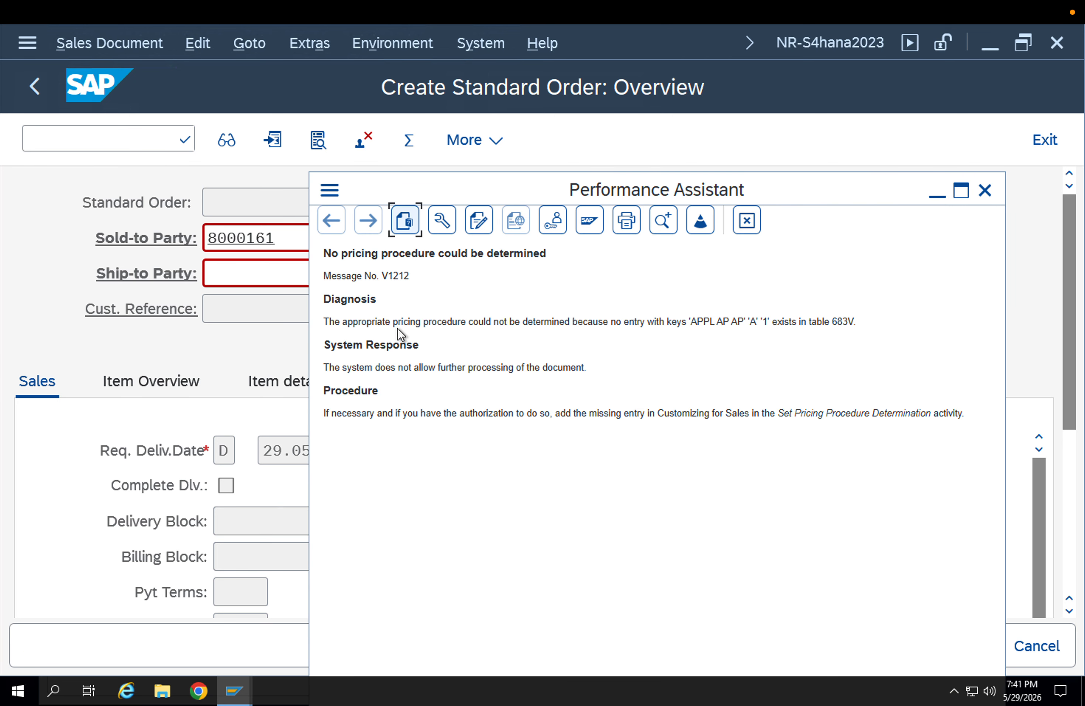
pyautogui.moveTo(447, 323); pyautogui.dragTo(579, 323)
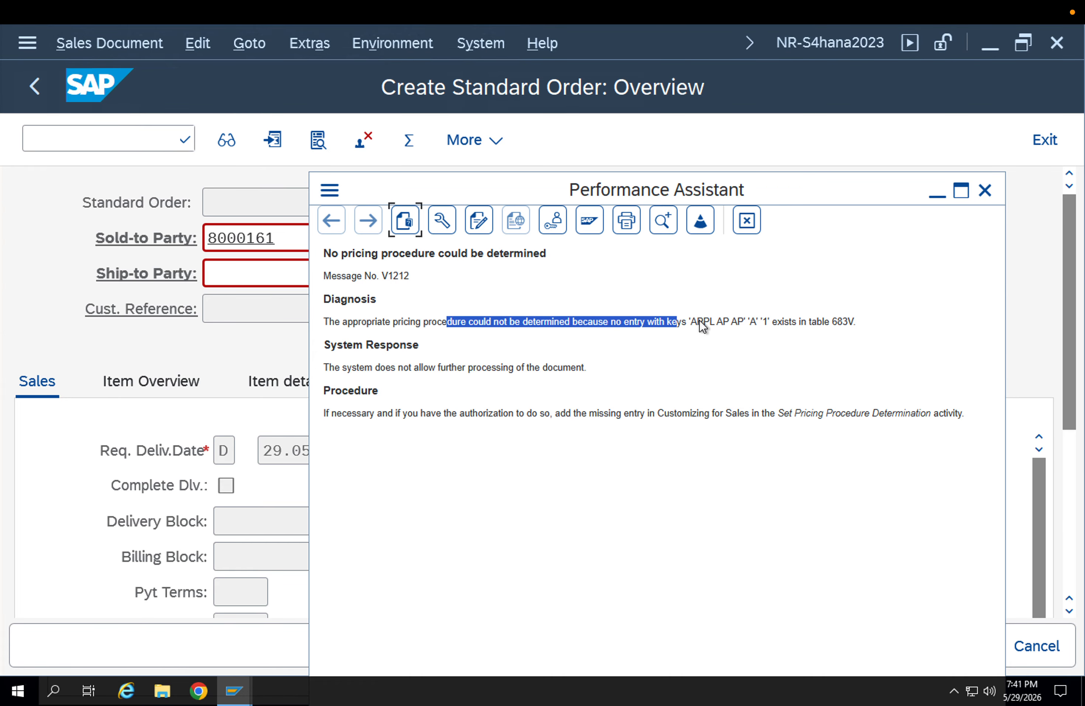
pyautogui.moveTo(700, 321); pyautogui.dragTo(812, 326)
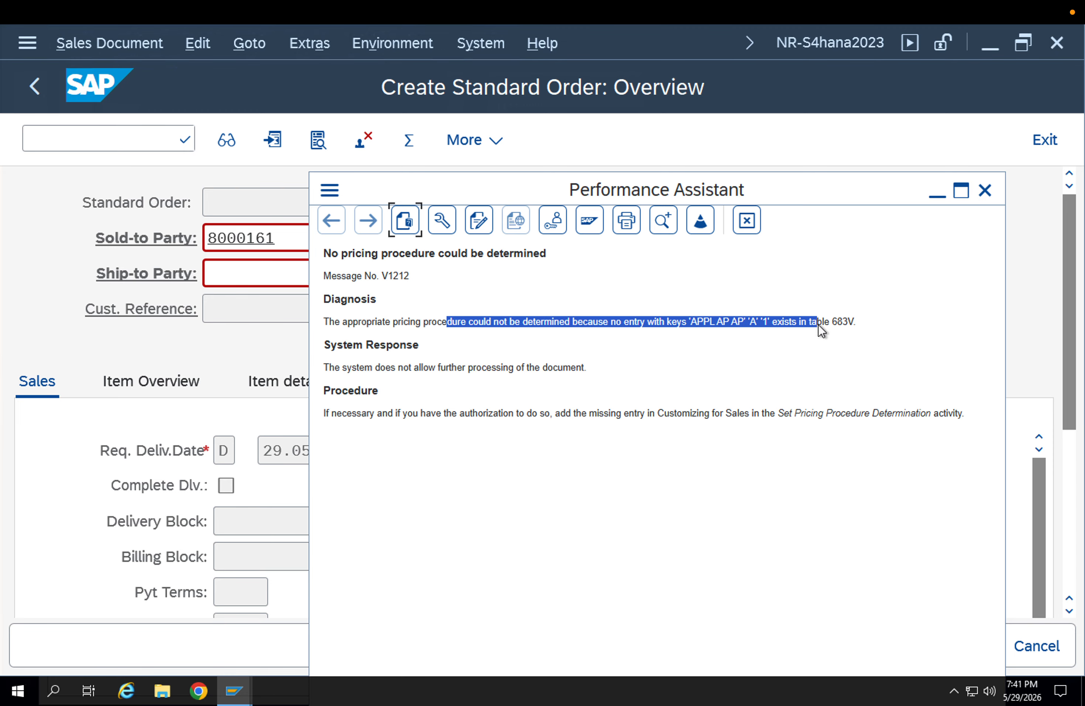
pyautogui.click(841, 325)
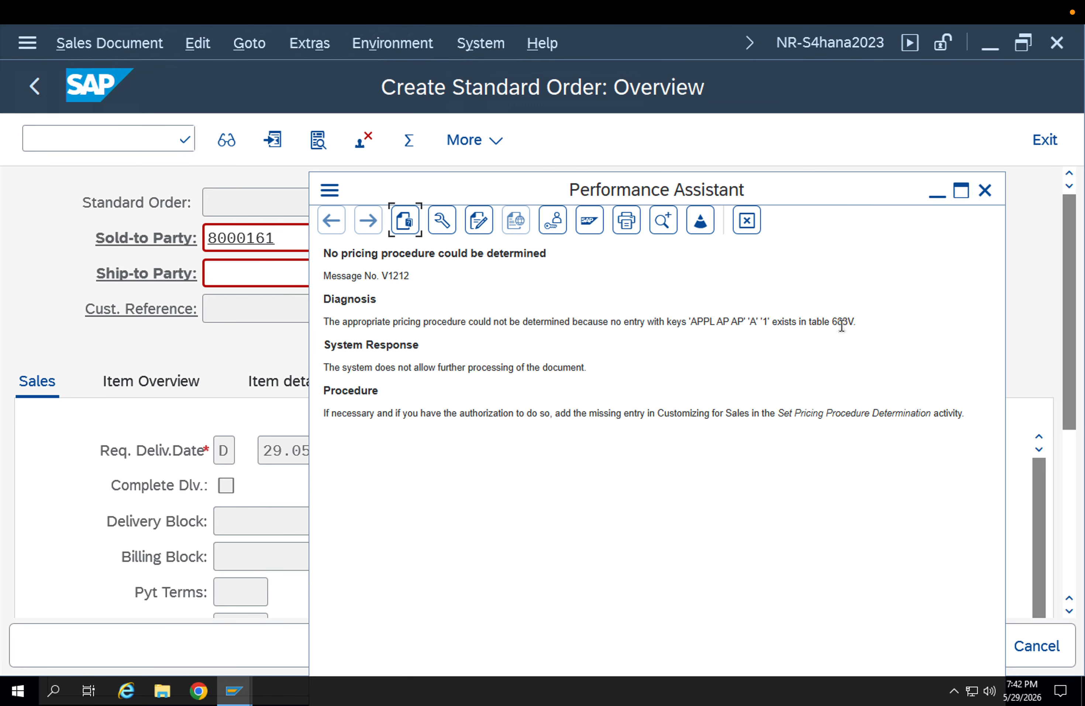
pyautogui.moveTo(832, 324); pyautogui.dragTo(852, 324)
pyautogui.press('Escape')
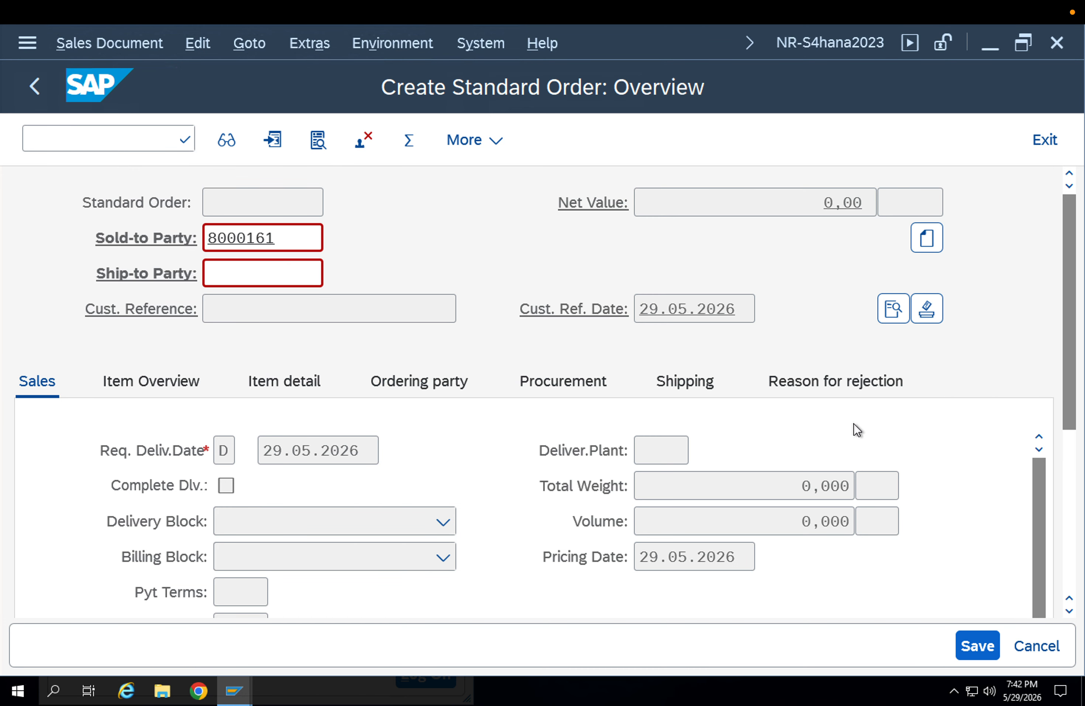
pyautogui.press('Escape')
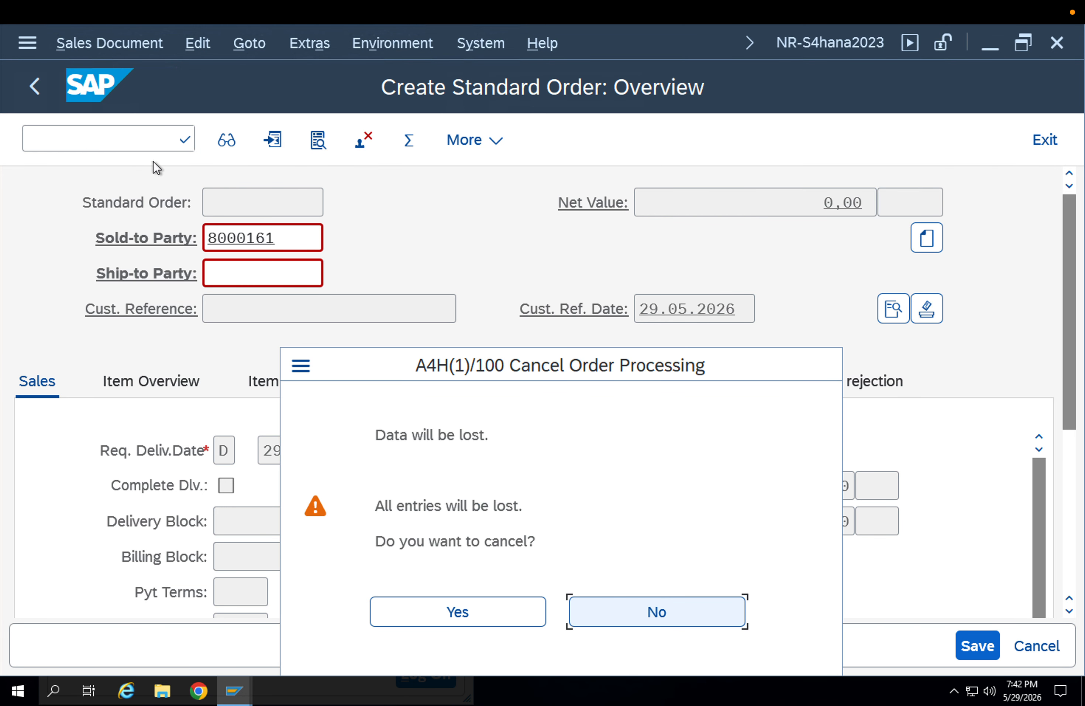
pyautogui.click(438, 601)
# - Start transaction SM30 and try to display table T683V
pyautogui.click(132, 141)
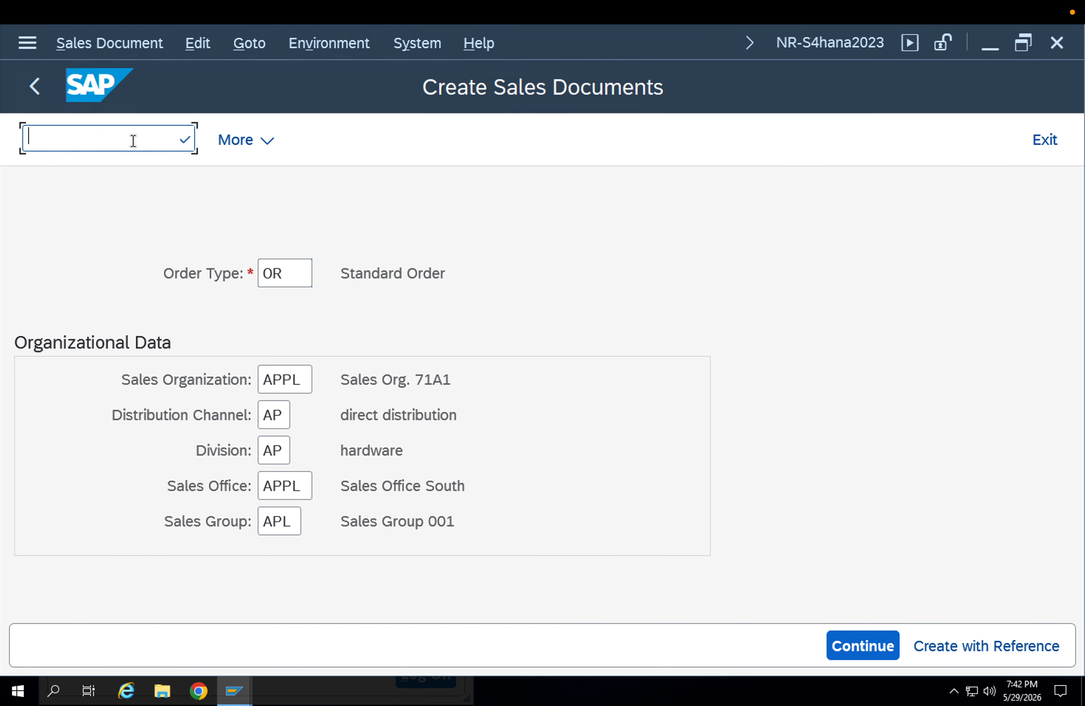
pyautogui.write('/nsm30')
pyautogui.press('Return')
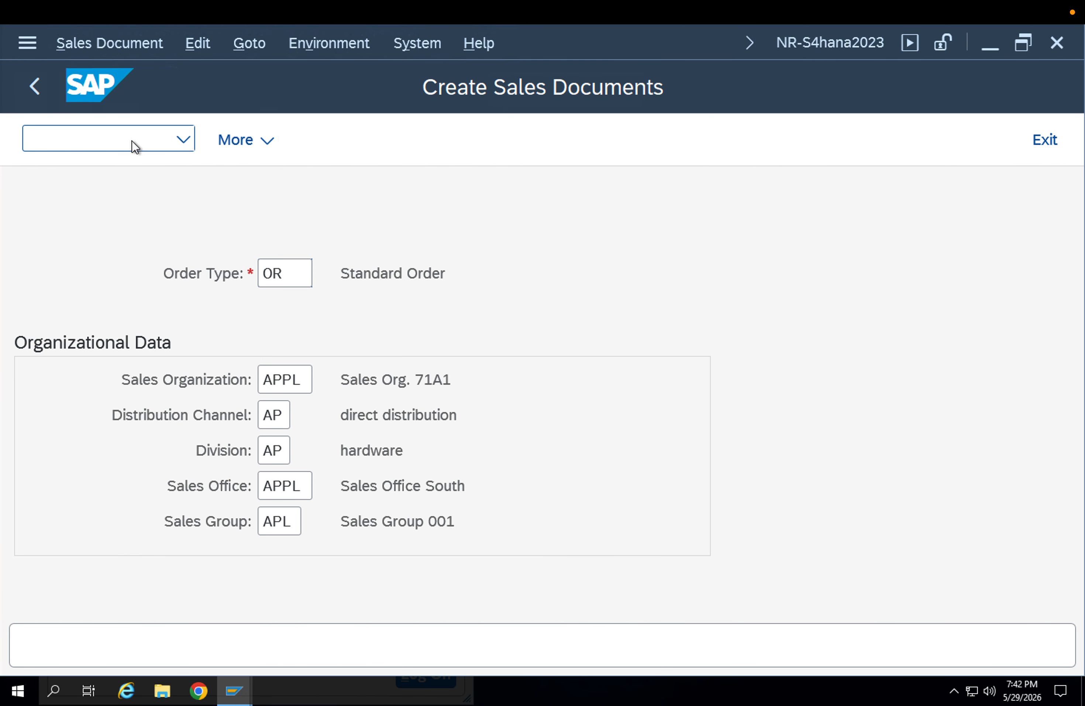
pyautogui.moveTo(226, 267); pyautogui.dragTo(177, 268)
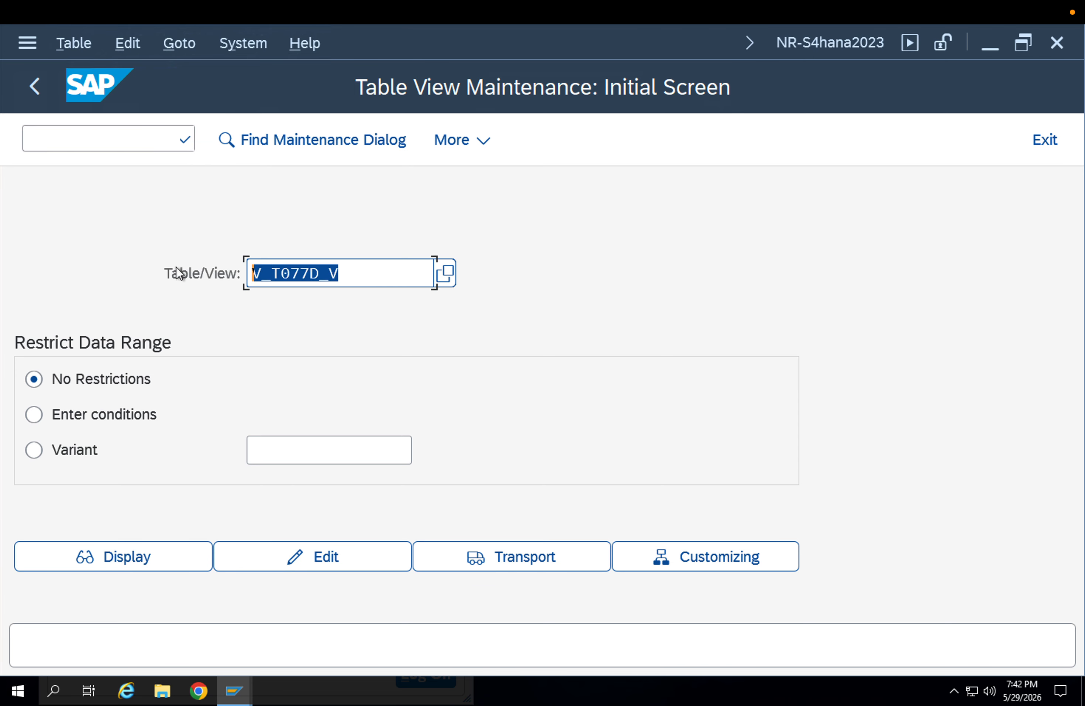
pyautogui.write('683V')
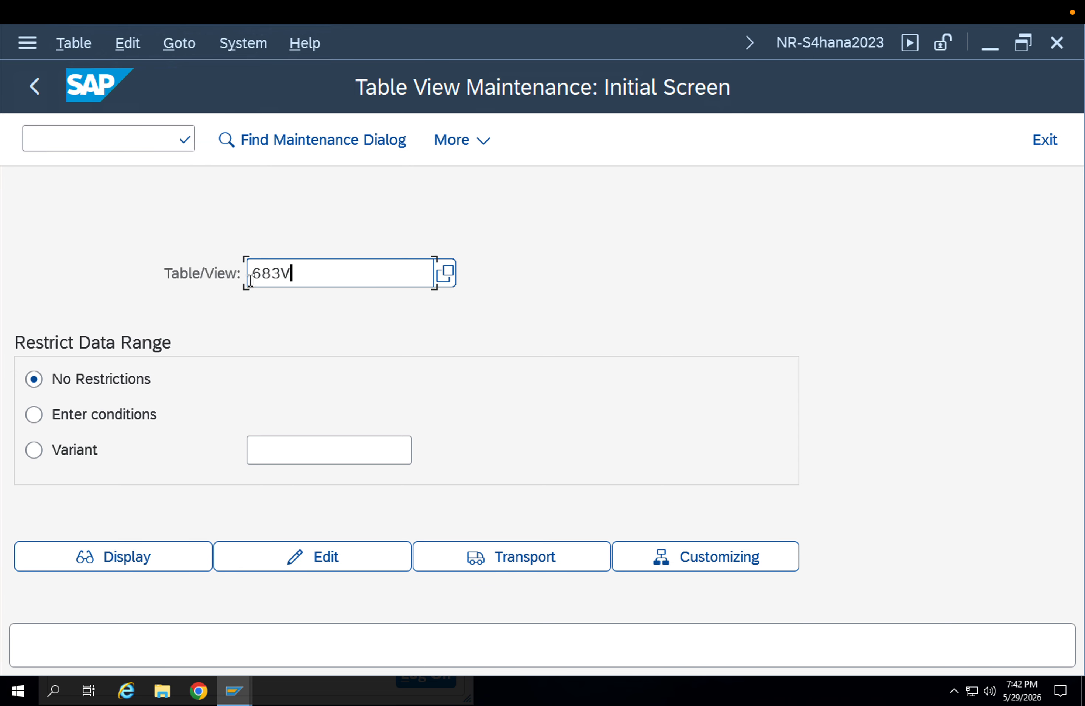
pyautogui.write('T6')
pyautogui.click(129, 560)
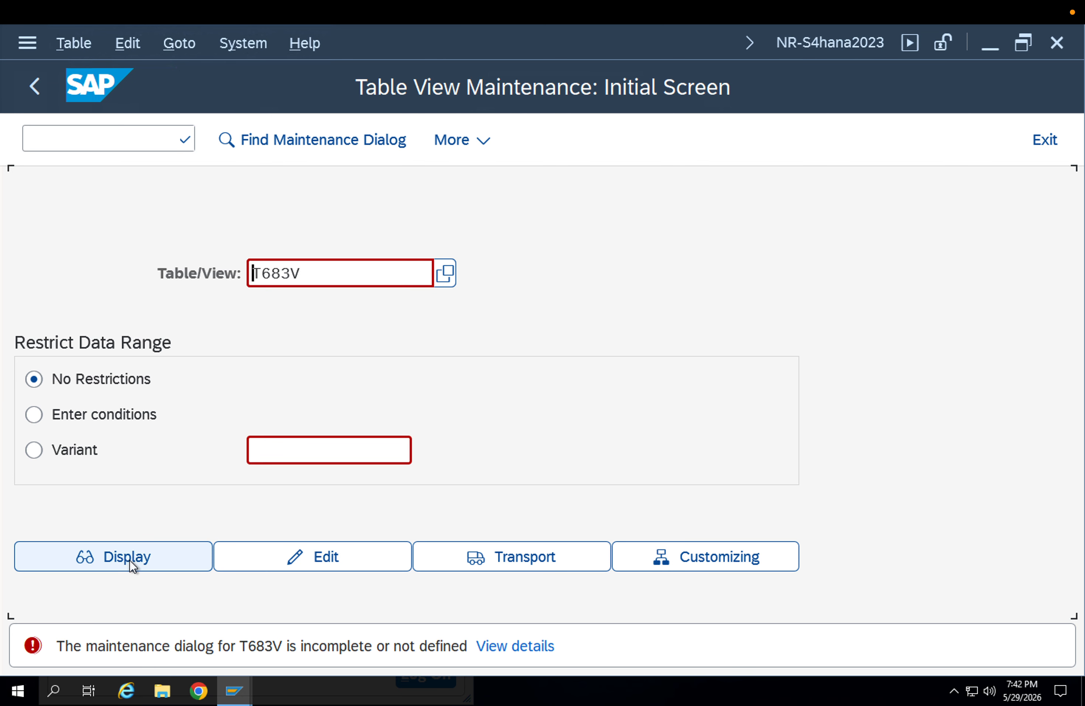
# - From T683V's customizing without a project, open Set Pricing Procedures in Define And Assign Pricing Procedures under Pricing Control of Pricing (SD)
pyautogui.click(697, 550)
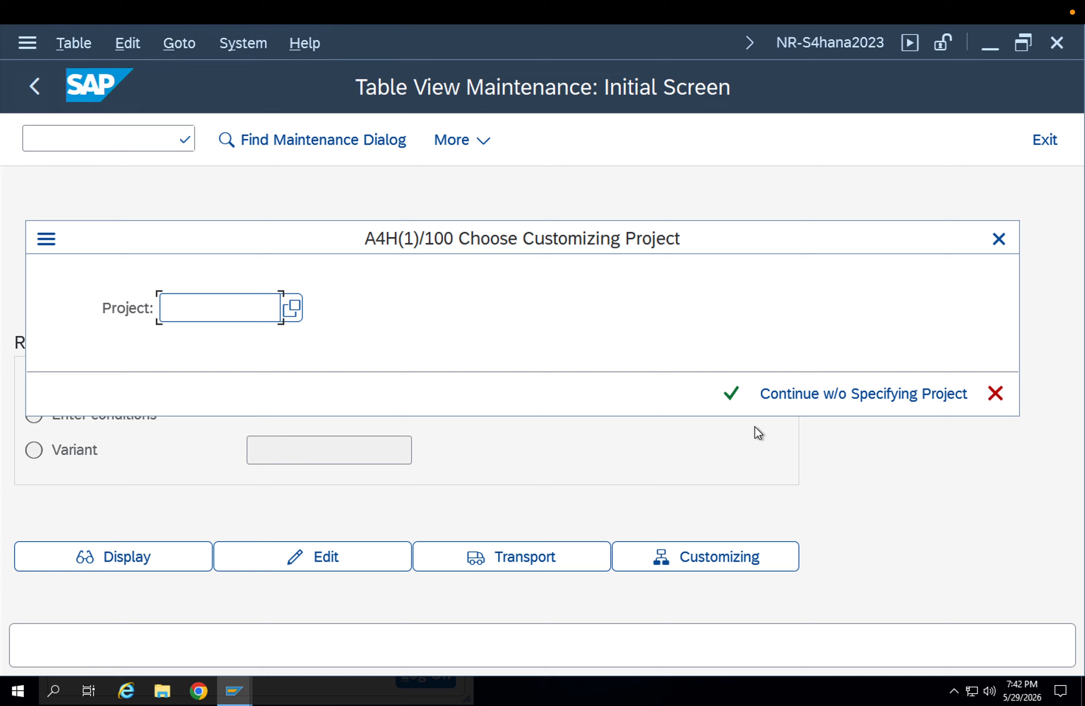
pyautogui.click(812, 396)
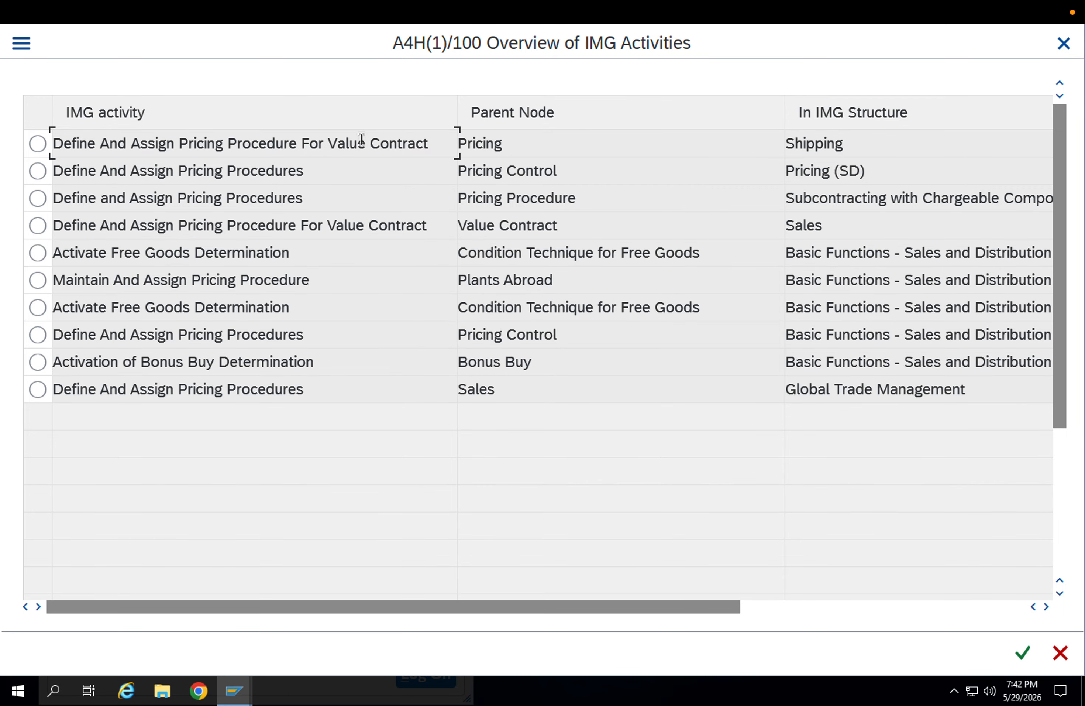
pyautogui.doubleClick(342, 172)
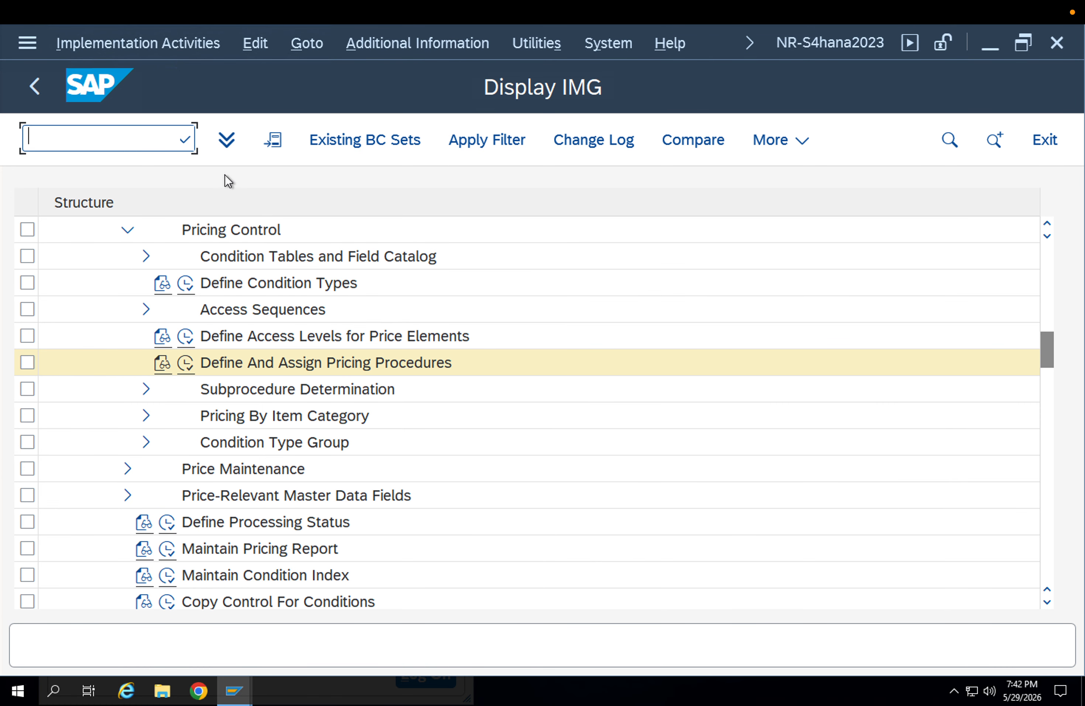
pyautogui.click(186, 363)
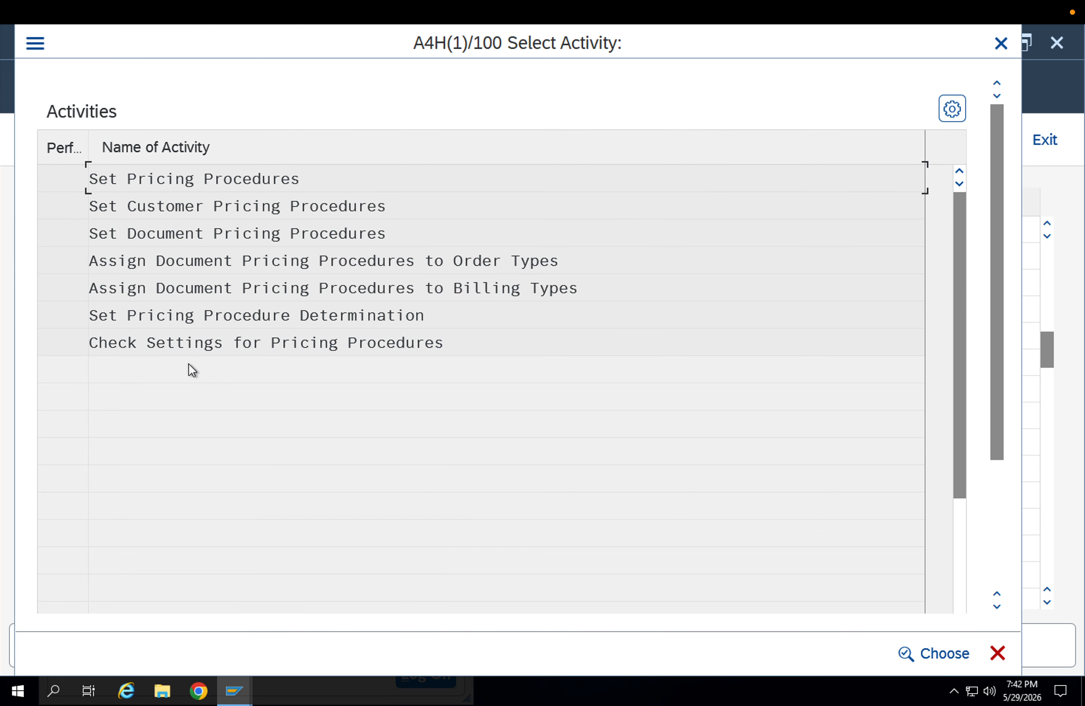
pyautogui.doubleClick(231, 184)
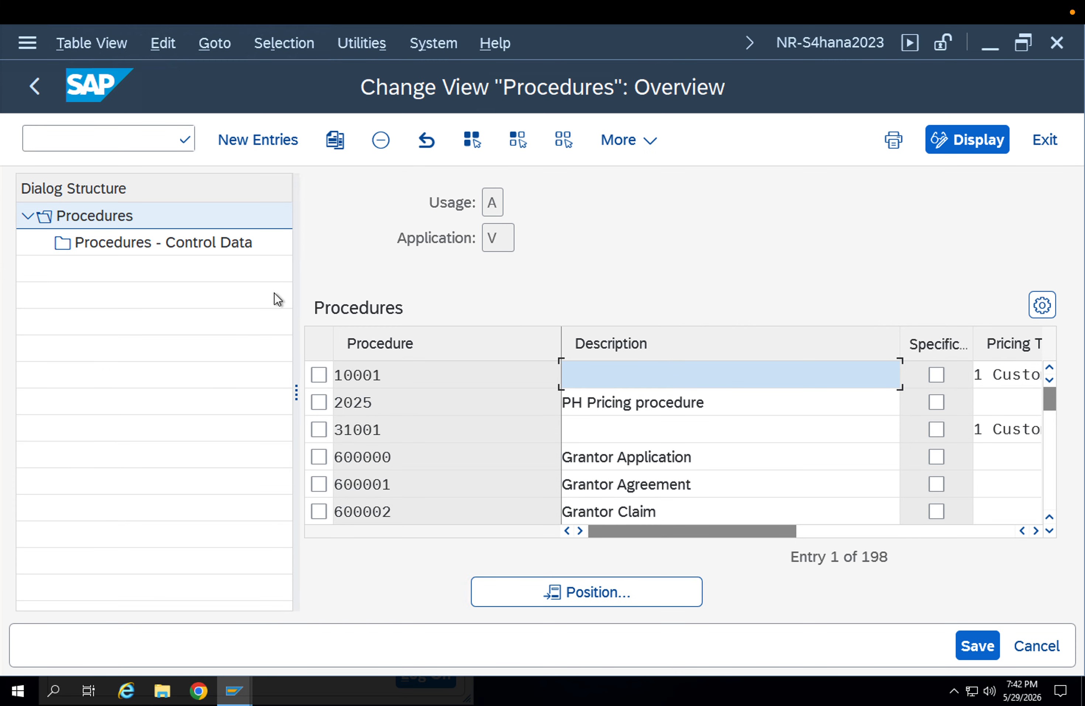
# - Examine the list of defined pricing procedures and the list of document pricing procedures
pyautogui.scroll(-2, 666, 405)
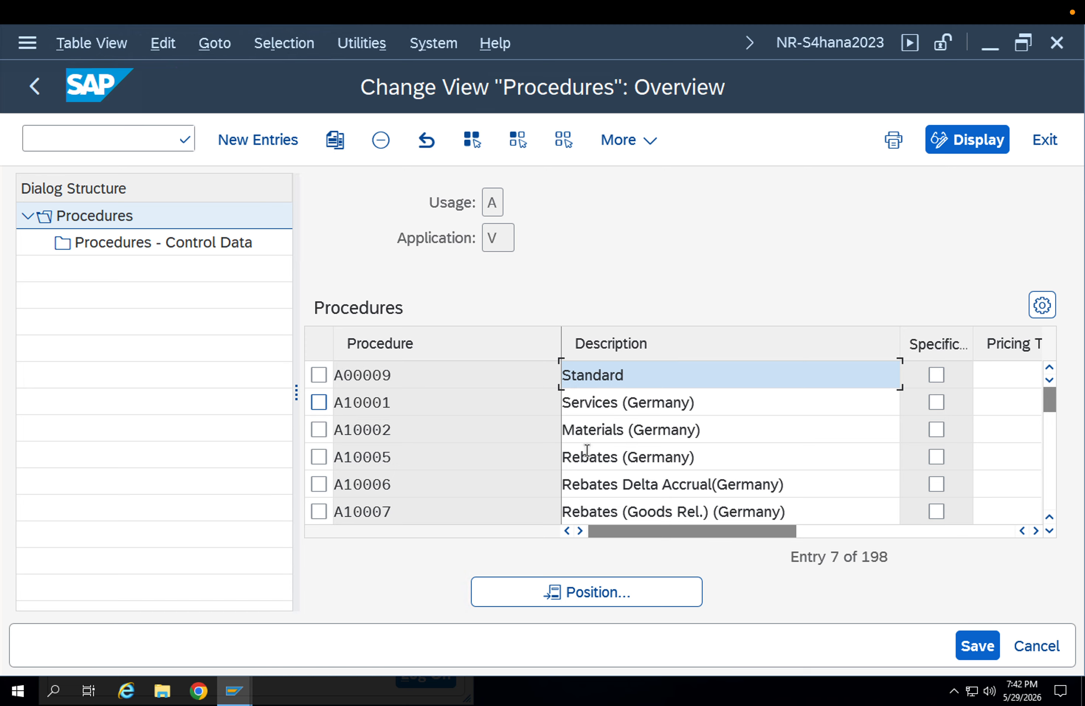
pyautogui.scroll(2, 587, 452)
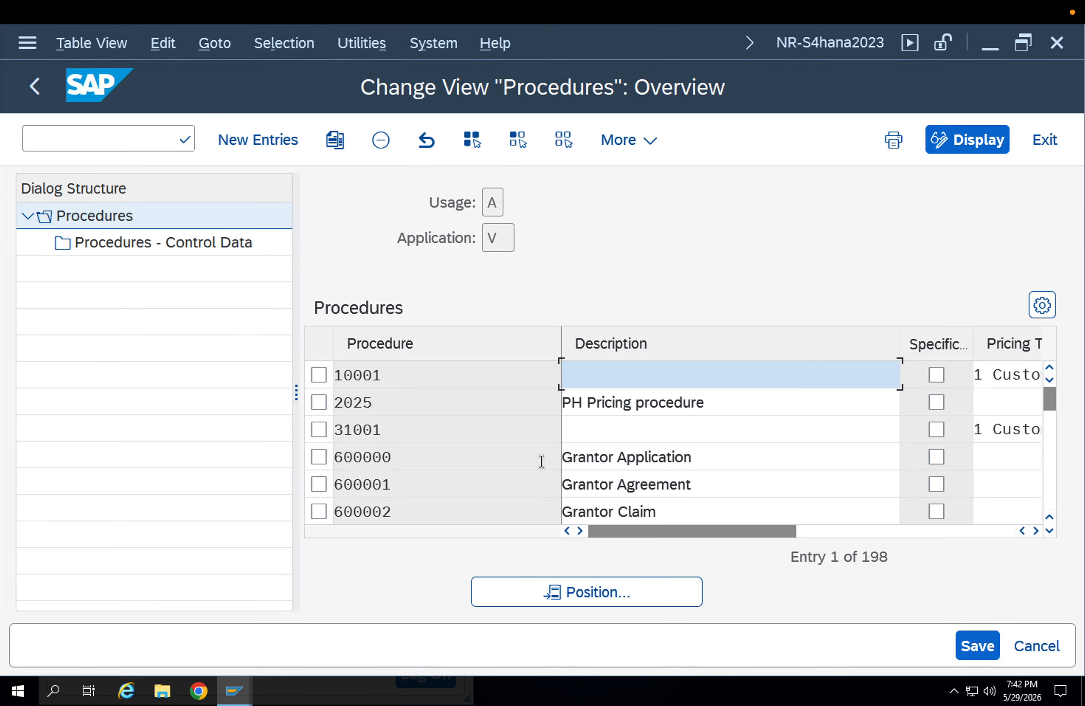
pyautogui.scroll(-2, 540, 461)
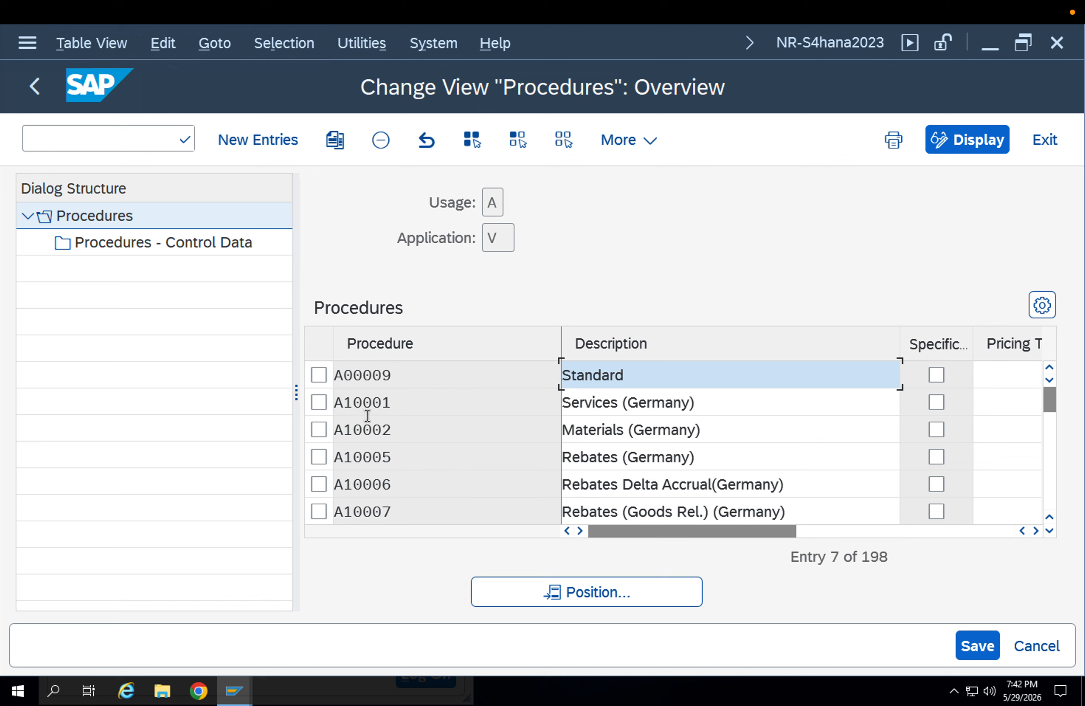
pyautogui.scroll(-2, 423, 440)
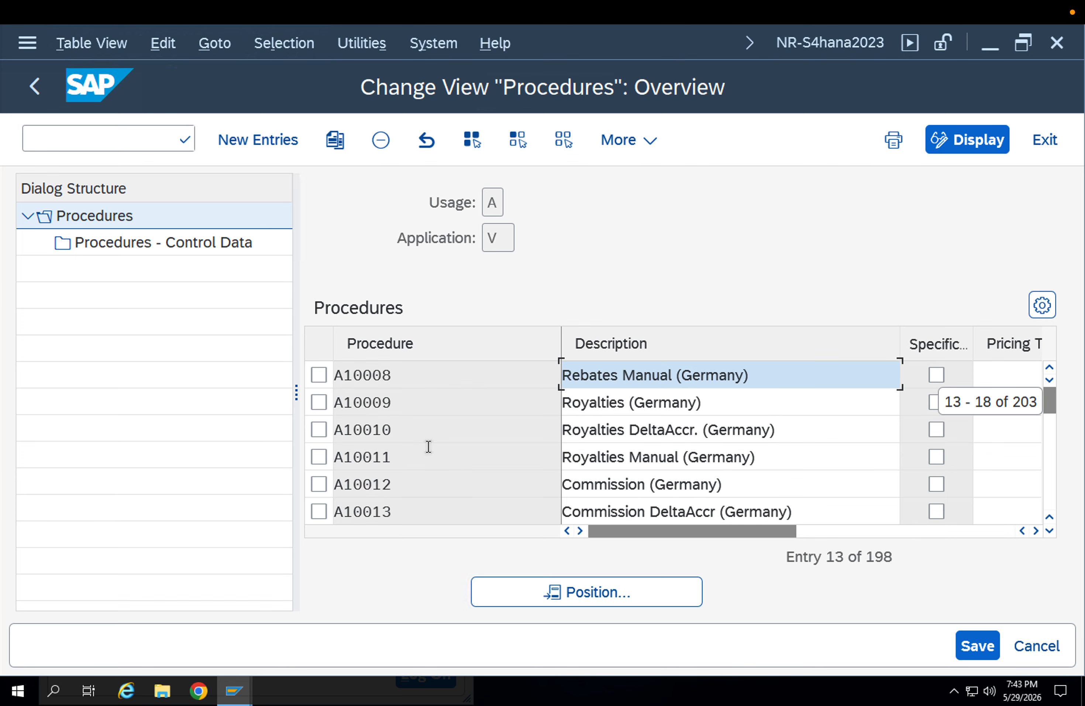
pyautogui.scroll(-9, 428, 446)
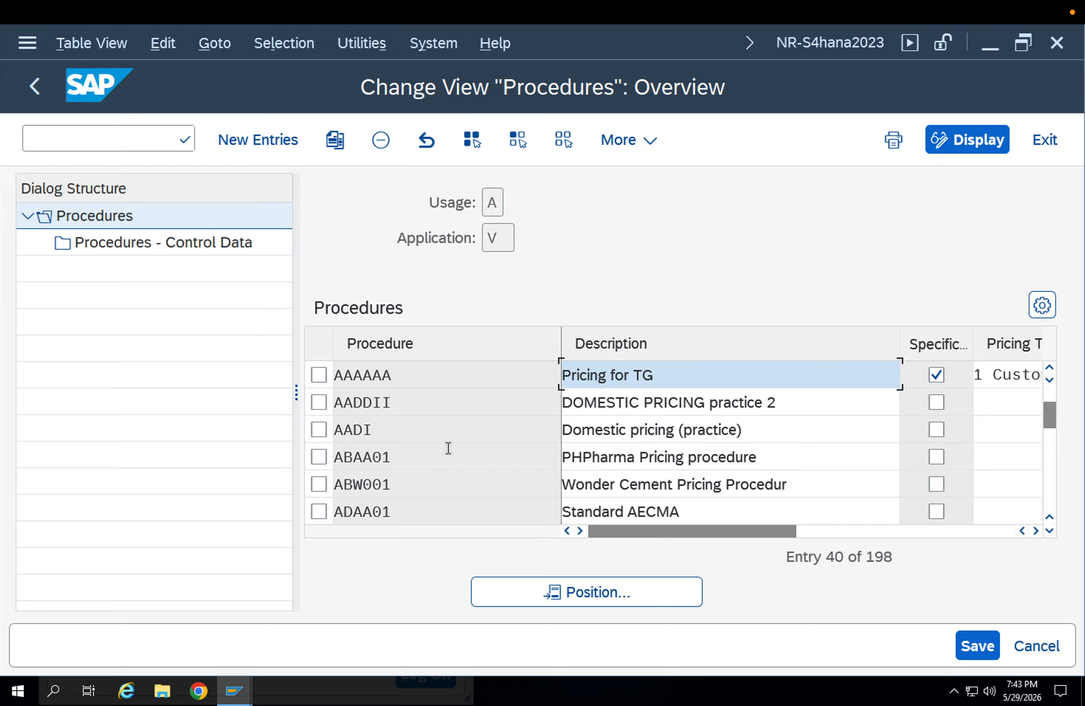
pyautogui.scroll(-1, 448, 448)
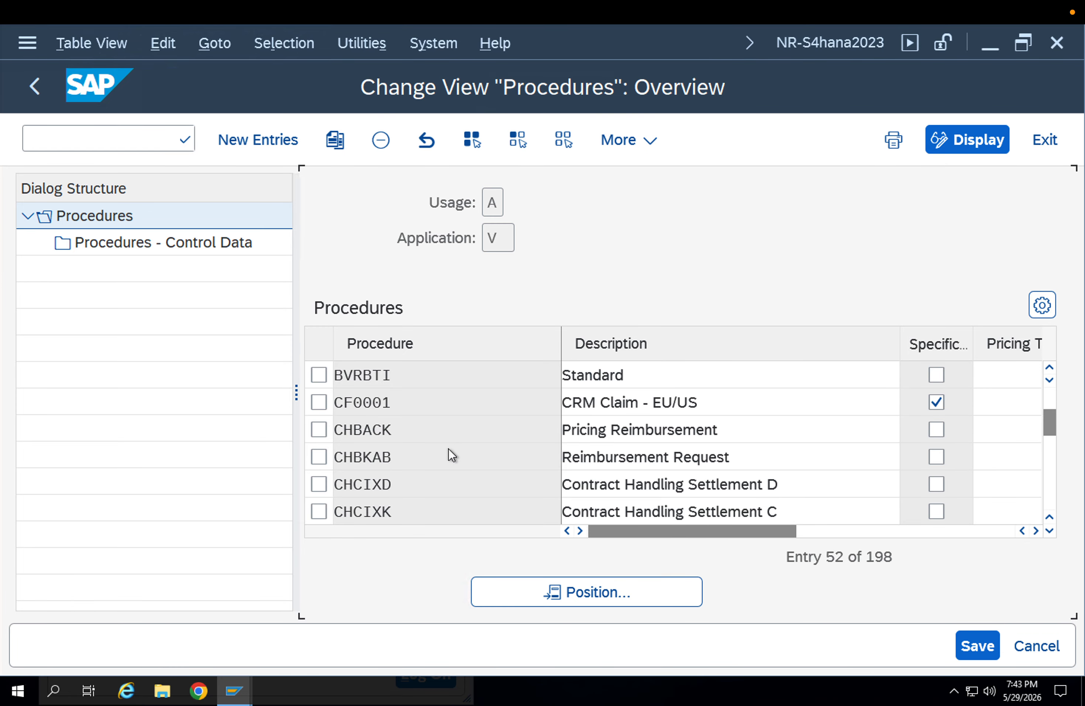
pyautogui.scroll(5, 449, 448)
pyautogui.press('F3')
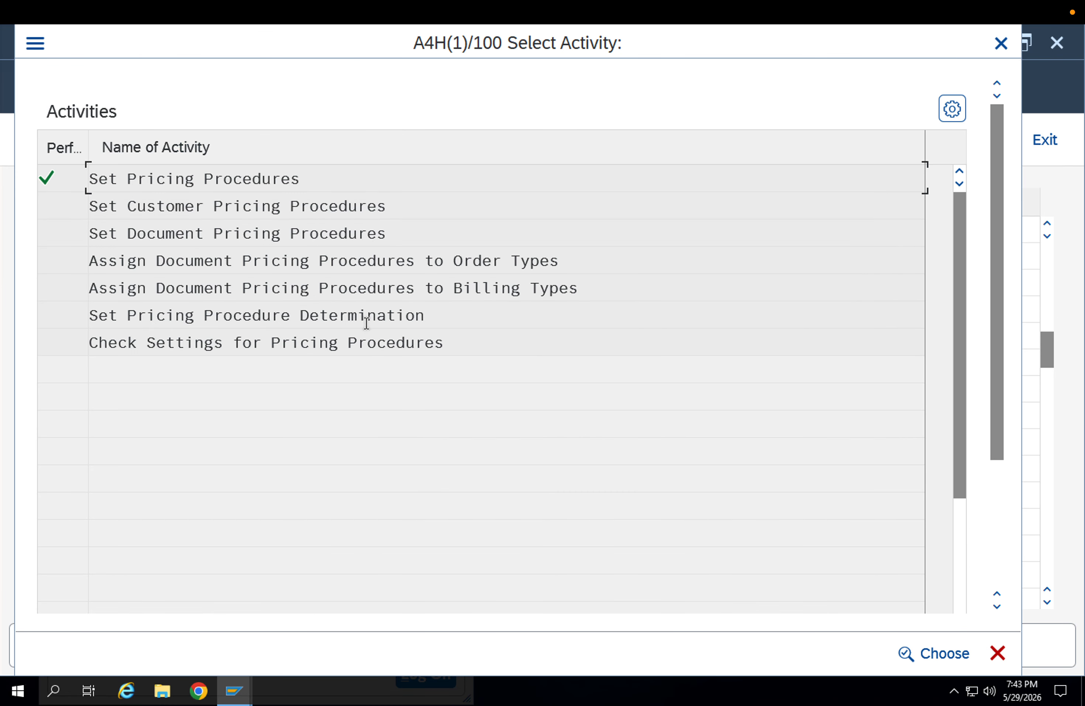
pyautogui.doubleClick(330, 239)
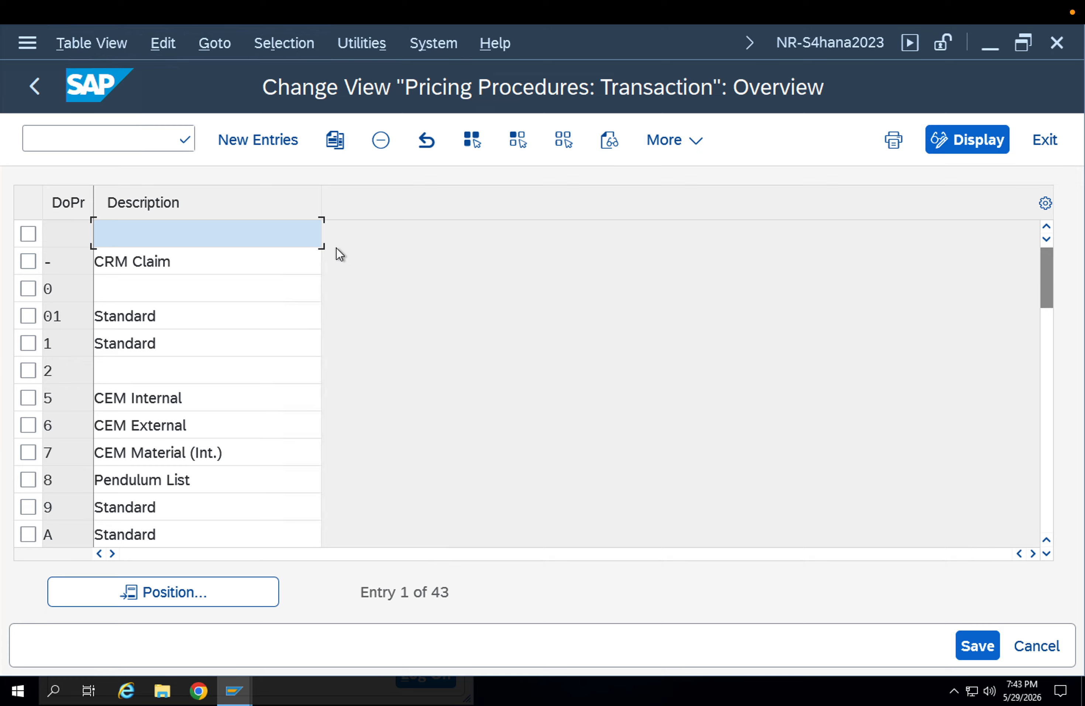
pyautogui.press('F3')
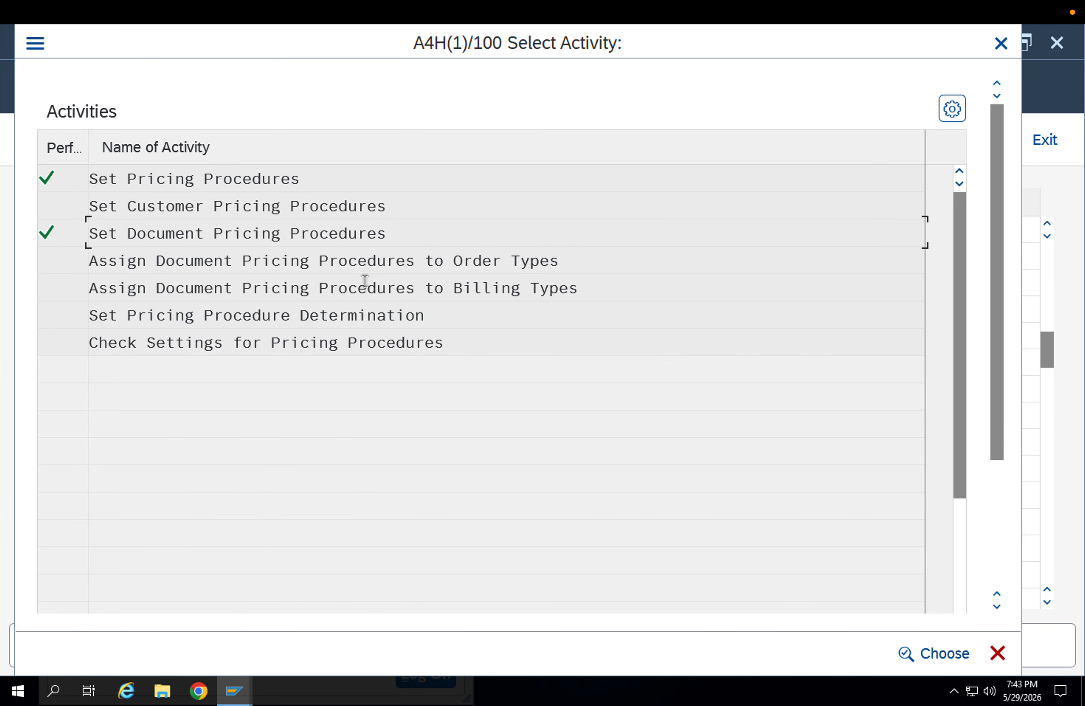
# - Open Assign Document Pricing Procedures to Order Types and position the list at order type OR
pyautogui.click(365, 265)
pyautogui.doubleClick(365, 264)
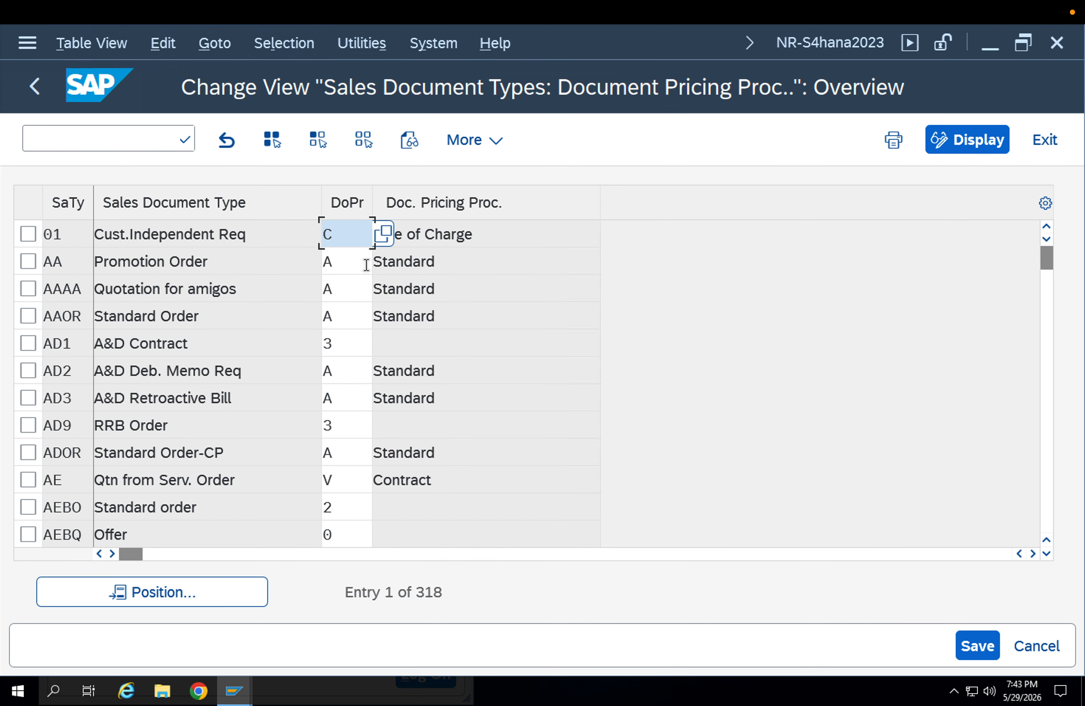
pyautogui.click(230, 590)
pyautogui.write('or')
pyautogui.press('Return')
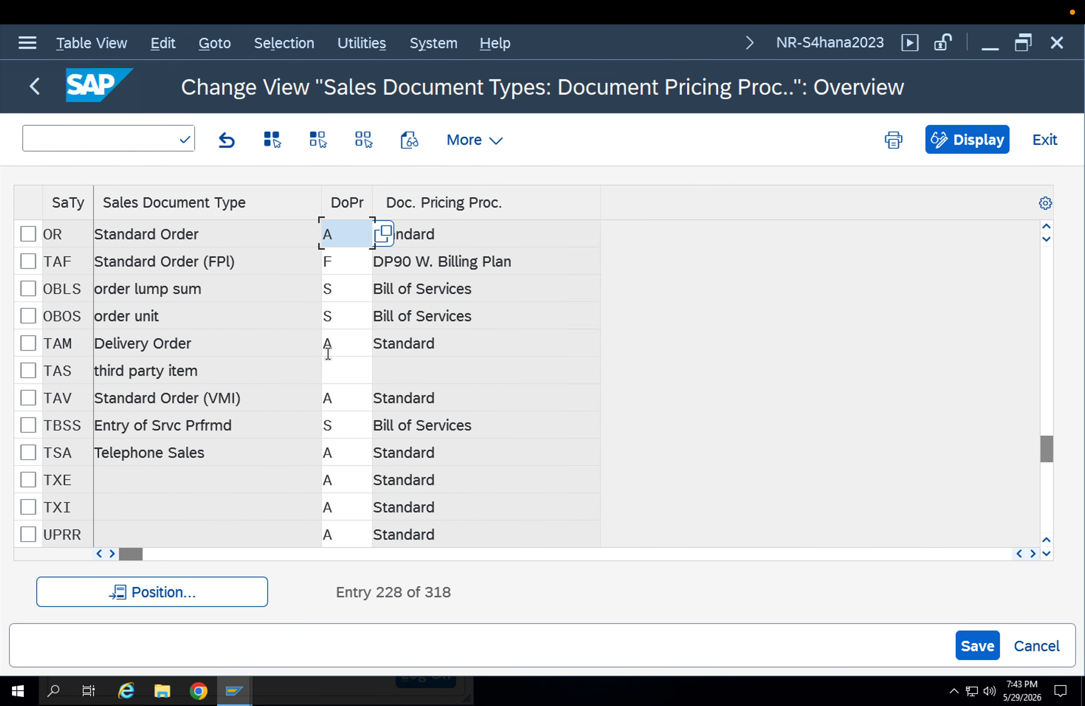
# - Select document pricing procedure A (Standard) for Standard Order OR and return to the activity list
pyautogui.click(387, 226)
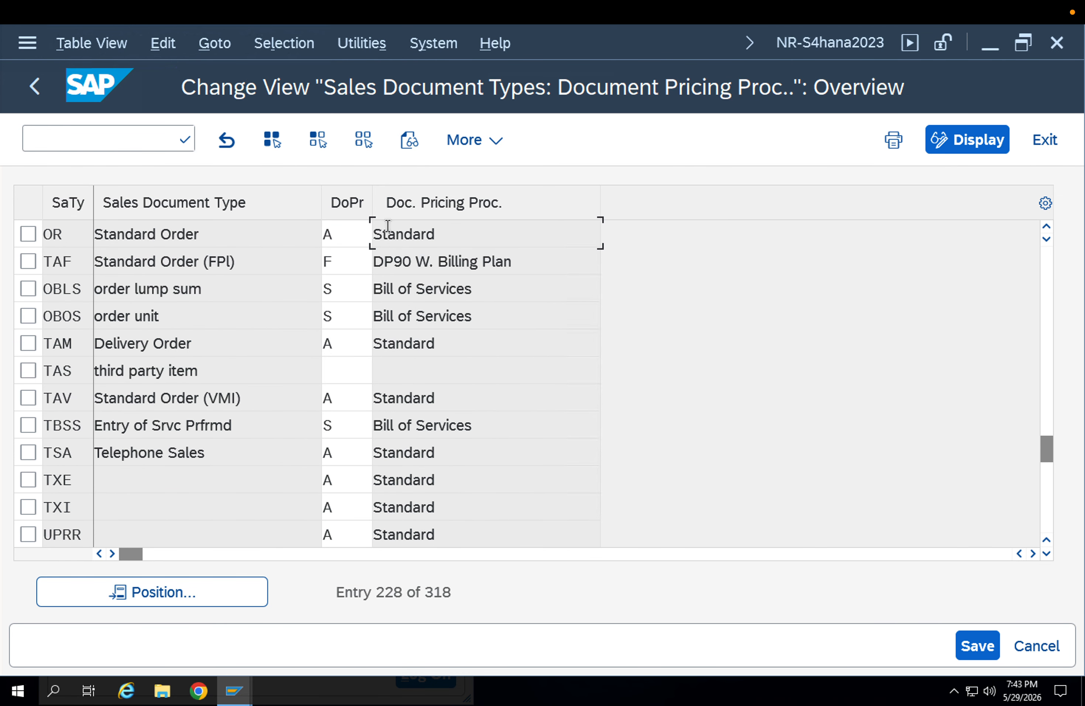
pyautogui.click(361, 235)
pyautogui.click(376, 239)
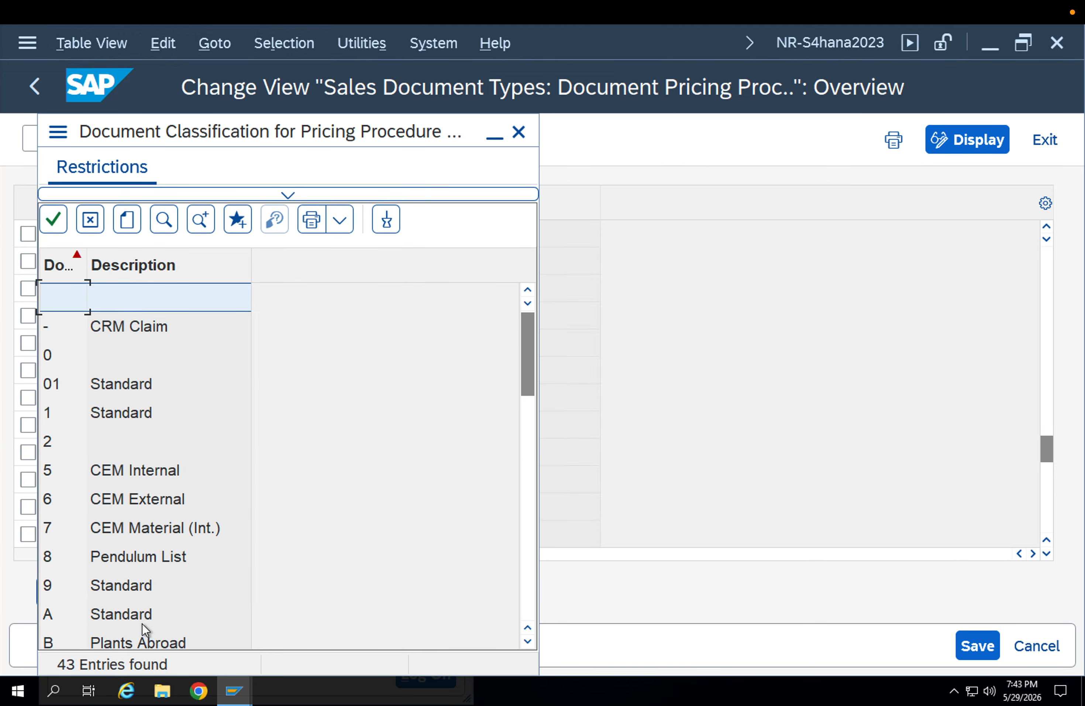
pyautogui.doubleClick(143, 622)
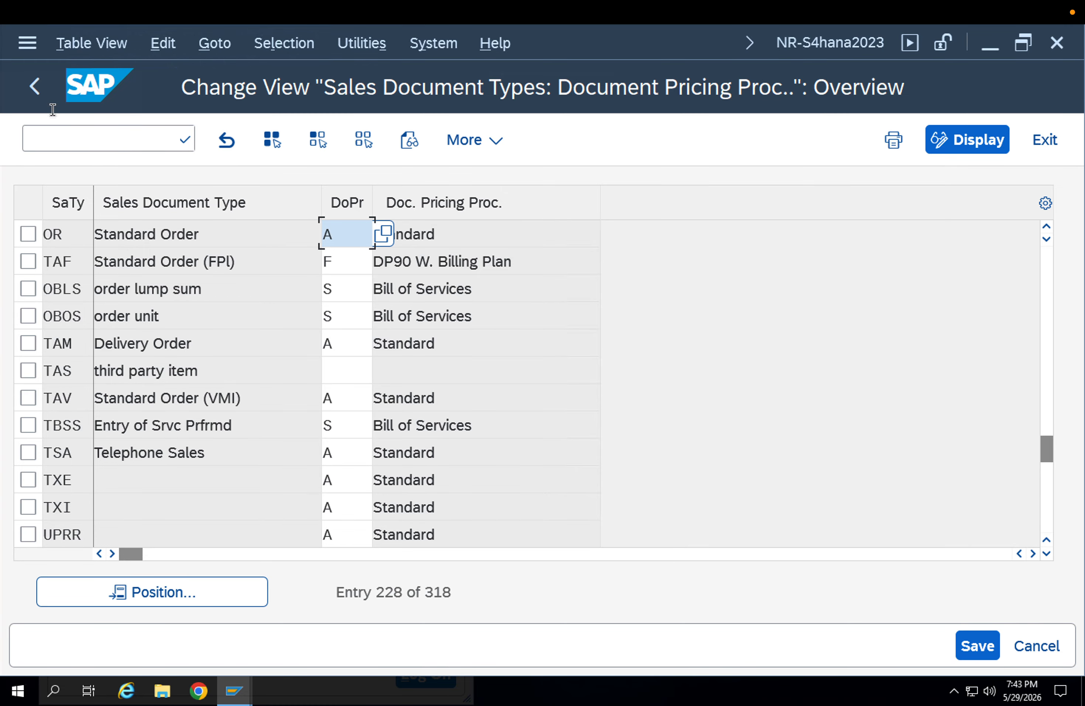
pyautogui.click(35, 85)
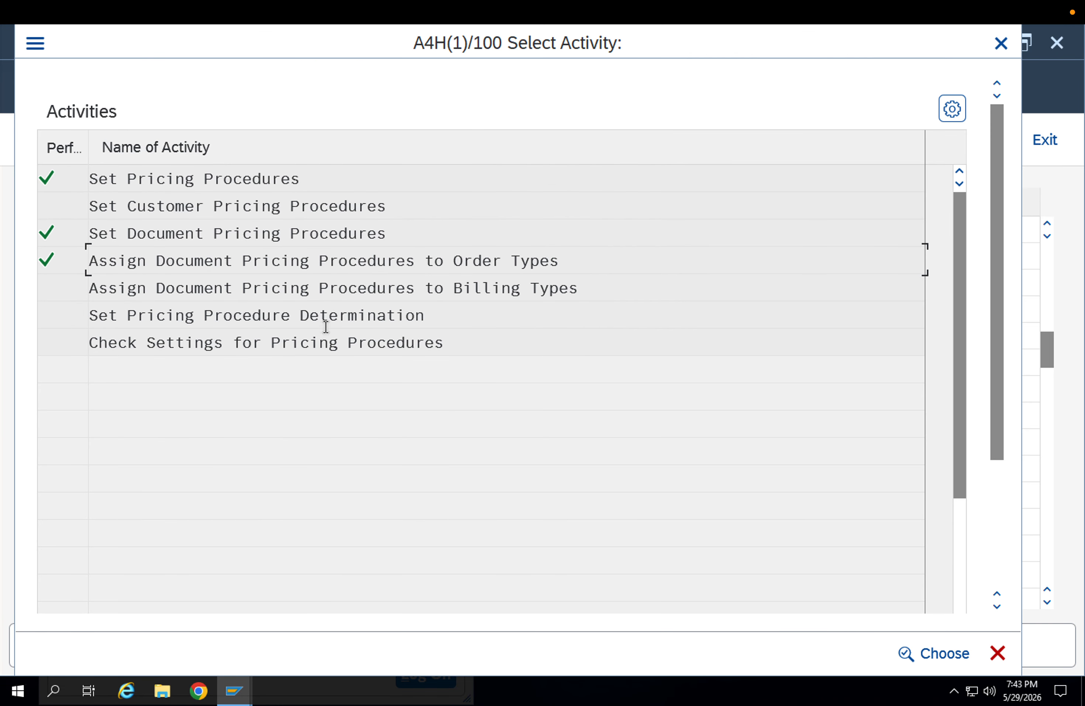
# - Open Set Pricing Procedure Determination and position the list at sales organization APPL, distribution channel AP and division AP
pyautogui.doubleClick(325, 325)
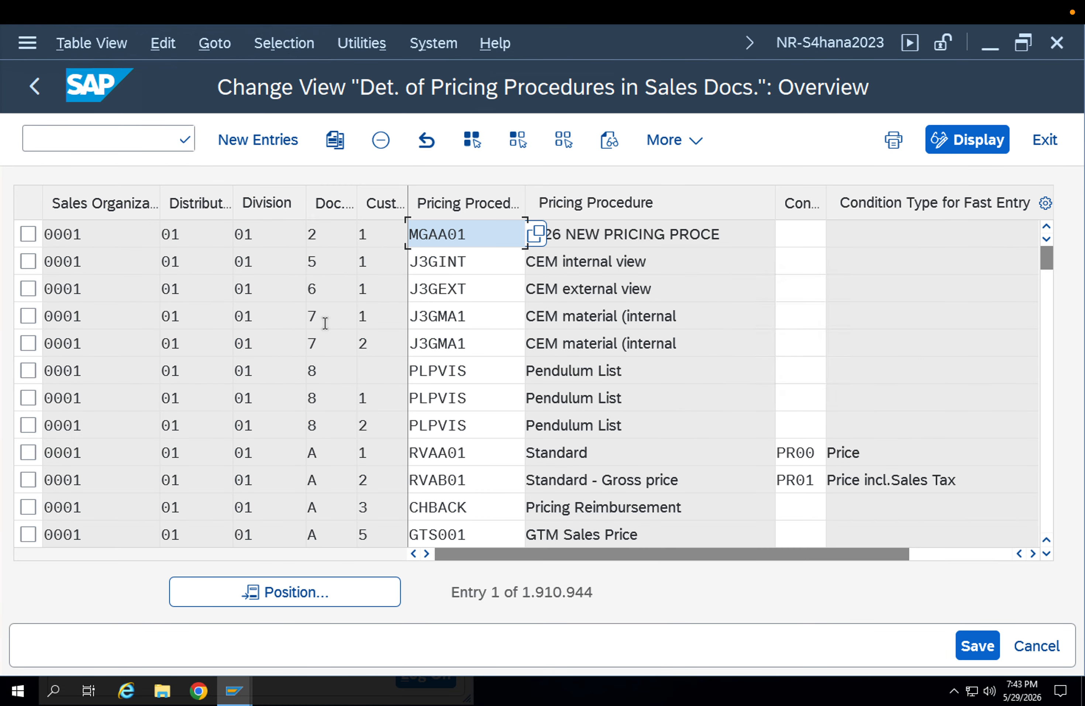
pyautogui.click(253, 585)
pyautogui.write('APP')
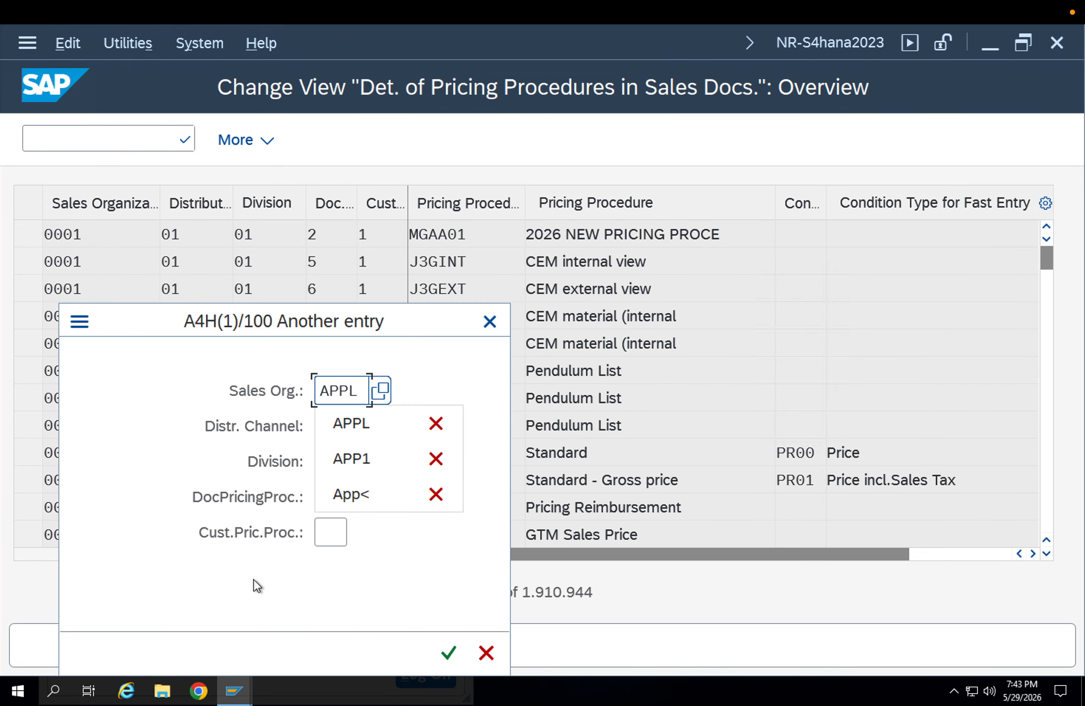
pyautogui.write('L')
pyautogui.press('Tab')
pyautogui.write('AO')
pyautogui.press('Tab')
pyautogui.write('A')
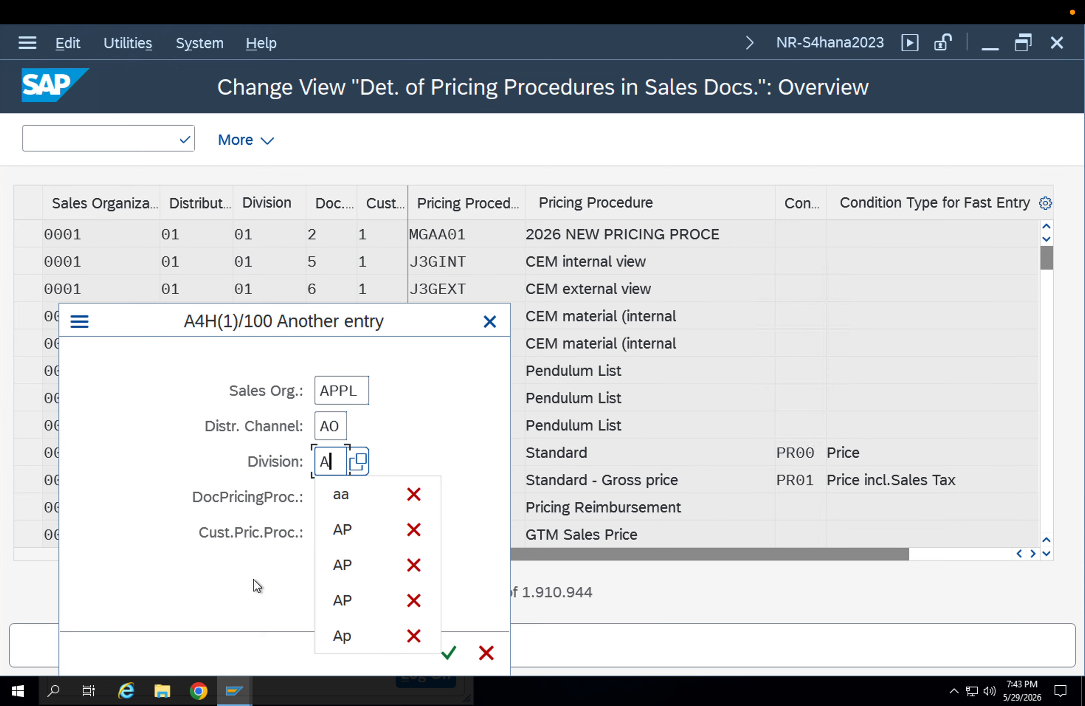
pyautogui.write('P')
pyautogui.hotkey('shift', 'Tab')
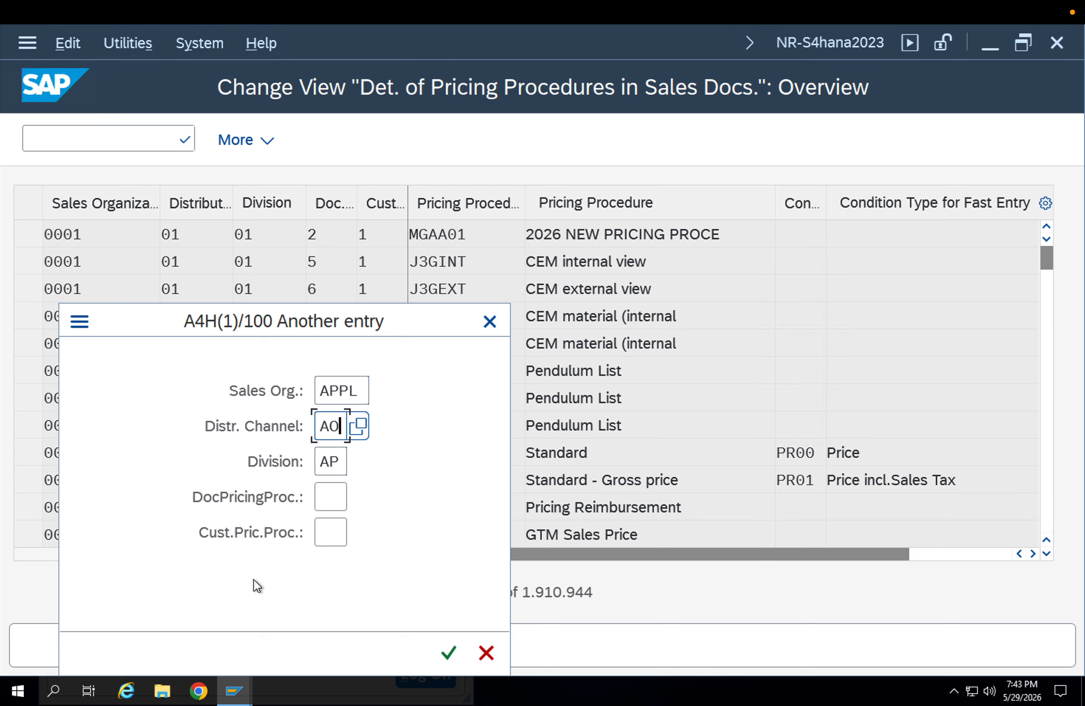
pyautogui.press('BackSpace')
pyautogui.write('P')
pyautogui.press('Tab')
pyautogui.press('Tab')
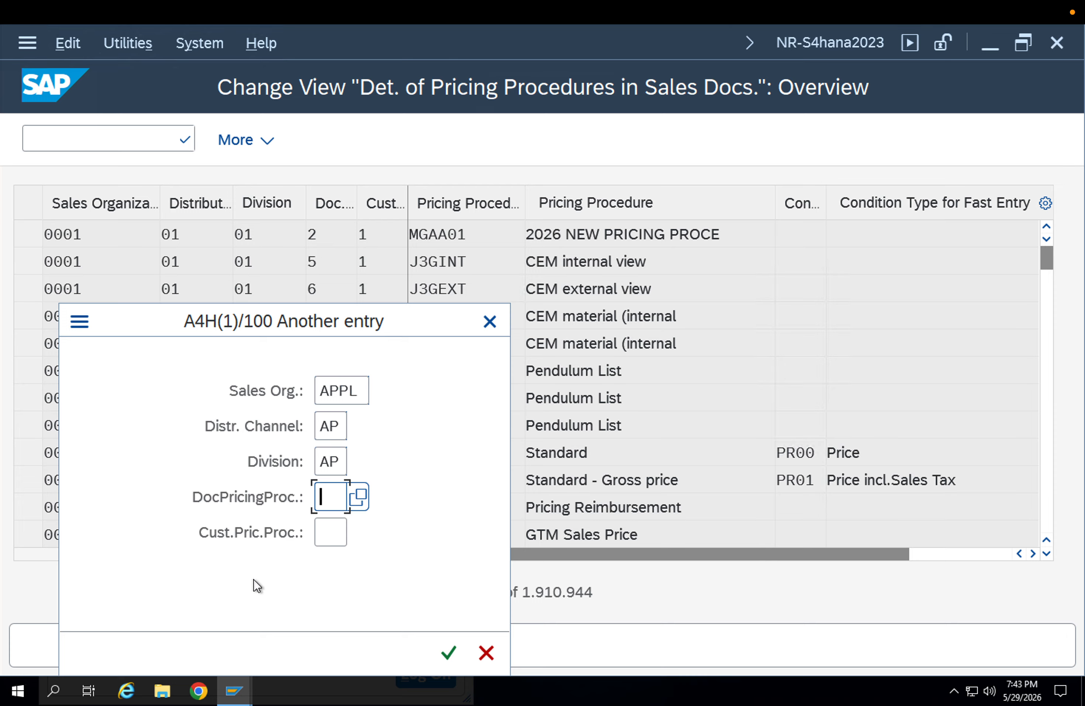
pyautogui.press('Return')
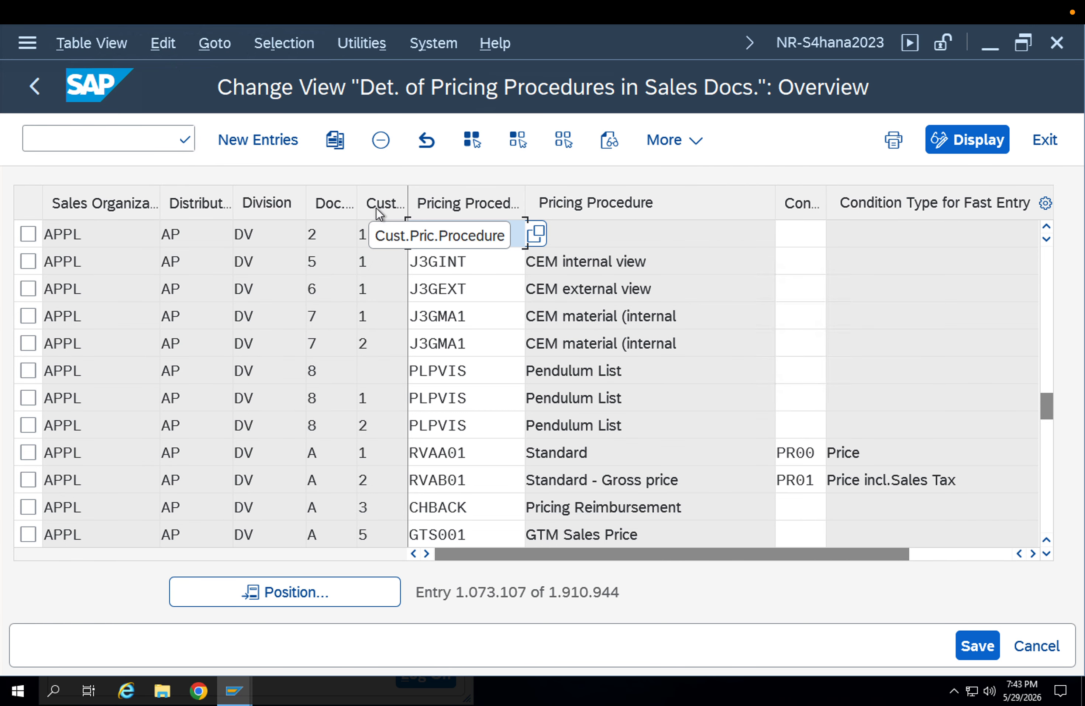
# - Mark the APPL, AP, DV entry with document procedure 2 and customer procedure 1, and try to copy it
pyautogui.doubleClick(358, 228)
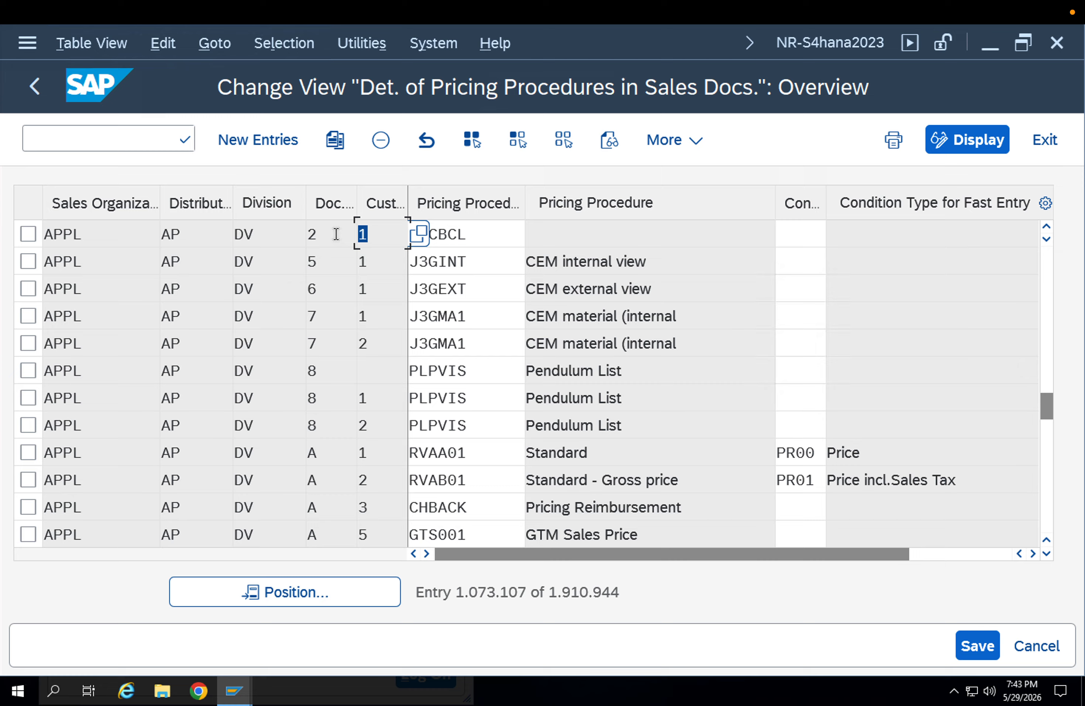
pyautogui.click(480, 231)
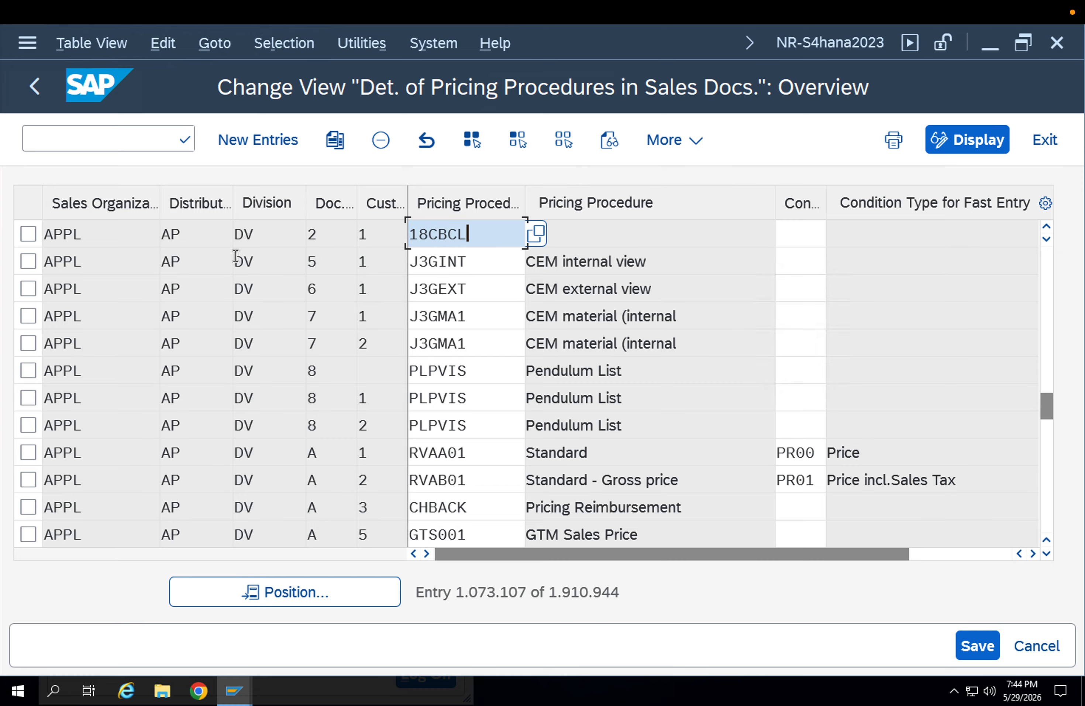
pyautogui.click(28, 234)
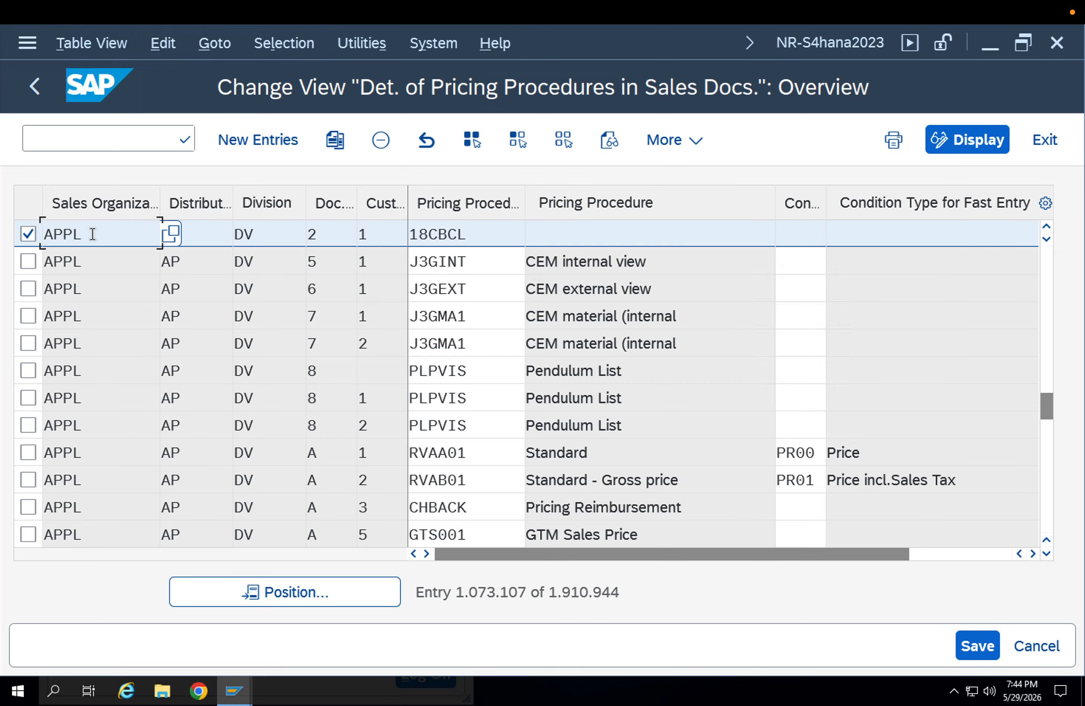
pyautogui.click(335, 142)
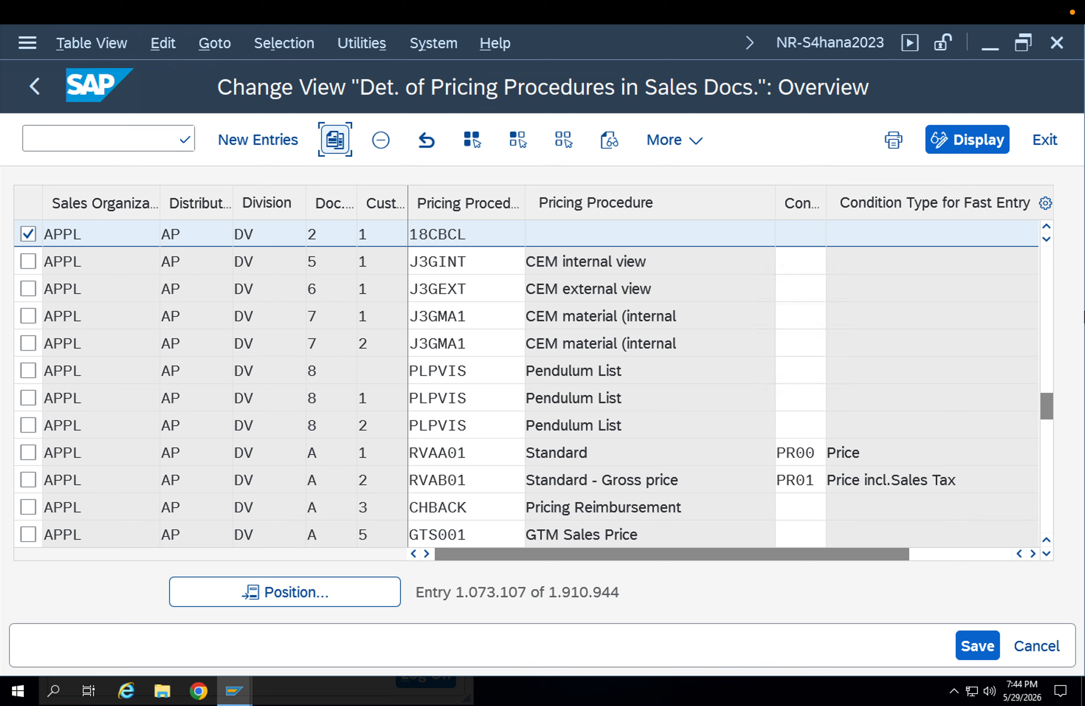
# - Also mark the 0001, 01, 01 entry for GRVAA1 with document procedure O and customer procedure 1, and start copying the marked entries
pyautogui.moveTo(1050, 403); pyautogui.dragTo(1040, 234)
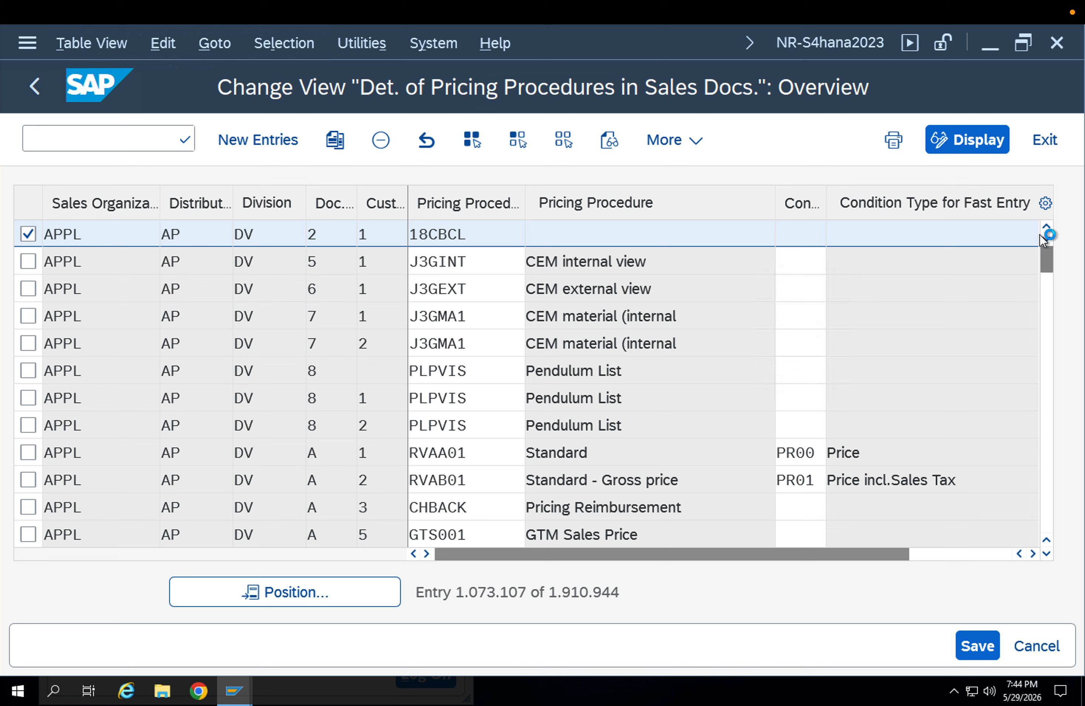
pyautogui.click(1048, 294)
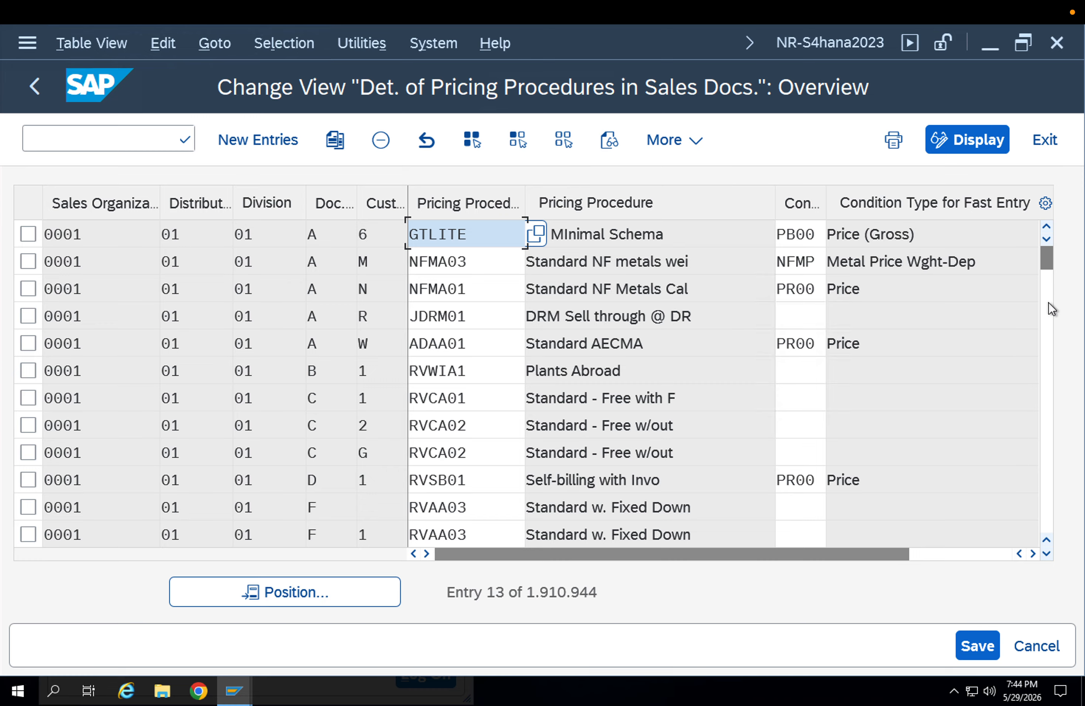
pyautogui.click(1049, 302)
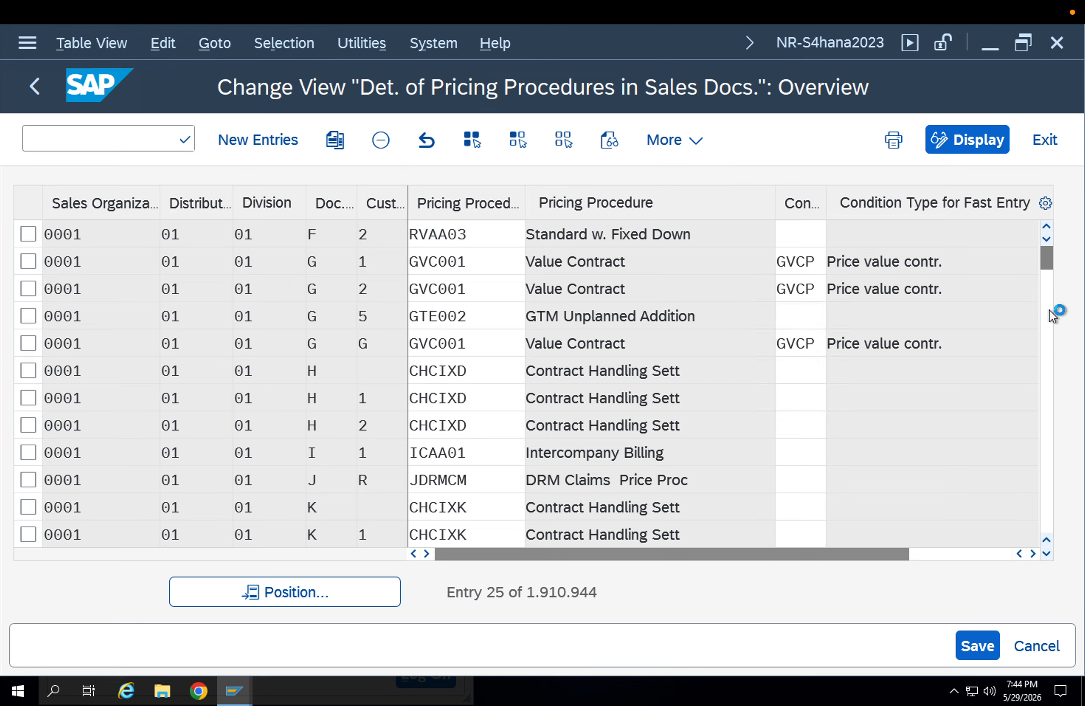
pyautogui.click(1050, 309)
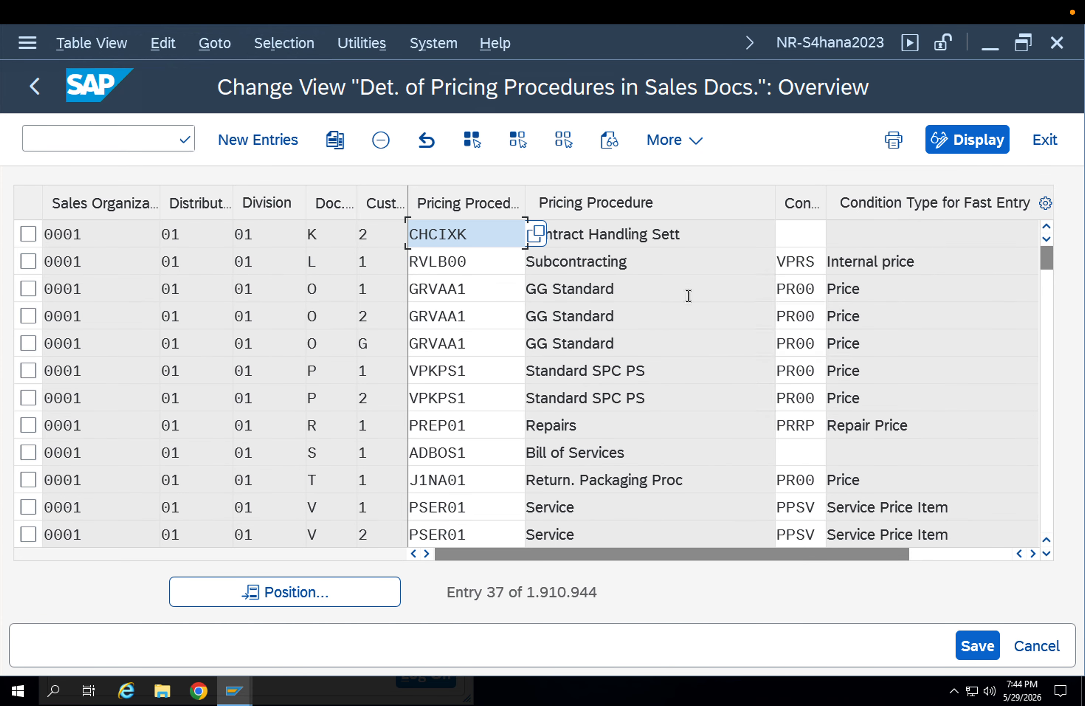
pyautogui.click(470, 289)
pyautogui.click(28, 289)
pyautogui.click(339, 140)
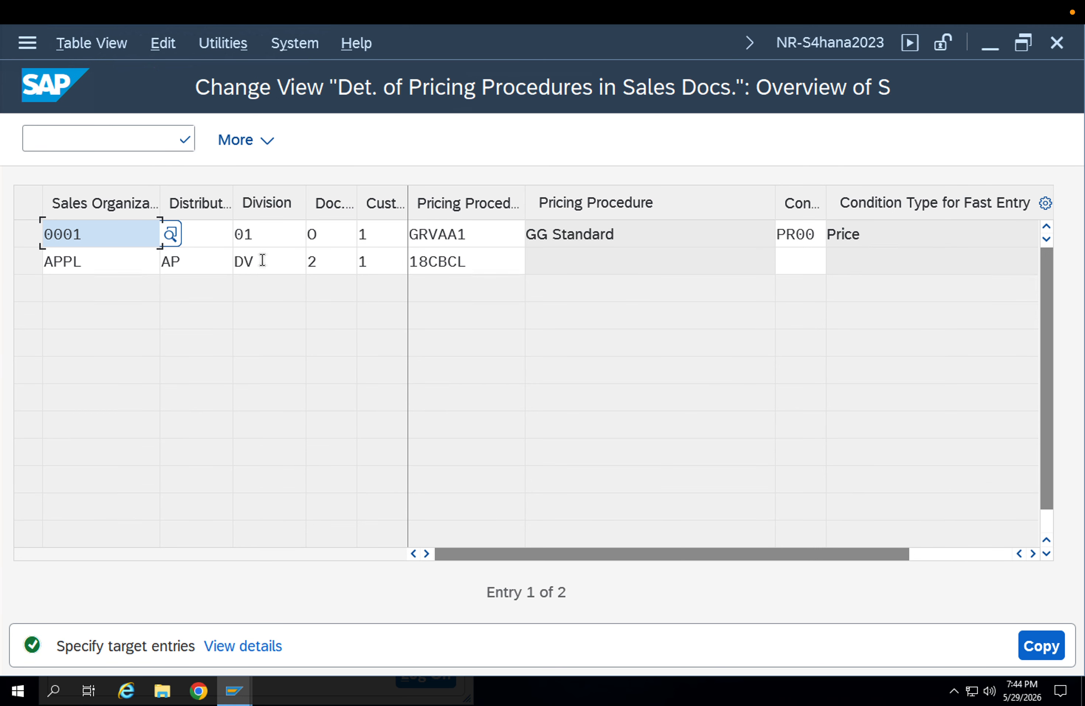
# - Change the division of the APPL target entry to AP
pyautogui.click(266, 250)
pyautogui.moveTo(264, 259); pyautogui.dragTo(195, 259)
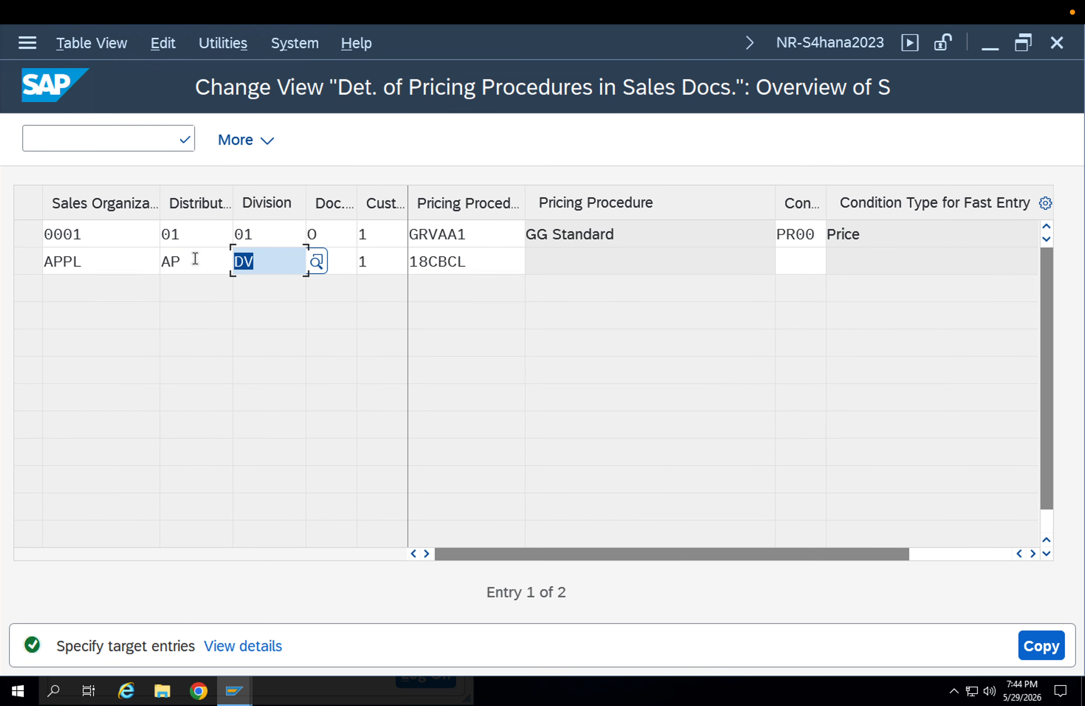
pyautogui.write('AP')
pyautogui.click(284, 350)
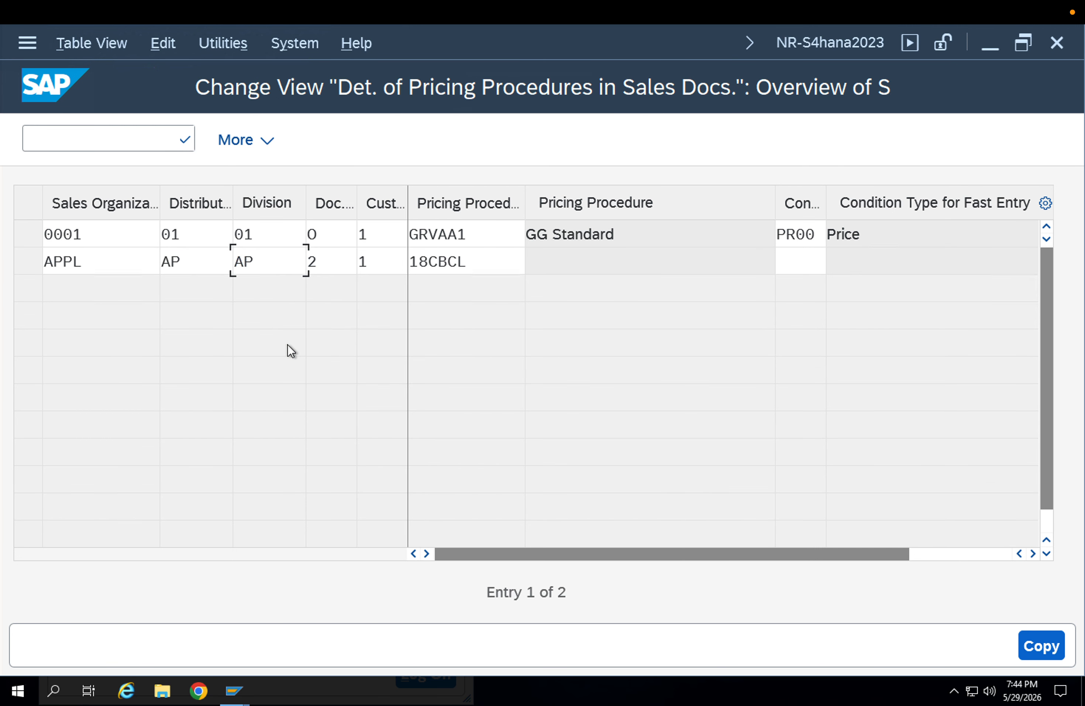
# - Change the GRVAA1 target entry to sales organization APPL, distribution channel AP and division AP
pyautogui.click(344, 261)
pyautogui.click(335, 241)
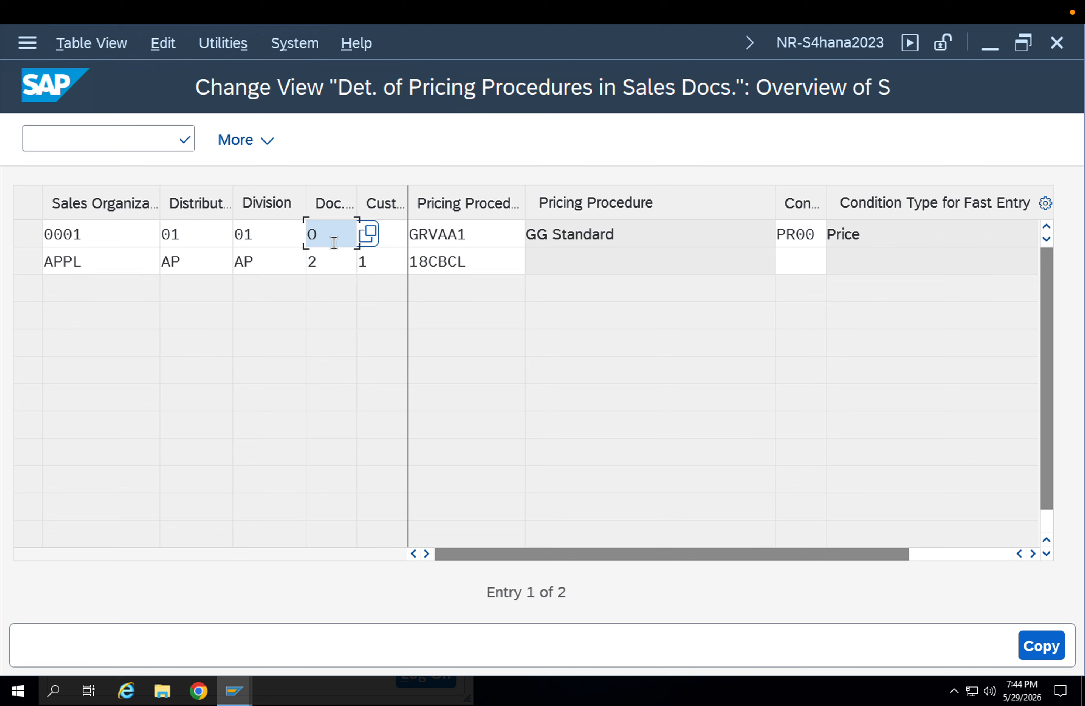
pyautogui.click(271, 236)
pyautogui.write('AP')
pyautogui.click(222, 237)
pyautogui.write('A')
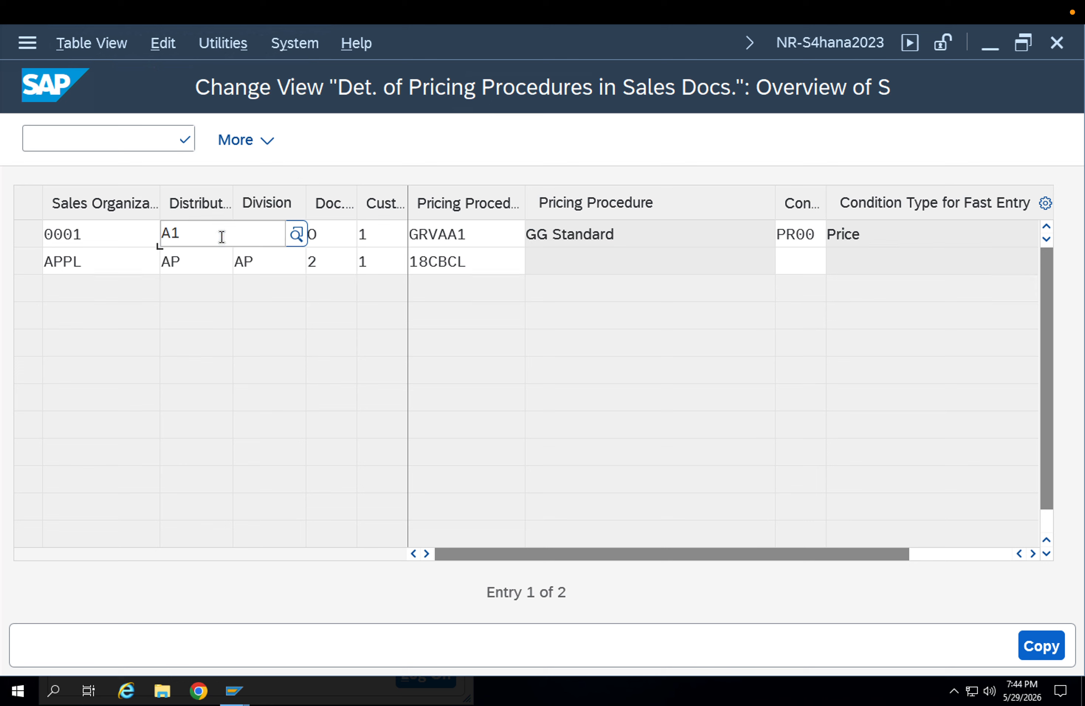
pyautogui.write('O')
pyautogui.press('Tab')
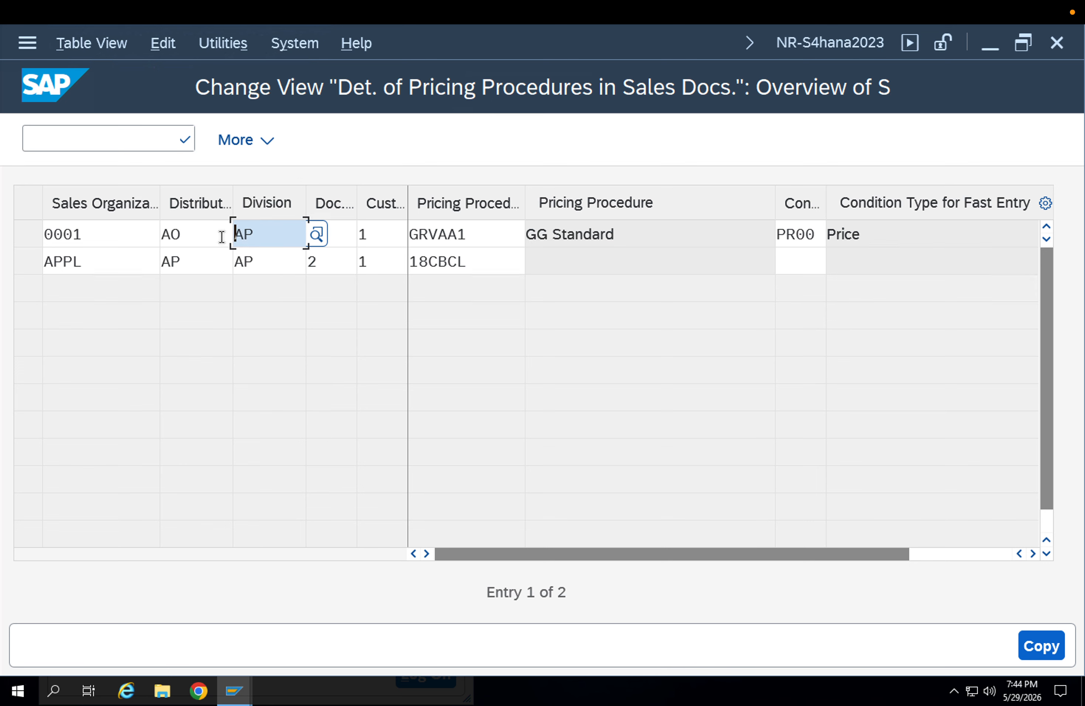
pyautogui.click(222, 237)
pyautogui.write('AP')
pyautogui.hotkey('shift', 'Tab')
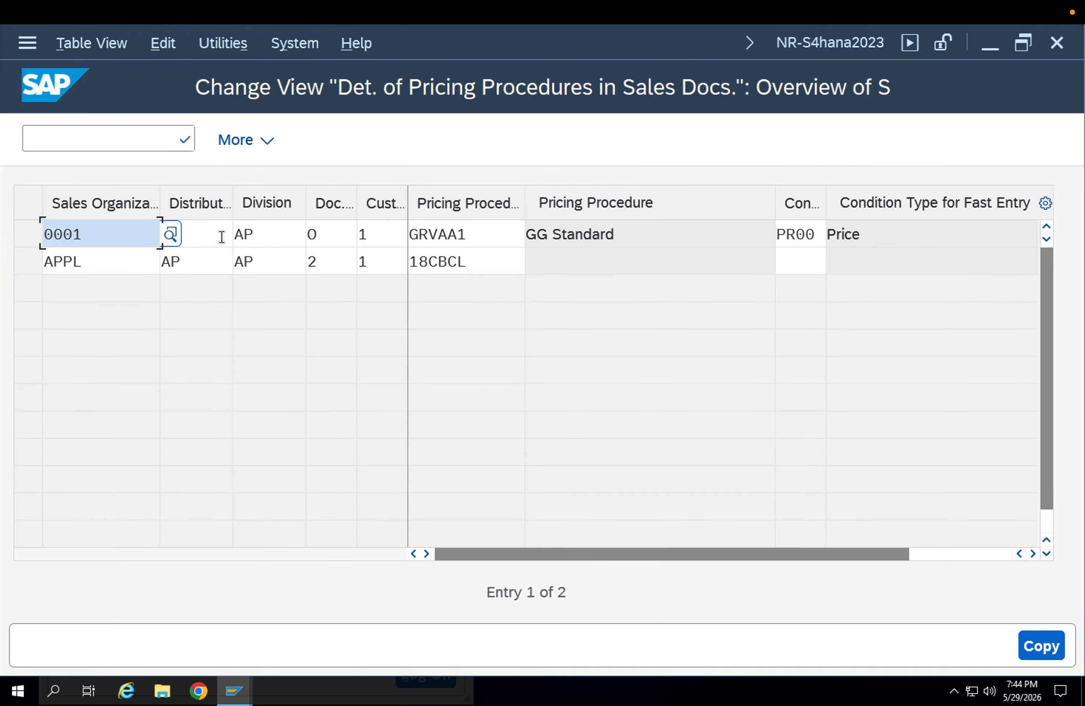
pyautogui.write('APPL')
pyautogui.press('Tab')
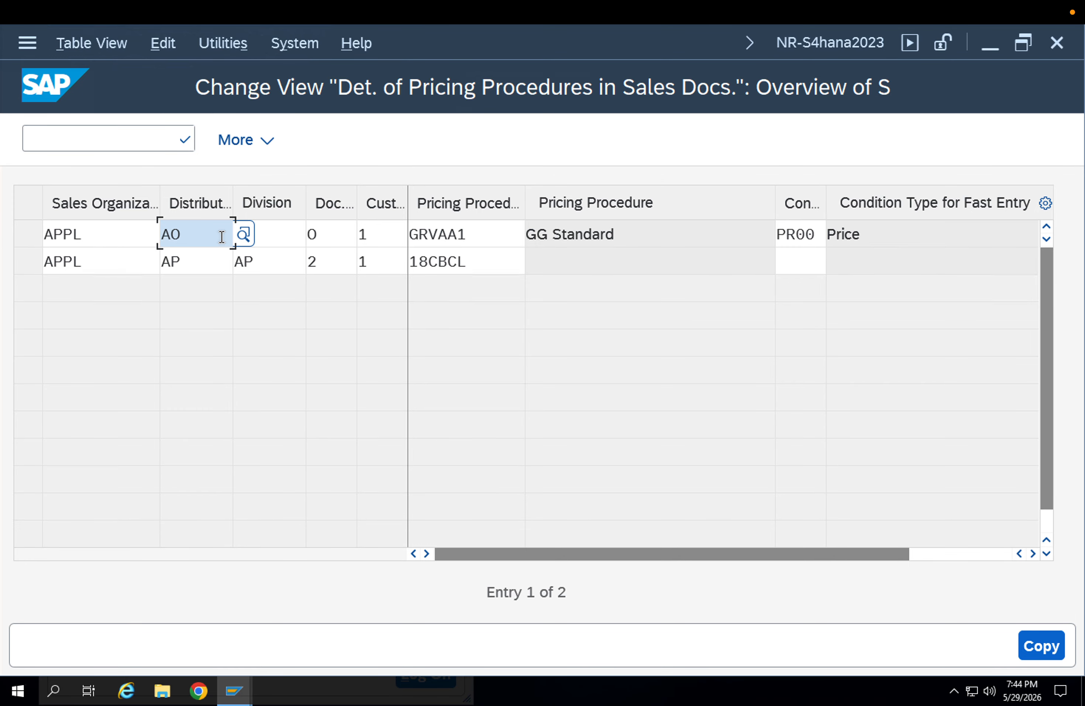
pyautogui.click(222, 237)
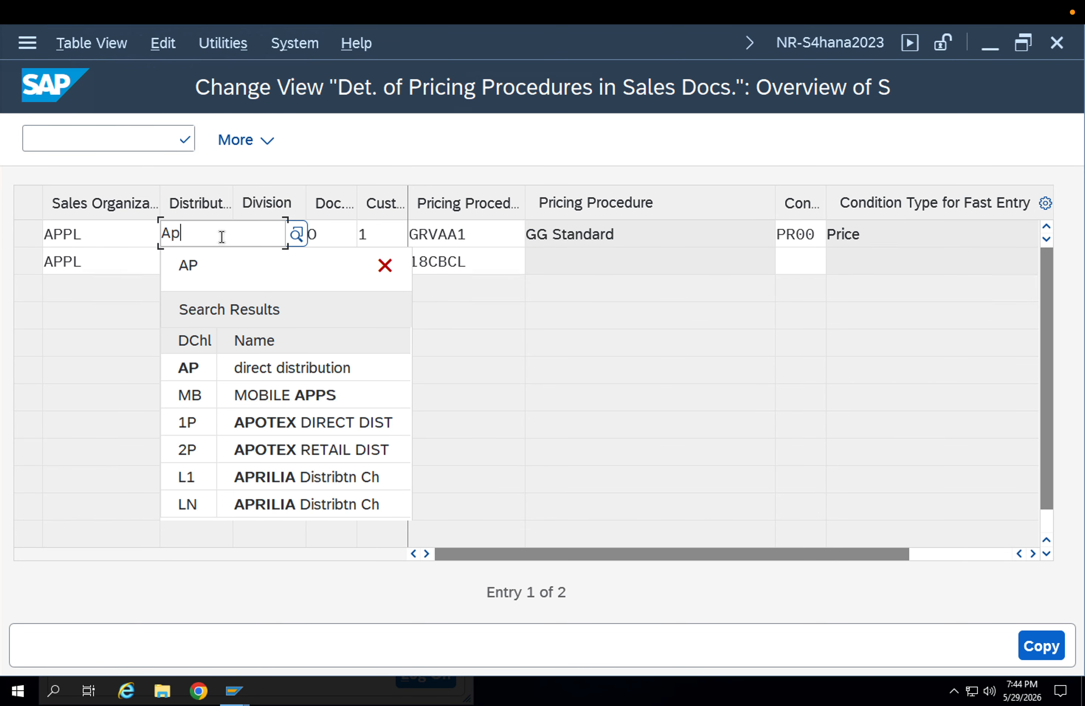
pyautogui.click(274, 356)
# - Set the document pricing procedure of the GRVAA1 target entry to A (Standard)
pyautogui.click(323, 251)
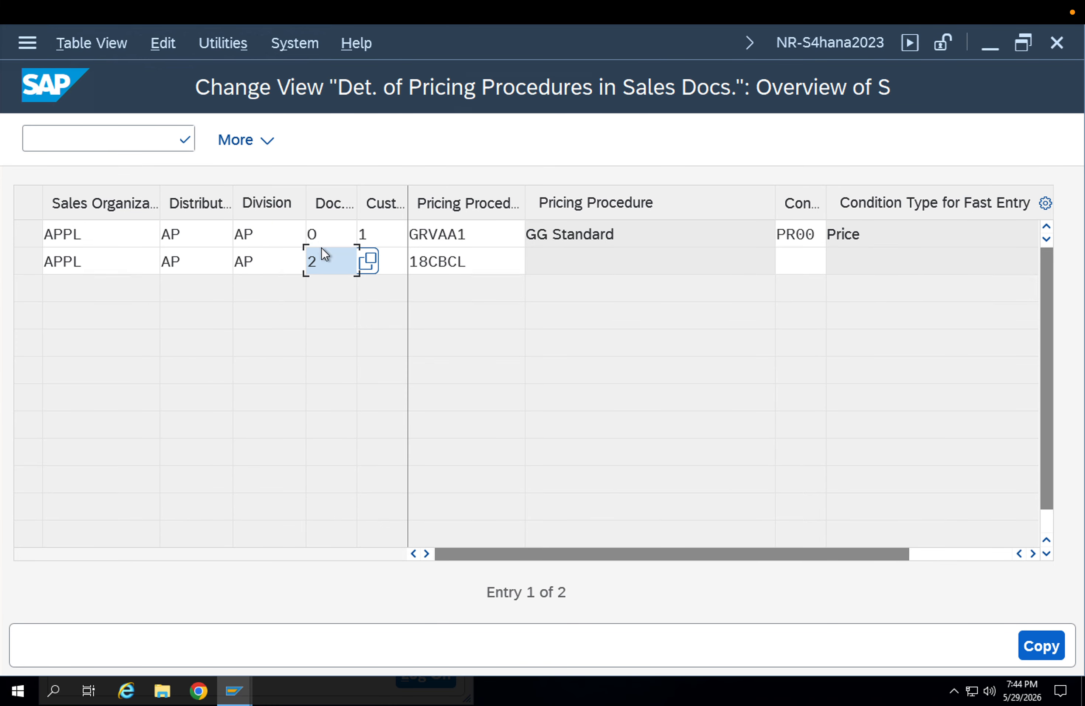
pyautogui.doubleClick(342, 235)
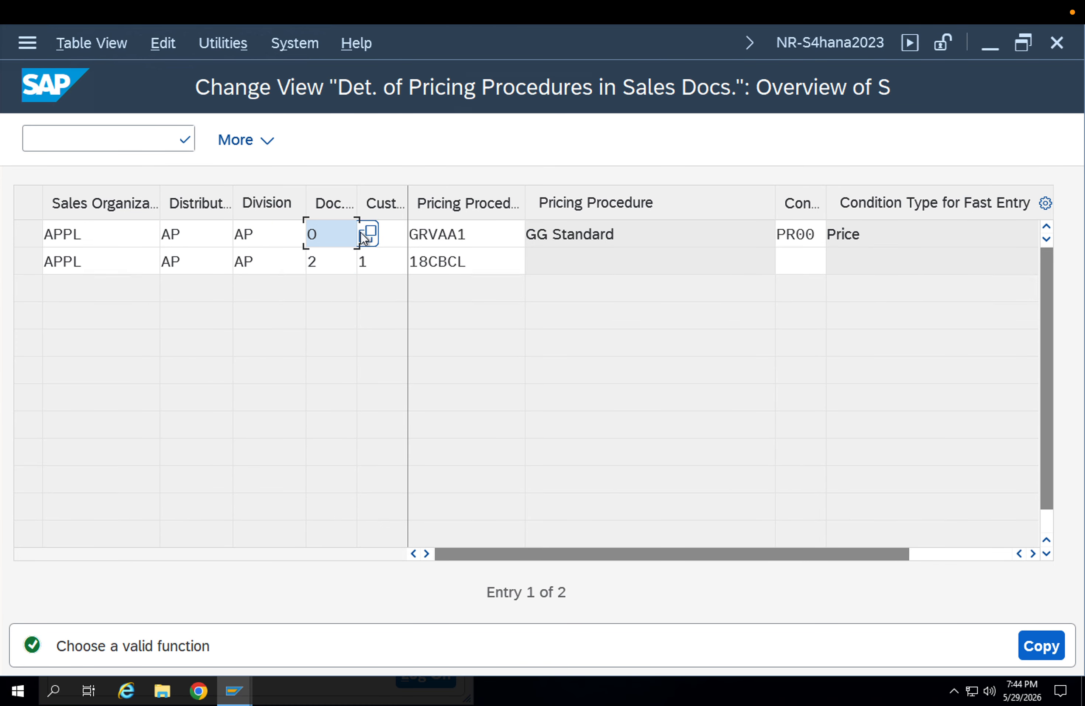
pyautogui.click(362, 233)
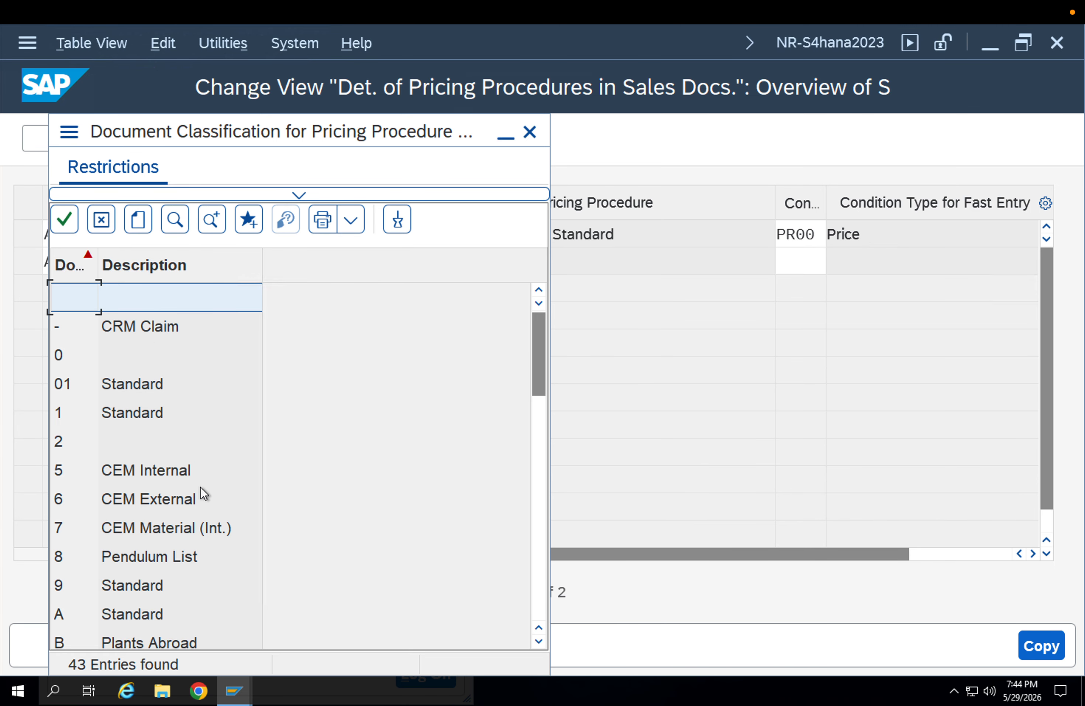
pyautogui.scroll(-3, 202, 489)
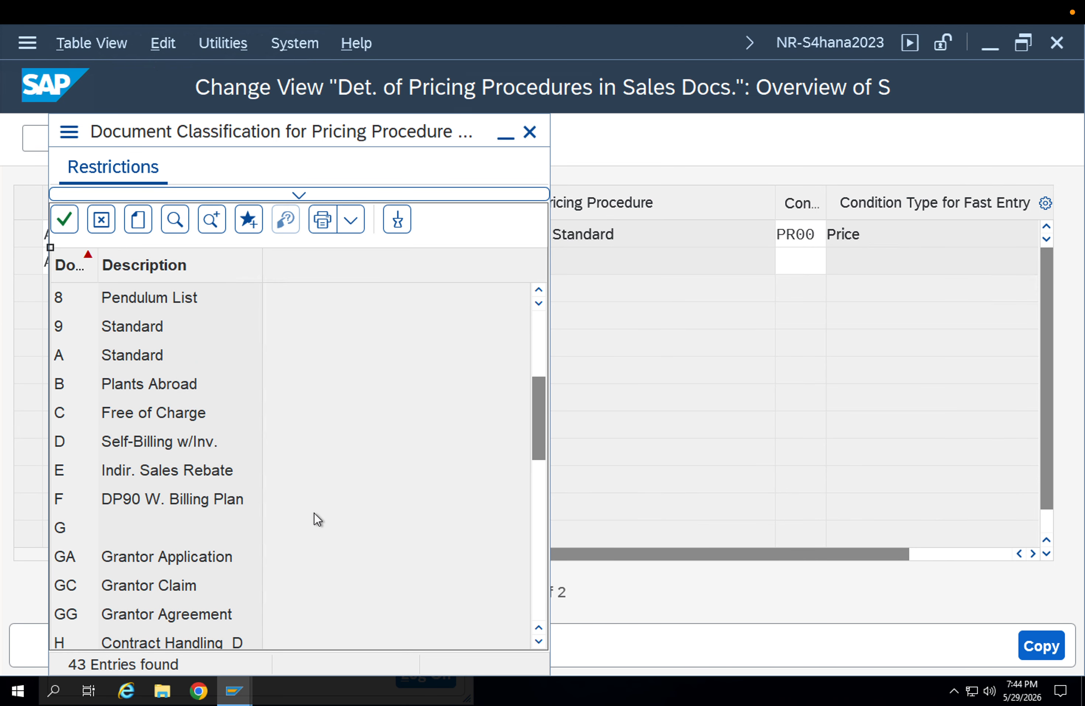
pyautogui.doubleClick(169, 353)
pyautogui.click(351, 271)
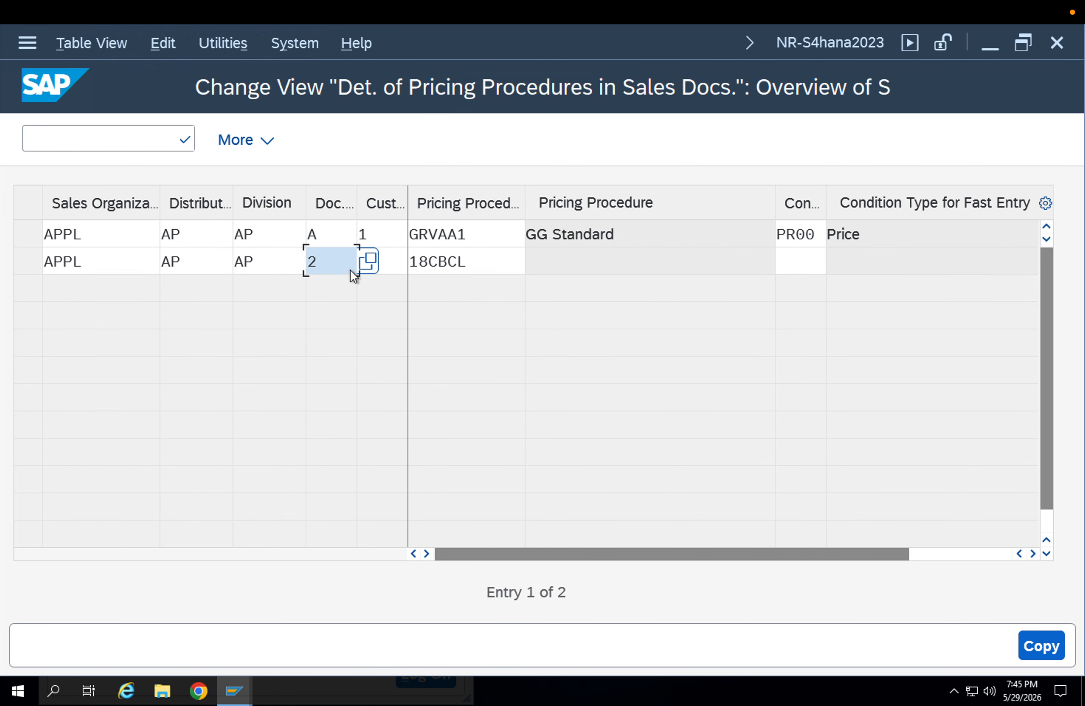
pyautogui.click(366, 265)
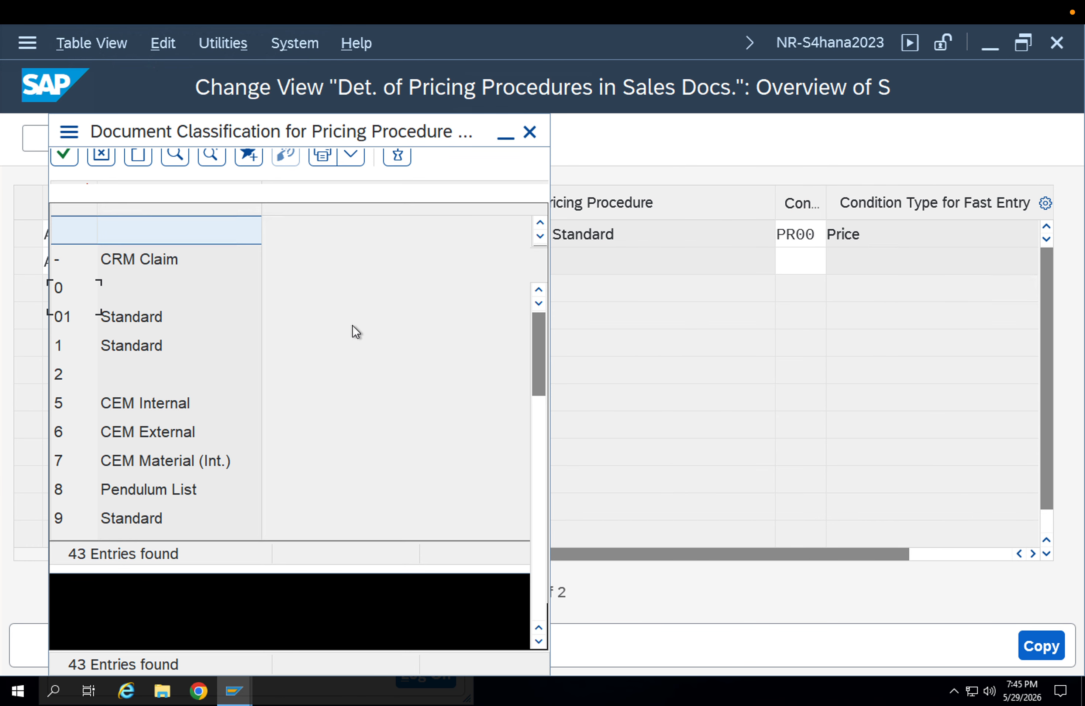
pyautogui.press('Escape')
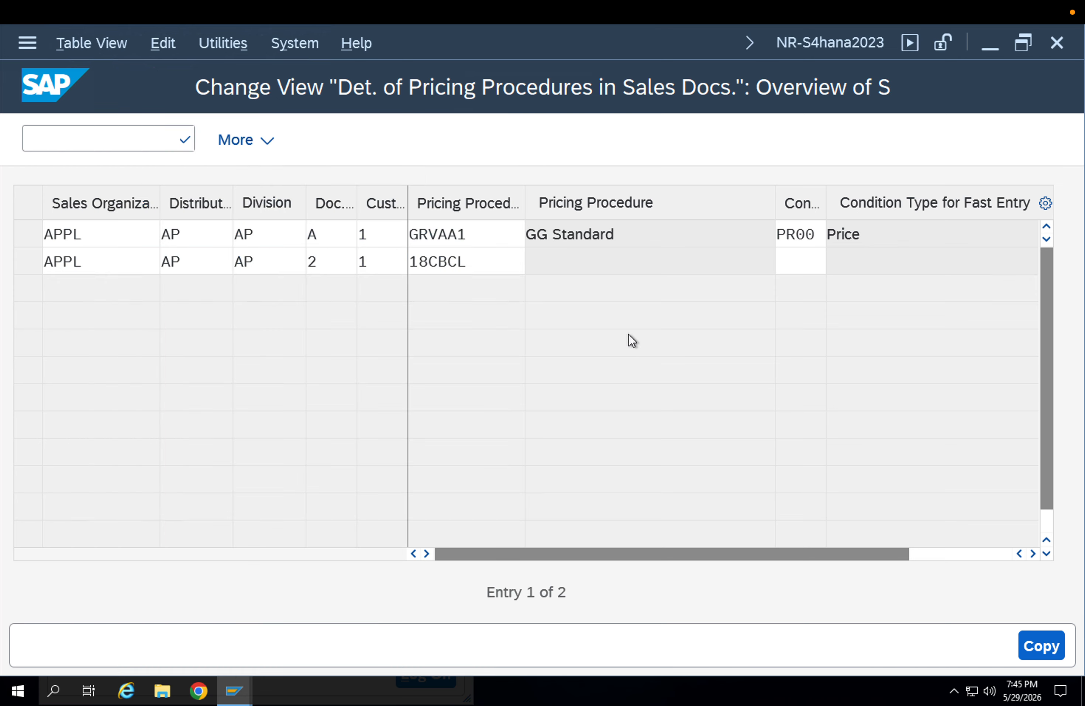
# - Replace the pricing procedure of the document procedure 2 entry with GRVAA1, copied from the other target entry
pyautogui.moveTo(472, 235); pyautogui.dragTo(403, 235)
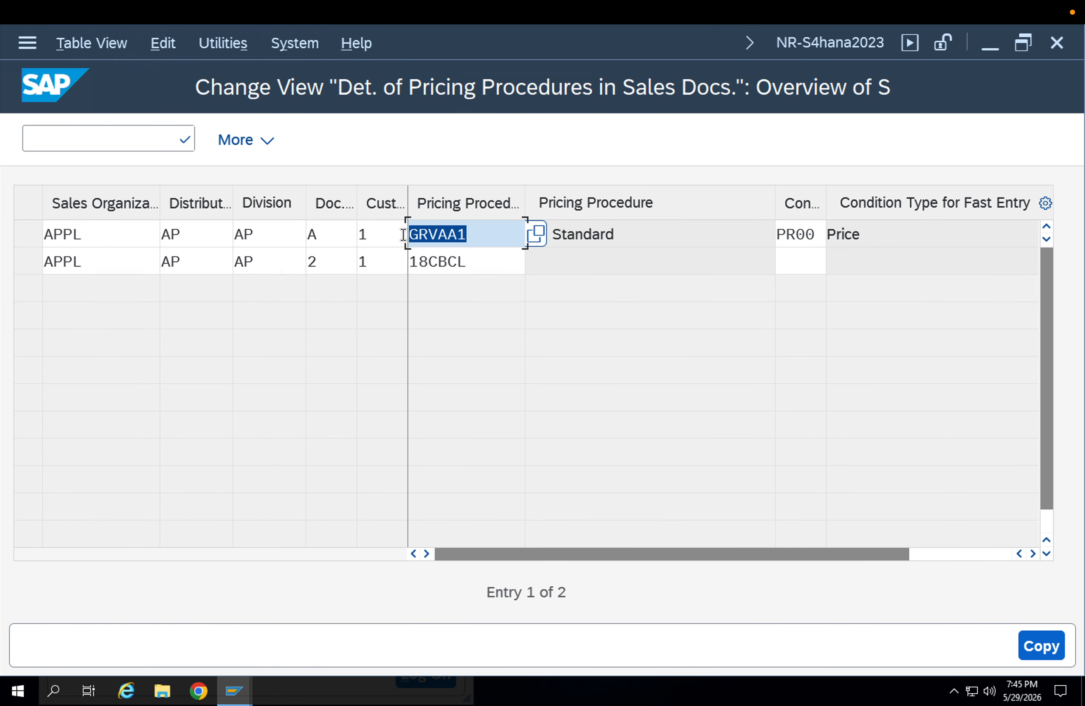
pyautogui.hotkey('ctrl', 'c')
pyautogui.moveTo(467, 264); pyautogui.dragTo(391, 261)
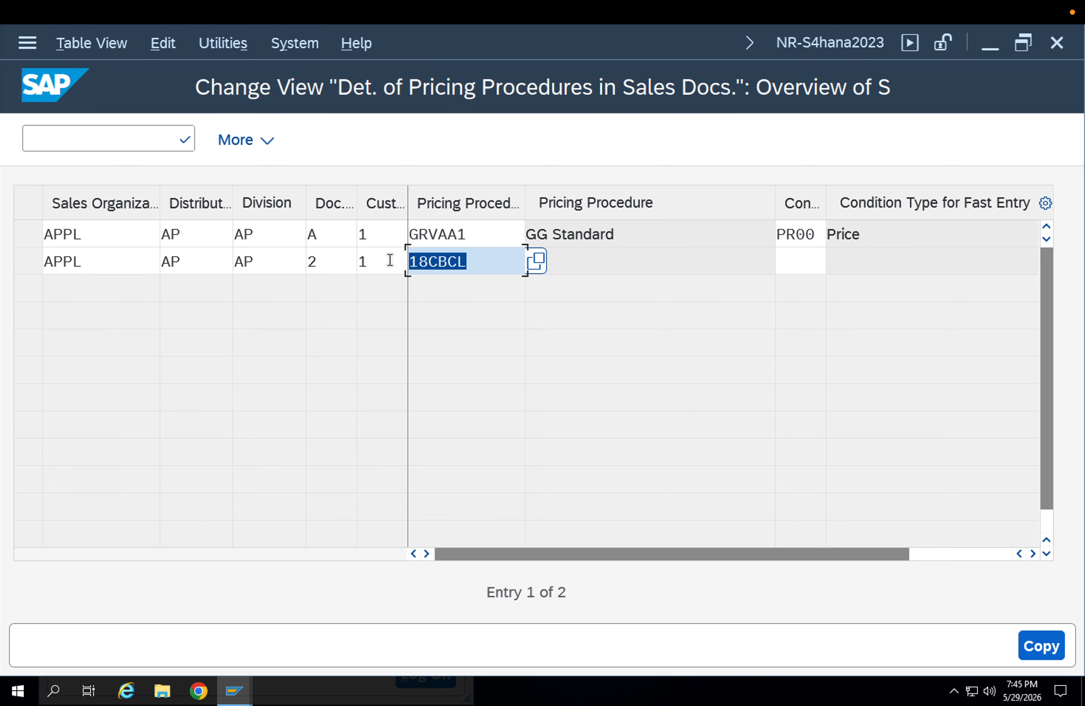
pyautogui.hotkey('ctrl', 'v')
# - Set the condition type of the document procedure 2 entry to PR00 and save the copied entries under the proposed customizing request
pyautogui.click(786, 263)
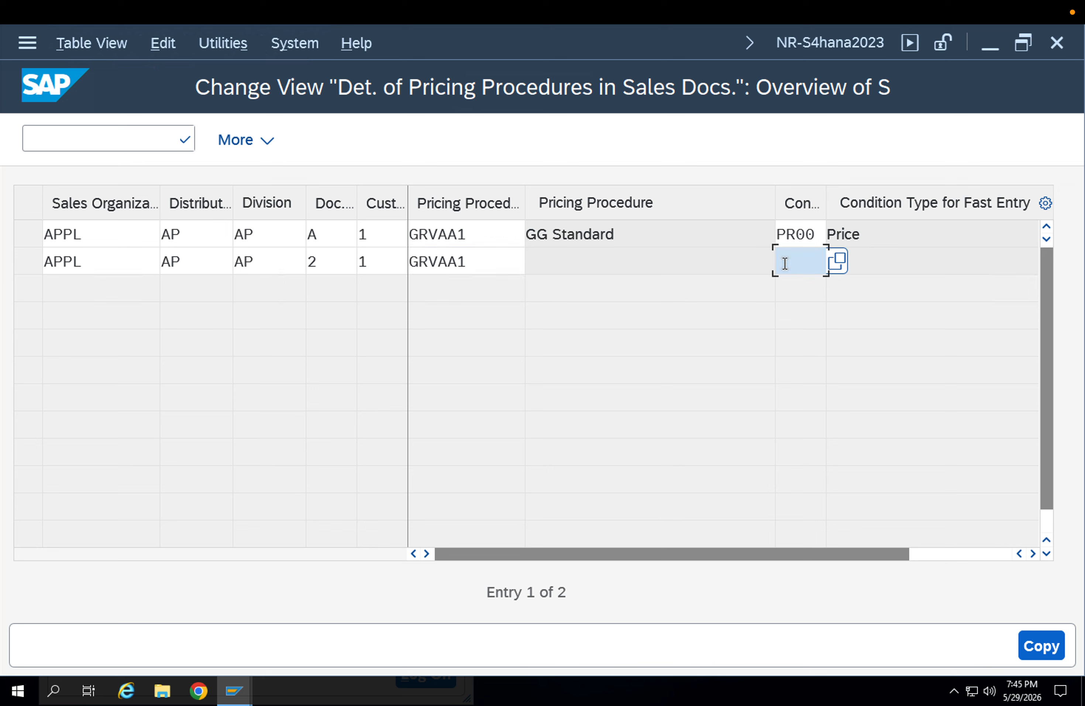
pyautogui.write('PROO')
pyautogui.press('Return')
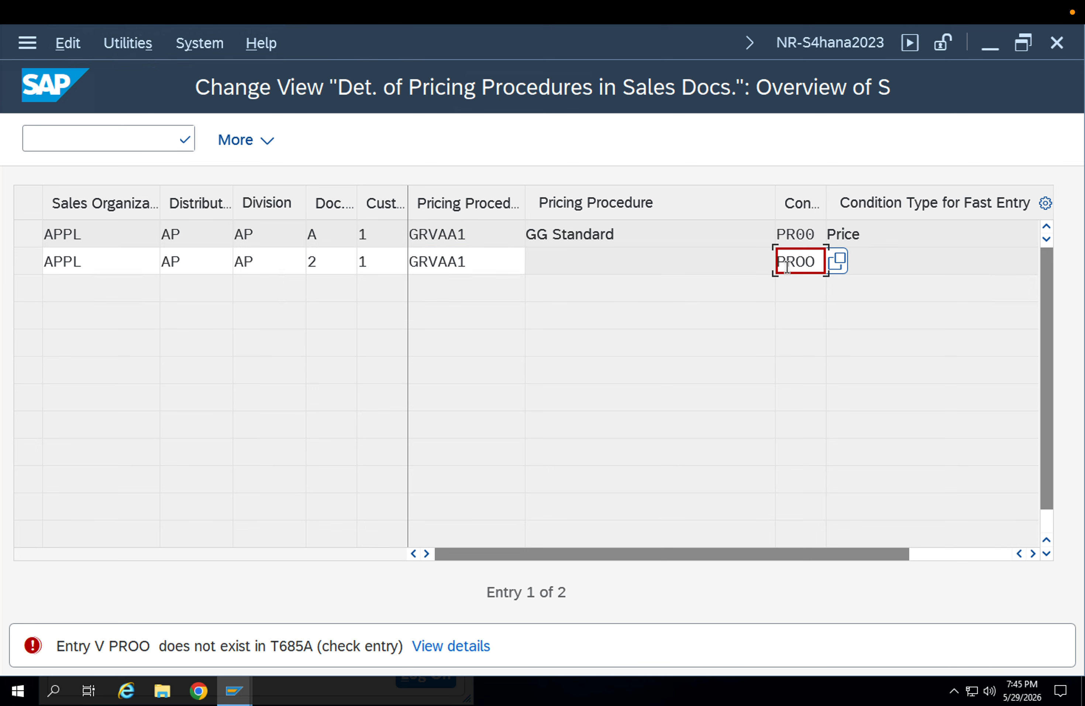
pyautogui.moveTo(813, 261); pyautogui.dragTo(755, 260)
pyautogui.write('Pr')
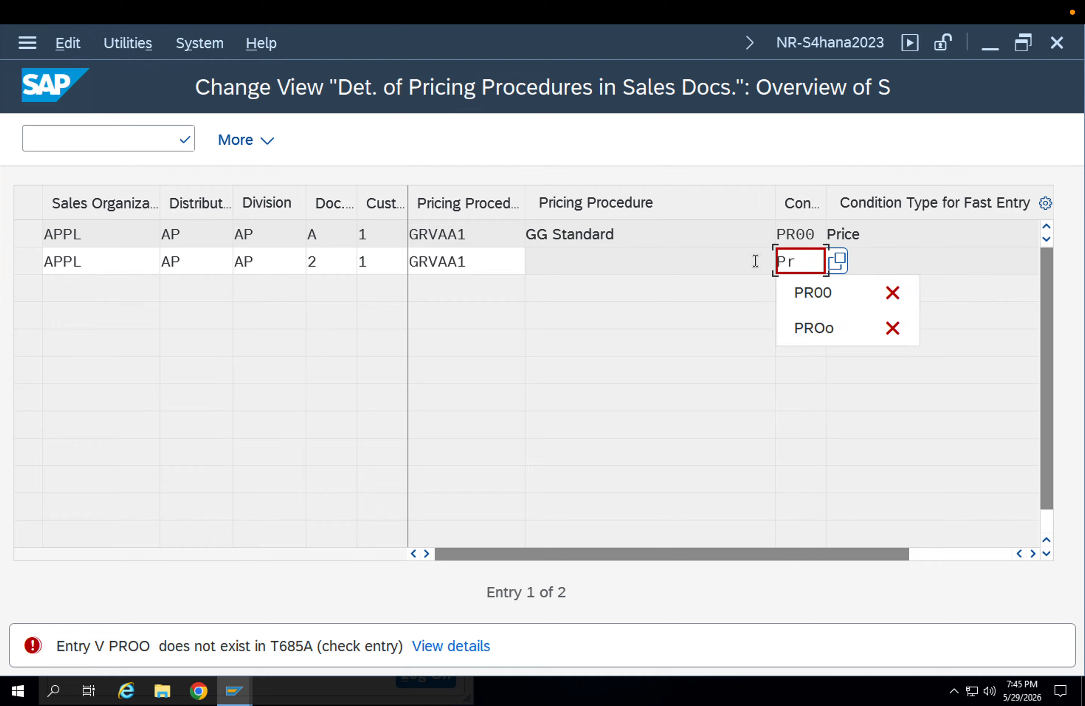
pyautogui.write('R00')
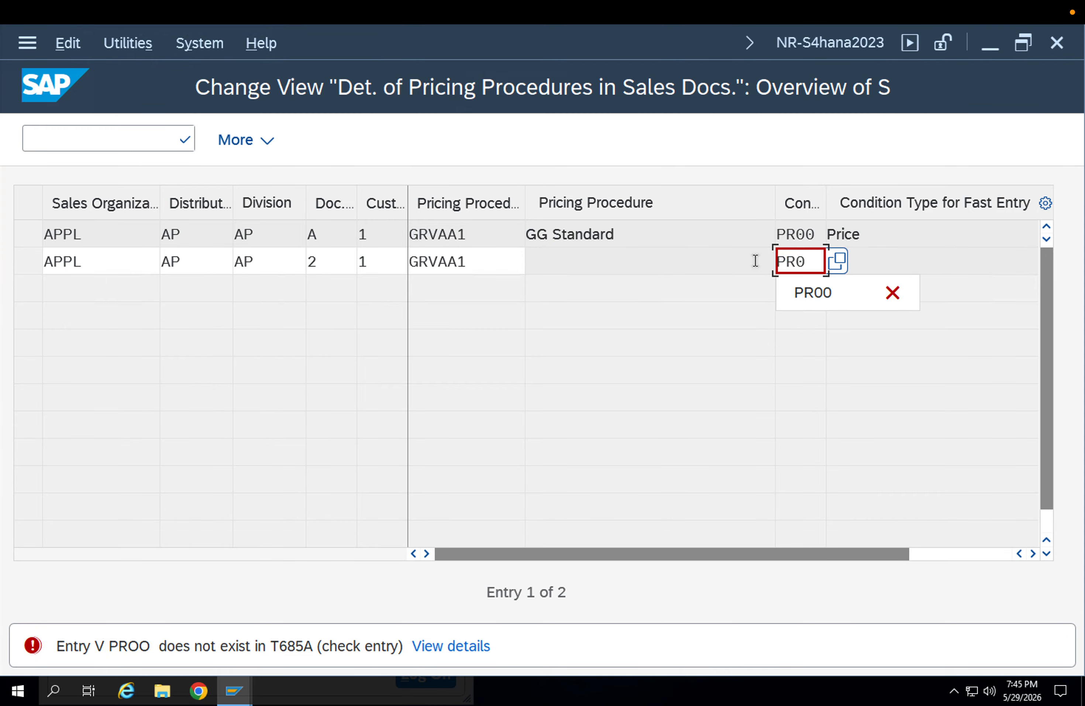
pyautogui.press('Return')
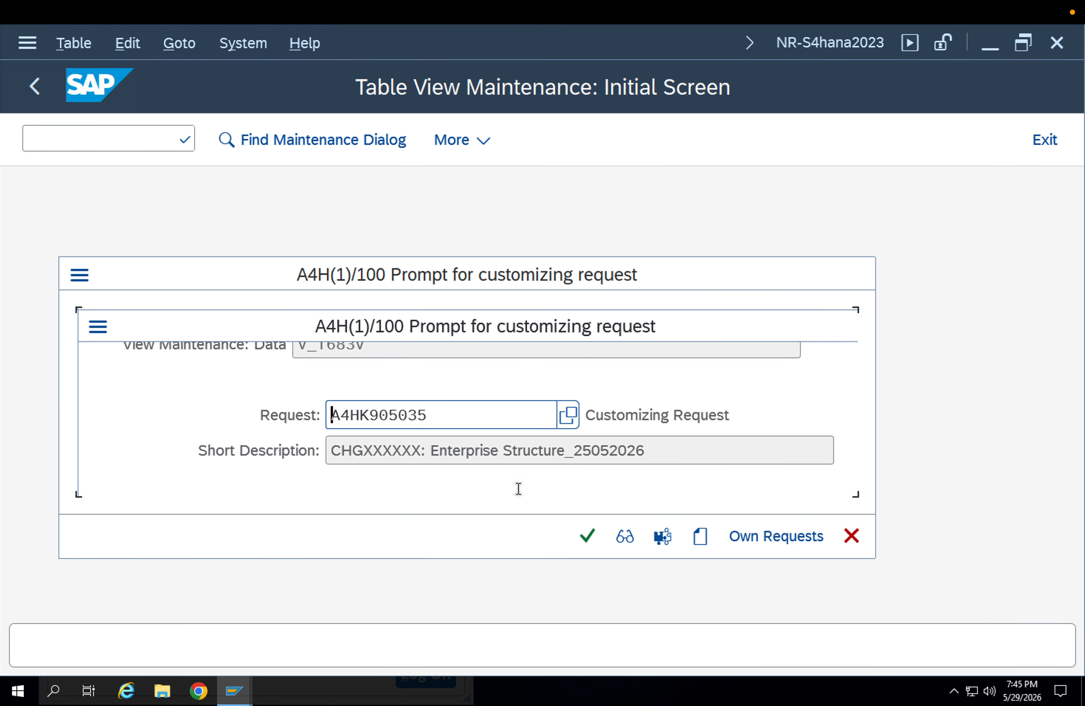
pyautogui.click(578, 547)
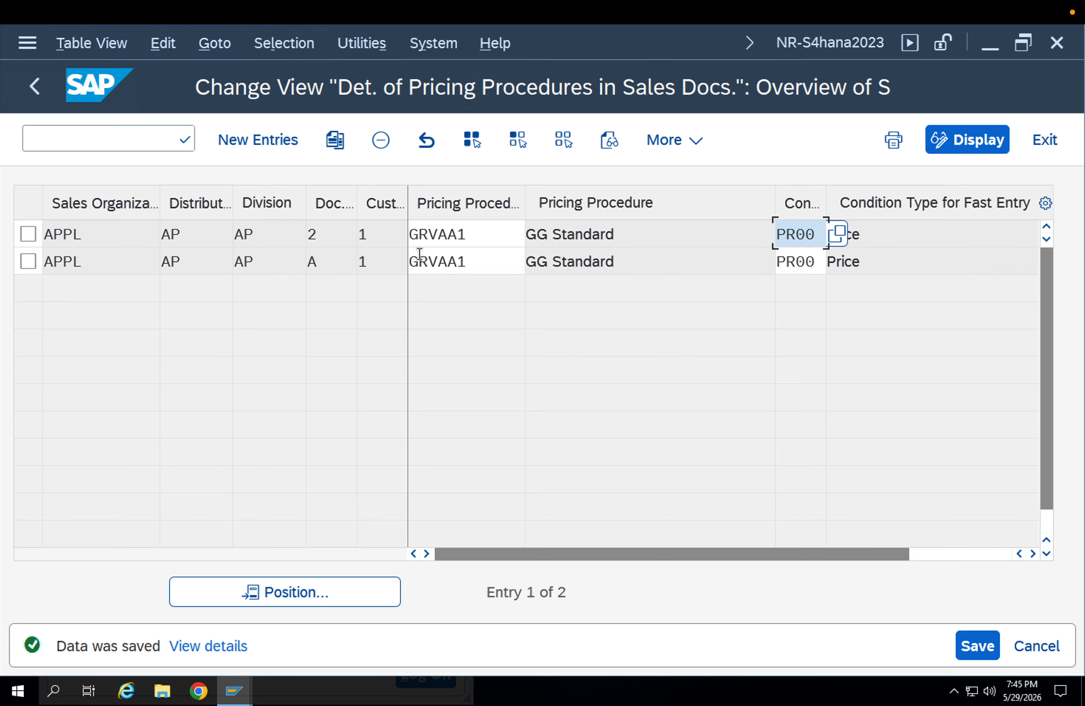
# - Widen the customer pricing procedure column, and open Customer - XYZ in business partner maintenance
pyautogui.click(390, 236)
pyautogui.moveTo(407, 203); pyautogui.dragTo(463, 209)
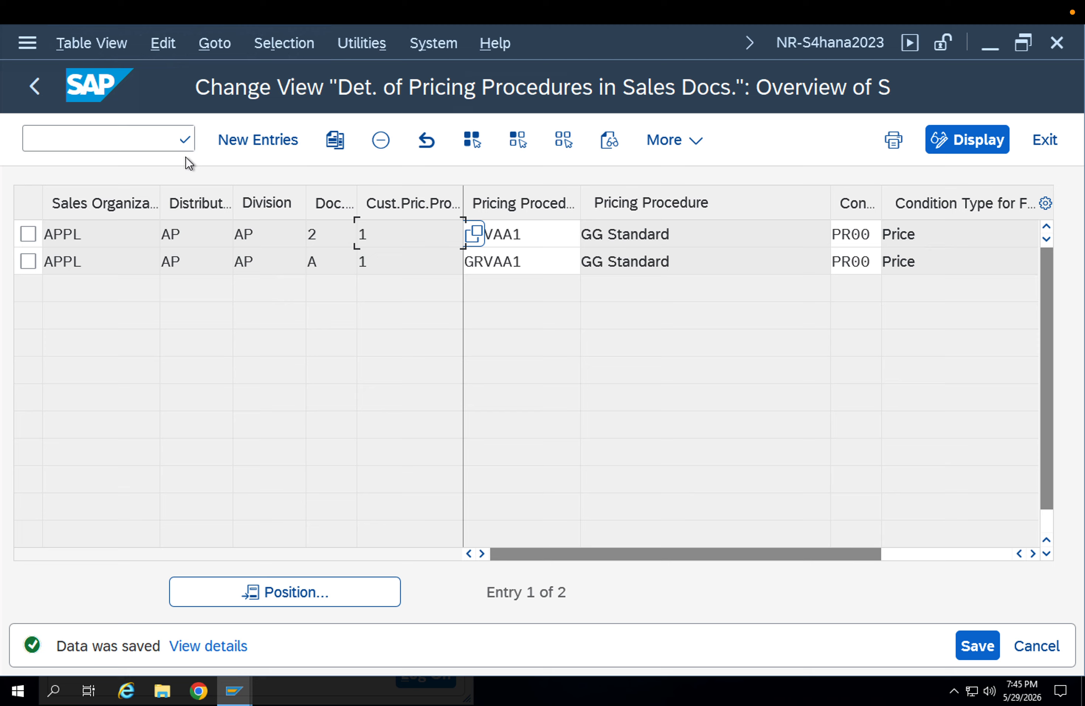
pyautogui.click(103, 136)
pyautogui.write('/n')
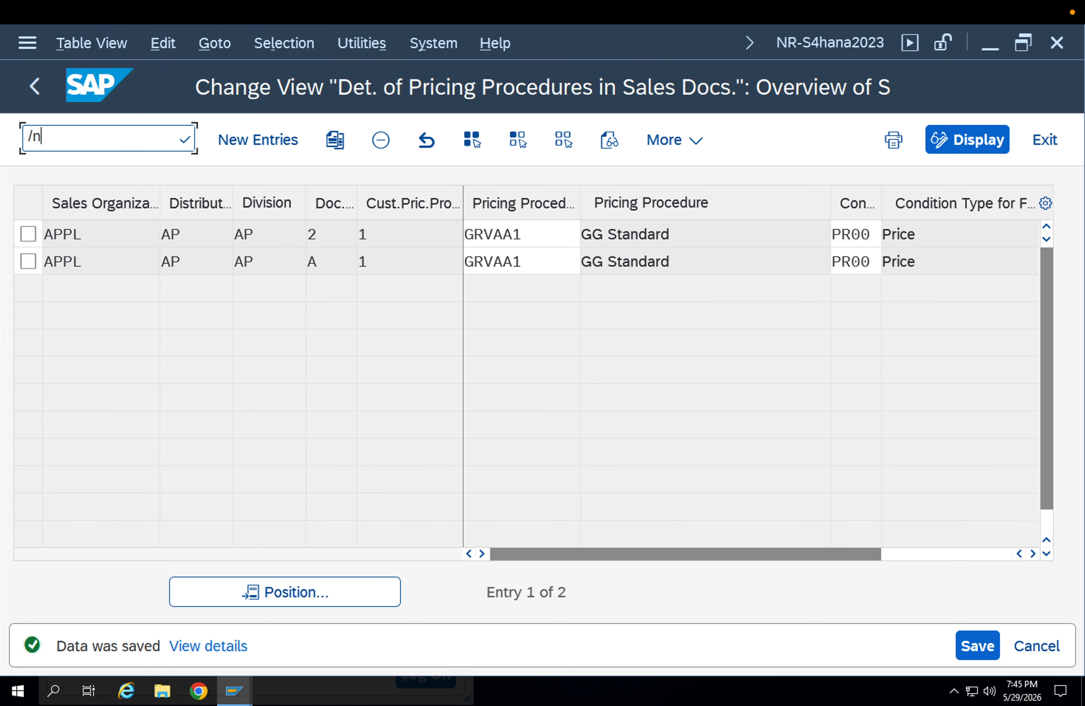
pyautogui.press('Return')
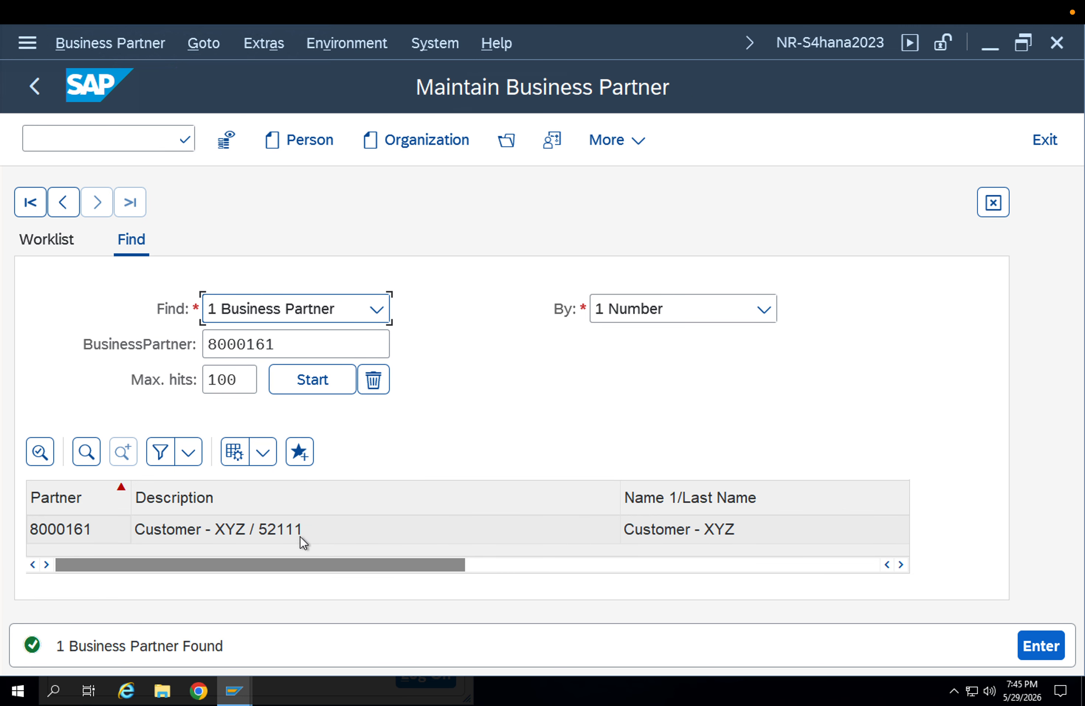
pyautogui.doubleClick(300, 533)
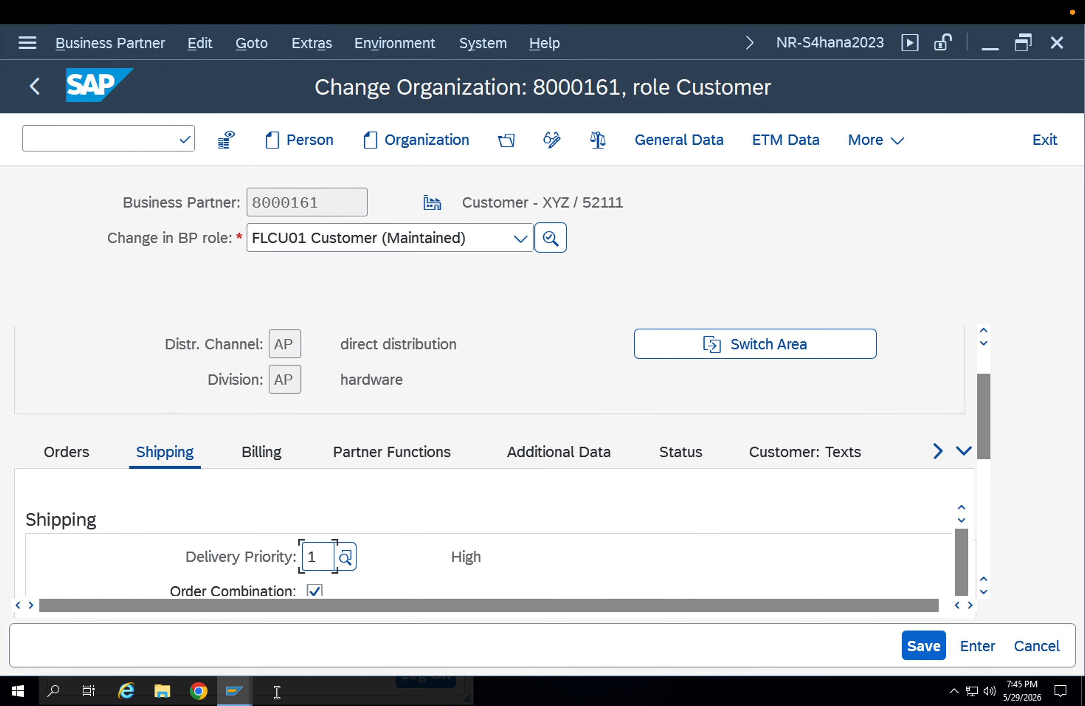
# - Switch to the Create Standard Order session and exit the order without saving, back to SAP Easy Access
pyautogui.click(234, 692)
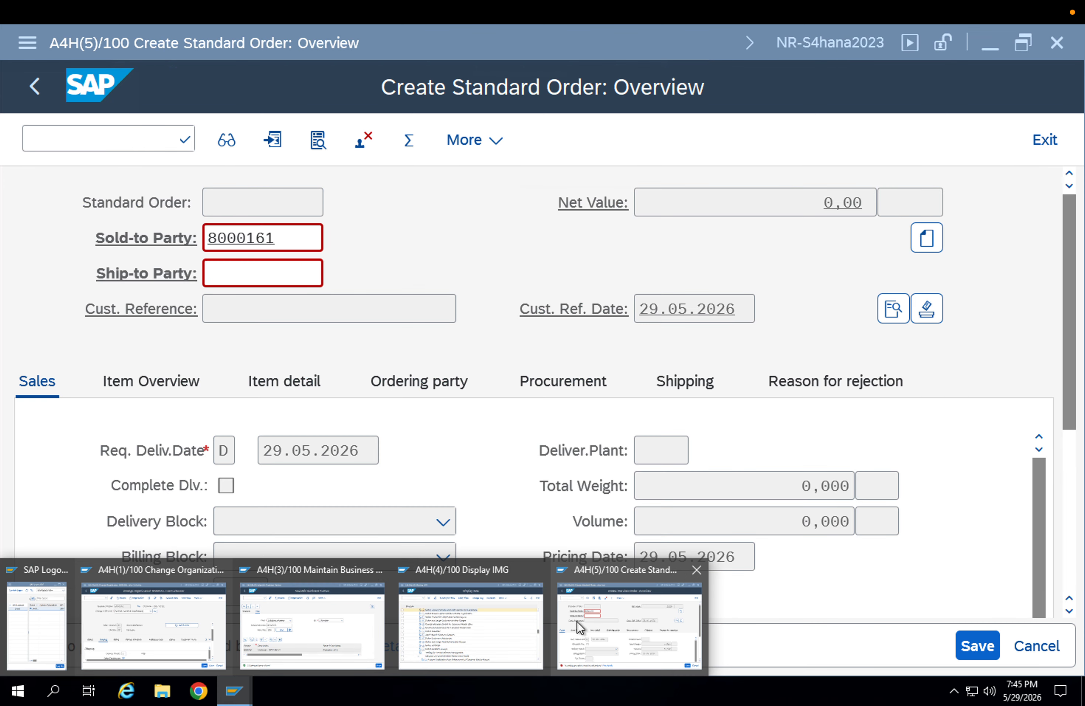
pyautogui.click(576, 620)
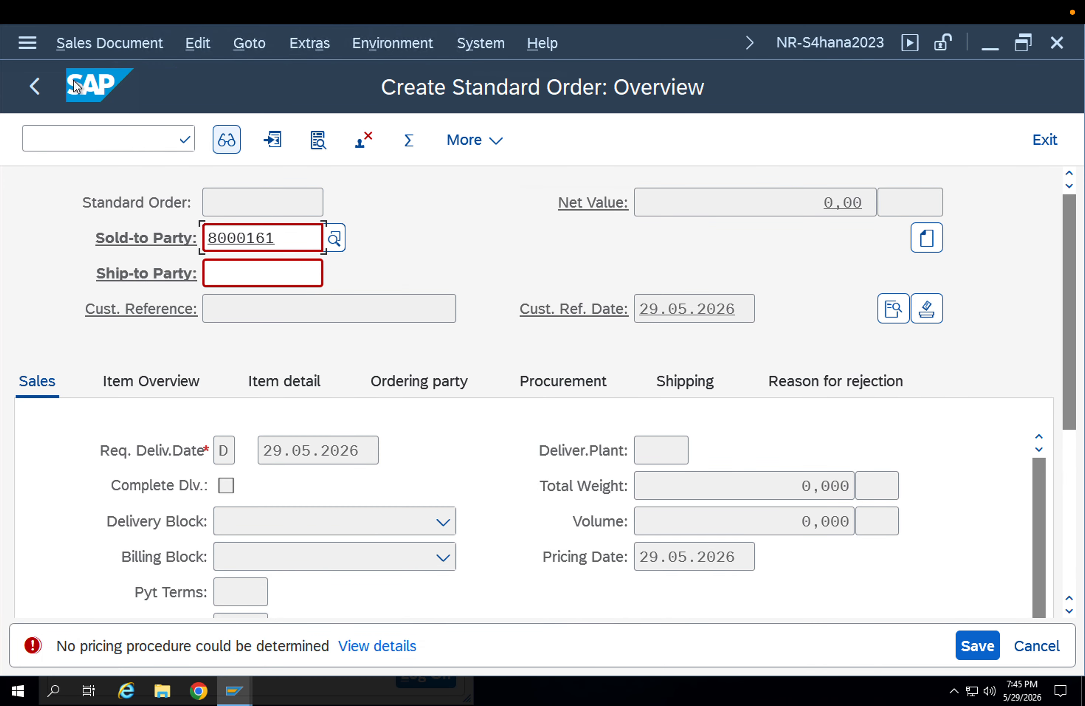
pyautogui.click(36, 86)
pyautogui.click(560, 565)
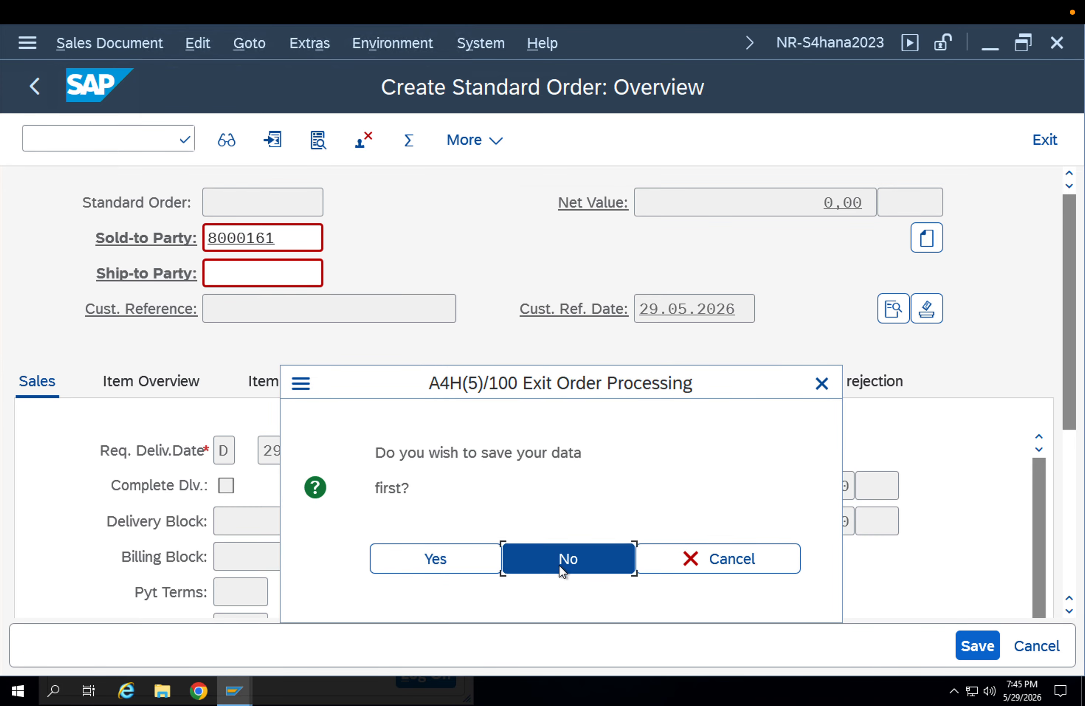
pyautogui.click(51, 102)
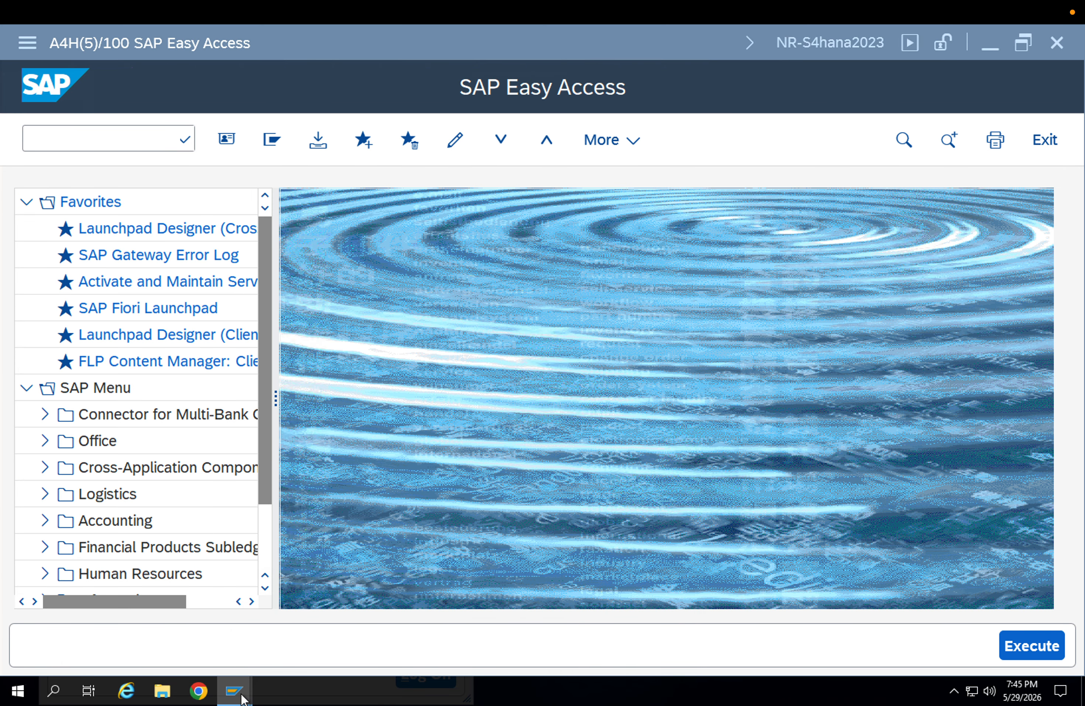
# - Open Customer - XYZ in the other business partner session and review its sales area shipping data
pyautogui.moveTo(243, 698)
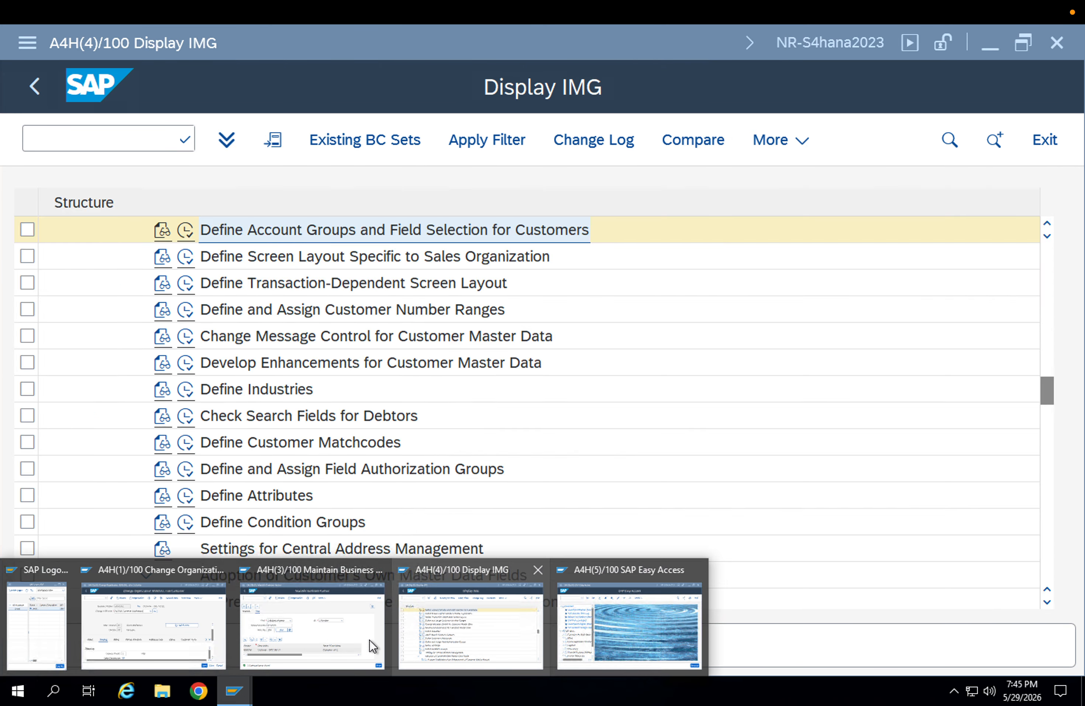
pyautogui.click(350, 638)
pyautogui.click(364, 527)
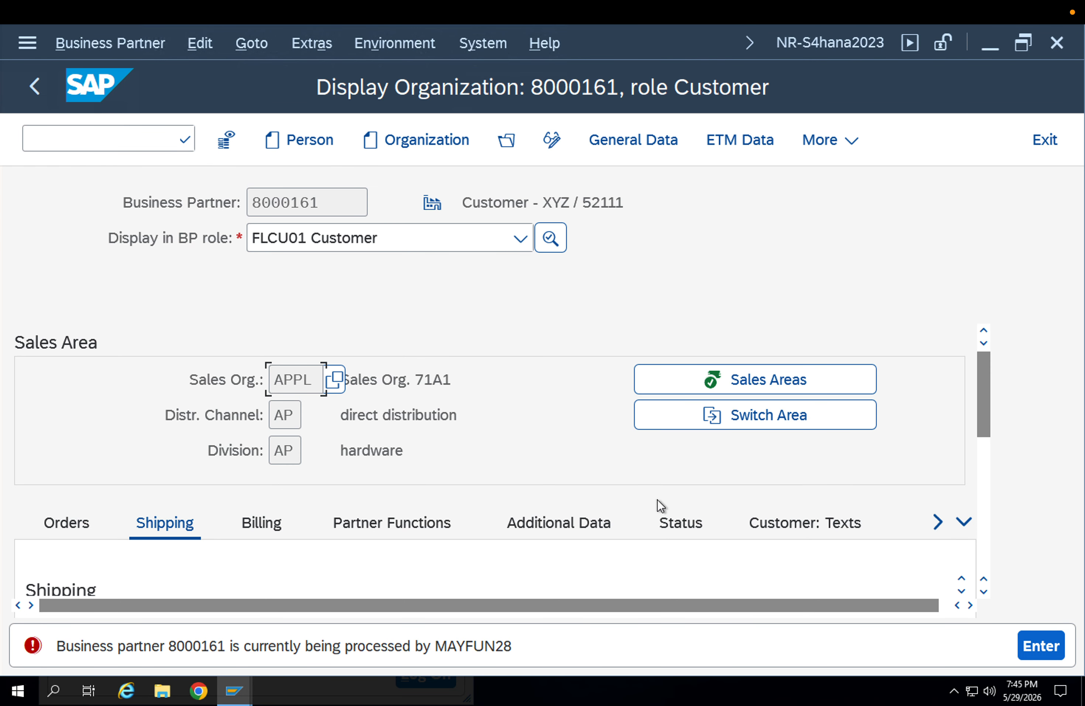
pyautogui.scroll(-3, 657, 500)
pyautogui.scroll(-3, 521, 488)
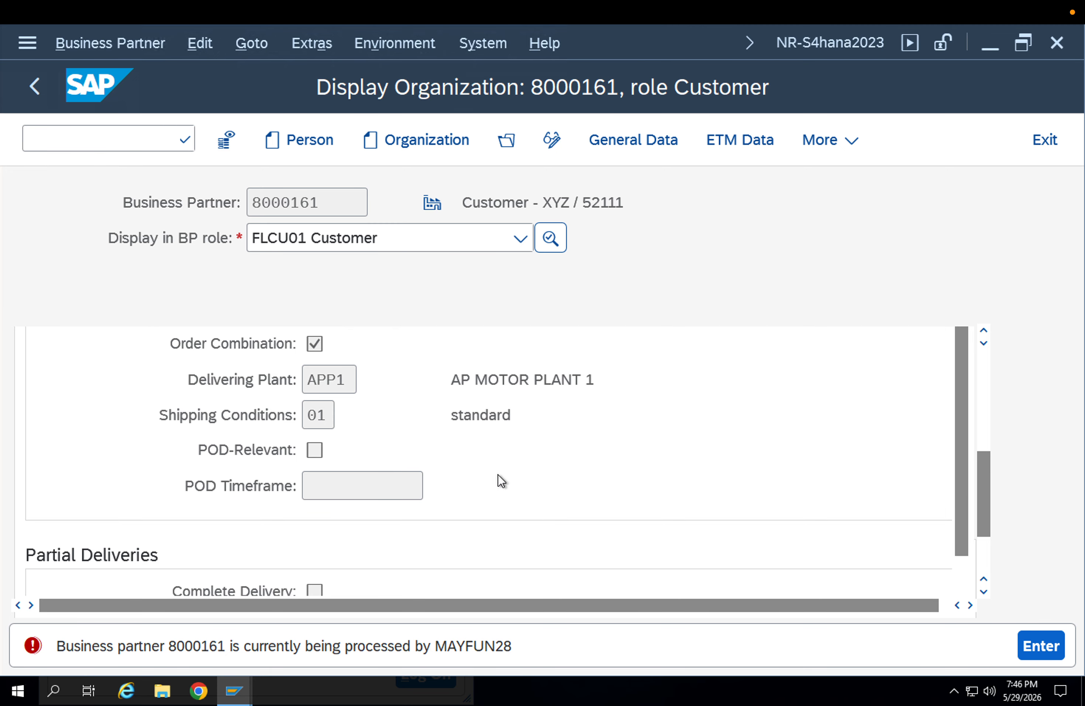
# - Try to switch the displayed Customer - XYZ record to change mode
pyautogui.click(556, 142)
pyautogui.moveTo(982, 458); pyautogui.dragTo(989, 494)
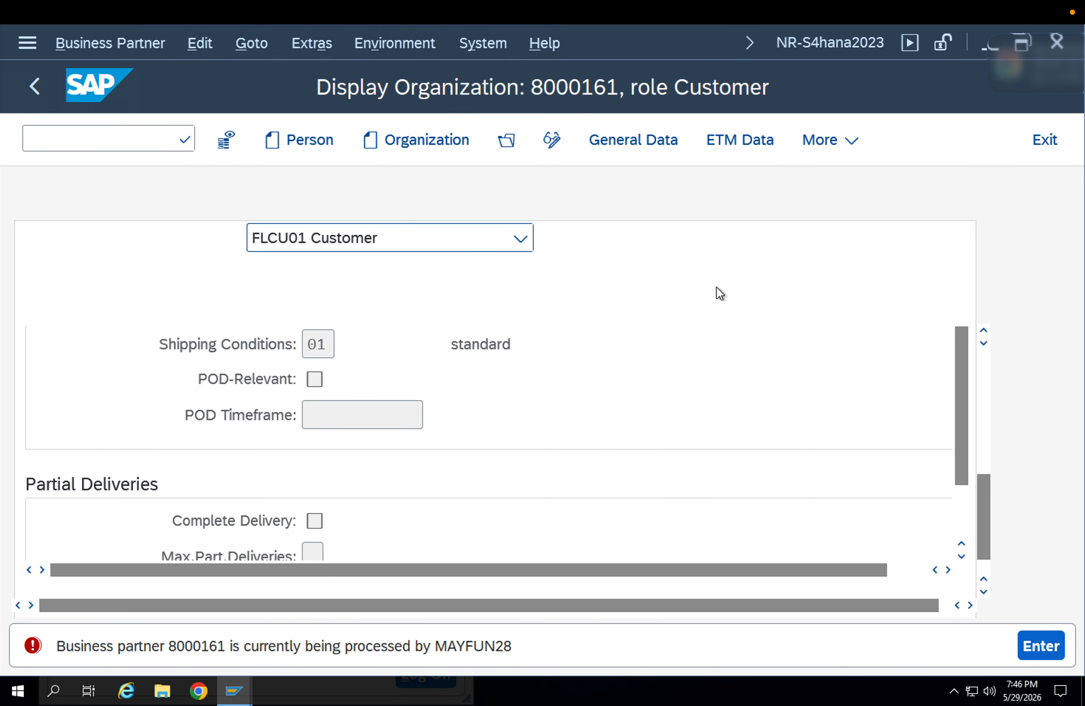
pyautogui.click(552, 145)
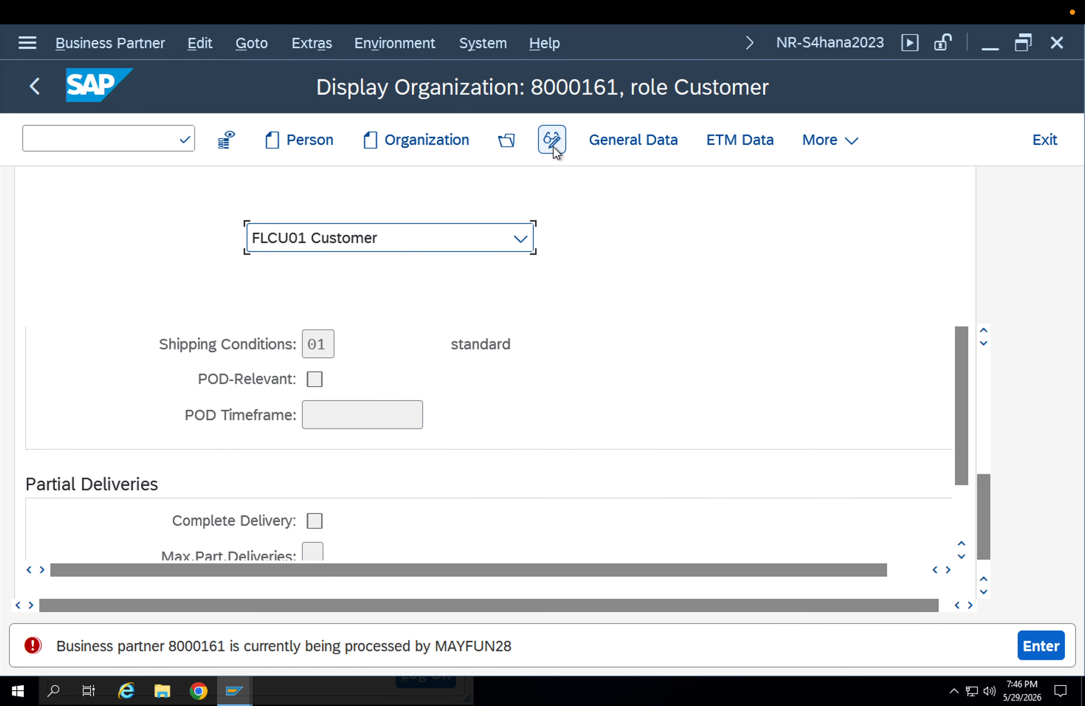
pyautogui.click(251, 680)
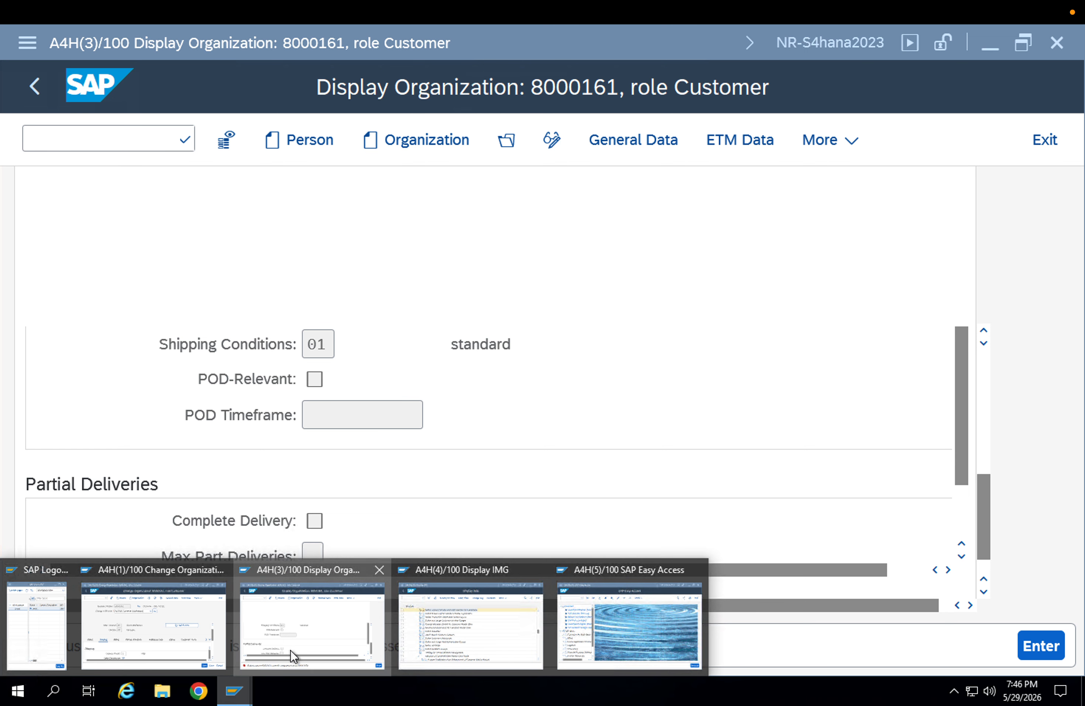
# - Leave the displayed Customer - XYZ record and switch to the session where the same customer is open for change
pyautogui.click(291, 650)
pyautogui.hotkey('ctrl', 's')
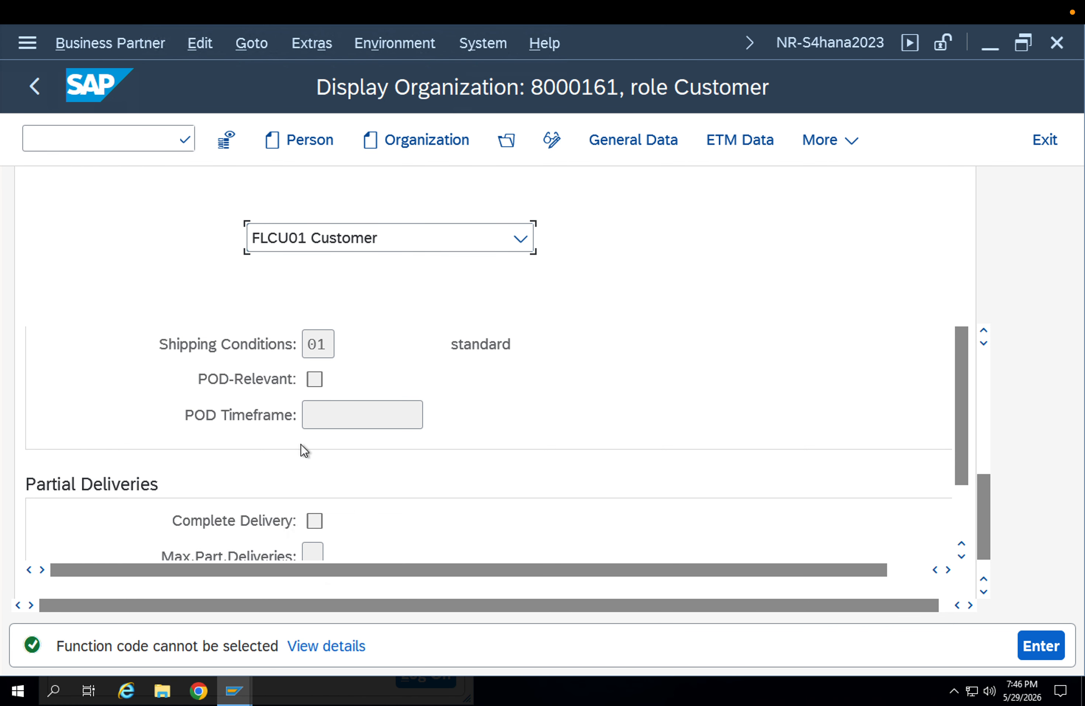
pyautogui.click(34, 85)
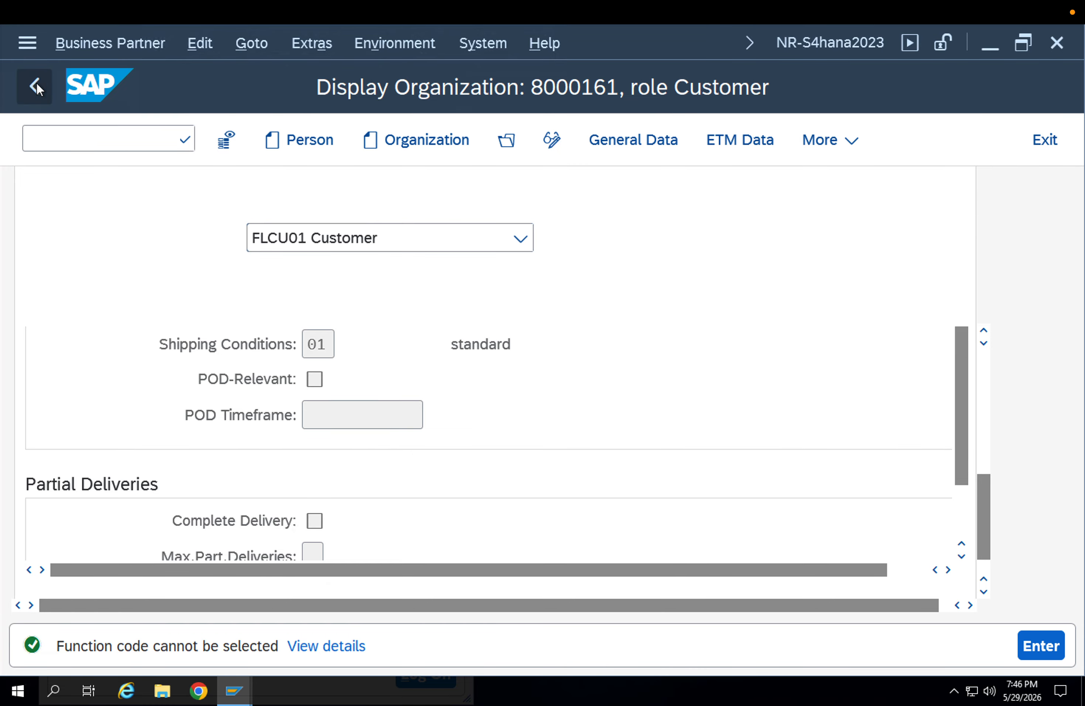
pyautogui.click(252, 702)
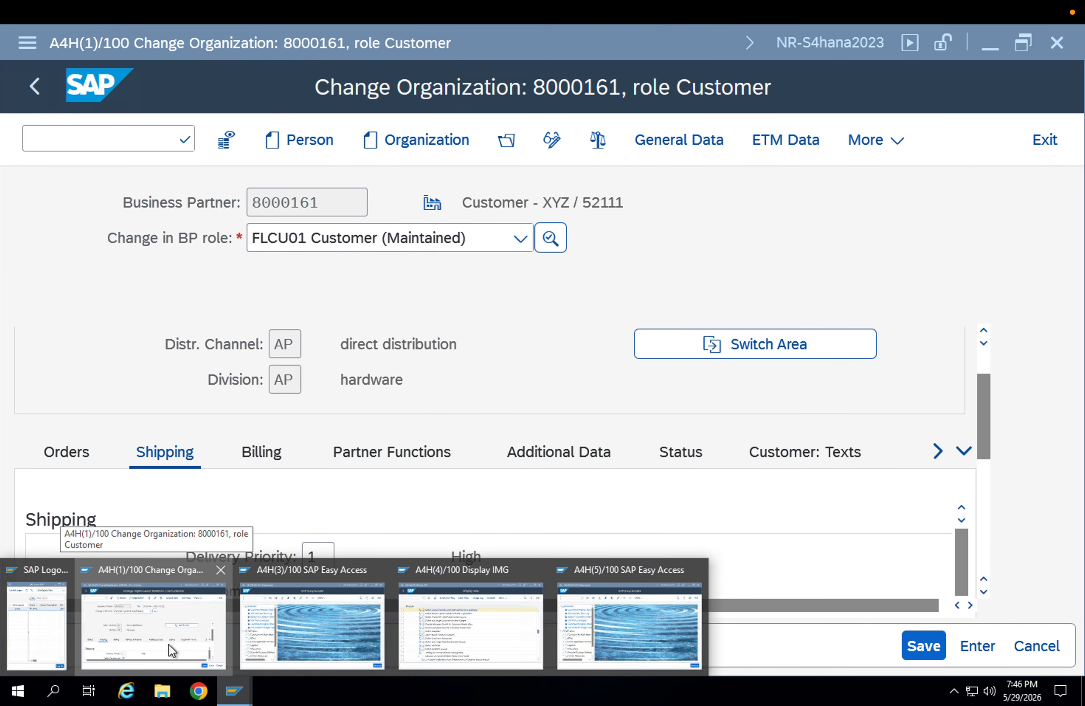
pyautogui.click(168, 644)
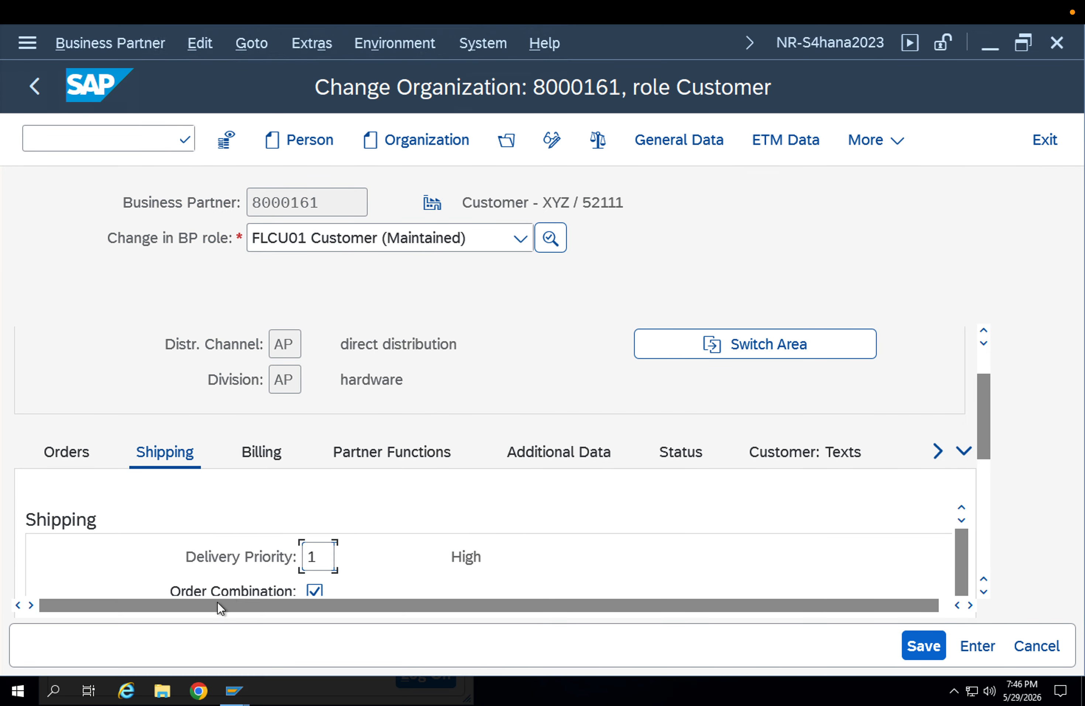
# - Exit business partner maintenance in the change session, and bring an SAP Easy Access session forward
pyautogui.press('Escape')
pyautogui.click(393, 522)
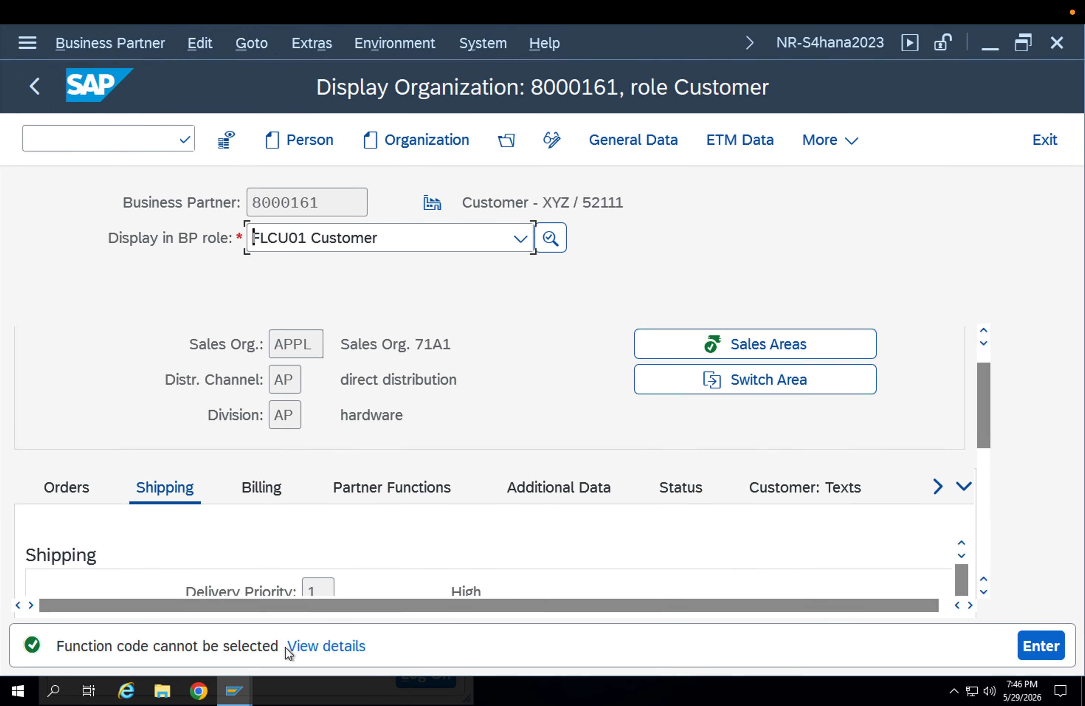
pyautogui.click(244, 685)
pyautogui.click(167, 300)
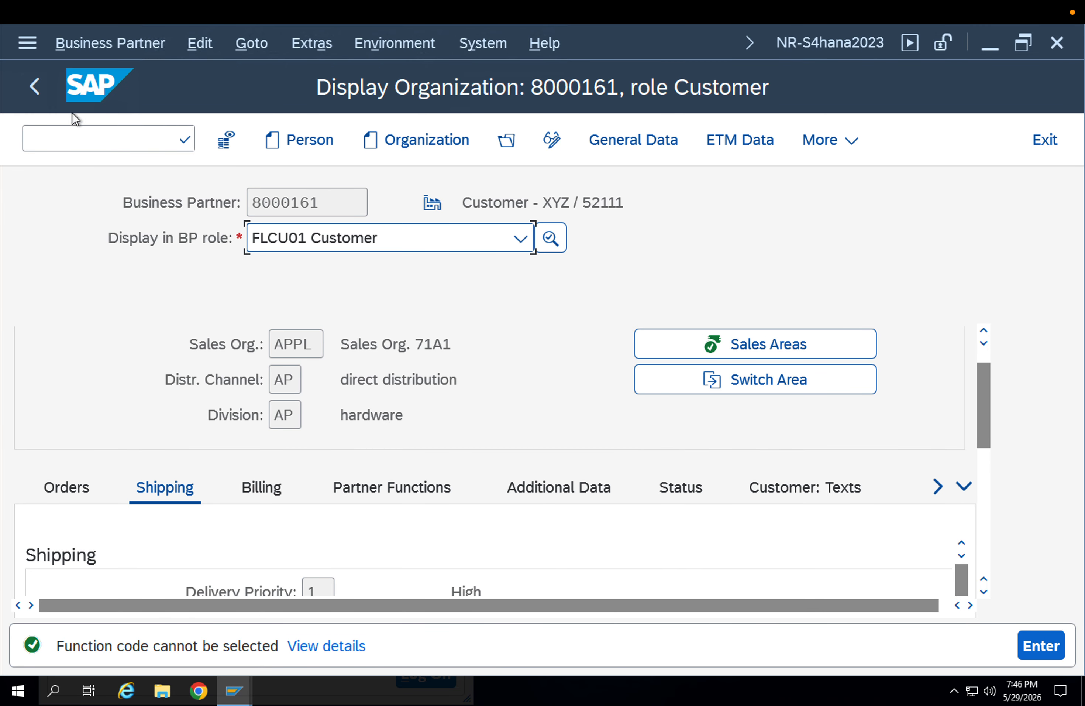
pyautogui.click(41, 95)
pyautogui.click(245, 702)
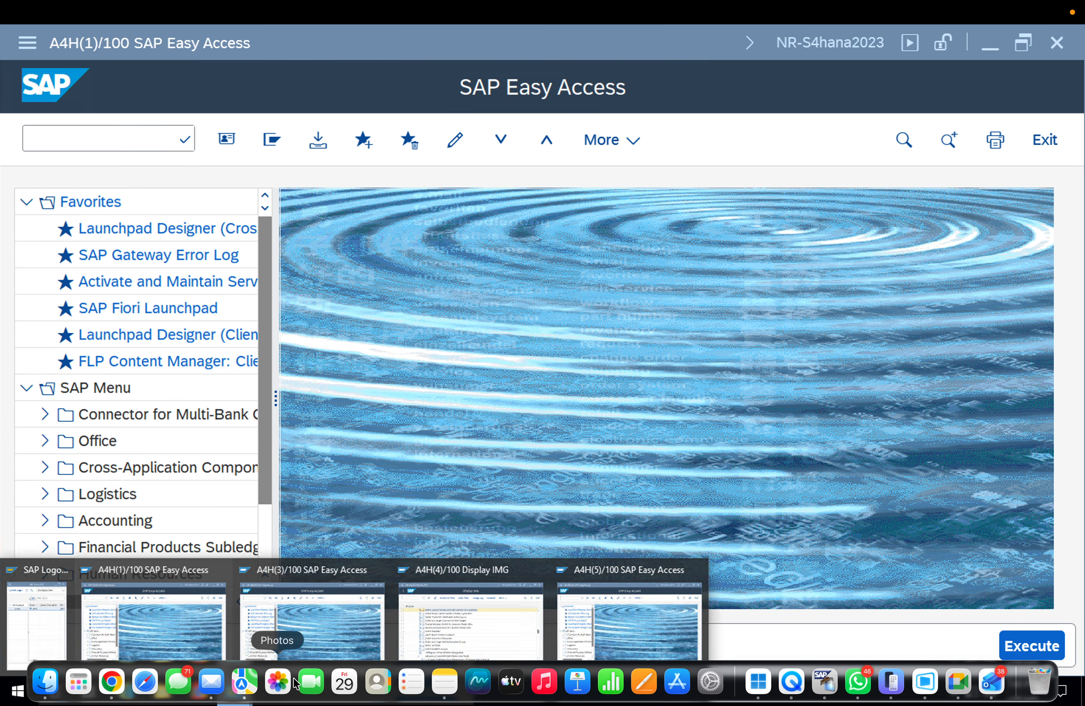
pyautogui.click(307, 621)
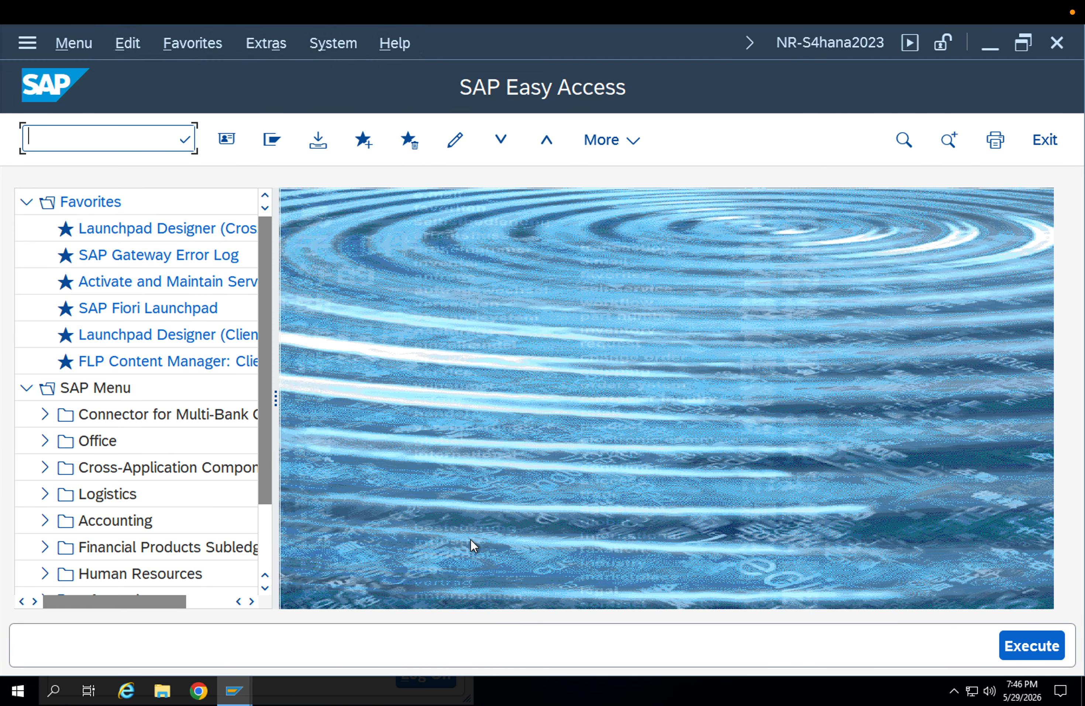
# - Start transaction bp again and open Customer - XYZ in change mode
pyautogui.write('bp')
pyautogui.press('Return')
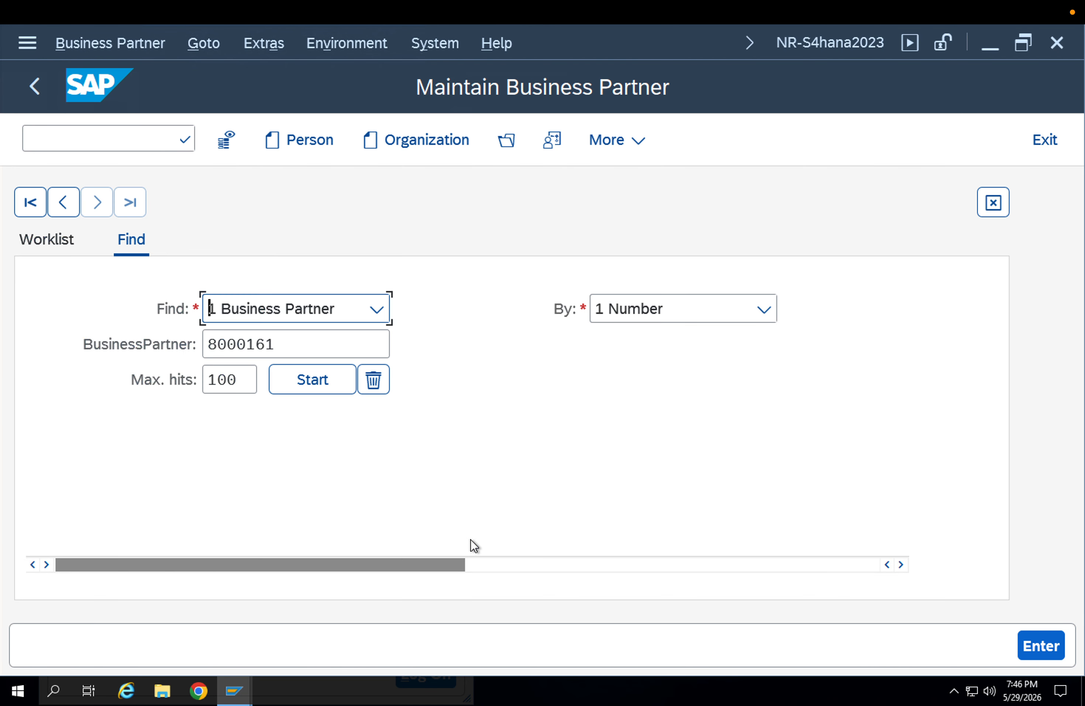
pyautogui.doubleClick(480, 527)
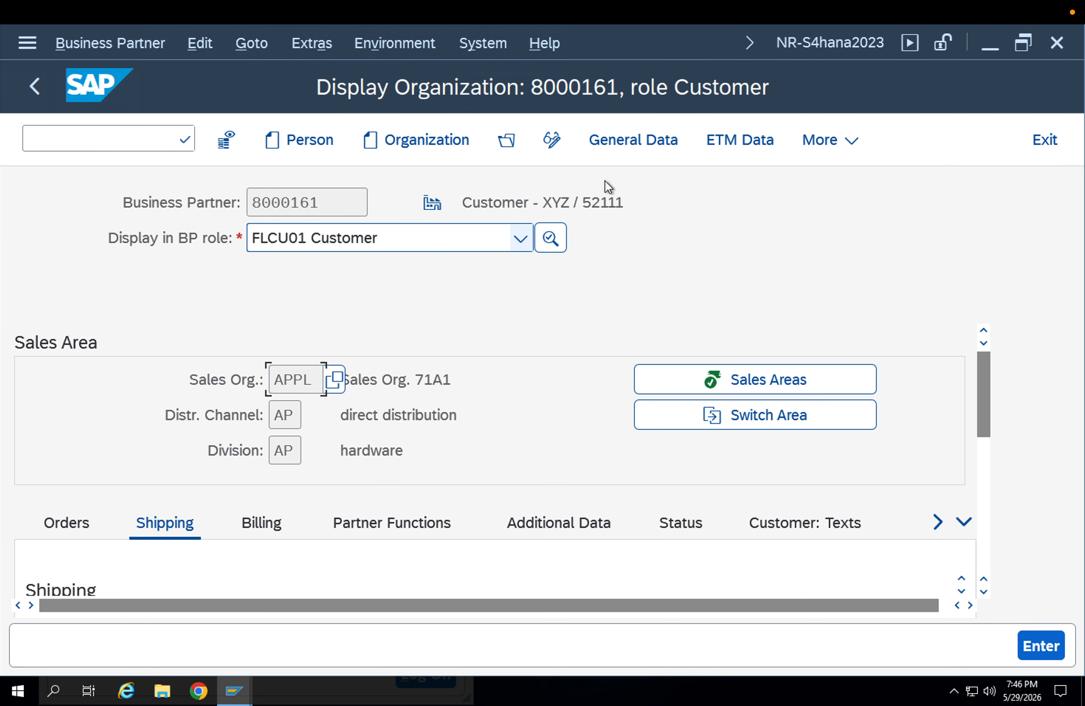
pyautogui.click(547, 148)
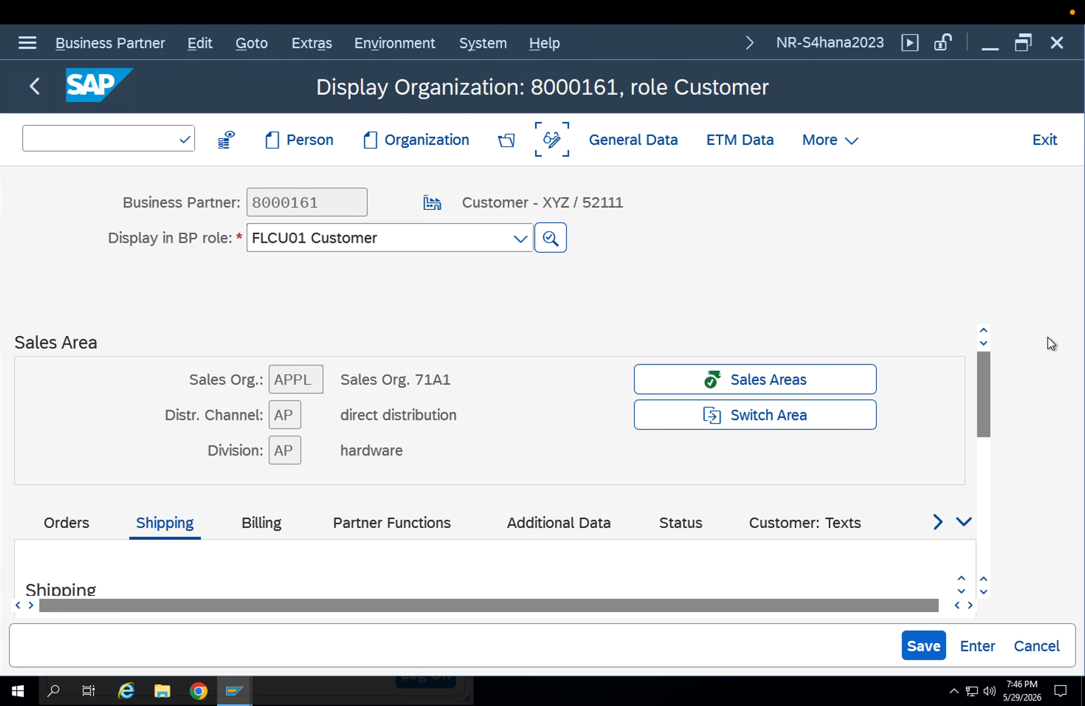
# - Review the shipping and order data in Customer - XYZ's sales area for sales organization APPL
pyautogui.moveTo(987, 387); pyautogui.dragTo(981, 521)
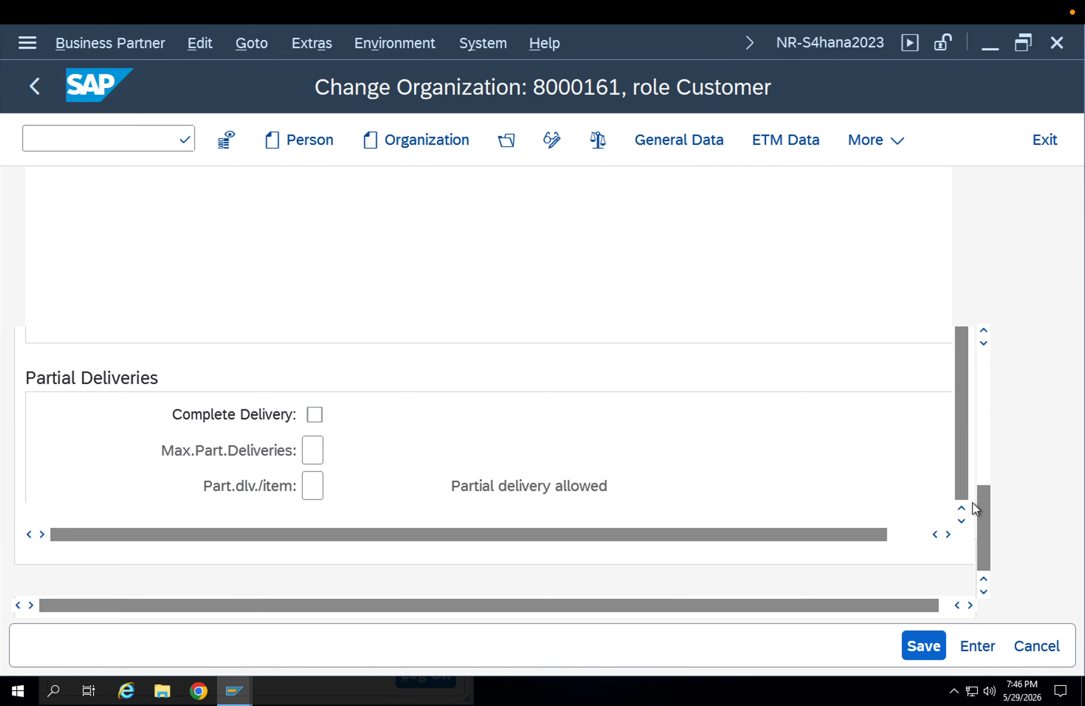
pyautogui.moveTo(989, 501); pyautogui.dragTo(988, 389)
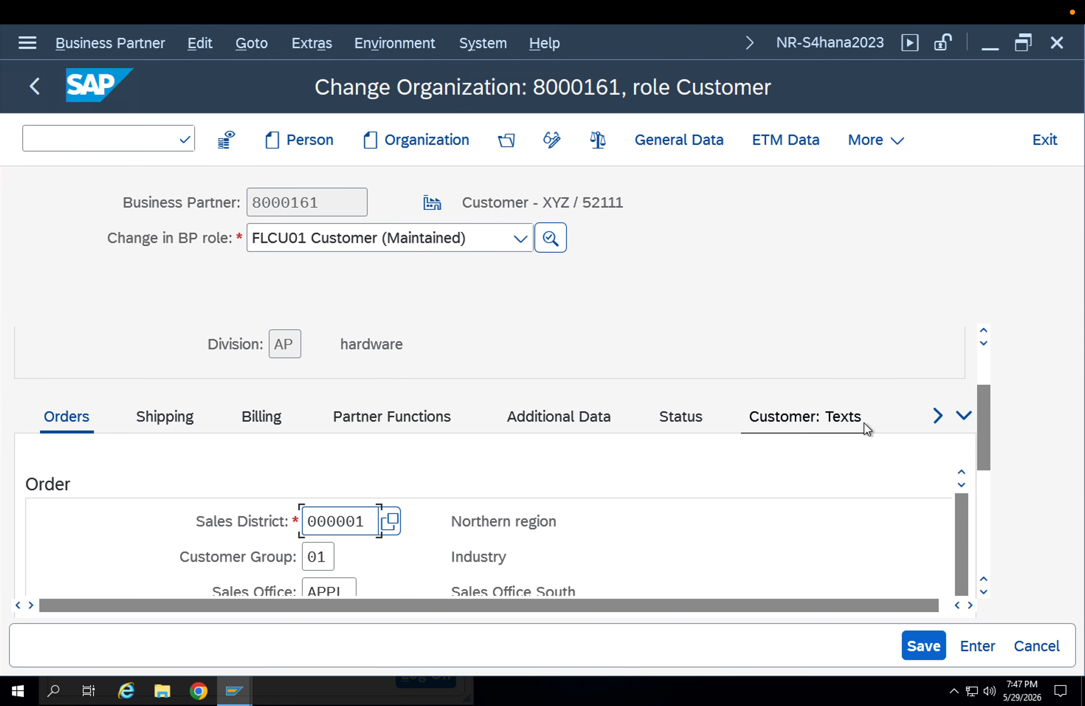
pyautogui.moveTo(980, 408); pyautogui.dragTo(965, 503)
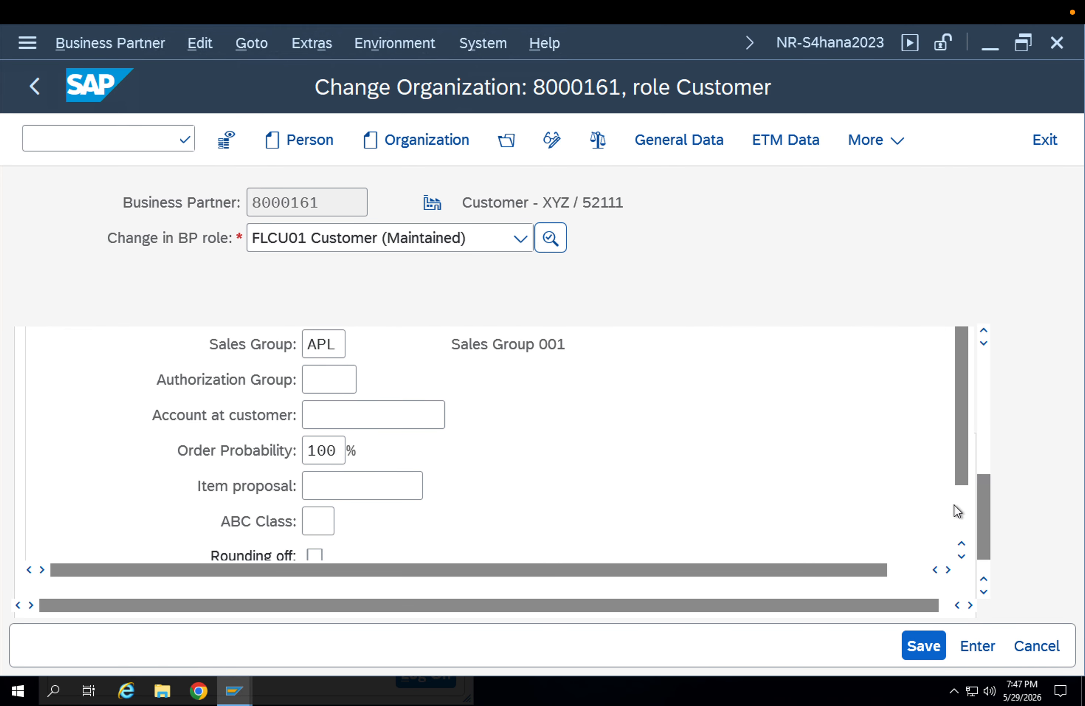
pyautogui.scroll(-2, 956, 512)
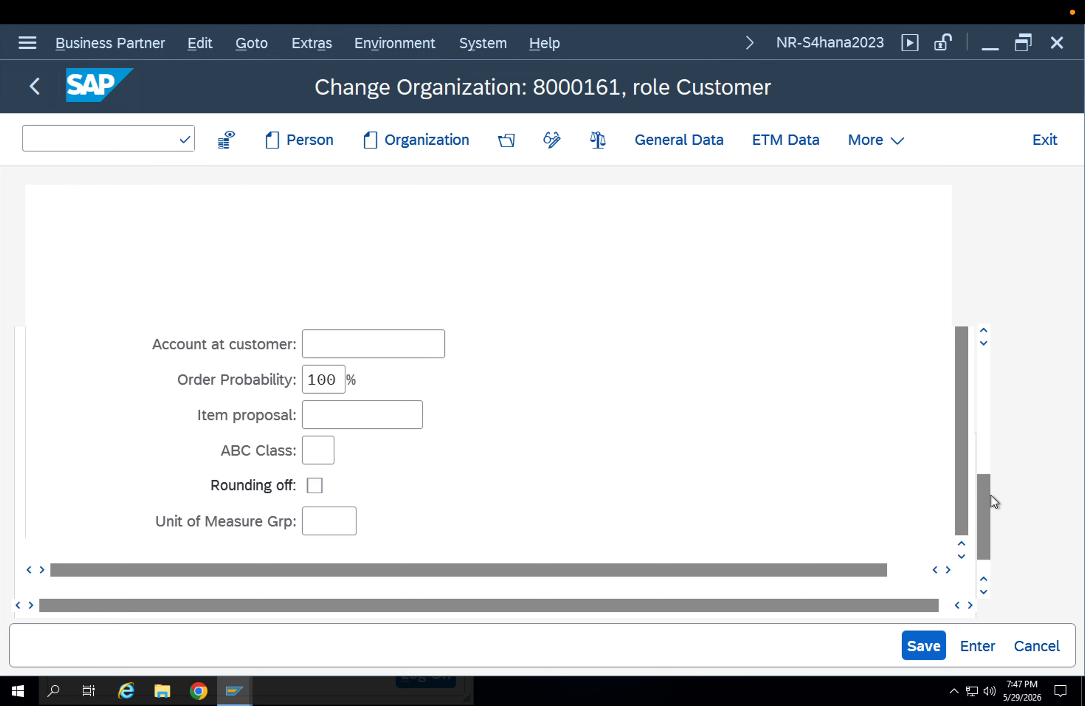
pyautogui.click(983, 384)
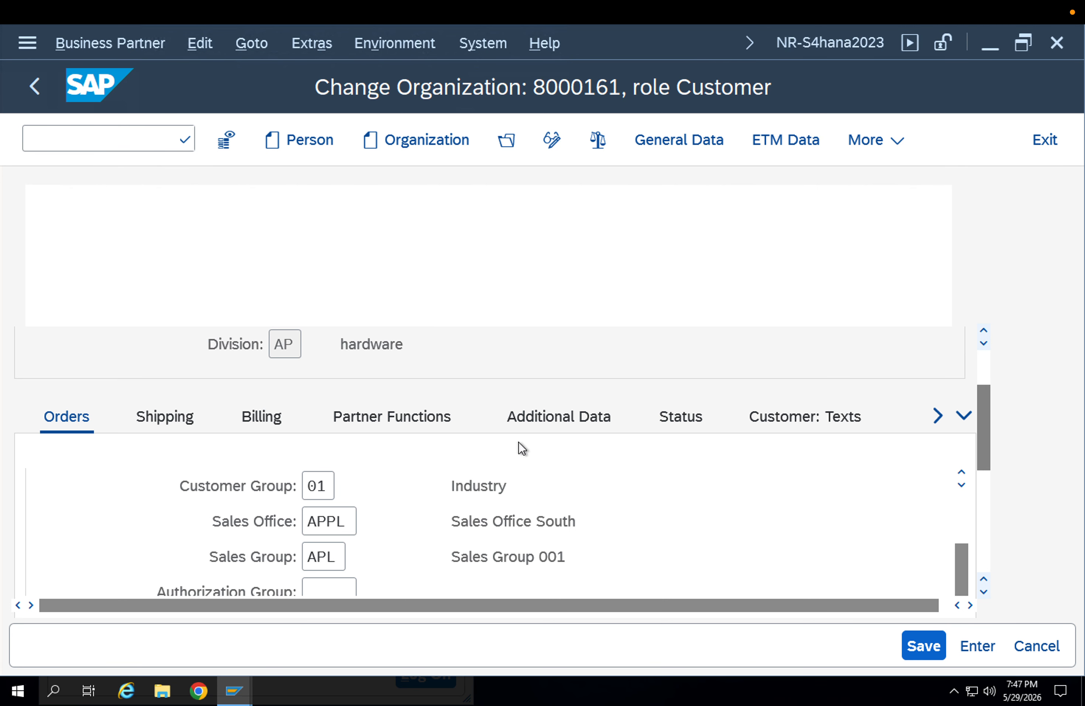
# - Look up the available customer group values and read the help text for the Customer Group field
pyautogui.click(322, 473)
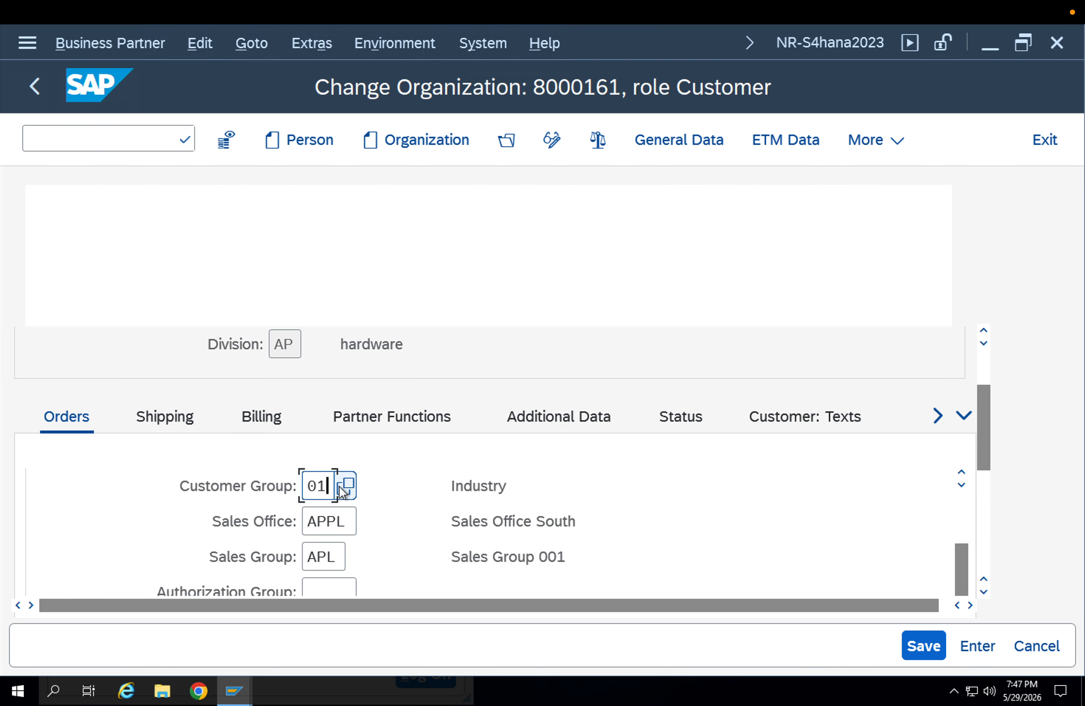
pyautogui.click(340, 486)
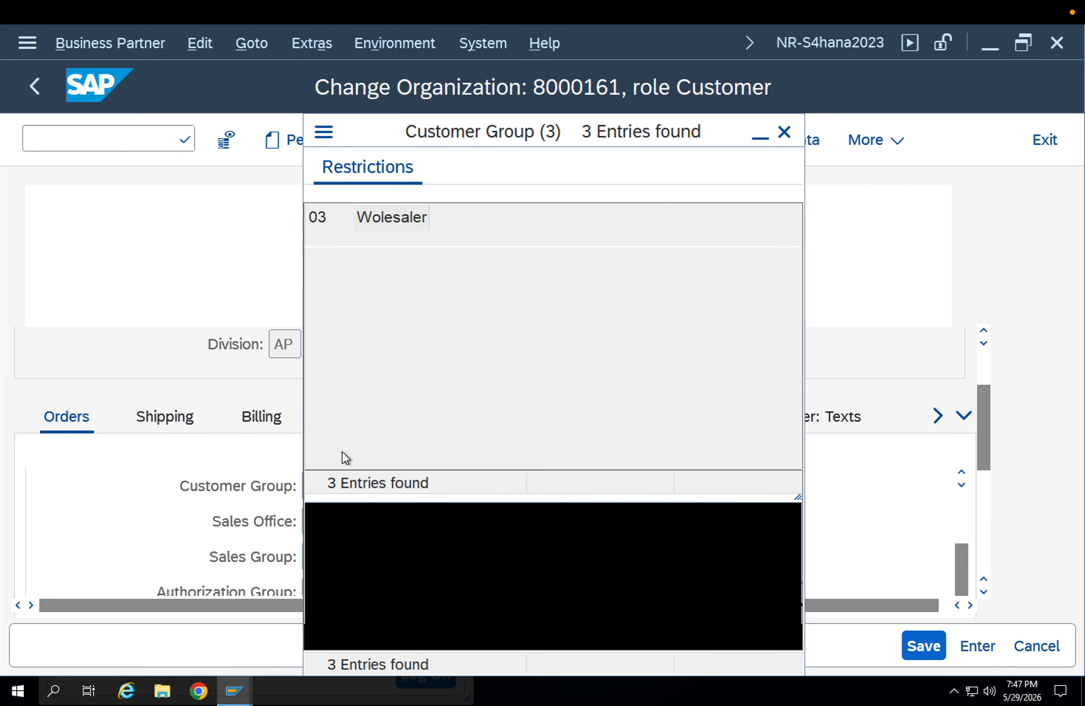
pyautogui.press('Escape')
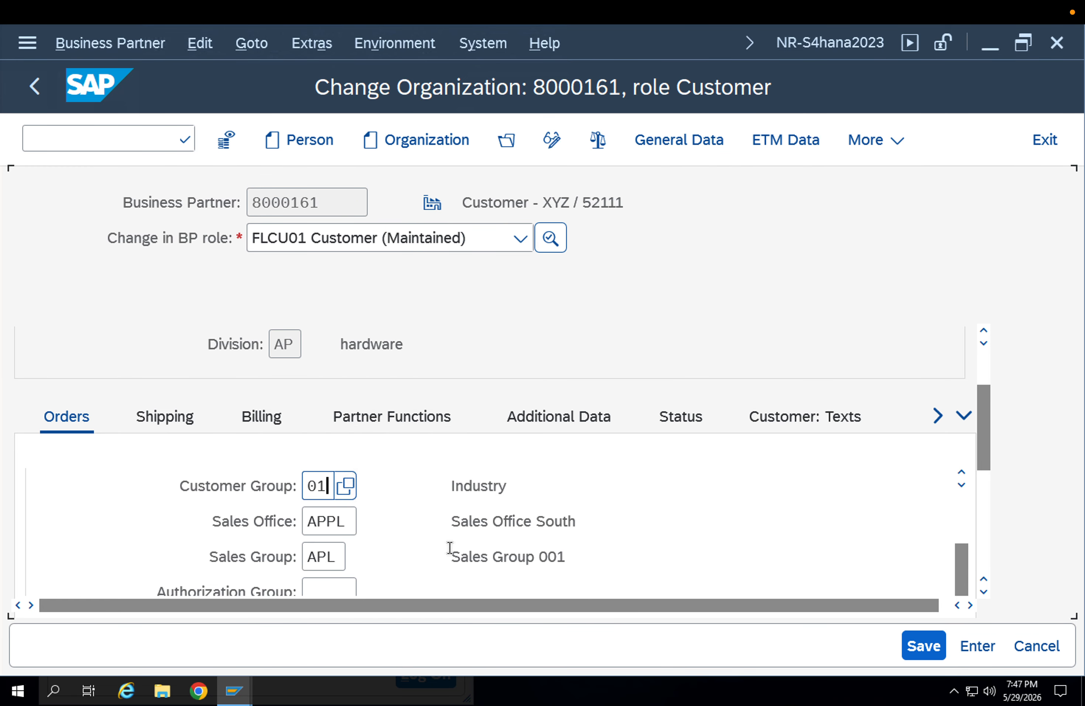
pyautogui.click(449, 548)
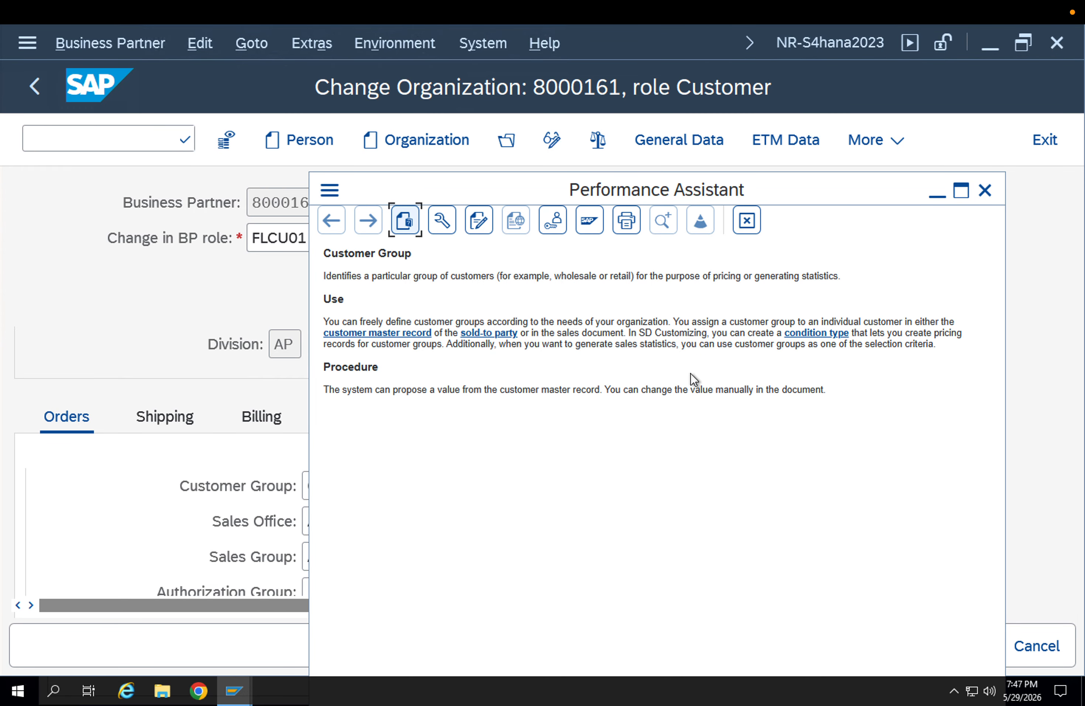
pyautogui.press('Escape')
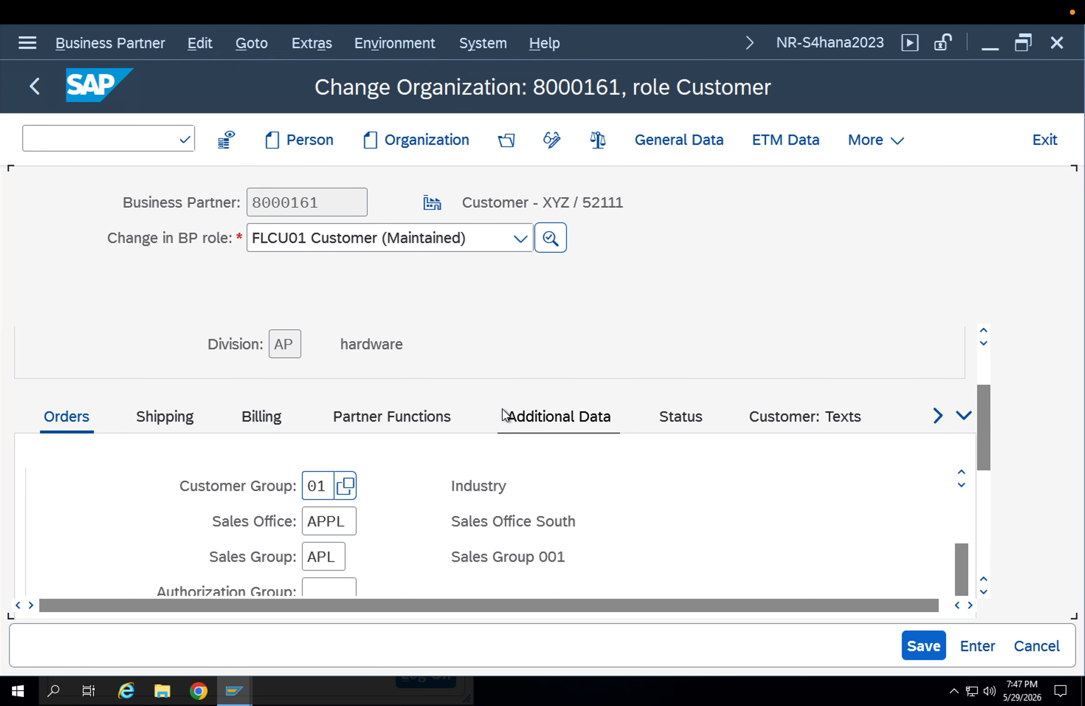
# - Examine the Customer Group 1 to 10 fields in the sales area's additional data
pyautogui.click(554, 416)
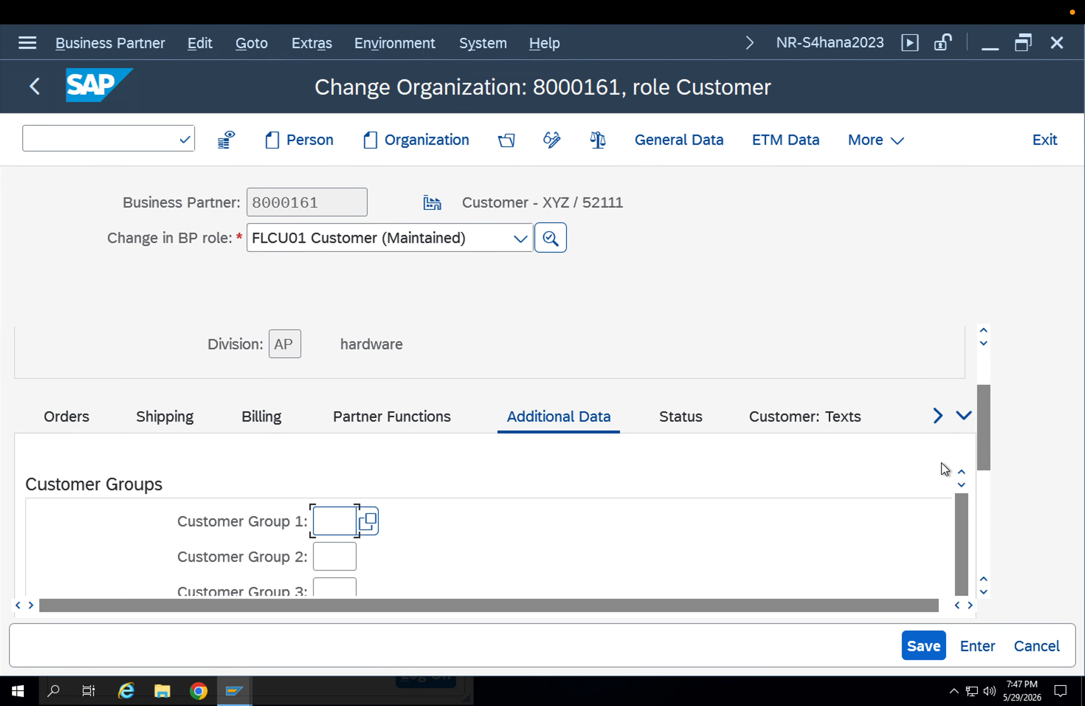
pyautogui.scroll(-1, 979, 477)
pyautogui.scroll(-6, 977, 506)
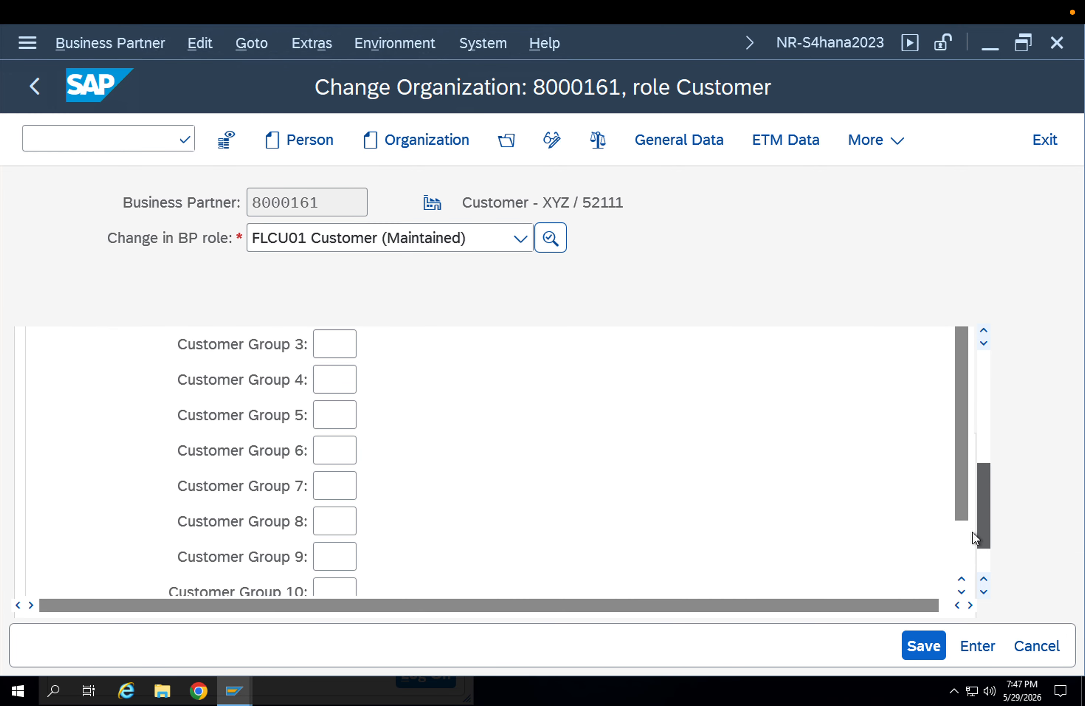
pyautogui.scroll(6, 973, 532)
pyautogui.scroll(-1, 973, 493)
pyautogui.scroll(-8, 974, 493)
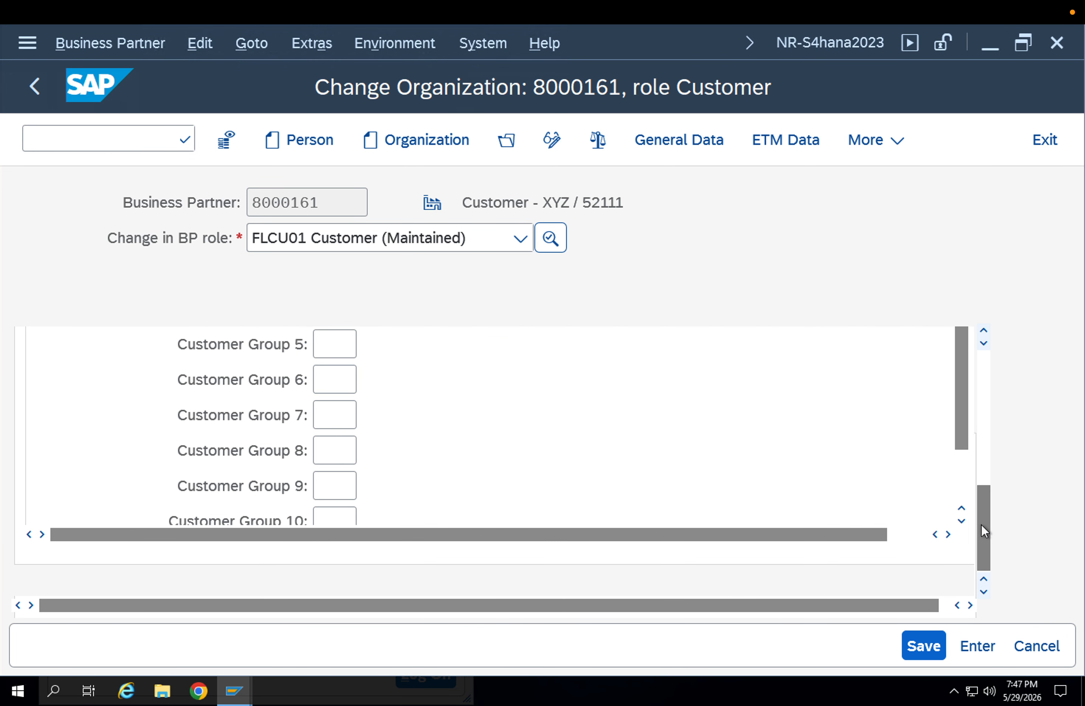
pyautogui.scroll(-2, 952, 477)
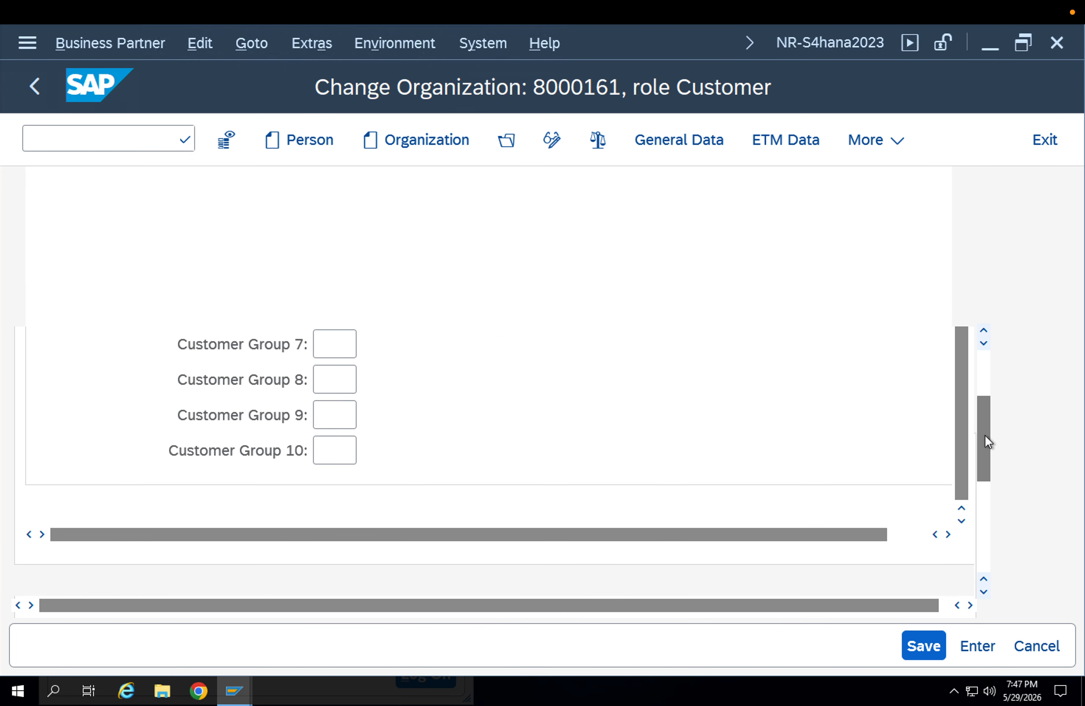
pyautogui.scroll(5, 985, 412)
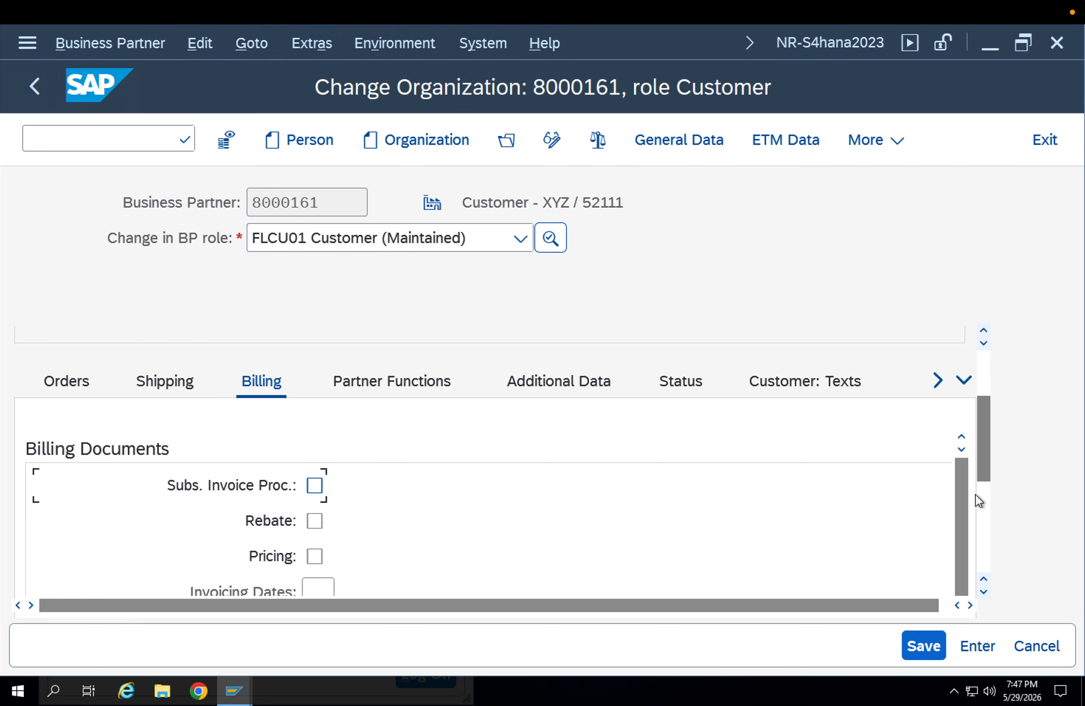
# - Examine the sales area's billing data, including the delivery and payment terms
pyautogui.moveTo(986, 463); pyautogui.dragTo(994, 546)
pyautogui.click(963, 498)
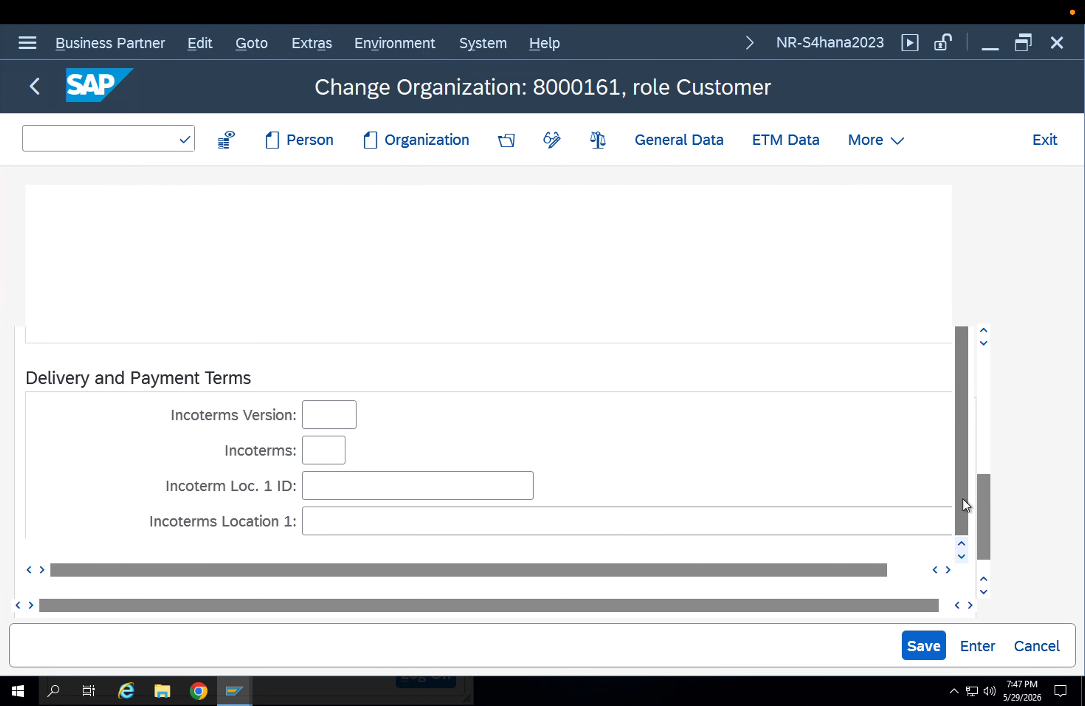
pyautogui.moveTo(981, 502); pyautogui.dragTo(985, 404)
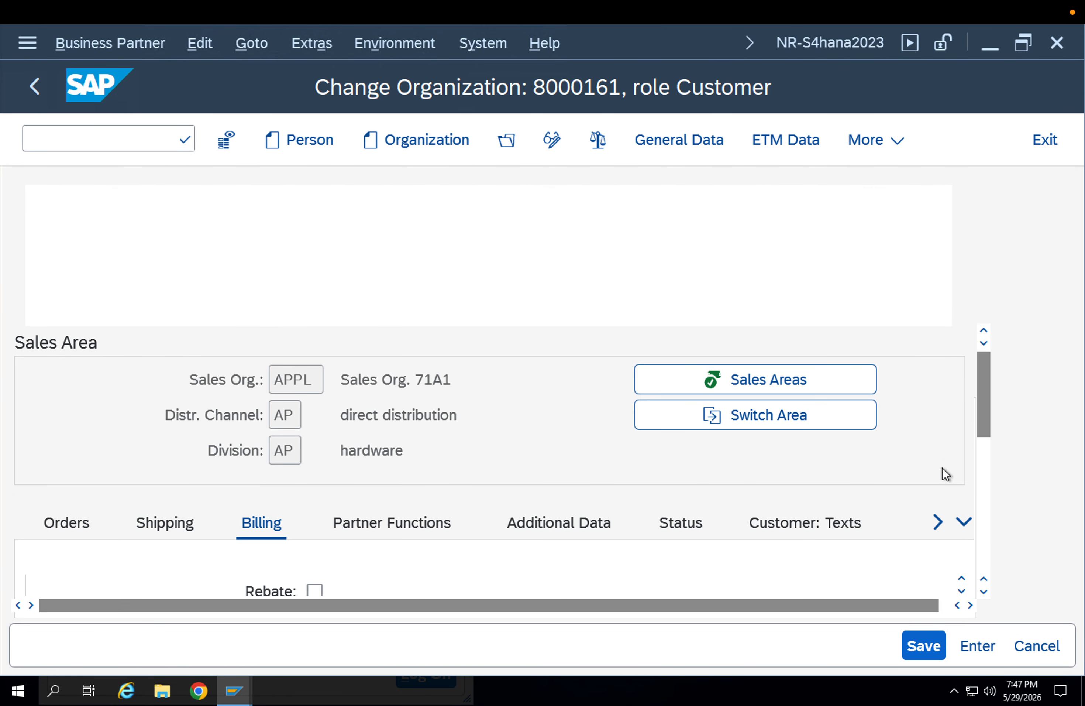
# - Show the sales area's additional data again and save the customer record
pyautogui.click(962, 520)
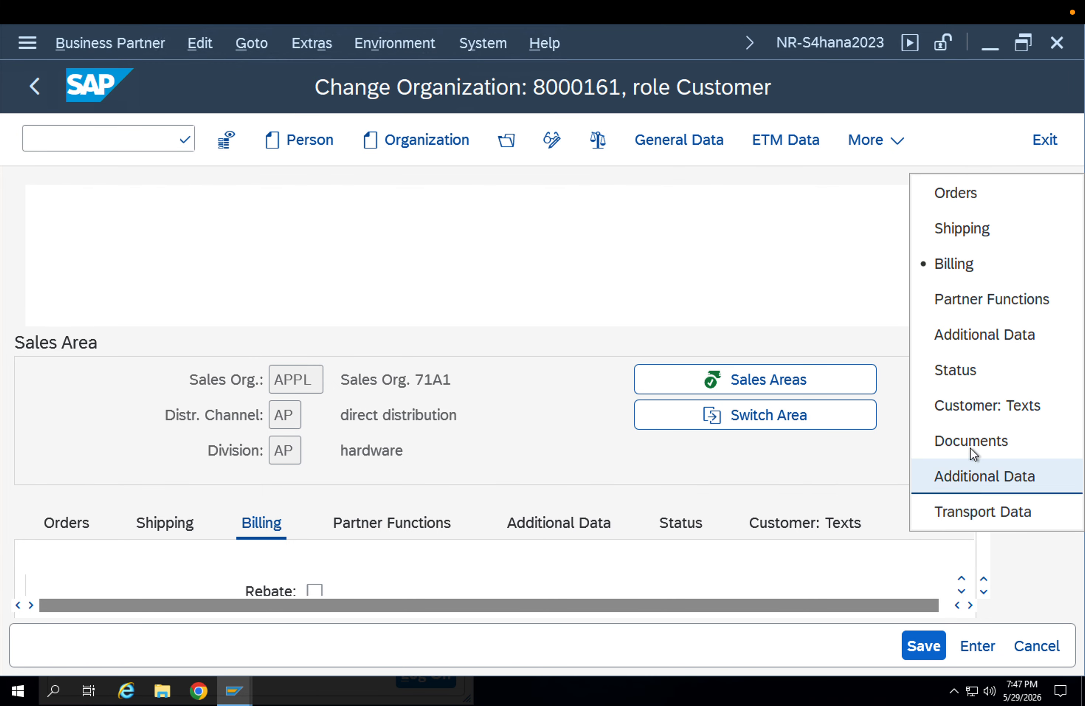
pyautogui.click(965, 346)
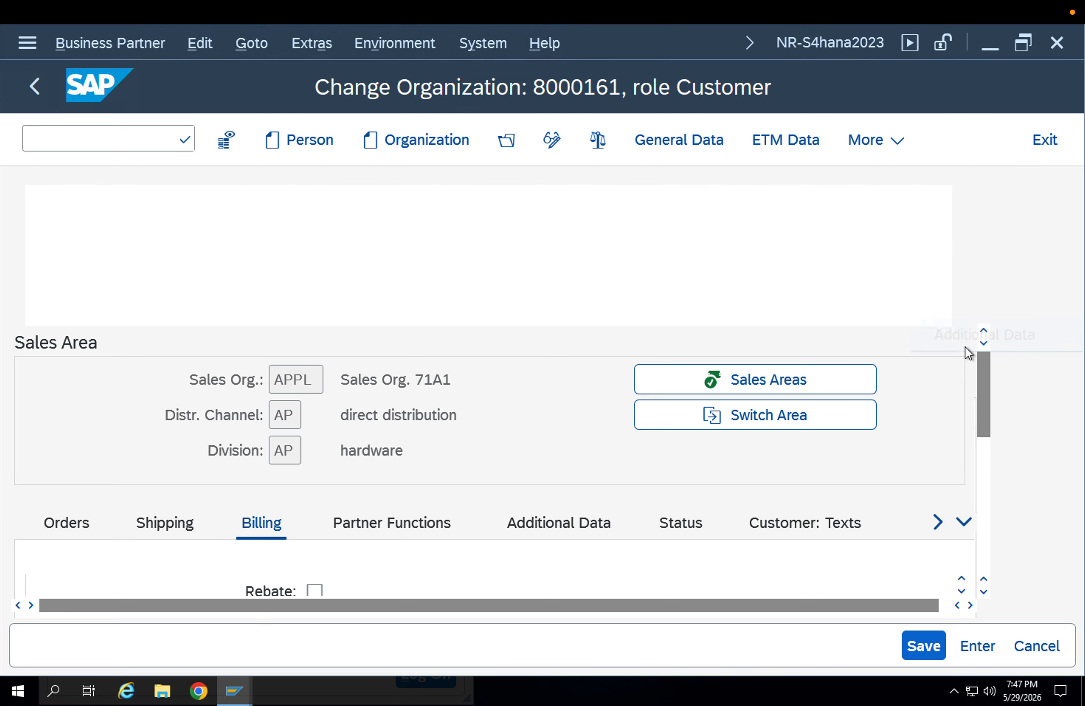
pyautogui.click(924, 645)
# - Check the sales area's order data again, from the customer group down to the unit of measure group
pyautogui.click(85, 492)
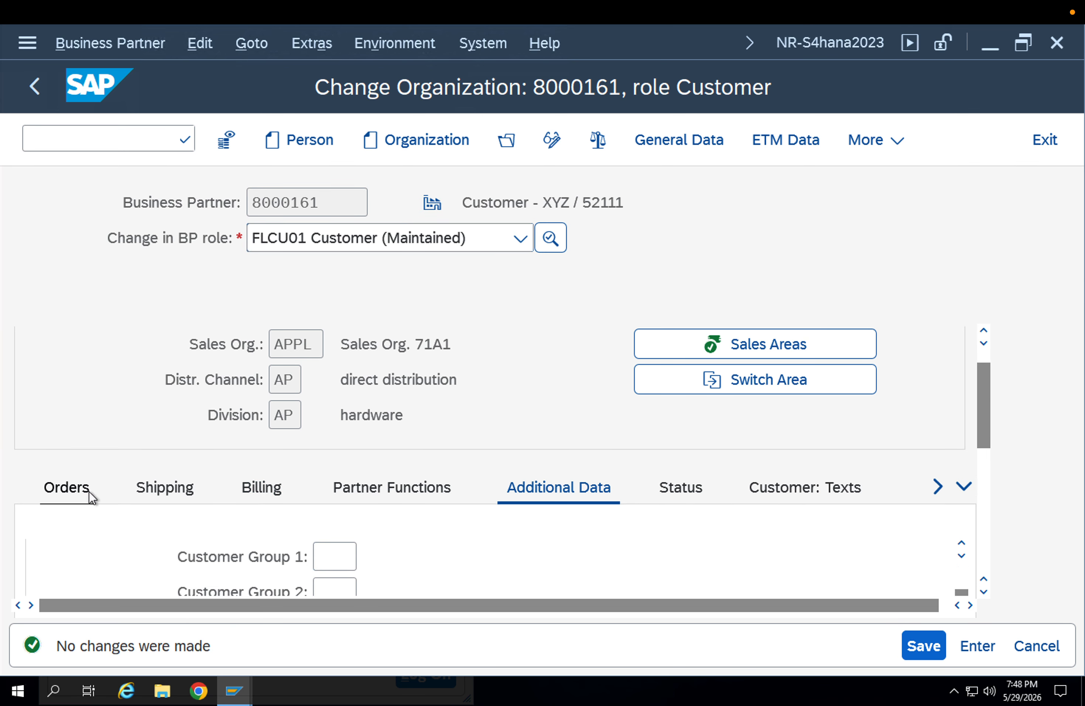
pyautogui.click(981, 459)
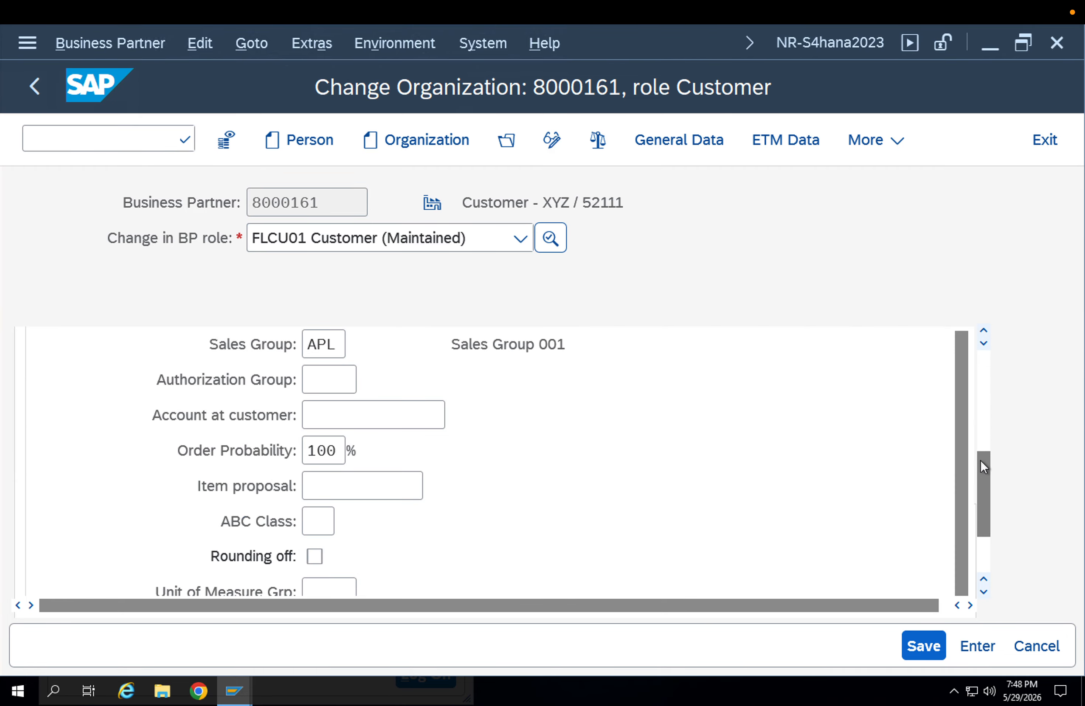
pyautogui.moveTo(981, 459); pyautogui.dragTo(978, 372)
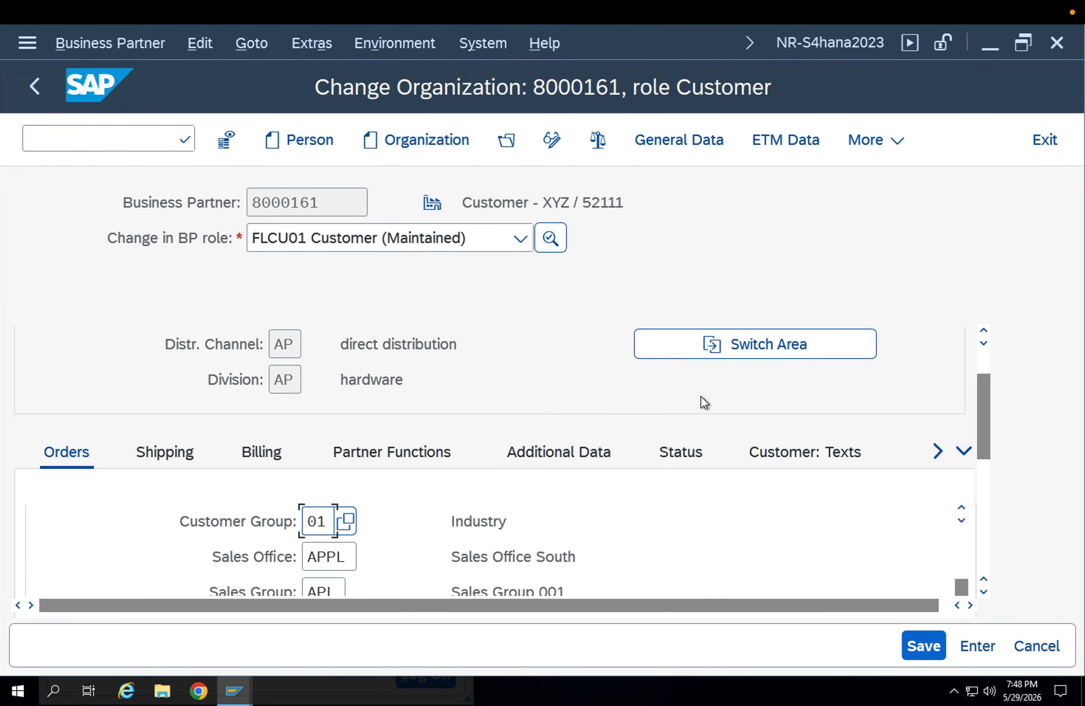
# - Examine Customer - XYZ's customer general data, including the account group and the supplier, authorization and group fields
pyautogui.click(680, 138)
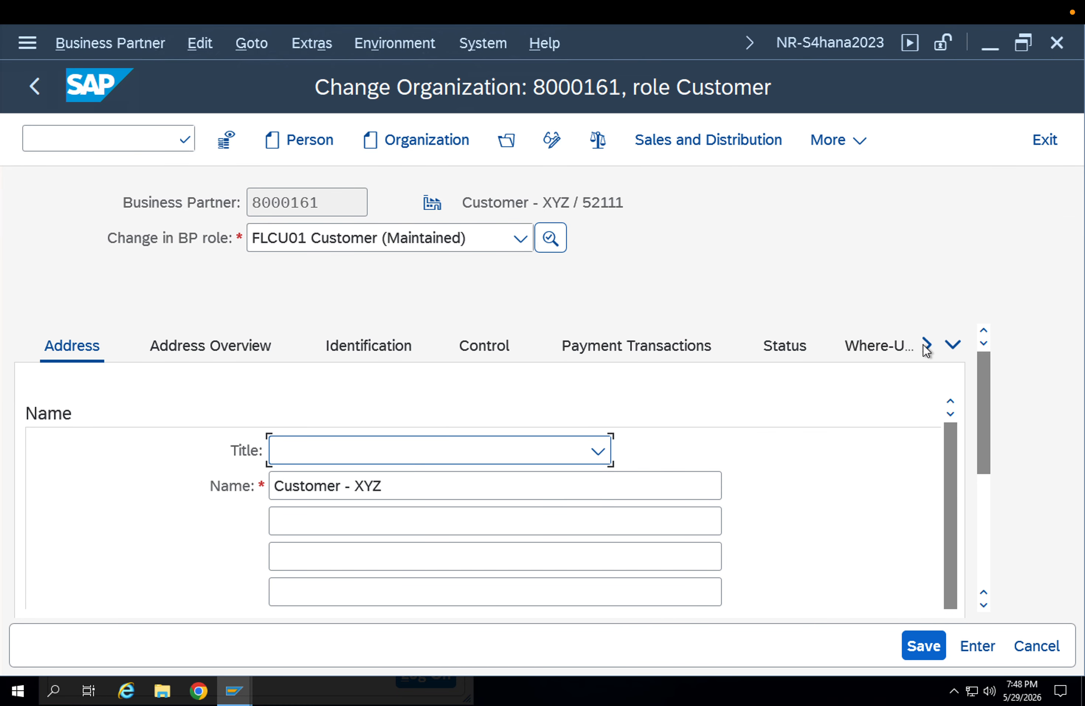
pyautogui.click(953, 345)
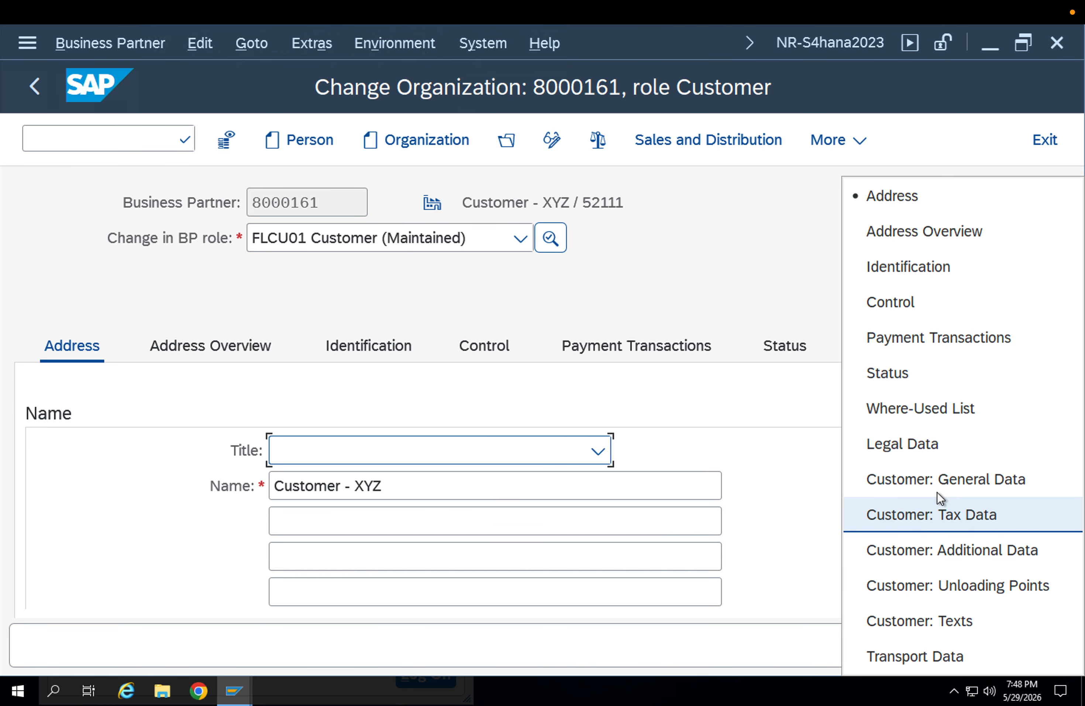
pyautogui.click(937, 482)
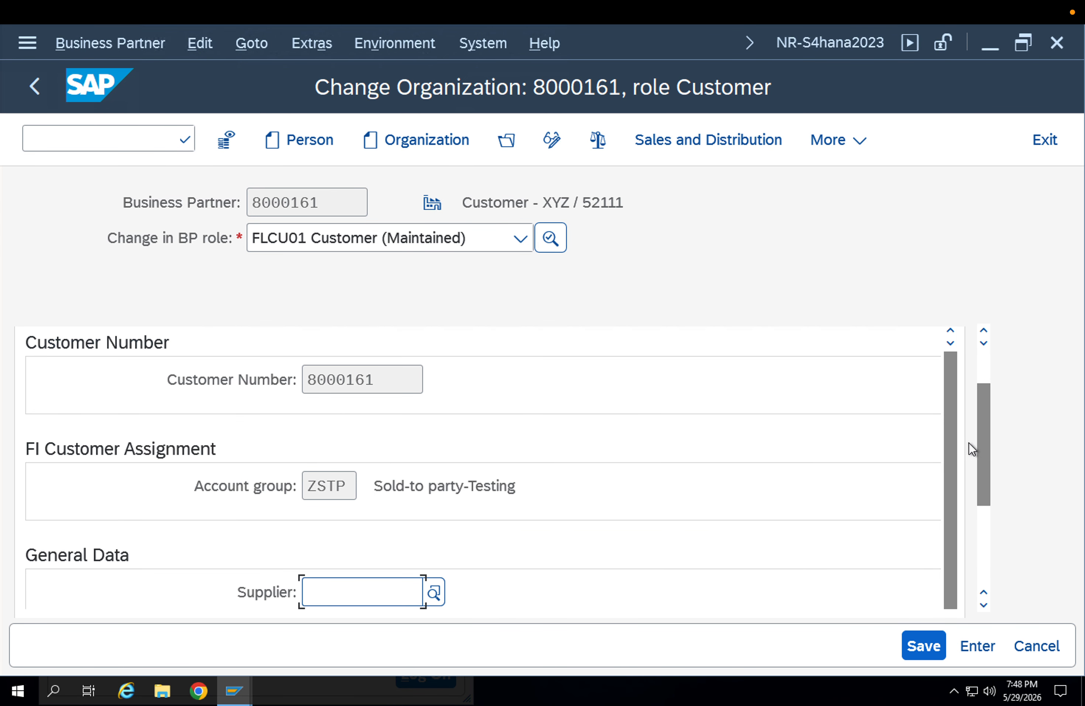
pyautogui.moveTo(979, 449); pyautogui.dragTo(978, 518)
pyautogui.click(954, 468)
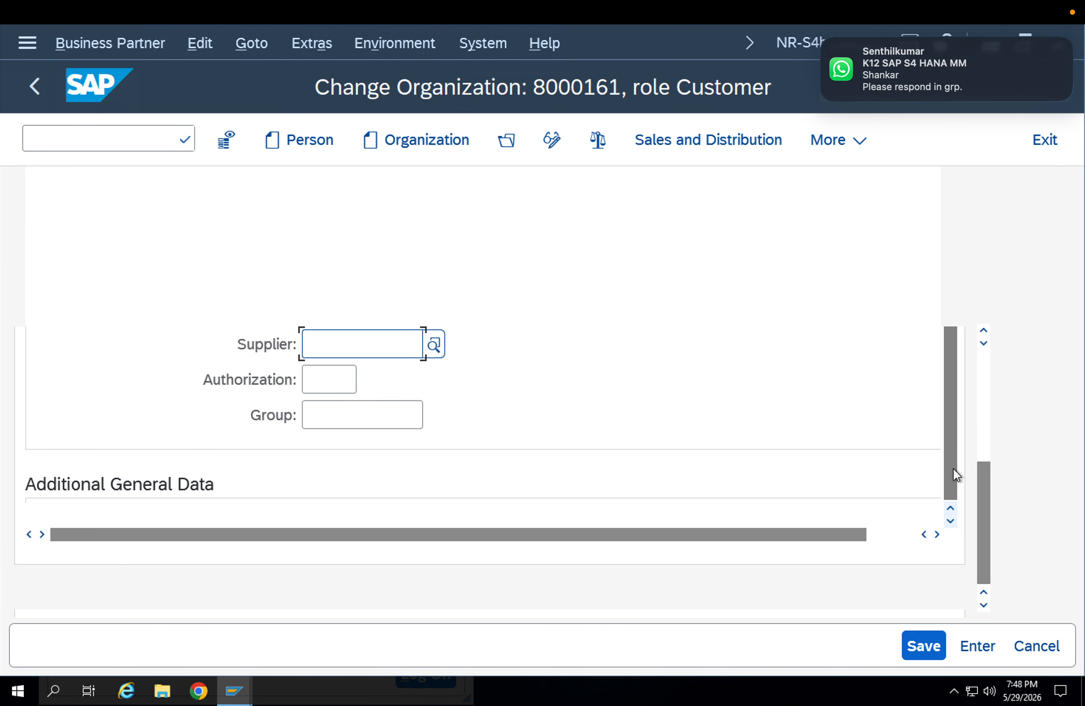
pyautogui.click(983, 423)
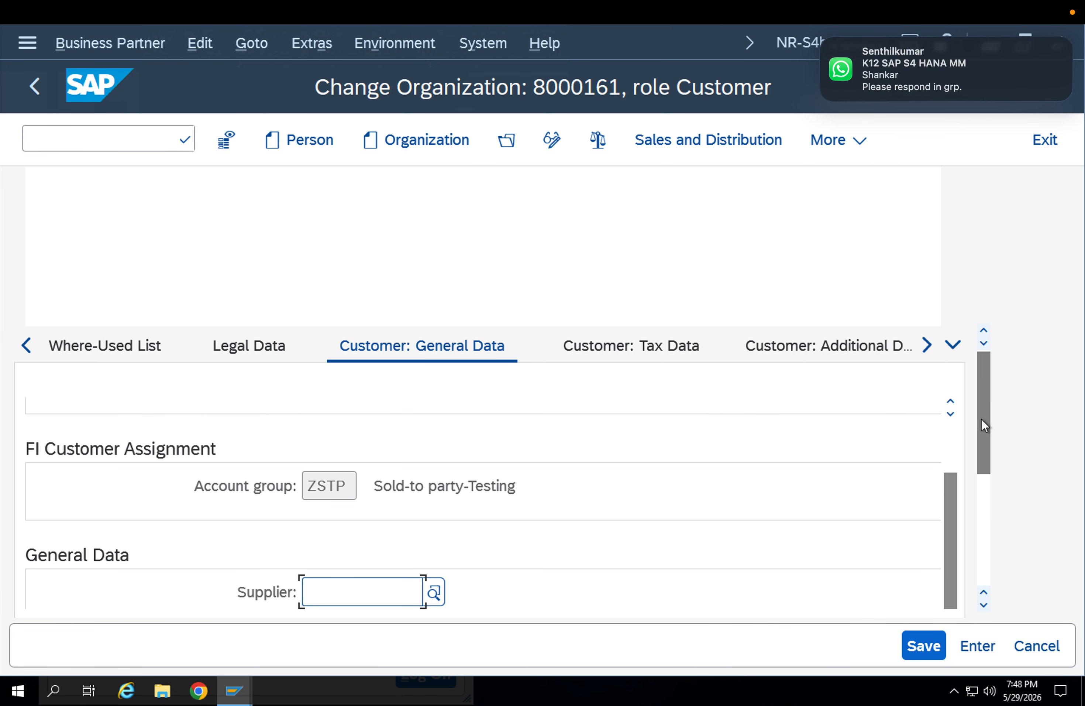
pyautogui.click(947, 434)
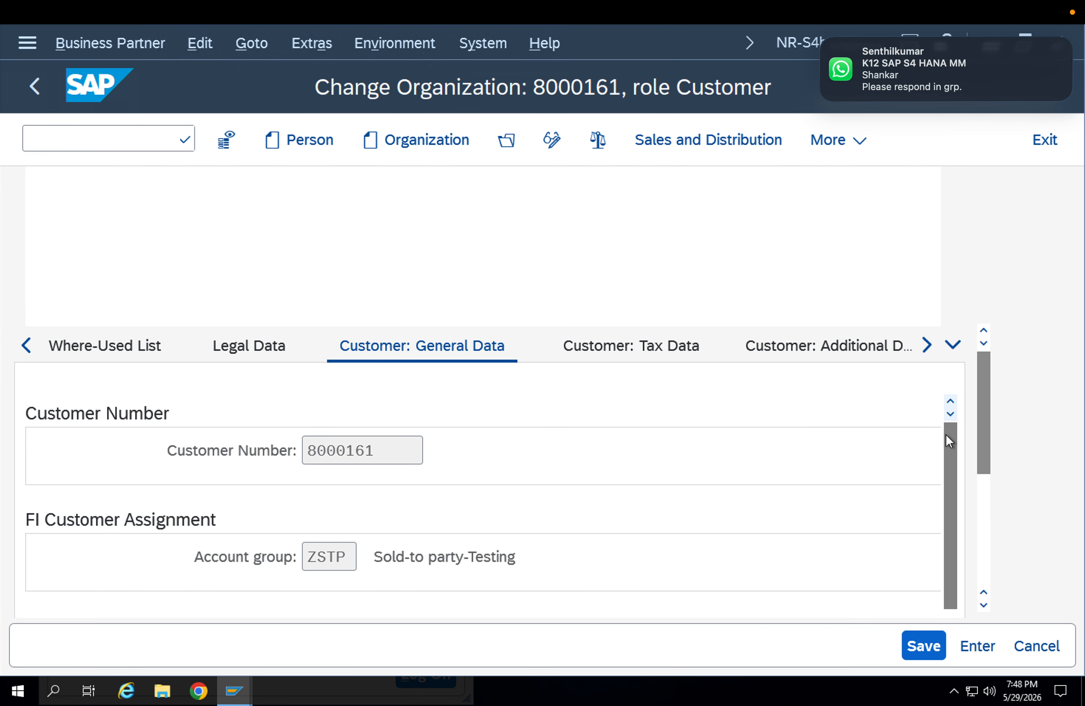
# - Examine the customer's tax data, from the sales tax options to the Brazil tax calculation fields
pyautogui.click(632, 355)
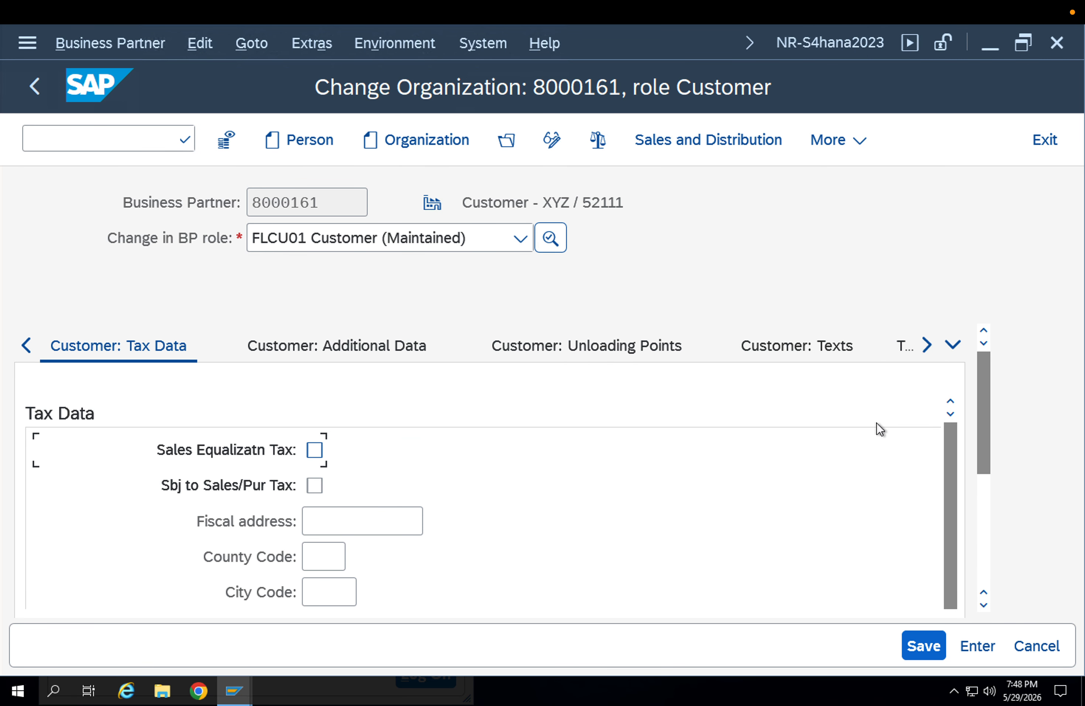
pyautogui.moveTo(987, 438); pyautogui.dragTo(958, 512)
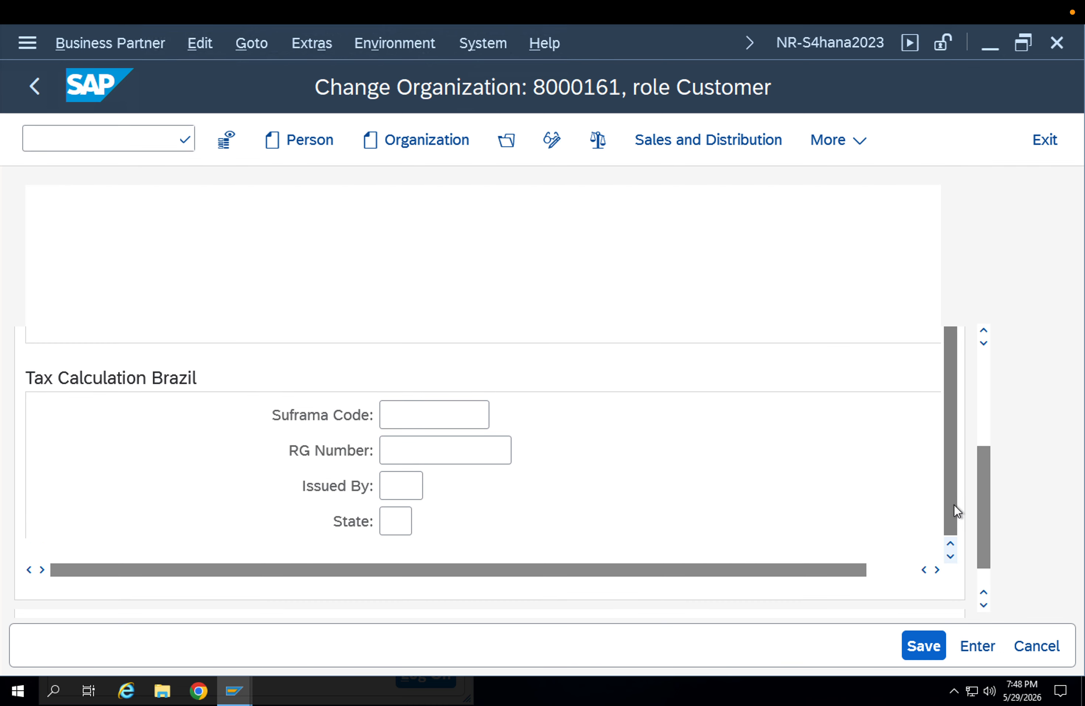
pyautogui.click(982, 408)
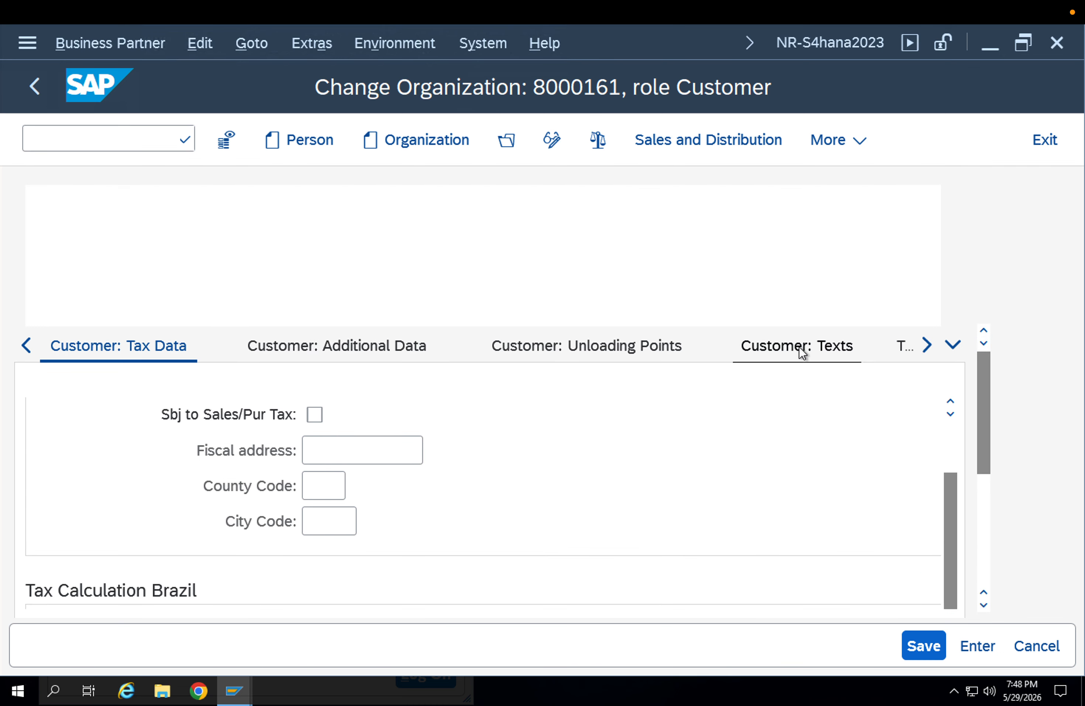
# - Examine the freely definable attributes 1 to 10 in the customer's general additional data
pyautogui.click(953, 345)
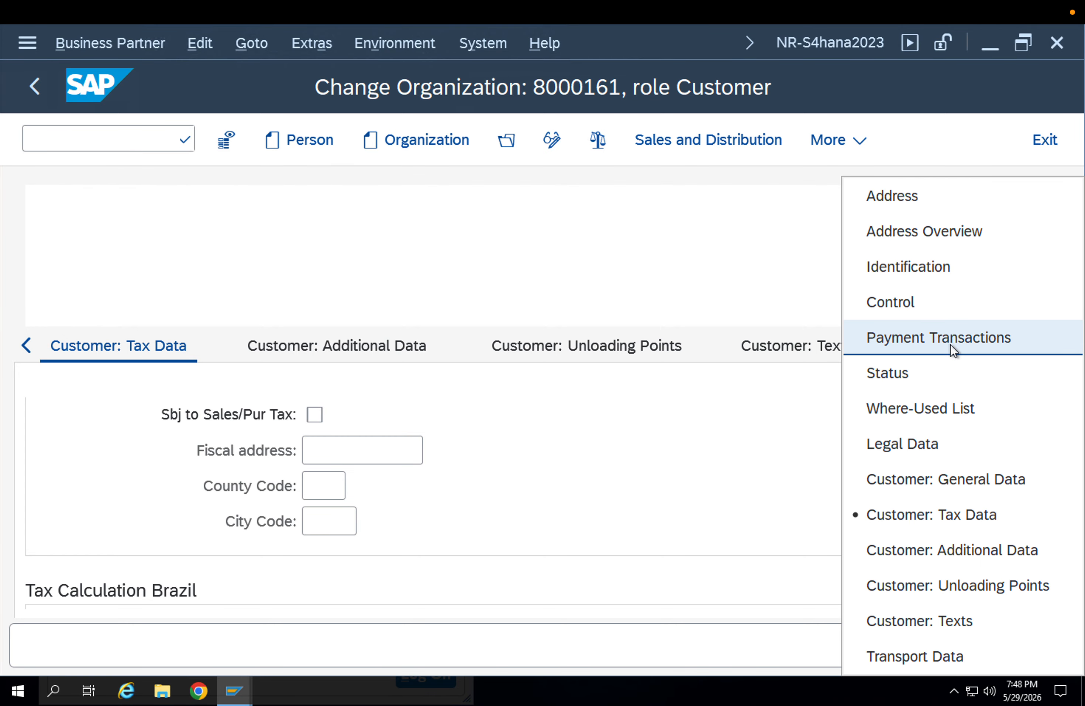
pyautogui.click(975, 557)
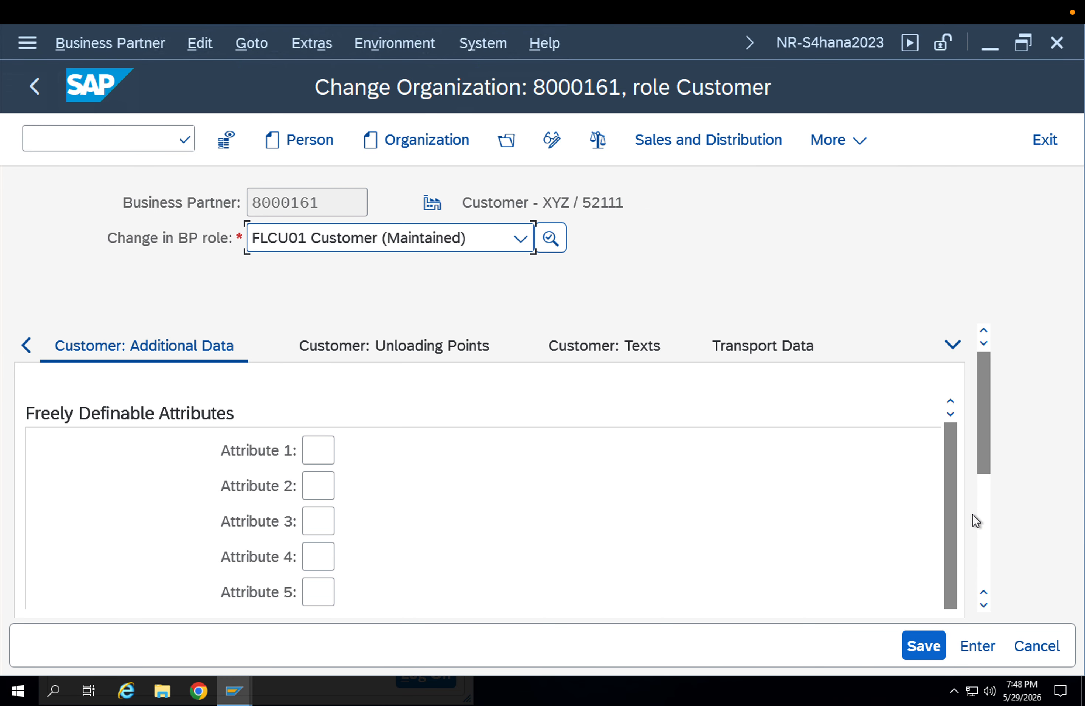
pyautogui.click(985, 501)
pyautogui.click(946, 482)
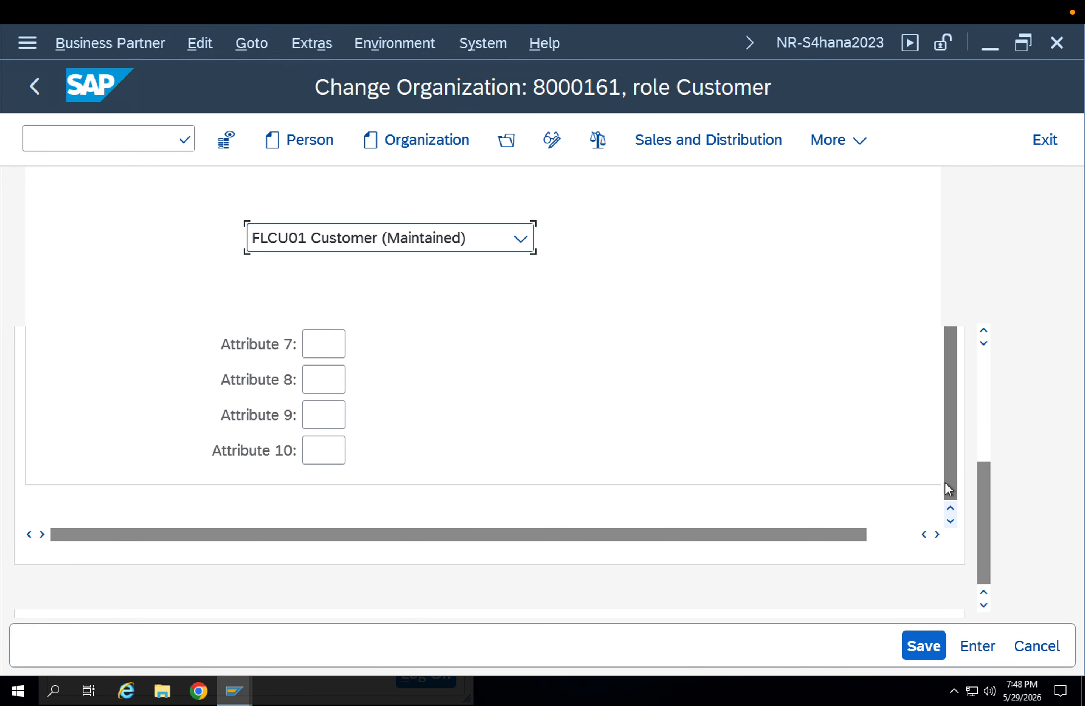
# - Start a standard order (VA01) of type OR in sales area APPL/AP/AP and enter Customer - XYZ's number as sold-to party
pyautogui.click(147, 149)
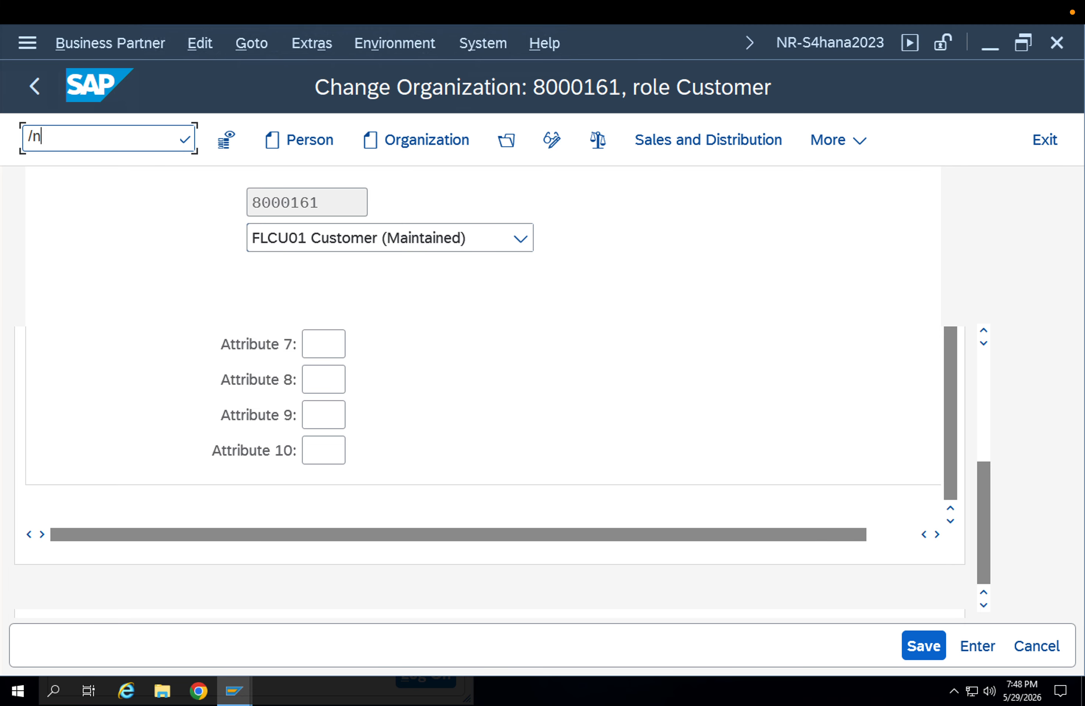
pyautogui.write('/nva01')
pyautogui.press('Return')
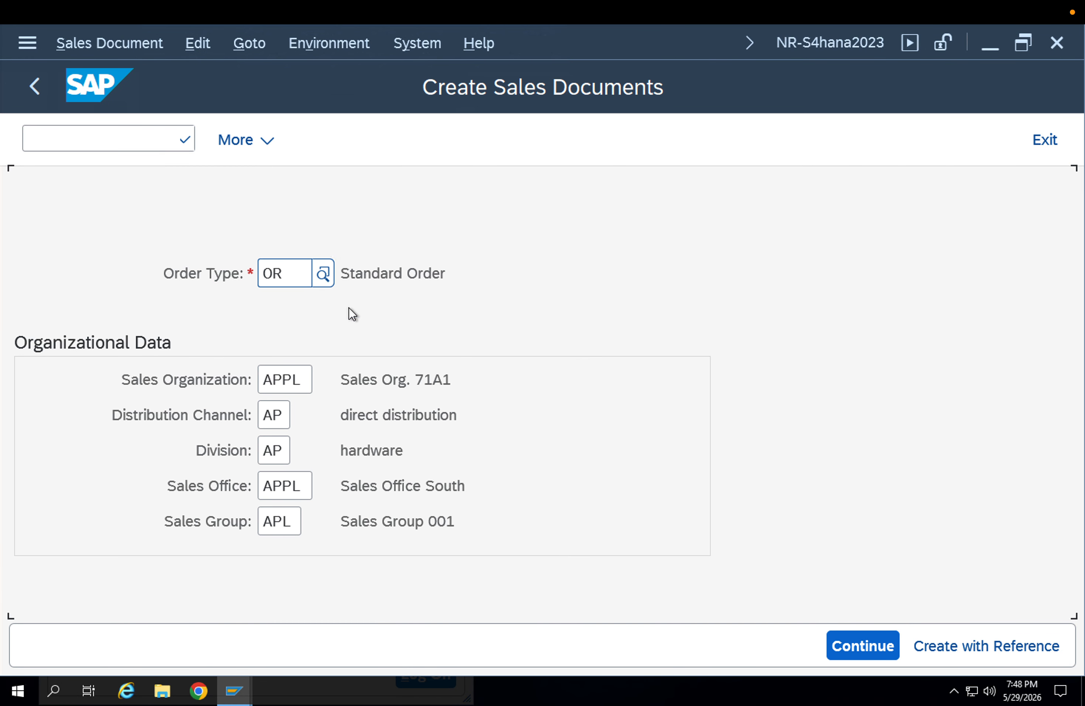
pyautogui.press('Return')
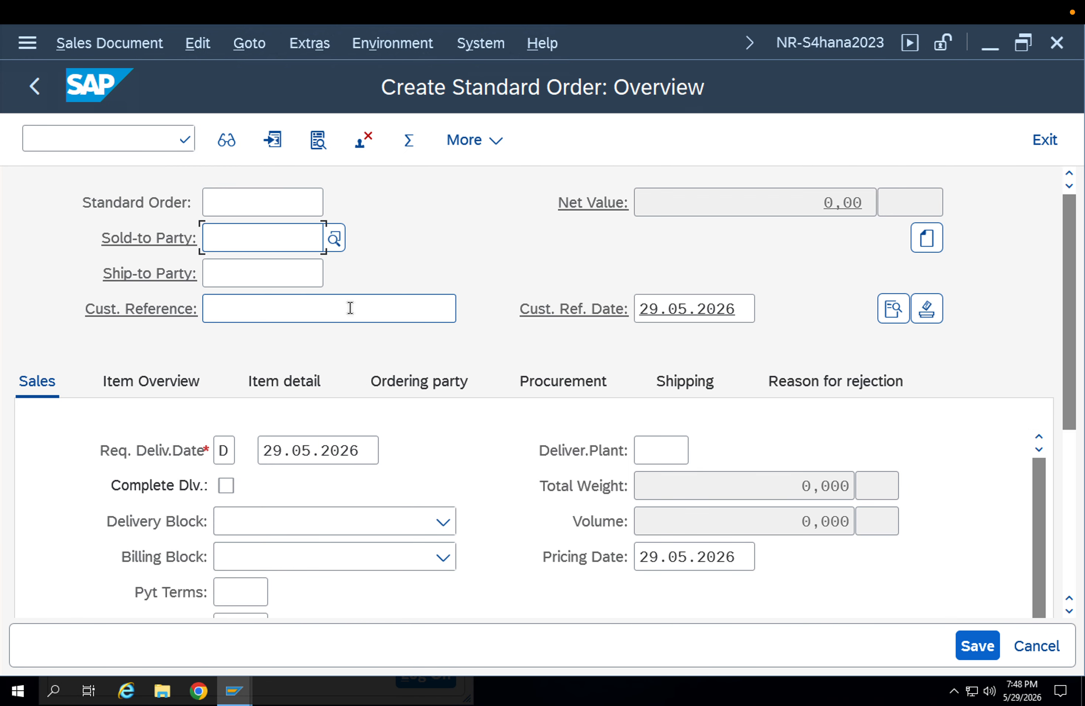
pyautogui.press('Down')
pyautogui.press('Down')
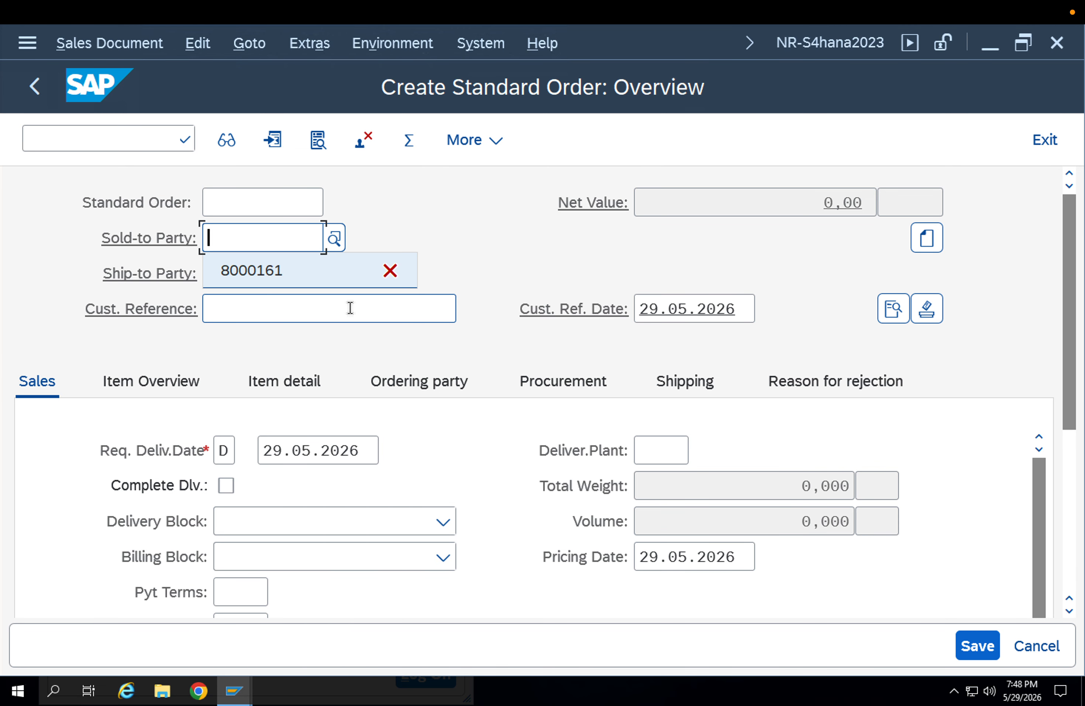
pyautogui.press('Return')
pyautogui.press('Return')
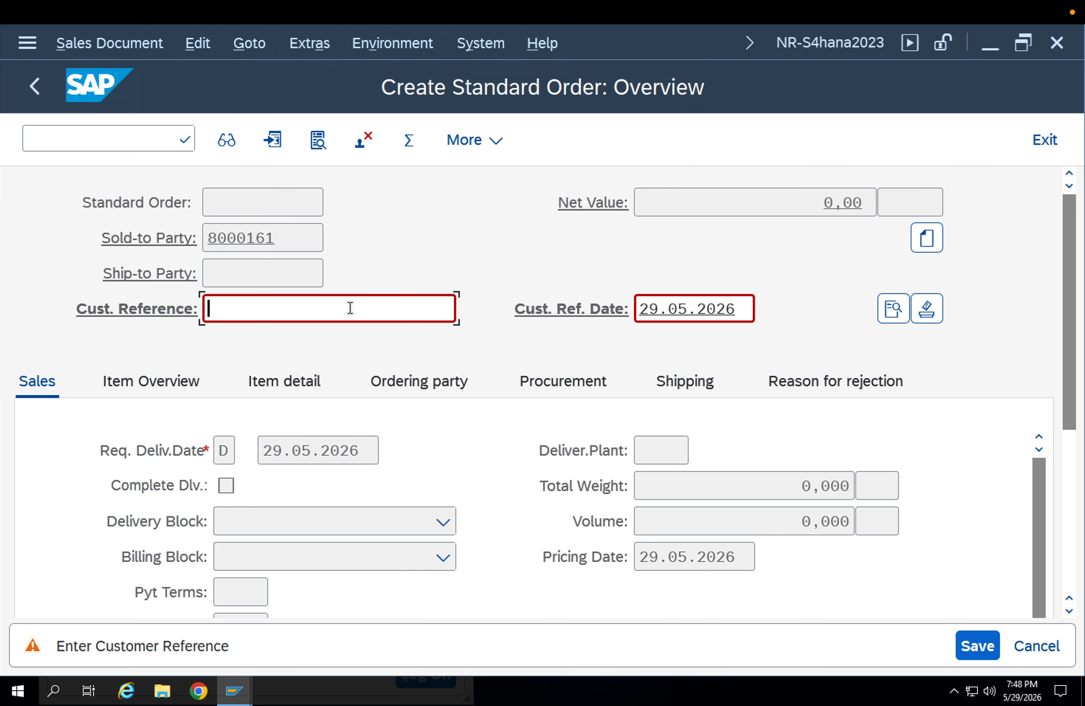
# - Set the order's customer reference to CUSTOMERXYZA and continue without Incoterms to the item list
pyautogui.write('UC')
pyautogui.press('BackSpace')
pyautogui.write('CUSOTMER')
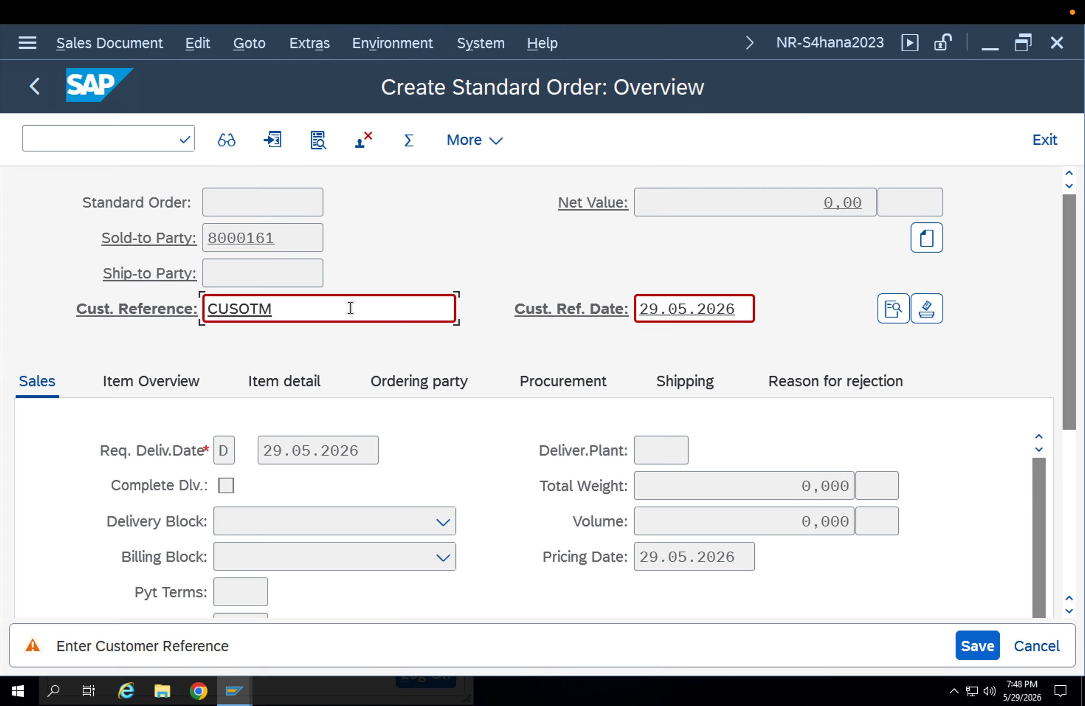
pyautogui.press('BackSpace')
pyautogui.press('BackSpace')
pyautogui.press('BackSpace')
pyautogui.press('BackSpace')
pyautogui.press('BackSpace')
pyautogui.write('TOMERXYZA')
pyautogui.press('Return')
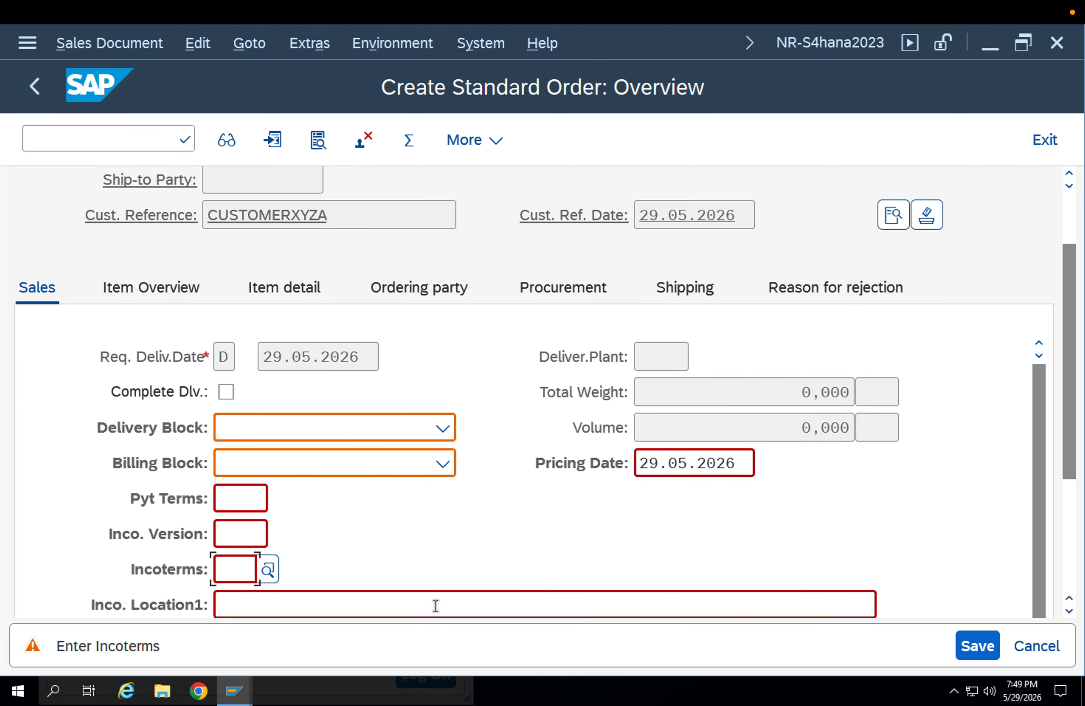
pyautogui.press('Return')
pyautogui.press('Return')
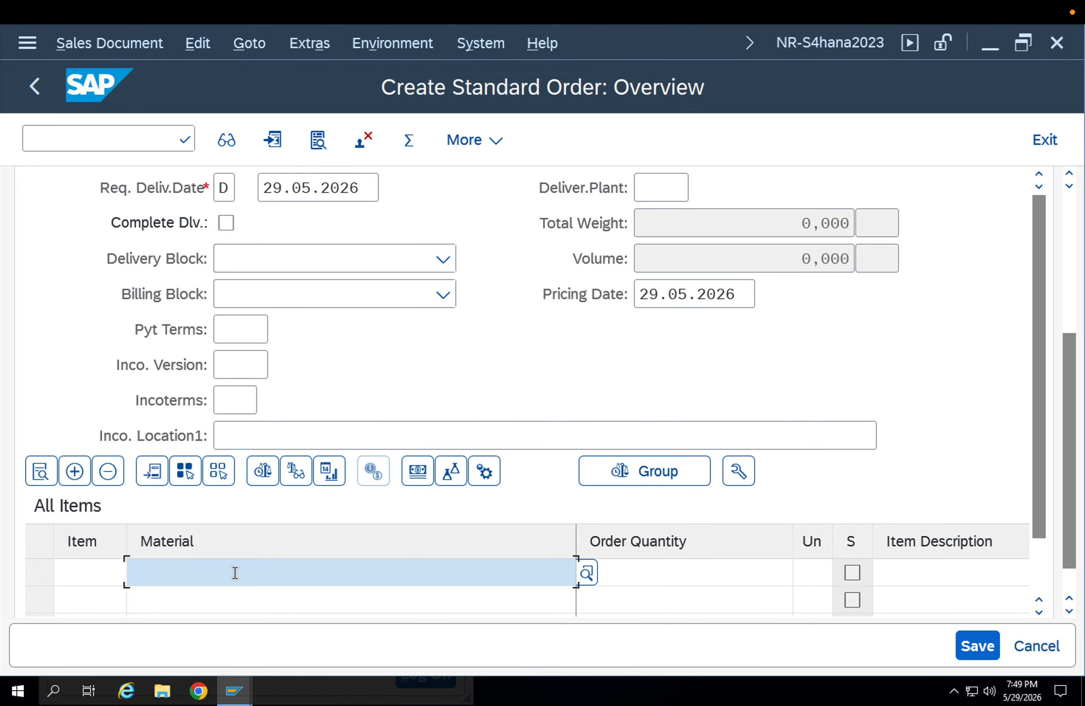
# - Run the materials list (MM60) for plant APP1 in a new session
pyautogui.click(91, 133)
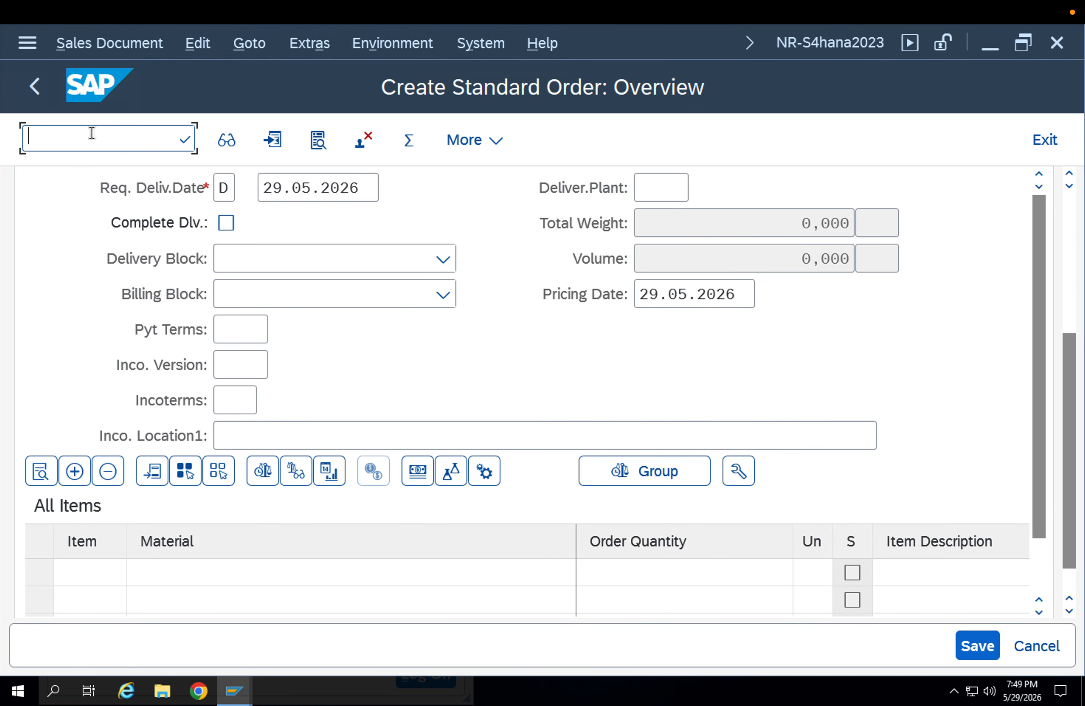
pyautogui.write('/omm60')
pyautogui.press('Return')
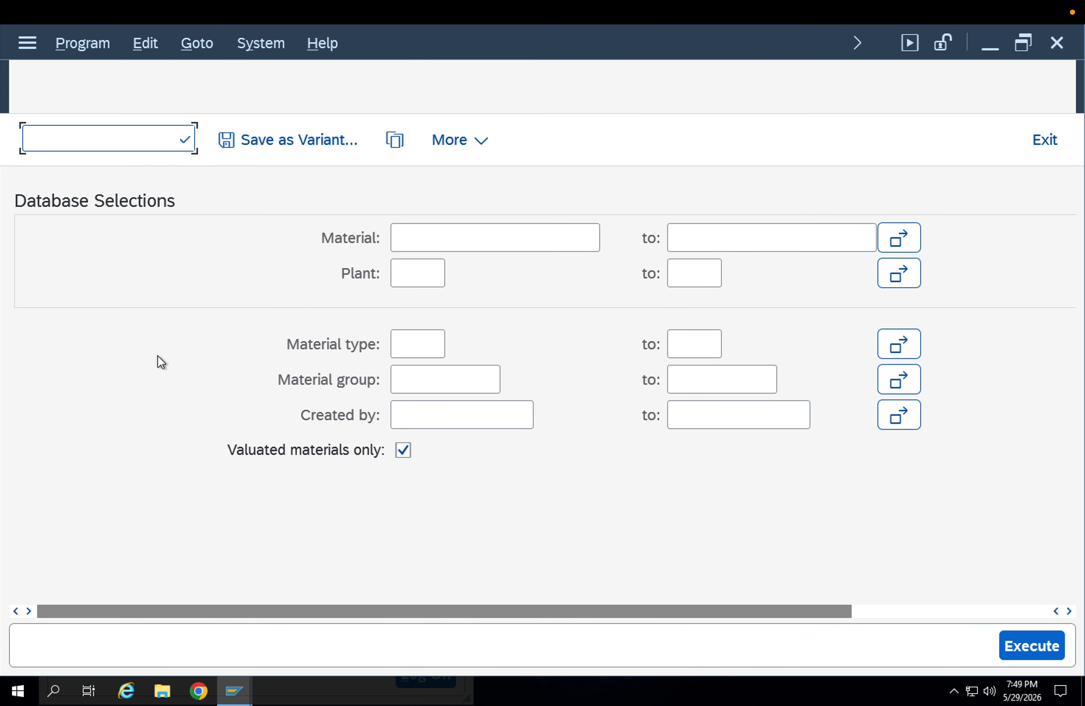
pyautogui.click(406, 281)
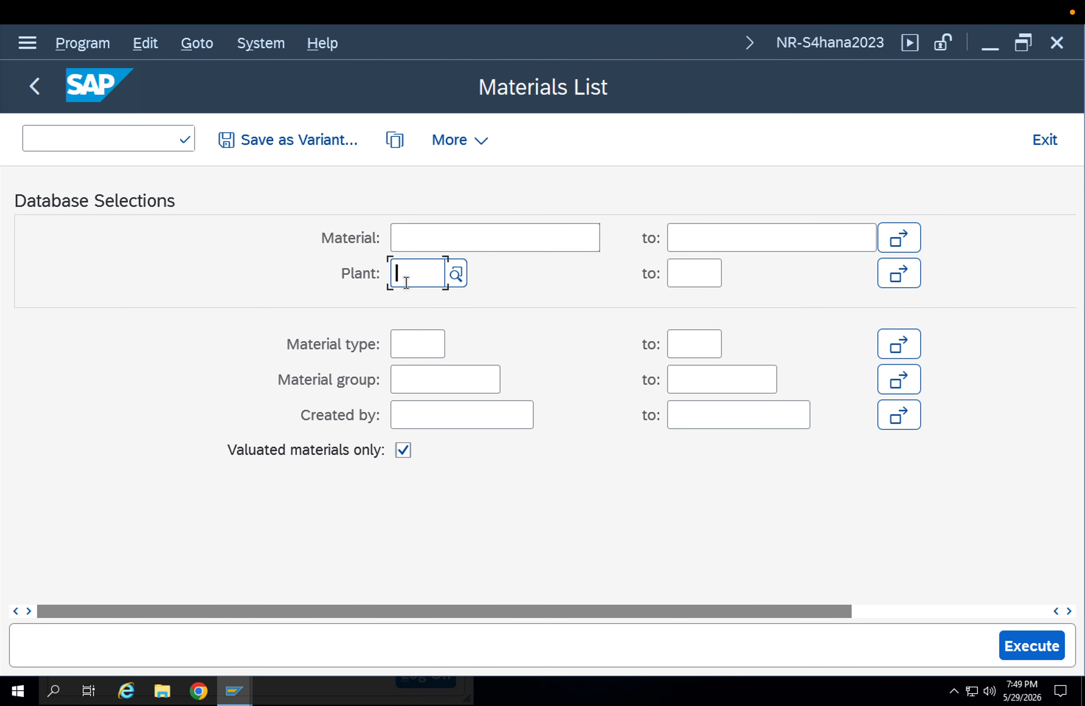
pyautogui.write('APPl')
pyautogui.write('1')
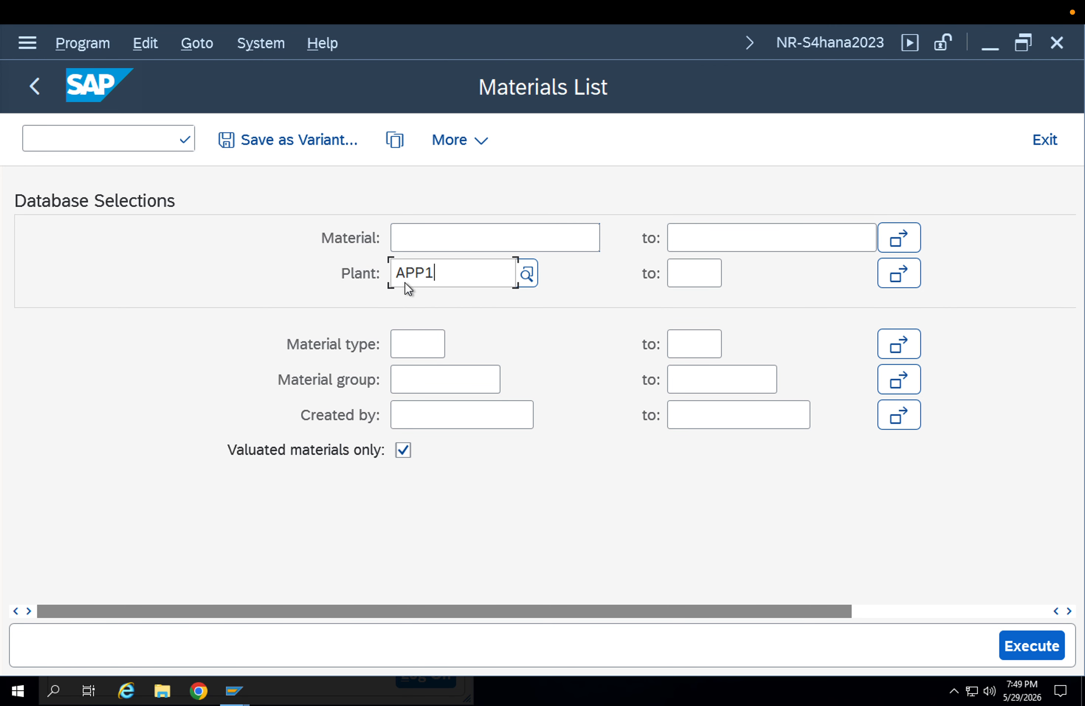
pyautogui.click(407, 404)
pyautogui.click(1035, 648)
# - Copy the material number 8093 of the steel rod from the materials list
pyautogui.click(55, 247)
pyautogui.click(131, 239)
pyautogui.click(50, 243)
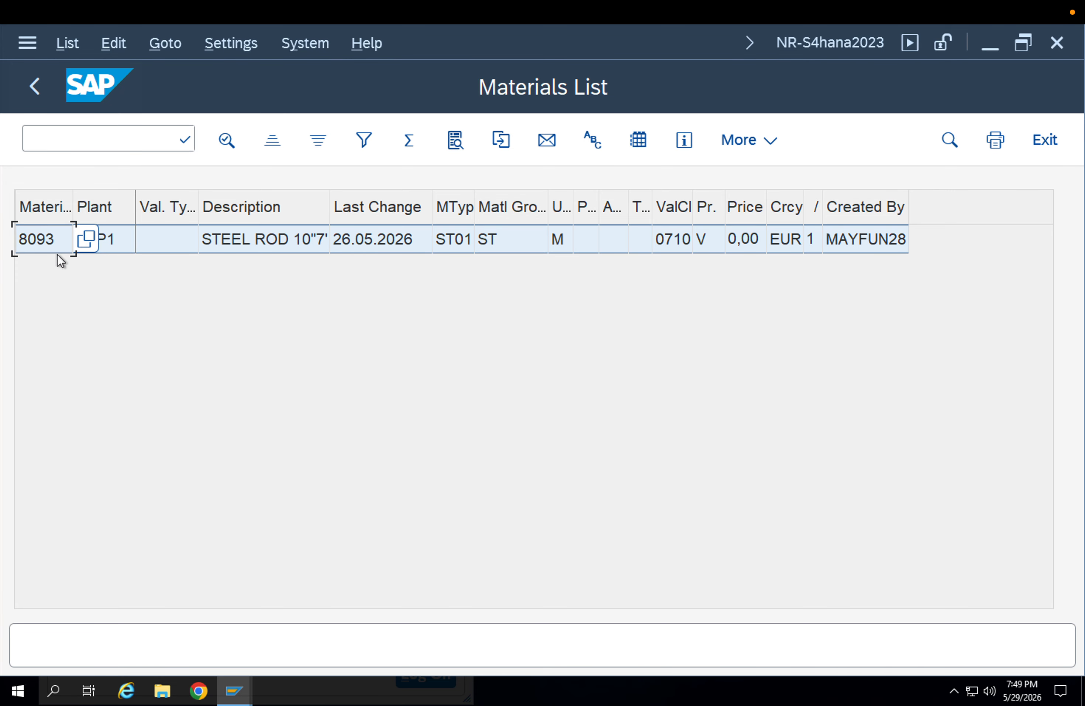
pyautogui.hotkey('ctrl', 'c')
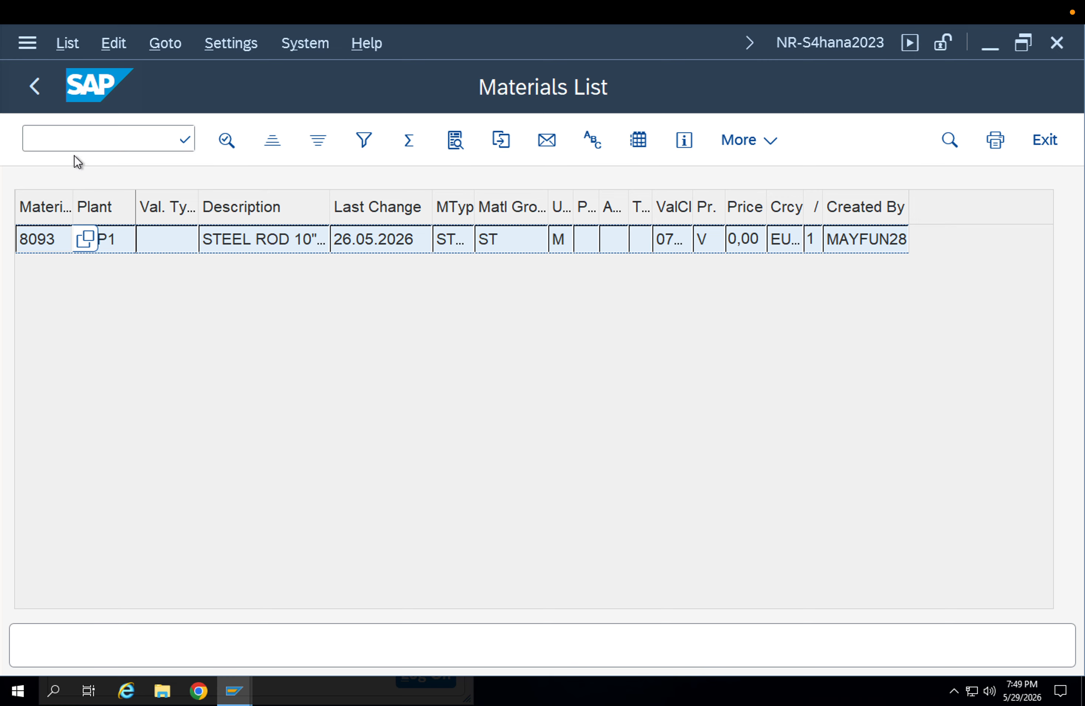
# - Start Create Material (MM01) for material 8093 and bring up its view selection
pyautogui.click(82, 149)
pyautogui.write('/nmm01')
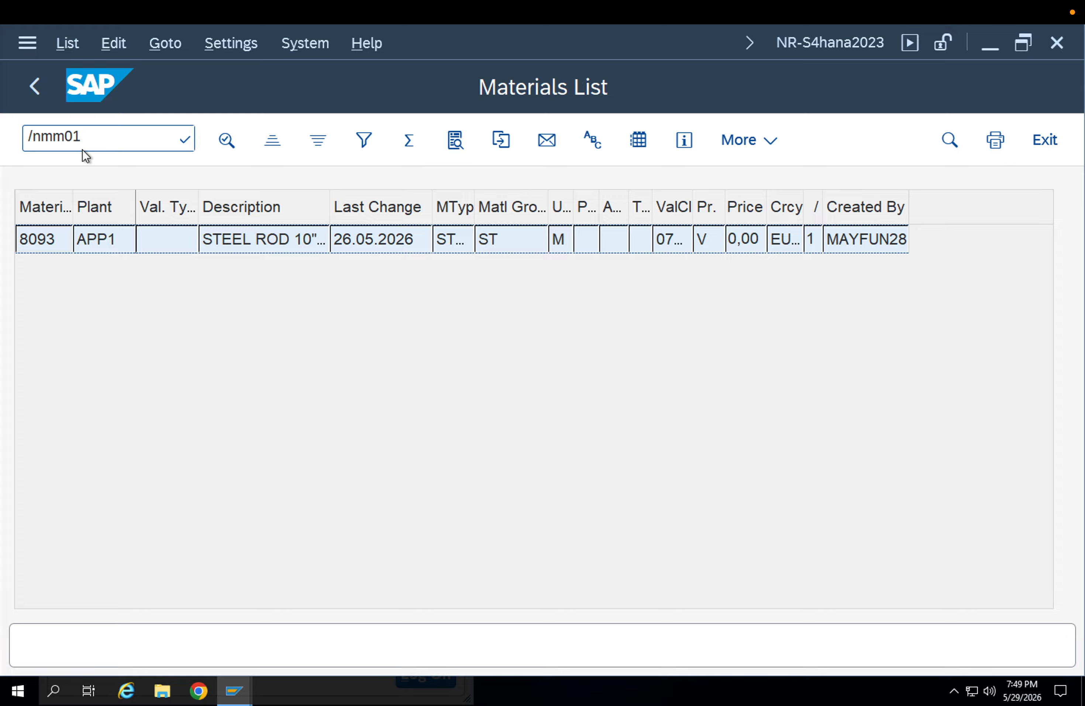
pyautogui.press('Return')
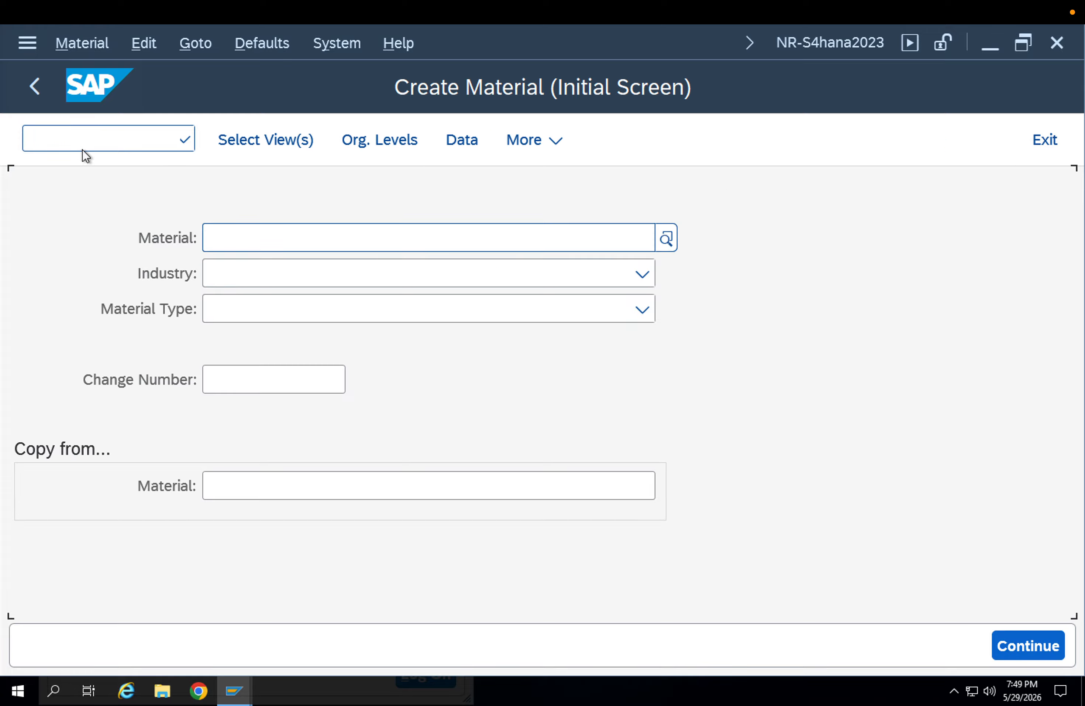
pyautogui.write('8093')
pyautogui.press('Return')
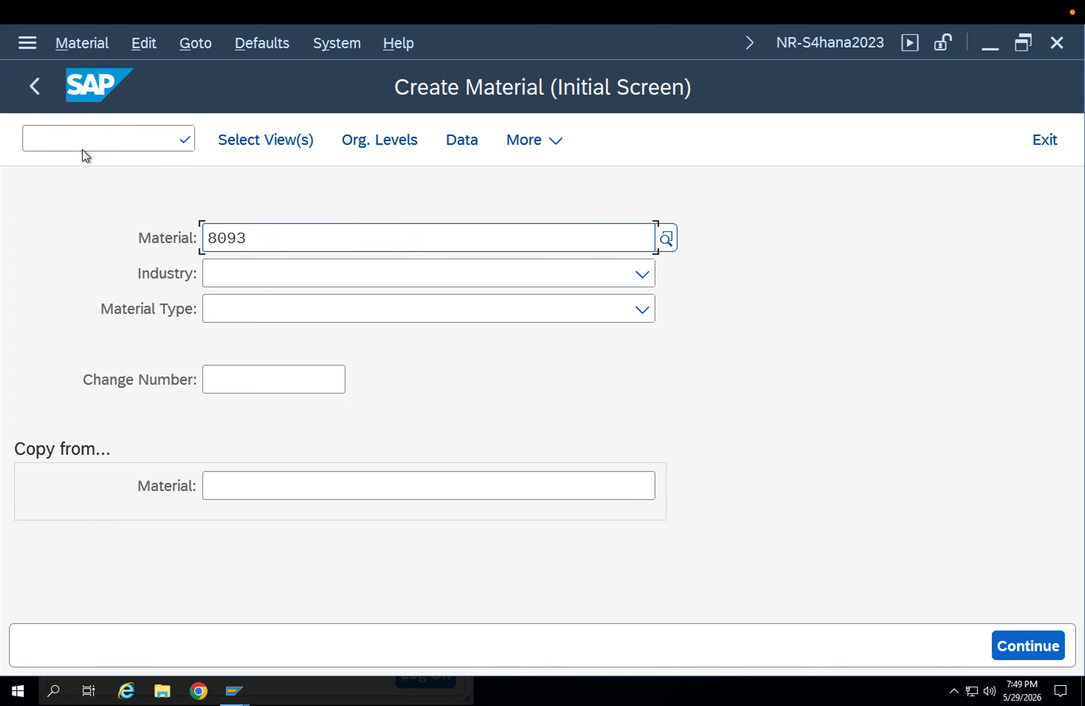
pyautogui.press('Return')
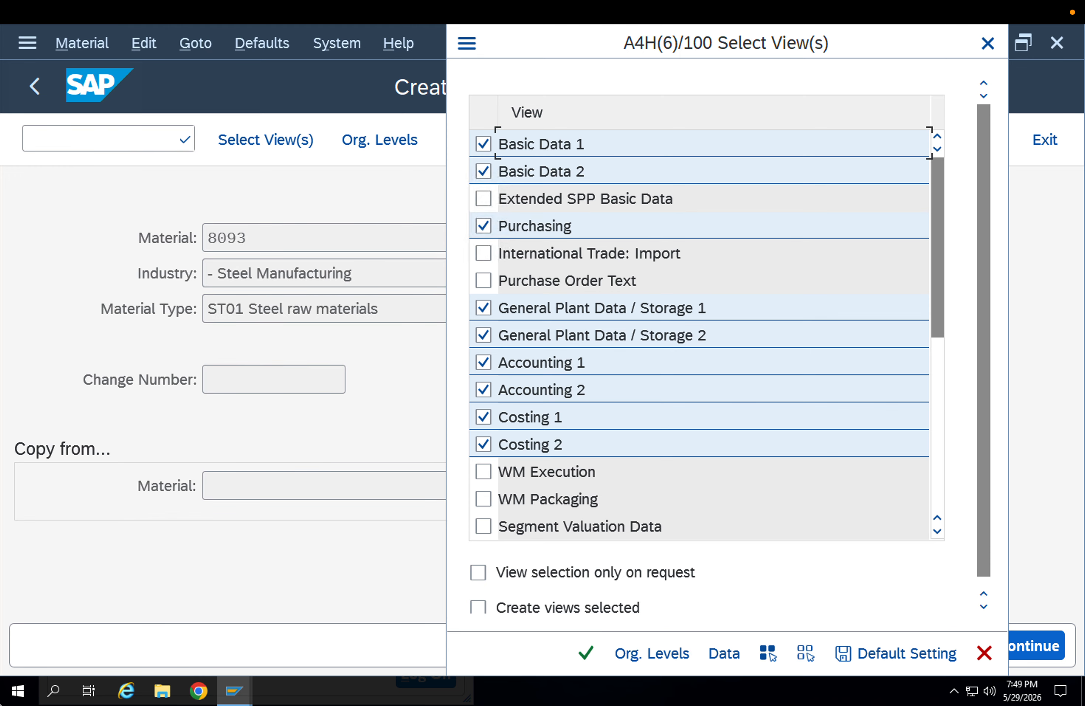
# - Clear the view selection, check the whole list of available views, and leave material creation without creating any
pyautogui.click(808, 660)
pyautogui.scroll(-2, 805, 514)
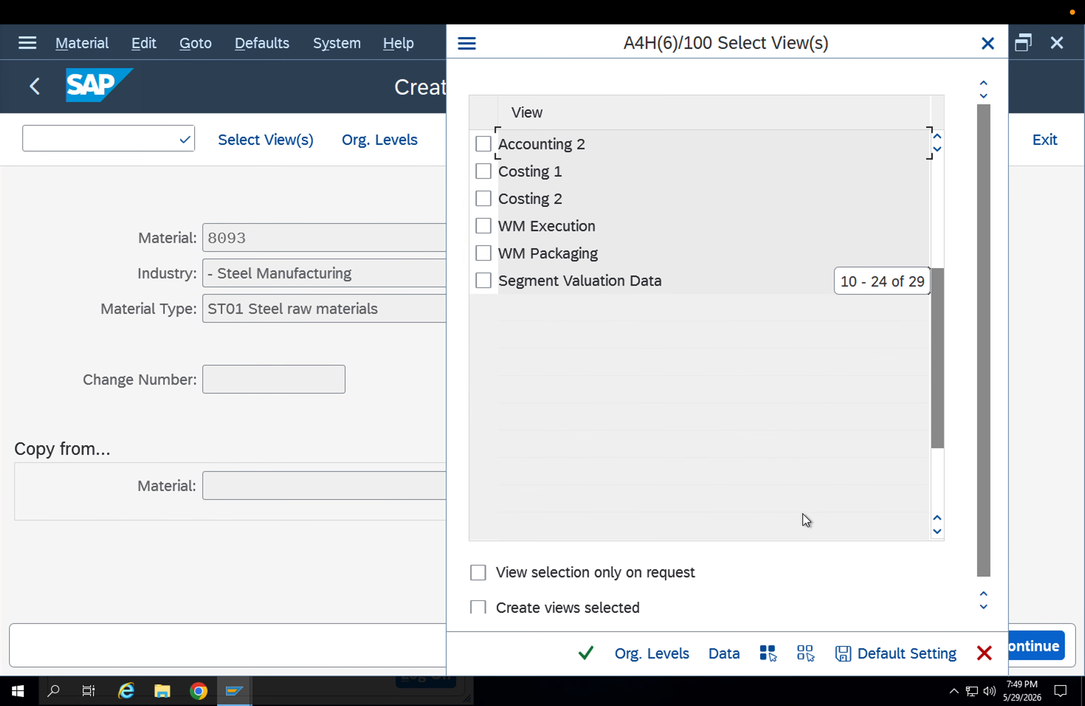
pyautogui.scroll(3, 804, 514)
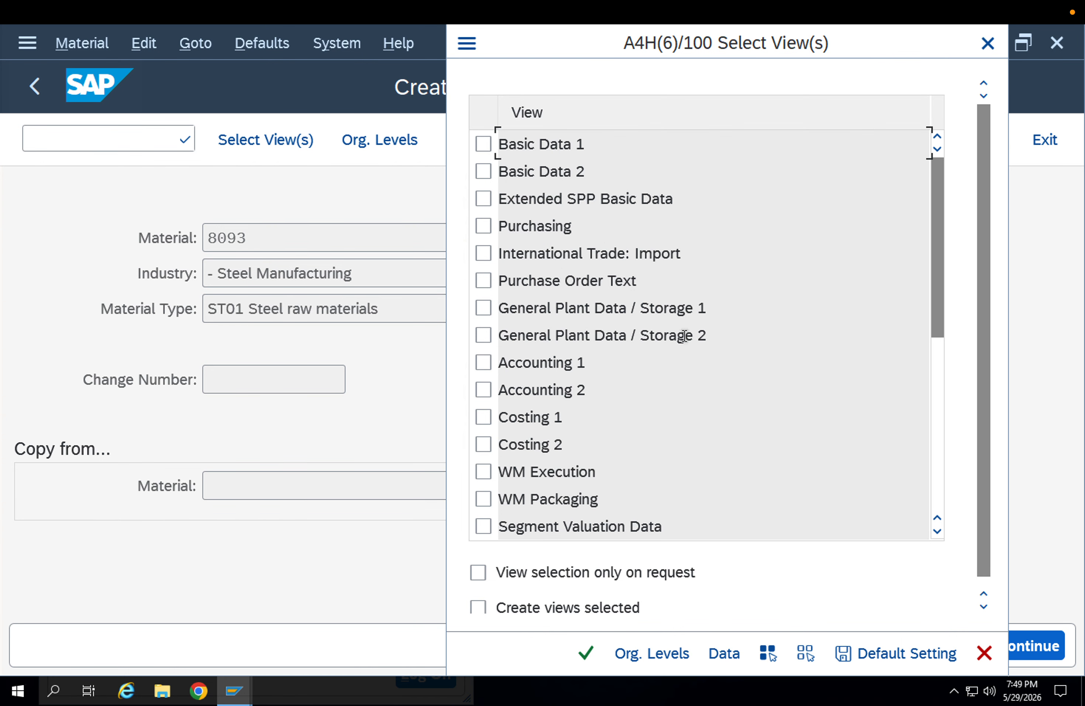
pyautogui.press('Escape')
pyautogui.press('Return')
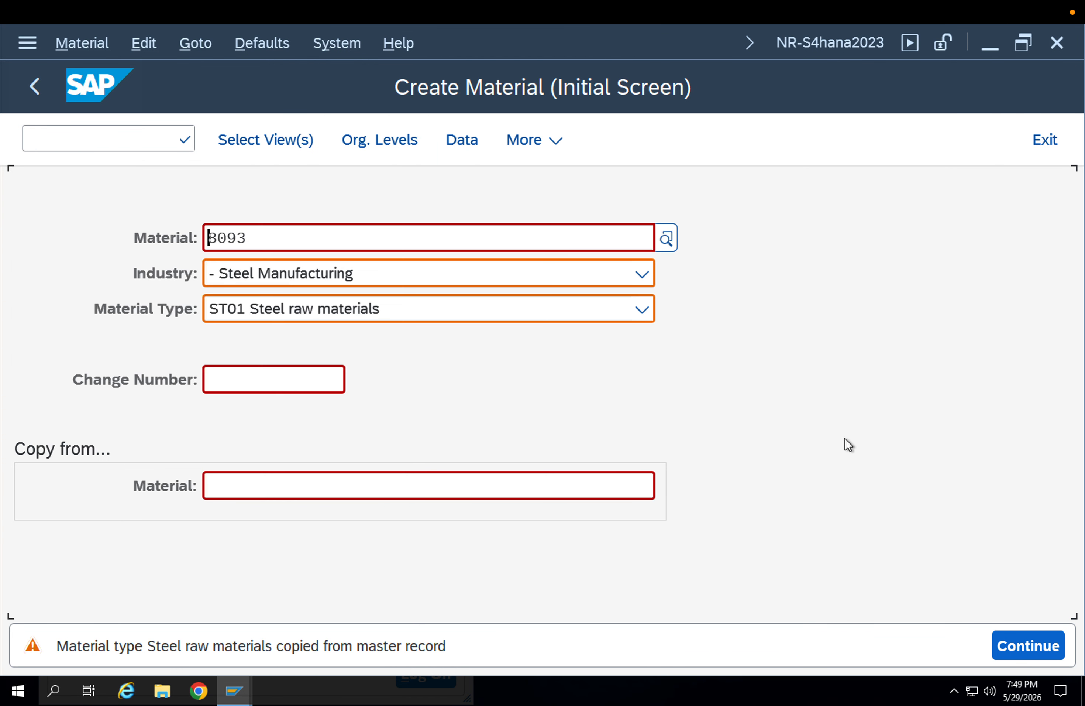
pyautogui.press('Escape')
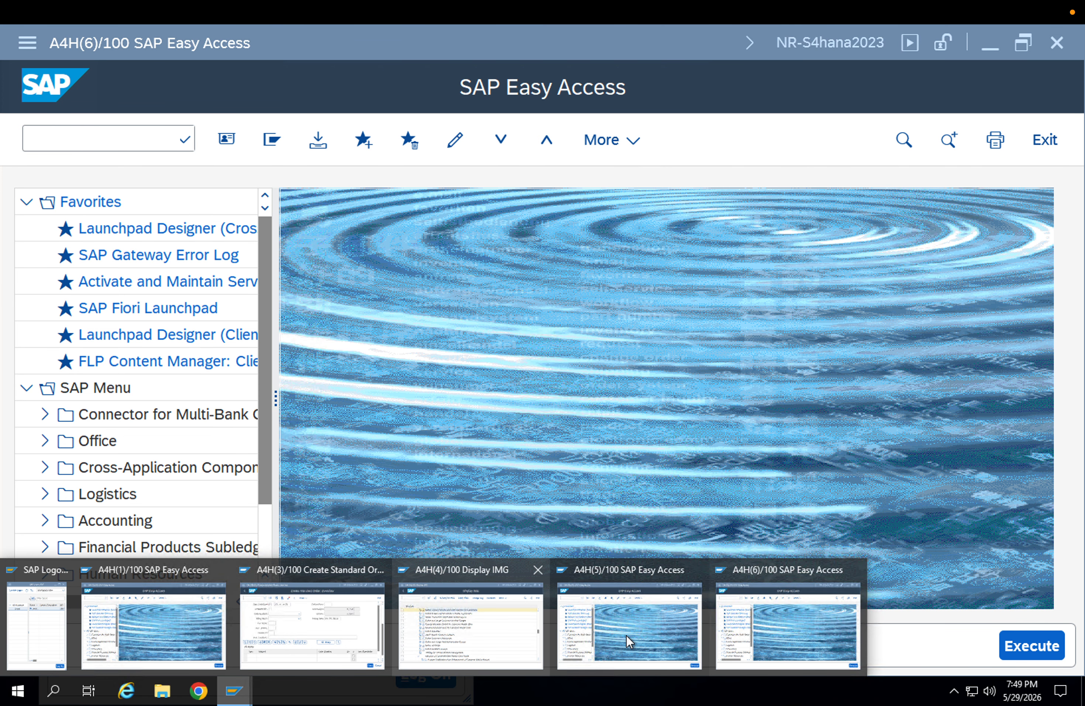
# - Run the materials list (MM60) for material 8093 in plant APP1 and check its material type
pyautogui.click(626, 634)
pyautogui.write('mm60')
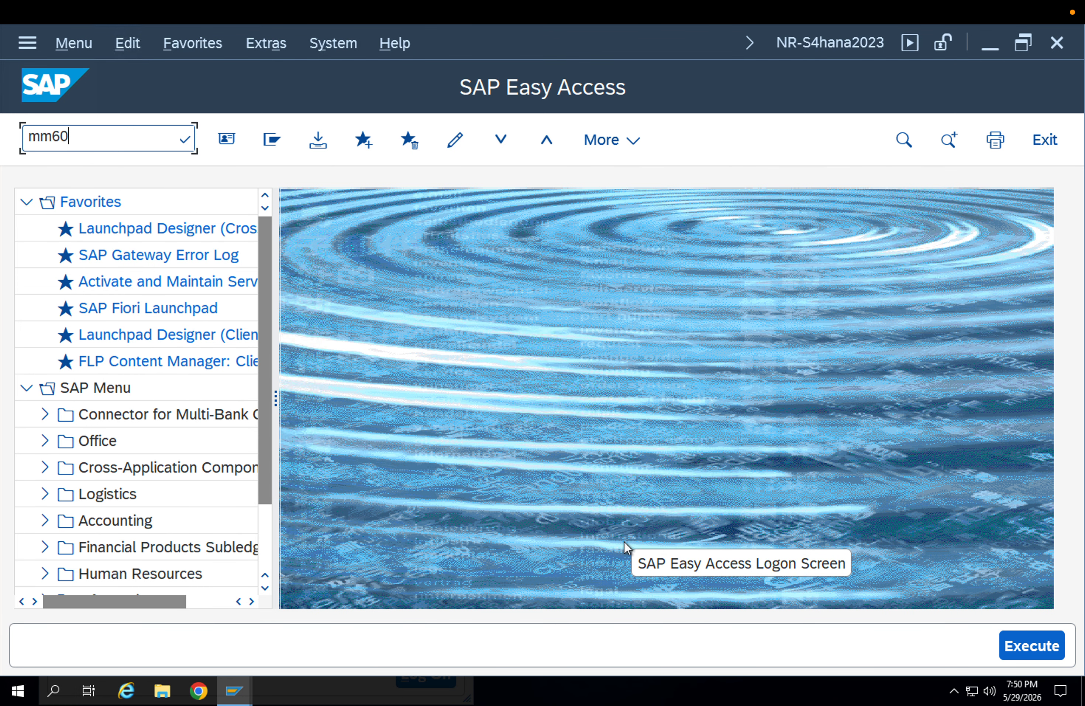
pyautogui.press('Return')
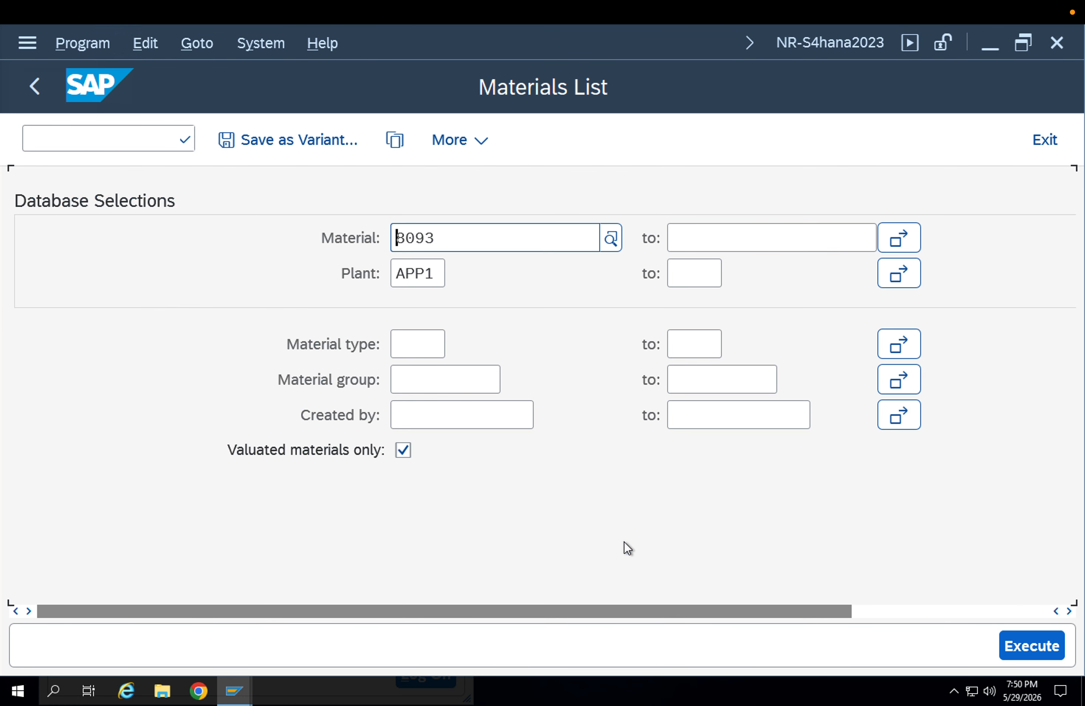
pyautogui.click(1036, 647)
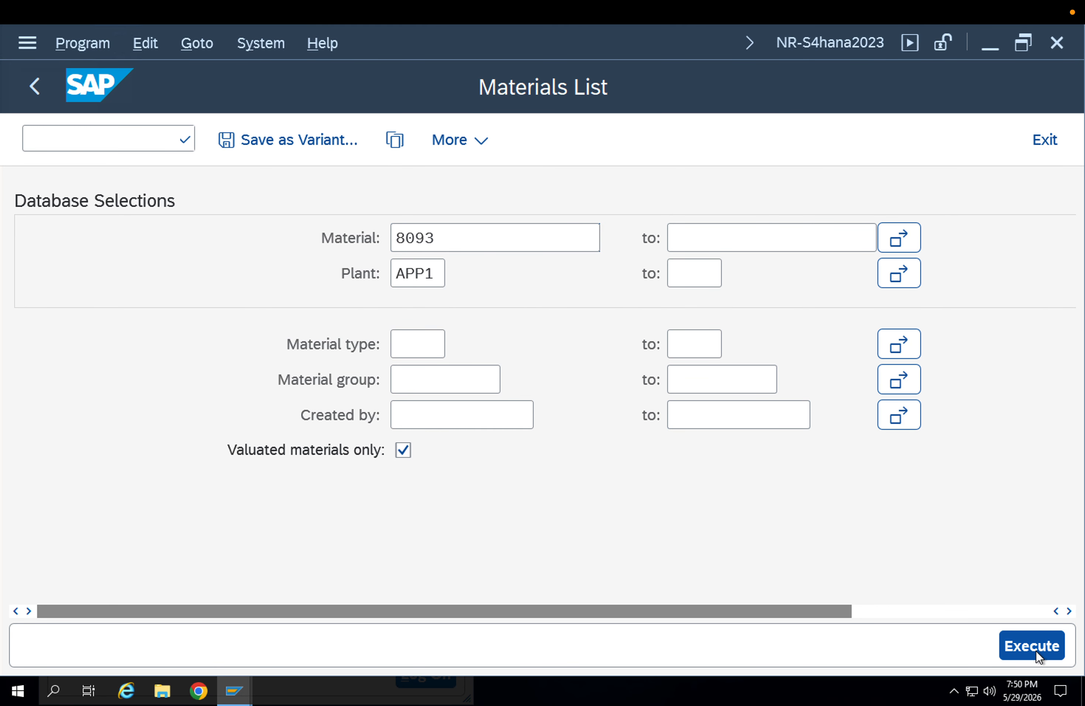
pyautogui.click(236, 247)
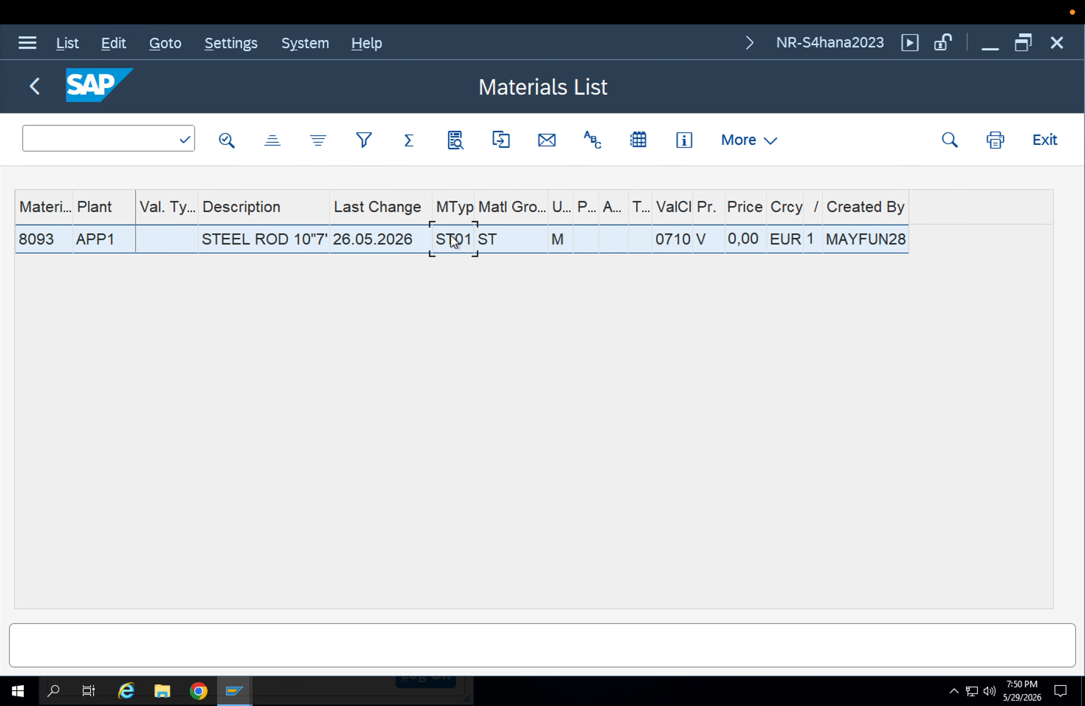
# - Call up the material type customizing (OMS2), position to ST01 and open its details
pyautogui.click(99, 139)
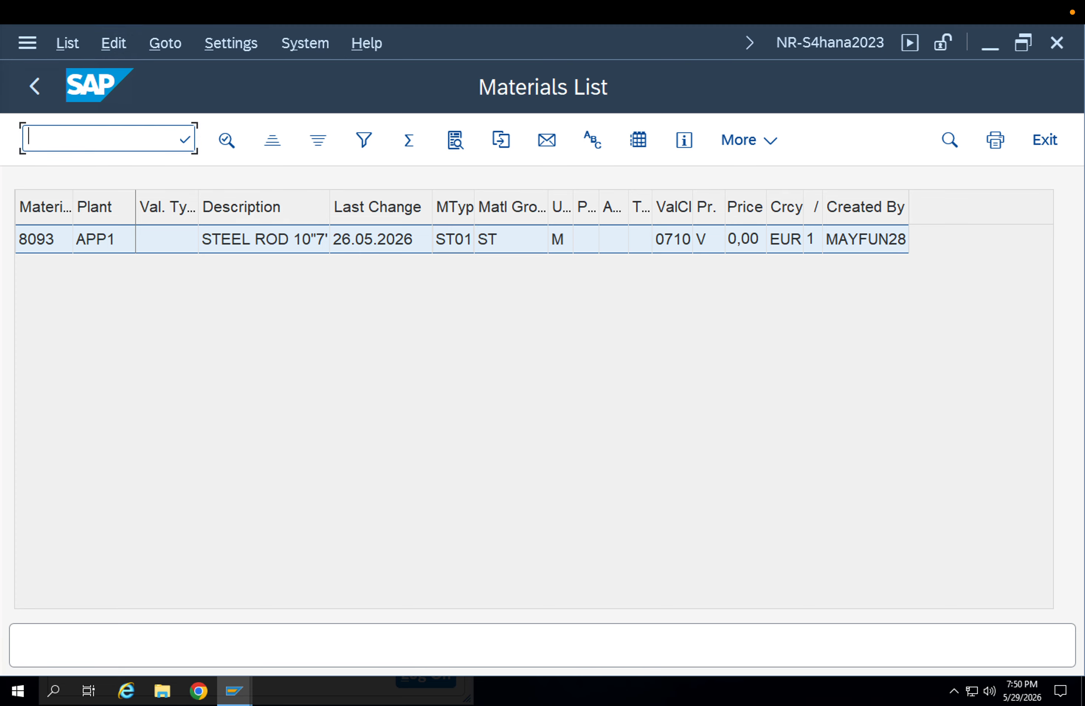
pyautogui.write('/noms2')
pyautogui.press('Return')
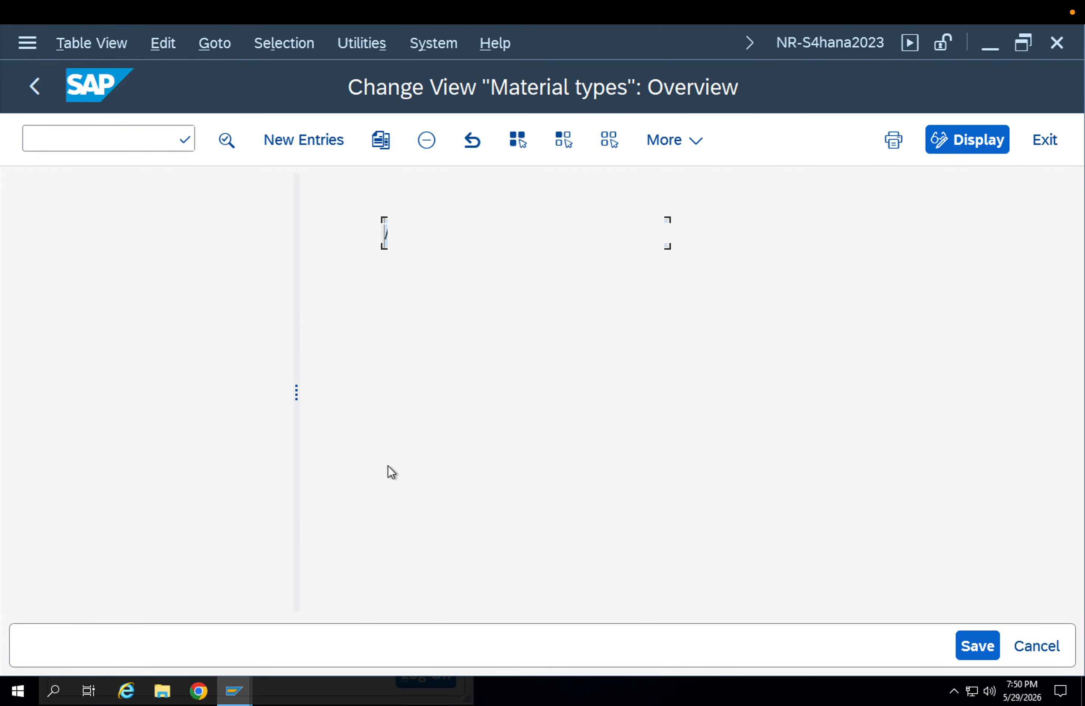
pyautogui.click(587, 389)
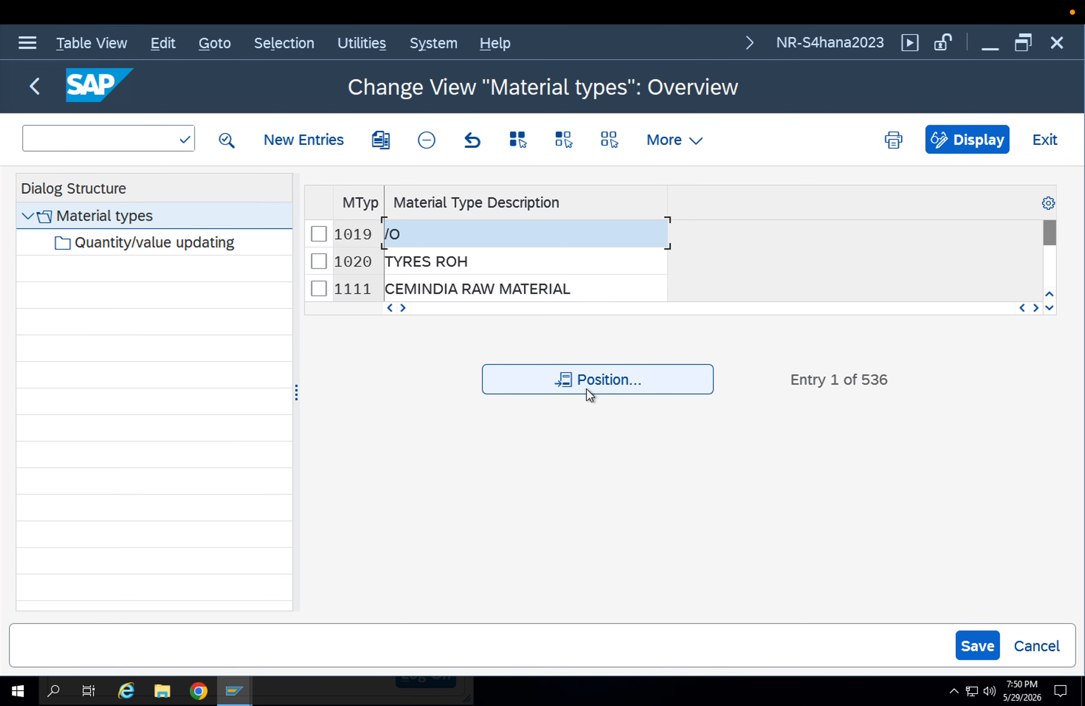
pyautogui.write('St01')
pyautogui.press('Return')
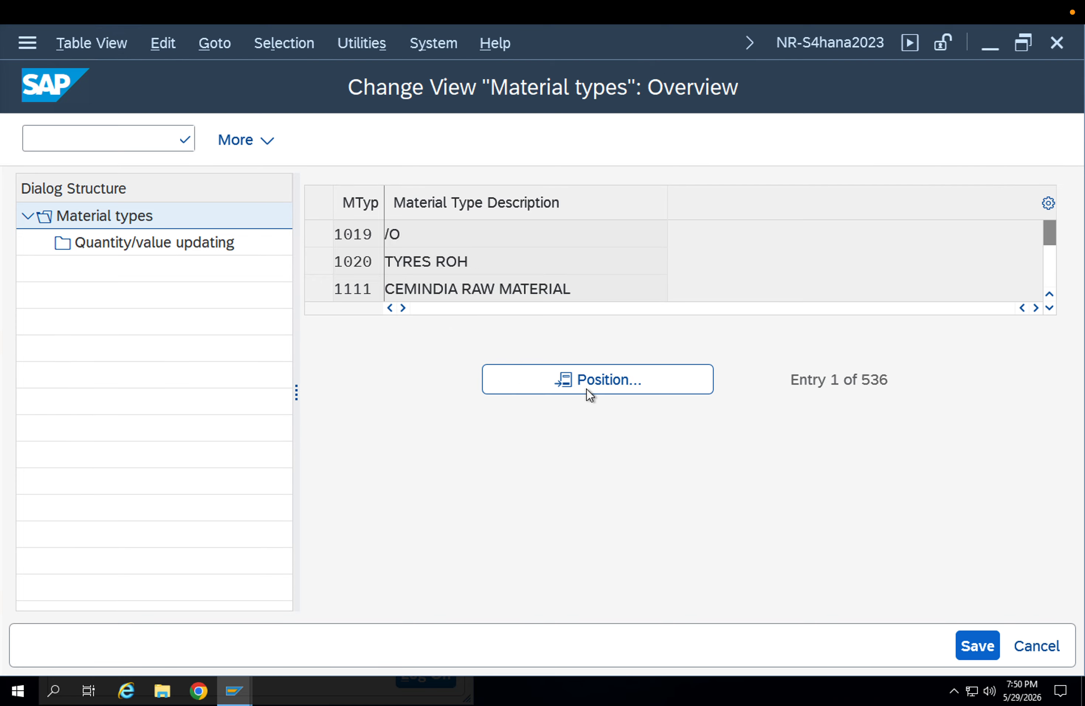
pyautogui.click(319, 235)
pyautogui.doubleClick(429, 238)
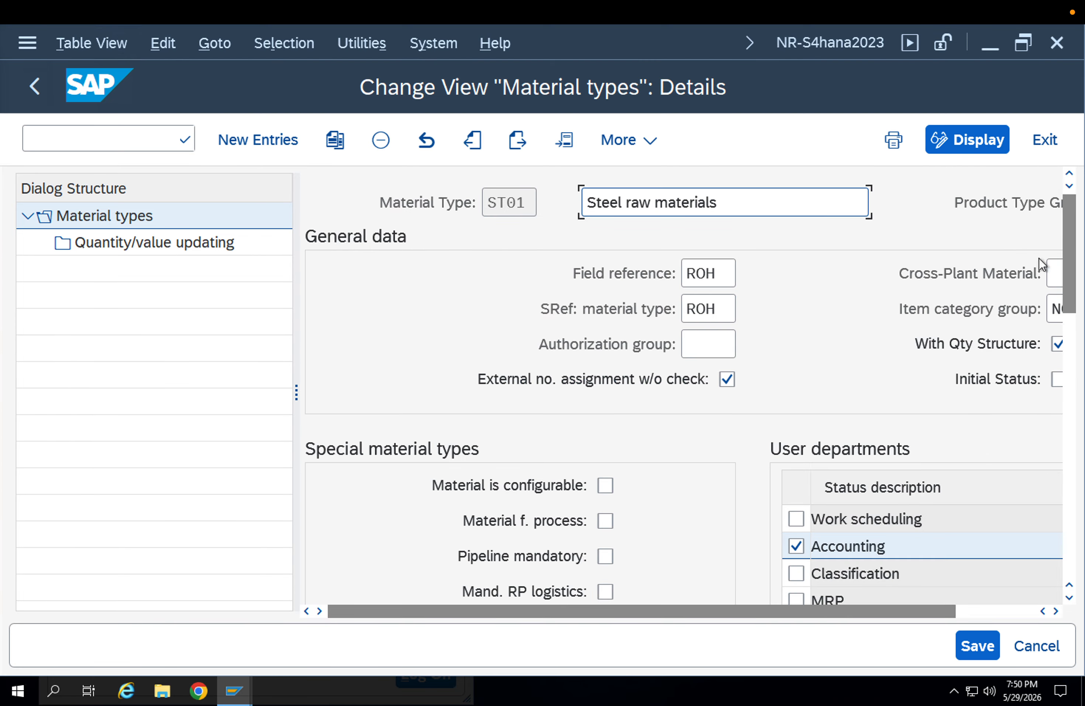
# - Enable the Sales user department for material type ST01 and save the change in customizing request A4HK905035
pyautogui.moveTo(1072, 281); pyautogui.dragTo(1072, 336)
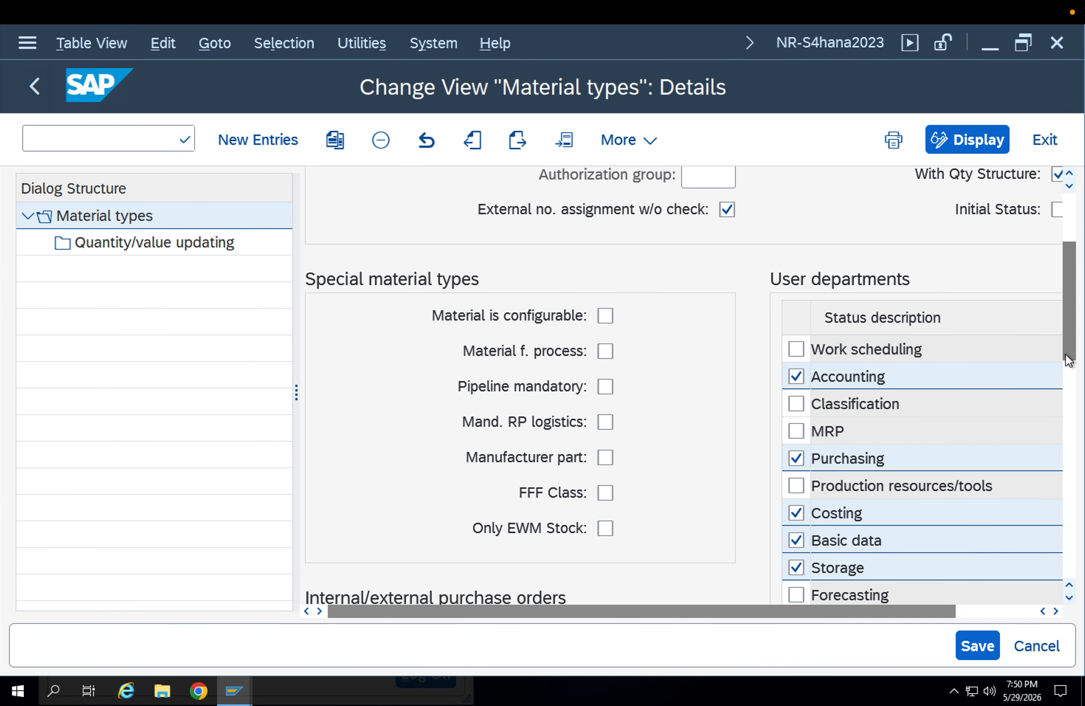
pyautogui.moveTo(935, 611); pyautogui.dragTo(984, 613)
pyautogui.moveTo(1063, 389); pyautogui.dragTo(1059, 450)
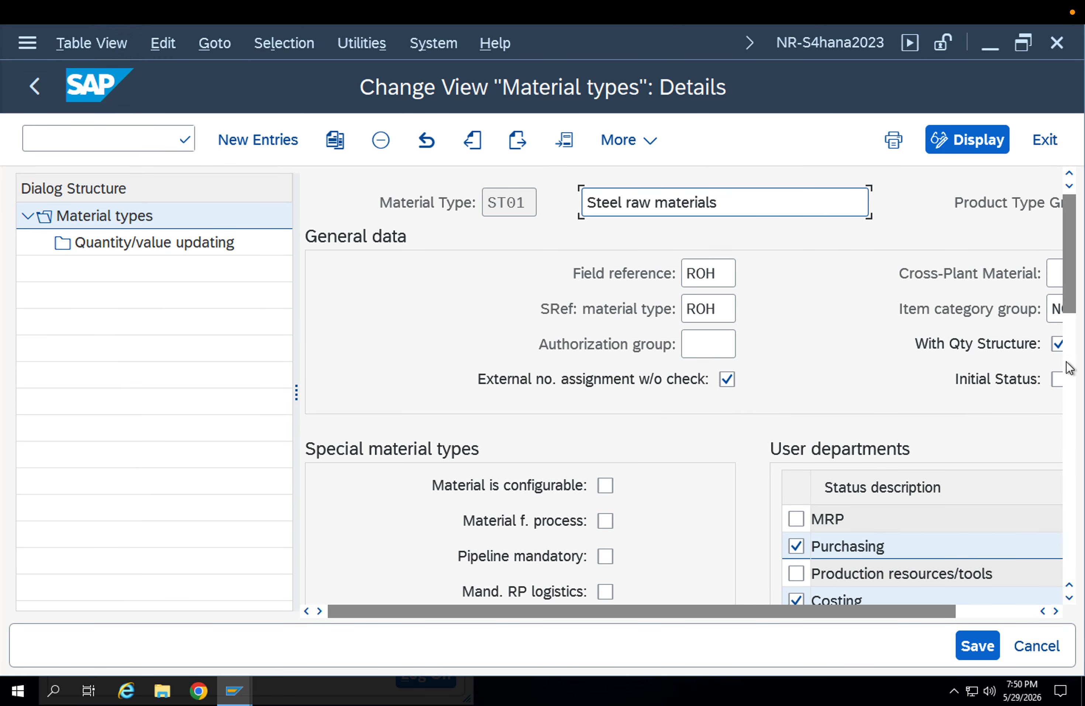
pyautogui.click(1071, 349)
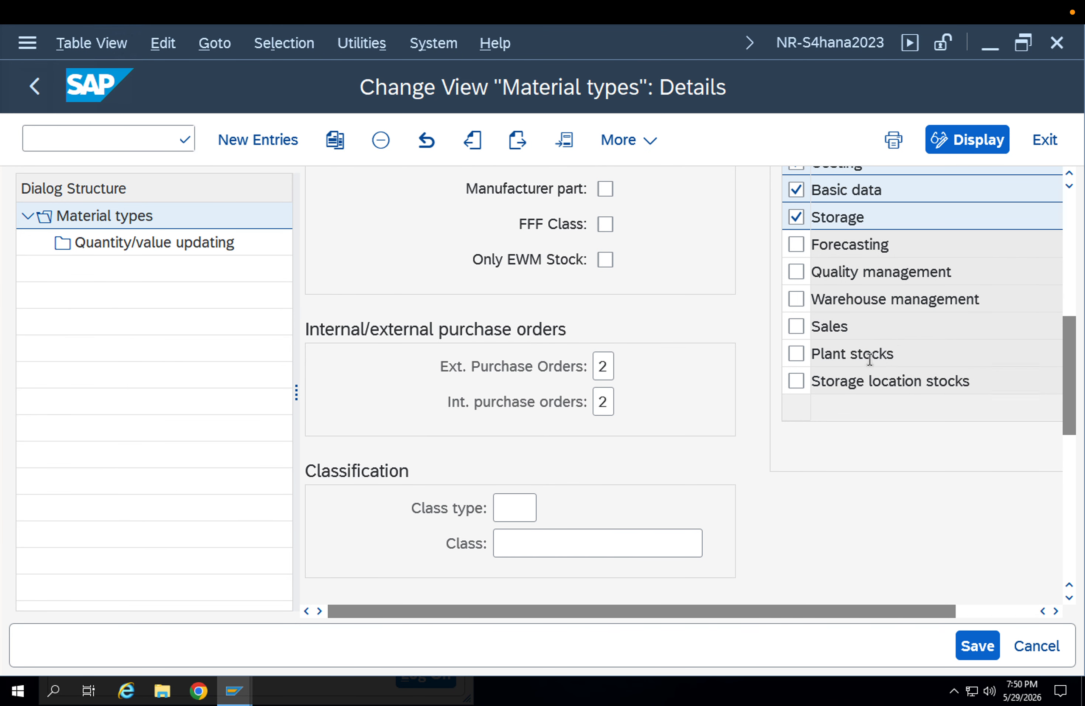
pyautogui.click(797, 326)
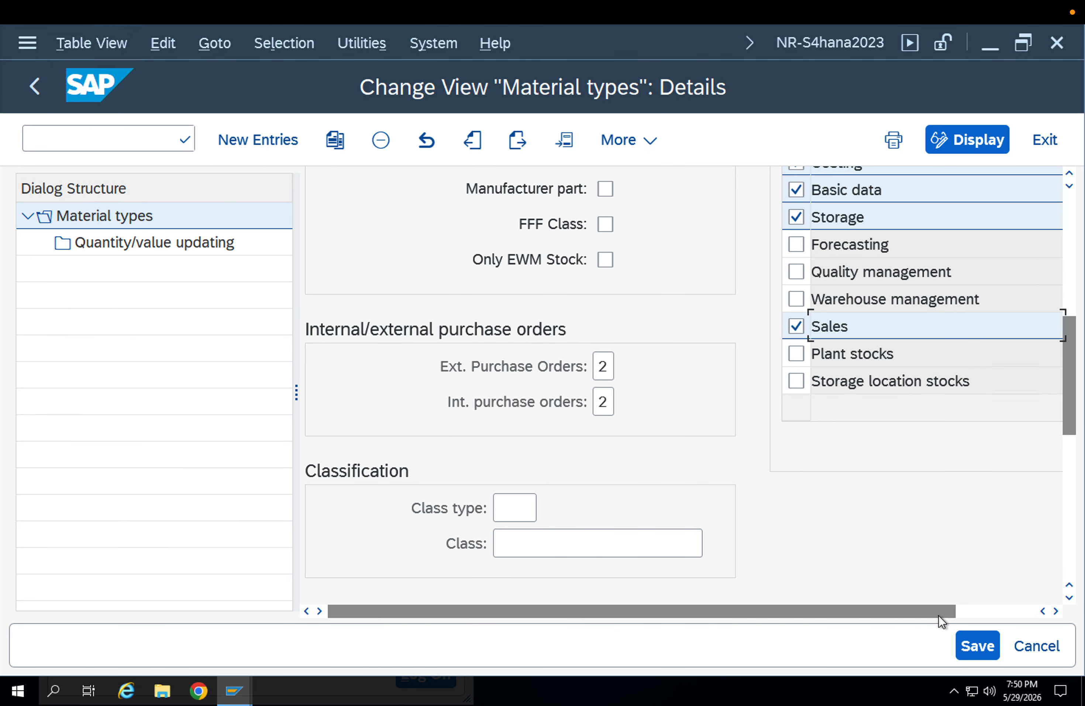
pyautogui.click(965, 642)
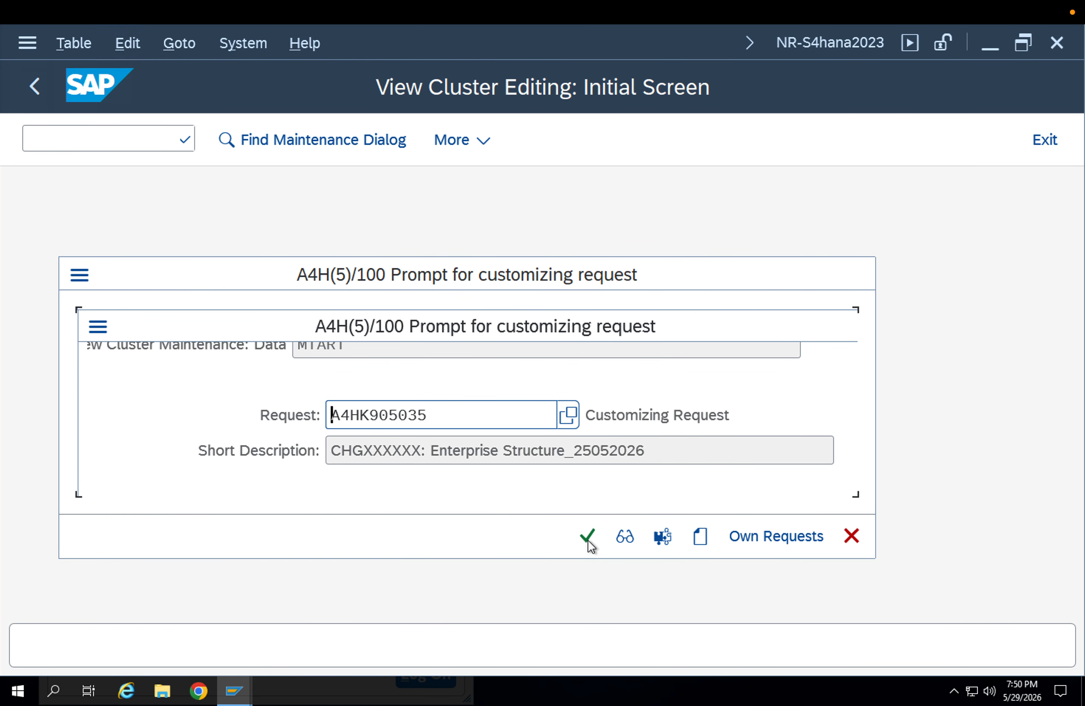
pyautogui.click(589, 539)
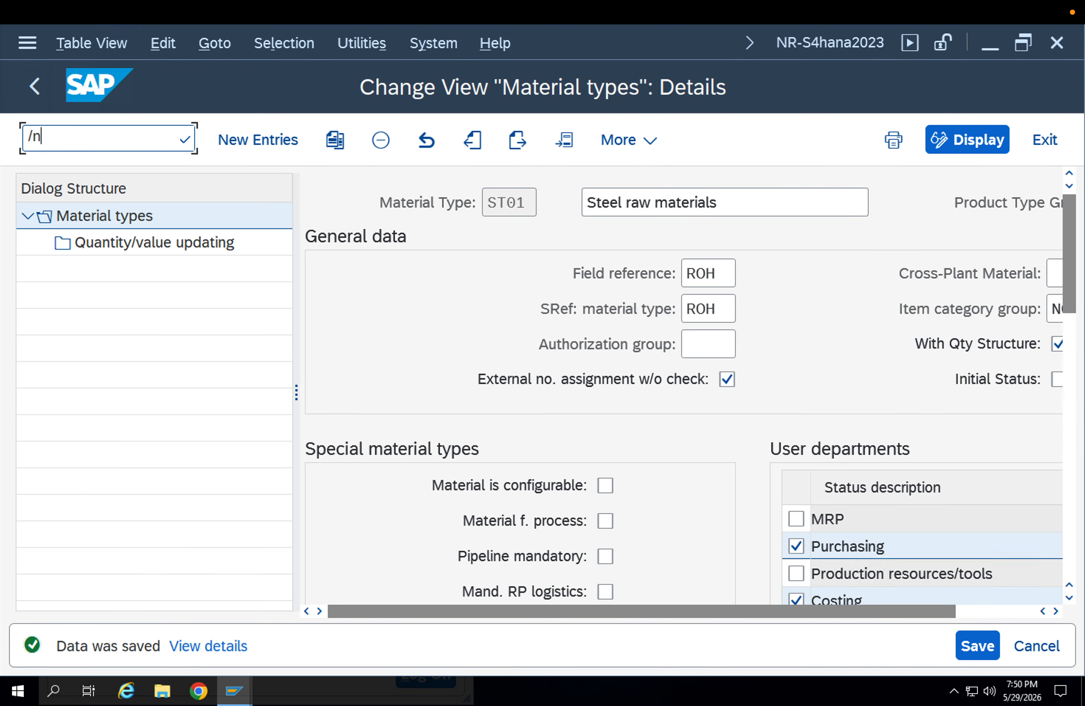
# - Start Create Material (MM01) for material 8093 and bring up the view selection again
pyautogui.click(139, 148)
pyautogui.write('/nmm')
pyautogui.press('Return')
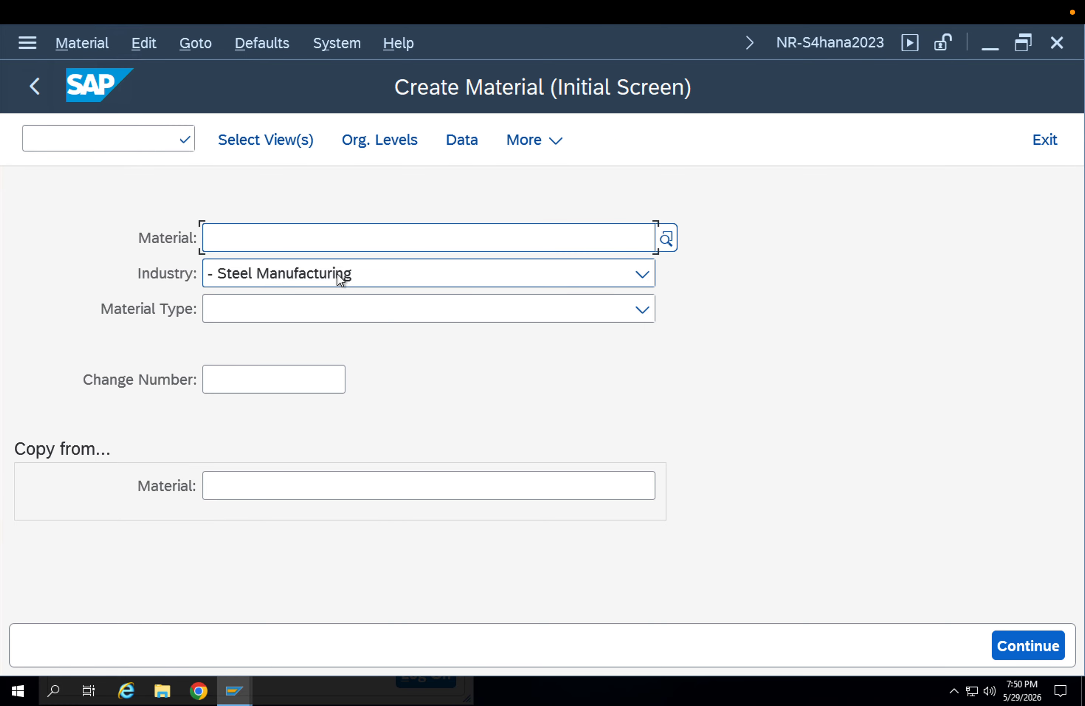
pyautogui.press('Down')
pyautogui.press('Down')
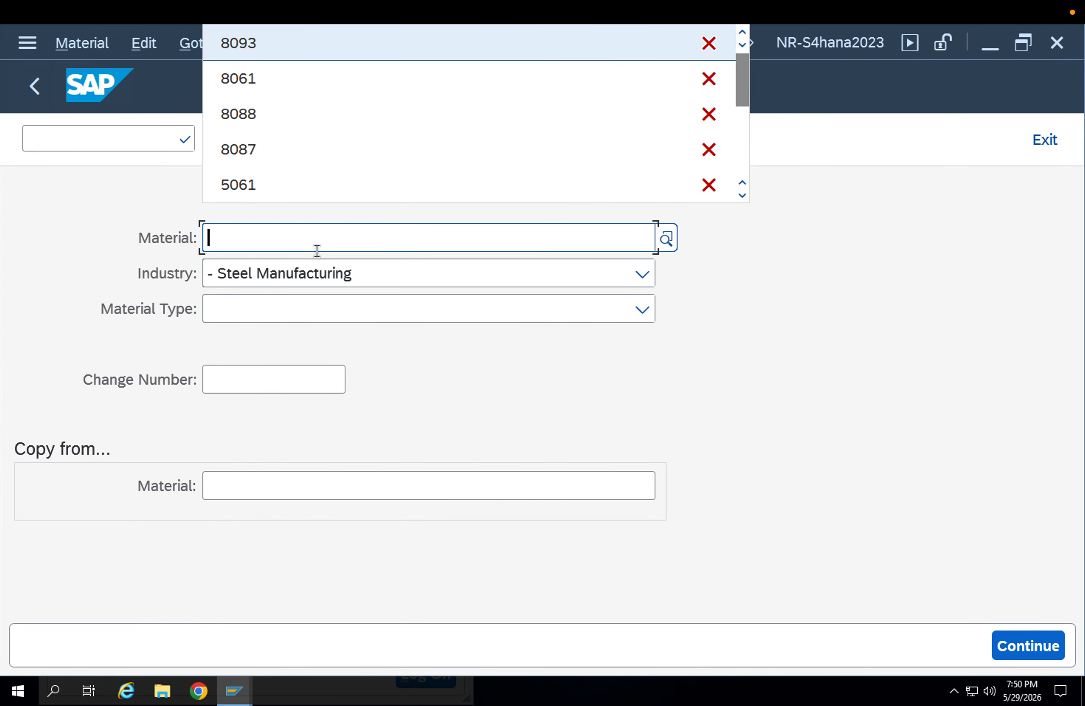
pyautogui.press('Return')
pyautogui.press('Return')
pyautogui.press('Return')
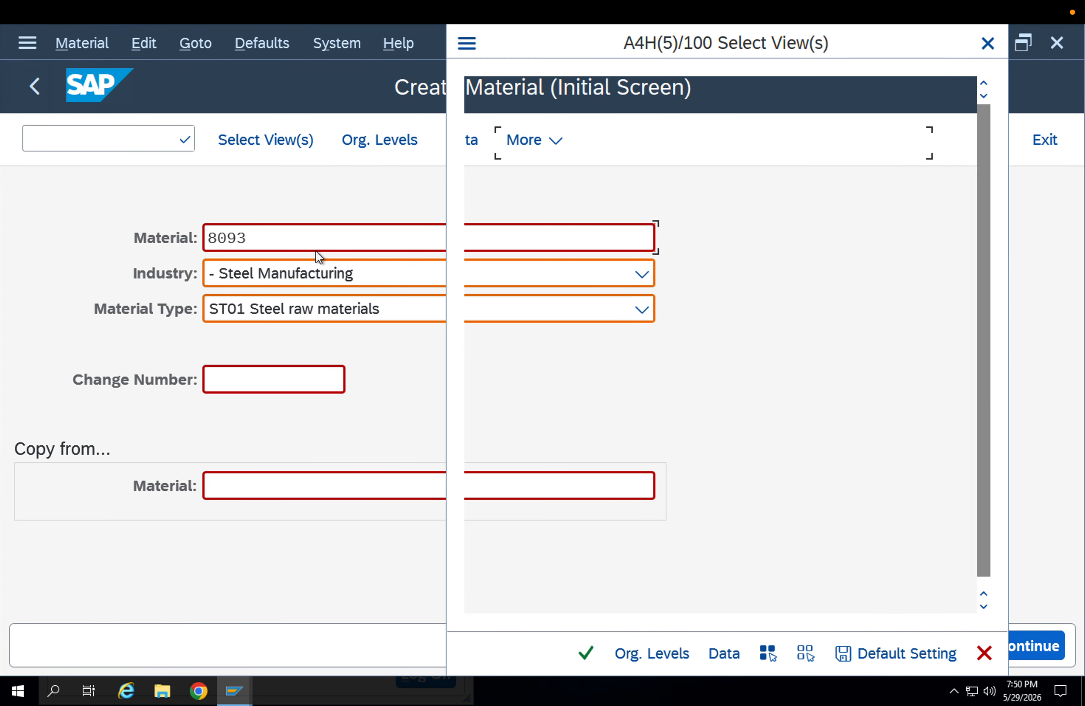
# - Select only the views Sales Org. Data 1, Sales Org. Data 2 and Sales: General/Plant Data and proceed to the material data
pyautogui.click(805, 654)
pyautogui.click(484, 198)
pyautogui.click(484, 225)
pyautogui.click(483, 253)
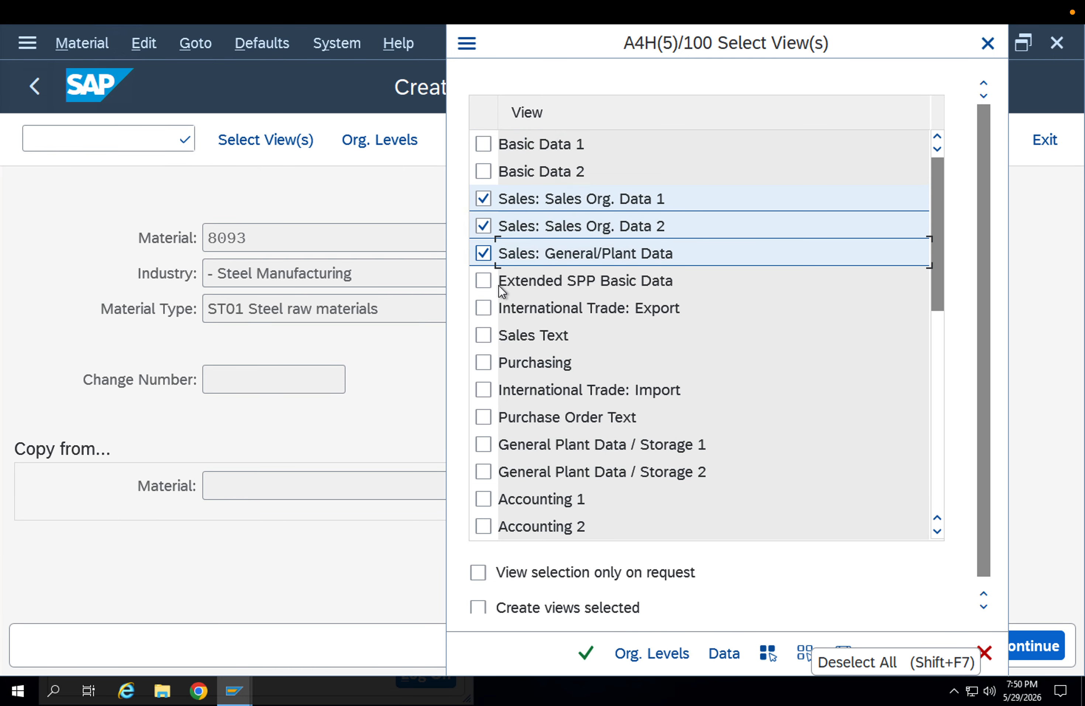
pyautogui.click(587, 657)
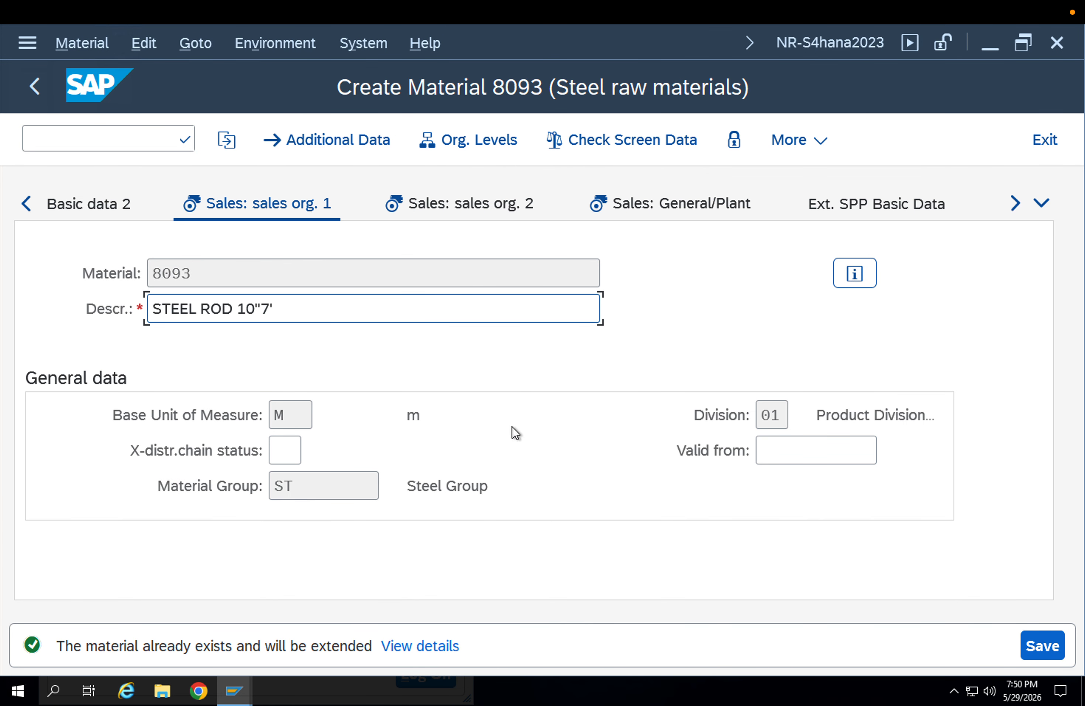
# - Set the organizational levels of material 8093 to sales organization APPL and distribution channel AP
pyautogui.click(461, 137)
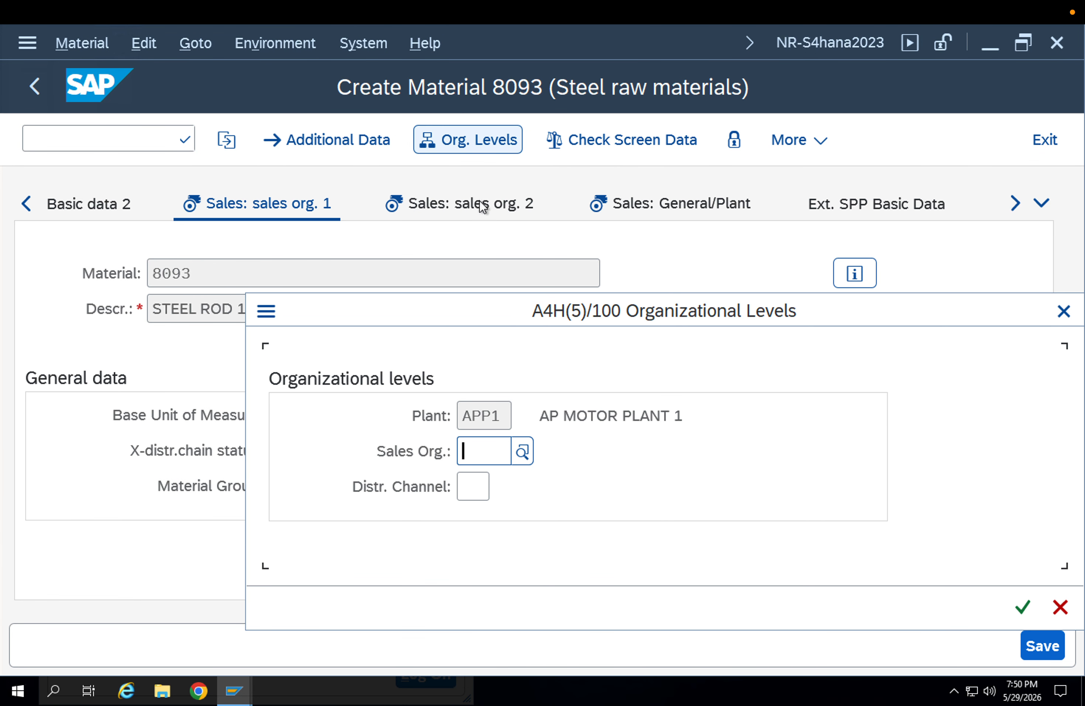
pyautogui.write('APPL')
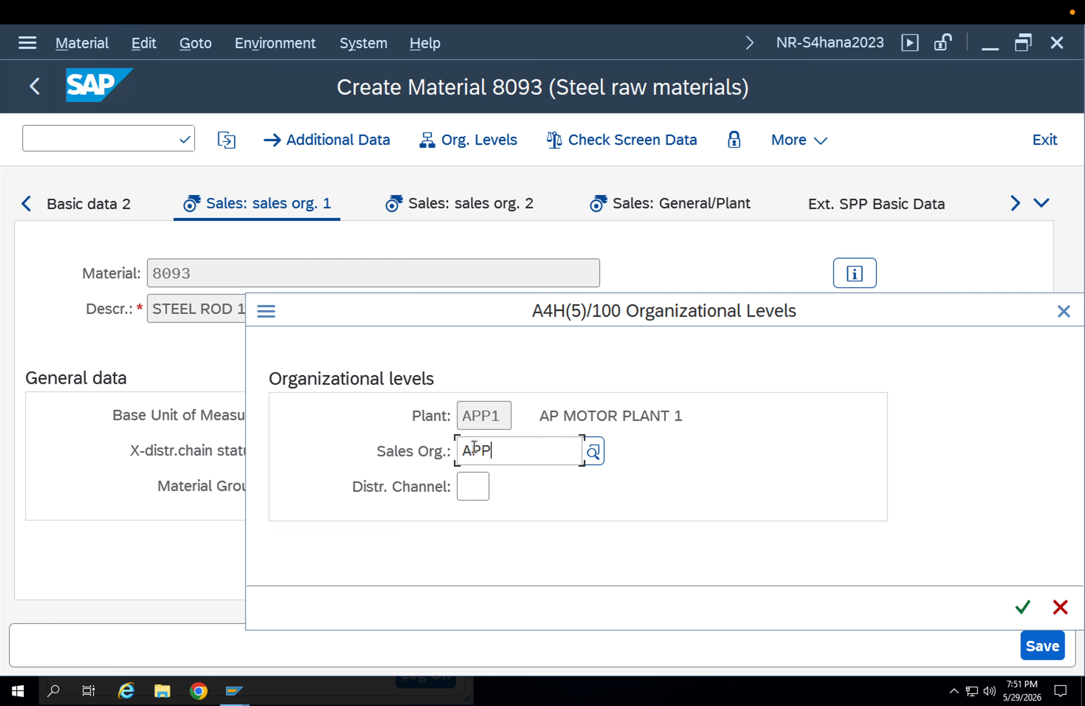
pyautogui.press('Tab')
pyautogui.write('AP')
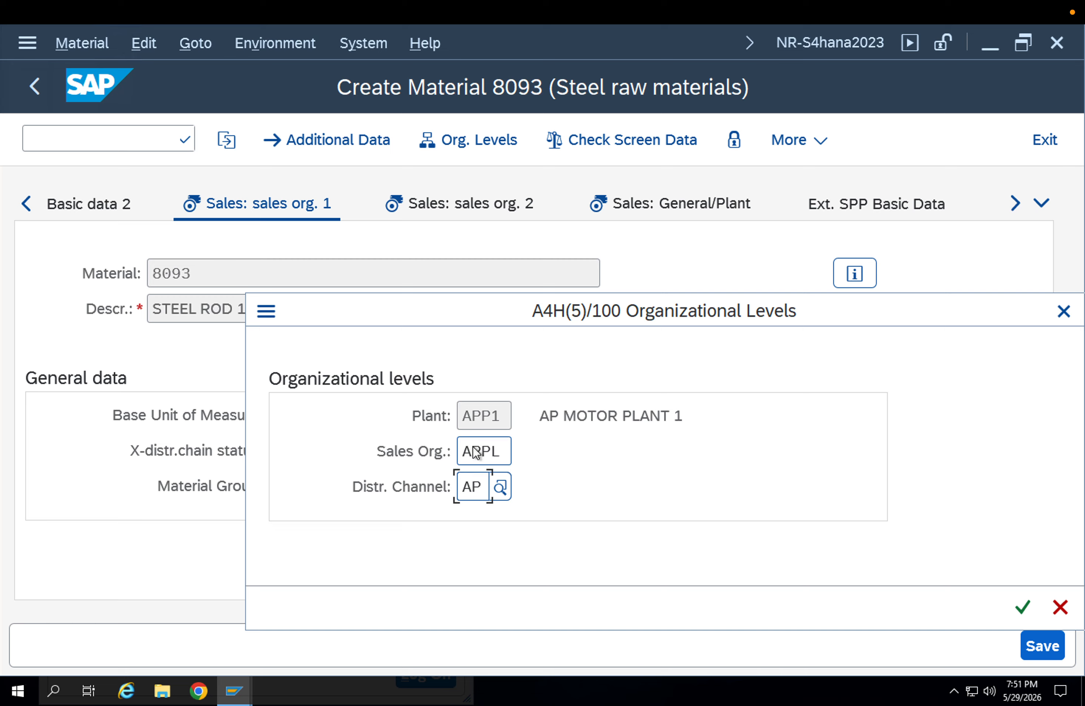
pyautogui.press('Return')
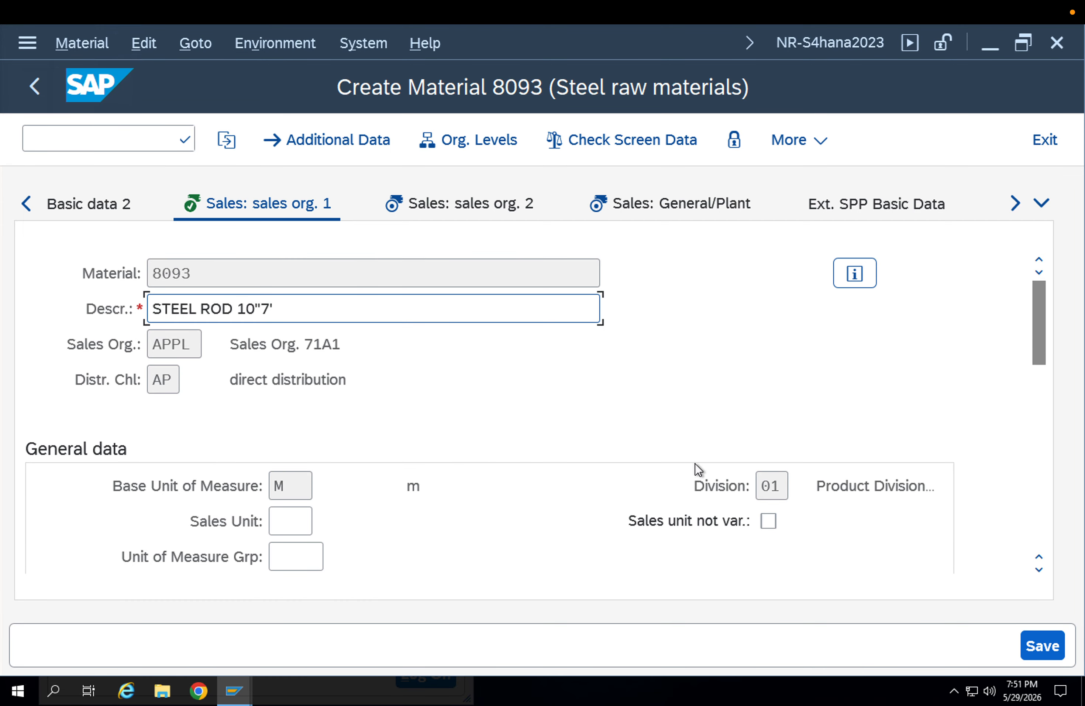
# - Check the division in the sales org. 1 data, continue to sales org. 2 and review the available material price groups without choosing one
pyautogui.click(780, 487)
pyautogui.moveTo(781, 488); pyautogui.dragTo(736, 488)
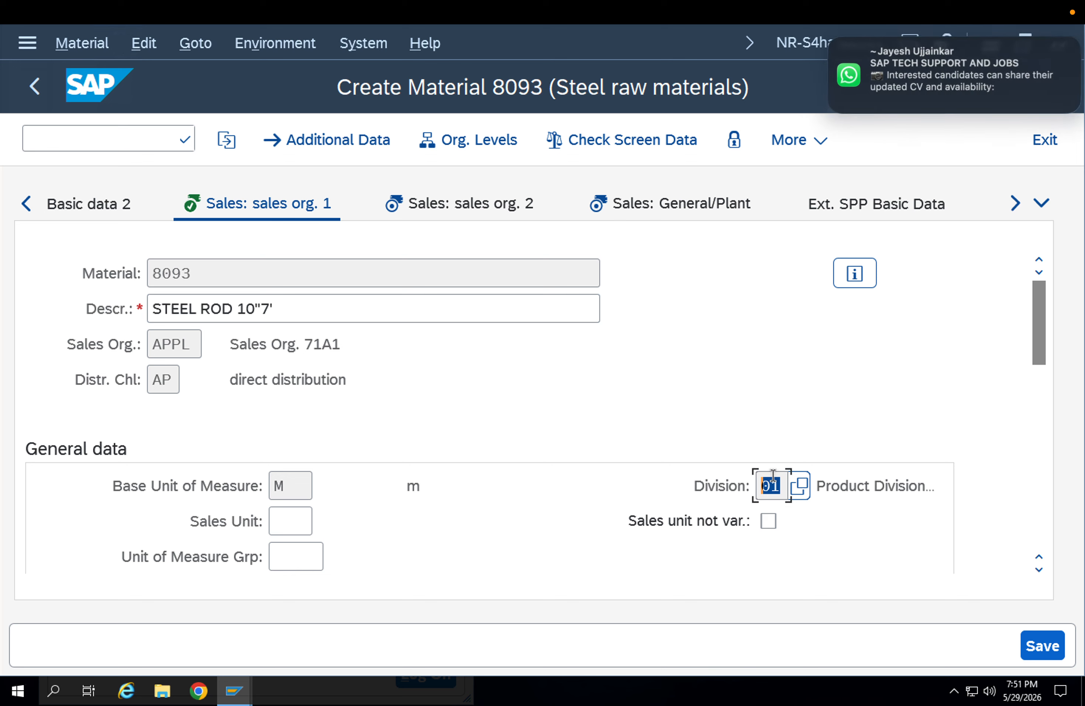
pyautogui.press('Return')
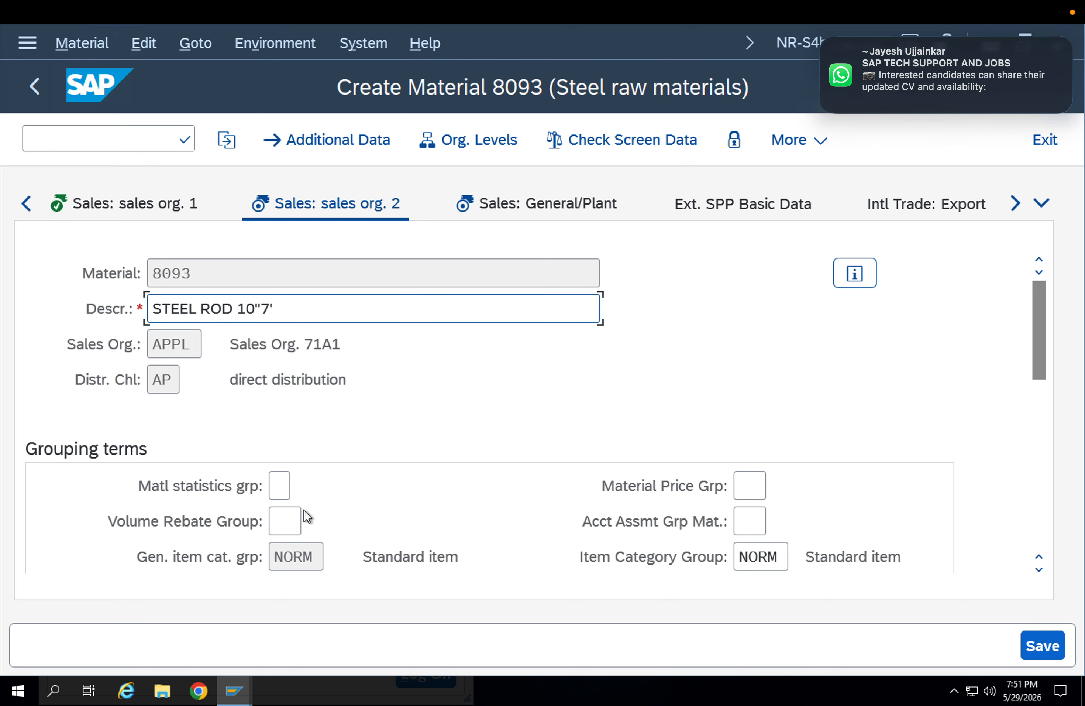
pyautogui.scroll(-2, 592, 493)
pyautogui.click(751, 375)
pyautogui.click(777, 377)
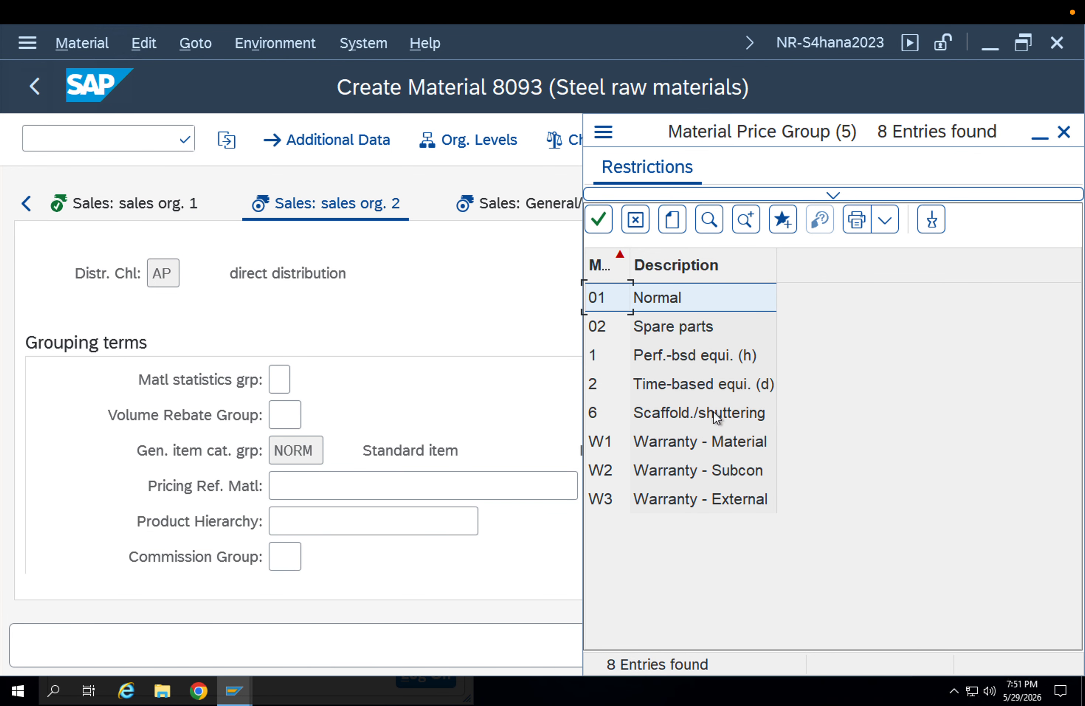
pyautogui.press('Escape')
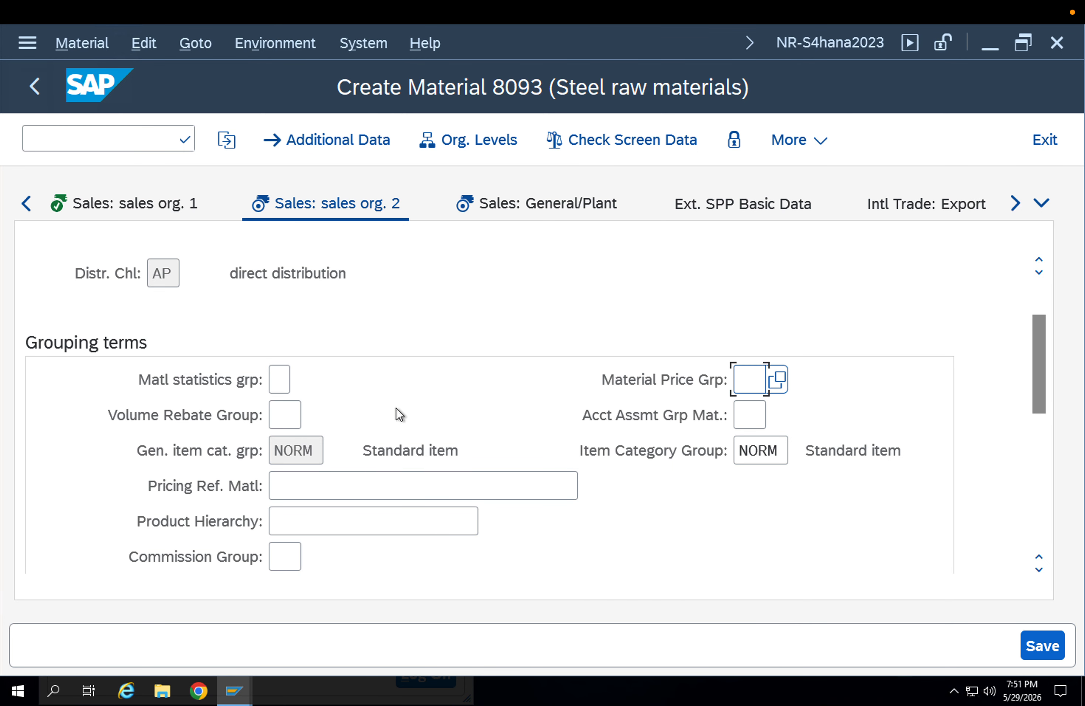
pyautogui.scroll(-5, 475, 383)
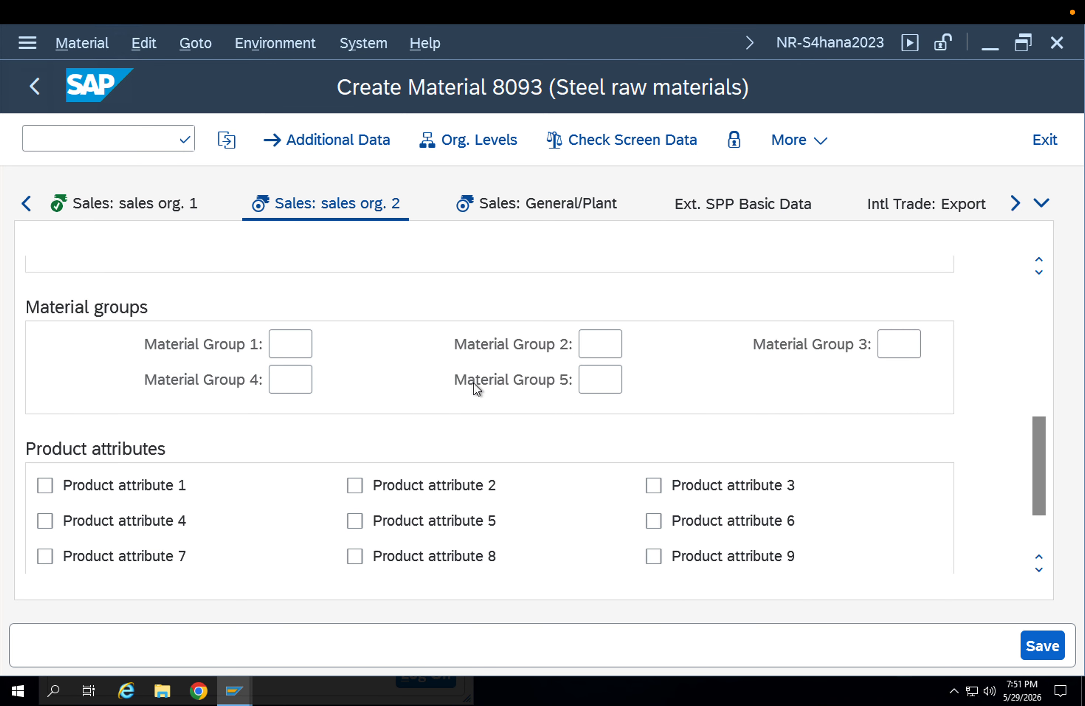
# - Continue to the Sales: General/Plant data and set the loading group to 0001 (Crane) in the shipping data
pyautogui.press('Return')
pyautogui.scroll(-10, 474, 382)
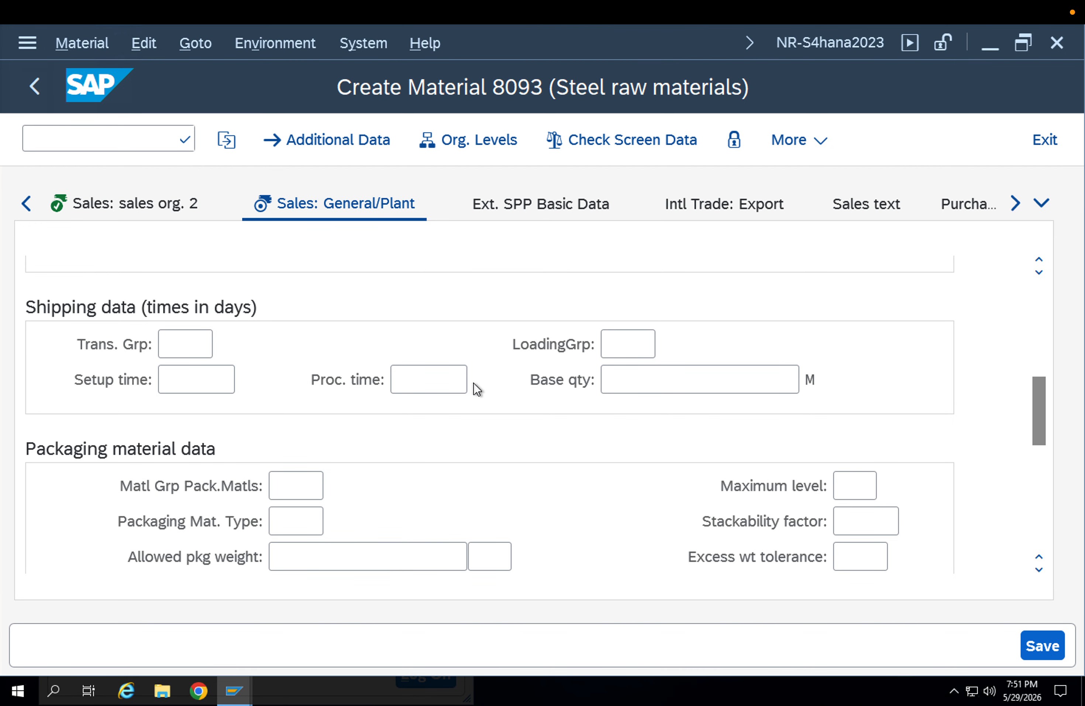
pyautogui.click(638, 342)
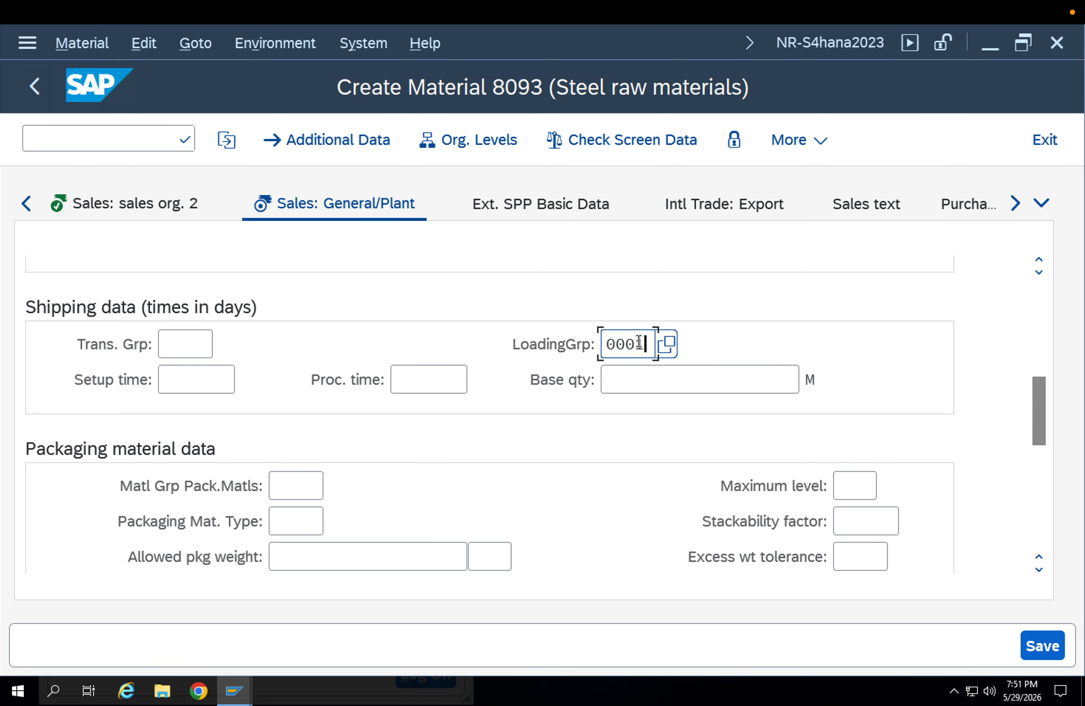
pyautogui.click(670, 343)
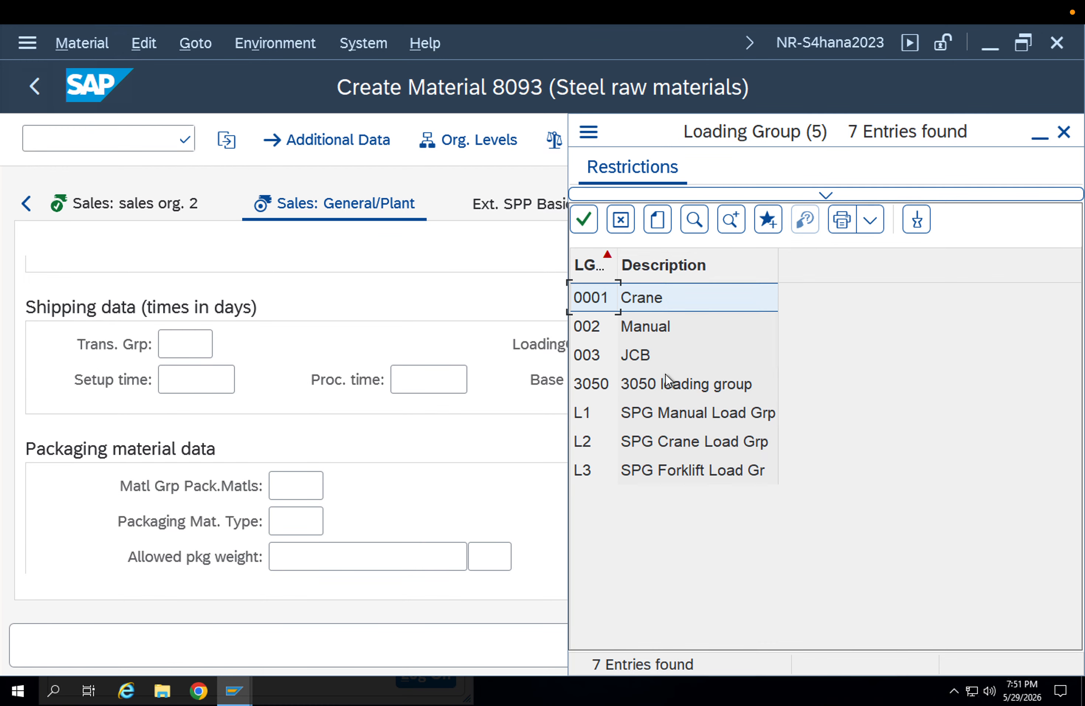
pyautogui.click(828, 197)
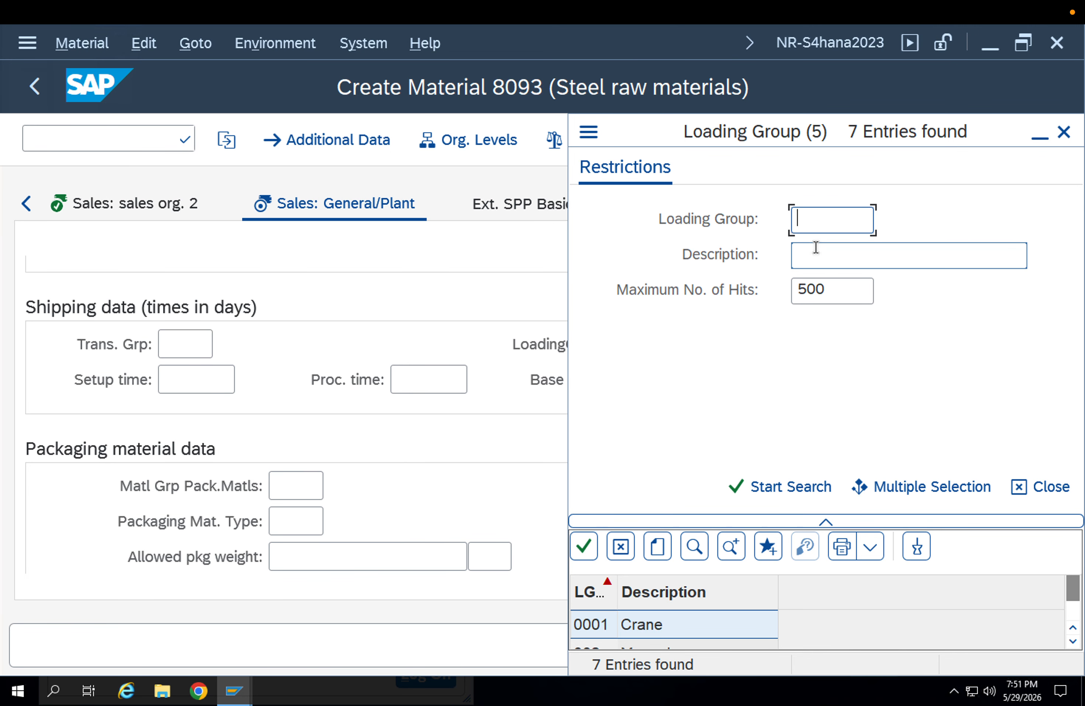
pyautogui.write('0001')
pyautogui.press('Return')
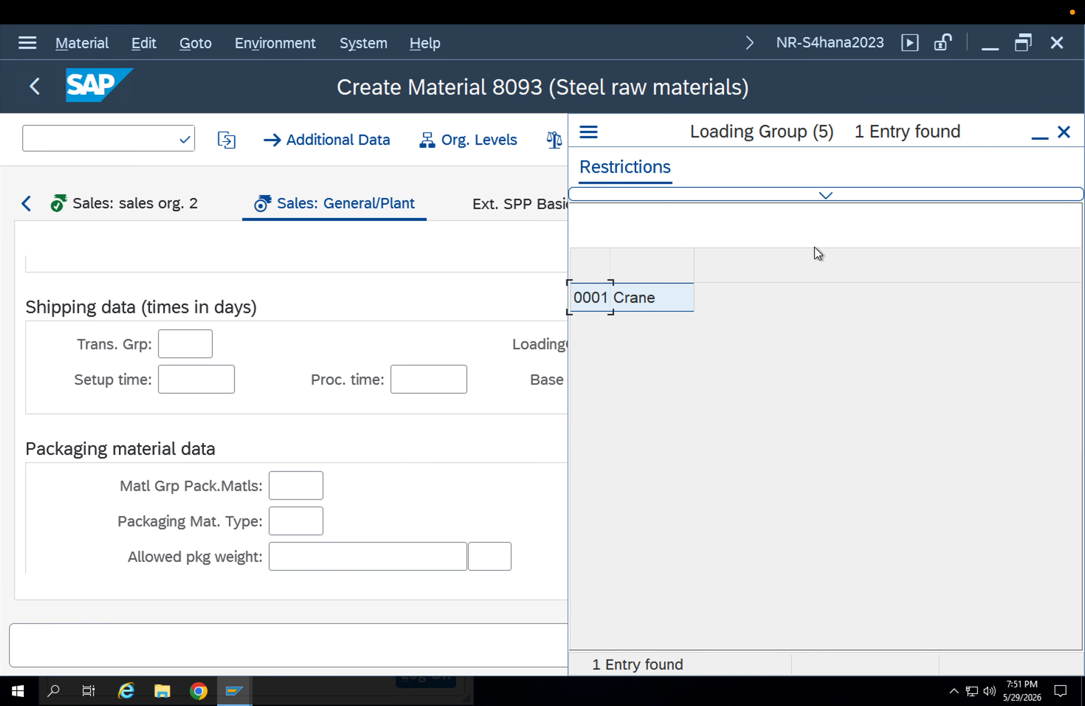
pyautogui.doubleClick(652, 297)
# - Set the transportation group to 0001 (On pallets) in the shipping data of material 8093
pyautogui.click(188, 331)
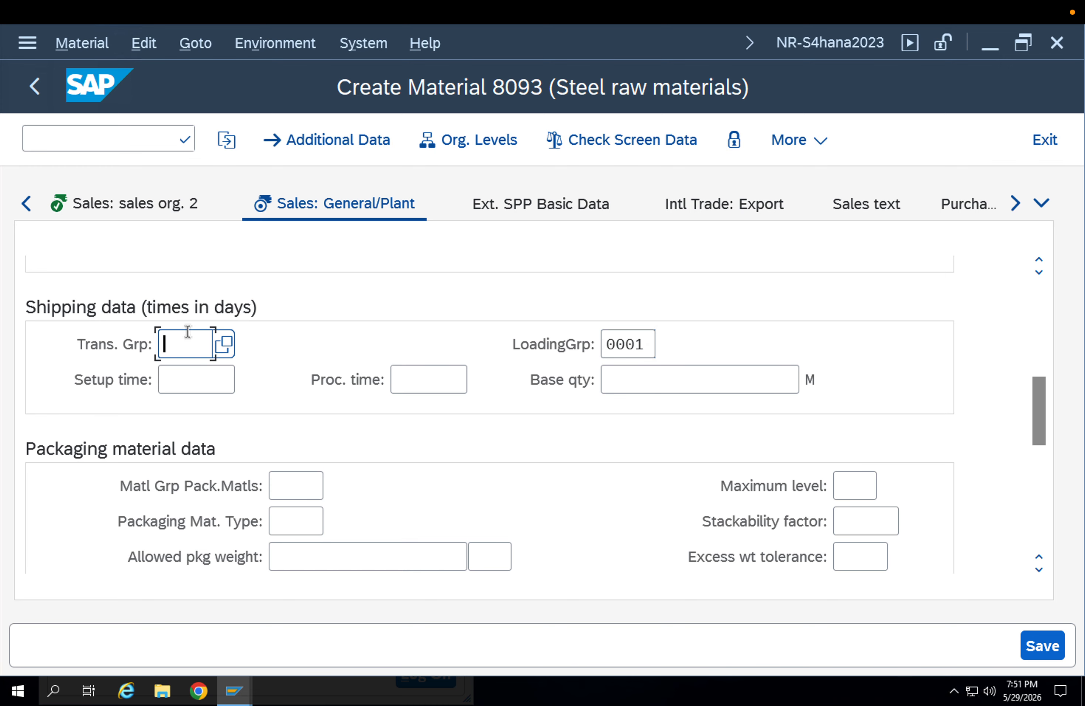
pyautogui.write('0001')
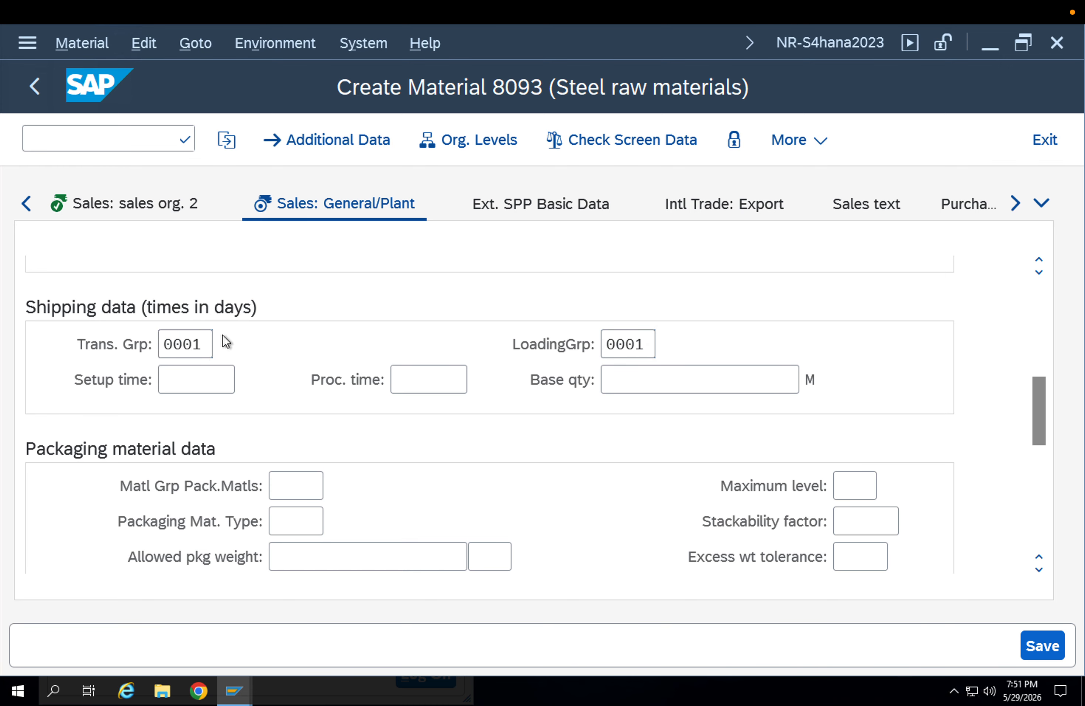
pyautogui.click(224, 343)
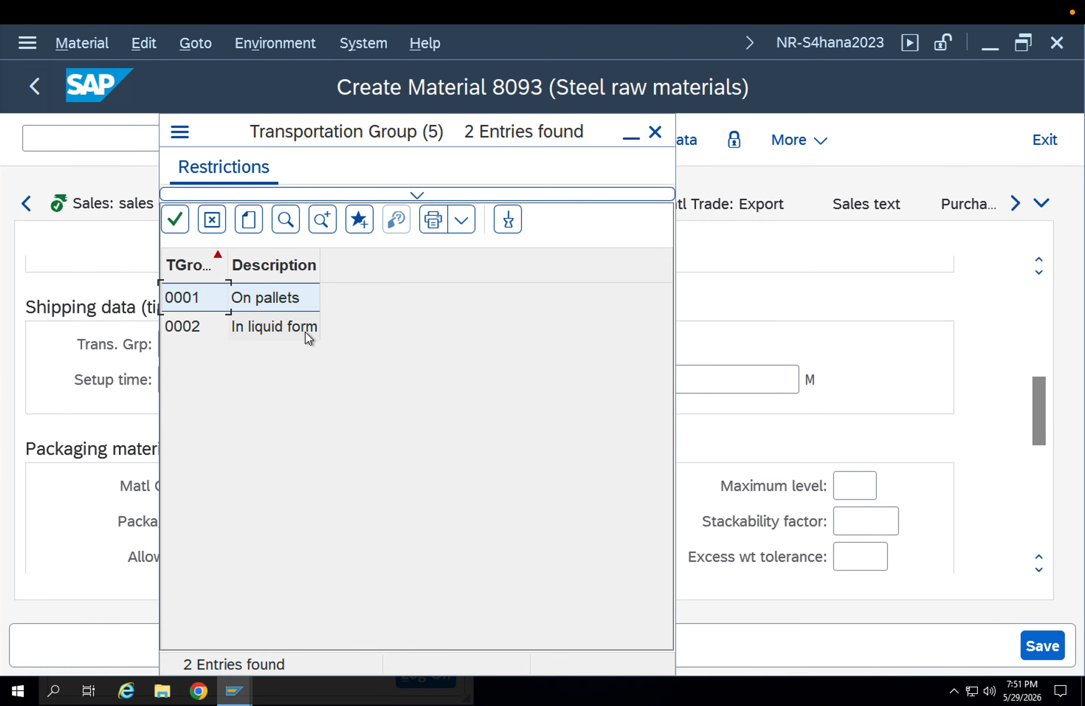
pyautogui.doubleClick(291, 309)
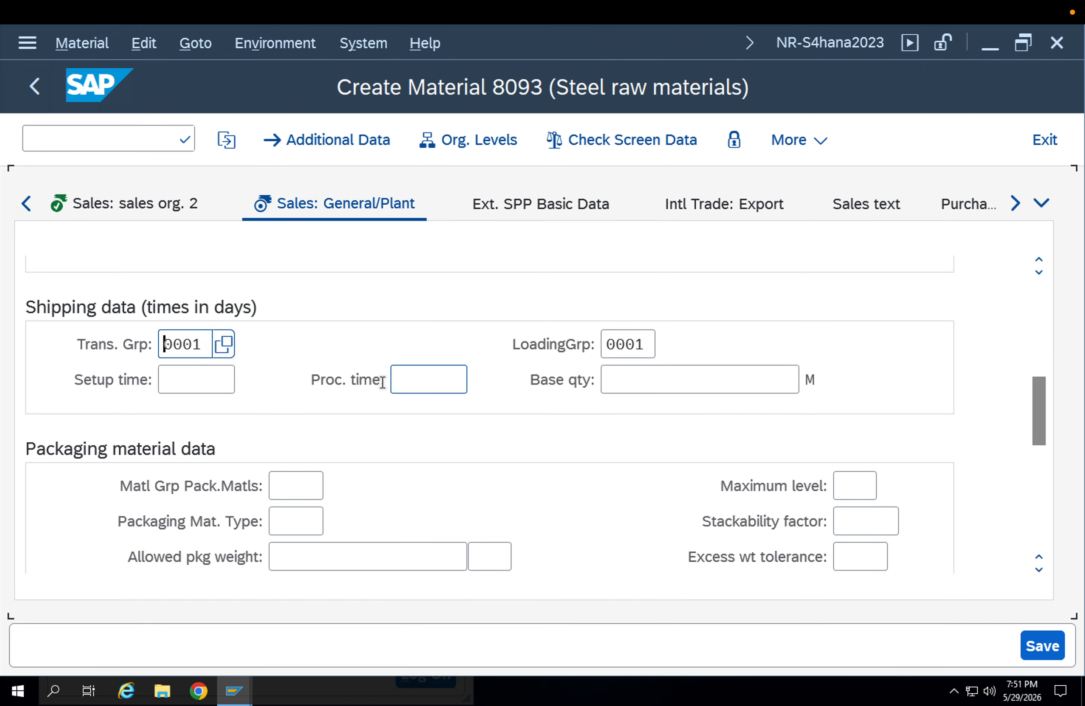
# - Leave the packaging data and profit center empty and save the sales views of material 8093
pyautogui.scroll(-5, 529, 453)
pyautogui.scroll(5, 532, 457)
pyautogui.click(292, 478)
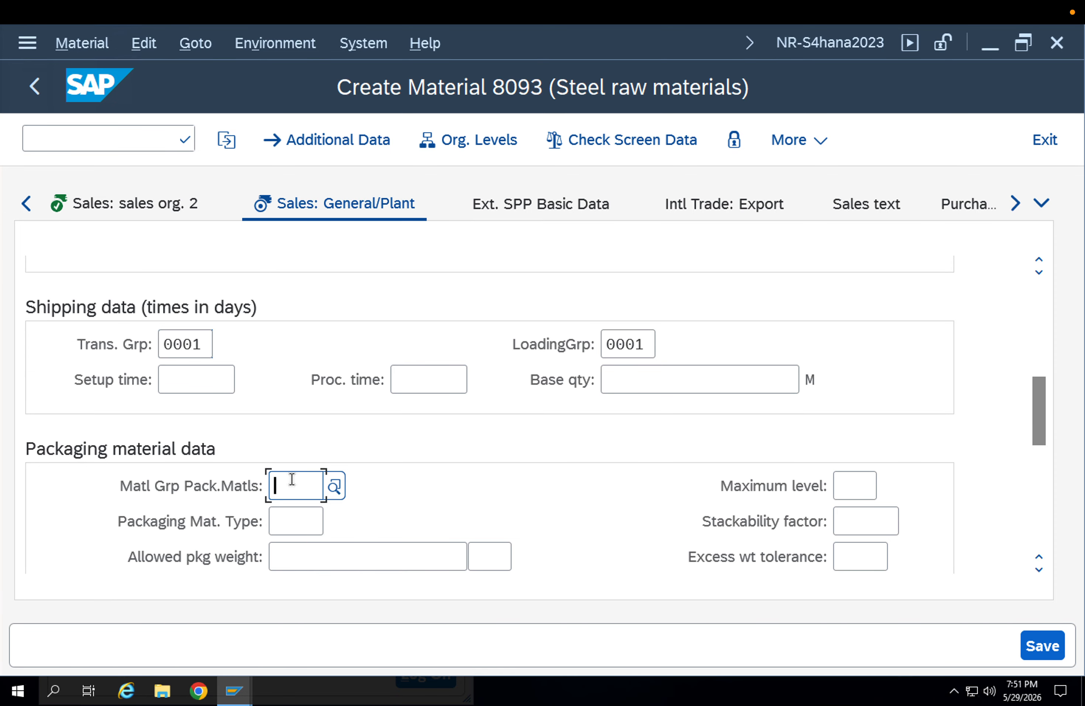
pyautogui.press('Return')
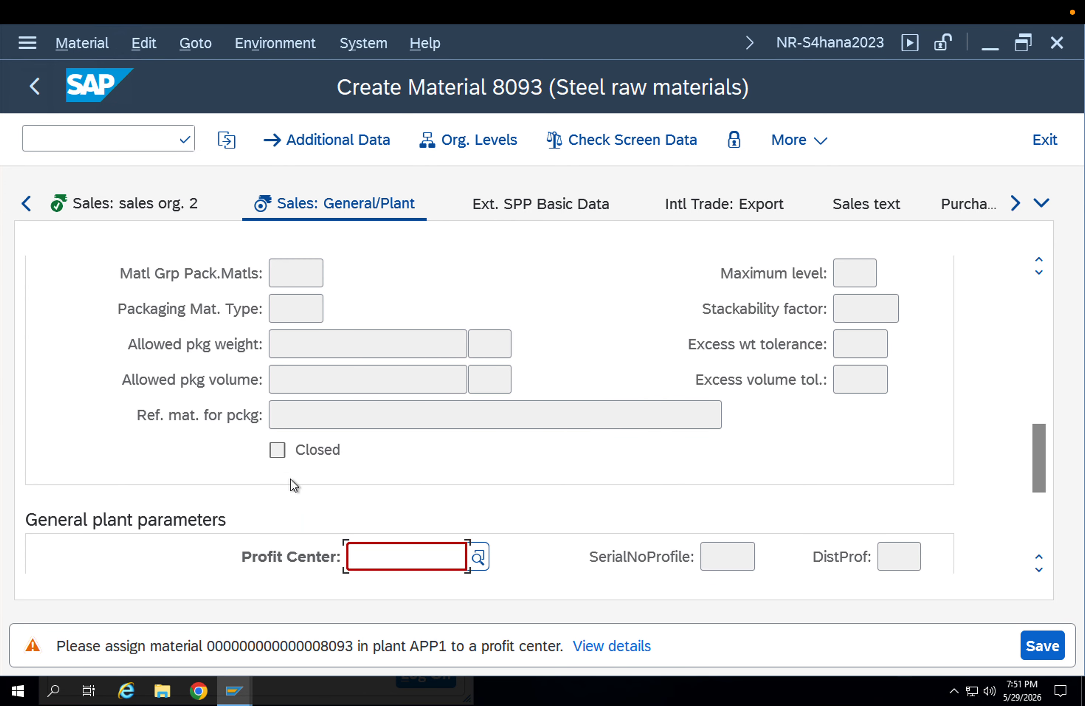
pyautogui.press('Return')
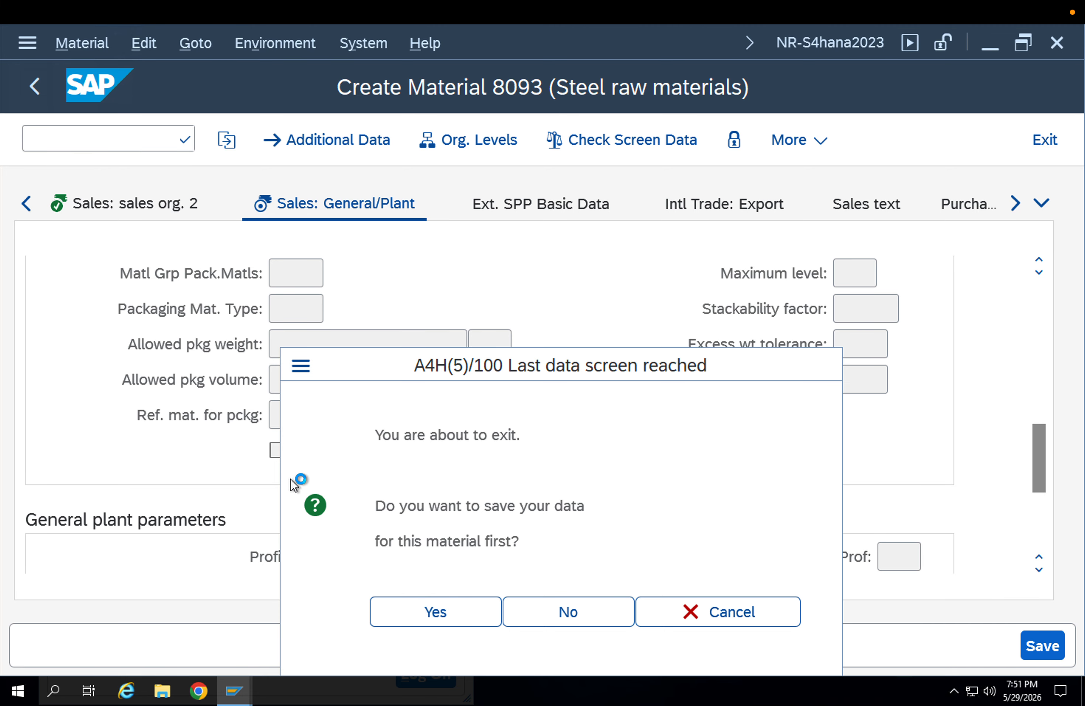
pyautogui.press('Return')
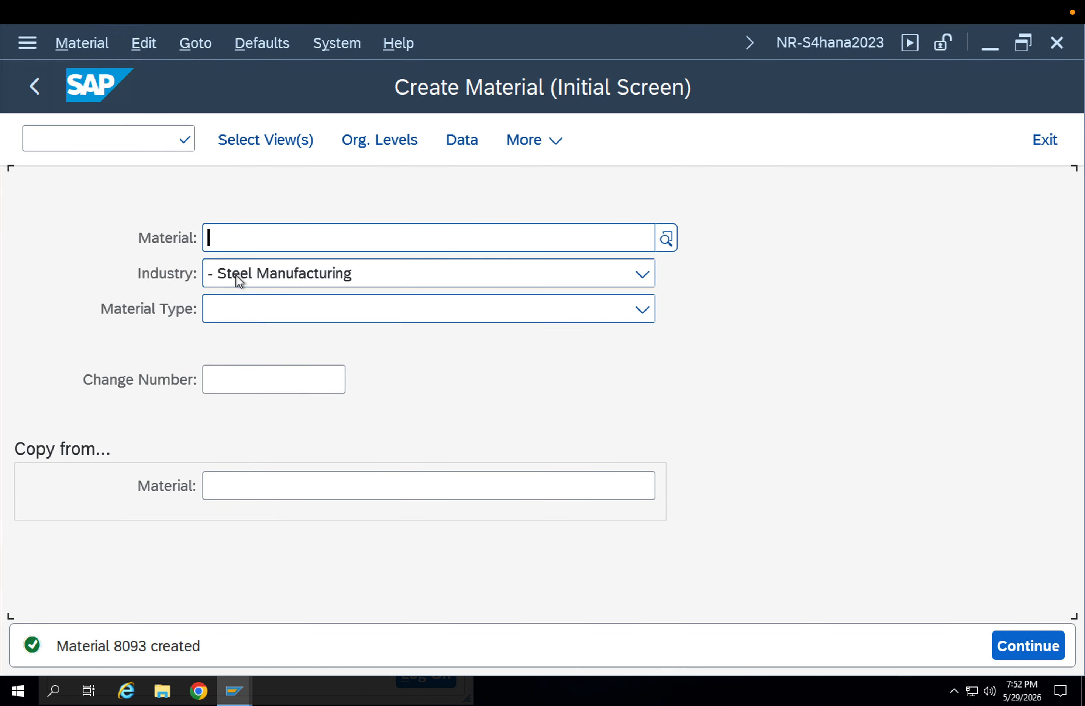
# - Restart material creation with transaction MM01 and enter material 8093 so that its material type is taken over
pyautogui.click(105, 137)
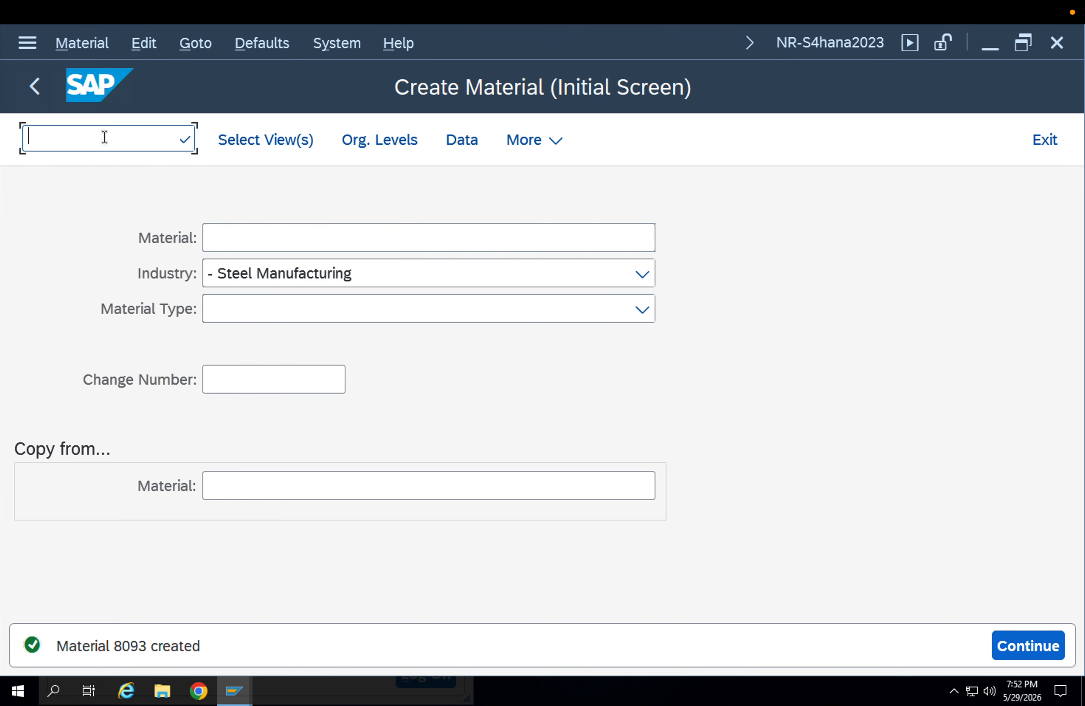
pyautogui.write('/nmm01')
pyautogui.press('Return')
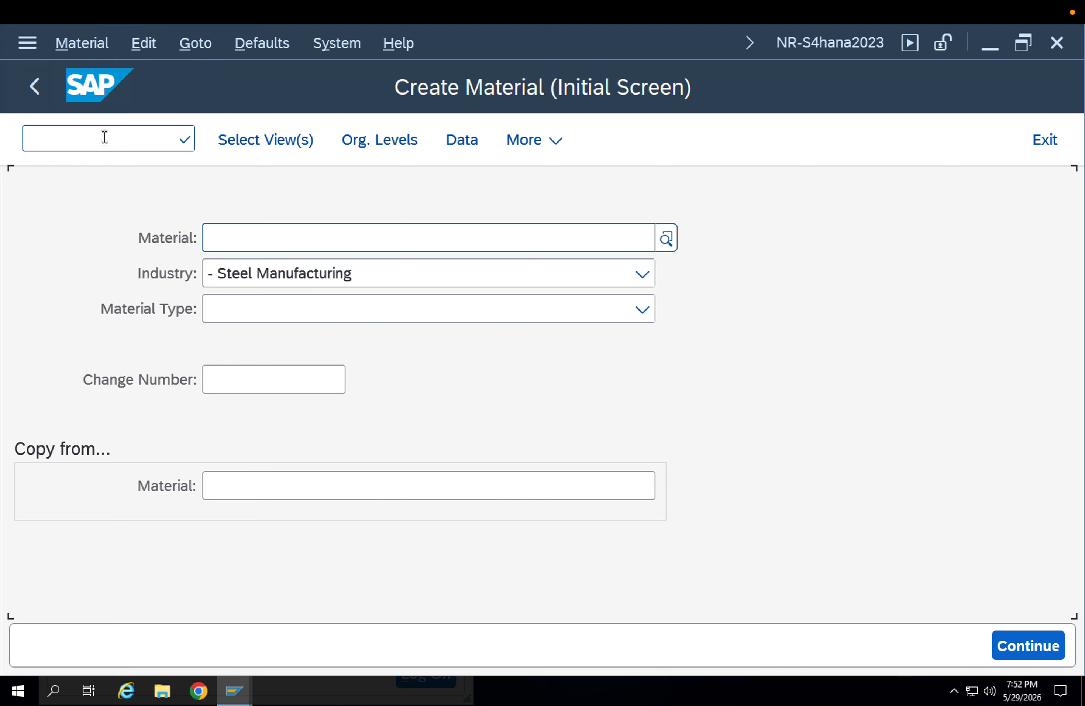
pyautogui.write('8093')
pyautogui.press('Return')
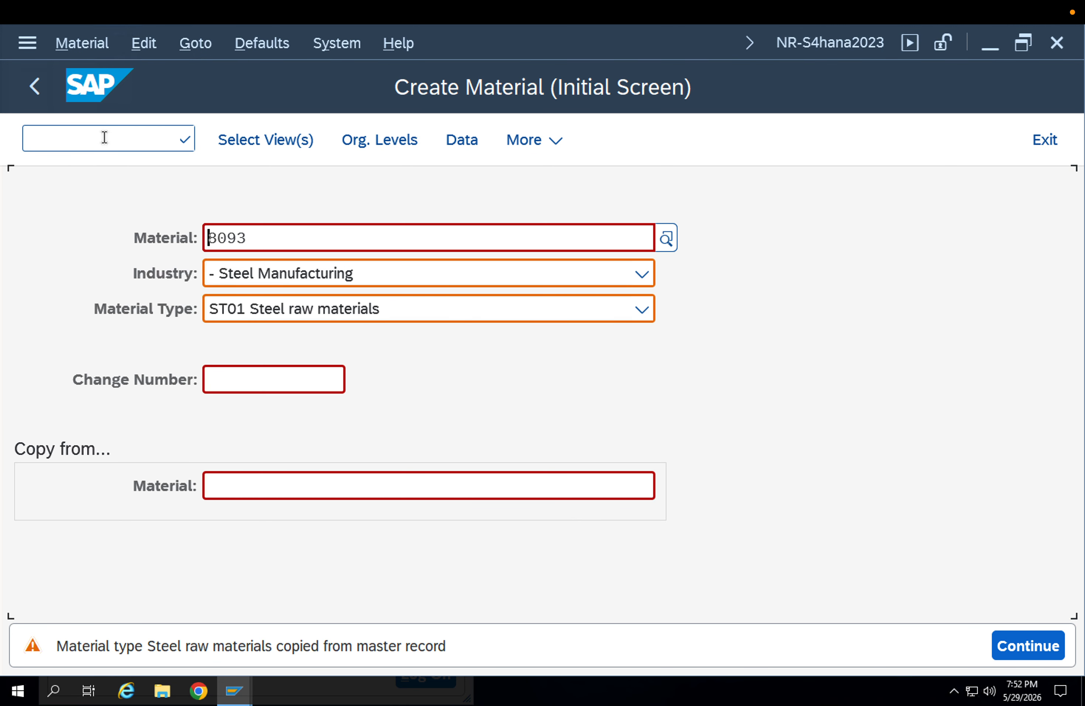
# - Use material 8093 as the copy-from reference, clear the new material's number and continue to the view selection
pyautogui.click(213, 482)
pyautogui.write('8')
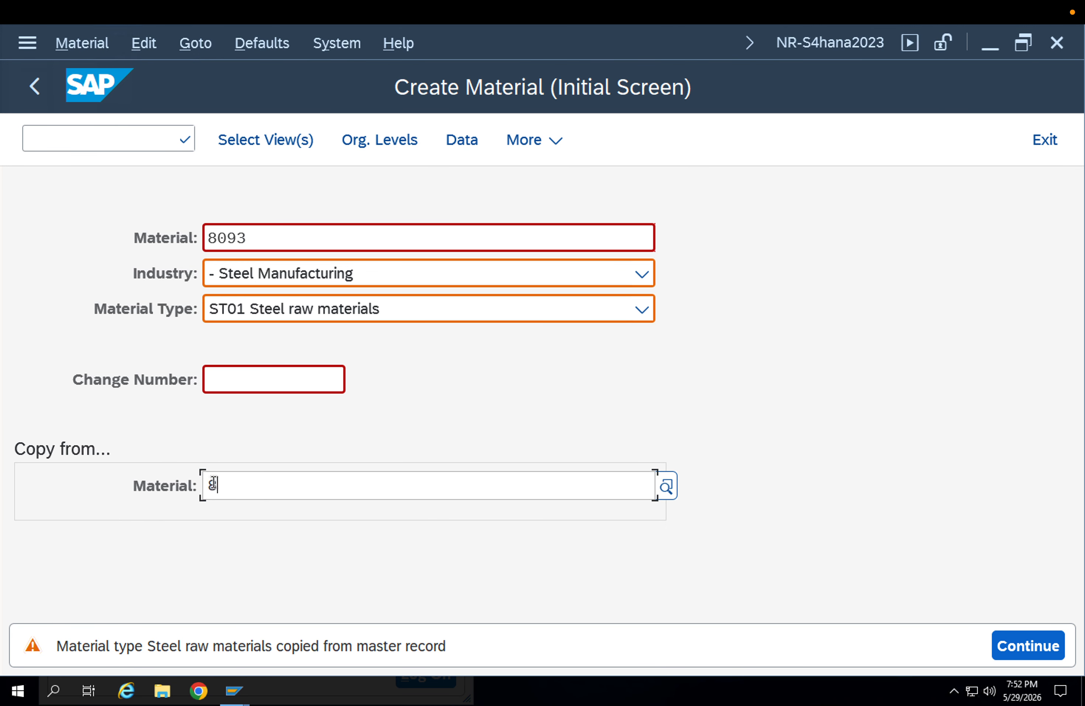
pyautogui.write('093')
pyautogui.press('Return')
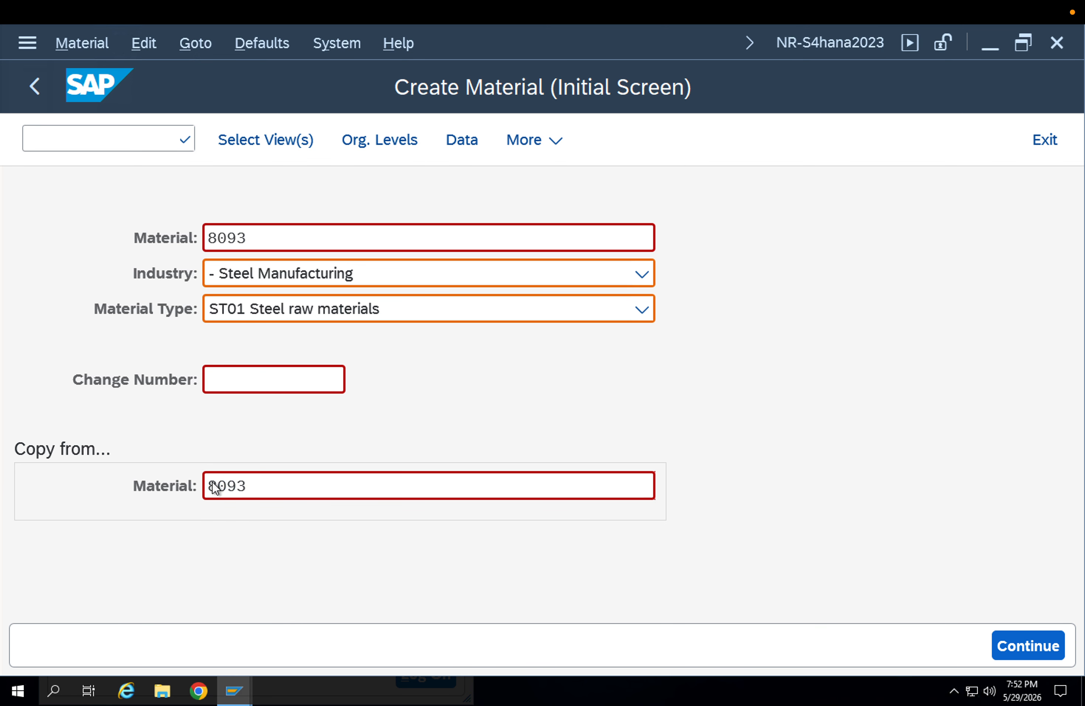
pyautogui.press('Escape')
pyautogui.moveTo(281, 239); pyautogui.dragTo(200, 239)
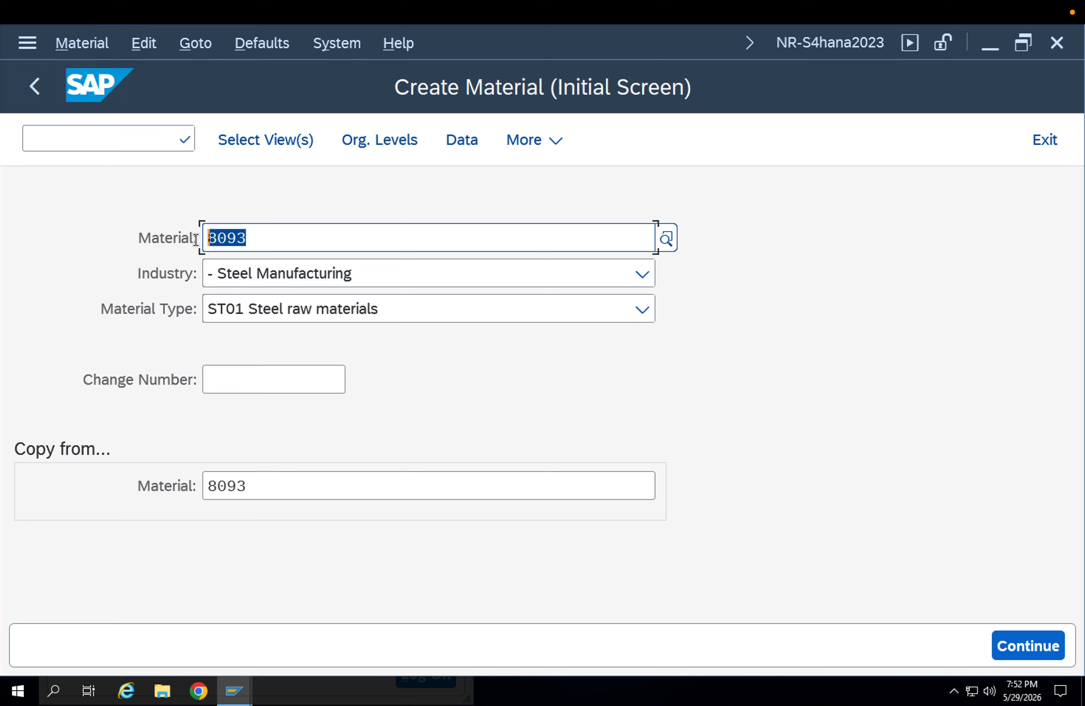
pyautogui.press('Delete')
pyautogui.press('Return')
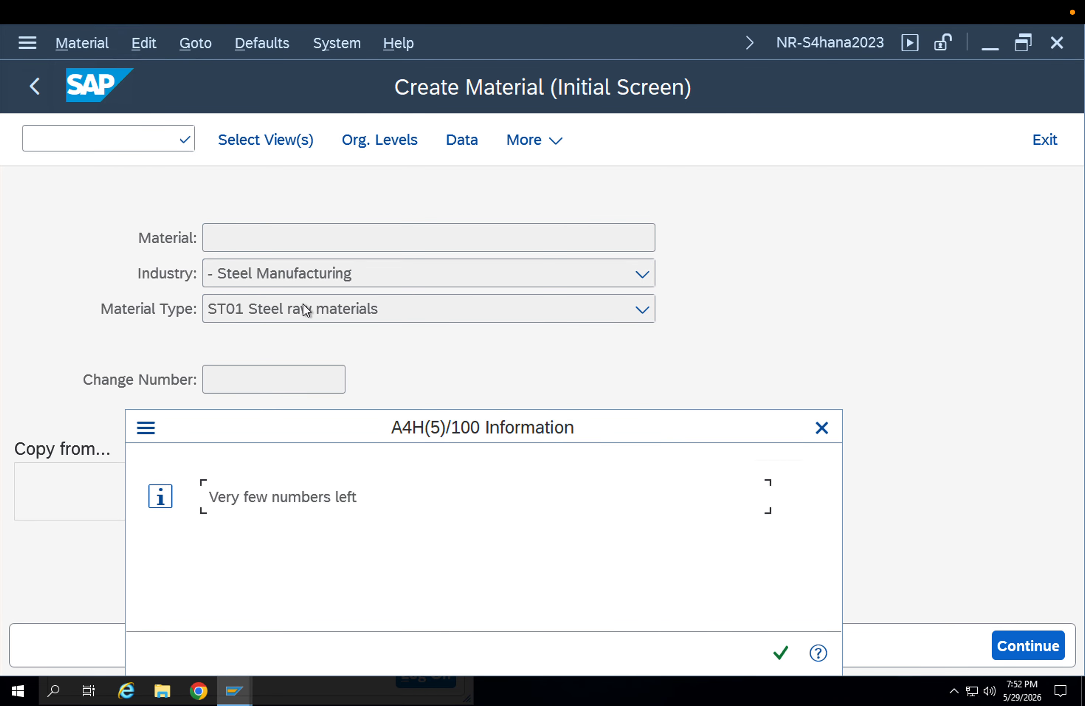
pyautogui.press('Return')
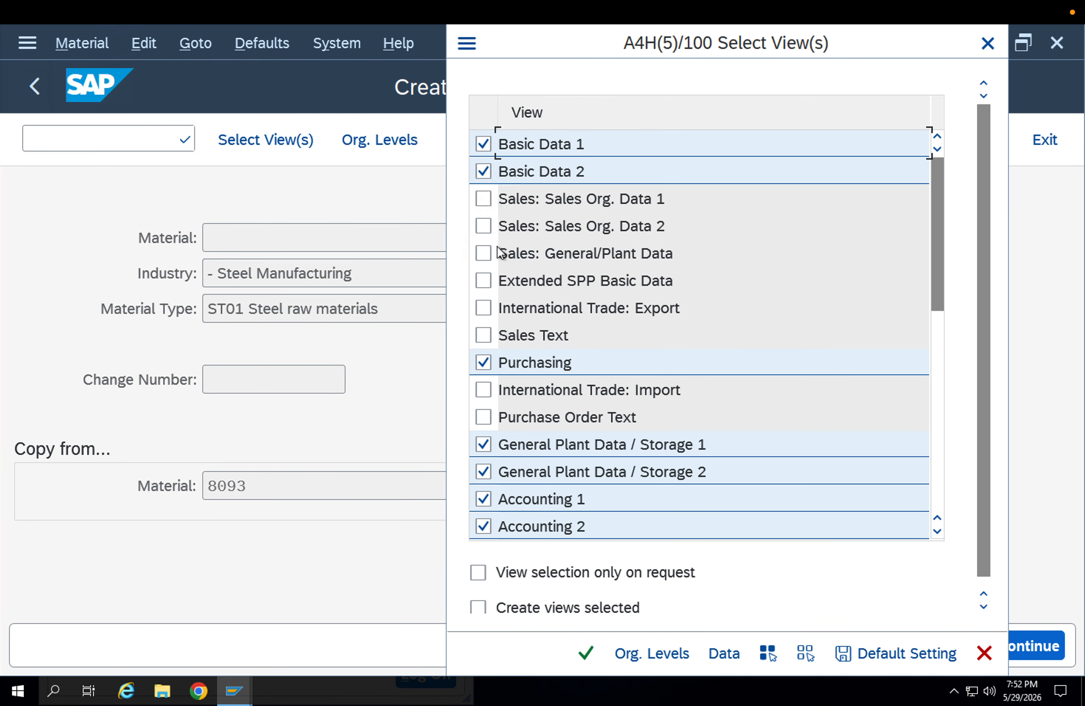
# - Add the views Sales Org. Data 1, Sales Org. Data 2 and Sales: General/Plant Data, and proceed to the organizational levels
pyautogui.click(482, 206)
pyautogui.click(483, 226)
pyautogui.click(484, 253)
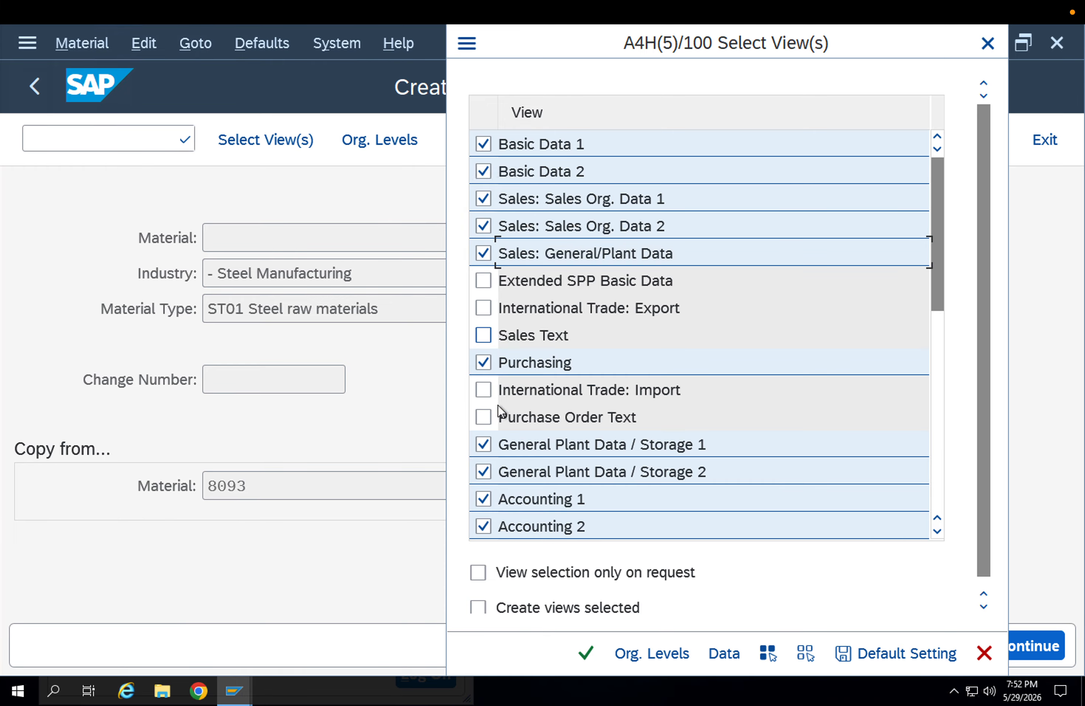
pyautogui.click(640, 658)
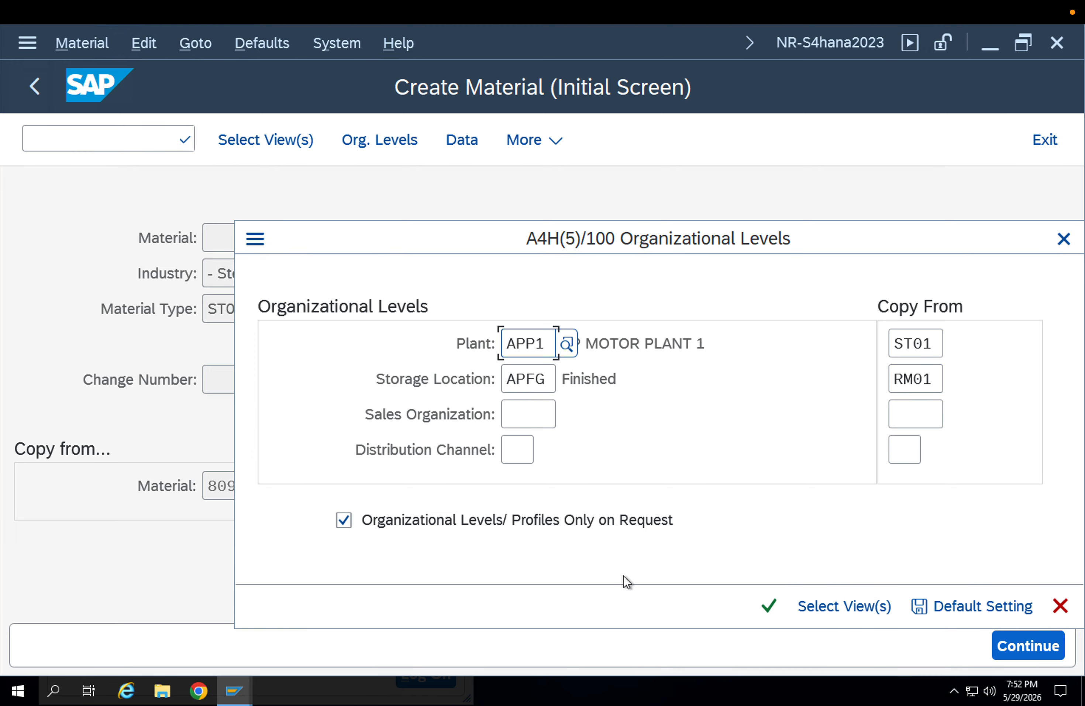
# - Set the new material's sales organization to APPL and go to its distribution channel
pyautogui.click(535, 404)
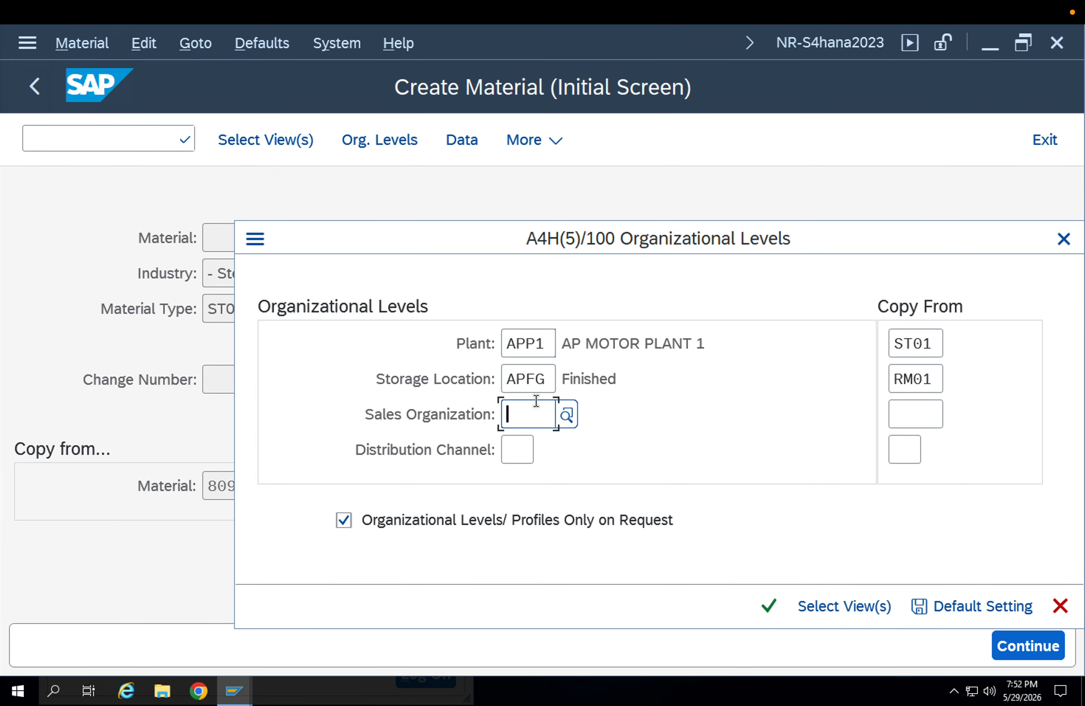
pyautogui.write('APpL')
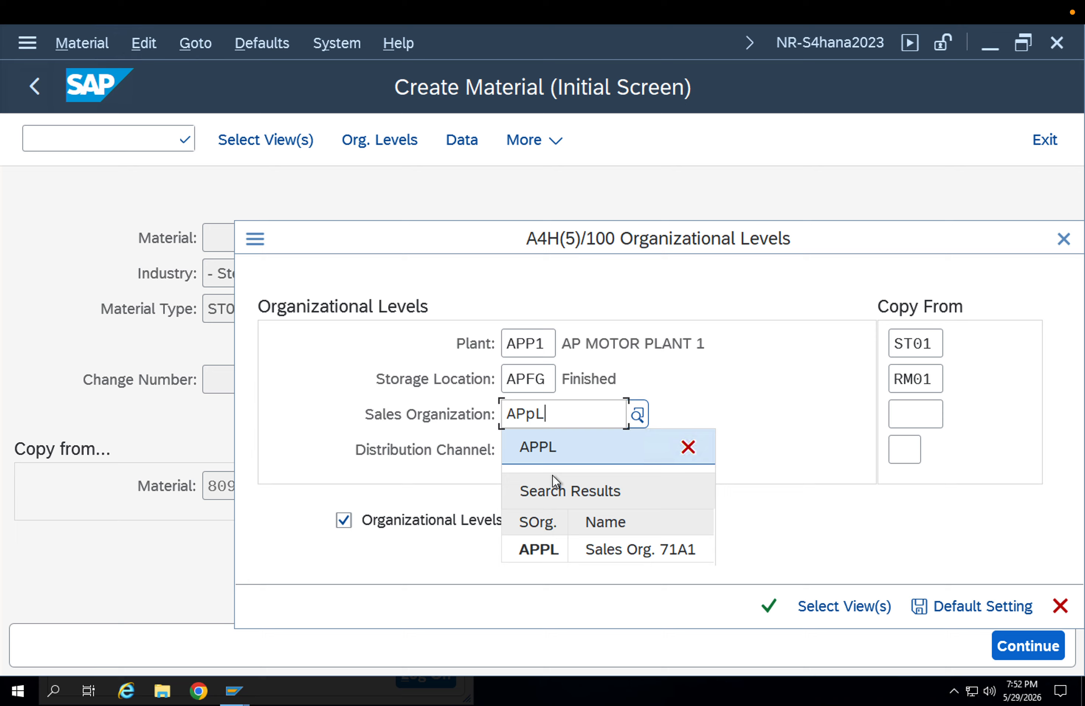
pyautogui.click(552, 541)
pyautogui.click(511, 452)
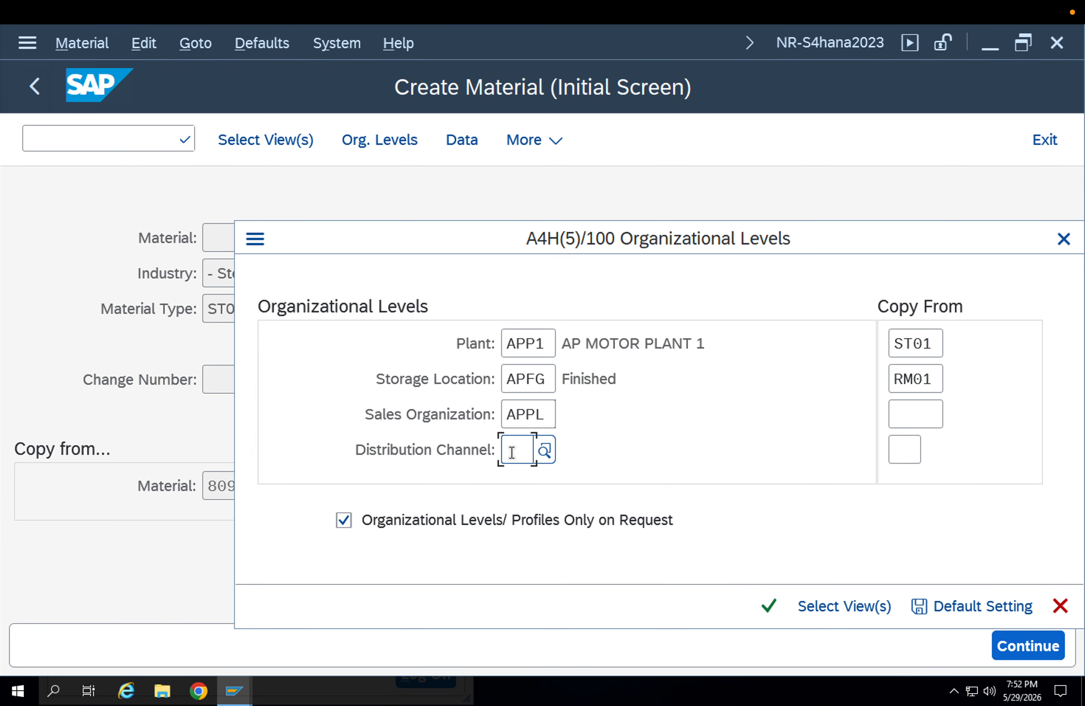
# - Set the distribution channel to AP, and the Copy From sales organization and distribution channel to APPL and AP
pyautogui.write('Ap')
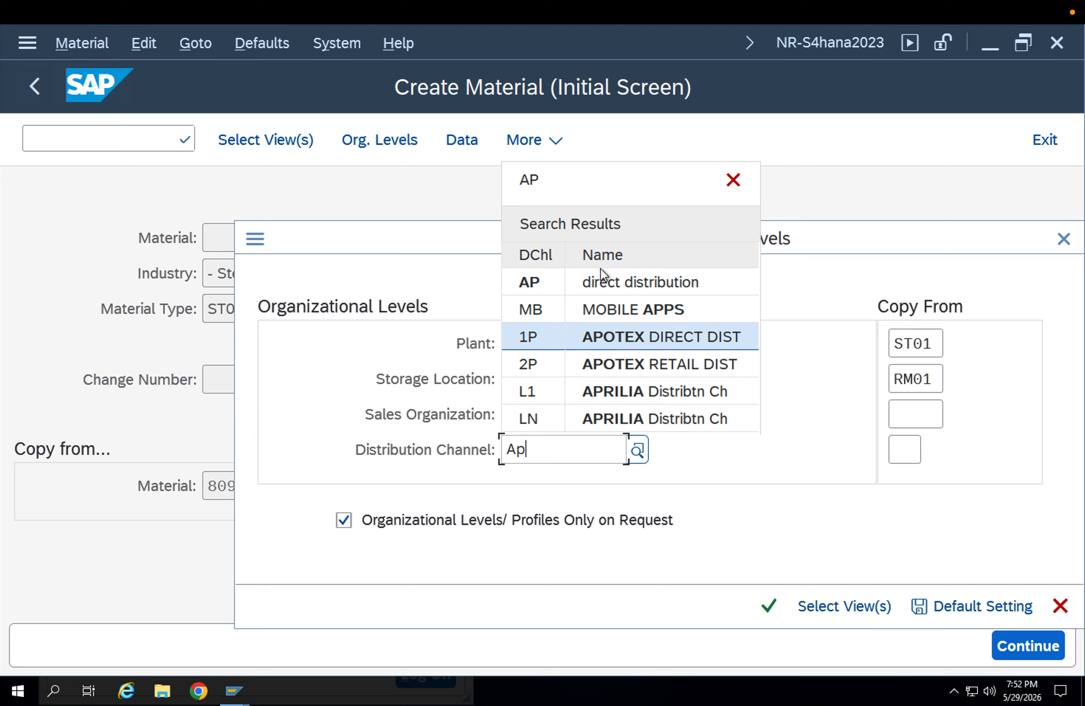
pyautogui.click(597, 275)
pyautogui.click(911, 408)
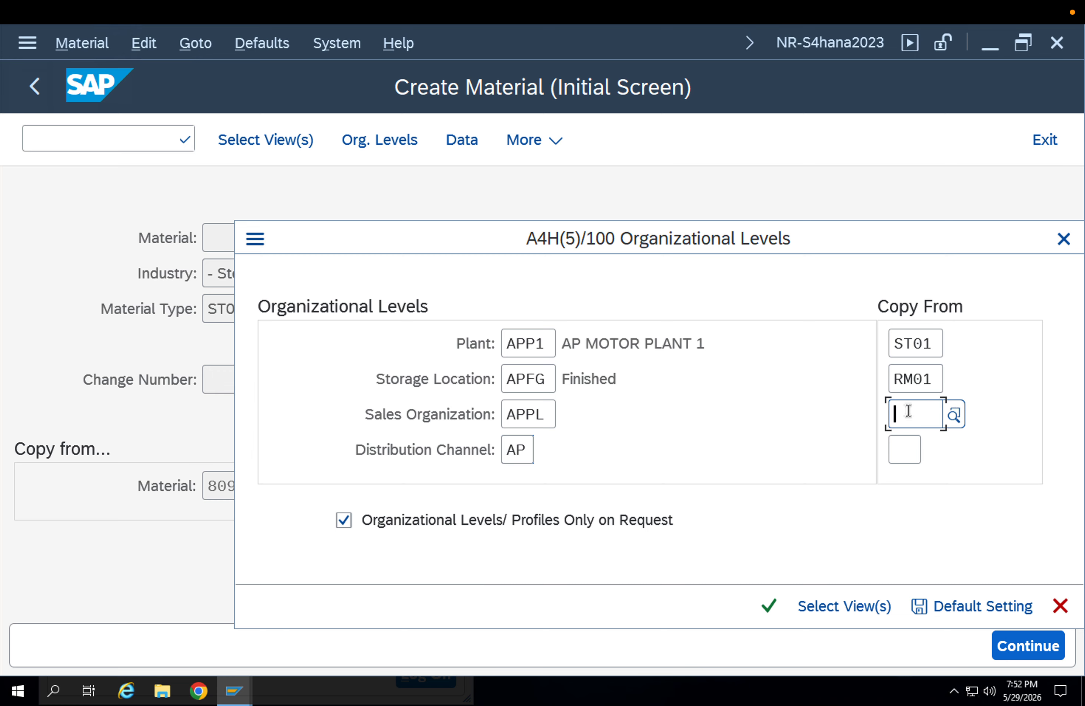
pyautogui.write('APPL')
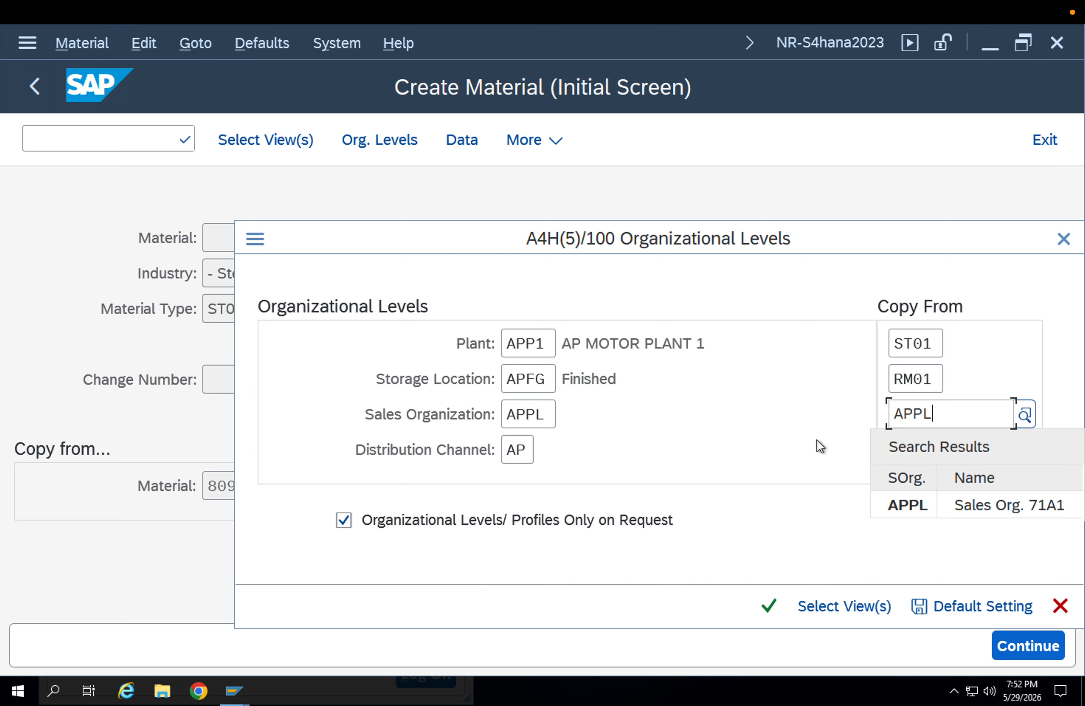
pyautogui.click(912, 495)
pyautogui.click(905, 453)
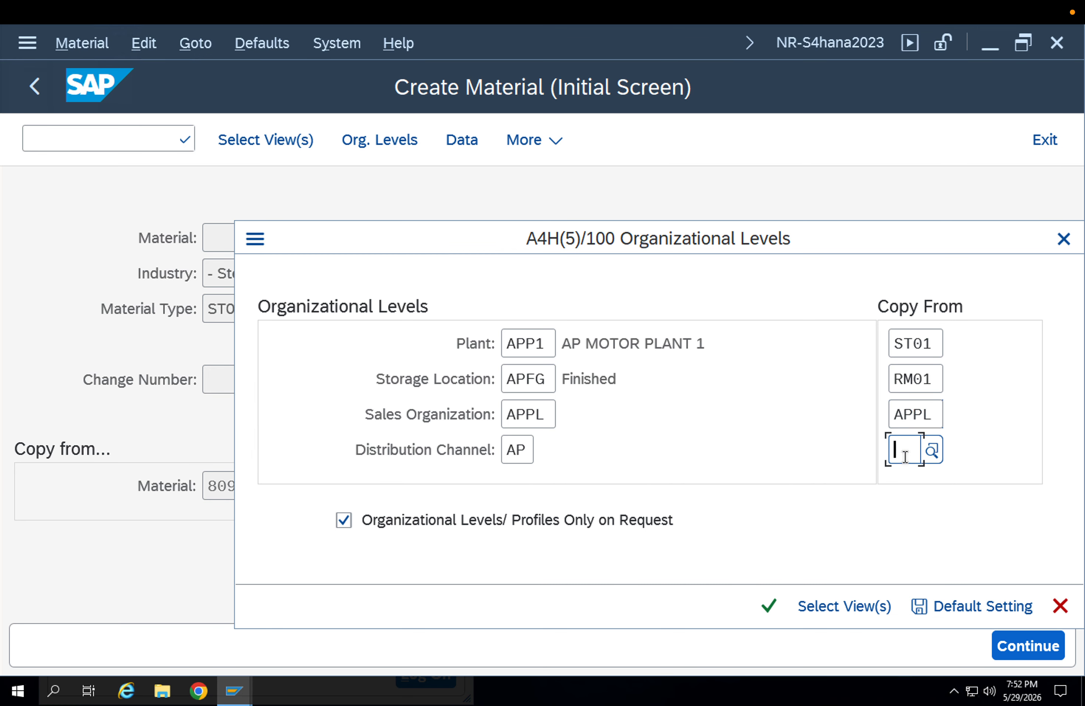
pyautogui.write('AP')
pyautogui.click(895, 273)
pyautogui.hotkey('shift', 'Tab')
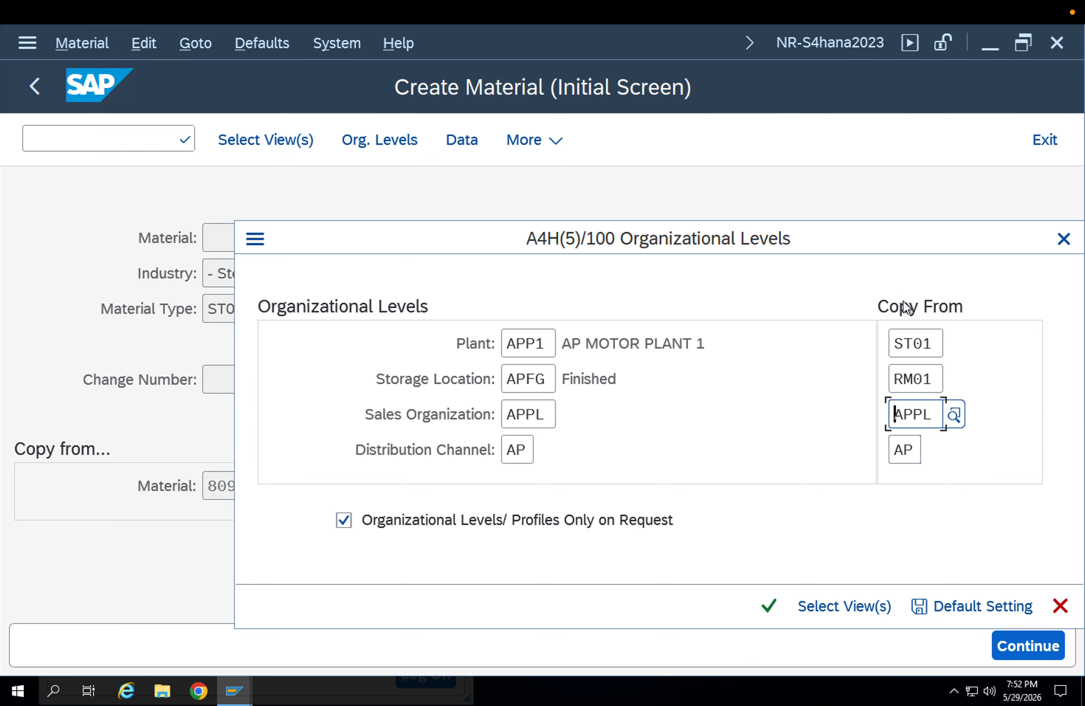
# - Replace the Copy From storage location with APFG and plant with APP1, and confirm the organizational levels
pyautogui.hotkey('shift', 'Tab')
pyautogui.moveTo(937, 377); pyautogui.dragTo(825, 376)
pyautogui.write('APFG')
pyautogui.press('BackSpace')
pyautogui.write('FG')
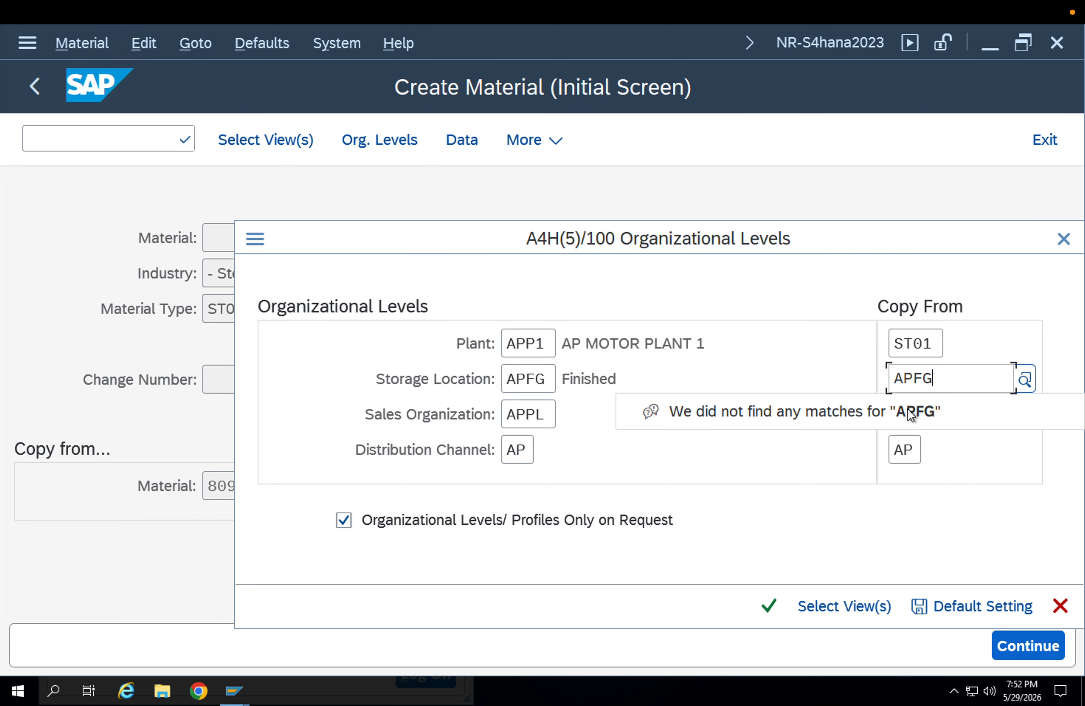
pyautogui.click(853, 347)
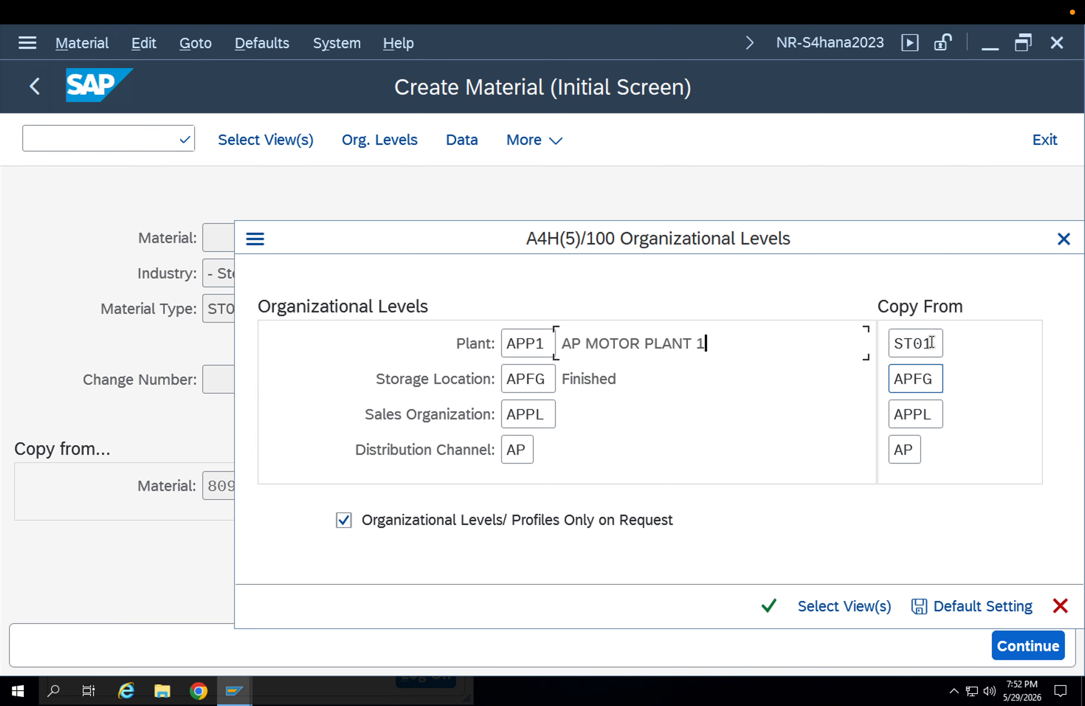
pyautogui.moveTo(932, 341); pyautogui.dragTo(877, 338)
pyautogui.write('APP1')
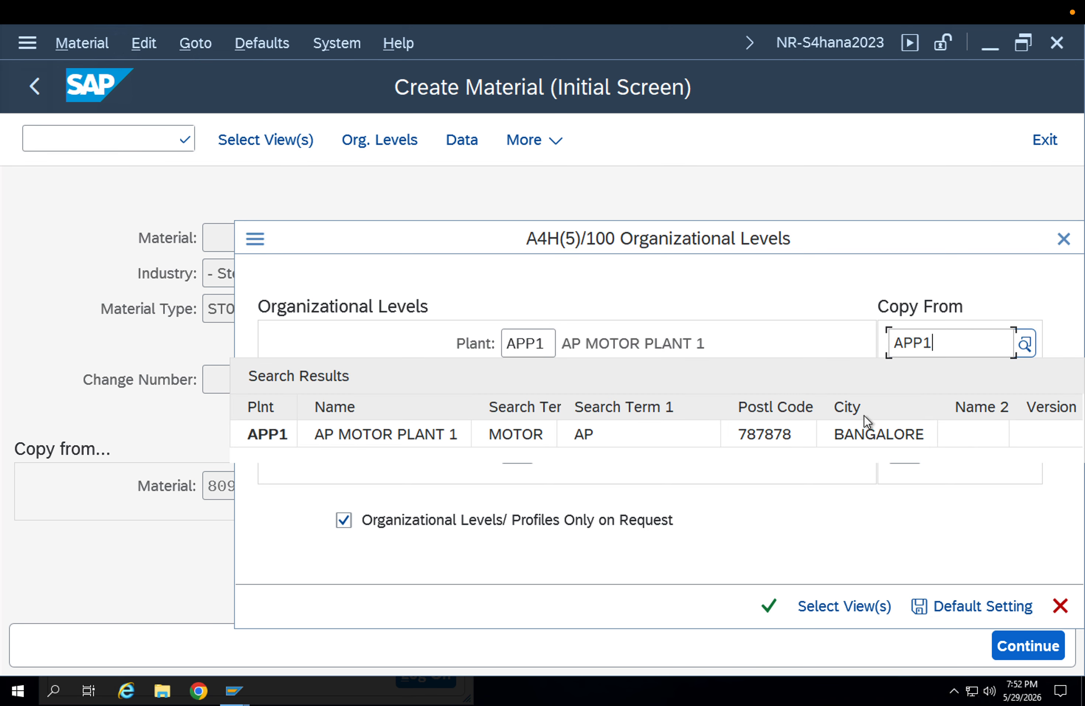
pyautogui.click(864, 424)
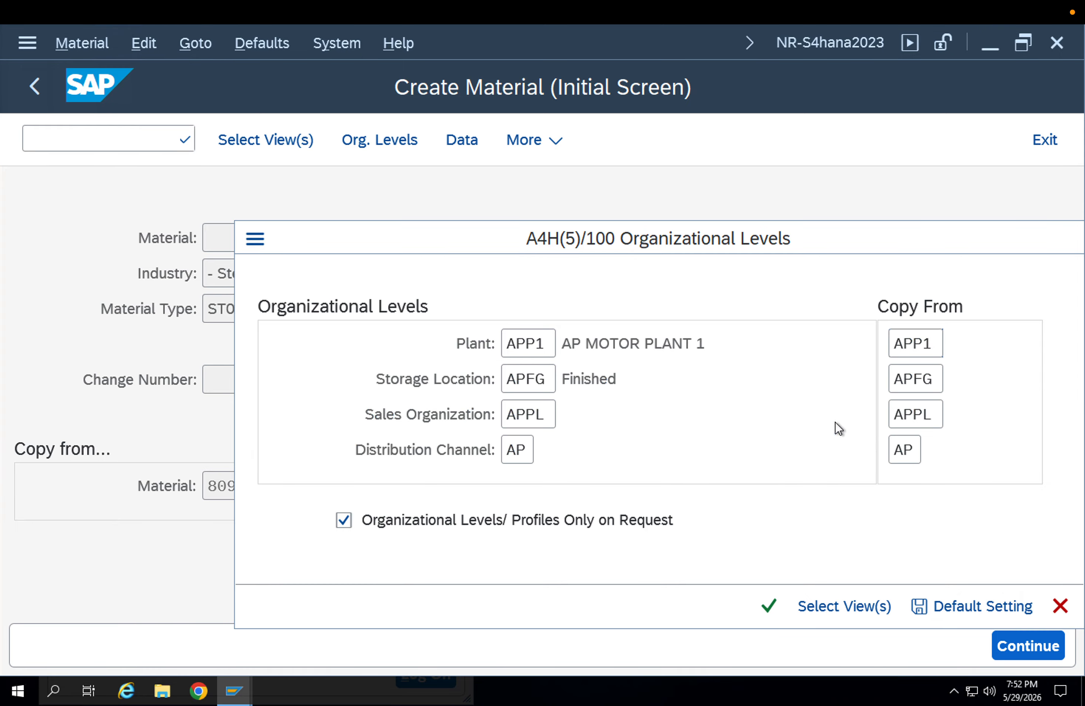
pyautogui.press('Return')
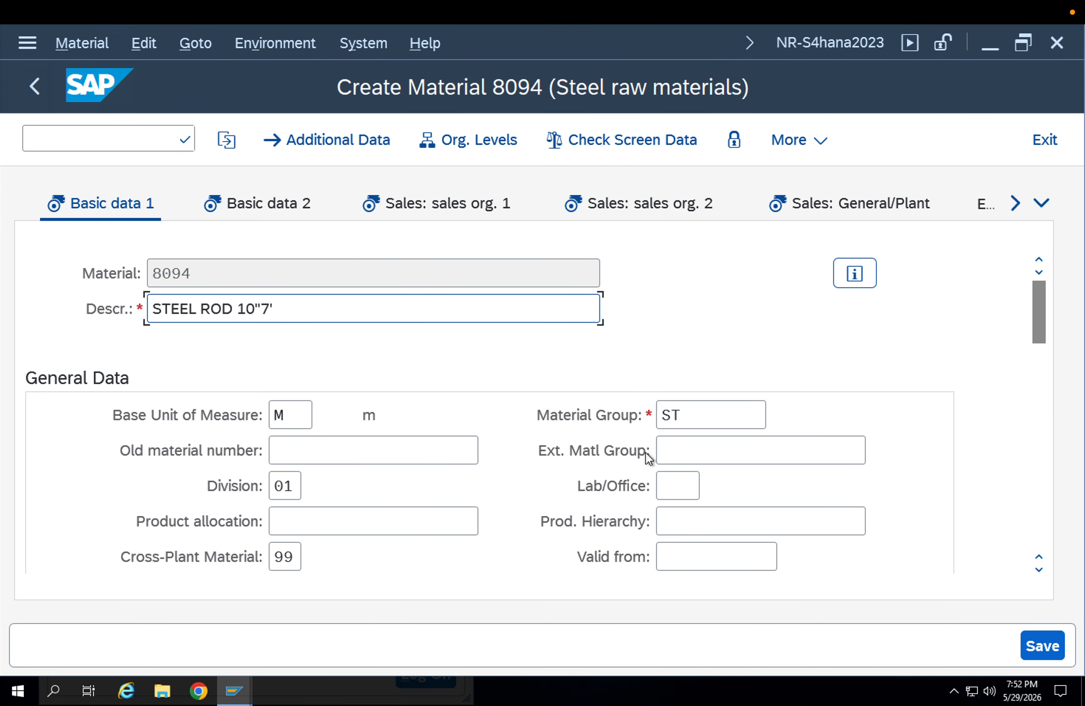
# - Set the material's division to AP and clear the cross-plant material status in Basic data 1
pyautogui.moveTo(288, 485); pyautogui.dragTo(270, 487)
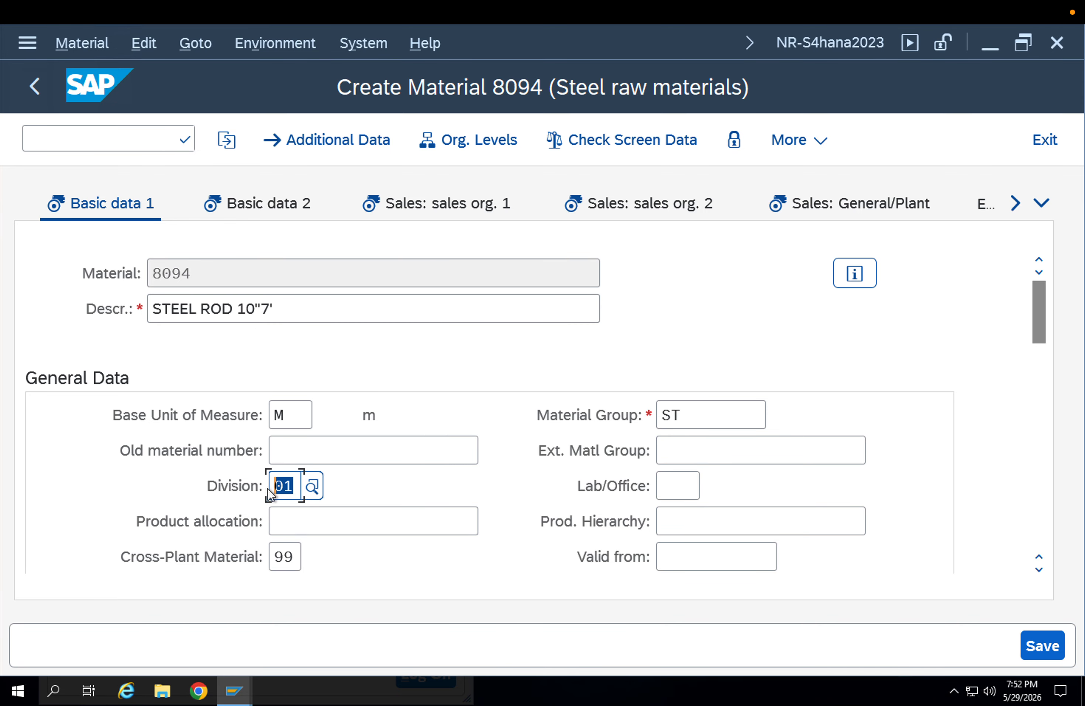
pyautogui.write('AP')
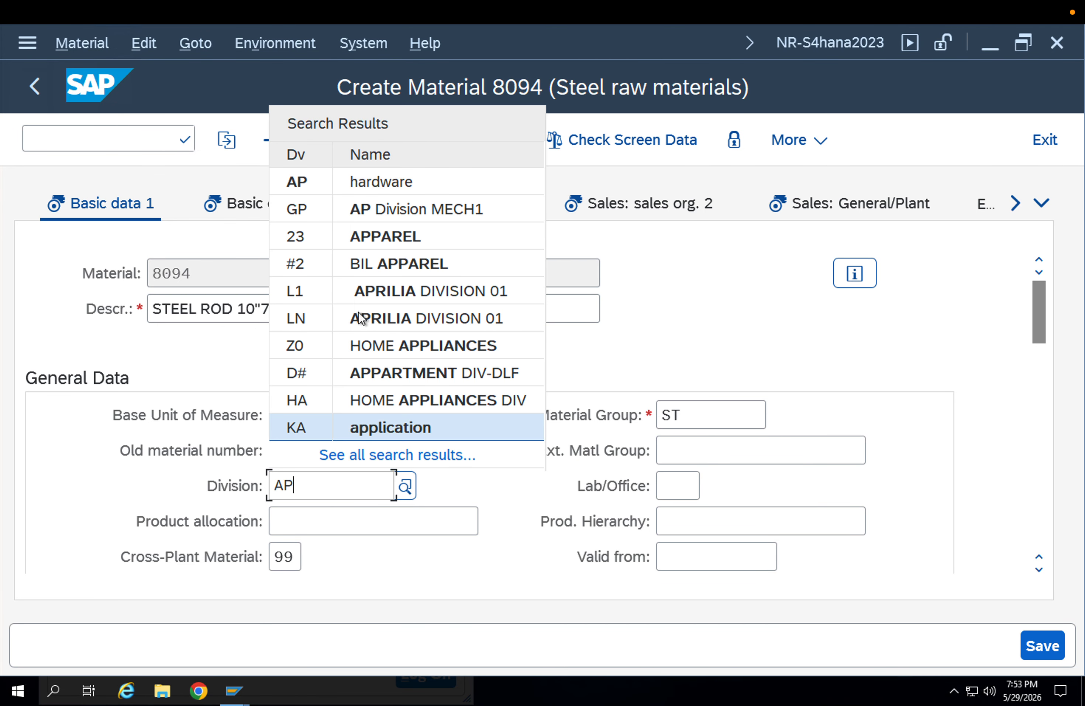
pyautogui.click(366, 186)
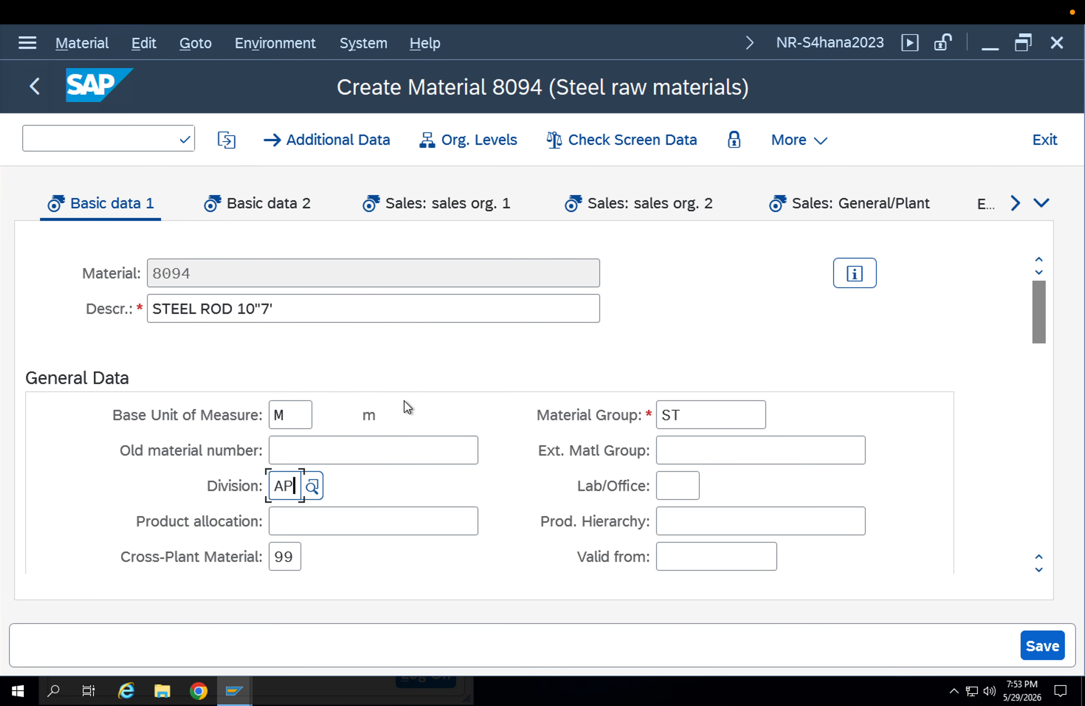
pyautogui.scroll(-5, 427, 404)
pyautogui.click(288, 343)
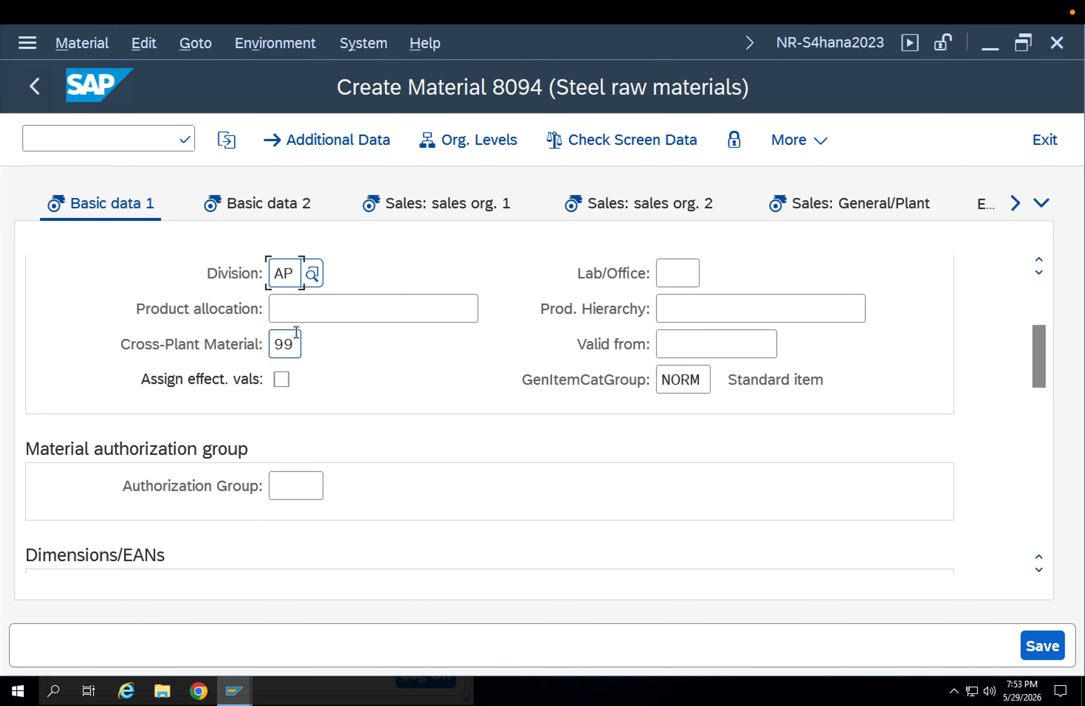
pyautogui.press('BackSpace')
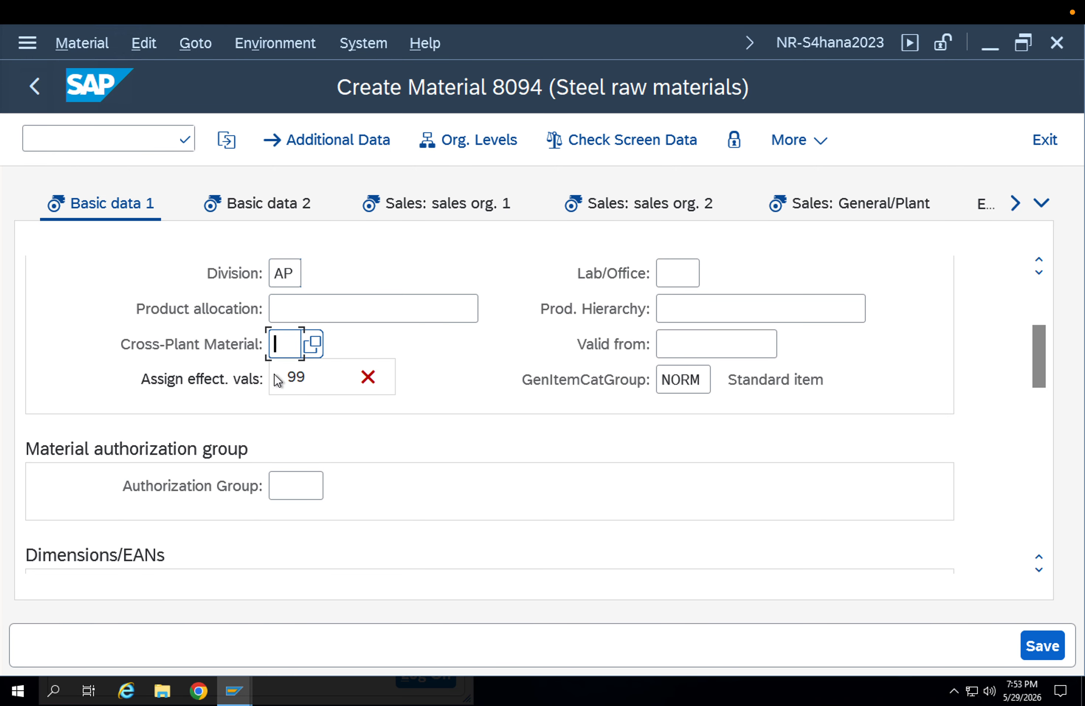
pyautogui.press('Return')
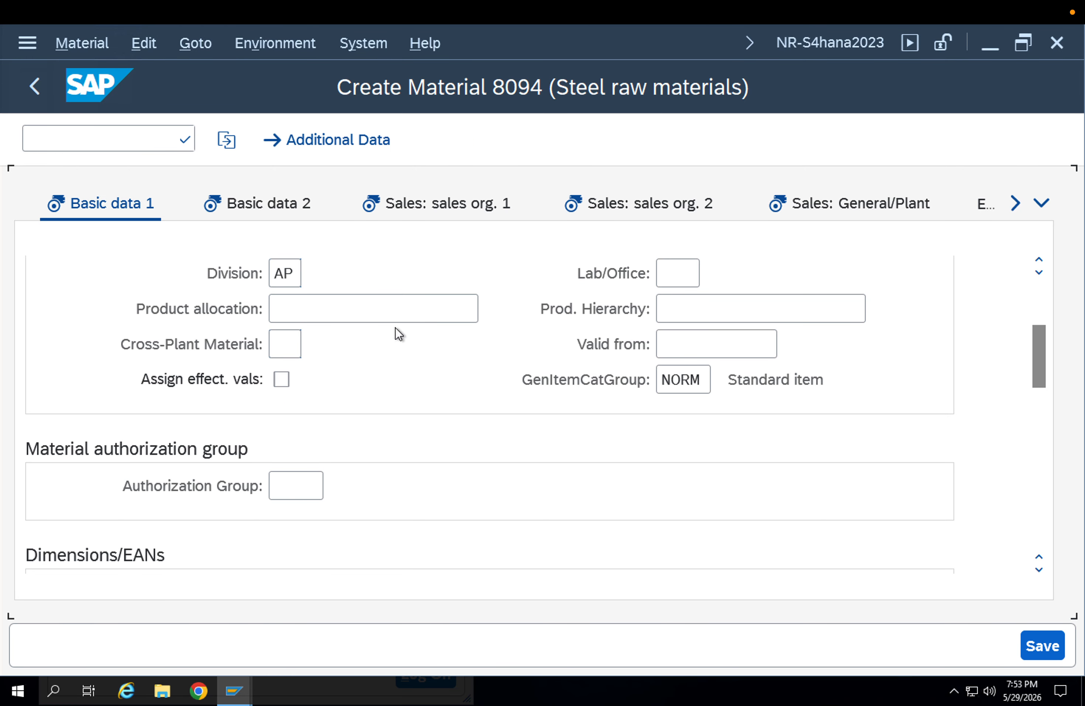
# - Step through Basic data 2, the sales views and Purchasing, keeping the profit center blank and the copied purchasing value key
pyautogui.scroll(-10, 395, 327)
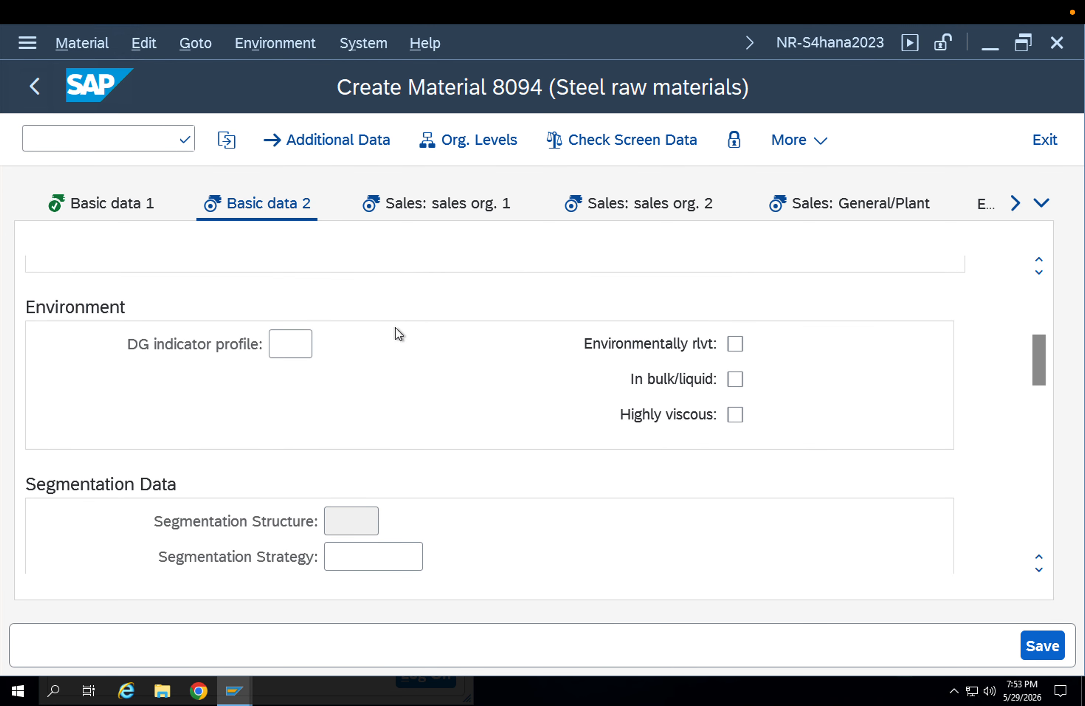
pyautogui.press('Return')
pyautogui.press('Return')
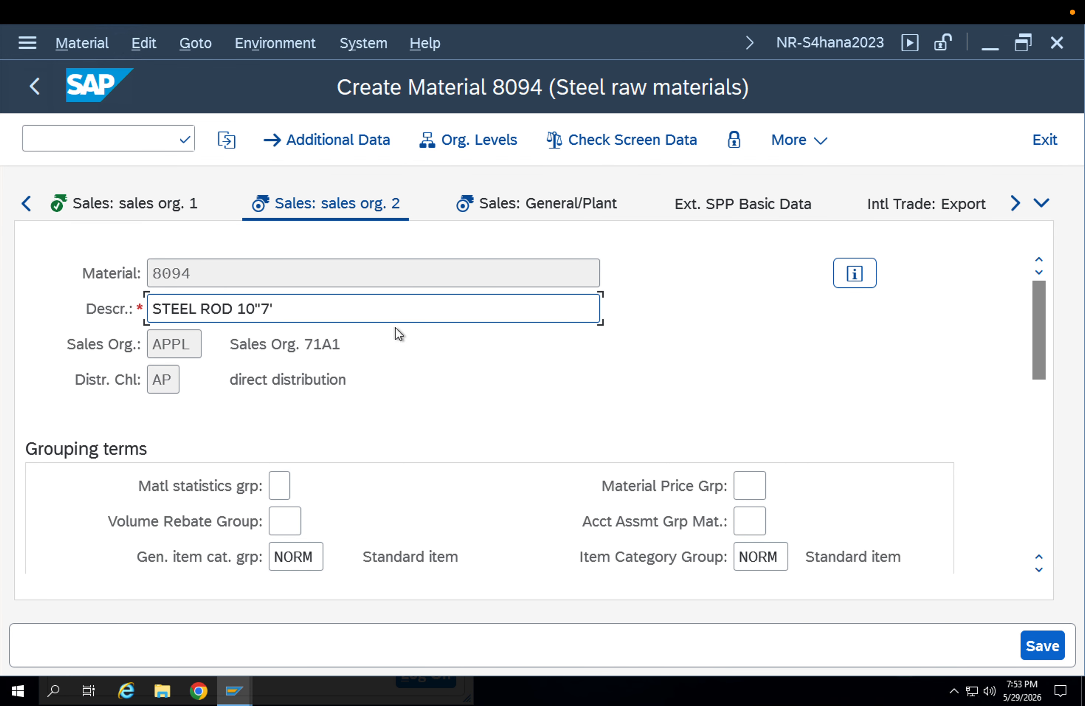
pyautogui.press('Return')
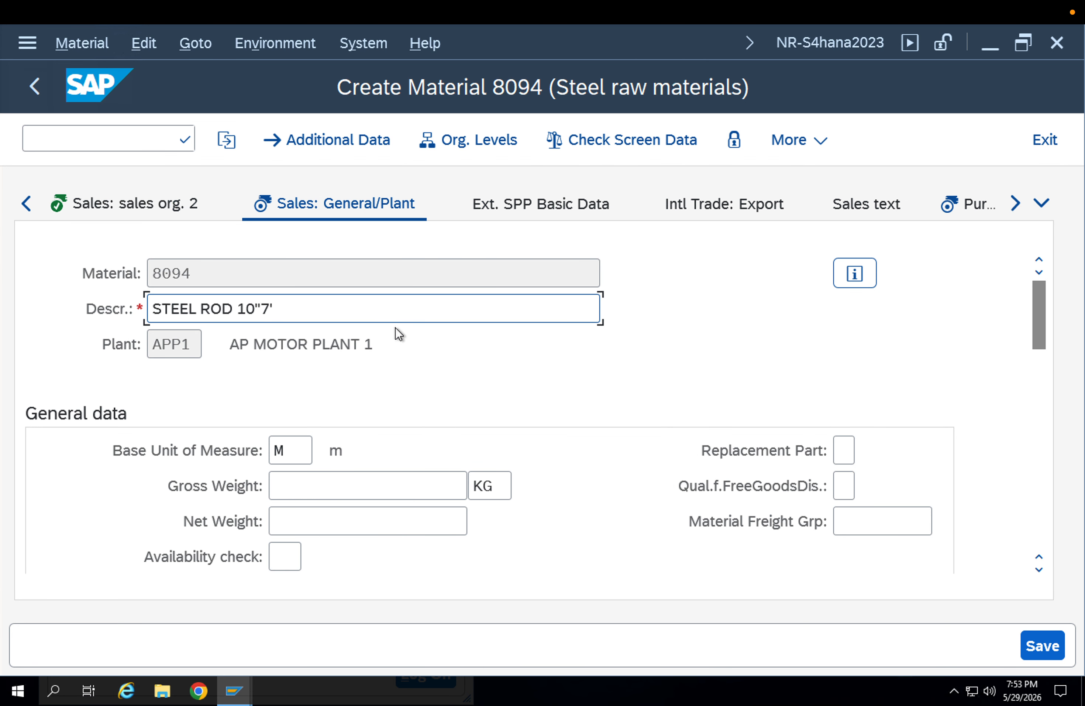
pyautogui.press('Return')
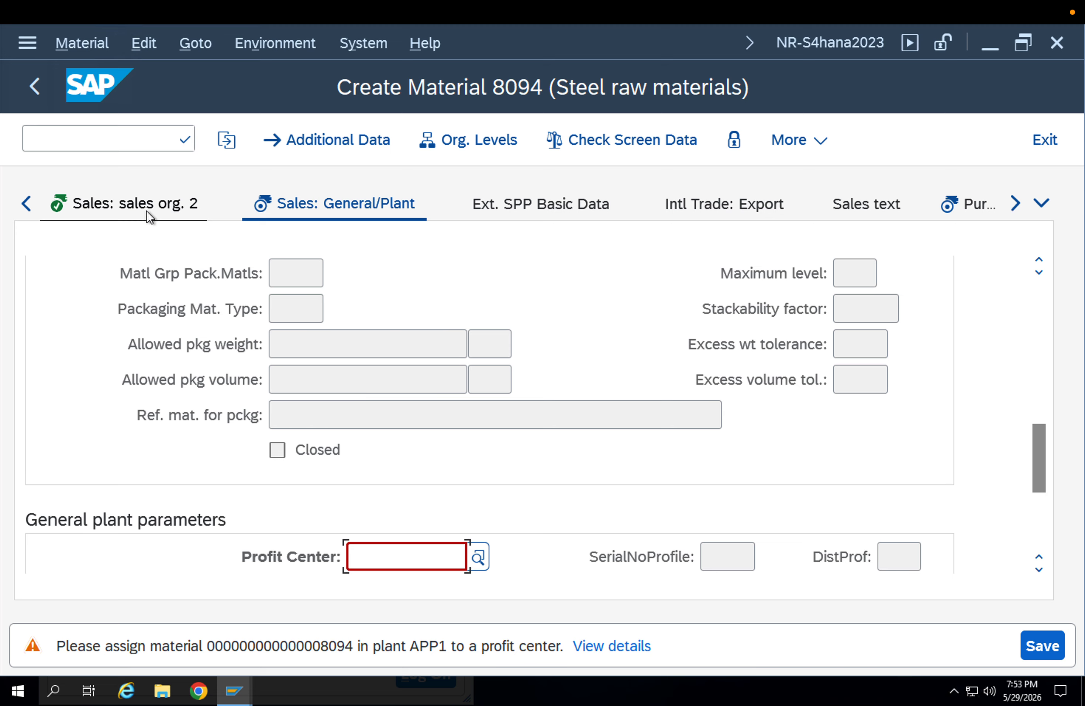
pyautogui.press('Return')
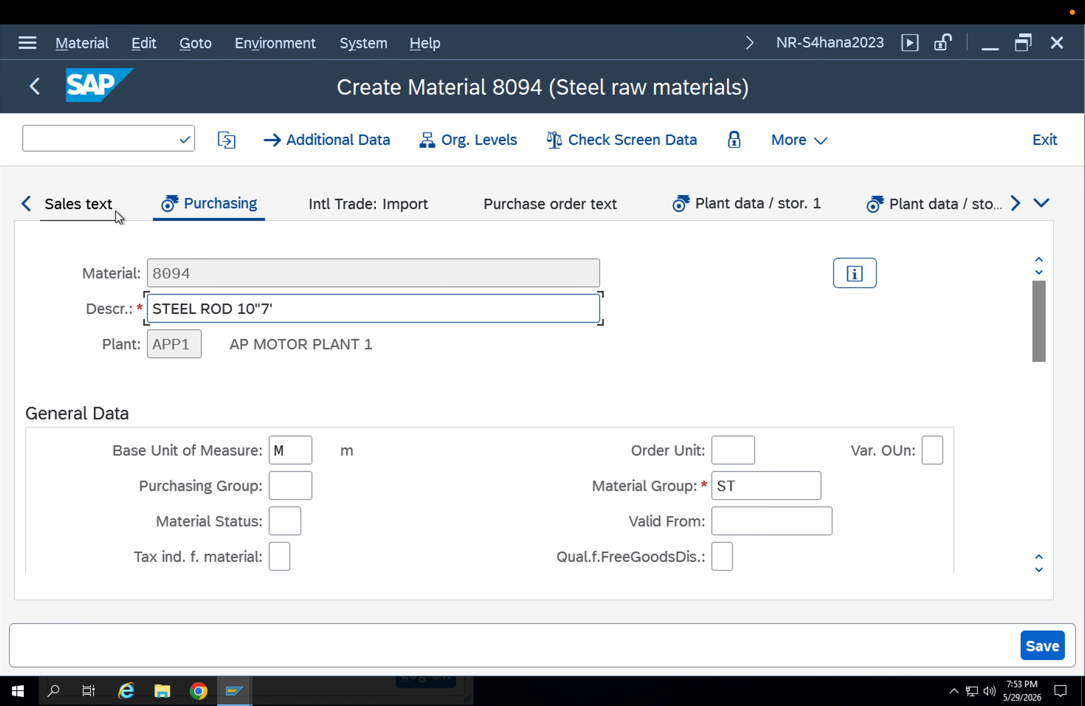
pyautogui.press('Return')
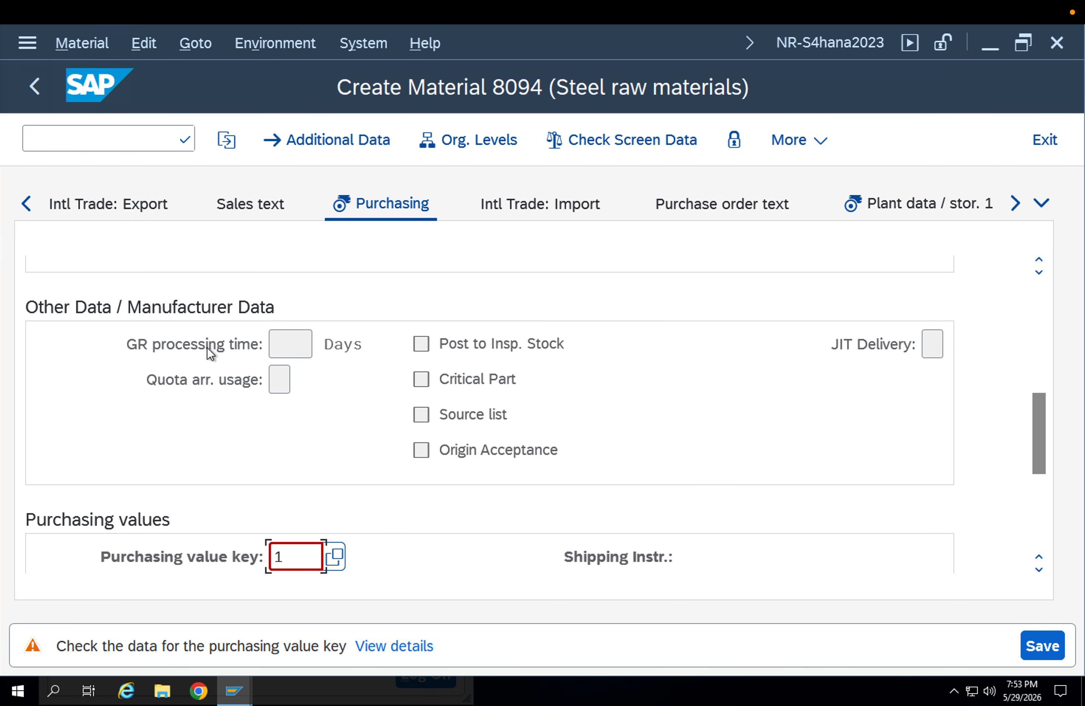
pyautogui.press('Return')
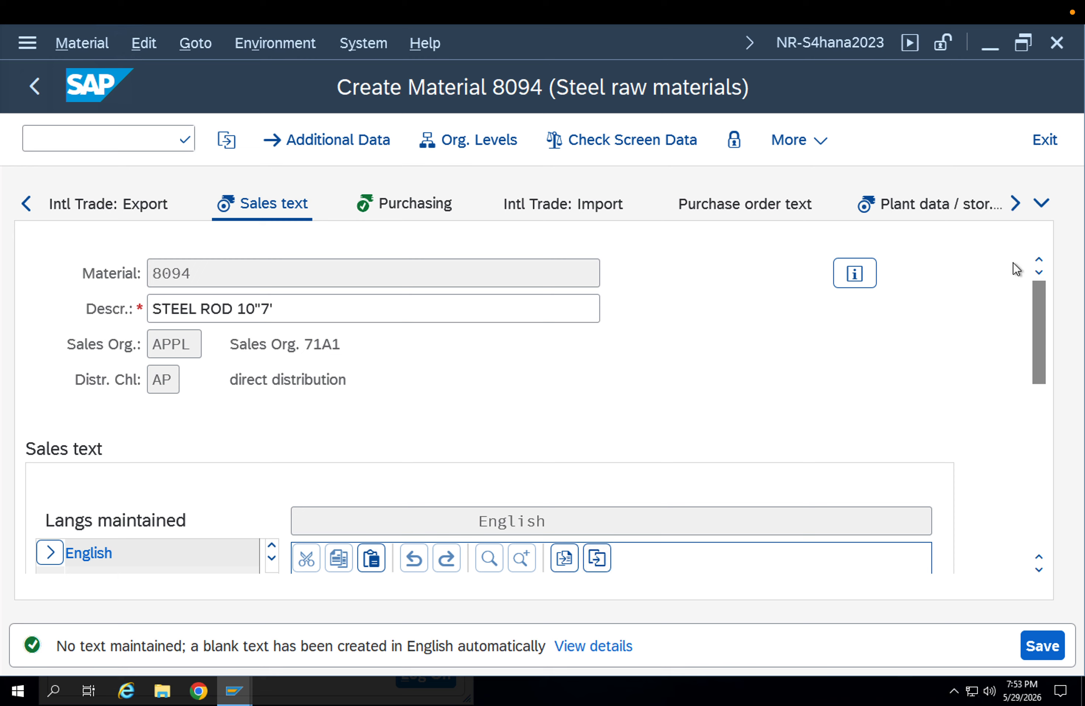
# - Go back to the Sales: sales org. 2 view and review its grouping terms and item category groups
pyautogui.click(1036, 206)
pyautogui.click(1038, 211)
pyautogui.click(1038, 206)
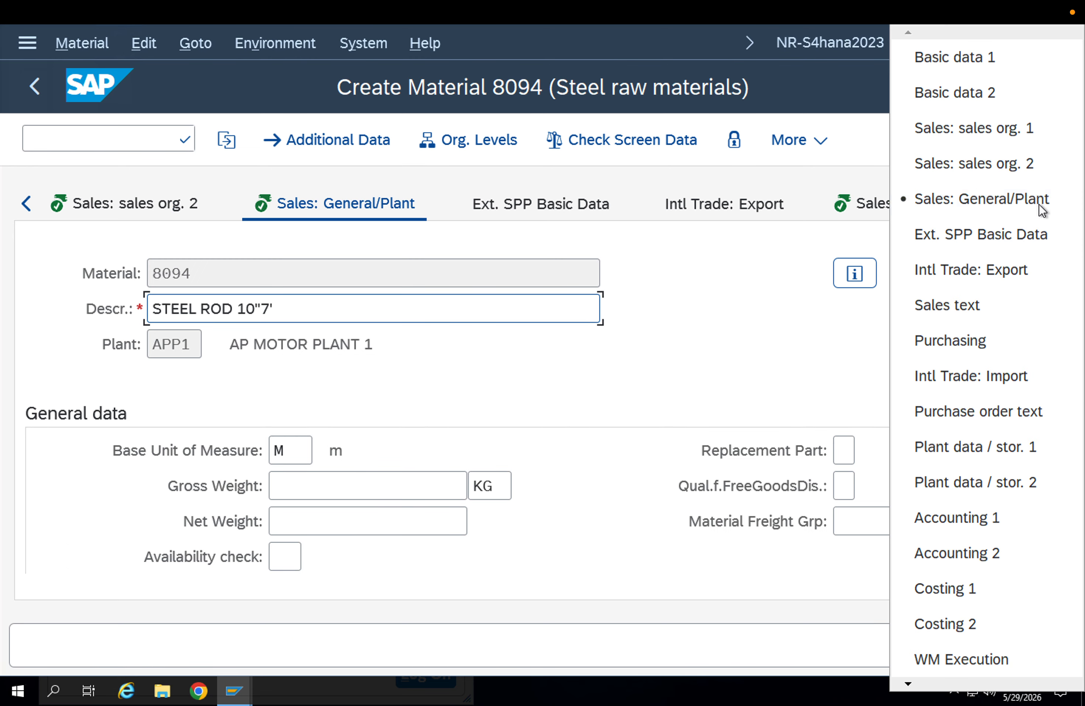
pyautogui.click(993, 163)
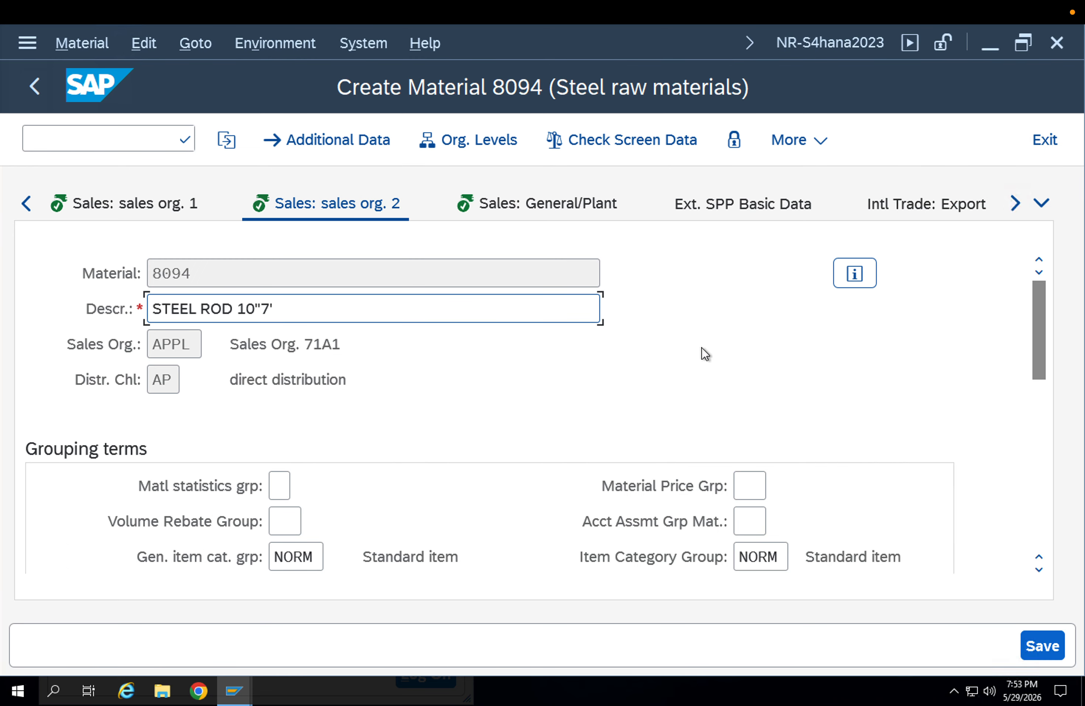
pyautogui.scroll(-2, 675, 411)
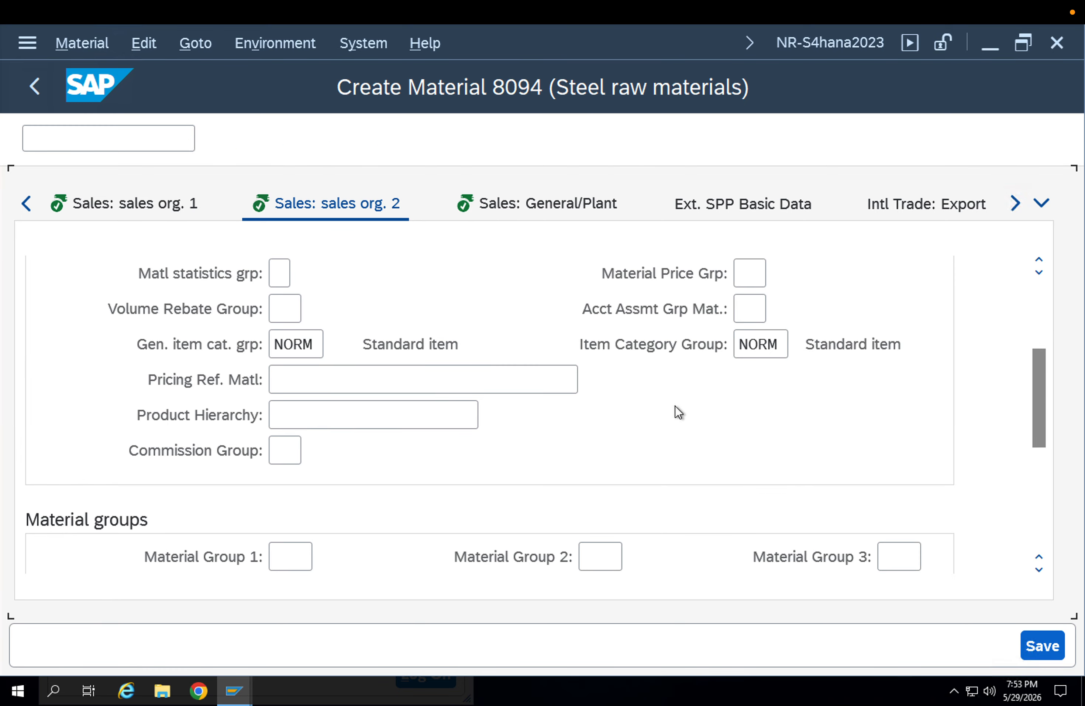
# - Proceed through the Purchasing, plant data, accounting and costing views, leaving the standard and per-unit prices blank
pyautogui.press('Return')
pyautogui.press('Return')
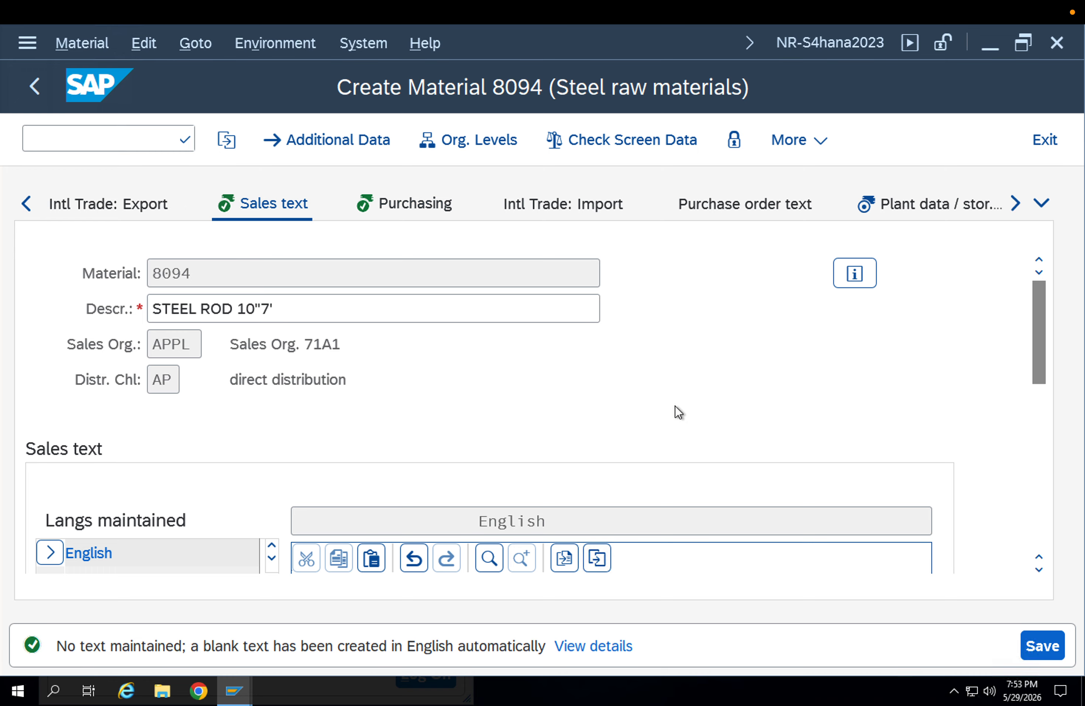
pyautogui.click(425, 210)
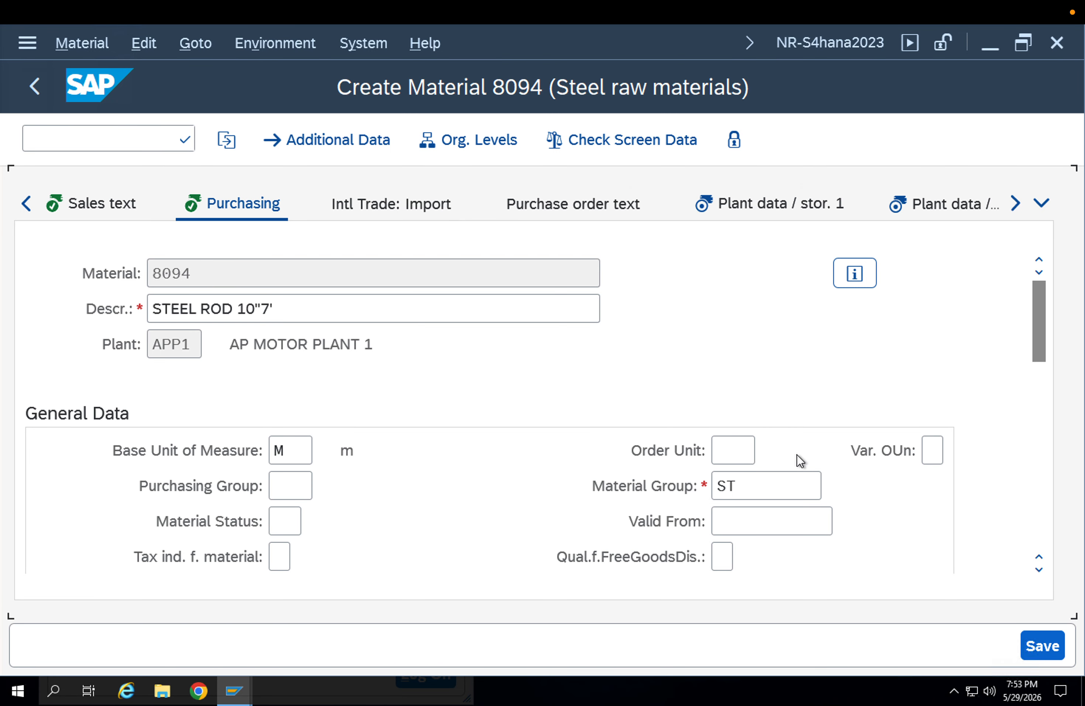
pyautogui.press('Return')
pyautogui.press('Return')
pyautogui.press('Return')
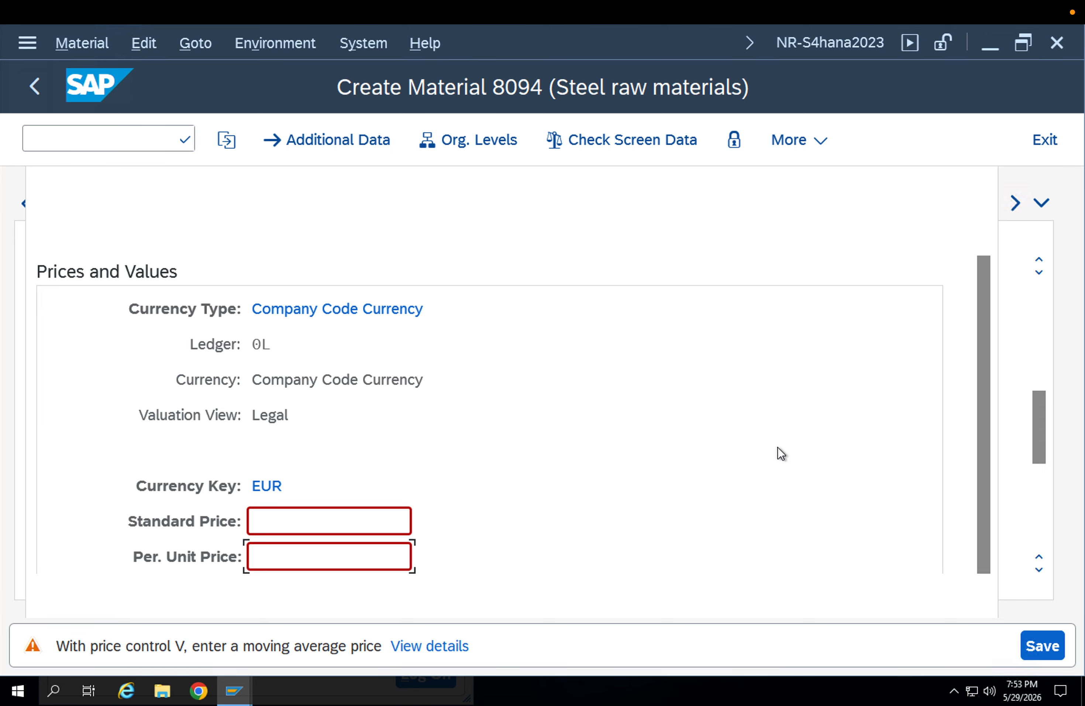
pyautogui.press('Return')
pyautogui.press('Return')
pyautogui.press('Return')
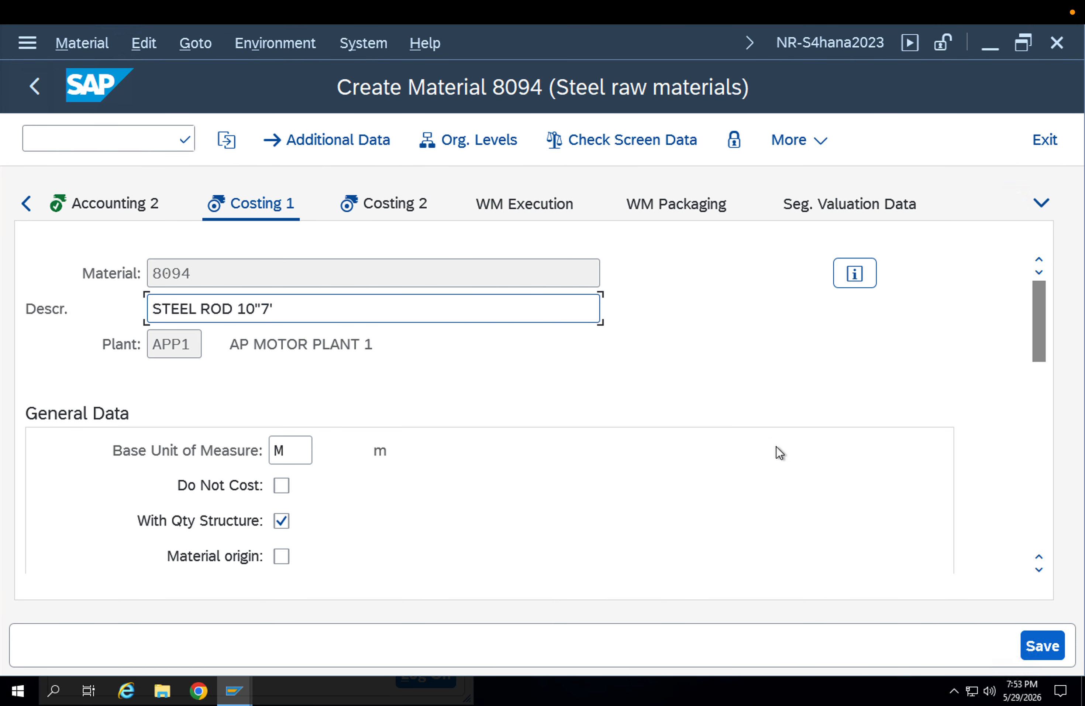
pyautogui.press('Return')
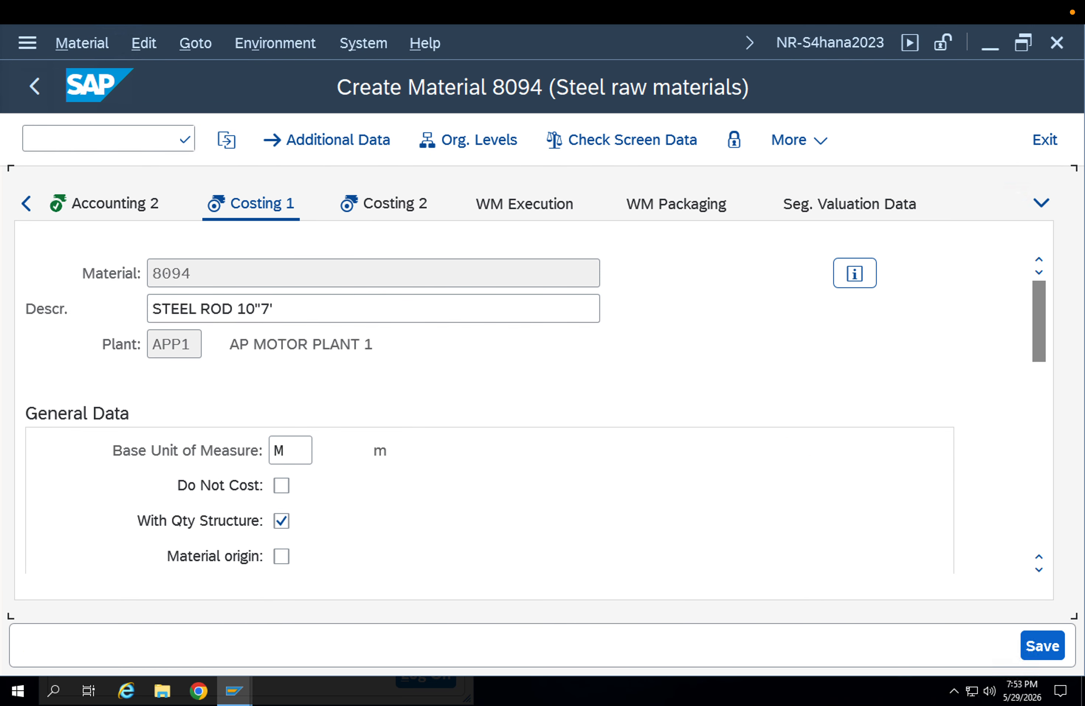
# - Save the new steel raw material without a moving average price and exit to SAP Easy Access with /n
pyautogui.click(1036, 656)
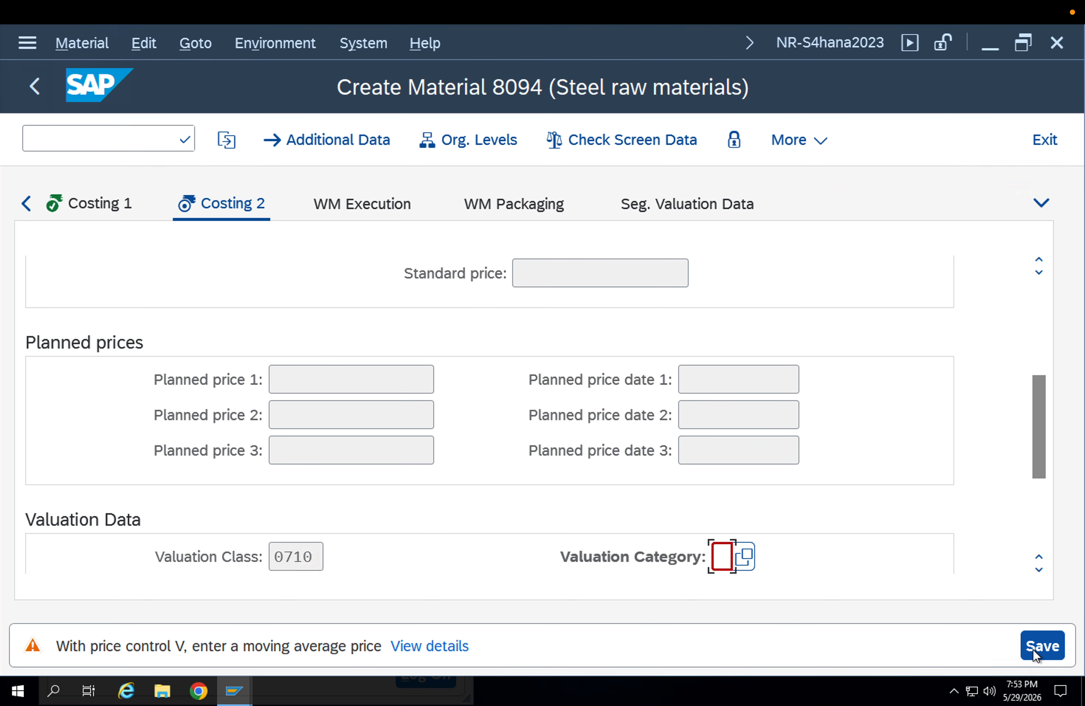
pyautogui.click(1032, 649)
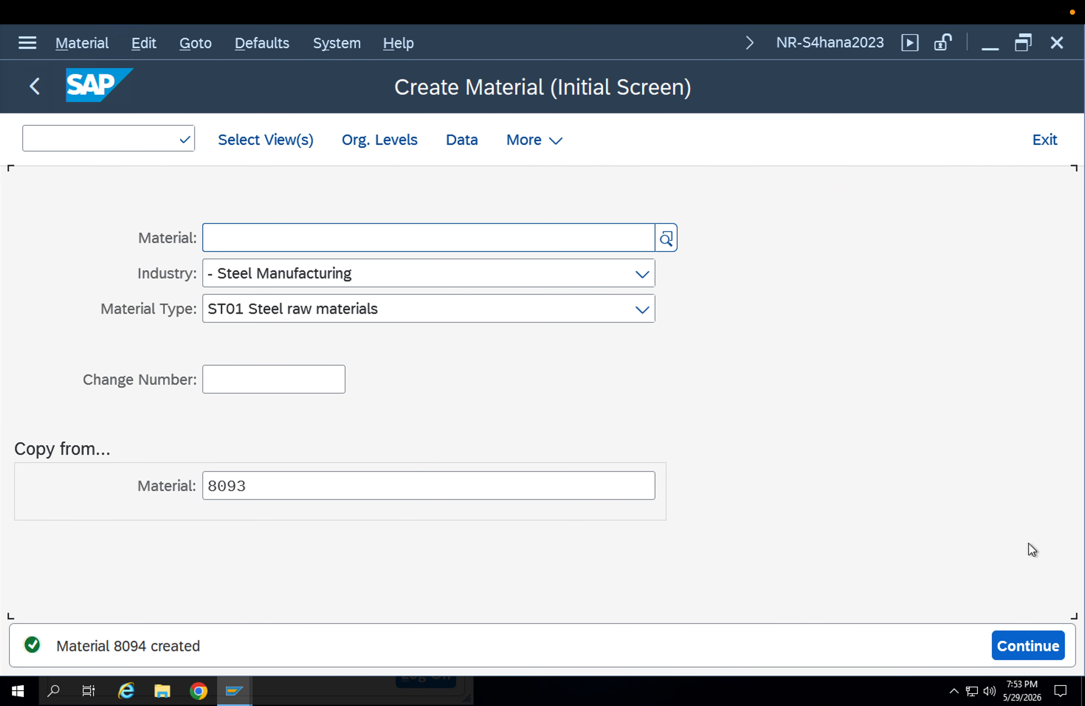
pyautogui.click(156, 143)
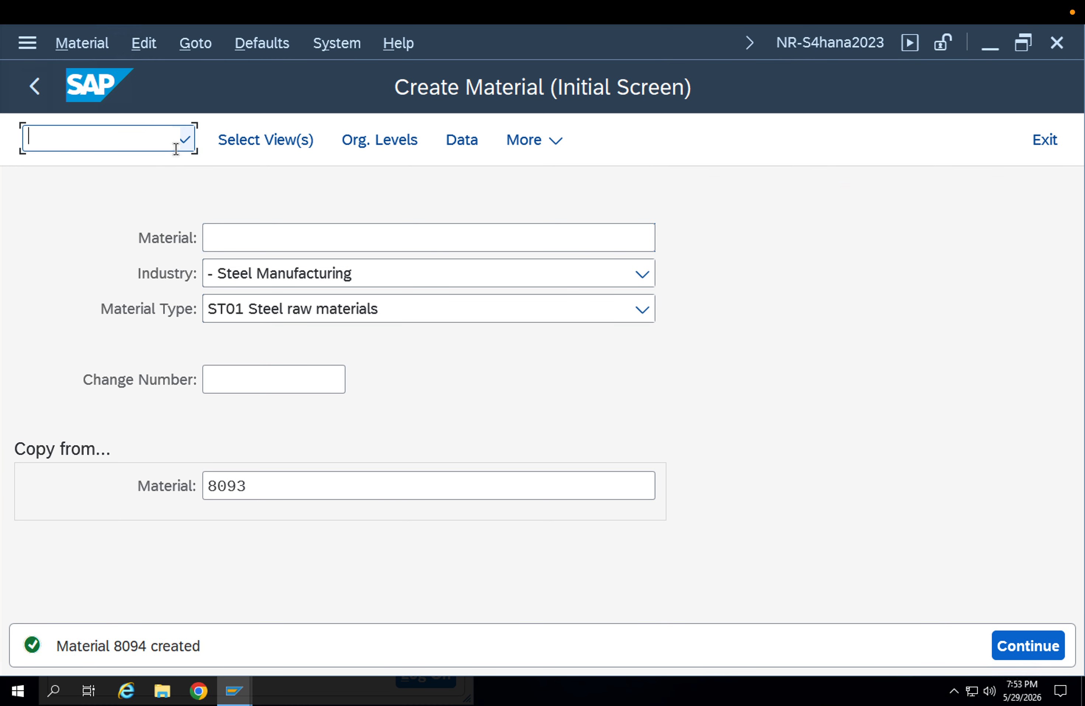
pyautogui.write('/n')
pyautogui.press('Return')
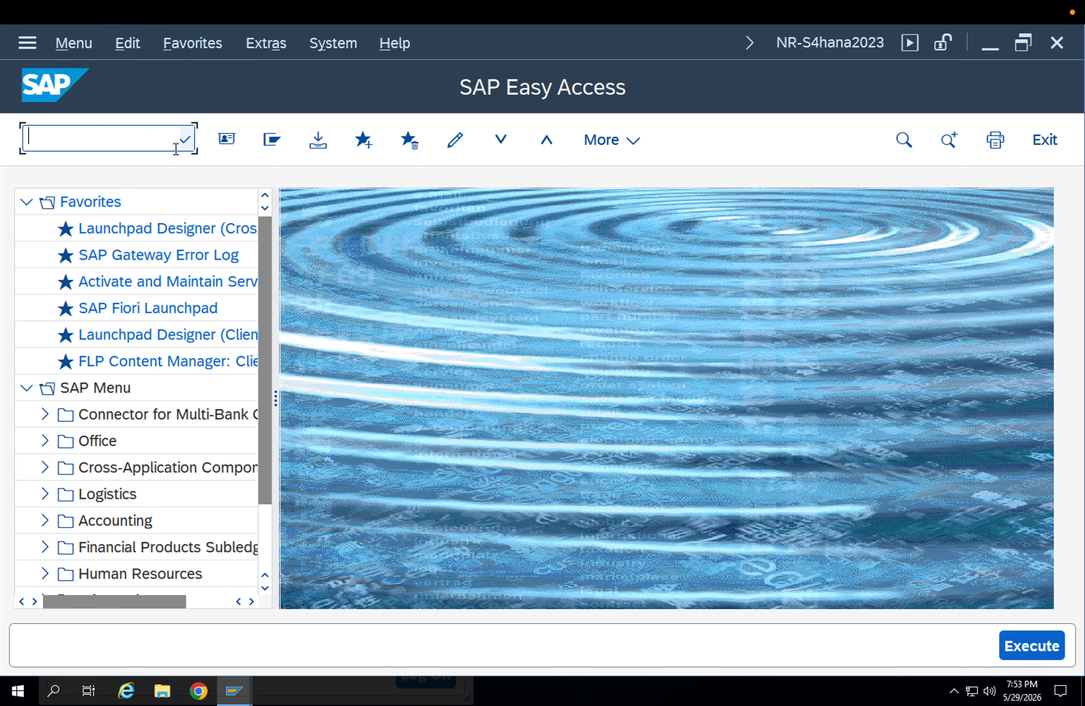
# - Start an OR standard order for sales organization APPL with VA01 and enter the sold-to party's customer number
pyautogui.write('VA01')
pyautogui.press('Return')
pyautogui.press('Return')
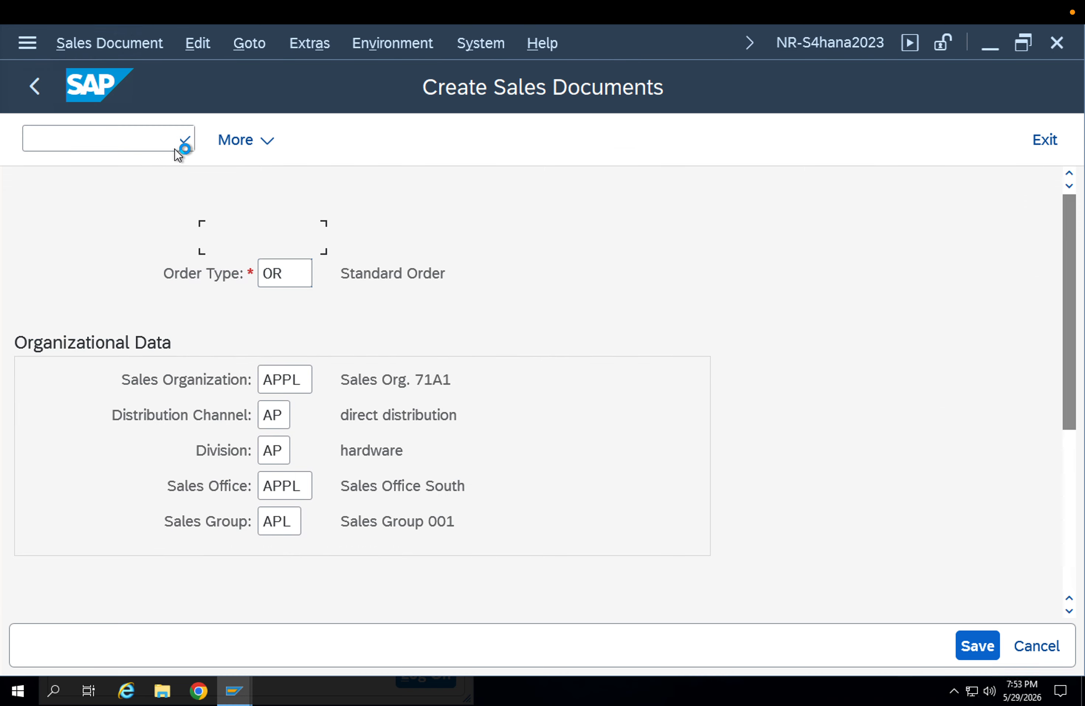
pyautogui.press('Down')
pyautogui.press('Return')
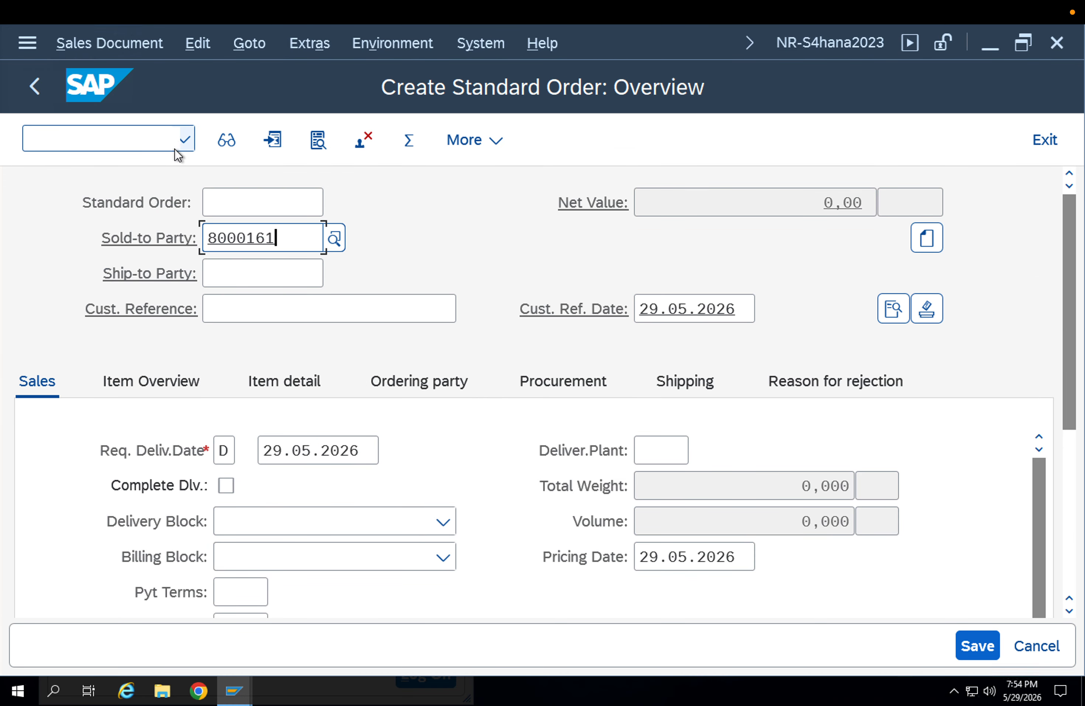
pyautogui.press('Return')
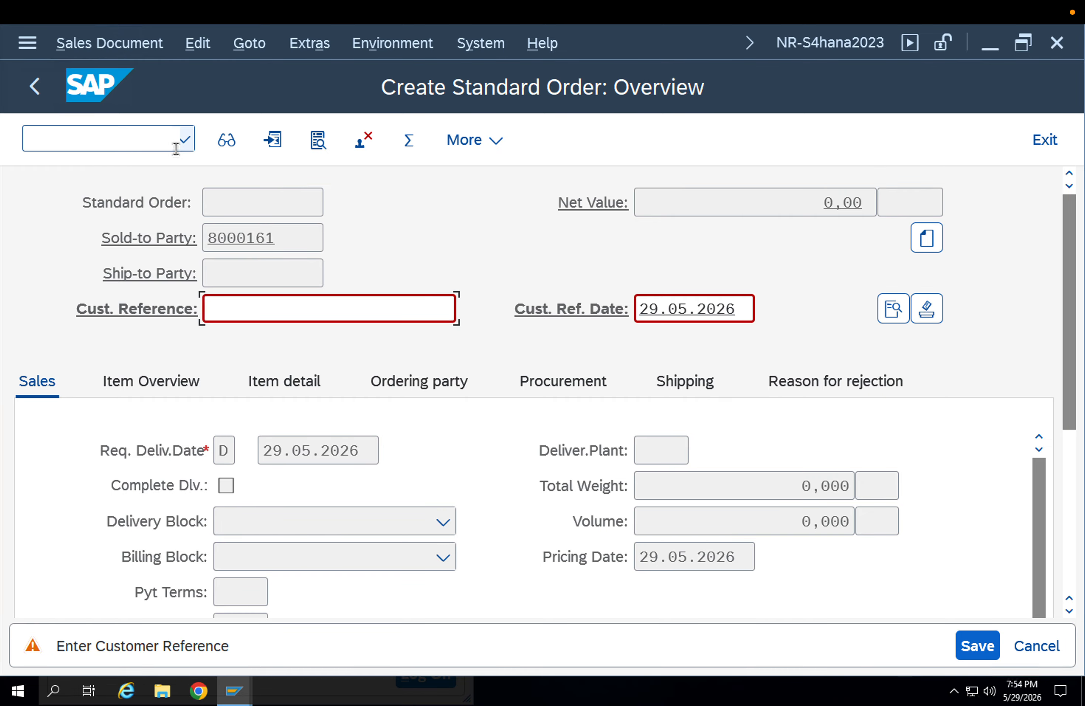
# - Enter CUSTOMERXYZA as the customer reference, skip incoterms and payment terms, and select the first item's material cell
pyautogui.press('Down')
pyautogui.press('Return')
pyautogui.press('Return')
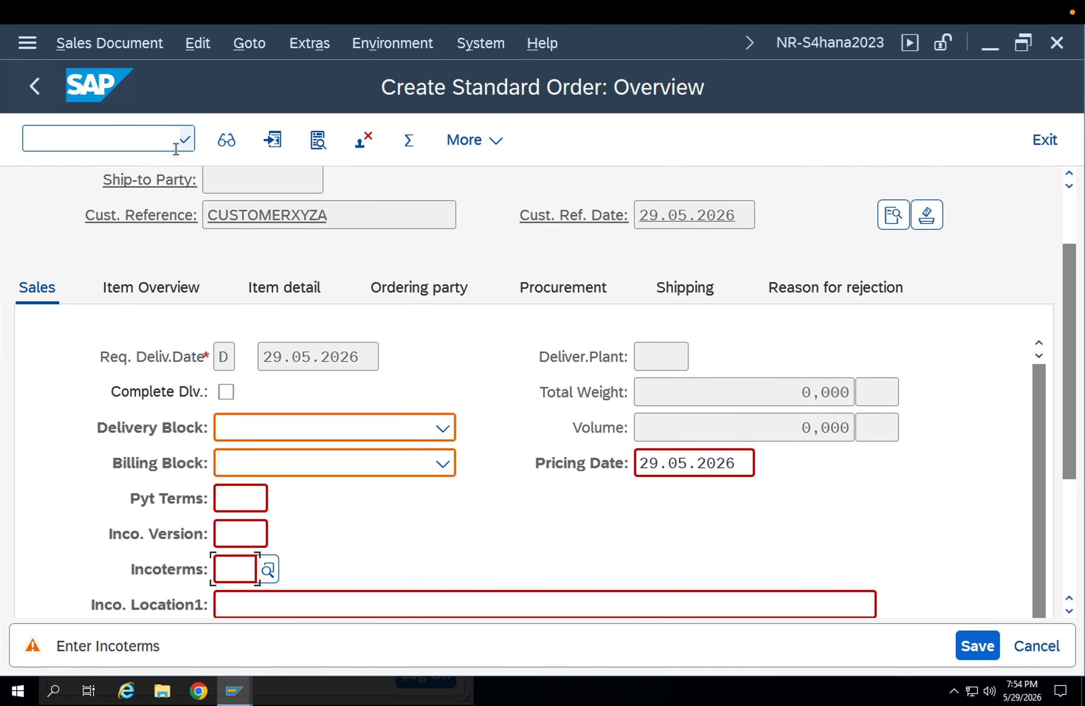
pyautogui.press('Return')
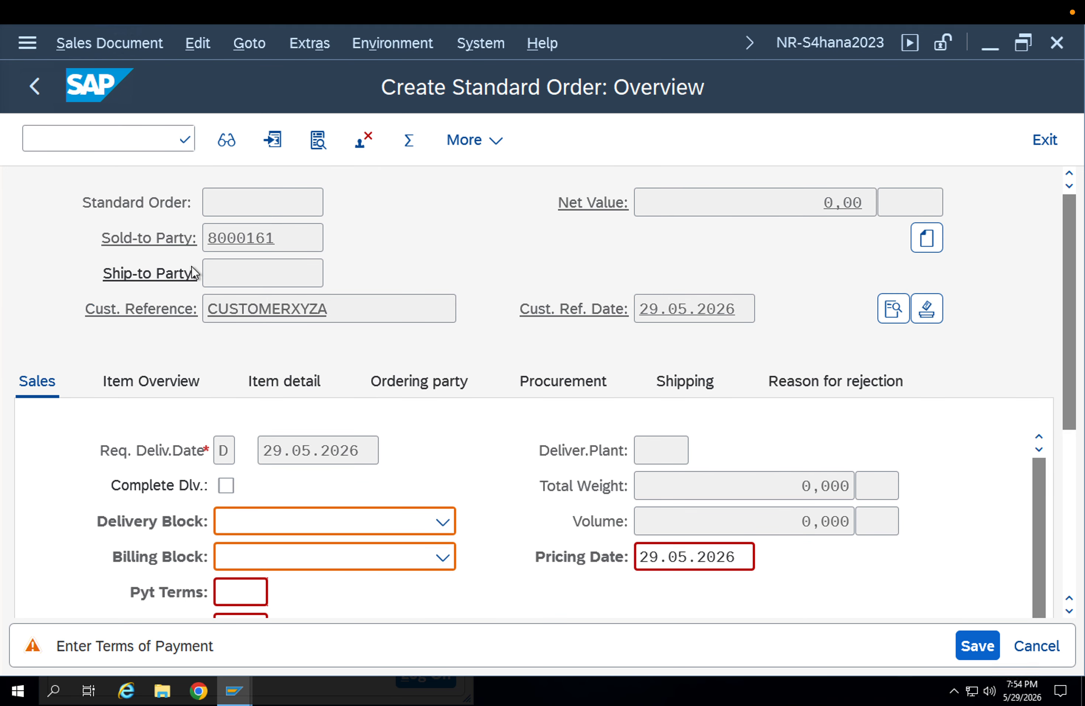
pyautogui.press('Return')
pyautogui.click(201, 569)
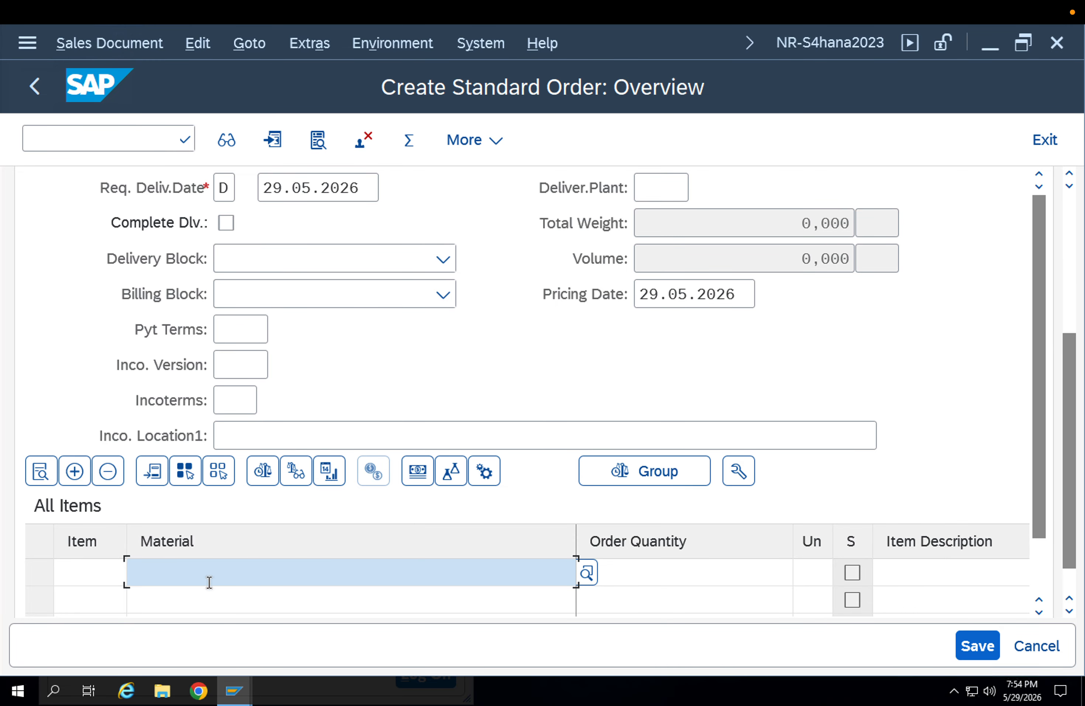
pyautogui.moveTo(234, 691)
pyautogui.moveTo(505, 649)
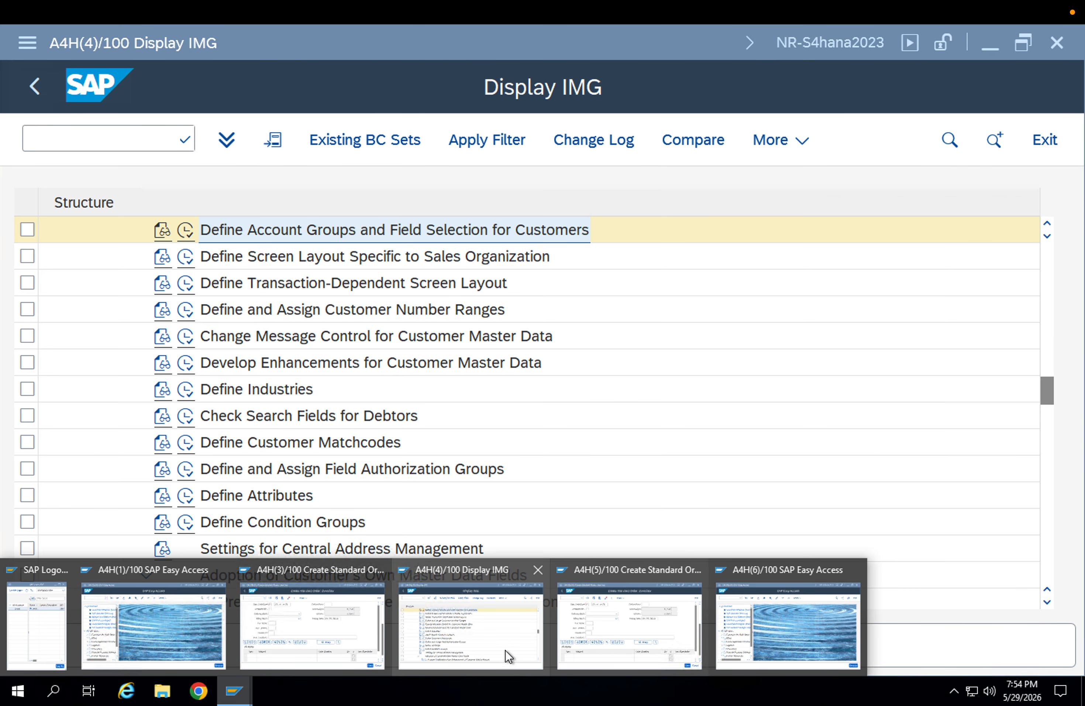
pyautogui.moveTo(602, 614)
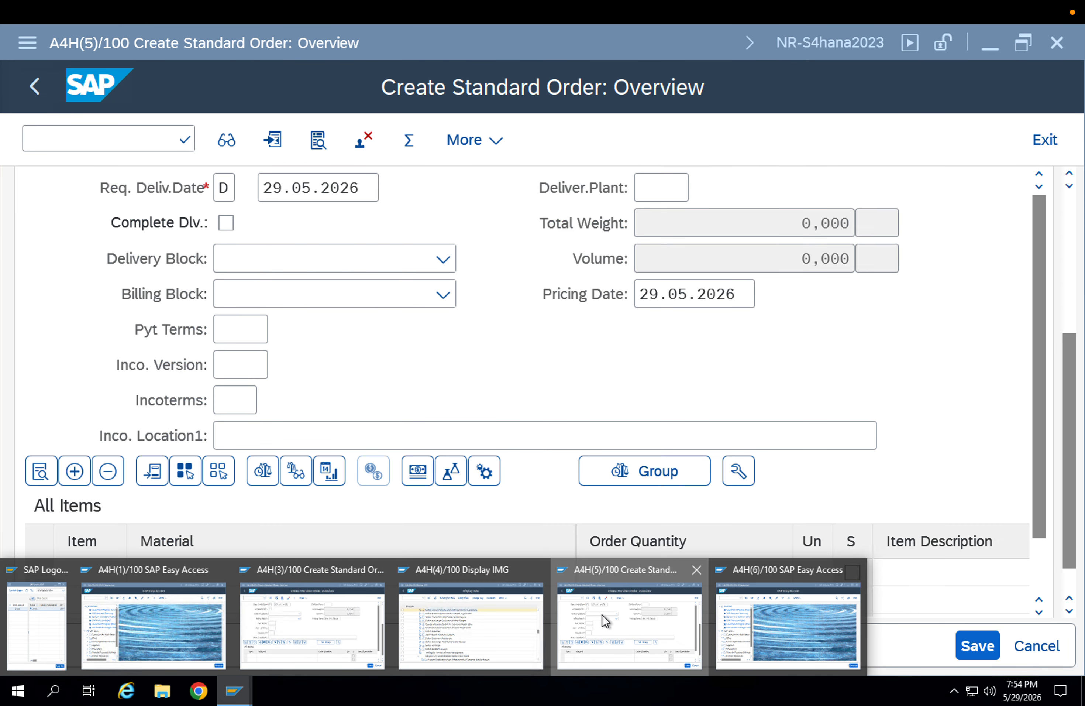
pyautogui.click(584, 625)
pyautogui.press('Escape')
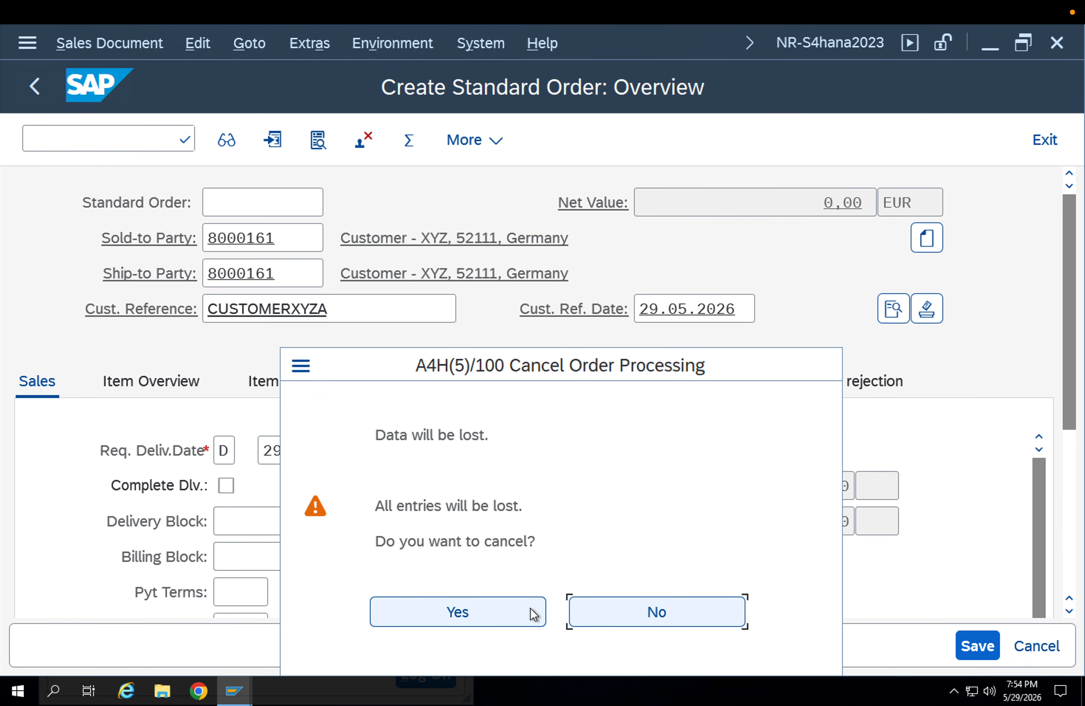
pyautogui.click(623, 613)
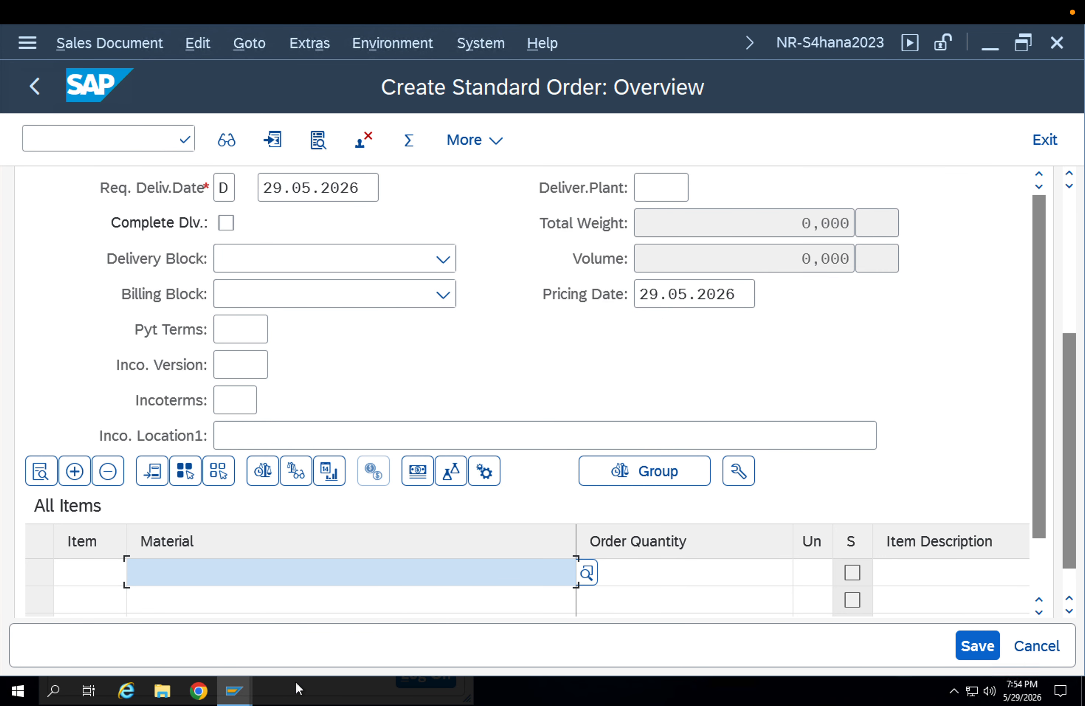
# - Switch to the free SAP Easy Access session and look up the new material's number with MM03
pyautogui.moveTo(253, 700)
pyautogui.click(737, 625)
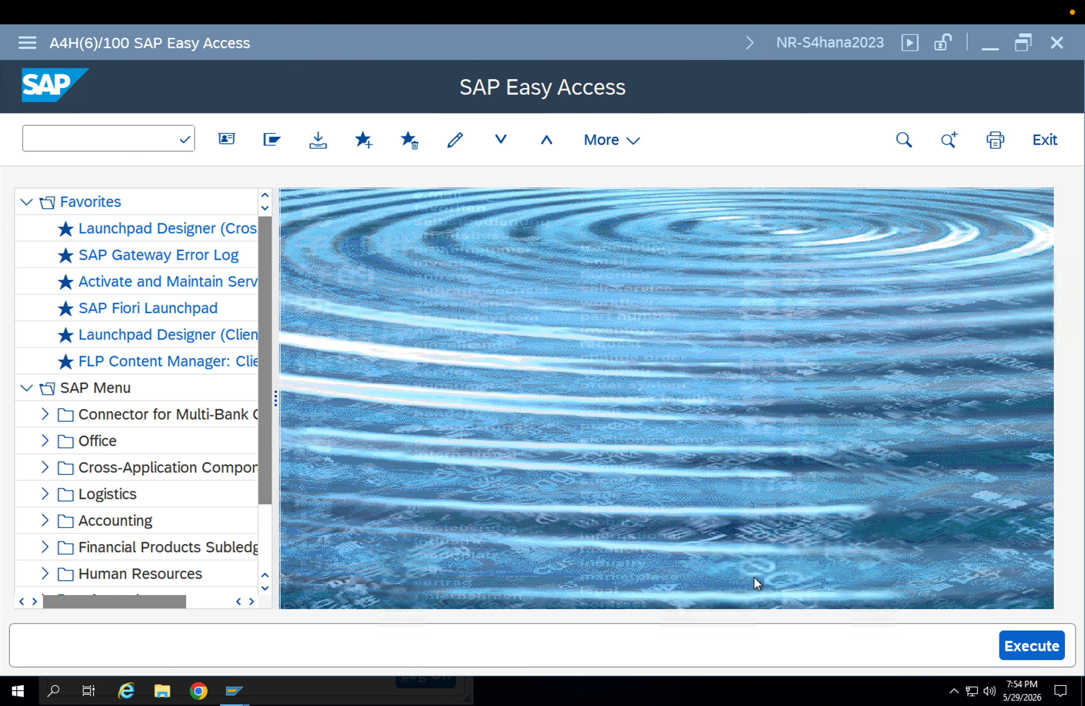
pyautogui.write('mm03')
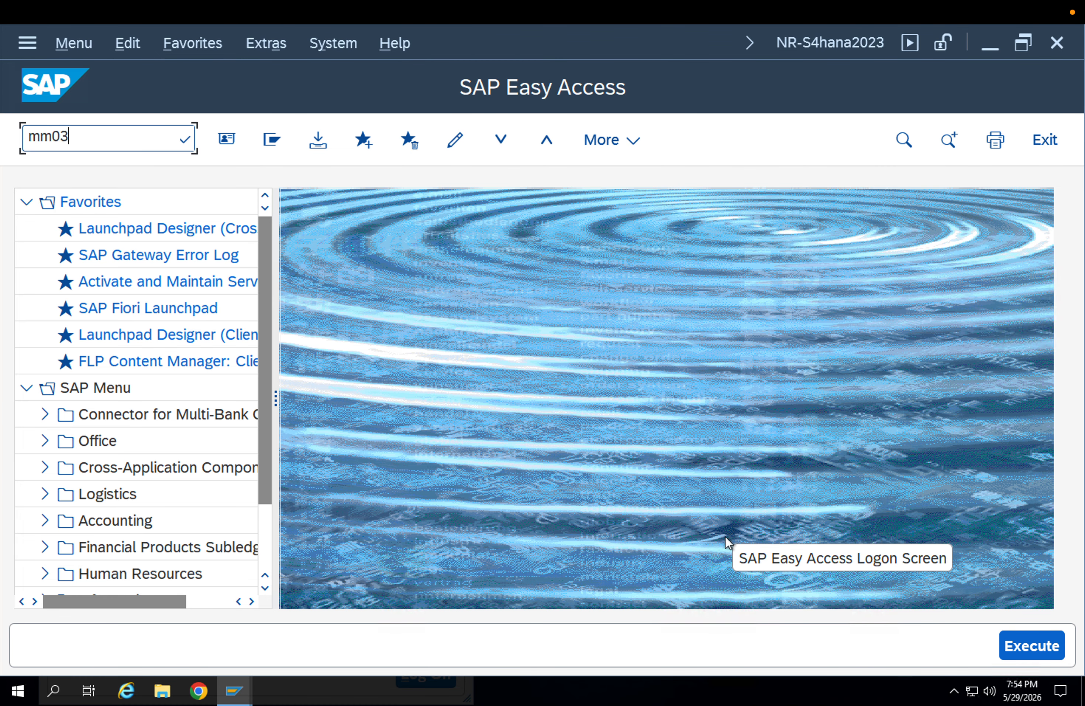
pyautogui.press('Return')
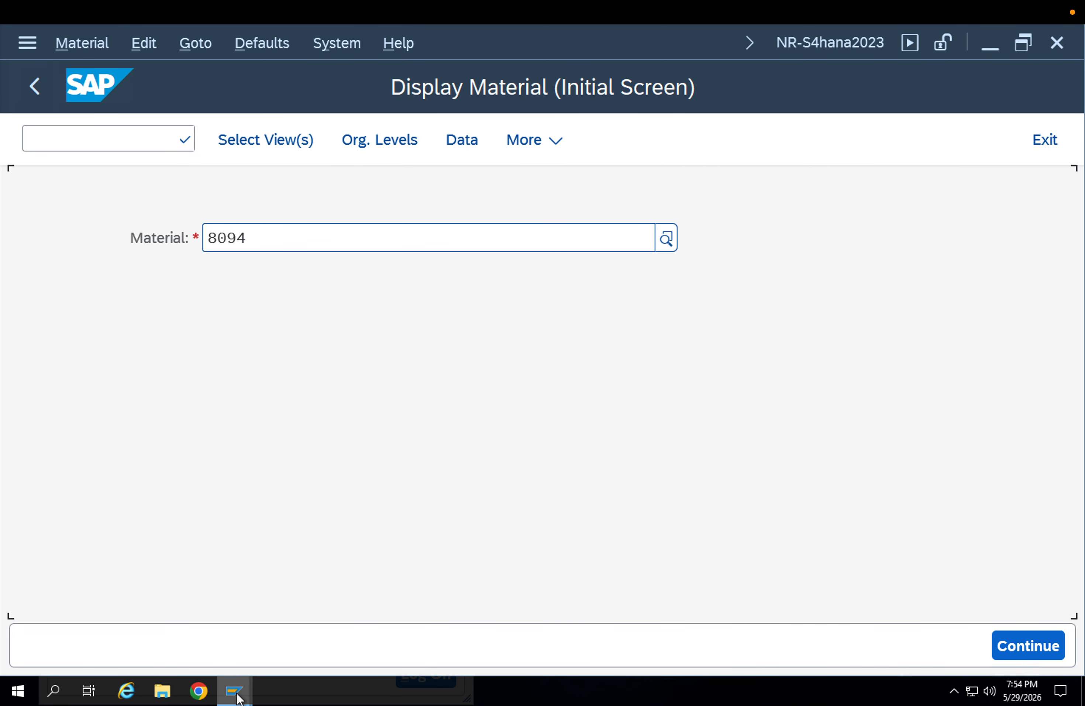
# - Return to the standard order and try to add material 8094 as the first item
pyautogui.moveTo(237, 698)
pyautogui.click(599, 625)
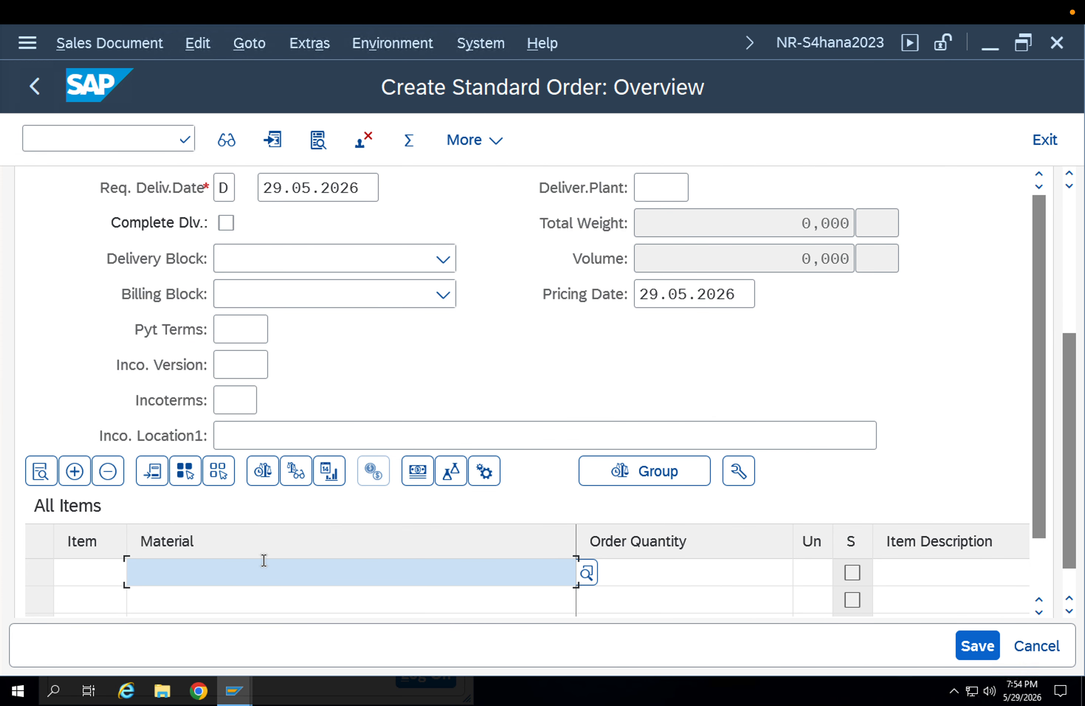
pyautogui.write('8094')
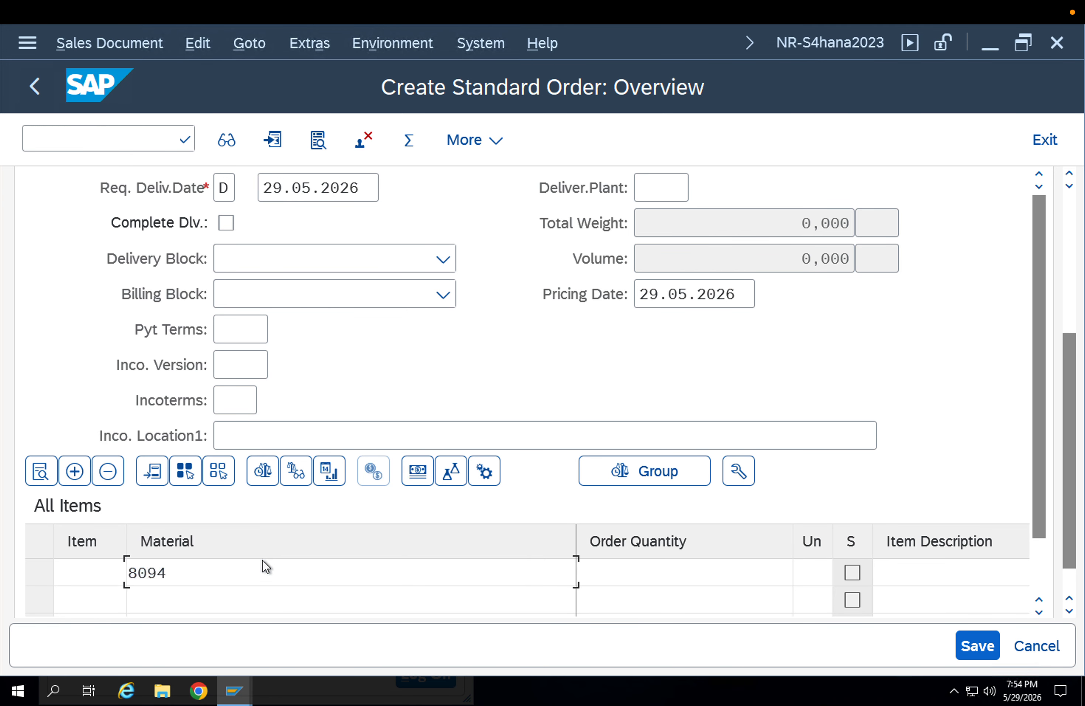
pyautogui.press('Return')
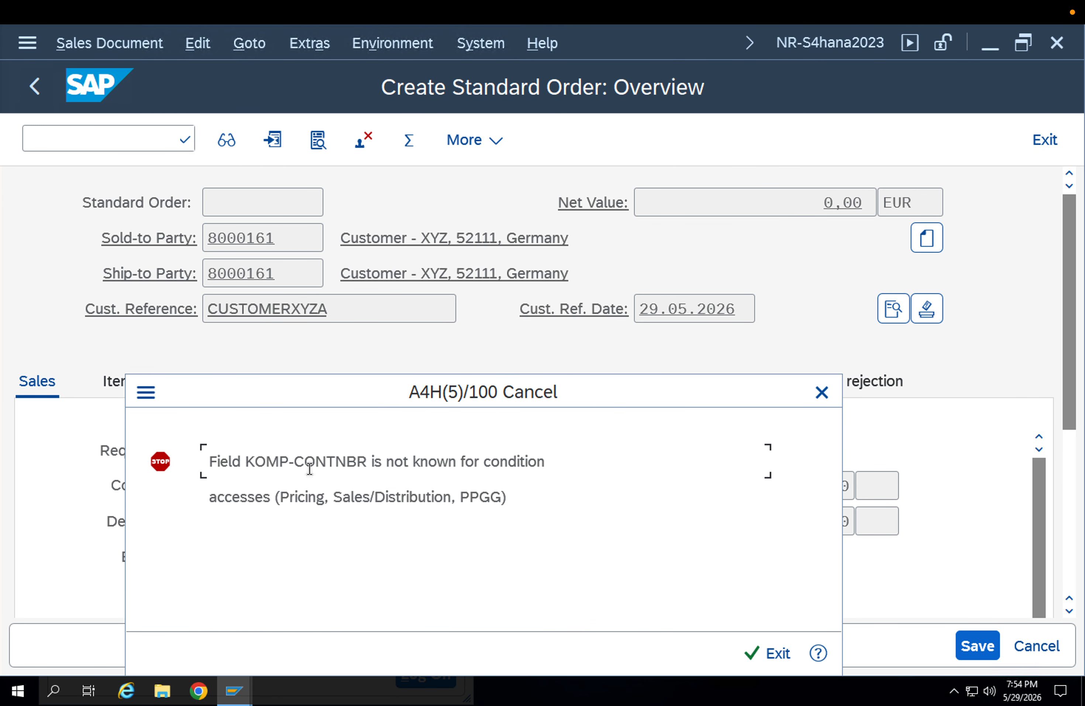
# - Read the stop message about the pricing condition accesses and exit the order
pyautogui.moveTo(309, 468); pyautogui.dragTo(453, 499)
pyautogui.click(419, 499)
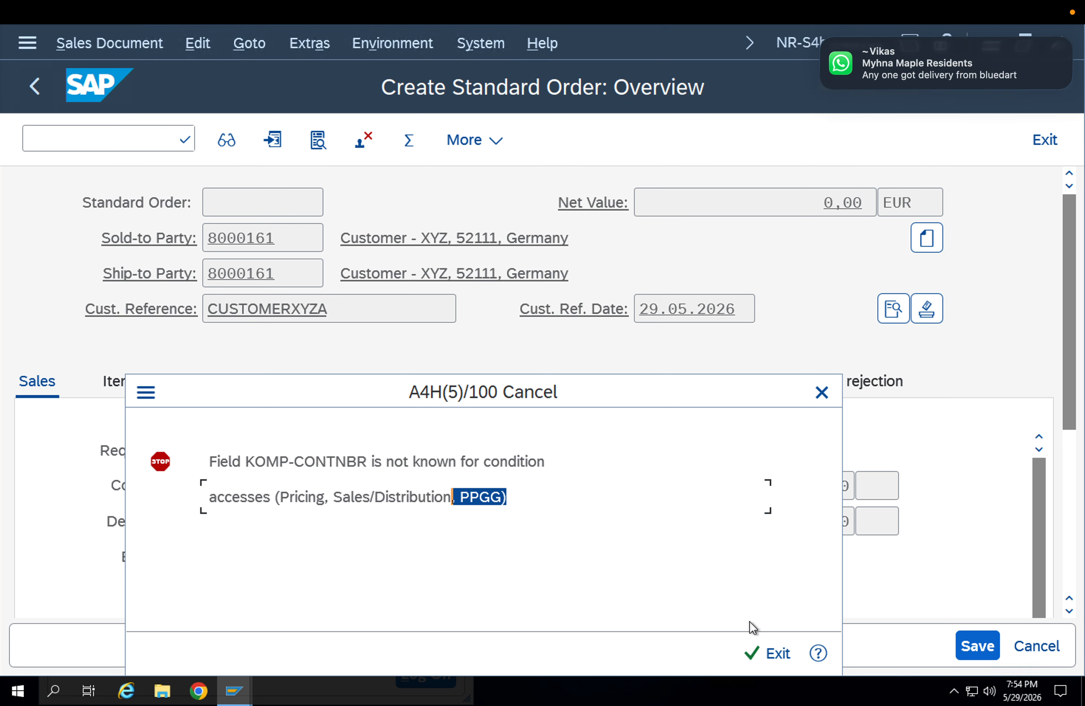
pyautogui.moveTo(211, 459); pyautogui.dragTo(288, 458)
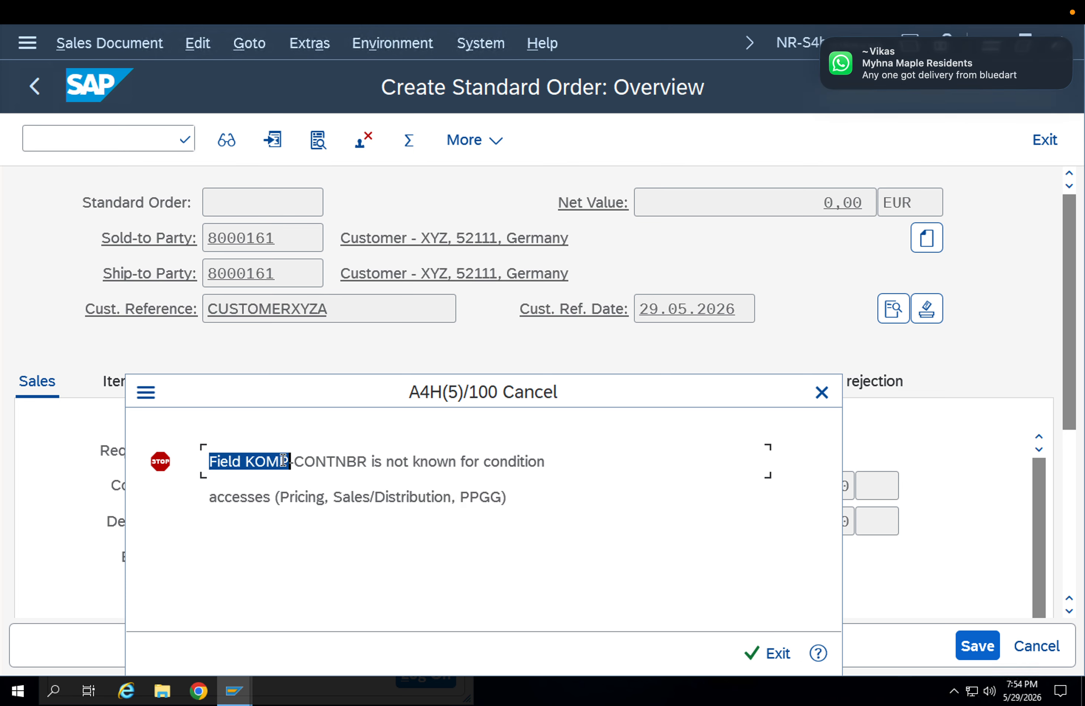
pyautogui.click(267, 461)
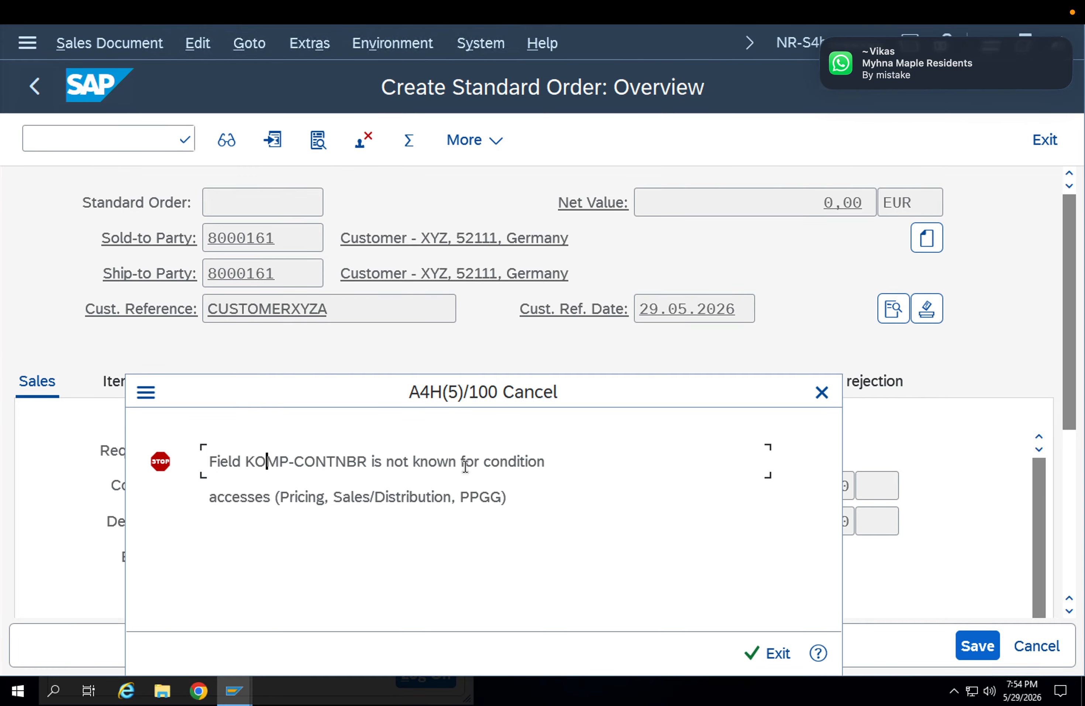
pyautogui.click(291, 502)
pyautogui.press('Return')
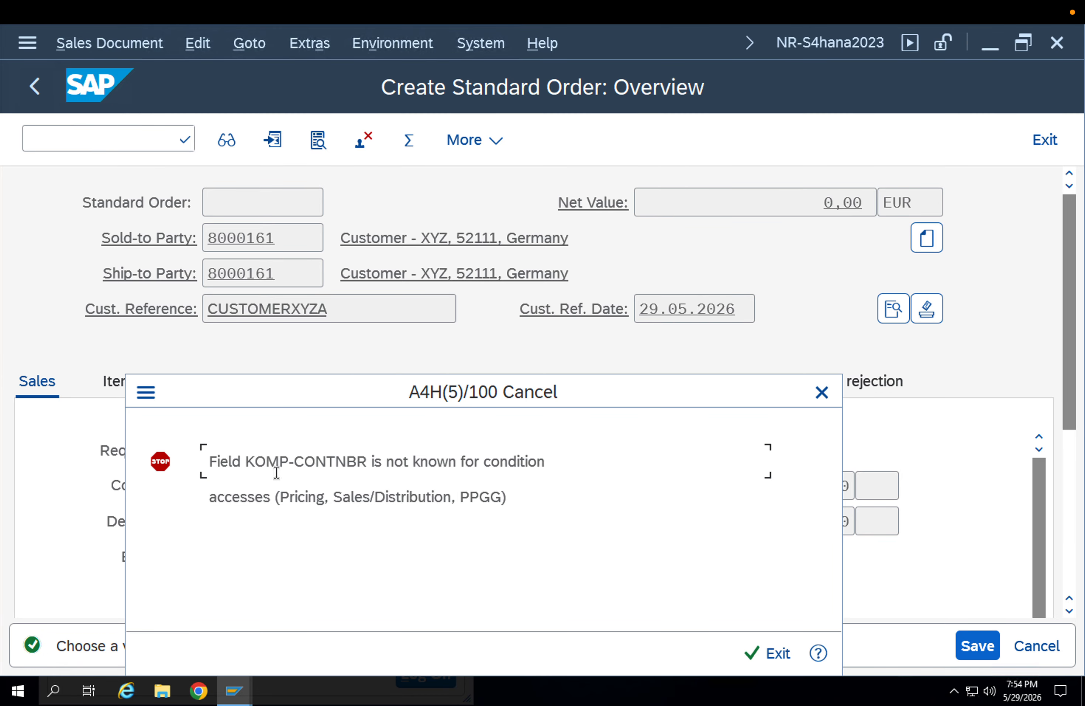
pyautogui.click(760, 659)
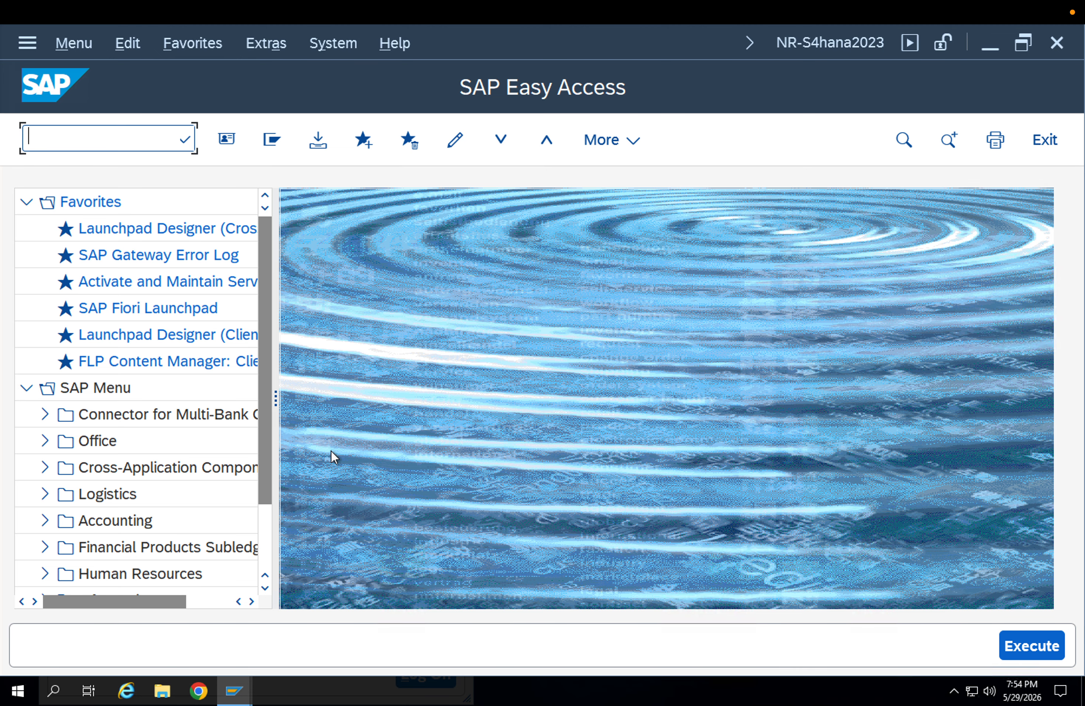
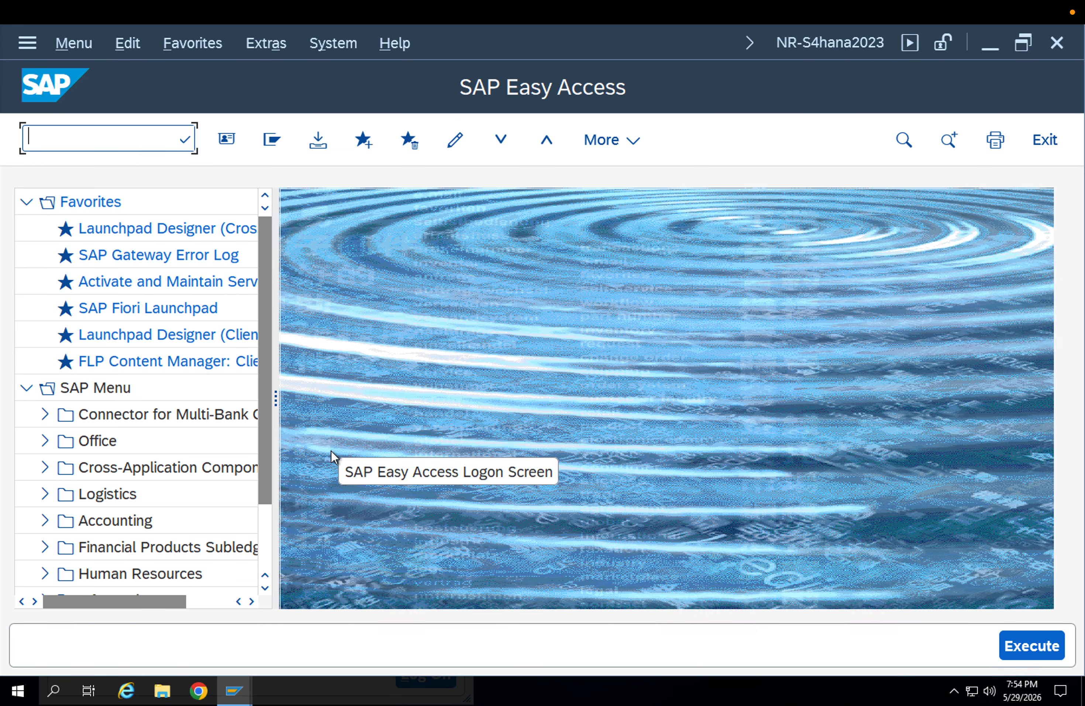
# - Start VA01 again and open General Table Display in a new session
pyautogui.write('VA01')
pyautogui.press('Return')
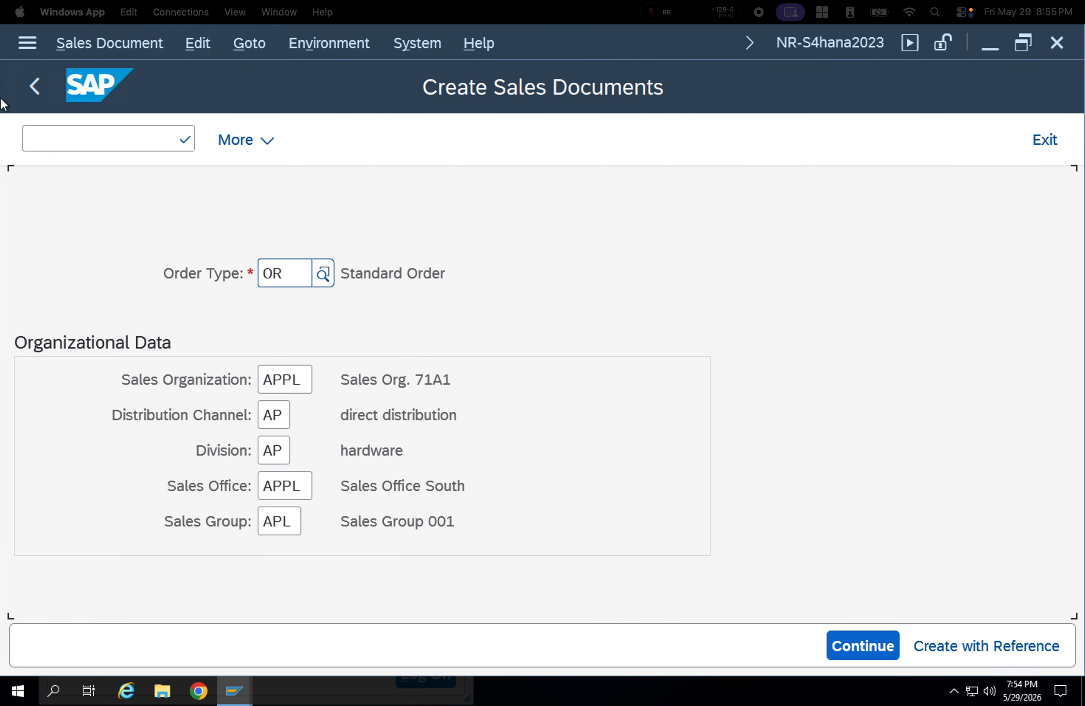
pyautogui.click(73, 131)
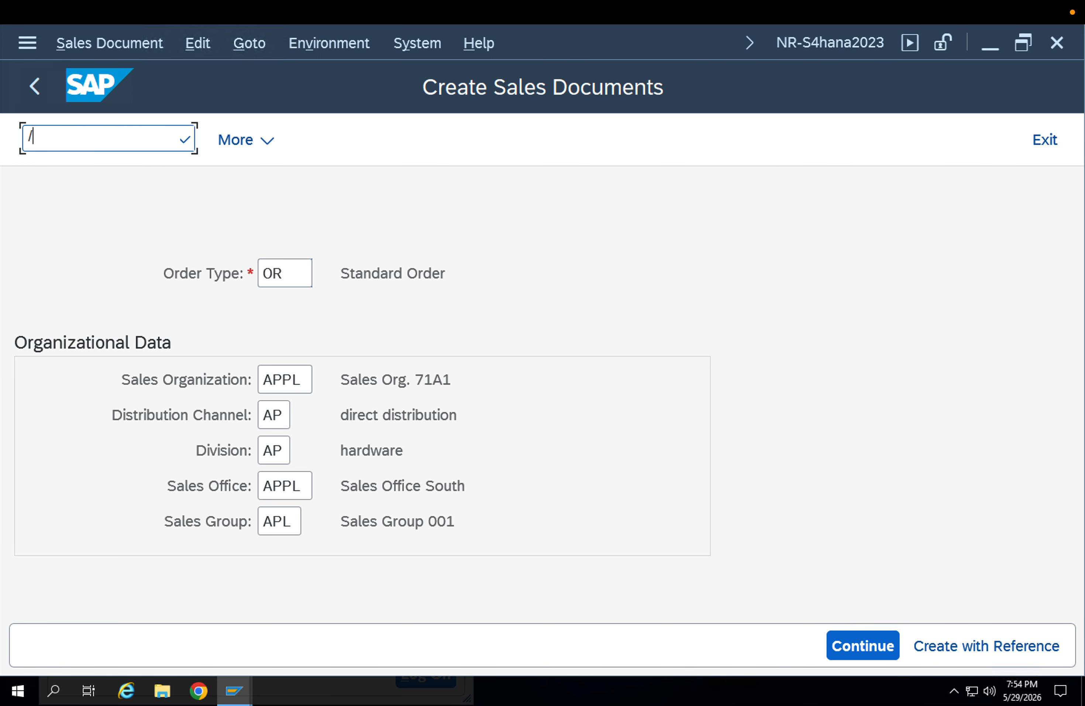
pyautogui.write('/ose16')
pyautogui.press('Return')
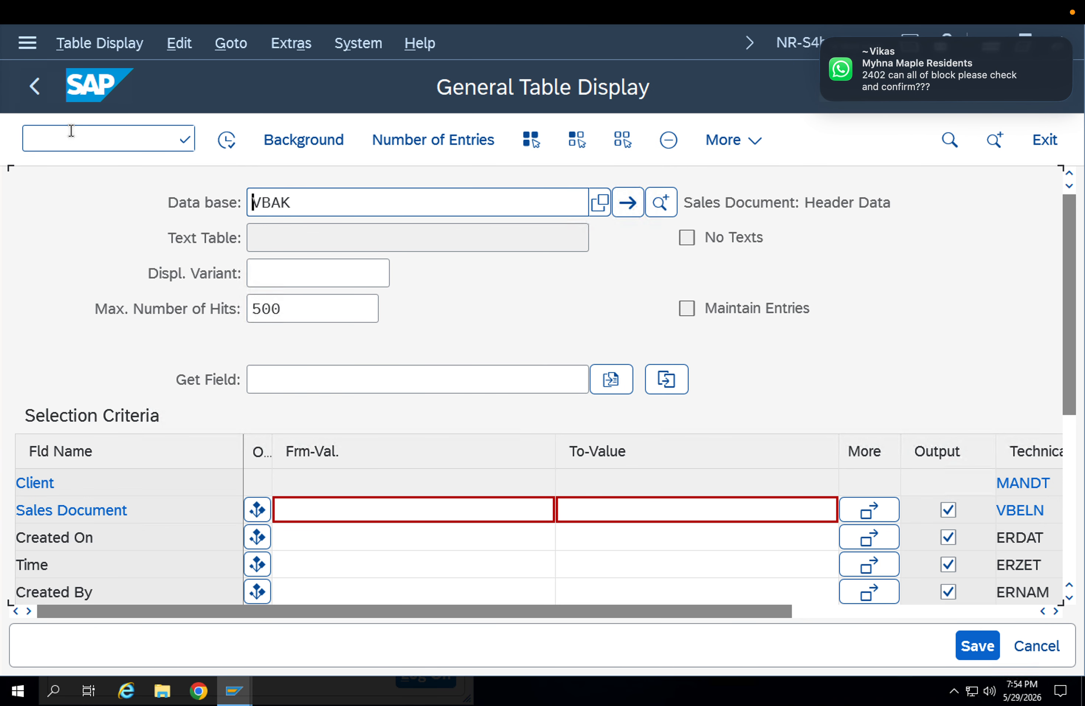
# - Display the VBAK entries with a creation date from 19.05.2026 to 29.05.2026
pyautogui.click(317, 536)
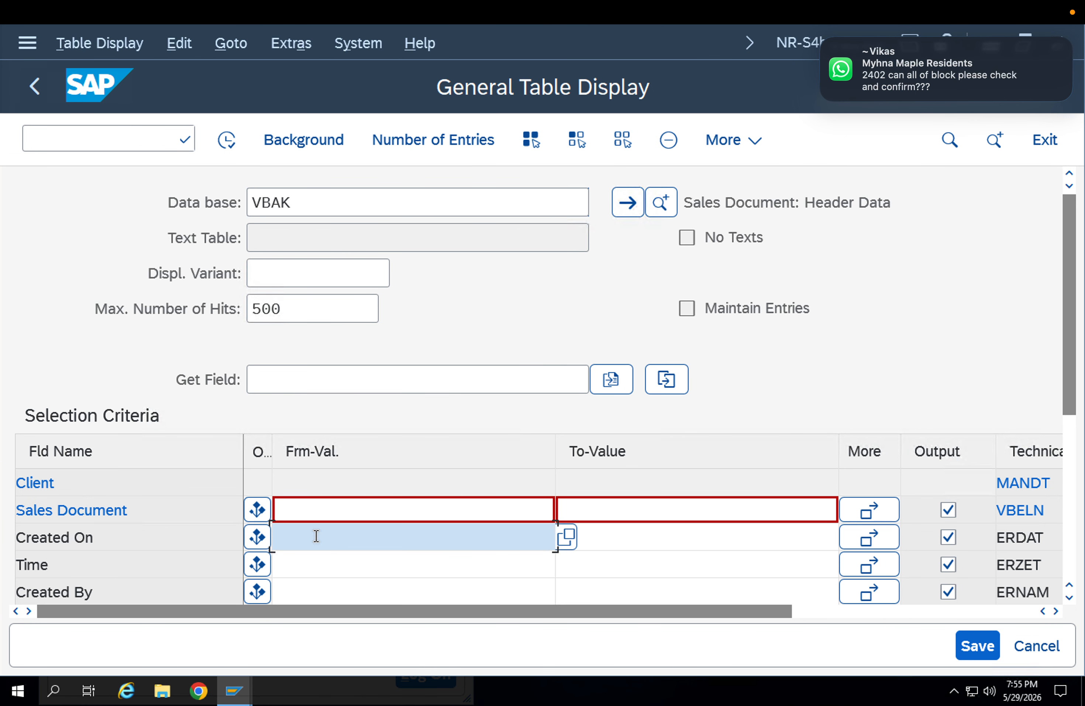
pyautogui.click(326, 400)
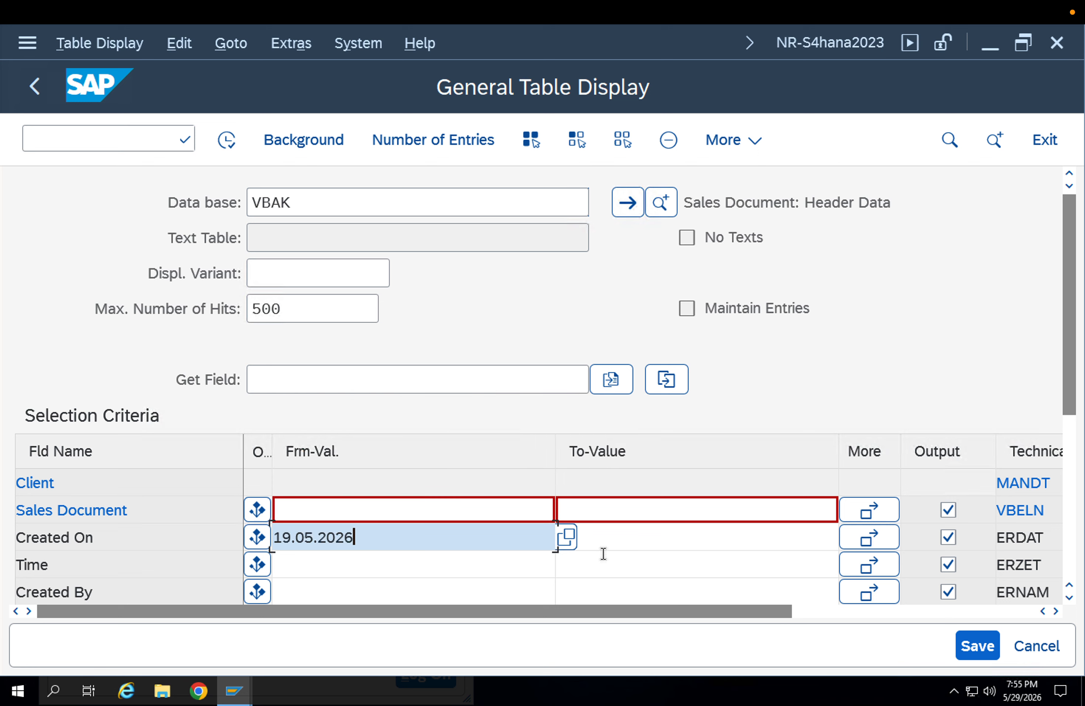
pyautogui.click(603, 543)
pyautogui.click(598, 580)
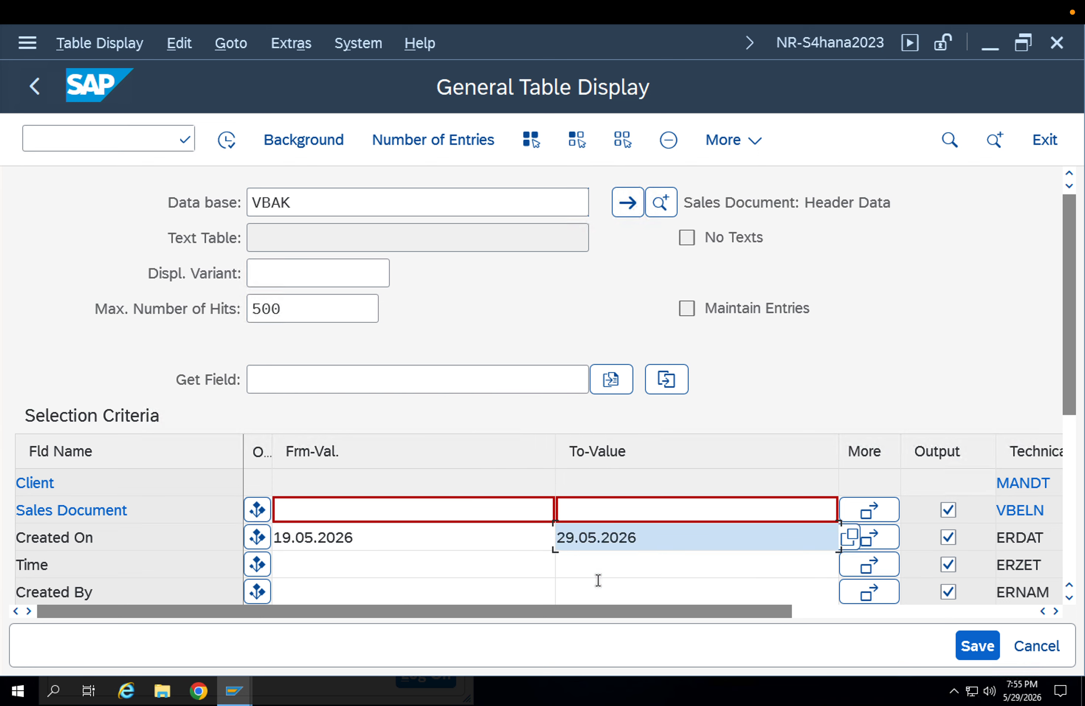
pyautogui.click(961, 651)
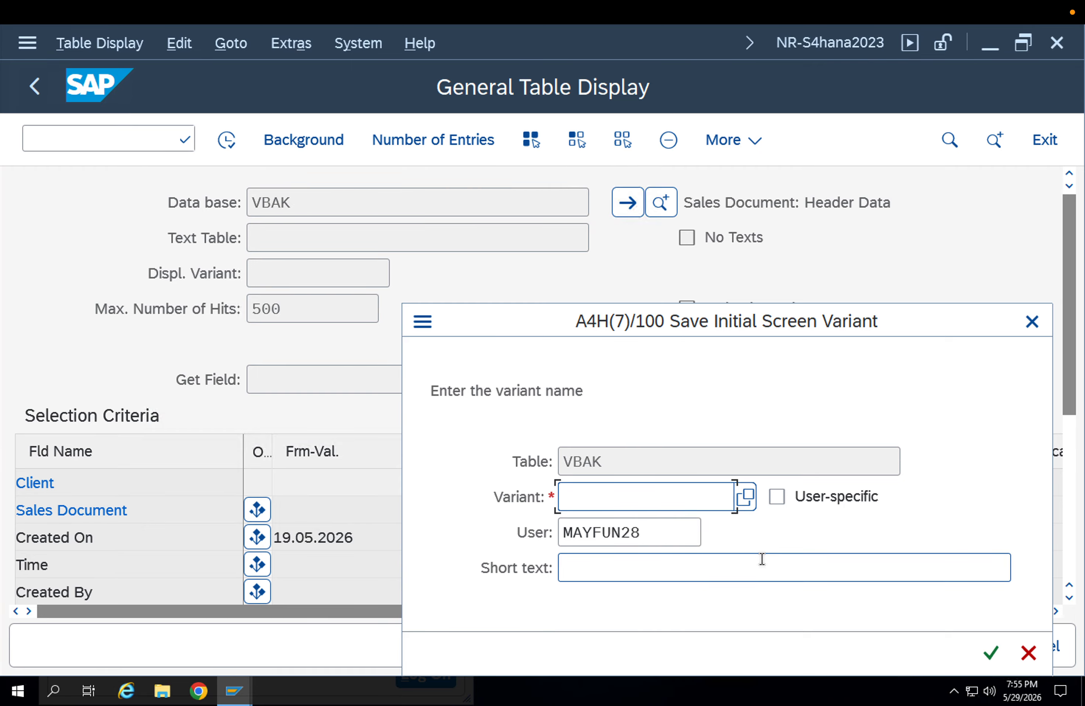
pyautogui.press('Escape')
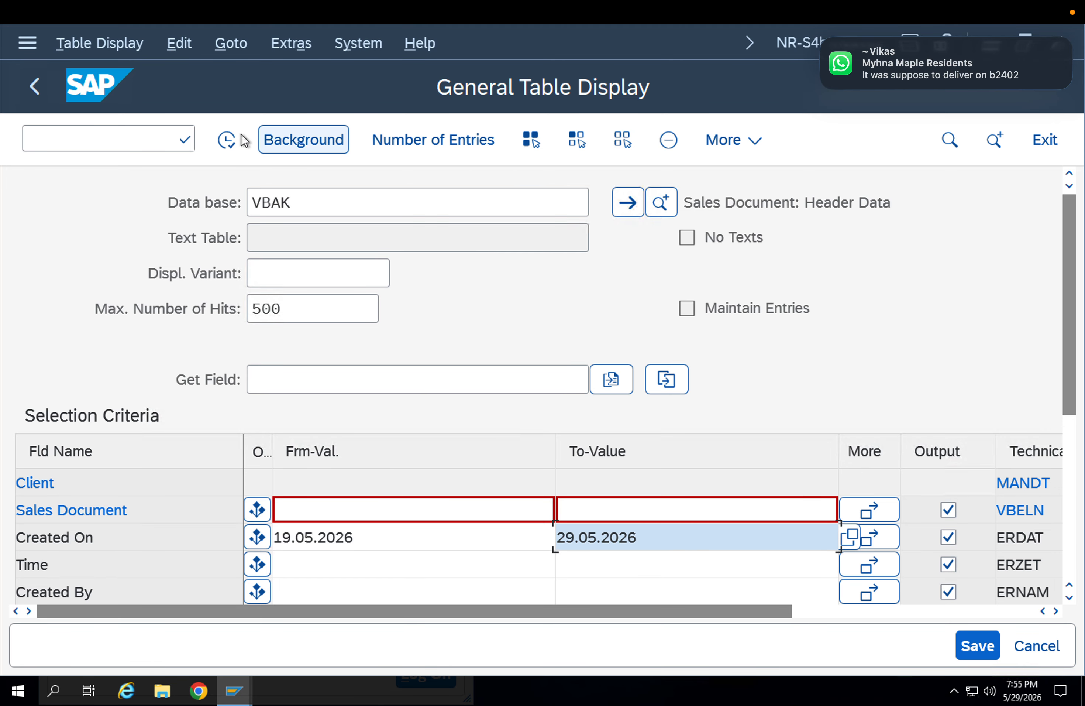
pyautogui.click(245, 138)
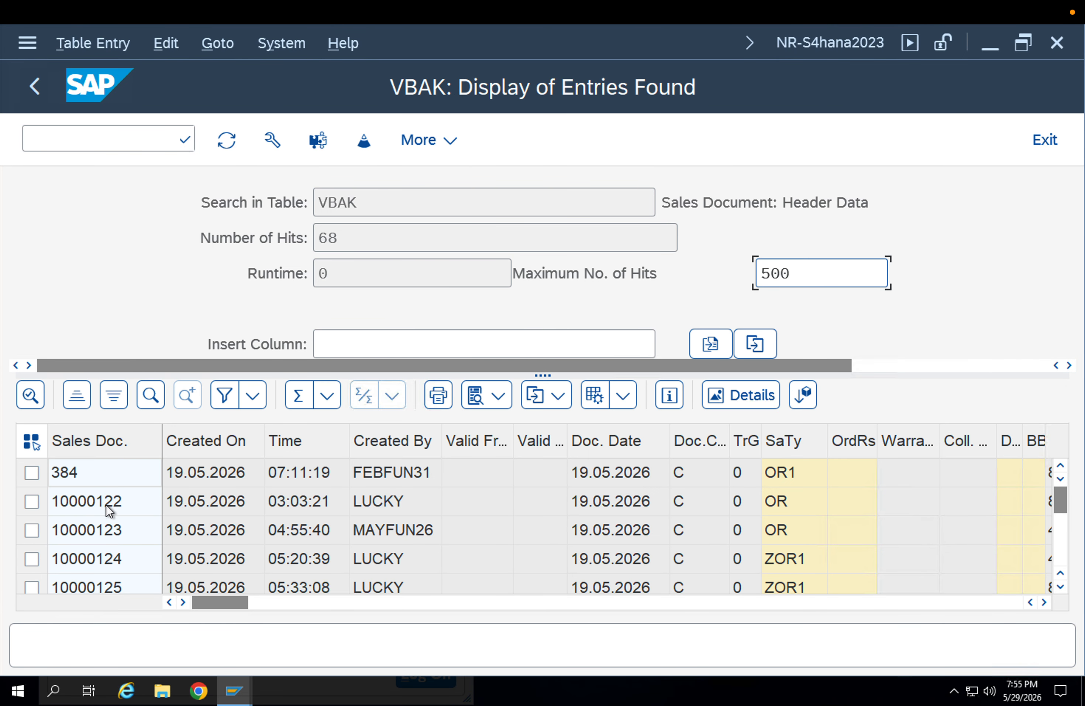
# - Copy the document number of the OR entry created on 19.05.2026 at 04:55:40 and start VA01 in this session
pyautogui.click(89, 502)
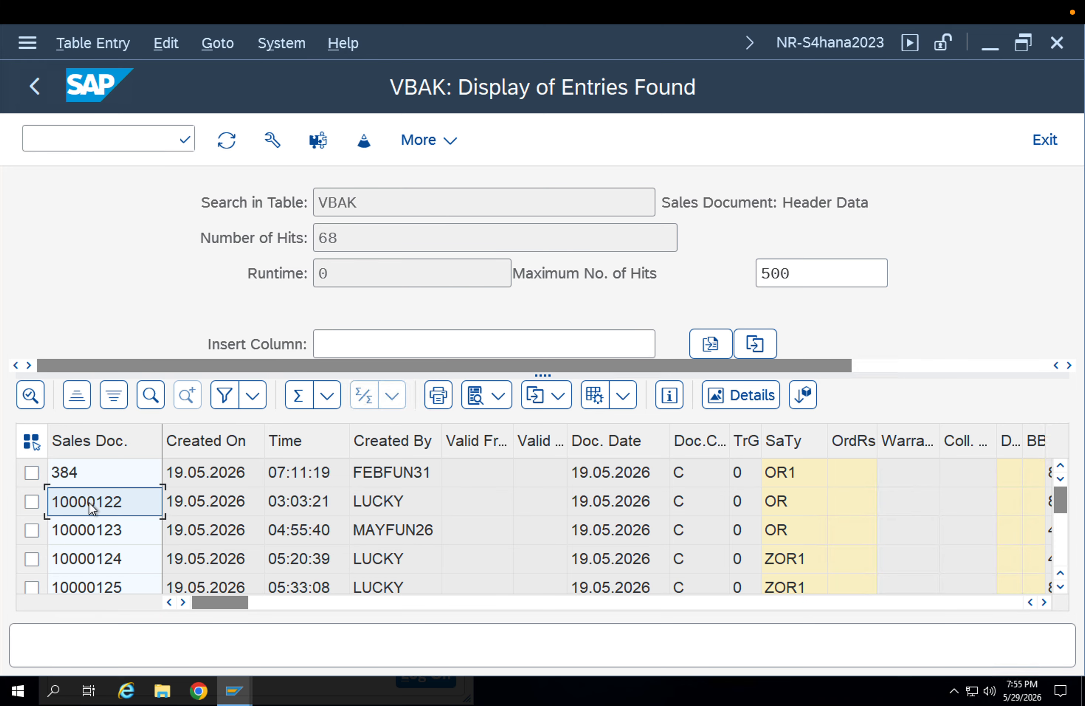
pyautogui.click(95, 528)
pyautogui.hotkey('ctrl', 'c')
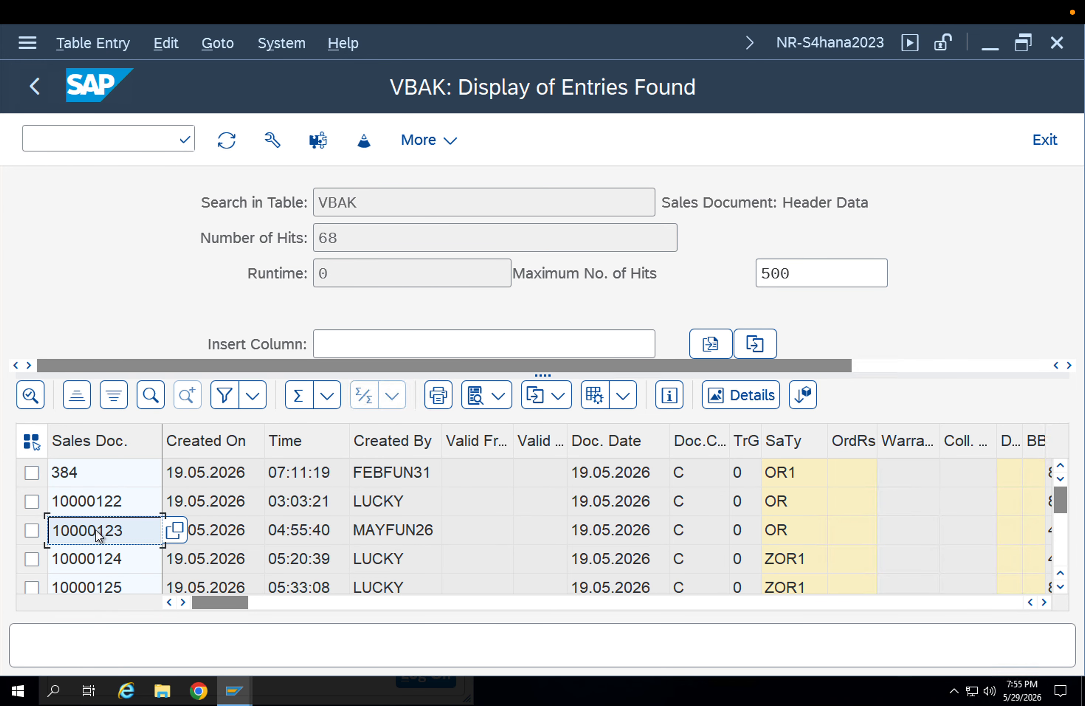
pyautogui.click(95, 145)
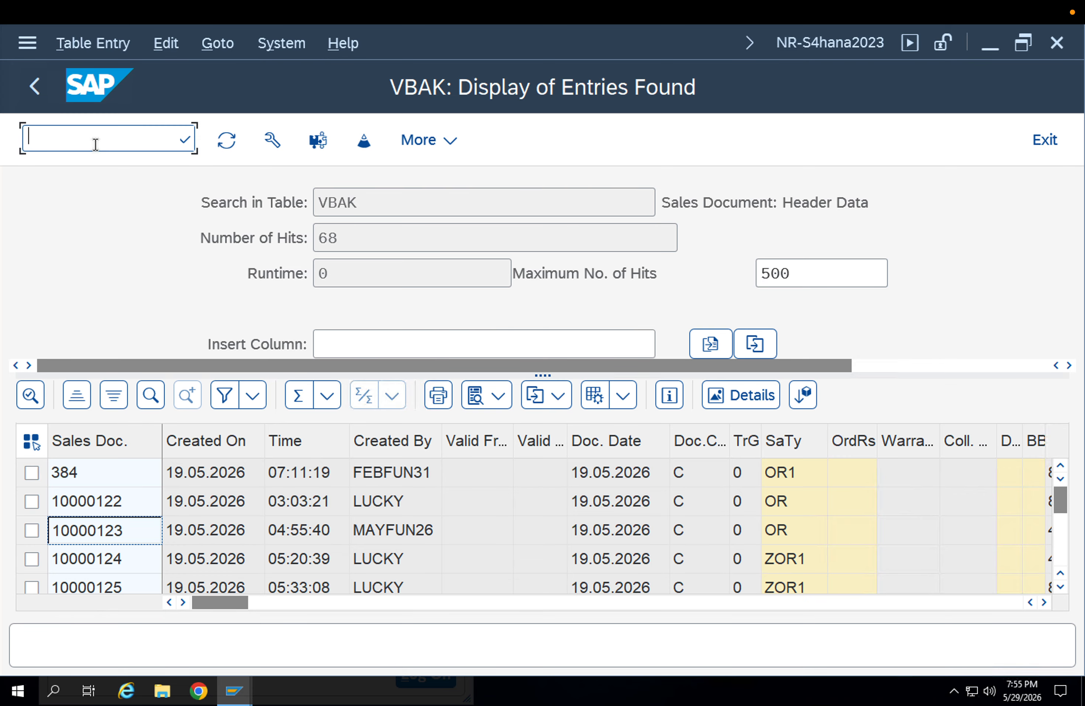
pyautogui.write('/nva01')
pyautogui.press('Return')
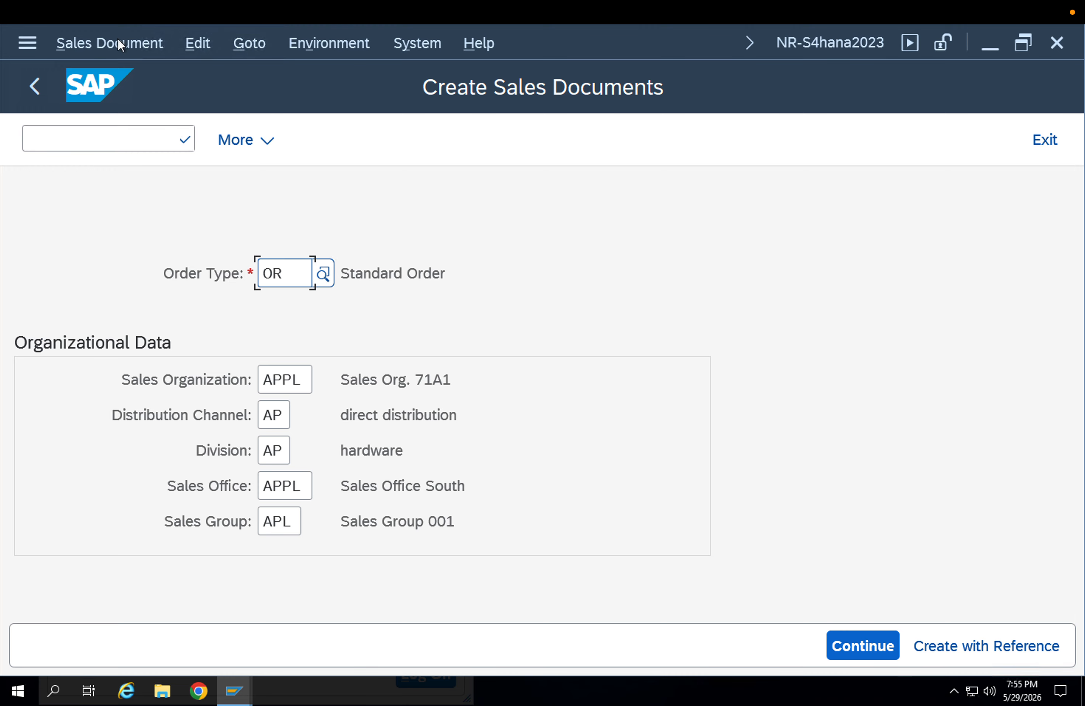
# - Try to create the standard order with reference to the copied sales order number
pyautogui.click(117, 39)
pyautogui.click(150, 178)
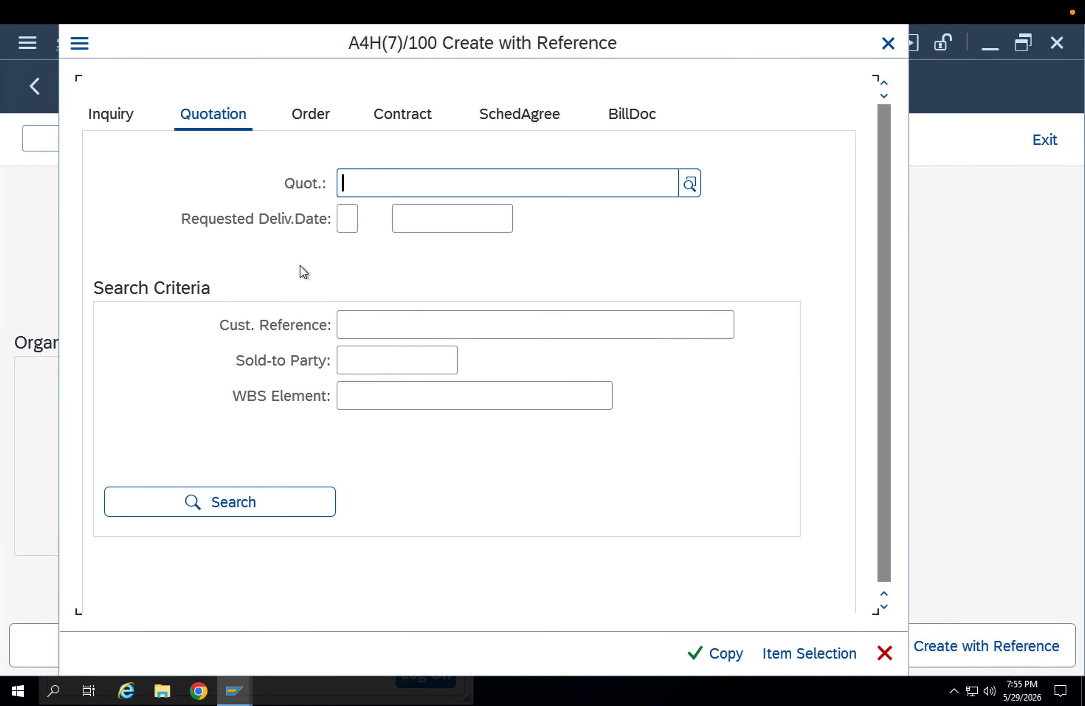
pyautogui.click(322, 116)
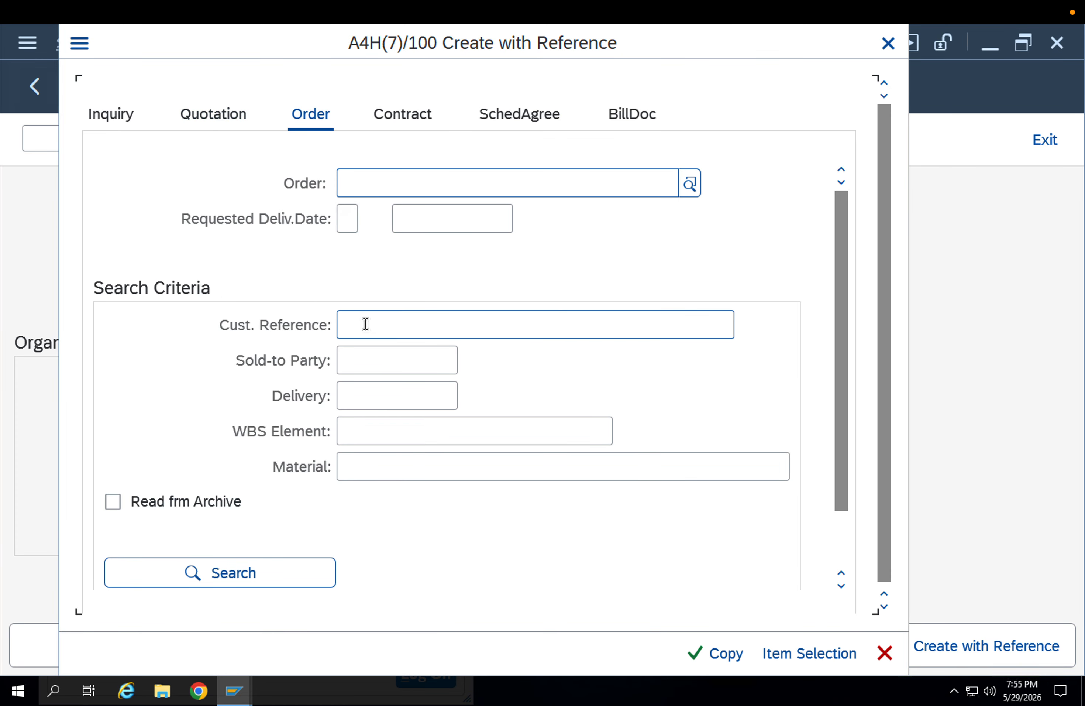
pyautogui.click(373, 181)
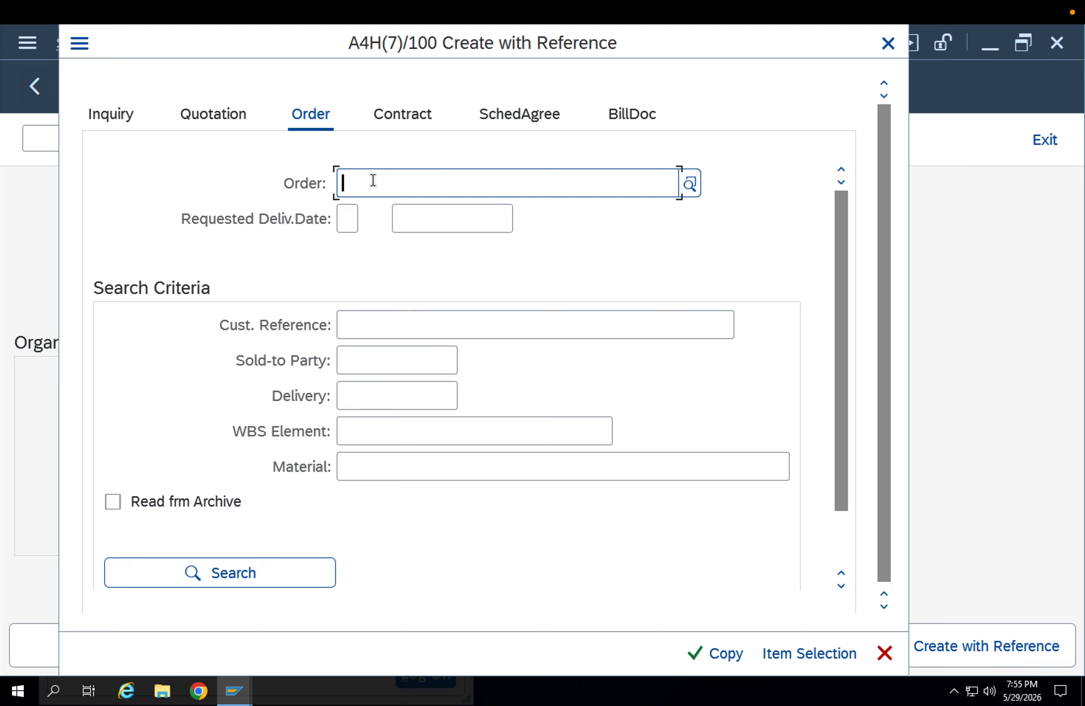
pyautogui.write('10000123')
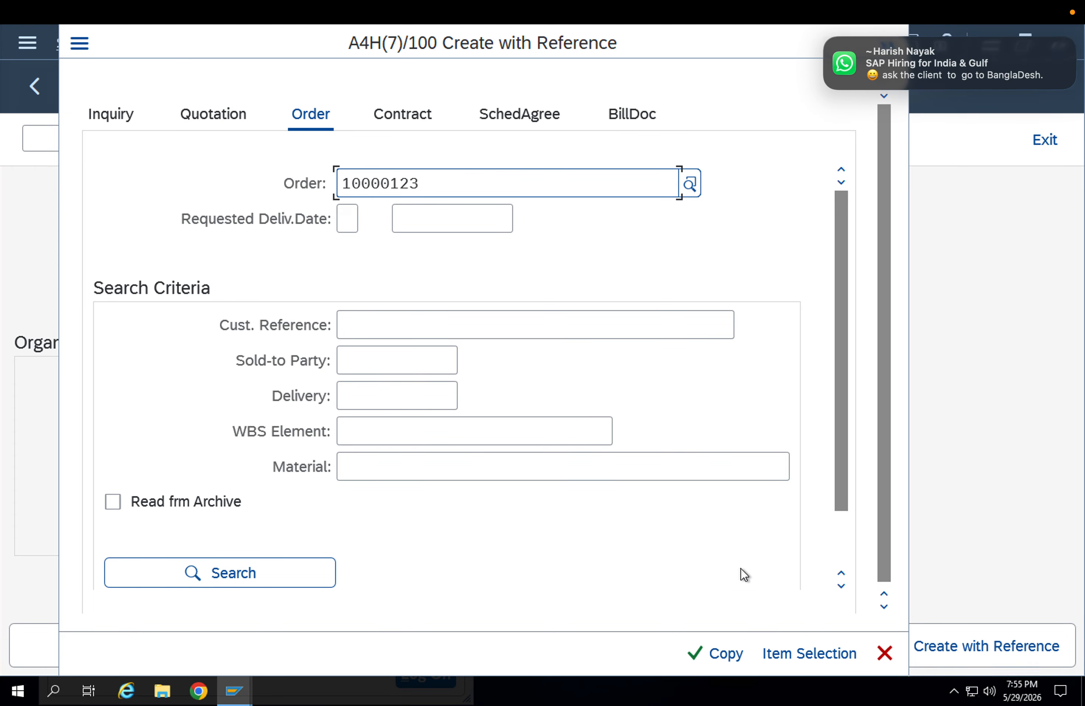
pyautogui.click(725, 653)
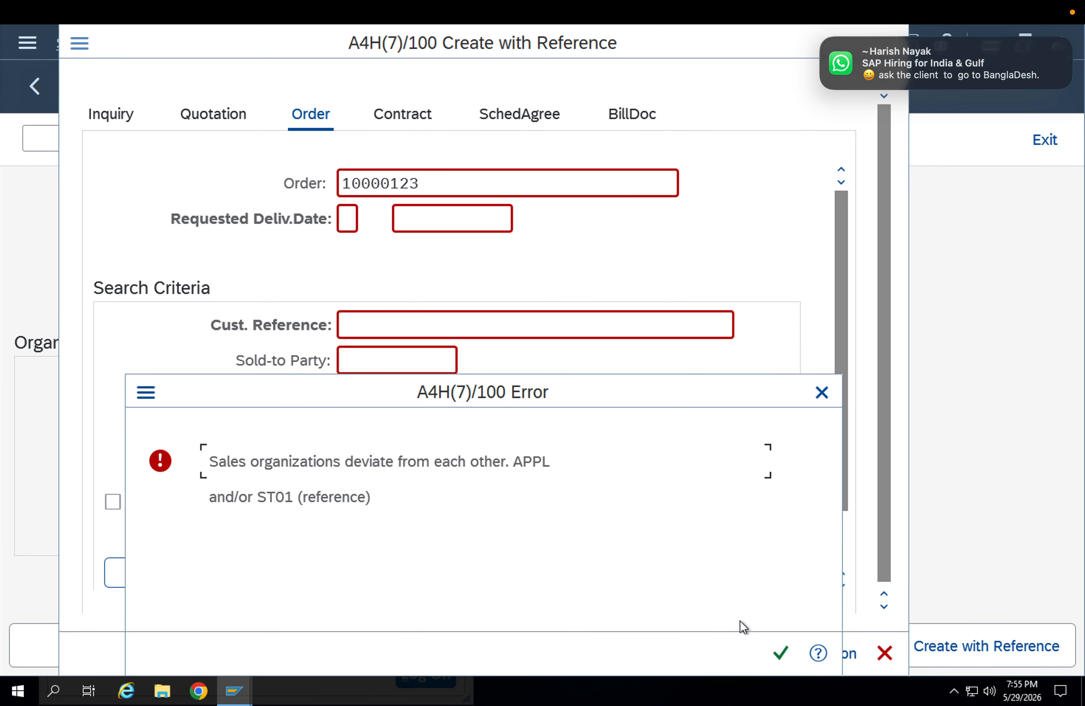
pyautogui.click(781, 653)
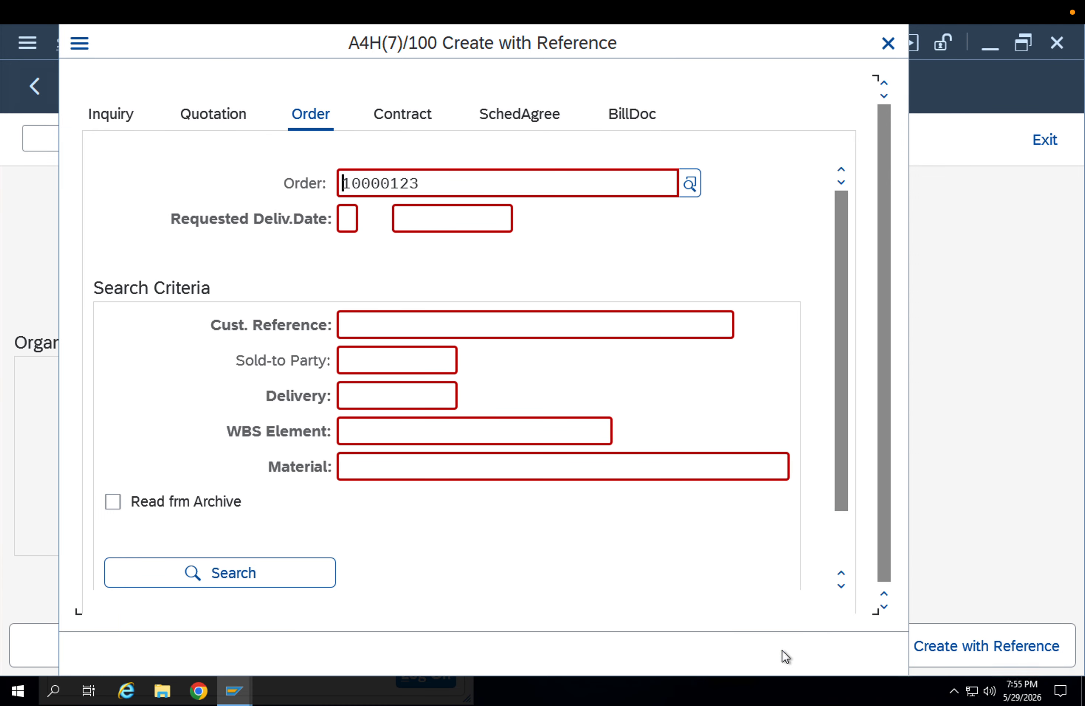
pyautogui.click(729, 655)
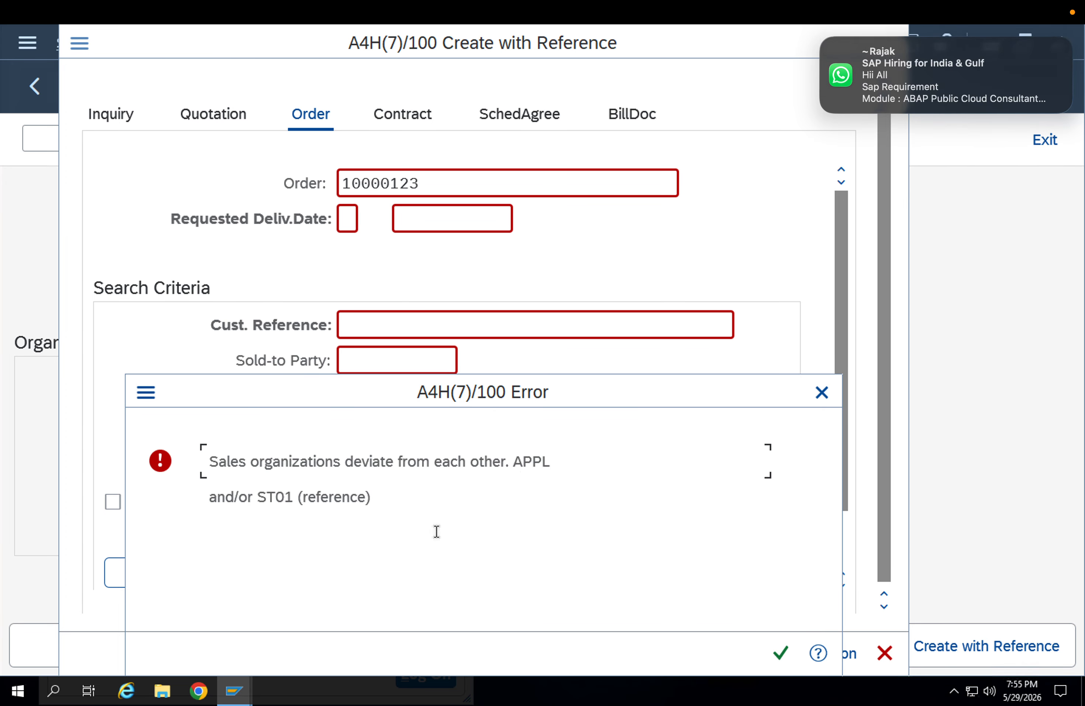
pyautogui.press('Escape')
pyautogui.press('Escape')
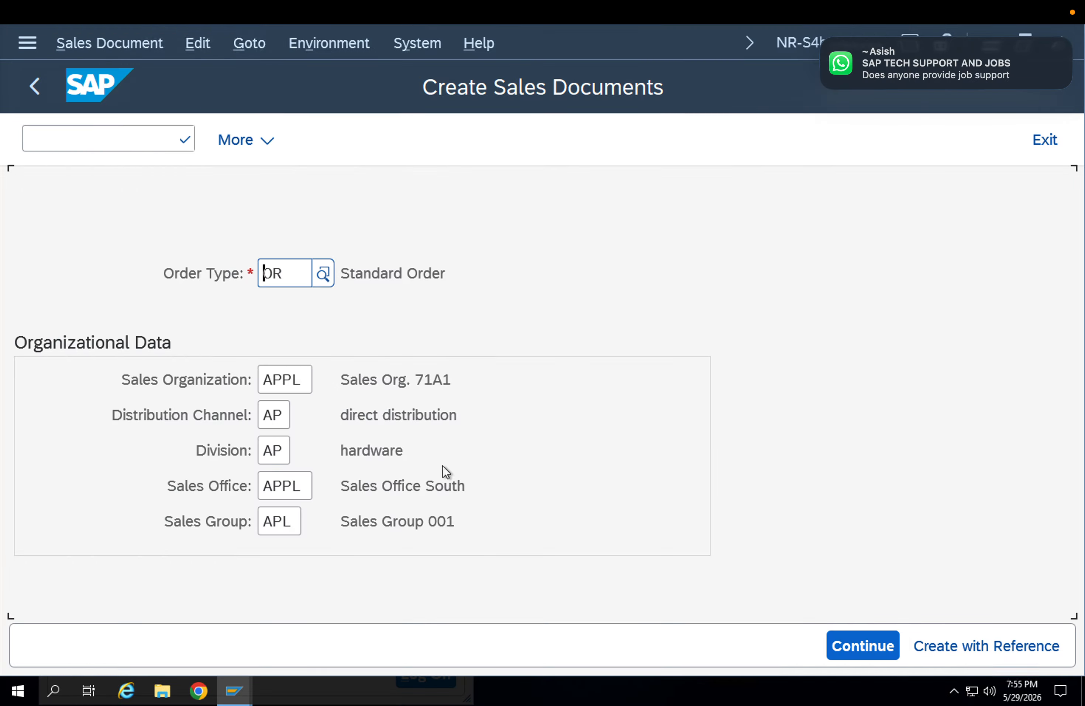
# - Start the standard order with the saved sold-to customer number and customer reference CUSTOMERXYZA, leaving incoterms and payment terms empty
pyautogui.press('Escape')
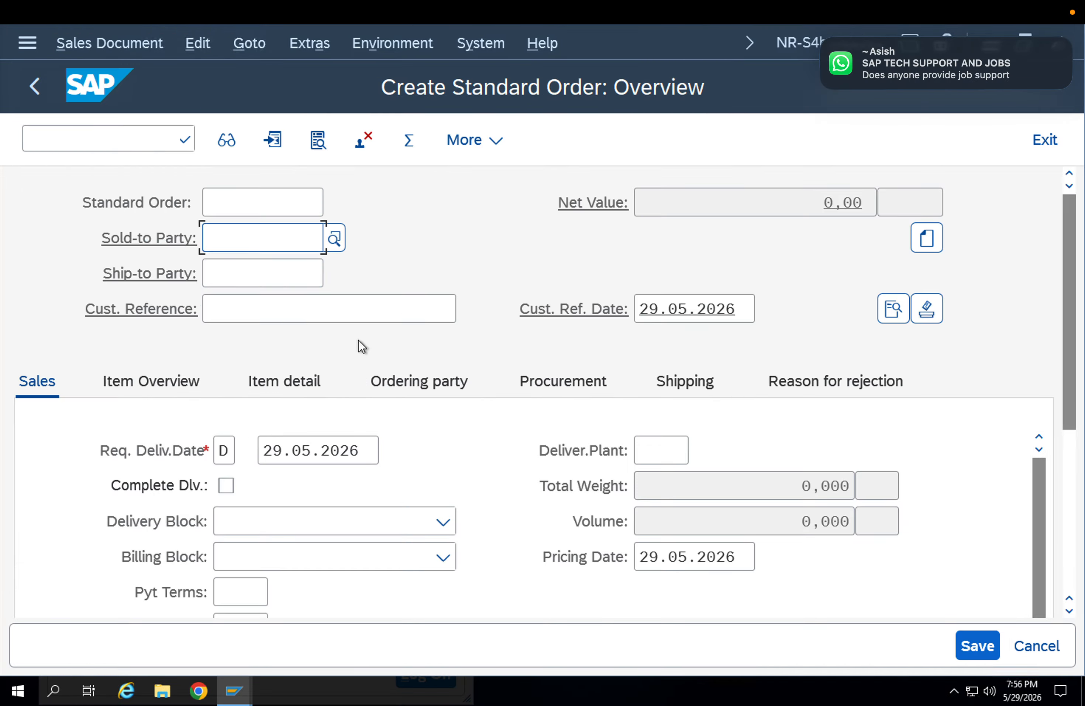
pyautogui.click(253, 236)
pyautogui.click(242, 271)
pyautogui.press('Return')
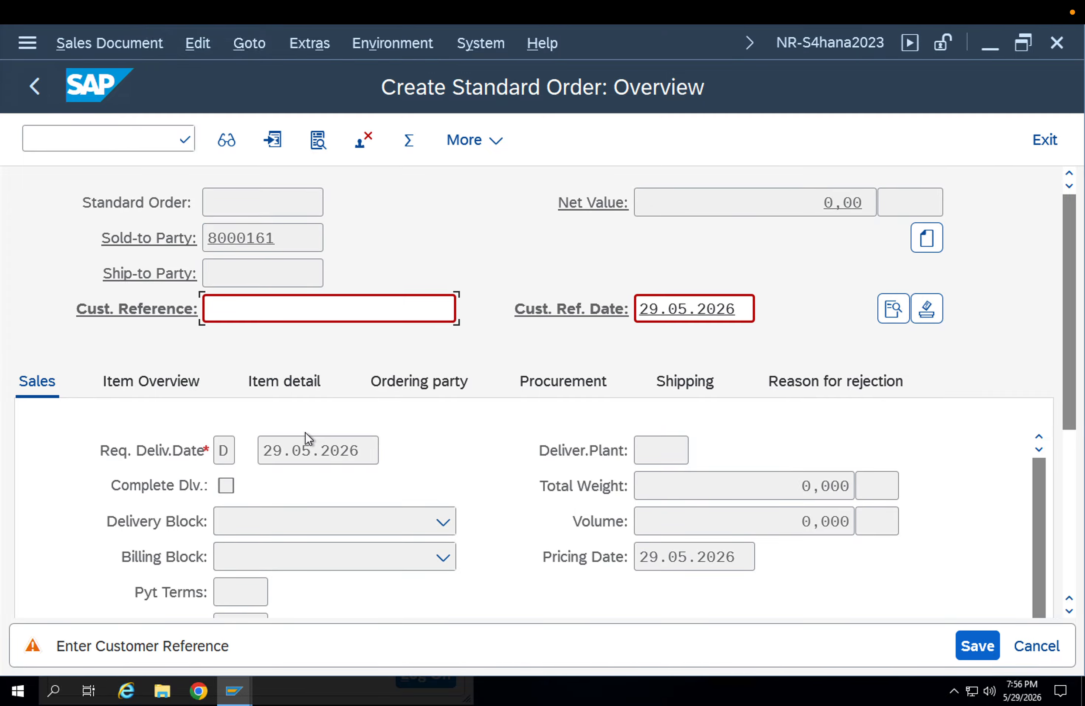
pyautogui.click(274, 336)
pyautogui.press('Return')
pyautogui.press('Return')
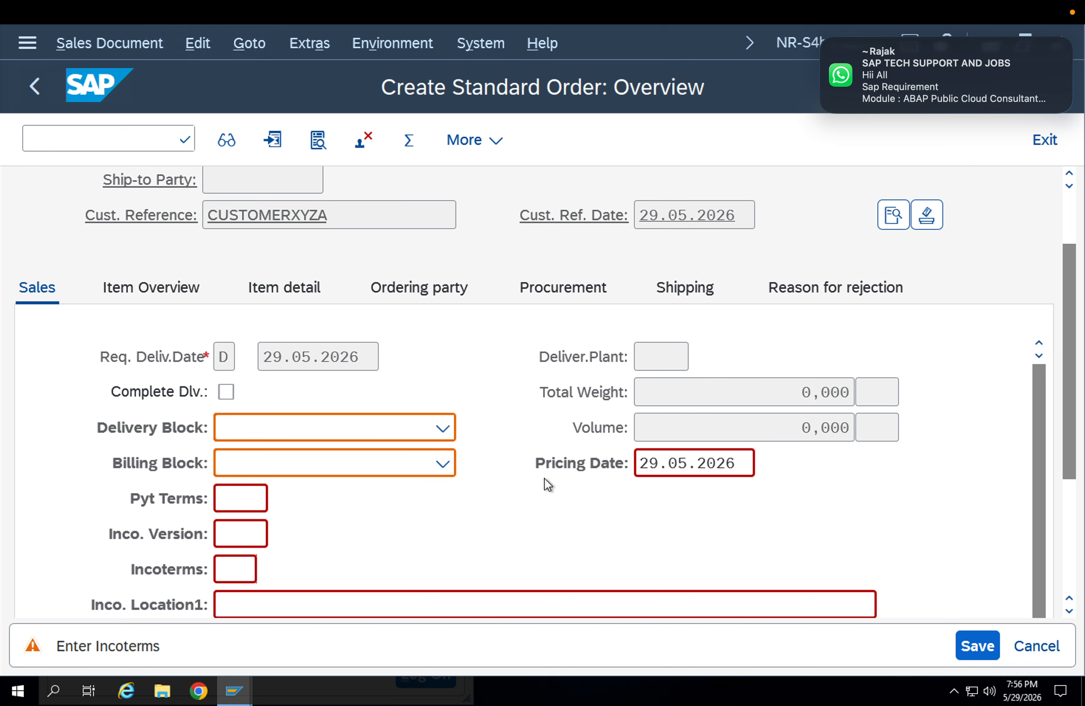
pyautogui.press('Return')
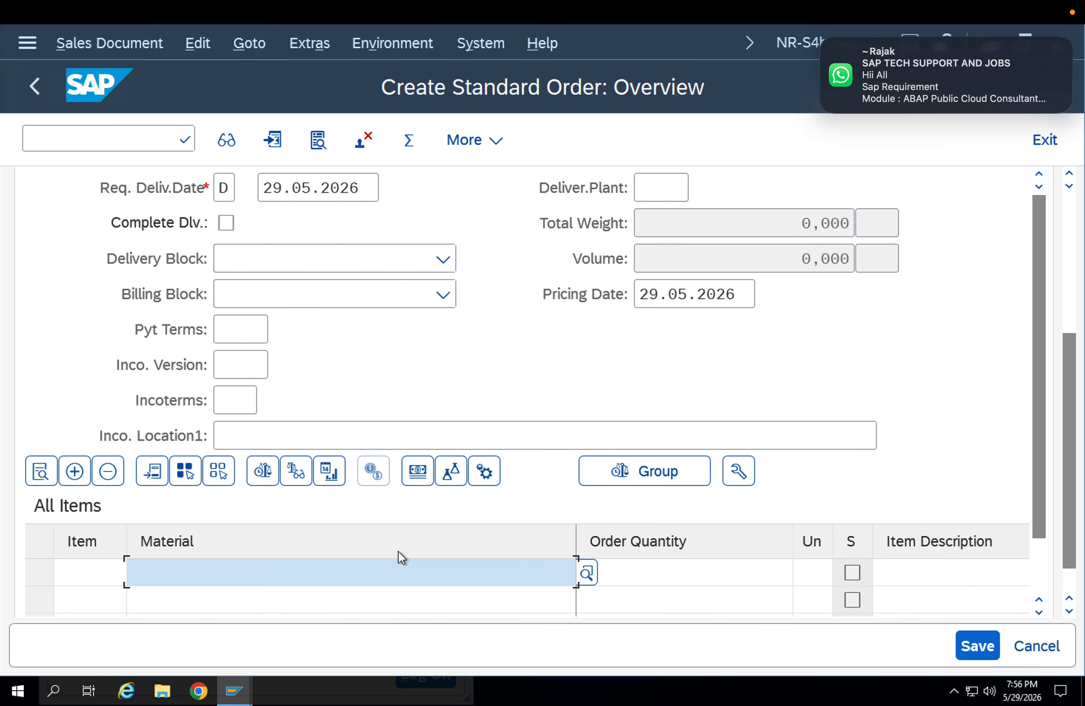
# - Enter material 8094 as the first order item and highlight field name KOMP-CONTNBR in the stop message
pyautogui.click(283, 563)
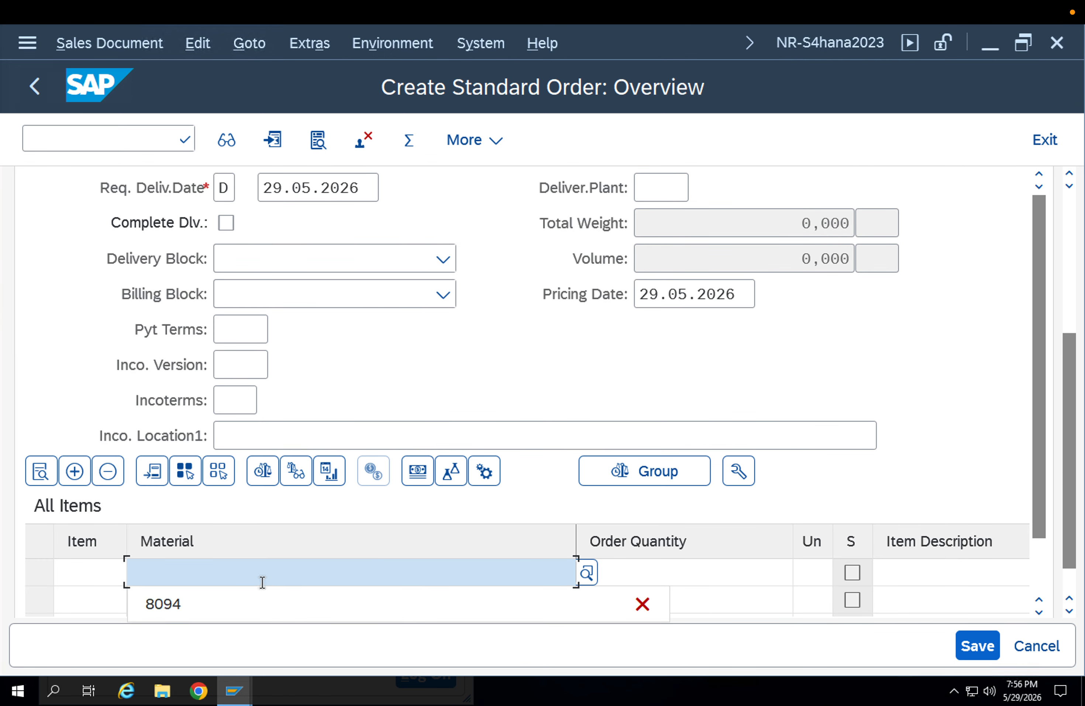
pyautogui.click(241, 596)
pyautogui.press('Return')
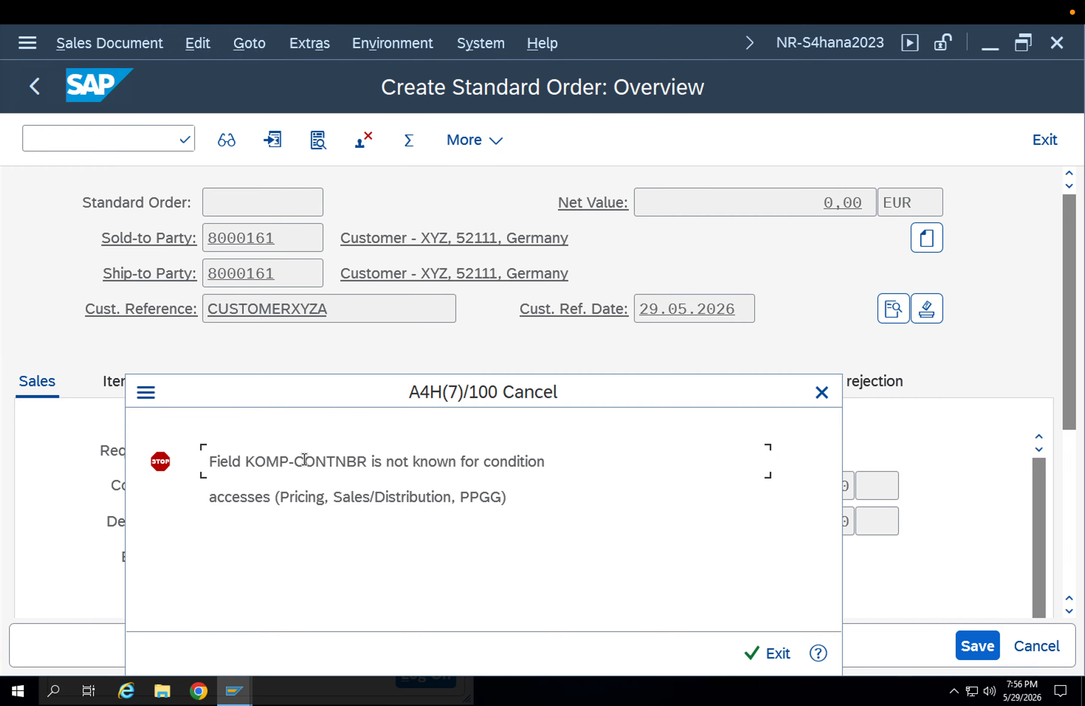
pyautogui.moveTo(366, 462); pyautogui.dragTo(248, 460)
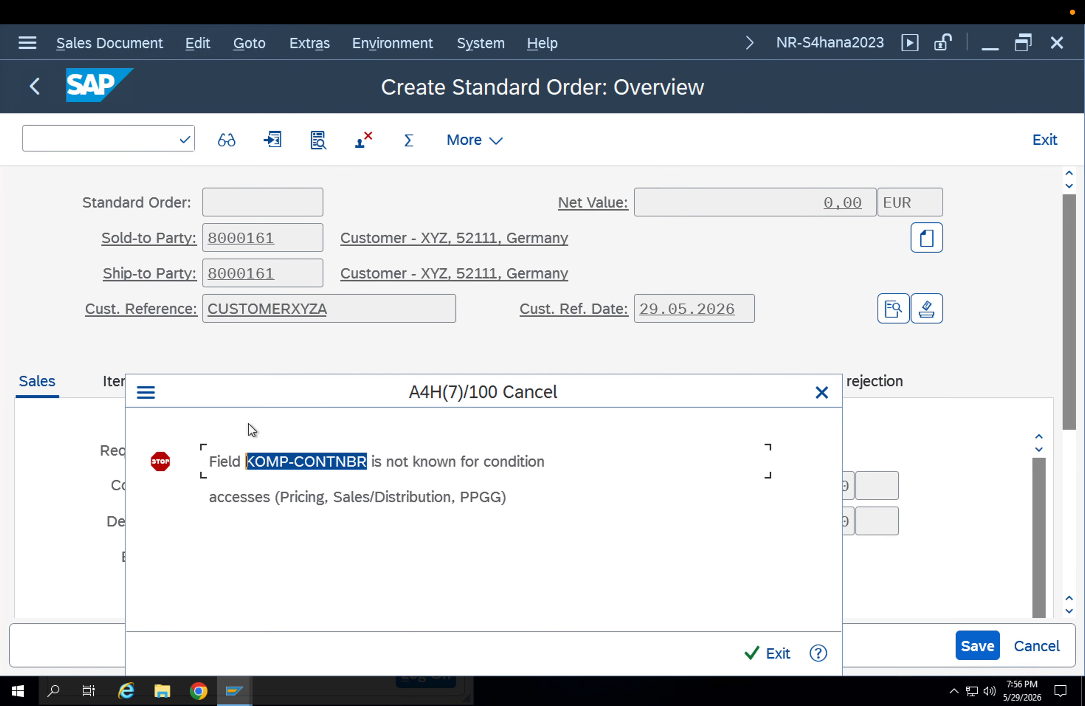
# - Start VK11 in a new session and open condition type PR00 with the Customer/Material key combination
pyautogui.click(146, 392)
pyautogui.click(206, 517)
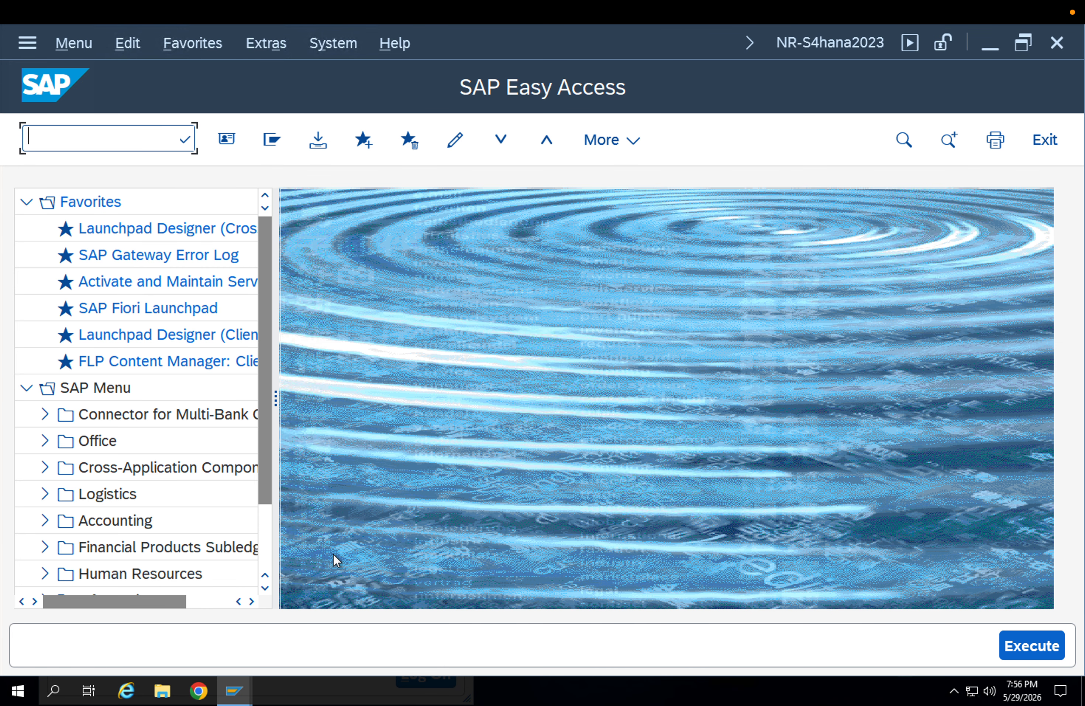
pyautogui.write('vk11')
pyautogui.press('Return')
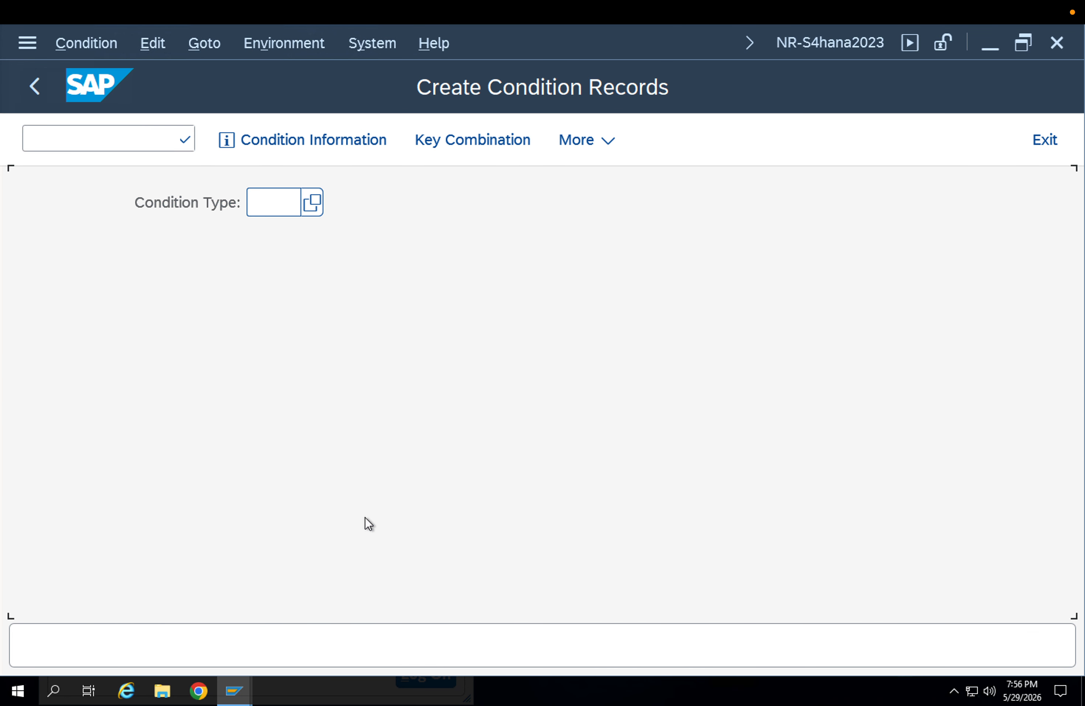
pyautogui.write('pr00')
pyautogui.press('Return')
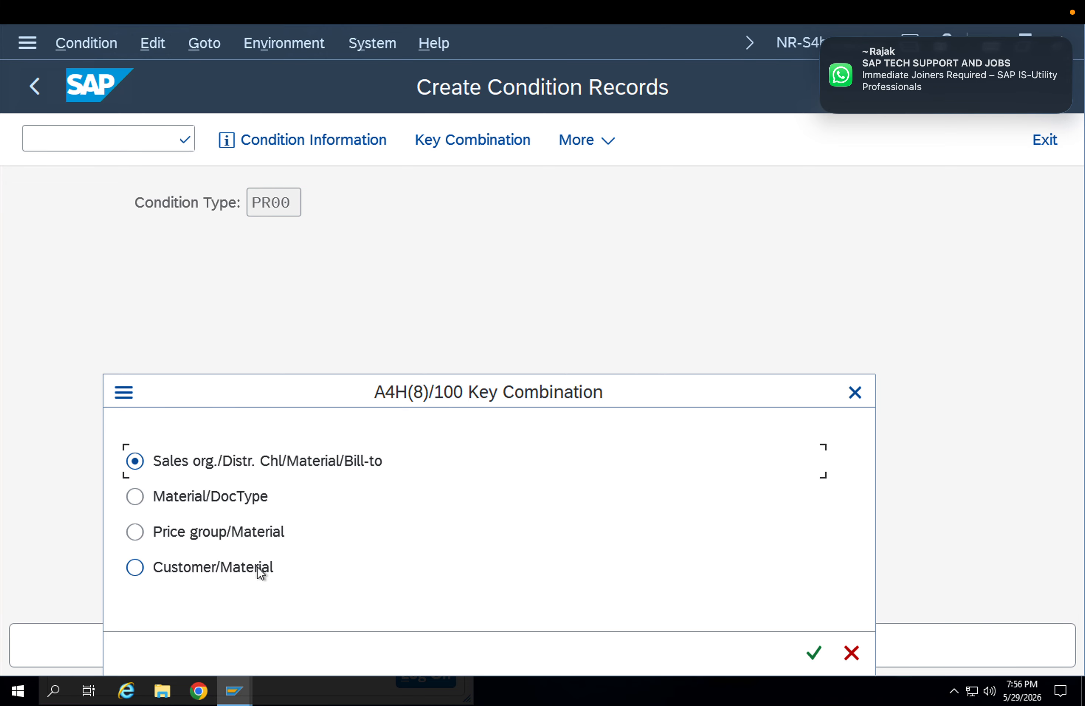
pyautogui.click(243, 570)
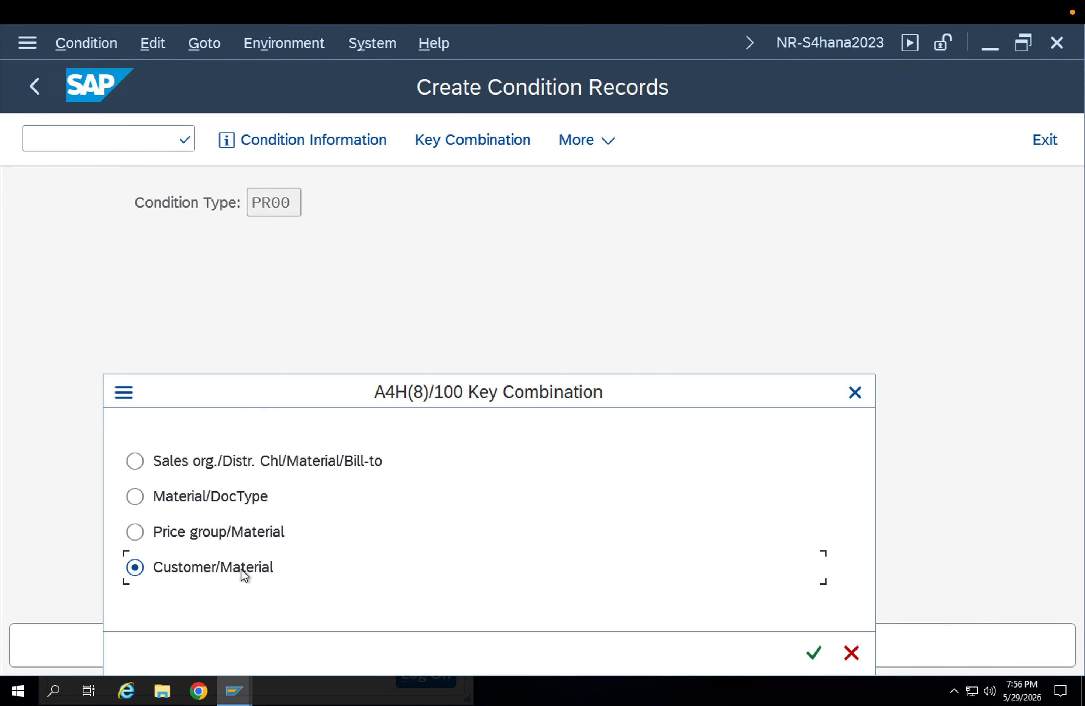
pyautogui.press('Return')
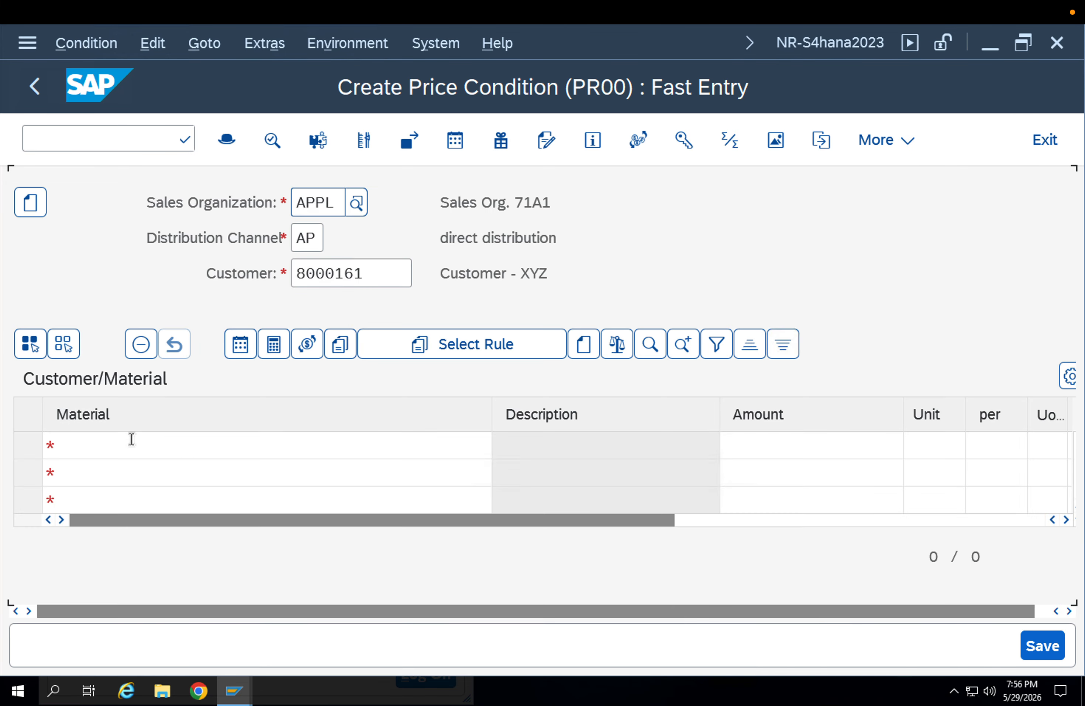
# - Create and save a PR00 price of 100 EUR for material 8094 and the preset customer
pyautogui.click(131, 439)
pyautogui.write('89')
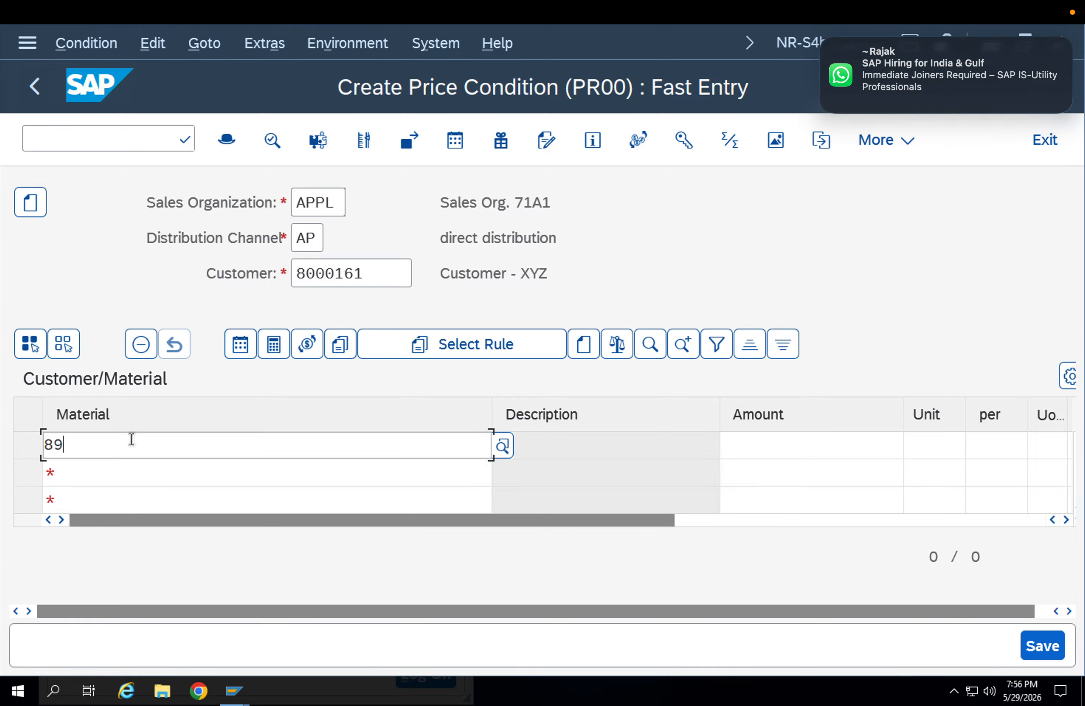
pyautogui.press('BackSpace')
pyautogui.write('094')
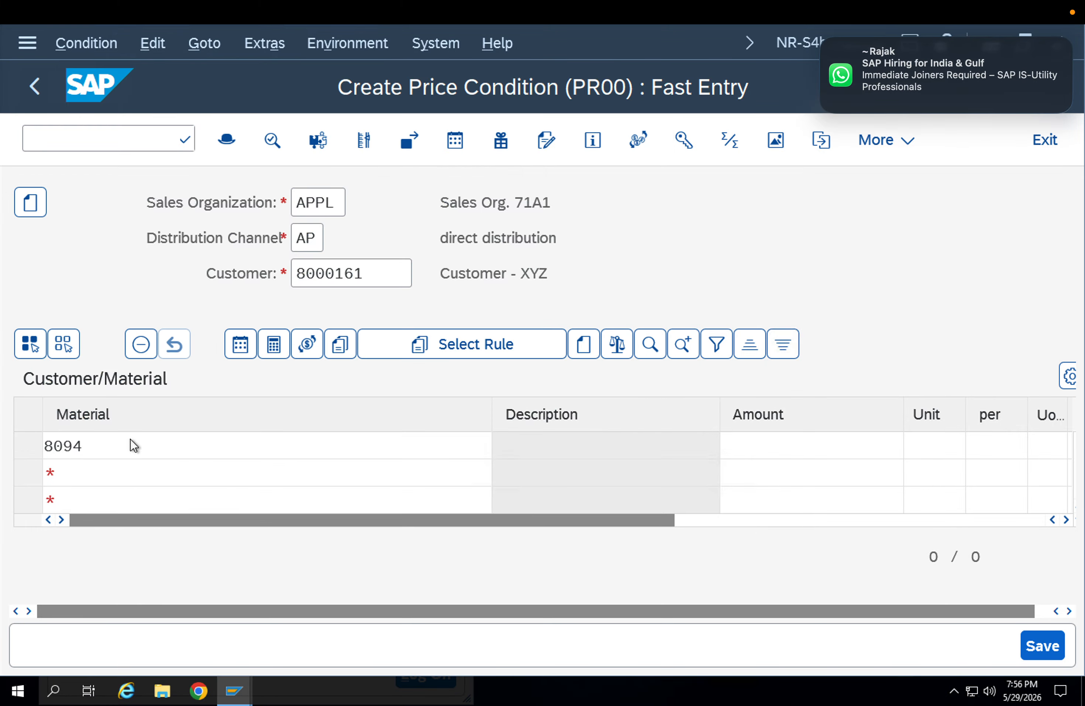
pyautogui.press('Return')
pyautogui.click(749, 438)
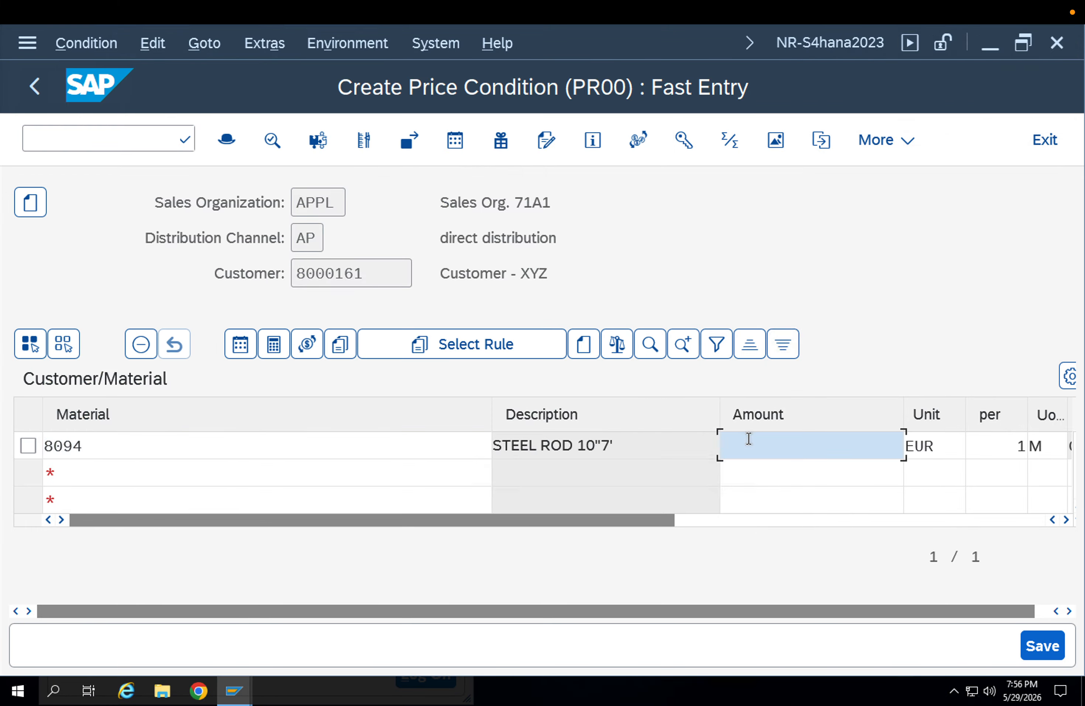
pyautogui.write('100')
pyautogui.press('Return')
pyautogui.click(380, 275)
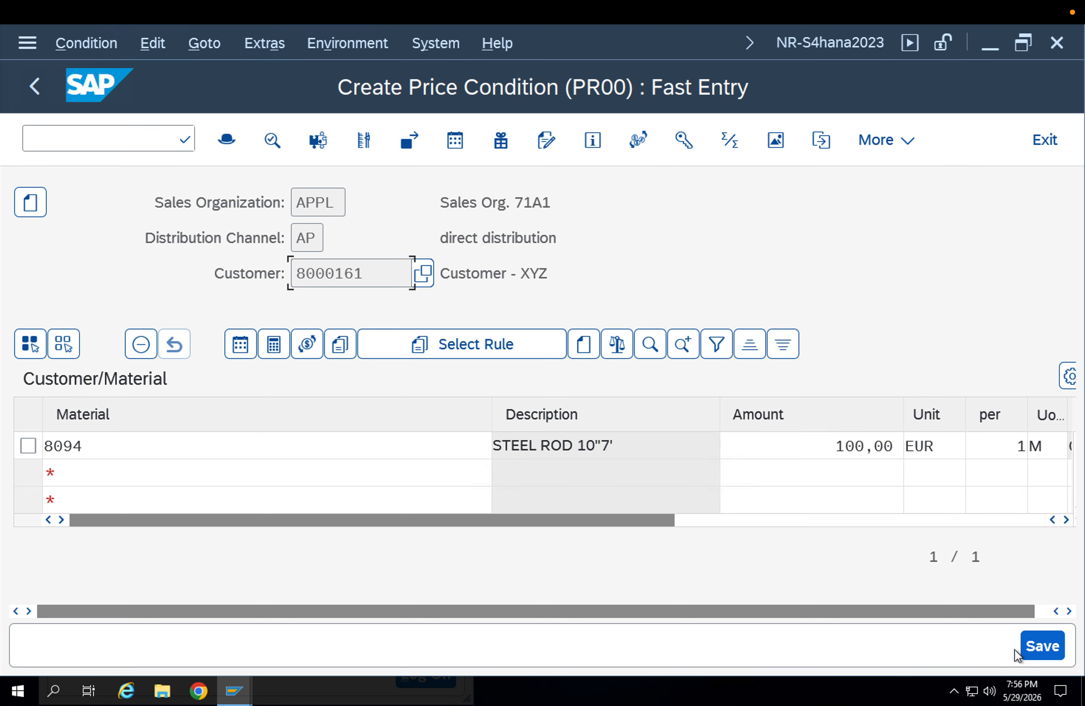
pyautogui.click(1053, 653)
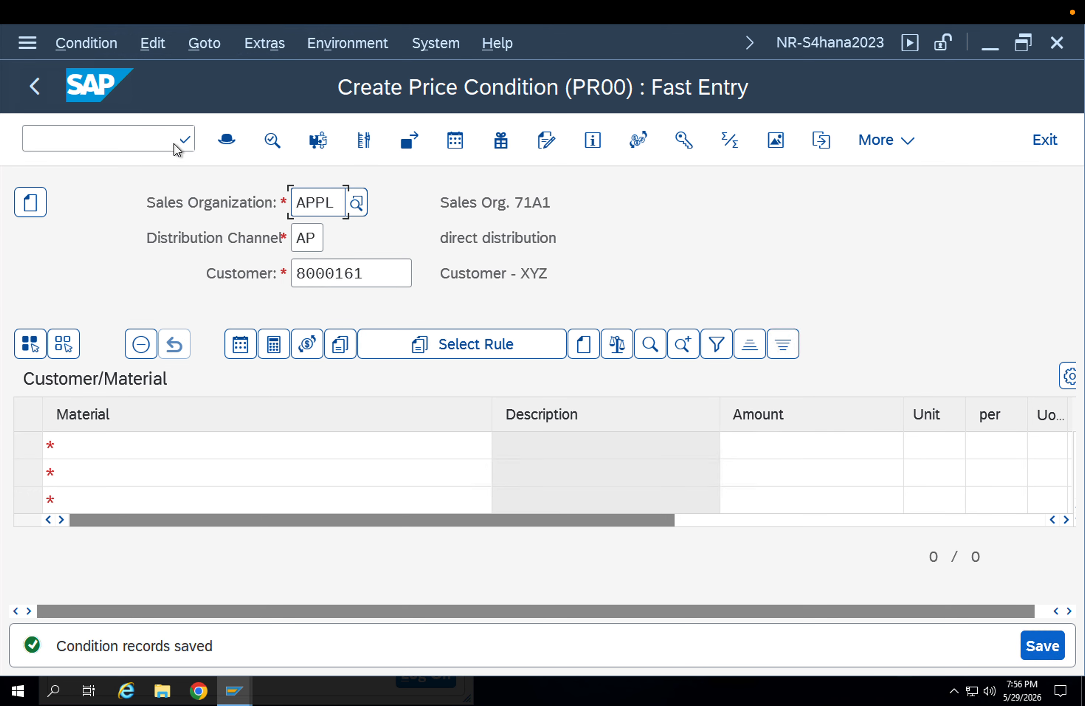
# - Start a new standard order in VA01 with the same sold-to customer, leaving customer reference, incoterms and payment terms empty
pyautogui.click(140, 137)
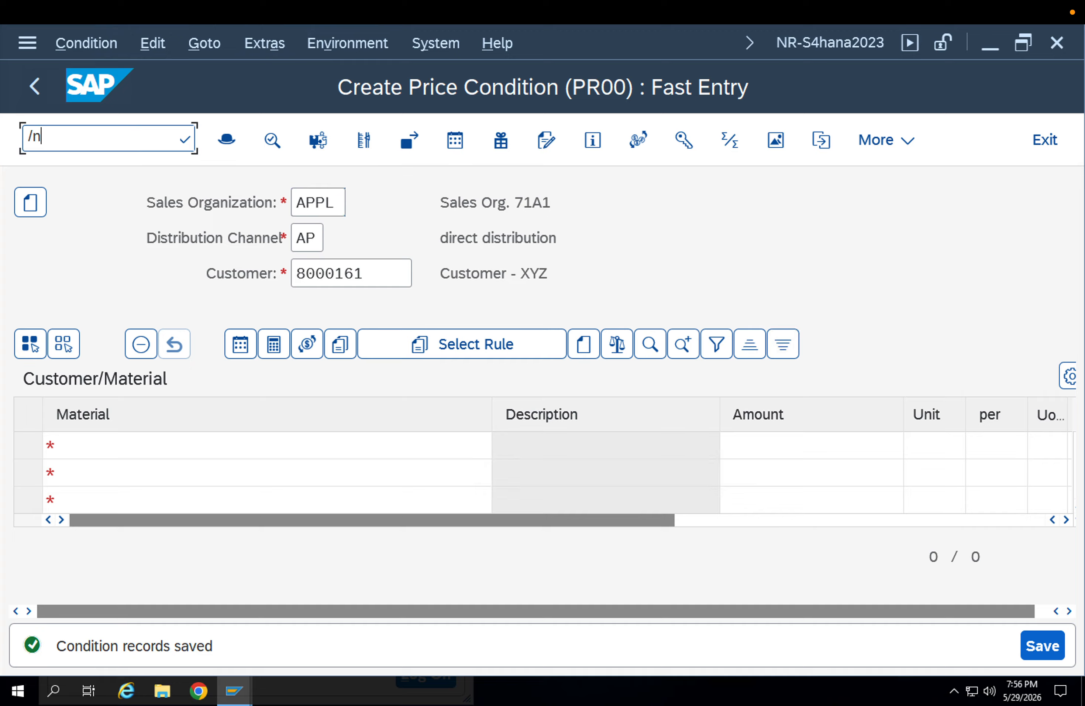
pyautogui.write('/nva01')
pyautogui.press('Return')
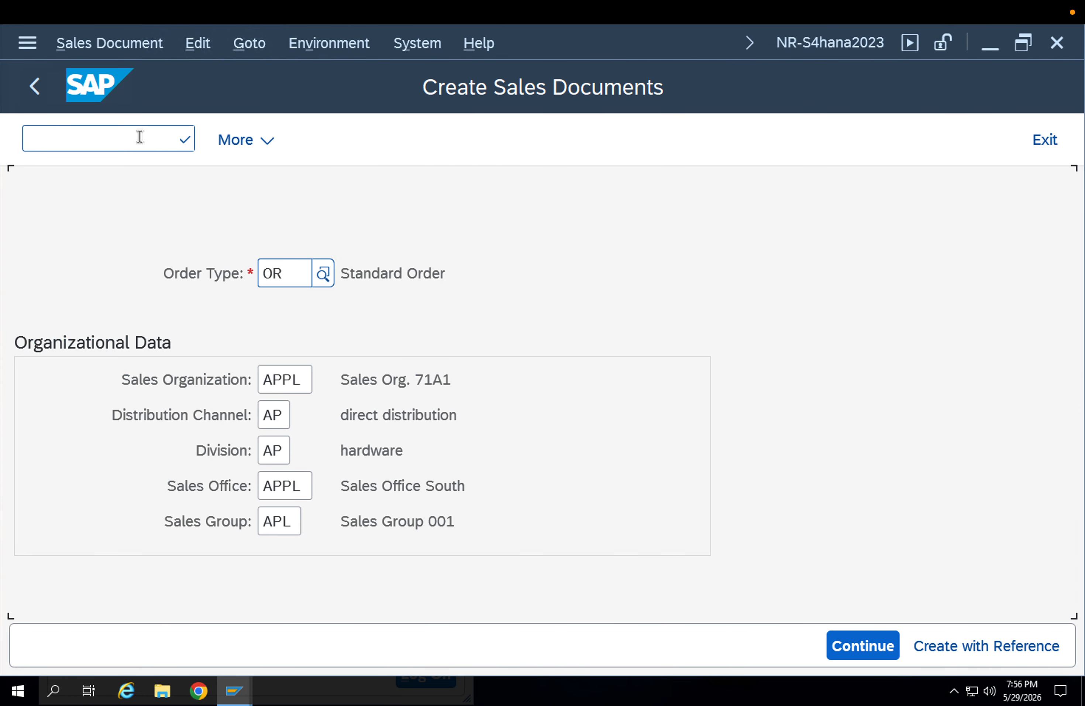
pyautogui.press('Return')
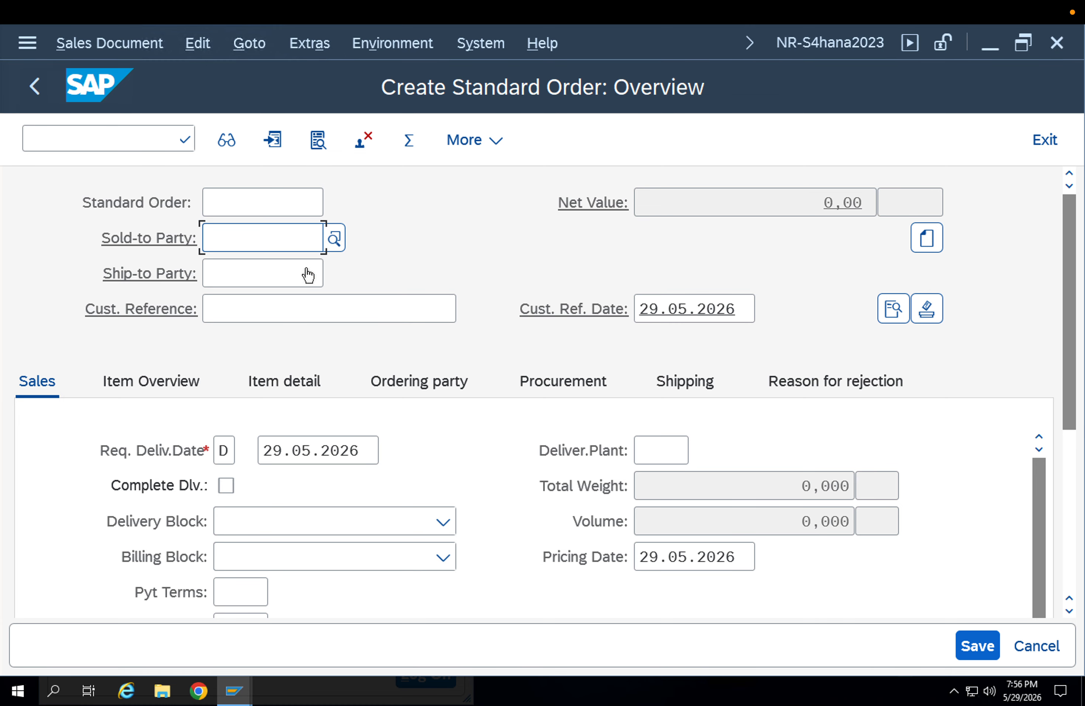
pyautogui.click(280, 238)
pyautogui.click(265, 271)
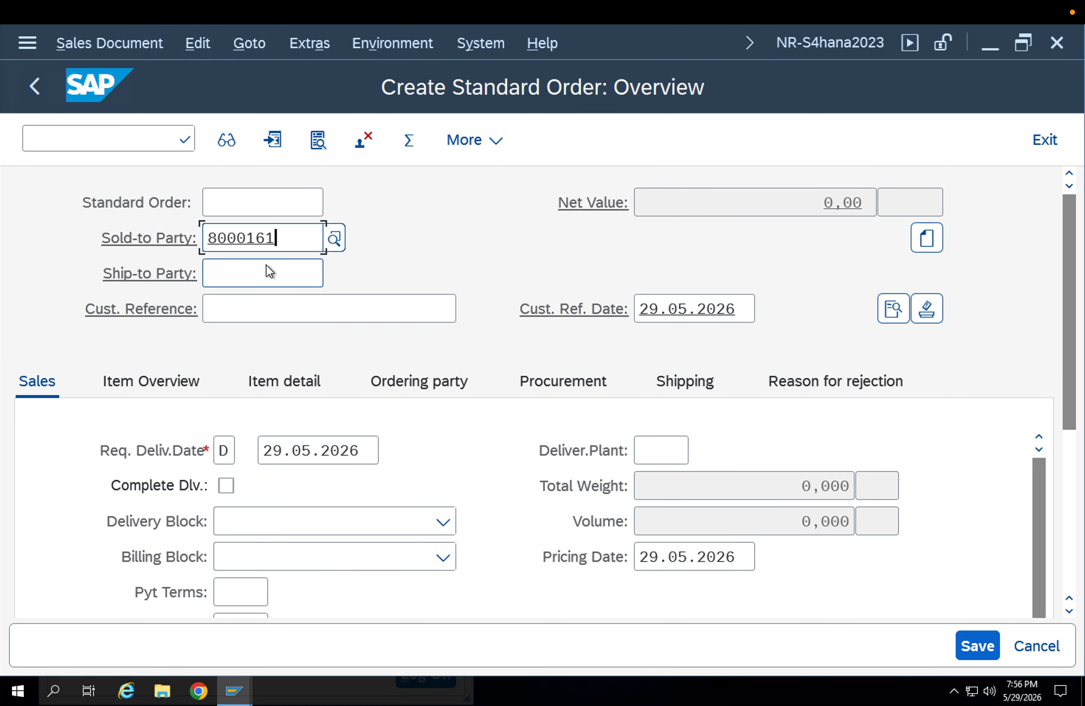
pyautogui.press('Return')
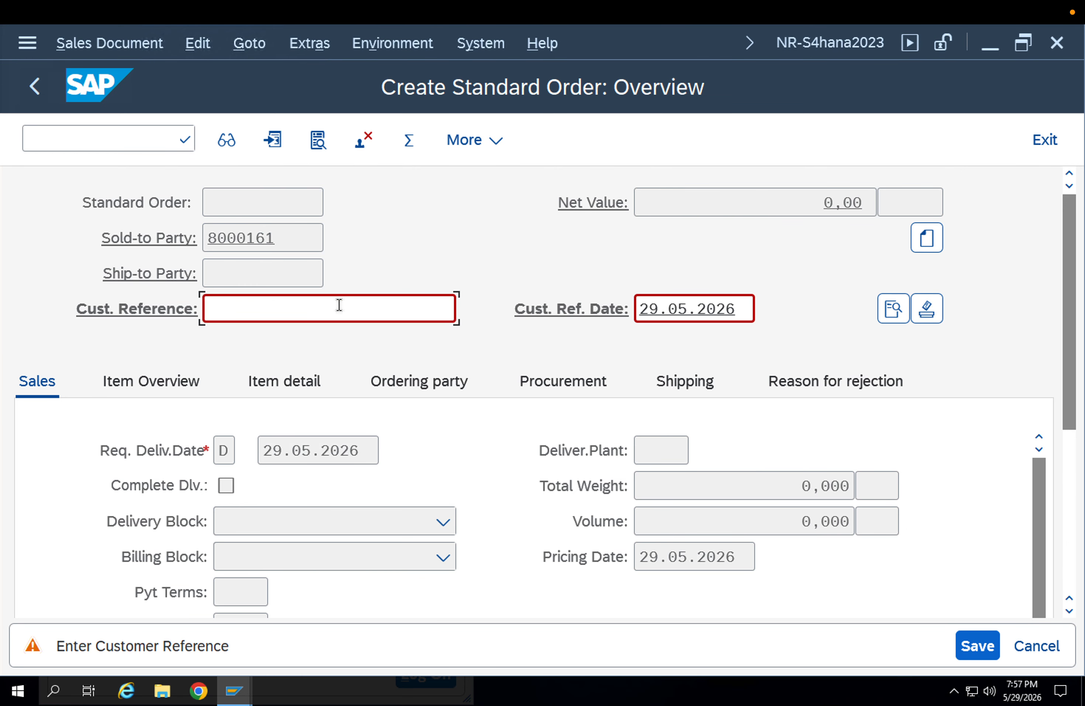
pyautogui.press('Return')
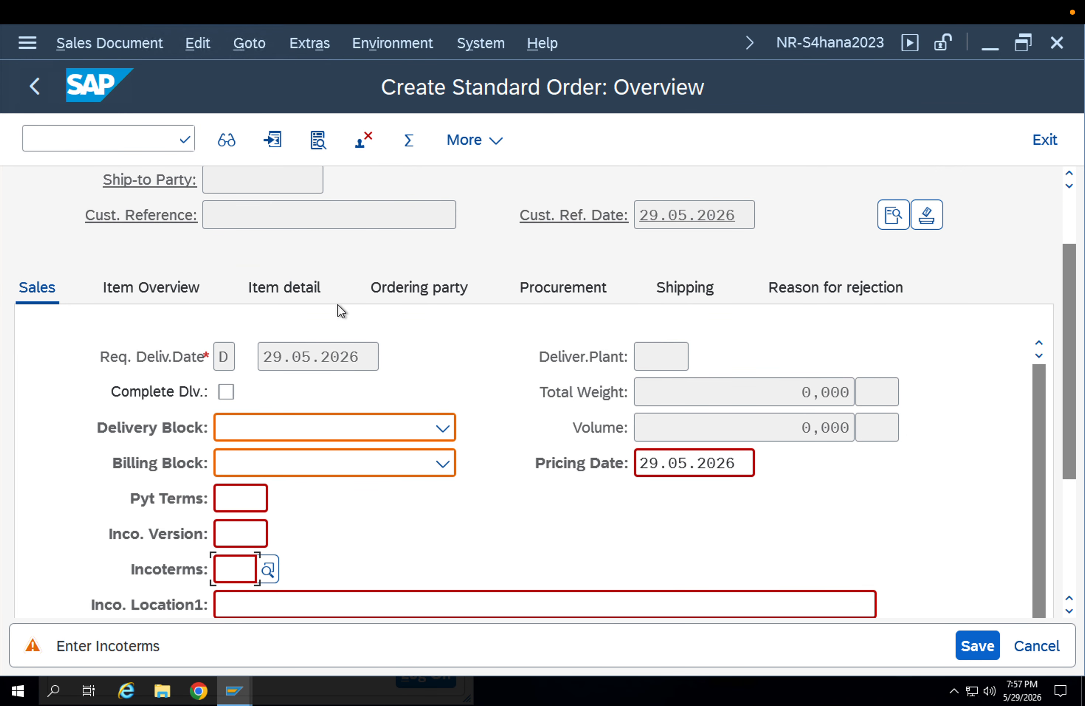
pyautogui.press('Return')
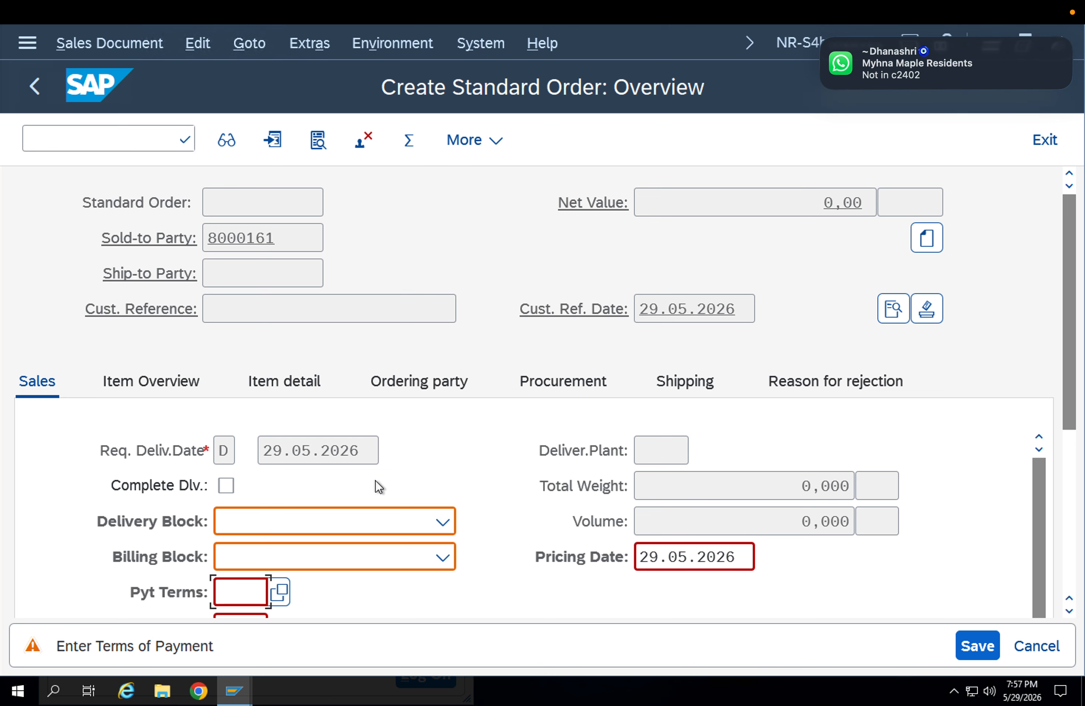
pyautogui.press('Return')
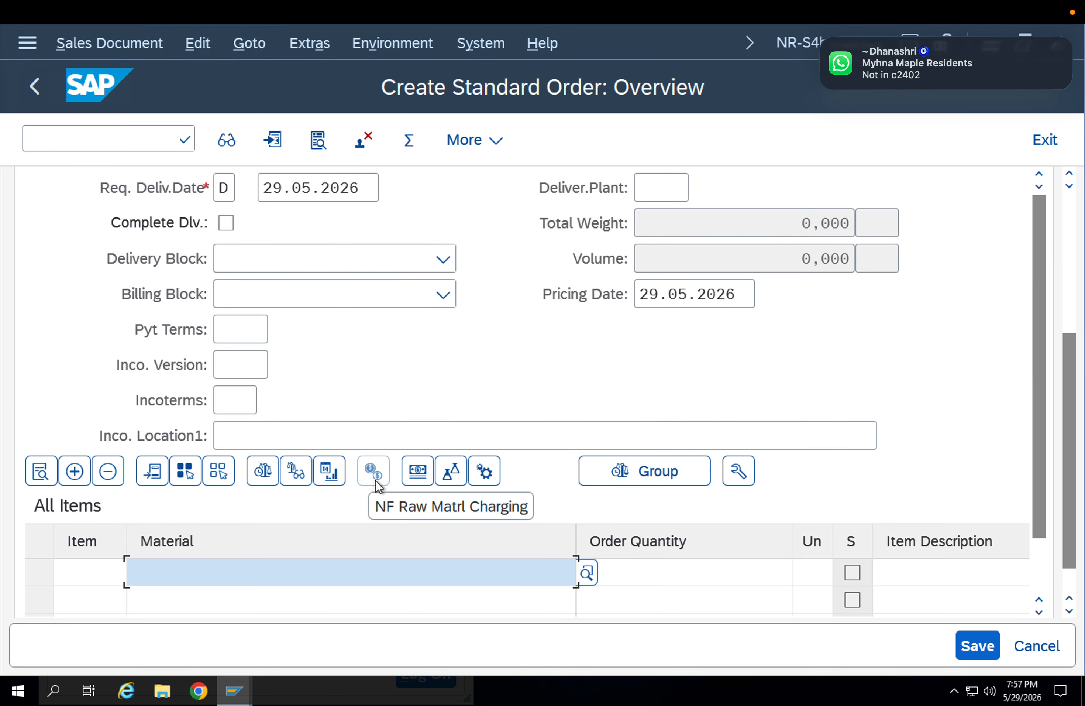
# - Enter material 8094 as the first item and open the detailed help for the stop message
pyautogui.click(257, 603)
pyautogui.press('Return')
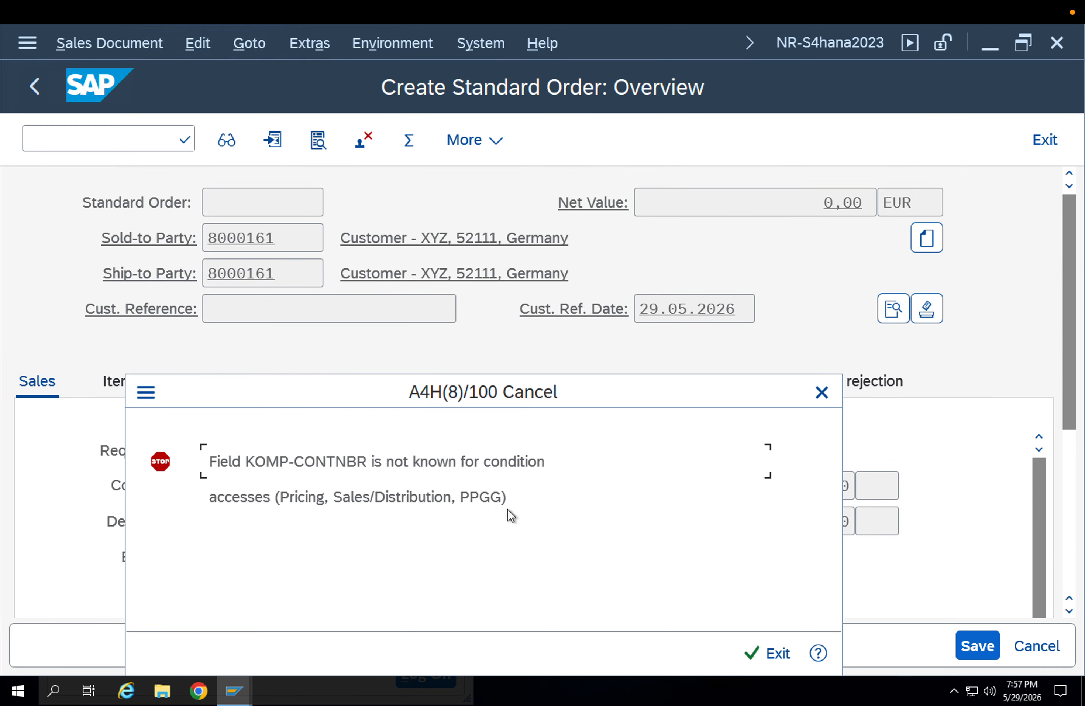
pyautogui.click(818, 653)
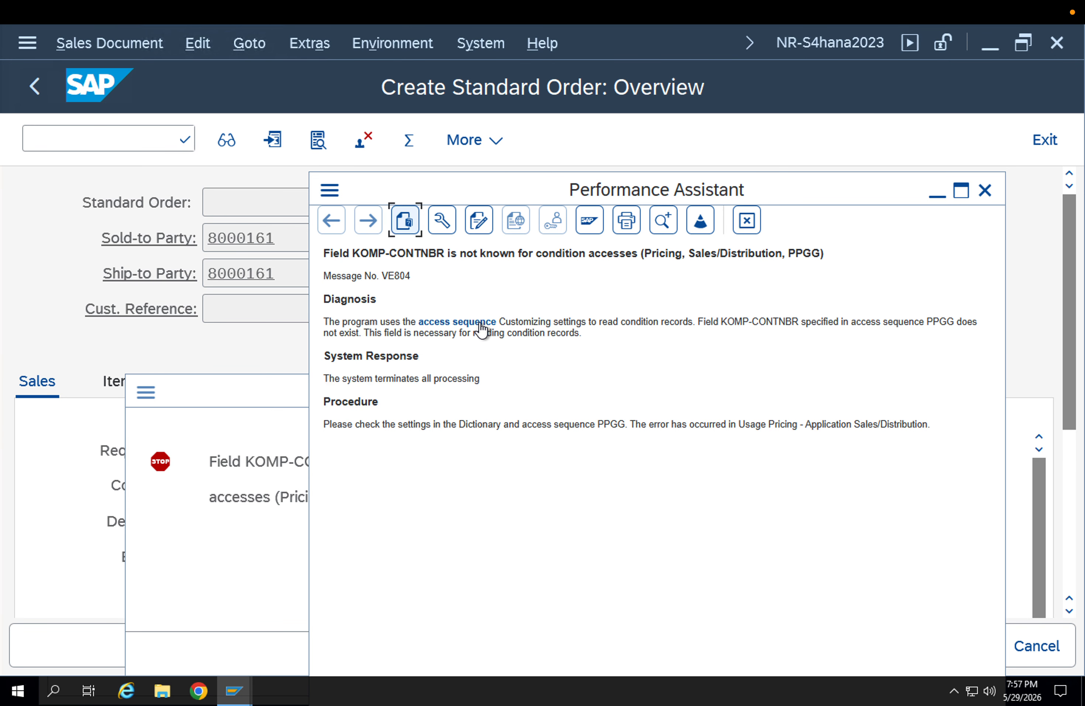
# - Leave the terminated sales order and open the SAP Reference IMG through transaction SPRO
pyautogui.click(746, 220)
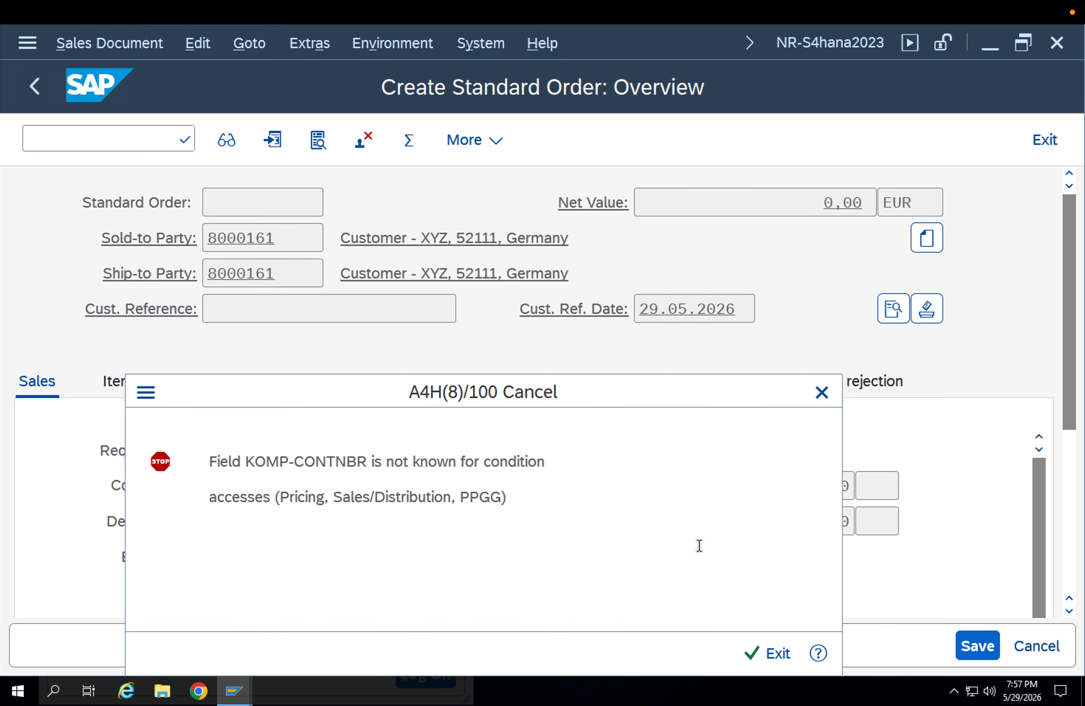
pyautogui.click(765, 653)
pyautogui.click(130, 133)
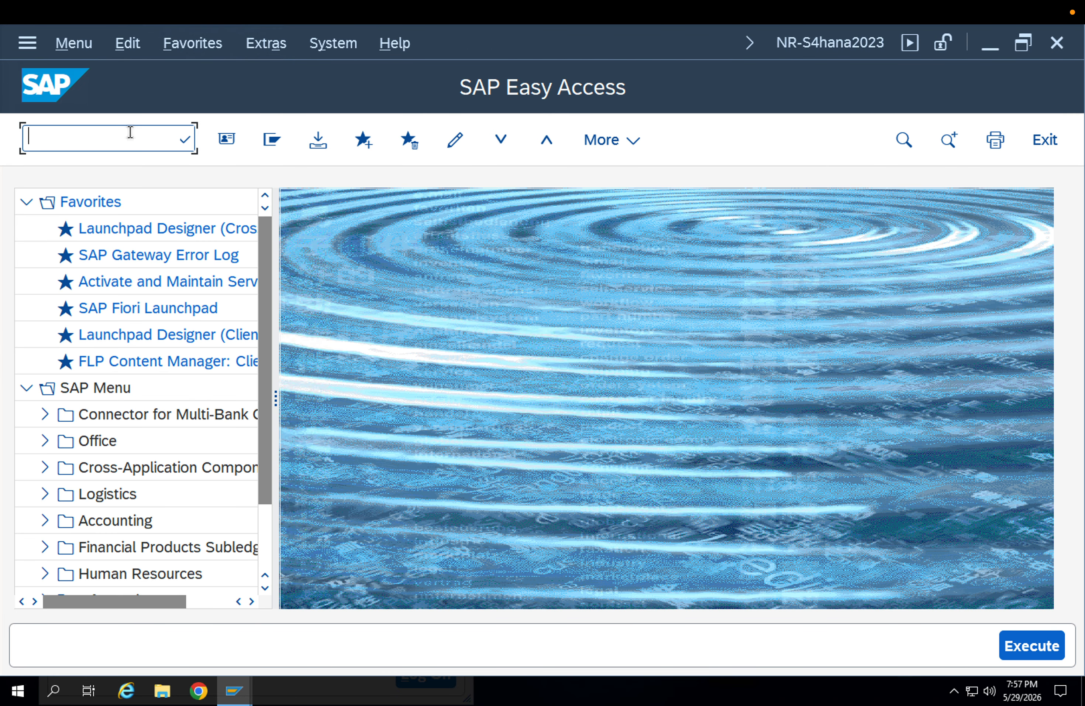
pyautogui.write('spro')
pyautogui.press('Return')
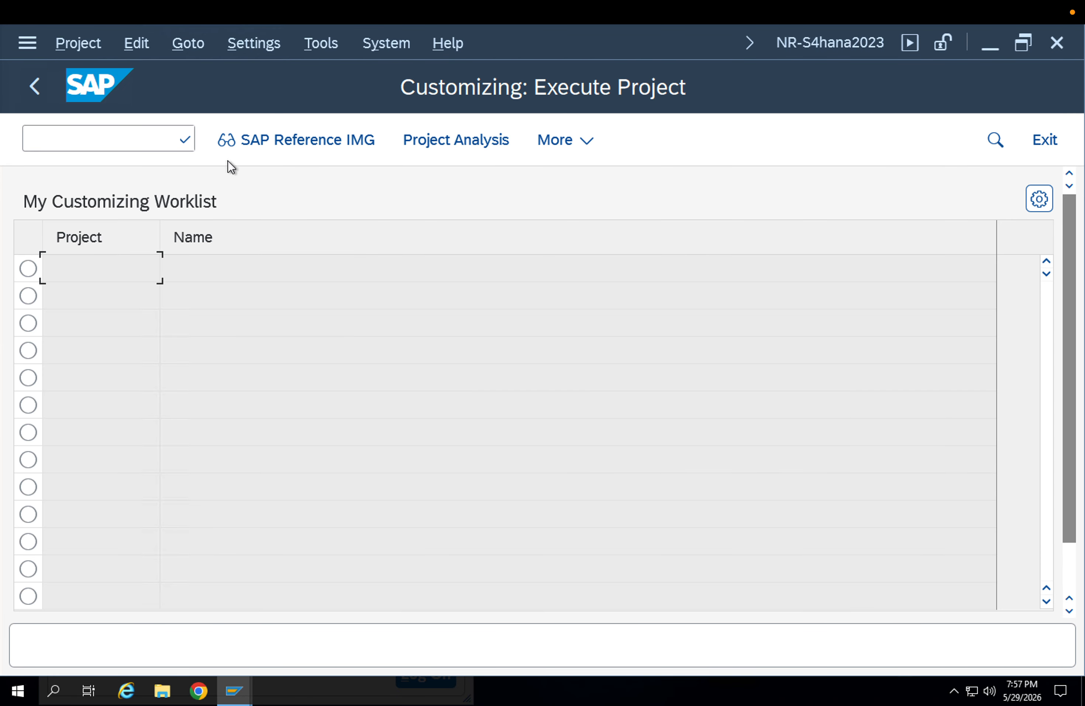
pyautogui.press('F5')
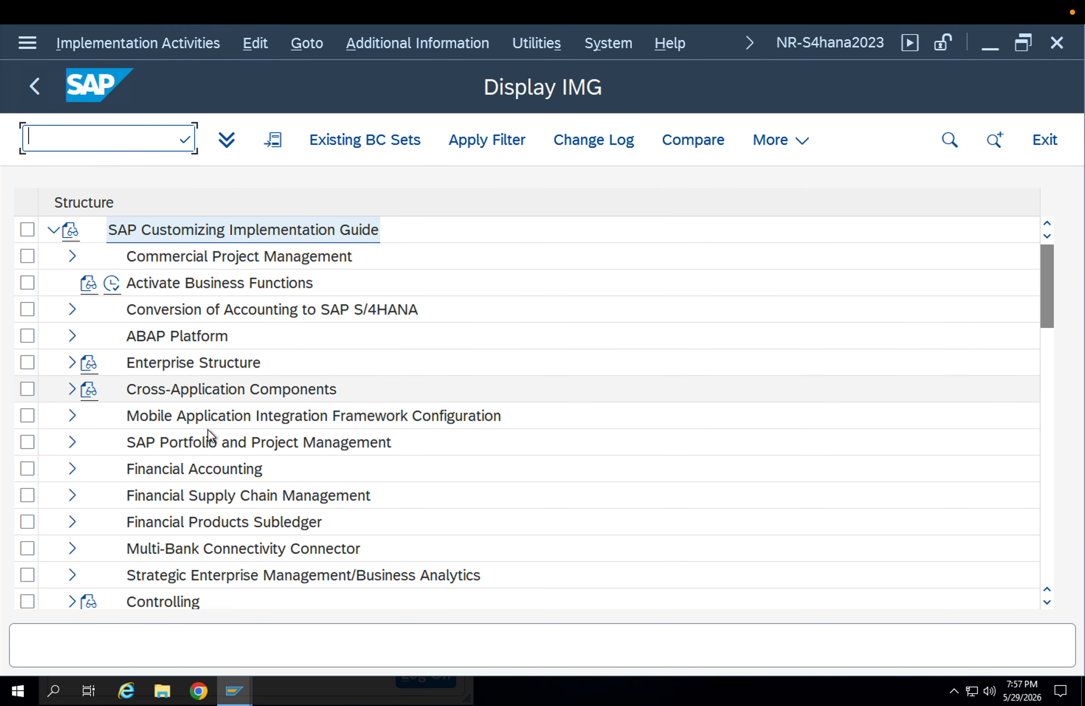
# - Expand Sales and Distribution in the IMG and look through its Master Data activities for the access sequence settings
pyautogui.scroll(-3, 208, 429)
pyautogui.scroll(-2, 105, 447)
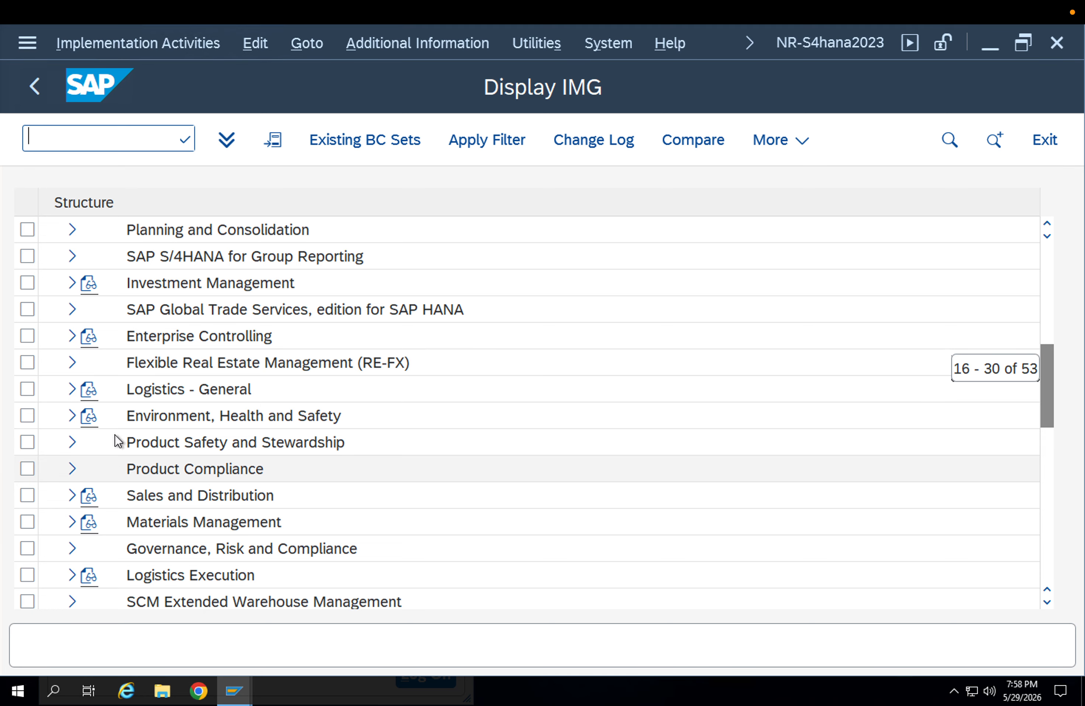
pyautogui.click(70, 495)
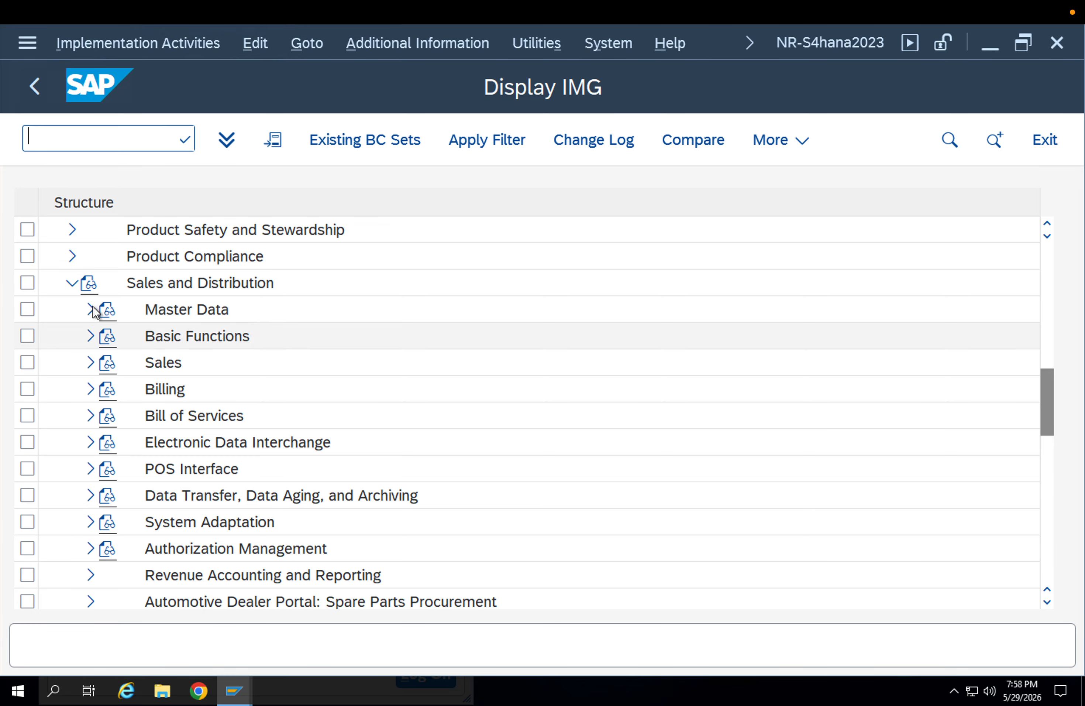
pyautogui.scroll(-3, 201, 451)
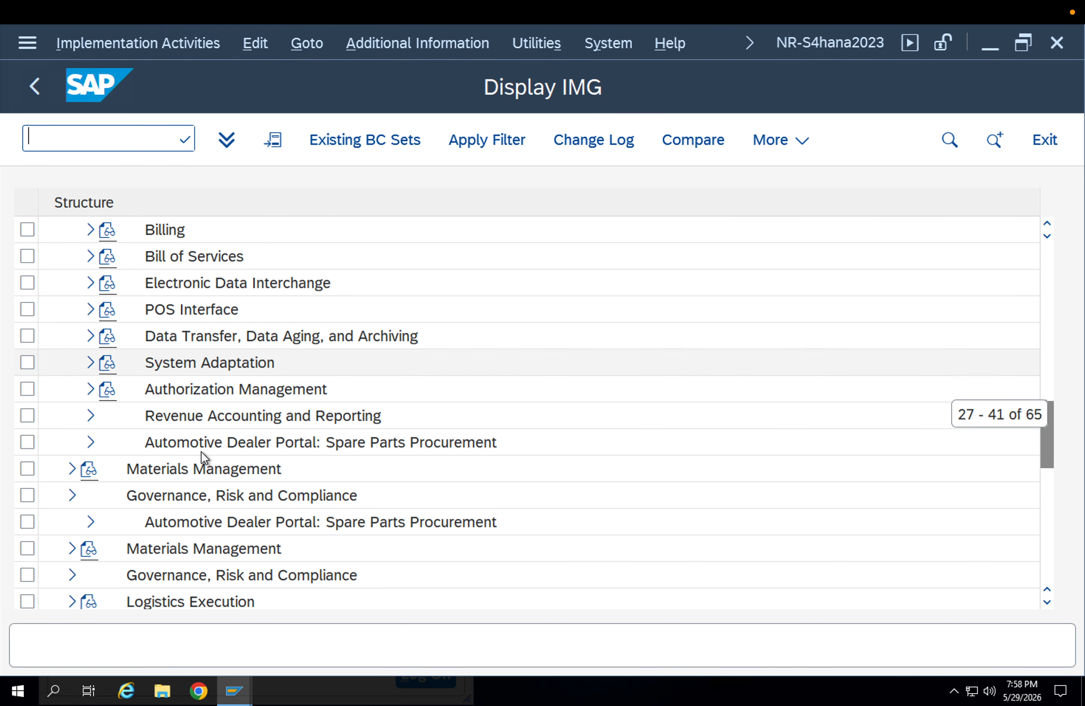
pyautogui.scroll(4, 256, 427)
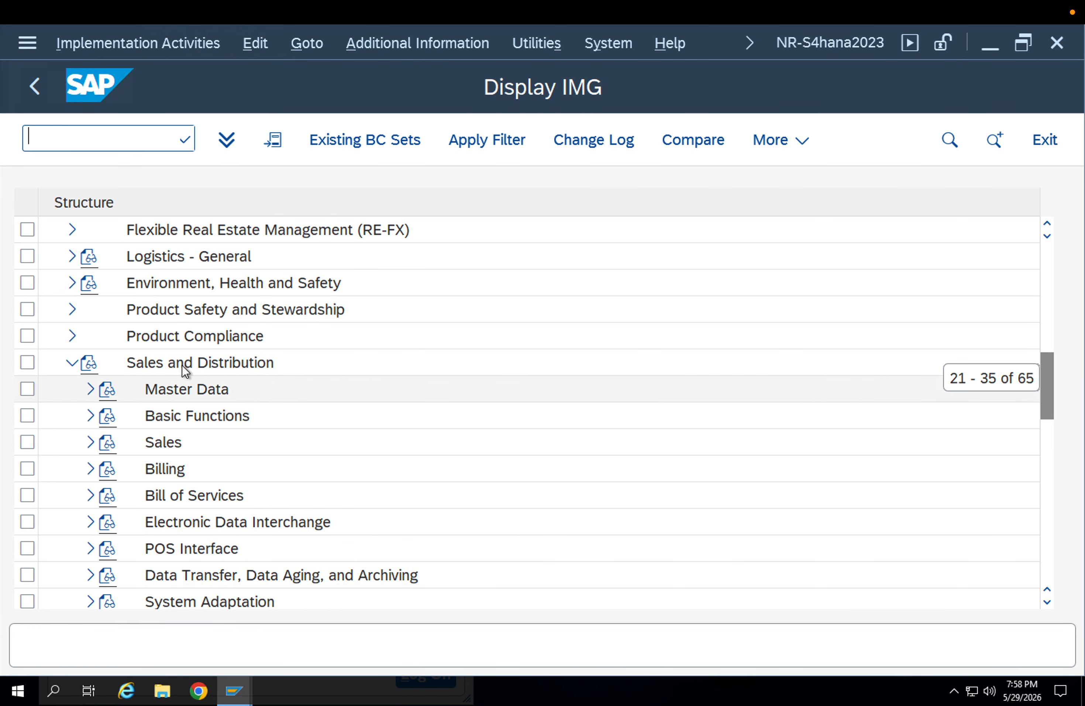
pyautogui.click(82, 390)
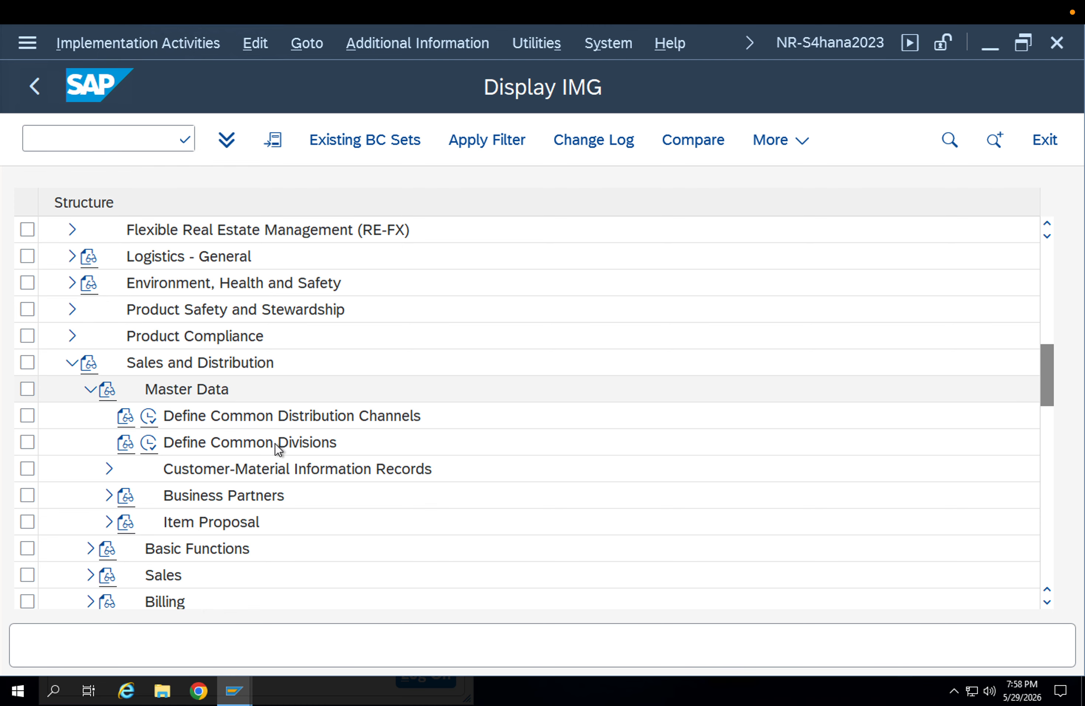
pyautogui.scroll(-1, 273, 442)
pyautogui.click(86, 311)
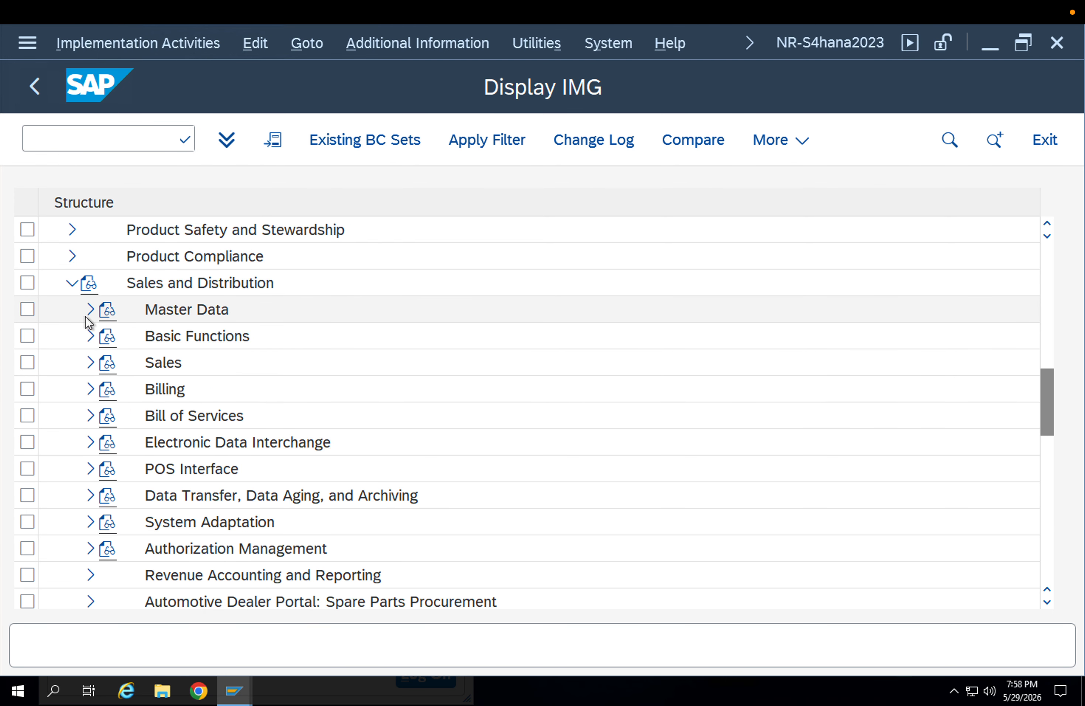
pyautogui.click(86, 315)
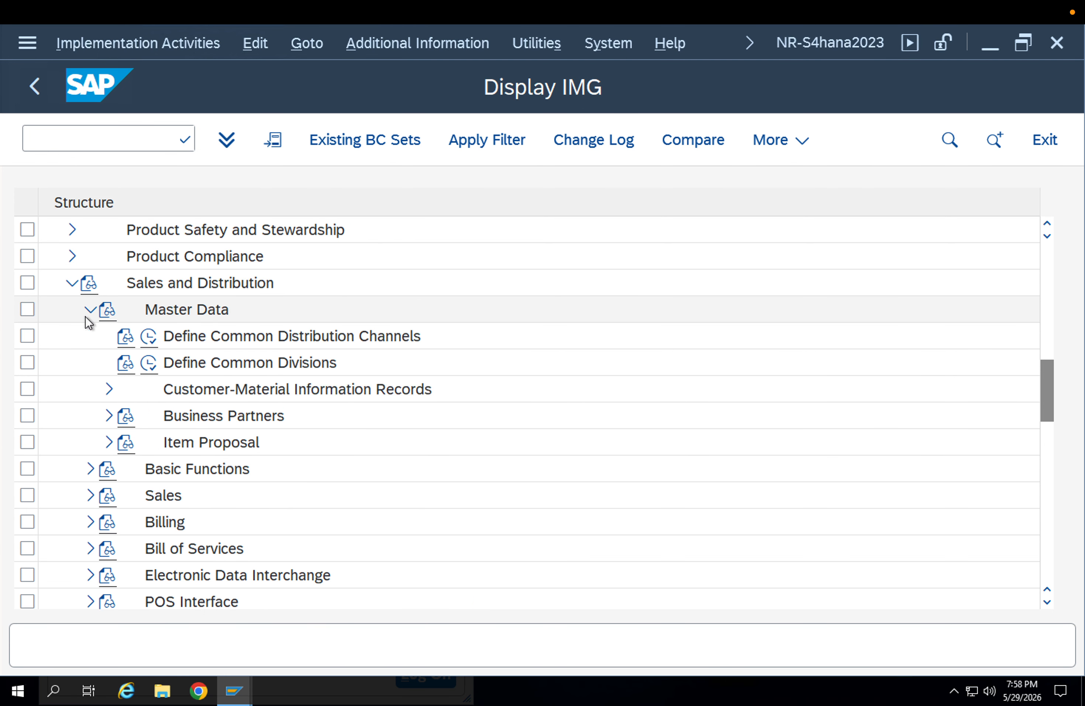
# - Look for the pricing access sequence settings under Sales, expanding Sales Documents and Copying Control for Sales Documents
pyautogui.click(82, 497)
pyautogui.scroll(-2, 211, 450)
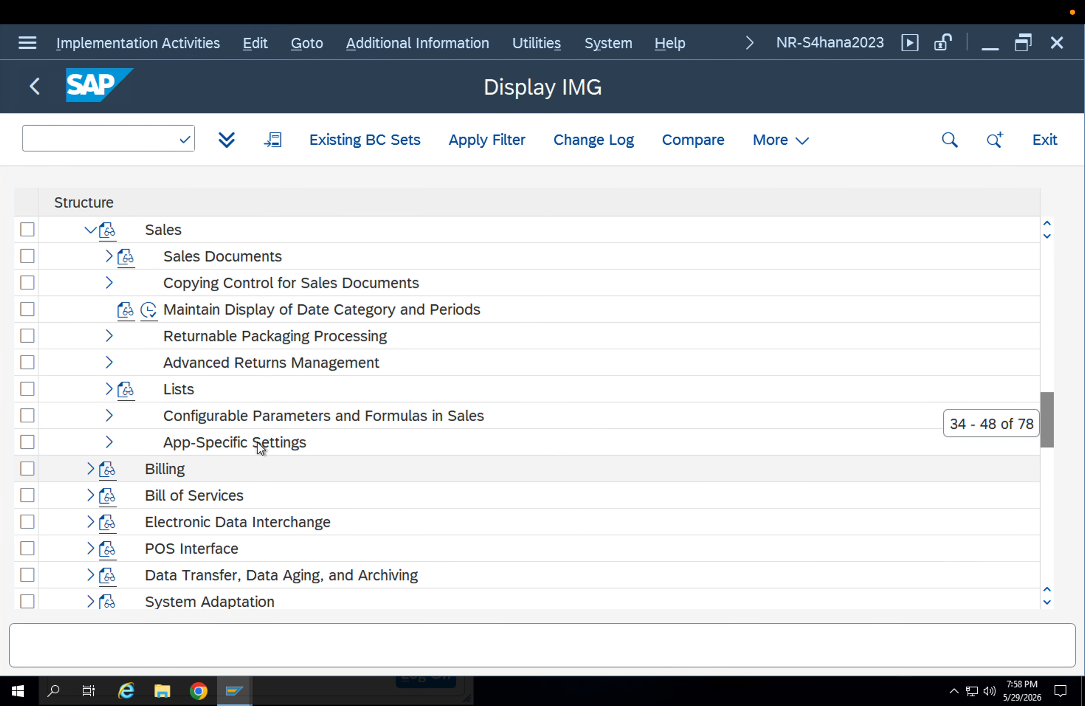
pyautogui.click(108, 265)
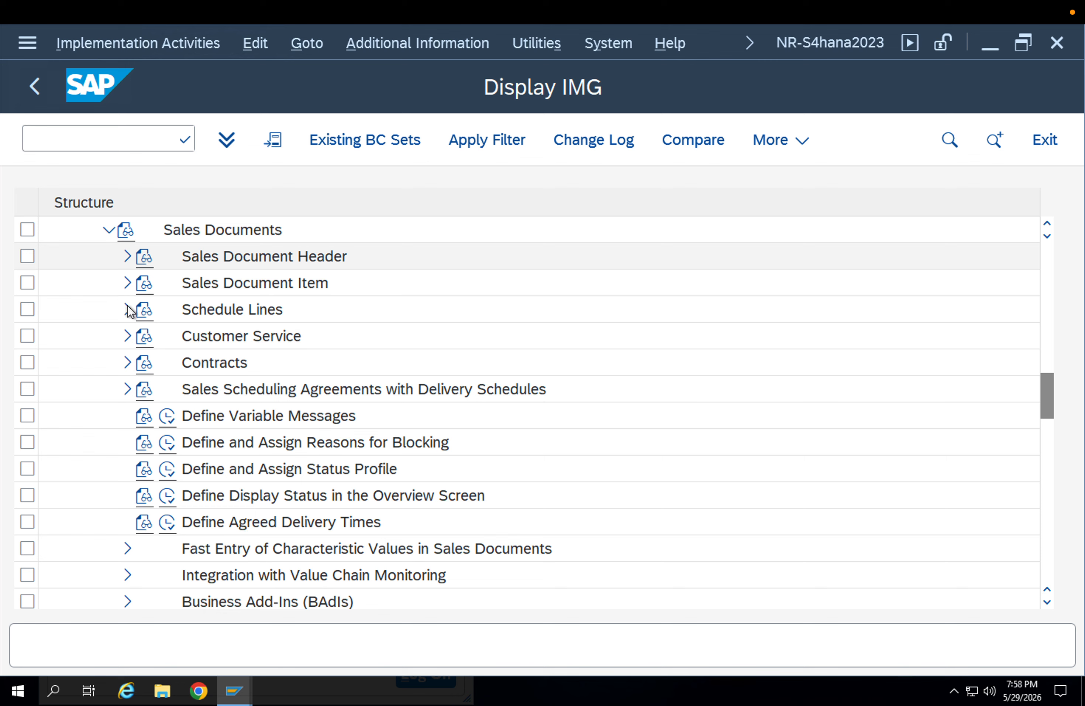
pyautogui.scroll(-2, 294, 466)
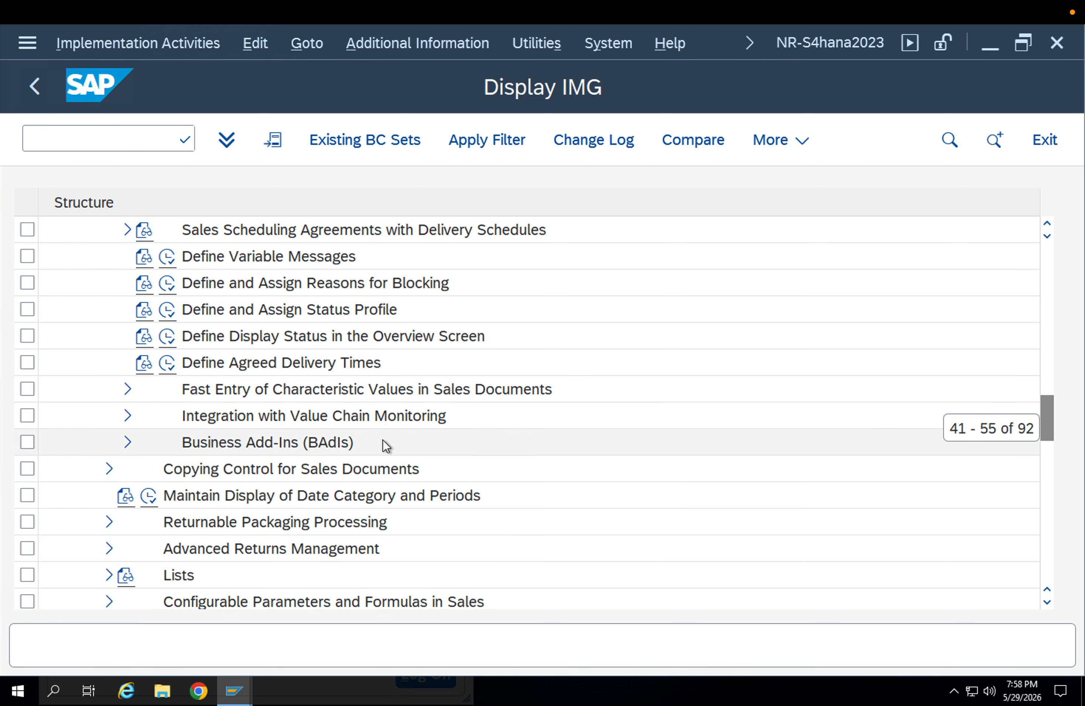
pyautogui.scroll(-1, 382, 440)
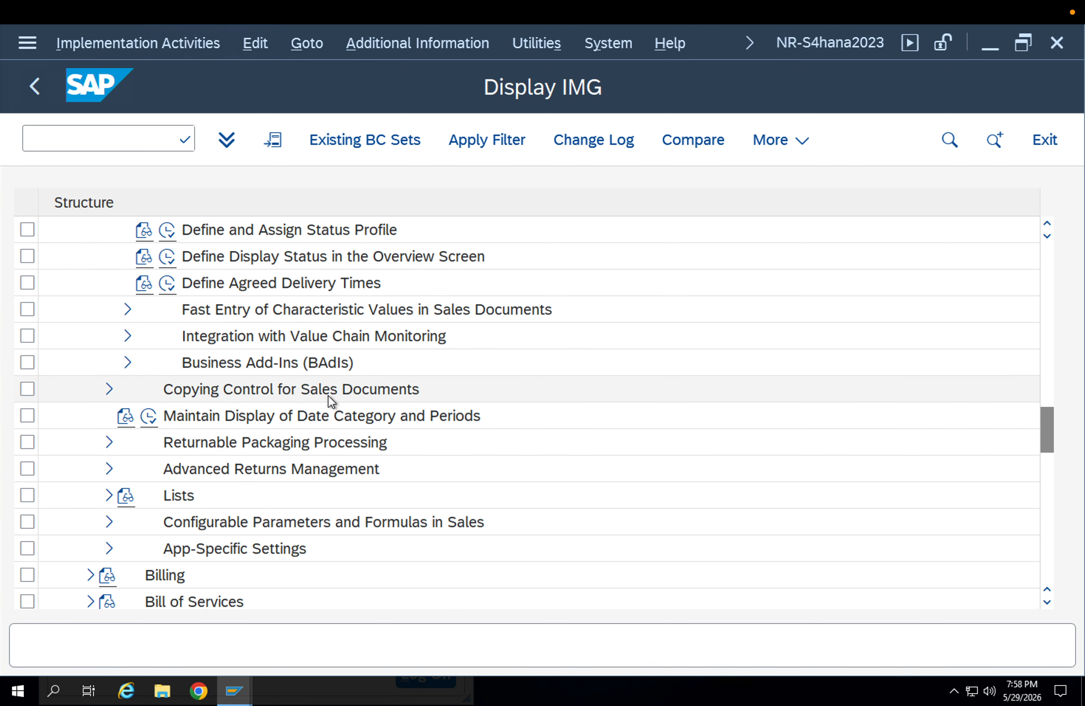
pyautogui.click(109, 389)
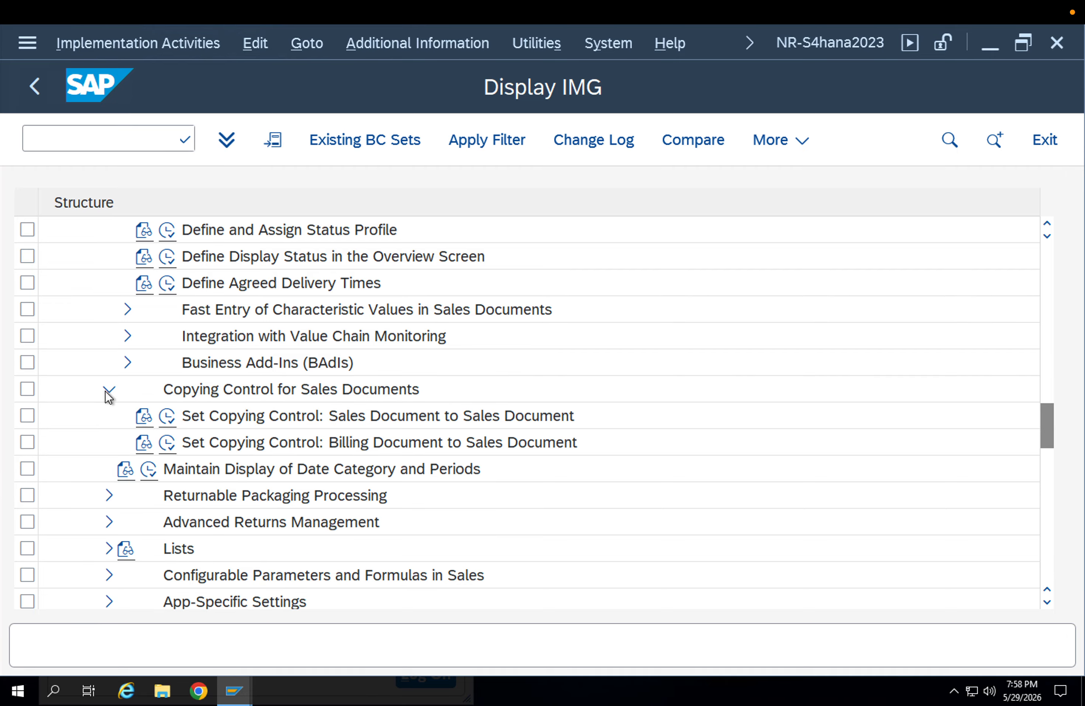
pyautogui.scroll(-2, 429, 412)
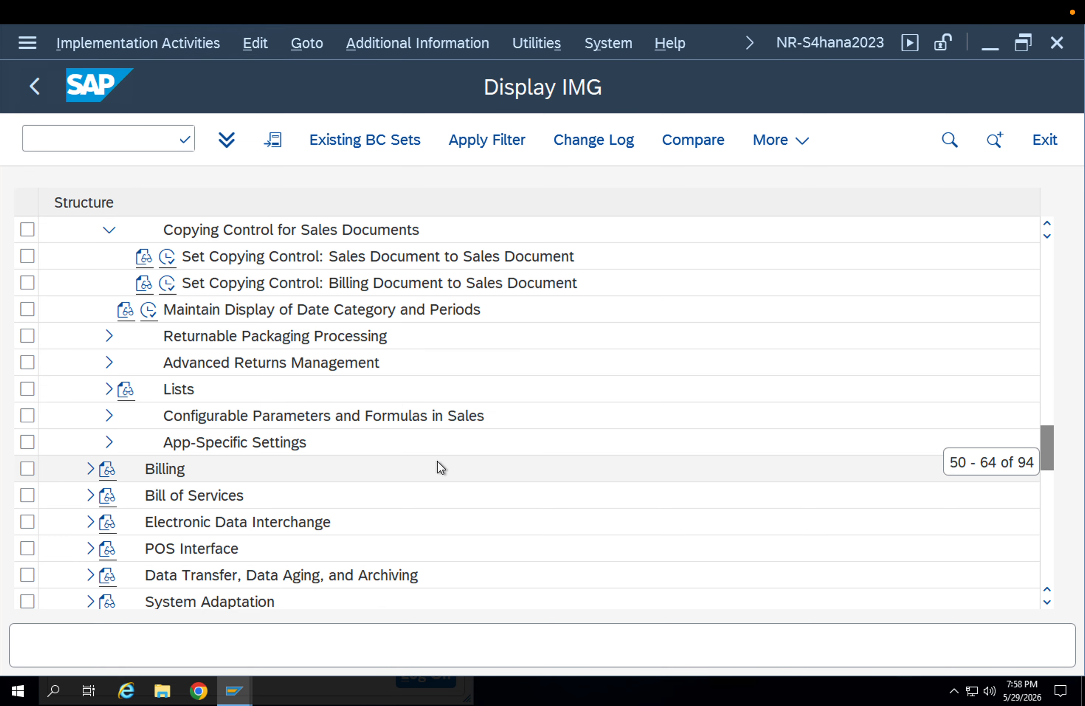
pyautogui.scroll(-2, 440, 468)
pyautogui.scroll(-2, 440, 467)
pyautogui.scroll(-1, 426, 453)
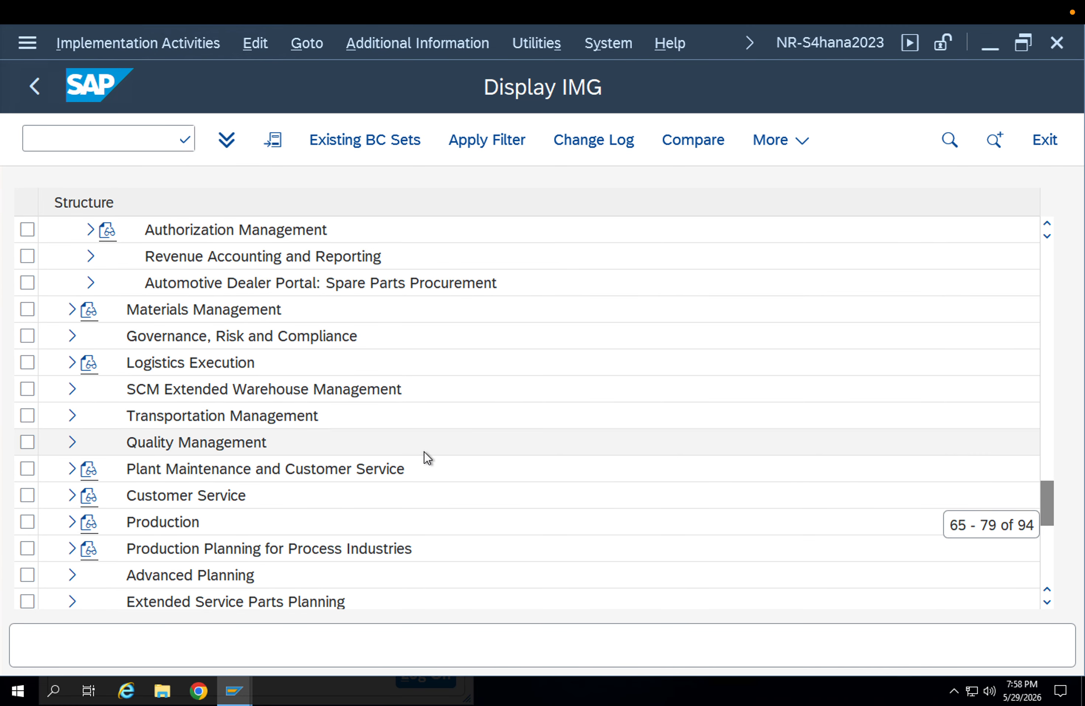
# - Return to Sales Documents and examine the activities under Sales Document Item, collapsing that node when done
pyautogui.scroll(3, 394, 445)
pyautogui.scroll(2, 196, 506)
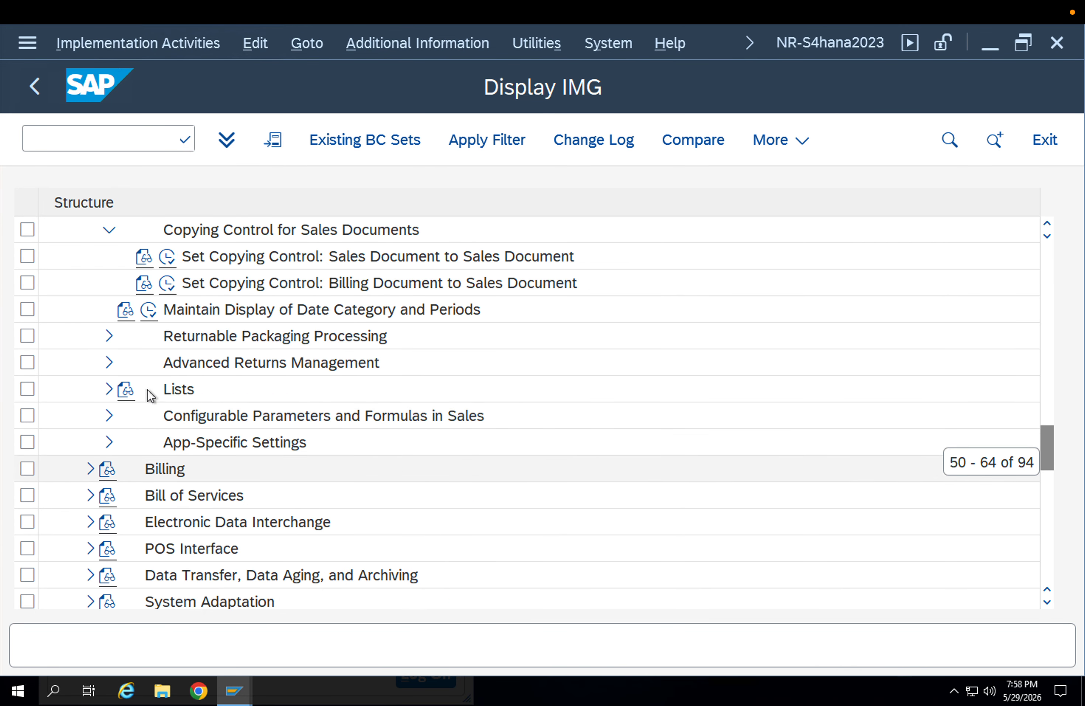
pyautogui.scroll(3, 232, 473)
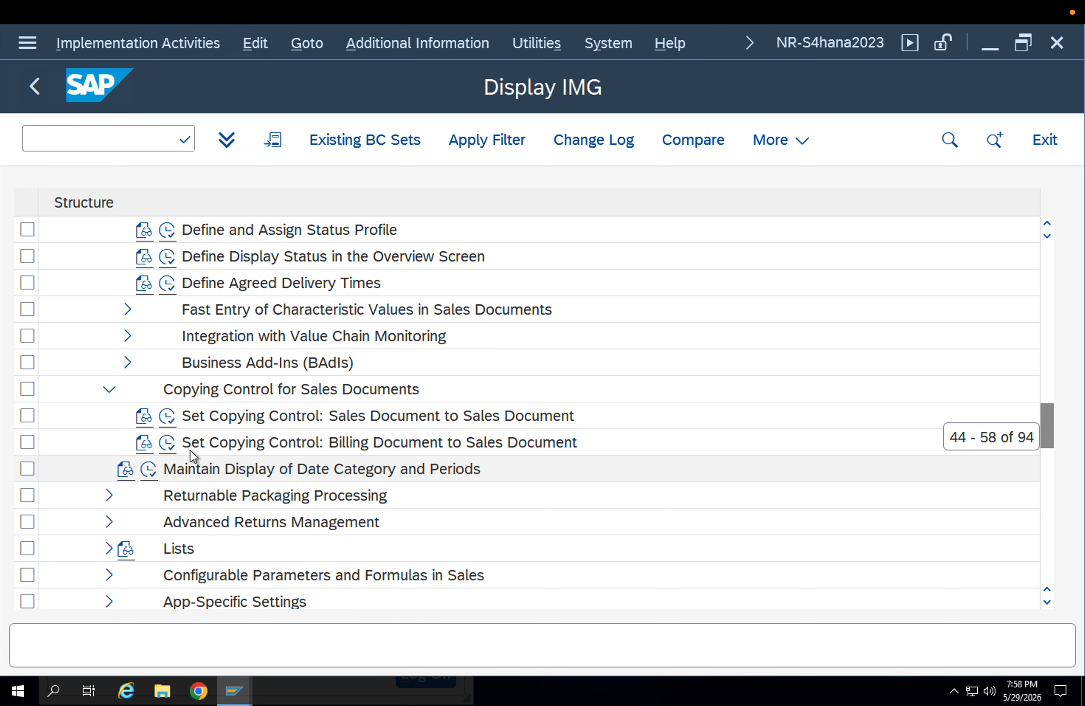
pyautogui.scroll(2, 189, 449)
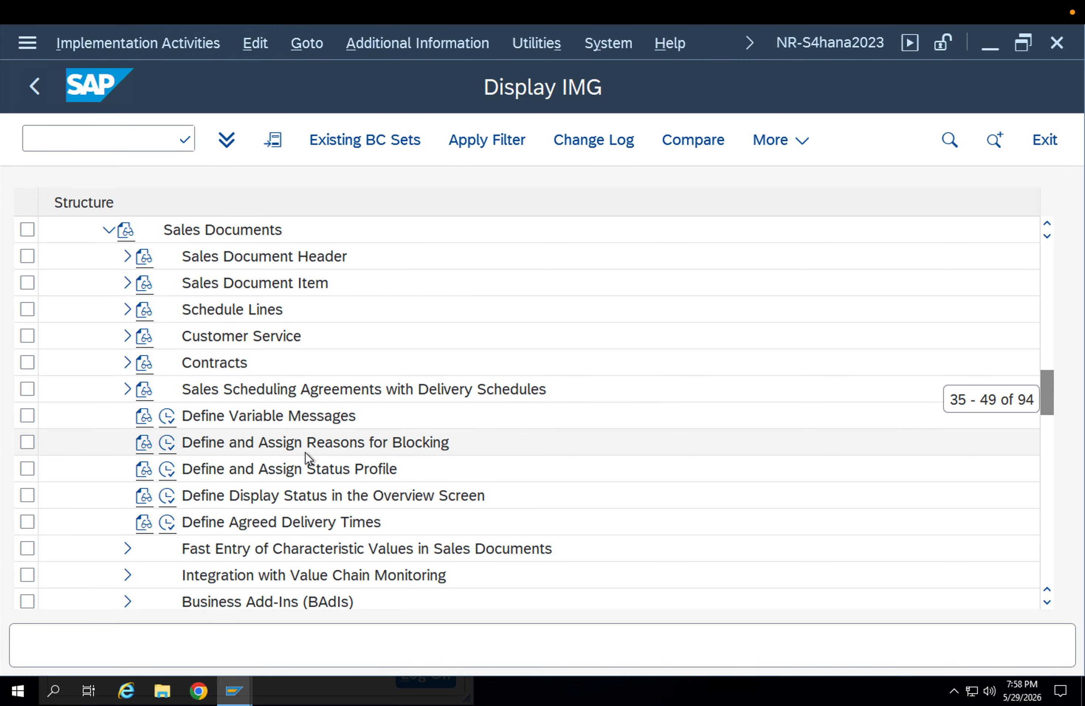
pyautogui.scroll(1, 304, 451)
pyautogui.click(270, 364)
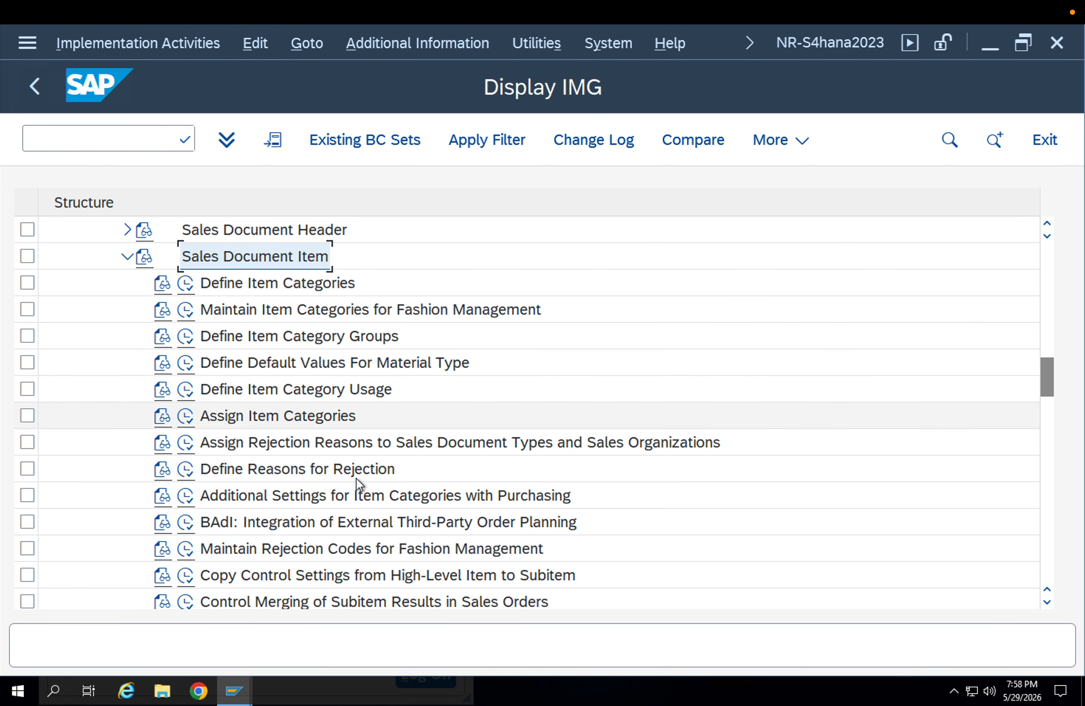
pyautogui.scroll(-2, 365, 490)
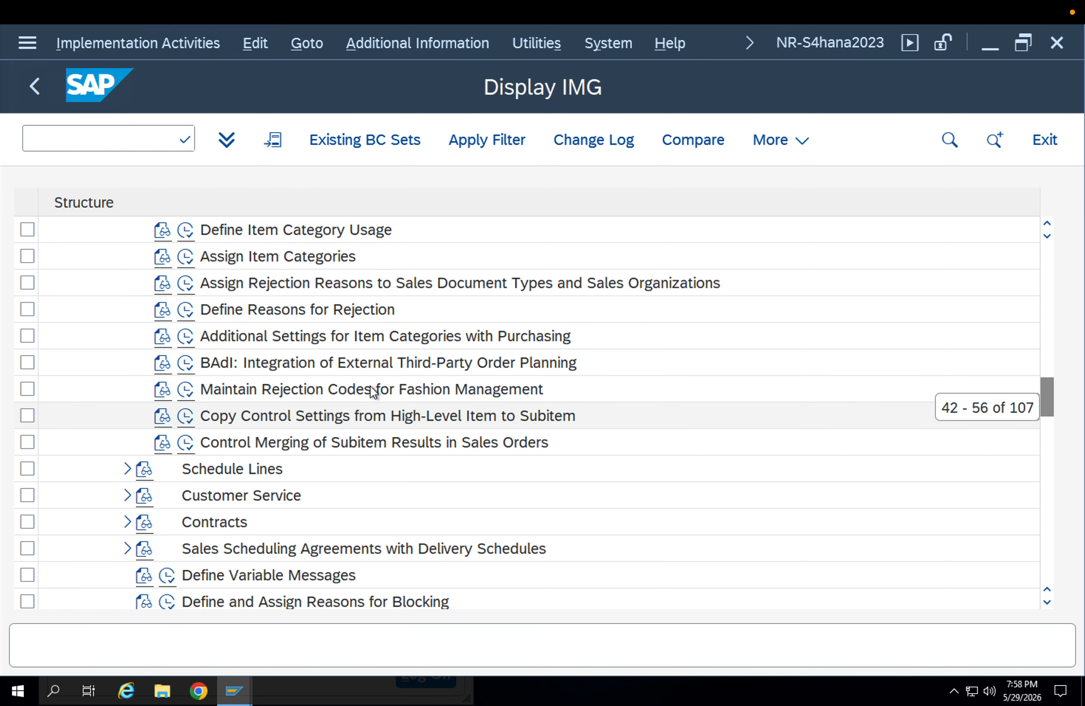
pyautogui.scroll(2, 382, 321)
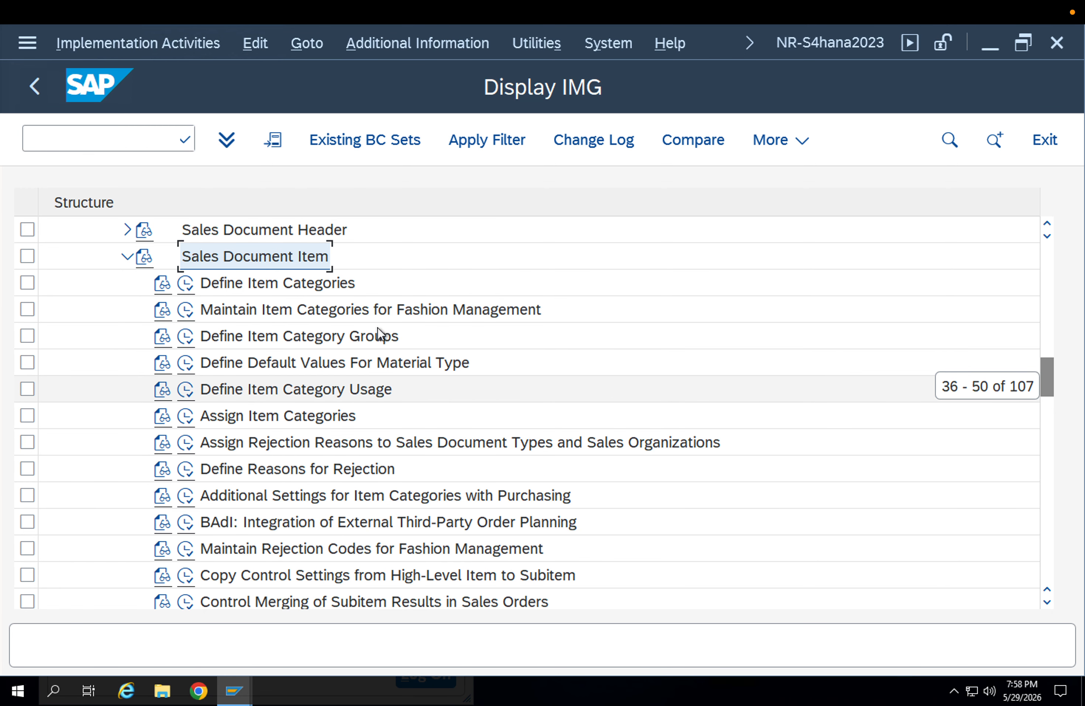
pyautogui.click(128, 258)
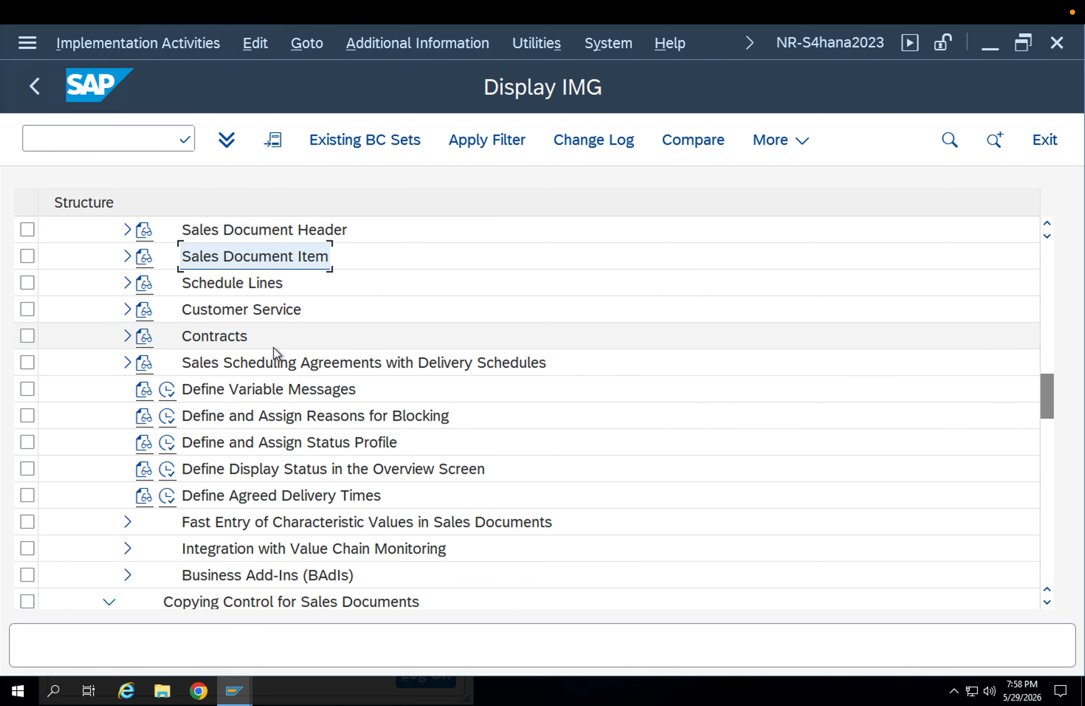
# - Check the Schedule Lines, Customer Service and Contracts nodes and collapse Sales Documents
pyautogui.click(226, 285)
pyautogui.click(237, 310)
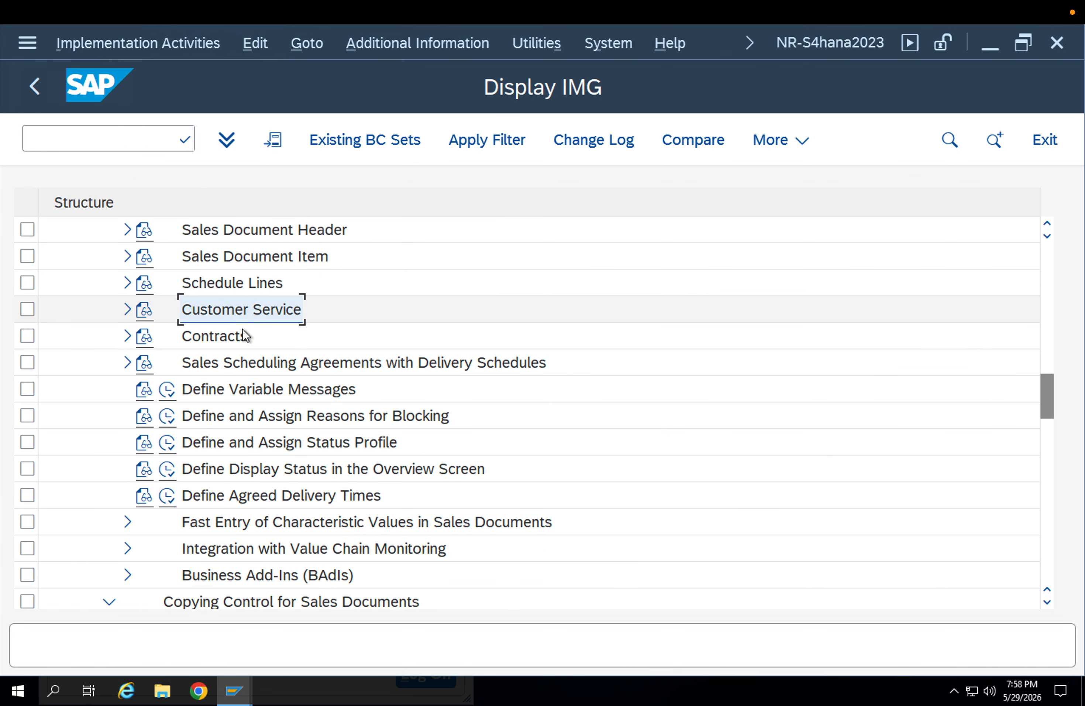
pyautogui.click(239, 333)
pyautogui.scroll(1, 338, 447)
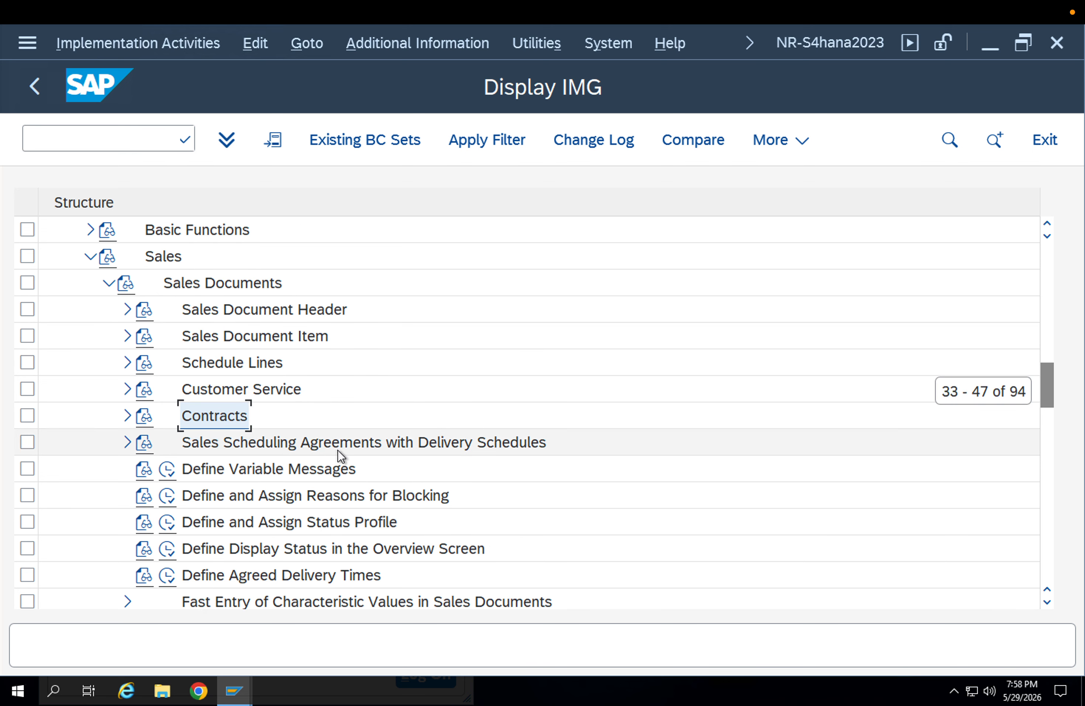
pyautogui.click(108, 286)
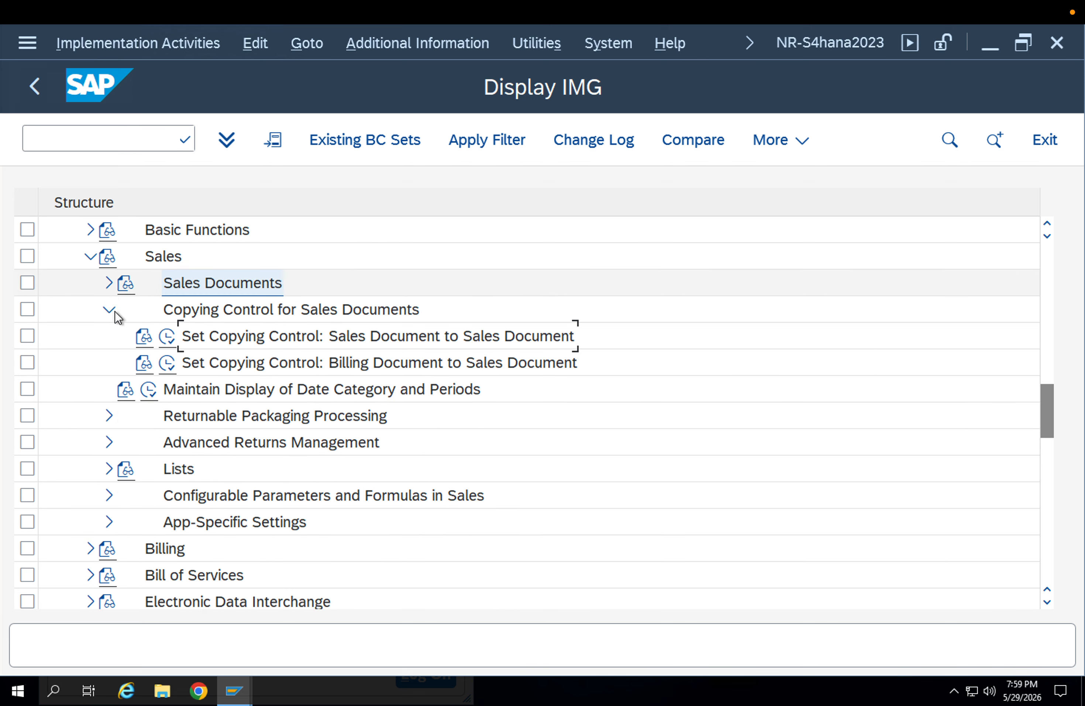
# - Look through the remaining IMG nodes down to SAP Banking and back to Sales for the pricing access sequence settings
pyautogui.scroll(-3, 235, 426)
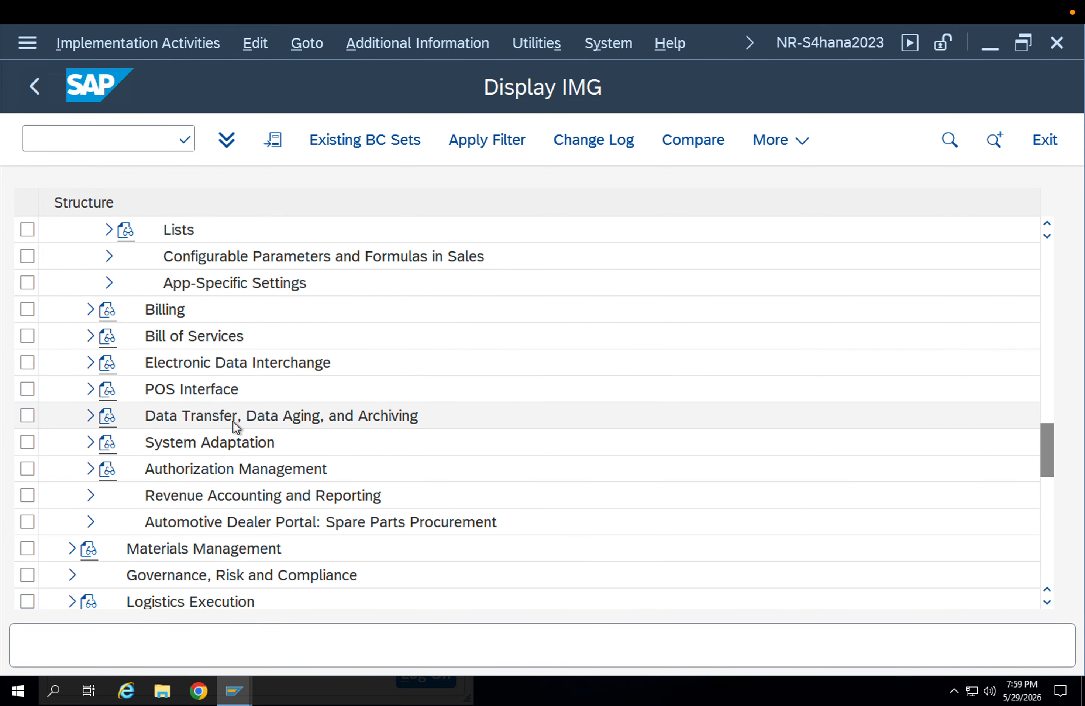
pyautogui.scroll(-2, 220, 417)
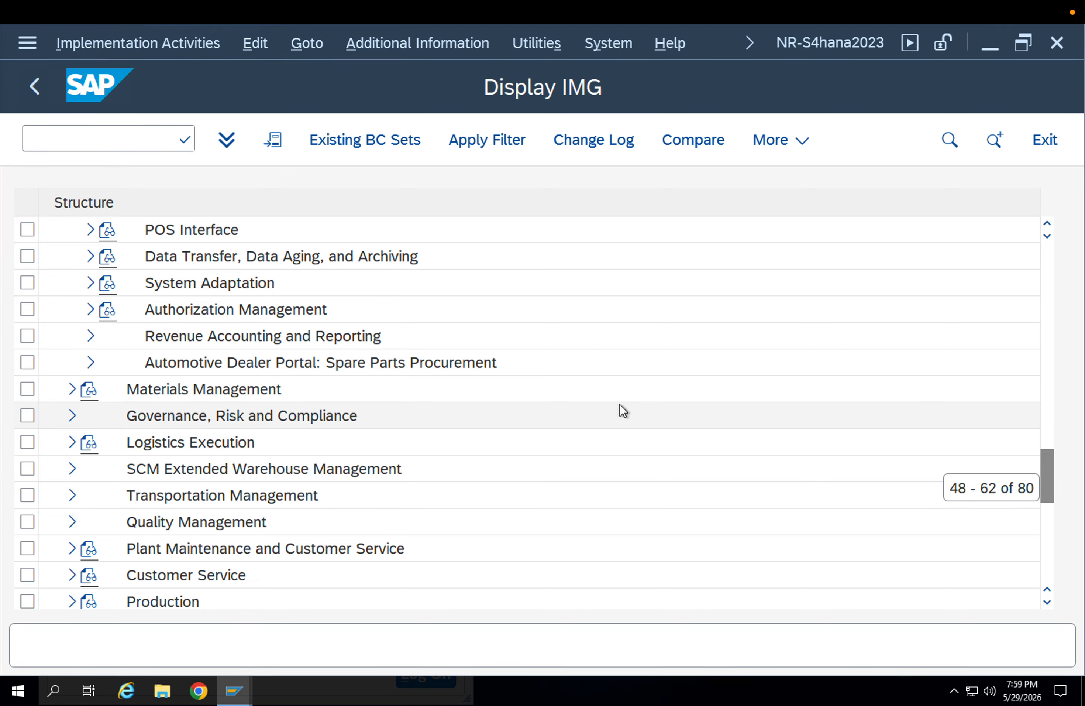
pyautogui.scroll(-1, 612, 402)
pyautogui.scroll(-2, 537, 379)
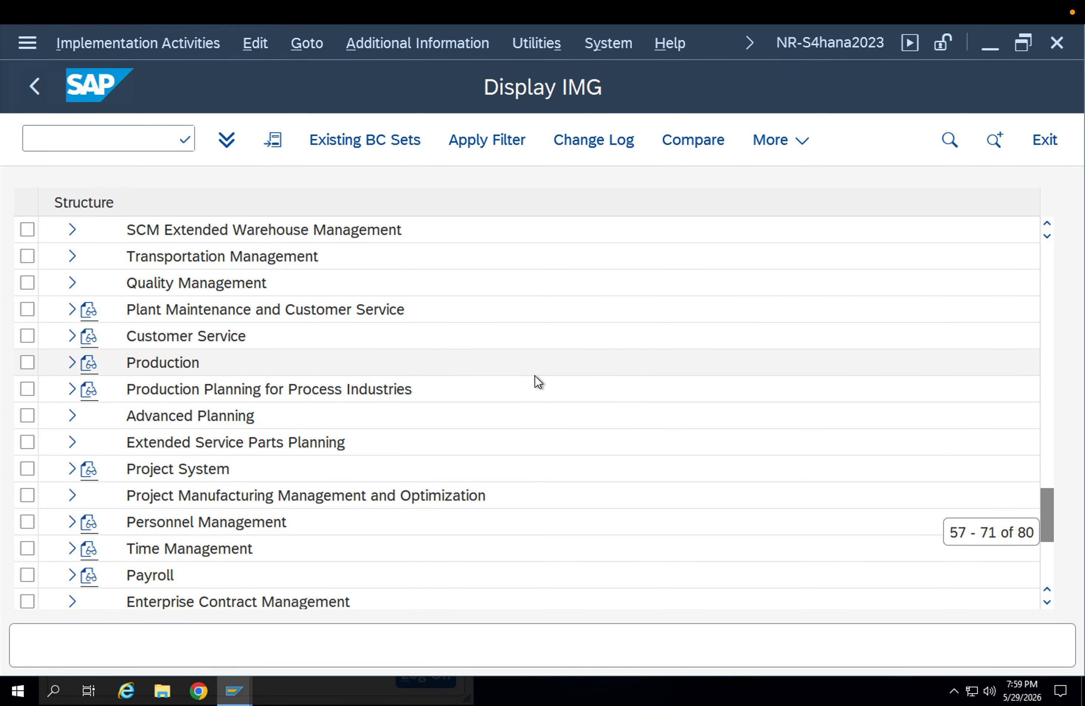
pyautogui.scroll(-2, 430, 399)
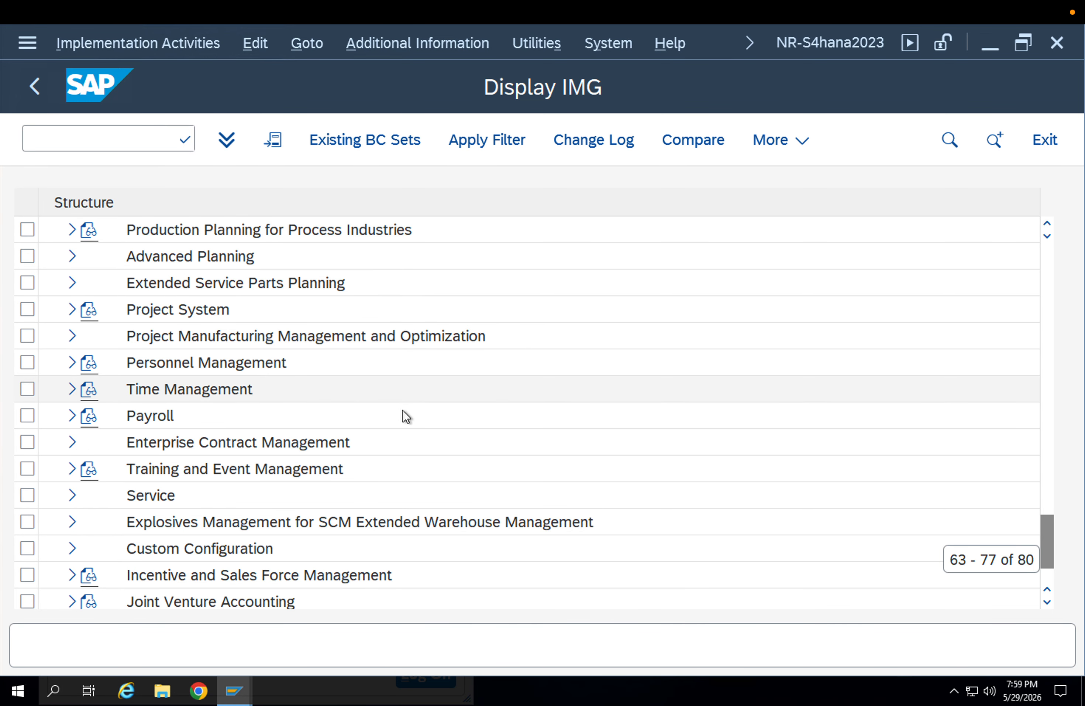
pyautogui.scroll(-2, 406, 416)
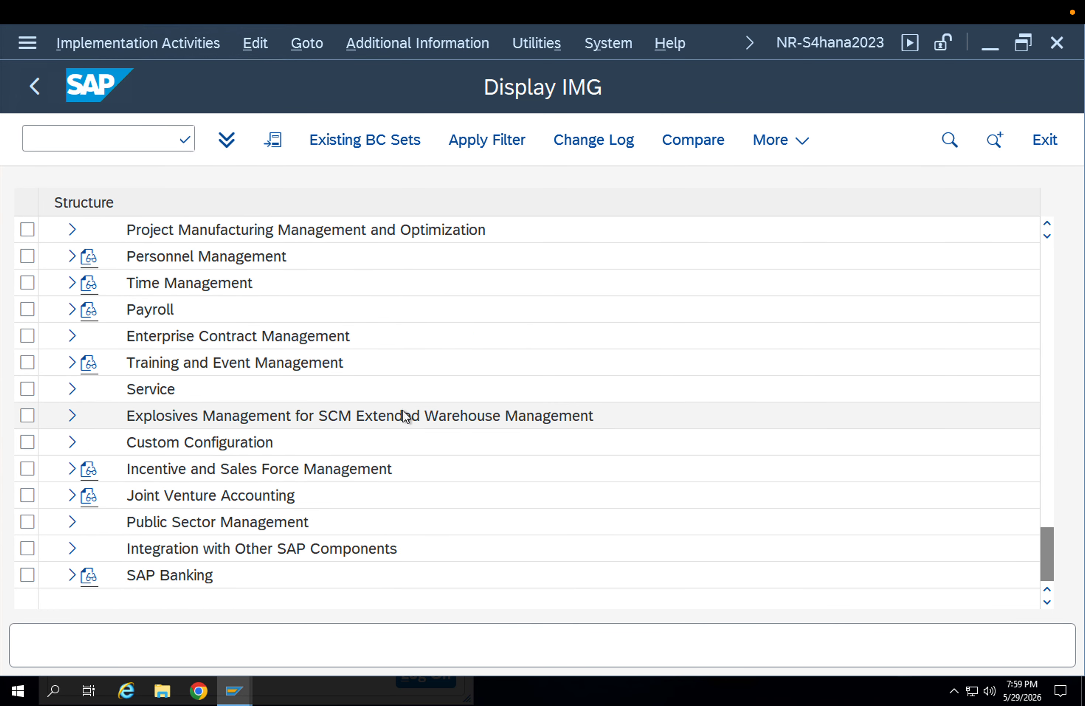
pyautogui.scroll(9, 406, 414)
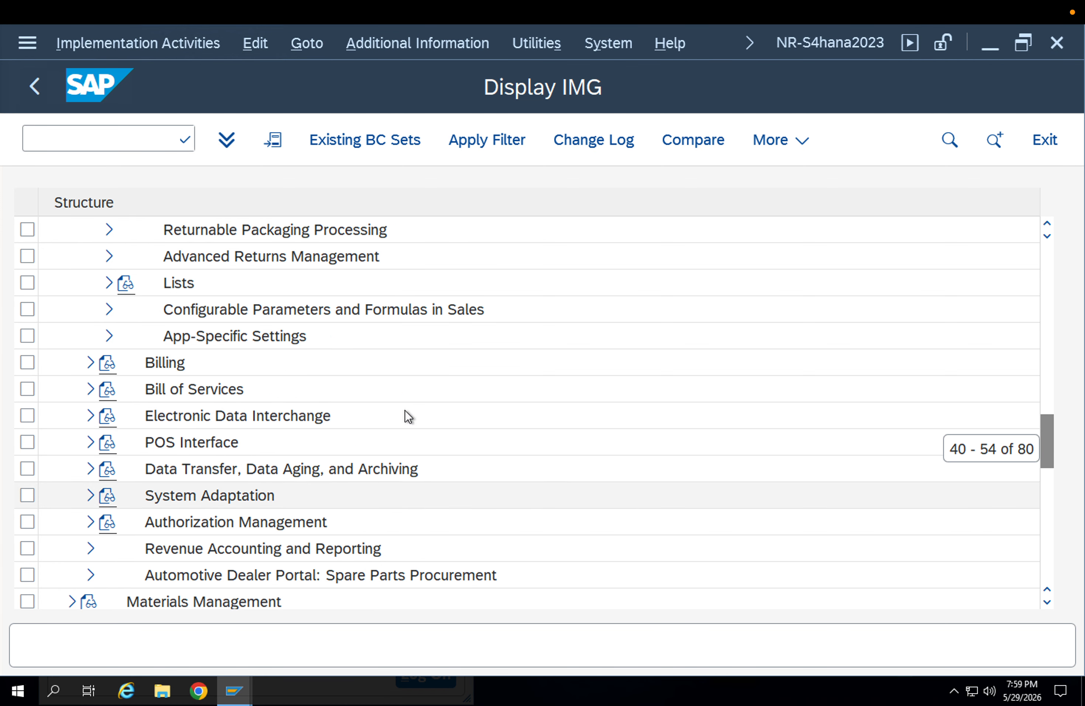
pyautogui.scroll(3, 406, 410)
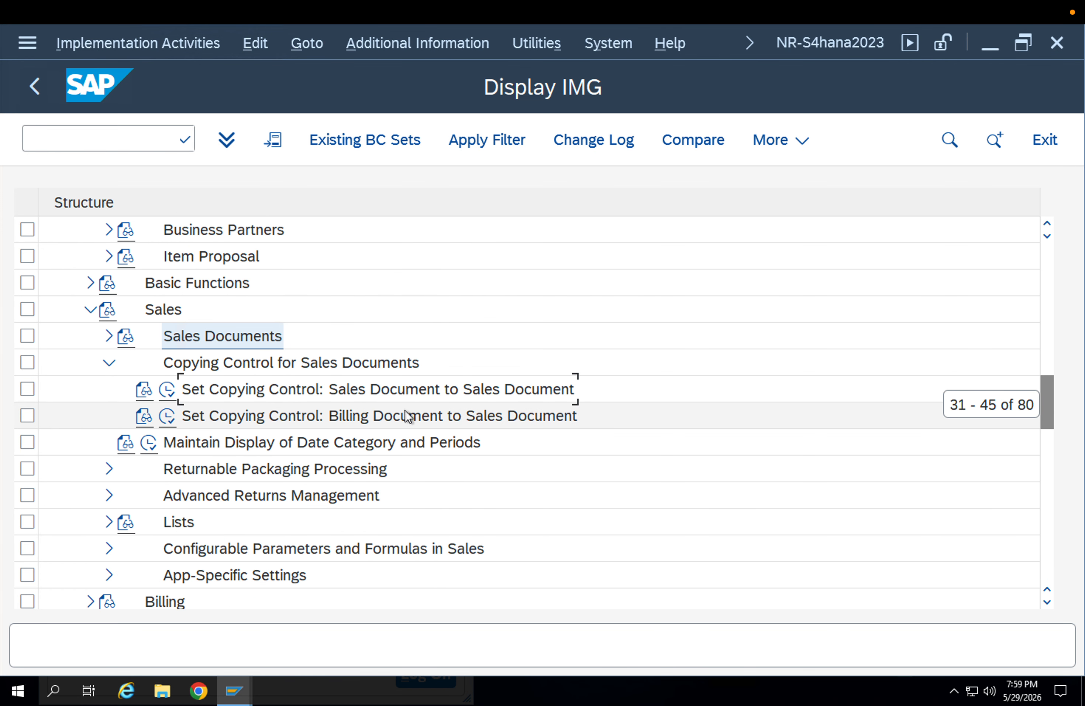
# - Collapse the Copying Control for Sales Documents, Sales and Master Data nodes under Sales and Distribution
pyautogui.scroll(1, 400, 398)
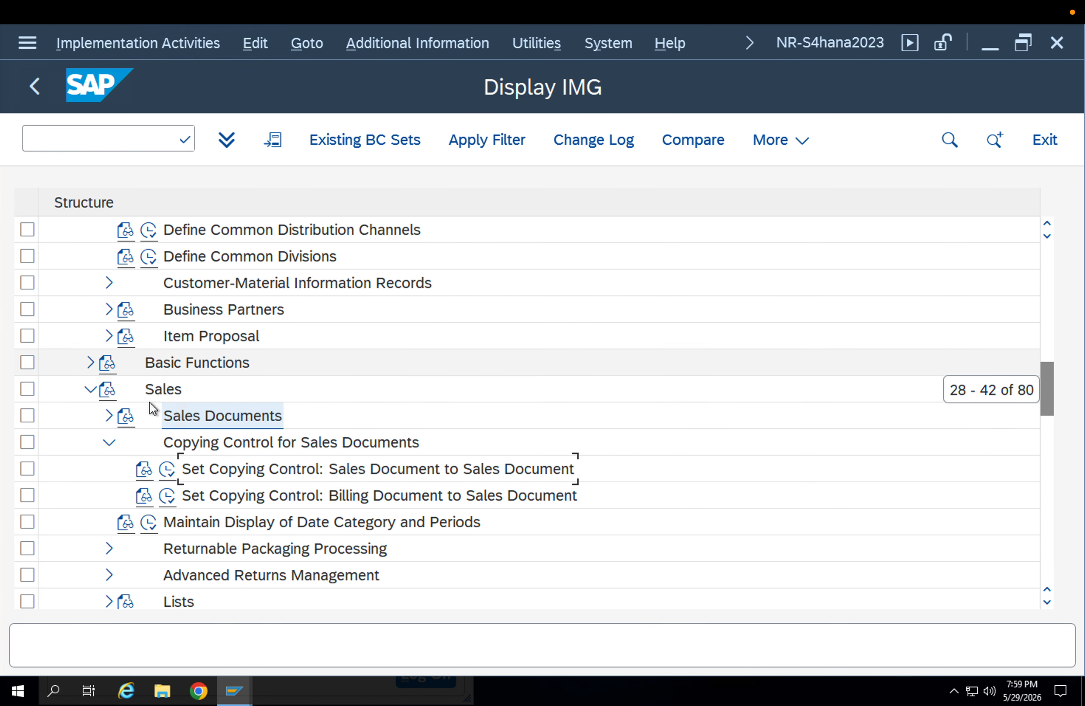
pyautogui.click(109, 442)
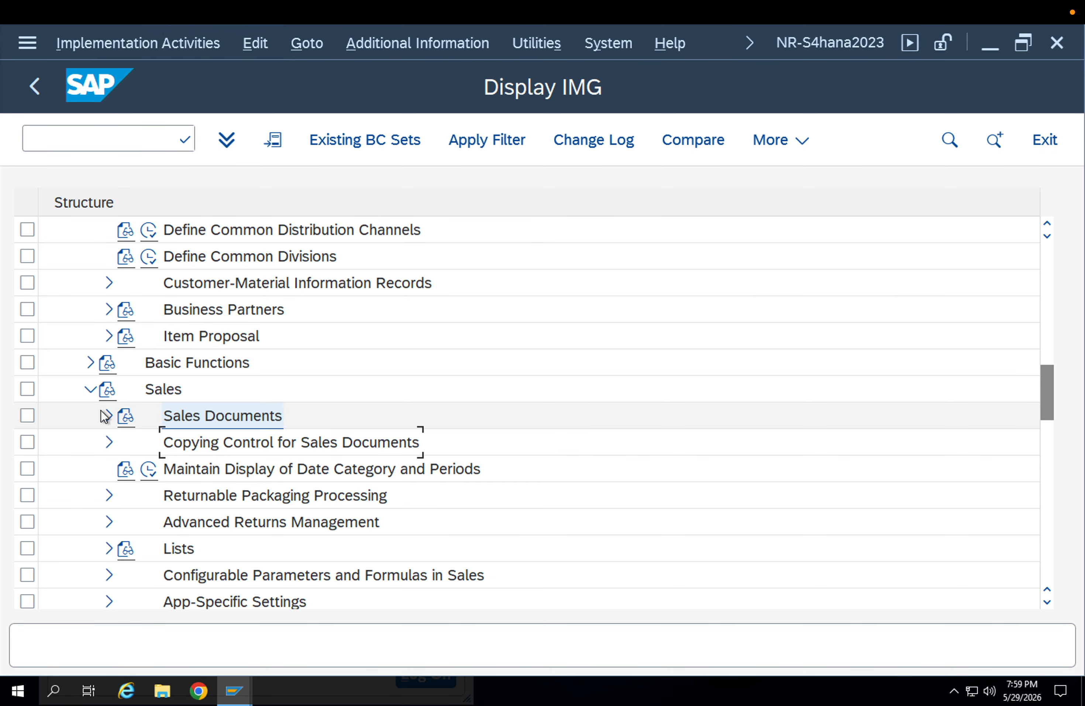
pyautogui.click(90, 390)
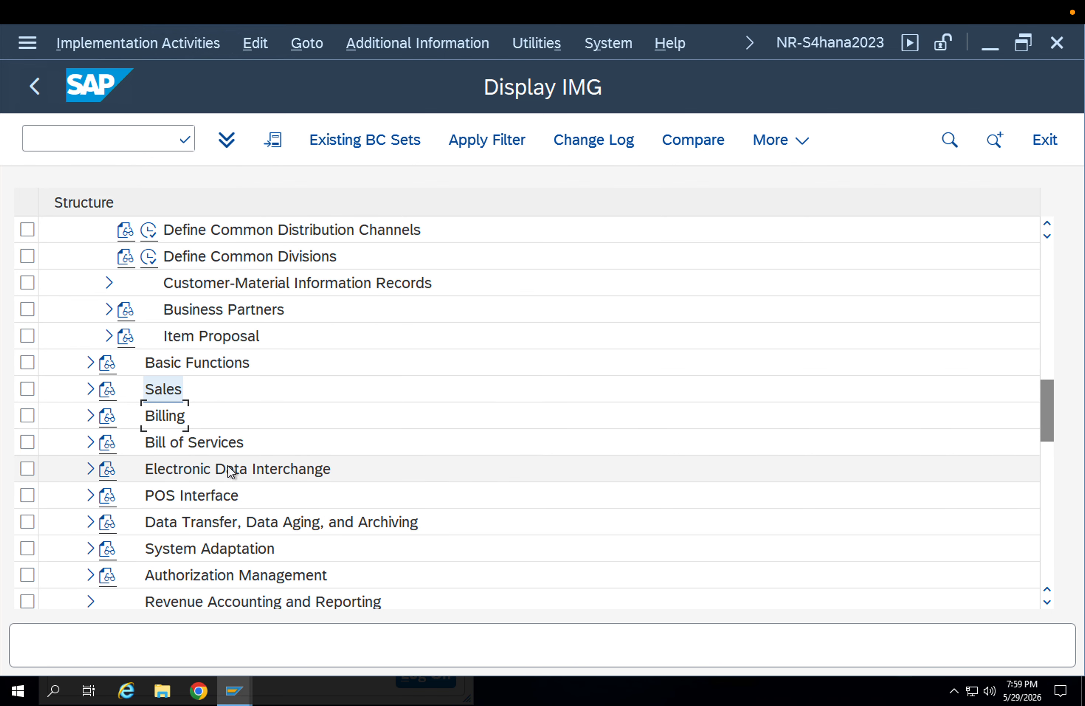
pyautogui.scroll(-1, 228, 466)
pyautogui.scroll(2, 228, 466)
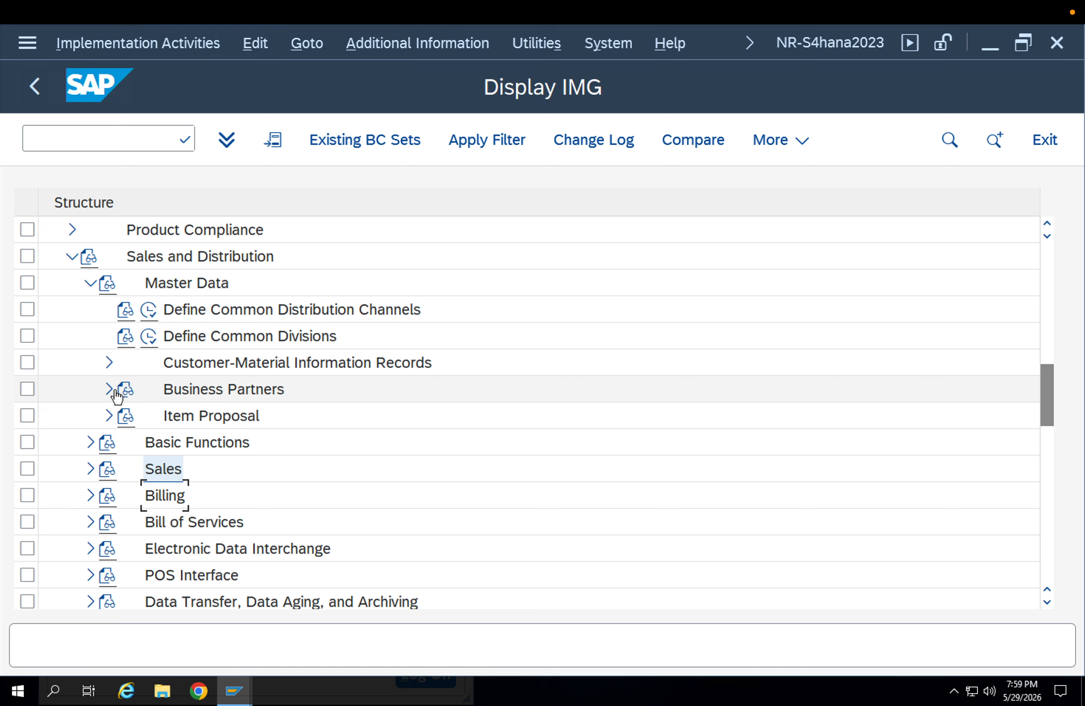
pyautogui.click(85, 287)
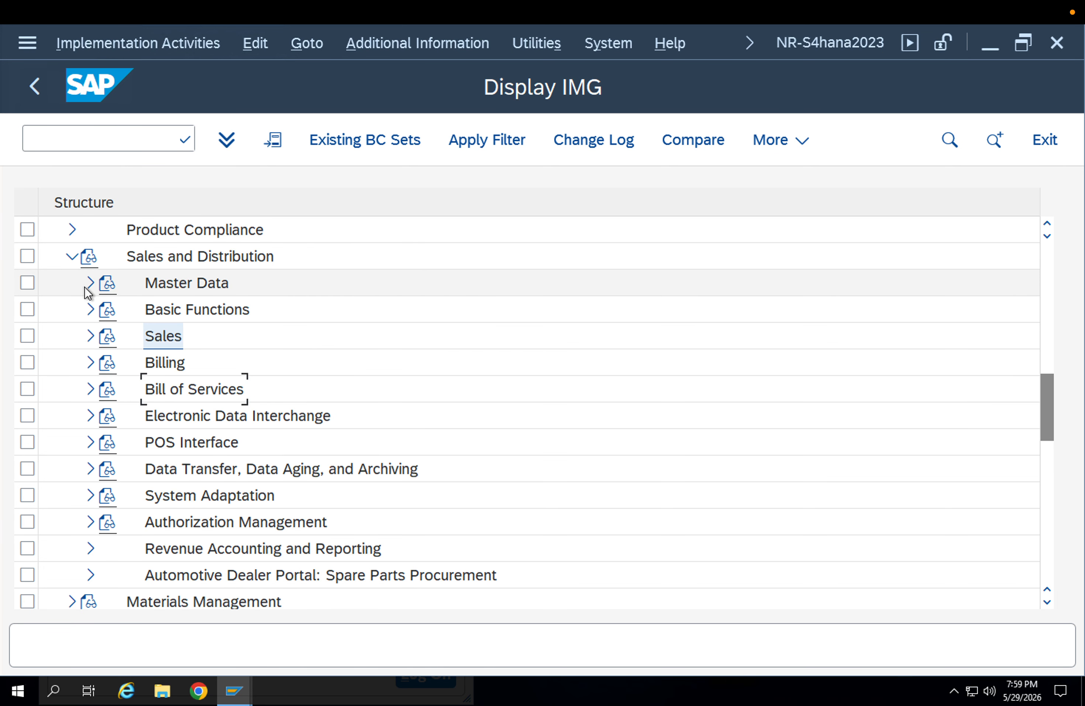
# - Expand Basic Functions, Pricing, Pricing Control and Access Sequences, check the Set Access Sequences activity and return to the IMG
pyautogui.click(164, 311)
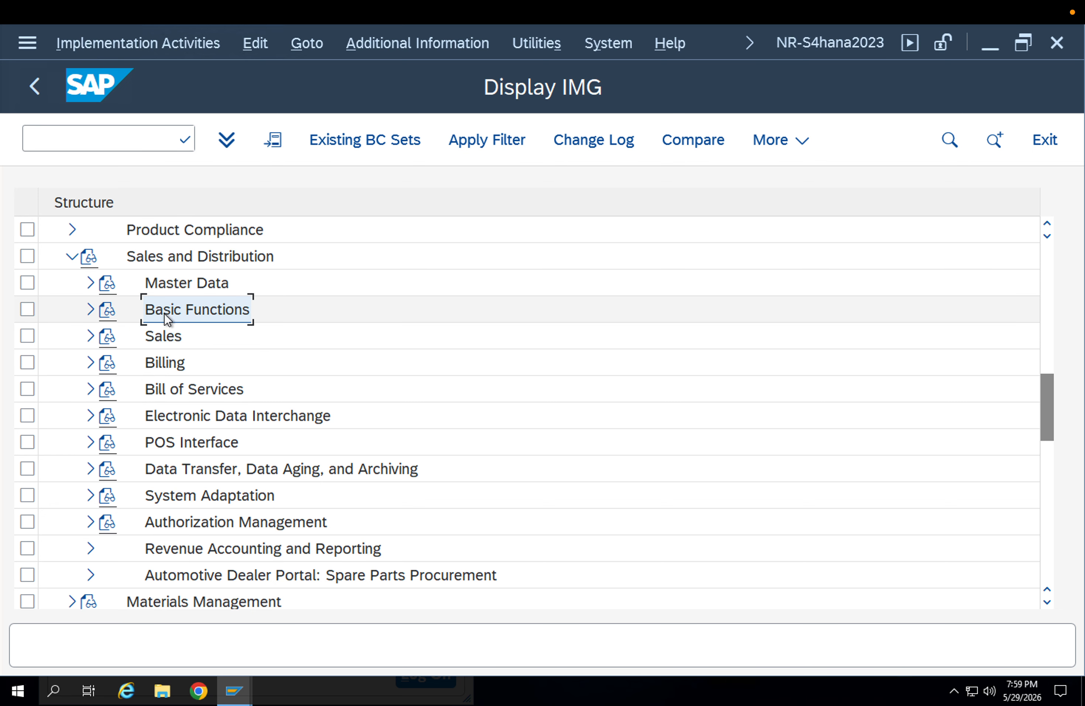
pyautogui.click(91, 310)
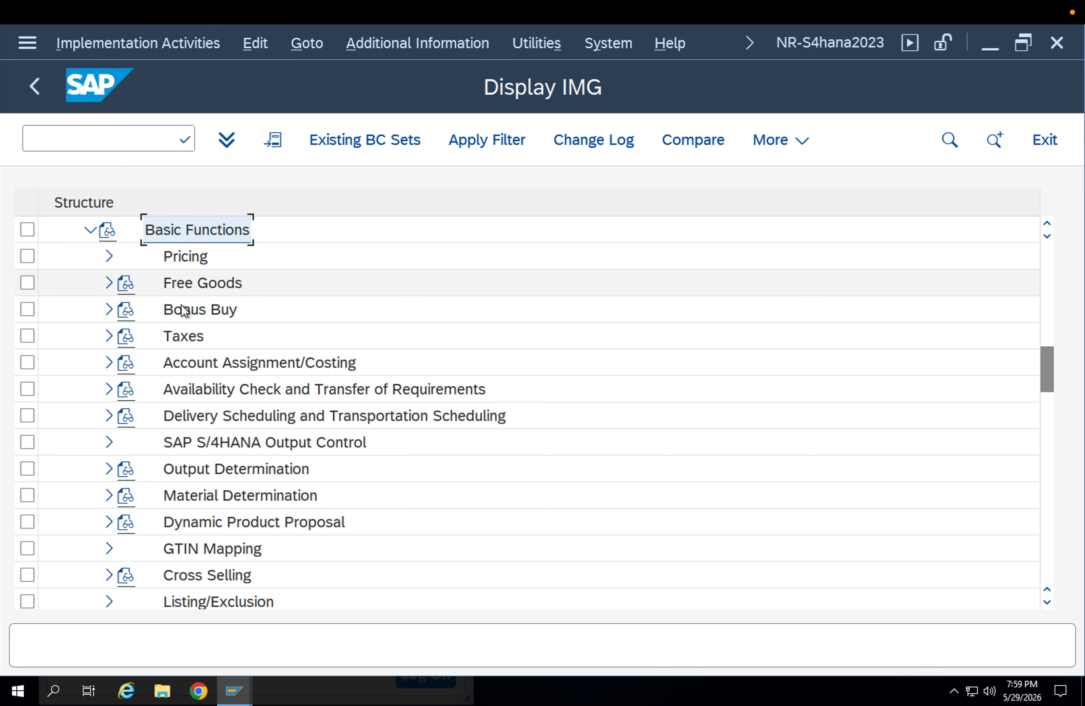
pyautogui.click(109, 256)
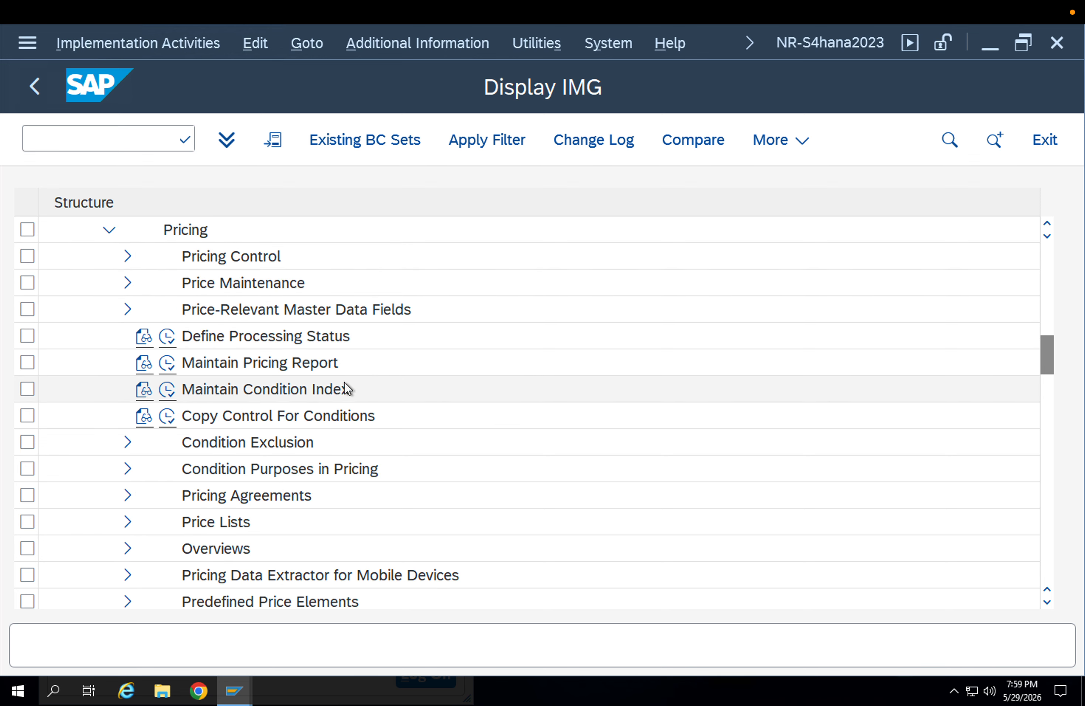
pyautogui.click(127, 257)
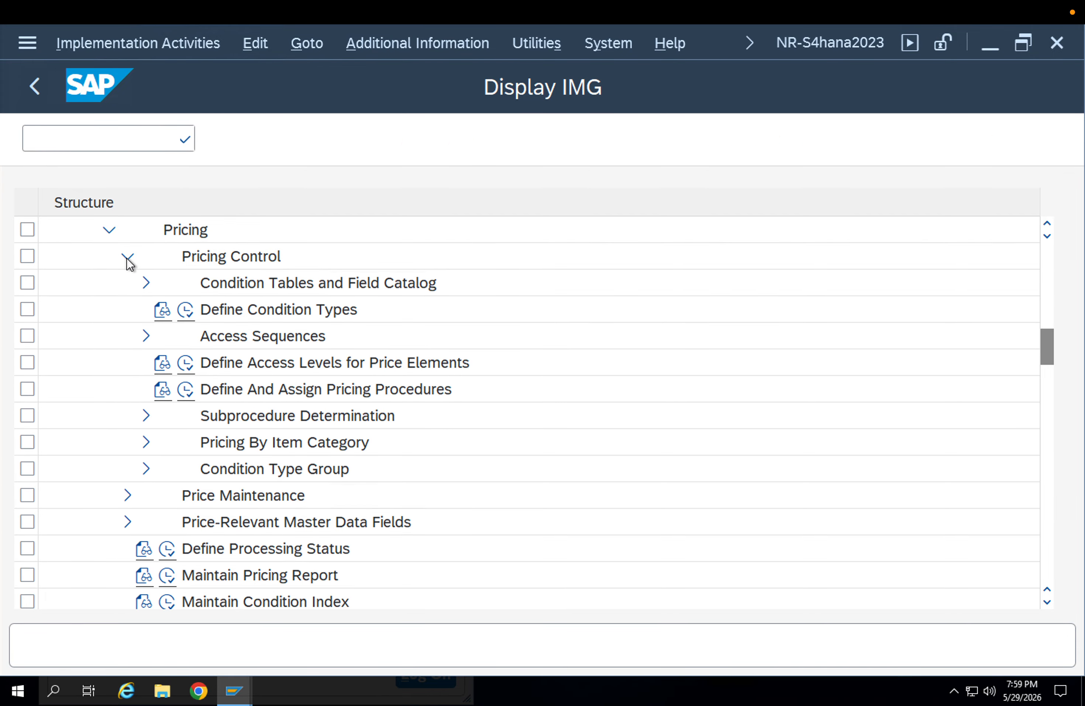
pyautogui.click(245, 310)
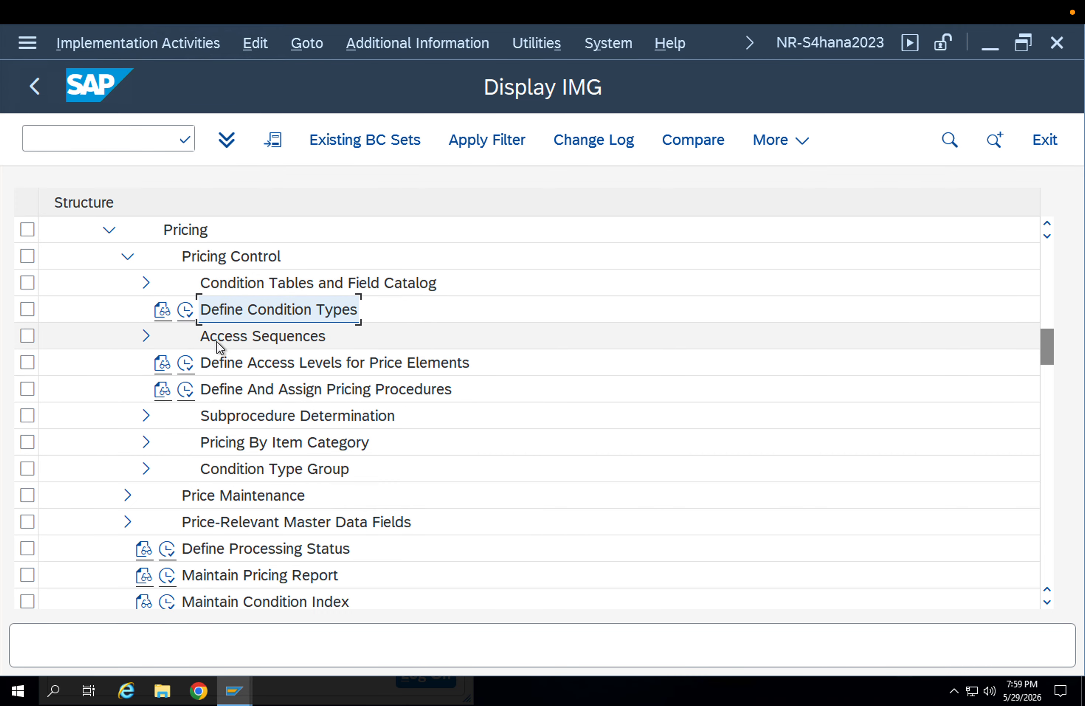
pyautogui.click(146, 336)
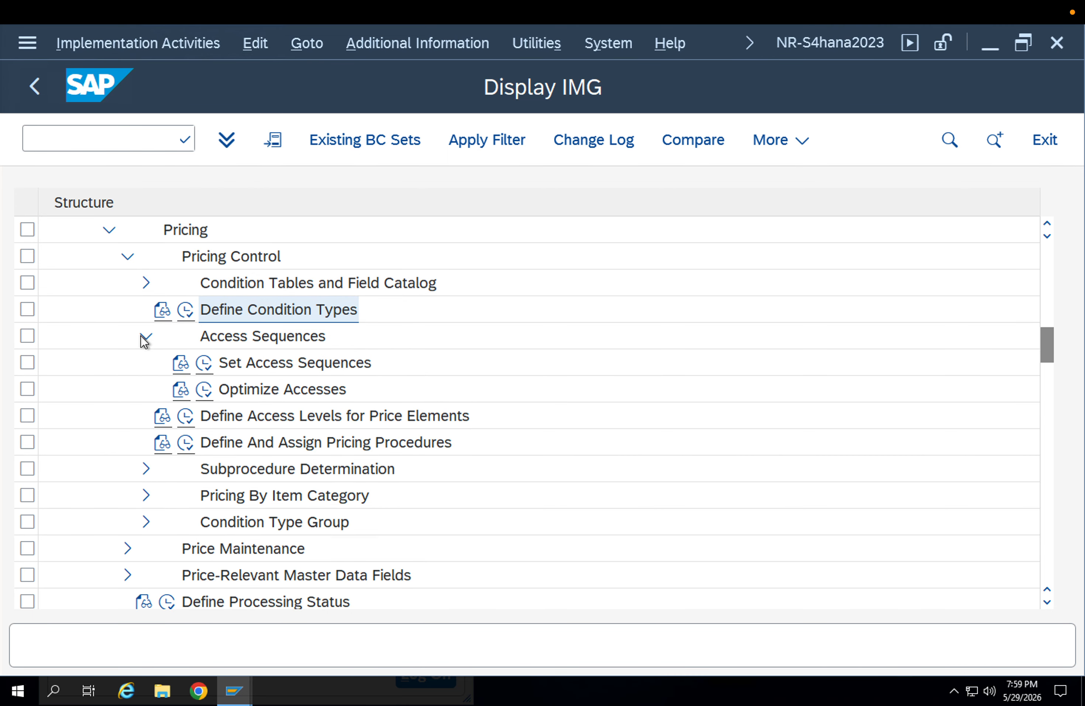
pyautogui.click(204, 364)
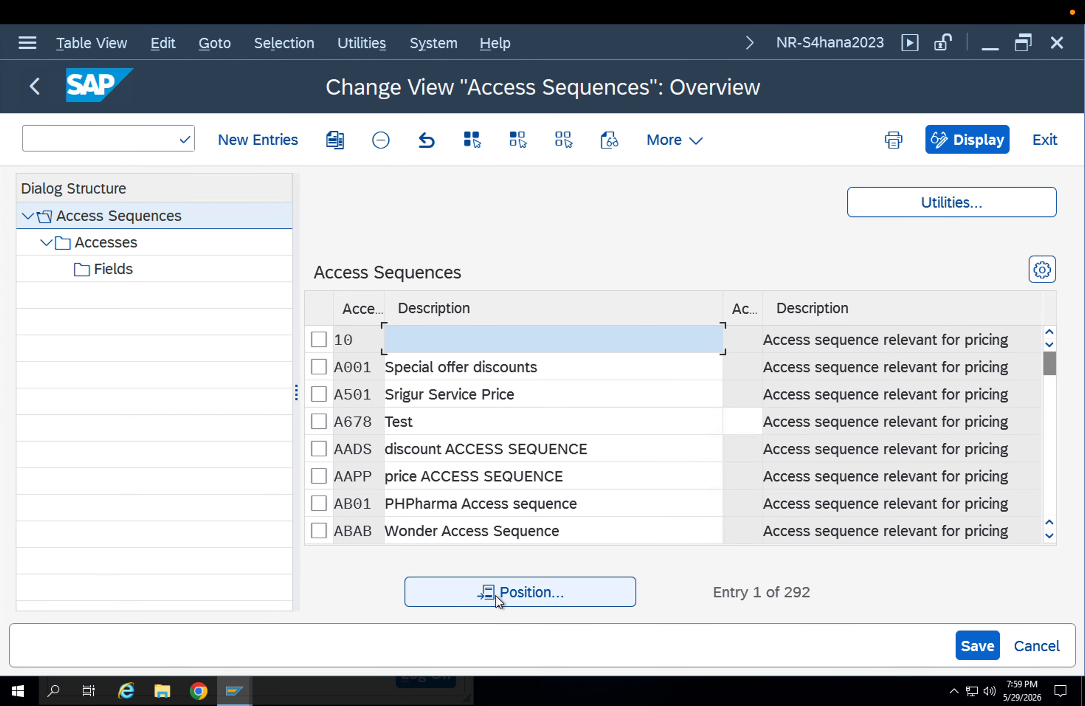
pyautogui.press('F3')
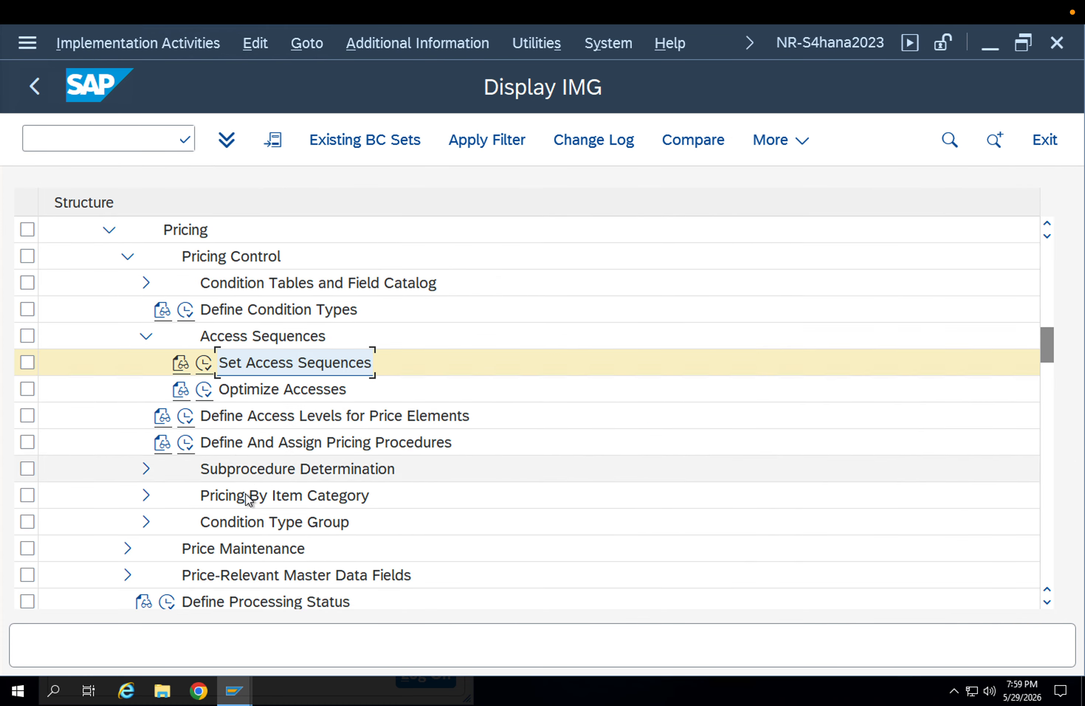
# - Check the activities under Condition Type Group and Pricing By Item Category in Pricing Control
pyautogui.click(146, 522)
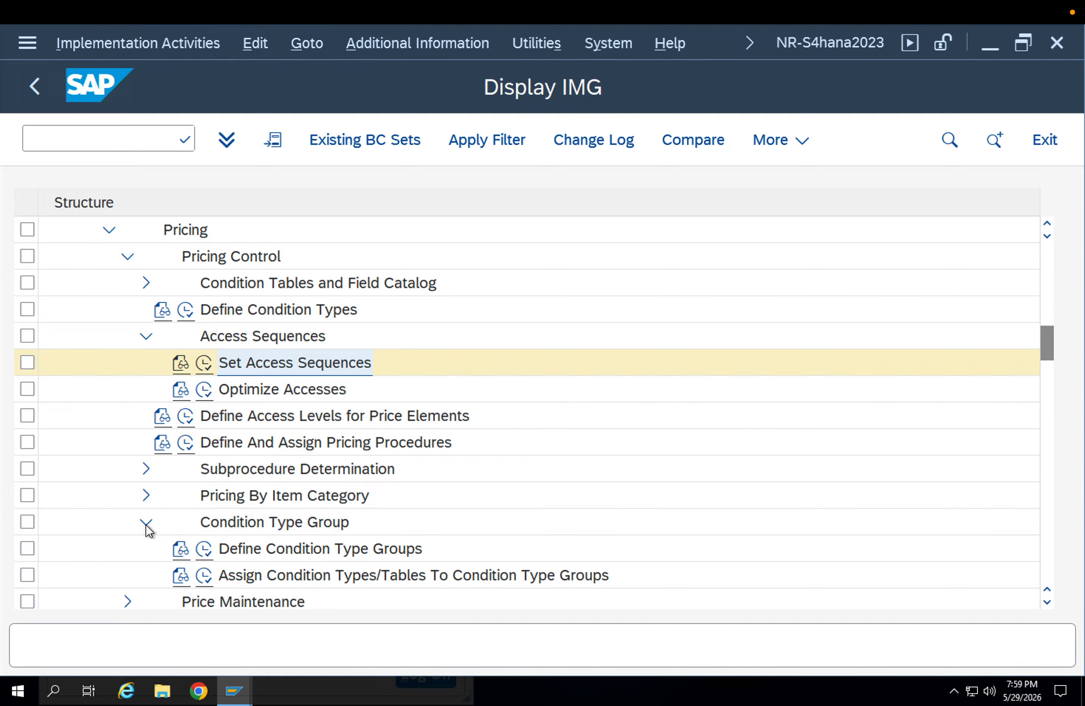
pyautogui.scroll(-3, 271, 484)
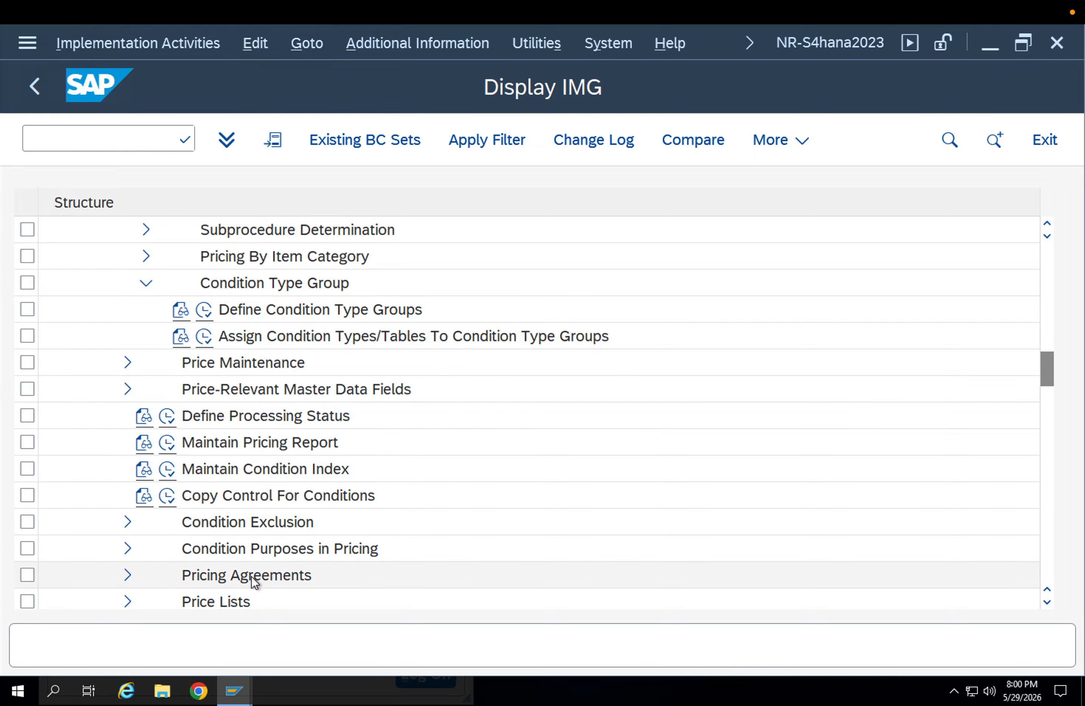
pyautogui.scroll(1, 290, 387)
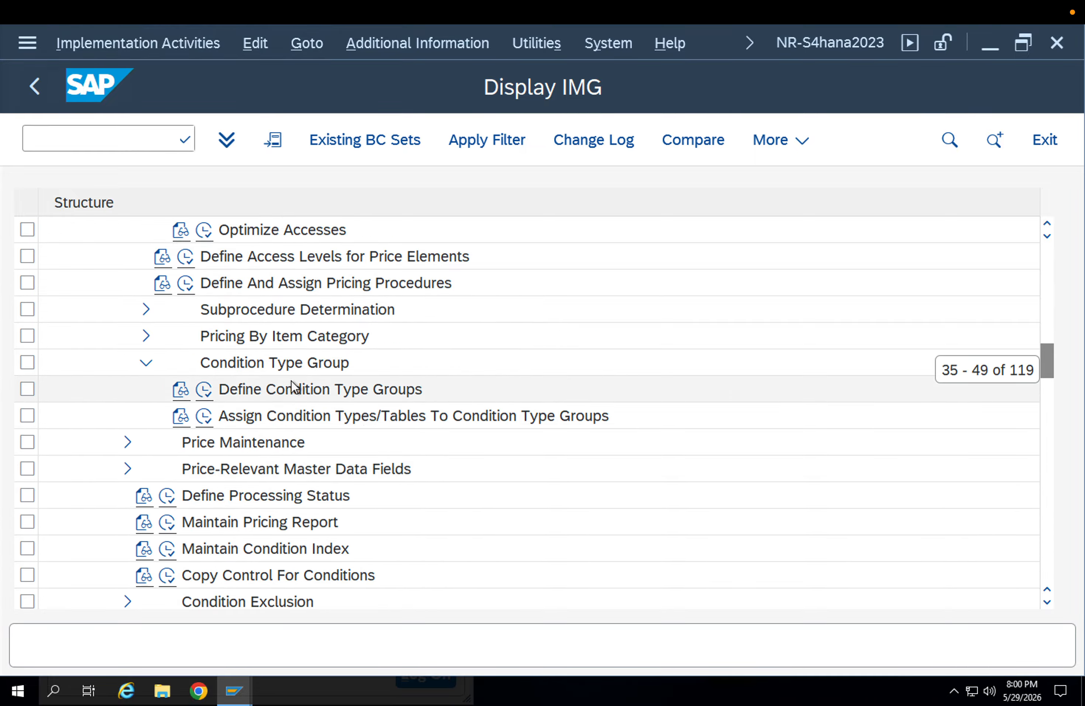
pyautogui.click(297, 389)
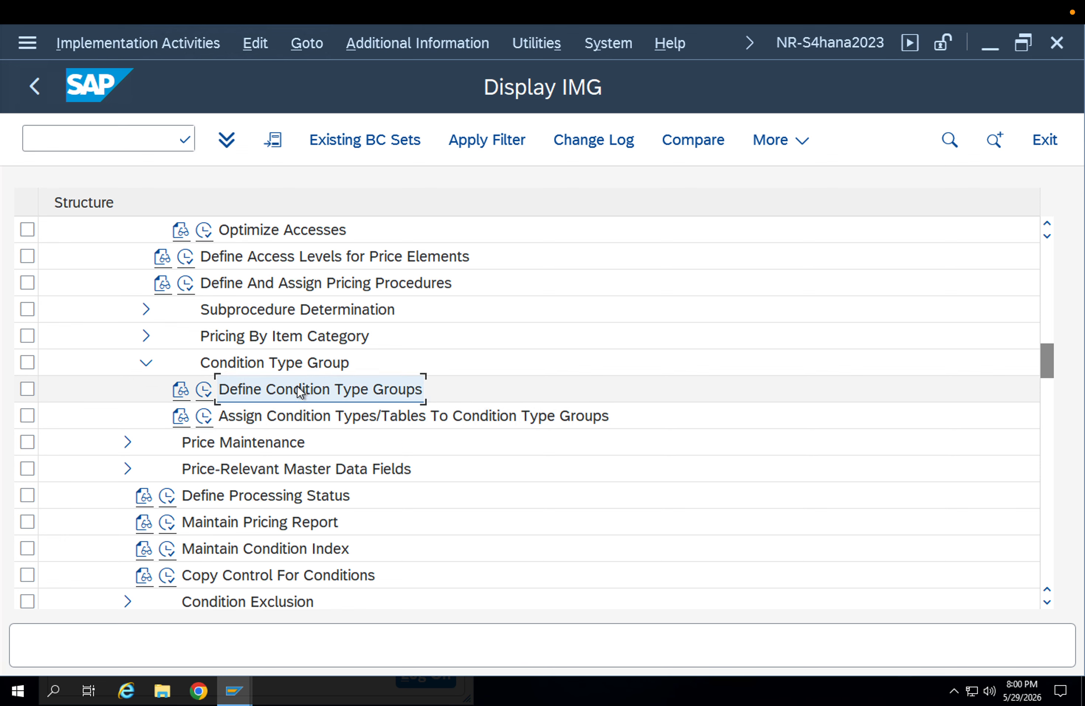
pyautogui.click(147, 337)
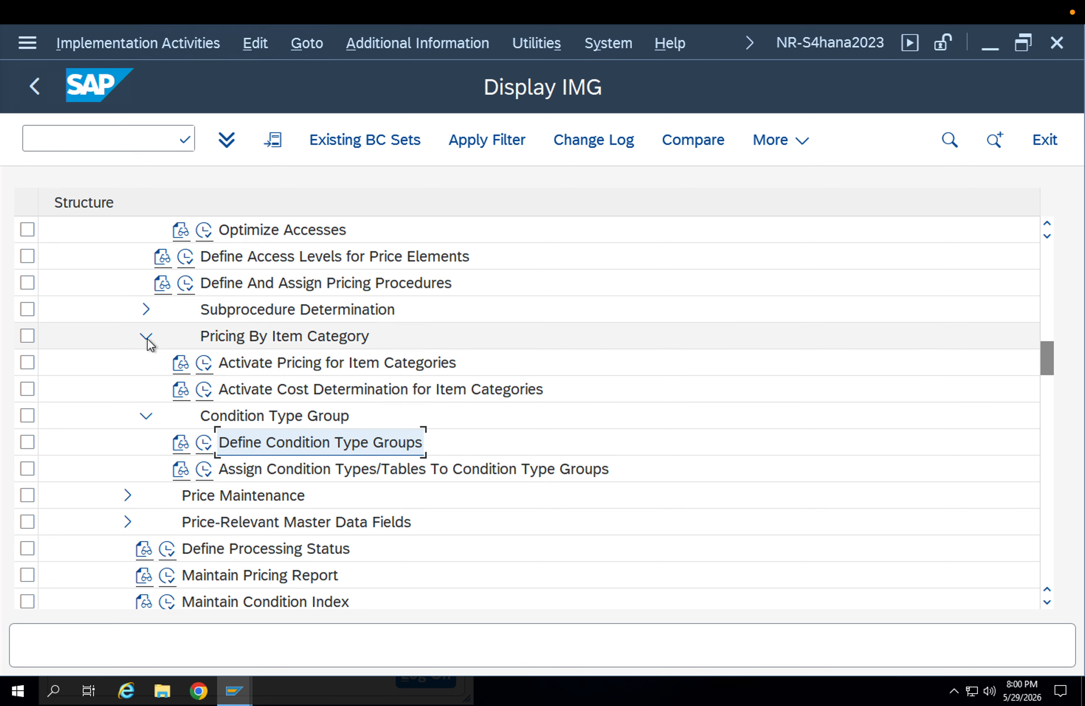
pyautogui.click(147, 337)
pyautogui.scroll(2, 150, 341)
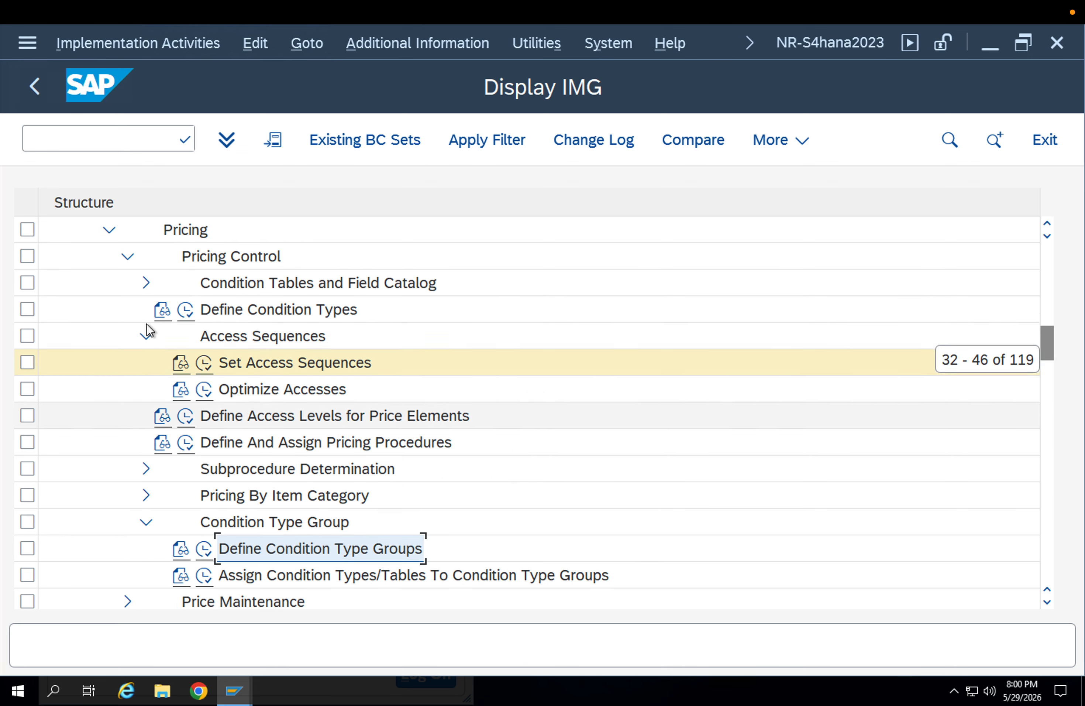
# - Open the Optimize Accesses activity and position the list at condition type PR00
pyautogui.click(210, 390)
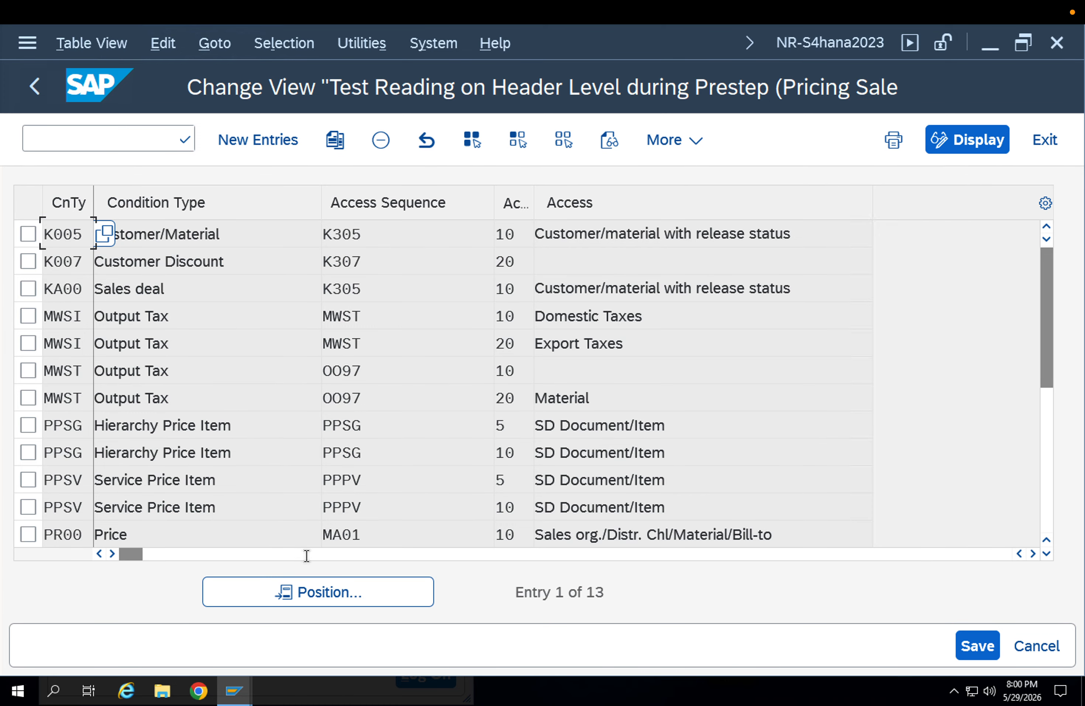
pyautogui.click(324, 592)
pyautogui.write('PR00')
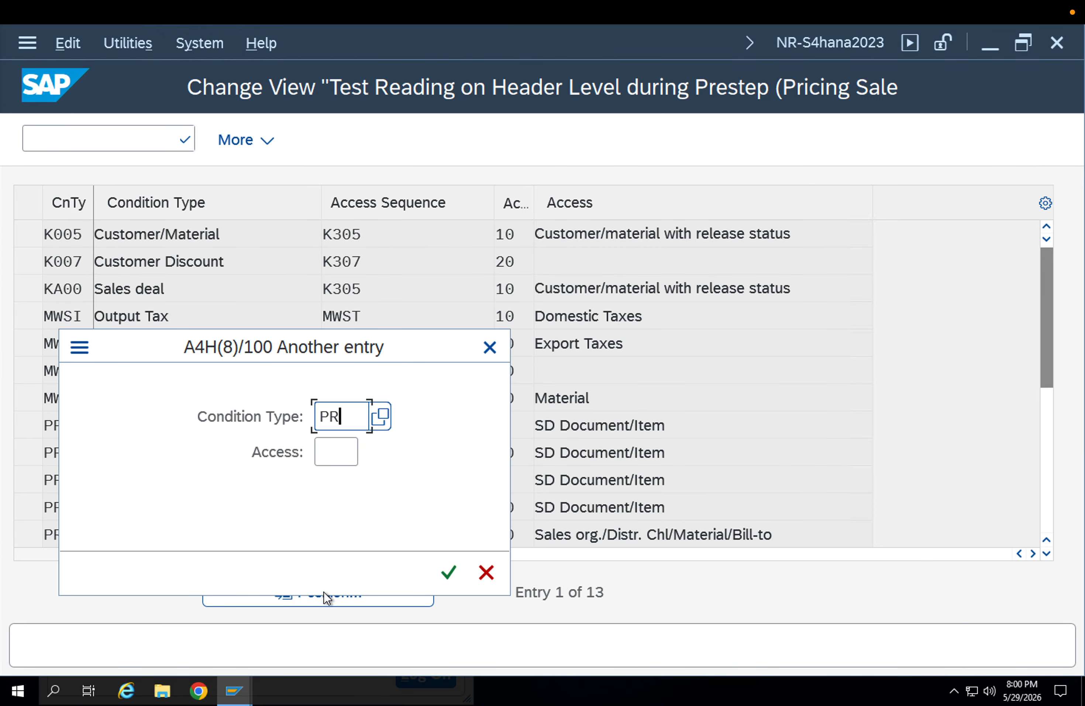
pyautogui.press('Return')
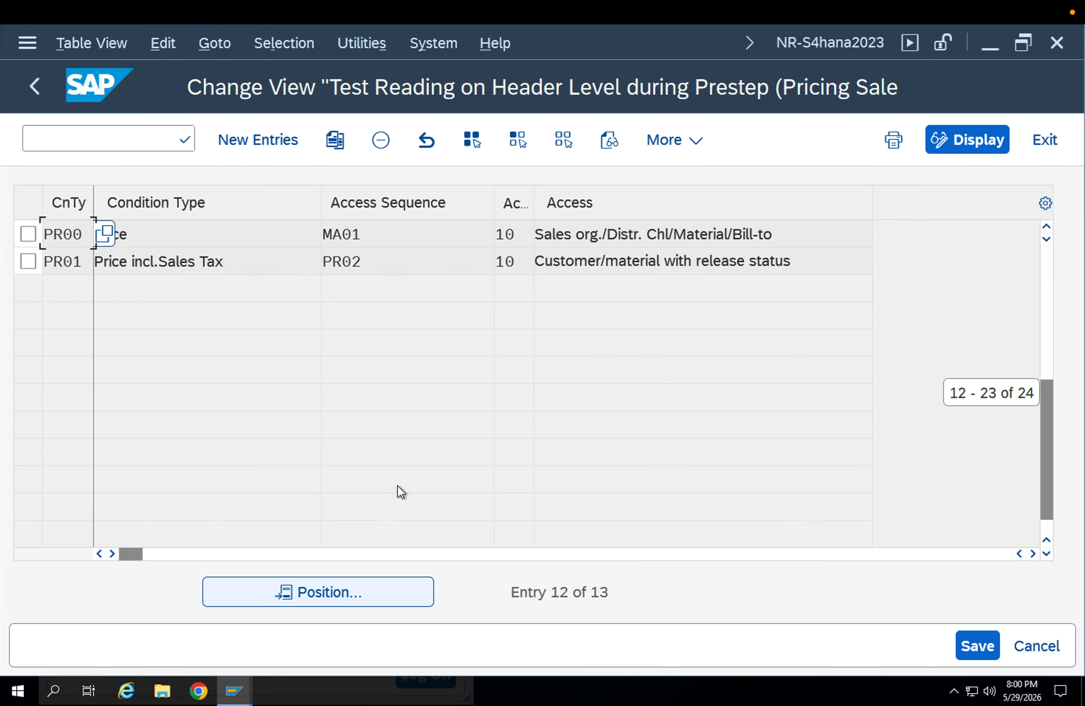
# - Examine the access sequence and access description of condition type PR00, and return to the IMG
pyautogui.click(378, 232)
pyautogui.doubleClick(379, 235)
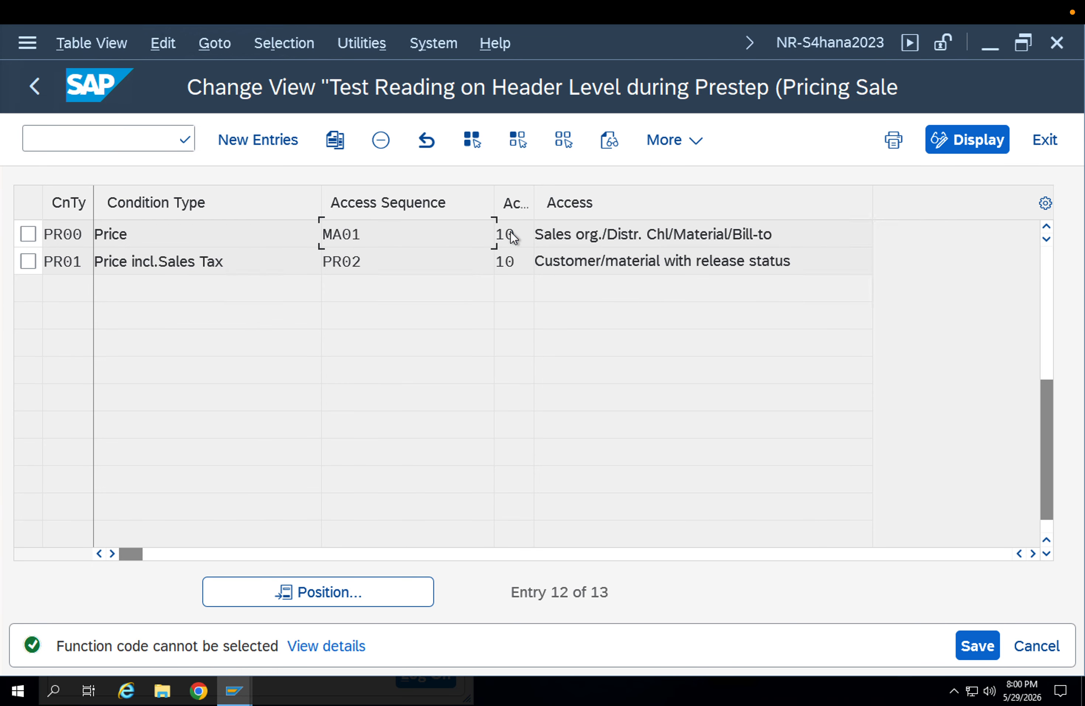
pyautogui.click(507, 234)
pyautogui.press('Escape')
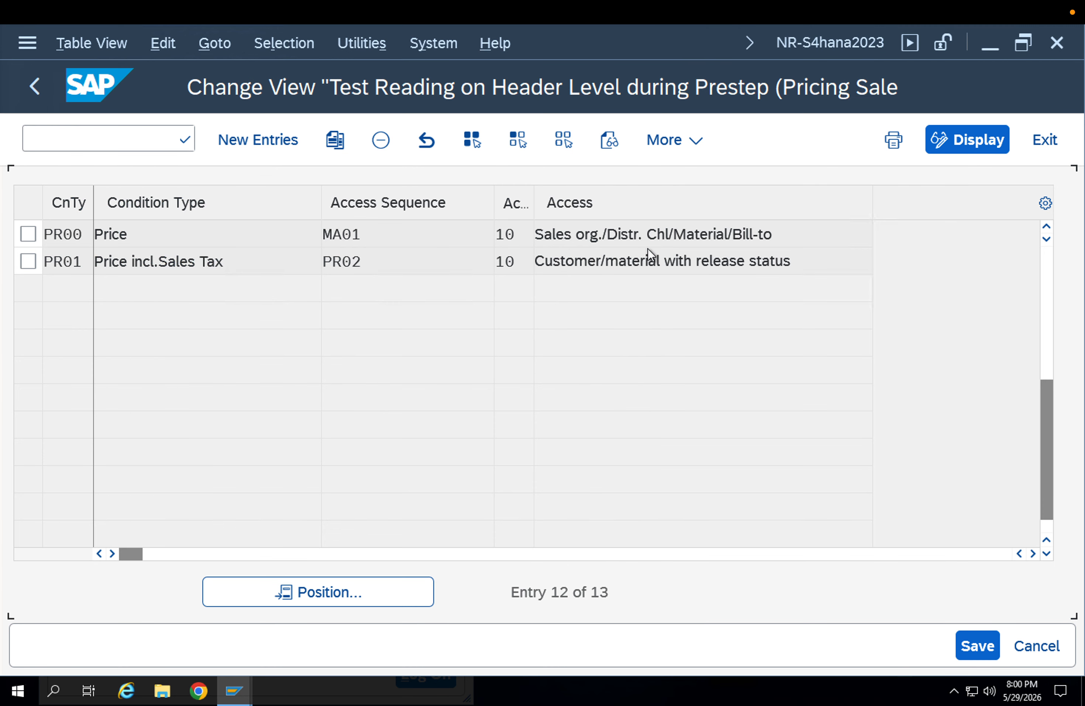
pyautogui.moveTo(784, 232); pyautogui.dragTo(549, 213)
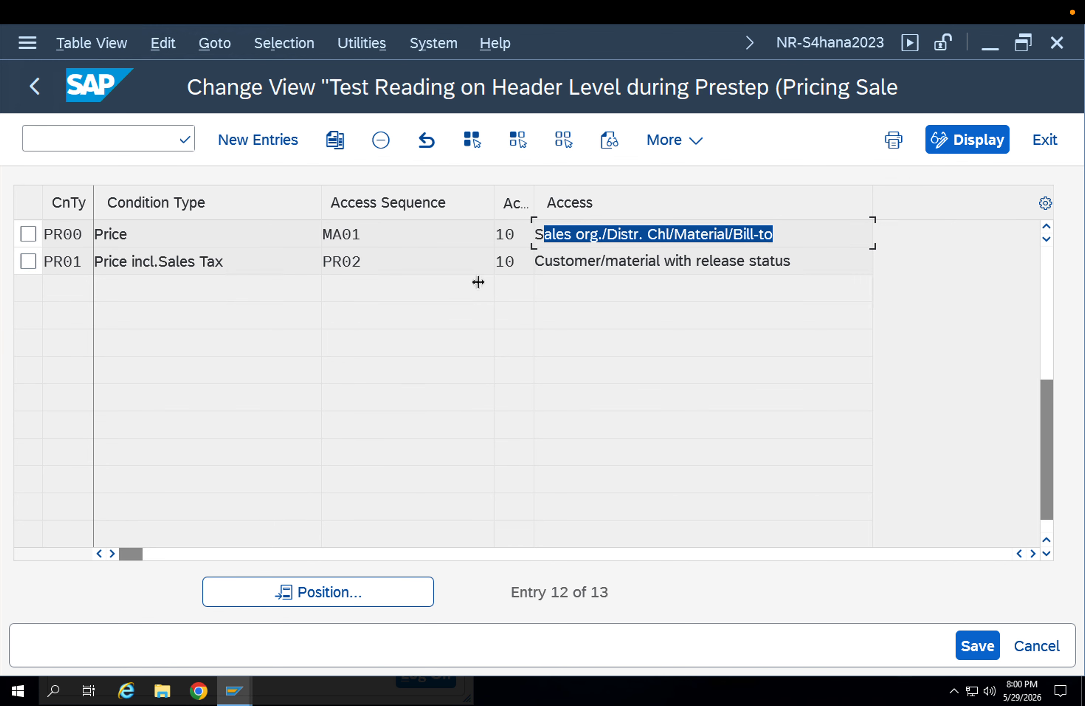
pyautogui.click(405, 234)
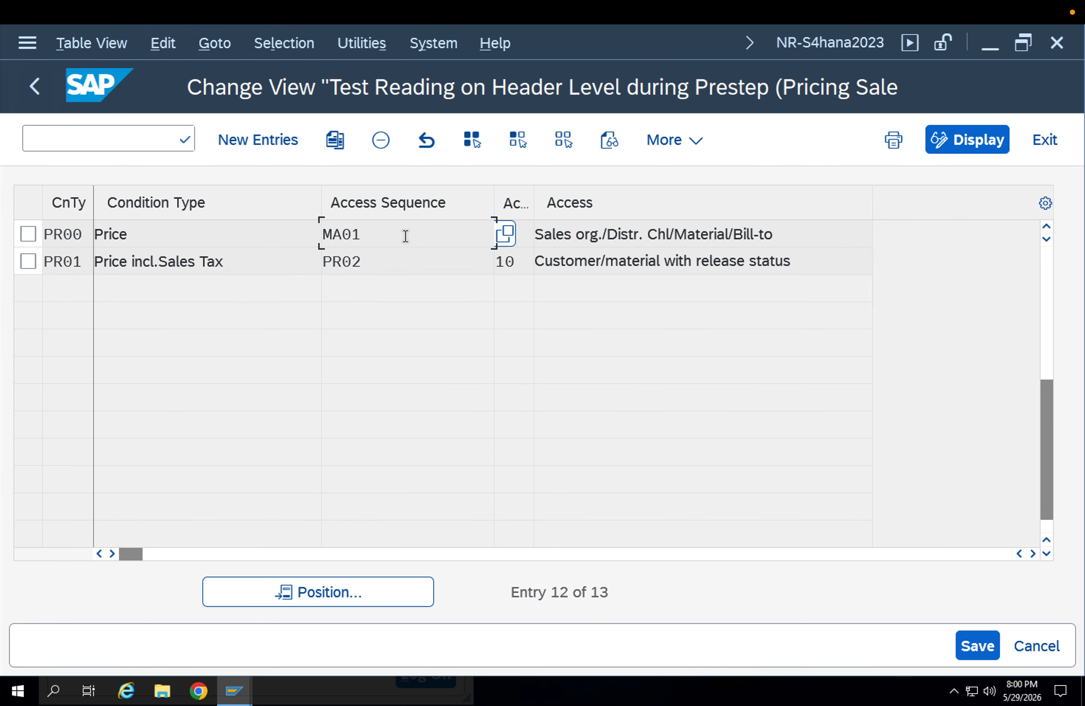
pyautogui.click(40, 92)
# - Open Set Access Sequences, acknowledge the cross-client notice and position the list at access sequence MA01
pyautogui.click(212, 363)
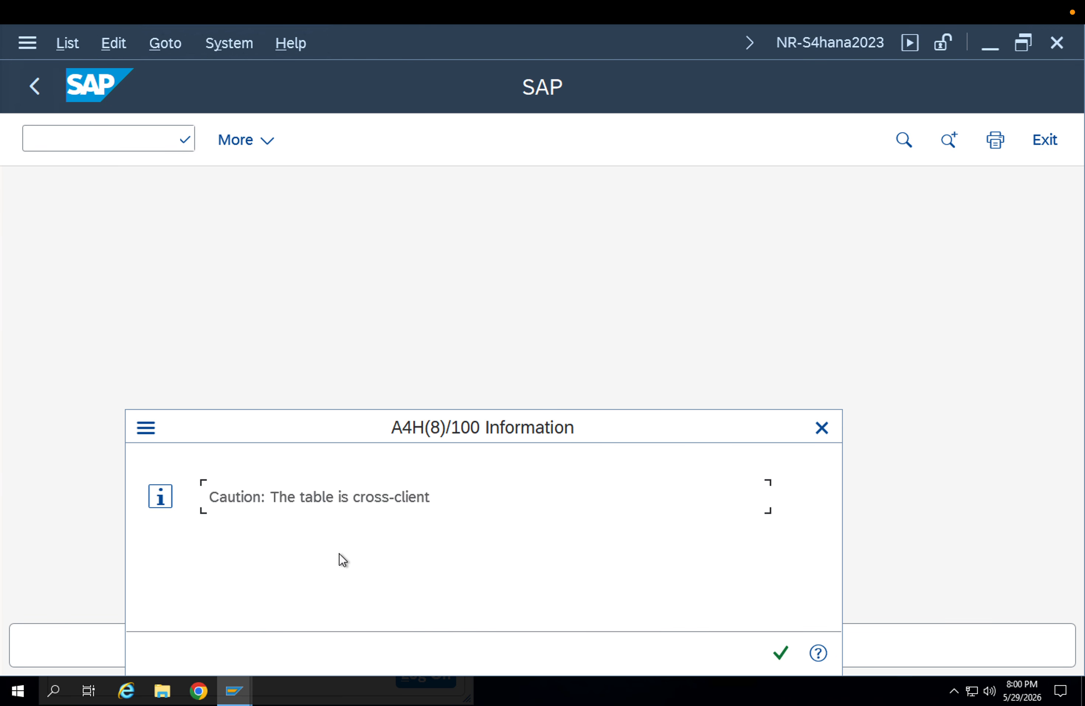
pyautogui.press('Return')
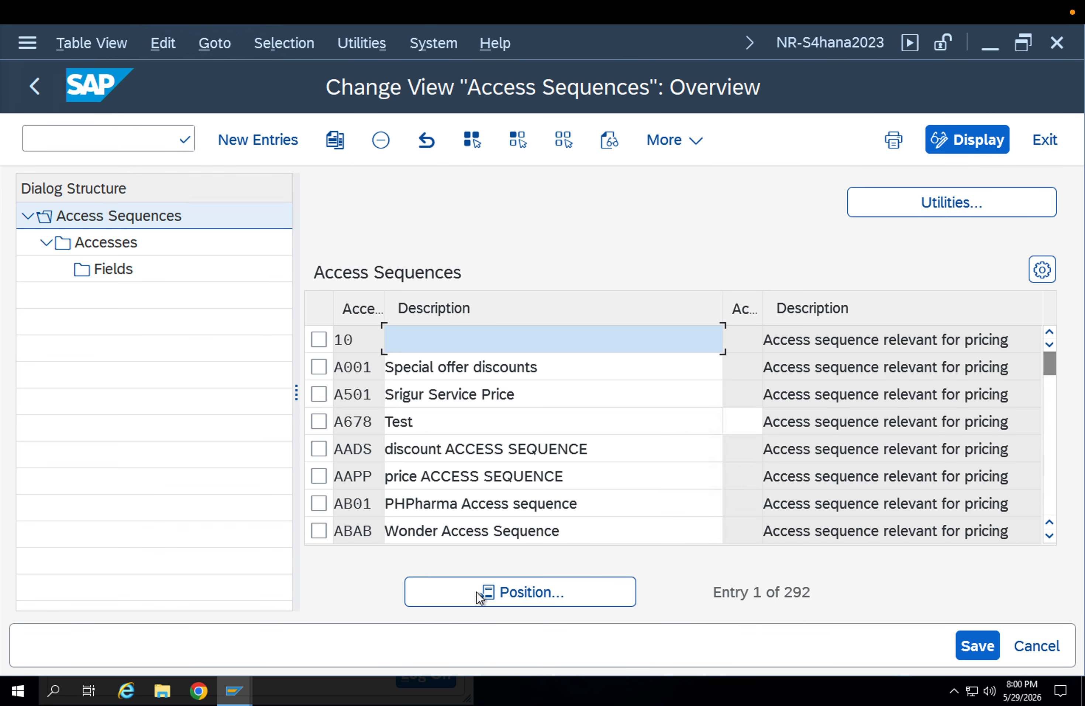
pyautogui.click(479, 596)
pyautogui.write('M ')
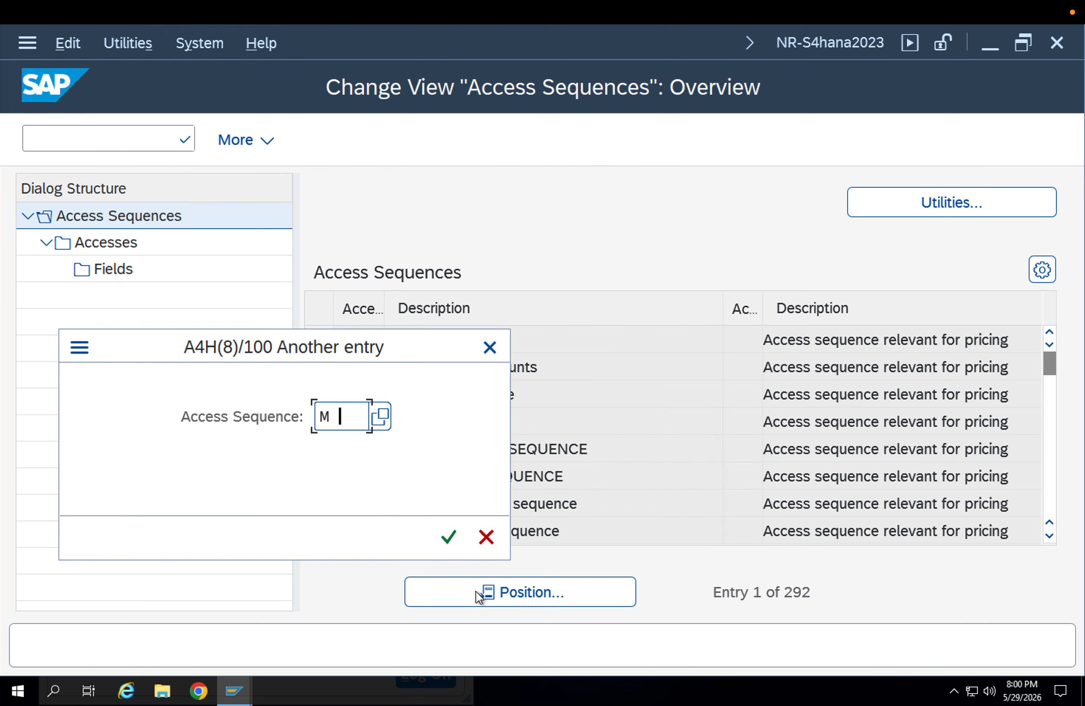
pyautogui.write('AA01')
pyautogui.press('Return')
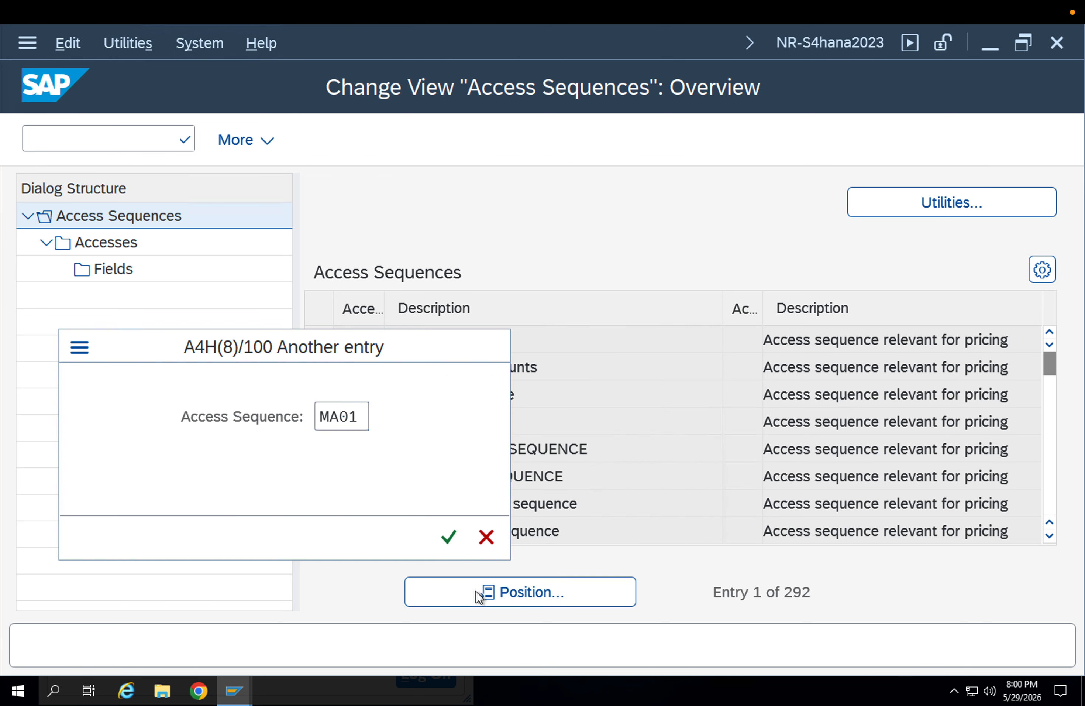
# - Open the accesses of access sequence MA01 and display the fields of access 10
pyautogui.click(320, 343)
pyautogui.doubleClick(93, 244)
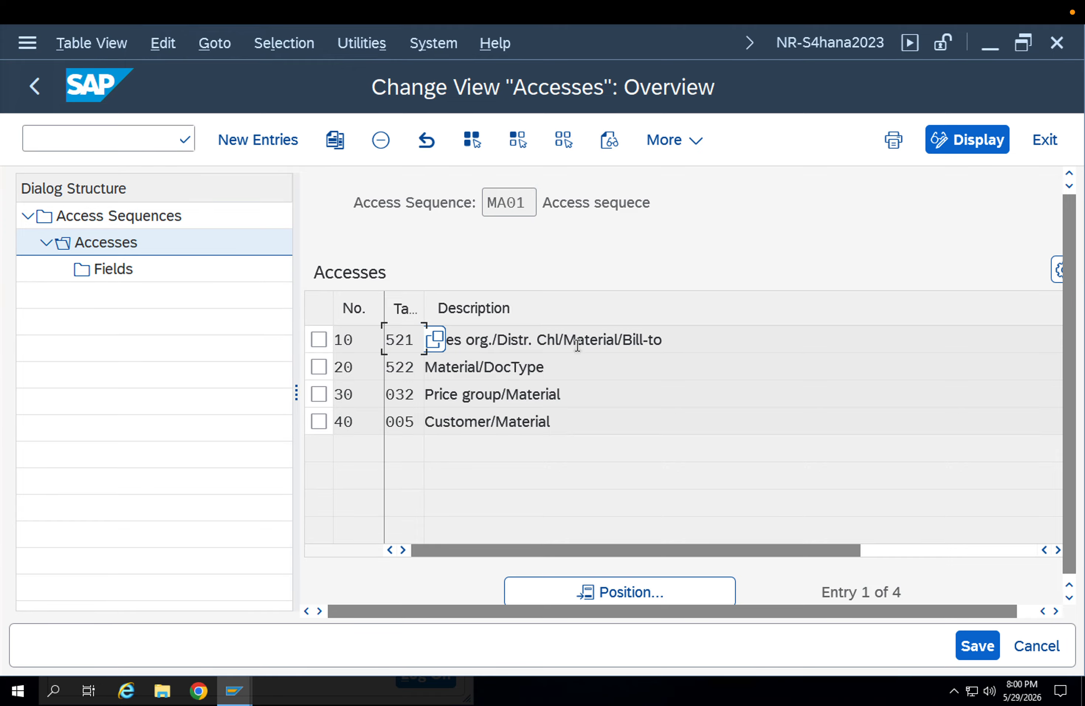
pyautogui.click(319, 339)
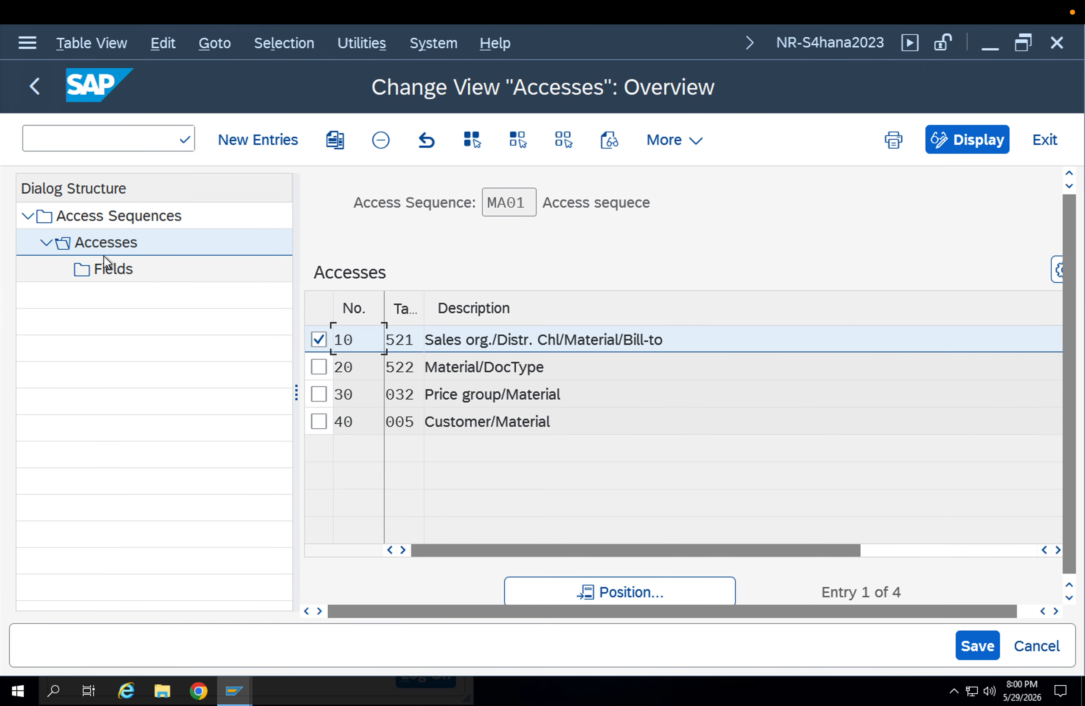
pyautogui.doubleClick(95, 271)
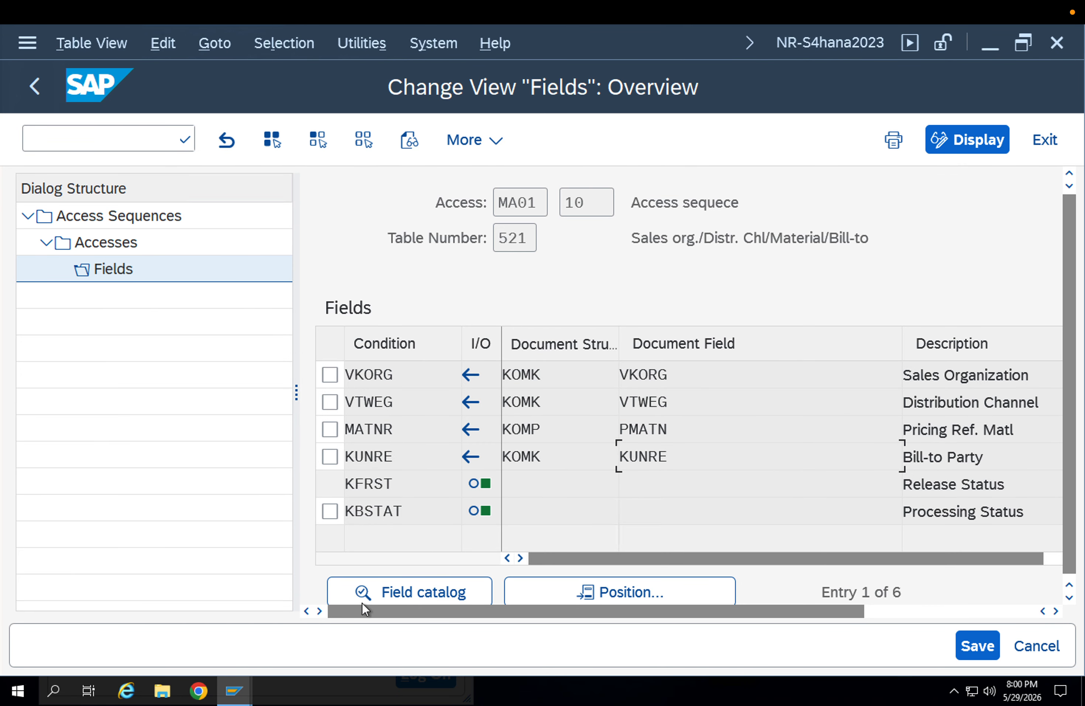
# - Switch to the SAP Easy Access session and start a standard order with transaction VA01
pyautogui.click(234, 689)
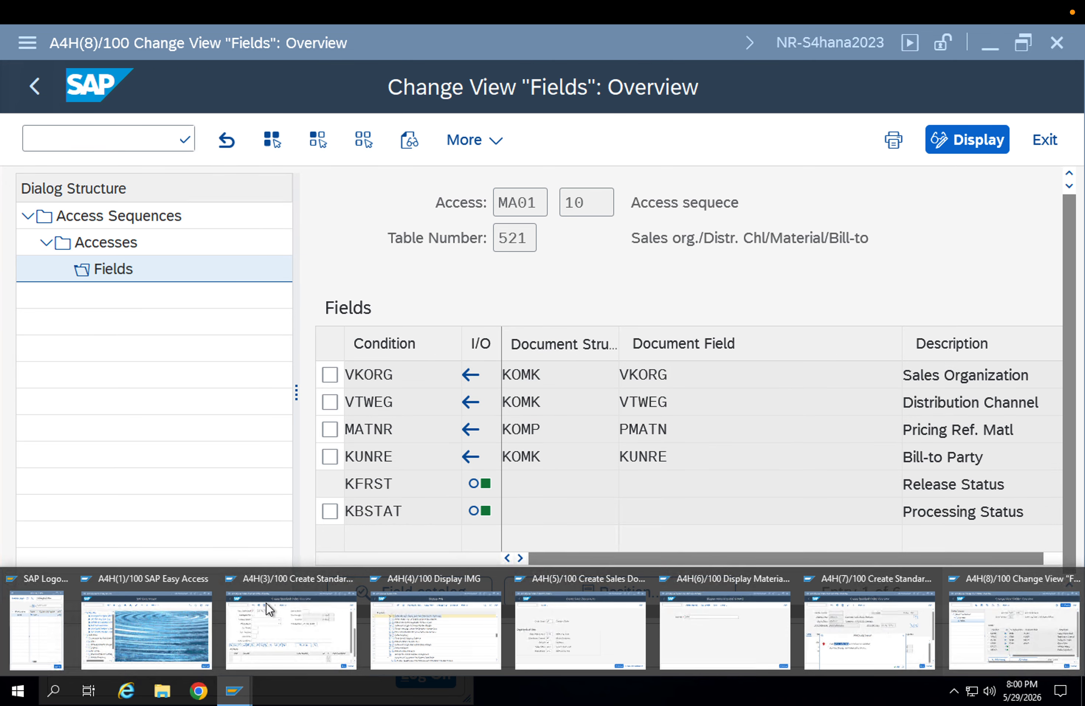
pyautogui.click(151, 630)
pyautogui.write('v')
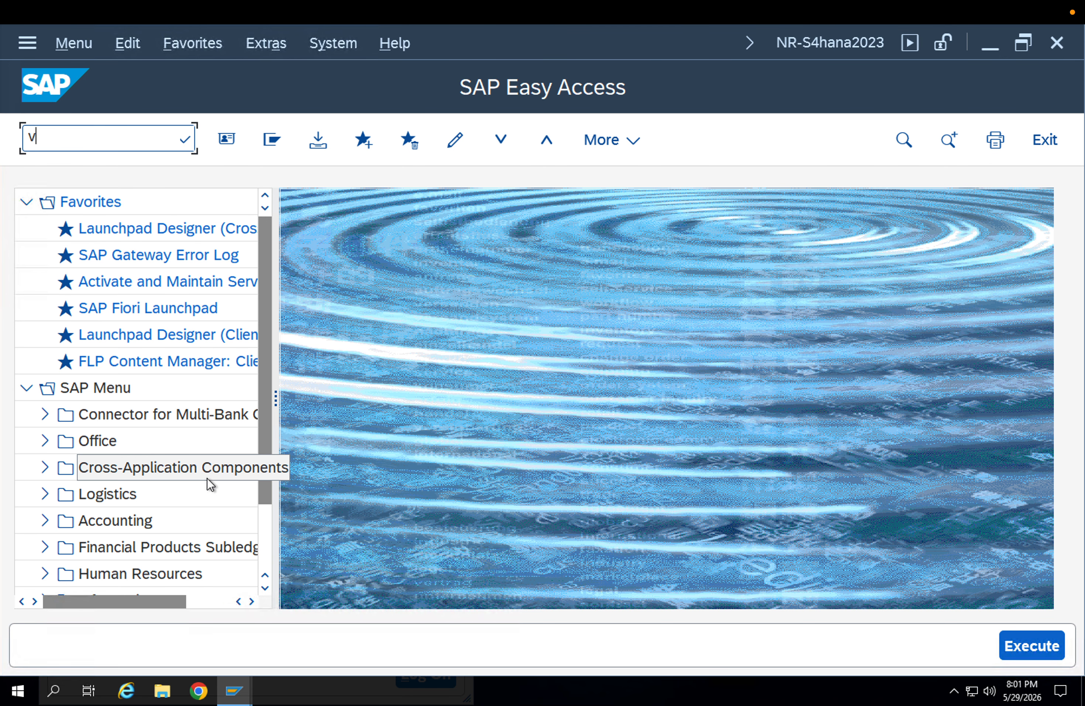
pyautogui.write('a01')
pyautogui.press('Return')
pyautogui.press('Return')
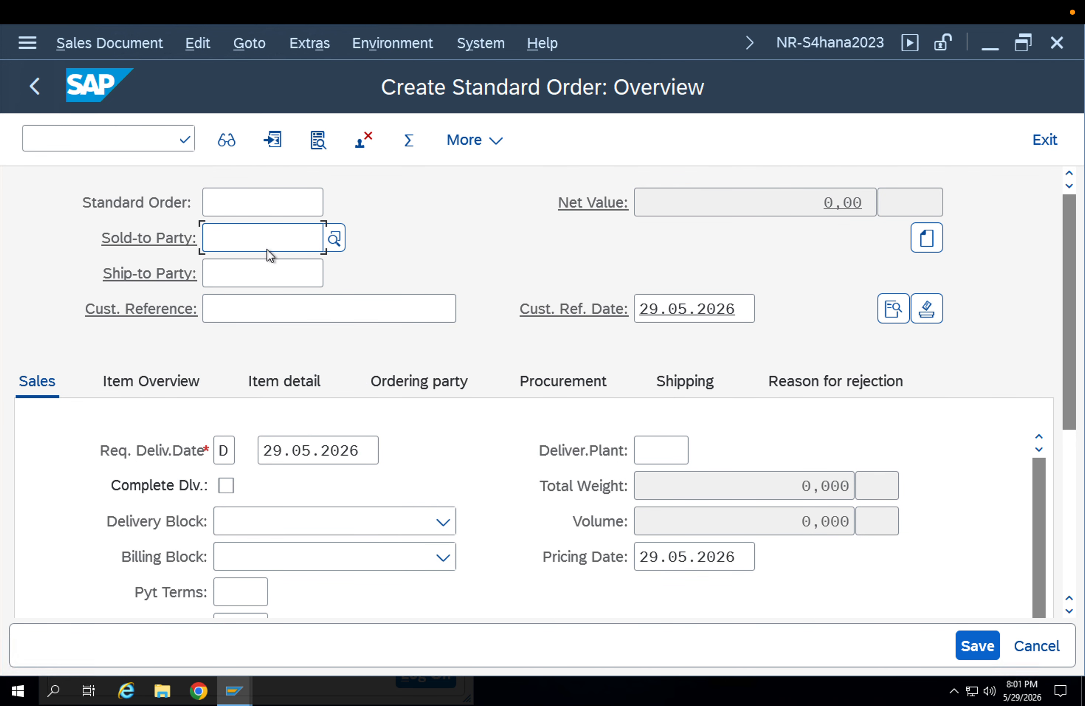
# - Enter the sold-to party number and the customer reference CUSTOMERXYZA in the order header and accept the warnings
pyautogui.click(267, 249)
pyautogui.click(258, 260)
pyautogui.press('Return')
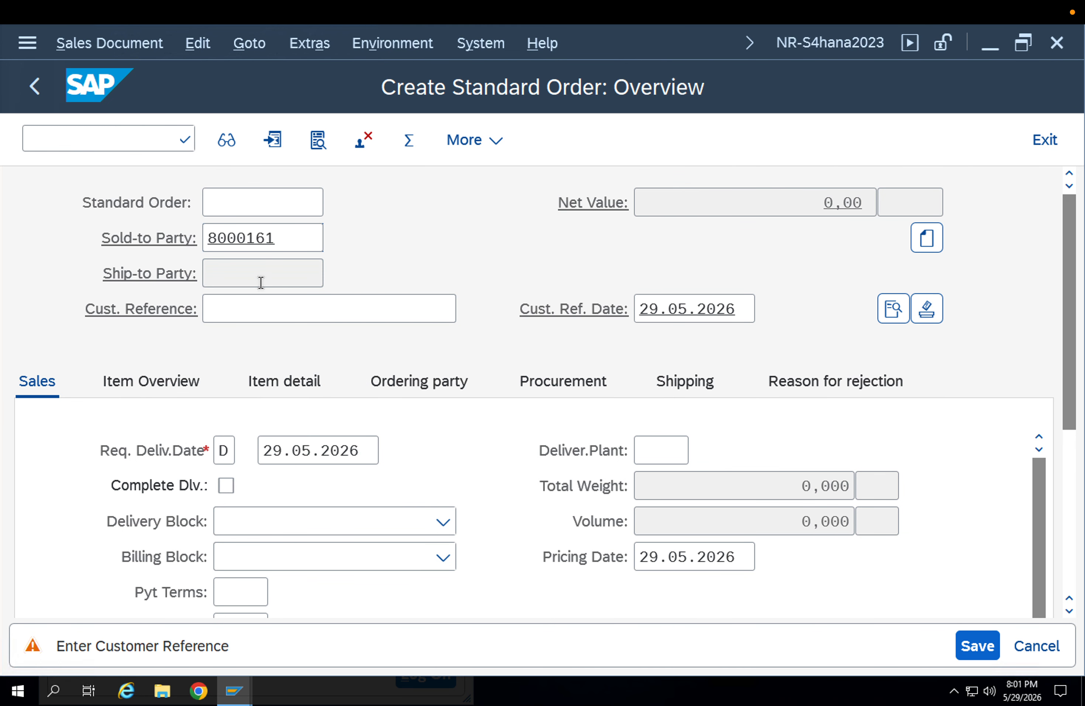
pyautogui.click(274, 339)
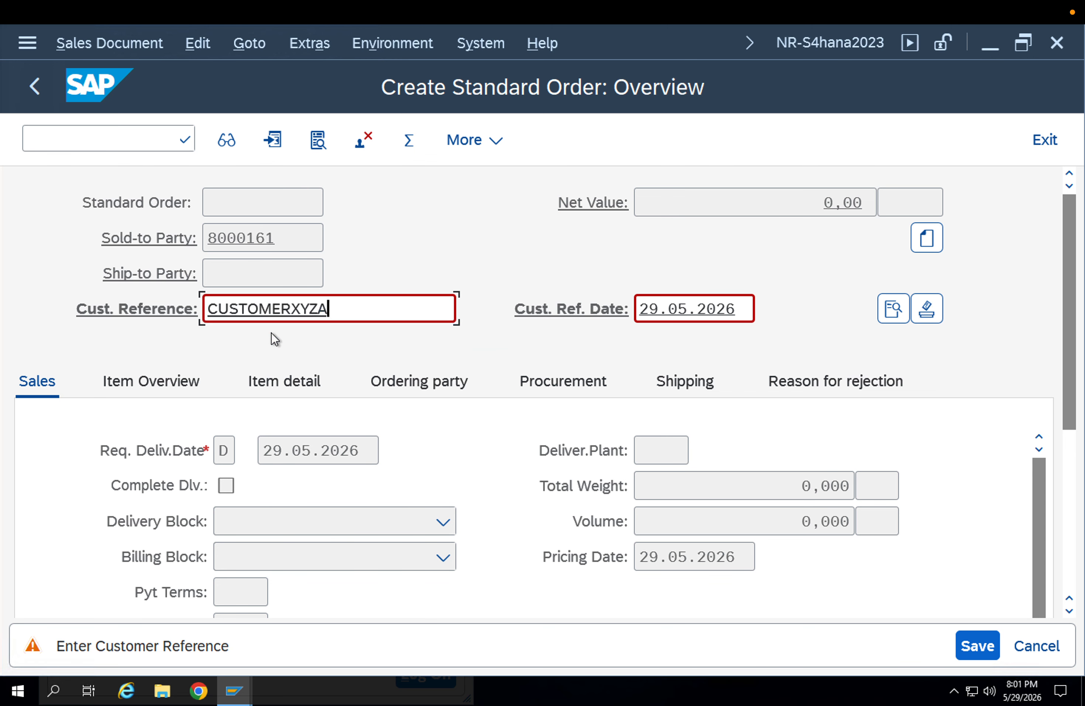
pyautogui.press('Return')
pyautogui.press('Return')
pyautogui.press('Return')
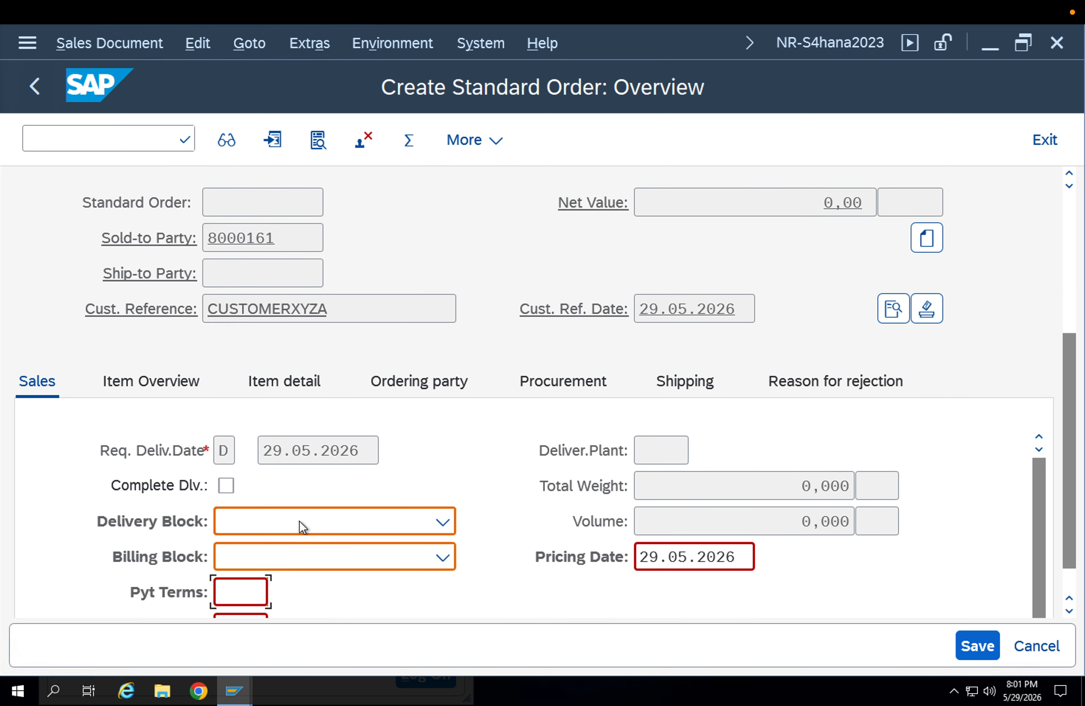
# - Try to add material 8094 as the first item of the standard order
pyautogui.click(257, 572)
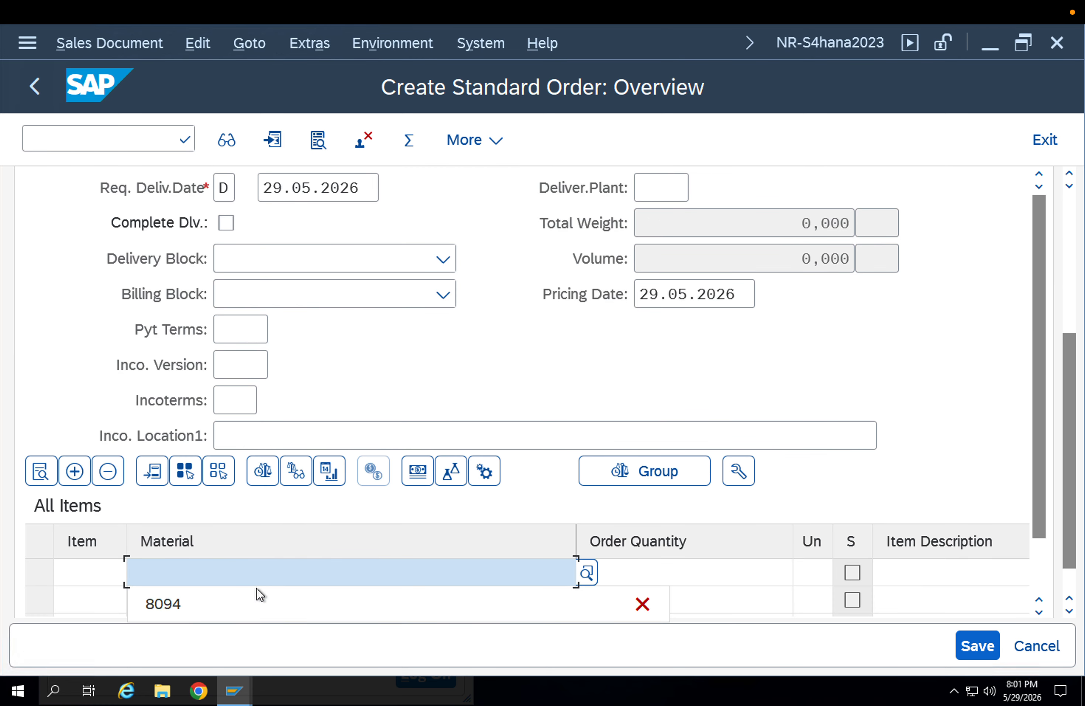
pyautogui.click(252, 592)
pyautogui.press('Return')
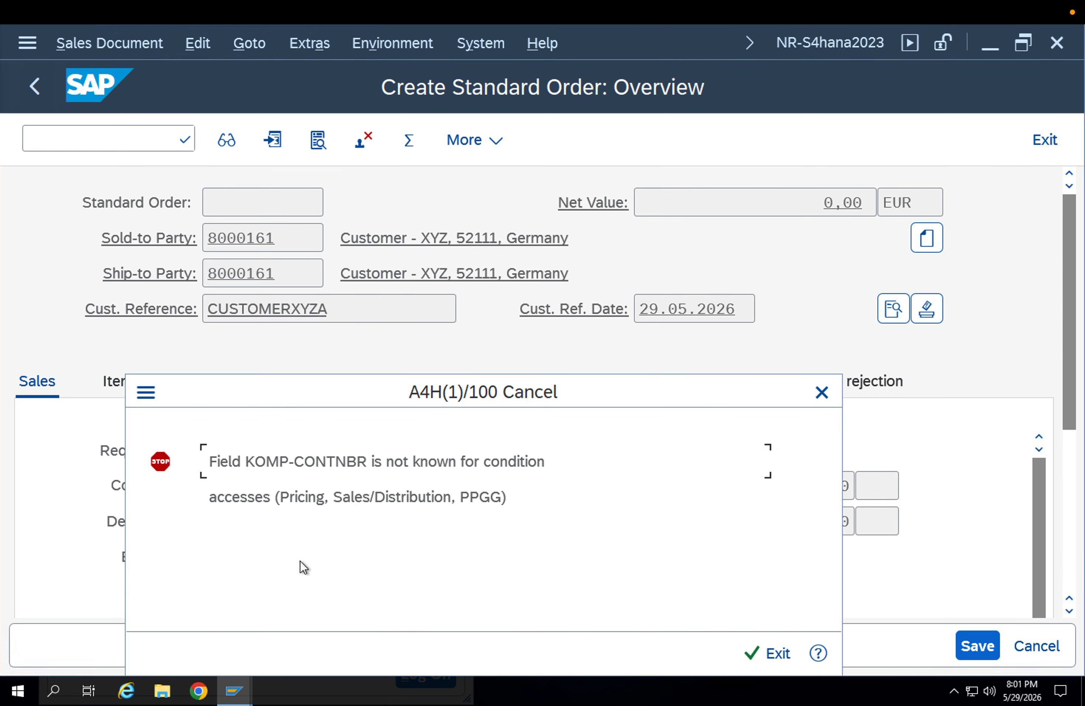
# - Read the long text of the KOMP-CONTNBR error for its cause and recommended procedure
pyautogui.click(284, 467)
pyautogui.click(241, 695)
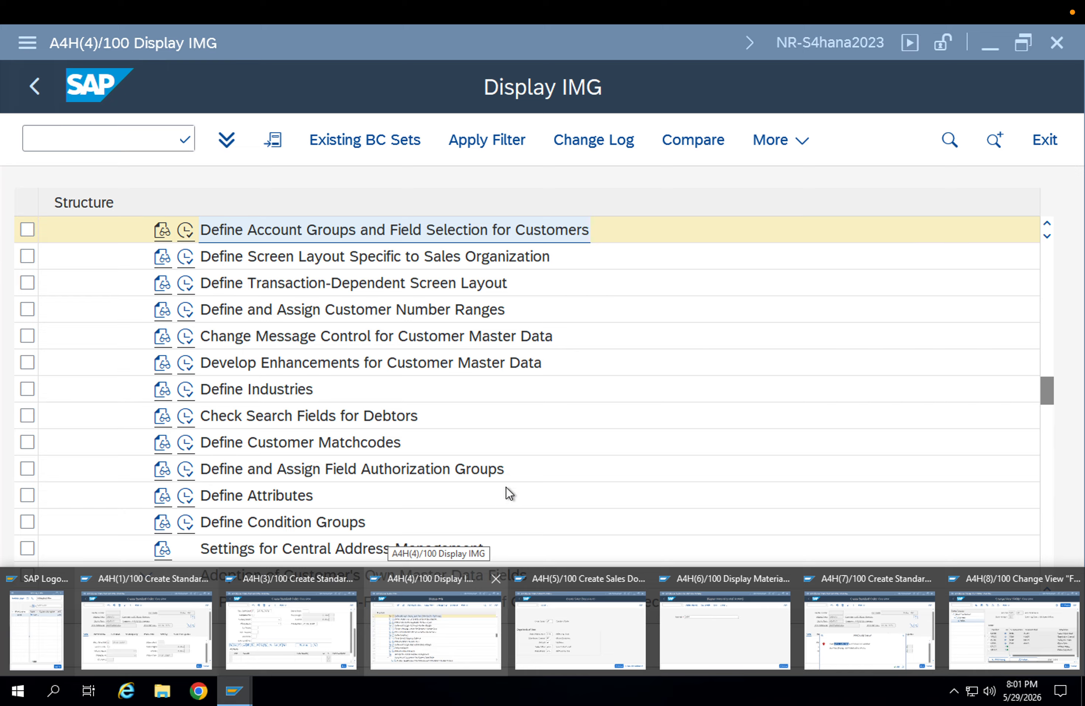
pyautogui.click(562, 494)
pyautogui.click(818, 652)
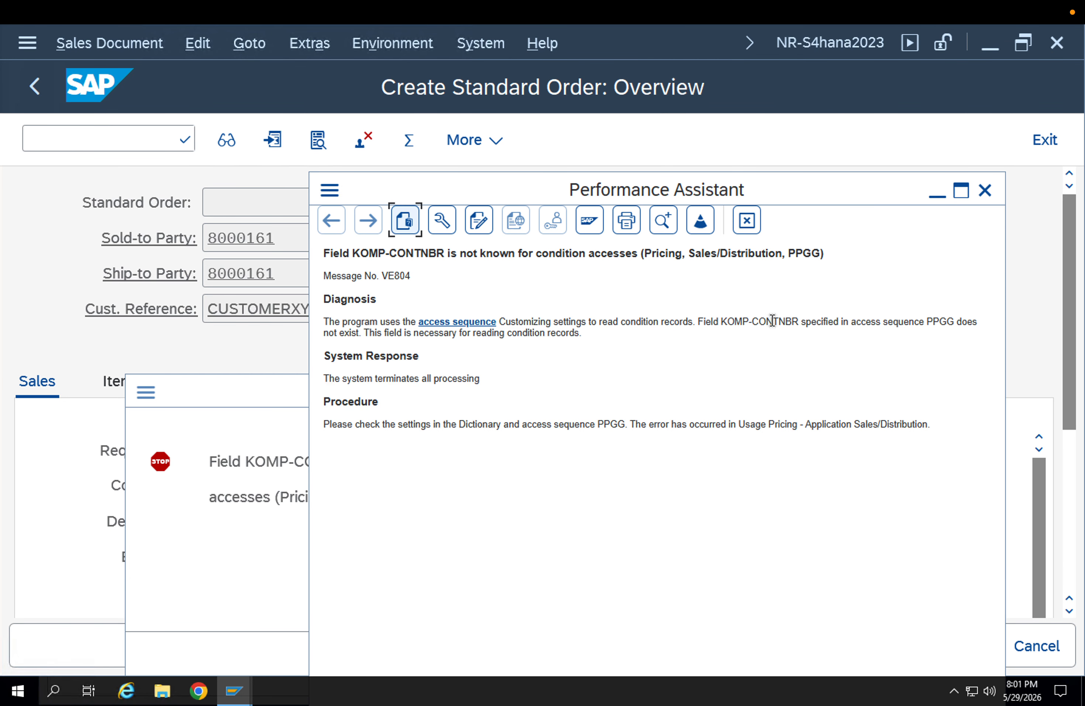
# - Return to the access sequences overview in the Customizing session and position the list at PPGG
pyautogui.click(234, 690)
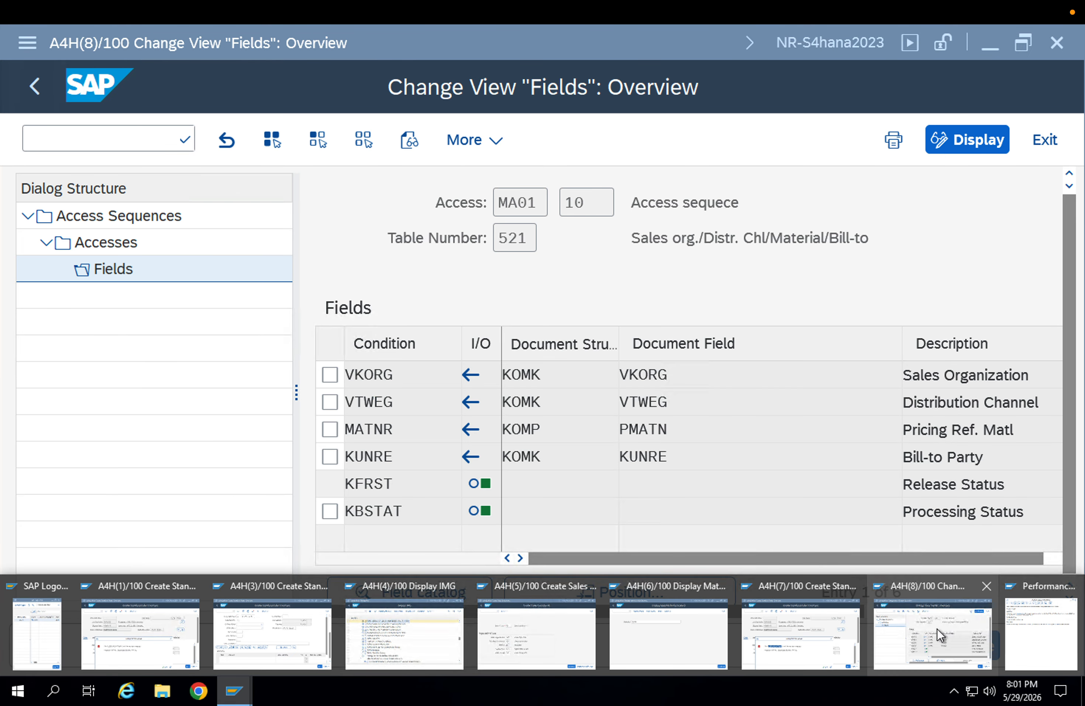
pyautogui.click(937, 628)
pyautogui.click(34, 87)
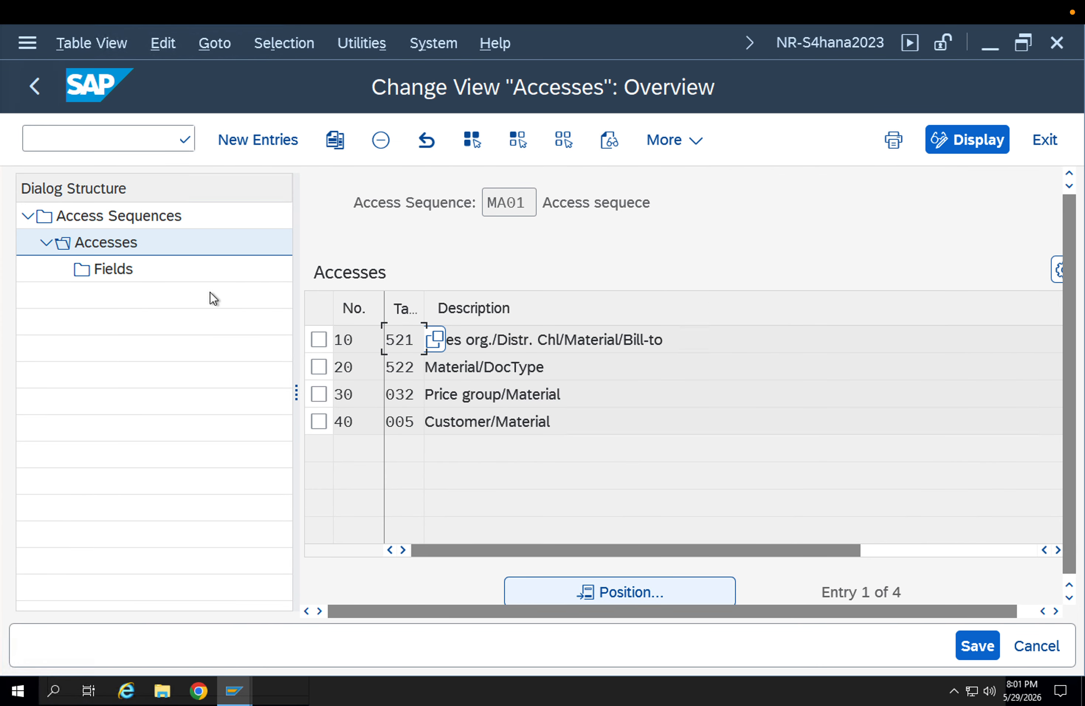
pyautogui.click(34, 86)
pyautogui.click(560, 597)
pyautogui.write('PPGG')
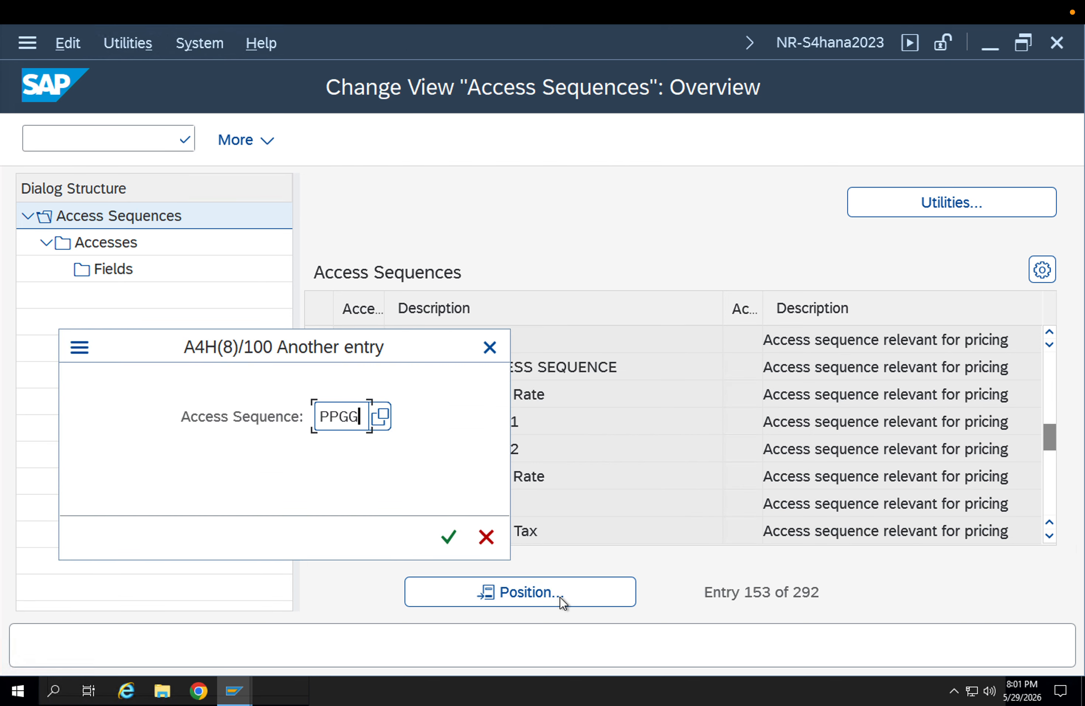
pyautogui.press('Return')
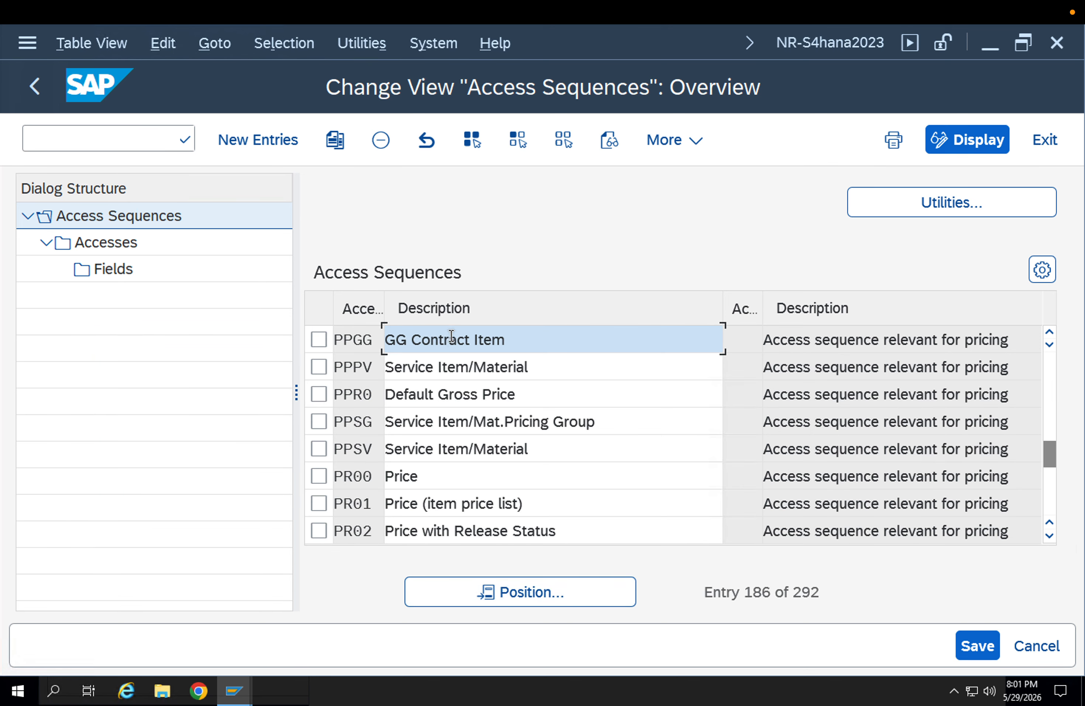
# - Open the accesses of access sequence PPGG and examine their tables and descriptions
pyautogui.click(318, 339)
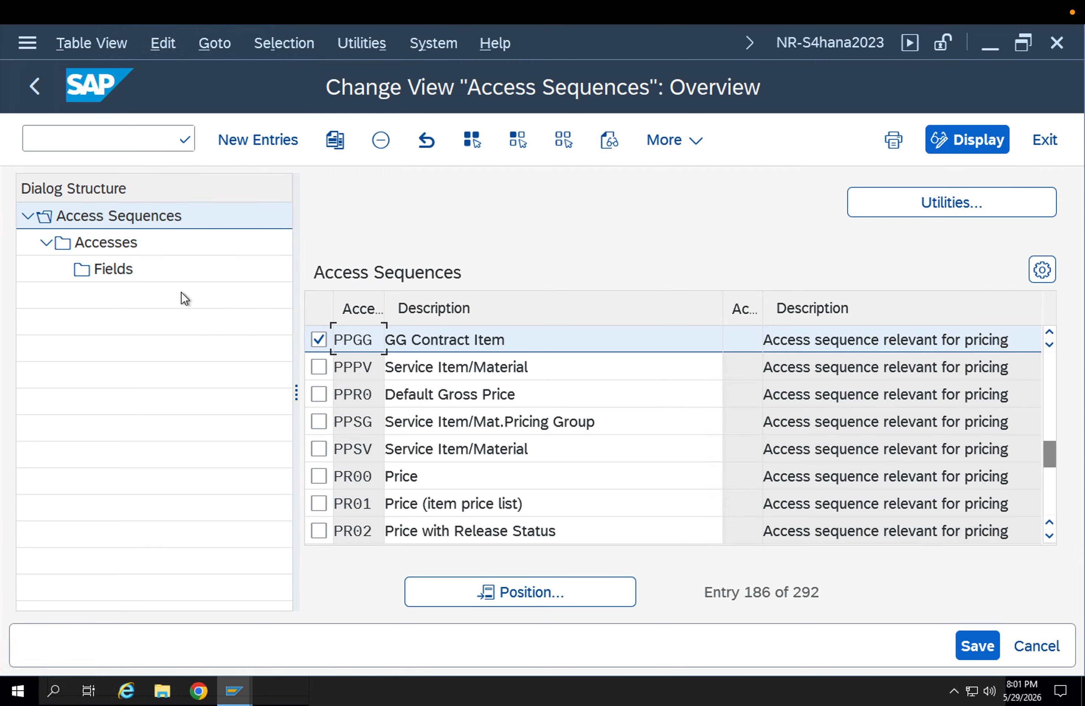
pyautogui.doubleClick(127, 248)
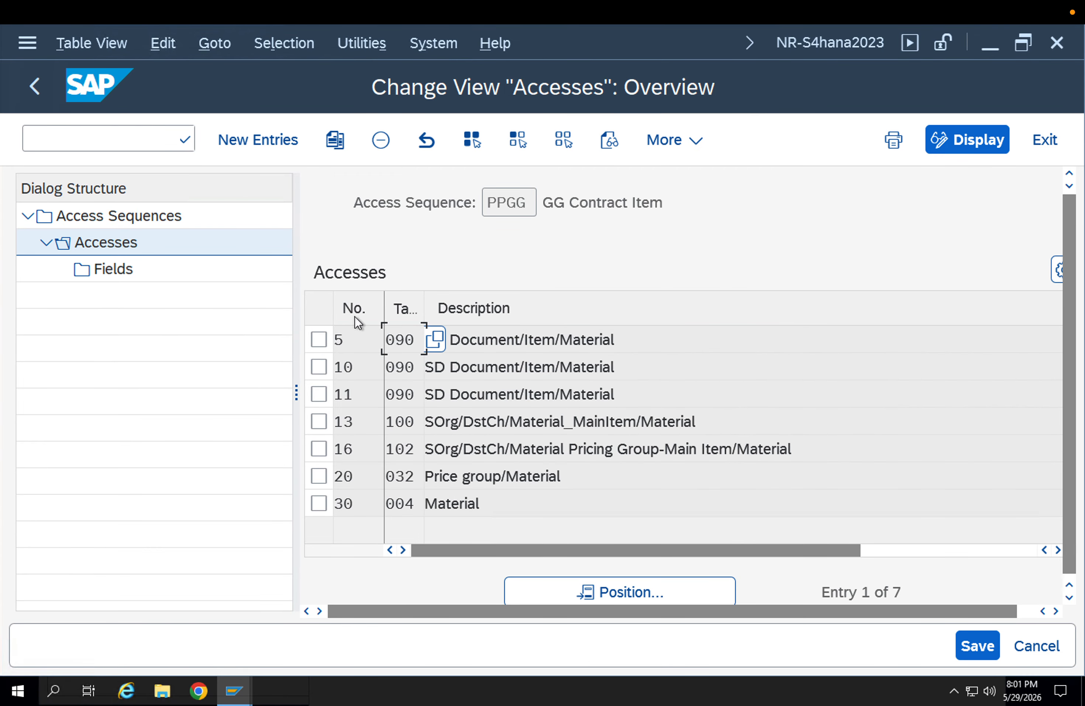
pyautogui.click(536, 349)
pyautogui.click(546, 481)
pyautogui.moveTo(575, 475); pyautogui.dragTo(377, 475)
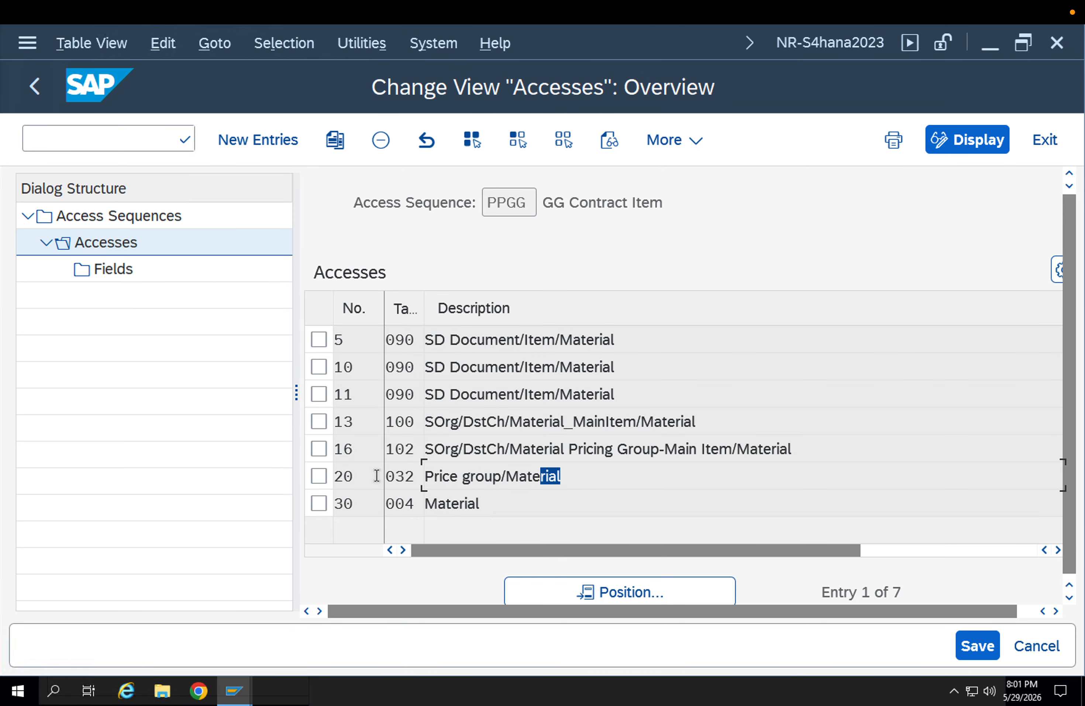
# - Open VK11 in a new session for condition type PPGG with the key combination Material
pyautogui.click(128, 135)
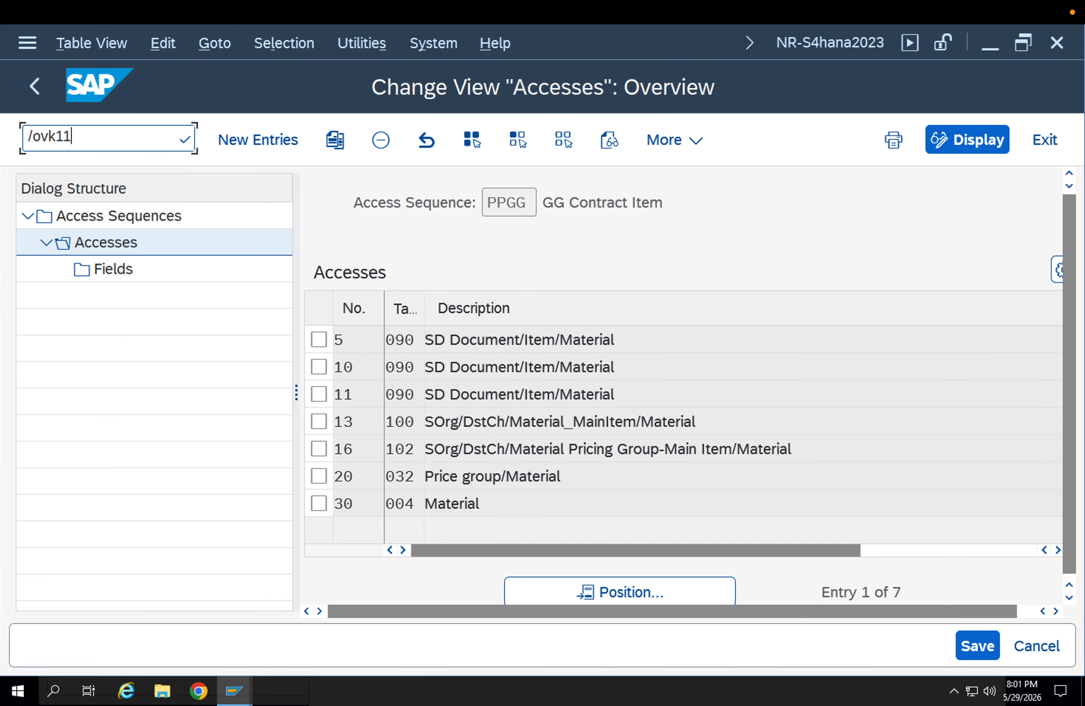
pyautogui.write('/ovk11')
pyautogui.press('Return')
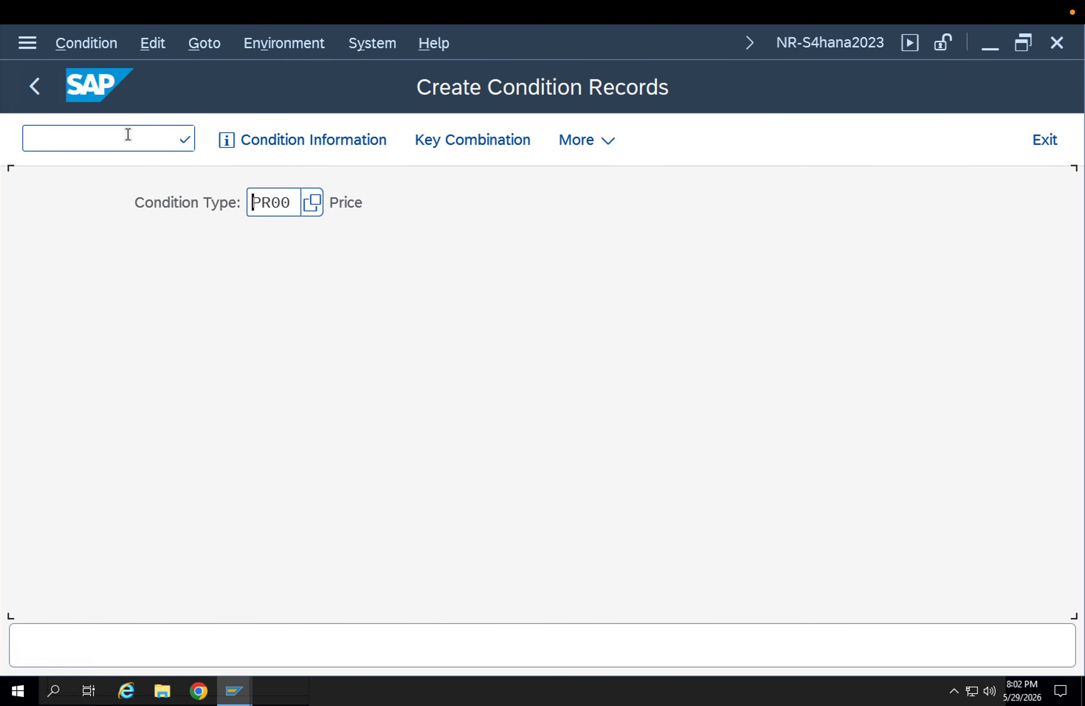
pyautogui.write('ppgg')
pyautogui.press('Return')
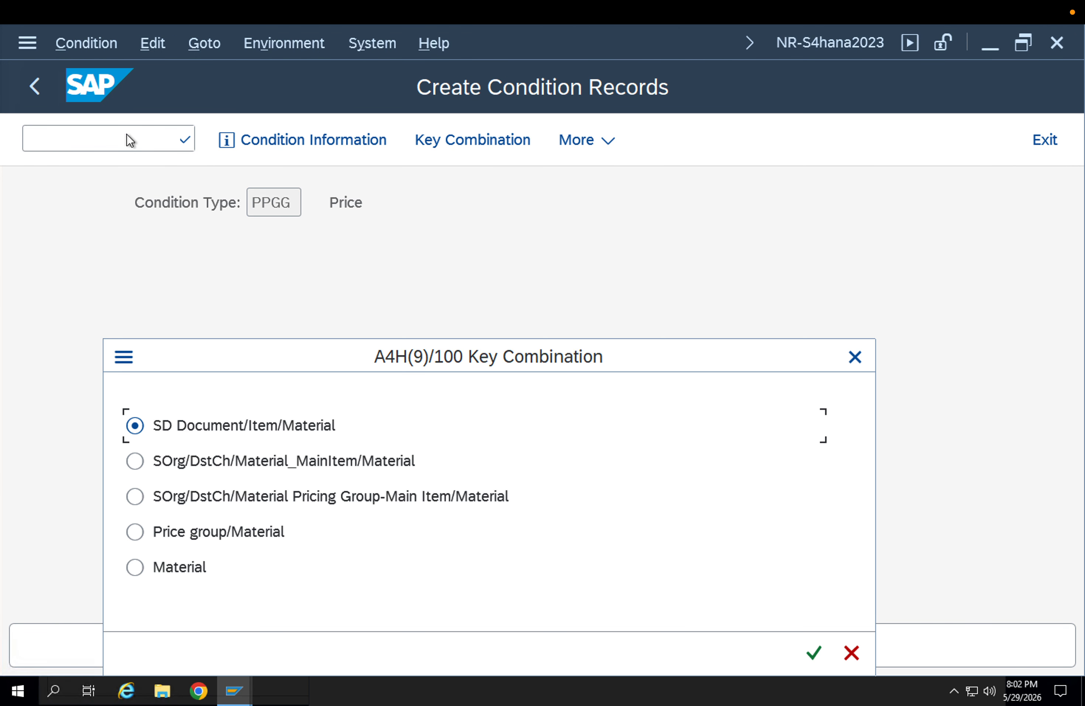
pyautogui.click(157, 567)
pyautogui.press('Return')
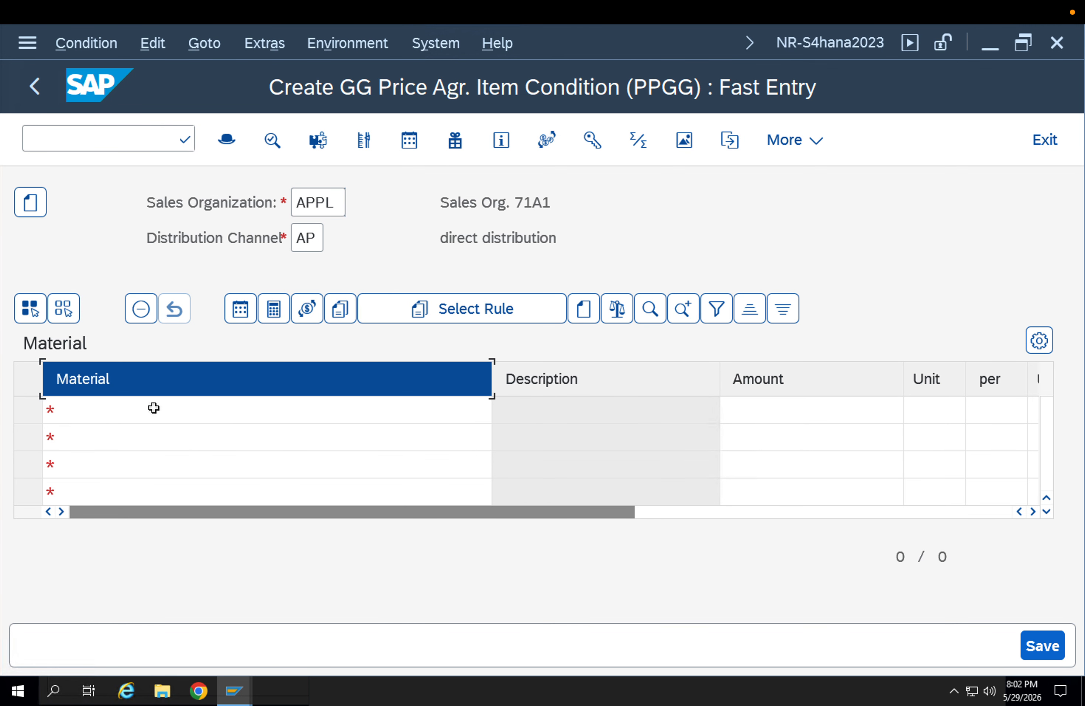
# - Create and save a PPGG condition record for material 8094 with an amount of 10
pyautogui.click(154, 407)
pyautogui.click(160, 438)
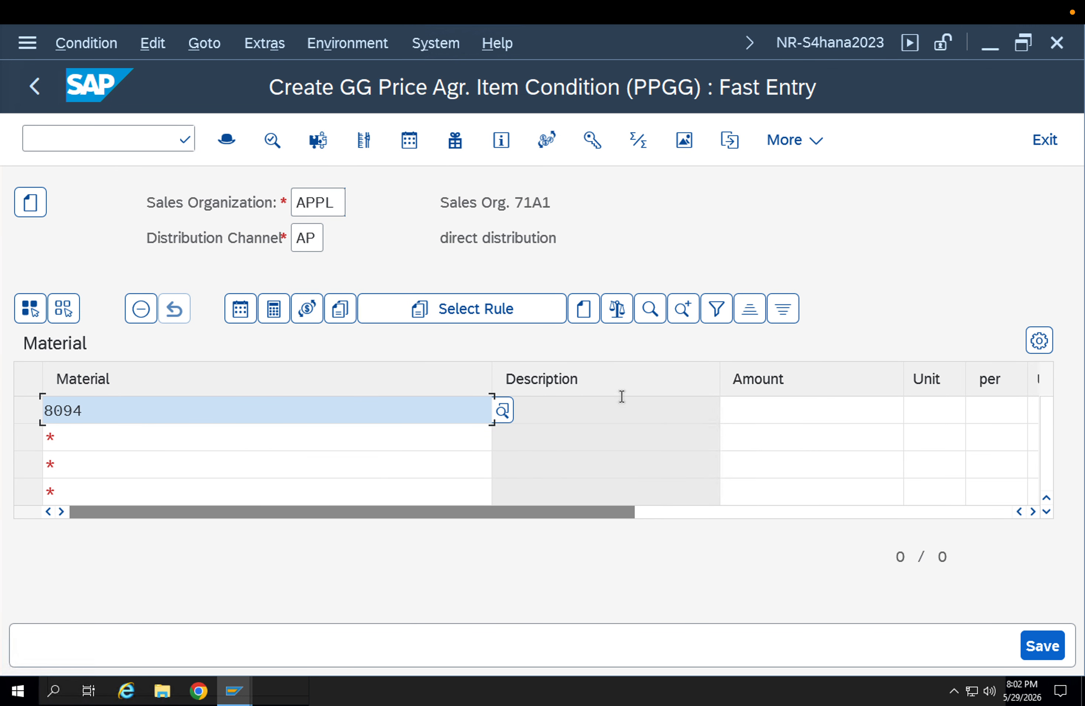
pyautogui.click(759, 412)
pyautogui.write('10')
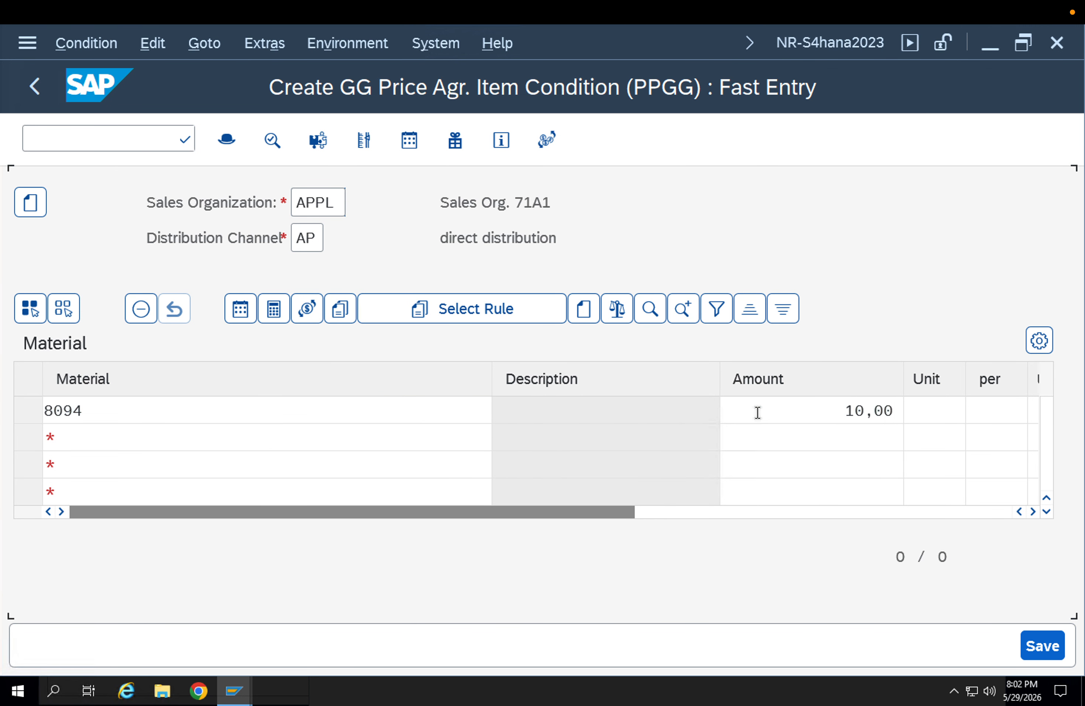
pyautogui.press('Return')
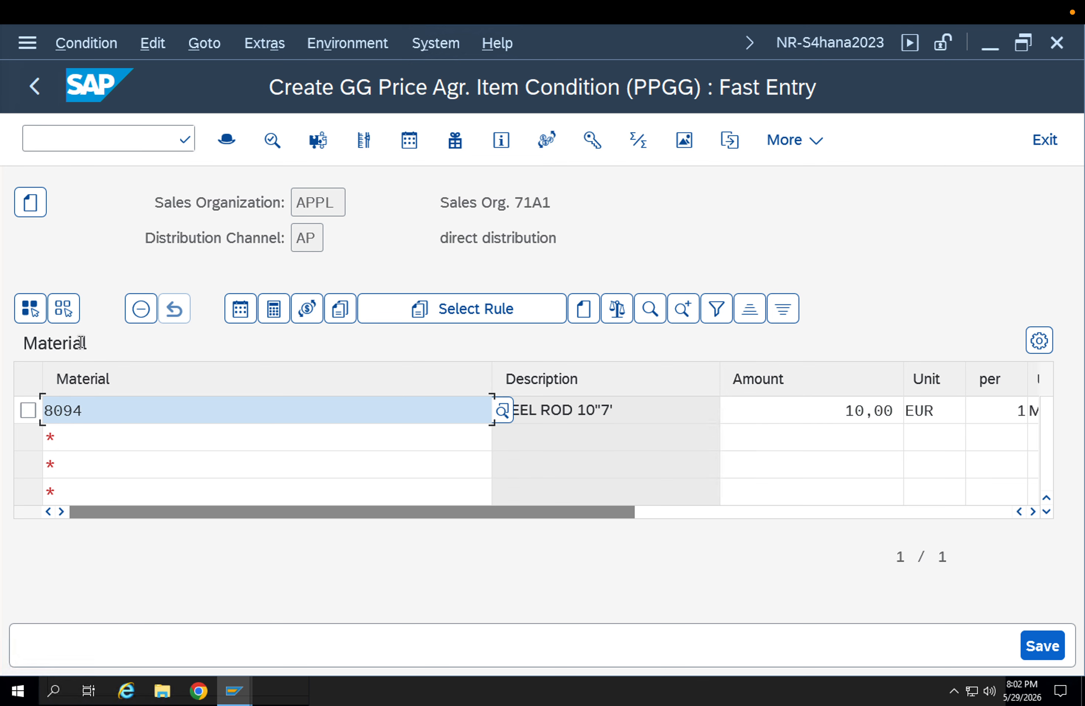
pyautogui.click(1042, 652)
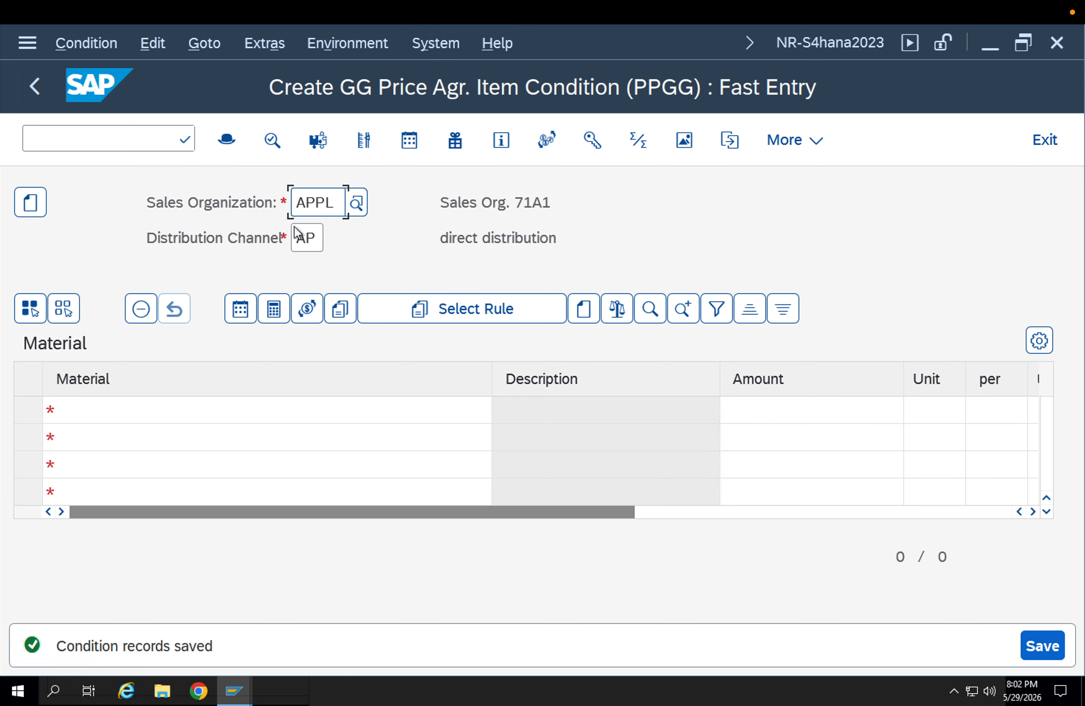
# - Start a fresh standard order with VA01 and fill in the sold-to party number
pyautogui.click(116, 139)
pyautogui.write('/nva01')
pyautogui.press('Return')
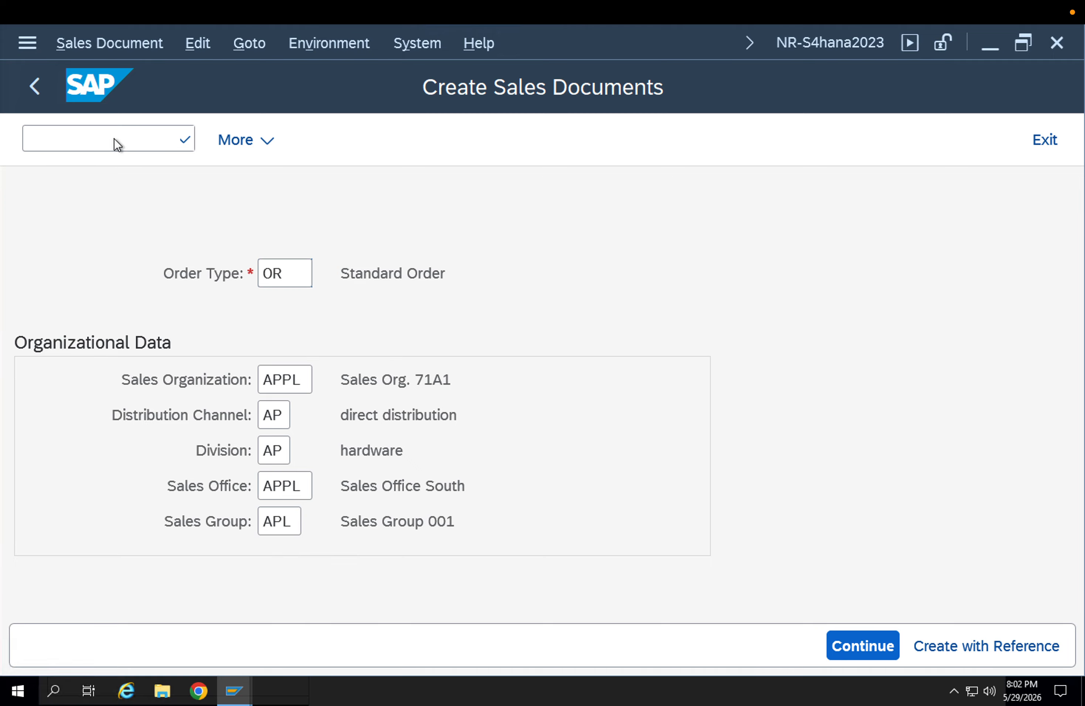
pyautogui.press('Down')
pyautogui.press('Down')
pyautogui.press('Return')
pyautogui.press('Return')
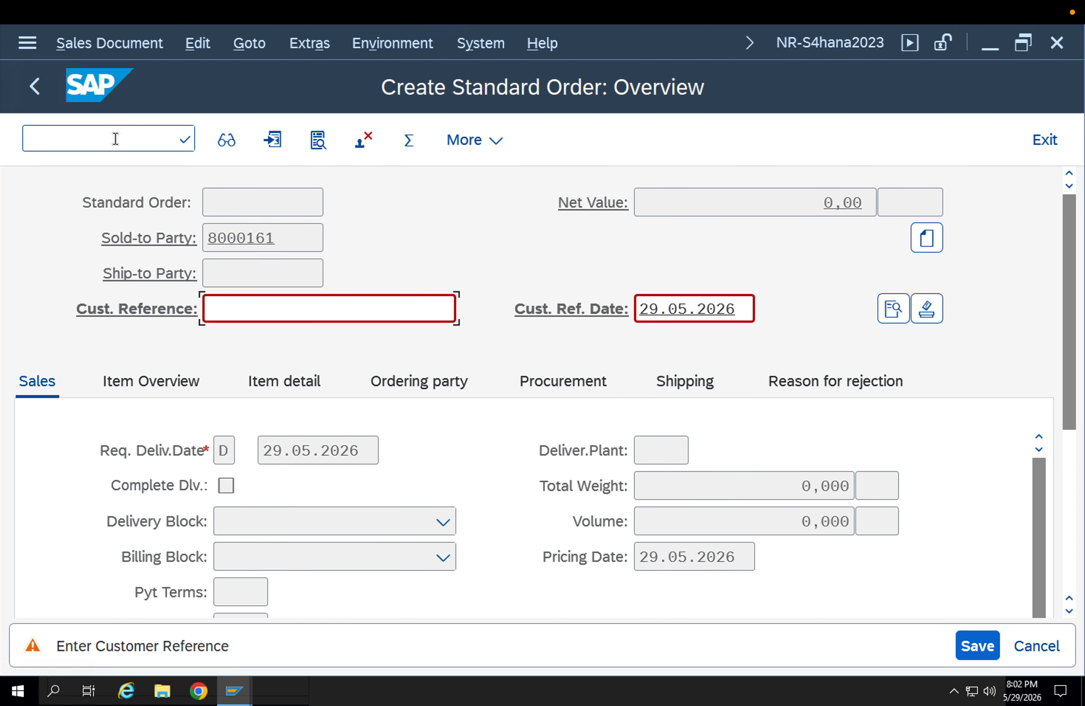
# - Set the new order's customer reference to CUSTOMERXYZA and accept the header warnings
pyautogui.press('Down')
pyautogui.press('Down')
pyautogui.press('Return')
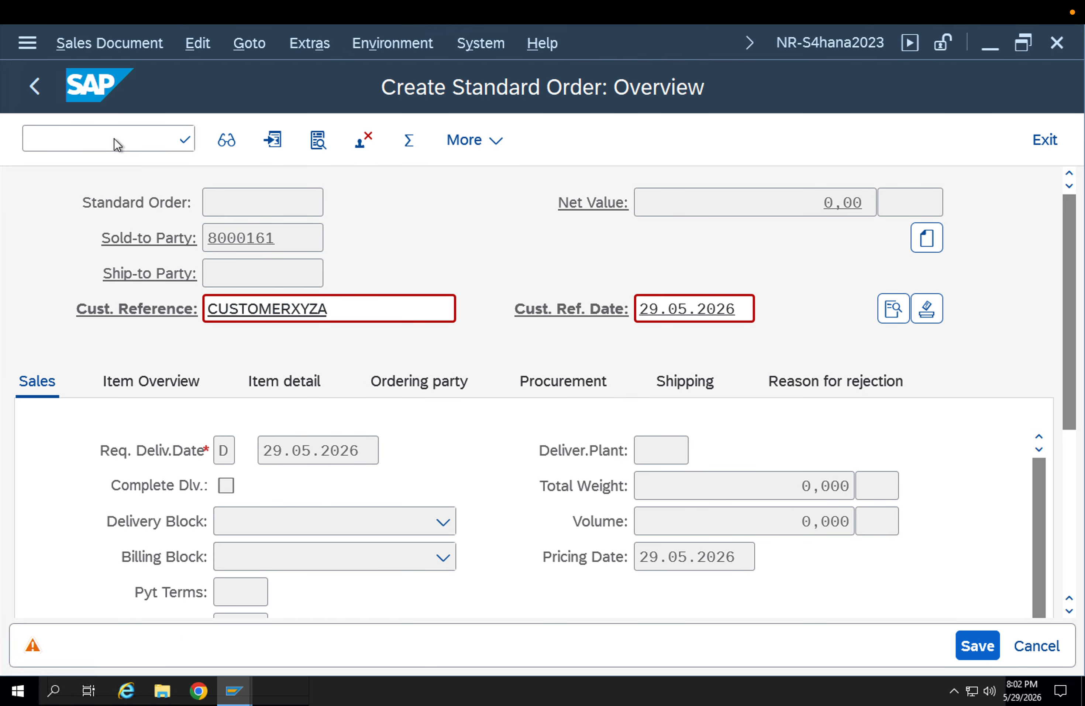
pyautogui.press('Return')
pyautogui.press('Return')
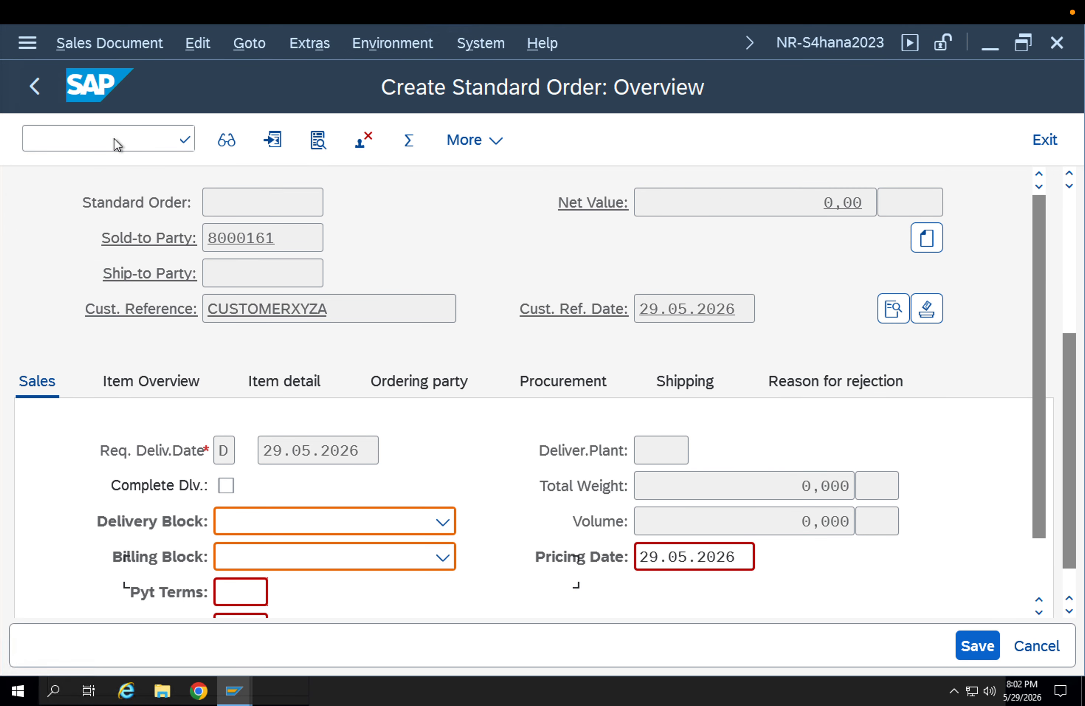
# - Try to add material 8094 as the first item of the new order
pyautogui.press('Down')
pyautogui.press('Down')
pyautogui.press('Return')
pyautogui.press('Return')
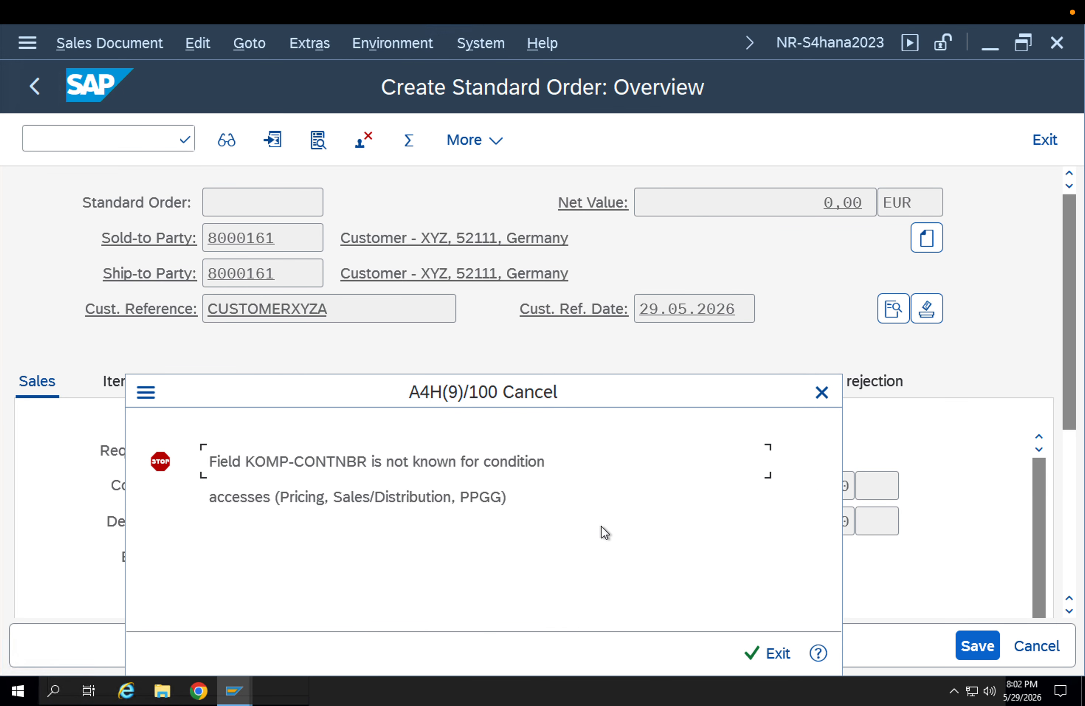
# - Read the long text of the repeated pricing error, close it and exit the order
pyautogui.click(819, 652)
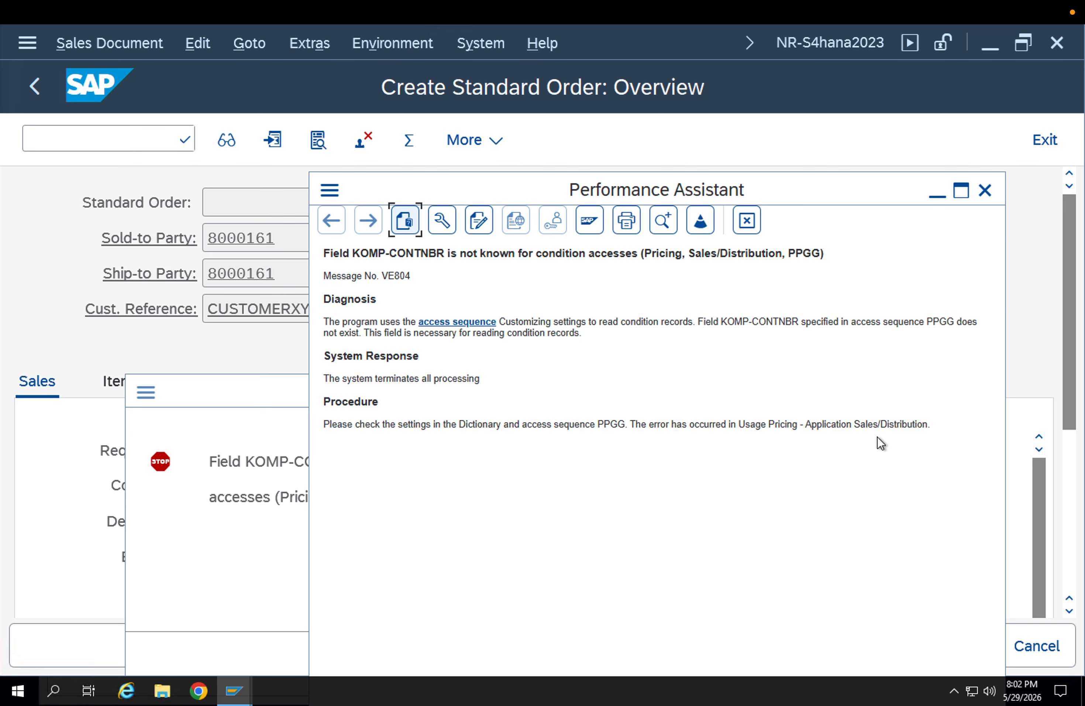
pyautogui.press('Escape')
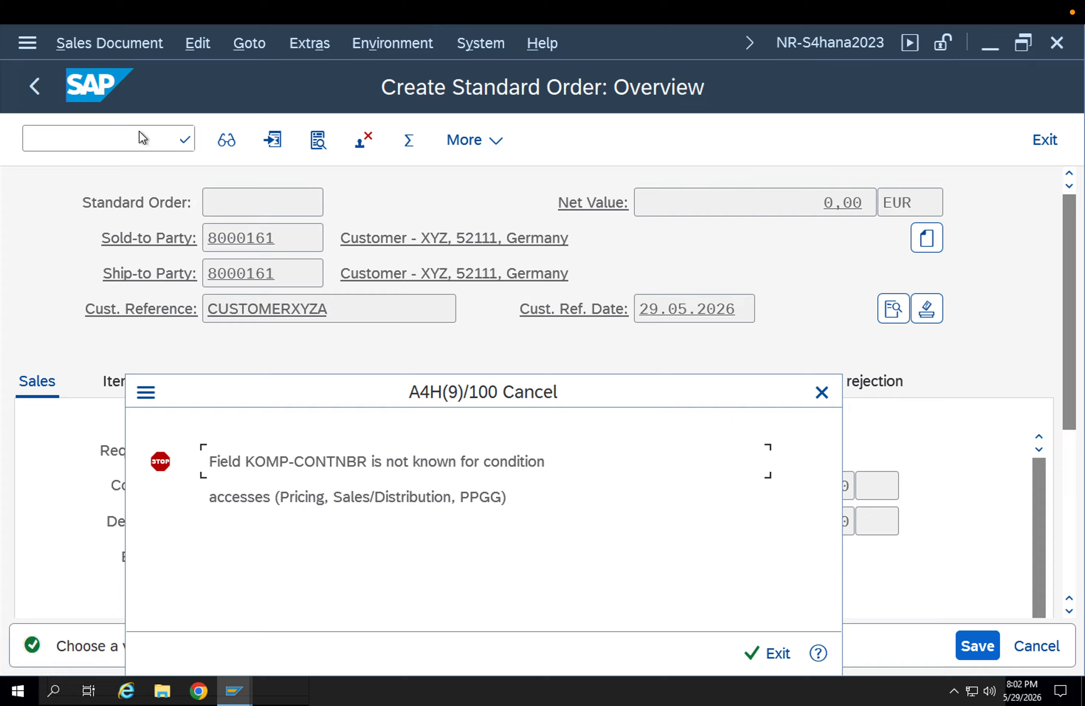
pyautogui.click(771, 657)
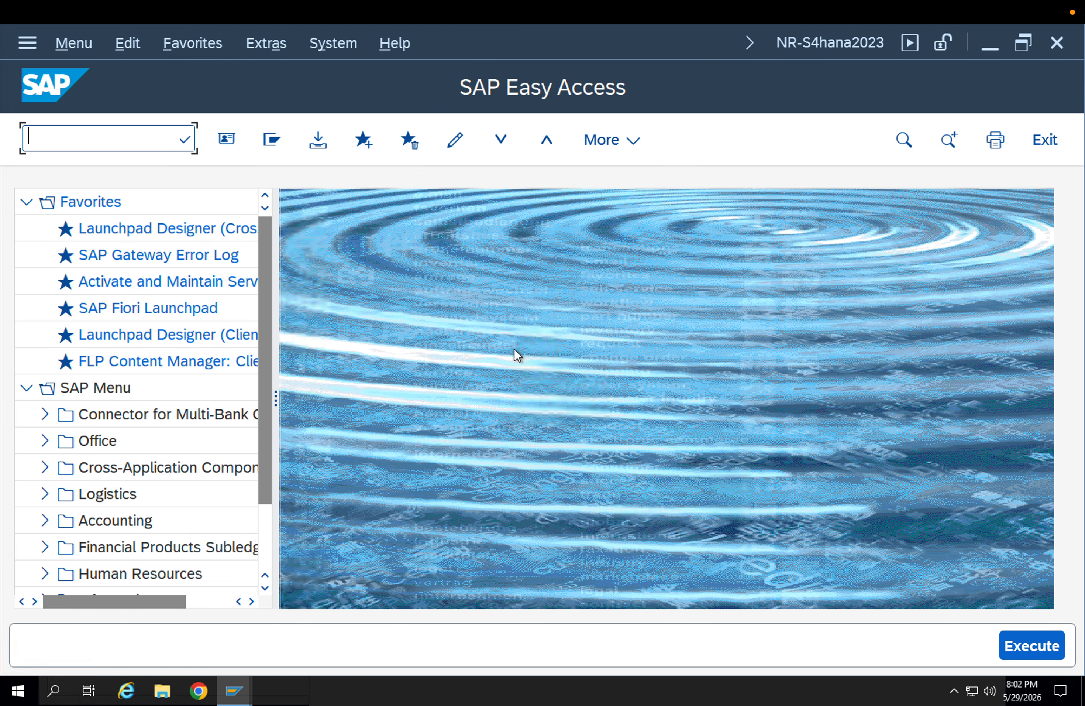
# - Start VK11 for condition type PPGG with the key combination SOrg/DstCh/Material Pricing Group-Main Item/Material
pyautogui.write('vk11')
pyautogui.press('Return')
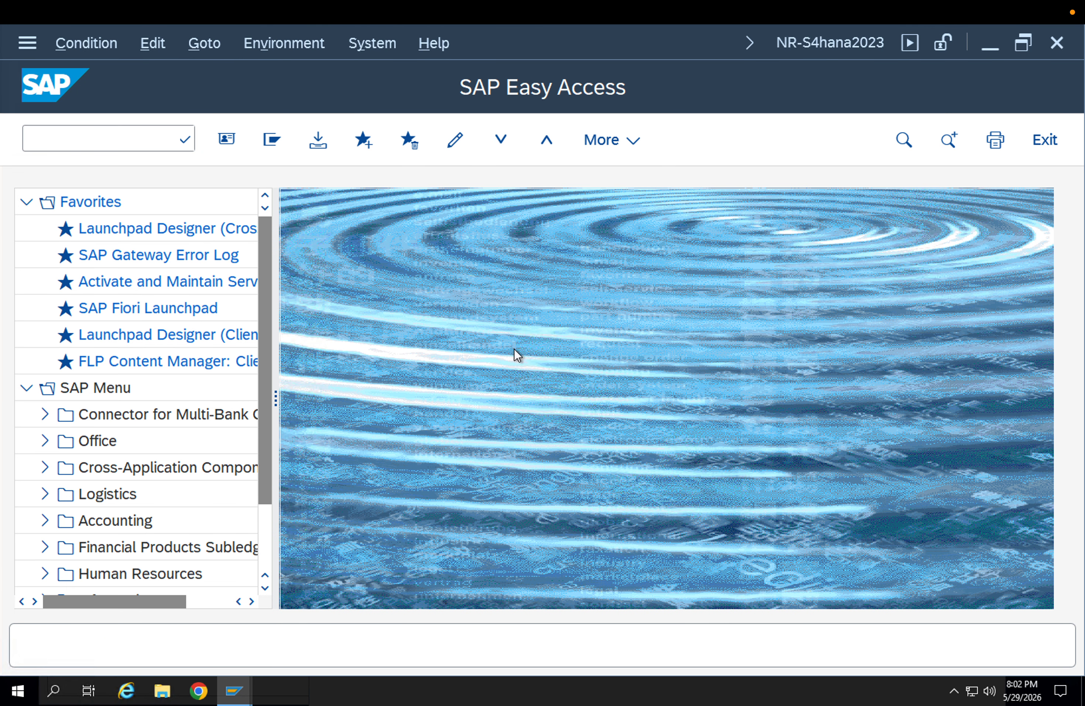
pyautogui.press('Return')
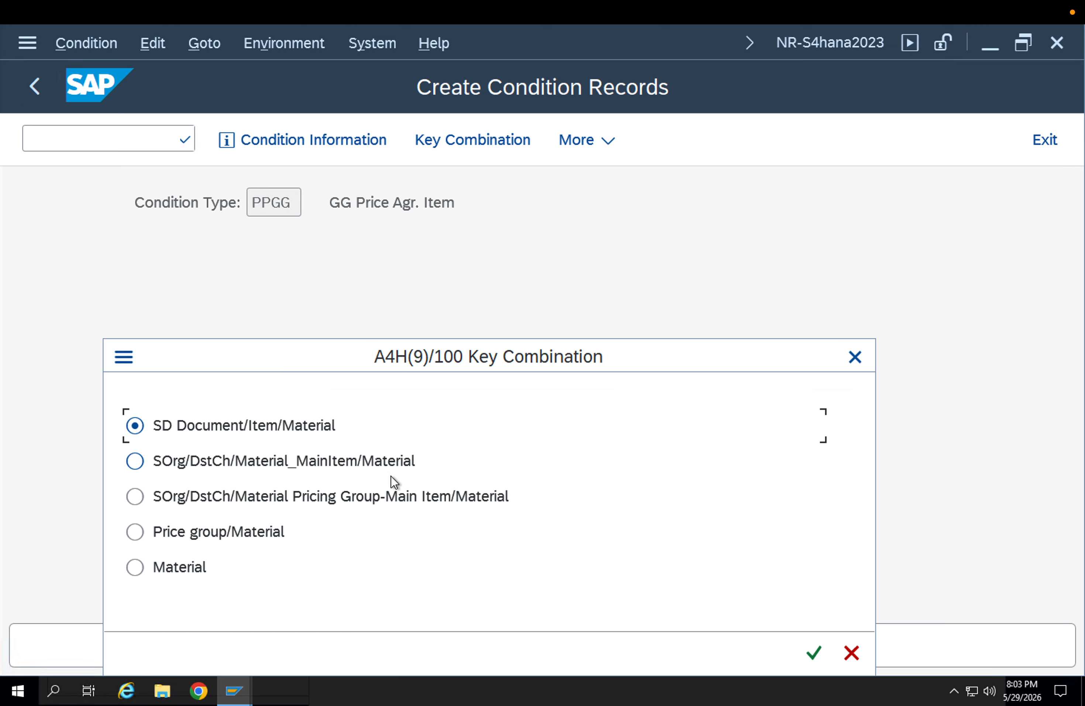
pyautogui.click(404, 501)
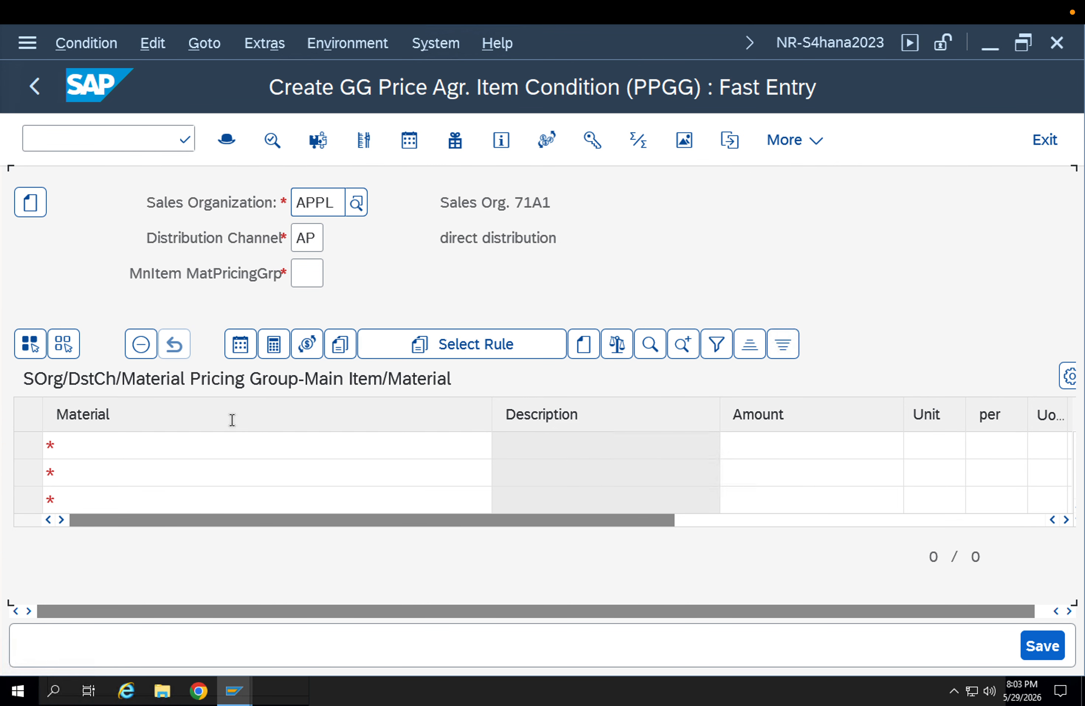
# - Enter a condition line for material 8094 with an amount of 10
pyautogui.click(208, 446)
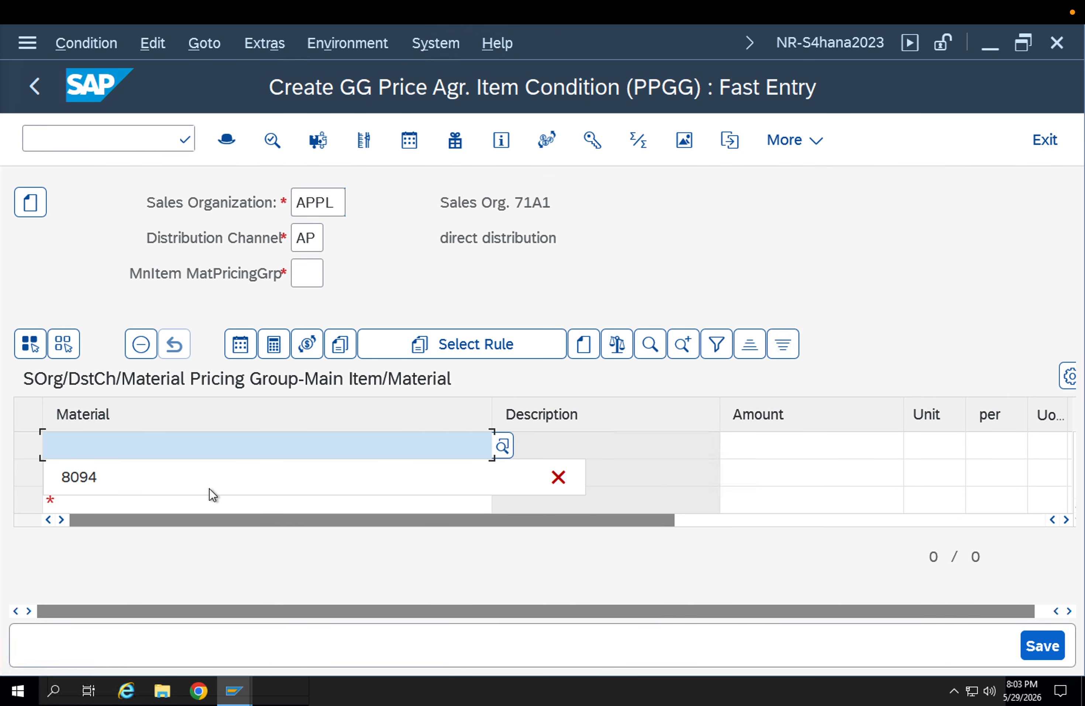
pyautogui.click(286, 486)
pyautogui.click(755, 446)
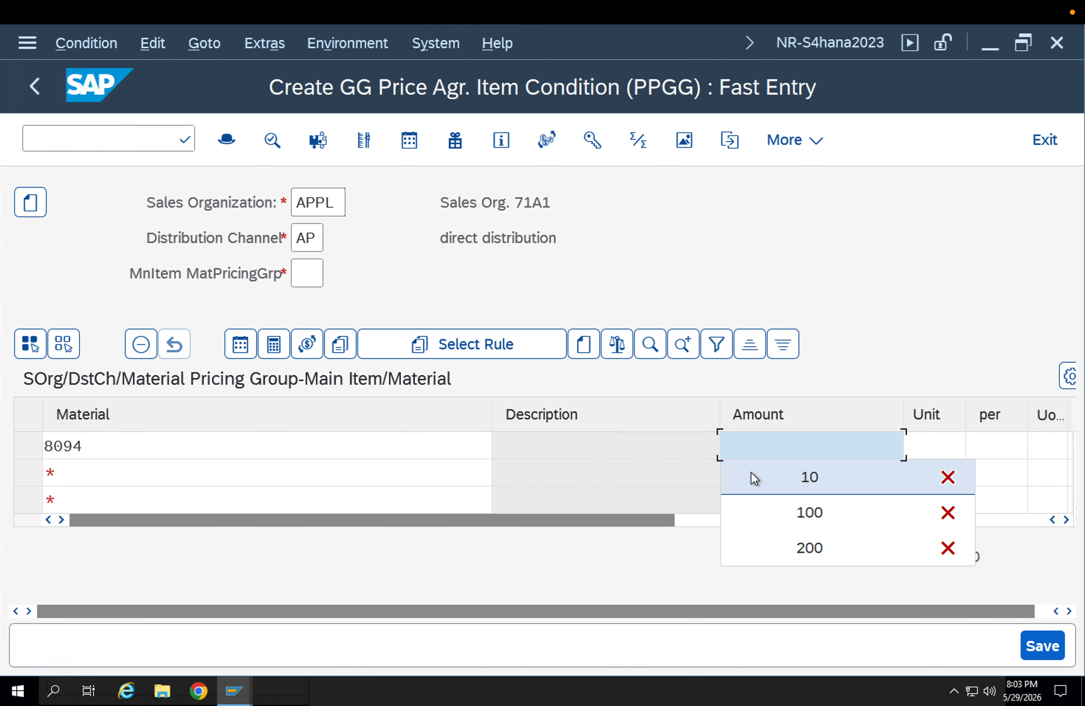
pyautogui.click(752, 472)
pyautogui.press('Return')
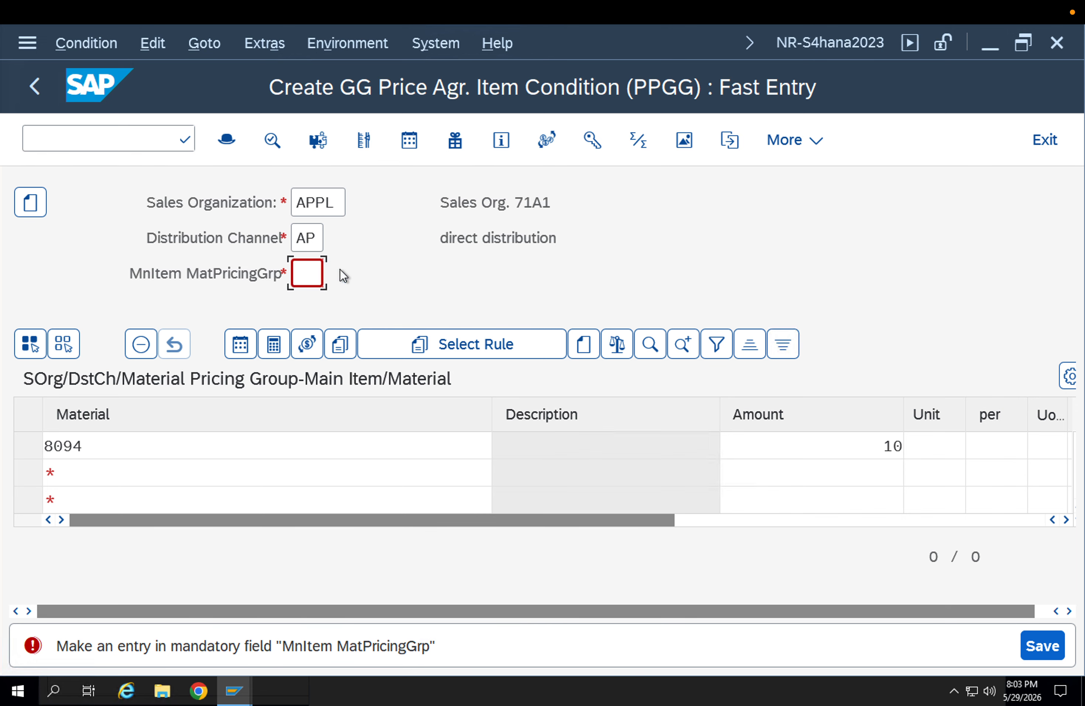
# - Set the main item's material pricing group to 01 (Normal) and save the condition record
pyautogui.press('F4')
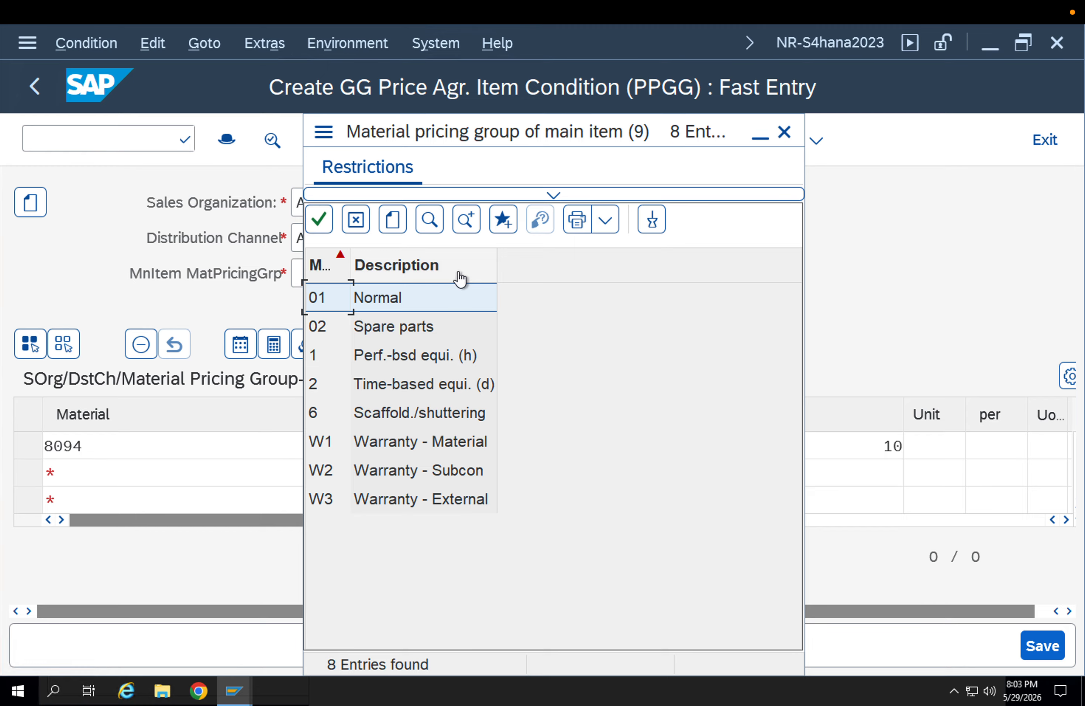
pyautogui.doubleClick(417, 295)
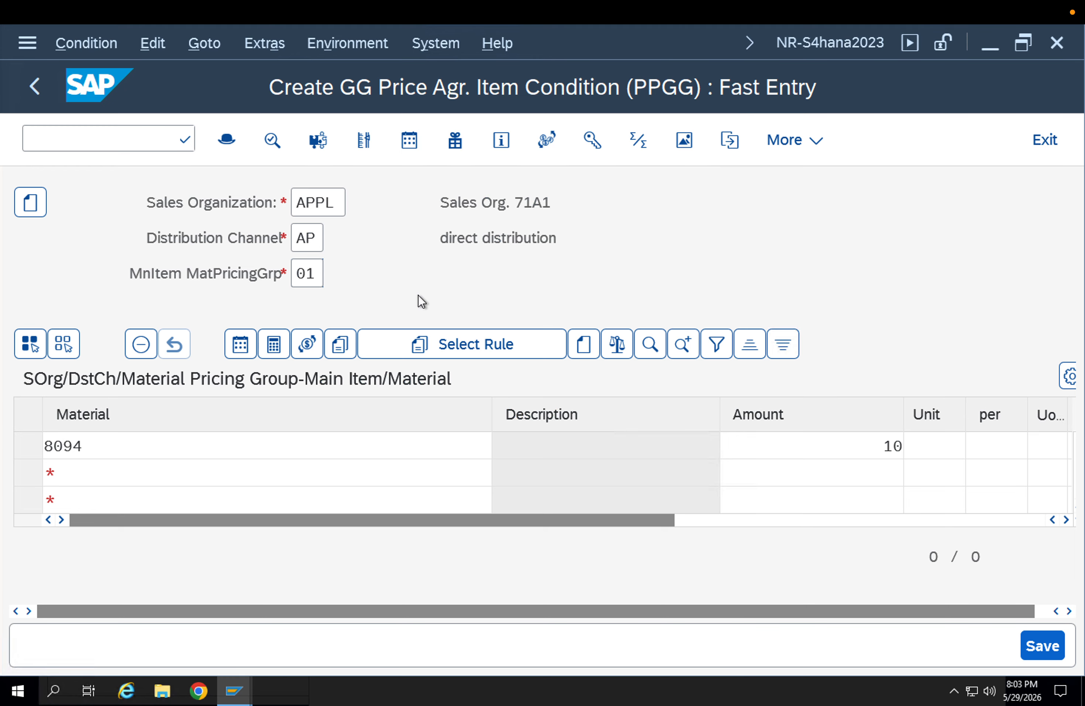
pyautogui.press('Return')
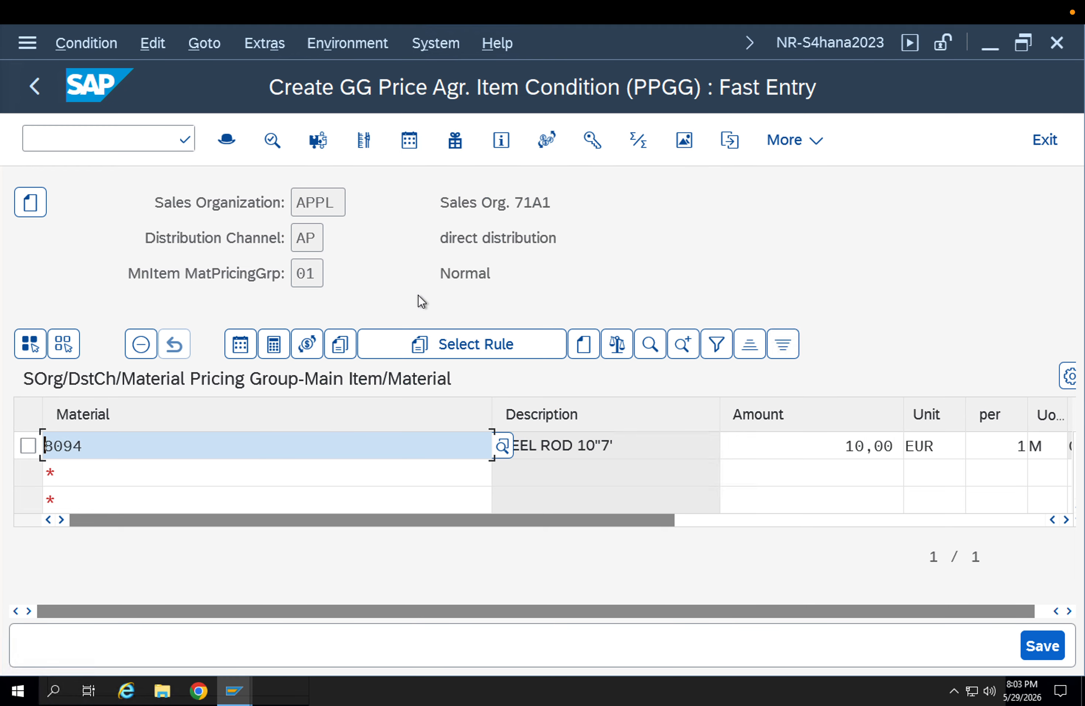
pyautogui.click(1049, 651)
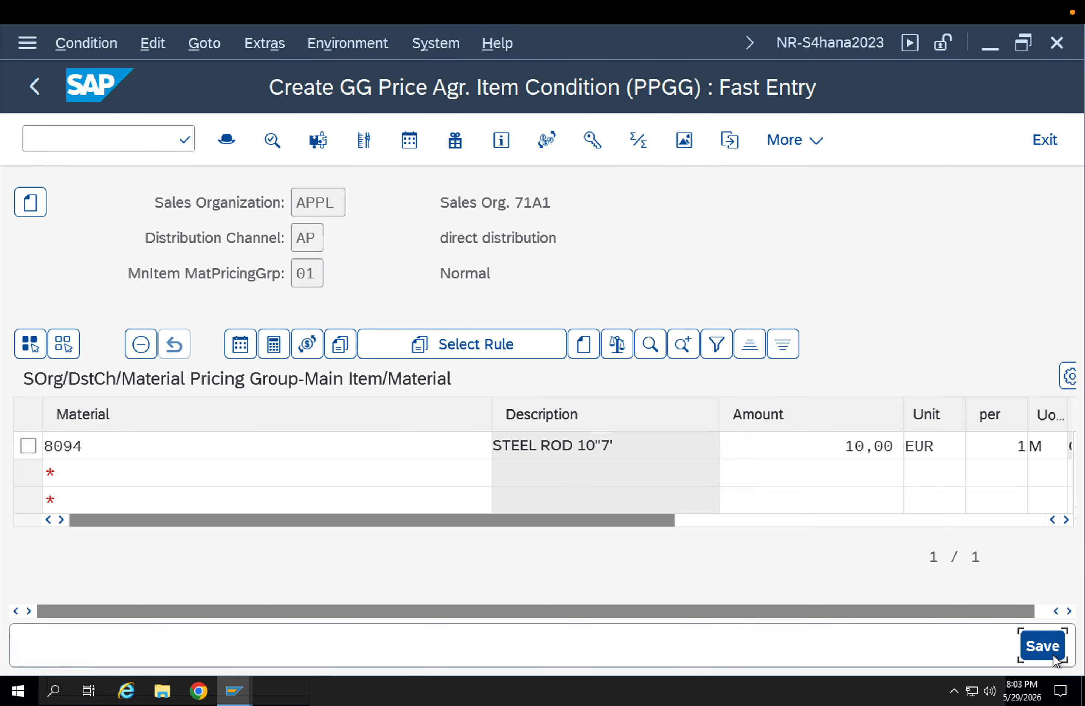
# - Open material 8094 for changing with transaction MM02
pyautogui.click(116, 137)
pyautogui.write('/nmm0')
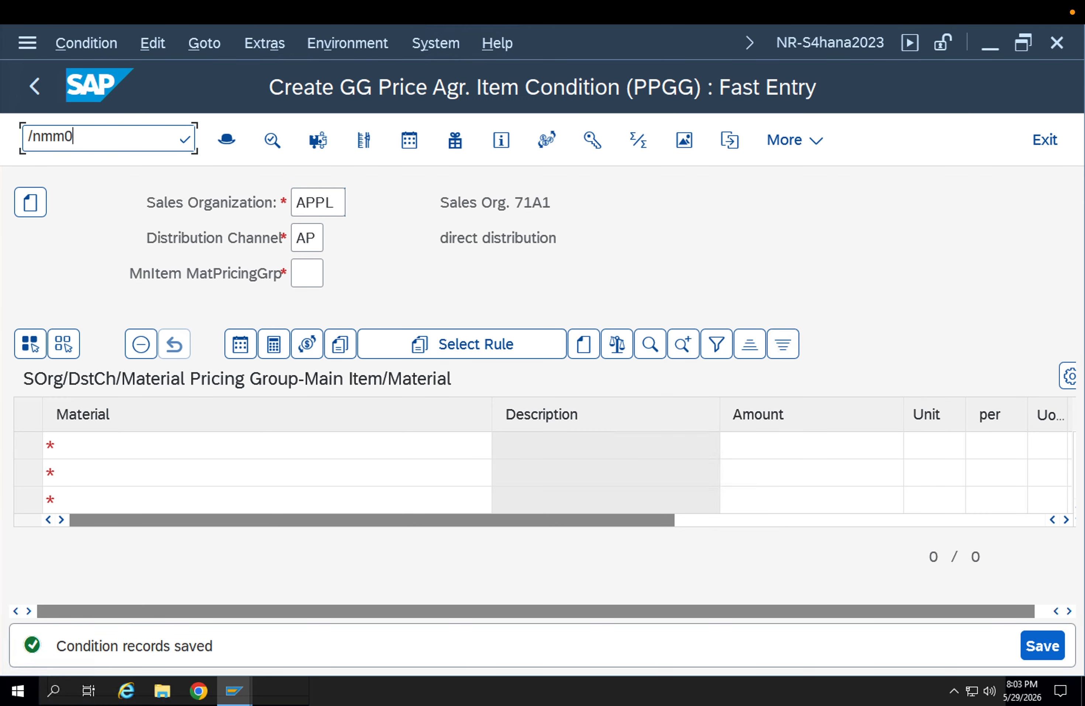
pyautogui.write('2')
pyautogui.press('Return')
pyautogui.press('Return')
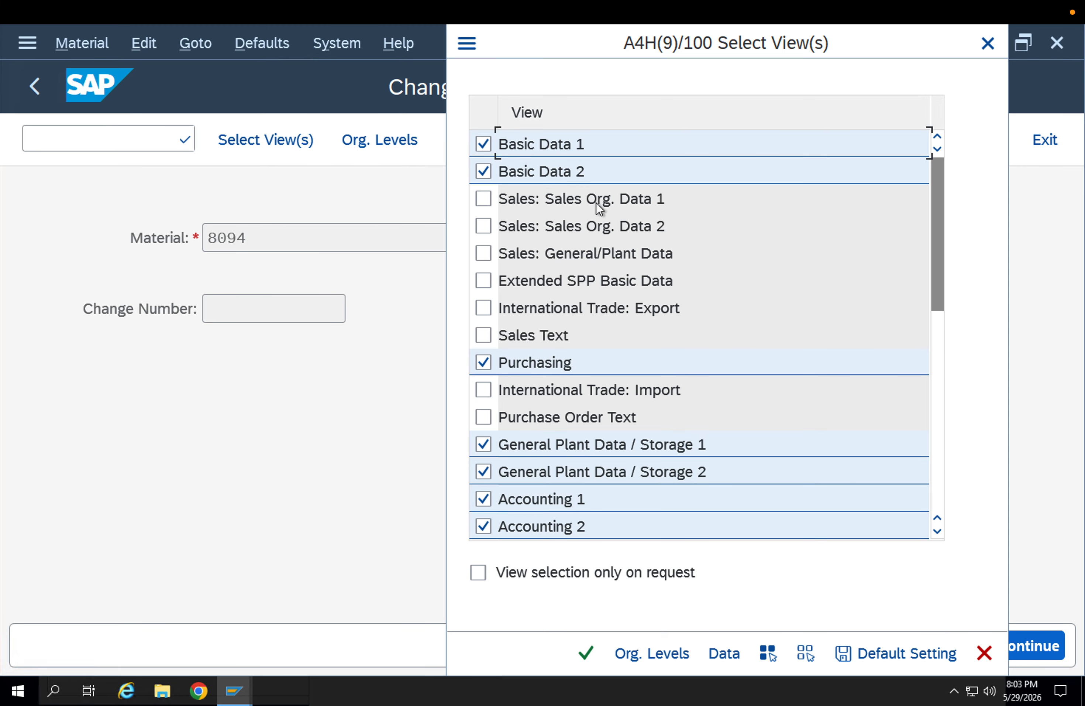
# - Clear the preset view selection and open only the material's sales views
pyautogui.click(806, 653)
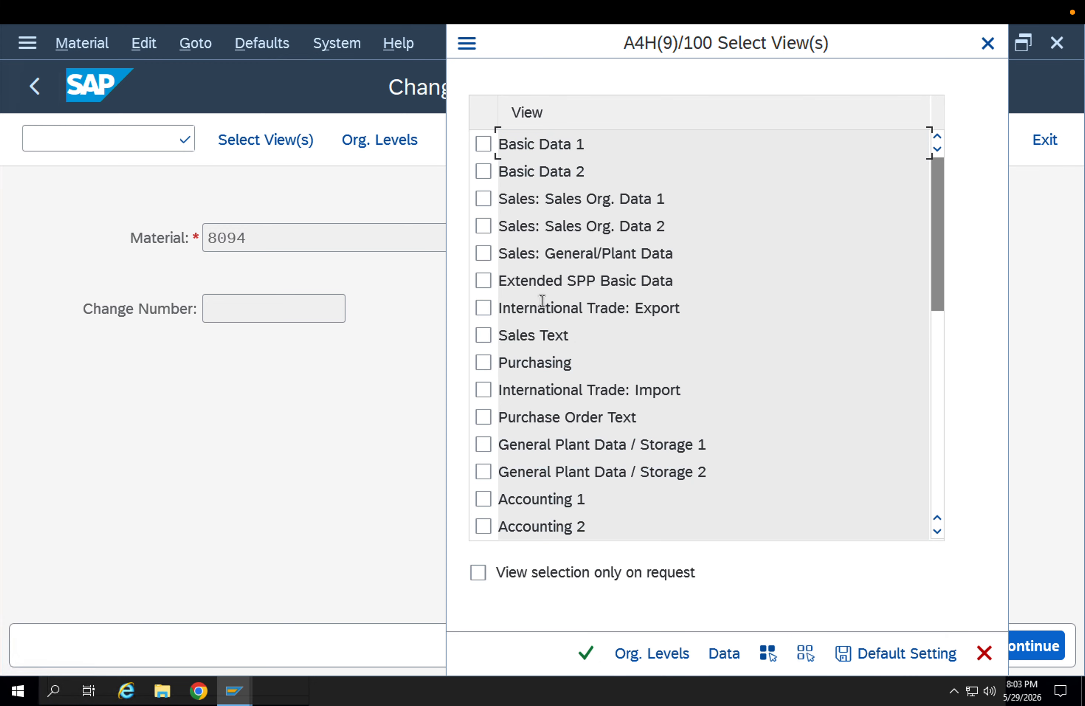
pyautogui.click(483, 226)
pyautogui.click(483, 253)
pyautogui.press('Return')
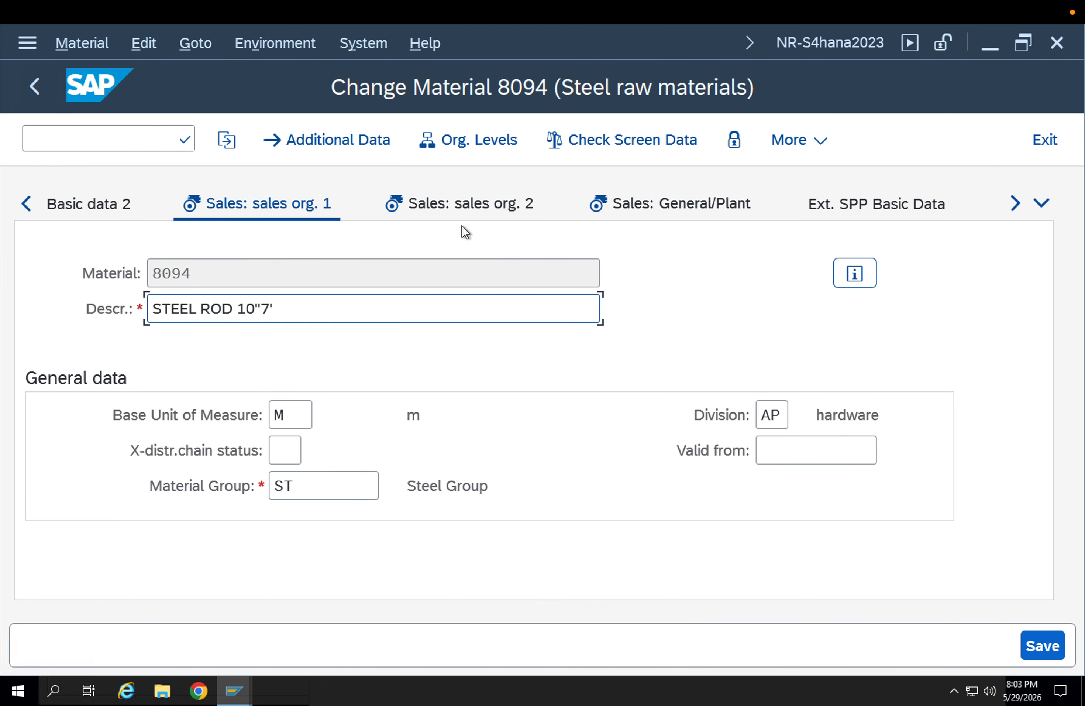
# - Set the material's organizational levels to sales organization APPL and distribution channel AP
pyautogui.click(462, 138)
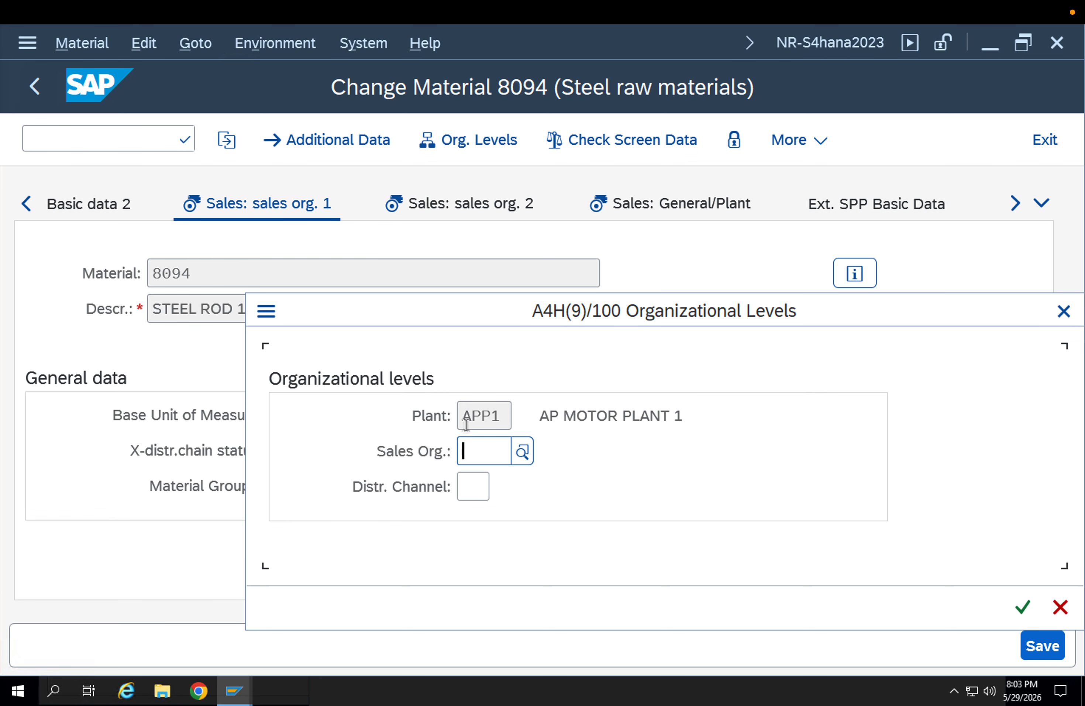
pyautogui.click(478, 453)
pyautogui.click(482, 478)
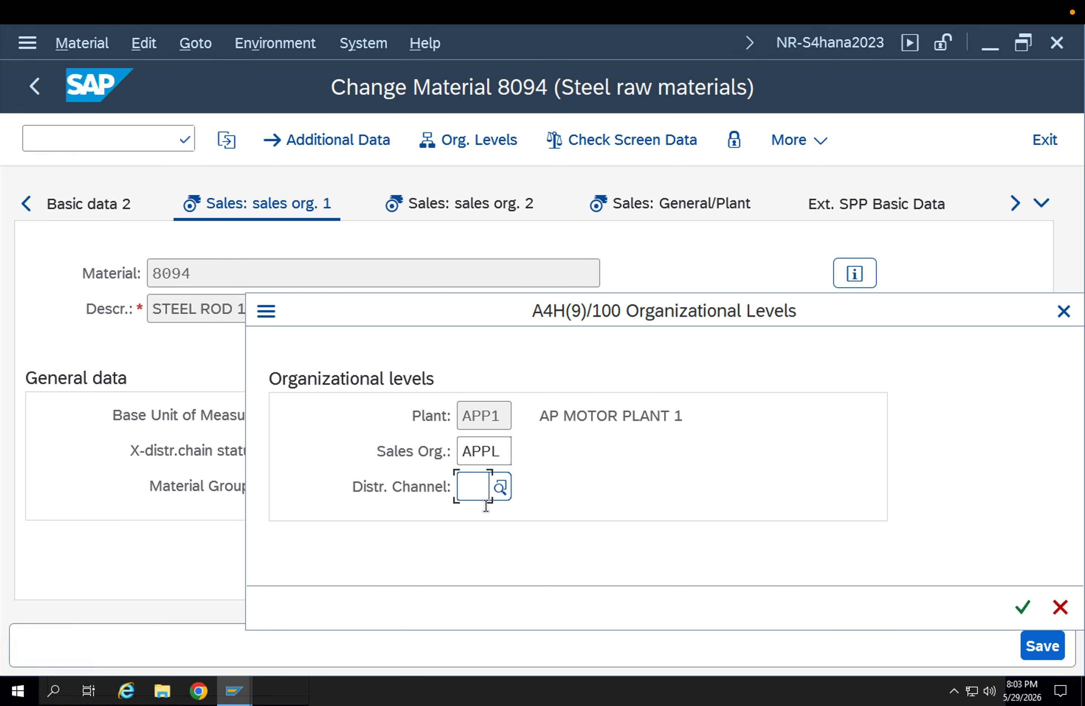
pyautogui.click(480, 513)
pyautogui.press('Return')
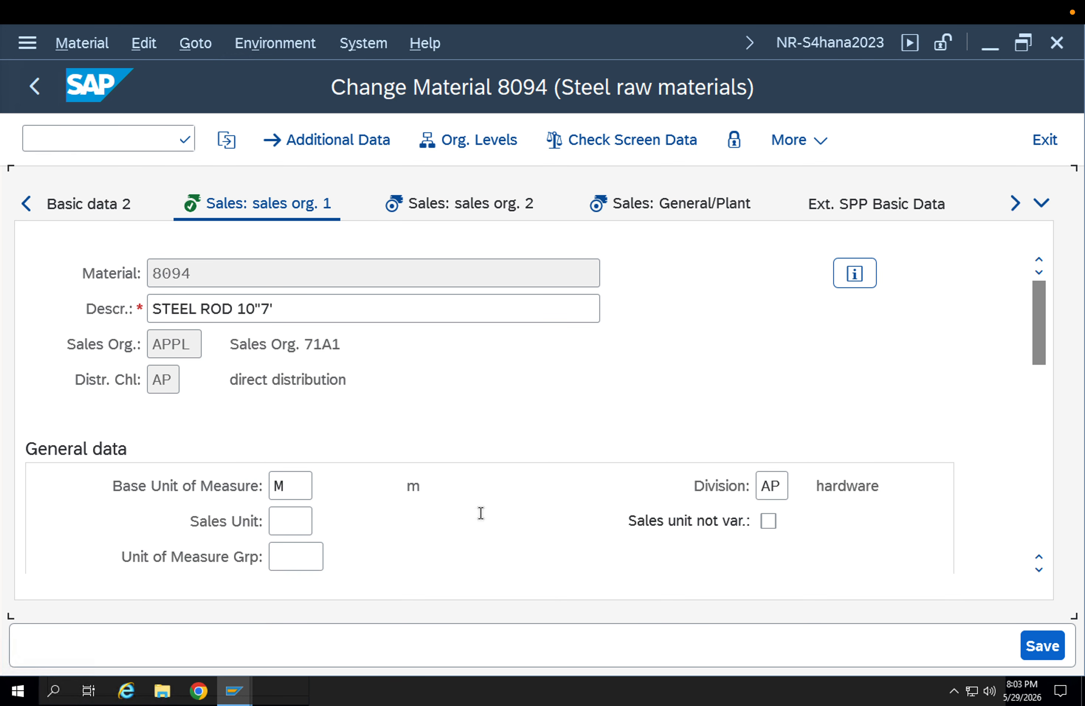
# - Set the Material Price Grp in the Sales Org. 2 view to 01 (Normal) and save material 8094 despite the profit center warning
pyautogui.scroll(-2, 451, 473)
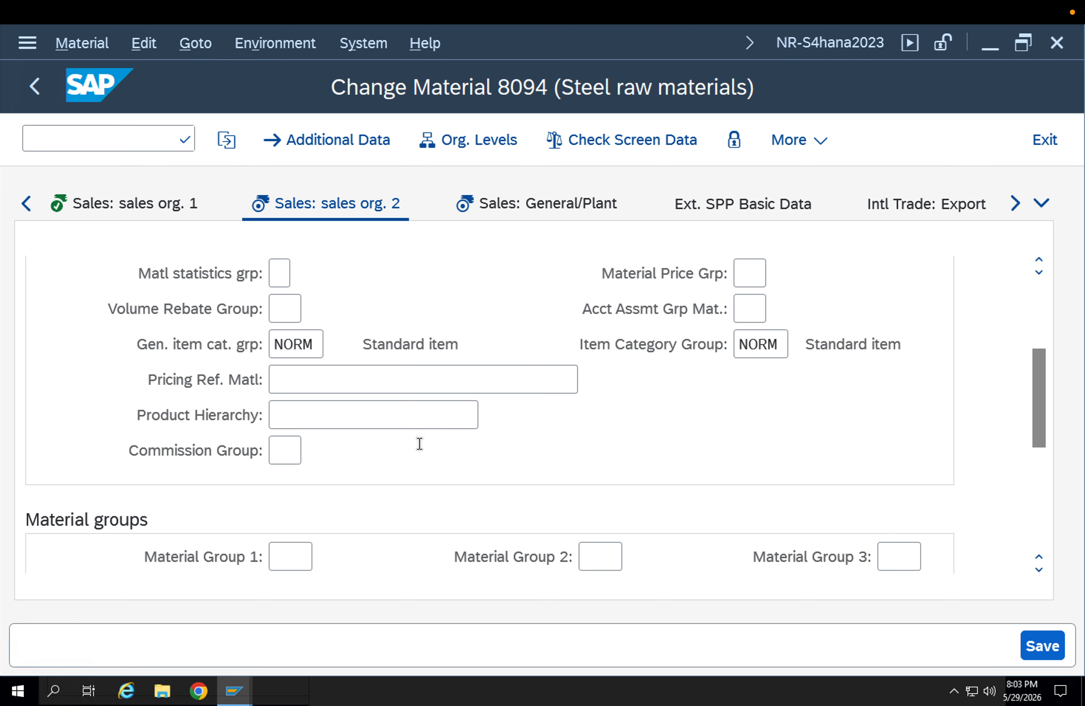
pyautogui.click(750, 273)
pyautogui.click(778, 273)
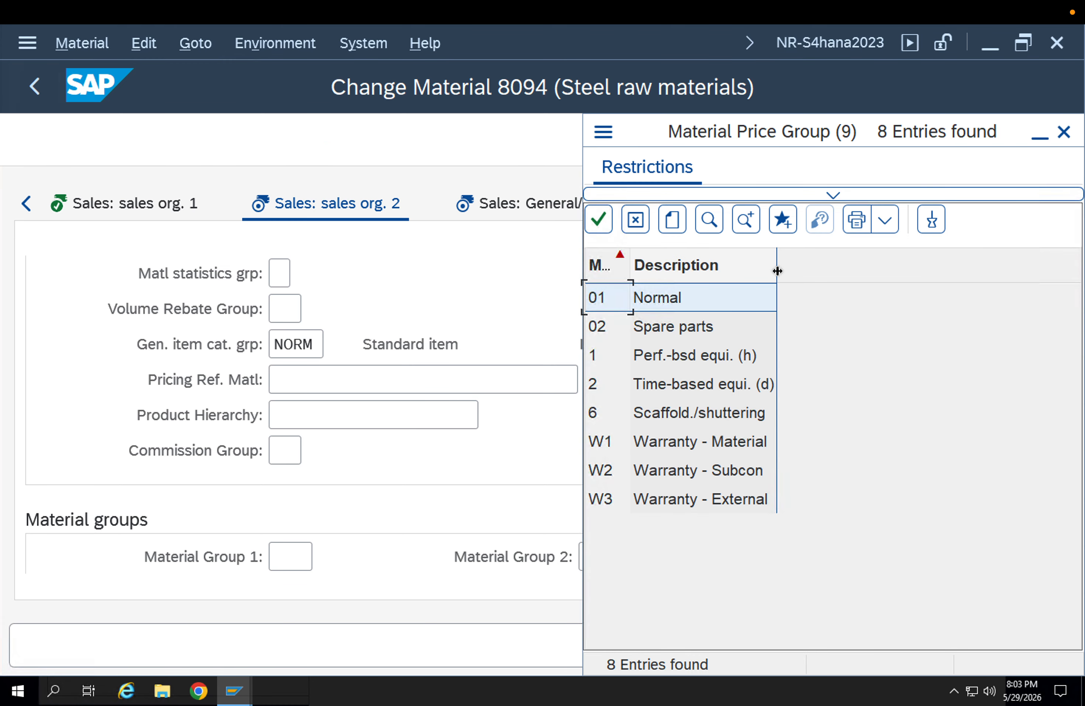
pyautogui.doubleClick(730, 305)
pyautogui.press('Return')
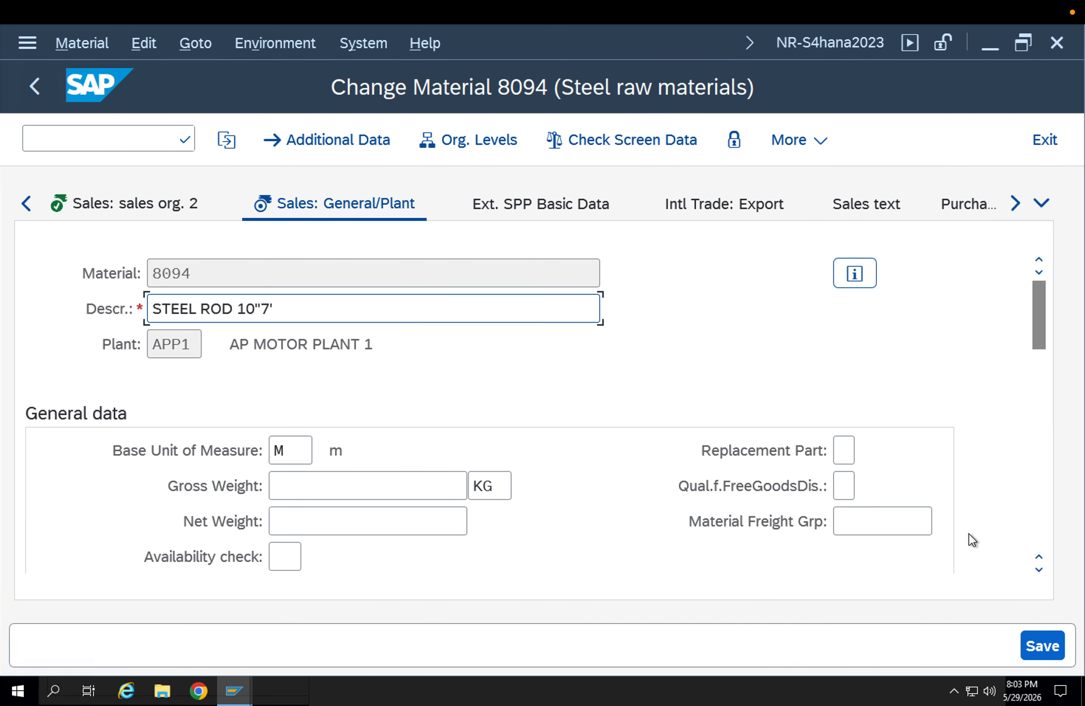
pyautogui.click(1040, 643)
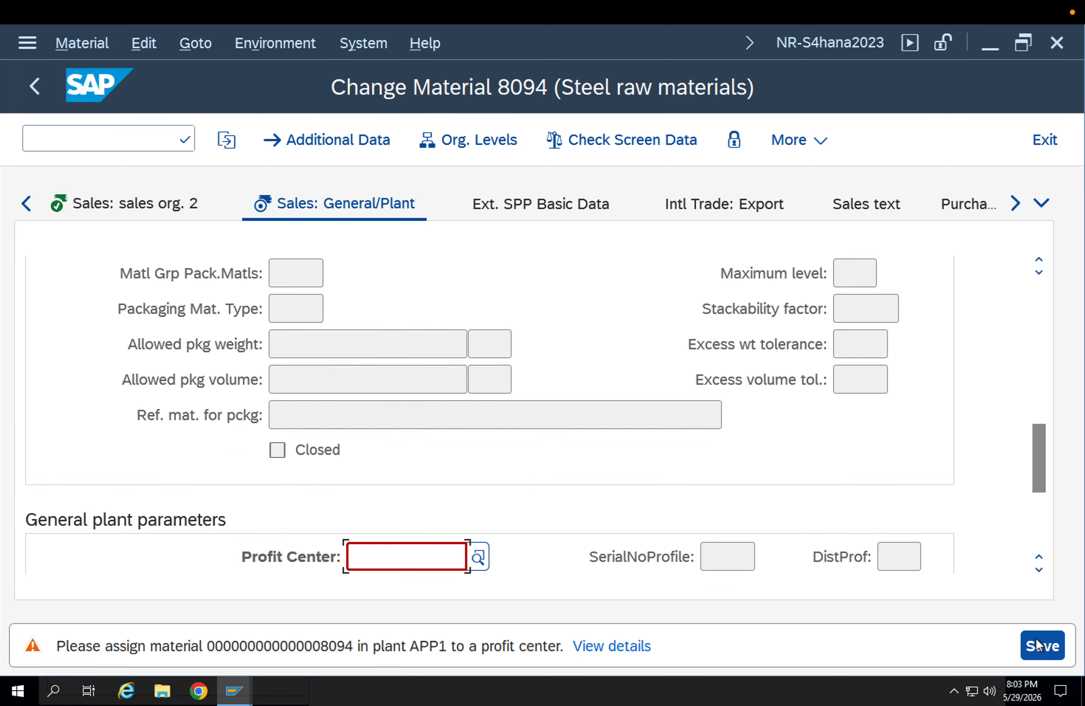
pyautogui.click(1031, 636)
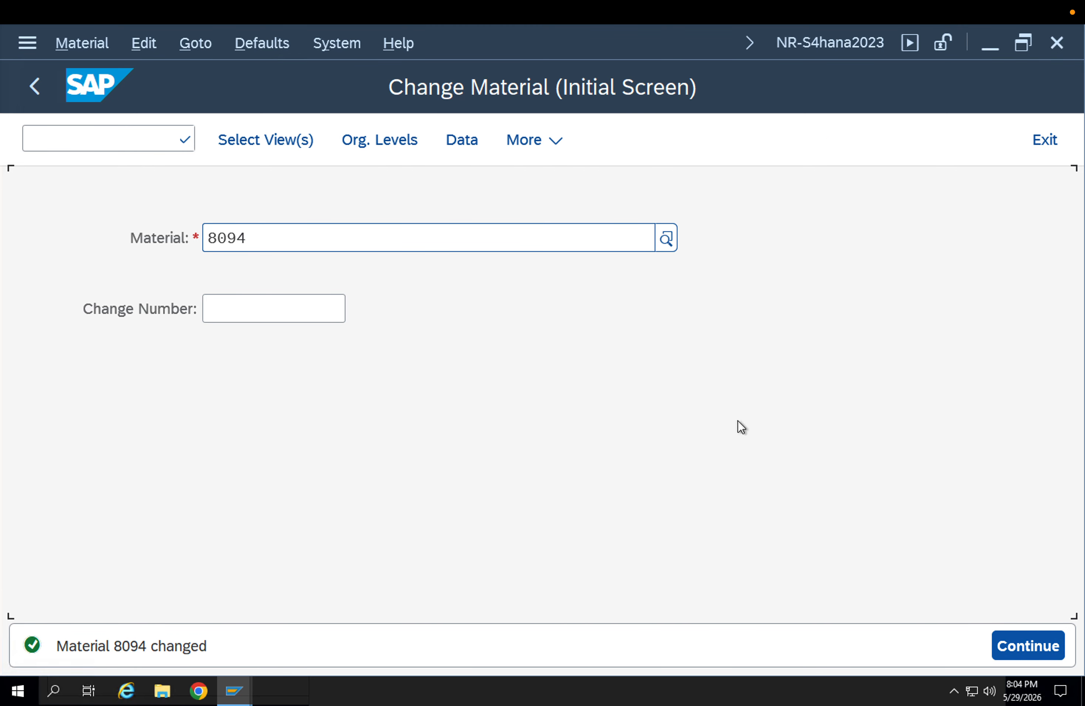
# - Start a new standard order (OR) with VA01 and fill in the sold-to party number
pyautogui.click(139, 133)
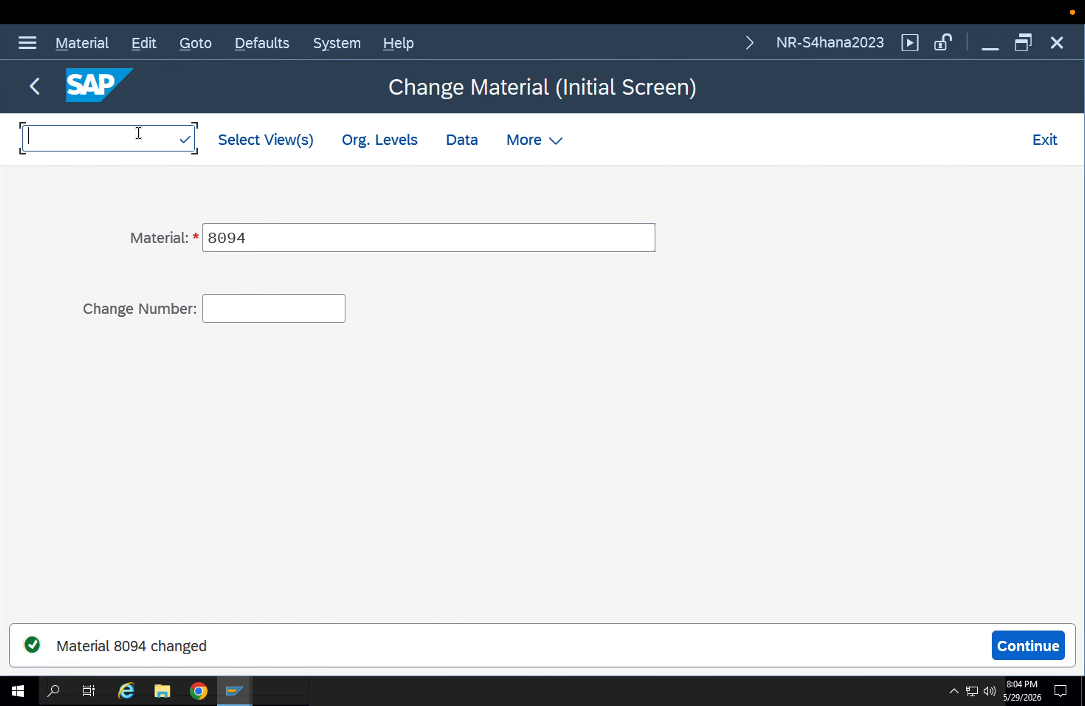
pyautogui.write('/nva01')
pyautogui.press('Return')
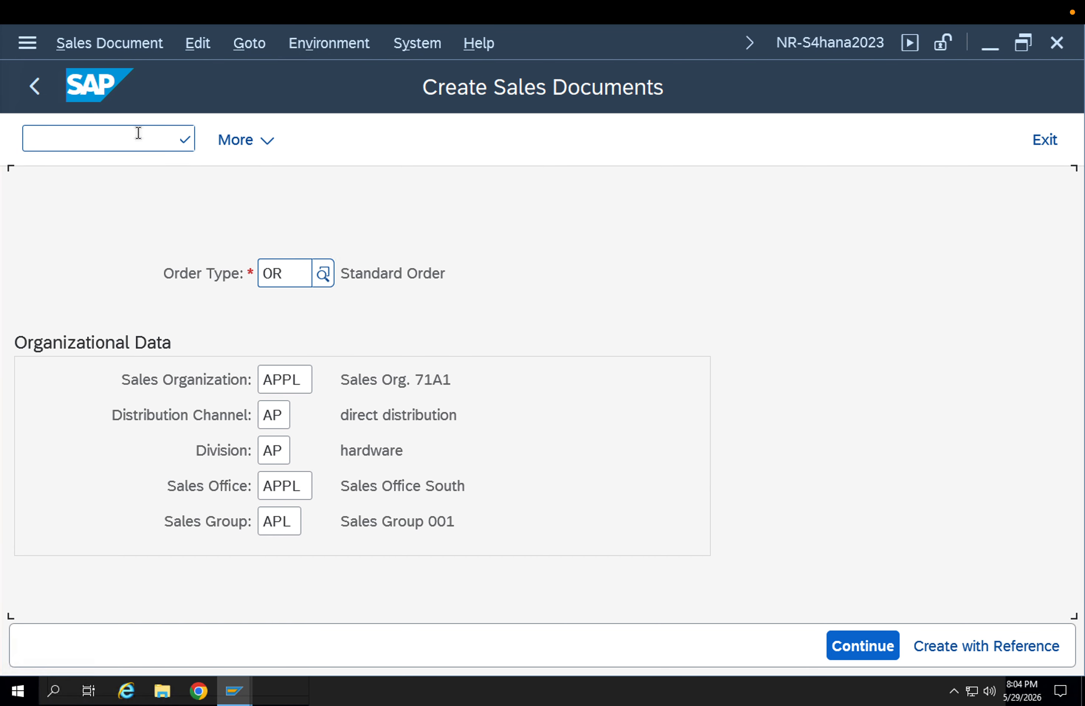
pyautogui.press('Return')
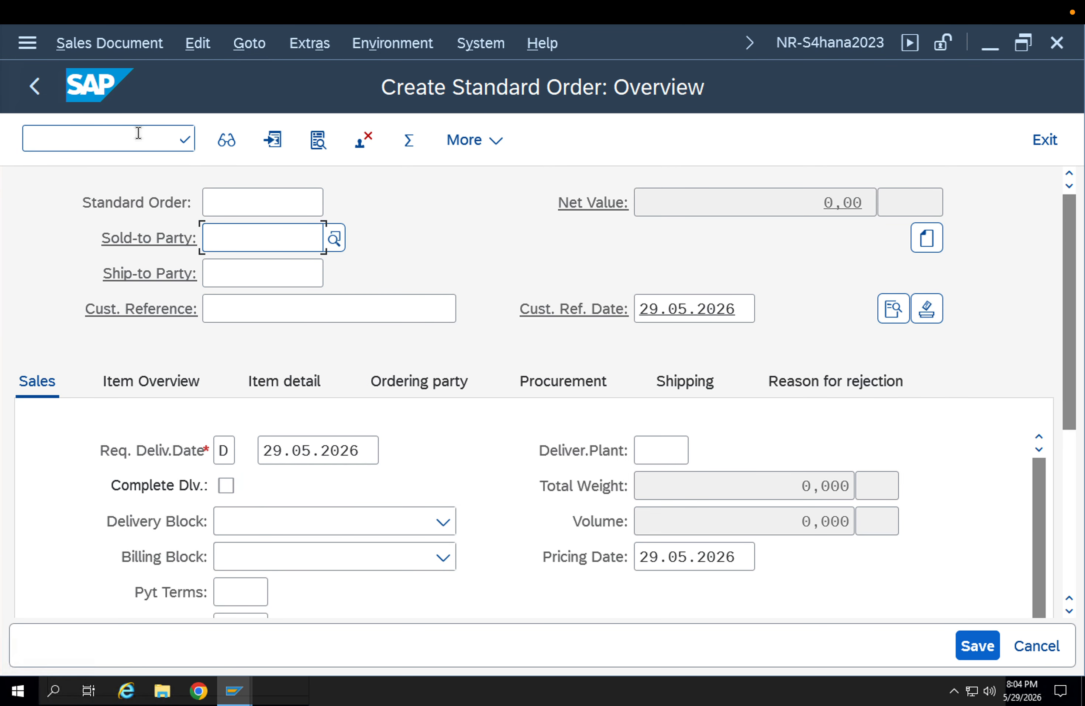
pyautogui.press('Return')
pyautogui.press('BackSpace')
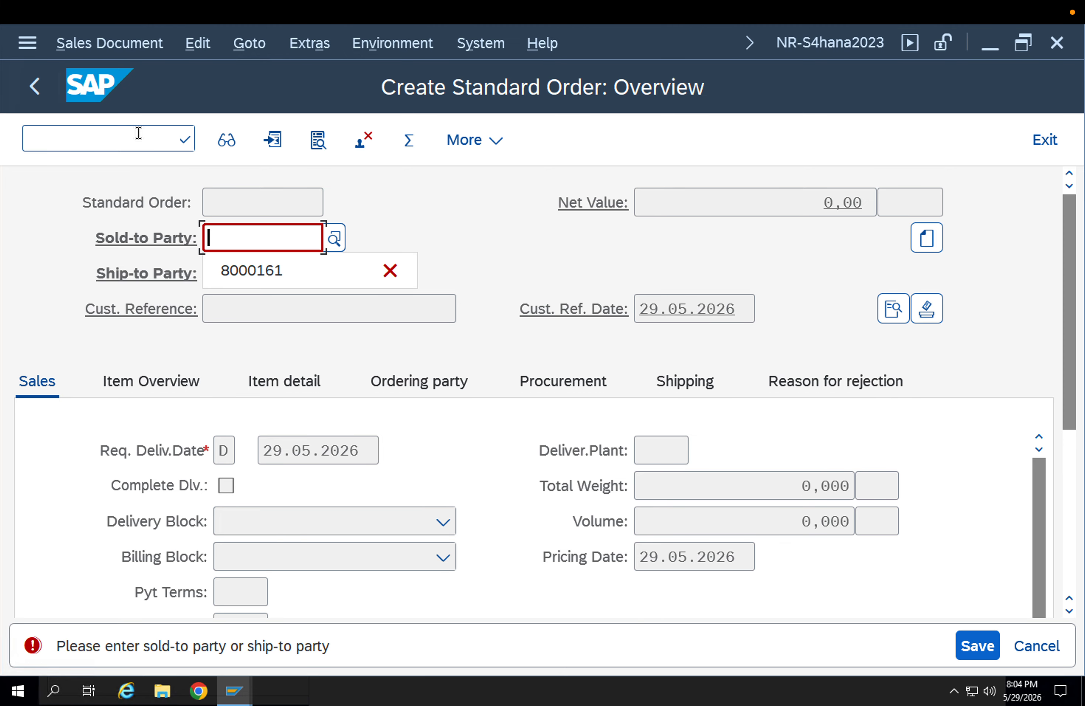
pyautogui.press('Down')
pyautogui.press('Return')
pyautogui.press('Return')
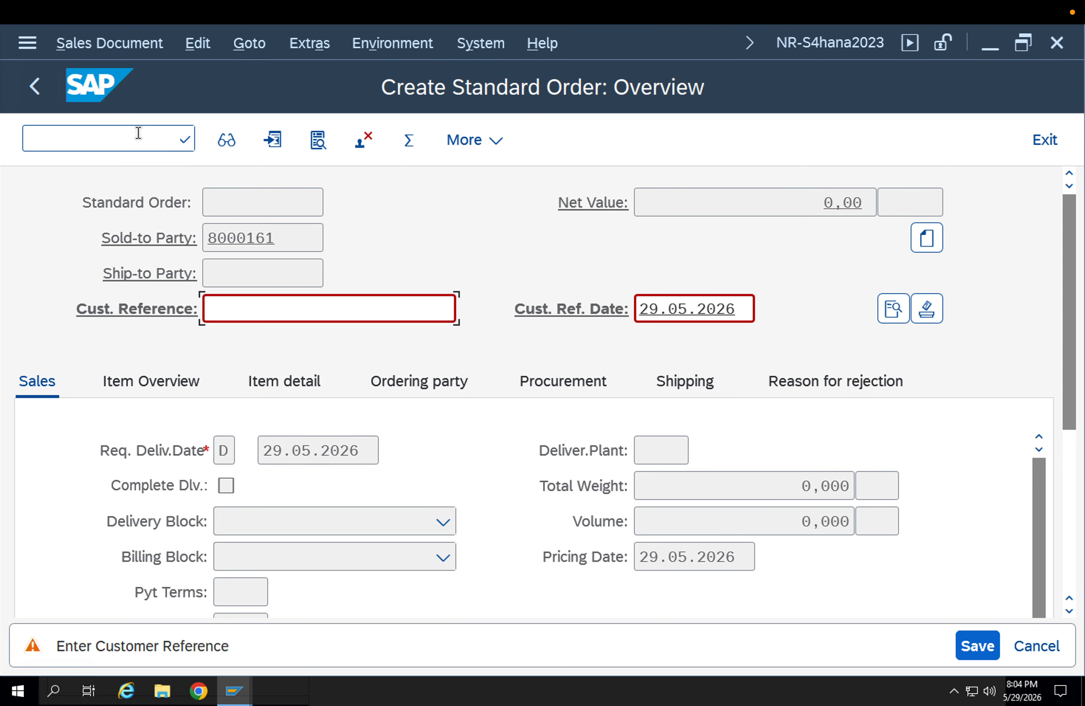
# - Enter CUSTOMERXYZA as the order's customer reference and accept the header warnings
pyautogui.press('BackSpace')
pyautogui.press('Down')
pyautogui.press('Return')
pyautogui.press('Return')
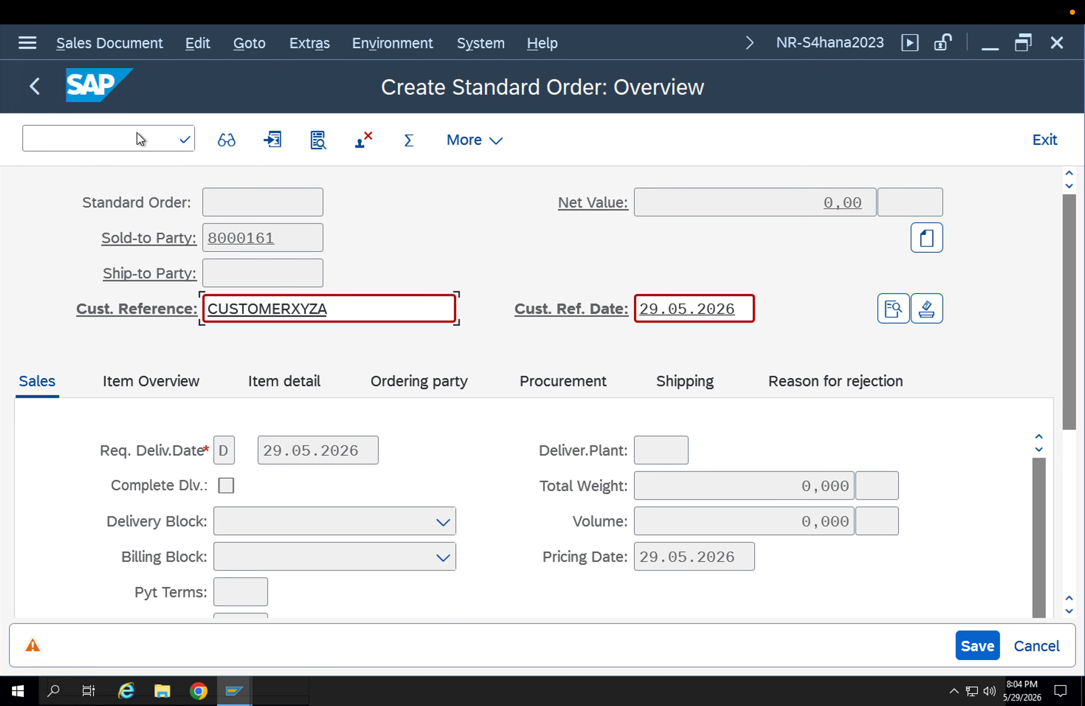
pyautogui.press('Return')
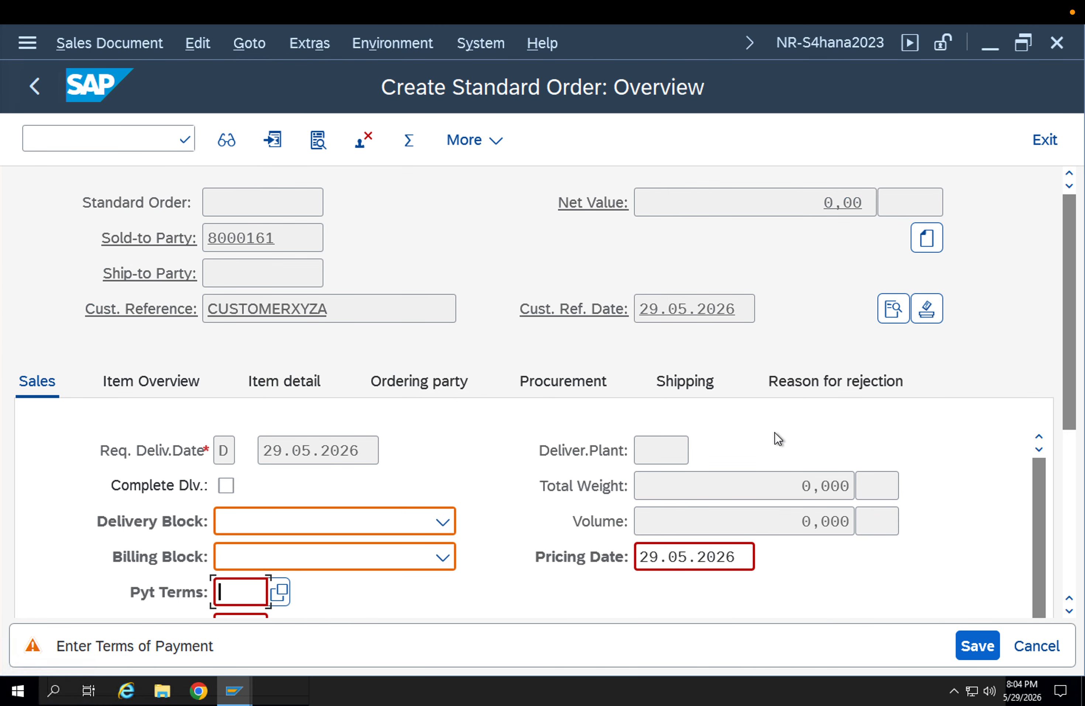
pyautogui.press('Return')
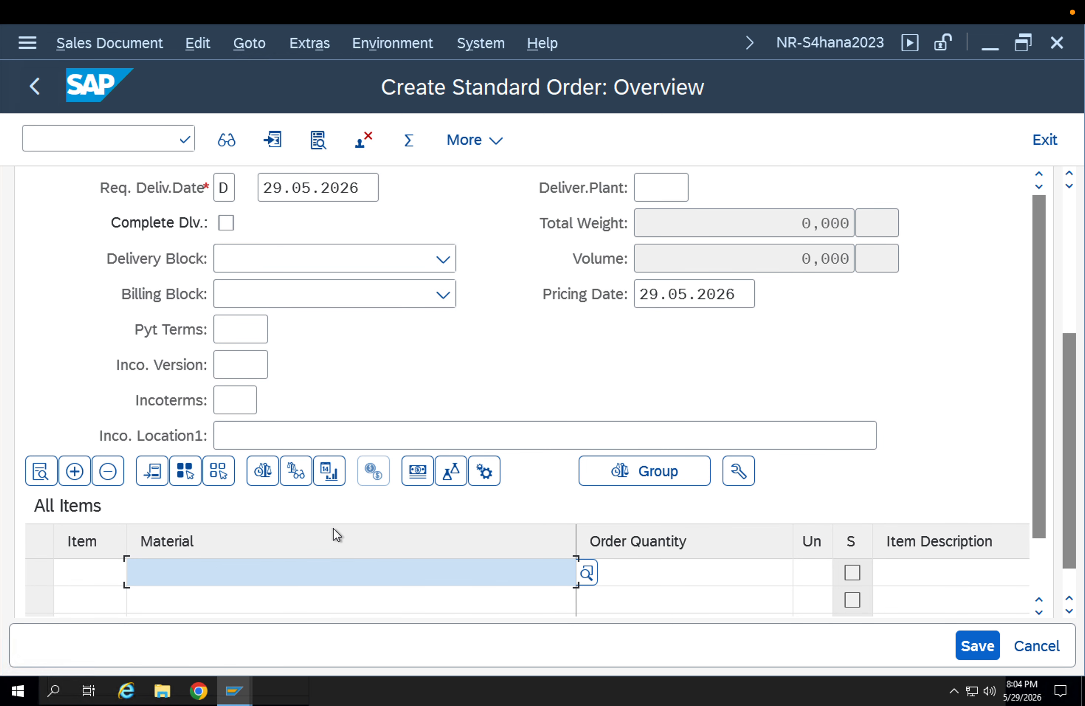
# - Try to add material 8094 as the order's first item and exit the order from the pricing error dialog
pyautogui.click(308, 569)
pyautogui.click(294, 592)
pyautogui.press('Return')
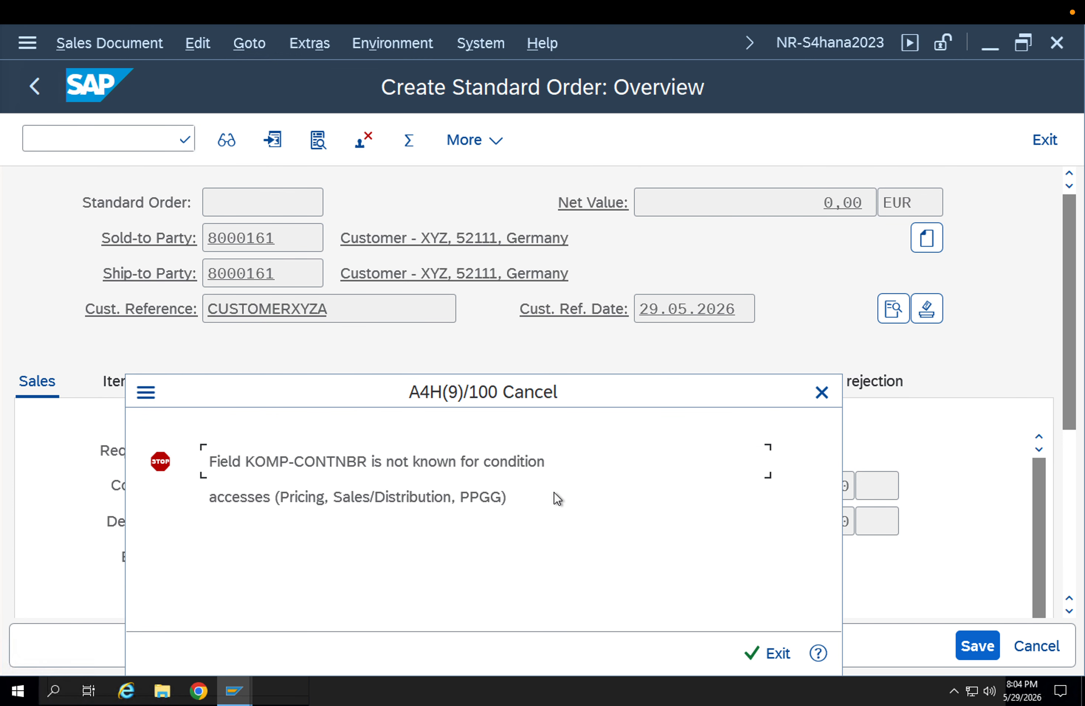
pyautogui.moveTo(508, 499); pyautogui.dragTo(791, 496)
pyautogui.click(762, 654)
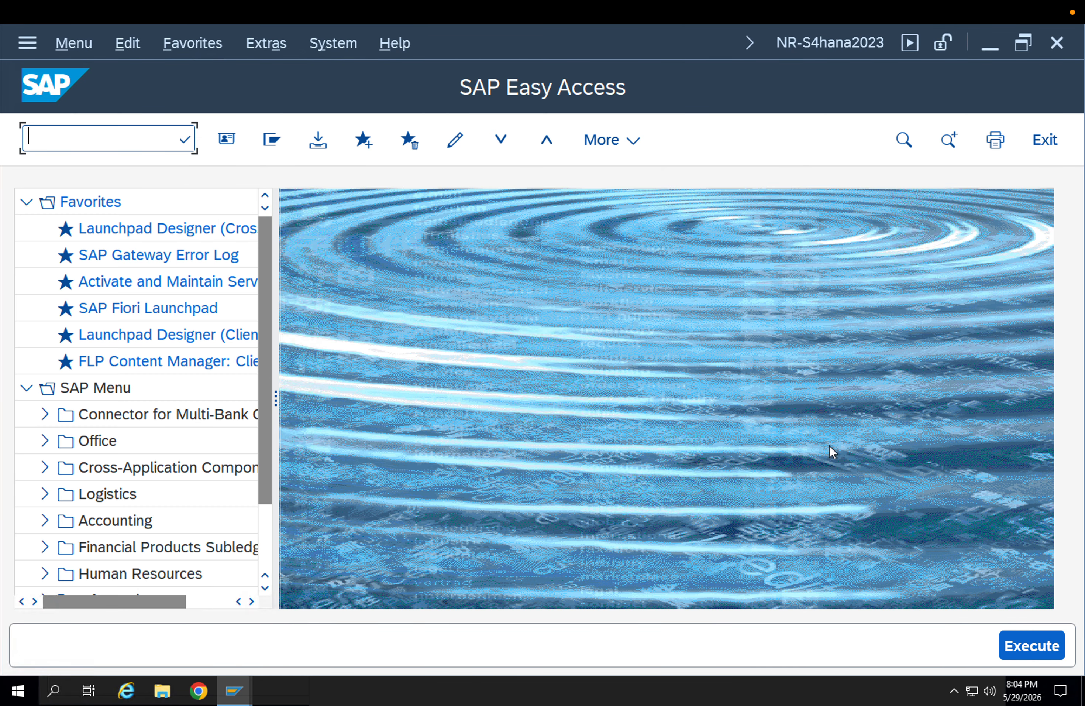
# - Start creating PPGG condition records with VK11 for the key combination SOrg/DstCh/Material Pricing Group-Main Item/Material
pyautogui.write('vk11')
pyautogui.press('Return')
pyautogui.press('Return')
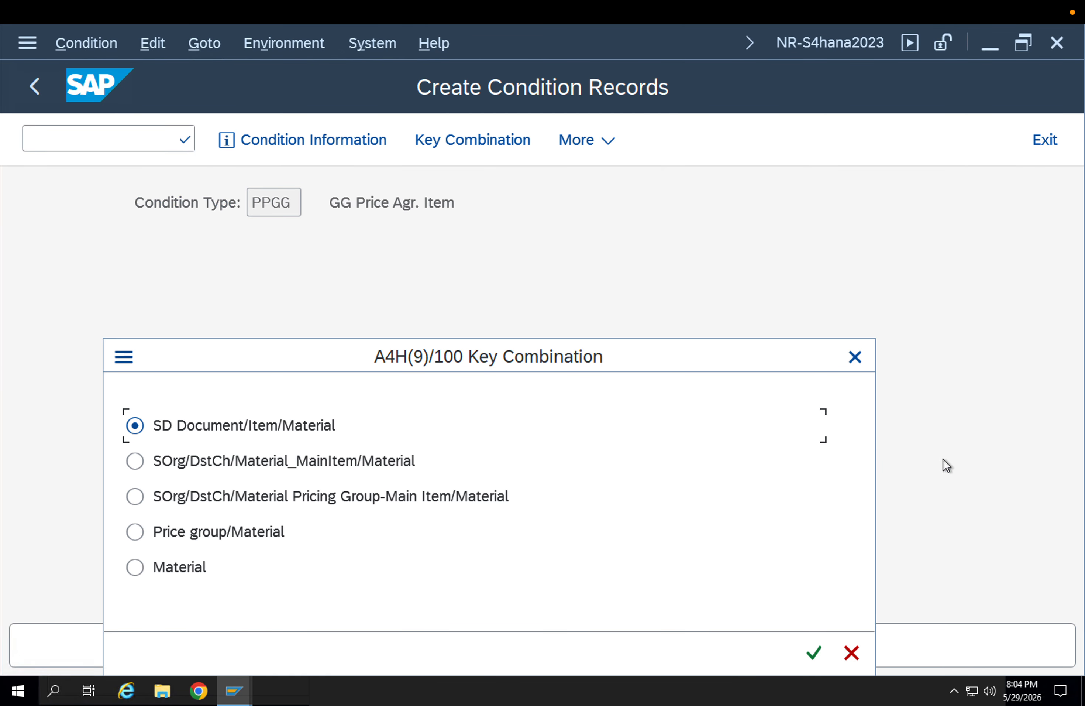
pyautogui.click(352, 457)
pyautogui.click(387, 504)
pyautogui.press('Return')
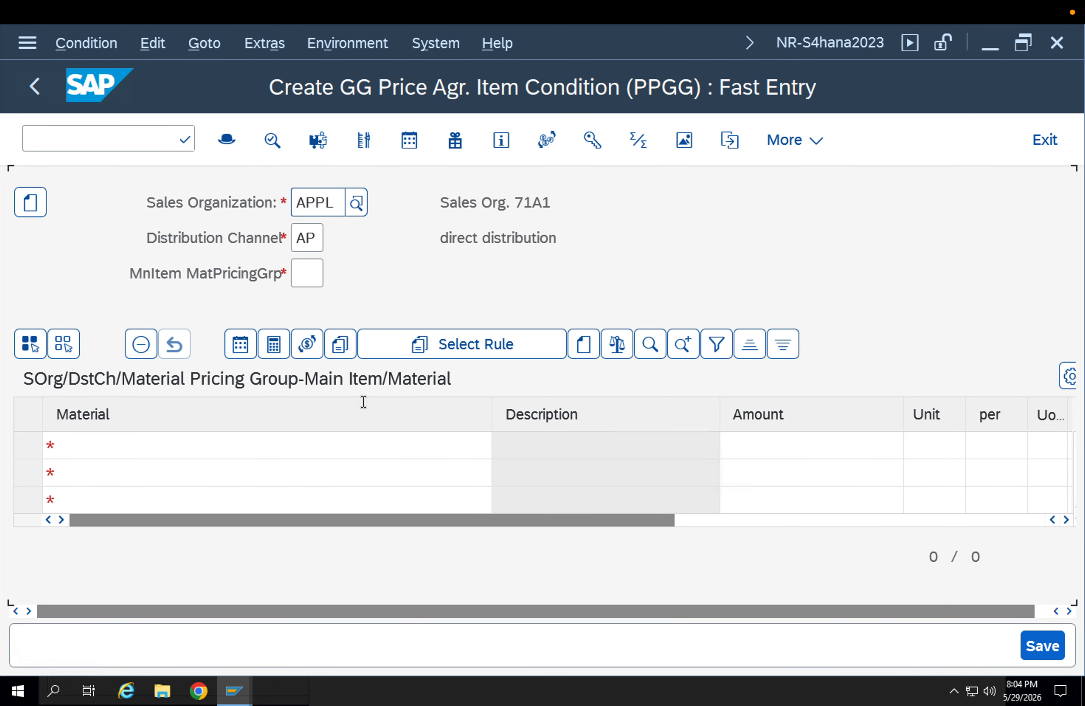
# - Set the main item material pricing group to 01 (Normal) and enter material 8094 in the first condition row
pyautogui.click(325, 275)
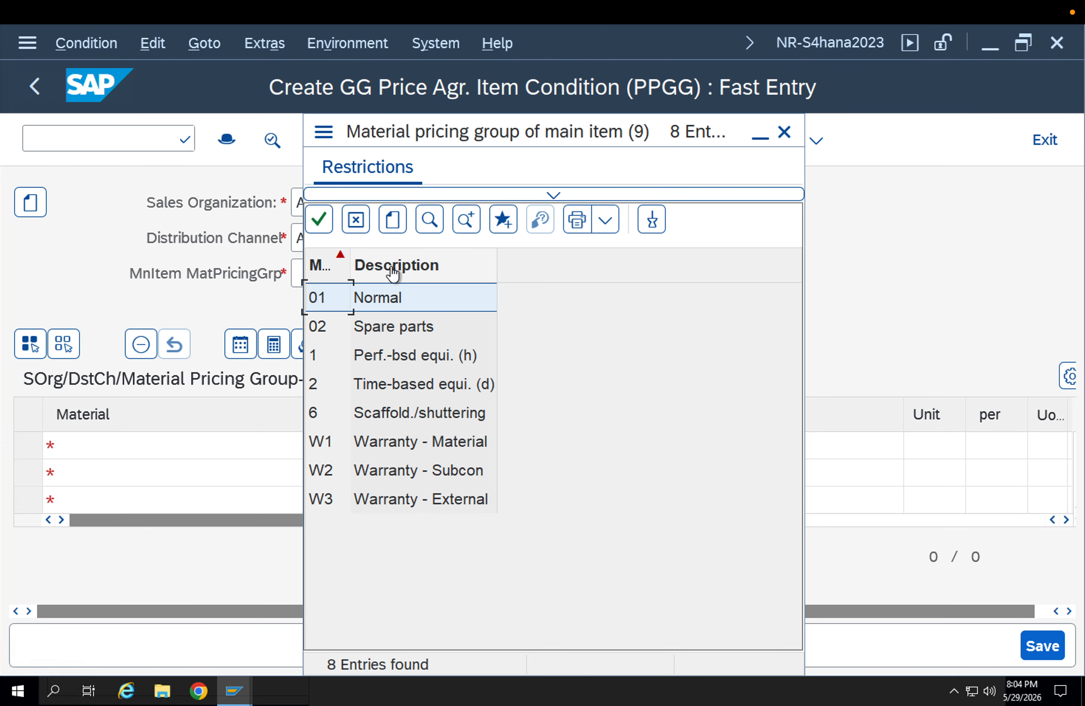
pyautogui.doubleClick(391, 298)
pyautogui.click(208, 444)
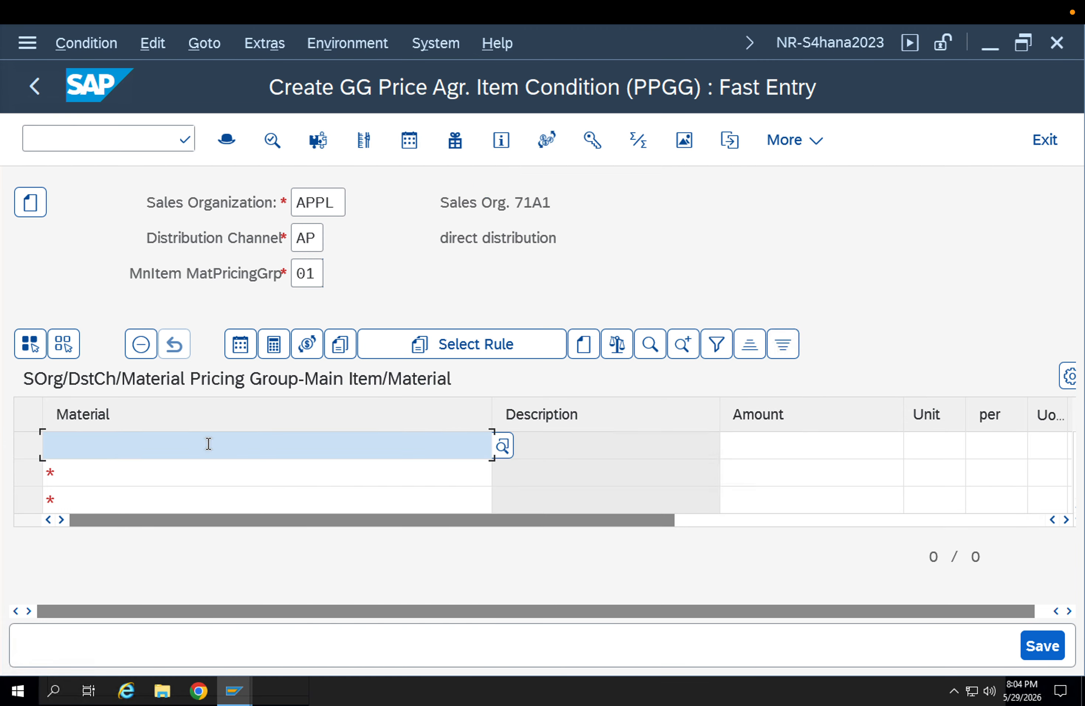
pyautogui.press('space')
pyautogui.press('Down')
pyautogui.press('Return')
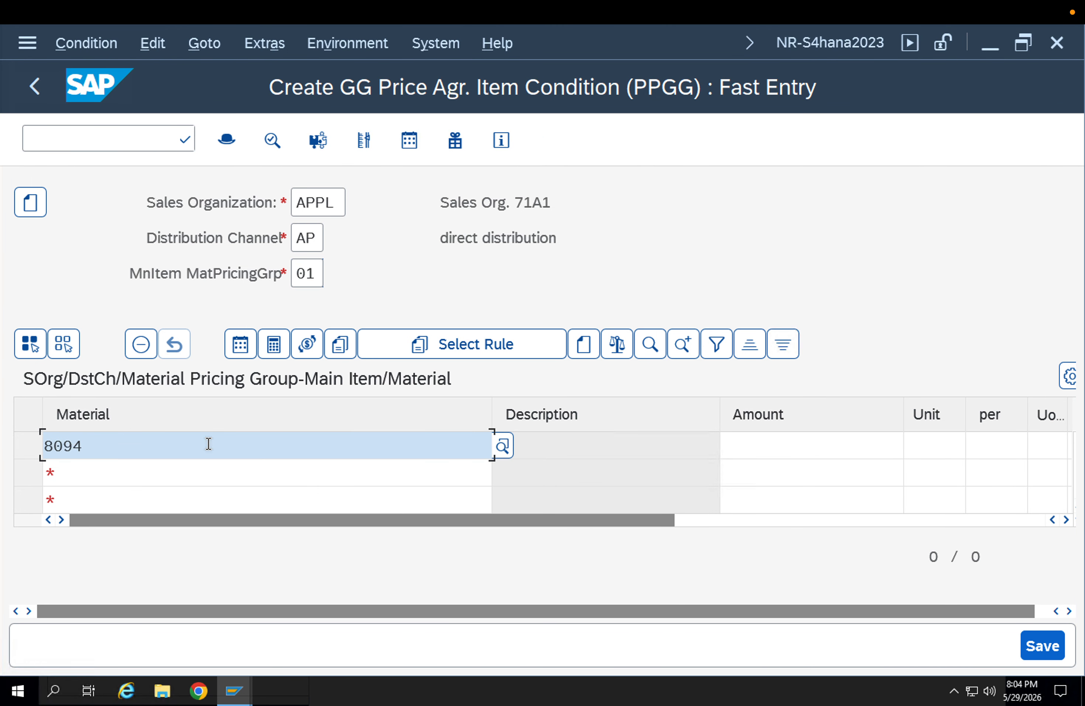
# - Give material 8094 a condition amount of 10 EUR and save the record, accepting the overlapping validity period
pyautogui.press('Return')
pyautogui.press('Tab')
pyautogui.write('10')
pyautogui.press('Return')
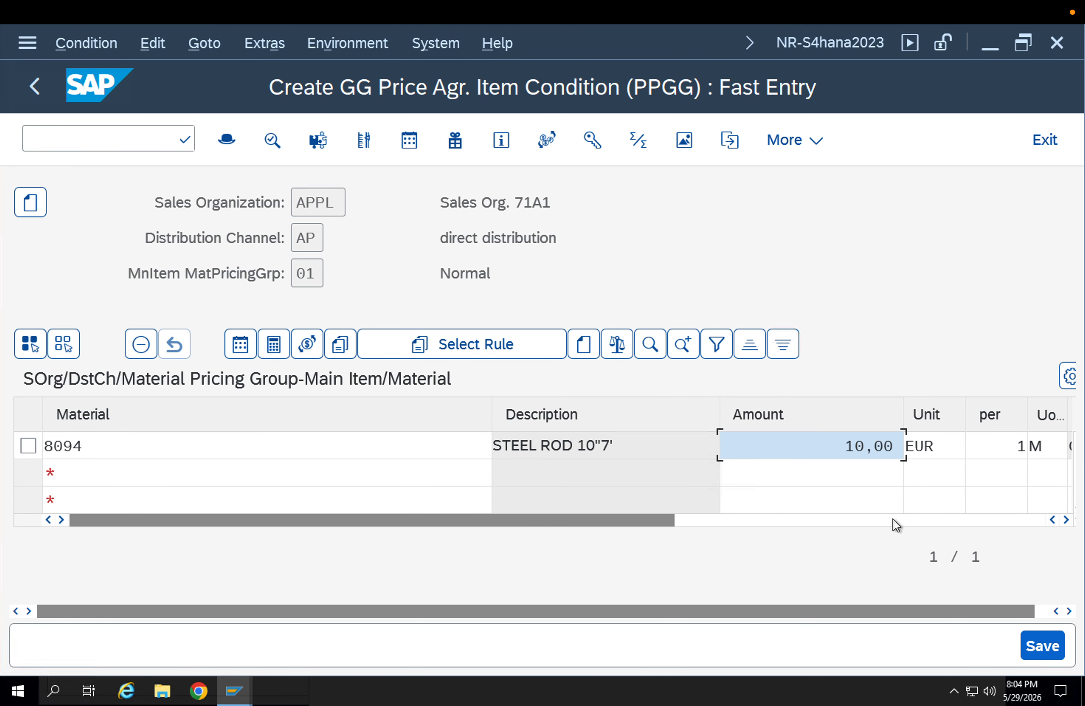
pyautogui.click(1050, 647)
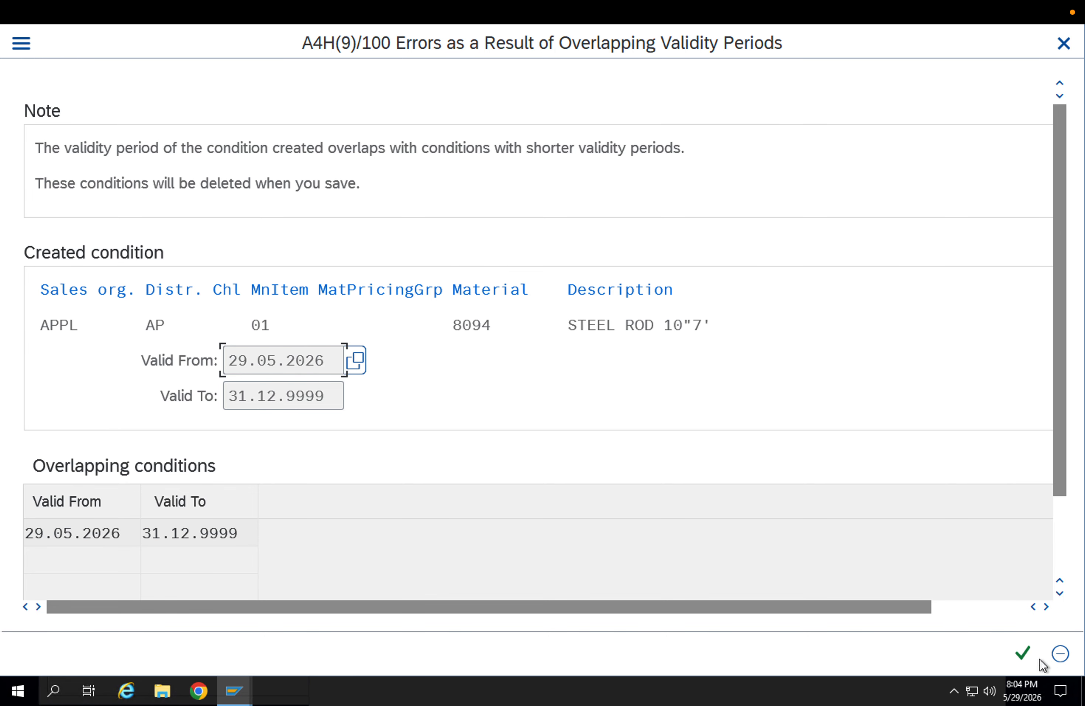
pyautogui.click(1023, 653)
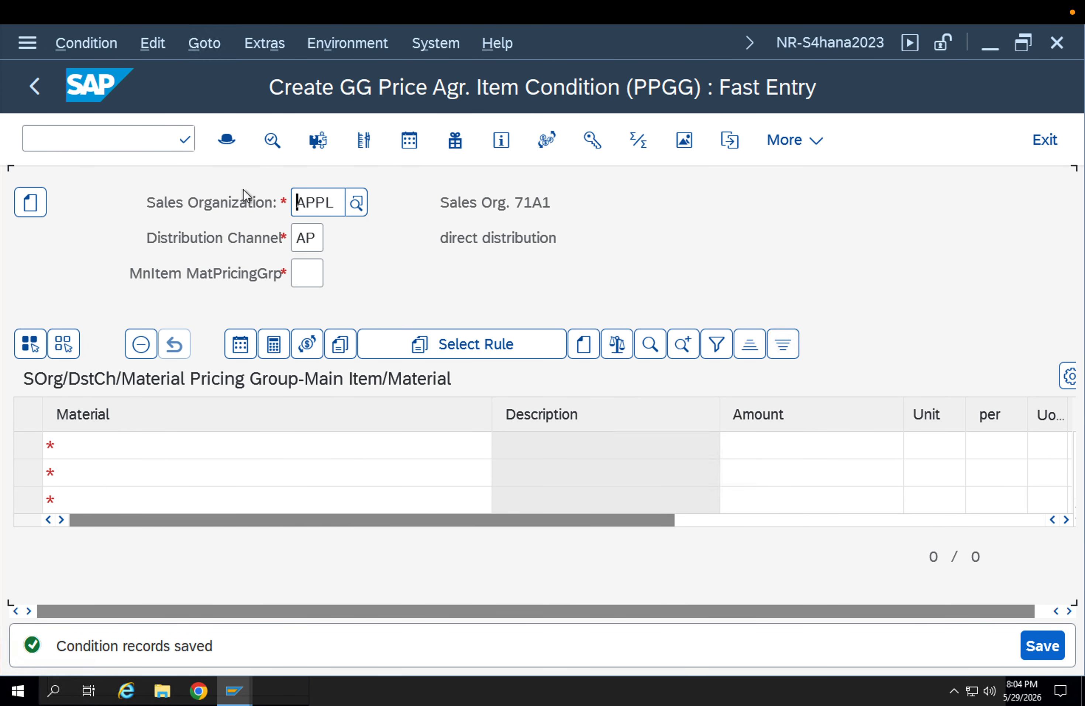
# - Start a new standard order with VA01 and fill in the sold-to and ship-to party numbers
pyautogui.click(145, 141)
pyautogui.write('/nva01')
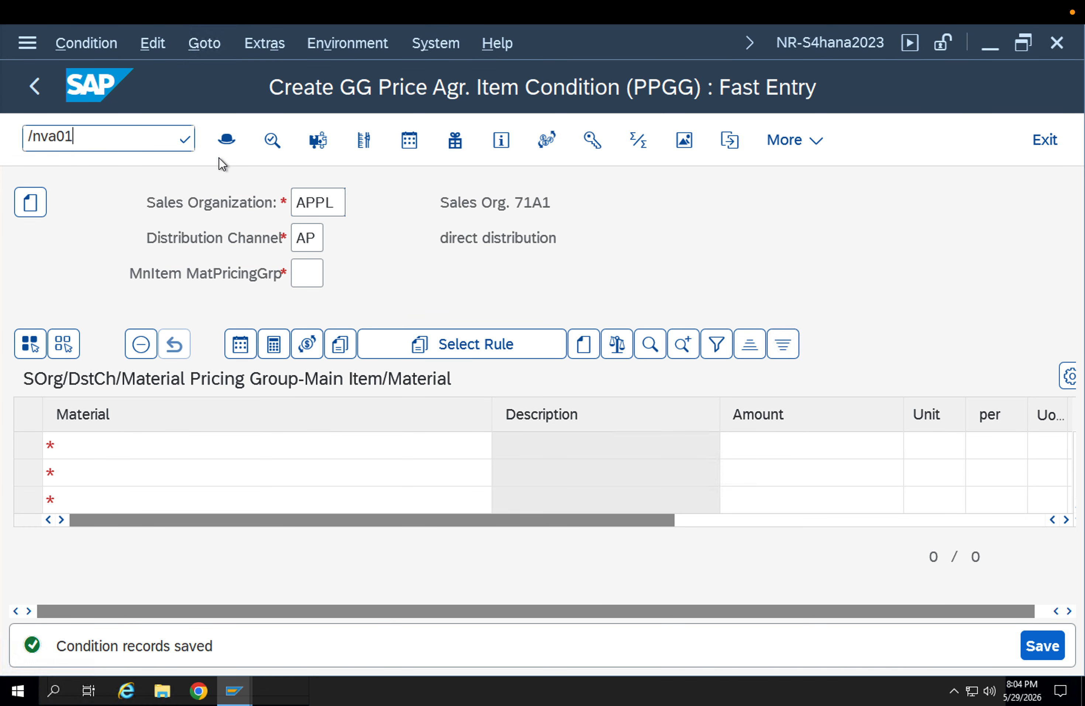
pyautogui.press('Return')
pyautogui.press('Return')
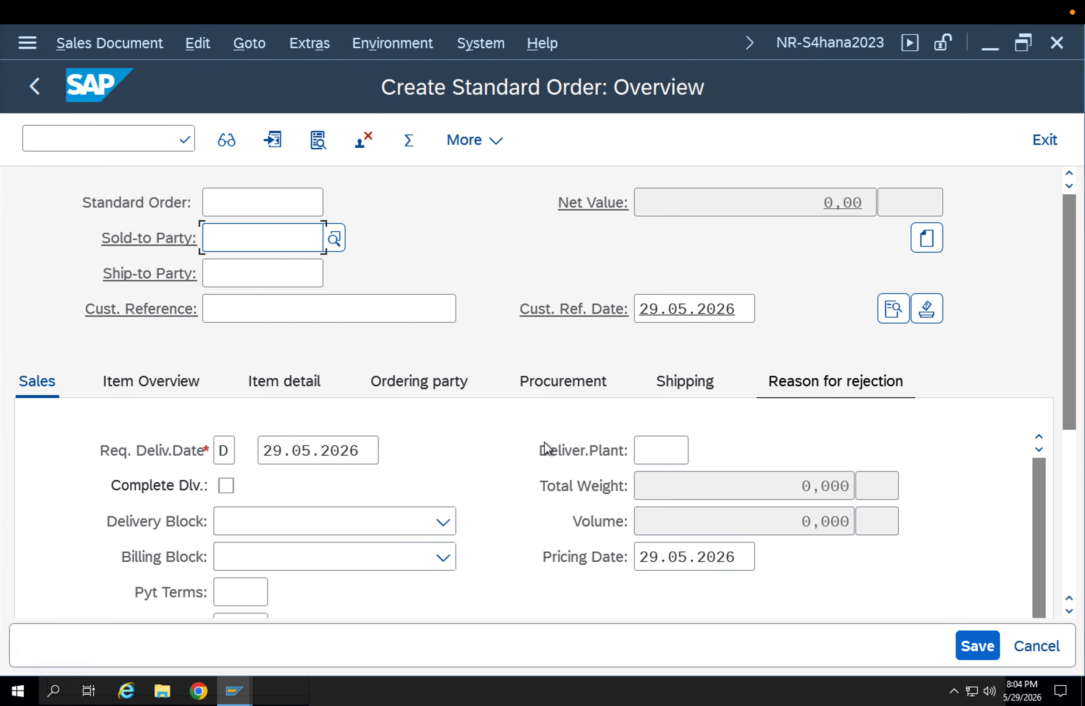
pyautogui.click(269, 235)
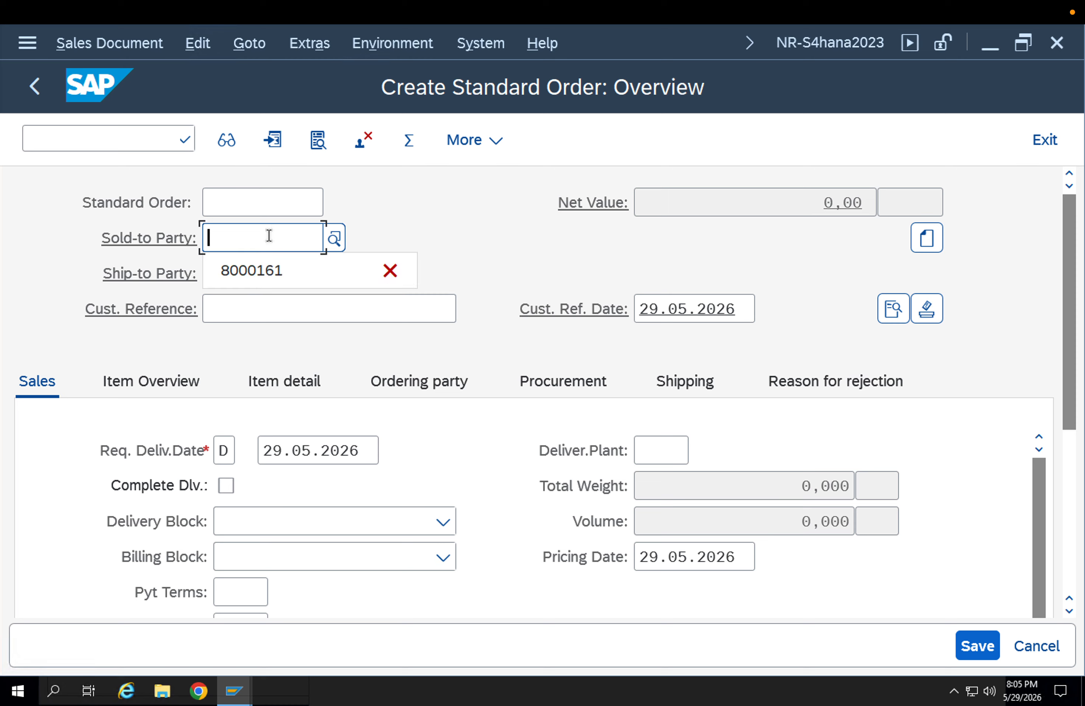
pyautogui.click(262, 269)
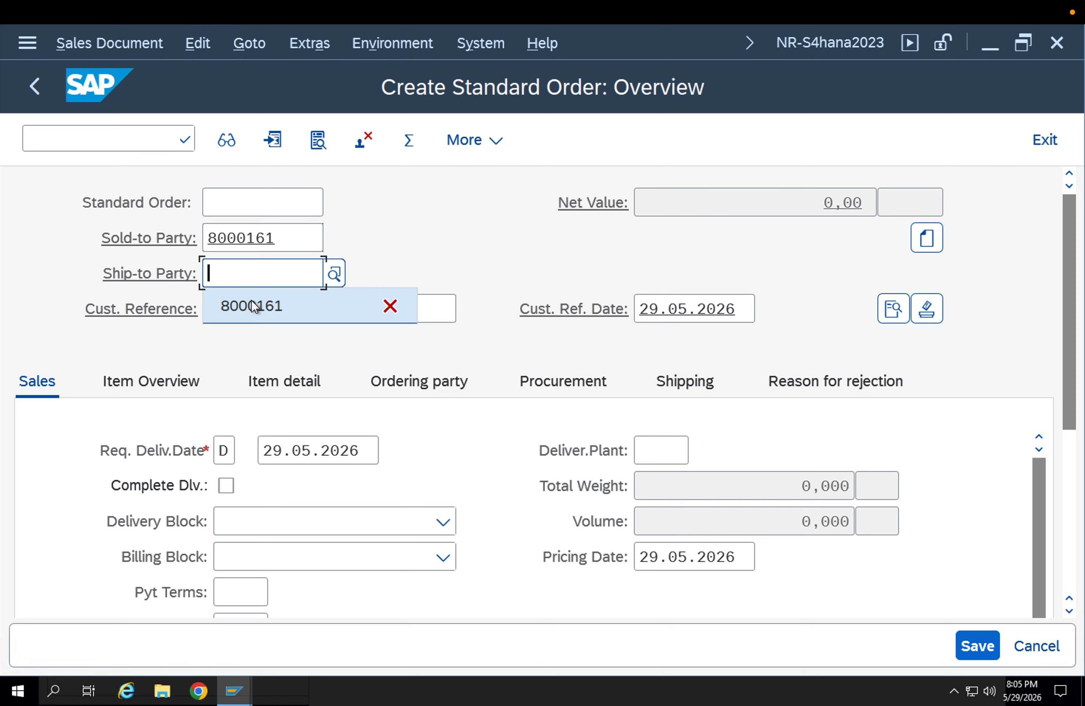
pyautogui.click(252, 303)
pyautogui.press('Return')
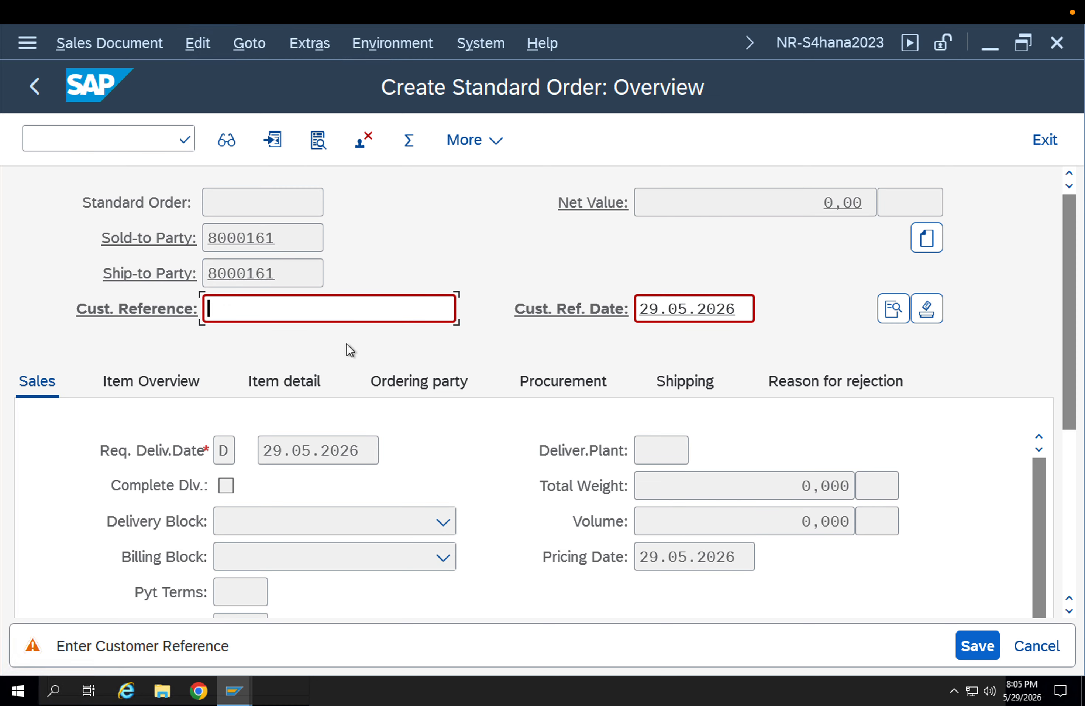
# - Enter CUSTOMERXYZA as the customer reference and accept the missing payment terms warning
pyautogui.click(330, 309)
pyautogui.click(320, 347)
pyautogui.press('Return')
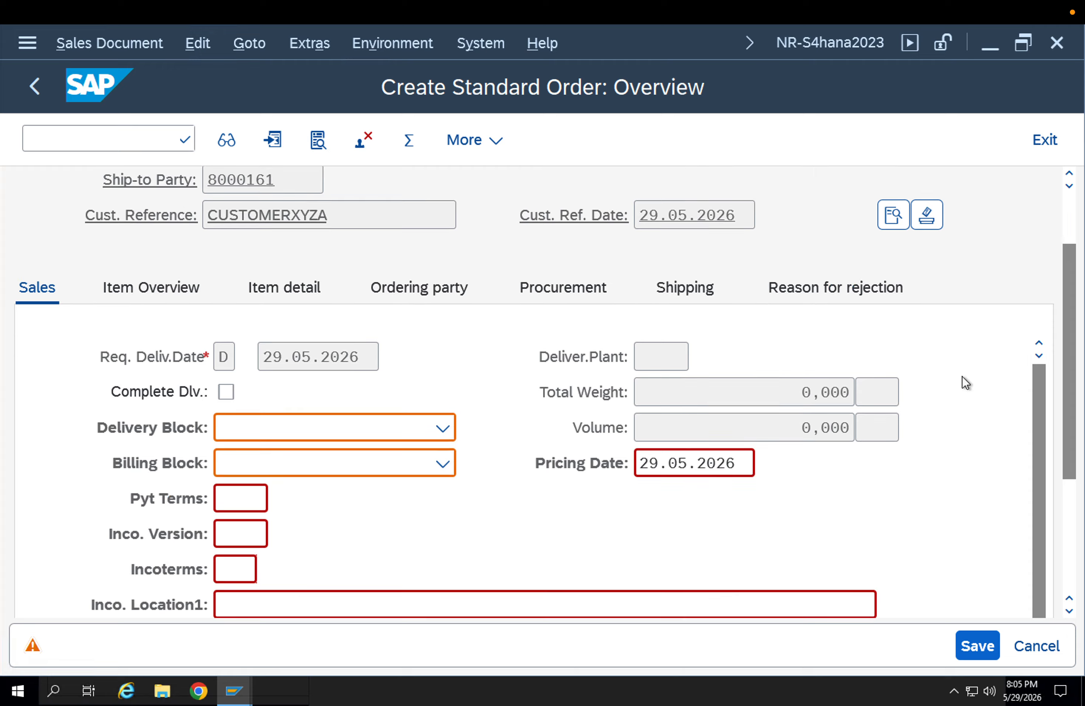
pyautogui.click(1072, 454)
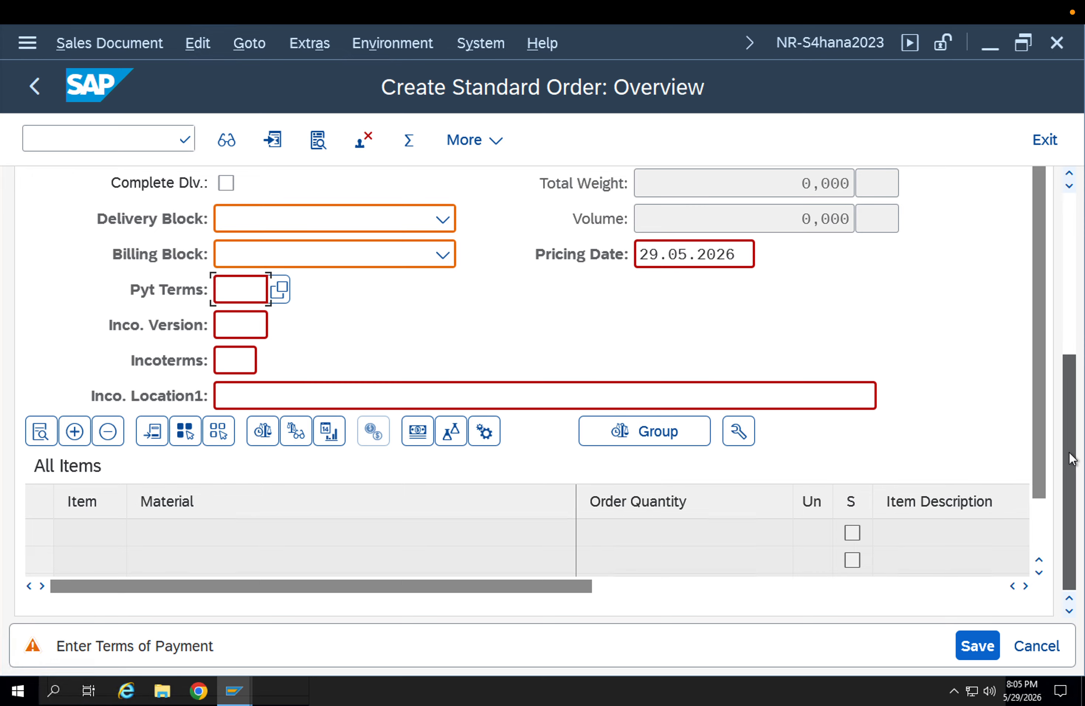
pyautogui.press('Return')
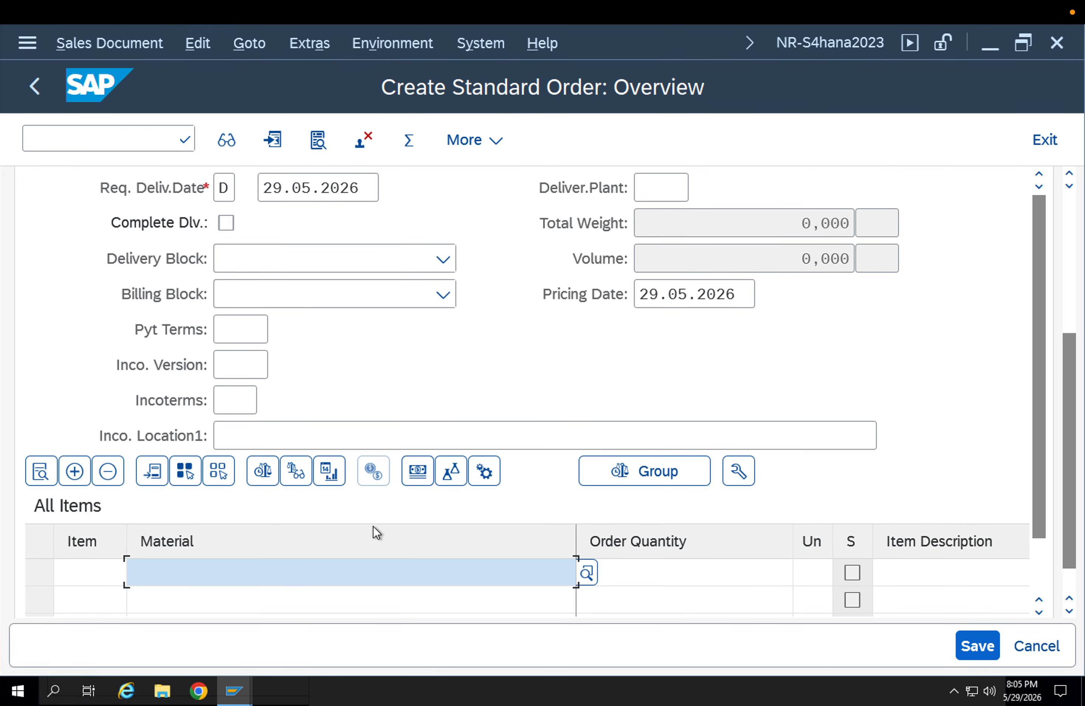
# - Try to add material 8094 as the first item of the order
pyautogui.click(410, 559)
pyautogui.click(330, 596)
pyautogui.press('Return')
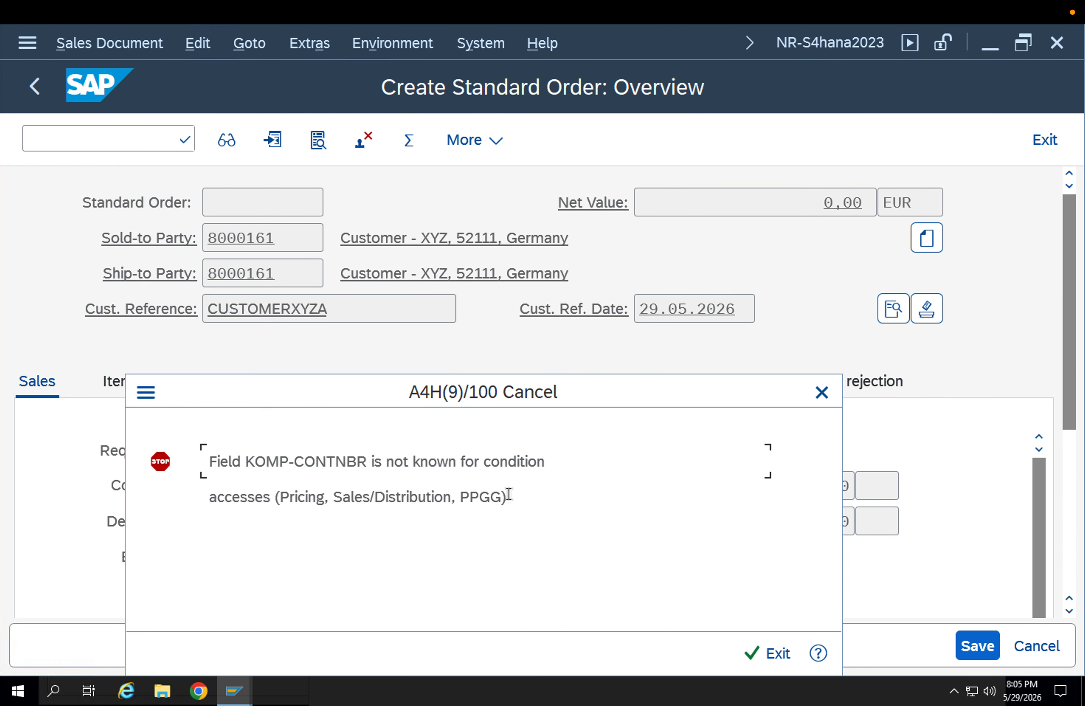
# - Read the detailed help for the KOMP-CONTNBR pricing error, and exit the order from the error dialog
pyautogui.click(512, 501)
pyautogui.click(818, 663)
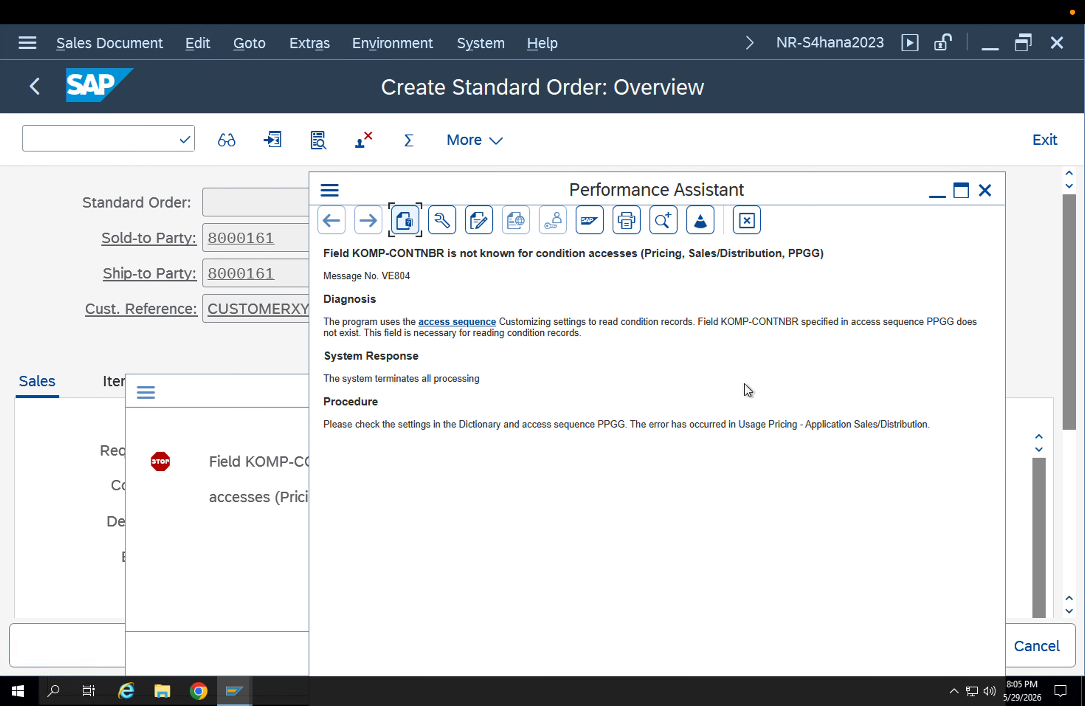
pyautogui.press('Escape')
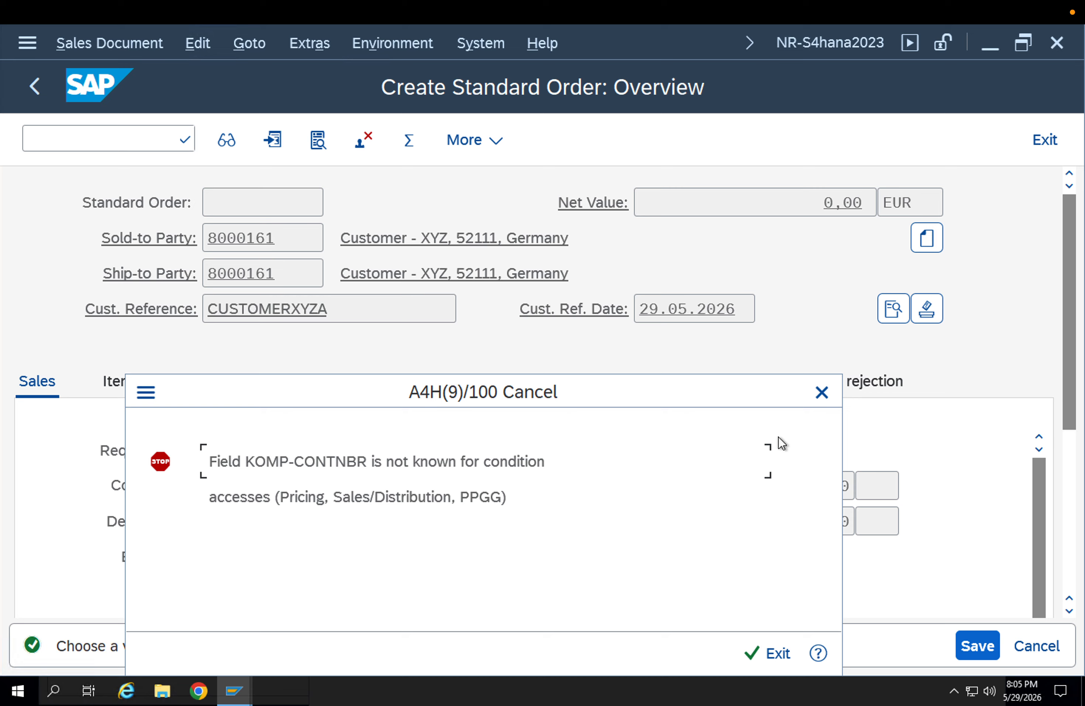
pyautogui.click(769, 651)
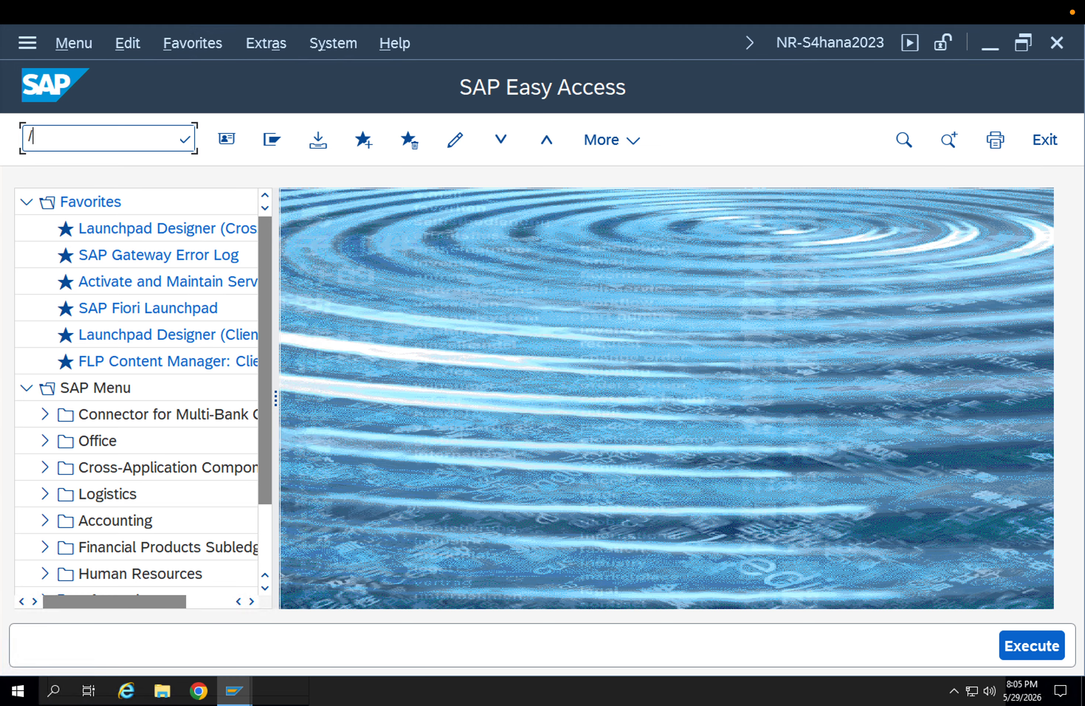
# - Open the SAP Reference IMG through SPRO and expand Basic Functions under Sales and Distribution
pyautogui.write('/nspro')
pyautogui.press('Return')
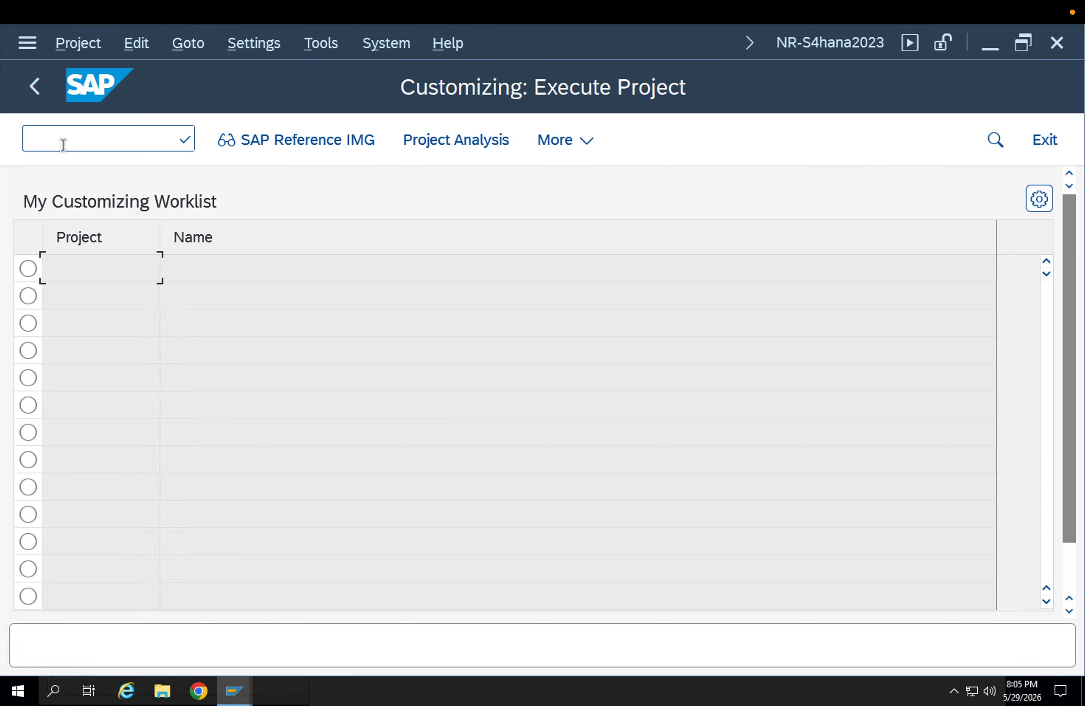
pyautogui.press('F5')
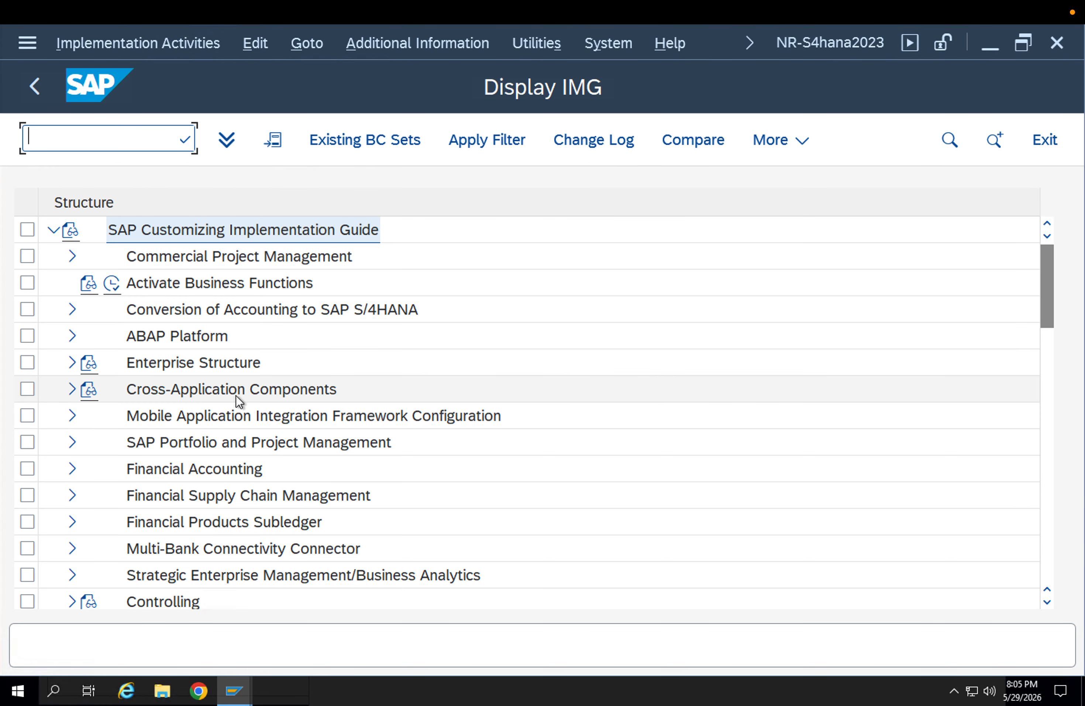
pyautogui.scroll(-2, 206, 431)
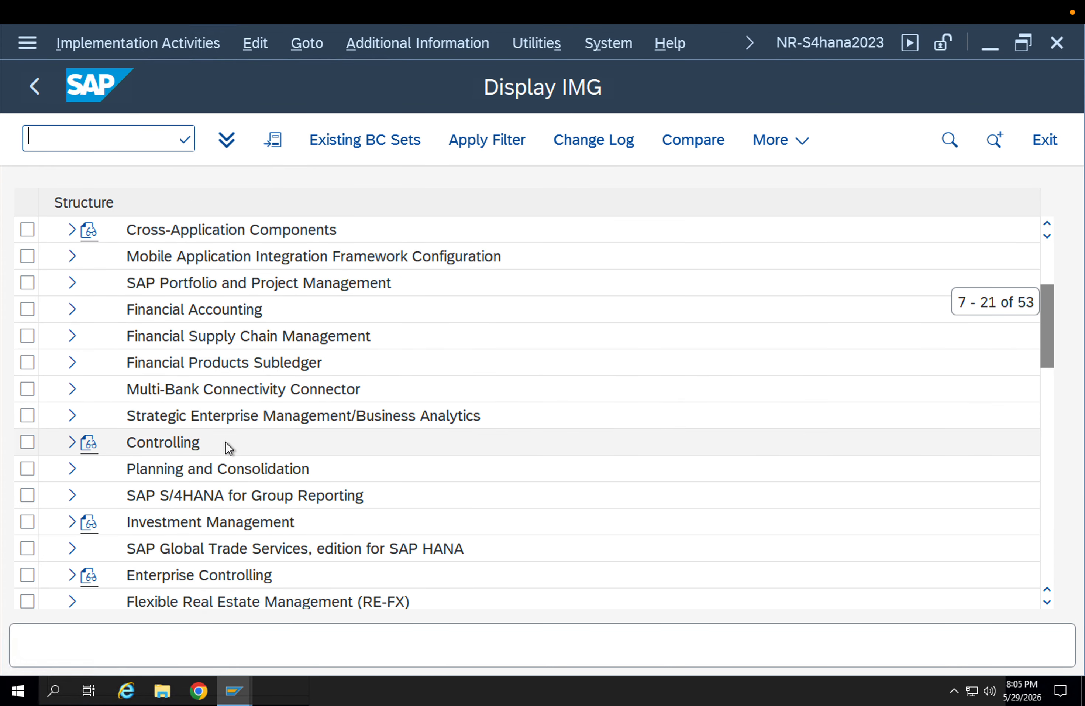
pyautogui.scroll(-3, 226, 442)
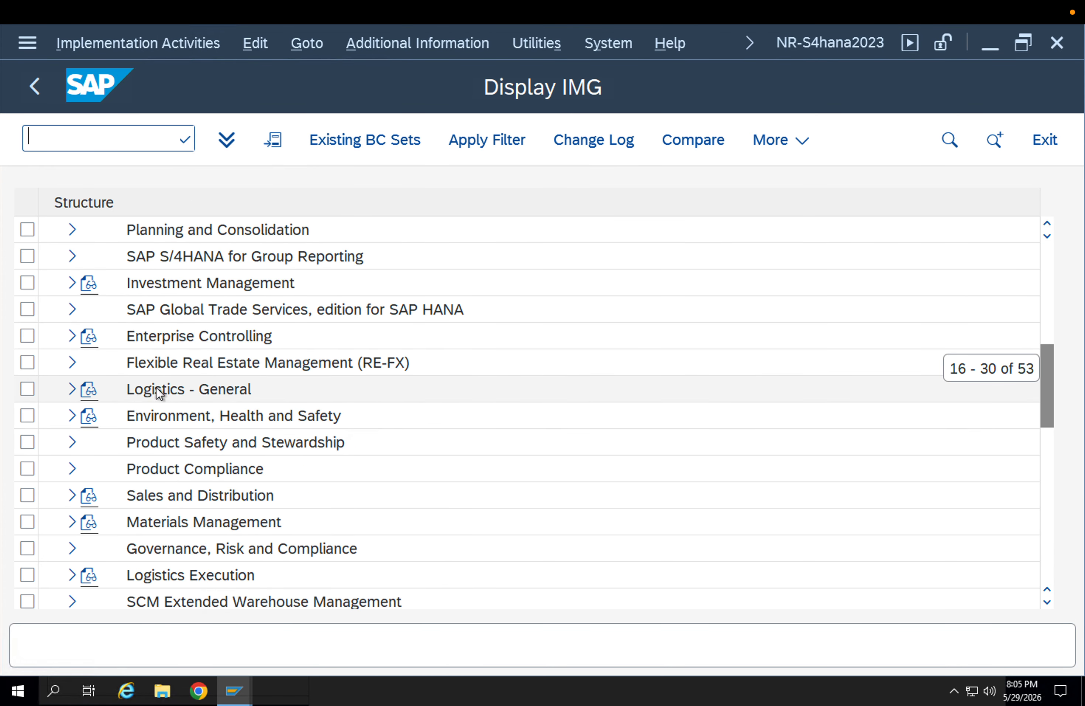
pyautogui.click(72, 495)
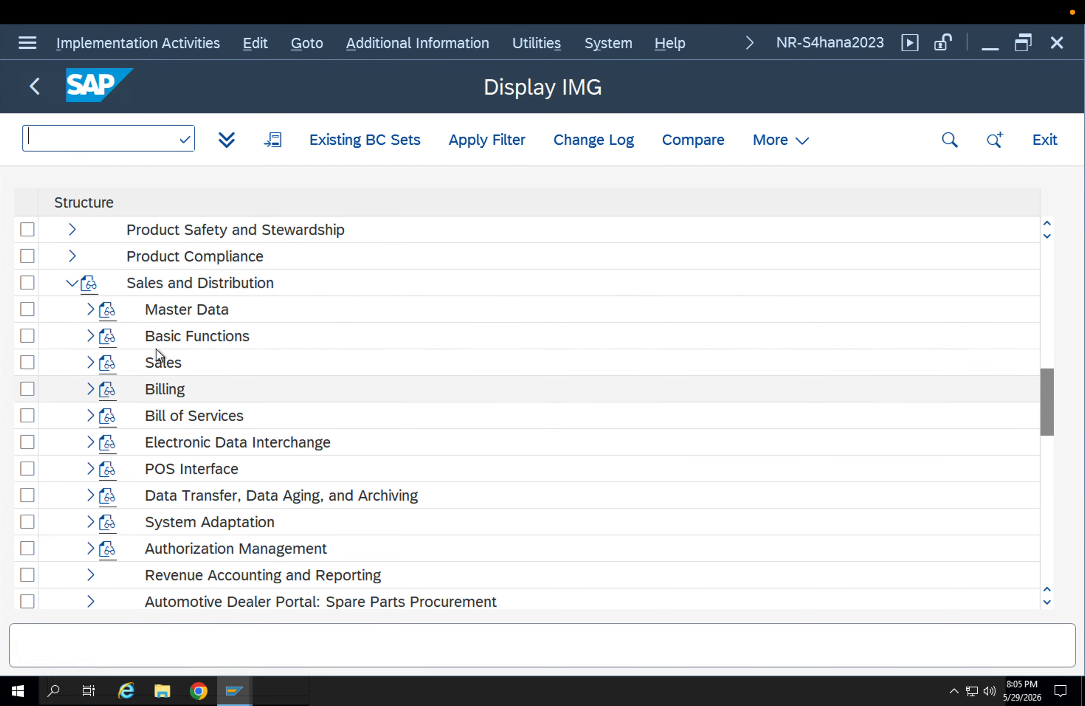
pyautogui.click(90, 337)
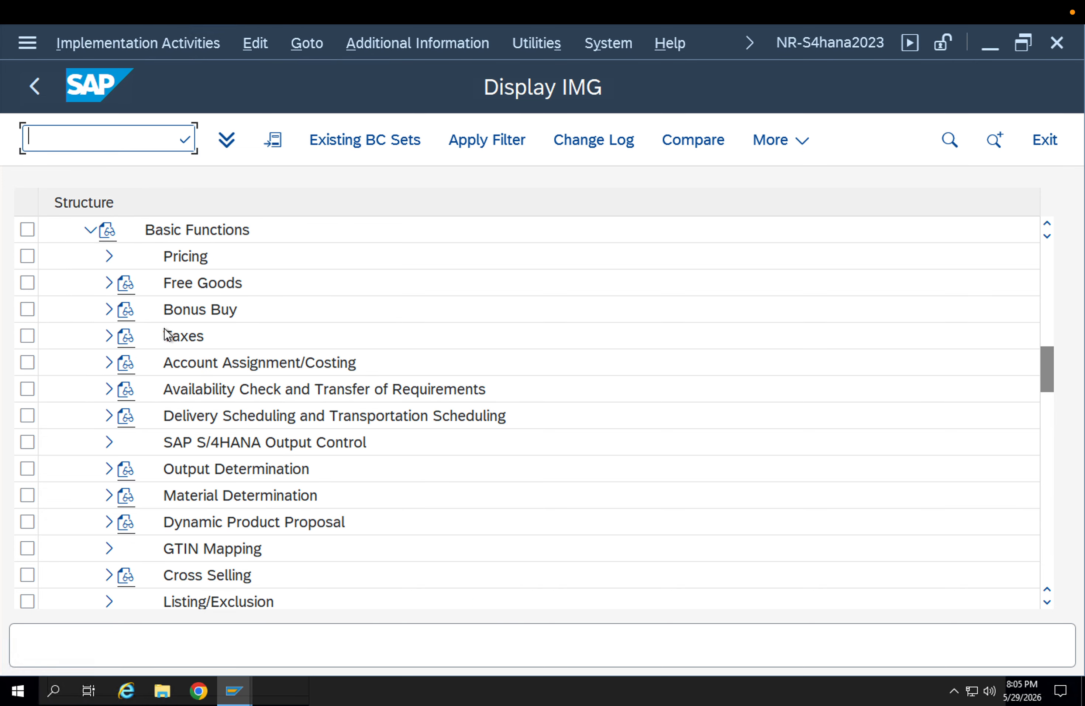
# - Open the view for test reading on header level during prestep, under Pricing Control's Access Sequences
pyautogui.click(108, 267)
pyautogui.click(132, 261)
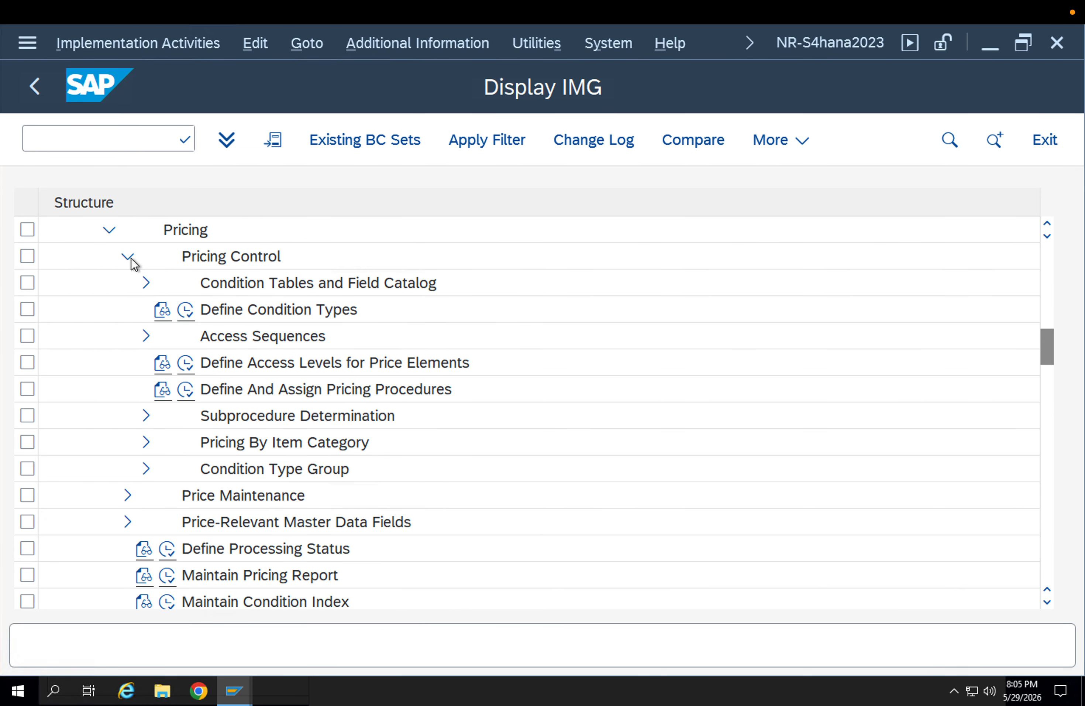
pyautogui.click(292, 365)
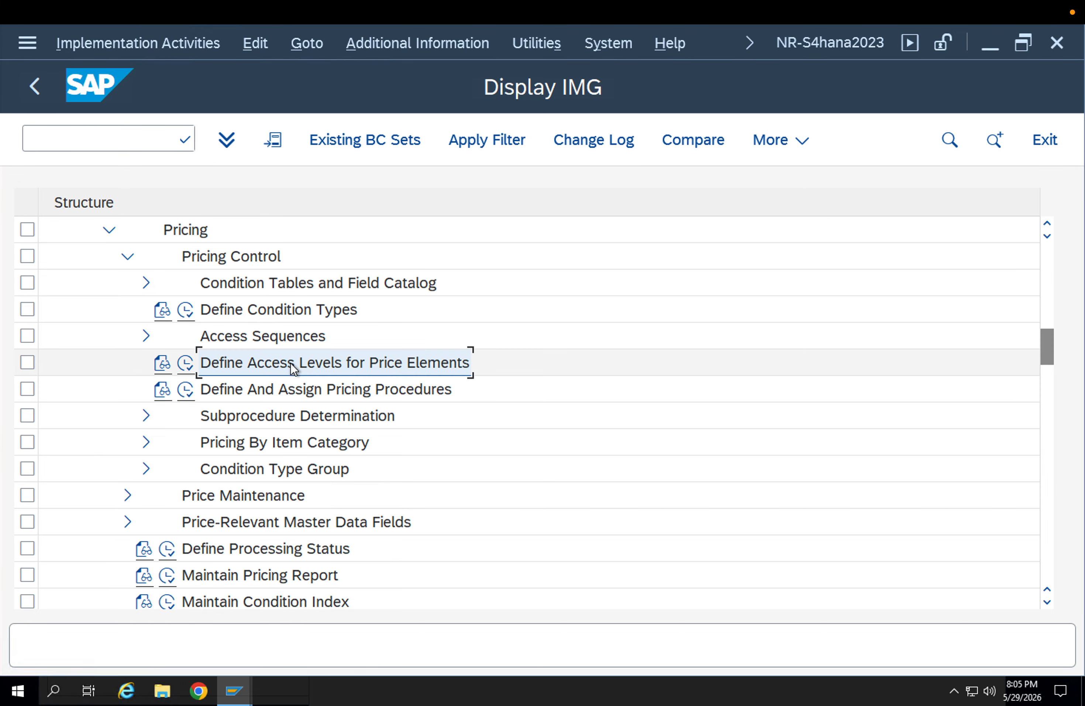
pyautogui.click(145, 336)
pyautogui.click(216, 393)
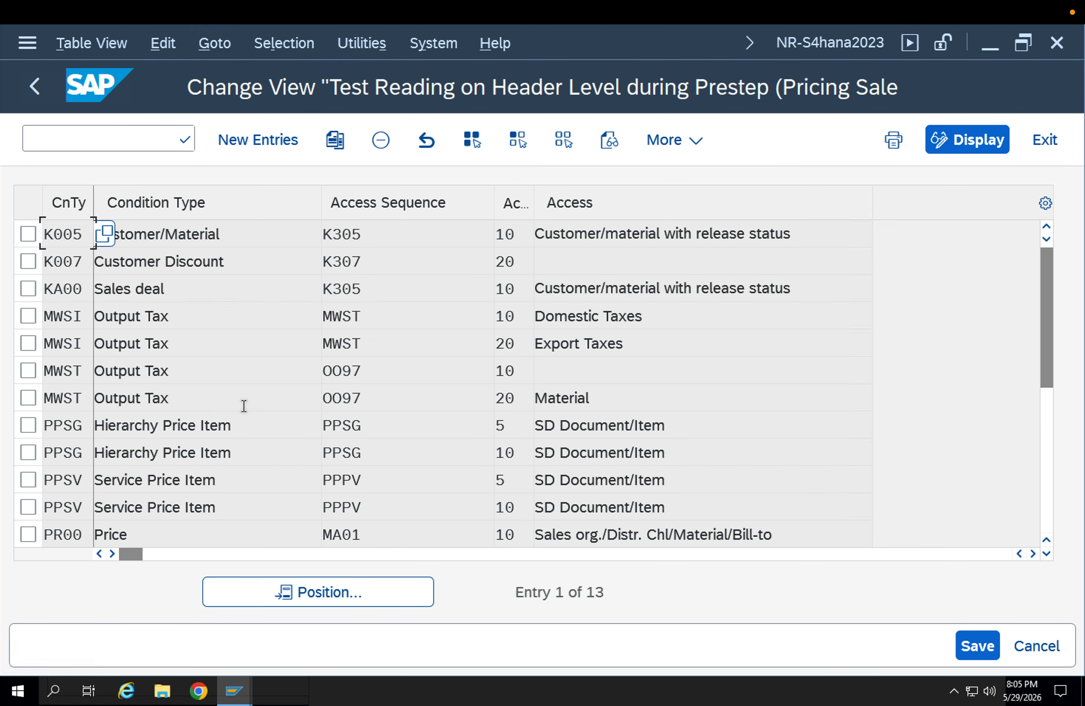
# - Output the view's entries as a print list and try to filter its Access column by PPG
pyautogui.click(80, 39)
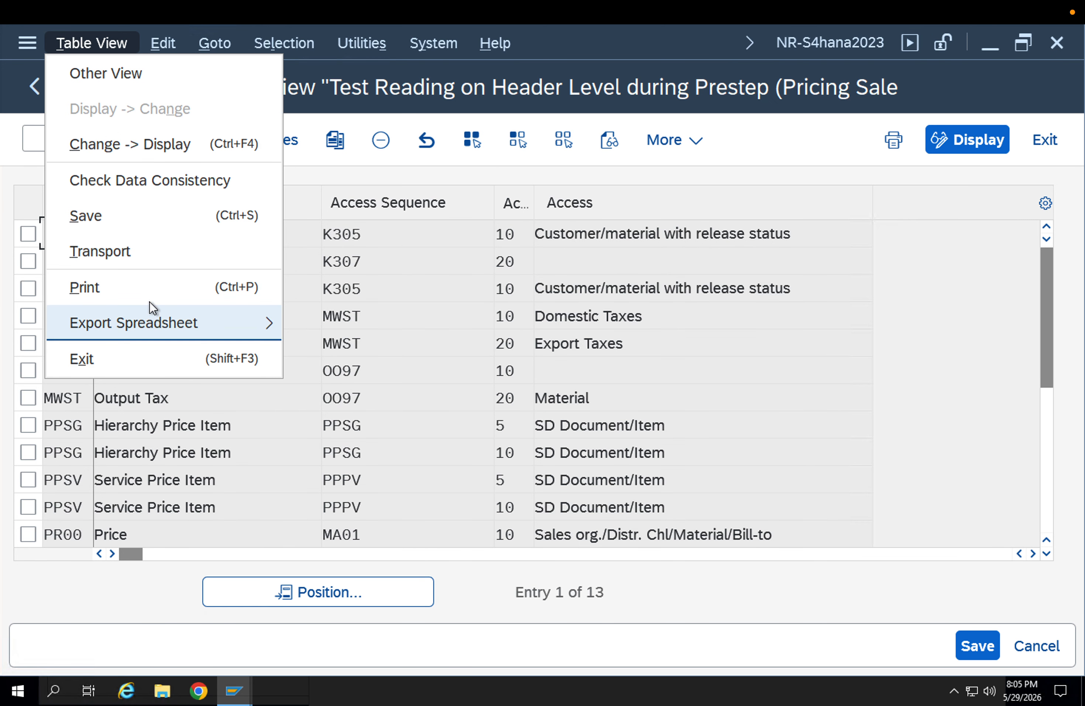
pyautogui.click(148, 287)
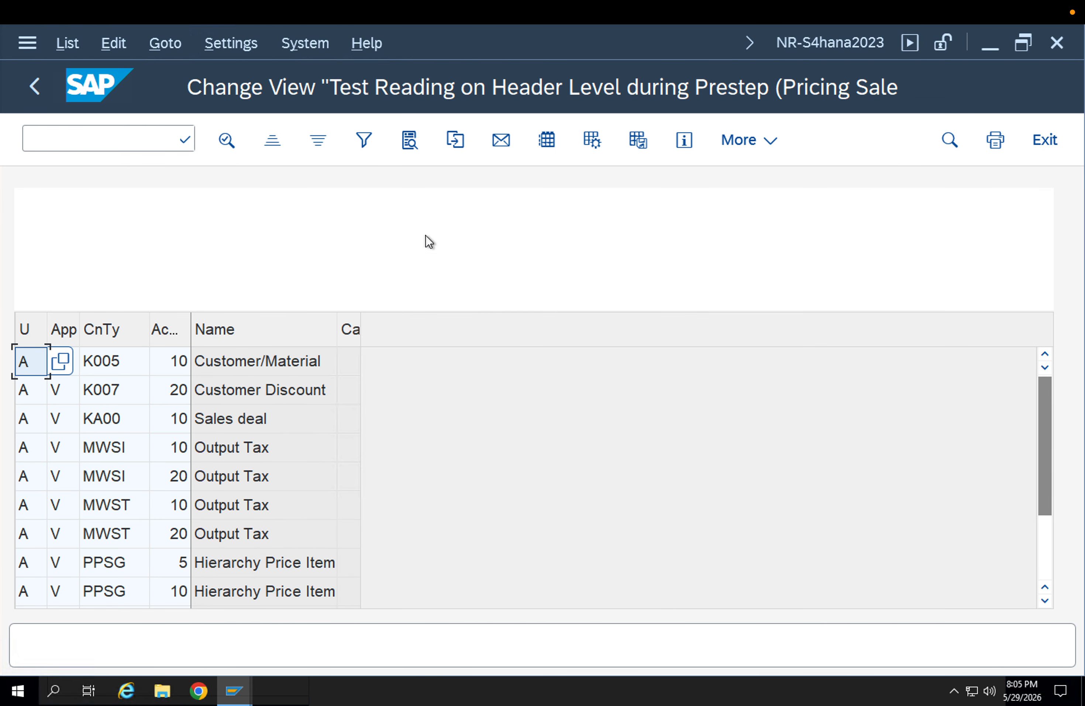
pyautogui.click(168, 334)
pyautogui.click(363, 139)
pyautogui.write('PPG')
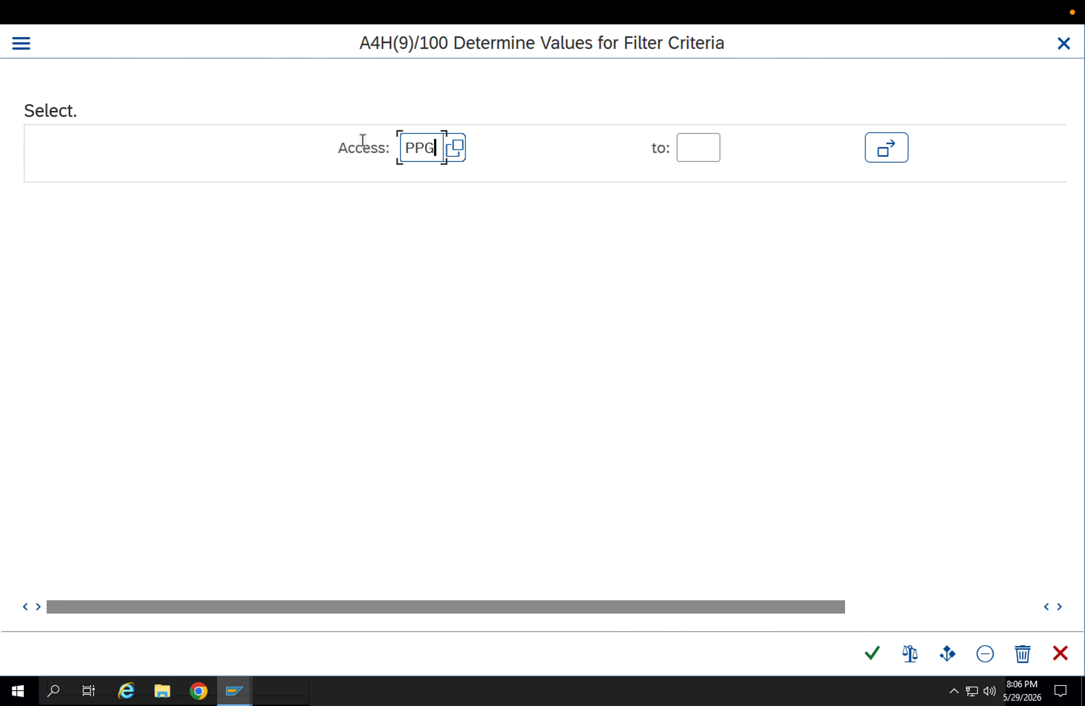
pyautogui.press('Return')
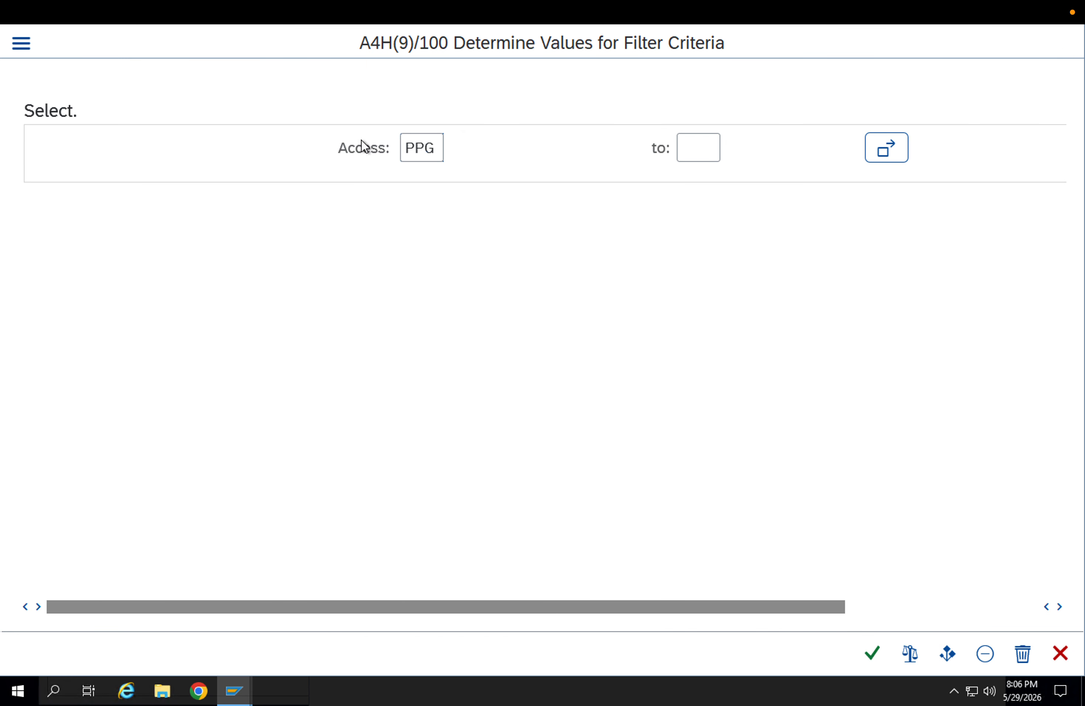
pyautogui.press('Return')
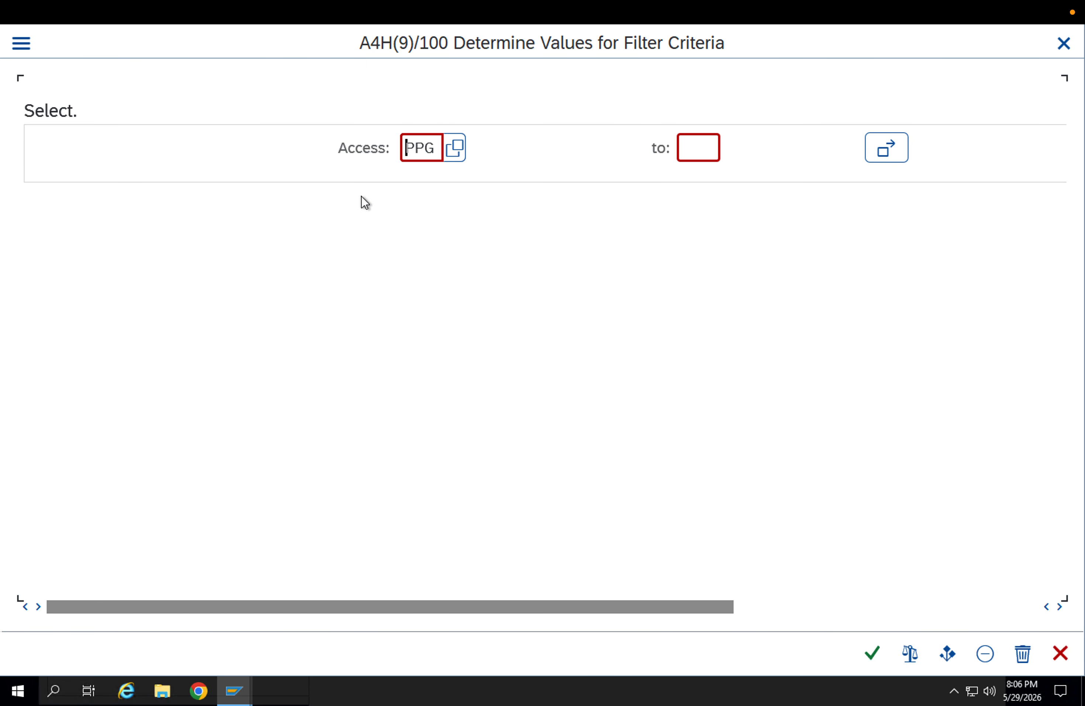
pyautogui.press('Escape')
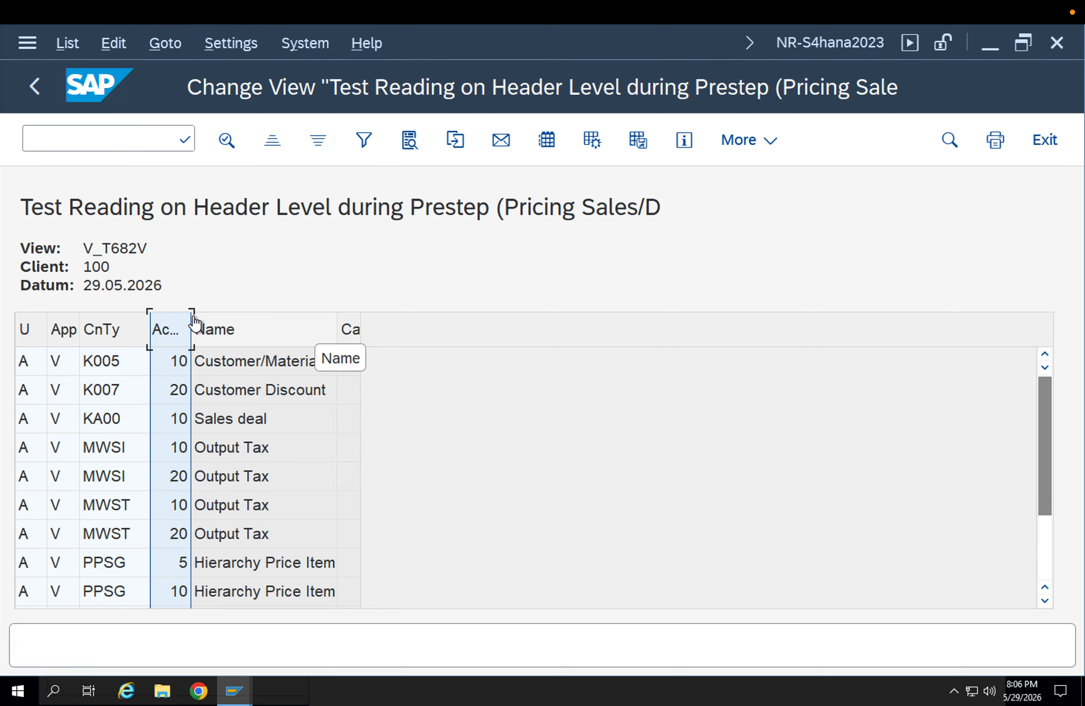
# - Widen the print list's Access column, output the view as a list again, and check its condition type column
pyautogui.moveTo(190, 316); pyautogui.dragTo(216, 321)
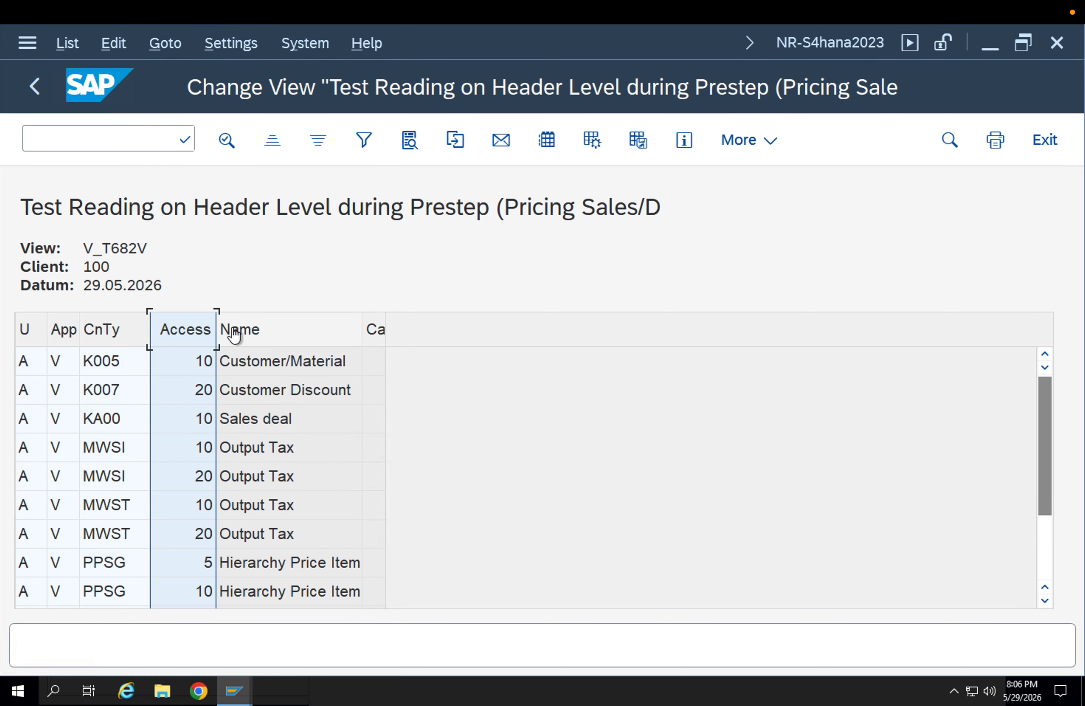
pyautogui.press('F3')
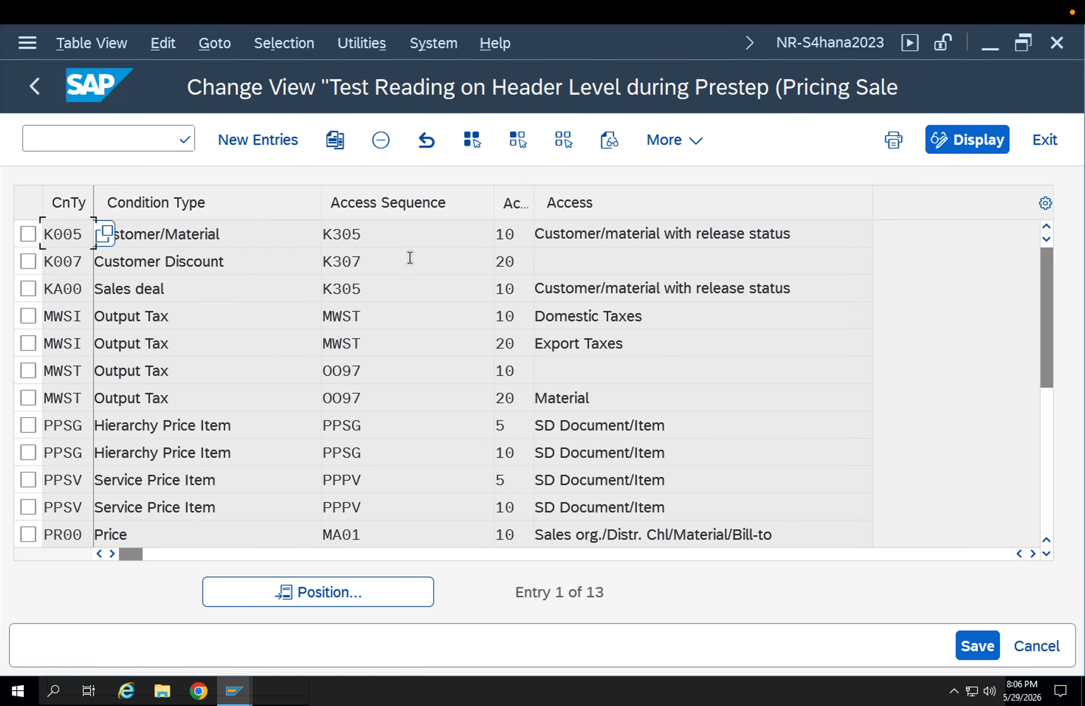
pyautogui.click(383, 206)
pyautogui.click(112, 50)
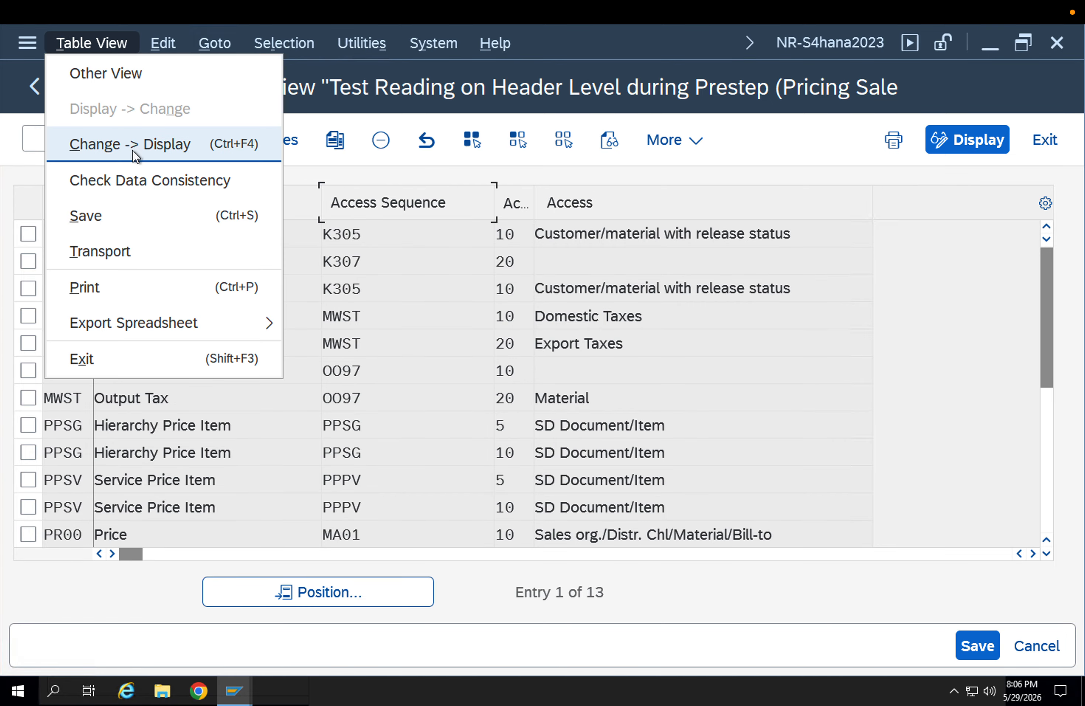
pyautogui.click(138, 294)
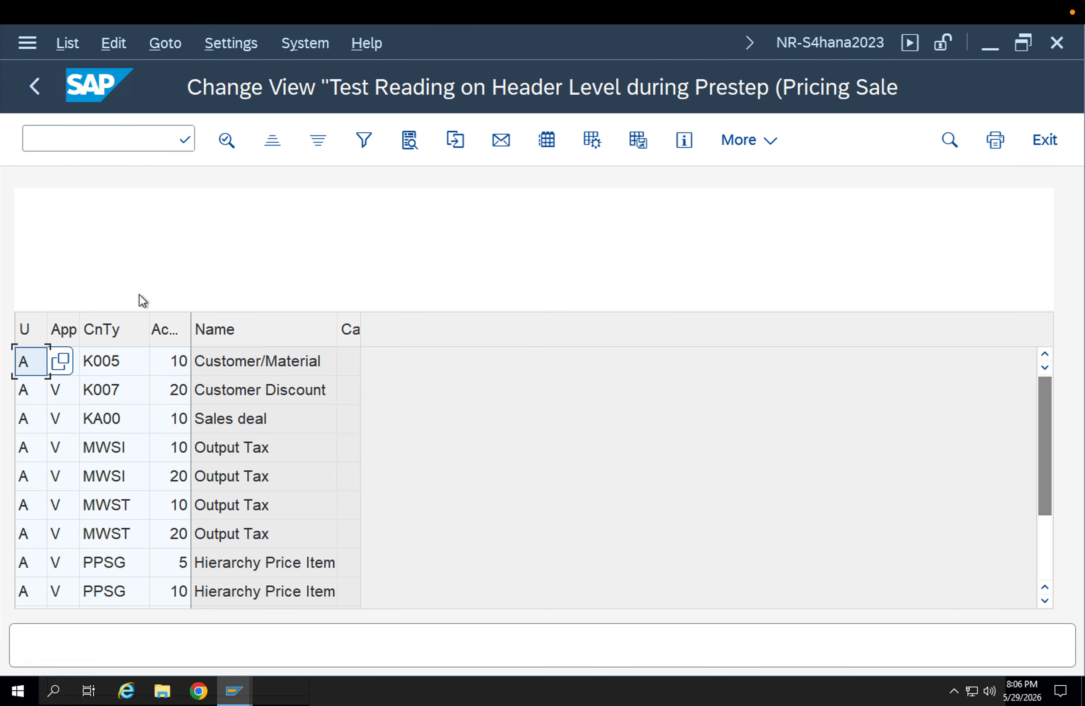
pyautogui.click(104, 343)
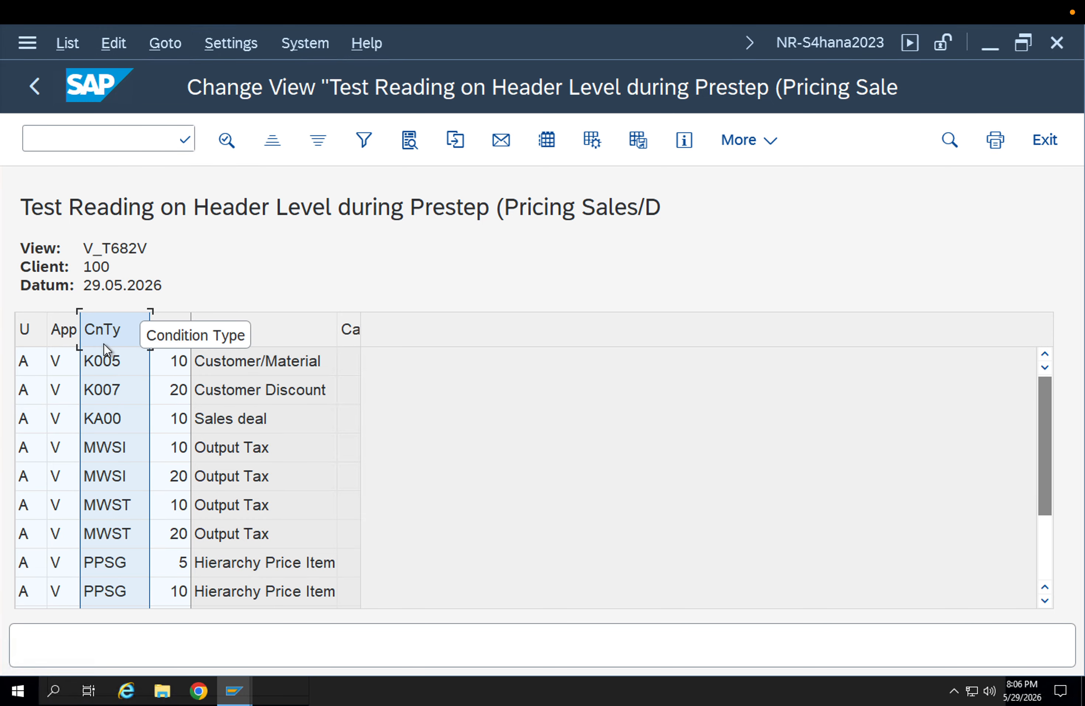
pyautogui.press('F3')
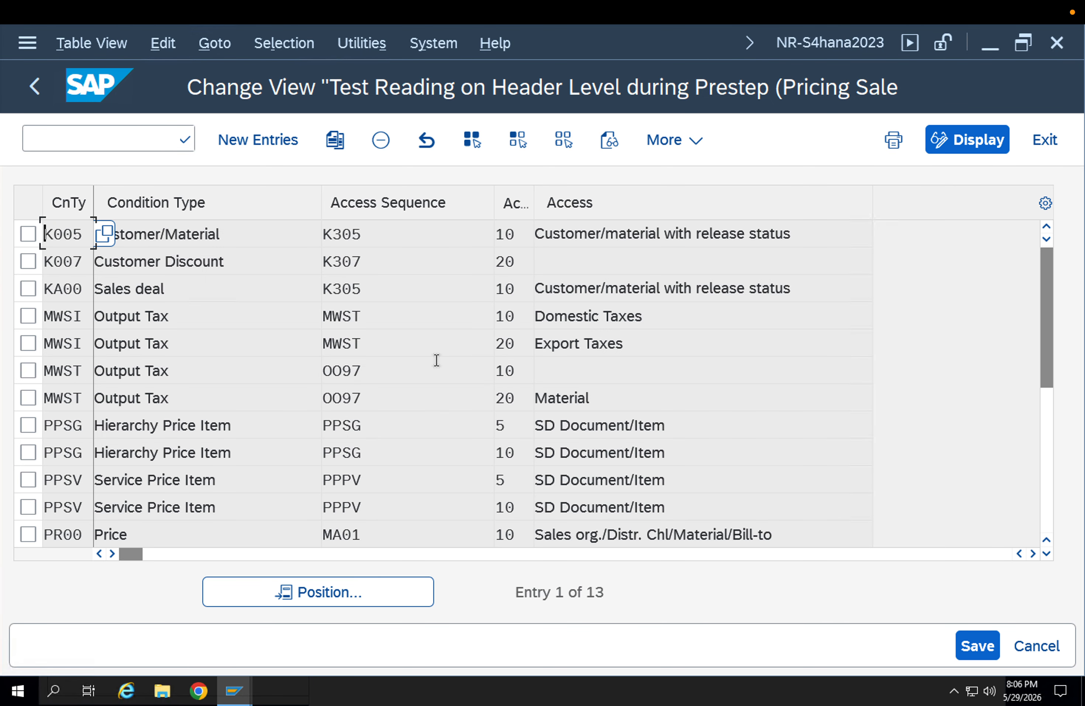
# - Examine which access sequence the view assigns to condition type PR00, and return to the IMG
pyautogui.scroll(-2, 436, 359)
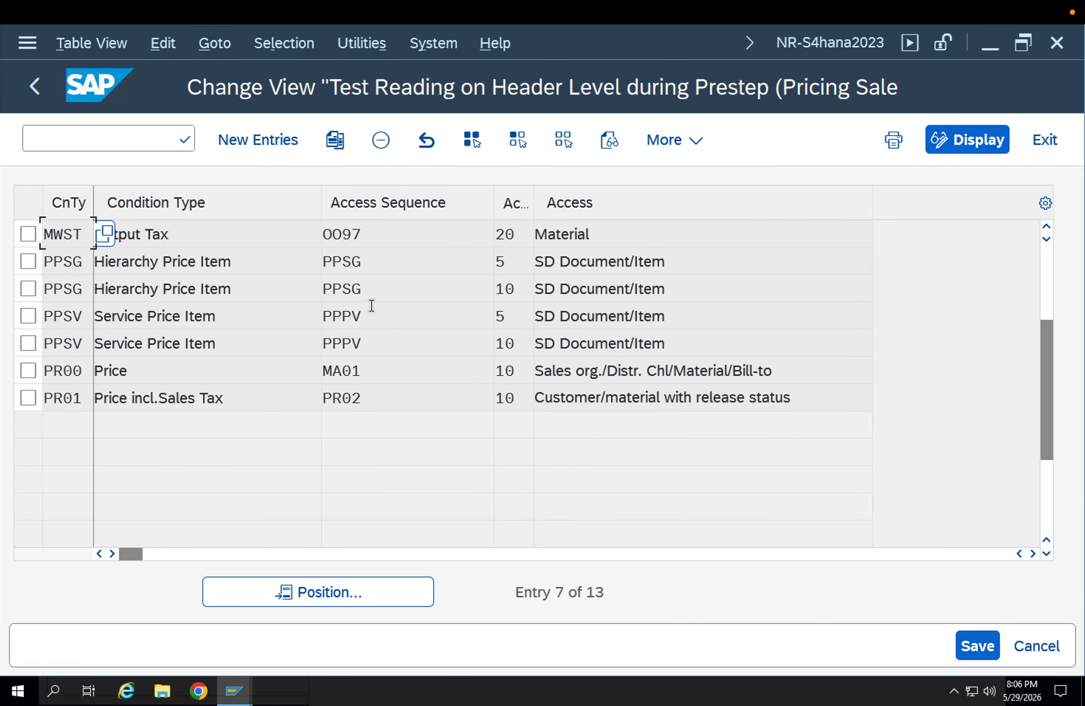
pyautogui.scroll(2, 375, 310)
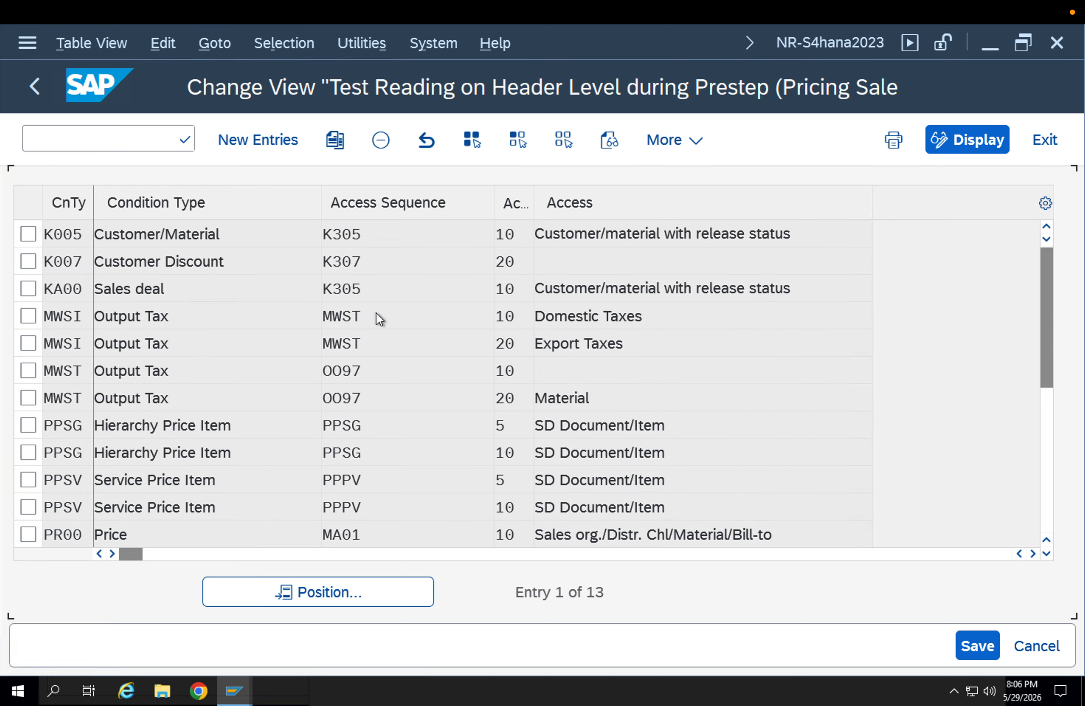
pyautogui.scroll(-3, 377, 313)
pyautogui.moveTo(381, 291); pyautogui.dragTo(294, 293)
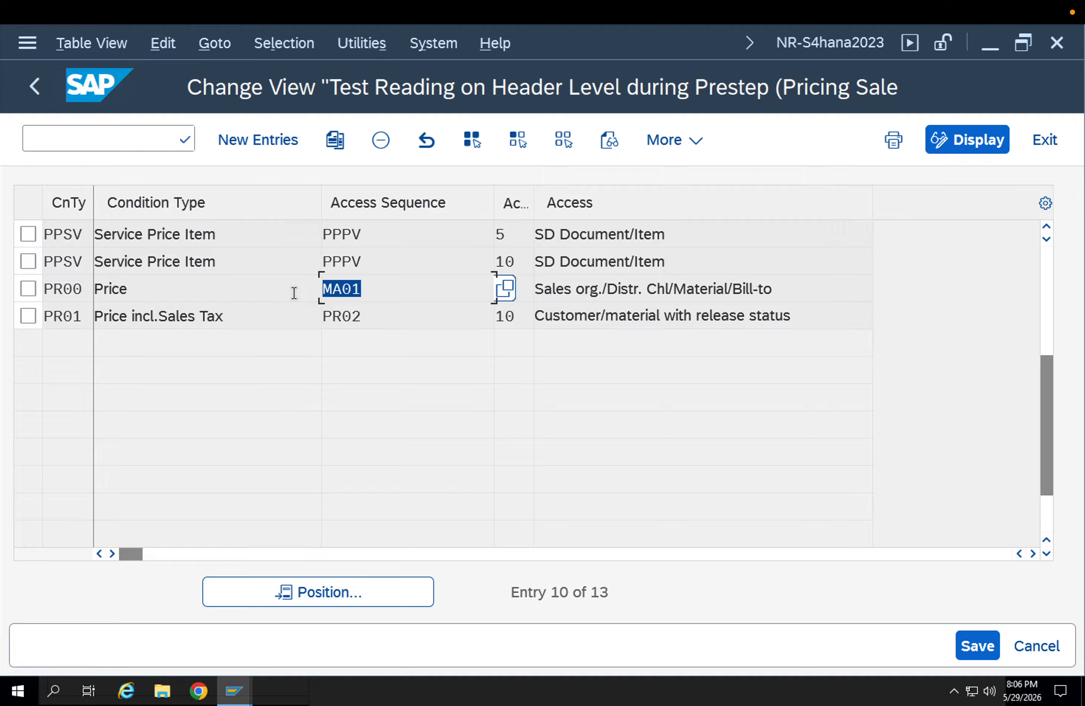
pyautogui.click(432, 297)
pyautogui.click(140, 289)
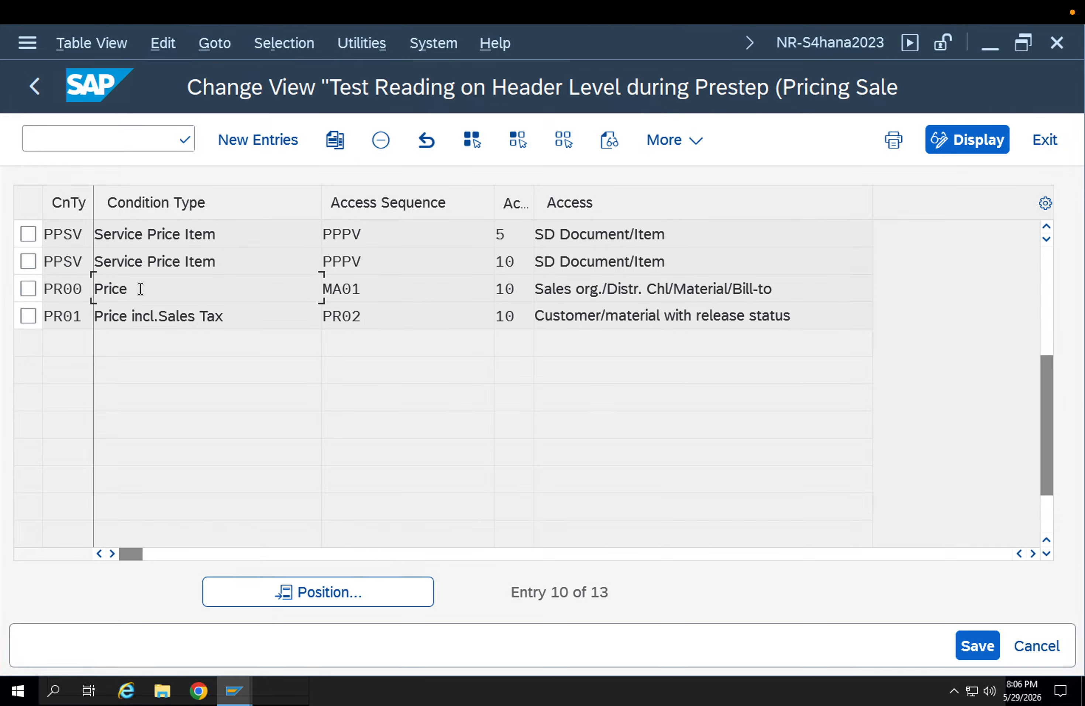
pyautogui.click(33, 84)
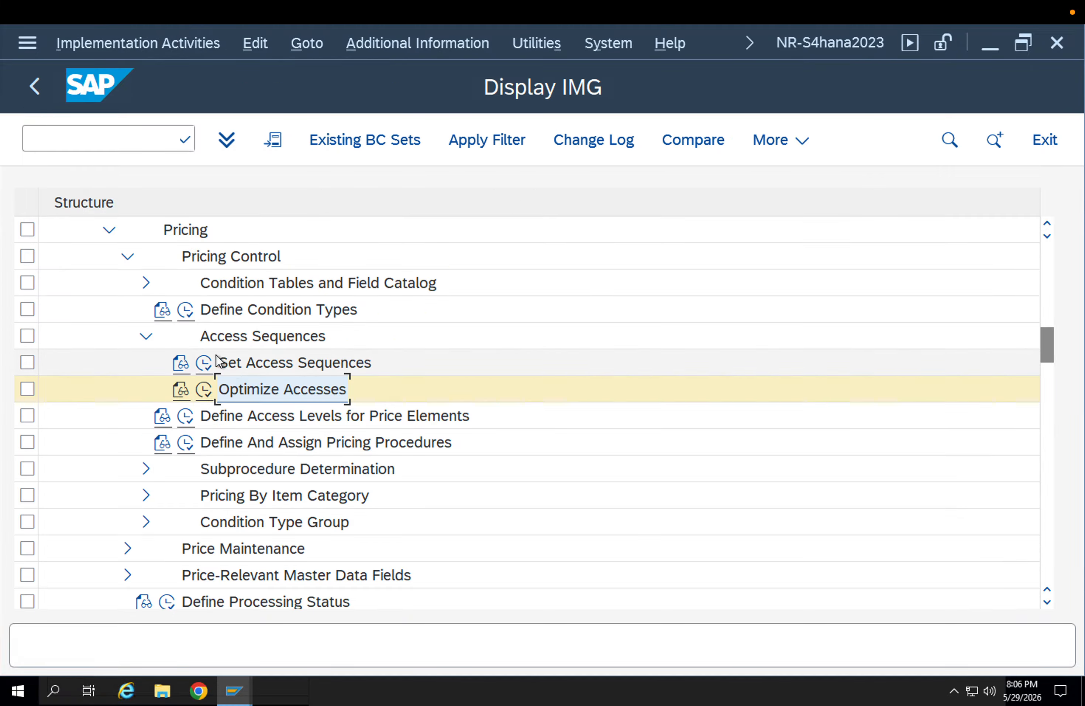
# - Open Set Access Sequences in display mode, position on access sequence MA01 and select it
pyautogui.click(205, 364)
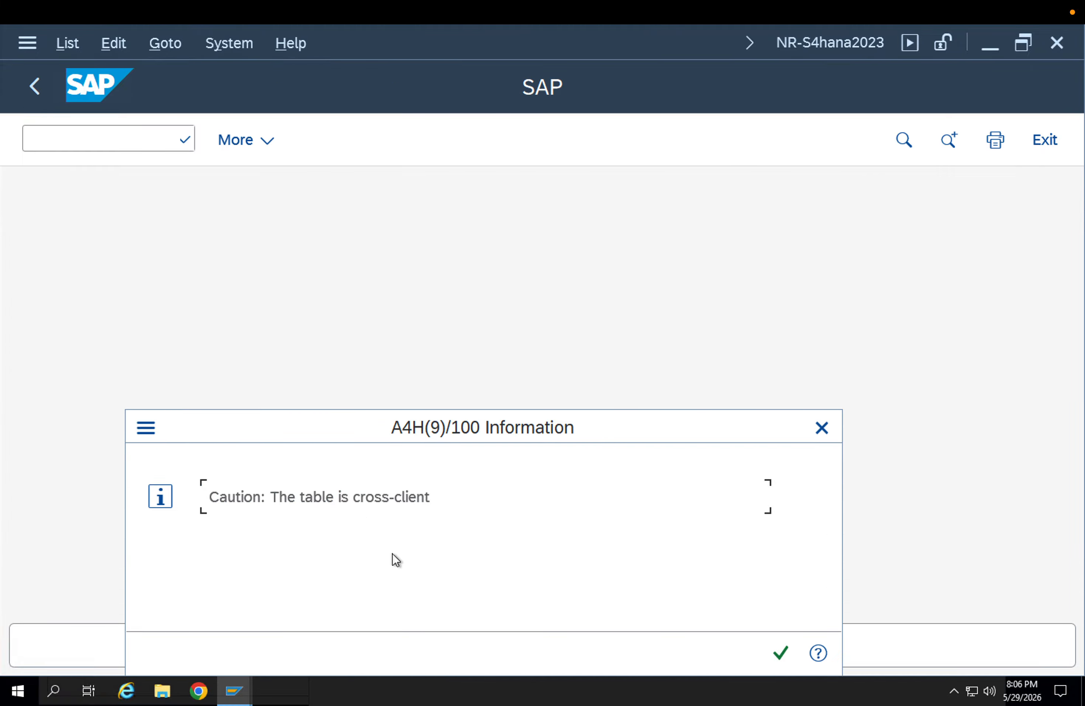
pyautogui.press('Return')
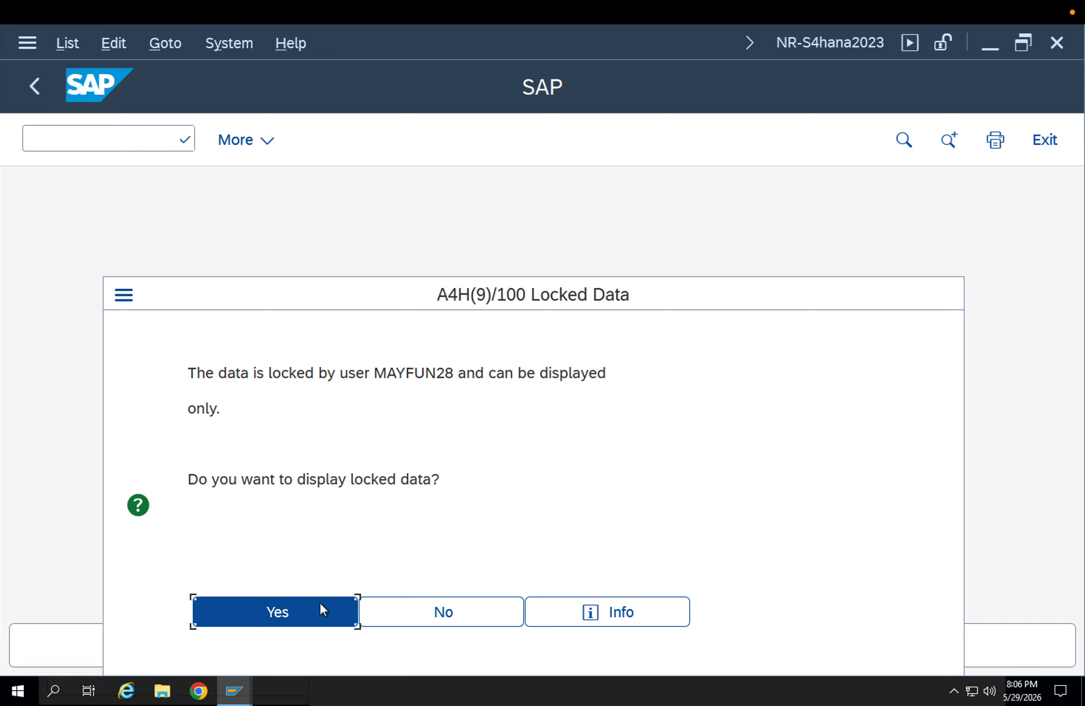
pyautogui.click(324, 609)
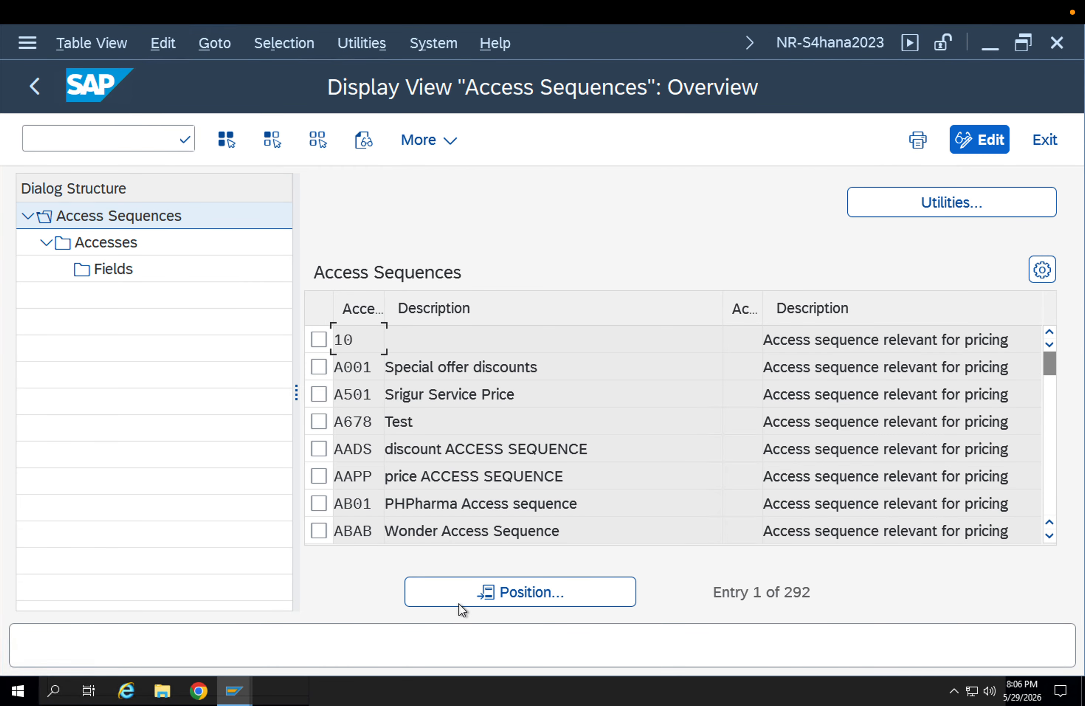
pyautogui.click(458, 603)
pyautogui.write('MA01')
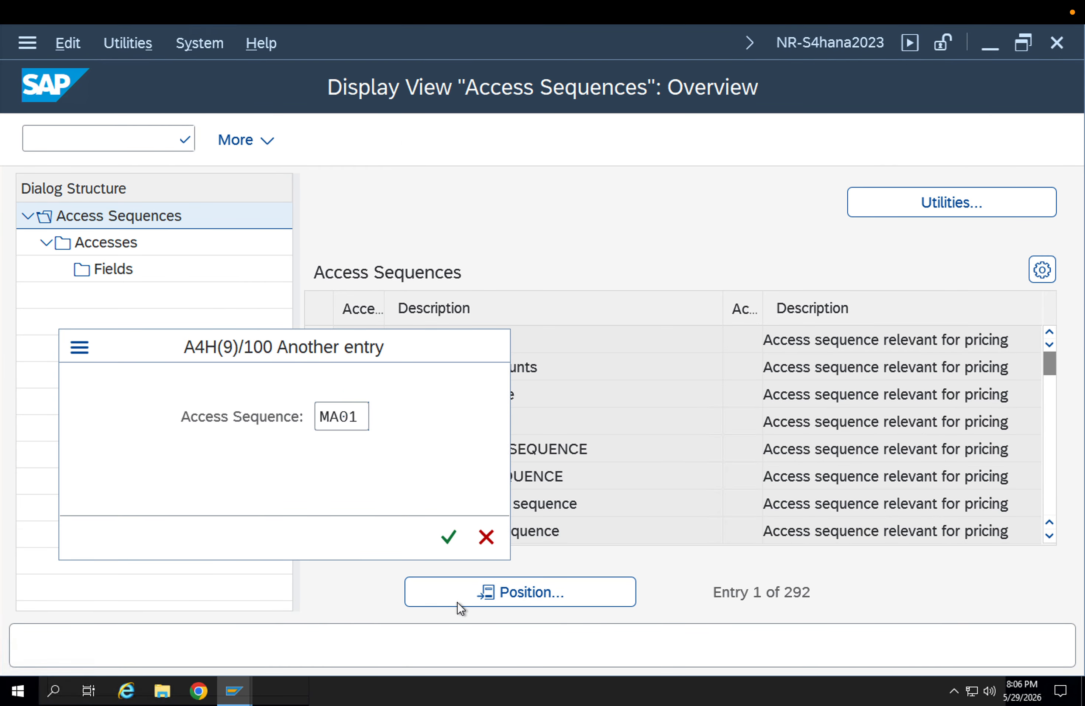
pyautogui.press('Return')
pyautogui.click(319, 340)
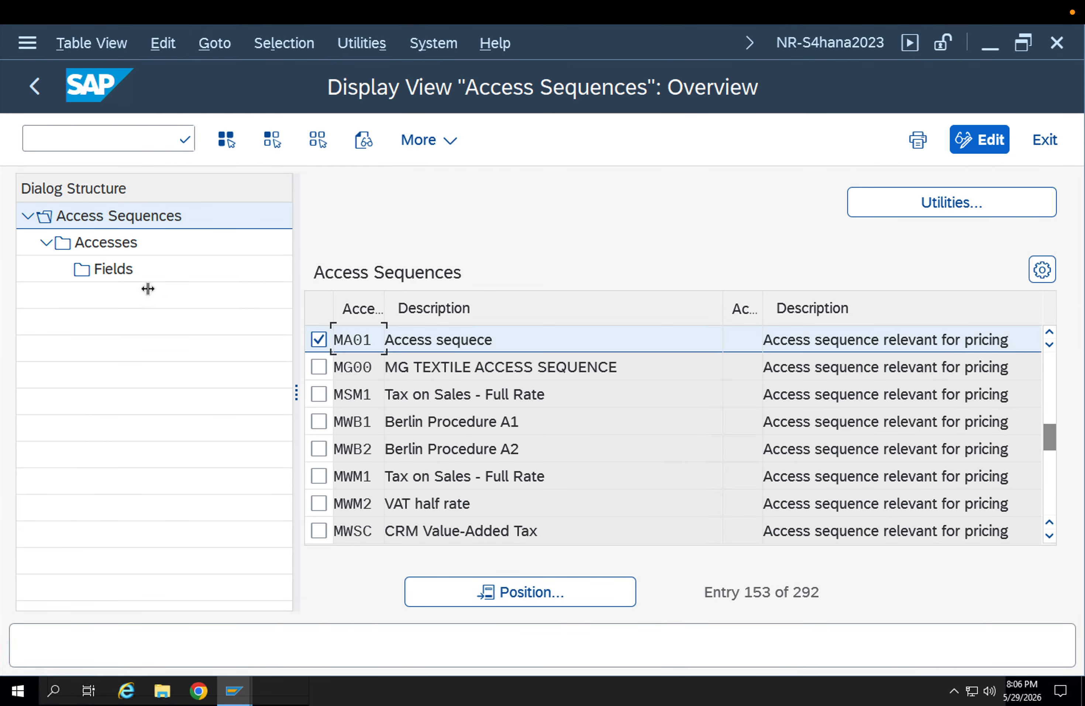
# - Examine MA01's accesses and the fields of access 40, Customer/Material, and return to the IMG
pyautogui.doubleClick(94, 246)
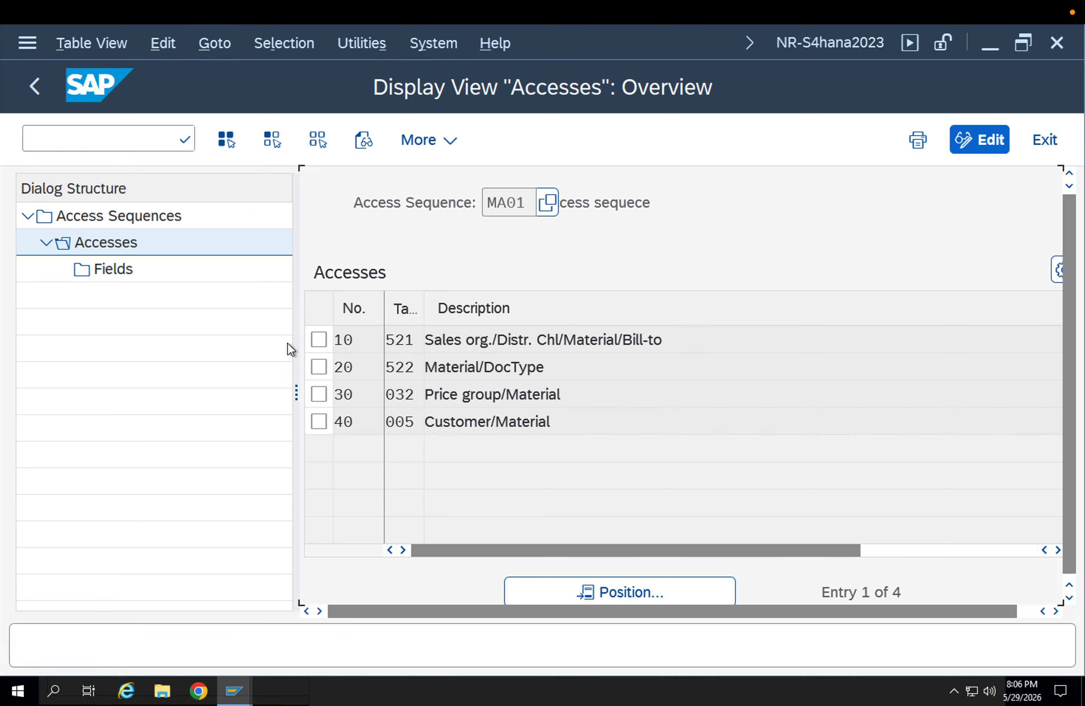
pyautogui.click(88, 268)
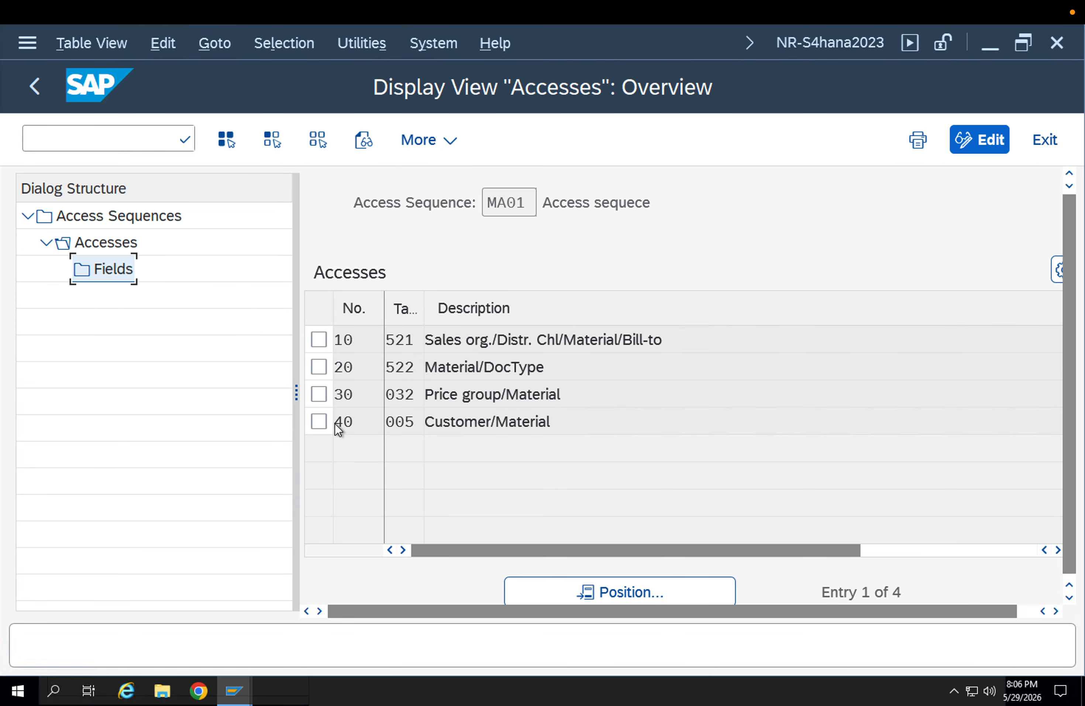
pyautogui.click(367, 422)
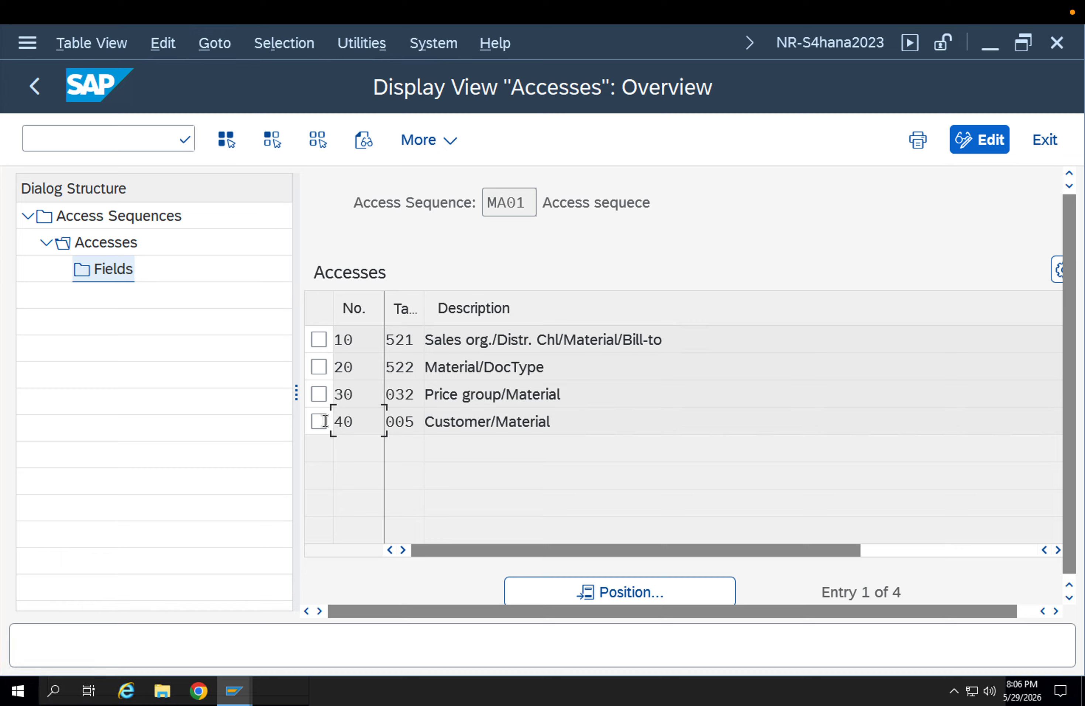
pyautogui.doubleClick(110, 270)
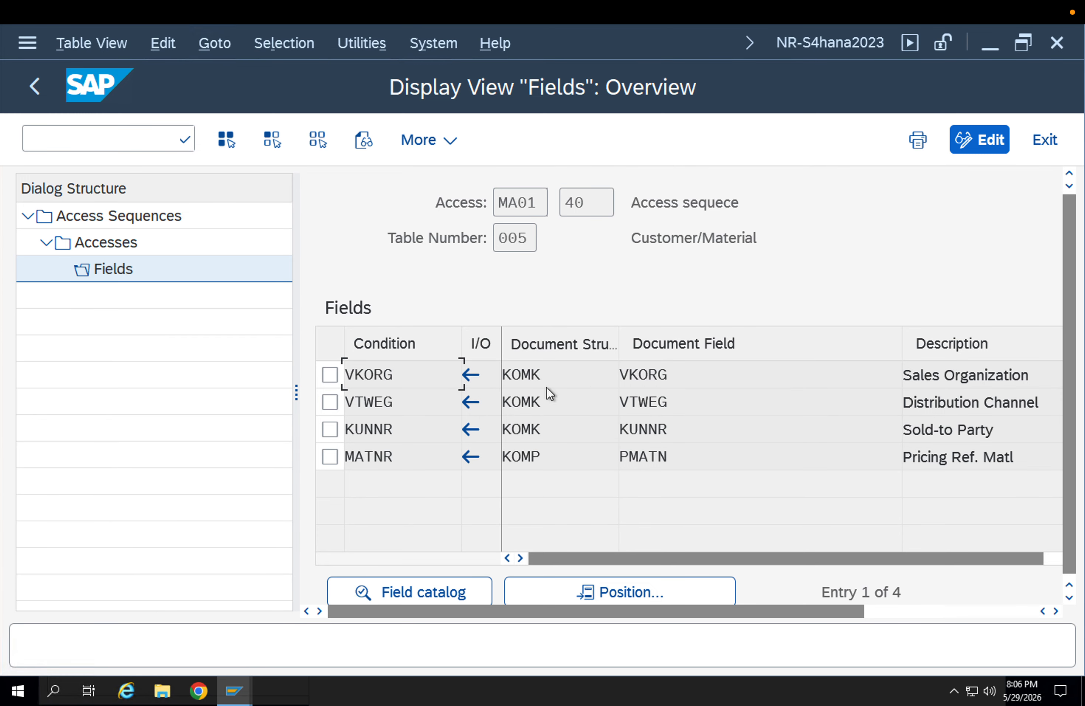
pyautogui.press('F3')
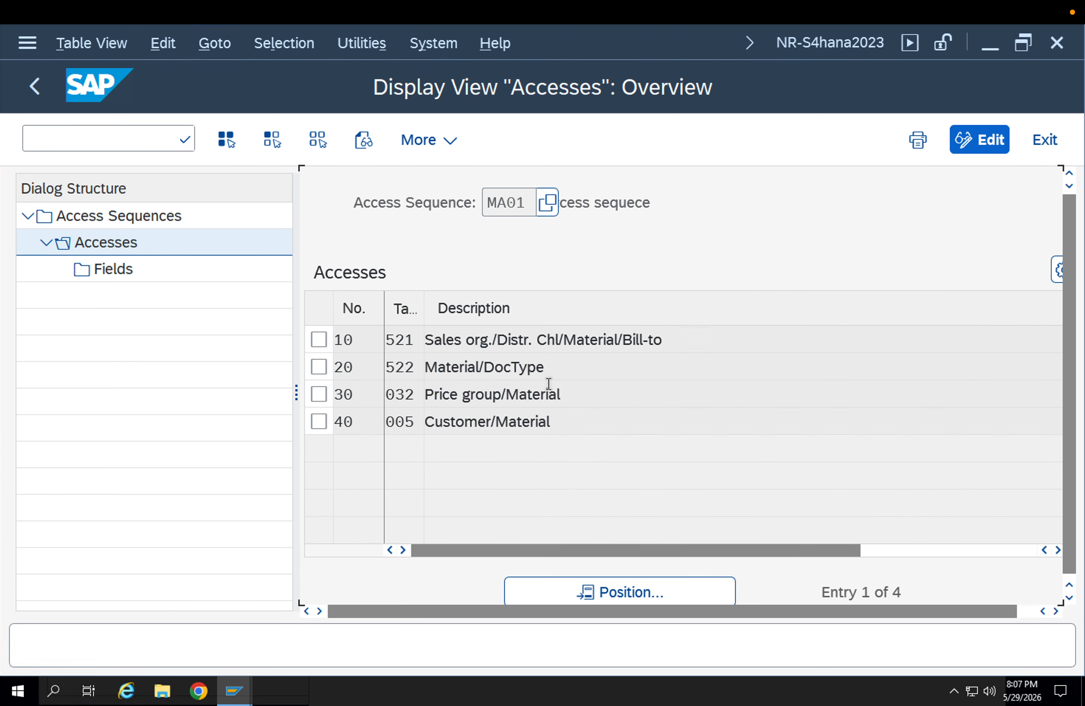
pyautogui.press('F3')
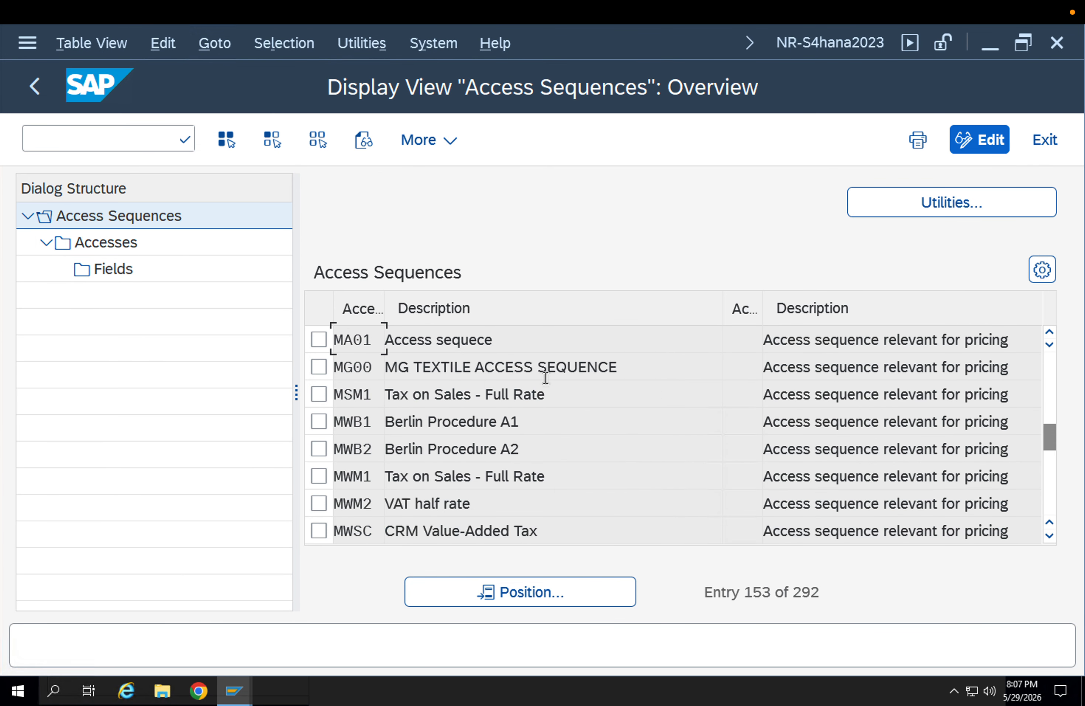
pyautogui.press('F3')
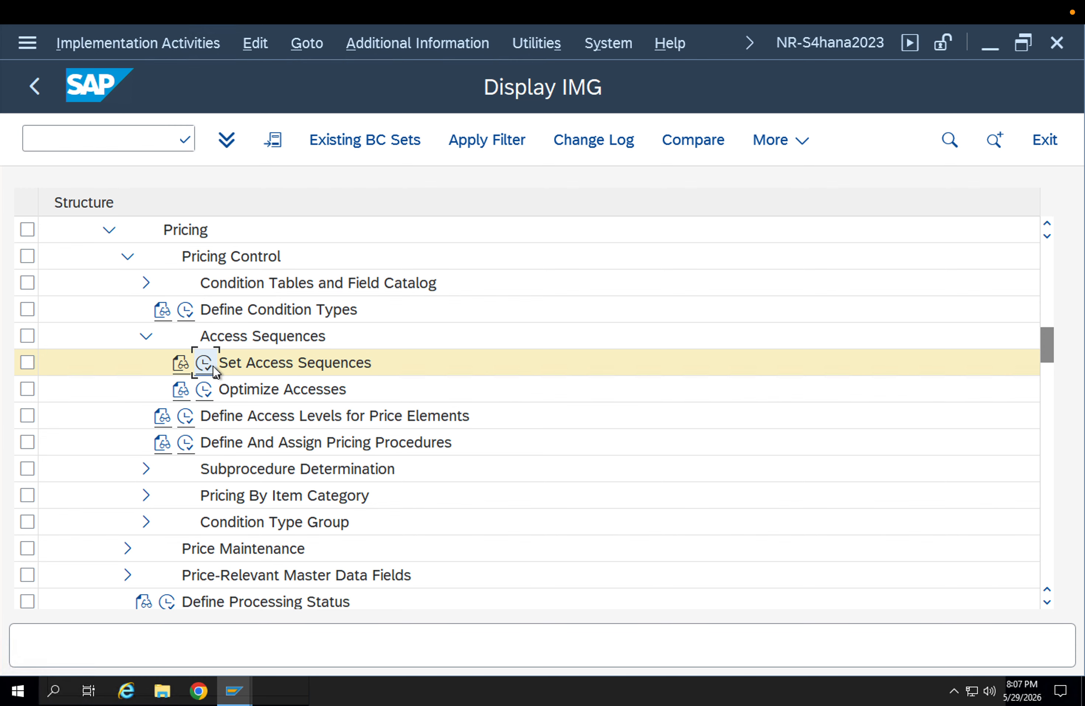
# - Try to reopen Set Access Sequences, and back out to the Execute Project screen
pyautogui.click(212, 365)
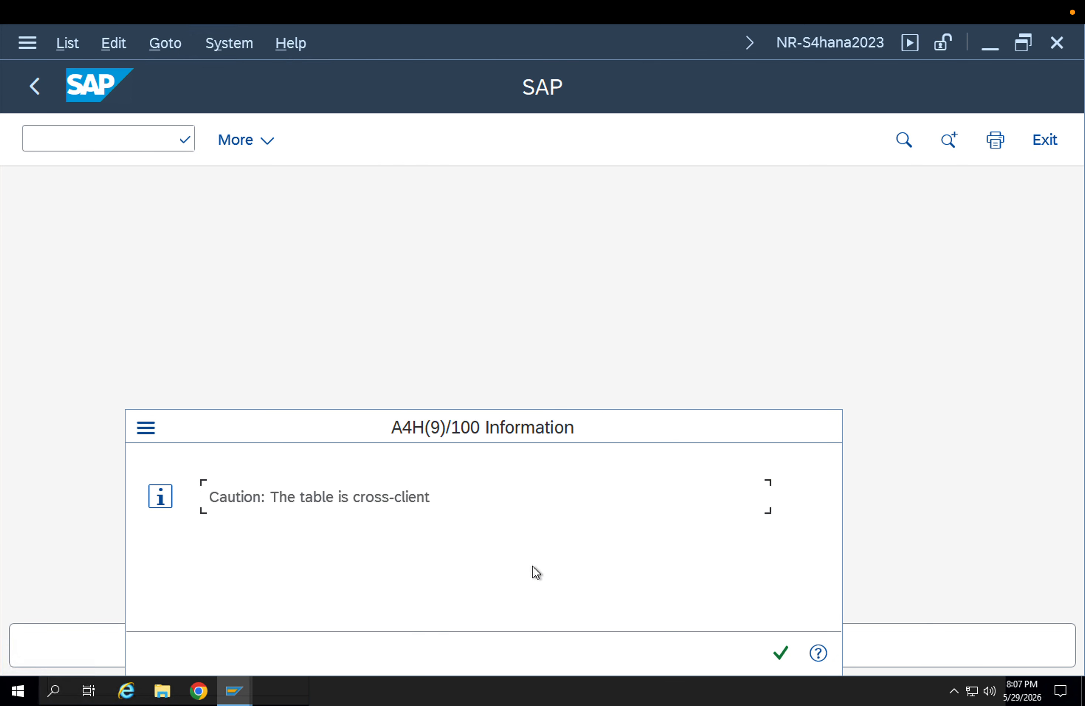
pyautogui.press('Return')
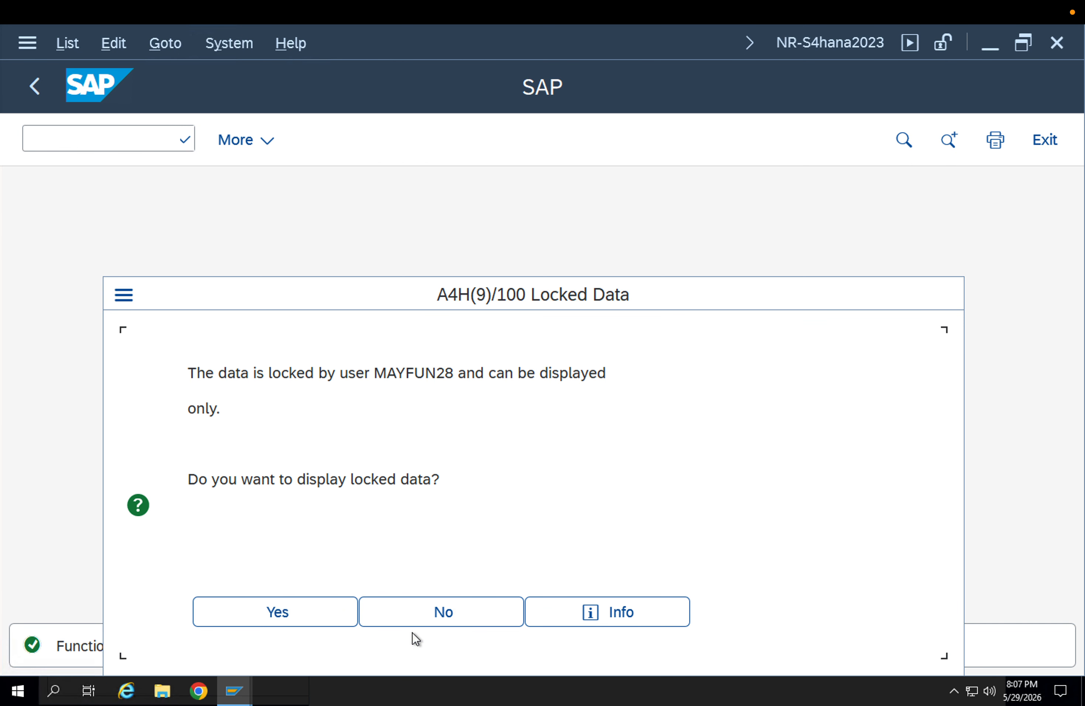
pyautogui.click(248, 685)
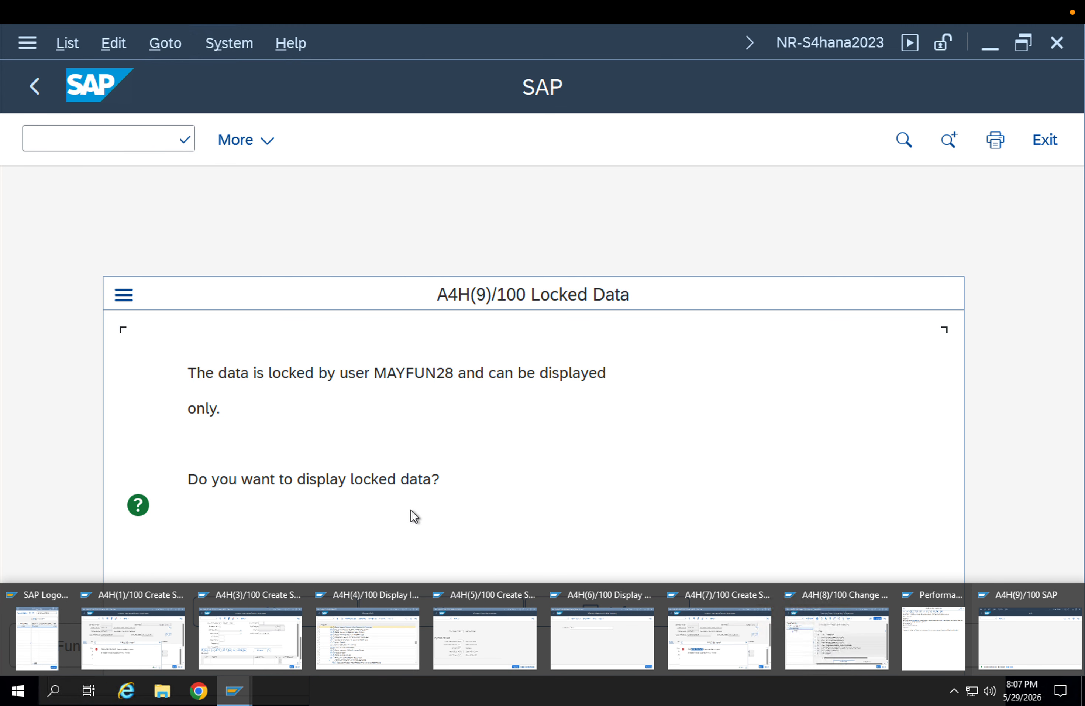
pyautogui.click(382, 617)
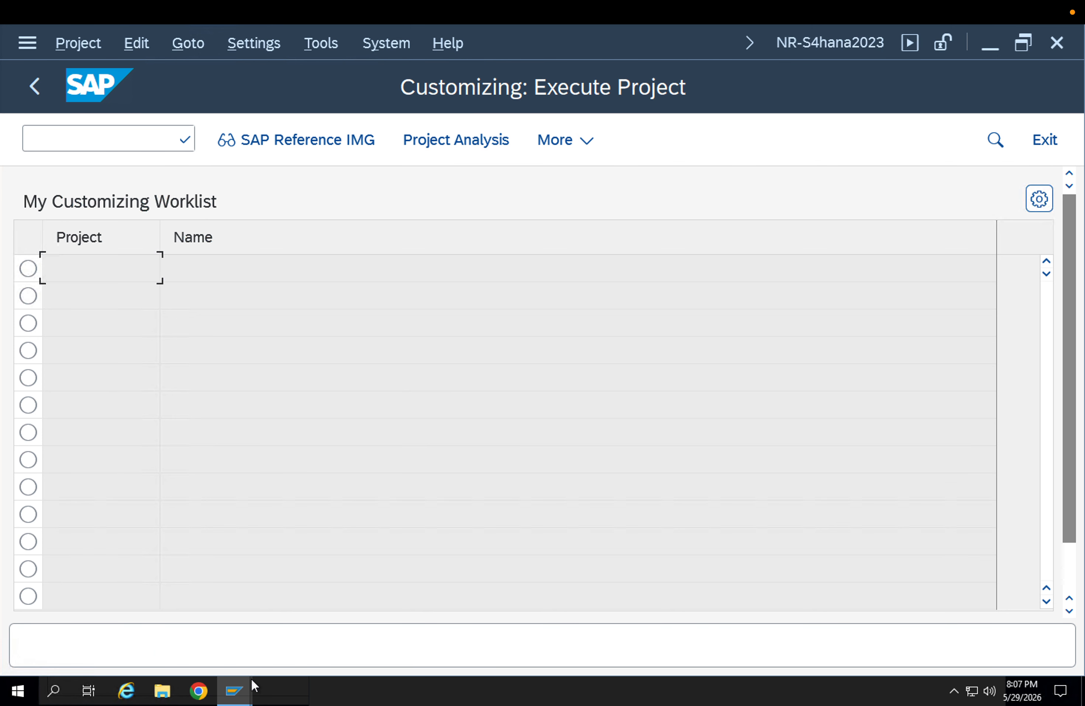
# - Exit the open standard order session without saving its data, and exit the Execute Project screen
pyautogui.click(249, 683)
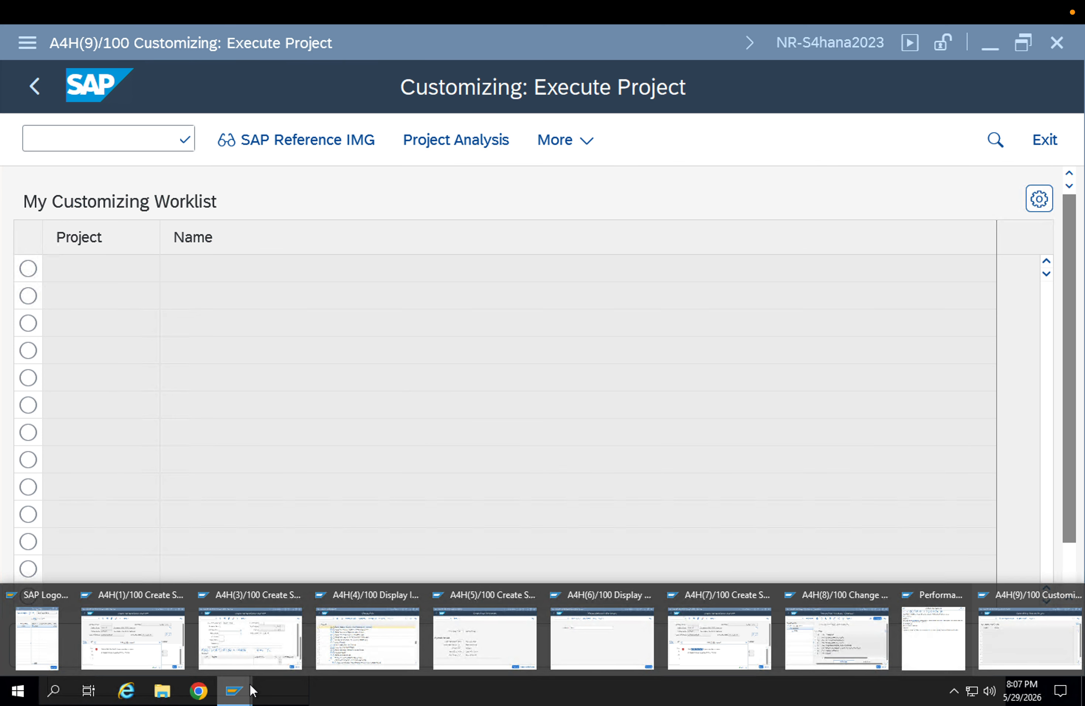
pyautogui.click(290, 640)
pyautogui.click(36, 100)
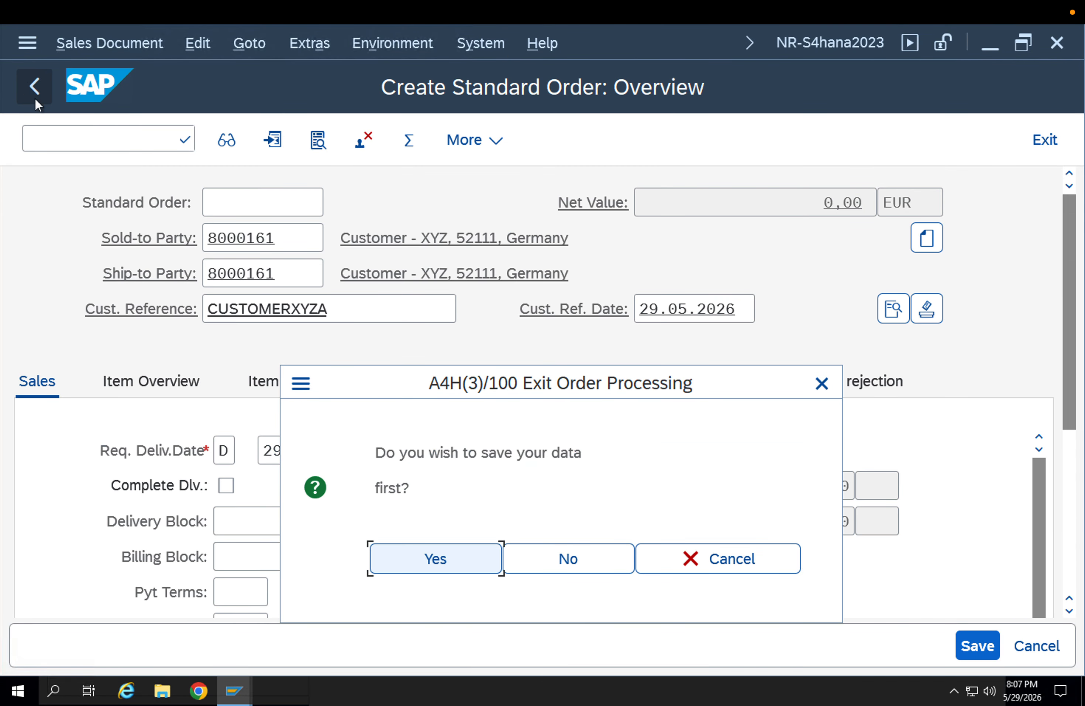
pyautogui.click(542, 558)
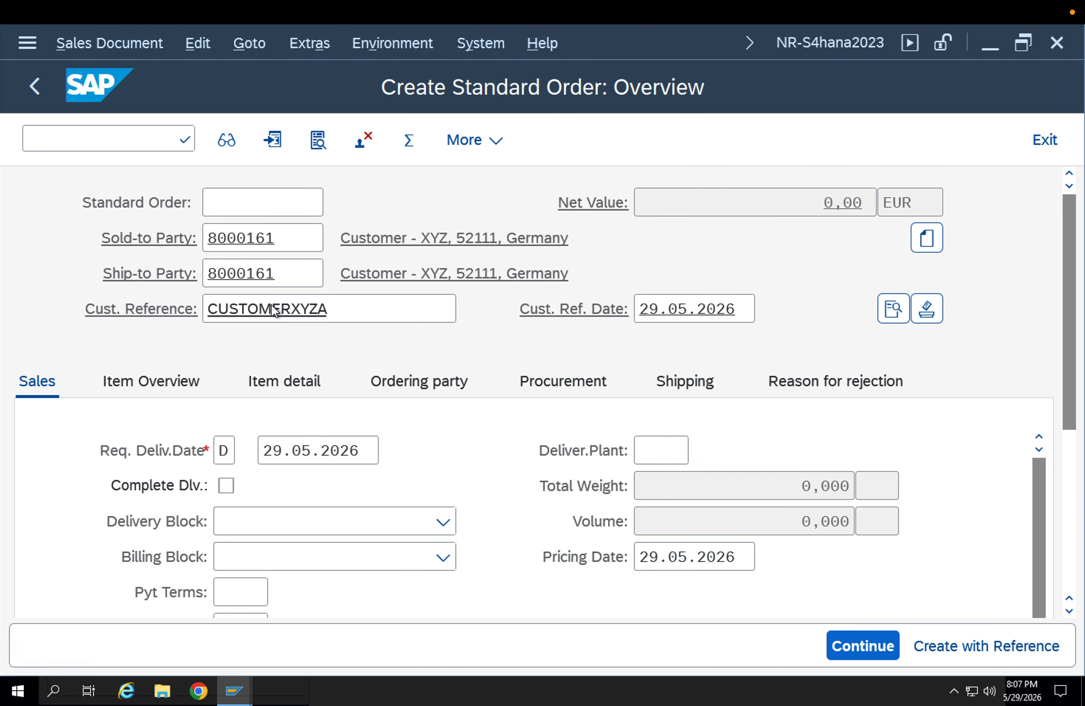
pyautogui.click(1044, 140)
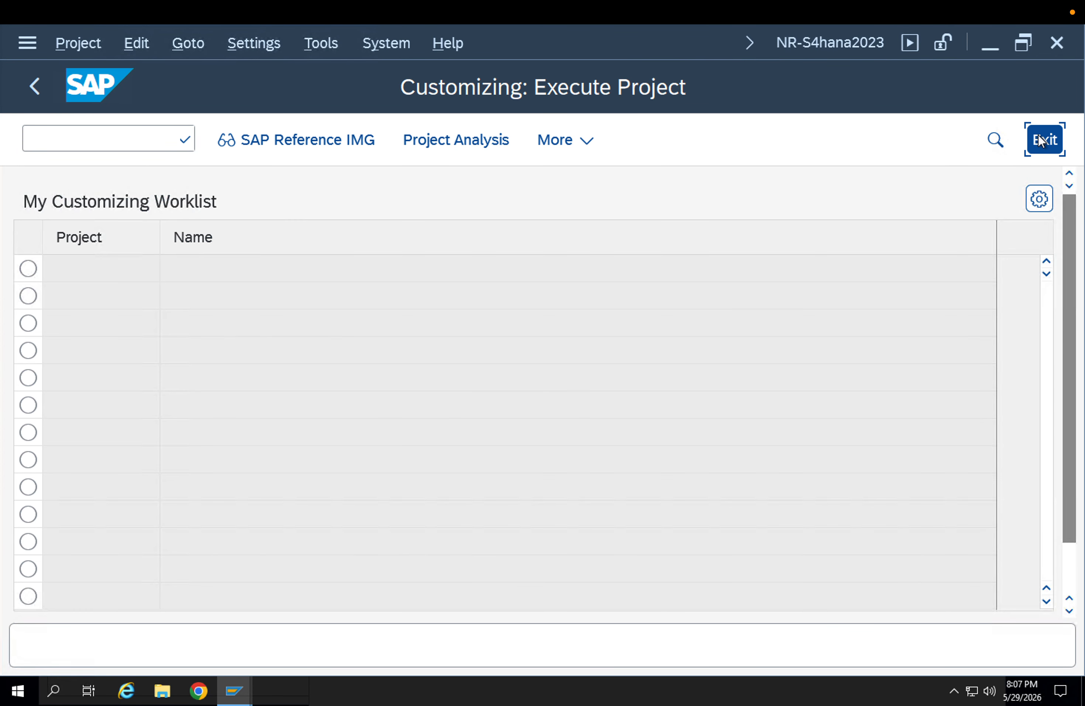
pyautogui.click(1041, 138)
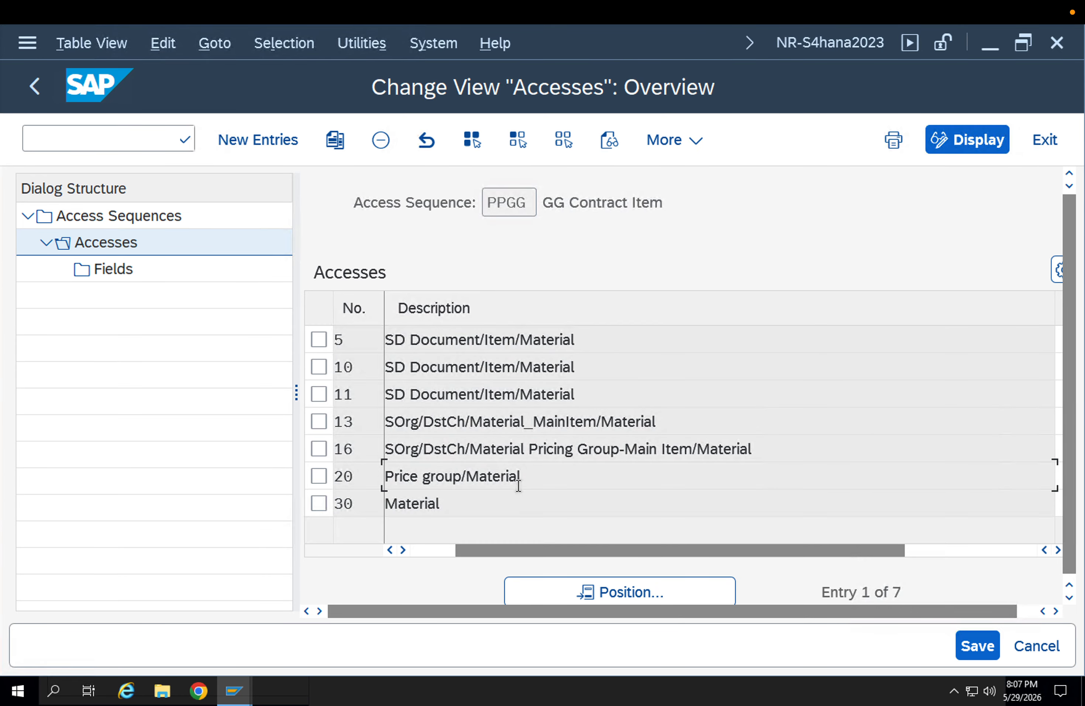
# - Return to the access sequence overview and try to delete access sequence PPGG, GG Contract Item
pyautogui.press('F3')
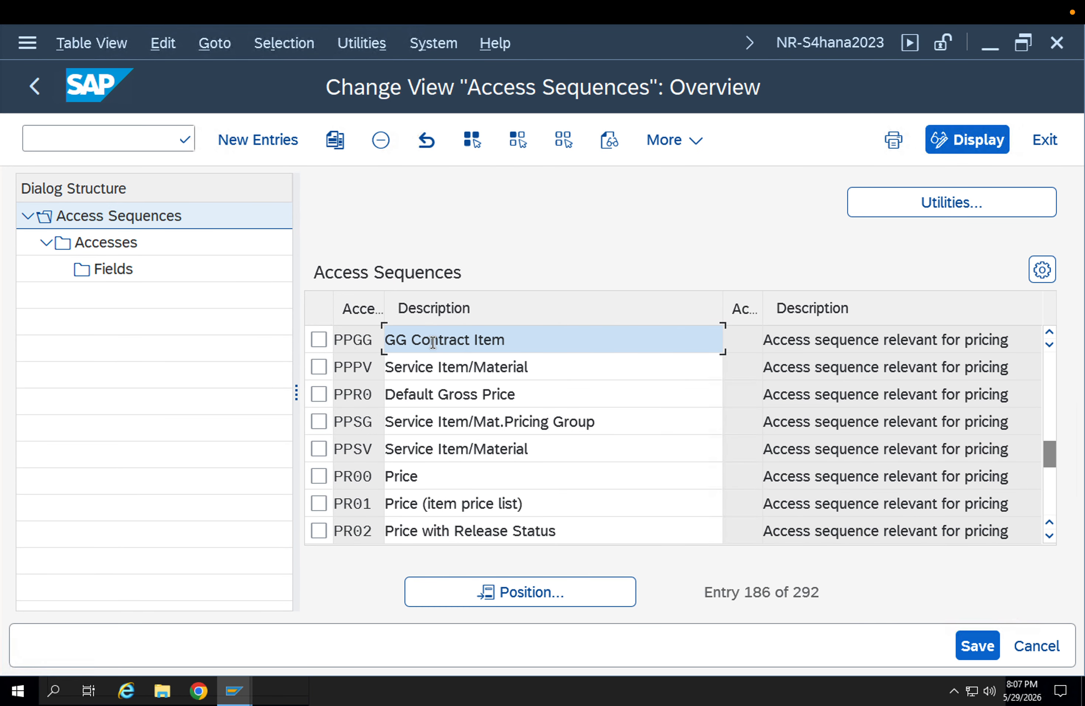
pyautogui.click(319, 339)
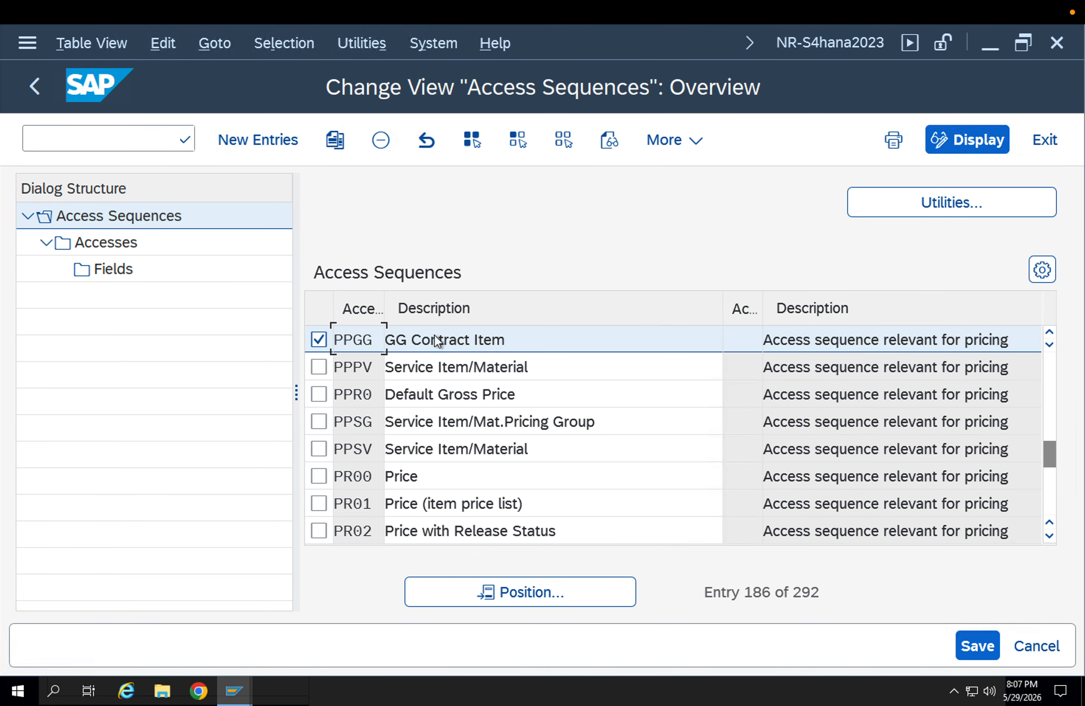
pyautogui.click(523, 340)
pyautogui.doubleClick(523, 340)
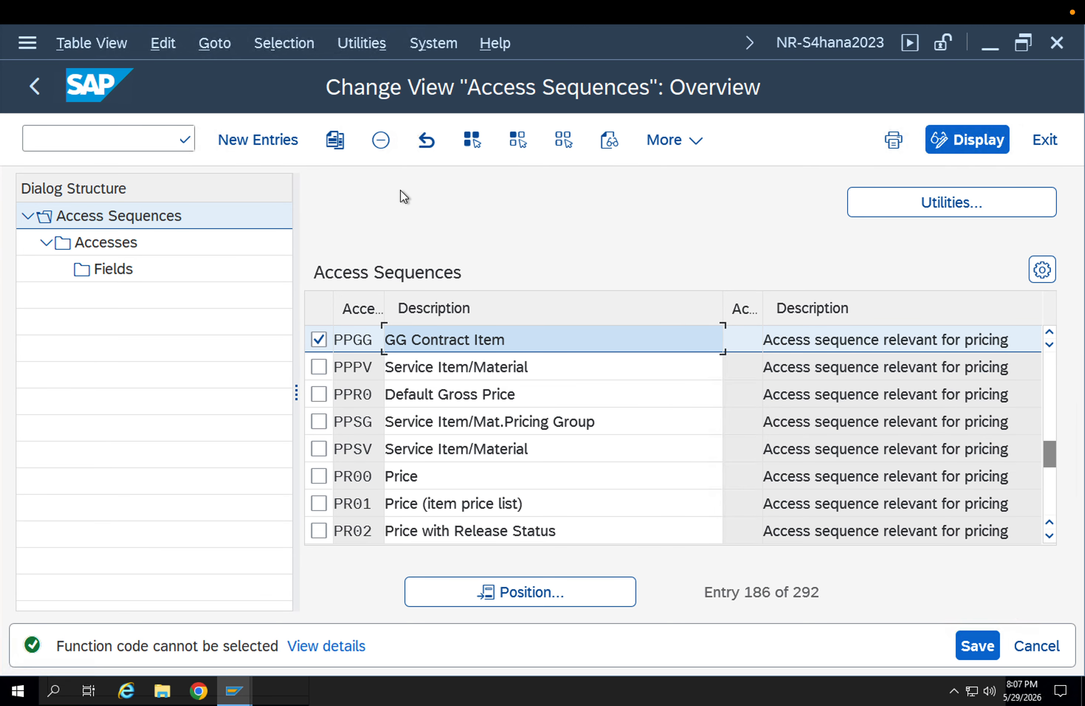
pyautogui.click(381, 141)
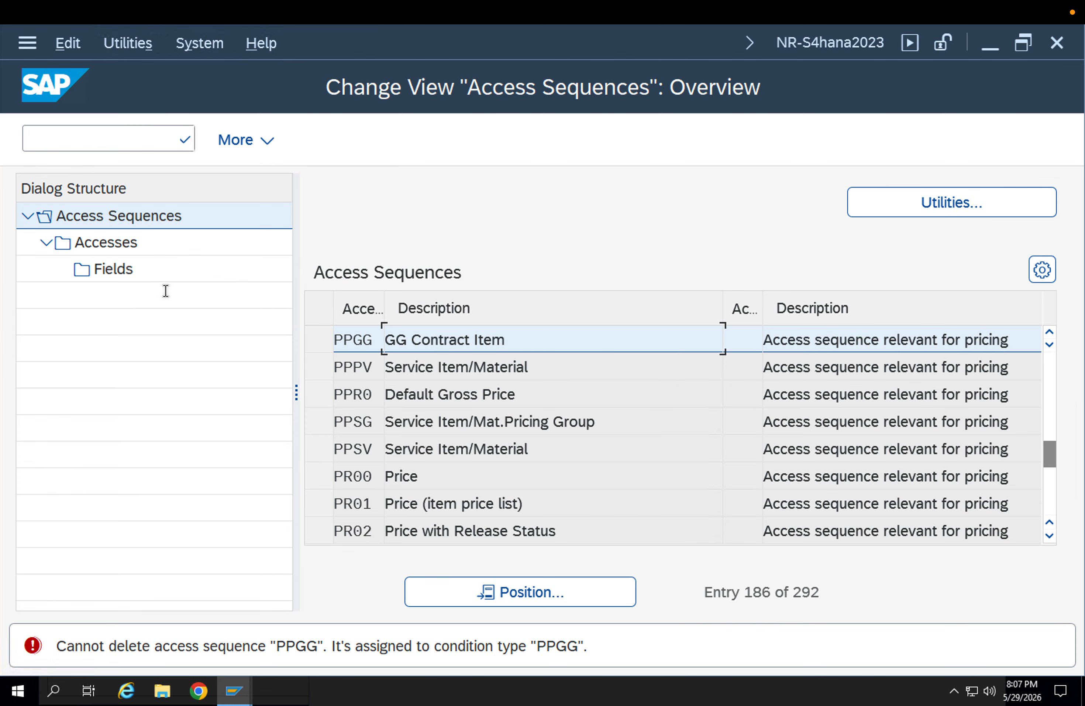
pyautogui.press('Return')
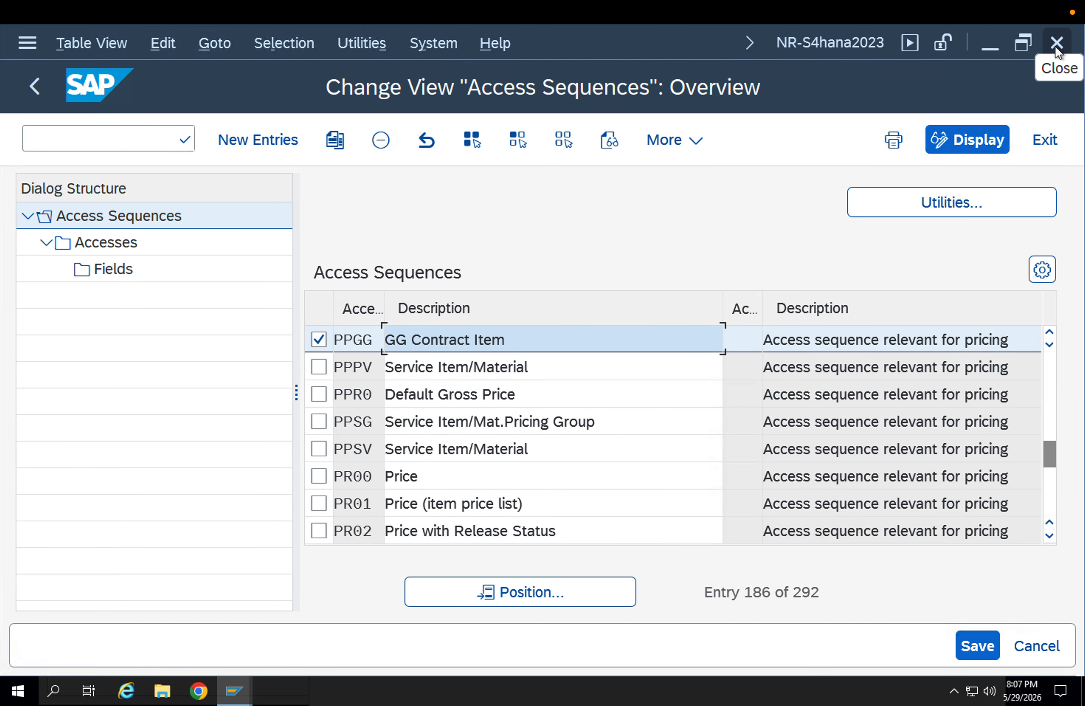
# - Close the access sequence session and exit the standard order creation from its cancellation dialog
pyautogui.click(1056, 43)
pyautogui.press('Escape')
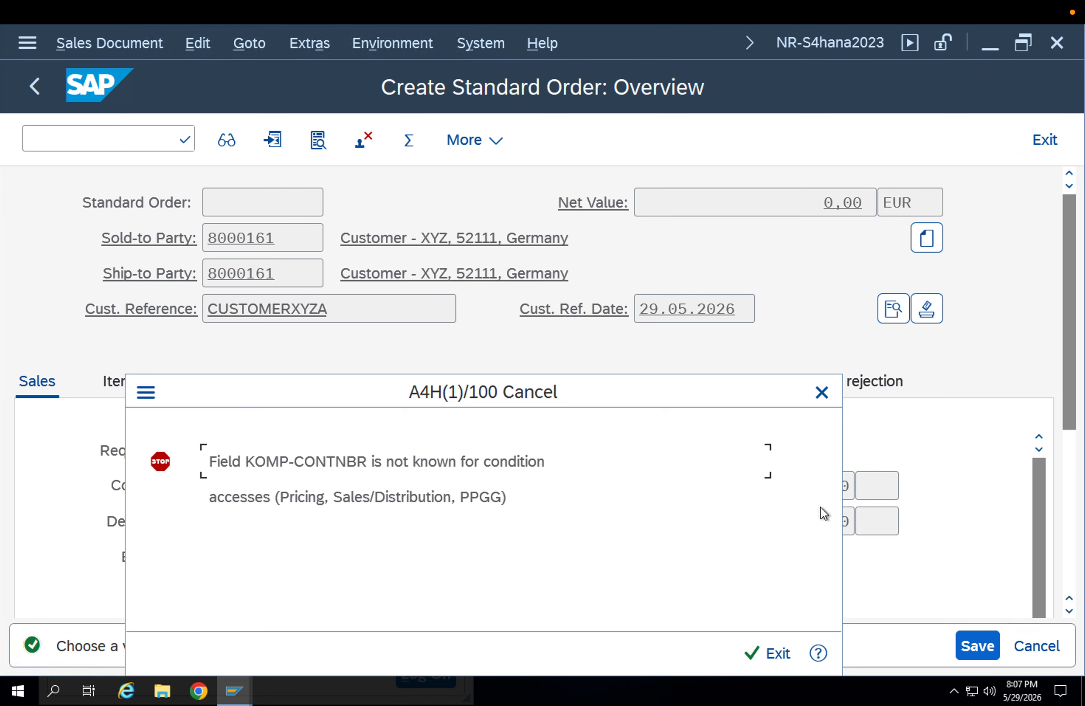
pyautogui.click(770, 652)
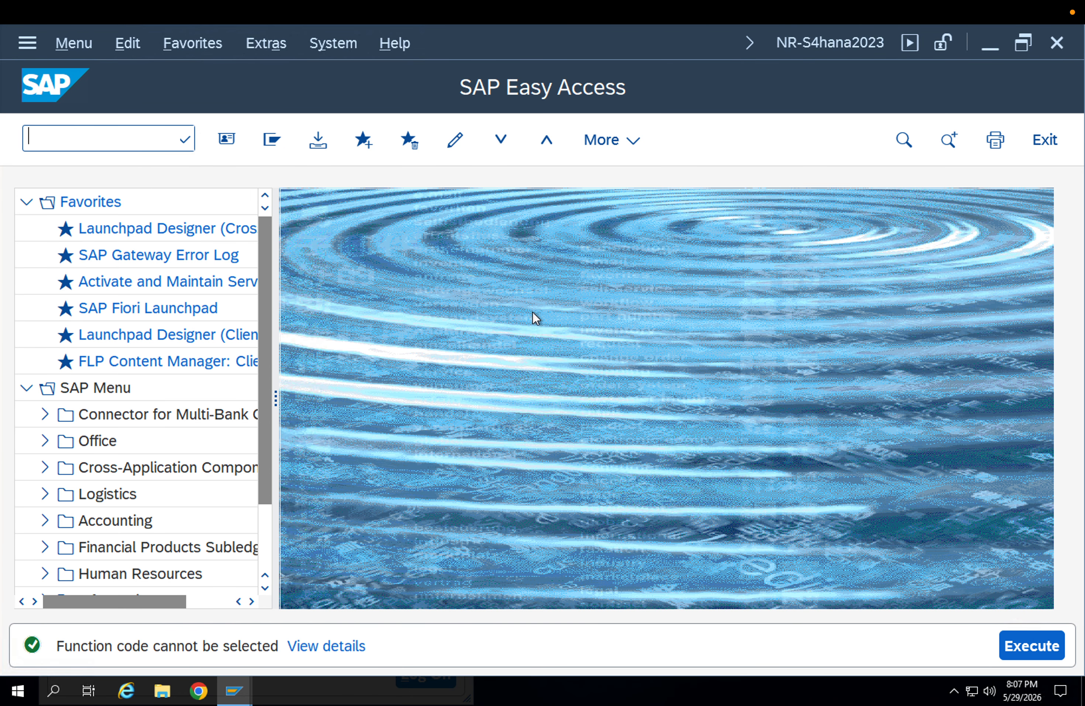
# - Run transaction spro, display the SAP Reference IMG and expand Sales and Distribution
pyautogui.write('spro')
pyautogui.press('Return')
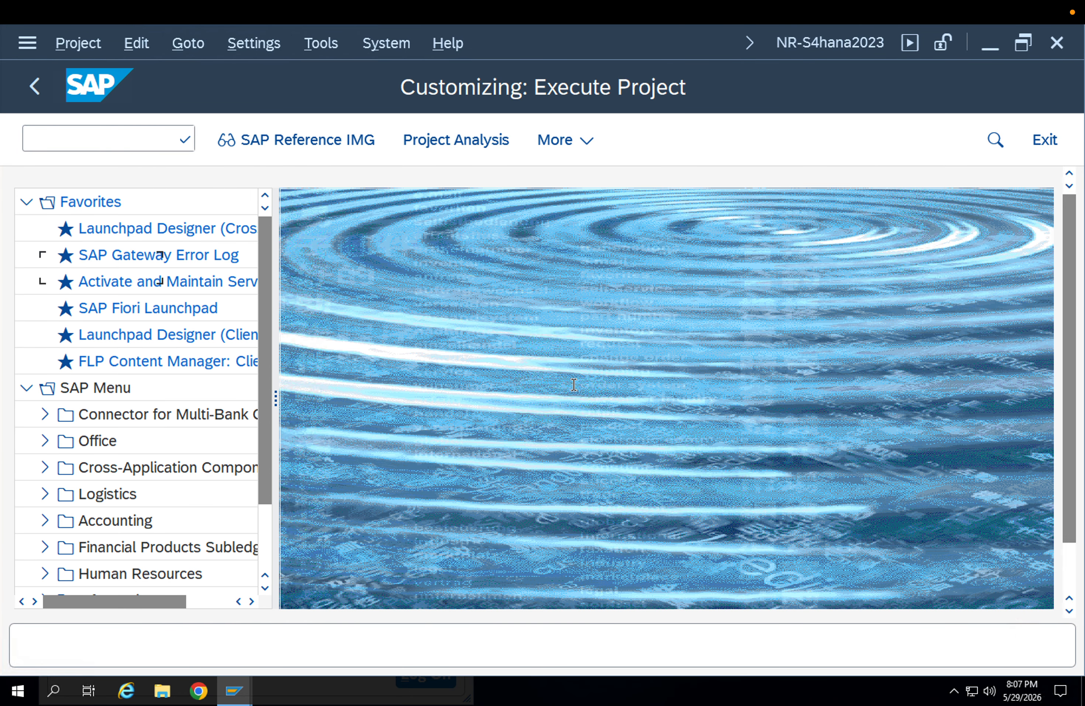
pyautogui.click(314, 149)
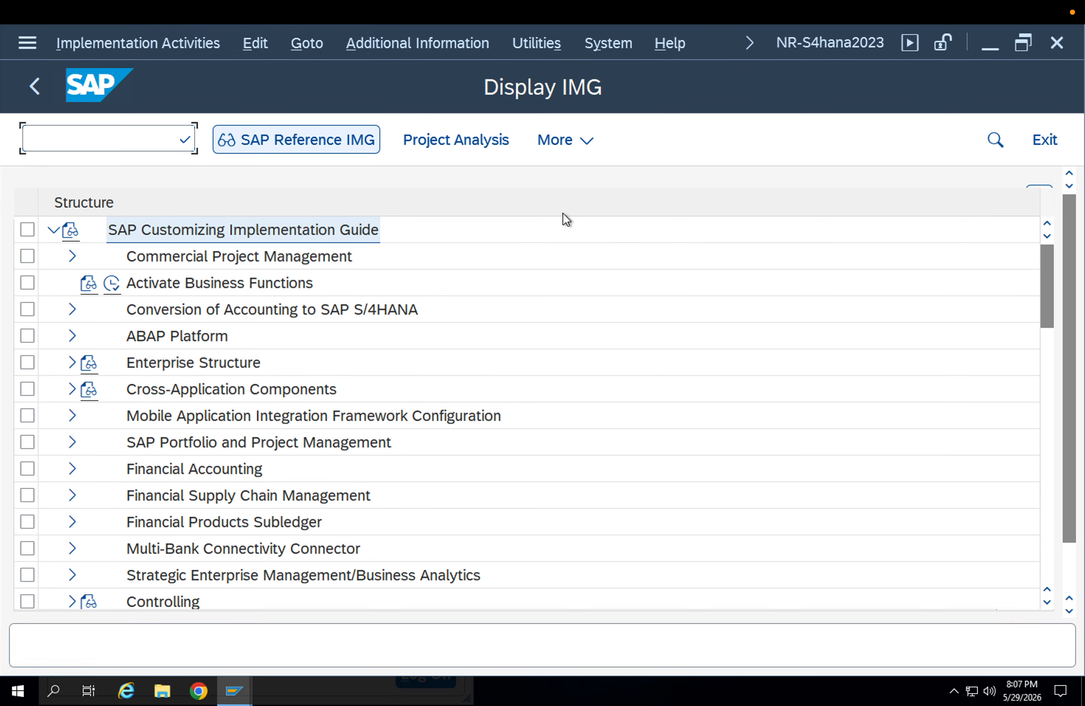
pyautogui.scroll(-5, 331, 503)
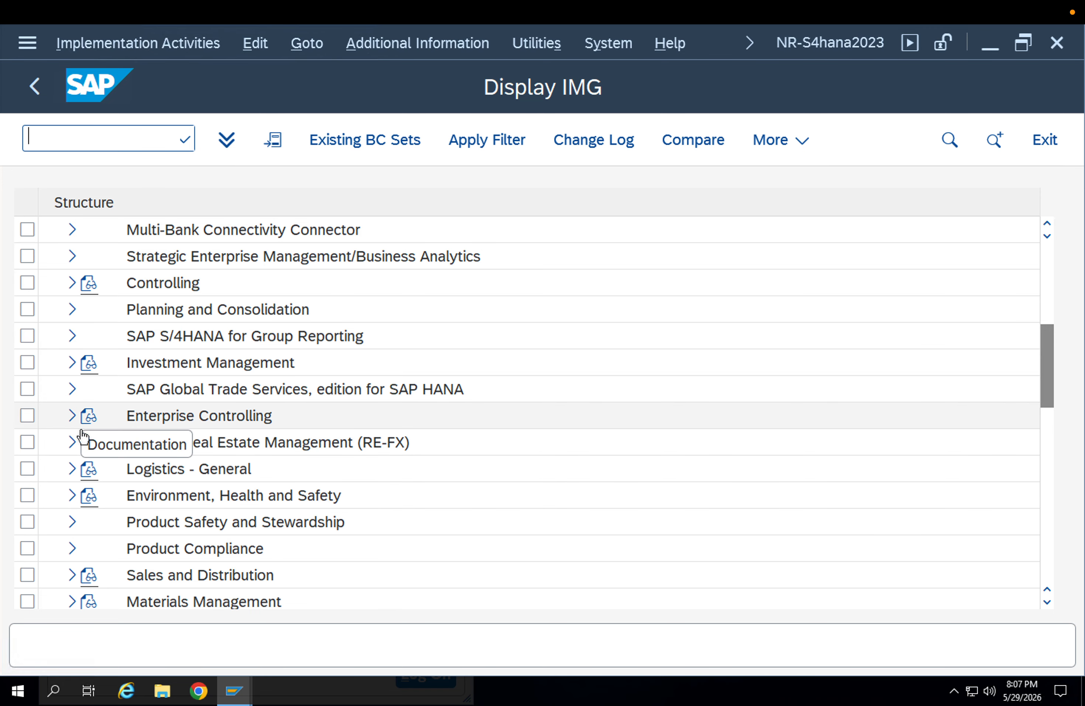
pyautogui.click(70, 575)
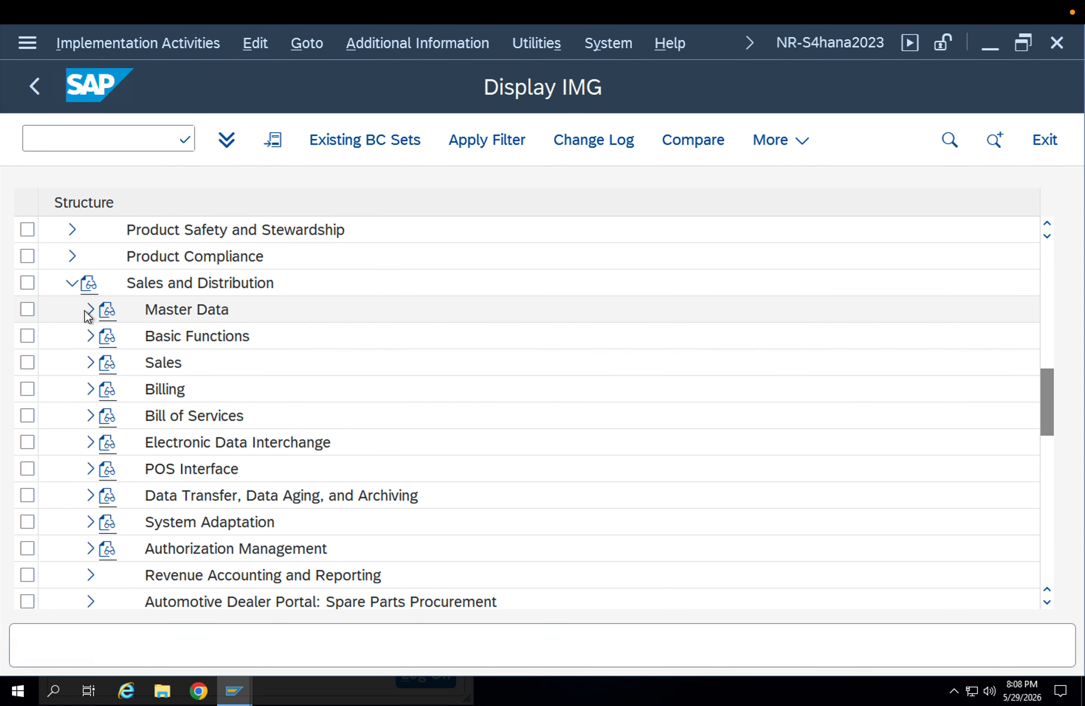
pyautogui.click(89, 365)
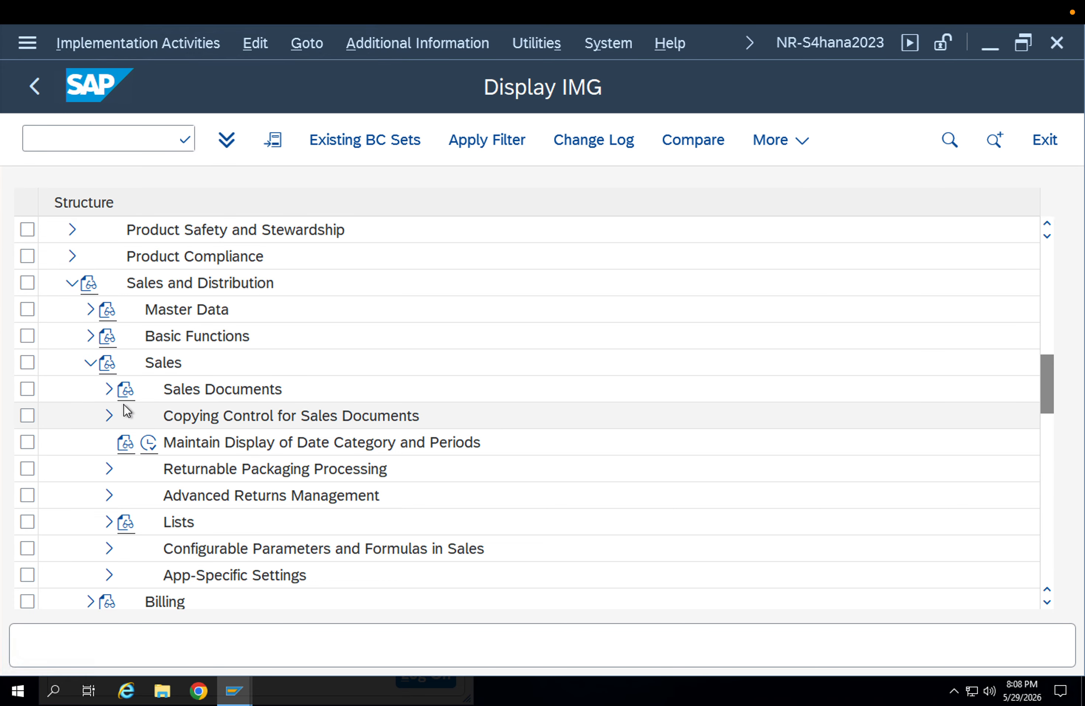
pyautogui.click(106, 391)
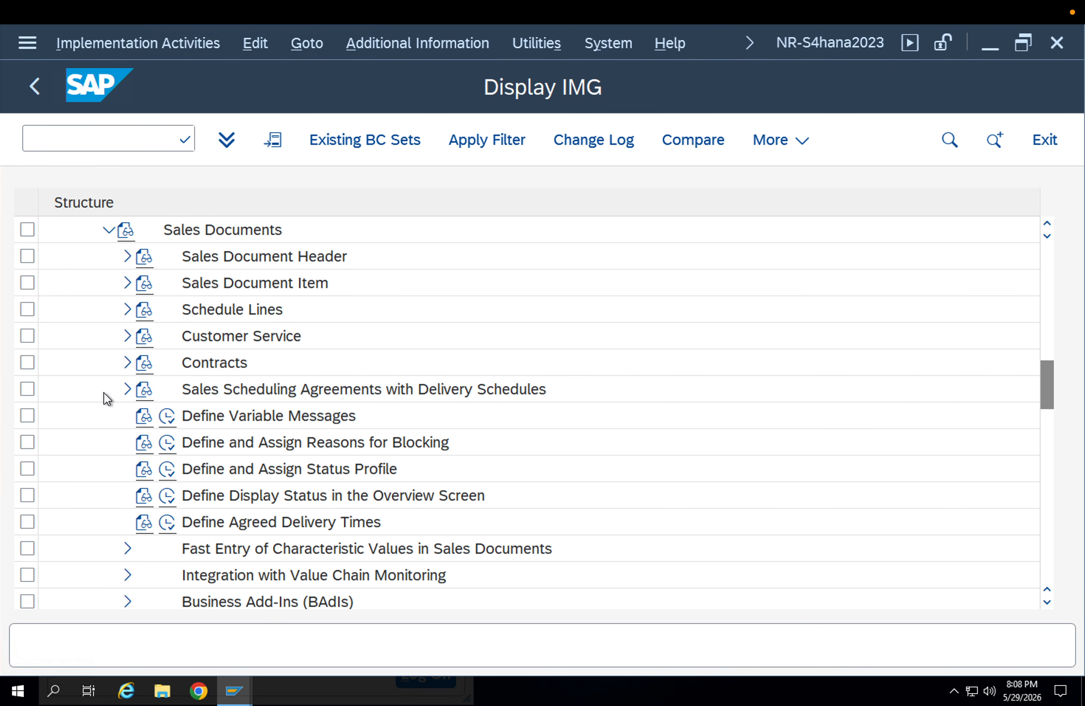
pyautogui.click(108, 230)
pyautogui.scroll(2, 110, 300)
pyautogui.scroll(-4, 111, 300)
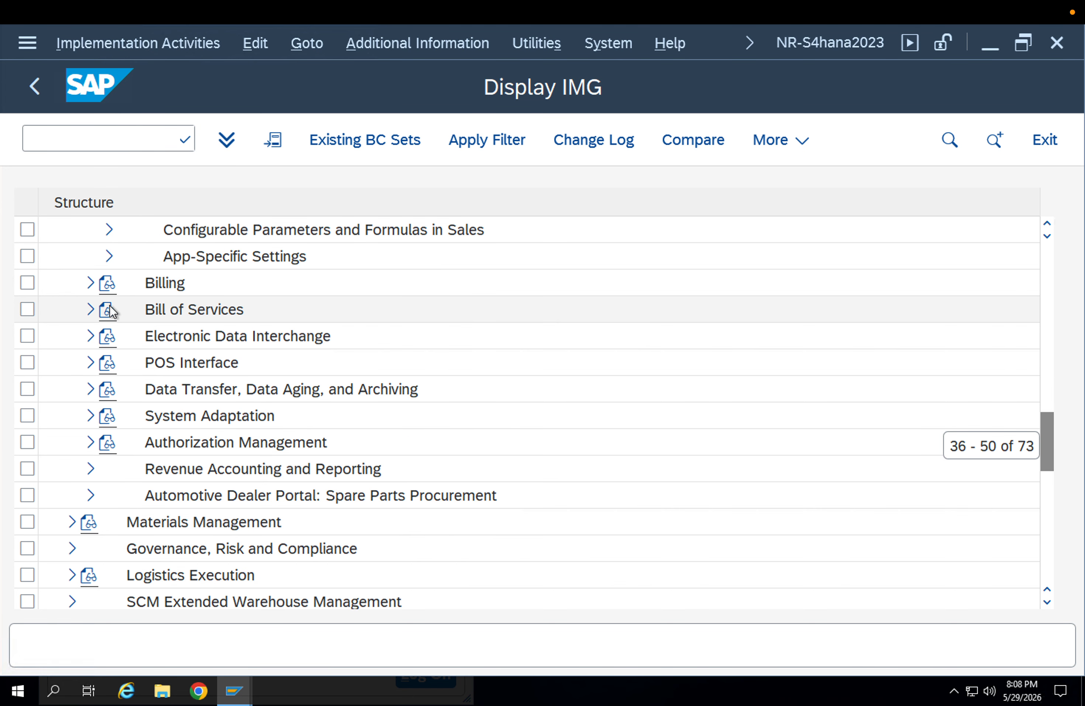
pyautogui.scroll(4, 110, 321)
pyautogui.click(90, 362)
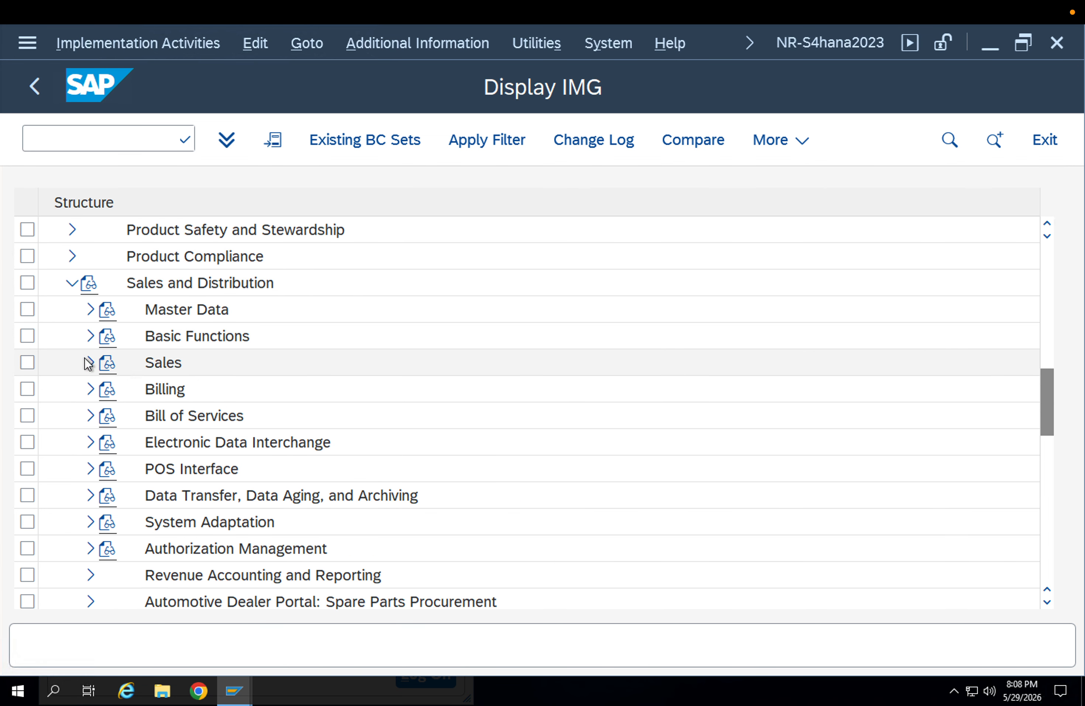
pyautogui.click(89, 363)
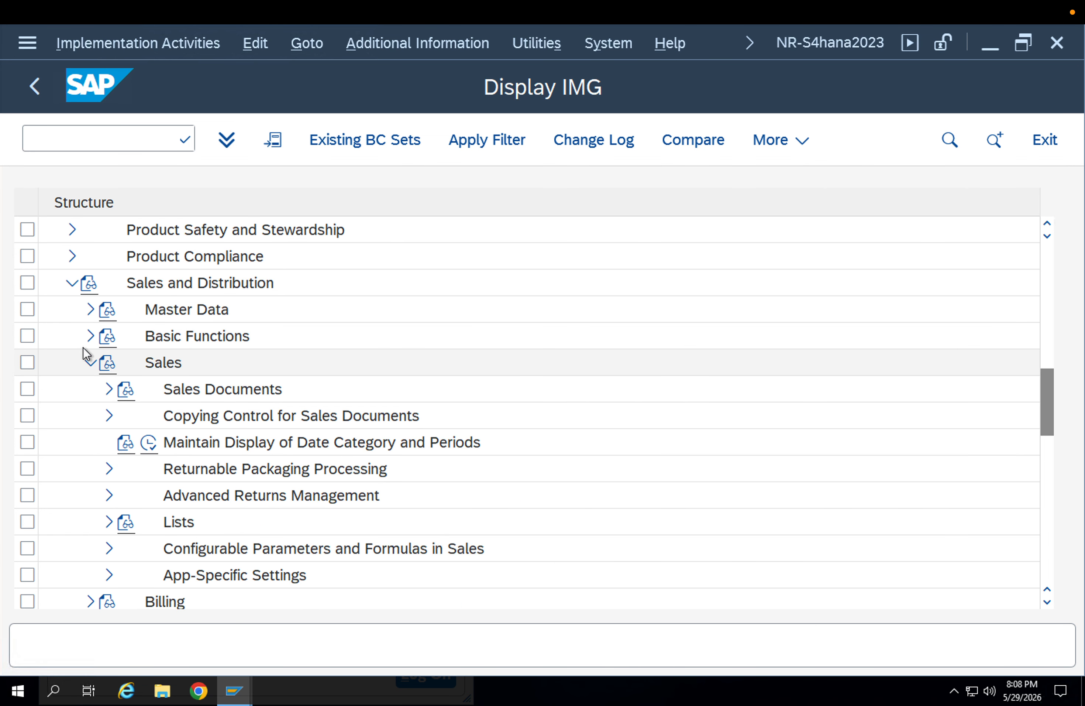
pyautogui.click(88, 361)
# - Expand Basic Functions, Pricing and Pricing Control in the IMG, and select Define Condition Types
pyautogui.click(88, 337)
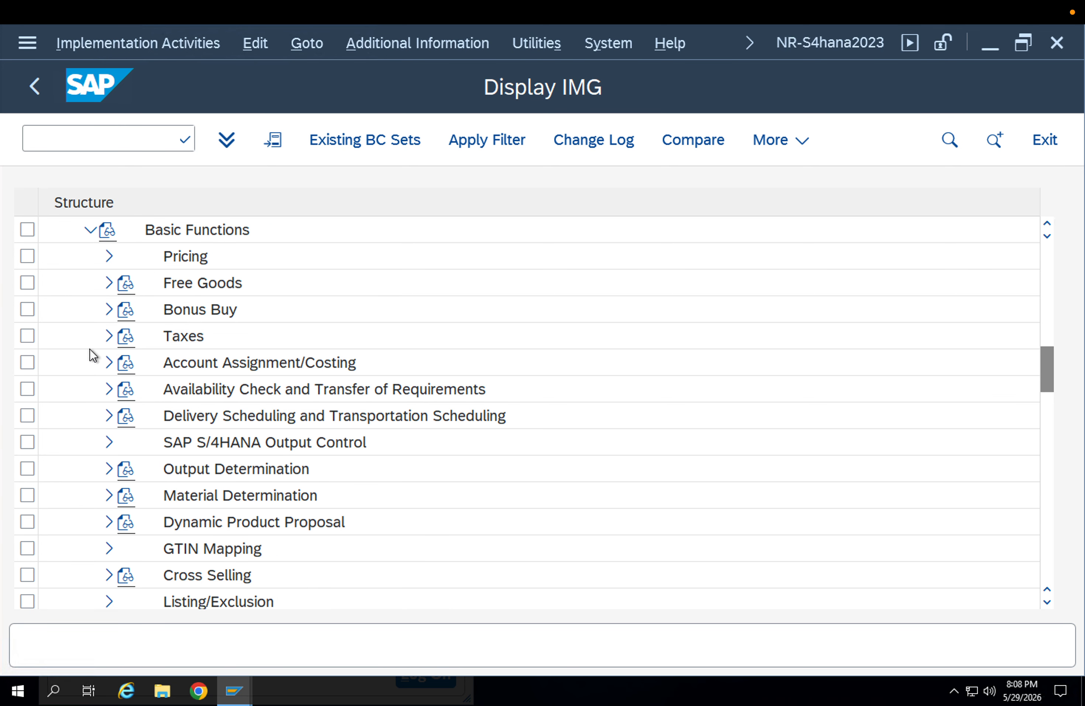
pyautogui.click(105, 257)
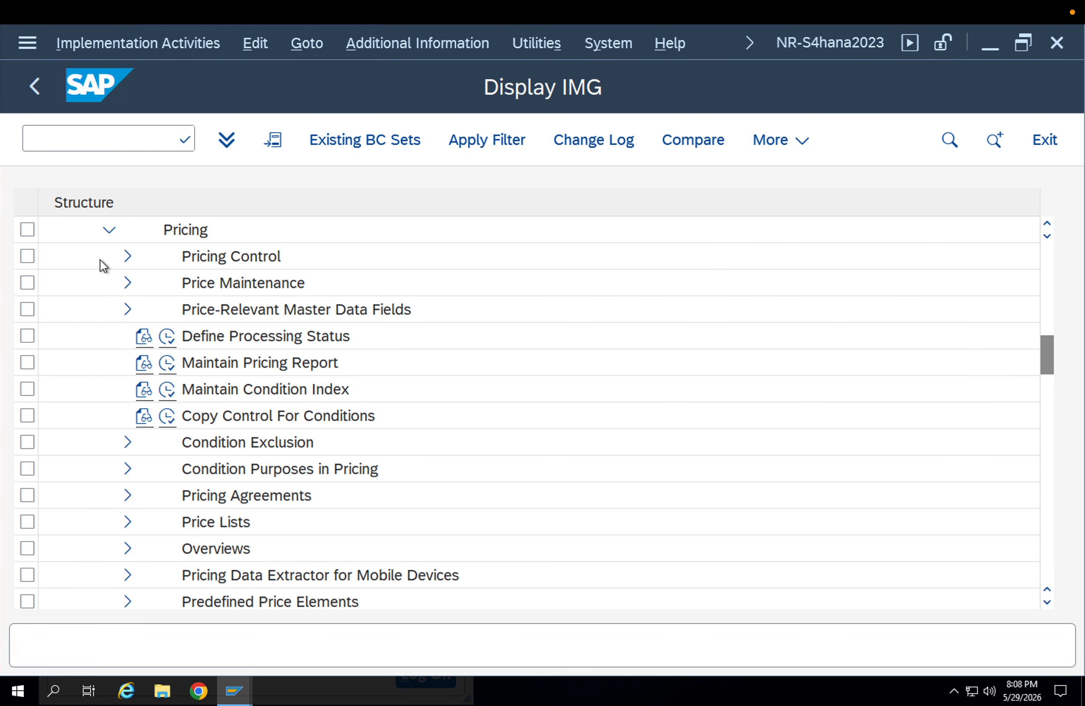
pyautogui.click(125, 258)
pyautogui.click(295, 311)
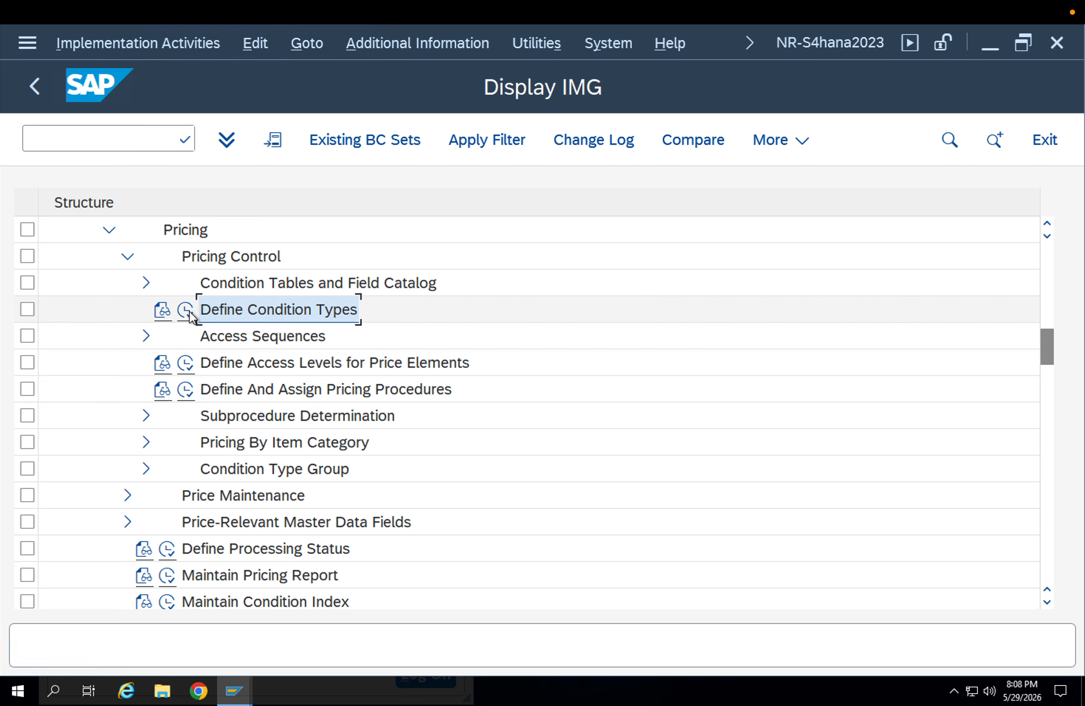
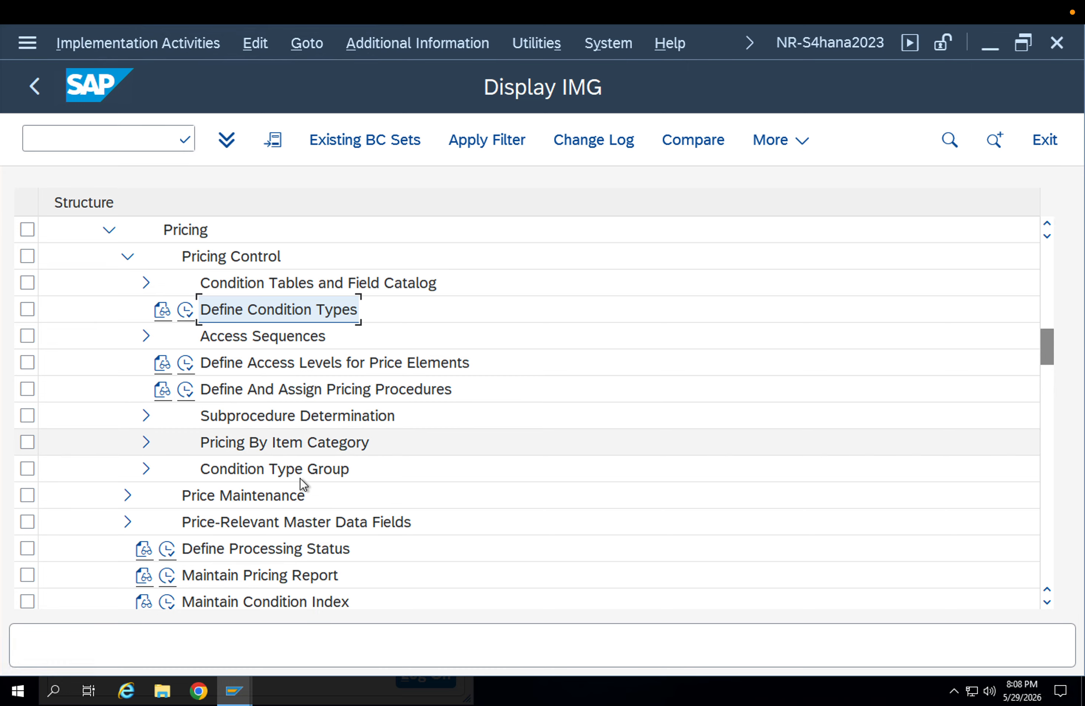
# - Examine the remaining Pricing nodes, including the activities under Condition Exclusion and Condition Purposes in Pricing
pyautogui.scroll(-1, 311, 476)
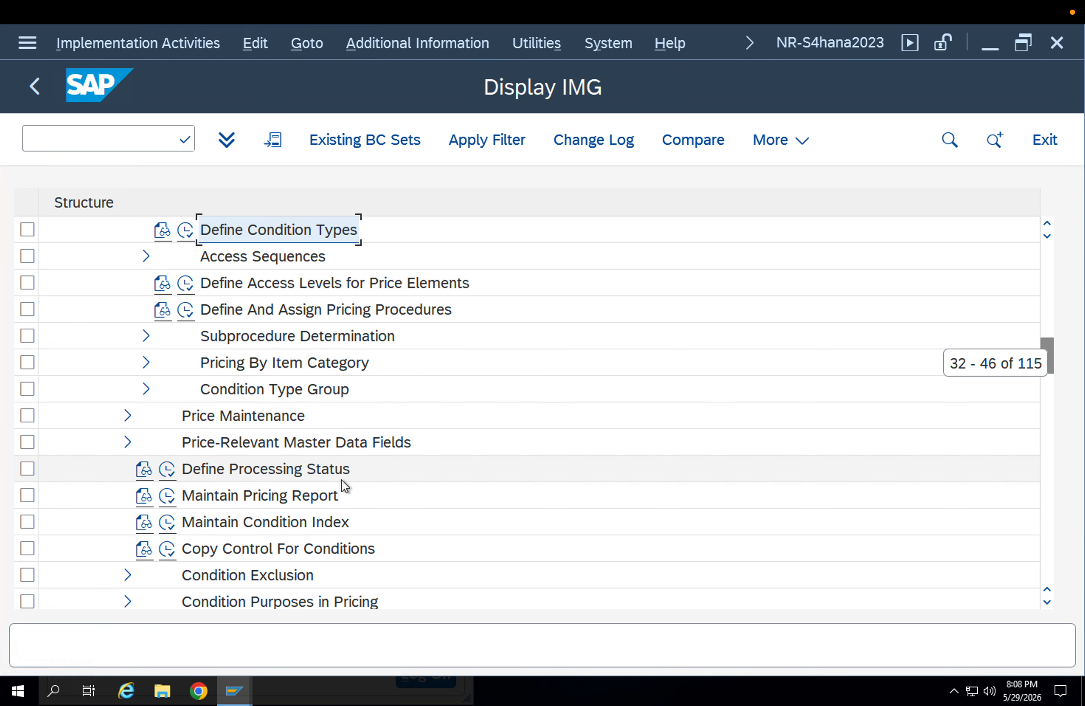
pyautogui.scroll(-1, 342, 484)
pyautogui.scroll(-1, 307, 506)
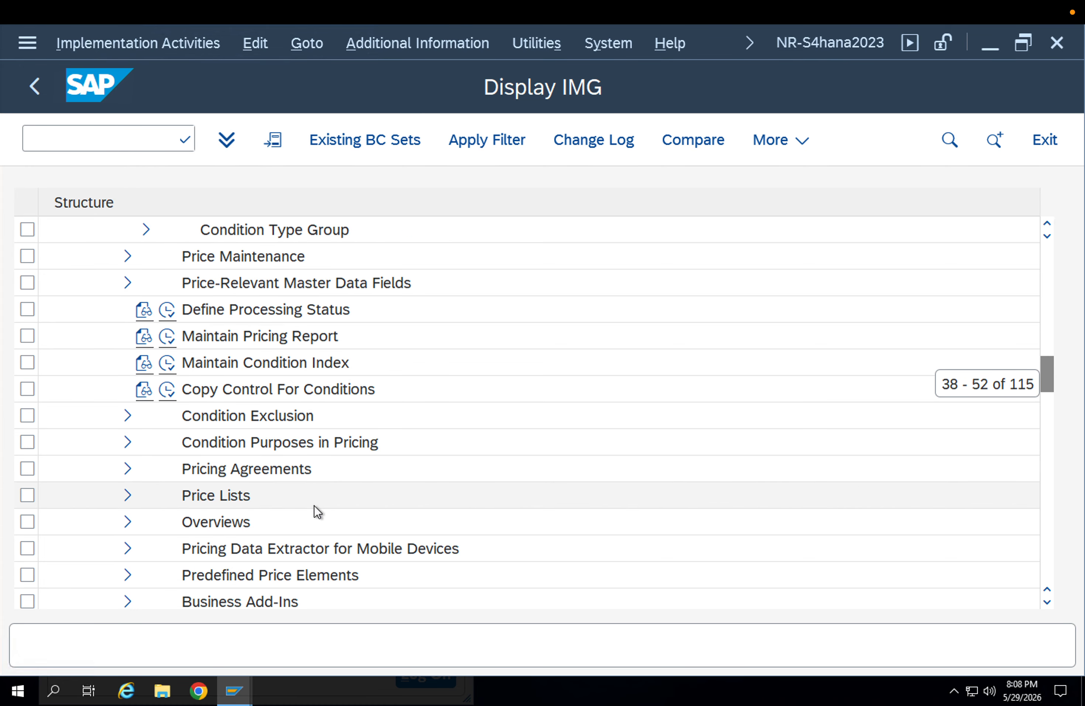
pyautogui.scroll(-1, 305, 516)
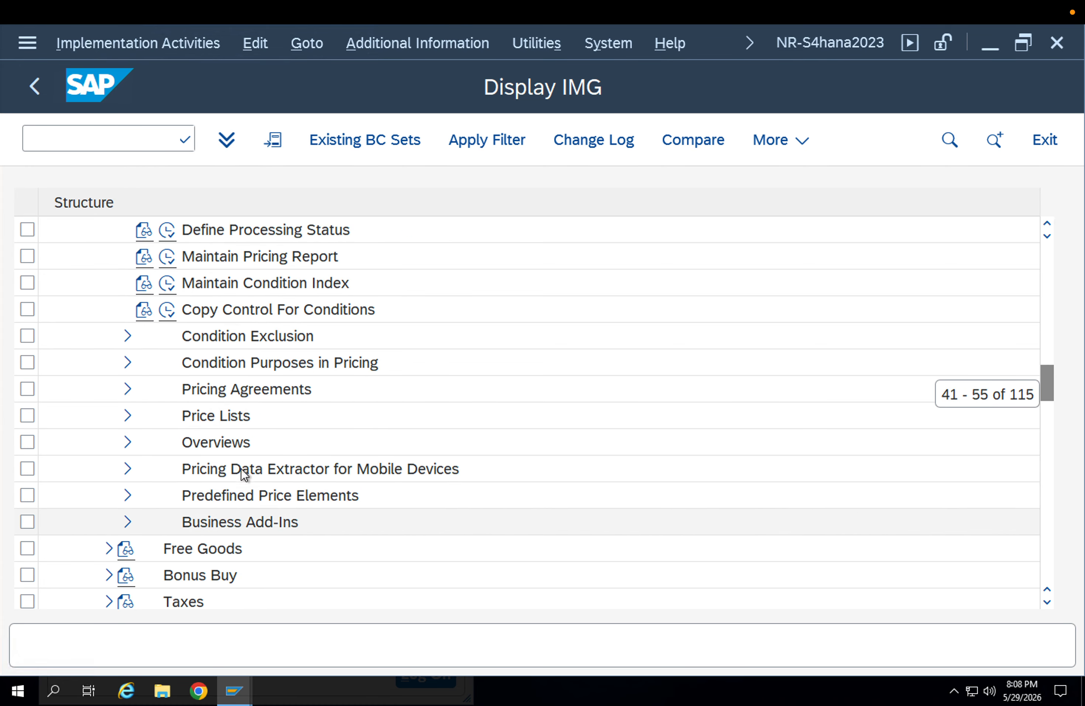
pyautogui.scroll(1, 245, 463)
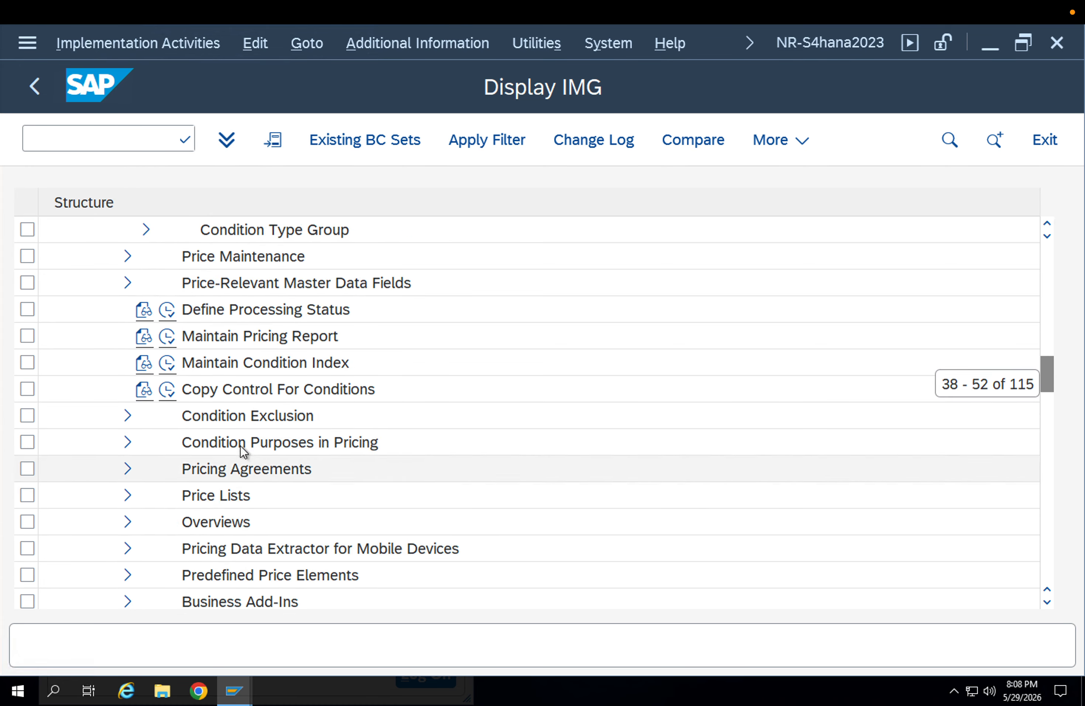
pyautogui.click(129, 417)
pyautogui.click(129, 417)
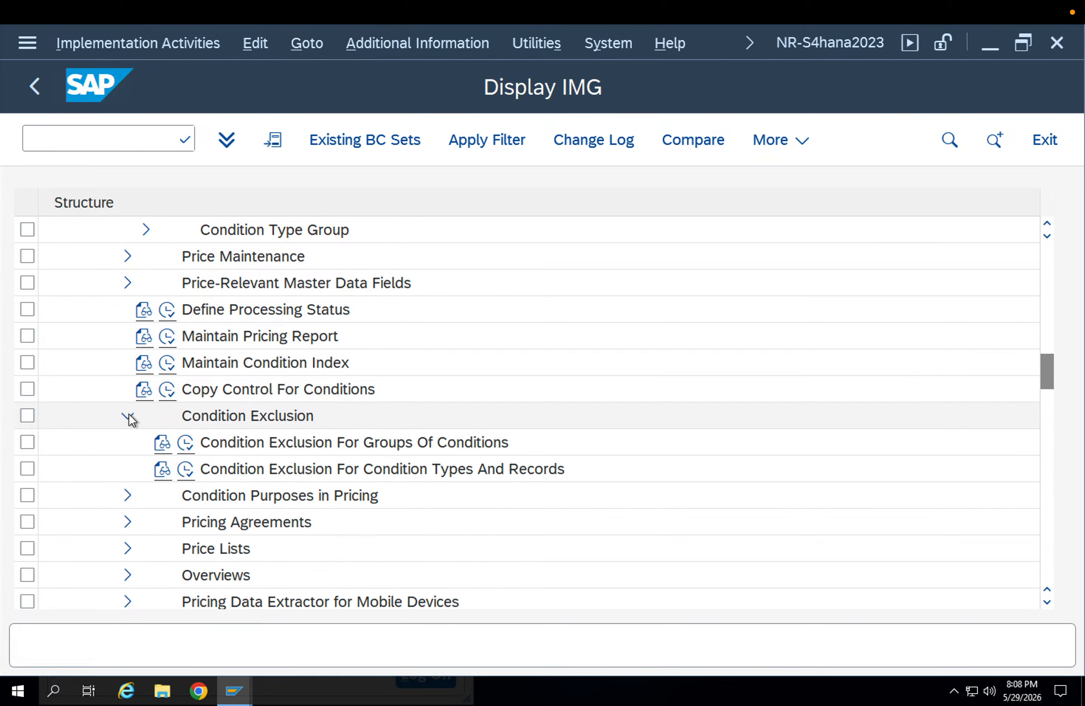
pyautogui.click(130, 418)
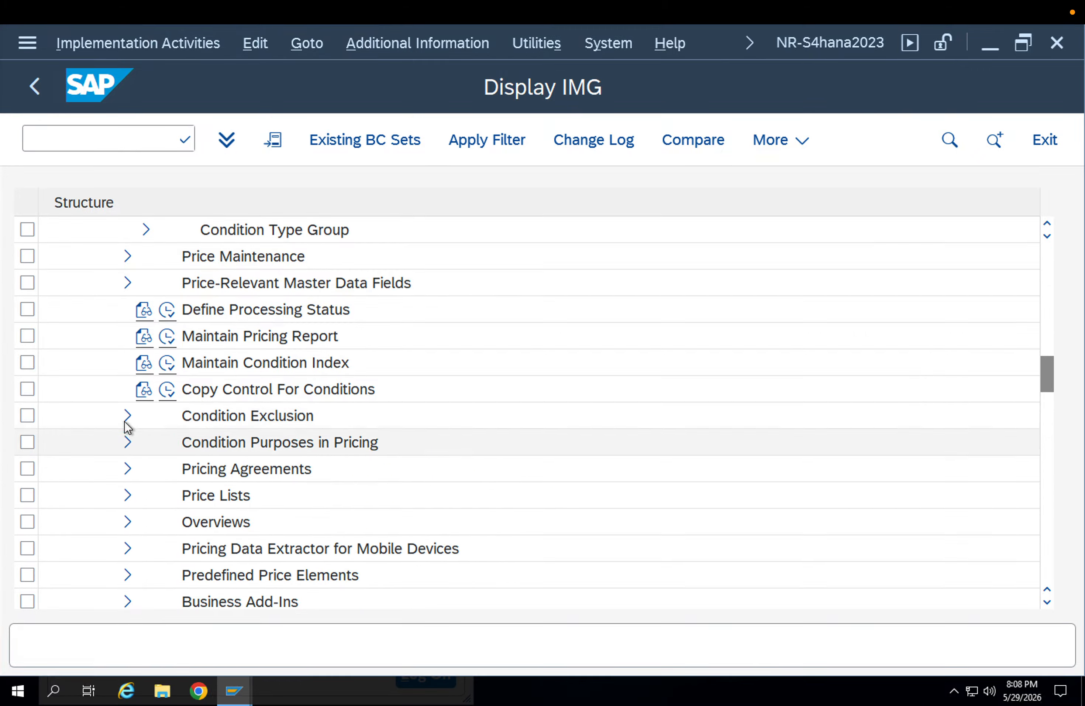
pyautogui.click(127, 422)
pyautogui.click(125, 426)
pyautogui.click(127, 444)
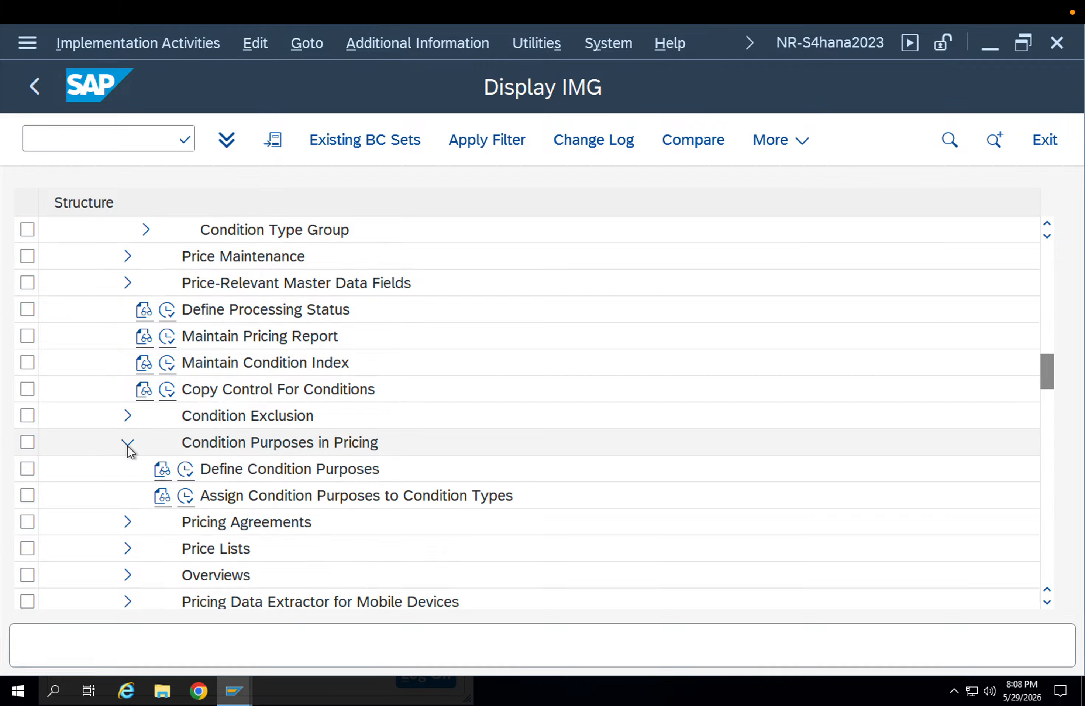
pyautogui.click(129, 444)
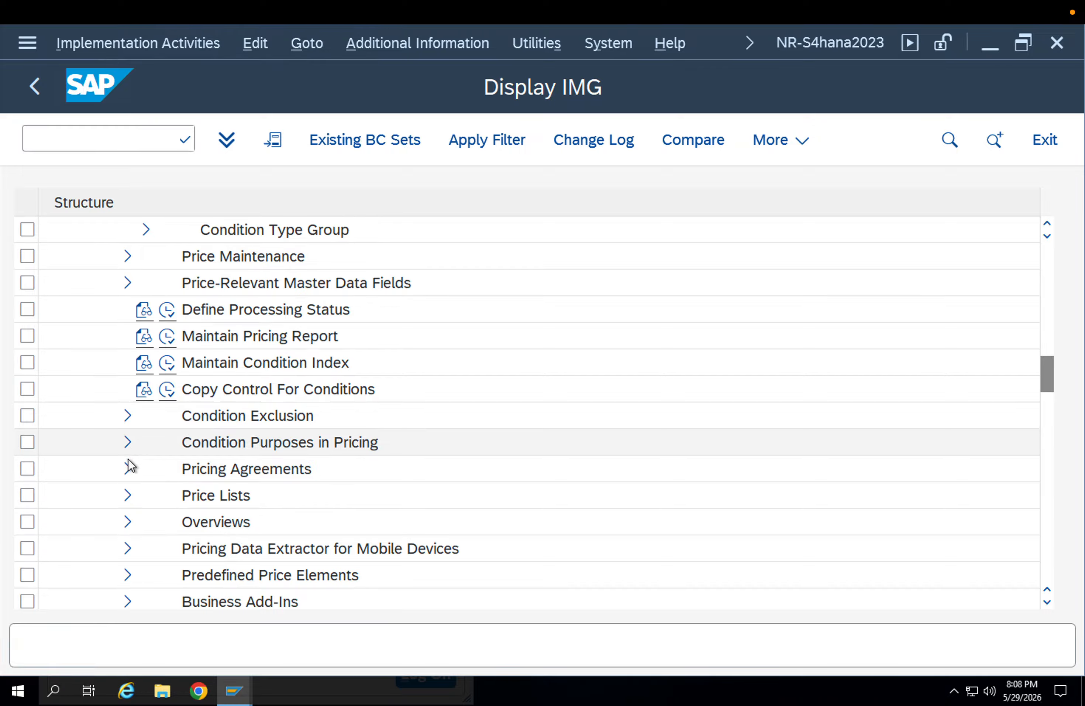
# - Examine the activities under Pricing Agreements, Overviews and Predefined Price Elements in the Pricing section of the IMG
pyautogui.click(128, 466)
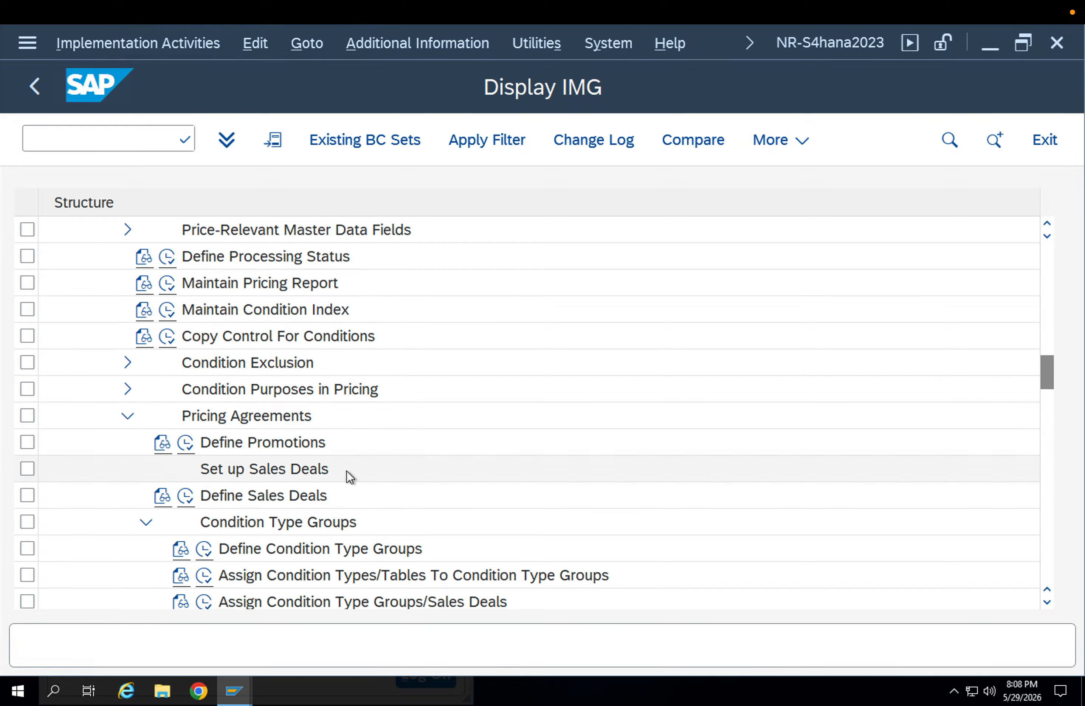
pyautogui.click(129, 417)
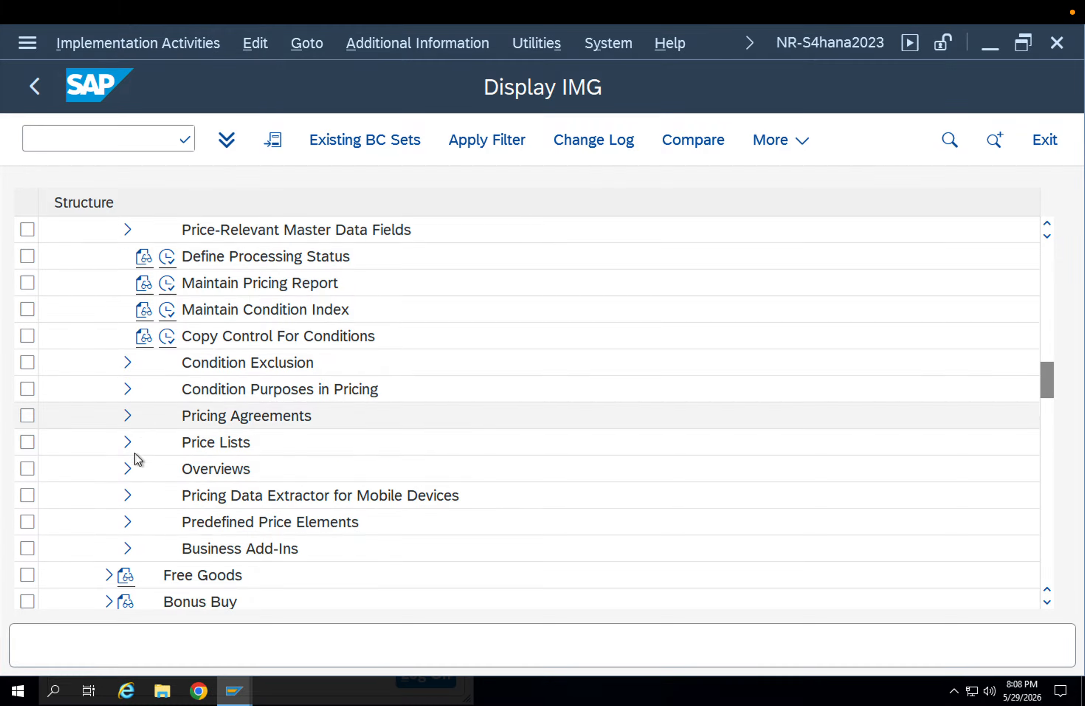
pyautogui.click(128, 469)
pyautogui.click(129, 469)
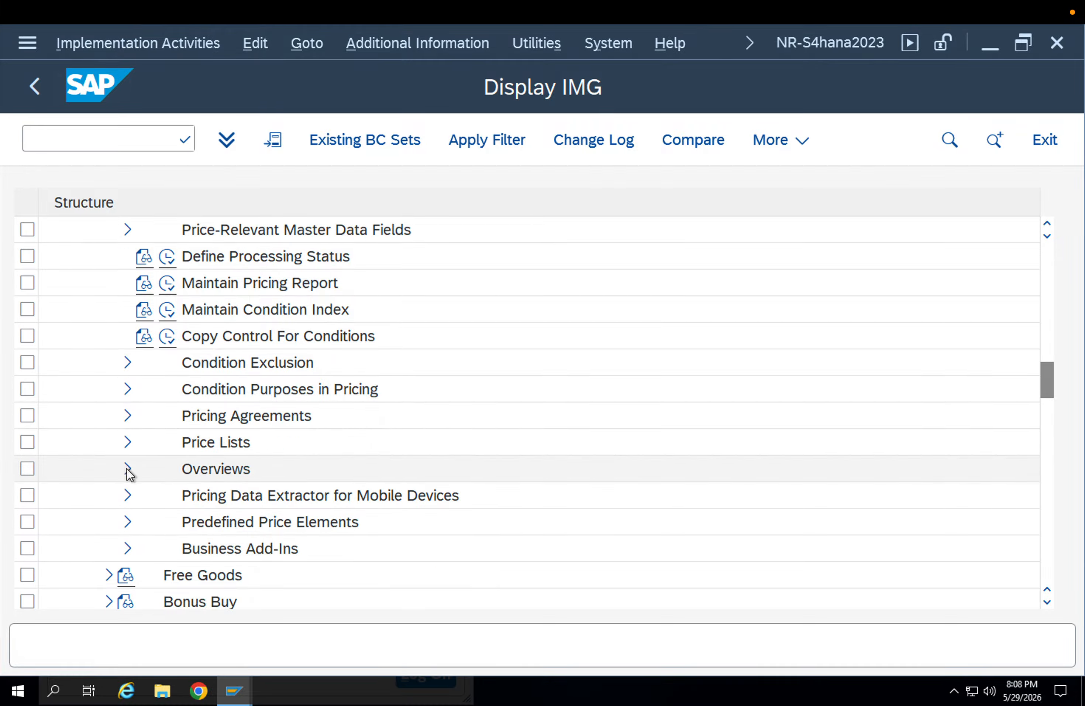
pyautogui.click(123, 522)
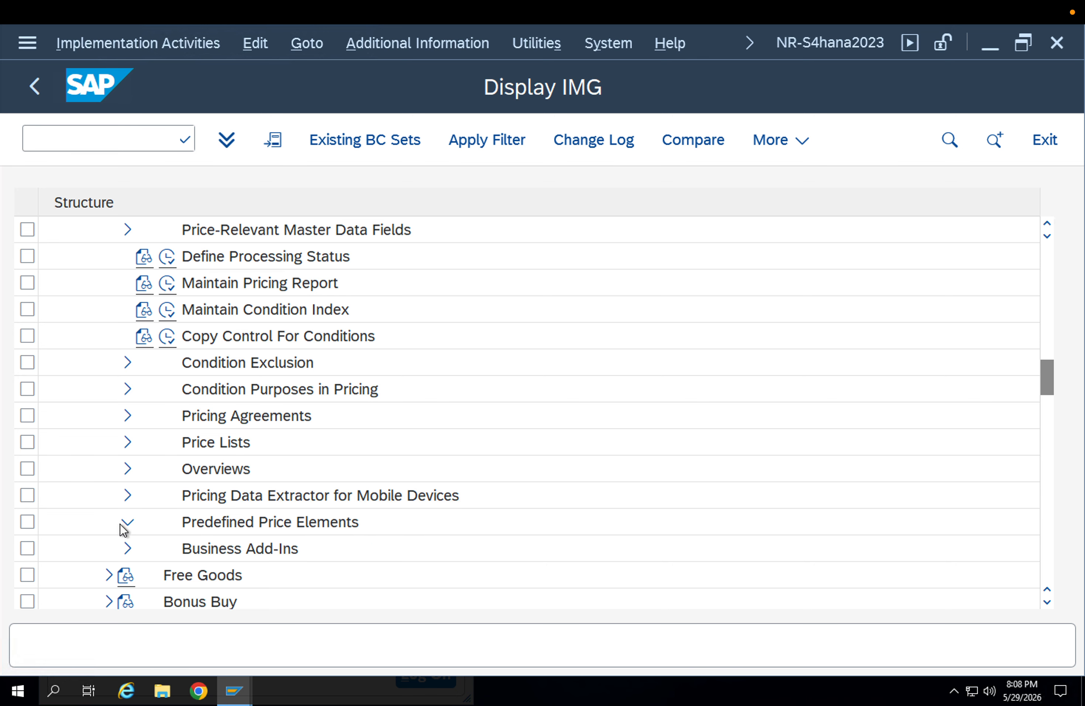
pyautogui.click(123, 523)
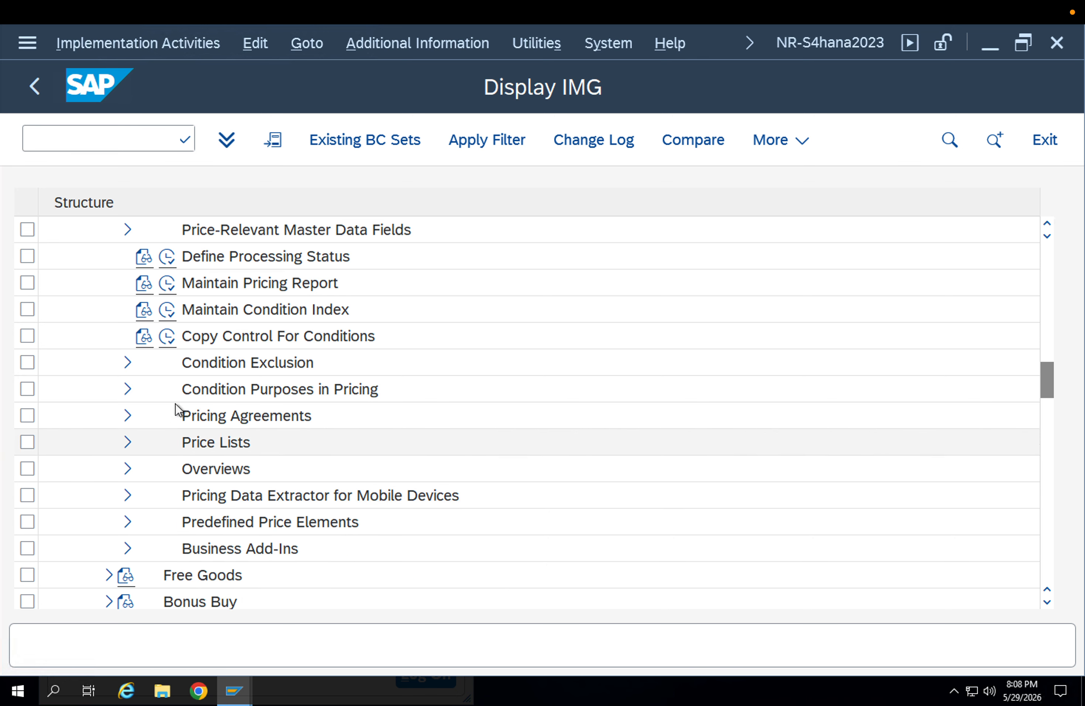
pyautogui.scroll(1, 220, 306)
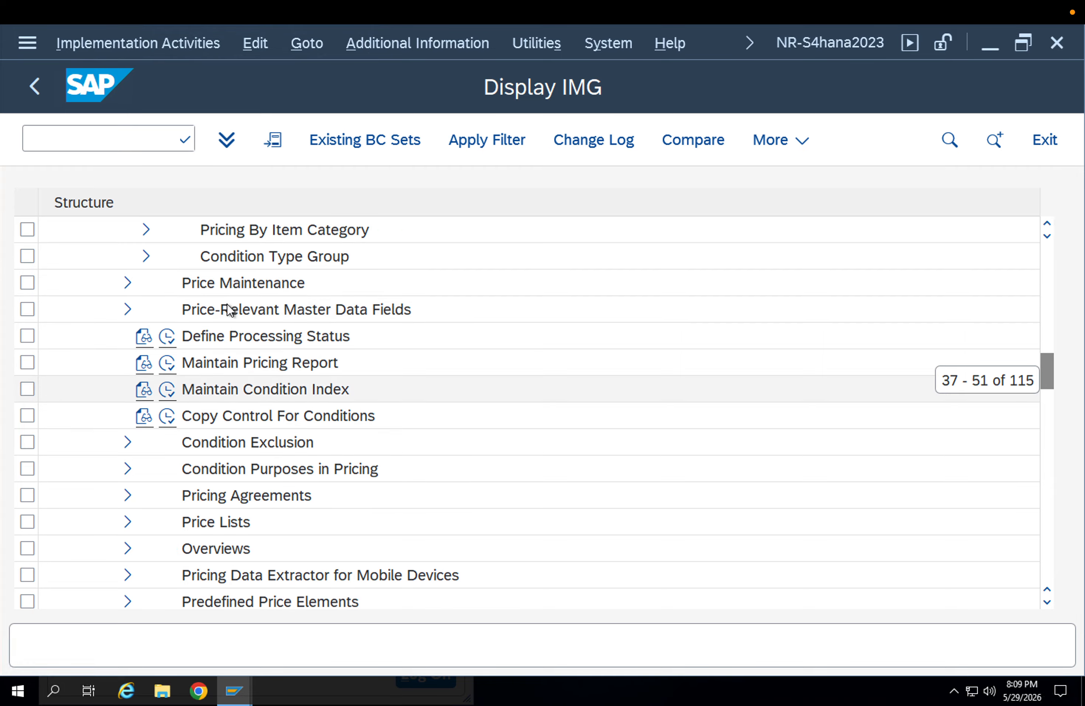
pyautogui.scroll(-2, 235, 318)
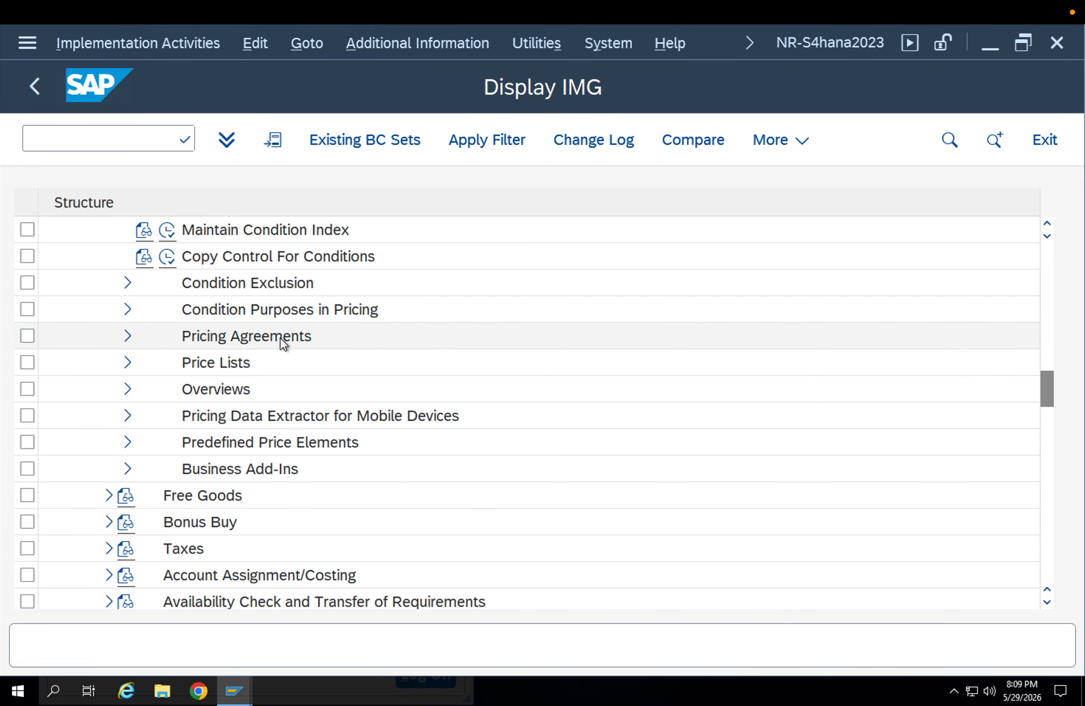
pyautogui.scroll(-2, 283, 338)
pyautogui.scroll(5, 282, 338)
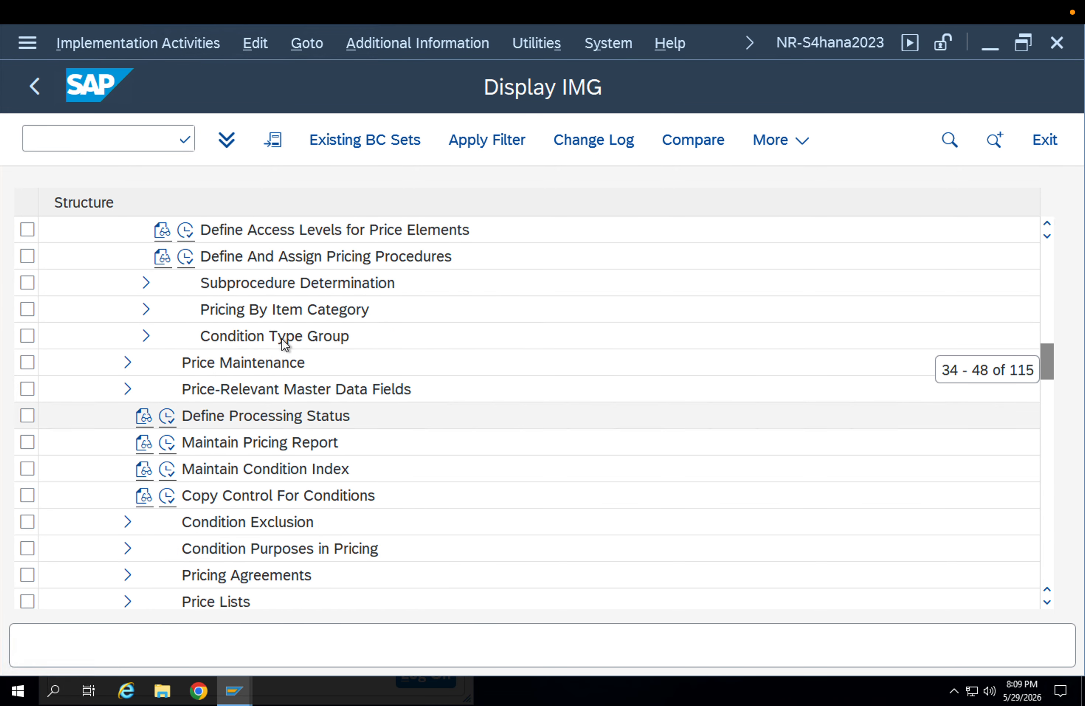
# - Examine the subnodes of Pricing Control, including Condition Tables and Field Catalog, Pricing By Item Category and Condition Type Group
pyautogui.scroll(1, 265, 341)
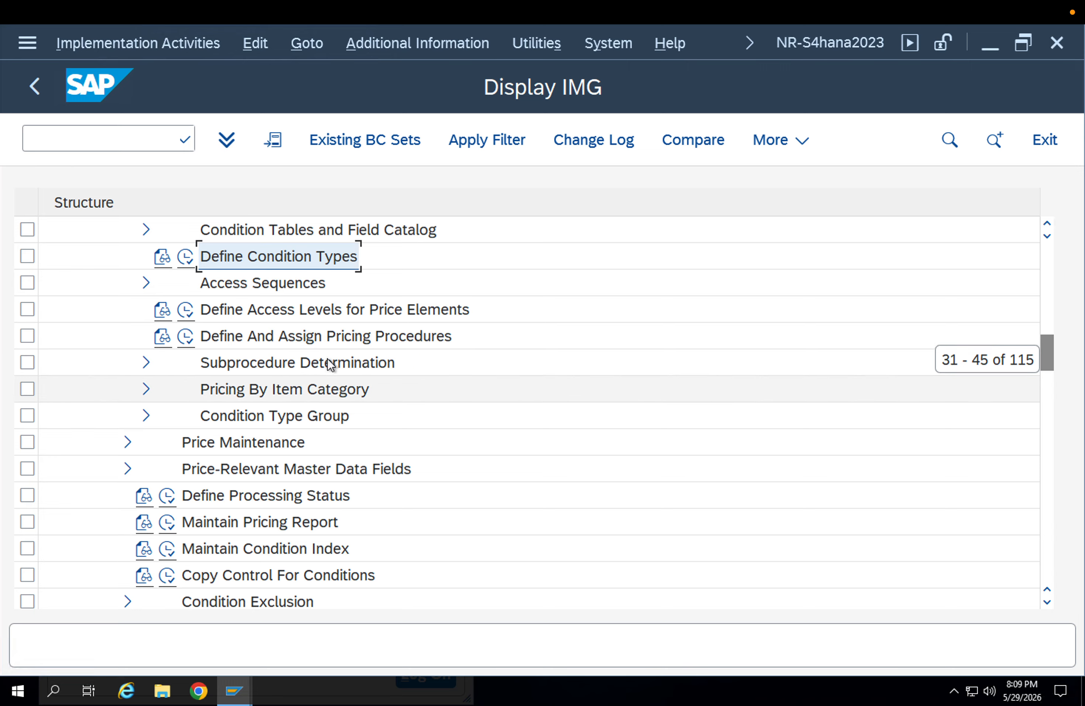
pyautogui.scroll(1, 224, 294)
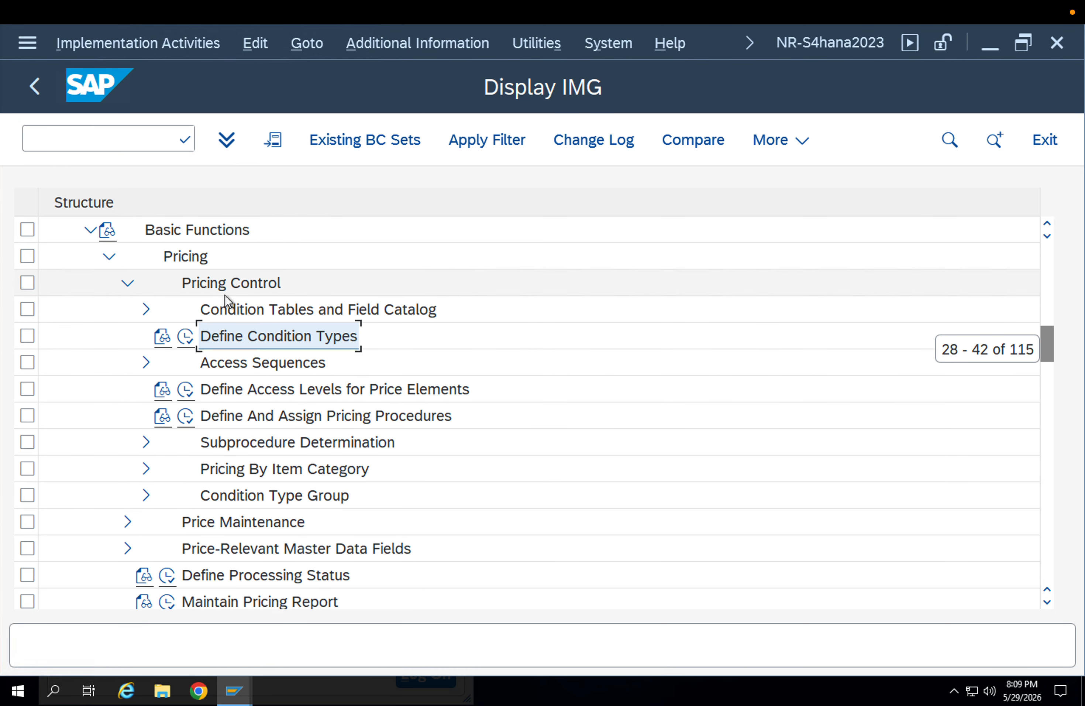
pyautogui.click(146, 310)
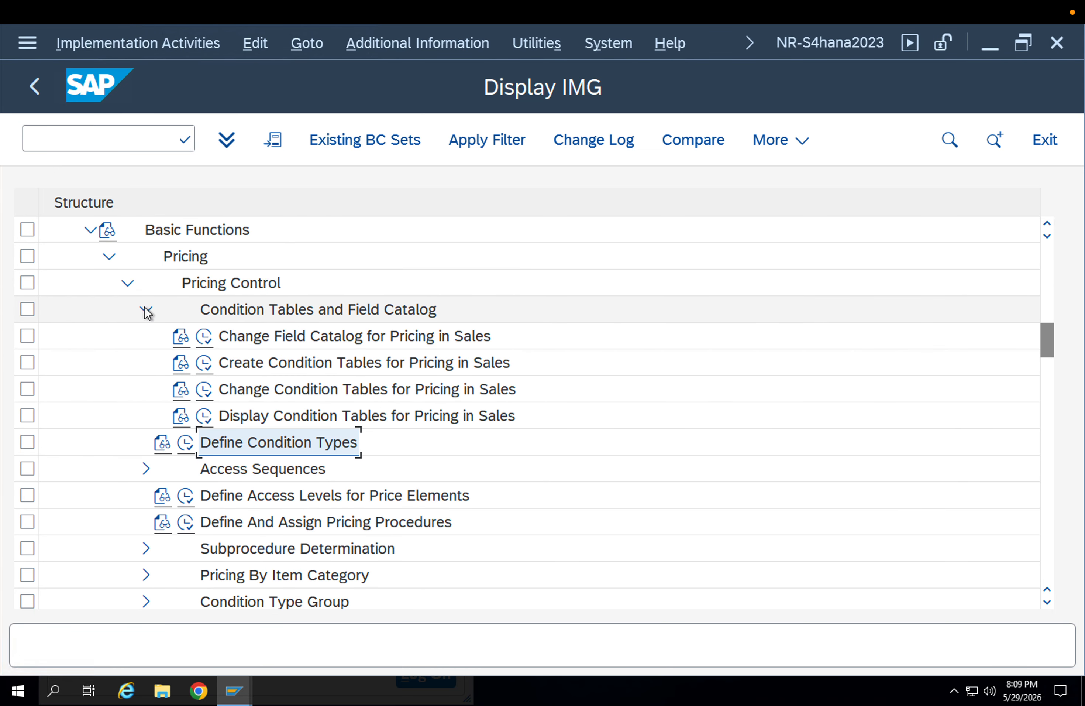
pyautogui.click(146, 309)
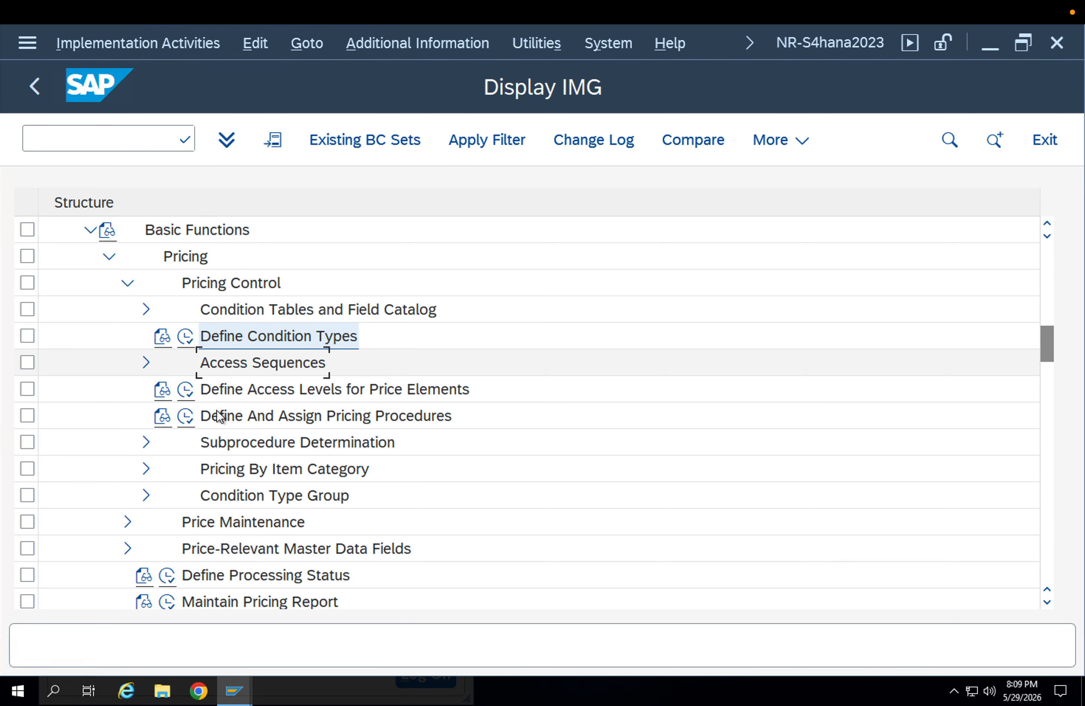
pyautogui.click(146, 469)
pyautogui.click(146, 469)
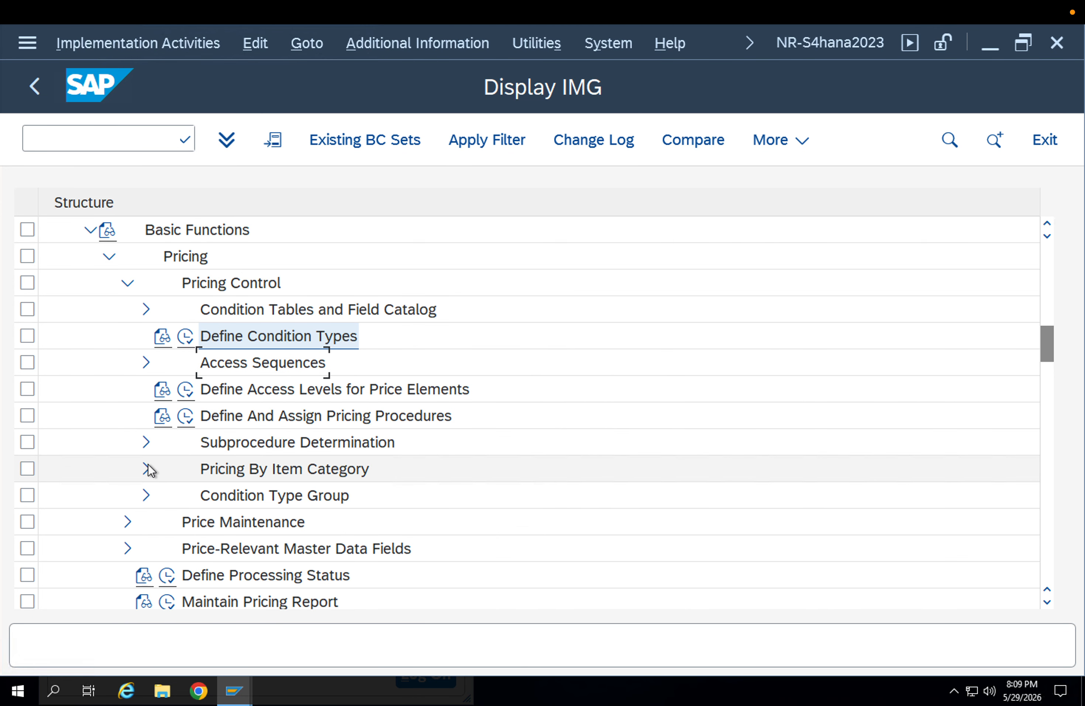
pyautogui.click(146, 495)
pyautogui.click(146, 495)
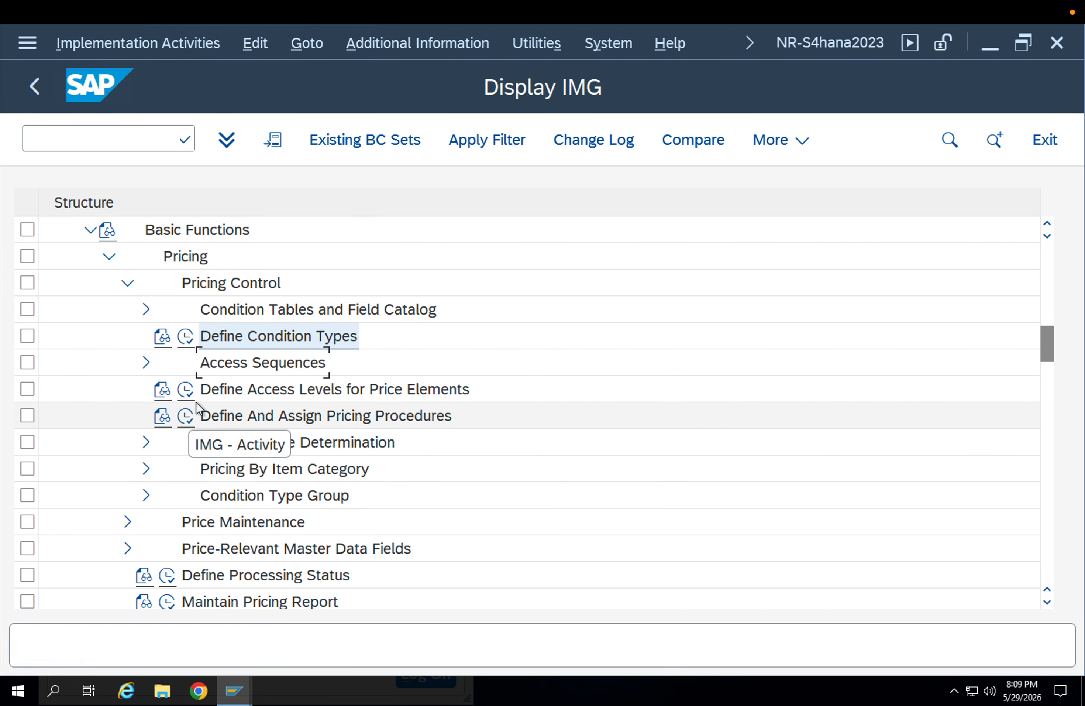
# - Under Define And Assign Pricing Procedures, check the document pricing procedure assigned to sales document type OR, and leave the order type assignment
pyautogui.click(186, 416)
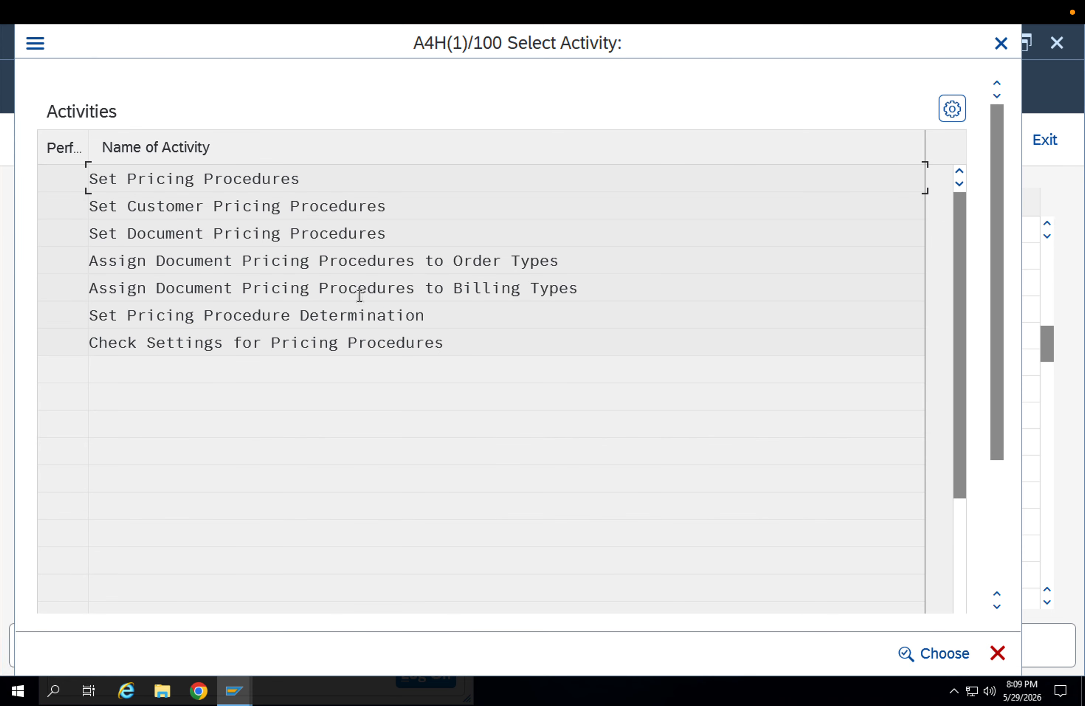
pyautogui.click(441, 263)
pyautogui.doubleClick(346, 268)
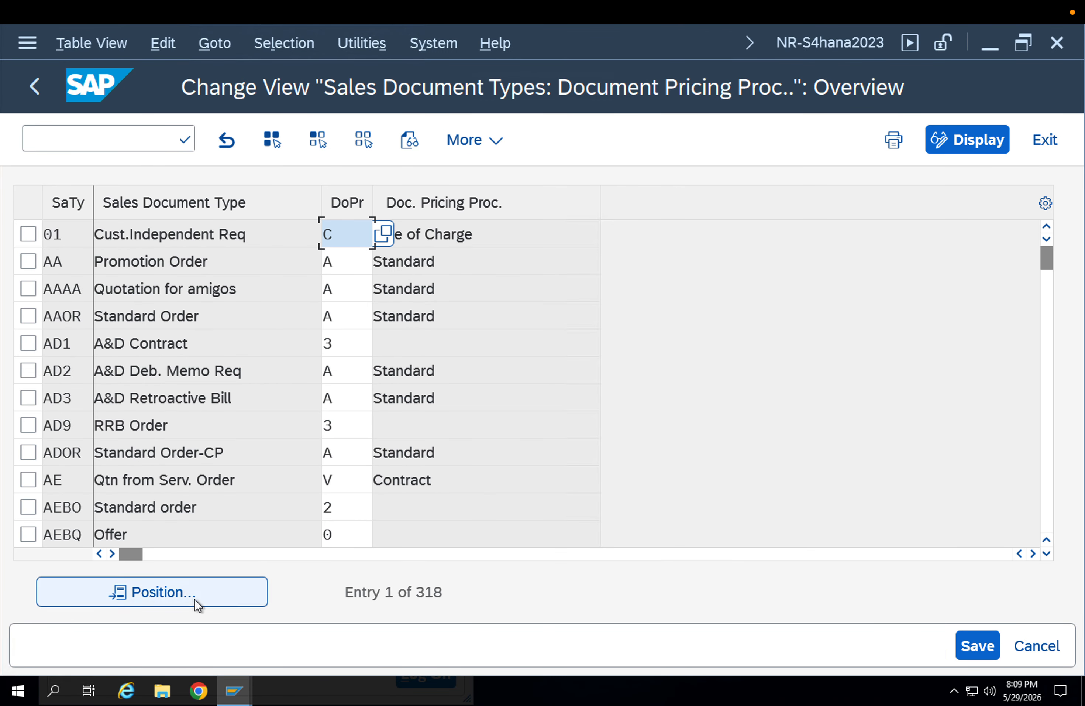
pyautogui.click(194, 599)
pyautogui.write('OR')
pyautogui.press('Return')
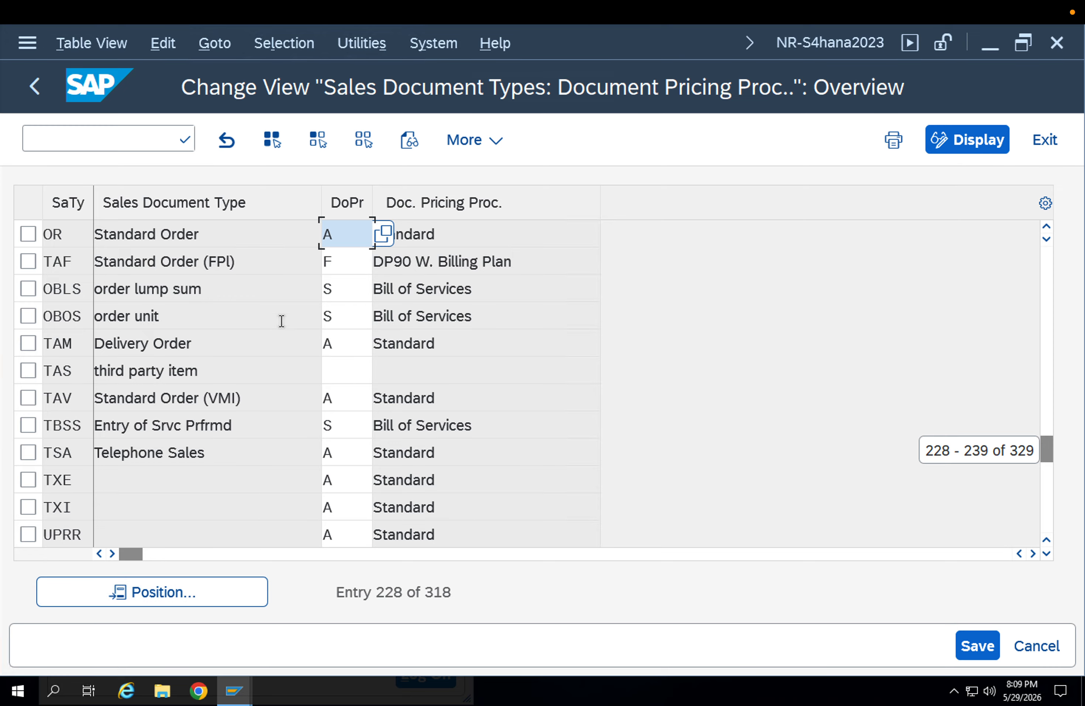
pyautogui.click(37, 87)
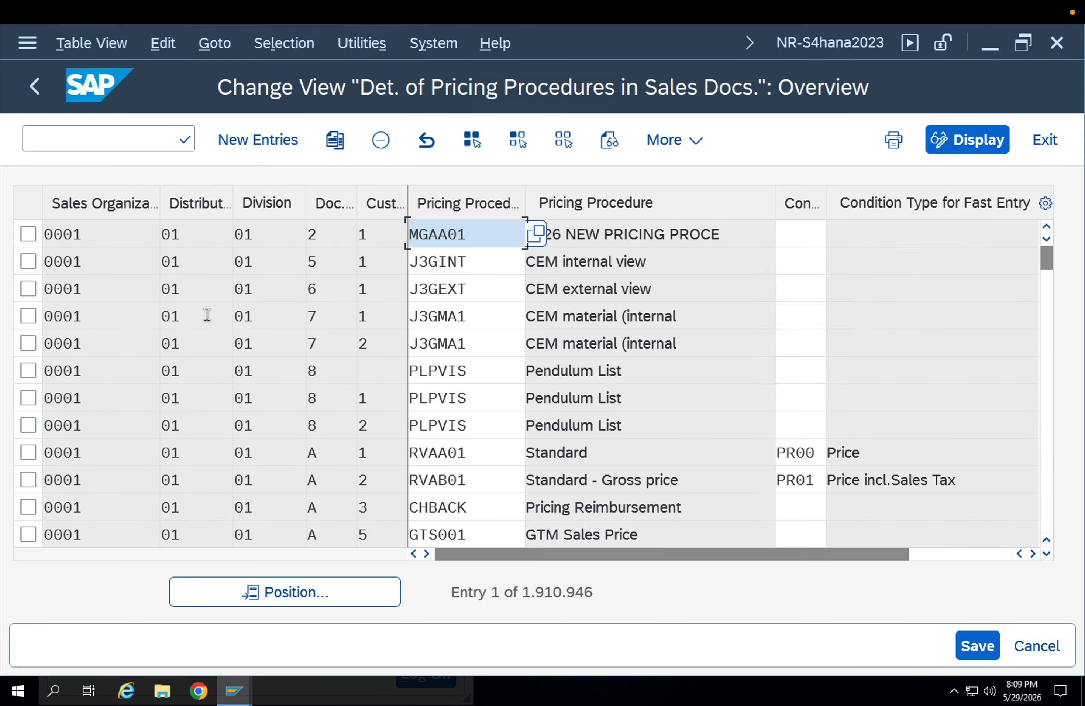
# - Position the pricing procedure determination table at the entries for sales organization APPL
pyautogui.click(286, 593)
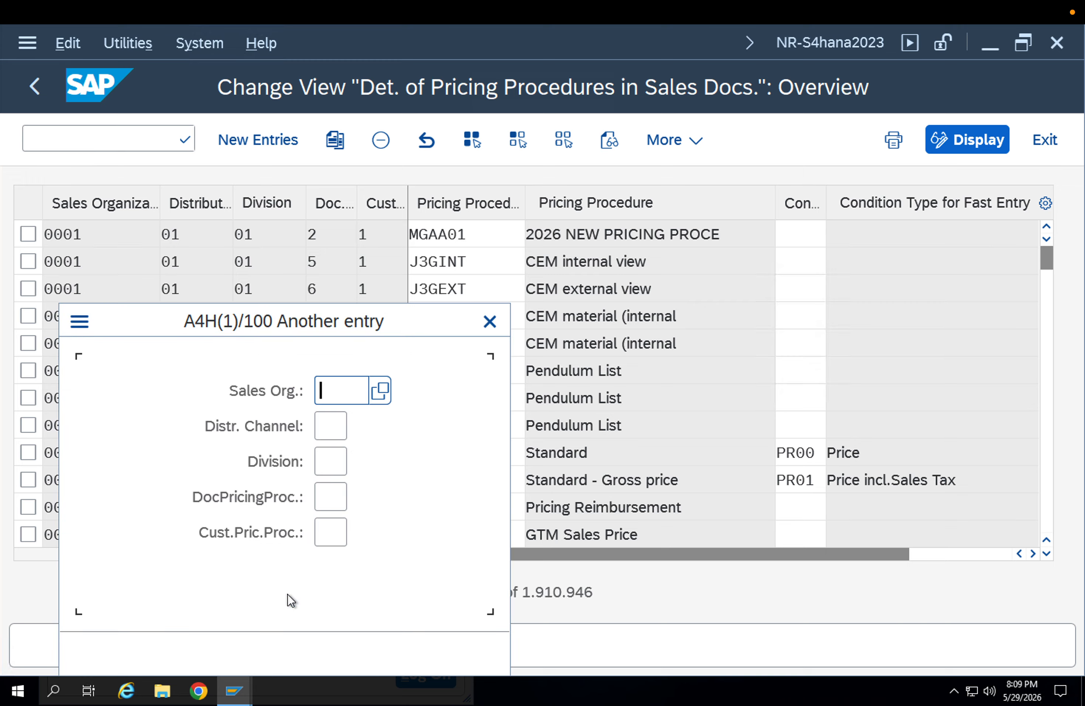
pyautogui.write('APPL')
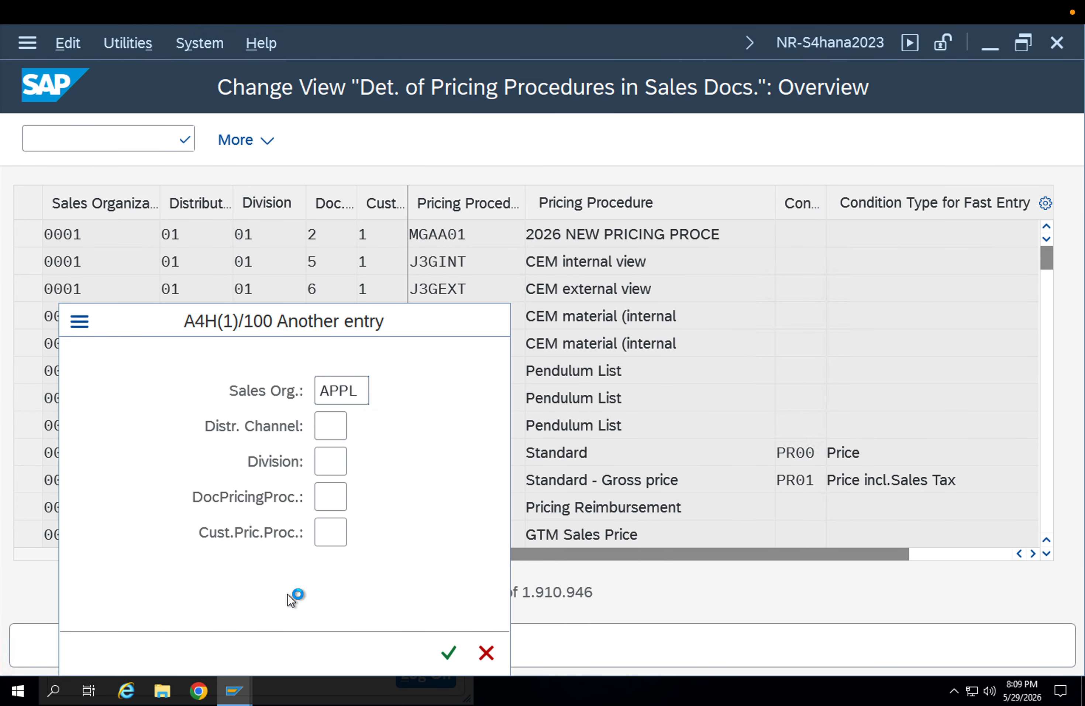
pyautogui.press('Return')
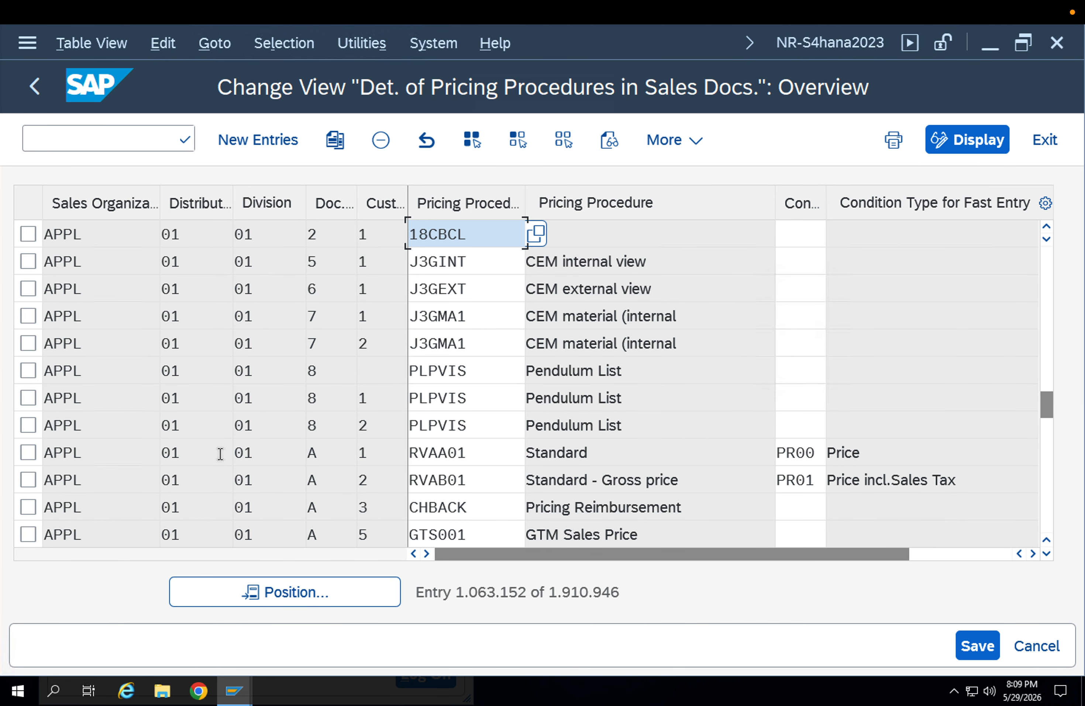
pyautogui.click(301, 448)
pyautogui.scroll(-1, 298, 442)
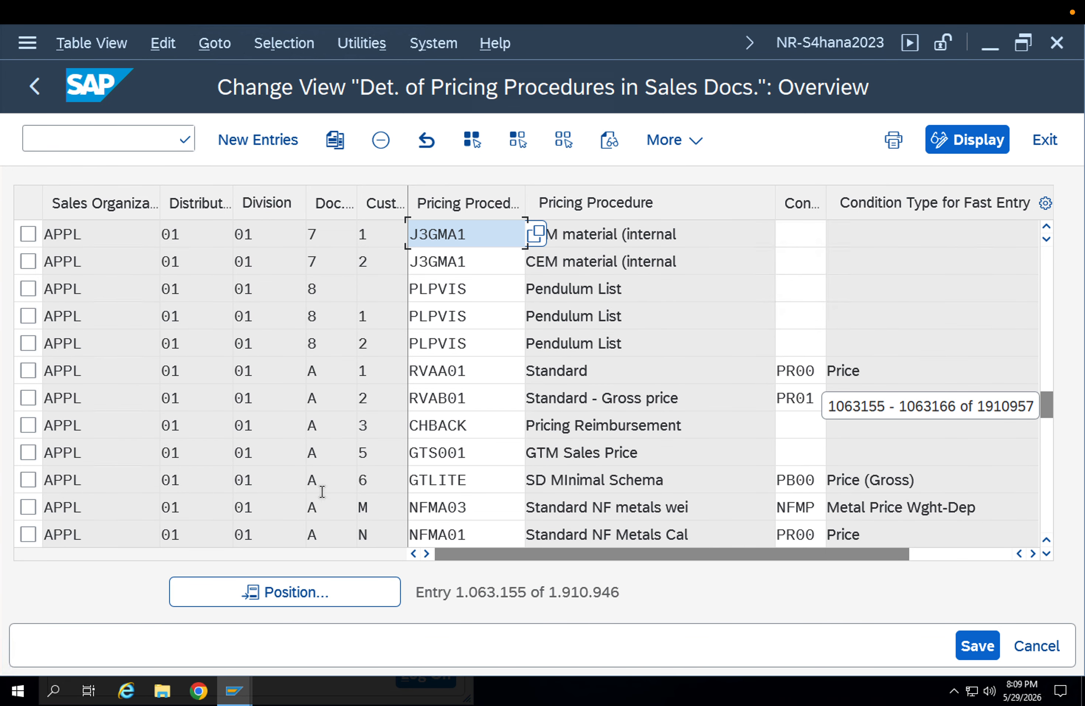
# - Position the table at sales organization APPL, distribution channel AP and division AP
pyautogui.click(334, 591)
pyautogui.write('PL')
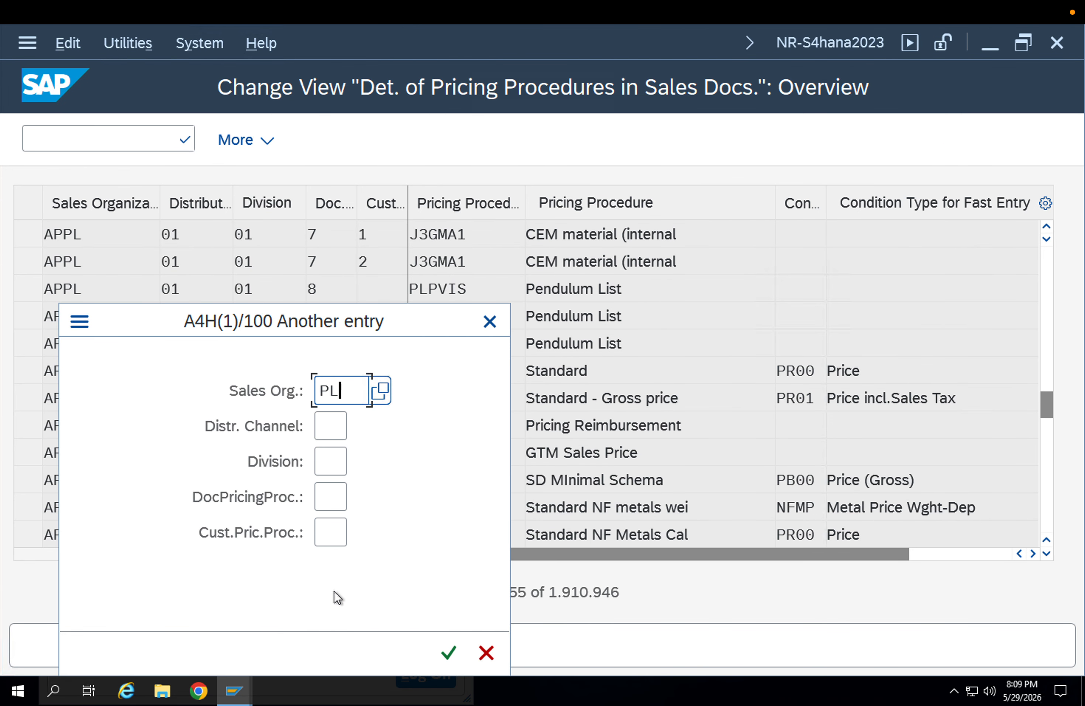
pyautogui.press('BackSpace')
pyautogui.press('BackSpace')
pyautogui.write('APPl')
pyautogui.press('Tab')
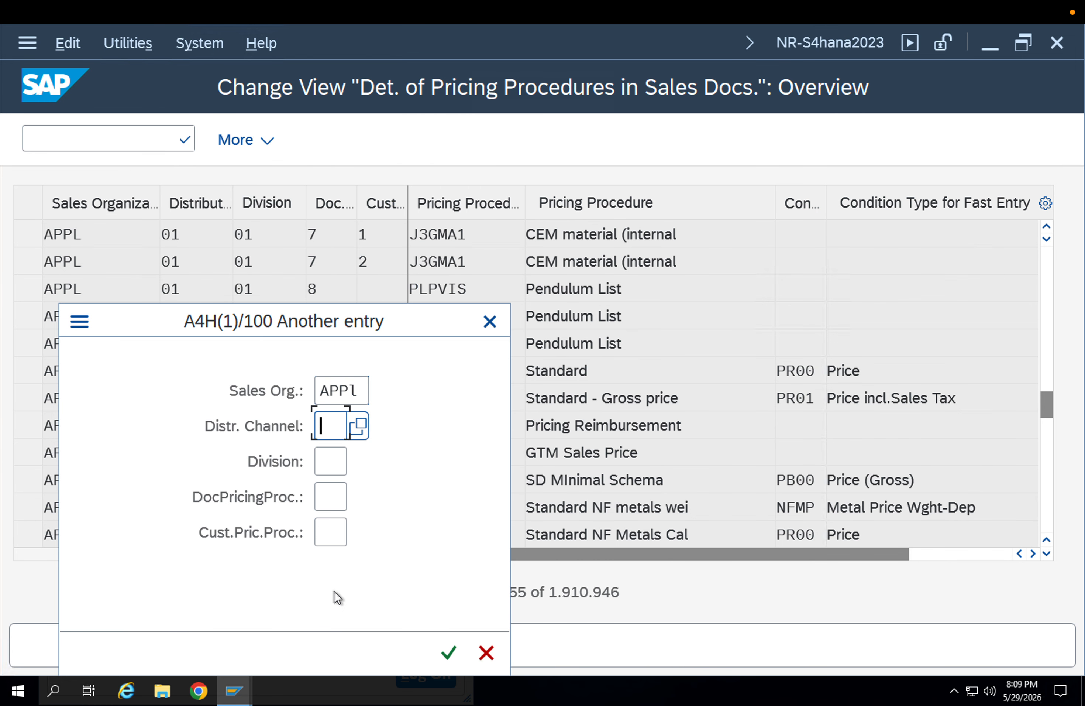
pyautogui.write('AP')
pyautogui.press('Tab')
pyautogui.write('AP')
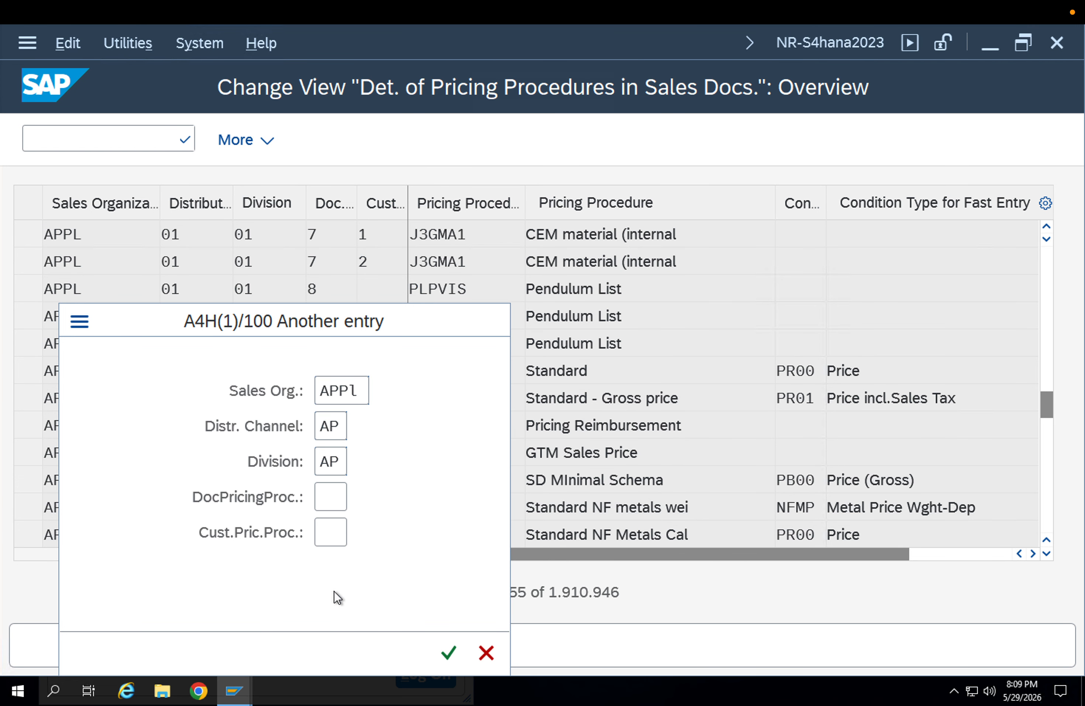
pyautogui.press('Return')
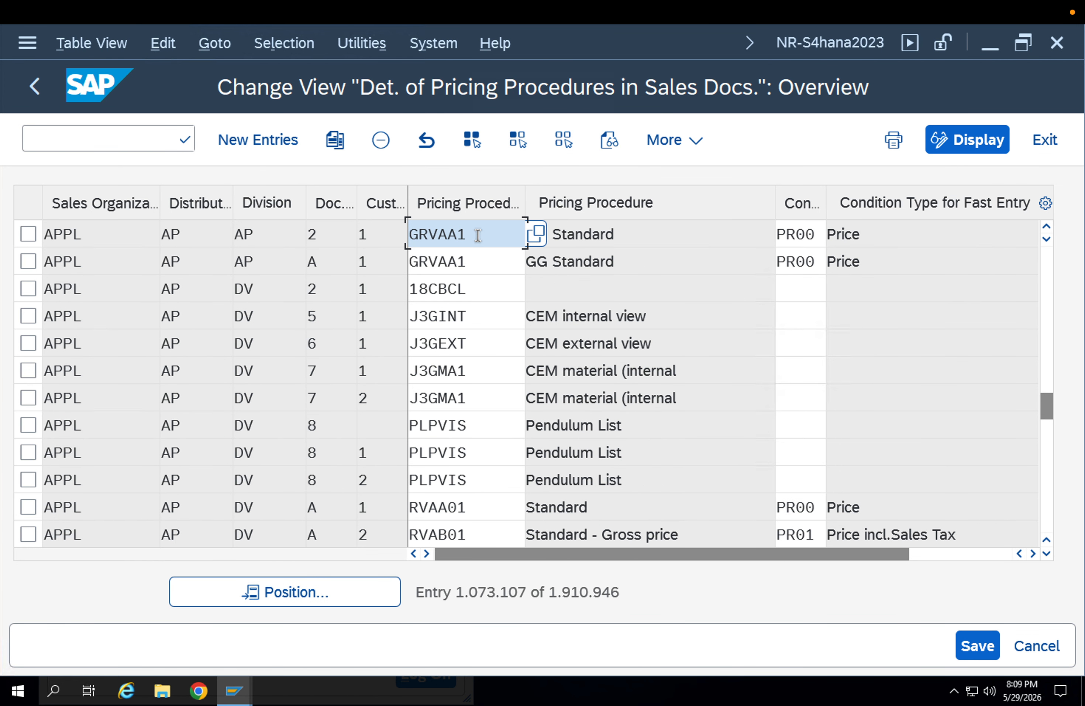
# - Open the customizing structure from the pricing procedure field's help for the first APPL/AP/AP row, without specifying a project
pyautogui.moveTo(477, 235); pyautogui.dragTo(388, 227)
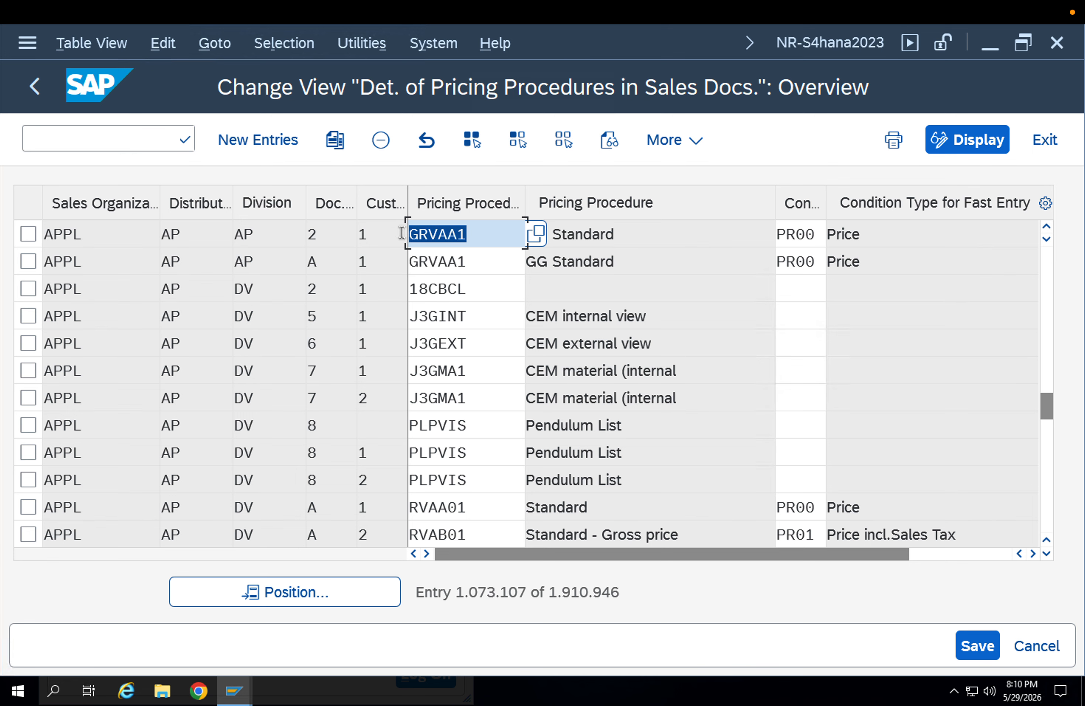
pyautogui.press('ctrl+super+space')
pyautogui.click(325, 211)
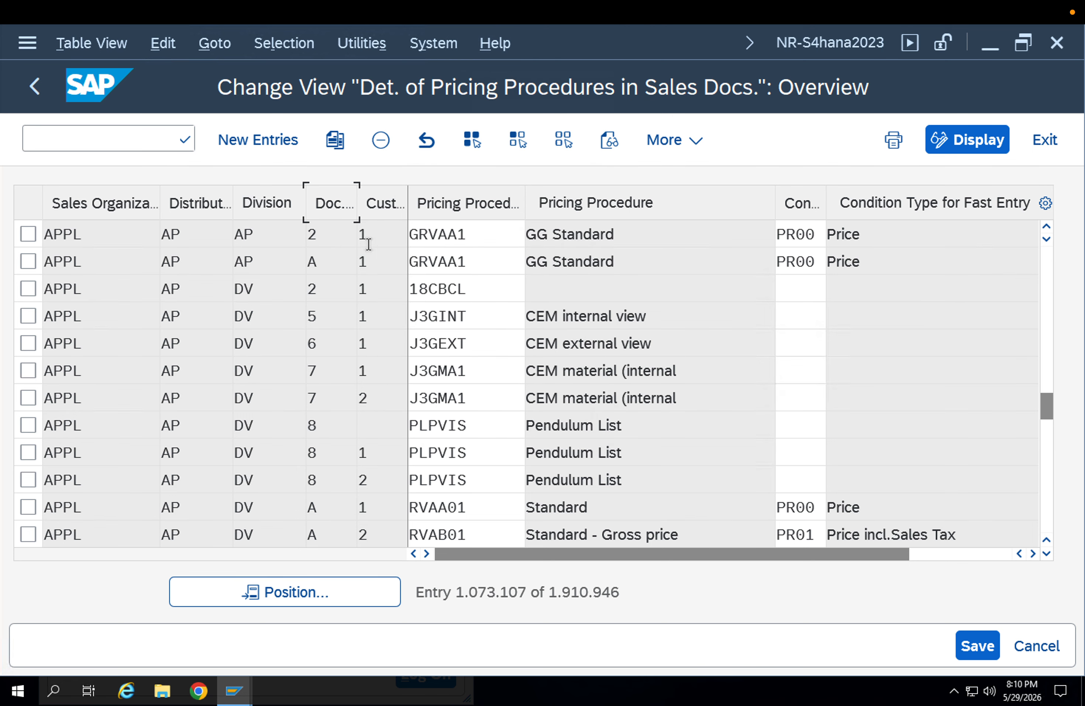
pyautogui.click(450, 235)
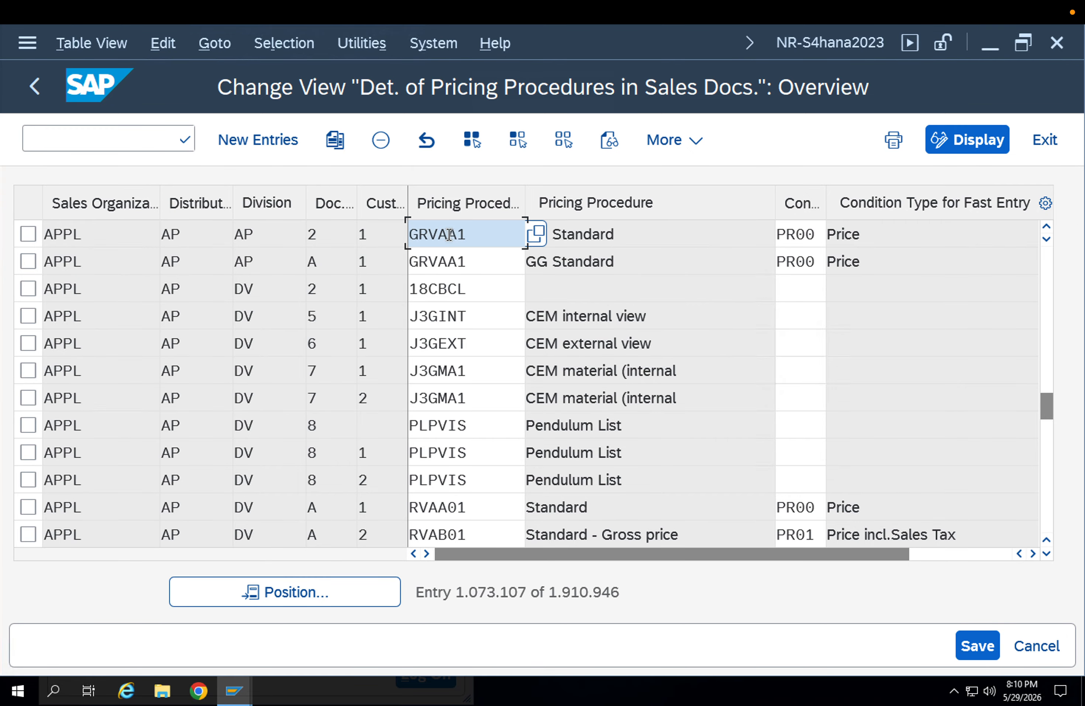
pyautogui.press('Return')
pyautogui.press('F1')
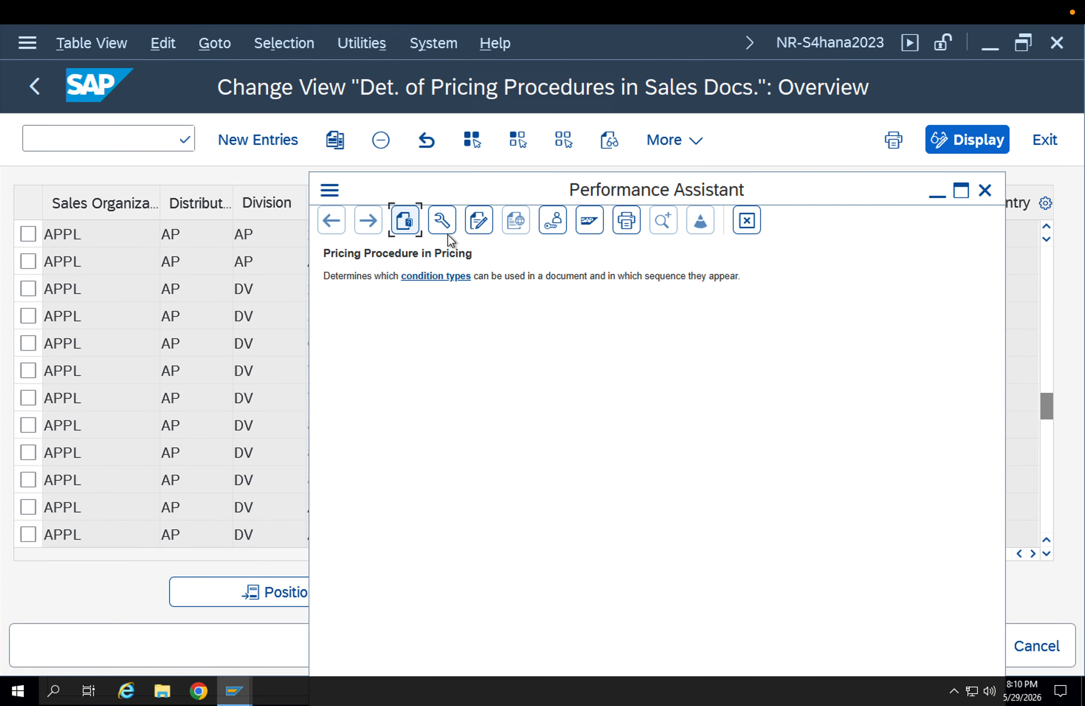
pyautogui.click(545, 224)
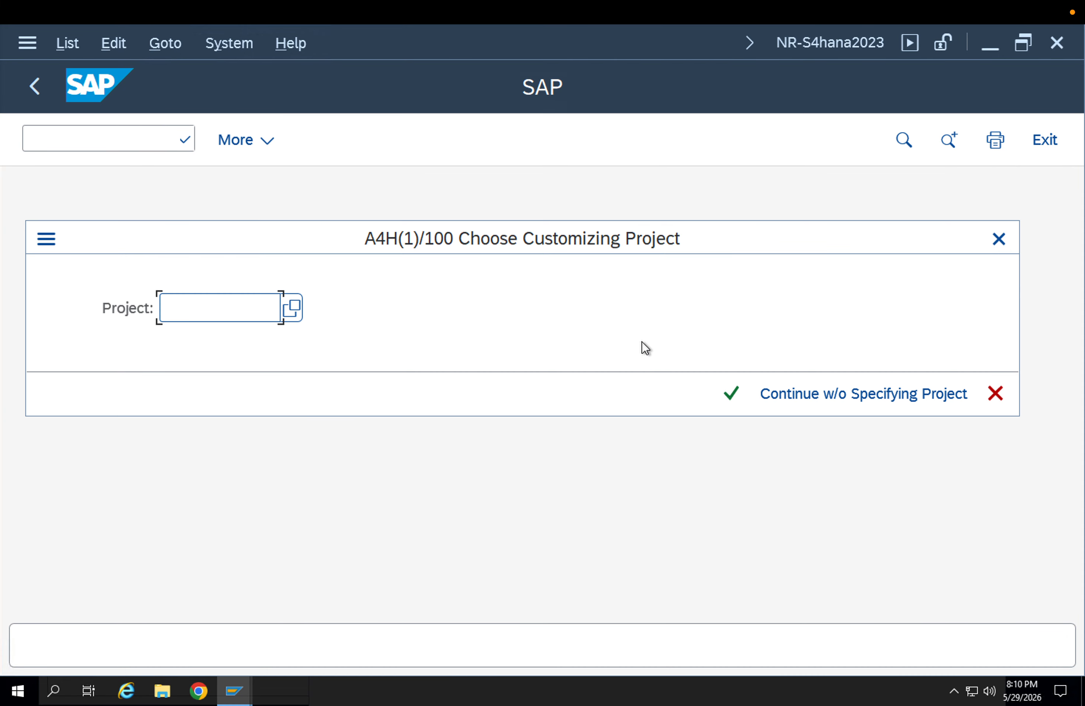
pyautogui.click(808, 390)
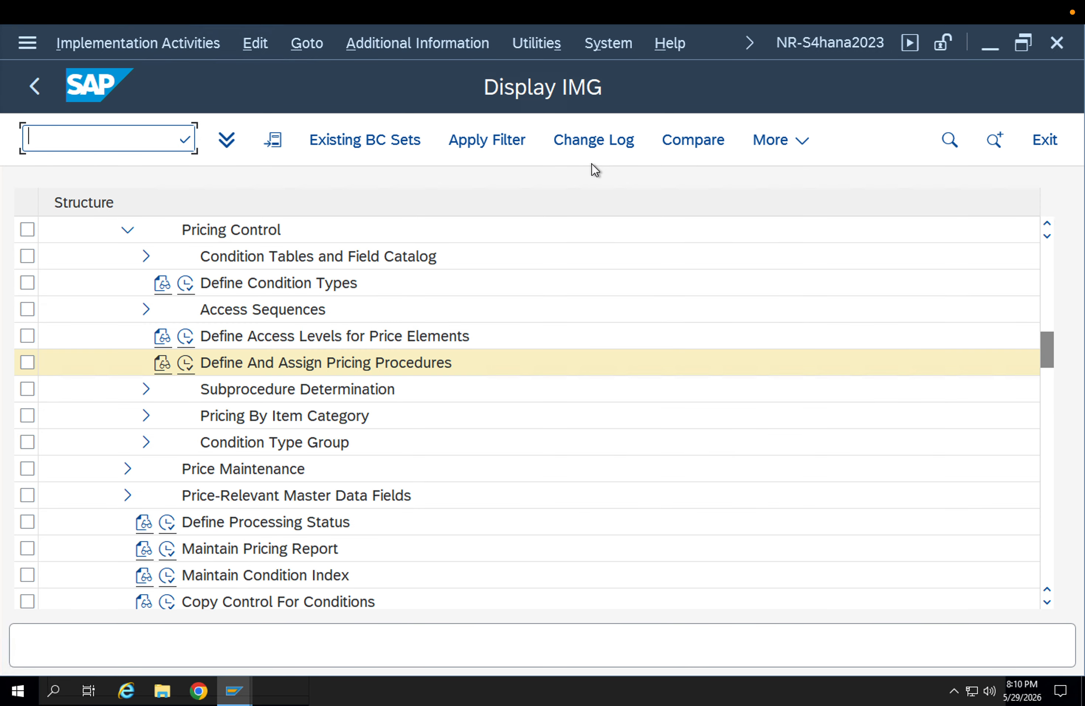
# - From Define And Assign Pricing Procedures, view the customer pricing procedures and the document pricing procedures
pyautogui.click(186, 363)
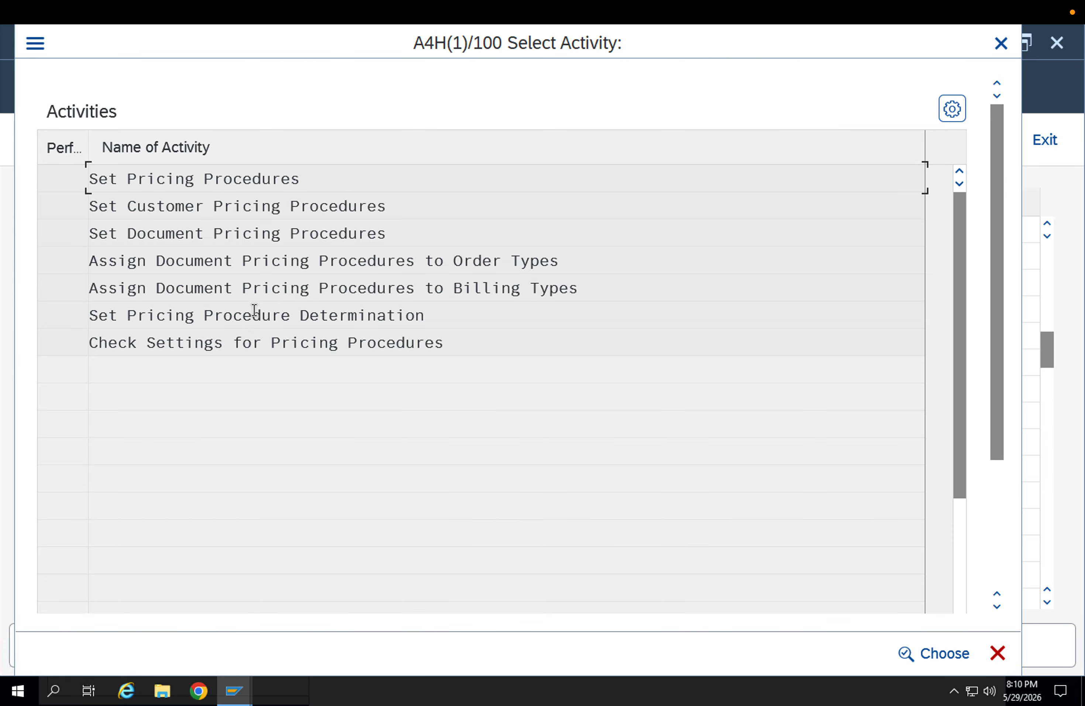
pyautogui.doubleClick(267, 212)
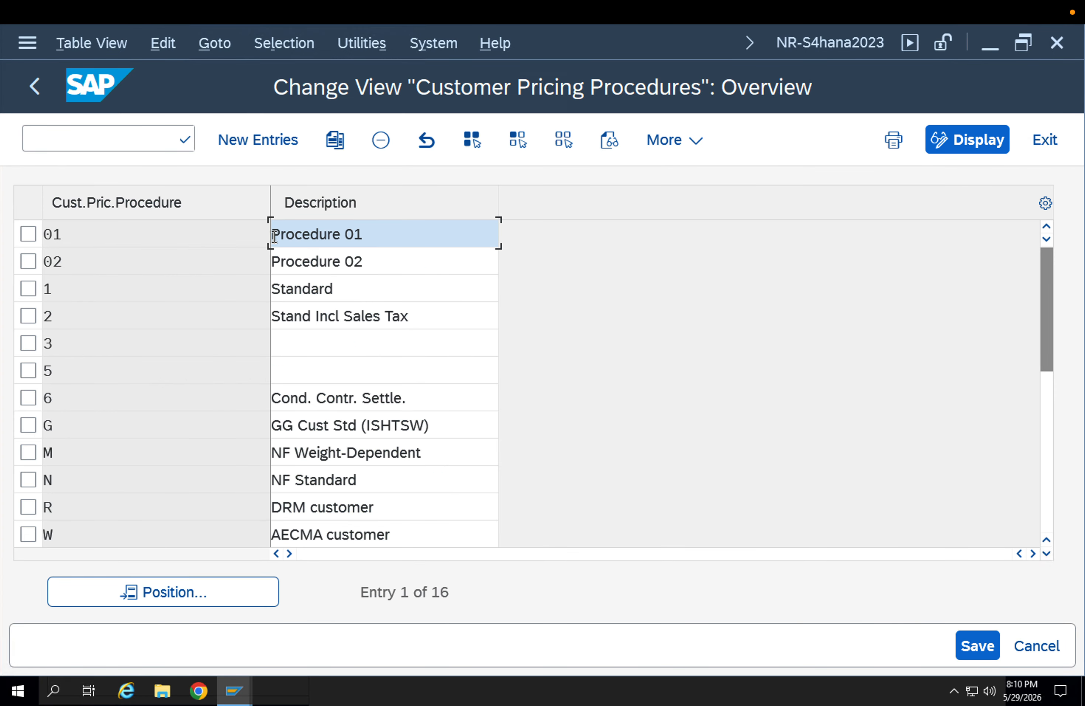
pyautogui.press('F3')
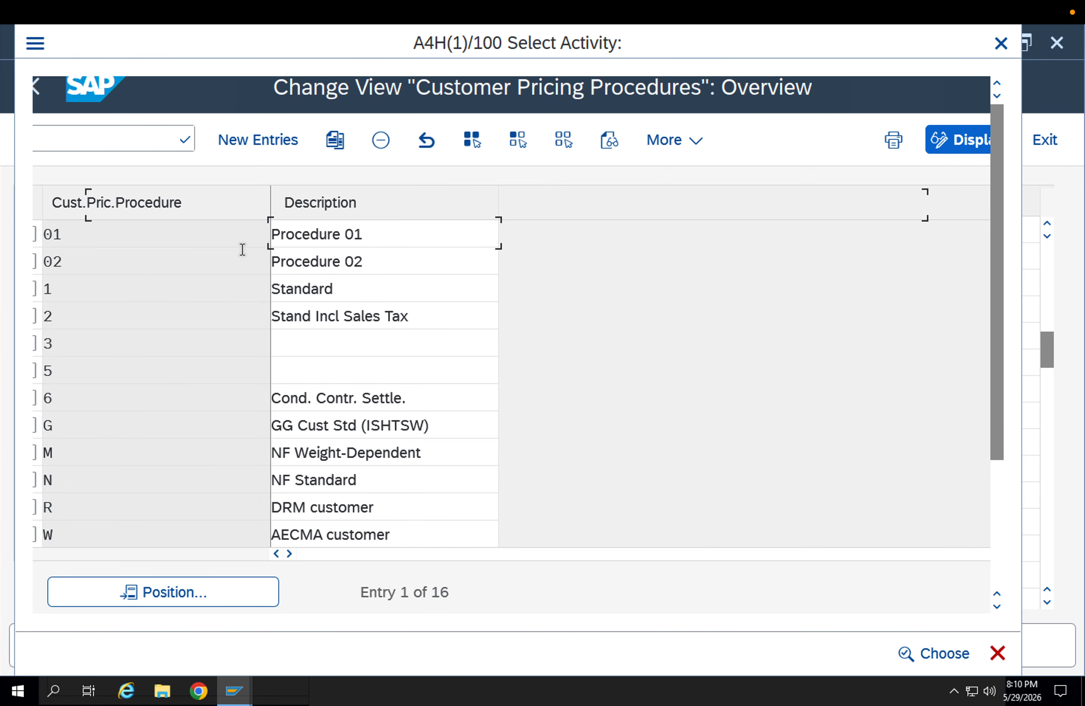
pyautogui.doubleClick(134, 239)
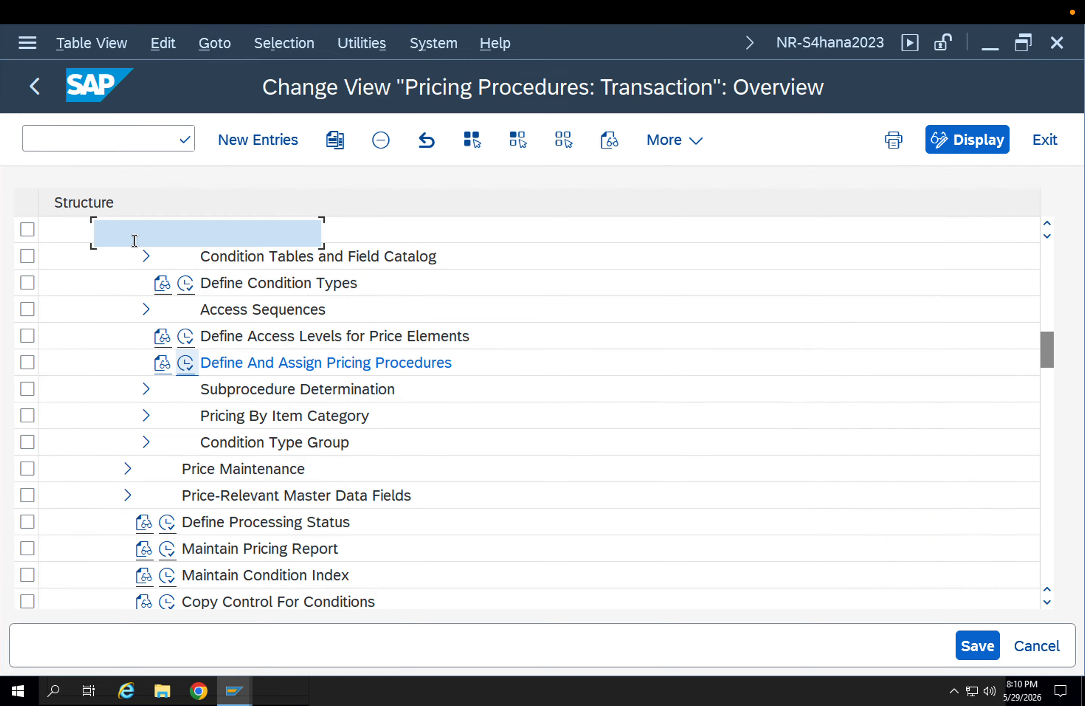
pyautogui.doubleClick(230, 321)
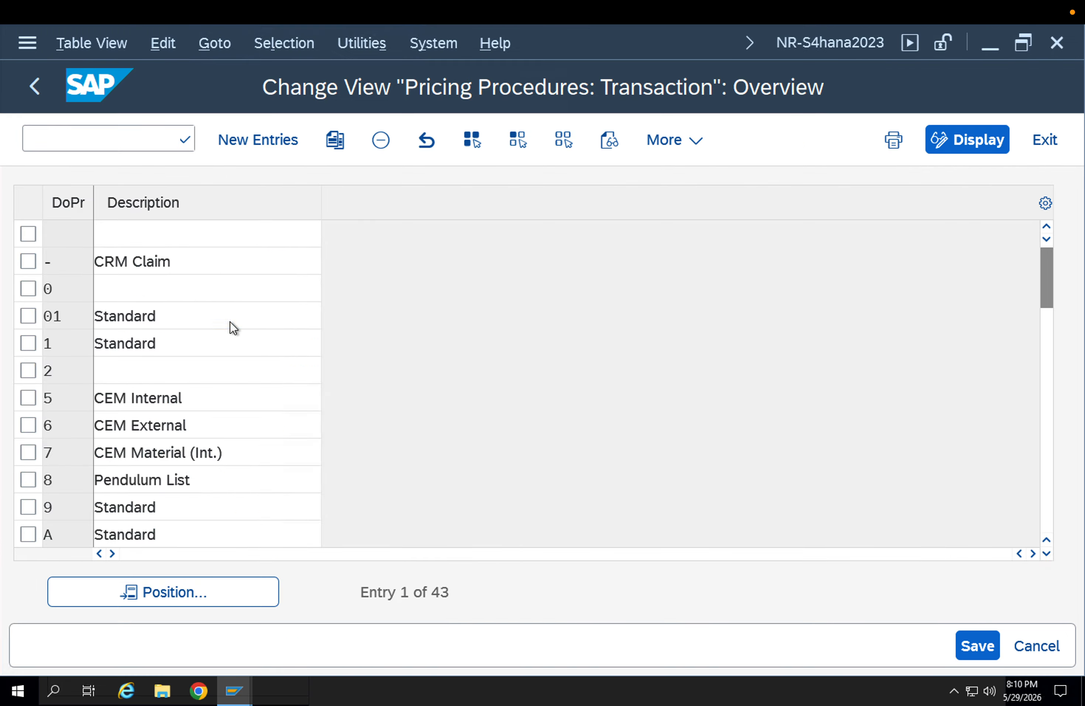
pyautogui.press('F3')
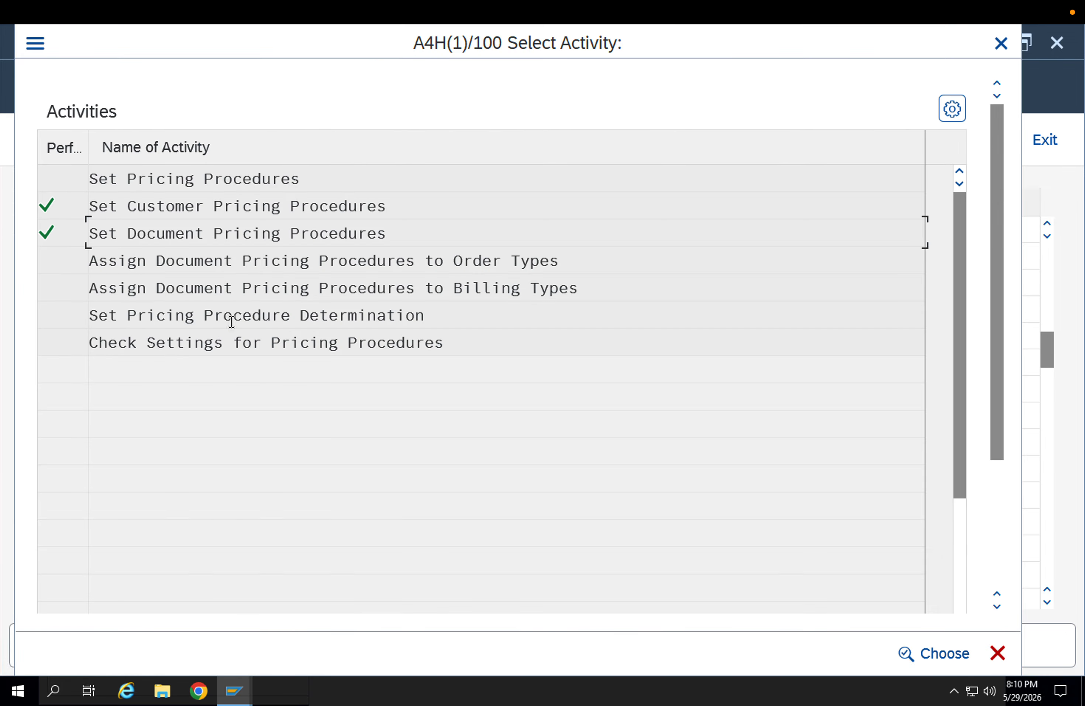
# - Open the Check Settings for Pricing Procedures activity and leave it without running the check
pyautogui.doubleClick(254, 354)
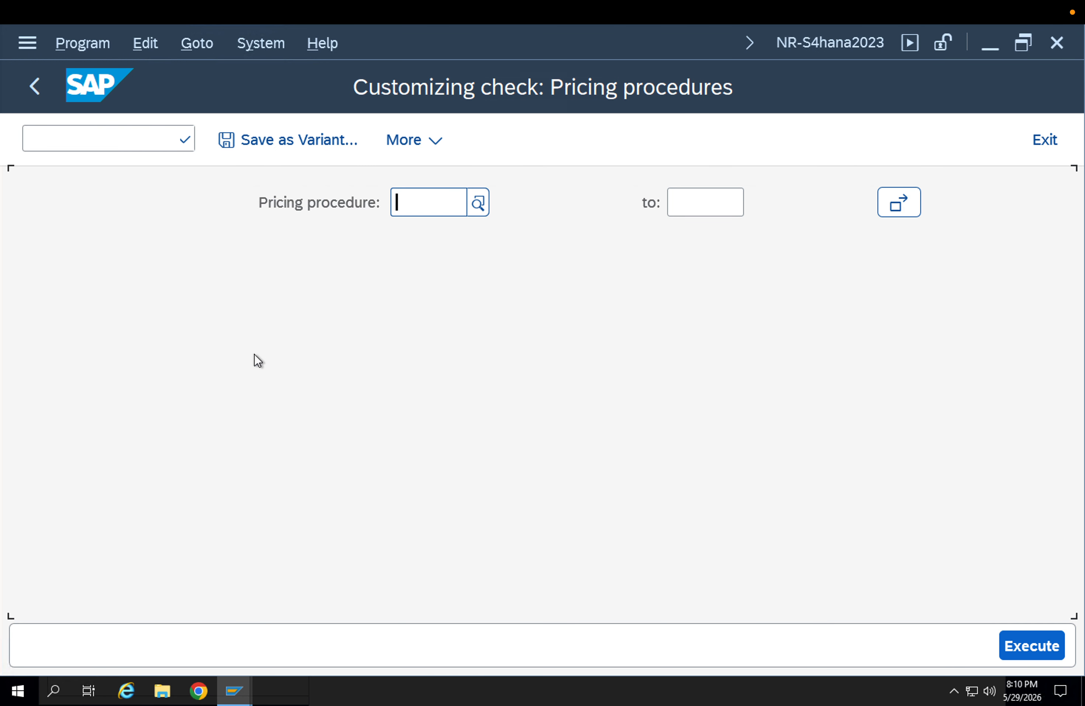
pyautogui.press('Escape')
pyautogui.press('Escape')
pyautogui.press('Escape')
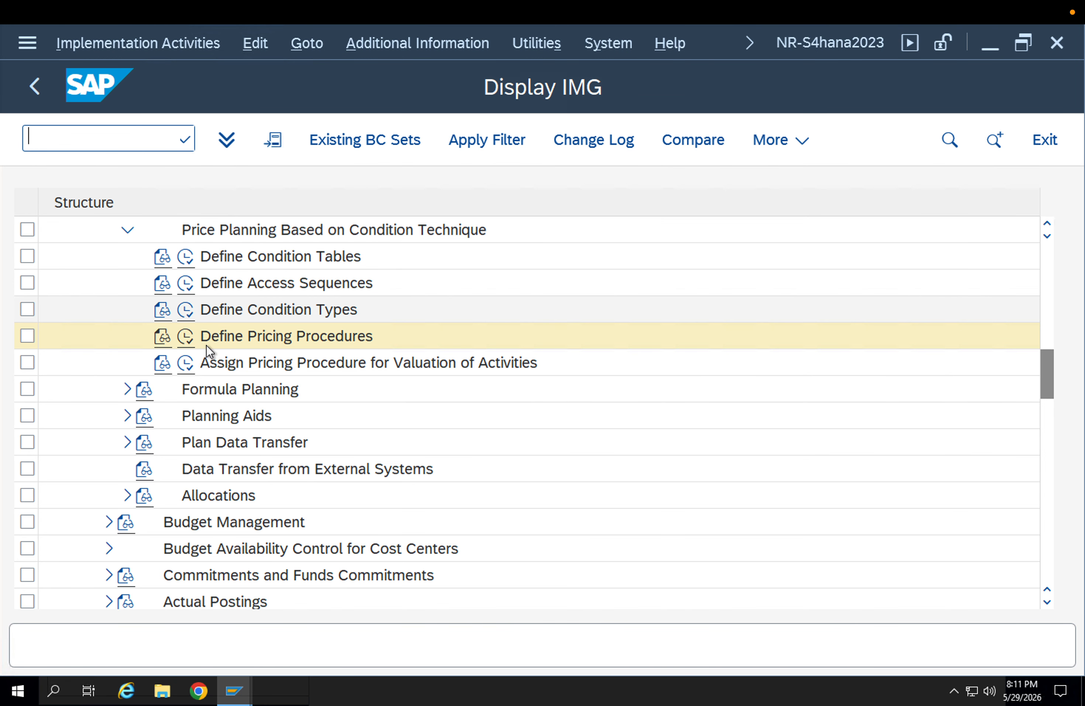
# - View procedure CAACTL under Define Pricing Procedures for price planning, and return to the sales document pricing procedure determination
pyautogui.click(186, 336)
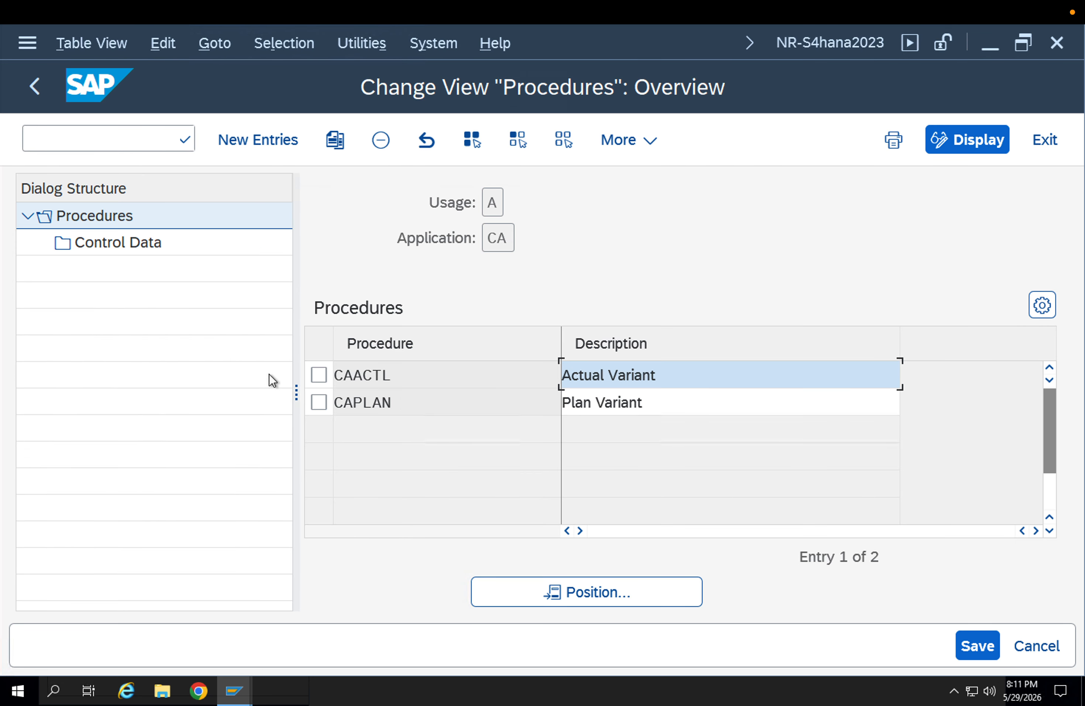
pyautogui.click(319, 375)
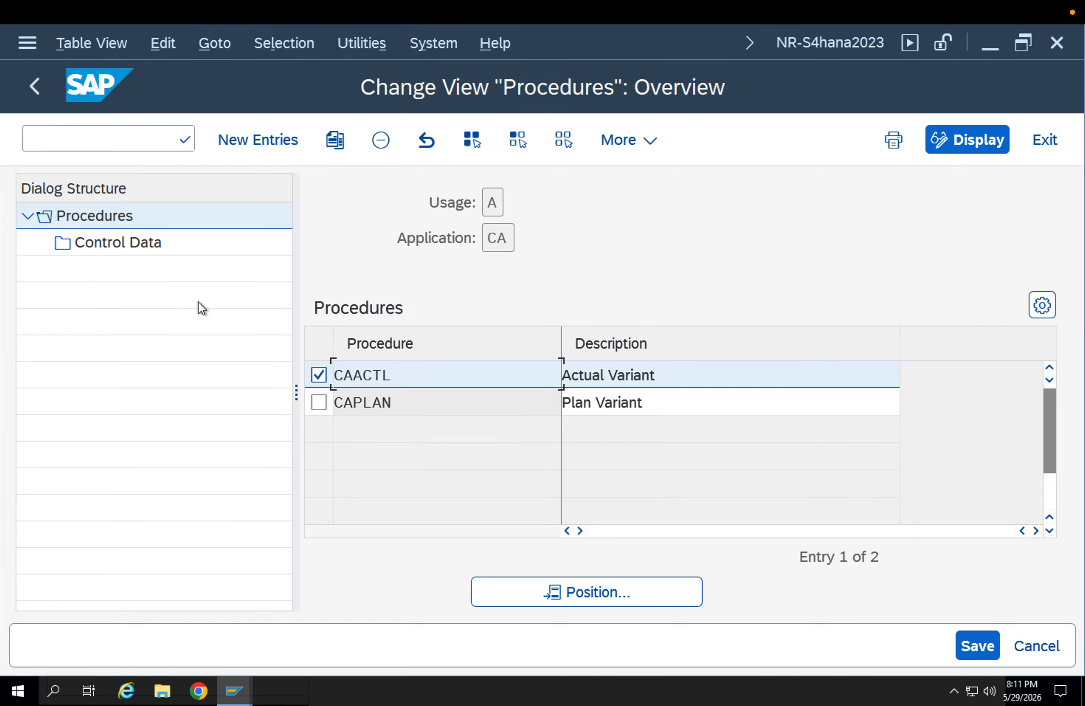
pyautogui.press('F12')
pyautogui.click(390, 554)
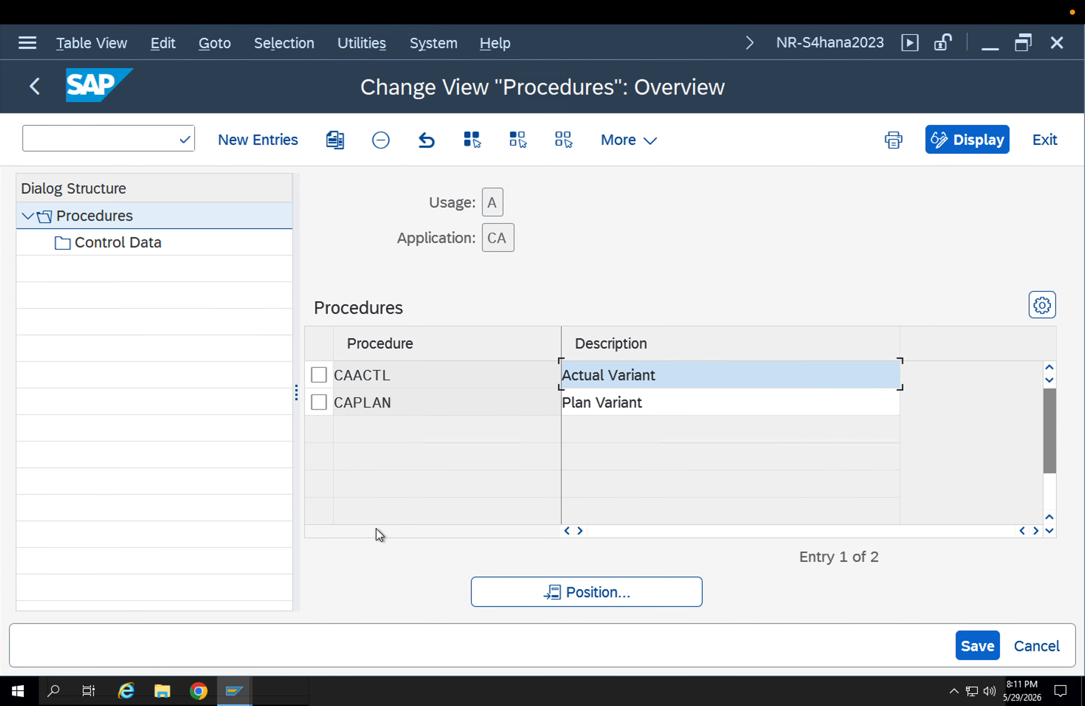
pyautogui.click(319, 376)
pyautogui.doubleClick(99, 245)
pyautogui.press('F3')
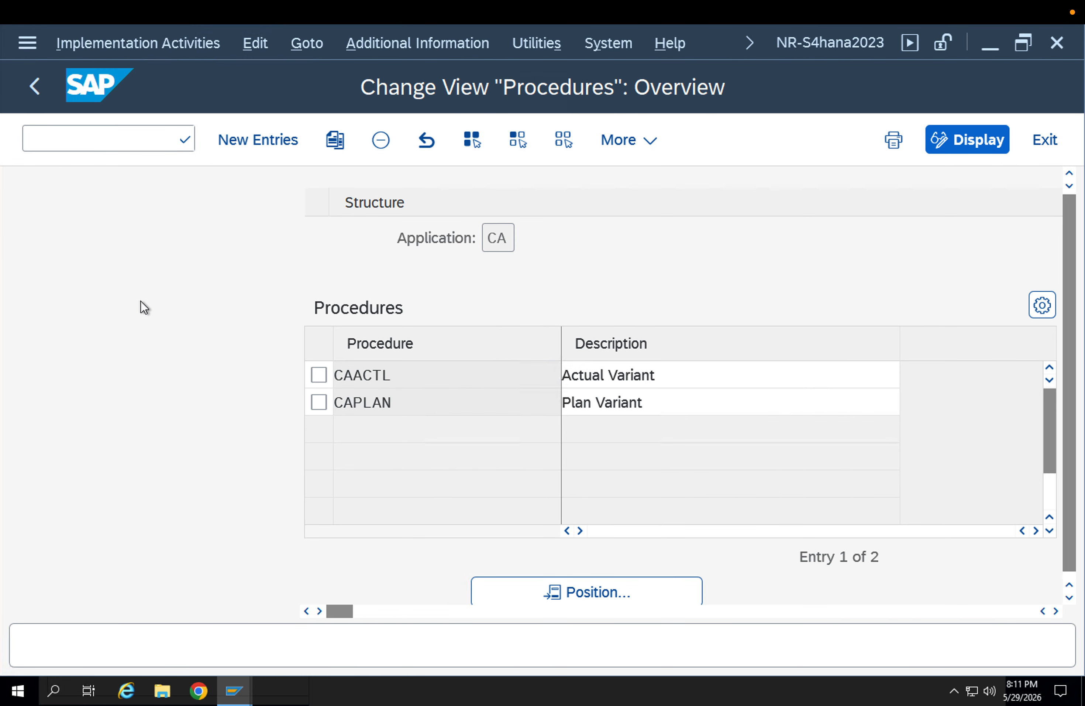
pyautogui.press('F3')
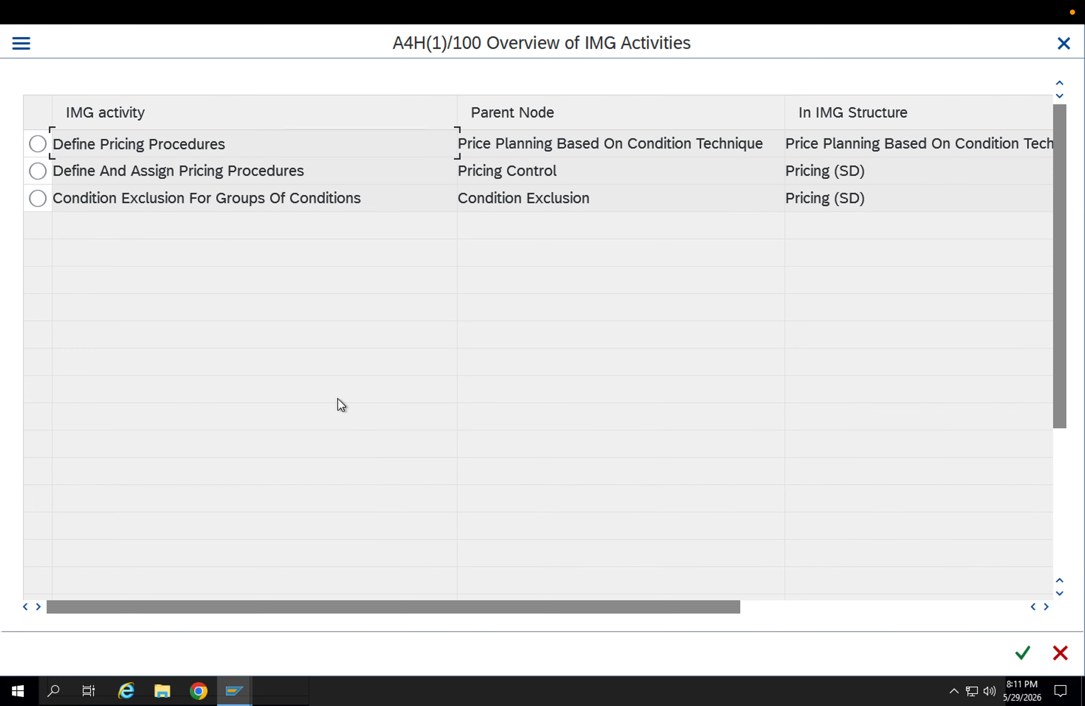
pyautogui.press('Return')
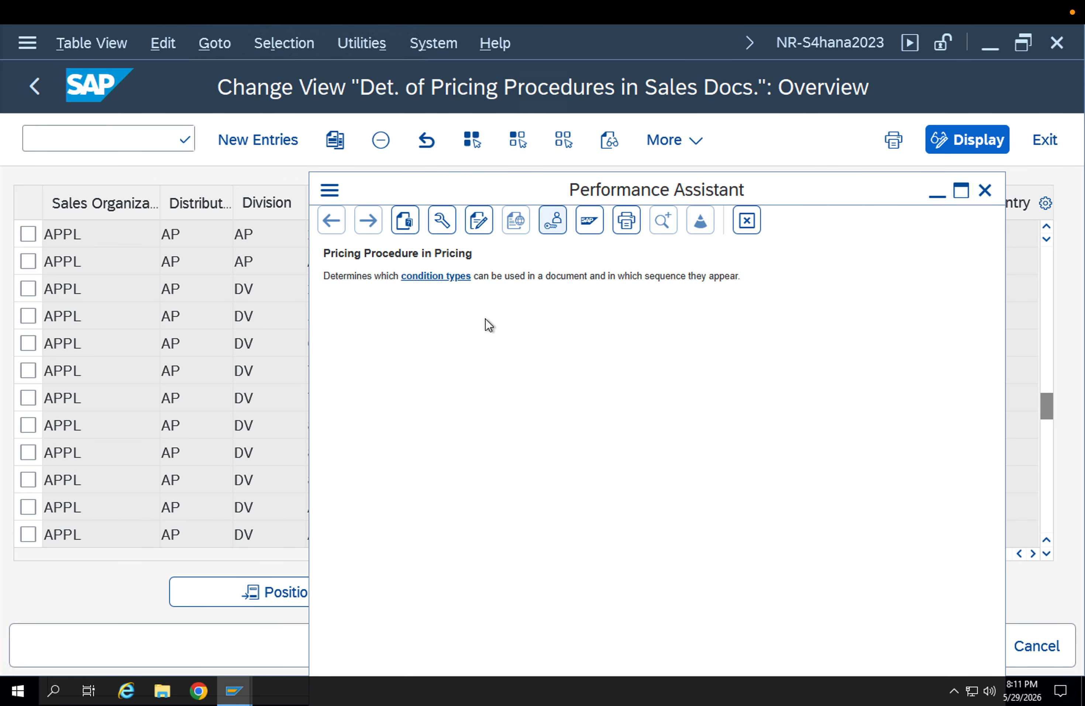
pyautogui.press('Escape')
# - Set the pricing procedure to RVAA01 in both APPL/AP/AP rows, for document procedures 2 and A, by copying the existing value
pyautogui.moveTo(494, 237); pyautogui.dragTo(209, 225)
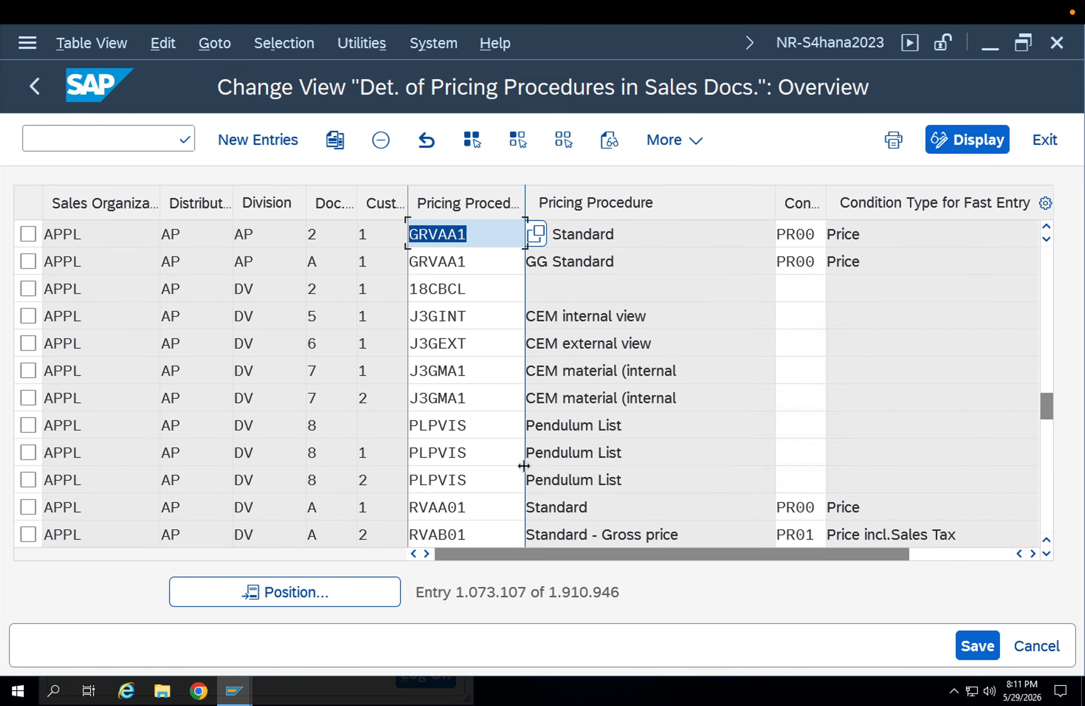
pyautogui.press('Return')
pyautogui.scroll(-1, 517, 456)
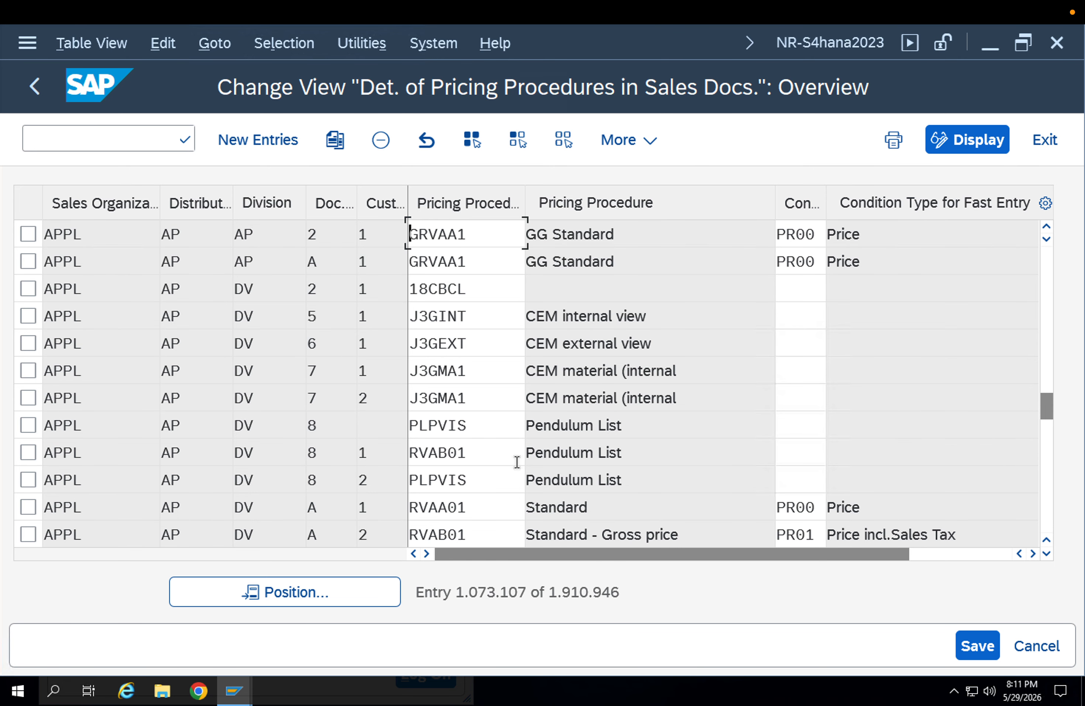
pyautogui.moveTo(466, 426); pyautogui.dragTo(392, 429)
pyautogui.hotkey('ctrl', 'c')
pyautogui.click(415, 435)
pyautogui.scroll(-1, 487, 368)
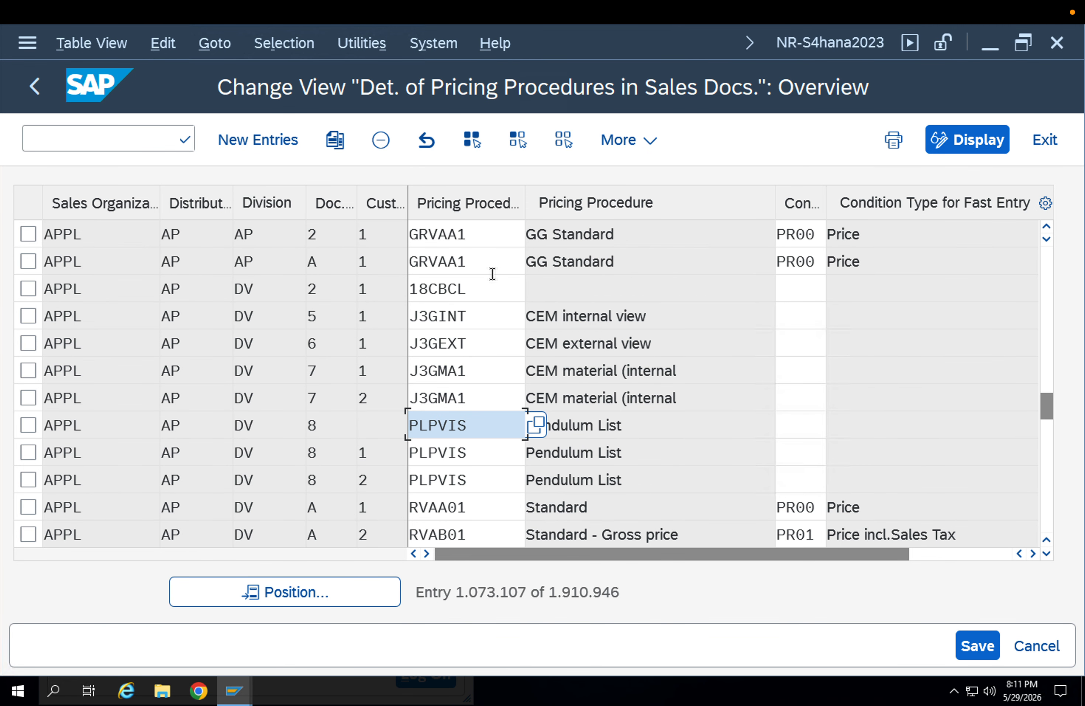
pyautogui.moveTo(457, 236); pyautogui.dragTo(409, 244)
pyautogui.hotkey('ctrl', 'v')
pyautogui.moveTo(497, 260); pyautogui.dragTo(399, 247)
pyautogui.hotkey('ctrl', 'v')
pyautogui.press('Return')
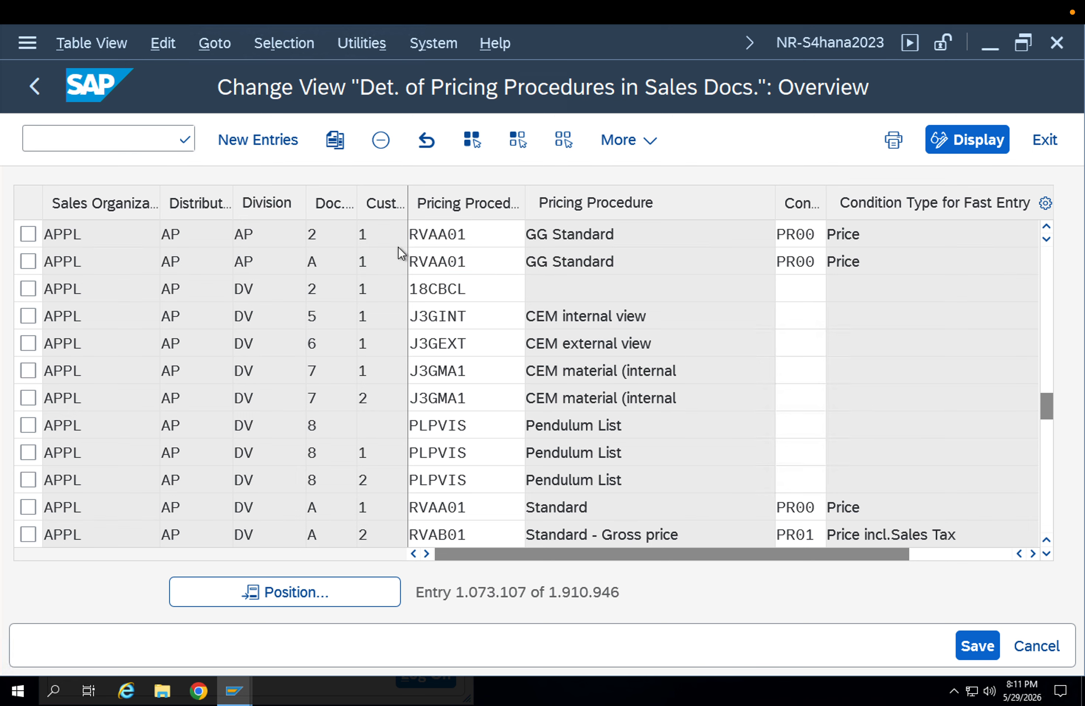
# - Save the pricing procedure assignments to customizing request A4HK905035
pyautogui.press('super+s')
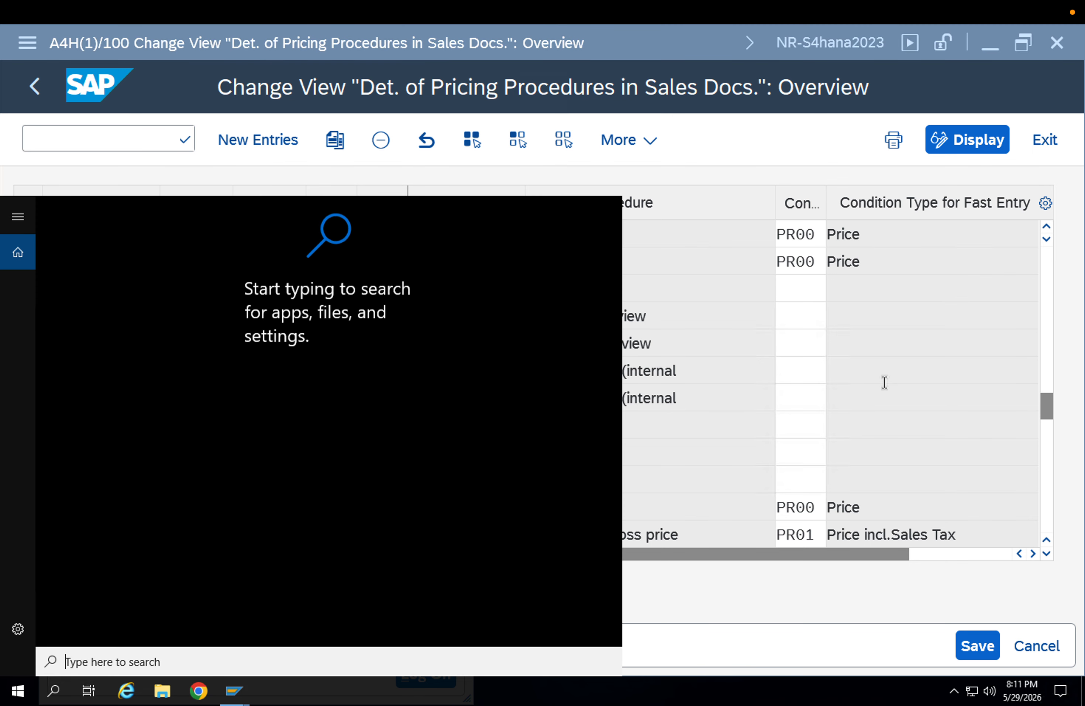
pyautogui.click(881, 380)
pyautogui.click(992, 647)
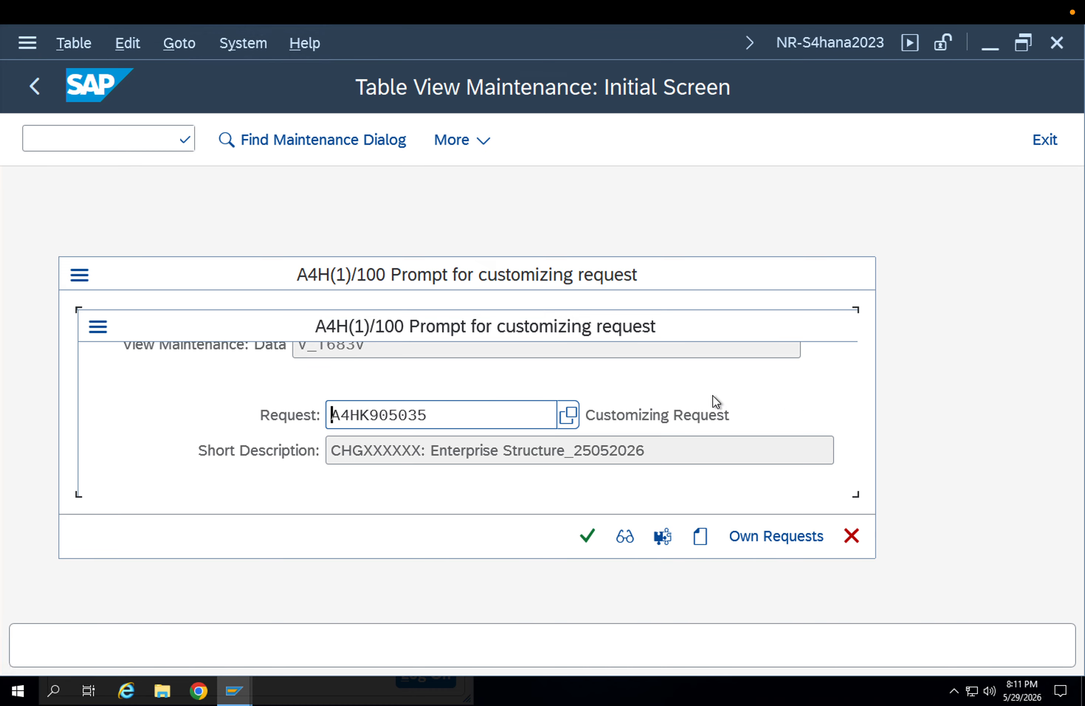
pyautogui.click(588, 537)
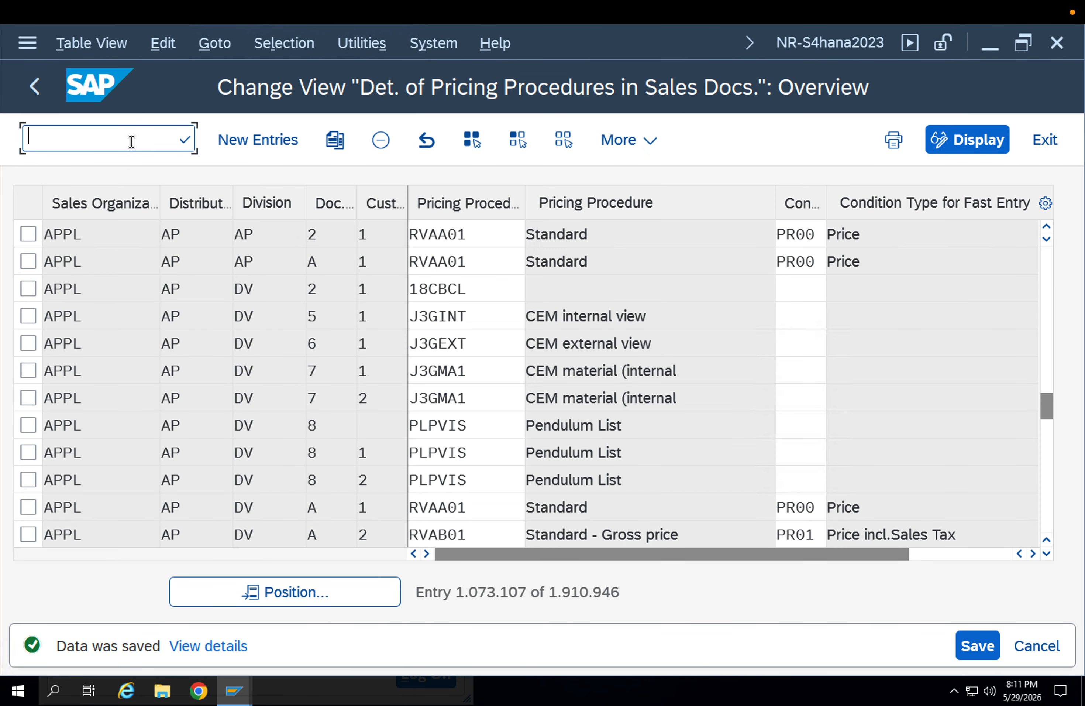
# - Start transaction VA01 and begin a standard order of type OR for sales area APPL/AP/AP
pyautogui.write('/nva01')
pyautogui.press('Return')
pyautogui.press('Return')
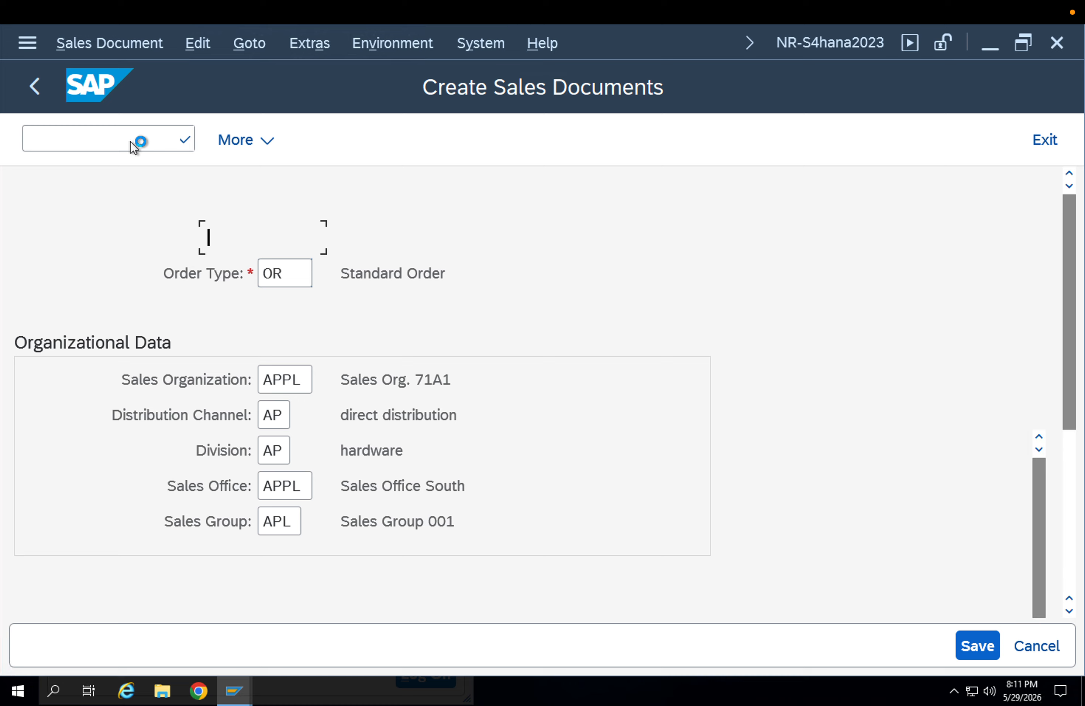
# - Enter the sold-to party number and customer reference CUSTOMERXYZA in the order header, leaving the Incoterms and payment terms empty
pyautogui.press('Down')
pyautogui.press('Return')
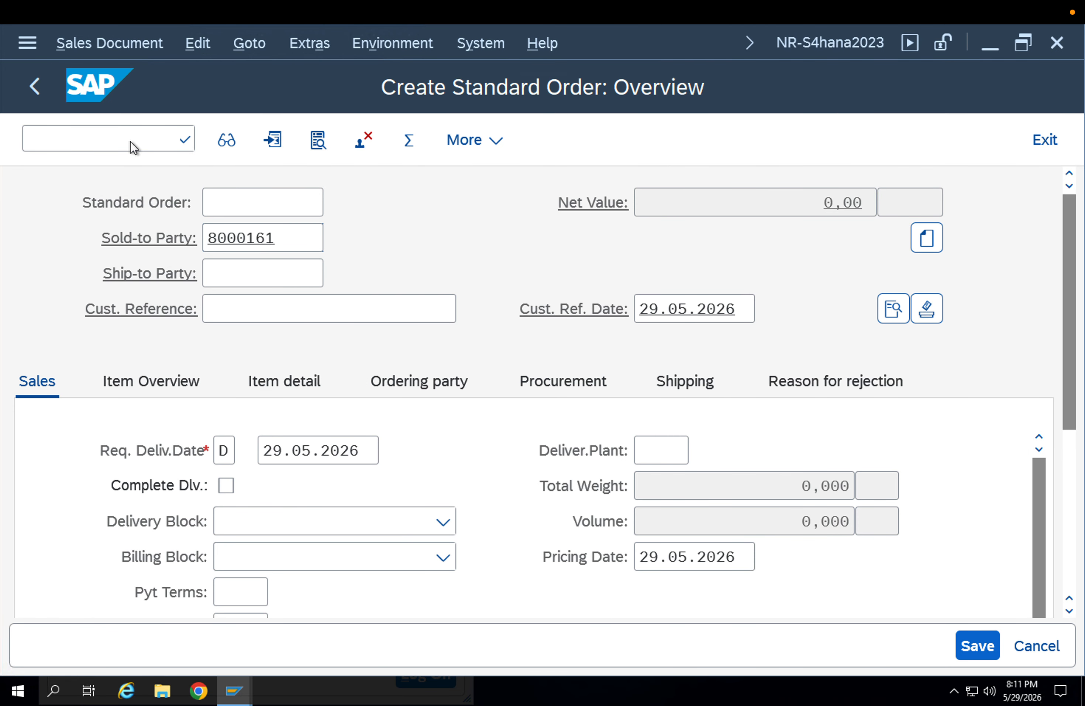
pyautogui.press('Return')
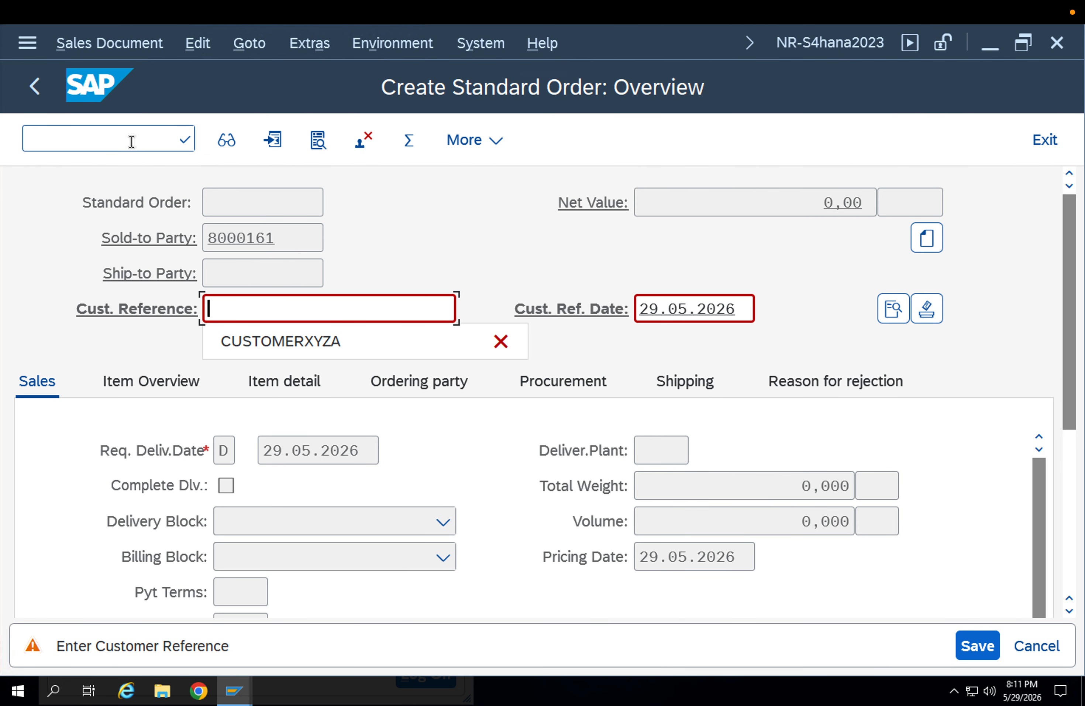
pyautogui.press('Down')
pyautogui.press('Return')
pyautogui.press('Return')
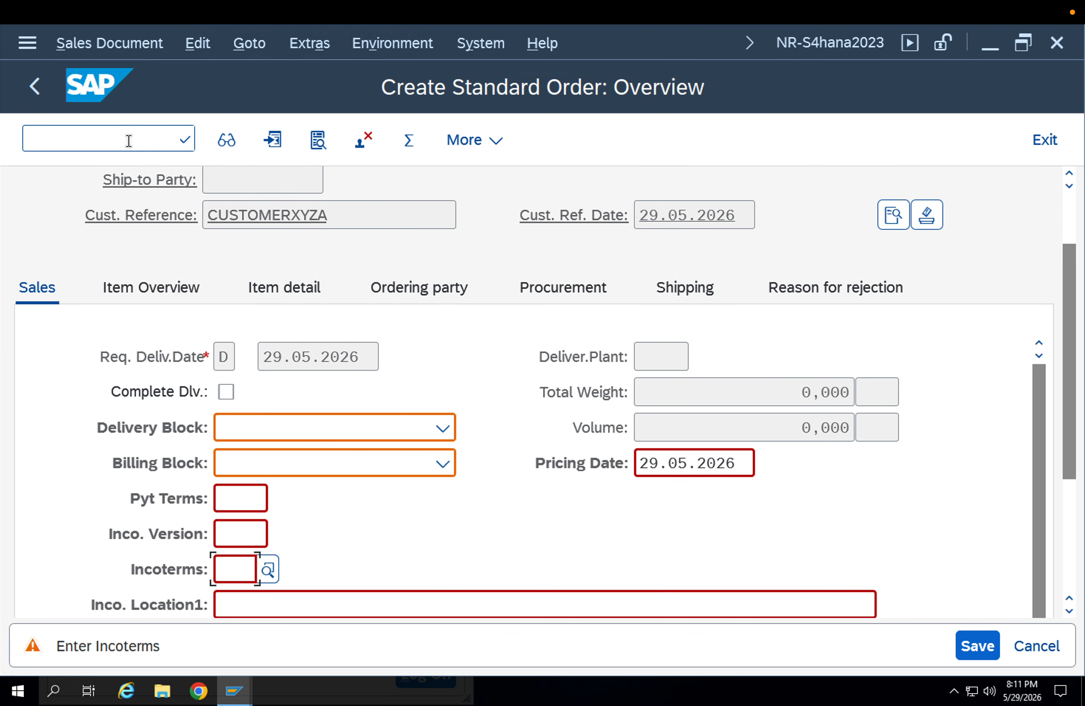
pyautogui.press('Return')
pyautogui.press('Return')
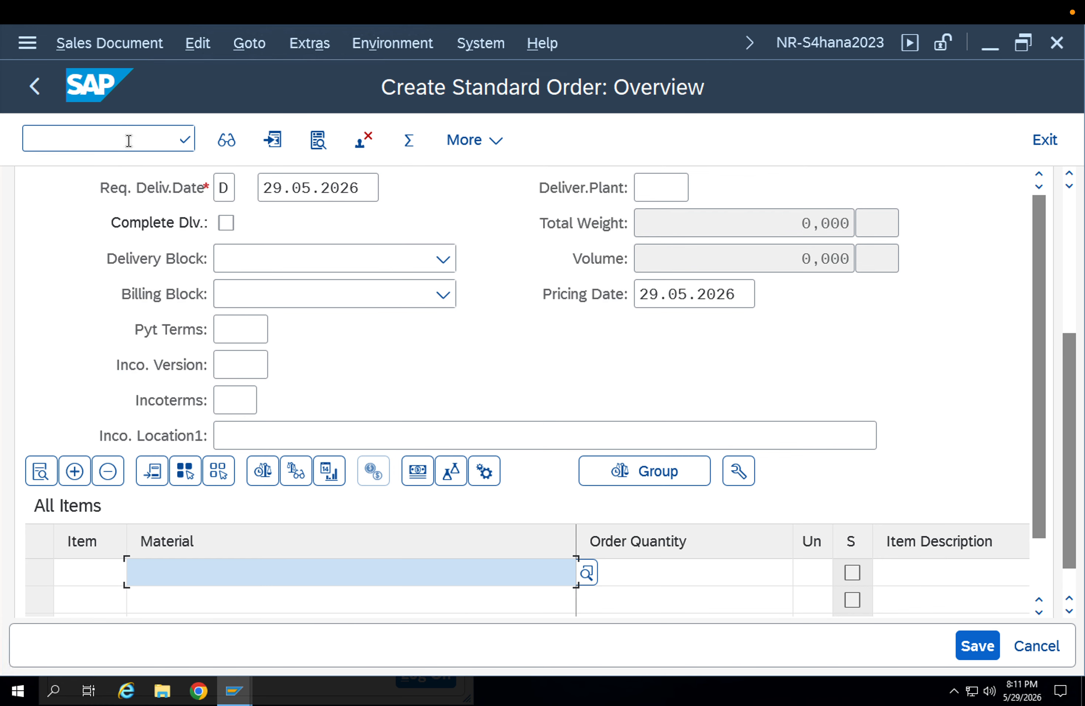
# - Add material 8094 as the first item of the standard order
pyautogui.press('Down')
pyautogui.press('Return')
pyautogui.press('Return')
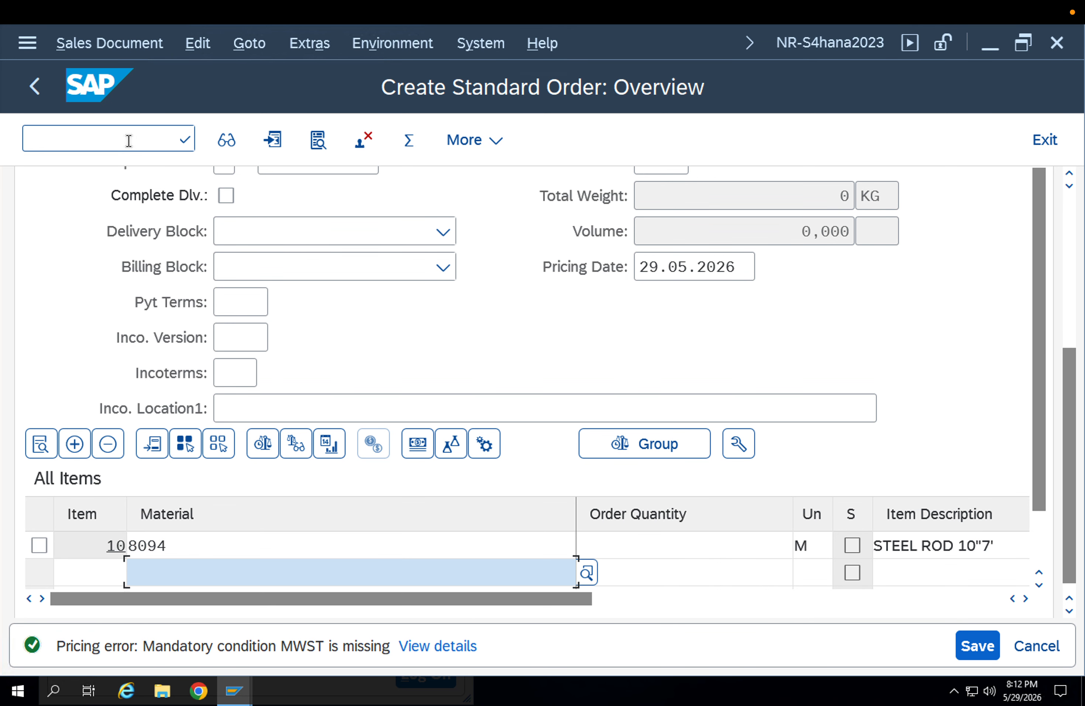
# - Set the order quantity of item 10 to 100 M in its item details and review the sales data
pyautogui.click(279, 540)
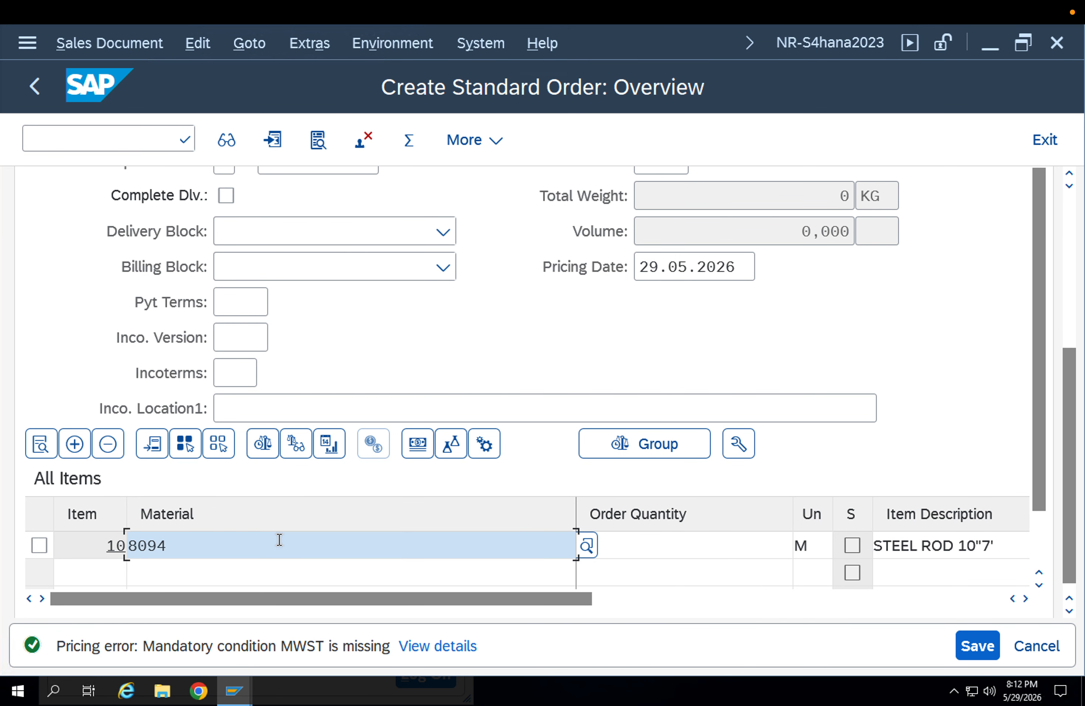
pyautogui.doubleClick(279, 539)
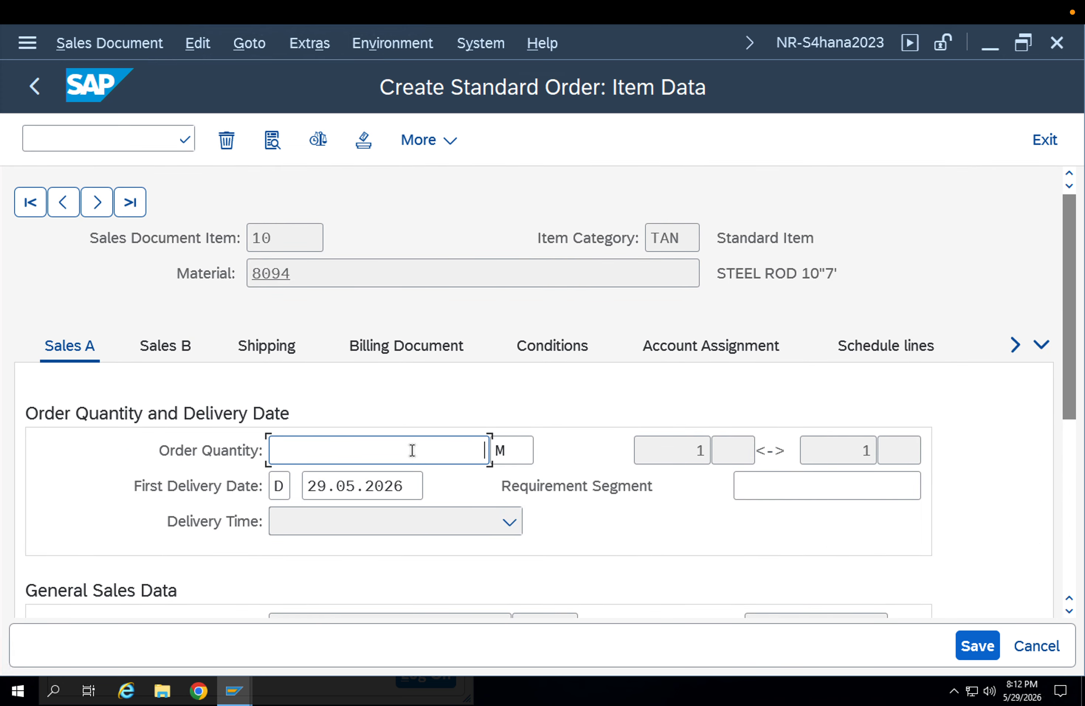
pyautogui.write('0')
pyautogui.press('Return')
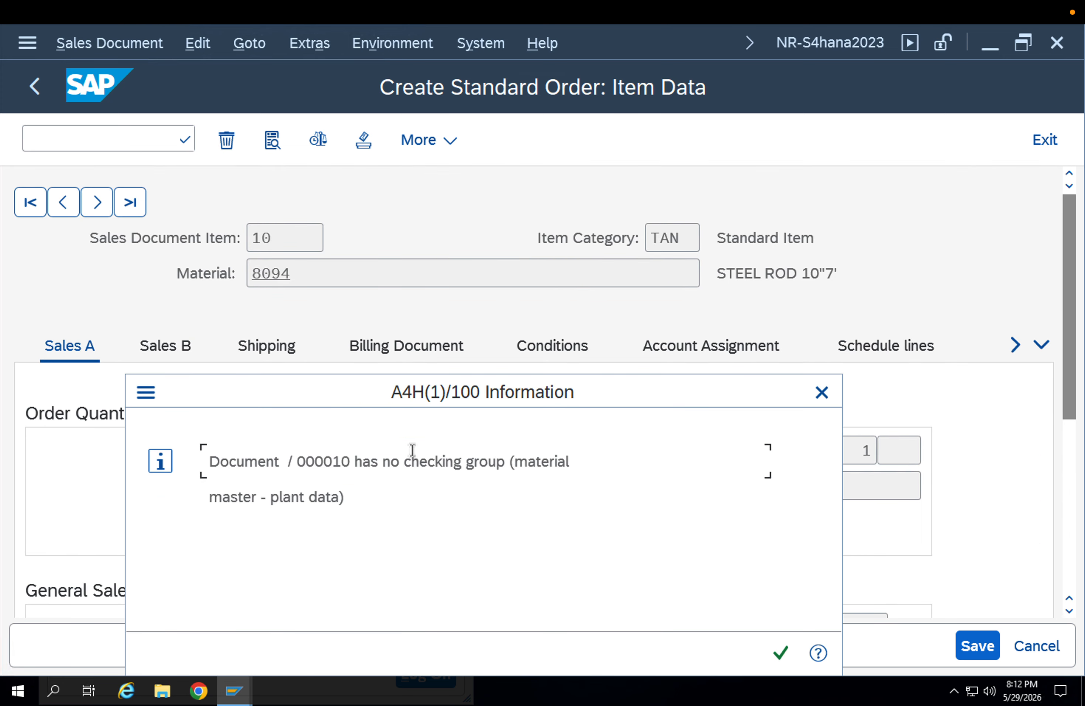
pyautogui.press('Return')
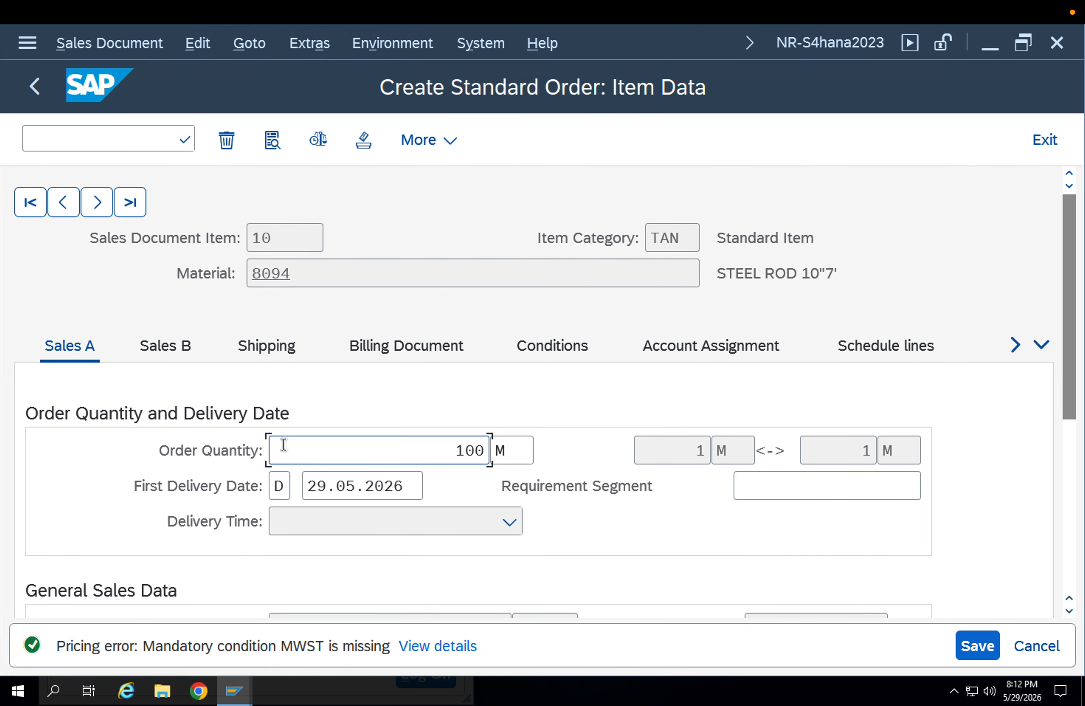
pyautogui.scroll(-3, 761, 518)
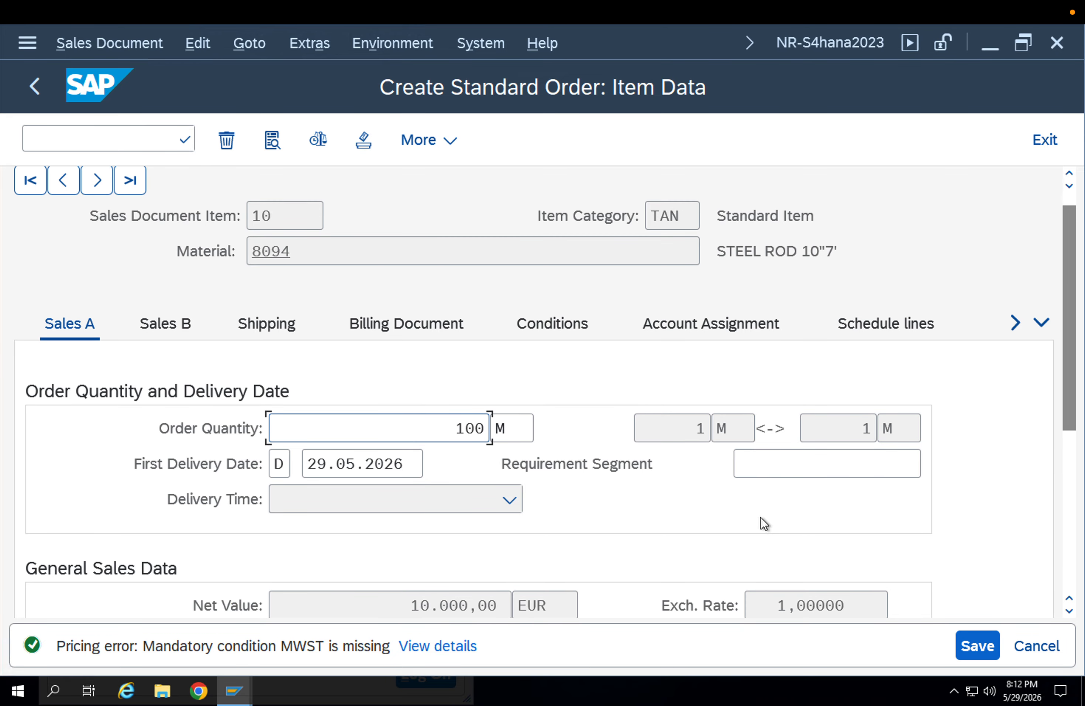
pyautogui.scroll(3, 602, 547)
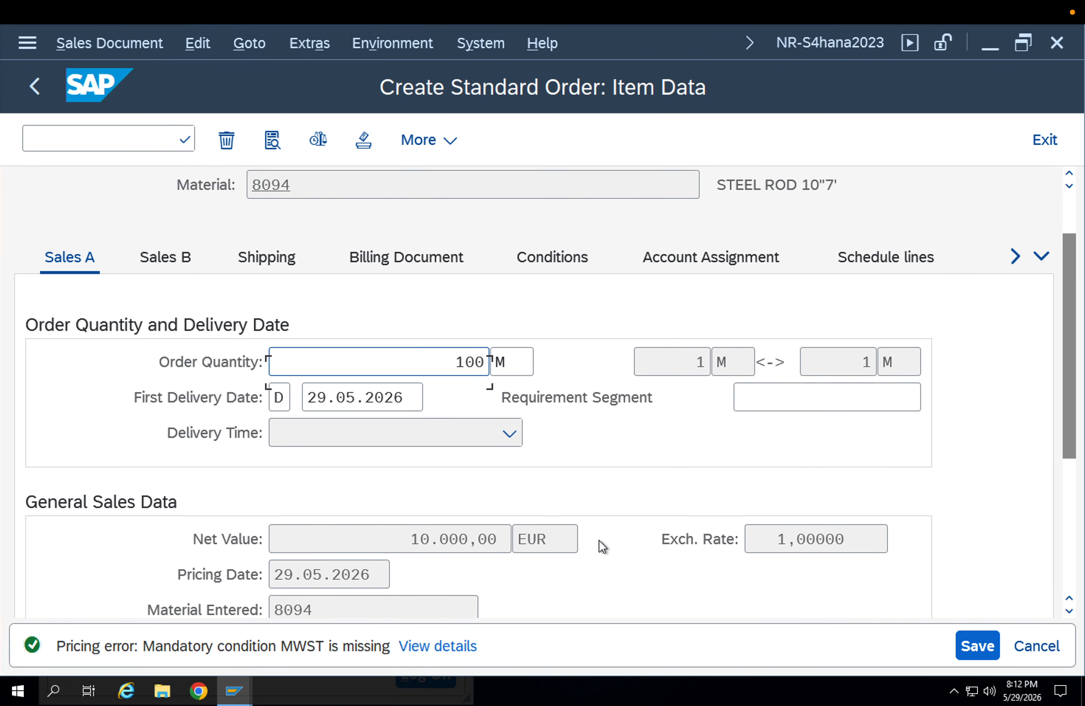
pyautogui.click(415, 461)
pyautogui.scroll(1, 415, 460)
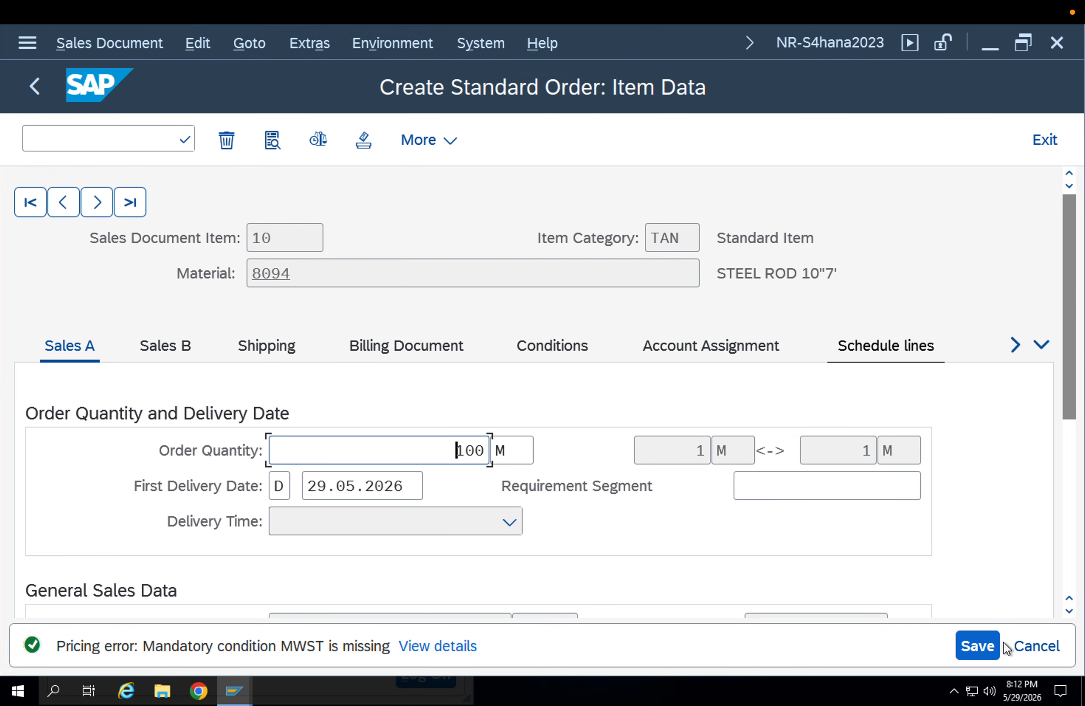
# - Examine the order's header sales data and its pricing elements in the header conditions
pyautogui.click(257, 45)
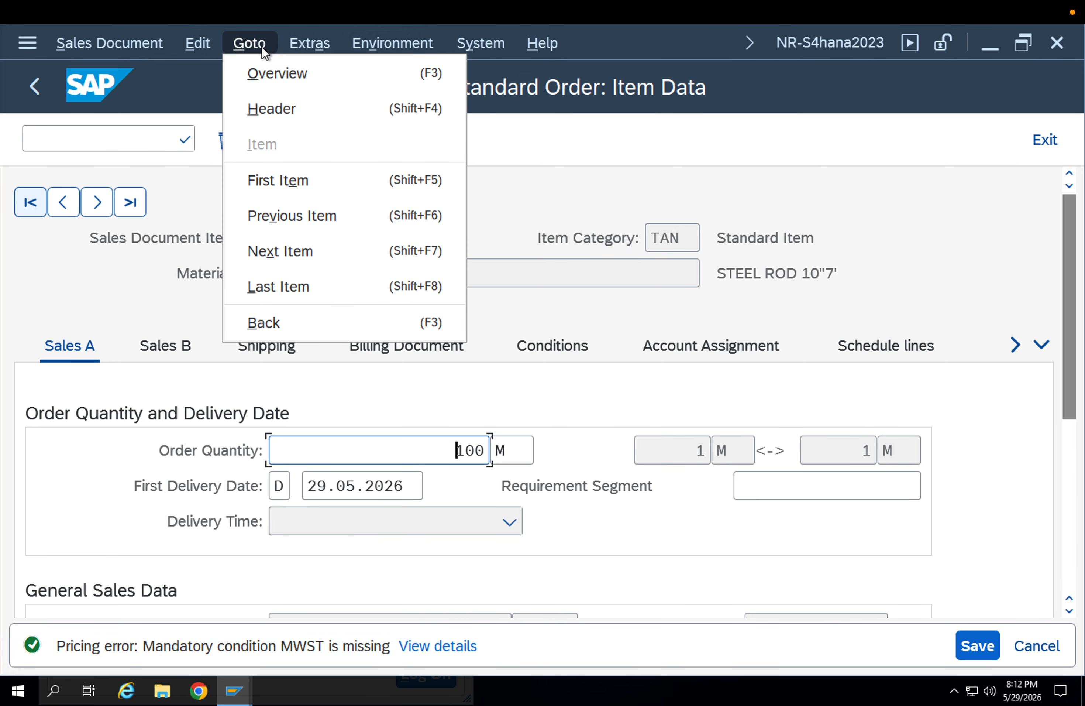
pyautogui.click(277, 106)
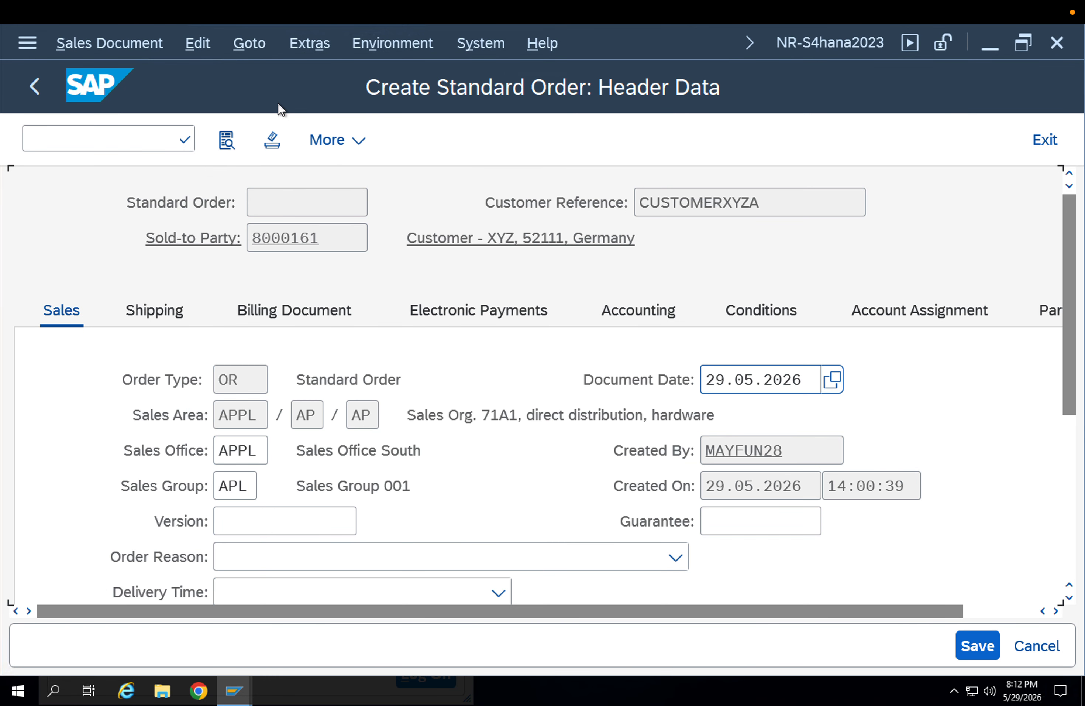
pyautogui.scroll(-5, 488, 393)
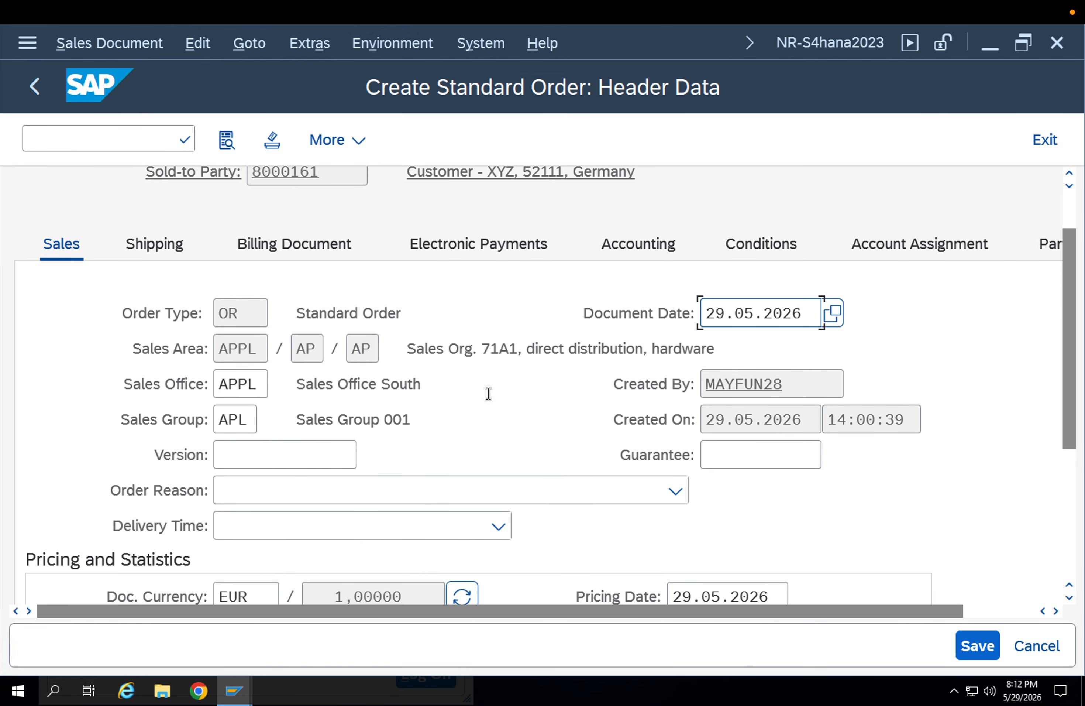
pyautogui.scroll(5, 488, 393)
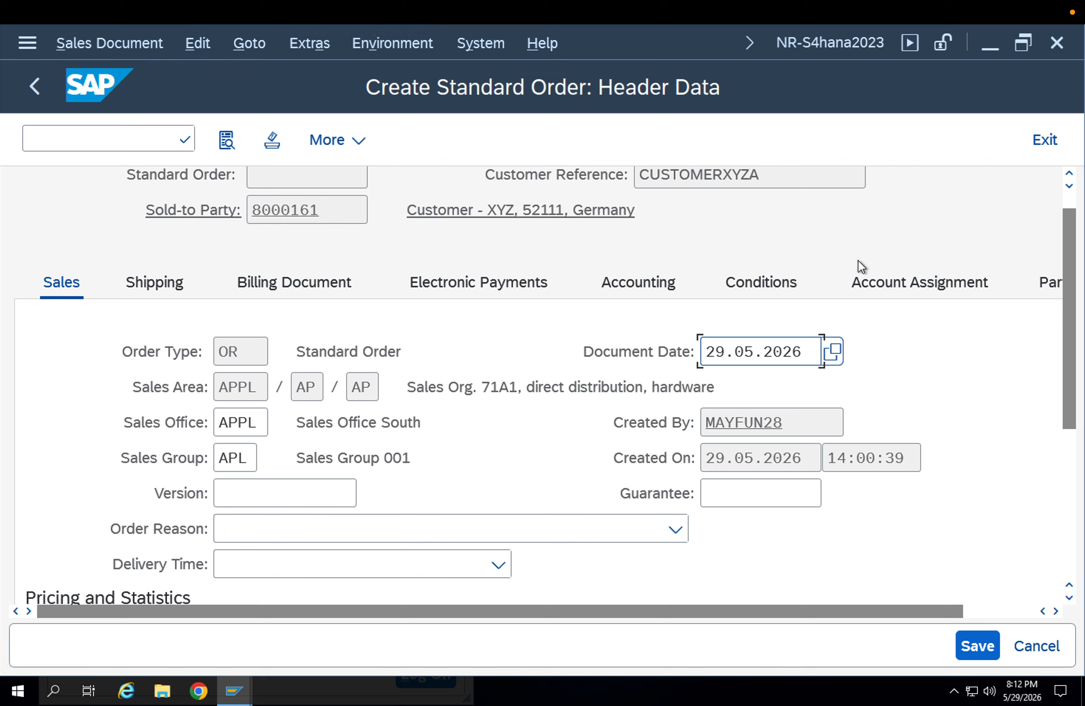
pyautogui.click(770, 282)
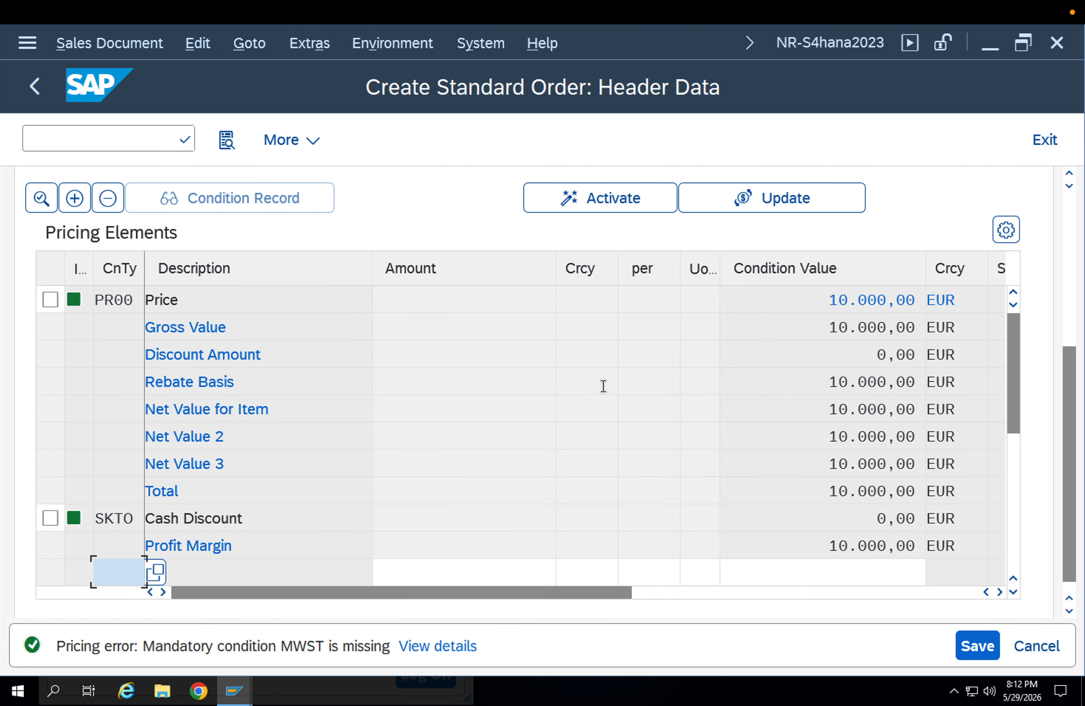
pyautogui.scroll(-1, 539, 410)
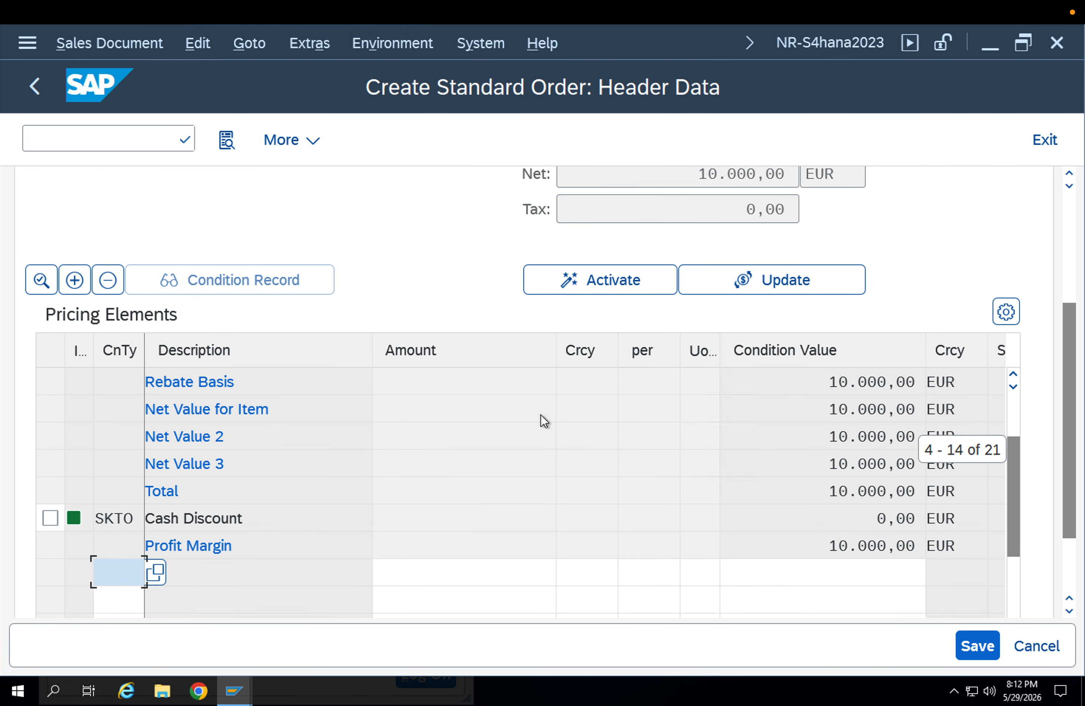
pyautogui.scroll(1, 540, 414)
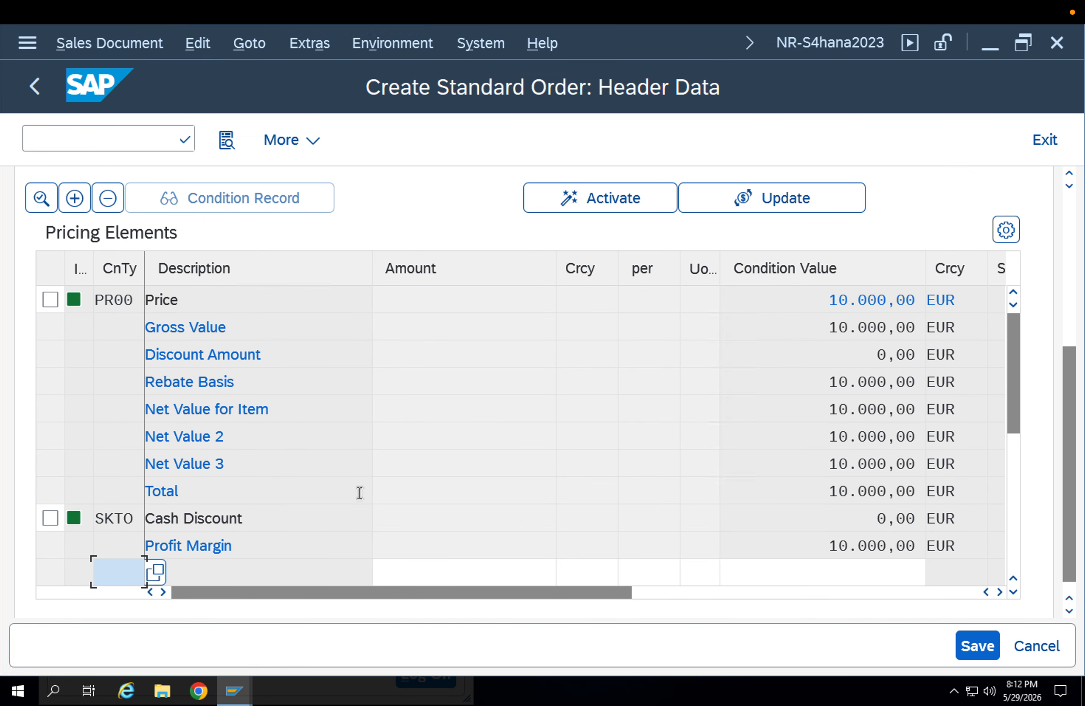
# - Try to add condition type MWST with amount 100 to the header pricing elements, and clear the entry
pyautogui.write('MWST')
pyautogui.press('Return')
pyautogui.click(534, 569)
pyautogui.write('100')
pyautogui.hotkey('shift', 'Tab')
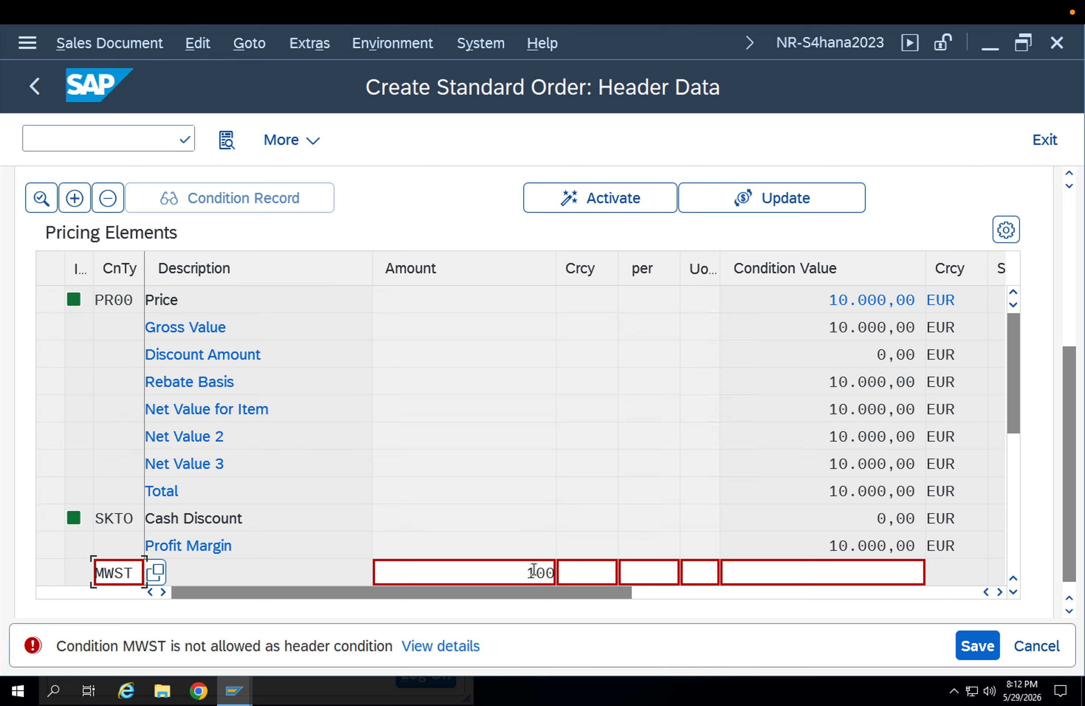
pyautogui.moveTo(529, 573); pyautogui.dragTo(582, 573)
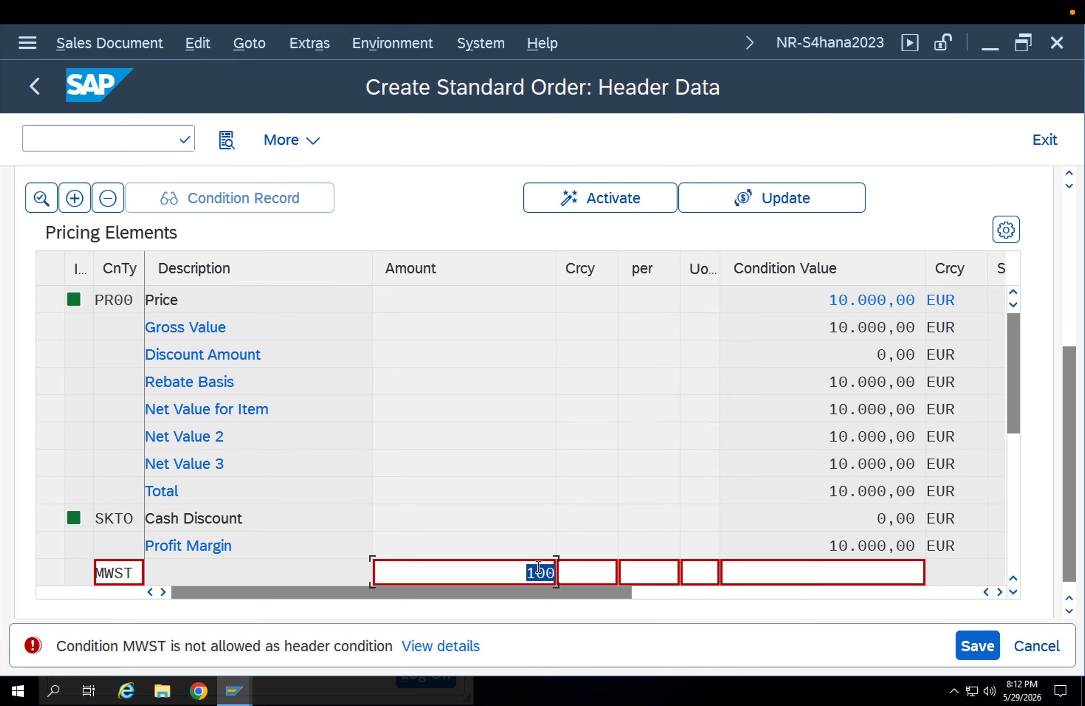
pyautogui.press('BackSpace')
pyautogui.moveTo(139, 572); pyautogui.dragTo(92, 573)
pyautogui.press('BackSpace')
pyautogui.press('Return')
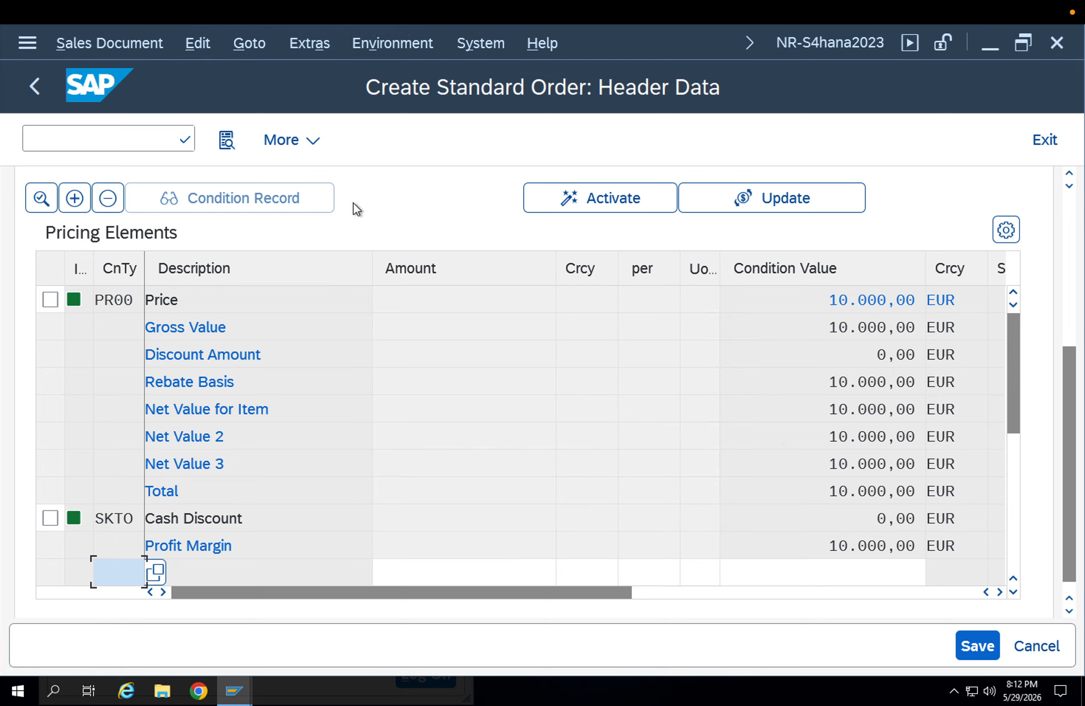
# - Open the incompletion log of the standard order
pyautogui.click(250, 45)
pyautogui.click(198, 45)
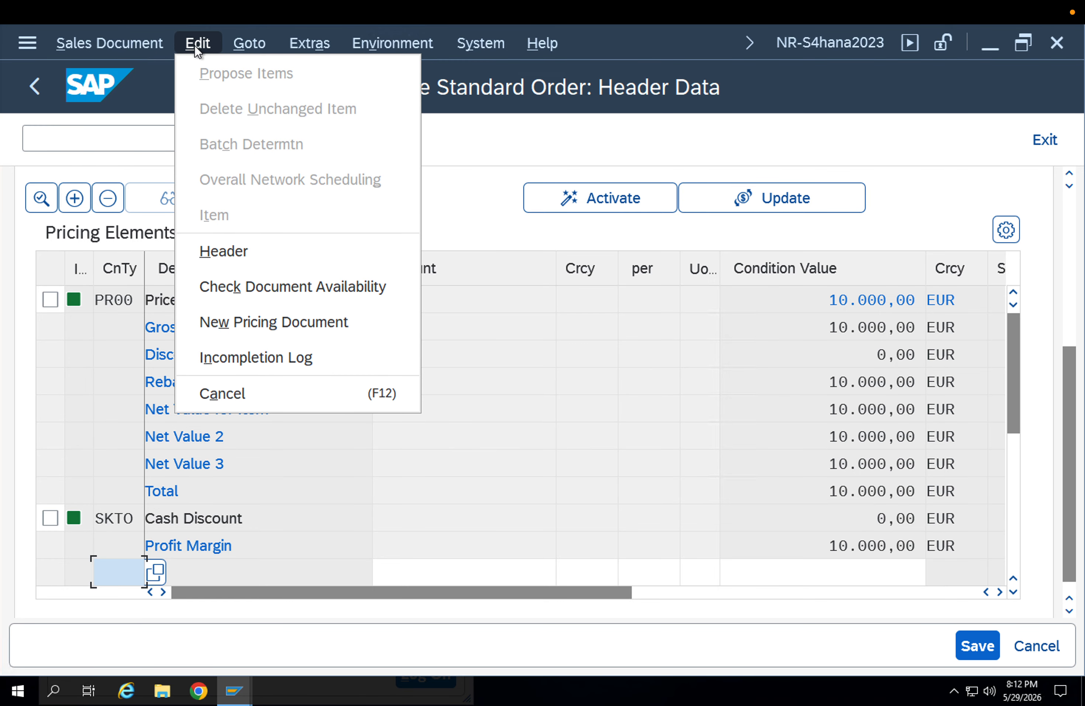
pyautogui.click(285, 353)
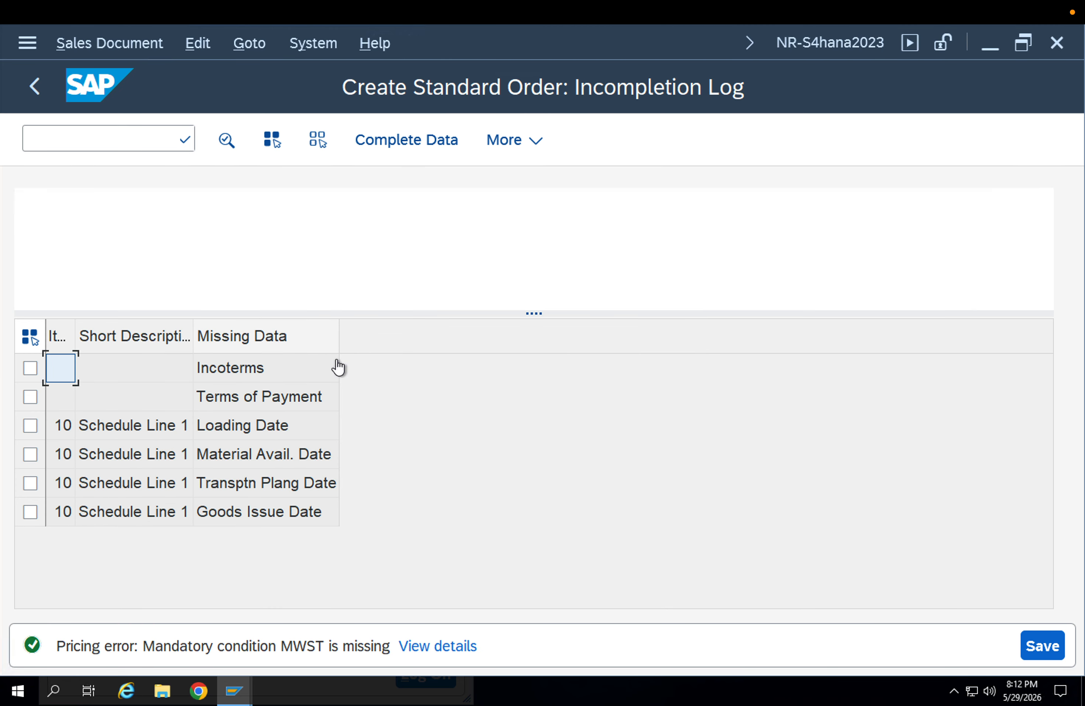
# - Complete the missing Incoterms with CFR and Incoterms Location 1 with CFR, and return to the incompletion log
pyautogui.doubleClick(258, 366)
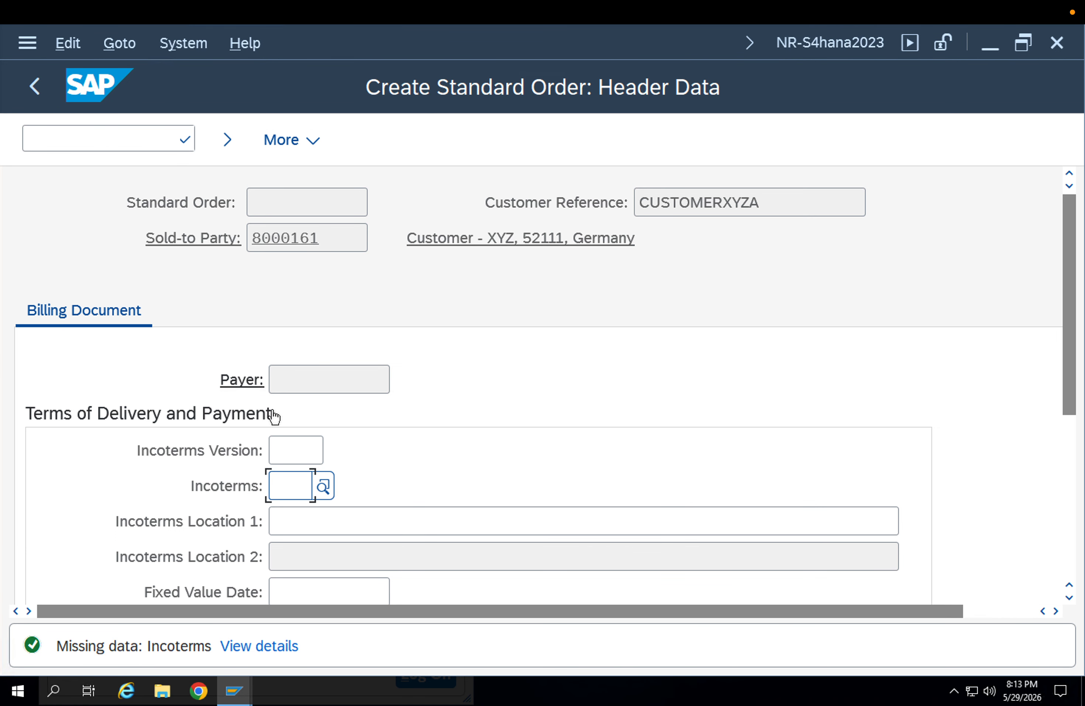
pyautogui.click(323, 487)
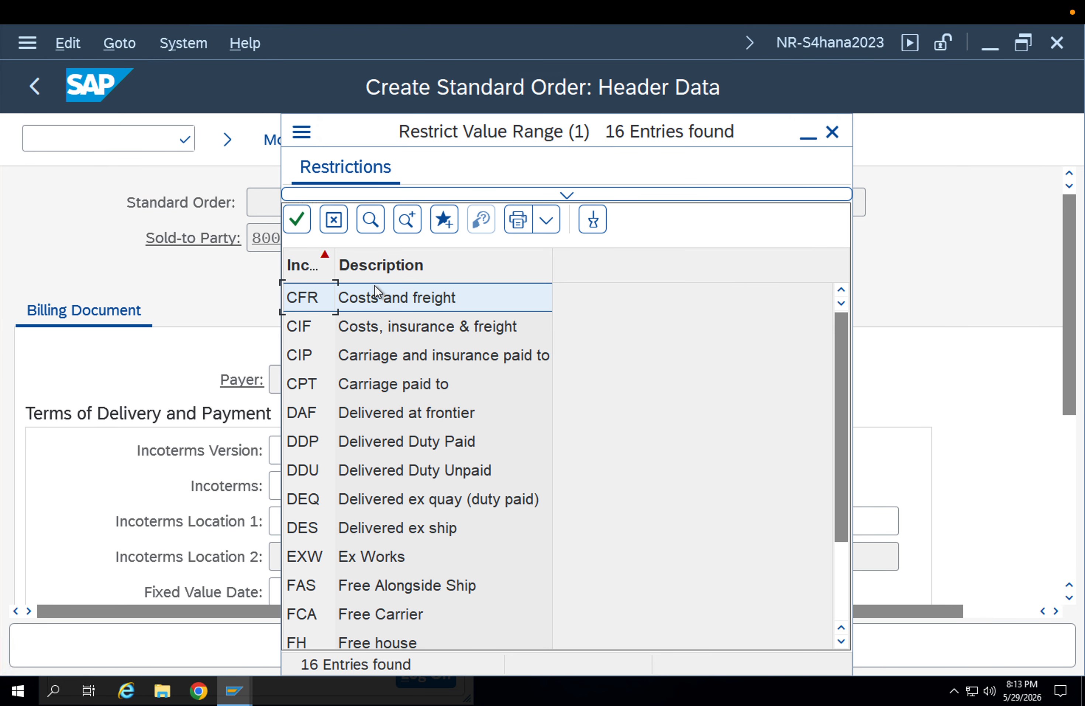
pyautogui.click(374, 298)
pyautogui.doubleClick(374, 297)
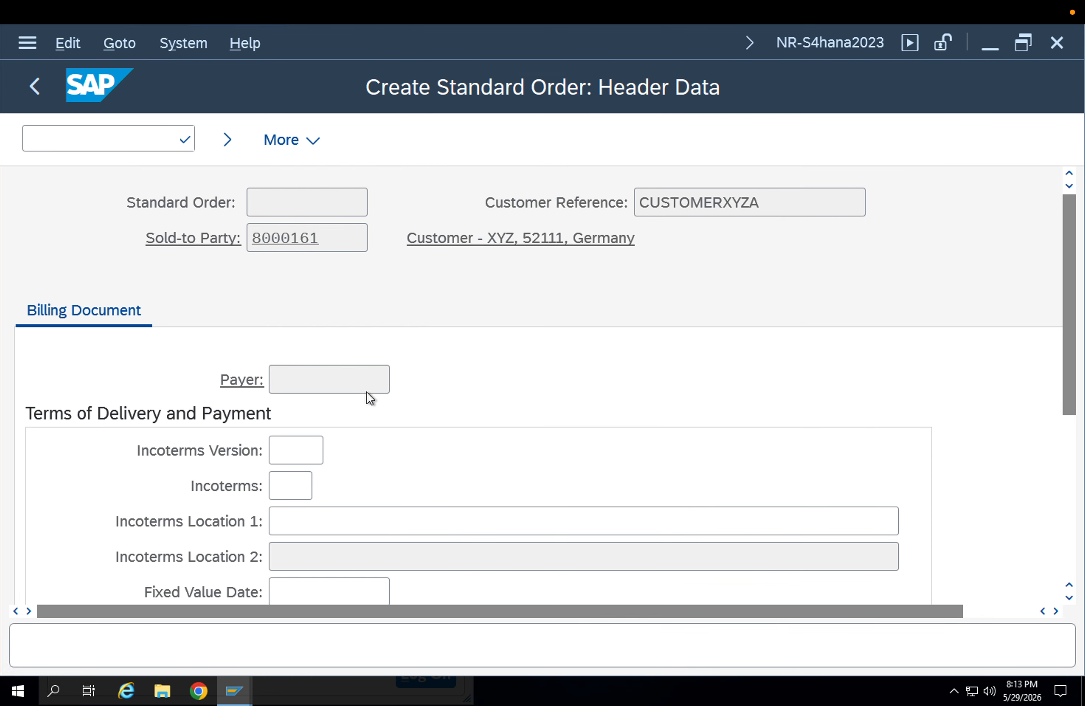
pyautogui.click(317, 511)
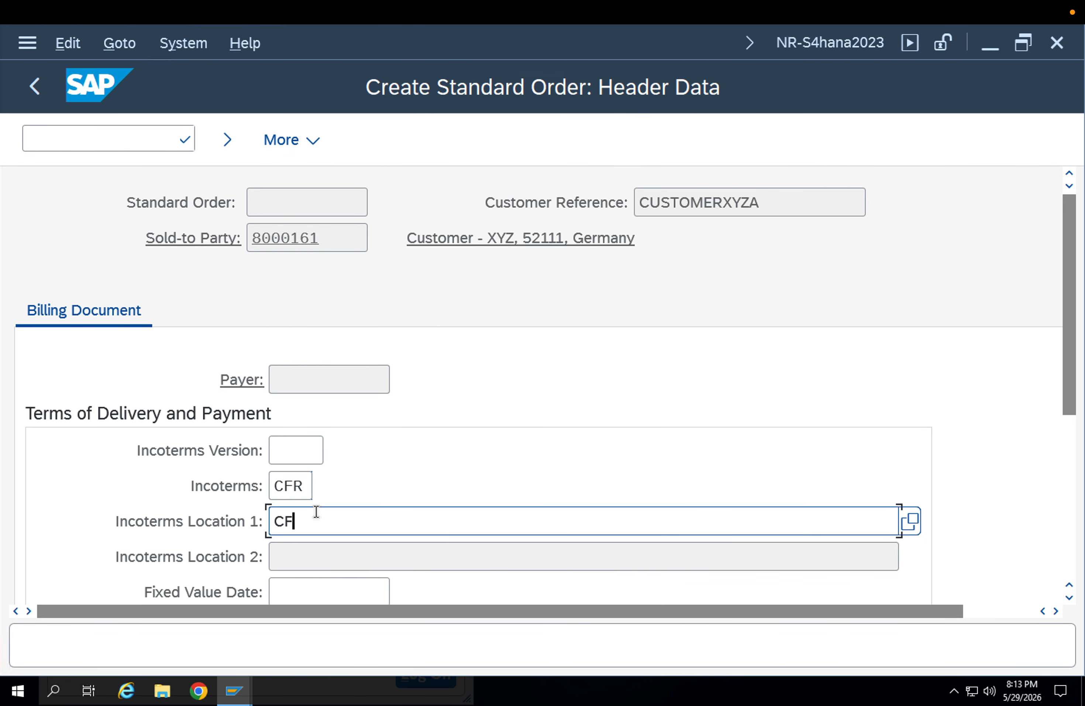
pyautogui.press('Return')
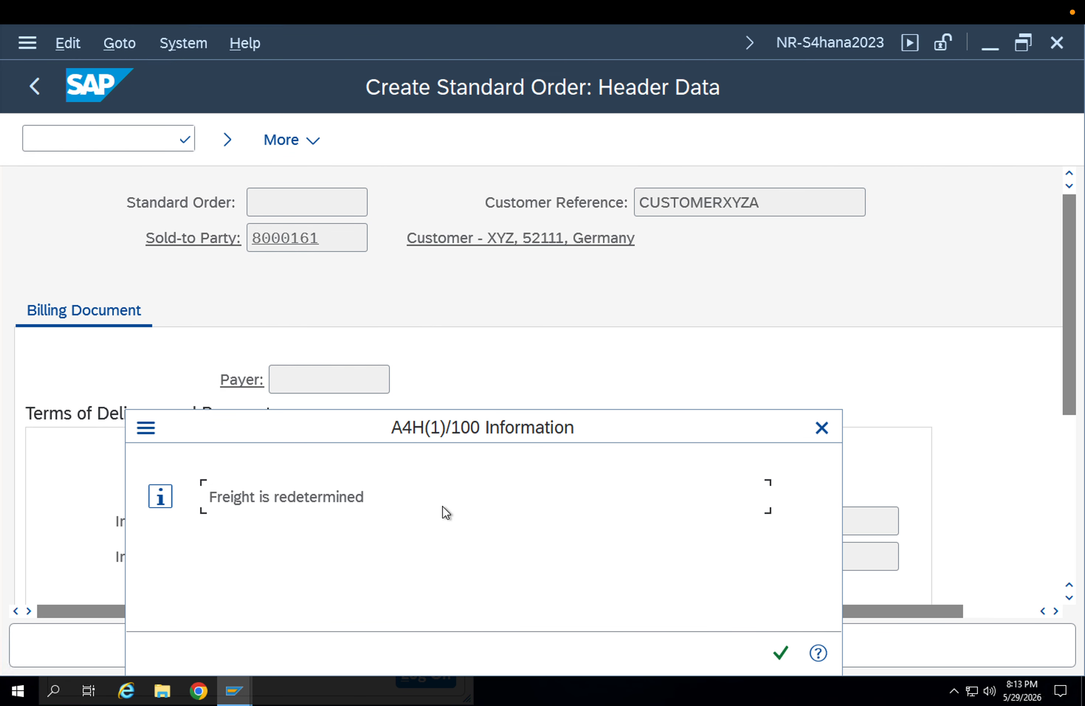
pyautogui.press('Return')
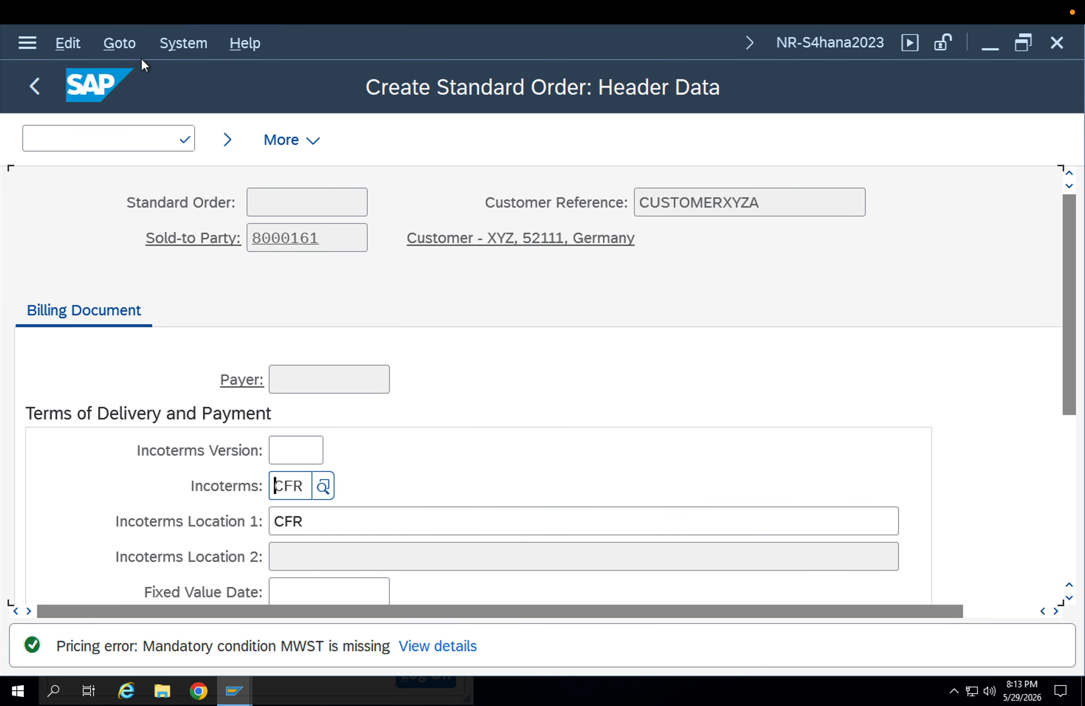
pyautogui.click(121, 44)
pyautogui.click(184, 43)
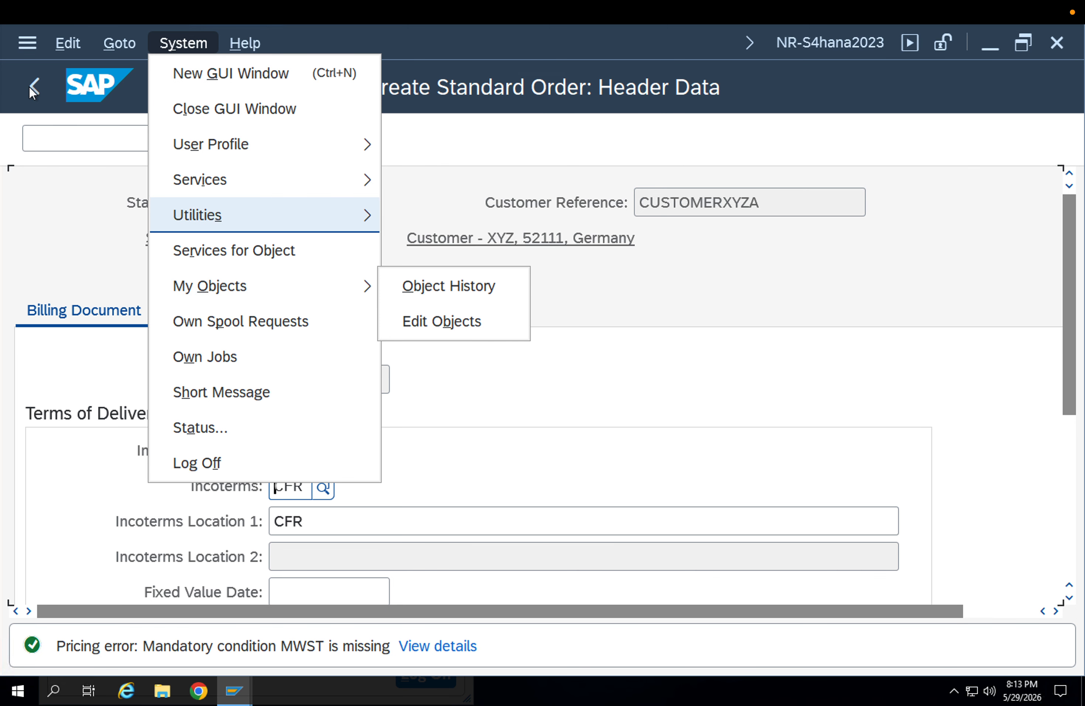
pyautogui.click(31, 88)
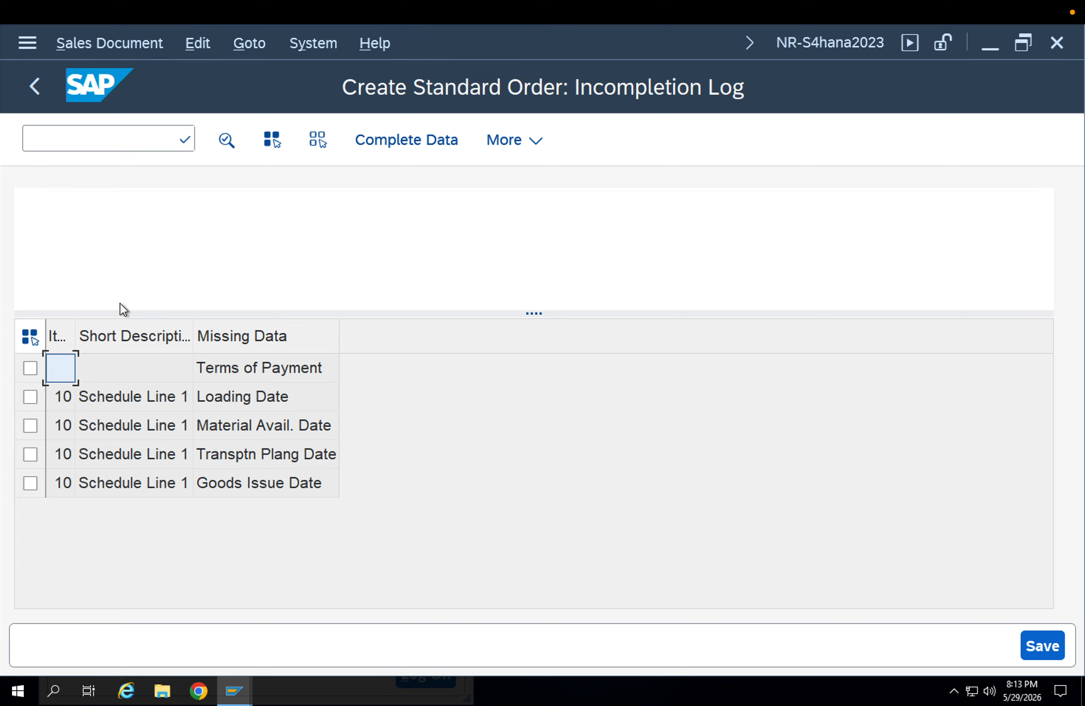
# - Complete the missing Terms of Payment with 0001 (payable immediately, due net) and return to the incompletion log
pyautogui.doubleClick(246, 373)
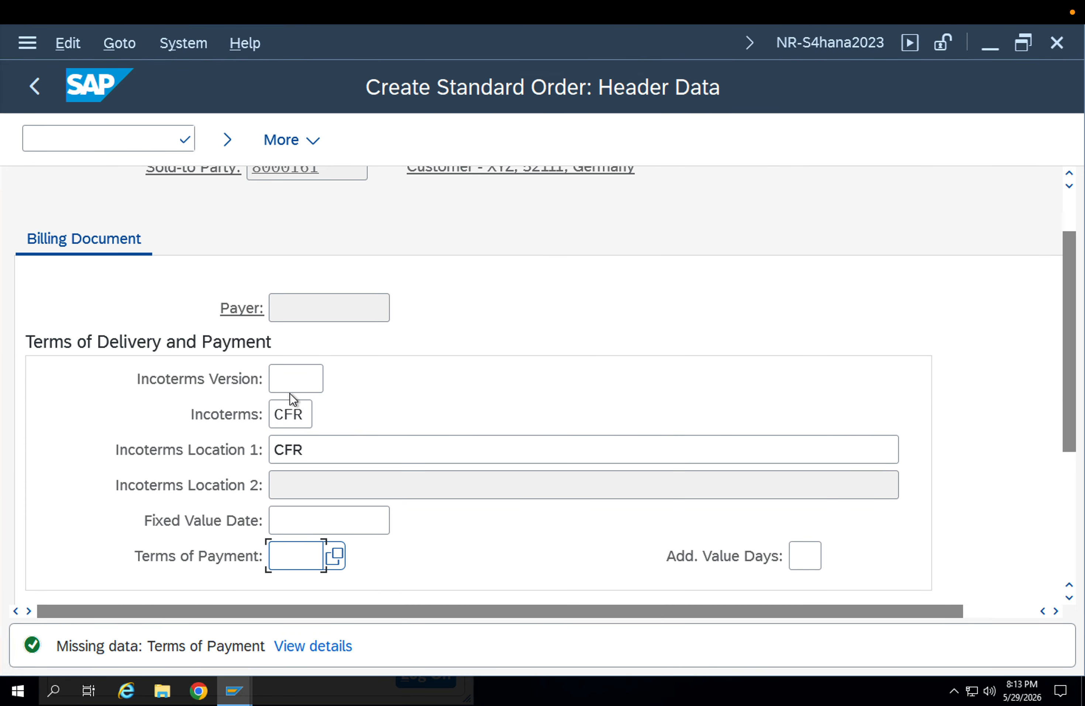
pyautogui.click(330, 554)
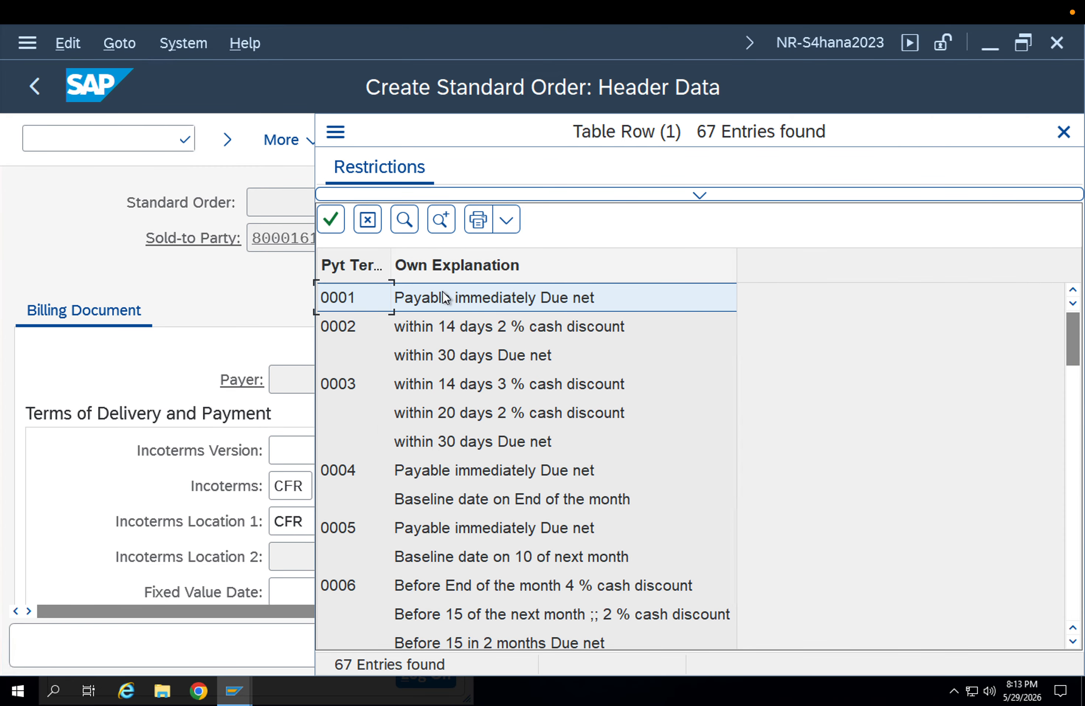
pyautogui.doubleClick(444, 297)
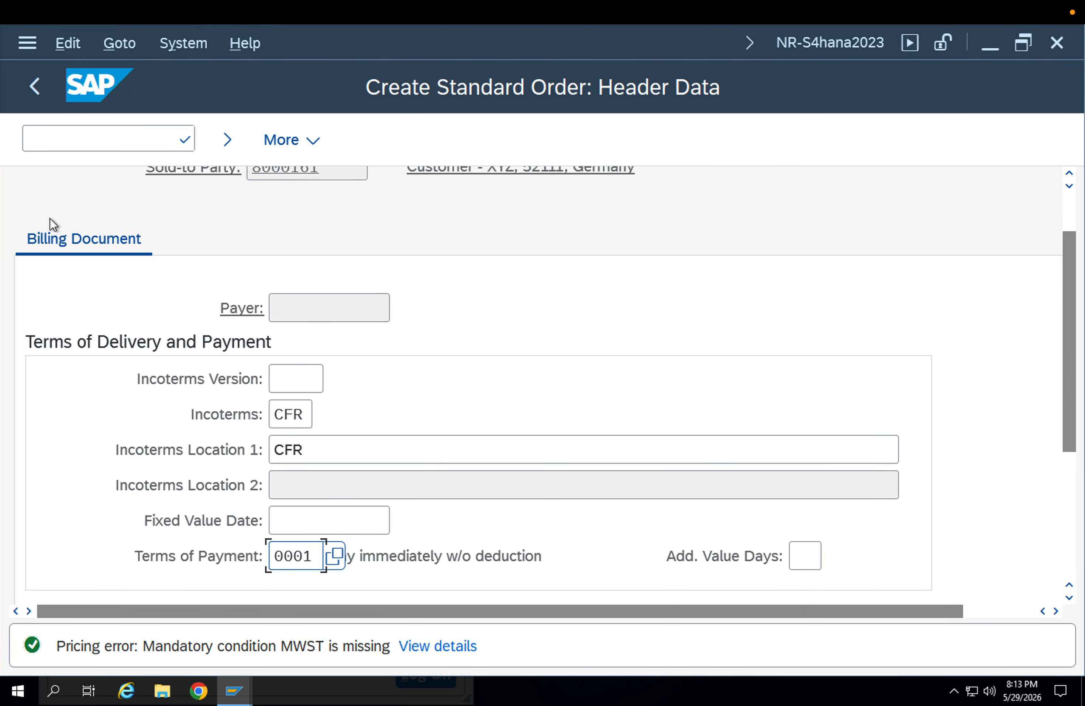
pyautogui.click(227, 140)
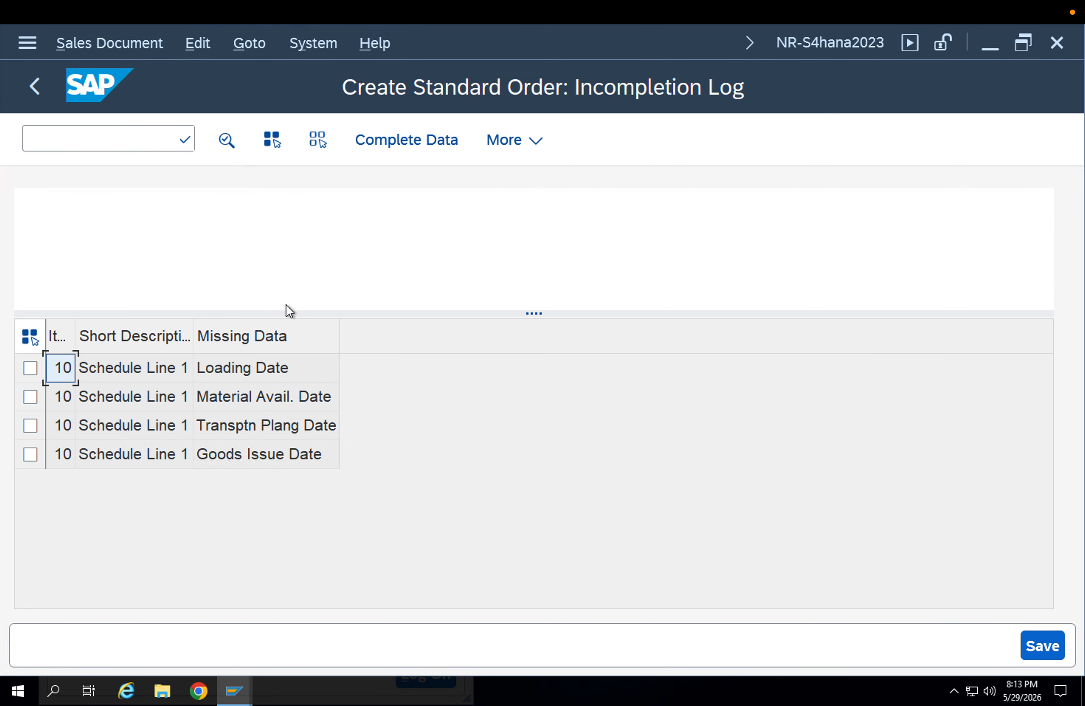
# - For schedule line 1 of item 10, enter loading date 29.05.2026 and goods issue date 30.05.2026
pyautogui.doubleClick(242, 371)
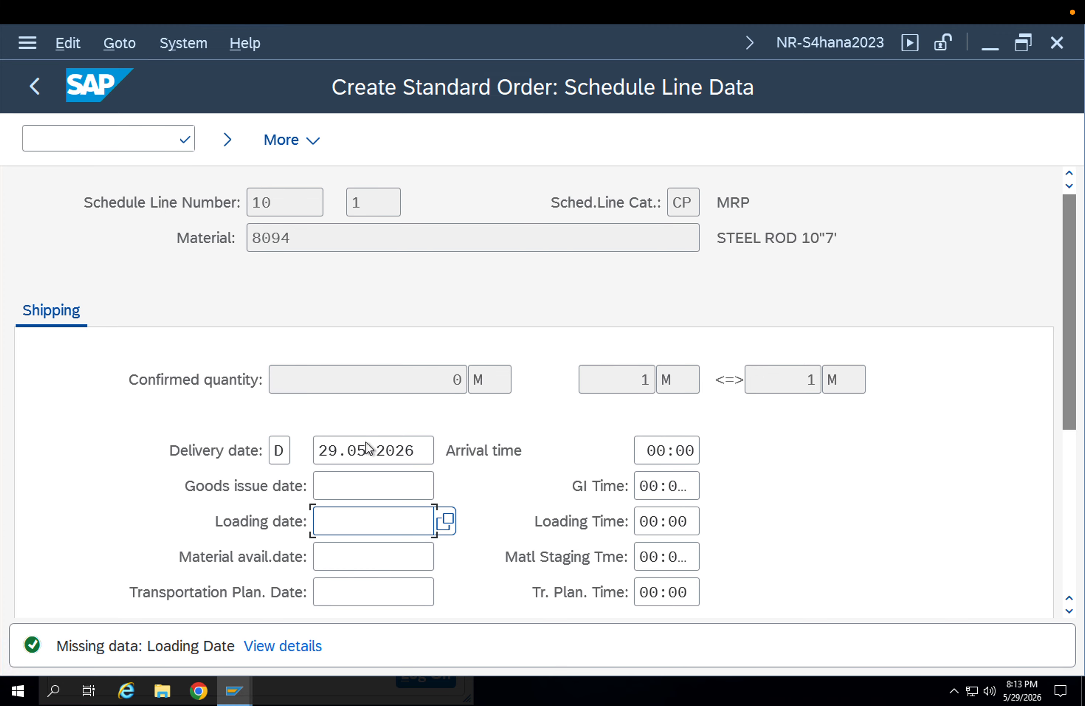
pyautogui.click(434, 509)
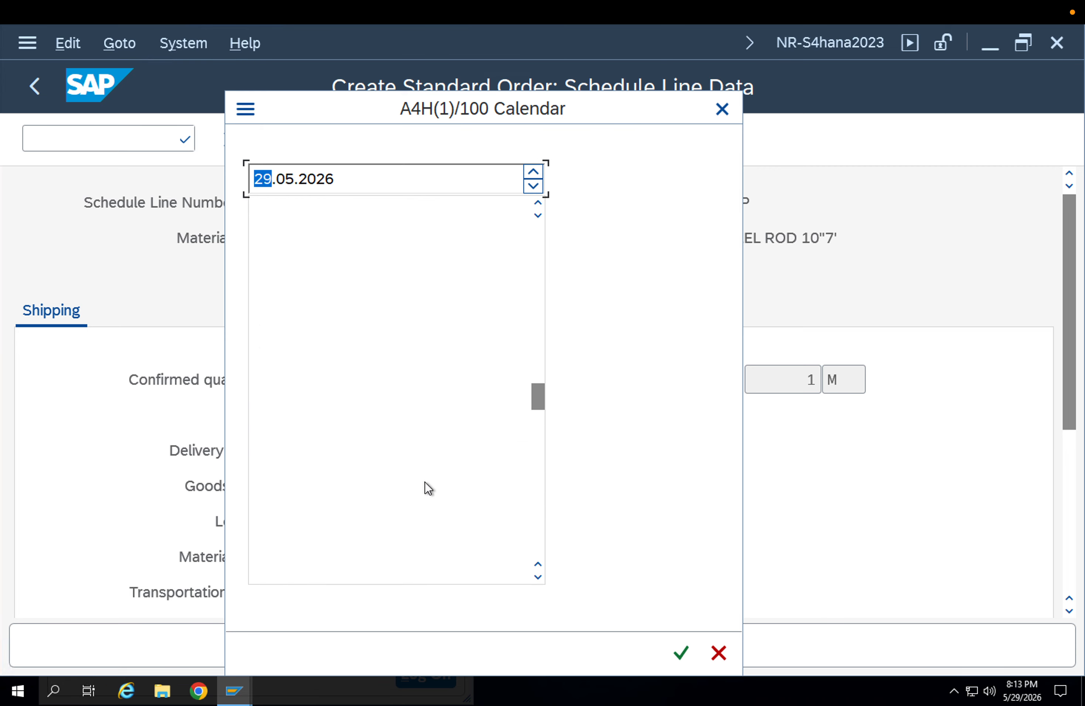
pyautogui.doubleClick(435, 383)
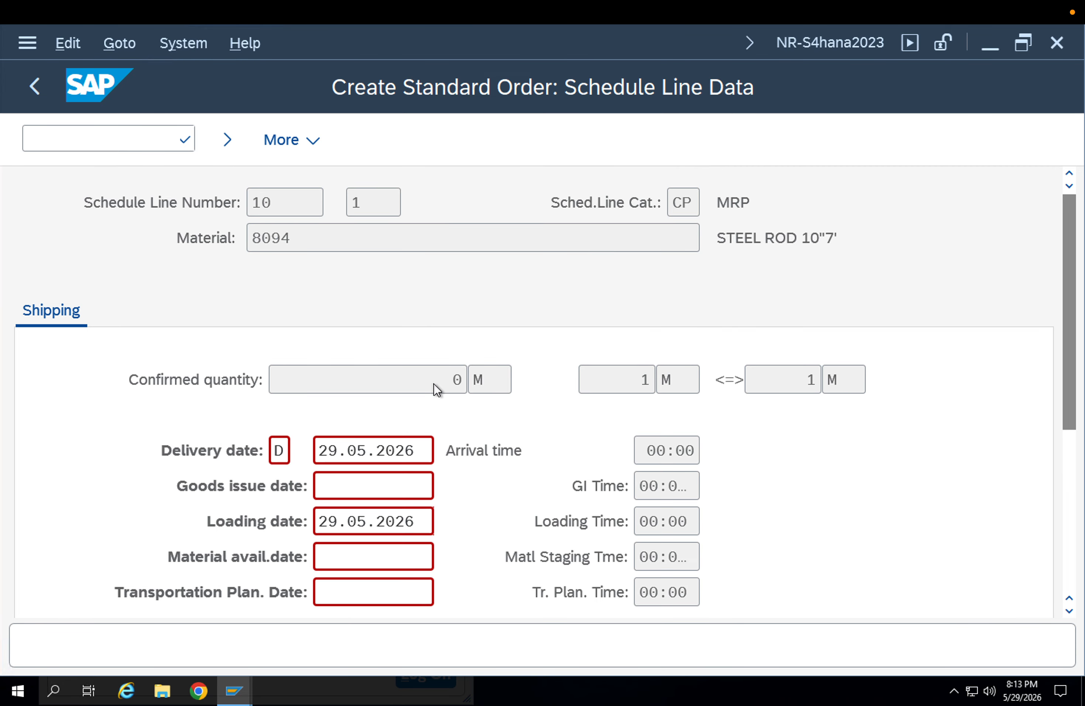
pyautogui.click(422, 485)
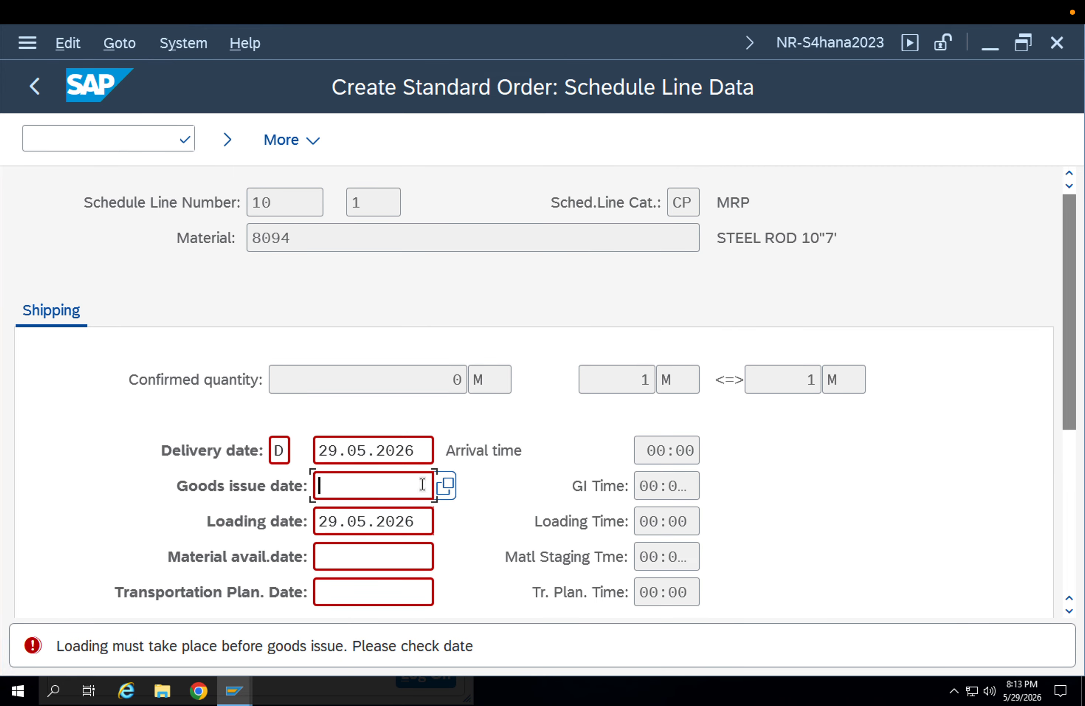
pyautogui.click(389, 554)
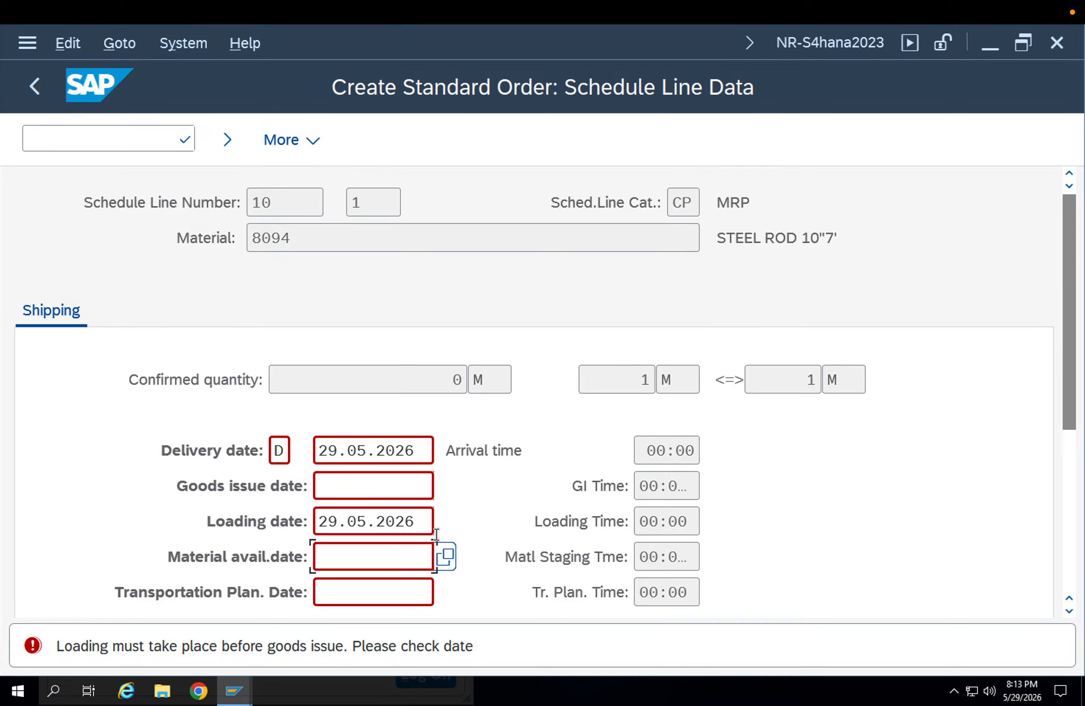
pyautogui.click(426, 490)
pyautogui.press('F4')
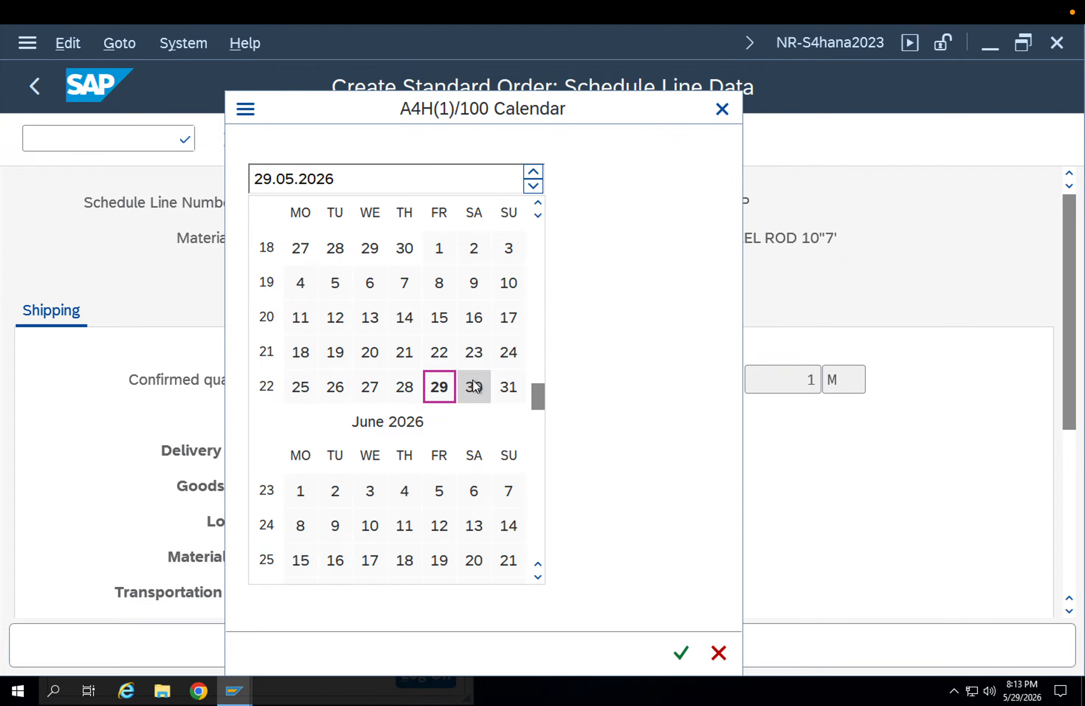
pyautogui.doubleClick(475, 387)
pyautogui.press('Return')
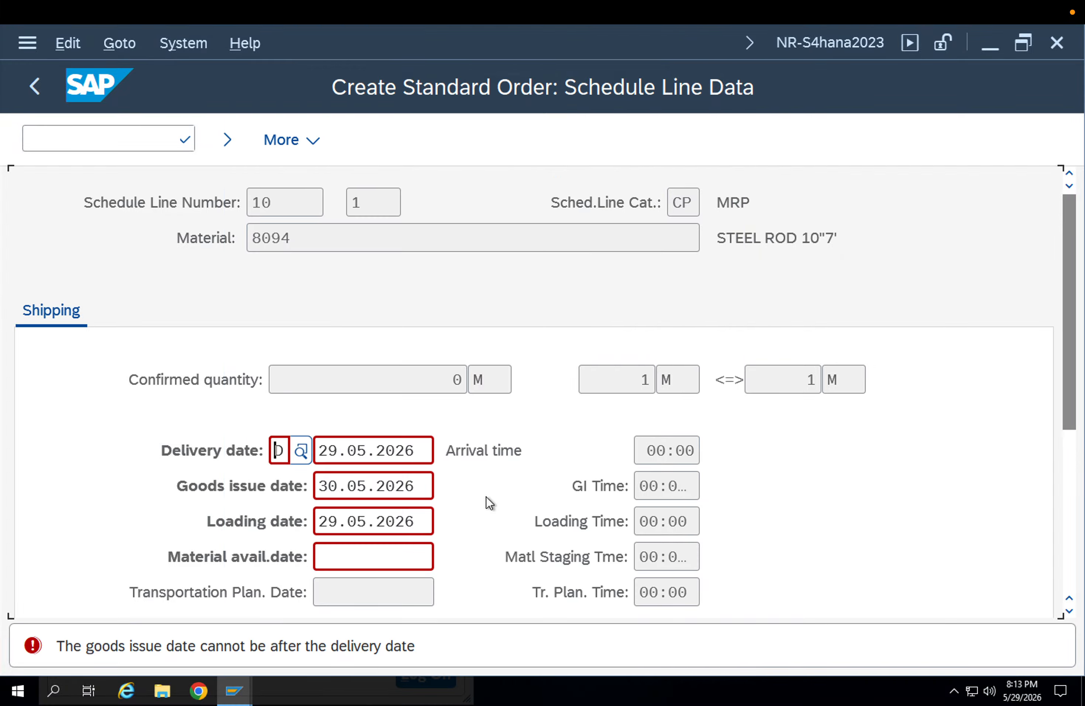
# - Set the schedule line's delivery date to 30.05.2026 and return to the incompletion log
pyautogui.click(433, 450)
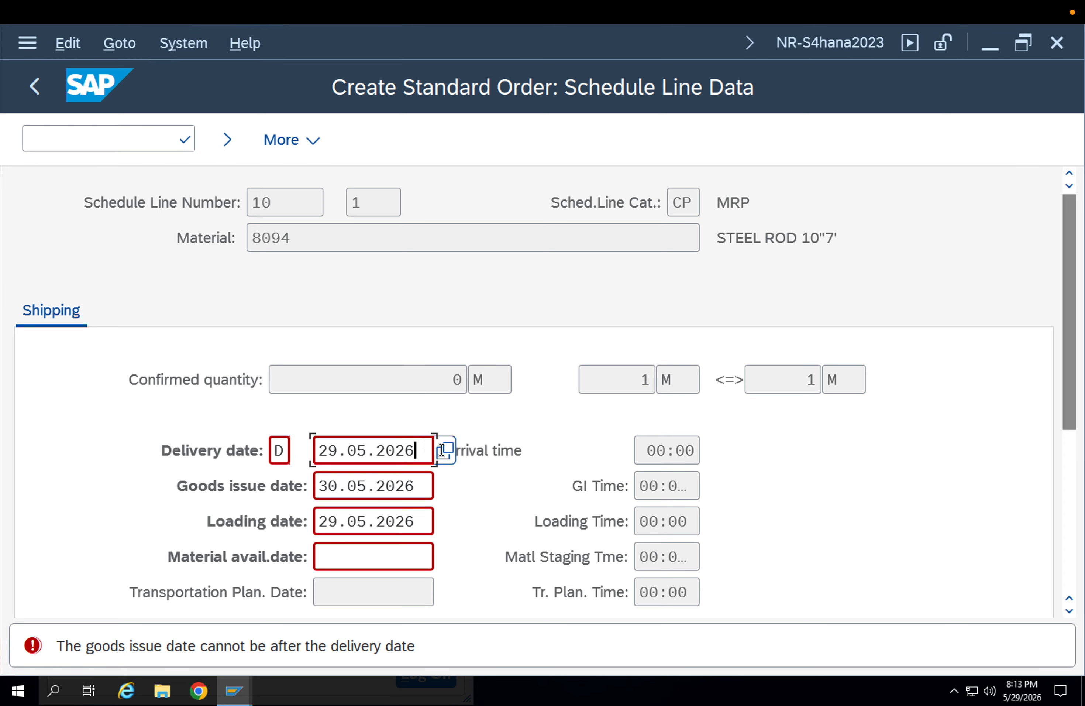
pyautogui.click(444, 454)
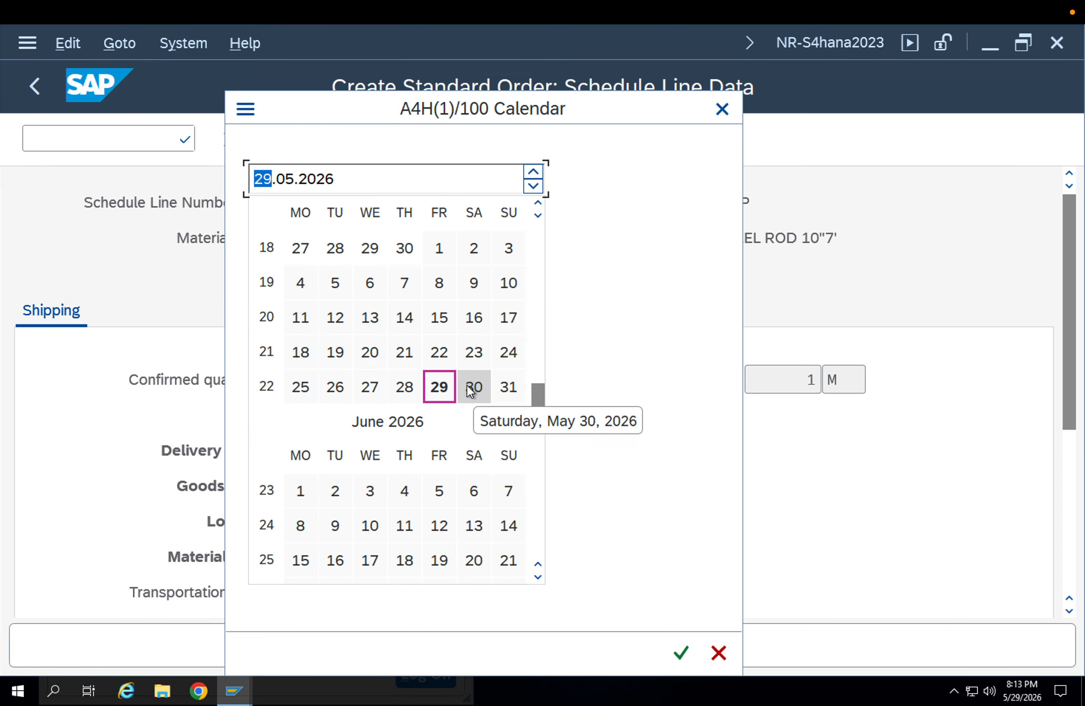
pyautogui.doubleClick(475, 386)
pyautogui.press('Return')
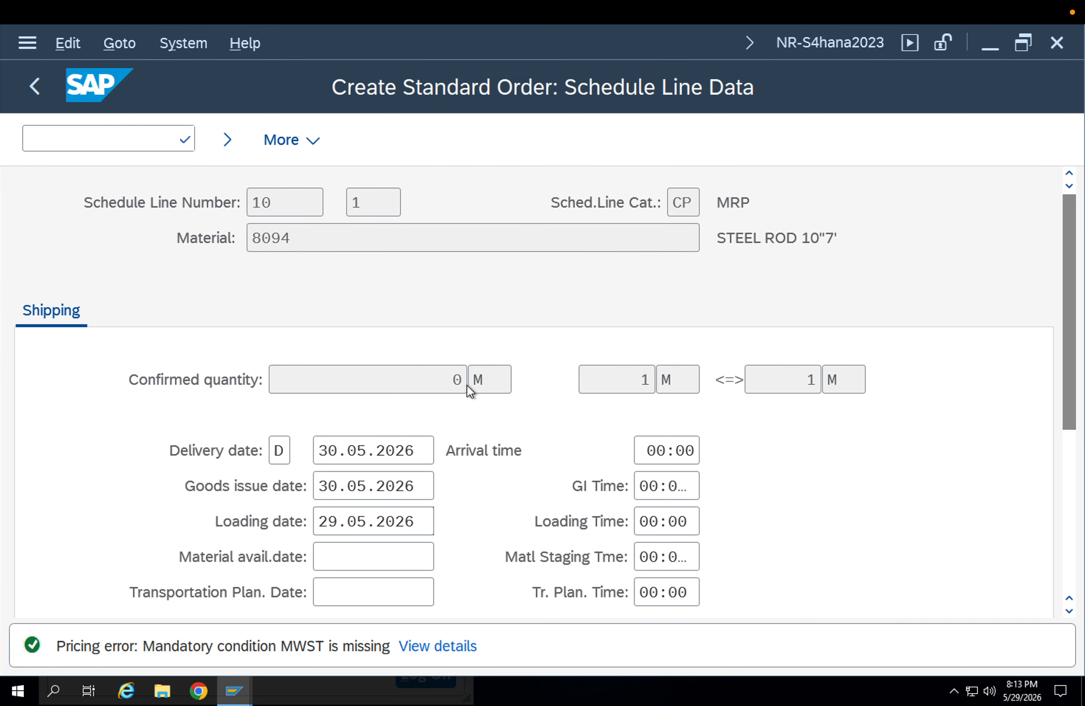
pyautogui.click(226, 144)
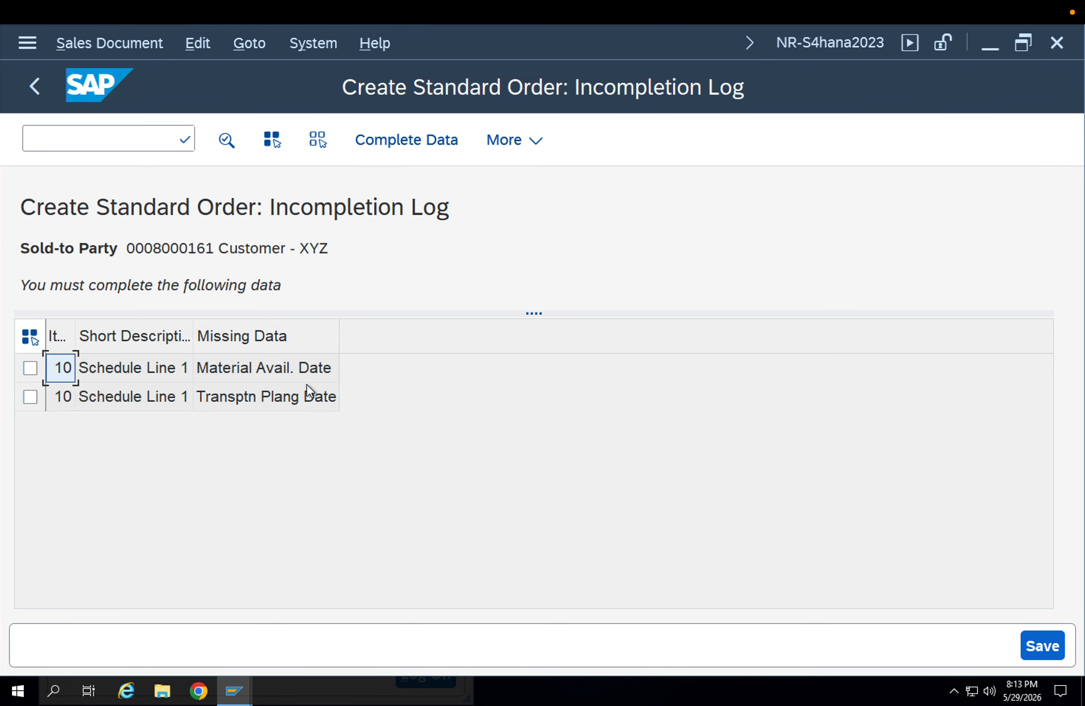
# - Complete the missing material availability date with 29.05.2026 and return to the incompletion log
pyautogui.doubleClick(279, 369)
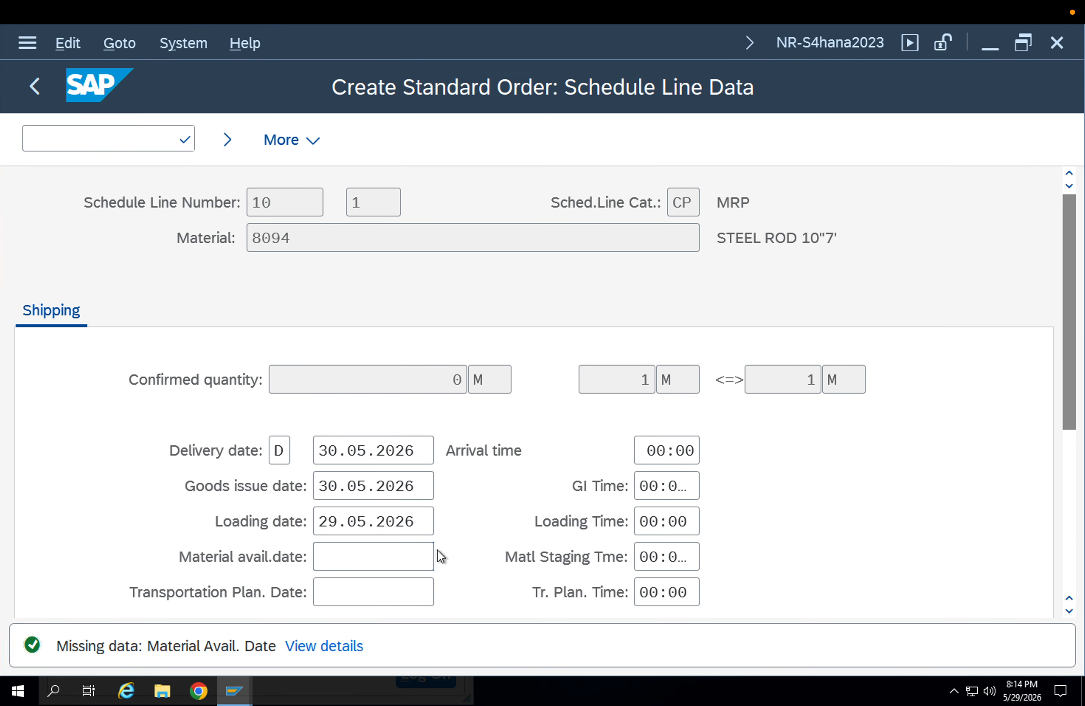
pyautogui.click(438, 549)
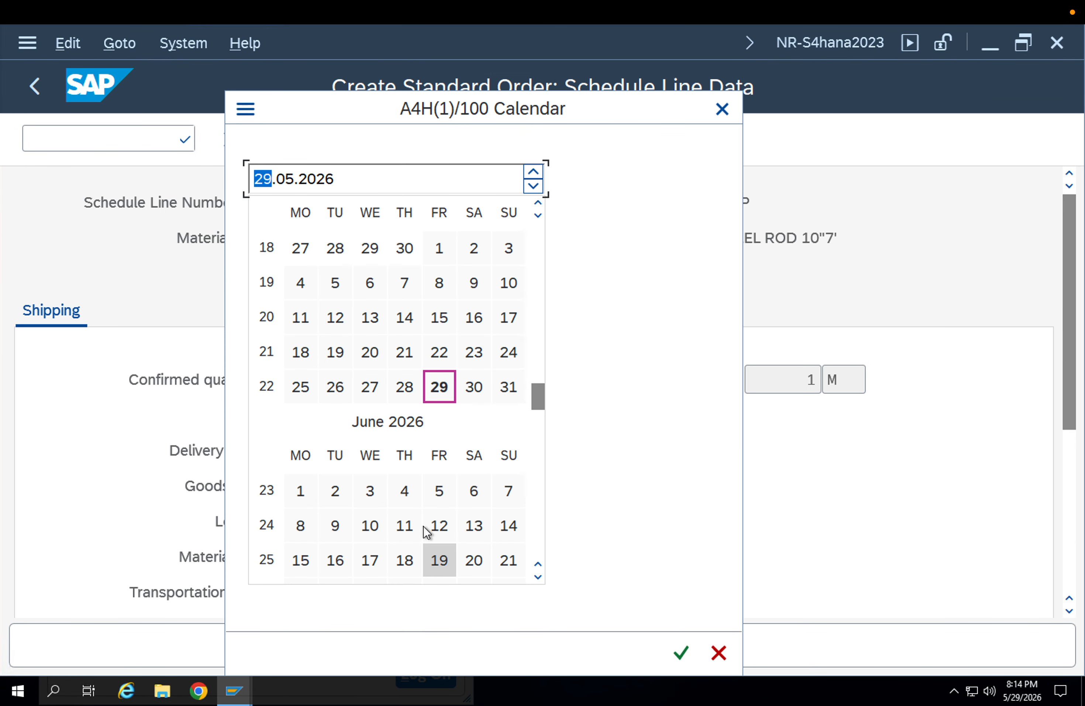
pyautogui.click(440, 387)
pyautogui.press('Return')
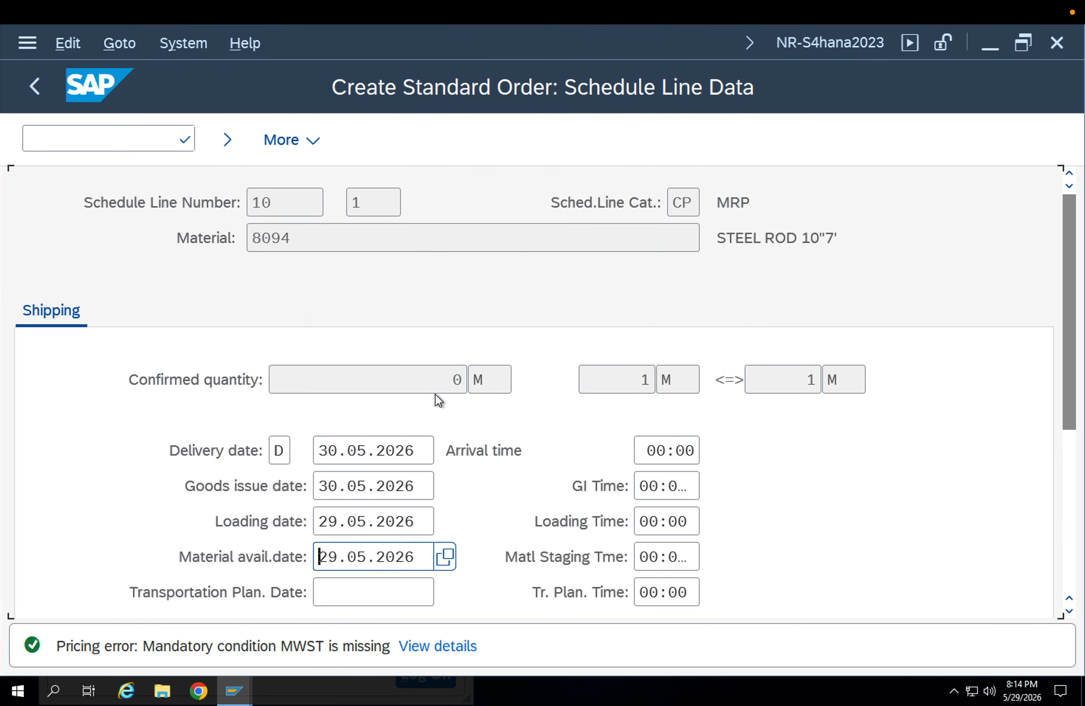
pyautogui.click(227, 140)
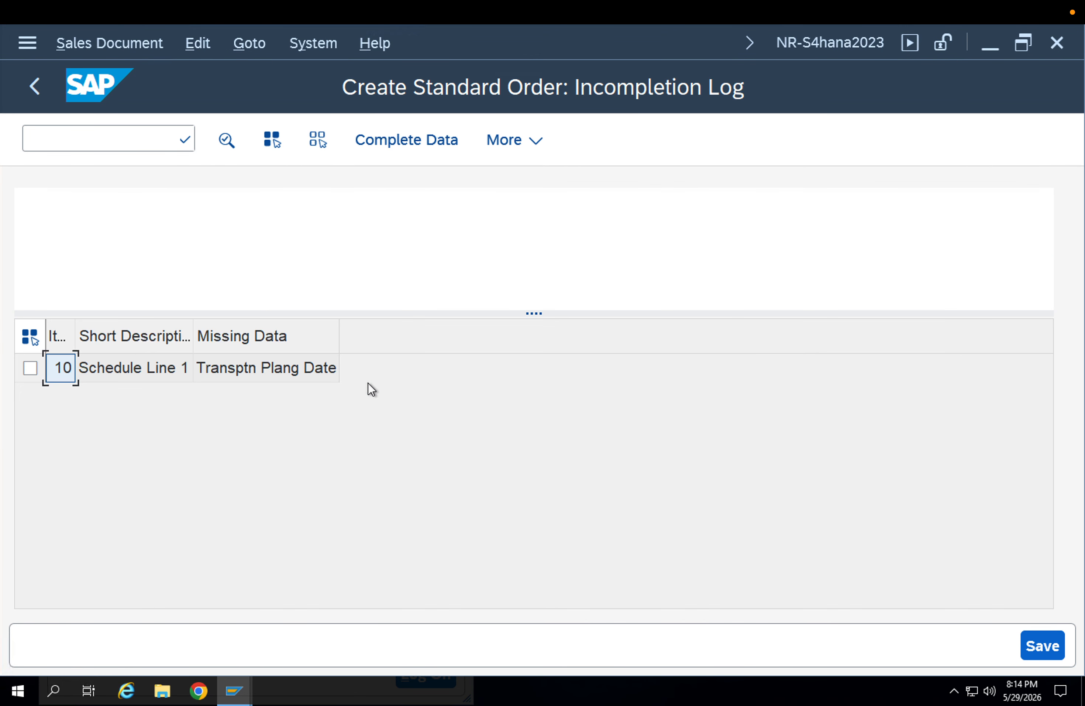
# - Complete the missing transportation planning date with 29.05.2026 and leave the schedule line data
pyautogui.doubleClick(305, 373)
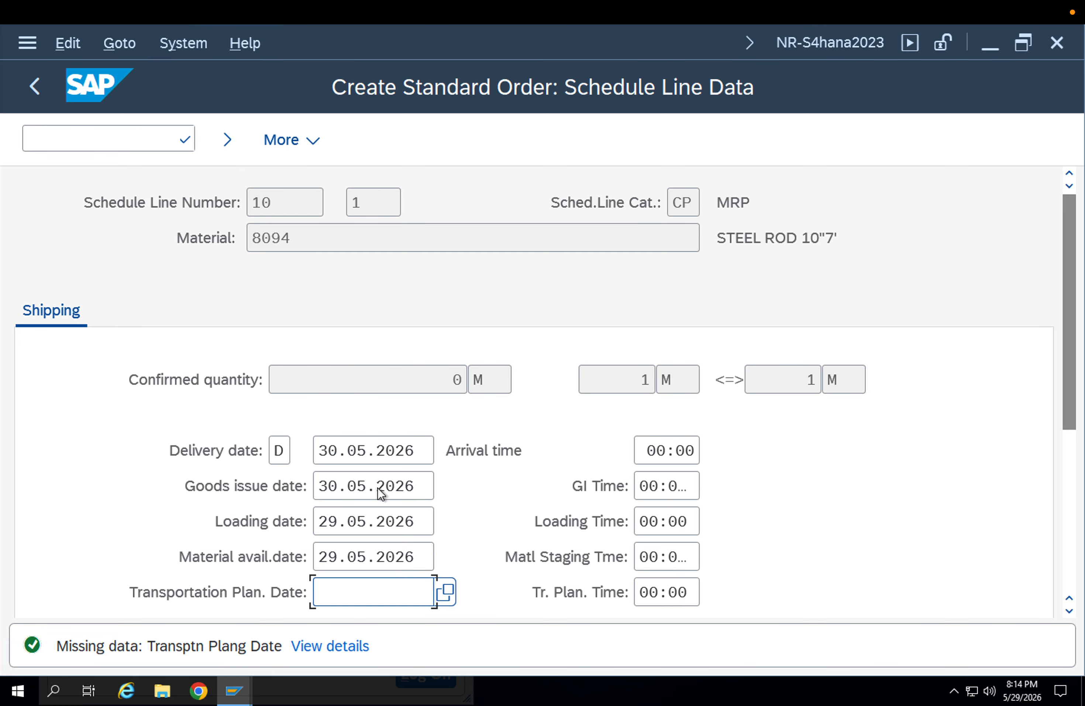
pyautogui.click(442, 594)
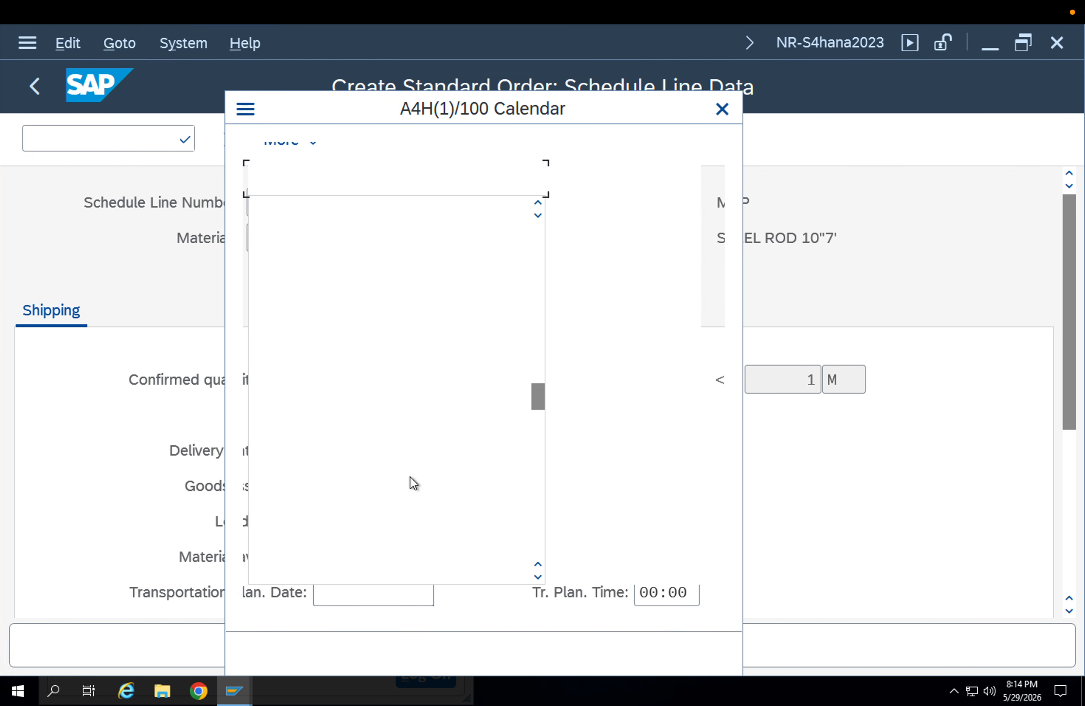
pyautogui.doubleClick(439, 388)
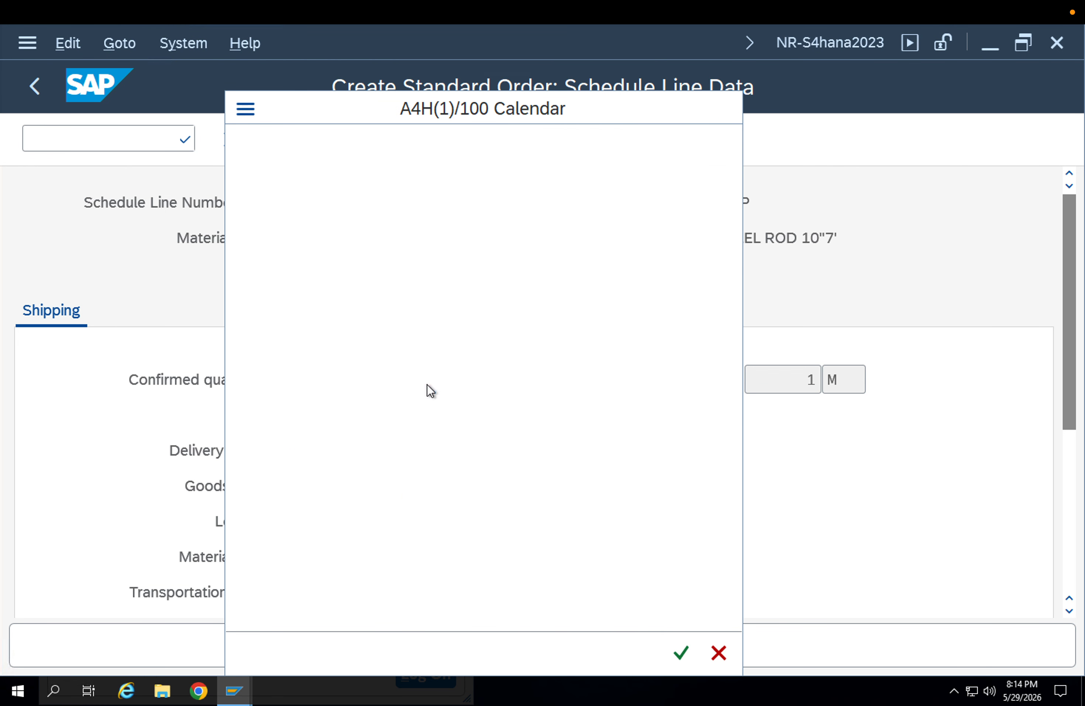
pyautogui.press('Return')
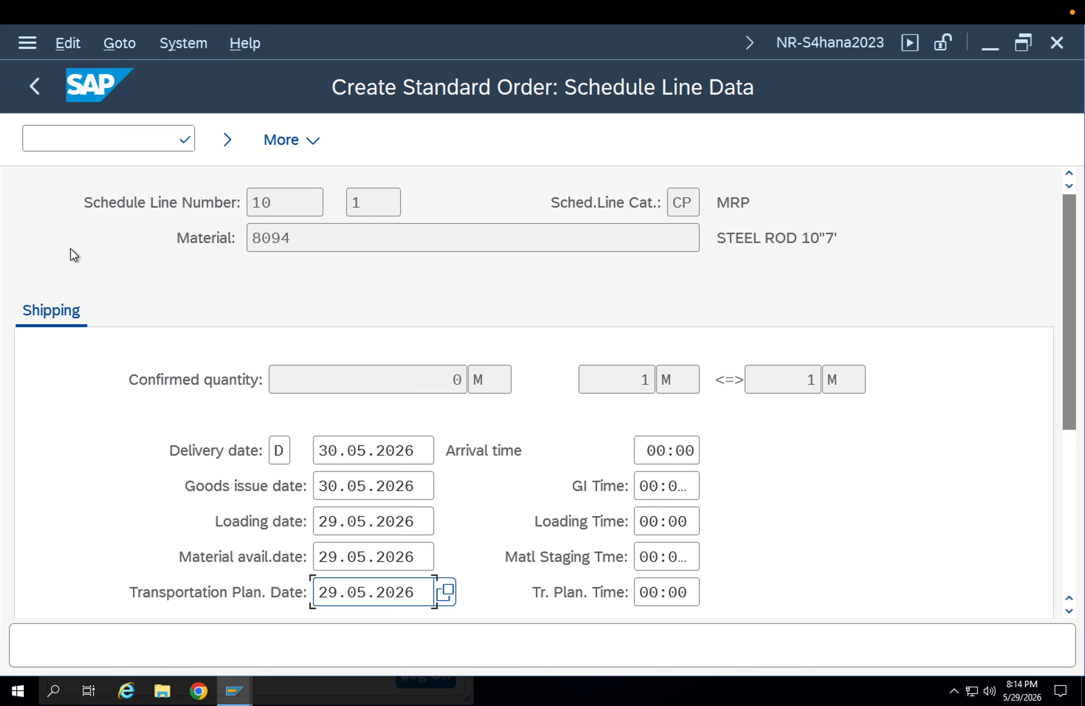
pyautogui.click(227, 140)
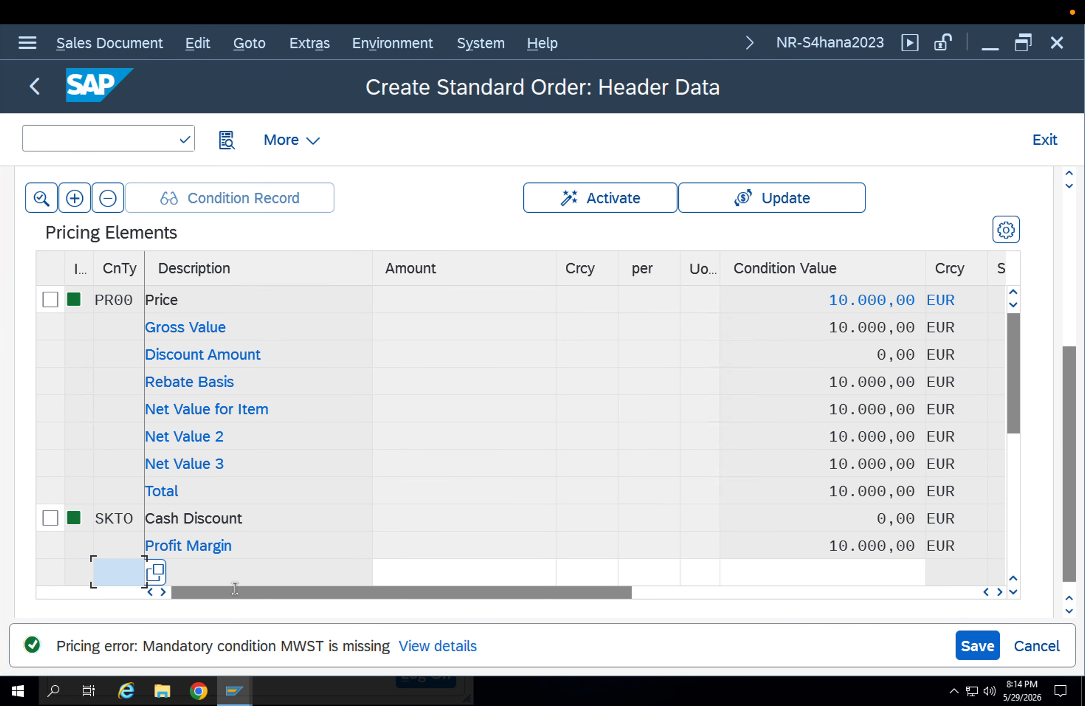
# - Check the incompletion log once more and save the standard order
pyautogui.click(195, 45)
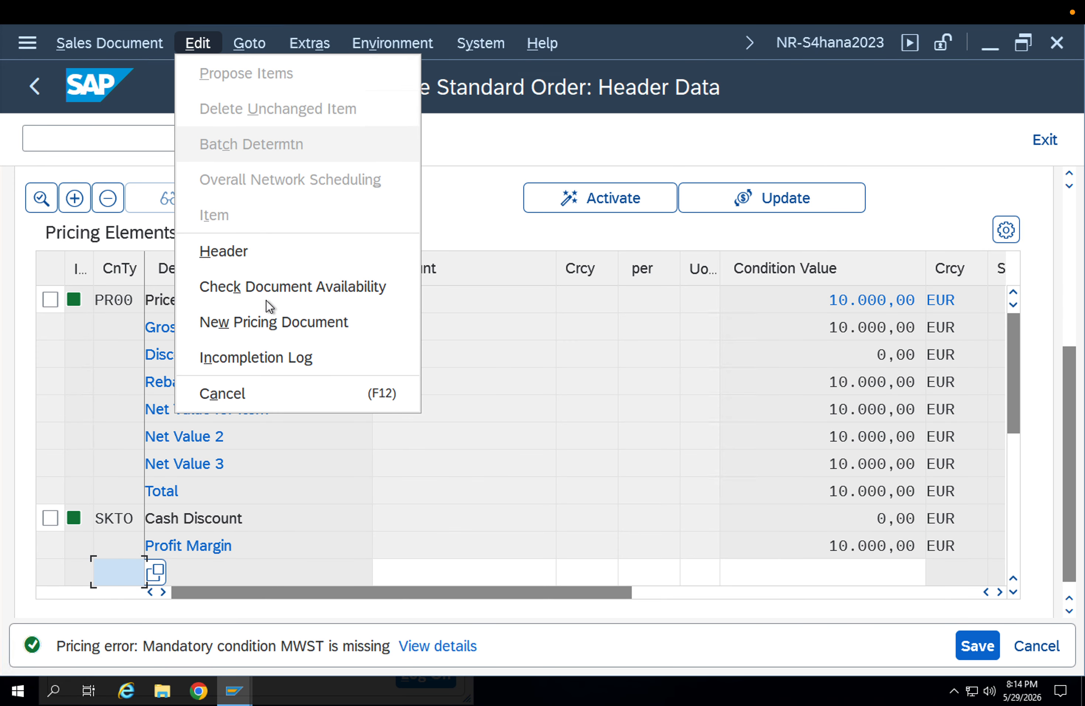
pyautogui.click(273, 360)
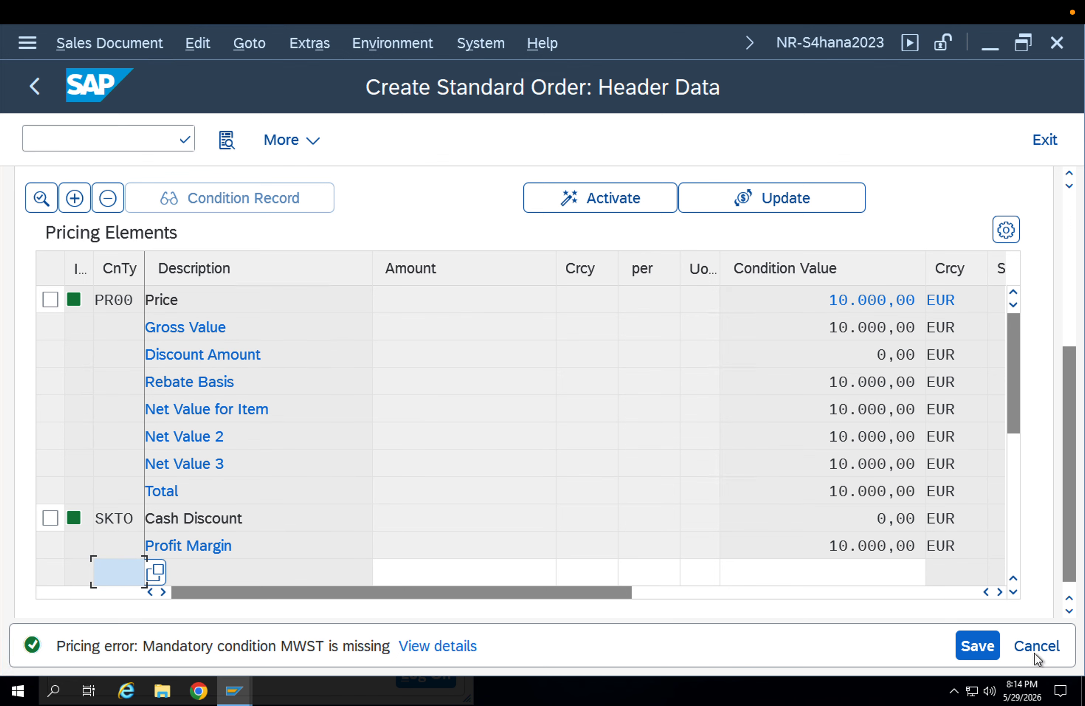
pyautogui.click(977, 636)
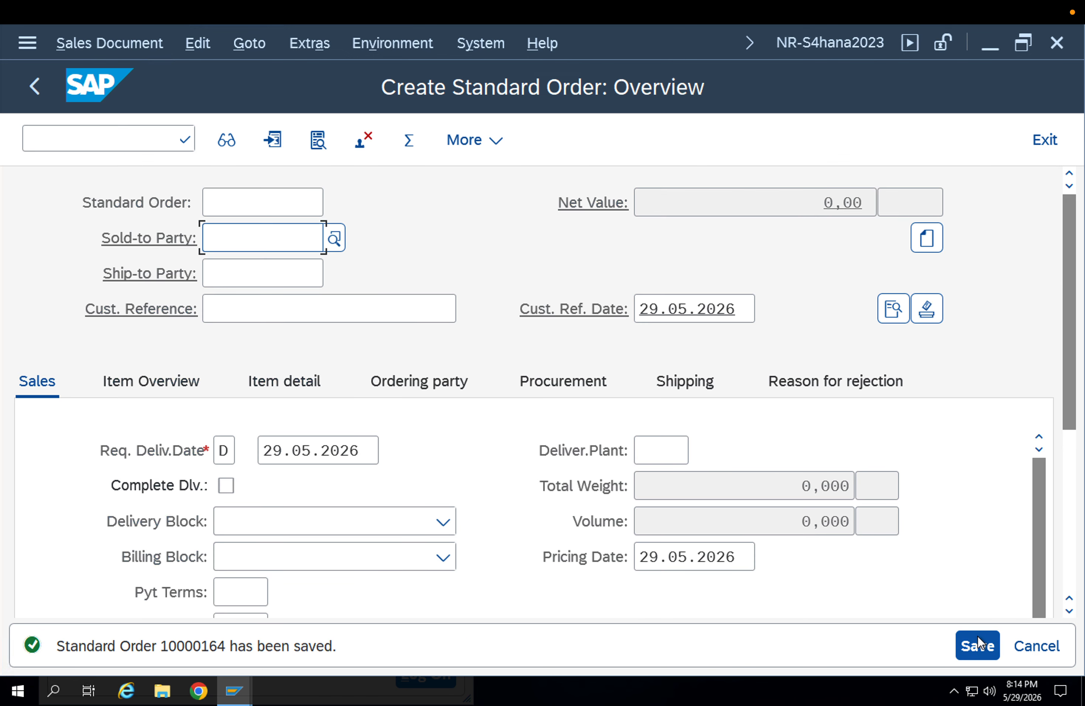
# - Display the saved standard order and examine its net value, partners, payment terms, Incoterms and items
pyautogui.click(137, 45)
pyautogui.click(144, 151)
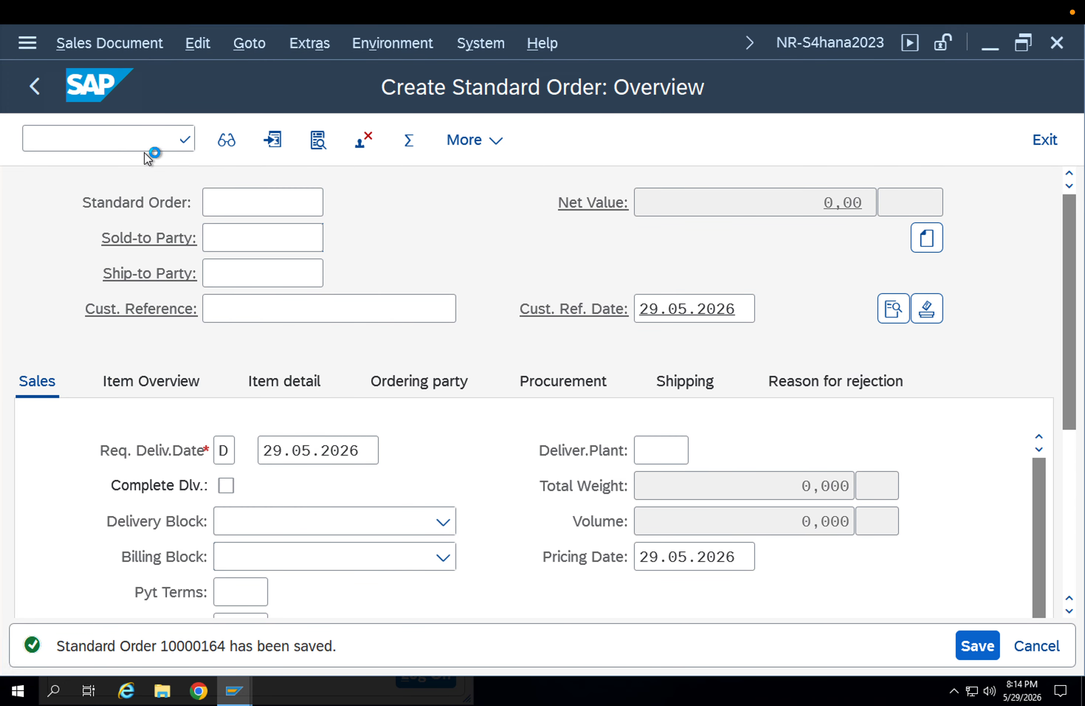
pyautogui.scroll(-2, 449, 350)
pyautogui.scroll(2, 450, 349)
pyautogui.scroll(-3, 454, 353)
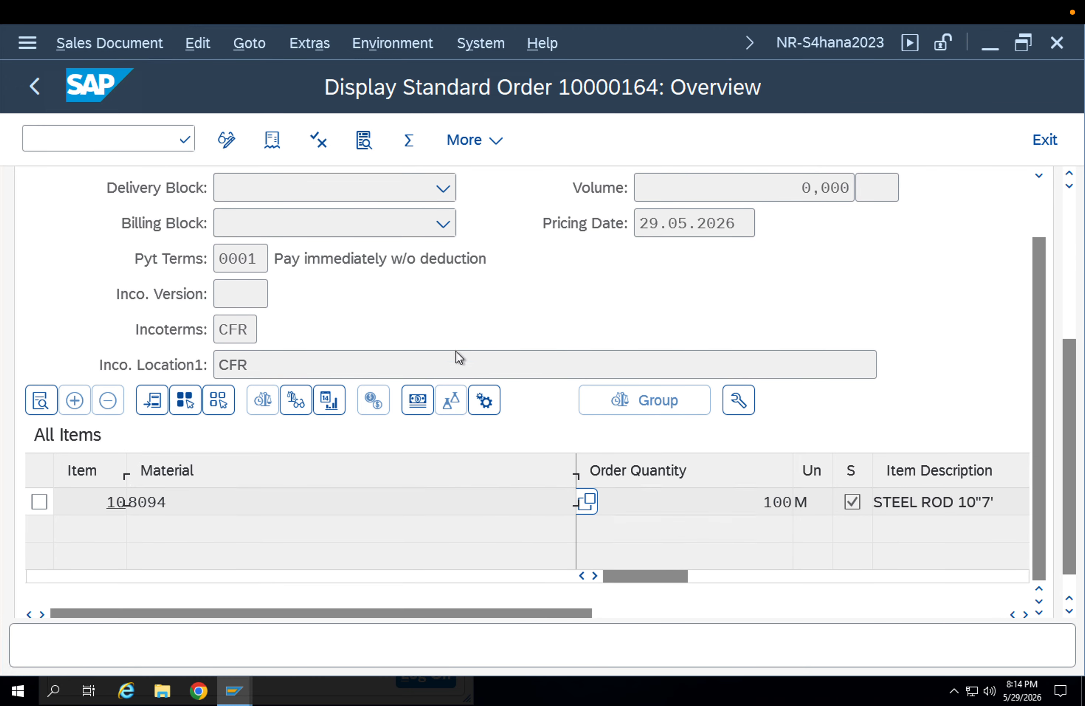
pyautogui.scroll(2, 829, 279)
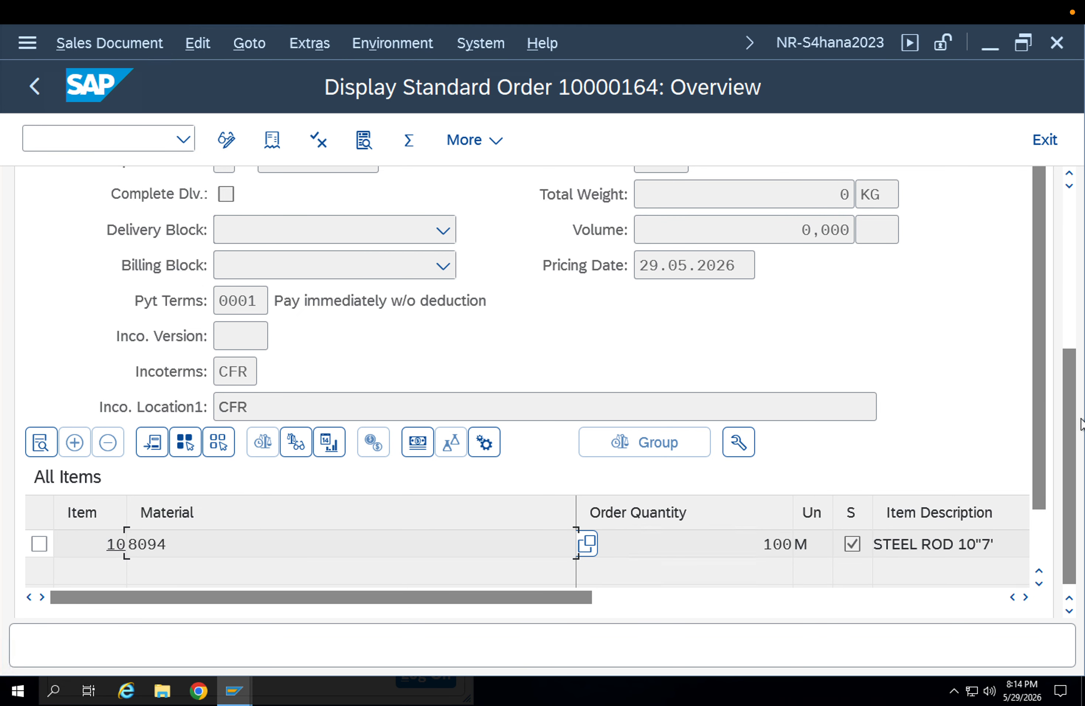
pyautogui.click(1073, 279)
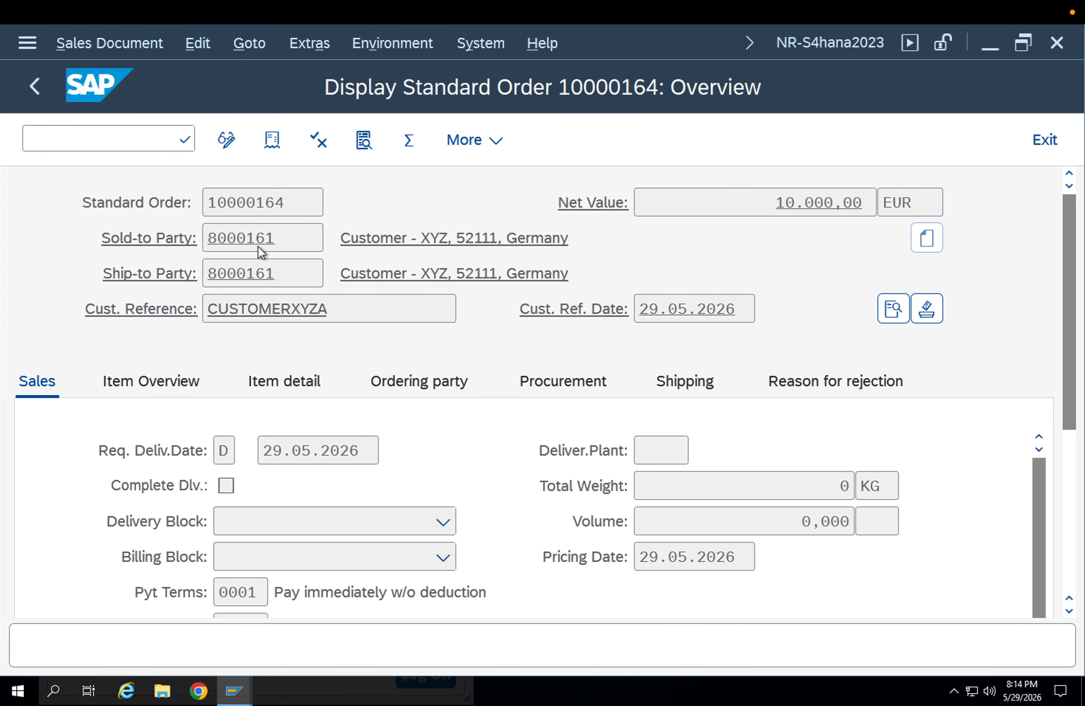
pyautogui.moveTo(210, 239); pyautogui.dragTo(274, 240)
pyautogui.click(296, 279)
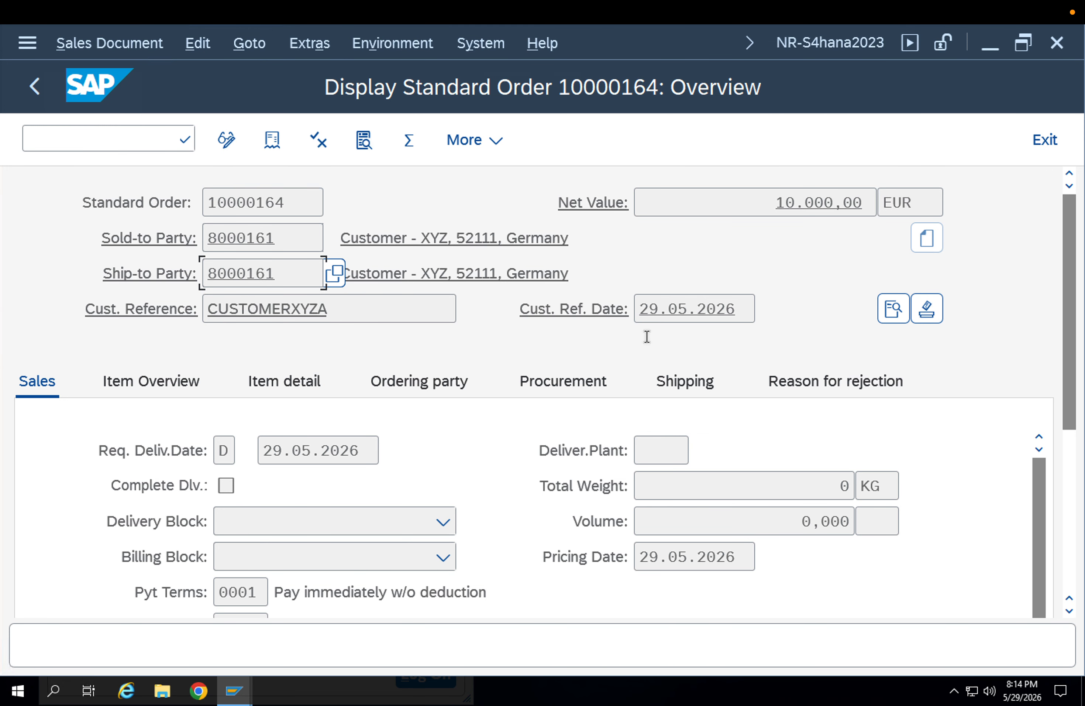
pyautogui.scroll(-1, 714, 391)
pyautogui.scroll(-3, 714, 391)
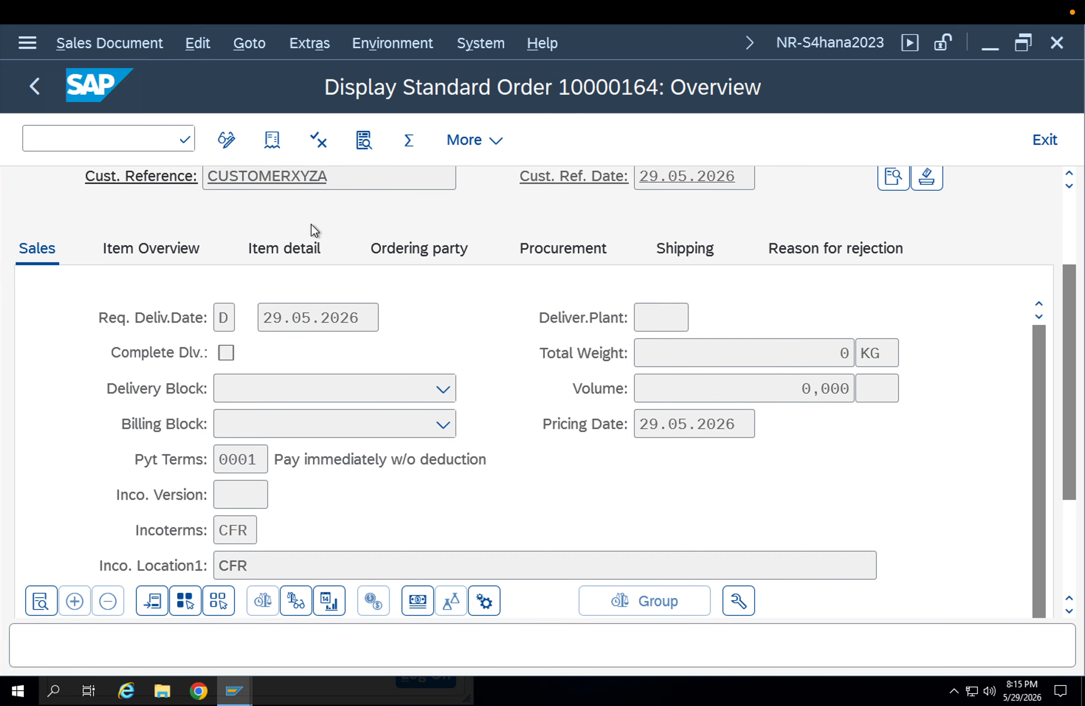
# - Leave the order display and open transaction MM02 to change a material
pyautogui.click(41, 140)
pyautogui.write('/nm')
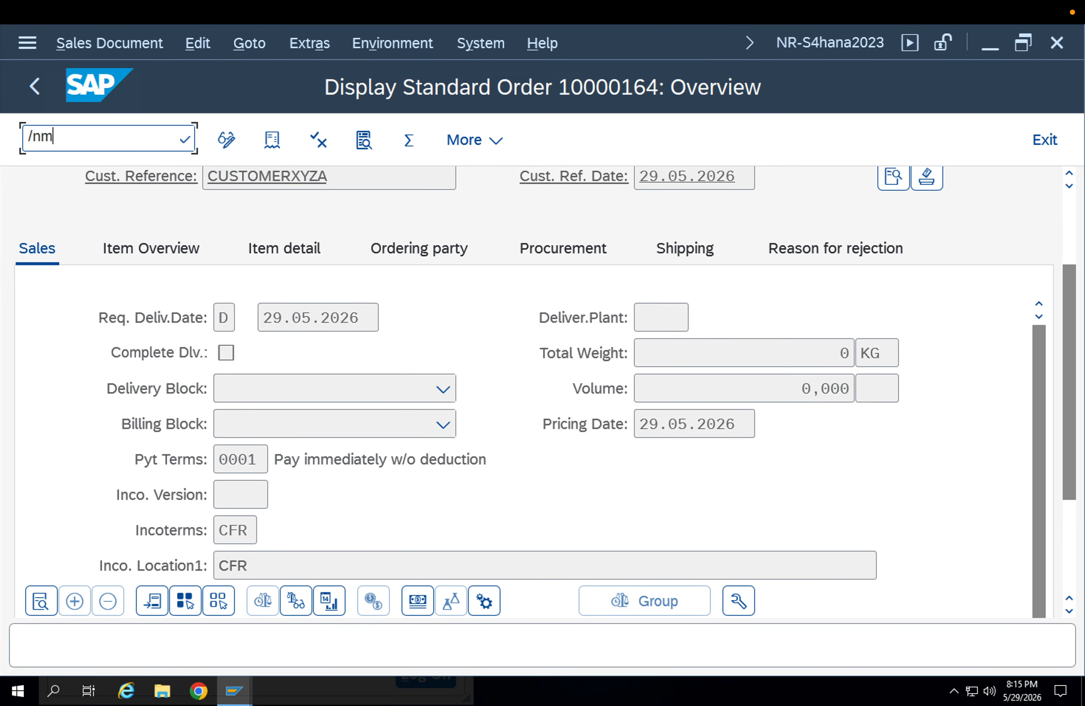
pyautogui.write('m02')
pyautogui.press('Return')
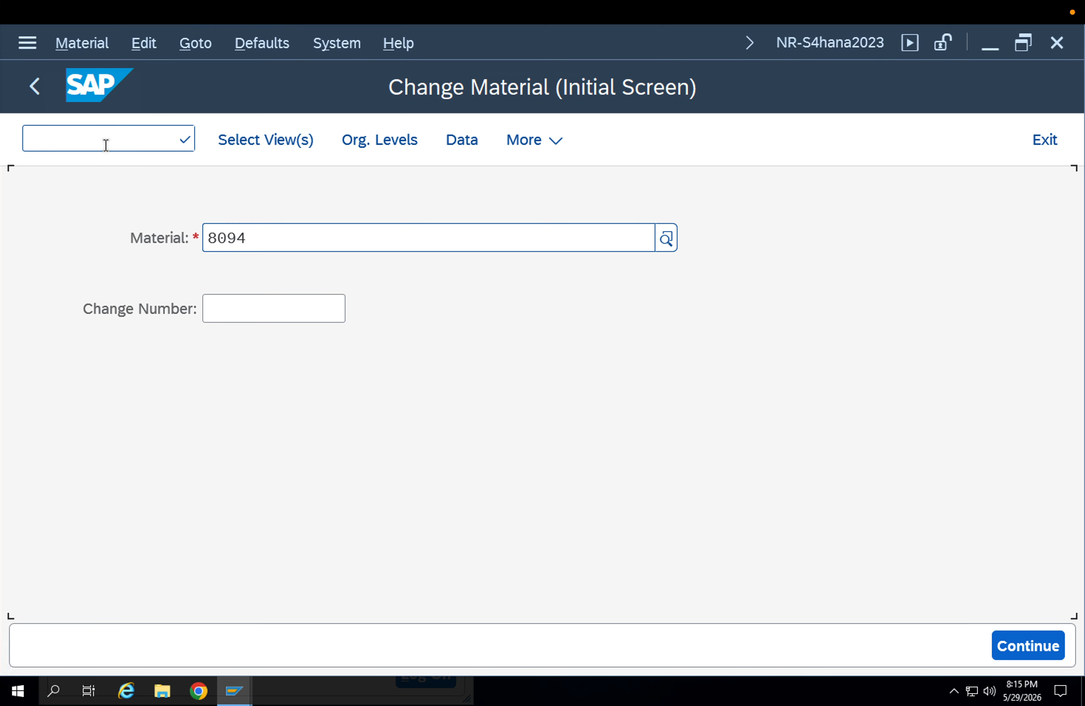
# - Leave the material change and display the saved standard order in transaction VA03
pyautogui.click(111, 134)
pyautogui.write('/nva')
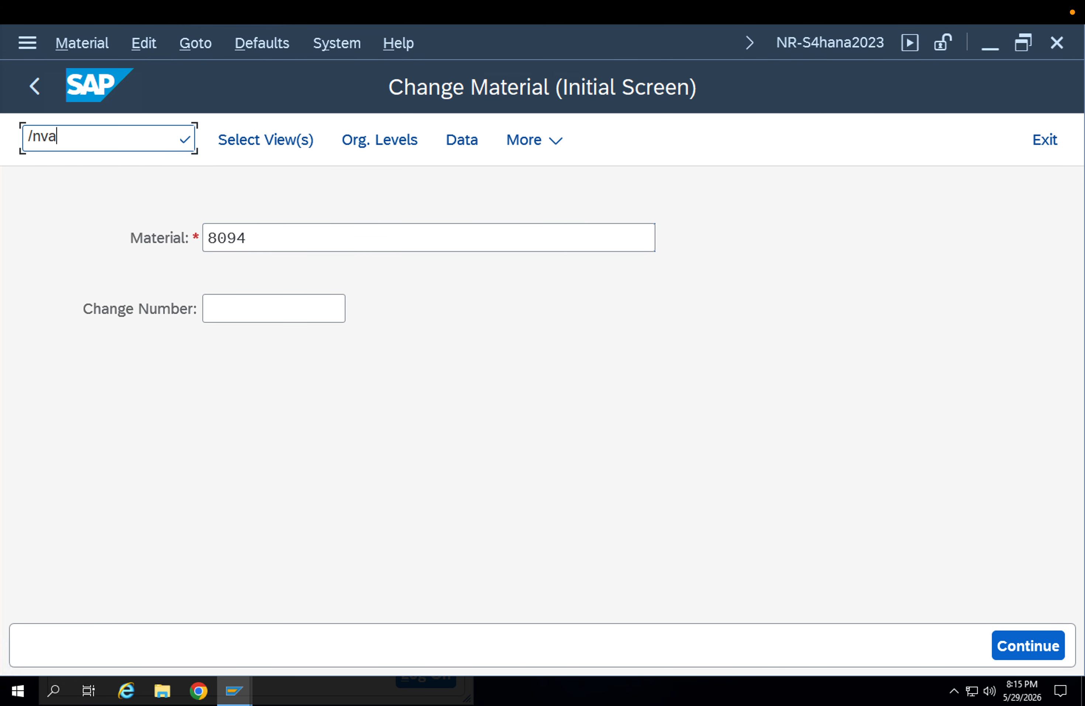
pyautogui.write('03')
pyautogui.press('Return')
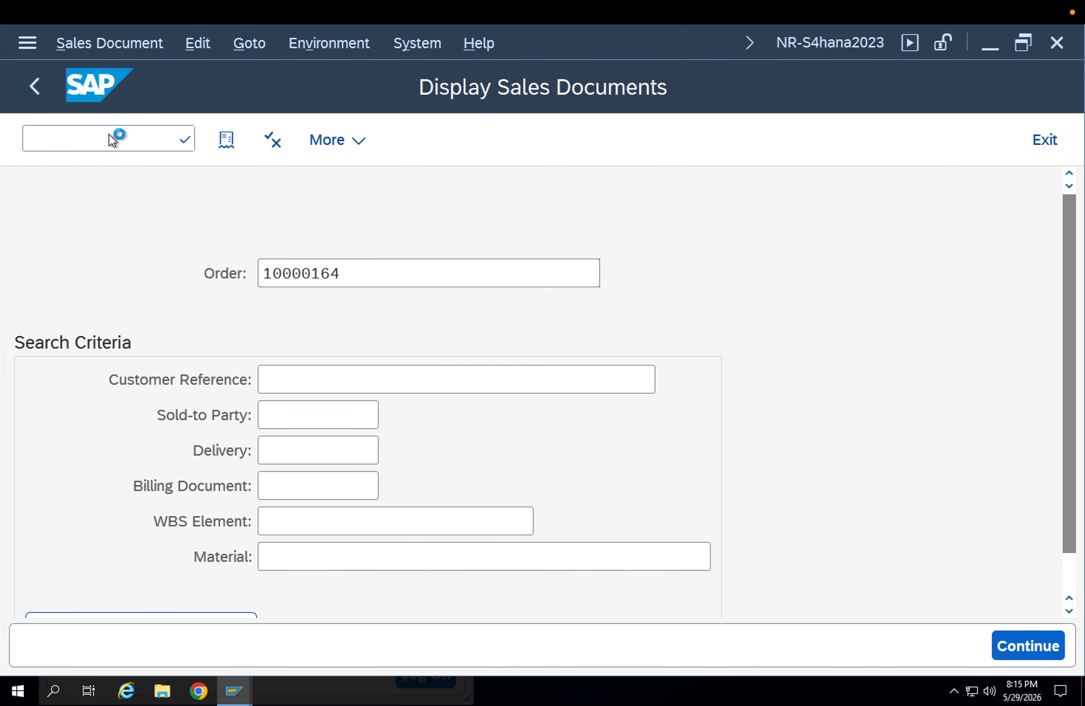
pyautogui.press('Return')
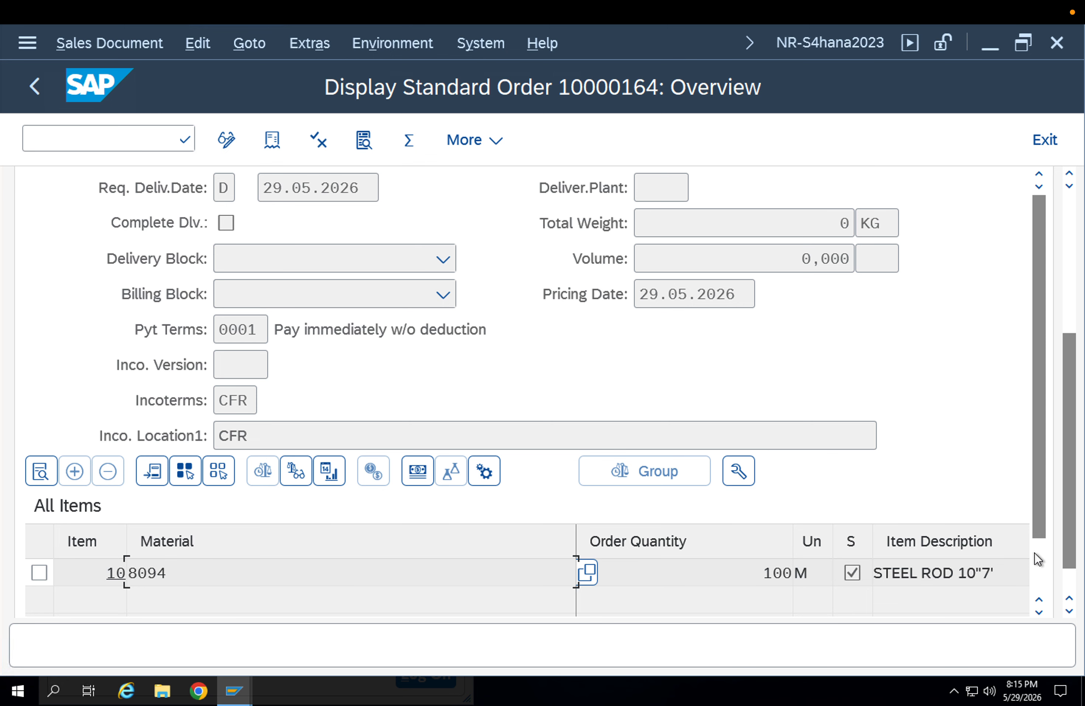
# - Examine item 10's columns in the order overview, including material groups, pricing, plant, delivery date, description and order quantity
pyautogui.scroll(-2, 1037, 551)
pyautogui.moveTo(676, 575); pyautogui.dragTo(902, 581)
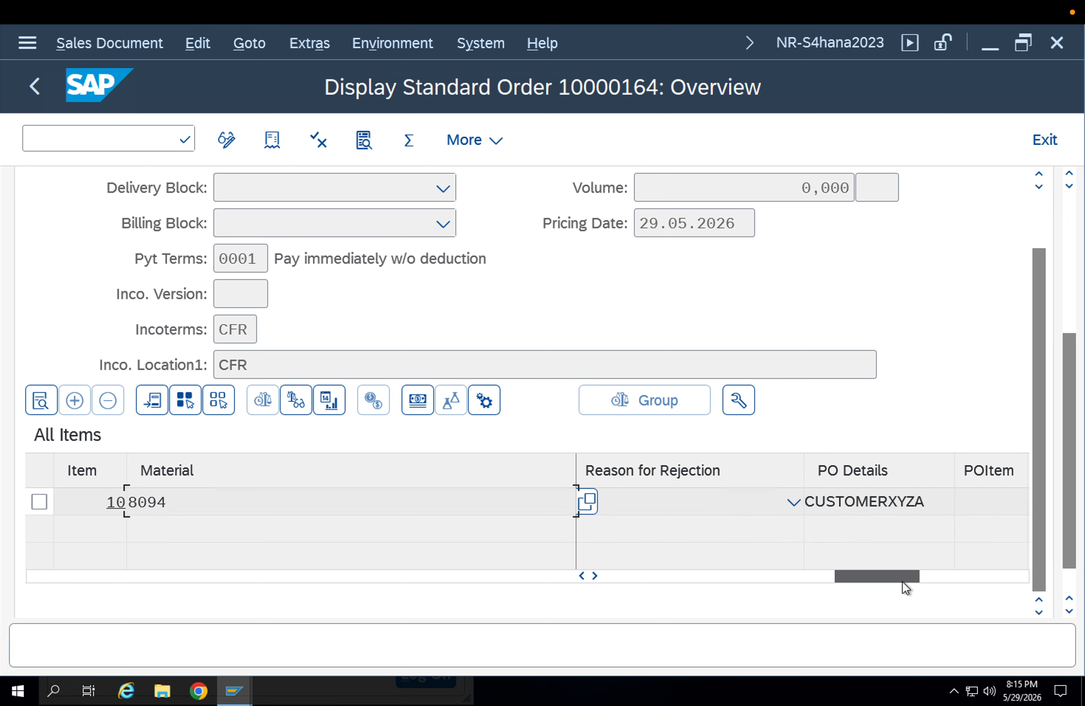
pyautogui.click(952, 575)
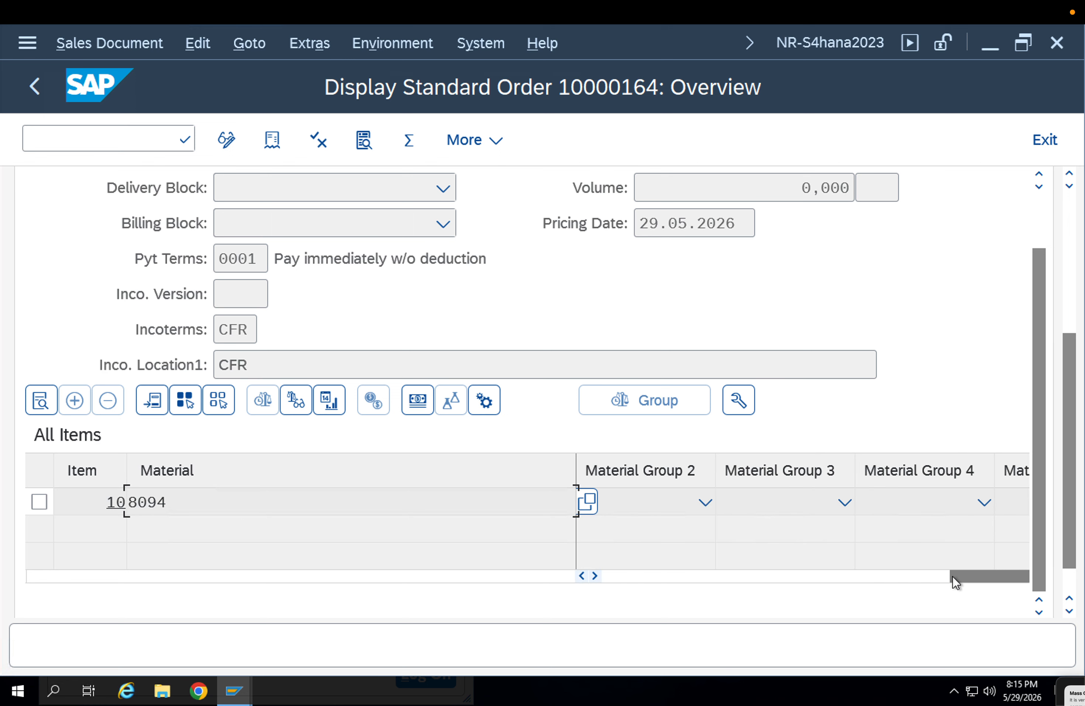
pyautogui.click(933, 576)
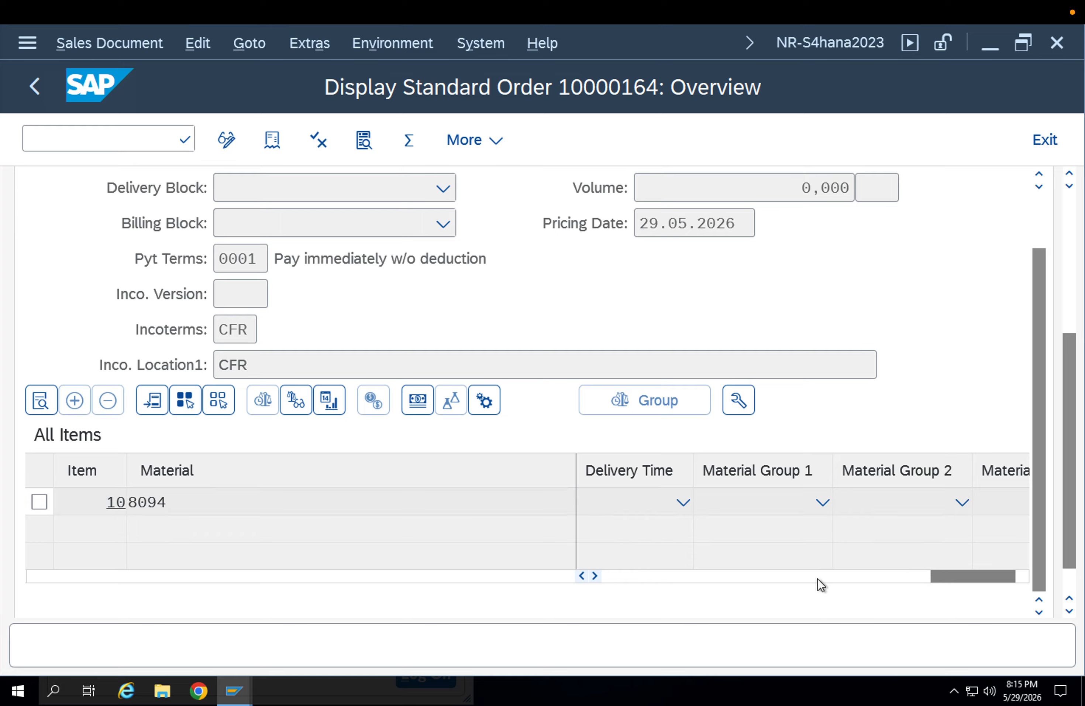
pyautogui.click(879, 579)
pyautogui.moveTo(879, 579); pyautogui.dragTo(718, 576)
pyautogui.click(777, 576)
pyautogui.click(728, 579)
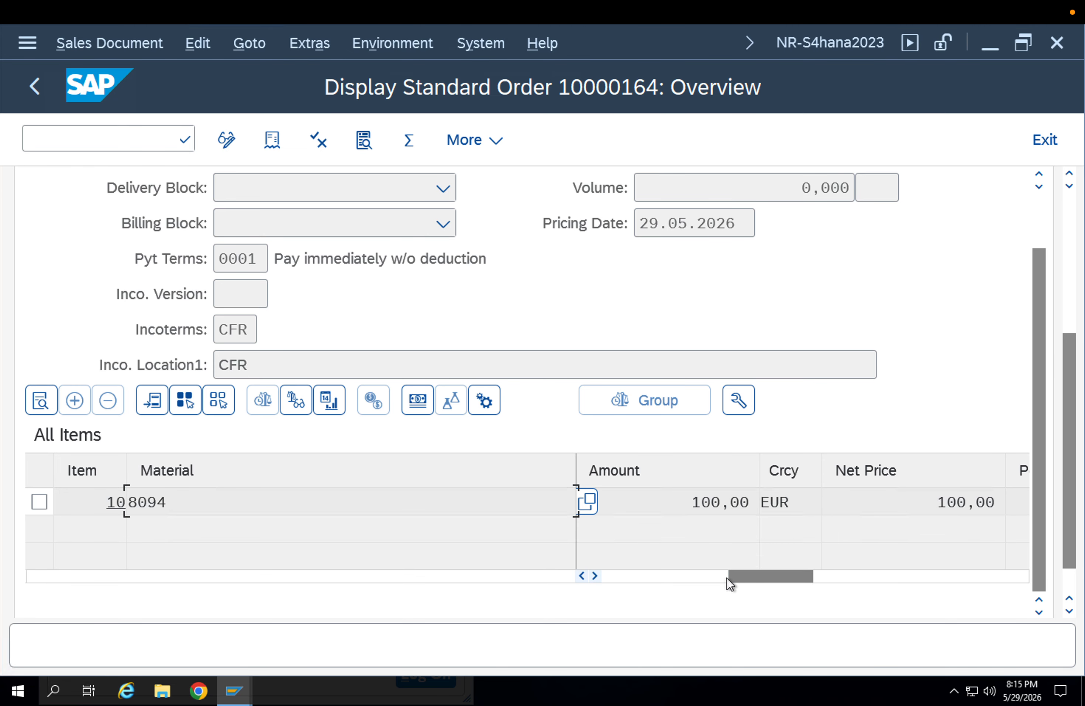
pyautogui.click(687, 575)
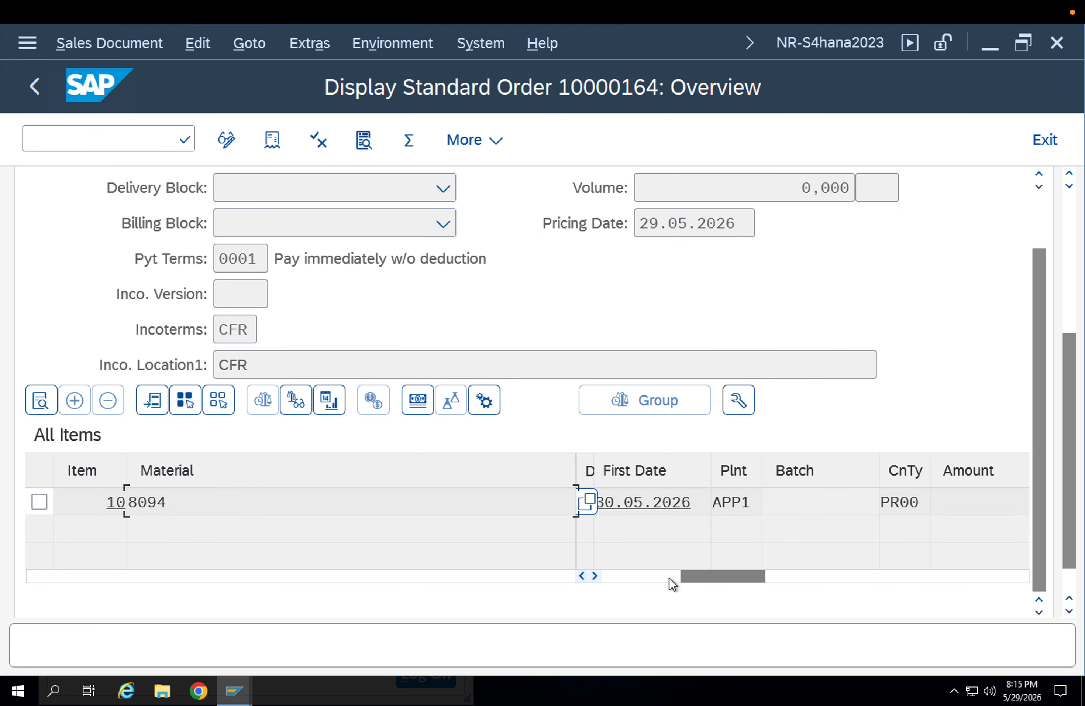
pyautogui.click(670, 579)
pyautogui.click(626, 578)
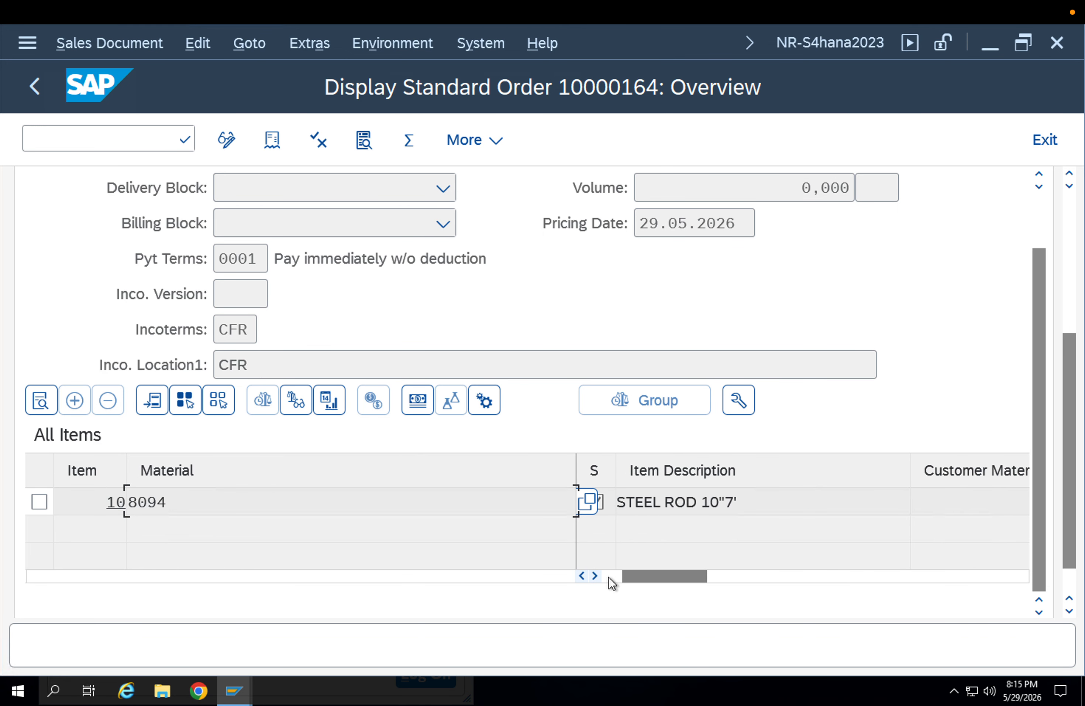
pyautogui.click(609, 577)
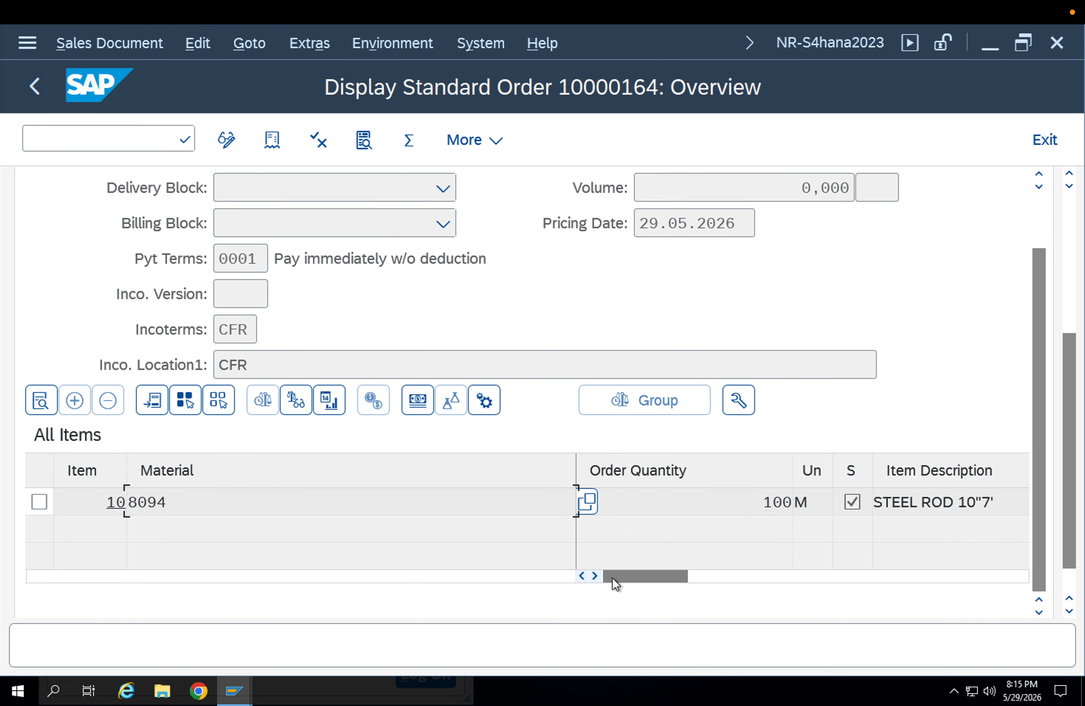
# - Open the details of item 10 and examine its Sales A and Sales B data
pyautogui.doubleClick(703, 503)
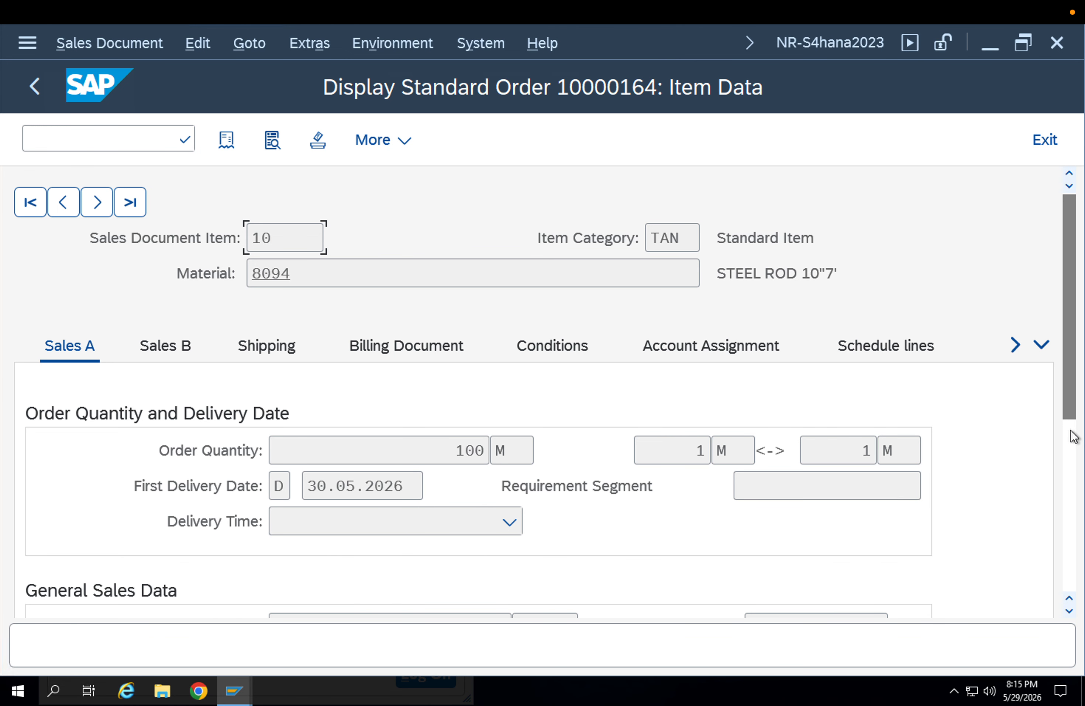
pyautogui.click(1074, 442)
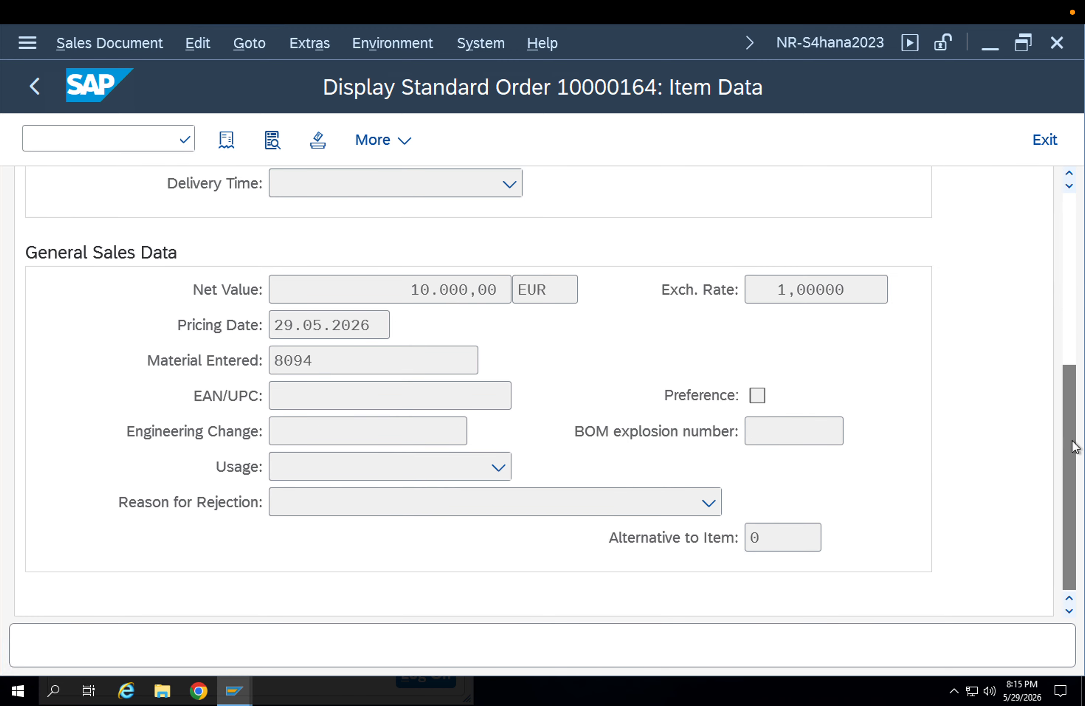
pyautogui.scroll(5, 1074, 442)
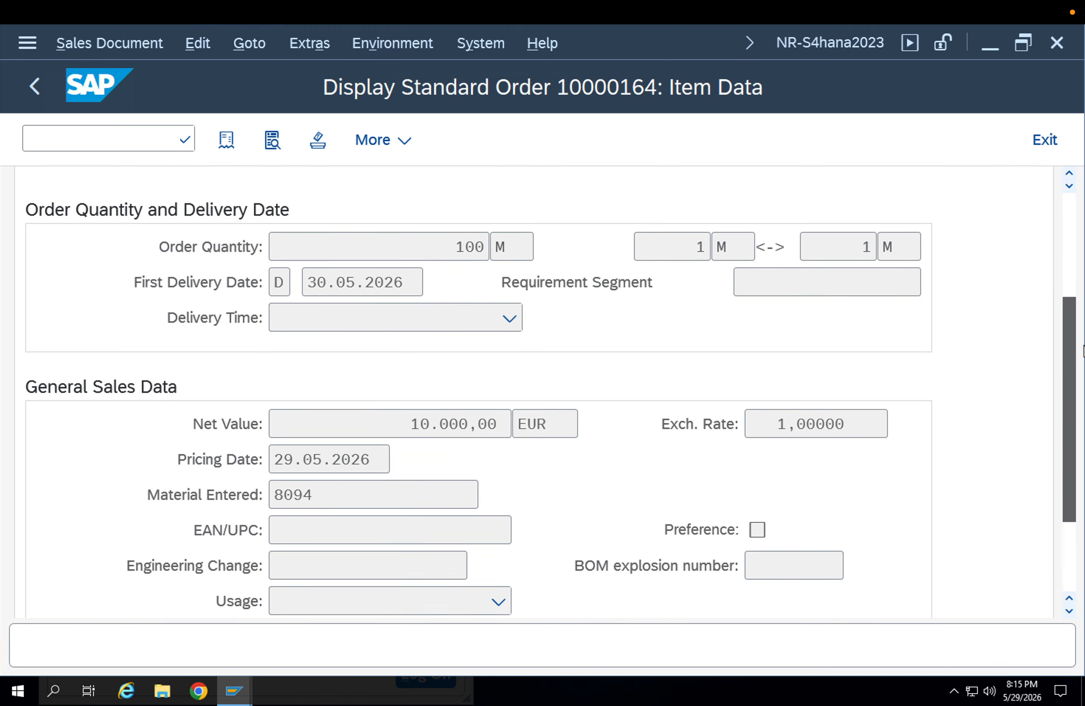
pyautogui.click(162, 267)
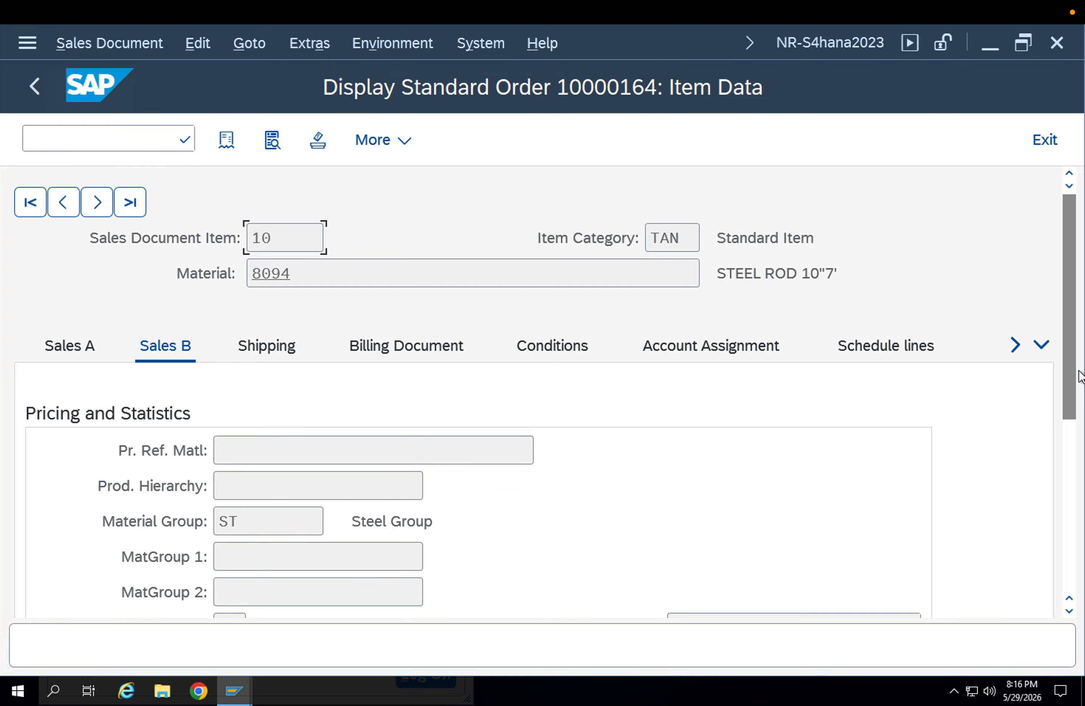
pyautogui.scroll(-2, 1077, 403)
pyautogui.scroll(-5, 1078, 419)
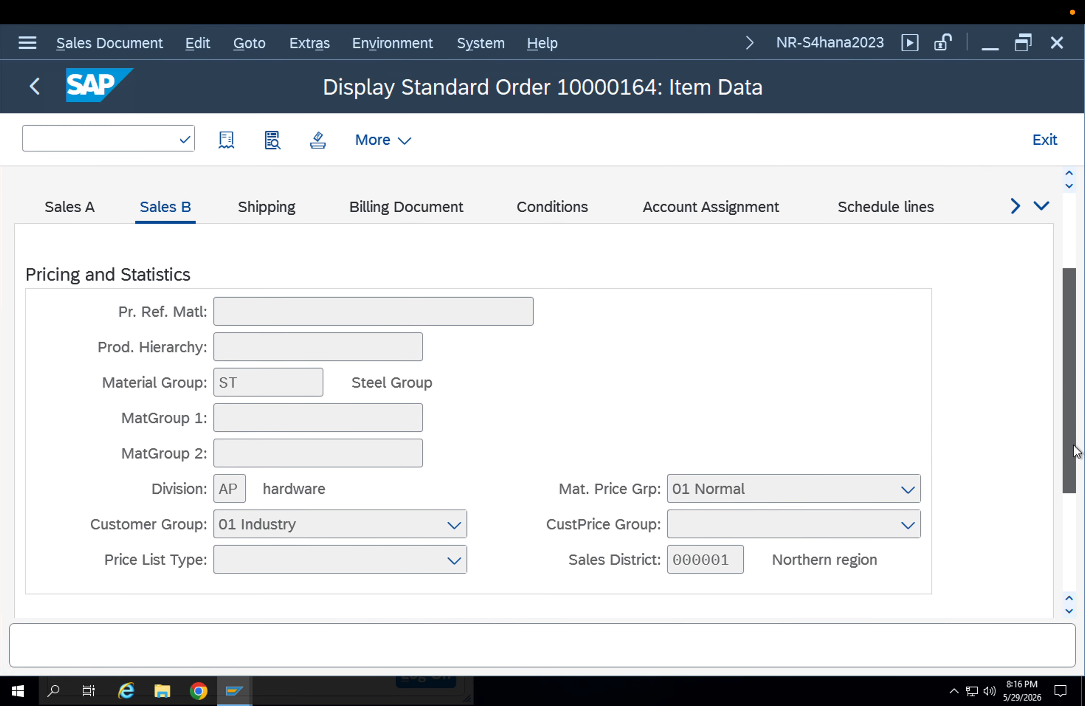
pyautogui.scroll(-7, 1079, 514)
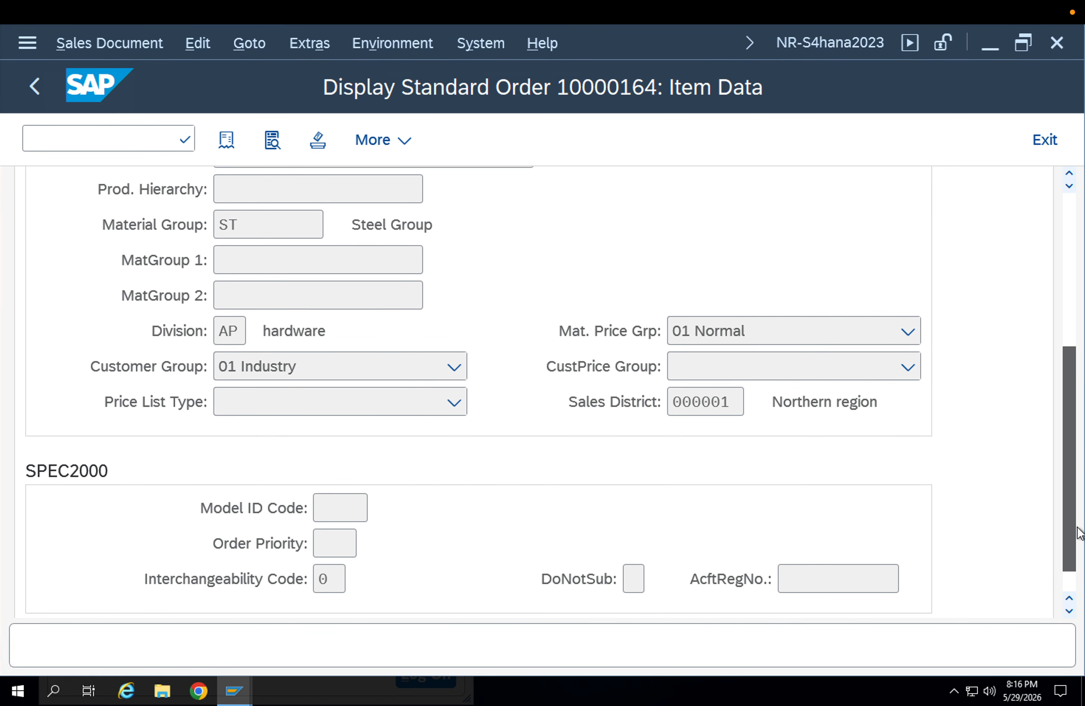
pyautogui.scroll(14, 1083, 419)
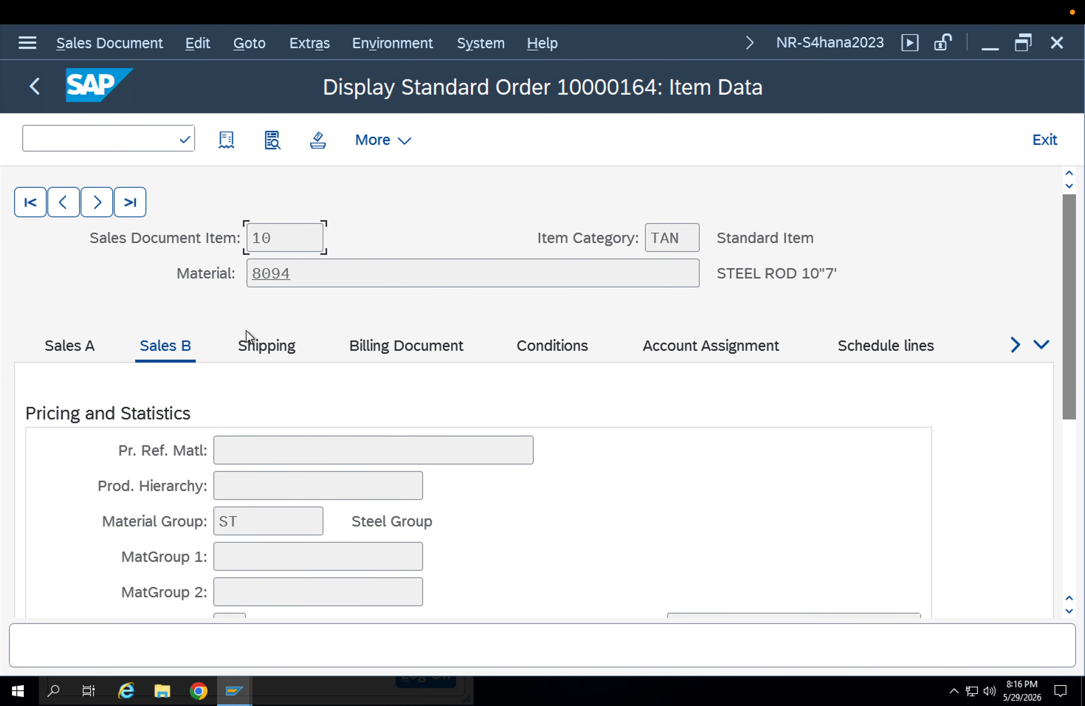
# - Examine item 10's shipping data and its billing document data, including accounting and risk management
pyautogui.click(258, 345)
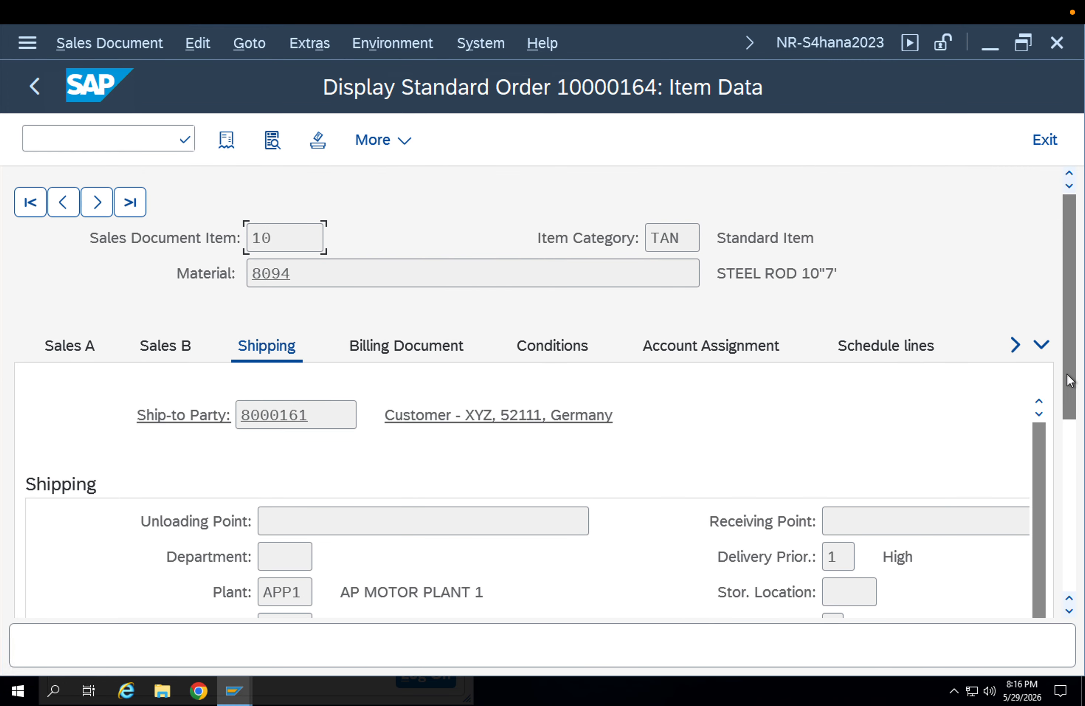
pyautogui.scroll(-4, 1074, 427)
pyautogui.scroll(-7, 1073, 432)
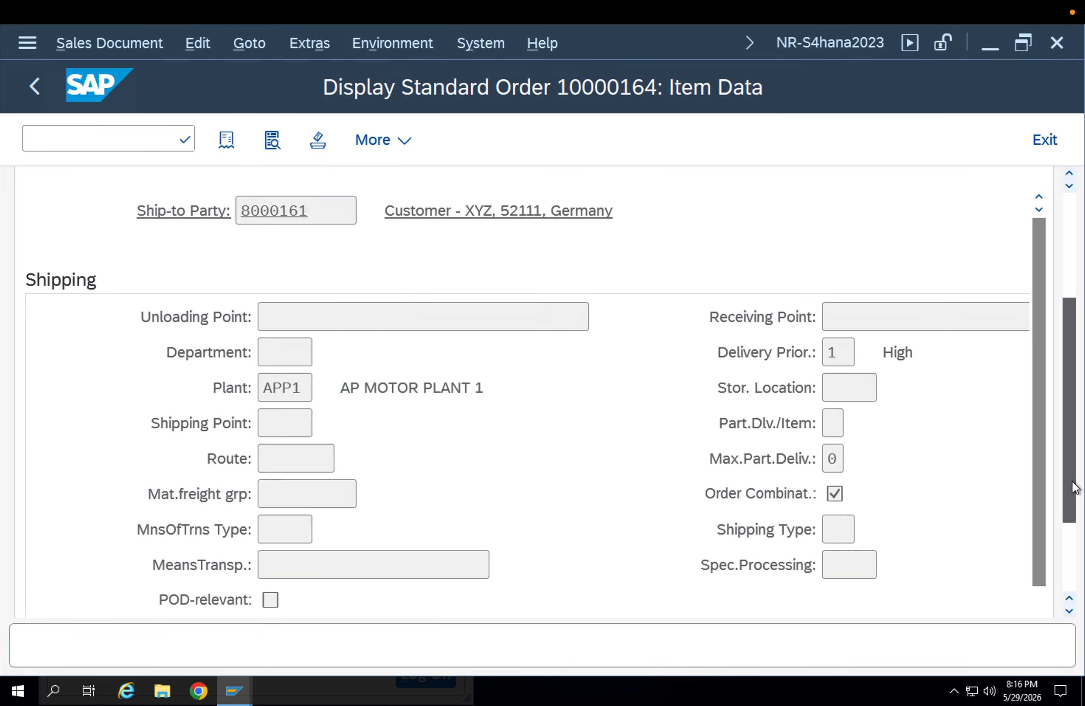
pyautogui.scroll(11, 715, 381)
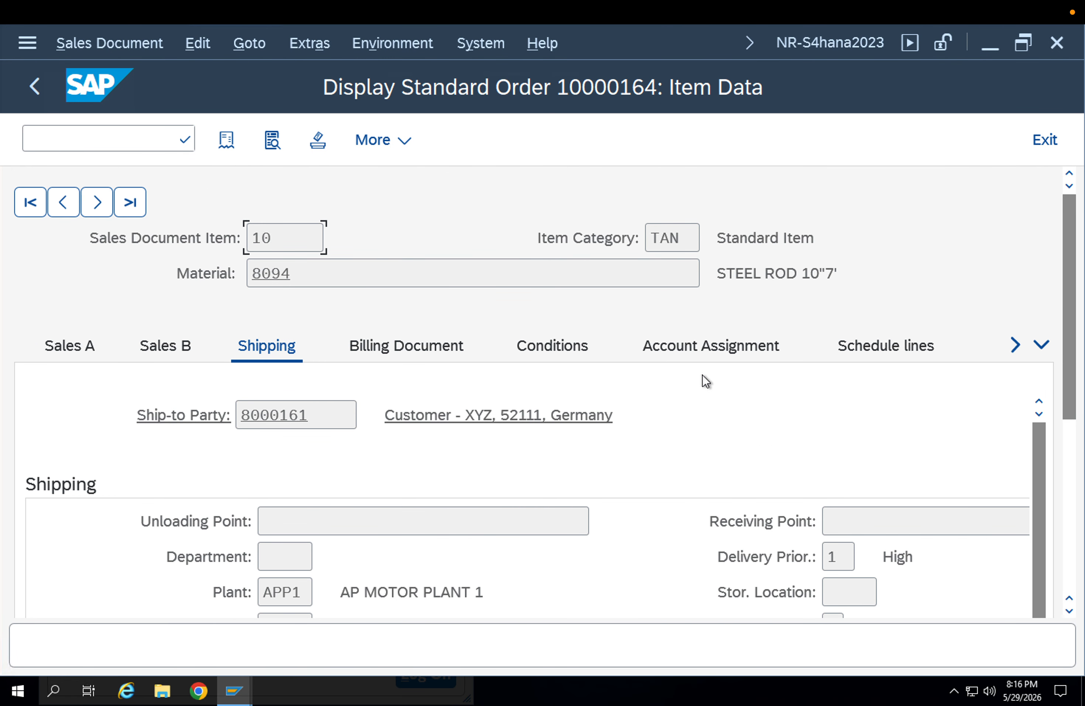
pyautogui.click(458, 353)
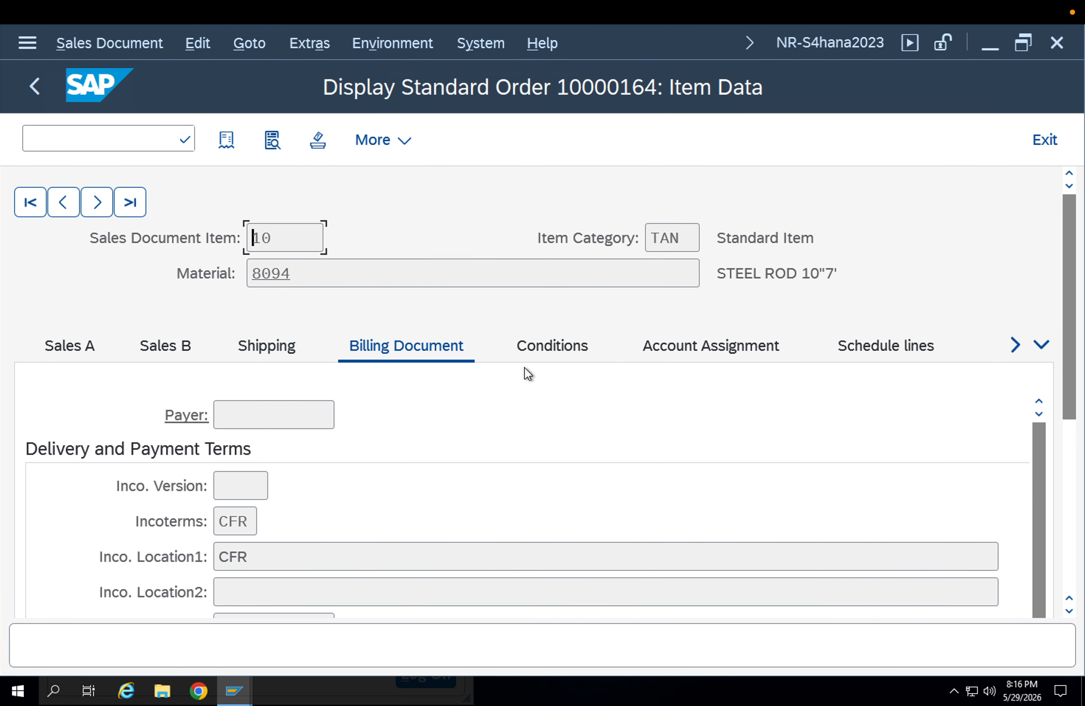
pyautogui.scroll(-10, 1072, 444)
pyautogui.moveTo(1044, 363); pyautogui.dragTo(1036, 530)
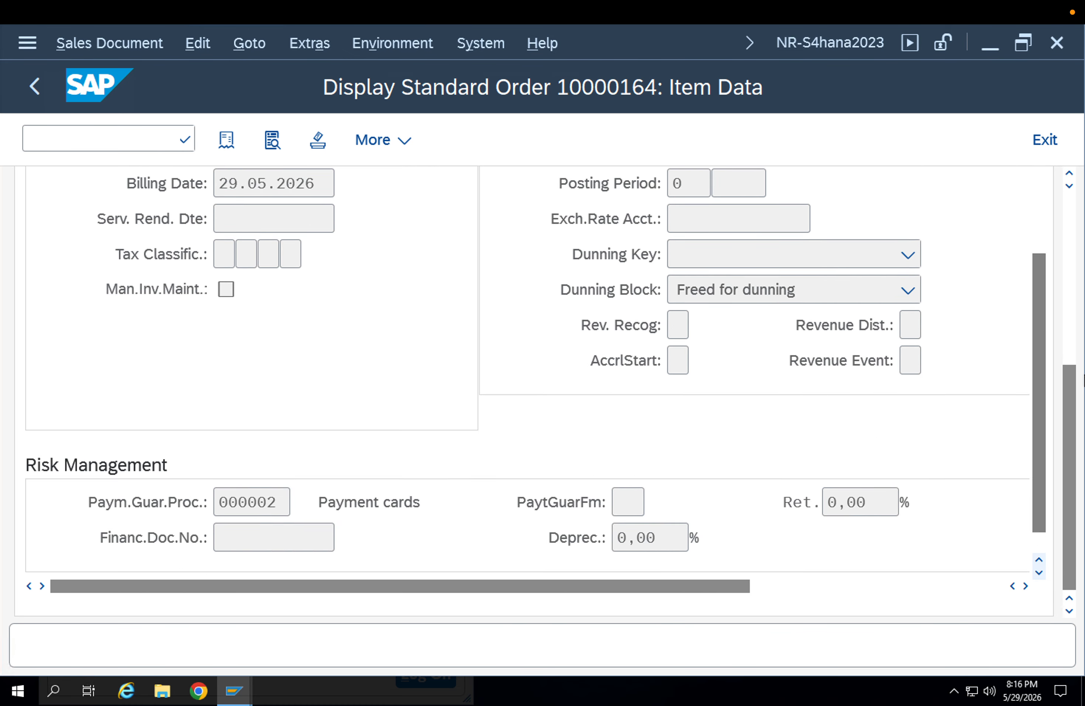
pyautogui.scroll(5, 1078, 291)
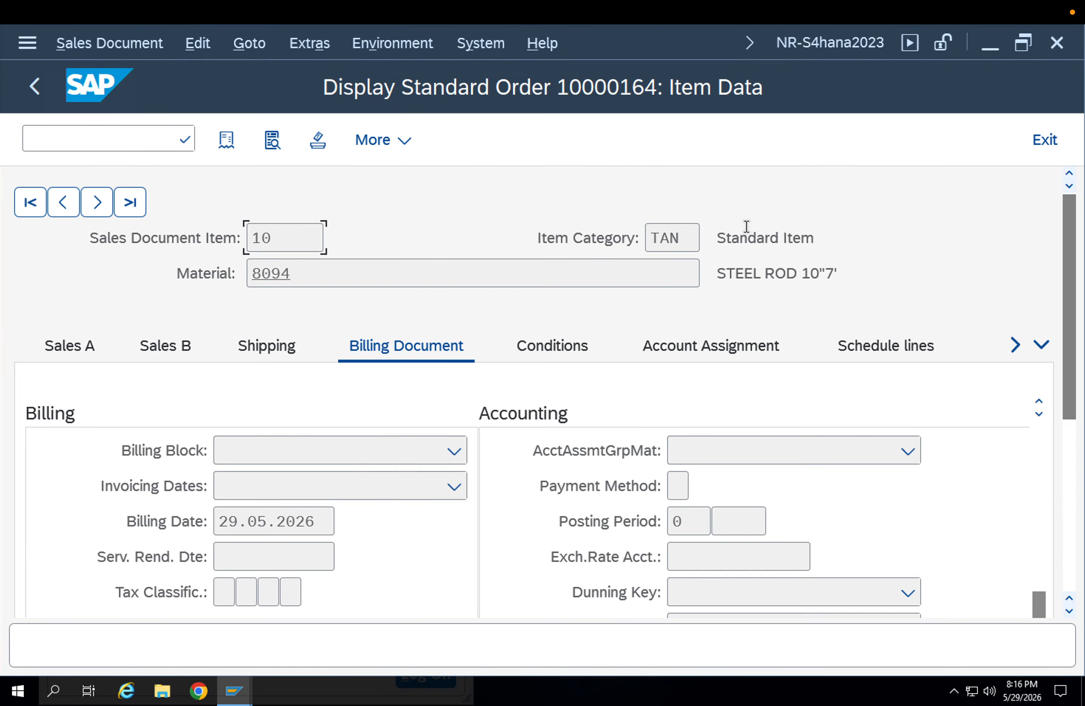
# - Go to the order's header data and examine its sales and shipping details
pyautogui.click(249, 43)
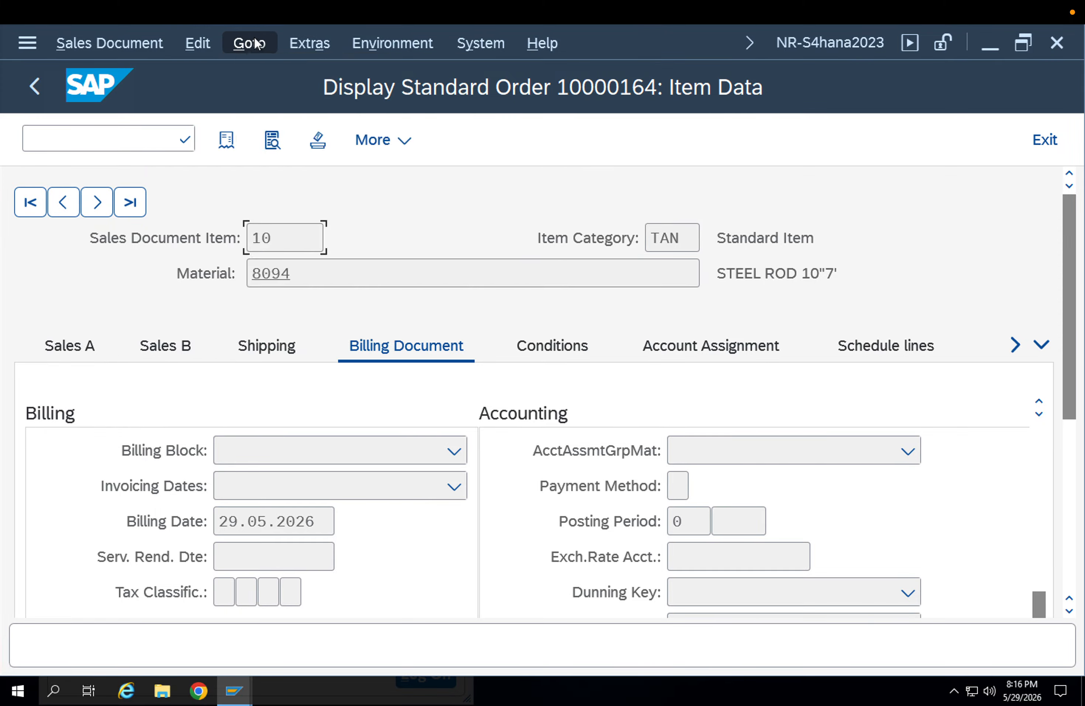
pyautogui.click(280, 108)
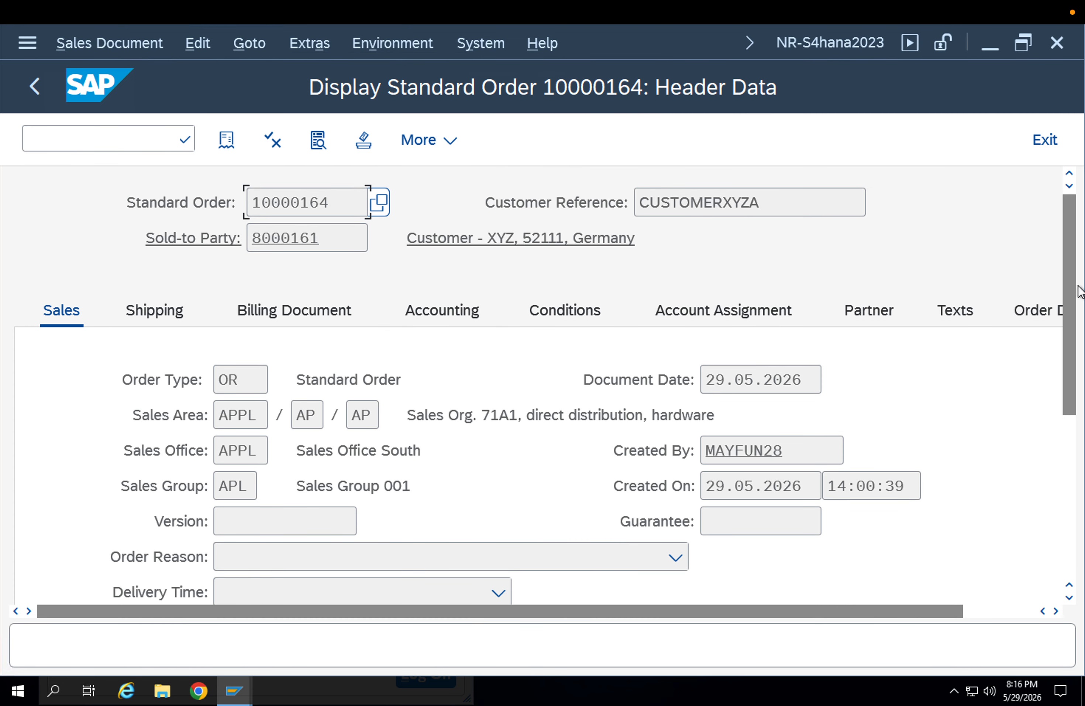
pyautogui.moveTo(1078, 286)
pyautogui.mouseDown()
pyautogui.moveTo(1082, 481)
pyautogui.moveTo(1082, 311)
pyautogui.mouseUp()
pyautogui.click(178, 313)
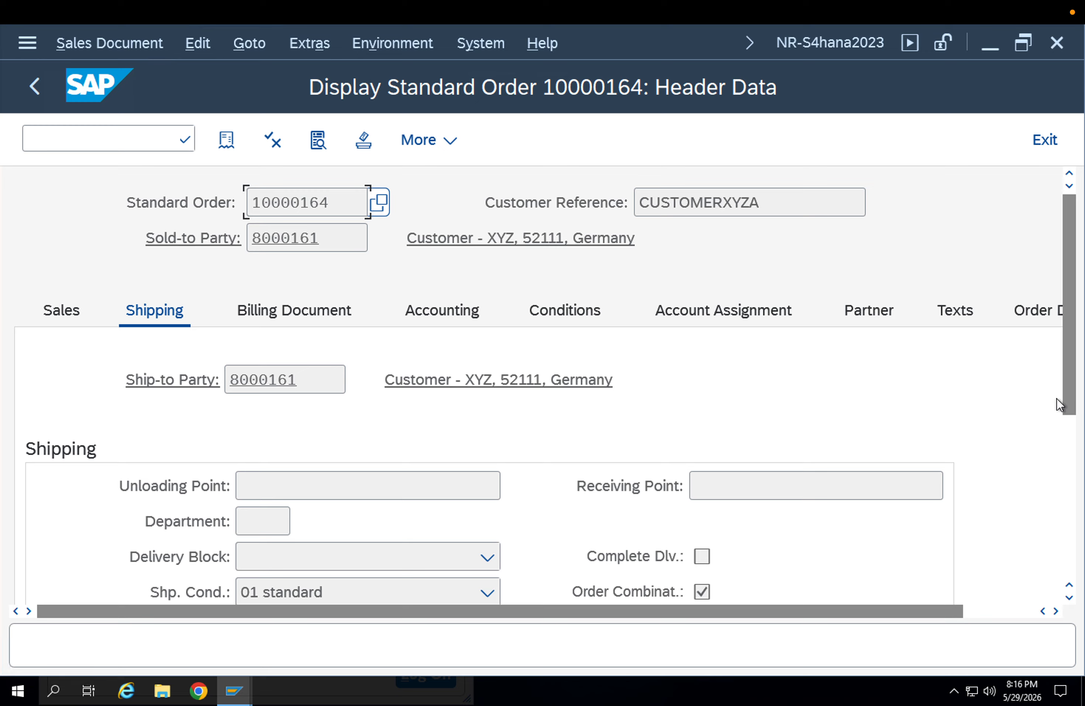
pyautogui.click(1074, 435)
pyautogui.moveTo(1073, 457); pyautogui.dragTo(1083, 298)
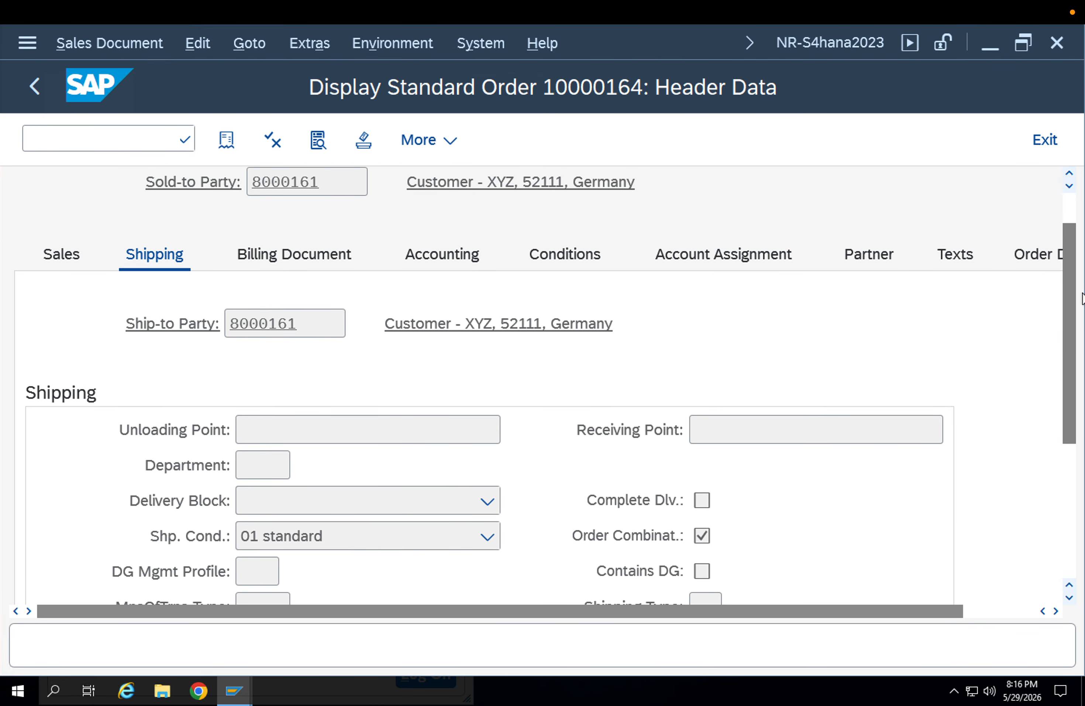
# - Check the order header's billing document and accounting data
pyautogui.click(313, 256)
pyautogui.click(446, 312)
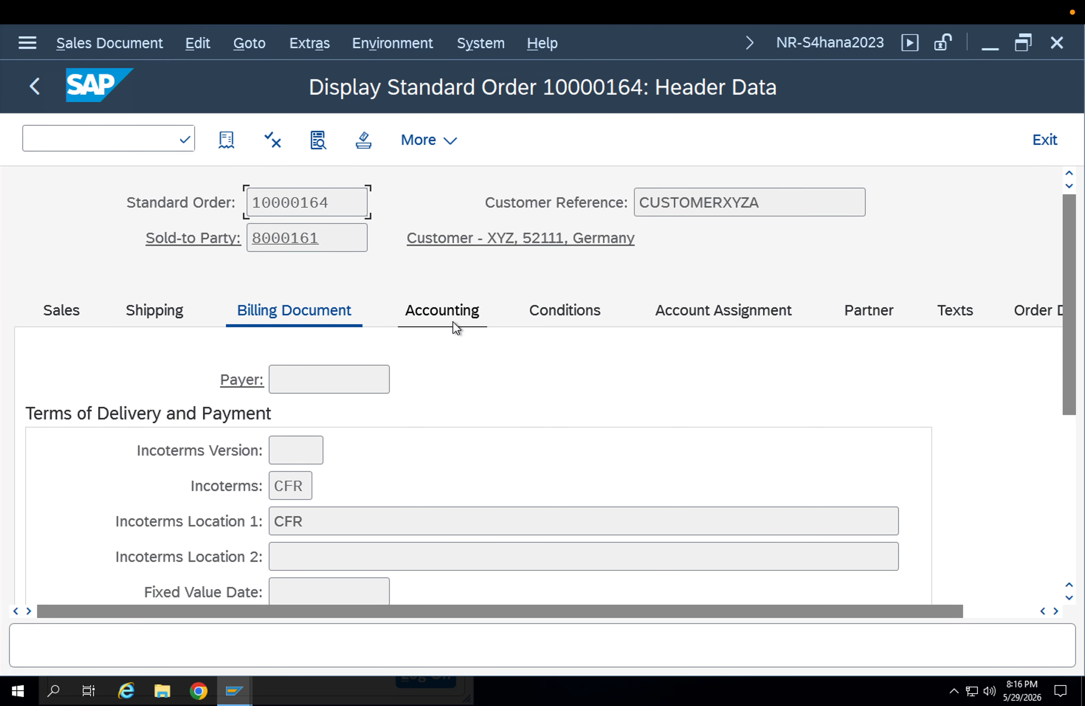
pyautogui.scroll(-5, 766, 414)
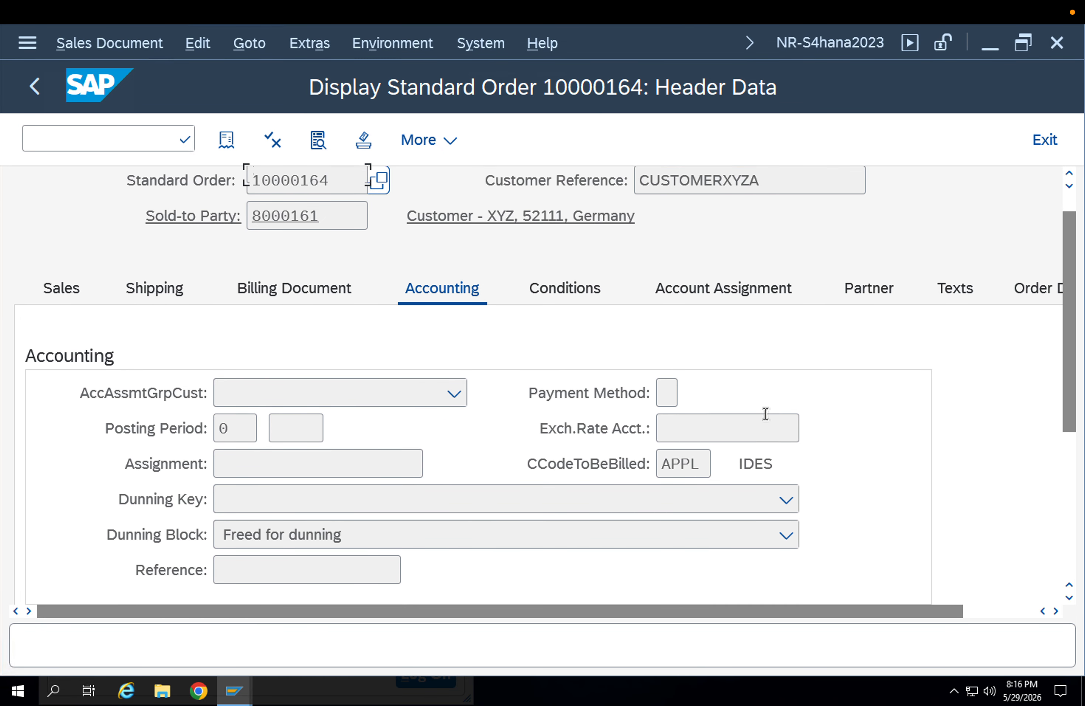
pyautogui.scroll(5, 774, 410)
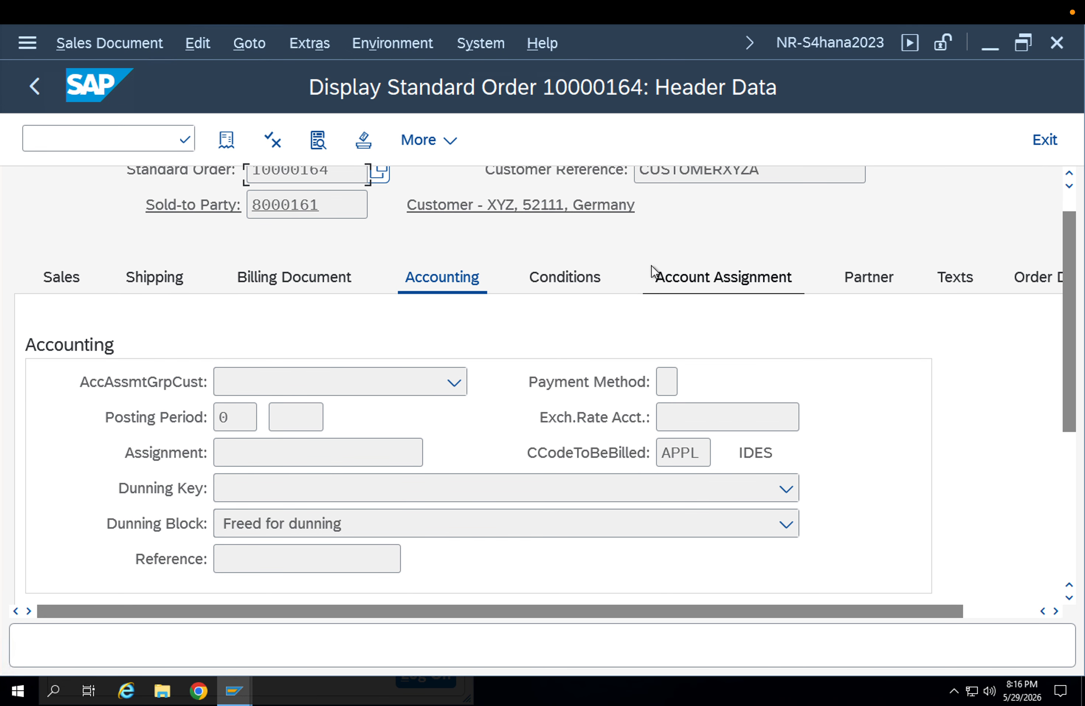
# - Review the order header's pricing conditions, account assignment, partners and texts
pyautogui.click(543, 277)
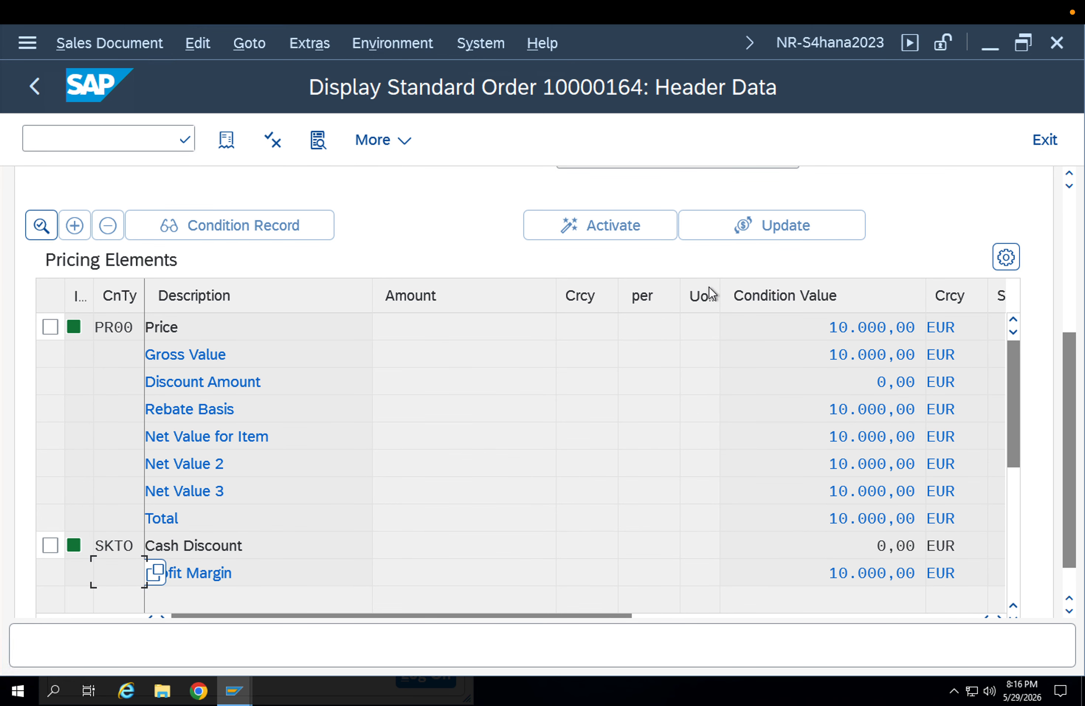
pyautogui.scroll(10, 1068, 253)
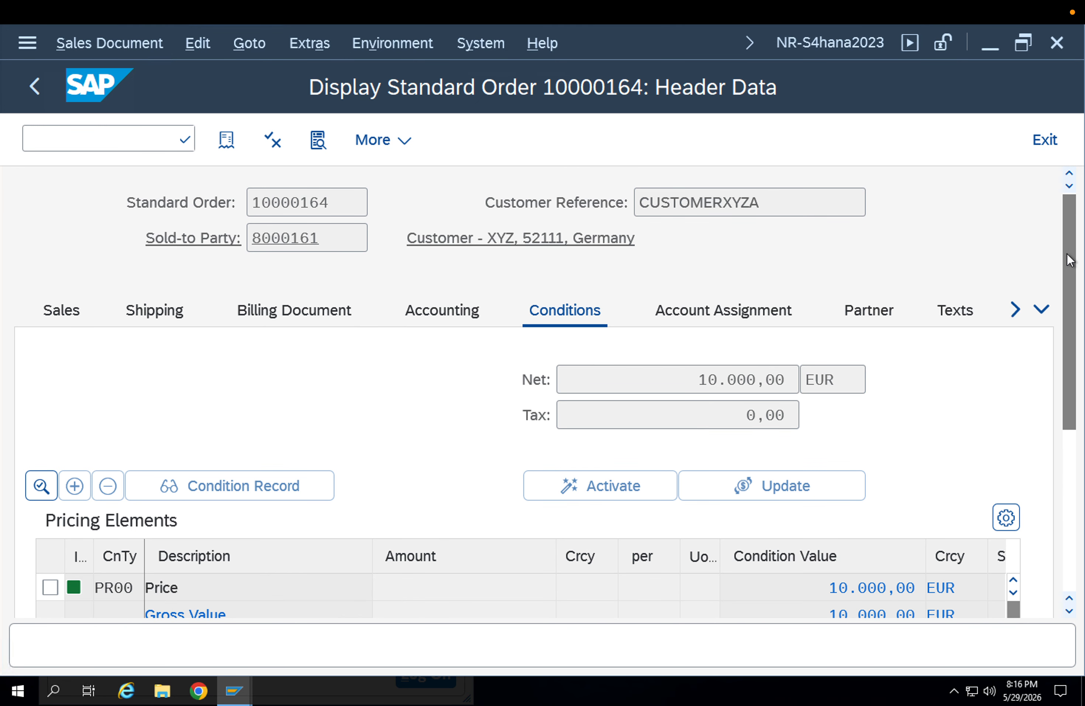
pyautogui.click(779, 308)
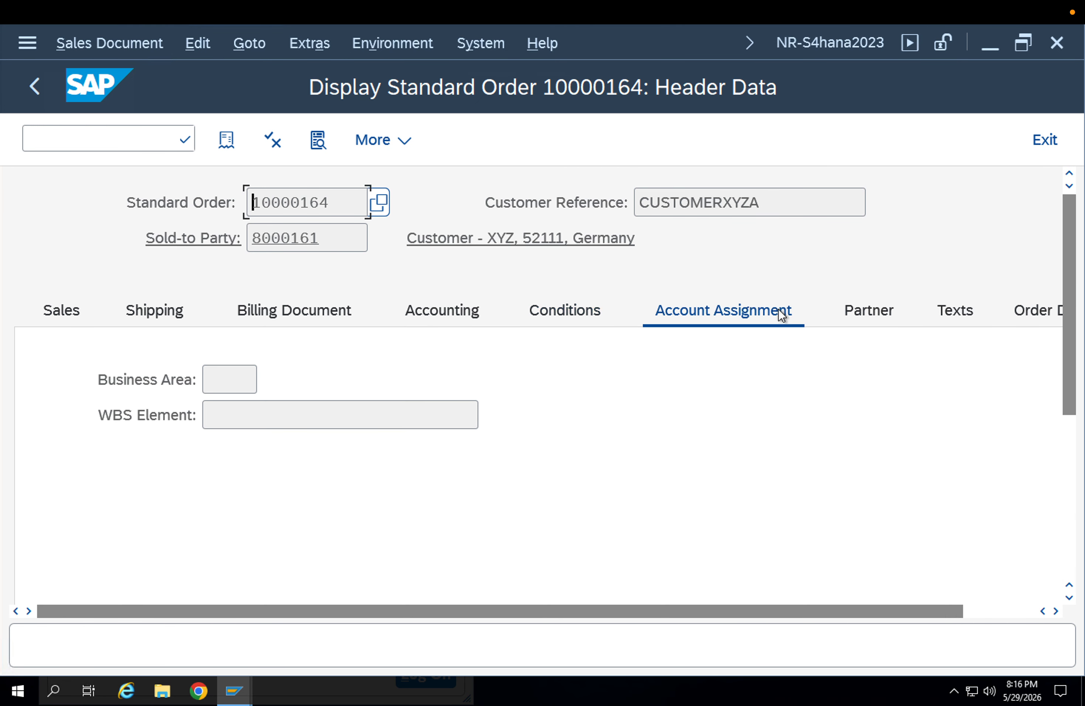
pyautogui.click(874, 324)
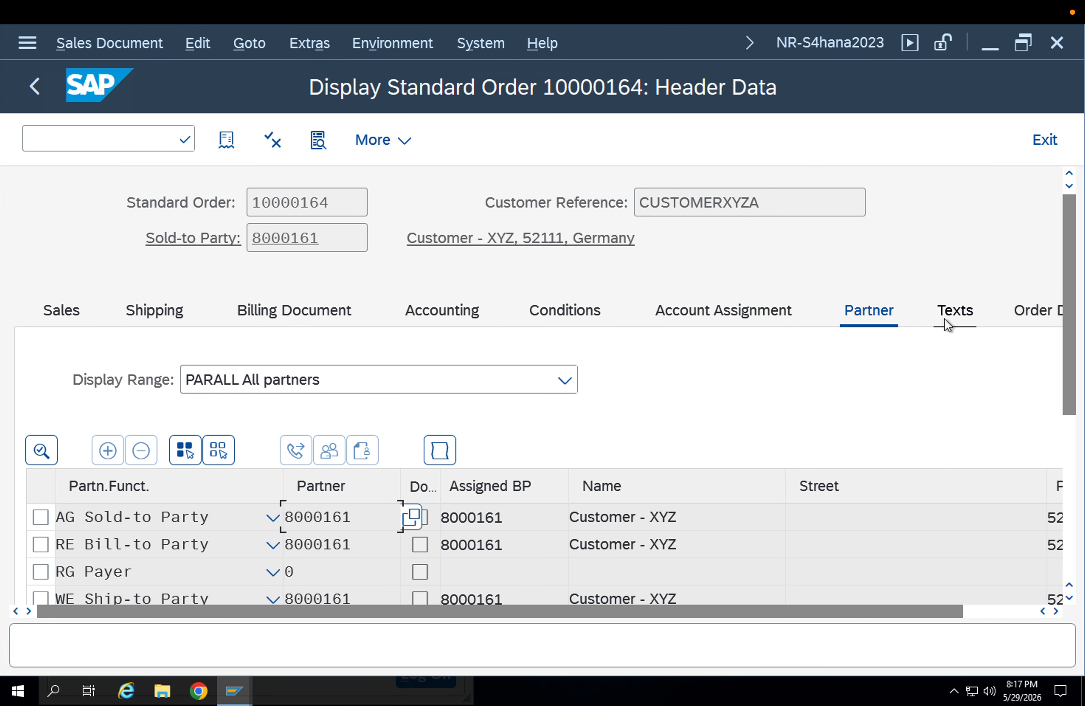
pyautogui.click(945, 318)
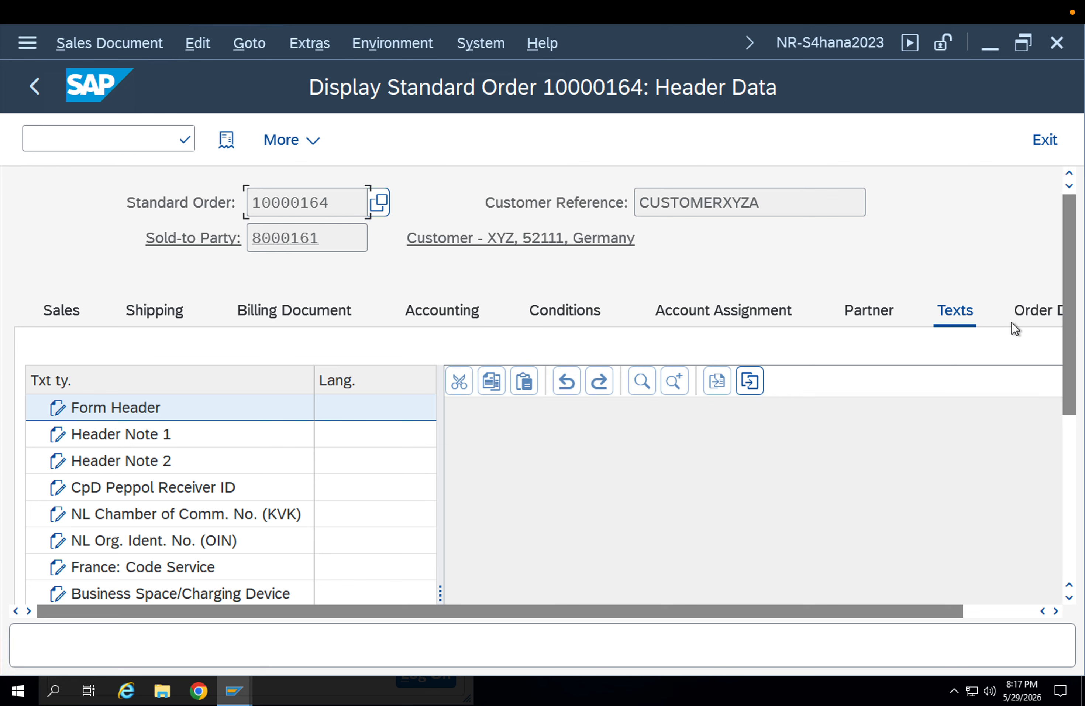
# - Review the order header's order data and its processing status
pyautogui.click(1017, 321)
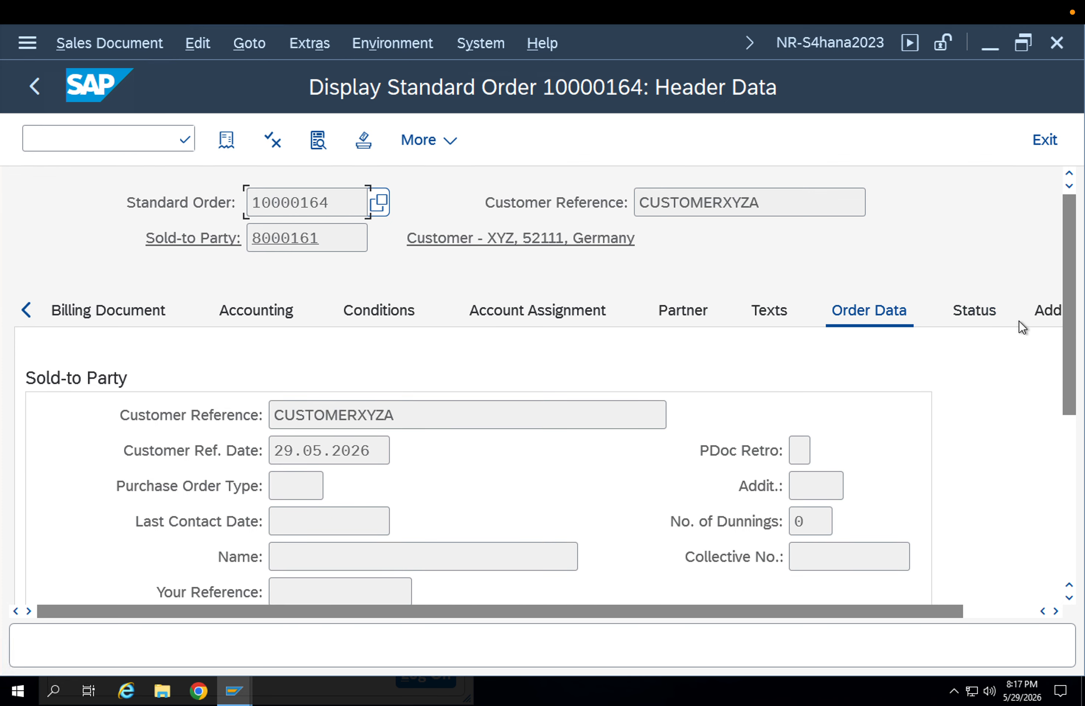
pyautogui.click(1068, 438)
pyautogui.moveTo(1066, 435); pyautogui.dragTo(1061, 319)
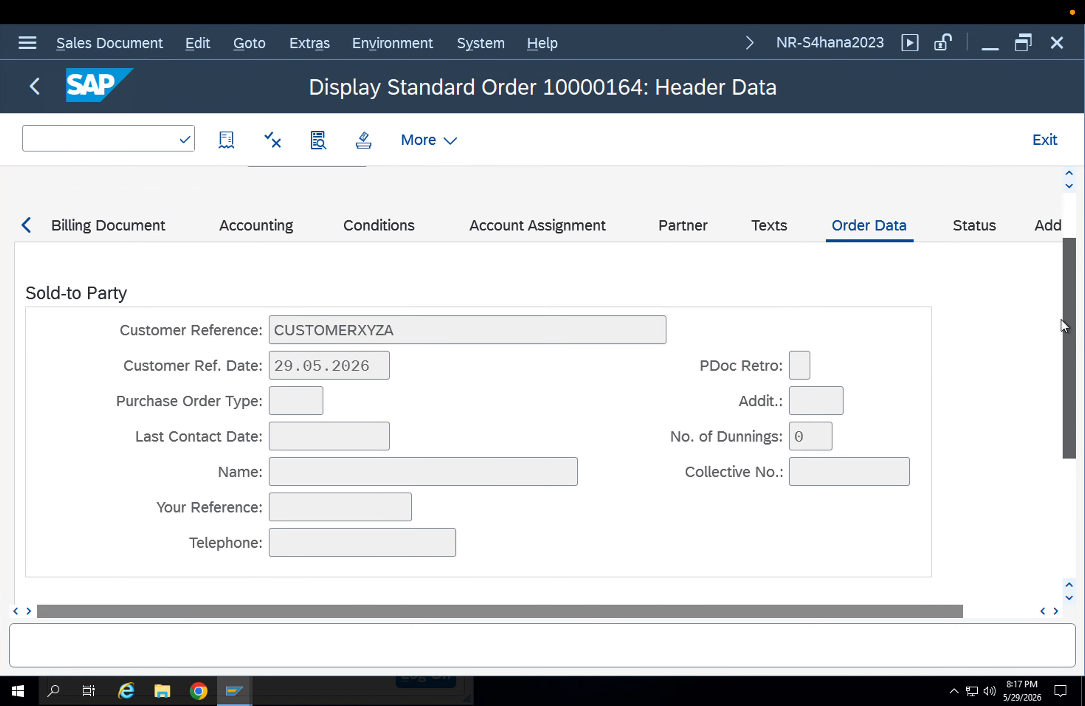
pyautogui.click(972, 227)
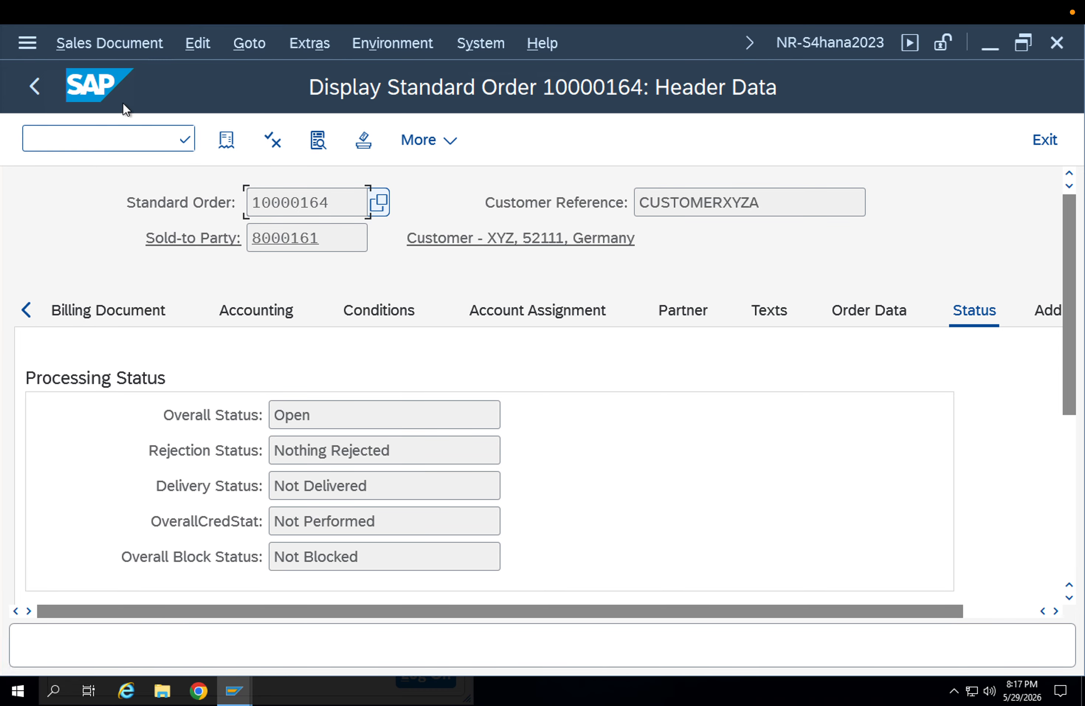
# - Open material 8094 in transaction MM02 with only the Sales Org. Data 1 and Sales Org. Data 2 views selected
pyautogui.click(63, 130)
pyautogui.write('/nmm02')
pyautogui.press('Return')
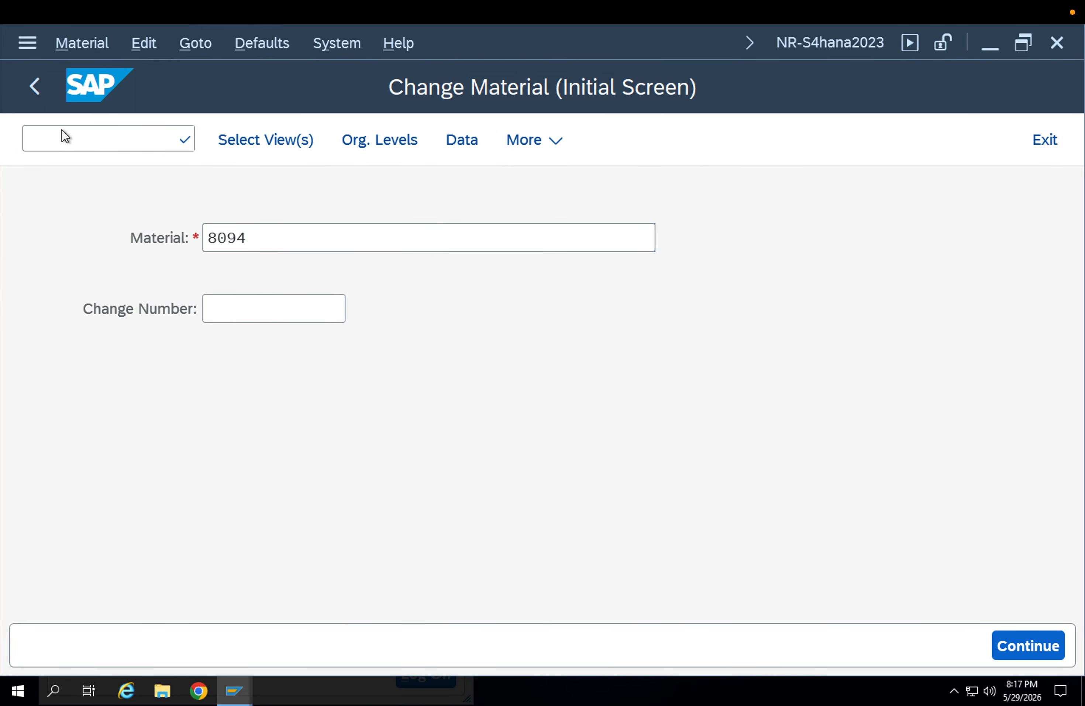
pyautogui.press('Return')
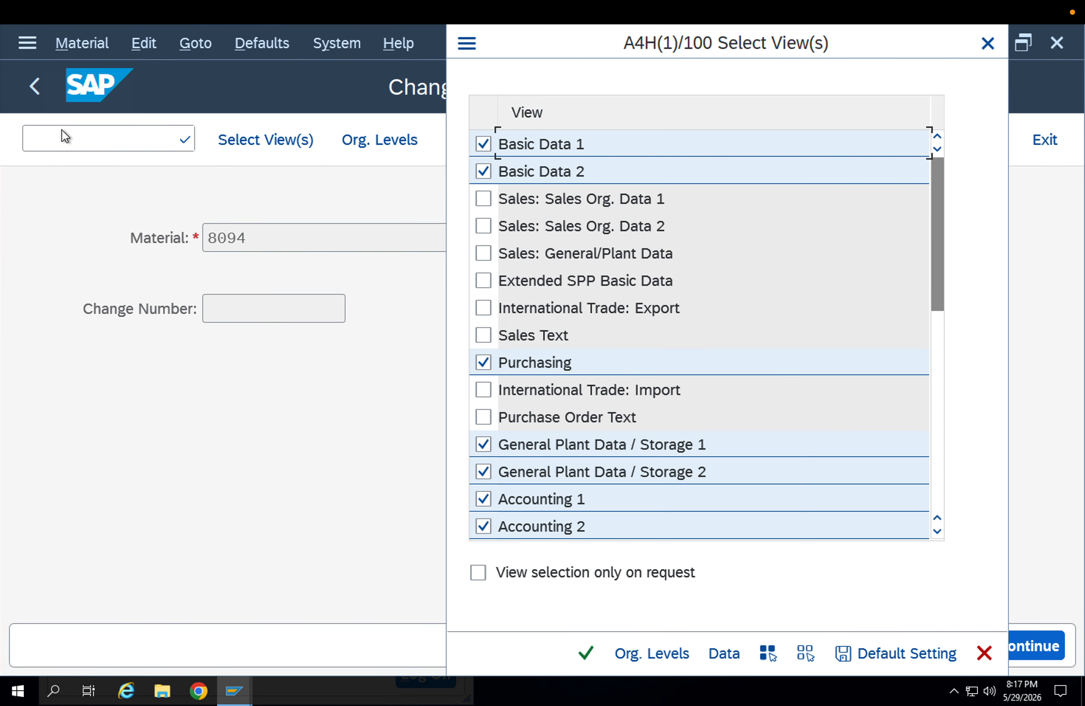
pyautogui.click(805, 659)
pyautogui.click(486, 202)
pyautogui.click(485, 225)
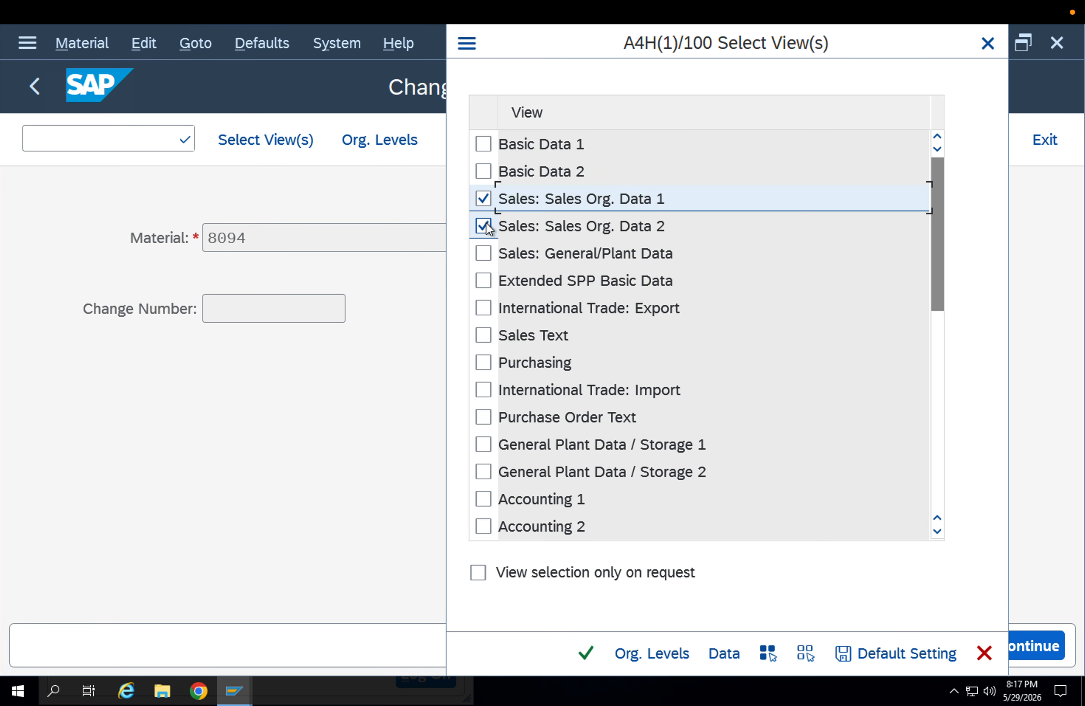
pyautogui.press('Return')
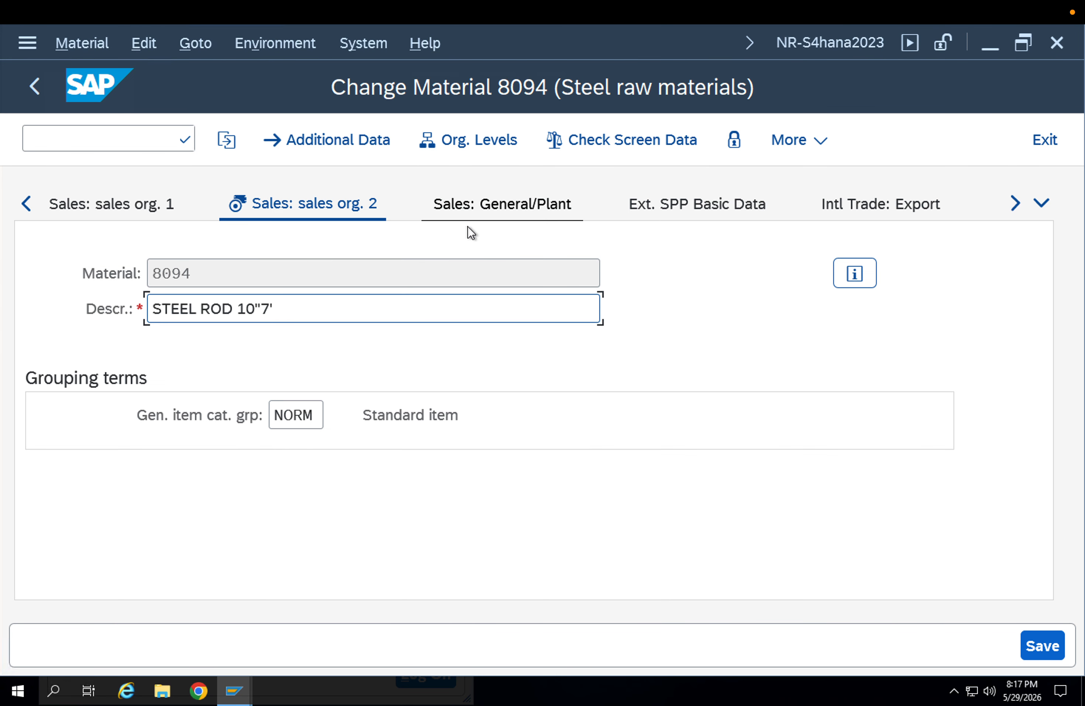
# - Set the material's organizational levels to sales organization APPL and distribution channel AP
pyautogui.click(456, 141)
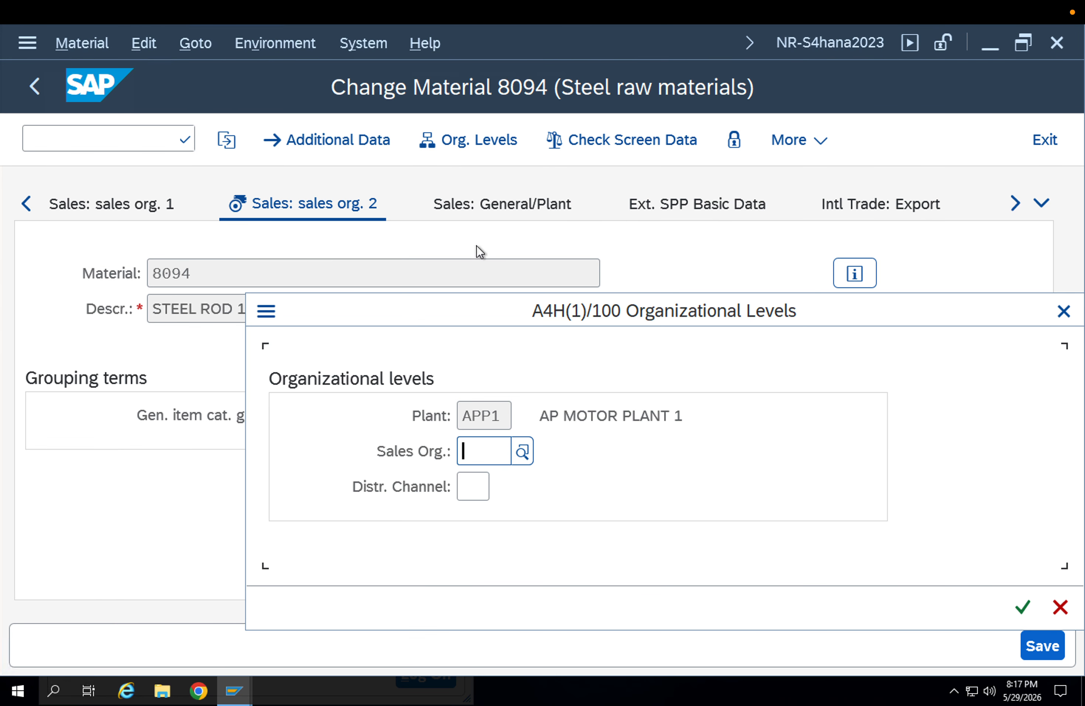
pyautogui.click(494, 460)
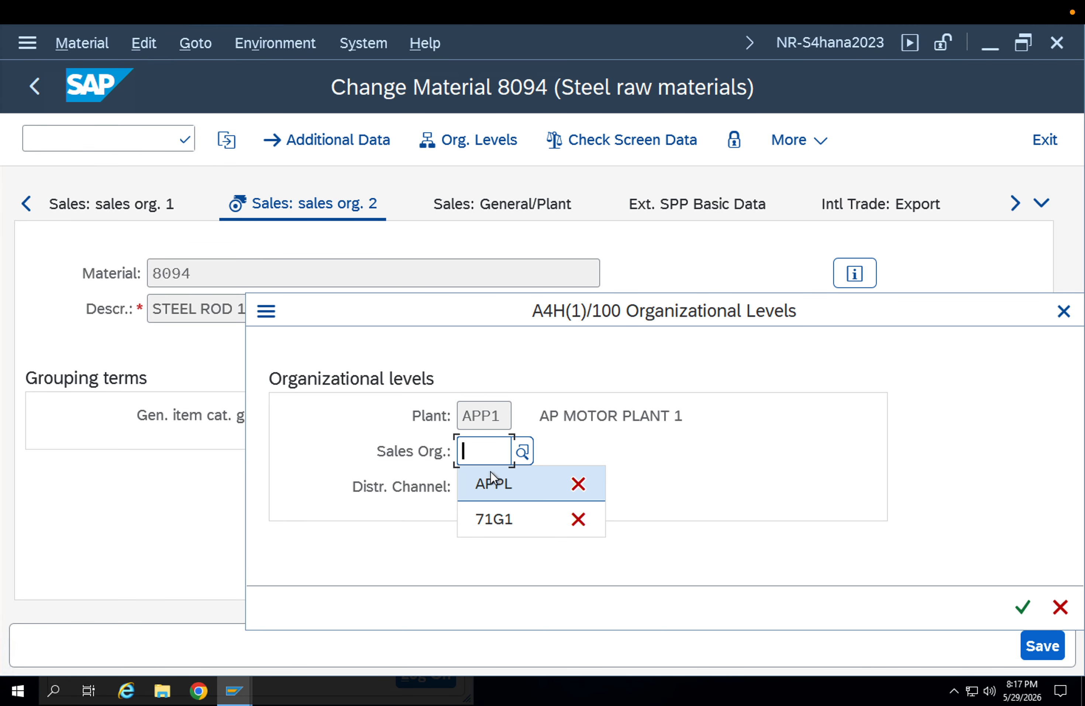
pyautogui.click(488, 475)
pyautogui.click(473, 485)
pyautogui.click(481, 518)
pyautogui.press('Return')
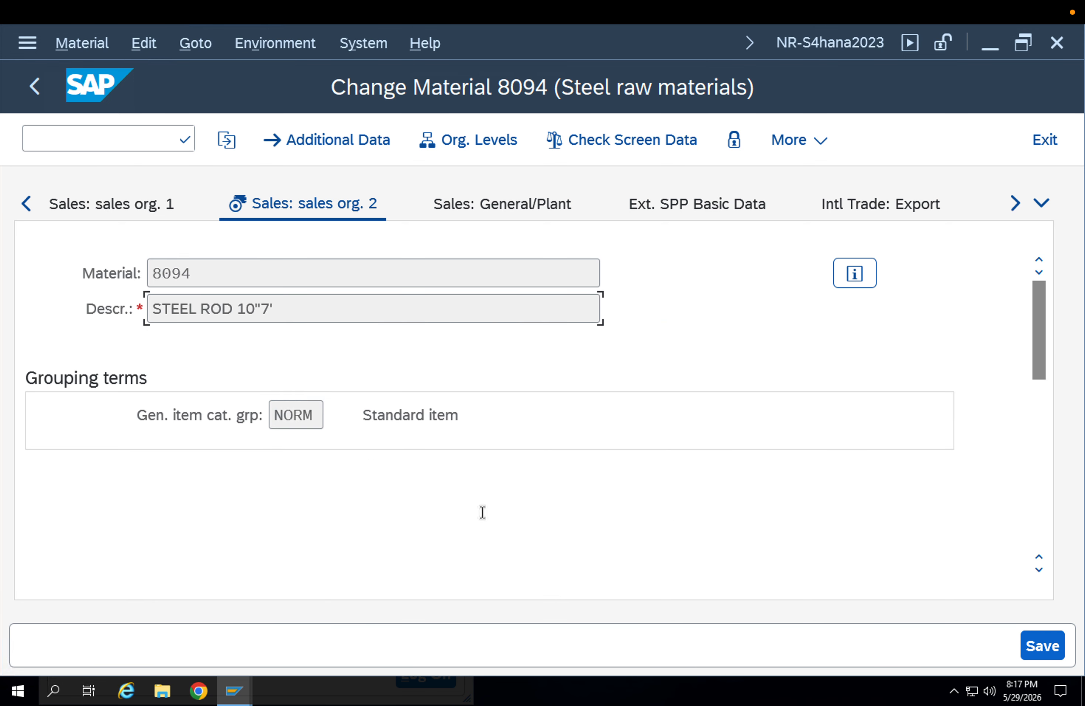
# - Set the material's item category group to BANS (Third-party item) and save material 8094
pyautogui.moveTo(771, 557); pyautogui.dragTo(710, 562)
pyautogui.moveTo(778, 559); pyautogui.dragTo(703, 556)
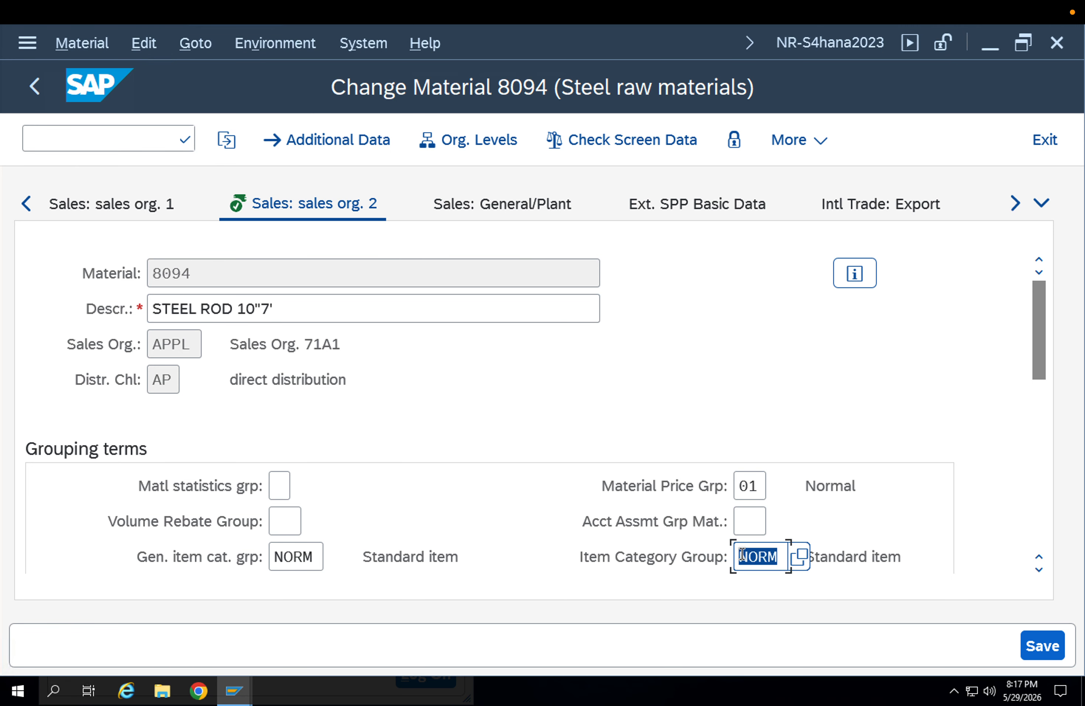
pyautogui.press('Delete')
pyautogui.press('F4')
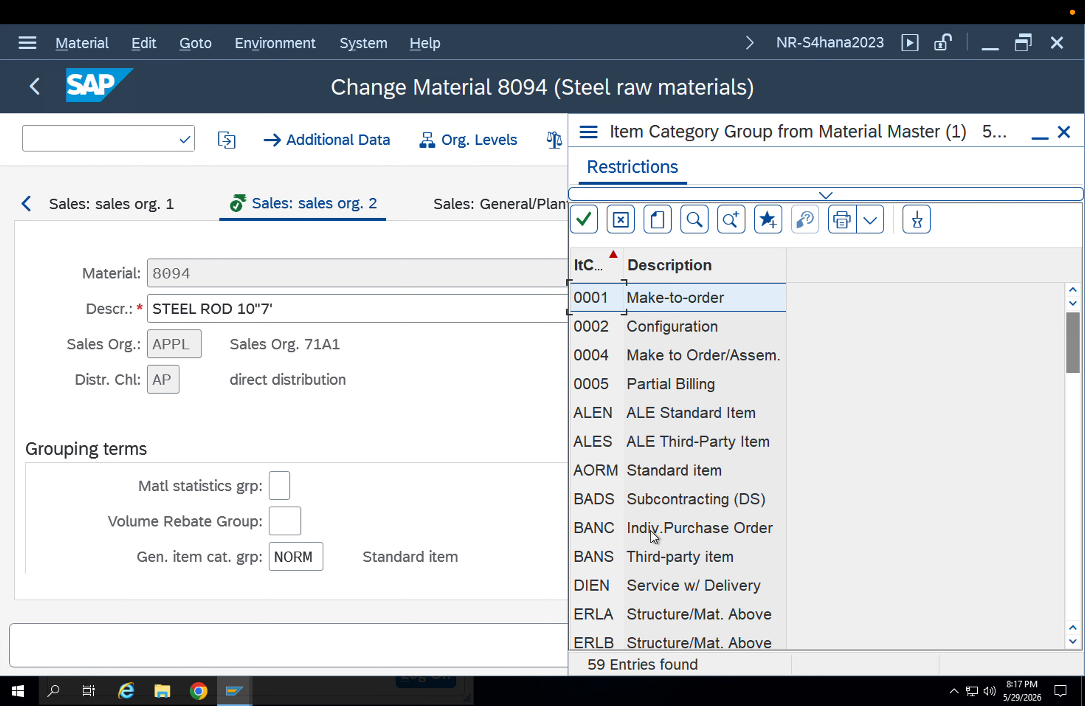
pyautogui.click(647, 559)
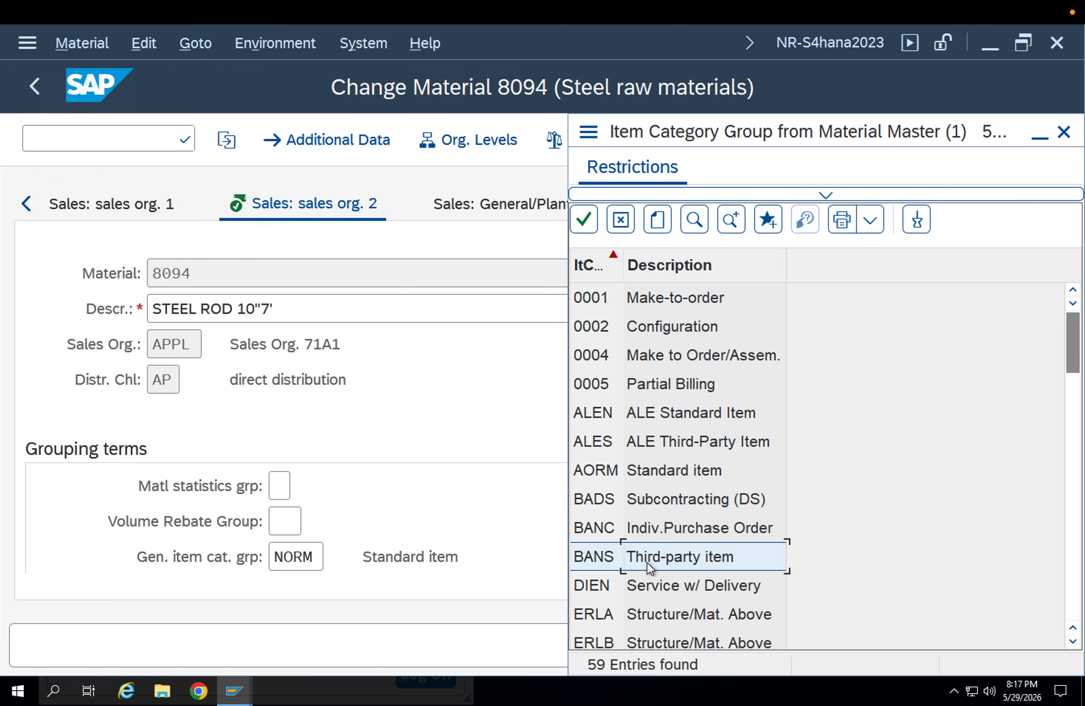
pyautogui.click(598, 565)
pyautogui.doubleClick(598, 565)
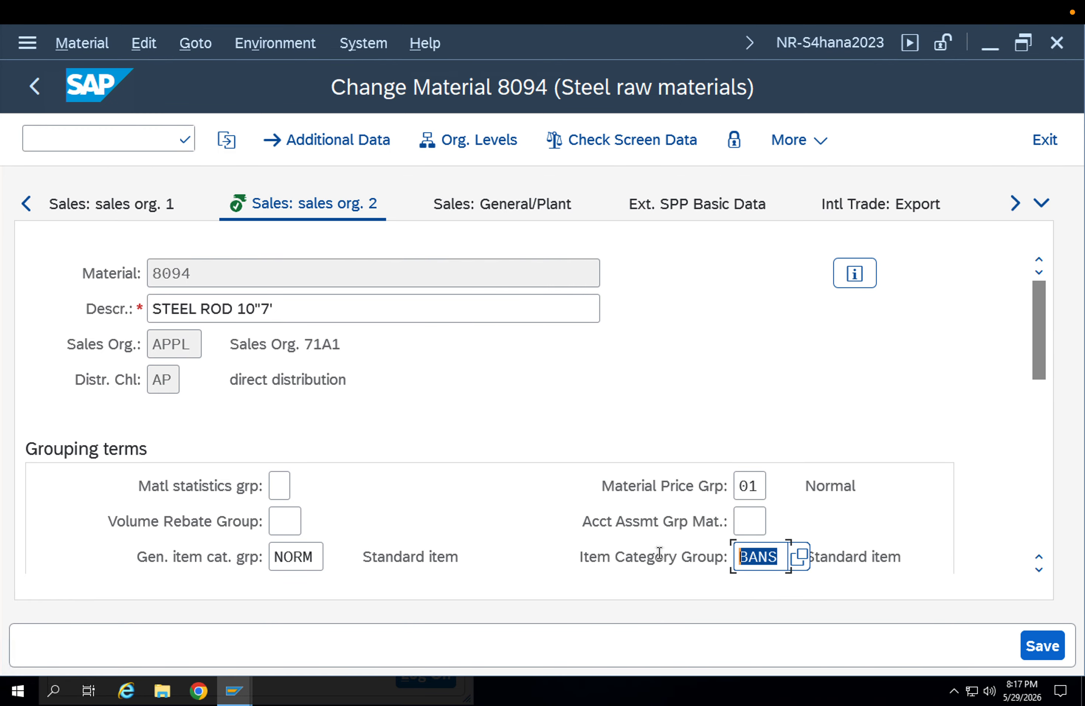
pyautogui.moveTo(245, 259); pyautogui.dragTo(146, 260)
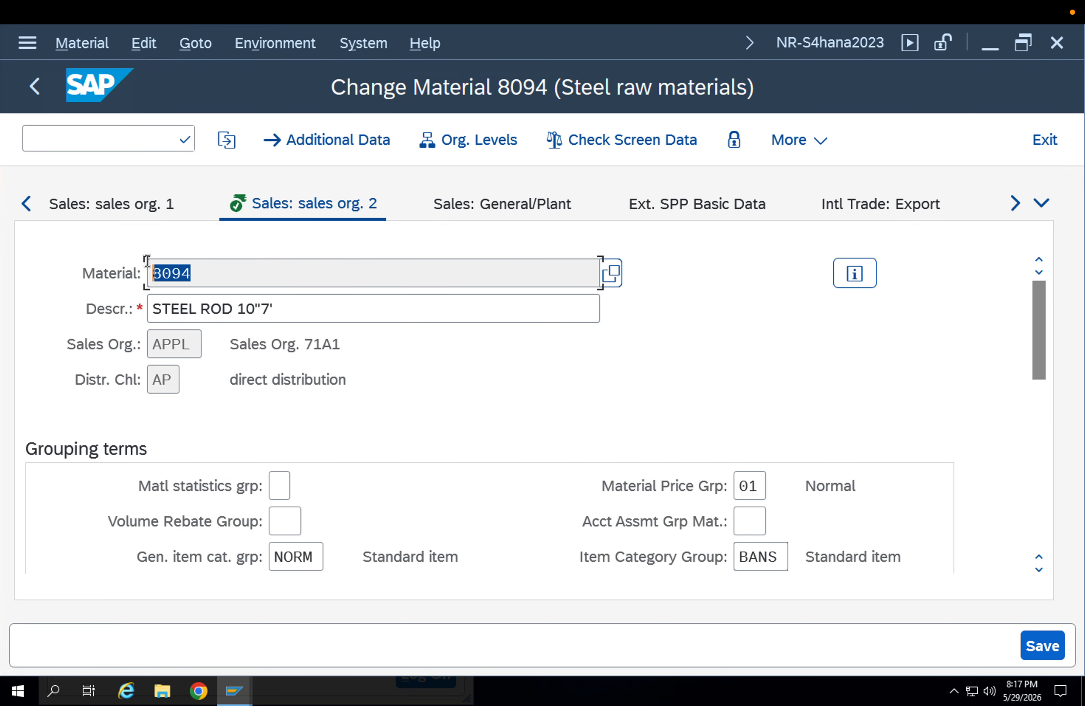
pyautogui.moveTo(780, 557); pyautogui.dragTo(690, 556)
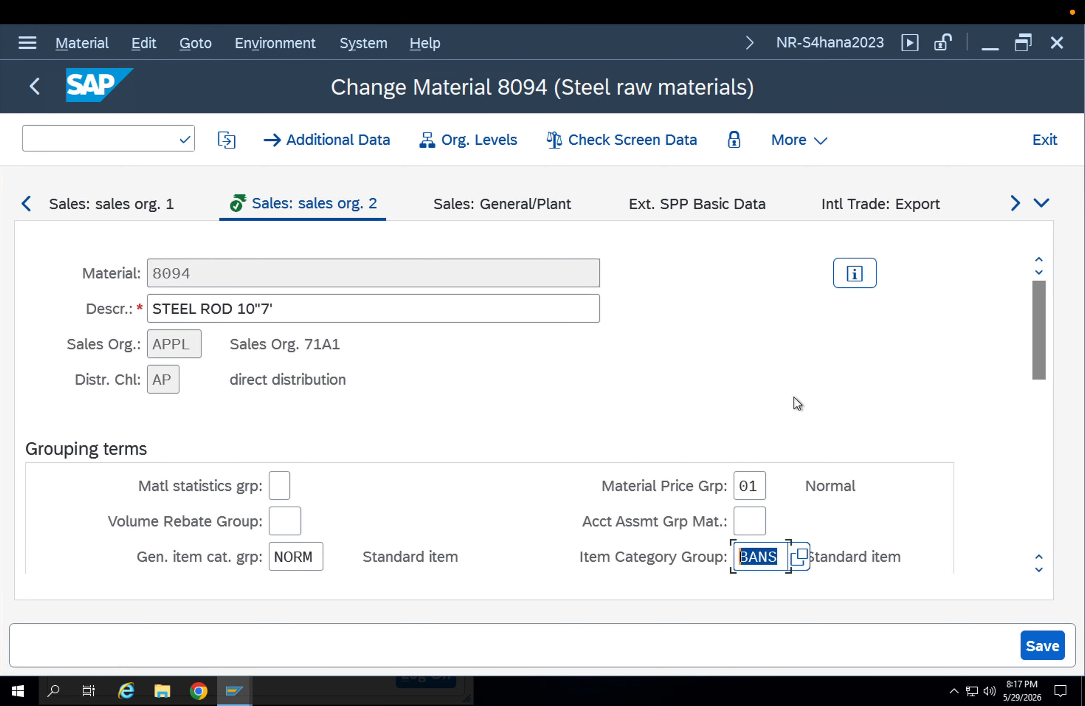
pyautogui.click(1039, 637)
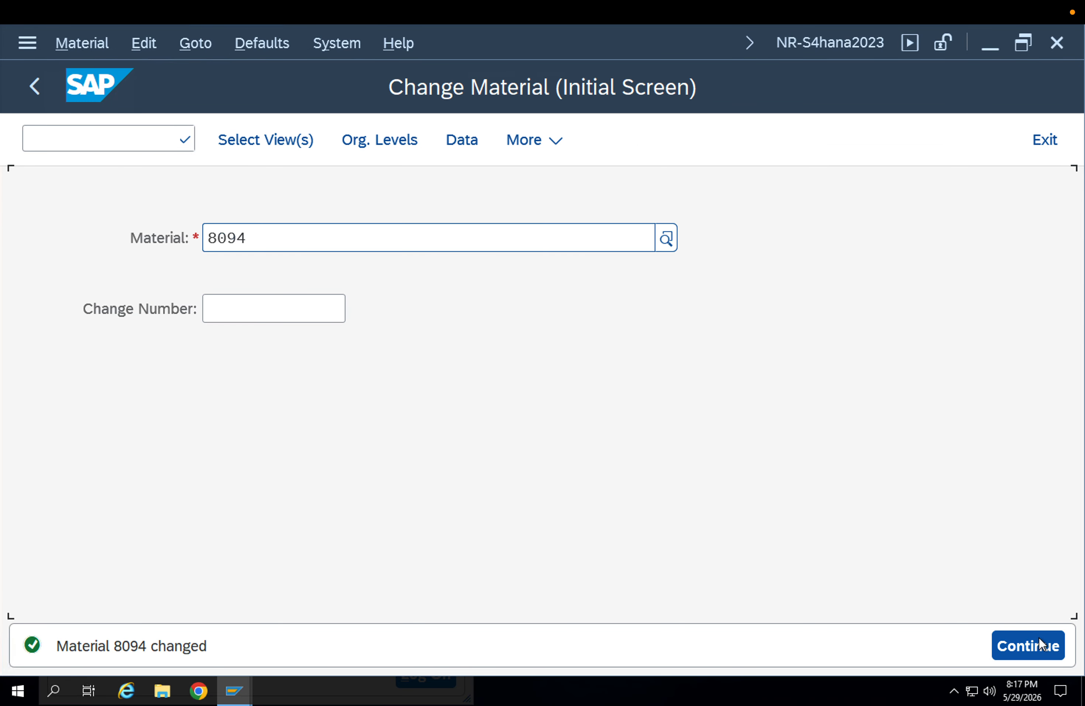
pyautogui.click(436, 242)
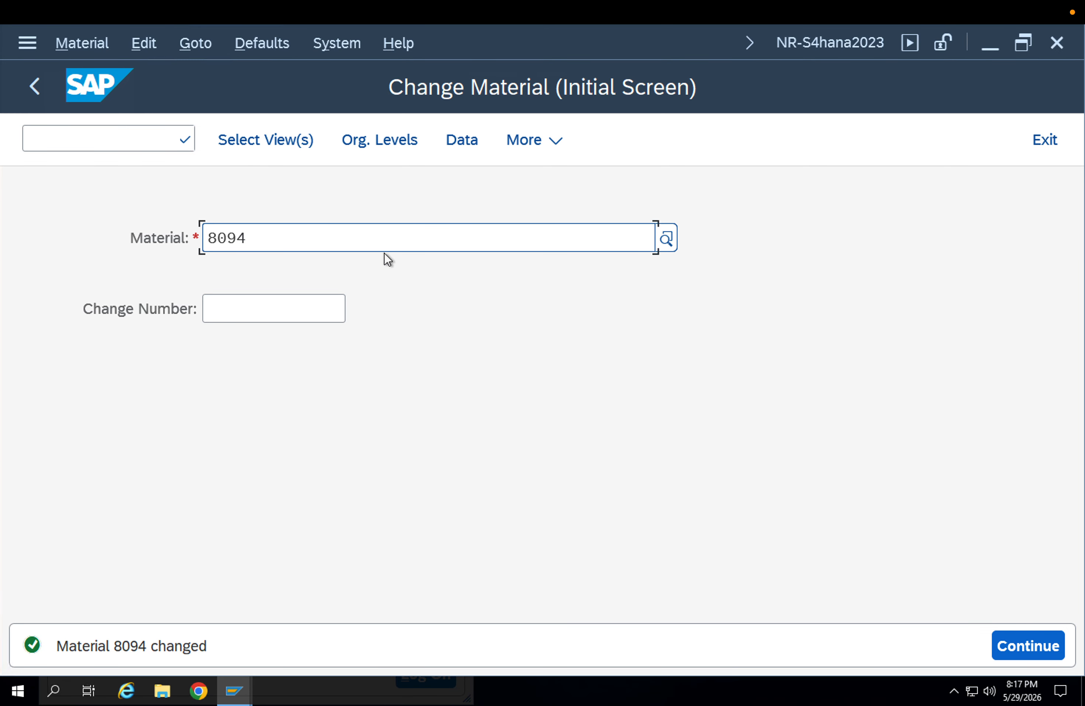
# - Start a new standard order in transaction VA01 and enter the customer's number as the sold-to party
pyautogui.click(142, 133)
pyautogui.write('/nva01')
pyautogui.press('Return')
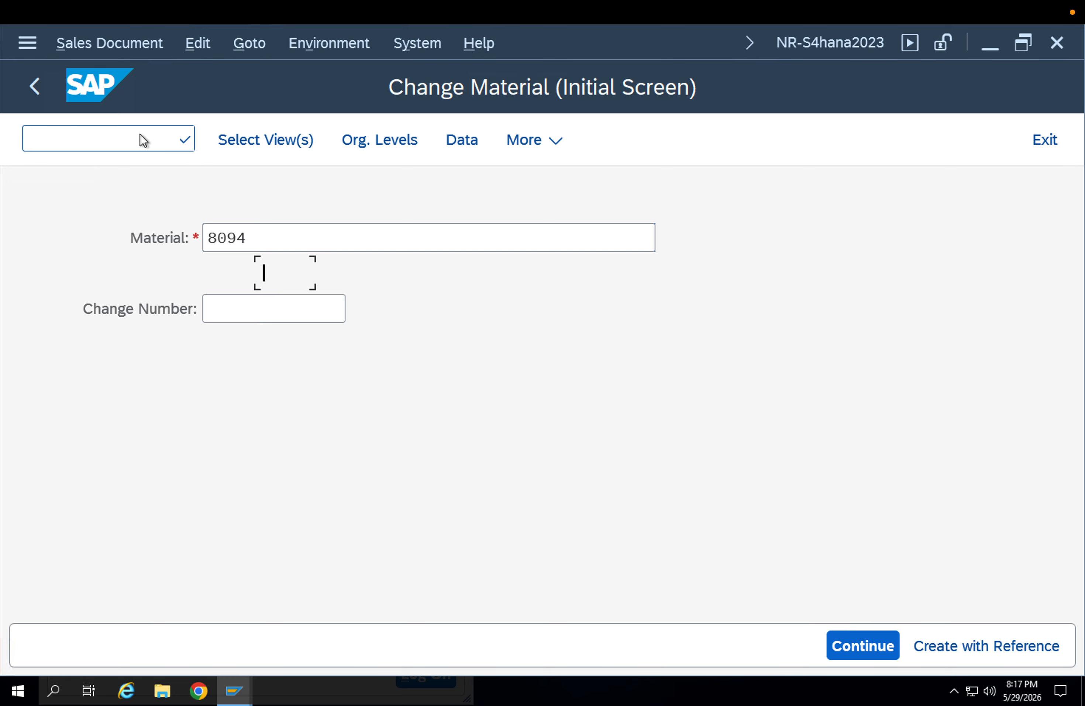
pyautogui.press('Return')
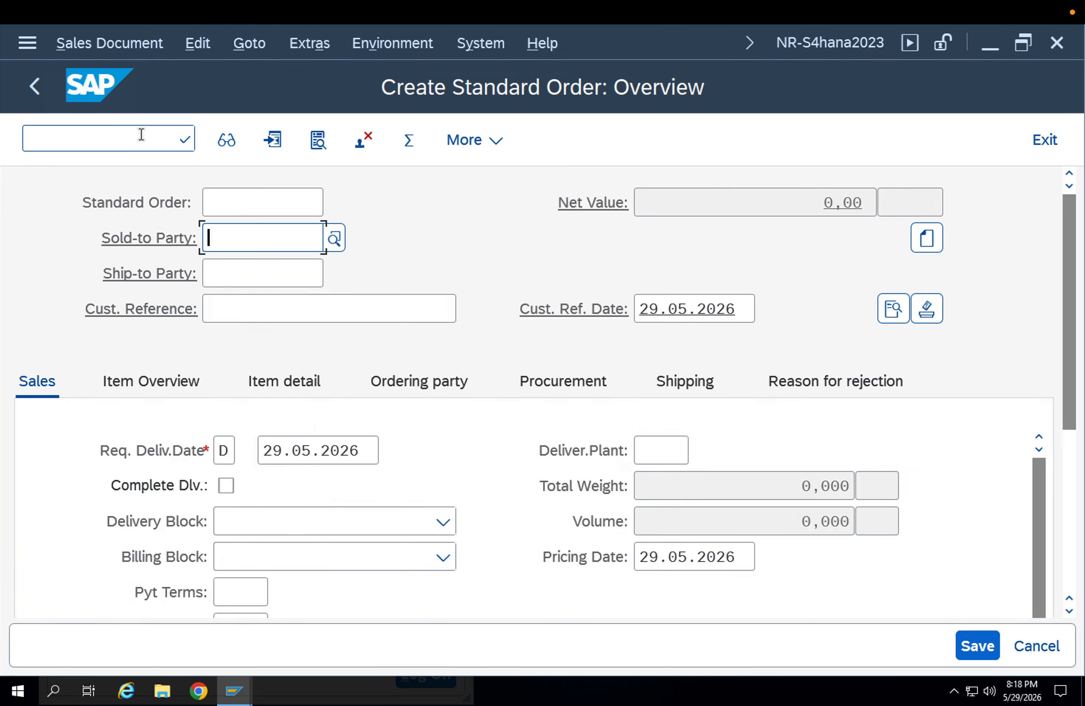
pyautogui.click(242, 247)
pyautogui.click(238, 260)
pyautogui.press('Return')
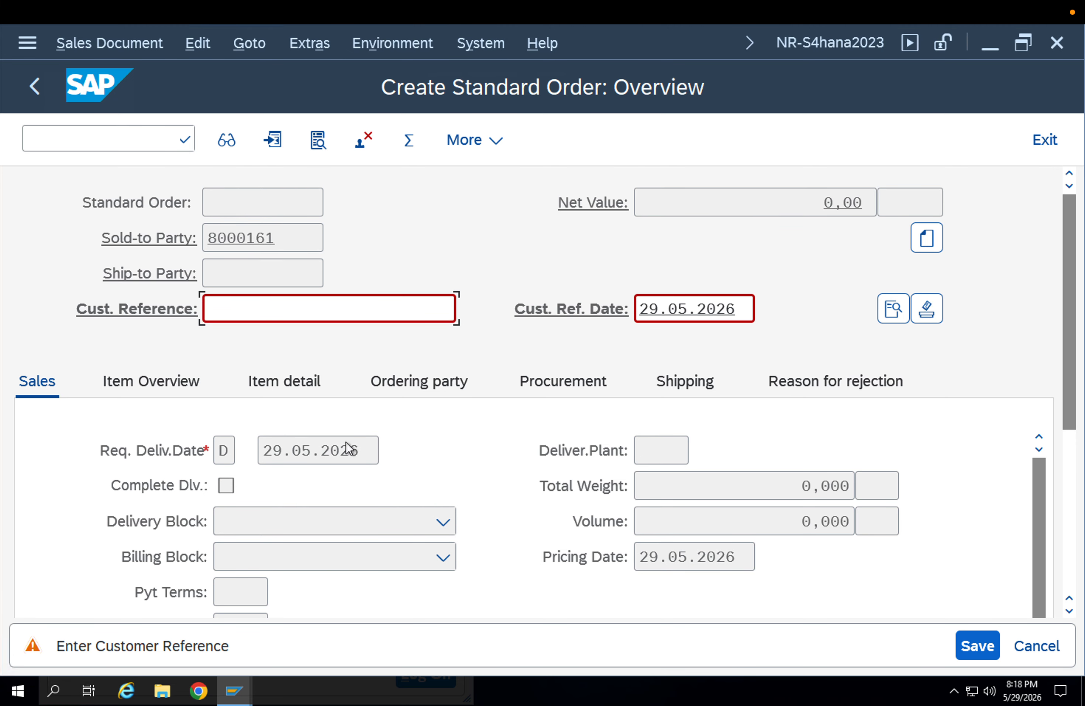
# - Set the new order's customer reference to CUSTOMERXYZA1 and continue past the header prompts
pyautogui.click(328, 313)
pyautogui.click(327, 338)
pyautogui.write('1')
pyautogui.press('Return')
pyautogui.press('Return')
pyautogui.press('Return')
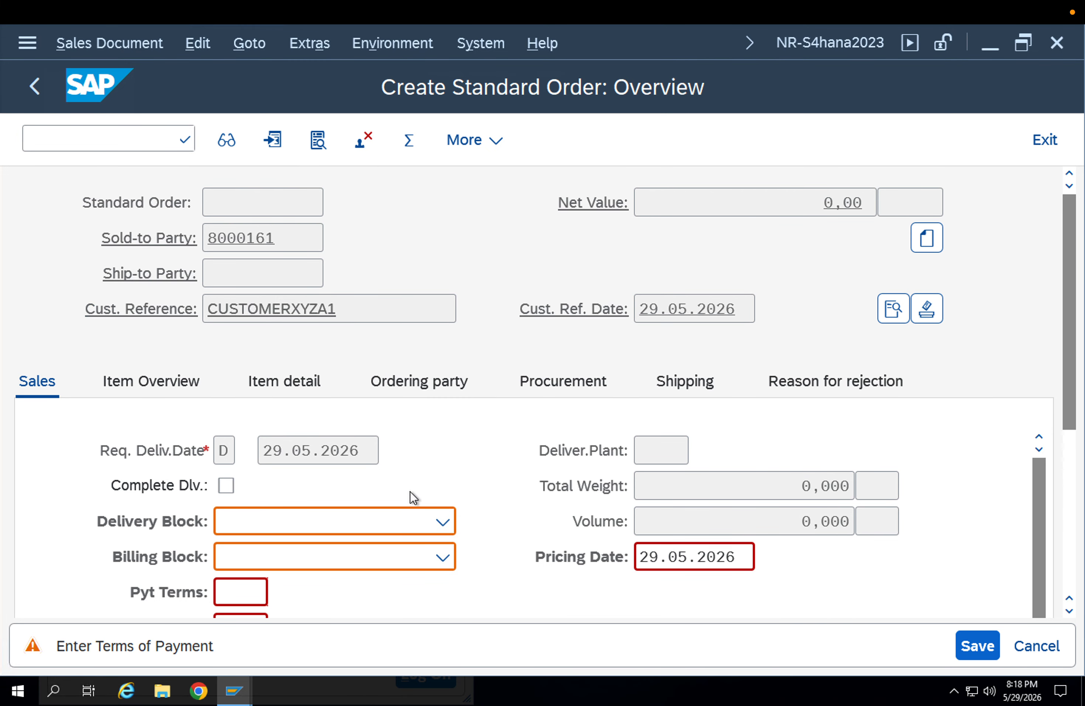
# - Add material 8094 as the first order item and let its item category be determined automatically
pyautogui.click(328, 569)
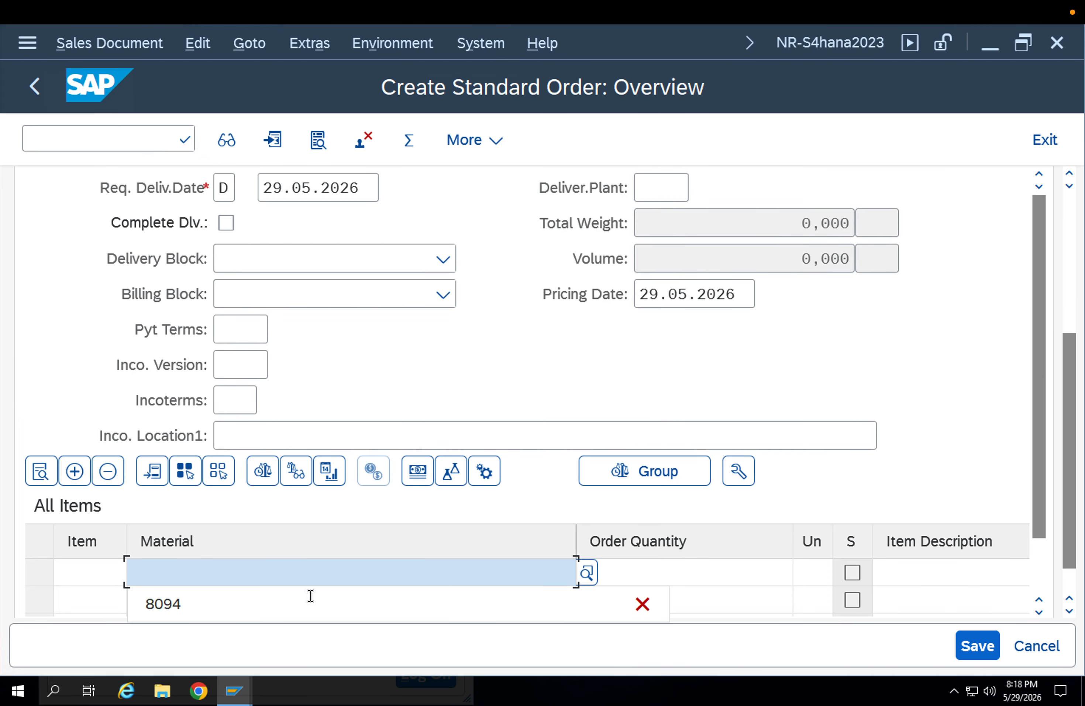
pyautogui.click(307, 598)
pyautogui.press('Tab')
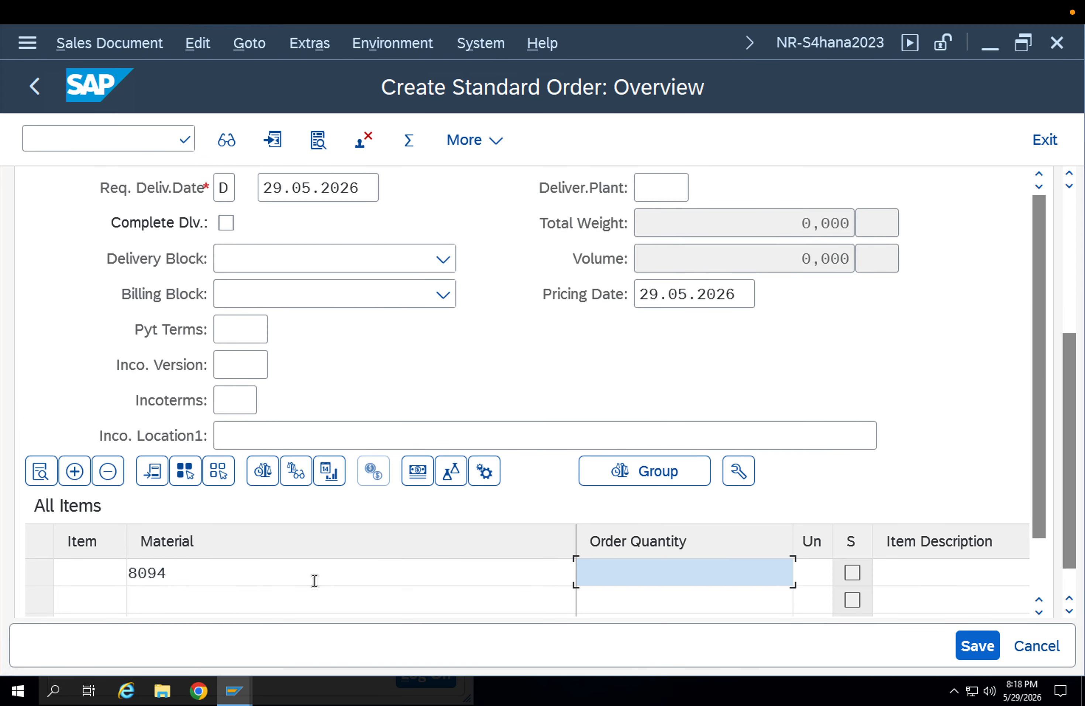
pyautogui.press('Tab')
pyautogui.press('Tab')
pyautogui.press('Tab')
pyautogui.press('Tab')
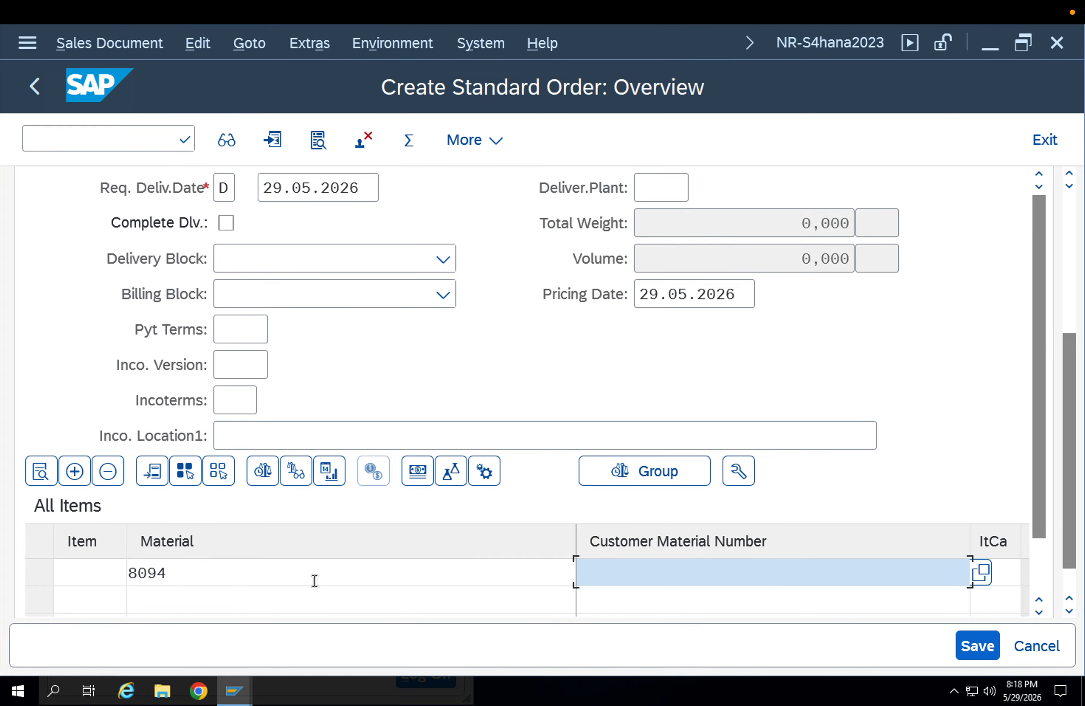
pyautogui.press('Tab')
pyautogui.press('Tab')
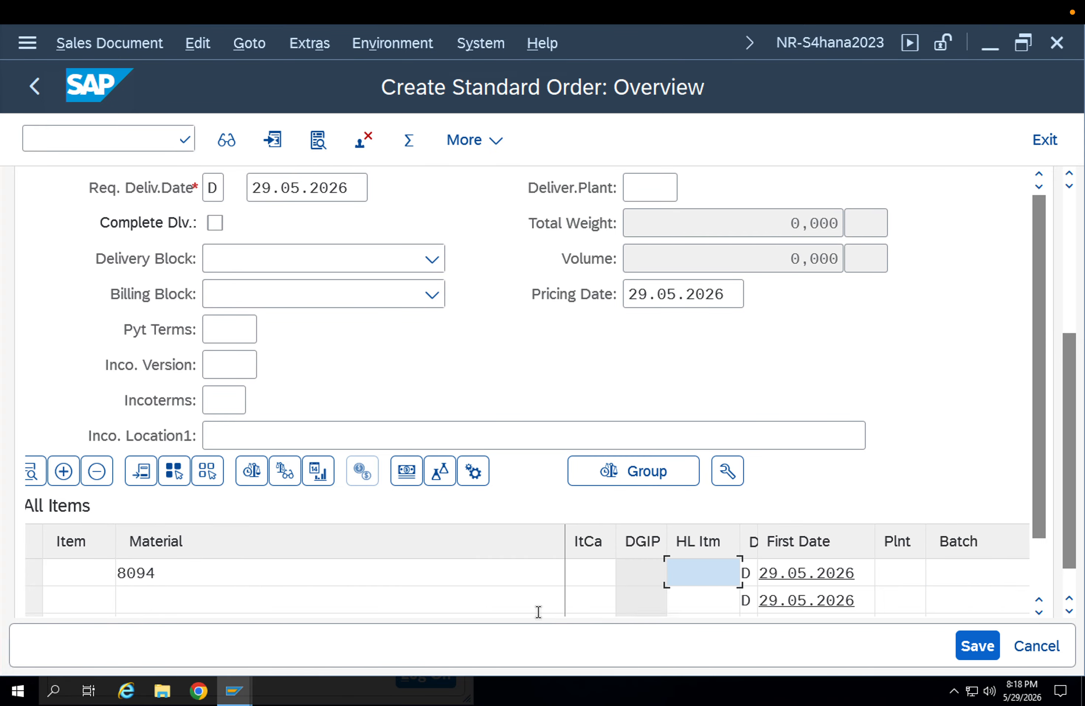
pyautogui.hotkey('shift', 'Tab')
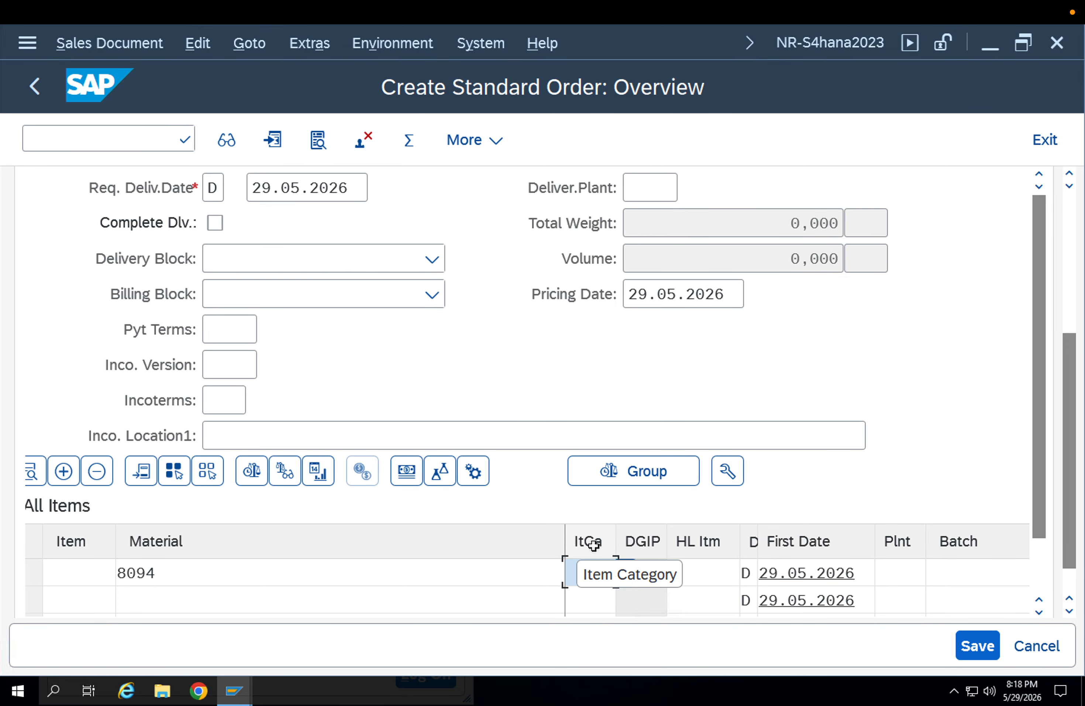
pyautogui.press('Return')
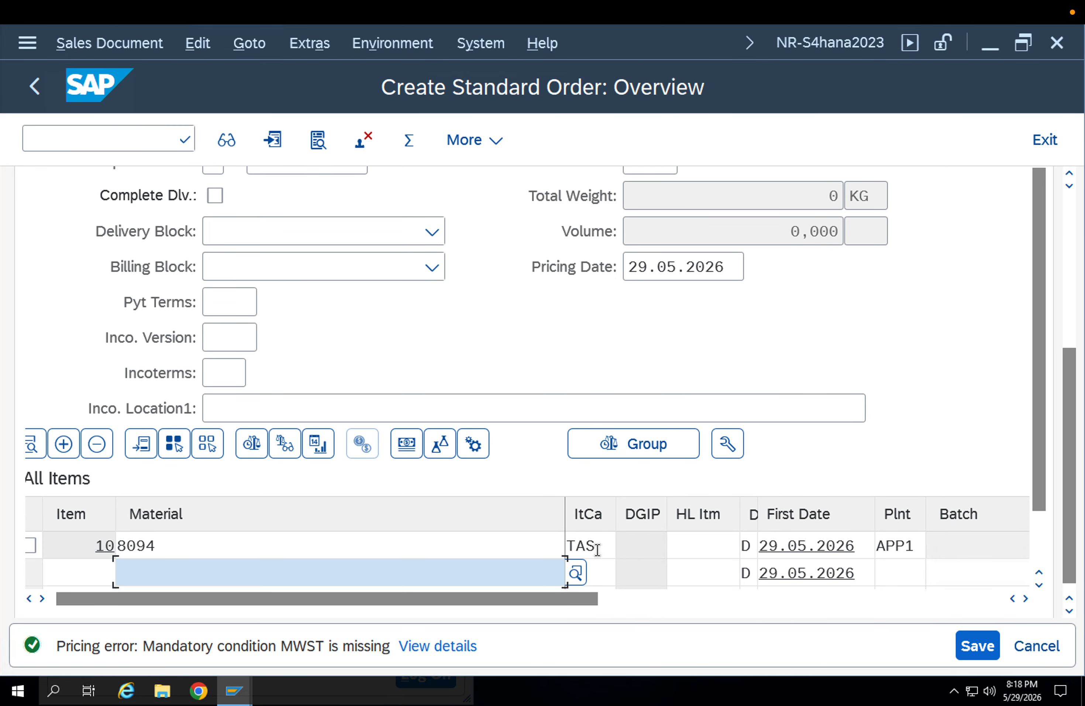
# - Look up the allowed item categories for item 10, examining the Third Party Item and Standard Item entries
pyautogui.doubleClick(601, 547)
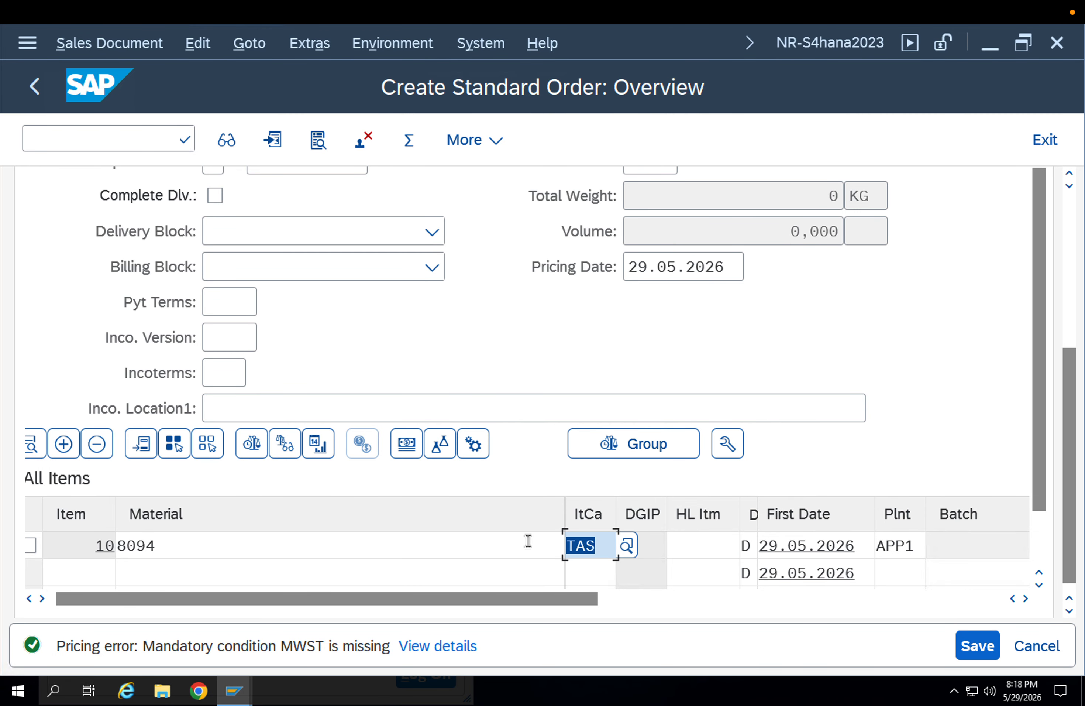
pyautogui.click(627, 553)
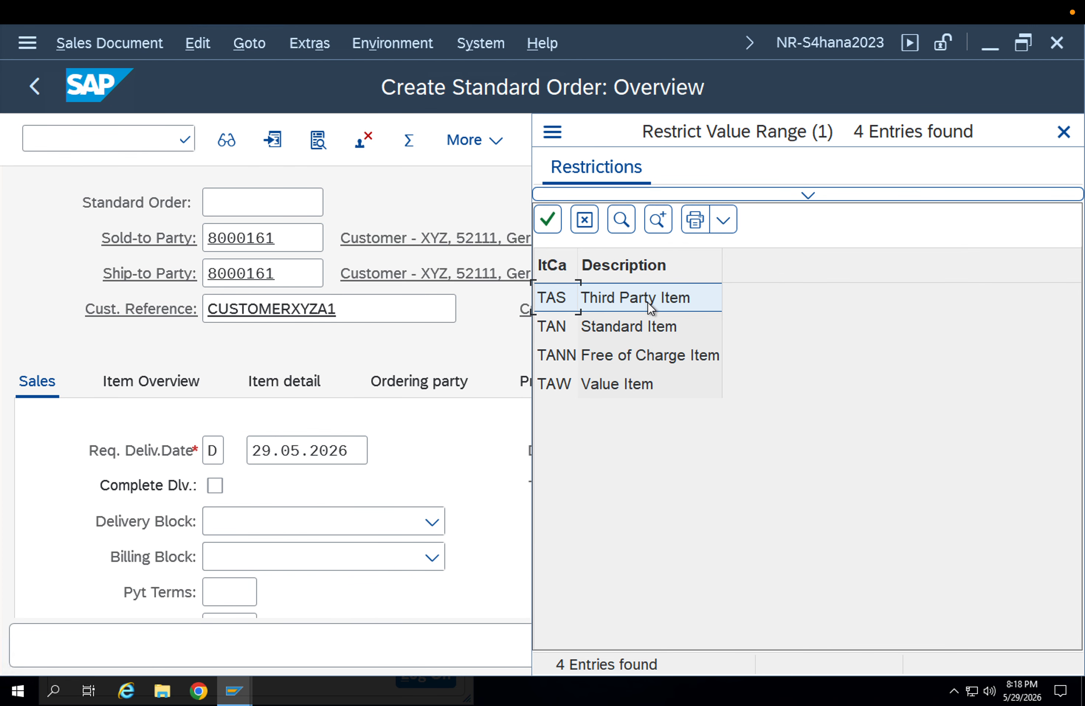
pyautogui.click(648, 304)
pyautogui.click(629, 329)
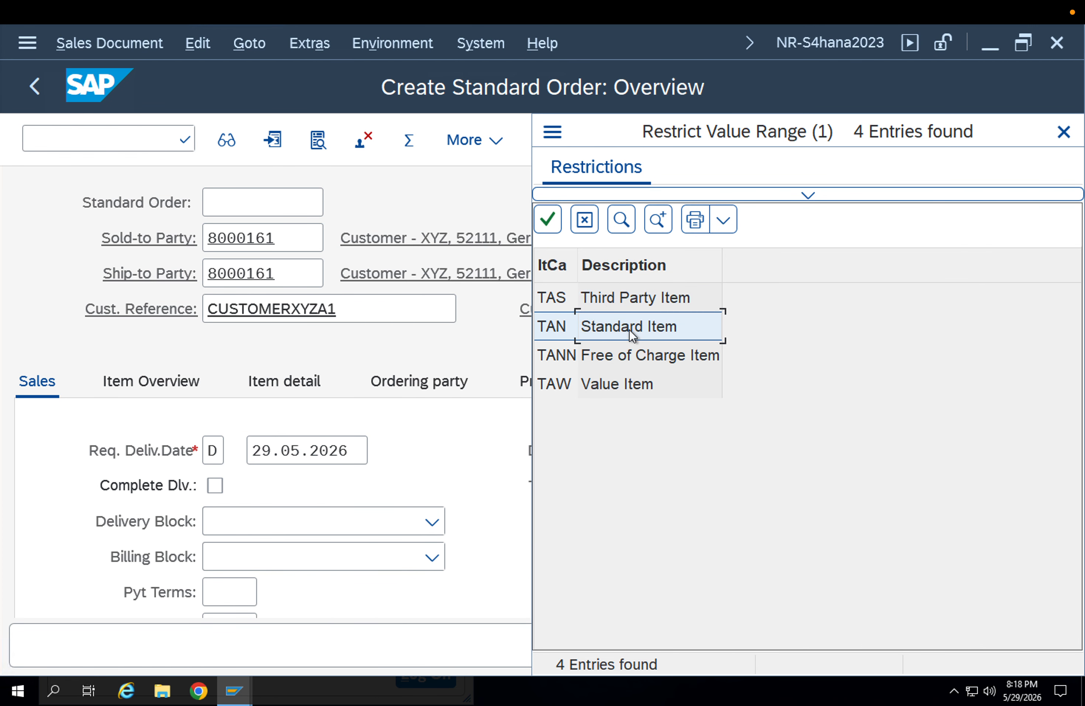
pyautogui.doubleClick(630, 329)
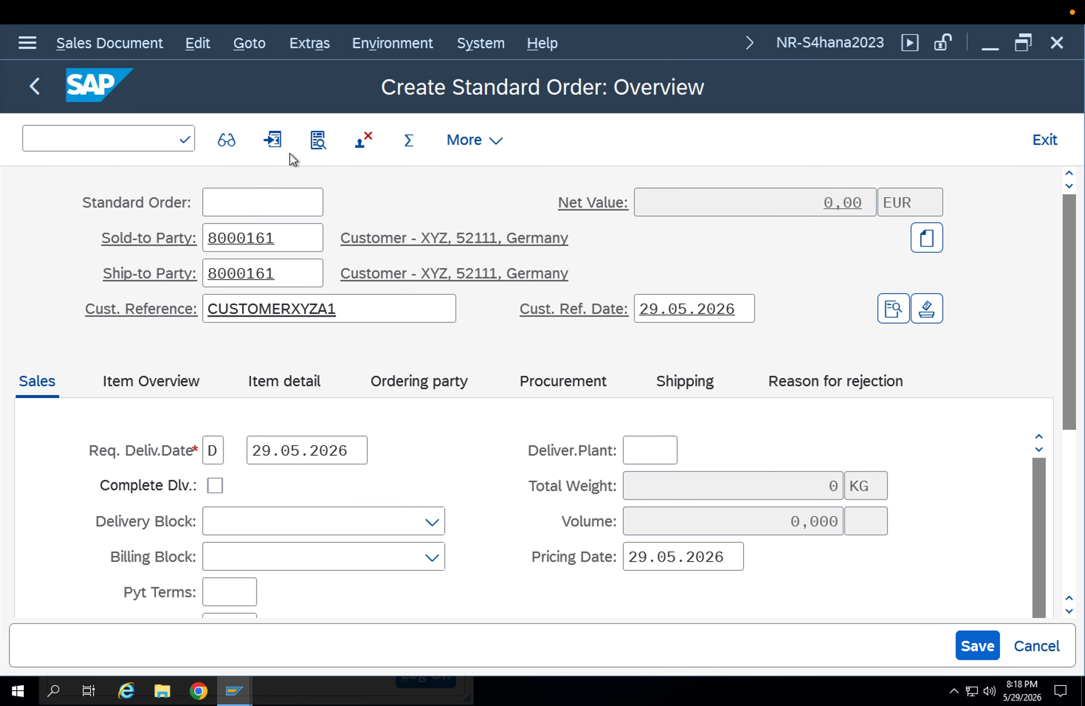
# - Bring up the previously saved standard order in a separate session and view its item list
pyautogui.click(138, 136)
pyautogui.write('/ova0')
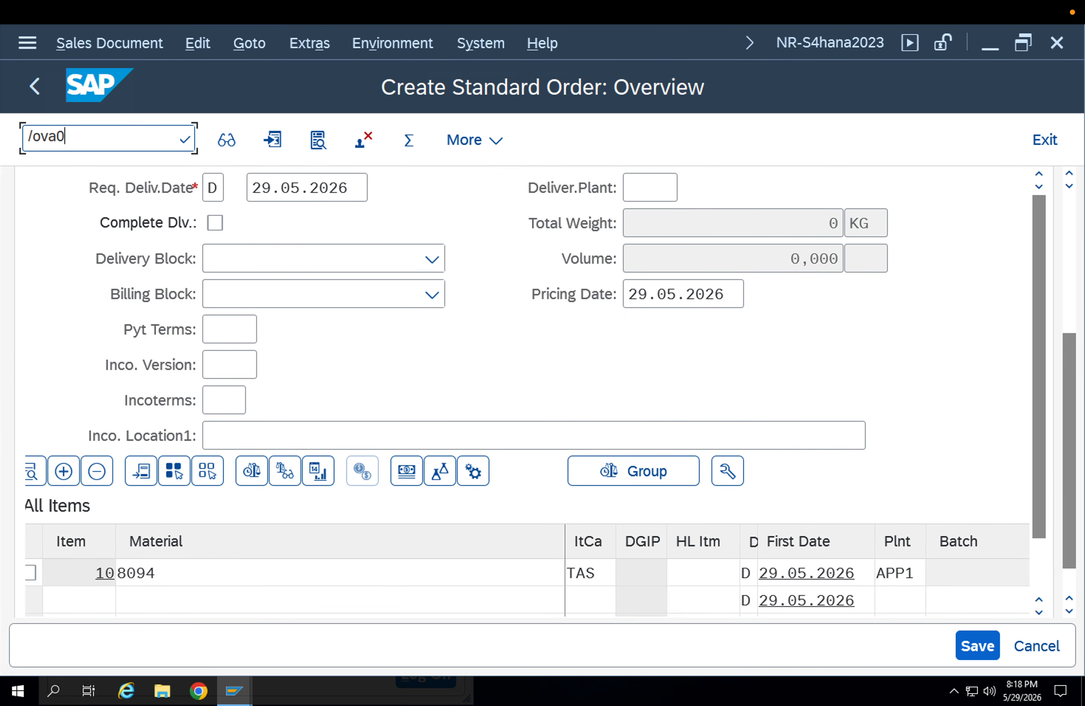
pyautogui.write('2')
pyautogui.press('Return')
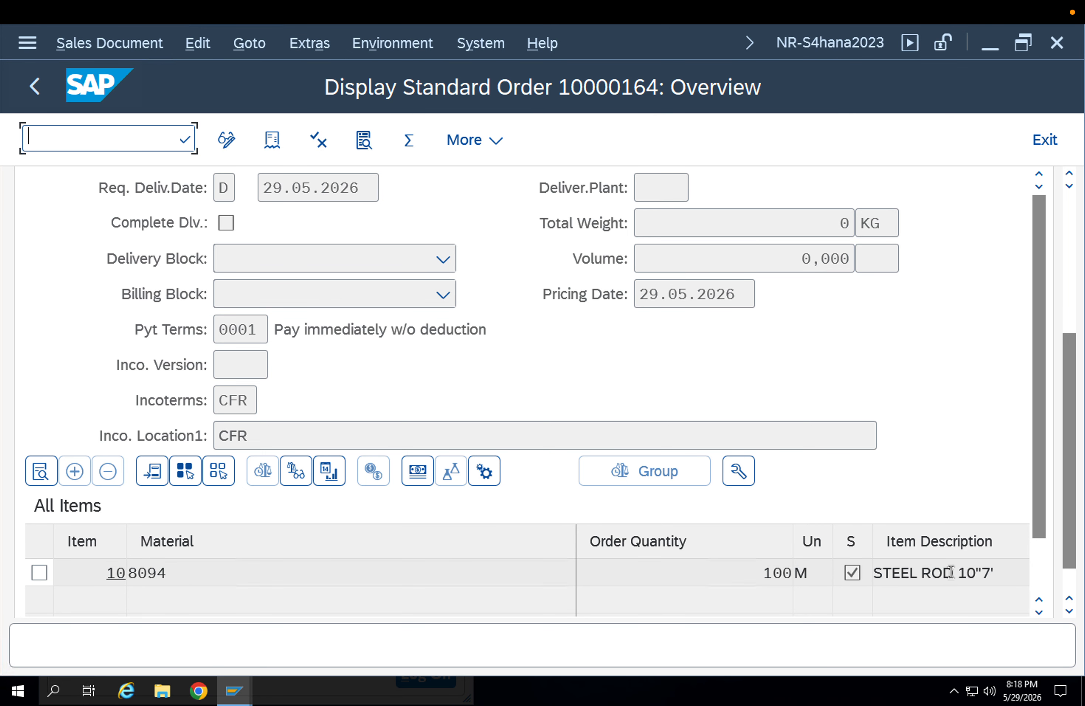
pyautogui.scroll(-2, 1036, 541)
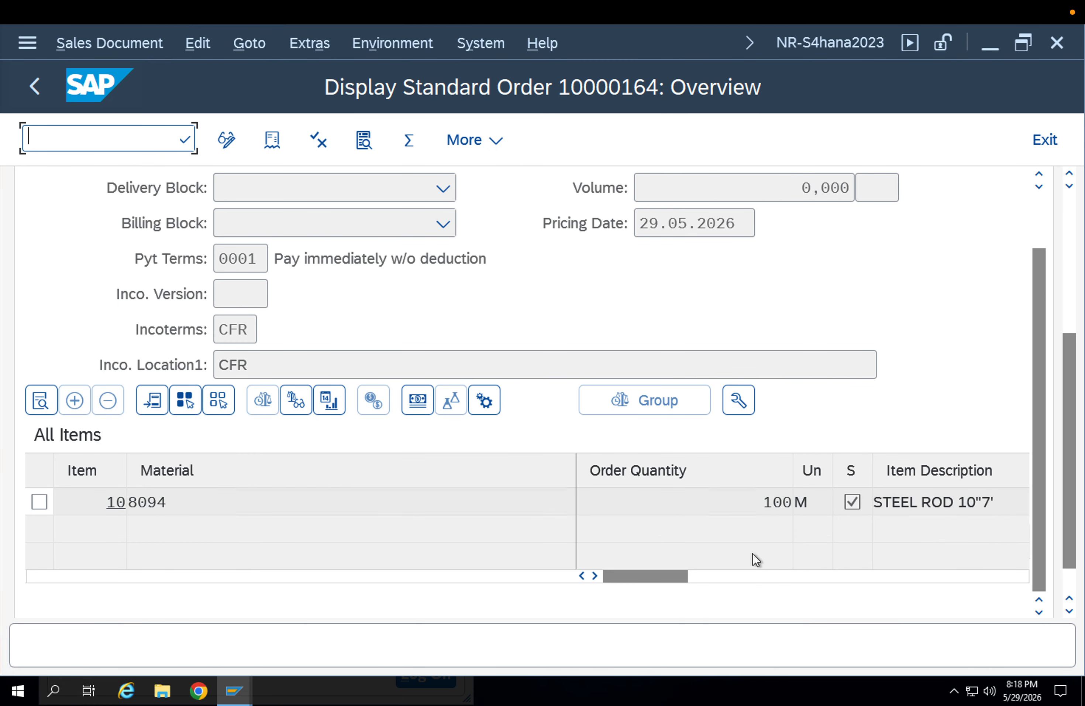
# - Check item 10's item category in the saved standard order and look up its Standard Item entry
pyautogui.moveTo(669, 574); pyautogui.dragTo(709, 573)
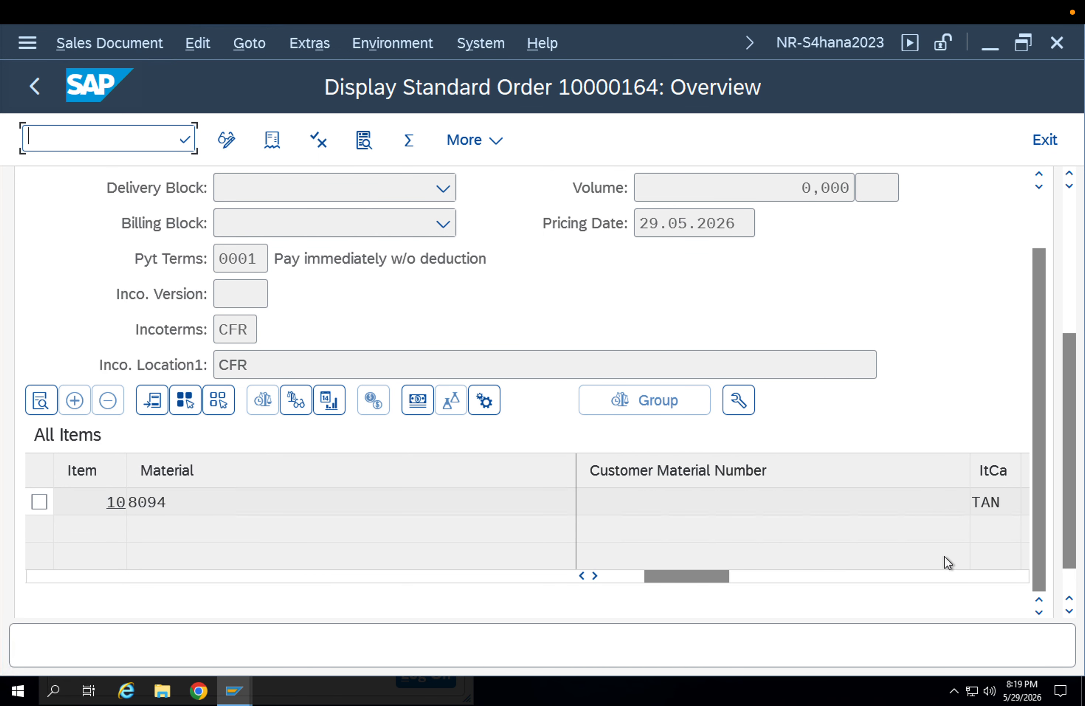
pyautogui.moveTo(1010, 504); pyautogui.dragTo(946, 503)
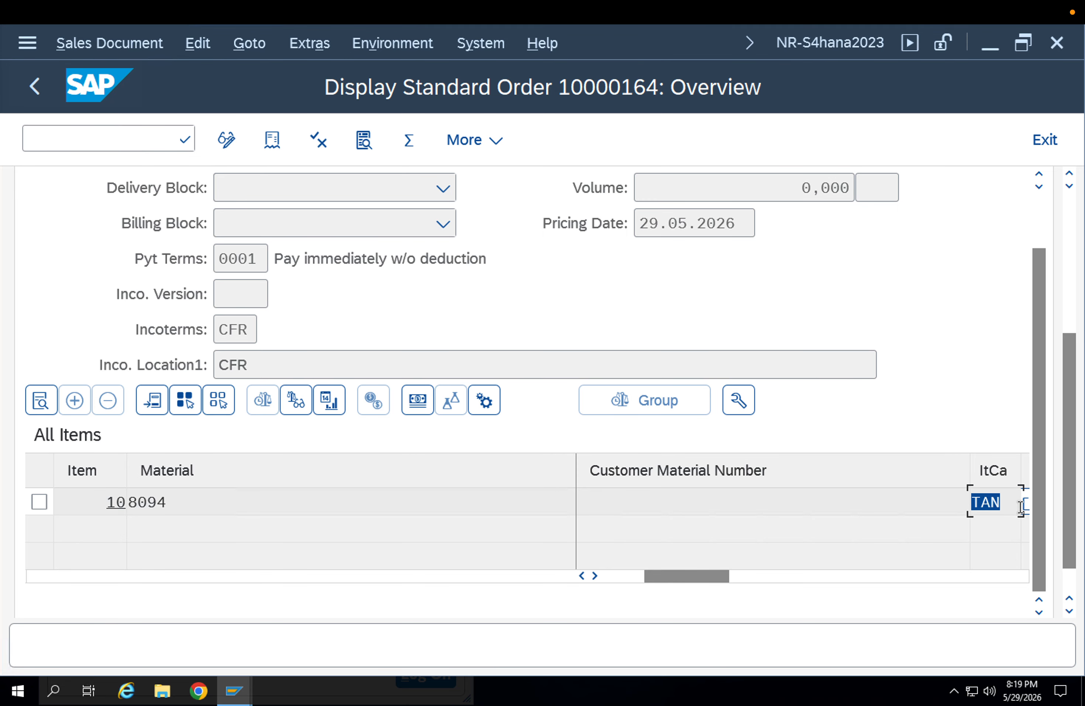
pyautogui.click(1025, 505)
pyautogui.click(172, 326)
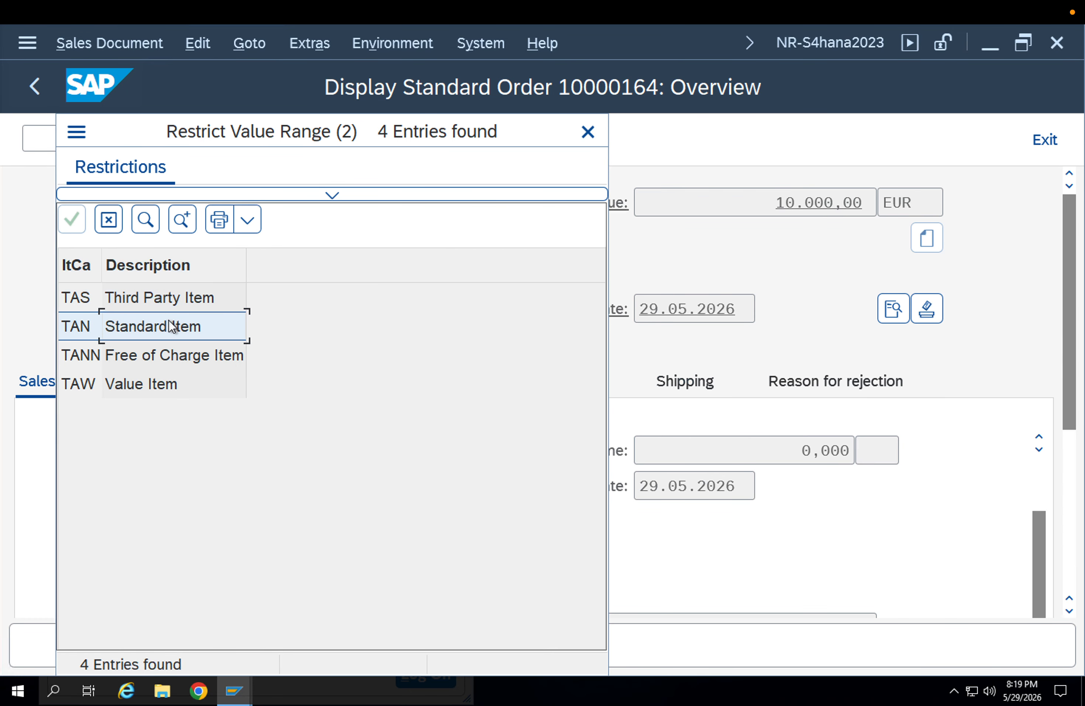
pyautogui.doubleClick(173, 326)
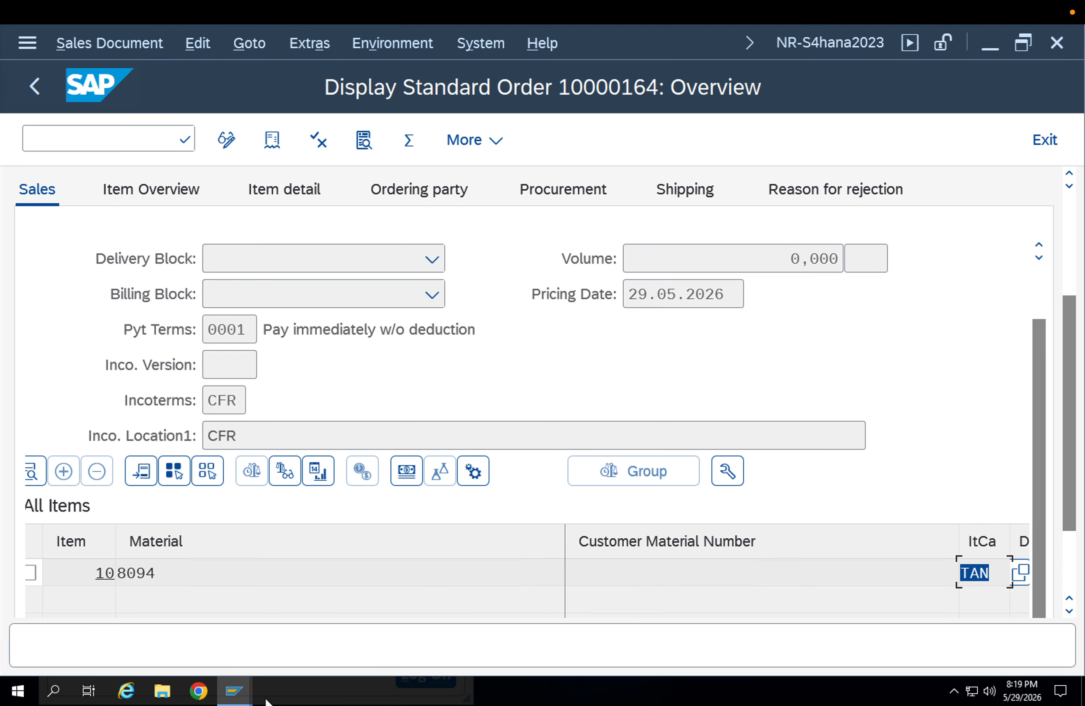
# - Exit the pricing error in the other order-creation session and return to the new standard order with reference CUSTOMERXYZA1
pyautogui.click(244, 691)
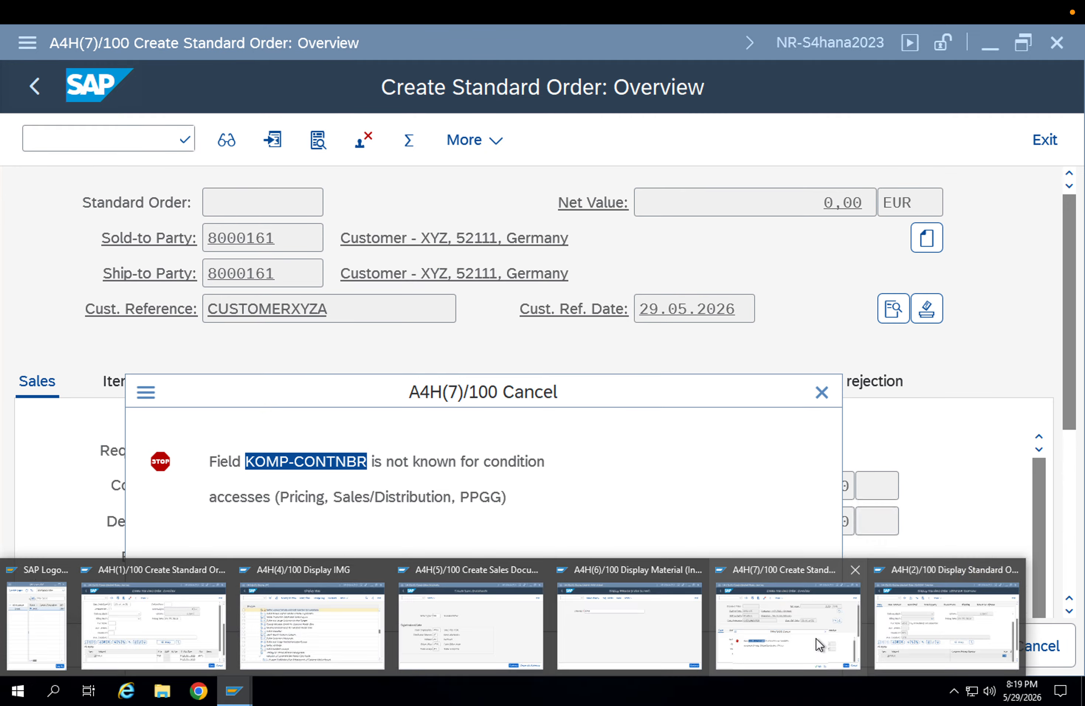
pyautogui.click(818, 641)
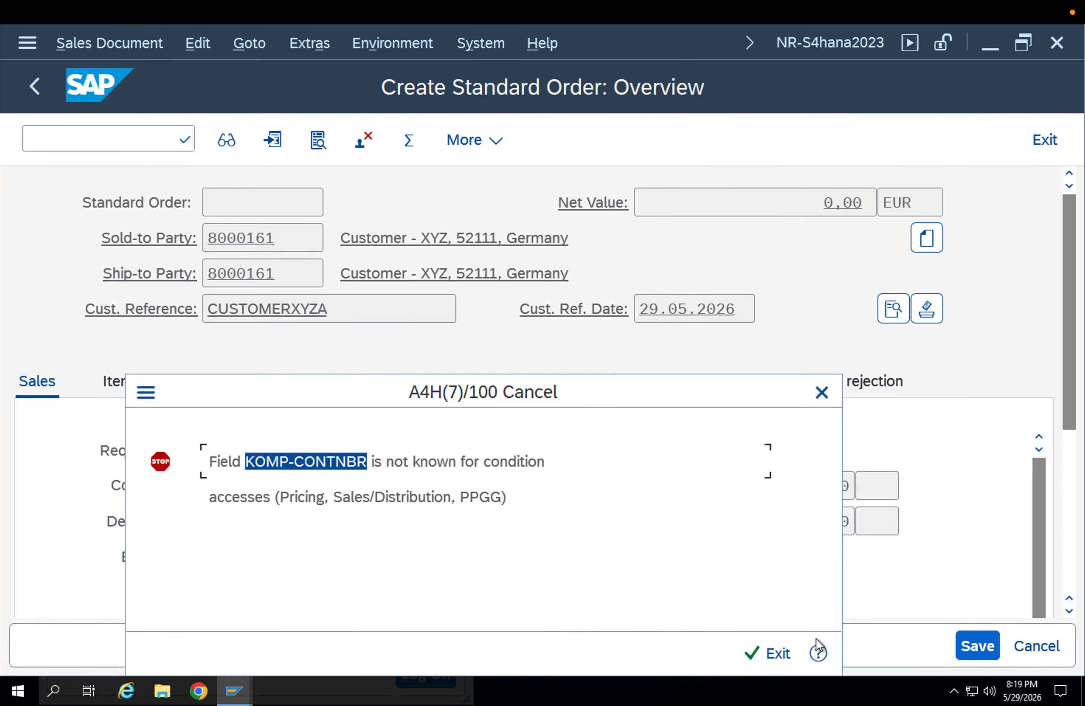
pyautogui.click(775, 653)
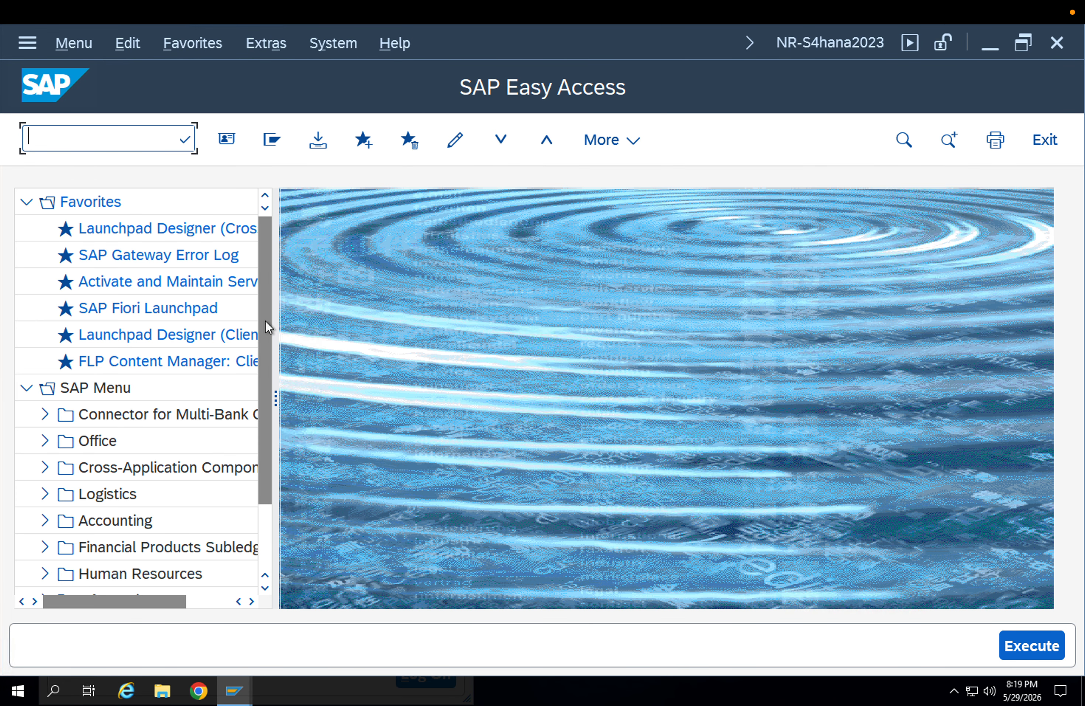
pyautogui.click(252, 697)
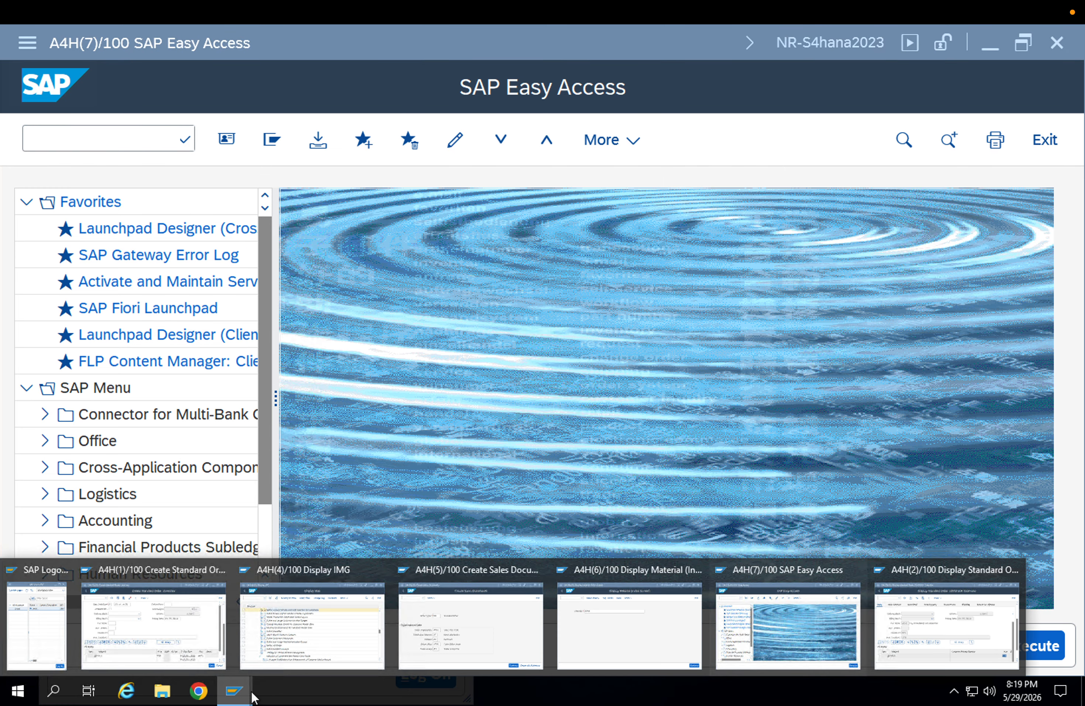
pyautogui.click(195, 645)
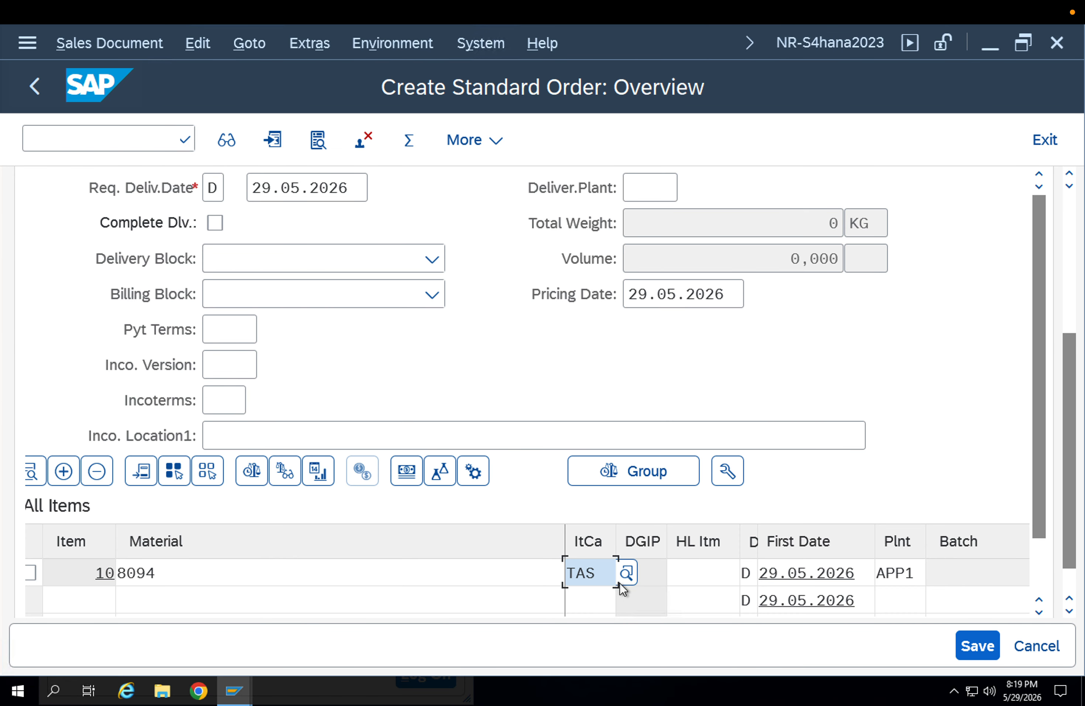
# - Examine the item category determined for material 8094 in item 10 of the new order
pyautogui.moveTo(604, 576); pyautogui.dragTo(498, 571)
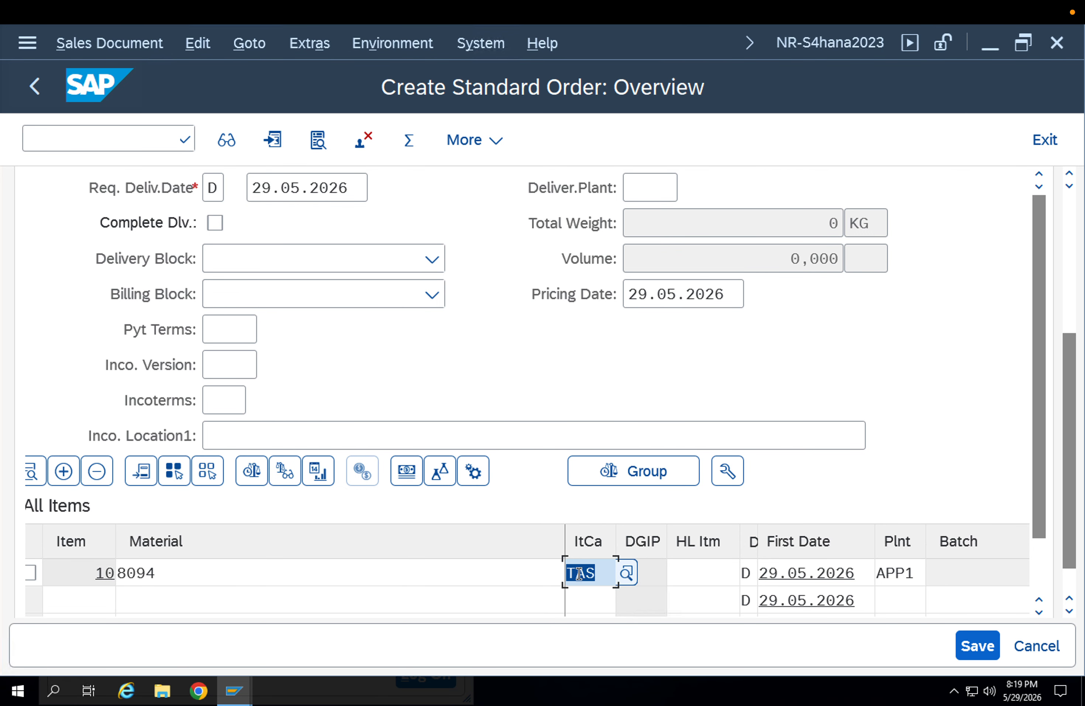
pyautogui.click(592, 573)
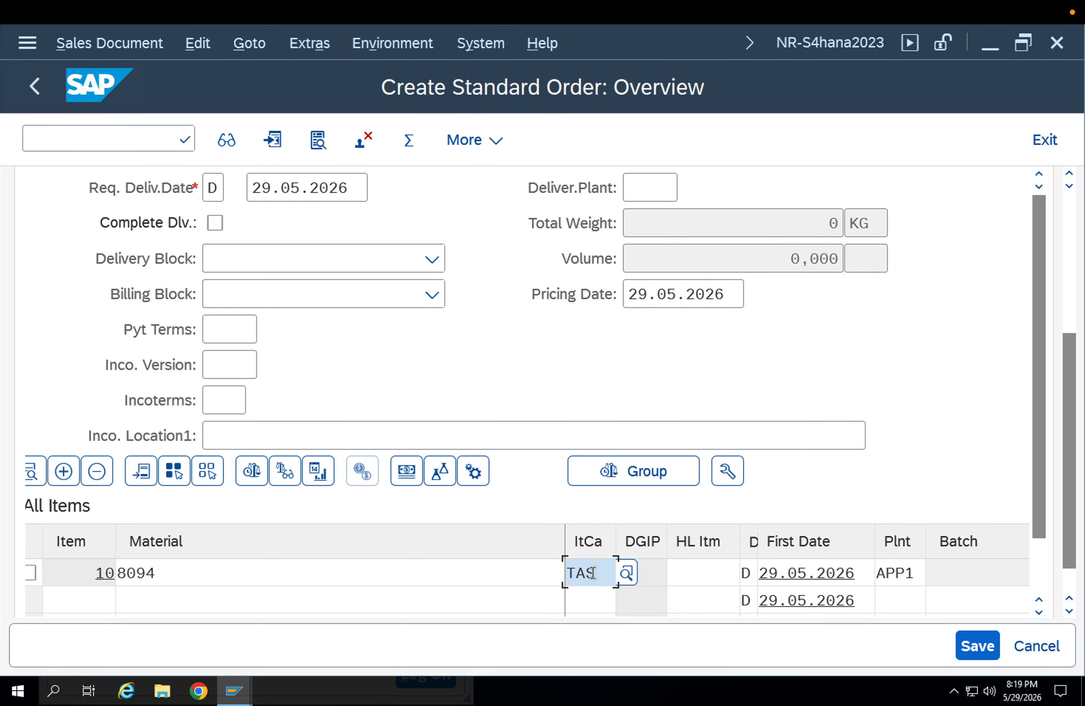
pyautogui.click(693, 573)
pyautogui.moveTo(594, 571); pyautogui.dragTo(520, 559)
pyautogui.click(687, 567)
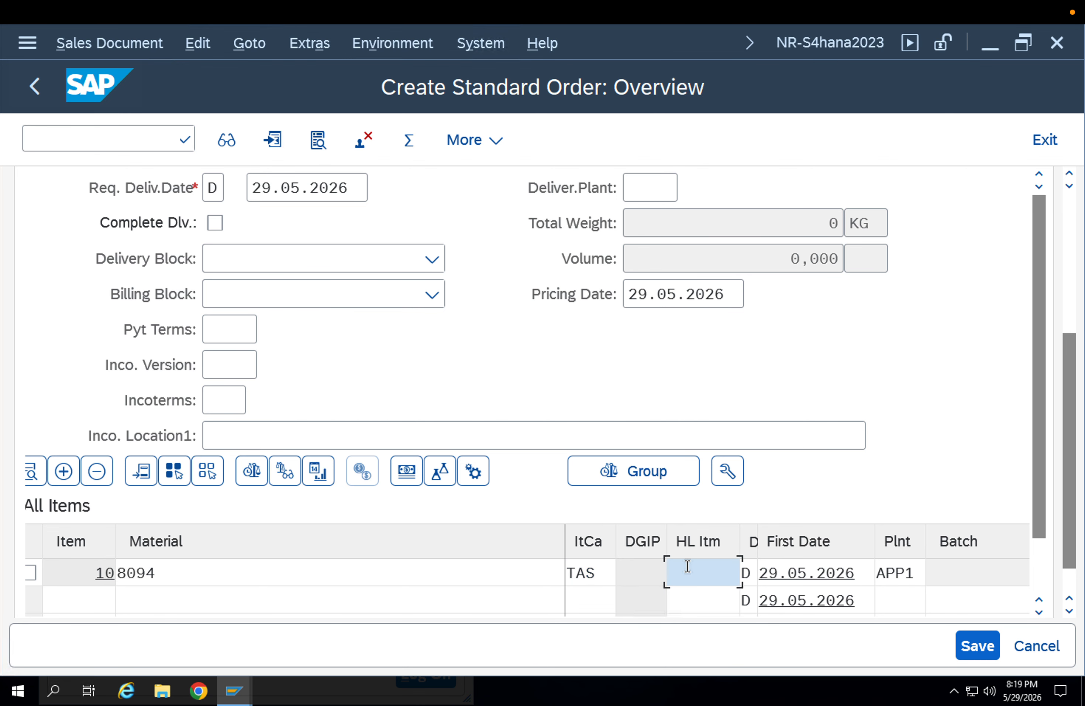
pyautogui.click(599, 573)
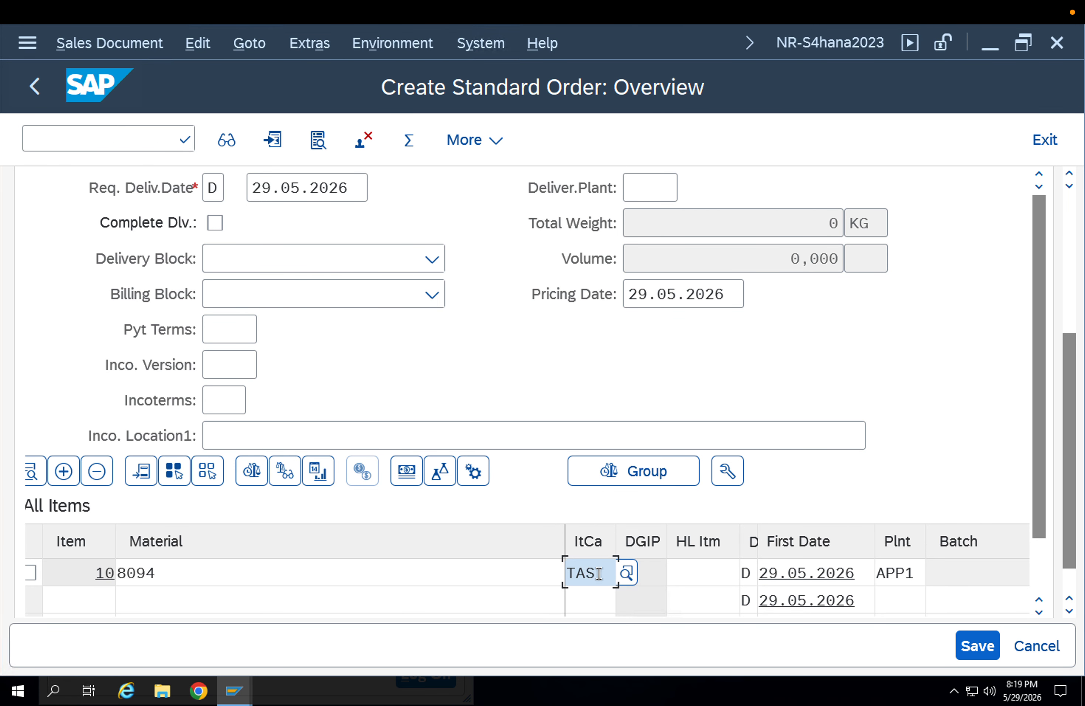
pyautogui.doubleClick(579, 574)
pyautogui.click(576, 572)
# - Compare with the item category of item 10 in the saved order and return to the new order
pyautogui.click(233, 690)
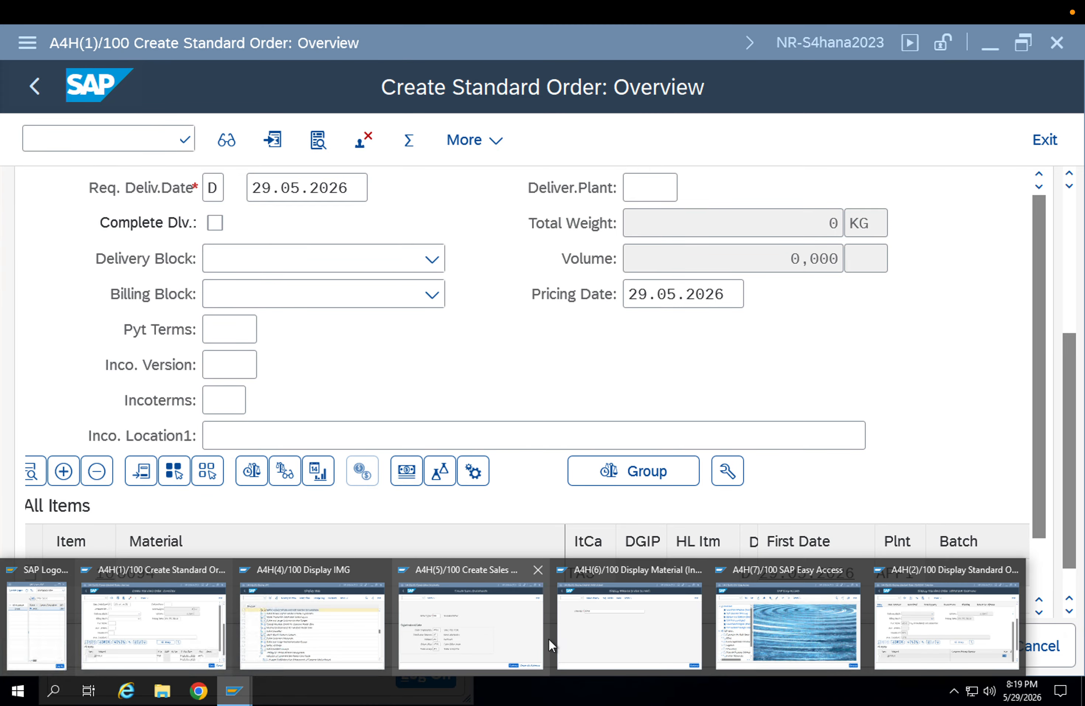
pyautogui.click(894, 630)
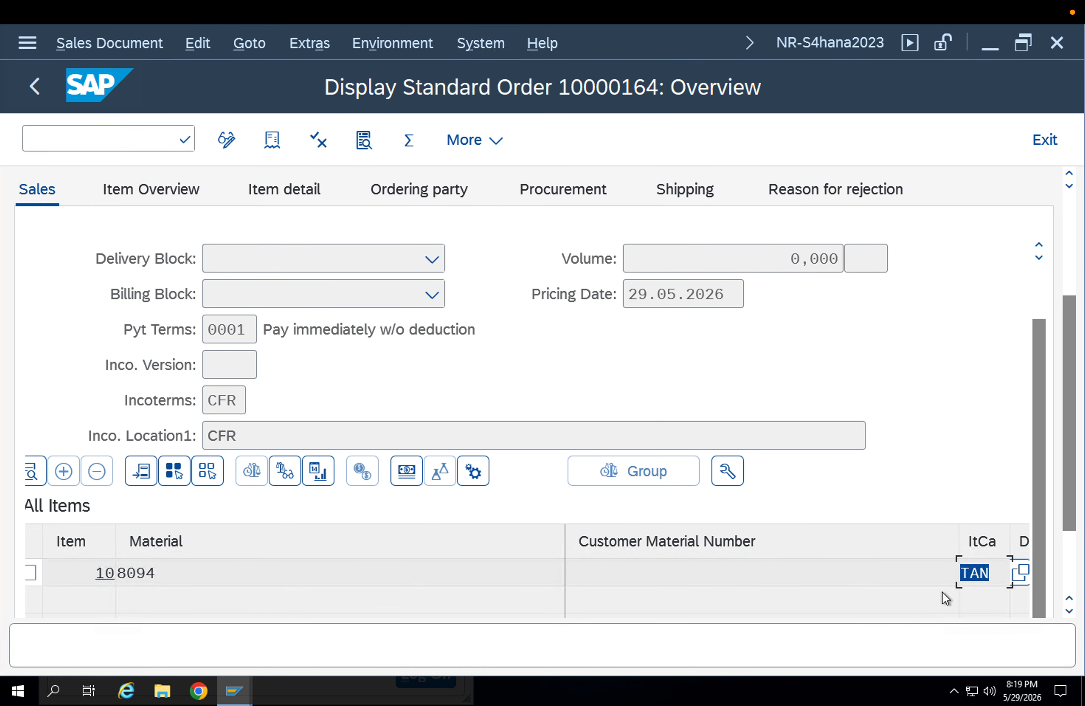
pyautogui.click(975, 574)
pyautogui.click(234, 691)
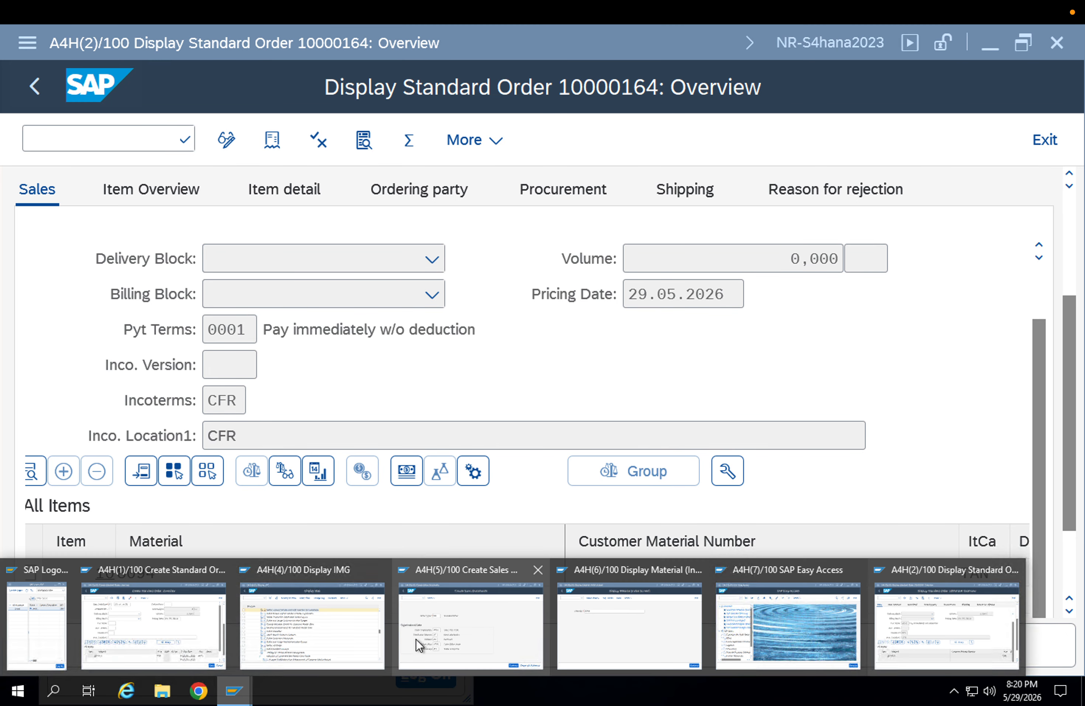
pyautogui.click(214, 642)
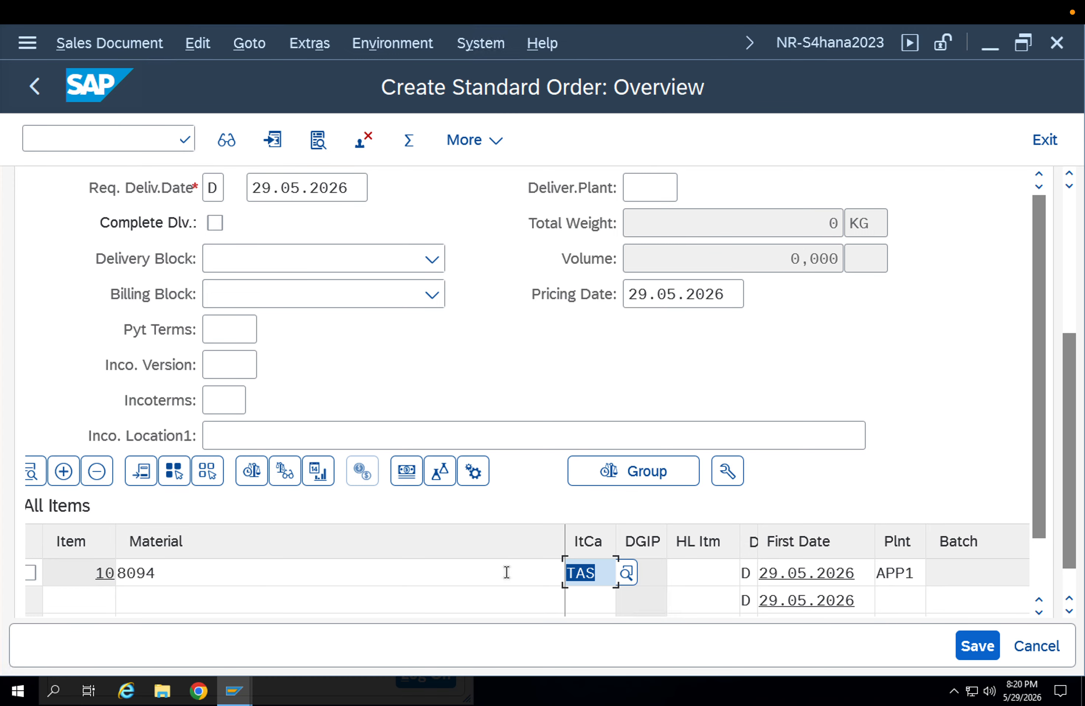
# - View item 10's schedule lines, then try to save the order and choose to edit the incomplete document
pyautogui.doubleClick(581, 573)
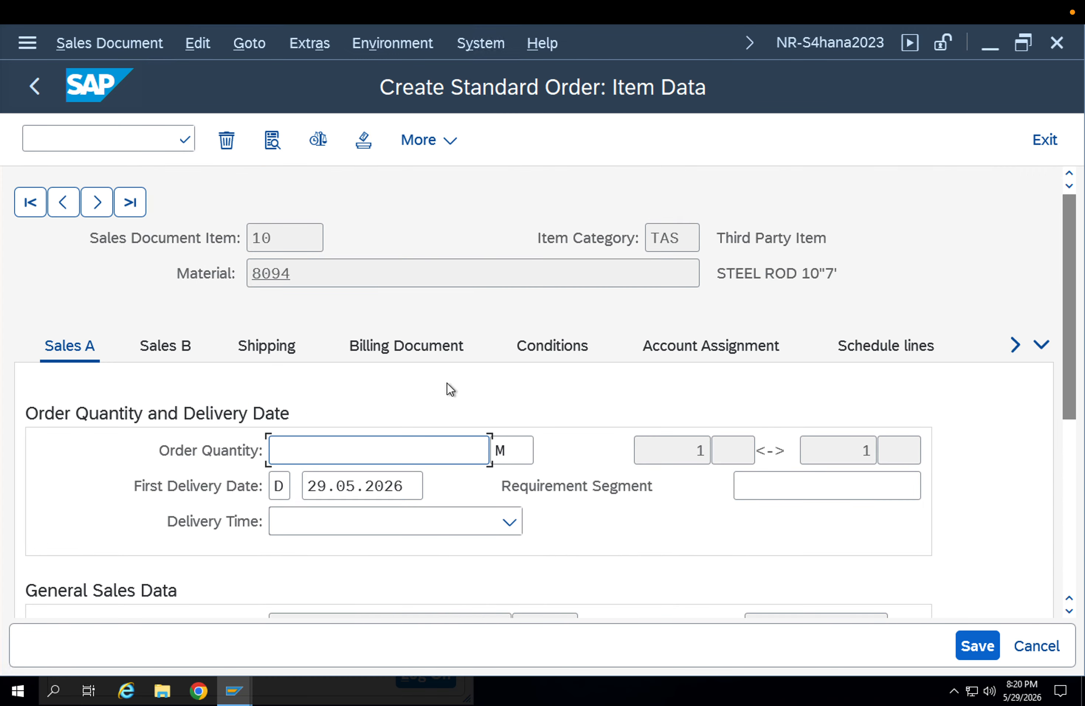
pyautogui.click(909, 345)
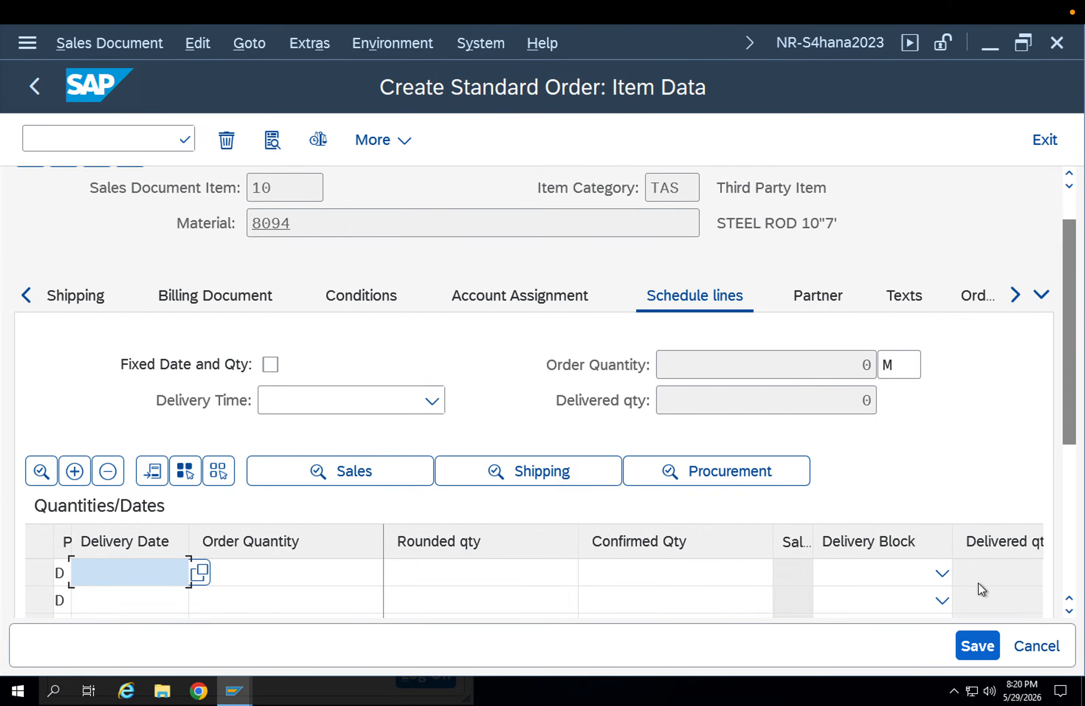
pyautogui.click(972, 646)
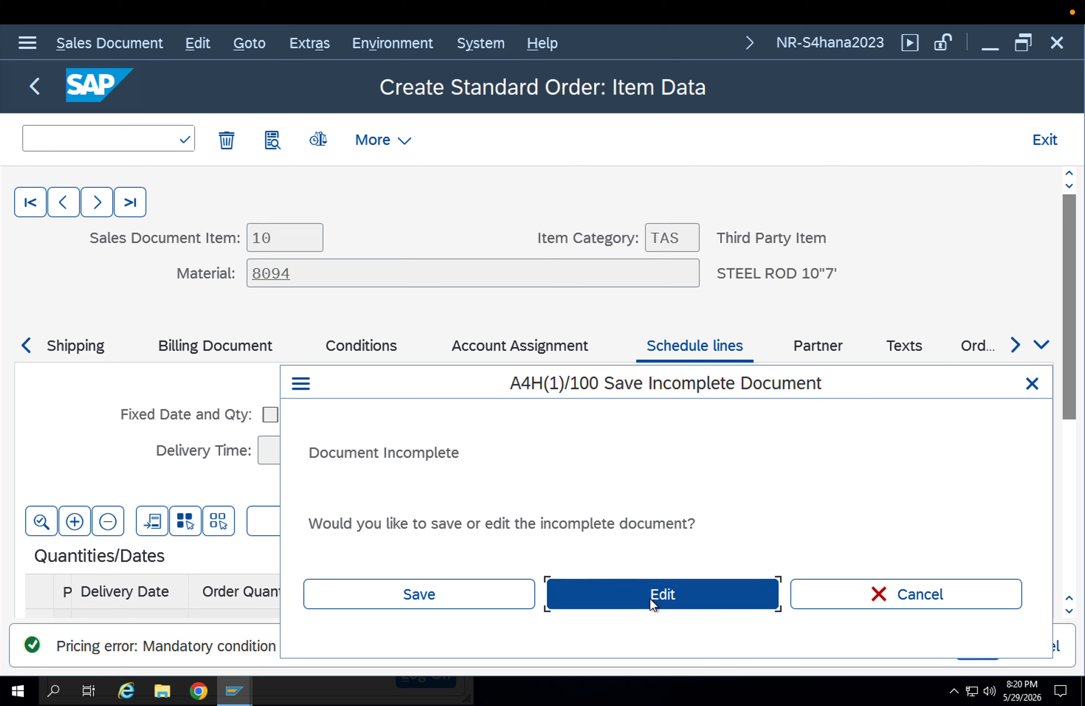
pyautogui.click(653, 604)
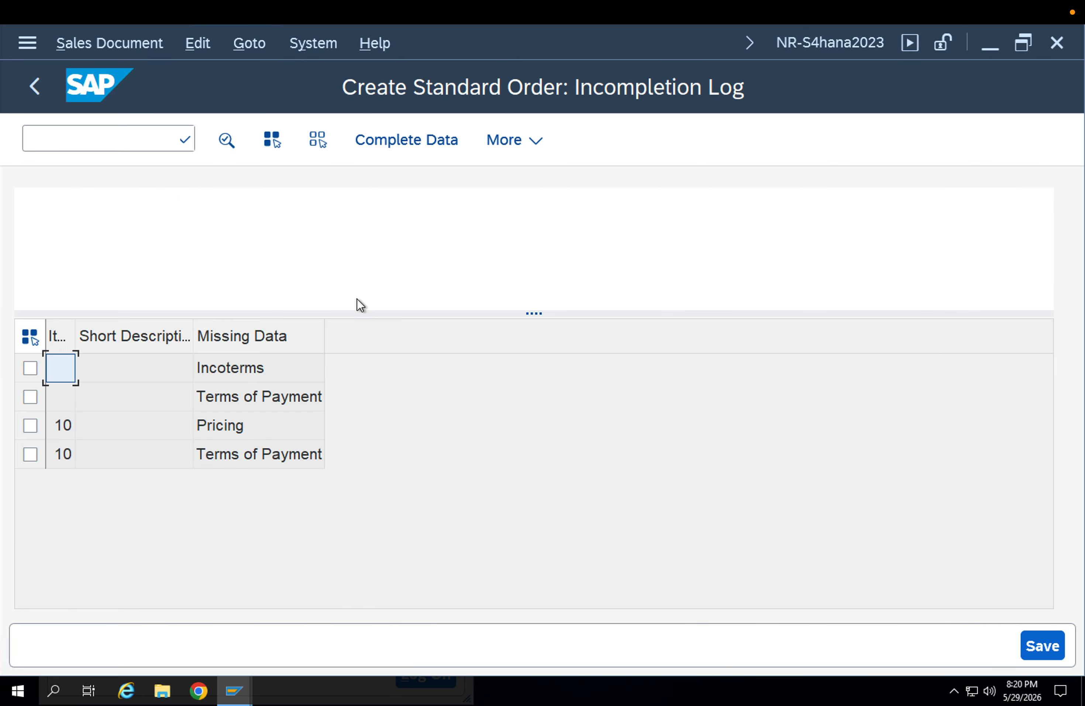
# - Complete the missing header Incoterms with CFR and set Incoterms Location 1 to CFR
pyautogui.click(270, 370)
pyautogui.click(269, 369)
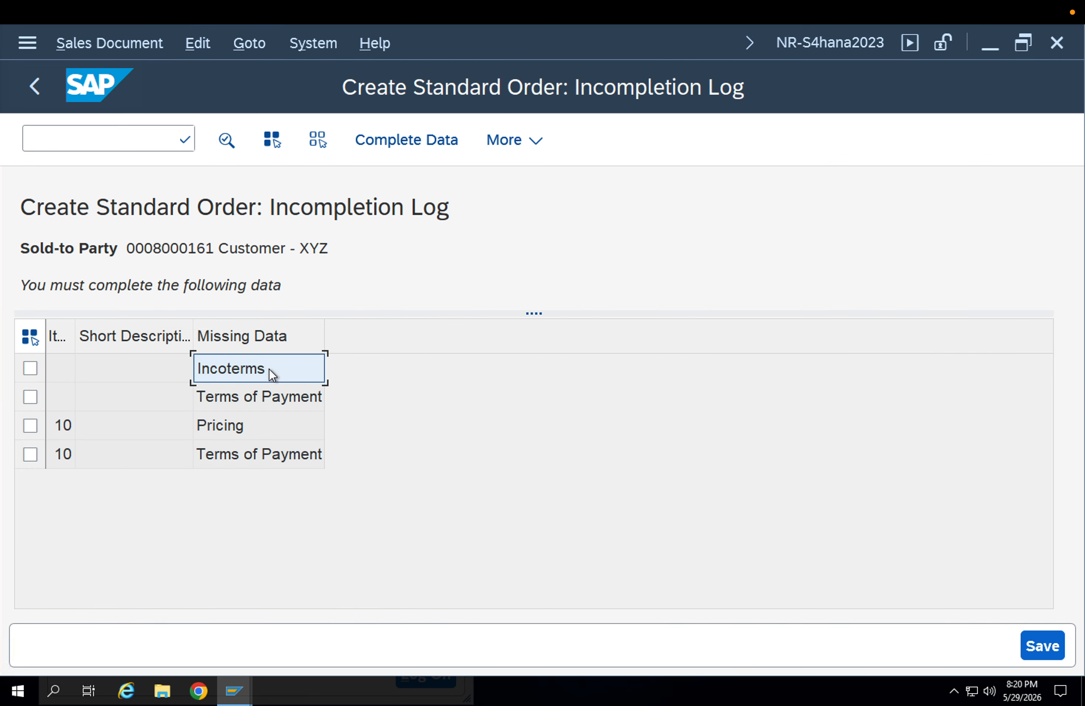
pyautogui.doubleClick(269, 368)
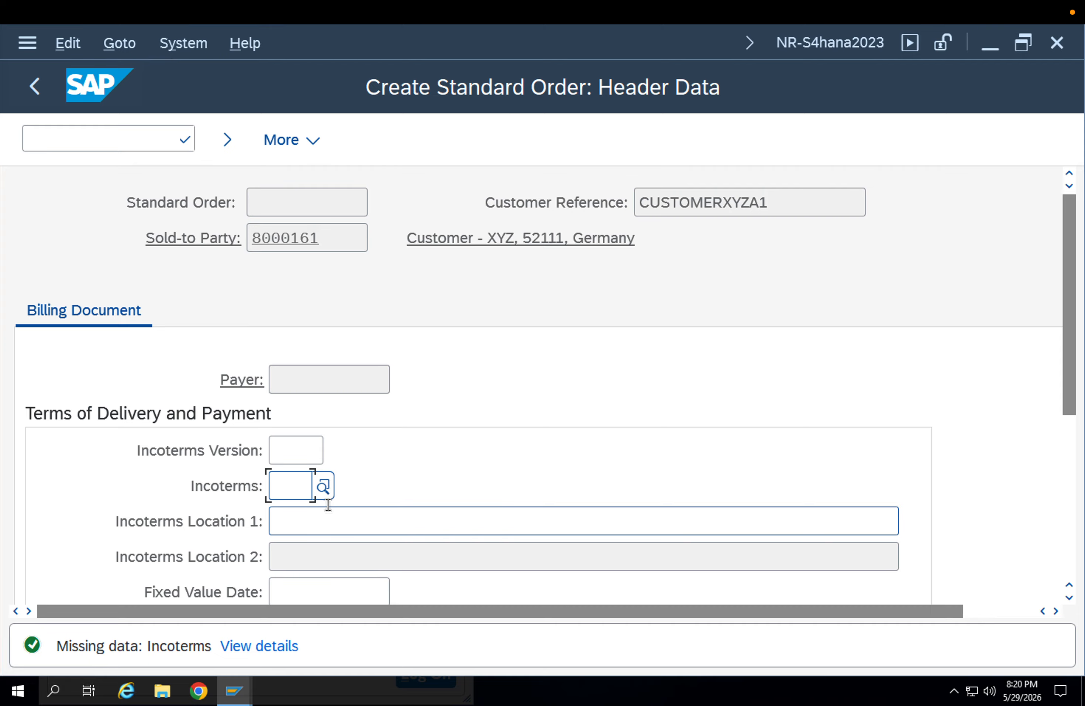
pyautogui.click(303, 514)
pyautogui.press('Return')
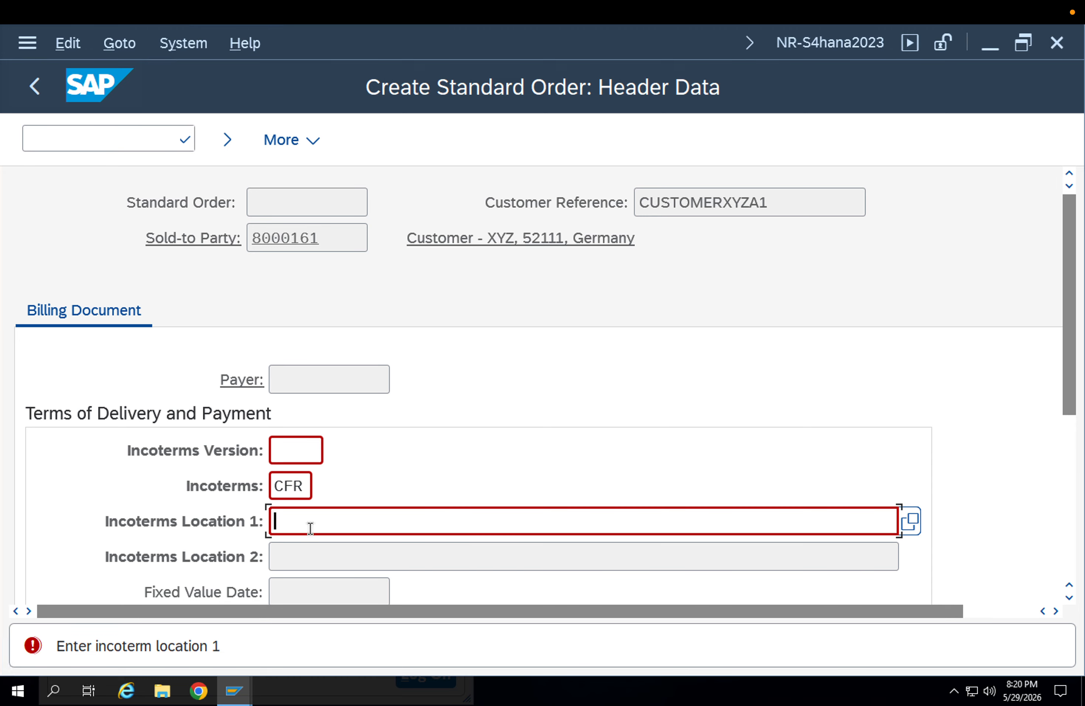
pyautogui.write('CFR')
pyautogui.press('Return')
pyautogui.press('Return')
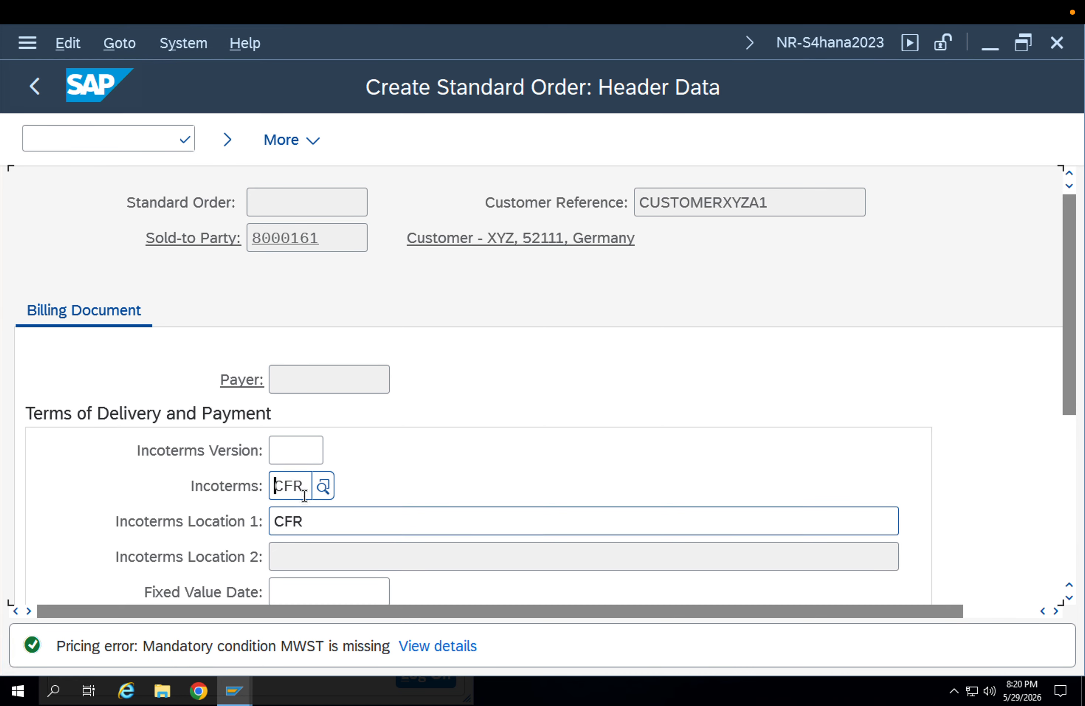
# - Try to set the header's Incoterms Version to 0001, then clear the field
pyautogui.click(294, 460)
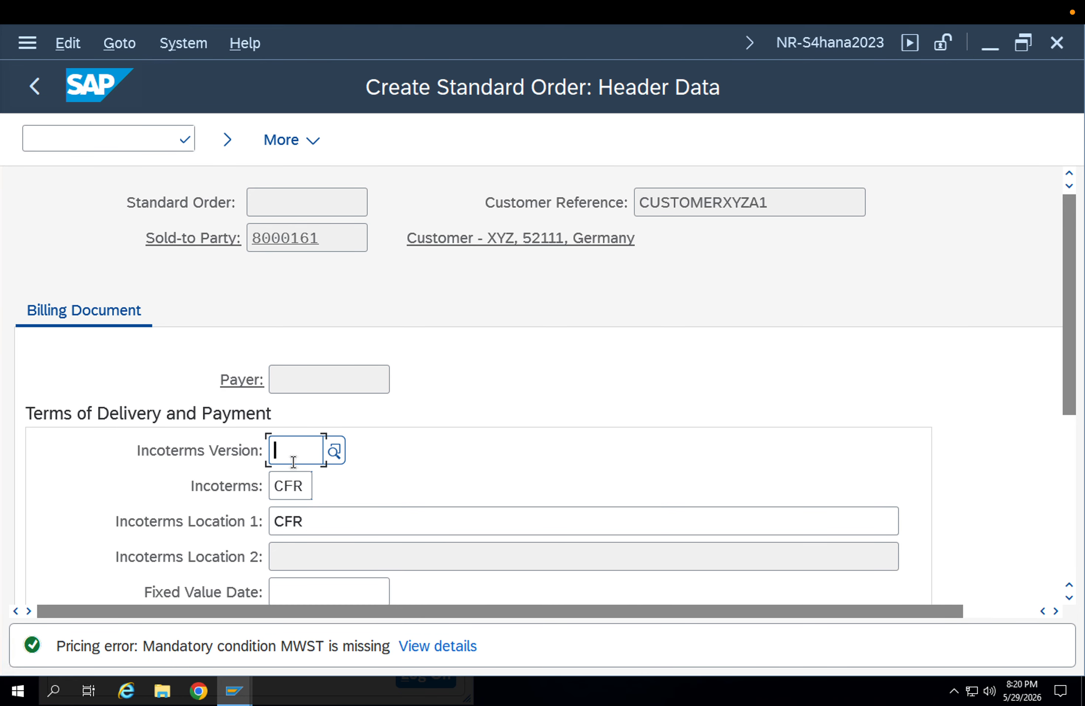
pyautogui.click(329, 454)
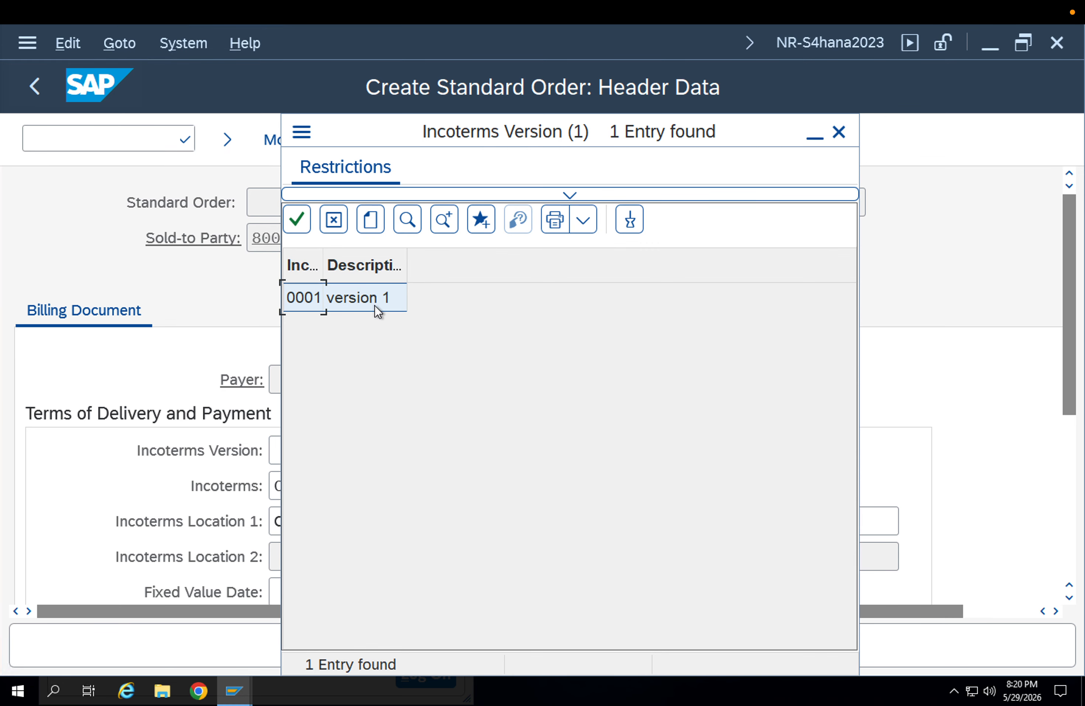
pyautogui.doubleClick(376, 306)
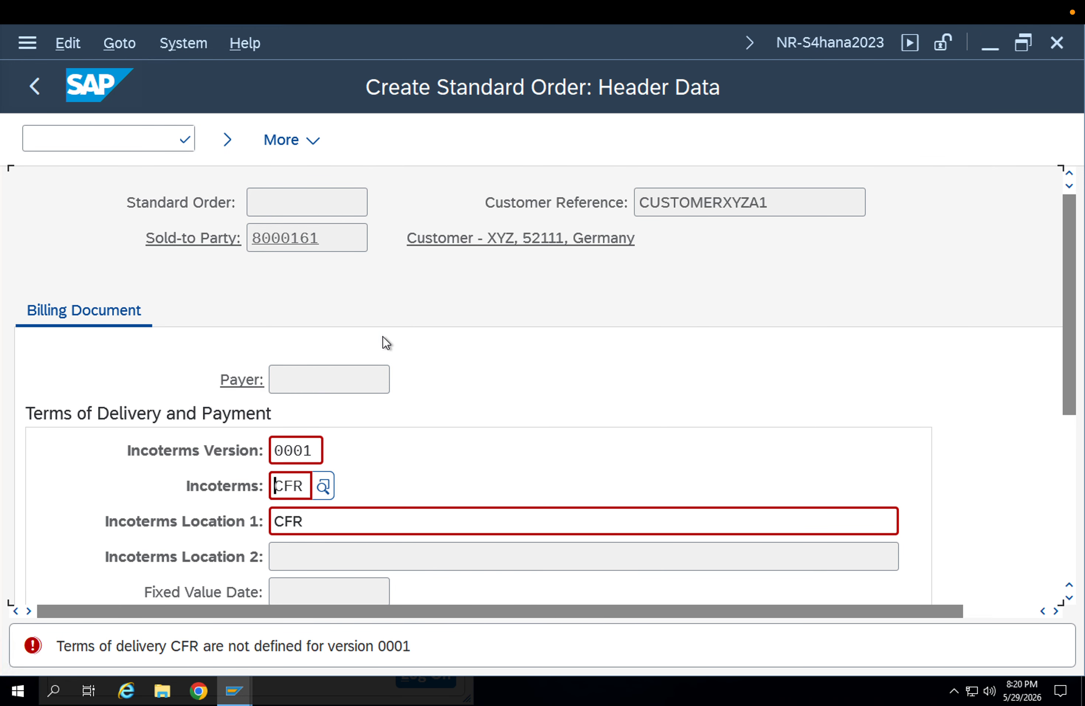
pyautogui.click(310, 449)
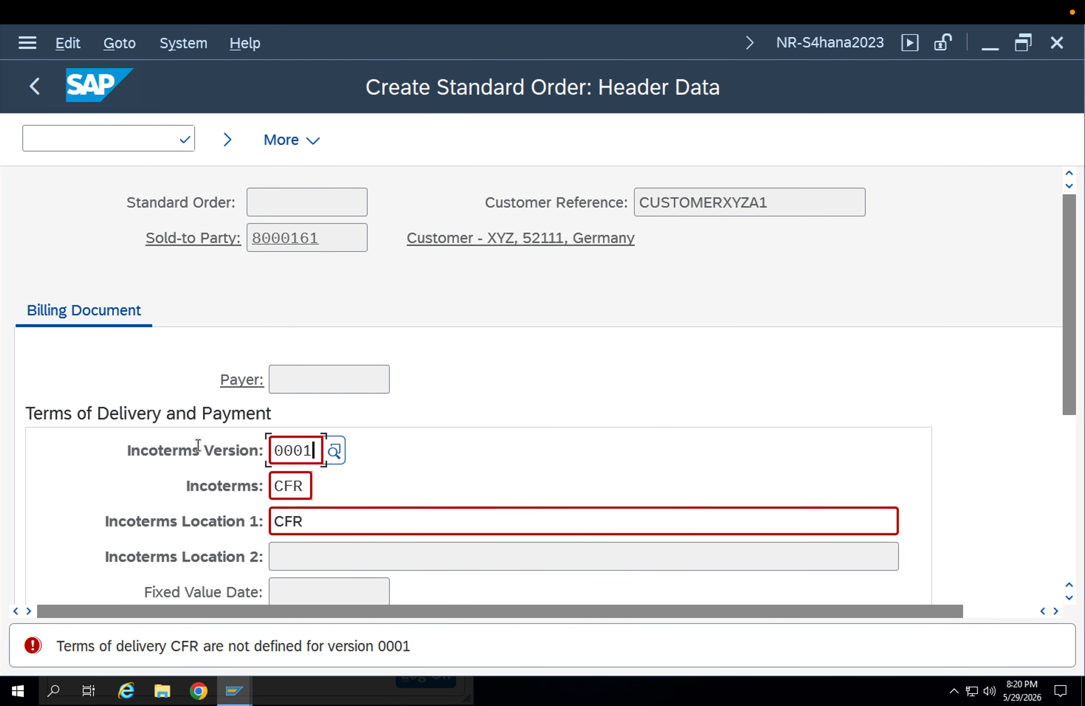
pyautogui.doubleClick(310, 449)
pyautogui.press('BackSpace')
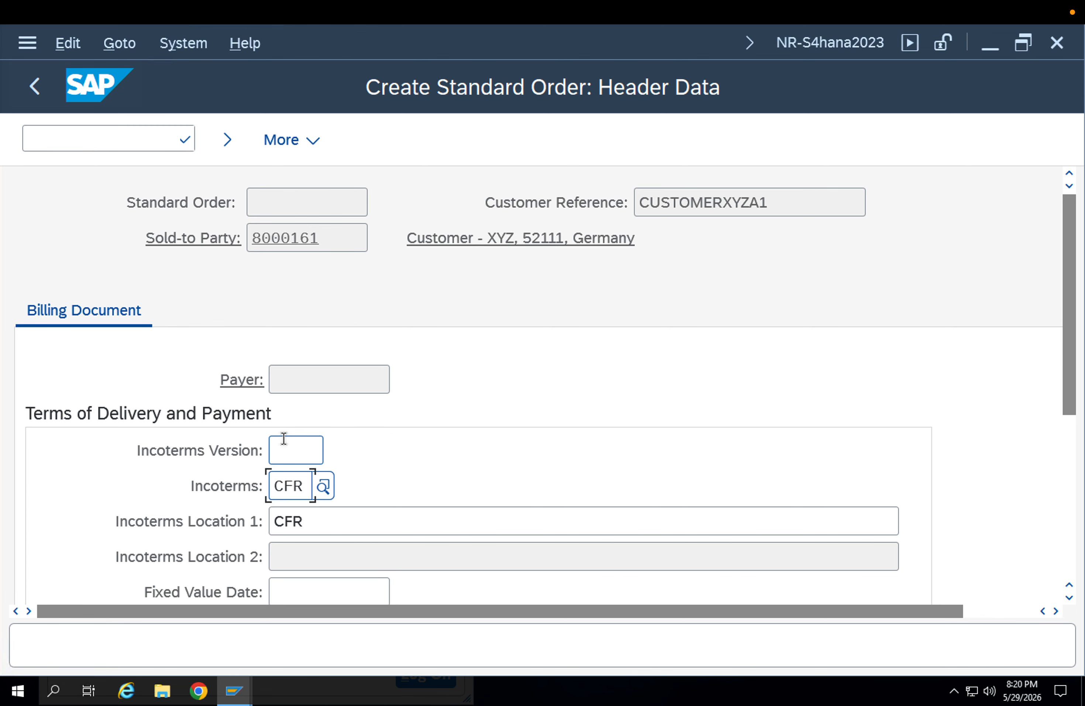
# - Continue to the missing header Terms of Payment and set it to 0001
pyautogui.click(230, 137)
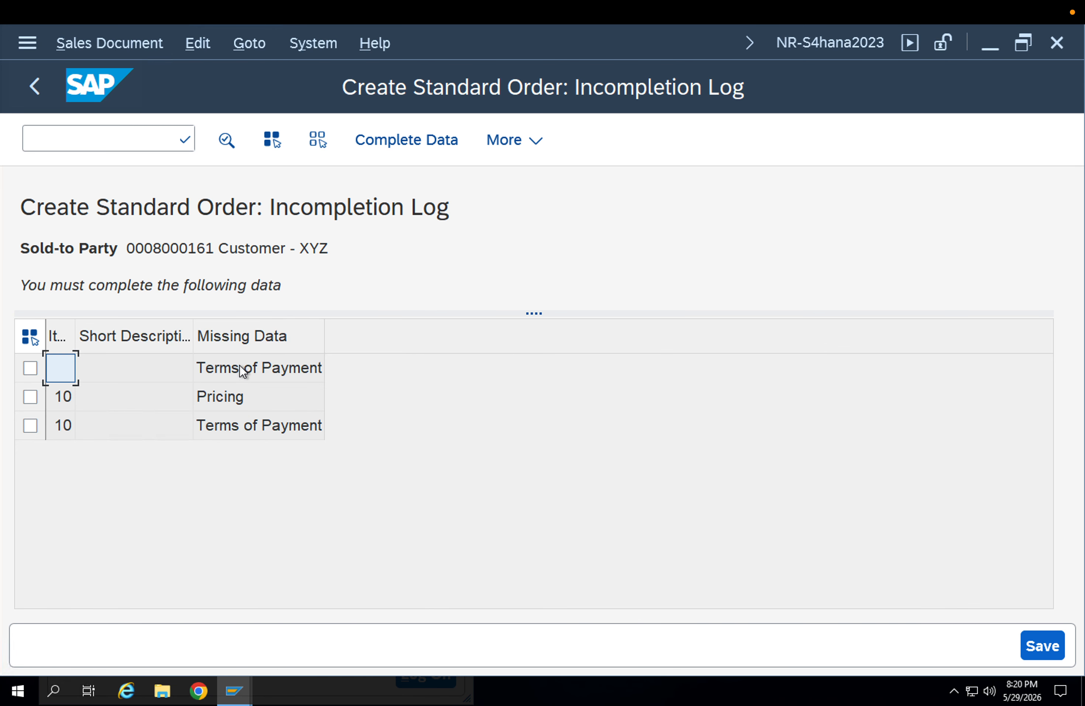
pyautogui.doubleClick(240, 364)
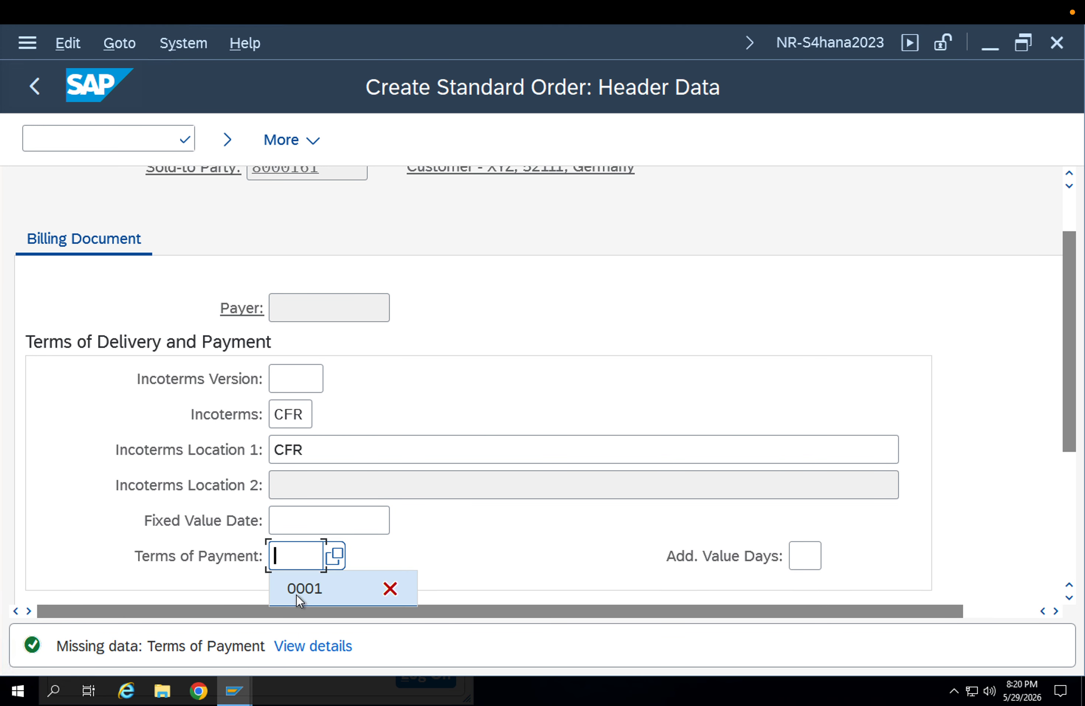
pyautogui.click(295, 591)
pyautogui.press('Return')
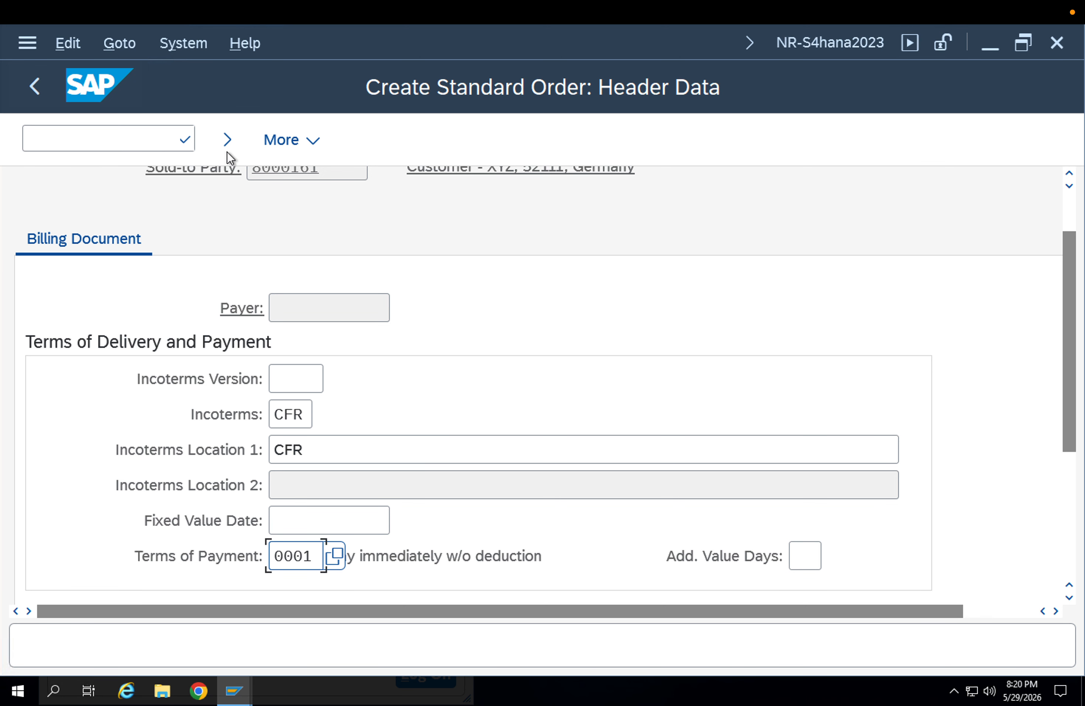
# - Continue to item 10's missing pricing data and set the PR00 price condition value to 100
pyautogui.click(227, 139)
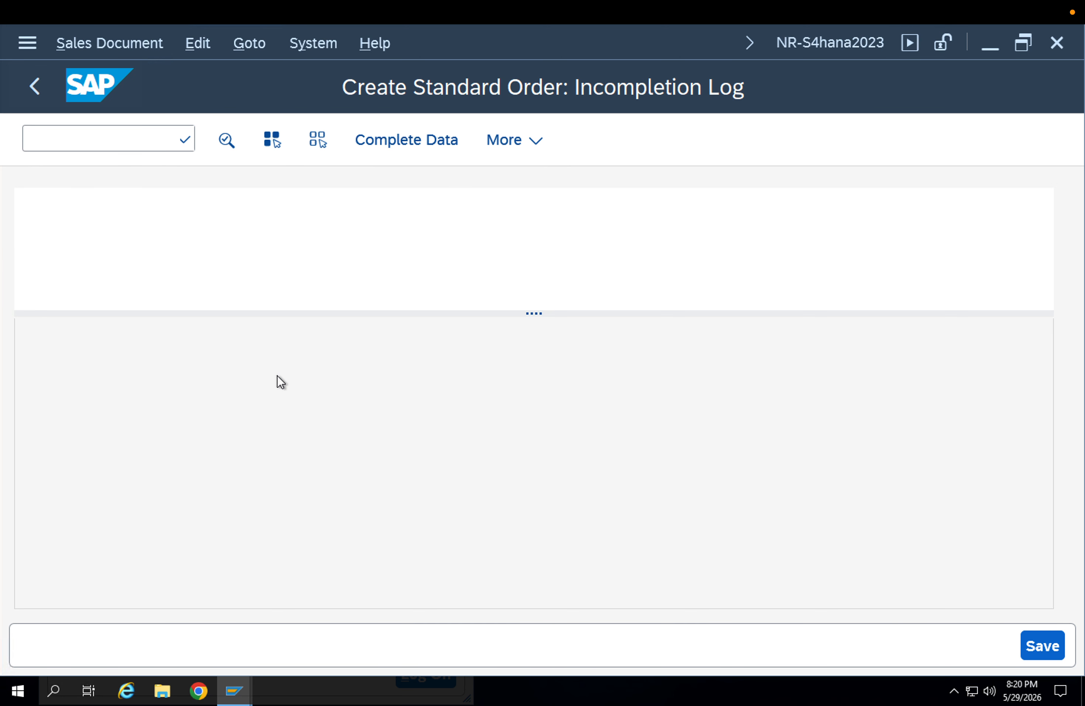
pyautogui.doubleClick(219, 367)
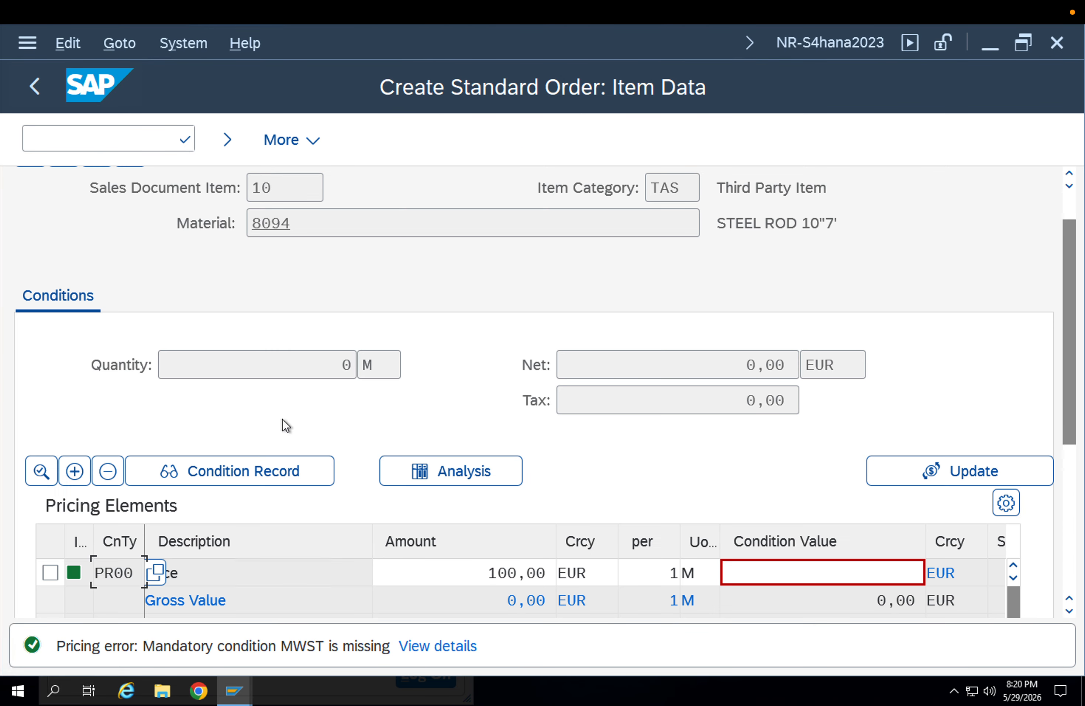
pyautogui.click(848, 574)
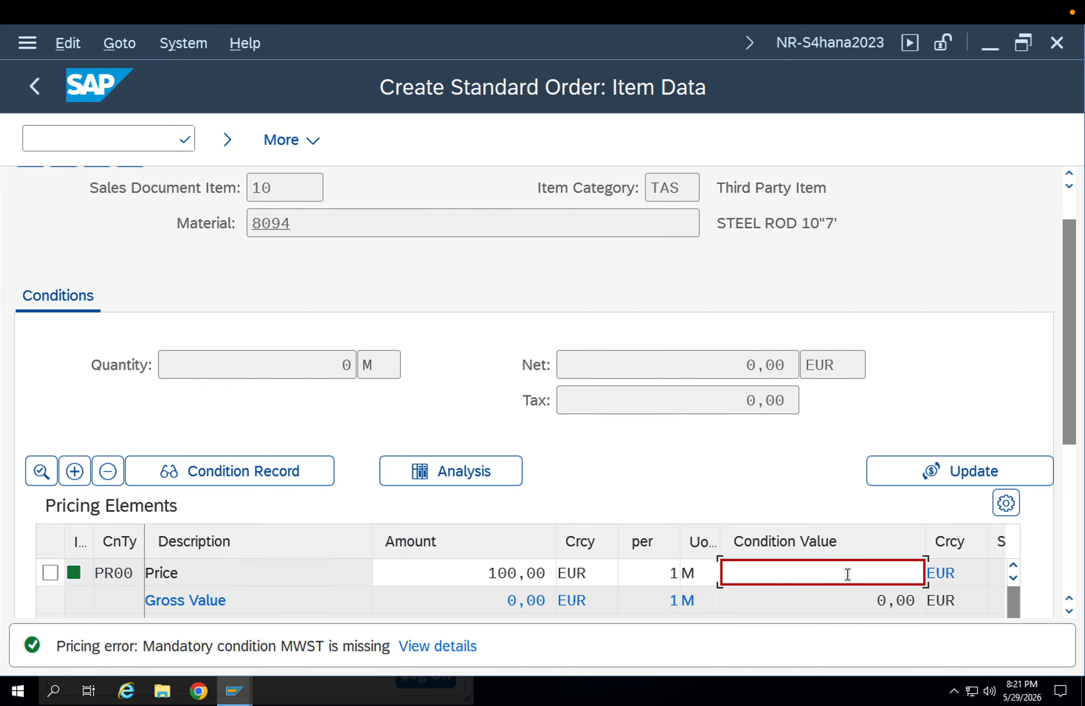
pyautogui.press('Return')
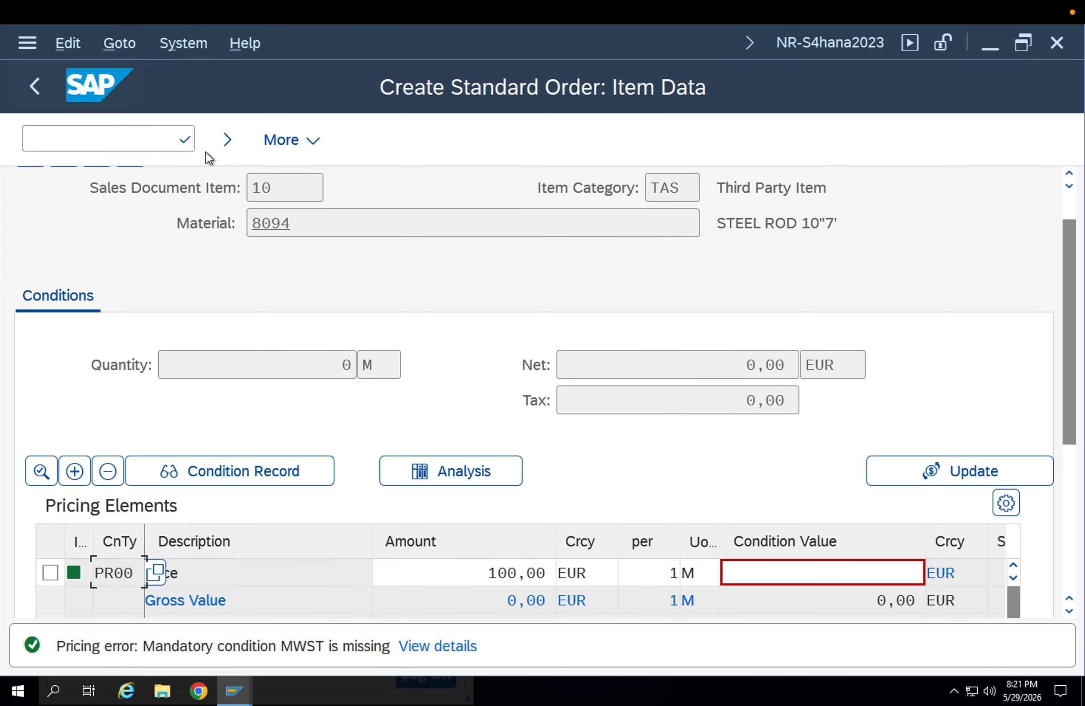
pyautogui.click(226, 140)
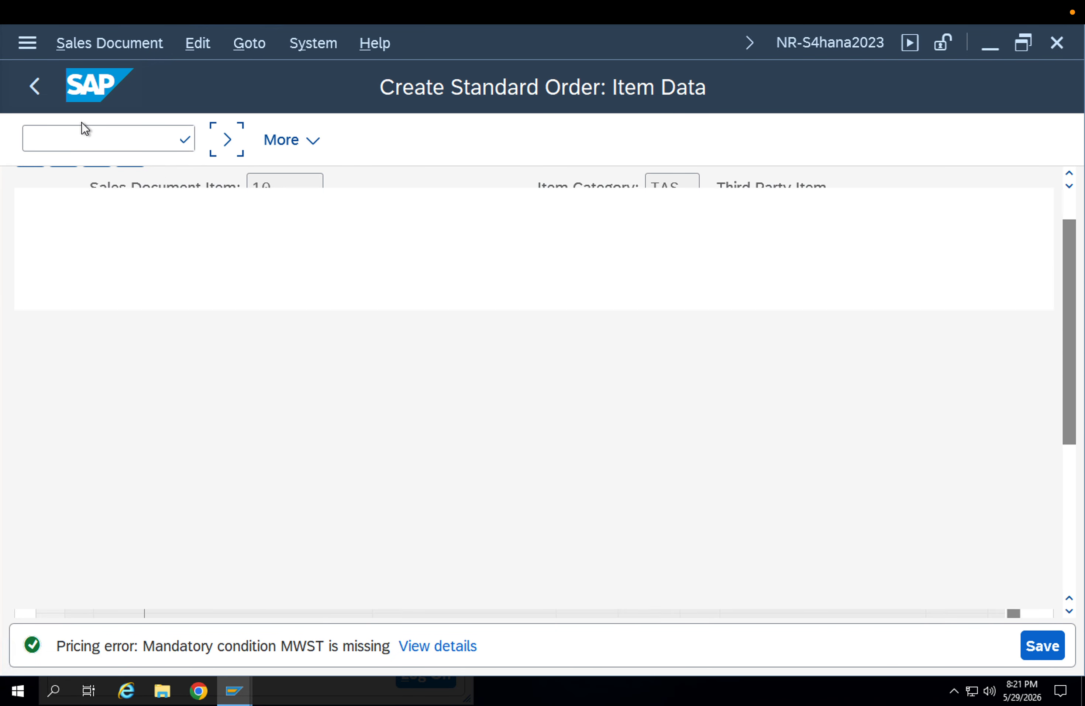
pyautogui.doubleClick(220, 373)
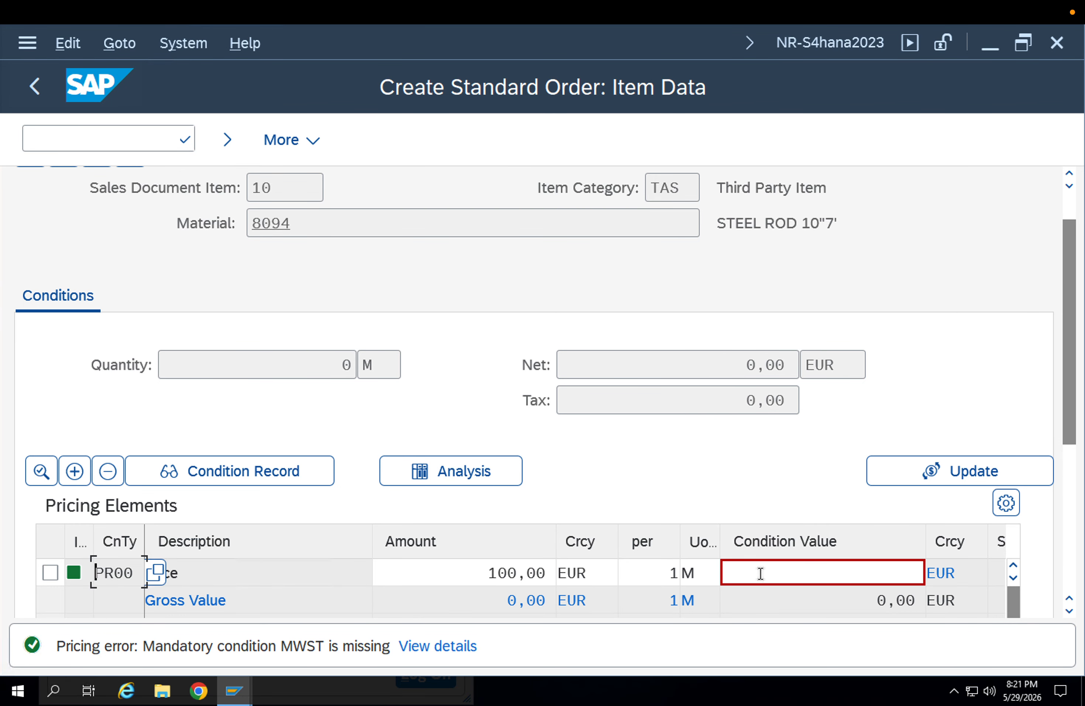
pyautogui.click(760, 573)
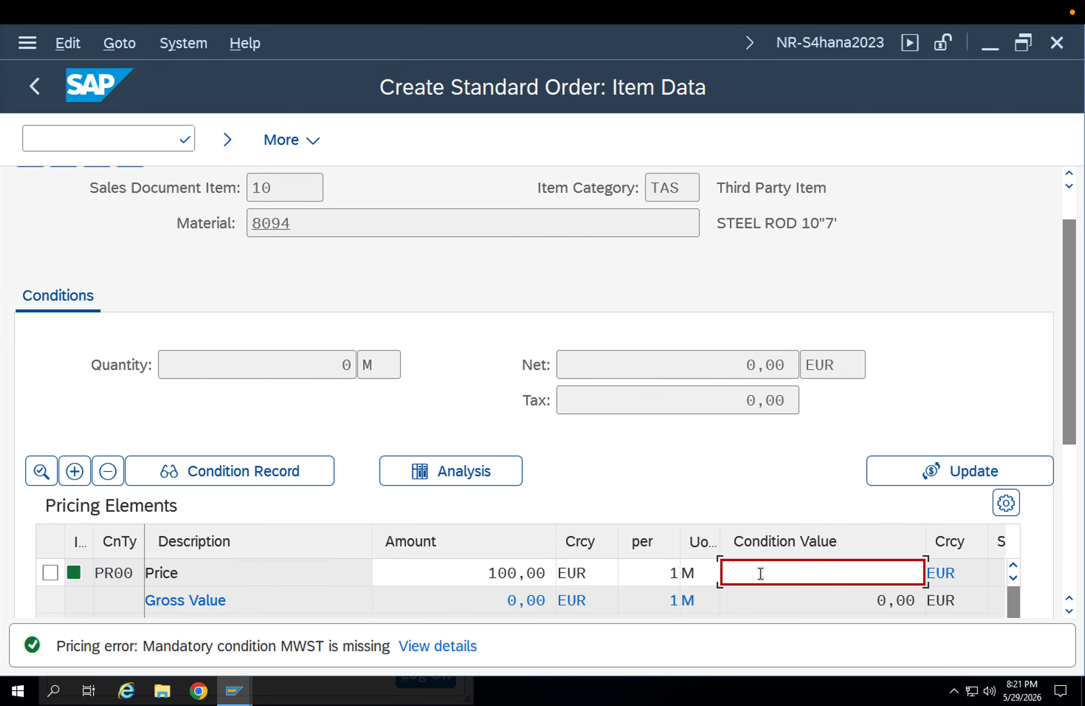
pyautogui.write('100')
pyautogui.press('Return')
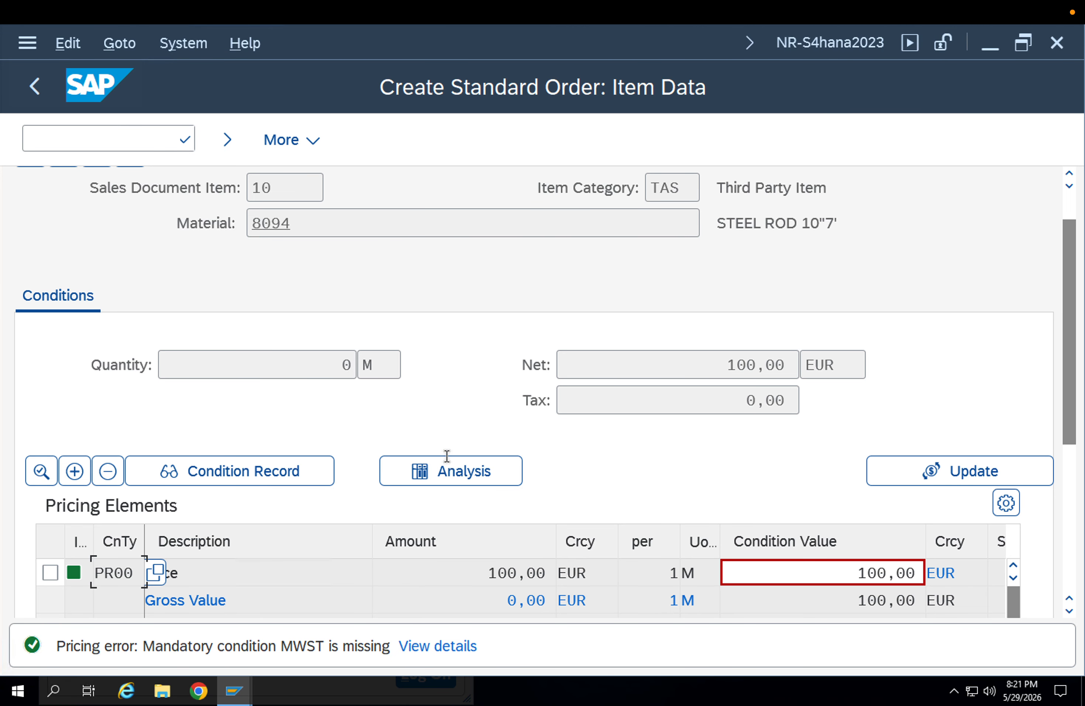
# - Leave the item's pricing conditions and save the standard order as an incomplete document
pyautogui.click(35, 95)
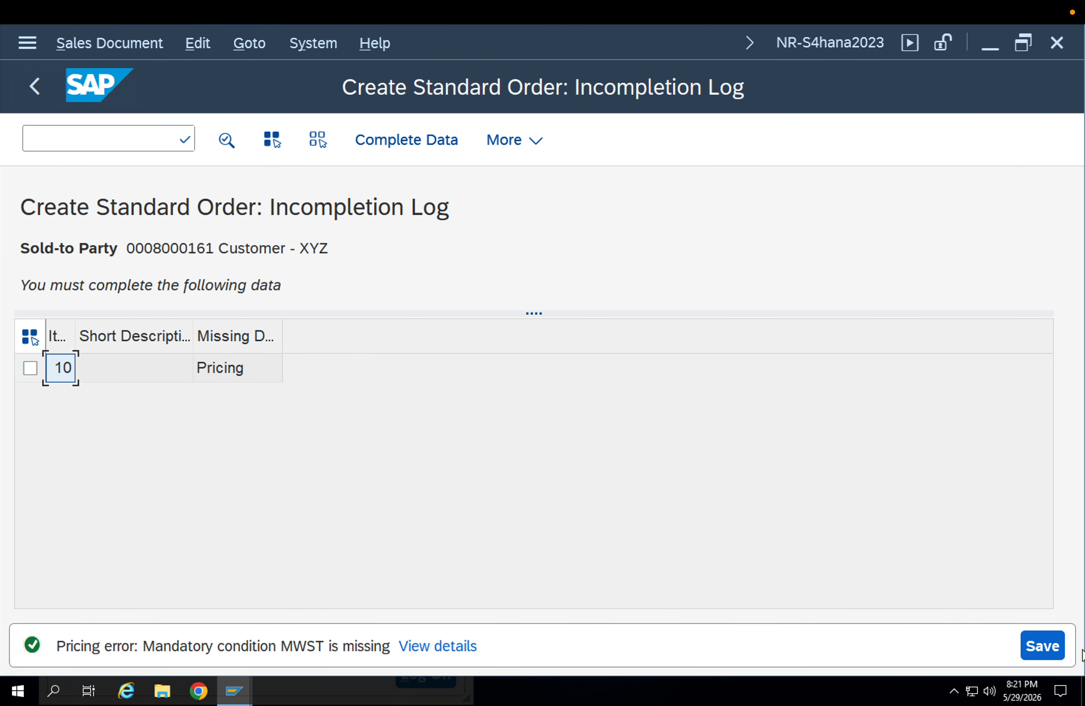
pyautogui.click(1054, 644)
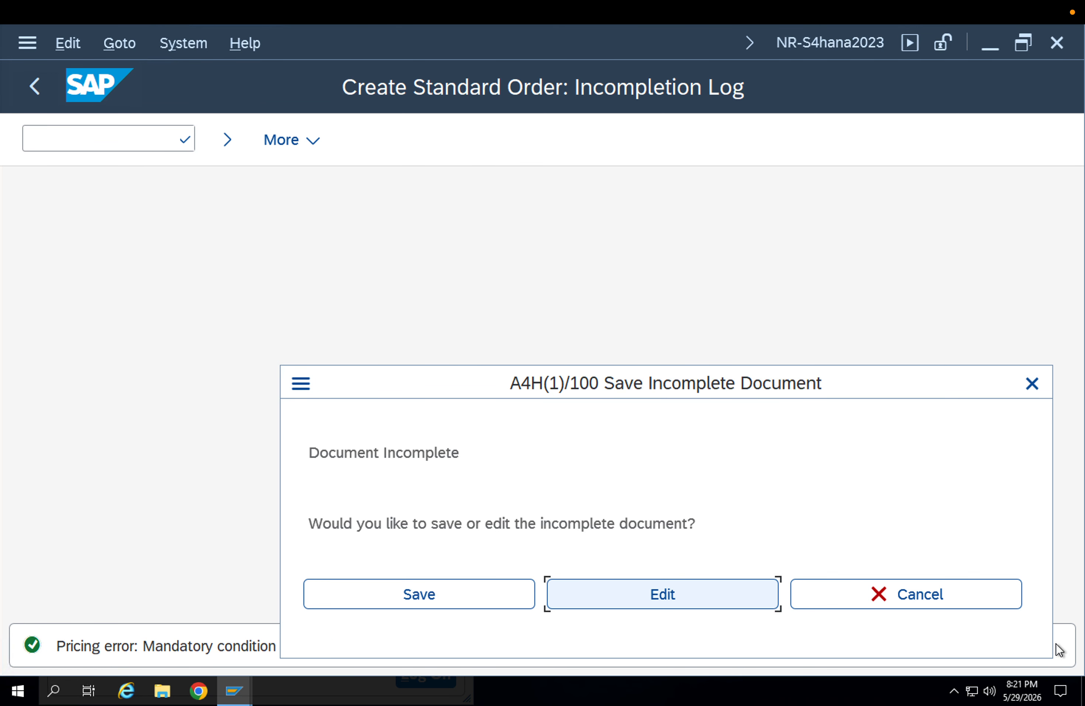
pyautogui.click(480, 598)
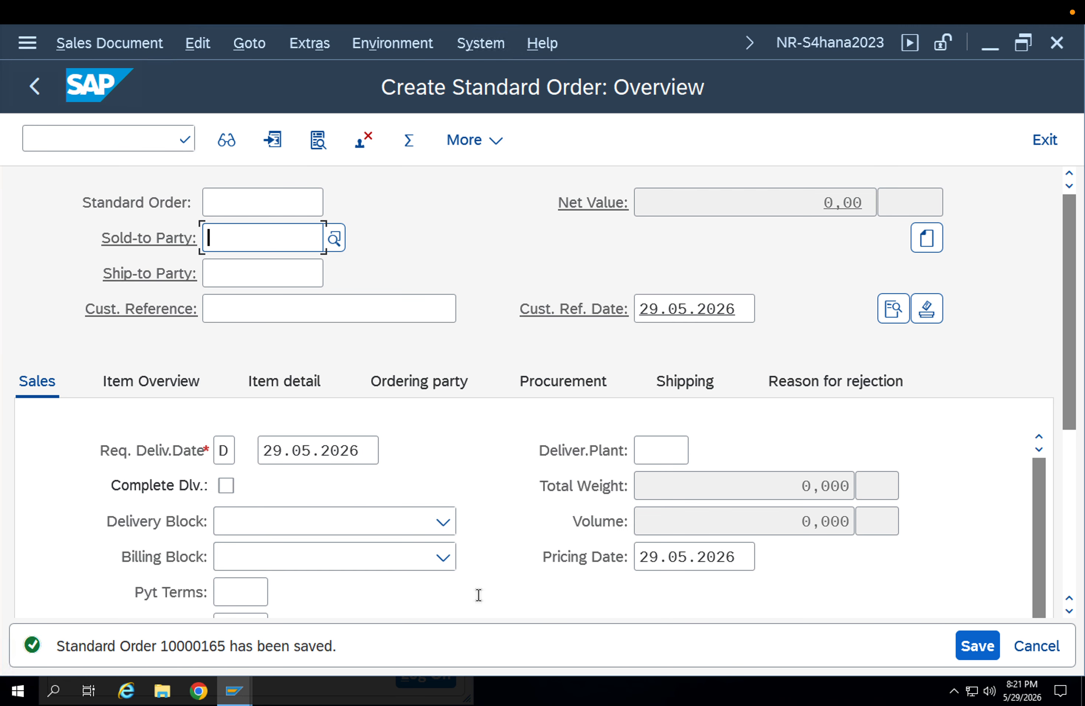
# - Display the saved standard order and check the item category of material 8094 in the item list
pyautogui.click(122, 42)
pyautogui.click(127, 152)
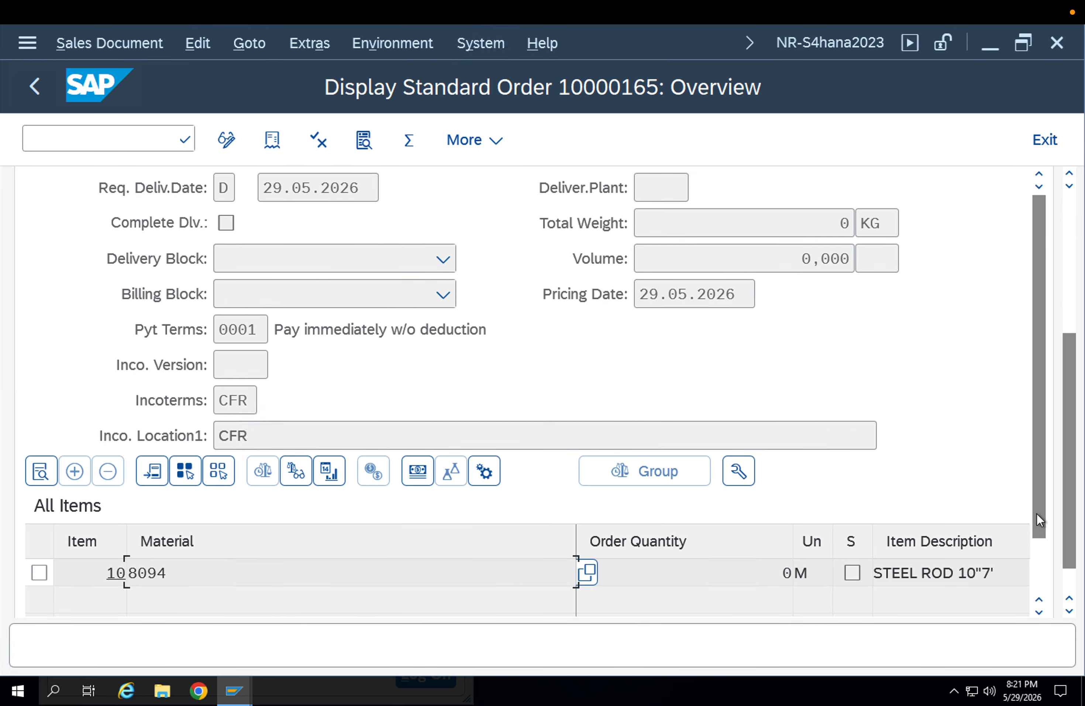
pyautogui.scroll(-2, 1040, 522)
pyautogui.moveTo(666, 573)
pyautogui.mouseDown()
pyautogui.moveTo(741, 585)
pyautogui.moveTo(648, 578)
pyautogui.mouseUp()
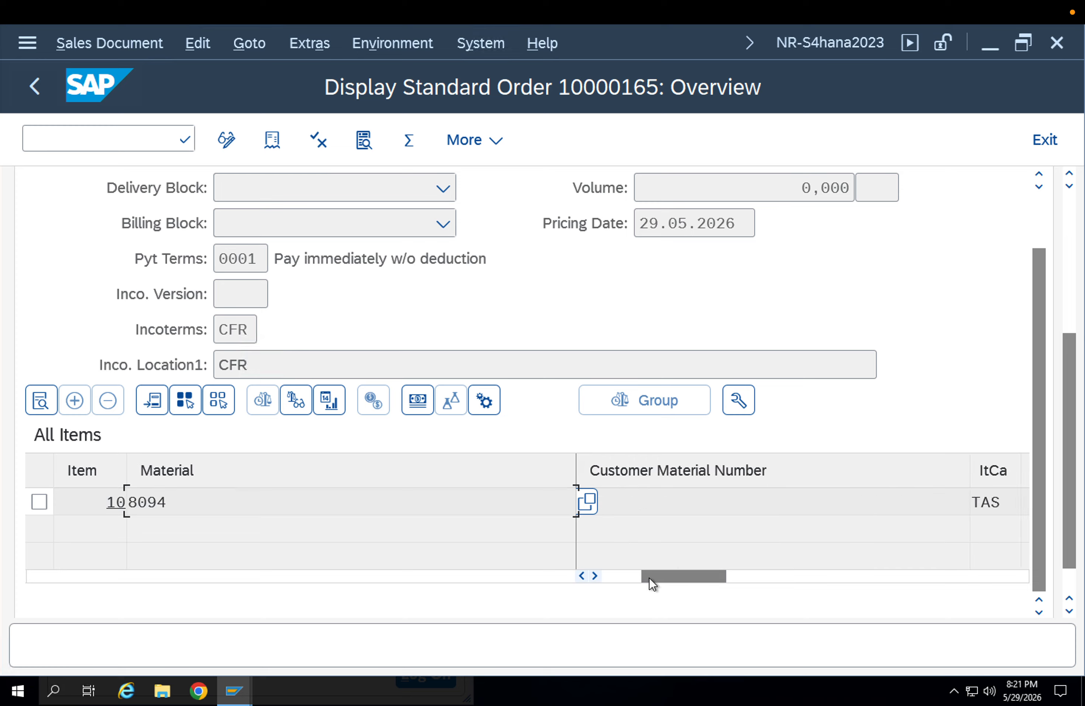
pyautogui.moveTo(970, 476); pyautogui.dragTo(832, 487)
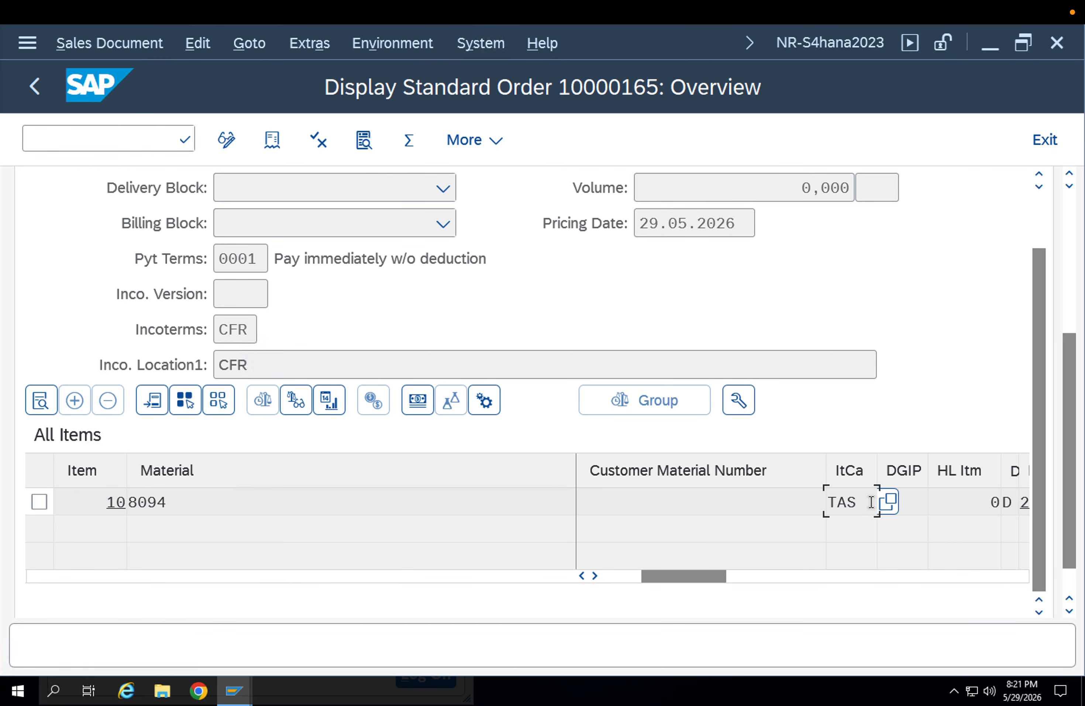
# - Open item 10's details and examine its schedule lines, including the schedule line category and purchase requisition columns
pyautogui.doubleClick(772, 502)
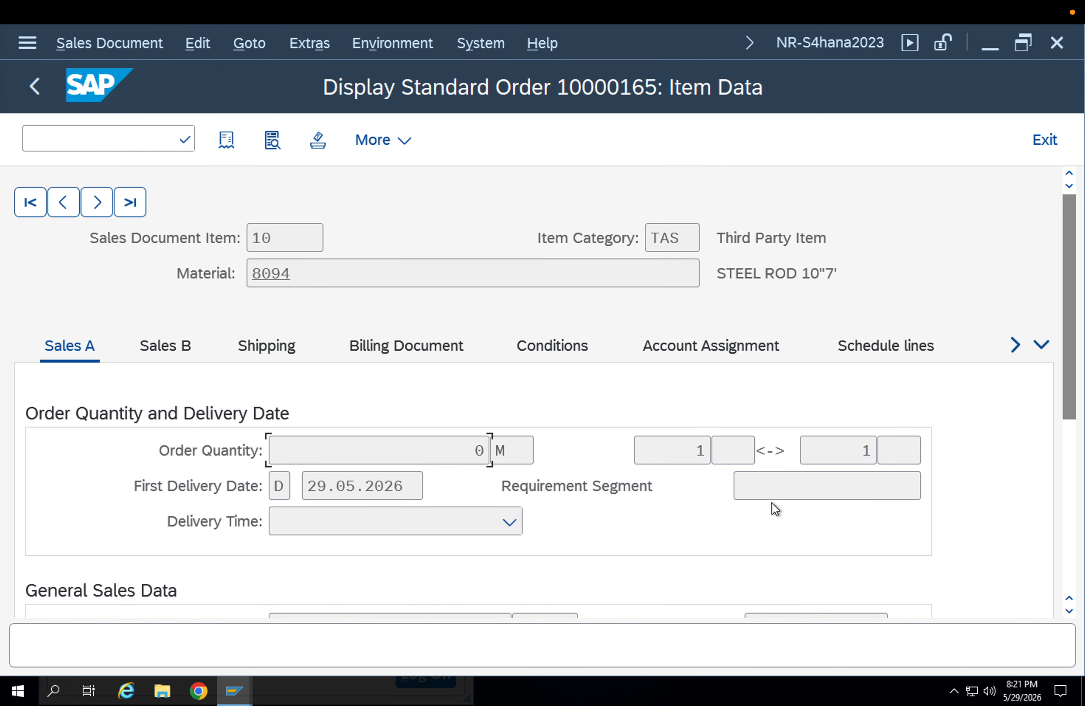
pyautogui.click(855, 351)
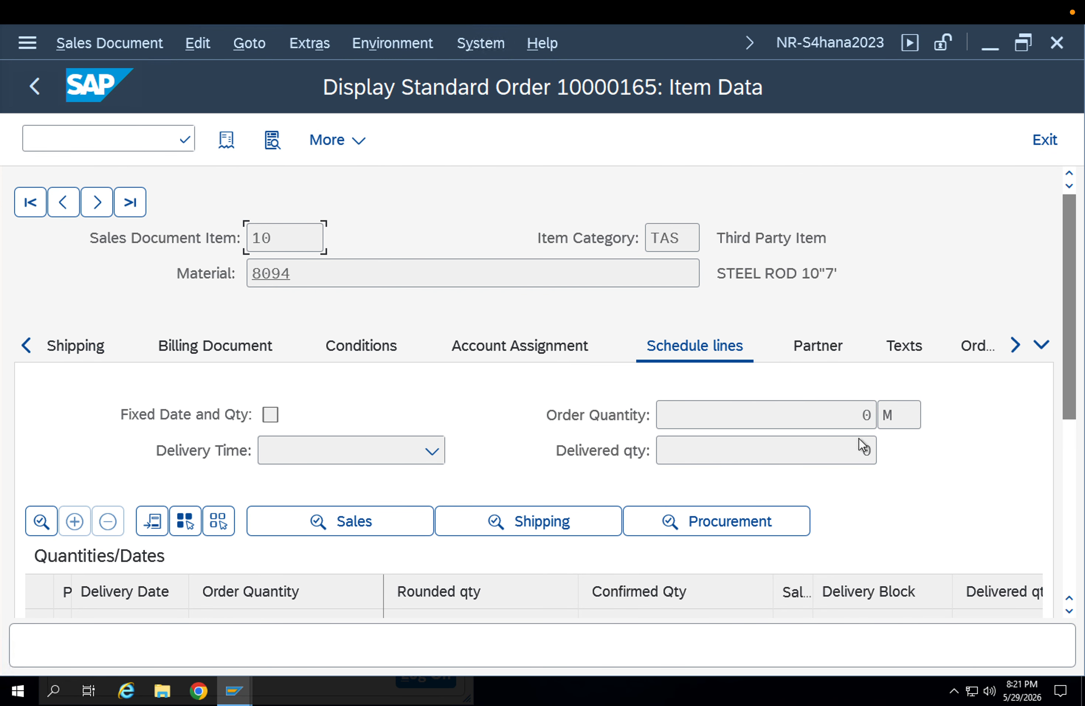
pyautogui.moveTo(1069, 444); pyautogui.dragTo(1003, 478)
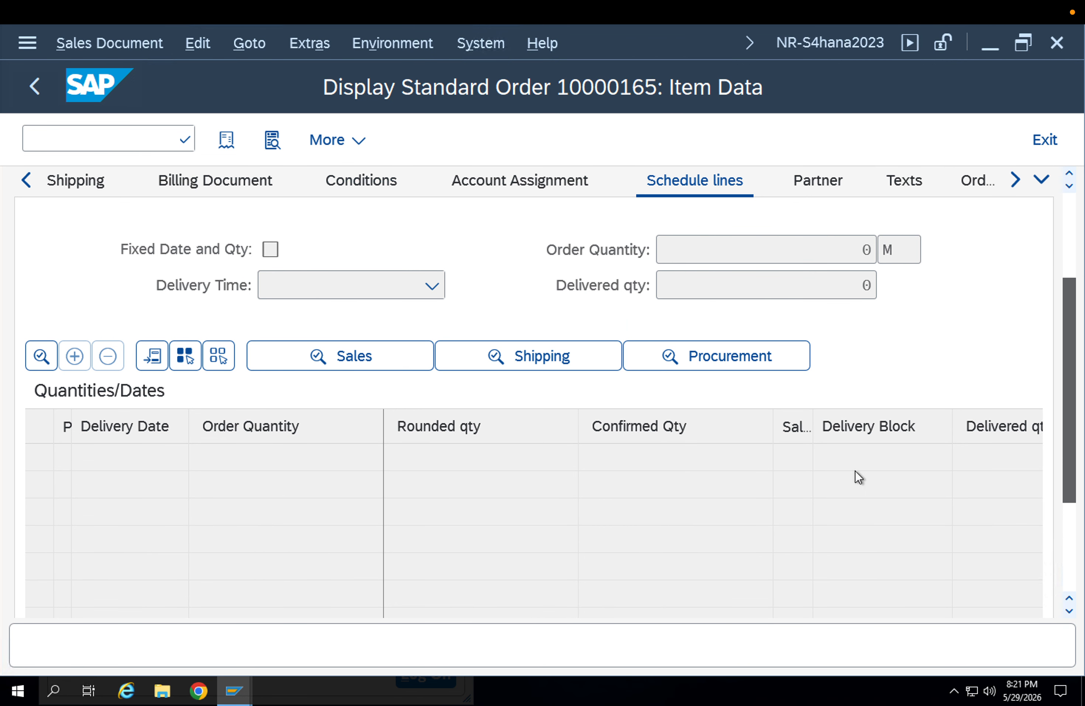
pyautogui.click(1067, 529)
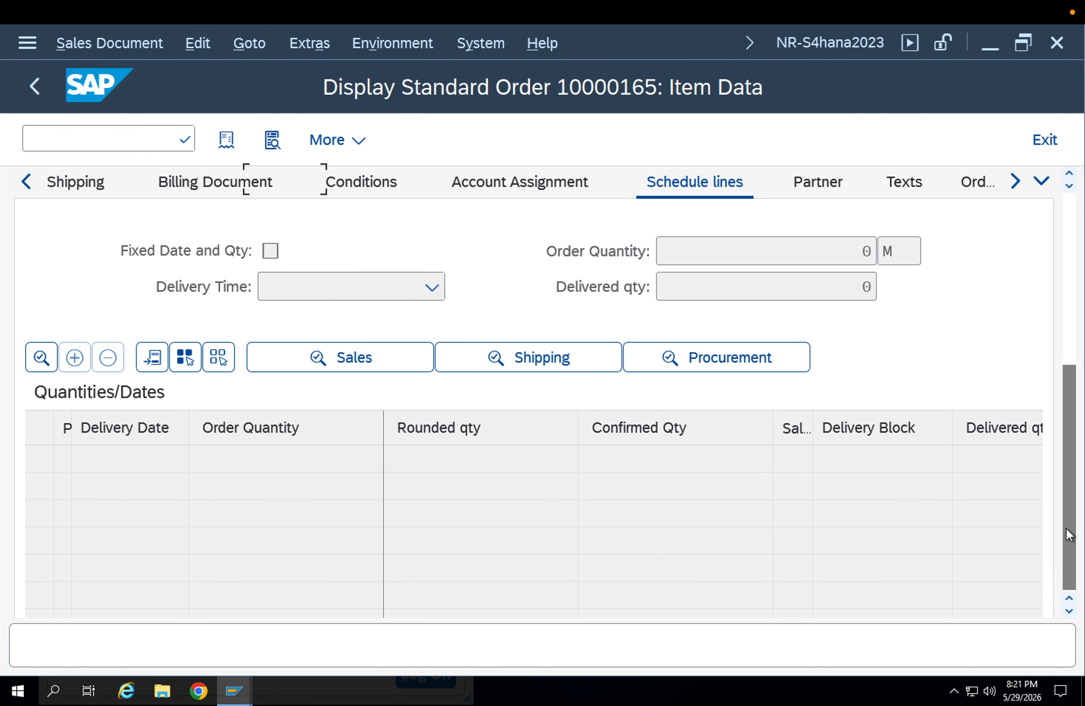
pyautogui.moveTo(1066, 523); pyautogui.dragTo(1021, 498)
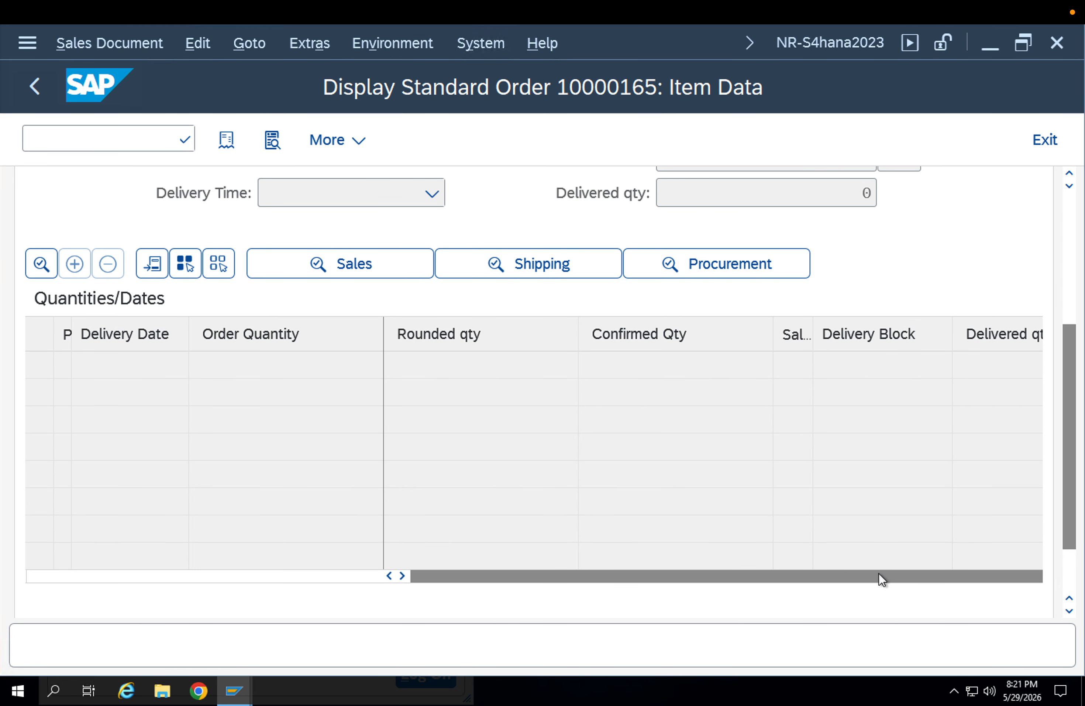
pyautogui.moveTo(891, 579); pyautogui.dragTo(1002, 581)
pyautogui.moveTo(1068, 490); pyautogui.dragTo(1069, 532)
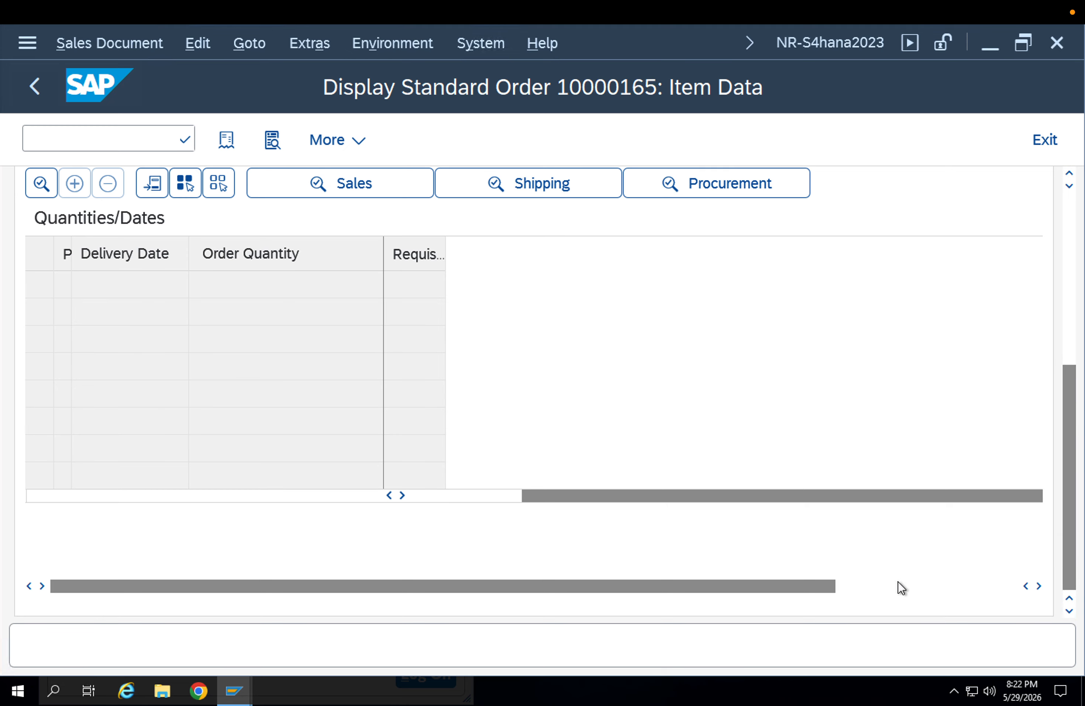
pyautogui.click(898, 582)
pyautogui.moveTo(897, 584); pyautogui.dragTo(601, 568)
pyautogui.click(509, 497)
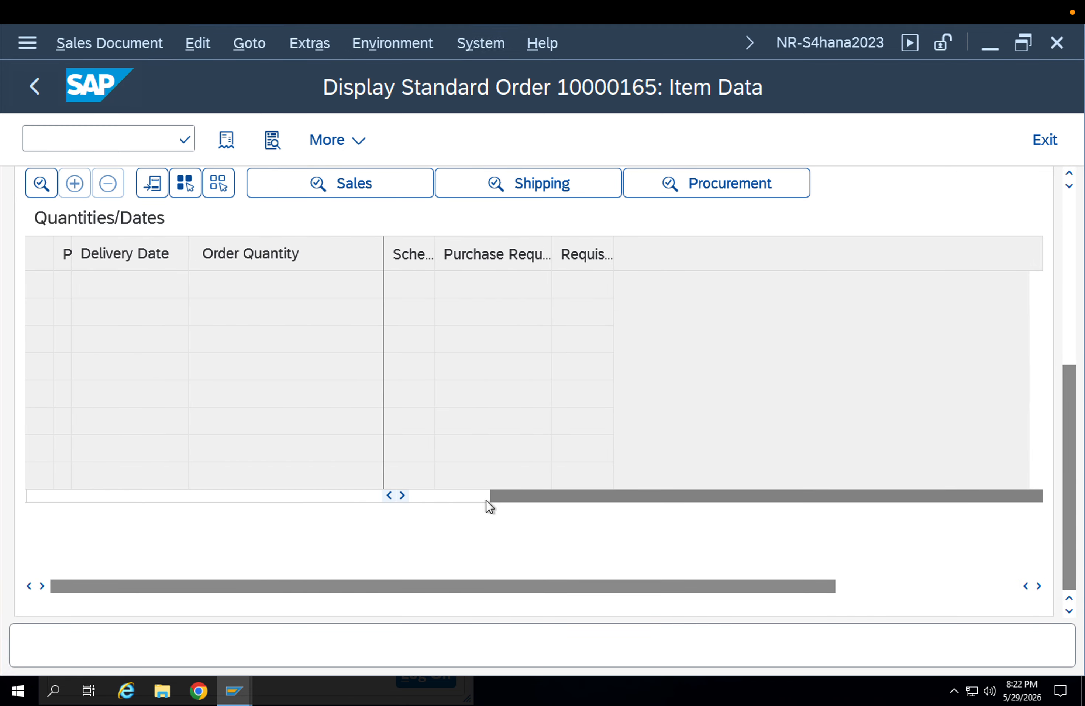
pyautogui.click(444, 497)
pyautogui.scroll(2, 1073, 441)
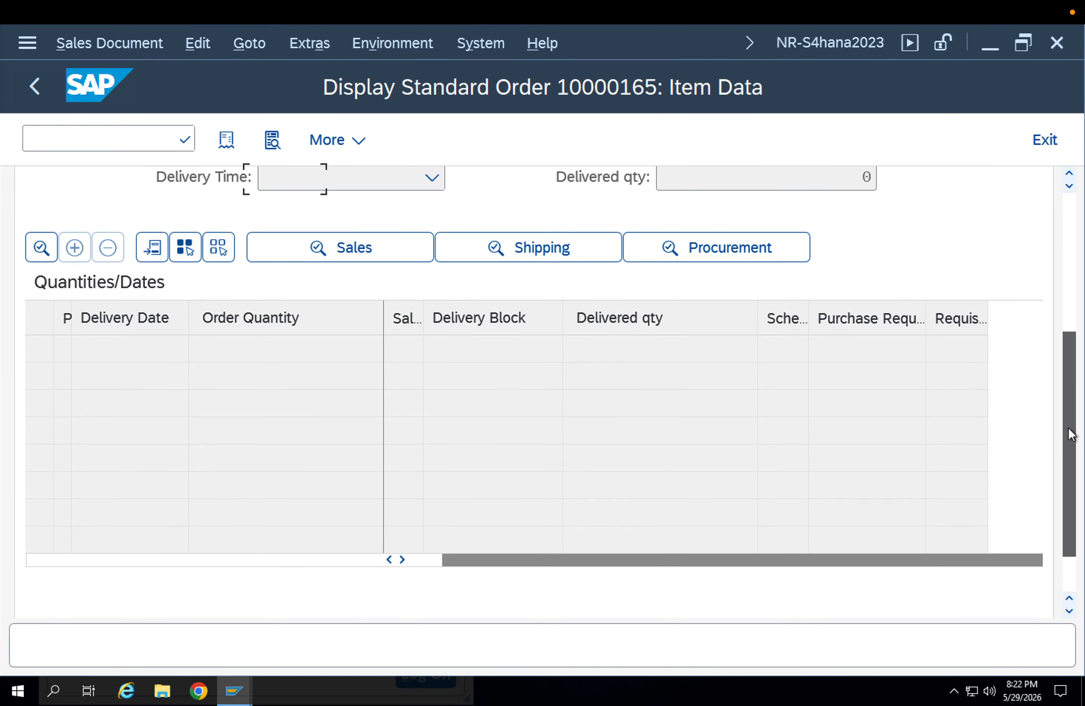
pyautogui.moveTo(1069, 428); pyautogui.dragTo(1068, 406)
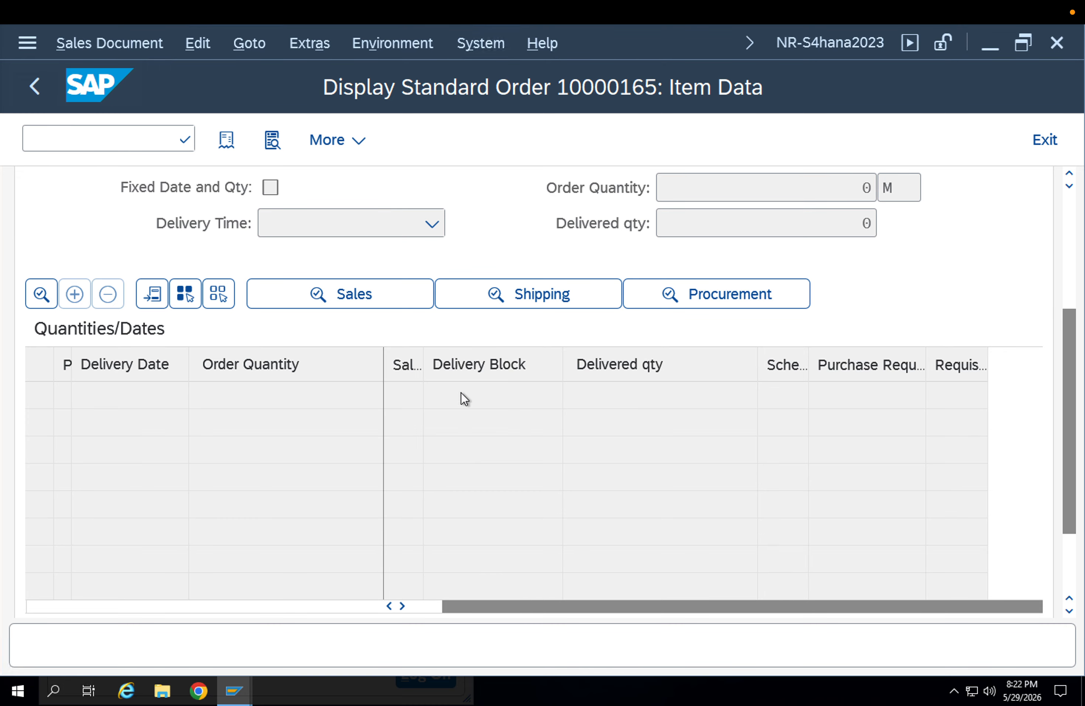
# - Try to view the procurement details of item 10's schedule line
pyautogui.click(707, 290)
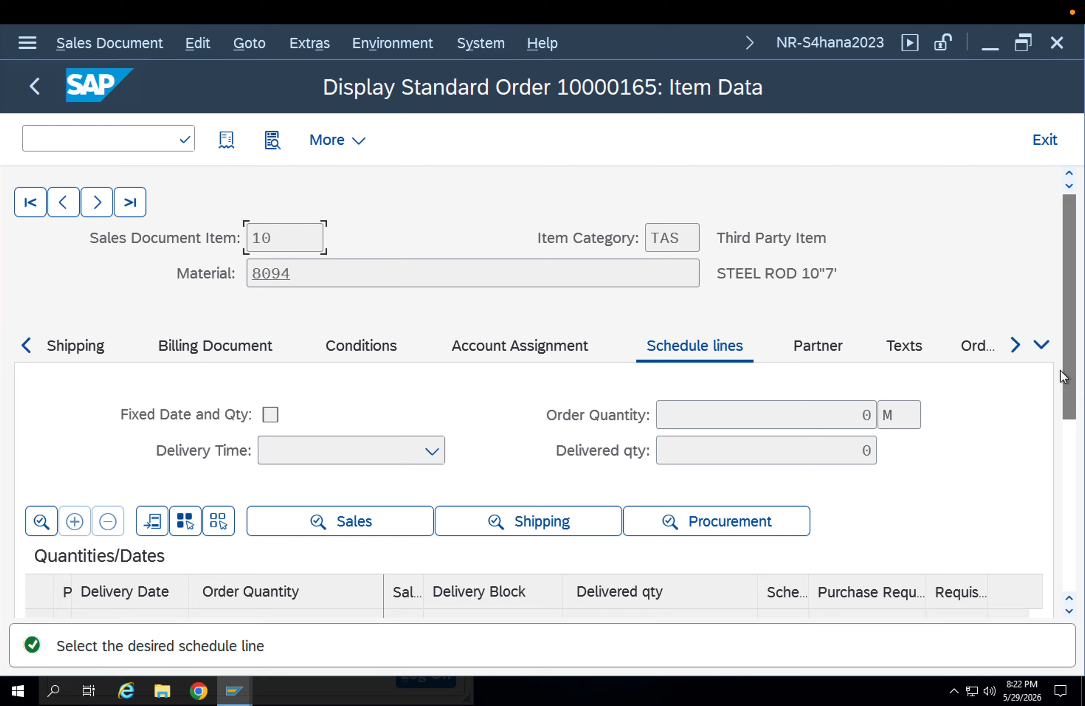
pyautogui.scroll(-3, 1065, 380)
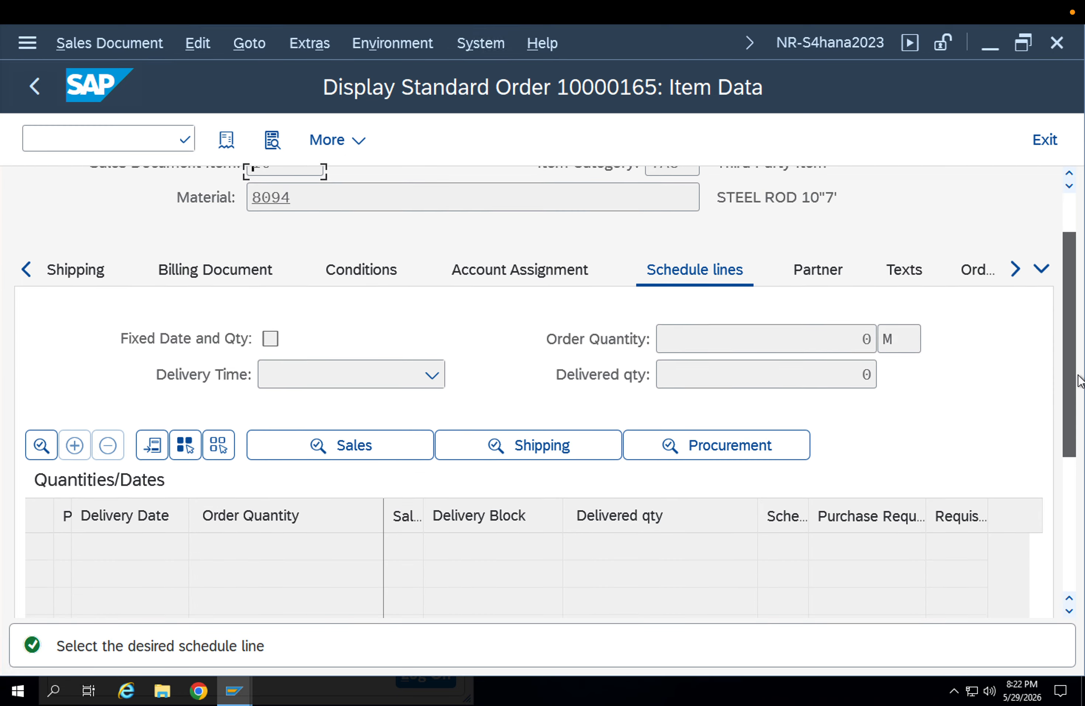
pyautogui.scroll(3, 1079, 390)
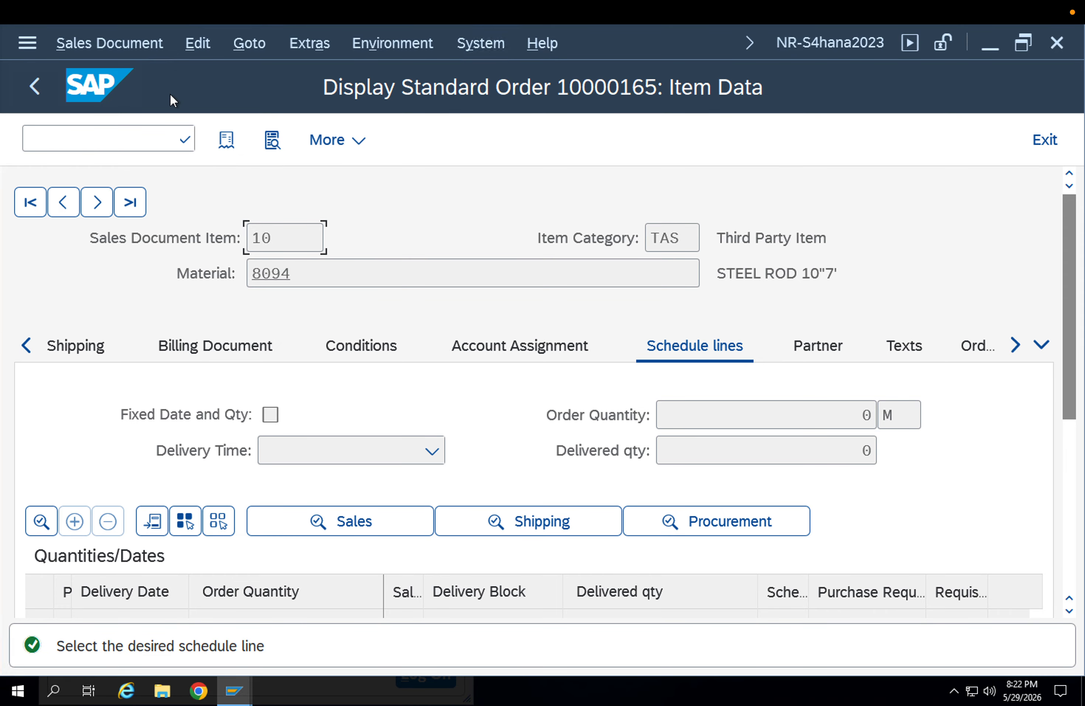
# - Switch the saved order to change mode and set the order quantity of material 8094 to 10
pyautogui.click(152, 43)
pyautogui.click(148, 108)
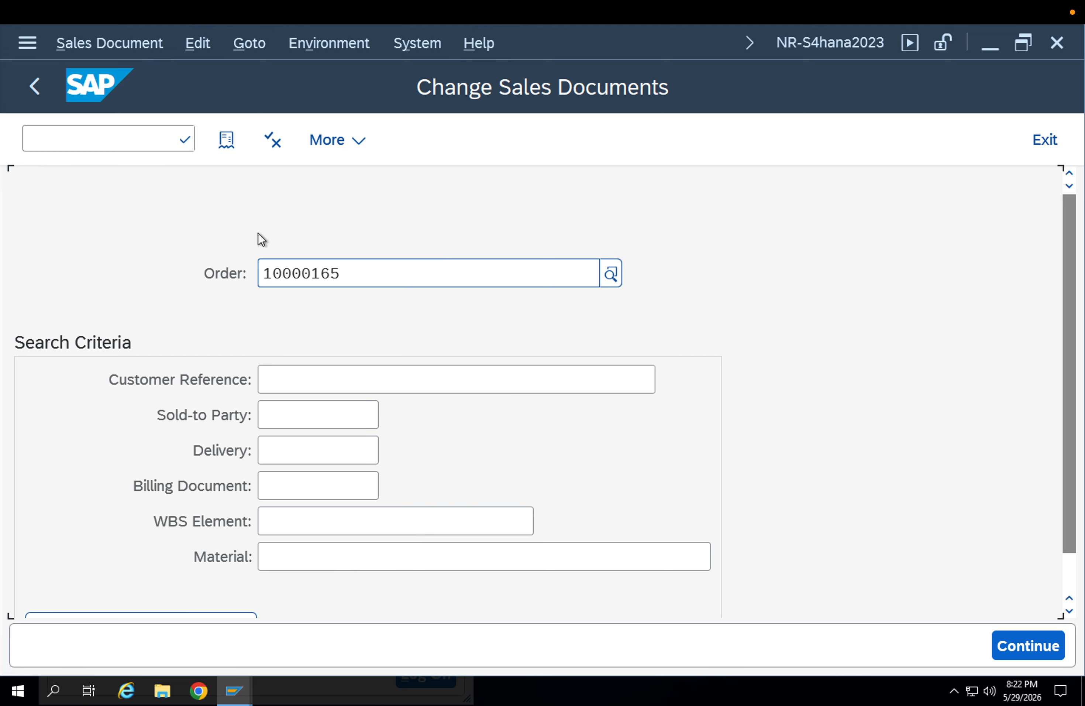
pyautogui.click(441, 369)
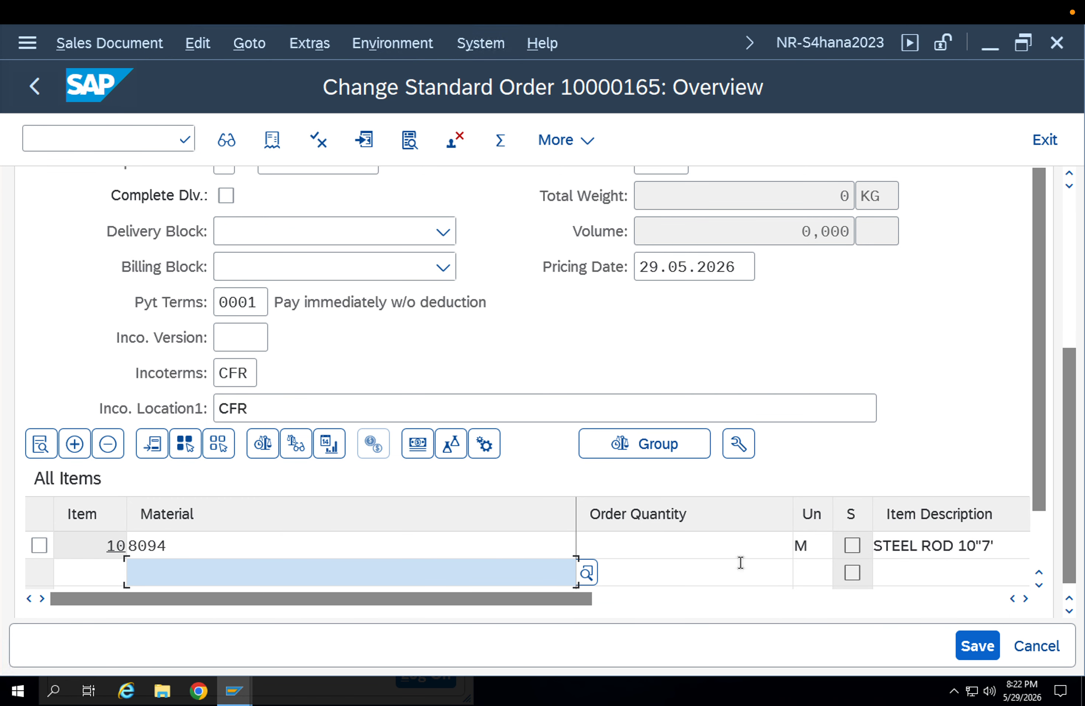
pyautogui.click(736, 556)
pyautogui.write('10')
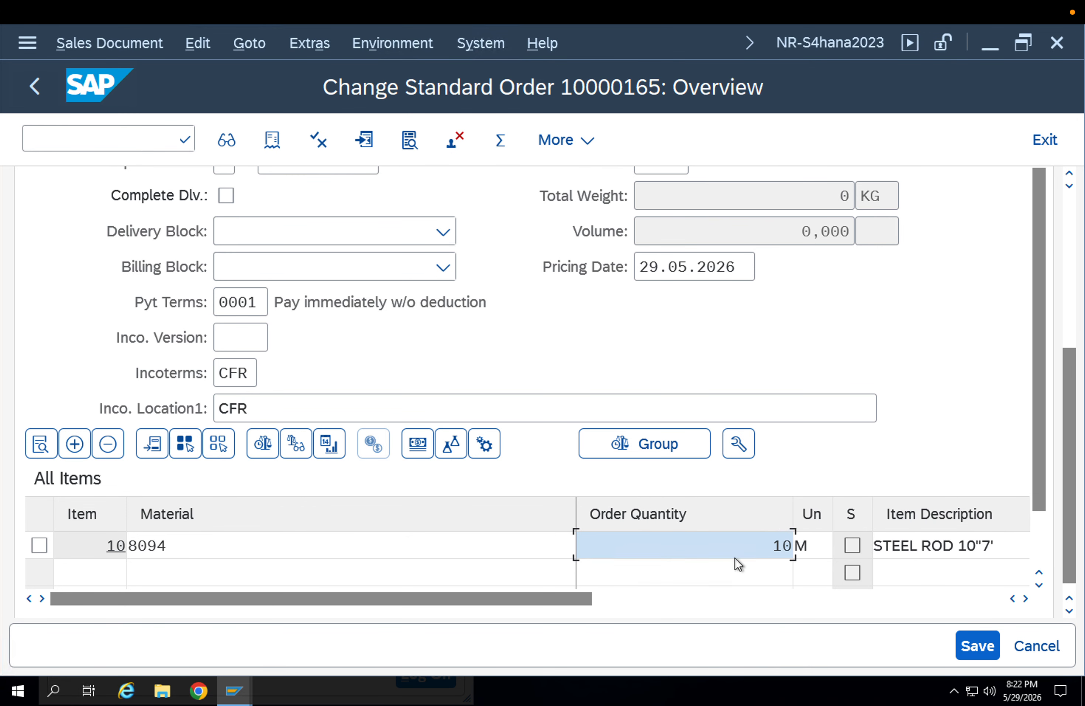
pyautogui.press('Return')
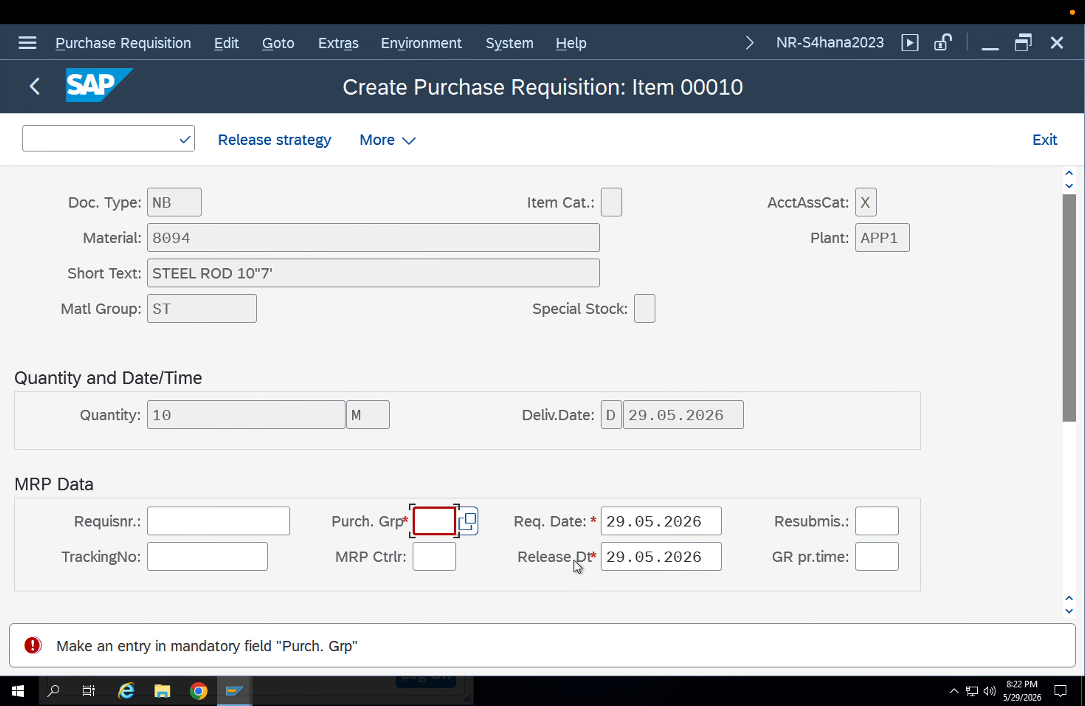
# - Complete the item's purchase requisition with purchasing group 001 and a valuation price of 100 EUR
pyautogui.click(424, 517)
pyautogui.write('001')
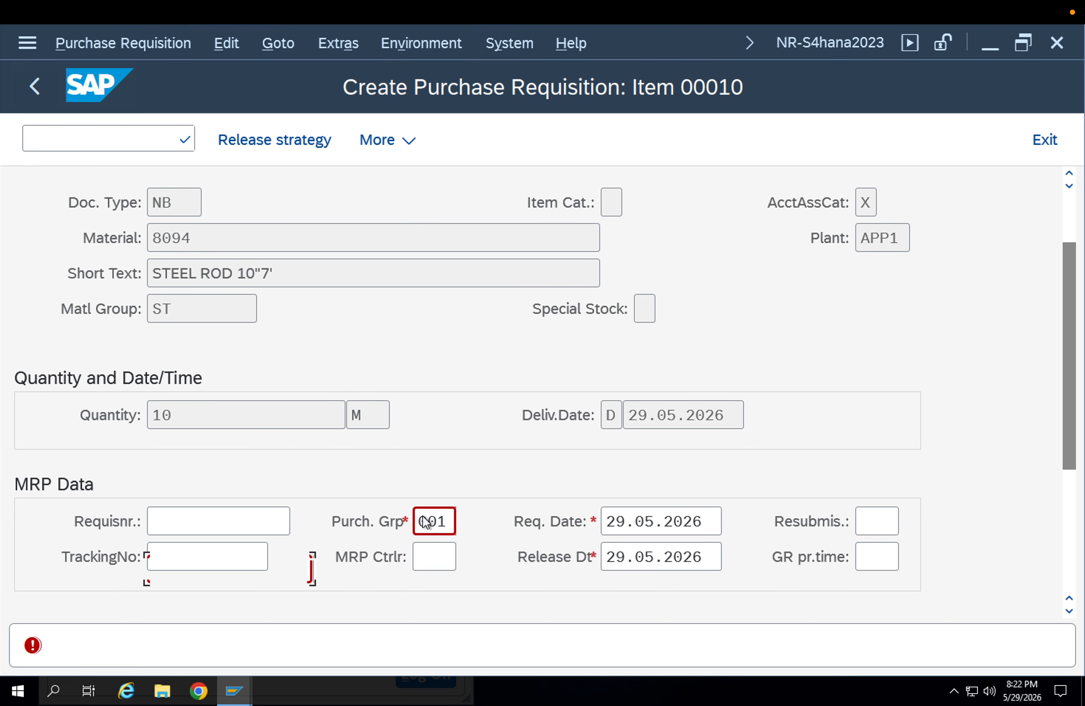
pyautogui.press('Return')
pyautogui.write('1000')
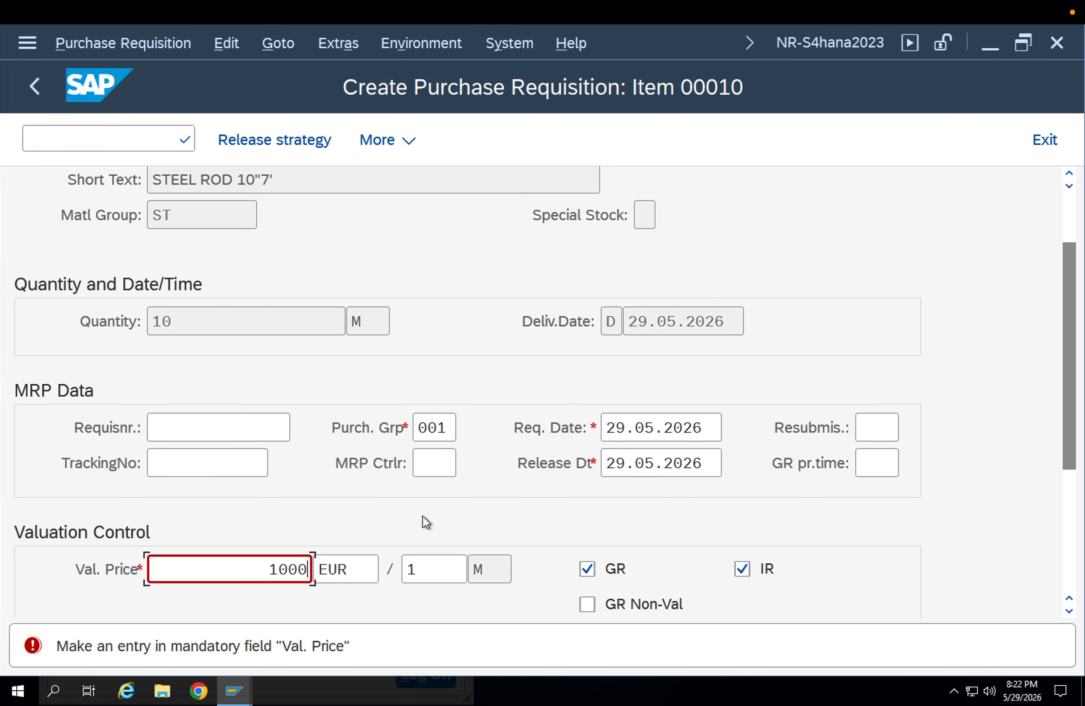
pyautogui.press('BackSpace')
pyautogui.press('Return')
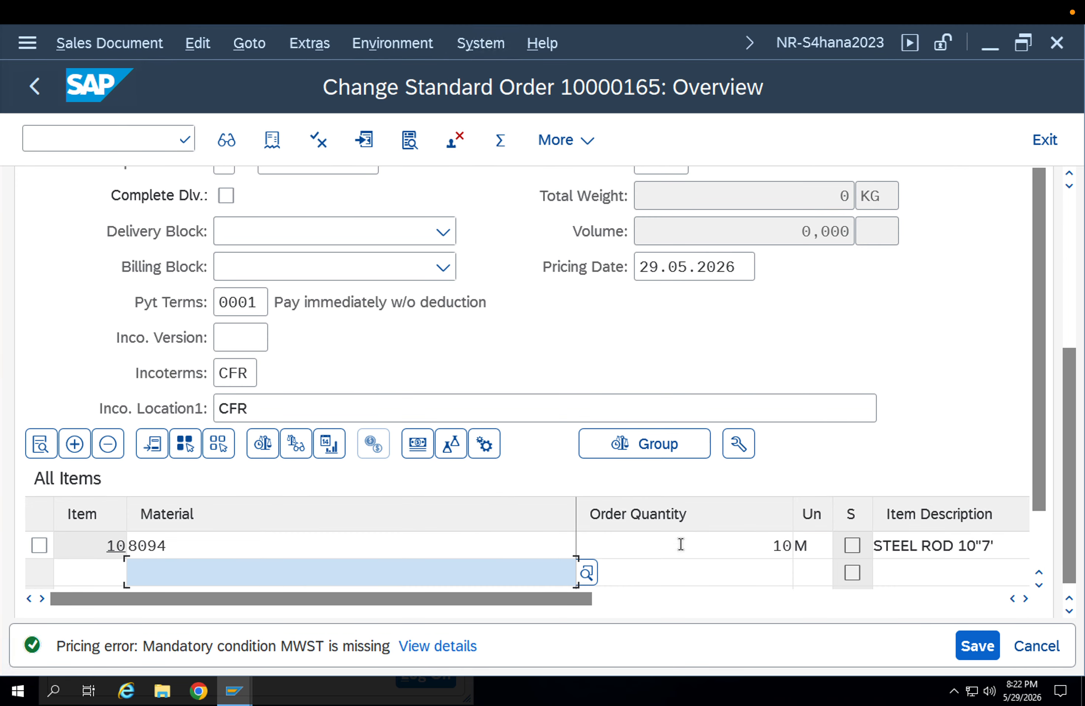
# - Open item 10 of the changed order and view its schedule lines
pyautogui.moveTo(681, 544); pyautogui.dragTo(787, 542)
pyautogui.doubleClick(734, 548)
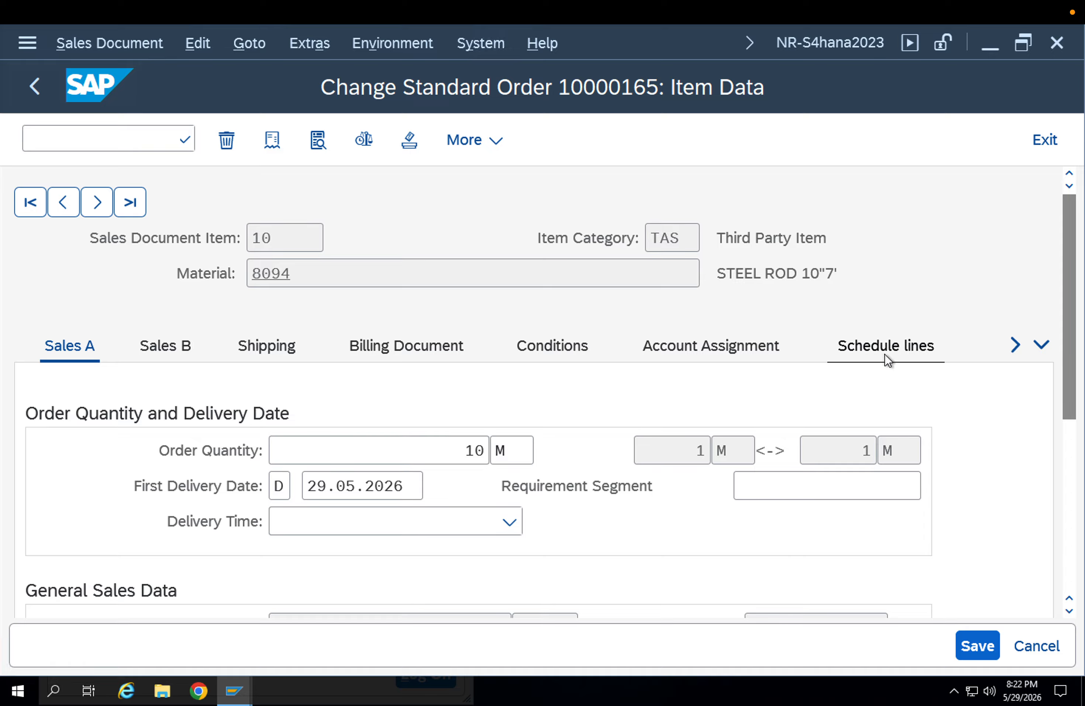
pyautogui.click(885, 353)
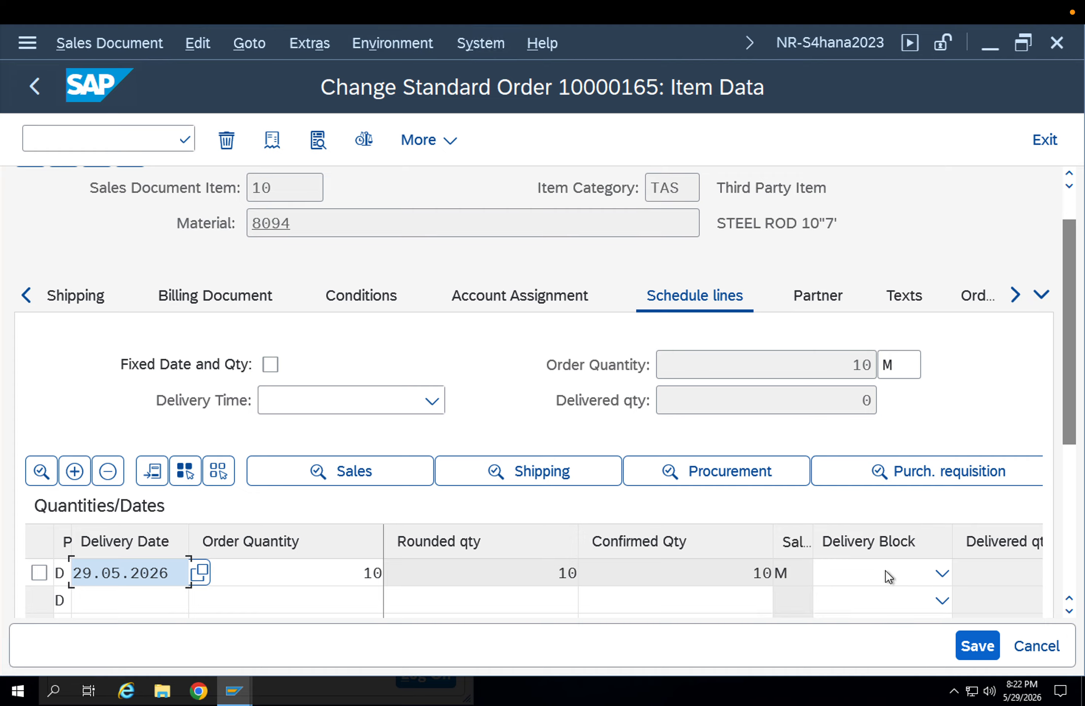
# - Save the order, choose to edit its incomplete data, and open the missing pricing of item 10
pyautogui.click(980, 645)
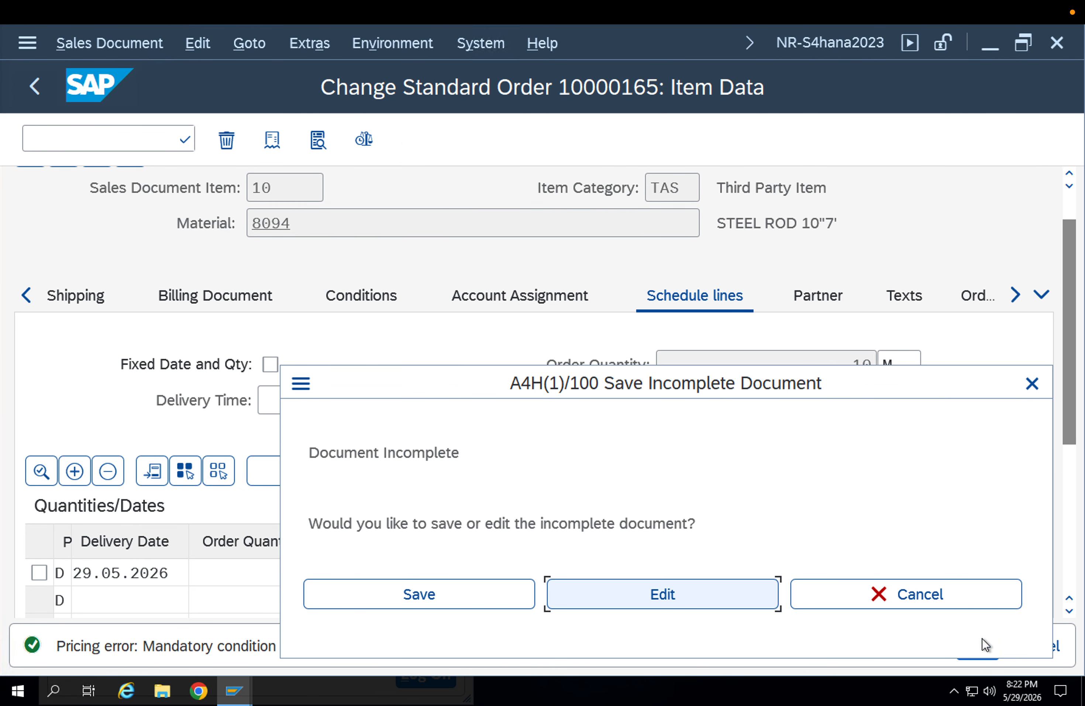
pyautogui.click(576, 598)
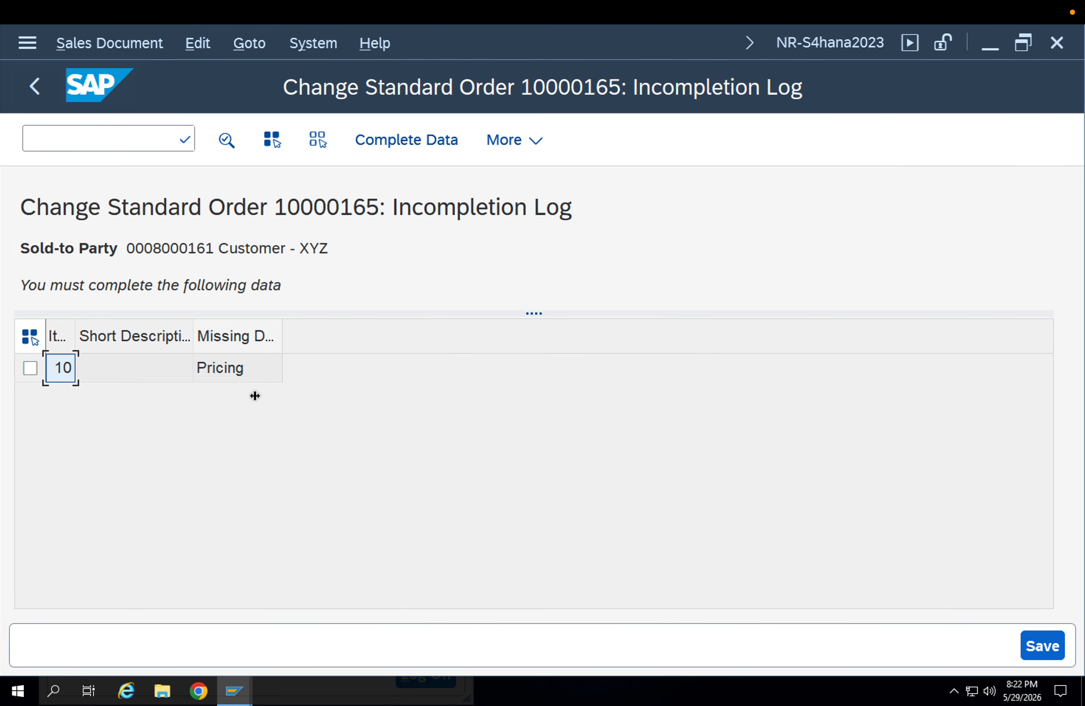
pyautogui.click(231, 373)
pyautogui.doubleClick(230, 373)
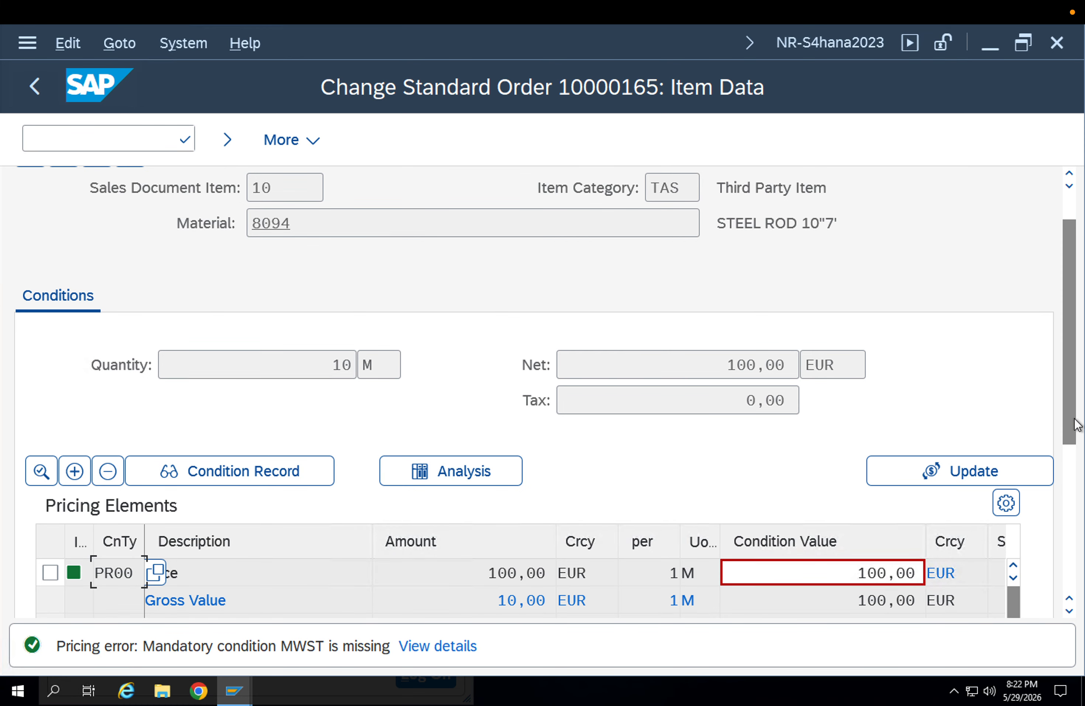
# - Add condition type PB00 Price (Gross) with an amount of 100 to item 10's pricing elements
pyautogui.moveTo(1071, 420); pyautogui.dragTo(1074, 563)
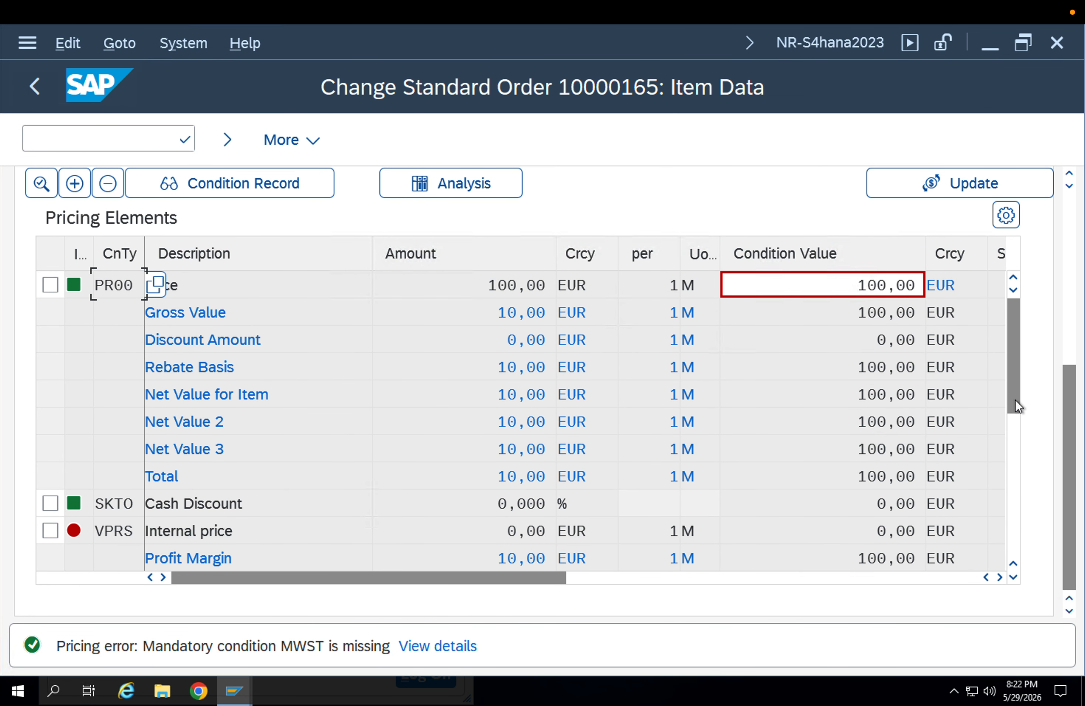
pyautogui.moveTo(1015, 399); pyautogui.dragTo(1017, 436)
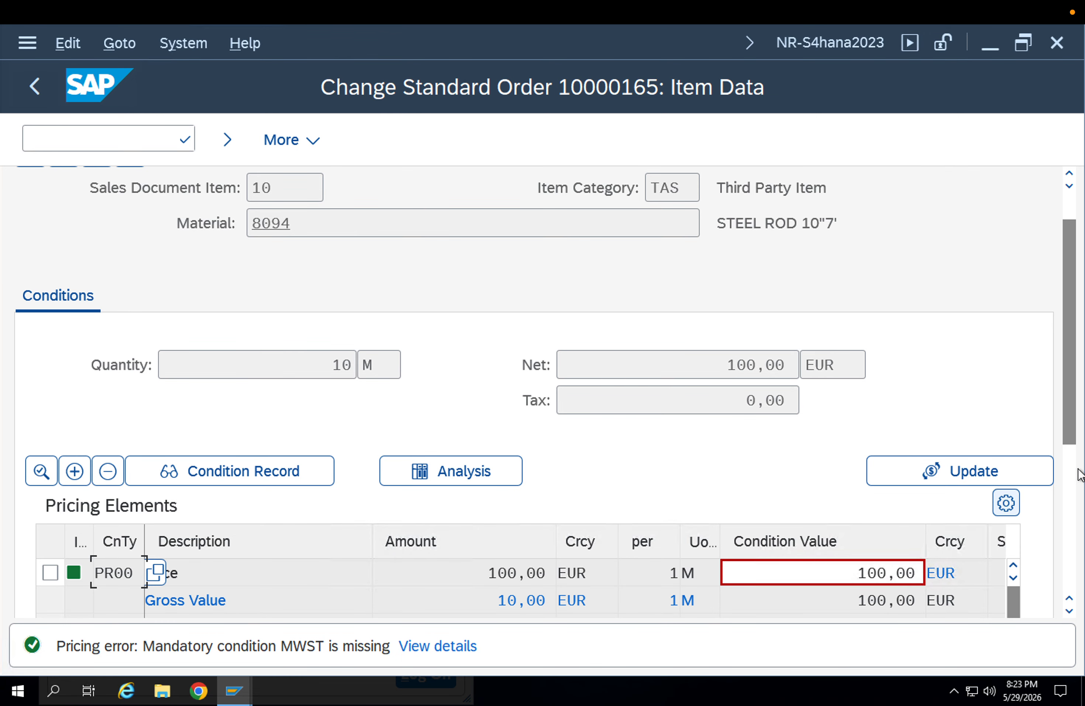
pyautogui.scroll(-5, 1077, 474)
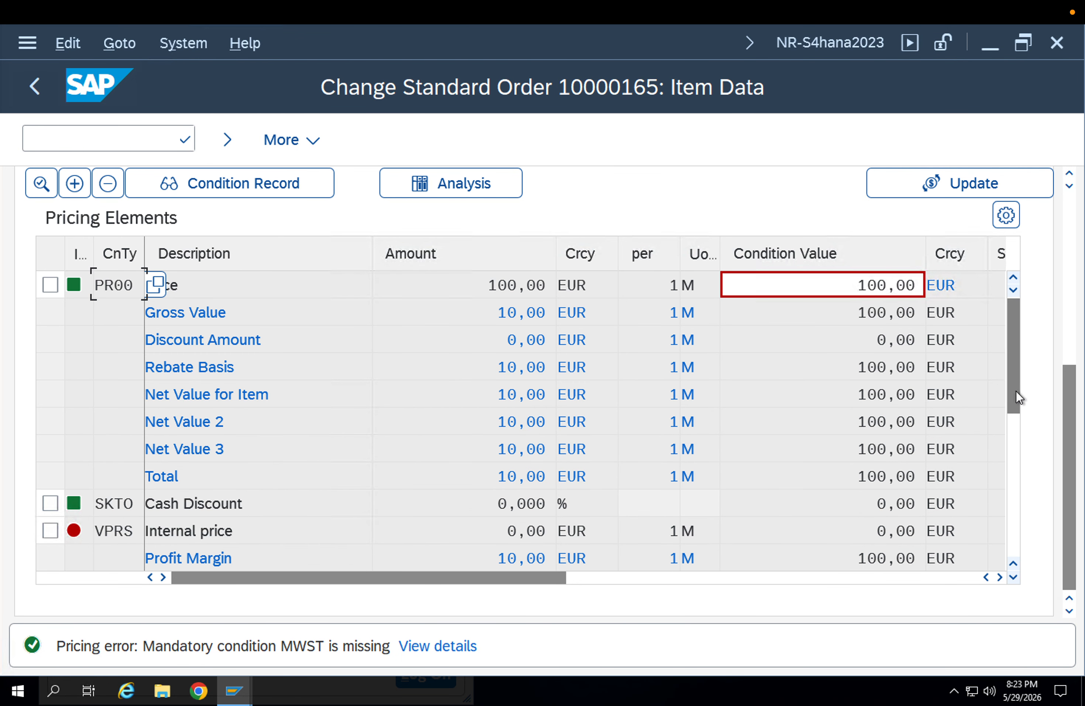
pyautogui.moveTo(1016, 390); pyautogui.dragTo(1013, 428)
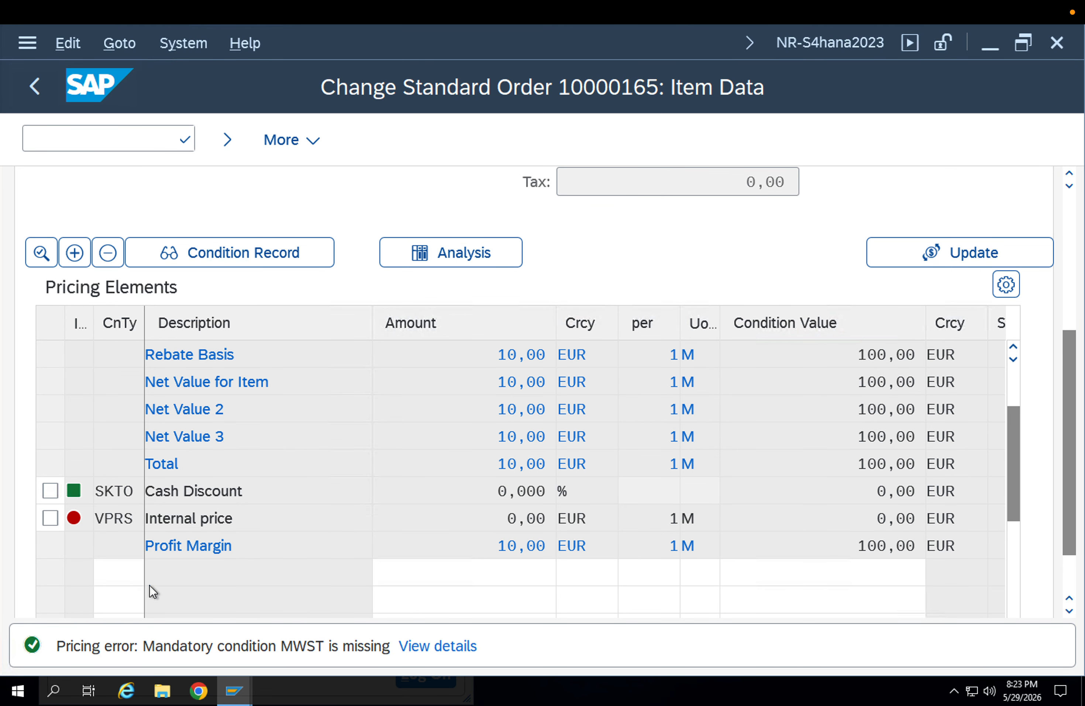
pyautogui.click(150, 583)
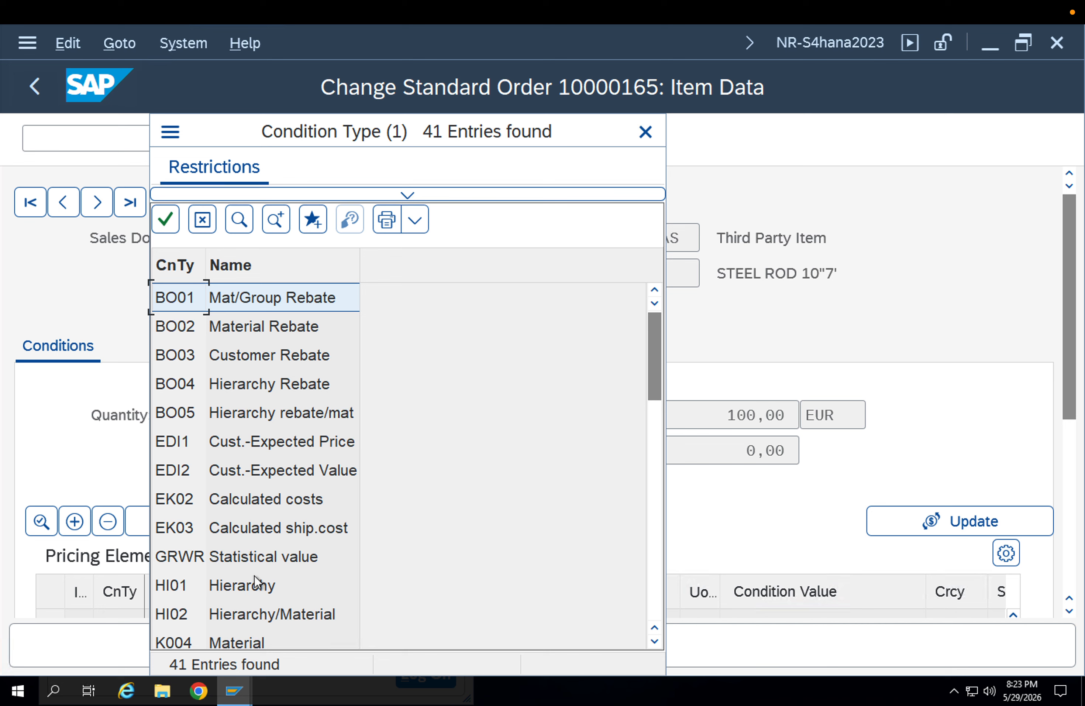
pyautogui.scroll(-6, 268, 558)
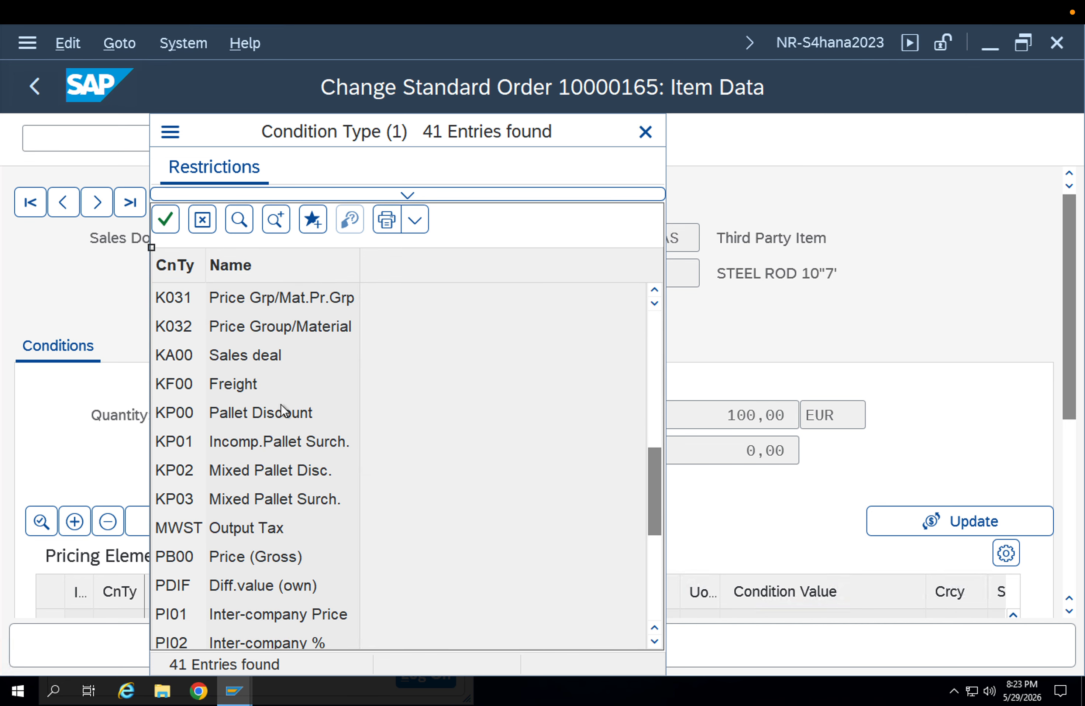
pyautogui.doubleClick(280, 549)
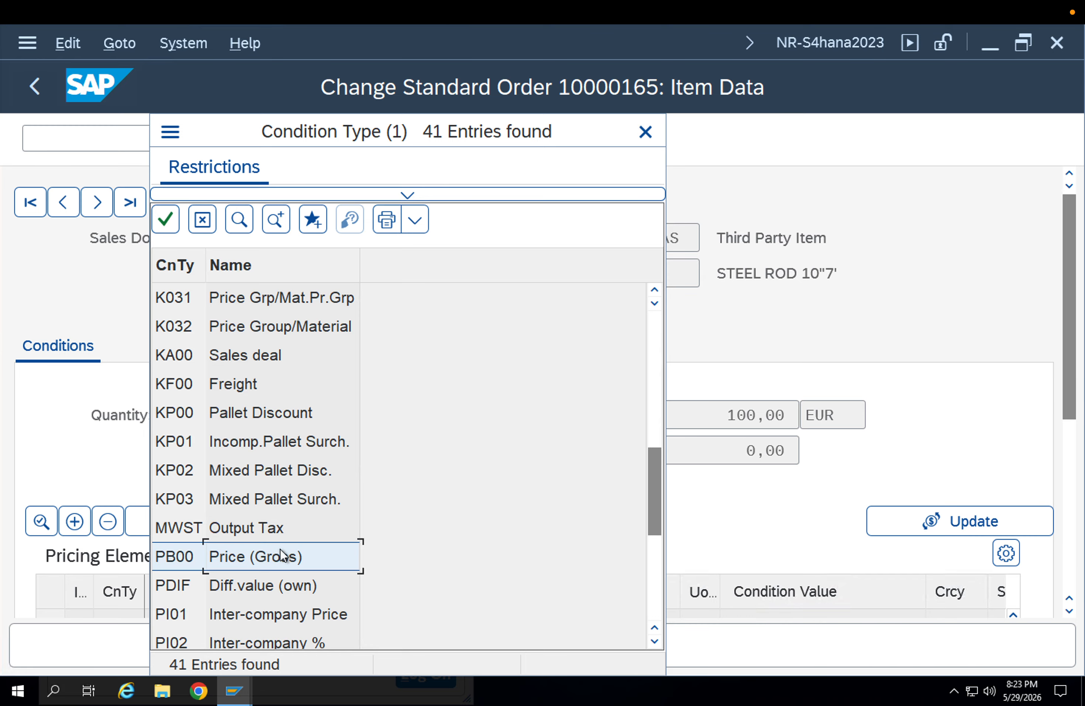
pyautogui.press('Tab')
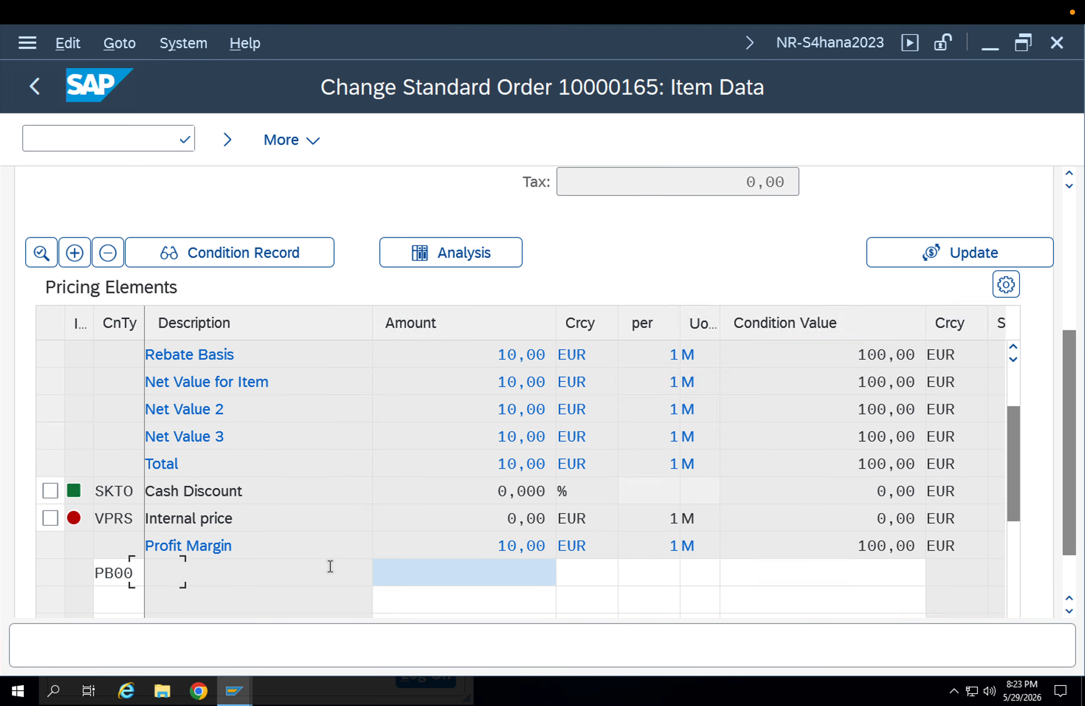
pyautogui.write('100')
pyautogui.press('Return')
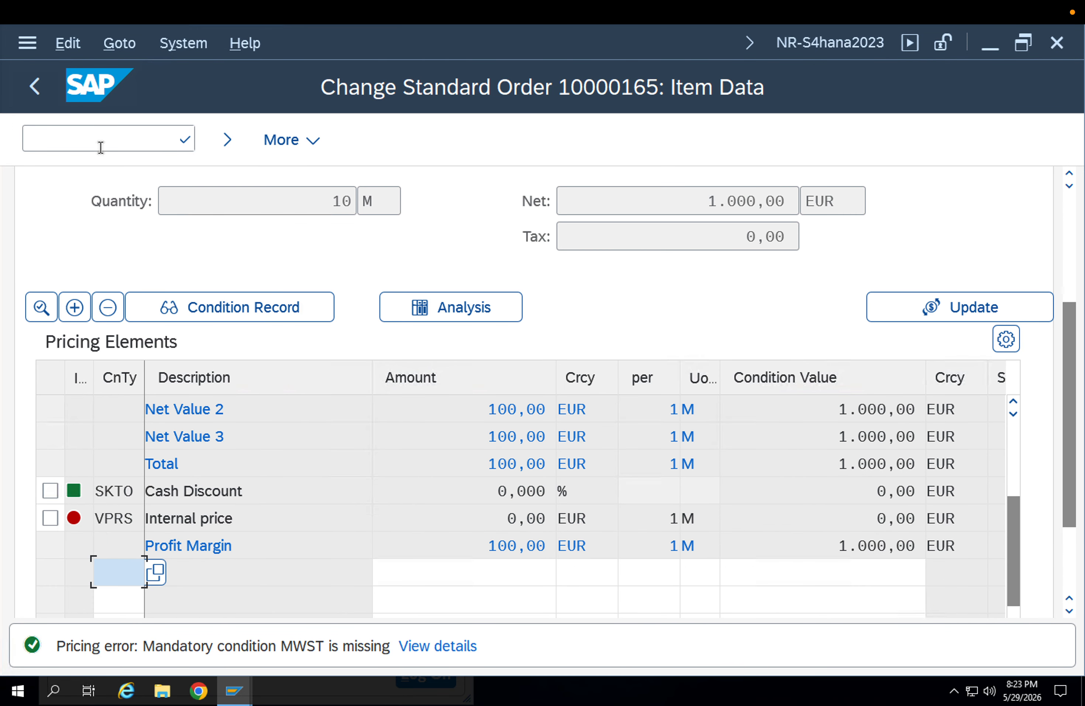
# - Return to the incompletion log and save the standard order as incomplete
pyautogui.click(29, 96)
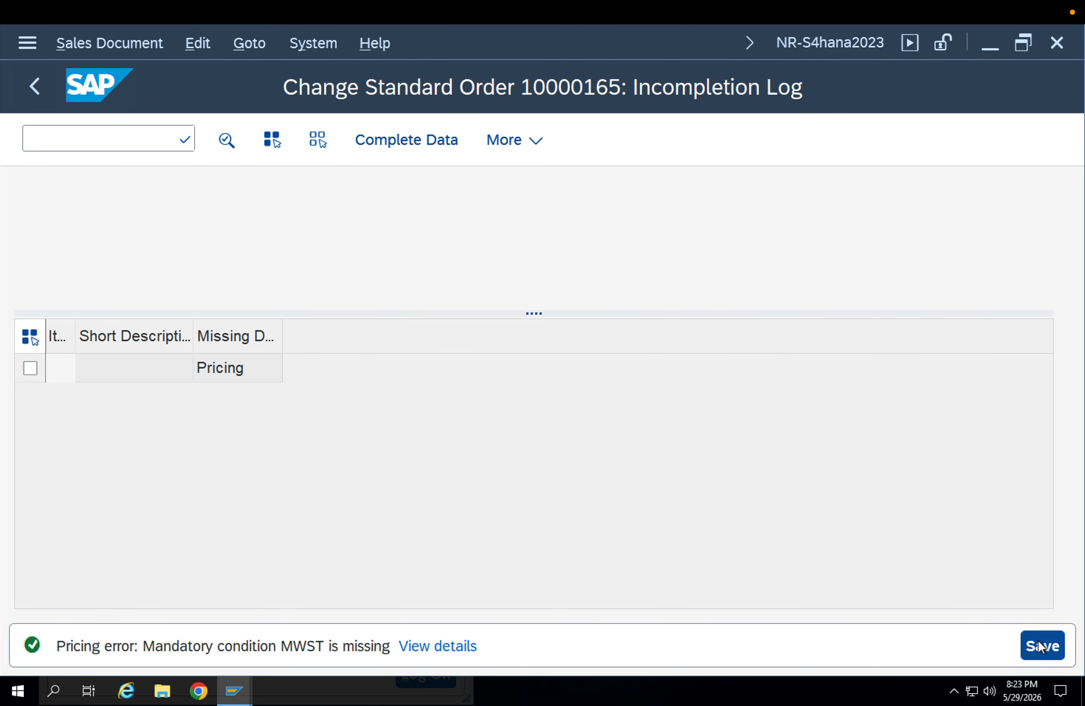
pyautogui.click(1039, 640)
pyautogui.click(465, 598)
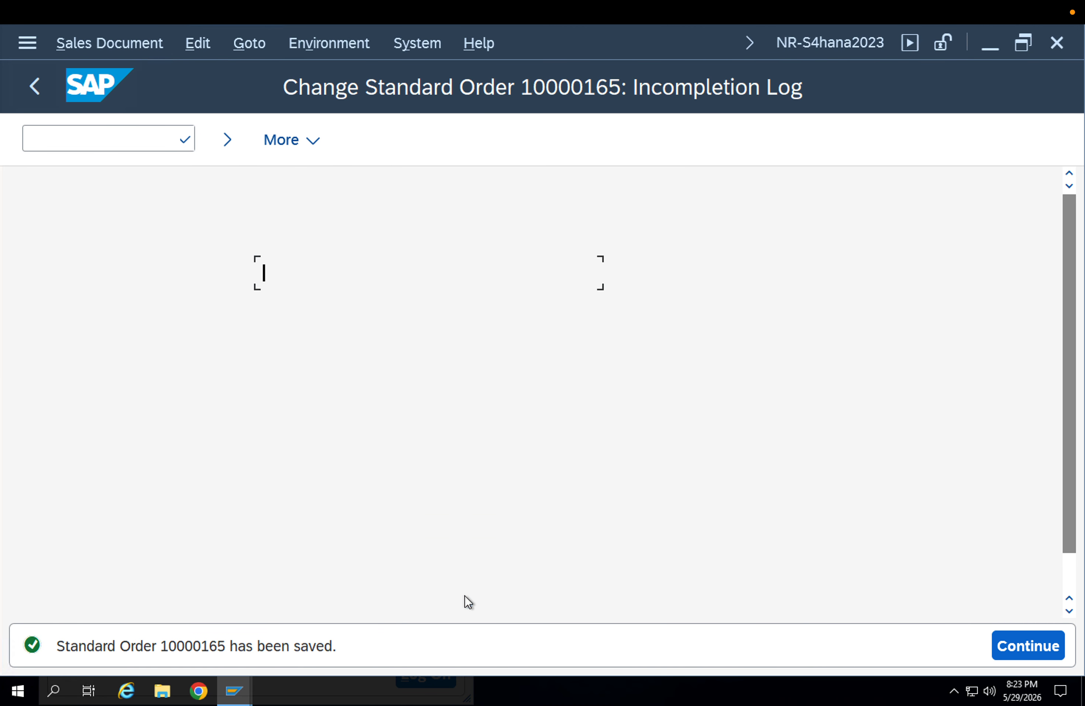
# - Display the saved standard order and view the schedule lines of item 10
pyautogui.click(106, 43)
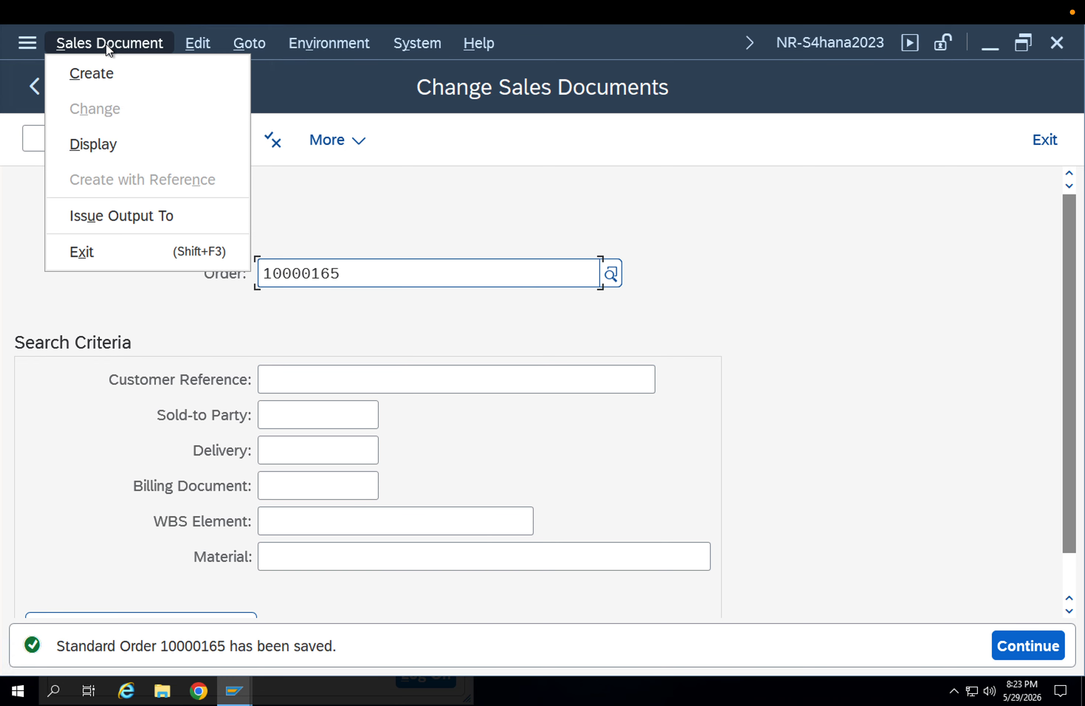
pyautogui.click(120, 146)
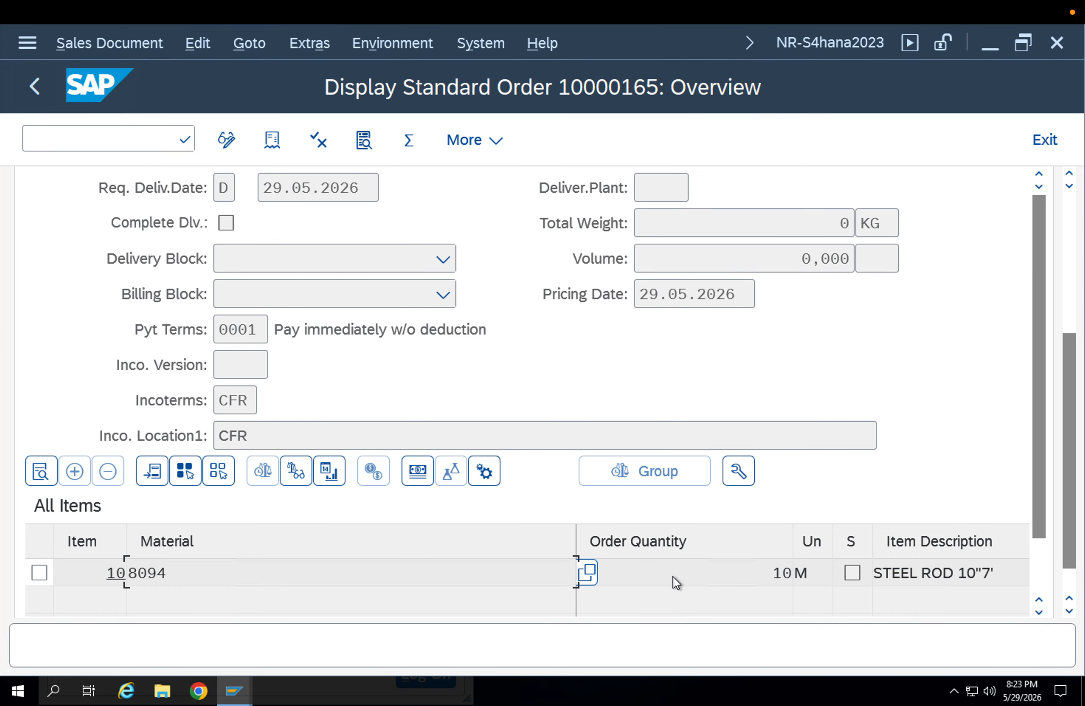
pyautogui.click(675, 577)
pyautogui.doubleClick(674, 577)
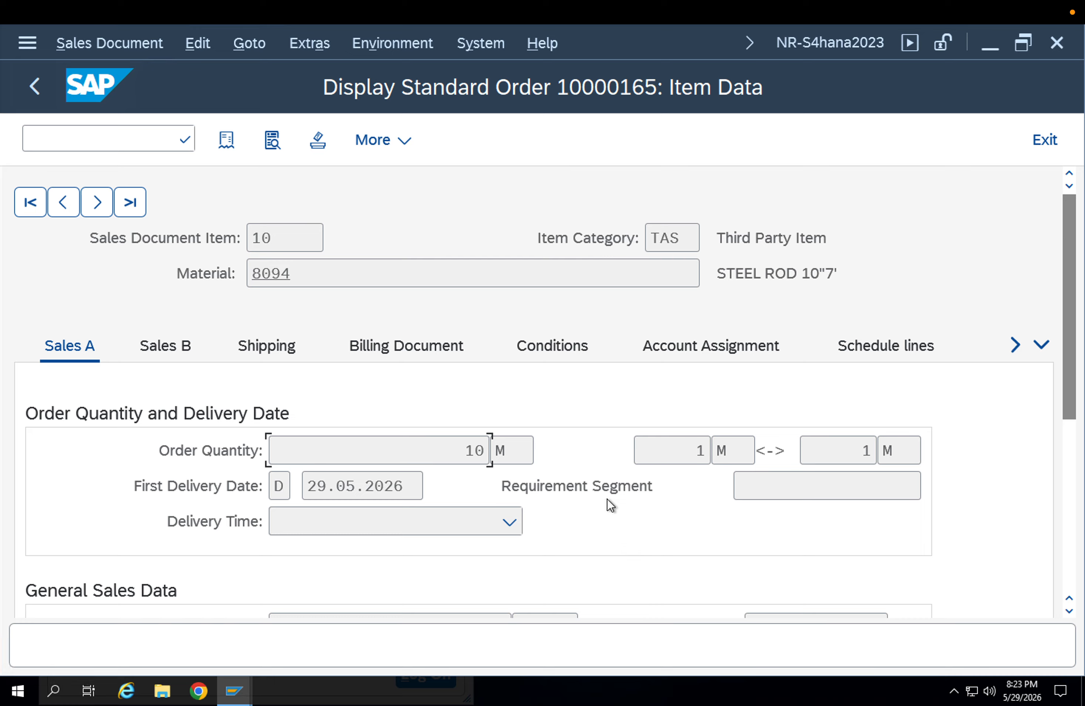
pyautogui.click(873, 345)
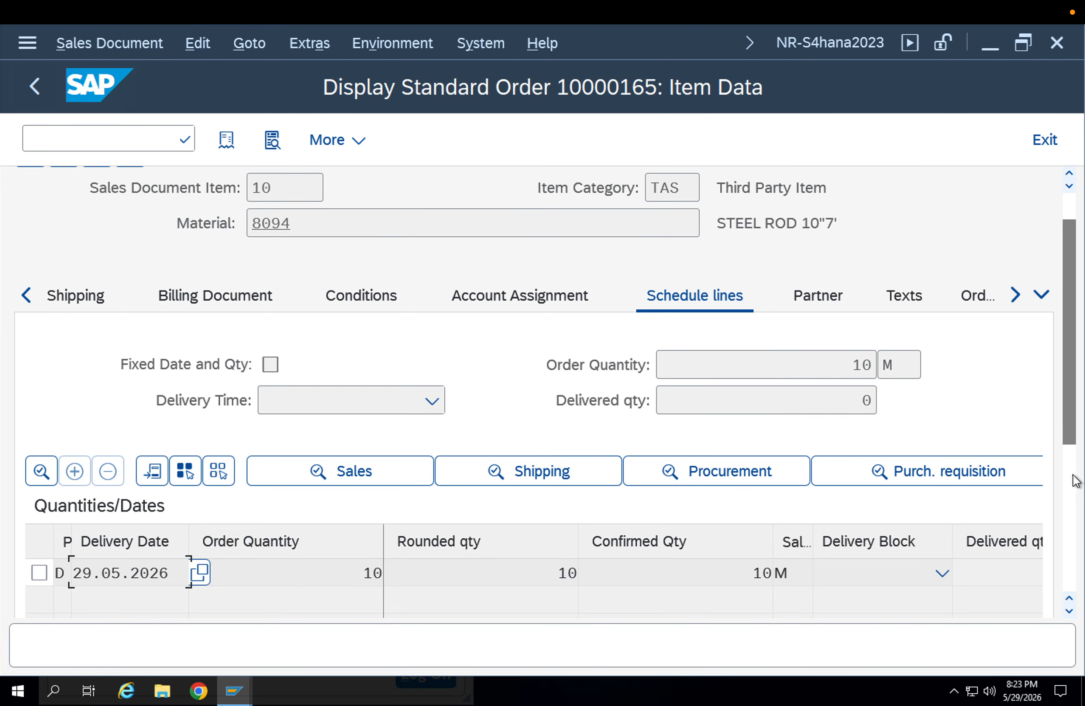
# - Copy the purchase requisition number from item 10's schedule line
pyautogui.scroll(-5, 1073, 430)
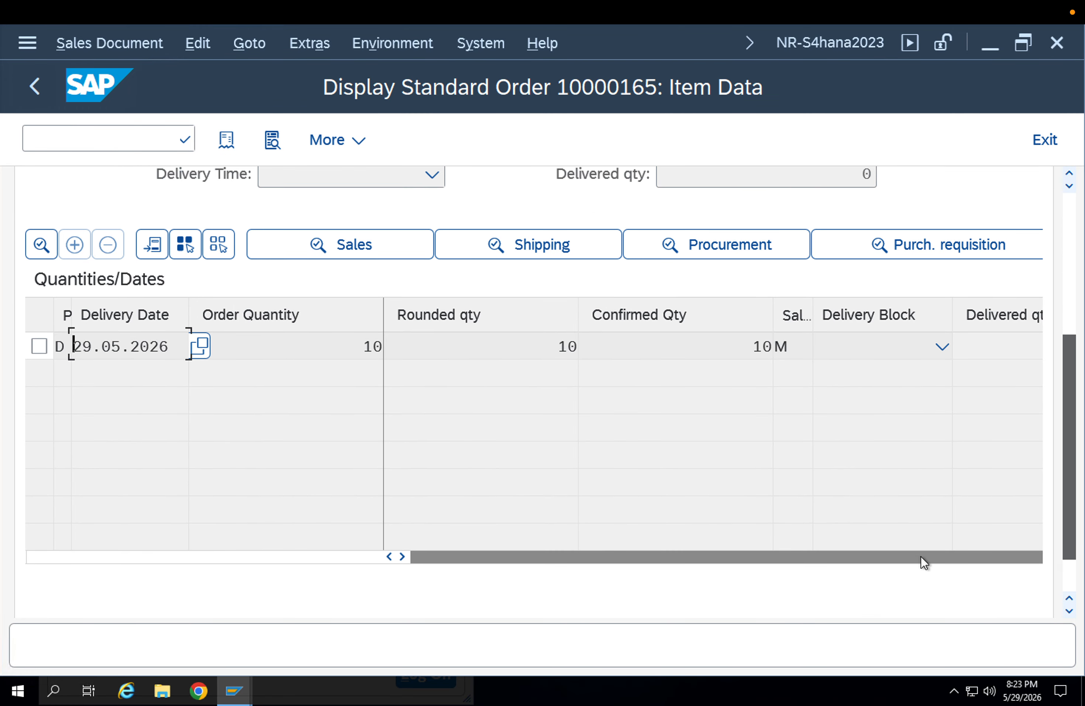
pyautogui.moveTo(816, 561); pyautogui.dragTo(886, 558)
pyautogui.doubleClick(438, 345)
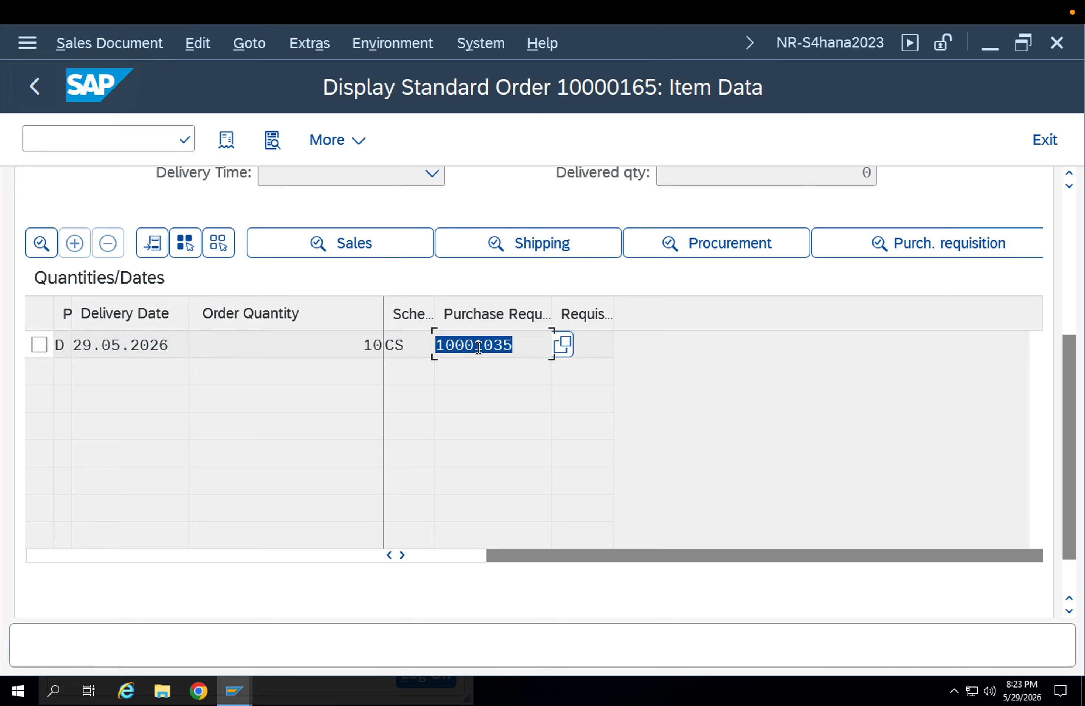
pyautogui.click(523, 349)
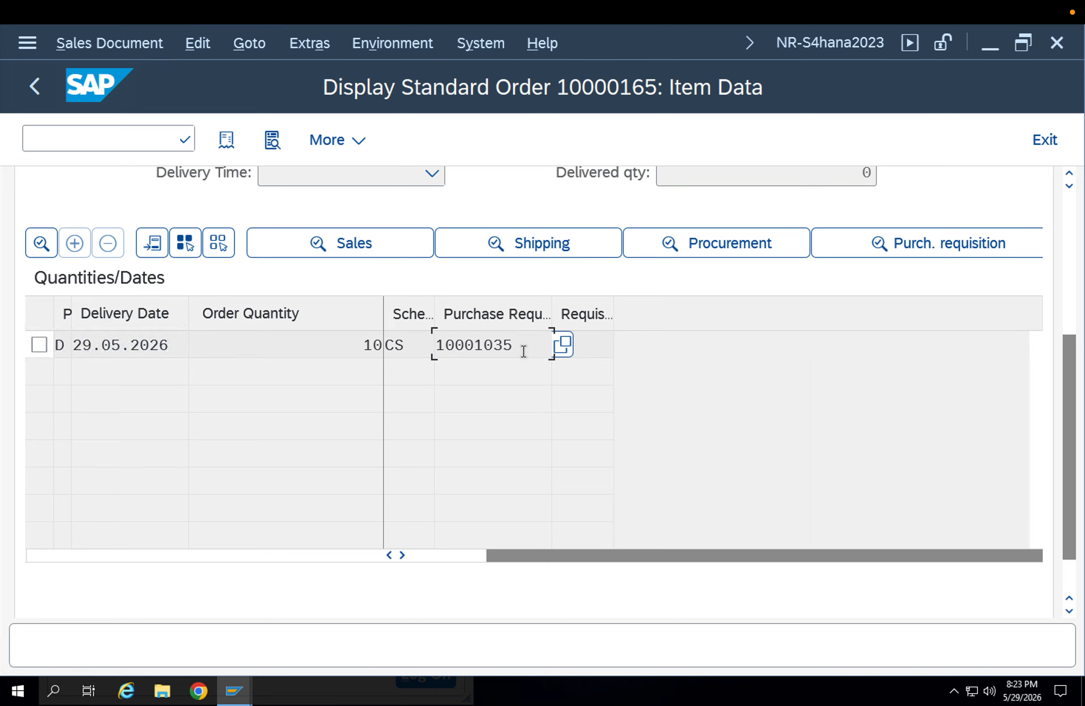
pyautogui.click(504, 345)
pyautogui.doubleClick(430, 337)
pyautogui.hotkey('ctrl', 'c')
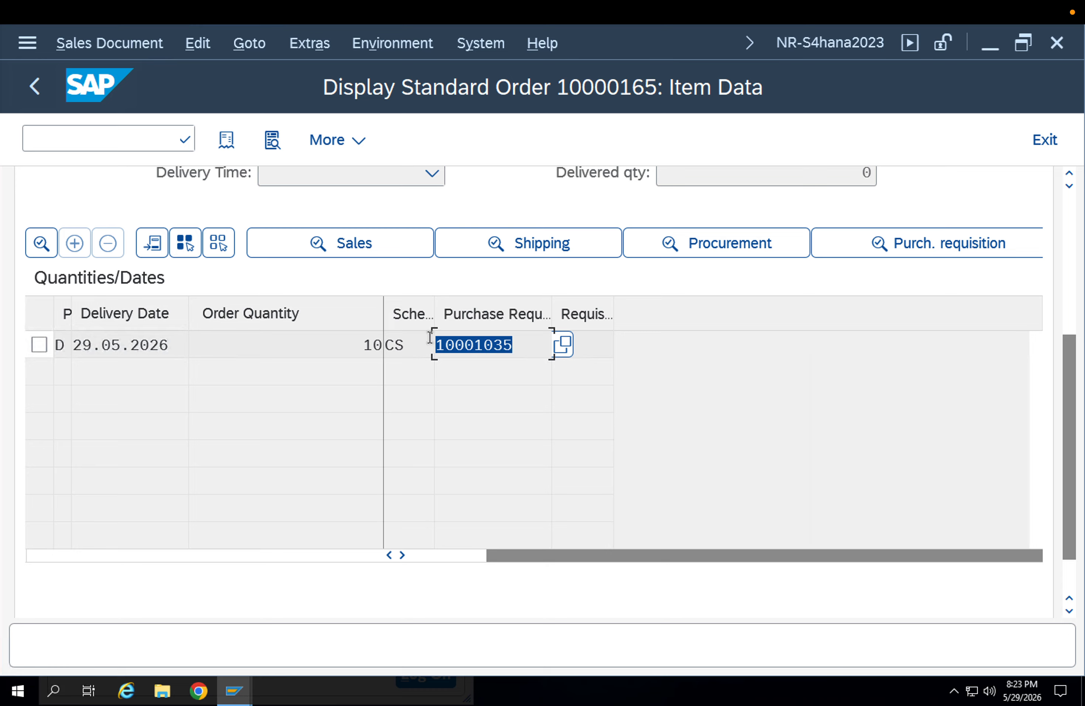
# - Start transaction ME53N and display the purchase requisition with the copied number
pyautogui.click(161, 145)
pyautogui.write('.')
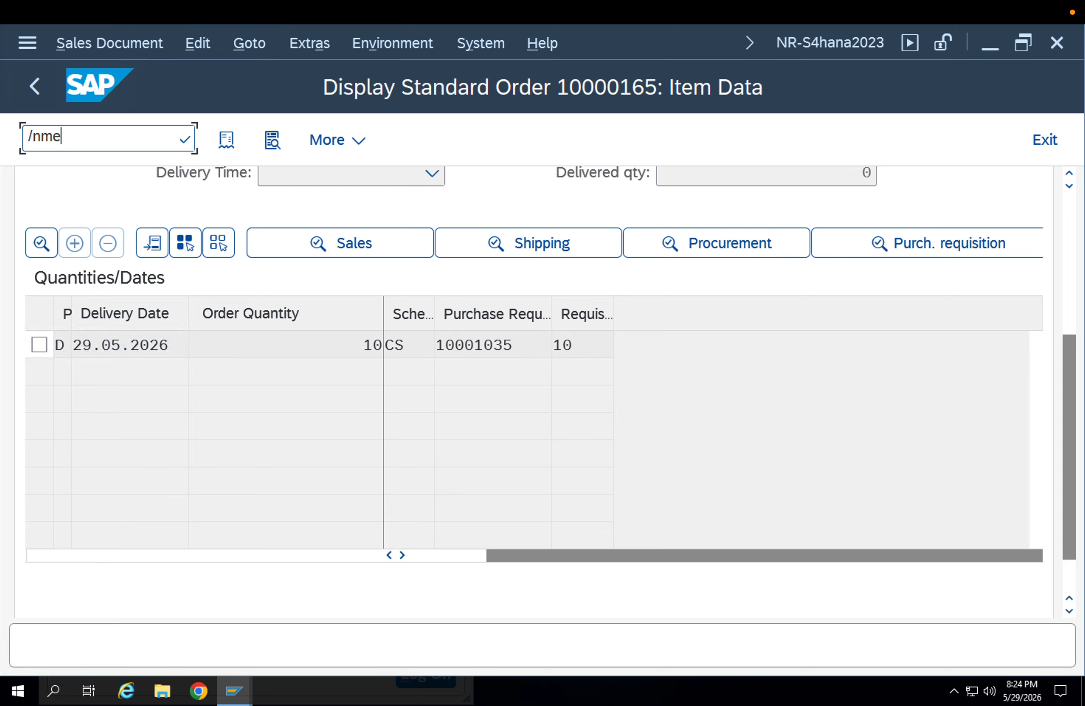
pyautogui.write('nme53n')
pyautogui.press('Return')
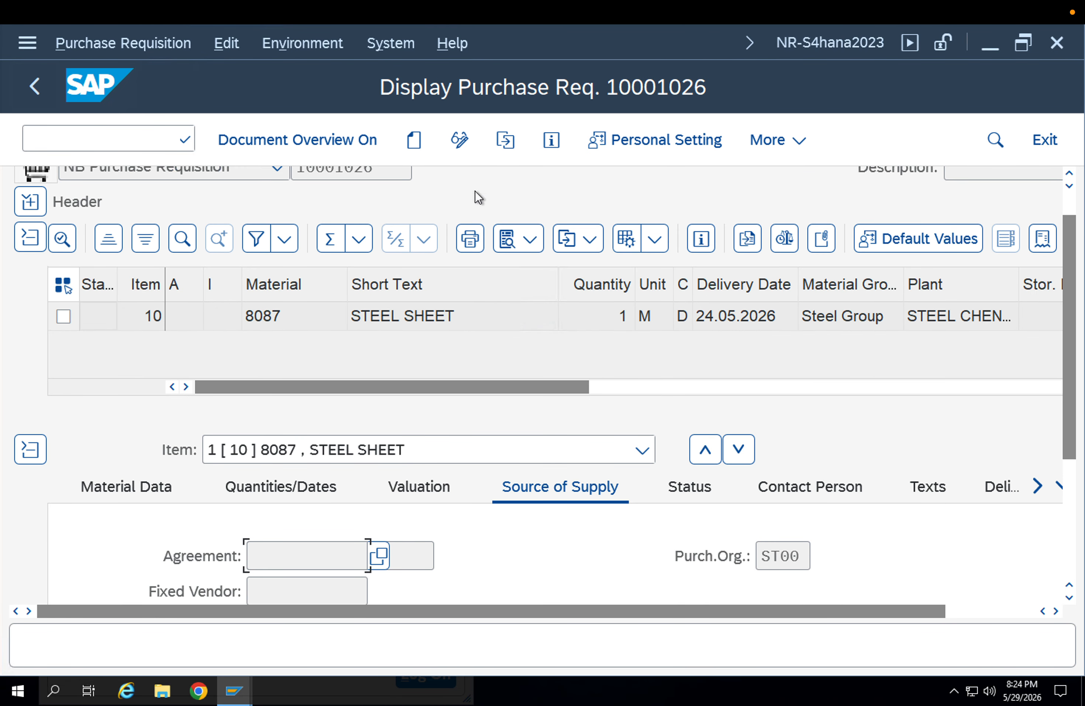
pyautogui.click(508, 140)
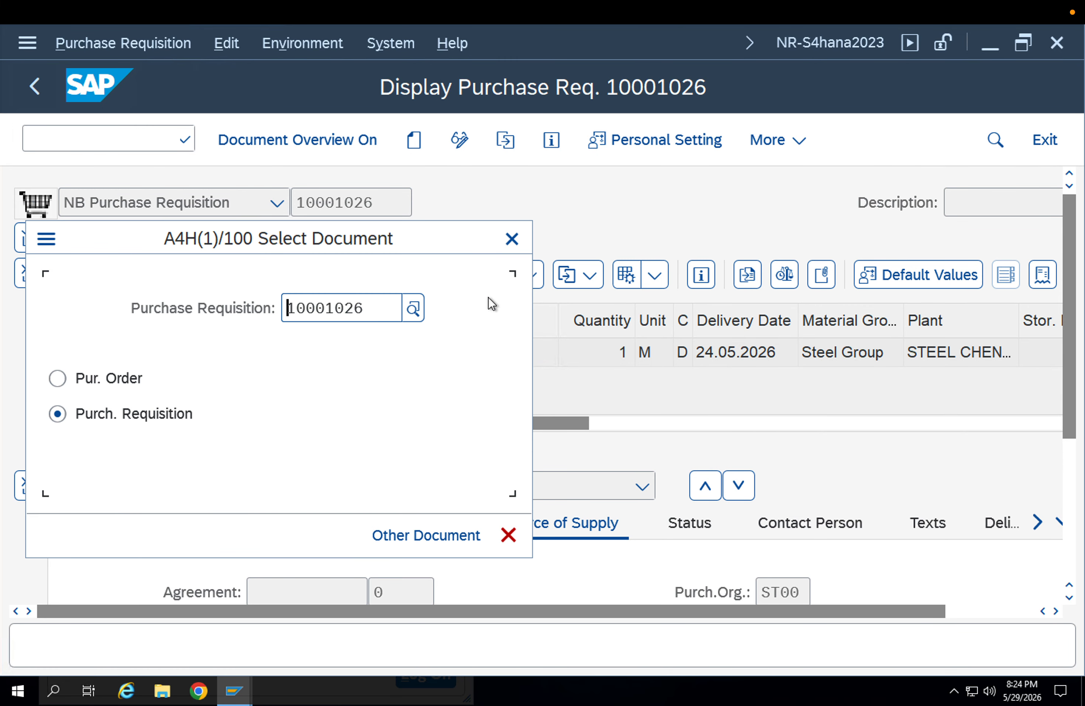
pyautogui.hotkey('ctrl', 'v')
pyautogui.press('Return')
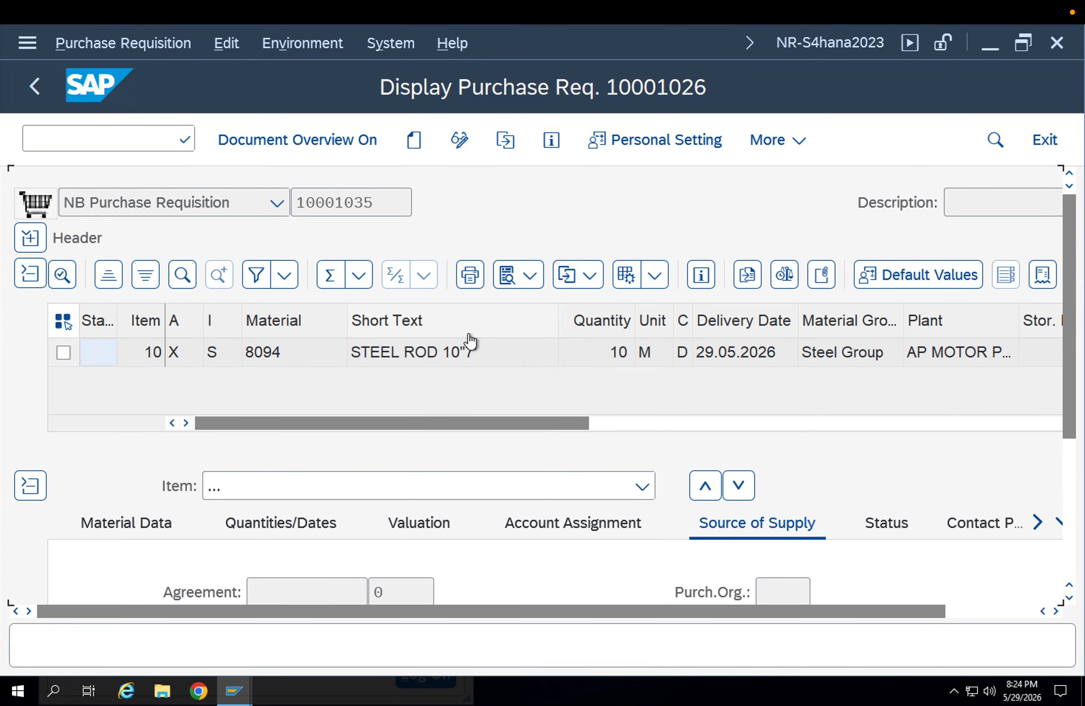
# - Look up the meaning of the requisition item's category S in the list of item categories
pyautogui.click(237, 357)
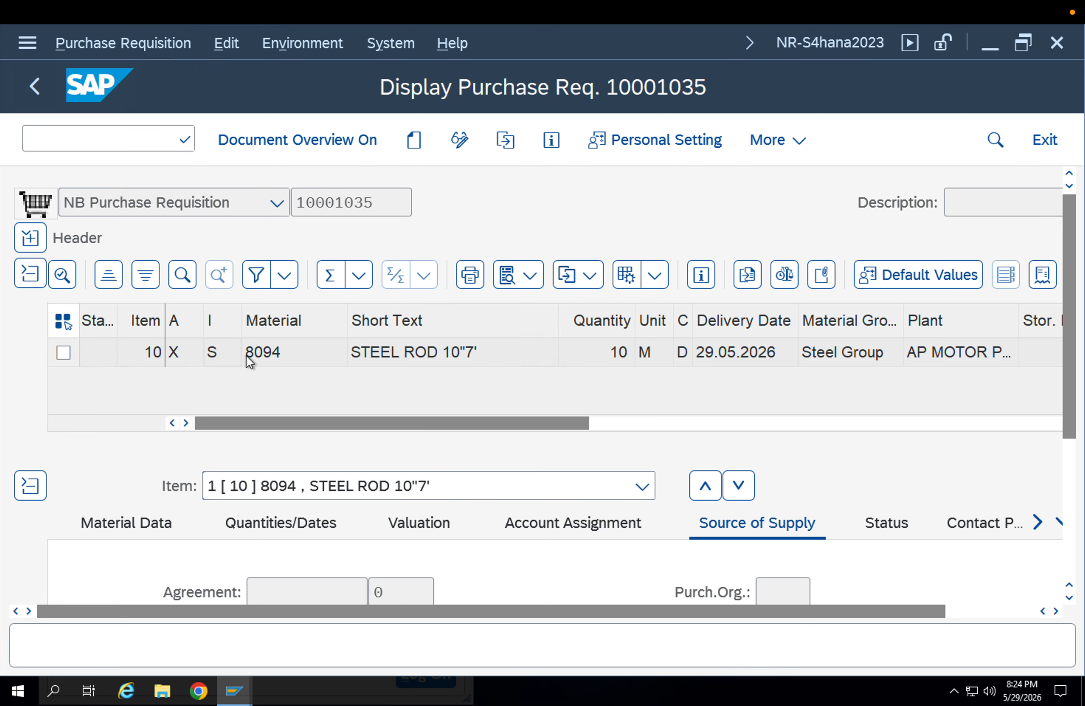
pyautogui.press('F4')
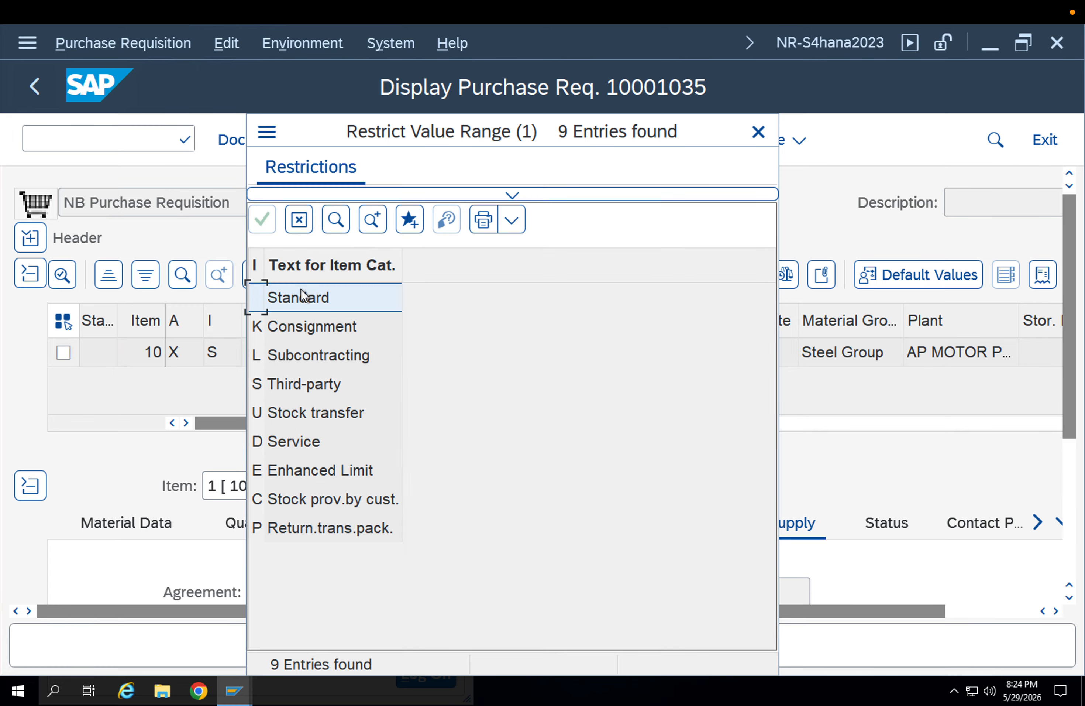
pyautogui.click(303, 383)
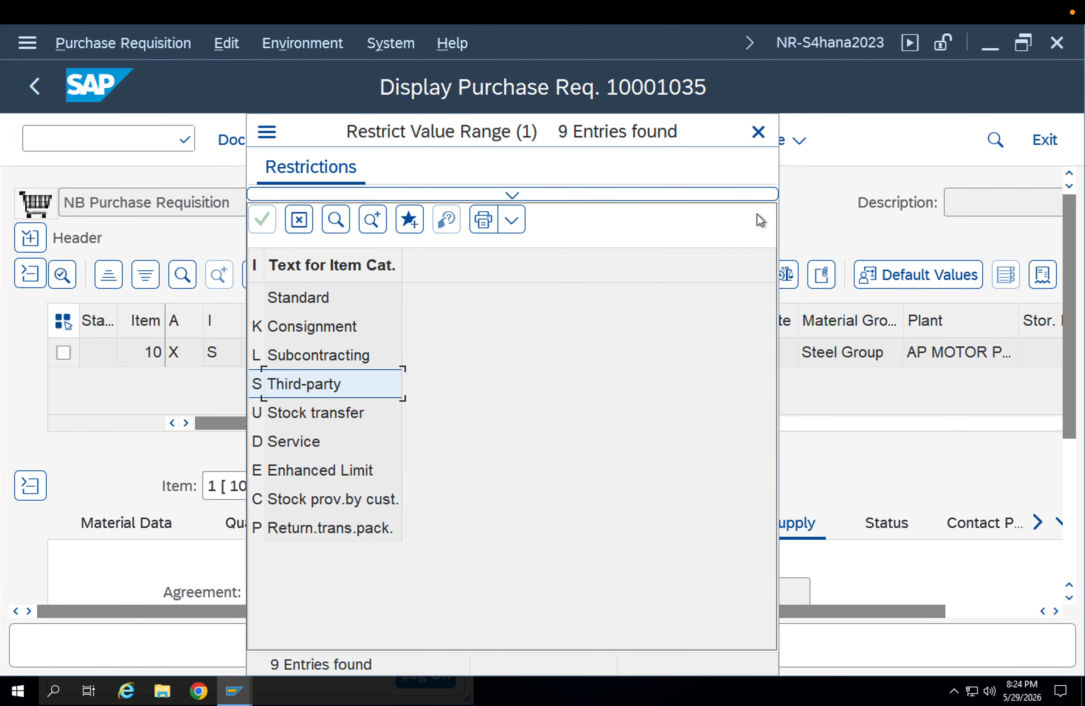
pyautogui.click(758, 132)
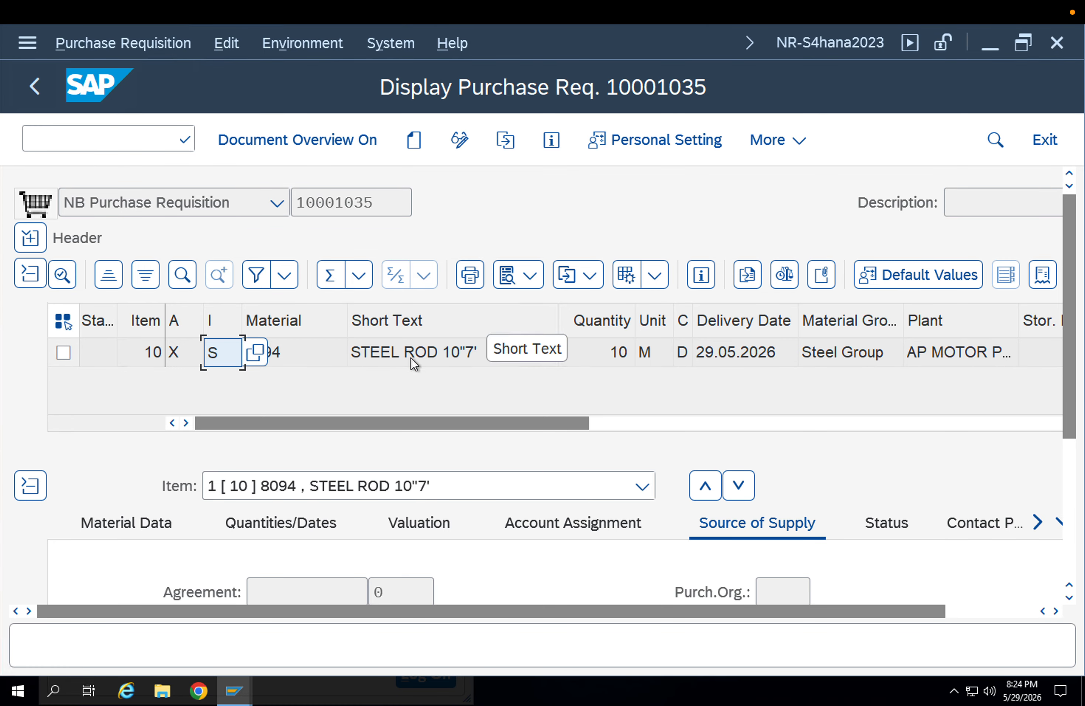
# - Look up the meaning of the requisition item's account assignment category X in the list of account assignment categories
pyautogui.moveTo(1075, 387); pyautogui.dragTo(1075, 484)
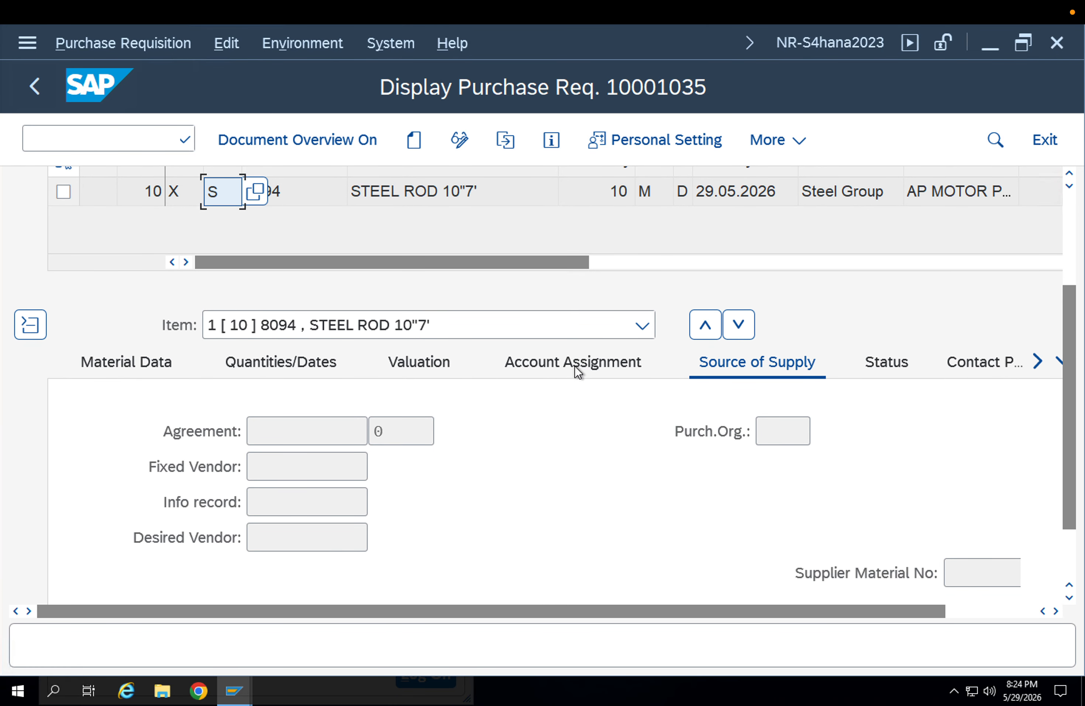
pyautogui.moveTo(1069, 484)
pyautogui.mouseDown()
pyautogui.moveTo(1073, 503)
pyautogui.moveTo(1072, 471)
pyautogui.mouseUp()
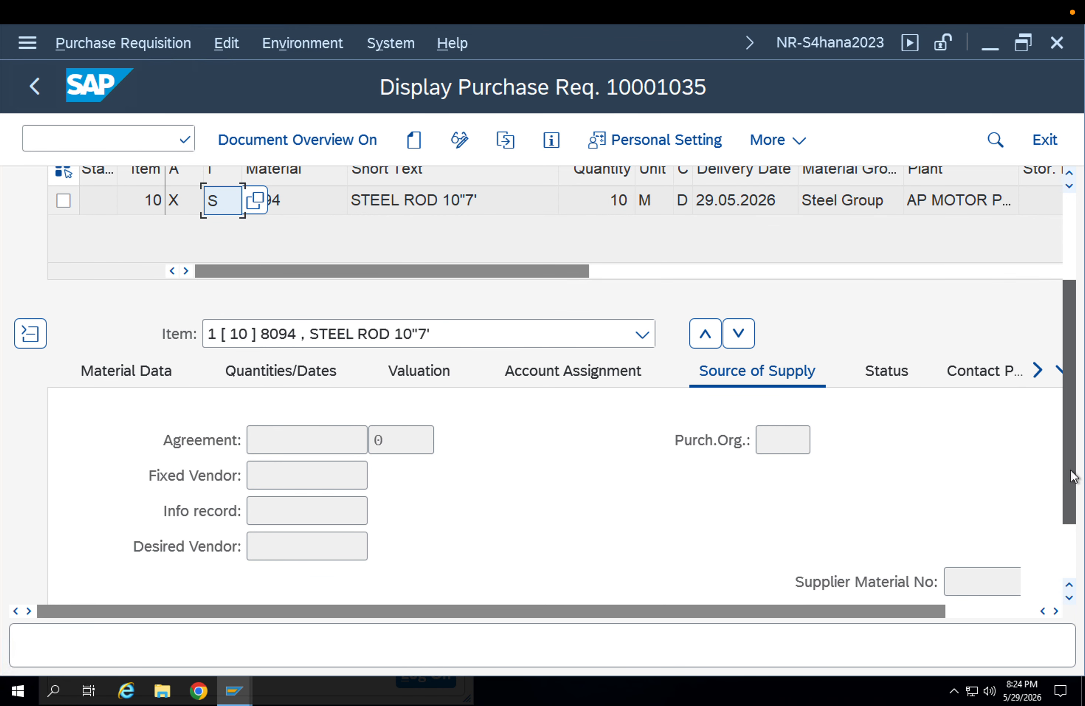
pyautogui.moveTo(1073, 477)
pyautogui.mouseDown()
pyautogui.moveTo(1080, 443)
pyautogui.moveTo(1074, 485)
pyautogui.mouseUp()
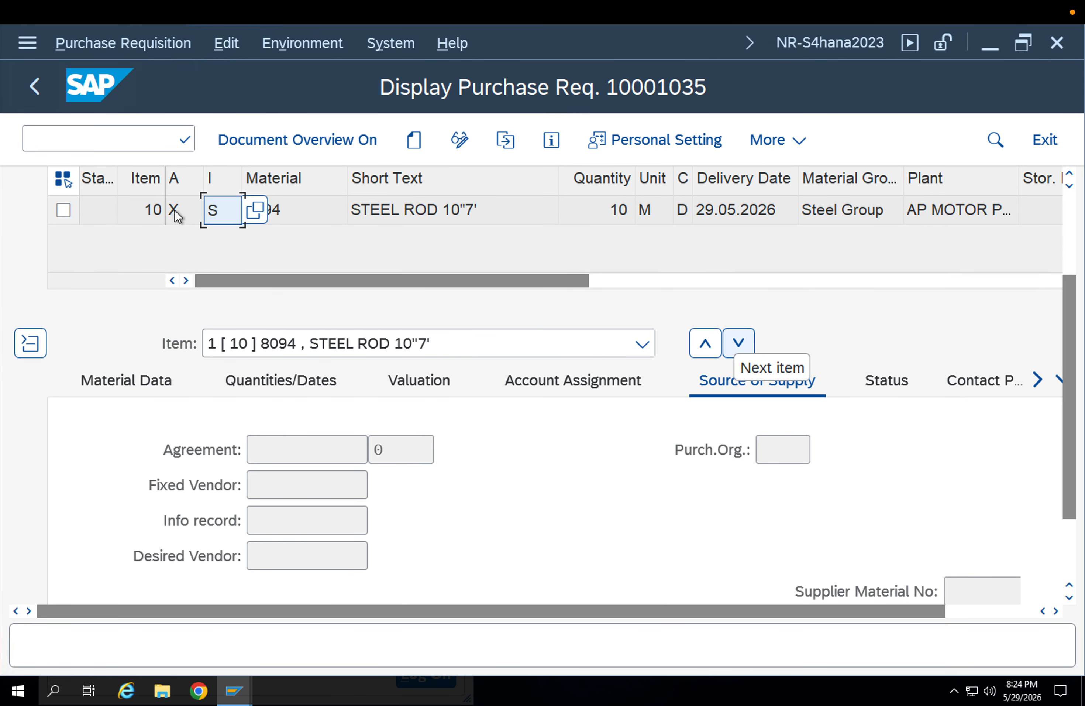
pyautogui.click(184, 214)
pyautogui.click(207, 214)
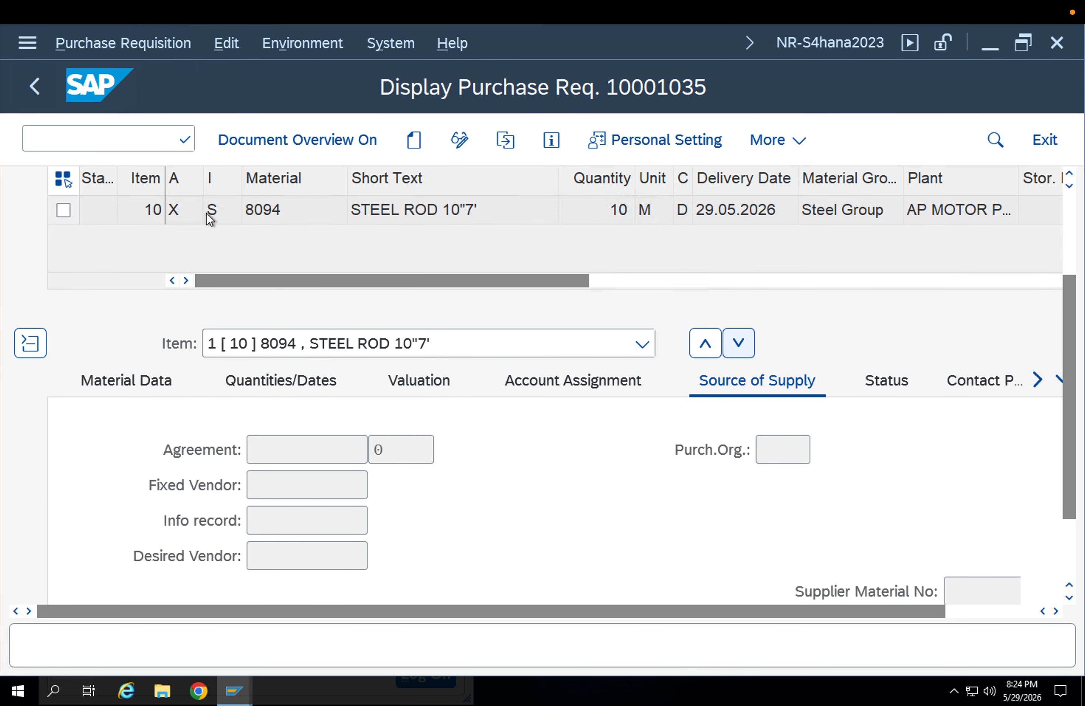
pyautogui.scroll(-2, 489, 412)
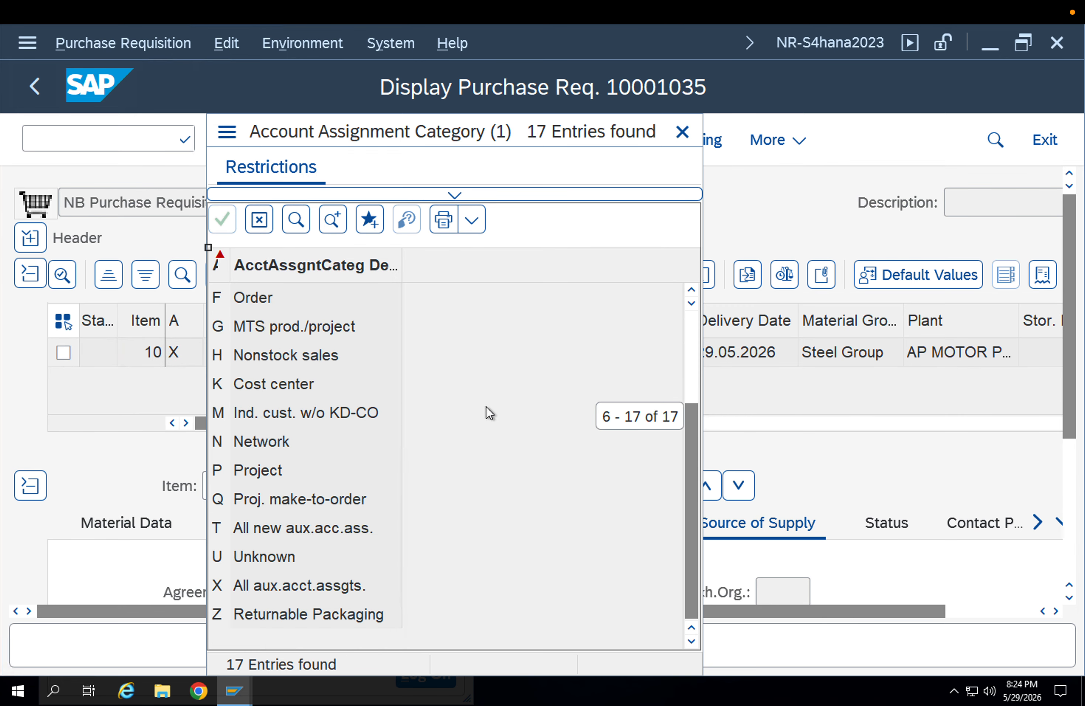
pyautogui.click(322, 585)
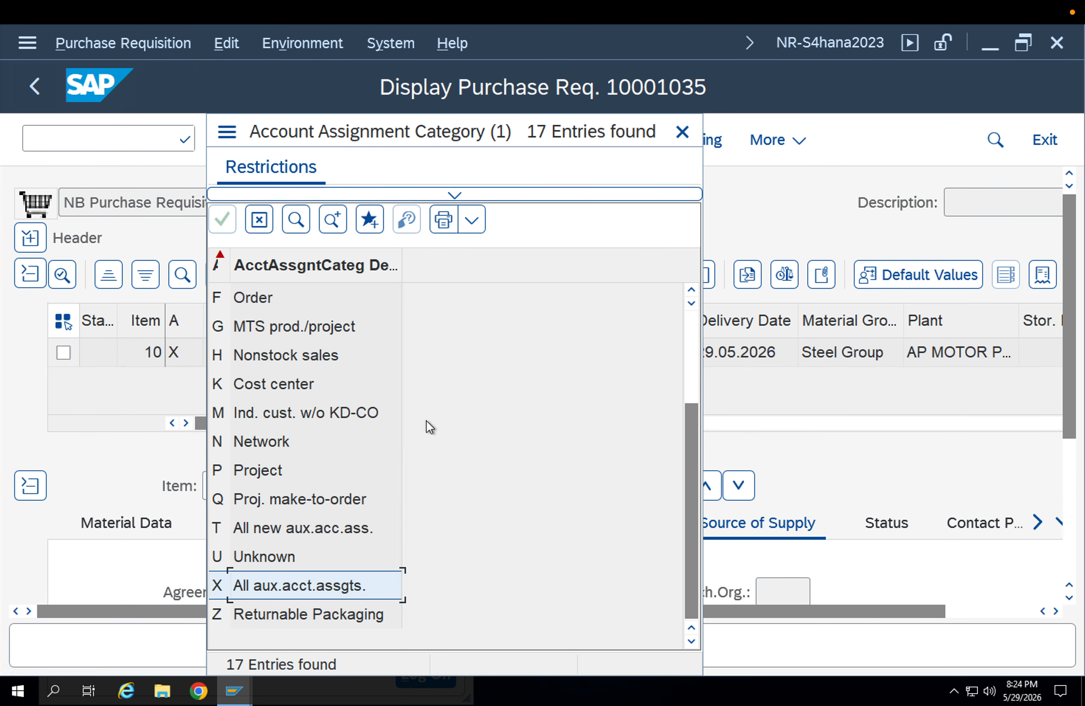
pyautogui.scroll(2, 319, 429)
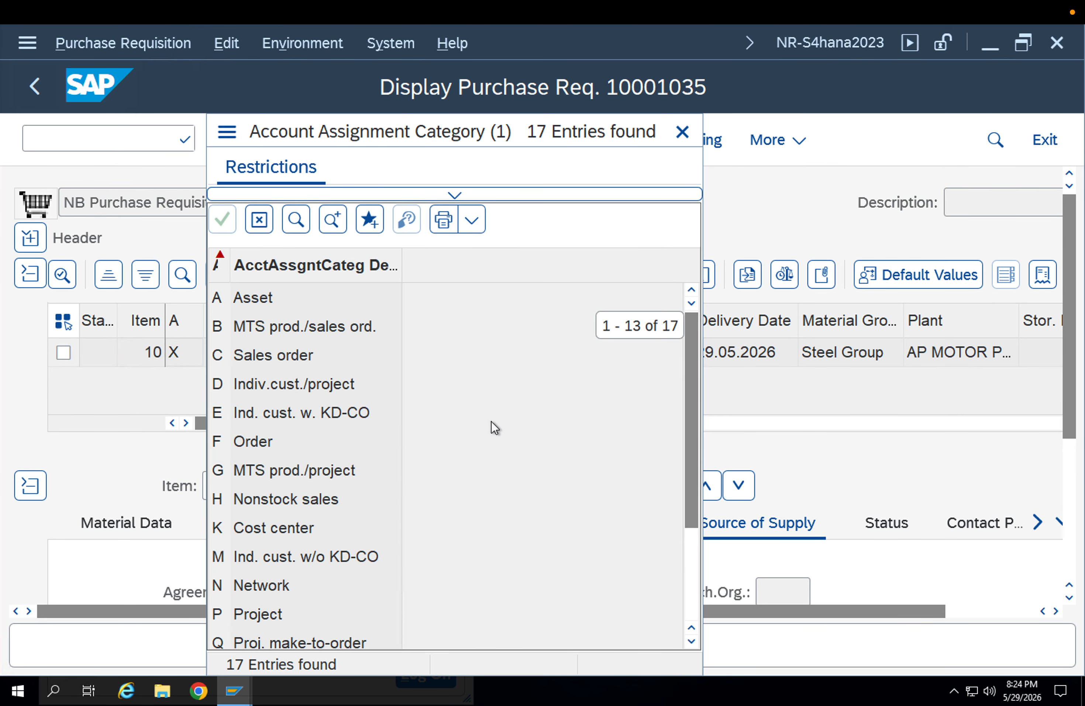
pyautogui.press('Return')
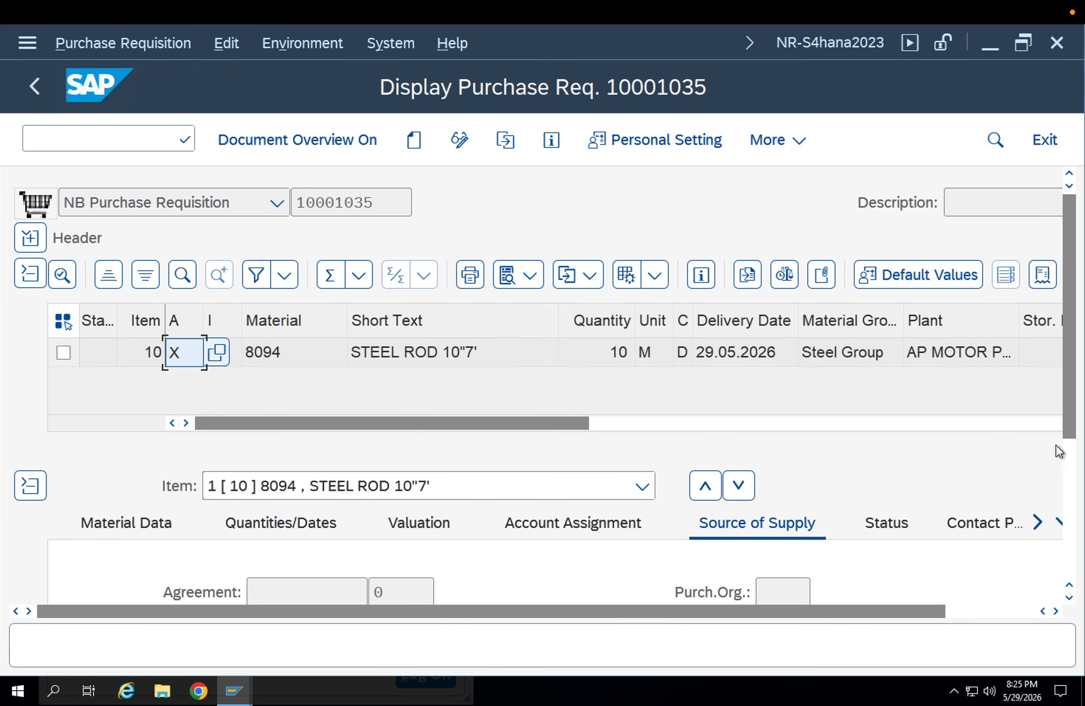
# - View the requisition item's contact person data and examine the list of creation indicators
pyautogui.moveTo(1072, 435); pyautogui.dragTo(1071, 518)
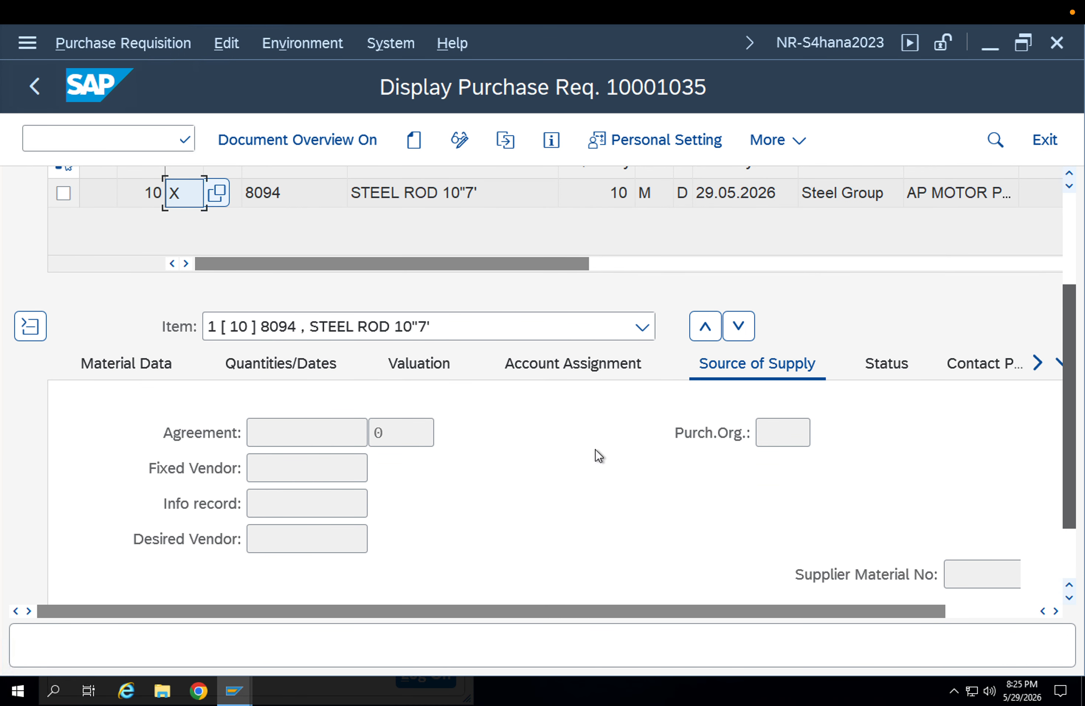
pyautogui.click(970, 607)
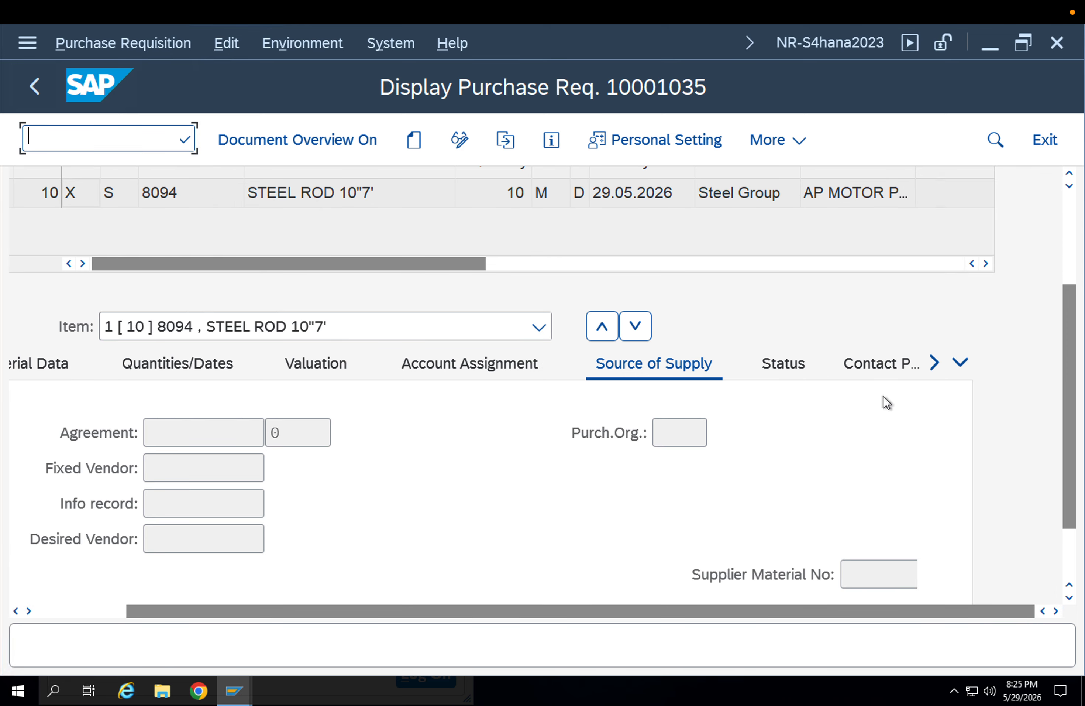
pyautogui.click(876, 367)
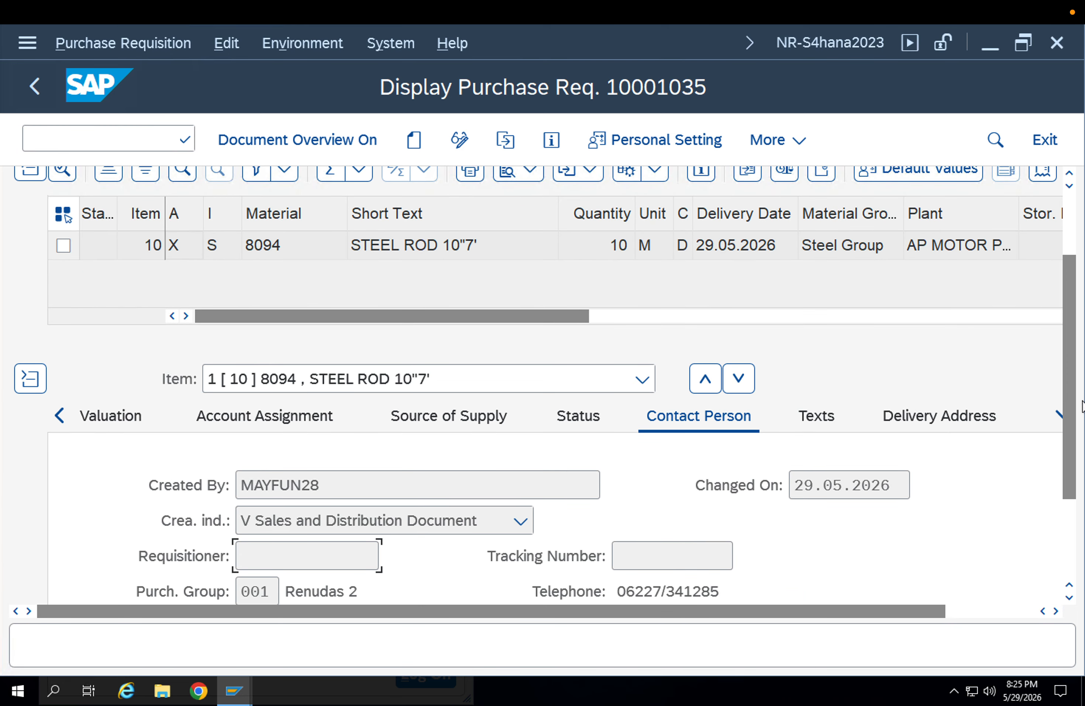
pyautogui.moveTo(1075, 402); pyautogui.dragTo(1073, 533)
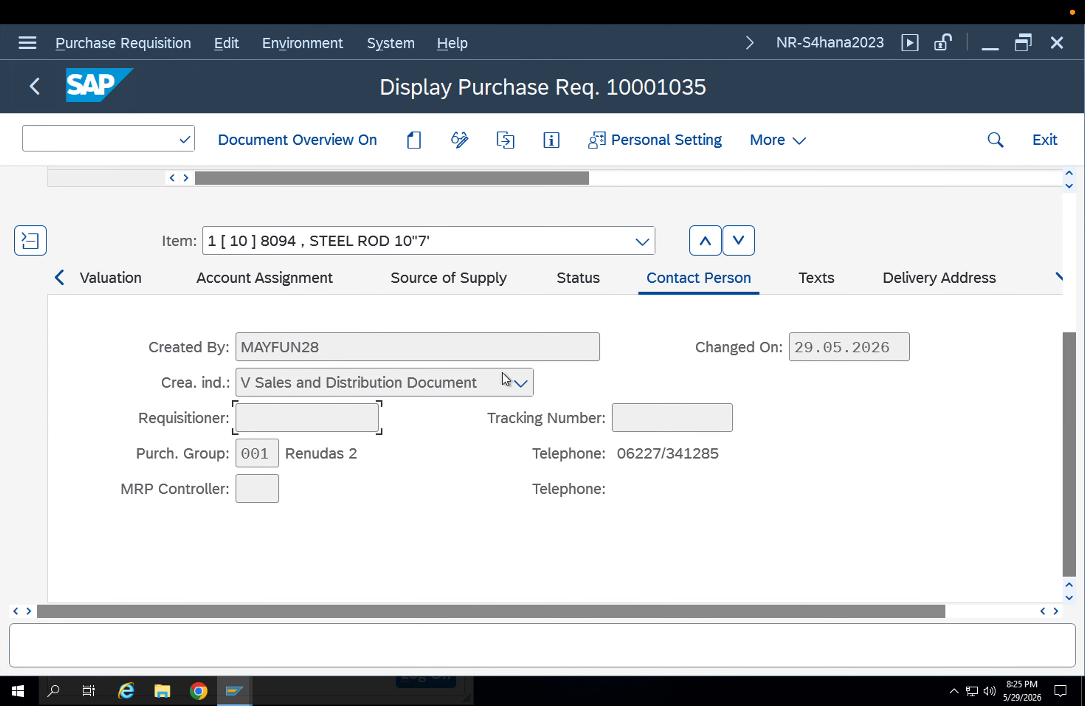
pyautogui.click(424, 386)
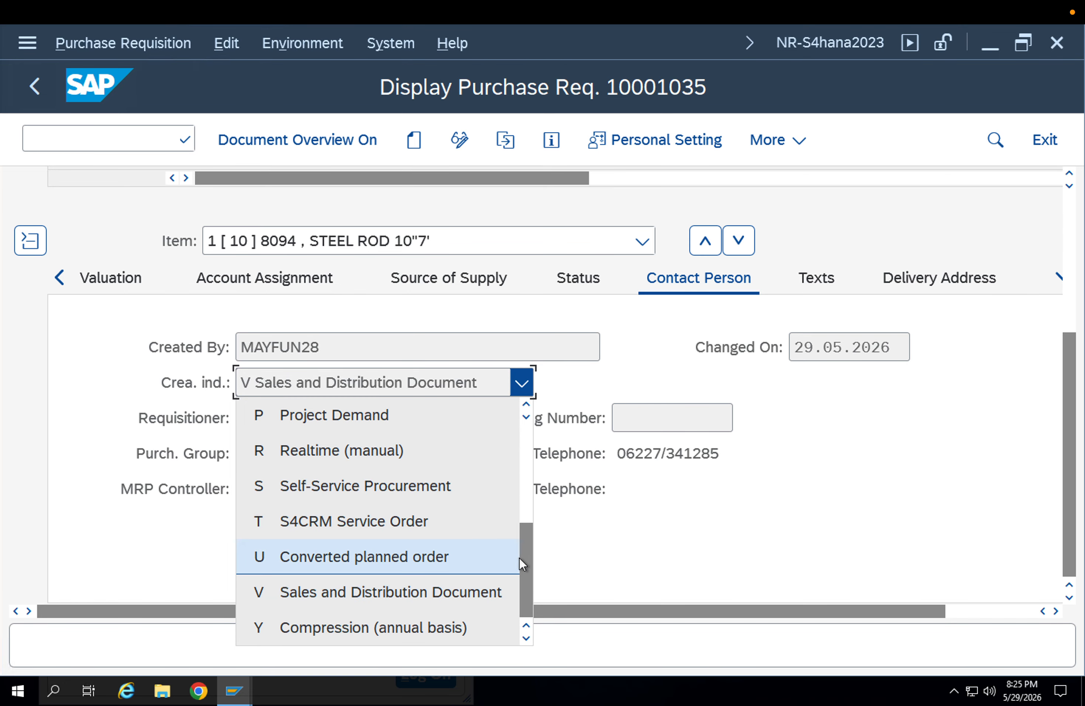
pyautogui.click(701, 535)
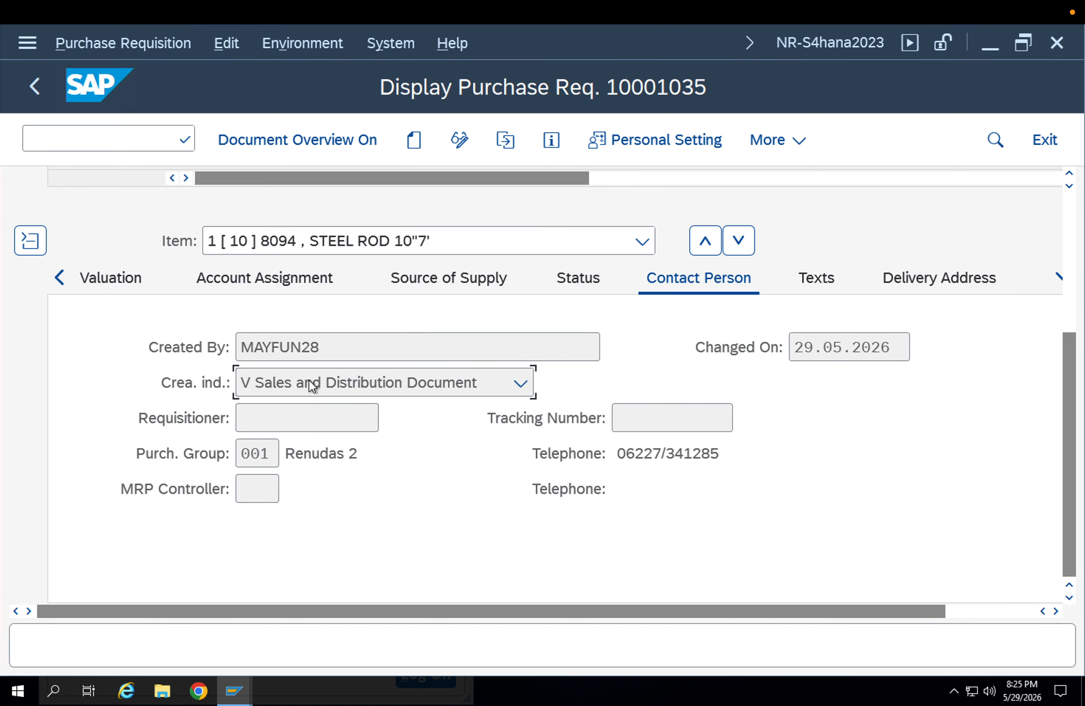
# - View the requisition item's account assignment and check the sales order it references
pyautogui.click(961, 610)
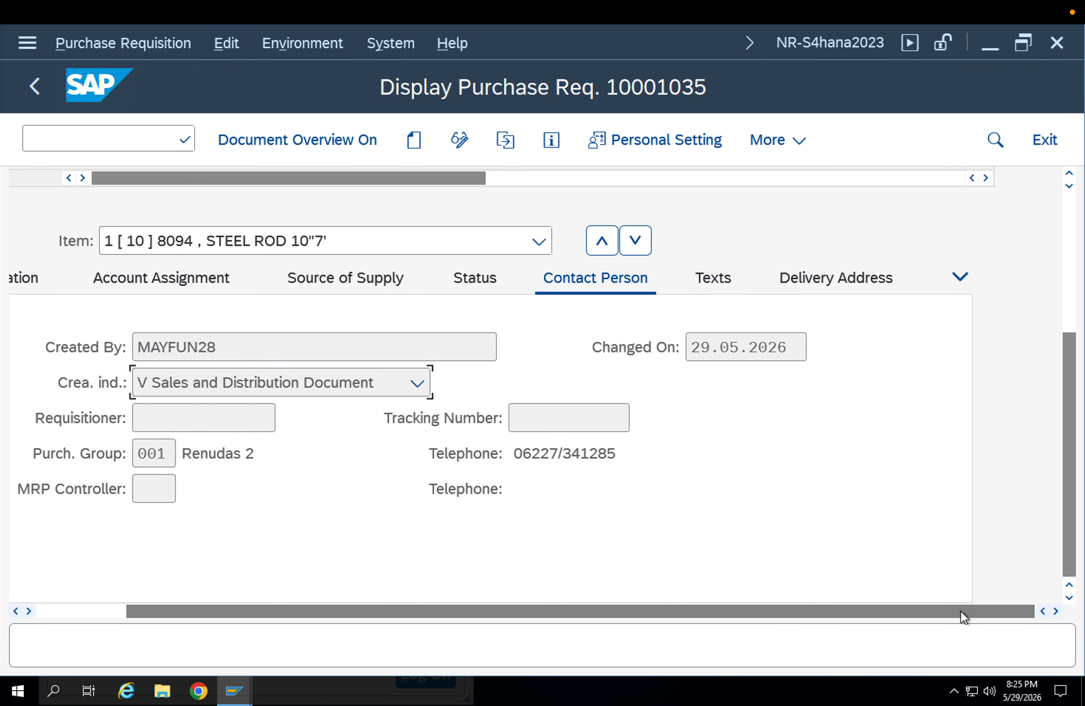
pyautogui.moveTo(960, 610); pyautogui.dragTo(766, 600)
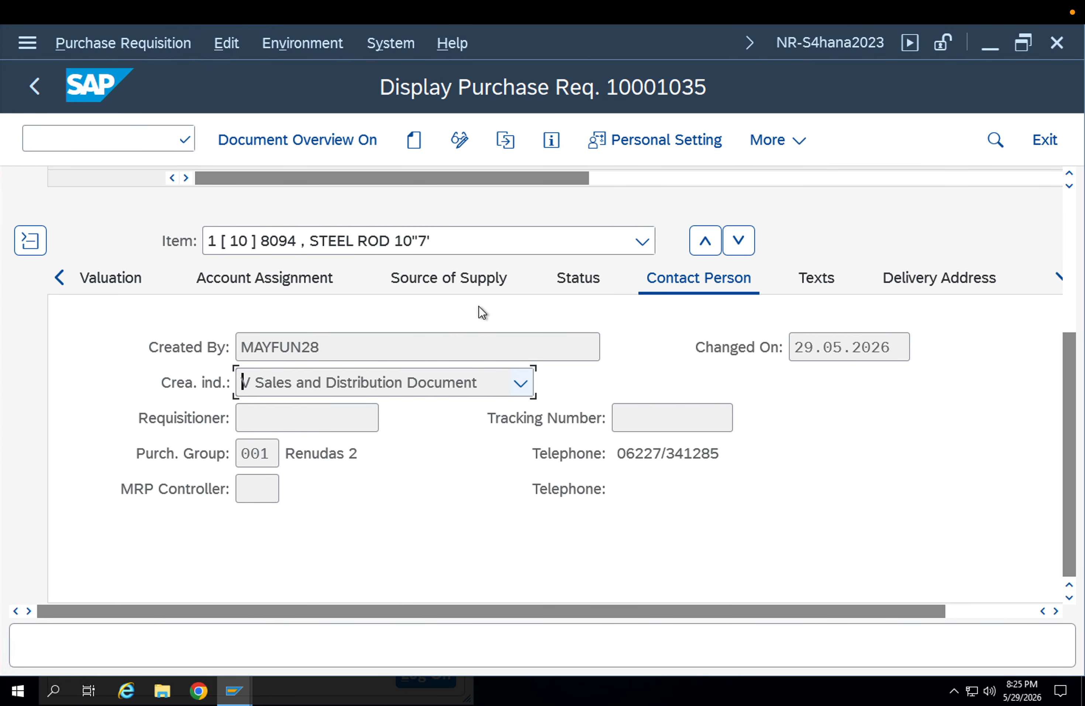
pyautogui.click(307, 278)
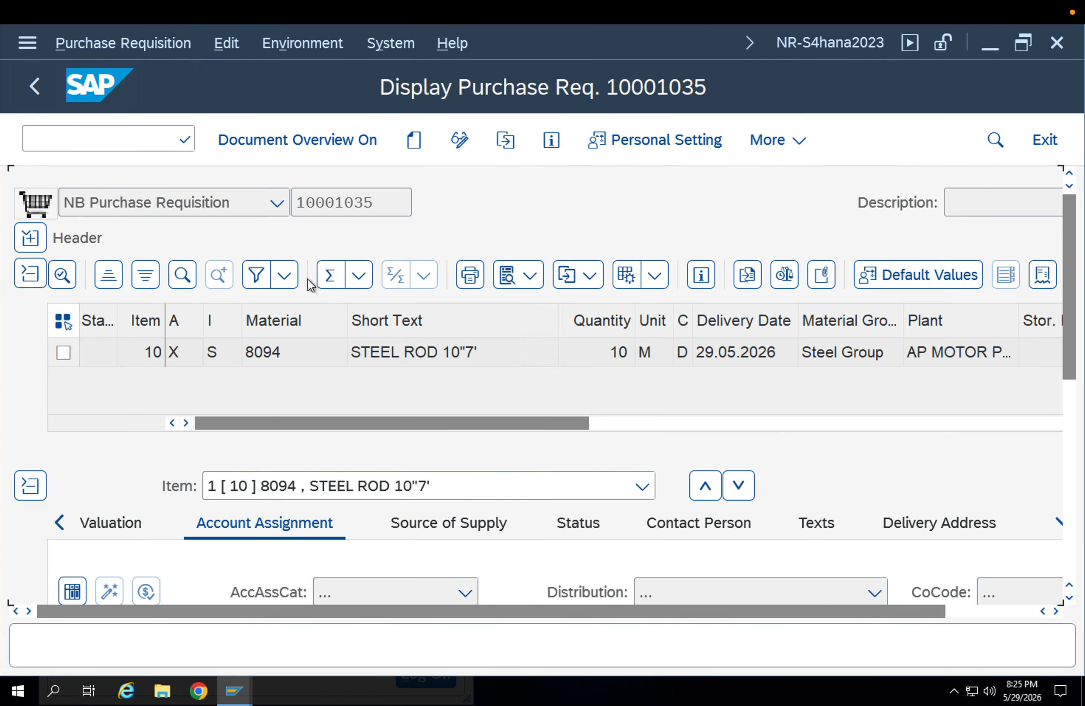
pyautogui.moveTo(1069, 403); pyautogui.dragTo(1082, 534)
pyautogui.moveTo(334, 491); pyautogui.dragTo(237, 488)
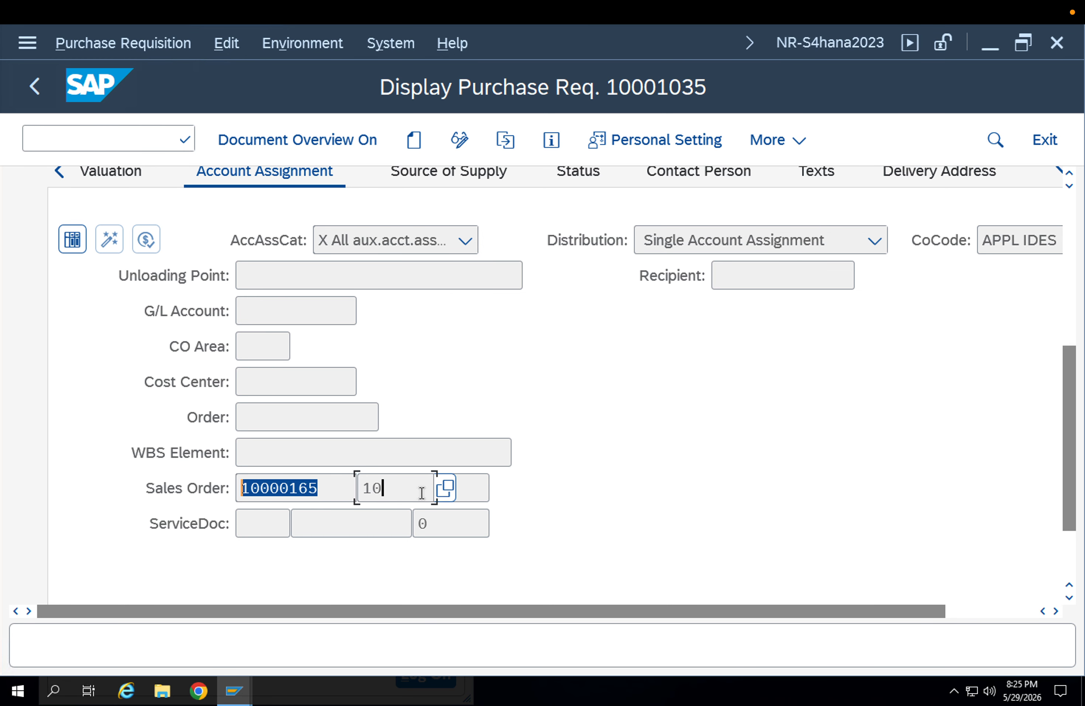
pyautogui.moveTo(340, 490); pyautogui.dragTo(236, 484)
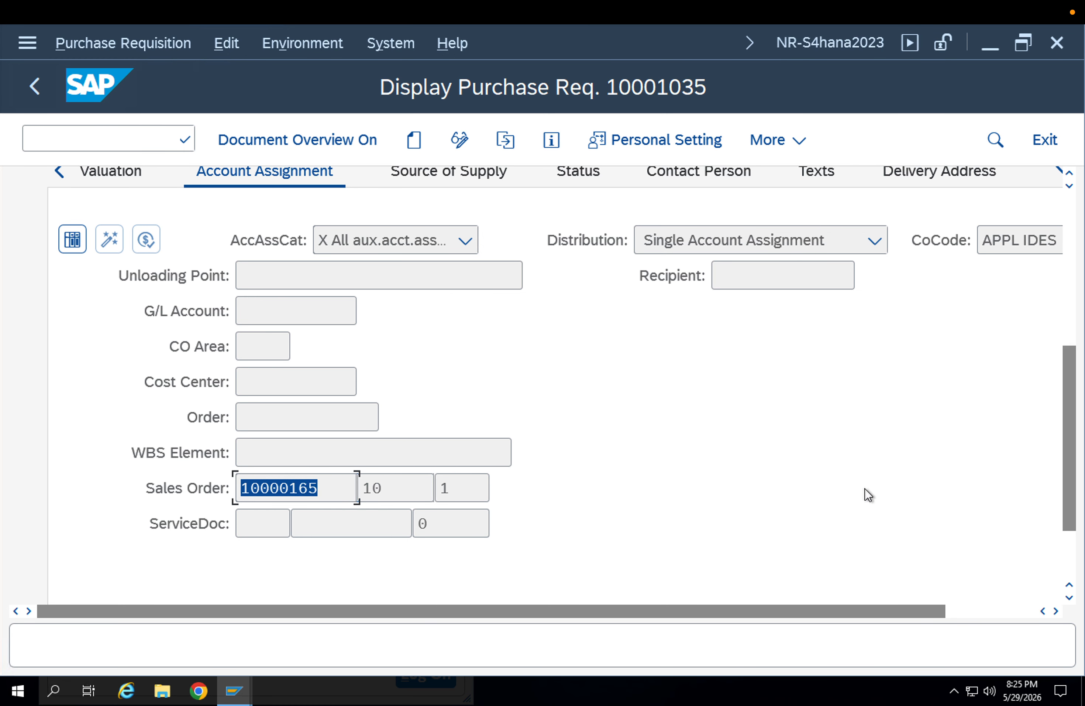
pyautogui.scroll(5, 1076, 299)
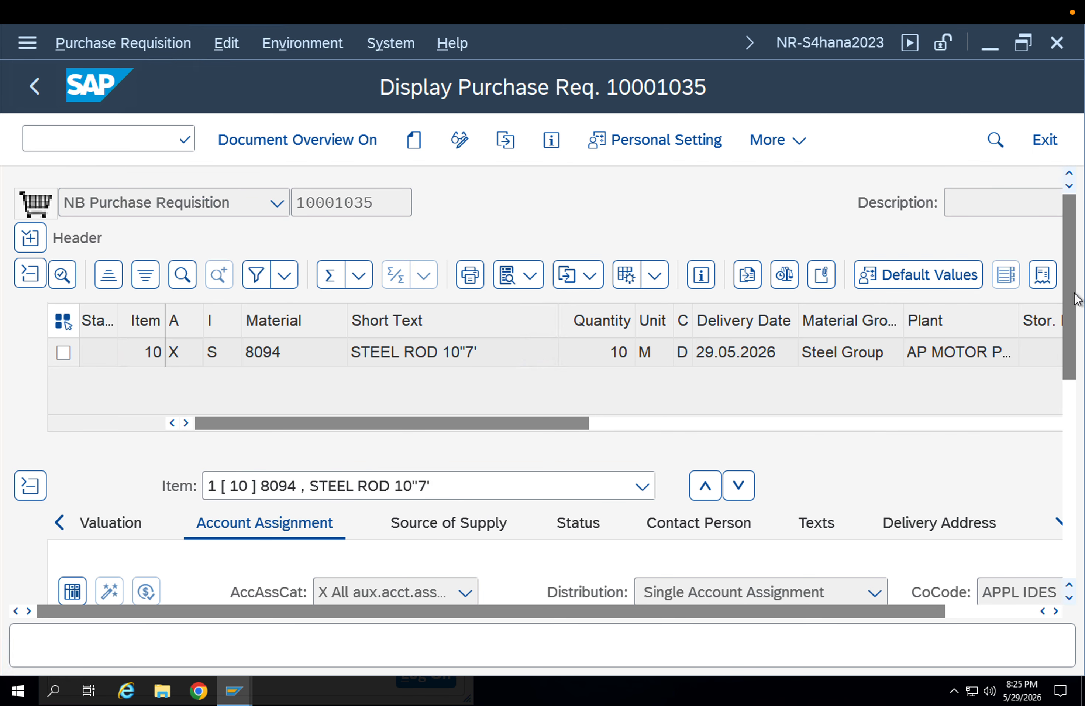
# - Copy the purchase requisition number from the requisition header
pyautogui.moveTo(374, 202); pyautogui.dragTo(304, 203)
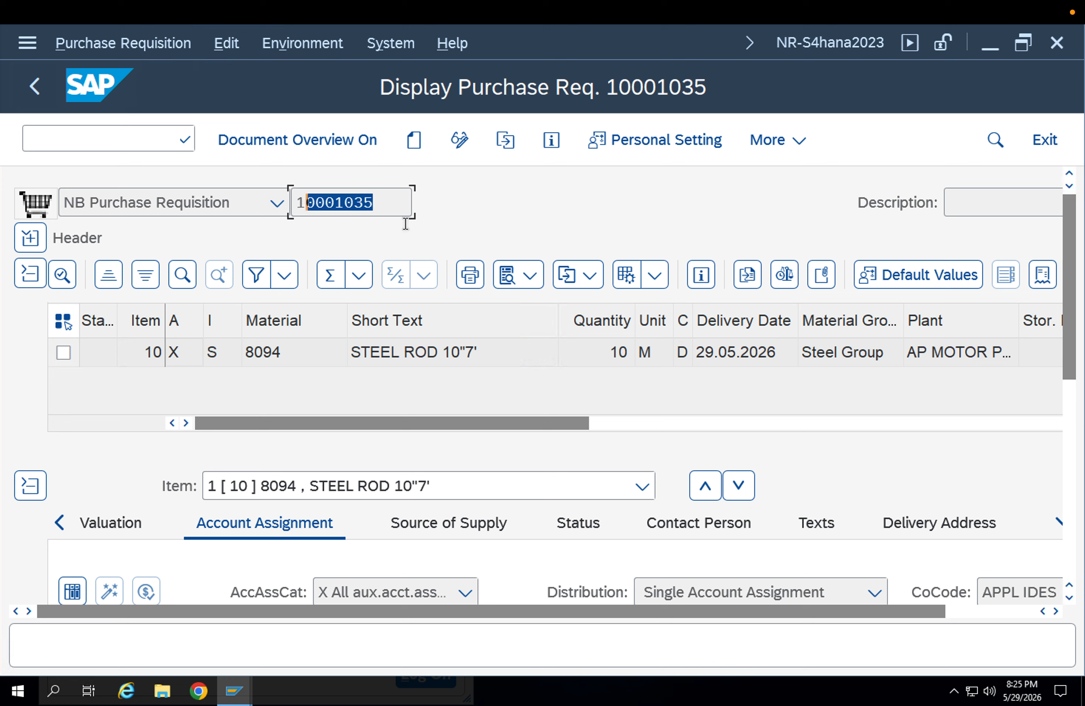
pyautogui.moveTo(392, 203); pyautogui.dragTo(280, 202)
pyautogui.hotkey('ctrl', 'c')
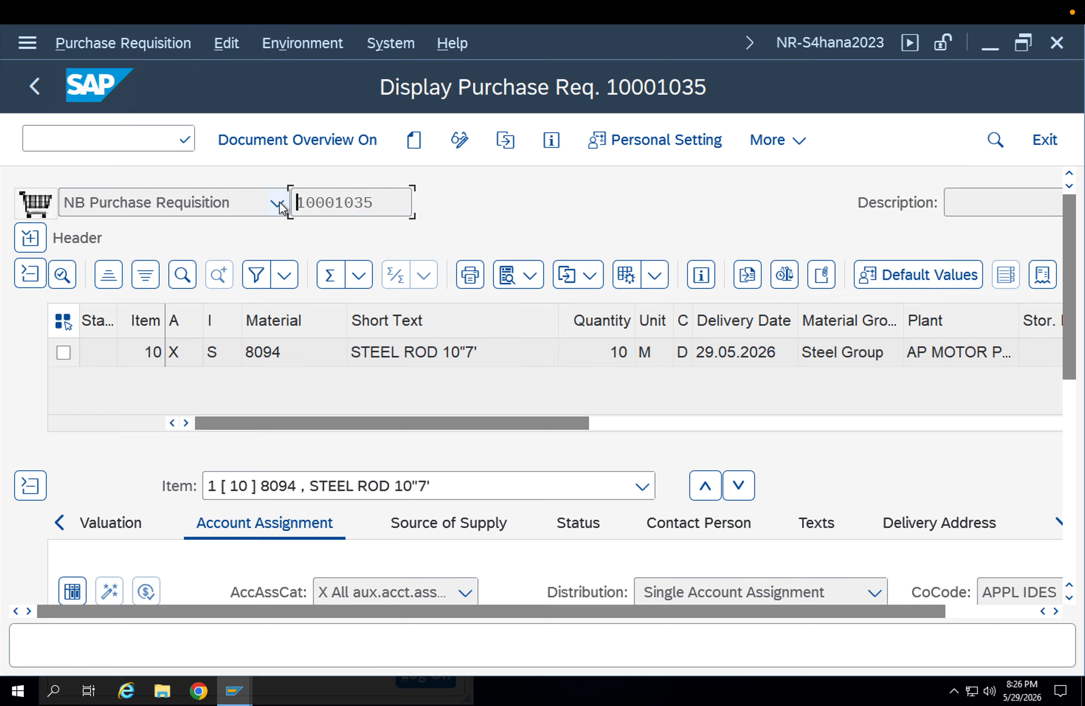
# - Start transaction ME21N to create a standard purchase order and keep its window maximized
pyautogui.click(106, 137)
pyautogui.write('/')
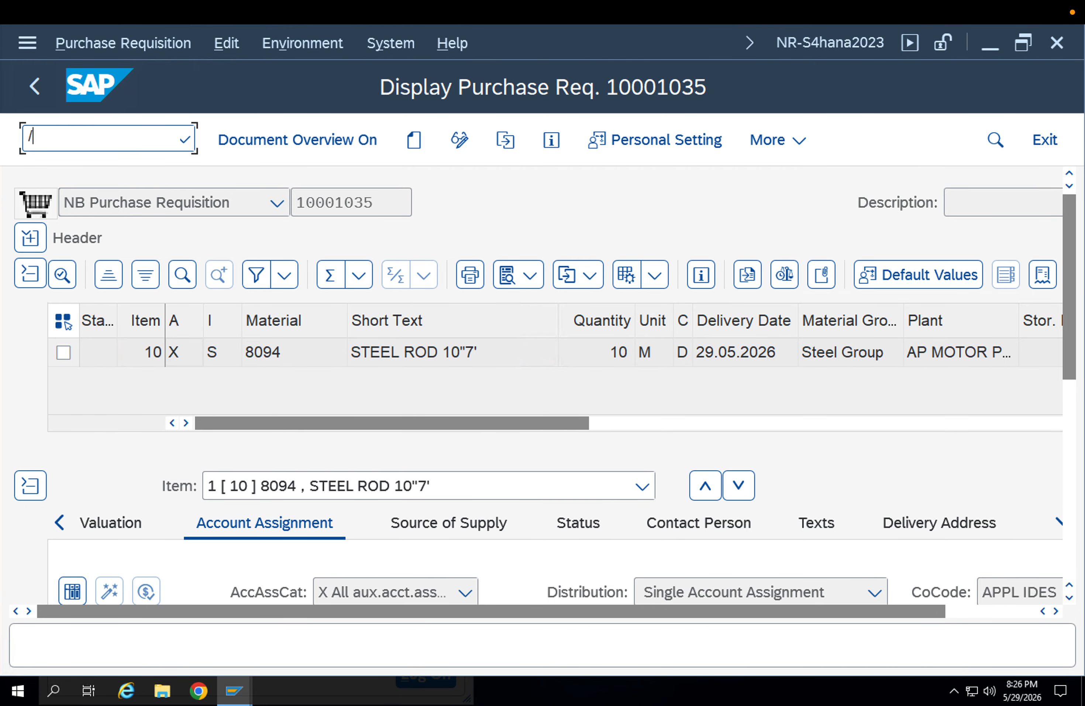
pyautogui.write('nme21n')
pyautogui.press('Return')
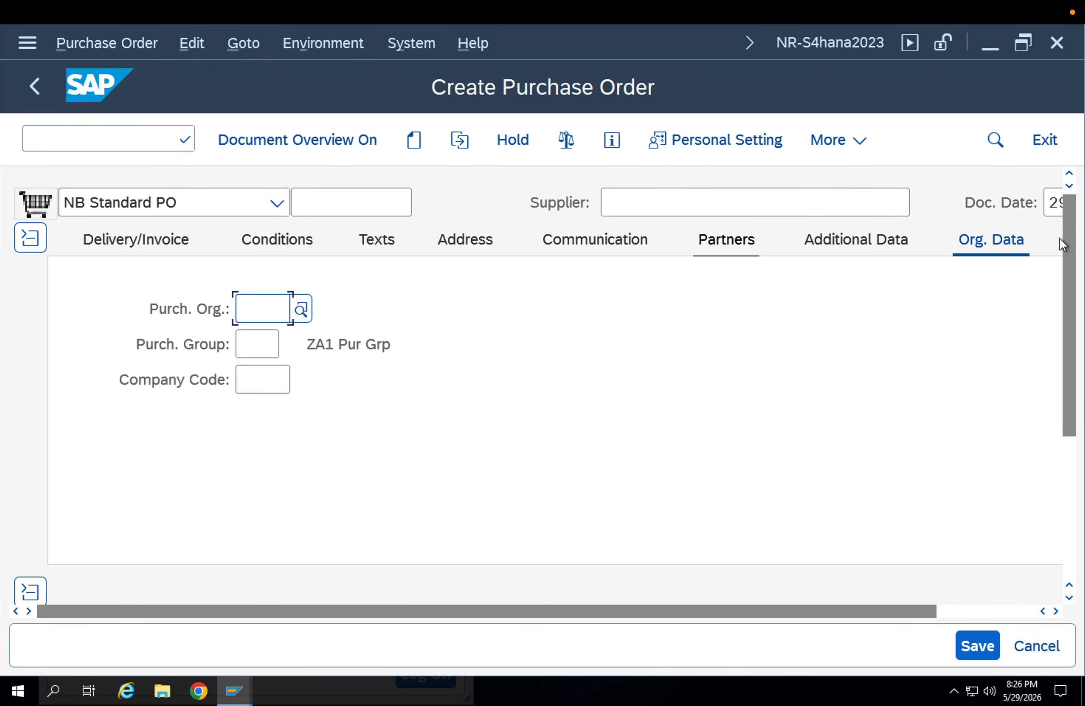
pyautogui.click(947, 614)
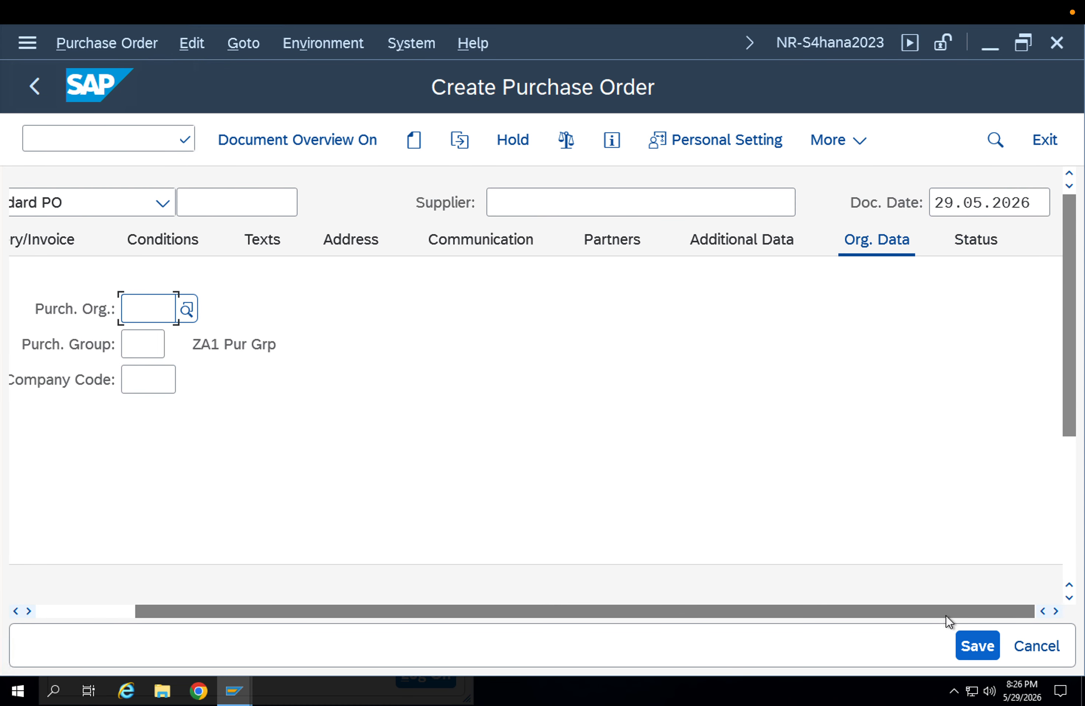
pyautogui.moveTo(1077, 440); pyautogui.dragTo(1077, 456)
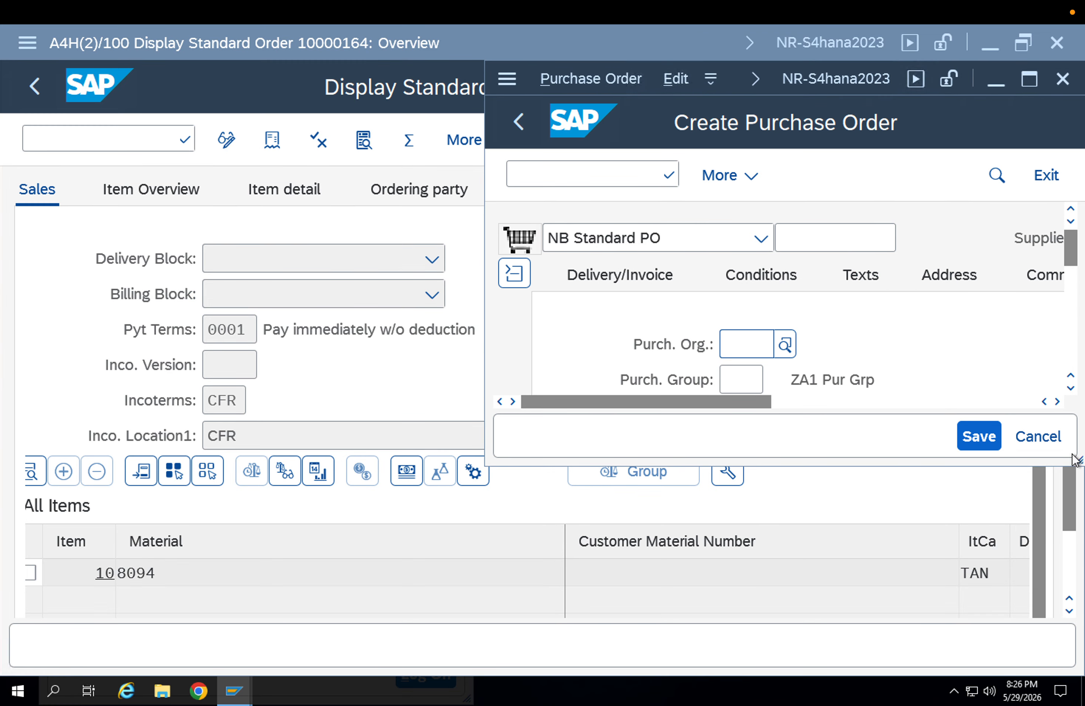
pyautogui.click(1023, 84)
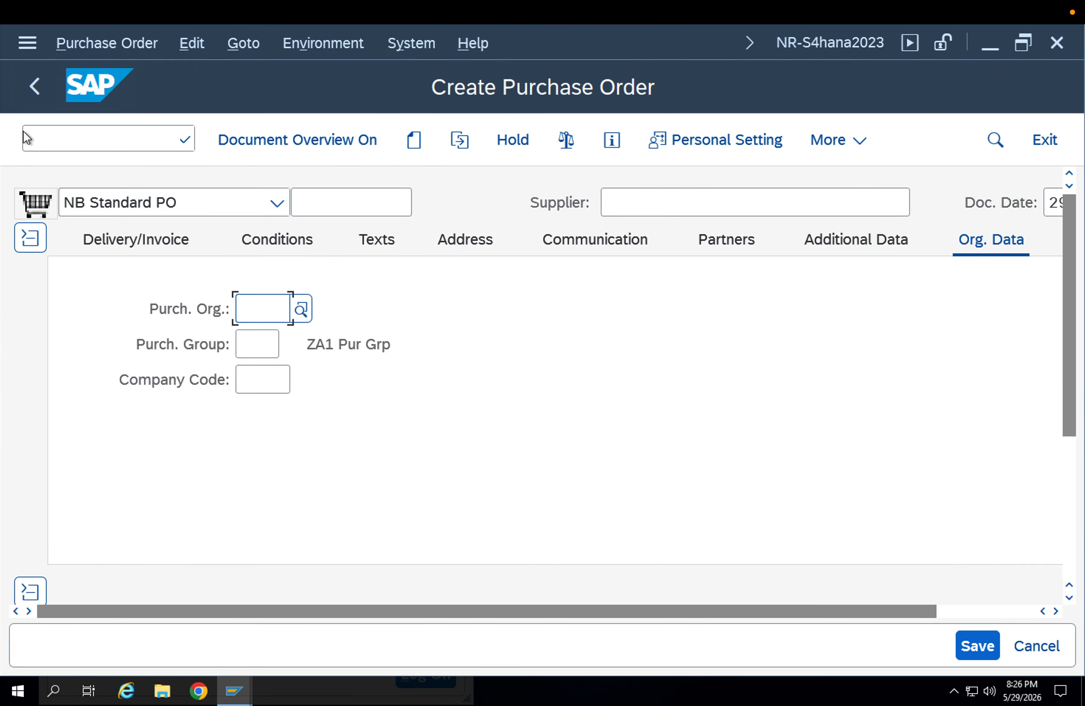
# - Turn on the document overview and list purchase requisitions in it, selected by the requisition number
pyautogui.click(245, 147)
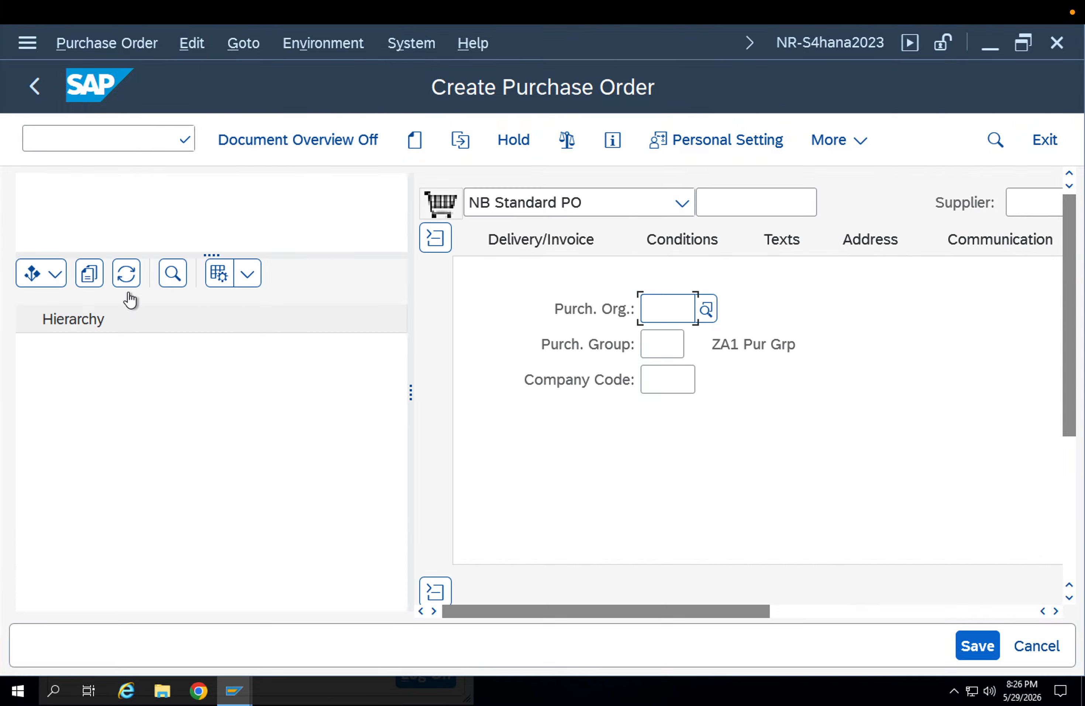
pyautogui.click(56, 283)
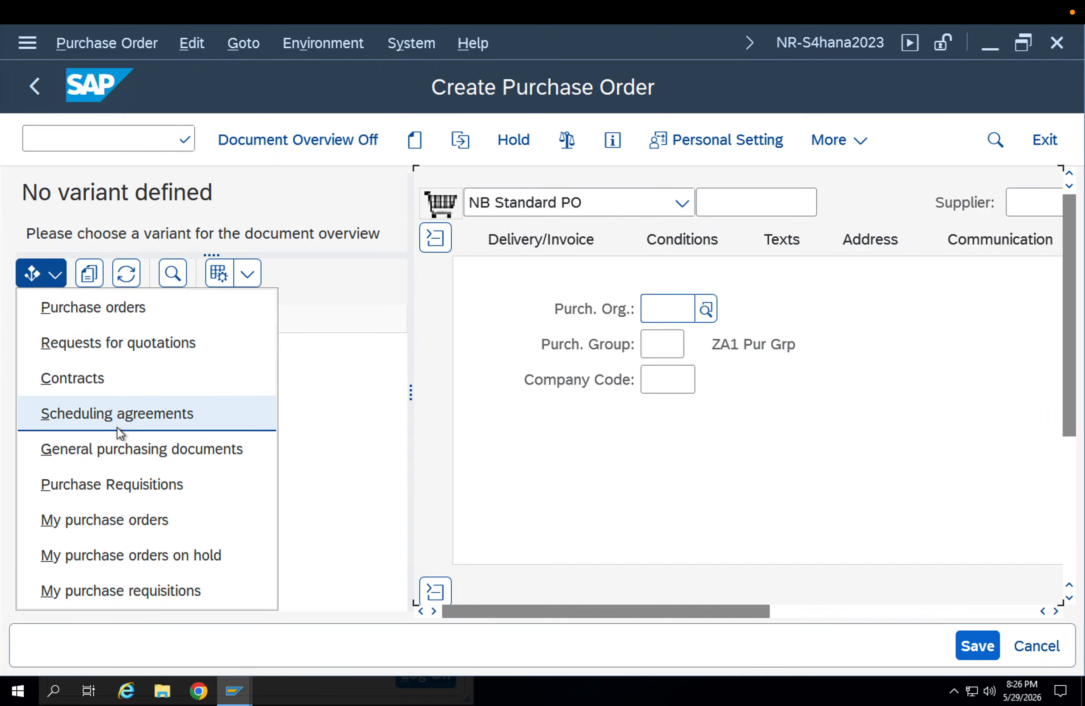
pyautogui.click(115, 493)
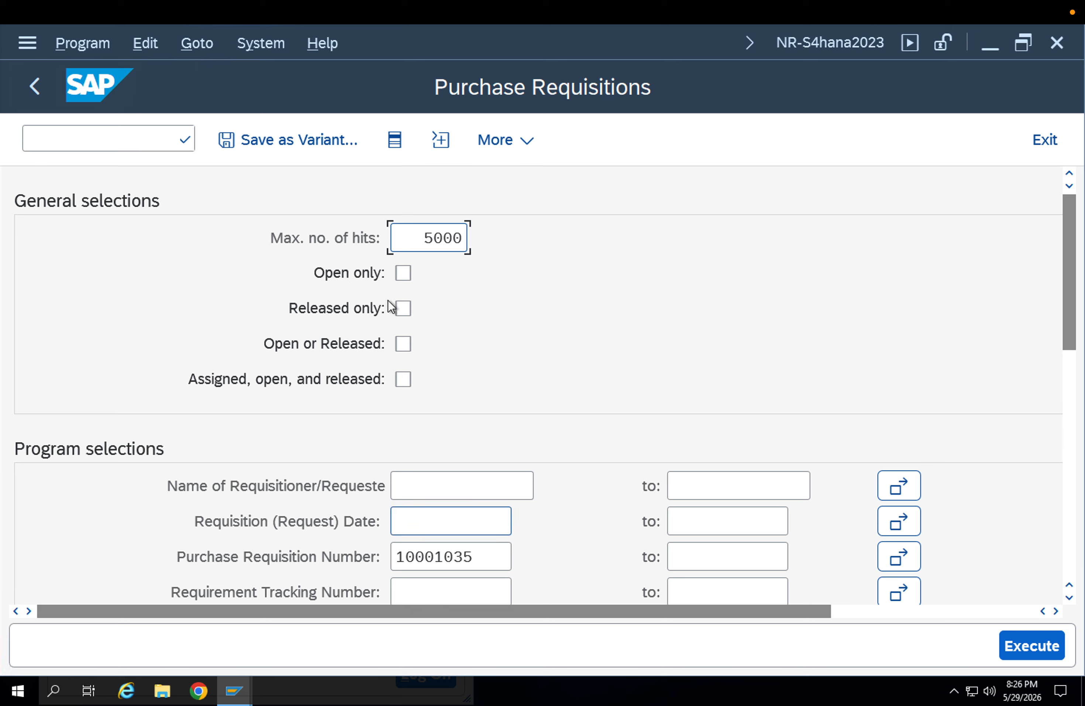
pyautogui.click(1041, 649)
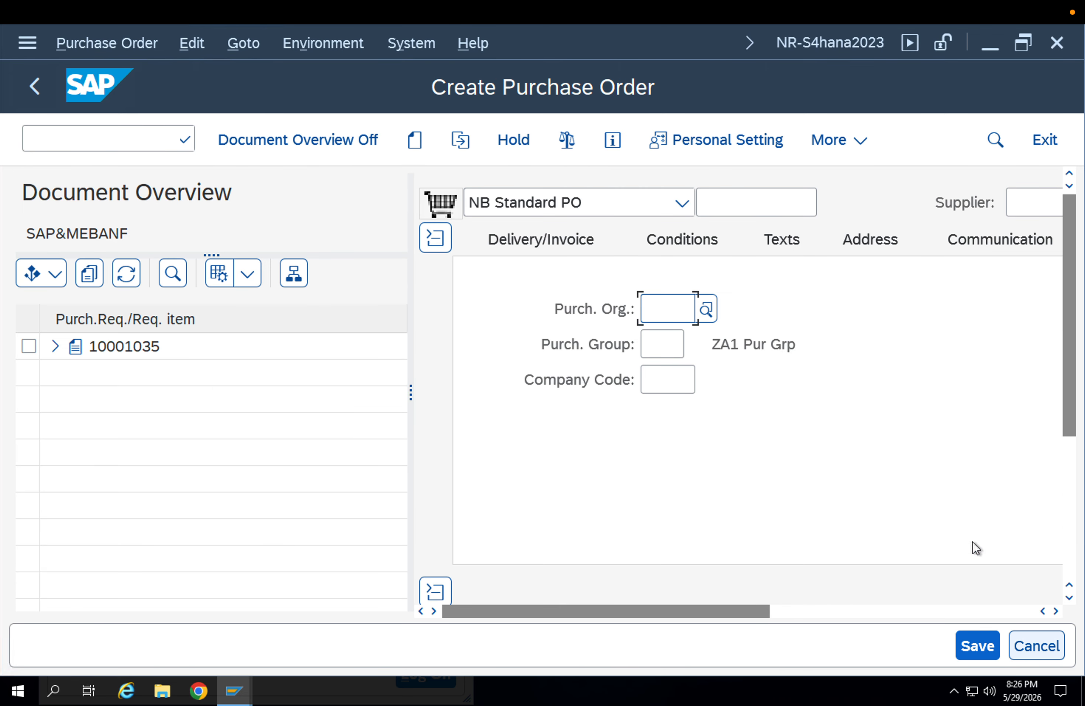
# - Adopt the listed requisition into the purchase order, set the purchasing organization to APPL, and narrow the document overview
pyautogui.click(157, 352)
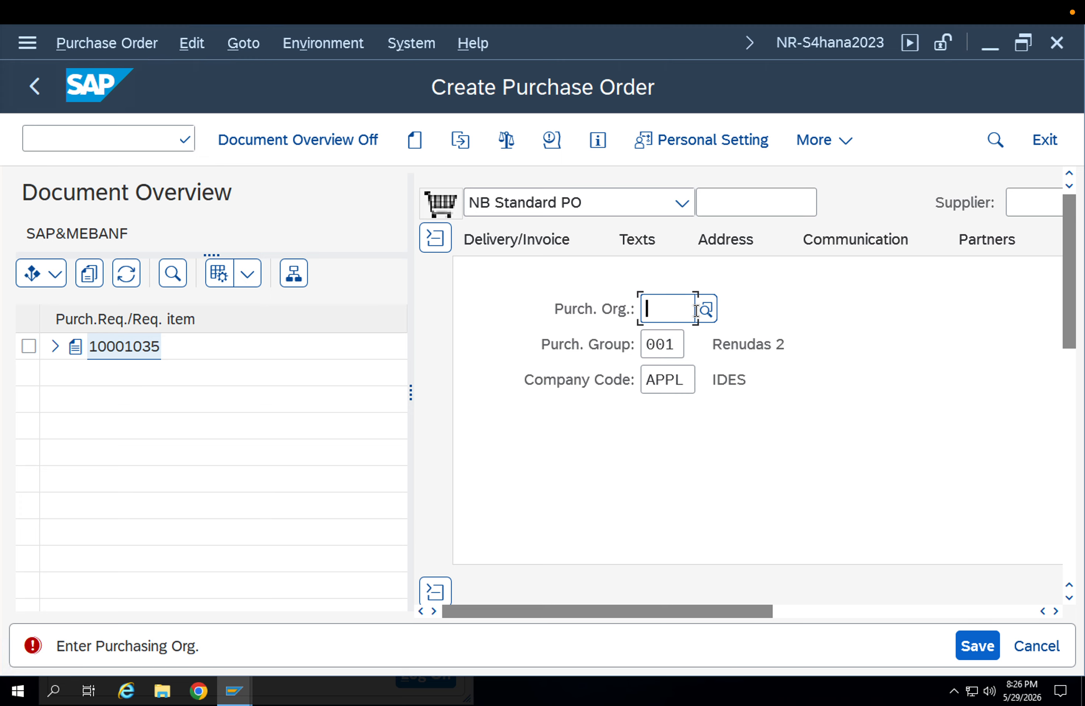
pyautogui.write('appl')
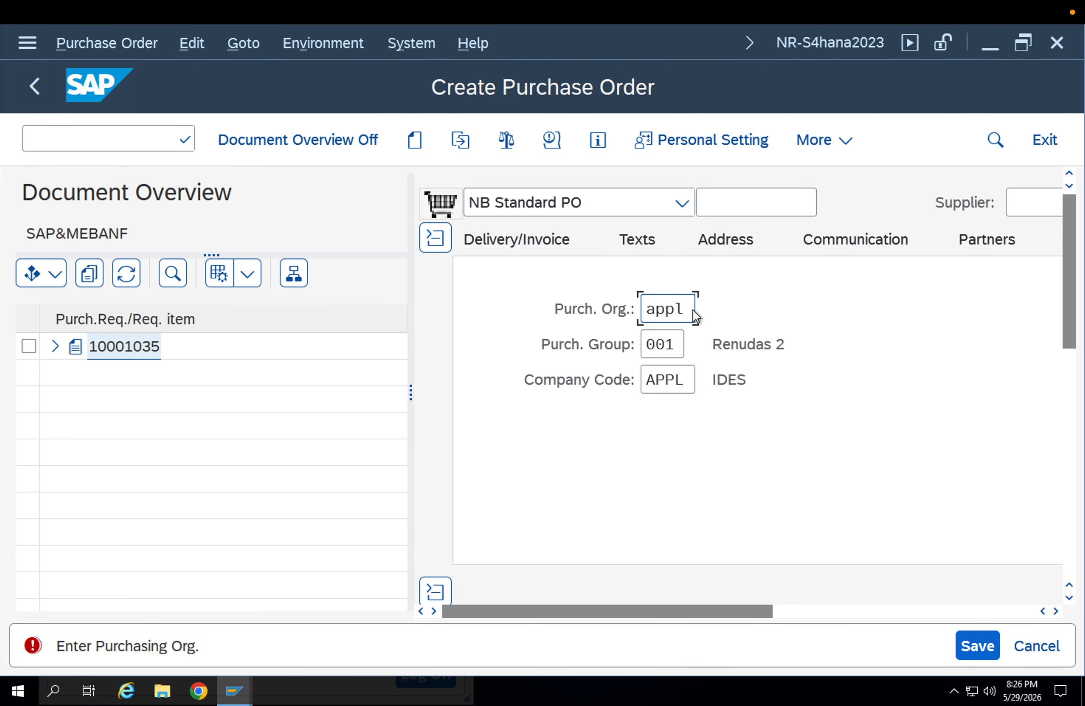
pyautogui.press('Return')
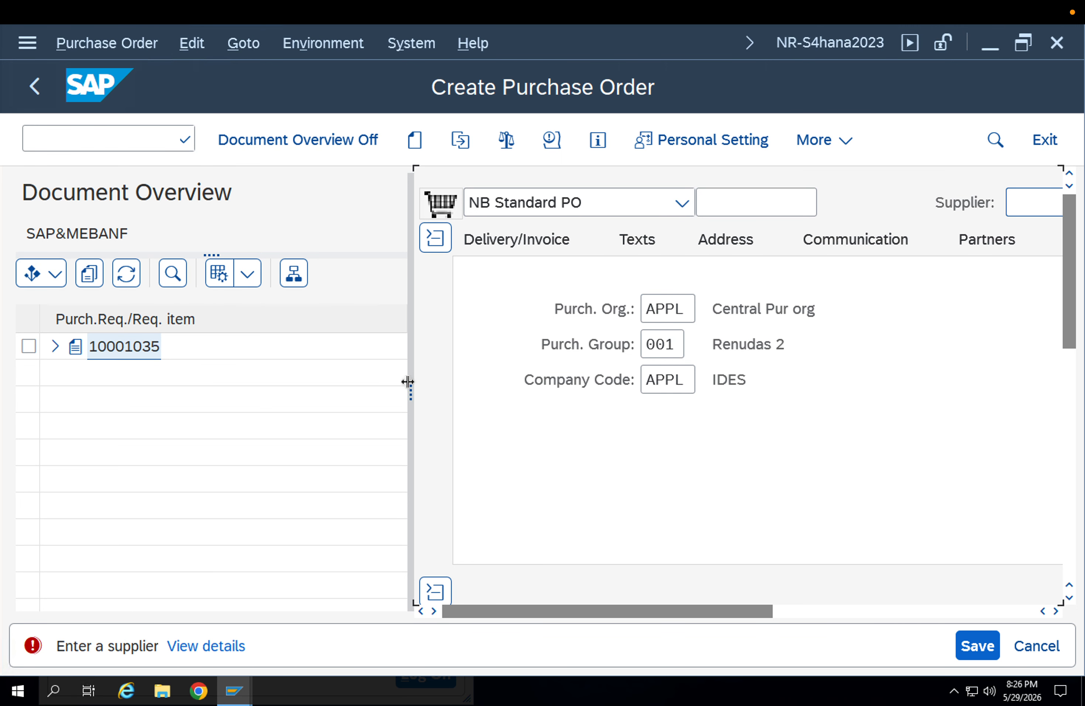
pyautogui.moveTo(409, 382); pyautogui.dragTo(225, 379)
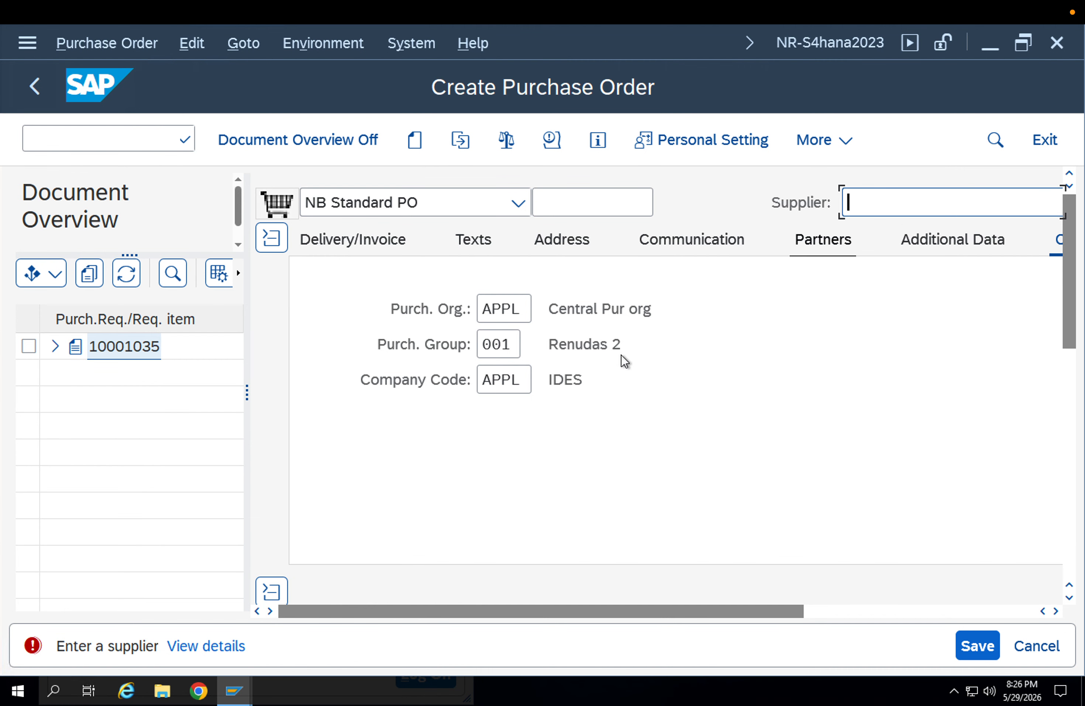
# - Search for suppliers of purchasing organization APPL for the purchase order's supplier field and close the search
pyautogui.moveTo(768, 611); pyautogui.dragTo(868, 615)
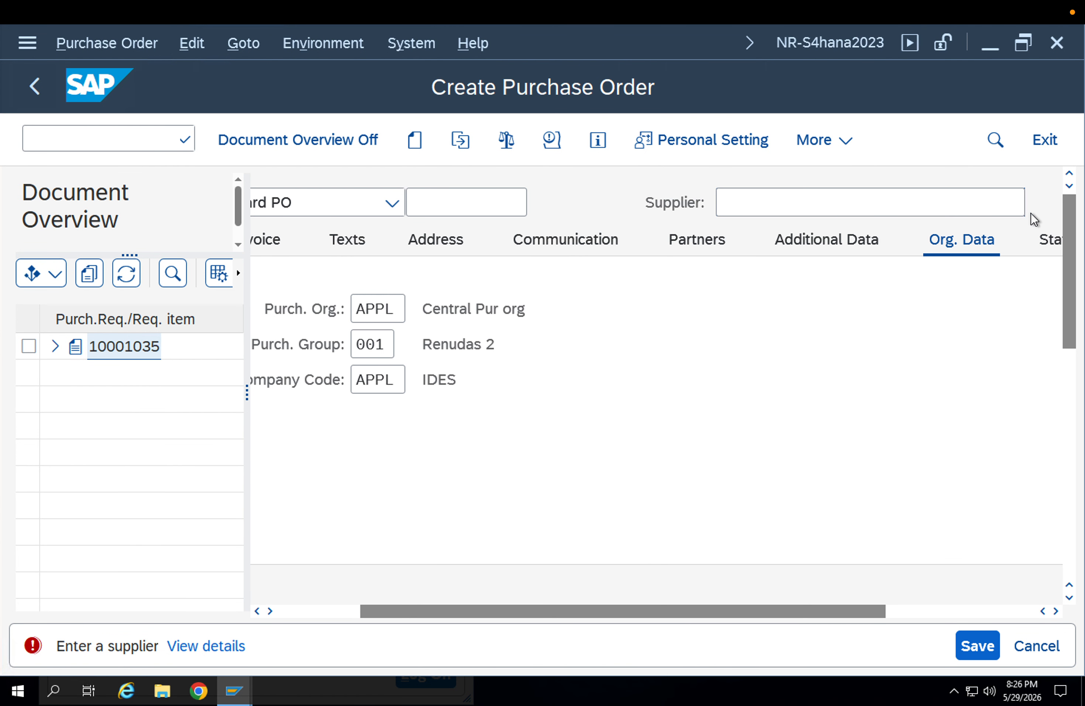
pyautogui.press('F4')
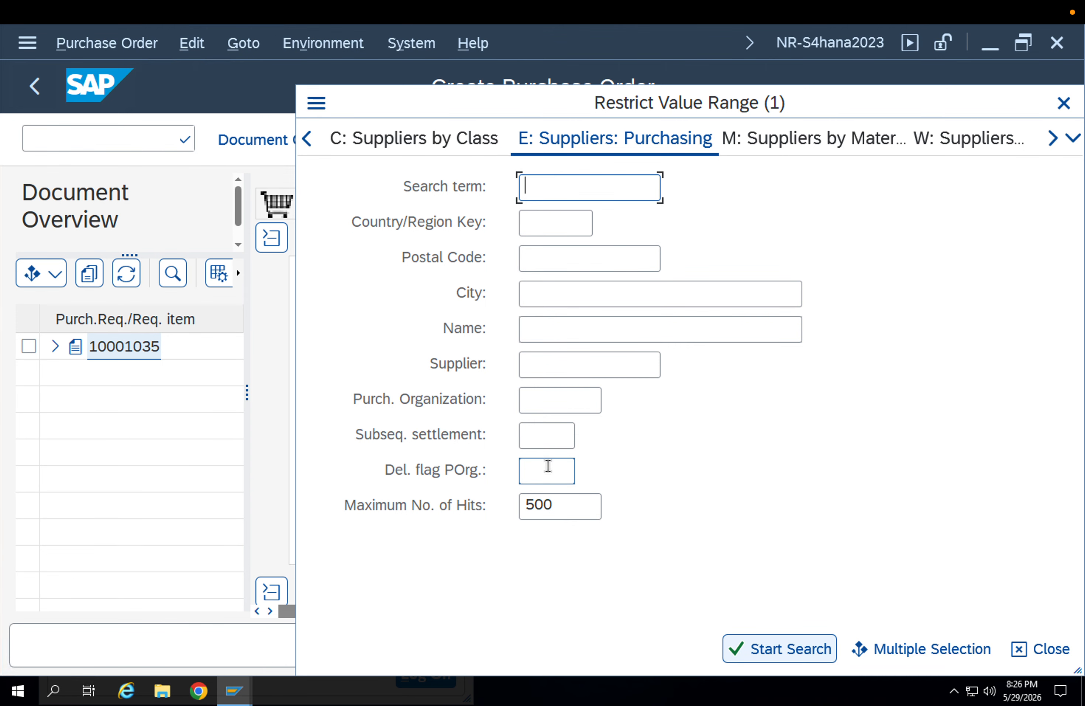
pyautogui.click(539, 402)
pyautogui.write('appl')
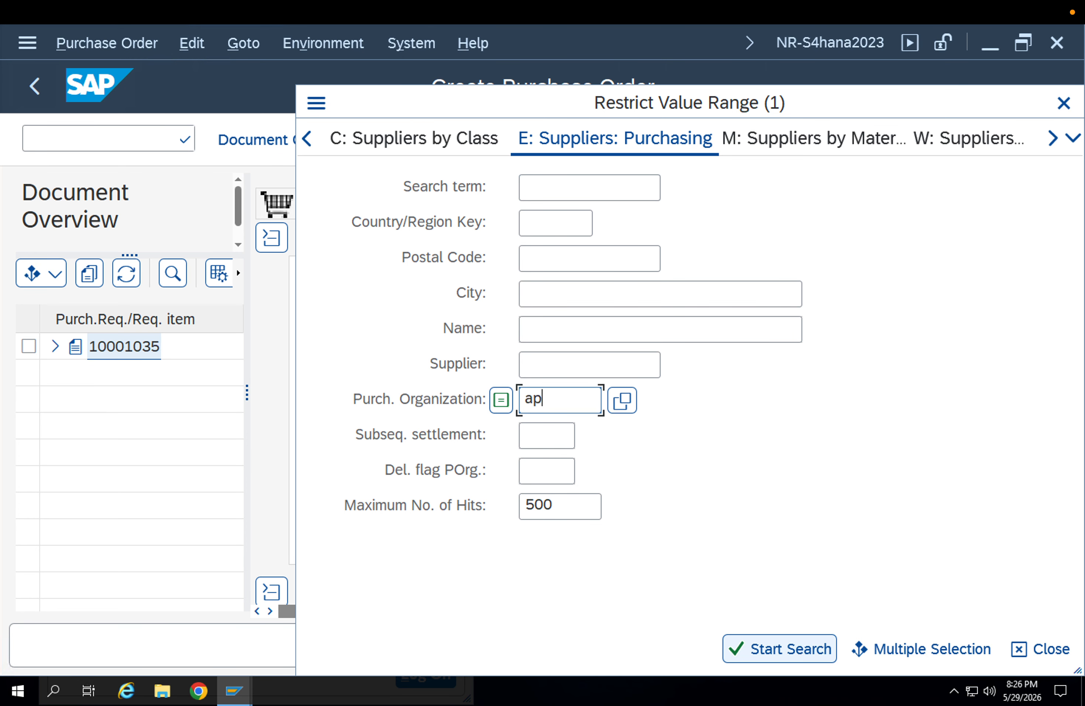
pyautogui.press('Return')
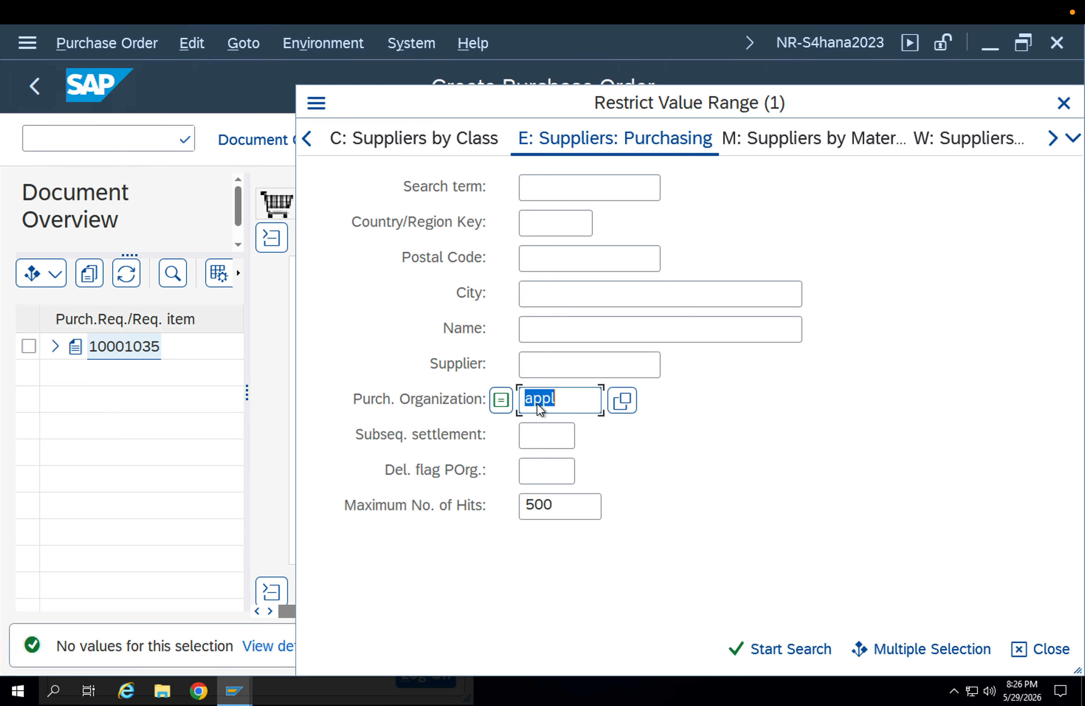
pyautogui.press('Escape')
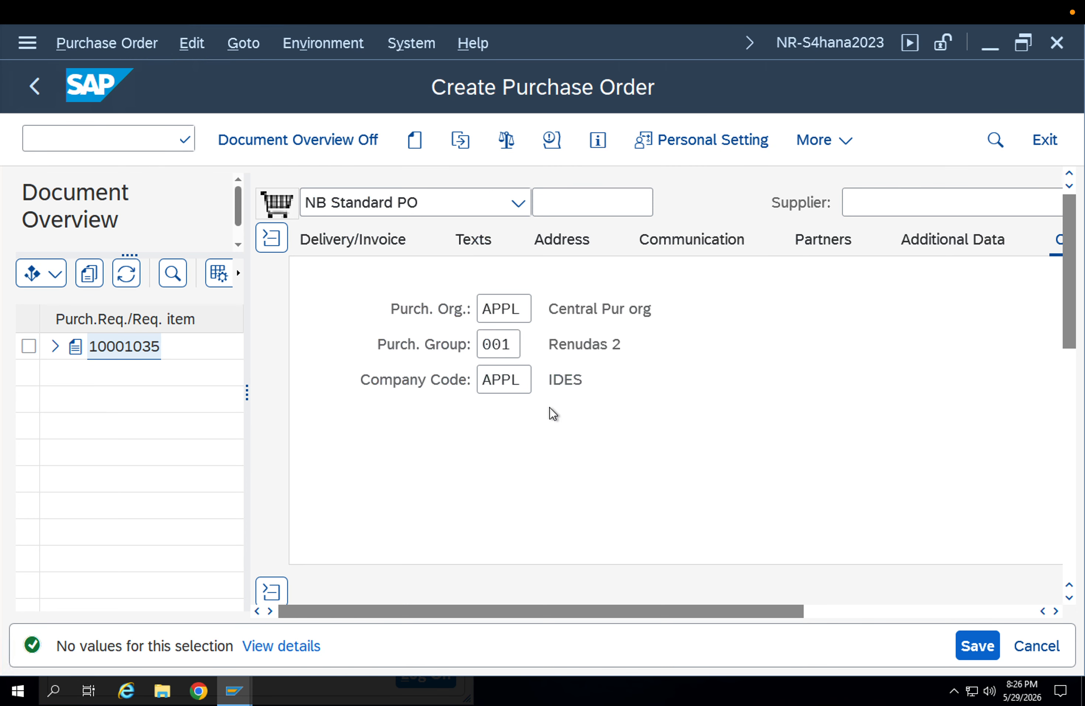
pyautogui.click(848, 203)
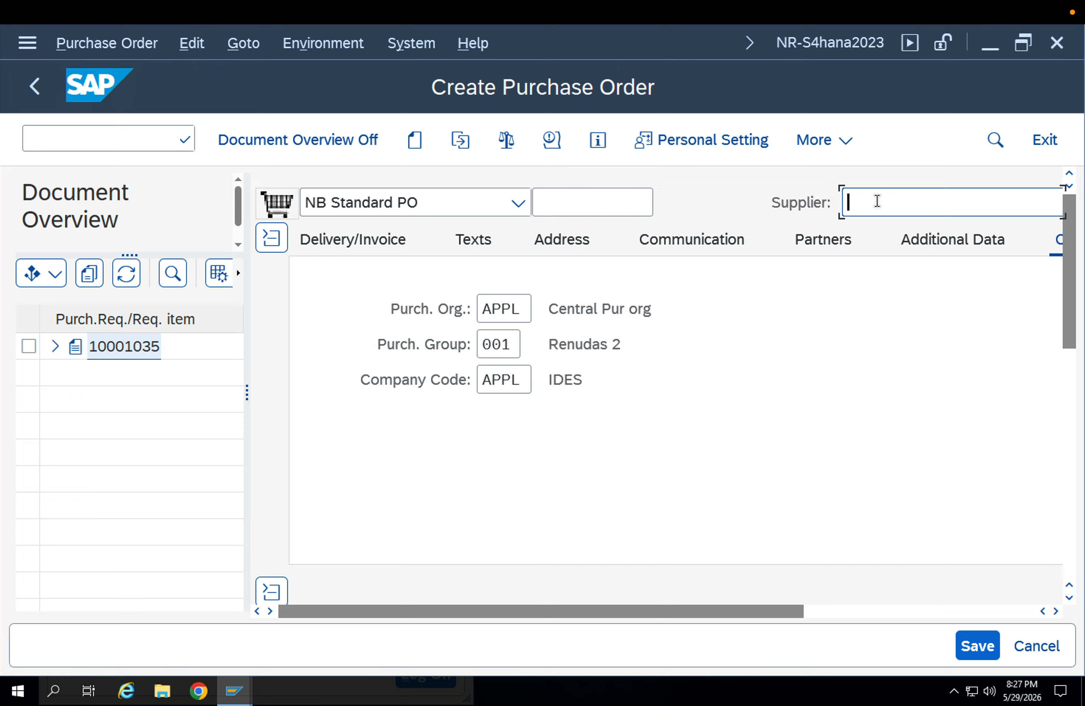
# - Review the material data and the quantities and weights of the purchase order item for material 8094
pyautogui.click(813, 613)
pyautogui.moveTo(824, 611); pyautogui.dragTo(688, 623)
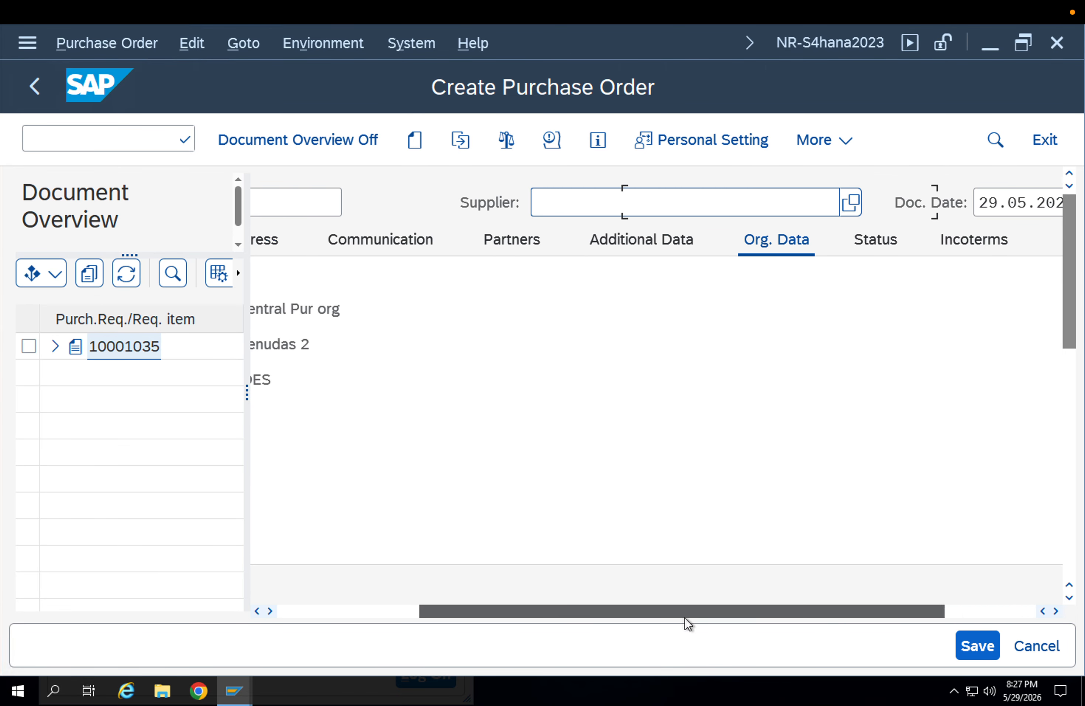
pyautogui.click(1070, 362)
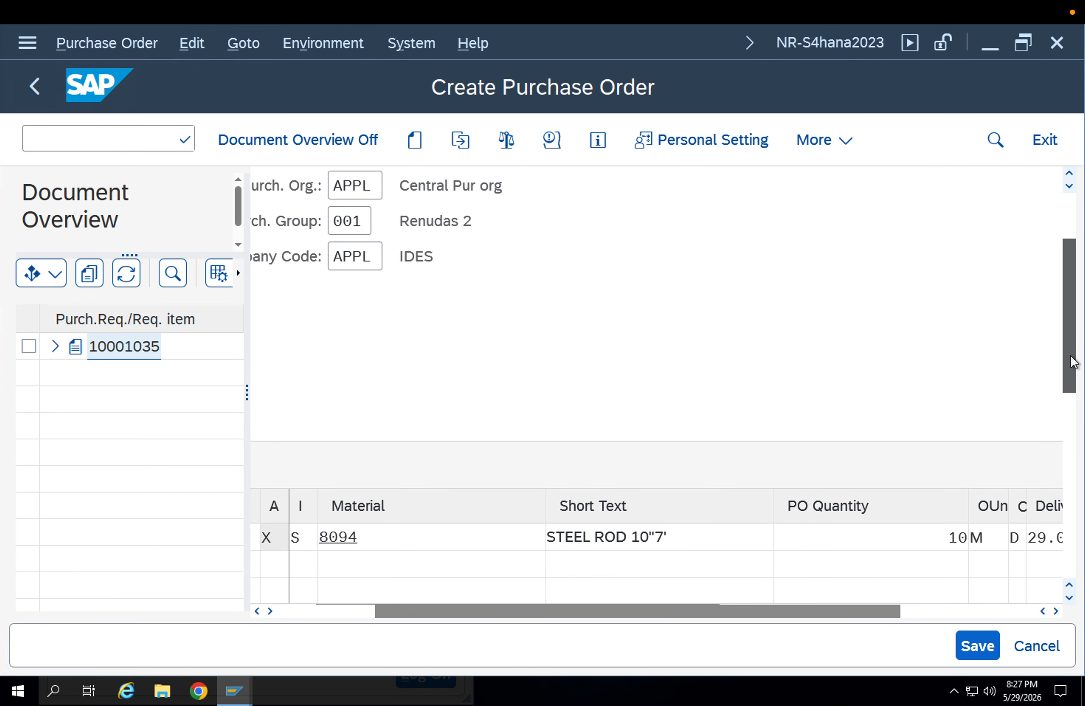
pyautogui.moveTo(841, 615); pyautogui.dragTo(761, 620)
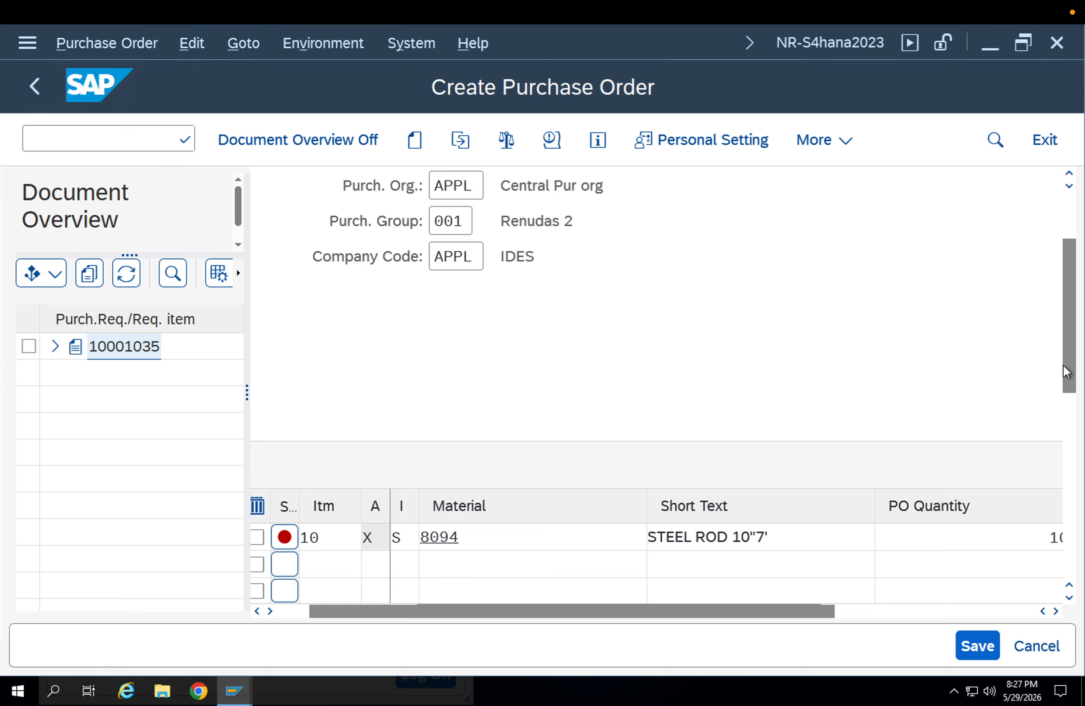
pyautogui.moveTo(1066, 372); pyautogui.dragTo(1063, 541)
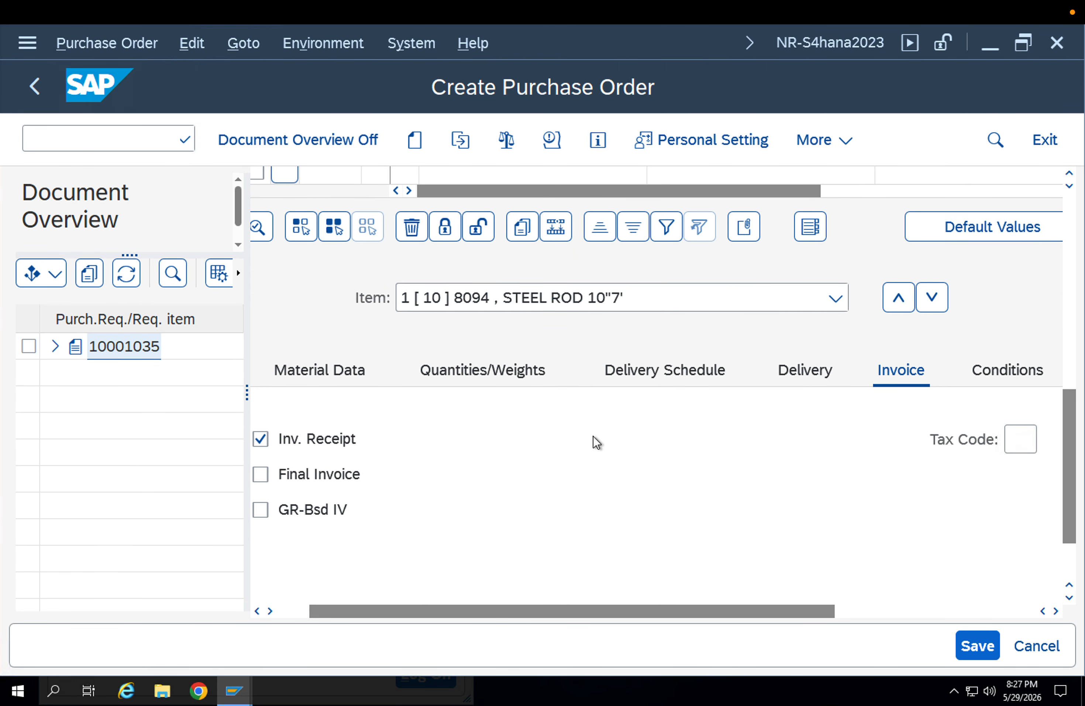
pyautogui.click(356, 376)
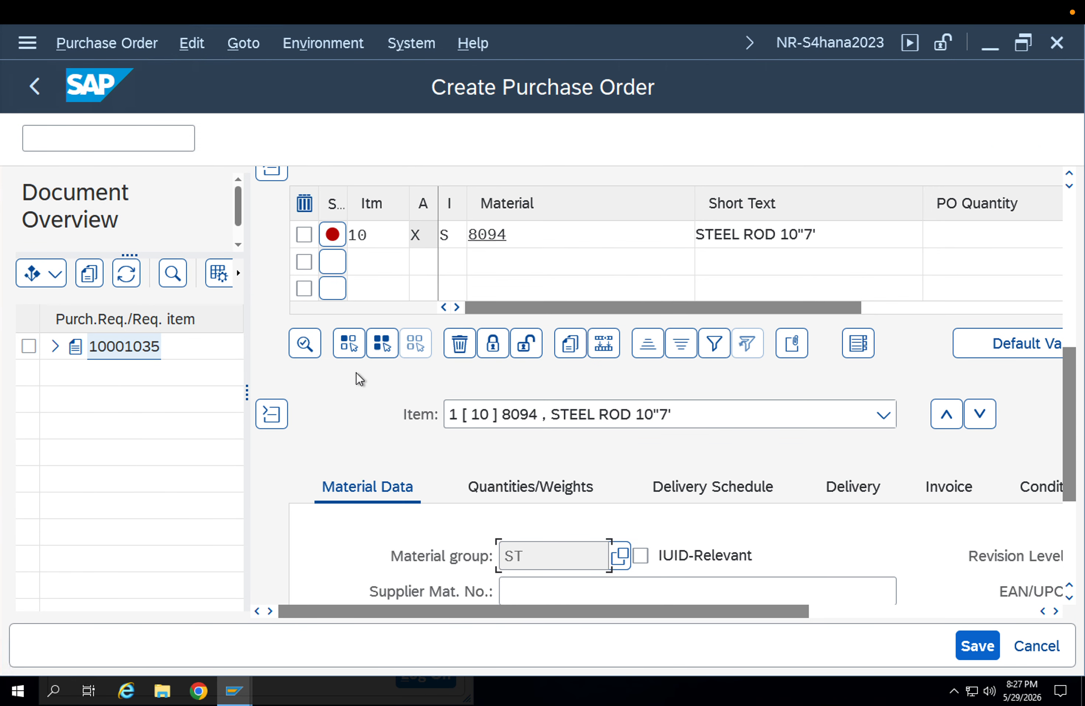
pyautogui.click(525, 484)
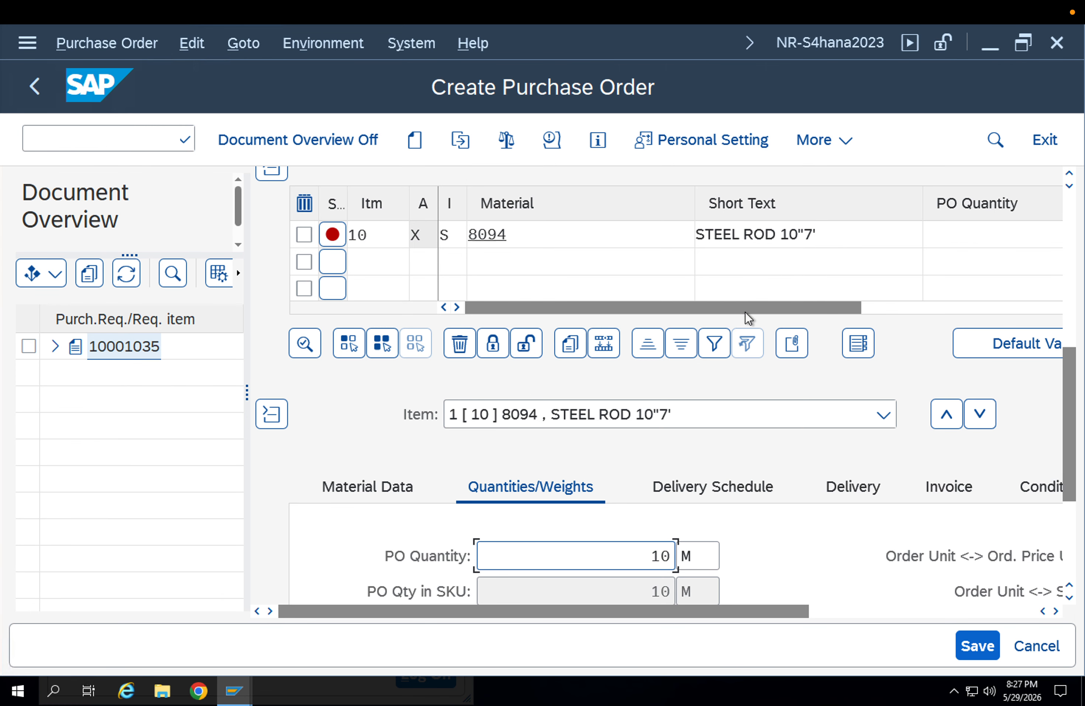
pyautogui.moveTo(781, 616); pyautogui.dragTo(848, 620)
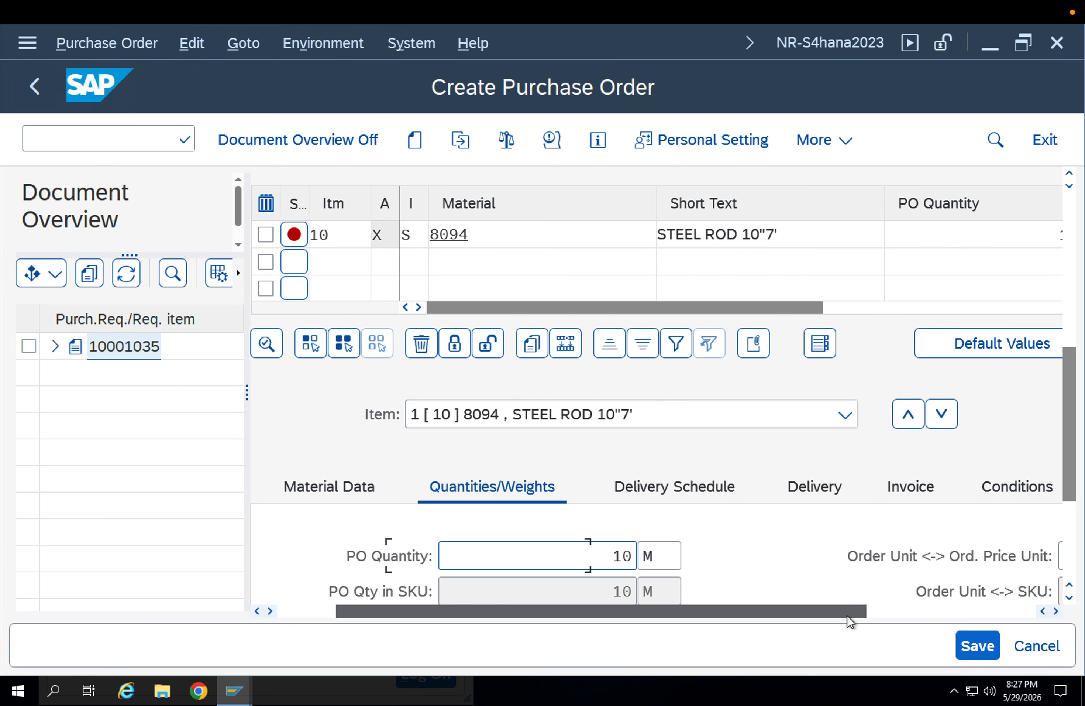
# - Hide the document overview and check the sales order reference in the item's account assignment
pyautogui.click(221, 146)
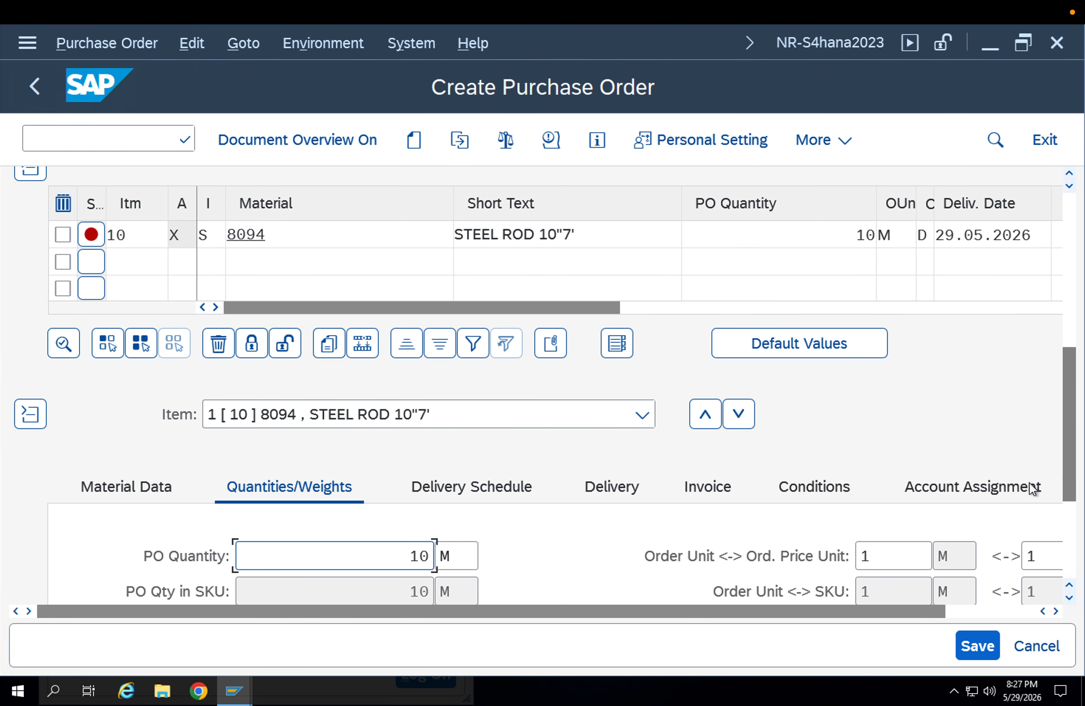
pyautogui.click(1032, 489)
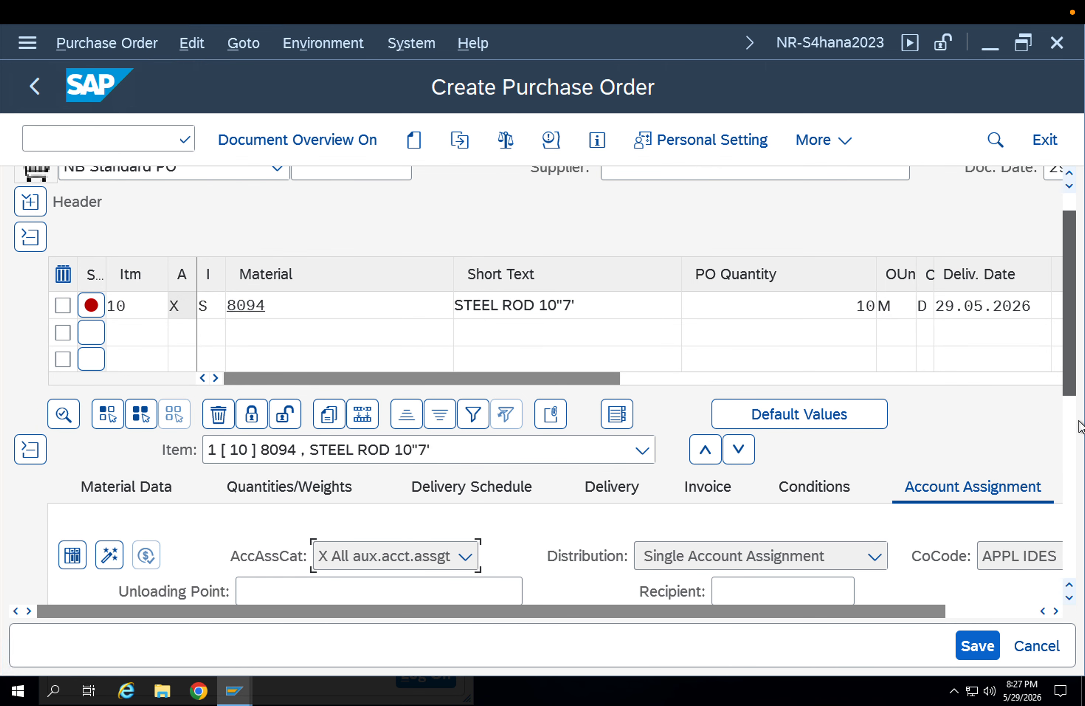
pyautogui.scroll(-5, 1080, 426)
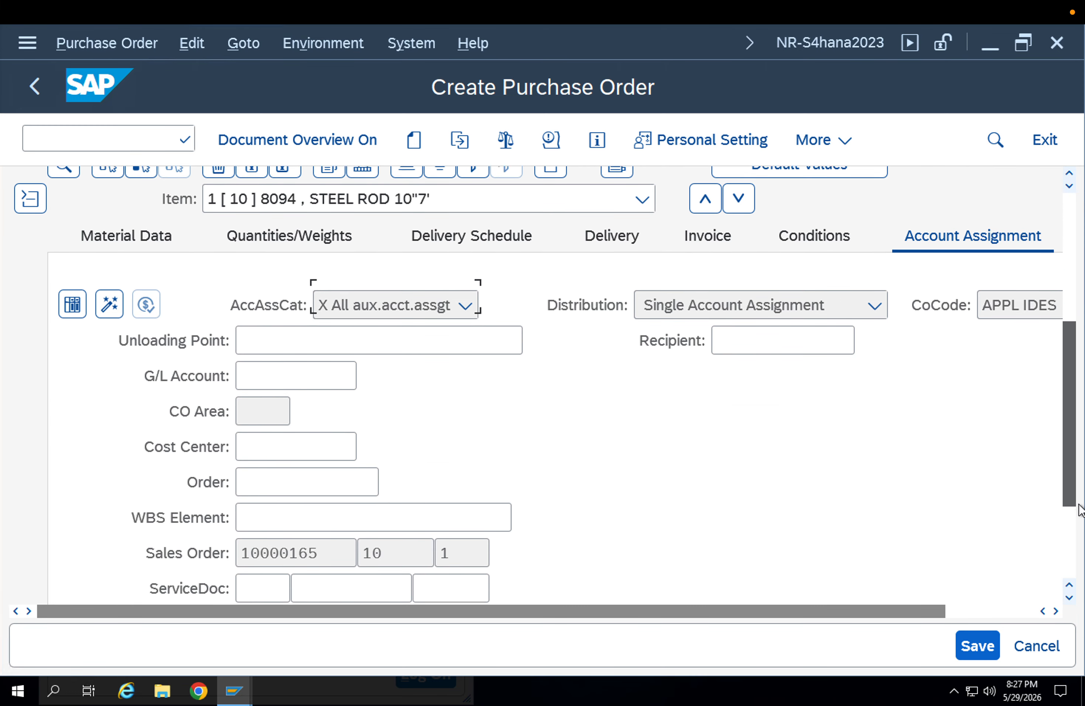
pyautogui.scroll(-1, 1080, 509)
pyautogui.click(329, 533)
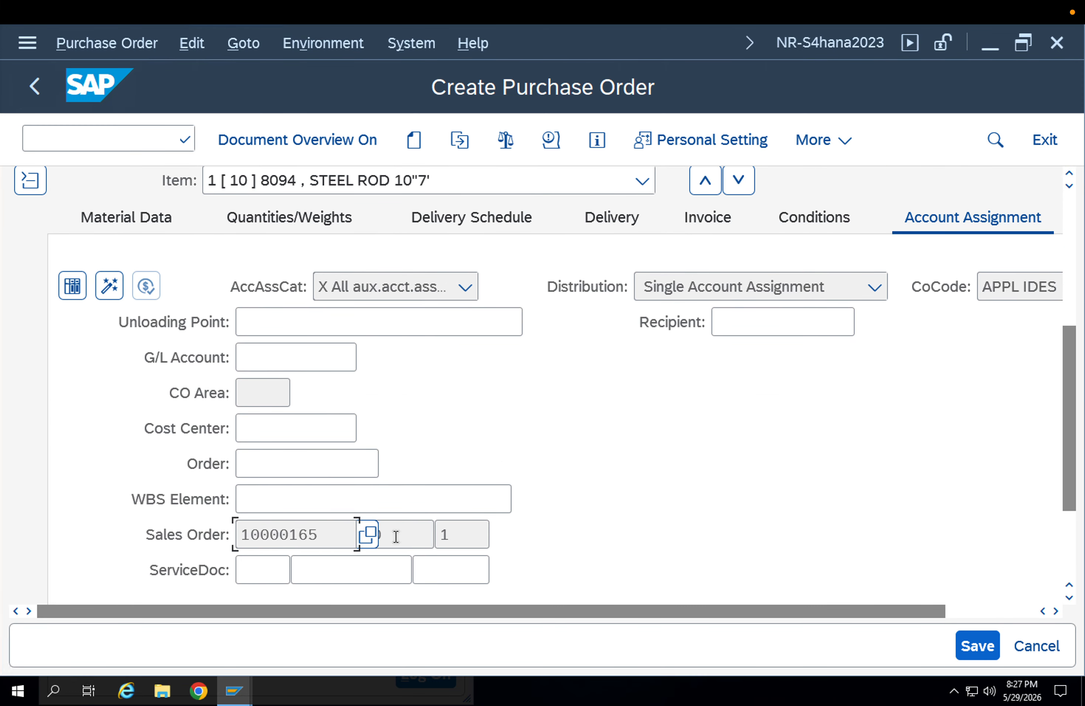
pyautogui.click(397, 537)
pyautogui.click(462, 543)
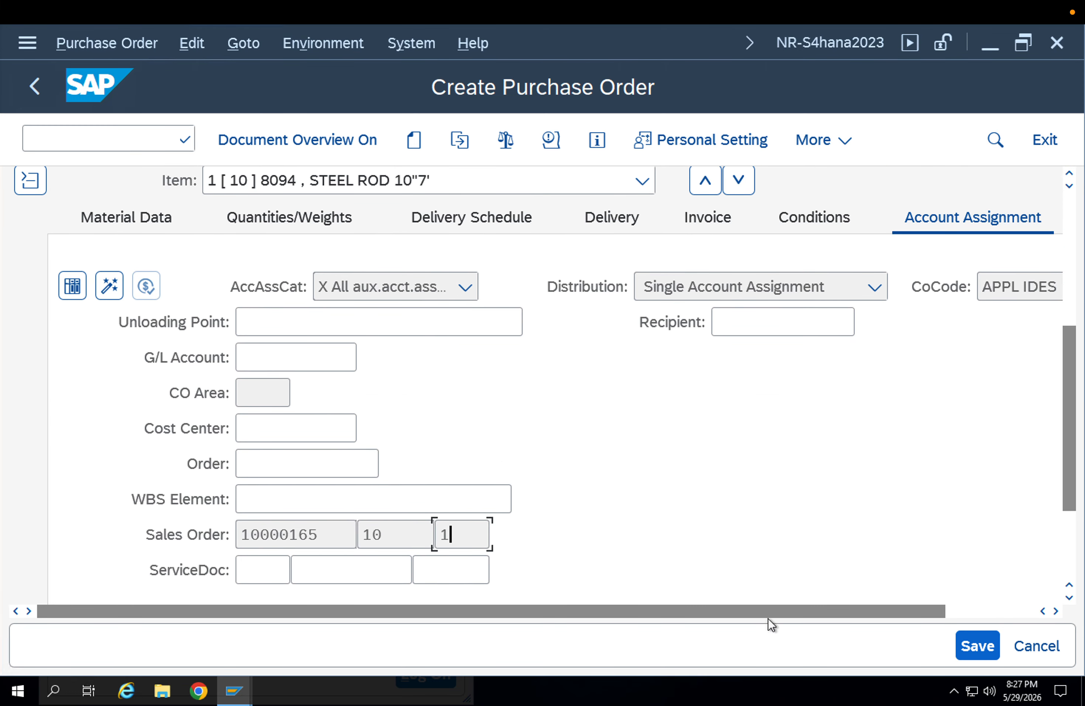
pyautogui.moveTo(769, 617); pyautogui.dragTo(912, 608)
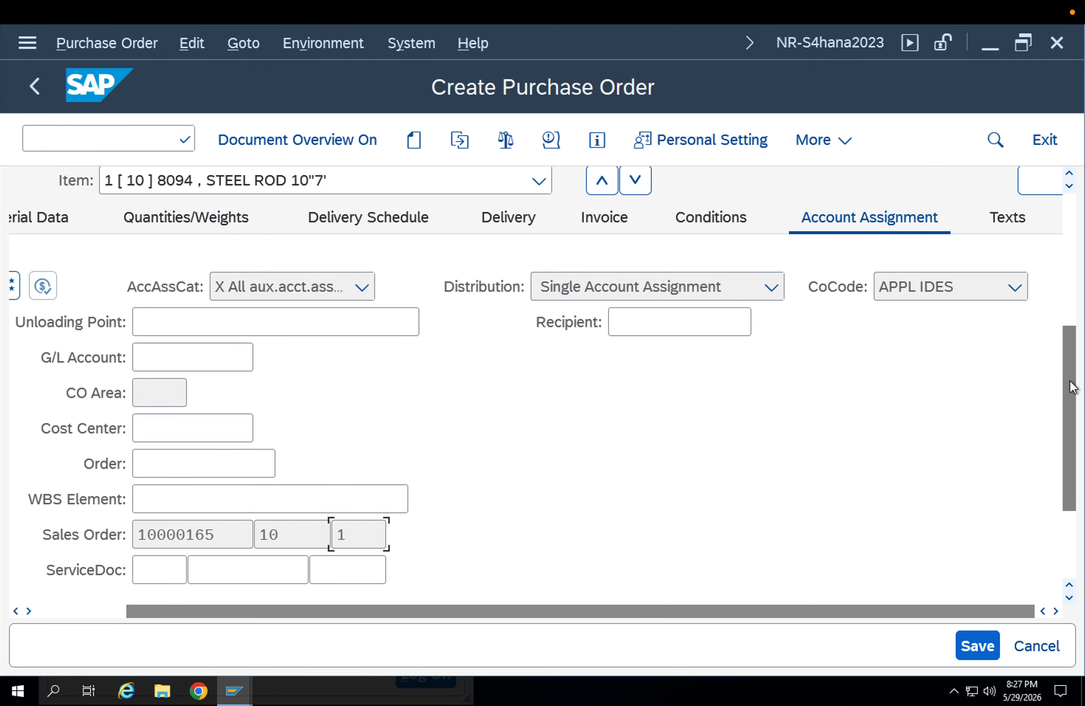
pyautogui.moveTo(1074, 402); pyautogui.dragTo(1075, 403)
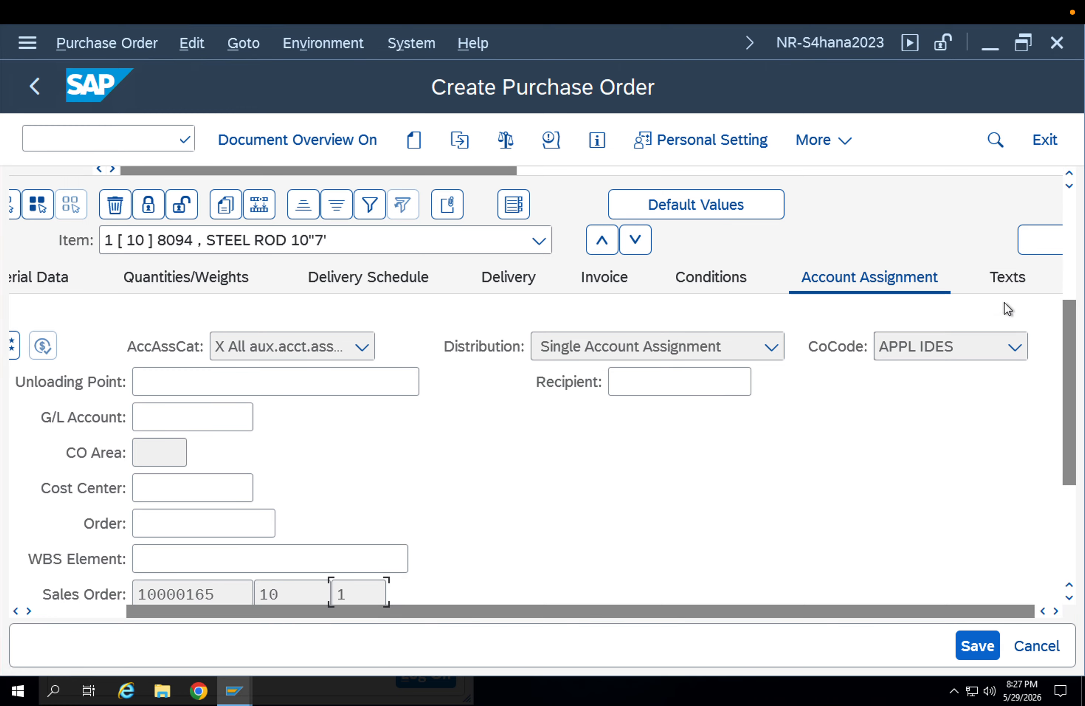
# - Check the item's delivery tolerances, stock type and goods receipt settings, and open its texts
pyautogui.click(486, 285)
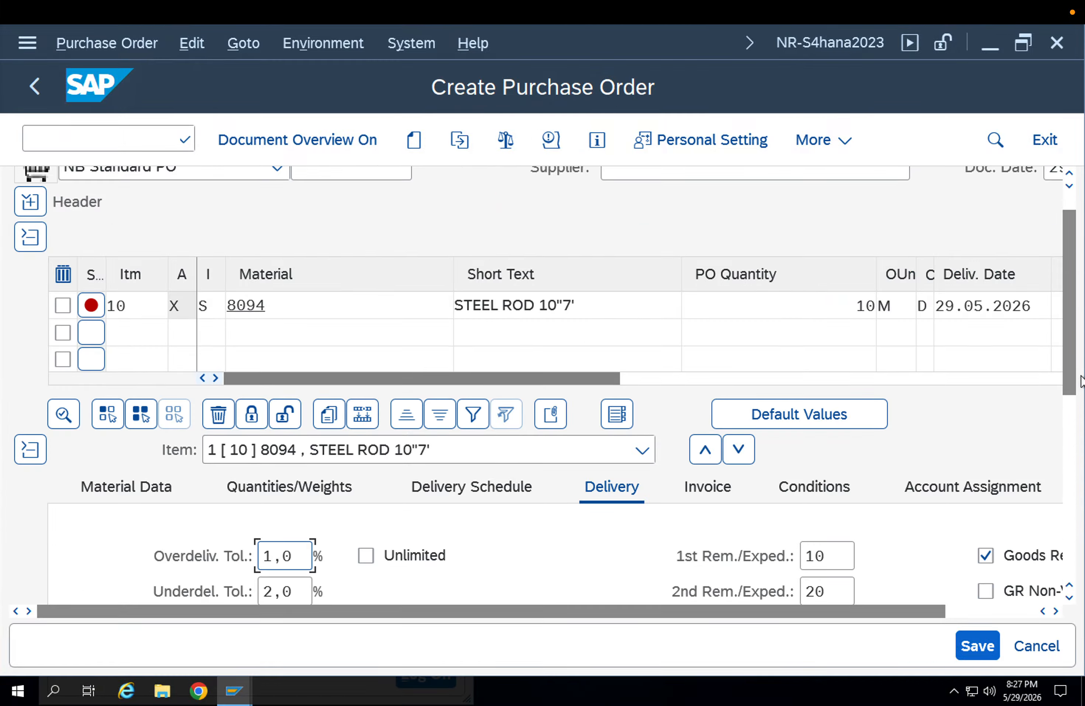
pyautogui.moveTo(1070, 390); pyautogui.dragTo(1069, 445)
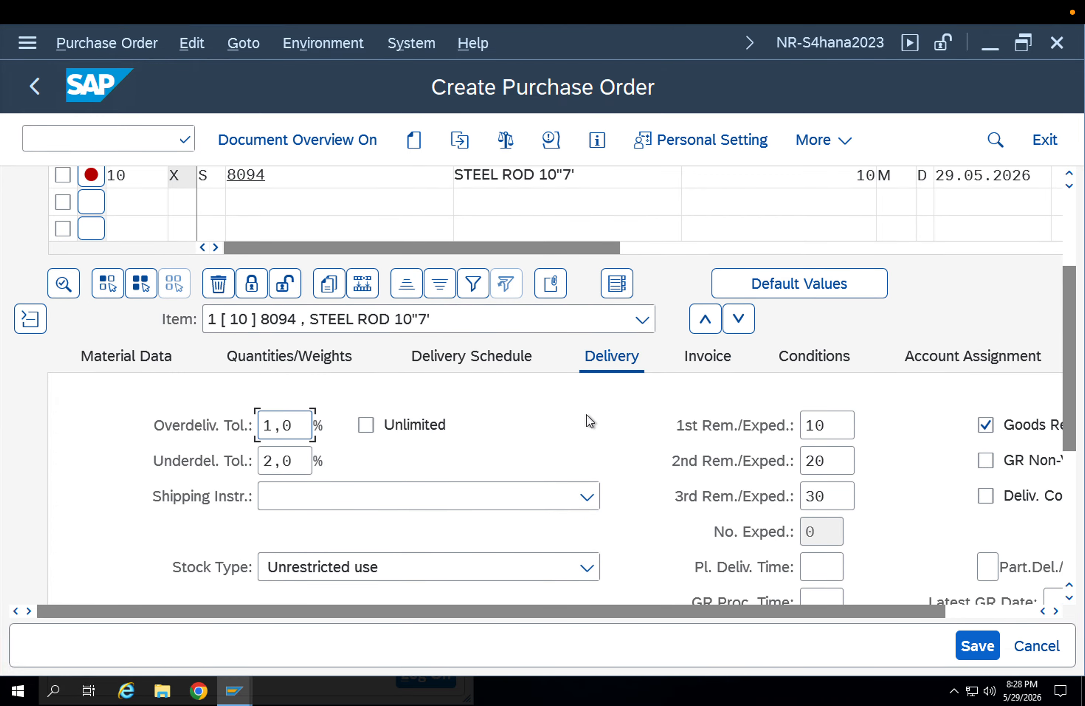
pyautogui.click(974, 611)
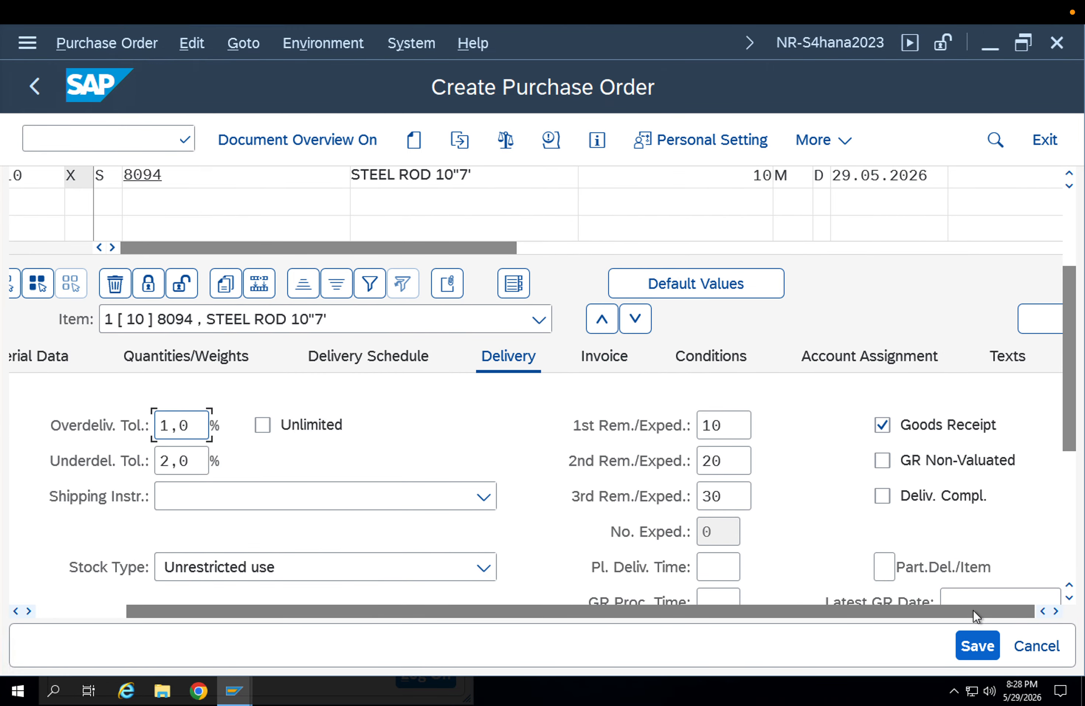
pyautogui.click(992, 377)
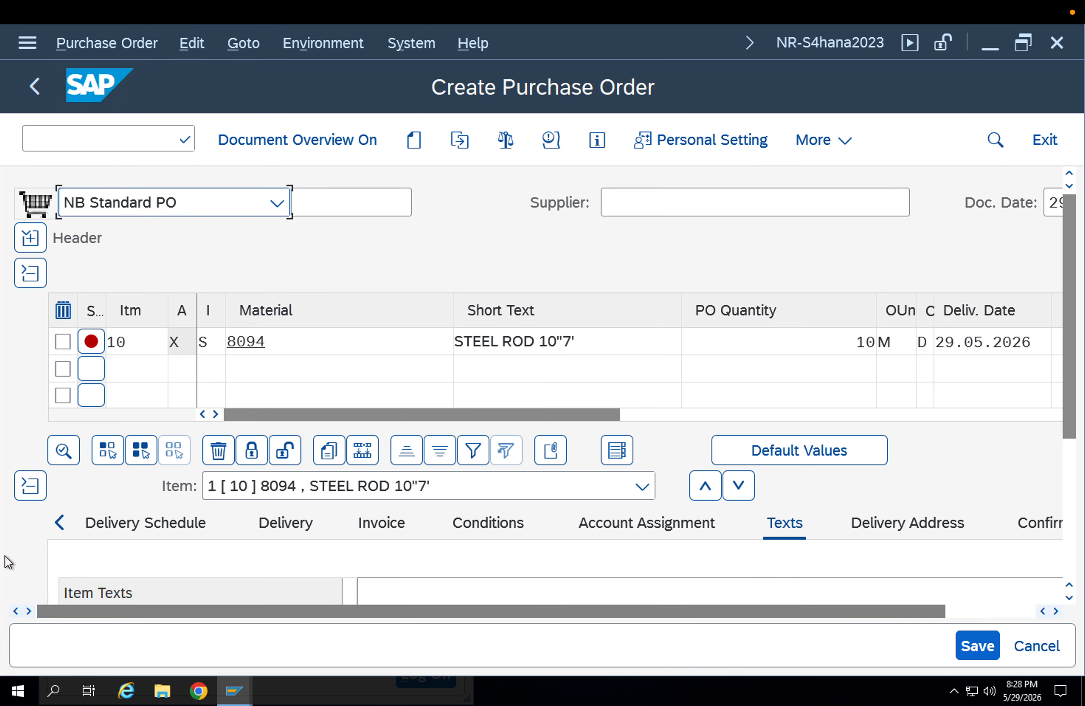
# - Check the customer name and customer number in the item's delivery address
pyautogui.click(912, 531)
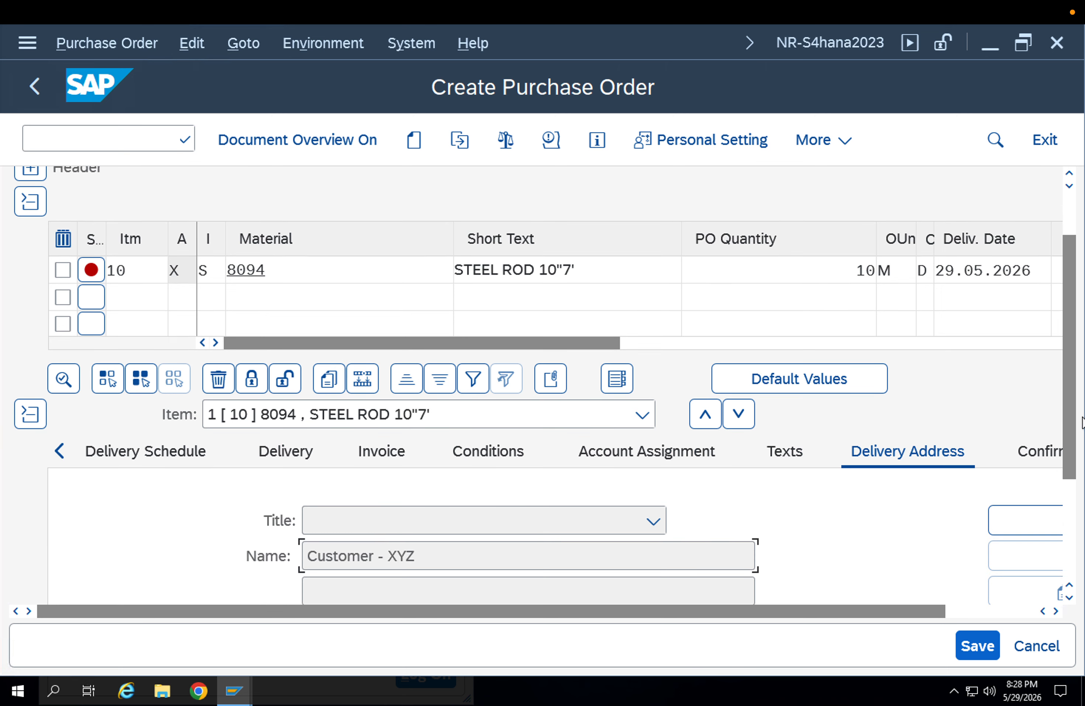
pyautogui.moveTo(1073, 456); pyautogui.dragTo(1073, 518)
pyautogui.moveTo(360, 408); pyautogui.dragTo(304, 409)
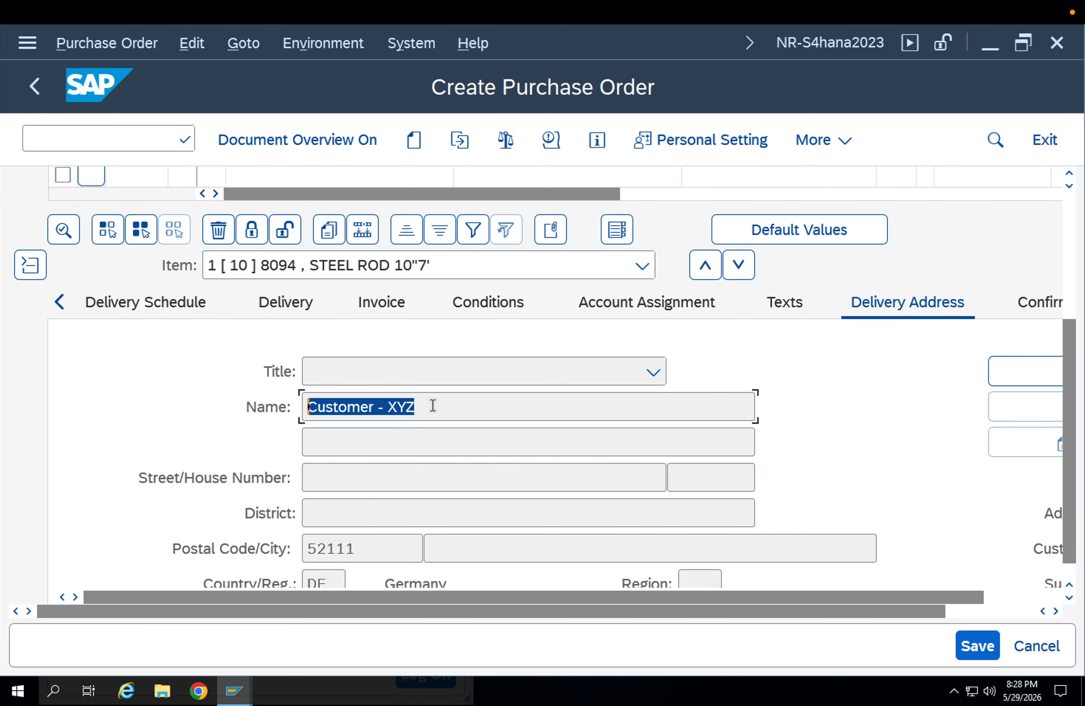
pyautogui.click(950, 610)
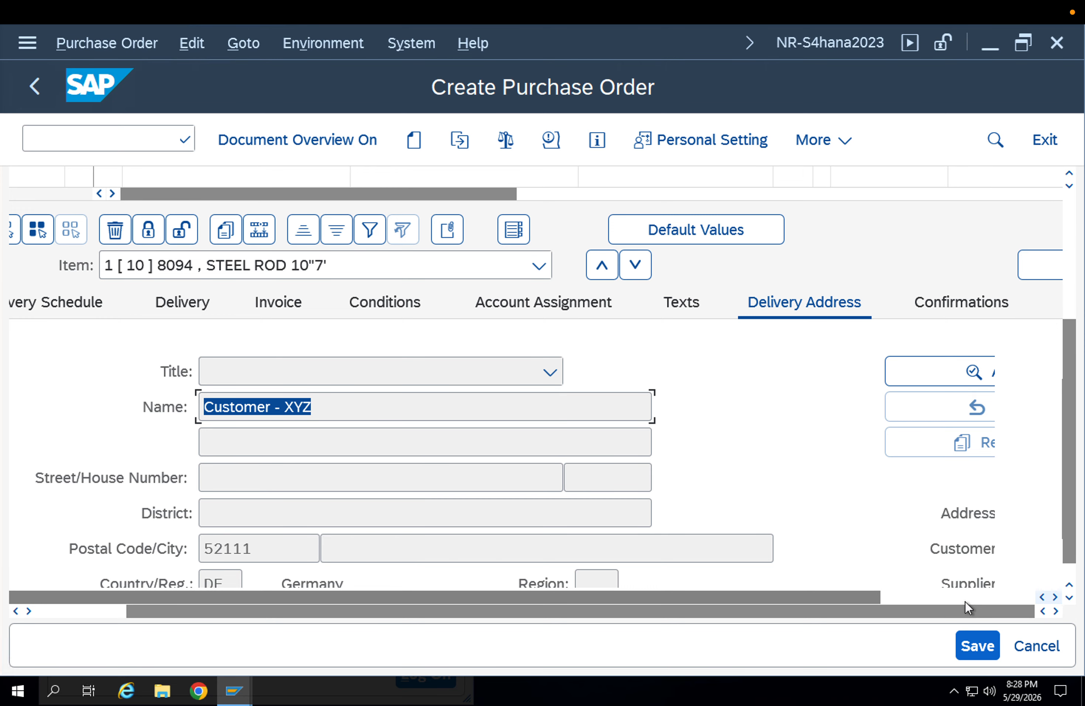
pyautogui.moveTo(896, 548); pyautogui.dragTo(765, 548)
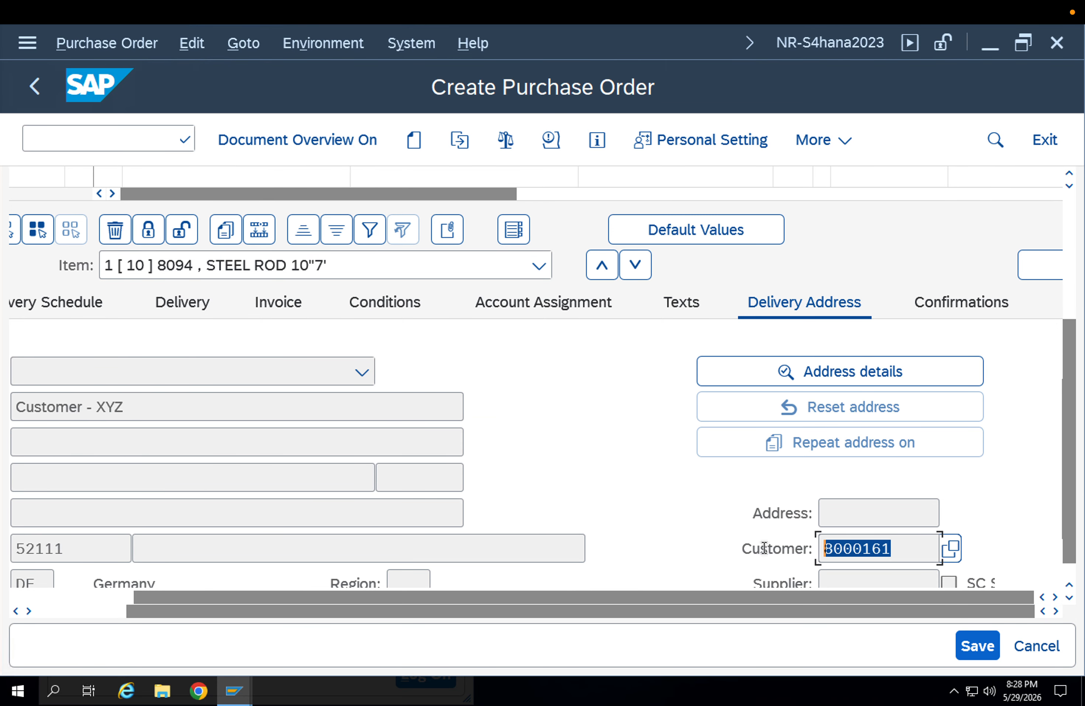
# - View the full details of the delivery address, close them, and recheck the name on the item
pyautogui.click(800, 378)
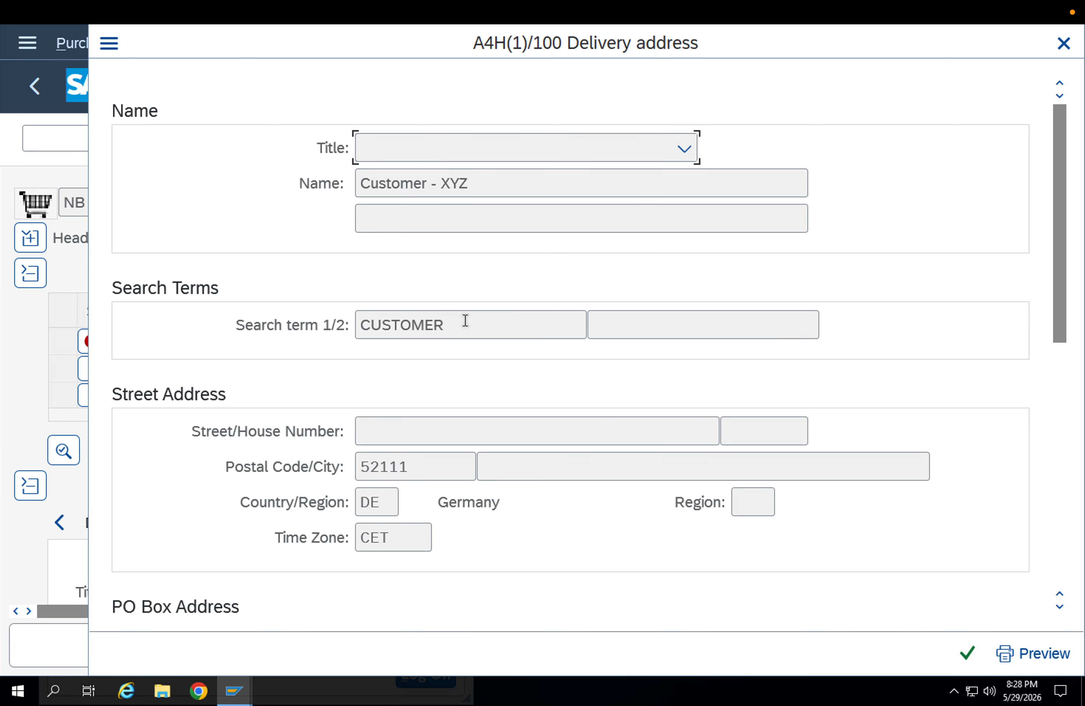
pyautogui.doubleClick(465, 320)
pyautogui.press('Escape')
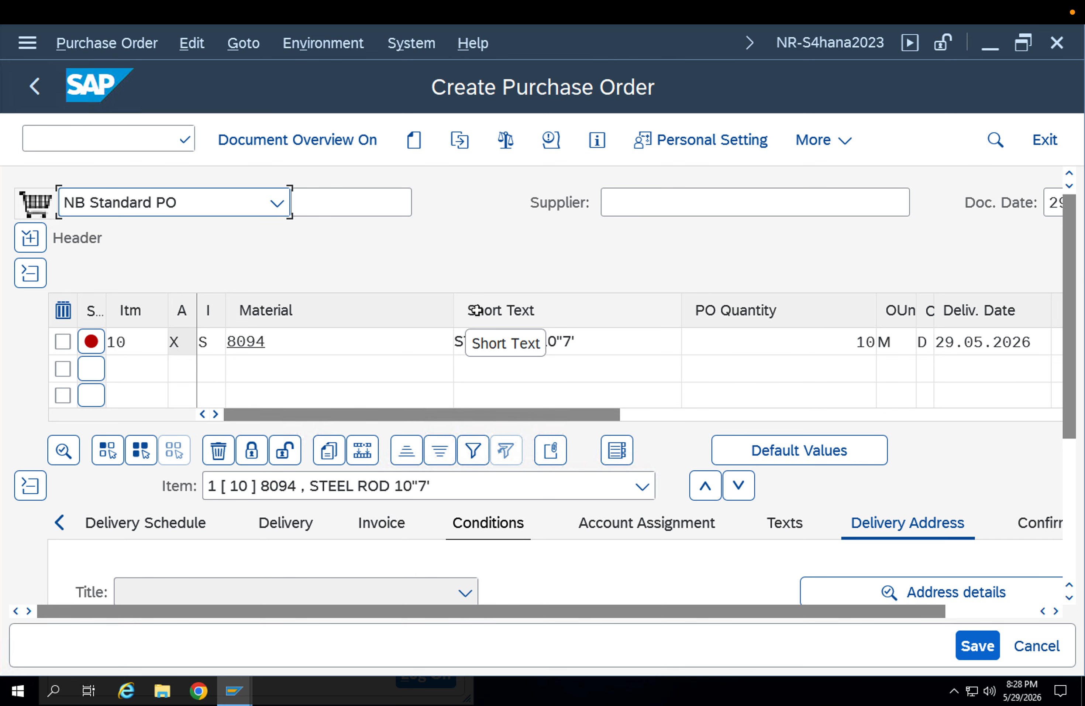
pyautogui.click(1071, 464)
pyautogui.moveTo(227, 374); pyautogui.dragTo(136, 363)
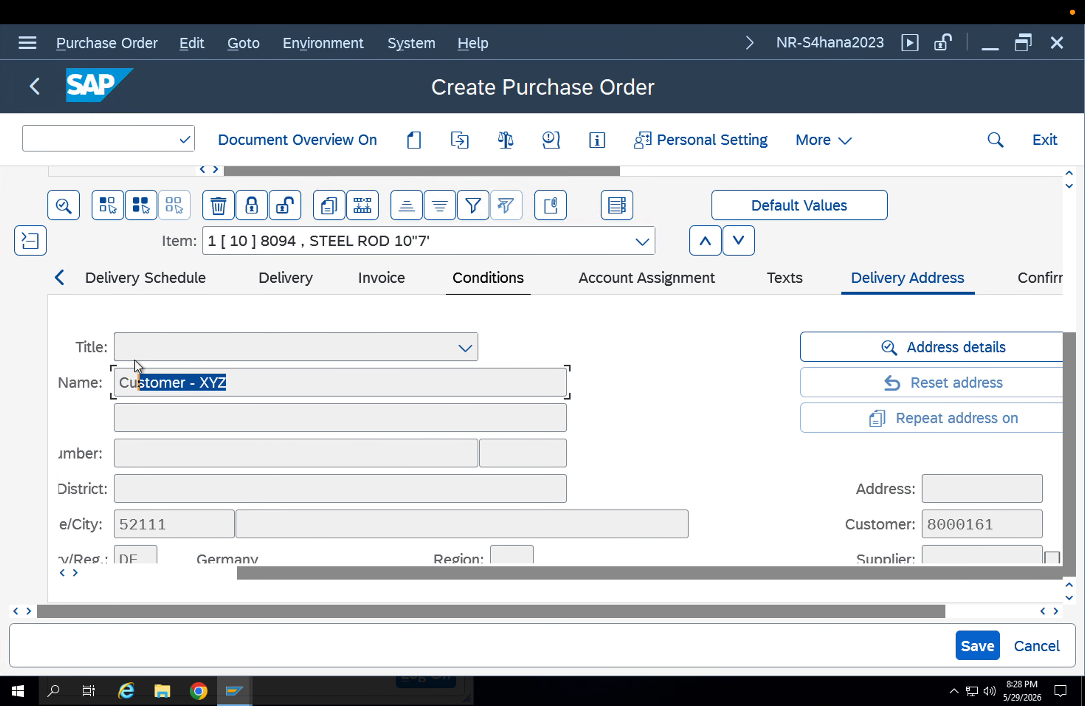
# - Leave the purchase order without saving and start transaction VA02 to change a sales order
pyautogui.click(1072, 298)
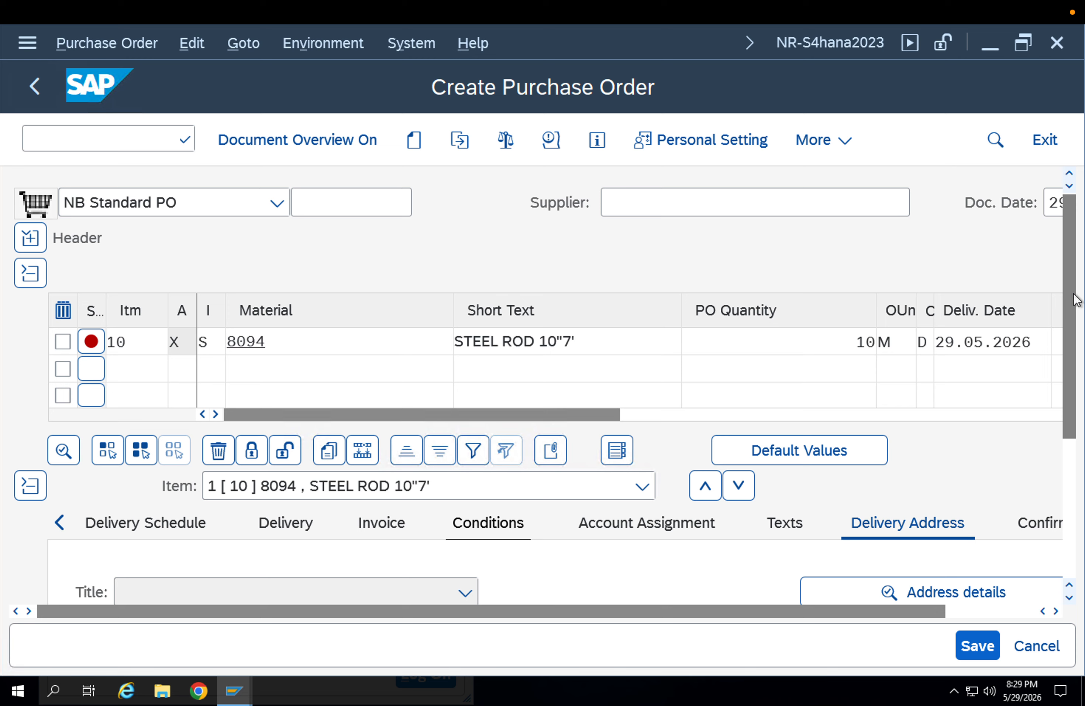
pyautogui.click(612, 204)
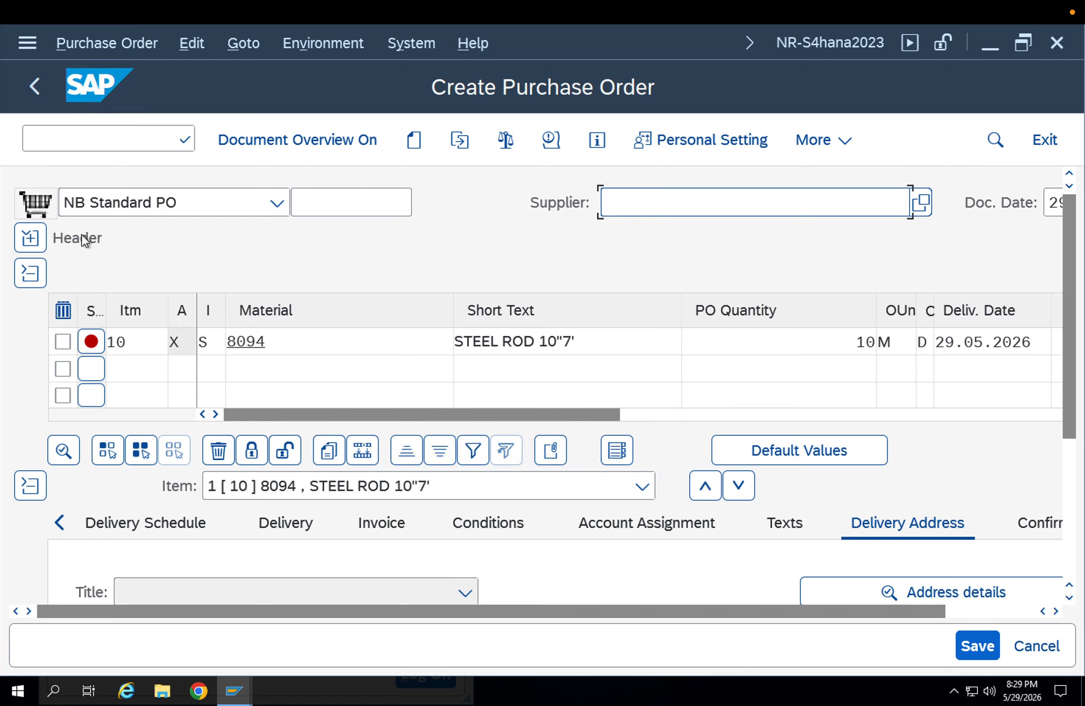
pyautogui.click(78, 143)
pyautogui.write('/nva02')
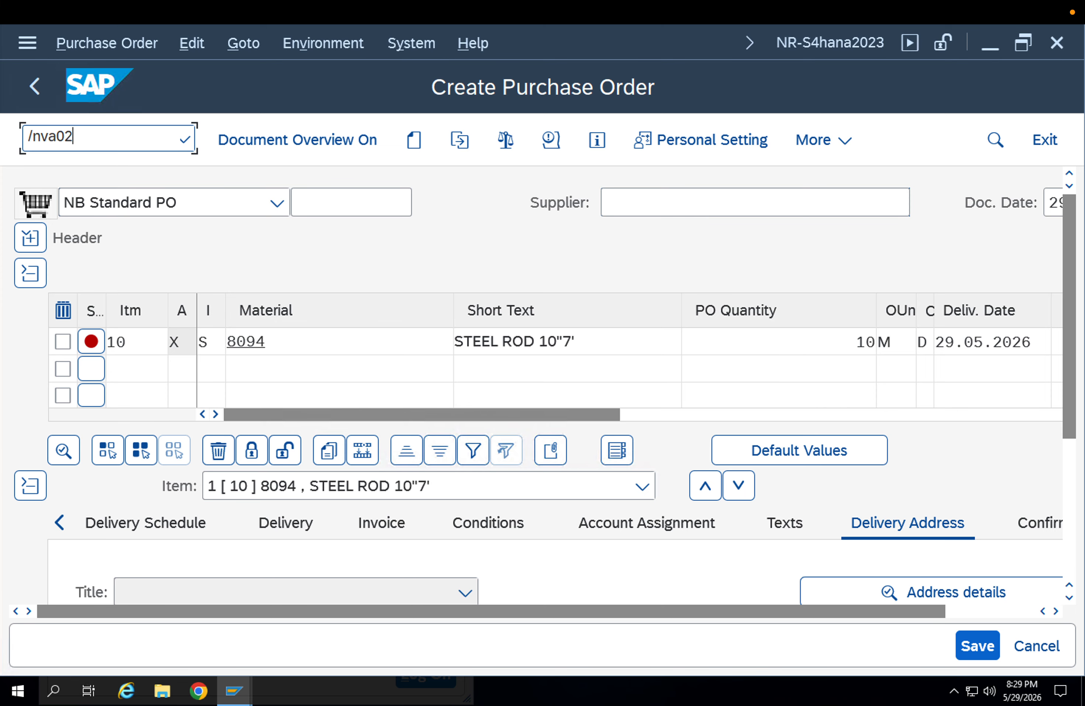
pyautogui.press('Return')
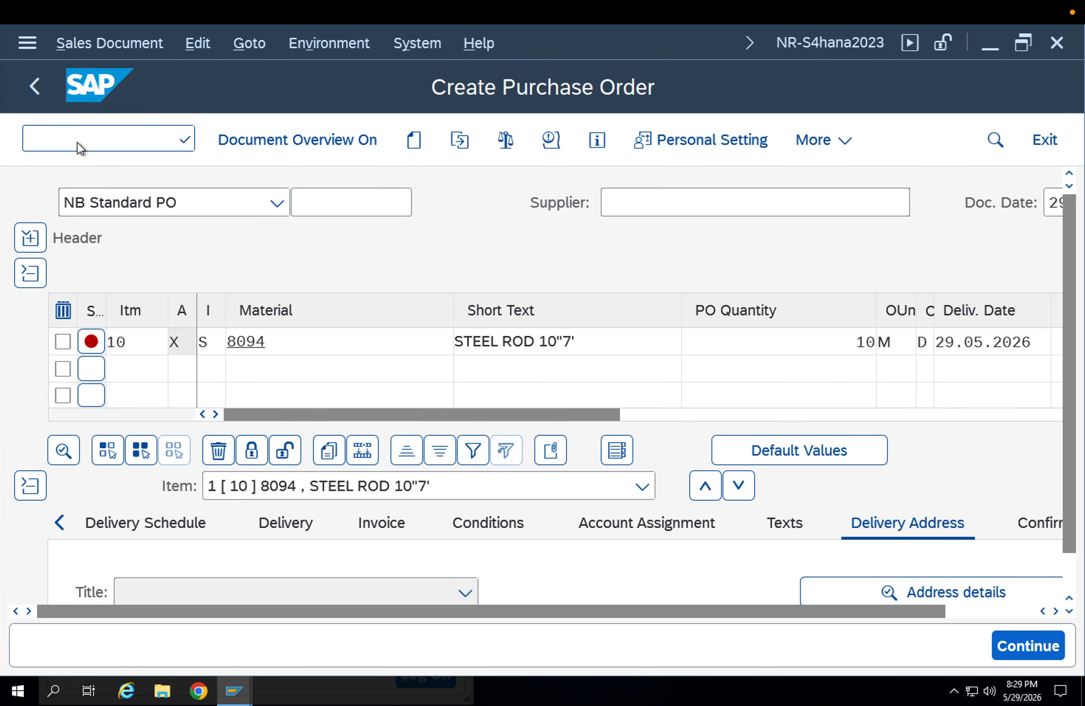
# - Copy the sales order number from the order display and start transaction VF01 to create a billing document
pyautogui.moveTo(400, 271); pyautogui.dragTo(320, 273)
pyautogui.moveTo(196, 256); pyautogui.dragTo(194, 257)
pyautogui.hotkey('ctrl', 'c')
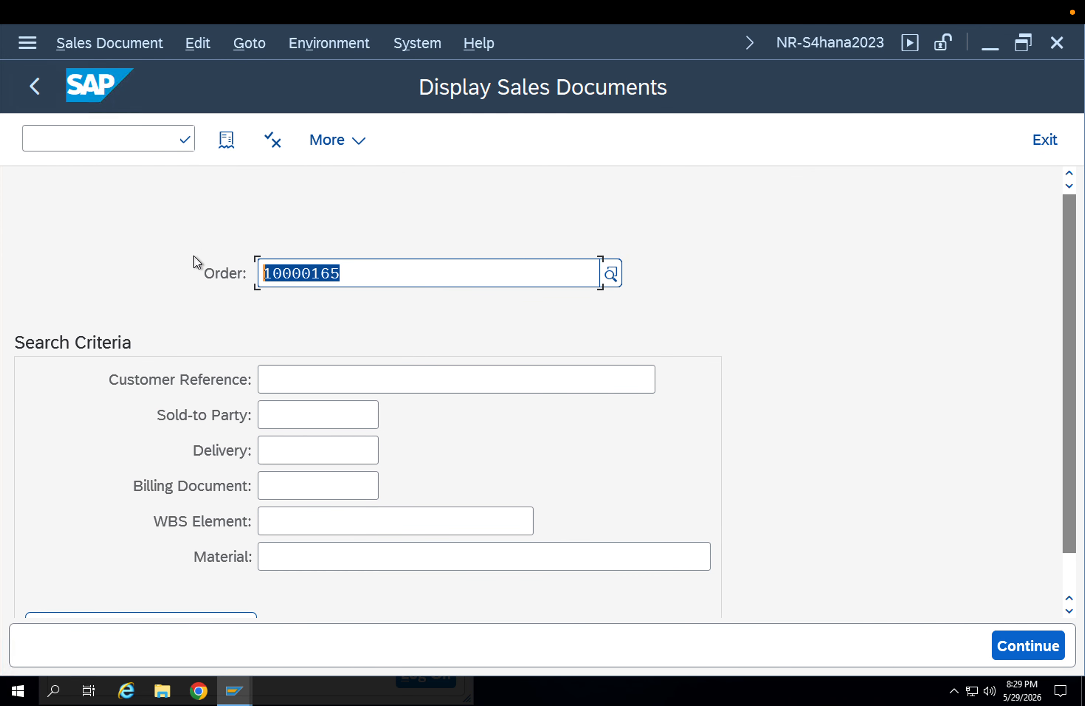
pyautogui.click(95, 143)
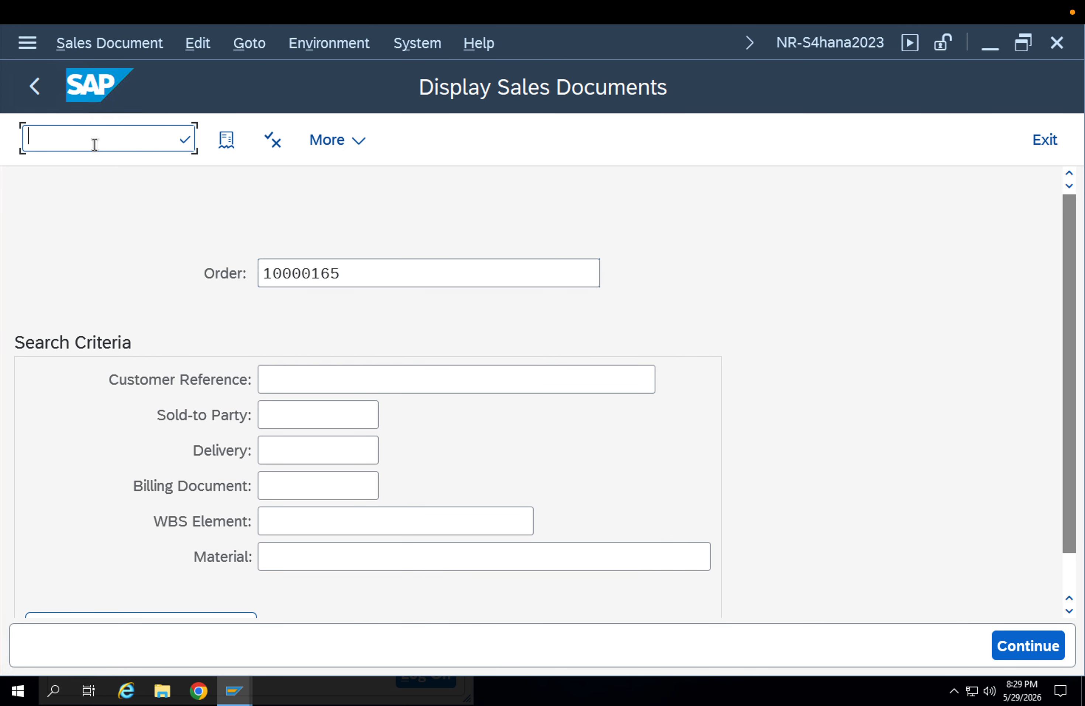
pyautogui.write('/nvf01')
pyautogui.press('Return')
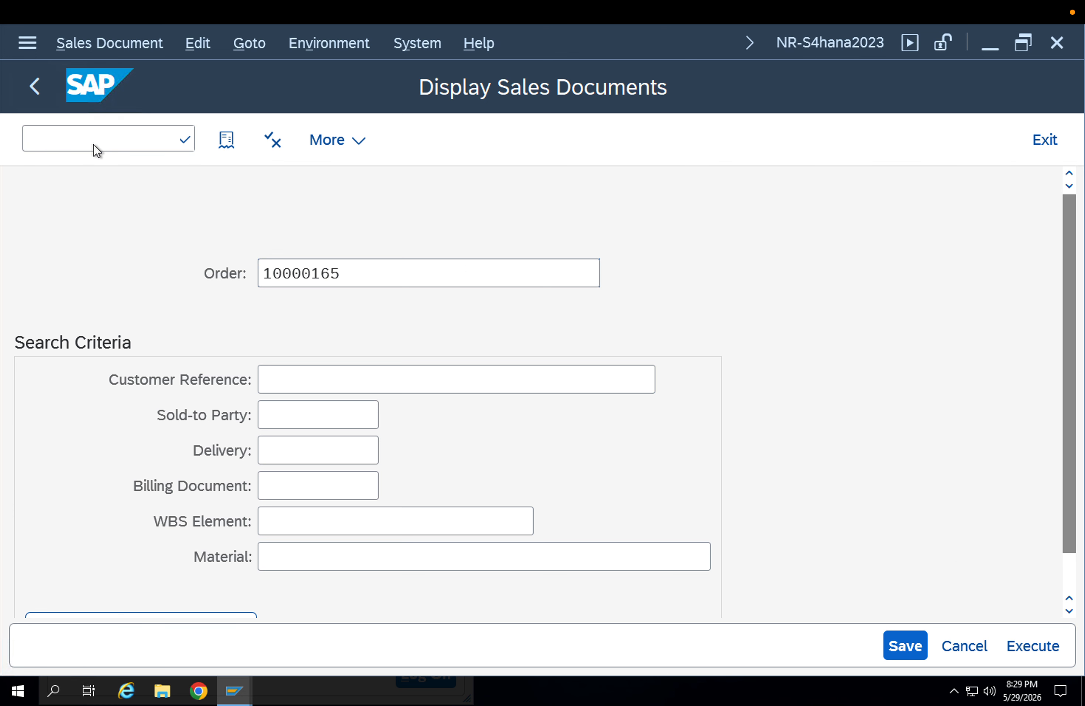
# - Try to create a billing document for the copied sales order number, and leave billing document creation
pyautogui.hotkey('ctrl', 'v')
pyautogui.press('Return')
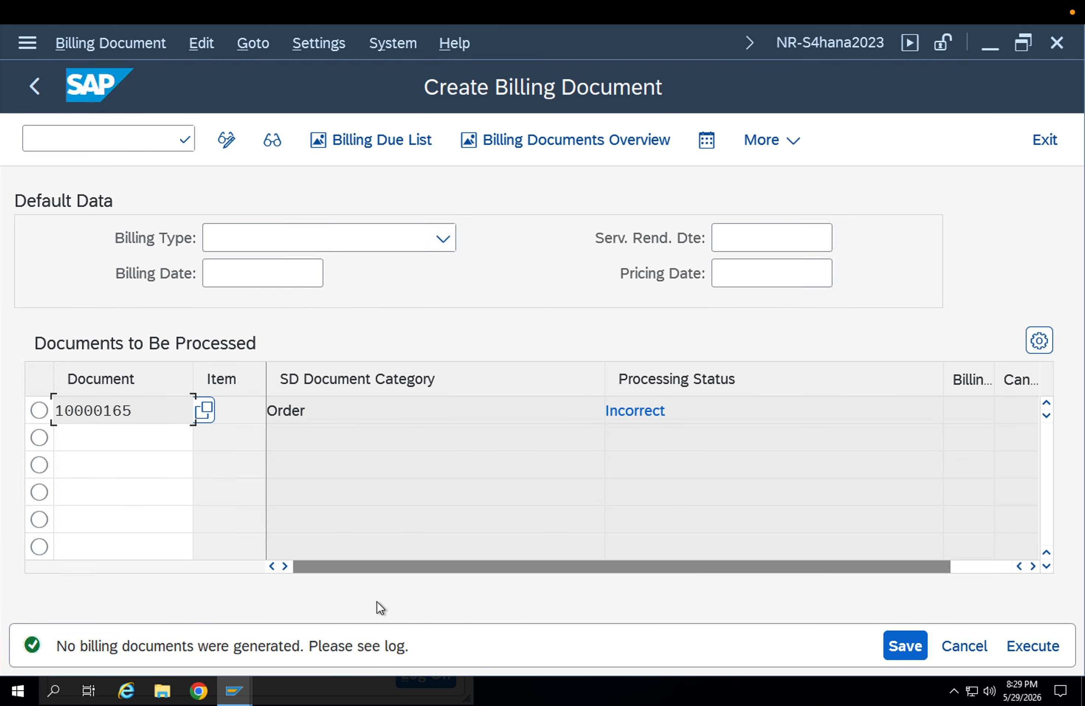
pyautogui.doubleClick(351, 415)
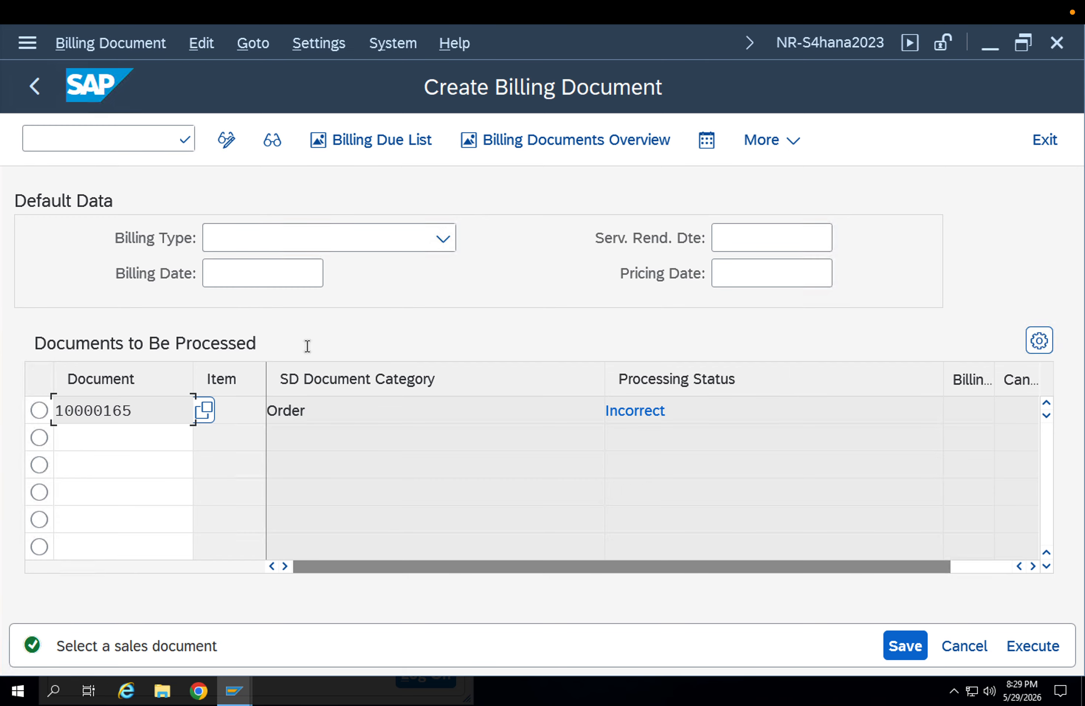
pyautogui.click(34, 86)
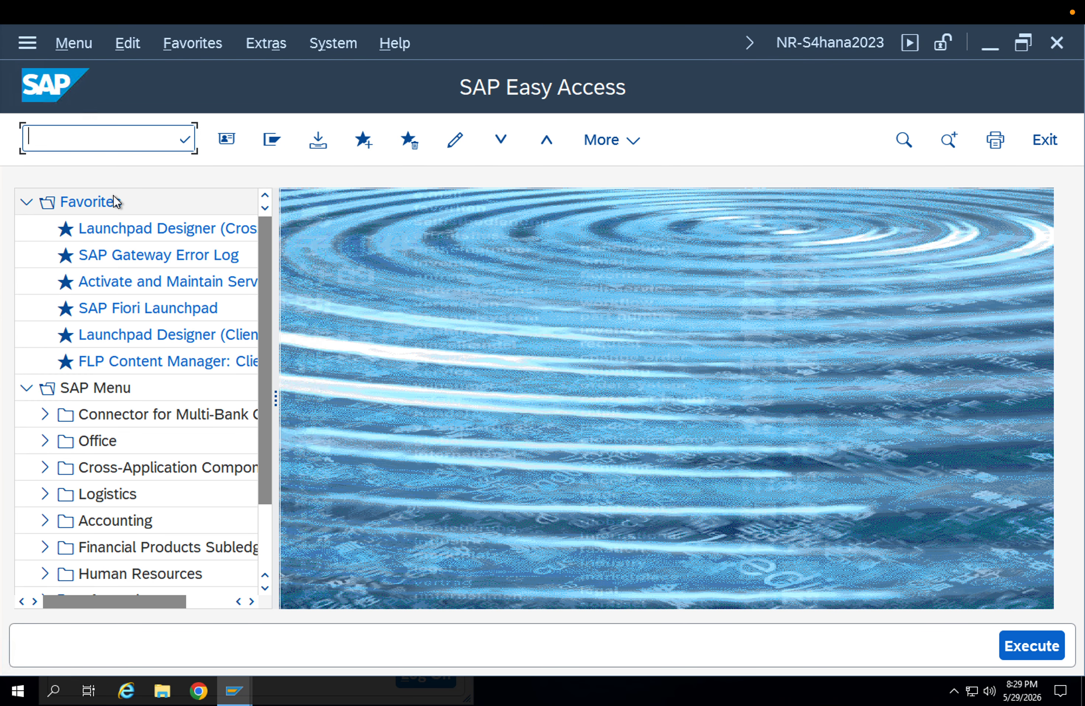
# - Start transaction MIRO, view the purchase order reference section of the incoming invoice, and leave without entering anything
pyautogui.write('MIRO')
pyautogui.press('Return')
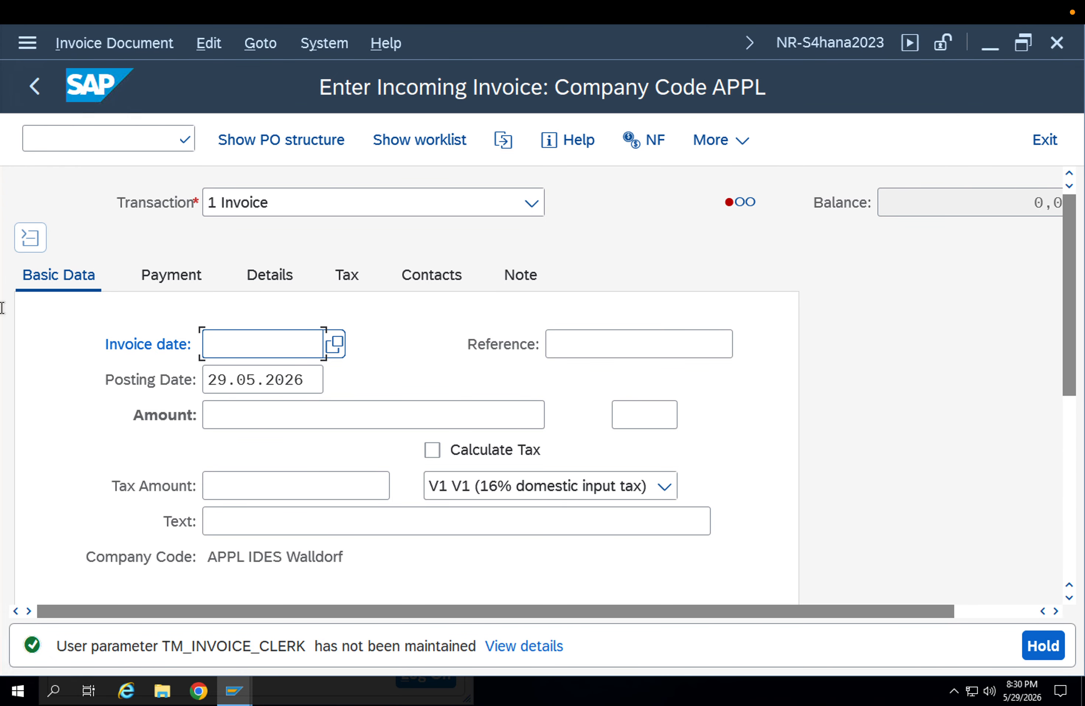
pyautogui.click(1075, 469)
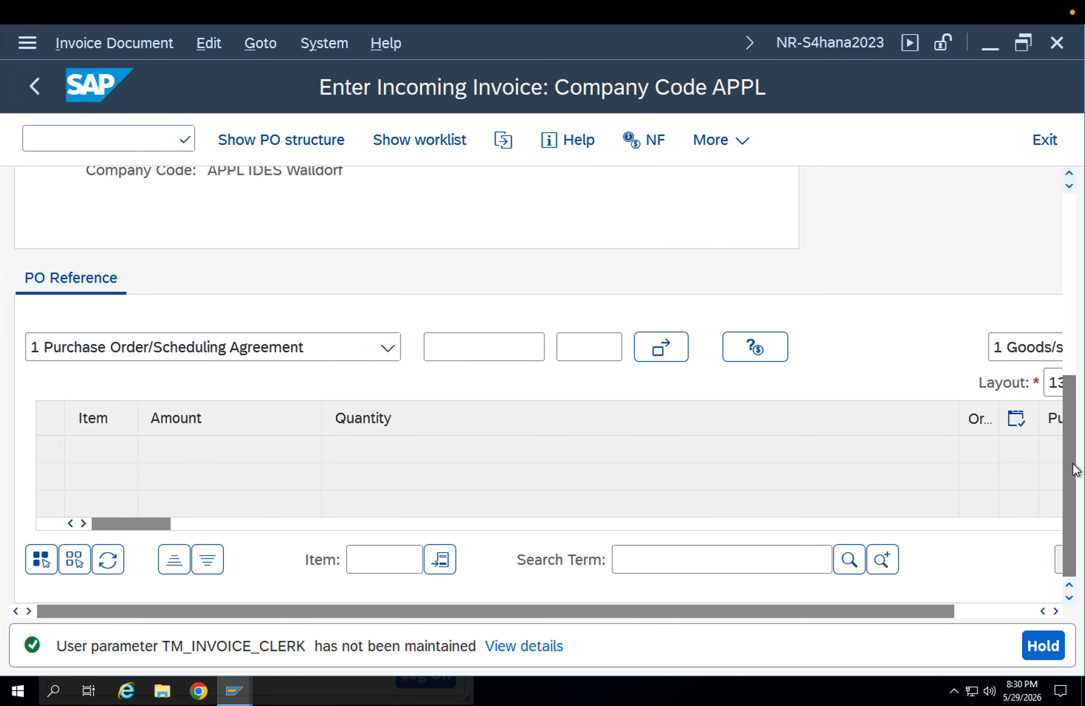
pyautogui.click(28, 85)
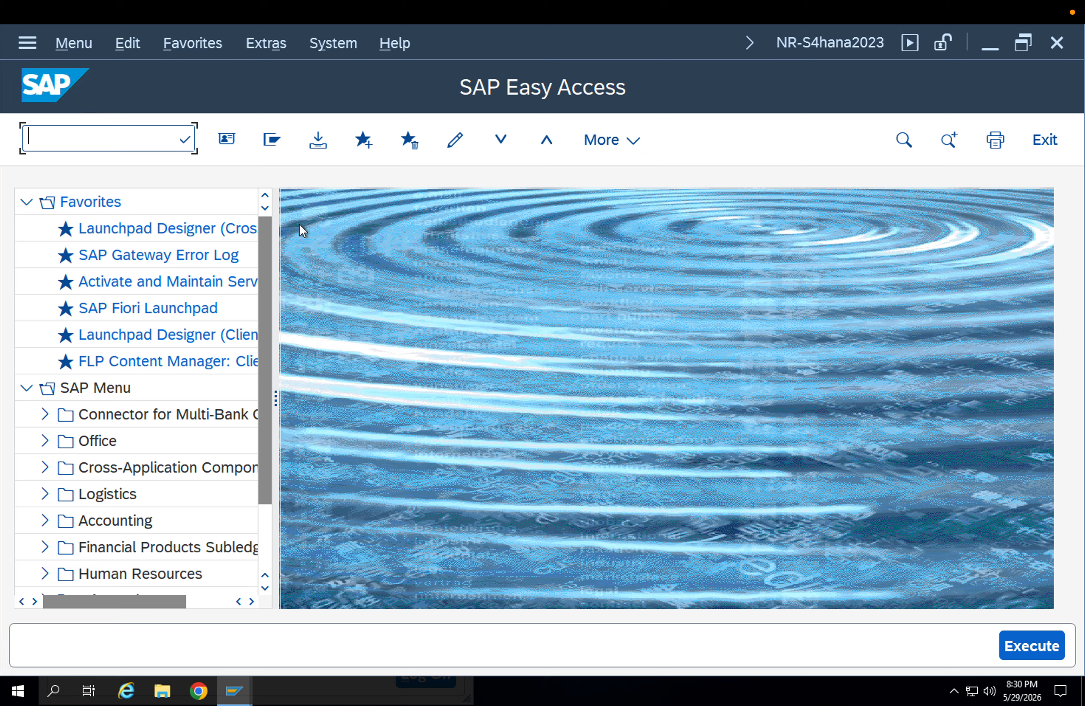
pyautogui.moveTo(734, 5)
pyautogui.moveTo(786, 5)
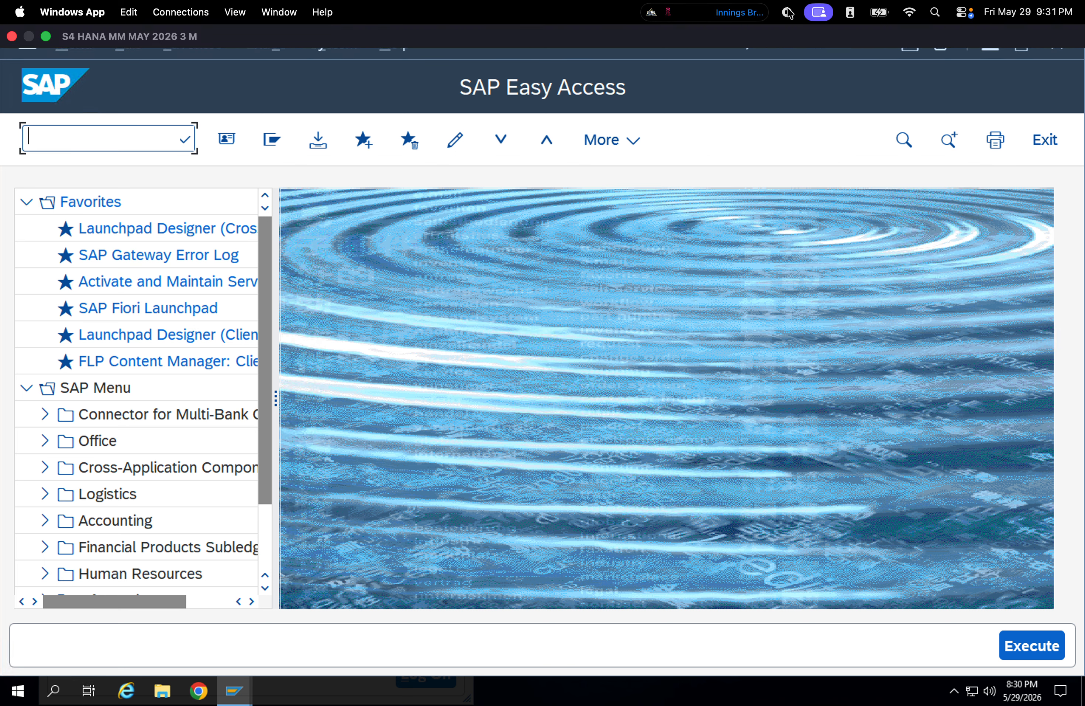